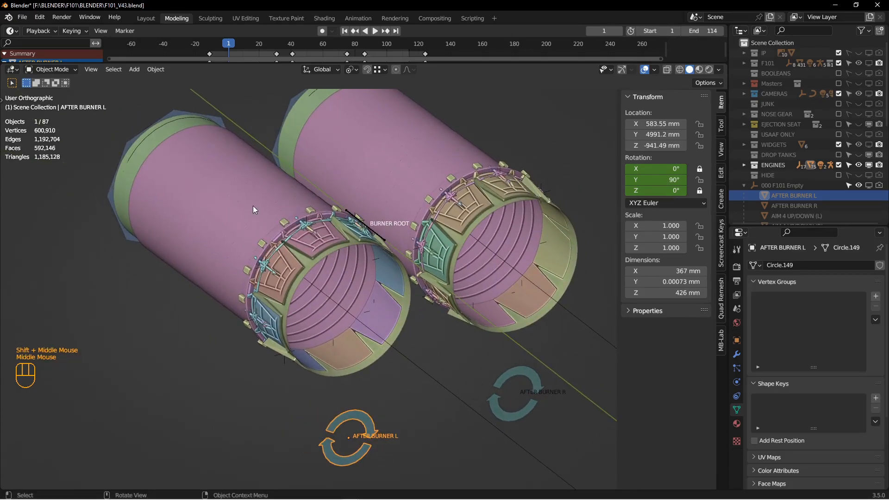
# - Test-rotate the AFTER BURNER L control about Y to check the movement of the flaps on that nozzle
pyautogui.click(299, 260)
pyautogui.click(331, 294)
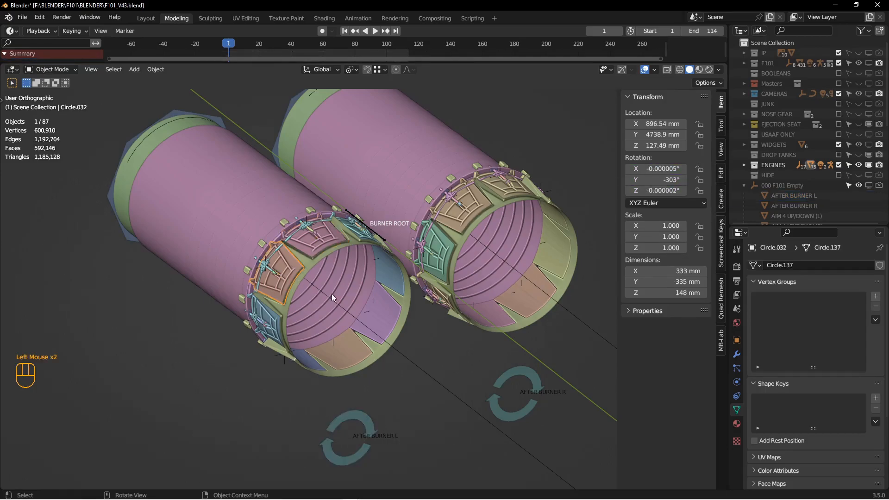
pyautogui.click(333, 291)
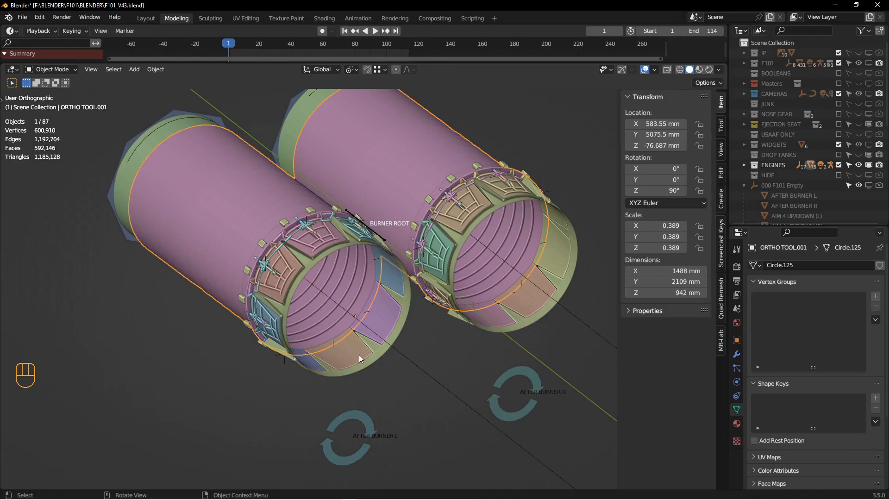
pyautogui.moveTo(358, 353); pyautogui.dragTo(356, 348, button='middle')
pyautogui.click(350, 415)
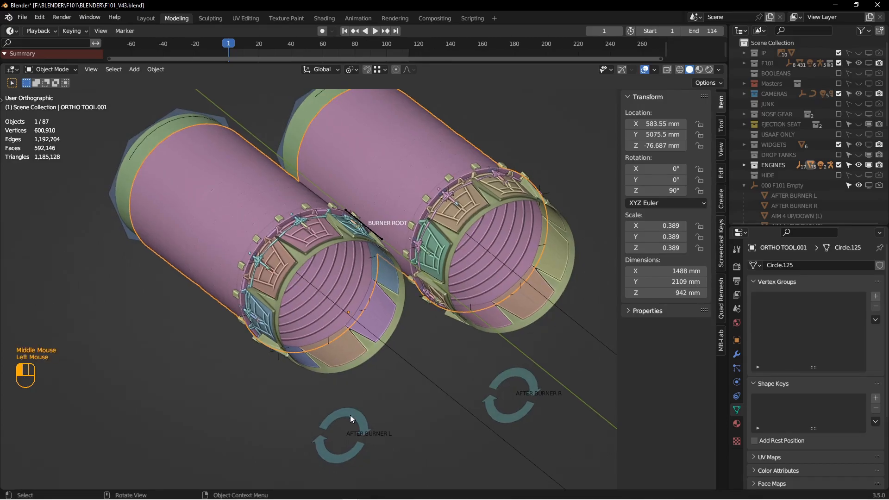
pyautogui.moveTo(385, 380); pyautogui.dragTo(376, 374, button='middle')
pyautogui.press('r')
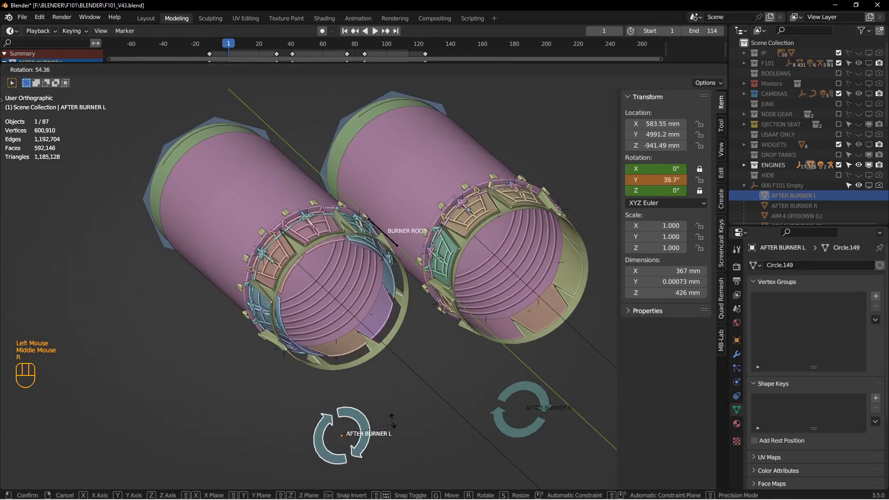
pyautogui.rightClick(375, 381)
# - Test-rotate the AFTER BURNER R control about Y, and play the afterburner animation
pyautogui.click(533, 397)
pyautogui.press('r')
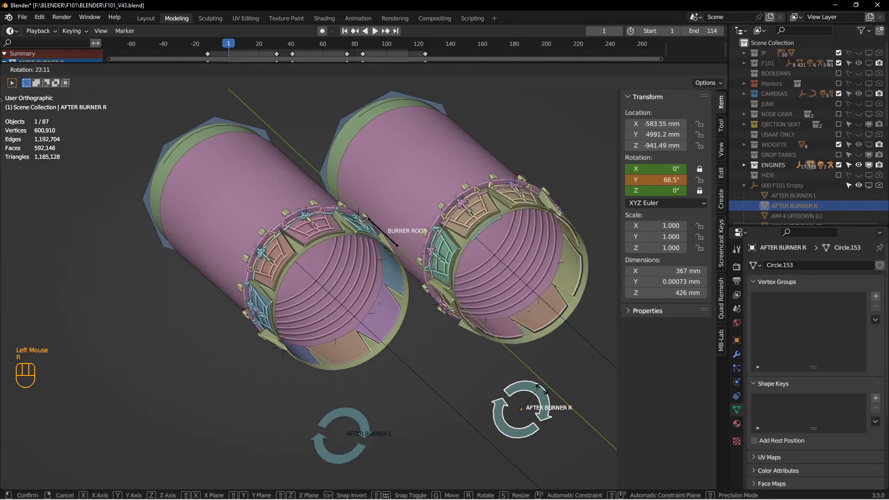
pyautogui.rightClick(499, 285)
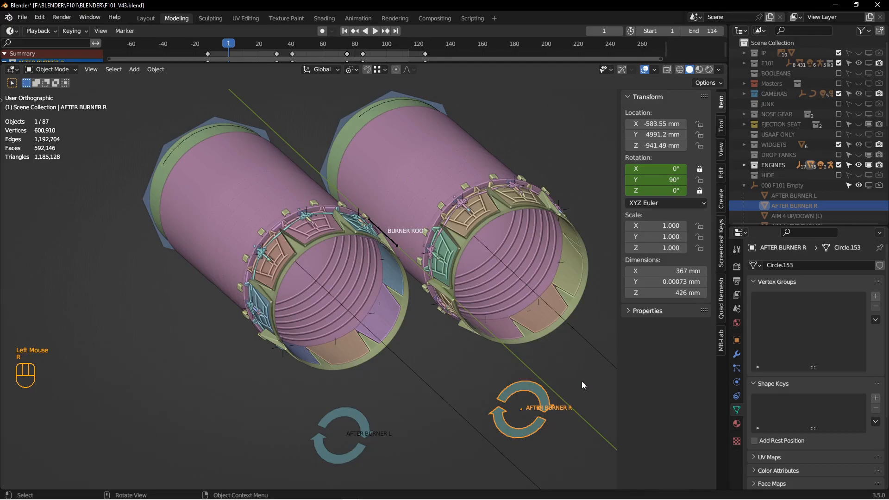
pyautogui.click(376, 30)
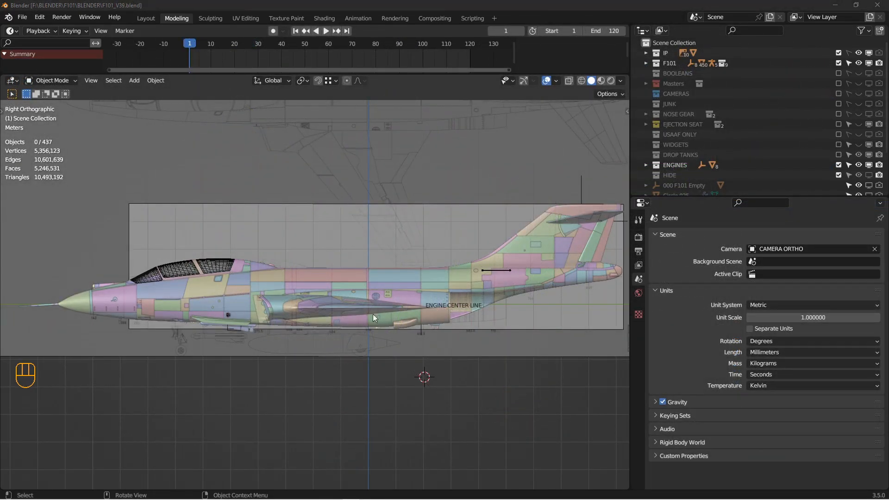
# - Hide the F101 collection so only the side-view blueprint and the engine reference remain in the viewport
pyautogui.scroll(-5, 535, 307)
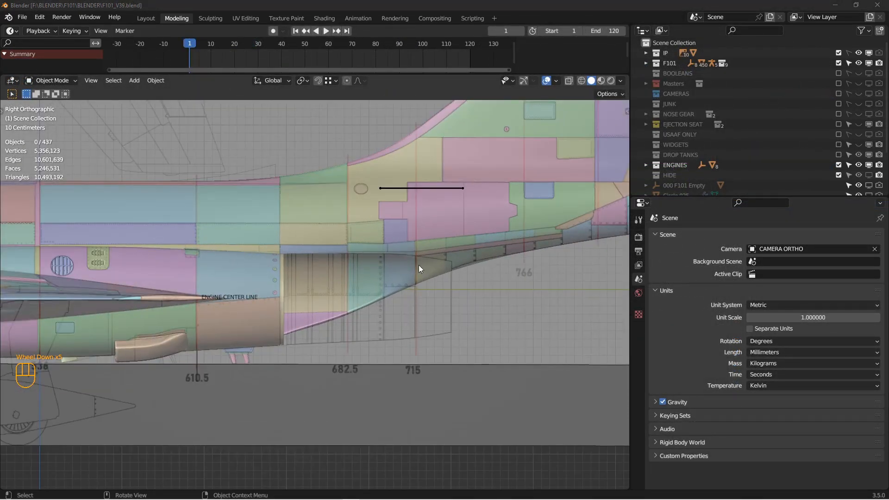
pyautogui.scroll(2, 369, 338)
pyautogui.click(384, 402)
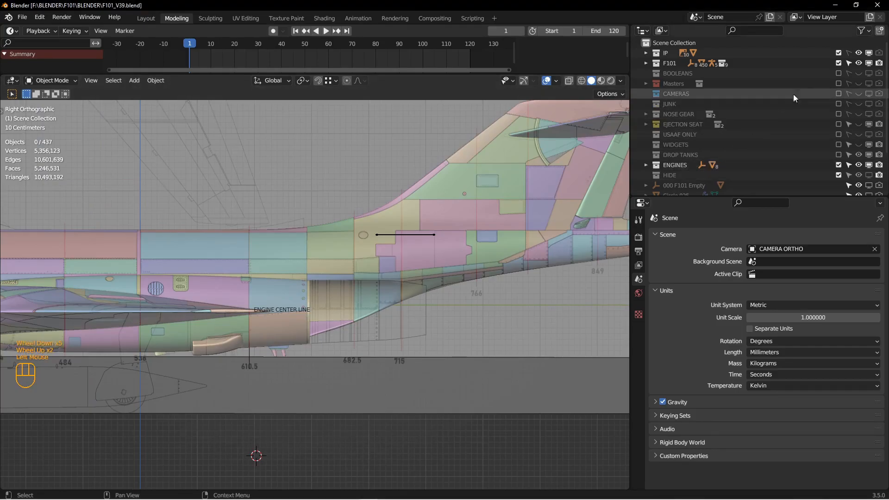
pyautogui.click(859, 63)
# - Snap the 3D cursor to the ENGINE CENTER LINE empty at station 610.5 and clear the selection
pyautogui.click(249, 338)
pyautogui.keyDown('shift'); pyautogui.moveTo(256, 334); pyautogui.dragTo(326, 321, button='middle'); pyautogui.keyUp('shift')
pyautogui.keyDown('shift'); pyautogui.scroll(-1, 326, 321); pyautogui.keyUp('shift')
pyautogui.scroll(-1, 312, 330)
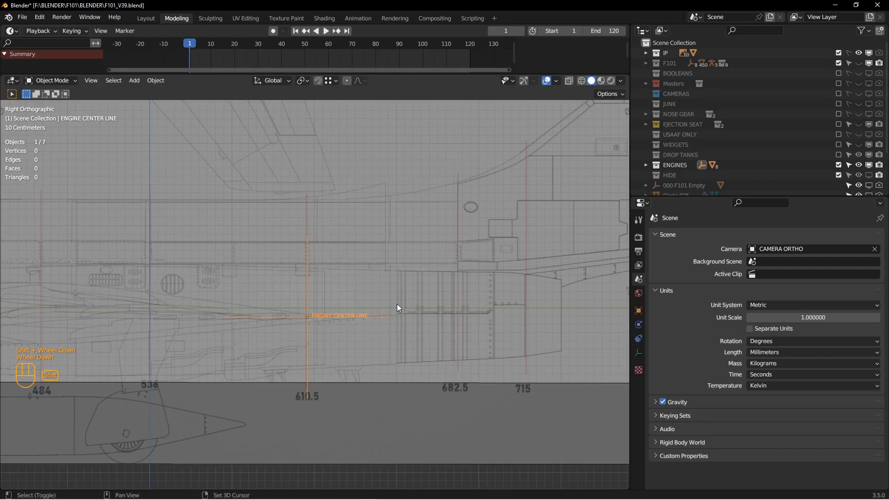
pyautogui.hotkey('shift', 's')
pyautogui.hotkey('alt', 'a')
# - Add a mesh circle with 24 vertices at the 3D cursor on the engine centre line
pyautogui.hotkey('shift', 'a')
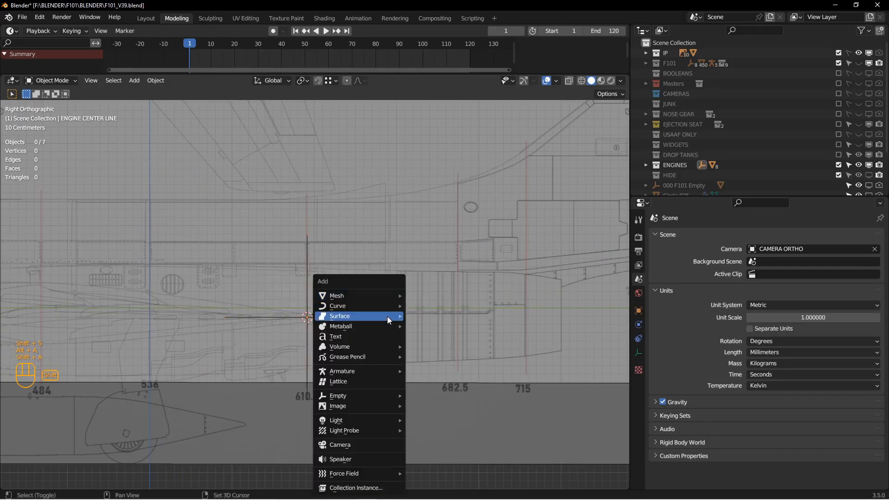
pyautogui.moveTo(382, 294)
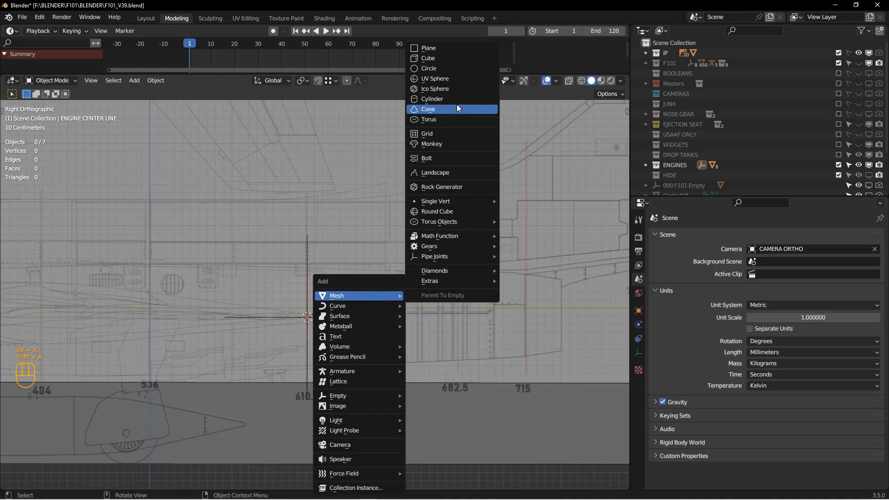
pyautogui.click(444, 68)
pyautogui.click(99, 370)
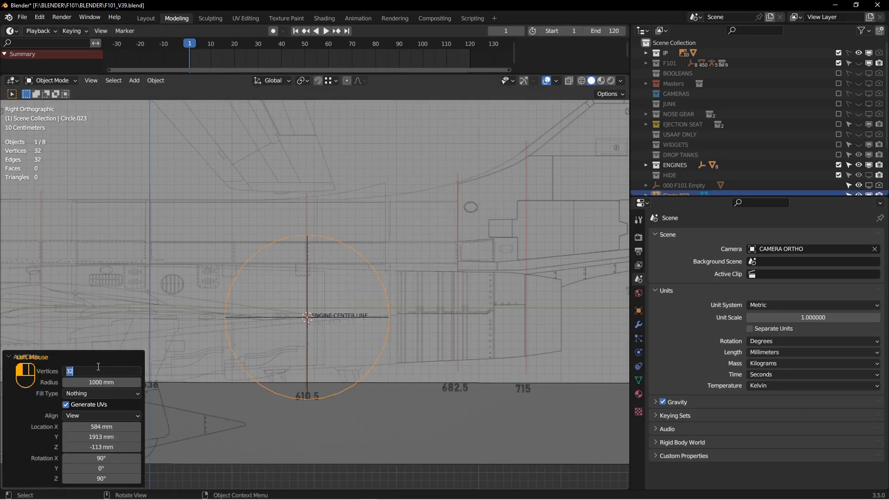
pyautogui.press('Return')
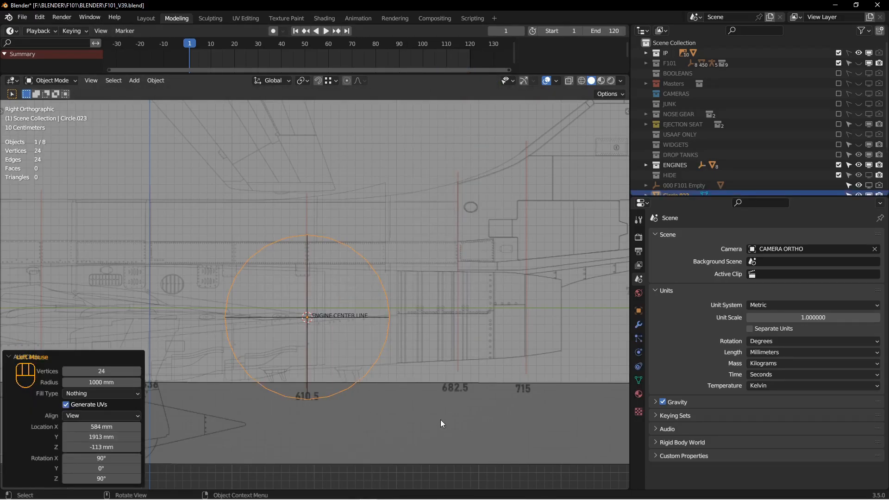
# - Rotate the circle 90° about Z and scale it down to about 0.686
pyautogui.write('rz90')
pyautogui.press('Return')
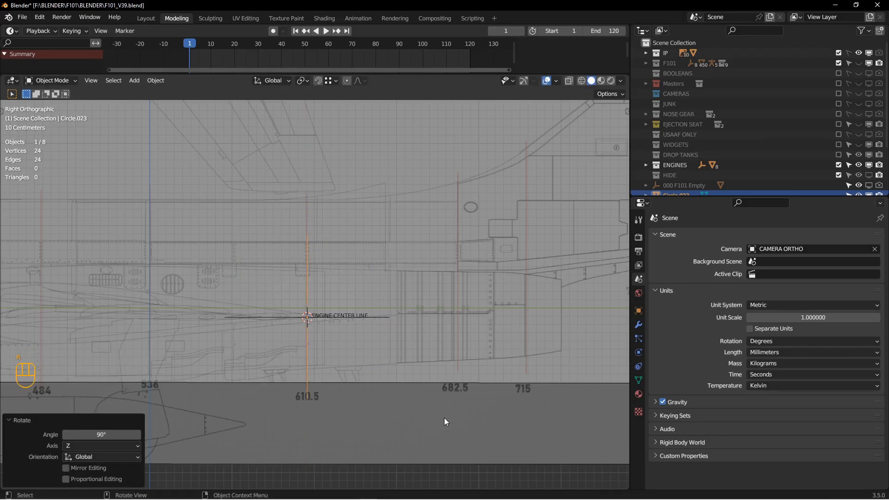
pyautogui.press('s')
pyautogui.click(407, 389)
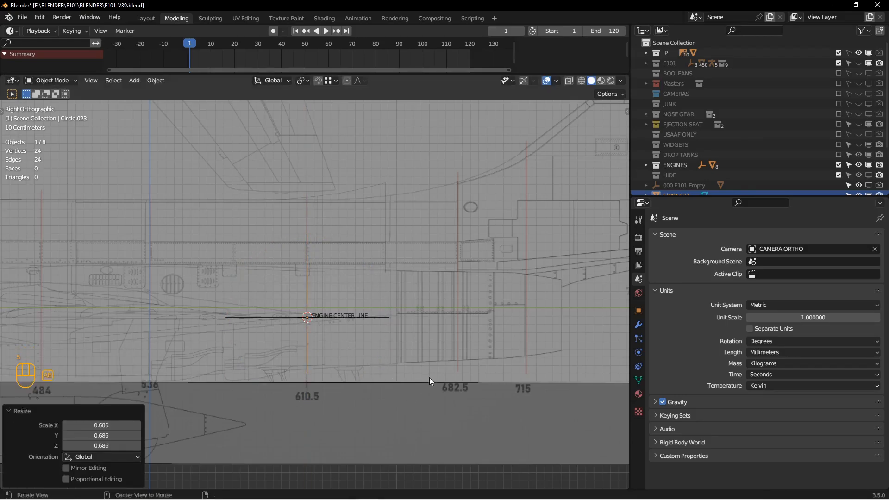
# - Extrude the whole circle about 3100 mm along Y toward the tail and display the mesh as a wireframe
pyautogui.keyDown('shift'); pyautogui.moveTo(430, 377); pyautogui.dragTo(374, 358, button='middle'); pyautogui.keyUp('shift')
pyautogui.press('Tab')
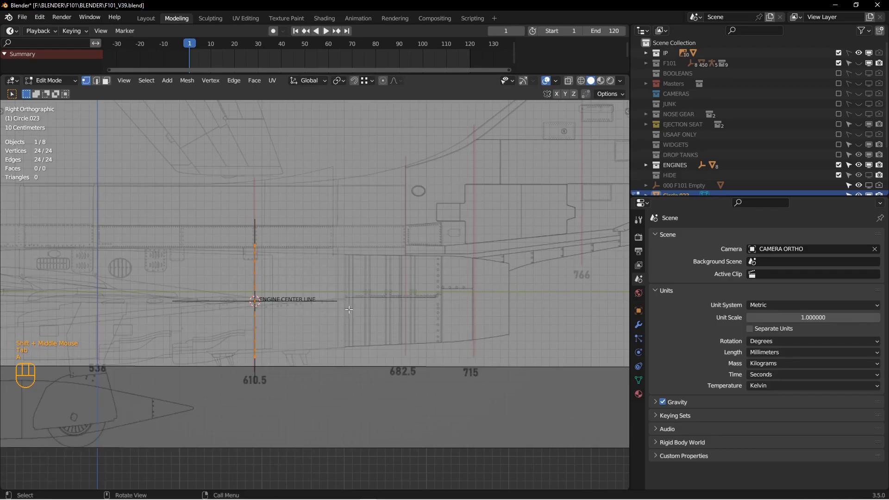
pyautogui.press('e')
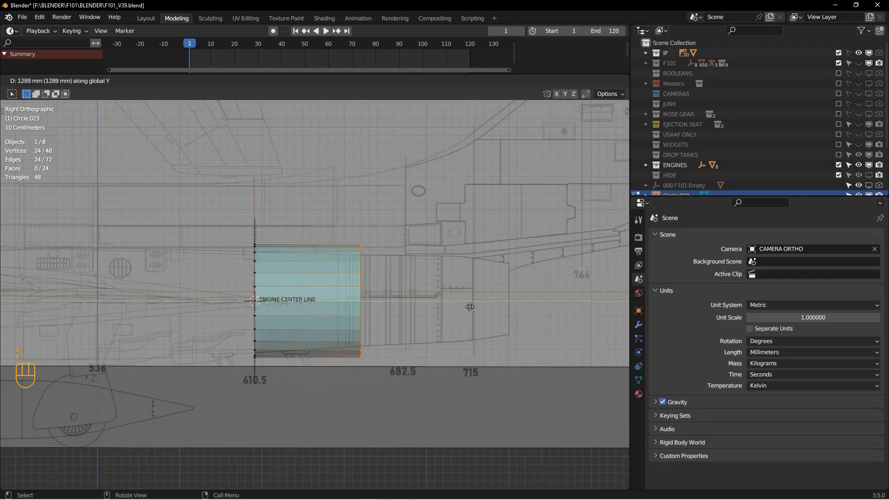
pyautogui.click(603, 301)
pyautogui.keyDown('shift'); pyautogui.moveTo(603, 301); pyautogui.dragTo(556, 296, button='middle'); pyautogui.keyUp('shift')
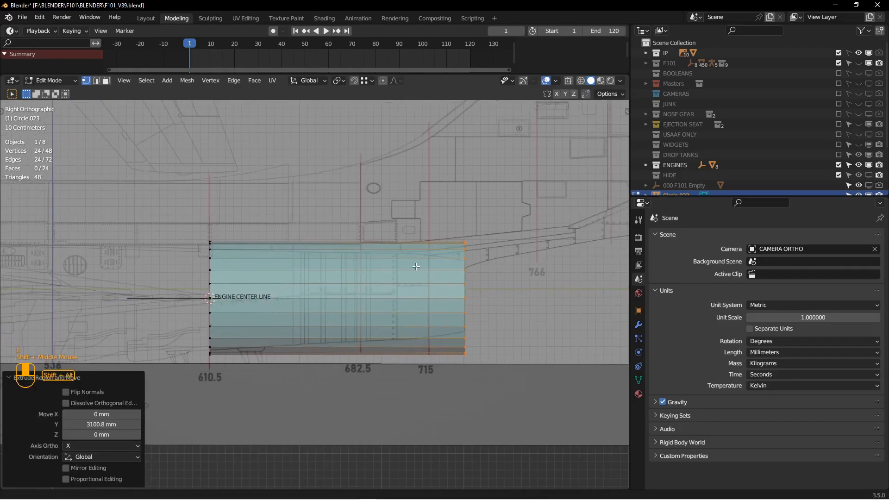
pyautogui.scroll(-2, 416, 252)
pyautogui.press('Tab')
pyautogui.press('Tab')
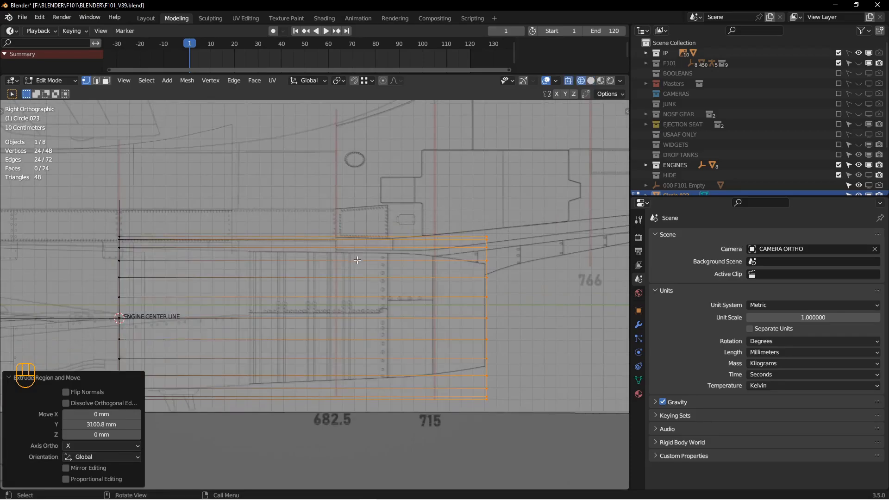
# - Add a Subdivision Surface modifier to the cylinder with 2 viewport levels and on-cage display enabled
pyautogui.hotkey('alt', 'a')
pyautogui.click(444, 279)
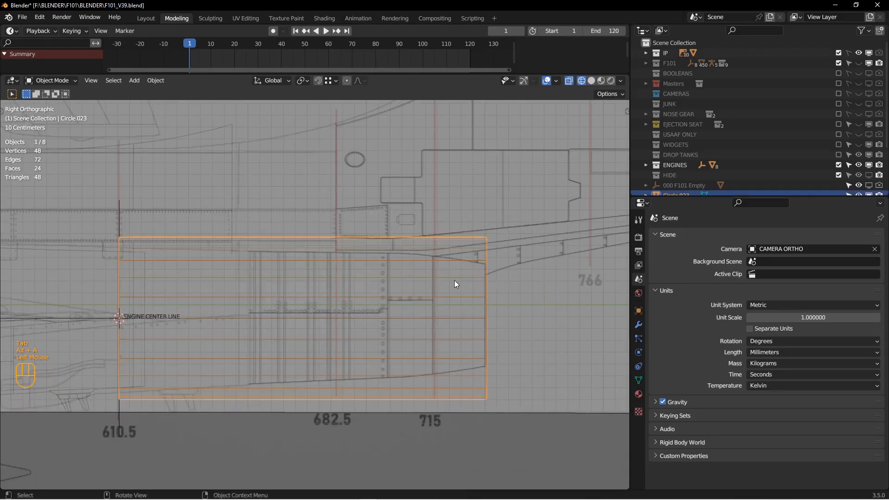
pyautogui.click(639, 329)
pyautogui.click(705, 235)
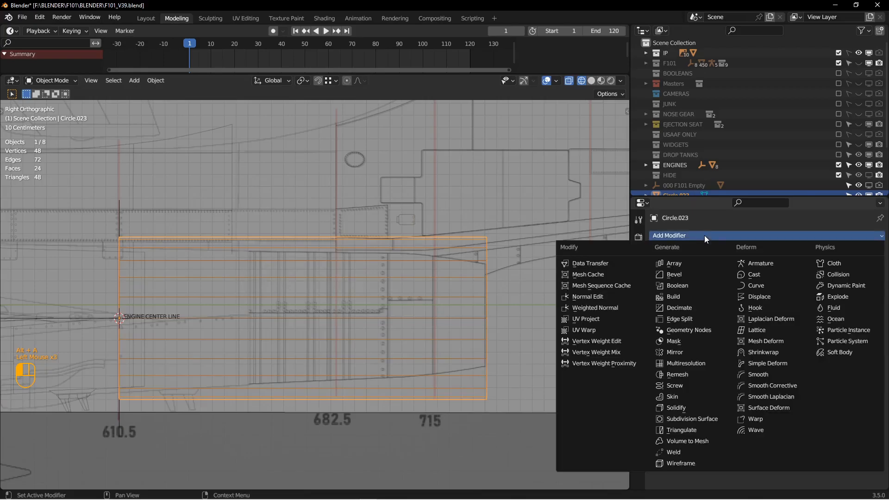
pyautogui.click(691, 419)
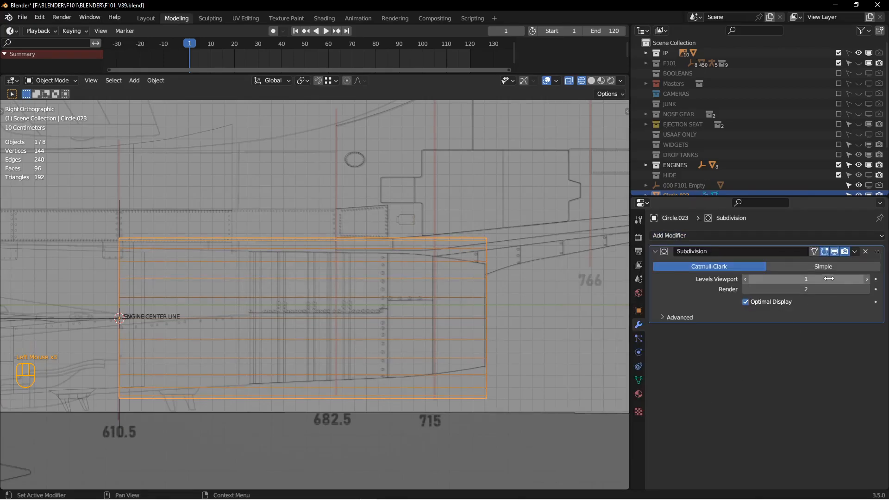
pyautogui.click(867, 280)
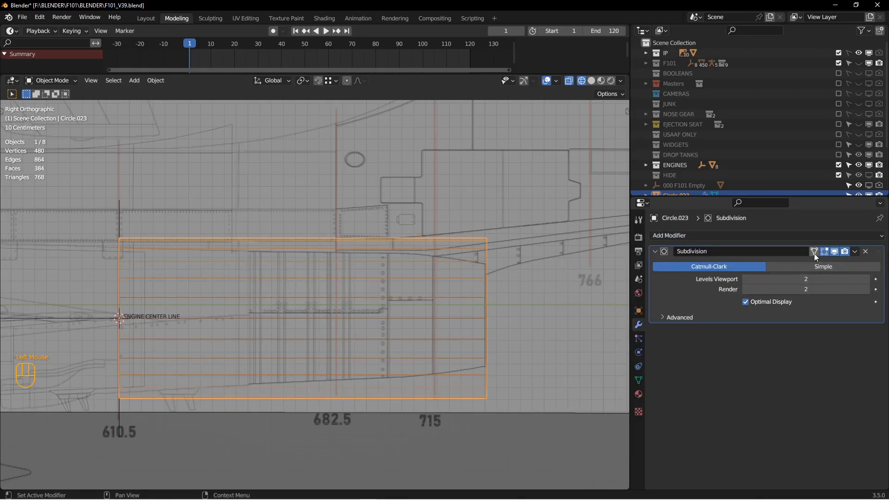
# - Scale all the cylinder's vertices uniformly by about 0.838 toward the engine outline on the blueprint
pyautogui.keyDown('shift'); pyautogui.moveTo(458, 272); pyautogui.dragTo(472, 254, button='middle'); pyautogui.keyUp('shift')
pyautogui.press('Tab')
pyautogui.keyDown('shift'); pyautogui.moveTo(312, 225); pyautogui.dragTo(359, 217, button='middle'); pyautogui.keyUp('shift')
pyautogui.moveTo(145, 191); pyautogui.dragTo(590, 429)
pyautogui.keyDown('shift'); pyautogui.moveTo(425, 352); pyautogui.dragTo(427, 368, button='middle'); pyautogui.keyUp('shift')
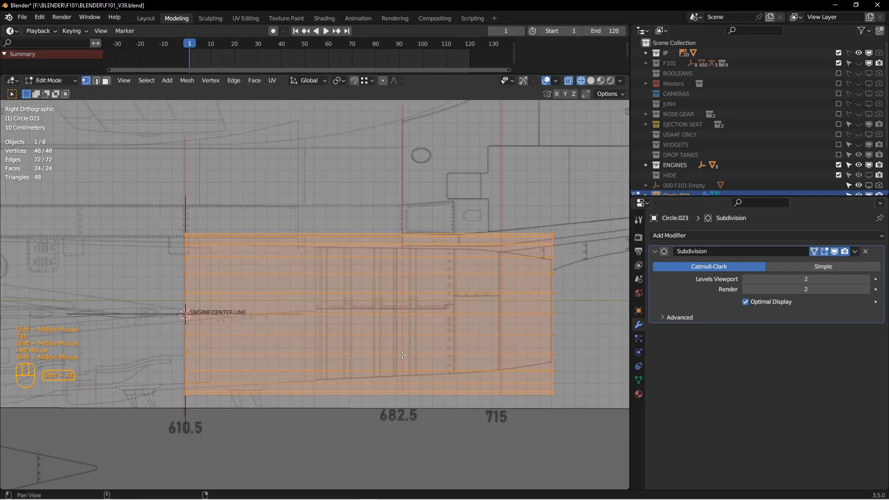
pyautogui.scroll(-1, 427, 368)
pyautogui.press('s')
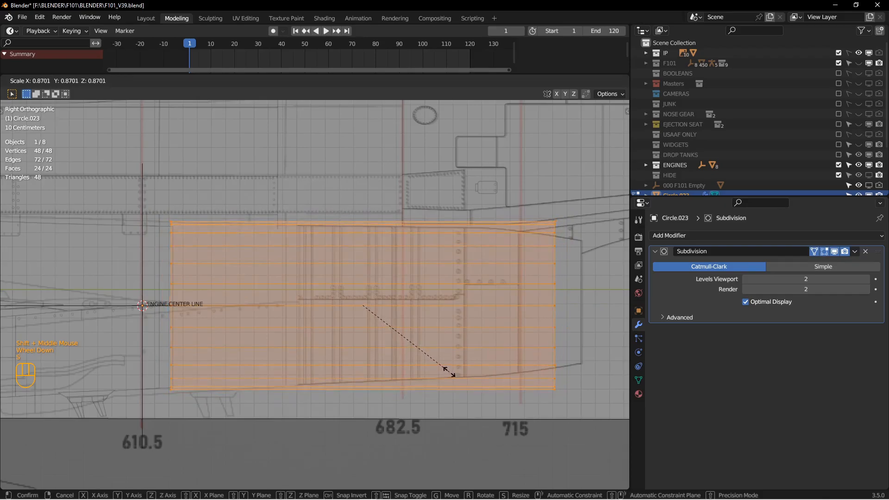
pyautogui.click(448, 374)
pyautogui.keyDown('shift'); pyautogui.moveTo(366, 346); pyautogui.dragTo(392, 258, button='middle'); pyautogui.keyUp('shift')
pyautogui.scroll(-2, 393, 258)
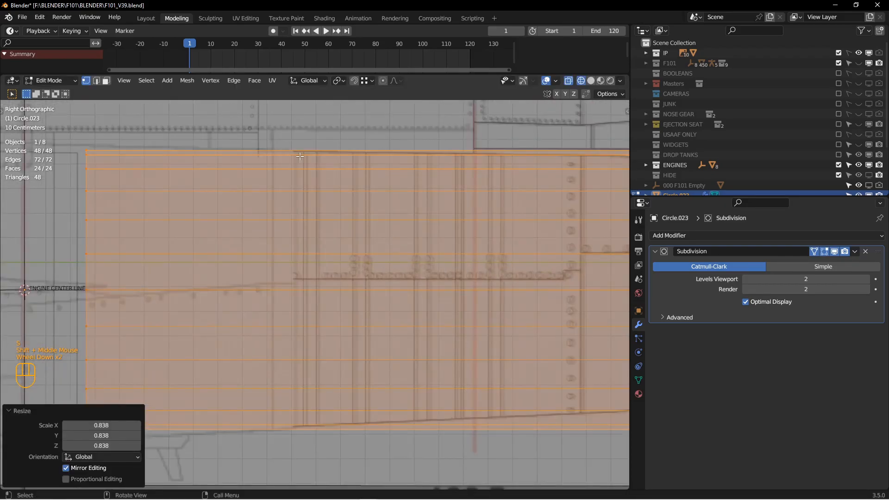
# - Fine-tune the cylinder's diameter to the blueprint by scaling the whole mesh by about 0.976
pyautogui.press('s')
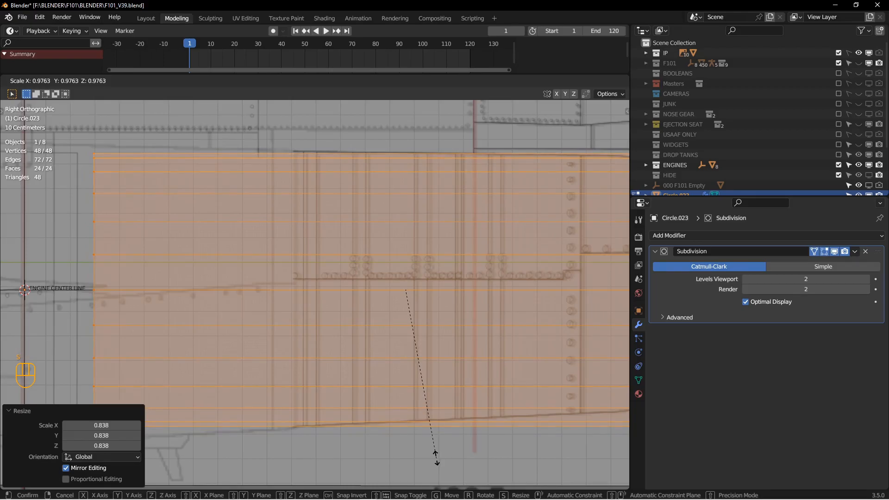
pyautogui.click(436, 458)
pyautogui.scroll(3, 384, 392)
pyautogui.keyDown('shift'); pyautogui.moveTo(384, 393); pyautogui.dragTo(328, 372, button='middle'); pyautogui.keyUp('shift')
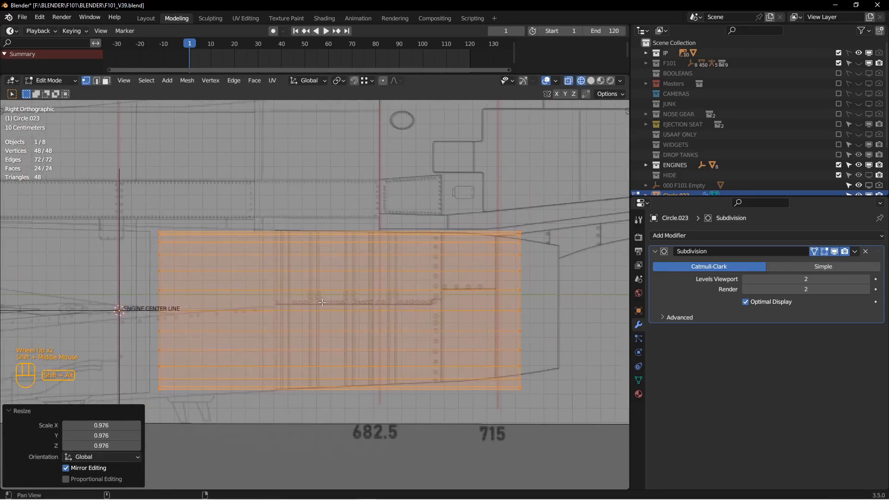
# - Align the cylinder's forward vertex ring with station 610.5 by scaling it to 0 on Y with the 3D Cursor as pivot
pyautogui.keyDown('shift'); pyautogui.moveTo(159, 237); pyautogui.dragTo(255, 240, button='middle'); pyautogui.keyUp('shift')
pyautogui.moveTo(218, 213)
pyautogui.mouseDown()
pyautogui.moveTo(280, 427)
pyautogui.moveTo(285, 410)
pyautogui.mouseUp()
pyautogui.press('z')
pyautogui.moveTo(227, 184); pyautogui.dragTo(288, 394)
pyautogui.click(341, 82)
pyautogui.click(352, 101)
pyautogui.press('s')
pyautogui.press('y')
pyautogui.press('0')
pyautogui.press('Return')
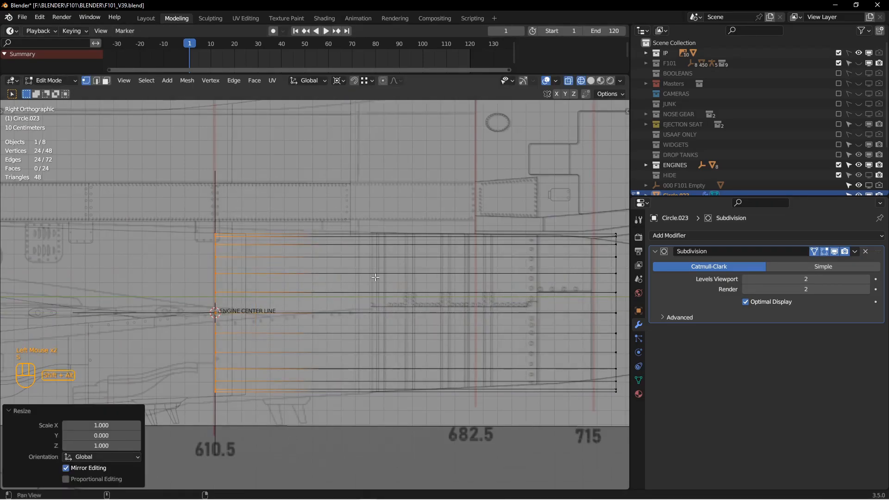
# - Move the cylinder's aft vertex ring about 274 mm along Y to the end of the nozzle on the blueprint
pyautogui.keyDown('shift'); pyautogui.moveTo(417, 279); pyautogui.dragTo(322, 285, button='middle'); pyautogui.keyUp('shift')
pyautogui.keyDown('shift'); pyautogui.moveTo(414, 278); pyautogui.dragTo(320, 285, button='middle'); pyautogui.keyUp('shift')
pyautogui.moveTo(370, 186); pyautogui.dragTo(480, 442)
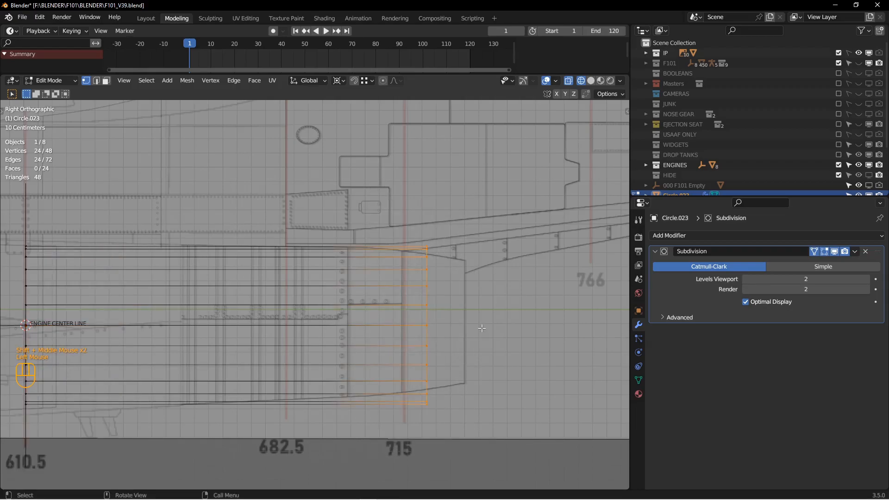
pyautogui.press('g')
pyautogui.click(521, 330)
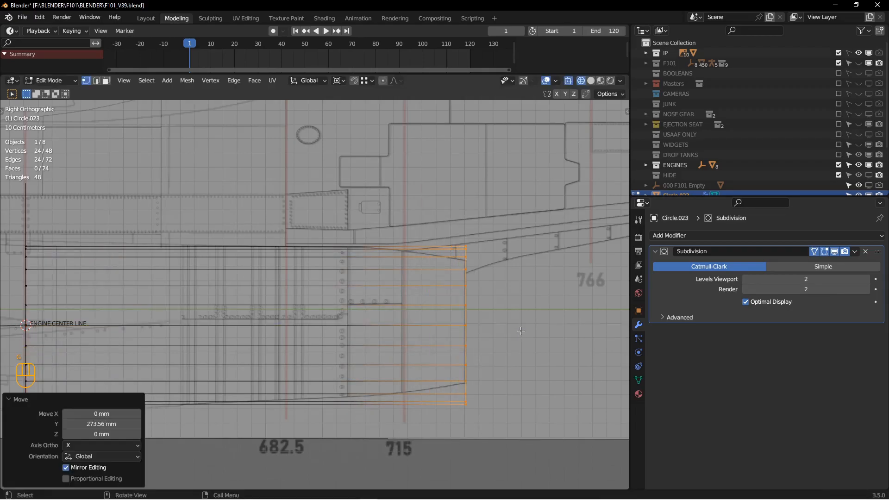
pyautogui.keyDown('shift'); pyautogui.moveTo(521, 331); pyautogui.dragTo(577, 314, button='middle'); pyautogui.keyUp('shift')
# - Turn off the Subdivision modifier's viewport display and cut one edge loop around the cylinder at the riveted seam between stations 682.5 and 715
pyautogui.click(835, 252)
pyautogui.scroll(-1, 399, 225)
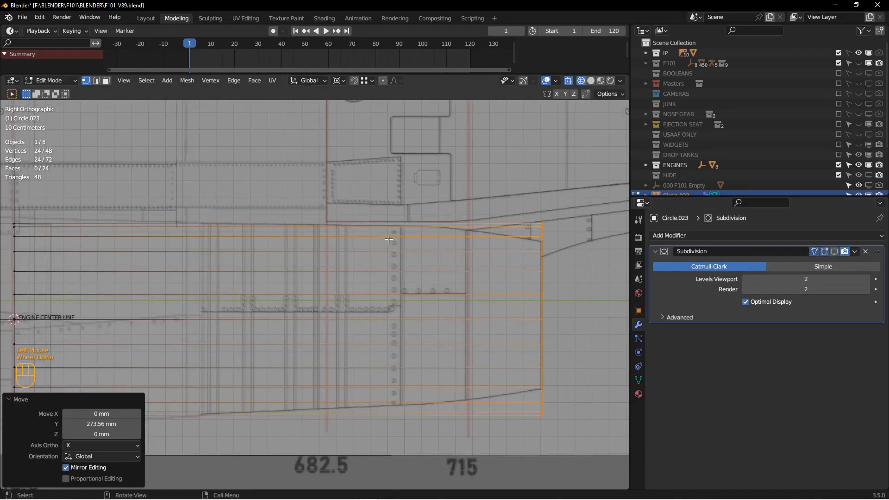
pyautogui.hotkey('ctrl', 'r')
pyautogui.click(324, 226)
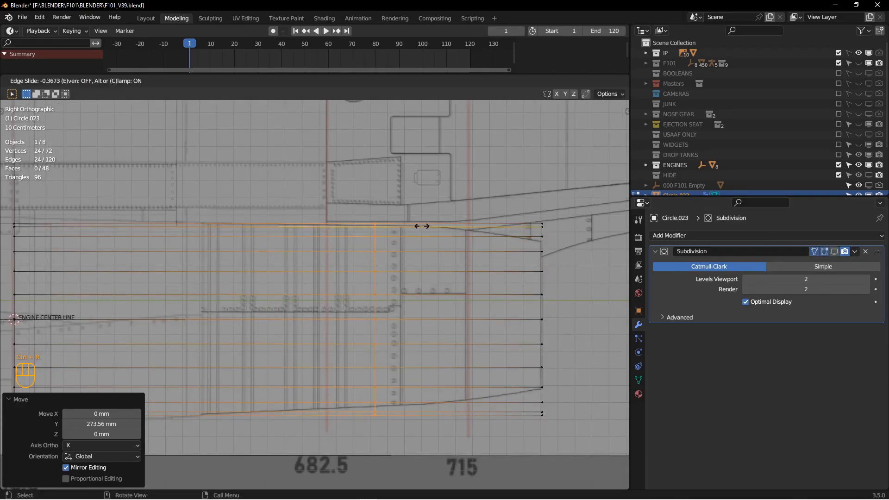
pyautogui.click(448, 220)
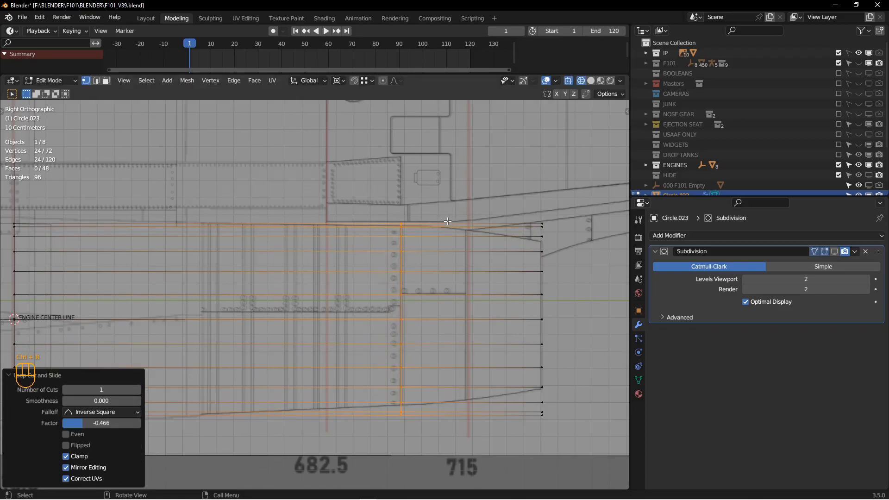
# - Set the mean bevel weight of the cylinder's riveted-seam edge loop to 0.99
pyautogui.keyDown('shift'); pyautogui.moveTo(446, 232); pyautogui.dragTo(455, 218, button='middle'); pyautogui.keyUp('shift')
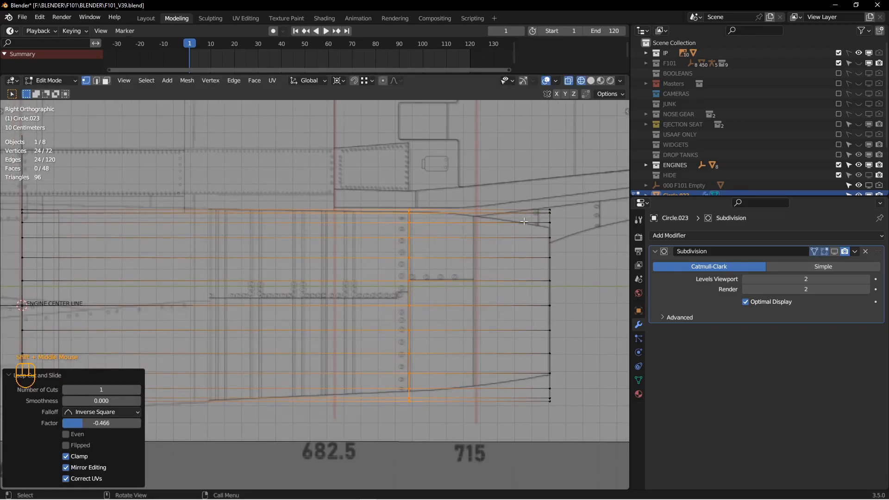
pyautogui.press('n')
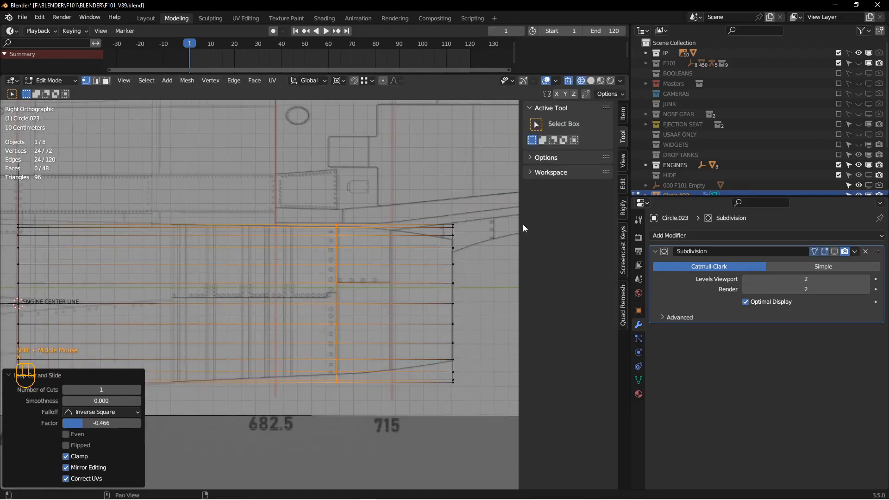
pyautogui.click(627, 114)
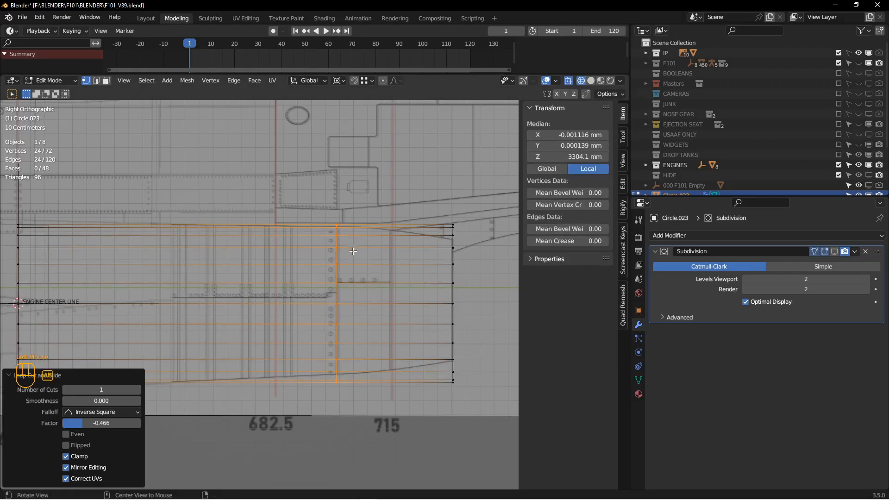
pyautogui.hotkey('shift', 'z')
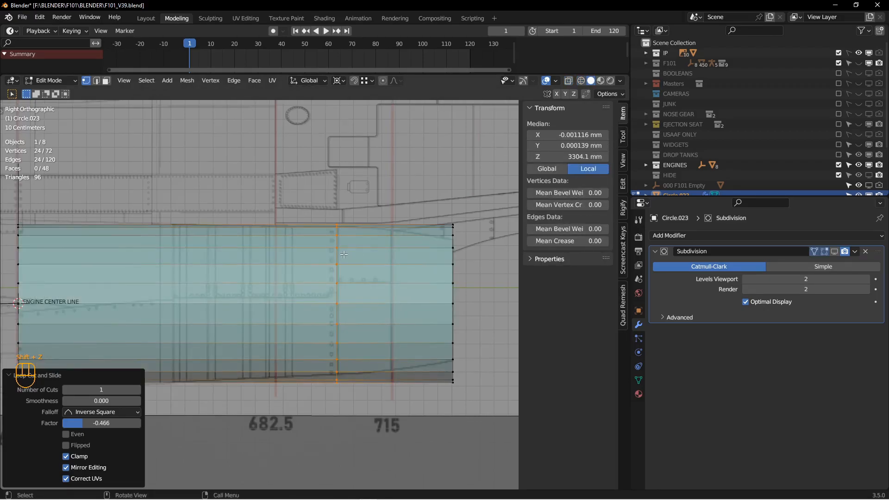
pyautogui.press('2')
pyautogui.moveTo(339, 254); pyautogui.dragTo(385, 260, button='middle')
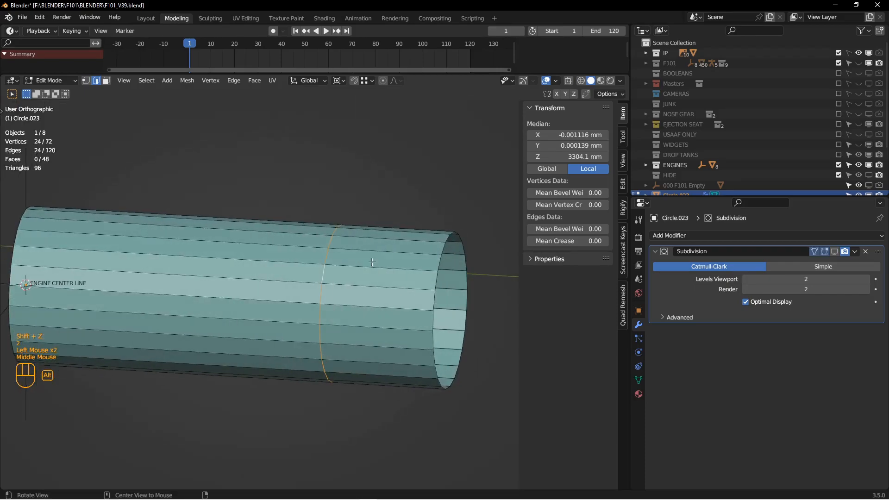
pyautogui.moveTo(548, 229); pyautogui.dragTo(594, 229)
pyautogui.moveTo(445, 259)
pyautogui.mouseDown(button='middle')
pyautogui.moveTo(438, 266)
pyautogui.moveTo(456, 253)
pyautogui.mouseUp(button='middle')
# - Add a Bevel modifier to the cylinder and place it above the Subdivision modifier
pyautogui.click(737, 236)
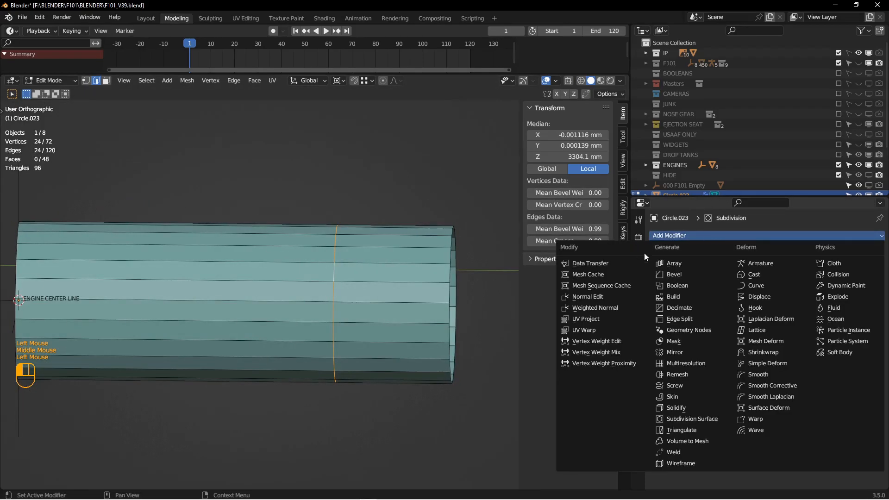
pyautogui.click(685, 274)
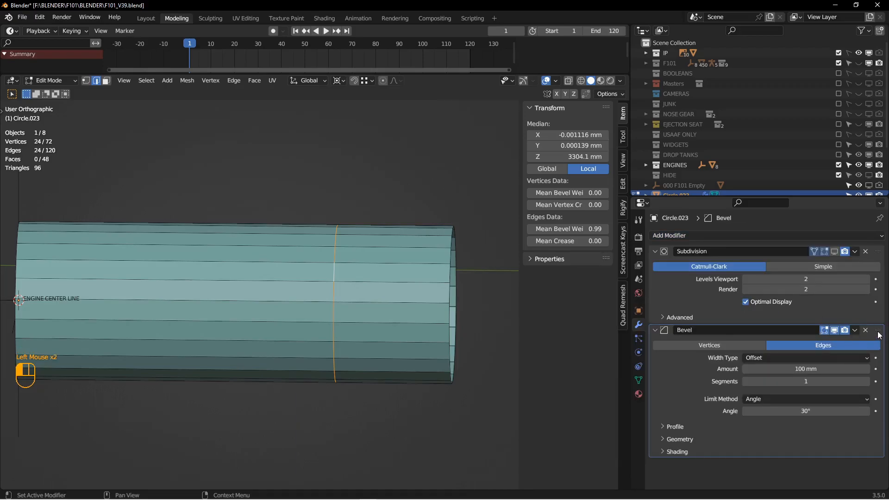
pyautogui.moveTo(879, 335); pyautogui.dragTo(867, 229)
# - Set the Bevel modifier's amount to 0.5 mm, its segments to 2 and its limit method to Weight
pyautogui.click(755, 290)
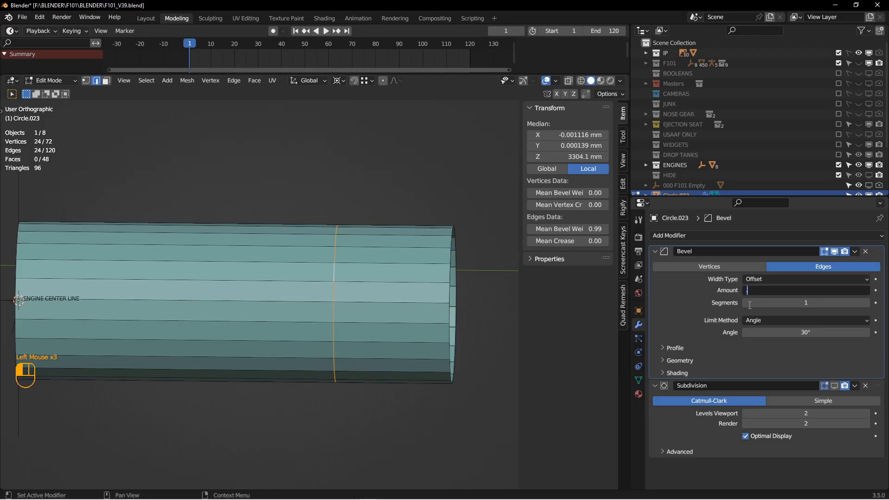
pyautogui.write('0.5')
pyautogui.press('Return')
pyautogui.moveTo(752, 306); pyautogui.dragTo(769, 305)
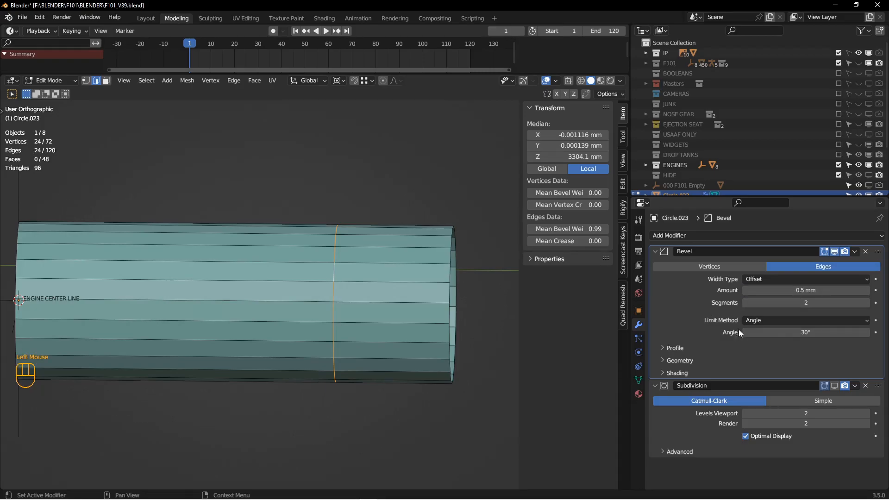
pyautogui.click(760, 321)
pyautogui.click(760, 358)
# - Return to Object Mode, collapse the Bevel modifier's settings and apply the cylinder's rotation and scale
pyautogui.press('Tab')
pyautogui.hotkey('alt', 'a')
pyautogui.click(408, 271)
pyautogui.moveTo(419, 268); pyautogui.dragTo(409, 243, button='middle')
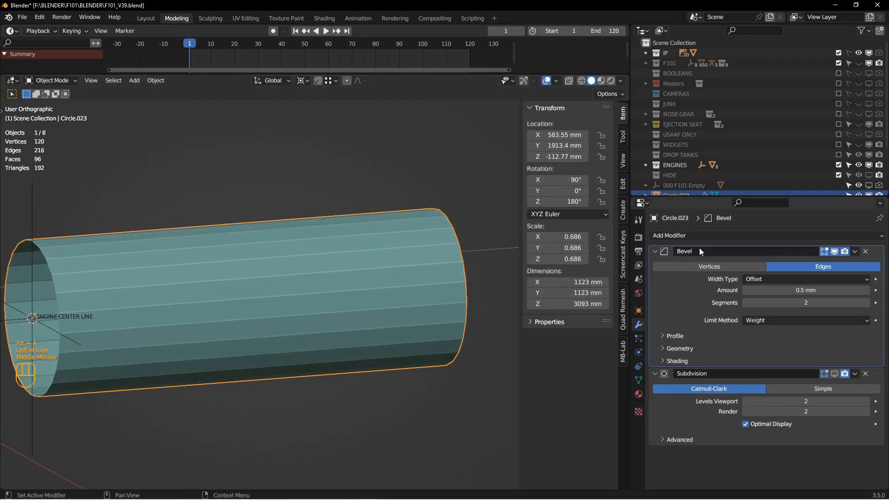
pyautogui.click(655, 252)
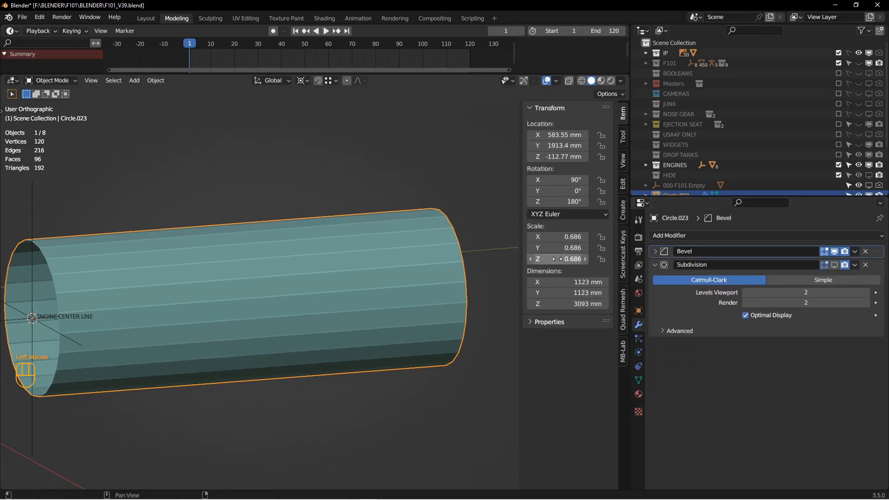
pyautogui.moveTo(500, 288); pyautogui.dragTo(446, 284, button='middle')
pyautogui.hotkey('ctrl', 'a')
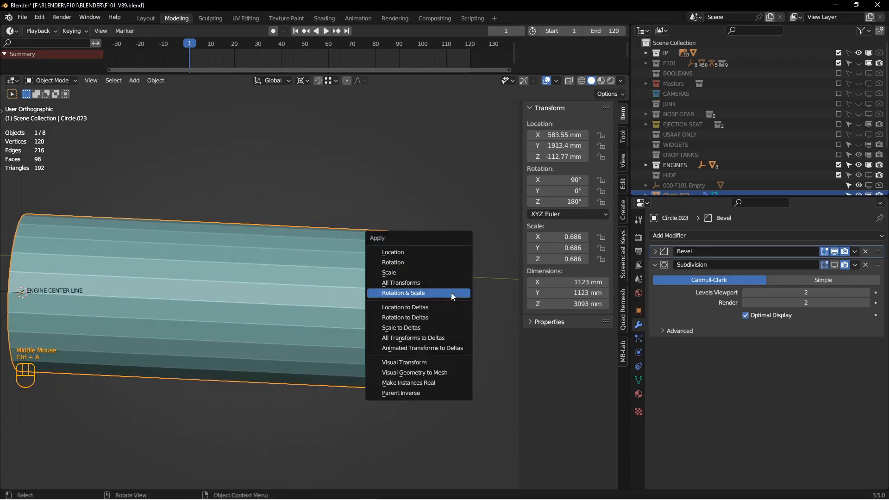
pyautogui.click(452, 292)
pyautogui.moveTo(431, 296); pyautogui.dragTo(353, 256, button='middle')
pyautogui.click(424, 280)
# - Taper the aft end by scaling the cylinder's aft vertex ring to about 0.762 in right view, with Median Point as pivot
pyautogui.press('KP_3')
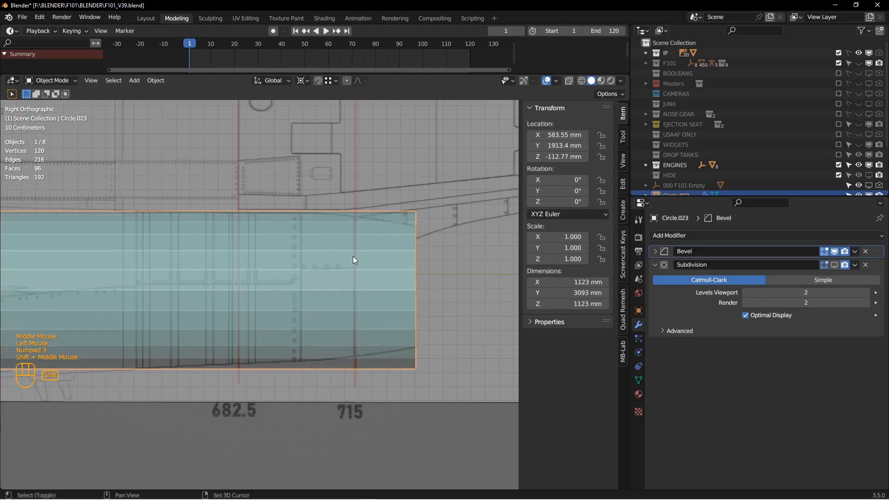
pyautogui.press('Tab')
pyautogui.press('z')
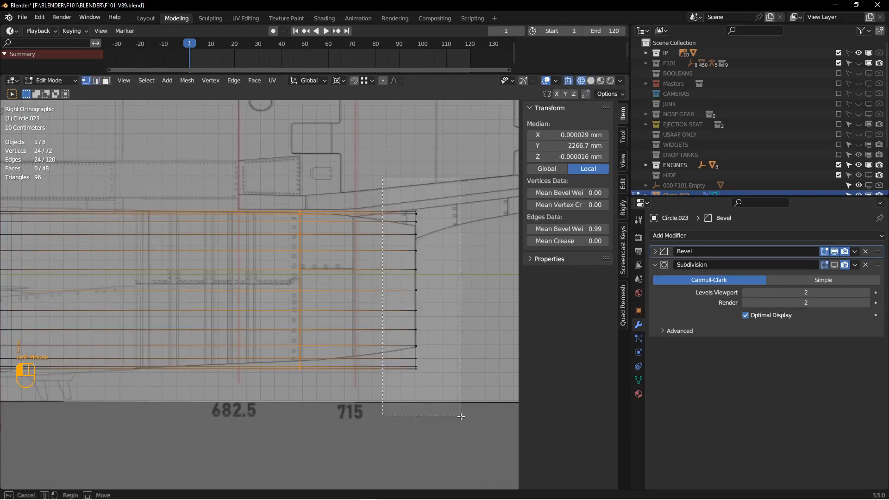
pyautogui.keyDown('alt'); pyautogui.click(416, 356); pyautogui.keyUp('alt')
pyautogui.scroll(-2, 441, 386)
pyautogui.press('s')
pyautogui.press('Escape')
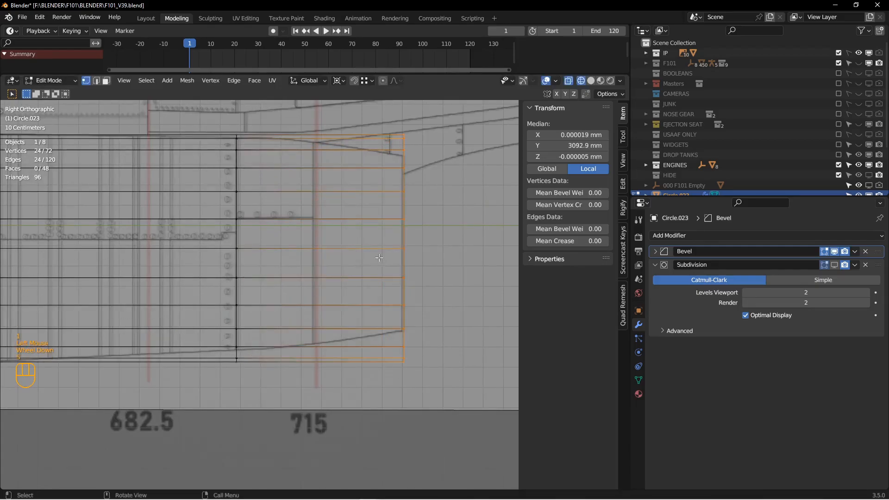
pyautogui.click(340, 80)
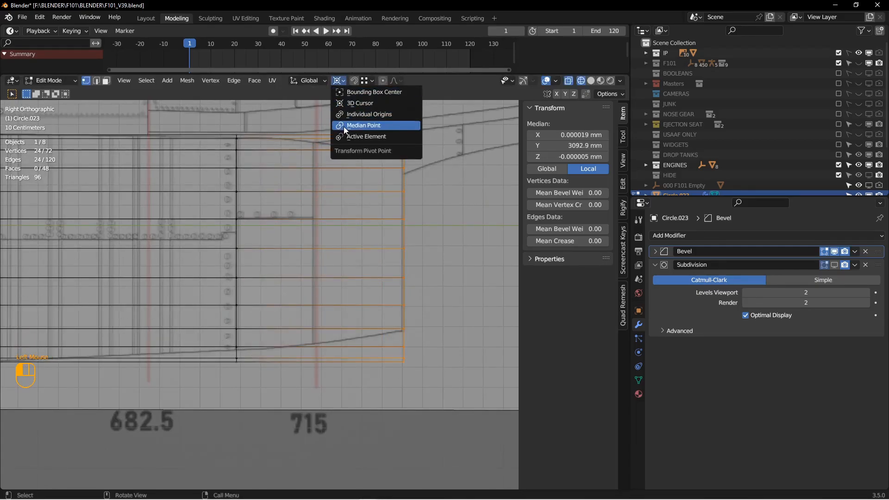
pyautogui.click(345, 129)
pyautogui.press('s')
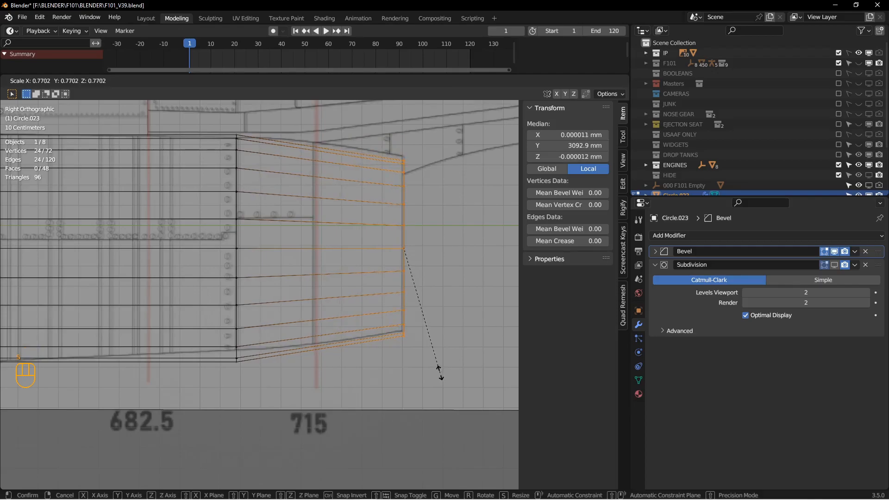
pyautogui.click(440, 369)
# - Cut a centred edge loop in the tapered section near station 715 and scale it by about 1.034 to the blueprint
pyautogui.scroll(1, 440, 369)
pyautogui.keyDown('shift'); pyautogui.moveTo(324, 194); pyautogui.dragTo(349, 239, button='middle'); pyautogui.keyUp('shift')
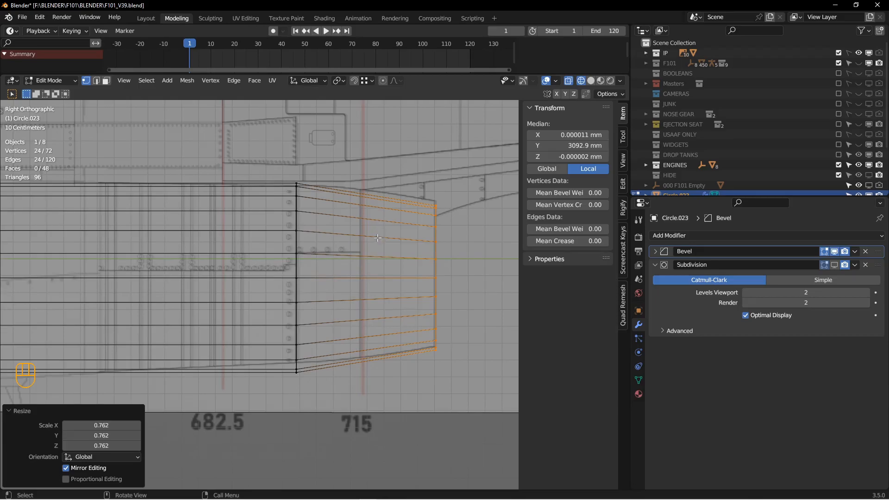
pyautogui.scroll(2, 378, 237)
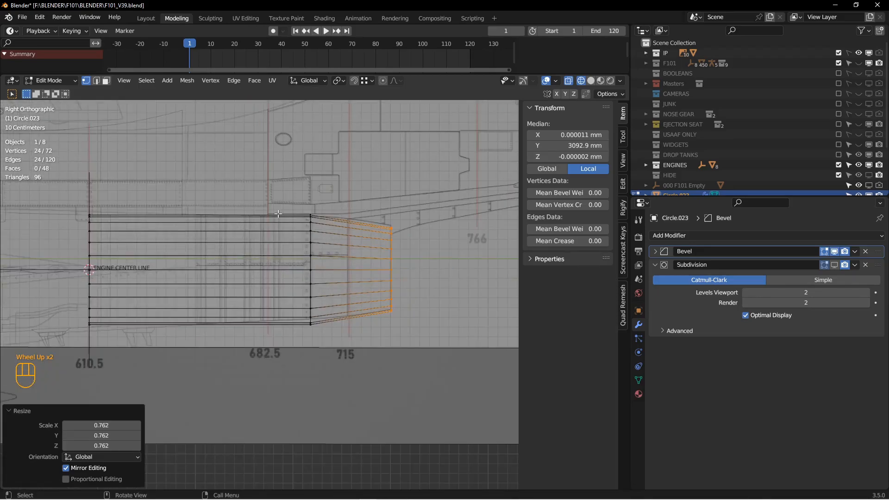
pyautogui.scroll(-3, 365, 235)
pyautogui.moveTo(368, 268)
pyautogui.keyDown('shift'); pyautogui.mouseDown(button='middle')
pyautogui.moveTo(380, 249)
pyautogui.moveTo(373, 260)
pyautogui.mouseUp(button='middle'); pyautogui.keyUp('shift')
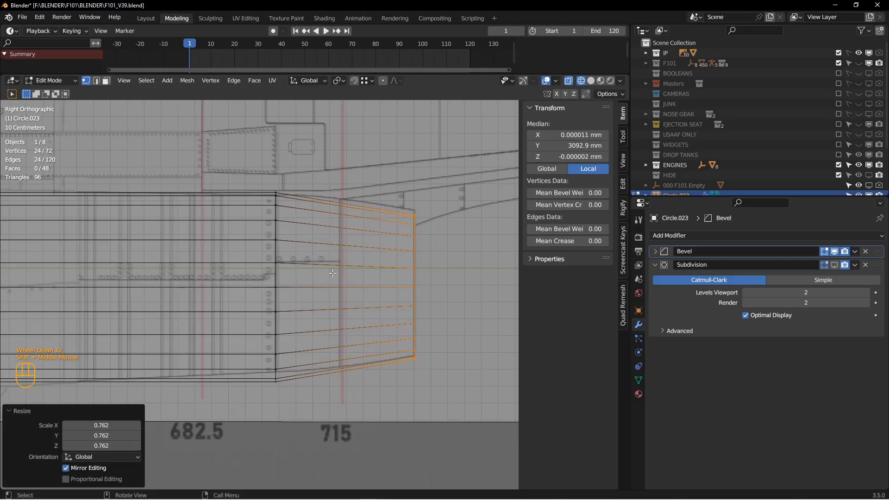
pyautogui.hotkey('ctrl', 'r')
pyautogui.click(357, 238)
pyautogui.rightClick(355, 202)
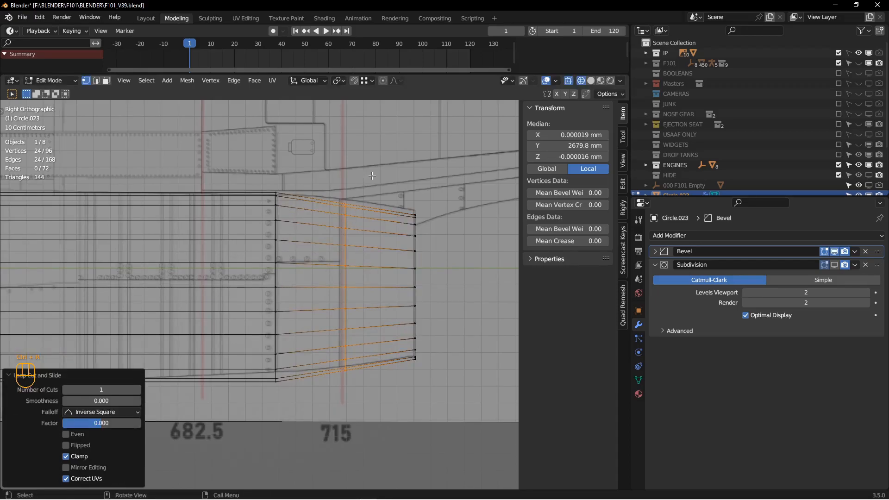
pyautogui.press('s')
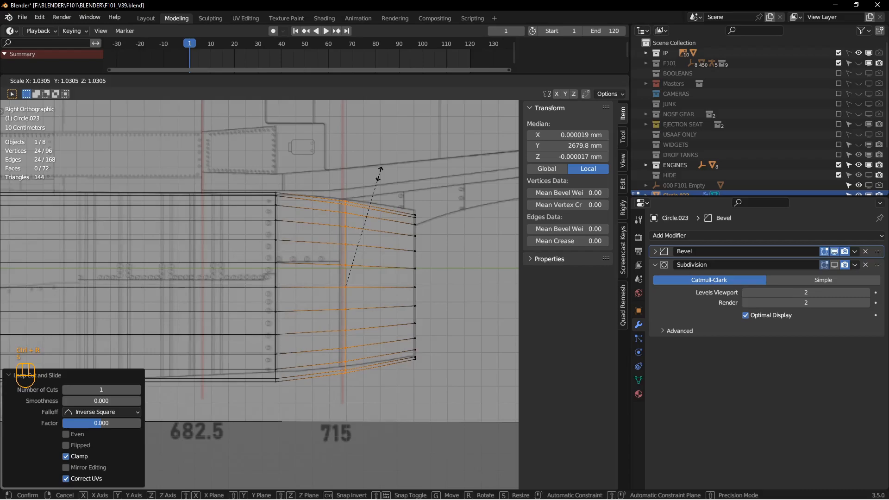
pyautogui.click(379, 173)
pyautogui.keyDown('shift'); pyautogui.moveTo(279, 189); pyautogui.dragTo(309, 179, button='middle'); pyautogui.keyUp('shift')
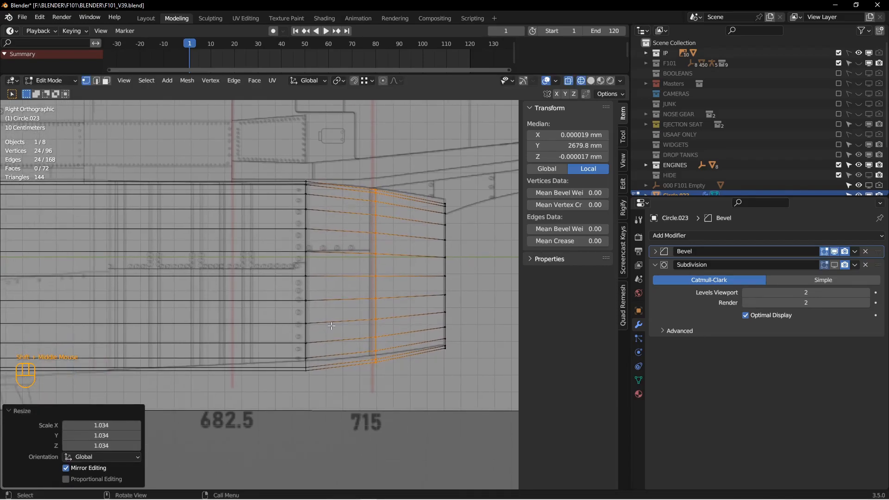
# - Return to Object Mode, deselect the cylinder and turn the Subdivision modifier's viewport display back on
pyautogui.press('Tab')
pyautogui.scroll(2, 348, 269)
pyautogui.hotkey('alt', 'a')
pyautogui.click(834, 265)
pyautogui.scroll(-1, 379, 250)
pyautogui.scroll(1, 376, 251)
pyautogui.keyDown('shift'); pyautogui.moveTo(330, 257); pyautogui.dragTo(334, 284, button='middle'); pyautogui.keyUp('shift')
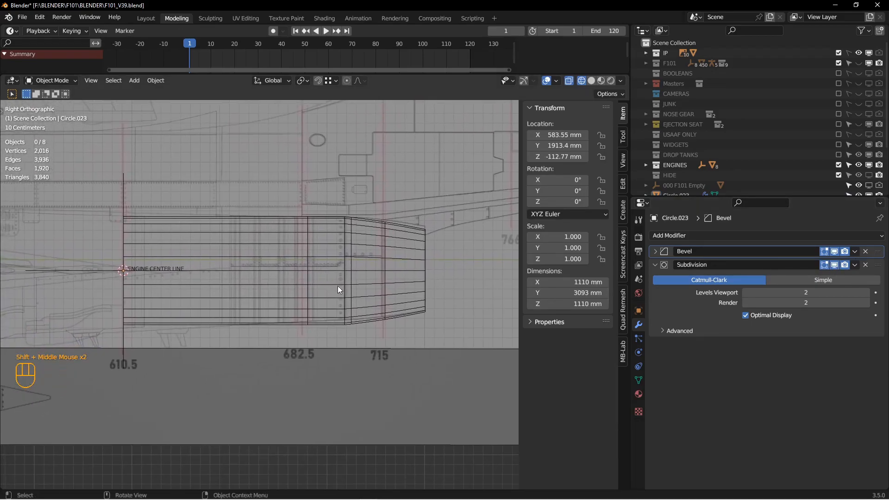
pyautogui.scroll(-2, 371, 275)
pyautogui.scroll(-2, 327, 275)
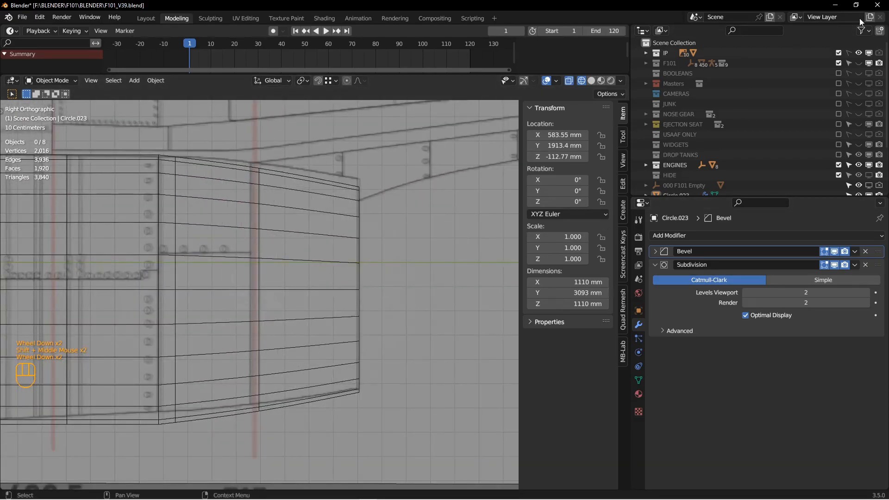
# - Split the Outliner into two stacked areas and enlarge the upper one to make room for a reference image
pyautogui.moveTo(885, 27); pyautogui.dragTo(787, 136)
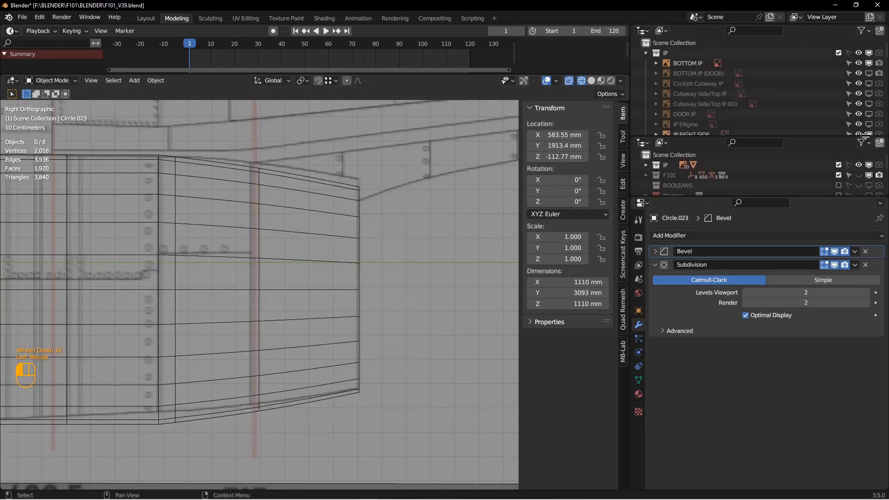
pyautogui.moveTo(816, 195); pyautogui.dragTo(816, 318)
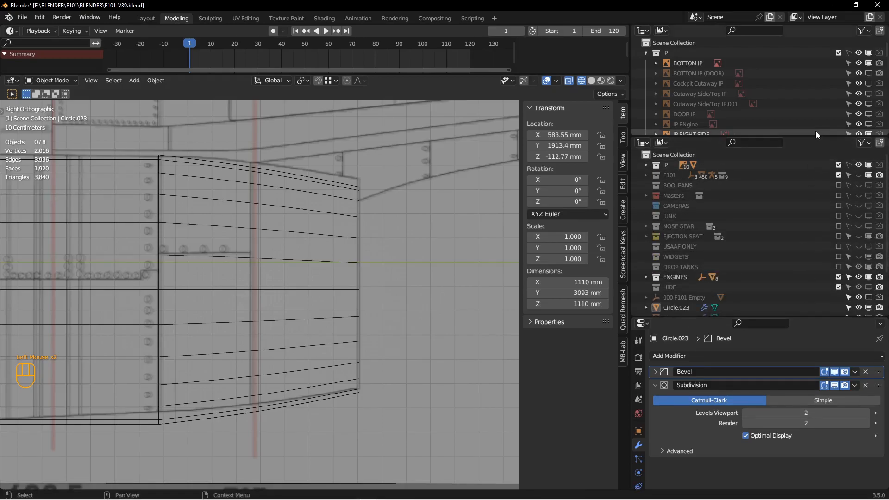
pyautogui.moveTo(818, 135); pyautogui.dragTo(803, 232)
pyautogui.moveTo(888, 253); pyautogui.dragTo(553, 278, button='right')
pyautogui.moveTo(376, 246); pyautogui.dragTo(888, 255, button='right')
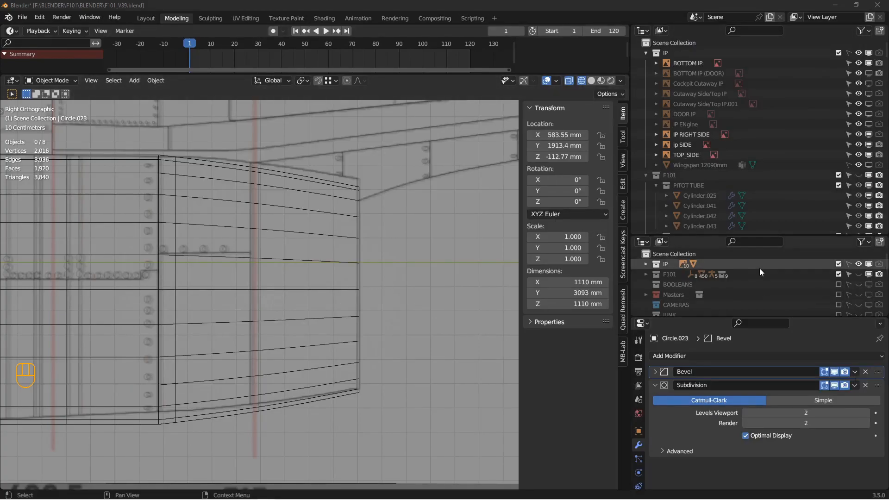
# - Change the upper Outliner area to an Image Editor, load the nozzle photo 539168169_28281ee353_b.jpg and frame both nozzles
pyautogui.click(647, 30)
pyautogui.click(329, 70)
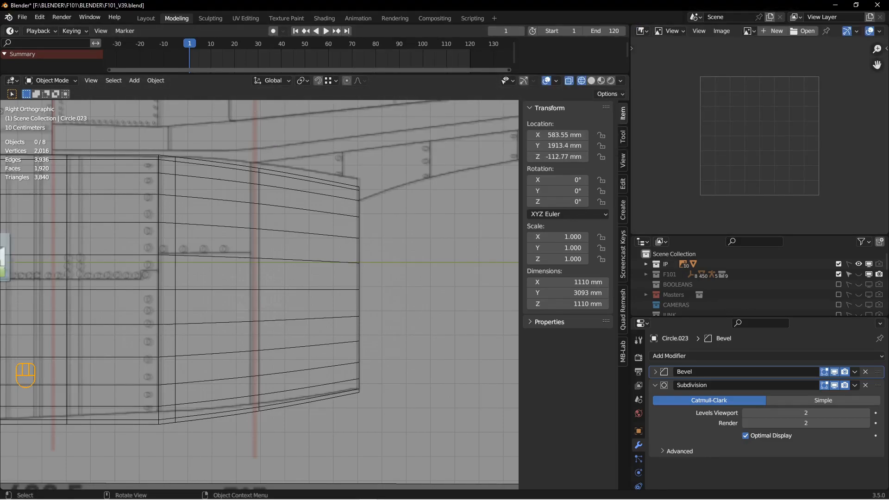
pyautogui.moveTo(712, 136); pyautogui.dragTo(709, 135)
pyautogui.scroll(-2, 709, 135)
pyautogui.scroll(3, 724, 140)
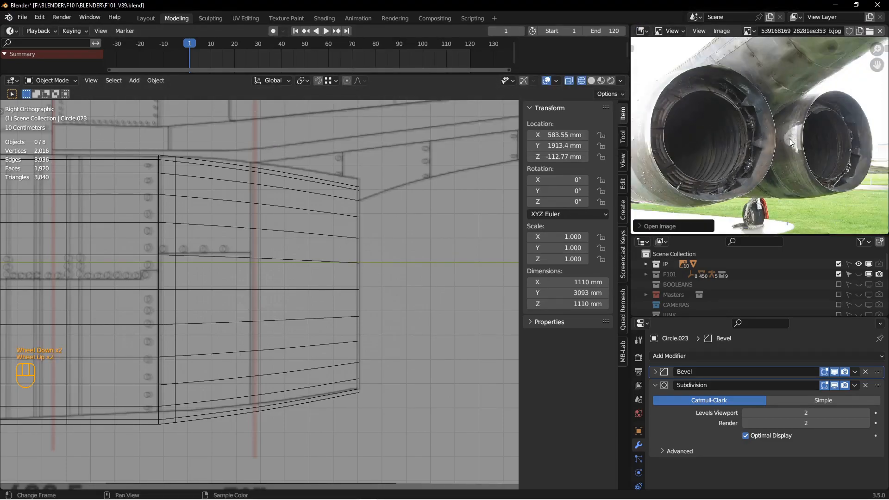
pyautogui.moveTo(725, 140); pyautogui.dragTo(737, 151, button='middle')
pyautogui.scroll(-2, 741, 153)
pyautogui.scroll(-1, 740, 153)
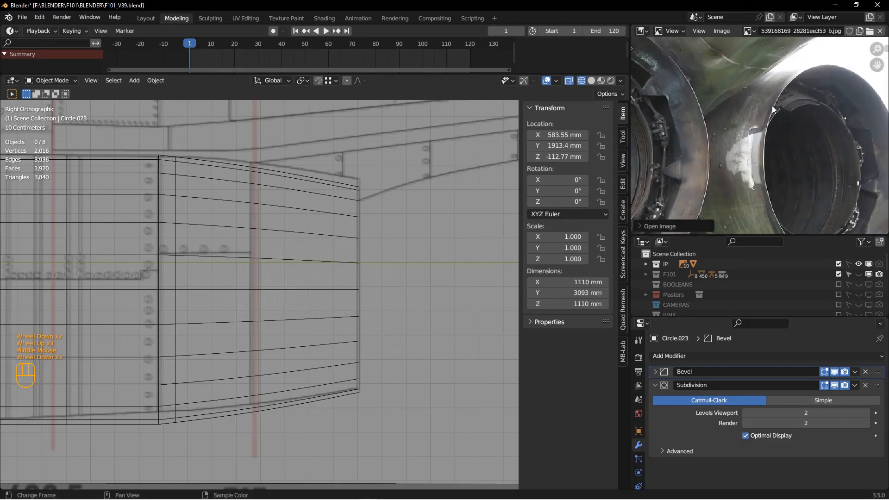
pyautogui.scroll(3, 746, 151)
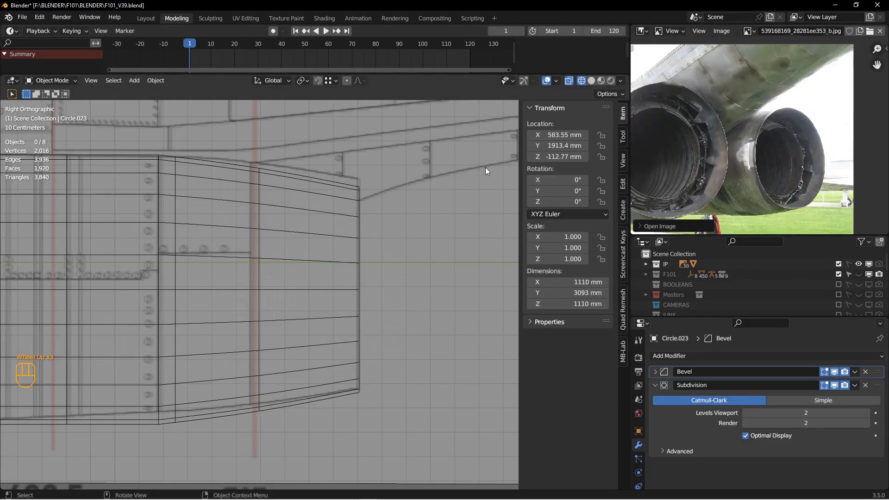
# - Give the 3D viewport more height, then move the cylinder's aft end vertex ring forward about 34 mm along Y
pyautogui.moveTo(488, 77); pyautogui.dragTo(487, 60)
pyautogui.keyDown('shift'); pyautogui.moveTo(362, 283); pyautogui.dragTo(416, 277, button='middle'); pyautogui.keyUp('shift')
pyautogui.click(416, 277)
pyautogui.press('Tab')
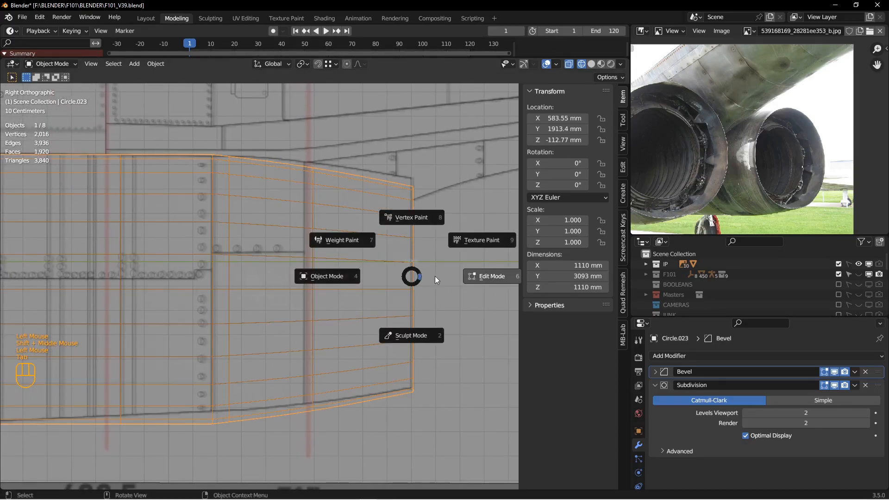
pyautogui.press('1')
pyautogui.moveTo(409, 173); pyautogui.dragTo(431, 403)
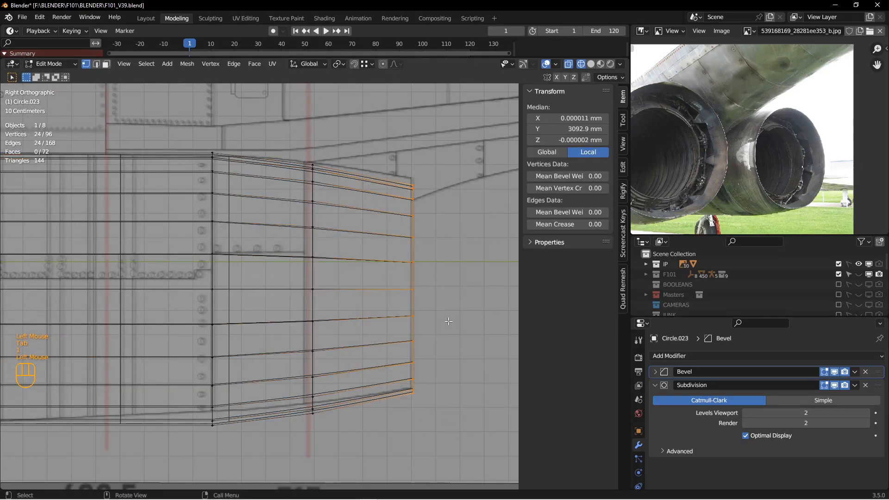
pyautogui.press('g')
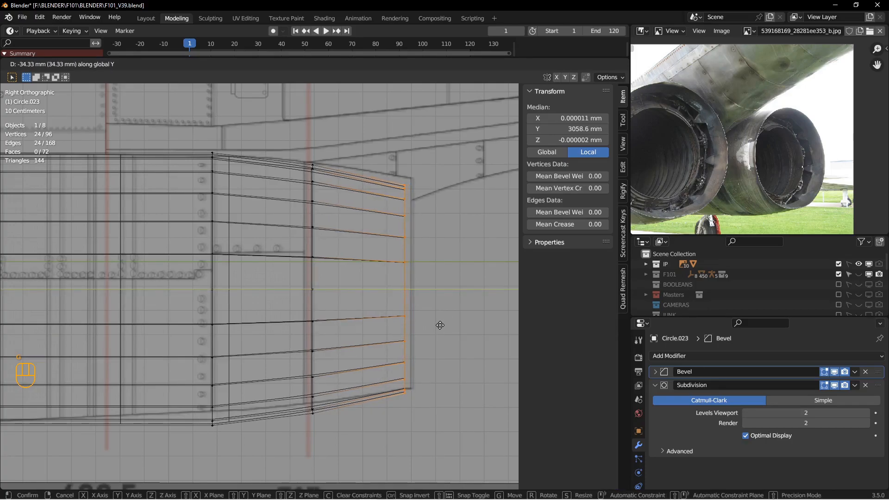
pyautogui.click(440, 325)
# - Shift the aft ring back about 4 mm along Y and extrude it about 22.5 mm aft to the blueprint's end line
pyautogui.scroll(-4, 436, 328)
pyautogui.scroll(2, 429, 330)
pyautogui.press('g')
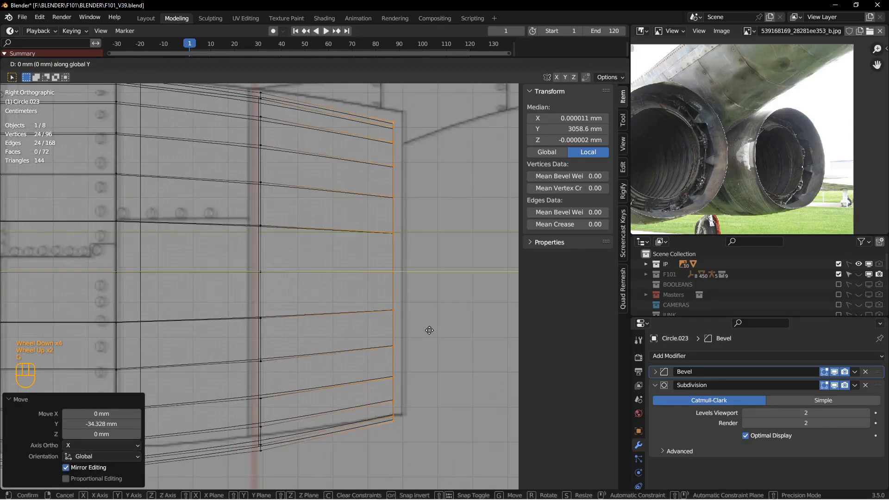
pyautogui.click(429, 328)
pyautogui.press('e')
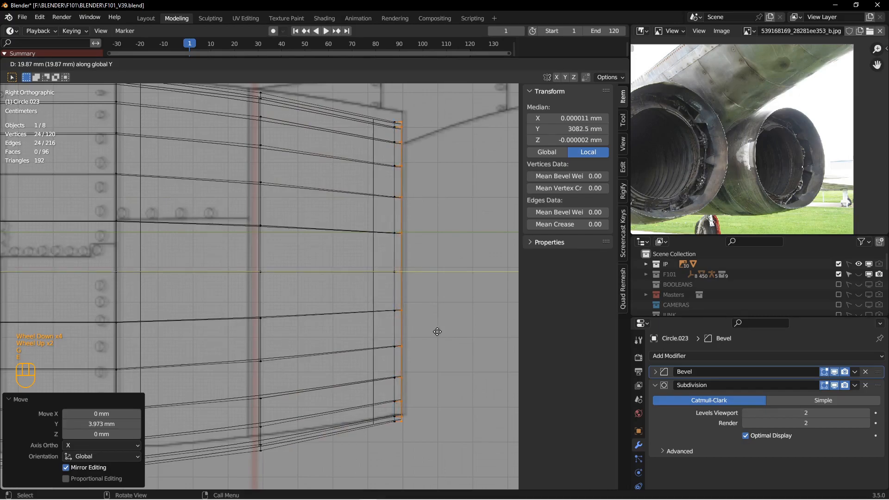
pyautogui.click(439, 331)
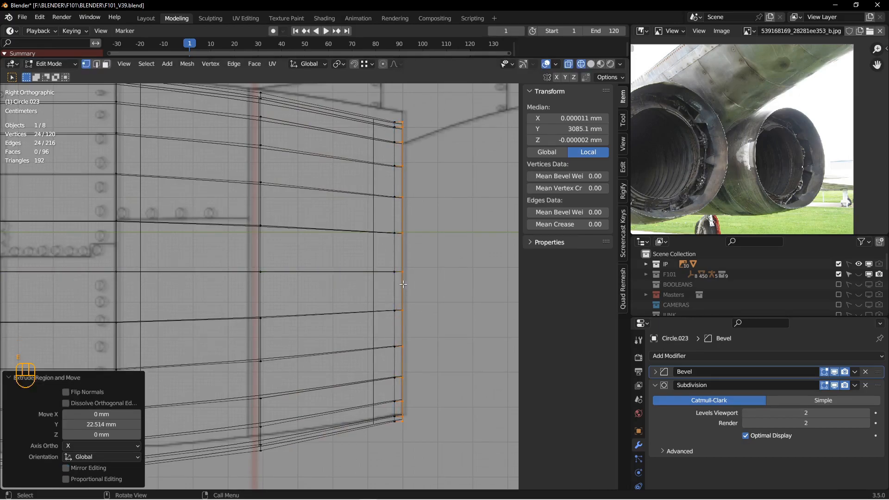
# - Select the edge loop where the extruded rim begins and, in solid shading, raise its mean bevel weight to the maximum
pyautogui.press('2')
pyautogui.doubleClick(397, 264)
pyautogui.press('z')
pyautogui.moveTo(478, 238); pyautogui.dragTo(389, 198, button='middle')
pyautogui.moveTo(560, 212); pyautogui.dragTo(602, 212)
pyautogui.scroll(2, 406, 214)
# - Return to Object Mode, deselect the cylinder and inspect the bevelled aft rim from an angle
pyautogui.press('Tab')
pyautogui.hotkey('alt', 'a')
pyautogui.moveTo(331, 223); pyautogui.dragTo(396, 216, button='middle')
pyautogui.scroll(-2, 401, 241)
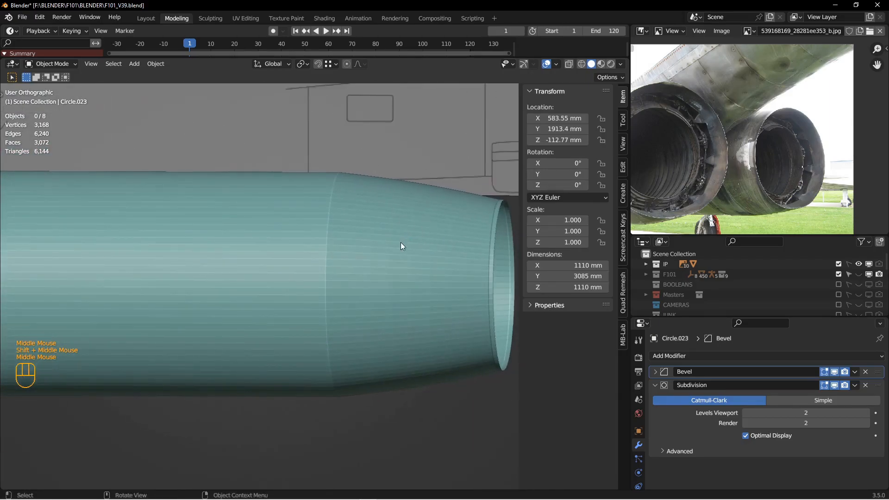
# - In the right side view, cut an edge loop just forward of the taper's start with a slide factor of about -0.970
pyautogui.scroll(2, 401, 241)
pyautogui.press('KP_3')
pyautogui.scroll(1, 398, 242)
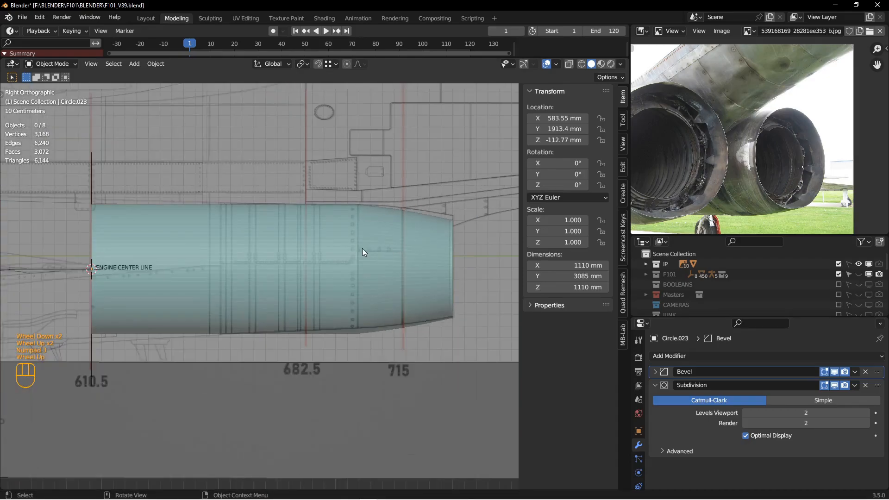
pyautogui.scroll(-2, 362, 249)
pyautogui.click(382, 241)
pyautogui.press('Tab')
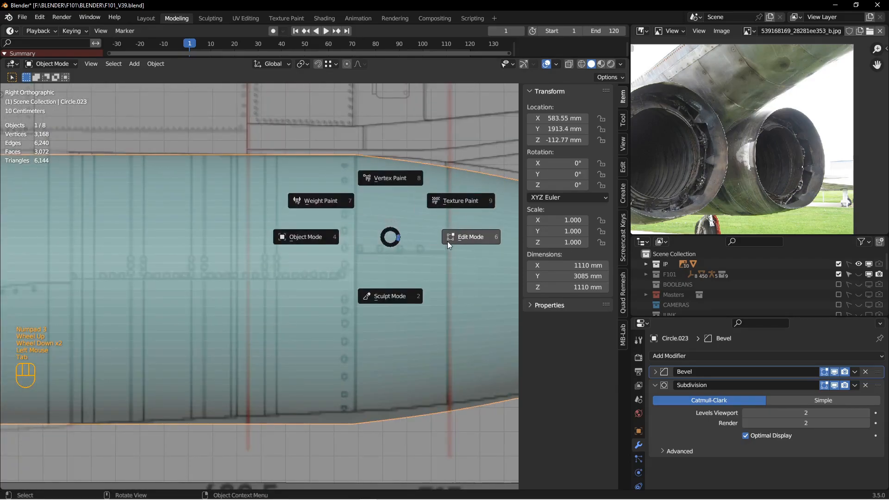
pyautogui.doubleClick(355, 232)
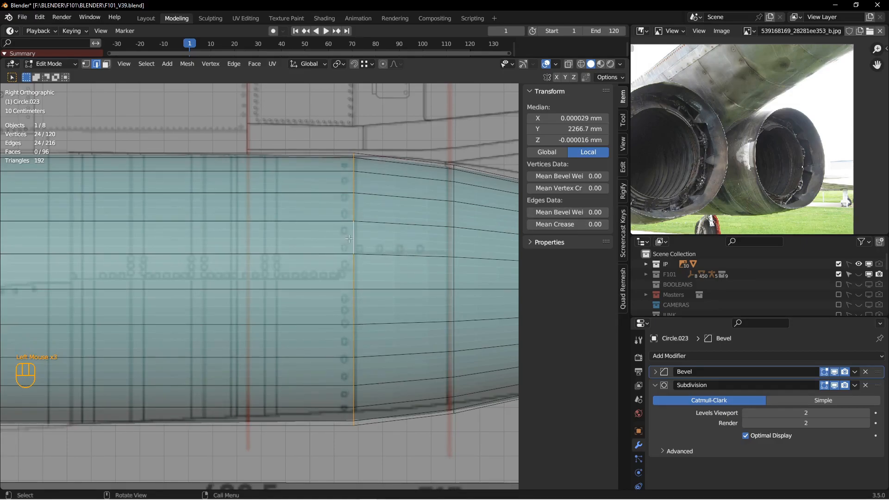
pyautogui.keyDown('shift'); pyautogui.moveTo(380, 258); pyautogui.dragTo(384, 263, button='middle'); pyautogui.keyUp('shift')
pyautogui.hotkey('ctrl', 'r')
pyautogui.click(315, 201)
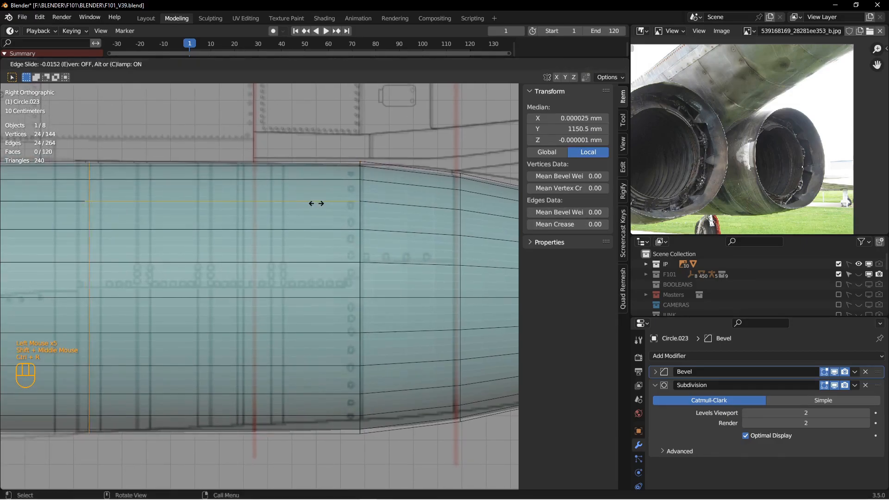
pyautogui.click(60, 213)
# - Cut a second supporting edge loop just aft of the taper's start with a slide factor of about 0.830
pyautogui.hotkey('ctrl', 'r')
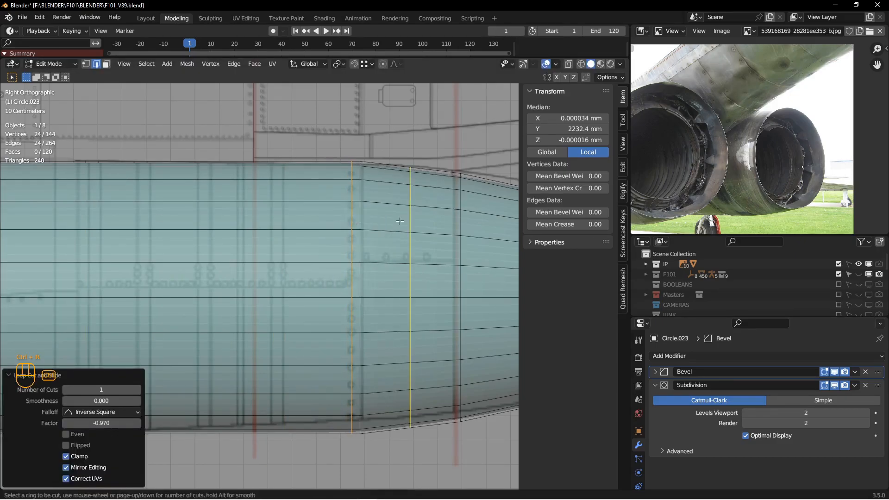
pyautogui.click(398, 222)
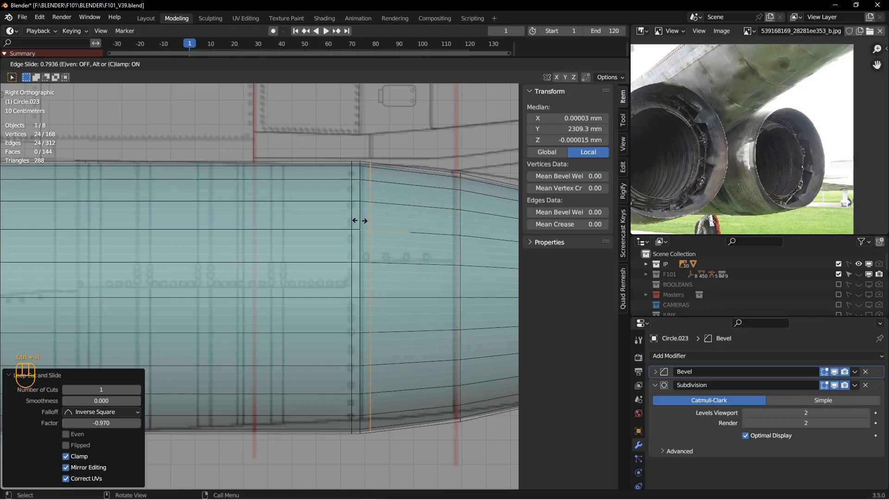
pyautogui.click(358, 222)
# - Return to Object Mode with the cylinder selected and enlarge the Properties editor by moving its border and the Outliner's upwards
pyautogui.keyDown('shift'); pyautogui.moveTo(297, 209); pyautogui.dragTo(273, 193, button='middle'); pyautogui.keyUp('shift')
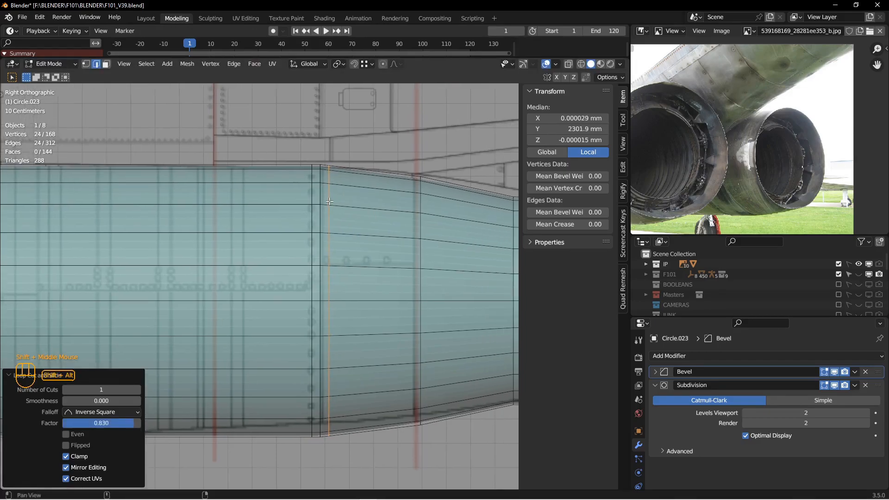
pyautogui.scroll(1, 272, 192)
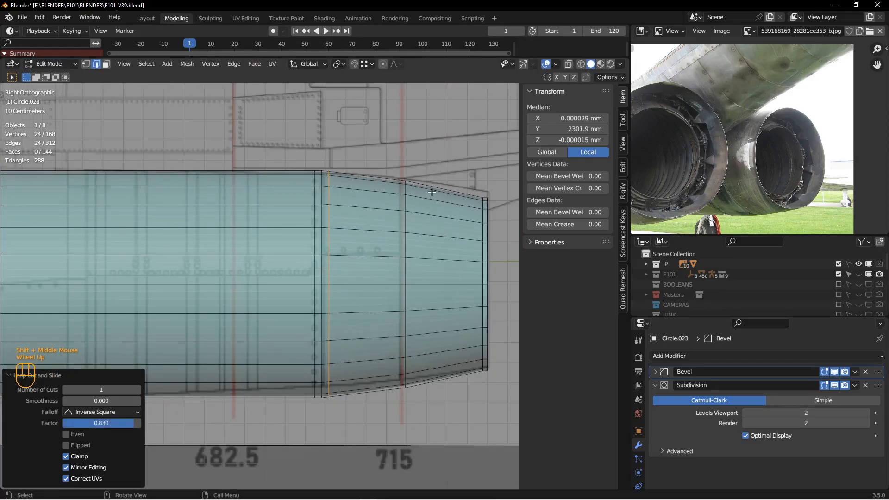
pyautogui.keyDown('shift'); pyautogui.moveTo(120, 170); pyautogui.dragTo(132, 183, button='middle'); pyautogui.keyUp('shift')
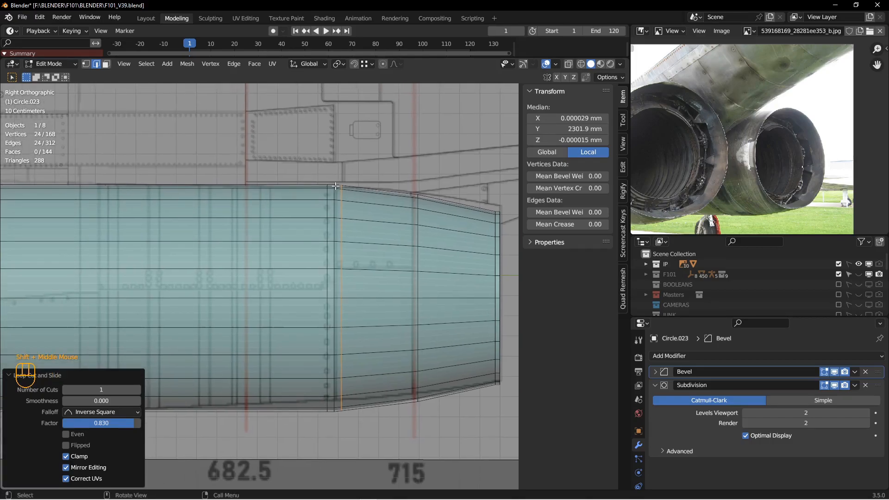
pyautogui.scroll(-1, 329, 226)
pyautogui.scroll(-1, 328, 226)
pyautogui.scroll(4, 334, 230)
pyautogui.press('Tab')
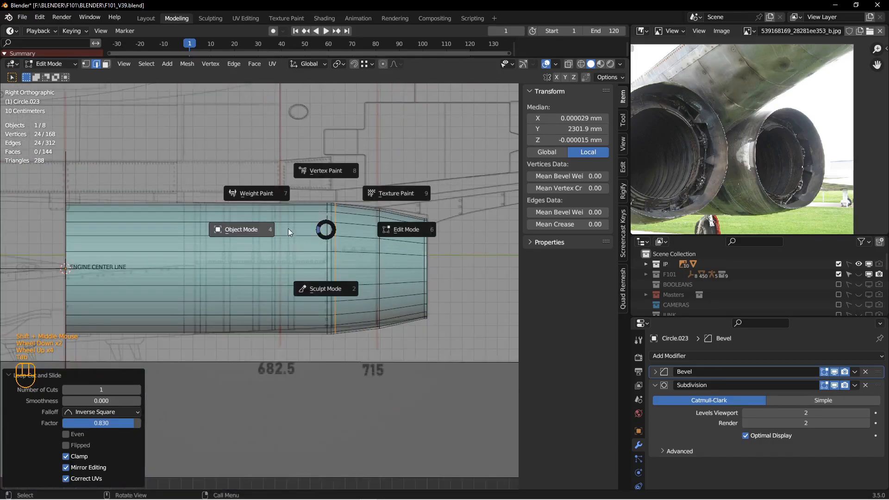
pyautogui.hotkey('alt', 'a')
pyautogui.scroll(-2, 351, 238)
pyautogui.click(351, 238)
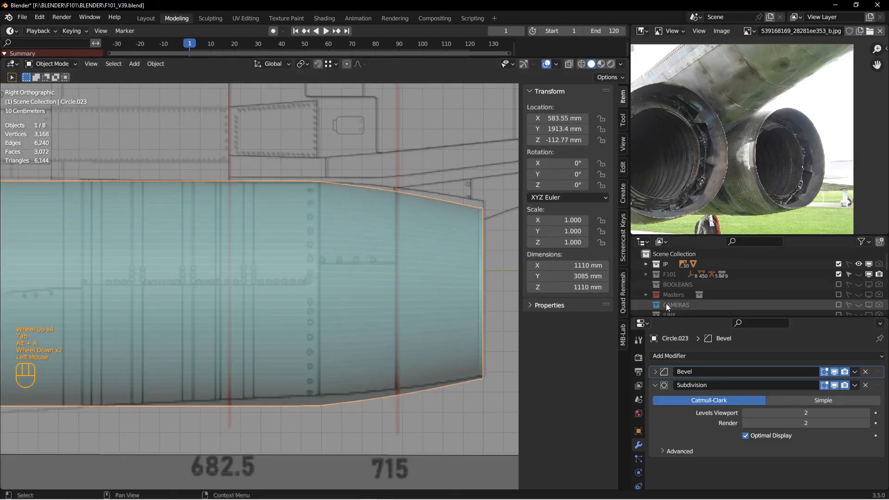
pyautogui.moveTo(760, 236); pyautogui.dragTo(759, 207)
pyautogui.moveTo(779, 315); pyautogui.dragTo(780, 273)
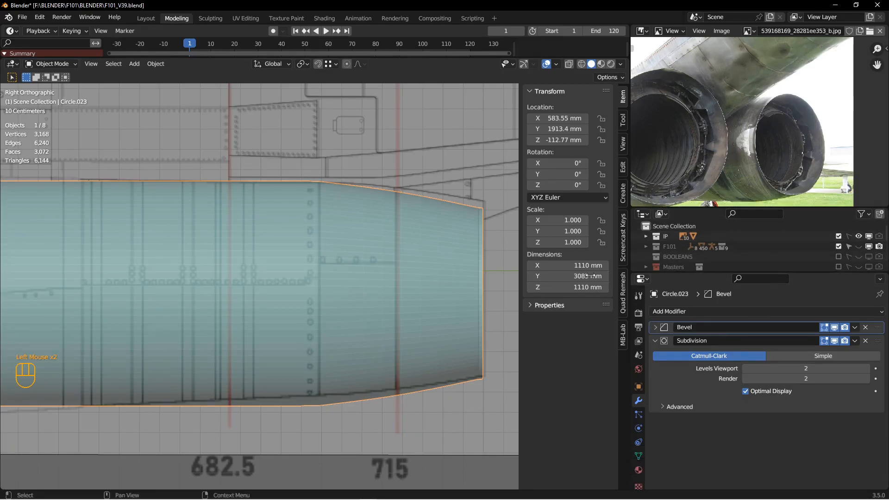
# - Rotate the cylinder in the side view to about 0.467° around X so that it follows the blueprint
pyautogui.scroll(1, 285, 258)
pyautogui.keyDown('shift'); pyautogui.moveTo(286, 258); pyautogui.dragTo(185, 275, button='middle'); pyautogui.keyUp('shift')
pyautogui.keyDown('shift'); pyautogui.moveTo(391, 281); pyautogui.dragTo(312, 271, button='middle'); pyautogui.keyUp('shift')
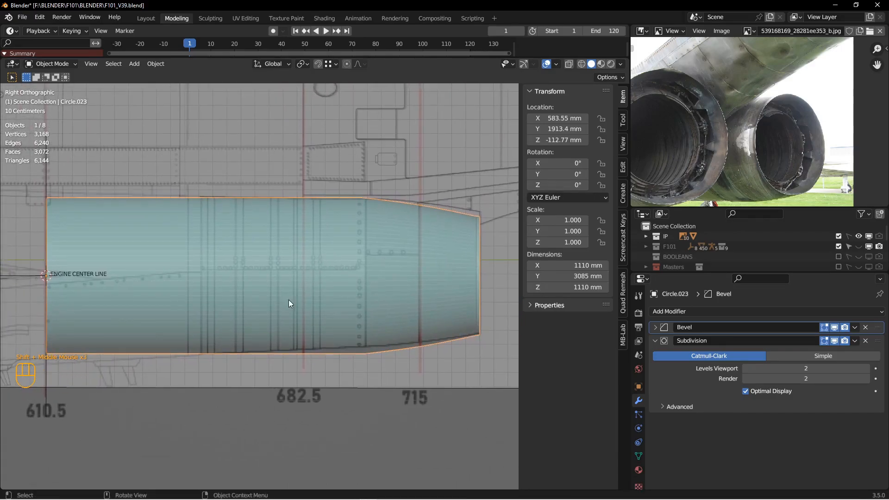
pyautogui.click(47, 277)
pyautogui.keyDown('shift'); pyautogui.moveTo(291, 274); pyautogui.dragTo(216, 277, button='middle'); pyautogui.keyUp('shift')
pyautogui.scroll(-2, 357, 292)
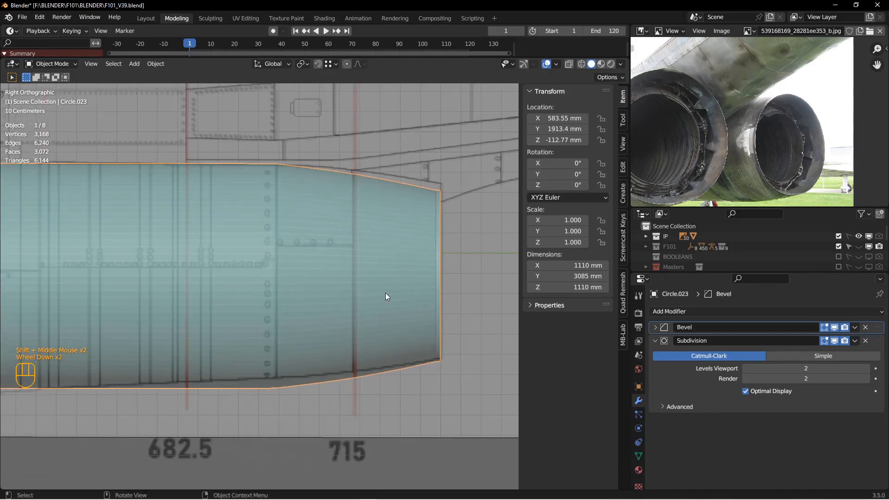
pyautogui.press('r')
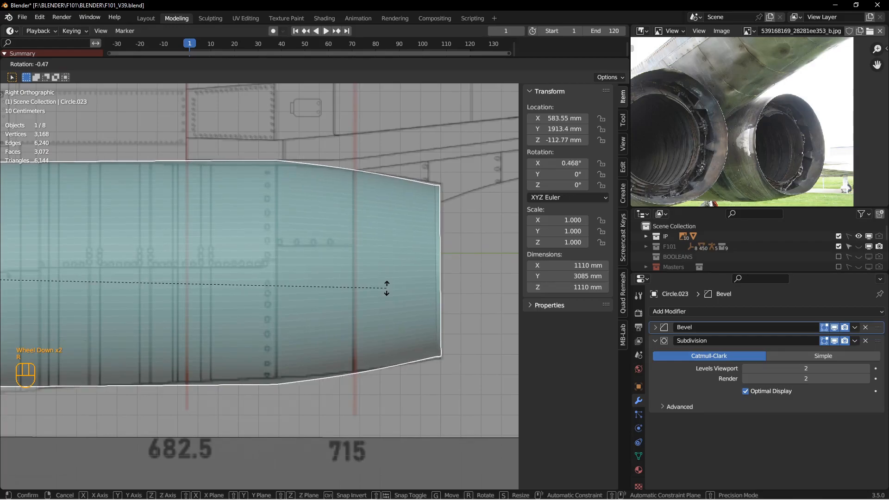
pyautogui.click(386, 287)
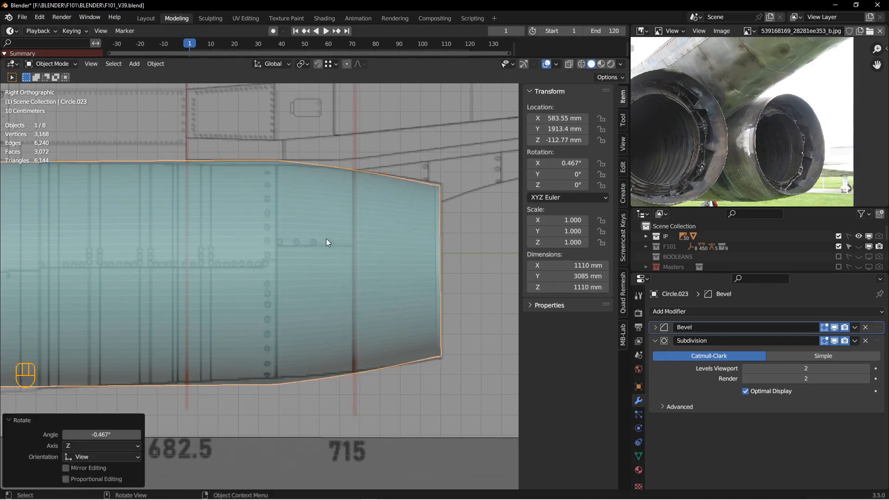
# - Enter Edit Mode in edge selection and dissolve the two supporting edge loops beside the taper's start
pyautogui.scroll(2, 334, 248)
pyautogui.keyDown('shift'); pyautogui.moveTo(334, 248); pyautogui.dragTo(357, 260, button='middle'); pyautogui.keyUp('shift')
pyautogui.click(408, 238)
pyautogui.press('Tab')
pyautogui.press('2')
pyautogui.keyDown('shift'); pyautogui.doubleClick(326, 225); pyautogui.keyUp('shift')
pyautogui.hotkey('ctrl', 'x')
# - Select the edge loop at the taper's start and scale it down to about 0.96 to match the blueprint outline
pyautogui.scroll(-2, 324, 225)
pyautogui.doubleClick(338, 226)
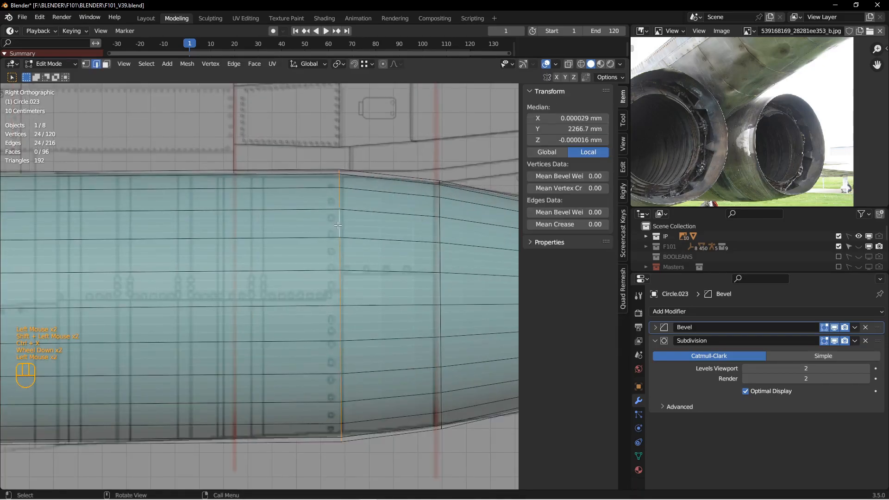
pyautogui.press('s')
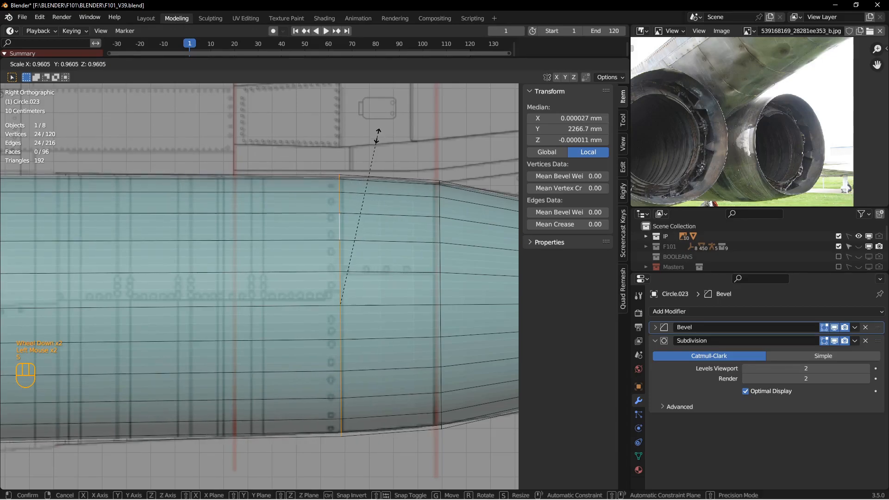
pyautogui.click(377, 136)
# - Return to Object Mode and rotate the cylinder about 0.21° further, to 0.676° around X
pyautogui.press('Tab')
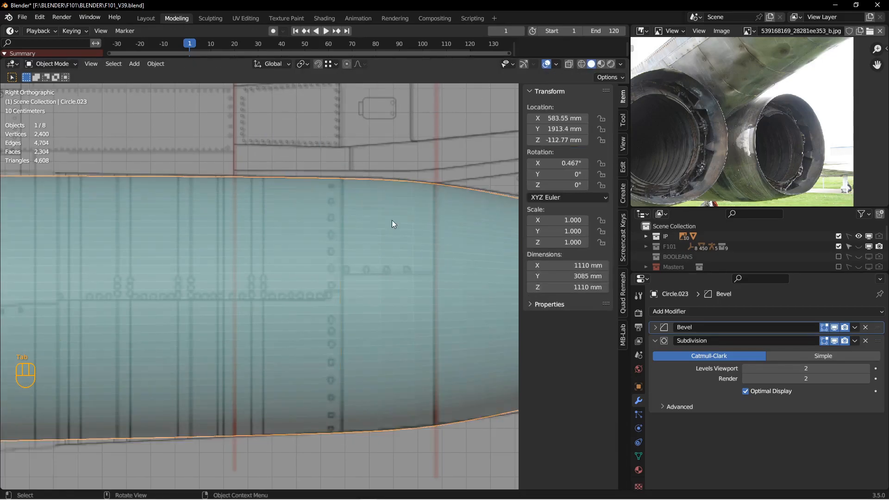
pyautogui.press('r')
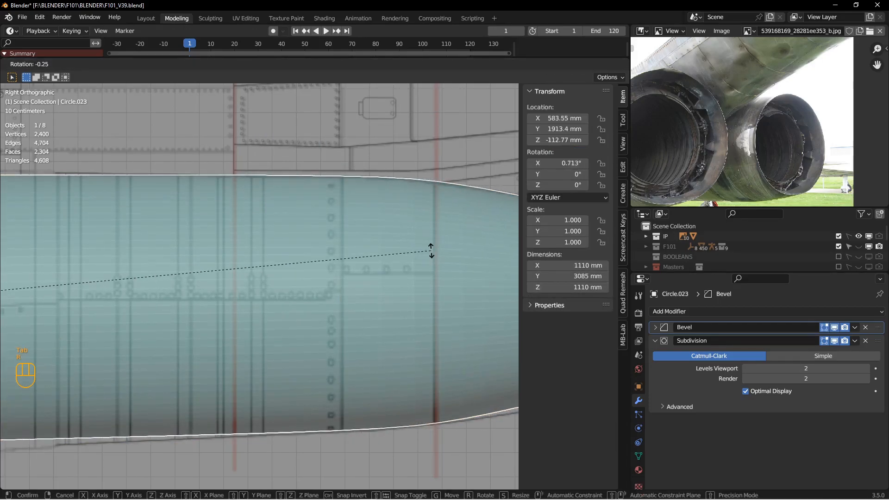
pyautogui.click(412, 243)
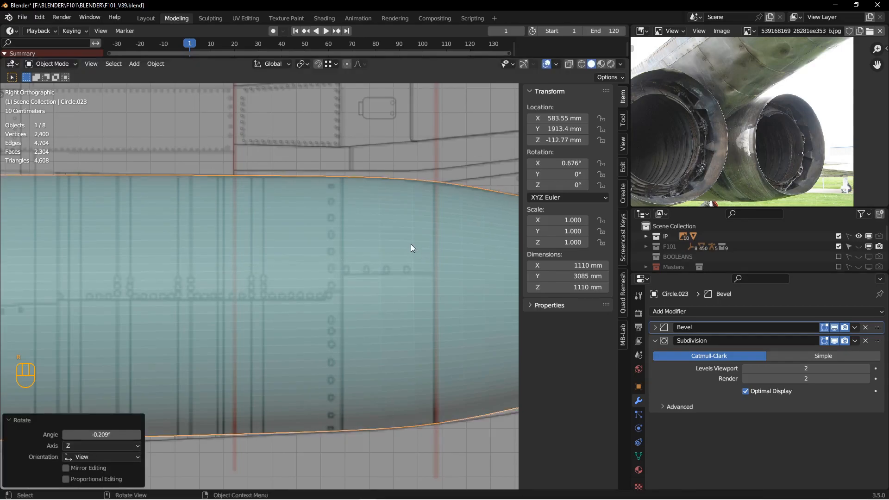
# - Select both vertex rings of the aft rim through the mesh in wireframe and scale them by about 1.037 in solid shading
pyautogui.scroll(2, 410, 244)
pyautogui.moveTo(401, 246)
pyautogui.keyDown('shift'); pyautogui.mouseDown(button='middle')
pyautogui.moveTo(407, 254)
pyautogui.moveTo(407, 242)
pyautogui.mouseUp(button='middle'); pyautogui.keyUp('shift')
pyautogui.scroll(-2, 444, 250)
pyautogui.press('Tab')
pyautogui.press('z')
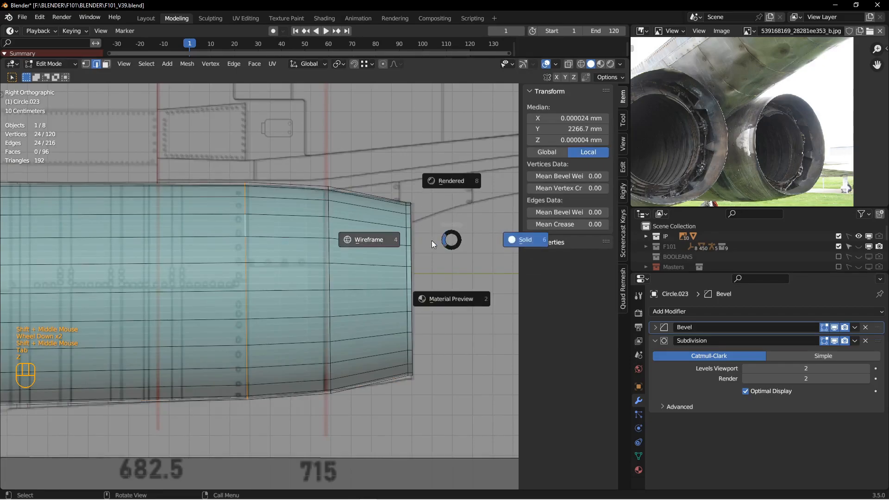
pyautogui.click(387, 247)
pyautogui.press('1')
pyautogui.moveTo(383, 192); pyautogui.dragTo(452, 399)
pyautogui.press('z')
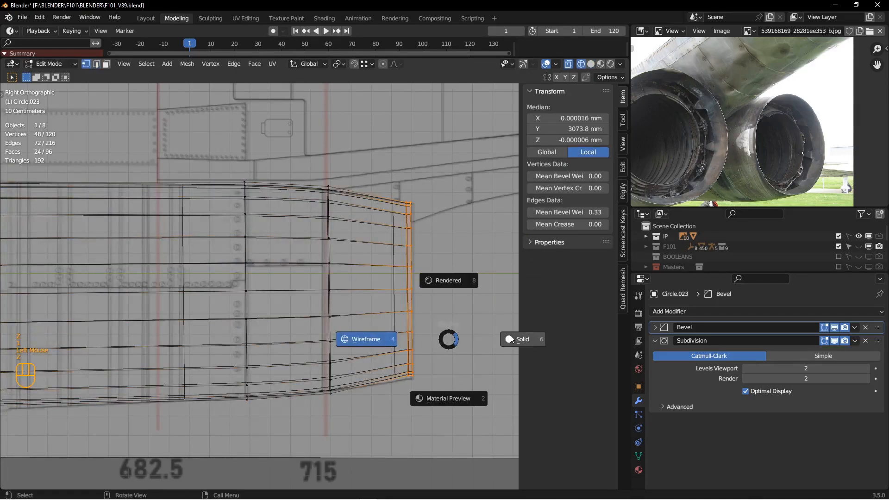
pyautogui.click(521, 339)
pyautogui.press('s')
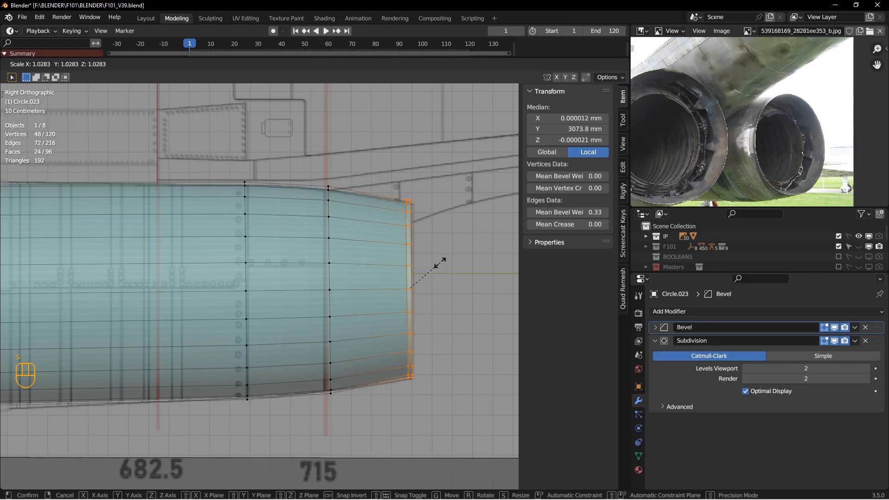
pyautogui.click(440, 263)
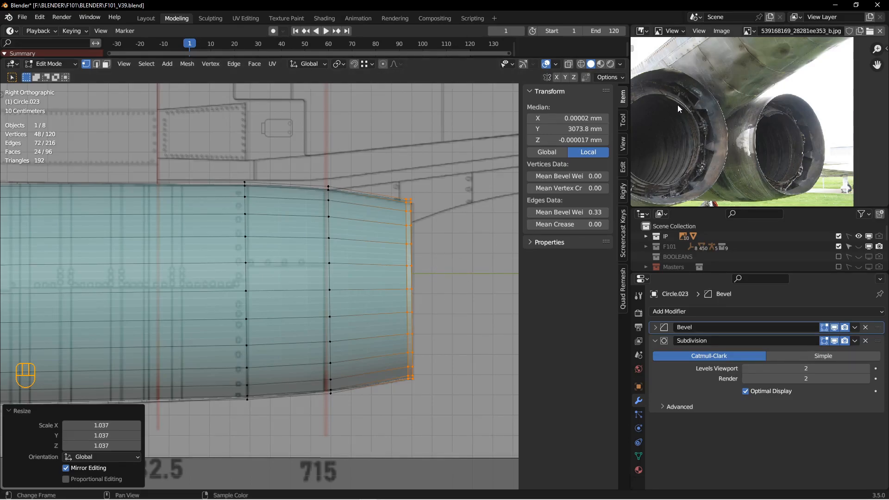
# - Snap the 3D cursor to the centre of the selected aft rim vertices
pyautogui.keyDown('shift'); pyautogui.moveTo(317, 255); pyautogui.dragTo(369, 234, button='middle'); pyautogui.keyUp('shift')
pyautogui.scroll(2, 343, 241)
pyautogui.scroll(-1, 349, 244)
pyautogui.press('Tab')
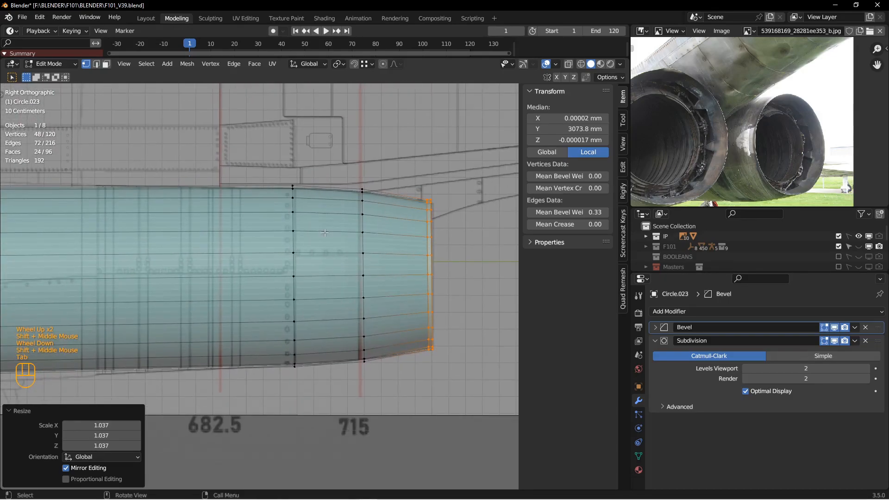
pyautogui.hotkey('shift', 's')
# - Return to Object Mode, clear the selection and reselect the engine cylinder, framing its forward end
pyautogui.press('Tab')
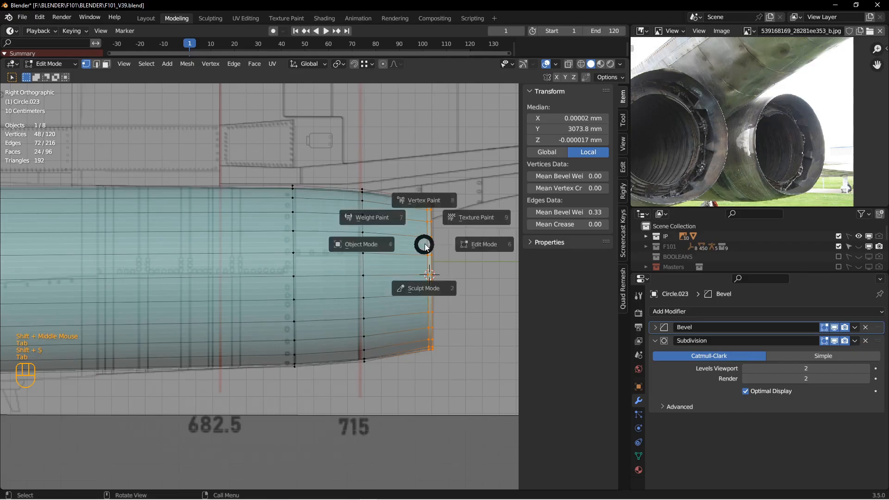
pyautogui.click(322, 244)
pyautogui.hotkey('alt', 'a')
pyautogui.scroll(1, 311, 247)
pyautogui.keyDown('shift'); pyautogui.moveTo(308, 251); pyautogui.dragTo(324, 254, button='middle'); pyautogui.keyUp('shift')
pyautogui.click(310, 263)
pyautogui.keyDown('shift'); pyautogui.moveTo(173, 341); pyautogui.dragTo(262, 320, button='middle'); pyautogui.keyUp('shift')
pyautogui.scroll(-1, 245, 249)
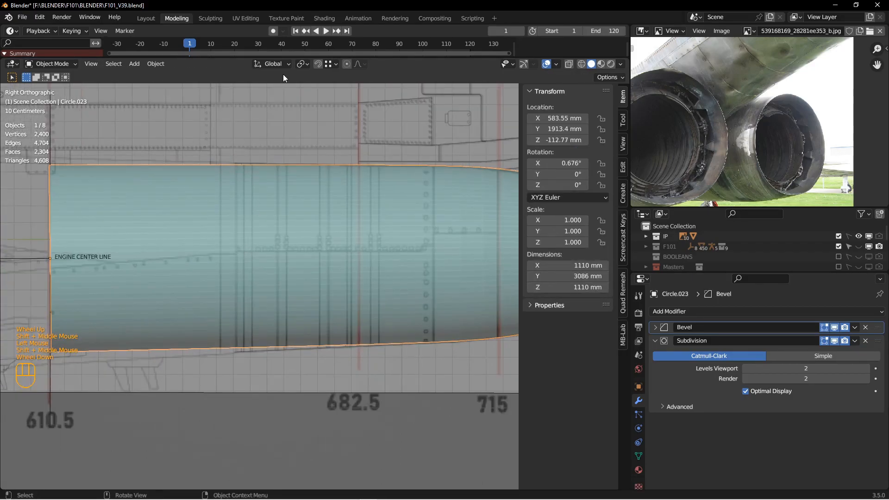
# - Set the transform pivot to the 3D Cursor and rotate the cylinder a further 0.182°, to 0.858° around X
pyautogui.press('r')
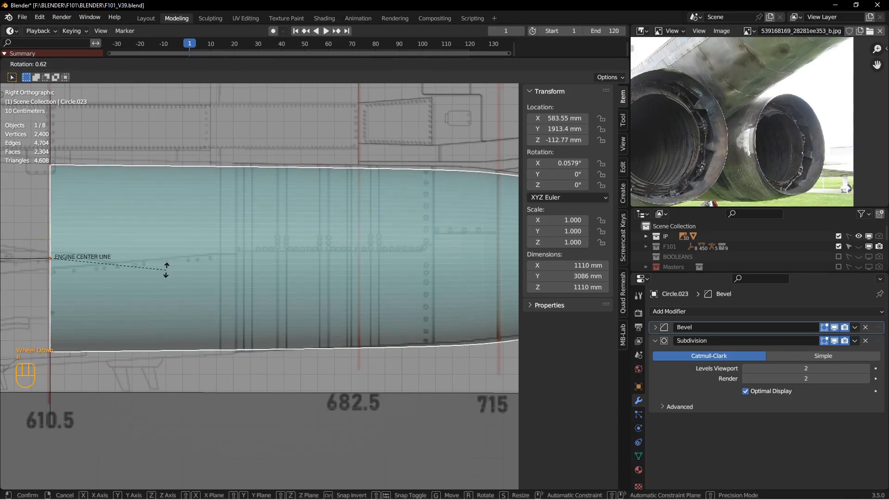
pyautogui.rightClick(166, 268)
pyautogui.click(304, 65)
pyautogui.click(307, 88)
pyautogui.press('r')
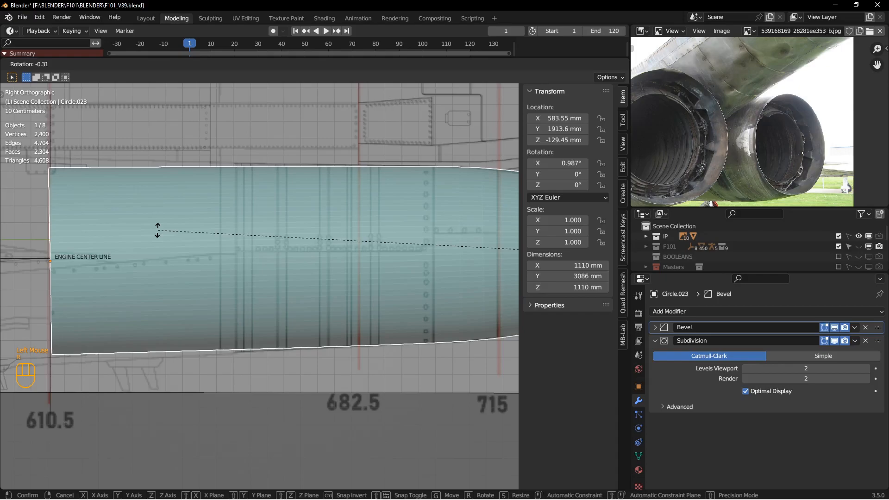
pyautogui.click(159, 230)
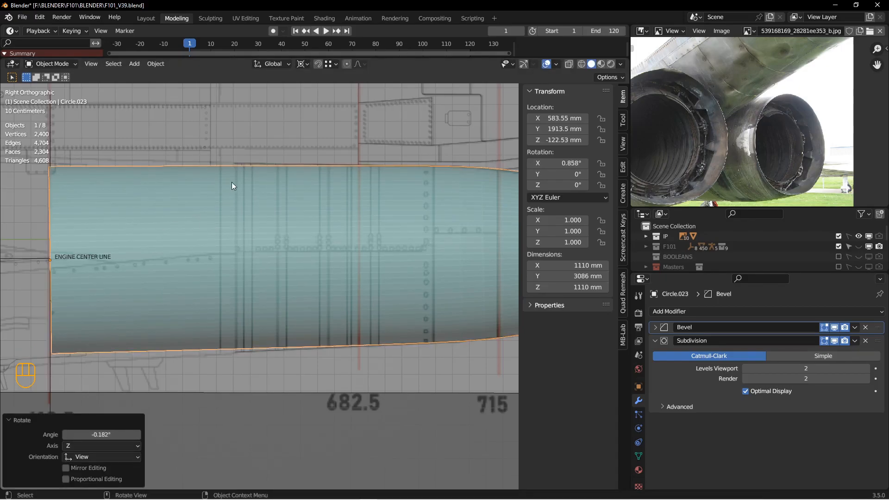
# - Select the forward-end vertex ring of the cylinder through the mesh in wireframe, then switch back to solid shading
pyautogui.keyDown('shift'); pyautogui.moveTo(146, 277); pyautogui.dragTo(258, 267, button='middle'); pyautogui.keyUp('shift')
pyautogui.press('Tab')
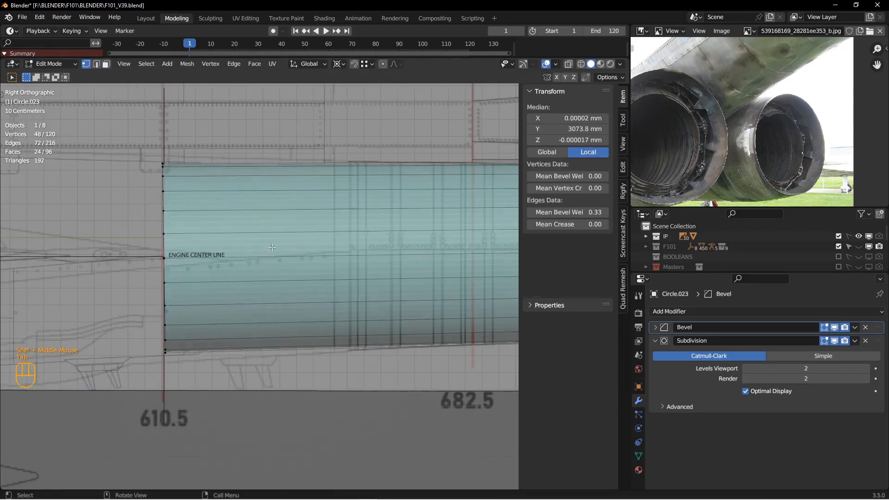
pyautogui.press('z')
pyautogui.click(99, 235)
pyautogui.press('z')
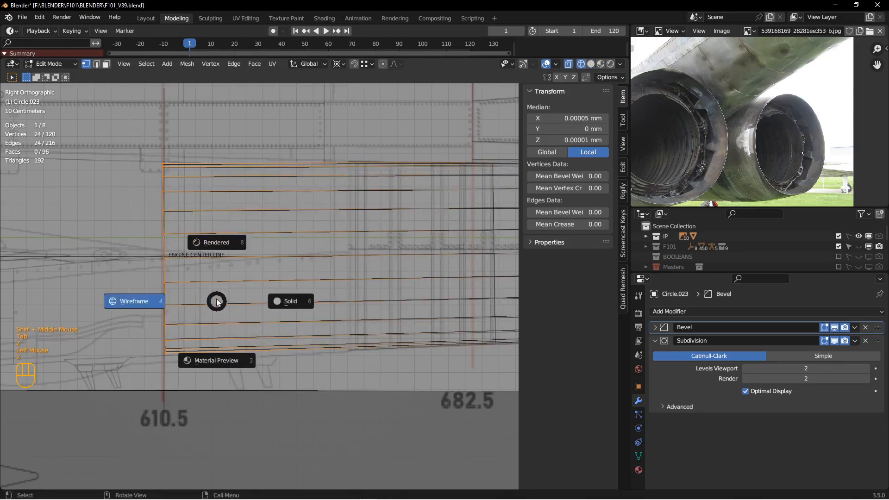
# - Set the pivot to Median Point and scale the forward ring up until the cylinder is about 1144 mm across
pyautogui.press('s')
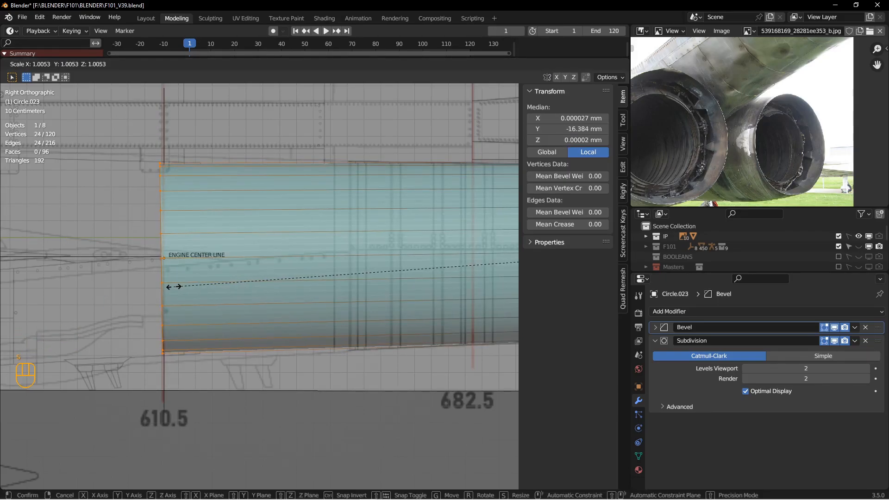
pyautogui.rightClick(175, 287)
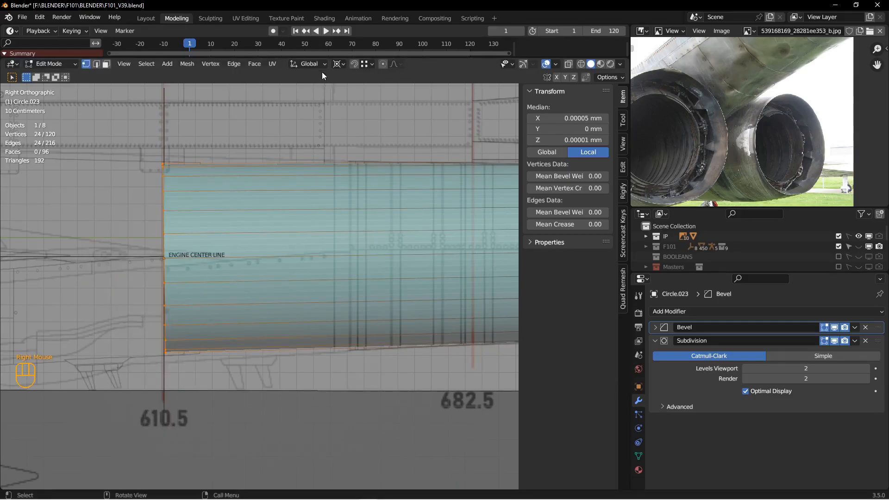
pyautogui.click(341, 64)
pyautogui.click(364, 109)
pyautogui.press('s')
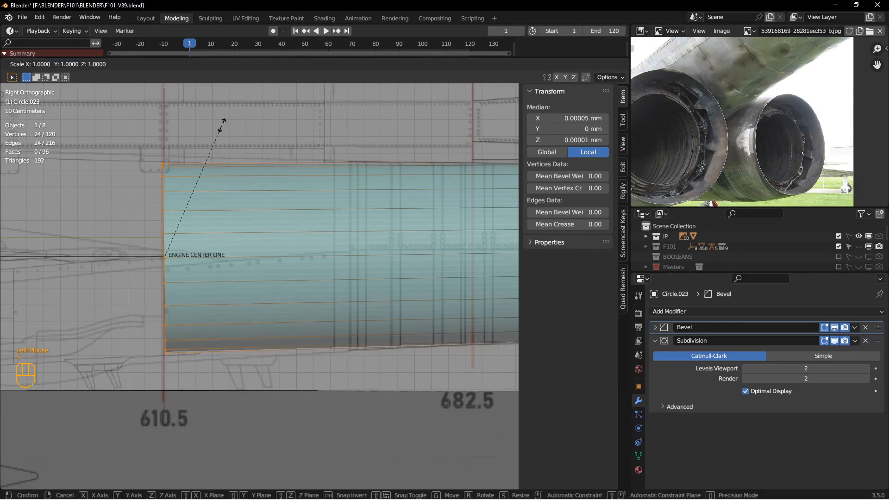
pyautogui.click(228, 119)
# - Return to Object Mode, reselect the engine cylinder and show the F101 collection with the fuselage panels
pyautogui.scroll(2, 229, 119)
pyautogui.keyDown('shift'); pyautogui.moveTo(332, 200); pyautogui.dragTo(274, 229, button='middle'); pyautogui.keyUp('shift')
pyautogui.press('Tab')
pyautogui.click(300, 213)
pyautogui.hotkey('alt', 'a')
pyautogui.click(304, 218)
pyautogui.moveTo(764, 207); pyautogui.dragTo(763, 68)
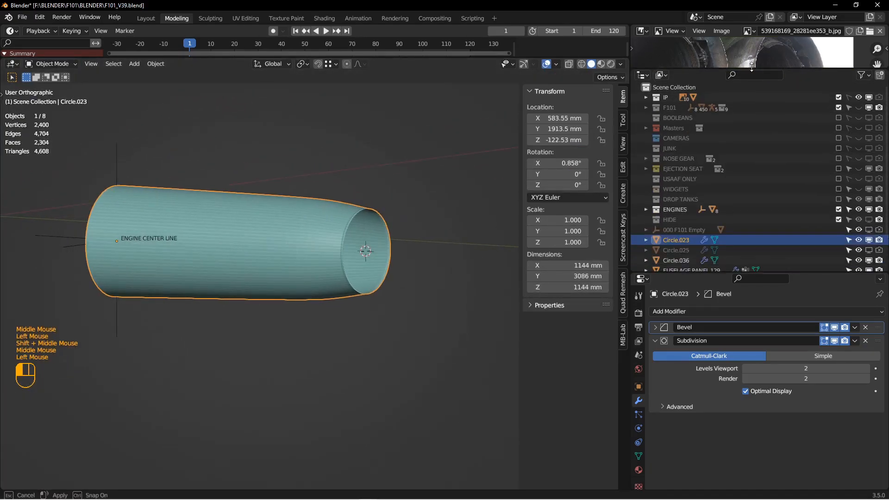
pyautogui.click(859, 107)
# - In Edit Mode, move the forward vertex ring about -9.28 mm along X to fit the fuselage opening
pyautogui.moveTo(265, 234); pyautogui.dragTo(199, 235, button='middle')
pyautogui.keyDown('shift'); pyautogui.moveTo(199, 235); pyautogui.dragTo(220, 262, button='middle'); pyautogui.keyUp('shift')
pyautogui.scroll(-2, 273, 245)
pyautogui.press('Tab')
pyautogui.click(345, 242)
pyautogui.press('g')
pyautogui.press('x')
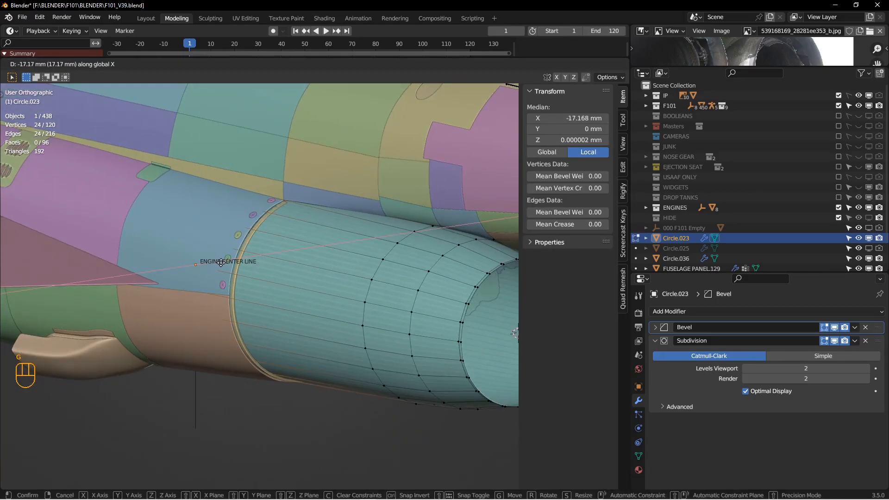
pyautogui.click(225, 260)
# - Move the forward vertex ring about -5.49 mm along Z to centre it in the fuselage opening
pyautogui.moveTo(224, 259); pyautogui.dragTo(229, 242, button='middle')
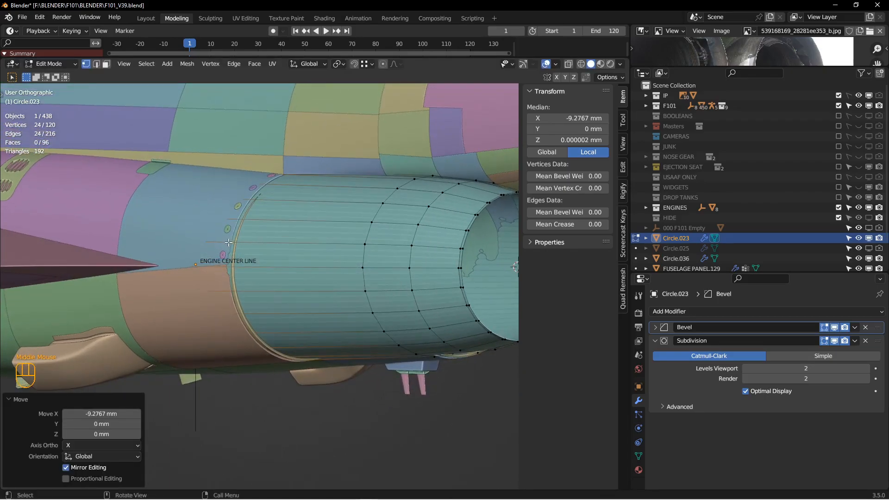
pyautogui.press('g')
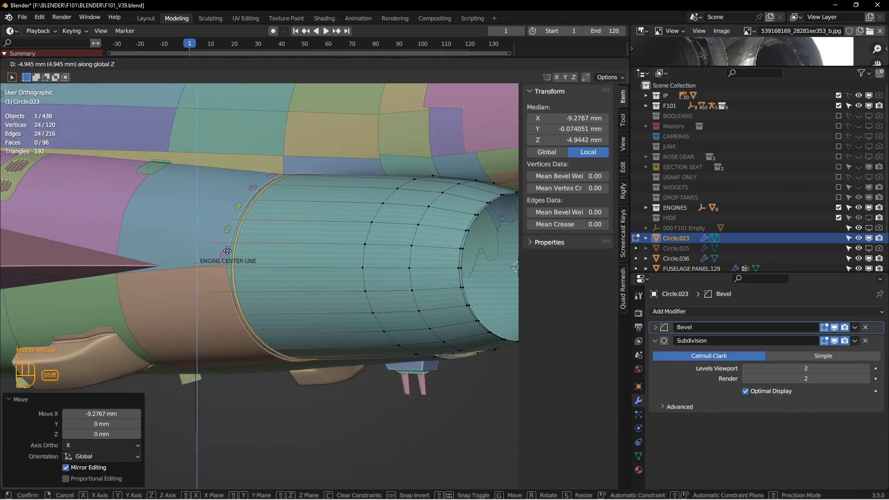
pyautogui.click(229, 252)
pyautogui.moveTo(229, 251)
pyautogui.mouseDown(button='middle')
pyautogui.moveTo(183, 256)
pyautogui.moveTo(234, 235)
pyautogui.moveTo(232, 242)
pyautogui.mouseUp(button='middle')
pyautogui.scroll(-2, 218, 255)
pyautogui.scroll(2, 202, 231)
# - Make the forward ring's inboard side vertex active in wireframe and set the transform pivot to Active Element
pyautogui.press('z')
pyautogui.click(212, 241)
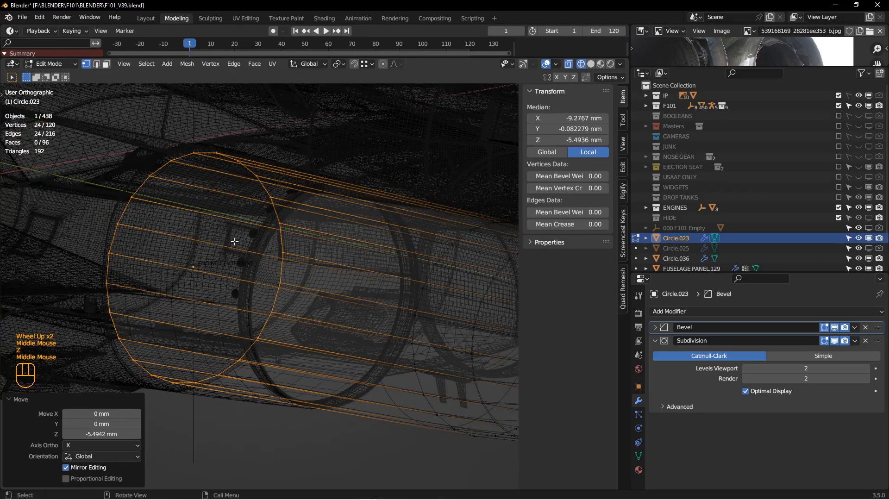
pyautogui.keyDown('shift'); pyautogui.click(281, 252); pyautogui.keyUp('shift')
pyautogui.keyDown('shift'); pyautogui.click(281, 251); pyautogui.keyUp('shift')
pyautogui.click(338, 64)
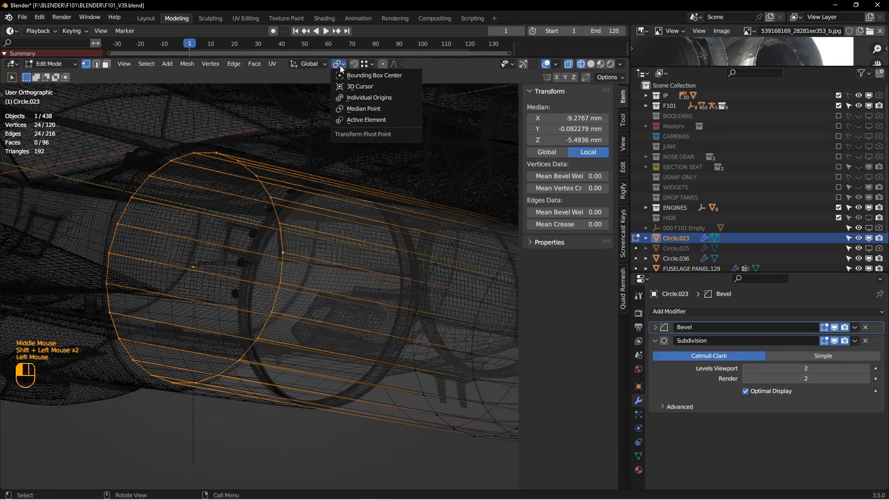
pyautogui.click(366, 120)
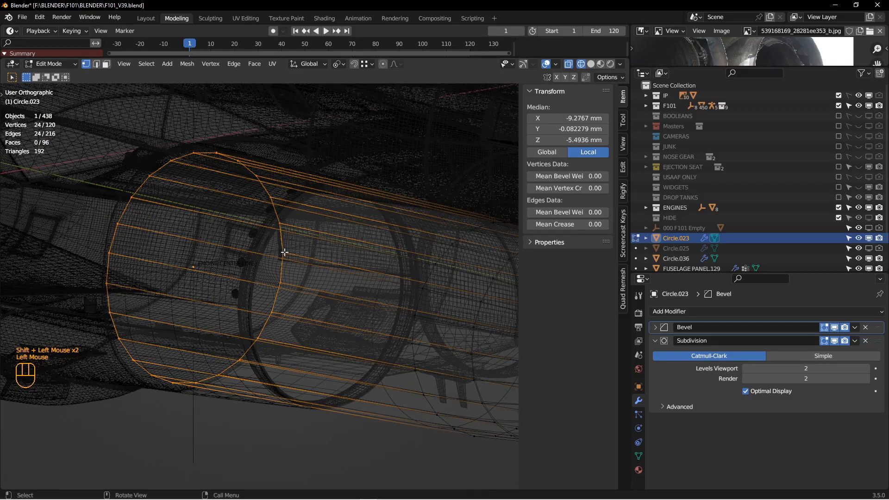
# - Switch to solid shading and scale the forward ring by 0.990 along X from the inboard vertex
pyautogui.press('z')
pyautogui.click(330, 252)
pyautogui.moveTo(168, 277); pyautogui.dragTo(159, 278, button='middle')
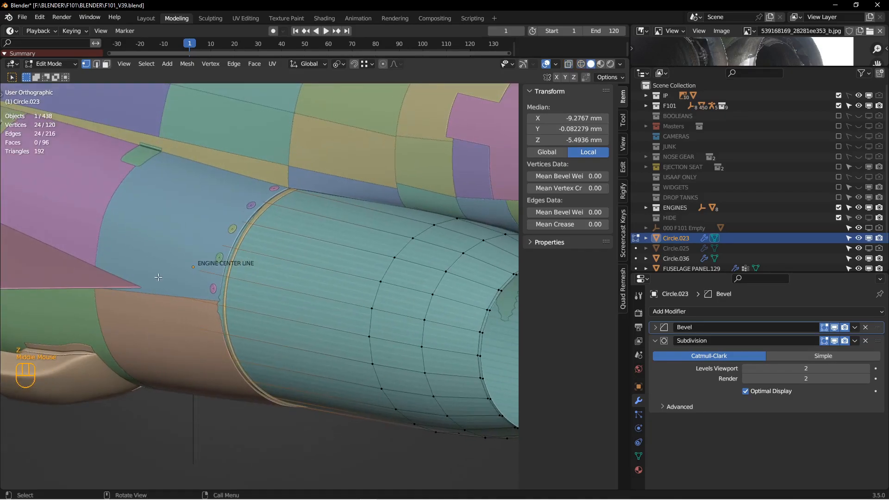
pyautogui.press('s')
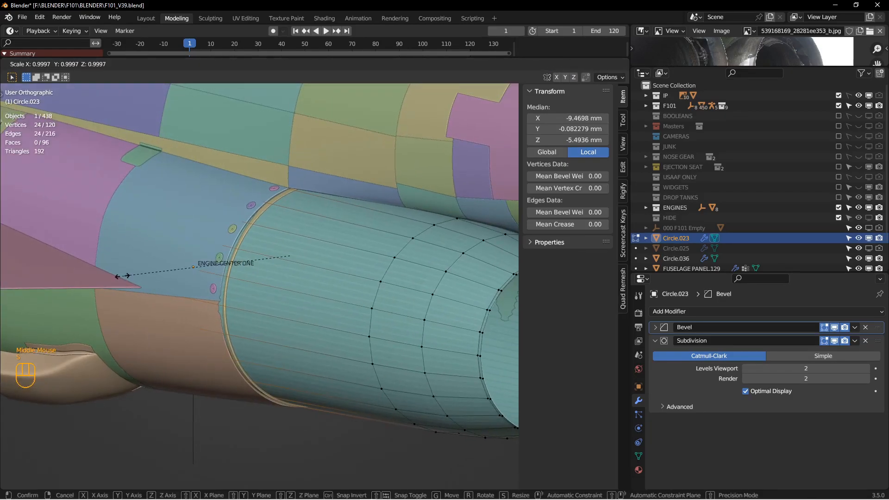
pyautogui.press('x')
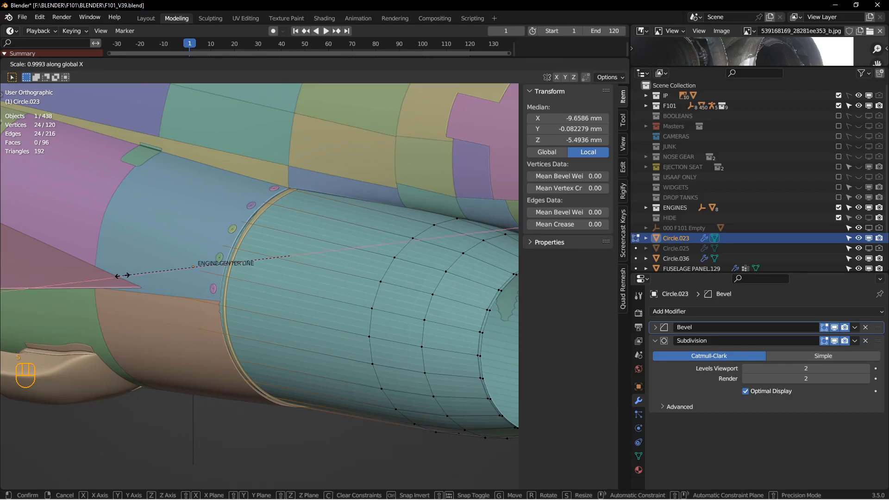
pyautogui.click(139, 262)
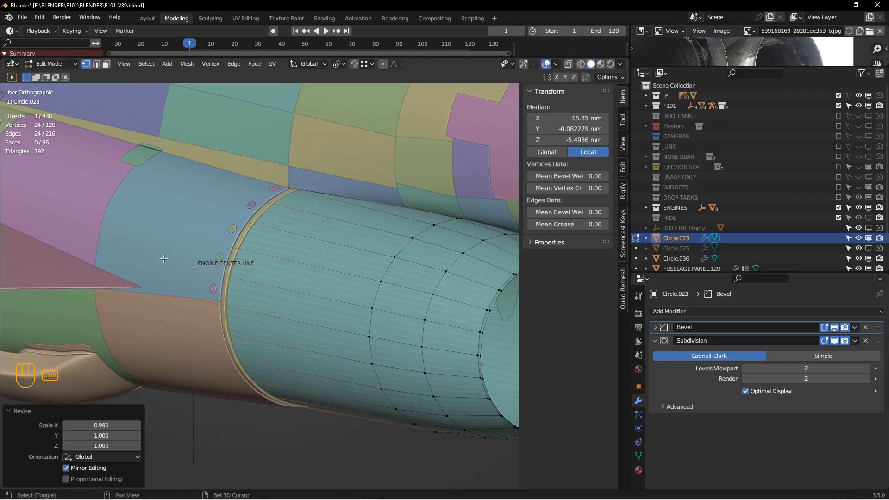
# - Examine how the cylinder's forward rim meets the fuselage ring from several sides
pyautogui.scroll(-4, 218, 241)
pyautogui.keyDown('alt'); pyautogui.middleClick(284, 271); pyautogui.keyUp('alt')
pyautogui.scroll(3, 285, 272)
pyautogui.moveTo(284, 271); pyautogui.dragTo(379, 258, button='middle')
pyautogui.scroll(-3, 306, 275)
pyautogui.scroll(3, 304, 278)
pyautogui.keyDown('shift'); pyautogui.moveTo(314, 289); pyautogui.dragTo(251, 218, button='middle'); pyautogui.keyUp('shift')
pyautogui.moveTo(251, 219); pyautogui.dragTo(256, 176, button='middle')
pyautogui.moveTo(256, 176)
pyautogui.keyDown('shift'); pyautogui.mouseDown(button='middle')
pyautogui.moveTo(298, 270)
pyautogui.moveTo(276, 258)
pyautogui.moveTo(277, 156)
pyautogui.mouseUp(button='middle'); pyautogui.keyUp('shift')
pyautogui.scroll(-3, 298, 270)
# - Make the forward ring's top vertex active in wireframe and scale the ring by 1.008 along Z in solid shading
pyautogui.click(225, 261)
pyautogui.press('z')
pyautogui.click(305, 112)
pyautogui.keyDown('shift'); pyautogui.moveTo(258, 193); pyautogui.dragTo(308, 166, button='middle'); pyautogui.keyUp('shift')
pyautogui.keyDown('shift'); pyautogui.moveTo(273, 266); pyautogui.dragTo(223, 229, button='middle'); pyautogui.keyUp('shift')
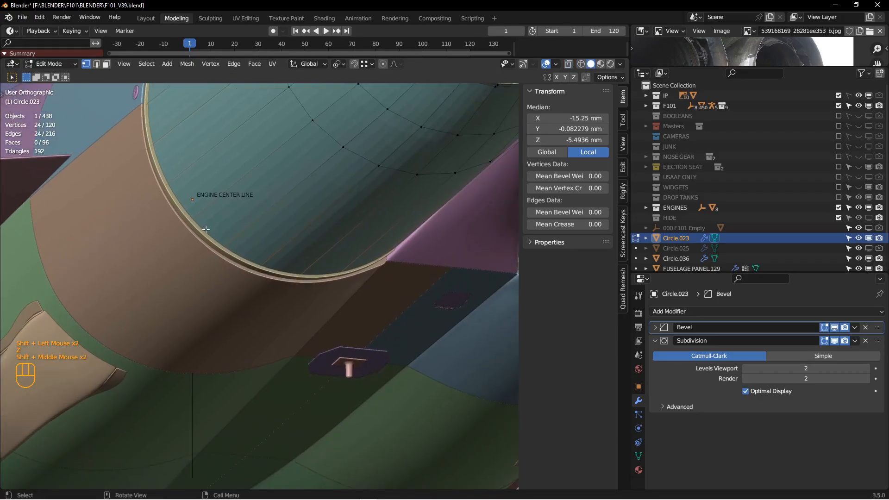
pyautogui.scroll(-2, 213, 235)
pyautogui.press('s')
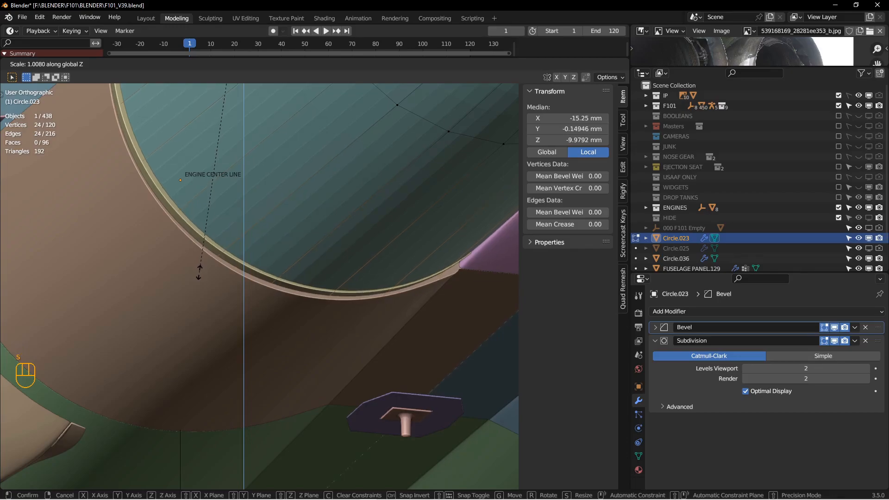
pyautogui.click(199, 272)
# - Select the five outboard vertices of the forward ring in wireframe, with the opposite inboard vertex as the active element
pyautogui.moveTo(198, 272); pyautogui.dragTo(211, 319, button='middle')
pyautogui.scroll(2, 210, 319)
pyautogui.press('z')
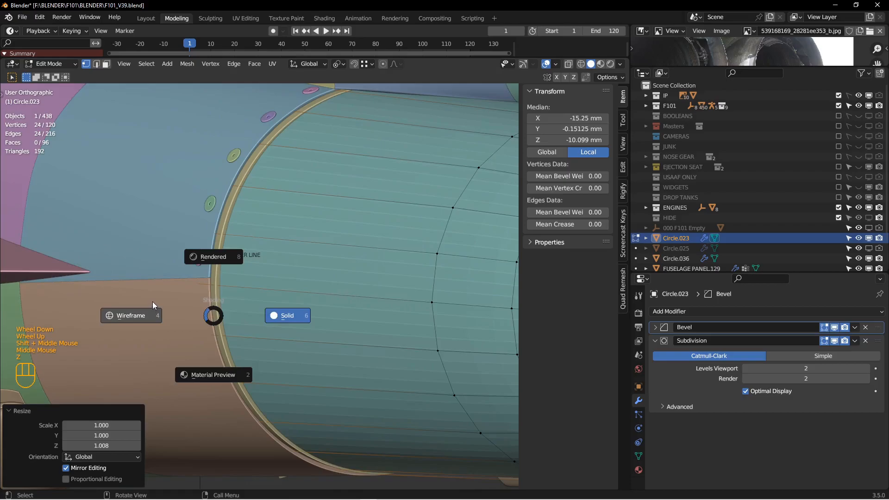
pyautogui.keyDown('shift'); pyautogui.moveTo(172, 249); pyautogui.dragTo(213, 254, button='middle'); pyautogui.keyUp('shift')
pyautogui.moveTo(123, 196); pyautogui.dragTo(186, 355)
pyautogui.keyDown('shift'); pyautogui.click(345, 232); pyautogui.keyUp('shift')
pyautogui.press('z')
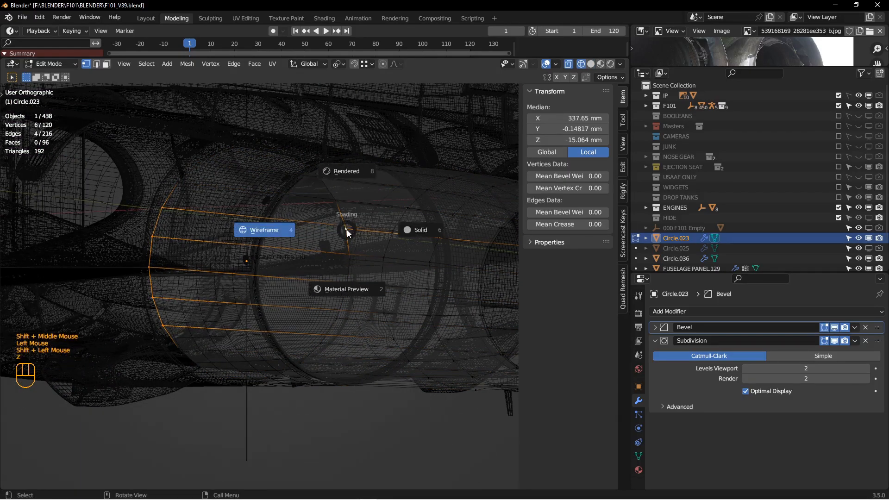
# - Scale the selected outboard vertices by about 1.0045 along X, then return to Object Mode and clear the selection
pyautogui.moveTo(347, 232); pyautogui.dragTo(208, 225, button='middle')
pyautogui.scroll(-2, 207, 225)
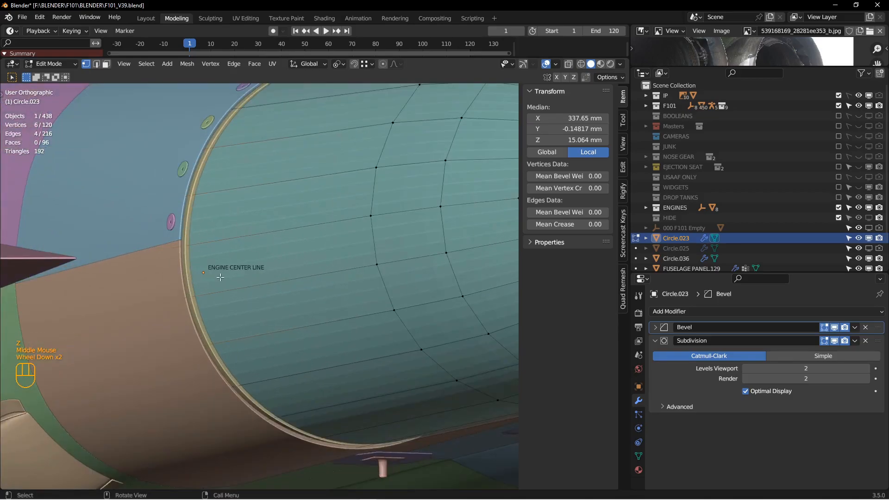
pyautogui.press('s')
pyautogui.press('x')
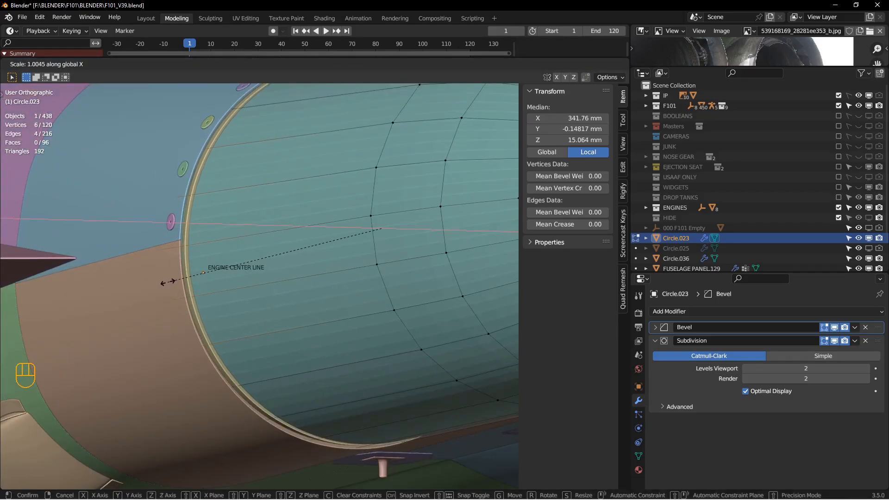
pyautogui.click(169, 282)
pyautogui.moveTo(169, 282); pyautogui.dragTo(221, 212, button='middle')
pyautogui.scroll(-2, 296, 296)
pyautogui.scroll(3, 291, 309)
pyautogui.press('Tab')
pyautogui.hotkey('alt', 'a')
# - Examine the nozzle's fit against the rear fuselage from behind and from the side
pyautogui.scroll(2, 228, 259)
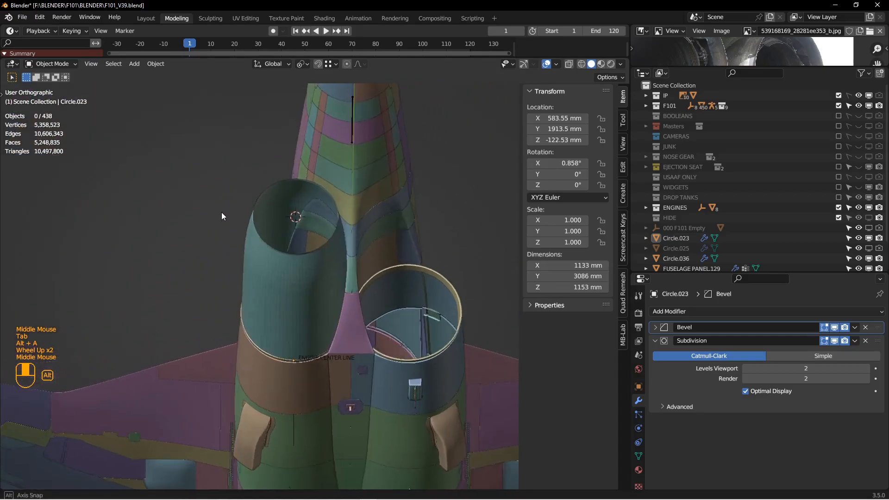
pyautogui.scroll(-2, 221, 212)
pyautogui.keyDown('shift'); pyautogui.moveTo(329, 304); pyautogui.dragTo(331, 342, button='middle'); pyautogui.keyUp('shift')
pyautogui.keyDown('shift'); pyautogui.moveTo(266, 243); pyautogui.dragTo(260, 320, button='middle'); pyautogui.keyUp('shift')
pyautogui.moveTo(261, 320); pyautogui.dragTo(326, 269, button='middle')
pyautogui.scroll(3, 280, 268)
pyautogui.keyDown('shift'); pyautogui.moveTo(260, 267); pyautogui.dragTo(290, 278, button='middle'); pyautogui.keyUp('shift')
pyautogui.moveTo(289, 278); pyautogui.dragTo(310, 283, button='middle')
# - Compare the nozzle with the side-view blueprint and inspect it in wireframe and solid shading
pyautogui.press('KP_3')
pyautogui.scroll(-2, 336, 286)
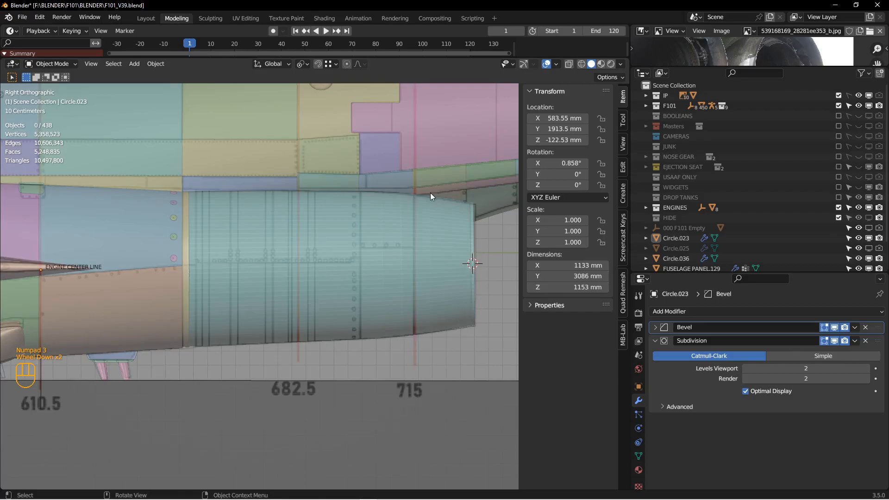
pyautogui.keyDown('shift'); pyautogui.moveTo(442, 206); pyautogui.dragTo(335, 246, button='middle'); pyautogui.keyUp('shift')
pyautogui.scroll(2, 343, 246)
pyautogui.press('z')
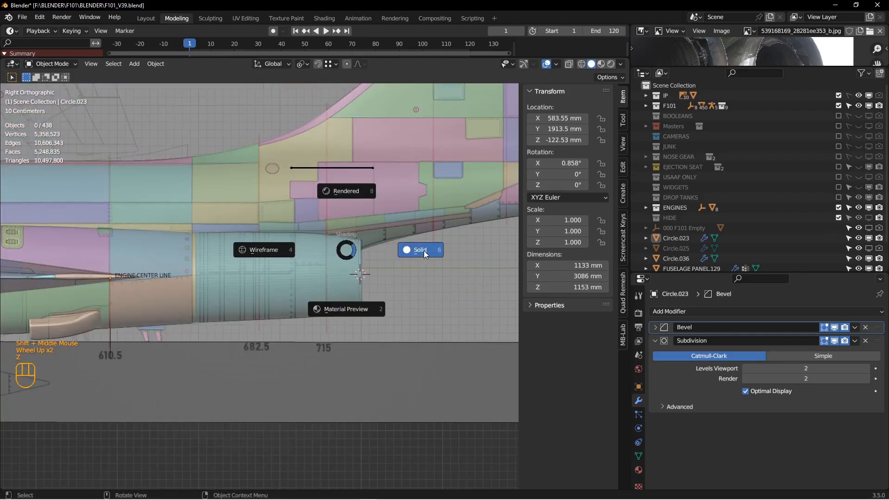
pyautogui.click(276, 245)
pyautogui.moveTo(274, 247); pyautogui.dragTo(302, 265, button='middle')
pyautogui.press('z')
pyautogui.click(371, 266)
pyautogui.moveTo(369, 266)
pyautogui.mouseDown(button='middle')
pyautogui.moveTo(329, 277)
pyautogui.moveTo(391, 307)
pyautogui.mouseUp(button='middle')
# - Select all of the nozzle's geometry in Edit Mode and enable the Face Orientation overlay
pyautogui.click(329, 277)
pyautogui.press('Tab')
pyautogui.press('a')
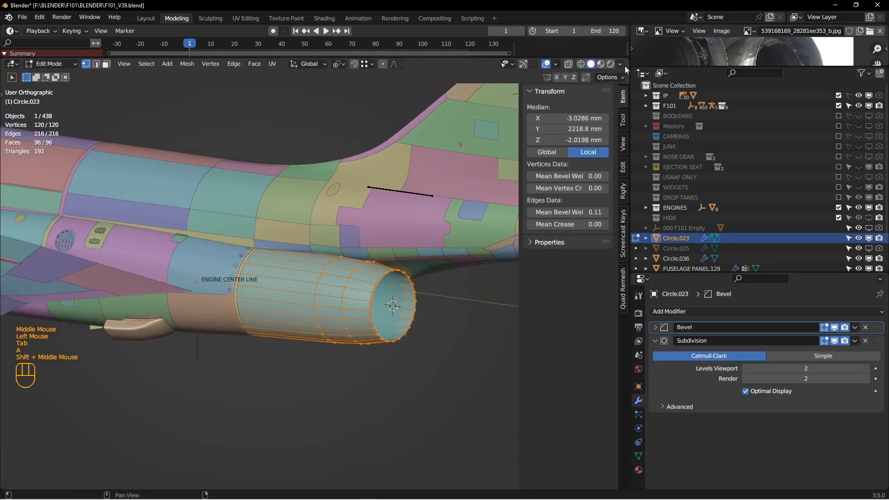
pyautogui.click(622, 65)
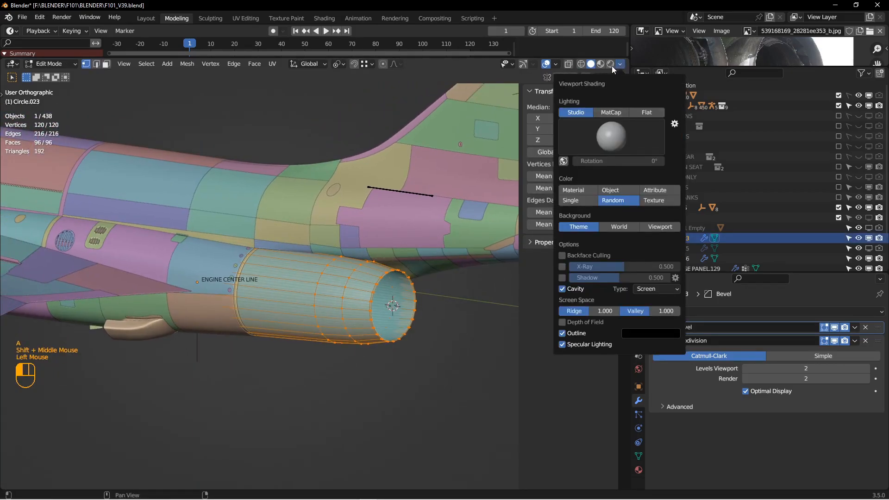
pyautogui.moveTo(555, 64)
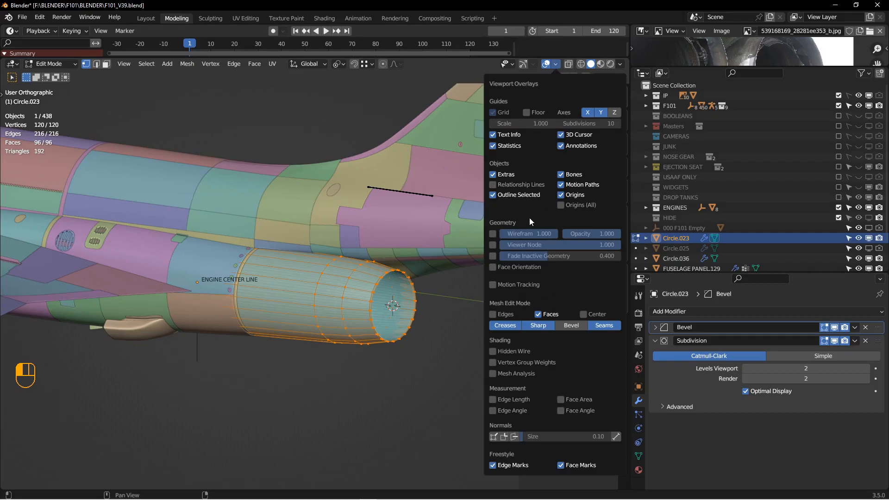
pyautogui.click(492, 267)
# - Recalculate the nozzle's normals to face outside, then return to Object Mode with nothing selected
pyautogui.press('n')
pyautogui.moveTo(385, 282)
pyautogui.mouseDown(button='middle')
pyautogui.moveTo(366, 295)
pyautogui.moveTo(347, 257)
pyautogui.moveTo(332, 283)
pyautogui.moveTo(316, 282)
pyautogui.moveTo(343, 259)
pyautogui.mouseUp(button='middle')
pyautogui.scroll(-2, 347, 256)
pyautogui.press('a')
pyautogui.press('a')
pyautogui.hotkey('shift', 'n')
pyautogui.press('Tab')
pyautogui.hotkey('alt', 'a')
pyautogui.press('z')
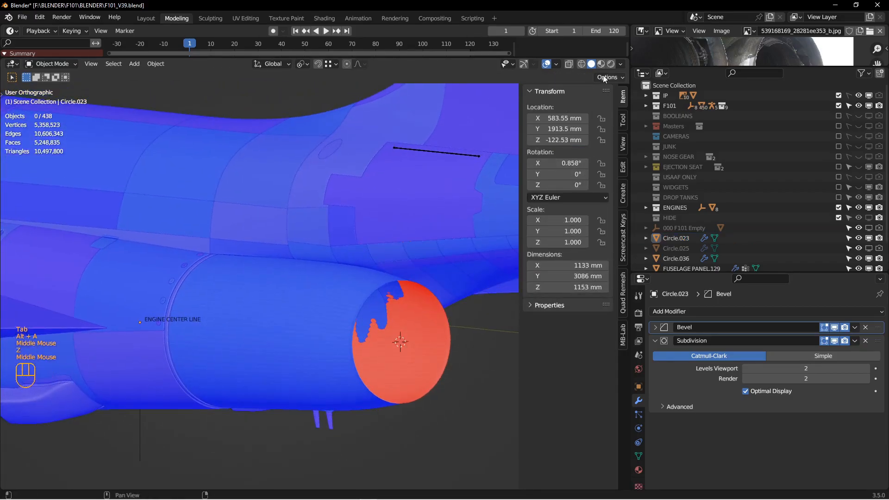
# - Disable the Face Orientation overlay and view the nozzle's open aft end
pyautogui.click(556, 64)
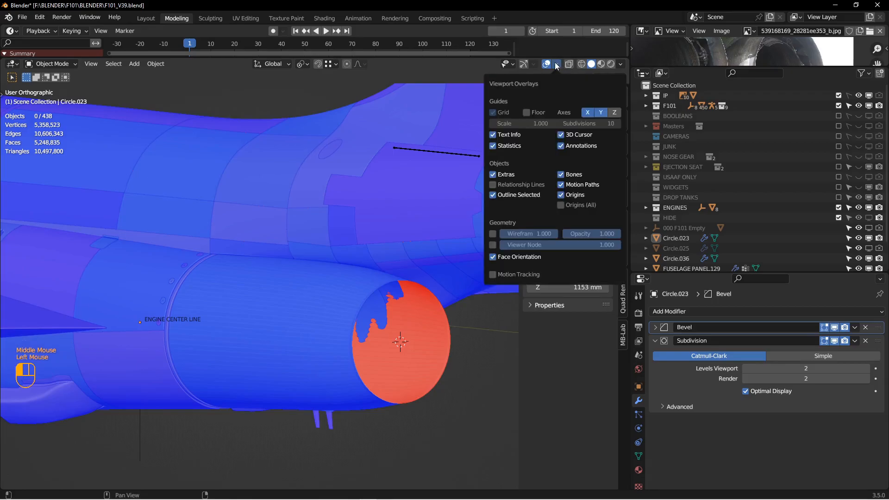
pyautogui.click(493, 257)
pyautogui.scroll(1, 312, 297)
pyautogui.moveTo(313, 297); pyautogui.dragTo(344, 291, button='middle')
pyautogui.scroll(-2, 345, 291)
# - Collapse the Subdivision modifier's settings and add a Solidify modifier to the nozzle
pyautogui.click(655, 341)
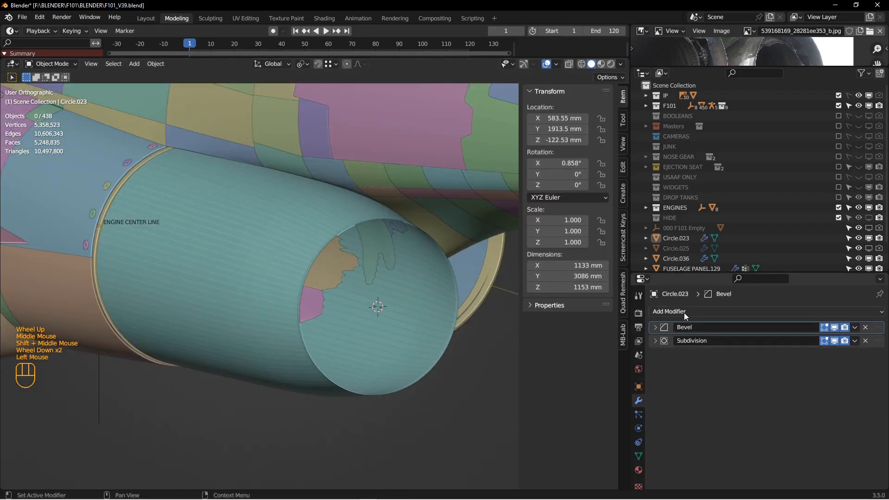
pyautogui.click(685, 312)
pyautogui.click(685, 244)
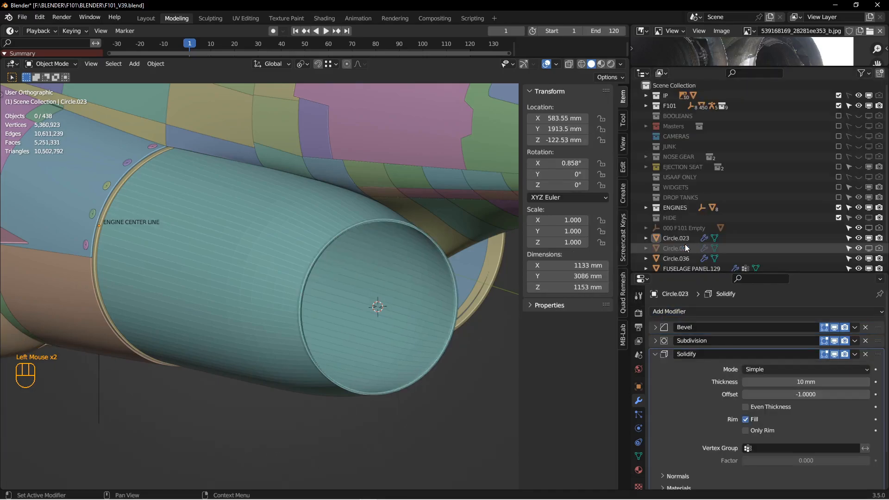
# - Try Solidify thicknesses of 5 mm and 3 mm on the nozzle
pyautogui.keyDown('shift'); pyautogui.moveTo(402, 329); pyautogui.dragTo(394, 299, button='middle'); pyautogui.keyUp('shift')
pyautogui.scroll(-2, 410, 243)
pyautogui.keyDown('shift'); pyautogui.moveTo(410, 243); pyautogui.dragTo(406, 280, button='middle'); pyautogui.keyUp('shift')
pyautogui.moveTo(406, 280)
pyautogui.mouseDown(button='middle')
pyautogui.moveTo(397, 287)
pyautogui.moveTo(407, 273)
pyautogui.mouseUp(button='middle')
pyautogui.scroll(-2, 407, 271)
pyautogui.keyDown('shift'); pyautogui.moveTo(391, 224); pyautogui.dragTo(349, 256, button='middle'); pyautogui.keyUp('shift')
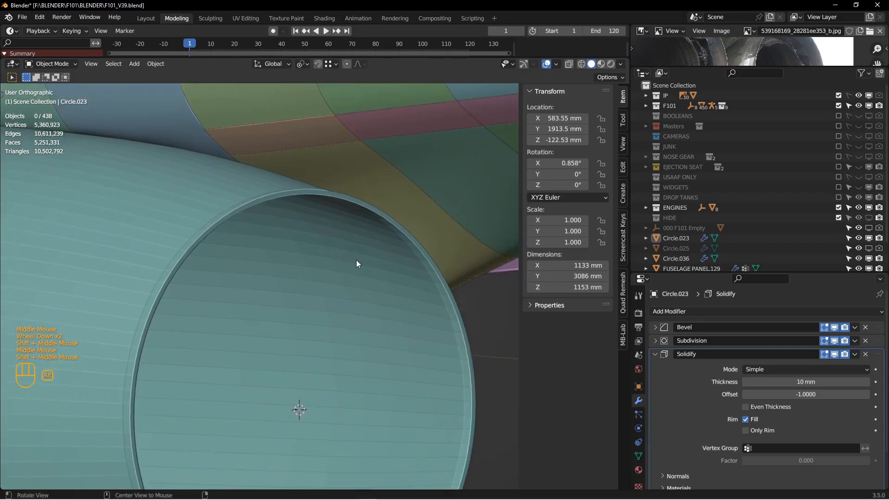
pyautogui.keyDown('shift'); pyautogui.moveTo(443, 289); pyautogui.dragTo(444, 262, button='middle'); pyautogui.keyUp('shift')
pyautogui.click(794, 383)
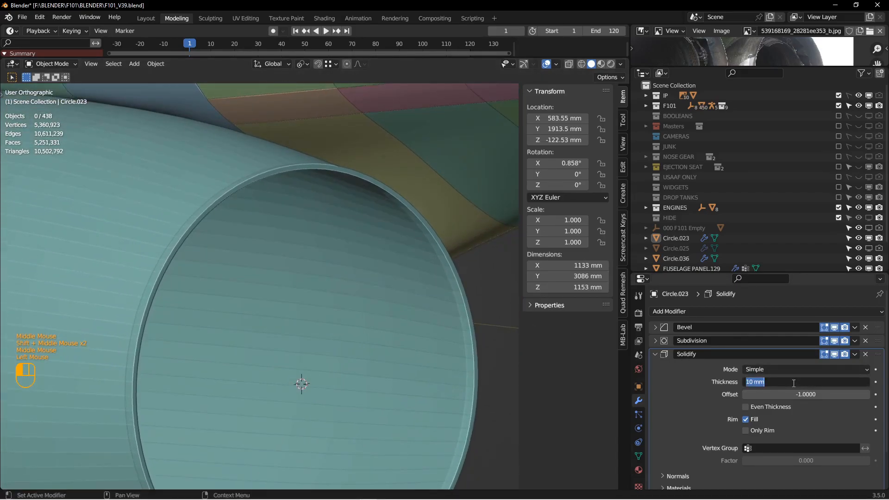
pyautogui.write('5')
pyautogui.press('Return')
pyautogui.scroll(4, 309, 251)
pyautogui.moveTo(305, 246); pyautogui.dragTo(218, 223, button='middle')
pyautogui.scroll(-2, 282, 239)
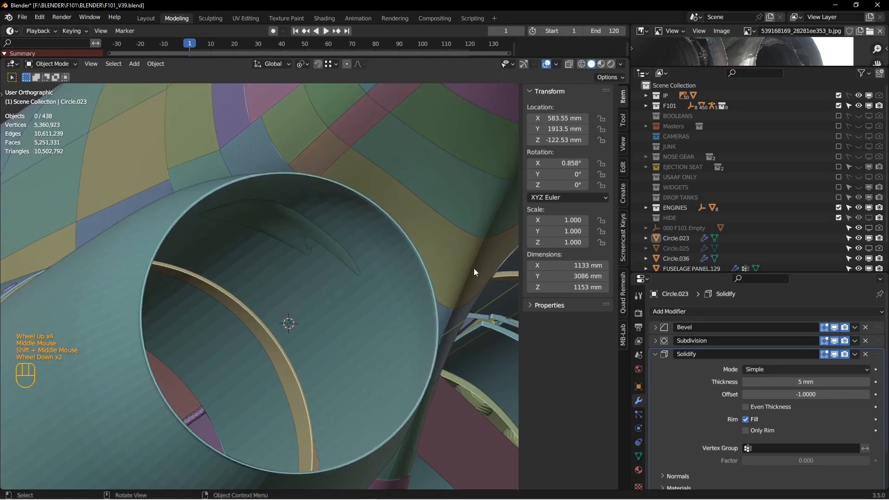
pyautogui.click(800, 382)
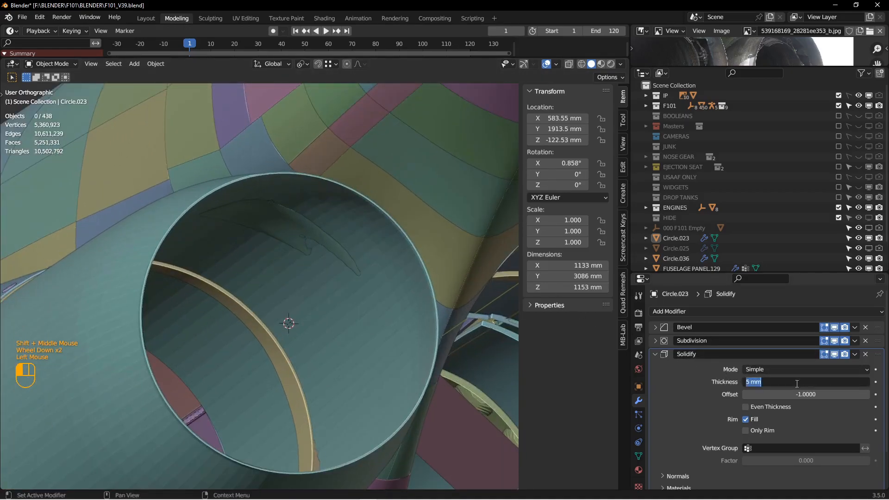
pyautogui.write('3')
pyautogui.press('Return')
# - Set the nozzle's Solidify thickness to 9 mm and inspect the aft rim
pyautogui.click(795, 382)
pyautogui.write('9')
pyautogui.press('Return')
pyautogui.scroll(2, 345, 291)
pyautogui.moveTo(417, 306); pyautogui.dragTo(309, 305, button='middle')
pyautogui.scroll(-3, 402, 257)
pyautogui.scroll(2, 352, 282)
pyautogui.keyDown('shift'); pyautogui.moveTo(298, 339); pyautogui.dragTo(316, 305, button='middle'); pyautogui.keyUp('shift')
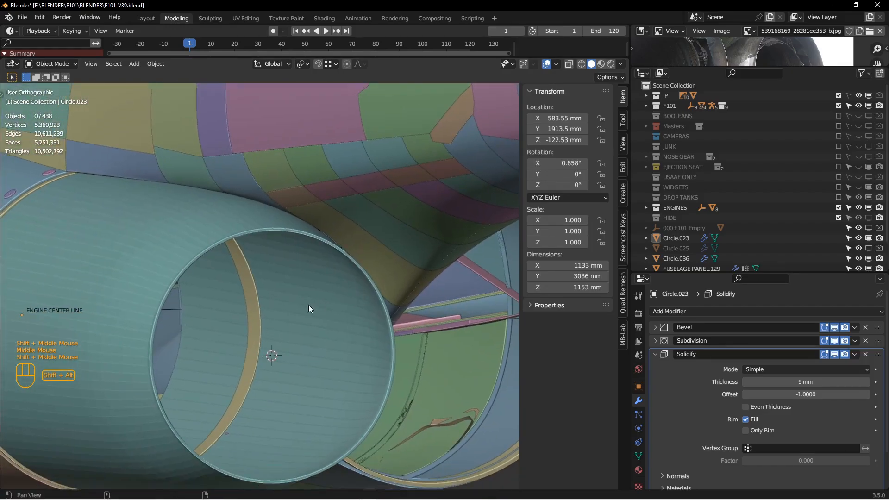
pyautogui.scroll(-2, 283, 326)
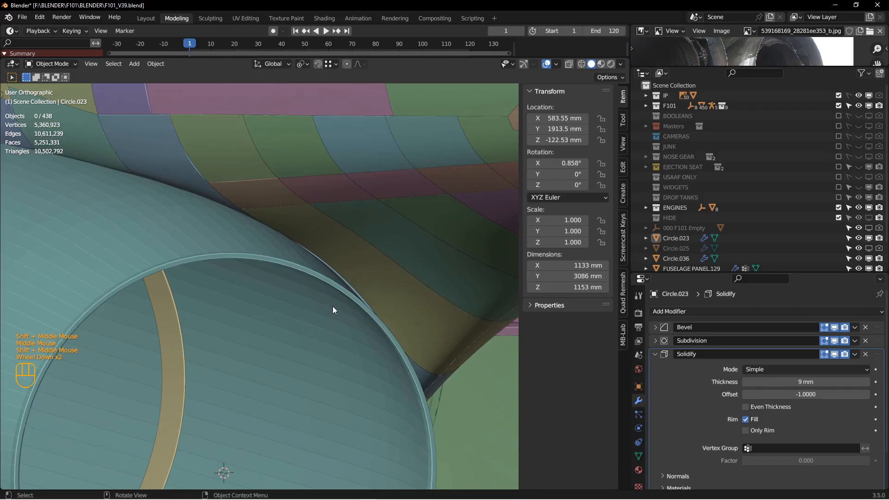
pyautogui.scroll(3, 282, 326)
pyautogui.moveTo(282, 326); pyautogui.dragTo(292, 329, button='middle')
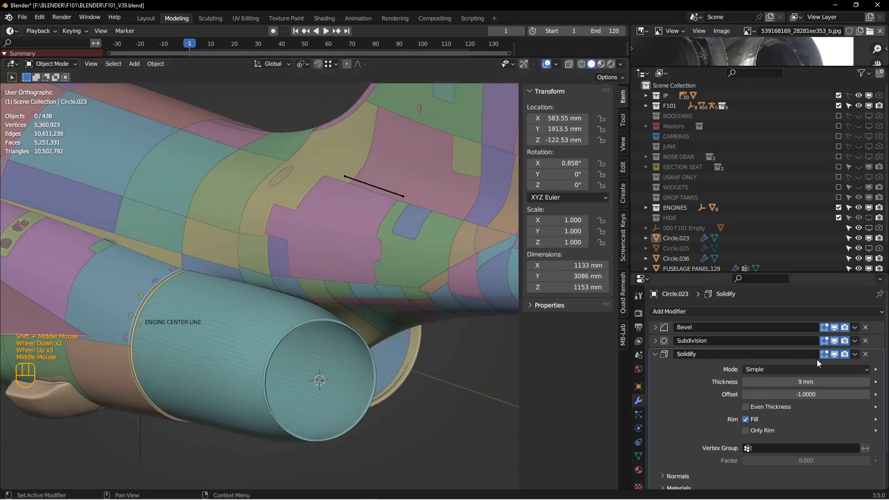
# - Apply the Solidify modifier to the nozzle and enter Edit Mode
pyautogui.click(855, 354)
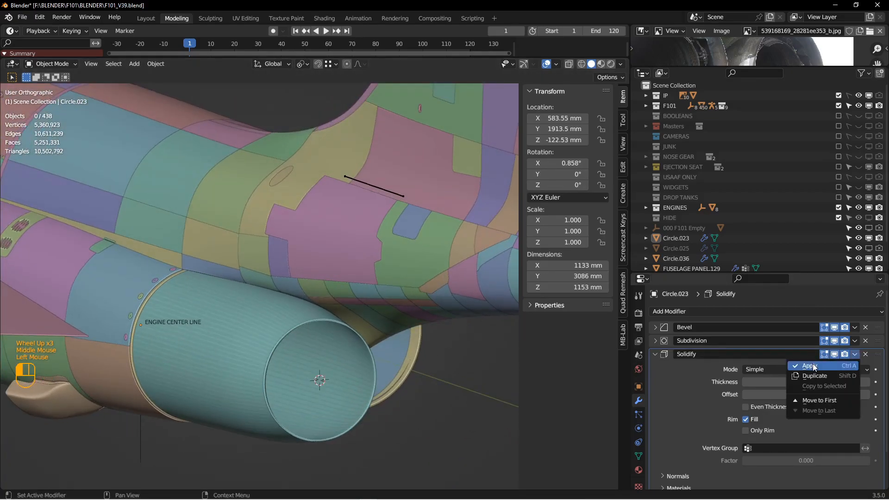
pyautogui.click(814, 367)
pyautogui.scroll(-1, 341, 316)
pyautogui.press('Tab')
# - Turn off the viewport display of the nozzle's Bevel and Subdivision modifiers
pyautogui.keyDown('shift'); pyautogui.moveTo(359, 342); pyautogui.dragTo(415, 316, button='middle'); pyautogui.keyUp('shift')
pyautogui.scroll(-2, 360, 320)
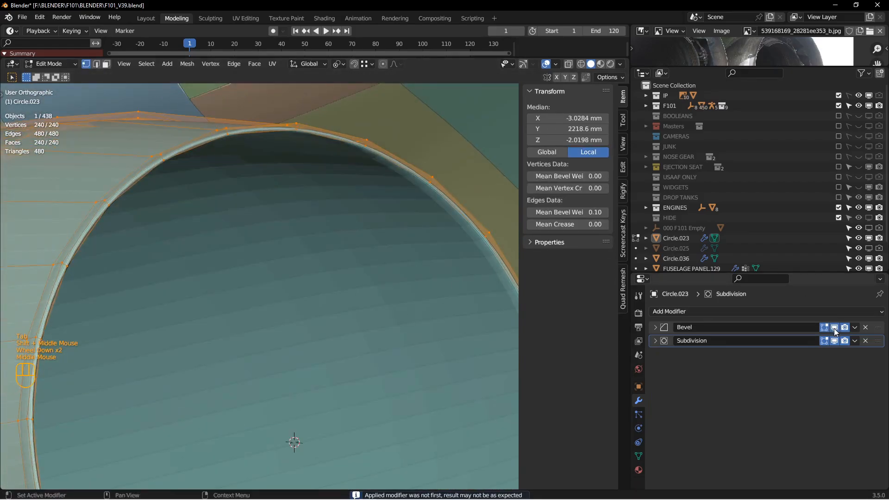
pyautogui.click(835, 328)
pyautogui.keyDown('shift'); pyautogui.moveTo(373, 258); pyautogui.dragTo(369, 272, button='middle'); pyautogui.keyUp('shift')
# - Select the narrow ring of faces inside the nozzle's aft rim, change the transform pivot point and scale the ring by about 1.014
pyautogui.press('3')
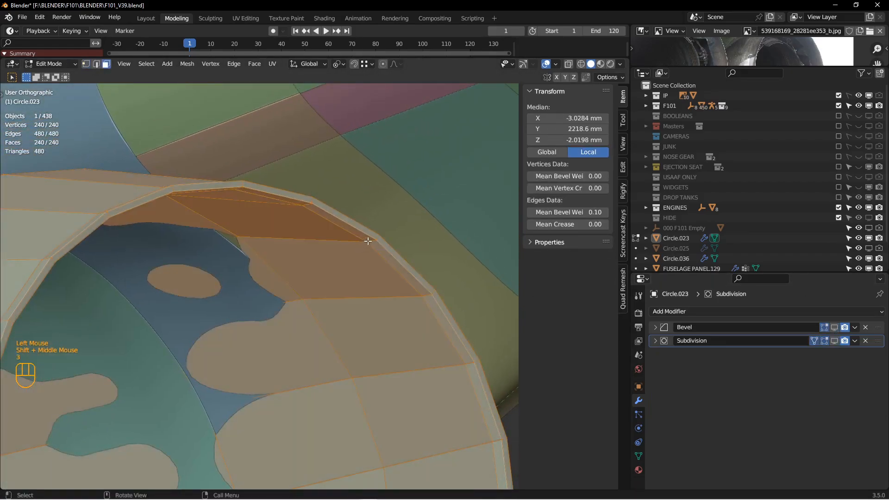
pyautogui.doubleClick(369, 241)
pyautogui.scroll(2, 369, 240)
pyautogui.moveTo(369, 240); pyautogui.dragTo(363, 195, button='middle')
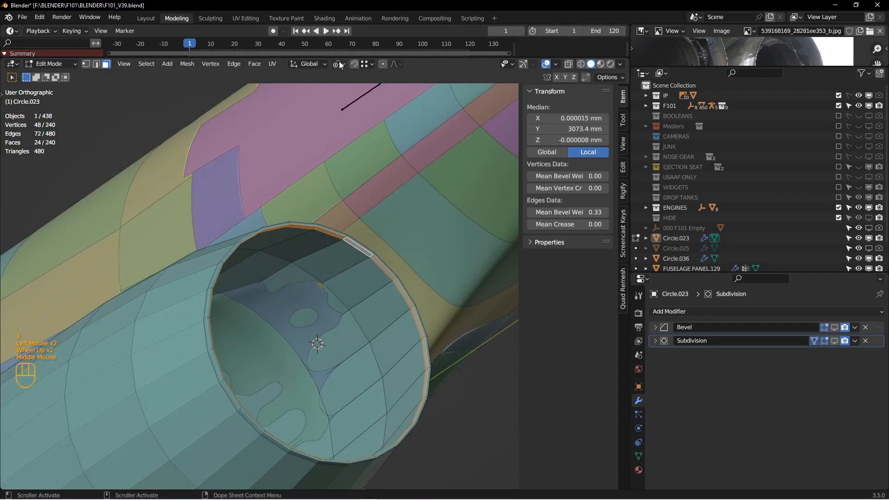
pyautogui.click(341, 64)
pyautogui.click(350, 109)
pyautogui.moveTo(303, 210); pyautogui.dragTo(356, 247, button='middle')
pyautogui.scroll(-1, 356, 246)
pyautogui.scroll(-2, 356, 247)
pyautogui.press('s')
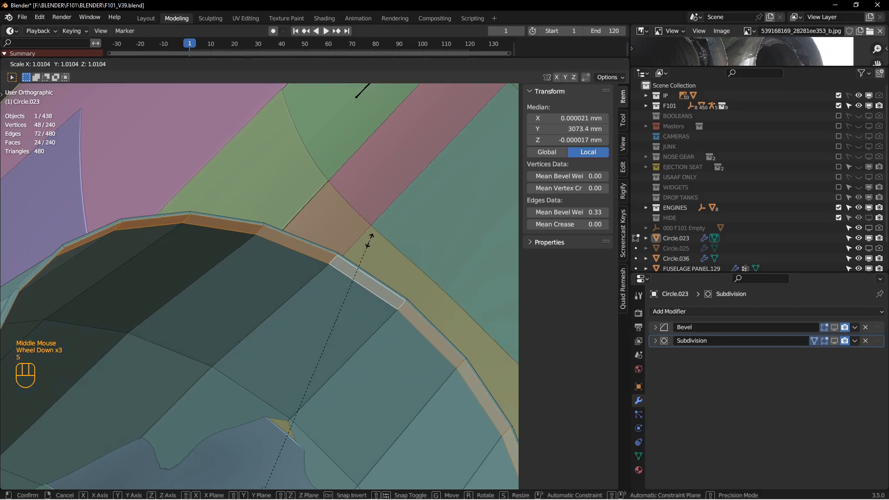
pyautogui.click(371, 234)
# - Select the two edge loops at the nozzle's aft lip and set their mean bevel weight to 1
pyautogui.scroll(2, 371, 234)
pyautogui.moveTo(371, 234); pyautogui.dragTo(312, 407, button='middle')
pyautogui.scroll(-3, 302, 259)
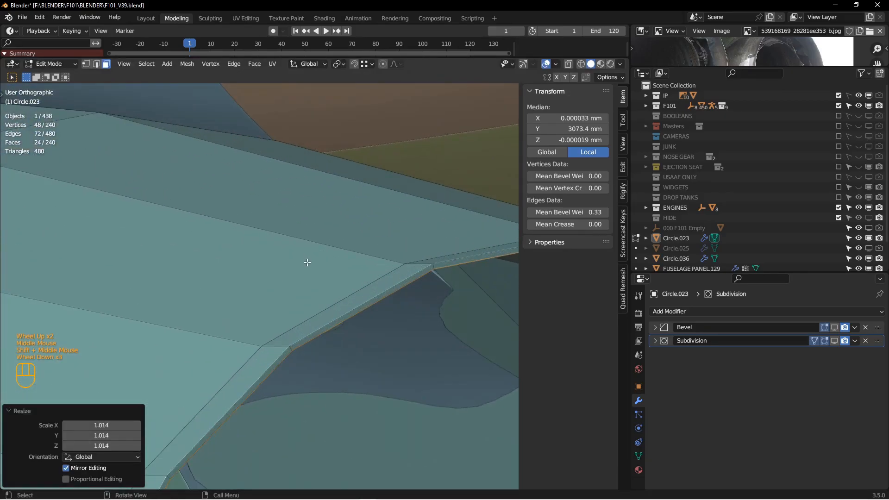
pyautogui.press('2')
pyautogui.scroll(-3, 307, 262)
pyautogui.moveTo(371, 440); pyautogui.dragTo(314, 260, button='middle')
pyautogui.scroll(5, 305, 243)
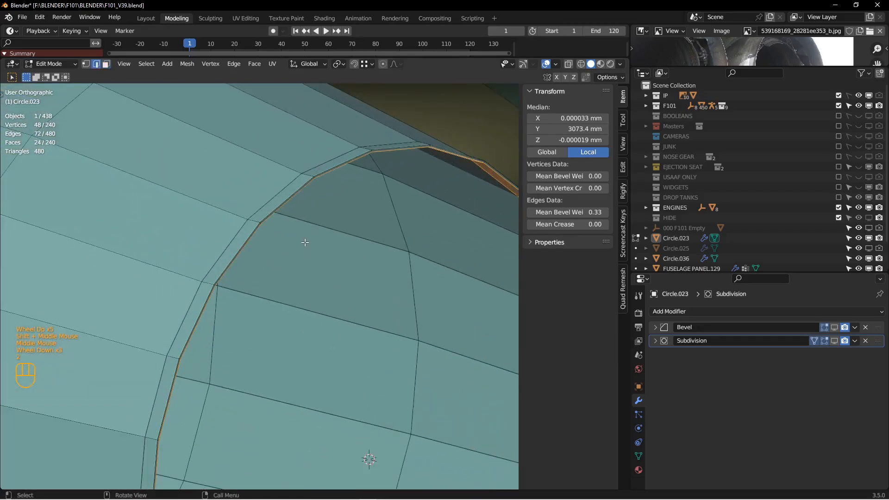
pyautogui.scroll(-2, 305, 243)
pyautogui.hotkey('alt', 'a')
pyautogui.doubleClick(274, 175)
pyautogui.keyDown('shift'); pyautogui.doubleClick(278, 171); pyautogui.keyUp('shift')
pyautogui.click(567, 212)
pyautogui.write('1')
pyautogui.press('Return')
# - Return to Object Mode, select the nozzle and isolate it in local view
pyautogui.scroll(3, 285, 230)
pyautogui.press('Tab')
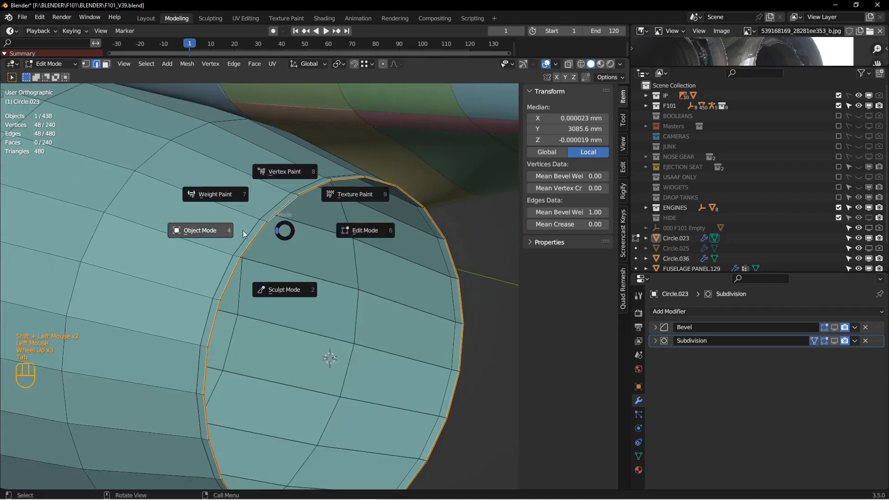
pyautogui.hotkey('alt', 'a')
pyautogui.click(304, 236)
pyautogui.scroll(4, 280, 265)
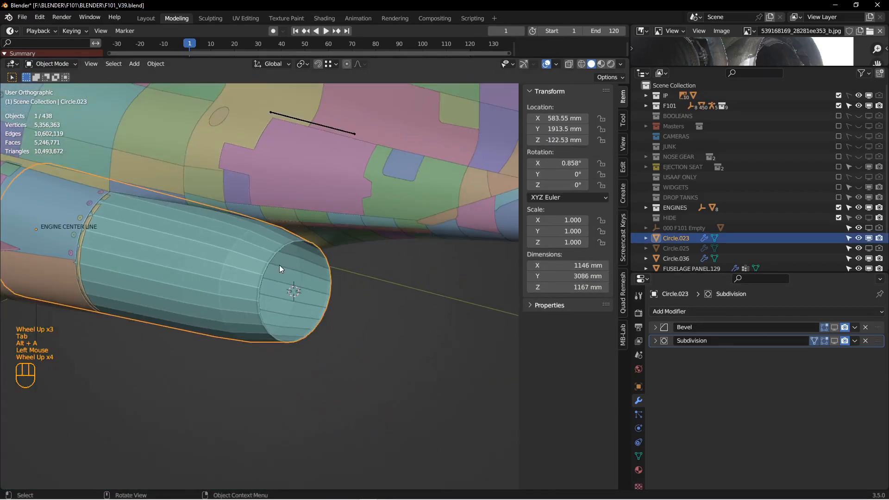
pyautogui.press('KP_Divide')
pyautogui.keyDown('alt'); pyautogui.middleClick(251, 253); pyautogui.keyUp('alt')
pyautogui.scroll(-4, 301, 245)
pyautogui.keyDown('shift'); pyautogui.moveTo(251, 253); pyautogui.dragTo(318, 254, button='middle'); pyautogui.keyUp('shift')
# - Delete the ring of rim faces at the nozzle's forward end in Edit Mode
pyautogui.press('Tab')
pyautogui.scroll(-1, 319, 254)
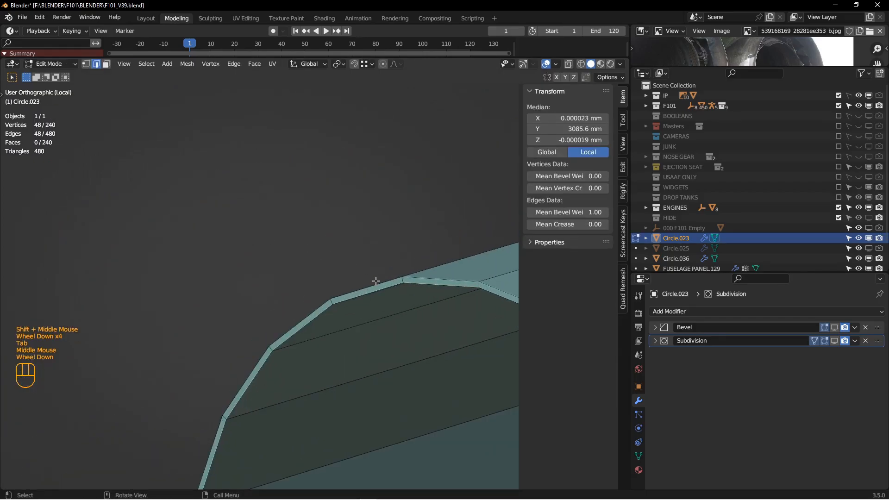
pyautogui.press('3')
pyautogui.doubleClick(401, 279)
pyautogui.press('x')
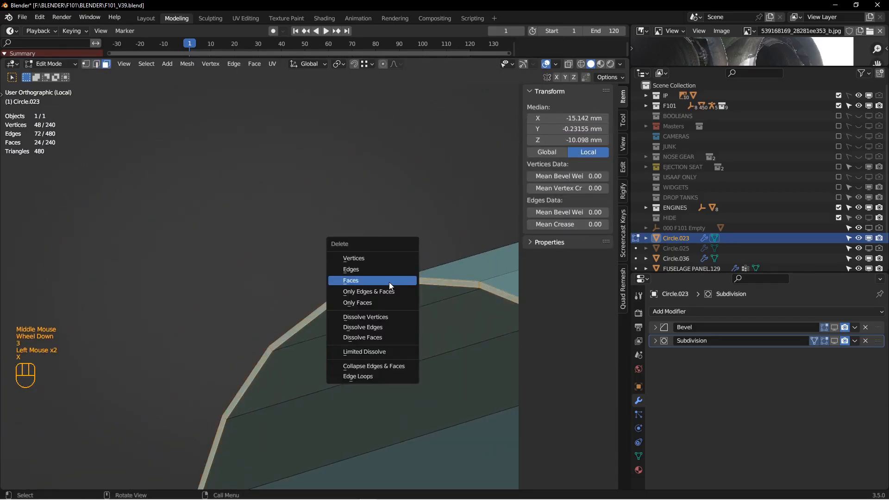
pyautogui.click(390, 282)
# - Return to Object Mode and shade the nozzle smooth
pyautogui.scroll(3, 387, 279)
pyautogui.press('Tab')
pyautogui.scroll(3, 458, 273)
pyautogui.keyDown('shift'); pyautogui.moveTo(458, 270); pyautogui.dragTo(332, 274, button='middle'); pyautogui.keyUp('shift')
pyautogui.scroll(-3, 332, 274)
pyautogui.click(334, 284)
pyautogui.rightClick(324, 268)
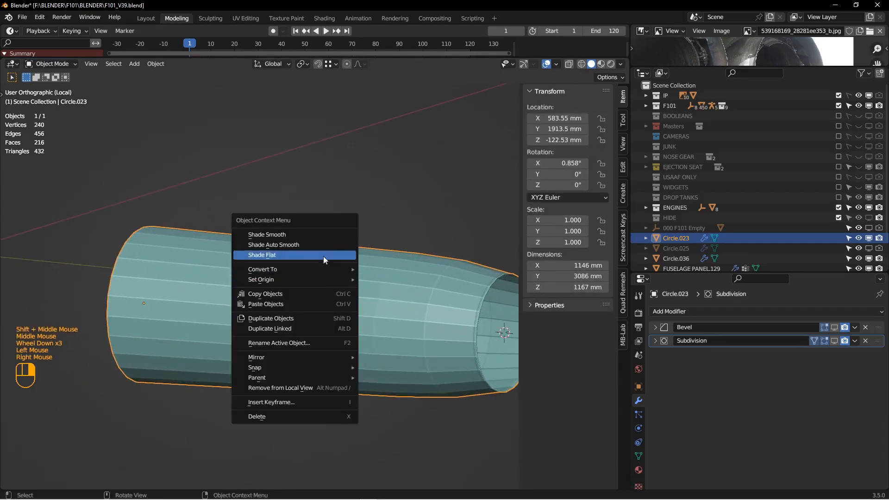
pyautogui.click(315, 234)
# - Turn the Bevel and Subdivision viewport display back on, leave local view and deselect everything
pyautogui.click(835, 327)
pyautogui.click(834, 340)
pyautogui.moveTo(363, 297)
pyautogui.keyDown('shift'); pyautogui.mouseDown(button='middle')
pyautogui.moveTo(327, 296)
pyautogui.moveTo(222, 241)
pyautogui.moveTo(221, 251)
pyautogui.moveTo(260, 255)
pyautogui.moveTo(292, 294)
pyautogui.moveTo(347, 299)
pyautogui.mouseUp(button='middle'); pyautogui.keyUp('shift')
pyautogui.press('KP_Divide')
pyautogui.hotkey('alt', 'a')
# - Add a Mirror modifier on the X axis to the nozzle with 000 F101 Empty as the mirror object
pyautogui.moveTo(306, 277); pyautogui.dragTo(290, 263, button='middle')
pyautogui.click(717, 312)
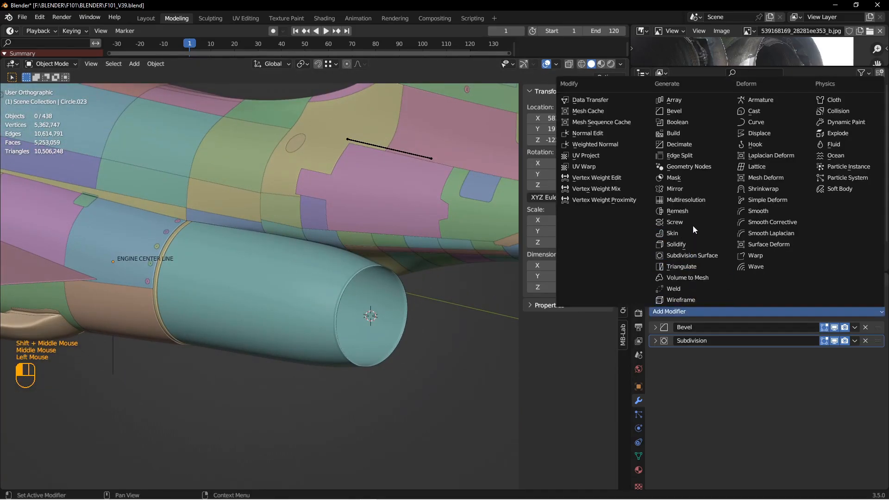
pyautogui.click(677, 188)
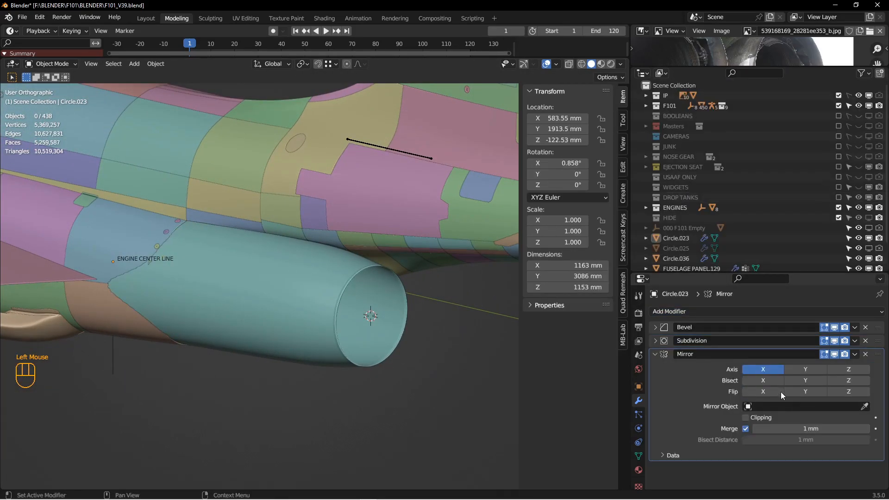
pyautogui.click(813, 404)
pyautogui.write('00')
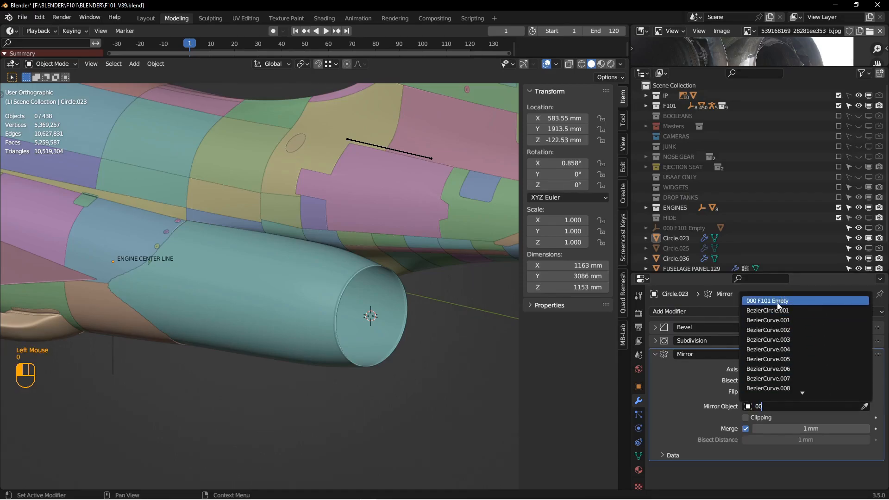
pyautogui.click(778, 302)
# - Examine both engine nozzles on the aircraft from above, behind and the side
pyautogui.scroll(2, 469, 320)
pyautogui.moveTo(401, 287); pyautogui.dragTo(385, 256, button='middle')
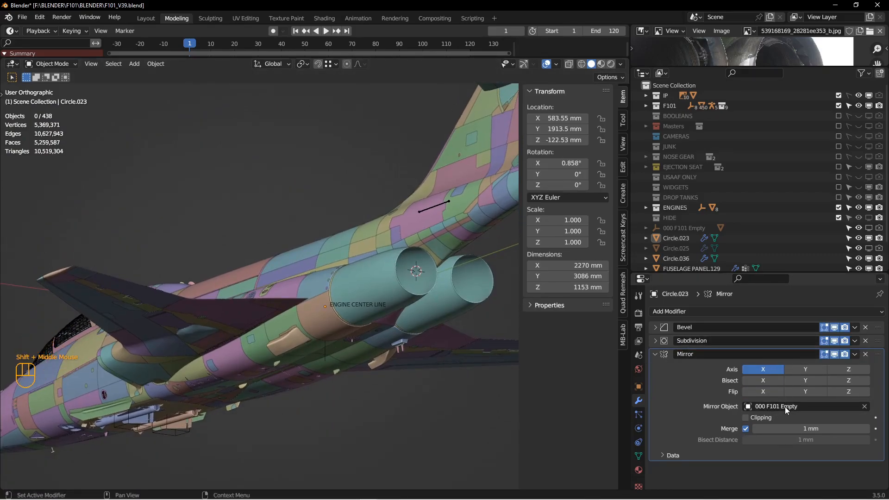
pyautogui.scroll(2, 287, 355)
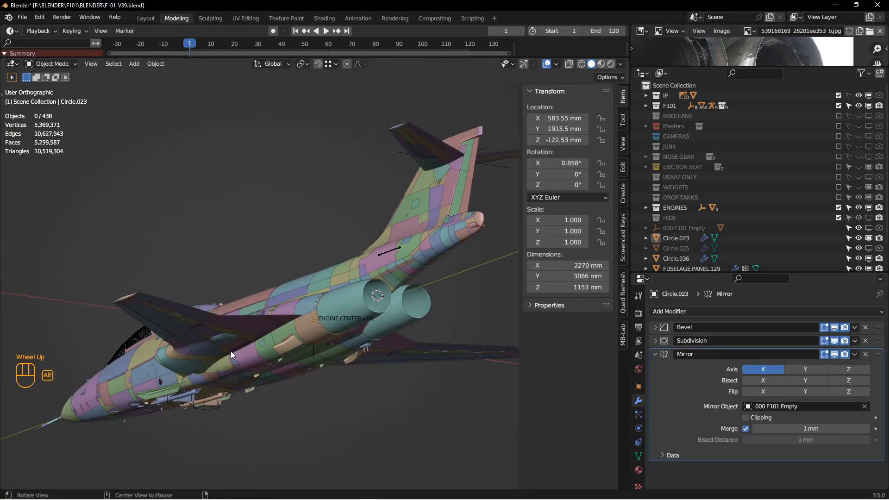
pyautogui.moveTo(230, 351); pyautogui.dragTo(243, 384, button='middle')
pyautogui.press('KP_7')
pyautogui.scroll(4, 213, 357)
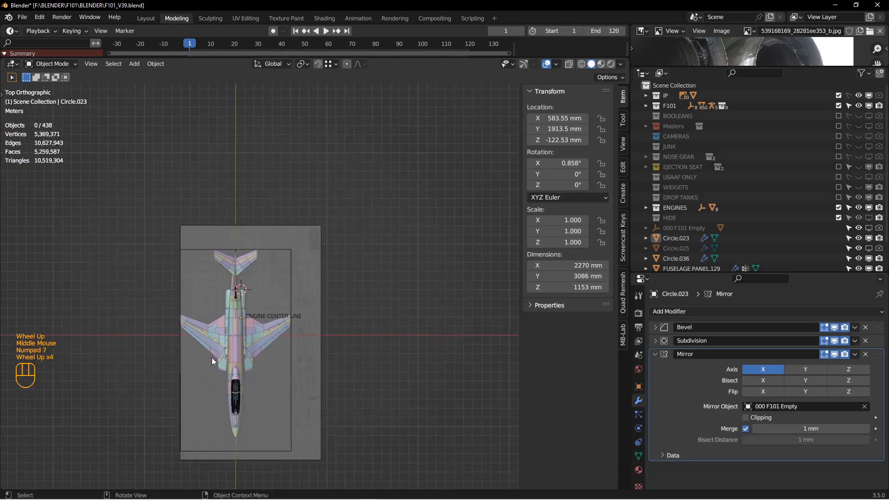
pyautogui.moveTo(233, 334); pyautogui.dragTo(293, 348, button='middle')
pyautogui.scroll(-3, 329, 326)
pyautogui.keyDown('shift'); pyautogui.moveTo(293, 347); pyautogui.dragTo(181, 307, button='middle'); pyautogui.keyUp('shift')
pyautogui.scroll(-2, 284, 290)
pyautogui.hotkey('alt', 'a')
pyautogui.keyDown('shift'); pyautogui.moveTo(326, 307); pyautogui.dragTo(310, 279, button='middle'); pyautogui.keyUp('shift')
pyautogui.scroll(2, 310, 279)
pyautogui.keyDown('shift'); pyautogui.moveTo(206, 294); pyautogui.dragTo(361, 303, button='middle'); pyautogui.keyUp('shift')
pyautogui.moveTo(286, 294); pyautogui.dragTo(310, 298, button='middle')
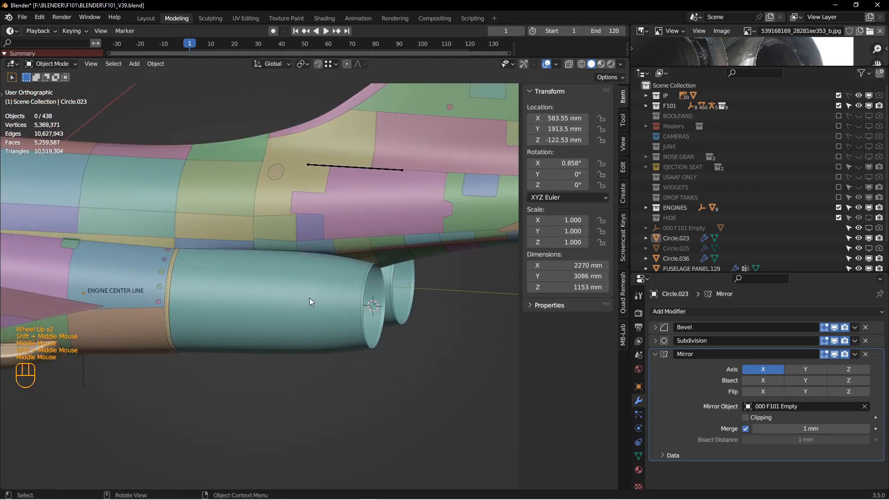
# - Align to the right side view, bring in the reference photo board to study the afterburner nozzles and move it away again
pyautogui.press('KP_3')
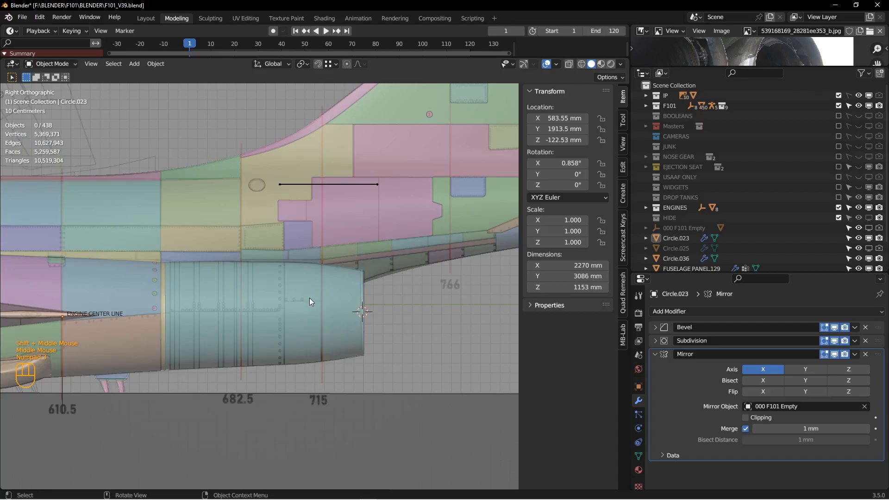
pyautogui.moveTo(888, 176); pyautogui.dragTo(337, 211, button='right')
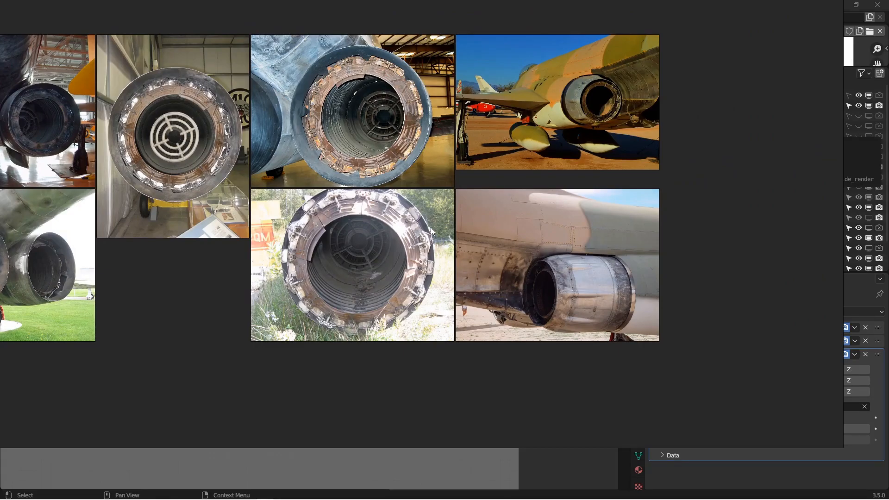
pyautogui.moveTo(365, 249); pyautogui.dragTo(888, 267, button='right')
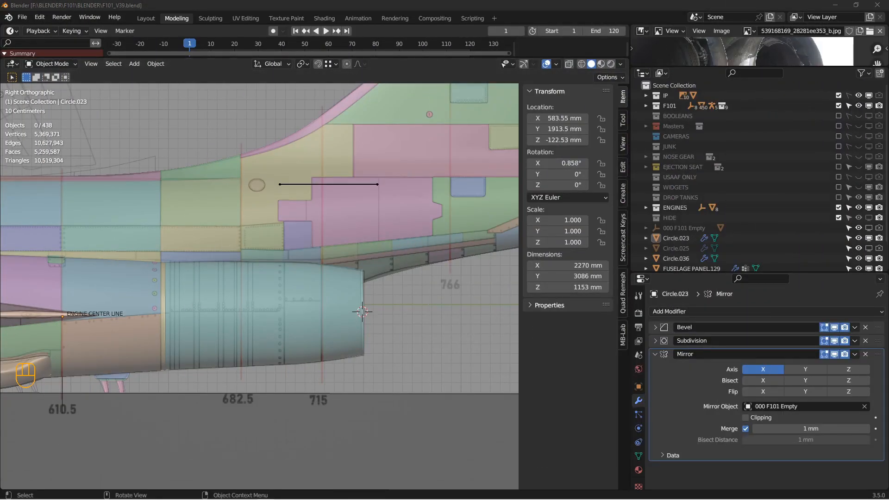
# - Place the rear-view afterburner nozzle photo as a reference image below the aircraft in the right side view
pyautogui.scroll(5, 369, 311)
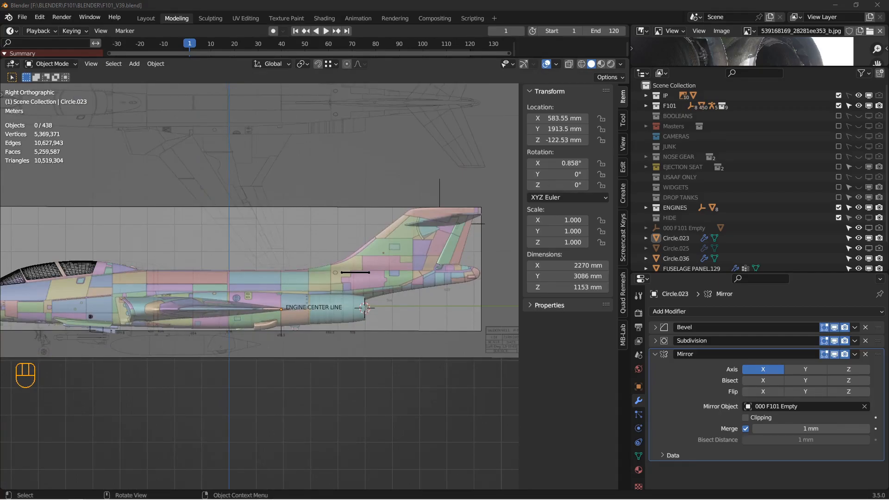
pyautogui.moveTo(274, 420); pyautogui.dragTo(276, 418)
pyautogui.scroll(-2, 287, 403)
pyautogui.keyDown('shift'); pyautogui.moveTo(304, 385); pyautogui.dragTo(291, 223, button='middle'); pyautogui.keyUp('shift')
pyautogui.scroll(-1, 301, 334)
pyautogui.scroll(-2, 282, 266)
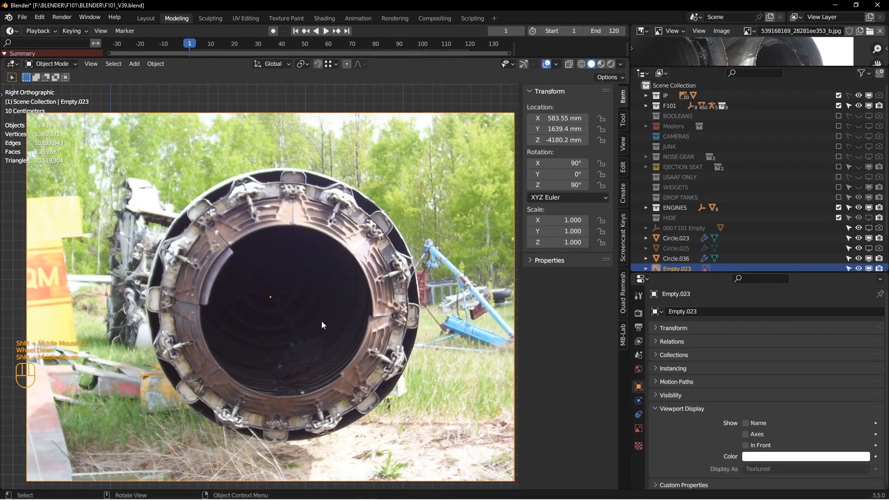
# - Examine the nozzle photo's outer ring and inner petals and compare them with the modelled nozzle above
pyautogui.scroll(2, 322, 321)
pyautogui.keyDown('shift'); pyautogui.moveTo(316, 304); pyautogui.dragTo(315, 306, button='middle'); pyautogui.keyUp('shift')
pyautogui.scroll(-1, 315, 306)
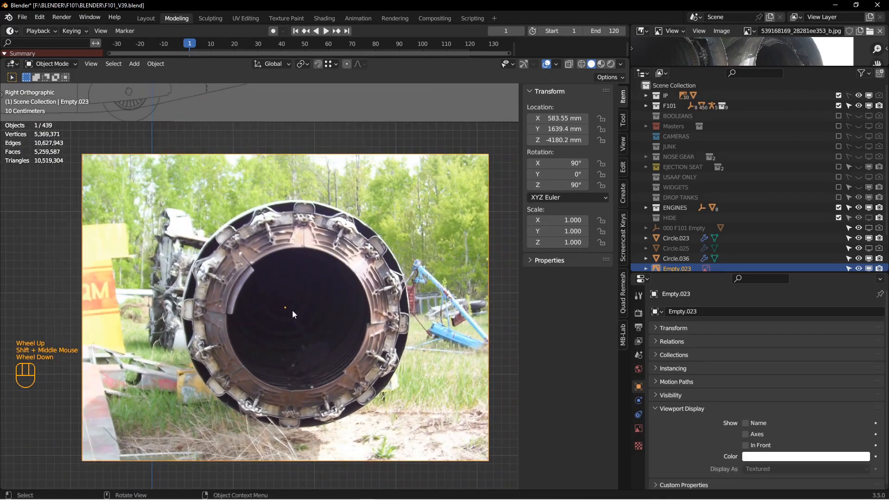
pyautogui.scroll(4, 338, 262)
pyautogui.keyDown('shift'); pyautogui.moveTo(347, 233); pyautogui.dragTo(312, 274, button='middle'); pyautogui.keyUp('shift')
pyautogui.scroll(-3, 287, 352)
pyautogui.keyDown('shift'); pyautogui.moveTo(424, 147); pyautogui.dragTo(406, 197, button='middle'); pyautogui.keyUp('shift')
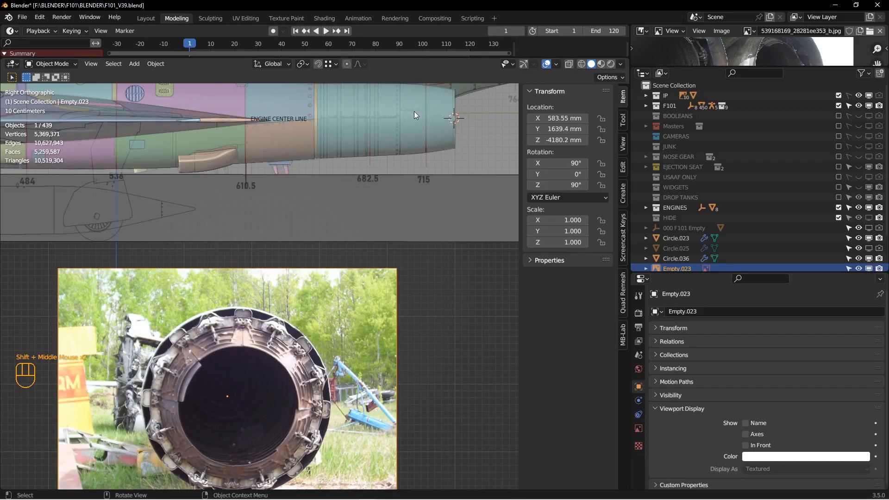
pyautogui.scroll(2, 396, 225)
pyautogui.scroll(3, 278, 320)
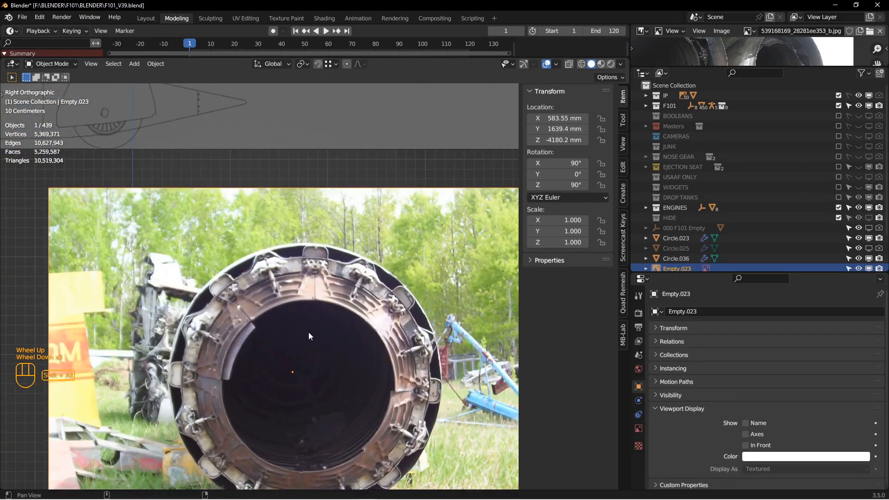
pyautogui.keyDown('shift'); pyautogui.moveTo(307, 332); pyautogui.dragTo(283, 274, button='middle'); pyautogui.keyUp('shift')
pyautogui.keyDown('shift'); pyautogui.moveTo(343, 227); pyautogui.dragTo(310, 407, button='middle'); pyautogui.keyUp('shift')
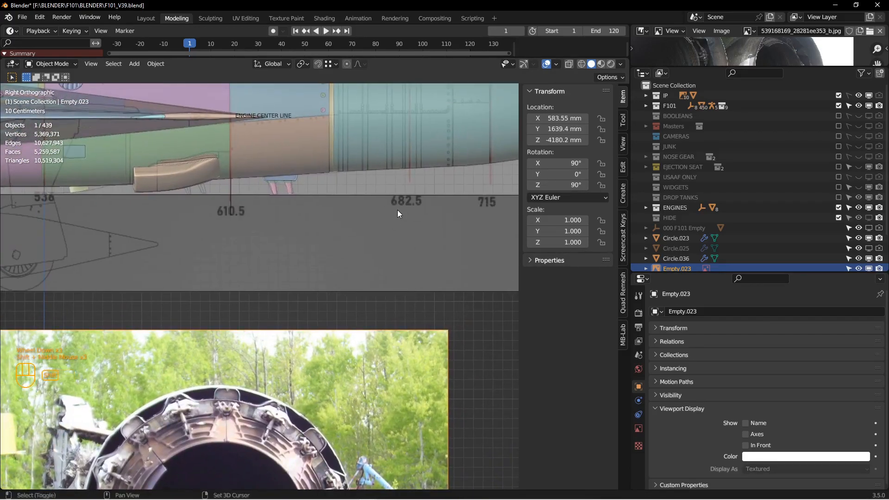
# - Place the 3D cursor at the centre of the nozzle photo and add a 36-vertex mesh circle there, aligned to the view
pyautogui.scroll(2, 328, 304)
pyautogui.keyDown('shift'); pyautogui.moveTo(328, 304); pyautogui.dragTo(311, 292, button='middle'); pyautogui.keyUp('shift')
pyautogui.keyDown('shift'); pyautogui.rightClick(310, 293); pyautogui.keyUp('shift')
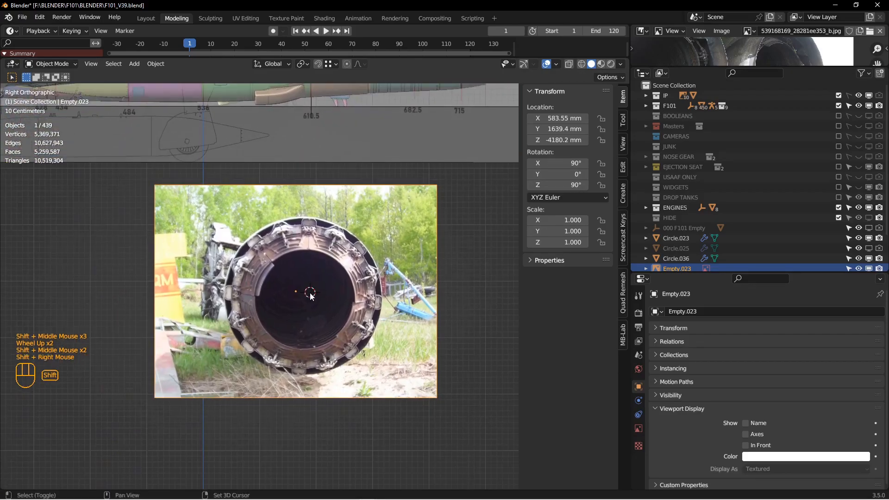
pyautogui.scroll(-2, 310, 293)
pyautogui.hotkey('shift', 'a')
pyautogui.moveTo(311, 293)
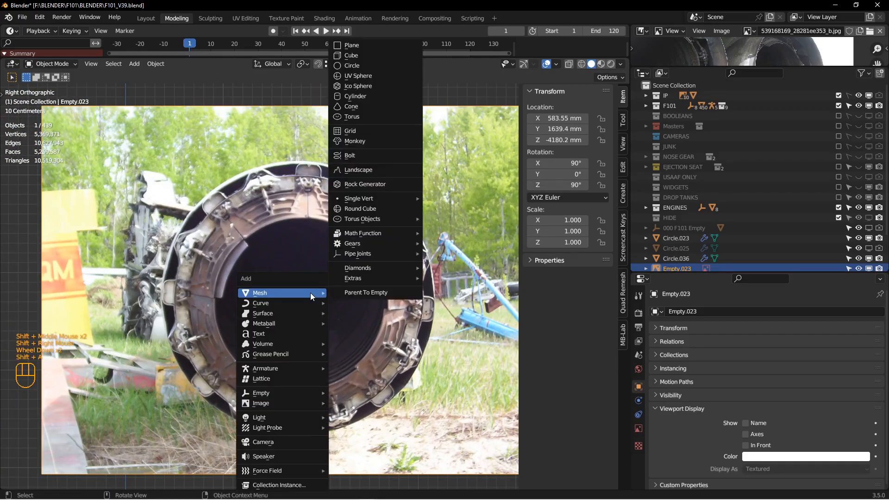
pyautogui.click(376, 63)
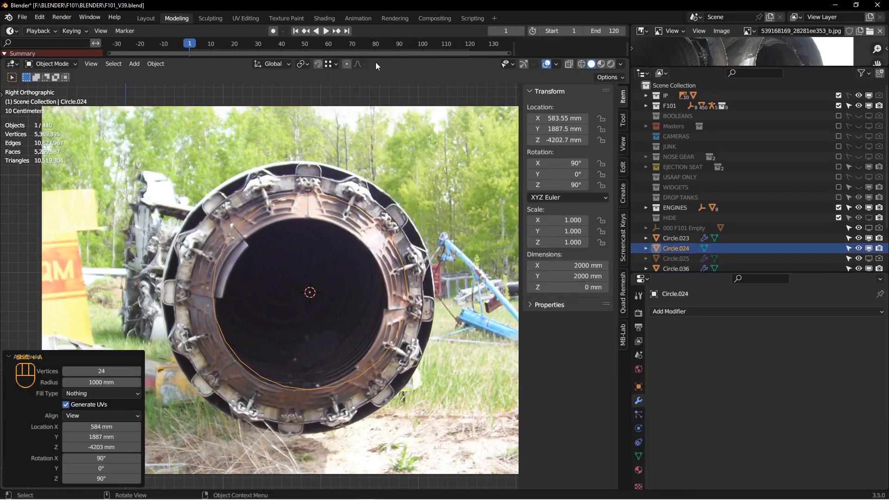
pyautogui.click(102, 370)
pyautogui.press('Return')
# - Add a Subdivision Surface modifier to the new circle with viewport level 2
pyautogui.click(690, 311)
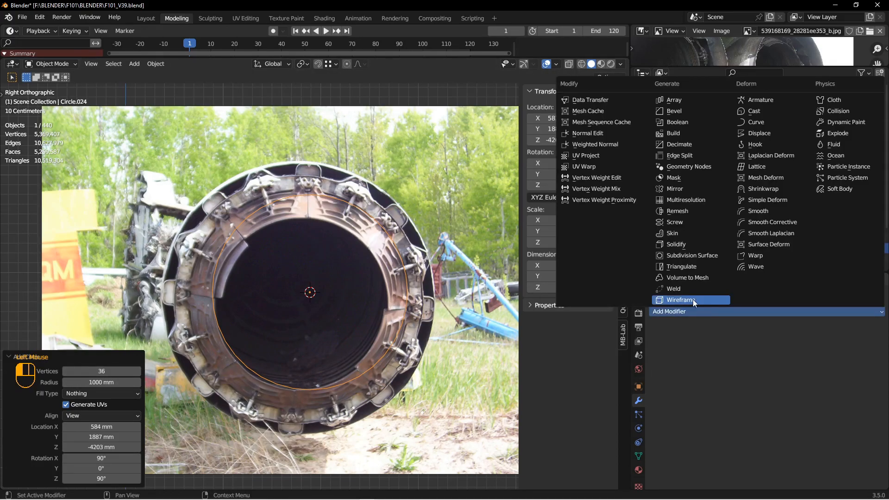
pyautogui.click(682, 255)
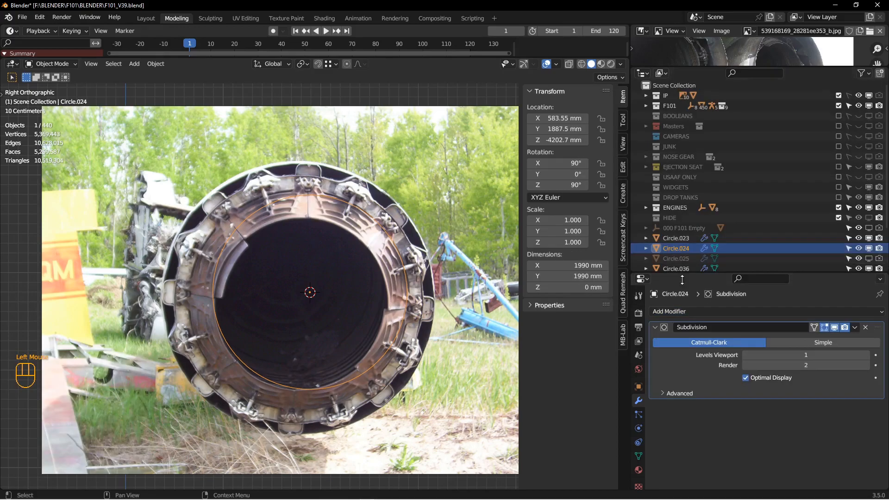
pyautogui.click(865, 355)
# - Move and scale the circle roughly over the photographed nozzle's outer ring, to about 2707 mm across
pyautogui.scroll(-2, 301, 314)
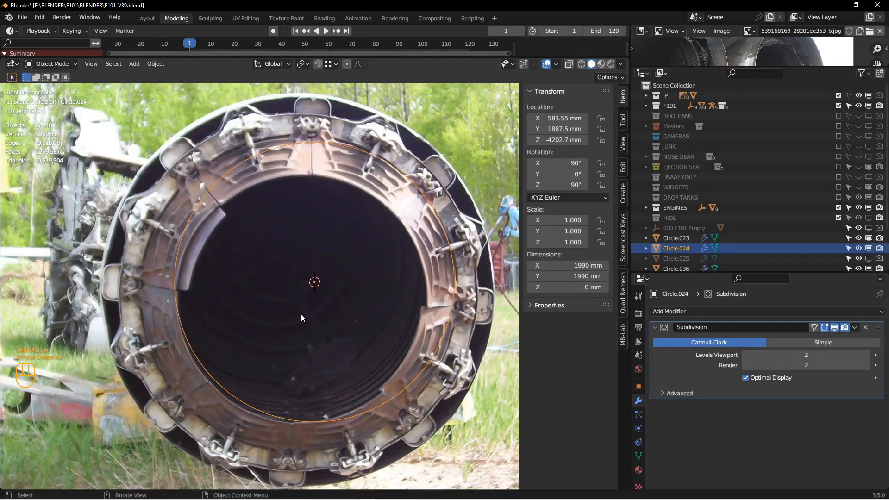
pyautogui.keyDown('shift'); pyautogui.moveTo(322, 281); pyautogui.dragTo(319, 287, button='middle'); pyautogui.keyUp('shift')
pyautogui.press('g')
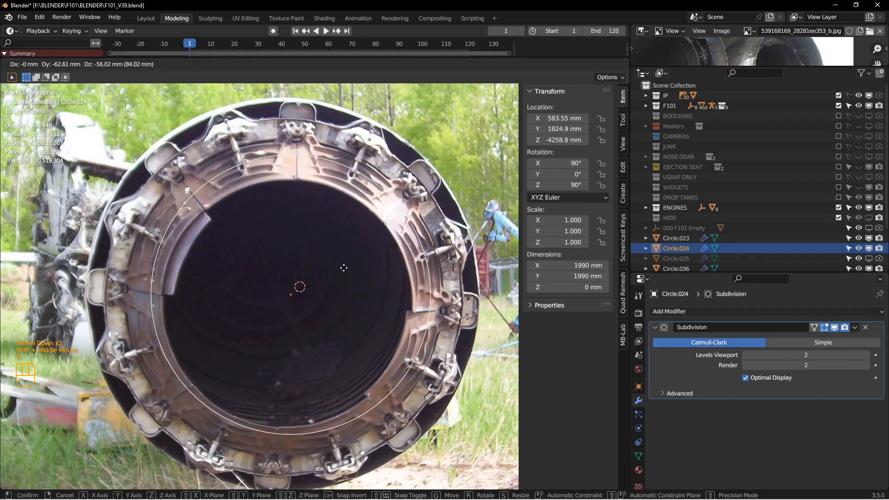
pyautogui.click(336, 276)
pyautogui.press('s')
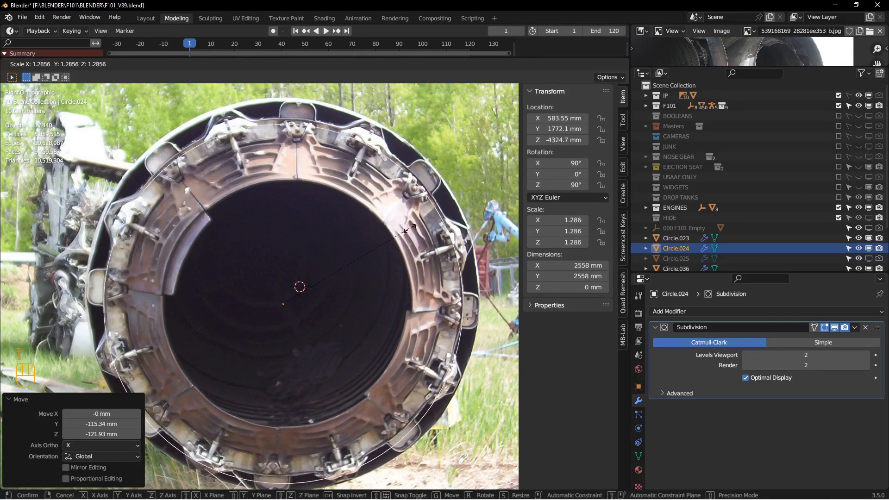
pyautogui.click(418, 227)
pyautogui.press('g')
pyautogui.click(407, 227)
pyautogui.scroll(1, 404, 236)
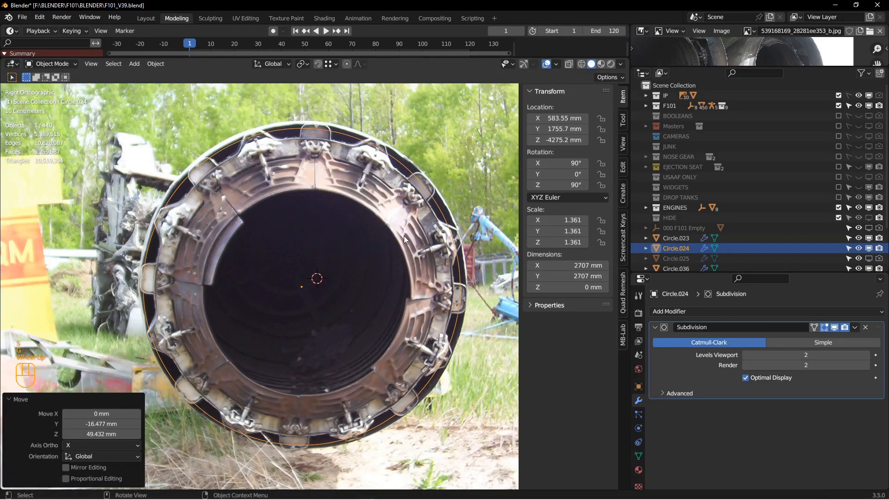
# - Refine the circle to about 2820 mm across to match the photo's outer rim, and apply its rotation and scale
pyautogui.keyDown('shift'); pyautogui.moveTo(403, 235); pyautogui.dragTo(396, 215, button='middle'); pyautogui.keyUp('shift')
pyautogui.press('s')
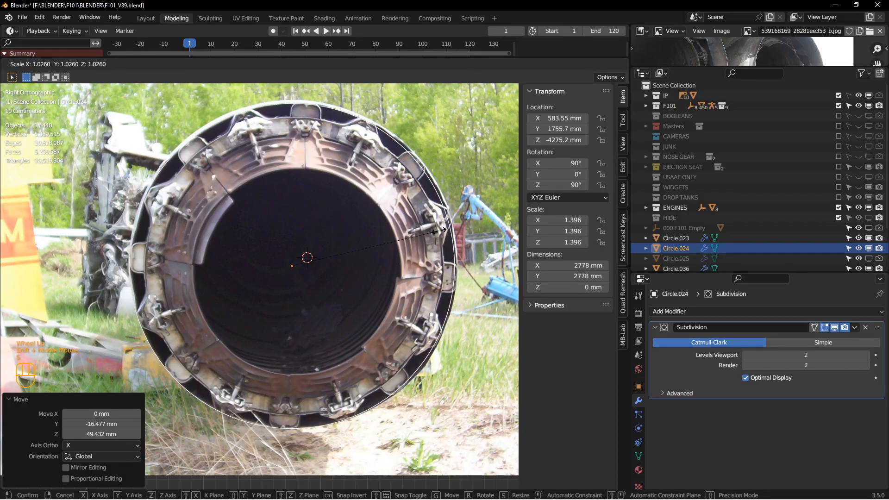
pyautogui.click(440, 231)
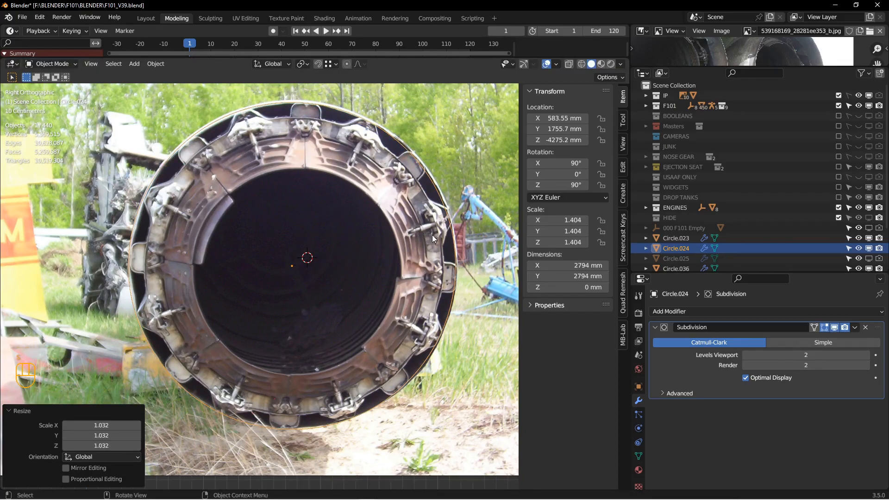
pyautogui.press('g')
pyautogui.click(432, 233)
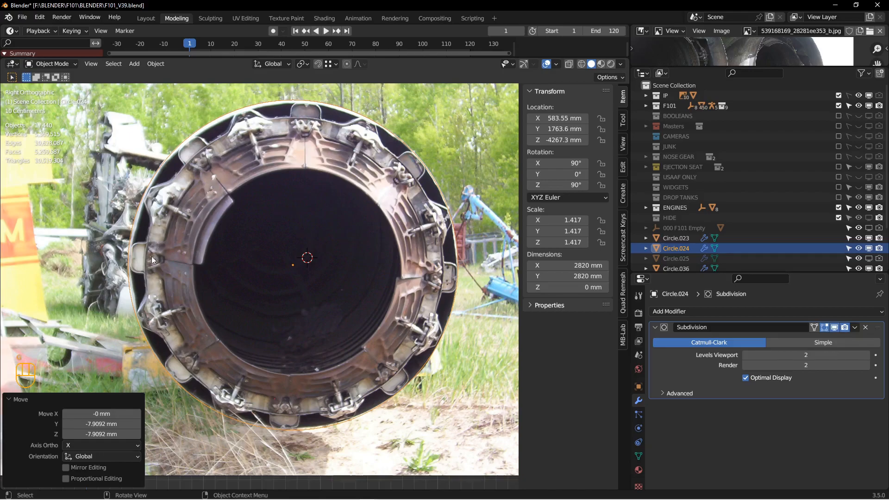
pyautogui.hotkey('ctrl', 'a')
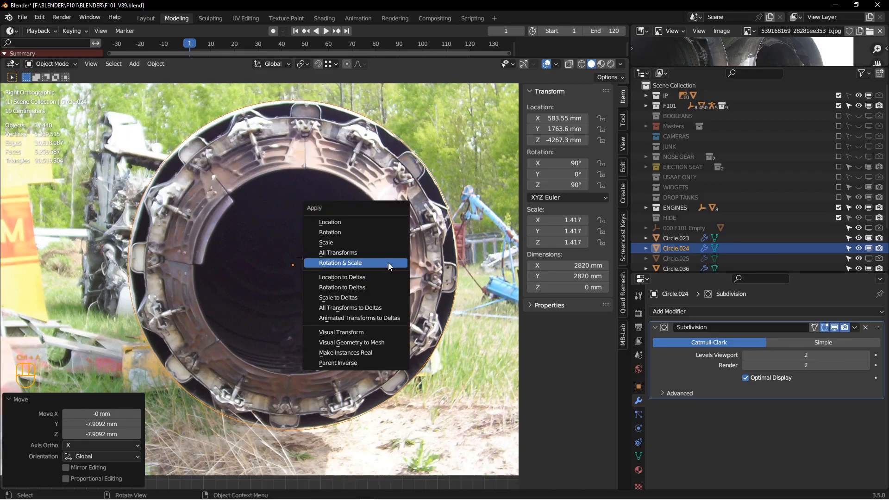
pyautogui.click(388, 262)
# - In the circle's mesh, make two successively smaller copies scaled about 0.899 and 0.885 to trace the actuator ring's outer and inner edges
pyautogui.hotkey('ctrl', 'Tab')
pyautogui.click(426, 246)
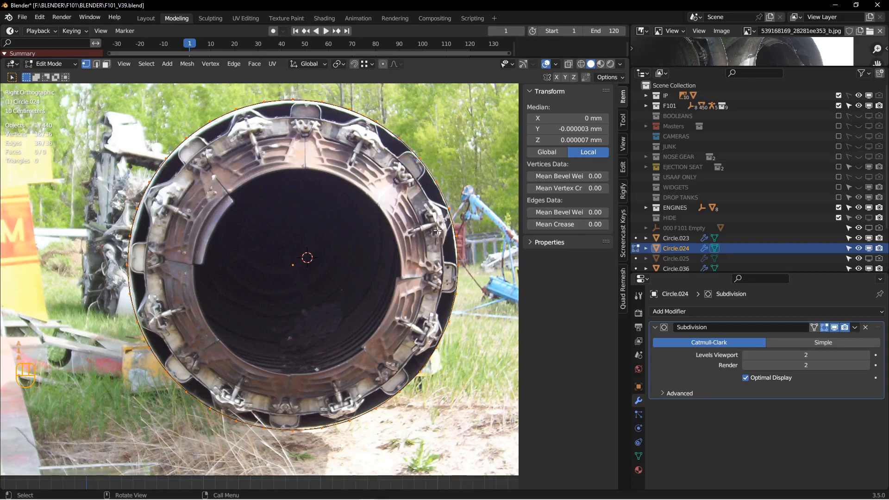
pyautogui.hotkey('shift', 'd')
pyautogui.press('s')
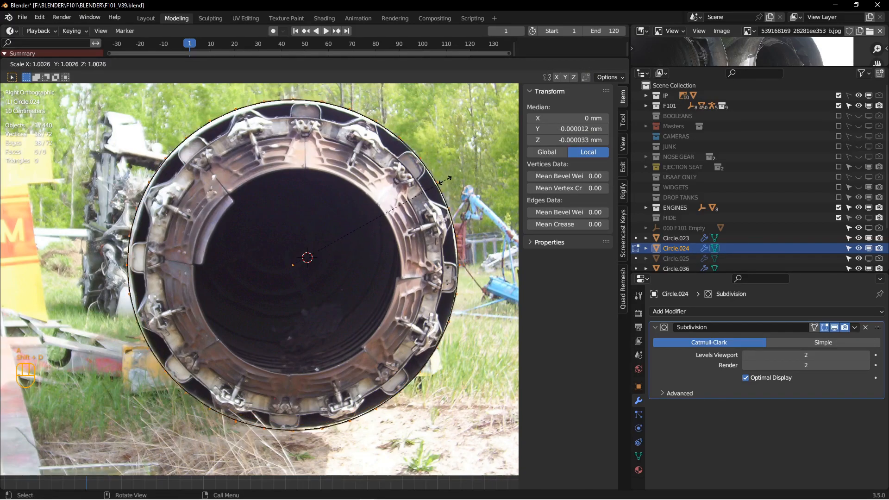
pyautogui.click(431, 192)
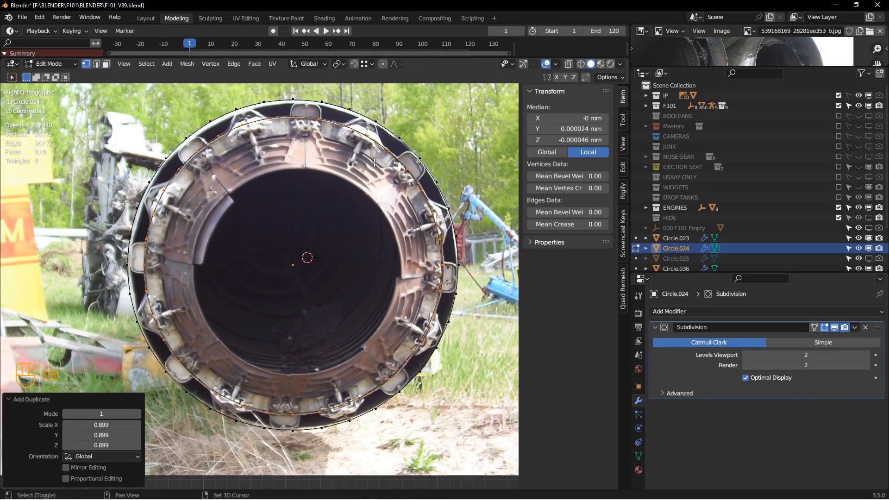
pyautogui.hotkey('shift', 'd')
pyautogui.press('s')
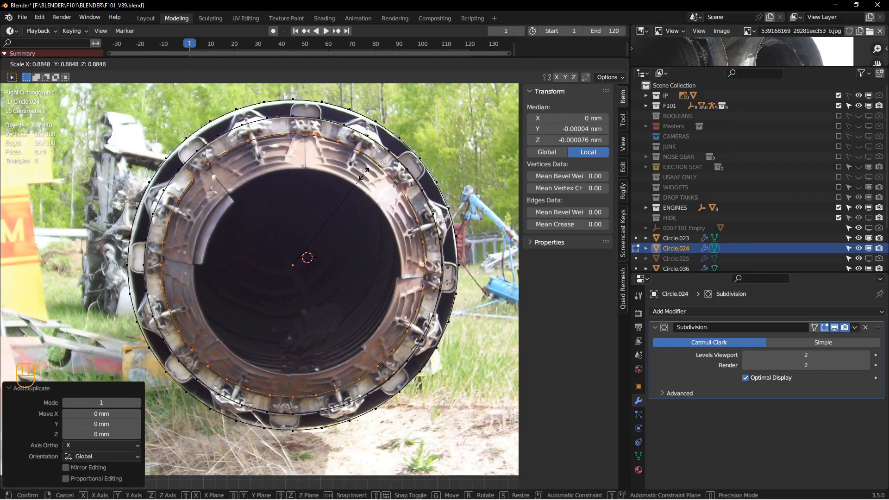
pyautogui.click(364, 173)
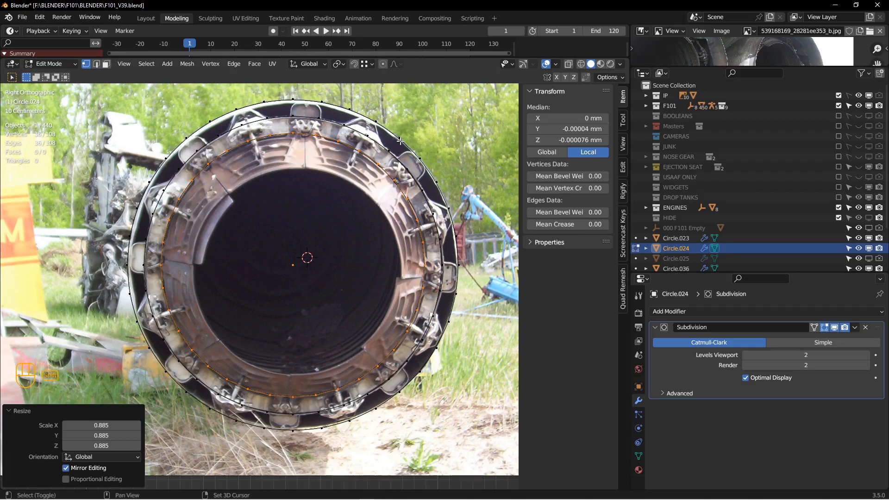
# - Duplicate the innermost ring, scale it about 0.77 to match the dark nozzle opening, and return to object mode
pyautogui.hotkey('shift', 'd')
pyautogui.press('s')
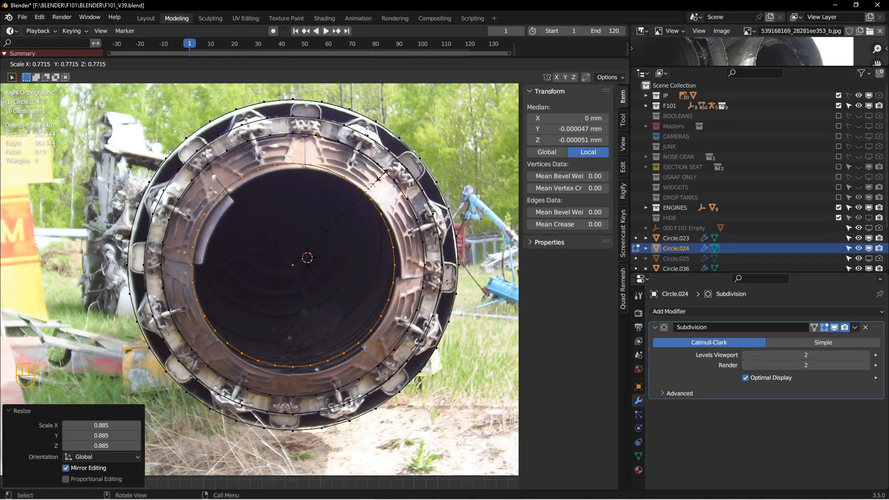
pyautogui.click(381, 176)
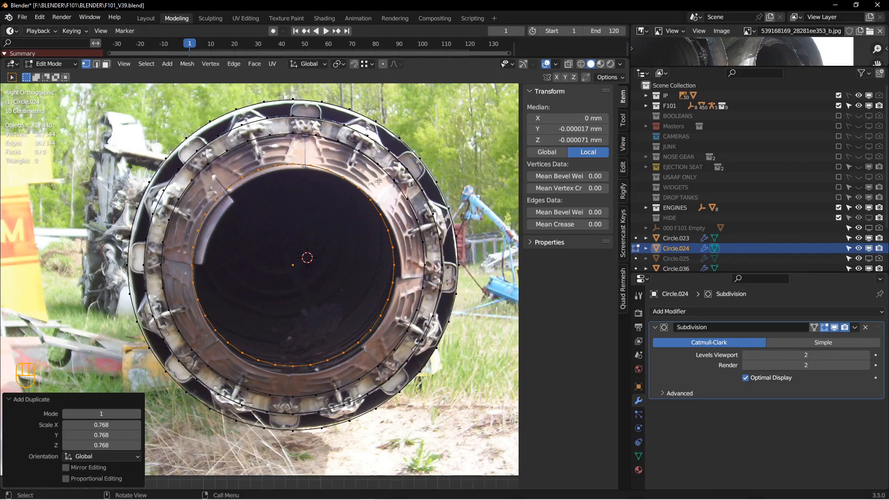
pyautogui.press('s')
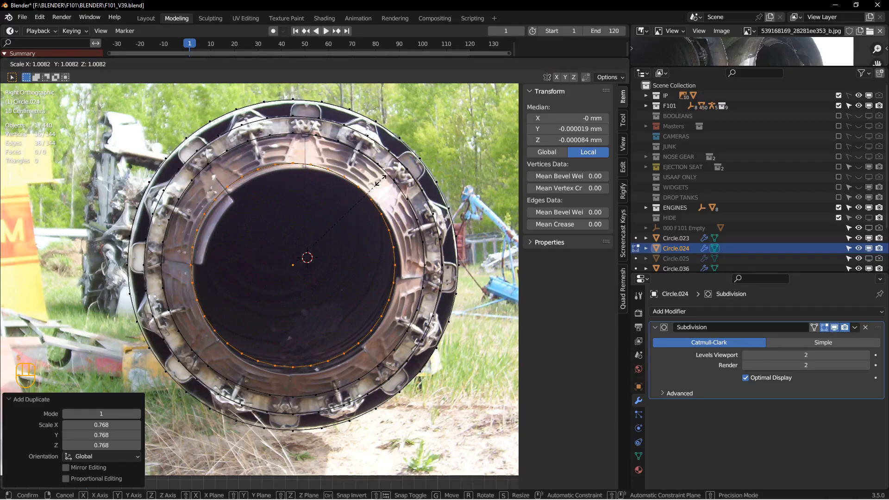
pyautogui.click(381, 181)
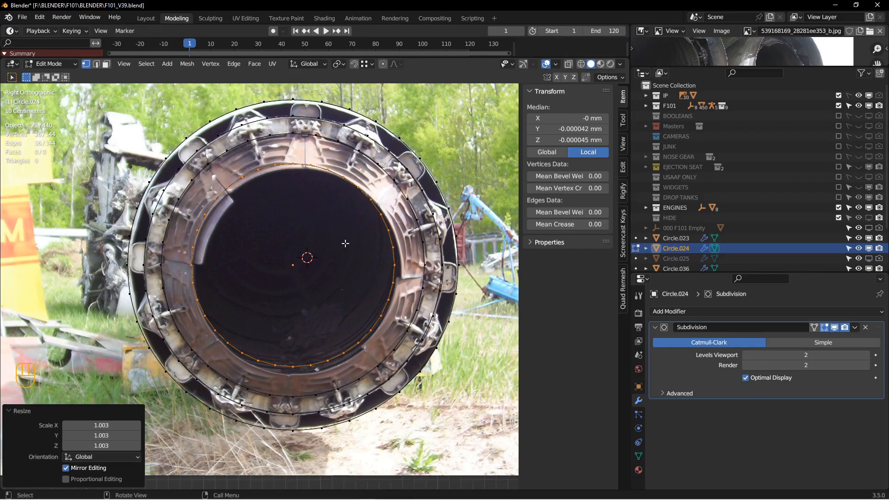
pyautogui.press('Tab')
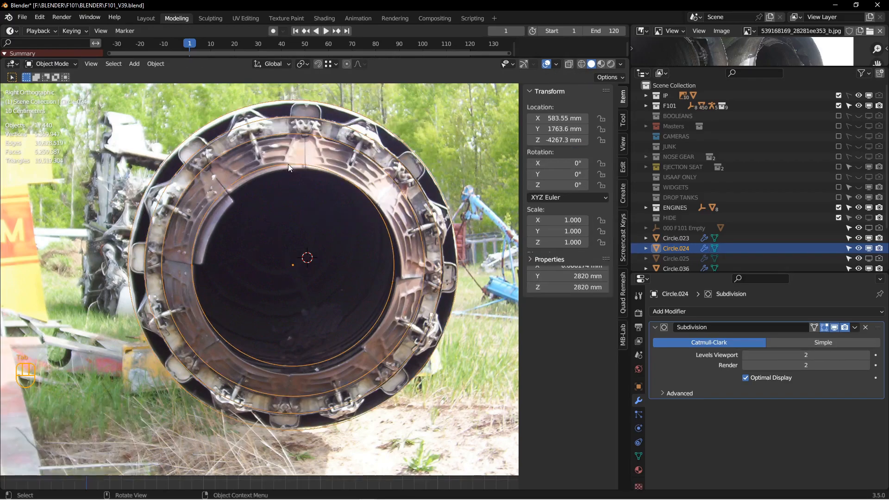
# - Move the nozzle photo about 929 mm along negative X, away from the traced circles
pyautogui.scroll(2, 287, 163)
pyautogui.keyDown('shift'); pyautogui.moveTo(301, 170); pyautogui.dragTo(334, 302, button='middle'); pyautogui.keyUp('shift')
pyautogui.click(368, 308)
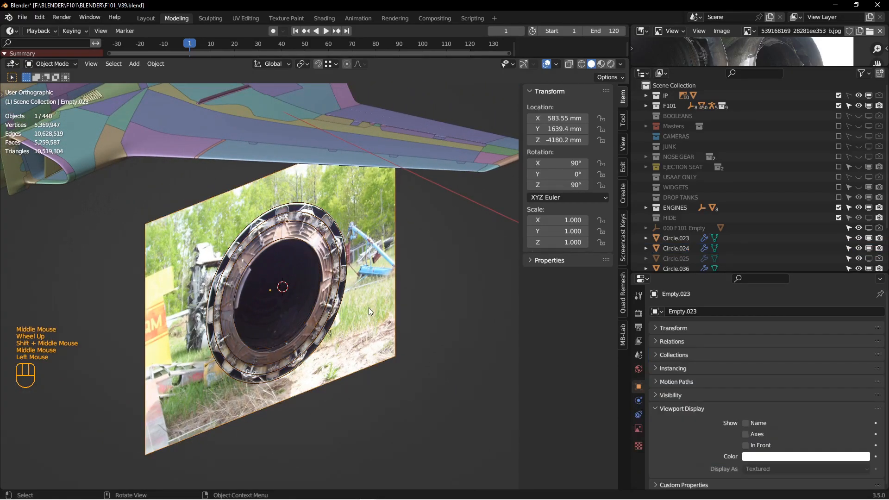
pyautogui.press('g')
pyautogui.press('y')
pyautogui.press('x')
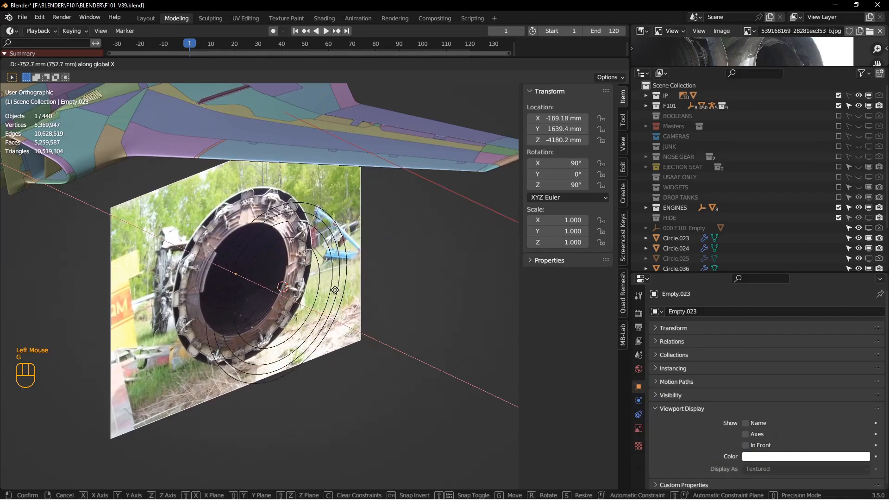
pyautogui.click(327, 286)
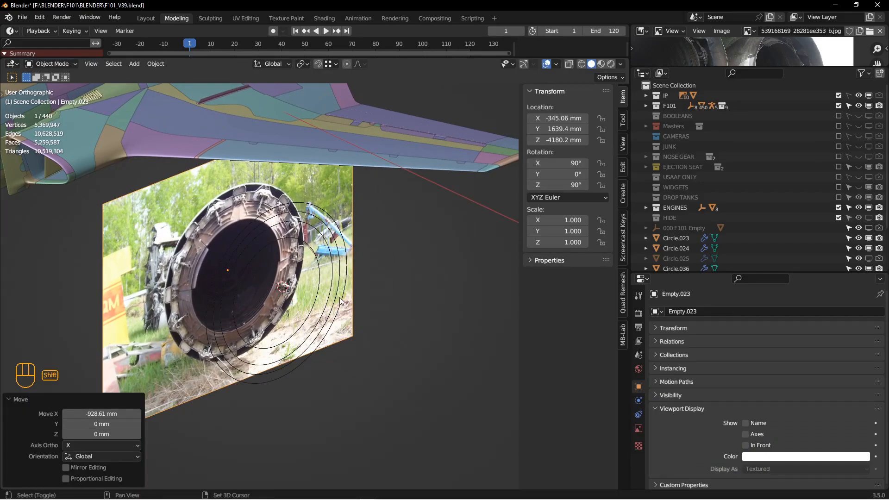
# - Set the origin of the traced circles object to its geometry
pyautogui.keyDown('shift'); pyautogui.click(338, 297); pyautogui.keyUp('shift')
pyautogui.moveTo(338, 298); pyautogui.dragTo(348, 303, button='middle')
pyautogui.keyDown('shift'); pyautogui.moveTo(348, 303); pyautogui.dragTo(383, 295, button='middle'); pyautogui.keyUp('shift')
pyautogui.click(390, 300)
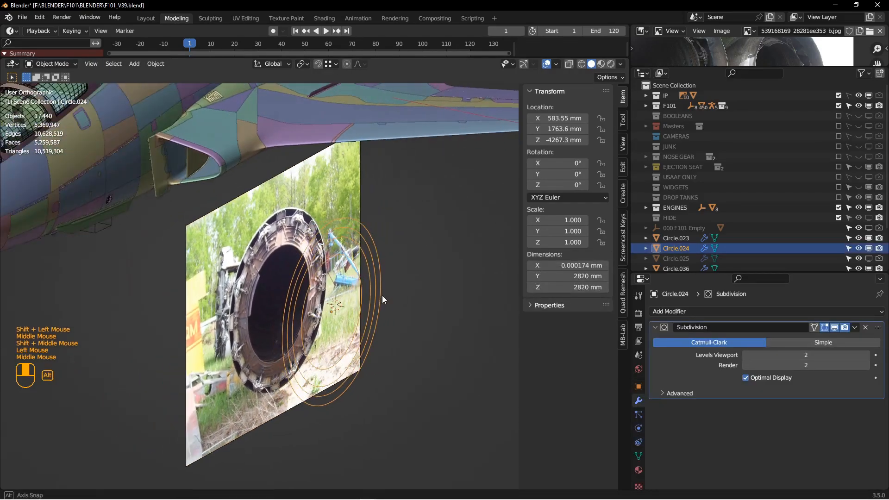
pyautogui.rightClick(384, 284)
pyautogui.moveTo(376, 328)
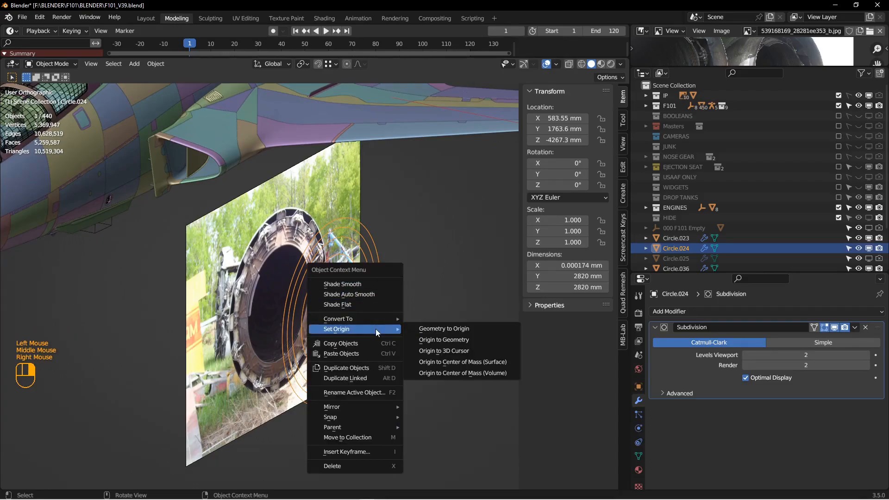
pyautogui.click(462, 339)
# - Parent the nozzle photo to the traced circles, keeping its transform
pyautogui.moveTo(443, 328); pyautogui.dragTo(366, 302, button='middle')
pyautogui.keyDown('shift'); pyautogui.click(318, 193); pyautogui.keyUp('shift')
pyautogui.click(333, 193)
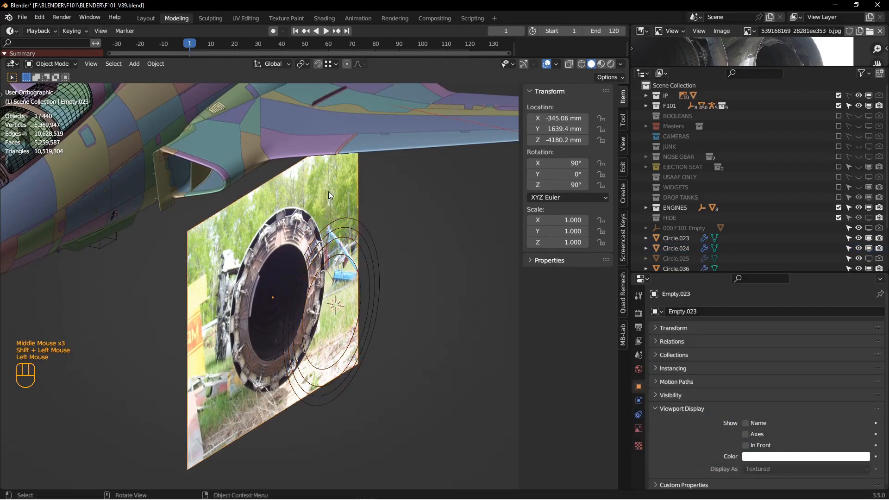
pyautogui.keyDown('shift'); pyautogui.click(366, 239); pyautogui.keyUp('shift')
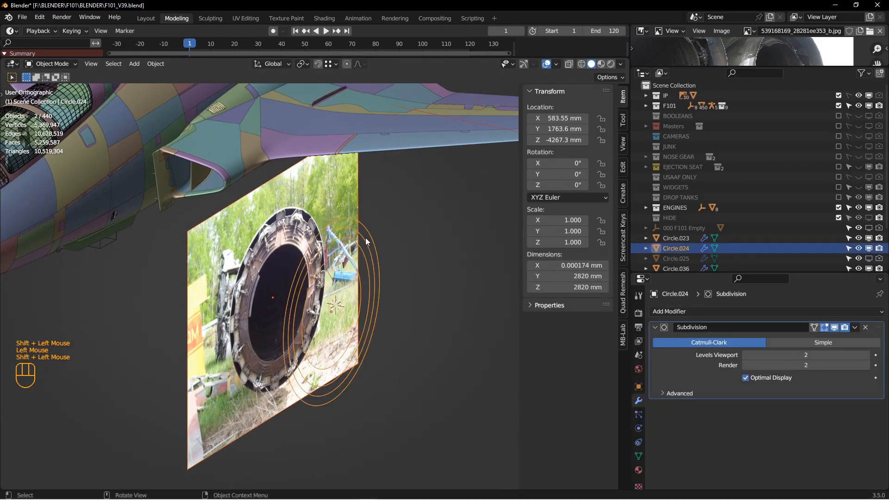
pyautogui.hotkey('ctrl', 'p')
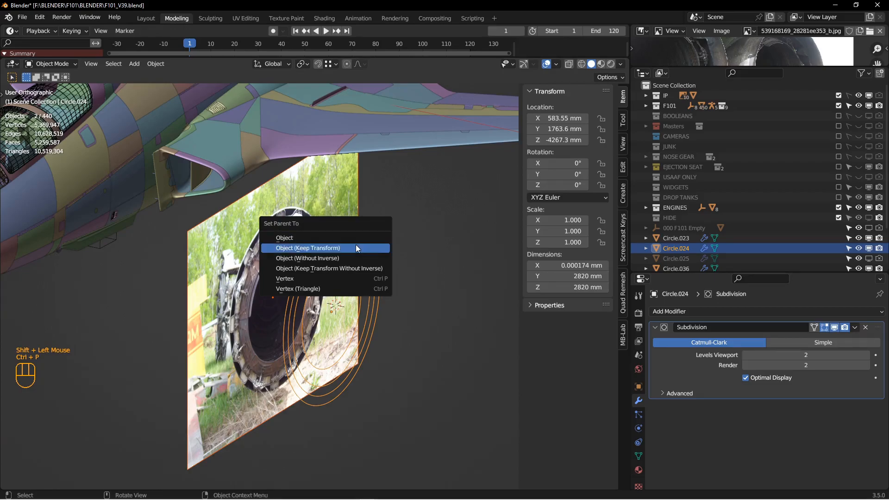
pyautogui.click(356, 248)
pyautogui.scroll(2, 355, 245)
pyautogui.hotkey('alt', 'a')
pyautogui.click(365, 256)
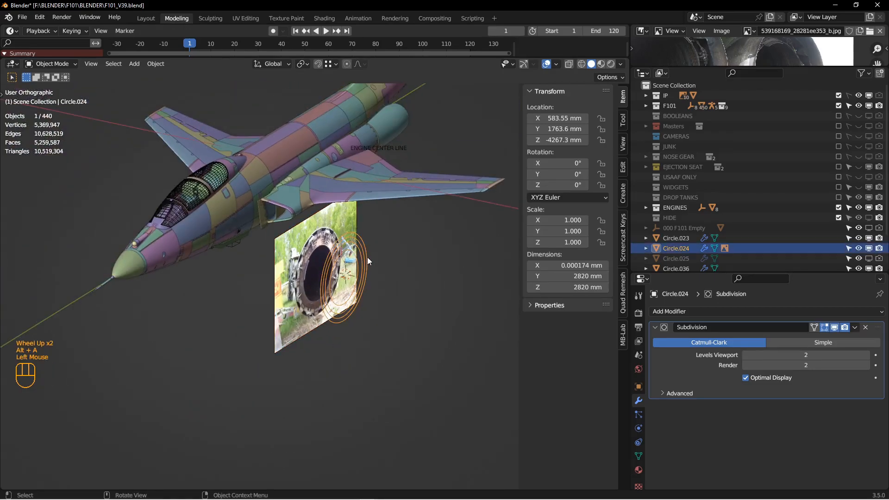
pyautogui.press('g')
pyautogui.rightClick(386, 261)
# - Hide the F101 collection and turn off the viewport display of the engine shell's Mirror modifier
pyautogui.moveTo(390, 256); pyautogui.dragTo(359, 223, button='middle')
pyautogui.keyDown('shift'); pyautogui.moveTo(366, 224); pyautogui.dragTo(298, 252, button='middle'); pyautogui.keyUp('shift')
pyautogui.click(860, 106)
pyautogui.moveTo(452, 174); pyautogui.dragTo(332, 186, button='middle')
pyautogui.scroll(-3, 333, 185)
pyautogui.click(334, 188)
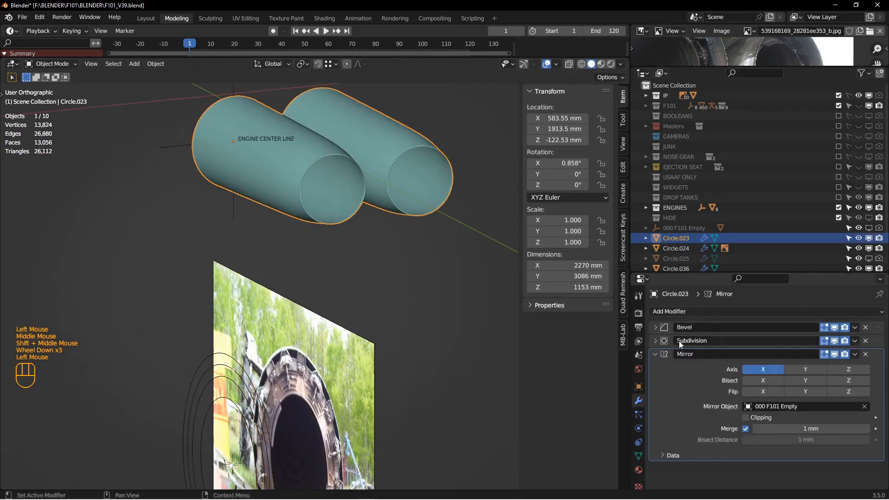
pyautogui.click(655, 354)
pyautogui.click(835, 355)
# - Open the engine shell's mesh for editing at its open end and turn off its Bevel and Subdivision modifiers in the viewport
pyautogui.moveTo(380, 240); pyautogui.dragTo(342, 235, button='middle')
pyautogui.click(364, 210)
pyautogui.press('Tab')
pyautogui.scroll(-2, 360, 232)
pyautogui.scroll(-1, 360, 233)
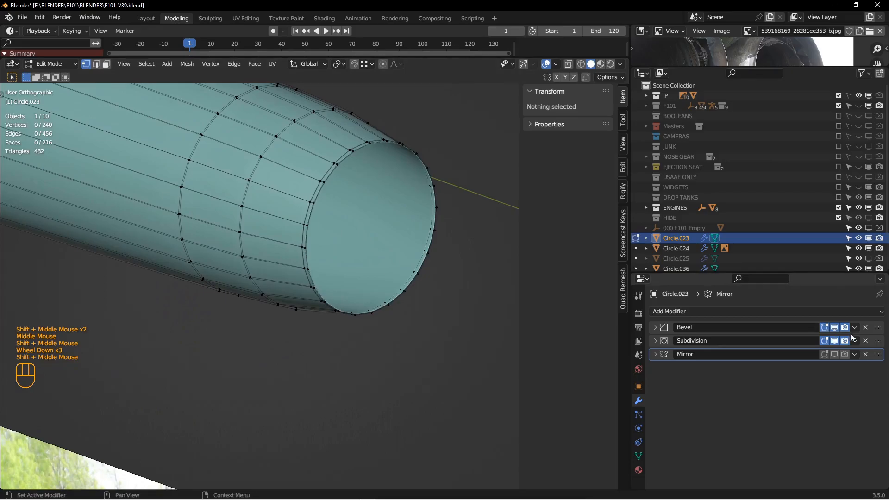
pyautogui.click(835, 328)
pyautogui.hotkey('alt', 'a')
pyautogui.scroll(-2, 443, 270)
pyautogui.keyDown('shift'); pyautogui.moveTo(443, 270); pyautogui.dragTo(425, 265, button='middle'); pyautogui.keyUp('shift')
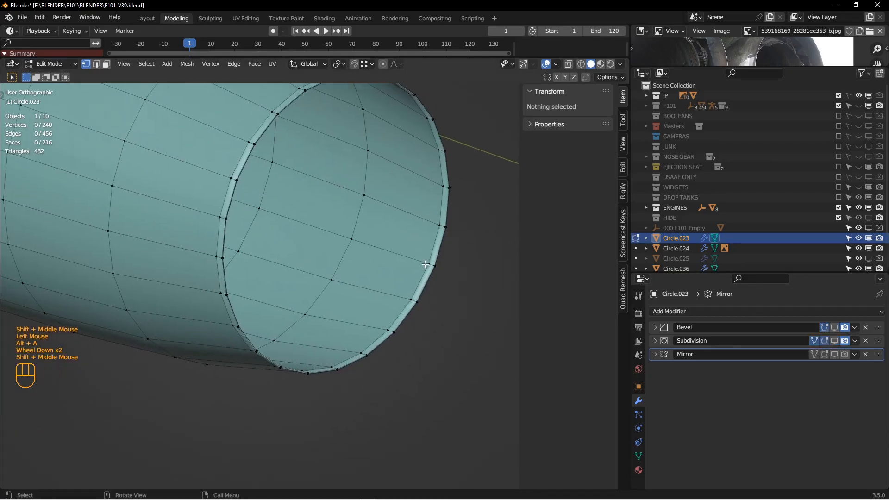
# - Snap the 3D cursor to the edge loop at the engine shell's open end and return to Object Mode
pyautogui.doubleClick(430, 254)
pyautogui.scroll(2, 408, 207)
pyautogui.hotkey('shift', 's')
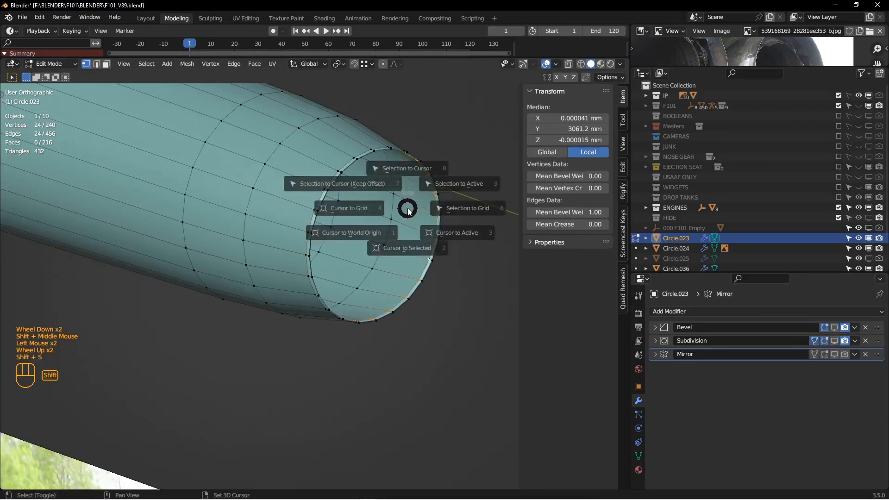
pyautogui.click(396, 254)
pyautogui.moveTo(396, 254); pyautogui.dragTo(383, 242, button='middle')
pyautogui.press('Tab')
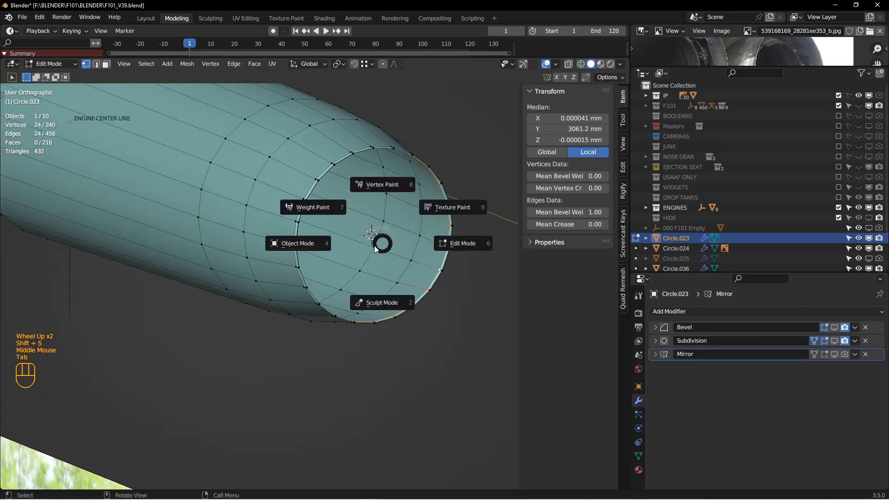
# - Select the traced circles object and snap it to the 3D cursor at the shell's open end
pyautogui.scroll(4, 297, 254)
pyautogui.keyDown('shift'); pyautogui.moveTo(298, 254); pyautogui.dragTo(289, 196, button='middle'); pyautogui.keyUp('shift')
pyautogui.moveTo(250, 278); pyautogui.dragTo(197, 372, button='middle')
pyautogui.click(198, 371)
pyautogui.keyDown('shift'); pyautogui.moveTo(223, 336); pyautogui.dragTo(207, 274, button='middle'); pyautogui.keyUp('shift')
pyautogui.hotkey('shift', 's')
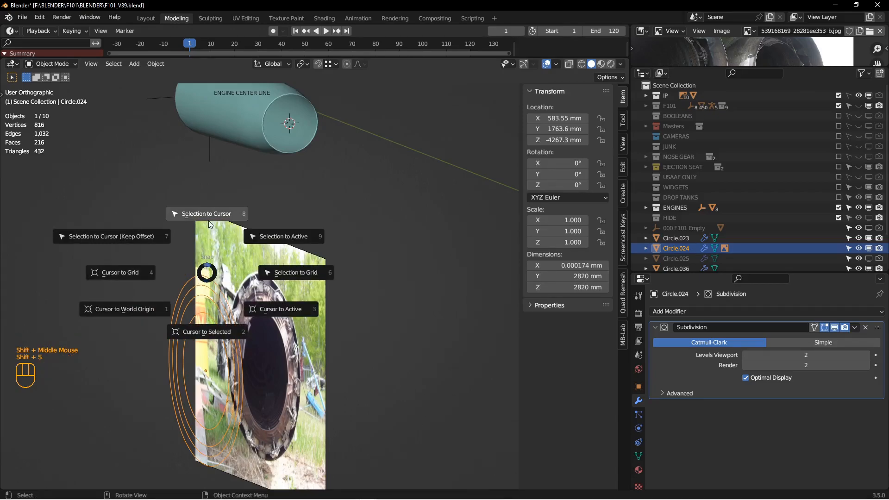
pyautogui.click(213, 214)
pyautogui.keyDown('shift'); pyautogui.moveTo(258, 175); pyautogui.dragTo(251, 252, button='middle'); pyautogui.keyUp('shift')
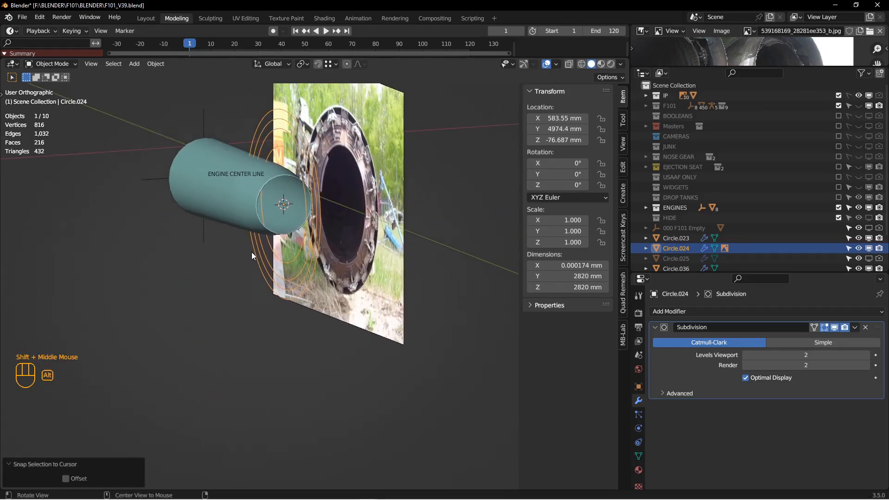
# - Rotate the traced circles and their photo 90° about the global Z axis
pyautogui.press('ctrl+KP_7')
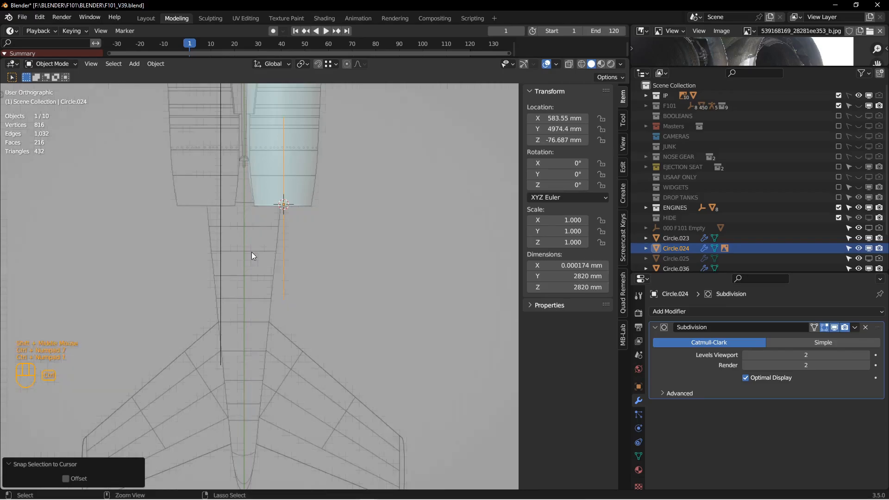
pyautogui.press('ctrl+KP_1')
pyautogui.write('rz90')
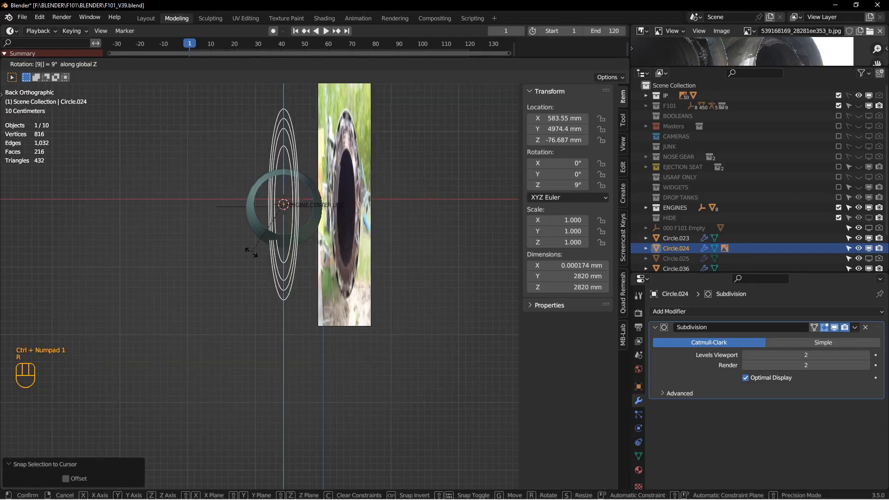
pyautogui.press('Return')
pyautogui.scroll(2, 250, 194)
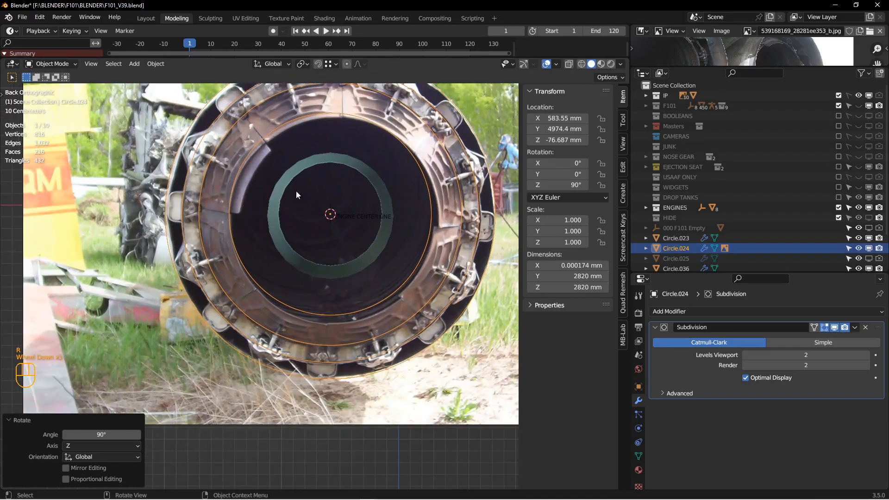
pyautogui.scroll(-3, 357, 227)
pyautogui.scroll(1, 356, 226)
# - Move the traced circles along Y to about 6250 mm, clear of the shell's open end
pyautogui.moveTo(357, 227); pyautogui.dragTo(312, 277, button='middle')
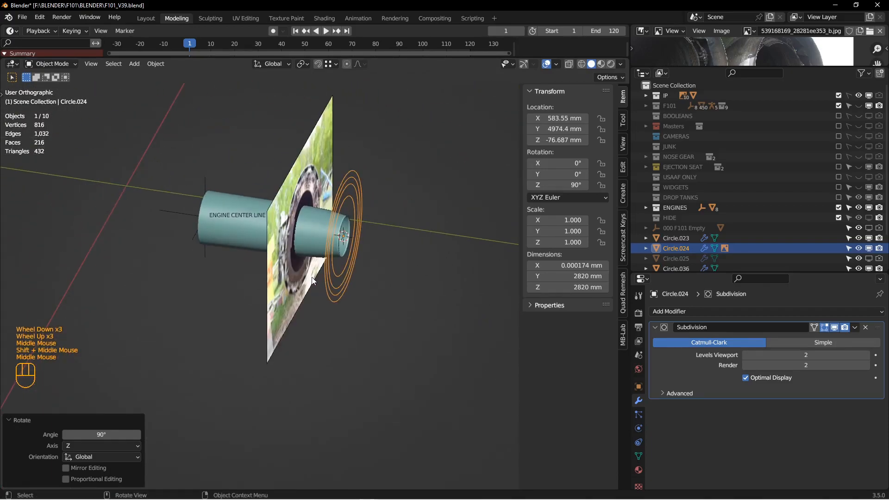
pyautogui.press('g')
pyautogui.press('y')
pyautogui.click(367, 260)
pyautogui.moveTo(366, 255); pyautogui.dragTo(349, 252, button='middle')
pyautogui.keyDown('shift'); pyautogui.moveTo(349, 252); pyautogui.dragTo(308, 293, button='middle'); pyautogui.keyUp('shift')
# - Enable opacity on the nozzle photo and lower it to about 0.254
pyautogui.click(368, 190)
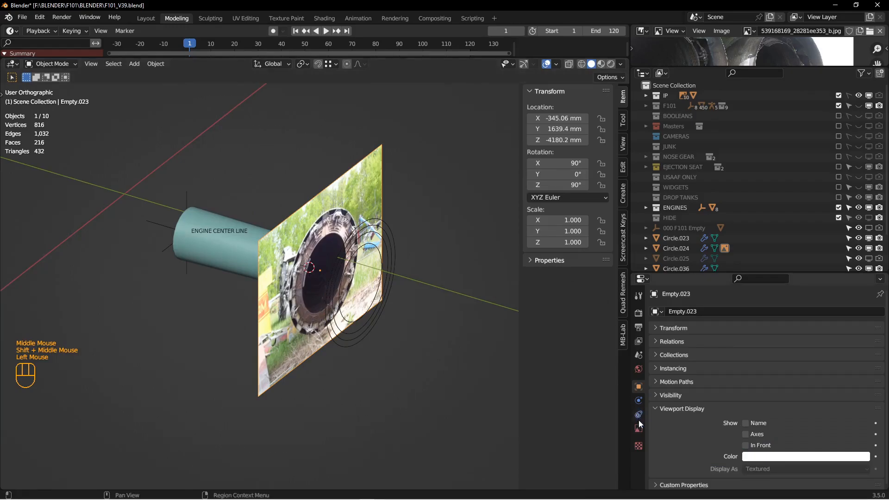
pyautogui.click(639, 427)
pyautogui.click(746, 429)
pyautogui.moveTo(821, 427); pyautogui.dragTo(765, 427)
pyautogui.middleClick(338, 287)
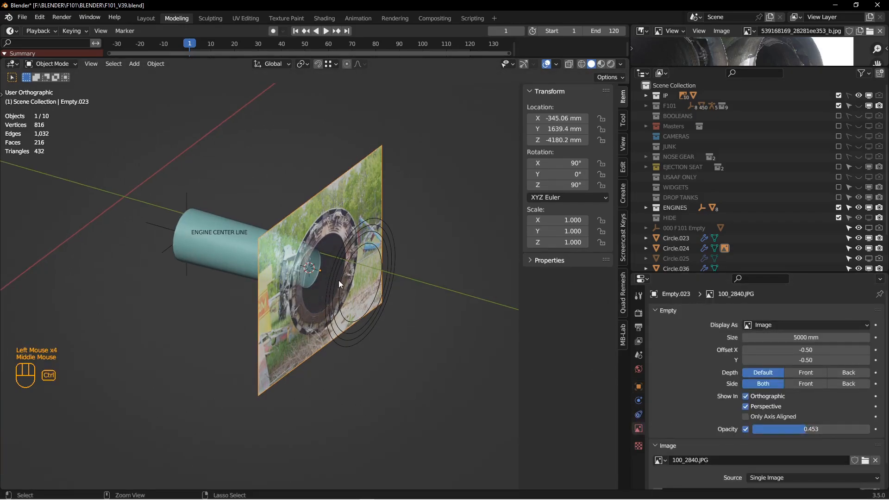
pyautogui.press('ctrl+KP_1')
pyautogui.scroll(-2, 338, 280)
pyautogui.scroll(-1, 338, 254)
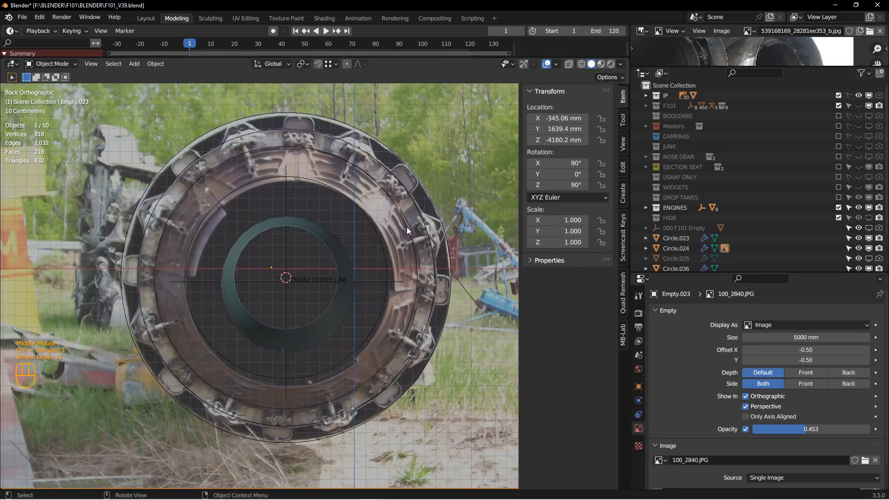
pyautogui.moveTo(799, 428); pyautogui.dragTo(774, 429)
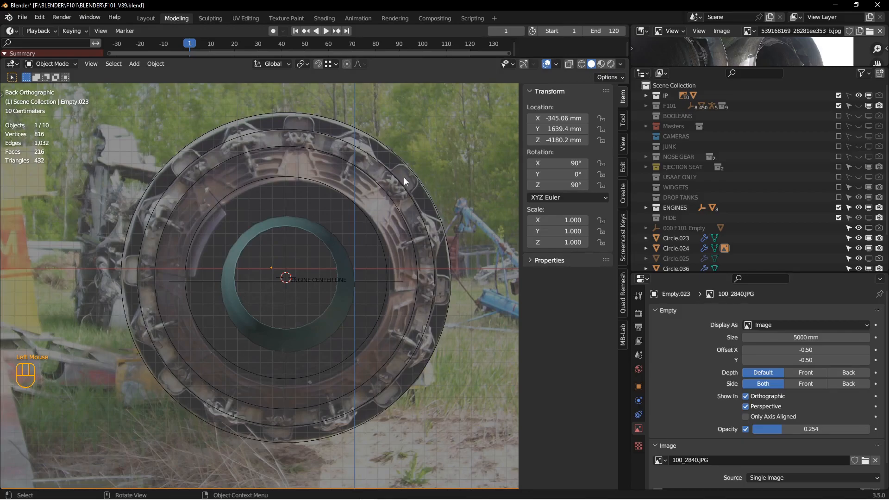
# - Select the traced circles object that carries the nozzle photo
pyautogui.scroll(4, 399, 192)
pyautogui.moveTo(399, 199); pyautogui.dragTo(424, 254, button='middle')
pyautogui.click(418, 234)
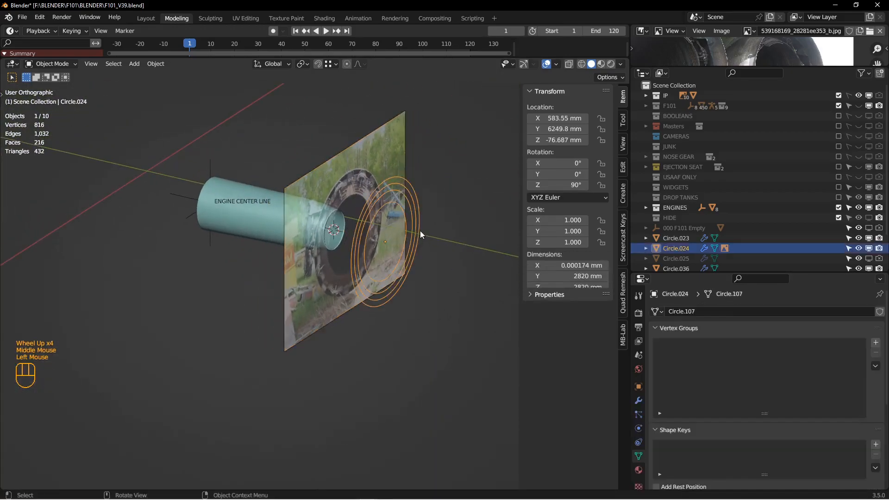
pyautogui.press('s')
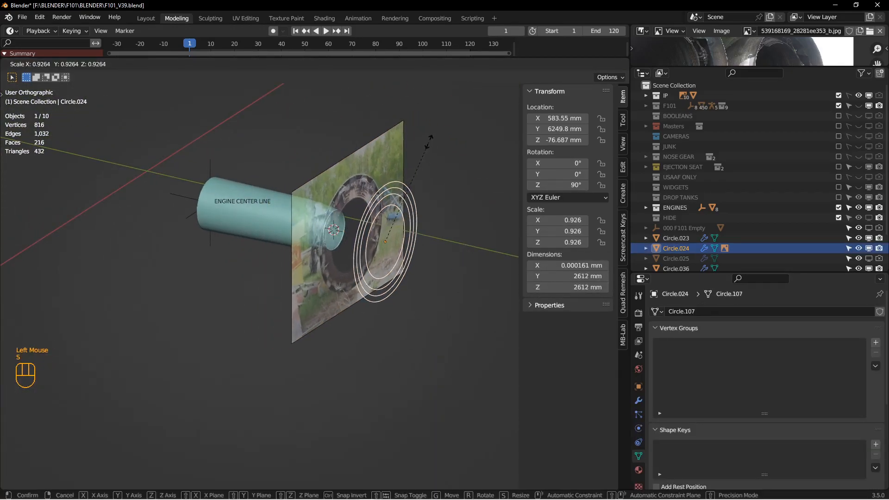
pyautogui.rightClick(409, 153)
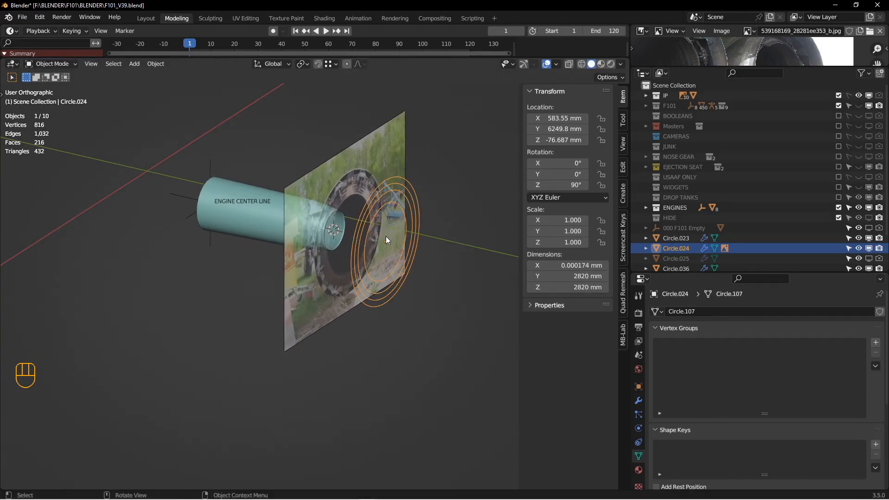
pyautogui.press('s')
pyautogui.rightClick(426, 176)
# - In back view, scale the traced circles and photo down to a scale of about 0.363
pyautogui.press('ctrl+KP_1')
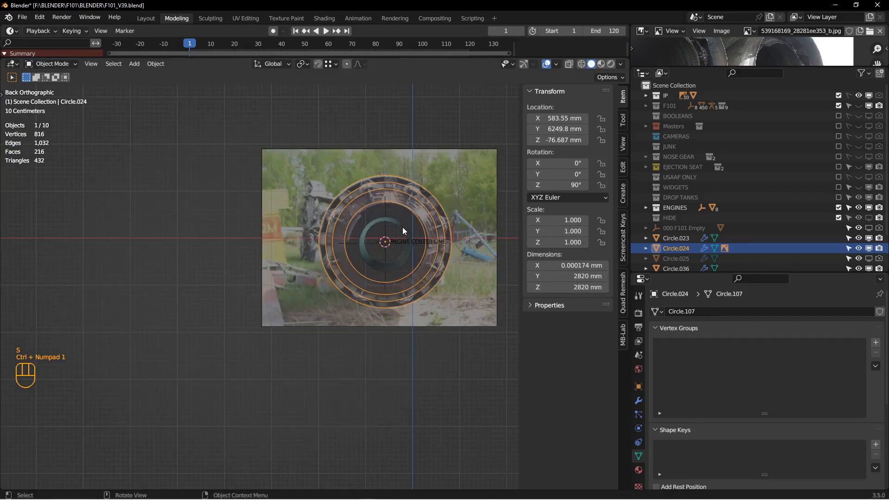
pyautogui.scroll(-3, 402, 227)
pyautogui.press('s')
pyautogui.click(398, 214)
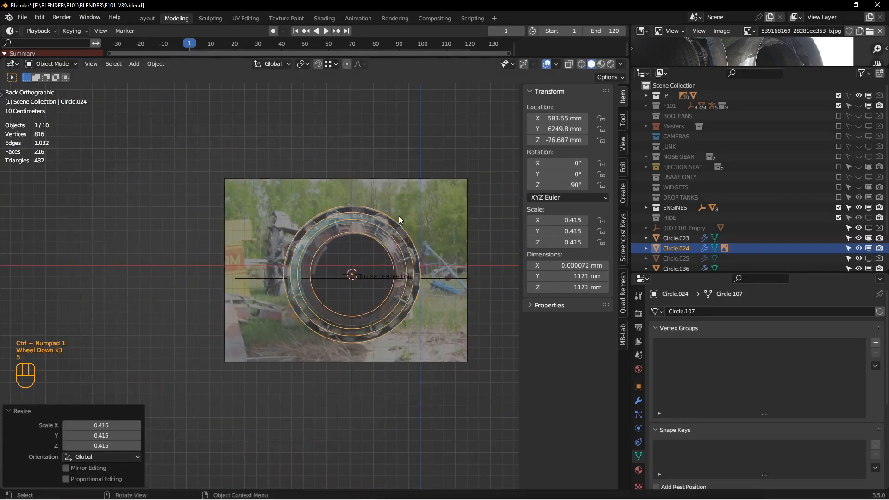
pyautogui.scroll(-3, 399, 216)
pyautogui.keyDown('shift'); pyautogui.moveTo(371, 230); pyautogui.dragTo(366, 185, button='middle'); pyautogui.keyUp('shift')
pyautogui.scroll(-1, 367, 187)
pyautogui.press('s')
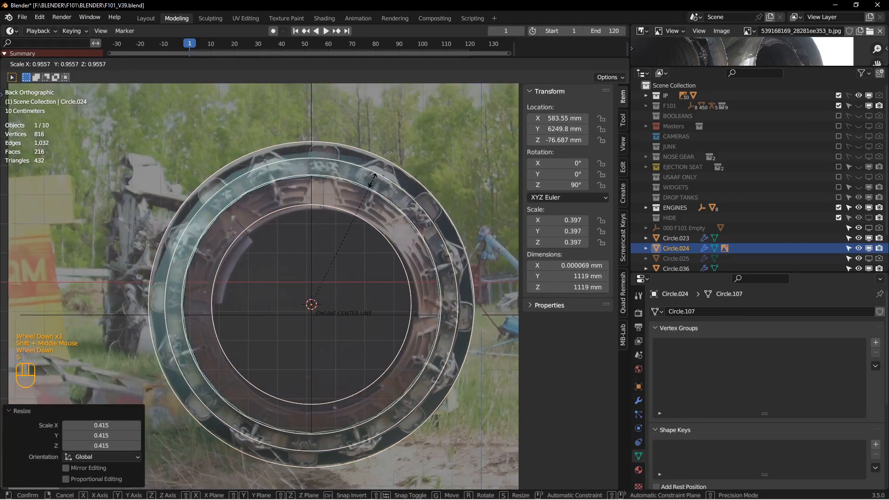
pyautogui.click(365, 190)
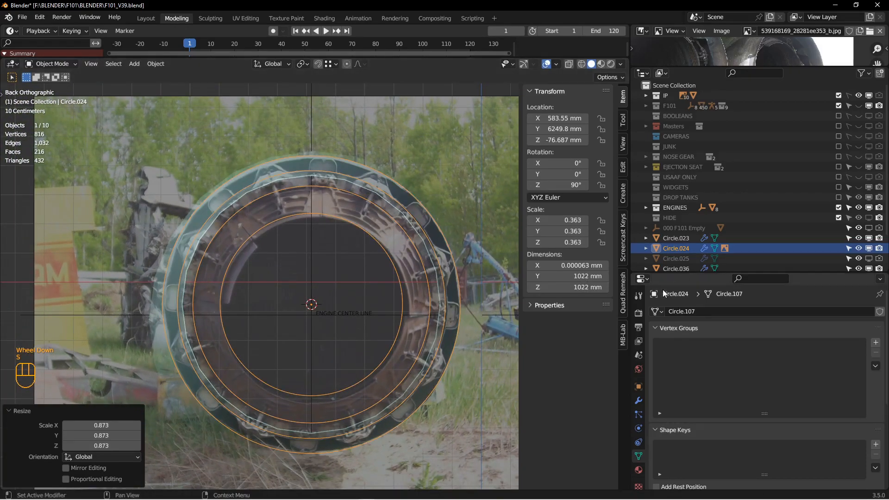
# - Lower the nozzle photo's opacity to about 0.141 and reselect the traced circles
pyautogui.click(482, 248)
pyautogui.moveTo(784, 430); pyautogui.dragTo(771, 430)
pyautogui.keyDown('shift'); pyautogui.moveTo(446, 281); pyautogui.dragTo(445, 280, button='middle'); pyautogui.keyUp('shift')
pyautogui.click(393, 263)
pyautogui.keyDown('shift'); pyautogui.moveTo(392, 263); pyautogui.dragTo(357, 245, button='middle'); pyautogui.keyUp('shift')
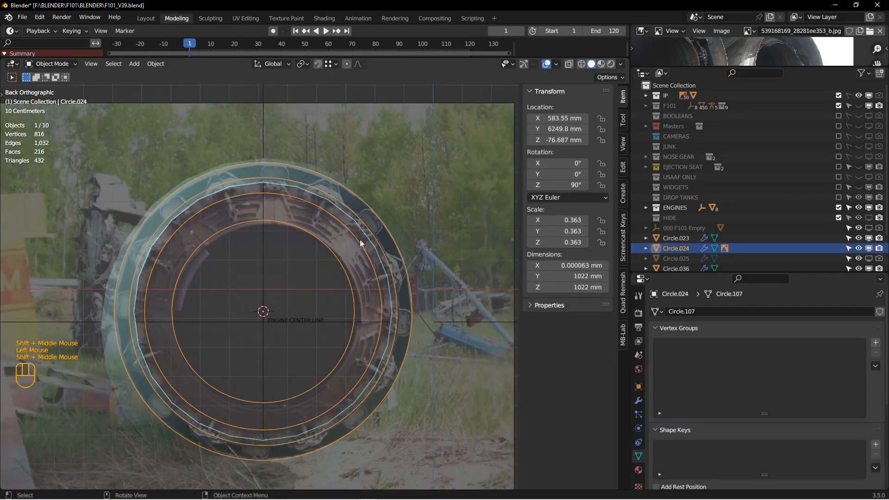
# - Scale the traced circles up to about 0.389, fitting the third ring from outside to the shell's opening
pyautogui.press('s')
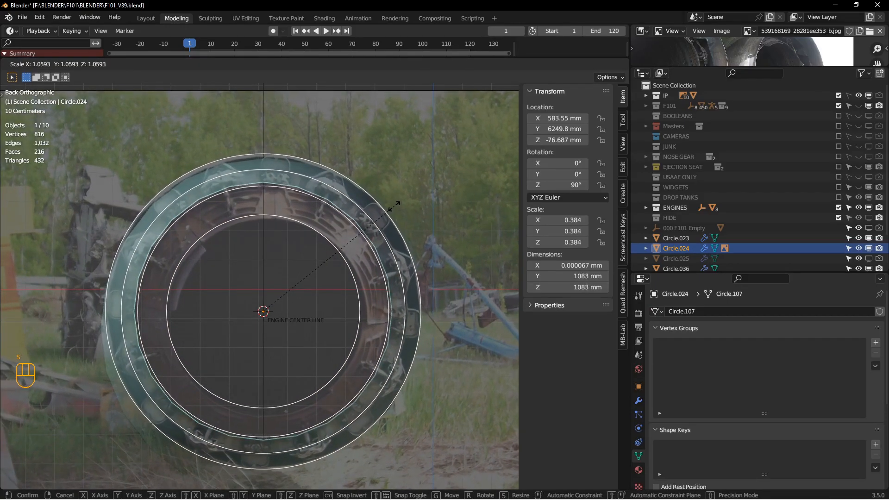
pyautogui.click(391, 208)
pyautogui.keyDown('shift'); pyautogui.moveTo(382, 240); pyautogui.dragTo(411, 187, button='middle'); pyautogui.keyUp('shift')
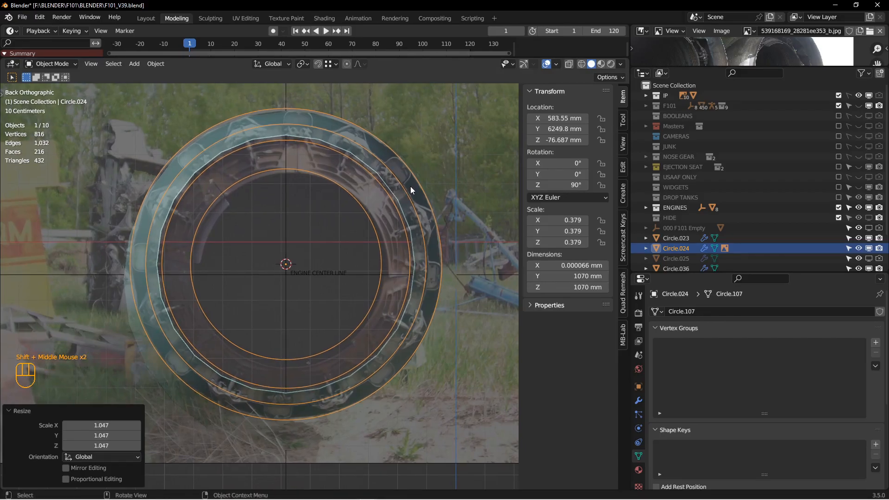
pyautogui.press('s')
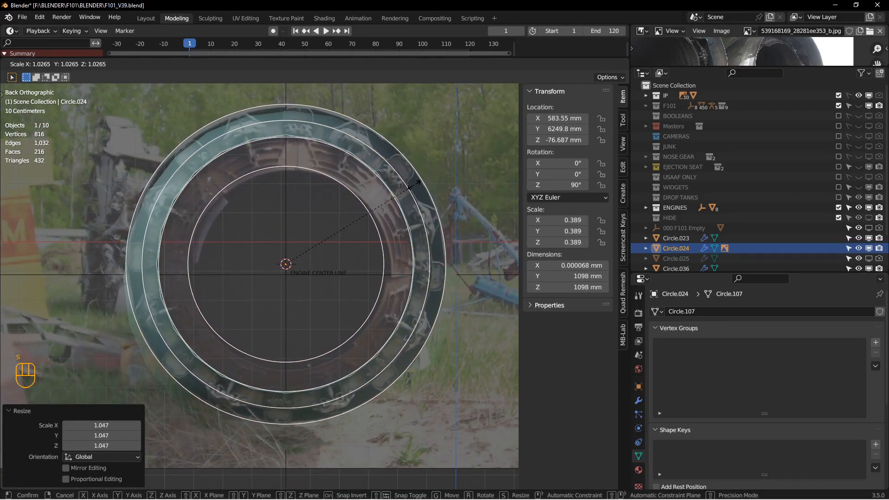
pyautogui.click(415, 184)
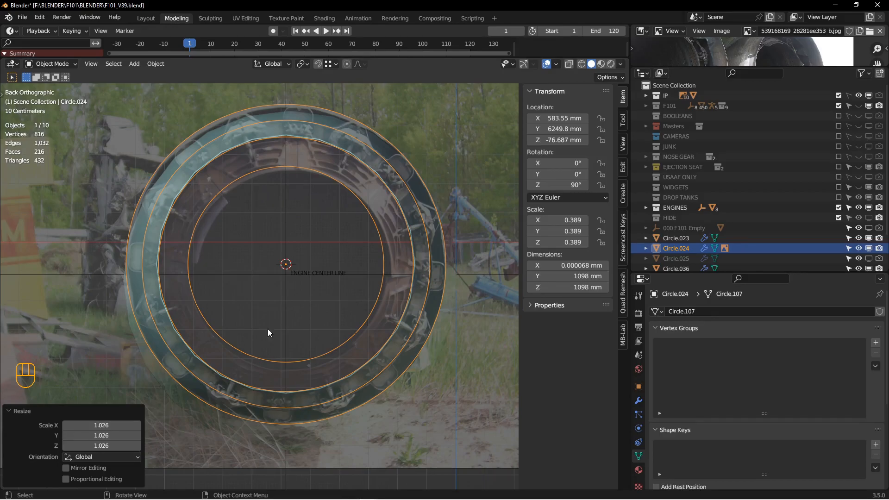
# - Examine how the traced rings line up with the shell's open end and the nozzle photo
pyautogui.scroll(-1, 309, 209)
pyautogui.keyDown('shift'); pyautogui.moveTo(309, 210); pyautogui.dragTo(311, 215, button='middle'); pyautogui.keyUp('shift')
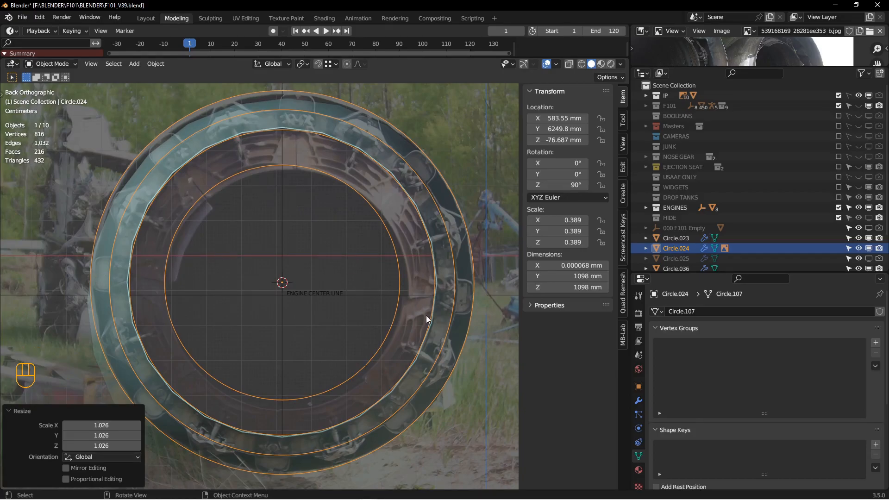
pyautogui.press('s')
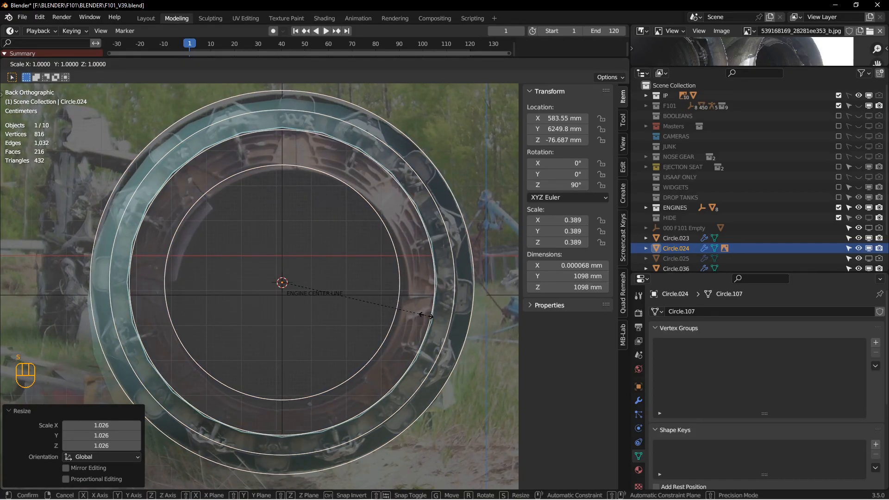
pyautogui.click(427, 315)
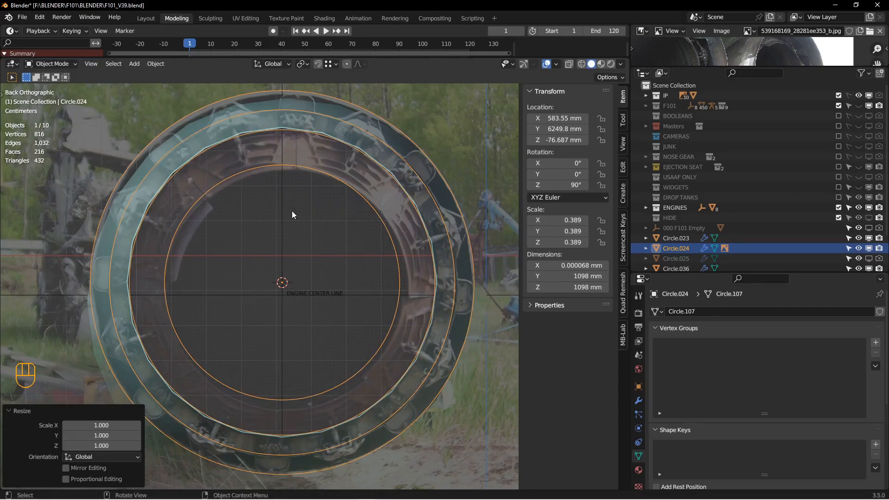
pyautogui.scroll(1, 313, 167)
pyautogui.keyDown('shift'); pyautogui.moveTo(299, 175); pyautogui.dragTo(303, 213, button='middle'); pyautogui.keyUp('shift')
pyautogui.keyDown('shift'); pyautogui.moveTo(257, 139); pyautogui.dragTo(259, 112, button='middle'); pyautogui.keyUp('shift')
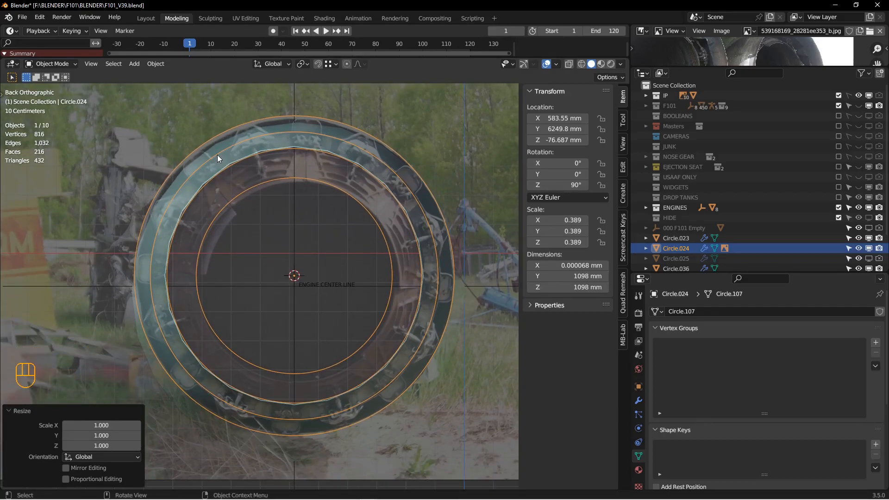
pyautogui.scroll(2, 259, 188)
pyautogui.moveTo(261, 196); pyautogui.dragTo(234, 208, button='middle')
pyautogui.keyDown('shift'); pyautogui.moveTo(234, 209); pyautogui.dragTo(326, 254, button='middle'); pyautogui.keyUp('shift')
pyautogui.scroll(-3, 319, 229)
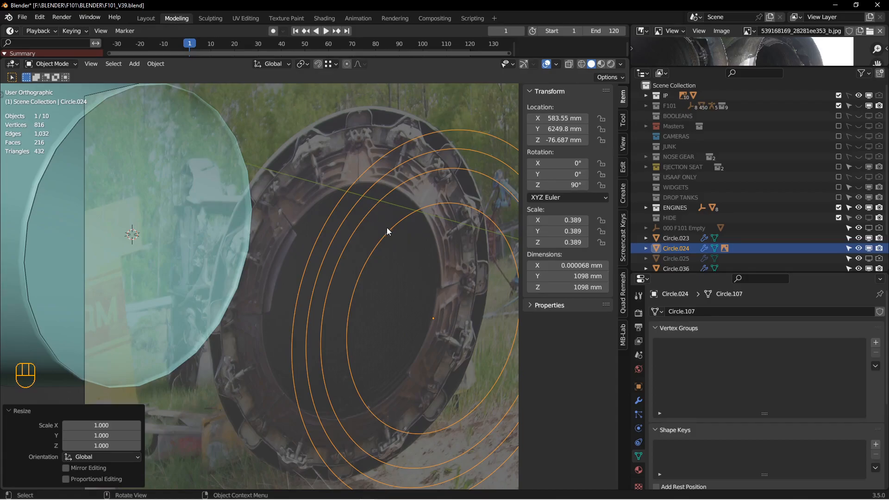
# - Clear the nozzle photo's parent while keeping its transformation
pyautogui.scroll(5, 387, 227)
pyautogui.moveTo(360, 246); pyautogui.dragTo(413, 228, button='middle')
pyautogui.click(396, 216)
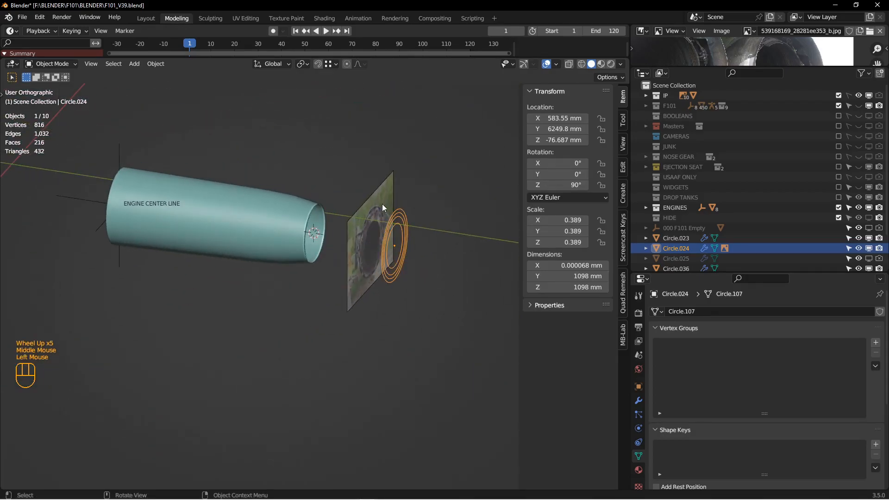
pyautogui.click(382, 199)
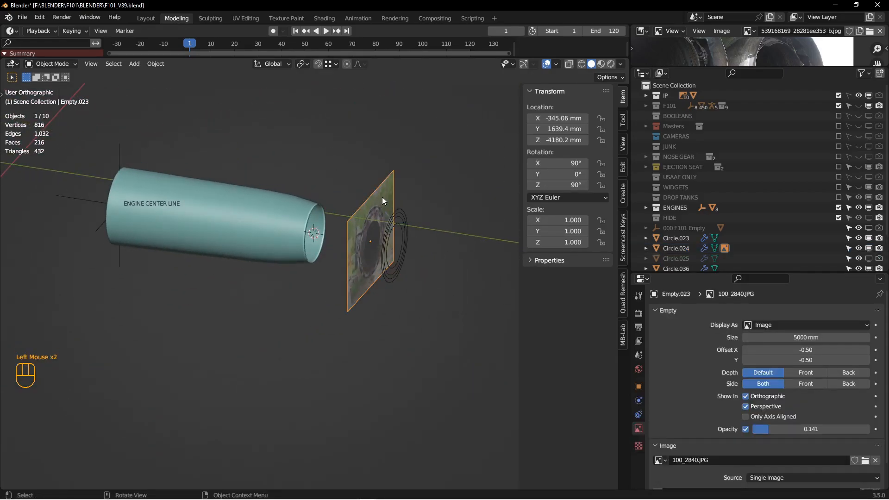
pyautogui.hotkey('alt', 'p')
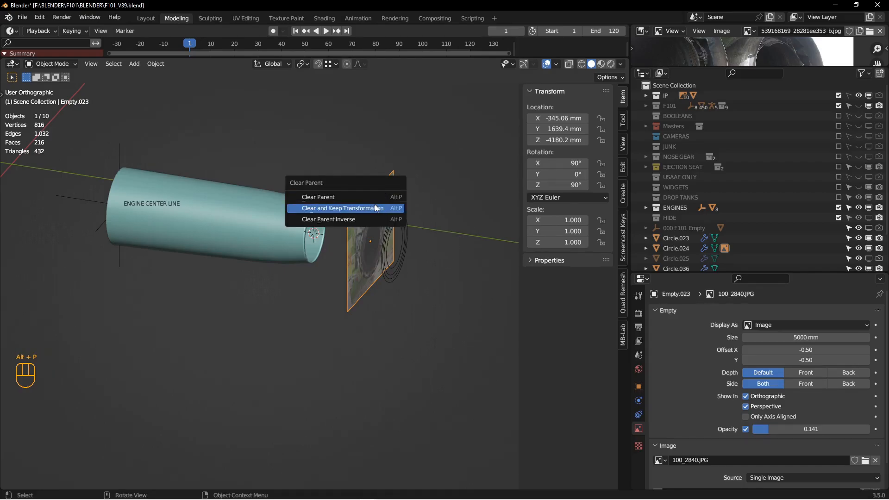
pyautogui.click(377, 209)
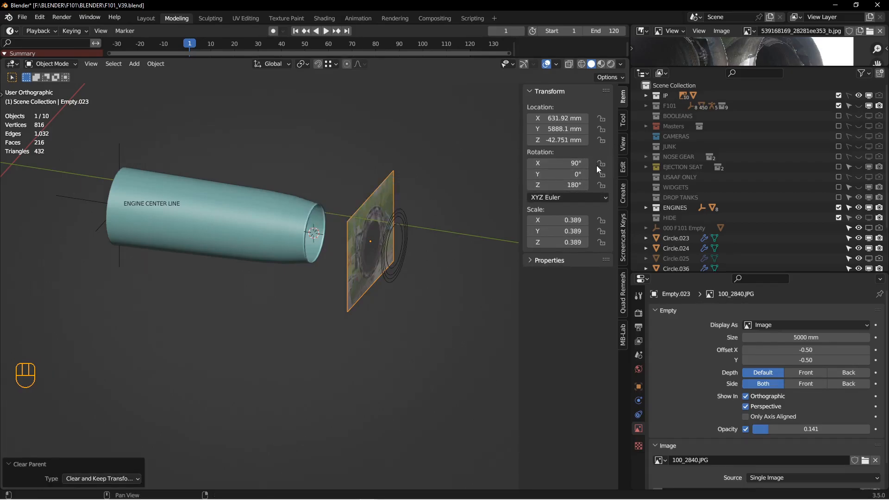
# - Lock the nozzle photo's location and rotation on all axes and lower its opacity slightly further
pyautogui.moveTo(601, 118); pyautogui.dragTo(600, 188)
pyautogui.moveTo(321, 238); pyautogui.dragTo(352, 240, button='middle')
pyautogui.moveTo(765, 426); pyautogui.dragTo(758, 427)
pyautogui.moveTo(417, 276); pyautogui.dragTo(392, 272, button='middle')
# - Move the traced circles about -1174 mm along Y, back to just behind the shell's open end
pyautogui.scroll(-3, 415, 243)
pyautogui.click(410, 224)
pyautogui.keyDown('shift'); pyautogui.moveTo(410, 225); pyautogui.dragTo(432, 292, button='middle'); pyautogui.keyUp('shift')
pyautogui.press('g')
pyautogui.click(264, 271)
pyautogui.keyDown('shift'); pyautogui.moveTo(256, 267); pyautogui.dragTo(348, 297, button='middle'); pyautogui.keyUp('shift')
pyautogui.moveTo(351, 286); pyautogui.dragTo(346, 295, button='middle')
pyautogui.moveTo(362, 241); pyautogui.dragTo(385, 221, button='middle')
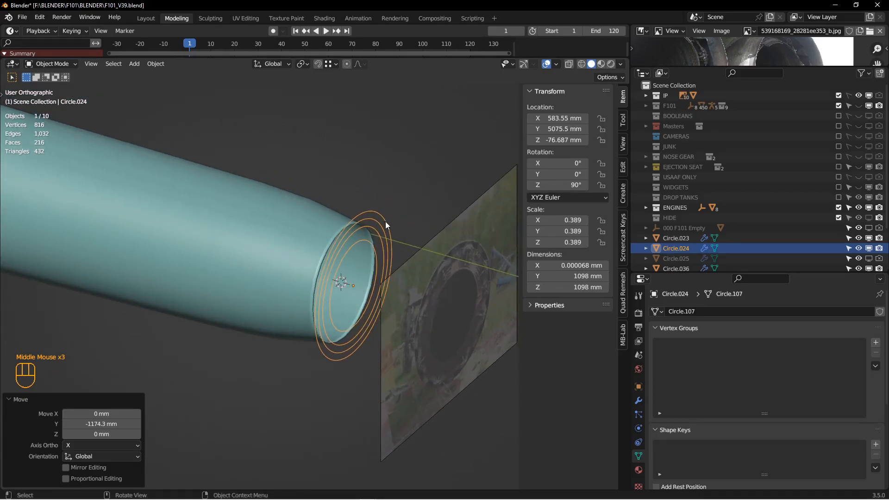
# - Move the three larger traced rings about -500 mm along Y onto the 715 station line
pyautogui.press('Tab')
pyautogui.click(378, 212)
pyautogui.press('l')
pyautogui.press('l')
pyautogui.press('l')
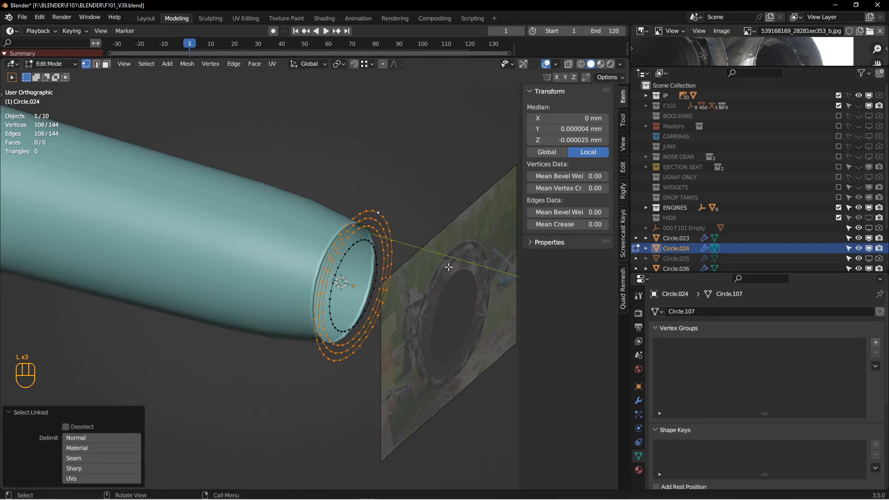
pyautogui.scroll(-3, 448, 267)
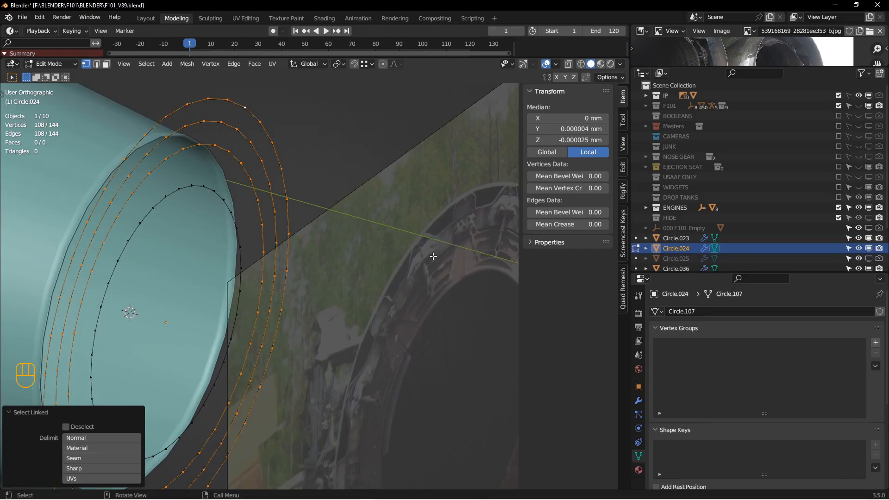
pyautogui.scroll(3, 448, 245)
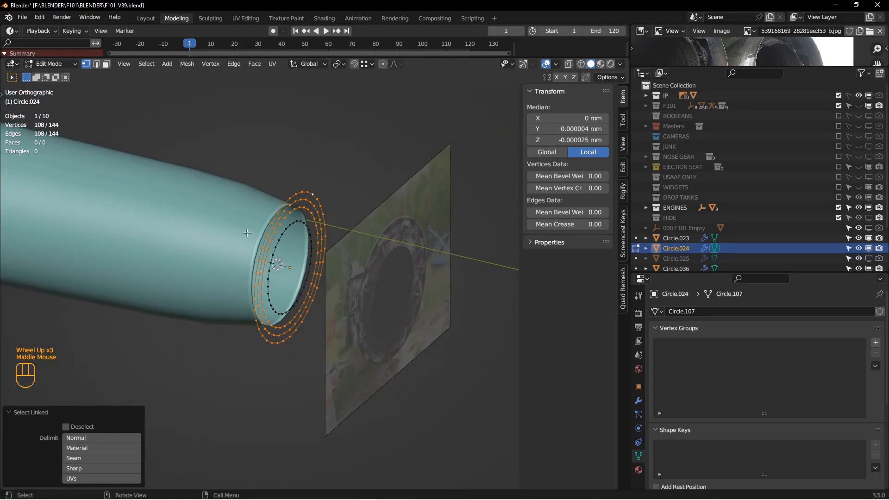
pyautogui.press('KP_3')
pyautogui.keyDown('shift'); pyautogui.moveTo(247, 232); pyautogui.dragTo(297, 223, button='middle'); pyautogui.keyUp('shift')
pyautogui.scroll(-1, 368, 190)
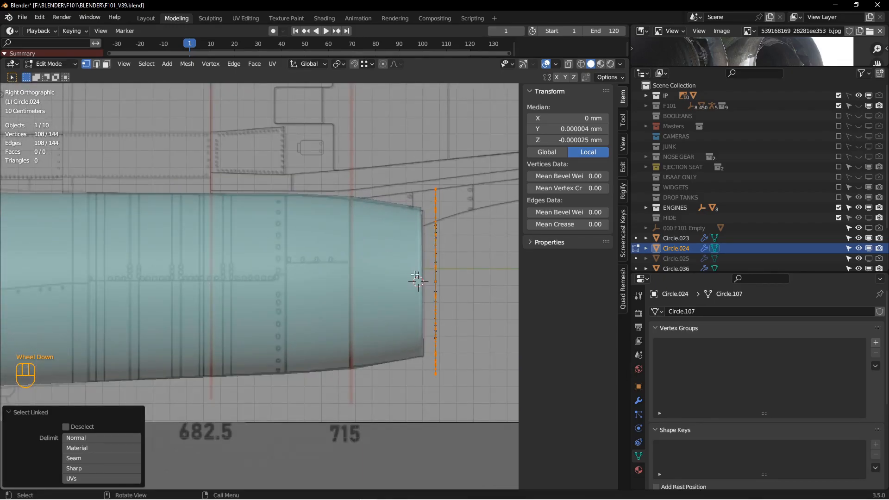
pyautogui.press('g')
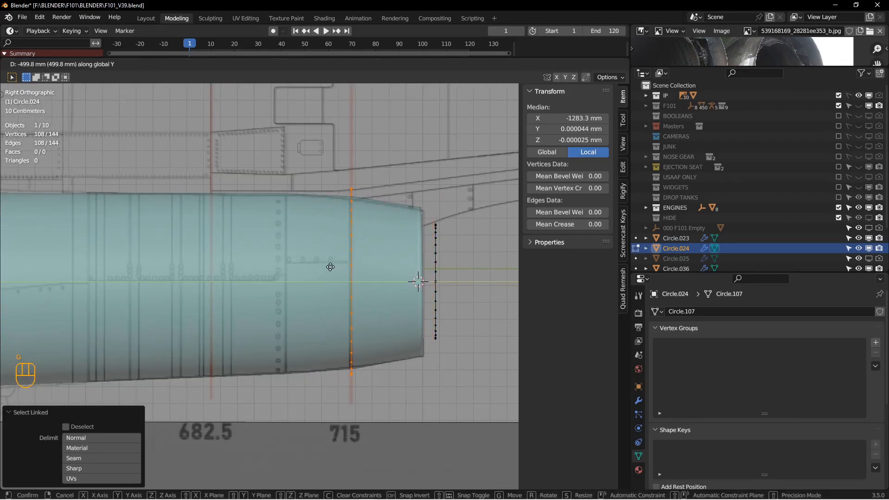
pyautogui.click(331, 268)
# - Select the whole smallest traced ring and enlarge the reference photo view, zoomed in on the right-hand nozzle
pyautogui.moveTo(331, 267); pyautogui.dragTo(366, 268, button='middle')
pyautogui.scroll(-2, 366, 267)
pyautogui.click(425, 252)
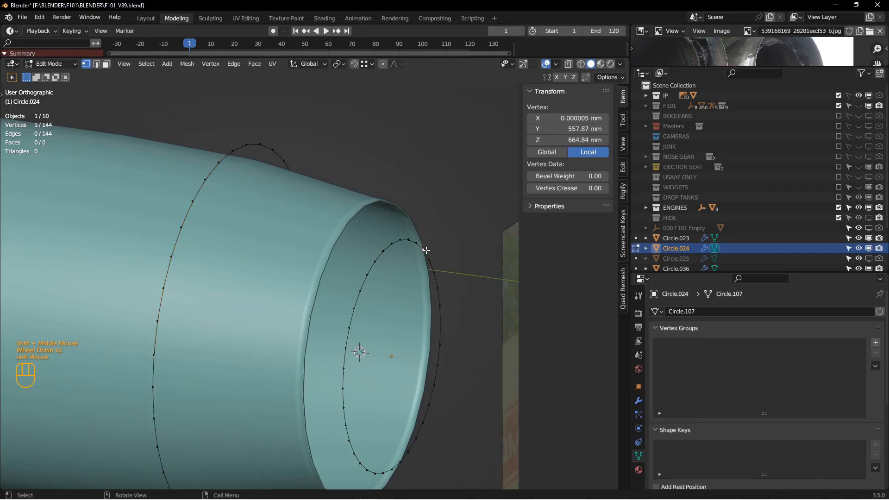
pyautogui.press('l')
pyautogui.scroll(3, 425, 252)
pyautogui.moveTo(425, 252); pyautogui.dragTo(400, 253, button='middle')
pyautogui.scroll(-2, 406, 248)
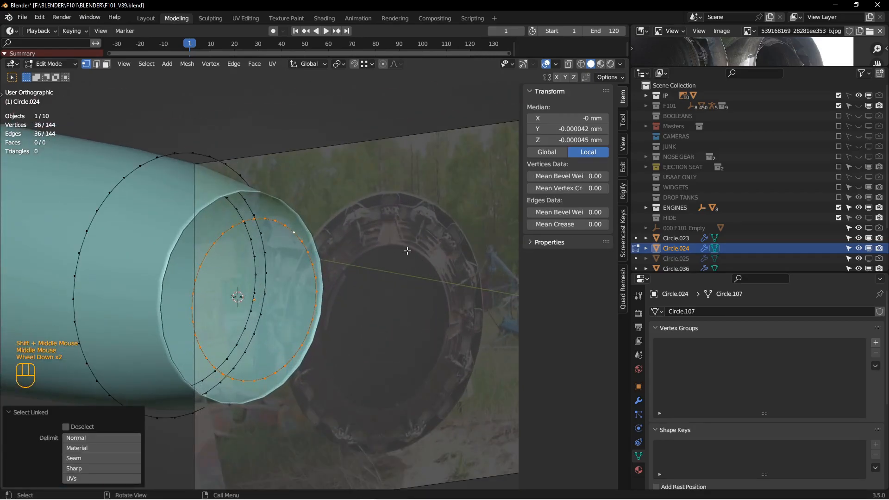
pyautogui.moveTo(384, 247); pyautogui.dragTo(613, 229, button='middle')
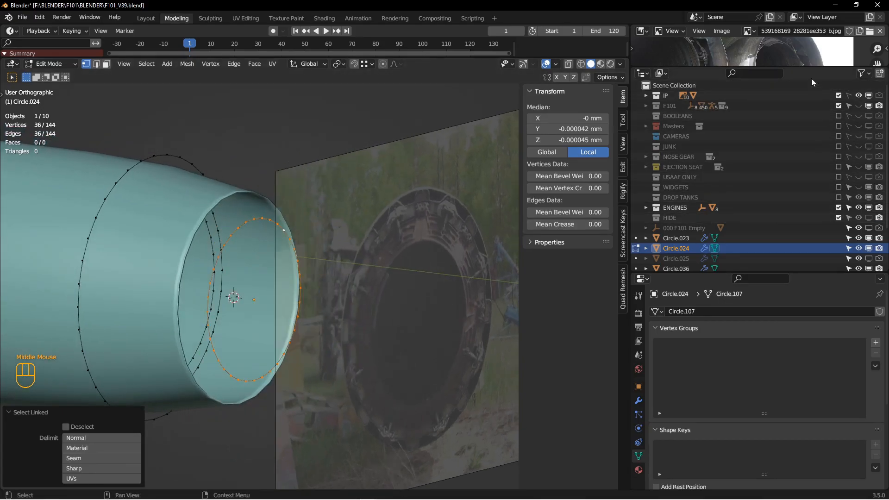
pyautogui.moveTo(809, 68); pyautogui.dragTo(787, 237)
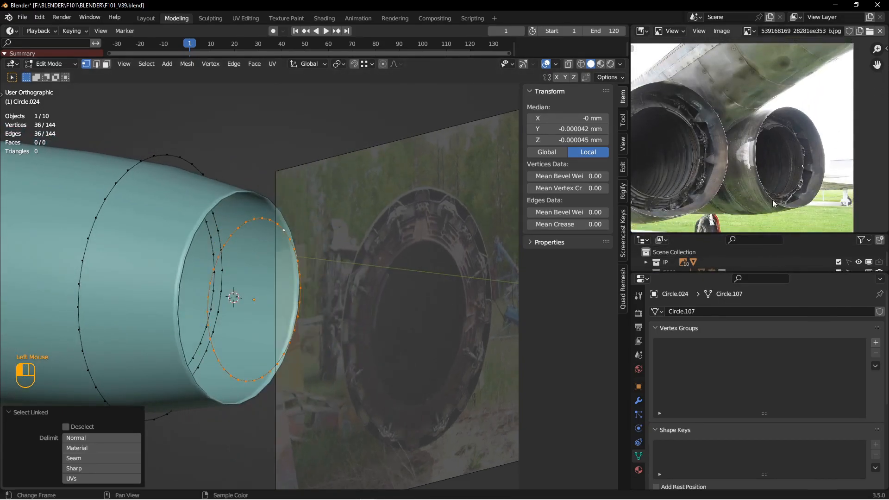
pyautogui.scroll(-3, 777, 168)
pyautogui.moveTo(777, 168); pyautogui.dragTo(736, 160, button='middle')
pyautogui.scroll(1, 739, 158)
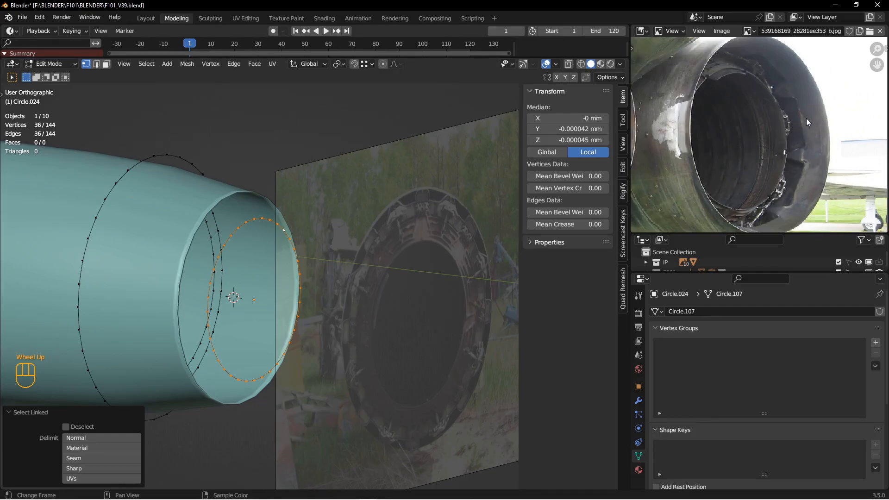
# - Move the smallest traced ring about -192 mm along Y, inside the shell's open end
pyautogui.moveTo(278, 241)
pyautogui.mouseDown(button='middle')
pyautogui.moveTo(249, 243)
pyautogui.moveTo(353, 250)
pyautogui.mouseUp(button='middle')
pyautogui.press('KP_3')
pyautogui.press('z')
pyautogui.click(283, 250)
pyautogui.scroll(-2, 387, 277)
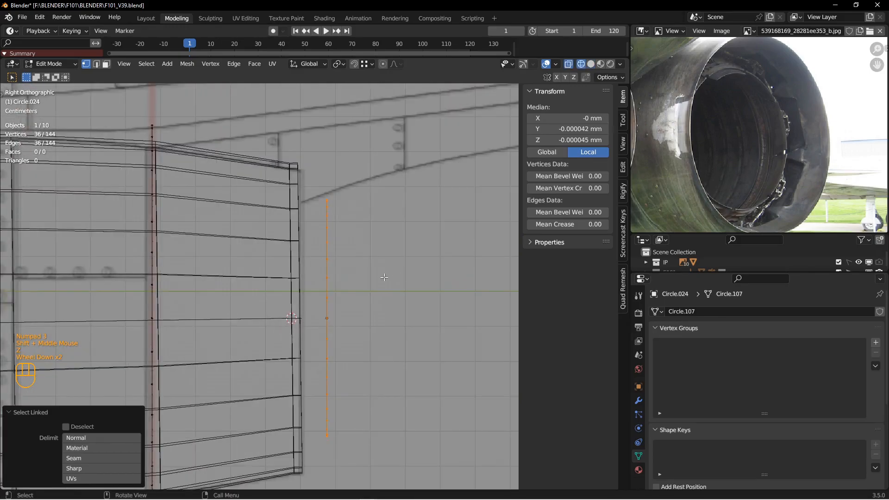
pyautogui.press('g')
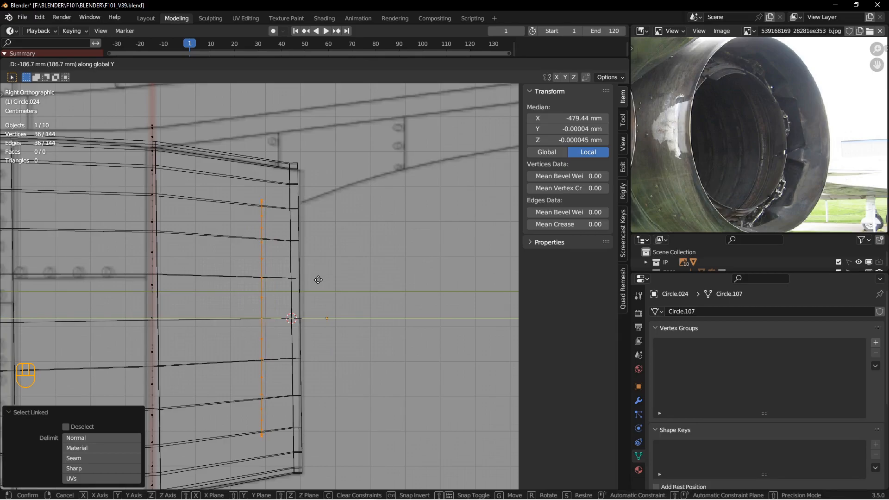
pyautogui.click(315, 278)
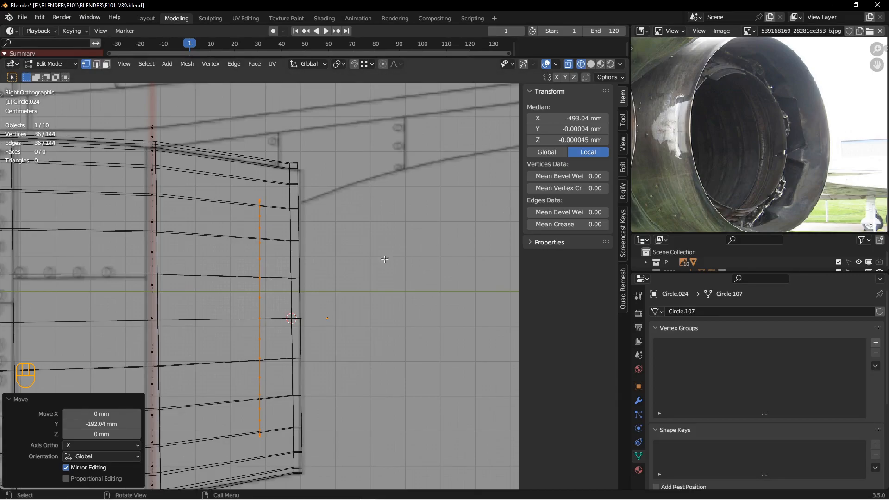
# - Turn on viewport display of the engine shell's Bevel and Subdivision modifiers while keeping its Mirror modifier hidden
pyautogui.keyDown('shift'); pyautogui.moveTo(278, 276); pyautogui.dragTo(324, 257, button='middle'); pyautogui.keyUp('shift')
pyautogui.press('z')
pyautogui.moveTo(387, 256)
pyautogui.mouseDown(button='middle')
pyautogui.moveTo(318, 226)
pyautogui.moveTo(329, 204)
pyautogui.mouseUp(button='middle')
pyautogui.scroll(2, 329, 203)
pyautogui.press('Tab')
pyautogui.click(331, 201)
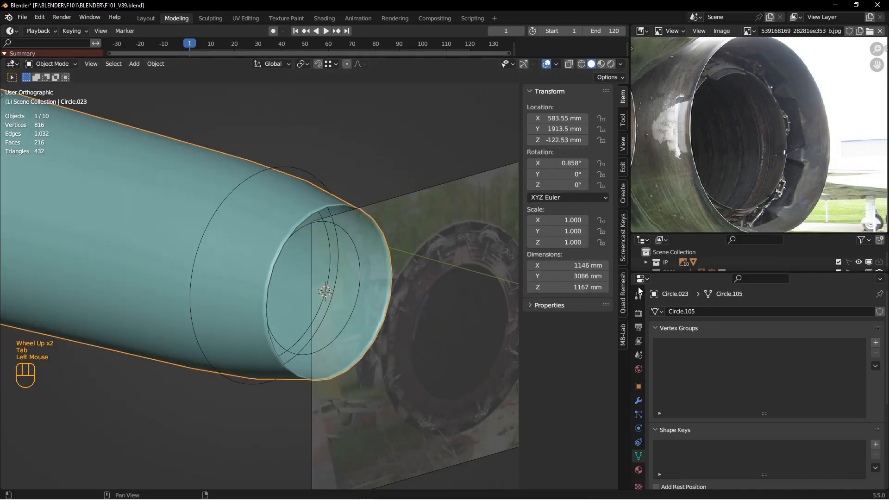
pyautogui.click(639, 402)
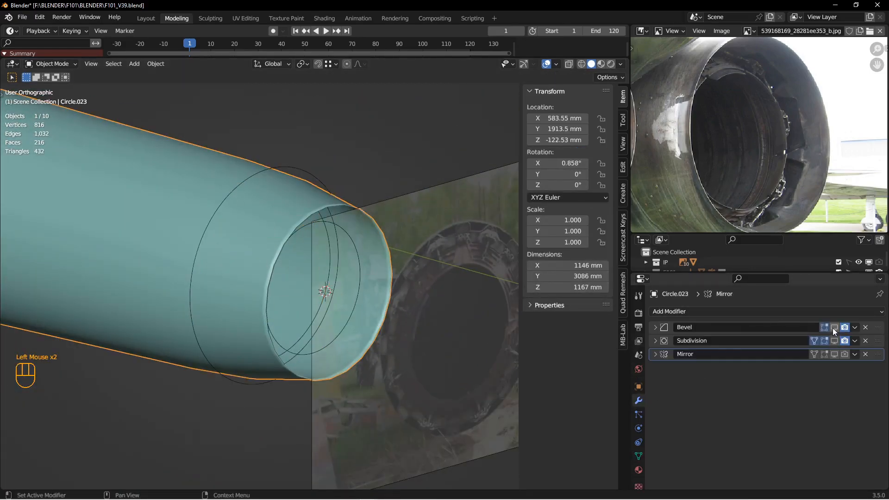
pyautogui.moveTo(834, 327); pyautogui.dragTo(834, 355)
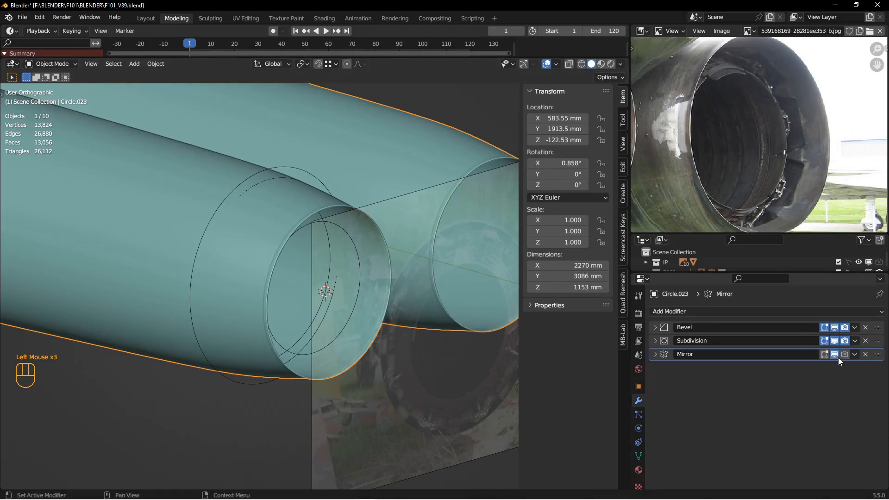
pyautogui.click(835, 355)
# - Hide the engine shell and bridge the smallest traced ring to the innermost of the three larger rings
pyautogui.press('h')
pyautogui.moveTo(249, 183); pyautogui.dragTo(302, 216, button='middle')
pyautogui.scroll(-1, 249, 175)
pyautogui.click(253, 172)
pyautogui.press('Tab')
pyautogui.scroll(2, 324, 169)
pyautogui.moveTo(302, 217)
pyautogui.mouseDown(button='middle')
pyautogui.moveTo(254, 227)
pyautogui.moveTo(302, 205)
pyautogui.mouseUp(button='middle')
pyautogui.scroll(-2, 254, 227)
pyautogui.keyDown('shift'); pyautogui.doubleClick(289, 144); pyautogui.keyUp('shift')
pyautogui.rightClick(413, 119)
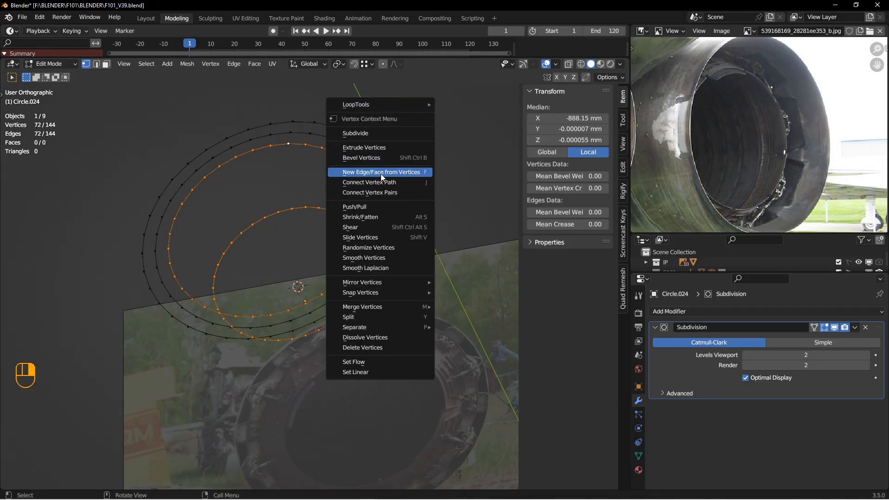
pyautogui.click(457, 102)
pyautogui.moveTo(354, 151); pyautogui.dragTo(340, 204, button='middle')
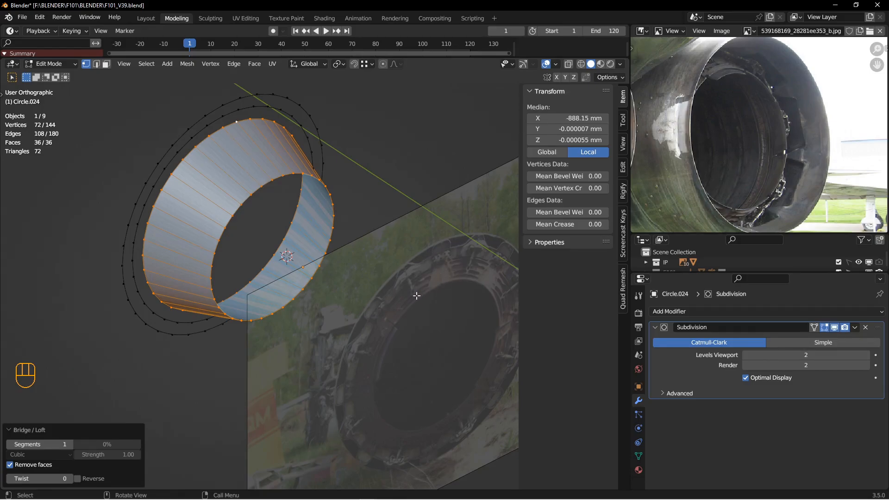
pyautogui.moveTo(460, 298); pyautogui.dragTo(324, 206, button='middle')
# - Unhide the engine shell around the bridged ring and hide the nozzle photo plane
pyautogui.press('Tab')
pyautogui.hotkey('alt', 'a')
pyautogui.scroll(2, 272, 209)
pyautogui.hotkey('alt', 'h')
pyautogui.hotkey('alt', 'a')
pyautogui.keyDown('alt'); pyautogui.moveTo(282, 206); pyautogui.dragTo(294, 189, button='middle'); pyautogui.keyUp('alt')
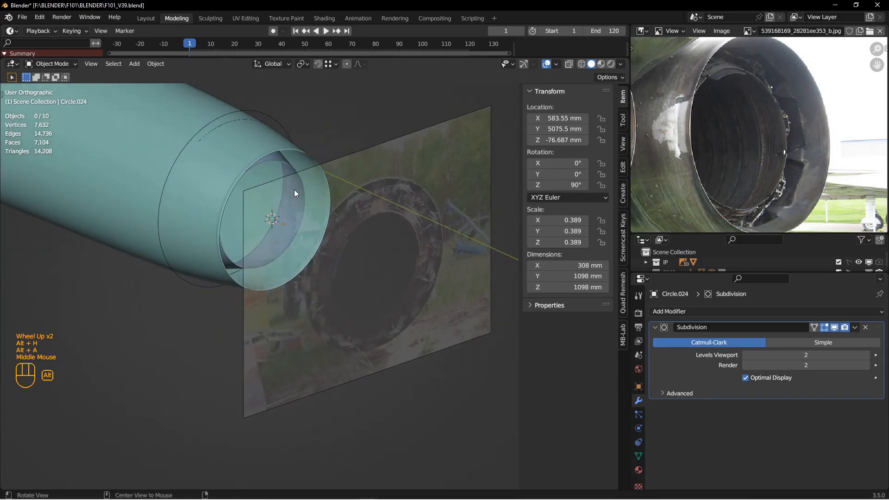
pyautogui.click(442, 165)
pyautogui.press('h')
pyautogui.keyDown('shift'); pyautogui.moveTo(416, 176); pyautogui.dragTo(407, 241, button='middle'); pyautogui.keyUp('shift')
pyautogui.scroll(-2, 454, 302)
# - Move the bridged ring's smaller edge loop about 19.9 mm along Y toward the shell's open end
pyautogui.click(393, 245)
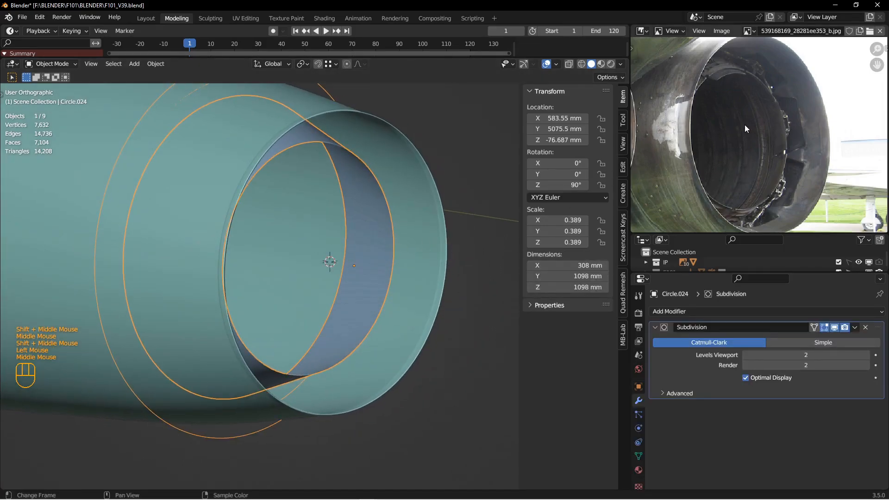
pyautogui.click(398, 303)
pyautogui.moveTo(391, 304); pyautogui.dragTo(419, 264, button='middle')
pyautogui.hotkey('alt', 'a')
pyautogui.press('KP_3')
pyautogui.press('z')
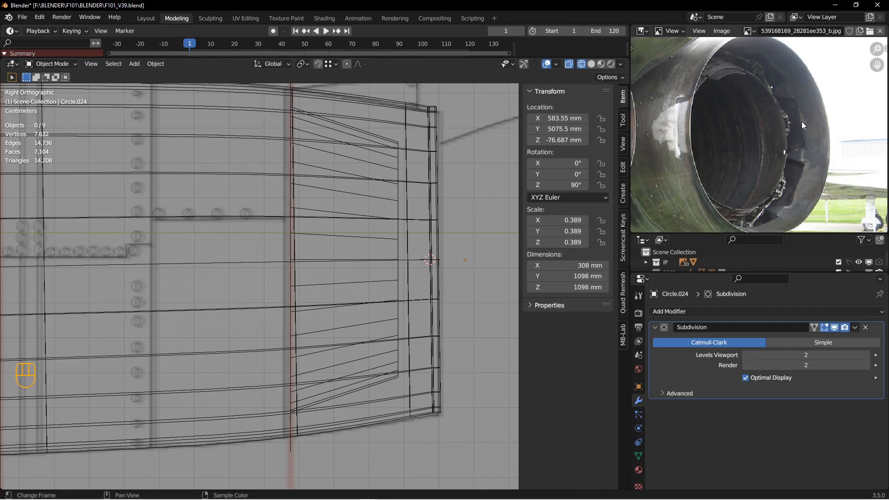
pyautogui.click(397, 210)
pyautogui.press('Tab')
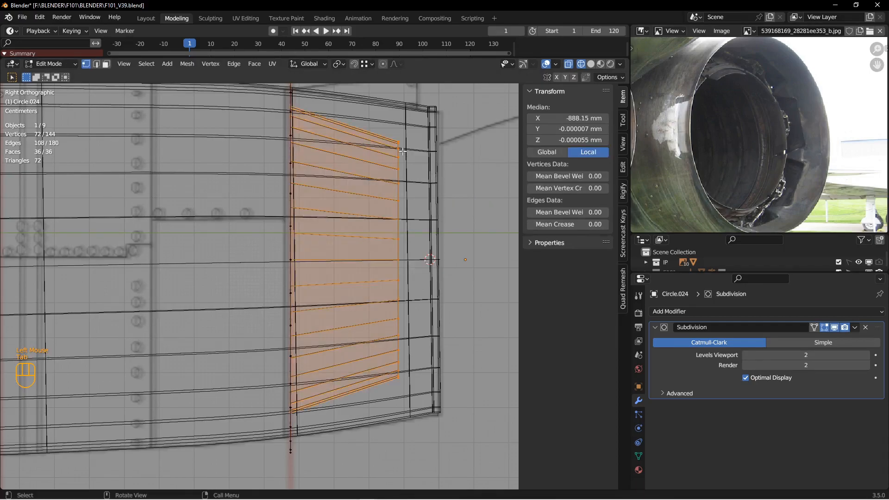
pyautogui.click(419, 364)
pyautogui.press('g')
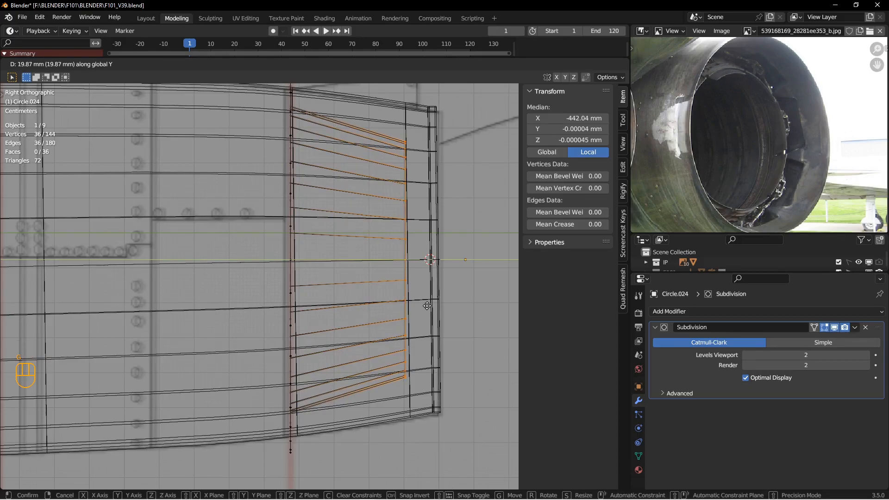
pyautogui.click(427, 305)
# - Bring the left-hand nozzle into view in the reference photo and hide the engine shell
pyautogui.press('z')
pyautogui.scroll(1, 435, 278)
pyautogui.moveTo(436, 278)
pyautogui.mouseDown(button='middle')
pyautogui.moveTo(358, 308)
pyautogui.moveTo(312, 284)
pyautogui.moveTo(292, 255)
pyautogui.moveTo(333, 282)
pyautogui.mouseUp(button='middle')
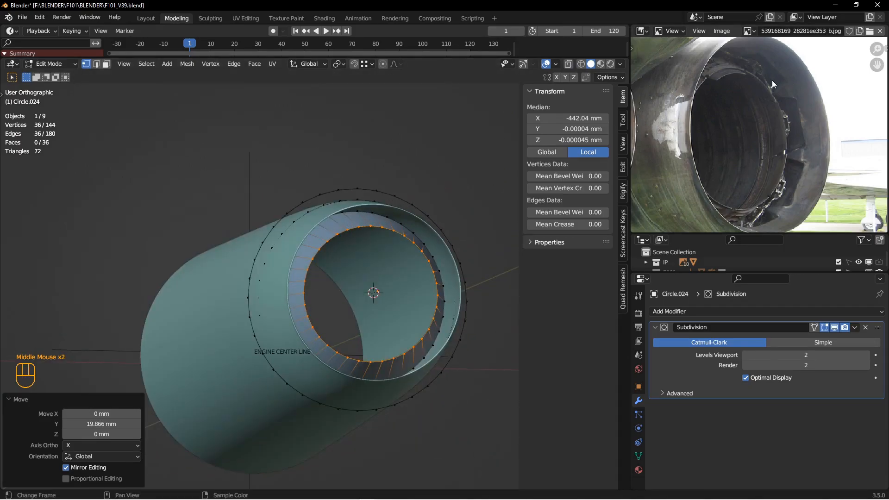
pyautogui.scroll(-2, 746, 115)
pyautogui.moveTo(749, 142); pyautogui.dragTo(702, 104, button='middle')
pyautogui.scroll(3, 699, 99)
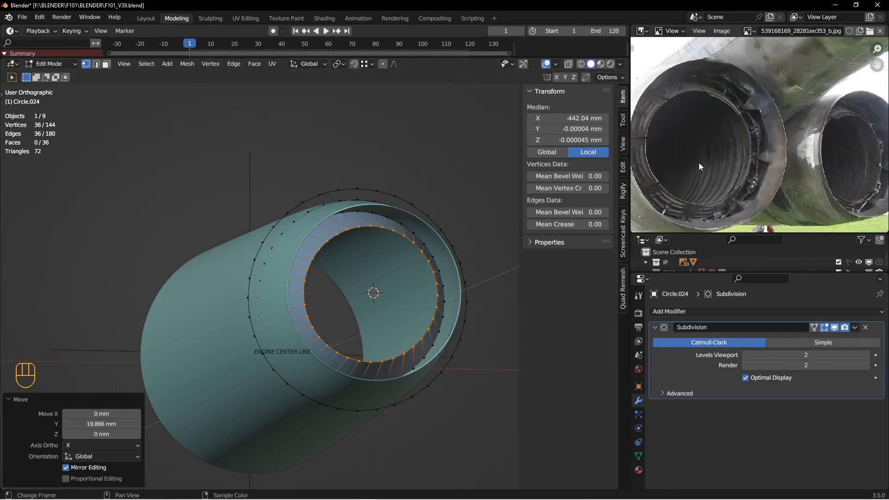
pyautogui.click(221, 284)
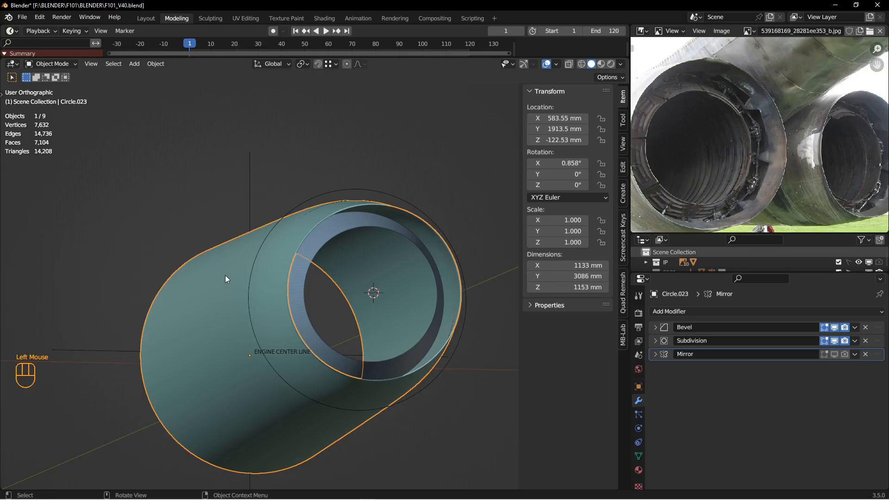
pyautogui.press('h')
# - Duplicate the bridged band of faces in place and separate the copy into its own object
pyautogui.click(300, 251)
pyautogui.moveTo(299, 251)
pyautogui.mouseDown(button='middle')
pyautogui.moveTo(313, 280)
pyautogui.moveTo(304, 238)
pyautogui.mouseUp(button='middle')
pyautogui.scroll(-2, 348, 260)
pyautogui.moveTo(347, 257); pyautogui.dragTo(314, 216, button='middle')
pyautogui.press('Tab')
pyautogui.press('3')
pyautogui.doubleClick(314, 218)
pyautogui.hotkey('shift', 'd')
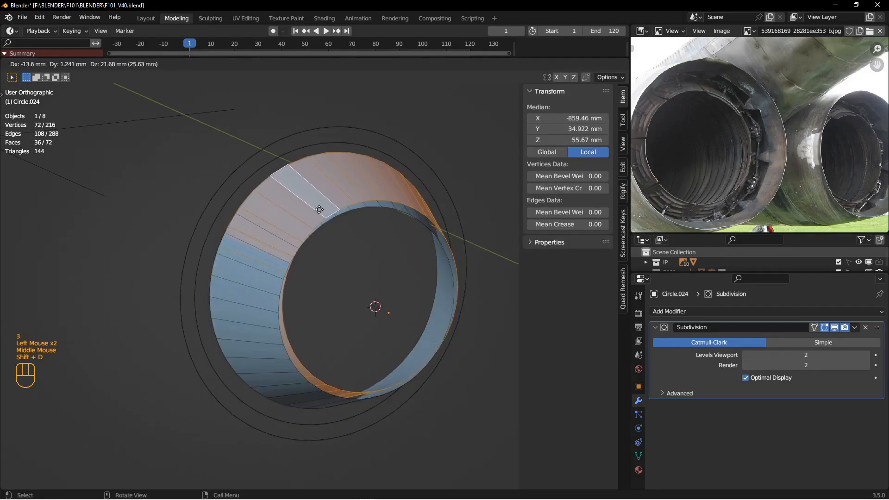
pyautogui.rightClick(326, 211)
pyautogui.press('p')
pyautogui.click(327, 211)
pyautogui.press('Tab')
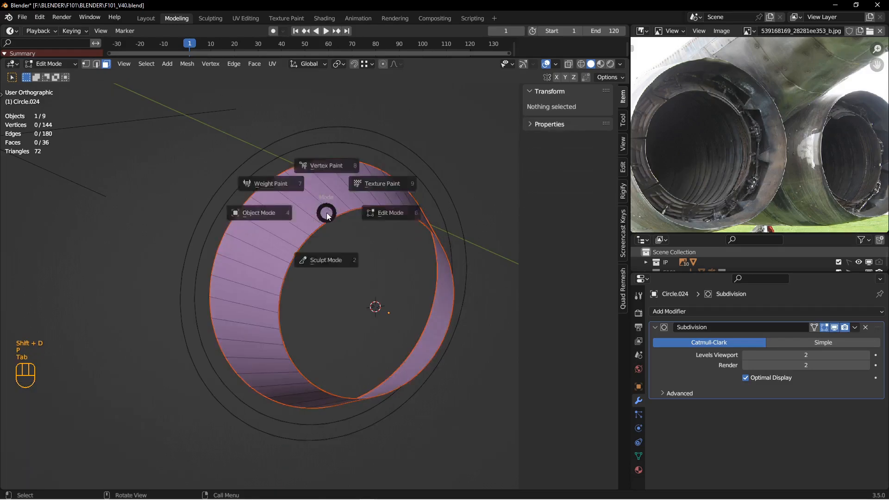
pyautogui.click(272, 213)
pyautogui.hotkey('alt', 'a')
# - Slide the separated band's smaller edge loop outward past its original edge by a factor of -0.153, with clamping off
pyautogui.click(304, 212)
pyautogui.moveTo(362, 210); pyautogui.dragTo(351, 248, button='middle')
pyautogui.press('1')
pyautogui.doubleClick(342, 223)
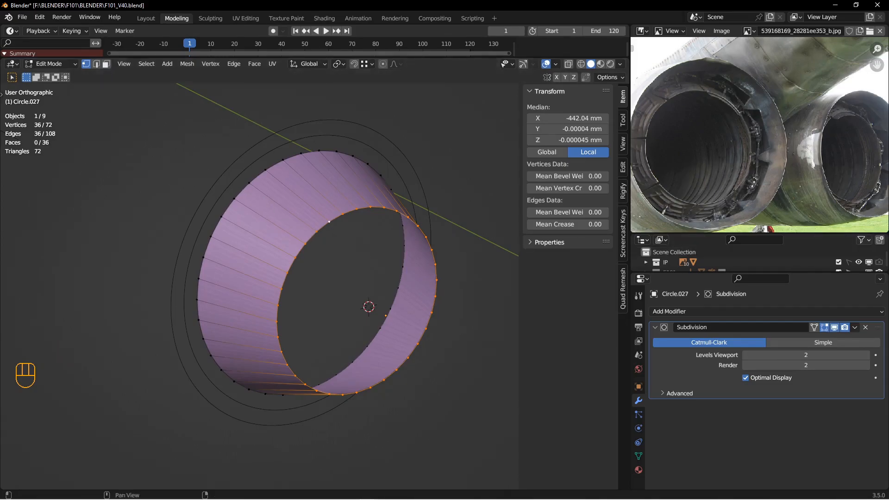
pyautogui.moveTo(888, 185); pyautogui.dragTo(416, 167, button='right')
pyautogui.scroll(3, 416, 167)
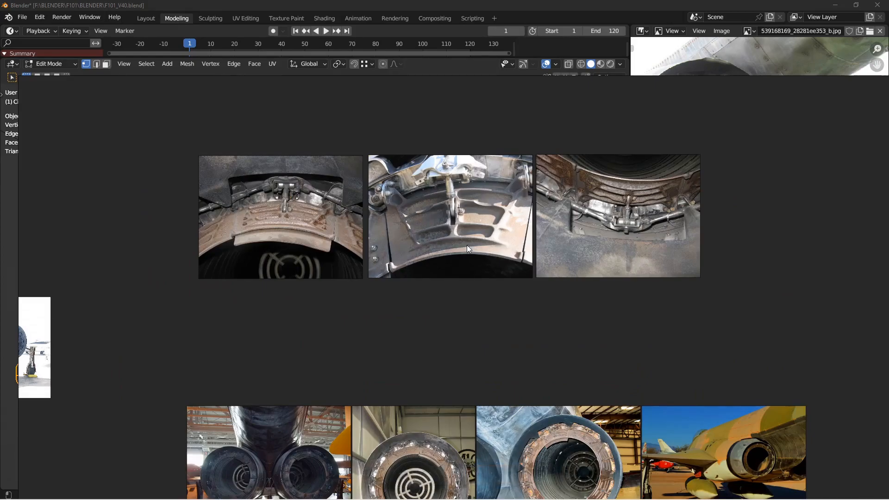
pyautogui.moveTo(449, 274); pyautogui.dragTo(888, 273, button='right')
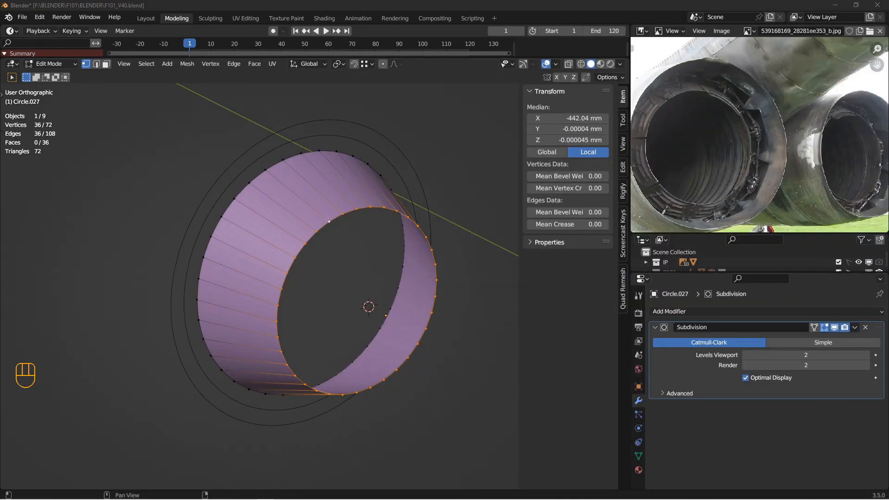
pyautogui.moveTo(375, 232); pyautogui.dragTo(369, 258, button='middle')
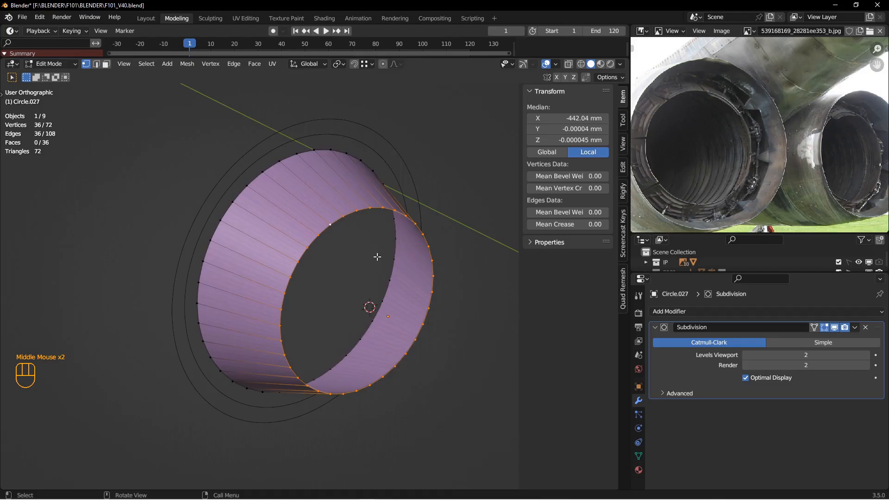
pyautogui.press('g')
pyautogui.press('g')
pyautogui.press('c')
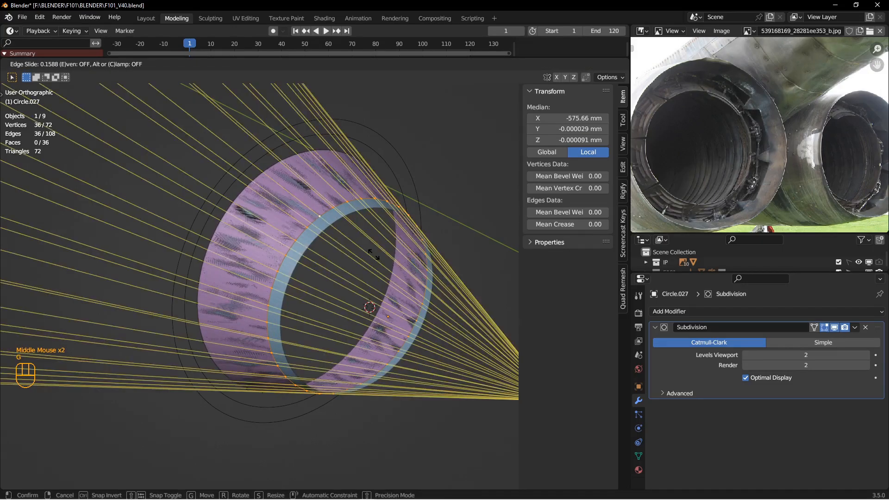
pyautogui.click(379, 262)
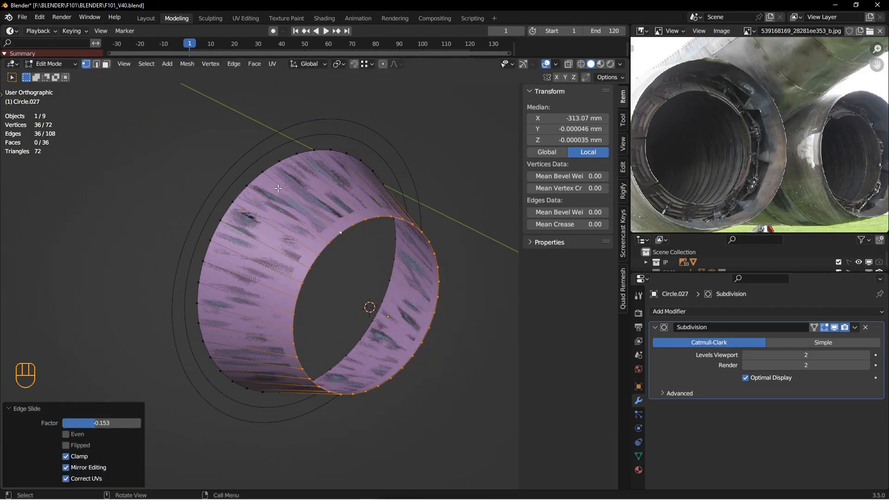
# - Slide the separated band's larger edge loop outward past its original edge and finish editing the mesh
pyautogui.doubleClick(257, 177)
pyautogui.press('g')
pyautogui.press('g')
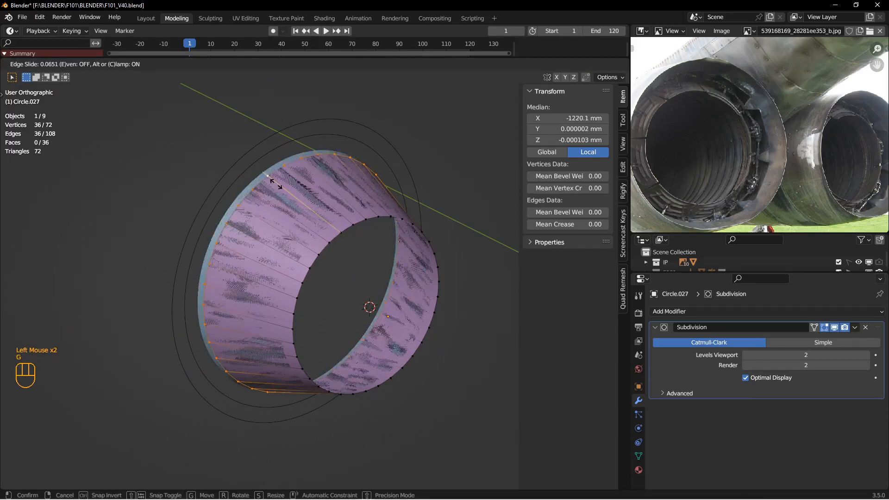
pyautogui.click(267, 177)
pyautogui.scroll(1, 266, 177)
pyautogui.moveTo(266, 178); pyautogui.dragTo(341, 244, button='middle')
pyautogui.scroll(-2, 293, 217)
pyautogui.press('Tab')
pyautogui.hotkey('alt', 'a')
# - Set the extended band's Subdivision levels to 4 for viewport and render, and shade it smooth
pyautogui.click(326, 238)
pyautogui.click(809, 355)
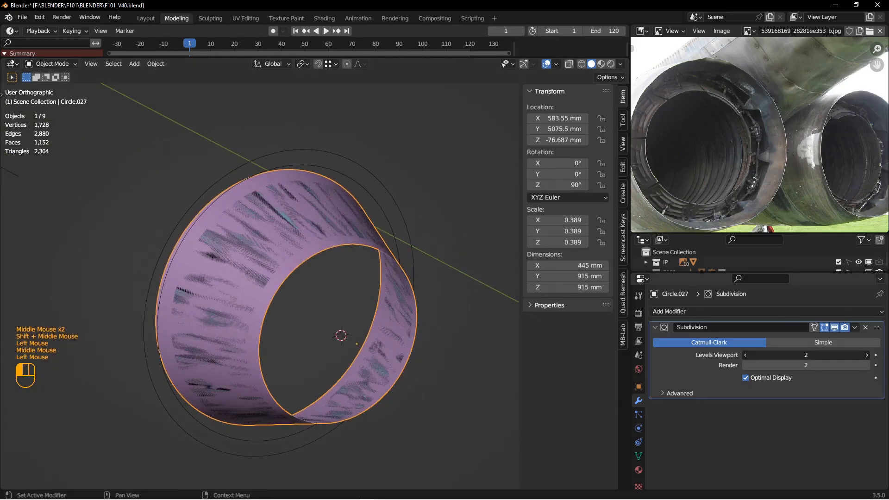
pyautogui.write('4')
pyautogui.click(803, 400)
pyautogui.rightClick(426, 160)
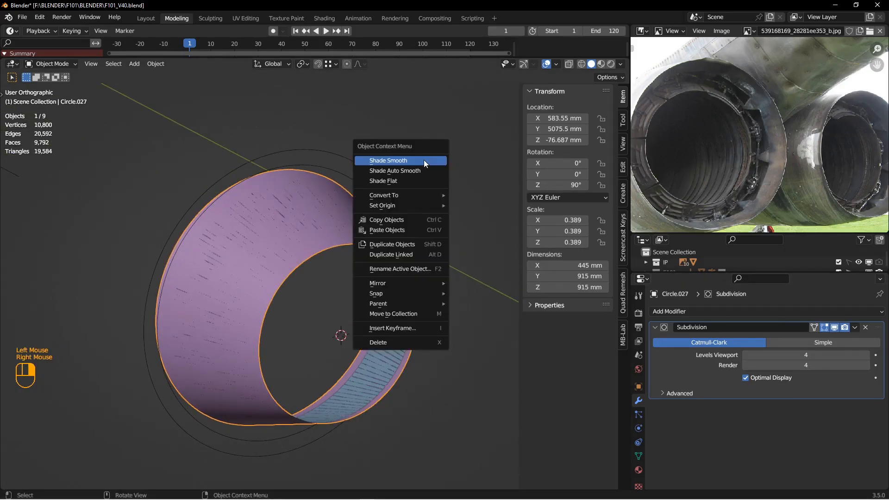
pyautogui.click(414, 160)
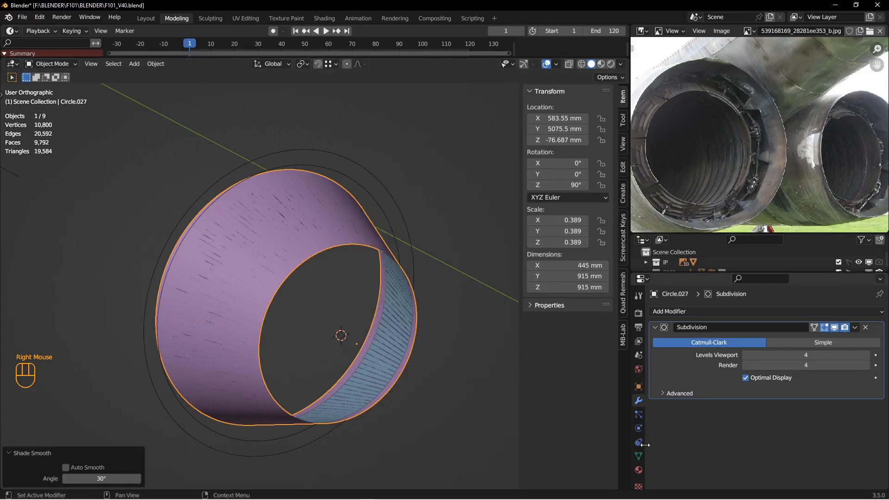
# - Set the extended band's viewport display to Wire and hide the band
pyautogui.click(638, 387)
pyautogui.scroll(-3, 707, 360)
pyautogui.click(755, 441)
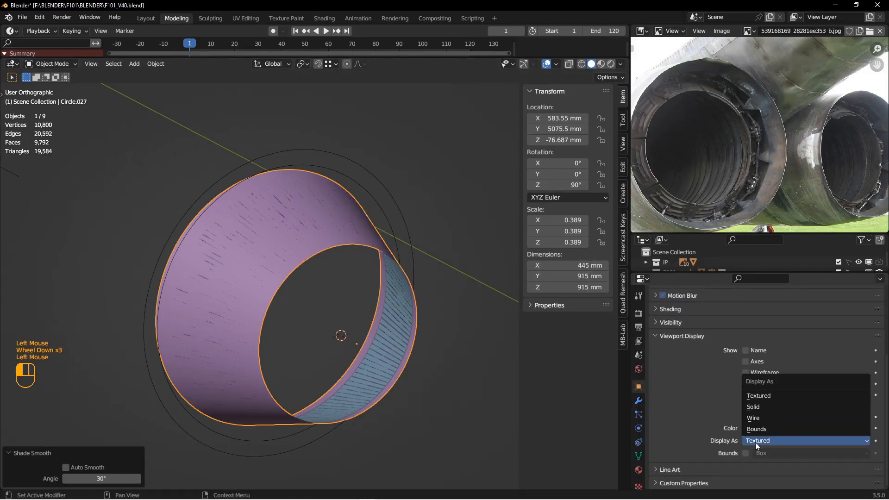
pyautogui.click(754, 418)
pyautogui.keyDown('shift'); pyautogui.moveTo(301, 256); pyautogui.dragTo(293, 220, button='middle'); pyautogui.keyUp('shift')
pyautogui.click(313, 218)
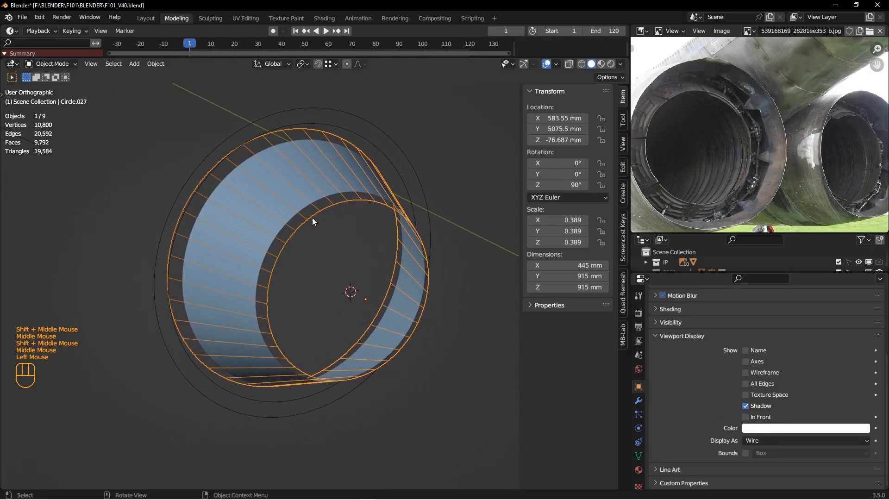
pyautogui.hotkey('ctrl', 'z')
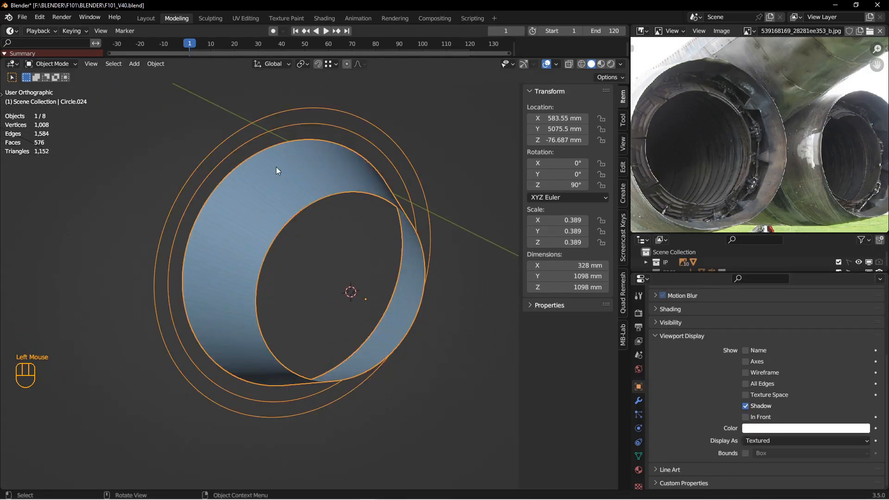
# - Duplicate the original ring's bridged faces in place, separate the copy into its own object and hide the original
pyautogui.press('Tab')
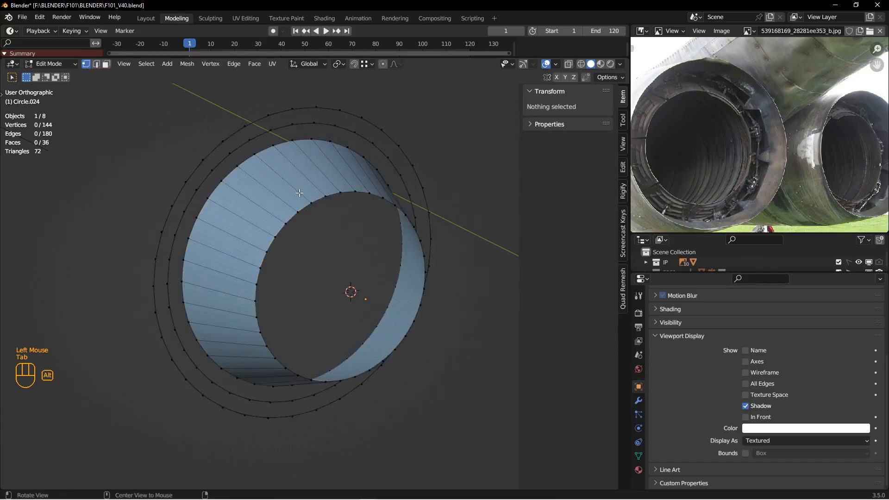
pyautogui.press('3')
pyautogui.doubleClick(296, 189)
pyautogui.hotkey('shift', 'd')
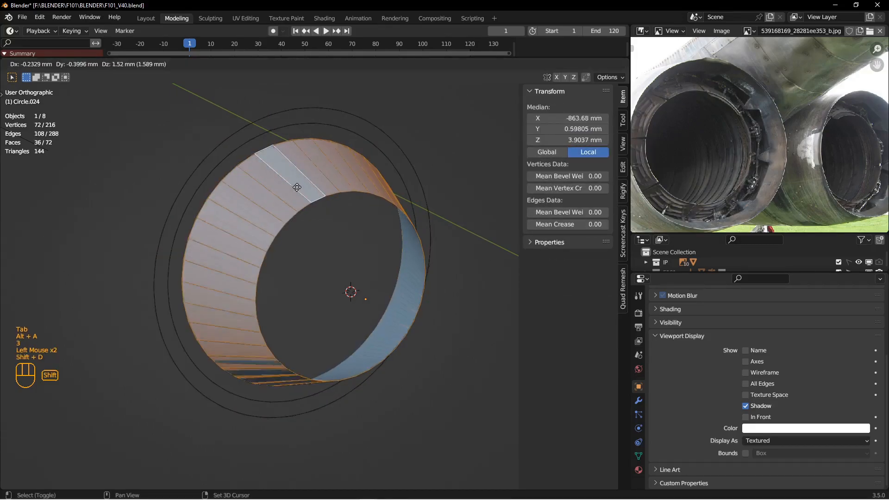
pyautogui.press('Escape')
pyautogui.press('p')
pyautogui.click(296, 188)
pyautogui.press('Tab')
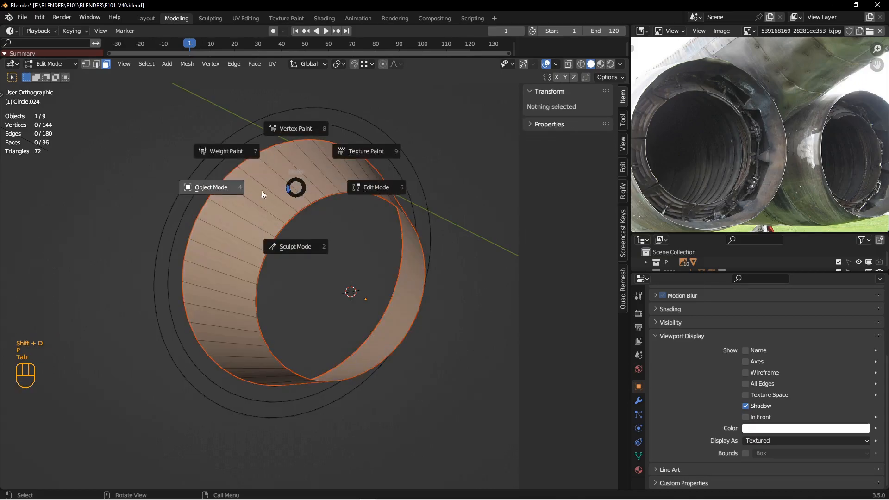
pyautogui.hotkey('alt', 'a')
pyautogui.click(239, 152)
pyautogui.press('h')
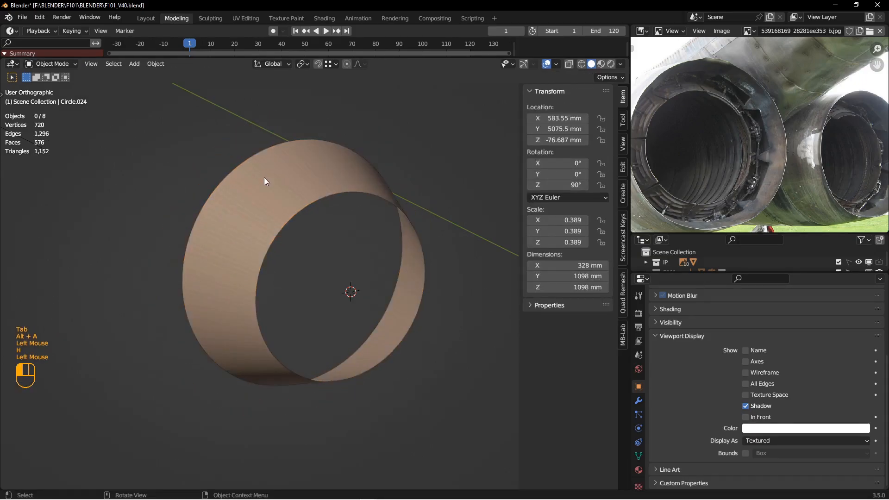
# - Add 12 loop cuts across a single face segment at the top of the separated band
pyautogui.click(264, 178)
pyautogui.press('Tab')
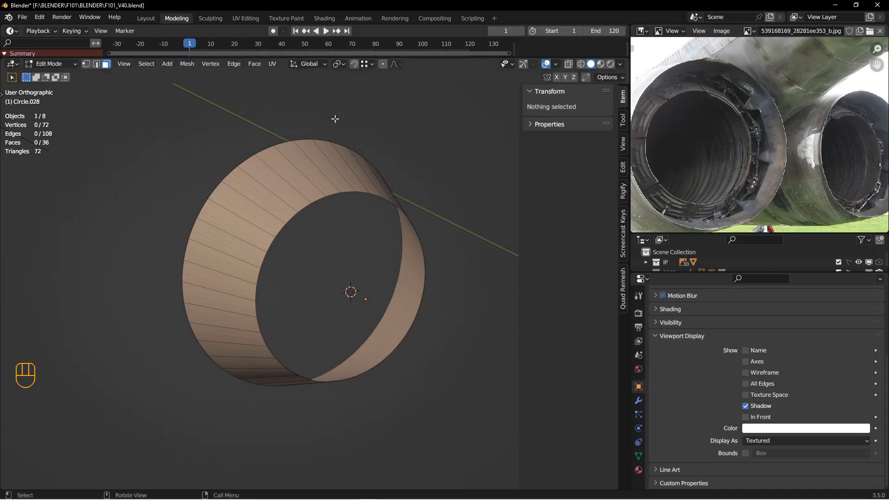
pyautogui.press('1')
pyautogui.doubleClick(313, 204)
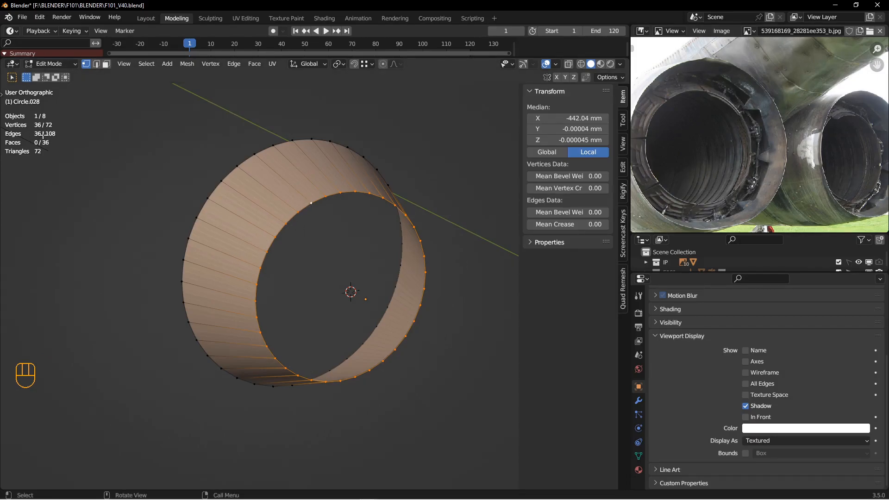
pyautogui.moveTo(309, 201); pyautogui.dragTo(292, 208, button='middle')
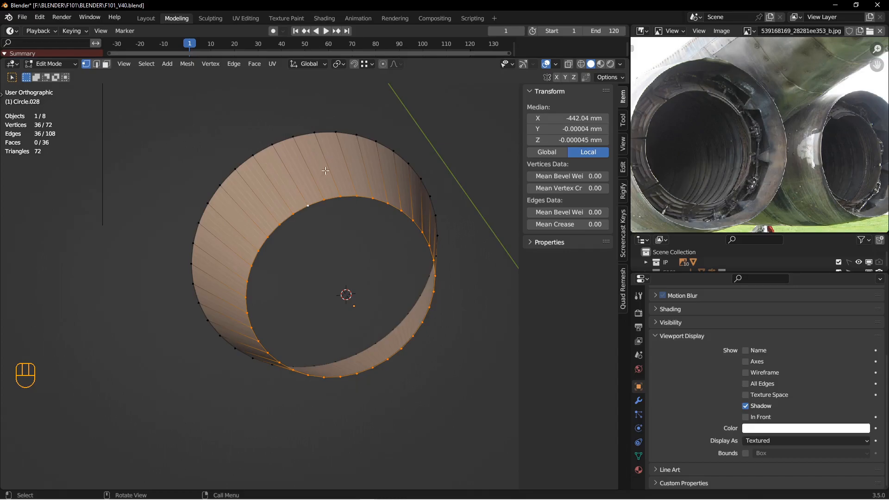
pyautogui.press('ctrl')
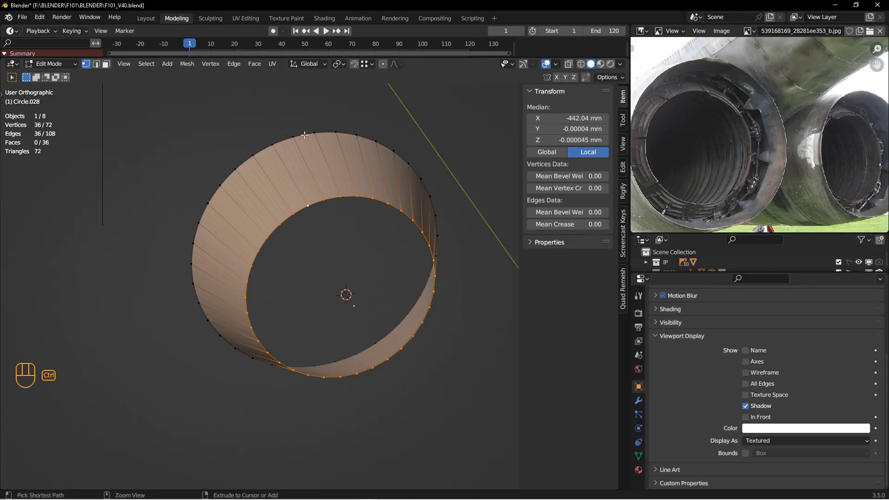
pyautogui.hotkey('ctrl', 'r')
pyautogui.scroll(11, 303, 137)
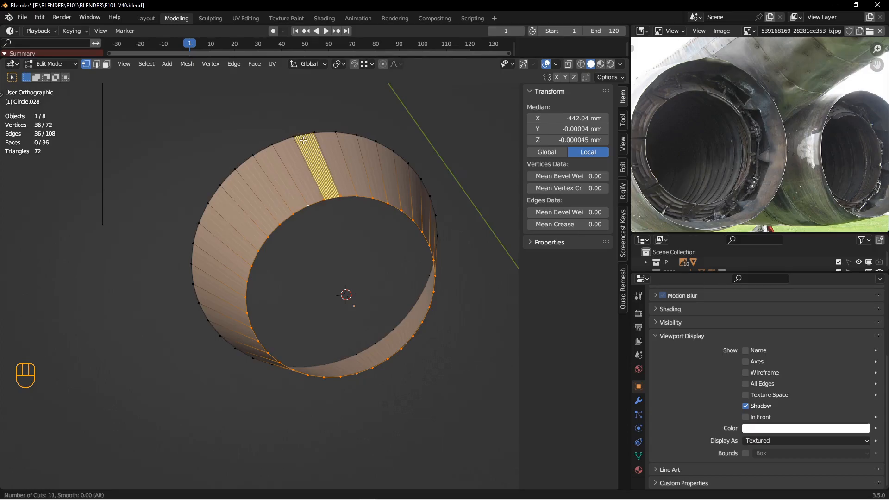
pyautogui.scroll(1, 304, 140)
pyautogui.click(305, 140)
pyautogui.moveTo(324, 194); pyautogui.dragTo(372, 232, button='middle')
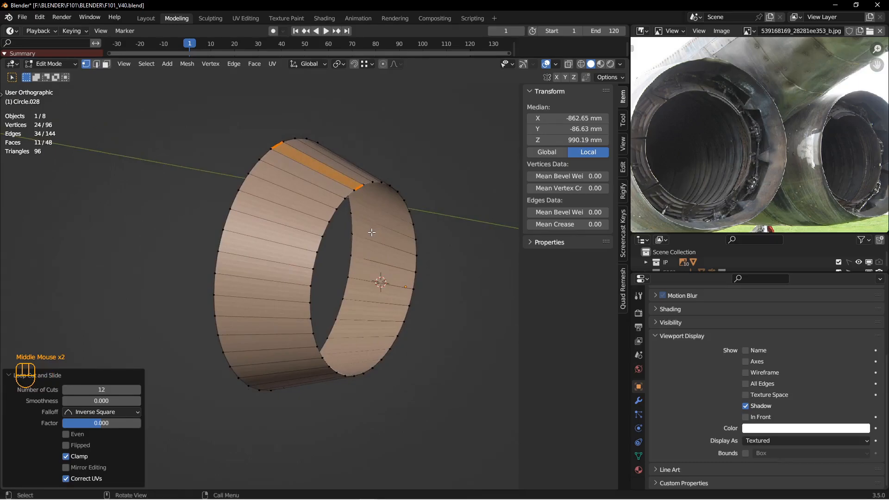
# - Apply the rotation and scale of the newly cut band
pyautogui.press('Tab')
pyautogui.click(321, 232)
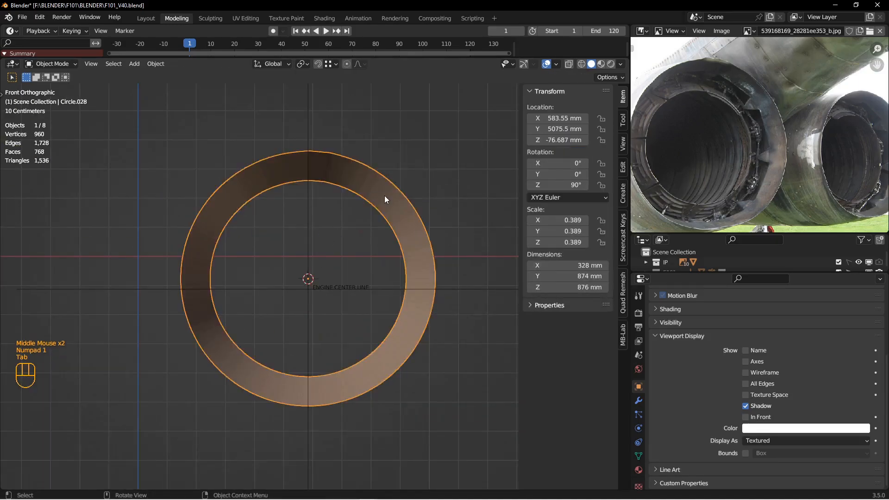
pyautogui.hotkey('ctrl', 'a')
pyautogui.click(435, 207)
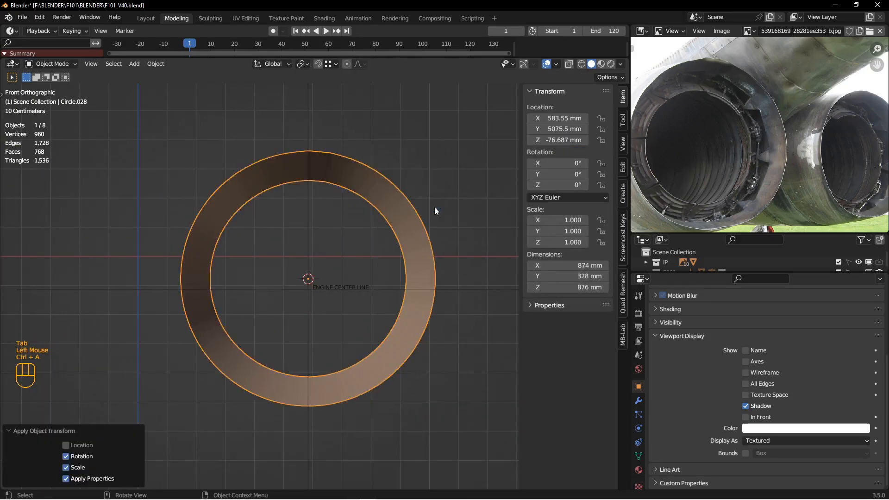
# - Space the vertices evenly along both of the band's edge loops with LoopTools Space, adjusting its input option
pyautogui.keyDown('shift'); pyautogui.moveTo(342, 186); pyautogui.dragTo(369, 193, button='middle'); pyautogui.keyUp('shift')
pyautogui.press('Tab')
pyautogui.click(412, 185)
pyautogui.press('2')
pyautogui.doubleClick(363, 160)
pyautogui.keyDown('shift'); pyautogui.doubleClick(358, 195); pyautogui.keyUp('shift')
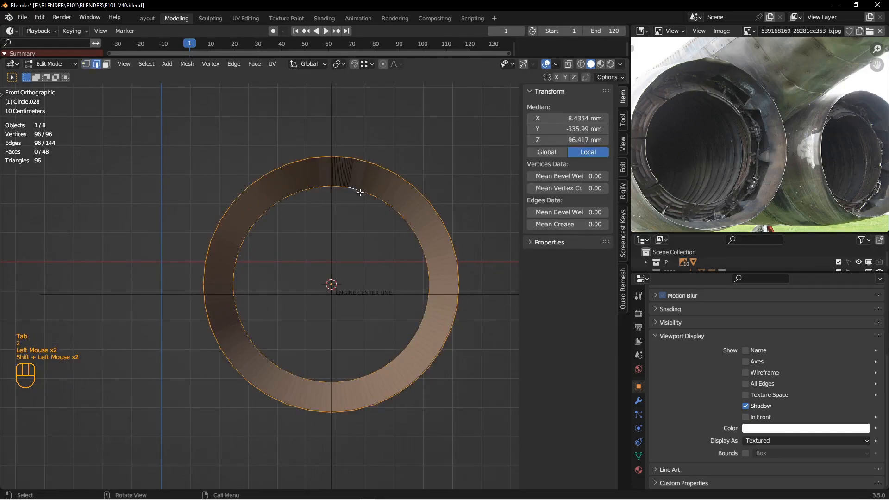
pyautogui.rightClick(435, 93)
pyautogui.moveTo(442, 74)
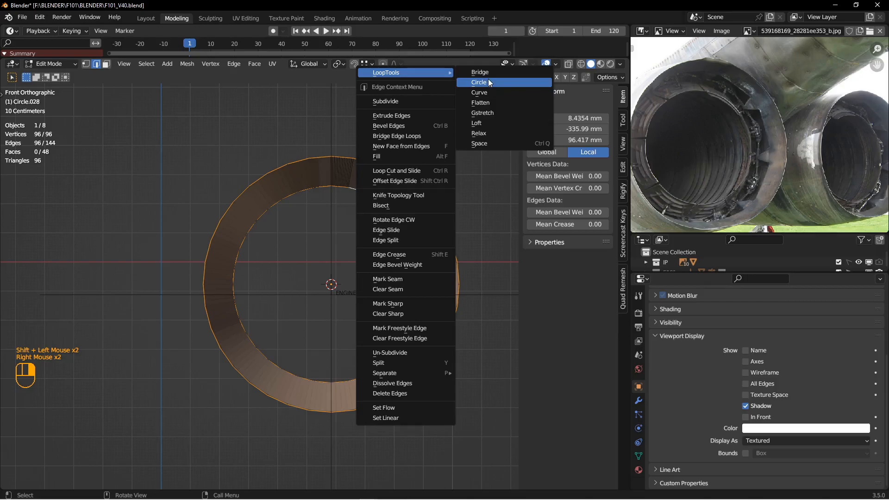
pyautogui.click(484, 143)
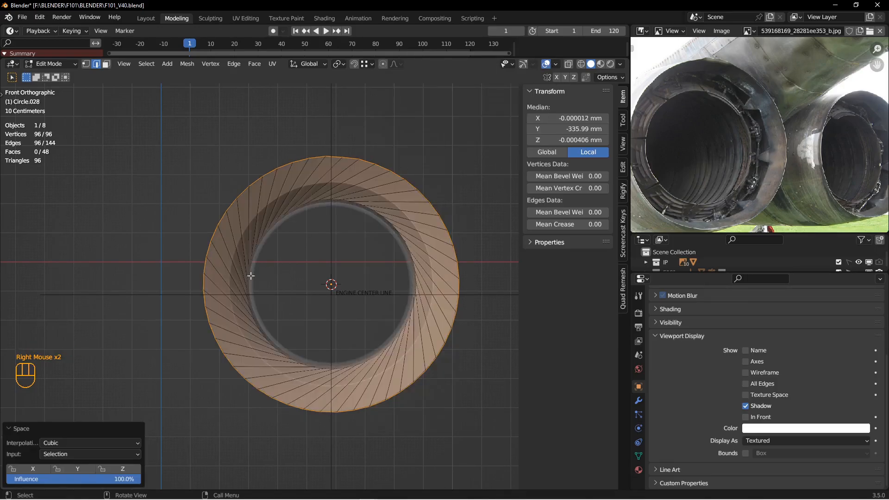
pyautogui.click(95, 455)
pyautogui.click(90, 441)
# - Examine the evenly spaced band from several angles, in both mesh editing and object mode
pyautogui.moveTo(389, 246); pyautogui.dragTo(357, 243, button='middle')
pyautogui.press('1')
pyautogui.keyDown('alt'); pyautogui.click(332, 245); pyautogui.keyUp('alt')
pyautogui.press('Tab')
pyautogui.click(291, 247)
pyautogui.press('Tab')
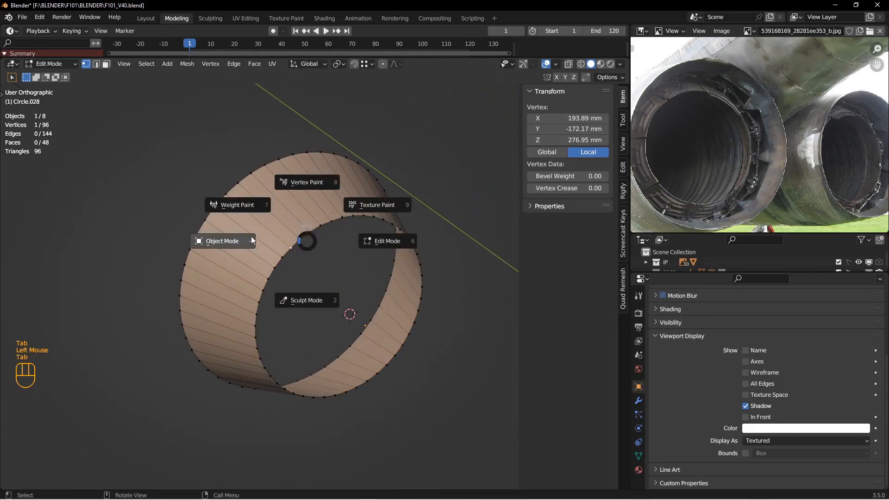
pyautogui.click(252, 239)
pyautogui.moveTo(305, 263)
pyautogui.mouseDown(button='middle')
pyautogui.moveTo(329, 245)
pyautogui.moveTo(257, 240)
pyautogui.moveTo(259, 252)
pyautogui.moveTo(305, 259)
pyautogui.mouseUp(button='middle')
pyautogui.press('KP_3')
pyautogui.press('Tab')
pyautogui.click(312, 252)
pyautogui.press('Tab')
pyautogui.click(218, 260)
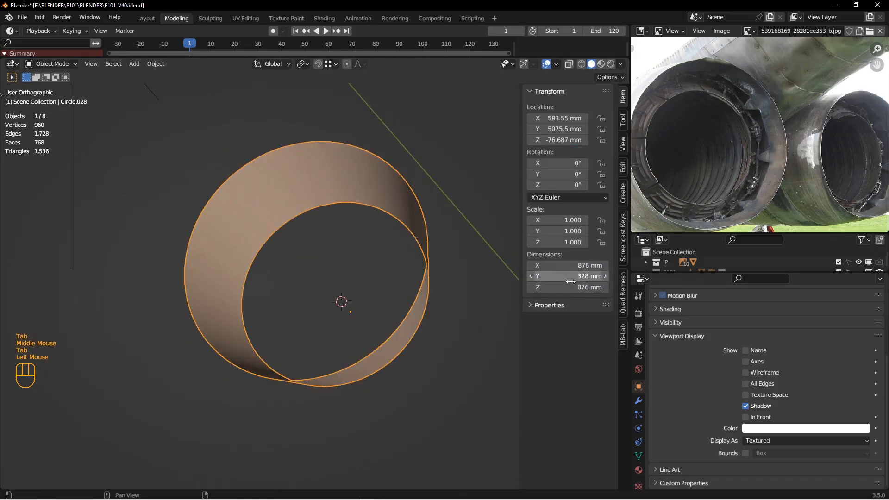
# - Unhide all objects, hide the surrounding parts again to isolate the wire guide and evenly spaced band, and select the band
pyautogui.hotkey('alt', 'h')
pyautogui.hotkey('alt', 'a')
pyautogui.click(191, 129)
pyautogui.press('h')
pyautogui.click(298, 112)
pyautogui.moveTo(298, 112); pyautogui.dragTo(288, 184, button='middle')
pyautogui.press('h')
pyautogui.click(453, 190)
pyautogui.press('h')
pyautogui.moveTo(322, 222); pyautogui.dragTo(258, 174, button='middle')
pyautogui.click(262, 188)
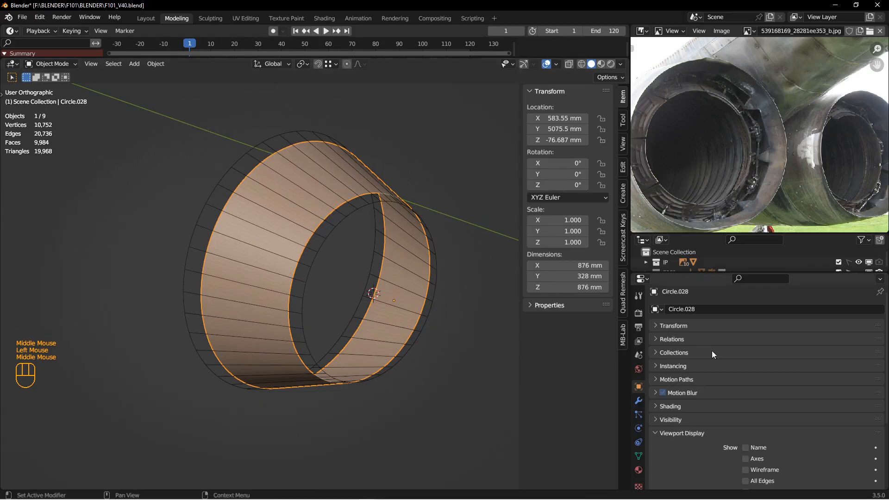
# - Turn off the band's Subdivision in the viewport and add a Shrinkwrap modifier targeting the wire guide Circle.027
pyautogui.click(639, 401)
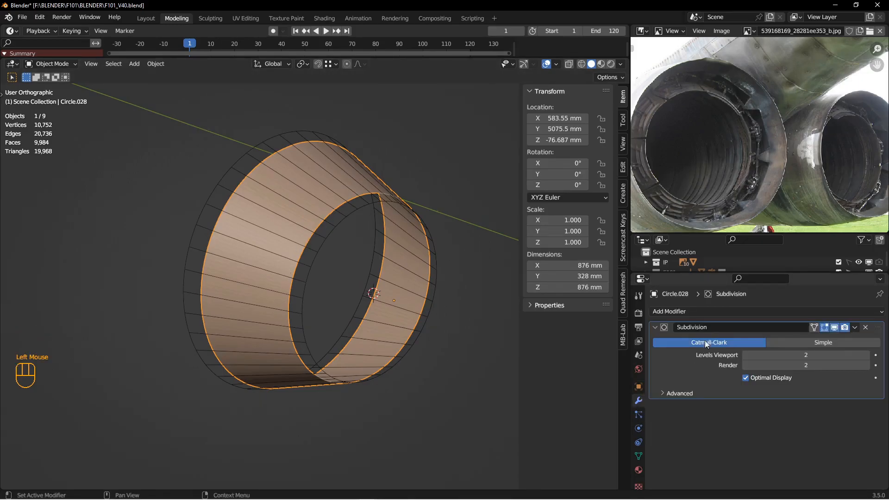
pyautogui.click(655, 328)
pyautogui.click(834, 328)
pyautogui.click(768, 310)
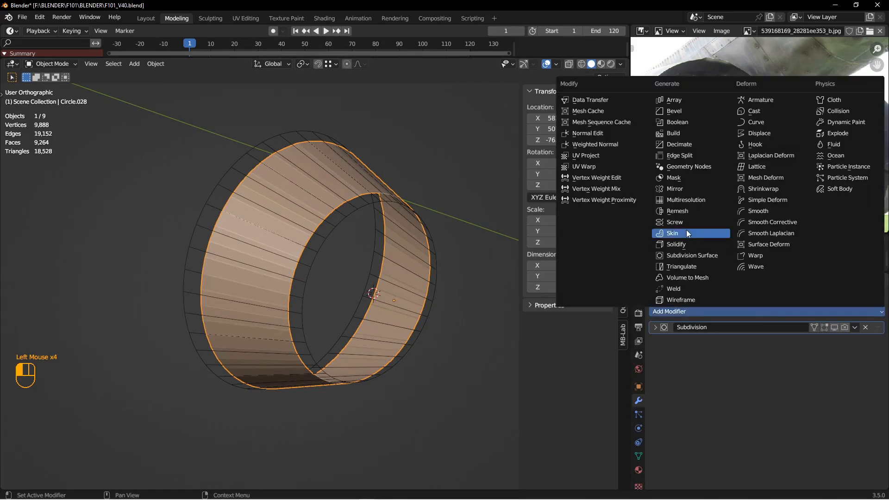
pyautogui.click(761, 190)
pyautogui.click(864, 380)
pyautogui.click(249, 150)
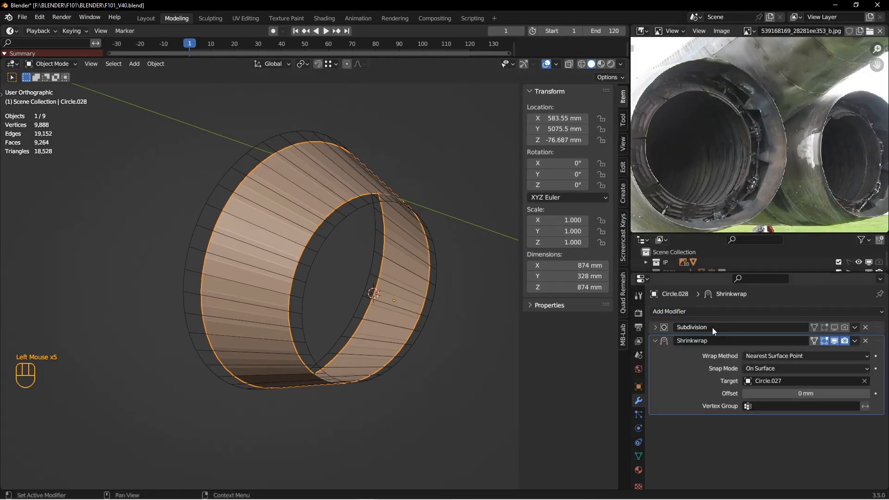
# - Duplicate the band's Shrinkwrap modifier and apply the copy
pyautogui.click(659, 341)
pyautogui.moveTo(855, 340); pyautogui.dragTo(816, 369)
pyautogui.click(854, 354)
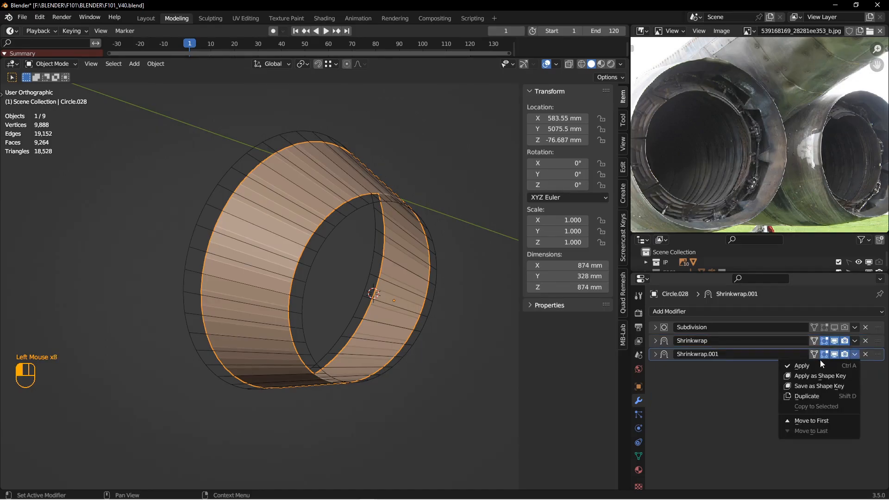
pyautogui.click(803, 367)
# - Hide the wire guide and open the shrinkwrapped band for vertex editing
pyautogui.press('h')
pyautogui.click(223, 182)
pyautogui.click(240, 197)
pyautogui.press('Tab')
pyautogui.middleClick(320, 207)
pyautogui.press('1')
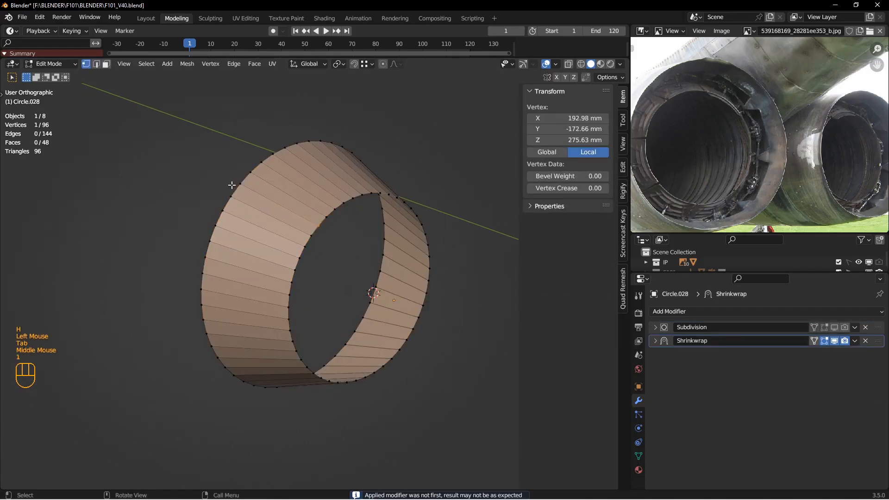
# - Select both edge loops of the shrinkwrapped band and even out their vertex spacing with LoopTools Space
pyautogui.keyDown('alt'); pyautogui.doubleClick(265, 201); pyautogui.keyUp('alt')
pyautogui.moveTo(264, 201); pyautogui.dragTo(278, 232, button='middle')
pyautogui.press('2')
pyautogui.doubleClick(253, 204)
pyautogui.keyDown('shift'); pyautogui.doubleClick(291, 239); pyautogui.keyUp('shift')
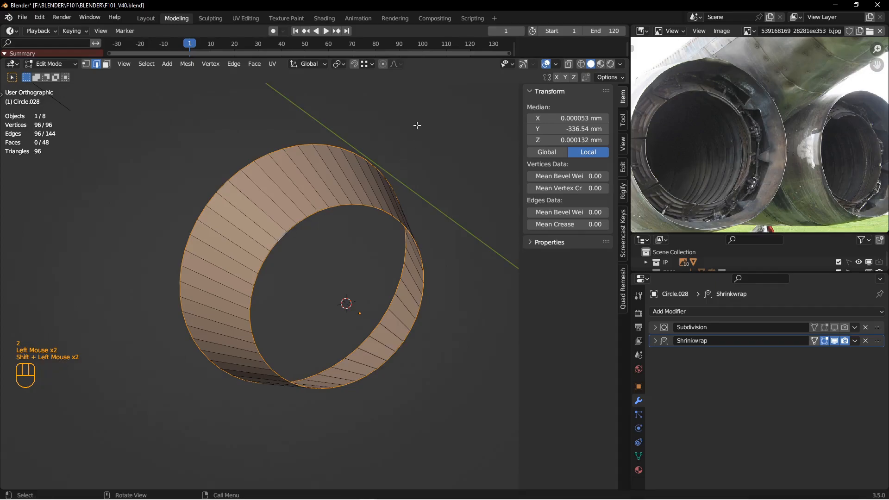
pyautogui.rightClick(424, 116)
pyautogui.moveTo(424, 115)
pyautogui.click(463, 182)
# - Inspect the respaced band and select its smaller edge loop to check the number of vertices
pyautogui.moveTo(467, 183); pyautogui.dragTo(341, 233, button='middle')
pyautogui.press('Tab')
pyautogui.click(276, 227)
pyautogui.moveTo(275, 227); pyautogui.dragTo(302, 220, button='middle')
pyautogui.press('Tab')
pyautogui.press('1')
pyautogui.doubleClick(311, 220)
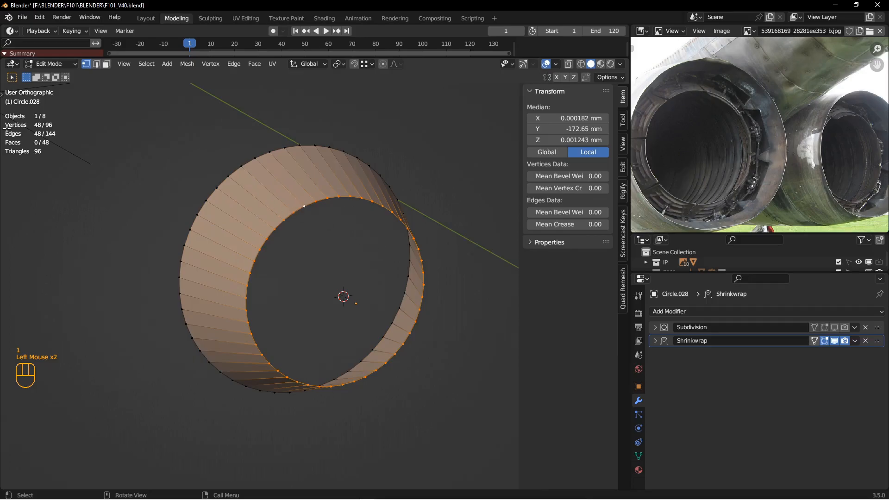
# - Rotate the whole band about -2.46° in back view to bring a segment edge onto the vertical centre line
pyautogui.moveTo(361, 238); pyautogui.dragTo(323, 213, button='middle')
pyautogui.press('KP_3')
pyautogui.press('ctrl+KP_1')
pyautogui.scroll(-2, 303, 244)
pyautogui.scroll(1, 303, 243)
pyautogui.press('a')
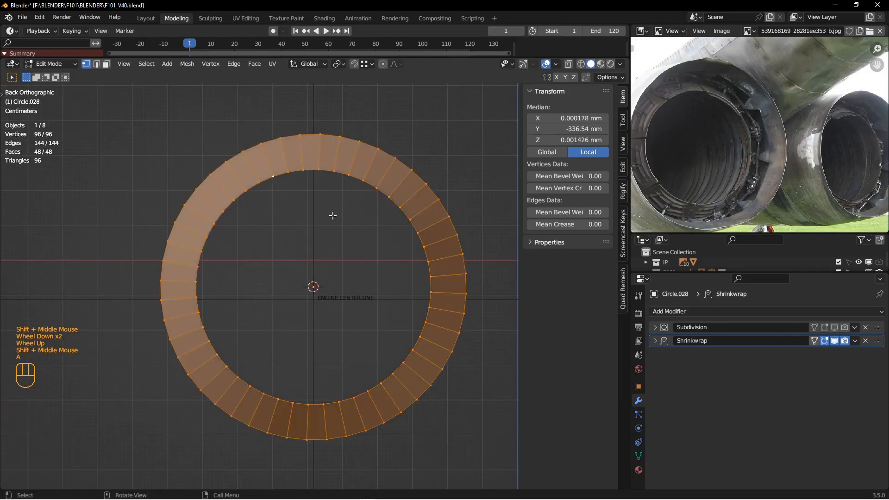
pyautogui.scroll(-2, 332, 161)
pyautogui.keyDown('shift'); pyautogui.moveTo(332, 161); pyautogui.dragTo(325, 192, button='middle'); pyautogui.keyUp('shift')
pyautogui.press('z')
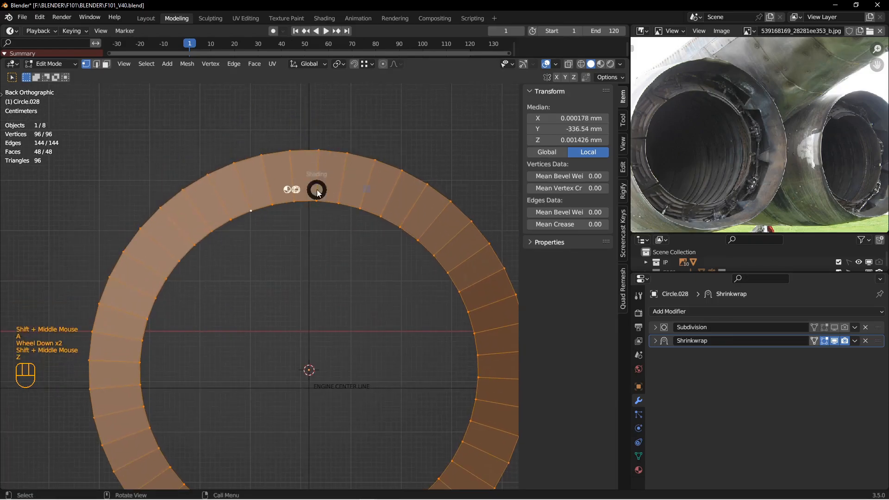
pyautogui.scroll(-2, 318, 142)
pyautogui.keyDown('shift'); pyautogui.moveTo(311, 169); pyautogui.dragTo(368, 192, button='middle'); pyautogui.keyUp('shift')
pyautogui.scroll(-3, 367, 193)
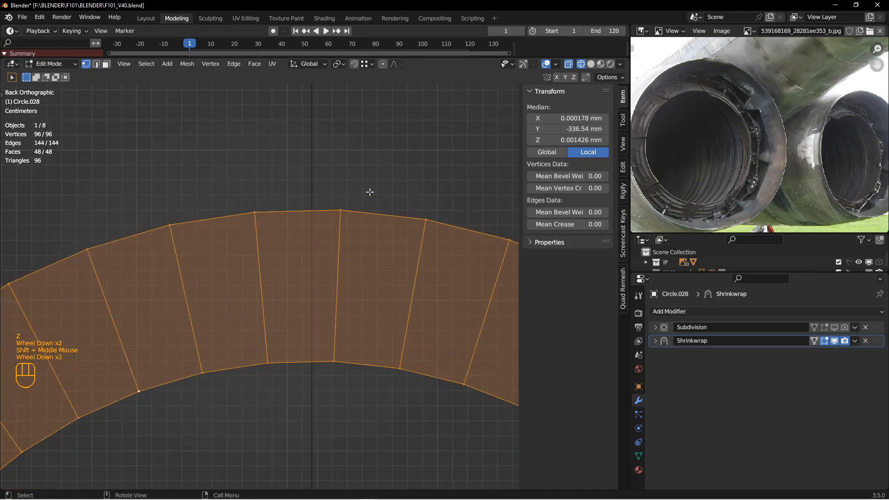
pyautogui.press('r')
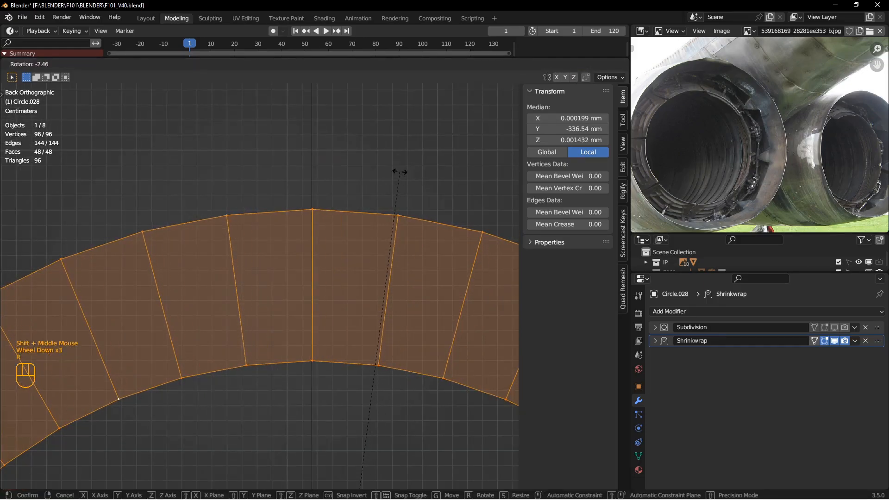
pyautogui.click(400, 172)
# - Fine-tune the band's rotation by about -0.045° so its uppermost segment edge sits exactly on the vertical centre line
pyautogui.scroll(-2, 387, 188)
pyautogui.keyDown('shift'); pyautogui.moveTo(266, 226); pyautogui.dragTo(389, 200, button='middle'); pyautogui.keyUp('shift')
pyautogui.scroll(-2, 402, 183)
pyautogui.scroll(-2, 398, 177)
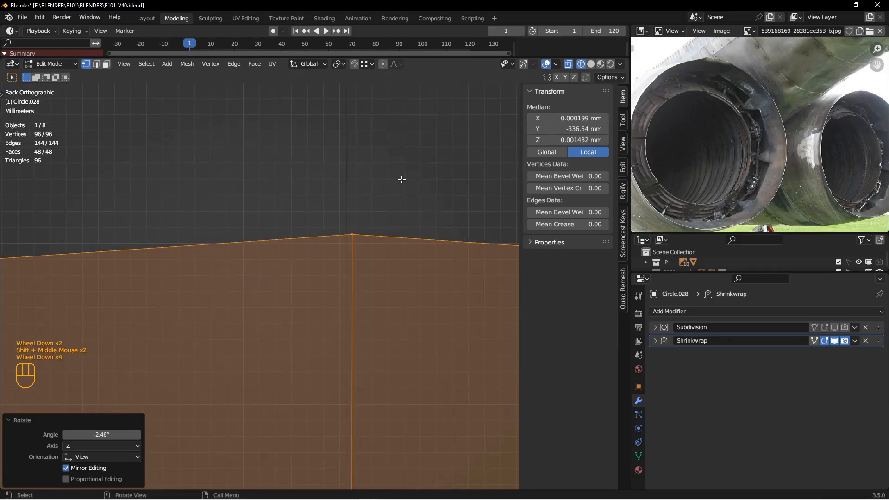
pyautogui.press('r')
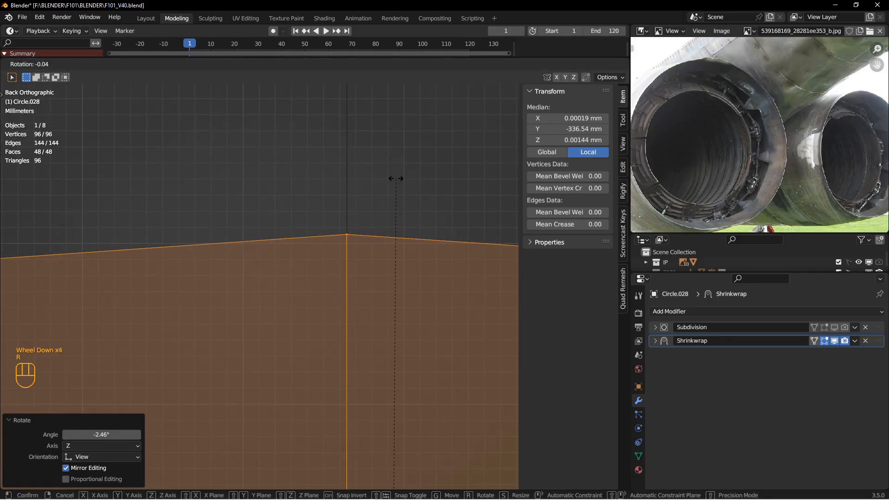
pyautogui.click(396, 178)
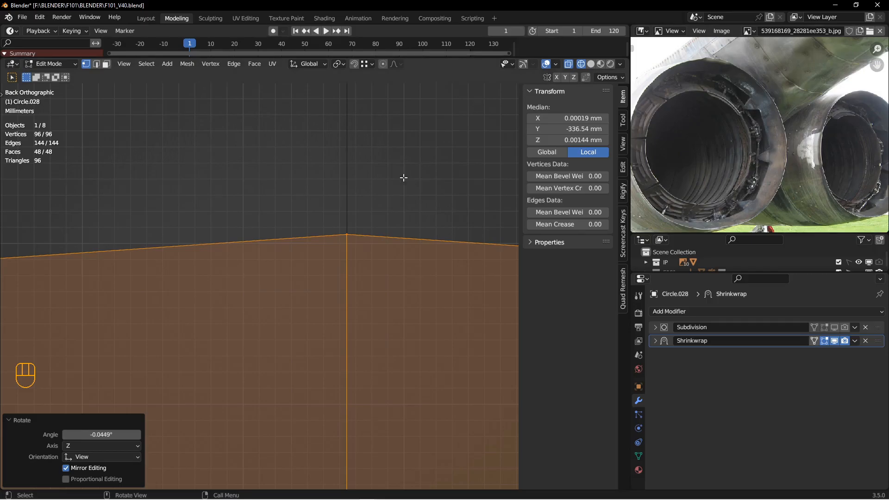
# - Separate six adjacent faces, three on each side of the vertical centre line at the band's top, into their own object
pyautogui.scroll(4, 374, 219)
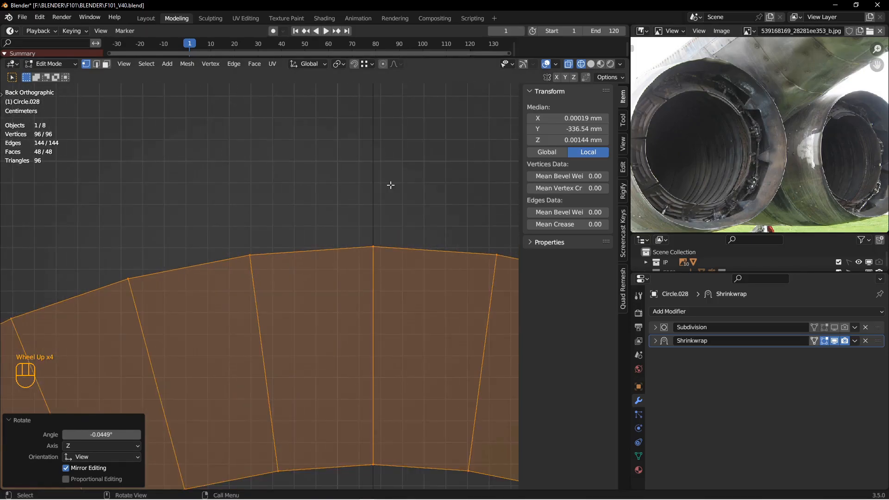
pyautogui.scroll(1, 368, 300)
pyautogui.keyDown('shift'); pyautogui.moveTo(376, 298); pyautogui.dragTo(357, 189, button='middle'); pyautogui.keyUp('shift')
pyautogui.scroll(-3, 338, 213)
pyautogui.scroll(6, 334, 218)
pyautogui.scroll(-2, 335, 175)
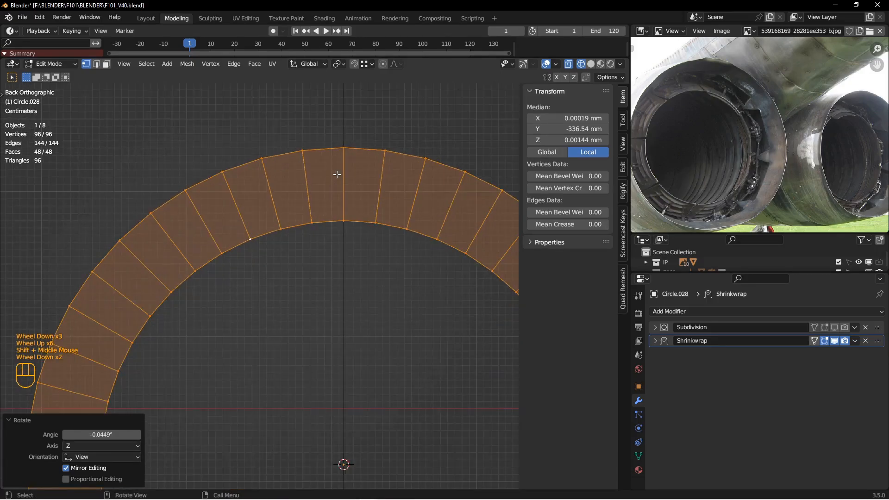
pyautogui.press('3')
pyautogui.click(331, 181)
pyautogui.keyDown('shift'); pyautogui.click(384, 190); pyautogui.keyUp('shift')
pyautogui.keyDown('shift'); pyautogui.click(399, 191); pyautogui.keyUp('shift')
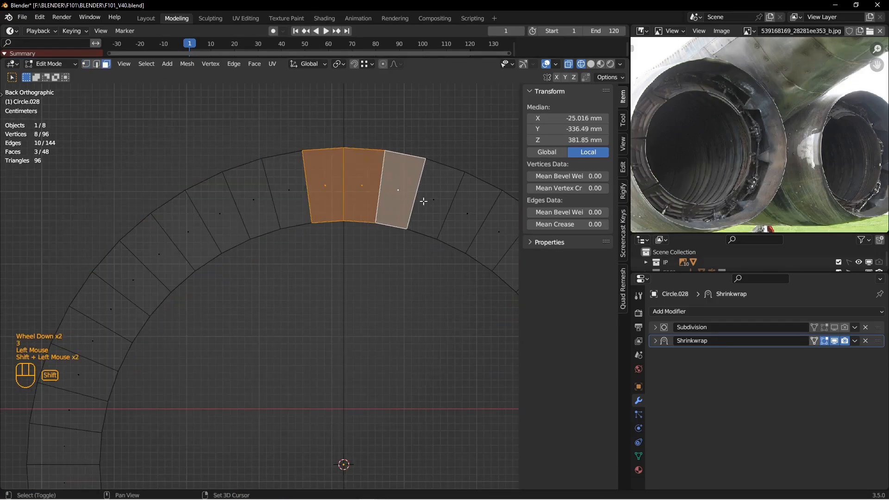
pyautogui.keyDown('shift'); pyautogui.click(288, 190); pyautogui.keyUp('shift')
pyautogui.keyDown('shift'); pyautogui.click(238, 201); pyautogui.keyUp('shift')
pyautogui.keyDown('shift'); pyautogui.click(425, 200); pyautogui.keyUp('shift')
pyautogui.scroll(2, 343, 194)
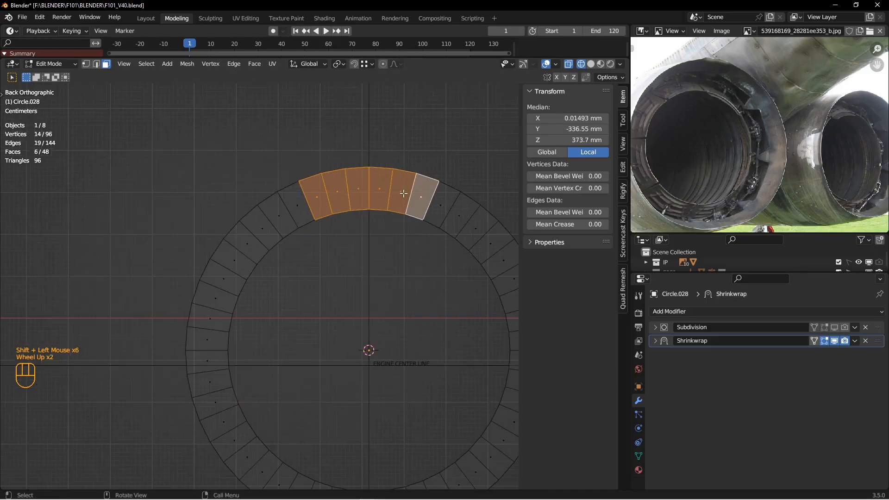
pyautogui.scroll(1, 361, 190)
pyautogui.keyDown('shift'); pyautogui.moveTo(375, 204); pyautogui.dragTo(351, 194, button='middle'); pyautogui.keyUp('shift')
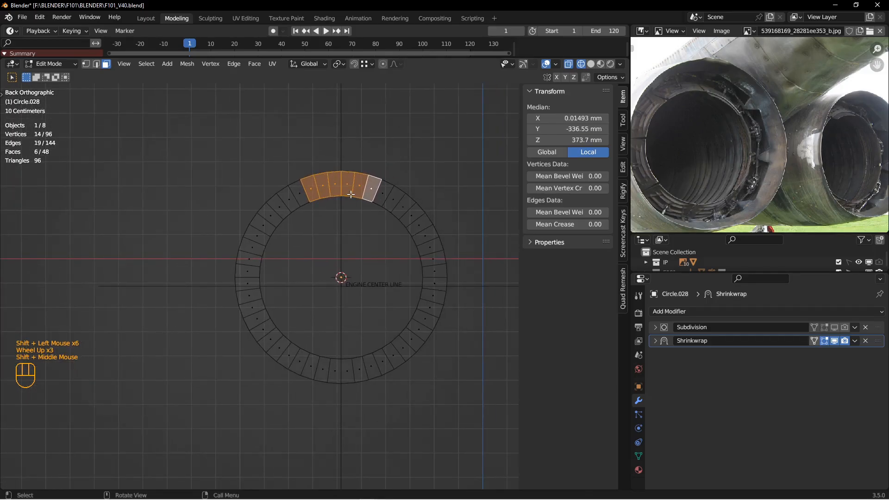
pyautogui.press('p')
pyautogui.click(351, 193)
pyautogui.press('Tab')
# - Delete the remaining part of the band and unhide all hidden objects
pyautogui.hotkey('alt', 'a')
pyautogui.click(288, 198)
pyautogui.press('z')
pyautogui.moveTo(324, 204); pyautogui.dragTo(404, 213, button='middle')
pyautogui.press('x')
pyautogui.click(335, 232)
pyautogui.hotkey('alt', 'h')
pyautogui.hotkey('alt', 'a')
# - Rename the engine reference image empty as ip ENGINE ORTHO and hide it
pyautogui.scroll(-1, 404, 213)
pyautogui.scroll(2, 416, 236)
pyautogui.scroll(2, 416, 236)
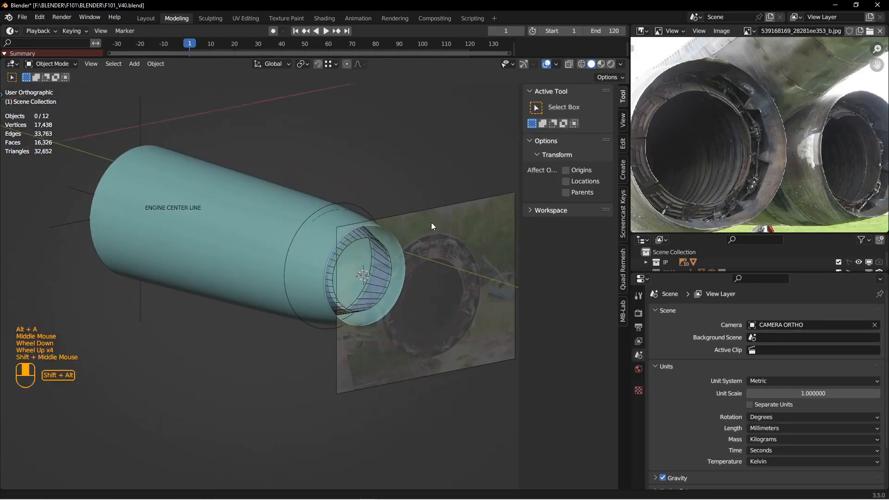
pyautogui.keyDown('shift'); pyautogui.moveTo(456, 226); pyautogui.dragTo(398, 217, button='middle'); pyautogui.keyUp('shift')
pyautogui.click(392, 214)
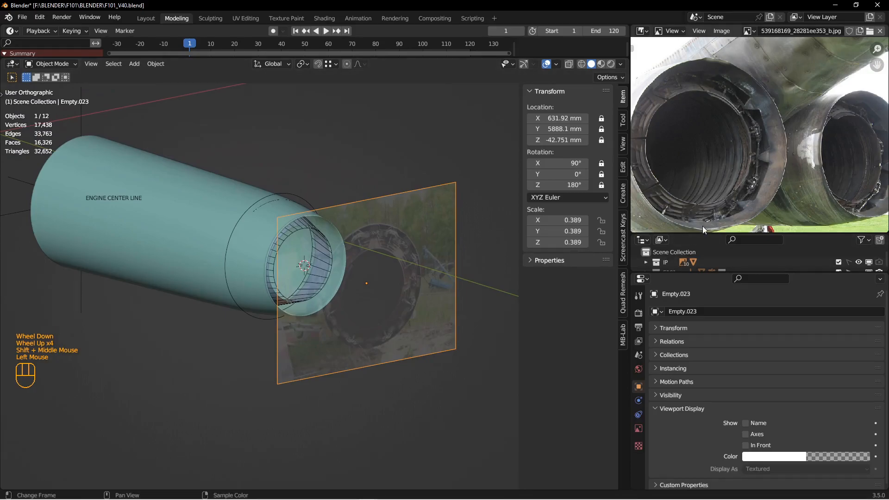
pyautogui.moveTo(703, 233); pyautogui.dragTo(704, 81)
pyautogui.scroll(-5, 720, 200)
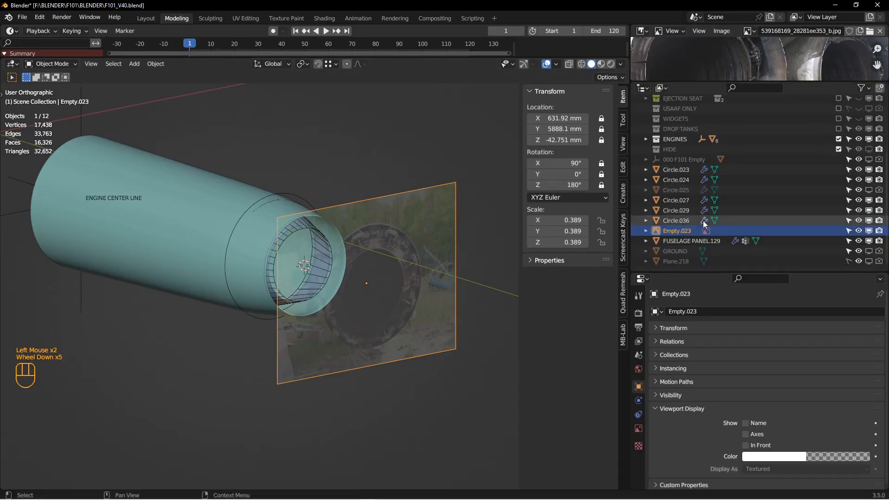
pyautogui.doubleClick(674, 233)
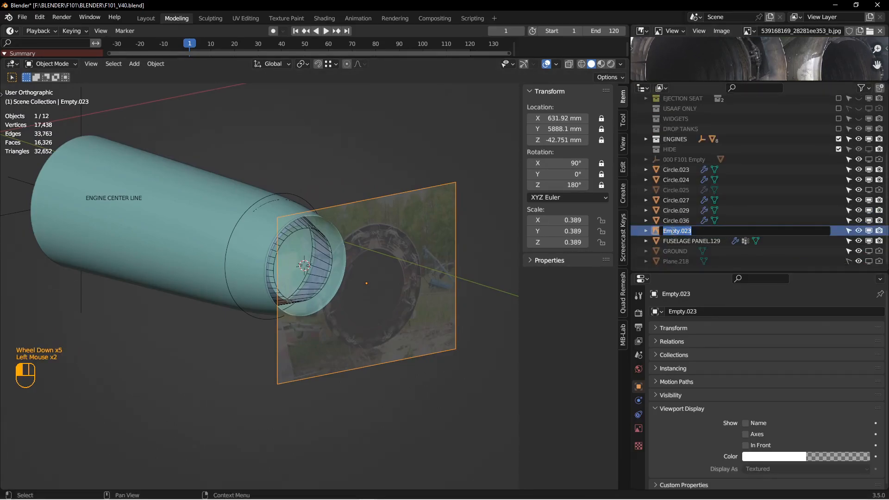
pyautogui.write('ip ENGIN')
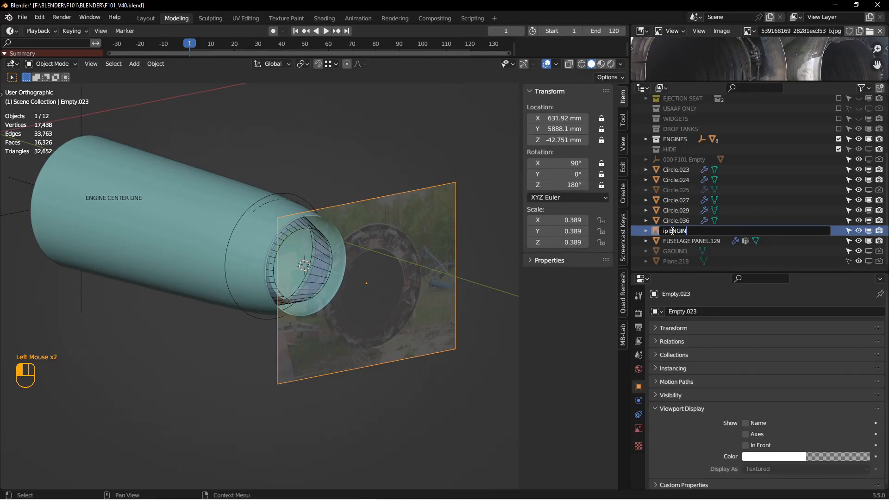
pyautogui.write('E ORTHO')
pyautogui.press('Return')
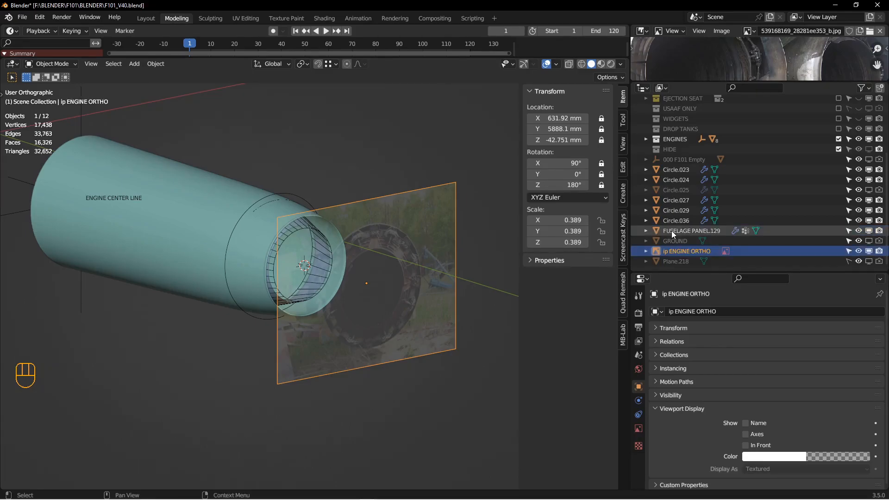
pyautogui.click(859, 251)
# - Hide the outer engine shell and the Circle.024 ring guide to expose the wire petal guide
pyautogui.moveTo(404, 268); pyautogui.dragTo(288, 240, button='middle')
pyautogui.scroll(-3, 291, 223)
pyautogui.click(355, 194)
pyautogui.press('h')
pyautogui.scroll(2, 356, 196)
pyautogui.scroll(-2, 352, 234)
pyautogui.click(289, 229)
pyautogui.scroll(2, 282, 236)
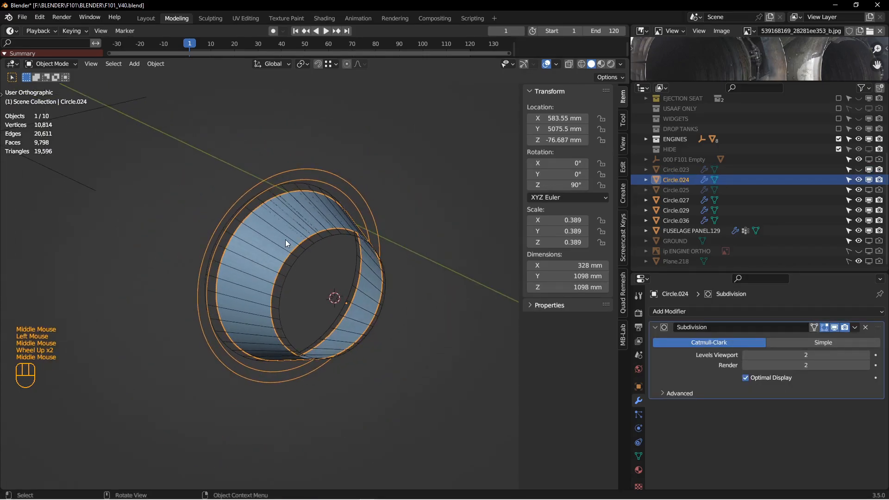
pyautogui.press('h')
# - Rename the wire shrinkwrap guide as PETAL SHRINK and disable it in the viewport
pyautogui.click(296, 248)
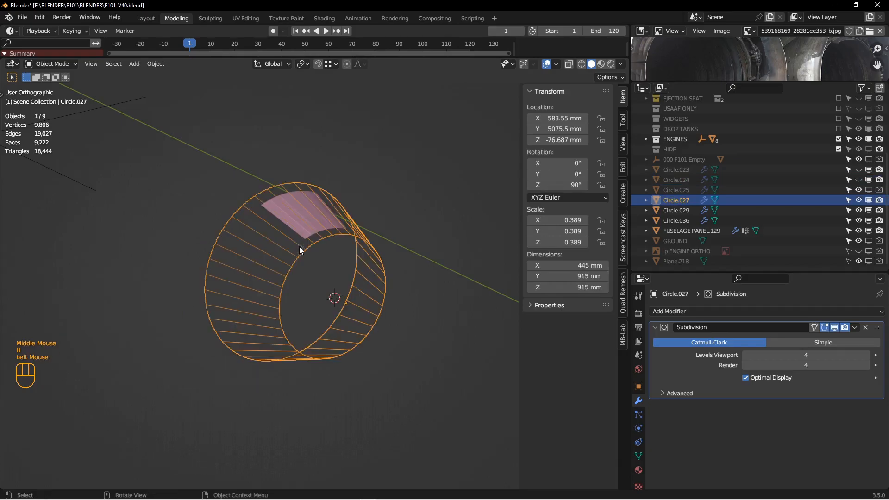
pyautogui.doubleClick(670, 201)
pyautogui.write('PETAL SHRINK')
pyautogui.press('Return')
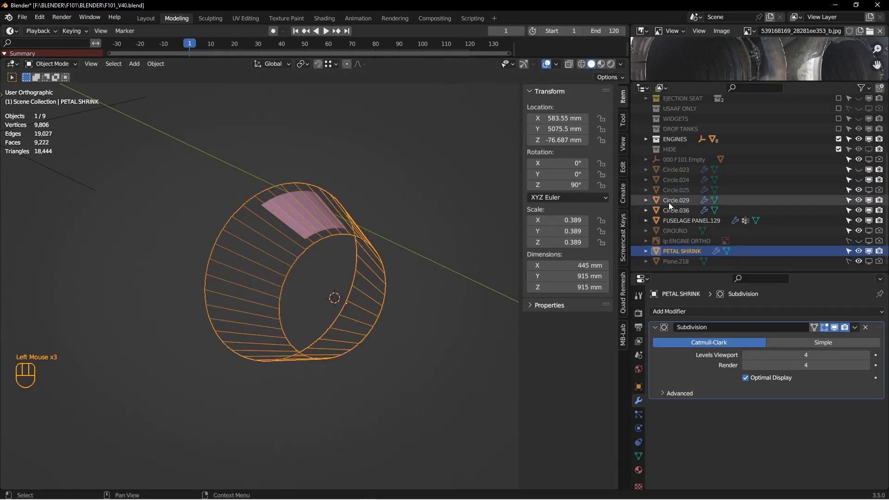
pyautogui.click(870, 252)
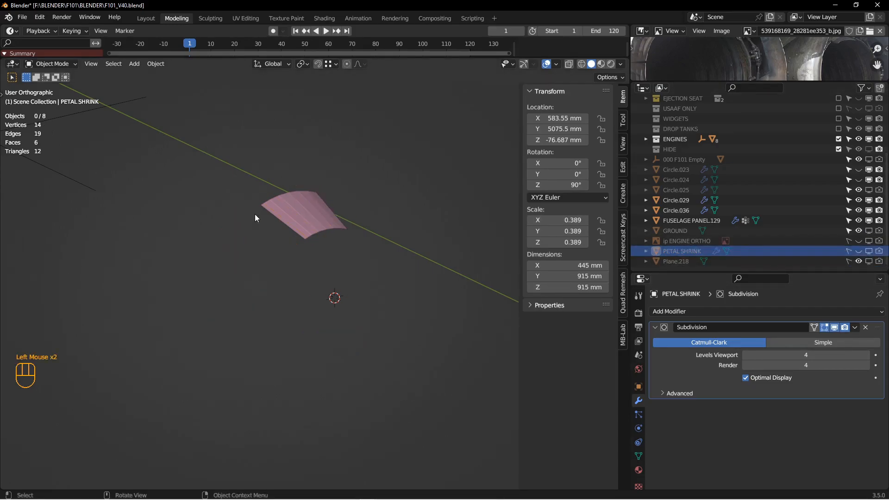
# - Inspect the separated six-face segment and unhide the hidden engine shell and ring guide
pyautogui.moveTo(314, 213); pyautogui.dragTo(355, 216, button='middle')
pyautogui.scroll(-3, 263, 213)
pyautogui.keyDown('shift'); pyautogui.moveTo(263, 213); pyautogui.dragTo(363, 268, button='middle'); pyautogui.keyUp('shift')
pyautogui.click(362, 269)
pyautogui.keyDown('shift'); pyautogui.moveTo(310, 265); pyautogui.dragTo(366, 220, button='middle'); pyautogui.keyUp('shift')
pyautogui.hotkey('alt', 'h')
pyautogui.hotkey('alt', 'a')
# - Rename the Circle.024 ring guide as ORTHO TOOL and hide it
pyautogui.scroll(2, 349, 267)
pyautogui.scroll(-2, 354, 227)
pyautogui.click(354, 227)
pyautogui.doubleClick(675, 180)
pyautogui.write('ORTHO TOOL')
pyautogui.press('Return')
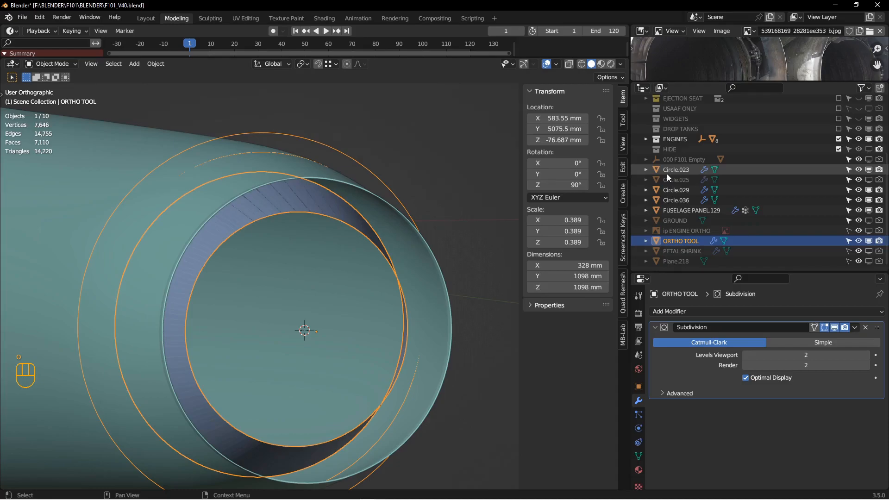
pyautogui.click(858, 241)
# - Enlarge the reference photo area and rename the outer engine shell as ENGINE EXERIOR
pyautogui.moveTo(351, 237); pyautogui.dragTo(291, 241, button='middle')
pyautogui.click(266, 224)
pyautogui.scroll(2, 275, 224)
pyautogui.scroll(-1, 291, 241)
pyautogui.moveTo(692, 83); pyautogui.dragTo(691, 204)
pyautogui.keyDown('shift'); pyautogui.moveTo(346, 254); pyautogui.dragTo(394, 225, button='middle'); pyautogui.keyUp('shift')
pyautogui.moveTo(381, 235); pyautogui.dragTo(379, 240, button='middle')
pyautogui.scroll(-1, 380, 240)
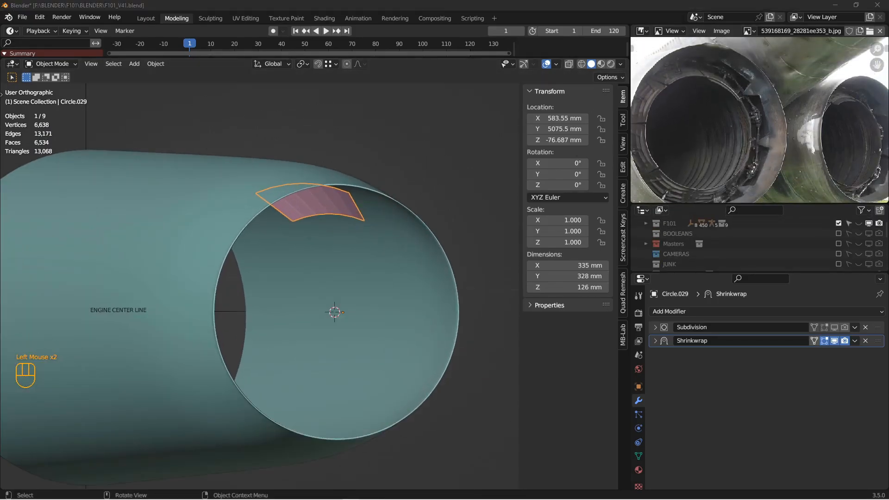
pyautogui.click(193, 230)
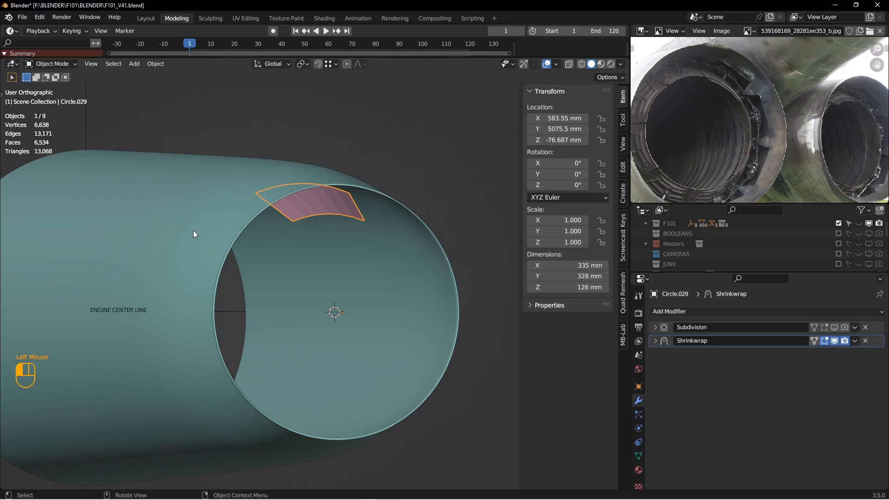
pyautogui.press('F2')
pyautogui.write('ENGINE EXERIOR')
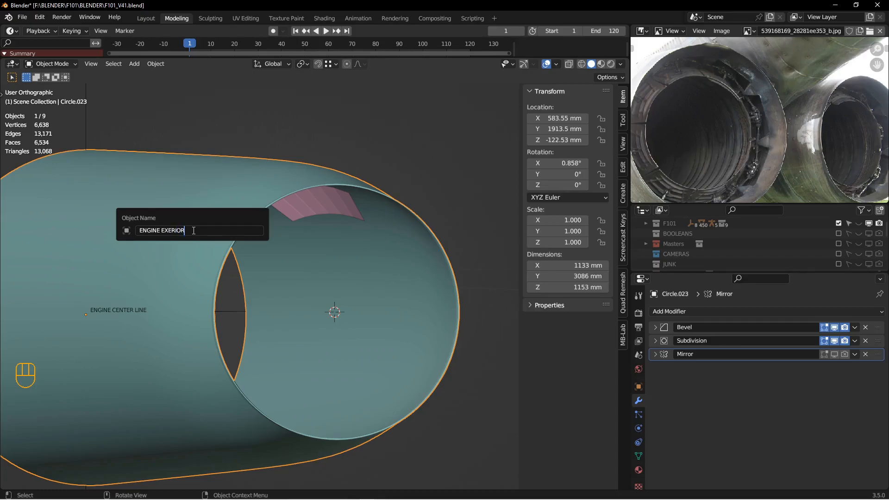
pyautogui.press('Return')
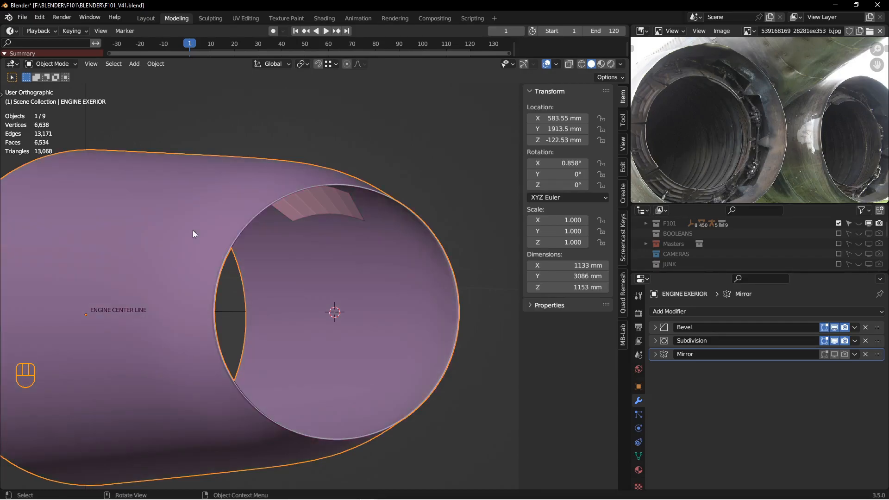
# - Enlarge the object list and disable the outer engine shell in the viewport, isolating the six-face segment
pyautogui.moveTo(782, 270); pyautogui.dragTo(782, 357)
pyautogui.scroll(-5, 742, 309)
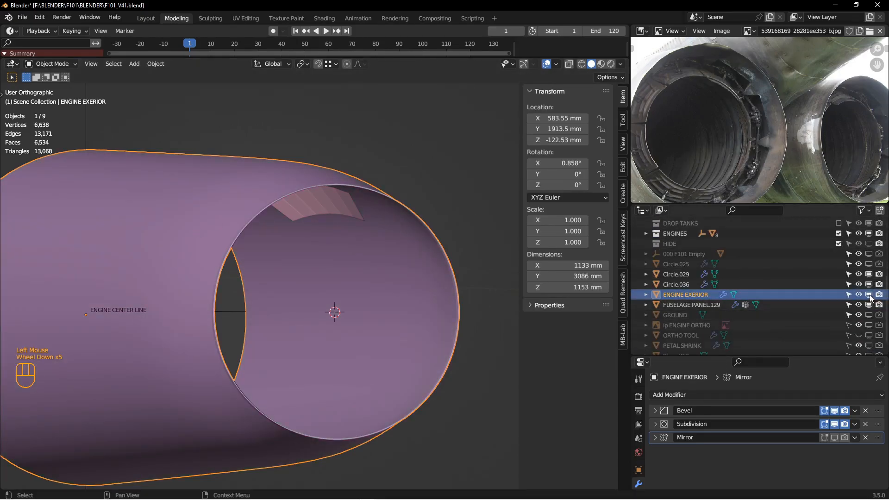
pyautogui.click(870, 295)
pyautogui.moveTo(316, 216)
pyautogui.mouseDown(button='middle')
pyautogui.moveTo(310, 242)
pyautogui.moveTo(313, 222)
pyautogui.mouseUp(button='middle')
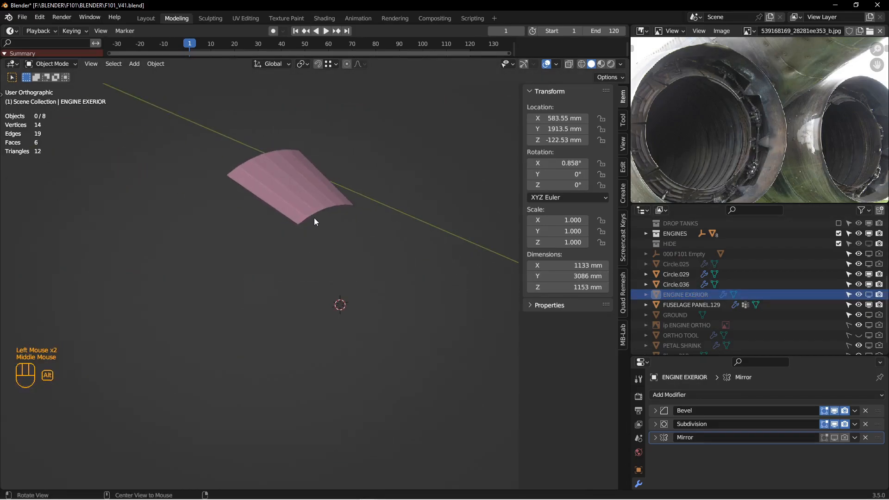
# - Select the six-face segment and load the close-up flap photo IMG_3859.JPG into an enlarged image editor
pyautogui.click(310, 201)
pyautogui.press('Tab')
pyautogui.click(310, 193)
pyautogui.press('Tab')
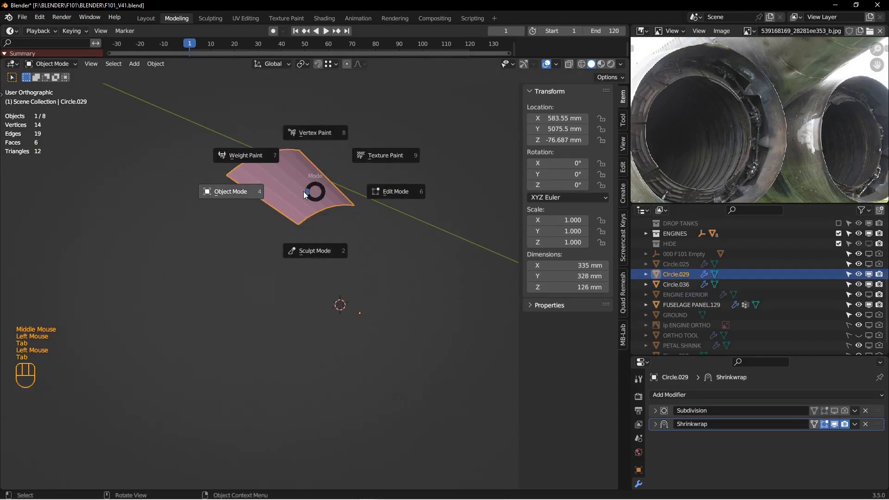
pyautogui.moveTo(310, 190); pyautogui.dragTo(319, 218, button='middle')
pyautogui.keyDown('shift'); pyautogui.moveTo(320, 218); pyautogui.dragTo(342, 257, button='middle'); pyautogui.keyUp('shift')
pyautogui.moveTo(706, 205); pyautogui.dragTo(701, 271)
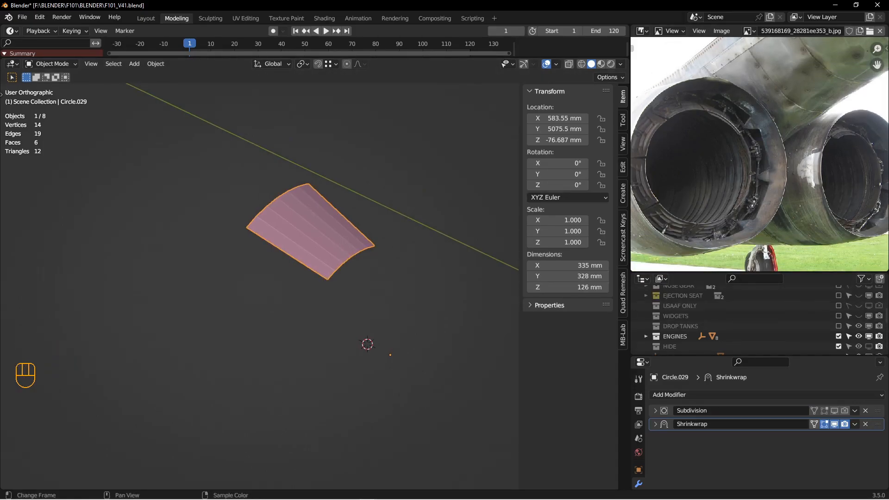
pyautogui.moveTo(888, 130); pyautogui.dragTo(760, 104)
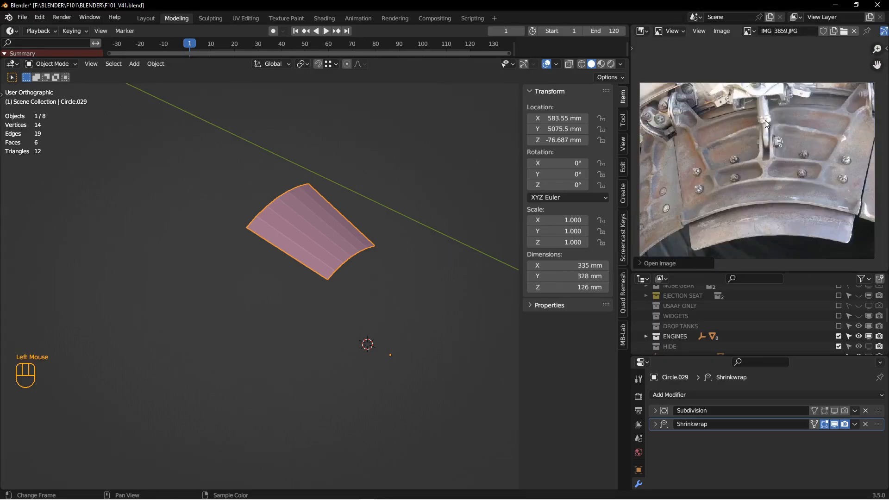
# - Hide the IP blueprint collection and open the six-face segment for editing in top view
pyautogui.moveTo(291, 207)
pyautogui.mouseDown(button='middle')
pyautogui.moveTo(255, 231)
pyautogui.moveTo(279, 224)
pyautogui.moveTo(326, 253)
pyautogui.mouseUp(button='middle')
pyautogui.press('KP_7')
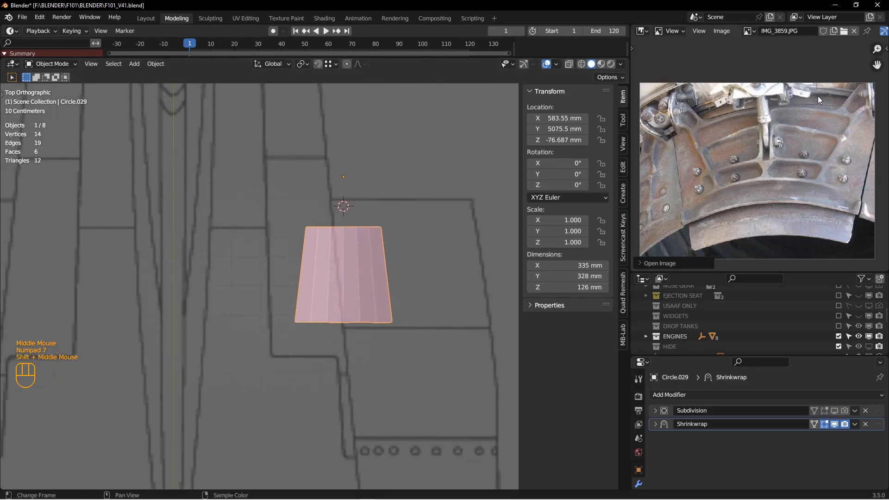
pyautogui.scroll(3, 754, 288)
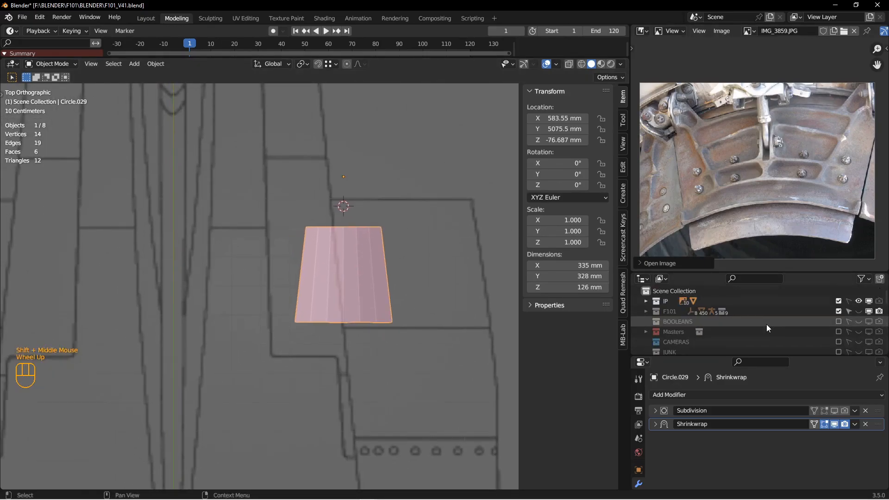
pyautogui.click(857, 301)
pyautogui.keyDown('shift'); pyautogui.moveTo(246, 246); pyautogui.dragTo(340, 246, button='middle'); pyautogui.keyUp('shift')
pyautogui.scroll(-3, 310, 259)
pyautogui.click(341, 245)
pyautogui.press('Tab')
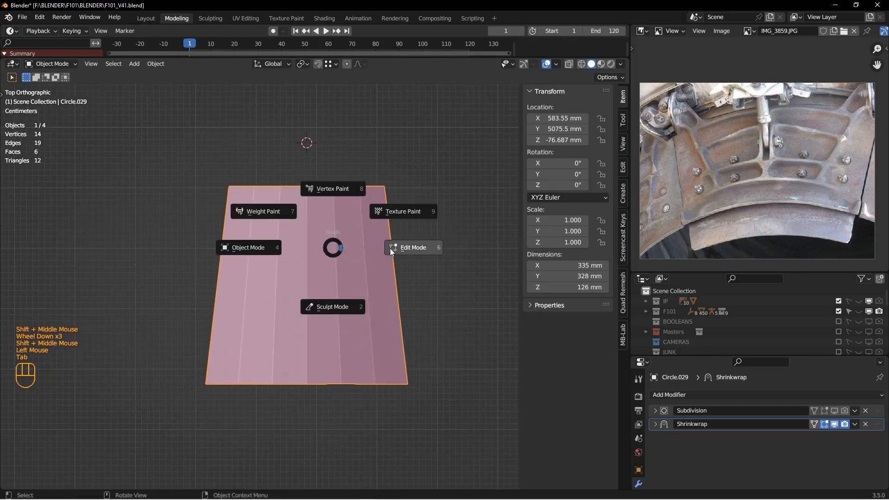
# - Set the six-face flap segment's origin to its geometry
pyautogui.press('Tab')
pyautogui.click(273, 245)
pyautogui.rightClick(345, 250)
pyautogui.moveTo(345, 246)
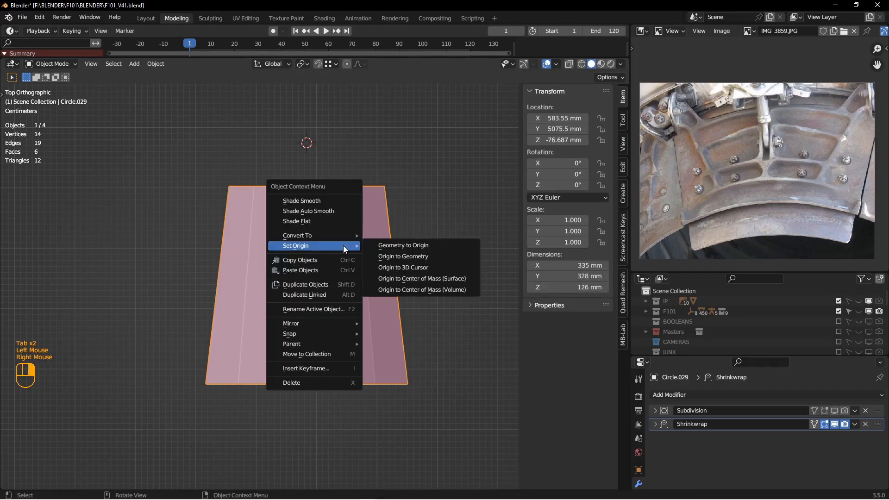
pyautogui.click(408, 257)
pyautogui.keyDown('shift'); pyautogui.moveTo(344, 268); pyautogui.dragTo(364, 238, button='middle'); pyautogui.keyUp('shift')
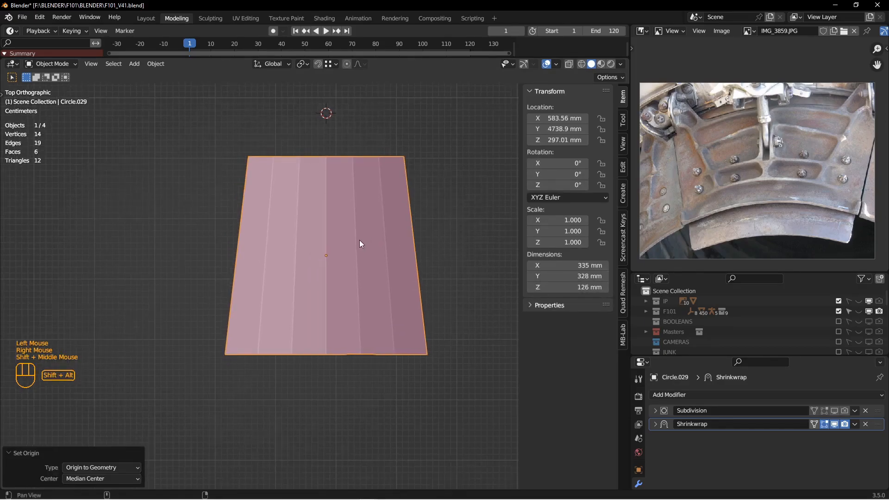
# - Delete the vertices left of the flap segment's centre line, keeping only its right half
pyautogui.press('Tab')
pyautogui.press('1')
pyautogui.moveTo(167, 131); pyautogui.dragTo(315, 415)
pyautogui.press('x')
pyautogui.click(317, 294)
# - Enlarge the modifier settings area and add a Mirror modifier on the X axis to the half segment
pyautogui.keyDown('shift'); pyautogui.moveTo(435, 281); pyautogui.dragTo(421, 296, button='middle'); pyautogui.keyUp('shift')
pyautogui.moveTo(688, 362); pyautogui.dragTo(688, 290)
pyautogui.click(691, 325)
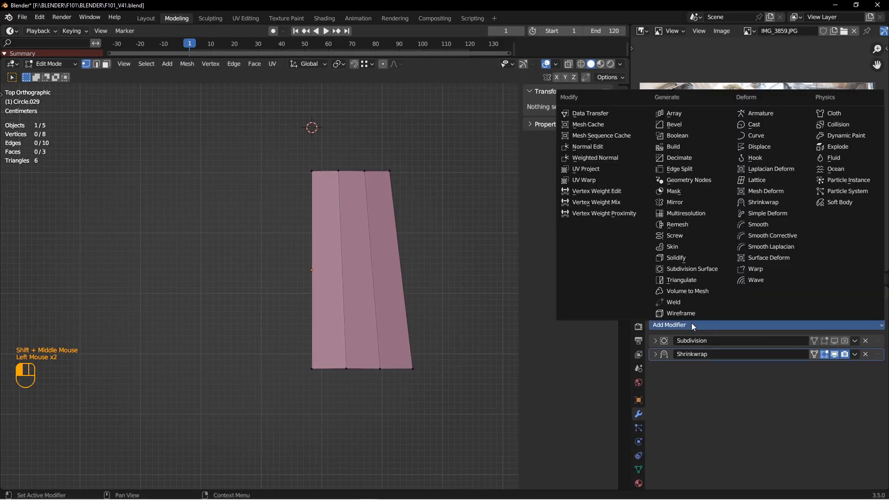
pyautogui.click(675, 202)
pyautogui.keyDown('shift'); pyautogui.moveTo(346, 231); pyautogui.dragTo(353, 206, button='middle'); pyautogui.keyUp('shift')
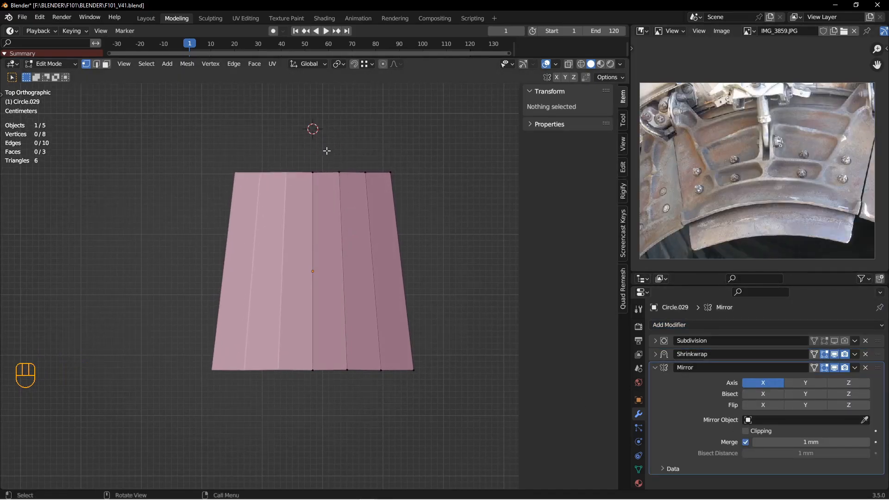
# - Slant the outer of the two inner seams by sliding its top vertex toward the centre and its bottom vertex outward by 0.311
pyautogui.click(375, 184)
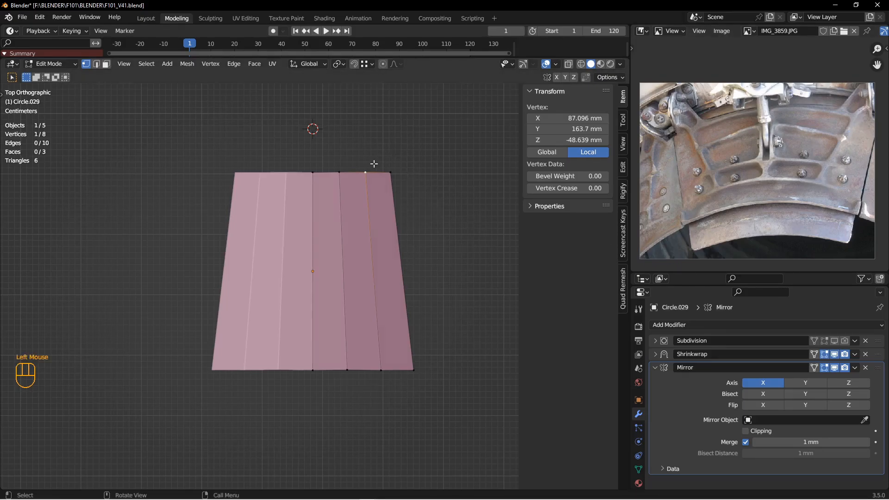
pyautogui.press('g')
pyautogui.press('g')
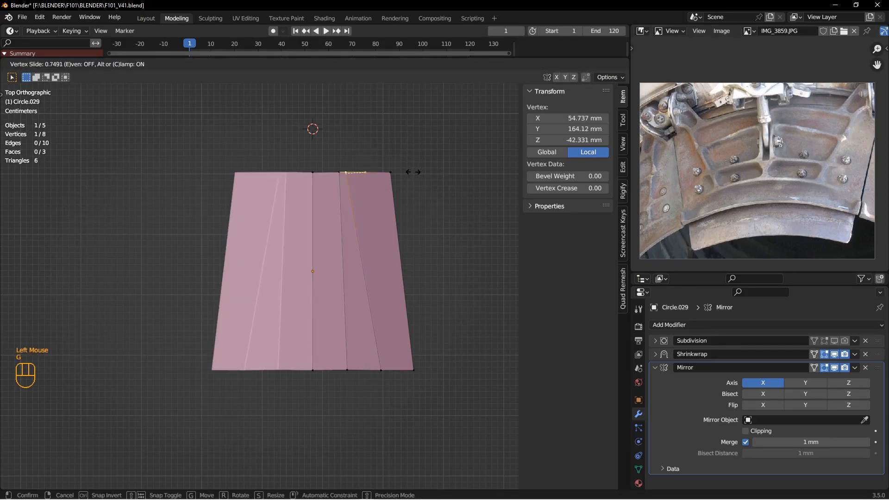
pyautogui.click(414, 175)
pyautogui.click(381, 370)
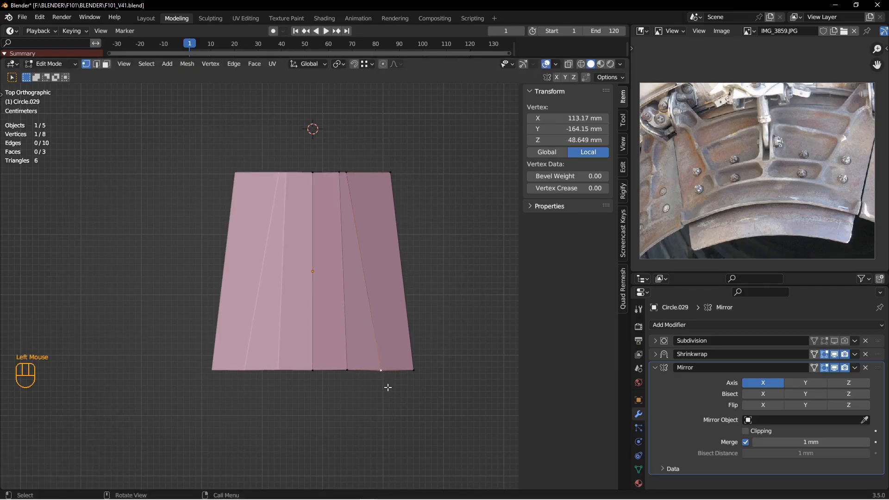
pyautogui.press('g')
pyautogui.press('g')
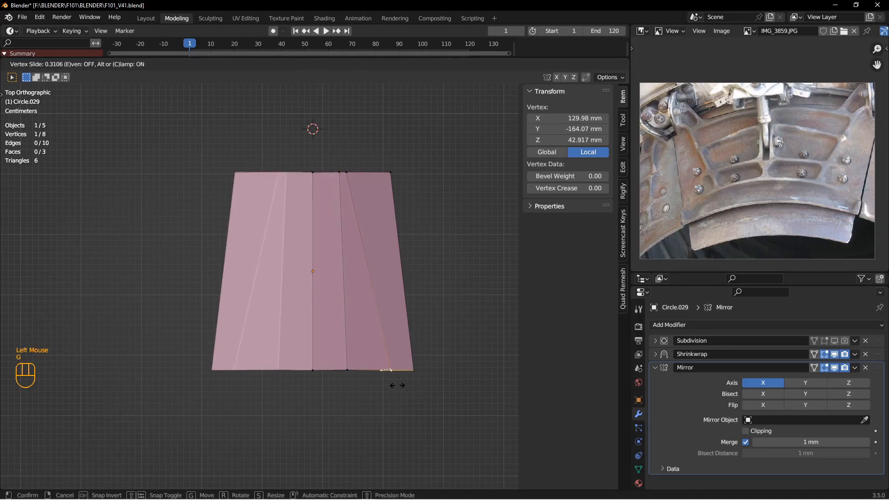
pyautogui.click(397, 386)
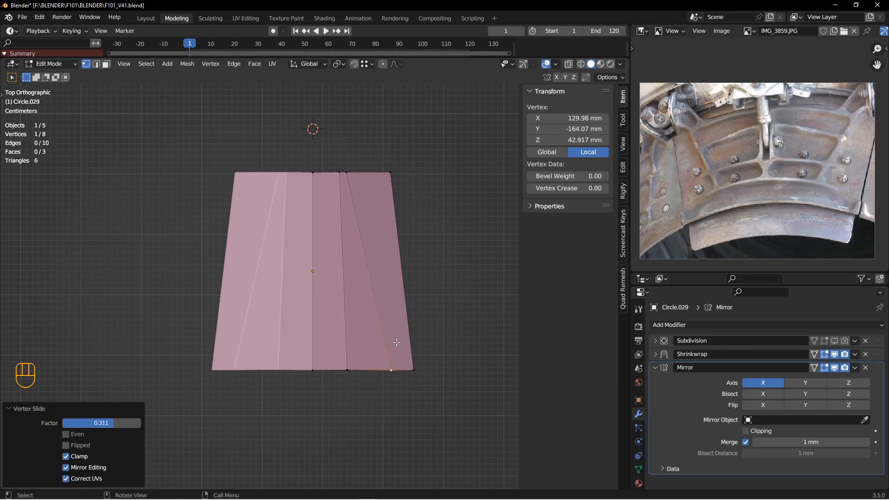
# - Space the three upper-edge vertices between the centre line and the slanted seam evenly, then clear the selection
pyautogui.keyDown('shift'); pyautogui.moveTo(330, 197); pyautogui.dragTo(343, 223, button='middle'); pyautogui.keyUp('shift')
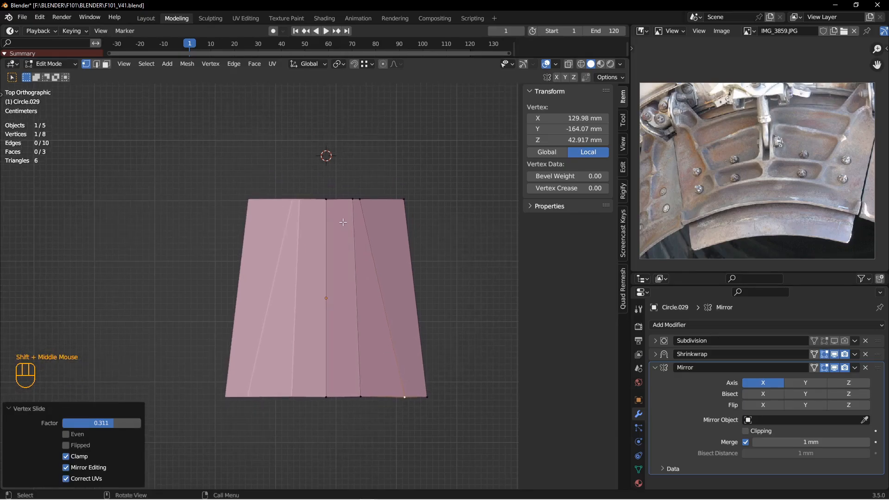
pyautogui.moveTo(323, 188); pyautogui.dragTo(374, 205)
pyautogui.hotkey('ctrl', 'q')
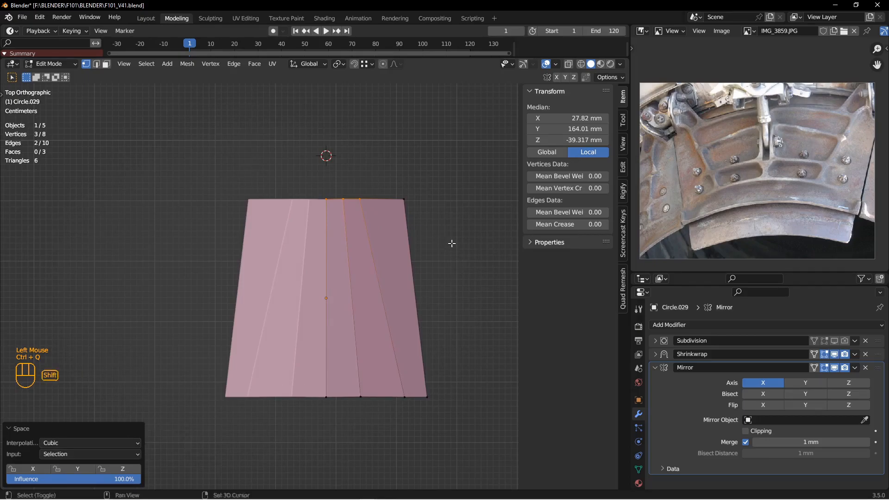
pyautogui.keyDown('shift'); pyautogui.moveTo(452, 245); pyautogui.dragTo(444, 213, button='middle'); pyautogui.keyUp('shift')
pyautogui.hotkey('alt', 'a')
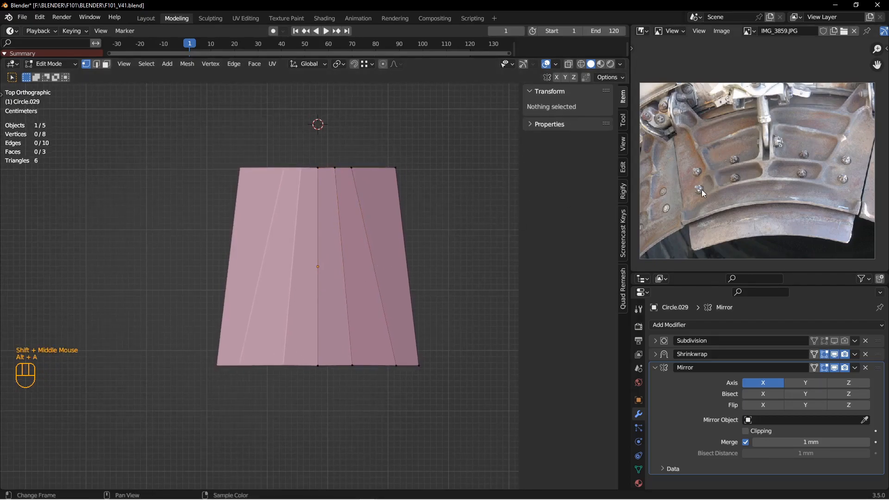
# - Add horizontal loop cuts just inside the half segment's upper edge at factor -0.948 and lower edge at factor 0.898
pyautogui.hotkey('ctrl', 'r')
pyautogui.click(413, 206)
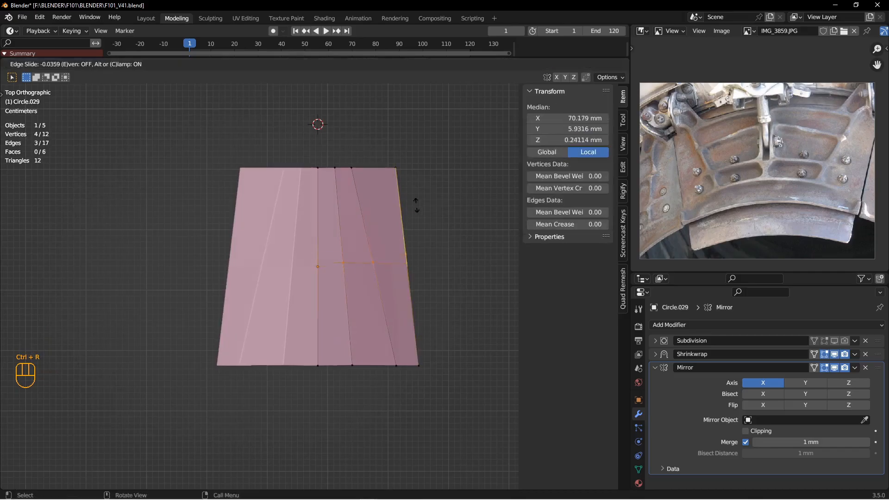
pyautogui.click(410, 116)
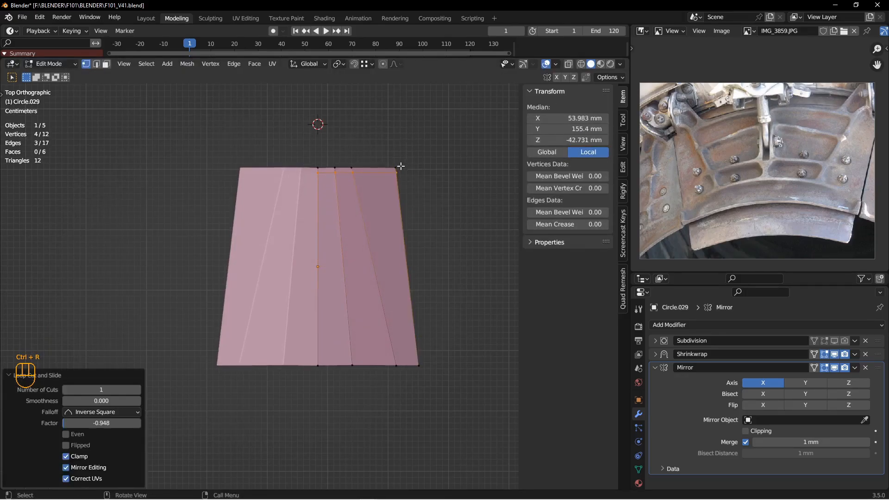
pyautogui.scroll(-2, 402, 167)
pyautogui.keyDown('shift'); pyautogui.moveTo(371, 184); pyautogui.dragTo(390, 175, button='middle'); pyautogui.keyUp('shift')
pyautogui.scroll(1, 380, 161)
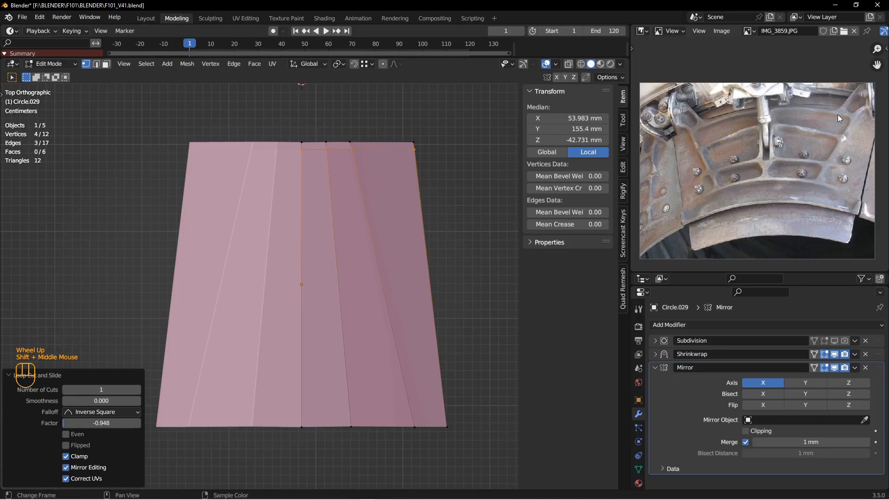
pyautogui.hotkey('ctrl', 'r')
pyautogui.click(426, 313)
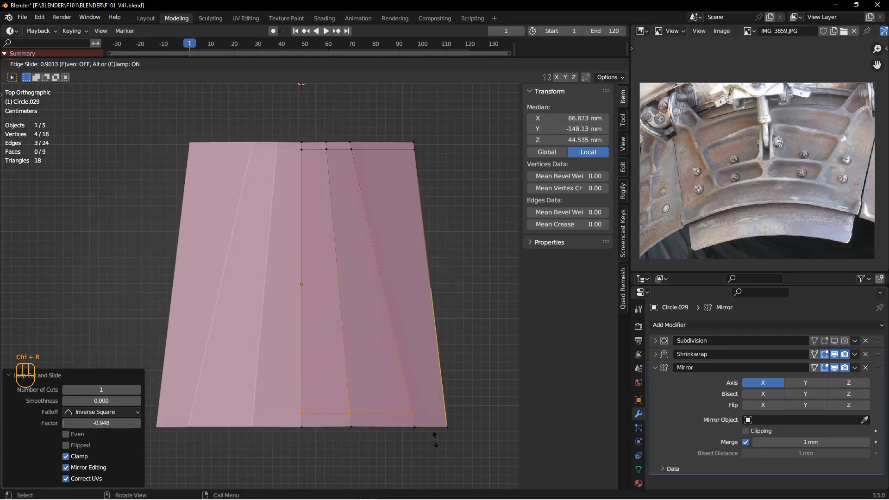
pyautogui.click(435, 440)
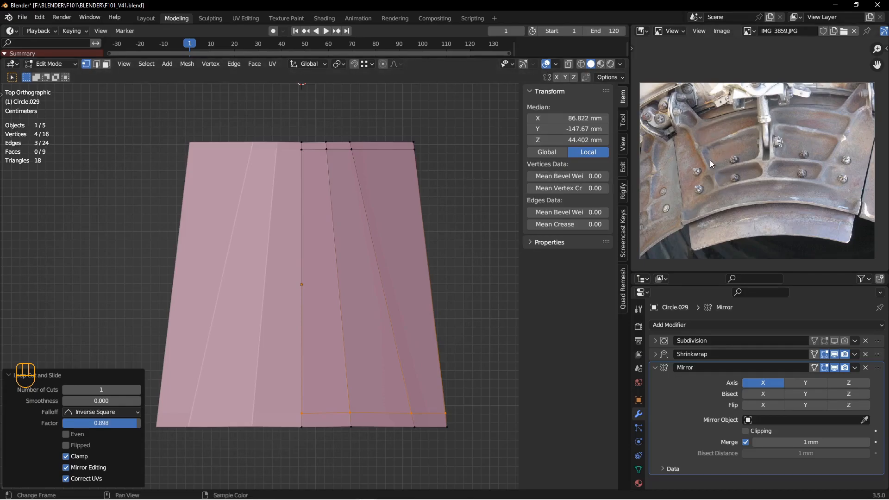
# - Add three more horizontal loop cuts across the large middle band, working downward with slide factors -0.617, -0.515 and 0
pyautogui.hotkey('ctrl', 'r')
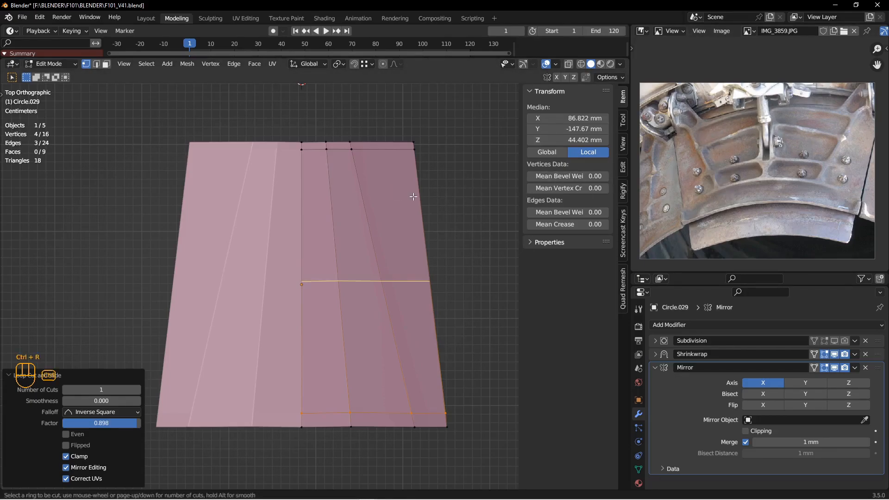
pyautogui.click(410, 138)
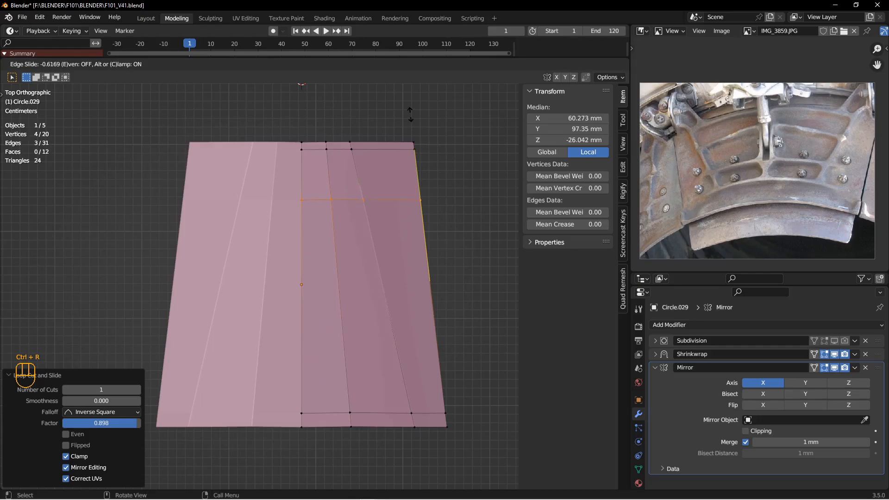
pyautogui.click(410, 114)
pyautogui.hotkey('ctrl', 'r')
pyautogui.click(432, 261)
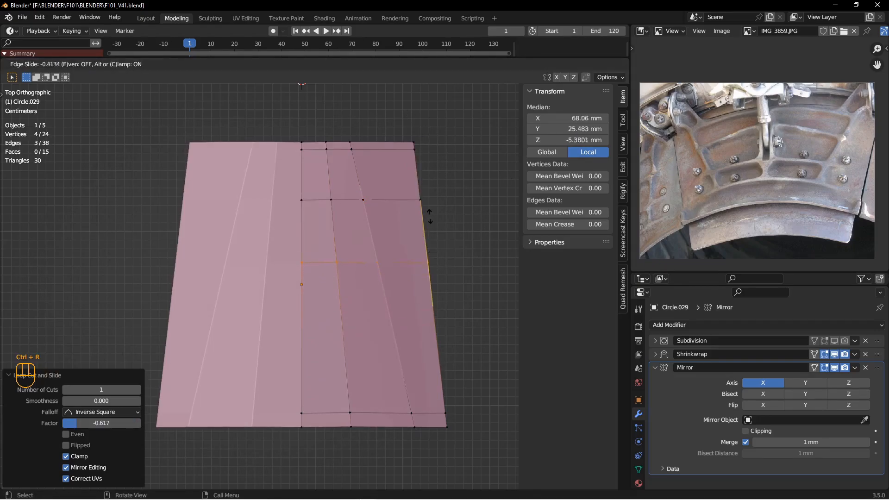
pyautogui.click(447, 206)
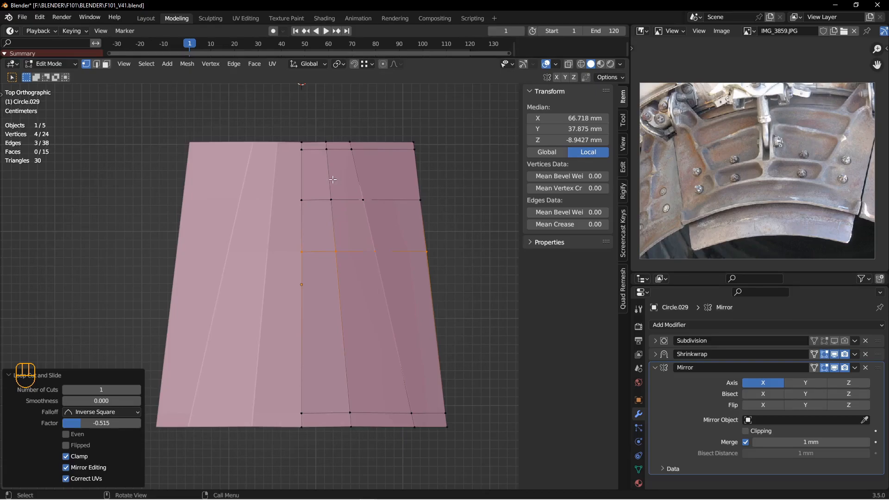
pyautogui.hotkey('ctrl', 'r')
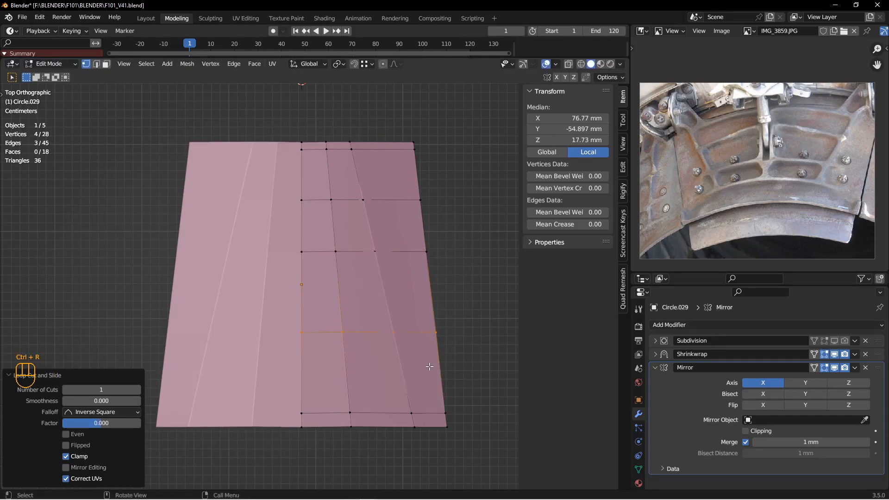
pyautogui.click(413, 332)
pyautogui.hotkey('alt', 'a')
pyautogui.keyDown('shift'); pyautogui.moveTo(434, 319); pyautogui.dragTo(406, 312, button='middle'); pyautogui.keyUp('shift')
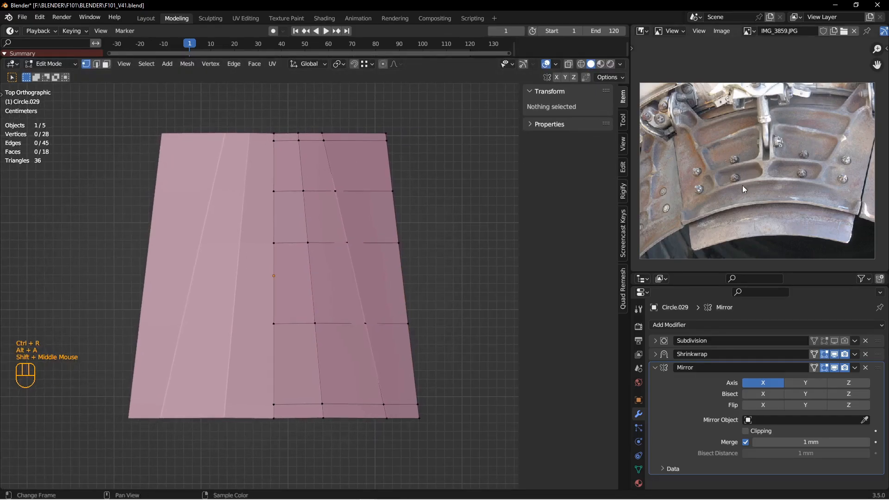
# - Slide the upper two of the three middle horizontal loops toward the upper edge, the second by factor -0.268
pyautogui.doubleClick(358, 187)
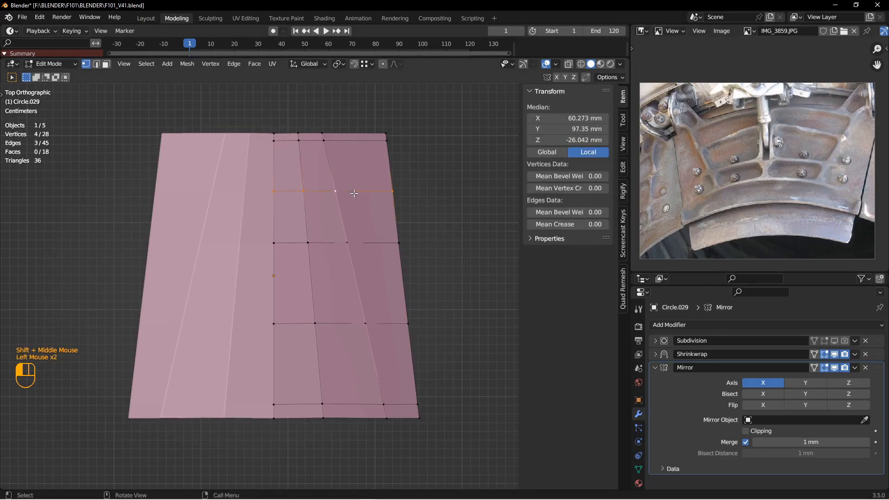
pyautogui.press('g')
pyautogui.press('g')
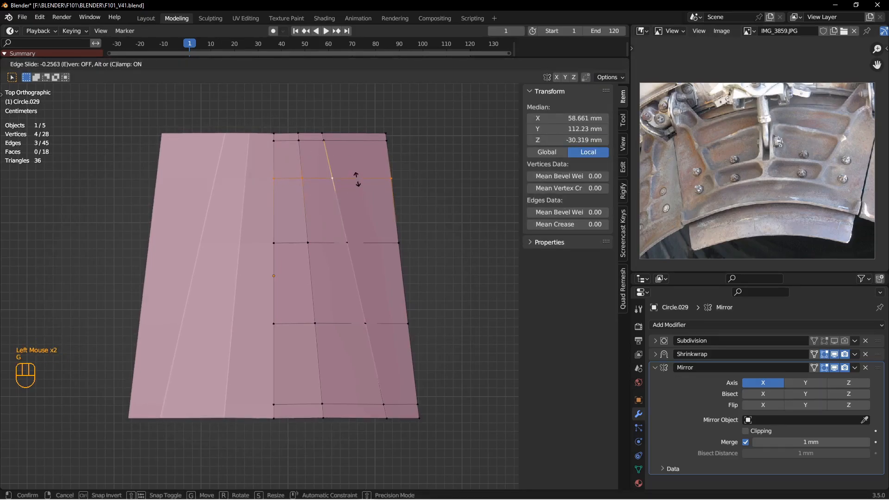
pyautogui.click(355, 180)
pyautogui.doubleClick(378, 245)
pyautogui.press('g')
pyautogui.press('g')
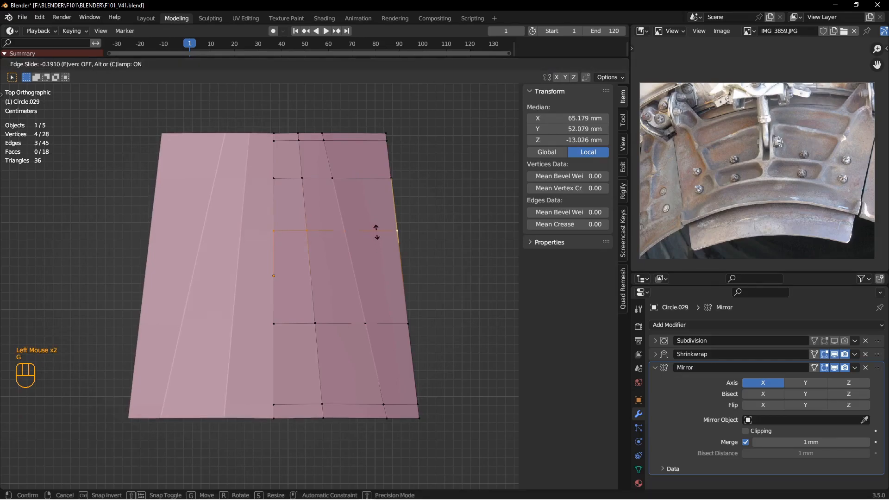
pyautogui.click(377, 223)
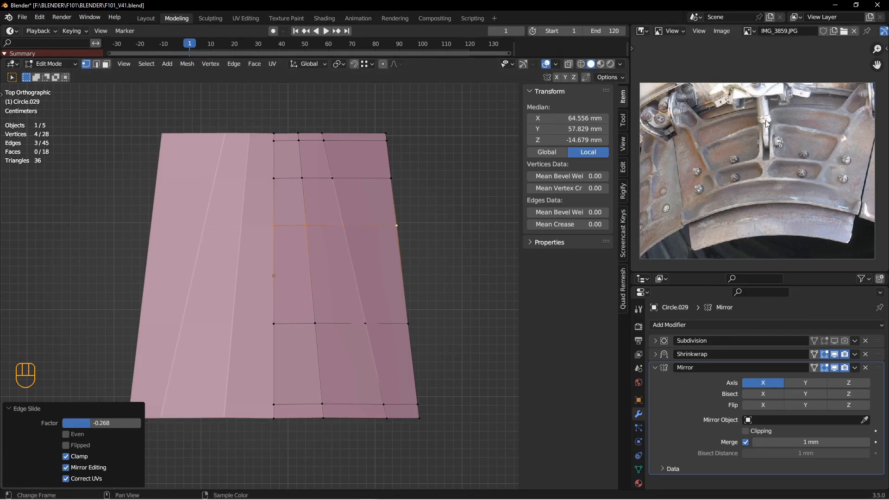
# - Add a vertical loop cut beside the centre line and slide it parallel to that line at factor -0.745
pyautogui.keyDown('shift'); pyautogui.moveTo(369, 313); pyautogui.dragTo(379, 282, button='middle'); pyautogui.keyUp('shift')
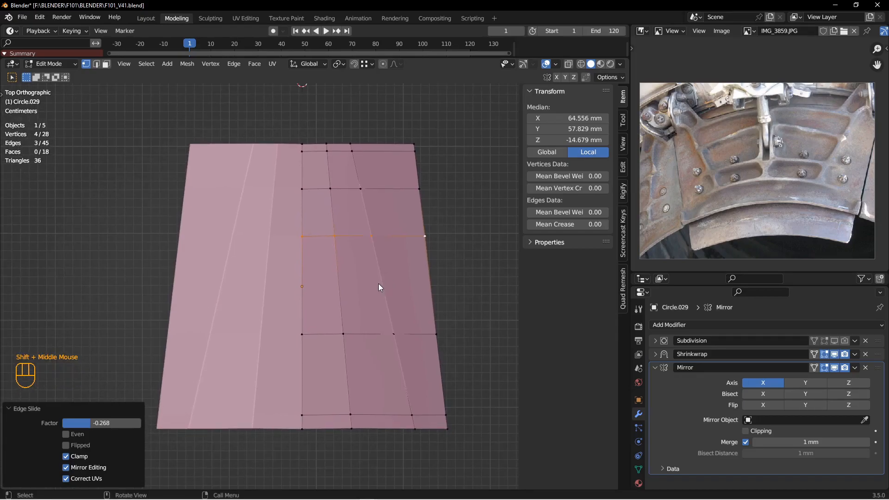
pyautogui.press('2')
pyautogui.doubleClick(379, 283)
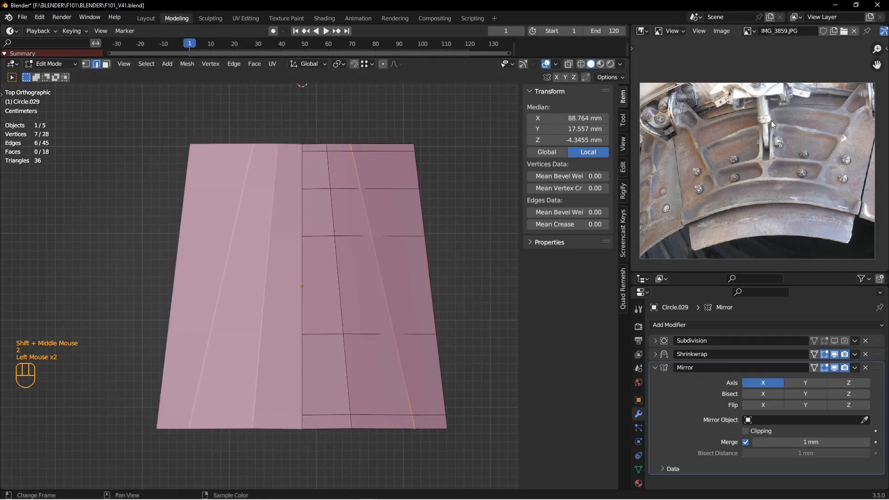
pyautogui.scroll(-2, 301, 232)
pyautogui.hotkey('ctrl', 'r')
pyautogui.click(328, 223)
pyautogui.click(329, 222)
pyautogui.press('g')
pyautogui.press('g')
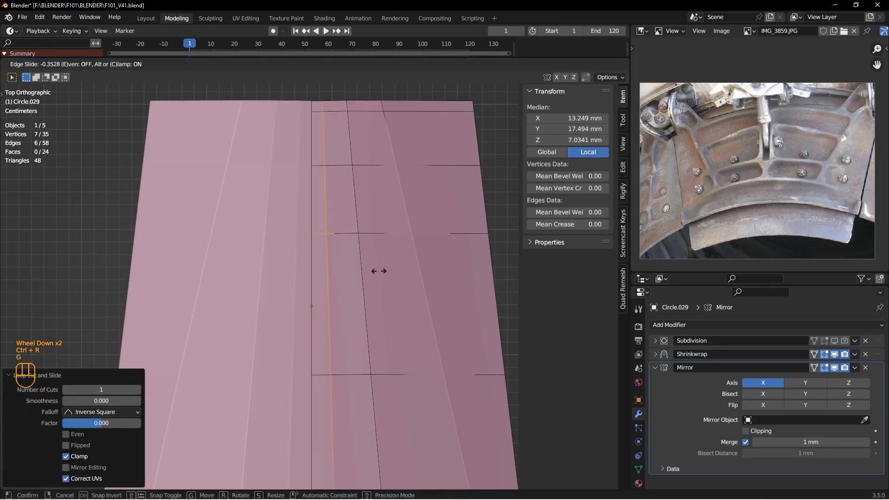
pyautogui.press('f')
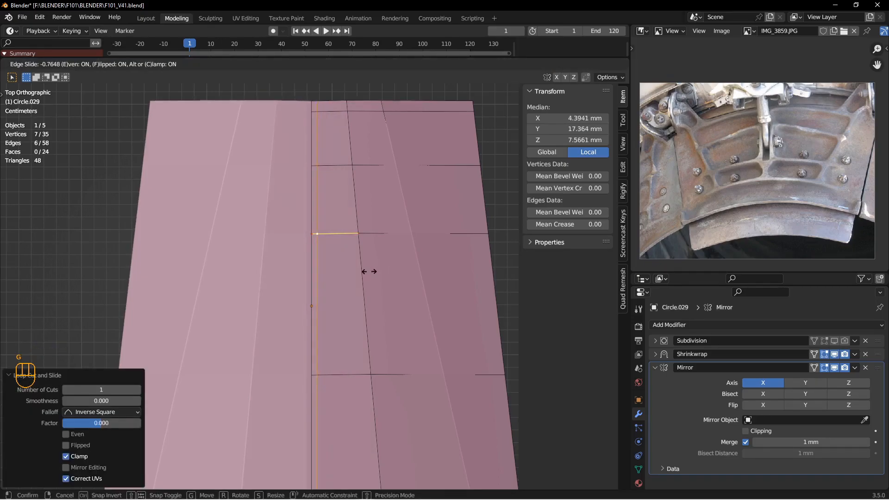
pyautogui.click(369, 271)
# - Disable Mirror and Shrinkwrap in the viewport and bevel the three middle horizontal loops and the slanted loop 4.76 mm with one segment
pyautogui.scroll(2, 370, 271)
pyautogui.keyDown('shift'); pyautogui.moveTo(371, 272); pyautogui.dragTo(342, 184, button='middle'); pyautogui.keyUp('shift')
pyautogui.scroll(-1, 348, 255)
pyautogui.doubleClick(342, 182)
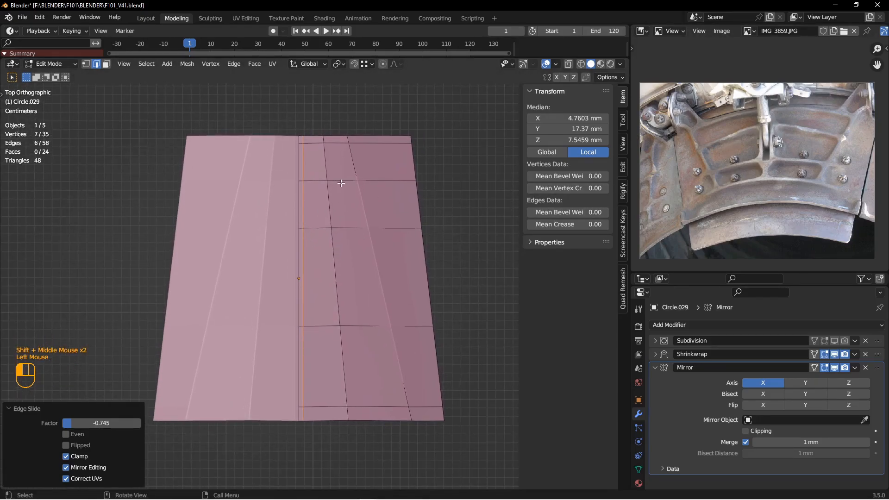
pyautogui.keyDown('shift'); pyautogui.doubleClick(343, 228); pyautogui.keyUp('shift')
pyautogui.keyDown('shift'); pyautogui.doubleClick(358, 325); pyautogui.keyUp('shift')
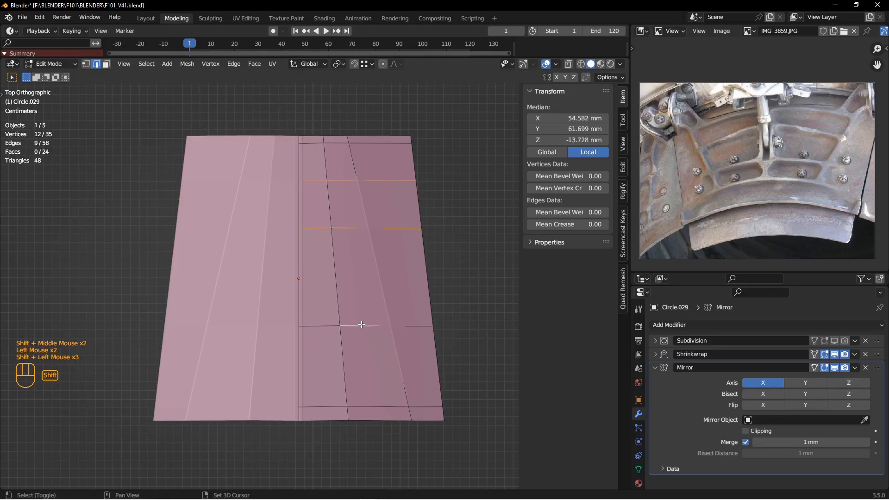
pyautogui.keyDown('shift'); pyautogui.moveTo(353, 310); pyautogui.dragTo(344, 304, button='middle'); pyautogui.keyUp('shift')
pyautogui.keyDown('shift'); pyautogui.doubleClick(368, 278); pyautogui.keyUp('shift')
pyautogui.keyDown('shift'); pyautogui.moveTo(477, 224); pyautogui.dragTo(431, 219, button='middle'); pyautogui.keyUp('shift')
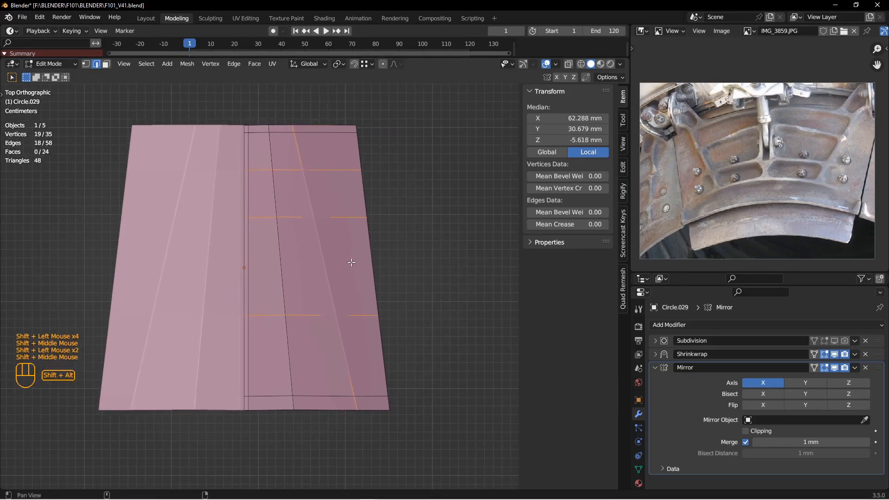
pyautogui.hotkey('ctrl', 'b')
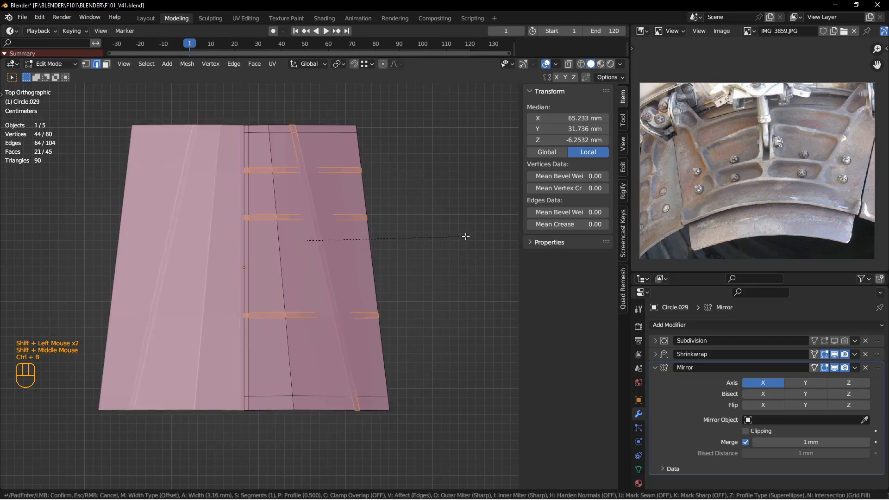
pyautogui.rightClick(468, 243)
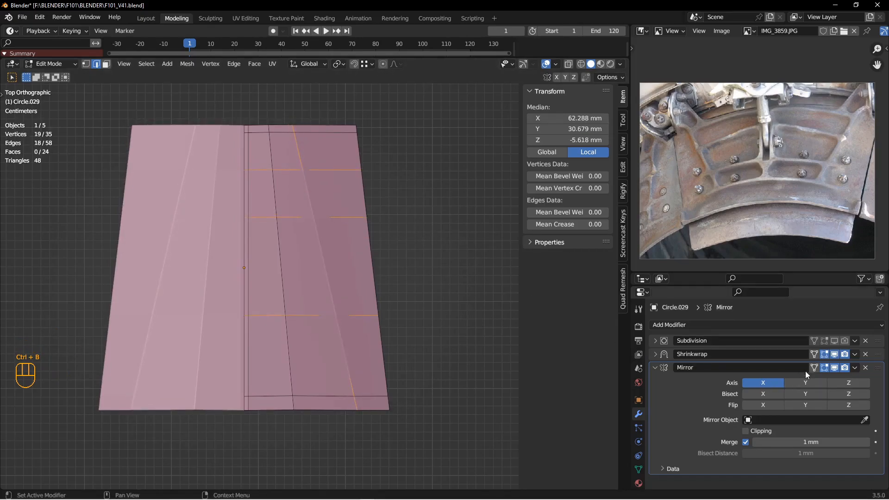
pyautogui.click(835, 367)
pyautogui.hotkey('ctrl', 'b')
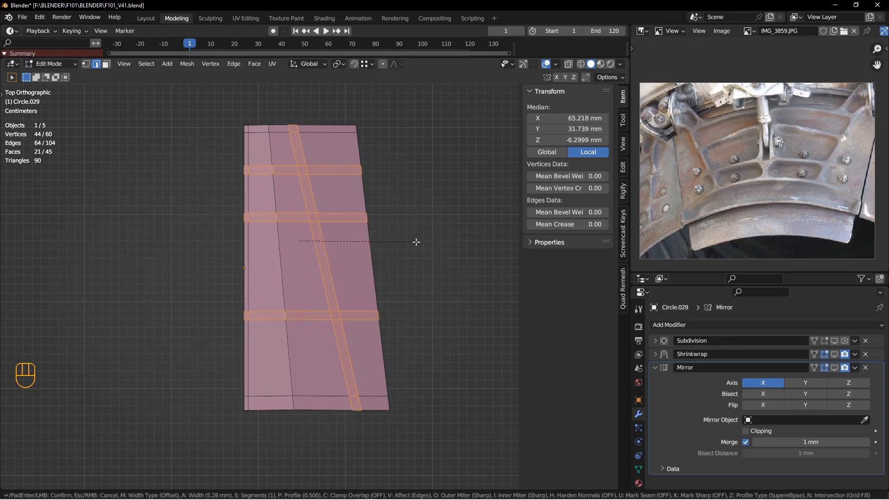
pyautogui.click(416, 242)
pyautogui.keyDown('shift'); pyautogui.moveTo(296, 221); pyautogui.dragTo(332, 205, button='middle'); pyautogui.keyUp('shift')
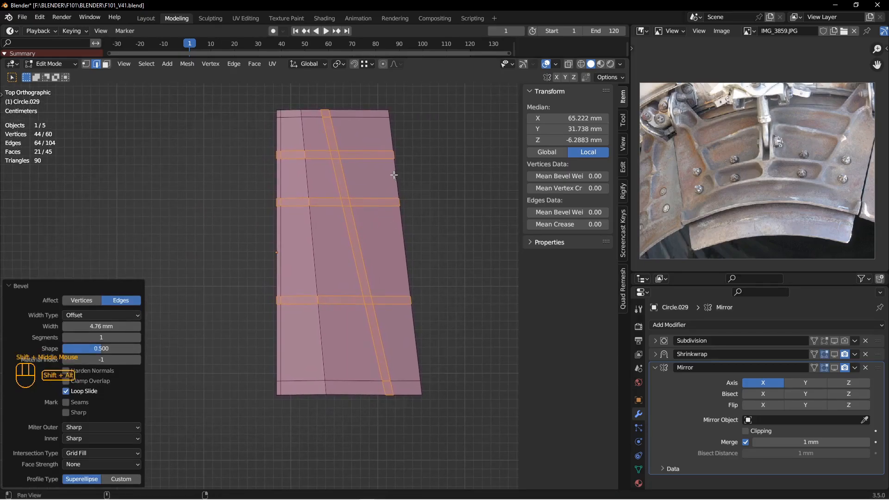
# - Add a centred edge loop in the area between the diagonal band and the panel's slanted outer side
pyautogui.keyDown('shift'); pyautogui.moveTo(394, 175); pyautogui.dragTo(378, 182, button='middle'); pyautogui.keyUp('shift')
pyautogui.hotkey('ctrl', 'r')
pyautogui.click(351, 153)
pyautogui.rightClick(351, 154)
pyautogui.hotkey('shift', 'e')
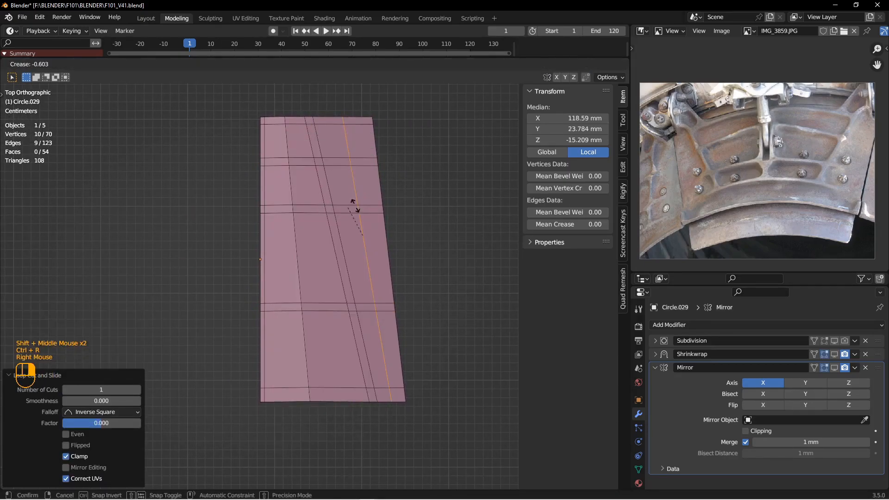
pyautogui.click(355, 206)
# - Add another edge loop between the inner lengthwise edge and the diagonal band, and deselect everything
pyautogui.keyDown('shift'); pyautogui.moveTo(345, 274); pyautogui.dragTo(341, 263, button='middle'); pyautogui.keyUp('shift')
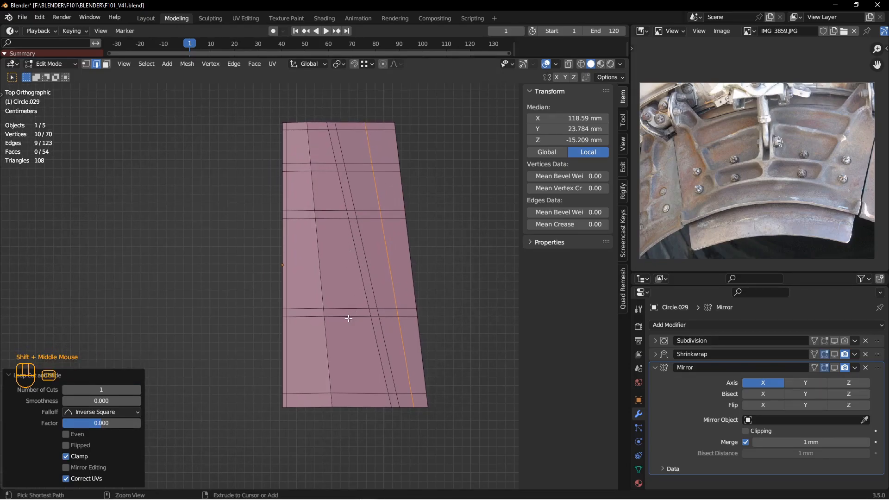
pyautogui.keyDown('shift'); pyautogui.moveTo(349, 319); pyautogui.dragTo(348, 310, button='middle'); pyautogui.keyUp('shift')
pyautogui.moveTo(347, 310); pyautogui.dragTo(277, 234, button='middle')
pyautogui.hotkey('ctrl', 'r')
pyautogui.click(335, 232)
pyautogui.hotkey('alt', 'a')
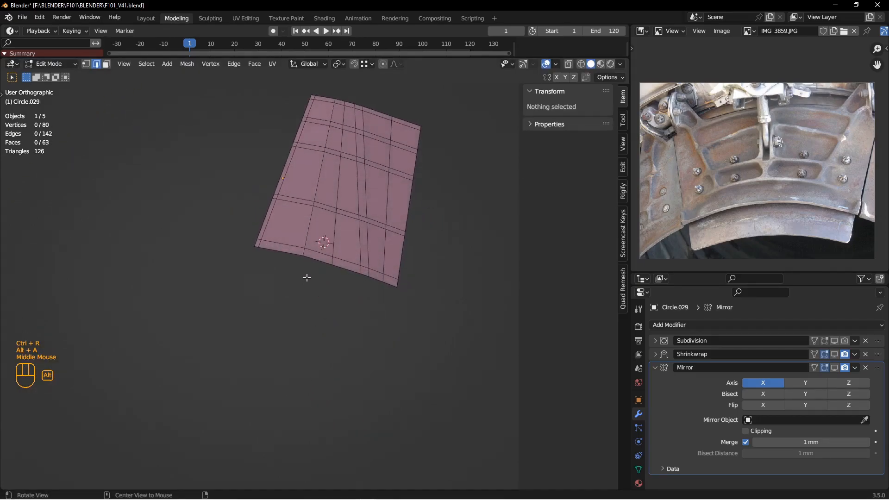
# - Evenly space the four vertices of the row near the wide end with LoopTools Space, using the Parallel (all) input
pyautogui.scroll(-1, 273, 234)
pyautogui.press('1')
pyautogui.click(269, 234)
pyautogui.keyDown('ctrl'); pyautogui.keyDown('shift'); pyautogui.click(369, 262); pyautogui.keyUp('shift'); pyautogui.keyUp('ctrl')
pyautogui.hotkey('ctrl', 'q')
pyautogui.click(107, 456)
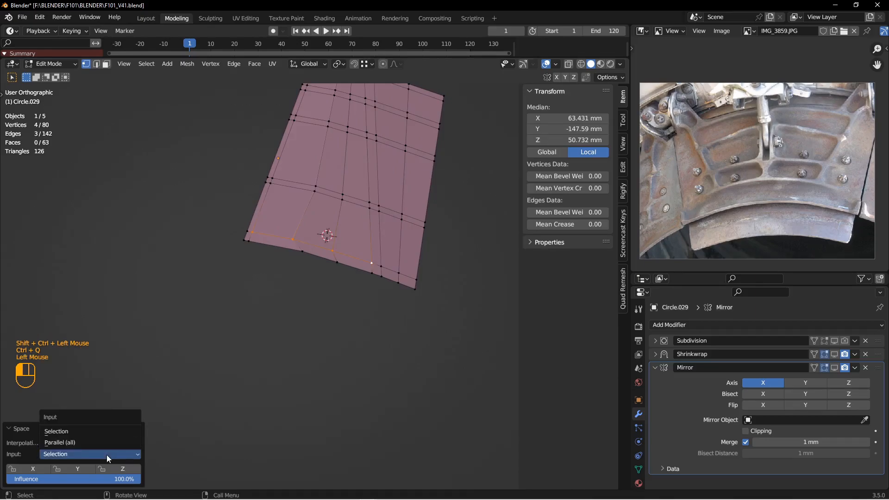
pyautogui.click(95, 439)
# - In Object Mode, duplicate the Shrinkwrap modifier, enable the copy's viewport display and apply it to the panel
pyautogui.keyDown('shift'); pyautogui.moveTo(356, 195); pyautogui.dragTo(338, 304, button='middle'); pyautogui.keyUp('shift')
pyautogui.moveTo(363, 231); pyautogui.dragTo(298, 276, button='middle')
pyautogui.keyDown('shift'); pyautogui.moveTo(299, 276); pyautogui.dragTo(347, 243, button='middle'); pyautogui.keyUp('shift')
pyautogui.moveTo(421, 264); pyautogui.dragTo(327, 253, button='middle')
pyautogui.press('Tab')
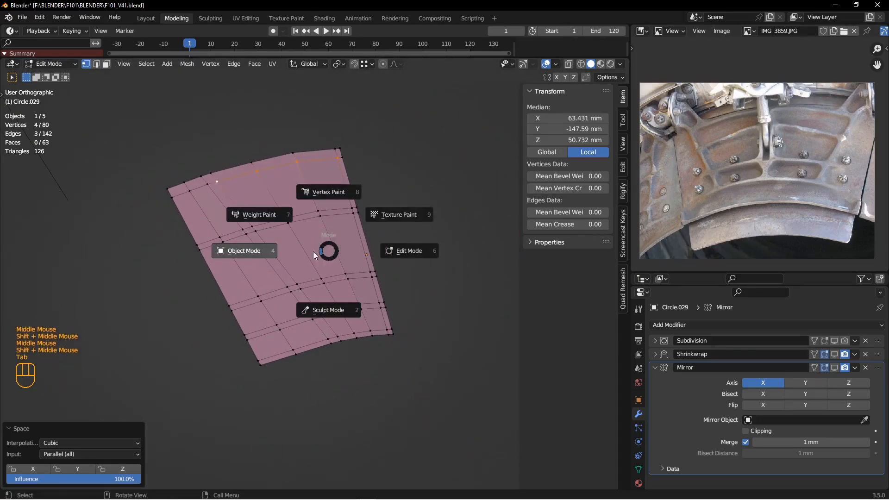
pyautogui.click(323, 255)
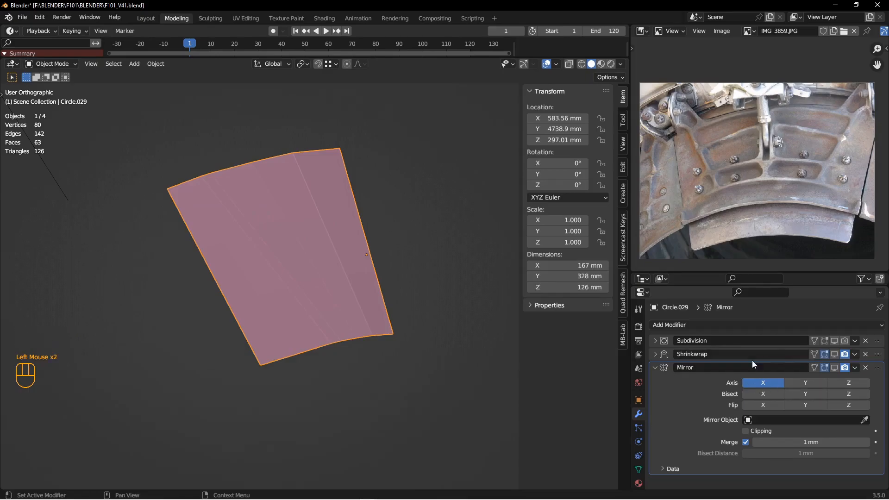
pyautogui.click(656, 367)
pyautogui.click(855, 355)
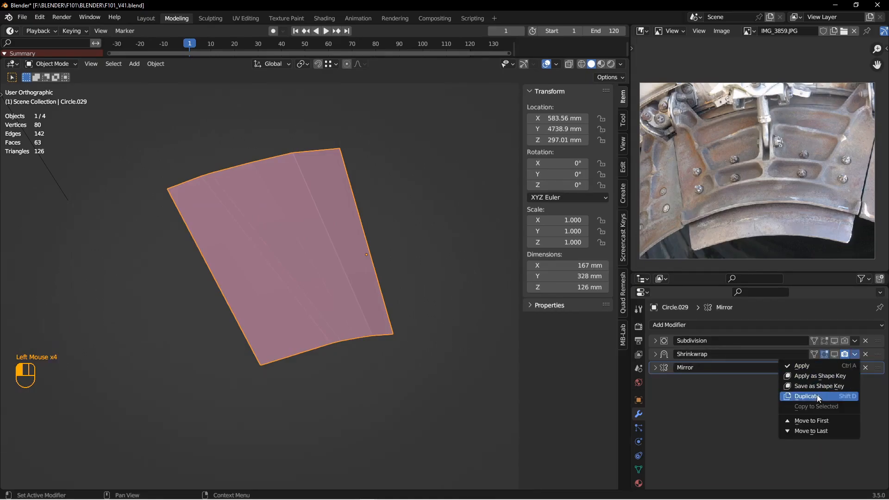
pyautogui.click(820, 396)
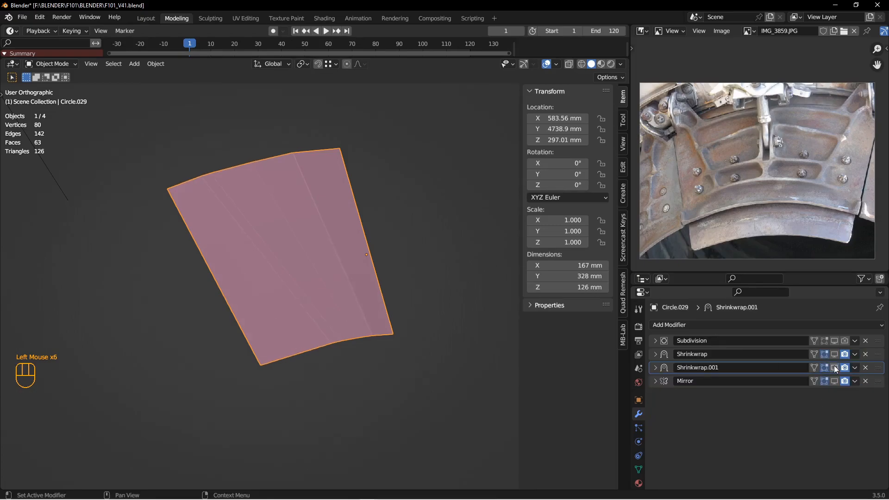
pyautogui.click(835, 366)
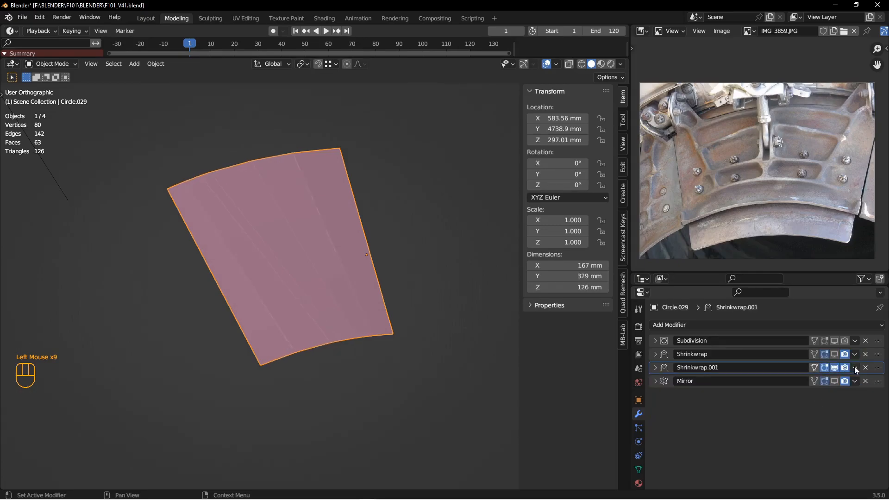
pyautogui.click(855, 368)
pyautogui.click(821, 379)
# - Duplicate the panel in place in Object Mode, hide the duplicate and reselect the remaining panel
pyautogui.press('Tab')
pyautogui.moveTo(355, 291)
pyautogui.mouseDown(button='middle')
pyautogui.moveTo(368, 288)
pyautogui.moveTo(356, 284)
pyautogui.mouseUp(button='middle')
pyautogui.keyDown('shift'); pyautogui.moveTo(356, 283); pyautogui.dragTo(323, 292, button='middle'); pyautogui.keyUp('shift')
pyautogui.press('Tab')
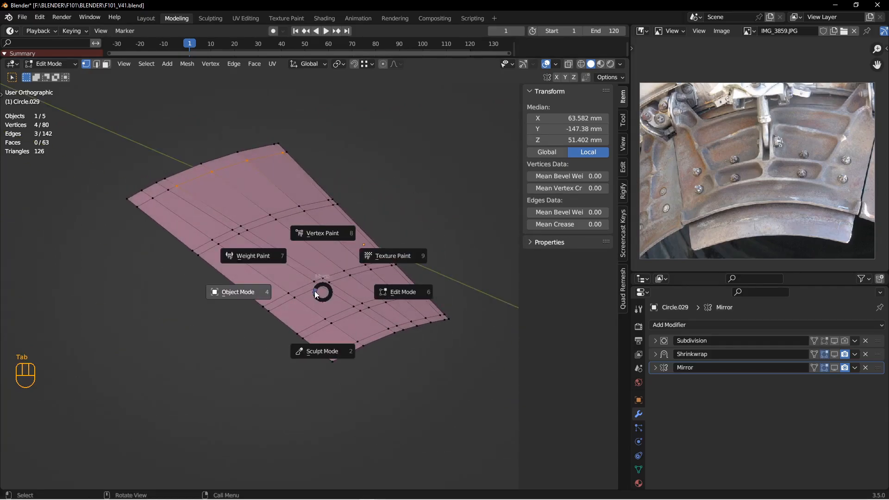
pyautogui.click(269, 296)
pyautogui.hotkey('shift', 'd')
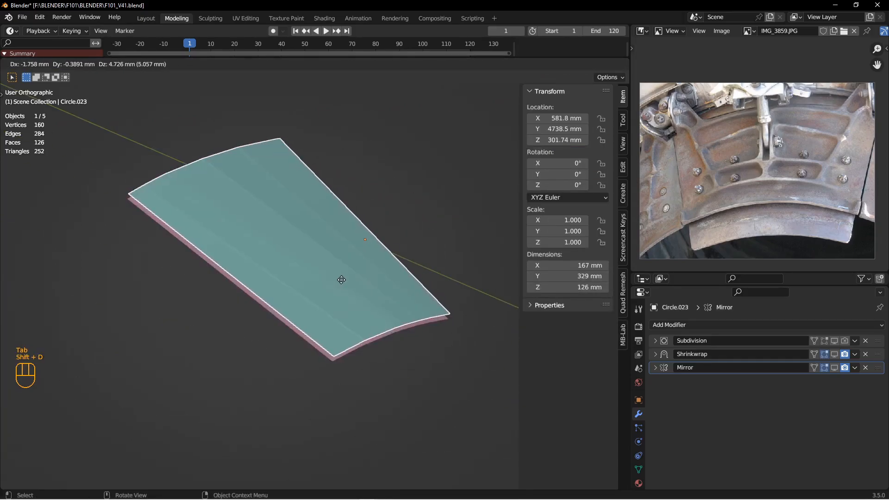
pyautogui.rightClick(355, 264)
pyautogui.press('h')
pyautogui.click(349, 267)
# - Open the panel in Edit Mode and turn its top view by 180 degrees to match the reference photo
pyautogui.press('Tab')
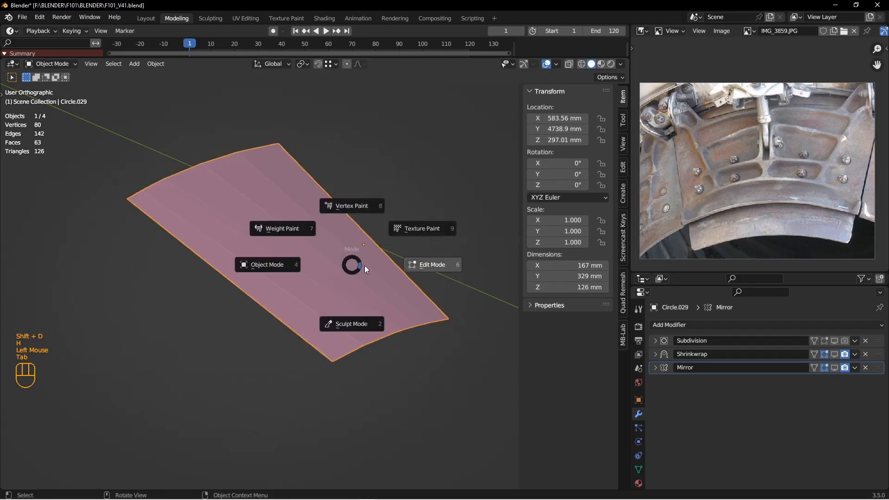
pyautogui.moveTo(352, 264); pyautogui.dragTo(326, 301, button='middle')
pyautogui.moveTo(325, 301); pyautogui.dragTo(273, 289, button='middle')
pyautogui.press('KP_7')
pyautogui.keyDown('shift'); pyautogui.moveTo(329, 257); pyautogui.dragTo(383, 363, button='middle'); pyautogui.keyUp('shift')
pyautogui.press('KP_6')
pyautogui.press('KP_6')
pyautogui.press('KP_6')
pyautogui.press('KP_6')
pyautogui.press('KP_6')
pyautogui.press('KP_6')
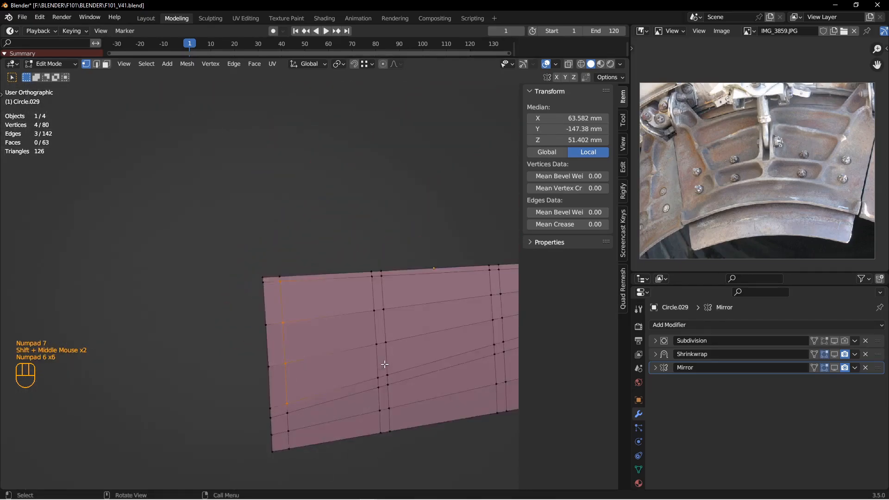
pyautogui.press('KP_6')
pyautogui.press('KP_6')
pyautogui.press('KP_6')
pyautogui.press('KP_6')
pyautogui.press('KP_6')
pyautogui.press('KP_6')
pyautogui.press('KP_6')
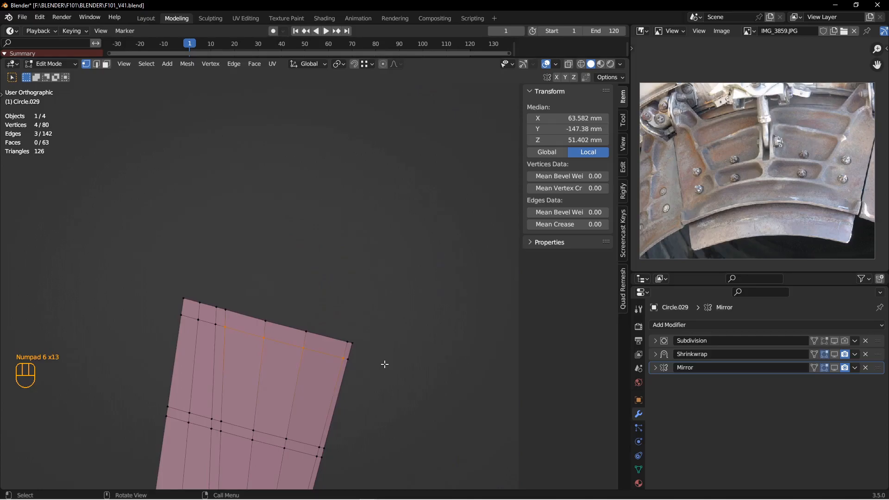
pyautogui.press('KP_4')
pyautogui.scroll(1, 410, 363)
pyautogui.keyDown('shift'); pyautogui.moveTo(411, 363); pyautogui.dragTo(407, 252, button='middle'); pyautogui.keyUp('shift')
pyautogui.keyDown('shift'); pyautogui.moveTo(458, 316); pyautogui.dragTo(451, 276, button='middle'); pyautogui.keyUp('shift')
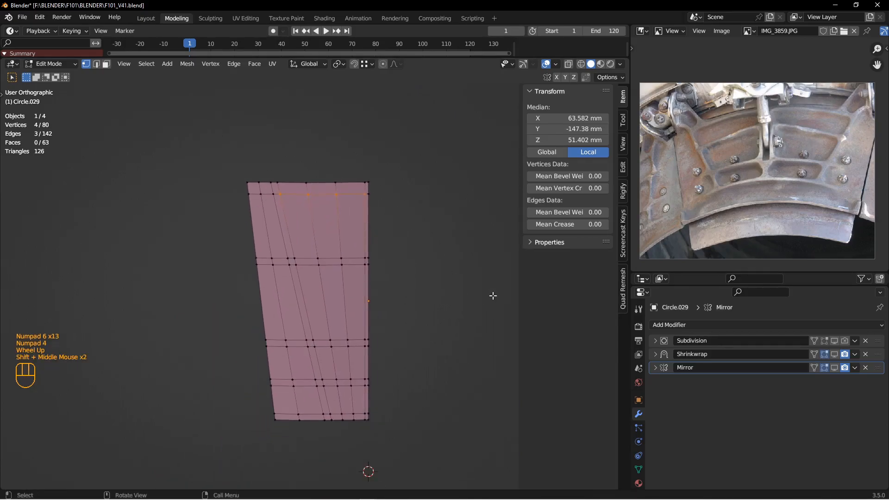
# - Enable the Mirror modifier for the viewport and the edit cage, and deselect all vertices
pyautogui.click(834, 368)
pyautogui.keyDown('shift'); pyautogui.moveTo(335, 226); pyautogui.dragTo(284, 191, button='middle'); pyautogui.keyUp('shift')
pyautogui.scroll(-2, 526, 274)
pyautogui.click(814, 368)
pyautogui.hotkey('alt', 'a')
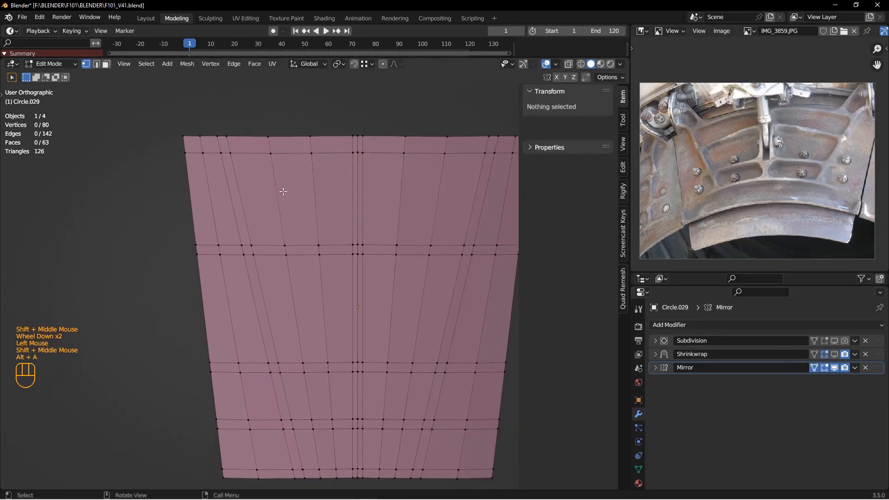
pyautogui.scroll(1, 270, 213)
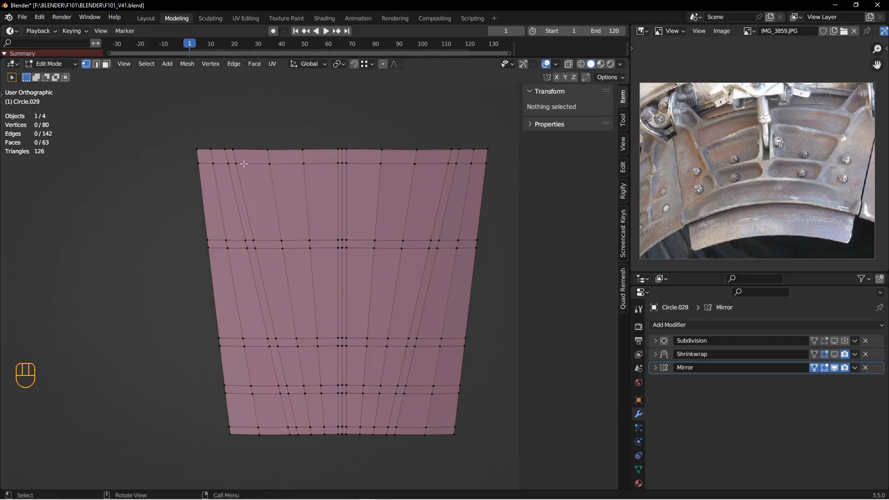
# - Select the rib faces of the wide-end strip, the first diagonal segment and the first crossbar up to the centre
pyautogui.keyDown('shift'); pyautogui.moveTo(286, 172); pyautogui.dragTo(282, 183, button='middle'); pyautogui.keyUp('shift')
pyautogui.press('3')
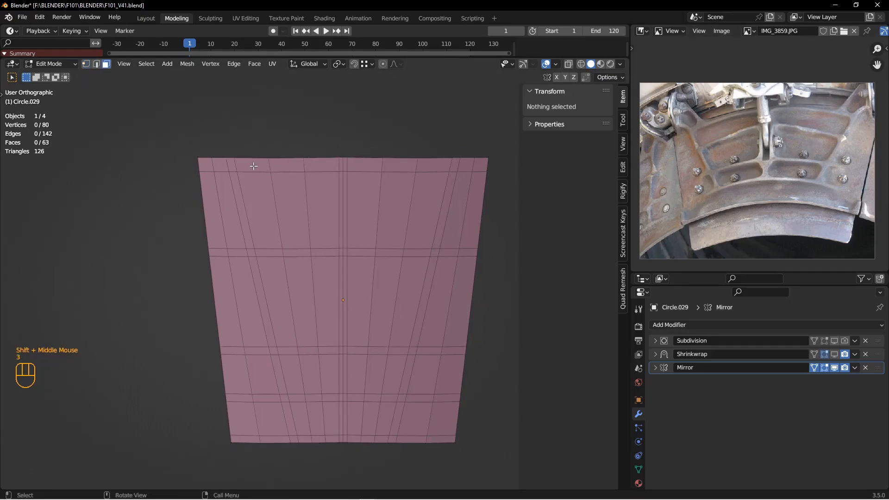
pyautogui.keyDown('shift'); pyautogui.click(234, 165); pyautogui.keyUp('shift')
pyautogui.keyDown('ctrl'); pyautogui.keyDown('shift'); pyautogui.click(340, 164); pyautogui.keyUp('shift'); pyautogui.keyUp('ctrl')
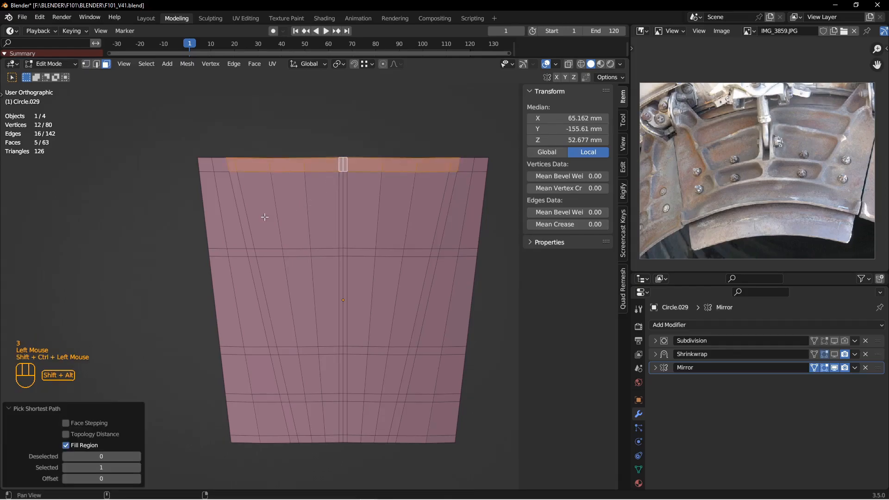
pyautogui.keyDown('shift'); pyautogui.click(240, 197); pyautogui.keyUp('shift')
pyautogui.keyDown('shift'); pyautogui.click(262, 253); pyautogui.keyUp('shift')
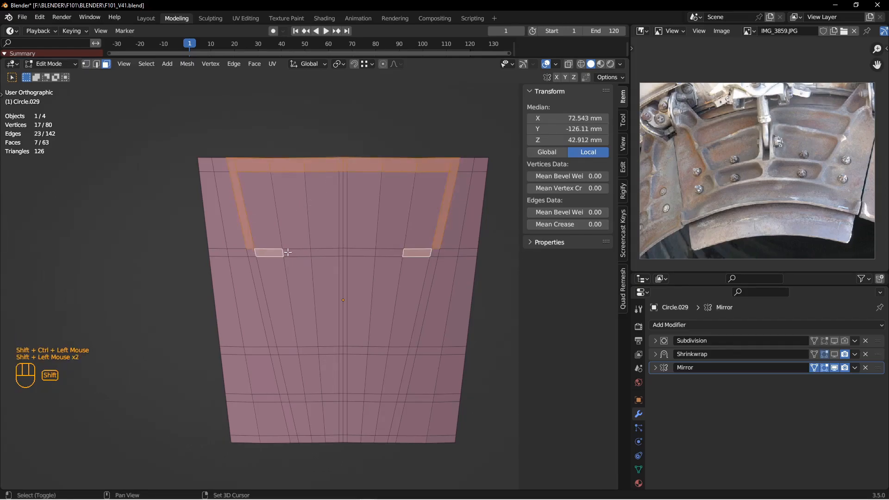
pyautogui.keyDown('ctrl'); pyautogui.keyDown('shift'); pyautogui.click(328, 253); pyautogui.keyUp('shift'); pyautogui.keyUp('ctrl')
pyautogui.keyDown('shift'); pyautogui.click(328, 255); pyautogui.keyUp('shift')
# - Add the second diagonal segment, the centre rib beside it and the second crossbar to the face selection
pyautogui.keyDown('shift'); pyautogui.moveTo(340, 253); pyautogui.dragTo(364, 203, button='middle'); pyautogui.keyUp('shift')
pyautogui.keyDown('shift'); pyautogui.click(280, 238); pyautogui.keyUp('shift')
pyautogui.keyDown('shift'); pyautogui.click(367, 256); pyautogui.keyUp('shift')
pyautogui.keyDown('shift'); pyautogui.moveTo(367, 256); pyautogui.dragTo(387, 207, button='middle'); pyautogui.keyUp('shift')
pyautogui.keyDown('shift'); pyautogui.click(316, 255); pyautogui.keyUp('shift')
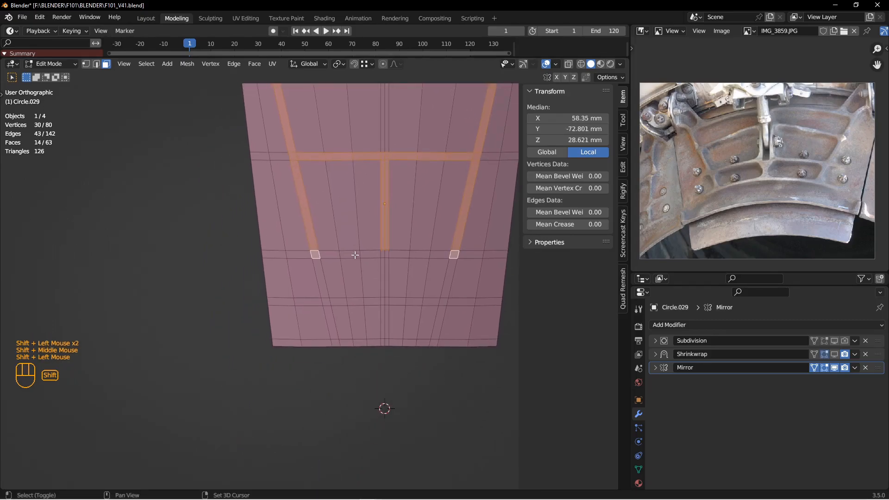
pyautogui.keyDown('ctrl'); pyautogui.keyDown('shift'); pyautogui.click(385, 254); pyautogui.keyUp('shift'); pyautogui.keyUp('ctrl')
pyautogui.keyDown('shift'); pyautogui.moveTo(385, 254); pyautogui.dragTo(390, 220, button='middle'); pyautogui.keyUp('shift')
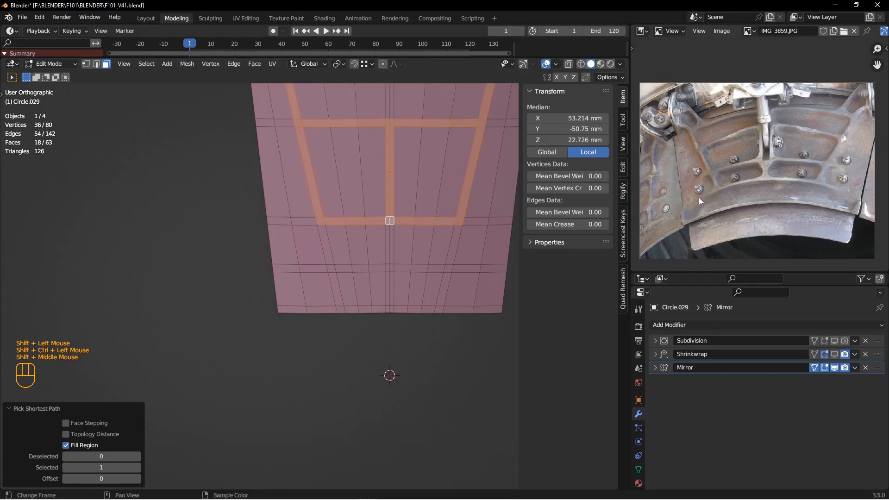
# - Extend the face selection with the third diagonal segment and the third crossbar, including its part outside the diagonal
pyautogui.scroll(-1, 341, 231)
pyautogui.keyDown('shift'); pyautogui.click(325, 247); pyautogui.keyUp('shift')
pyautogui.keyDown('shift'); pyautogui.click(330, 277); pyautogui.keyUp('shift')
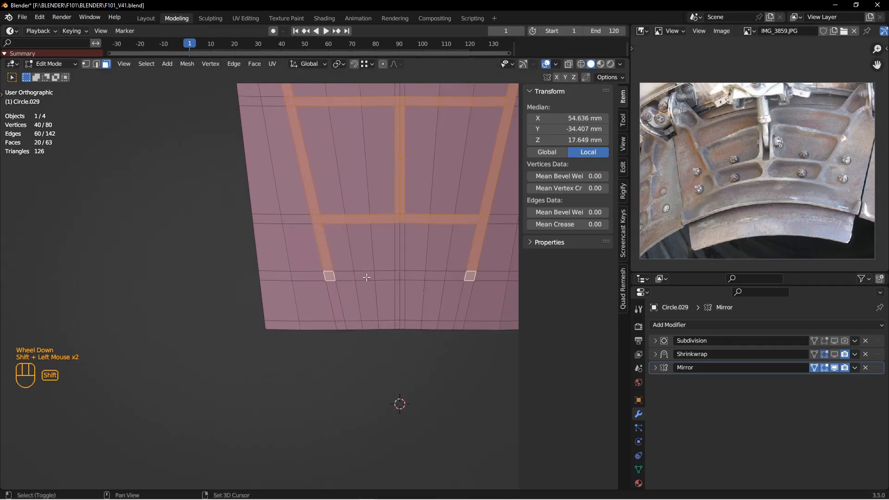
pyautogui.keyDown('ctrl'); pyautogui.keyDown('shift'); pyautogui.click(400, 272); pyautogui.keyUp('shift'); pyautogui.keyUp('ctrl')
pyautogui.keyDown('shift'); pyautogui.click(491, 277); pyautogui.keyUp('shift')
# - Add the centre rib faces between the last two crossbars and in the bay next to the wide end
pyautogui.moveTo(491, 277); pyautogui.dragTo(361, 232, button='middle')
pyautogui.moveTo(362, 231); pyautogui.dragTo(361, 295, button='middle')
pyautogui.keyDown('shift'); pyautogui.click(352, 242); pyautogui.keyUp('shift')
pyautogui.keyDown('shift'); pyautogui.moveTo(361, 295); pyautogui.dragTo(341, 262, button='middle'); pyautogui.keyUp('shift')
pyautogui.moveTo(342, 261); pyautogui.dragTo(366, 301, button='middle')
pyautogui.keyDown('shift'); pyautogui.click(305, 234); pyautogui.keyUp('shift')
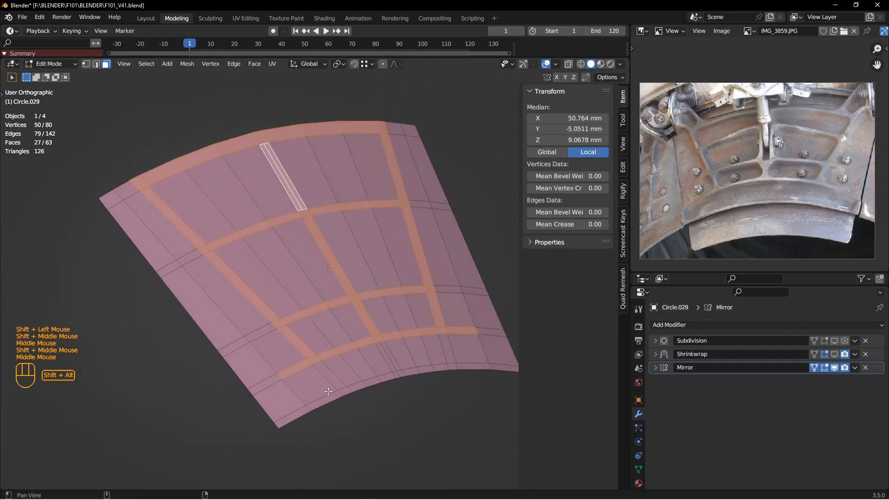
# - Add all the faces of the thin strip along the narrow end to the rib selection
pyautogui.keyDown('shift'); pyautogui.click(296, 414); pyautogui.keyUp('shift')
pyautogui.keyDown('shift'); pyautogui.click(323, 396); pyautogui.keyUp('shift')
pyautogui.scroll(-1, 352, 391)
pyautogui.hotkey('ctrl', 'z')
pyautogui.keyDown('shift'); pyautogui.click(326, 400); pyautogui.keyUp('shift')
pyautogui.keyDown('shift'); pyautogui.click(358, 387); pyautogui.keyUp('shift')
pyautogui.keyDown('shift'); pyautogui.click(375, 383); pyautogui.keyUp('shift')
pyautogui.keyDown('shift'); pyautogui.click(394, 376); pyautogui.keyUp('shift')
pyautogui.keyDown('shift'); pyautogui.click(405, 373); pyautogui.keyUp('shift')
pyautogui.keyDown('shift'); pyautogui.click(346, 389); pyautogui.keyUp('shift')
pyautogui.keyDown('shift'); pyautogui.click(346, 390); pyautogui.keyUp('shift')
pyautogui.moveTo(348, 389); pyautogui.dragTo(449, 325, button='middle')
pyautogui.scroll(-2, 771, 187)
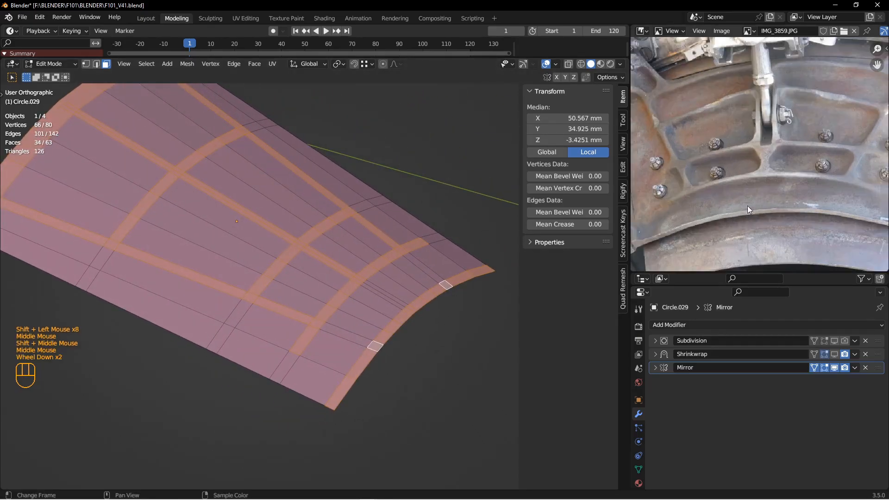
# - Add an edge loop across the panel beside the narrow-end strip, sliding it to a factor of about -0.56
pyautogui.moveTo(771, 188); pyautogui.dragTo(798, 189, button='middle')
pyautogui.moveTo(431, 289); pyautogui.dragTo(393, 298, button='middle')
pyautogui.scroll(-2, 373, 319)
pyautogui.hotkey('ctrl', 'r')
pyautogui.click(375, 323)
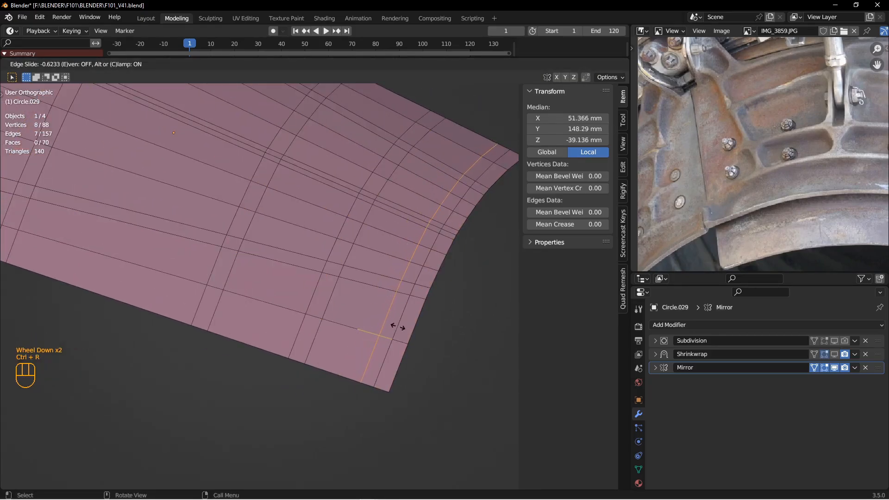
pyautogui.click(396, 325)
# - Add a lengthwise edge loop near the slanted outer side, sliding it to a factor of about 0.313
pyautogui.hotkey('ctrl', 'r')
pyautogui.click(402, 369)
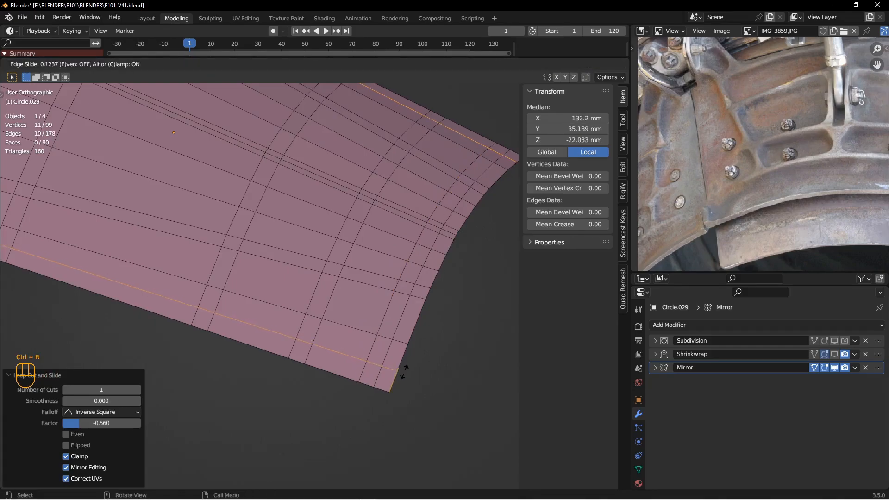
pyautogui.click(402, 371)
pyautogui.scroll(2, 402, 372)
pyautogui.keyDown('shift'); pyautogui.moveTo(402, 371); pyautogui.dragTo(405, 359, button='middle'); pyautogui.keyUp('shift')
pyautogui.moveTo(405, 359); pyautogui.dragTo(407, 350, button='middle')
pyautogui.scroll(-1, 407, 347)
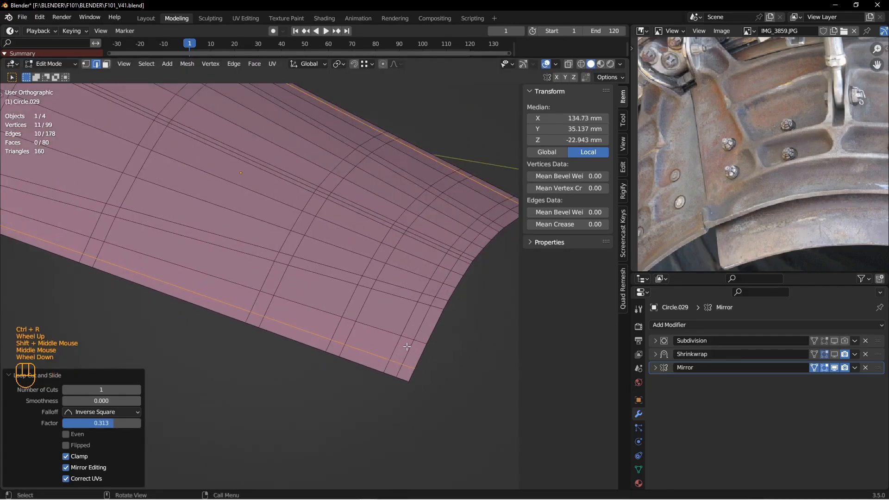
# - Edge-slide the new lengthwise loop closer to the outer side by a factor of about 0.528
pyautogui.press('g')
pyautogui.press('g')
pyautogui.press('e')
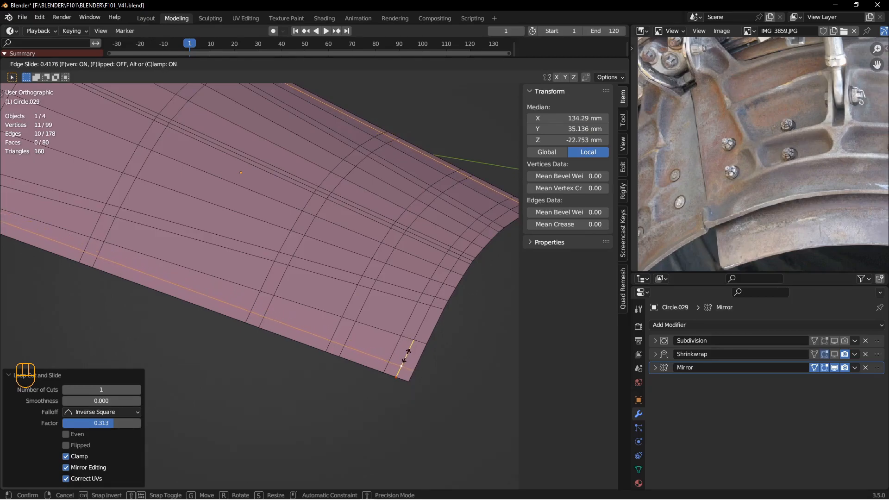
pyautogui.press('f')
pyautogui.press('f')
pyautogui.press('f')
pyautogui.press('f')
pyautogui.click(404, 357)
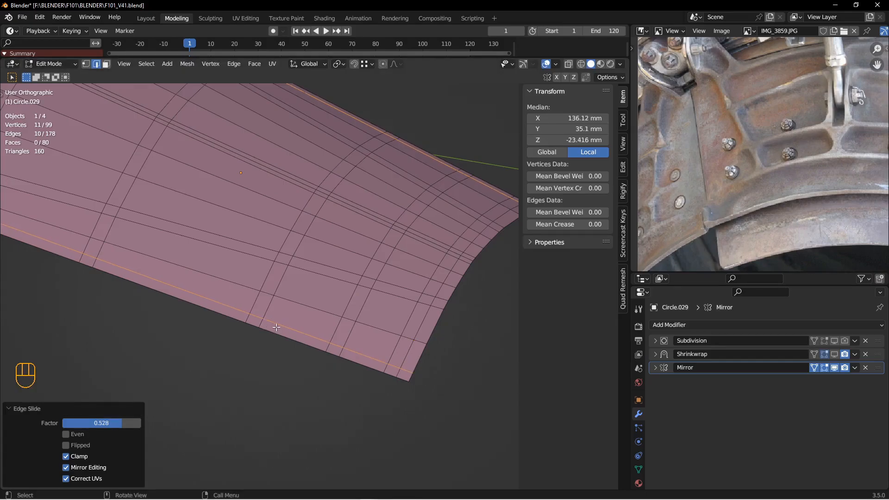
# - Evenly space the three vertices near the narrow end's outer corner with LoopTools Space and open its Input options
pyautogui.scroll(2, 104, 269)
pyautogui.moveTo(353, 365)
pyautogui.mouseDown(button='middle')
pyautogui.moveTo(361, 354)
pyautogui.moveTo(366, 362)
pyautogui.mouseUp(button='middle')
pyautogui.press('1')
pyautogui.click(356, 368)
pyautogui.keyDown('ctrl'); pyautogui.keyDown('shift'); pyautogui.click(378, 338); pyautogui.keyUp('shift'); pyautogui.keyUp('ctrl')
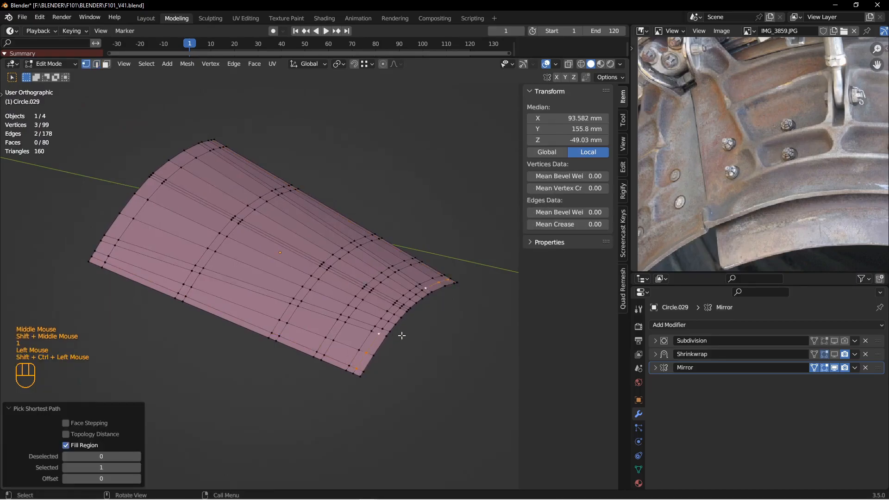
pyautogui.rightClick(412, 111)
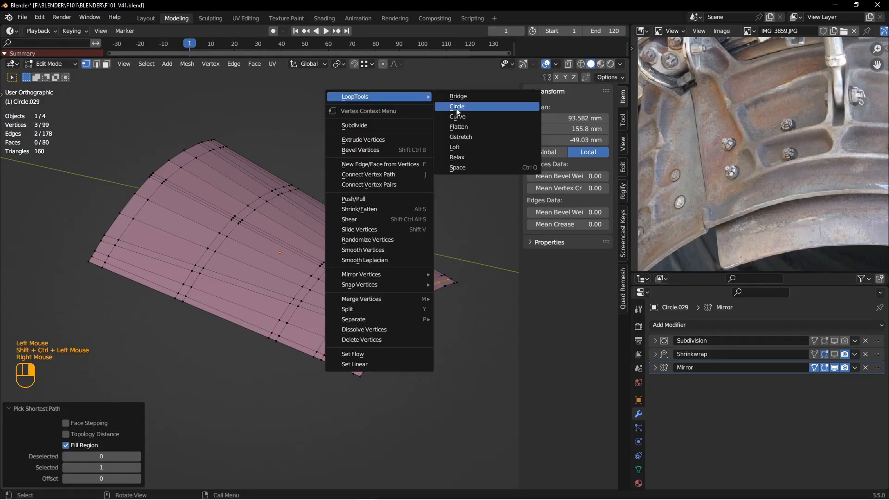
pyautogui.click(471, 165)
pyautogui.moveTo(463, 176); pyautogui.dragTo(342, 303, button='middle')
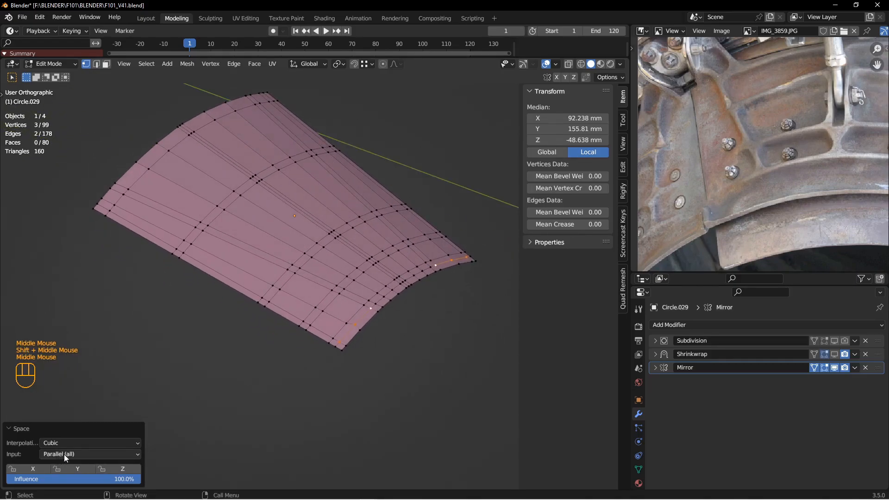
pyautogui.click(63, 455)
# - Evenly space the outer vertices of the next narrow-end row and of the nearest crossbar's first edge row
pyautogui.keyDown('shift'); pyautogui.moveTo(345, 370); pyautogui.dragTo(366, 376, button='middle'); pyautogui.keyUp('shift')
pyautogui.scroll(-2, 400, 318)
pyautogui.hotkey('alt', 'a')
pyautogui.keyDown('shift'); pyautogui.moveTo(331, 351); pyautogui.dragTo(350, 356, button='middle'); pyautogui.keyUp('shift')
pyautogui.click(335, 370)
pyautogui.keyDown('ctrl'); pyautogui.keyDown('shift'); pyautogui.click(376, 325); pyautogui.keyUp('shift'); pyautogui.keyUp('ctrl')
pyautogui.hotkey('ctrl', 'q')
pyautogui.click(339, 309)
pyautogui.keyDown('ctrl'); pyautogui.keyDown('shift'); pyautogui.click(298, 356); pyautogui.keyUp('shift'); pyautogui.keyUp('ctrl')
pyautogui.hotkey('ctrl', 'q')
pyautogui.click(290, 351)
pyautogui.keyDown('ctrl'); pyautogui.keyDown('shift'); pyautogui.click(335, 295); pyautogui.keyUp('shift'); pyautogui.keyUp('ctrl')
pyautogui.hotkey('ctrl', 'q')
pyautogui.hotkey('ctrl', 'z')
# - Evenly space the outer vertices on the nearest crossbar's other edge row and on the next crossbar's first row
pyautogui.click(330, 302)
pyautogui.keyDown('ctrl'); pyautogui.keyDown('shift'); pyautogui.click(288, 351); pyautogui.keyUp('shift'); pyautogui.keyUp('ctrl')
pyautogui.hotkey('ctrl', 'q')
pyautogui.click(276, 276)
pyautogui.keyDown('ctrl'); pyautogui.keyDown('shift'); pyautogui.click(239, 319); pyautogui.keyUp('shift'); pyautogui.keyUp('ctrl')
pyautogui.keyDown('ctrl'); pyautogui.keyDown('shift'); pyautogui.click(239, 317); pyautogui.keyUp('shift'); pyautogui.keyUp('ctrl')
pyautogui.hotkey('ctrl', 'q')
# - Evenly space the three outer vertices on the second crossbar's remaining edge row with LoopTools Space
pyautogui.keyDown('ctrl'); pyautogui.click(267, 277); pyautogui.keyUp('ctrl')
pyautogui.click(266, 270)
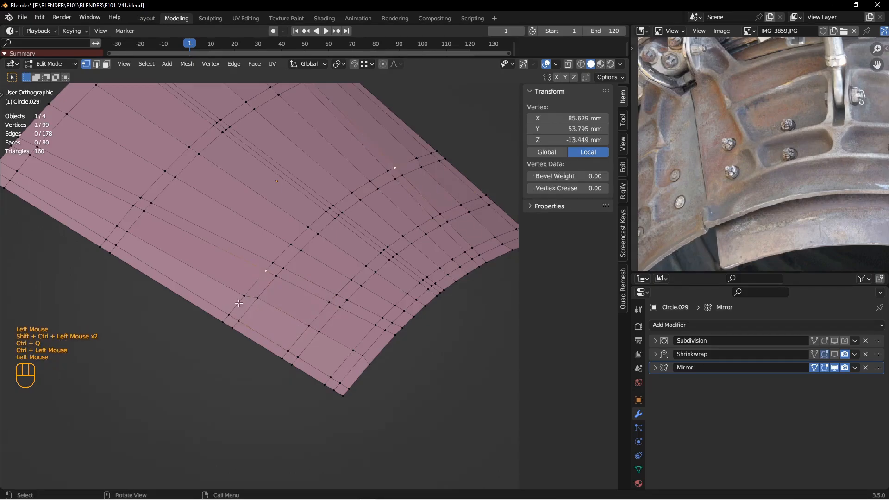
pyautogui.keyDown('ctrl'); pyautogui.keyDown('shift'); pyautogui.click(245, 296); pyautogui.keyUp('shift'); pyautogui.keyUp('ctrl')
pyautogui.hotkey('ctrl', 'q')
pyautogui.keyDown('shift'); pyautogui.moveTo(146, 182); pyautogui.dragTo(252, 241, button='middle'); pyautogui.keyUp('shift')
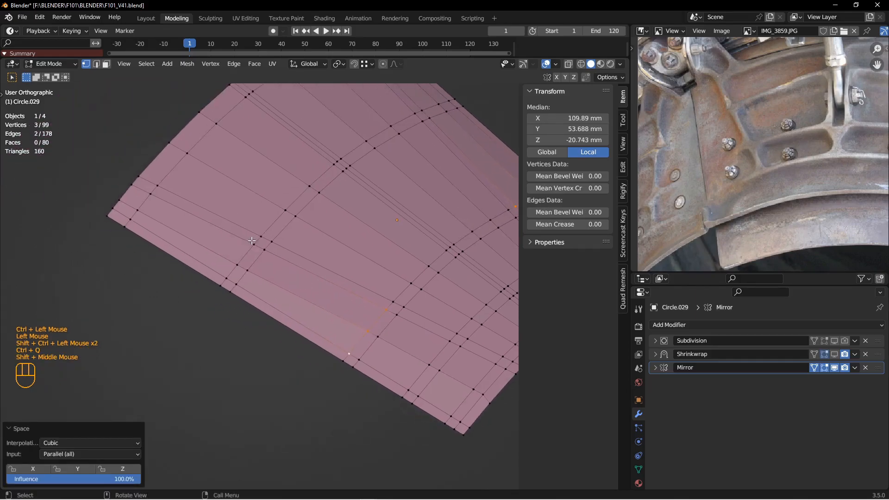
# - Evenly space the outer vertices on both edge rows of the crossbar closest to the wide end
pyautogui.click(264, 251)
pyautogui.keyDown('ctrl'); pyautogui.keyDown('shift'); pyautogui.click(236, 284); pyautogui.keyUp('shift'); pyautogui.keyUp('ctrl')
pyautogui.hotkey('ctrl', 'q')
pyautogui.click(253, 245)
pyautogui.keyDown('ctrl'); pyautogui.keyDown('shift'); pyautogui.click(226, 278); pyautogui.keyUp('shift'); pyautogui.keyUp('ctrl')
pyautogui.hotkey('ctrl', 'q')
# - Evenly space the outer vertices on the wide end's inner row and on its border edge
pyautogui.click(151, 195)
pyautogui.keyDown('ctrl'); pyautogui.keyDown('shift'); pyautogui.click(131, 218); pyautogui.keyUp('shift'); pyautogui.keyUp('ctrl')
pyautogui.hotkey('ctrl', 'q')
pyautogui.click(132, 185)
pyautogui.keyDown('ctrl'); pyautogui.keyDown('shift'); pyautogui.click(116, 208); pyautogui.keyUp('shift'); pyautogui.keyUp('ctrl')
pyautogui.hotkey('ctrl', 'q')
pyautogui.scroll(3, 130, 214)
pyautogui.keyDown('shift'); pyautogui.moveTo(274, 239); pyautogui.dragTo(238, 232, button='middle'); pyautogui.keyUp('shift')
pyautogui.moveTo(239, 232); pyautogui.dragTo(260, 259, button='middle')
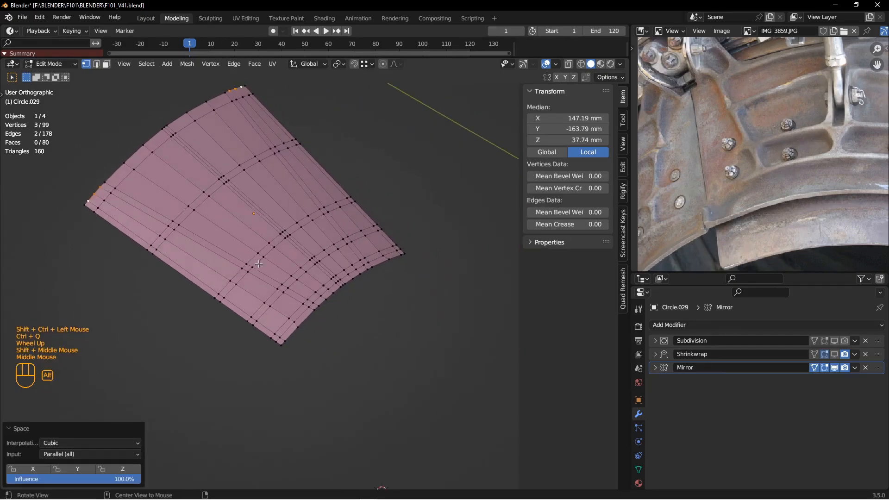
# - Edge-slide the border vertex near the narrow end's outer corner
pyautogui.scroll(-1, 278, 295)
pyautogui.scroll(-2, 304, 306)
pyautogui.click(311, 342)
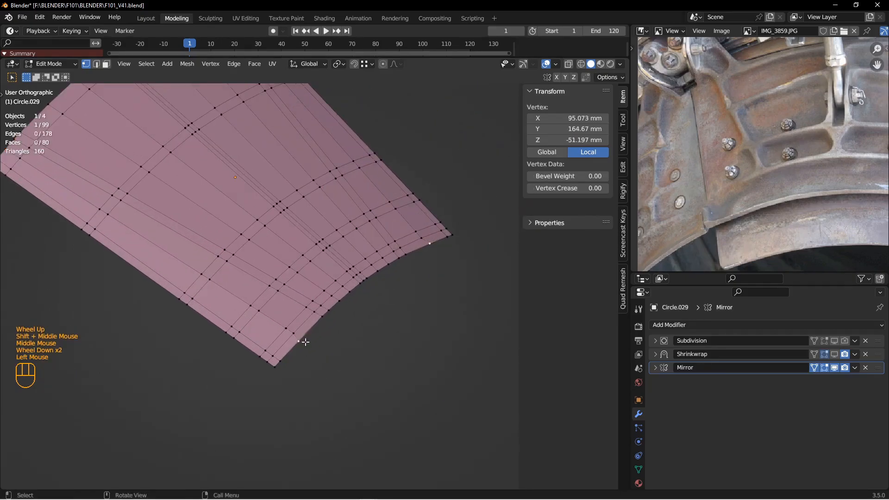
pyautogui.press('g')
pyautogui.press('g')
pyautogui.rightClick(315, 342)
pyautogui.press('g')
pyautogui.press('g')
pyautogui.click(316, 343)
# - Select the strip of faces along the narrow-end border, including its outer corner face
pyautogui.press('3')
pyautogui.doubleClick(296, 336)
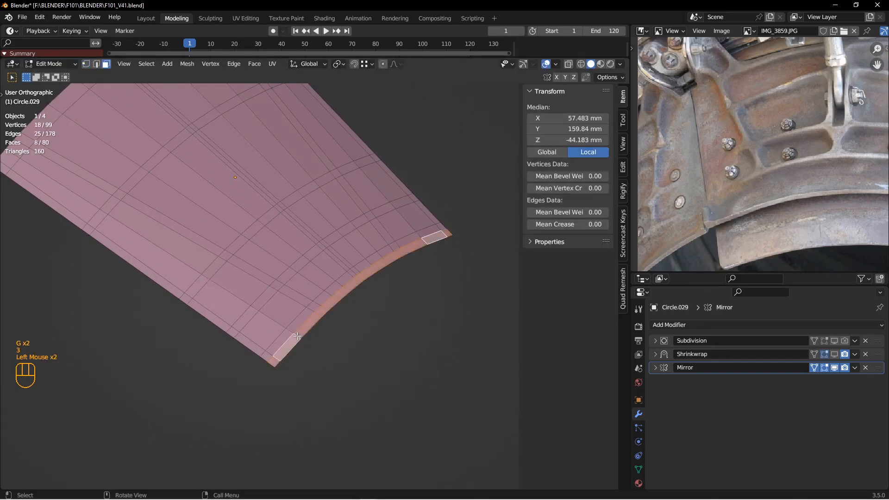
pyautogui.keyDown('shift'); pyautogui.click(305, 330); pyautogui.keyUp('shift')
pyautogui.keyDown('shift'); pyautogui.click(307, 336); pyautogui.keyUp('shift')
pyautogui.keyDown('shift'); pyautogui.click(309, 339); pyautogui.keyUp('shift')
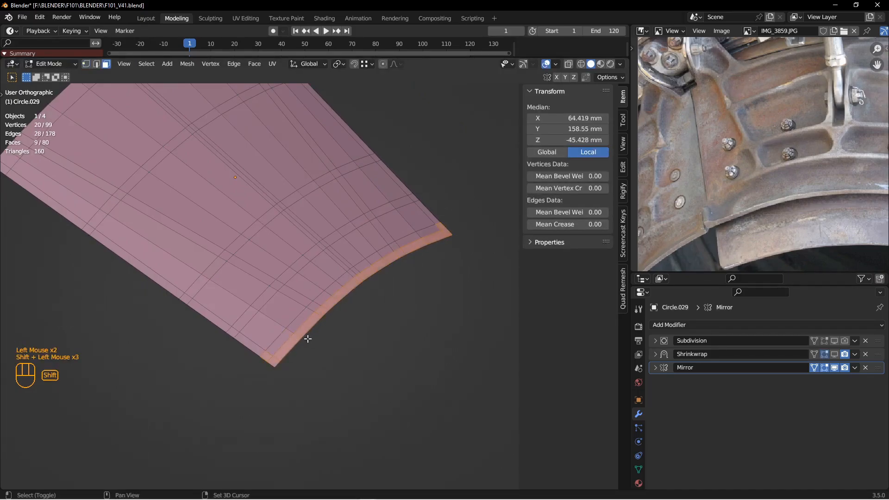
# - Add the face strips of the two crossbars nearest the narrow end to the selection, out from the centre
pyautogui.moveTo(267, 366); pyautogui.dragTo(318, 354, button='middle')
pyautogui.keyDown('shift'); pyautogui.click(295, 339); pyautogui.keyUp('shift')
pyautogui.keyDown('shift'); pyautogui.click(293, 341); pyautogui.keyUp('shift')
pyautogui.keyDown('ctrl'); pyautogui.keyDown('shift'); pyautogui.click(362, 312); pyautogui.keyUp('shift'); pyautogui.keyUp('ctrl')
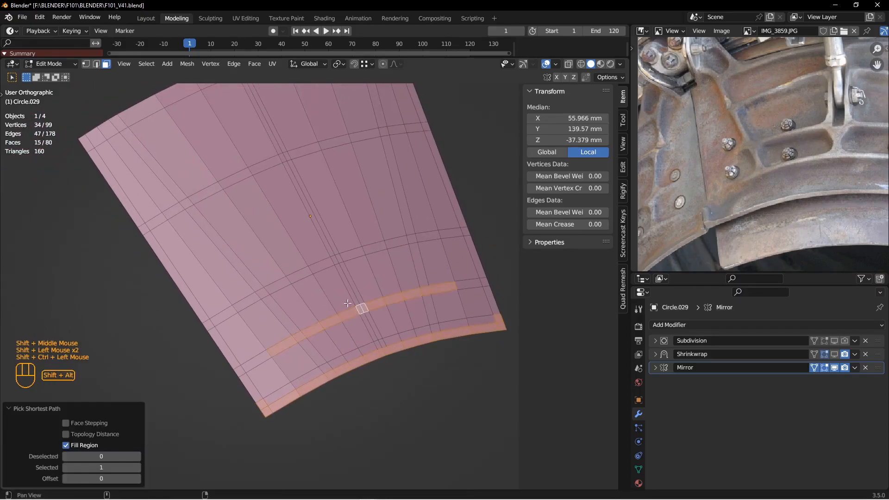
pyautogui.keyDown('shift'); pyautogui.moveTo(362, 312); pyautogui.dragTo(389, 342, button='middle'); pyautogui.keyUp('shift')
pyautogui.keyDown('shift'); pyautogui.click(308, 314); pyautogui.keyUp('shift')
pyautogui.keyDown('ctrl'); pyautogui.keyDown('shift'); pyautogui.click(364, 291); pyautogui.keyUp('shift'); pyautogui.keyUp('ctrl')
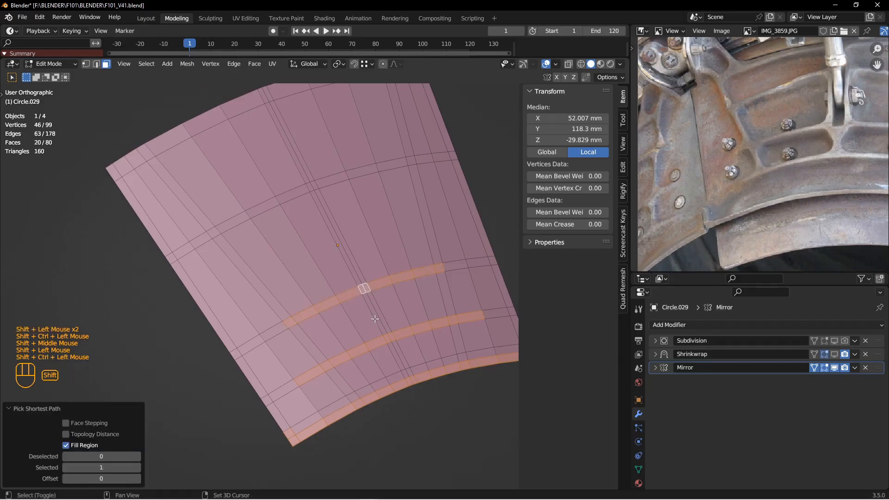
# - Add the face strips of the lengthwise centre rib and the outer diagonal rib to the selection
pyautogui.keyDown('shift'); pyautogui.click(374, 309); pyautogui.keyUp('shift')
pyautogui.keyDown('ctrl'); pyautogui.keyDown('shift'); pyautogui.click(291, 150); pyautogui.keyUp('shift'); pyautogui.keyUp('ctrl')
pyautogui.keyDown('shift'); pyautogui.moveTo(292, 150); pyautogui.dragTo(354, 188, button='middle'); pyautogui.keyUp('shift')
pyautogui.keyDown('shift'); pyautogui.click(241, 230); pyautogui.keyUp('shift')
pyautogui.keyDown('ctrl'); pyautogui.keyDown('shift'); pyautogui.click(373, 380); pyautogui.keyUp('shift'); pyautogui.keyUp('ctrl')
pyautogui.keyDown('shift'); pyautogui.moveTo(373, 380); pyautogui.dragTo(364, 382, button='middle'); pyautogui.keyUp('shift')
pyautogui.hotkey('ctrl', 'z')
pyautogui.keyDown('shift'); pyautogui.click(327, 345); pyautogui.keyUp('shift')
pyautogui.keyDown('shift'); pyautogui.click(356, 378); pyautogui.keyUp('shift')
pyautogui.keyDown('shift'); pyautogui.click(267, 271); pyautogui.keyUp('shift')
pyautogui.keyDown('shift'); pyautogui.moveTo(339, 241); pyautogui.dragTo(279, 250, button='middle'); pyautogui.keyUp('shift')
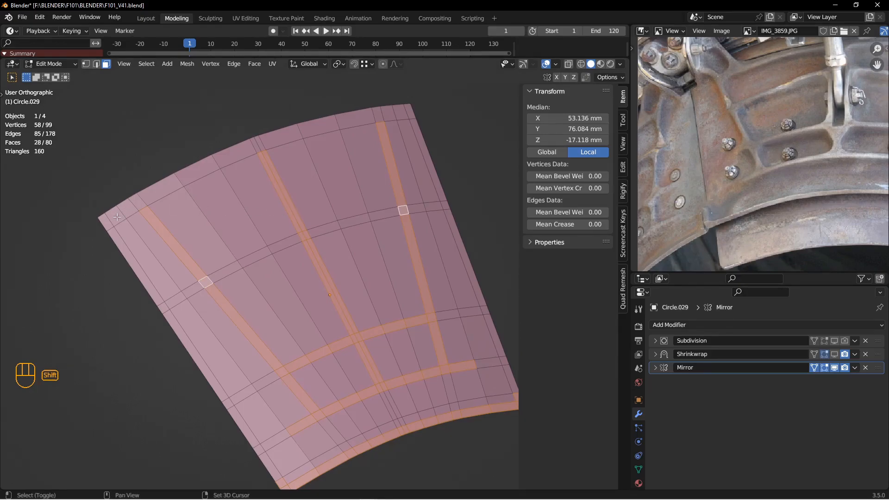
# - Add the faces along the wide-end border, from beside the diagonal rib to the centre, to the selection
pyautogui.keyDown('shift'); pyautogui.click(129, 209); pyautogui.keyUp('shift')
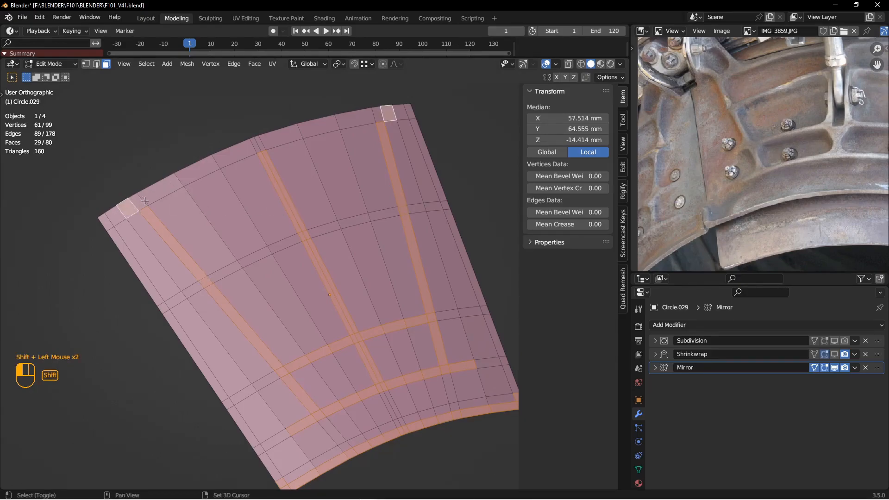
pyautogui.keyDown('shift'); pyautogui.click(160, 191); pyautogui.keyUp('shift')
pyautogui.keyDown('shift'); pyautogui.click(142, 200); pyautogui.keyUp('shift')
pyautogui.keyDown('shift'); pyautogui.click(200, 170); pyautogui.keyUp('shift')
pyautogui.keyDown('shift'); pyautogui.click(245, 157); pyautogui.keyUp('shift')
pyautogui.keyDown('shift'); pyautogui.click(257, 148); pyautogui.keyUp('shift')
# - Add the remaining faces of the crossbar closest to the wide end to the selection
pyautogui.scroll(2, 257, 148)
pyautogui.moveTo(257, 148); pyautogui.dragTo(269, 248, button='middle')
pyautogui.keyDown('shift'); pyautogui.click(298, 240); pyautogui.keyUp('shift')
pyautogui.moveTo(321, 237); pyautogui.dragTo(304, 242, button='middle')
pyautogui.keyDown('shift'); pyautogui.click(311, 237); pyautogui.keyUp('shift')
pyautogui.scroll(-2, 387, 267)
pyautogui.keyDown('shift'); pyautogui.moveTo(387, 268); pyautogui.dragTo(344, 288, button='middle'); pyautogui.keyUp('shift')
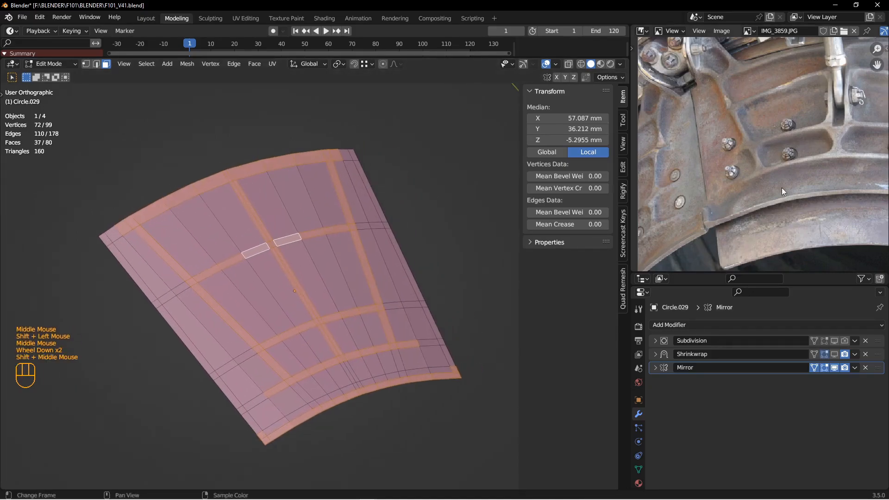
# - Compare the rib layout with the reference photo and extrude the selected rib faces about 8.7 mm along their normal
pyautogui.scroll(1, 799, 151)
pyautogui.moveTo(799, 143); pyautogui.dragTo(729, 173, button='middle')
pyautogui.scroll(1, 722, 172)
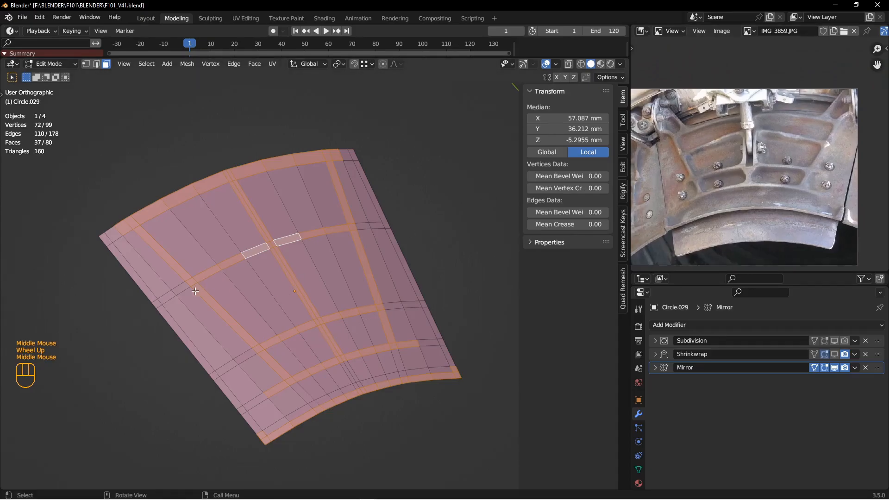
pyautogui.keyDown('alt'); pyautogui.moveTo(195, 291); pyautogui.dragTo(317, 302, button='middle'); pyautogui.keyUp('alt')
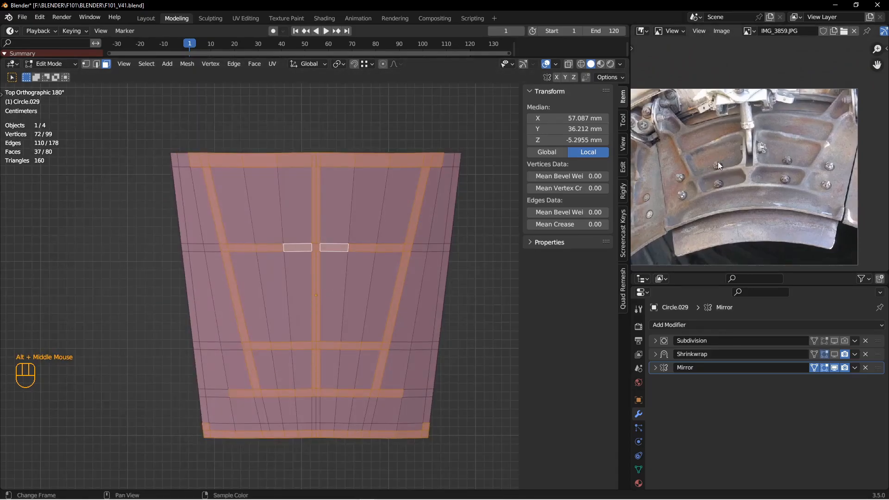
pyautogui.moveTo(329, 346); pyautogui.dragTo(332, 297, button='middle')
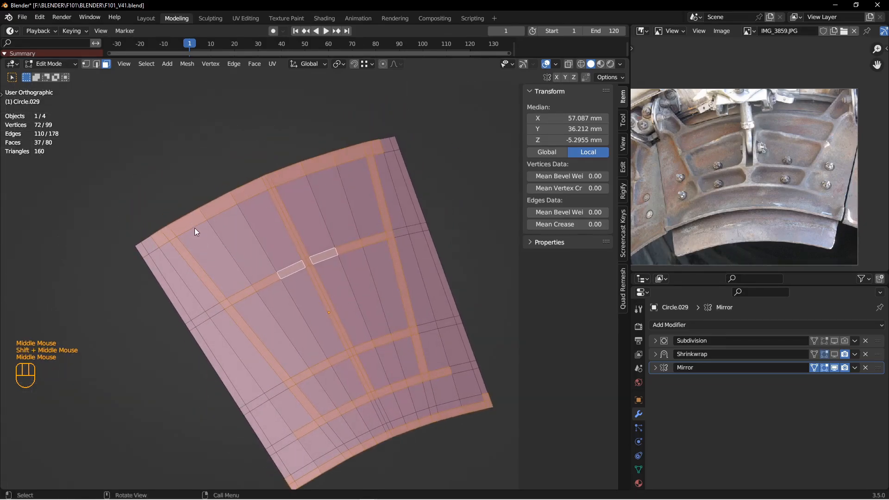
pyautogui.keyDown('shift'); pyautogui.moveTo(192, 228); pyautogui.dragTo(201, 244, button='middle'); pyautogui.keyUp('shift')
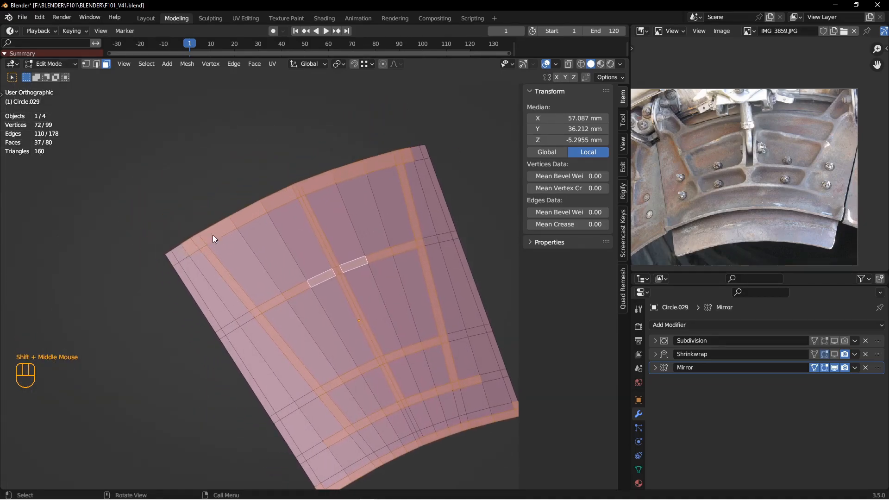
pyautogui.moveTo(302, 292); pyautogui.dragTo(361, 274, button='middle')
pyautogui.moveTo(362, 274)
pyautogui.mouseDown(button='middle')
pyautogui.moveTo(370, 272)
pyautogui.moveTo(354, 271)
pyautogui.mouseUp(button='middle')
pyautogui.scroll(-1, 373, 271)
pyautogui.press('e')
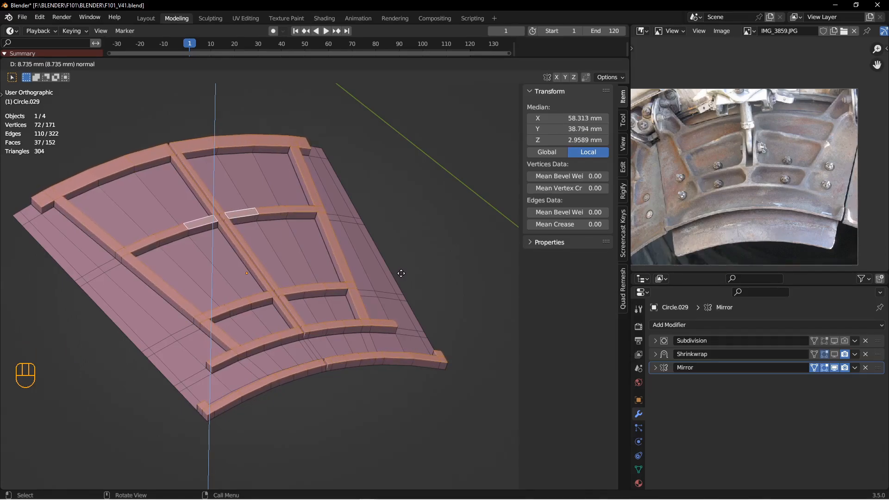
pyautogui.click(401, 273)
pyautogui.moveTo(401, 273); pyautogui.dragTo(353, 288, button='middle')
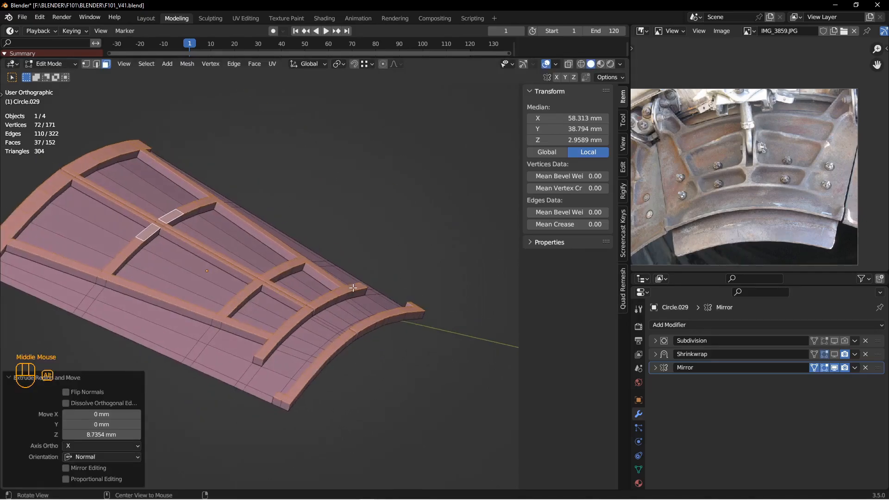
# - Hide the Mirror modifier in the viewport and select the side faces along the panel's centre plane
pyautogui.click(836, 369)
pyautogui.moveTo(217, 309); pyautogui.dragTo(333, 267, button='middle')
pyautogui.keyDown('shift'); pyautogui.moveTo(334, 267); pyautogui.dragTo(397, 327, button='middle'); pyautogui.keyUp('shift')
pyautogui.scroll(-2, 398, 326)
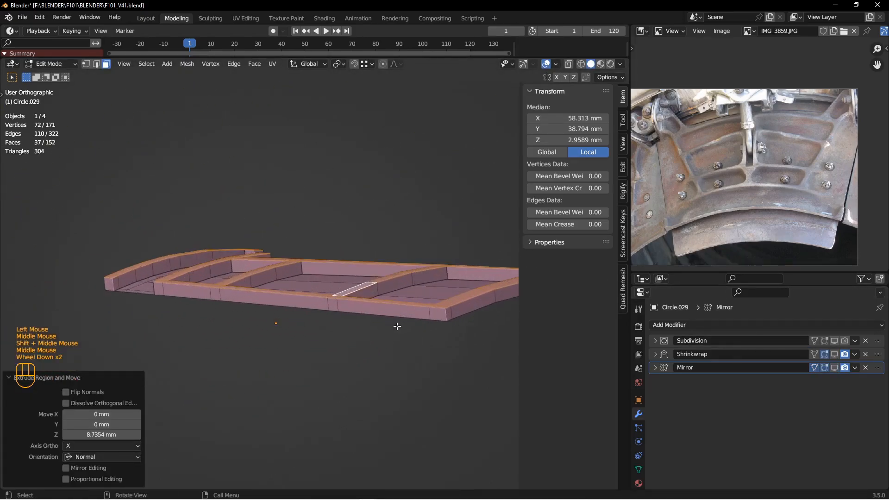
pyautogui.click(443, 310)
pyautogui.keyDown('ctrl'); pyautogui.keyDown('shift'); pyautogui.click(160, 289); pyautogui.keyUp('shift'); pyautogui.keyUp('ctrl')
pyautogui.moveTo(160, 289); pyautogui.dragTo(185, 314, button='middle')
pyautogui.keyDown('shift'); pyautogui.click(144, 357); pyautogui.keyUp('shift')
# - View the mesh from the front and set the transform pivot point to 3D Cursor
pyautogui.scroll(3, 144, 357)
pyautogui.press('KP_1')
pyautogui.scroll(-3, 193, 319)
pyautogui.keyDown('shift'); pyautogui.moveTo(264, 306); pyautogui.dragTo(273, 274, button='middle'); pyautogui.keyUp('shift')
pyautogui.click(340, 64)
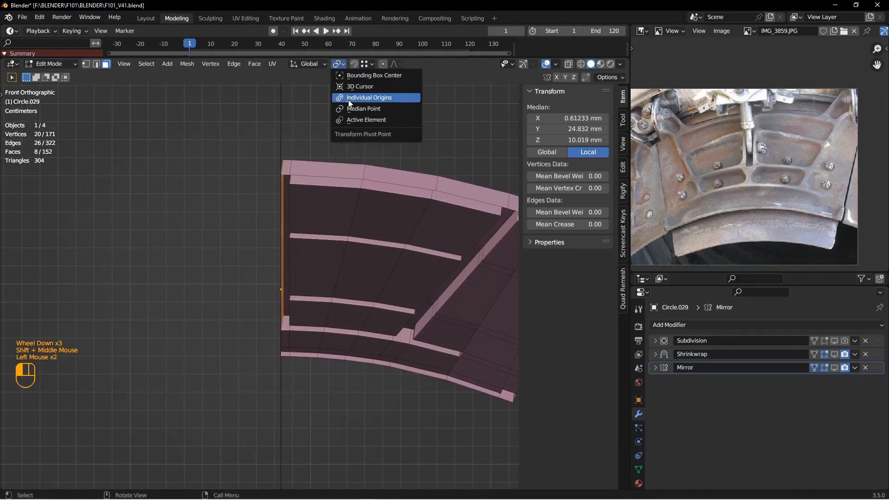
pyautogui.click(348, 88)
# - Reset the 3D cursor to the world origin
pyautogui.scroll(4, 325, 340)
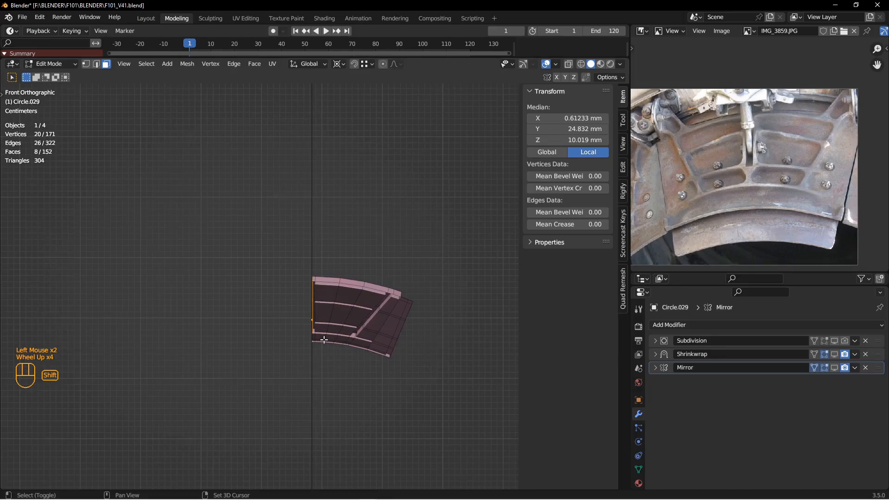
pyautogui.hotkey('shift', 'c')
pyautogui.scroll(-5, 245, 289)
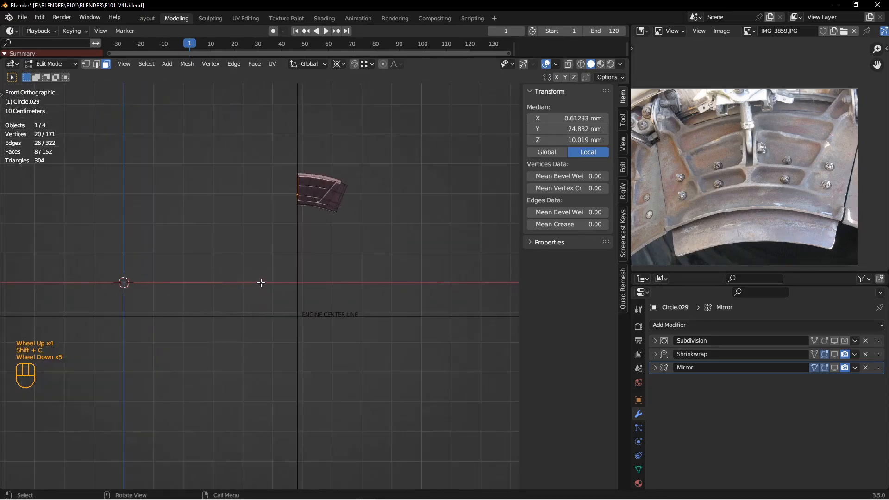
# - Snap the 3D cursor to the wide end's lower corner vertex on the centre plane
pyautogui.keyDown('shift'); pyautogui.moveTo(272, 240); pyautogui.dragTo(350, 404, button='middle'); pyautogui.keyUp('shift')
pyautogui.scroll(-5, 275, 317)
pyautogui.scroll(-1, 351, 404)
pyautogui.press('1')
pyautogui.click(391, 426)
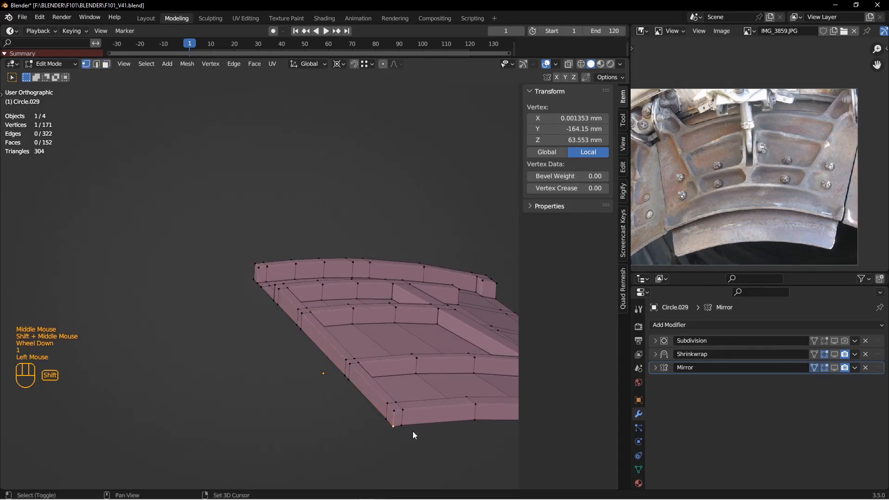
pyautogui.hotkey('shift', 's')
pyautogui.scroll(2, 407, 438)
# - Switch to Object Mode and snap the 3D cursor to the selected panel's origin
pyautogui.press('Tab')
pyautogui.click(330, 400)
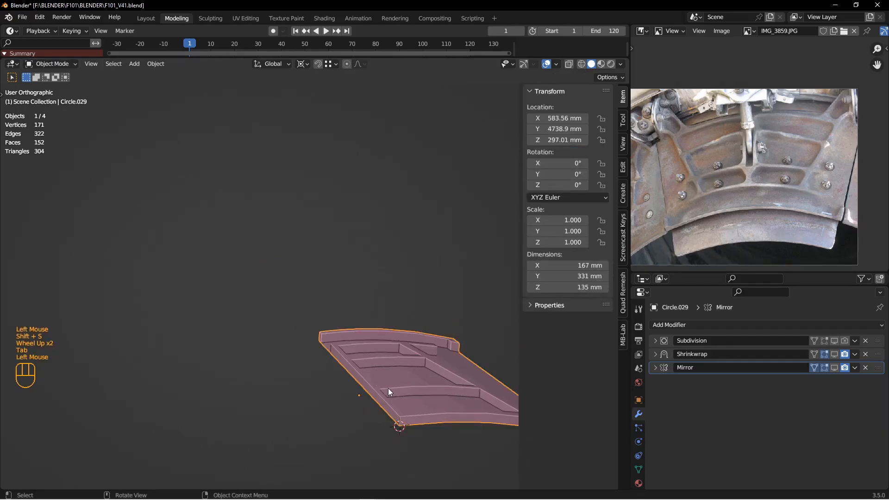
pyautogui.rightClick(388, 388)
pyautogui.hotkey('shift', 's')
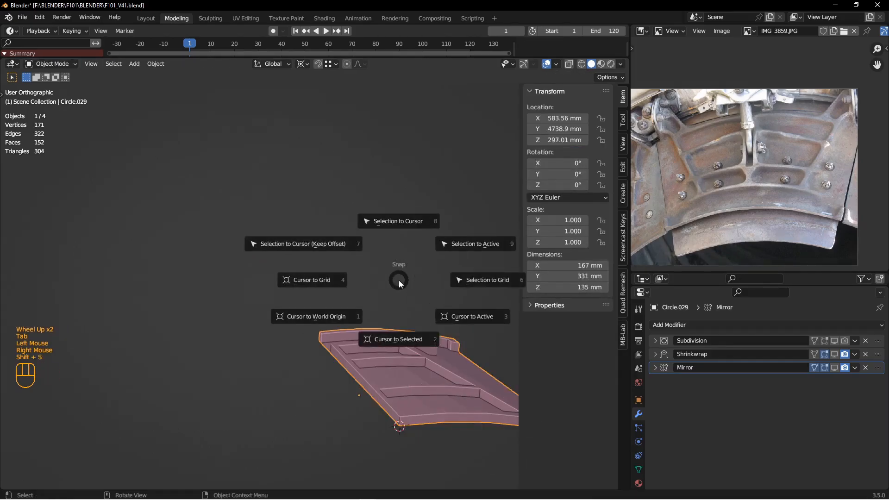
pyautogui.click(396, 340)
pyautogui.moveTo(390, 381); pyautogui.dragTo(354, 401, button='middle')
# - Return to Edit Mode and select all eight side faces along the panel's centre plane
pyautogui.press('Tab')
pyautogui.click(411, 361)
pyautogui.scroll(-3, 423, 405)
pyautogui.press('3')
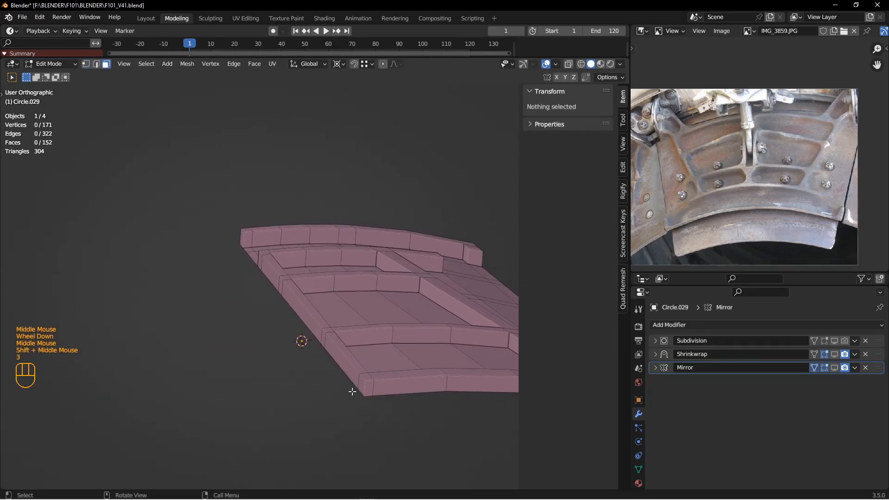
pyautogui.click(362, 384)
pyautogui.keyDown('ctrl'); pyautogui.keyDown('shift'); pyautogui.click(260, 261); pyautogui.keyUp('shift'); pyautogui.keyUp('ctrl')
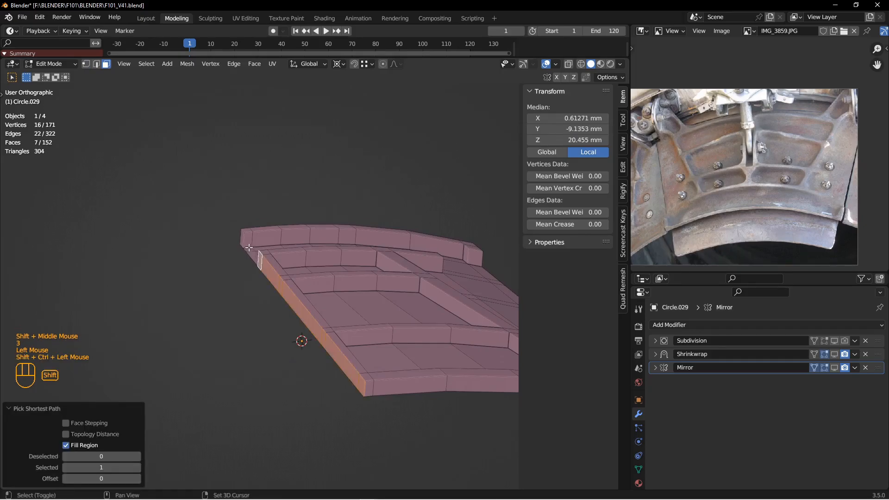
pyautogui.keyDown('shift'); pyautogui.click(243, 240); pyautogui.keyUp('shift')
pyautogui.moveTo(242, 240)
pyautogui.mouseDown(button='middle')
pyautogui.moveTo(262, 260)
pyautogui.moveTo(244, 255)
pyautogui.mouseUp(button='middle')
# - Flatten the selected centre faces onto the mirror plane by scaling them to 0 along X around the 3D cursor
pyautogui.press('KP_1')
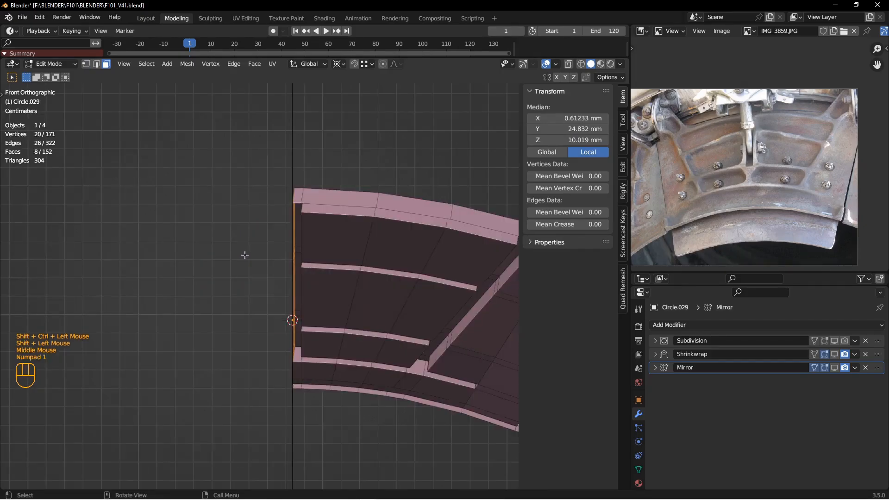
pyautogui.press('ctrl+KP_1')
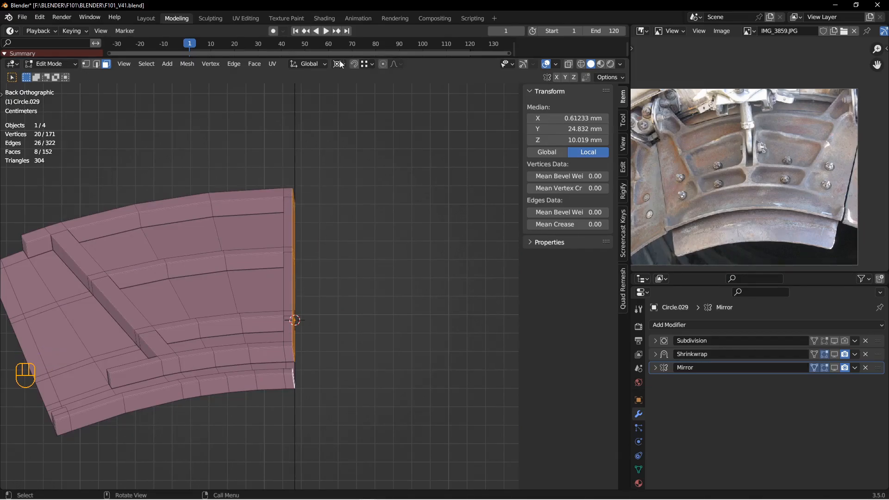
pyautogui.click(836, 368)
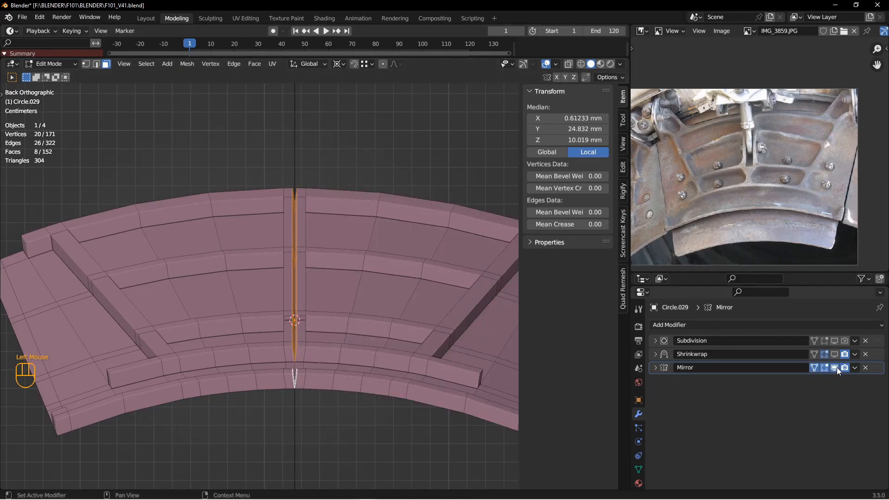
pyautogui.click(836, 368)
pyautogui.write('sx0')
pyautogui.press('Return')
# - Delete the flattened centre faces and show the Mirror modifier in the viewport again
pyautogui.moveTo(353, 252); pyautogui.dragTo(317, 243, button='middle')
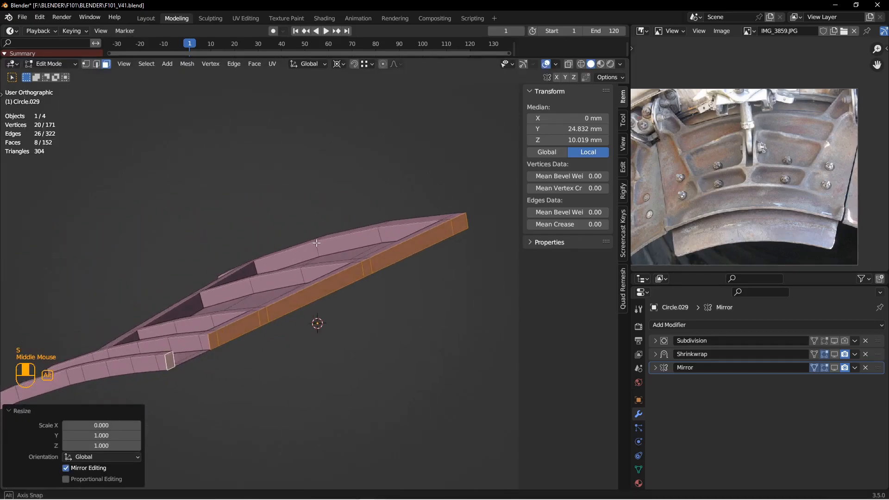
pyautogui.press('x')
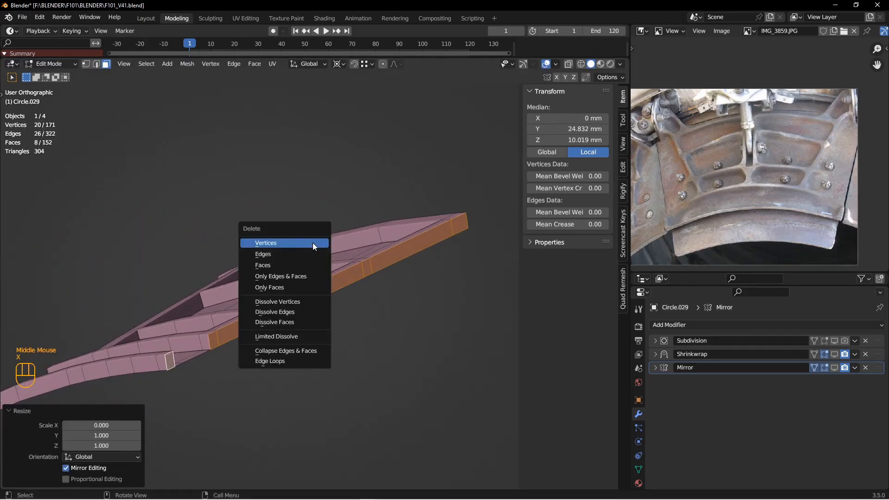
pyautogui.click(298, 264)
pyautogui.moveTo(298, 267); pyautogui.dragTo(497, 340, button='middle')
pyautogui.click(834, 367)
pyautogui.moveTo(297, 306)
pyautogui.mouseDown(button='middle')
pyautogui.moveTo(225, 288)
pyautogui.moveTo(228, 280)
pyautogui.moveTo(317, 292)
pyautogui.moveTo(306, 308)
pyautogui.mouseUp(button='middle')
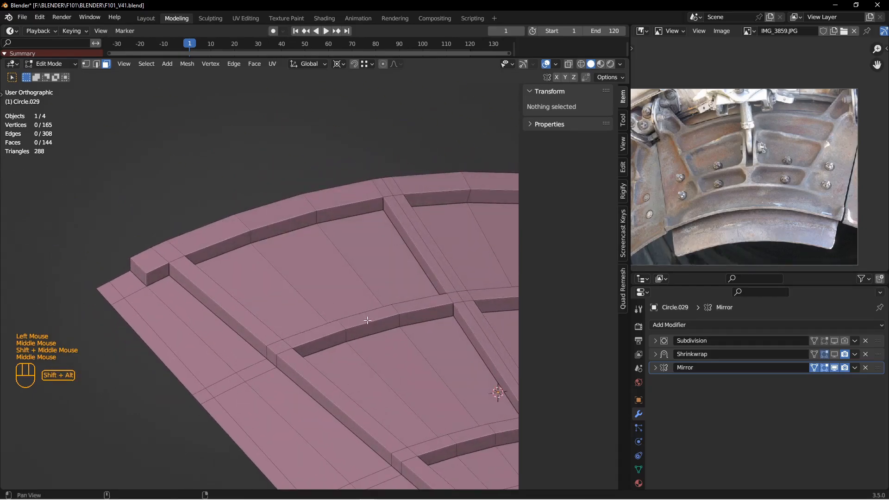
# - Leave Edit Mode and deselect everything to view the mirrored ribbed panel
pyautogui.scroll(3, 463, 364)
pyautogui.keyDown('shift'); pyautogui.moveTo(460, 361); pyautogui.dragTo(360, 294, button='middle'); pyautogui.keyUp('shift')
pyautogui.press('Tab')
pyautogui.hotkey('alt', 'a')
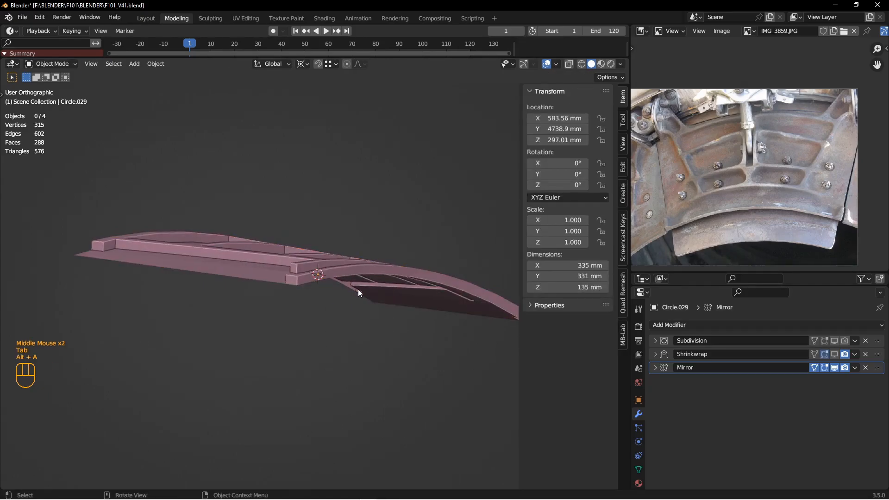
# - Unhide the hidden base surface, select it and lower it about 5 mm along Z beneath the ribbed panel
pyautogui.hotkey('alt', 'h')
pyautogui.hotkey('alt', 'a')
pyautogui.moveTo(358, 290); pyautogui.dragTo(283, 221, button='middle')
pyautogui.click(223, 169)
pyautogui.keyDown('shift'); pyautogui.moveTo(223, 168); pyautogui.dragTo(340, 273, button='middle'); pyautogui.keyUp('shift')
pyautogui.moveTo(339, 274)
pyautogui.mouseDown(button='middle')
pyautogui.moveTo(340, 238)
pyautogui.moveTo(313, 261)
pyautogui.moveTo(321, 275)
pyautogui.moveTo(331, 265)
pyautogui.mouseUp(button='middle')
pyautogui.scroll(-2, 340, 235)
pyautogui.press('g')
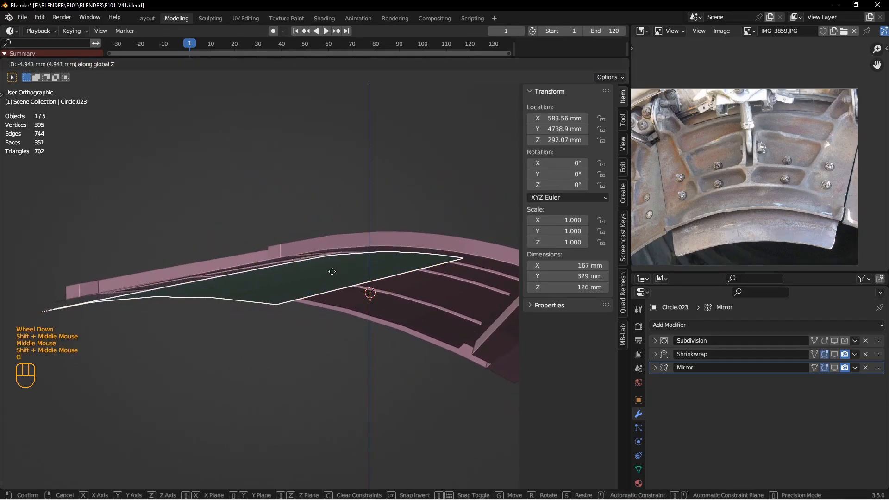
pyautogui.click(333, 273)
# - Select the base surface together with the ribbed panel and join them into one object
pyautogui.keyDown('alt'); pyautogui.moveTo(308, 273); pyautogui.dragTo(264, 282, button='middle'); pyautogui.keyUp('alt')
pyautogui.moveTo(264, 283); pyautogui.dragTo(244, 232, button='middle')
pyautogui.keyDown('shift'); pyautogui.moveTo(243, 231); pyautogui.dragTo(227, 259, button='middle'); pyautogui.keyUp('shift')
pyautogui.moveTo(227, 259); pyautogui.dragTo(331, 282, button='middle')
pyautogui.keyDown('shift'); pyautogui.click(290, 285); pyautogui.keyUp('shift')
pyautogui.press('Tab')
pyautogui.moveTo(330, 282)
pyautogui.mouseDown(button='middle')
pyautogui.moveTo(320, 295)
pyautogui.moveTo(419, 313)
pyautogui.moveTo(327, 298)
pyautogui.moveTo(330, 287)
pyautogui.mouseUp(button='middle')
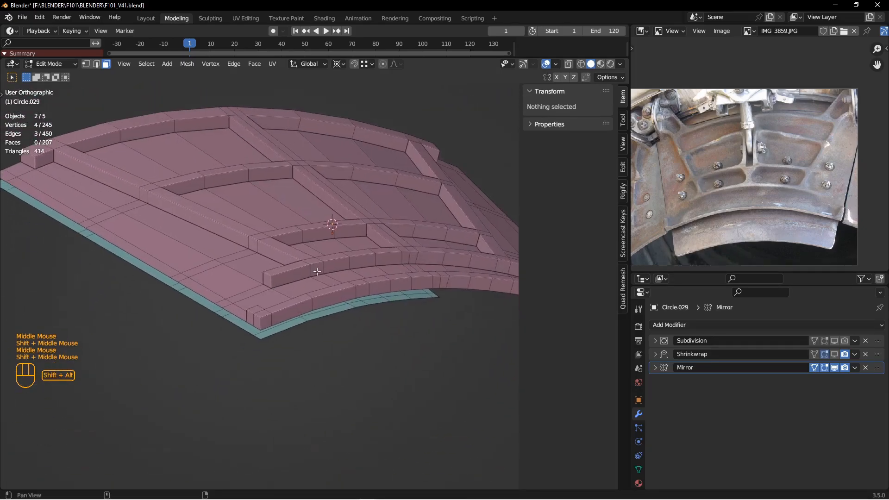
pyautogui.scroll(-2, 330, 287)
pyautogui.press('Tab')
pyautogui.click(325, 301)
pyautogui.keyDown('shift'); pyautogui.click(327, 299); pyautogui.keyUp('shift')
pyautogui.hotkey('ctrl', 'j')
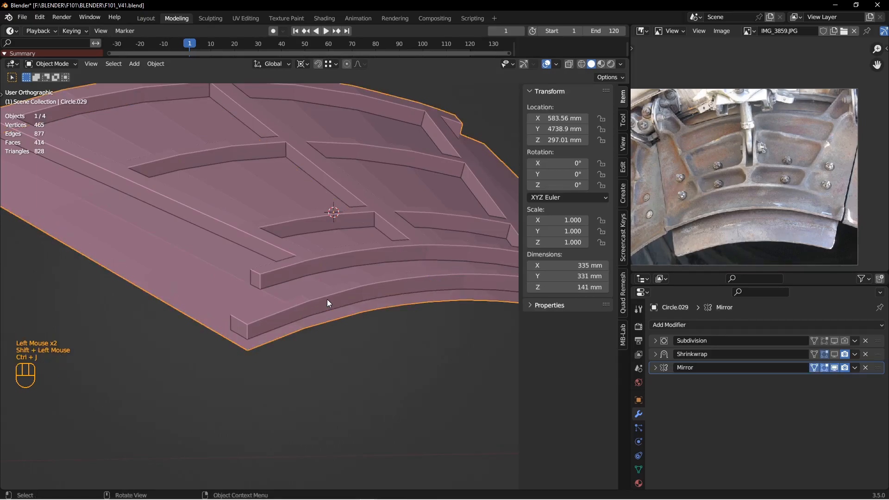
# - In Edit Mode, hide the Mirror modifier in the viewport and fill wall faces between the upper and lower layers along the front curved edge
pyautogui.press('Tab')
pyautogui.moveTo(343, 300); pyautogui.dragTo(344, 320, button='middle')
pyautogui.keyDown('shift'); pyautogui.moveTo(340, 326); pyautogui.dragTo(410, 378, button='middle'); pyautogui.keyUp('shift')
pyautogui.click(834, 367)
pyautogui.scroll(3, 402, 344)
pyautogui.click(409, 321)
pyautogui.press('1')
pyautogui.click(406, 327)
pyautogui.press('2')
pyautogui.click(411, 325)
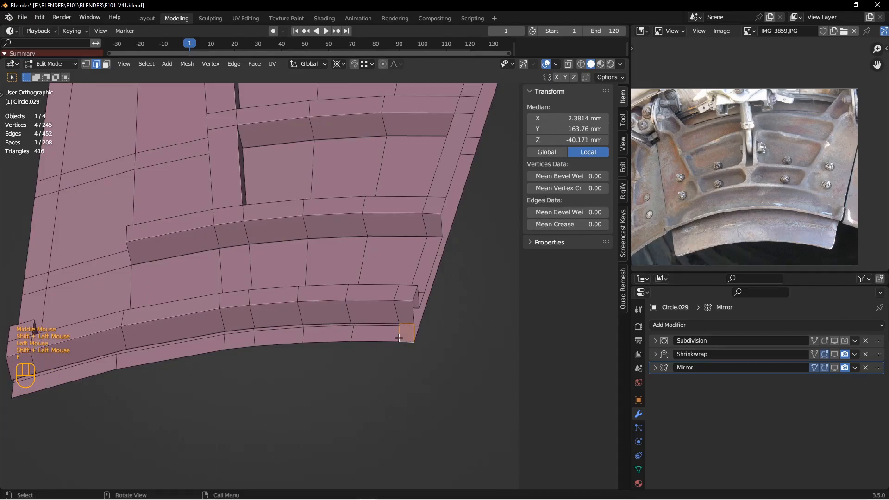
pyautogui.click(399, 339)
pyautogui.scroll(1, 391, 375)
pyautogui.moveTo(391, 375); pyautogui.dragTo(450, 358, button='middle')
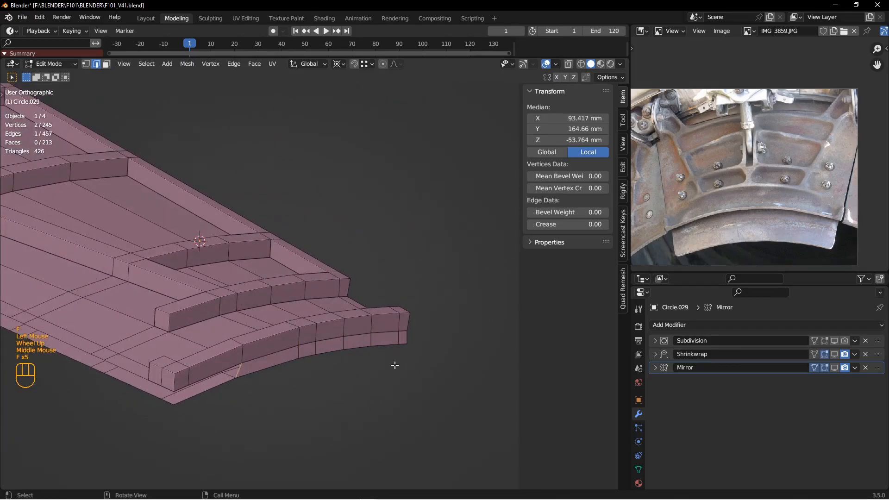
# - Undo the last two wall fills and cut an edge loop into the base surface near its outer front corner
pyautogui.moveTo(259, 371); pyautogui.dragTo(238, 371, button='middle')
pyautogui.hotkey('ctrl', 'z')
pyautogui.hotkey('ctrl', 'z')
pyautogui.moveTo(241, 402); pyautogui.dragTo(249, 332, button='middle')
pyautogui.keyDown('shift'); pyautogui.moveTo(248, 363); pyautogui.dragTo(353, 284, button='middle'); pyautogui.keyUp('shift')
pyautogui.scroll(-2, 239, 334)
pyautogui.scroll(-1, 238, 334)
pyautogui.hotkey('ctrl', 'r')
pyautogui.click(218, 345)
pyautogui.click(234, 325)
# - Slide the misaligned front edges into line with the rib's divisions and fill the remaining front wall faces
pyautogui.click(363, 266)
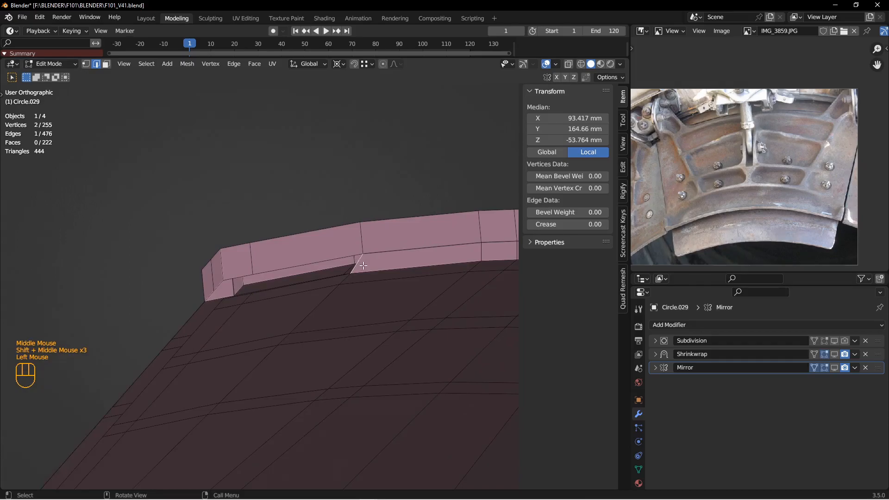
pyautogui.press('g')
pyautogui.press('g')
pyautogui.click(337, 304)
pyautogui.moveTo(337, 305); pyautogui.dragTo(314, 322, button='middle')
pyautogui.click(385, 280)
pyautogui.press('g')
pyautogui.click(424, 291)
pyautogui.press('f')
pyautogui.scroll(2, 425, 292)
pyautogui.scroll(-3, 367, 329)
pyautogui.press('f')
# - Cut an edge loop across the base surface close to the front edge and slide the adjoining edge into line with the rib
pyautogui.keyDown('alt'); pyautogui.moveTo(314, 322); pyautogui.dragTo(353, 273, button='middle'); pyautogui.keyUp('alt')
pyautogui.hotkey('ctrl', 'r')
pyautogui.click(324, 324)
pyautogui.click(337, 329)
pyautogui.click(346, 324)
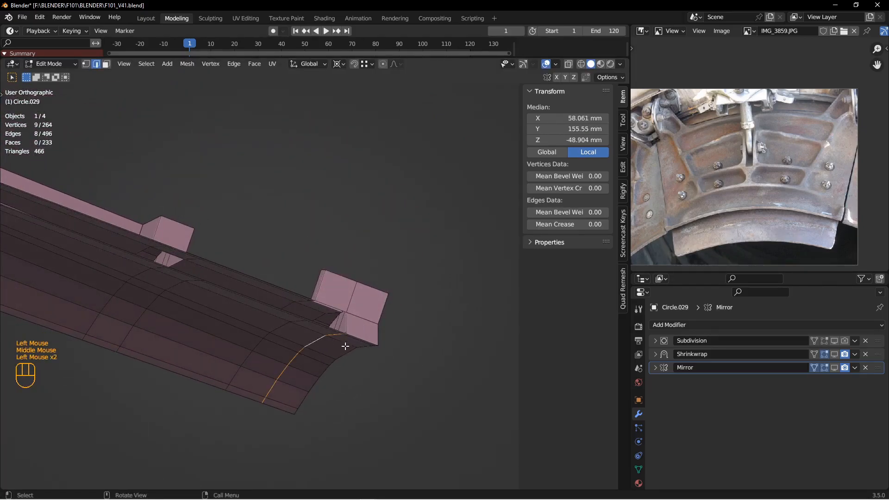
pyautogui.press('g')
pyautogui.press('g')
pyautogui.click(347, 344)
# - Fill the wall faces between the upper and lower layers along the panel's outer side
pyautogui.moveTo(348, 344); pyautogui.dragTo(397, 371, button='middle')
pyautogui.click(342, 352)
pyautogui.scroll(-1, 341, 352)
pyautogui.press('f')
pyautogui.press('f')
pyautogui.press('f')
pyautogui.press('f')
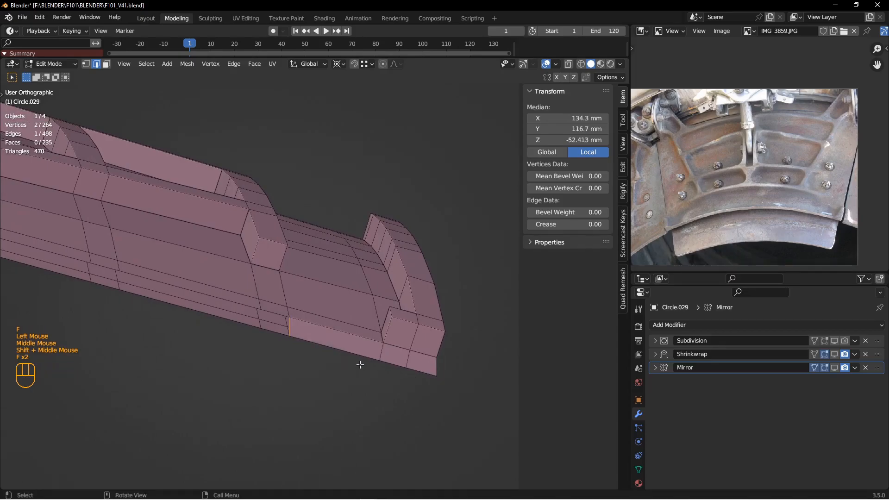
pyautogui.scroll(2, 348, 364)
pyautogui.press('f')
pyautogui.press('f')
pyautogui.press('f')
pyautogui.keyDown('shift'); pyautogui.moveTo(246, 343); pyautogui.dragTo(278, 345, button='middle'); pyautogui.keyUp('shift')
pyautogui.keyDown('shift'); pyautogui.moveTo(277, 345); pyautogui.dragTo(315, 347, button='middle'); pyautogui.keyUp('shift')
pyautogui.moveTo(315, 348)
pyautogui.mouseDown(button='middle')
pyautogui.moveTo(354, 350)
pyautogui.moveTo(268, 346)
pyautogui.moveTo(306, 346)
pyautogui.moveTo(381, 381)
pyautogui.moveTo(353, 345)
pyautogui.moveTo(368, 331)
pyautogui.moveTo(328, 357)
pyautogui.mouseUp(button='middle')
pyautogui.press('f')
# - Slide the short edge at the panel's far outer corner inward to square up the wall face
pyautogui.scroll(-3, 381, 381)
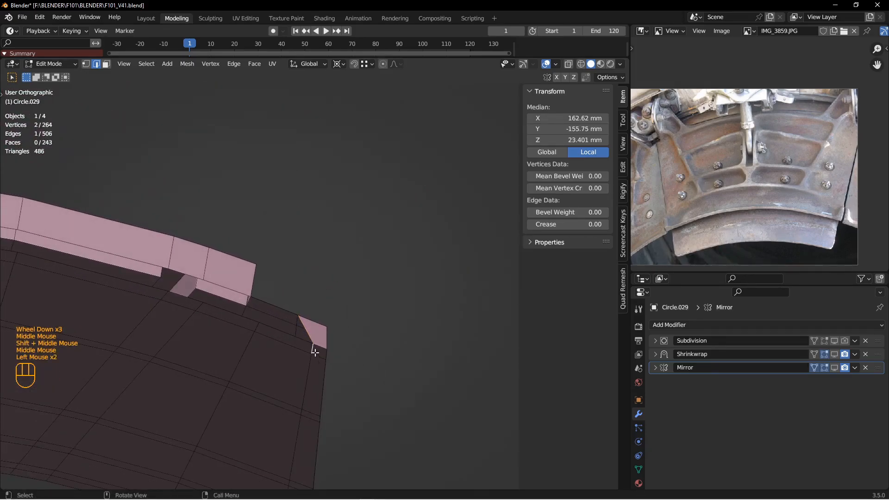
pyautogui.press('g')
pyautogui.press('g')
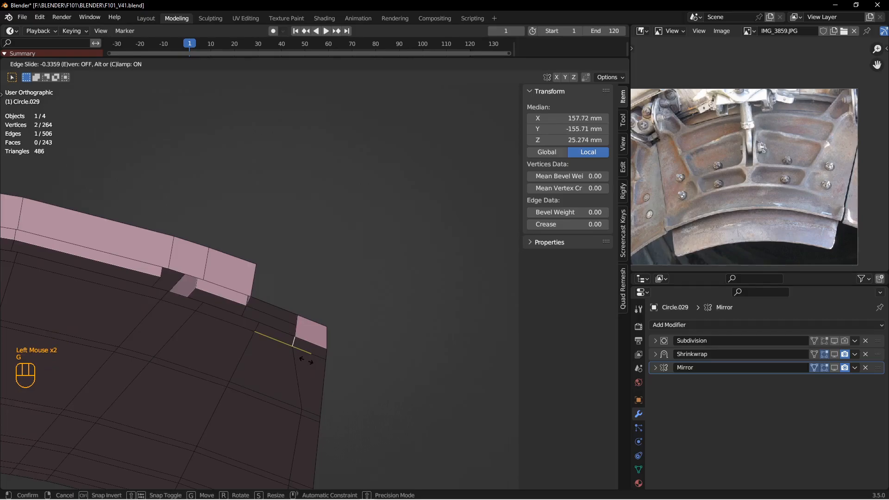
pyautogui.click(306, 360)
pyautogui.moveTo(305, 360); pyautogui.dragTo(326, 350, button='middle')
# - Fill the remaining open wall faces along the panel's rear edge from the outer corner to the centre plane
pyautogui.click(291, 342)
pyautogui.press('f')
pyautogui.scroll(2, 237, 324)
pyautogui.keyDown('shift'); pyautogui.moveTo(237, 324); pyautogui.dragTo(397, 355, button='middle'); pyautogui.keyUp('shift')
pyautogui.press('f')
pyautogui.press('f')
pyautogui.moveTo(316, 349); pyautogui.dragTo(338, 350, button='middle')
pyautogui.scroll(-2, 357, 359)
pyautogui.press('f')
pyautogui.keyDown('shift'); pyautogui.moveTo(338, 350); pyautogui.dragTo(324, 340, button='middle'); pyautogui.keyUp('shift')
pyautogui.scroll(3, 389, 324)
# - Examine the closed panel walls in the right orthographic view with wireframe shading and return to solid shading
pyautogui.moveTo(389, 323); pyautogui.dragTo(232, 248, button='middle')
pyautogui.scroll(1, 278, 278)
pyautogui.keyDown('shift'); pyautogui.moveTo(333, 296); pyautogui.dragTo(324, 282, button='middle'); pyautogui.keyUp('shift')
pyautogui.moveTo(324, 282)
pyautogui.mouseDown(button='middle')
pyautogui.moveTo(385, 315)
pyautogui.moveTo(368, 300)
pyautogui.mouseUp(button='middle')
pyautogui.press('KP_1')
pyautogui.press('KP_3')
pyautogui.keyDown('shift'); pyautogui.moveTo(446, 316); pyautogui.dragTo(377, 308, button='middle'); pyautogui.keyUp('shift')
pyautogui.scroll(-3, 377, 308)
pyautogui.press('z')
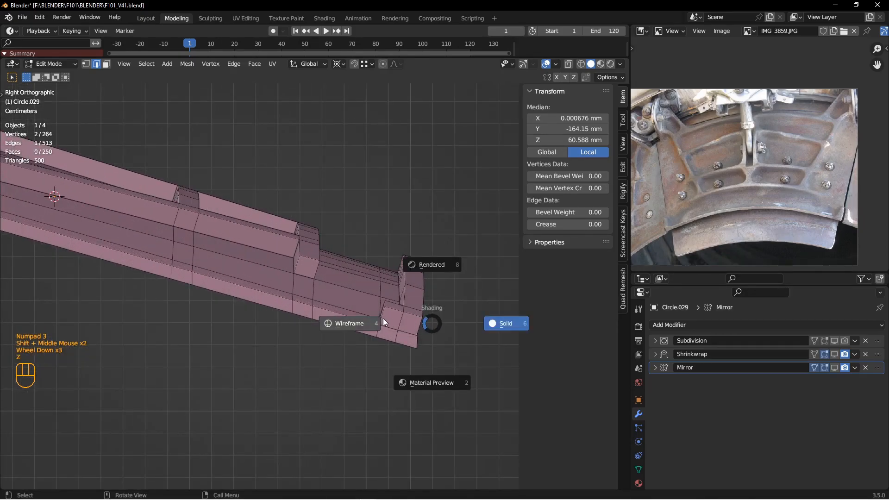
pyautogui.click(382, 318)
pyautogui.scroll(-2, 449, 327)
pyautogui.keyDown('shift'); pyautogui.moveTo(450, 328); pyautogui.dragTo(438, 324, button='middle'); pyautogui.keyUp('shift')
pyautogui.moveTo(438, 325); pyautogui.dragTo(424, 319, button='middle')
pyautogui.press('z')
pyautogui.click(486, 317)
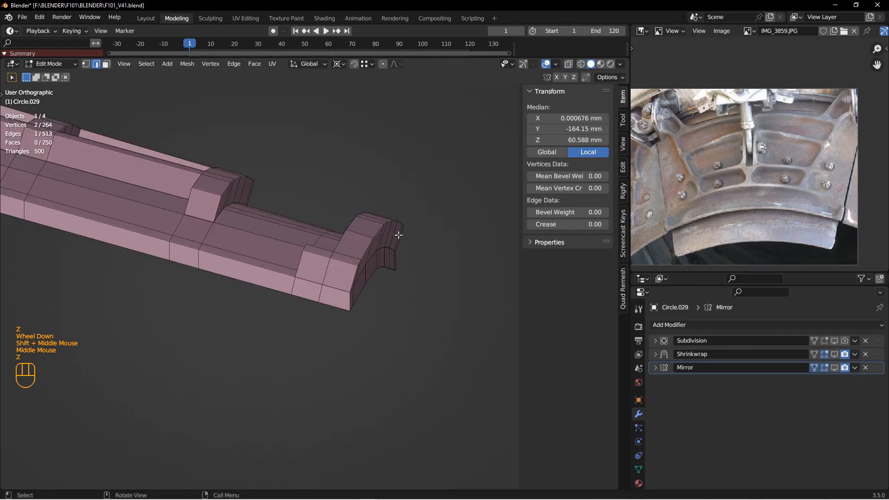
# - Select the two end faces on the front wall of the front rib, duplicate them in place and separate them into a new object
pyautogui.moveTo(404, 277); pyautogui.dragTo(382, 235, button='middle')
pyautogui.keyDown('shift'); pyautogui.moveTo(343, 238); pyautogui.dragTo(305, 304, button='middle'); pyautogui.keyUp('shift')
pyautogui.scroll(-1, 417, 304)
pyautogui.press('3')
pyautogui.click(397, 274)
pyautogui.scroll(3, 397, 274)
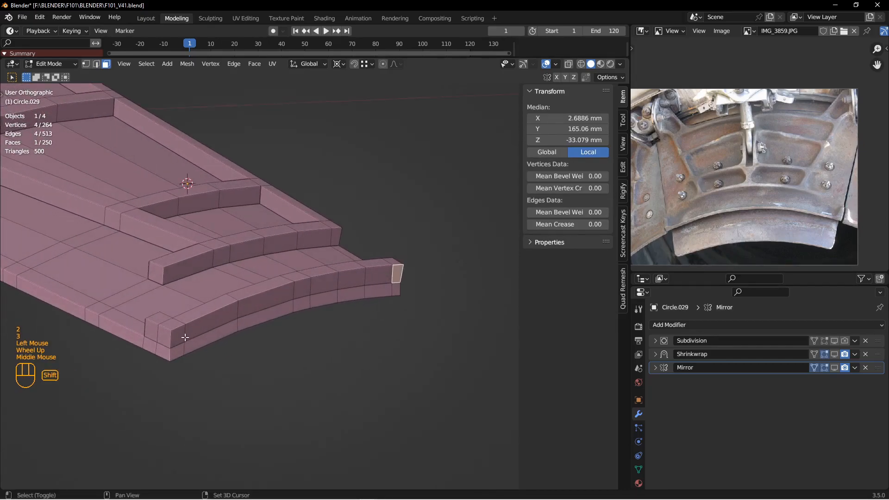
pyautogui.keyDown('shift'); pyautogui.click(176, 338); pyautogui.keyUp('shift')
pyautogui.moveTo(178, 342); pyautogui.dragTo(242, 321, button='middle')
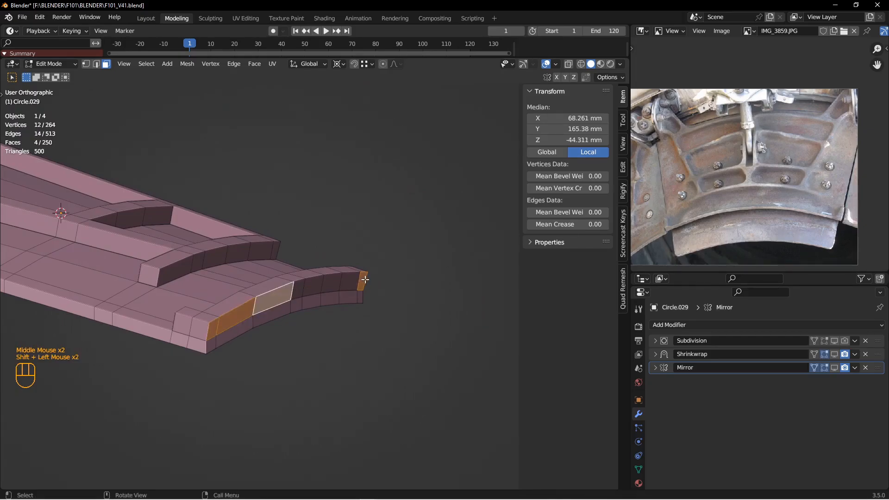
pyautogui.click(365, 280)
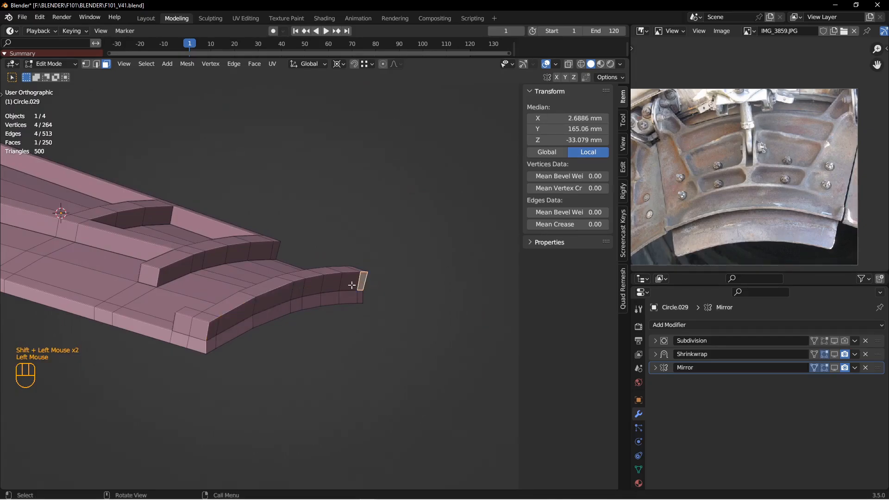
pyautogui.hotkey('shift', 'd')
pyautogui.rightClick(294, 302)
pyautogui.press('p')
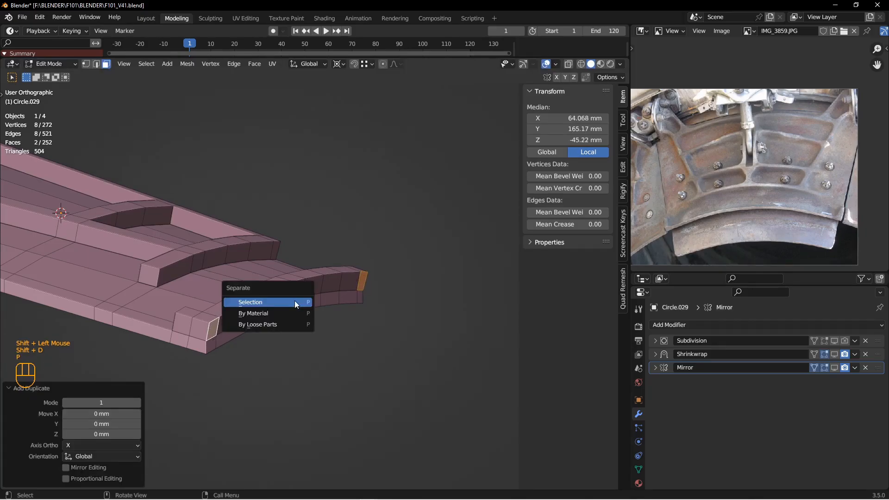
pyautogui.click(294, 301)
# - Edit the separated faces, fill the gap between them and dissolve the dividing edges to leave a single flat face
pyautogui.click(218, 303)
pyautogui.hotkey('alt', 'a')
pyautogui.press('Tab')
pyautogui.click(214, 330)
pyautogui.press('Tab')
pyautogui.moveTo(280, 328); pyautogui.dragTo(218, 328, button='middle')
pyautogui.click(211, 327)
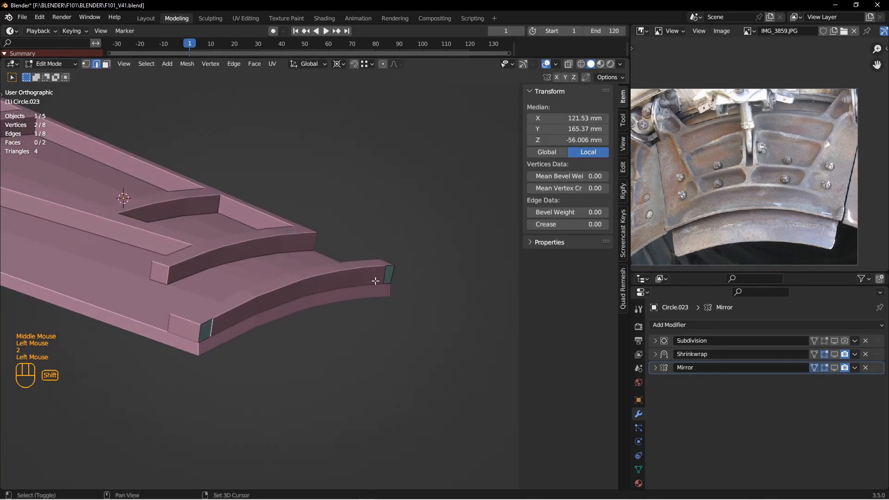
pyautogui.press('f')
pyautogui.moveTo(402, 293); pyautogui.dragTo(339, 287, button='middle')
pyautogui.click(333, 285)
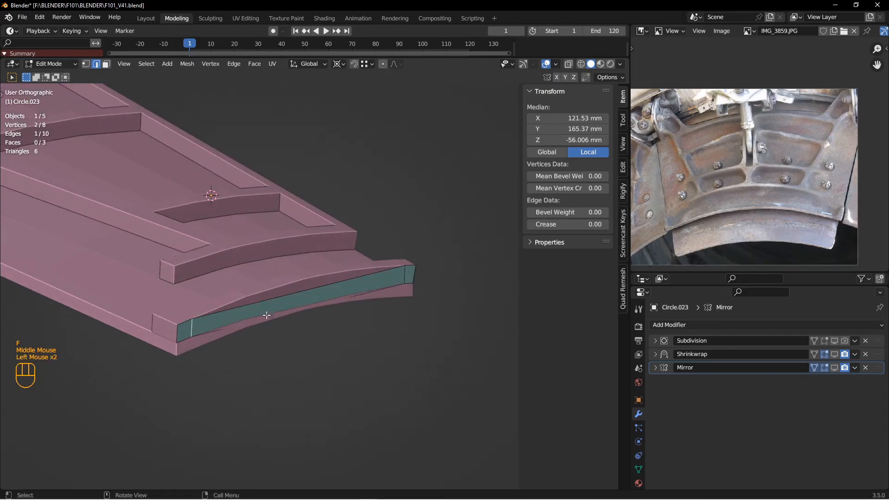
pyautogui.hotkey('ctrl', 'x')
pyautogui.moveTo(401, 282); pyautogui.dragTo(312, 334, button='middle')
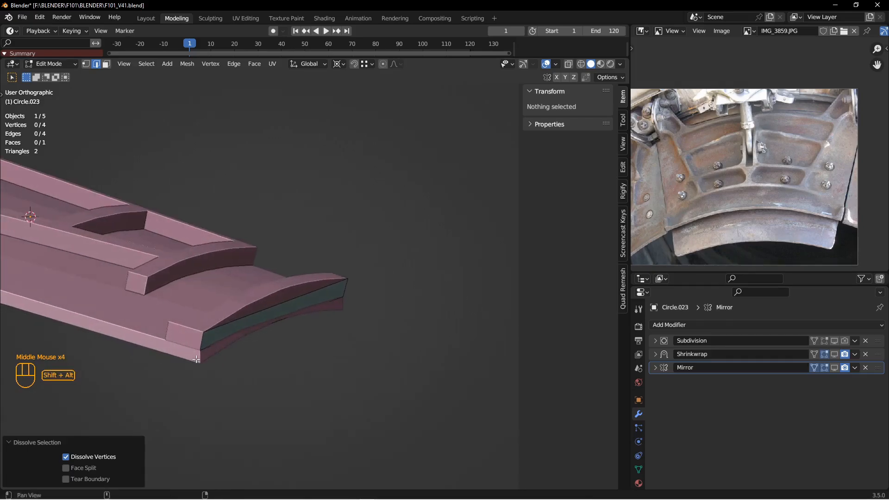
# - Slide the flat face's upper and lower edges outward, unclamped, so it extends above and below the panel's front wall
pyautogui.scroll(-2, 293, 341)
pyautogui.press('Tab')
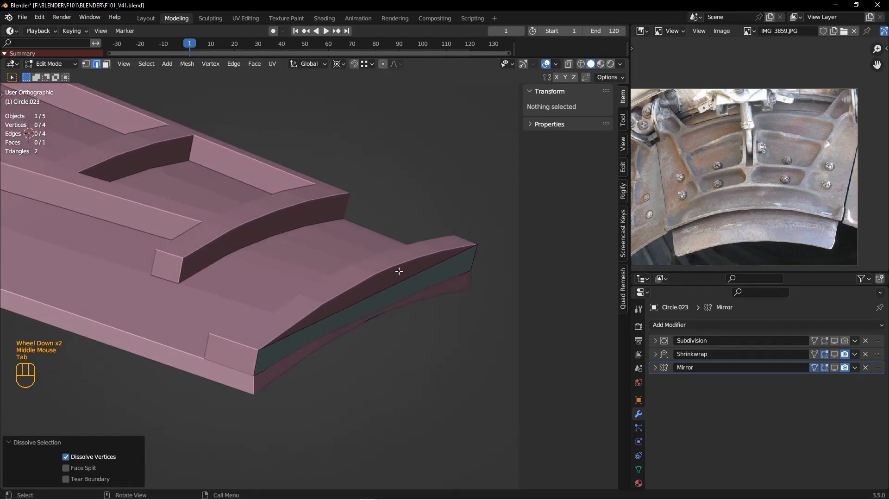
pyautogui.keyDown('shift'); pyautogui.moveTo(382, 276); pyautogui.dragTo(353, 273, button='middle'); pyautogui.keyUp('shift')
pyautogui.press('Tab')
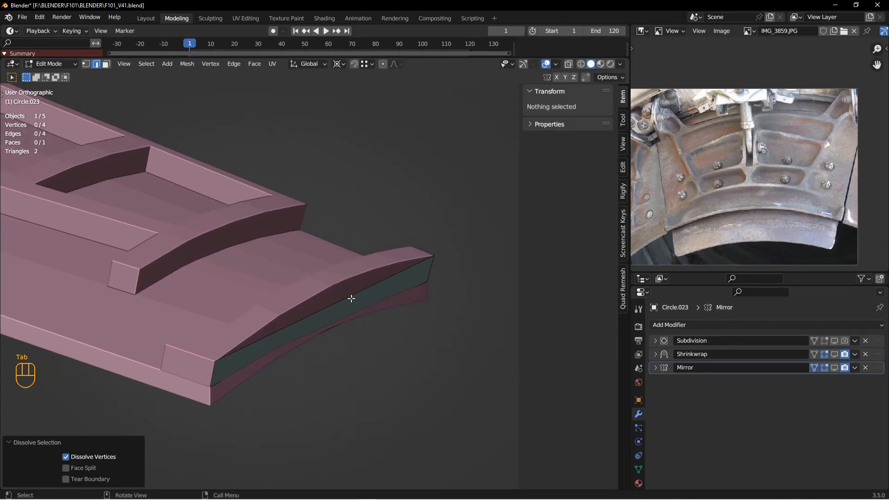
pyautogui.click(351, 299)
pyautogui.press('g')
pyautogui.press('g')
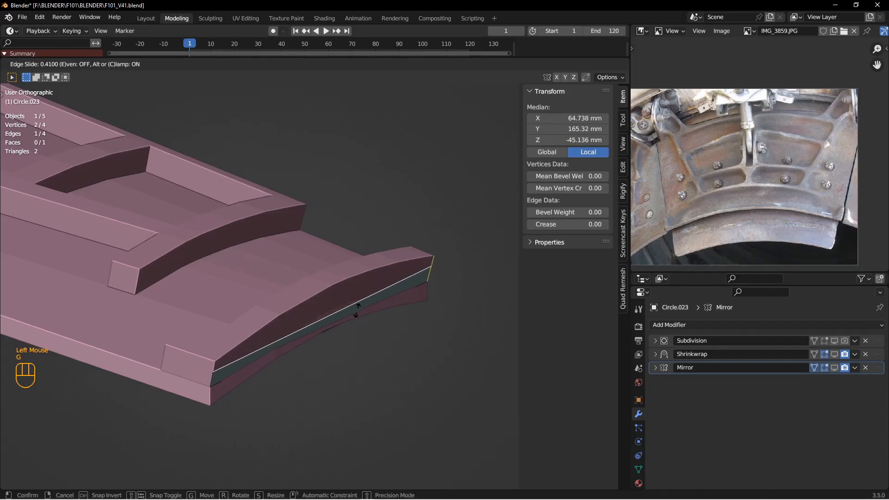
pyautogui.click(351, 320)
pyautogui.click(355, 316)
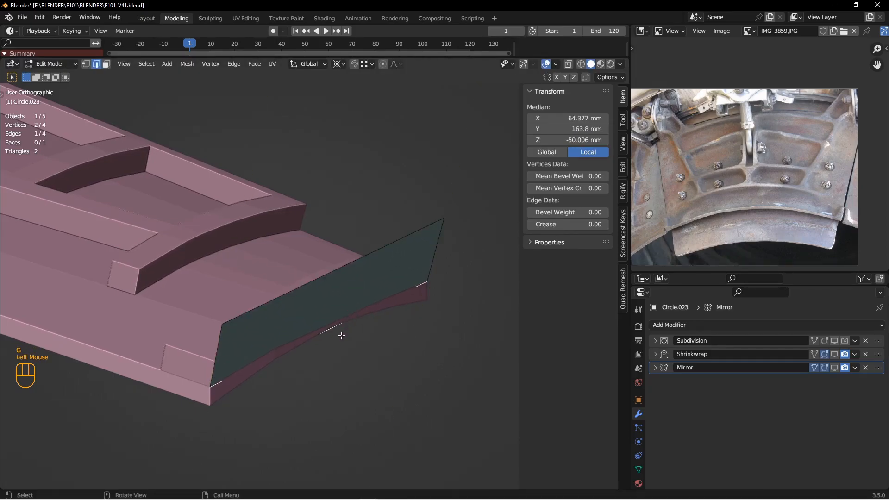
pyautogui.press('g')
pyautogui.press('g')
pyautogui.keyDown('alt'); pyautogui.click(314, 354); pyautogui.keyUp('alt')
# - Slide the flat face's two short edges outward past the outer corner and about 8 mm past the centre plane, and leave Edit Mode
pyautogui.moveTo(313, 354); pyautogui.dragTo(243, 353, button='middle')
pyautogui.click(246, 359)
pyautogui.click(180, 343)
pyautogui.scroll(1, 232, 354)
pyautogui.press('g')
pyautogui.press('g')
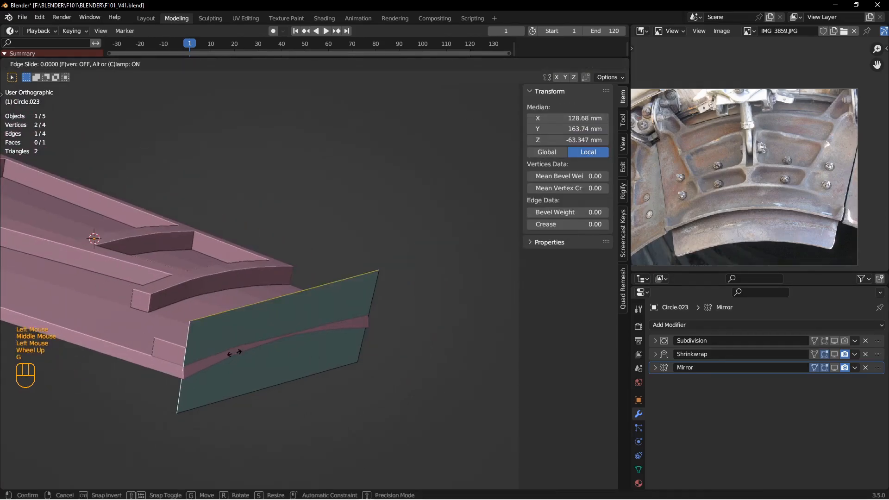
pyautogui.click(372, 307)
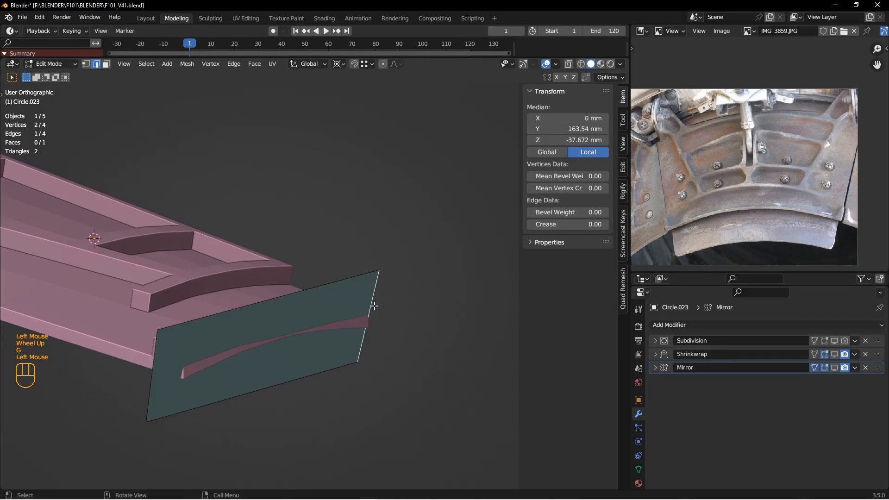
pyautogui.press('g')
pyautogui.press('g')
pyautogui.click(332, 321)
pyautogui.moveTo(331, 321); pyautogui.dragTo(334, 336, button='middle')
pyautogui.press('Tab')
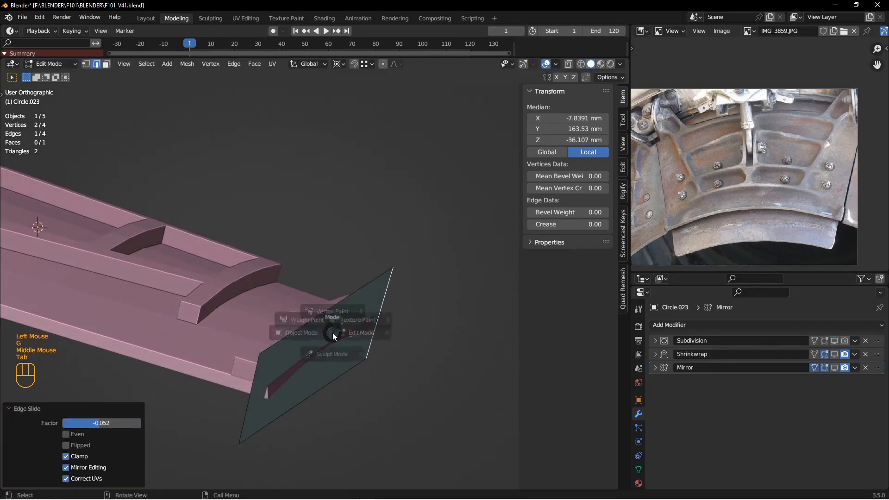
pyautogui.moveTo(280, 332); pyautogui.dragTo(295, 321, button='middle')
pyautogui.click(295, 321)
pyautogui.press('Tab')
pyautogui.moveTo(349, 329); pyautogui.dragTo(333, 332, button='middle')
pyautogui.press('Tab')
pyautogui.click(346, 316)
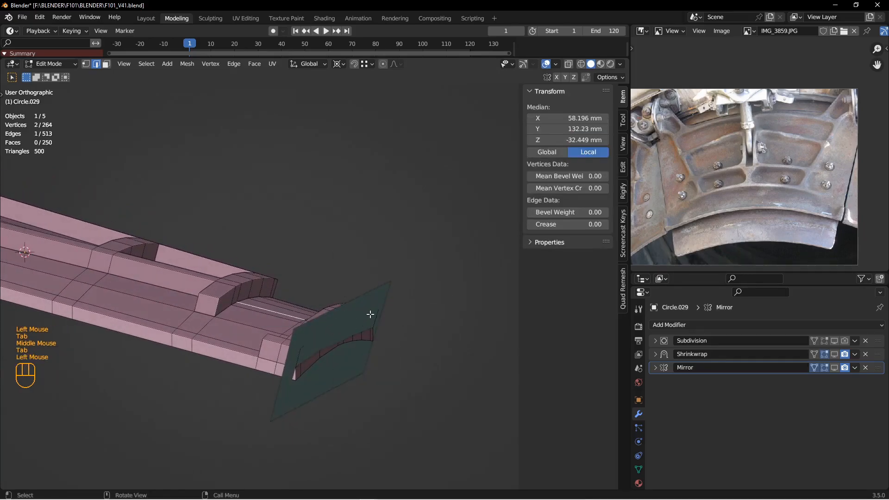
pyautogui.press('Tab')
# - Set the flat cutting plane to display as Wire in the viewport
pyautogui.click(380, 307)
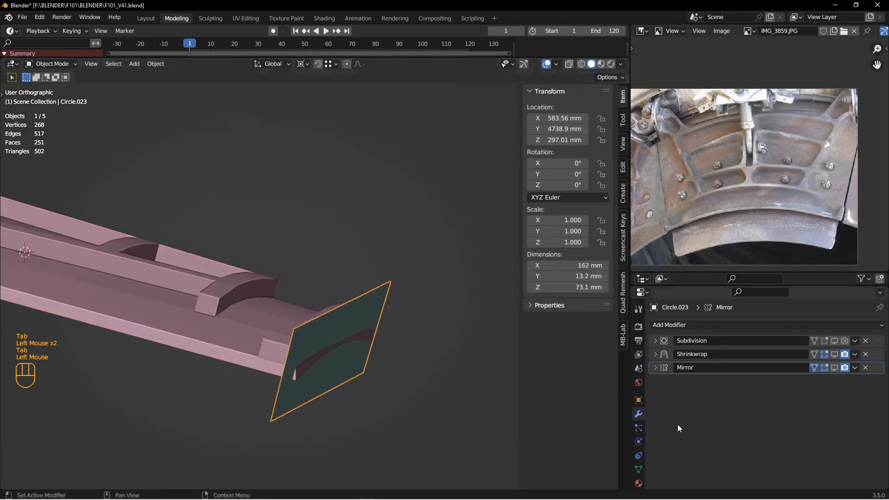
pyautogui.scroll(-2, 641, 399)
pyautogui.click(639, 373)
pyautogui.scroll(-3, 760, 439)
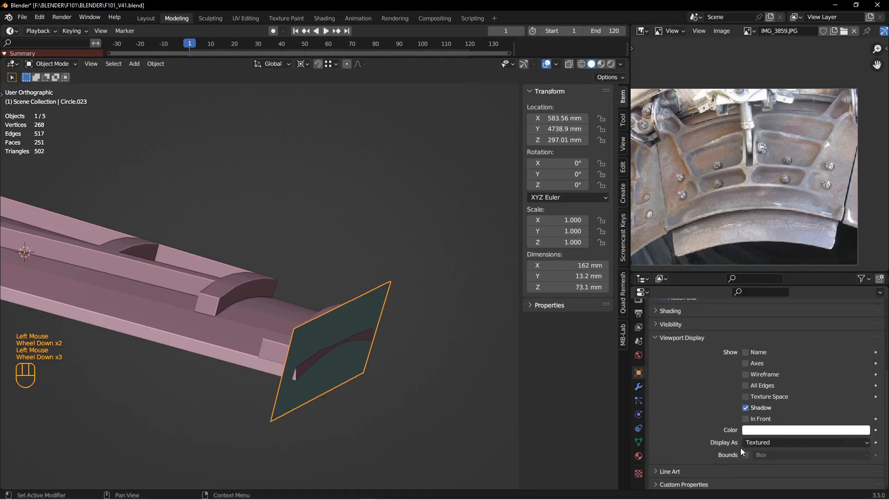
pyautogui.click(764, 438)
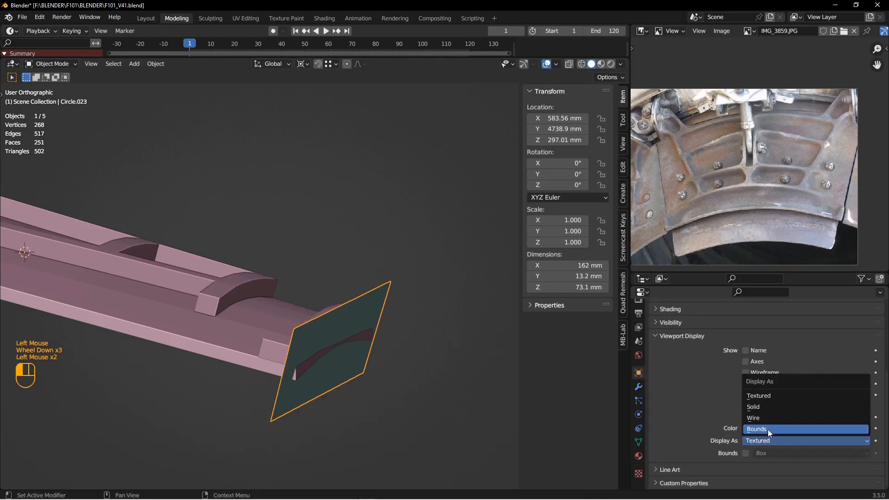
pyautogui.click(767, 421)
# - Select all faces of the panel's front wall in Edit Mode and assign them to a new vertex group F
pyautogui.click(282, 324)
pyautogui.press('Tab')
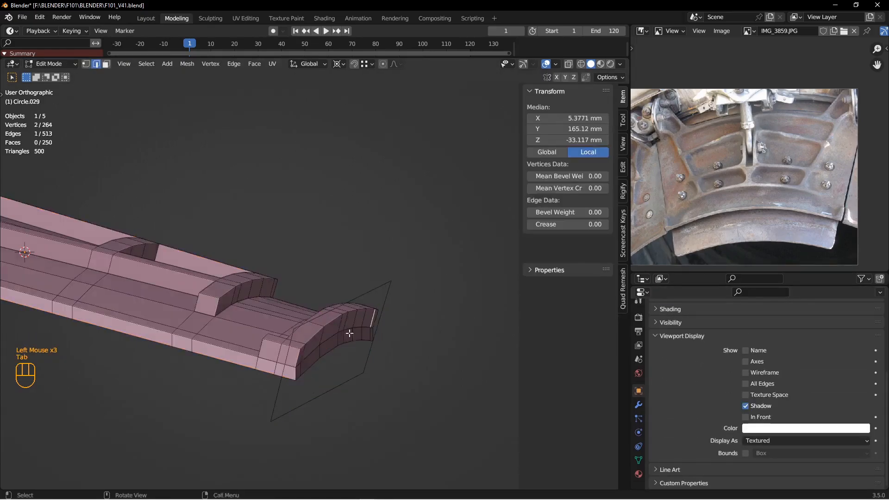
pyautogui.moveTo(284, 331); pyautogui.dragTo(384, 329, button='middle')
pyautogui.scroll(-2, 384, 329)
pyautogui.press('3')
pyautogui.click(367, 319)
pyautogui.click(381, 310)
pyautogui.click(375, 308)
pyautogui.keyDown('ctrl'); pyautogui.keyDown('shift'); pyautogui.click(194, 386); pyautogui.keyUp('shift'); pyautogui.keyUp('ctrl')
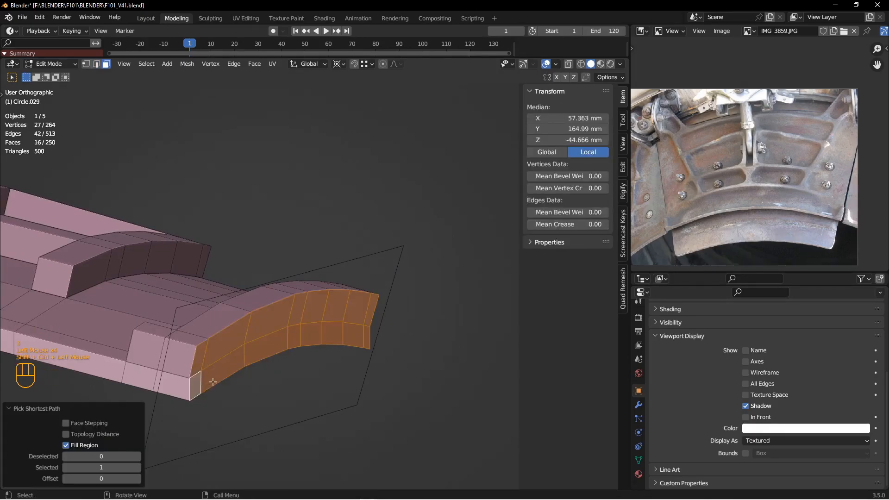
pyautogui.scroll(1, 194, 386)
pyautogui.moveTo(195, 386); pyautogui.dragTo(258, 388, button='middle')
pyautogui.click(638, 459)
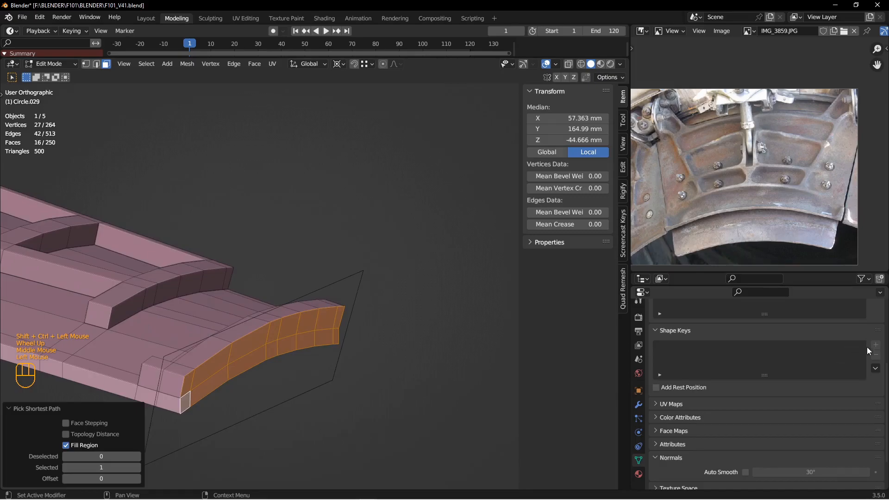
pyautogui.scroll(4, 862, 347)
pyautogui.click(876, 357)
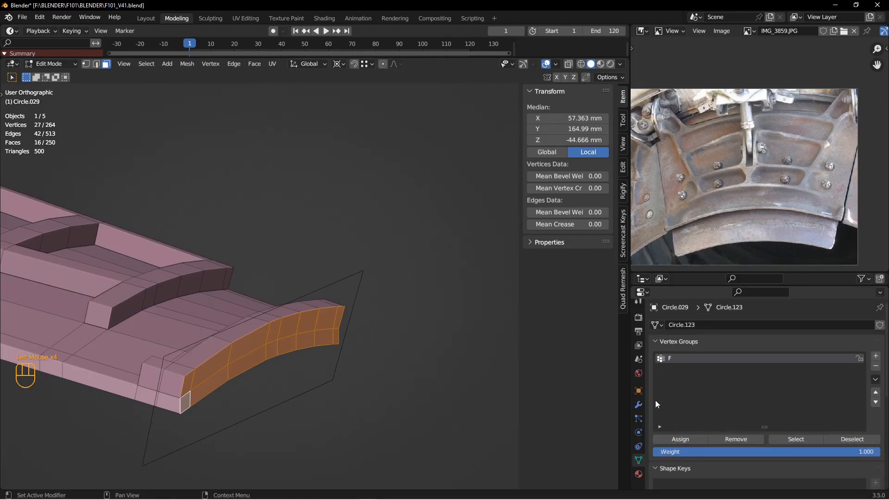
# - Add a Shrinkwrap modifier to the panel and rename it F
pyautogui.click(639, 405)
pyautogui.click(709, 325)
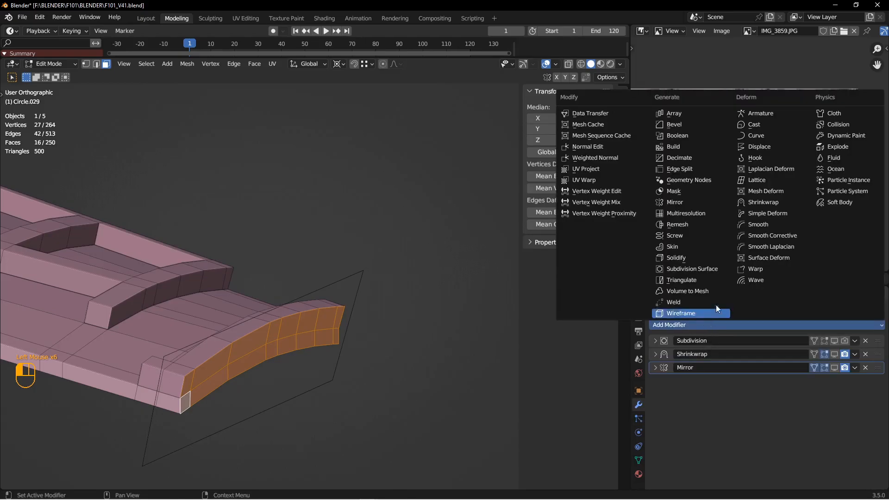
pyautogui.click(754, 203)
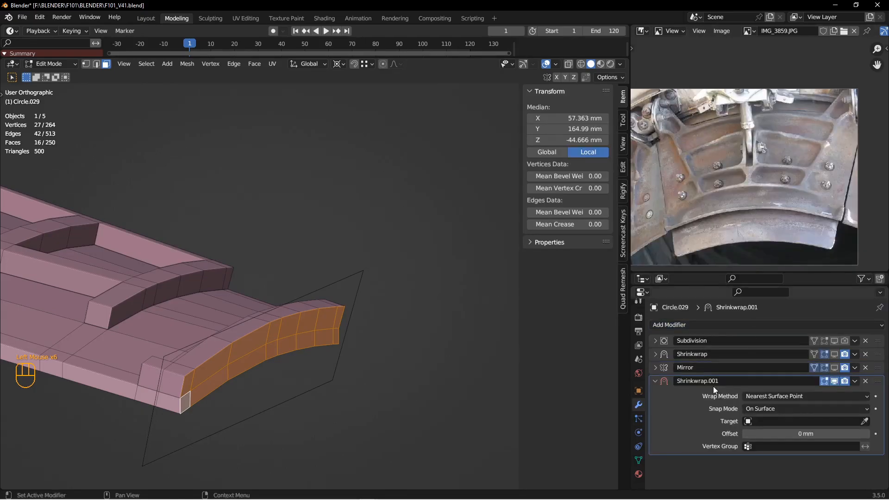
pyautogui.click(799, 397)
pyautogui.click(693, 414)
pyautogui.click(687, 380)
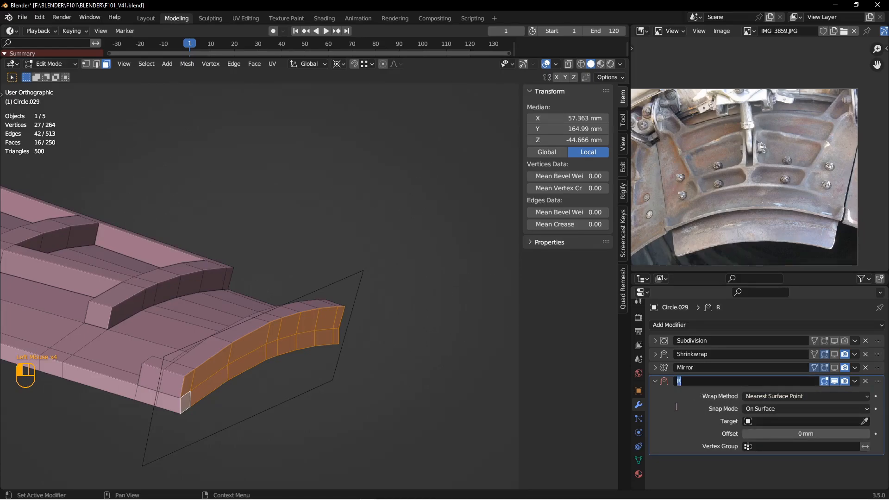
# - Limit the F modifier to vertex group F and set the flat cutting plane as its target
pyautogui.click(777, 447)
pyautogui.click(805, 340)
pyautogui.click(864, 421)
pyautogui.click(376, 273)
pyautogui.moveTo(363, 266)
pyautogui.mouseDown(button='middle')
pyautogui.moveTo(302, 284)
pyautogui.moveTo(374, 269)
pyautogui.mouseUp(button='middle')
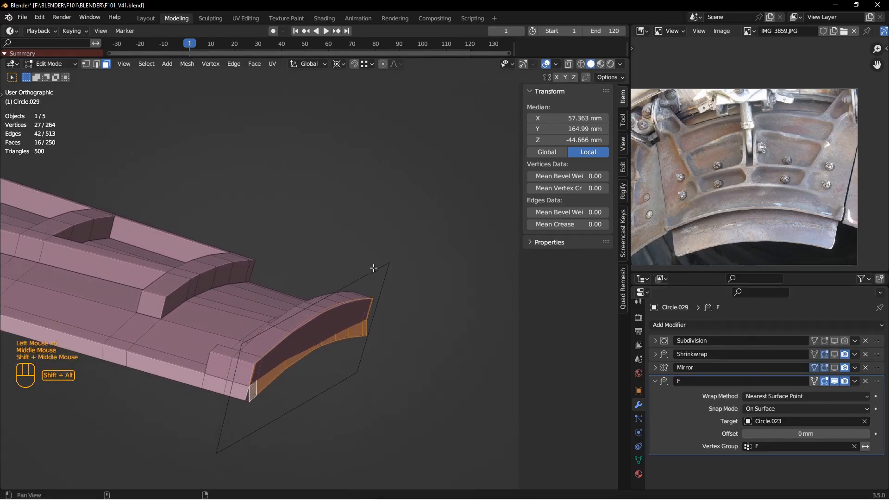
# - Show the F modifier on the edit cage, compare the front wall with it off and on, and return to Object Mode
pyautogui.click(813, 381)
pyautogui.moveTo(357, 364); pyautogui.dragTo(224, 370, button='middle')
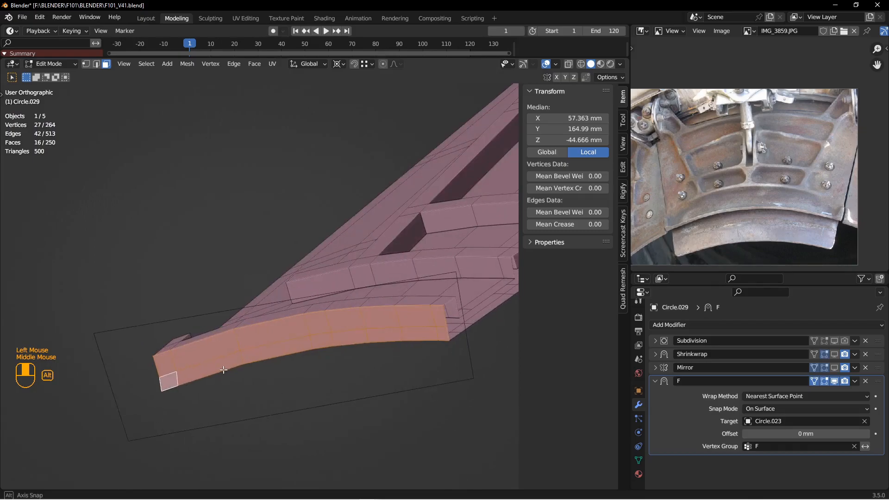
pyautogui.click(837, 381)
pyautogui.click(838, 381)
pyautogui.moveTo(343, 340); pyautogui.dragTo(440, 331, button='middle')
pyautogui.keyDown('shift'); pyautogui.moveTo(360, 333); pyautogui.dragTo(391, 316, button='middle'); pyautogui.keyUp('shift')
pyautogui.press('Tab')
pyautogui.click(302, 321)
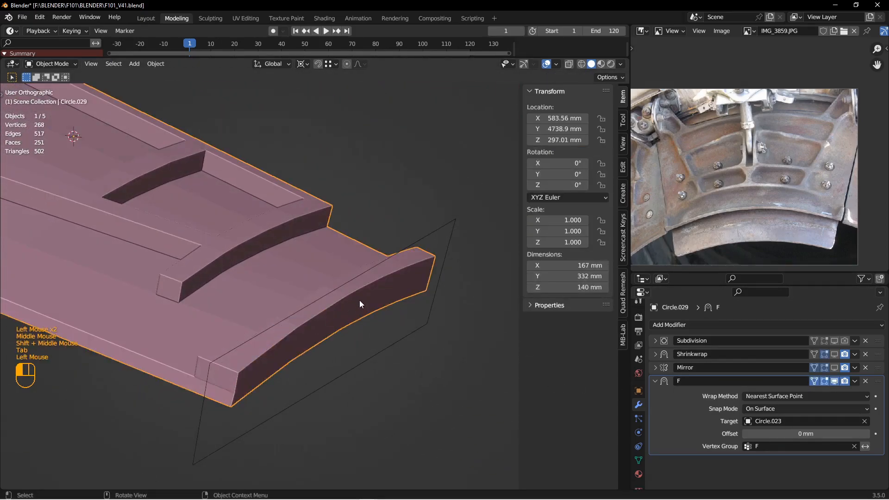
pyautogui.moveTo(463, 320); pyautogui.dragTo(341, 322, button='middle')
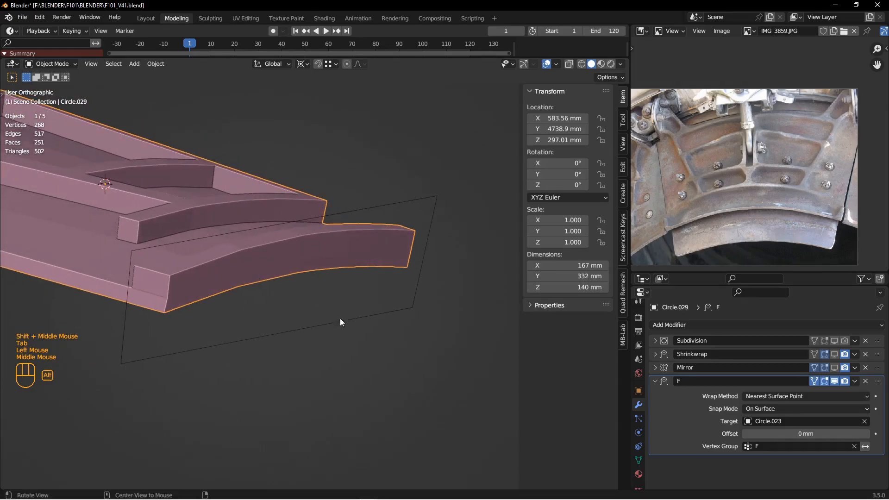
# - Duplicate the F shrinkwrap modifier and apply the copy to the panel
pyautogui.click(856, 381)
pyautogui.click(813, 422)
pyautogui.click(852, 381)
pyautogui.click(704, 416)
pyautogui.click(655, 381)
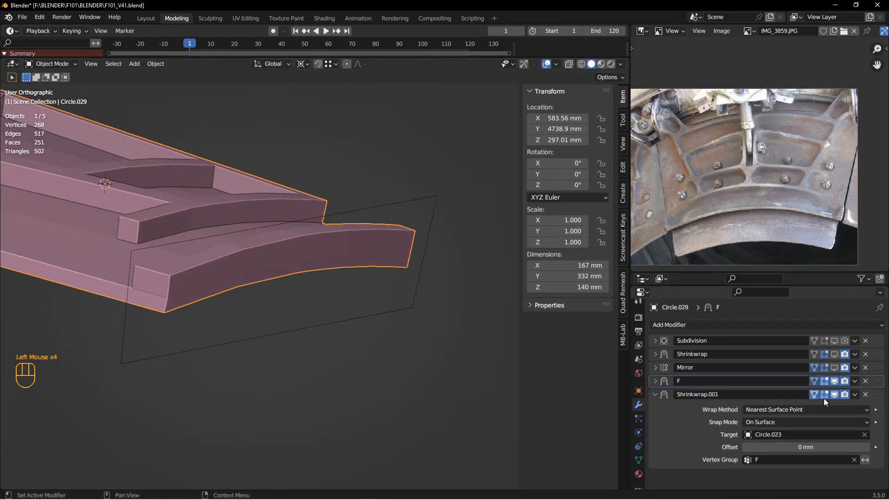
pyautogui.click(855, 394)
pyautogui.click(819, 407)
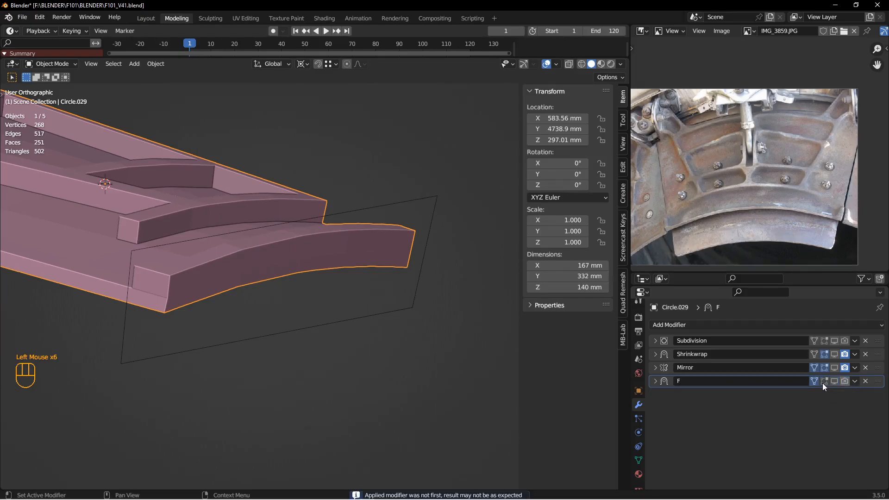
# - Turn off the remaining F modifier and move it to the top of the modifier stack
pyautogui.moveTo(870, 382); pyautogui.dragTo(866, 332)
pyautogui.keyDown('alt'); pyautogui.keyDown('shift'); pyautogui.moveTo(195, 259); pyautogui.dragTo(324, 306, button='middle'); pyautogui.keyUp('shift'); pyautogui.keyUp('alt')
pyautogui.scroll(2, 291, 302)
pyautogui.moveTo(324, 306); pyautogui.dragTo(317, 301, button='middle')
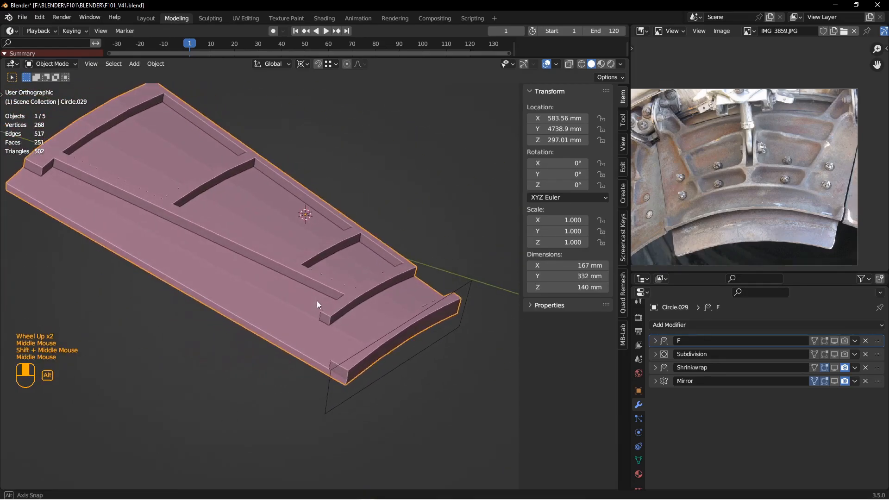
# - Hide the wireframe cutting plane and reselect the panel
pyautogui.click(389, 377)
pyautogui.press('h')
pyautogui.click(456, 317)
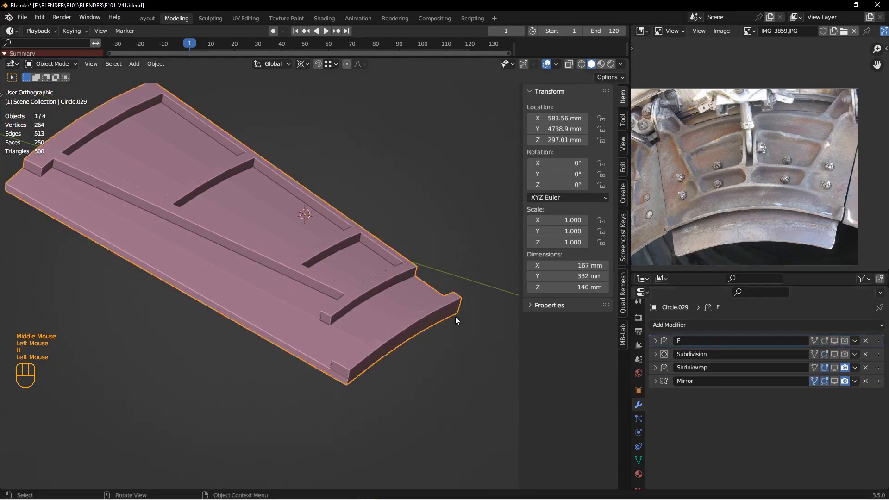
# - Disable the original Shrinkwrap modifier in Edit Mode and show the Mirror modifier in the viewport
pyautogui.click(834, 368)
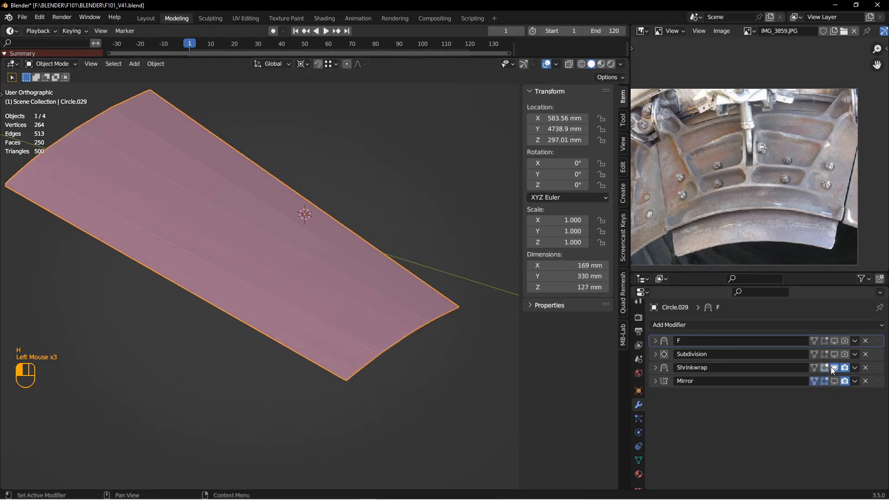
pyautogui.click(835, 368)
pyautogui.click(835, 382)
pyautogui.moveTo(425, 324); pyautogui.dragTo(366, 330, button='middle')
pyautogui.keyDown('shift'); pyautogui.moveTo(366, 330); pyautogui.dragTo(266, 321, button='middle'); pyautogui.keyUp('shift')
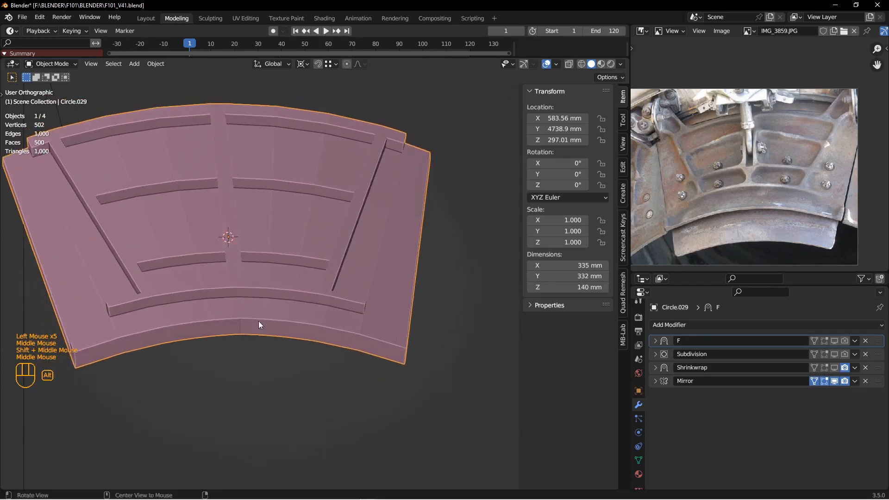
# - Try to slide the column of three vertices beside the centre line of the panel's front wall
pyautogui.scroll(-2, 311, 331)
pyautogui.press('Tab')
pyautogui.scroll(-1, 300, 325)
pyautogui.press('1')
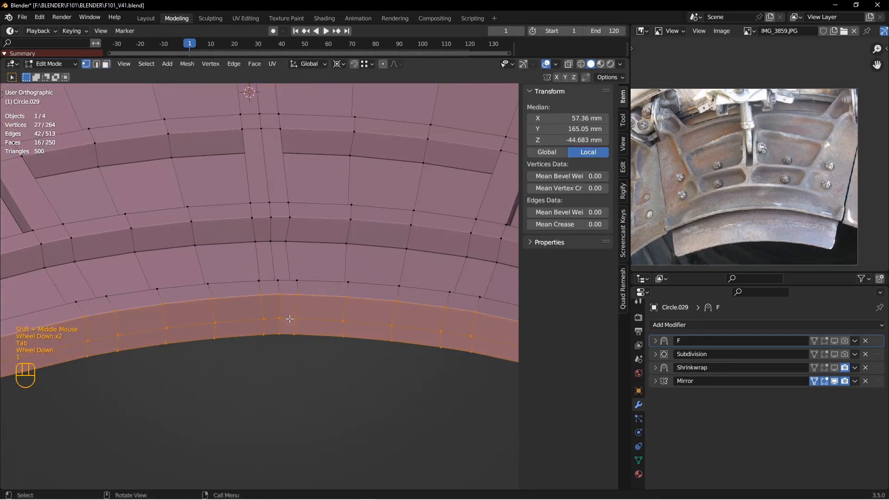
pyautogui.hotkey('alt', 'a')
pyautogui.click(268, 314)
pyautogui.moveTo(268, 314); pyautogui.dragTo(268, 246, button='middle')
pyautogui.moveTo(377, 321); pyautogui.dragTo(320, 394, button='middle')
pyautogui.keyDown('shift'); pyautogui.moveTo(302, 335); pyautogui.dragTo(352, 351, button='middle'); pyautogui.keyUp('shift')
pyautogui.keyDown('ctrl'); pyautogui.keyDown('shift'); pyautogui.click(315, 350); pyautogui.keyUp('shift'); pyautogui.keyUp('ctrl')
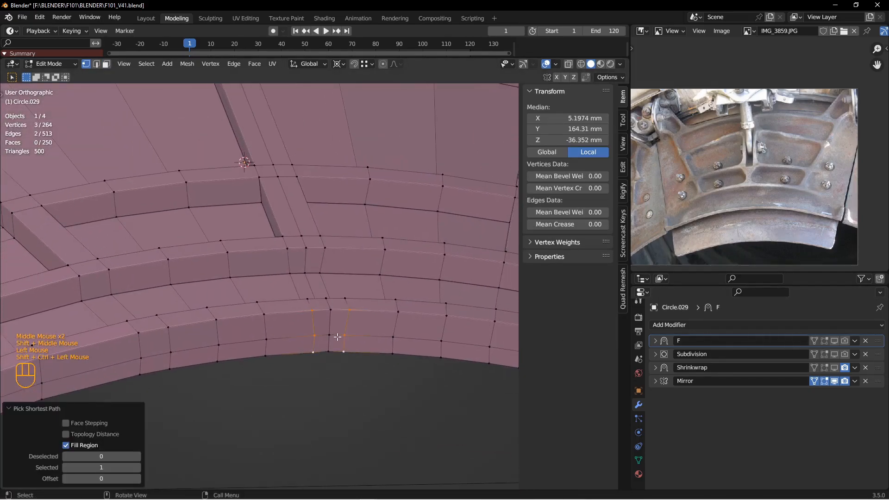
pyautogui.press('g')
pyautogui.press('g')
pyautogui.click(301, 314)
pyautogui.moveTo(301, 313)
pyautogui.mouseDown(button='middle')
pyautogui.moveTo(420, 354)
pyautogui.moveTo(276, 365)
pyautogui.moveTo(297, 304)
pyautogui.moveTo(304, 335)
pyautogui.moveTo(308, 319)
pyautogui.mouseUp(button='middle')
pyautogui.hotkey('ctrl', 'z')
# - Select the vertices of group F to check the front wall, return to Object Mode and inspect the whole mirrored panel
pyautogui.scroll(2, 307, 324)
pyautogui.moveTo(308, 319); pyautogui.dragTo(266, 337, button='middle')
pyautogui.scroll(-3, 332, 333)
pyautogui.moveTo(331, 334); pyautogui.dragTo(328, 303, button='middle')
pyautogui.hotkey('alt', 'a')
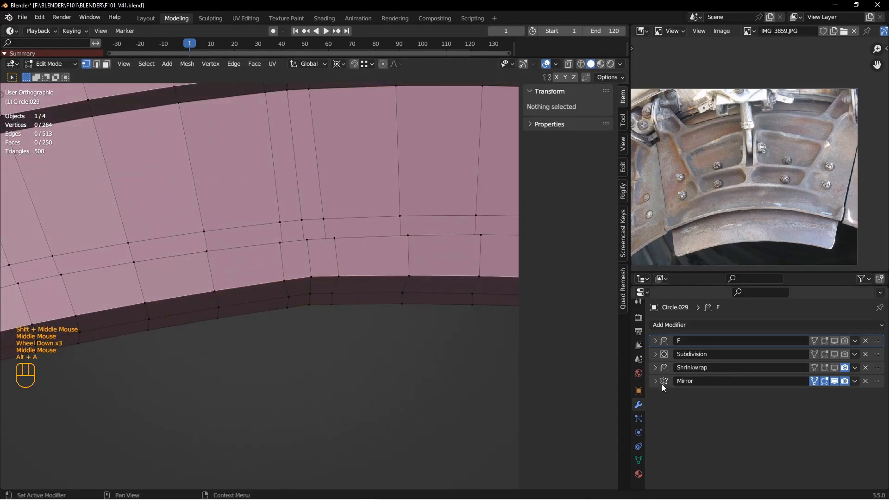
pyautogui.click(638, 460)
pyautogui.click(796, 439)
pyautogui.moveTo(288, 278); pyautogui.dragTo(384, 269, button='middle')
pyautogui.scroll(1, 384, 269)
pyautogui.press('Tab')
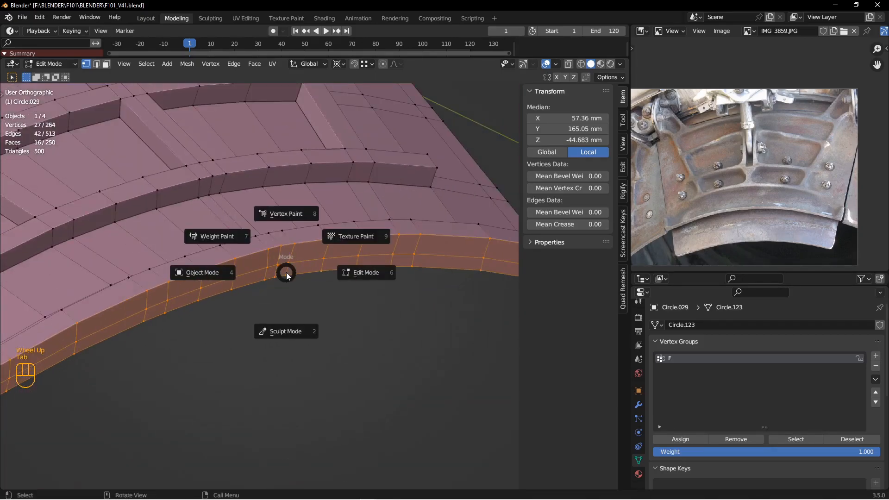
pyautogui.scroll(3, 247, 271)
pyautogui.keyDown('shift'); pyautogui.moveTo(266, 266); pyautogui.dragTo(296, 283, button='middle'); pyautogui.keyUp('shift')
pyautogui.moveTo(296, 282); pyautogui.dragTo(410, 324, button='middle')
pyautogui.moveTo(410, 325); pyautogui.dragTo(255, 306, button='middle')
pyautogui.keyDown('shift'); pyautogui.moveTo(255, 268); pyautogui.dragTo(296, 313, button='middle'); pyautogui.keyUp('shift')
pyautogui.moveTo(296, 313); pyautogui.dragTo(267, 326, button='middle')
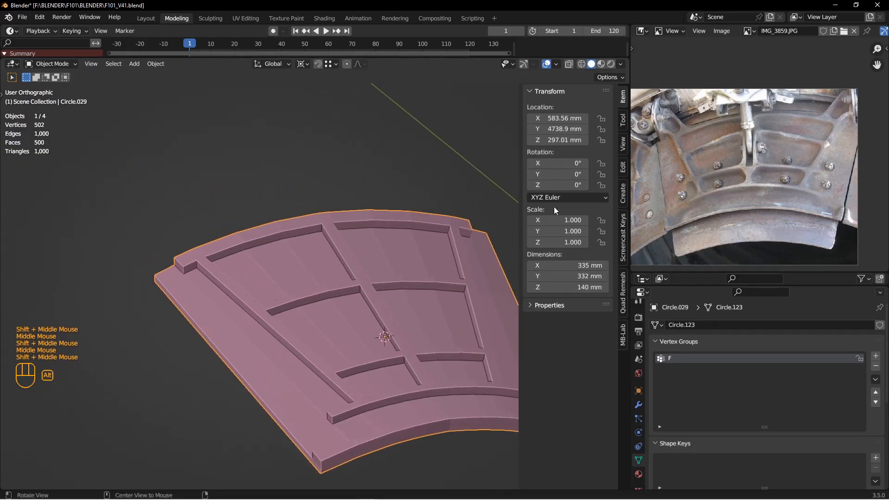
# - Edit the panel and select the two top faces at the outer end of the rear rib
pyautogui.scroll(-2, 690, 139)
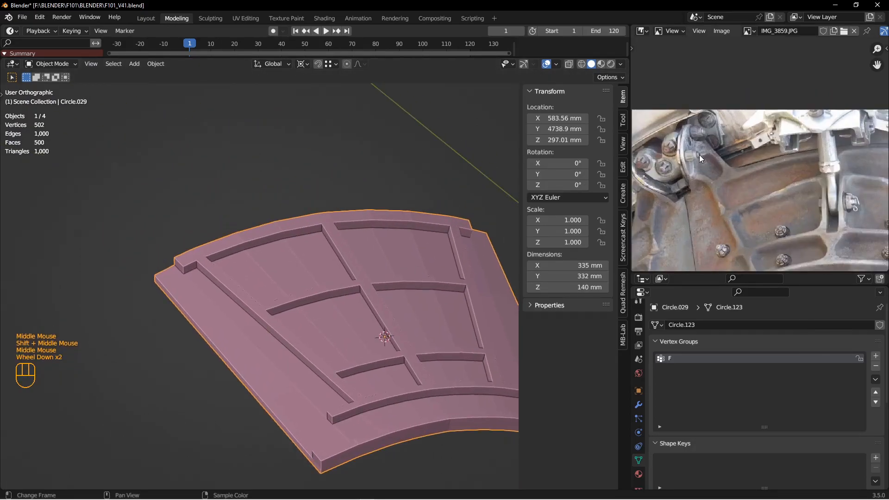
pyautogui.click(199, 258)
pyautogui.press('Tab')
pyautogui.moveTo(199, 258); pyautogui.dragTo(243, 236, button='middle')
pyautogui.scroll(-2, 243, 236)
pyautogui.press('3')
pyautogui.click(246, 232)
pyautogui.keyDown('shift'); pyautogui.click(254, 234); pyautogui.keyUp('shift')
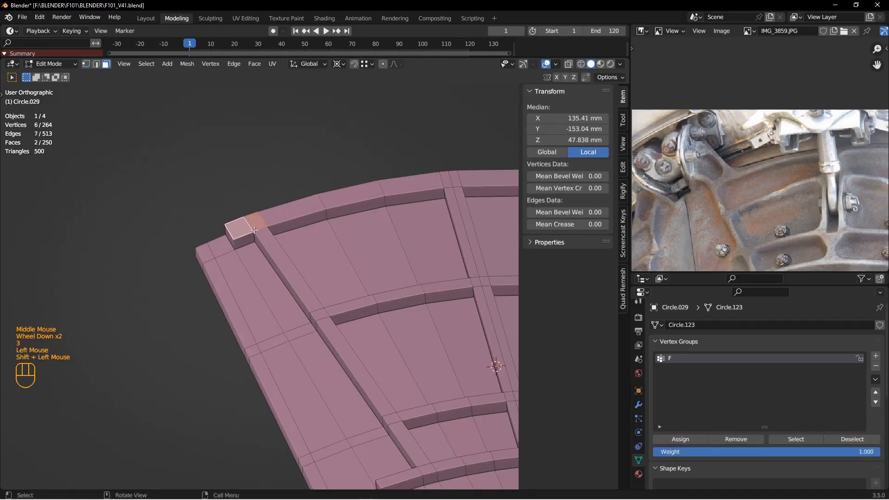
# - Load the reference image IMG_3861.JPG and zoom in on the rear corners where two neighbouring panels meet
pyautogui.scroll(2, 255, 235)
pyautogui.scroll(2, 789, 186)
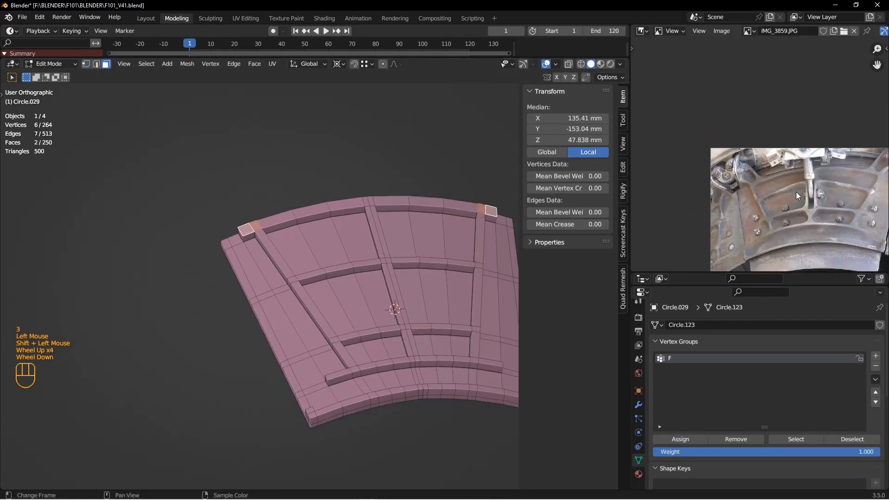
pyautogui.scroll(-1, 797, 192)
pyautogui.moveTo(797, 192); pyautogui.dragTo(771, 134, button='middle')
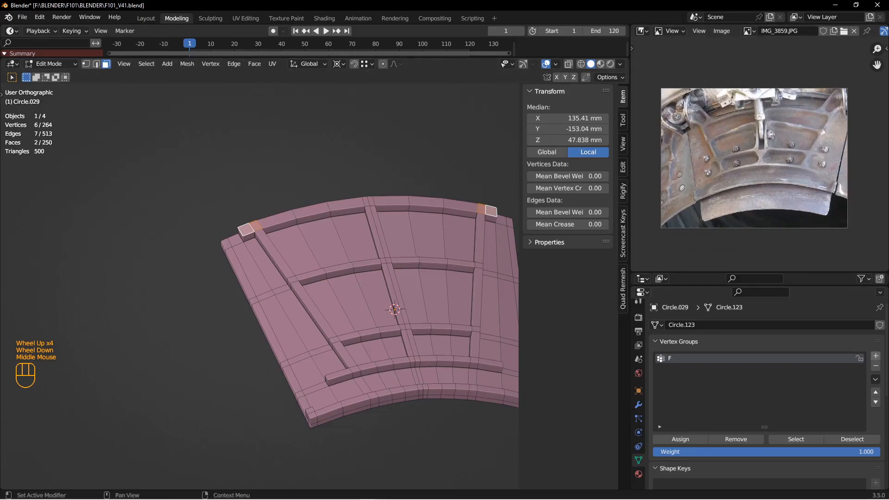
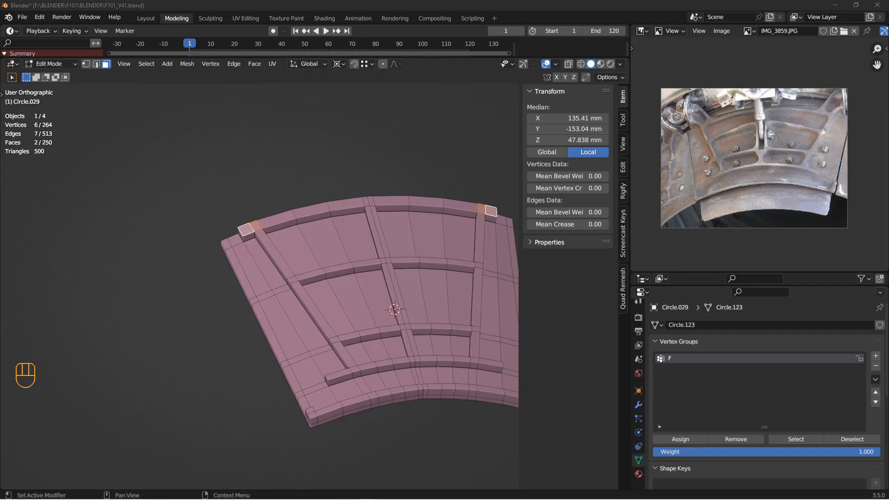
pyautogui.moveTo(818, 140); pyautogui.dragTo(744, 140)
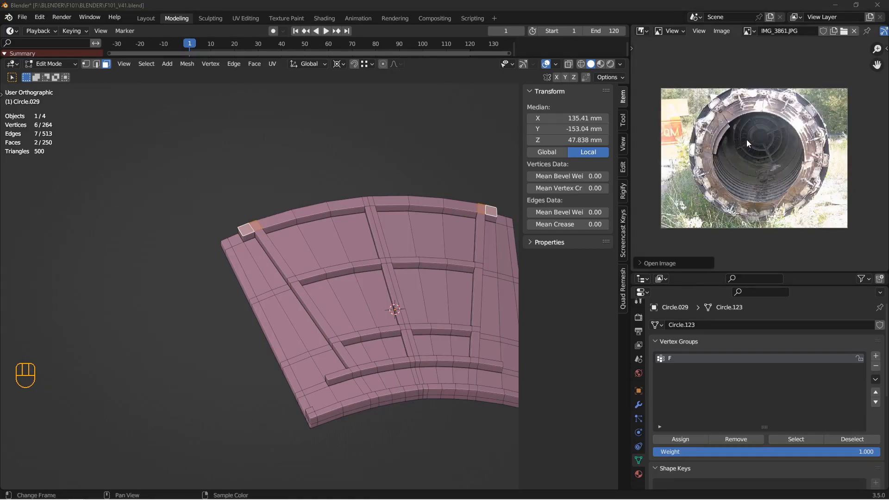
pyautogui.scroll(2, 729, 126)
pyautogui.scroll(-4, 727, 132)
pyautogui.moveTo(753, 91); pyautogui.dragTo(736, 172, button='middle')
pyautogui.moveTo(768, 111); pyautogui.dragTo(760, 172, button='middle')
pyautogui.scroll(-2, 760, 171)
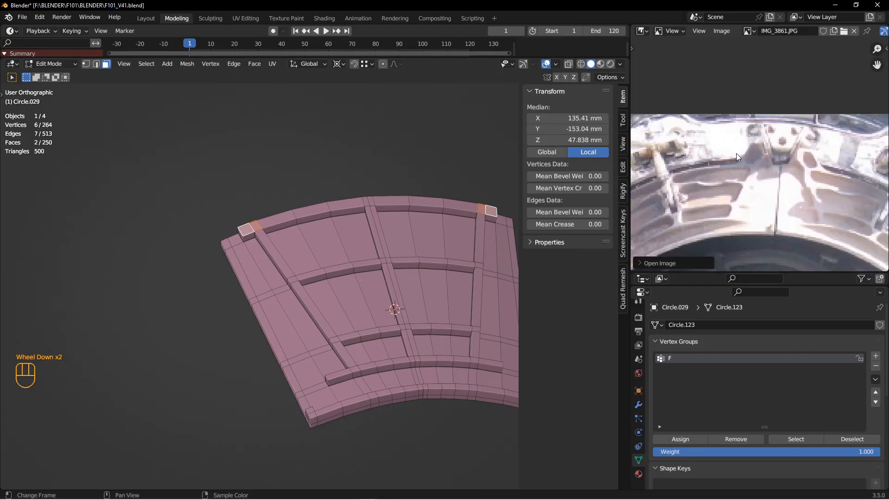
# - Add a loop cut across the rear rib just inboard of the outer side rib
pyautogui.moveTo(385, 232); pyautogui.dragTo(363, 249, button='middle')
pyautogui.press('ctrl+KP_1')
pyautogui.scroll(-1, 363, 248)
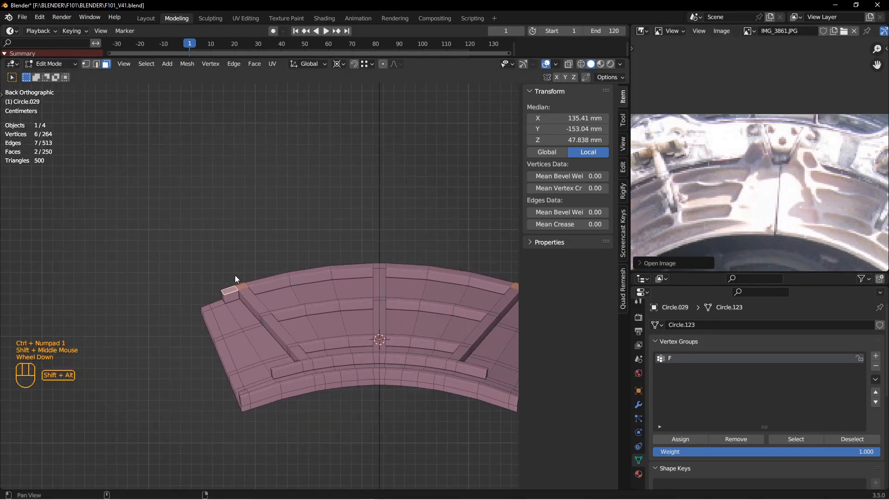
pyautogui.scroll(-4, 259, 288)
pyautogui.moveTo(259, 288); pyautogui.dragTo(654, 186, button='middle')
pyautogui.hotkey('ctrl', 'r')
pyautogui.click(275, 284)
# - Extrude the three top faces at the outer end of the rear rib upward about 29 mm into a tab
pyautogui.hotkey('alt', 'a')
pyautogui.press('3')
pyautogui.click(276, 281)
pyautogui.keyDown('shift'); pyautogui.click(249, 285); pyautogui.keyUp('shift')
pyautogui.keyDown('shift'); pyautogui.click(277, 288); pyautogui.keyUp('shift')
pyautogui.moveTo(315, 266); pyautogui.dragTo(275, 294, button='middle')
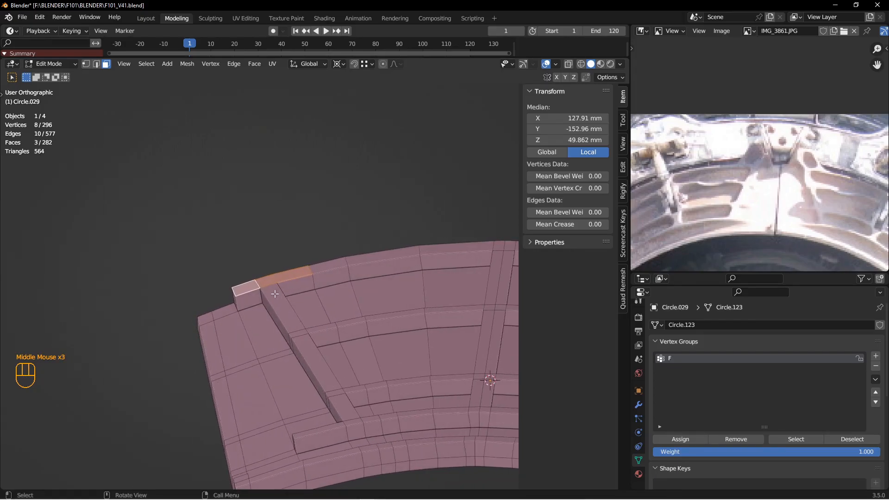
pyautogui.press('ctrl+KP_1')
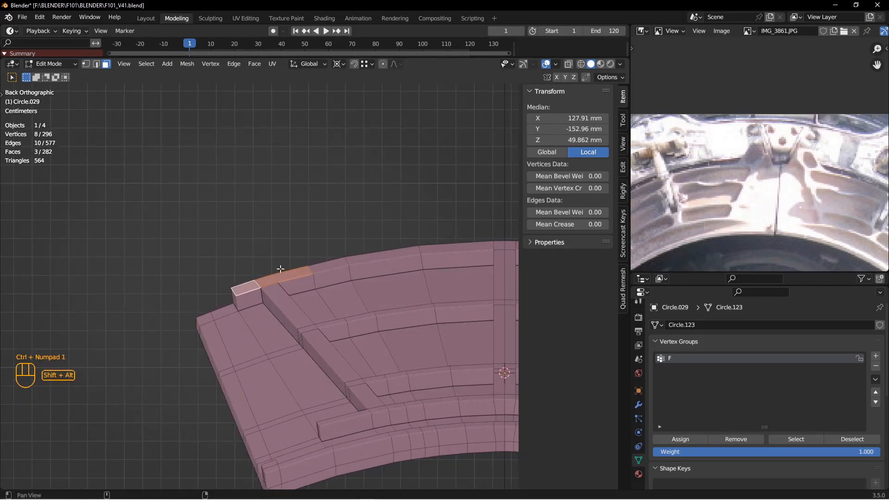
pyautogui.keyDown('shift'); pyautogui.moveTo(278, 273); pyautogui.dragTo(301, 301, button='middle'); pyautogui.keyUp('shift')
pyautogui.press('e')
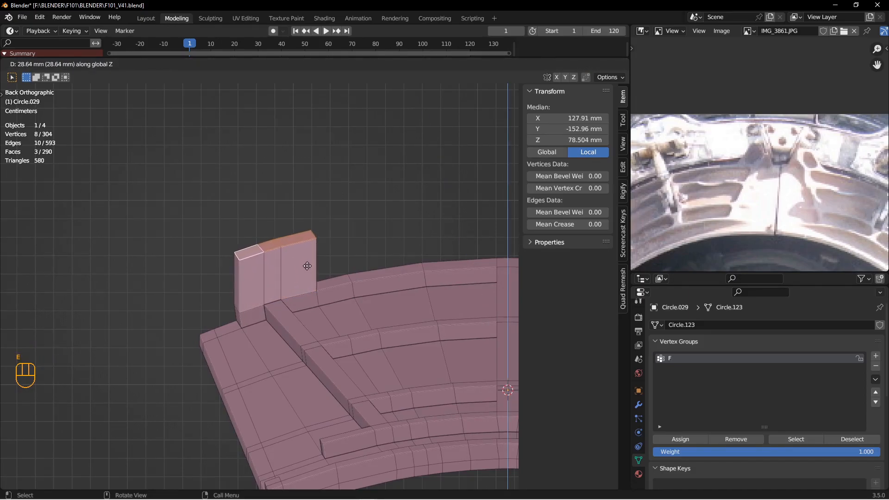
pyautogui.click(306, 266)
# - Edge-slide the tab's inner top corner outward by a factor of -0.738 to slope its inner side
pyautogui.press('1')
pyautogui.moveTo(302, 217); pyautogui.dragTo(342, 246)
pyautogui.press('g')
pyautogui.press('g')
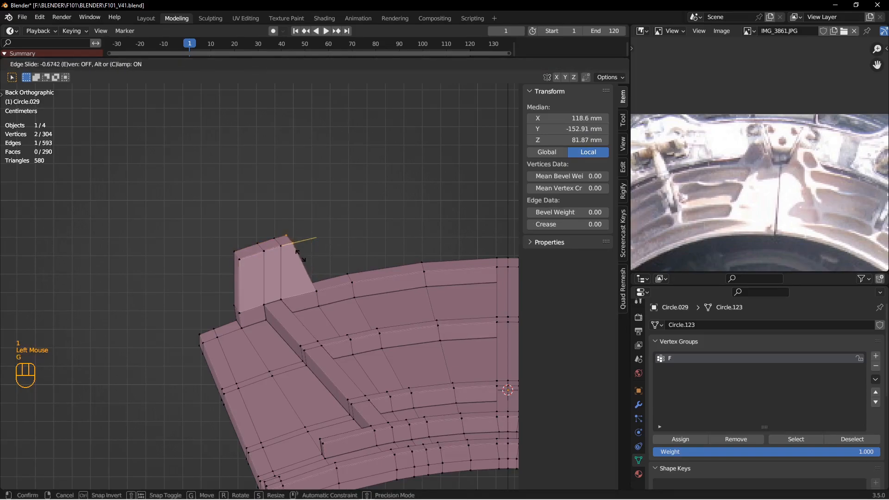
pyautogui.click(296, 254)
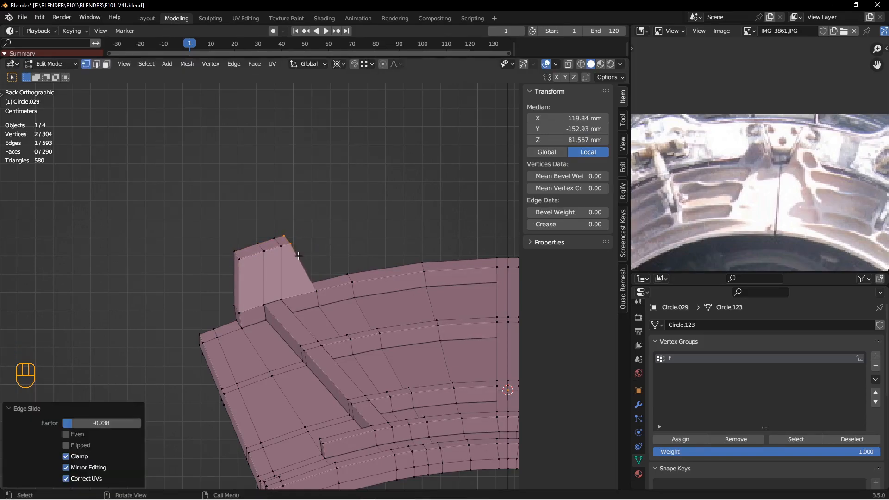
pyautogui.scroll(-2, 299, 257)
pyautogui.moveTo(299, 257)
pyautogui.keyDown('shift'); pyautogui.mouseDown(button='middle')
pyautogui.moveTo(304, 274)
pyautogui.moveTo(315, 250)
pyautogui.mouseUp(button='middle'); pyautogui.keyUp('shift')
pyautogui.scroll(3, 304, 274)
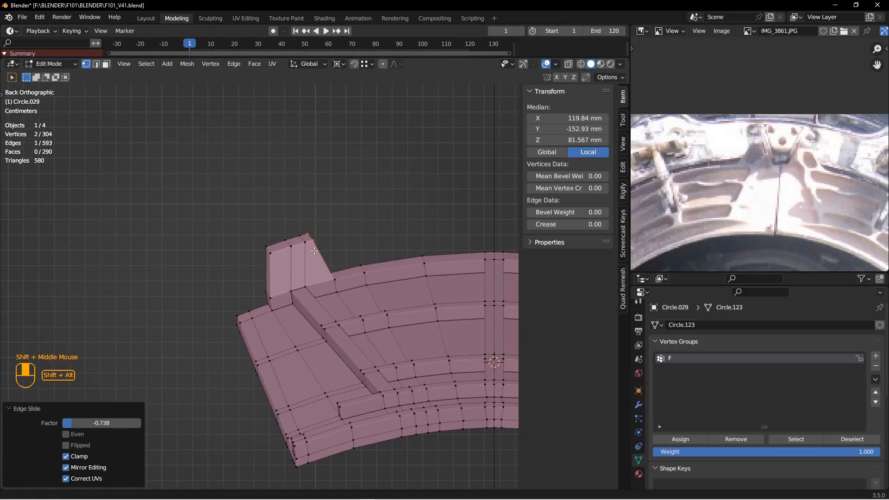
pyautogui.scroll(-2, 272, 256)
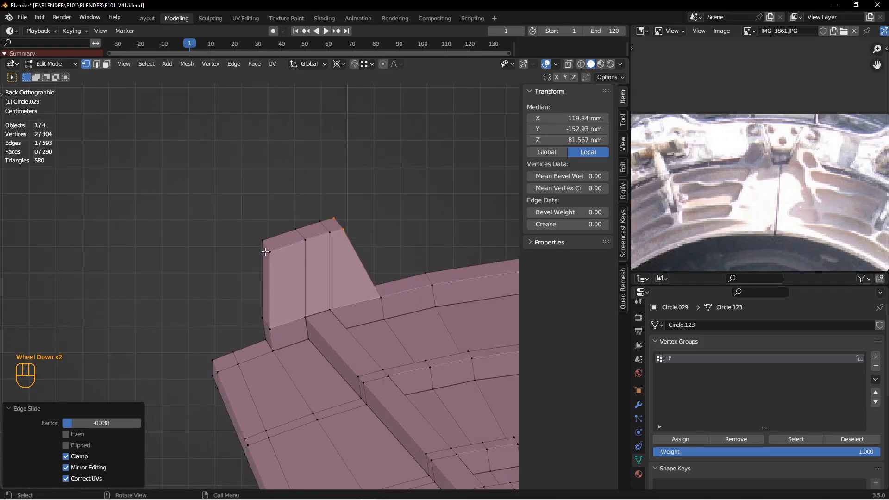
pyautogui.click(272, 249)
pyautogui.press('g')
pyautogui.press('g')
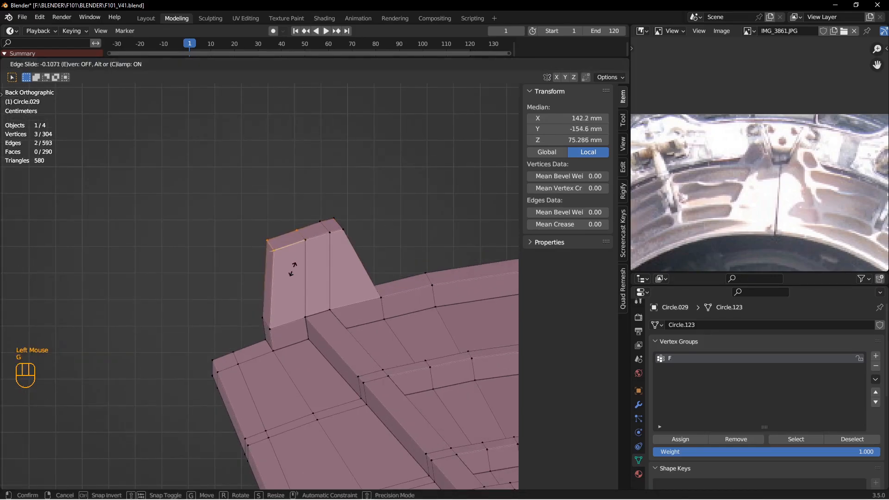
pyautogui.rightClick(321, 264)
# - Slide the two vertices of the tab's outer top corner inward along the top to taper the outer side
pyautogui.moveTo(255, 236); pyautogui.dragTo(289, 268)
pyautogui.press('g')
pyautogui.press('g')
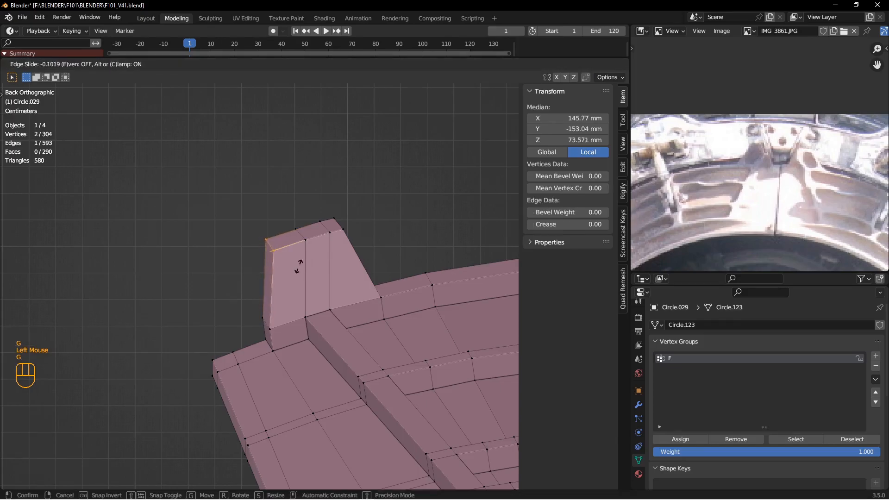
pyautogui.click(329, 262)
pyautogui.click(271, 325)
pyautogui.keyDown('shift'); pyautogui.click(270, 320); pyautogui.keyUp('shift')
pyautogui.keyDown('shift'); pyautogui.click(267, 317); pyautogui.keyUp('shift')
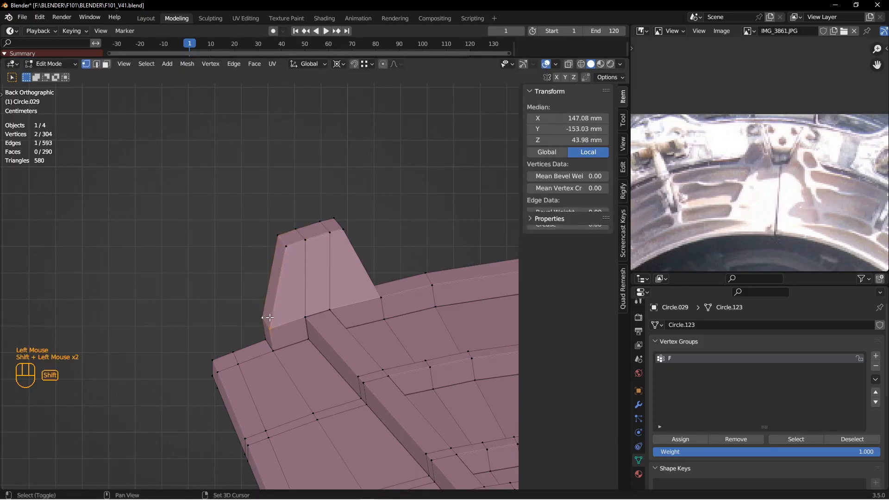
pyautogui.press('g')
pyautogui.press('g')
pyautogui.rightClick(298, 317)
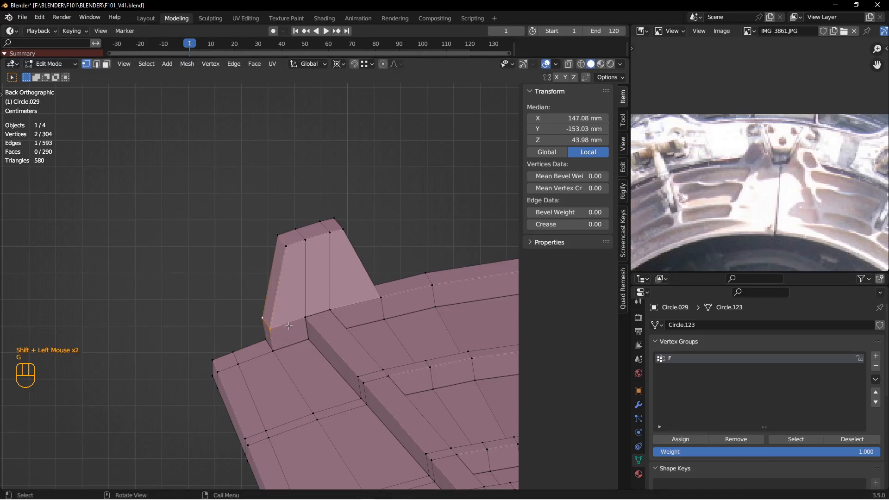
pyautogui.press('g')
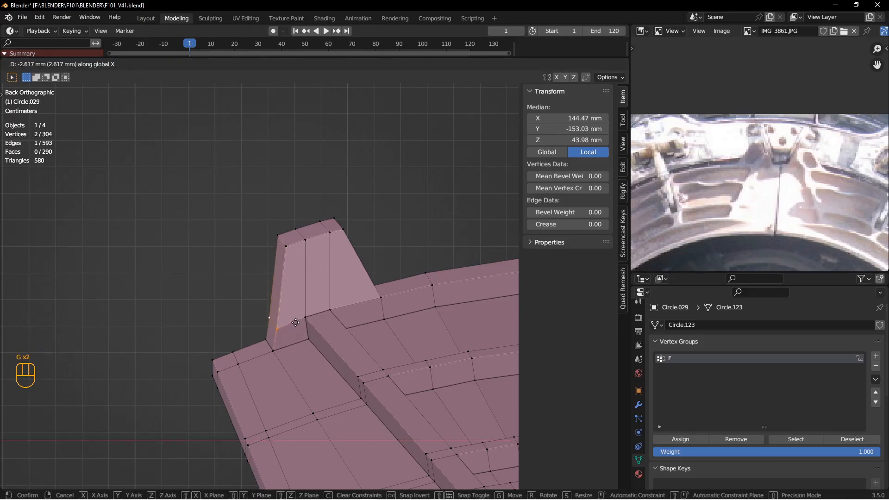
pyautogui.rightClick(296, 323)
# - Dissolve the horizontal edges that wrap around the base of the tab's outer end
pyautogui.press('2')
pyautogui.click(289, 323)
pyautogui.moveTo(289, 324); pyautogui.dragTo(259, 336, button='middle')
pyautogui.keyDown('shift'); pyautogui.click(266, 321); pyautogui.keyUp('shift')
pyautogui.keyDown('shift'); pyautogui.click(234, 301); pyautogui.keyUp('shift')
pyautogui.hotkey('ctrl', 'x')
# - Add a horizontal loop cut around the tab's outer end, placed close to its base
pyautogui.hotkey('ctrl', 'r')
pyautogui.click(253, 328)
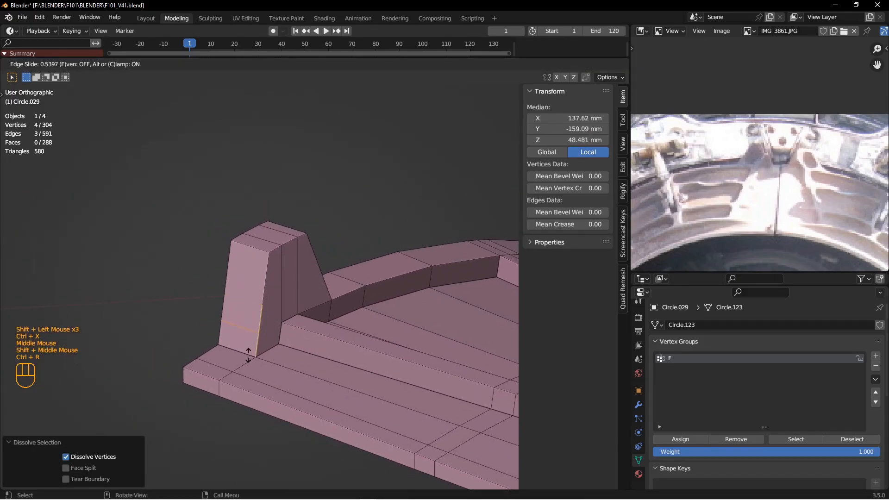
pyautogui.click(249, 360)
# - Connect both ends of the new base cut to the adjacent rib vertices on the tab's front and back faces
pyautogui.press('1')
pyautogui.click(263, 331)
pyautogui.keyDown('shift'); pyautogui.click(271, 333); pyautogui.keyUp('shift')
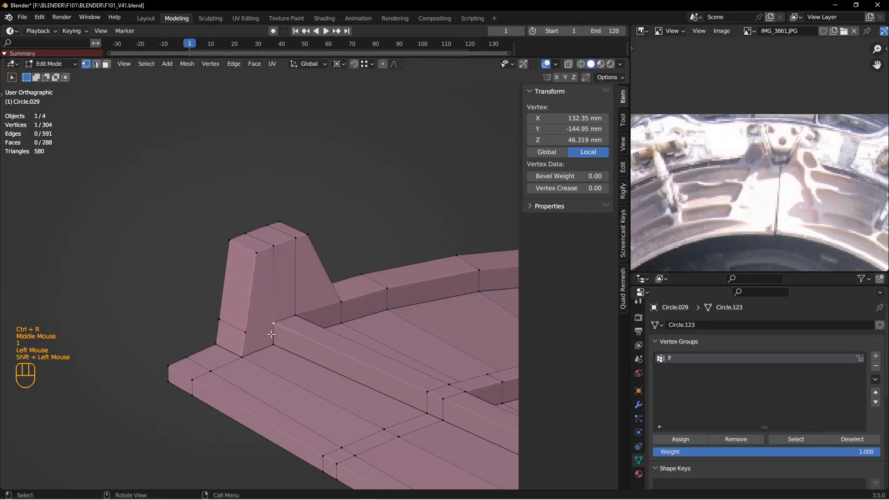
pyautogui.keyDown('shift'); pyautogui.click(245, 334); pyautogui.keyUp('shift')
pyautogui.press('j')
pyautogui.moveTo(246, 335)
pyautogui.mouseDown(button='middle')
pyautogui.moveTo(260, 331)
pyautogui.moveTo(239, 333)
pyautogui.mouseUp(button='middle')
pyautogui.click(214, 312)
pyautogui.keyDown('shift'); pyautogui.click(174, 299); pyautogui.keyUp('shift')
pyautogui.moveTo(186, 304); pyautogui.dragTo(227, 287, button='middle')
pyautogui.press('j')
pyautogui.hotkey('alt', 'a')
# - Inspect the tab from several sides and compare it with the panel corners in the reference photo
pyautogui.moveTo(227, 287); pyautogui.dragTo(220, 222, button='middle')
pyautogui.keyDown('shift'); pyautogui.moveTo(220, 223); pyautogui.dragTo(237, 289, button='middle'); pyautogui.keyUp('shift')
pyautogui.moveTo(237, 290); pyautogui.dragTo(288, 276, button='middle')
pyautogui.keyDown('shift'); pyautogui.moveTo(288, 276); pyautogui.dragTo(260, 283, button='middle'); pyautogui.keyUp('shift')
pyautogui.scroll(-1, 280, 283)
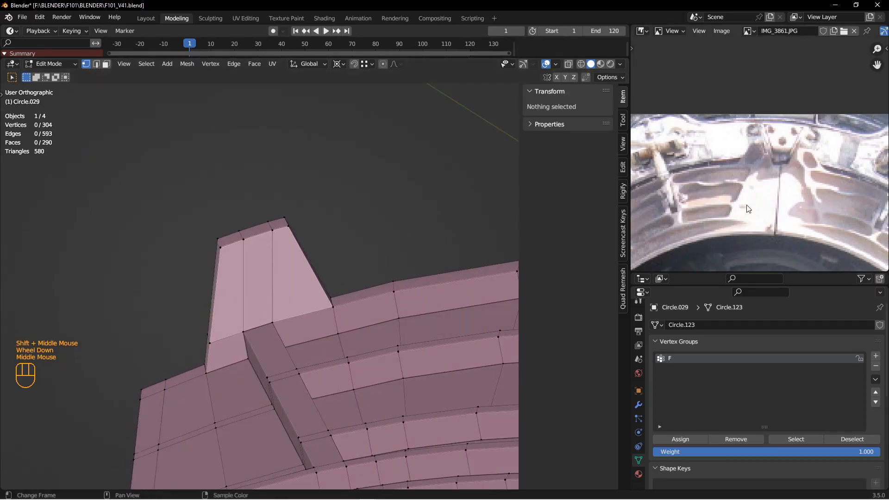
pyautogui.scroll(-3, 746, 211)
pyautogui.scroll(3, 763, 188)
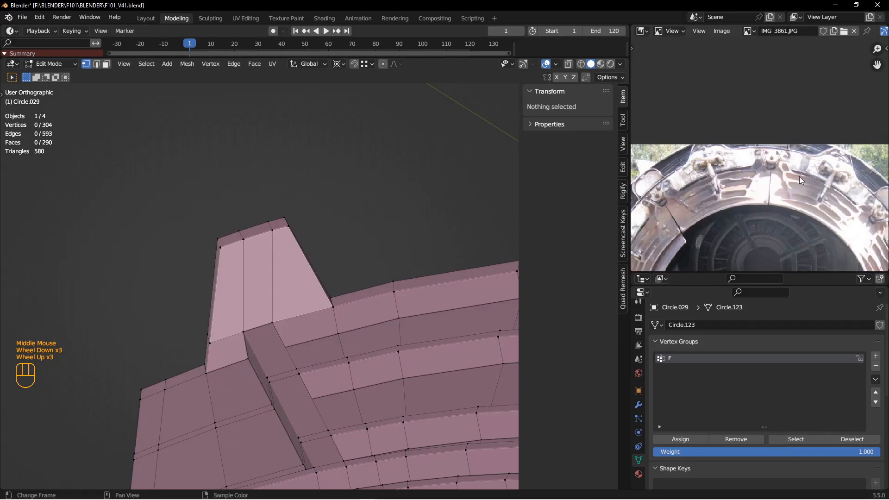
pyautogui.moveTo(795, 180); pyautogui.dragTo(700, 170, button='middle')
pyautogui.moveTo(804, 213); pyautogui.dragTo(838, 202, button='middle')
pyautogui.moveTo(723, 155); pyautogui.dragTo(781, 188, button='middle')
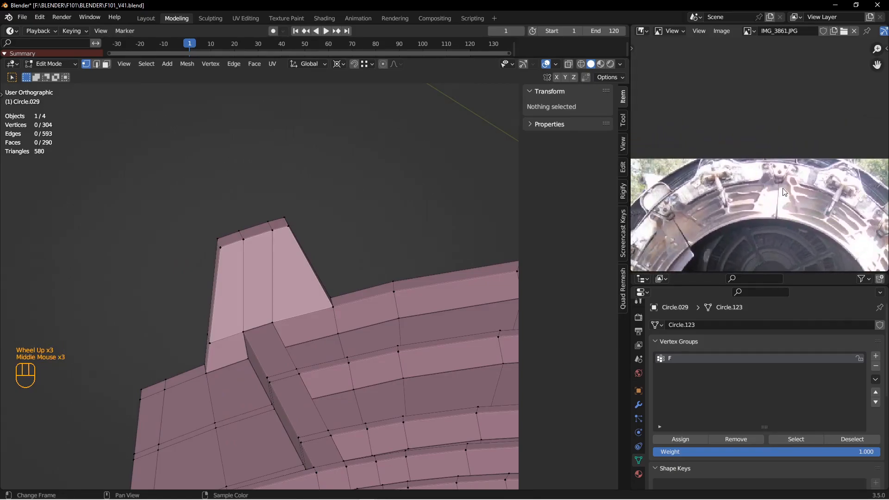
pyautogui.scroll(-2, 778, 183)
pyautogui.scroll(1, 778, 182)
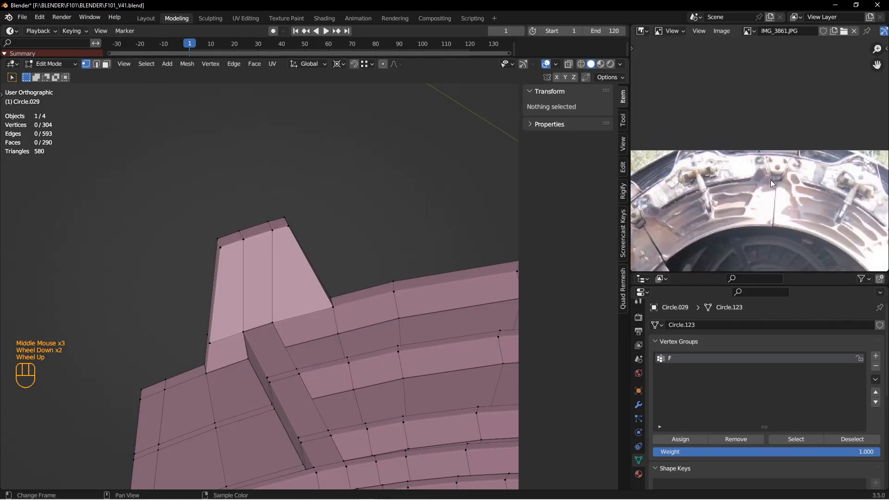
pyautogui.moveTo(301, 261); pyautogui.dragTo(301, 273, button='middle')
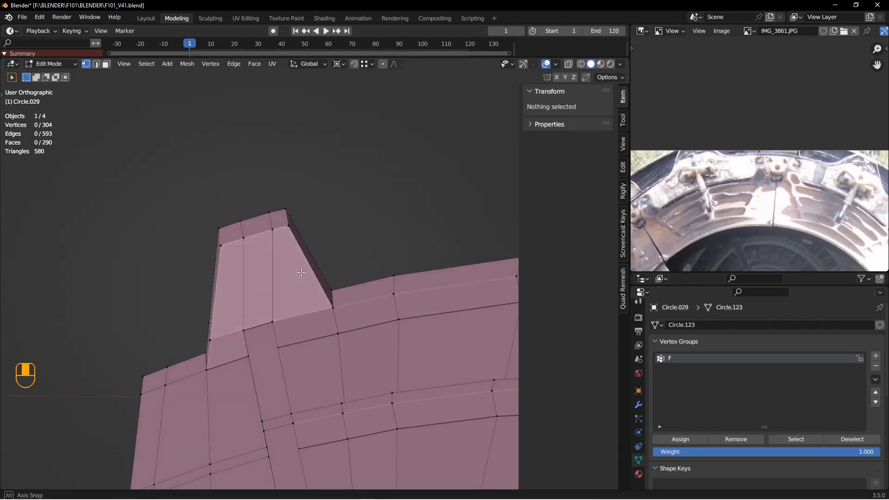
pyautogui.scroll(-2, 789, 188)
pyautogui.scroll(3, 789, 187)
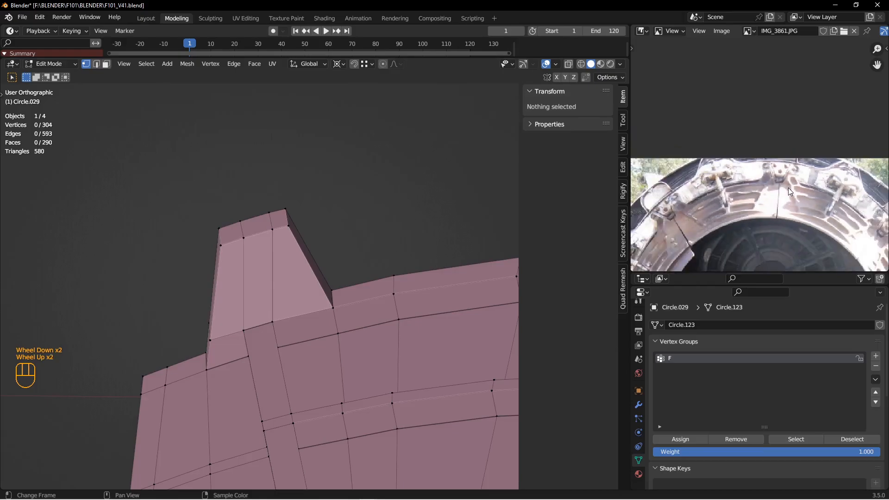
pyautogui.moveTo(306, 259); pyautogui.dragTo(319, 238, button='middle')
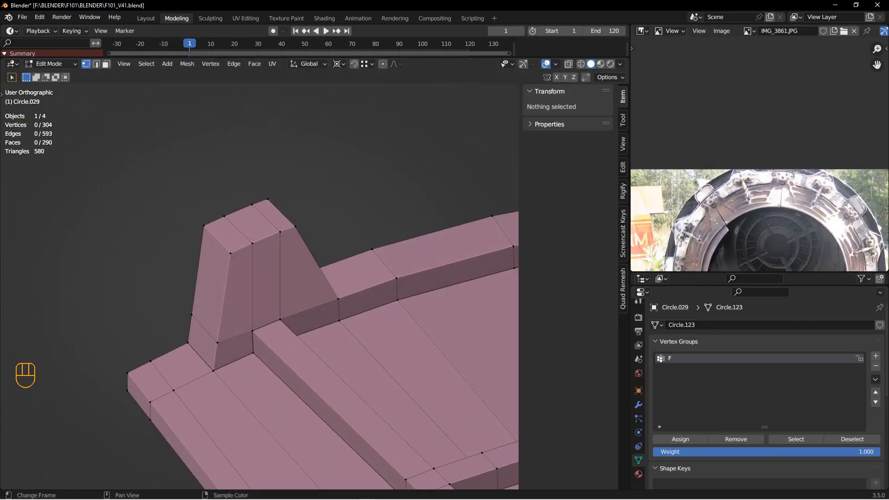
# - Load the reference image IMG_3858.JPG and frame the corner bracket beside the ribs
pyautogui.doubleClick(750, 208)
pyautogui.scroll(2, 752, 199)
pyautogui.scroll(-2, 720, 129)
pyautogui.moveTo(732, 214); pyautogui.dragTo(734, 127, button='middle')
pyautogui.scroll(-1, 704, 137)
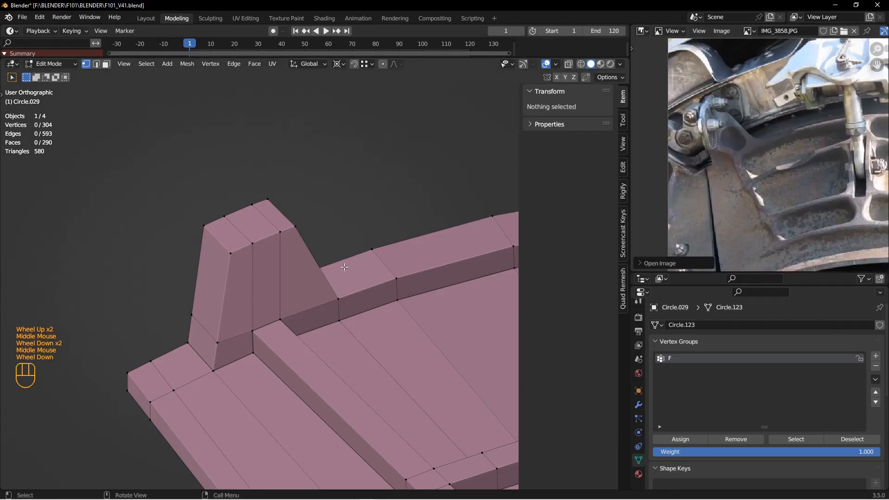
# - Add a lengthwise loop cut through the middle of the tab's thickness and the rear rib
pyautogui.moveTo(239, 289)
pyautogui.mouseDown(button='middle')
pyautogui.moveTo(204, 284)
pyautogui.moveTo(254, 292)
pyautogui.mouseUp(button='middle')
pyautogui.moveTo(255, 293); pyautogui.dragTo(290, 291, button='middle')
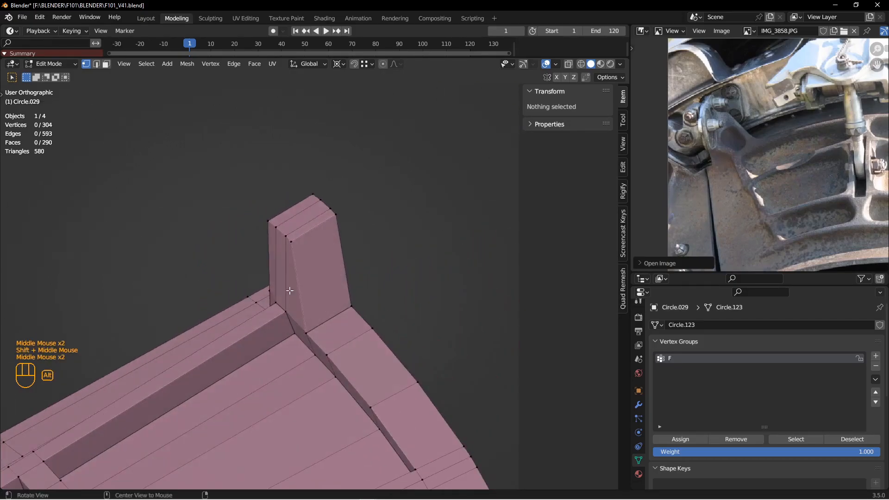
pyautogui.hotkey('ctrl', 'r')
pyautogui.click(306, 228)
pyautogui.moveTo(306, 229); pyautogui.dragTo(288, 288, button='middle')
pyautogui.scroll(-3, 287, 287)
# - Delete five faces of the tab's front half, covering the front, the top and the sloped inner end, to open a recess
pyautogui.press('3')
pyautogui.click(275, 286)
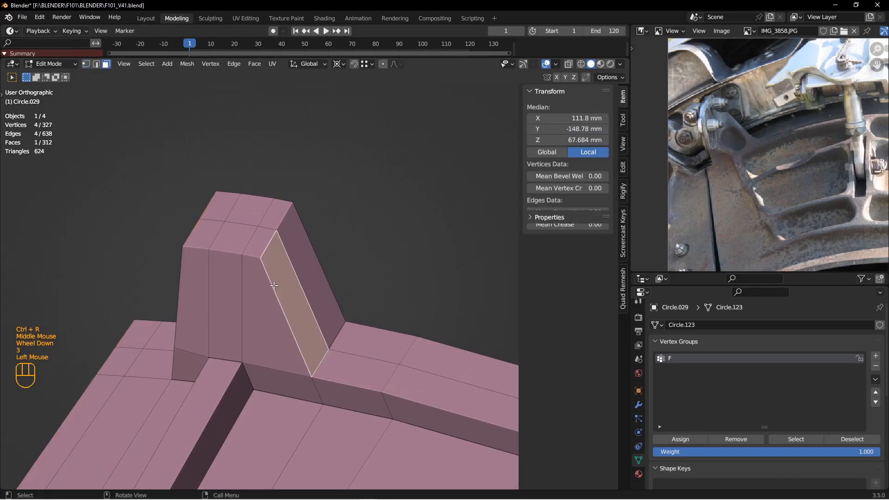
pyautogui.keyDown('shift'); pyautogui.click(236, 289); pyautogui.keyUp('shift')
pyautogui.keyDown('shift'); pyautogui.click(239, 248); pyautogui.keyUp('shift')
pyautogui.keyDown('shift'); pyautogui.click(260, 297); pyautogui.keyUp('shift')
pyautogui.keyDown('shift'); pyautogui.click(241, 254); pyautogui.keyUp('shift')
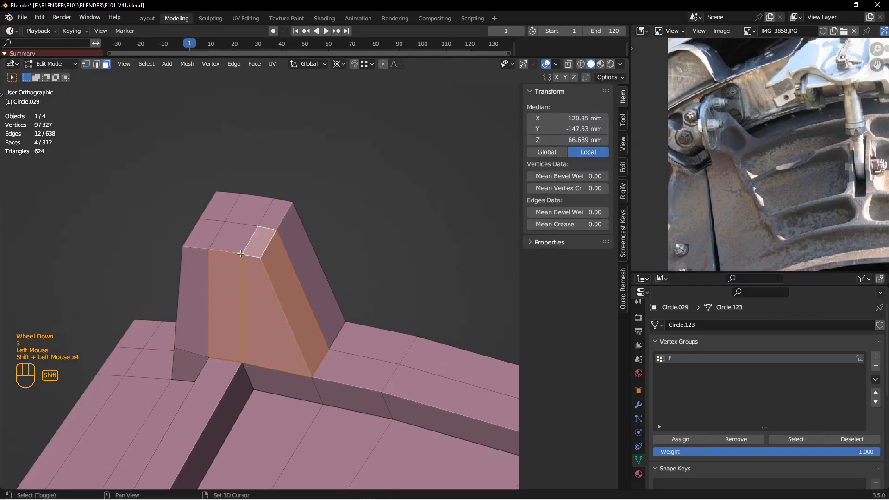
pyautogui.keyDown('shift'); pyautogui.click(238, 250); pyautogui.keyUp('shift')
pyautogui.press('x')
pyautogui.click(272, 291)
# - Extrude the two open edges at the top of the recess straight down 31.355 mm to form its back wall
pyautogui.moveTo(272, 291); pyautogui.dragTo(299, 287, button='middle')
pyautogui.click(265, 207)
pyautogui.keyDown('shift'); pyautogui.click(290, 216); pyautogui.keyUp('shift')
pyautogui.moveTo(310, 252); pyautogui.dragTo(292, 243, button='middle')
pyautogui.press('e')
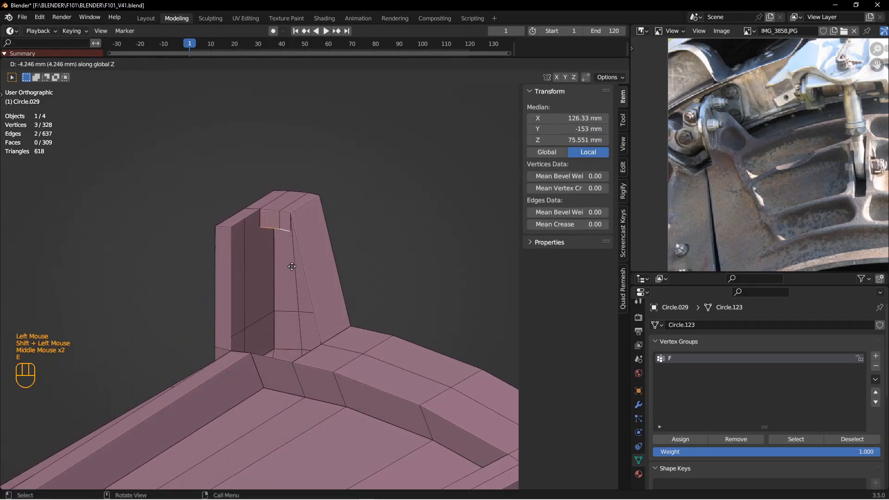
pyautogui.click(297, 352)
pyautogui.moveTo(297, 352); pyautogui.dragTo(360, 344, button='middle')
pyautogui.scroll(-2, 360, 344)
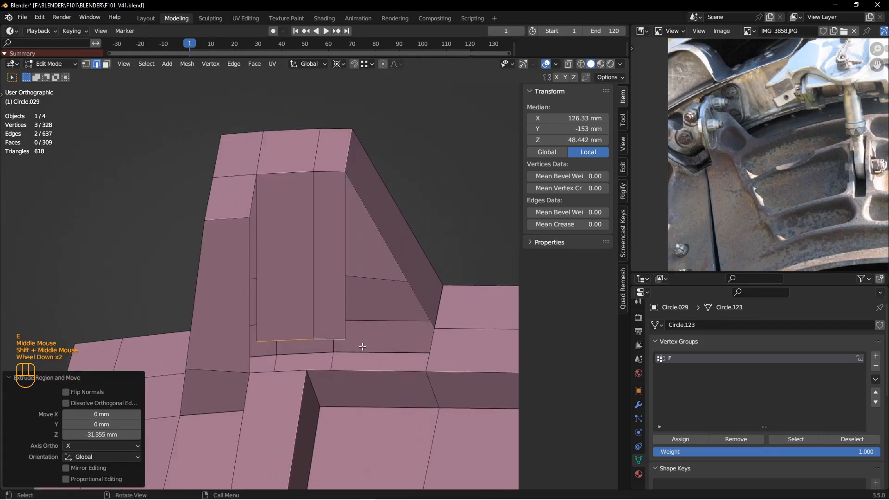
# - Merge the back wall's lower inner corner with the base vertex of the sloped side, using At Last
pyautogui.press('1')
pyautogui.click(365, 336)
pyautogui.click(345, 339)
pyautogui.keyDown('shift'); pyautogui.click(435, 328); pyautogui.keyUp('shift')
pyautogui.press('m')
pyautogui.click(431, 311)
pyautogui.moveTo(421, 324); pyautogui.dragTo(342, 249, button='middle')
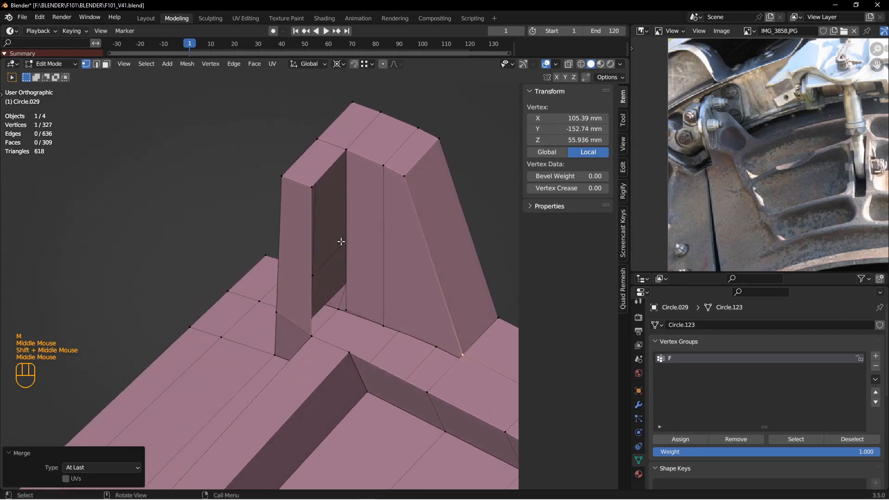
# - Fill the recess's open side wall between the outer post and the back wall
pyautogui.press('2')
pyautogui.click(324, 183)
pyautogui.keyDown('shift'); pyautogui.click(301, 252); pyautogui.keyUp('shift')
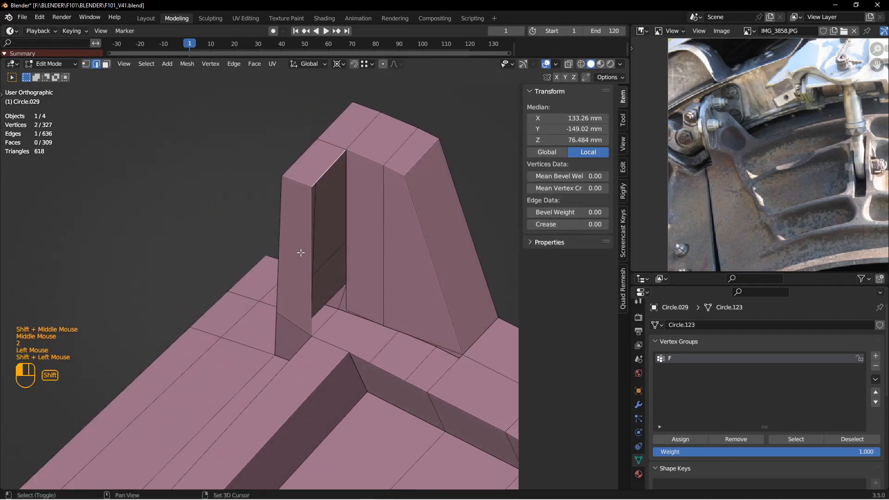
pyautogui.keyDown('shift'); pyautogui.click(345, 231); pyautogui.keyUp('shift')
pyautogui.press('f')
pyautogui.moveTo(353, 242); pyautogui.dragTo(344, 303, button='middle')
# - Fill the remaining gaps along the bottom of the recess to close its floor
pyautogui.click(333, 293)
pyautogui.keyDown('shift'); pyautogui.click(328, 312); pyautogui.keyUp('shift')
pyautogui.keyDown('shift'); pyautogui.click(360, 279); pyautogui.keyUp('shift')
pyautogui.press('f')
pyautogui.click(366, 302)
pyautogui.press('f')
pyautogui.moveTo(365, 302)
pyautogui.mouseDown(button='middle')
pyautogui.moveTo(357, 296)
pyautogui.moveTo(363, 272)
pyautogui.moveTo(394, 287)
pyautogui.moveTo(362, 304)
pyautogui.mouseUp(button='middle')
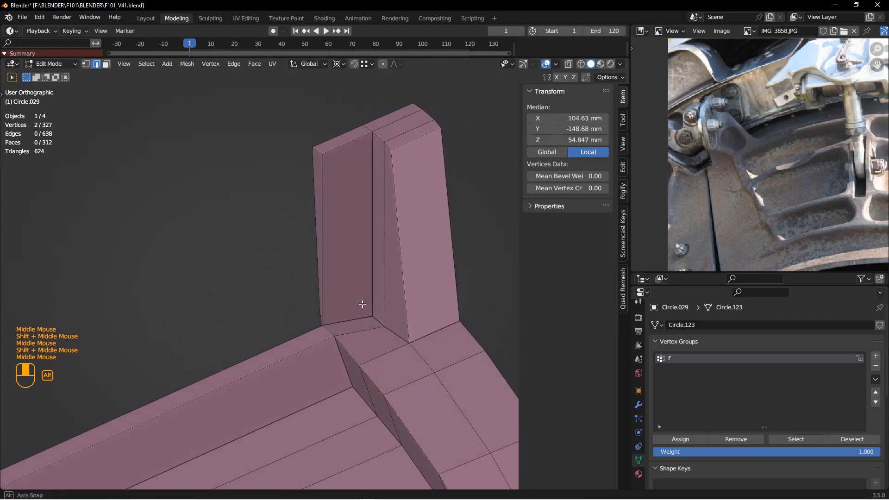
# - Slide the two lower vertices of the recess's back wall slightly upward along their vertical edges
pyautogui.press('1')
pyautogui.click(382, 322)
pyautogui.press('g')
pyautogui.press('g')
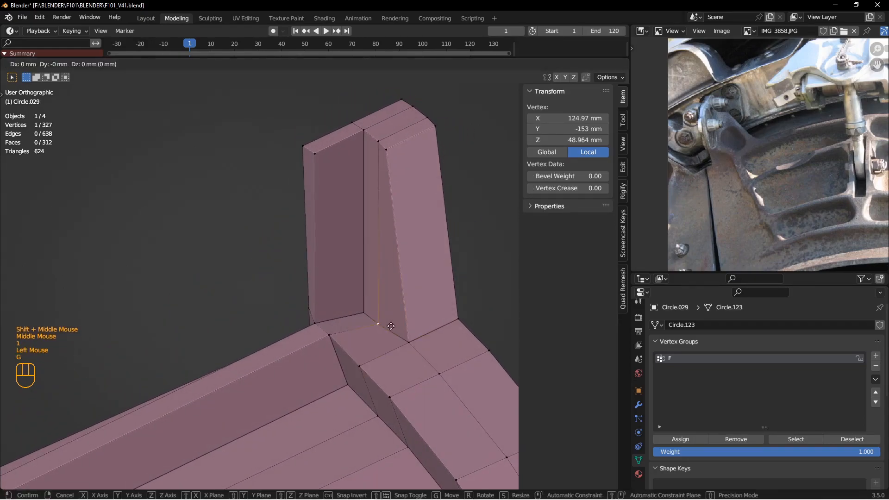
pyautogui.click(392, 321)
pyautogui.click(366, 312)
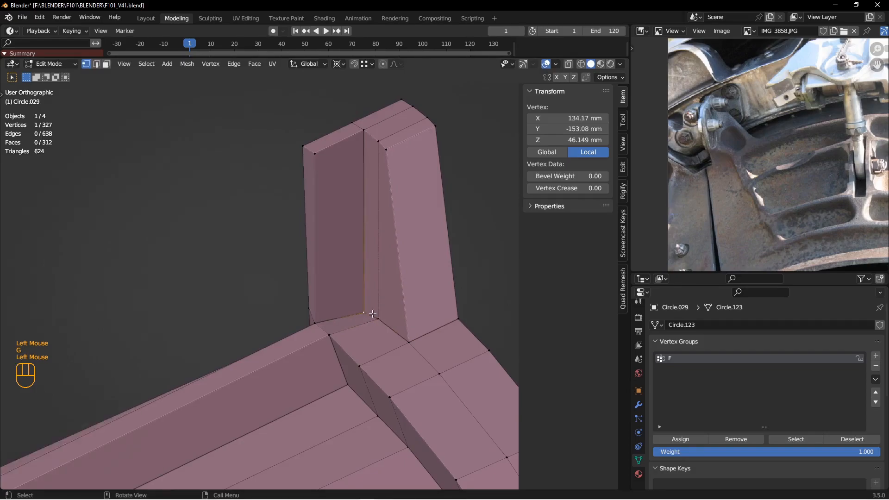
pyautogui.press('g')
pyautogui.press('g')
pyautogui.click(381, 306)
pyautogui.moveTo(381, 315); pyautogui.dragTo(359, 309, button='middle')
# - Snap the 3D cursor midway between the back wall's two bottom end vertices and check the positions of the bottom vertices
pyautogui.press('2')
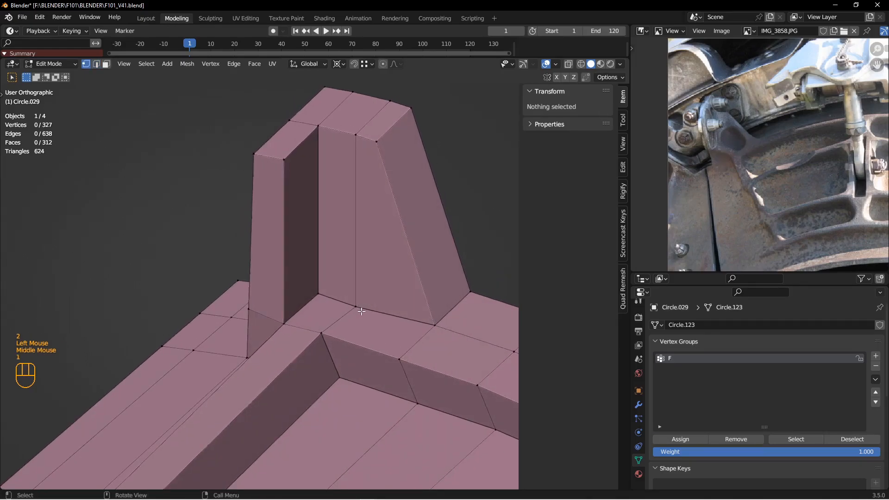
pyautogui.click(318, 294)
pyautogui.keyDown('shift'); pyautogui.click(435, 326); pyautogui.keyUp('shift')
pyautogui.hotkey('shift', 's')
pyautogui.click(426, 374)
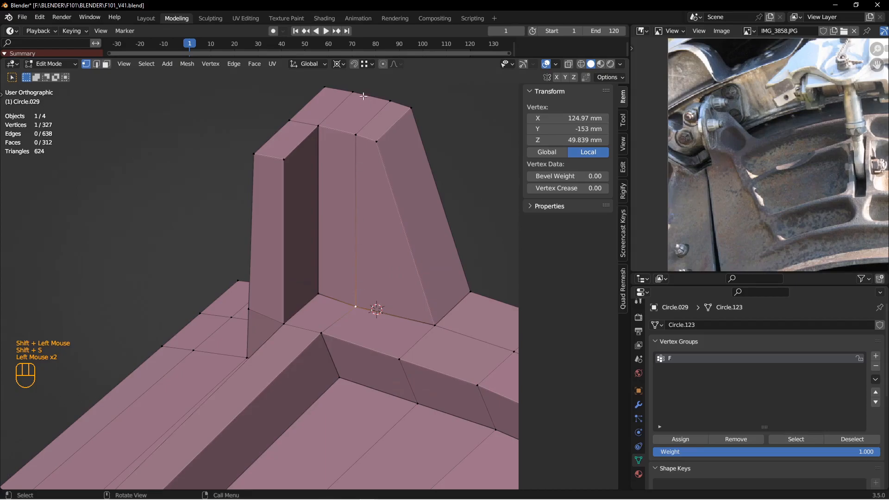
pyautogui.click(327, 310)
pyautogui.click(434, 325)
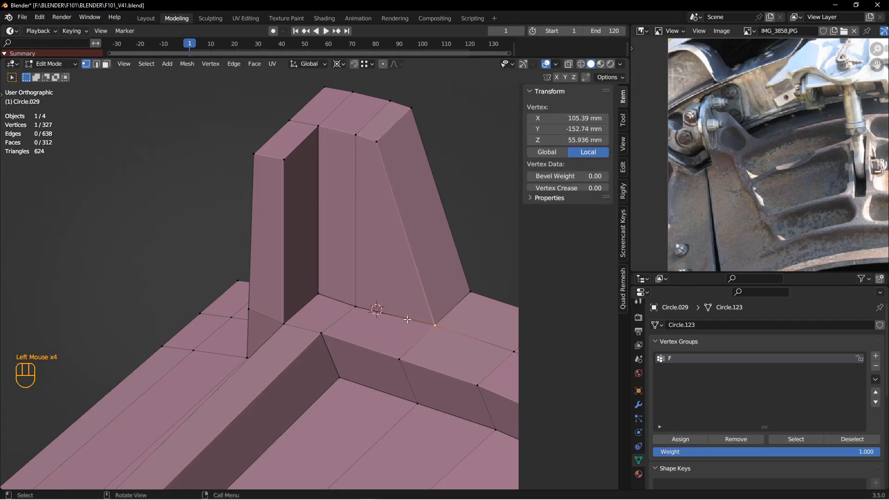
# - Snap the 3D cursor midway between the back wall's bottom end vertices and scale the middle bottom vertex to 0 along X about it
pyautogui.keyDown('shift'); pyautogui.click(318, 293); pyautogui.keyUp('shift')
pyautogui.hotkey('shift', 's')
pyautogui.click(367, 325)
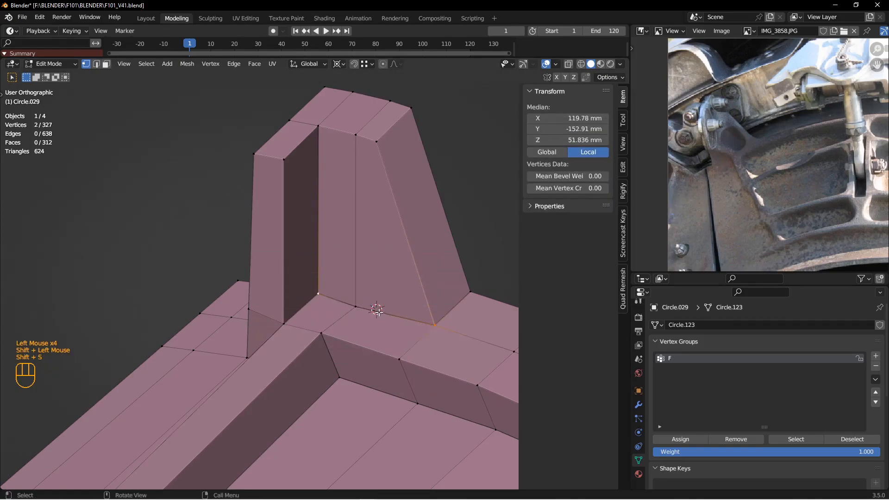
pyautogui.click(358, 307)
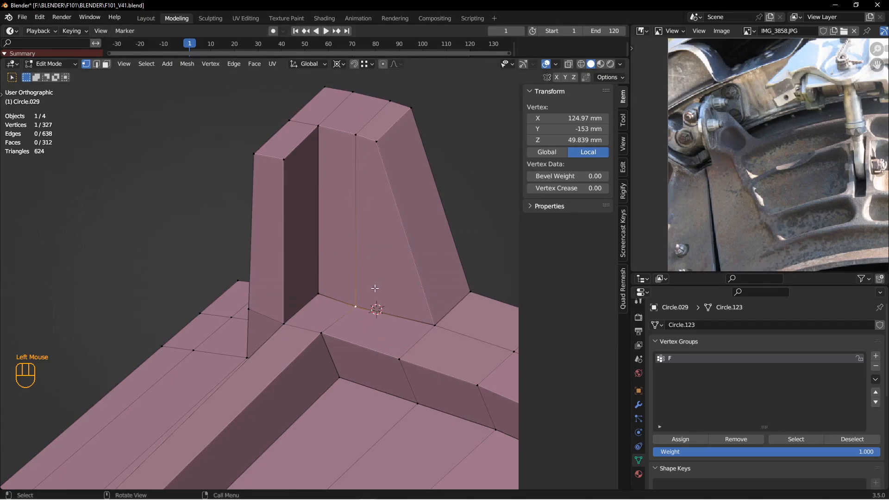
pyautogui.press('s')
pyautogui.press('x')
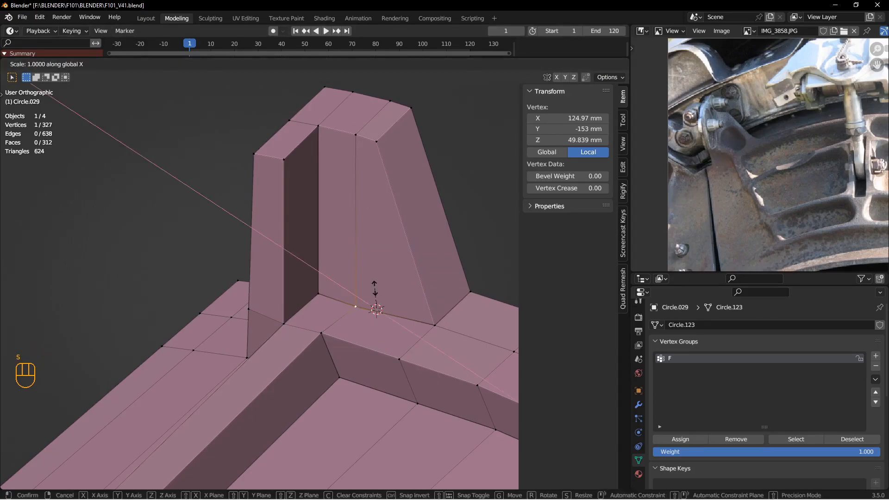
pyautogui.press('0')
pyautogui.press('Return')
# - Slide the back wall's middle bottom vertex along its connected edge
pyautogui.moveTo(376, 333); pyautogui.dragTo(345, 308, button='middle')
pyautogui.press('g')
pyautogui.press('g')
pyautogui.click(387, 330)
# - Snap the 3D cursor midway between the back wall's two top end vertices and scale the middle top vertex to 0 onto it
pyautogui.keyDown('shift'); pyautogui.moveTo(363, 225); pyautogui.dragTo(352, 338, button='middle'); pyautogui.keyUp('shift')
pyautogui.moveTo(352, 338); pyautogui.dragTo(382, 313, button='middle')
pyautogui.click(349, 261)
pyautogui.keyDown('shift'); pyautogui.click(296, 239); pyautogui.keyUp('shift')
pyautogui.hotkey('shift', 's')
pyautogui.press('s')
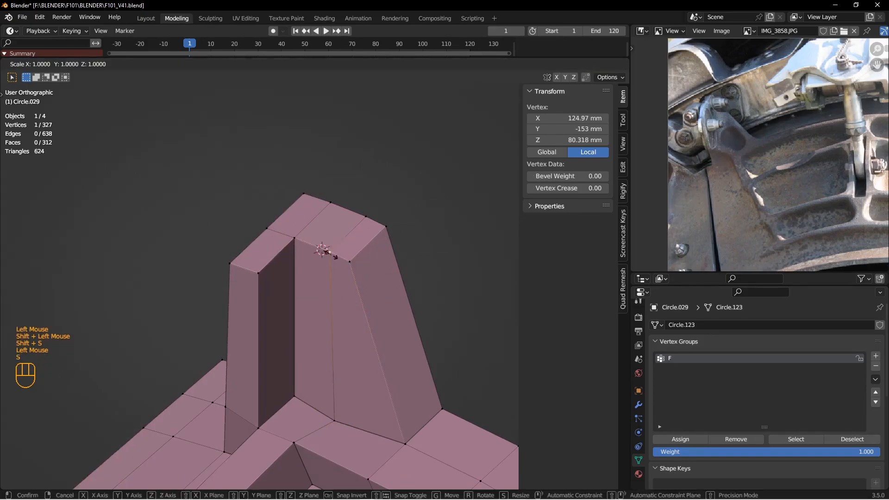
pyautogui.press('0')
pyautogui.press('Return')
# - Fine-tune the back wall's middle bottom vertex with a vertex slide of about 0.053
pyautogui.moveTo(331, 257); pyautogui.dragTo(389, 252, button='middle')
pyautogui.scroll(2, 403, 246)
pyautogui.moveTo(389, 252); pyautogui.dragTo(378, 257, button='middle')
pyautogui.scroll(-2, 378, 258)
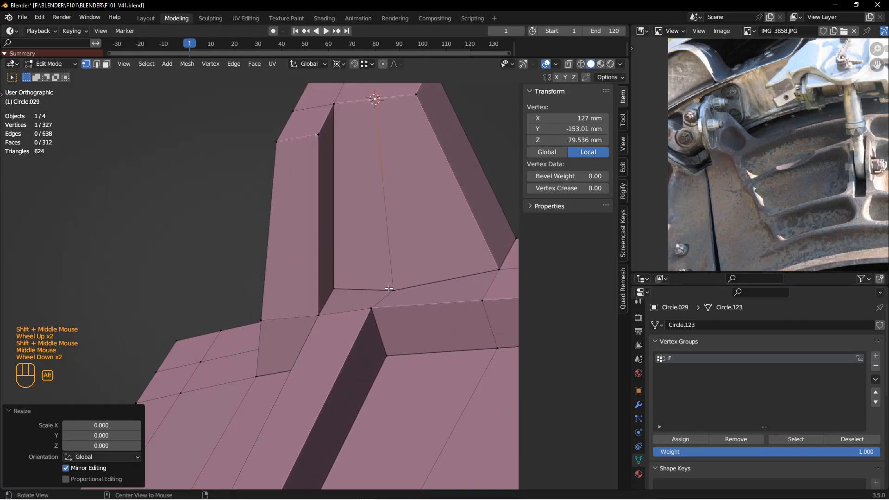
pyautogui.click(393, 288)
pyautogui.press('g')
pyautogui.press('g')
pyautogui.click(407, 286)
pyautogui.moveTo(407, 285)
pyautogui.mouseDown(button='middle')
pyautogui.moveTo(356, 280)
pyautogui.moveTo(254, 308)
pyautogui.moveTo(404, 308)
pyautogui.moveTo(405, 300)
pyautogui.mouseUp(button='middle')
pyautogui.scroll(2, 404, 308)
pyautogui.moveTo(405, 300); pyautogui.dragTo(380, 288, button='middle')
pyautogui.scroll(2, 380, 289)
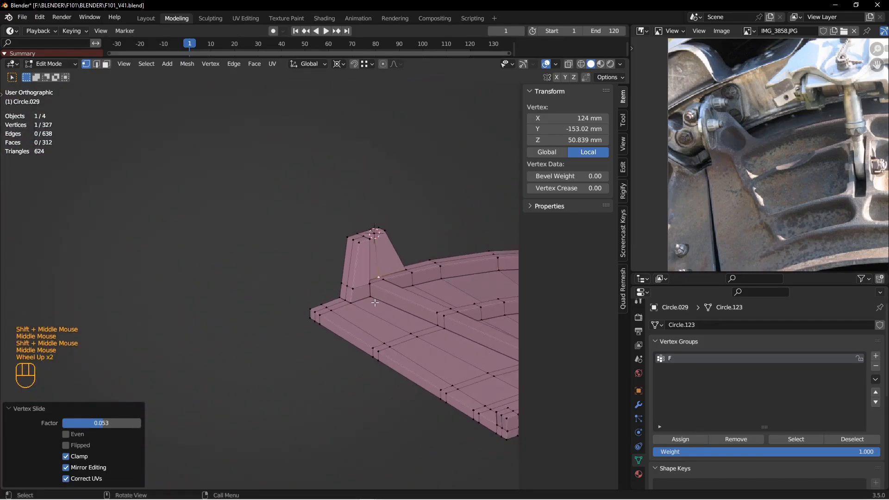
# - Return to Object Mode with the whole brake panel selected
pyautogui.keyDown('shift'); pyautogui.moveTo(410, 292); pyautogui.dragTo(319, 286, button='middle'); pyautogui.keyUp('shift')
pyautogui.scroll(1, 353, 271)
pyautogui.scroll(-1, 287, 258)
pyautogui.press('Tab')
pyautogui.hotkey('alt', 'a')
pyautogui.scroll(1, 254, 264)
pyautogui.click(318, 286)
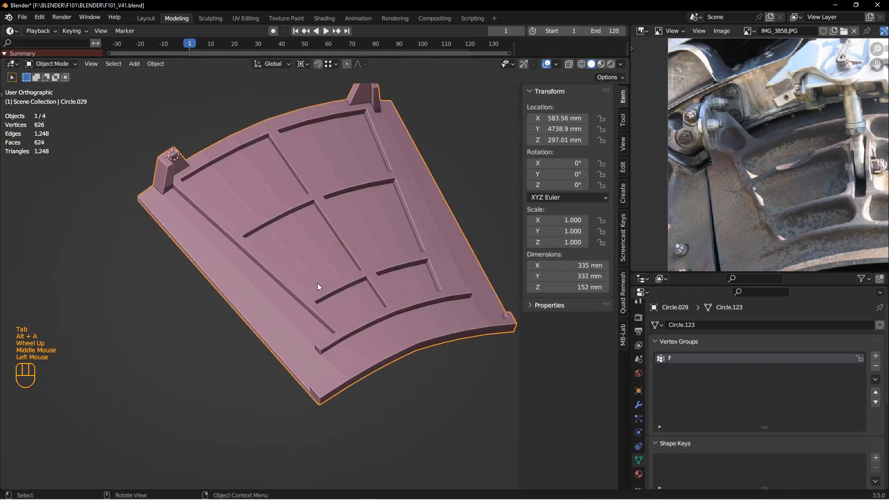
# - Preview the panel with its Subdivision modifier displayed in the viewport, and hide it again
pyautogui.click(639, 407)
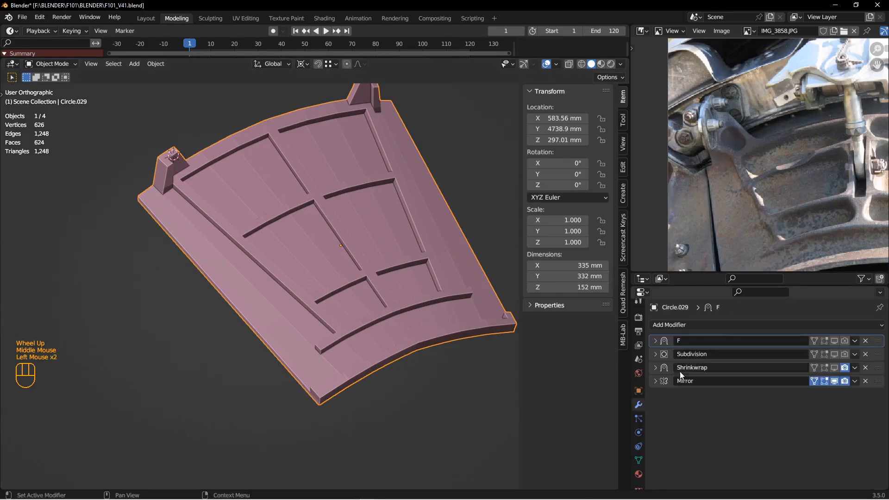
pyautogui.moveTo(723, 272); pyautogui.dragTo(723, 237)
pyautogui.moveTo(723, 286); pyautogui.dragTo(722, 269)
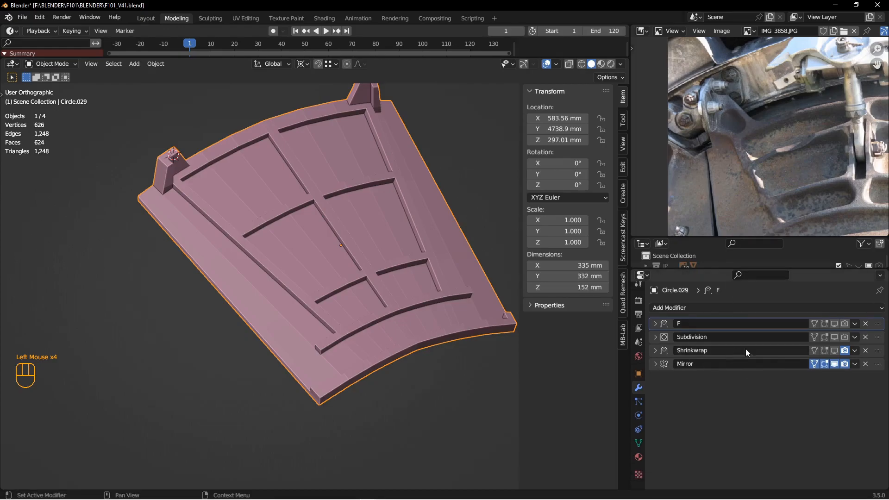
pyautogui.click(835, 337)
pyautogui.moveTo(366, 330)
pyautogui.keyDown('alt'); pyautogui.mouseDown(button='middle')
pyautogui.moveTo(349, 285)
pyautogui.moveTo(332, 289)
pyautogui.moveTo(363, 302)
pyautogui.moveTo(362, 332)
pyautogui.moveTo(377, 318)
pyautogui.moveTo(361, 336)
pyautogui.mouseUp(button='middle'); pyautogui.keyUp('alt')
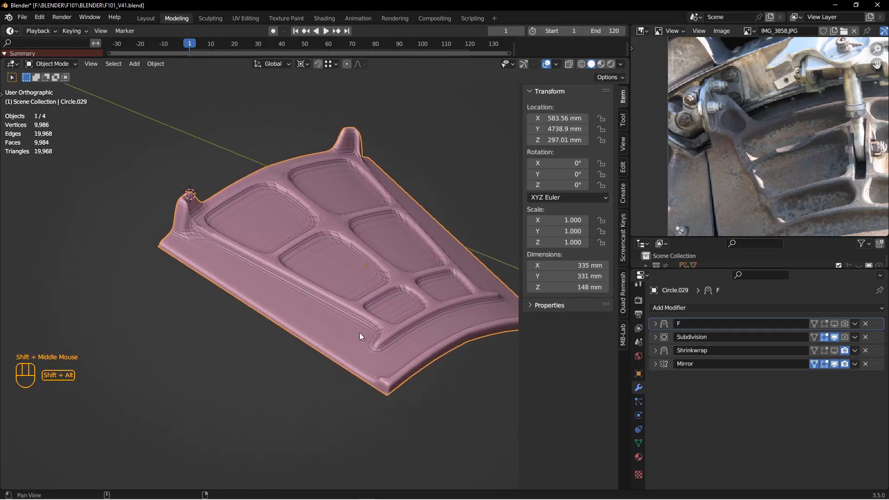
pyautogui.click(835, 337)
# - Add a Bevel modifier directly below F in the modifier stack and set its amount to 1 mm
pyautogui.click(800, 308)
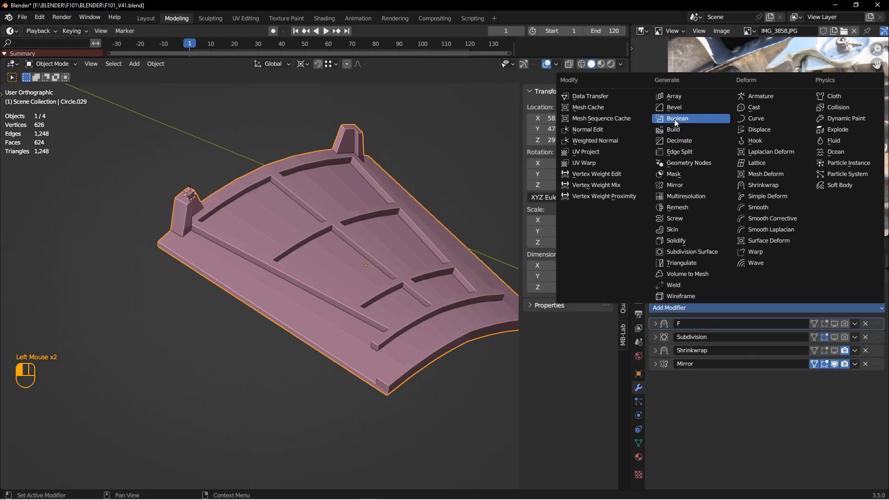
pyautogui.click(677, 108)
pyautogui.moveTo(879, 377); pyautogui.dragTo(879, 337)
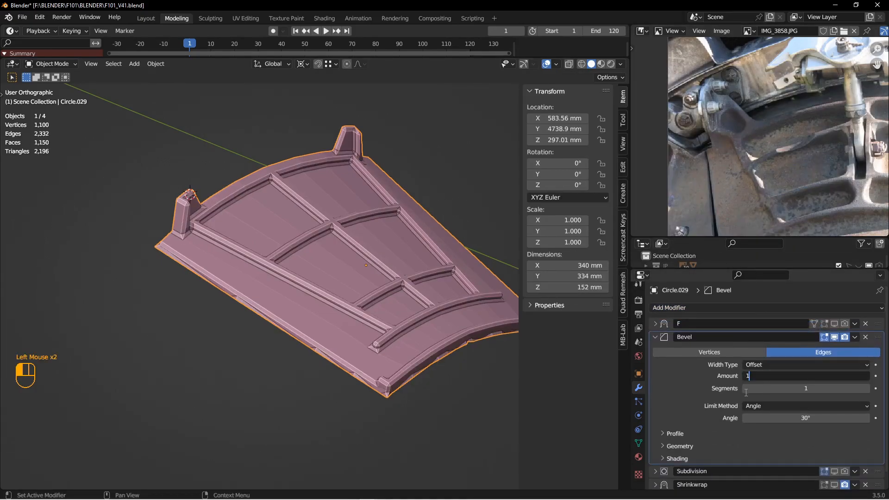
pyautogui.press('Return')
# - Give the Bevel modifier 2 segments and limit it by Weight
pyautogui.click(766, 388)
pyautogui.write('2')
pyautogui.press('Return')
pyautogui.click(758, 407)
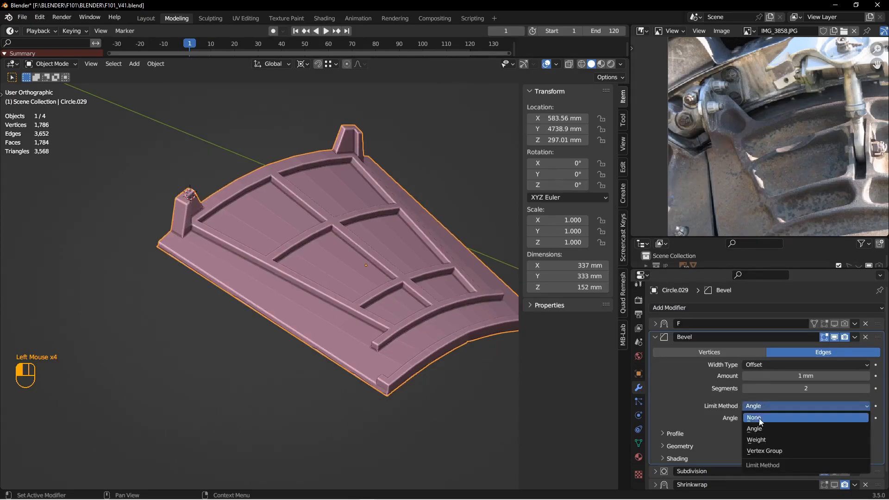
pyautogui.click(760, 439)
pyautogui.keyDown('shift'); pyautogui.moveTo(318, 350); pyautogui.dragTo(349, 351, button='middle'); pyautogui.keyUp('shift')
pyautogui.click(356, 327)
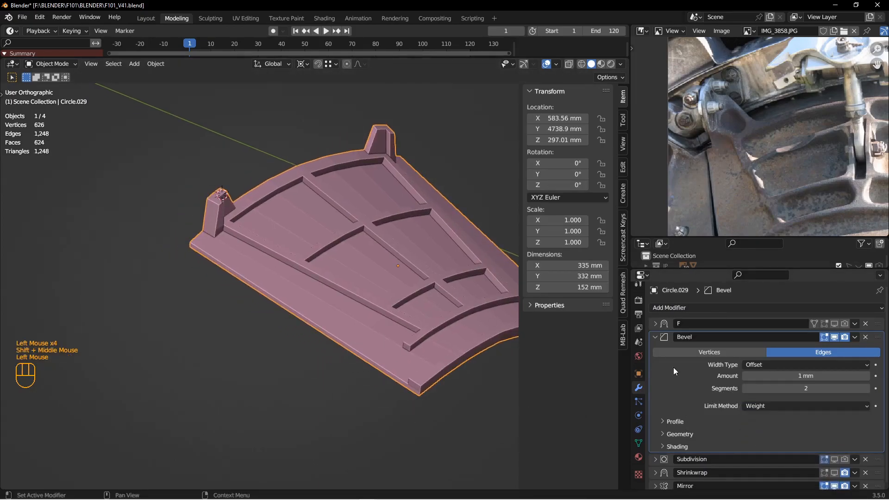
pyautogui.click(656, 337)
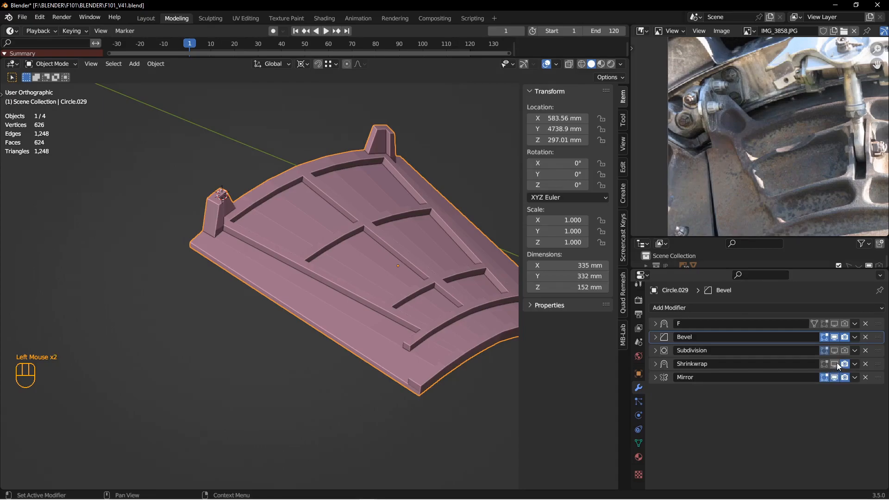
# - Hide the Mirror modifier in the viewport and open the panel's half mesh for edge editing with nothing selected
pyautogui.click(836, 379)
pyautogui.moveTo(352, 329); pyautogui.dragTo(336, 330, button='middle')
pyautogui.press('Tab')
pyautogui.moveTo(423, 329)
pyautogui.keyDown('shift'); pyautogui.mouseDown(button='middle')
pyautogui.moveTo(397, 322)
pyautogui.moveTo(410, 325)
pyautogui.mouseUp(button='middle'); pyautogui.keyUp('shift')
pyautogui.hotkey('alt', 'a')
pyautogui.scroll(-2, 226, 297)
pyautogui.moveTo(266, 308); pyautogui.dragTo(301, 324, button='middle')
pyautogui.press('2')
pyautogui.scroll(-1, 245, 323)
pyautogui.scroll(-2, 301, 324)
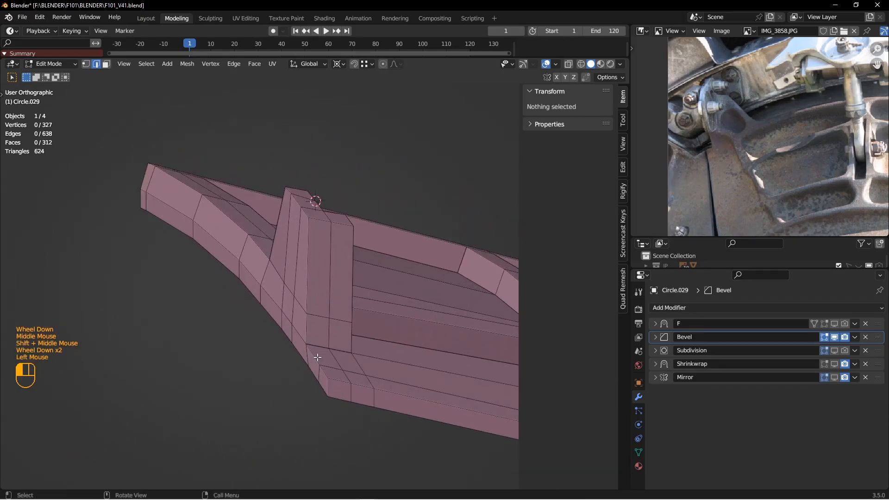
# - Select the sharp edges along the panel's outer border and the mounting tab's outer side, and mark them as seams
pyautogui.keyDown('shift'); pyautogui.click(313, 356); pyautogui.keyUp('shift')
pyautogui.keyDown('shift'); pyautogui.click(324, 373); pyautogui.keyUp('shift')
pyautogui.moveTo(298, 213); pyautogui.dragTo(296, 219, button='middle')
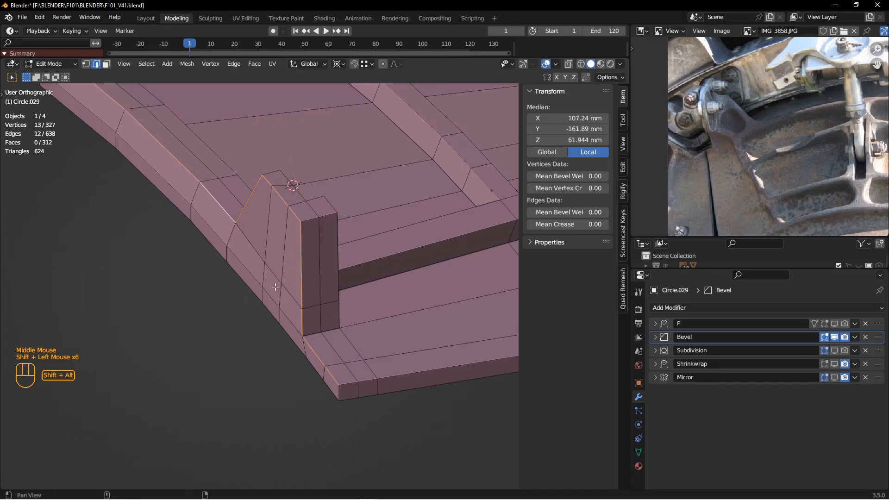
pyautogui.keyDown('shift'); pyautogui.moveTo(241, 244); pyautogui.dragTo(178, 192, button='middle'); pyautogui.keyUp('shift')
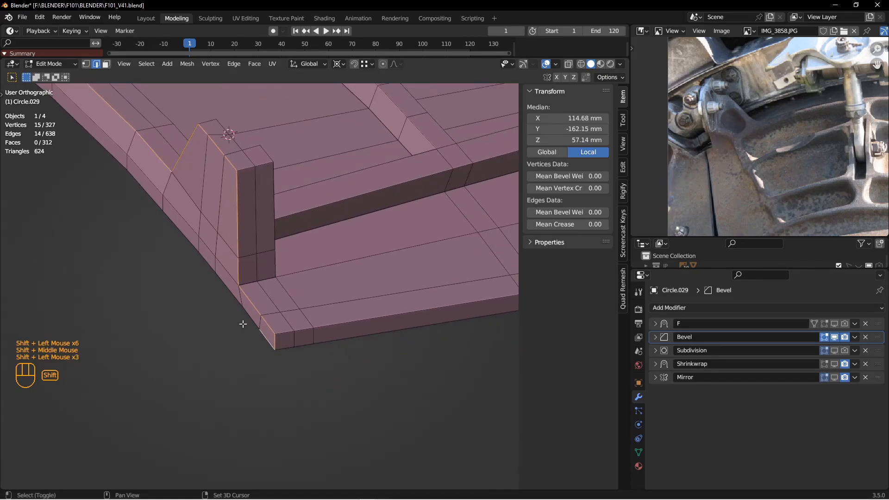
pyautogui.moveTo(282, 332); pyautogui.dragTo(336, 338, button='middle')
pyautogui.scroll(-2, 335, 337)
pyautogui.keyDown('shift'); pyautogui.click(336, 338); pyautogui.keyUp('shift')
pyautogui.scroll(-3, 393, 307)
pyautogui.keyDown('shift'); pyautogui.click(366, 297); pyautogui.keyUp('shift')
pyautogui.moveTo(394, 308)
pyautogui.keyDown('shift'); pyautogui.mouseDown(button='middle')
pyautogui.moveTo(321, 273)
pyautogui.moveTo(398, 319)
pyautogui.mouseUp(button='middle'); pyautogui.keyUp('shift')
pyautogui.hotkey('ctrl', 'e')
# - Select the edges running down the mounting tab's outer post and set their bevel weight to 1.00
pyautogui.scroll(-5, 324, 241)
pyautogui.moveTo(325, 241); pyautogui.dragTo(314, 292, button='middle')
pyautogui.click(276, 257)
pyautogui.keyDown('shift'); pyautogui.click(273, 196); pyautogui.keyUp('shift')
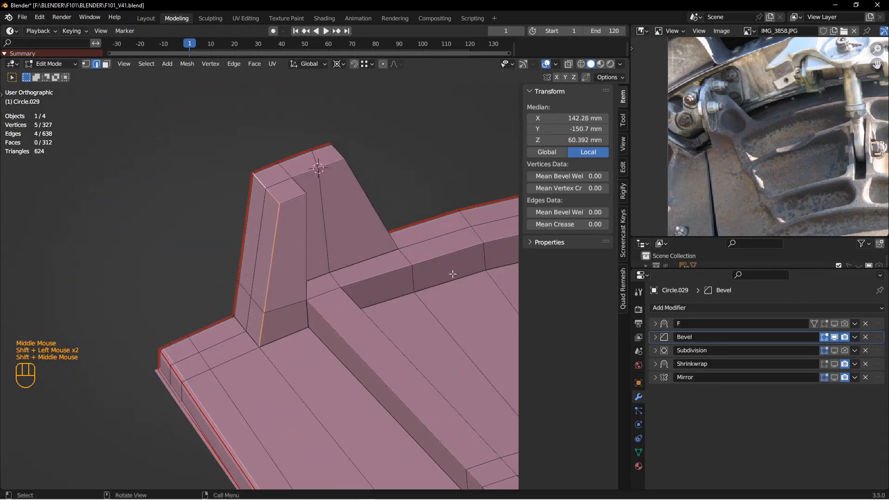
pyautogui.moveTo(561, 212); pyautogui.dragTo(602, 212)
# - Enable the Subdivision modifier for viewport and render, and inspect the bevelled panel in Object Mode
pyautogui.scroll(2, 556, 306)
pyautogui.moveTo(835, 351); pyautogui.dragTo(846, 349)
pyautogui.keyDown('shift'); pyautogui.moveTo(392, 320); pyautogui.dragTo(343, 350, button='middle'); pyautogui.keyUp('shift')
pyautogui.press('Tab')
pyautogui.hotkey('alt', 'a')
pyautogui.scroll(2, 215, 276)
pyautogui.scroll(-2, 284, 330)
pyautogui.scroll(-1, 347, 360)
pyautogui.click(343, 350)
# - Select the border edge loop on the panel's underside in Edit Mode and check its bevel weight
pyautogui.press('Tab')
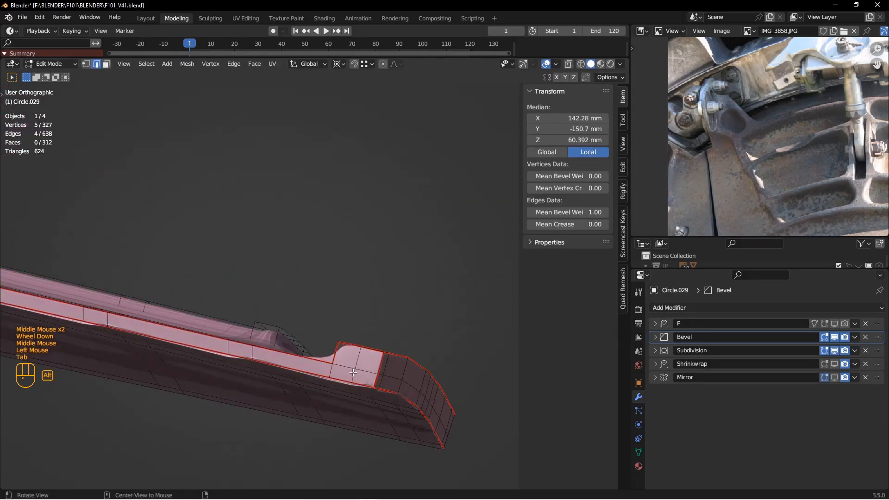
pyautogui.keyDown('alt'); pyautogui.middleClick(341, 303); pyautogui.keyUp('alt')
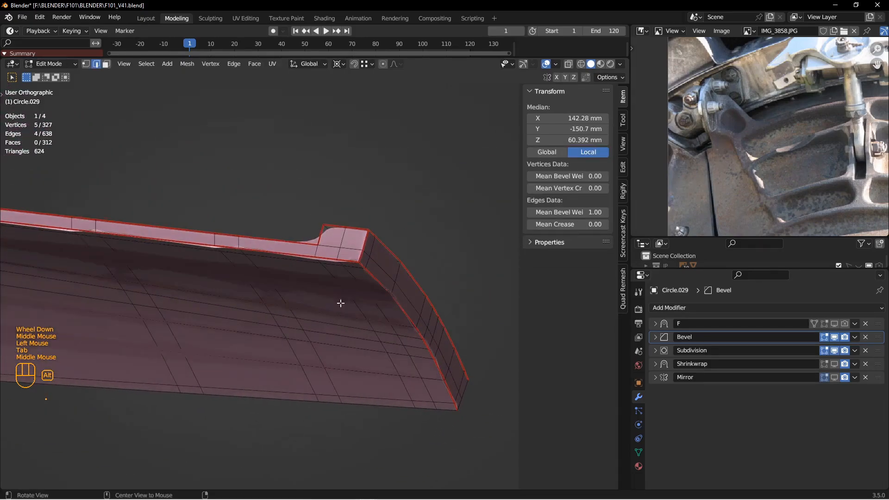
pyautogui.keyDown('alt'); pyautogui.click(346, 260); pyautogui.keyUp('alt')
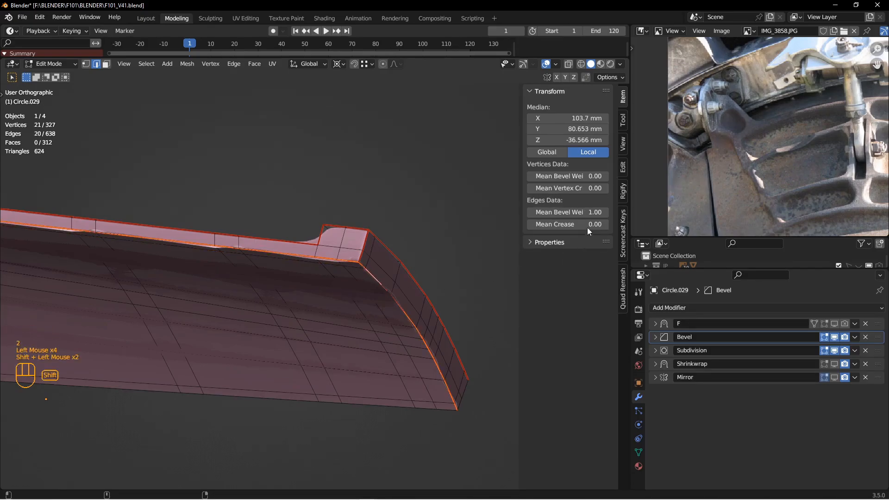
pyautogui.moveTo(432, 273); pyautogui.dragTo(283, 280, button='middle')
# - Merge all of the panel's vertices by distance and recalculate the normals to face outside
pyautogui.press('a')
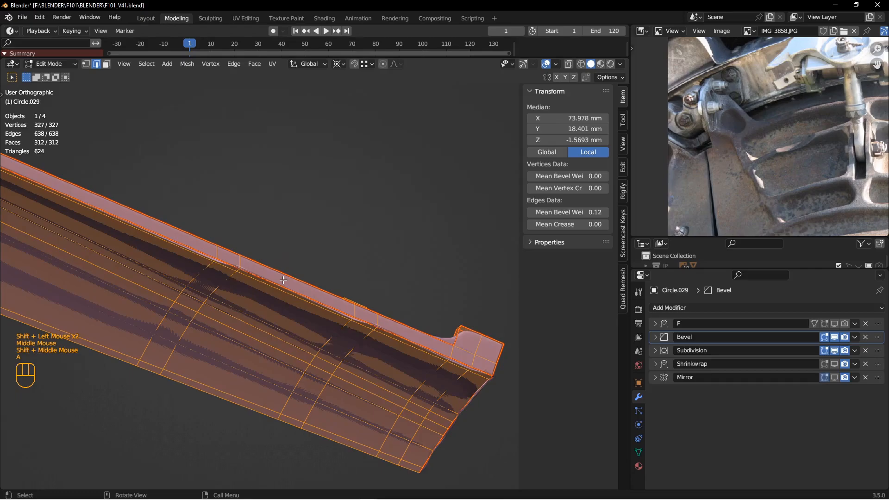
pyautogui.press('1')
pyautogui.press('m')
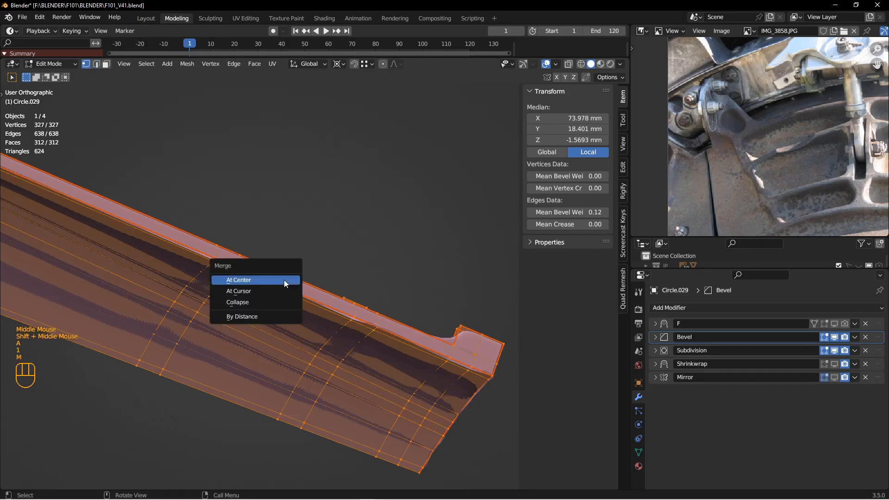
pyautogui.click(255, 314)
pyautogui.keyDown('shift'); pyautogui.moveTo(264, 309); pyautogui.dragTo(238, 256, button='middle'); pyautogui.keyUp('shift')
pyautogui.hotkey('shift', 'n')
# - Examine the smoothed panel from several angles in Object Mode and compare its lower corner with the reference photo
pyautogui.scroll(1, 279, 295)
pyautogui.moveTo(290, 287); pyautogui.dragTo(181, 263, button='middle')
pyautogui.press('Tab')
pyautogui.hotkey('alt', 'a')
pyautogui.moveTo(322, 300); pyautogui.dragTo(347, 338, button='middle')
pyautogui.keyDown('shift'); pyautogui.moveTo(352, 289); pyautogui.dragTo(337, 323, button='middle'); pyautogui.keyUp('shift')
pyautogui.moveTo(337, 323); pyautogui.dragTo(334, 351, button='middle')
pyautogui.scroll(-2, 344, 341)
pyautogui.moveTo(730, 209); pyautogui.dragTo(729, 140, button='middle')
pyautogui.moveTo(431, 317); pyautogui.dragTo(398, 408, button='middle')
# - Open the panel in Edit Mode and hide the Subdivision modifier in the viewport
pyautogui.scroll(-1, 379, 347)
pyautogui.click(382, 349)
pyautogui.press('Tab')
pyautogui.scroll(-1, 398, 408)
pyautogui.click(835, 351)
# - Set the bevel weight of the short lower edge at the inner corner of the curved rim's end to 1
pyautogui.press('2')
pyautogui.click(381, 331)
pyautogui.moveTo(381, 331); pyautogui.dragTo(436, 340, button='middle')
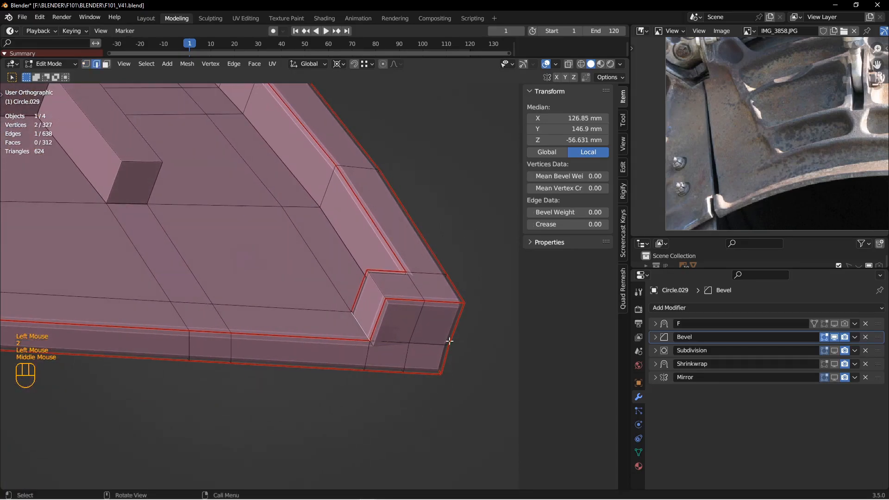
pyautogui.press('1')
pyautogui.press('2')
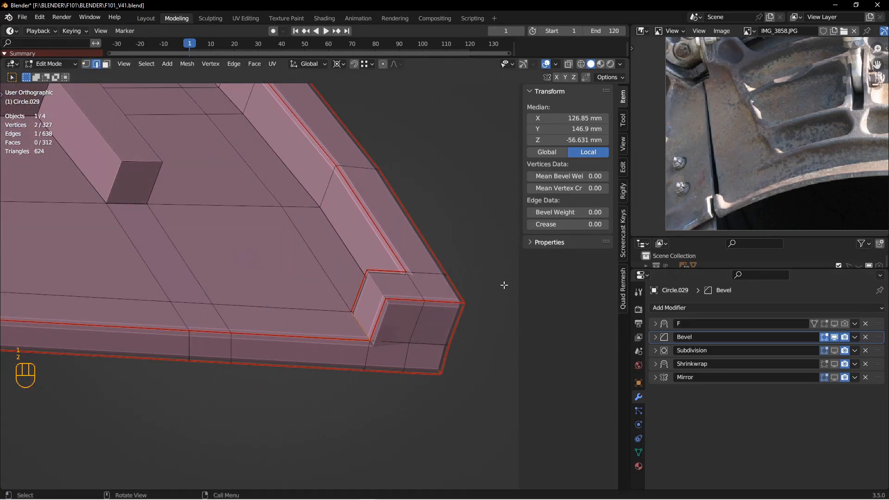
pyautogui.click(571, 214)
pyautogui.write('1')
pyautogui.moveTo(459, 334); pyautogui.dragTo(373, 354, button='middle')
pyautogui.scroll(-2, 357, 332)
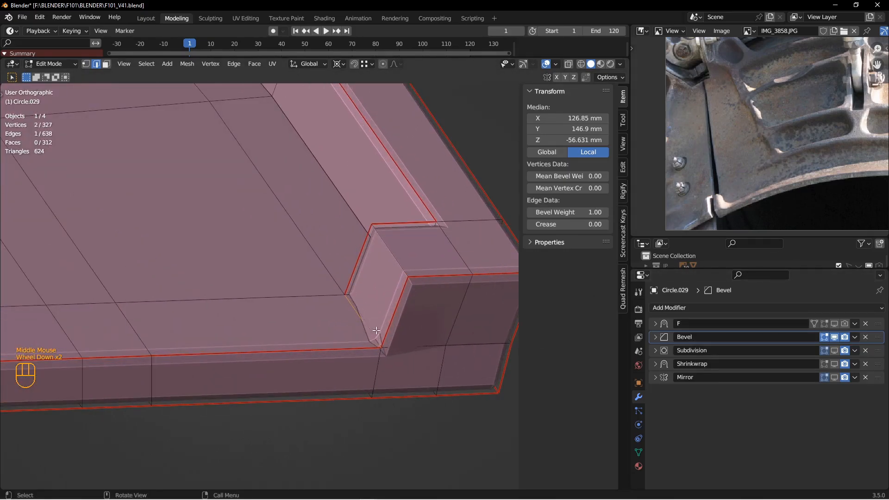
pyautogui.click(559, 213)
pyautogui.write('1')
pyautogui.press('Return')
# - Display the Subdivision modifier in Object Mode and inspect the smoothed corner at the end of the curved rim
pyautogui.moveTo(392, 307); pyautogui.dragTo(403, 295, button='middle')
pyautogui.press('Tab')
pyautogui.click(316, 293)
pyautogui.press('Tab')
pyautogui.click(298, 295)
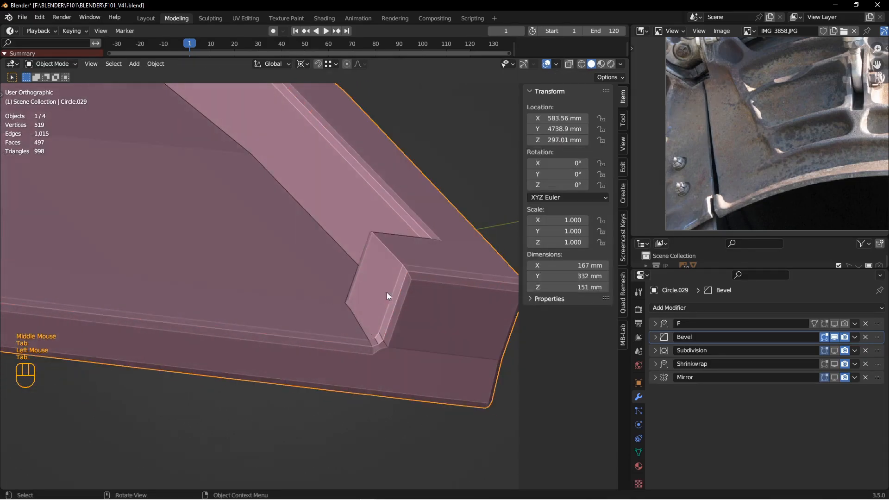
pyautogui.click(836, 351)
pyautogui.press('Tab')
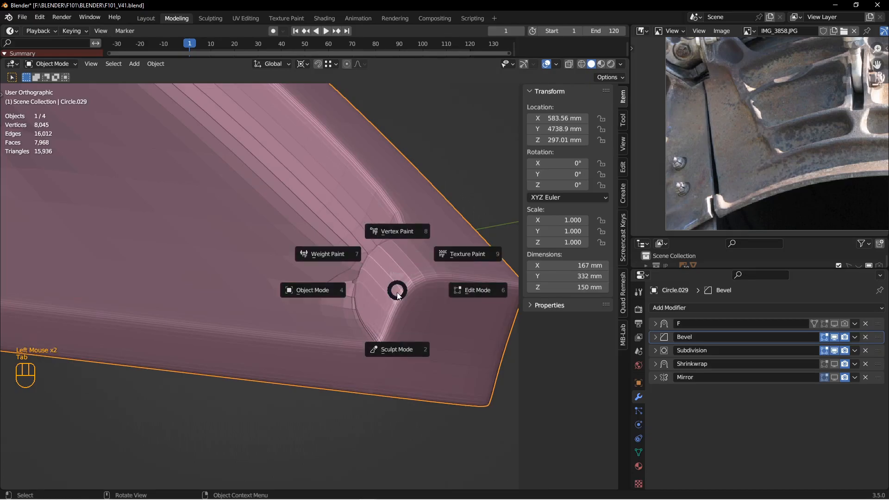
pyautogui.keyDown('alt'); pyautogui.moveTo(396, 293); pyautogui.dragTo(393, 311, button='middle'); pyautogui.keyUp('alt')
pyautogui.scroll(2, 348, 260)
pyautogui.keyDown('shift'); pyautogui.moveTo(349, 260); pyautogui.dragTo(325, 329, button='middle'); pyautogui.keyUp('shift')
pyautogui.scroll(-1, 356, 298)
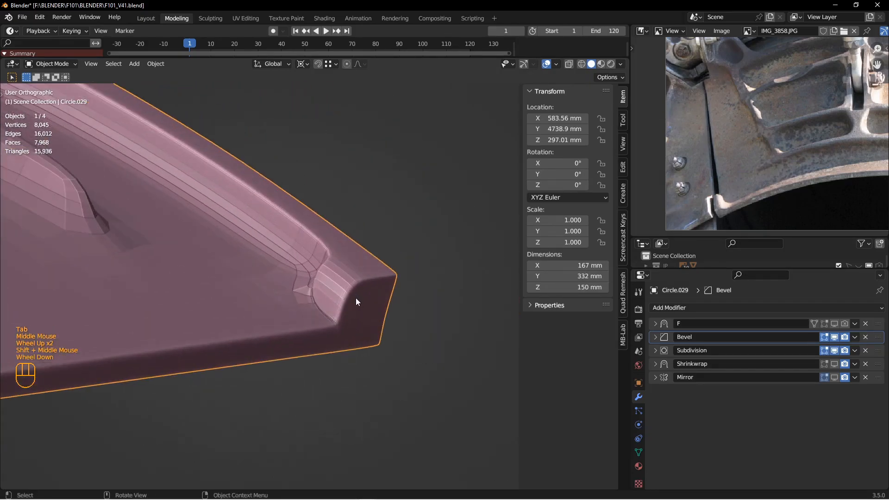
# - Shade the brake panel smooth
pyautogui.rightClick(350, 294)
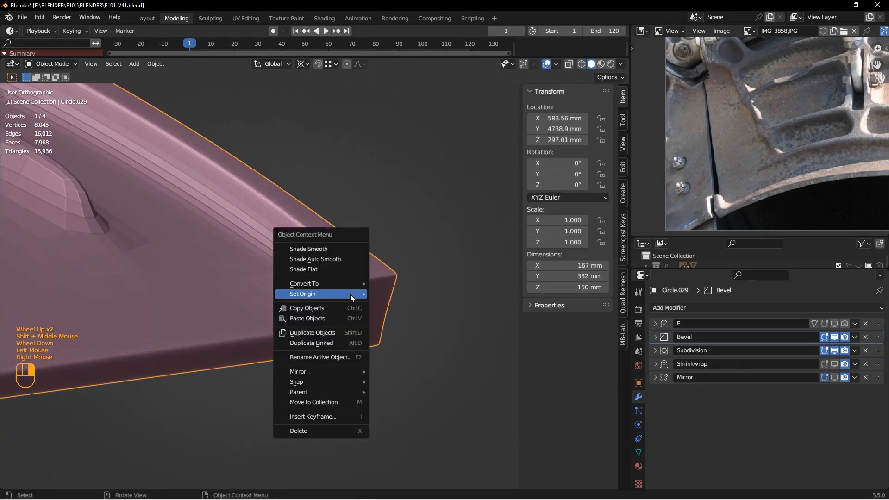
pyautogui.click(325, 248)
pyautogui.keyDown('shift'); pyautogui.moveTo(342, 277); pyautogui.dragTo(218, 213, button='middle'); pyautogui.keyUp('shift')
pyautogui.scroll(-2, 413, 319)
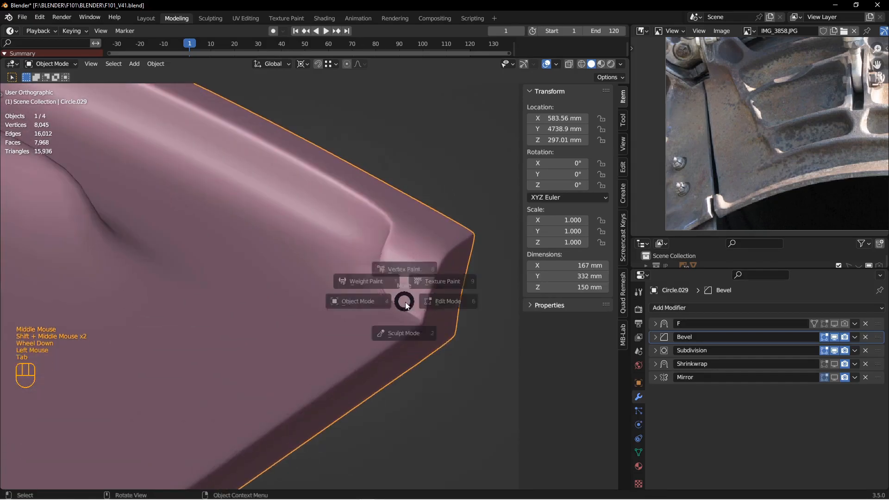
# - Reopen the panel in Edit Mode, hide the Subdivision and Bevel modifiers in the viewport, and clear the selection
pyautogui.click(405, 302)
pyautogui.press('Tab')
pyautogui.click(387, 297)
pyautogui.moveTo(387, 296); pyautogui.dragTo(368, 310, button='middle')
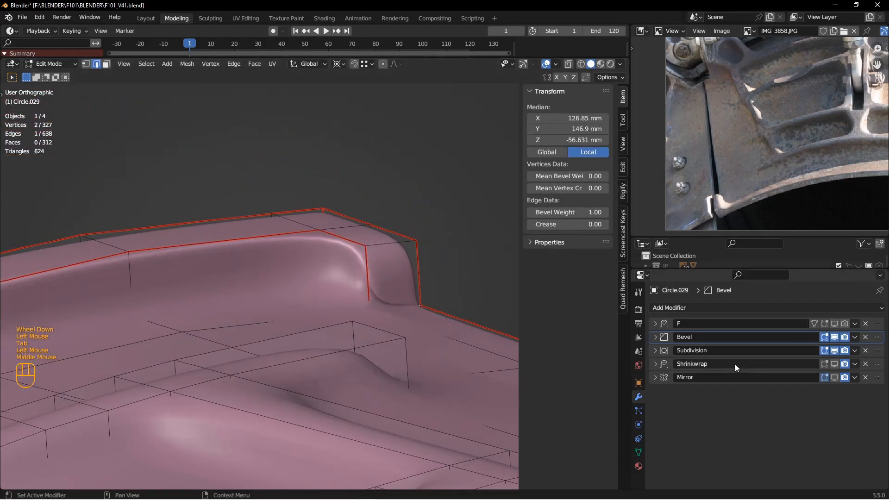
pyautogui.moveTo(834, 352); pyautogui.dragTo(834, 336)
pyautogui.scroll(2, 330, 277)
pyautogui.click(329, 277)
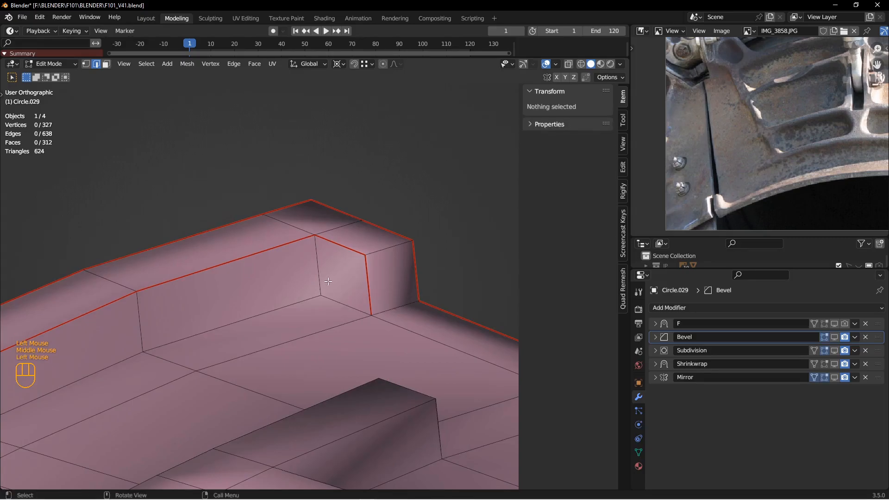
# - Lower the full strip of top faces along the curved rim by about 4.7 mm, using the Move gizmo in Normal orientation
pyautogui.keyDown('shift'); pyautogui.moveTo(330, 277); pyautogui.dragTo(413, 283, button='middle'); pyautogui.keyUp('shift')
pyautogui.press('3')
pyautogui.click(412, 284)
pyautogui.keyDown('shift'); pyautogui.click(407, 267); pyautogui.keyUp('shift')
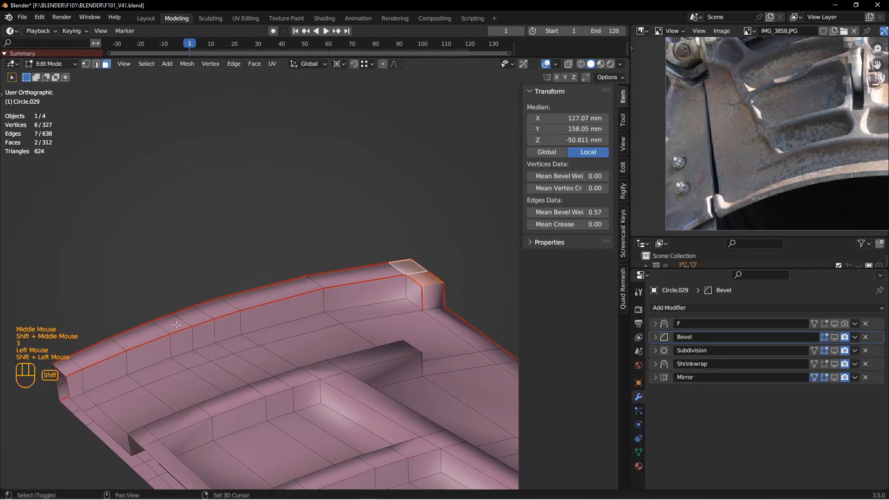
pyautogui.keyDown('ctrl'); pyautogui.keyDown('shift'); pyautogui.click(76, 365); pyautogui.keyUp('shift'); pyautogui.keyUp('ctrl')
pyautogui.keyDown('shift'); pyautogui.moveTo(77, 364); pyautogui.dragTo(107, 351, button='middle'); pyautogui.keyUp('shift')
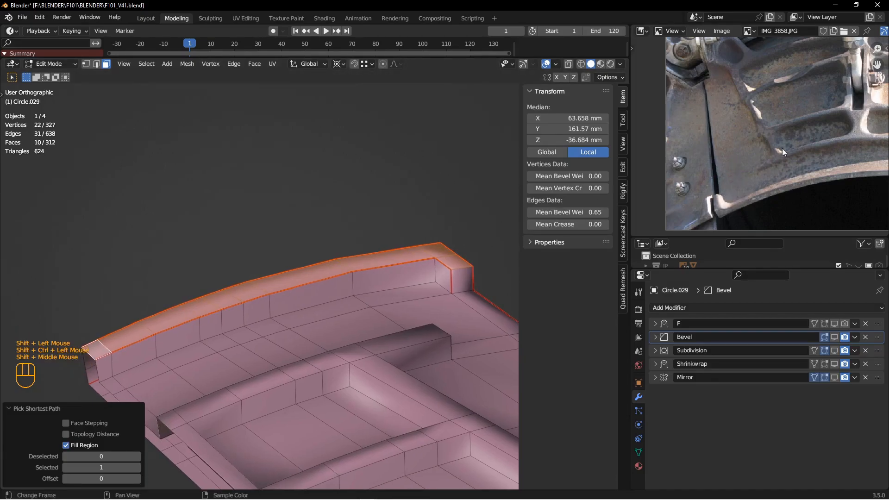
pyautogui.moveTo(429, 234); pyautogui.dragTo(430, 246, button='middle')
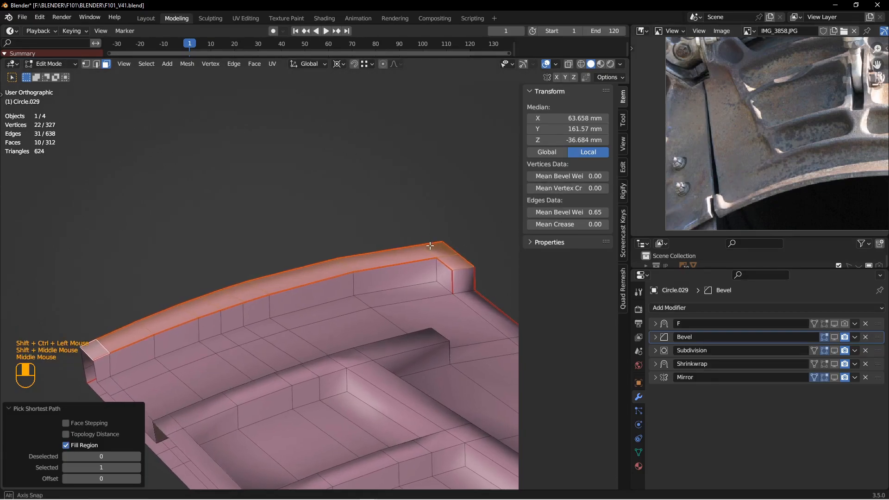
pyautogui.click(534, 65)
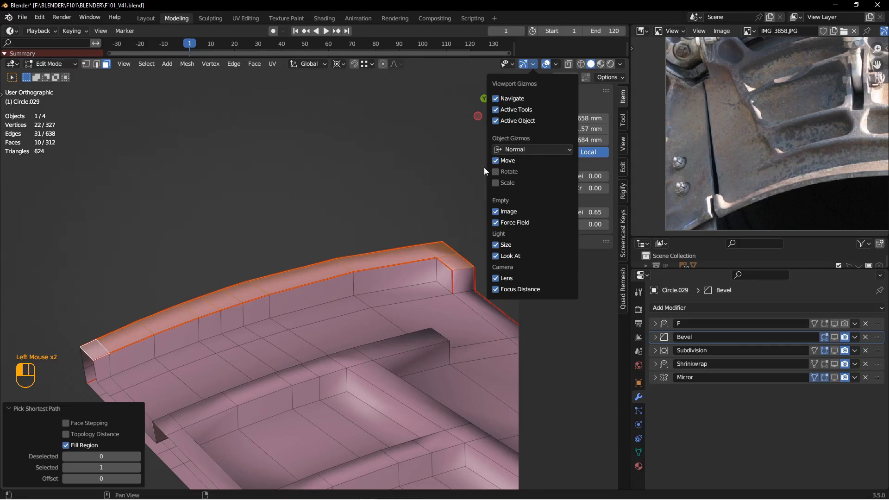
pyautogui.click(341, 63)
pyautogui.click(371, 109)
pyautogui.moveTo(305, 195); pyautogui.dragTo(276, 257, button='middle')
pyautogui.moveTo(262, 257); pyautogui.dragTo(258, 274)
pyautogui.keyDown('shift'); pyautogui.moveTo(331, 327); pyautogui.dragTo(336, 296, button='middle'); pyautogui.keyUp('shift')
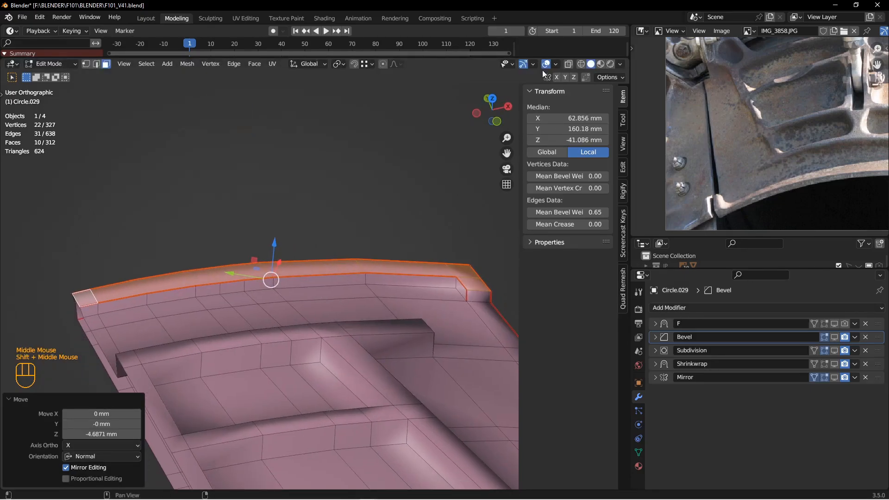
pyautogui.click(511, 64)
pyautogui.click(523, 65)
# - Set the bevel weight of the edges along the inner base of the curved rim, including its end corner, to 1
pyautogui.moveTo(141, 322); pyautogui.dragTo(175, 327, button='middle')
pyautogui.keyDown('shift'); pyautogui.moveTo(175, 327); pyautogui.dragTo(355, 267, button='middle'); pyautogui.keyUp('shift')
pyautogui.press('2')
pyautogui.doubleClick(194, 327)
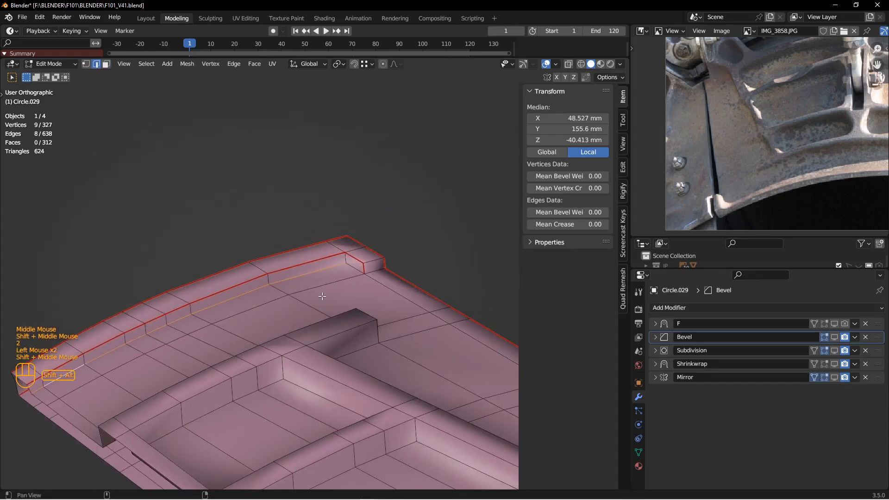
pyautogui.scroll(-1, 354, 268)
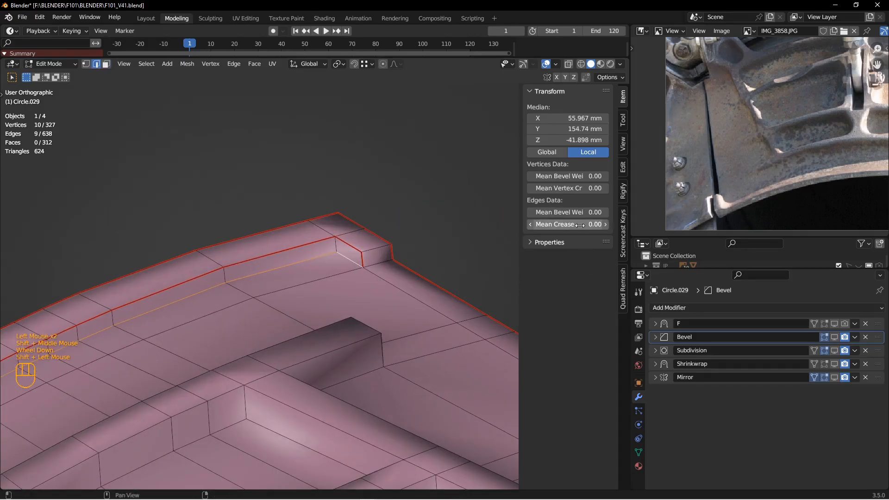
pyautogui.click(579, 216)
pyautogui.click(385, 268)
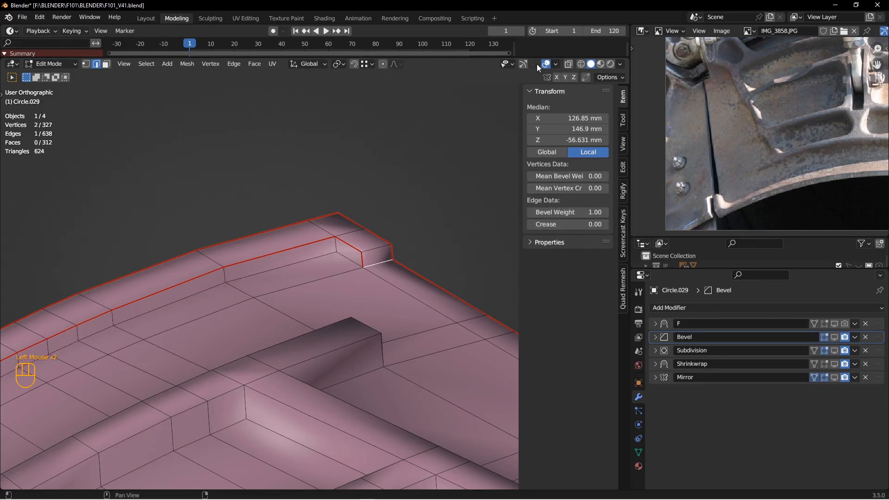
# - Display the Bevel and Subdivision modifiers in Object Mode and examine the rim's end corner and the neighbouring ribs
pyautogui.click(557, 64)
pyautogui.moveTo(417, 293); pyautogui.dragTo(195, 283, button='middle')
pyautogui.keyDown('shift'); pyautogui.moveTo(195, 283); pyautogui.dragTo(296, 287, button='middle'); pyautogui.keyUp('shift')
pyautogui.press('Tab')
pyautogui.click(299, 298)
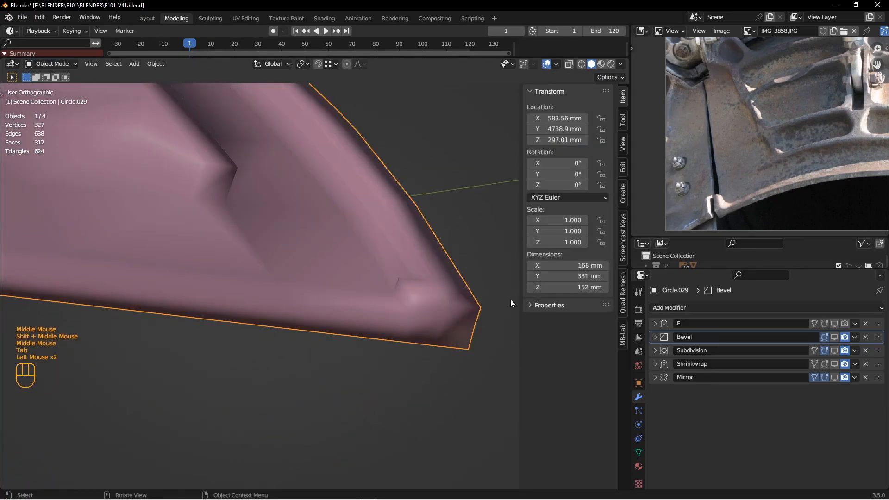
pyautogui.click(835, 336)
pyautogui.click(835, 350)
pyautogui.moveTo(445, 324); pyautogui.dragTo(412, 283, button='middle')
pyautogui.scroll(3, 412, 282)
pyautogui.moveTo(430, 242); pyautogui.dragTo(329, 282, button='middle')
pyautogui.scroll(-2, 338, 296)
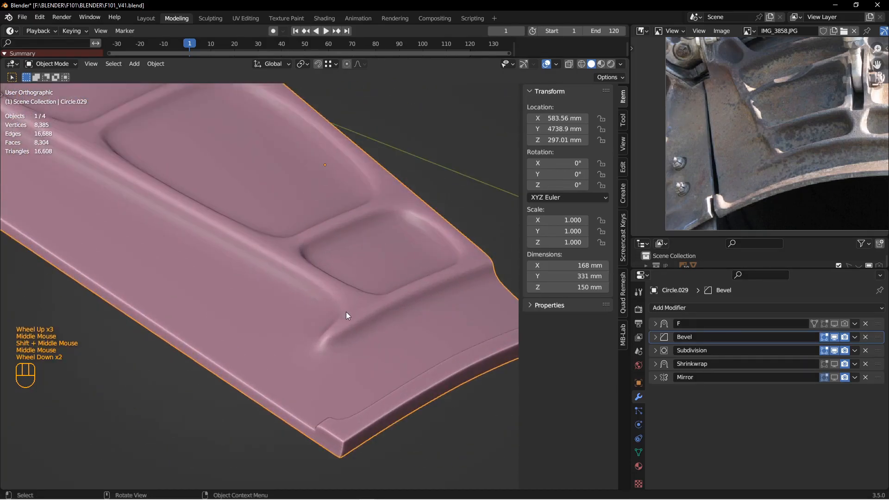
pyautogui.click(346, 312)
pyautogui.keyDown('shift'); pyautogui.moveTo(346, 312); pyautogui.dragTo(369, 262, button='middle'); pyautogui.keyUp('shift')
# - Hide the Bevel and Subdivision modifiers in the viewport and reopen the panel in Edit Mode near the lowest rib's free end
pyautogui.click(834, 336)
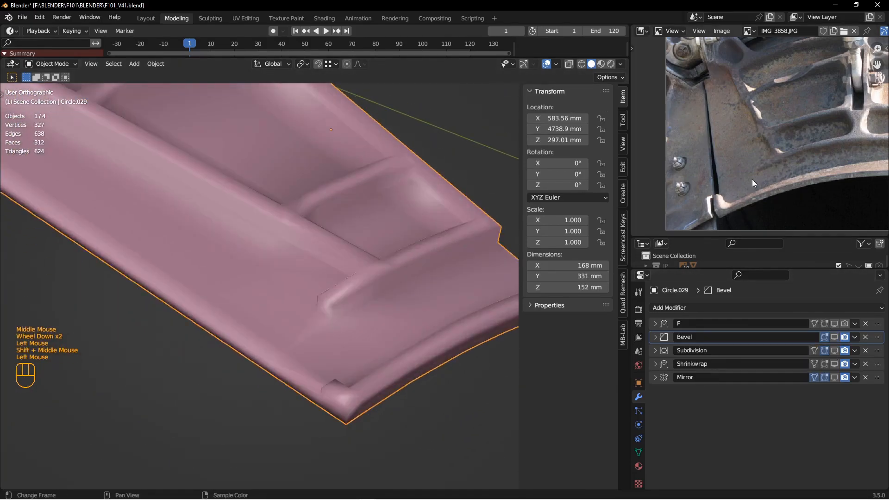
pyautogui.click(333, 302)
pyautogui.press('Tab')
pyautogui.moveTo(336, 297); pyautogui.dragTo(354, 298, button='middle')
pyautogui.scroll(-2, 354, 297)
# - Slide the raised end edge of the lowest rib back along the rib so the end tapers into the panel surface
pyautogui.press('g')
pyautogui.press('g')
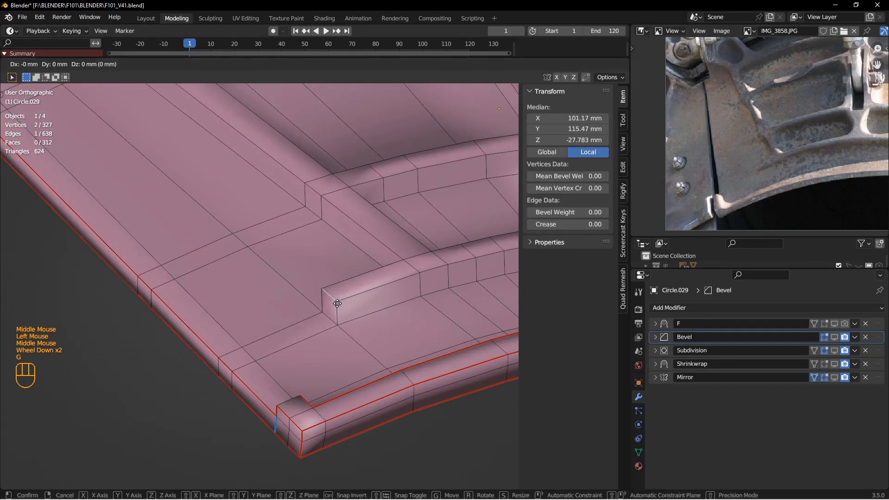
pyautogui.click(360, 294)
pyautogui.press('g')
pyautogui.click(374, 314)
pyautogui.press('g')
pyautogui.press('g')
pyautogui.click(379, 294)
pyautogui.press('g')
pyautogui.press('g')
pyautogui.click(398, 300)
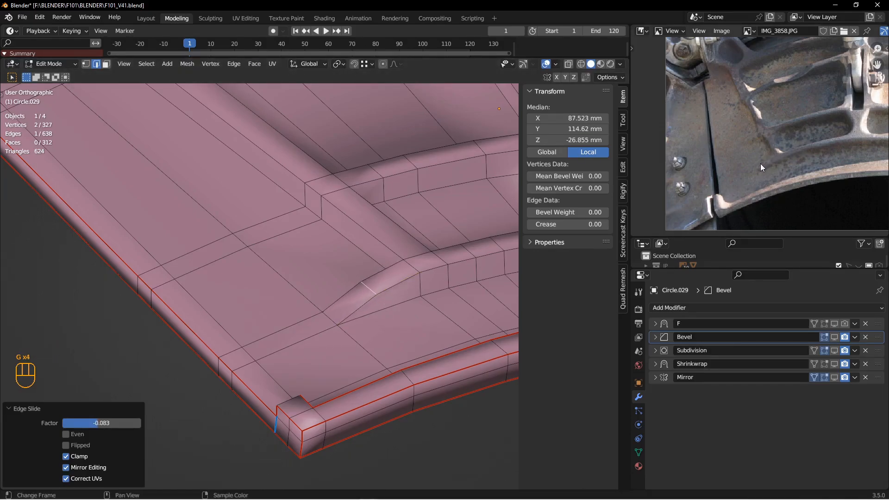
# - Select the edge loops outlining the ribs and pockets, give them a bevel weight of 1 and mark them as seams
pyautogui.moveTo(352, 320); pyautogui.dragTo(380, 336, button='middle')
pyautogui.scroll(2, 359, 324)
pyautogui.keyDown('shift'); pyautogui.moveTo(343, 305); pyautogui.dragTo(361, 314, button='middle'); pyautogui.keyUp('shift')
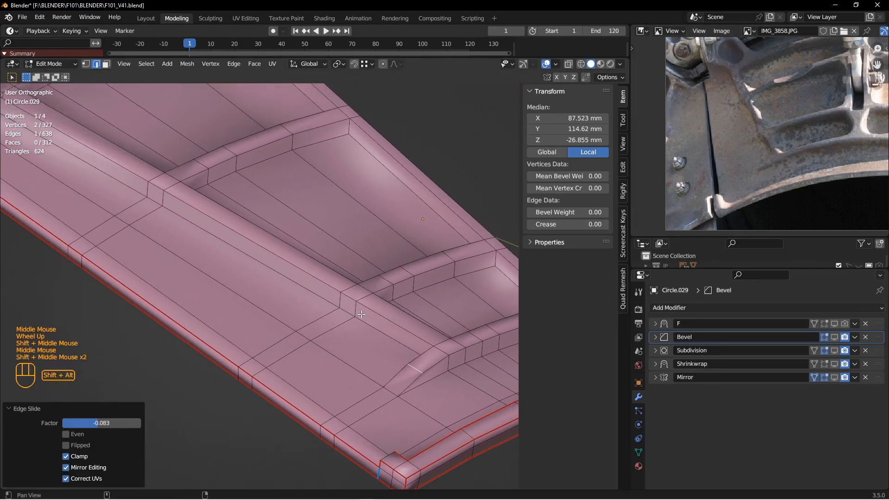
pyautogui.doubleClick(293, 281)
pyautogui.scroll(2, 293, 281)
pyautogui.keyDown('shift'); pyautogui.moveTo(294, 281); pyautogui.dragTo(193, 233, button='middle'); pyautogui.keyUp('shift')
pyautogui.scroll(-2, 231, 246)
pyautogui.keyDown('shift'); pyautogui.doubleClick(231, 246); pyautogui.keyUp('shift')
pyautogui.keyDown('shift'); pyautogui.doubleClick(295, 267); pyautogui.keyUp('shift')
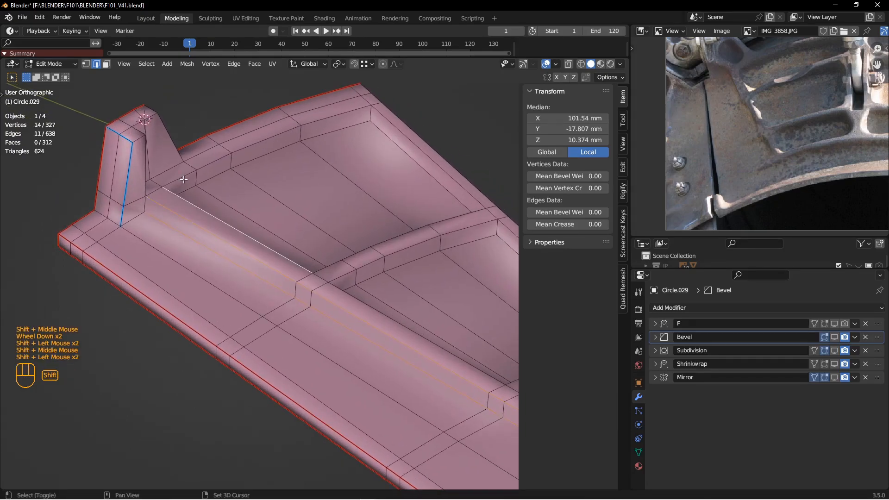
pyautogui.keyDown('shift'); pyautogui.doubleClick(369, 211); pyautogui.keyUp('shift')
pyautogui.moveTo(363, 147); pyautogui.dragTo(315, 197, button='middle')
pyautogui.keyDown('shift'); pyautogui.doubleClick(346, 151); pyautogui.keyUp('shift')
pyautogui.keyDown('shift'); pyautogui.doubleClick(346, 151); pyautogui.keyUp('shift')
pyautogui.keyDown('shift'); pyautogui.click(306, 260); pyautogui.keyUp('shift')
pyautogui.keyDown('shift'); pyautogui.doubleClick(306, 260); pyautogui.keyUp('shift')
pyautogui.keyDown('shift'); pyautogui.doubleClick(260, 307); pyautogui.keyUp('shift')
pyautogui.scroll(-2, 361, 185)
pyautogui.keyDown('shift'); pyautogui.doubleClick(307, 204); pyautogui.keyUp('shift')
pyautogui.hotkey('ctrl', 'e')
# - Switch to Object Mode, display the Bevel and Subdivision modifiers in the viewport, and inspect the smoothed ribs and pockets
pyautogui.keyDown('shift'); pyautogui.moveTo(315, 195); pyautogui.dragTo(324, 232, button='middle'); pyautogui.keyUp('shift')
pyautogui.press('Tab')
pyautogui.hotkey('alt', 'a')
pyautogui.click(526, 300)
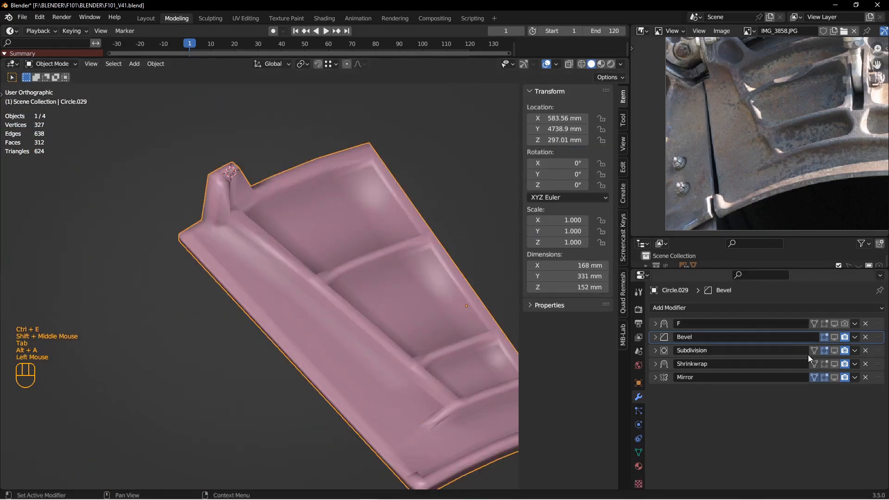
pyautogui.click(835, 337)
pyautogui.click(836, 351)
pyautogui.moveTo(396, 321); pyautogui.dragTo(387, 304, button='middle')
pyautogui.moveTo(386, 303); pyautogui.dragTo(321, 263, button='middle')
pyautogui.scroll(-2, 321, 262)
# - Set the bevel weight of the two short vertical edges where the upper cross rib meets the outer rail to 1
pyautogui.press('Tab')
pyautogui.click(358, 245)
pyautogui.scroll(-1, 350, 242)
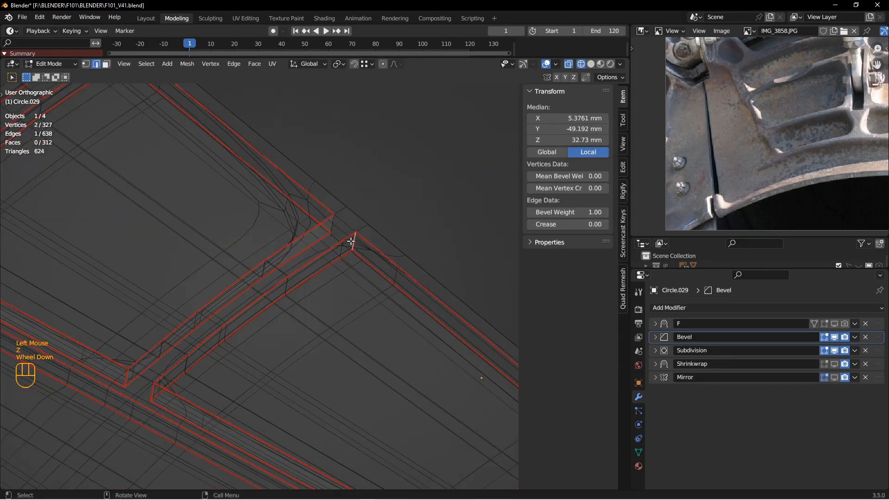
pyautogui.scroll(3, 386, 224)
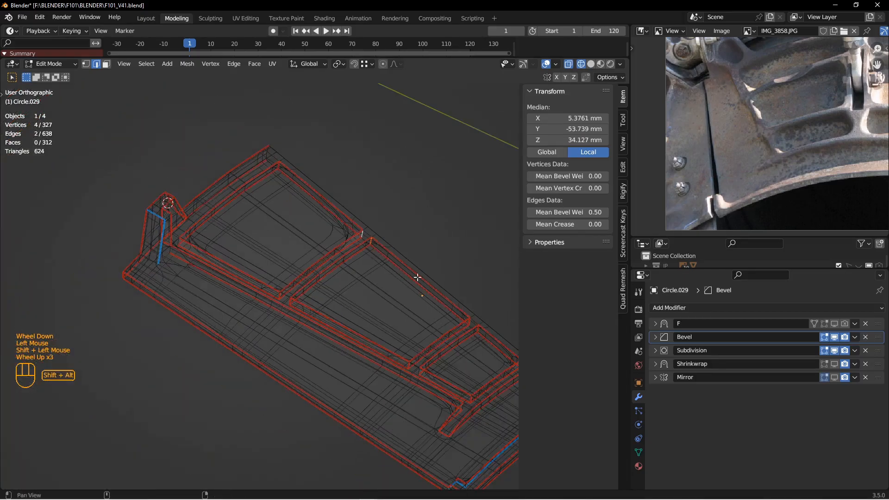
pyautogui.keyDown('shift'); pyautogui.moveTo(416, 278); pyautogui.dragTo(357, 238, button='middle'); pyautogui.keyUp('shift')
pyautogui.scroll(-1, 357, 239)
pyautogui.press('z')
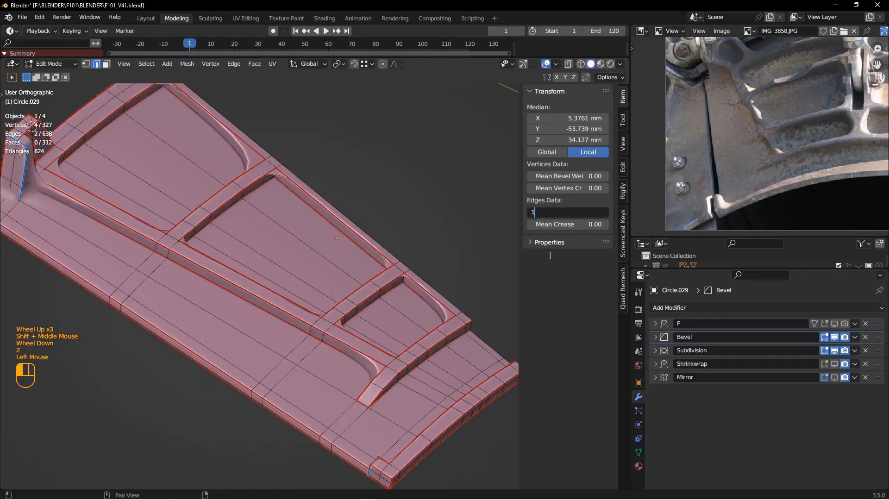
pyautogui.press('Return')
# - Hide seam marks in the viewport overlays and set the bevel weight of the smallest pocket's vertical outer corner edge to 1
pyautogui.moveTo(424, 274); pyautogui.dragTo(393, 264, button='middle')
pyautogui.keyDown('shift'); pyautogui.moveTo(393, 264); pyautogui.dragTo(413, 280, button='middle'); pyautogui.keyUp('shift')
pyautogui.scroll(-2, 414, 281)
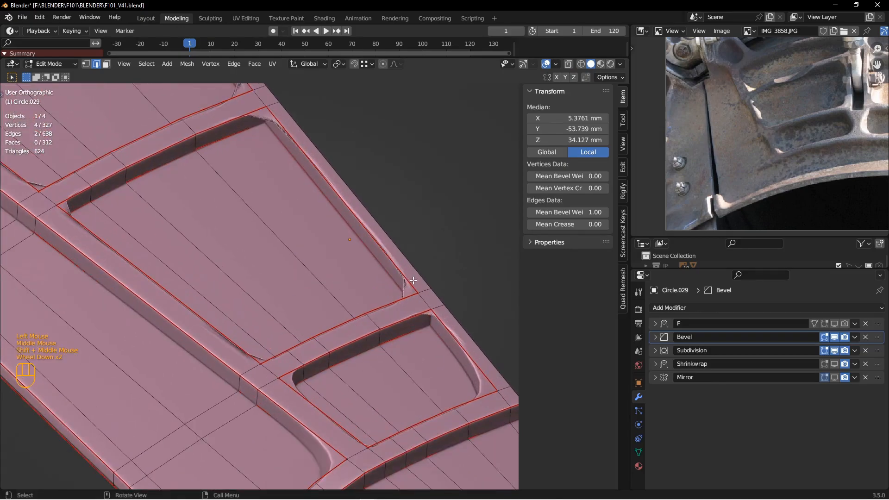
pyautogui.scroll(1, 455, 322)
pyautogui.keyDown('shift'); pyautogui.moveTo(455, 322); pyautogui.dragTo(401, 312, button='middle'); pyautogui.keyUp('shift')
pyautogui.scroll(-2, 400, 312)
pyautogui.press('z')
pyautogui.press('z')
pyautogui.click(340, 317)
pyautogui.click(393, 316)
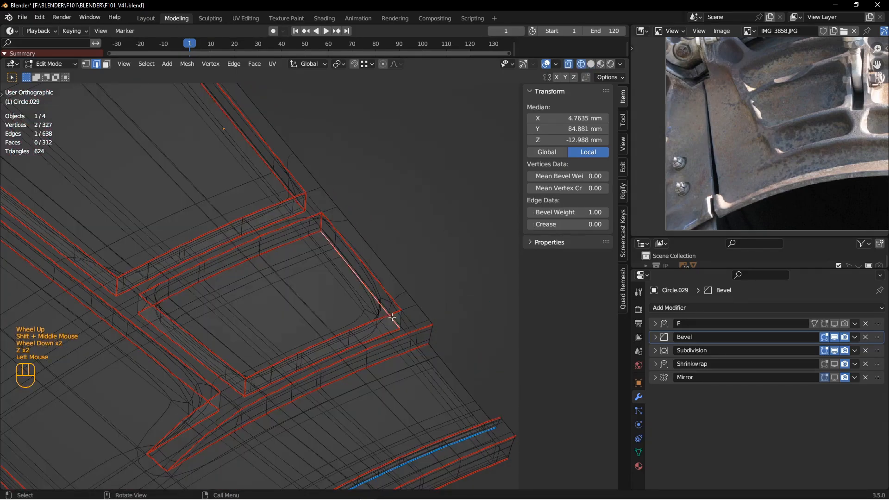
pyautogui.keyDown('shift'); pyautogui.moveTo(356, 242); pyautogui.dragTo(363, 286, button='middle'); pyautogui.keyUp('shift')
pyautogui.scroll(-2, 363, 286)
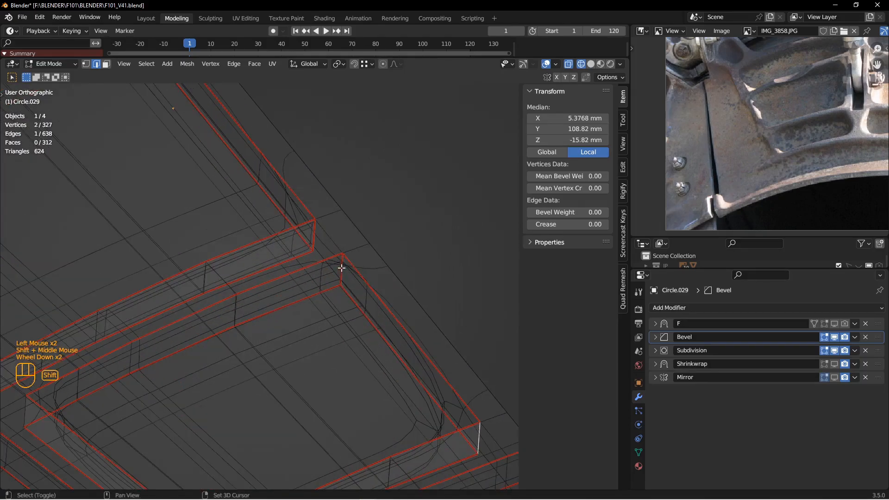
pyautogui.click(557, 64)
pyautogui.click(604, 326)
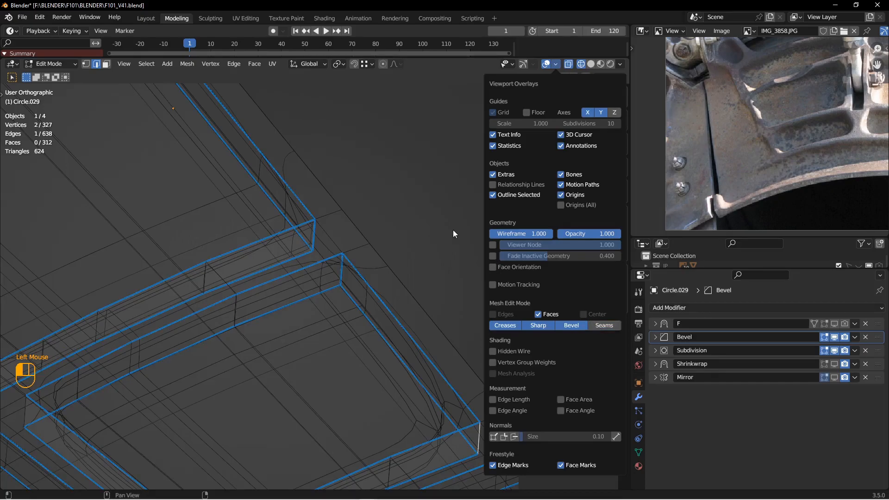
pyautogui.scroll(2, 361, 253)
pyautogui.moveTo(361, 253)
pyautogui.keyDown('alt'); pyautogui.keyDown('shift'); pyautogui.mouseDown(button='middle')
pyautogui.moveTo(348, 218)
pyautogui.moveTo(267, 235)
pyautogui.moveTo(341, 264)
pyautogui.mouseUp(button='middle'); pyautogui.keyUp('shift'); pyautogui.keyUp('alt')
pyautogui.press('z')
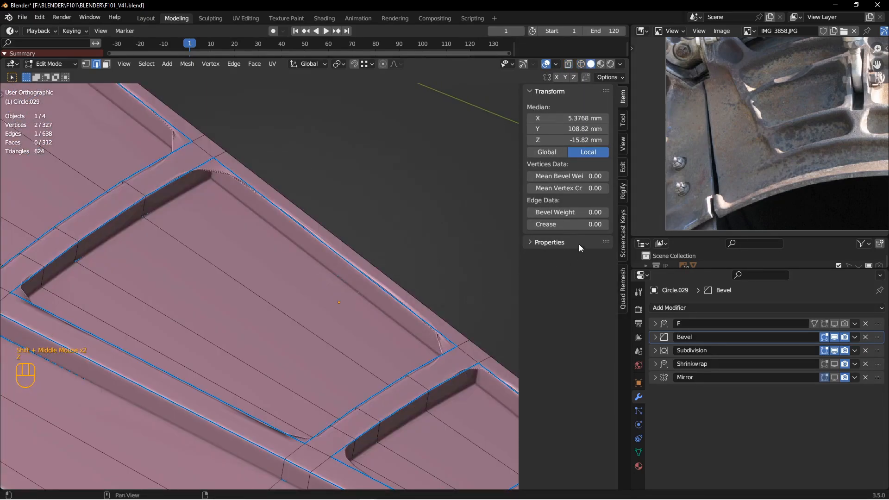
pyautogui.keyDown('shift'); pyautogui.moveTo(457, 316); pyautogui.dragTo(386, 305, button='middle'); pyautogui.keyUp('shift')
pyautogui.click(566, 213)
pyautogui.scroll(2, 369, 294)
pyautogui.scroll(-2, 386, 305)
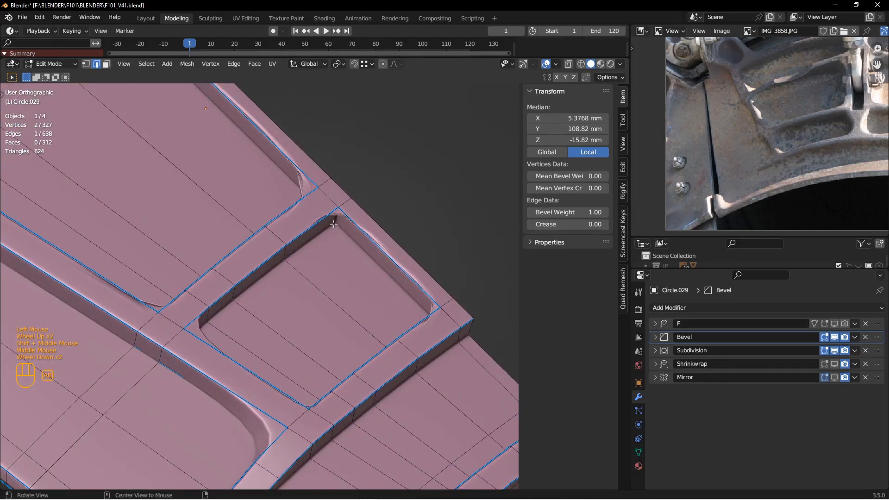
# - Apply bevel weight to the short edges that cross the outer rail at the ends of the cross ribs
pyautogui.keyDown('shift'); pyautogui.moveTo(334, 224); pyautogui.dragTo(259, 281, button='middle'); pyautogui.keyUp('shift')
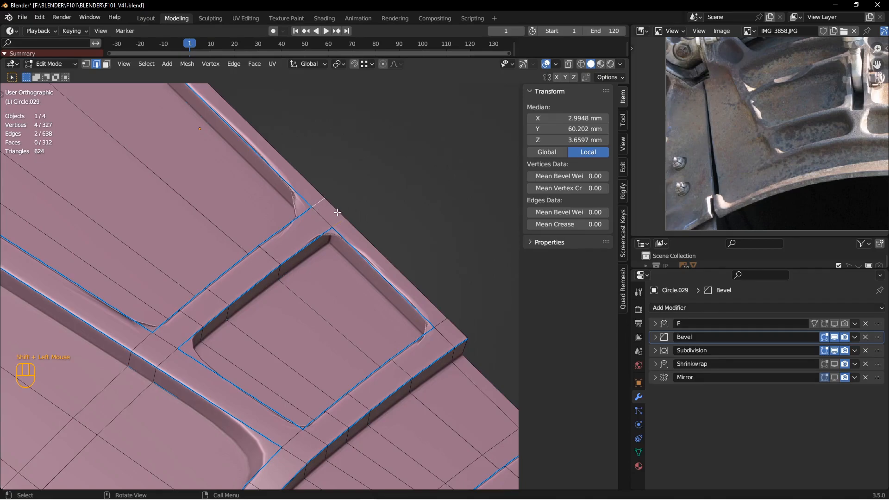
pyautogui.scroll(1, 394, 313)
pyautogui.keyDown('shift'); pyautogui.moveTo(394, 313); pyautogui.dragTo(446, 277, button='middle'); pyautogui.keyUp('shift')
pyautogui.hotkey('alt', 'a')
pyautogui.click(446, 277)
pyautogui.keyDown('shift'); pyautogui.click(269, 289); pyautogui.keyUp('shift')
pyautogui.hotkey('alt', 'a')
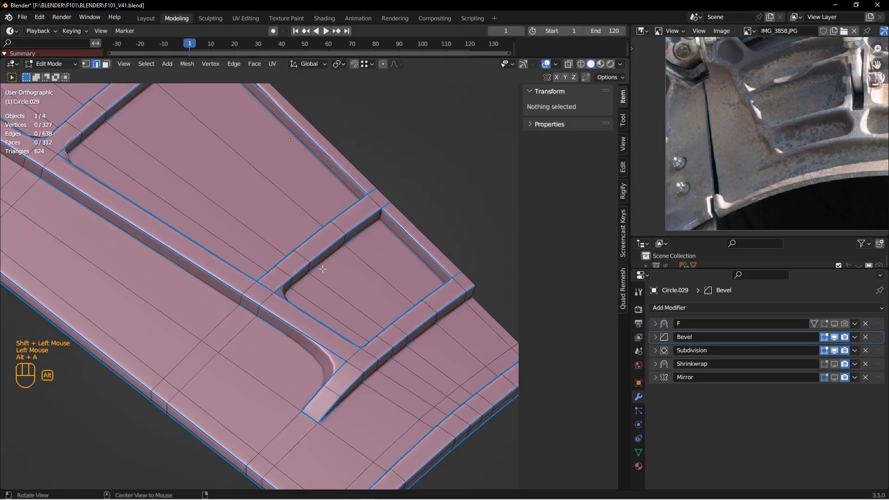
# - Apply bevel weight to the vertical edge at the smallest pocket's rounded inner corner beside the middle cross rib
pyautogui.moveTo(324, 259); pyautogui.dragTo(295, 250, button='middle')
pyautogui.scroll(-2, 295, 250)
pyautogui.click(295, 250)
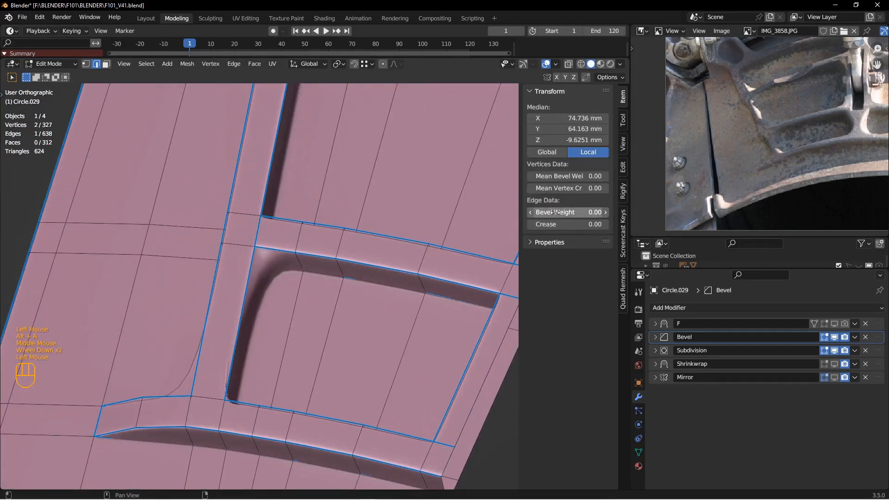
pyautogui.press('Escape')
pyautogui.hotkey('alt', 'a')
pyautogui.scroll(2, 260, 297)
pyautogui.moveTo(259, 296); pyautogui.dragTo(225, 316, button='middle')
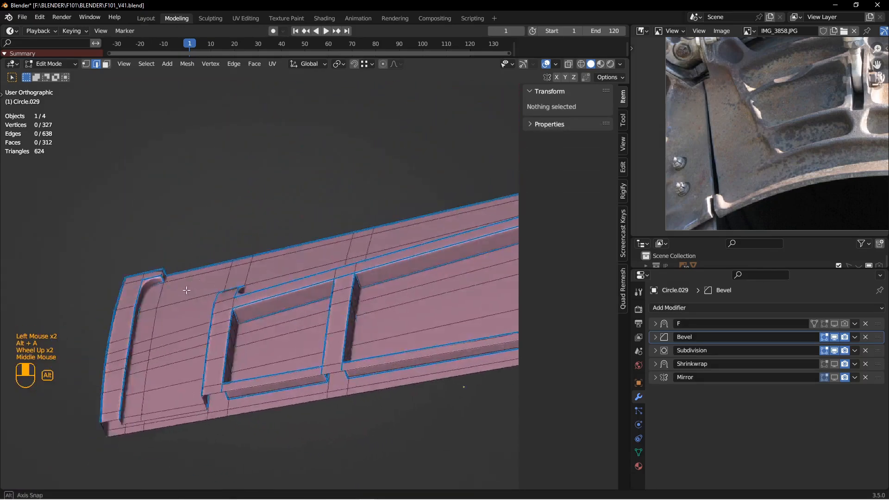
# - Set the bevel weight of the vertical edge at the smallest pocket's inner corner beside the lowest rib to 1
pyautogui.scroll(-2, 226, 316)
pyautogui.click(250, 284)
pyautogui.click(538, 213)
pyautogui.write('1')
pyautogui.press('Return')
pyautogui.scroll(2, 342, 264)
pyautogui.hotkey('alt', 'a')
# - Apply bevel weight to the vertical edge where the long rib meets the lowest rib's tapered end
pyautogui.moveTo(341, 264); pyautogui.dragTo(379, 288, button='middle')
pyautogui.scroll(-1, 379, 288)
pyautogui.click(391, 283)
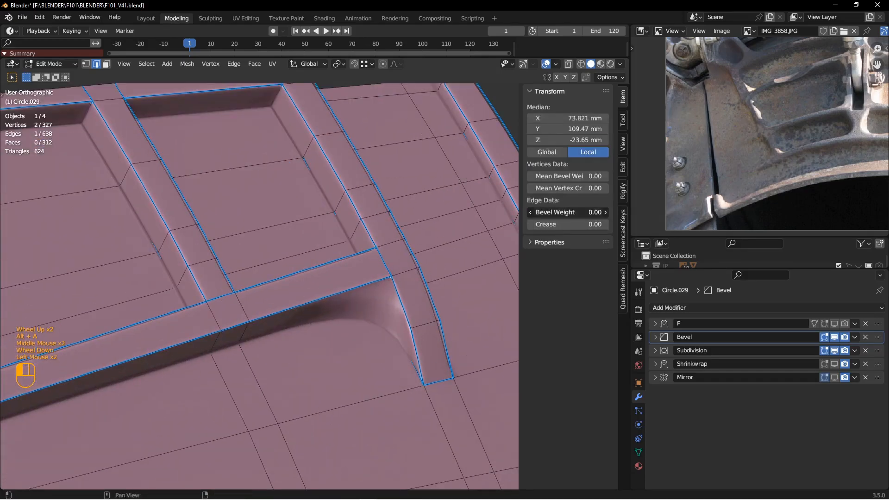
pyautogui.hotkey('alt', 'a')
pyautogui.scroll(2, 351, 265)
# - Apply bevel weight to the short vertical edge at the rounded inner corner of the curved rim's end
pyautogui.moveTo(351, 266)
pyautogui.mouseDown(button='middle')
pyautogui.moveTo(343, 273)
pyautogui.moveTo(351, 266)
pyautogui.moveTo(320, 254)
pyautogui.moveTo(341, 278)
pyautogui.moveTo(361, 269)
pyautogui.moveTo(387, 277)
pyautogui.moveTo(381, 265)
pyautogui.mouseUp(button='middle')
pyautogui.scroll(-2, 387, 277)
pyautogui.click(385, 269)
pyautogui.press('z')
pyautogui.click(381, 265)
pyautogui.press('z')
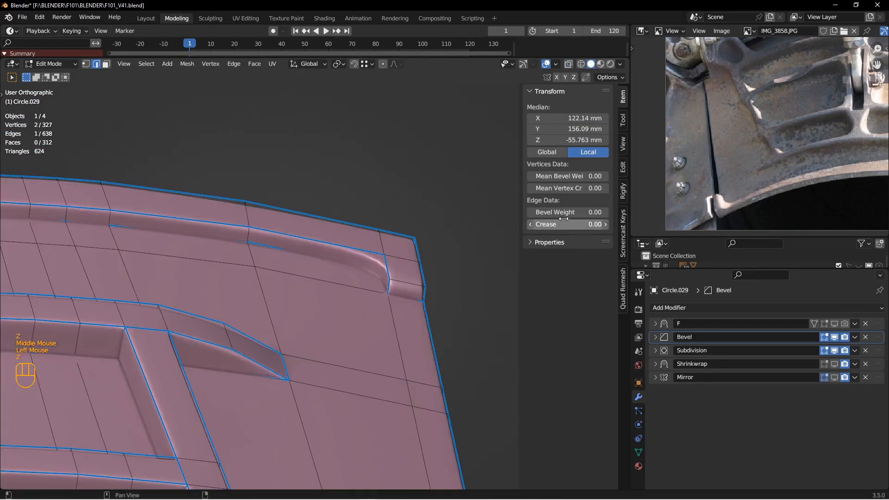
pyautogui.hotkey('alt', 'a')
# - Apply bevel weight to the remaining short edge beside the curved rim's end corner and clear the selection
pyautogui.scroll(2, 453, 260)
pyautogui.moveTo(452, 260); pyautogui.dragTo(463, 231, button='middle')
pyautogui.scroll(-1, 419, 255)
pyautogui.click(419, 254)
pyautogui.click(568, 212)
pyautogui.hotkey('alt', 'a')
pyautogui.moveTo(430, 256); pyautogui.dragTo(281, 212, button='middle')
# - Return to Object Mode, deselect the panel, and examine the beveled rib and pocket corners
pyautogui.press('Tab')
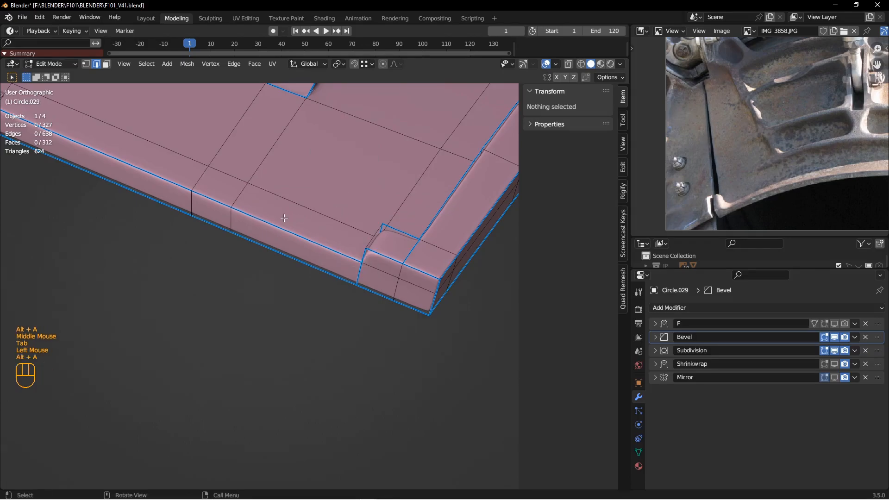
pyautogui.click(195, 220)
pyautogui.press('Tab')
pyautogui.hotkey('alt', 'a')
pyautogui.scroll(2, 214, 229)
pyautogui.keyDown('shift'); pyautogui.moveTo(215, 228); pyautogui.dragTo(326, 257, button='middle'); pyautogui.keyUp('shift')
pyautogui.scroll(3, 312, 196)
pyautogui.scroll(-3, 326, 257)
pyautogui.press('Tab')
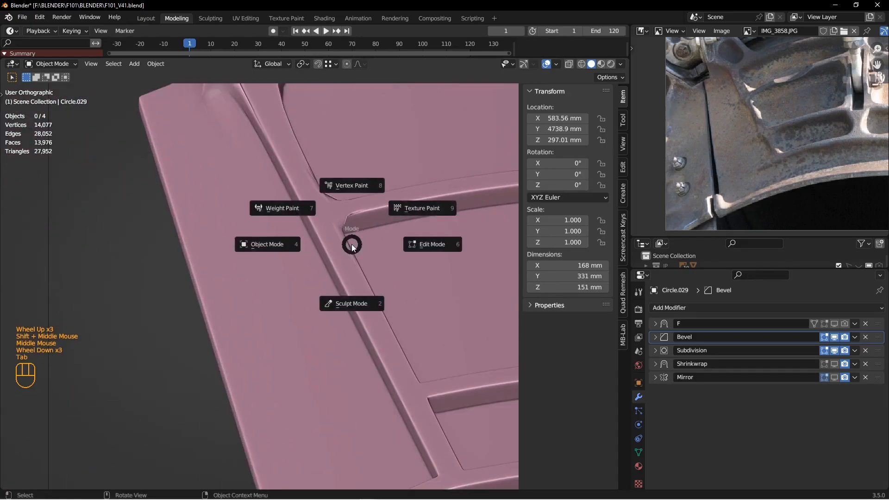
# - Set a bevel weight of 1 on the middle pocket's corner edge where the upper rib meets the long rib, then clear the selection
pyautogui.click(391, 240)
pyautogui.moveTo(391, 240); pyautogui.dragTo(338, 234, button='middle')
pyautogui.keyDown('shift'); pyautogui.moveTo(338, 234); pyautogui.dragTo(222, 237, button='middle'); pyautogui.keyUp('shift')
pyautogui.keyDown('shift'); pyautogui.moveTo(352, 252); pyautogui.dragTo(218, 253, button='middle'); pyautogui.keyUp('shift')
pyautogui.scroll(-1, 321, 254)
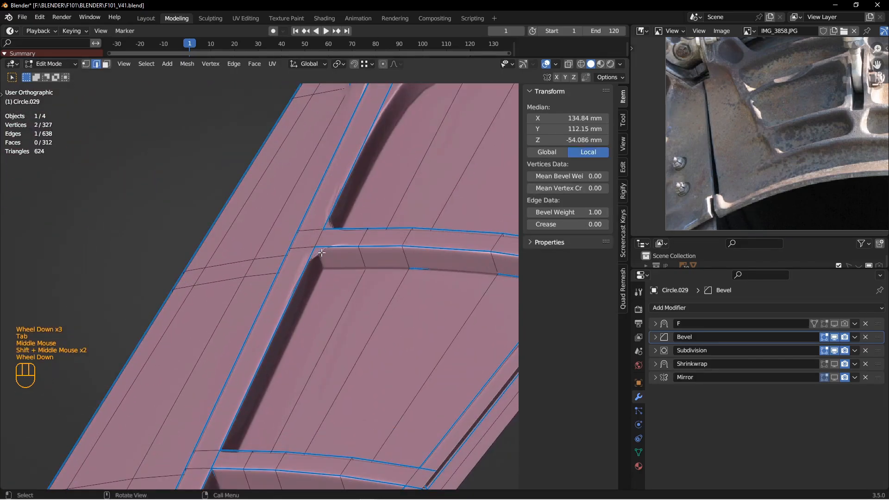
pyautogui.keyDown('shift'); pyautogui.moveTo(391, 225); pyautogui.dragTo(377, 262, button='middle'); pyautogui.keyUp('shift')
pyautogui.keyDown('shift'); pyautogui.click(420, 267); pyautogui.keyUp('shift')
pyautogui.write('1')
pyautogui.press('Return')
pyautogui.scroll(2, 374, 236)
pyautogui.hotkey('alt', 'a')
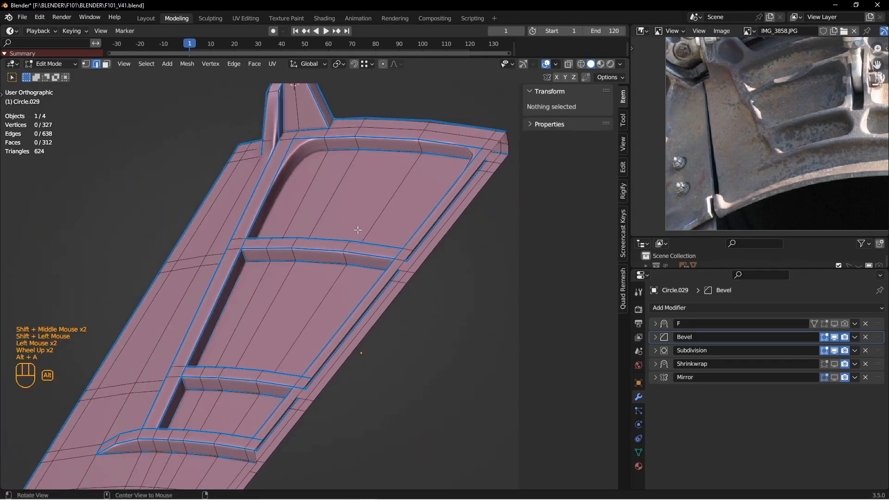
# - Set a bevel weight of 1 on the upper pocket's vertical corner edge beside the raised tab
pyautogui.moveTo(375, 236); pyautogui.dragTo(324, 182, button='middle')
pyautogui.keyDown('shift'); pyautogui.moveTo(262, 118); pyautogui.dragTo(302, 211, button='middle'); pyautogui.keyUp('shift')
pyautogui.scroll(-2, 302, 212)
pyautogui.scroll(-1, 302, 211)
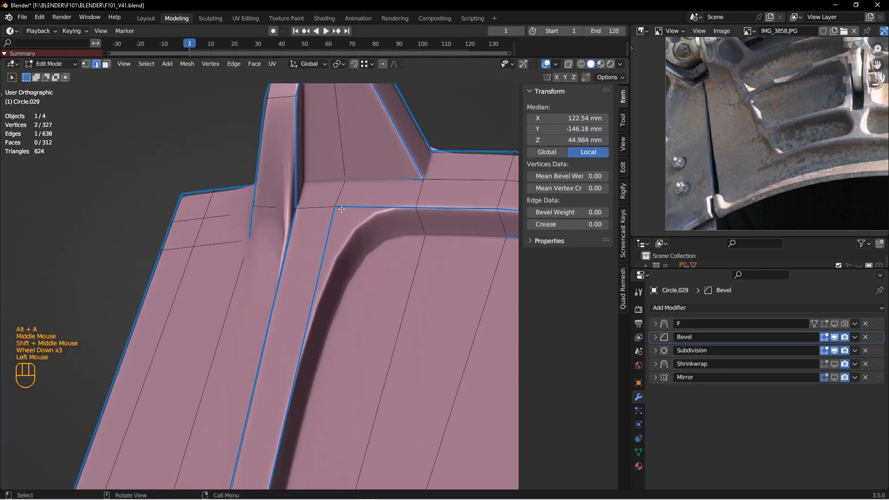
pyautogui.click(340, 210)
pyautogui.press('z')
pyautogui.click(283, 210)
pyautogui.hotkey('alt', 'a')
pyautogui.click(348, 220)
pyautogui.press('z')
pyautogui.click(399, 221)
pyautogui.click(590, 212)
pyautogui.write('1')
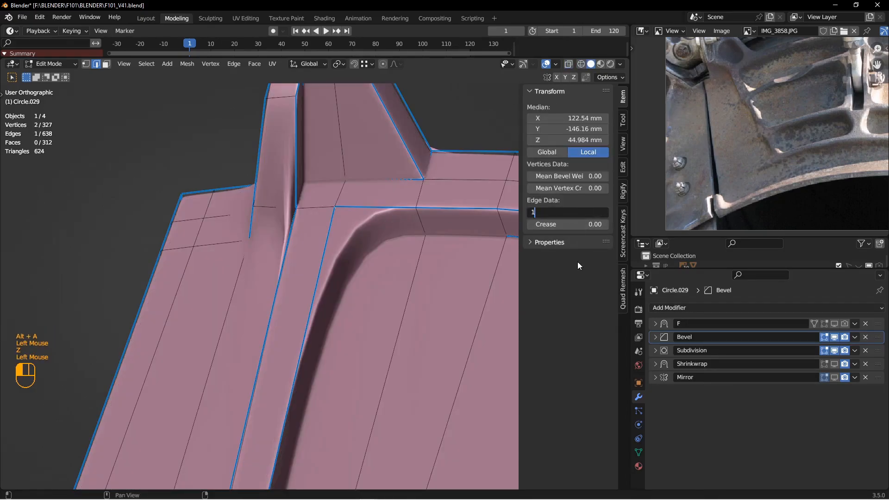
pyautogui.press('Return')
pyautogui.write('1')
pyautogui.press('Return')
# - Return to Object Mode, deselect the panel, and examine the upper pocket's corner beside the tab
pyautogui.scroll(2, 364, 231)
pyautogui.press('Tab')
pyautogui.click(311, 232)
pyautogui.hotkey('alt', 'a')
pyautogui.scroll(3, 346, 234)
pyautogui.moveTo(384, 240); pyautogui.dragTo(319, 237, button='middle')
pyautogui.moveTo(320, 236); pyautogui.dragTo(307, 245, button='middle')
pyautogui.scroll(-2, 400, 249)
# - Enter Edit Mode, apply bevel weight to the remaining rounded corner edge of the upper pocket, and clear the selection
pyautogui.press('Tab')
pyautogui.press('Tab')
pyautogui.click(447, 254)
pyautogui.moveTo(447, 255); pyautogui.dragTo(306, 369, button='middle')
pyautogui.scroll(-1, 346, 296)
pyautogui.keyDown('shift'); pyautogui.moveTo(382, 269); pyautogui.dragTo(416, 244, button='middle'); pyautogui.keyUp('shift')
pyautogui.click(343, 295)
pyautogui.click(344, 295)
pyautogui.click(592, 221)
pyautogui.hotkey('alt', 'a')
pyautogui.scroll(2, 388, 269)
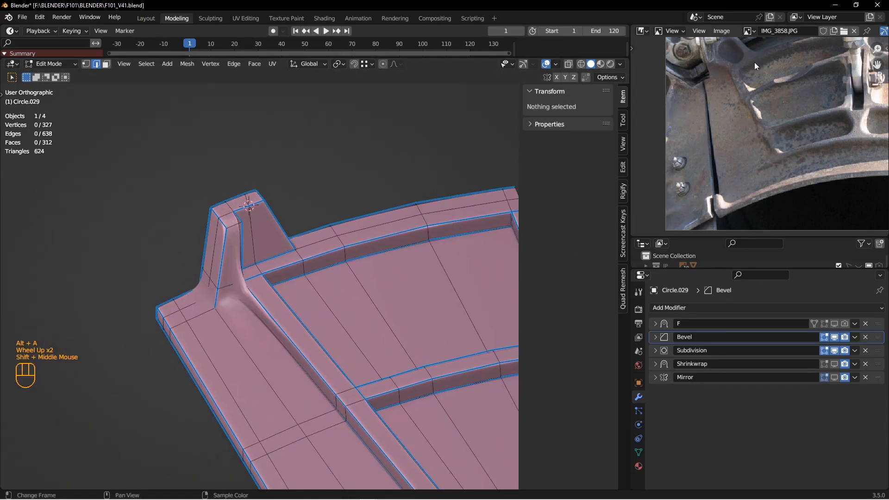
# - Set a bevel weight of 1 on the short edge joining the tab's base to the long rib and return to Object Mode
pyautogui.moveTo(282, 286); pyautogui.dragTo(307, 296, button='middle')
pyautogui.scroll(-2, 301, 301)
pyautogui.click(296, 303)
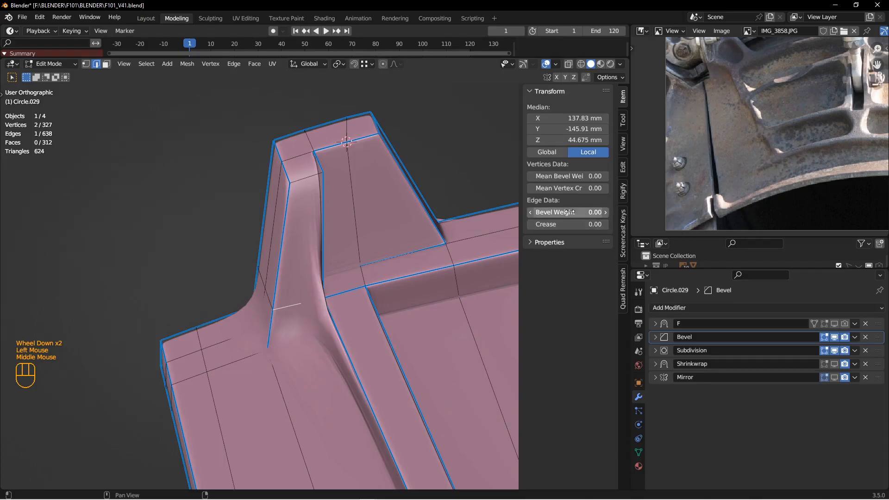
pyautogui.moveTo(570, 212); pyautogui.dragTo(574, 278)
pyautogui.moveTo(361, 267)
pyautogui.mouseDown(button='middle')
pyautogui.moveTo(363, 256)
pyautogui.moveTo(351, 268)
pyautogui.mouseUp(button='middle')
pyautogui.press('Tab')
pyautogui.hotkey('alt', 'a')
pyautogui.scroll(2, 312, 258)
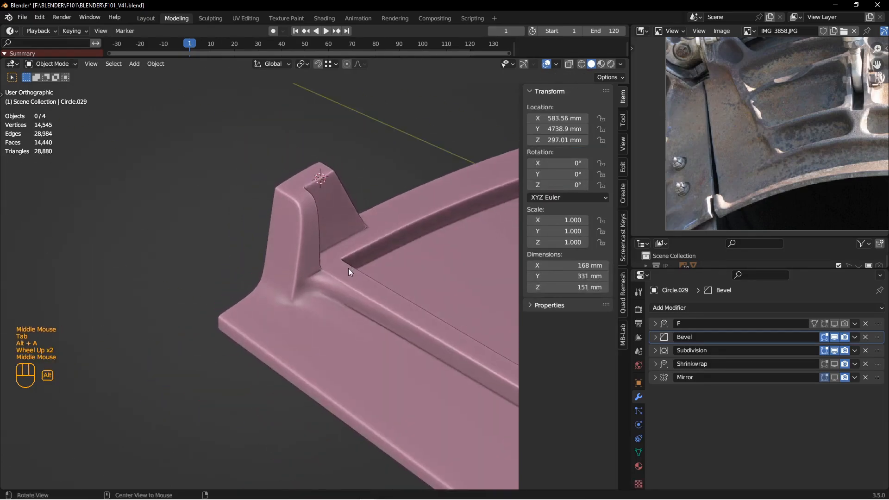
# - Hide the Bevel modifier in the viewport and set a bevel weight of 1 on the two edges at the tab's inner base corner
pyautogui.scroll(-1, 343, 271)
pyautogui.click(344, 272)
pyautogui.press('Tab')
pyautogui.click(406, 270)
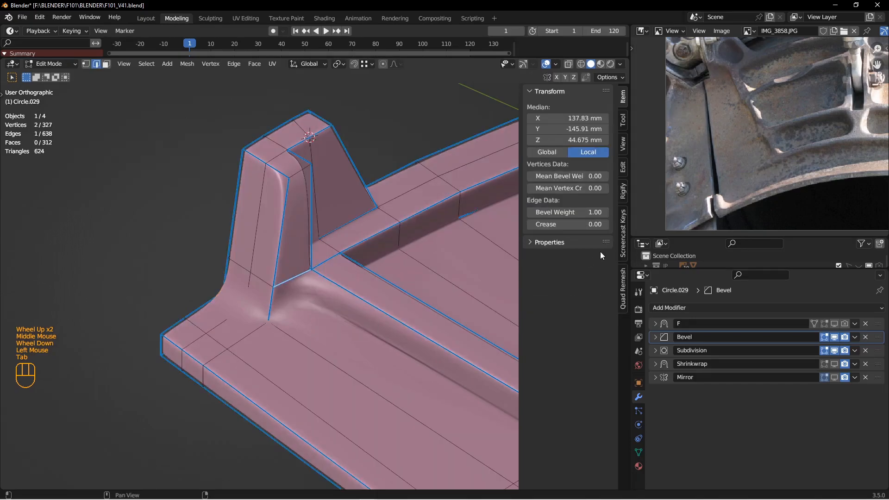
pyautogui.click(834, 337)
pyautogui.click(655, 350)
pyautogui.press('z')
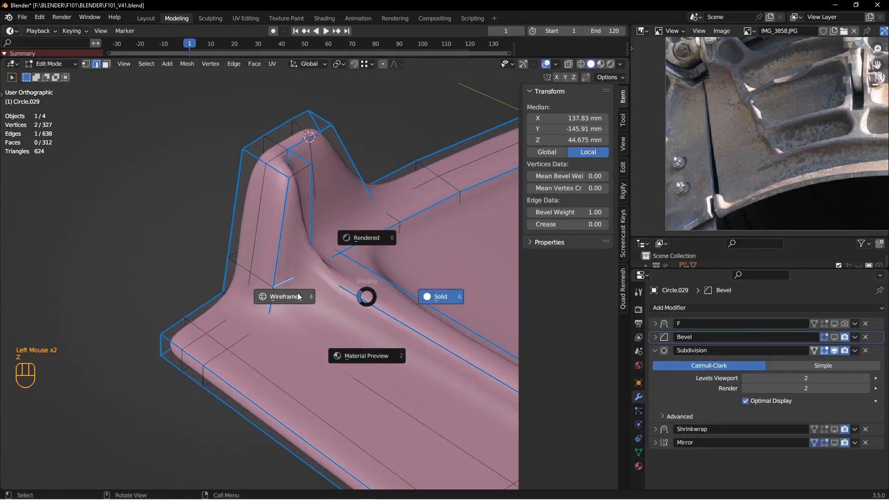
pyautogui.scroll(-2, 310, 296)
pyautogui.press('z')
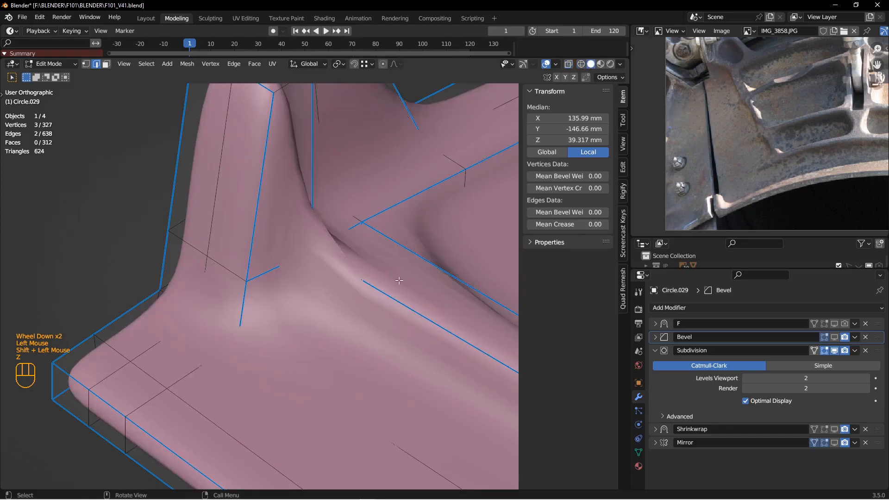
pyautogui.click(584, 213)
pyautogui.write('1')
# - Show the Bevel modifier in the viewport, collapse the modifier settings, and inspect the tab's base in Object Mode
pyautogui.scroll(3, 340, 249)
pyautogui.moveTo(341, 250); pyautogui.dragTo(291, 252, button='middle')
pyautogui.click(834, 337)
pyautogui.click(655, 337)
pyautogui.click(656, 337)
pyautogui.click(656, 351)
pyautogui.press('Tab')
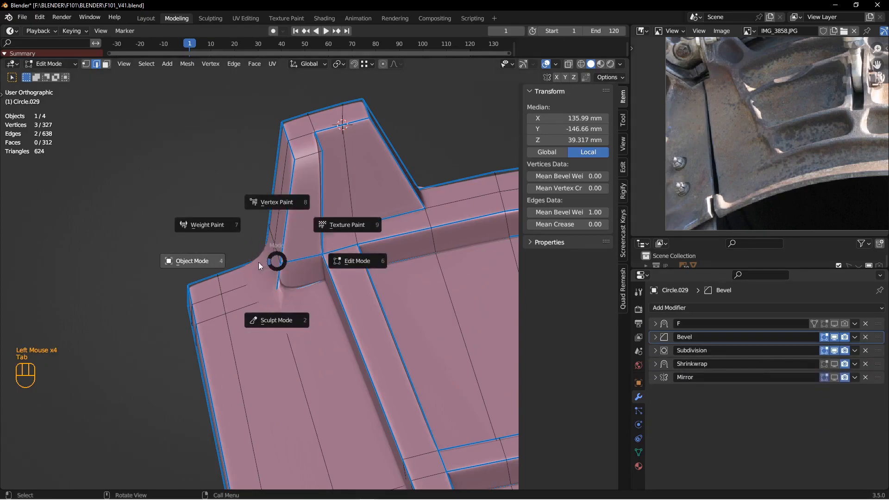
pyautogui.moveTo(288, 278)
pyautogui.mouseDown(button='middle')
pyautogui.moveTo(301, 270)
pyautogui.moveTo(291, 265)
pyautogui.mouseUp(button='middle')
# - Set a bevel weight of 1 on the two edges running from the tab's base to the outer border and the short adjoining base edge
pyautogui.press('Tab')
pyautogui.click(233, 306)
pyautogui.moveTo(233, 306); pyautogui.dragTo(265, 309, button='middle')
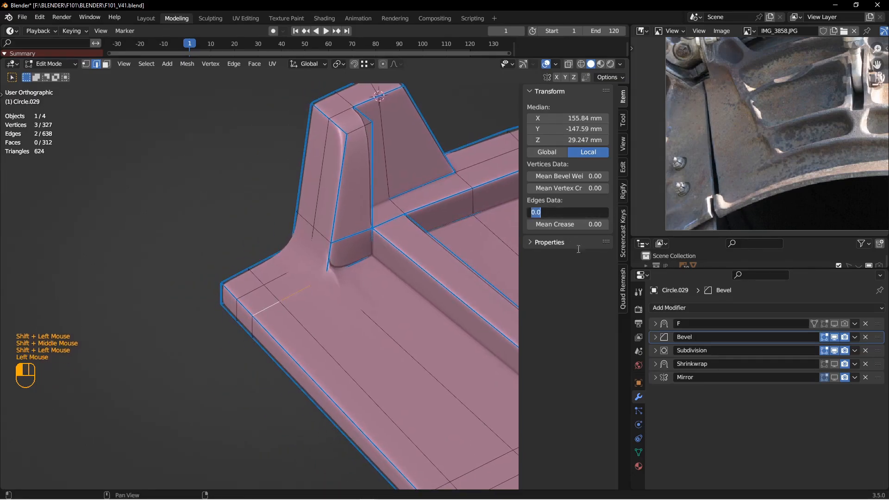
pyautogui.keyDown('alt'); pyautogui.moveTo(352, 278); pyautogui.dragTo(357, 279, button='middle'); pyautogui.keyUp('alt')
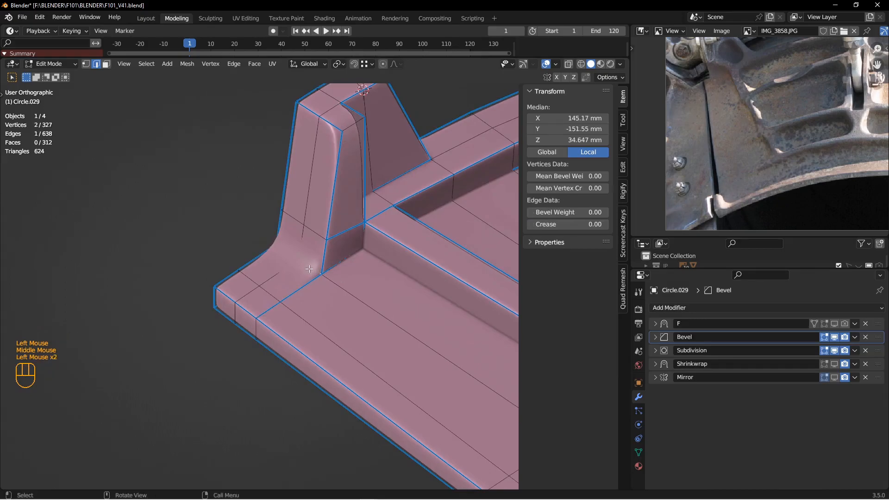
pyautogui.scroll(1, 303, 247)
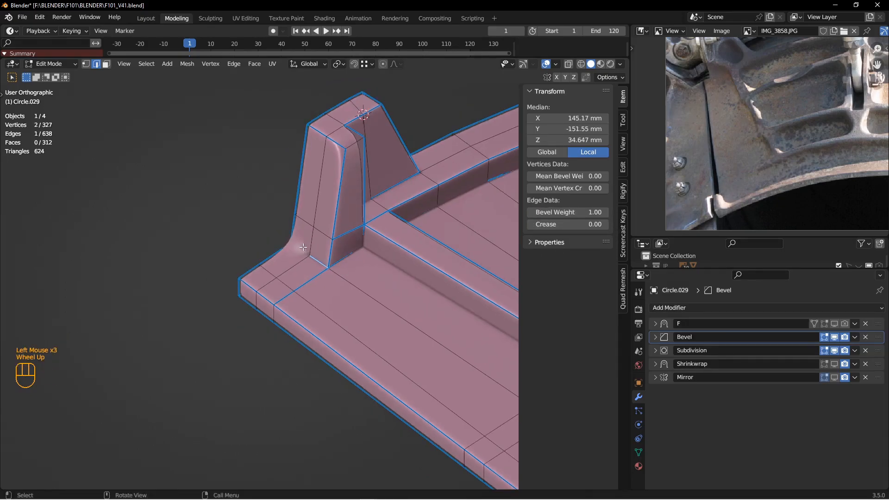
# - Set a bevel weight of 1 on the vertical end-face edge and its adjoining edge below the tab's outer corner
pyautogui.moveTo(319, 246)
pyautogui.mouseDown(button='middle')
pyautogui.moveTo(327, 254)
pyautogui.moveTo(288, 258)
pyautogui.mouseUp(button='middle')
pyautogui.scroll(-1, 327, 253)
pyautogui.press('z')
pyautogui.keyDown('shift'); pyautogui.scroll(-2, 281, 229); pyautogui.keyUp('shift')
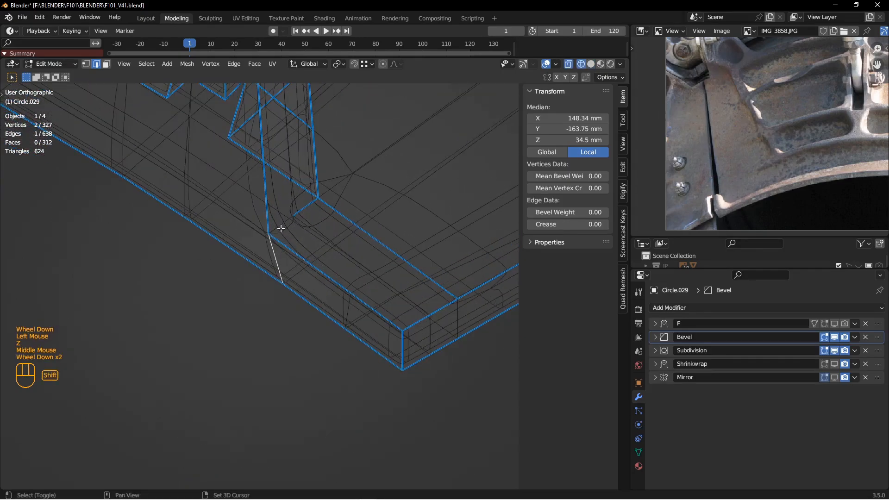
pyautogui.press('z')
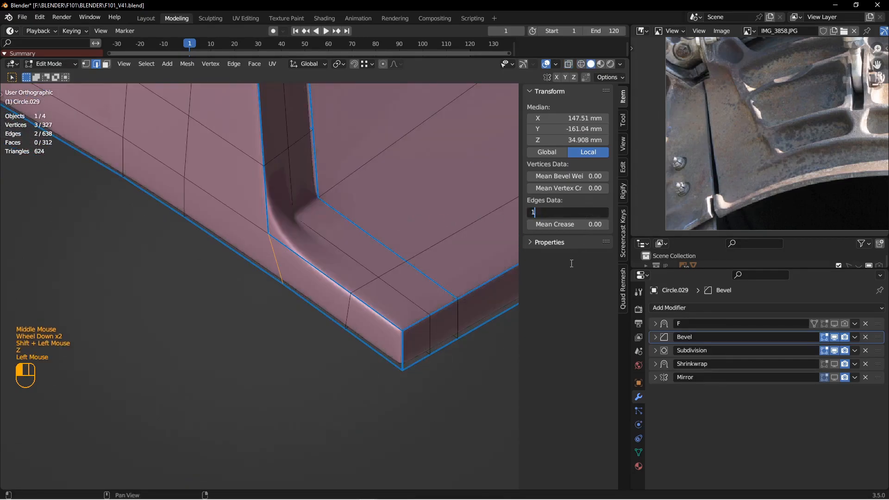
pyautogui.press('Return')
# - Return to Object Mode, deselect the panel, and examine the shading around the tab from several sides
pyautogui.scroll(1, 337, 237)
pyautogui.press('Tab')
pyautogui.hotkey('alt', 'a')
pyautogui.scroll(2, 362, 210)
pyautogui.keyDown('shift'); pyautogui.moveTo(361, 204); pyautogui.dragTo(366, 277, button='middle'); pyautogui.keyUp('shift')
pyautogui.moveTo(366, 278); pyautogui.dragTo(308, 245, button='middle')
pyautogui.moveTo(308, 245); pyautogui.dragTo(173, 258, button='middle')
pyautogui.scroll(-3, 433, 240)
pyautogui.moveTo(433, 240)
pyautogui.mouseDown(button='middle')
pyautogui.moveTo(293, 231)
pyautogui.moveTo(418, 248)
pyautogui.mouseUp(button='middle')
# - Set a bevel weight of 1 on the short vertical end-face edge below the tab's inner slope and return to Object Mode
pyautogui.click(418, 249)
pyautogui.press('Tab')
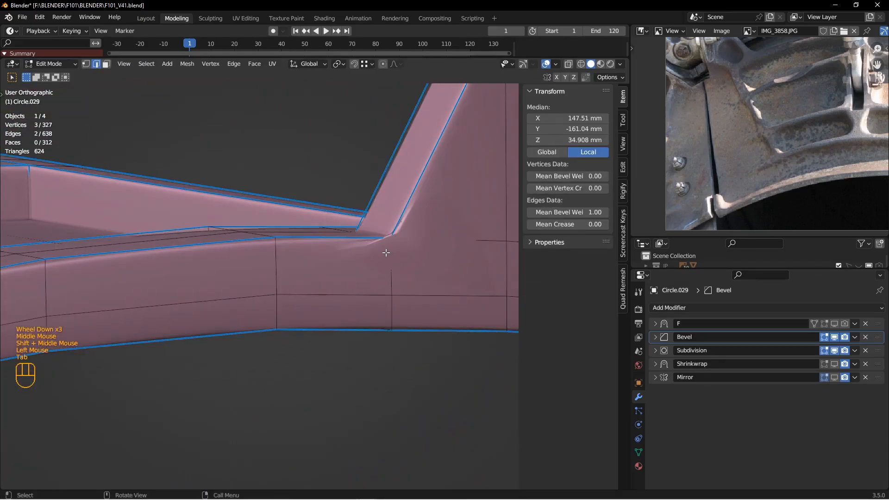
pyautogui.press('Return')
pyautogui.scroll(1, 398, 243)
pyautogui.press('Tab')
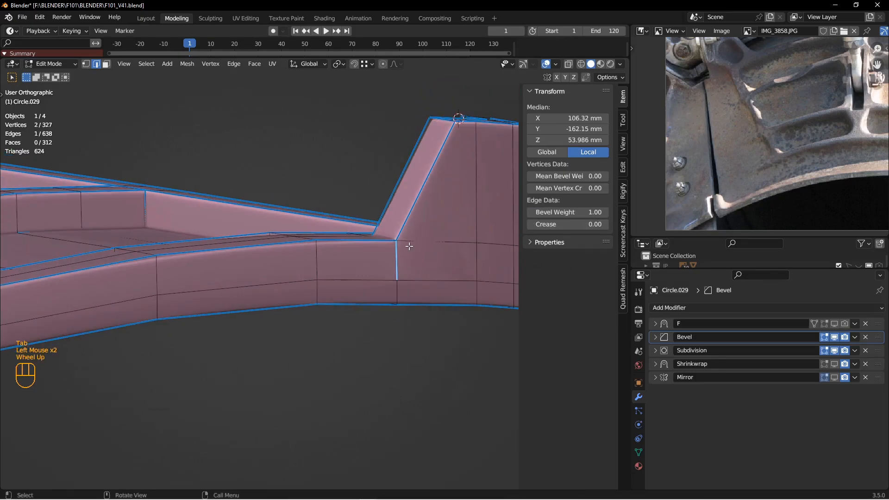
pyautogui.hotkey('alt', 'a')
# - Show the Mirror modifier in the viewport and examine the complete mirrored panel
pyautogui.scroll(2, 380, 235)
pyautogui.moveTo(381, 236); pyautogui.dragTo(477, 251, button='middle')
pyautogui.keyDown('shift'); pyautogui.moveTo(477, 251); pyautogui.dragTo(391, 253, button='middle'); pyautogui.keyUp('shift')
pyautogui.scroll(2, 313, 219)
pyautogui.keyDown('shift'); pyautogui.moveTo(392, 252); pyautogui.dragTo(341, 215, button='middle'); pyautogui.keyUp('shift')
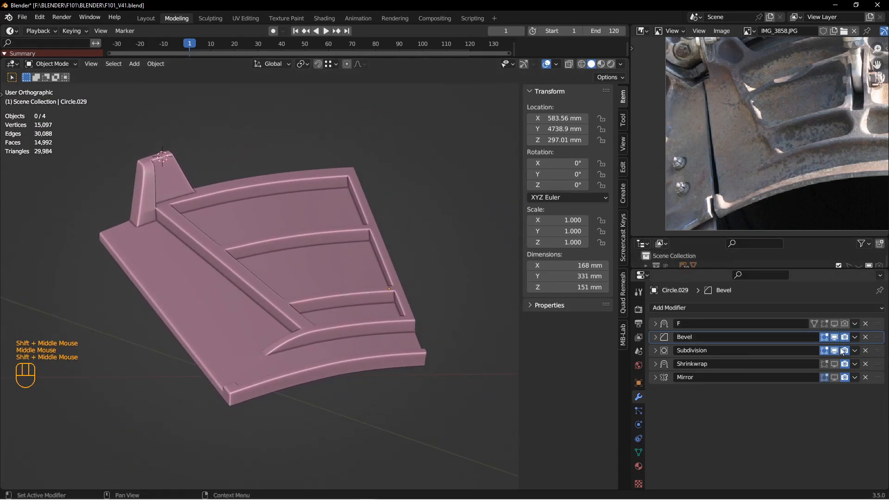
pyautogui.click(834, 377)
pyautogui.hotkey('alt', 'a')
pyautogui.scroll(1, 408, 280)
pyautogui.moveTo(407, 280); pyautogui.dragTo(341, 204, button='middle')
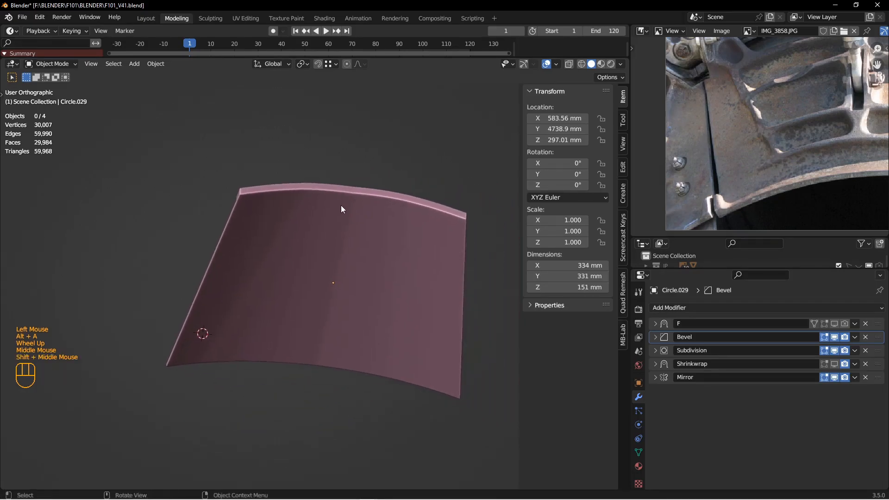
# - Move the Mirror modifier above Bevel in the stack and check the centre seam of the curved rim
pyautogui.scroll(-2, 340, 205)
pyautogui.moveTo(878, 376); pyautogui.dragTo(878, 337)
pyautogui.scroll(2, 323, 244)
pyautogui.moveTo(343, 252); pyautogui.dragTo(334, 235, button='middle')
pyautogui.scroll(-4, 347, 229)
pyautogui.scroll(-2, 330, 197)
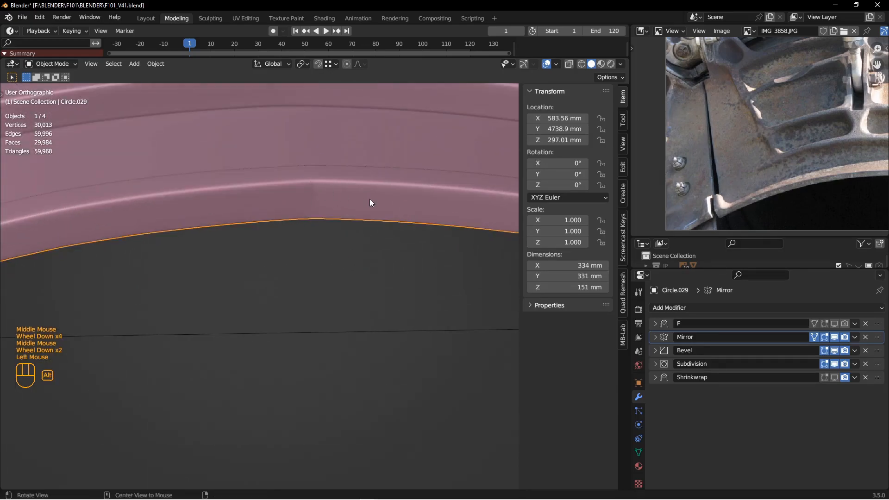
# - Hide the Mirror modifier in the viewport and enter Edit Mode on the half panel
pyautogui.click(835, 337)
pyautogui.moveTo(417, 250); pyautogui.dragTo(298, 233, button='middle')
pyautogui.scroll(3, 260, 213)
pyautogui.keyDown('shift'); pyautogui.moveTo(225, 197); pyautogui.dragTo(303, 248, button='middle'); pyautogui.keyUp('shift')
pyautogui.scroll(-2, 335, 271)
pyautogui.click(323, 259)
pyautogui.click(323, 259)
pyautogui.press('Tab')
pyautogui.scroll(2, 402, 271)
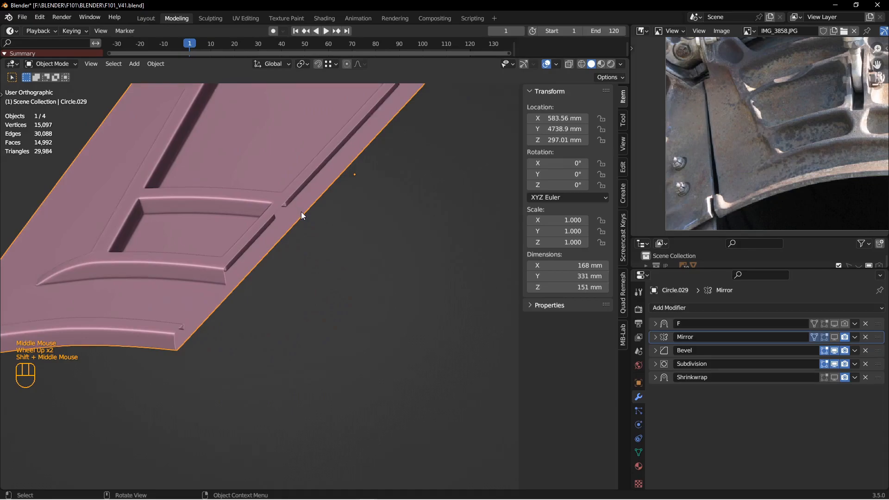
pyautogui.scroll(-1, 341, 212)
pyautogui.press('Tab')
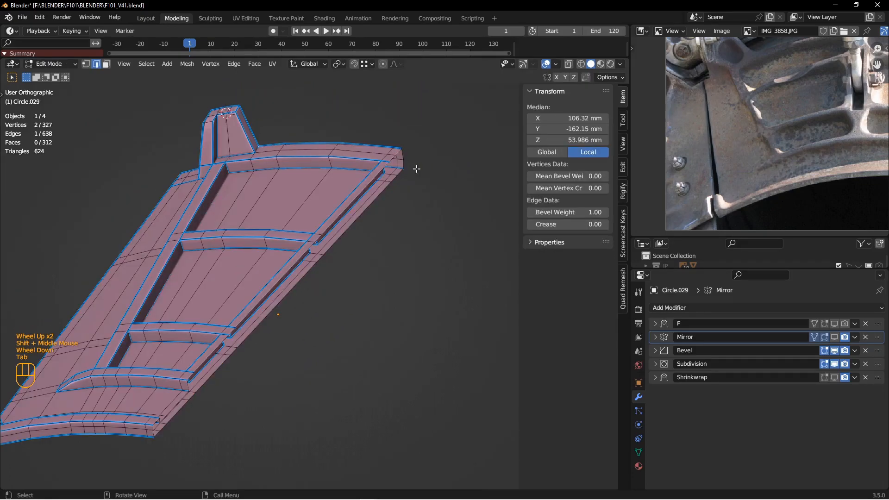
# - Snap the 3D cursor to the uppermost vertex on the panel's centreline and switch to the back view
pyautogui.click(407, 148)
pyautogui.hotkey('shift', 's')
pyautogui.press('ctrl+KP_1')
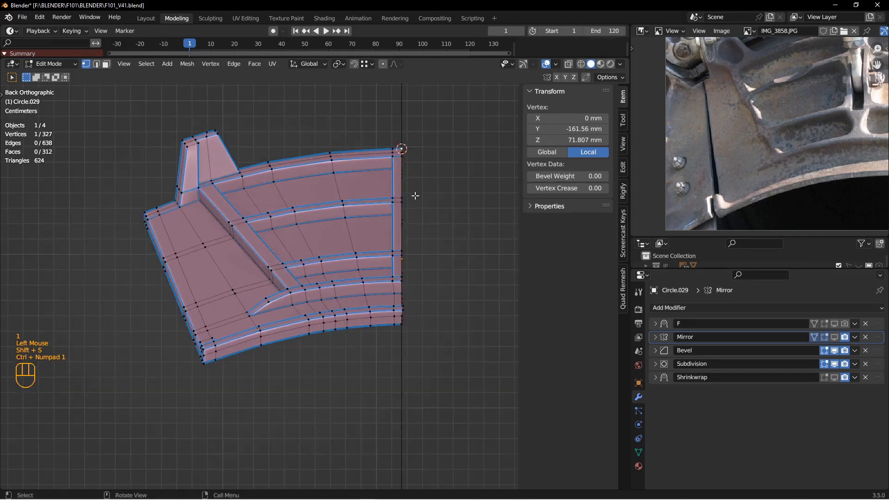
# - Select the centreline edge loop and flatten it by scaling X to 0 about the 3D Cursor pivot
pyautogui.scroll(-2, 416, 196)
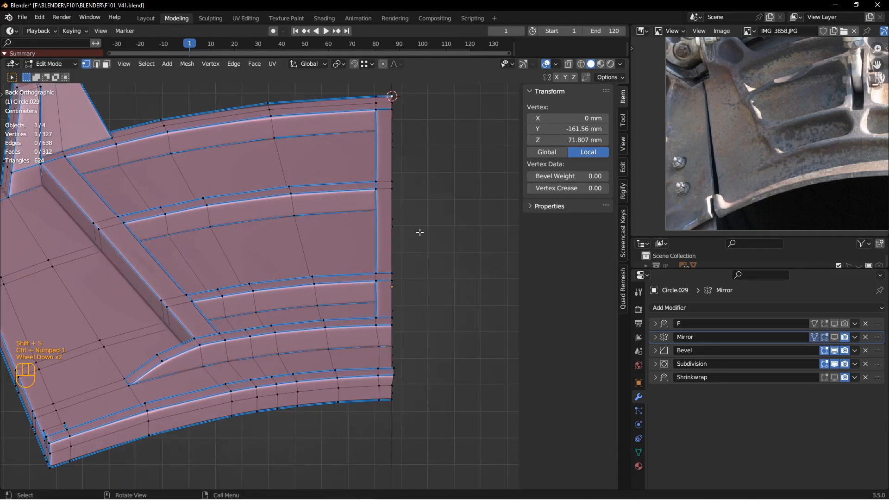
pyautogui.doubleClick(394, 241)
pyautogui.click(343, 65)
pyautogui.click(354, 86)
pyautogui.press('s')
pyautogui.press('x')
pyautogui.press('0')
pyautogui.press('Return')
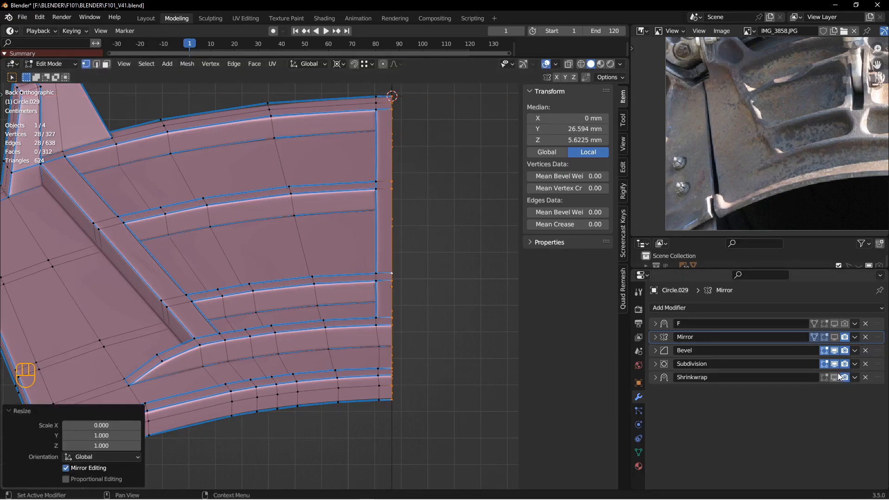
# - Show the Mirror and F modifiers in the viewport, with the panel deselected in Object Mode, and inspect the mirrored ribs
pyautogui.click(834, 336)
pyautogui.press('Tab')
pyautogui.hotkey('alt', 'a')
pyautogui.scroll(2, 385, 276)
pyautogui.moveTo(385, 276); pyautogui.dragTo(363, 346, button='middle')
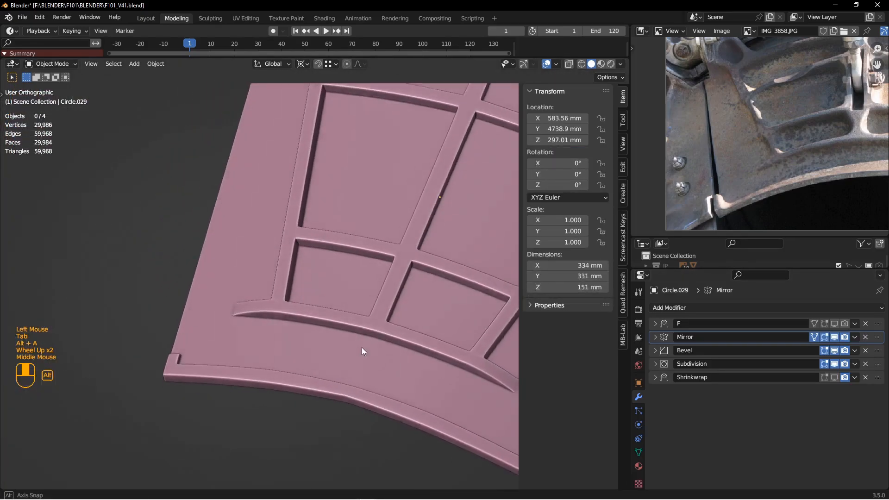
pyautogui.keyDown('shift'); pyautogui.moveTo(367, 381); pyautogui.dragTo(412, 282, button='middle'); pyautogui.keyUp('shift')
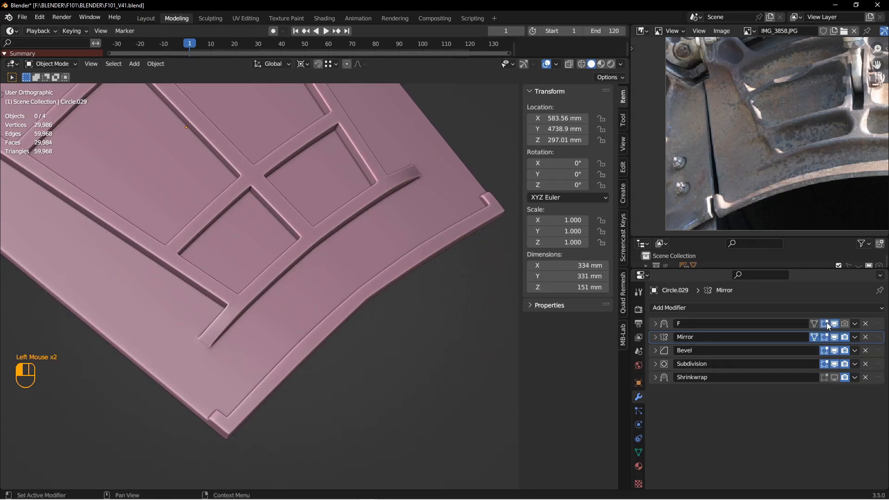
# - Enter Edit Mode on the panel, clear the selection, and select the vertices of vertex group F
pyautogui.moveTo(403, 296); pyautogui.dragTo(414, 287, button='middle')
pyautogui.scroll(-2, 380, 285)
pyautogui.click(371, 285)
pyautogui.press('Tab')
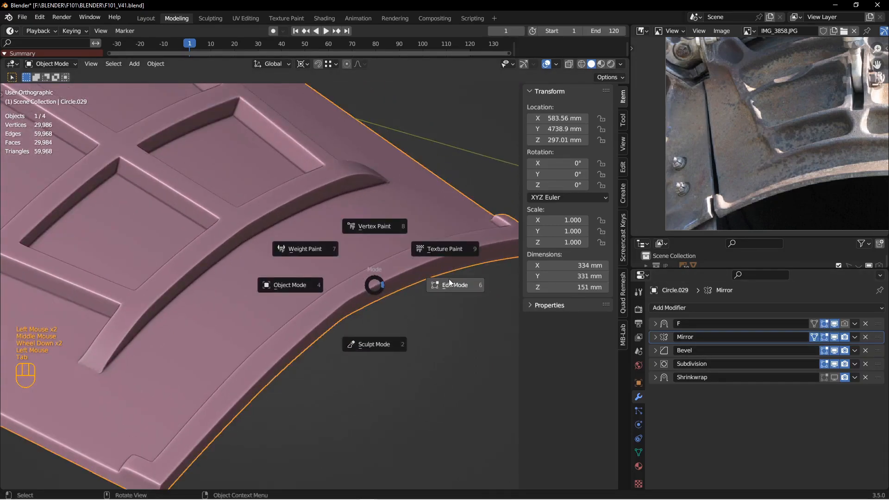
pyautogui.hotkey('alt', 'a')
pyautogui.moveTo(371, 307); pyautogui.dragTo(560, 326, button='middle')
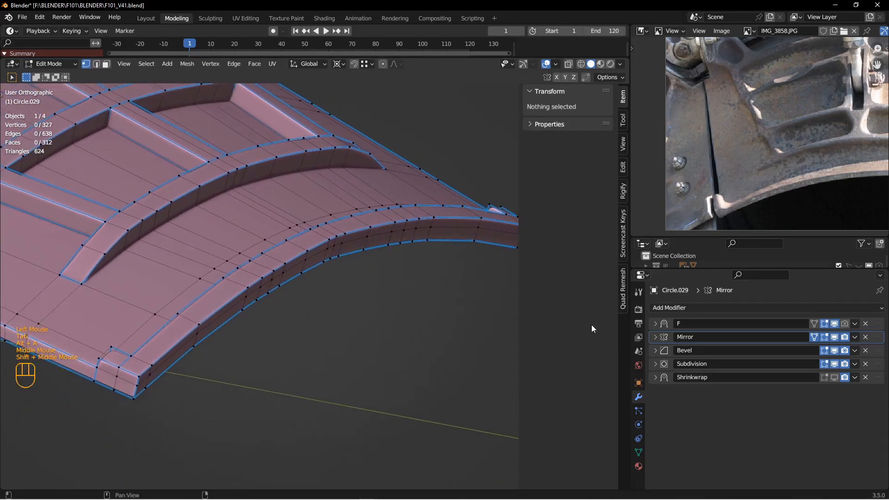
pyautogui.click(638, 452)
pyautogui.click(793, 420)
# - Recalculate the normals of the selected curved rim faces and return to Object Mode
pyautogui.moveTo(324, 278)
pyautogui.mouseDown(button='middle')
pyautogui.moveTo(346, 255)
pyautogui.moveTo(349, 273)
pyautogui.moveTo(358, 253)
pyautogui.moveTo(394, 261)
pyautogui.moveTo(397, 278)
pyautogui.moveTo(318, 278)
pyautogui.moveTo(317, 310)
pyautogui.moveTo(308, 291)
pyautogui.moveTo(335, 282)
pyautogui.mouseUp(button='middle')
pyautogui.scroll(-1, 308, 292)
pyautogui.scroll(2, 335, 282)
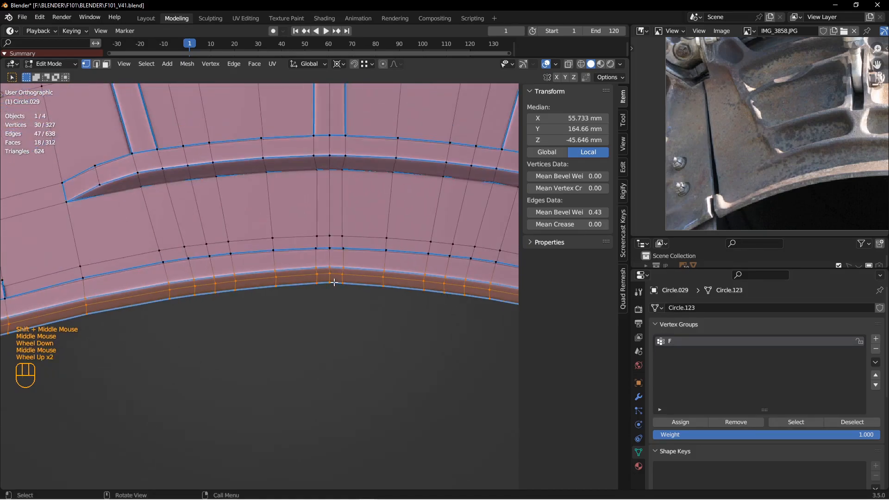
pyautogui.hotkey('shift', 'n')
pyautogui.press('Tab')
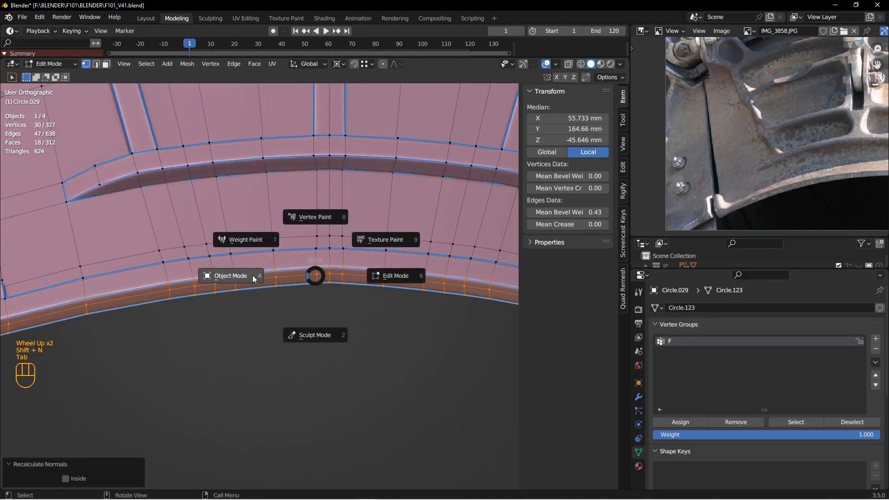
# - Examine the curved rim near its centre kink and display the panel's modifier stack
pyautogui.hotkey('alt', 'a')
pyautogui.moveTo(316, 281); pyautogui.dragTo(351, 263, button='middle')
pyautogui.moveTo(351, 264); pyautogui.dragTo(371, 265, button='middle')
pyautogui.moveTo(371, 265)
pyautogui.keyDown('shift'); pyautogui.mouseDown(button='middle')
pyautogui.moveTo(381, 251)
pyautogui.moveTo(375, 260)
pyautogui.mouseUp(button='middle'); pyautogui.keyUp('shift')
pyautogui.click(639, 398)
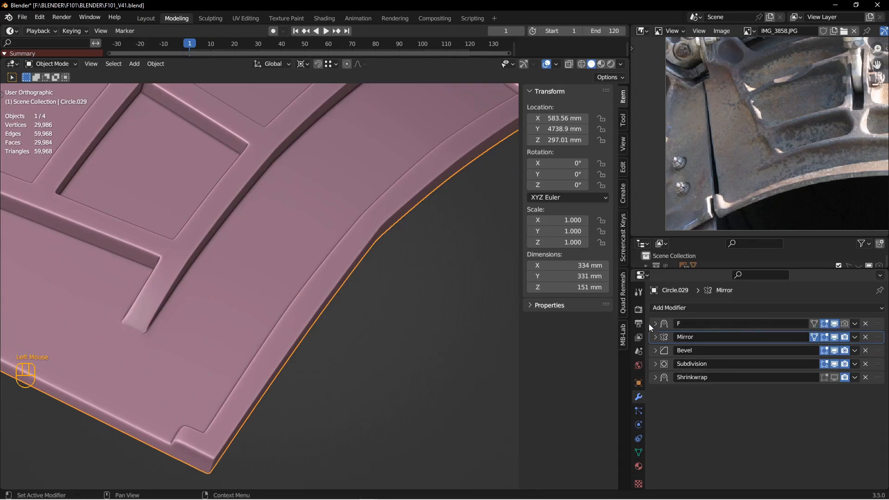
# - Reveal the hidden objects and select only the flat plane that crosses the curved rim
pyautogui.hotkey('alt', 'h')
pyautogui.press('a')
pyautogui.scroll(1, 373, 312)
pyautogui.moveTo(374, 312); pyautogui.dragTo(349, 285, button='middle')
pyautogui.keyDown('alt'); pyautogui.click(365, 257); pyautogui.keyUp('alt')
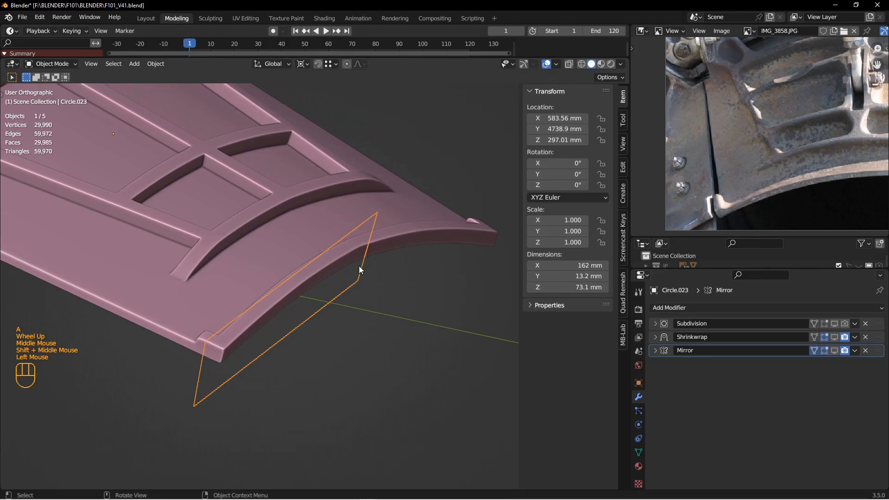
# - In Edit Mode, slide the plane's inner edge past its limits to beyond the opposite side of the panel
pyautogui.press('KP_7')
pyautogui.scroll(2, 360, 266)
pyautogui.keyDown('shift'); pyautogui.moveTo(359, 268); pyautogui.dragTo(365, 293, button='middle'); pyautogui.keyUp('shift')
pyautogui.click(362, 287)
pyautogui.press('Tab')
pyautogui.press('z')
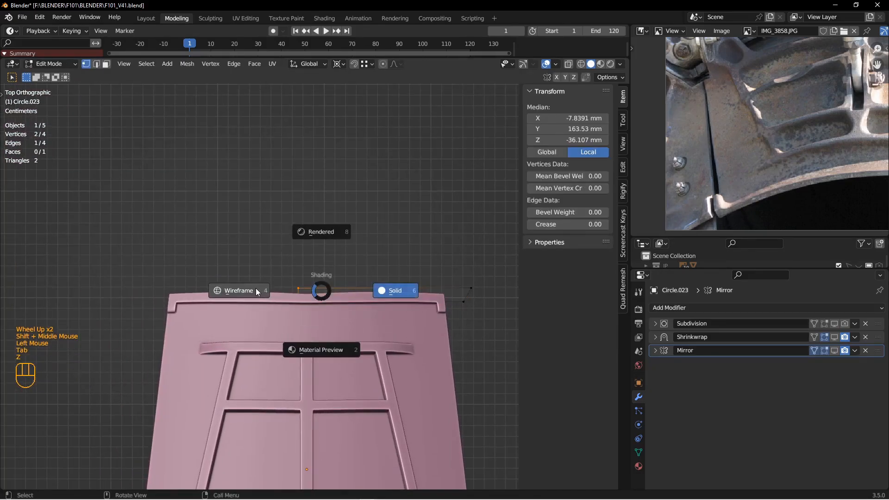
pyautogui.click(256, 288)
pyautogui.press('z')
pyautogui.click(346, 320)
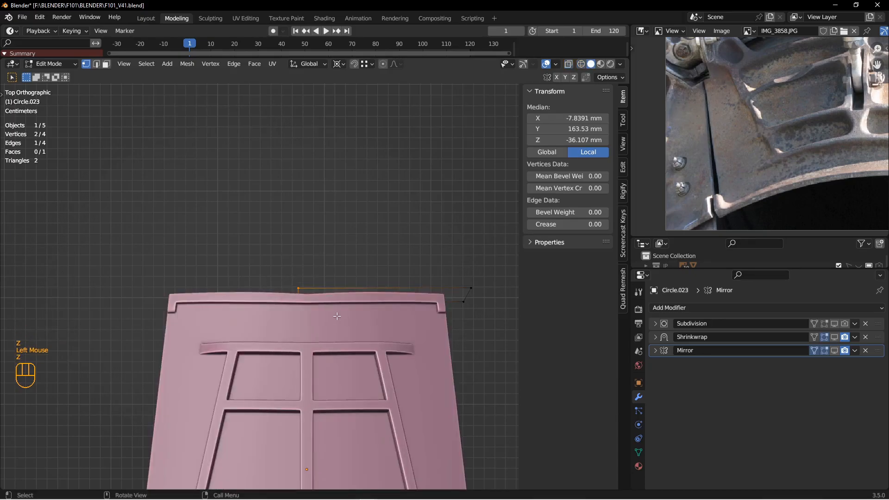
pyautogui.press('g')
pyautogui.press('g')
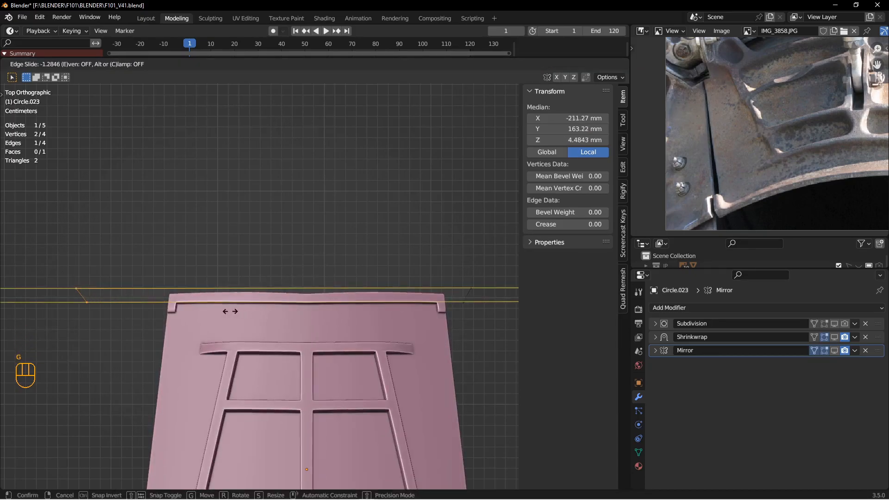
pyautogui.click(246, 313)
# - Slide two corner vertices of the widened plane along its short edges to even out its height
pyautogui.moveTo(246, 313); pyautogui.dragTo(288, 328, button='middle')
pyautogui.click(416, 324)
pyautogui.moveTo(416, 324)
pyautogui.mouseDown(button='middle')
pyautogui.moveTo(336, 379)
pyautogui.moveTo(348, 364)
pyautogui.moveTo(417, 341)
pyautogui.mouseUp(button='middle')
pyautogui.press('g')
pyautogui.press('g')
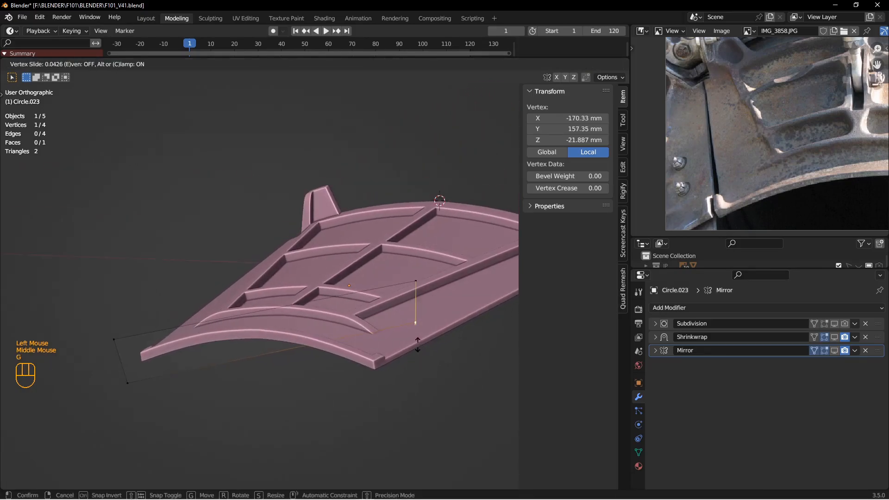
pyautogui.click(417, 401)
pyautogui.moveTo(417, 401); pyautogui.dragTo(403, 350, button='middle')
pyautogui.click(136, 338)
pyautogui.press('g')
pyautogui.press('g')
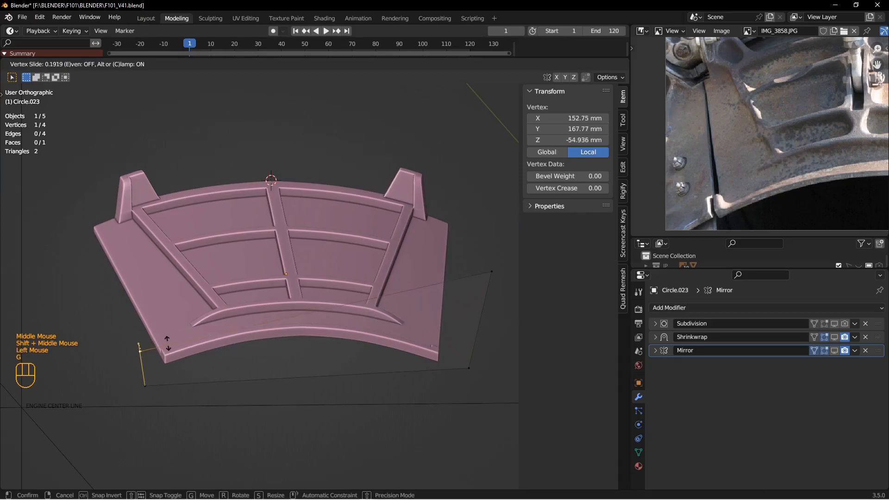
pyautogui.click(169, 303)
# - Examine from above and at an angle how the stretched plane lines up with the panel's rim
pyautogui.moveTo(169, 304); pyautogui.dragTo(246, 353, button='middle')
pyautogui.scroll(-2, 298, 295)
pyautogui.moveTo(299, 296); pyautogui.dragTo(225, 334, button='middle')
pyautogui.keyDown('shift'); pyautogui.moveTo(329, 280); pyautogui.dragTo(388, 250, button='middle'); pyautogui.keyUp('shift')
pyautogui.scroll(2, 389, 250)
pyautogui.press('KP_7')
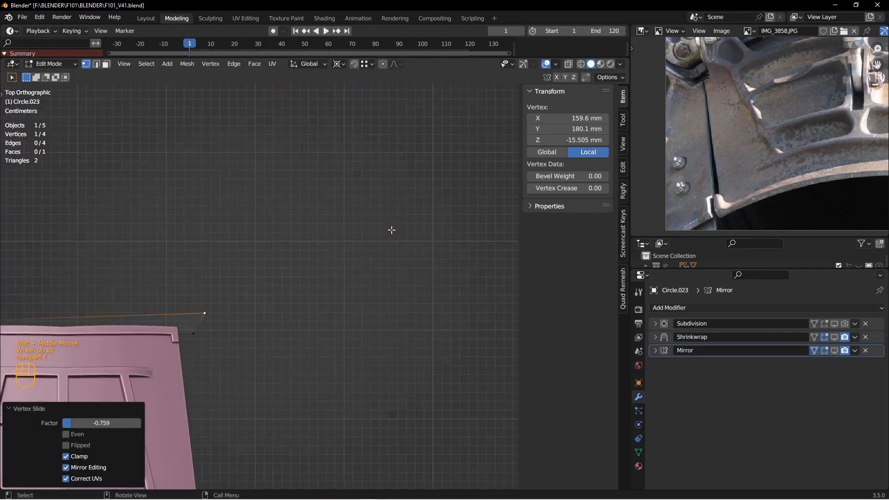
pyautogui.keyDown('shift'); pyautogui.moveTo(206, 290); pyautogui.dragTo(359, 289, button='middle'); pyautogui.keyUp('shift')
pyautogui.scroll(-2, 359, 288)
pyautogui.moveTo(432, 286); pyautogui.dragTo(397, 258, button='middle')
# - Return to Object Mode and delete the flat plane in front of the rim
pyautogui.press('Tab')
pyautogui.scroll(2, 295, 251)
pyautogui.moveTo(312, 260); pyautogui.dragTo(324, 324, button='middle')
pyautogui.click(379, 252)
pyautogui.click(385, 249)
pyautogui.press('x')
pyautogui.click(387, 251)
# - In the panel's mesh, duplicate the small front face at the rim's outer corner in place and separate it into its own object
pyautogui.moveTo(325, 323)
pyautogui.keyDown('shift'); pyautogui.mouseDown(button='middle')
pyautogui.moveTo(336, 317)
pyautogui.moveTo(324, 334)
pyautogui.mouseUp(button='middle'); pyautogui.keyUp('shift')
pyautogui.scroll(-1, 317, 327)
pyautogui.click(319, 328)
pyautogui.press('Tab')
pyautogui.scroll(-3, 301, 338)
pyautogui.click(281, 345)
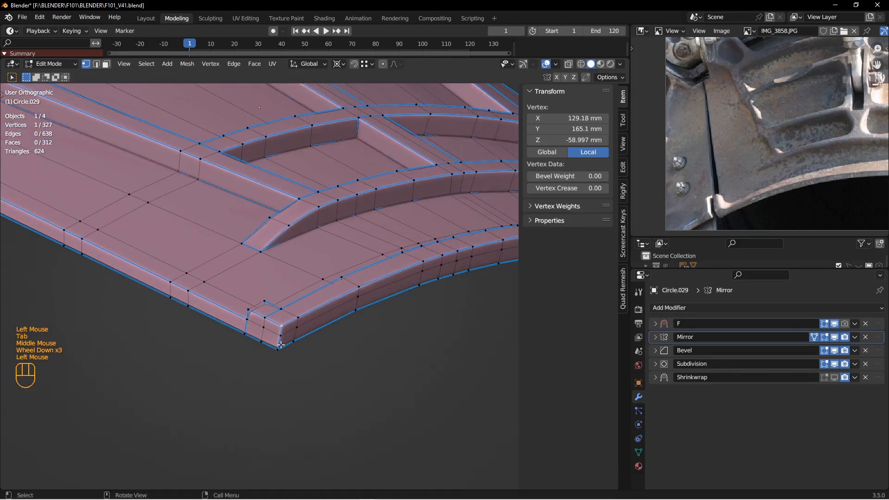
pyautogui.press('2')
pyautogui.click(291, 324)
pyautogui.scroll(2, 294, 324)
pyautogui.scroll(-2, 294, 324)
pyautogui.press('3')
pyautogui.click(273, 326)
pyautogui.scroll(1, 304, 324)
pyautogui.keyDown('shift'); pyautogui.moveTo(304, 324); pyautogui.dragTo(325, 320, button='middle'); pyautogui.keyUp('shift')
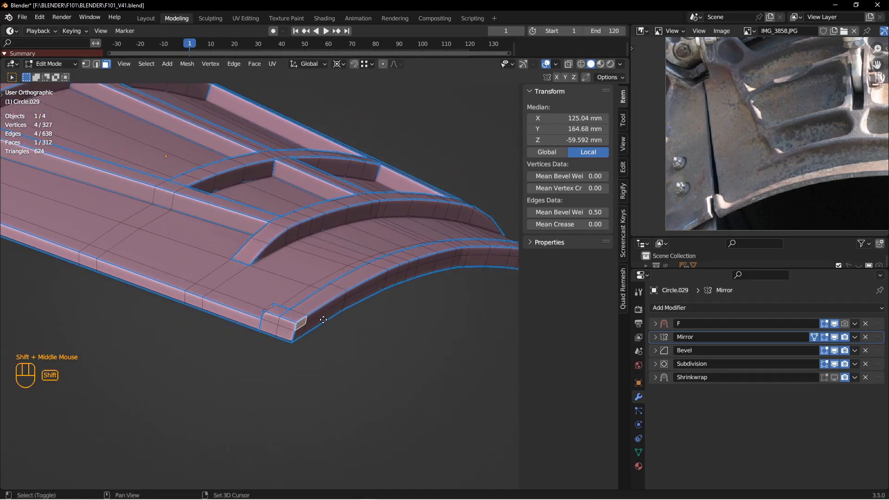
pyautogui.hotkey('shift', 'd')
pyautogui.rightClick(330, 317)
pyautogui.press('p')
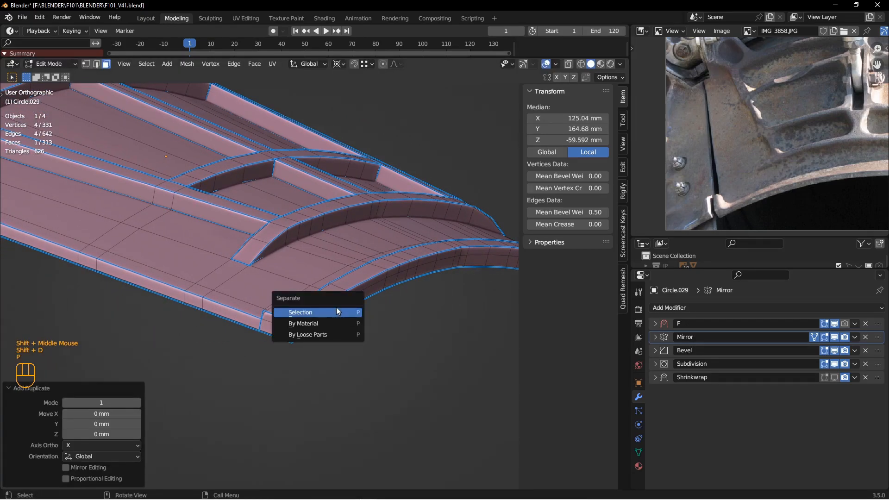
pyautogui.click(337, 312)
# - Return to Object Mode, select the separated face object and turn off its modifiers in the viewport
pyautogui.click(241, 306)
pyautogui.hotkey('alt', 'a')
pyautogui.press('Tab')
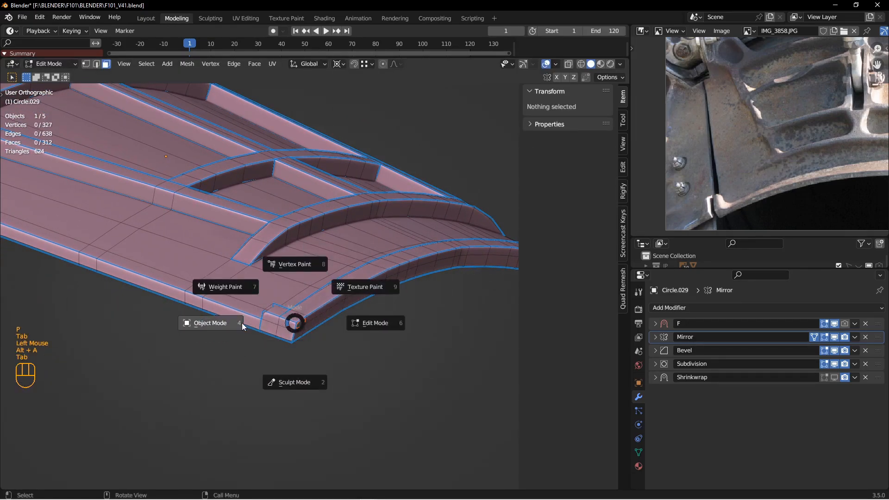
pyautogui.hotkey('alt', 'a')
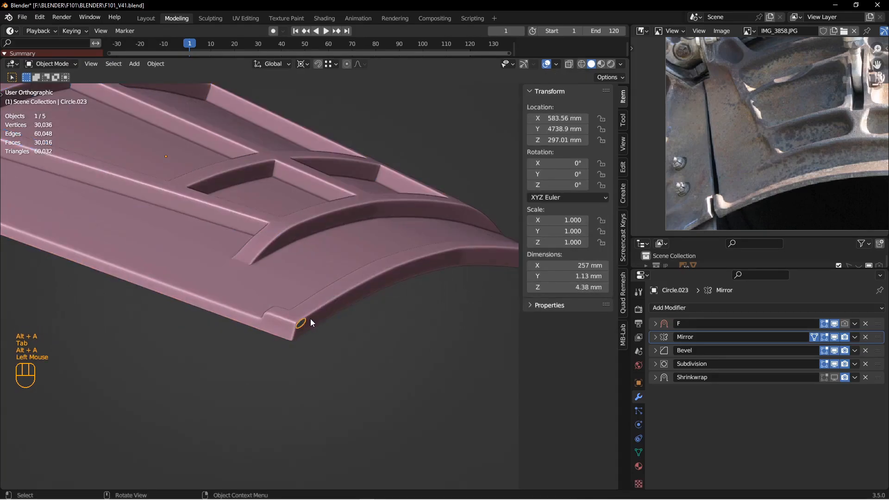
pyautogui.press('KP_7')
pyautogui.scroll(3, 310, 319)
pyautogui.keyDown('alt'); pyautogui.moveTo(310, 319); pyautogui.dragTo(241, 322, button='middle'); pyautogui.keyUp('alt')
pyautogui.scroll(-3, 406, 330)
# - Show the Mirror modifier and move the face's inner edge along X until it clips at the mirrored centre
pyautogui.press('Tab')
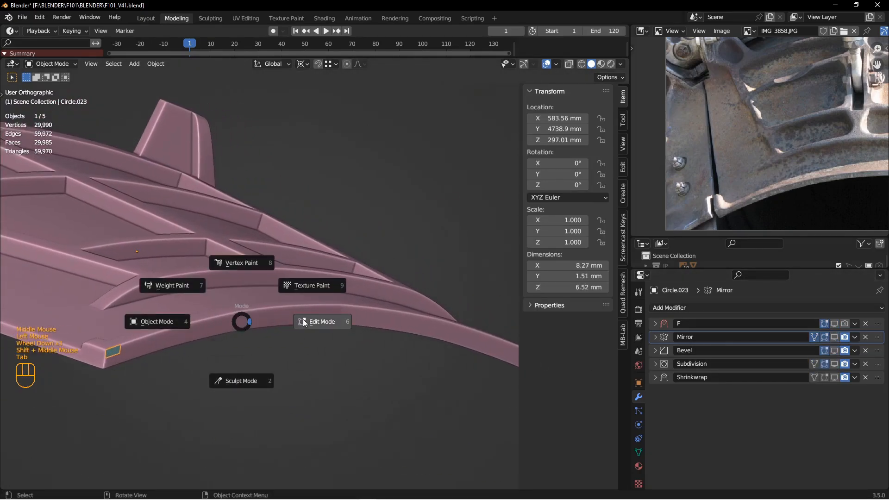
pyautogui.keyDown('shift'); pyautogui.moveTo(164, 327); pyautogui.dragTo(174, 324, button='middle'); pyautogui.keyUp('shift')
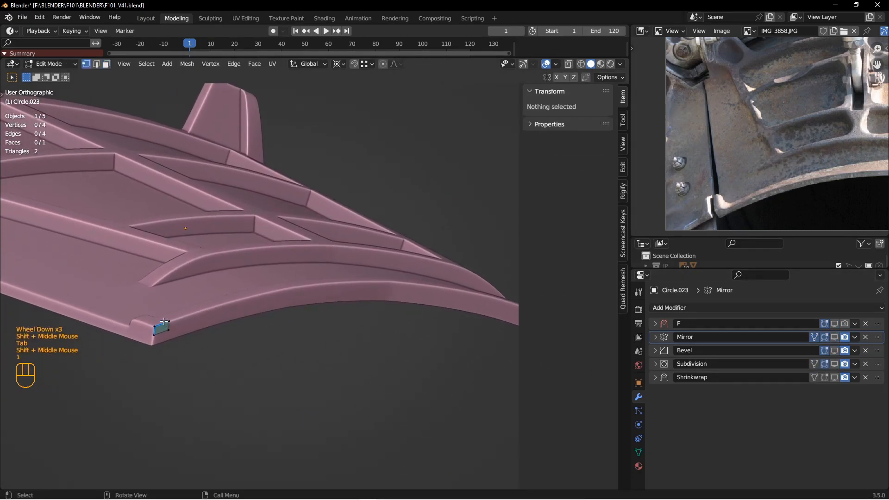
pyautogui.click(165, 321)
pyautogui.keyDown('shift'); pyautogui.click(188, 332); pyautogui.keyUp('shift')
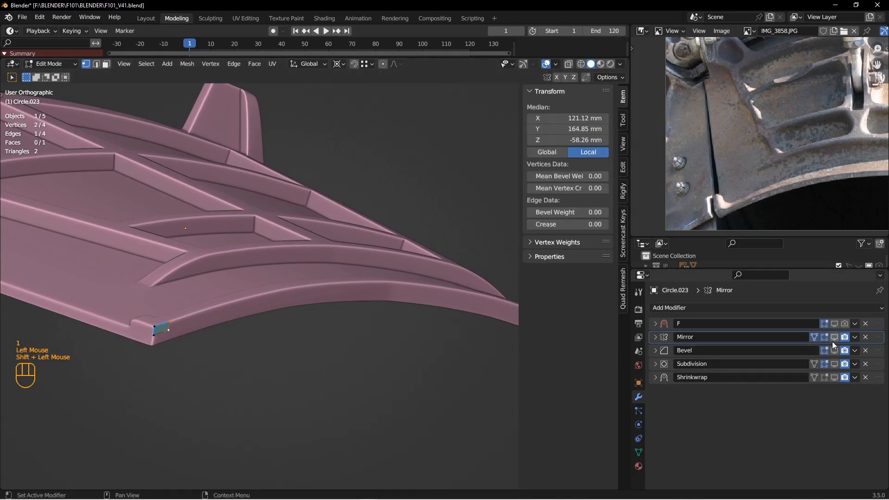
pyautogui.click(669, 338)
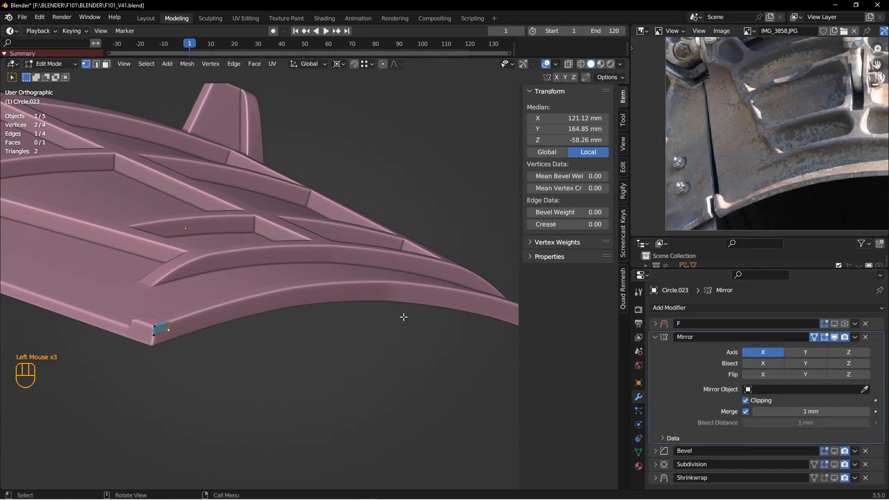
pyautogui.scroll(1, 345, 307)
pyautogui.press('g')
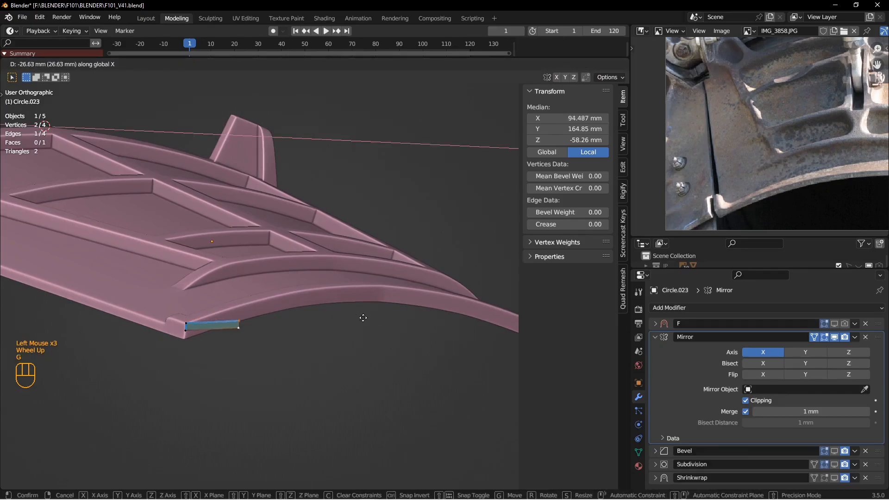
pyautogui.click(20, 323)
# - Slide the strip's upper edge well above the rim and its lower edge well below it, forming a tall plane
pyautogui.moveTo(365, 302); pyautogui.dragTo(221, 324, button='middle')
pyautogui.press('2')
pyautogui.click(268, 327)
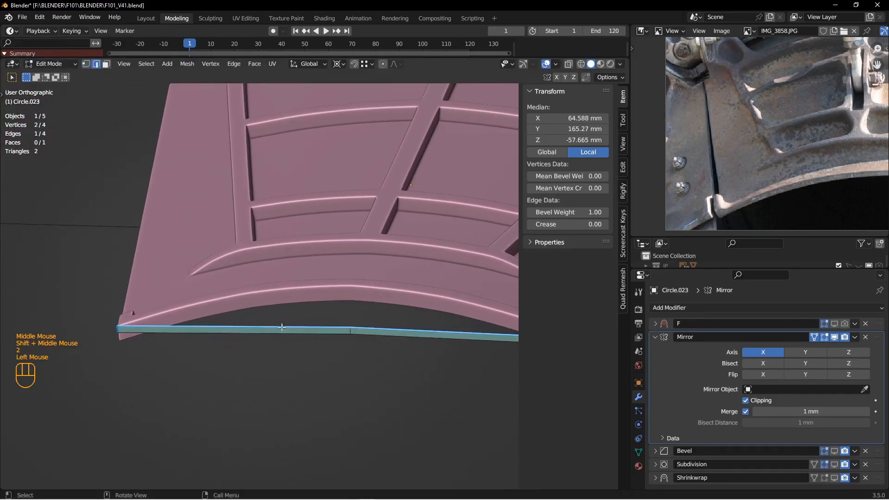
pyautogui.moveTo(366, 332)
pyautogui.keyDown('shift'); pyautogui.mouseDown(button='middle')
pyautogui.moveTo(339, 334)
pyautogui.moveTo(356, 344)
pyautogui.mouseUp(button='middle'); pyautogui.keyUp('shift')
pyautogui.press('g')
pyautogui.press('g')
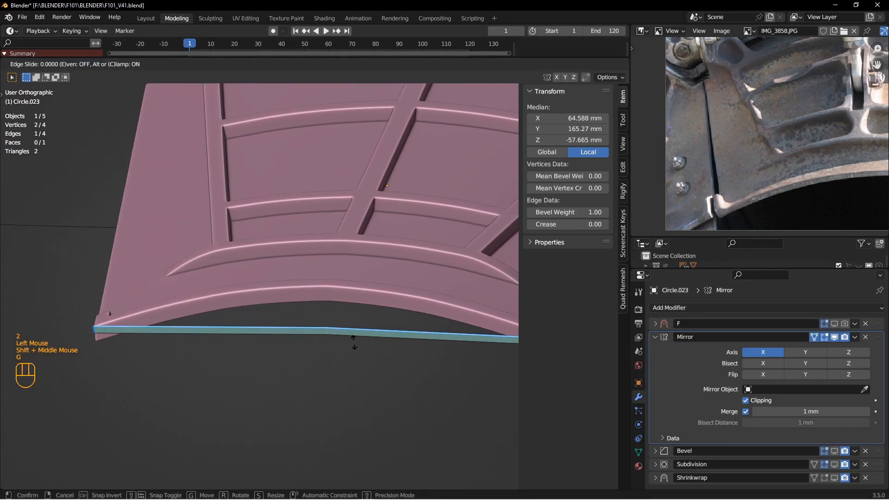
pyautogui.click(335, 340)
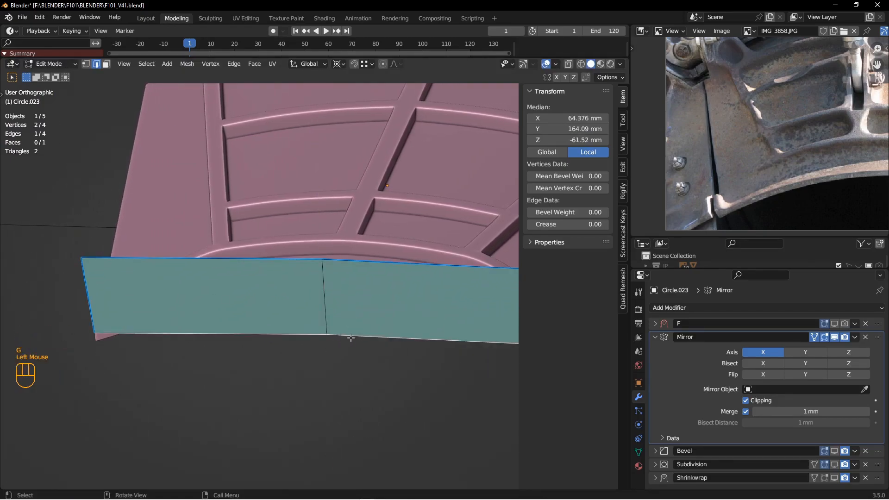
pyautogui.press('g')
pyautogui.press('g')
pyautogui.click(337, 369)
# - Slide the plane's outer edge beyond the panel's side, making it about 308 mm wide, and return to Object Mode
pyautogui.scroll(2, 304, 347)
pyautogui.moveTo(304, 347)
pyautogui.mouseDown(button='middle')
pyautogui.moveTo(337, 349)
pyautogui.moveTo(323, 332)
pyautogui.moveTo(264, 338)
pyautogui.moveTo(300, 364)
pyautogui.mouseUp(button='middle')
pyautogui.click(288, 337)
pyautogui.press('g')
pyautogui.press('g')
pyautogui.press('Tab')
pyautogui.hotkey('alt', 'a')
pyautogui.moveTo(351, 320); pyautogui.dragTo(404, 276, button='middle')
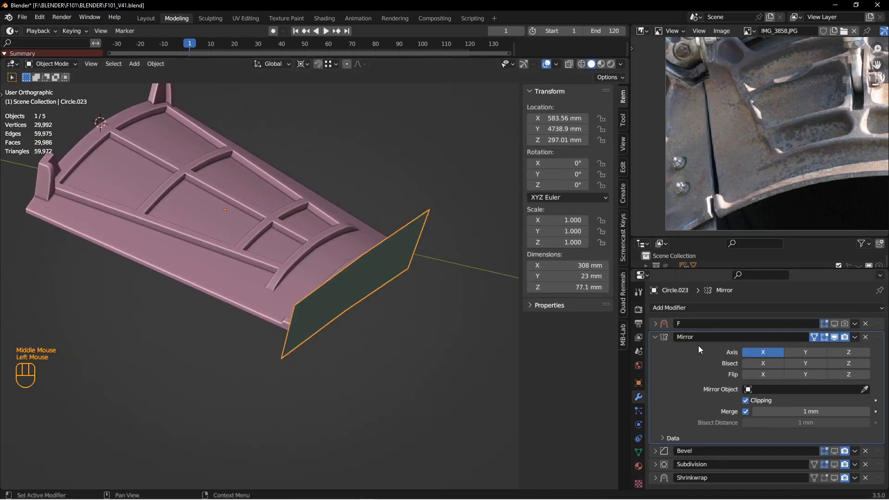
# - Apply the plane's Mirror modifier and remove the F, Bevel, Subdivision and Shrinkwrap modifiers
pyautogui.click(853, 338)
pyautogui.click(821, 347)
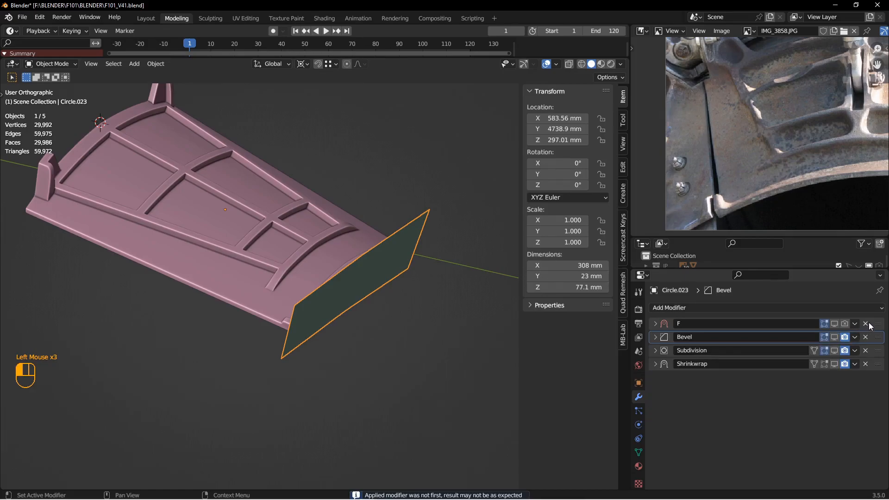
pyautogui.click(866, 323)
pyautogui.click(866, 323)
pyautogui.click(865, 324)
pyautogui.click(866, 323)
# - Dissolve the centre edge of the plane so that it becomes a single flat face
pyautogui.press('Tab')
pyautogui.moveTo(365, 304)
pyautogui.mouseDown(button='middle')
pyautogui.moveTo(348, 266)
pyautogui.moveTo(367, 270)
pyautogui.moveTo(337, 312)
pyautogui.moveTo(385, 320)
pyautogui.moveTo(337, 293)
pyautogui.moveTo(346, 301)
pyautogui.moveTo(361, 290)
pyautogui.mouseUp(button='middle')
pyautogui.hotkey('ctrl', 'x')
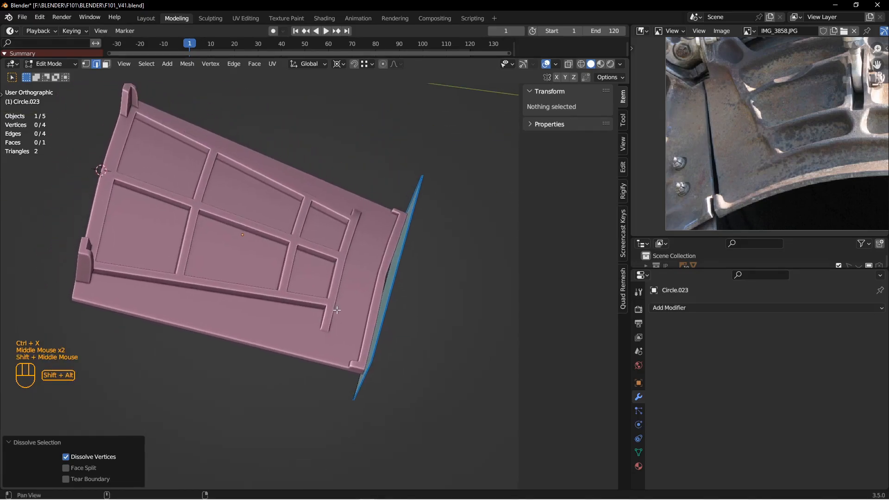
pyautogui.scroll(-2, 359, 292)
pyautogui.press('Tab')
pyautogui.press('Tab')
# - Select the plane in Object Mode and set its viewport display to Wire
pyautogui.click(402, 268)
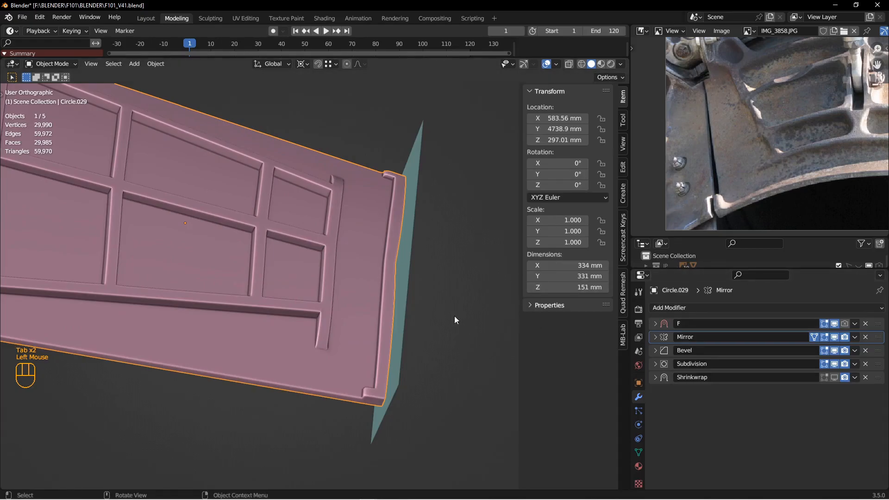
pyautogui.click(413, 301)
pyautogui.scroll(-2, 639, 449)
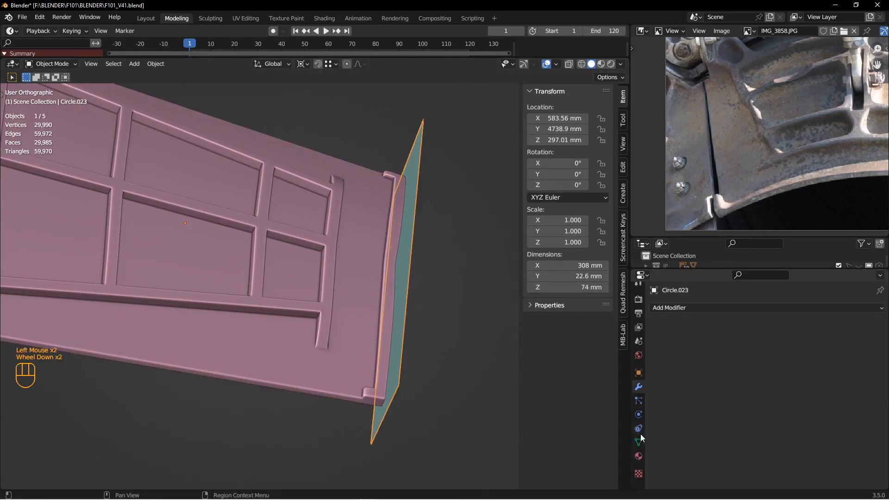
pyautogui.click(639, 373)
pyautogui.scroll(-3, 725, 407)
pyautogui.click(760, 441)
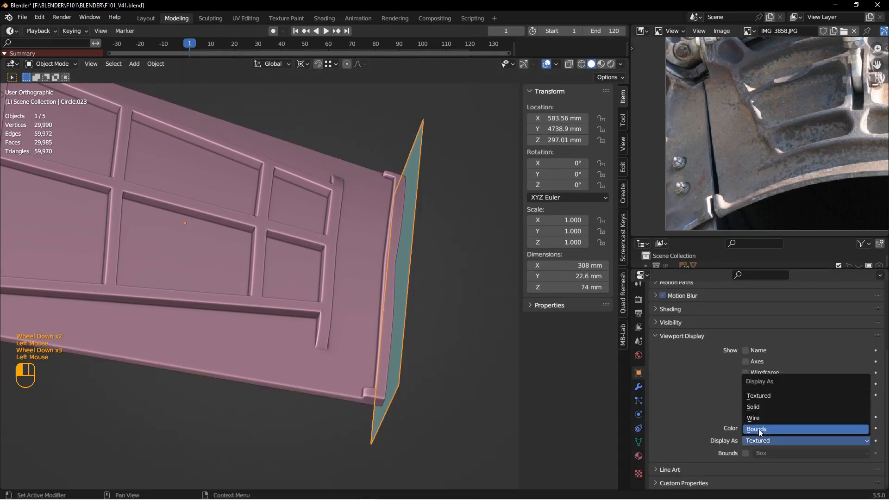
pyautogui.click(762, 418)
# - Set the wireframe plane Circle.023 as the target of the panel's F modifier and check the flattened rim
pyautogui.click(351, 267)
pyautogui.click(640, 386)
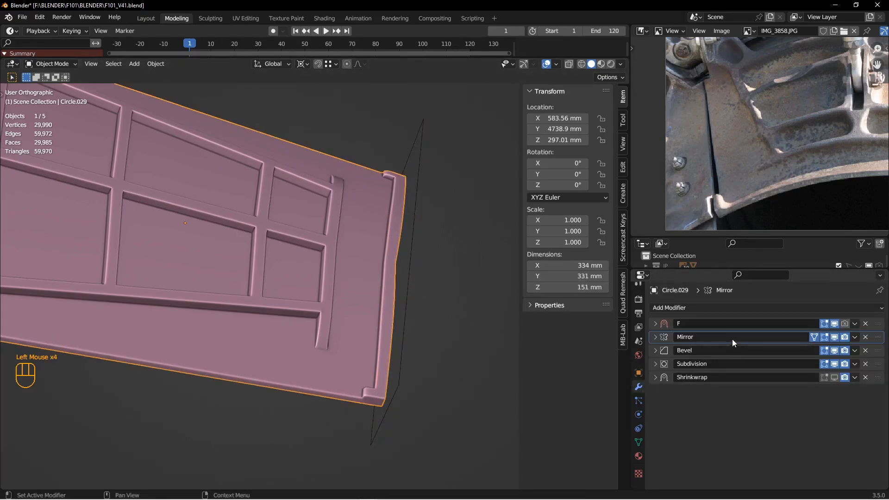
pyautogui.click(656, 324)
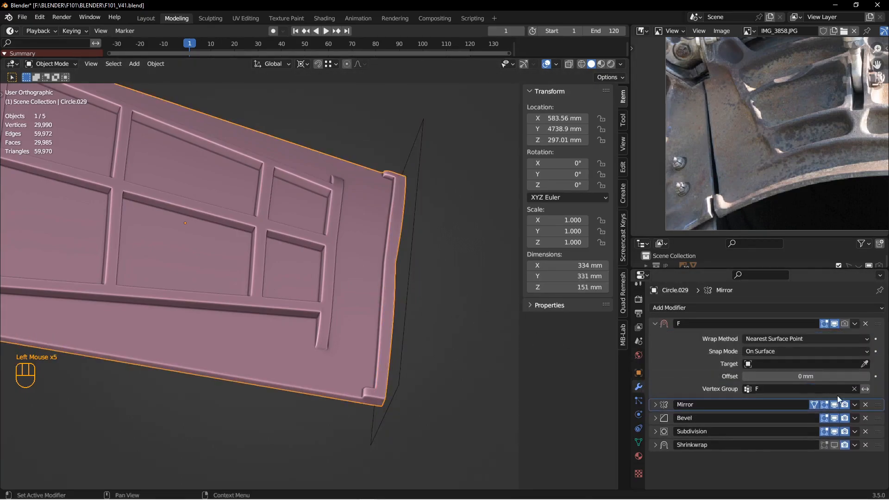
pyautogui.click(864, 365)
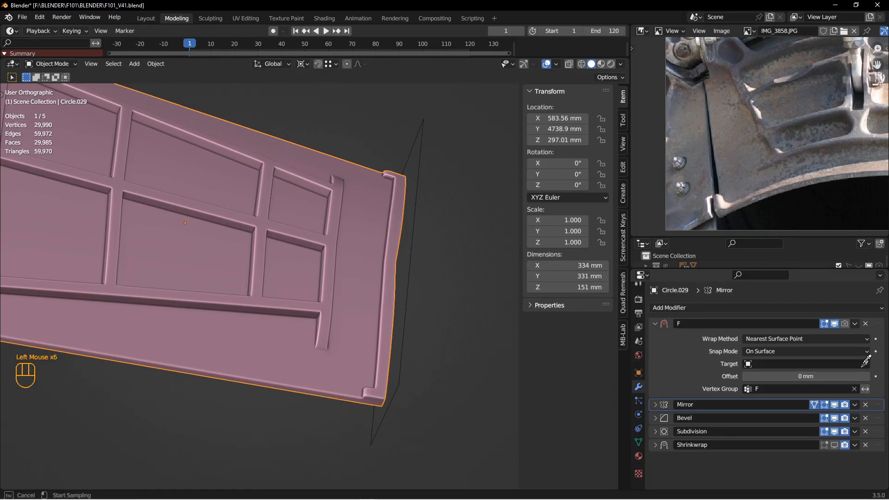
pyautogui.click(415, 284)
pyautogui.moveTo(416, 284); pyautogui.dragTo(402, 320, button='middle')
pyautogui.scroll(-2, 382, 279)
pyautogui.press('Tab')
pyautogui.scroll(2, 376, 318)
pyautogui.scroll(-2, 365, 333)
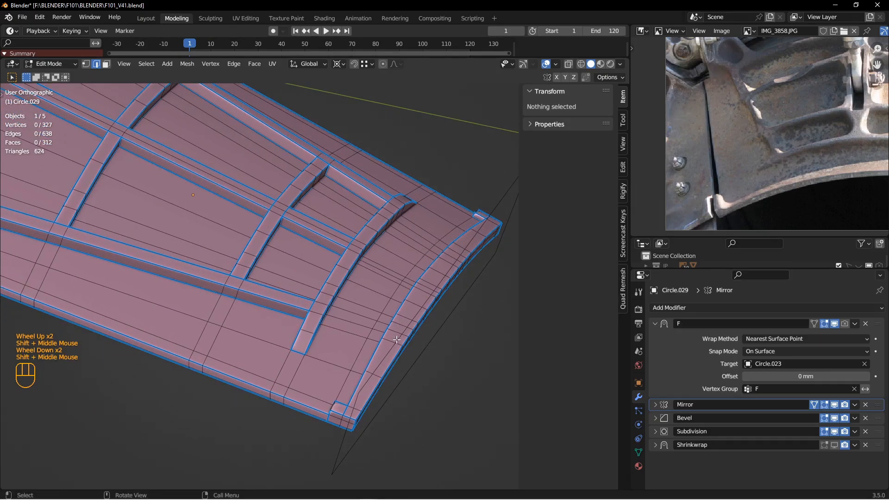
pyautogui.press('Tab')
# - Duplicate the wireframe plane and place the copy about 6 mm along negative Y, towards the panel
pyautogui.click(471, 290)
pyautogui.click(472, 290)
pyautogui.moveTo(436, 345); pyautogui.dragTo(371, 298, button='middle')
pyautogui.press('KP_7')
pyautogui.scroll(-2, 371, 298)
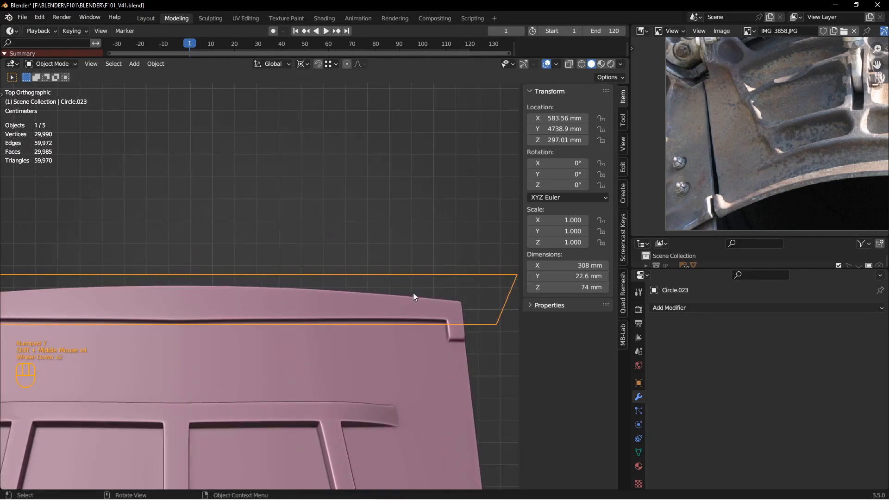
pyautogui.hotkey('shift', 'd')
pyautogui.press('y')
pyautogui.click(415, 307)
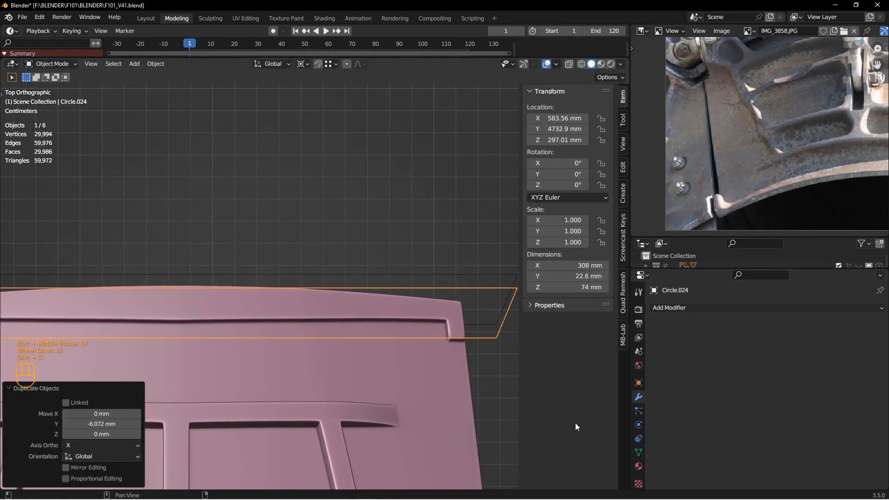
# - Set the duplicated plane's viewport display to Textured
pyautogui.click(639, 383)
pyautogui.scroll(-3, 713, 408)
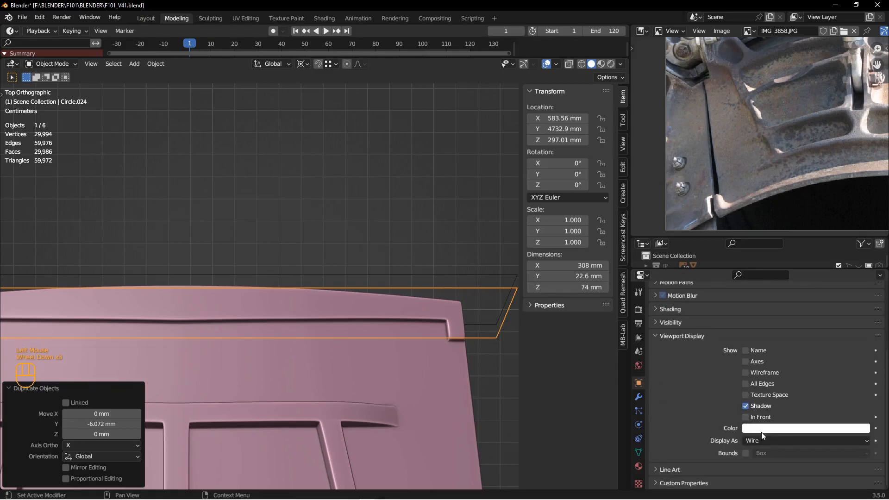
pyautogui.click(761, 429)
pyautogui.click(759, 439)
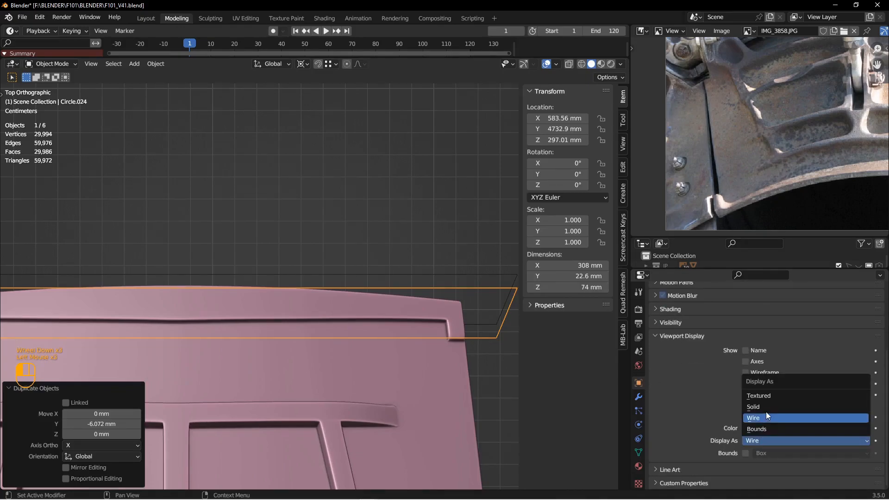
pyautogui.click(765, 394)
pyautogui.scroll(1, 361, 288)
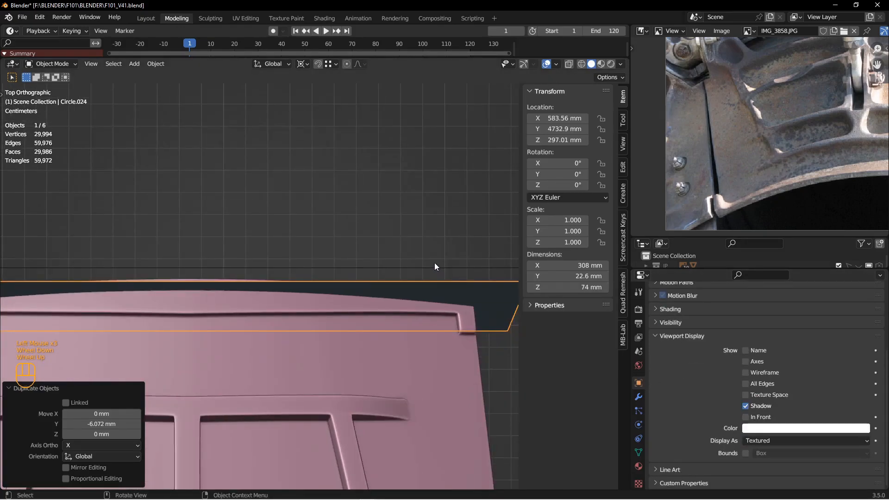
# - Move the duplicated plane about 4.6 mm along negative Y and set its viewport display to Wire
pyautogui.press('g')
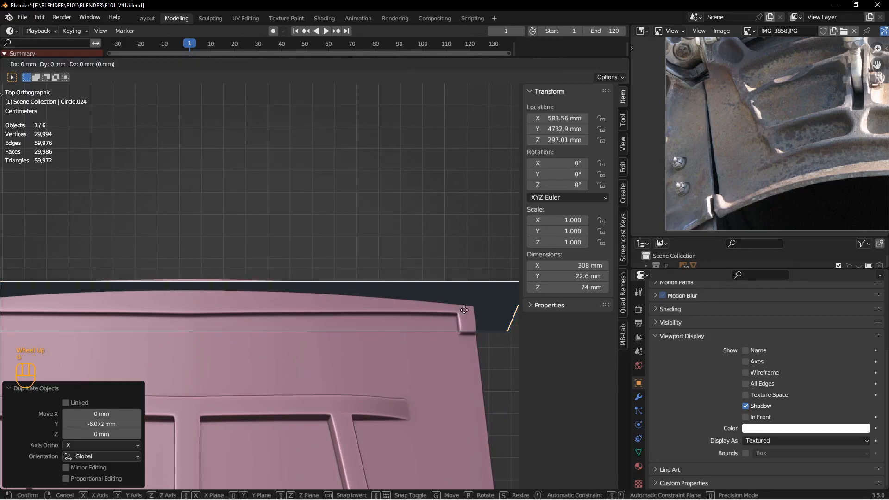
pyautogui.click(465, 321)
pyautogui.moveTo(465, 320); pyautogui.dragTo(361, 290, button='middle')
pyautogui.scroll(3, 298, 247)
pyautogui.scroll(-1, 357, 284)
pyautogui.keyDown('shift'); pyautogui.moveTo(259, 239); pyautogui.dragTo(350, 253, button='middle'); pyautogui.keyUp('shift')
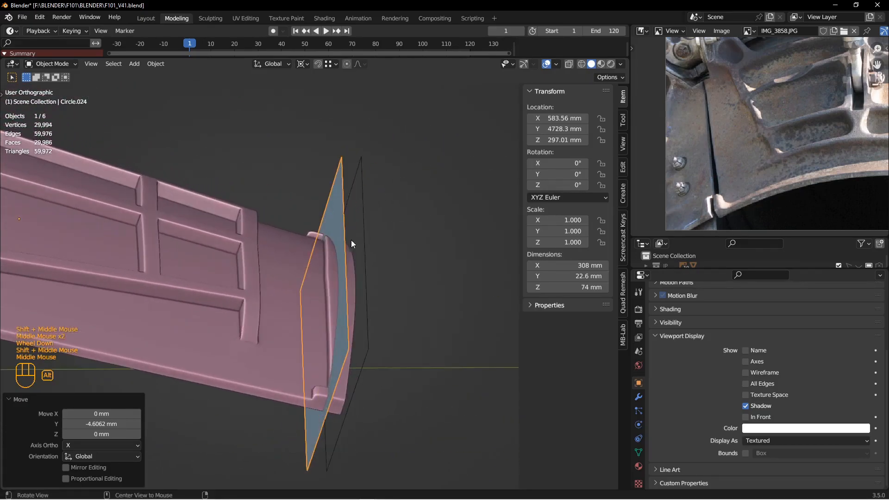
pyautogui.click(638, 384)
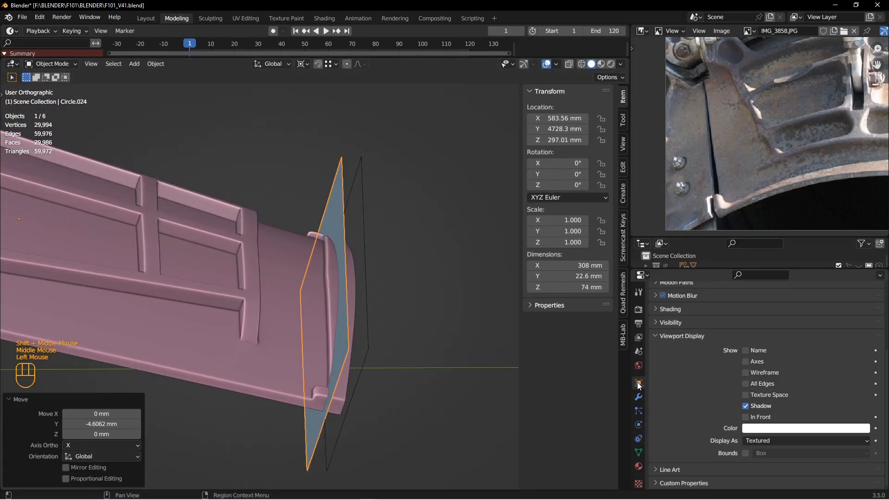
pyautogui.click(767, 441)
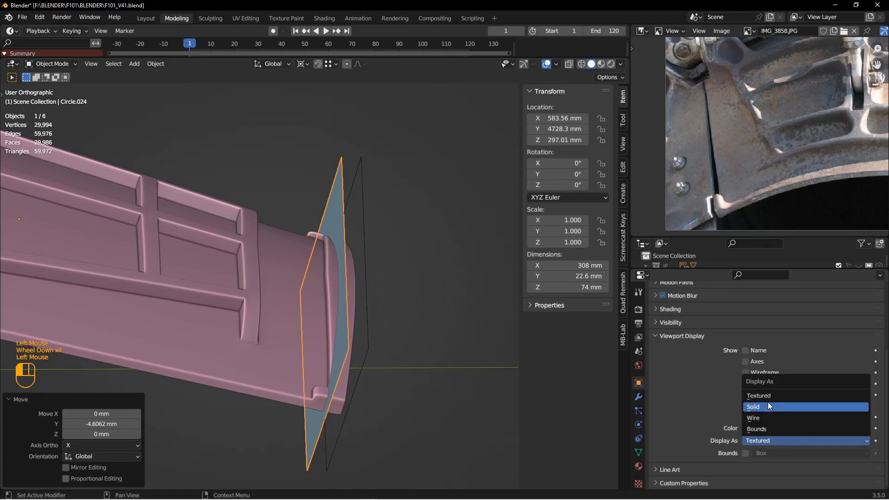
# - In the panel's Edit Mode, select the narrow strip of faces along the inner step of the curved rim
pyautogui.moveTo(499, 346); pyautogui.dragTo(328, 301, button='middle')
pyautogui.click(332, 289)
pyautogui.press('Tab')
pyautogui.moveTo(378, 269); pyautogui.dragTo(304, 261, button='middle')
pyautogui.scroll(-1, 303, 260)
pyautogui.press('3')
pyautogui.click(313, 209)
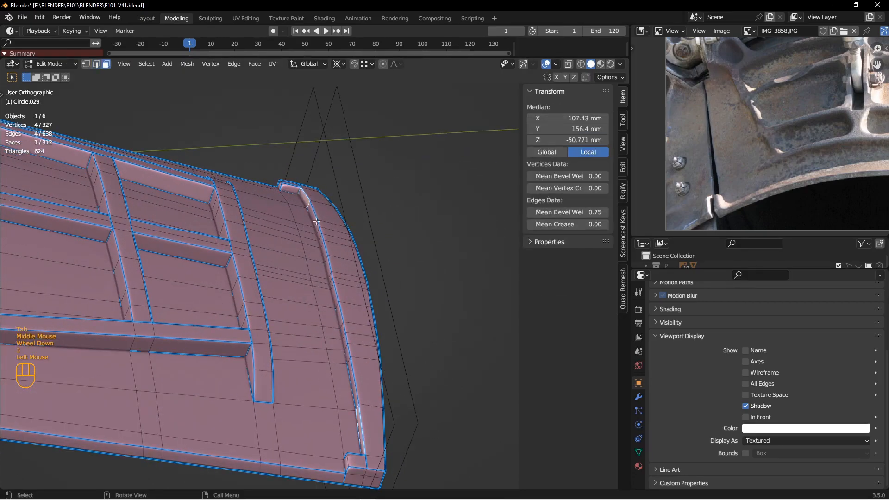
pyautogui.keyDown('ctrl'); pyautogui.keyDown('shift'); pyautogui.click(335, 299); pyautogui.keyUp('shift'); pyautogui.keyUp('ctrl')
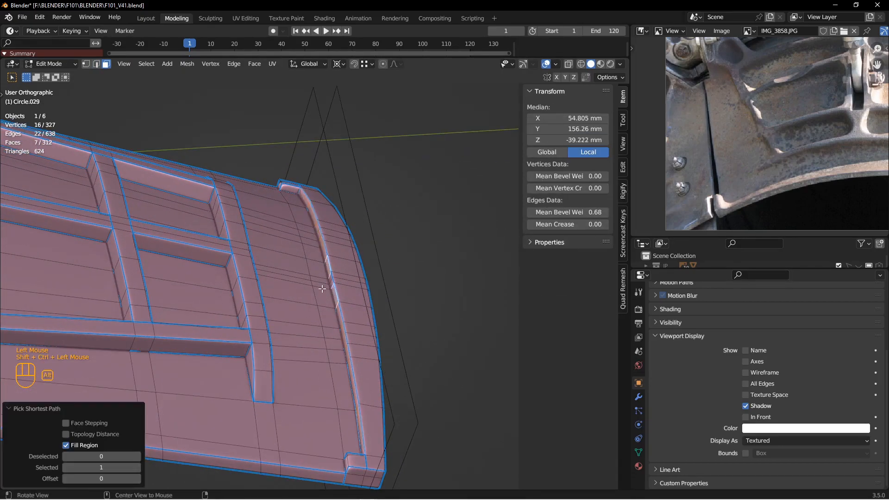
pyautogui.moveTo(336, 299); pyautogui.dragTo(278, 278, button='middle')
pyautogui.scroll(-1, 278, 278)
pyautogui.keyDown('shift'); pyautogui.click(272, 269); pyautogui.keyUp('shift')
pyautogui.keyDown('shift'); pyautogui.click(272, 270); pyautogui.keyUp('shift')
# - Create a vertex group named F2 and assign the selected rim strip to it
pyautogui.press('Tab')
pyautogui.scroll(1, 377, 321)
pyautogui.press('1')
pyautogui.moveTo(377, 322)
pyautogui.keyDown('alt'); pyautogui.mouseDown(button='middle')
pyautogui.moveTo(306, 322)
pyautogui.moveTo(368, 314)
pyautogui.mouseUp(button='middle'); pyautogui.keyUp('alt')
pyautogui.click(639, 451)
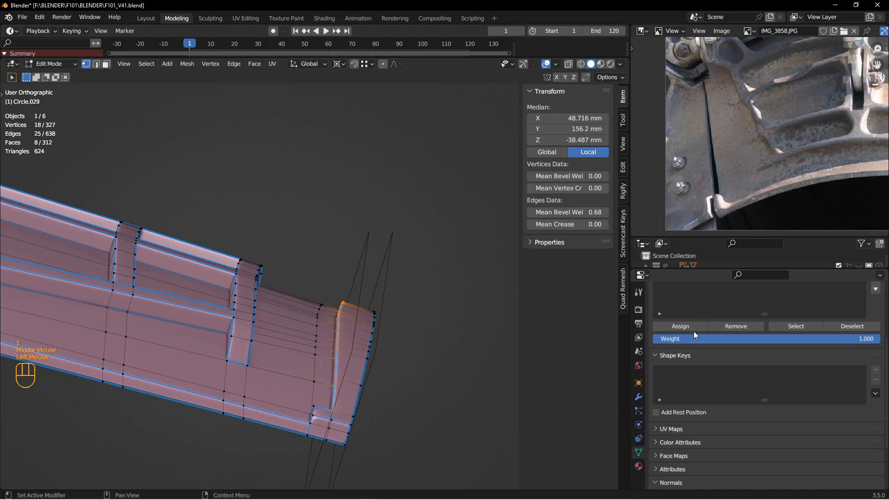
pyautogui.scroll(2, 692, 333)
pyautogui.click(878, 342)
pyautogui.doubleClick(671, 351)
pyautogui.write('F2')
pyautogui.click(684, 422)
# - Back in Object Mode, duplicate the panel's F modifier, apply the copy, and disable the original in the viewport
pyautogui.moveTo(352, 352); pyautogui.dragTo(367, 361, button='middle')
pyautogui.press('Tab')
pyautogui.hotkey('alt', 'a')
pyautogui.click(324, 243)
pyautogui.click(318, 286)
pyautogui.click(639, 398)
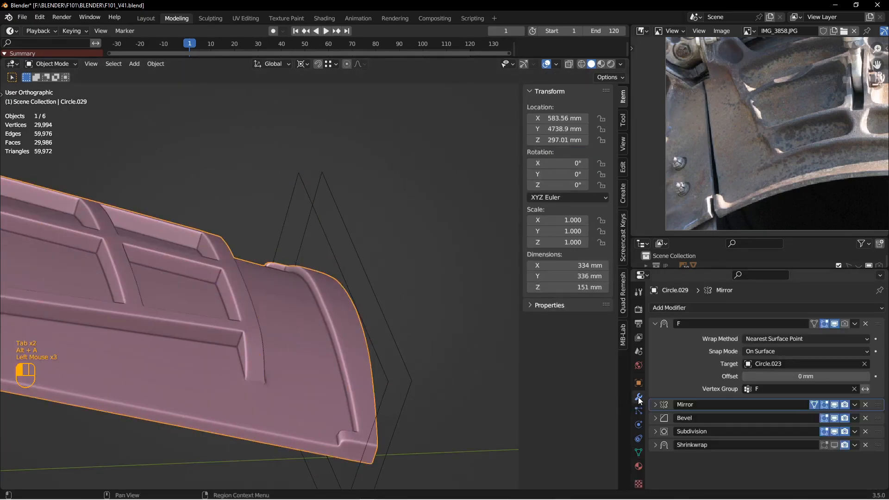
pyautogui.click(669, 323)
pyautogui.click(855, 324)
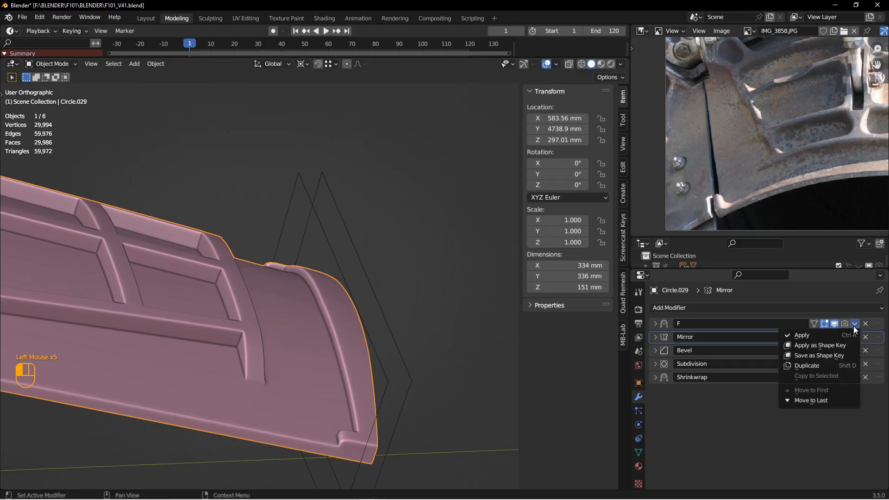
pyautogui.click(815, 364)
pyautogui.click(854, 338)
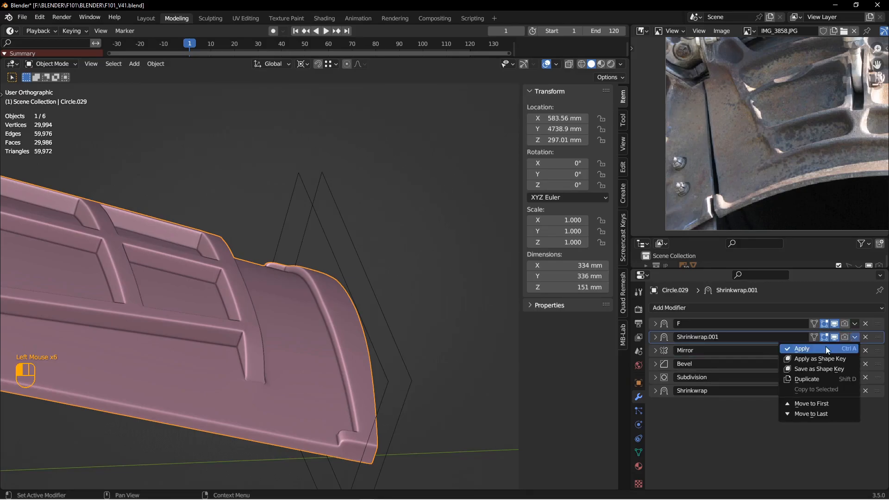
pyautogui.click(826, 347)
# - Add a new Shrinkwrap modifier to the panel, place it first in the stack and name it F2
pyautogui.moveTo(794, 308); pyautogui.dragTo(760, 188)
pyautogui.moveTo(878, 392); pyautogui.dragTo(755, 324)
pyautogui.write('2')
pyautogui.click(728, 369)
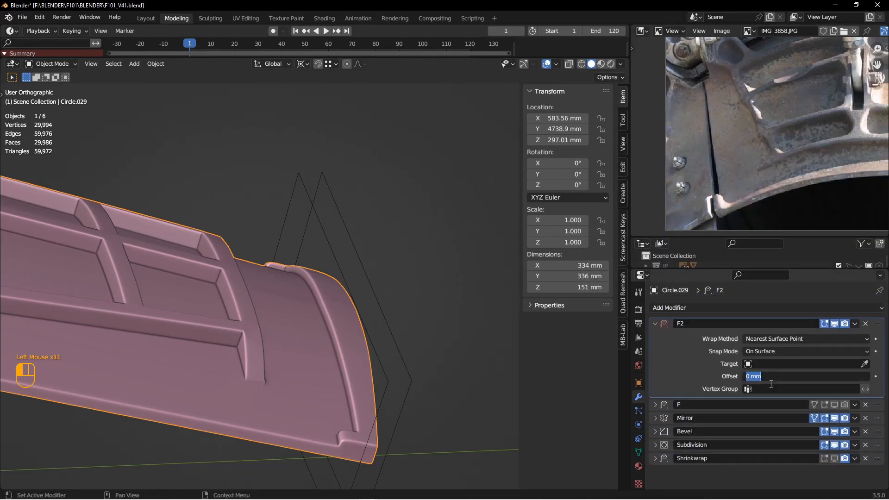
# - Limit the F2 modifier to vertex group F2 and set its target to the plane Circle.024
pyautogui.click(770, 388)
pyautogui.click(752, 293)
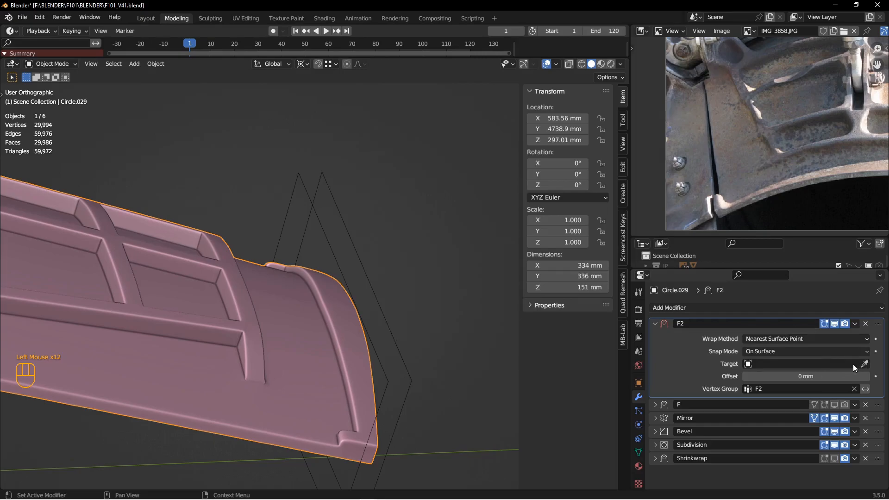
pyautogui.click(306, 185)
pyautogui.moveTo(310, 193); pyautogui.dragTo(408, 278, button='middle')
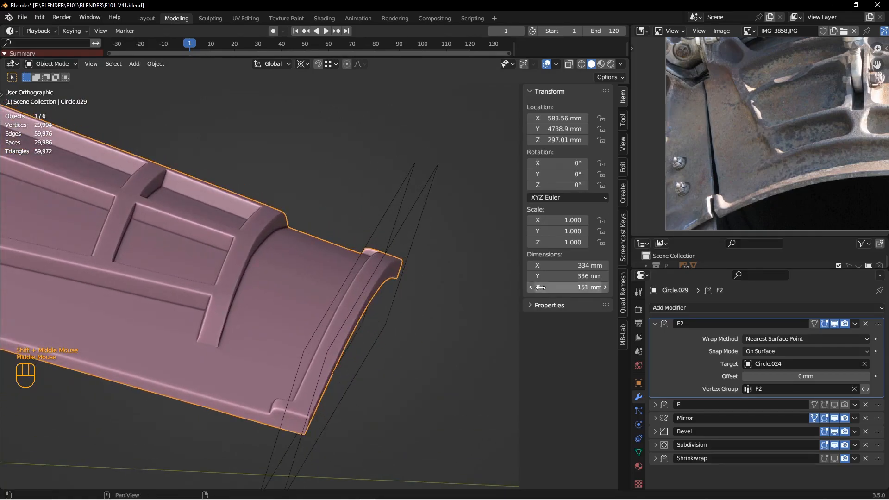
# - Duplicate the F2 modifier, apply the copy, and disable the original in the viewport
pyautogui.click(656, 324)
pyautogui.click(854, 324)
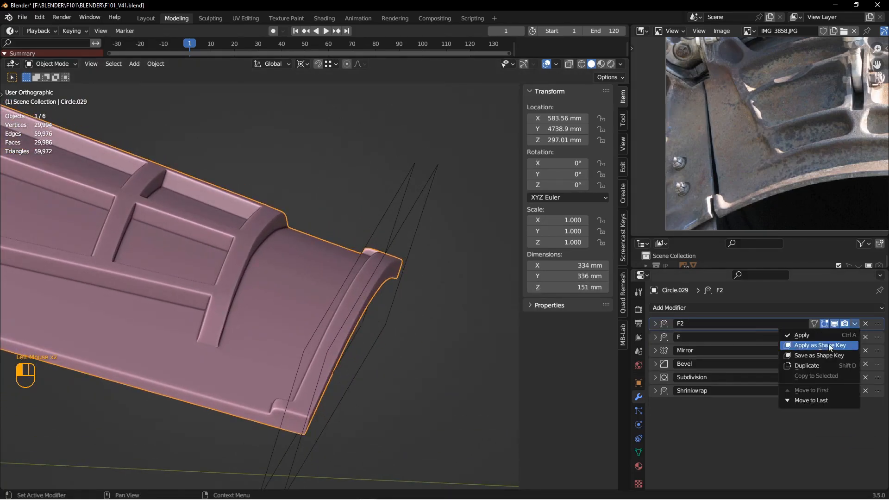
pyautogui.click(815, 367)
pyautogui.click(854, 337)
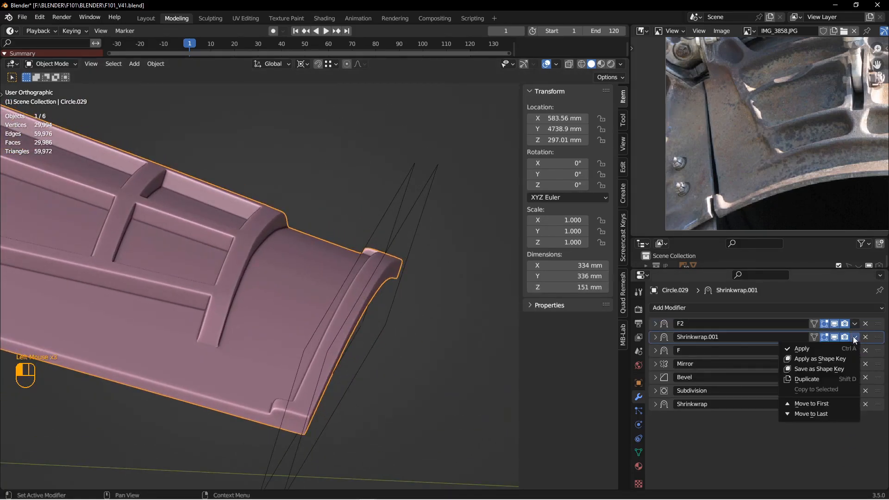
pyautogui.click(817, 349)
# - Hide the two wireframe target planes beside the panel's rim
pyautogui.scroll(2, 348, 276)
pyautogui.moveTo(349, 277); pyautogui.dragTo(355, 317, button='middle')
pyautogui.scroll(1, 258, 274)
pyautogui.click(446, 272)
pyautogui.press('g')
pyautogui.press('h')
# - Compare the panel's ribs with the reference photo and turn off the viewport display of Bevel and Subdivision, keeping Mirror on
pyautogui.scroll(2, 323, 245)
pyautogui.moveTo(354, 317); pyautogui.dragTo(361, 289, button='middle')
pyautogui.moveTo(777, 141); pyautogui.dragTo(732, 176, button='middle')
pyautogui.scroll(1, 739, 172)
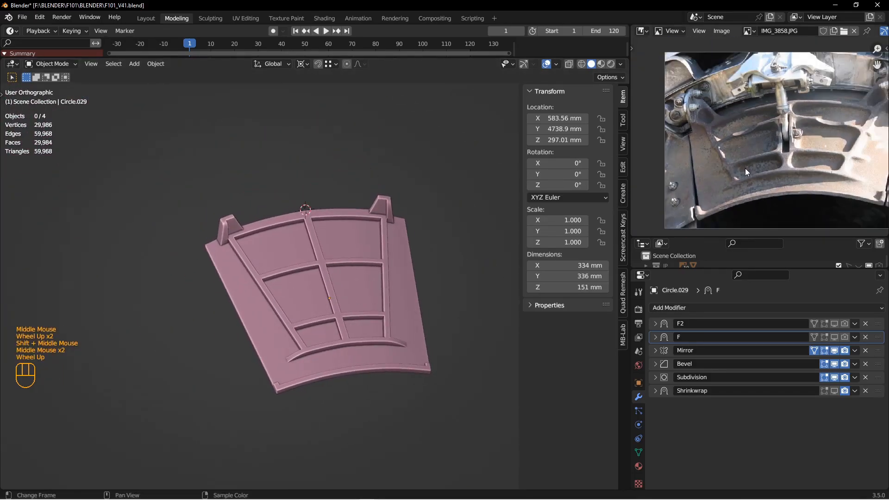
pyautogui.moveTo(794, 132); pyautogui.dragTo(787, 146, button='middle')
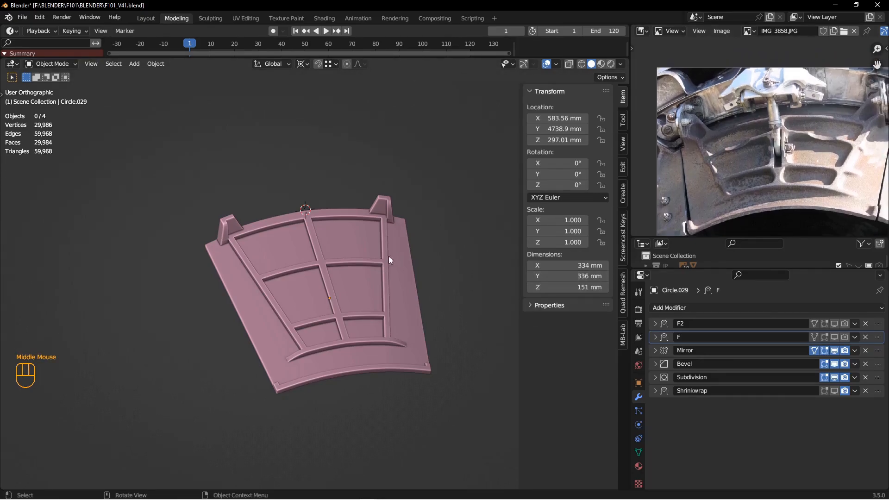
pyautogui.moveTo(400, 254); pyautogui.dragTo(367, 272, button='middle')
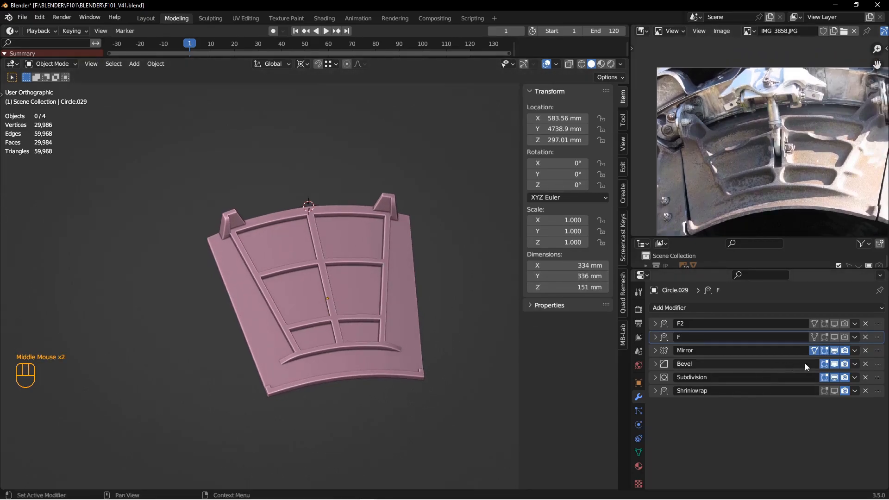
pyautogui.moveTo(834, 350); pyautogui.dragTo(838, 376)
pyautogui.click(834, 351)
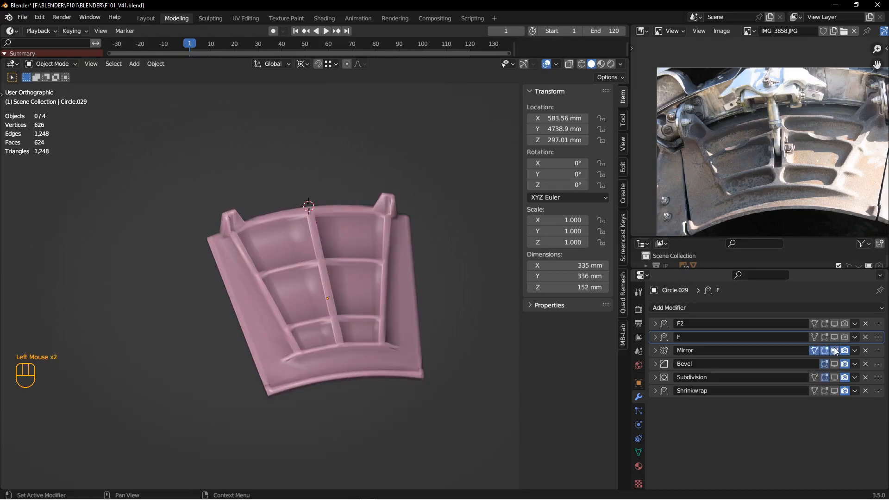
# - Select the panel and set its shading to flat
pyautogui.keyDown('shift'); pyautogui.moveTo(279, 274); pyautogui.dragTo(372, 287, button='middle'); pyautogui.keyUp('shift')
pyautogui.rightClick(370, 285)
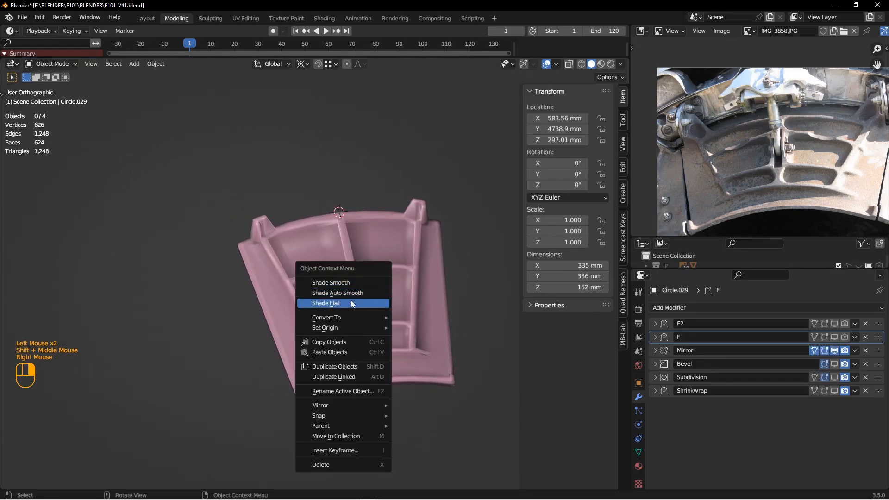
pyautogui.scroll(-1, 379, 277)
pyautogui.scroll(-1, 378, 277)
pyautogui.click(370, 279)
pyautogui.rightClick(370, 279)
pyautogui.click(343, 279)
# - In Edit Mode, add one lengthwise loop cut beside the panel's central rib and slide it into place
pyautogui.moveTo(363, 289)
pyautogui.mouseDown(button='middle')
pyautogui.moveTo(403, 269)
pyautogui.moveTo(332, 298)
pyautogui.moveTo(327, 310)
pyautogui.moveTo(357, 312)
pyautogui.mouseUp(button='middle')
pyautogui.click(360, 310)
pyautogui.press('Tab')
pyautogui.moveTo(417, 311); pyautogui.dragTo(259, 313, button='middle')
pyautogui.scroll(-1, 382, 324)
pyautogui.keyDown('shift'); pyautogui.moveTo(470, 268); pyautogui.dragTo(364, 280, button='middle'); pyautogui.keyUp('shift')
pyautogui.moveTo(332, 232); pyautogui.dragTo(347, 270, button='middle')
pyautogui.hotkey('ctrl', 'r')
pyautogui.click(355, 242)
pyautogui.rightClick(354, 242)
pyautogui.press('g')
pyautogui.press('g')
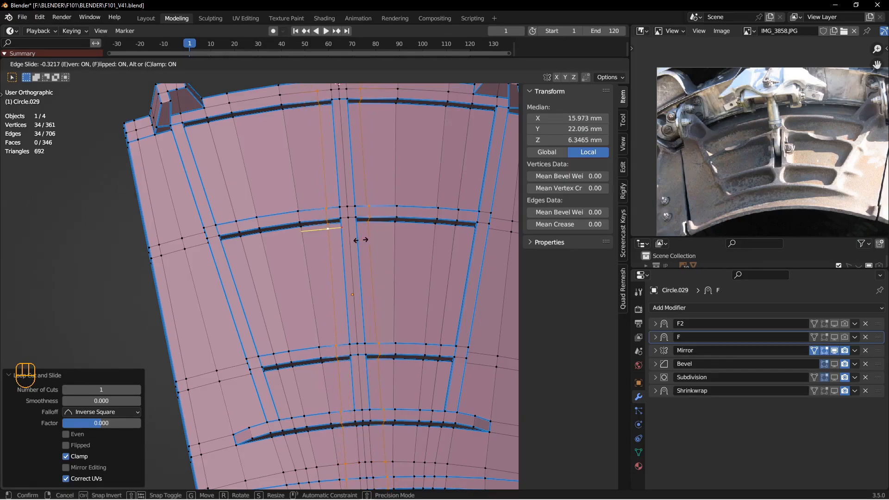
pyautogui.click(361, 240)
# - Turn off the Mirror modifier's viewport display and fill two faces between edge pairs on the middle section of the central rib
pyautogui.moveTo(361, 240); pyautogui.dragTo(305, 255, button='middle')
pyautogui.scroll(-2, 349, 306)
pyautogui.click(835, 351)
pyautogui.press('2')
pyautogui.click(287, 239)
pyautogui.keyDown('shift'); pyautogui.click(358, 360); pyautogui.keyUp('shift')
pyautogui.press('f')
pyautogui.moveTo(358, 360); pyautogui.dragTo(460, 327, button='middle')
pyautogui.click(311, 324)
pyautogui.keyDown('shift'); pyautogui.click(333, 305); pyautogui.keyUp('shift')
pyautogui.press('f')
# - Delete the unneeded face at the middle section of the central rib
pyautogui.press('3')
pyautogui.click(328, 323)
pyautogui.scroll(-2, 357, 331)
pyautogui.press('x')
pyautogui.click(346, 334)
# - Extrude the three open edges of the central rib's middle section about 10.8 mm along negative X
pyautogui.scroll(-1, 236, 307)
pyautogui.press('2')
pyautogui.doubleClick(231, 299)
pyautogui.keyDown('shift'); pyautogui.moveTo(469, 171); pyautogui.dragTo(317, 384, button='middle'); pyautogui.keyUp('shift')
pyautogui.moveTo(331, 366); pyautogui.dragTo(353, 353, button='middle')
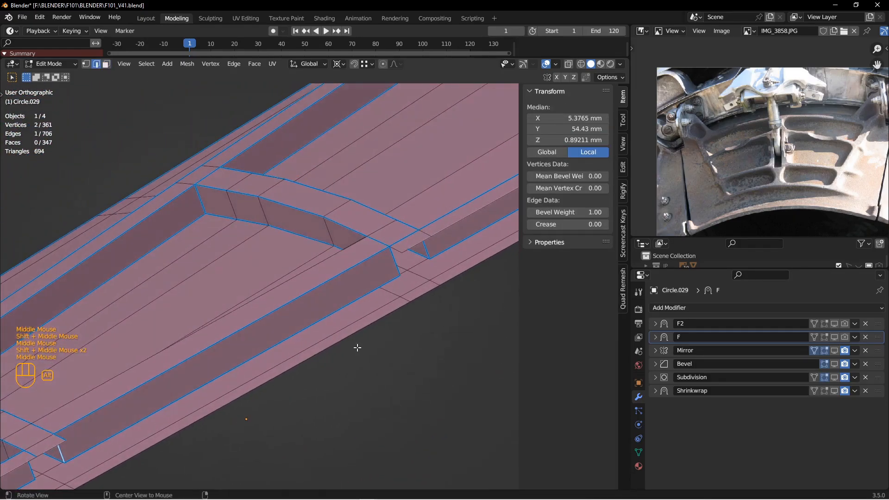
pyautogui.keyDown('shift'); pyautogui.click(394, 271); pyautogui.keyUp('shift')
pyautogui.moveTo(394, 271); pyautogui.dragTo(324, 417, button='middle')
pyautogui.hotkey('ctrl', 'z')
pyautogui.scroll(2, 385, 342)
pyautogui.press('e')
pyautogui.click(406, 330)
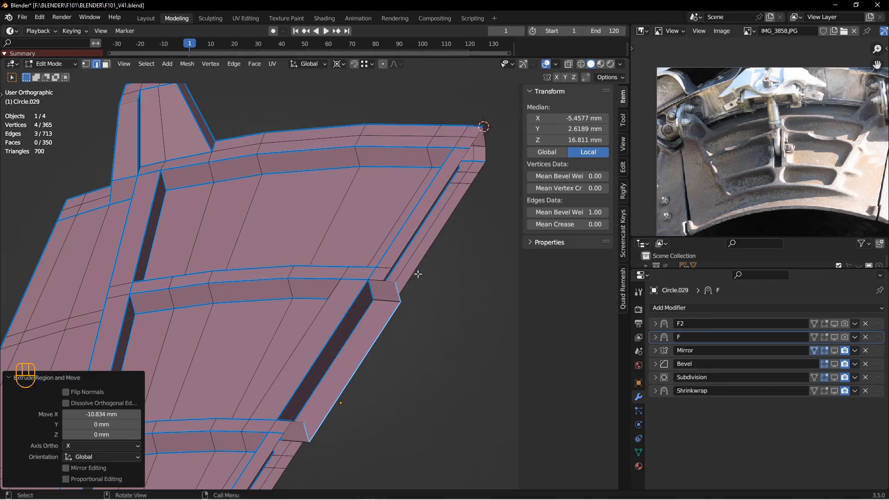
# - Scale the extruded edges to 0 along X so they line up with the mirror plane
pyautogui.press('1')
pyautogui.press('s')
pyautogui.press('x')
pyautogui.press('0')
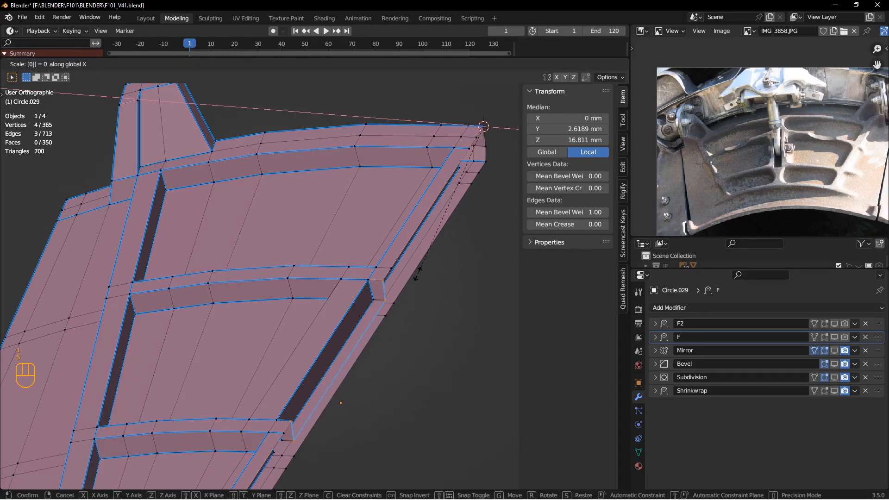
pyautogui.press('Return')
# - Merge the two neighbouring vertices at the upper end of the extended rib section at the last one
pyautogui.moveTo(379, 295)
pyautogui.mouseDown(button='middle')
pyautogui.moveTo(354, 330)
pyautogui.moveTo(388, 285)
pyautogui.mouseUp(button='middle')
pyautogui.scroll(-1, 388, 284)
pyautogui.scroll(-2, 390, 281)
pyautogui.scroll(-3, 380, 283)
pyautogui.keyDown('shift'); pyautogui.moveTo(419, 222); pyautogui.dragTo(357, 300, button='middle'); pyautogui.keyUp('shift')
pyautogui.click(353, 301)
pyautogui.keyDown('shift'); pyautogui.click(373, 290); pyautogui.keyUp('shift')
pyautogui.press('m')
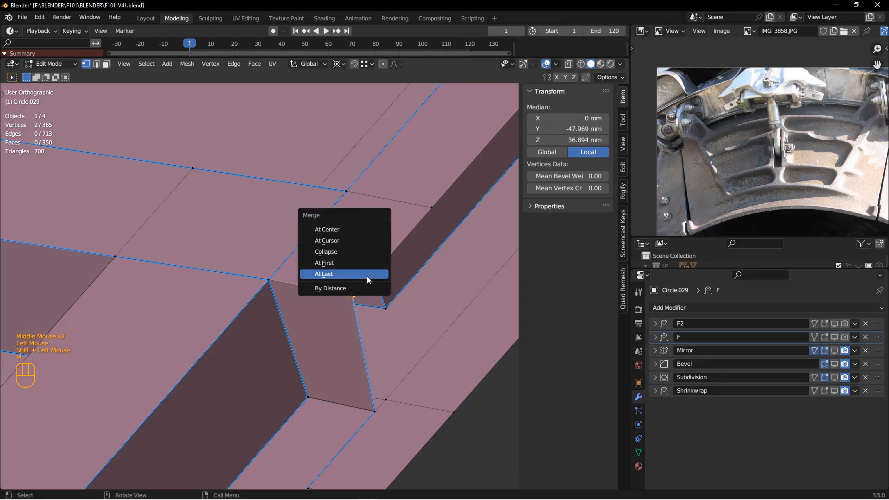
pyautogui.click(366, 274)
# - Merge the matching vertex pair at the other end of the extended rib section
pyautogui.scroll(2, 377, 295)
pyautogui.moveTo(377, 295); pyautogui.dragTo(297, 311, button='middle')
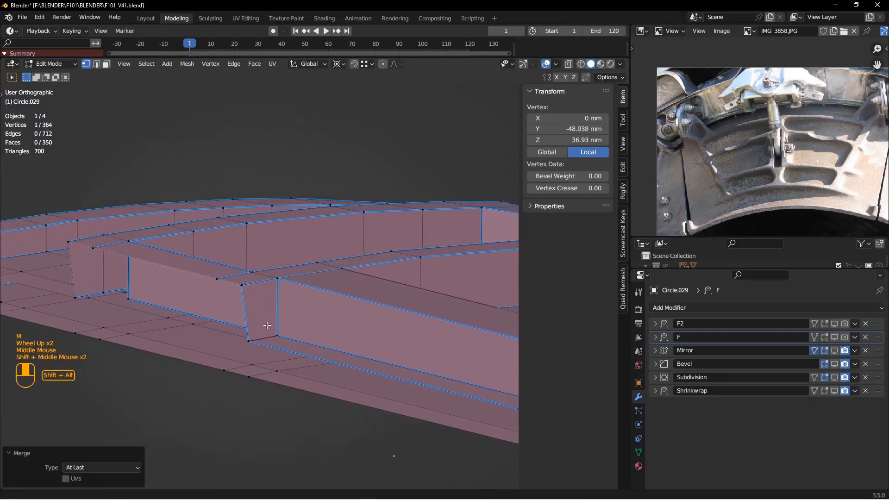
pyautogui.scroll(-3, 290, 310)
pyautogui.scroll(-3, 270, 291)
pyautogui.keyDown('shift'); pyautogui.click(272, 277); pyautogui.keyUp('shift')
pyautogui.press('m')
pyautogui.click(287, 277)
# - Set the bevel weight to 1 on the short base edges at both ends of the extended rib section
pyautogui.scroll(3, 298, 280)
pyautogui.moveTo(298, 280); pyautogui.dragTo(332, 262, button='middle')
pyautogui.scroll(2, 307, 299)
pyautogui.press('2')
pyautogui.click(293, 326)
pyautogui.scroll(2, 292, 328)
pyautogui.keyDown('shift'); pyautogui.moveTo(355, 342); pyautogui.dragTo(438, 251, button='middle'); pyautogui.keyUp('shift')
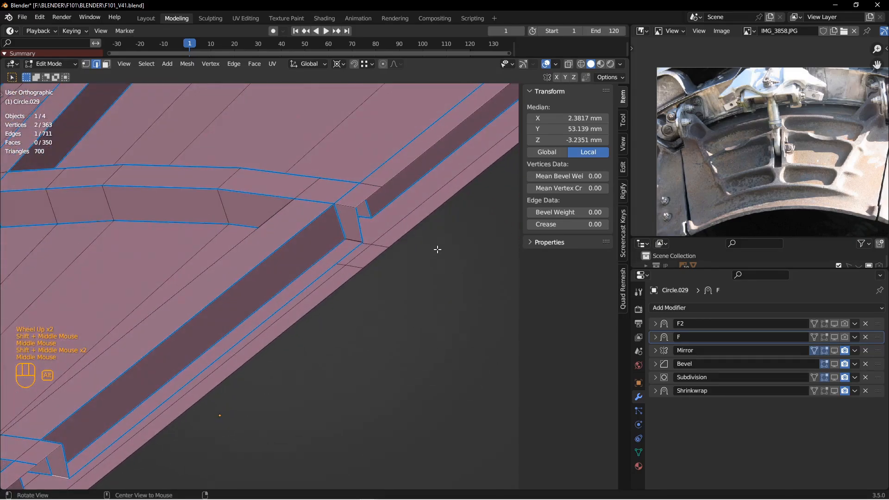
pyautogui.keyDown('shift'); pyautogui.click(354, 242); pyautogui.keyUp('shift')
pyautogui.click(577, 213)
pyautogui.write('1')
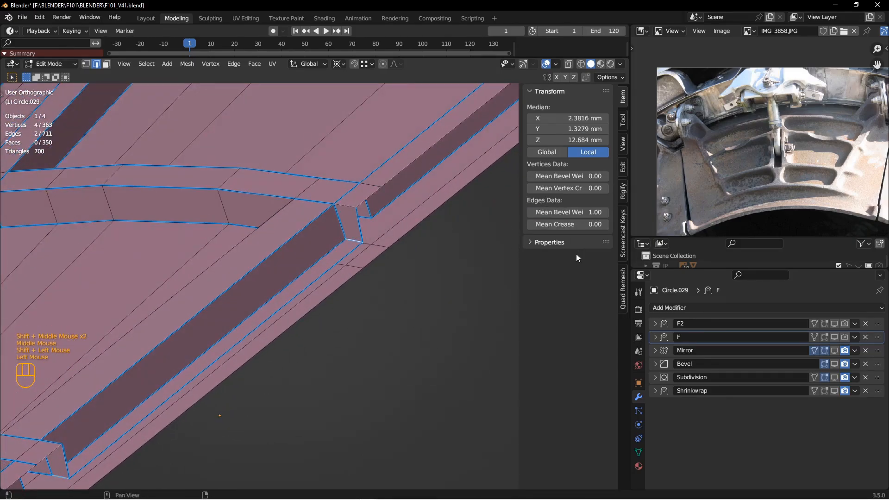
pyautogui.press('Return')
# - Select the side face of the central rib's middle section and show the viewport gizmos
pyautogui.scroll(3, 373, 268)
pyautogui.moveTo(277, 275); pyautogui.dragTo(334, 283, button='middle')
pyautogui.moveTo(278, 296)
pyautogui.keyDown('shift'); pyautogui.mouseDown(button='middle')
pyautogui.moveTo(284, 287)
pyautogui.moveTo(320, 290)
pyautogui.moveTo(269, 300)
pyautogui.mouseUp(button='middle'); pyautogui.keyUp('shift')
pyautogui.press('3')
pyautogui.click(268, 298)
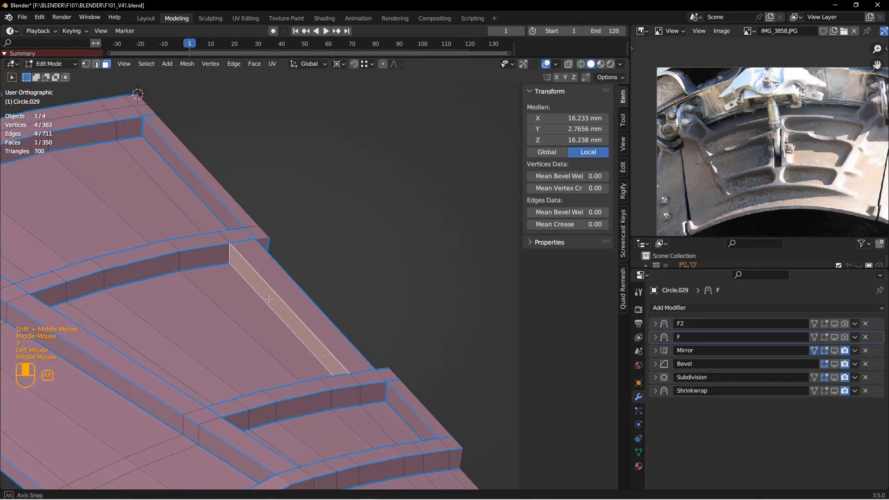
pyautogui.click(524, 63)
# - Set the pivot point to Active Element and move the rib middle section's side face 4.1605 mm along its normal, then hide the gizmos
pyautogui.moveTo(324, 199); pyautogui.dragTo(307, 79, button='middle')
pyautogui.click(341, 64)
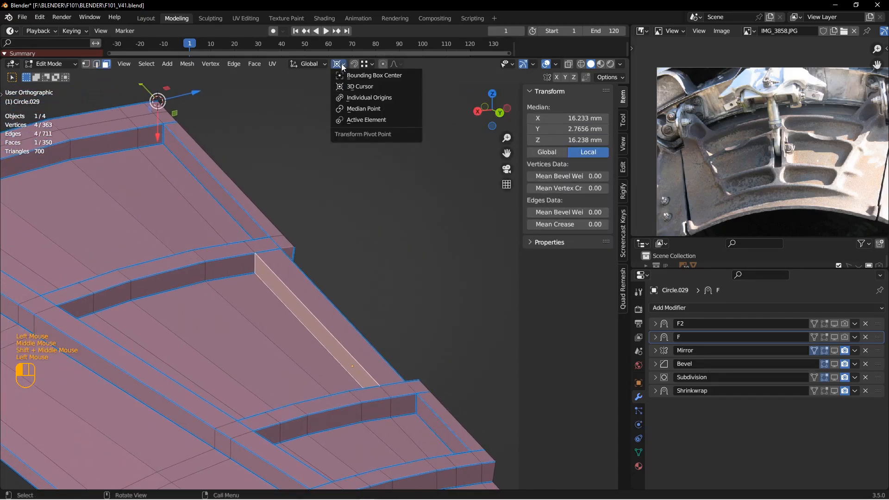
pyautogui.click(358, 119)
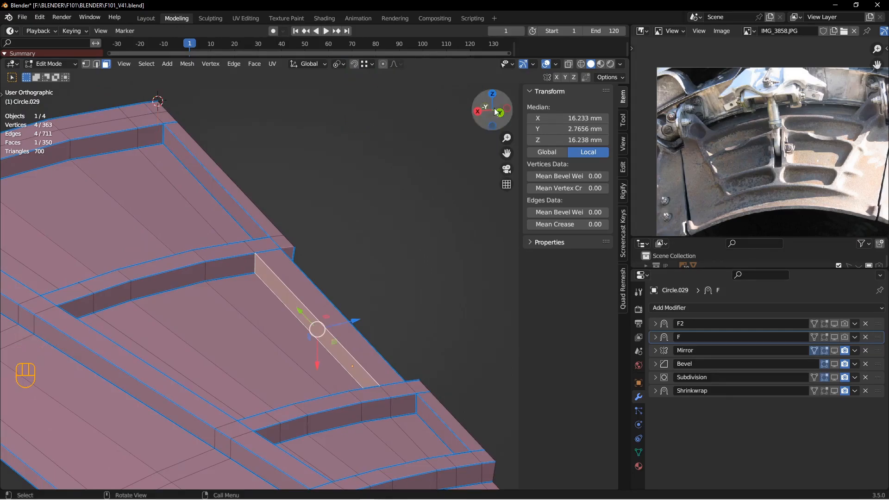
pyautogui.click(533, 65)
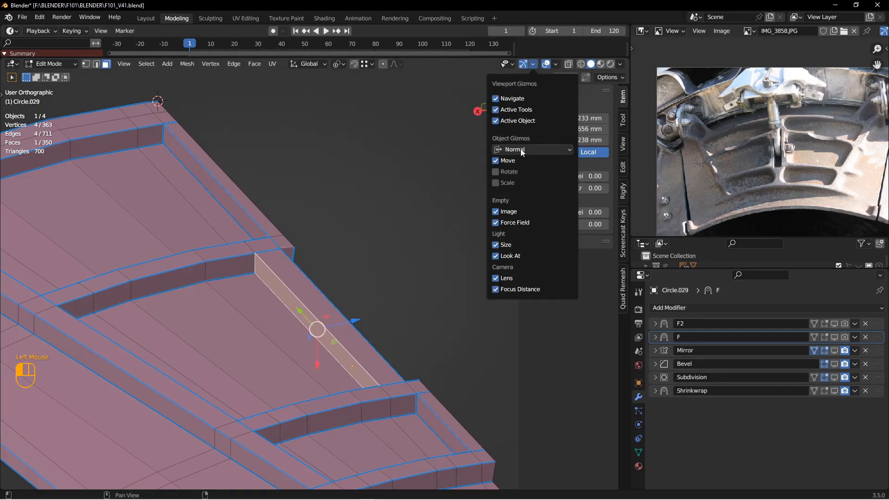
pyautogui.moveTo(352, 320); pyautogui.dragTo(364, 318)
pyautogui.moveTo(363, 319); pyautogui.dragTo(332, 318, button='middle')
pyautogui.scroll(2, 365, 324)
pyautogui.moveTo(332, 318); pyautogui.dragTo(330, 322, button='middle')
pyautogui.click(523, 63)
pyautogui.moveTo(370, 243); pyautogui.dragTo(294, 262, button='middle')
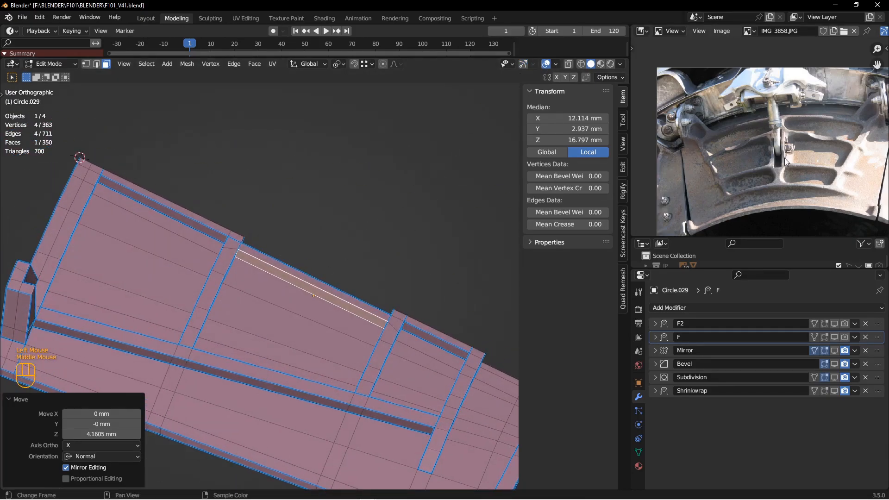
pyautogui.moveTo(314, 261); pyautogui.dragTo(297, 268, button='middle')
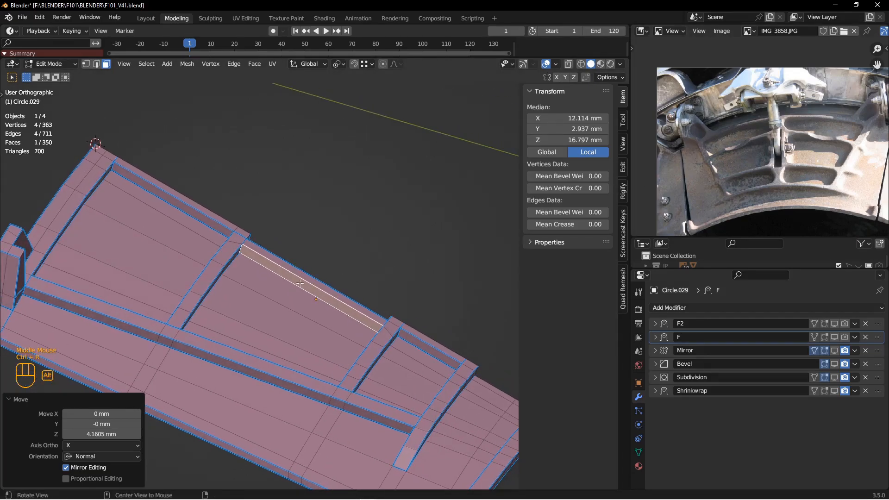
# - Recalculate the normals of the whole mesh and clear the selection
pyautogui.scroll(-2, 302, 284)
pyautogui.hotkey('alt', 'a')
pyautogui.moveTo(302, 283); pyautogui.dragTo(407, 301, button='middle')
pyautogui.press('1')
pyautogui.press('a')
pyautogui.hotkey('shift', 'n')
pyautogui.hotkey('alt', 'a')
pyautogui.scroll(-2, 262, 236)
pyautogui.scroll(-4, 298, 280)
# - Examine the vertices and hidden geometry at the end of the moved rib section in wireframe display
pyautogui.click(299, 254)
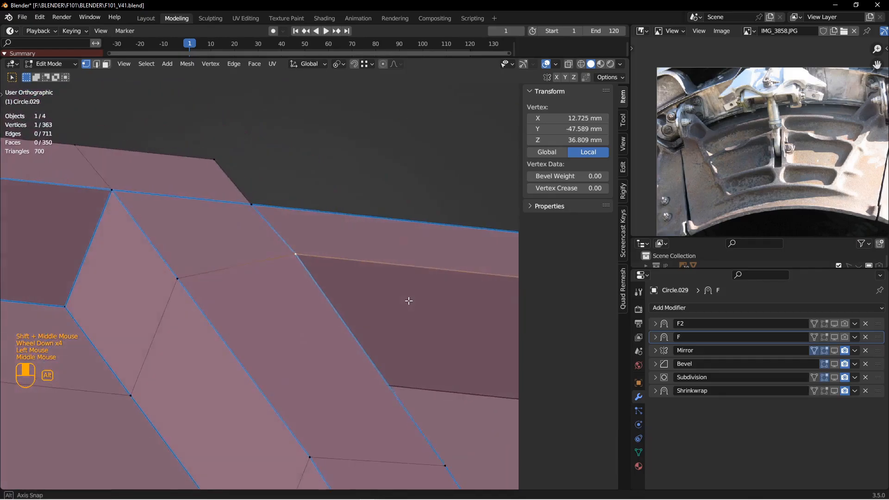
pyautogui.scroll(2, 407, 301)
pyautogui.moveTo(318, 288)
pyautogui.keyDown('shift'); pyautogui.mouseDown(button='middle')
pyautogui.moveTo(298, 266)
pyautogui.moveTo(225, 263)
pyautogui.moveTo(152, 245)
pyautogui.mouseUp(button='middle'); pyautogui.keyUp('shift')
pyautogui.press('z')
pyautogui.scroll(-2, 190, 262)
pyautogui.click(191, 262)
pyautogui.press('z')
pyautogui.click(216, 250)
# - Delete the leftover face at the junction beside the central rib's middle section
pyautogui.moveTo(274, 264)
pyautogui.mouseDown(button='middle')
pyautogui.moveTo(230, 258)
pyautogui.moveTo(206, 235)
pyautogui.moveTo(280, 270)
pyautogui.moveTo(241, 284)
pyautogui.moveTo(231, 358)
pyautogui.moveTo(215, 301)
pyautogui.mouseUp(button='middle')
pyautogui.press('3')
pyautogui.click(272, 320)
pyautogui.scroll(2, 274, 320)
pyautogui.moveTo(283, 314); pyautogui.dragTo(253, 326, button='middle')
pyautogui.press('x')
pyautogui.click(269, 310)
pyautogui.click(294, 302)
# - Delete the two leftover faces along the central rib's middle section
pyautogui.scroll(1, 294, 303)
pyautogui.keyDown('shift'); pyautogui.moveTo(252, 327); pyautogui.dragTo(436, 271, button='middle'); pyautogui.keyUp('shift')
pyautogui.moveTo(435, 271); pyautogui.dragTo(348, 298, button='middle')
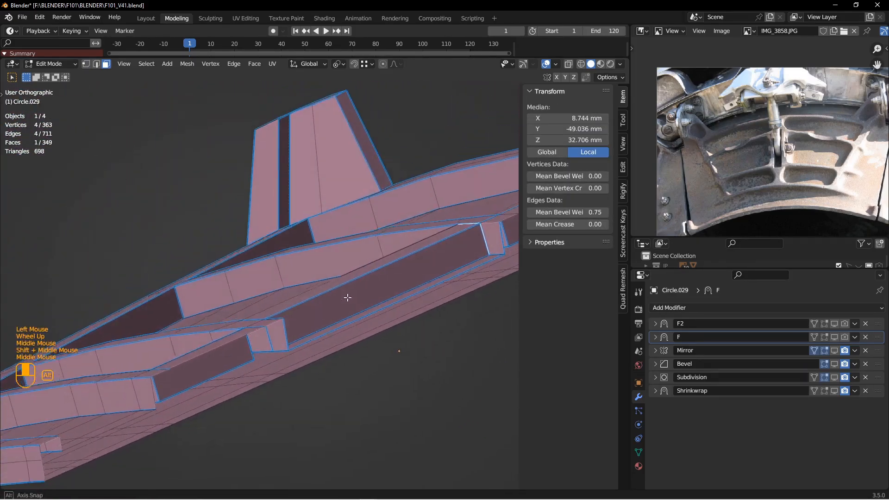
pyautogui.scroll(-1, 267, 339)
pyautogui.press('x')
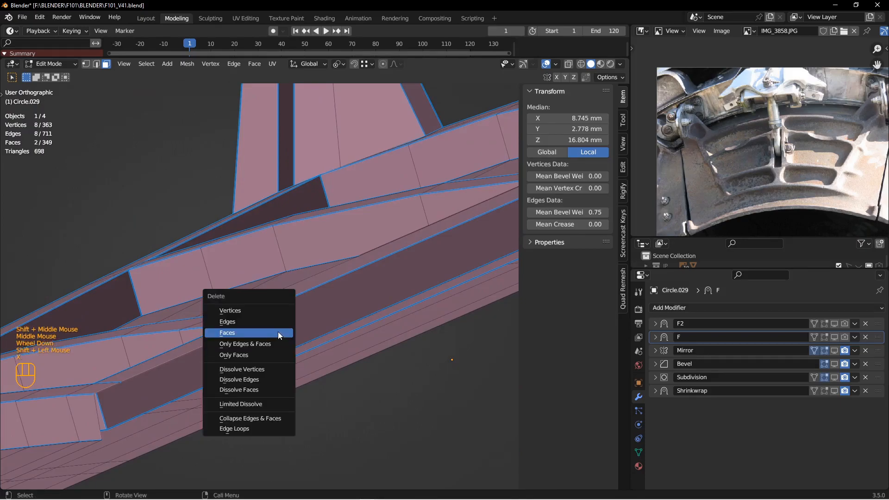
pyautogui.click(278, 336)
# - Insert four evenly spaced loop cuts across the central rib's middle section without sliding them
pyautogui.scroll(2, 334, 317)
pyautogui.moveTo(334, 318); pyautogui.dragTo(378, 360, button='middle')
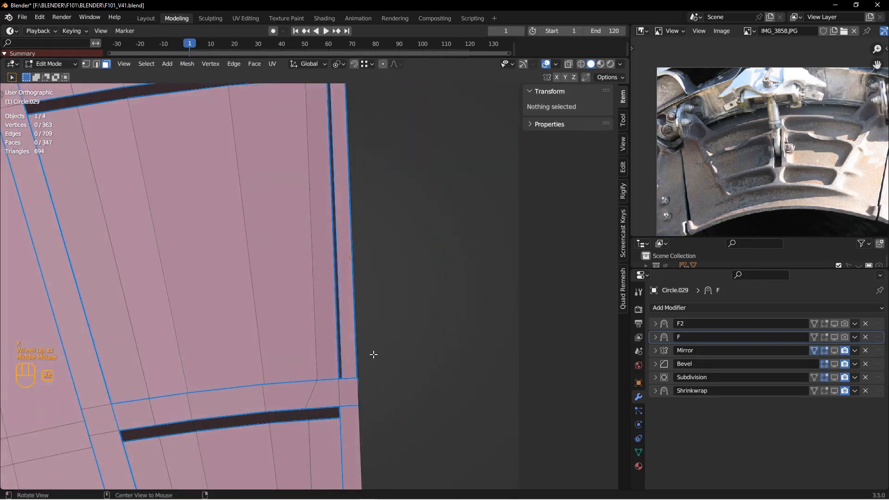
pyautogui.moveTo(339, 198); pyautogui.dragTo(366, 291, button='middle')
pyautogui.hotkey('ctrl', 'r')
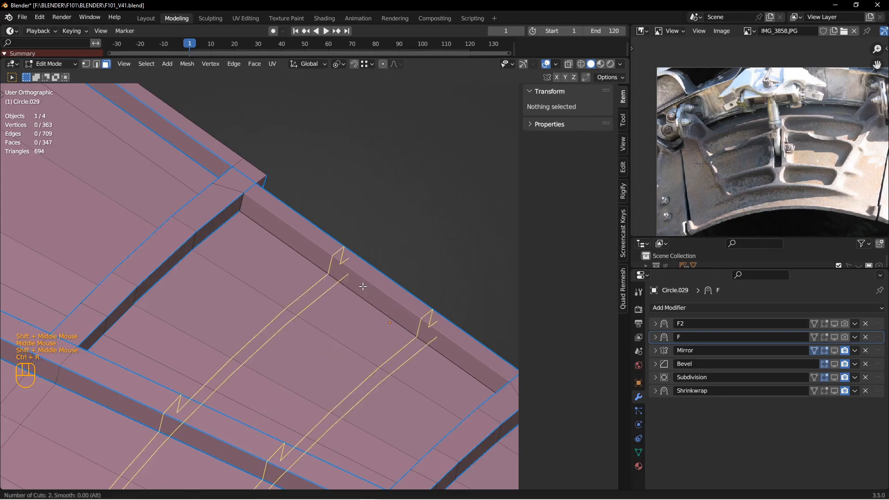
pyautogui.scroll(2, 363, 287)
pyautogui.click(363, 289)
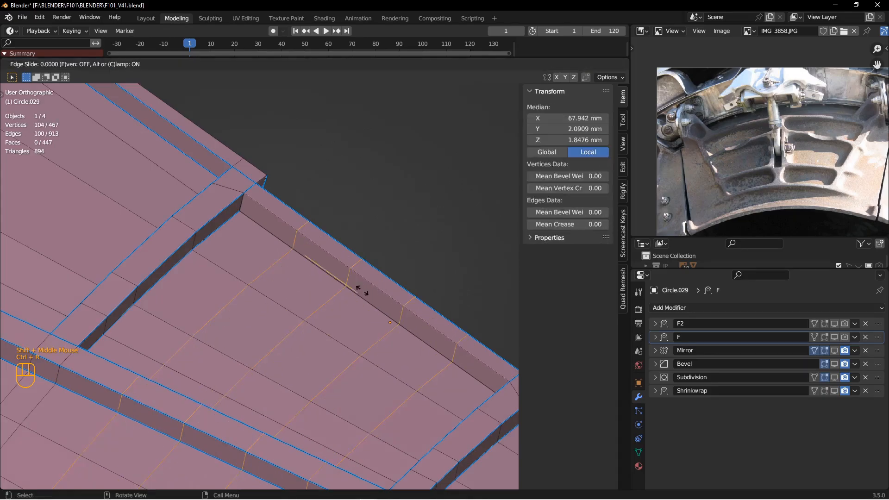
pyautogui.rightClick(362, 290)
# - Raise the three middle top faces of the subdivided rib section along their normal, using Median Point as the pivot
pyautogui.moveTo(362, 290); pyautogui.dragTo(369, 294, button='middle')
pyautogui.keyDown('shift'); pyautogui.moveTo(346, 265); pyautogui.dragTo(348, 276, button='middle'); pyautogui.keyUp('shift')
pyautogui.keyDown('shift'); pyautogui.moveTo(384, 333); pyautogui.dragTo(362, 320, button='middle'); pyautogui.keyUp('shift')
pyautogui.press('3')
pyautogui.click(293, 274)
pyautogui.keyDown('shift'); pyautogui.click(340, 291); pyautogui.keyUp('shift')
pyautogui.keyDown('shift'); pyautogui.click(397, 313); pyautogui.keyUp('shift')
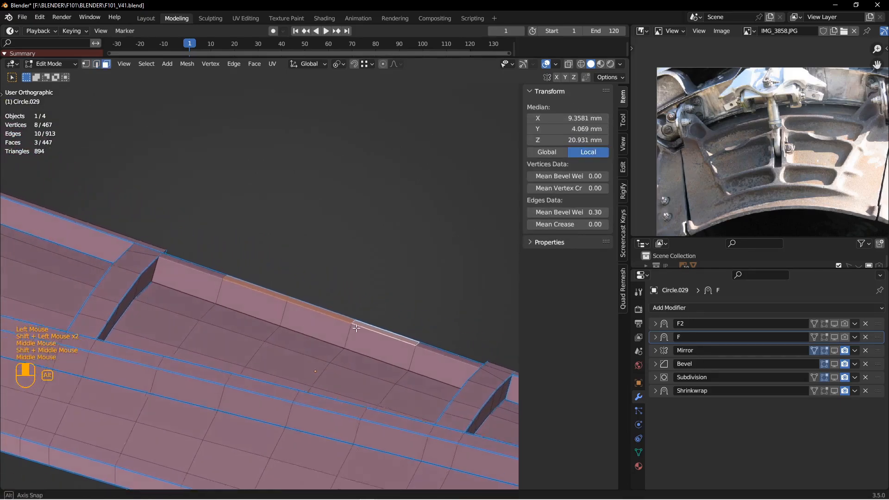
pyautogui.moveTo(435, 241); pyautogui.dragTo(476, 200, button='middle')
pyautogui.click(524, 65)
pyautogui.moveTo(337, 230); pyautogui.dragTo(326, 256, button='middle')
pyautogui.click(339, 64)
pyautogui.click(348, 111)
pyautogui.moveTo(329, 274); pyautogui.dragTo(332, 253)
# - Raise only the centre top face of the rib section 5.4272 mm along its normal to form an arch
pyautogui.moveTo(310, 296); pyautogui.dragTo(332, 295, button='middle')
pyautogui.click(332, 294)
pyautogui.moveTo(339, 254); pyautogui.dragTo(343, 237)
pyautogui.scroll(2, 341, 250)
pyautogui.moveTo(324, 271); pyautogui.dragTo(263, 276, button='middle')
pyautogui.moveTo(425, 229); pyautogui.dragTo(399, 243, button='middle')
# - Show the Mirror and Bevel modifiers in the viewport and set the bevel weight to 1 on the arched rib's top and base edges
pyautogui.click(836, 360)
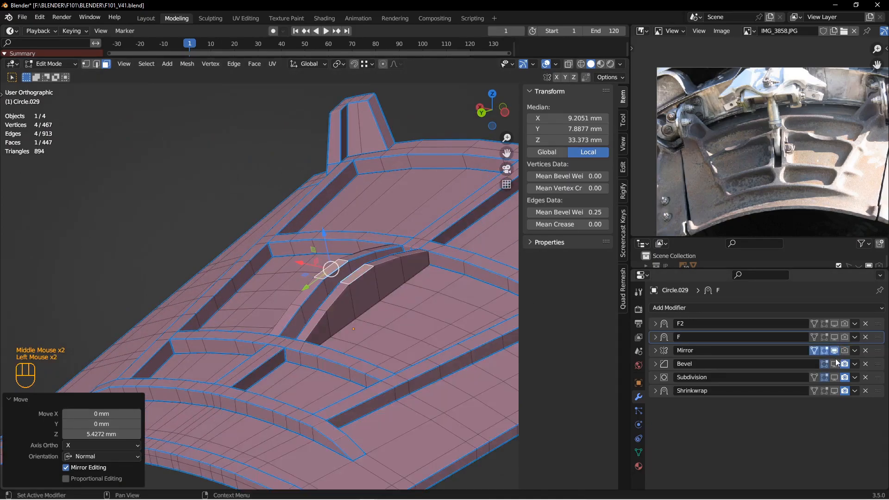
pyautogui.click(835, 351)
pyautogui.moveTo(347, 292); pyautogui.dragTo(276, 262, button='middle')
pyautogui.scroll(-2, 340, 306)
pyautogui.press('2')
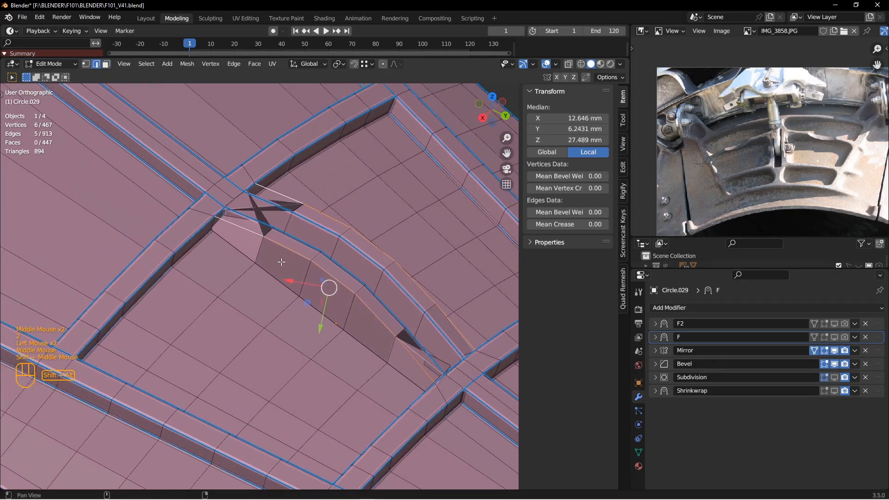
pyautogui.press('Return')
pyautogui.moveTo(359, 278); pyautogui.dragTo(315, 250, button='middle')
pyautogui.moveTo(443, 268); pyautogui.dragTo(463, 282, button='middle')
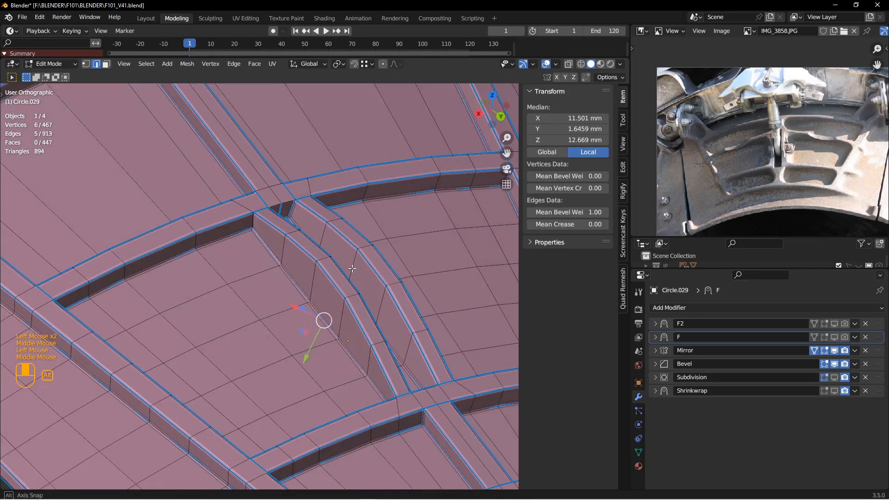
# - Show the Subdivision modifier in the viewport and set the bevel weight to 1 on vertical pocket-corner edges beside the ribs
pyautogui.click(834, 377)
pyautogui.moveTo(266, 229); pyautogui.dragTo(297, 268, button='middle')
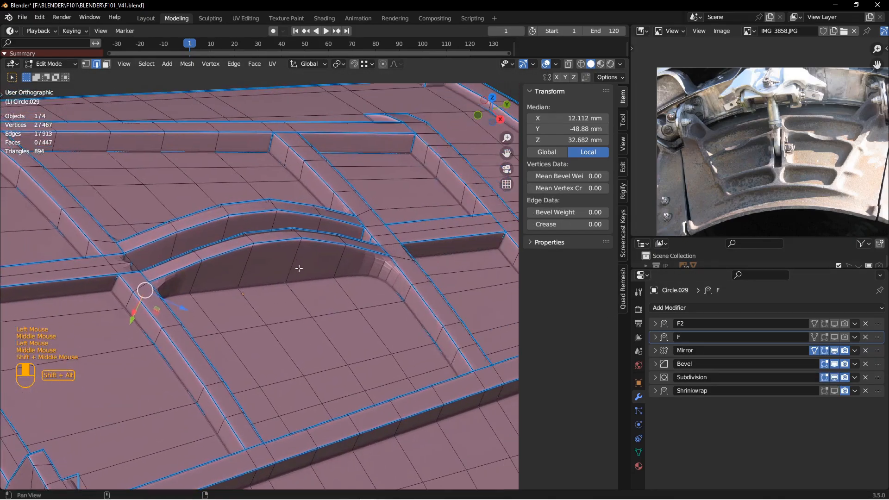
pyautogui.moveTo(390, 264); pyautogui.dragTo(293, 266, button='middle')
pyautogui.keyDown('shift'); pyautogui.moveTo(242, 242); pyautogui.dragTo(223, 198, button='middle'); pyautogui.keyUp('shift')
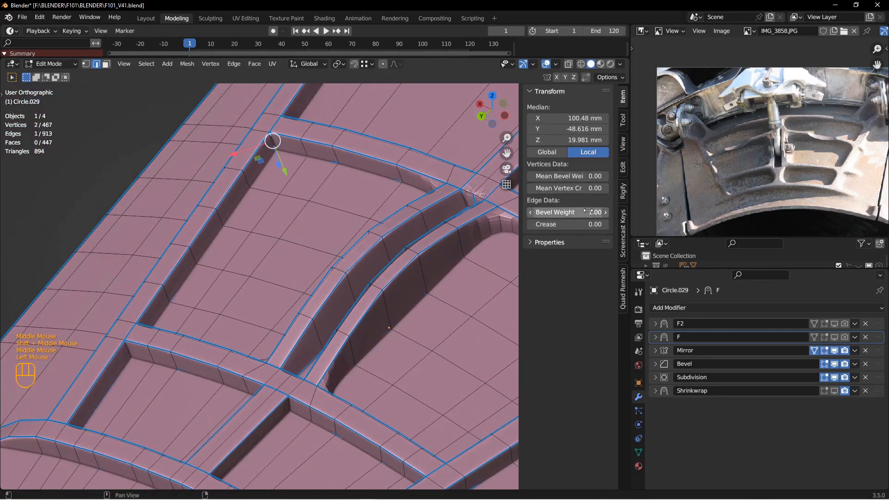
pyautogui.moveTo(349, 246); pyautogui.dragTo(296, 258, button='middle')
pyautogui.keyDown('shift'); pyautogui.click(133, 258); pyautogui.keyUp('shift')
pyautogui.moveTo(185, 250); pyautogui.dragTo(278, 241, button='middle')
pyautogui.keyDown('shift'); pyautogui.moveTo(278, 241); pyautogui.dragTo(222, 231, button='middle'); pyautogui.keyUp('shift')
# - Hide the gizmos and set the bevel weight to 1 on the vertical centre edge in the gap between the arched ribs
pyautogui.click(523, 64)
pyautogui.moveTo(297, 232); pyautogui.dragTo(352, 223, button='middle')
pyautogui.keyDown('shift'); pyautogui.moveTo(278, 241); pyautogui.dragTo(241, 259, button='middle'); pyautogui.keyUp('shift')
pyautogui.moveTo(241, 259); pyautogui.dragTo(245, 278, button='middle')
pyautogui.scroll(-3, 324, 243)
pyautogui.click(311, 220)
pyautogui.click(246, 278)
pyautogui.scroll(-4, 272, 239)
pyautogui.click(272, 238)
pyautogui.scroll(4, 272, 240)
pyautogui.moveTo(556, 212); pyautogui.dragTo(586, 213)
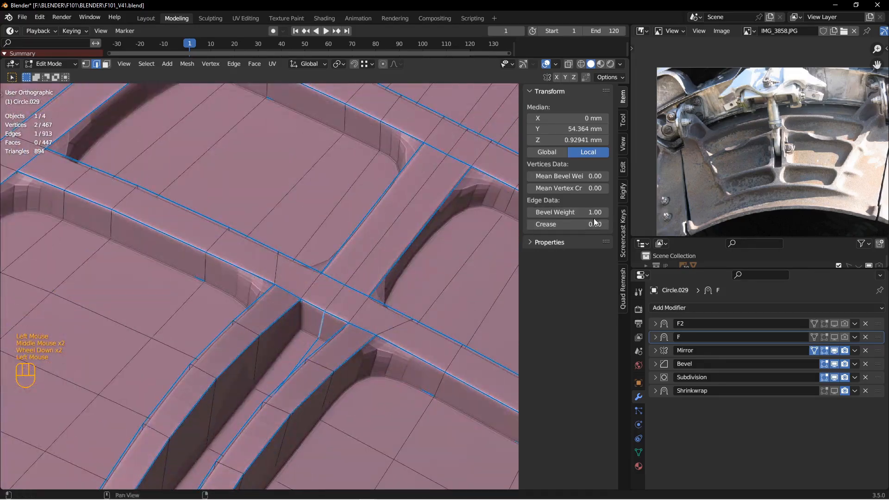
# - Examine the smoothed ribs and pocket corners of the whole panel in Object Mode
pyautogui.press('Tab')
pyautogui.hotkey('alt', 'a')
pyautogui.moveTo(308, 274); pyautogui.dragTo(335, 235, button='middle')
pyautogui.click(335, 234)
pyautogui.press('Tab')
pyautogui.moveTo(278, 241); pyautogui.dragTo(217, 252, button='middle')
pyautogui.press('Tab')
pyautogui.hotkey('alt', 'a')
pyautogui.scroll(4, 216, 252)
pyautogui.moveTo(290, 245); pyautogui.dragTo(599, 228, button='middle')
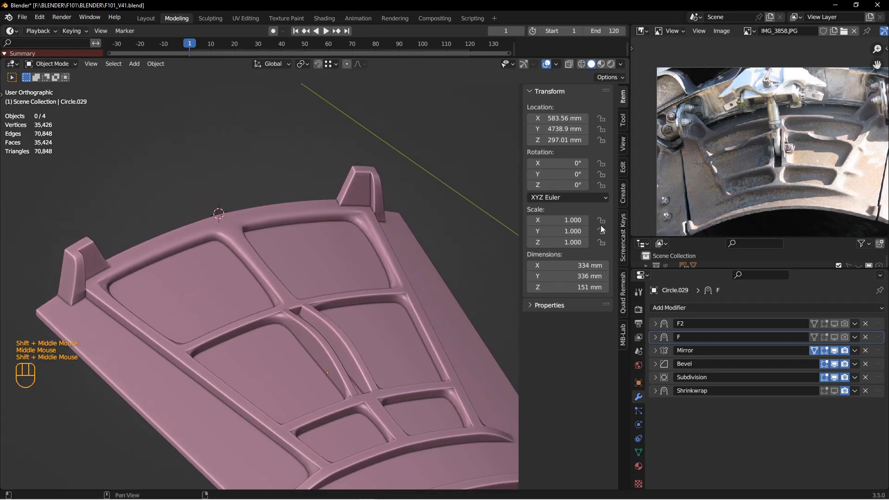
pyautogui.moveTo(340, 239); pyautogui.dragTo(343, 234, button='middle')
# - Return to Edit Mode and set the bevel weight to 1 on the edges along the panel's upper rib
pyautogui.press('Tab')
pyautogui.moveTo(551, 214); pyautogui.dragTo(602, 215)
pyautogui.keyDown('shift'); pyautogui.moveTo(285, 225); pyautogui.dragTo(252, 260, button='middle'); pyautogui.keyUp('shift')
pyautogui.scroll(-2, 262, 258)
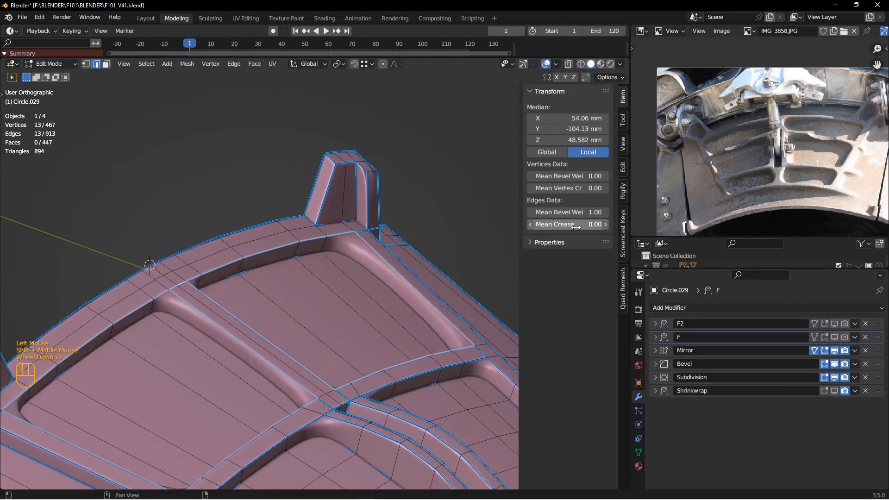
# - Hide the Mirror, Bevel and Subdivision modifiers in the viewport and set the bevel weight to 1 on ten vertical rib-corner edges
pyautogui.moveTo(836, 352); pyautogui.dragTo(836, 378)
pyautogui.keyDown('shift'); pyautogui.moveTo(172, 304); pyautogui.dragTo(231, 237, button='middle'); pyautogui.keyUp('shift')
pyautogui.click(283, 247)
pyautogui.keyDown('shift'); pyautogui.click(277, 199); pyautogui.keyUp('shift')
pyautogui.keyDown('shift'); pyautogui.moveTo(357, 161); pyautogui.dragTo(238, 246, button='middle'); pyautogui.keyUp('shift')
pyautogui.moveTo(307, 232); pyautogui.dragTo(254, 228, button='middle')
pyautogui.keyDown('shift'); pyautogui.moveTo(342, 268); pyautogui.dragTo(266, 223, button='middle'); pyautogui.keyUp('shift')
pyautogui.moveTo(266, 223); pyautogui.dragTo(245, 216, button='middle')
pyautogui.keyDown('shift'); pyautogui.click(216, 307); pyautogui.keyUp('shift')
pyautogui.moveTo(319, 281); pyautogui.dragTo(217, 223, button='middle')
pyautogui.keyDown('shift'); pyautogui.moveTo(218, 223); pyautogui.dragTo(309, 233, button='middle'); pyautogui.keyUp('shift')
pyautogui.moveTo(237, 257); pyautogui.dragTo(287, 282, button='middle')
pyautogui.keyDown('shift'); pyautogui.moveTo(293, 228); pyautogui.dragTo(229, 257, button='middle'); pyautogui.keyUp('shift')
pyautogui.keyDown('shift'); pyautogui.click(307, 244); pyautogui.keyUp('shift')
pyautogui.keyDown('shift'); pyautogui.click(368, 187); pyautogui.keyUp('shift')
pyautogui.keyDown('shift'); pyautogui.moveTo(247, 286); pyautogui.dragTo(203, 242, button='middle'); pyautogui.keyUp('shift')
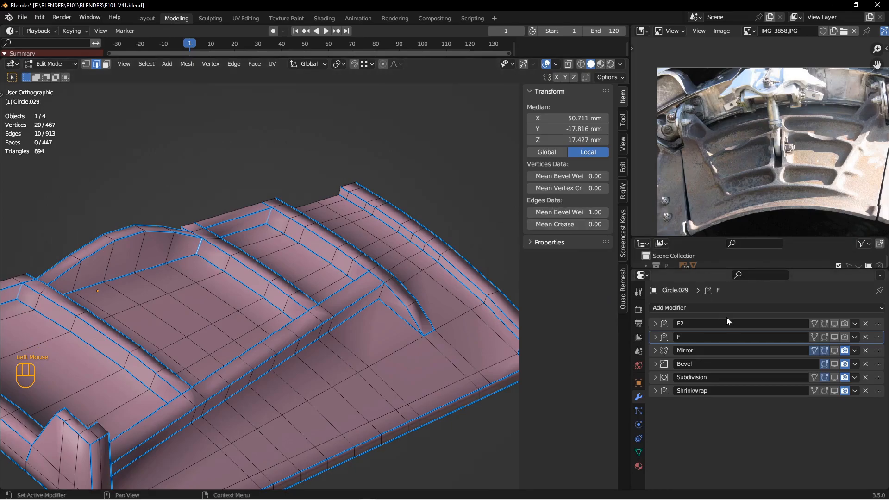
# - Show the Mirror, Bevel and Subdivision modifiers in the viewport again
pyautogui.click(835, 351)
pyautogui.click(836, 364)
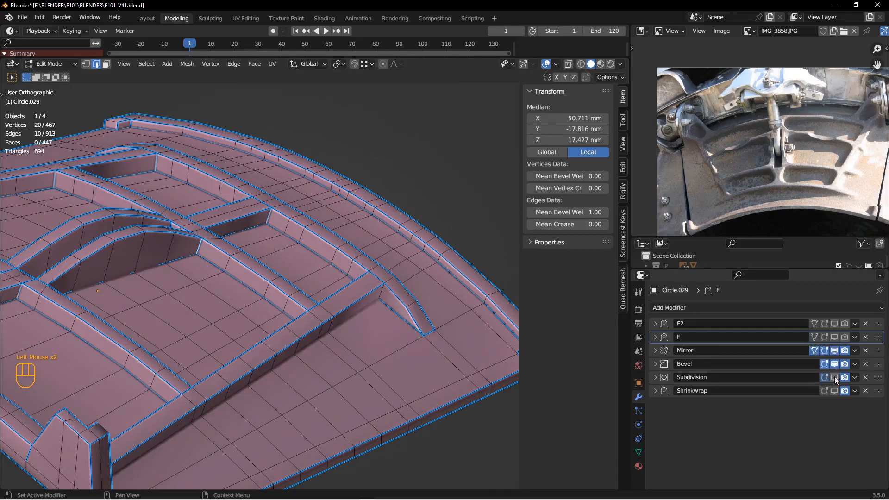
pyautogui.click(835, 377)
pyautogui.scroll(2, 378, 289)
pyautogui.scroll(-1, 379, 290)
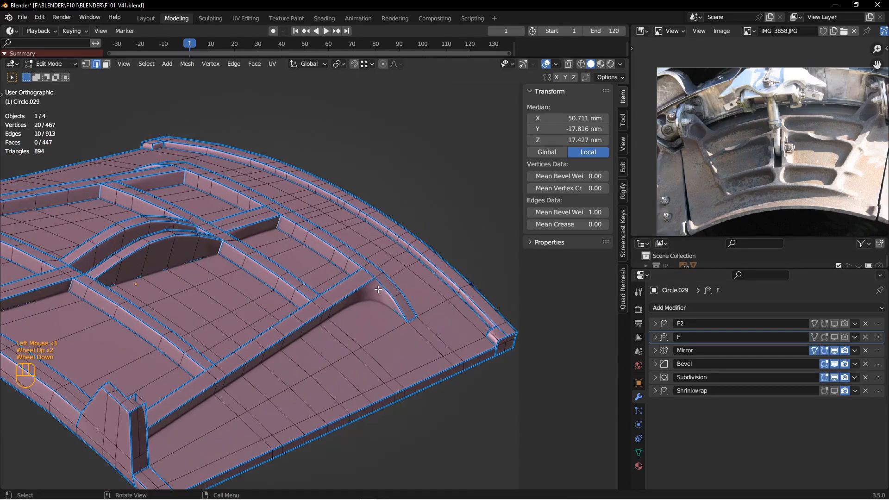
# - Set the bevel weight to 1 on the remaining vertical corner edges around the lower ribs and clear the selection
pyautogui.keyDown('shift'); pyautogui.moveTo(257, 228); pyautogui.dragTo(356, 270, button='middle'); pyautogui.keyUp('shift')
pyautogui.keyDown('shift'); pyautogui.moveTo(393, 316); pyautogui.dragTo(194, 296, button='middle'); pyautogui.keyUp('shift')
pyautogui.click(574, 213)
pyautogui.write('1')
pyautogui.press('Return')
pyautogui.scroll(2, 400, 261)
pyautogui.moveTo(194, 296); pyautogui.dragTo(305, 277, button='middle')
pyautogui.keyDown('shift'); pyautogui.moveTo(407, 306); pyautogui.dragTo(371, 318, button='middle'); pyautogui.keyUp('shift')
pyautogui.scroll(-2, 366, 316)
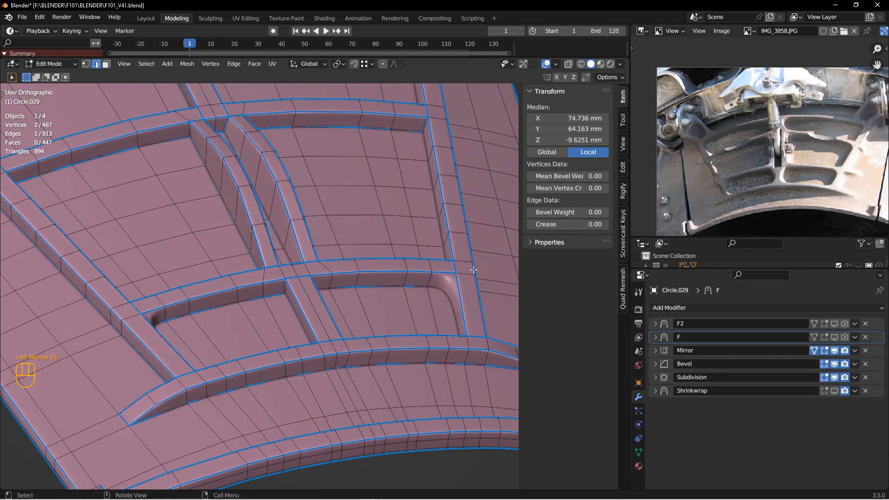
pyautogui.scroll(2, 481, 213)
pyautogui.hotkey('alt', 'a')
# - Expand the Bevel modifier's settings and set its amount to 5 mm
pyautogui.moveTo(481, 213); pyautogui.dragTo(505, 341, button='middle')
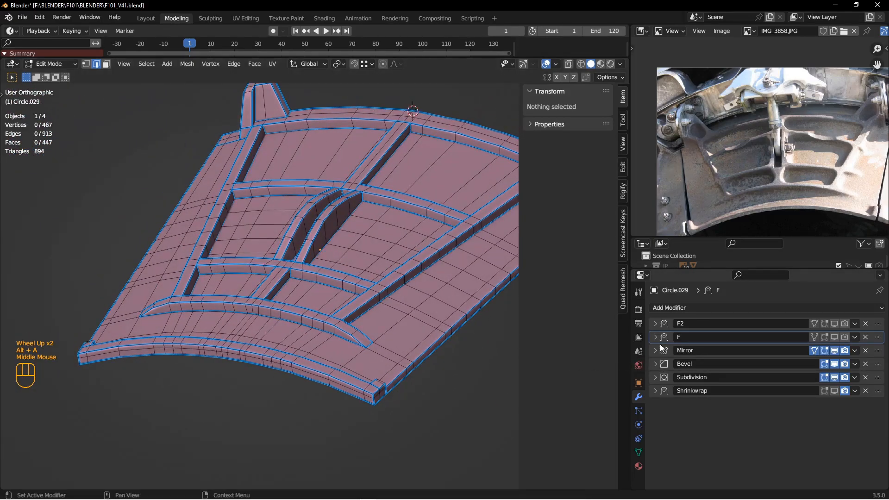
pyautogui.click(655, 364)
pyautogui.click(779, 402)
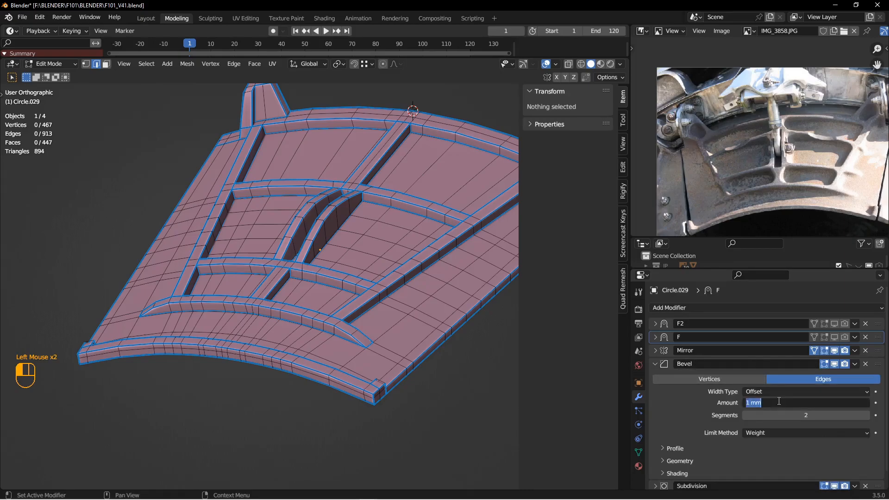
pyautogui.write('5')
pyautogui.press('Return')
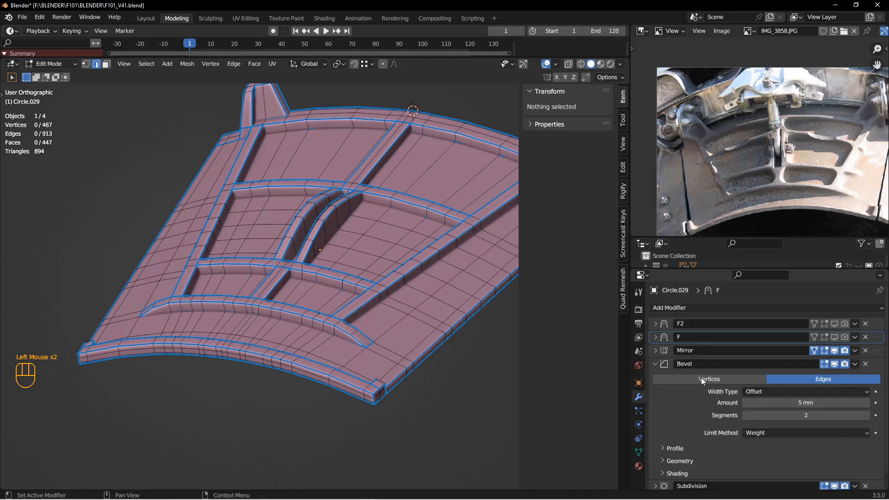
# - Switch to Object Mode, select the panel and try a Bevel modifier amount of 0.5 mm
pyautogui.moveTo(324, 260); pyautogui.dragTo(351, 298, button='middle')
pyautogui.press('Tab')
pyautogui.hotkey('alt', 'a')
pyautogui.moveTo(299, 281); pyautogui.dragTo(323, 297, button='middle')
pyautogui.click(404, 269)
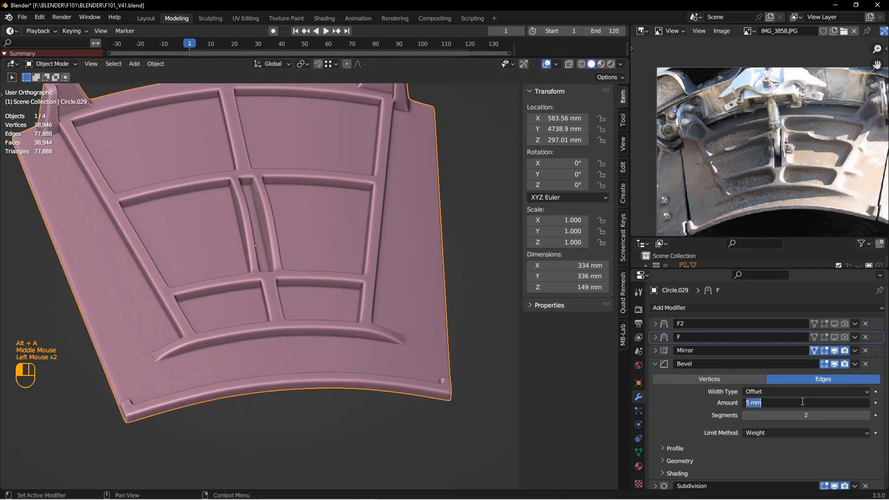
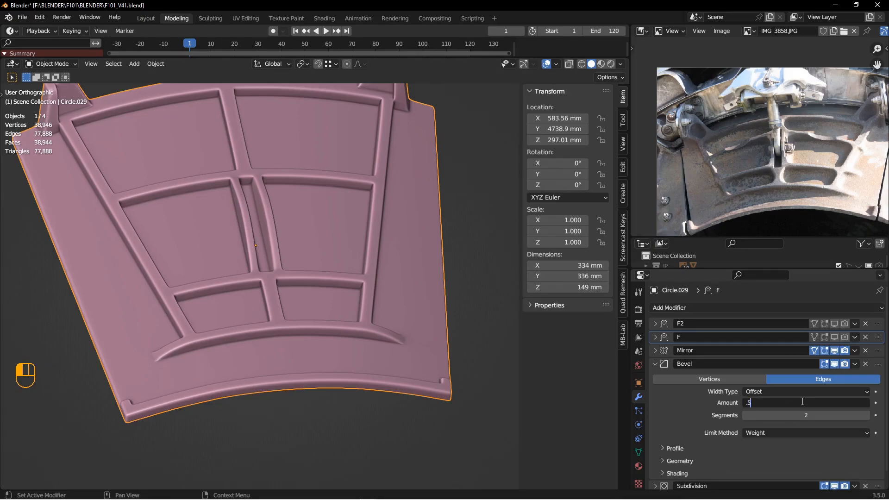
pyautogui.press('Return')
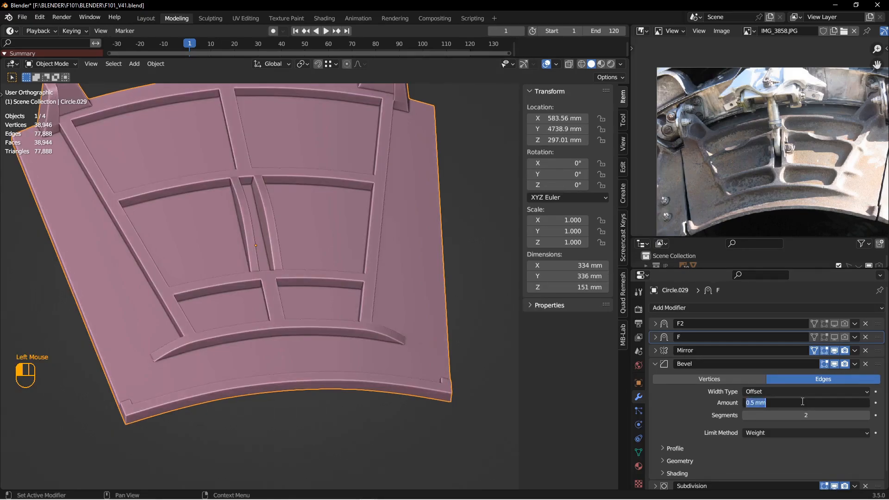
# - Set the Bevel modifier's amount to 8 mm and check the rounded ribs
pyautogui.press('Return')
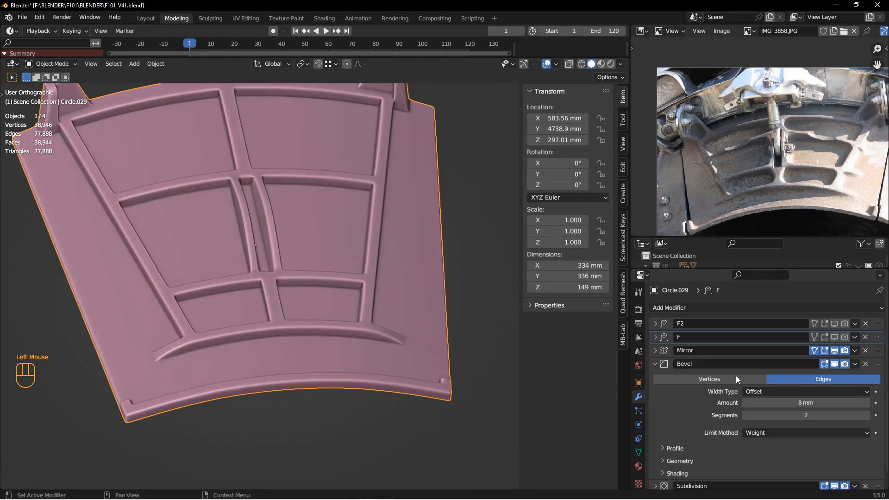
pyautogui.moveTo(327, 229); pyautogui.dragTo(386, 260, button='middle')
pyautogui.moveTo(386, 260); pyautogui.dragTo(324, 297, button='middle')
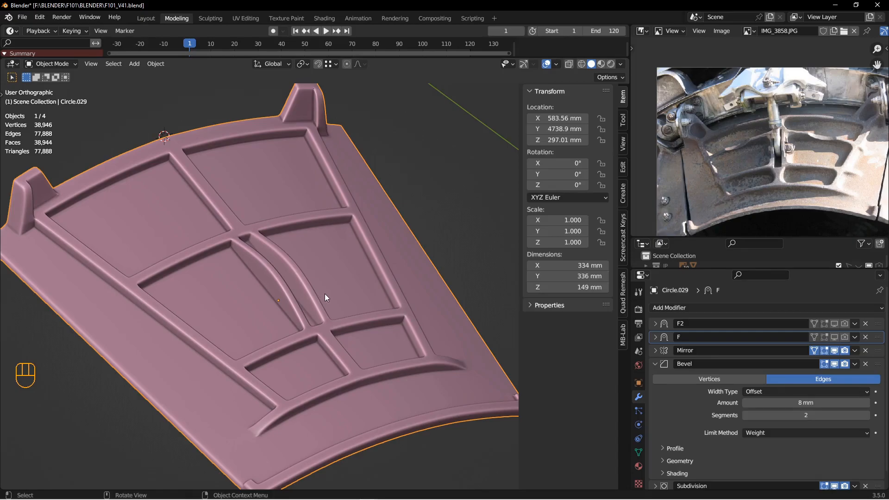
# - Hide the Mirror and Bevel modifiers in the viewport and enter Edit Mode on the panel
pyautogui.click(834, 351)
pyautogui.click(835, 365)
pyautogui.click(309, 290)
pyautogui.press('Tab')
pyautogui.click(287, 291)
pyautogui.press('Tab')
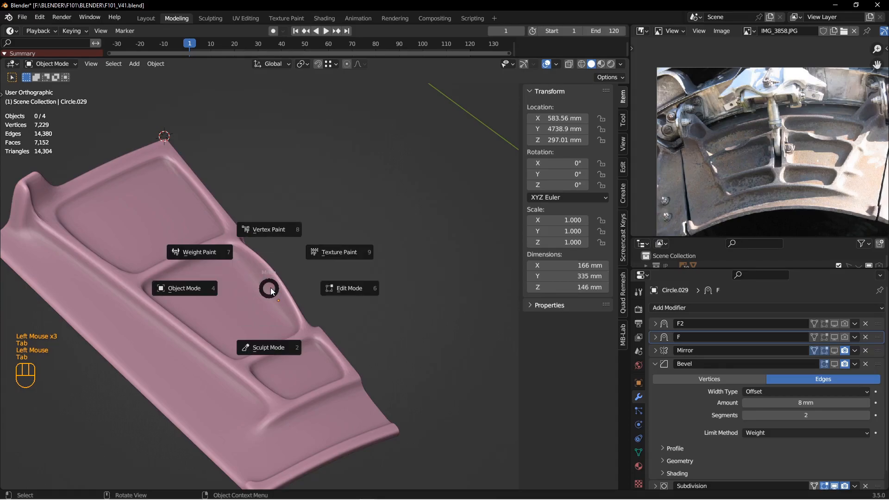
pyautogui.click(342, 288)
# - Try lowering two edges on the central rib's arch by about 3.8 mm along Z
pyautogui.keyDown('alt'); pyautogui.moveTo(260, 291); pyautogui.dragTo(289, 301); pyautogui.keyUp('alt')
pyautogui.scroll(-2, 286, 310)
pyautogui.click(306, 302)
pyautogui.press('3')
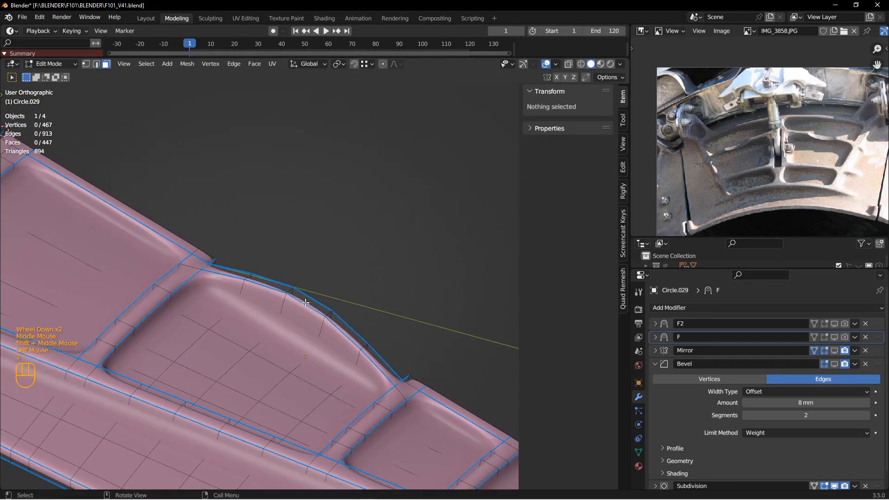
pyautogui.click(310, 301)
pyautogui.click(524, 64)
pyautogui.moveTo(322, 267); pyautogui.dragTo(320, 263)
pyautogui.moveTo(320, 262); pyautogui.dragTo(240, 280, button='middle')
pyautogui.press('2')
pyautogui.click(243, 281)
pyautogui.keyDown('shift'); pyautogui.click(371, 343); pyautogui.keyUp('shift')
pyautogui.moveTo(316, 280); pyautogui.dragTo(315, 289)
pyautogui.moveTo(316, 288); pyautogui.dragTo(267, 279, button='middle')
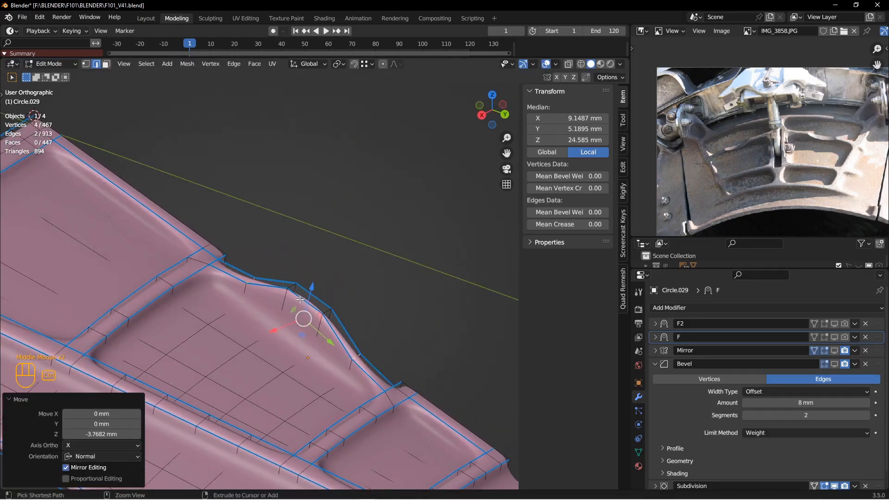
# - Undo the arch edge move and show the Mirror and Bevel modifiers in the viewport again
pyautogui.hotkey('ctrl', 'z')
pyautogui.click(834, 352)
pyautogui.click(834, 364)
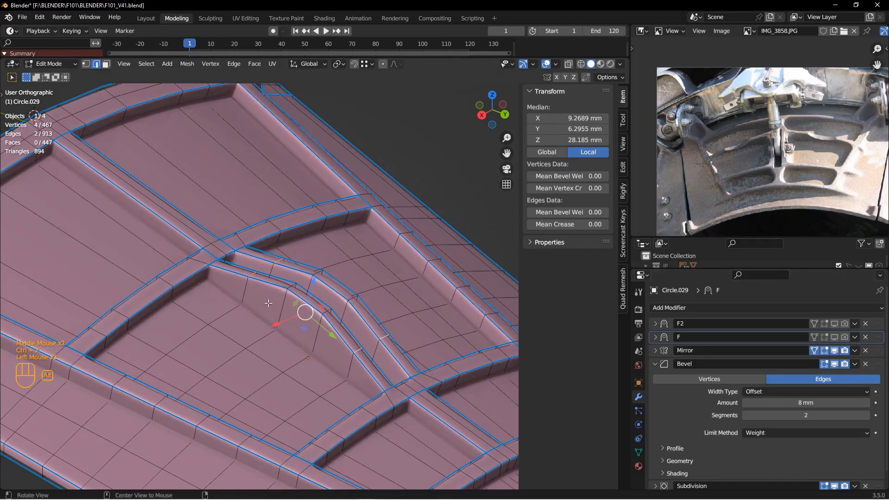
# - Return to Object Mode, clear the selection and inspect the complete beveled panel from several angles
pyautogui.moveTo(200, 307); pyautogui.dragTo(170, 303, button='middle')
pyautogui.press('Tab')
pyautogui.click(167, 303)
pyautogui.hotkey('alt', 'a')
pyautogui.scroll(4, 227, 311)
pyautogui.keyDown('shift'); pyautogui.moveTo(302, 340); pyautogui.dragTo(290, 318, button='middle'); pyautogui.keyUp('shift')
pyautogui.moveTo(289, 317); pyautogui.dragTo(348, 200, button='middle')
pyautogui.keyDown('shift'); pyautogui.moveTo(273, 255); pyautogui.dragTo(298, 299, button='middle'); pyautogui.keyUp('shift')
pyautogui.keyDown('shift'); pyautogui.moveTo(318, 304); pyautogui.dragTo(323, 302, button='middle'); pyautogui.keyUp('shift')
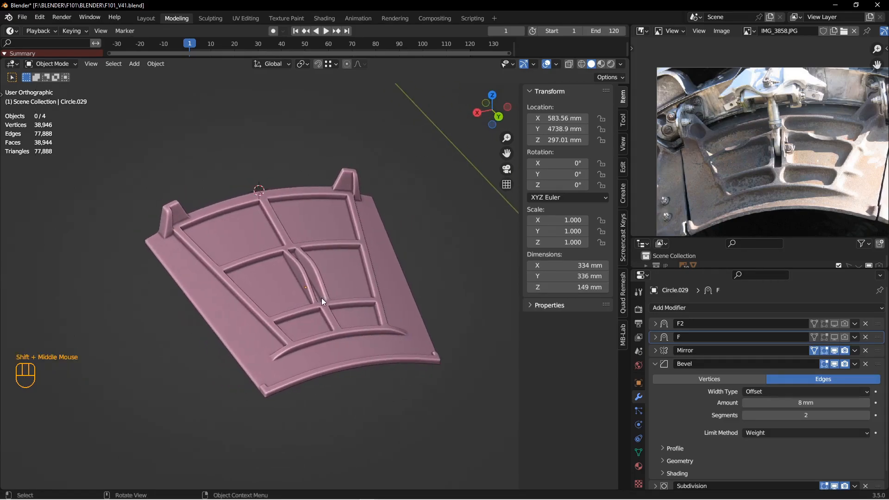
pyautogui.scroll(3, 321, 299)
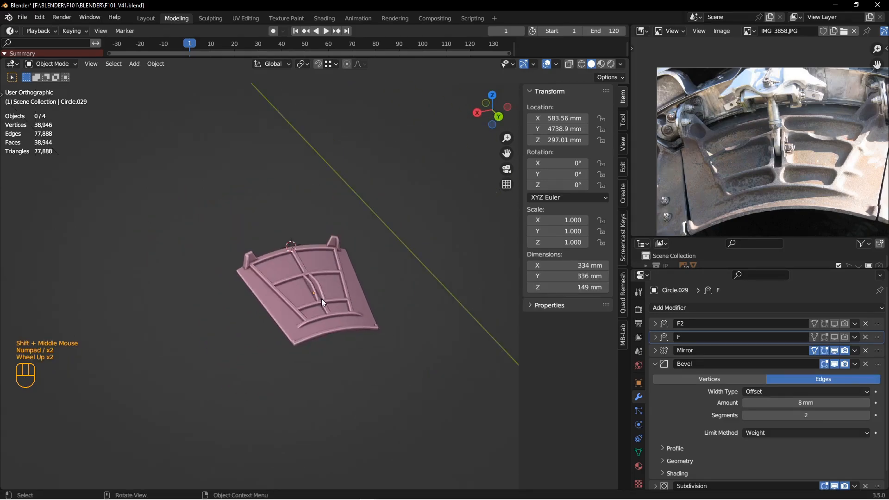
# - Unhide the hidden objects and select the flat frame object at the panel's curved front edge
pyautogui.hotkey('alt', 'h')
pyautogui.hotkey('alt', 'a')
pyautogui.scroll(-2, 324, 301)
pyautogui.moveTo(332, 302); pyautogui.dragTo(396, 330, button='middle')
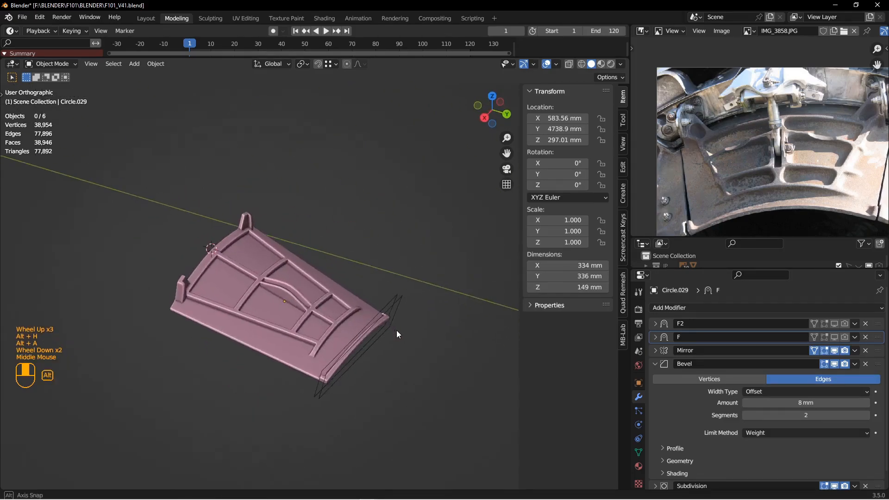
pyautogui.scroll(-2, 393, 315)
pyautogui.click(396, 290)
pyautogui.moveTo(396, 287)
pyautogui.keyDown('alt'); pyautogui.mouseDown(button='middle')
pyautogui.moveTo(374, 243)
pyautogui.moveTo(391, 274)
pyautogui.mouseUp(button='middle'); pyautogui.keyUp('alt')
pyautogui.click(393, 275)
pyautogui.scroll(1, 369, 321)
pyautogui.keyDown('shift'); pyautogui.moveTo(369, 321); pyautogui.dragTo(426, 301, button='middle'); pyautogui.keyUp('shift')
# - Enlarge the Outliner and rename the selected frame object as ENGINE PETAL
pyautogui.moveTo(758, 236); pyautogui.dragTo(758, 172)
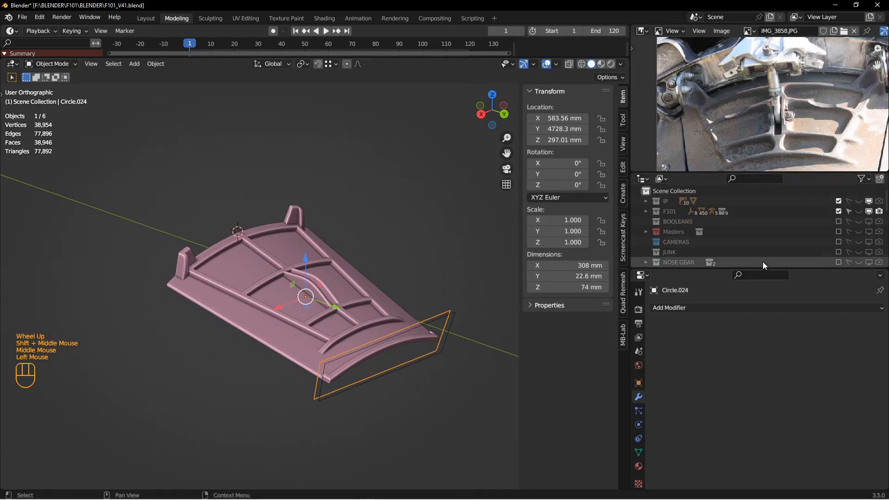
pyautogui.moveTo(764, 267); pyautogui.dragTo(762, 374)
pyautogui.scroll(-3, 716, 262)
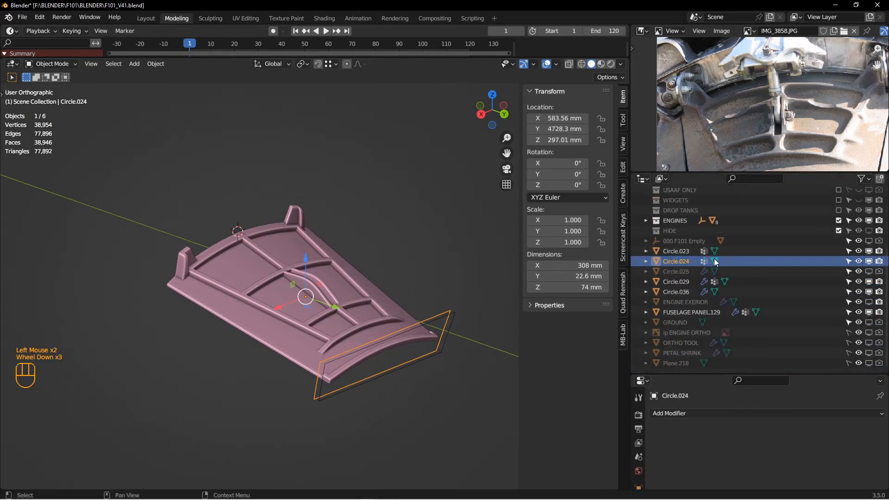
pyautogui.doubleClick(676, 263)
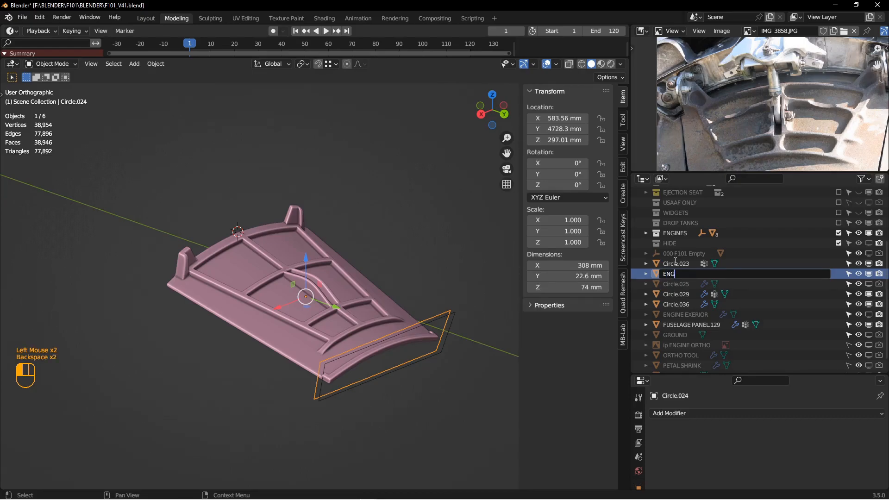
pyautogui.write('ENGINE PETAL')
pyautogui.press('Return')
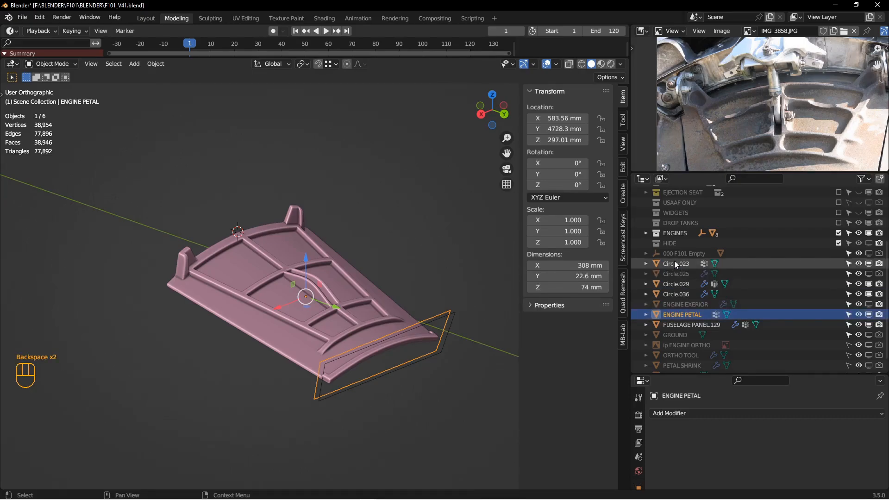
# - Make the ENGINE EXERIOR object visible in the viewport around the panel and clear the selection
pyautogui.click(869, 304)
pyautogui.scroll(3, 321, 286)
pyautogui.hotkey('alt', 'a')
pyautogui.moveTo(320, 285); pyautogui.dragTo(338, 267, button='middle')
pyautogui.scroll(-1, 693, 310)
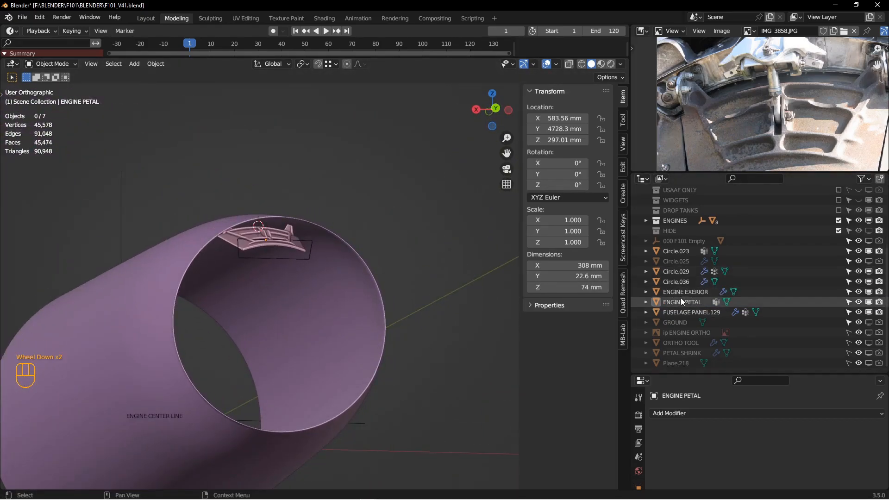
# - Make the ORTHO TOOL object visible and check how the panel fits inside the engine opening
pyautogui.click(869, 342)
pyautogui.moveTo(296, 245); pyautogui.dragTo(323, 255, button='middle')
pyautogui.scroll(-2, 282, 243)
pyautogui.scroll(-2, 327, 255)
pyautogui.scroll(3, 324, 256)
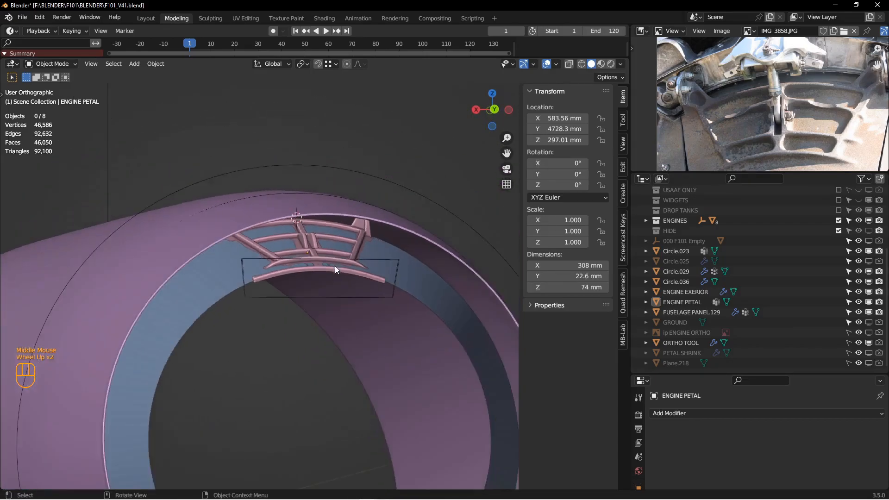
pyautogui.keyDown('alt'); pyautogui.moveTo(280, 227); pyautogui.dragTo(339, 249, button='middle'); pyautogui.keyUp('alt')
pyautogui.scroll(1, 306, 255)
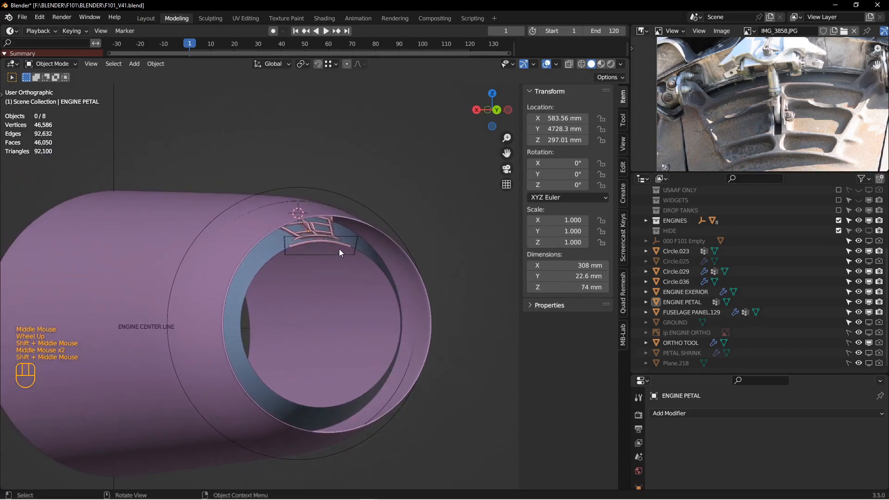
pyautogui.scroll(1, 339, 249)
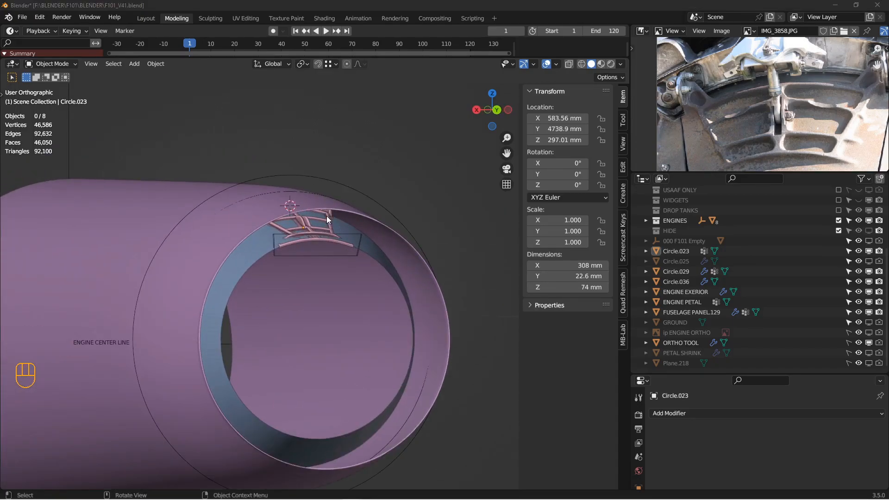
# - Select the ribbed panel, isolate it in local view and enter Edit Mode
pyautogui.click(327, 218)
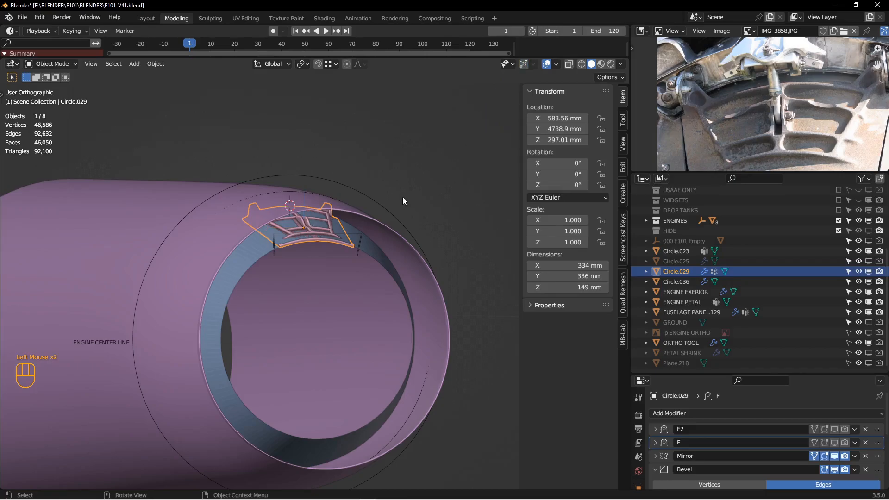
pyautogui.middleClick(354, 213)
pyautogui.press('KP_Divide')
pyautogui.moveTo(354, 212); pyautogui.dragTo(369, 301, button='middle')
pyautogui.press('Tab')
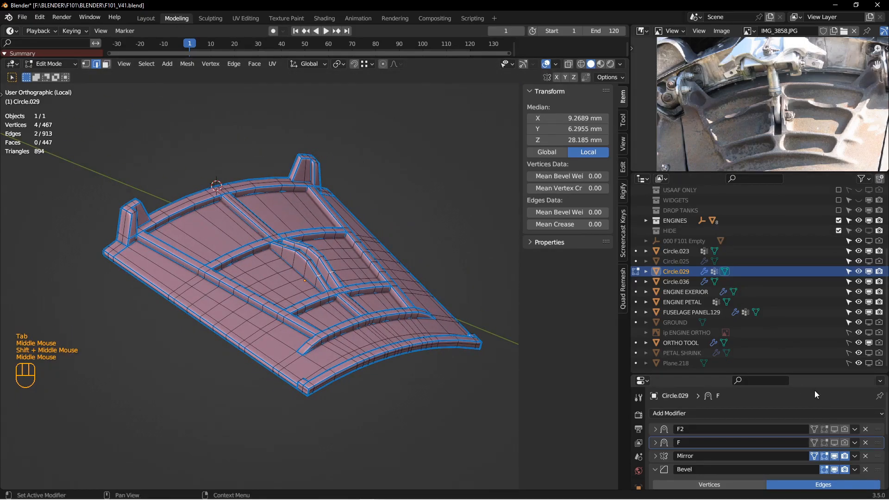
# - Enlarge the modifier area and hide the Mirror, Bevel and Subdivision modifiers in the viewport
pyautogui.moveTo(810, 374); pyautogui.dragTo(807, 282)
pyautogui.click(834, 365)
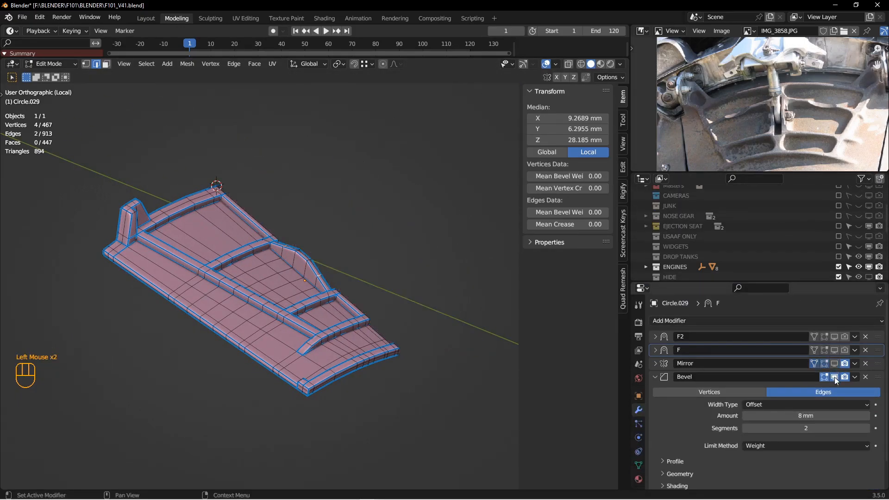
pyautogui.click(835, 378)
pyautogui.click(661, 379)
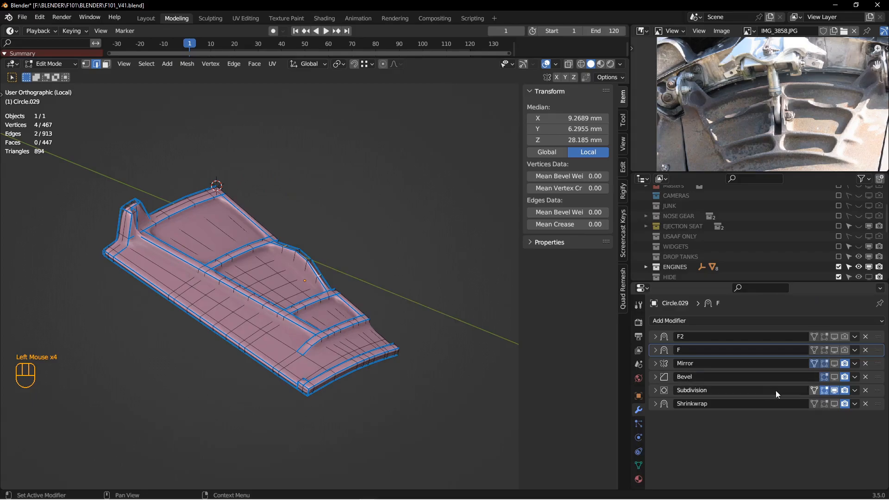
pyautogui.click(837, 392)
pyautogui.moveTo(281, 288); pyautogui.dragTo(322, 278, button='middle')
pyautogui.scroll(-1, 322, 277)
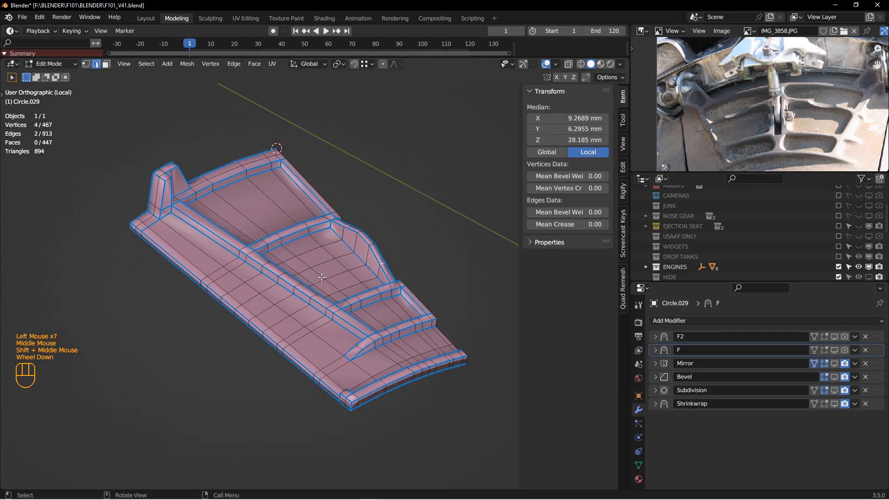
# - Clear the selection and display seams instead of bevel weights on the panel's edges in the viewport overlays
pyautogui.hotkey('ctrl', 'Tab')
pyautogui.hotkey('alt', 'a')
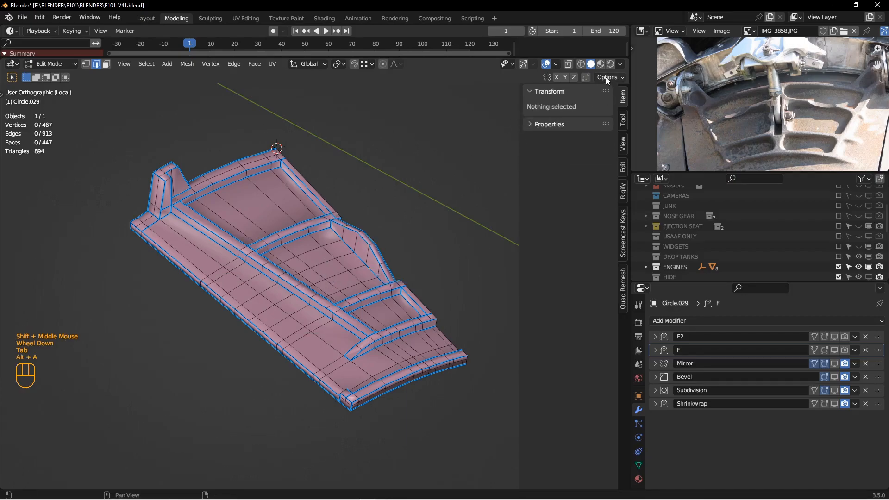
pyautogui.click(556, 65)
pyautogui.click(604, 327)
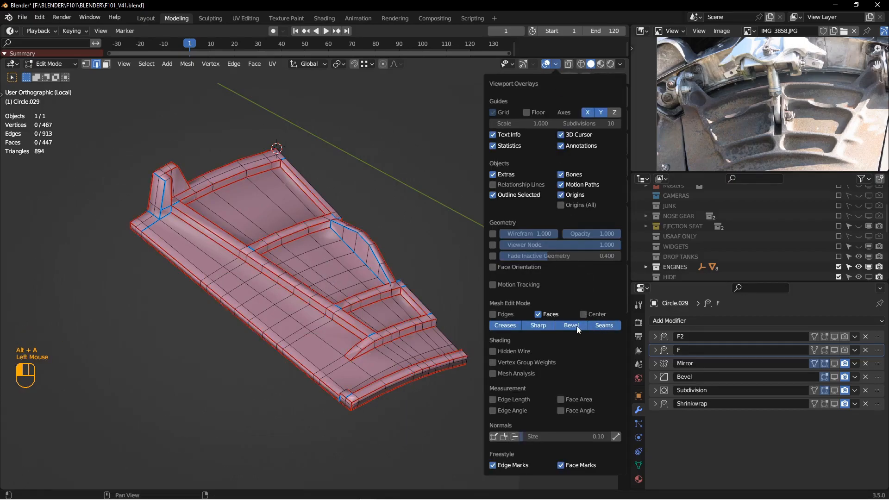
pyautogui.moveTo(350, 334); pyautogui.dragTo(375, 325, button='middle')
pyautogui.hotkey('alt', 'a')
pyautogui.keyDown('shift'); pyautogui.moveTo(375, 325); pyautogui.dragTo(383, 306, button='middle'); pyautogui.keyUp('shift')
pyautogui.scroll(-2, 362, 292)
pyautogui.moveTo(383, 306); pyautogui.dragTo(387, 308, button='middle')
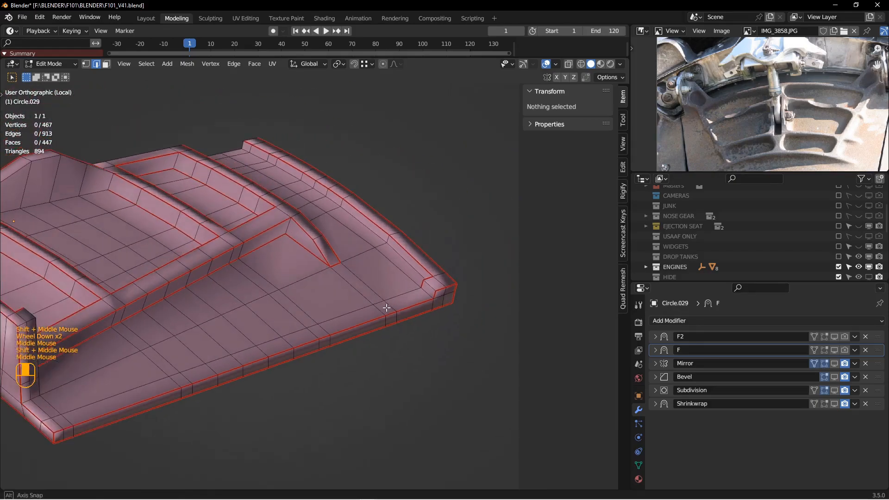
# - Mark the selected edges at the petal panel's outer end corners as seams
pyautogui.click(431, 288)
pyautogui.moveTo(430, 288); pyautogui.dragTo(282, 238, button='middle')
pyautogui.keyDown('shift'); pyautogui.click(456, 210); pyautogui.keyUp('shift')
pyautogui.scroll(-2, 325, 258)
pyautogui.keyDown('shift'); pyautogui.moveTo(305, 354); pyautogui.dragTo(346, 296, button='middle'); pyautogui.keyUp('shift')
pyautogui.scroll(2, 236, 249)
pyautogui.hotkey('ctrl', 'e')
pyautogui.click(229, 289)
# - Select the edges around the base of the upright lug and mark them as seams
pyautogui.keyDown('shift'); pyautogui.moveTo(345, 296); pyautogui.dragTo(341, 338, button='middle'); pyautogui.keyUp('shift')
pyautogui.keyDown('shift'); pyautogui.moveTo(301, 315); pyautogui.dragTo(416, 331, button='middle'); pyautogui.keyUp('shift')
pyautogui.keyDown('shift'); pyautogui.moveTo(287, 277); pyautogui.dragTo(357, 311, button='middle'); pyautogui.keyUp('shift')
pyautogui.moveTo(357, 311); pyautogui.dragTo(231, 268, button='middle')
pyautogui.keyDown('shift'); pyautogui.moveTo(231, 269); pyautogui.dragTo(254, 279, button='middle'); pyautogui.keyUp('shift')
pyautogui.scroll(-2, 254, 278)
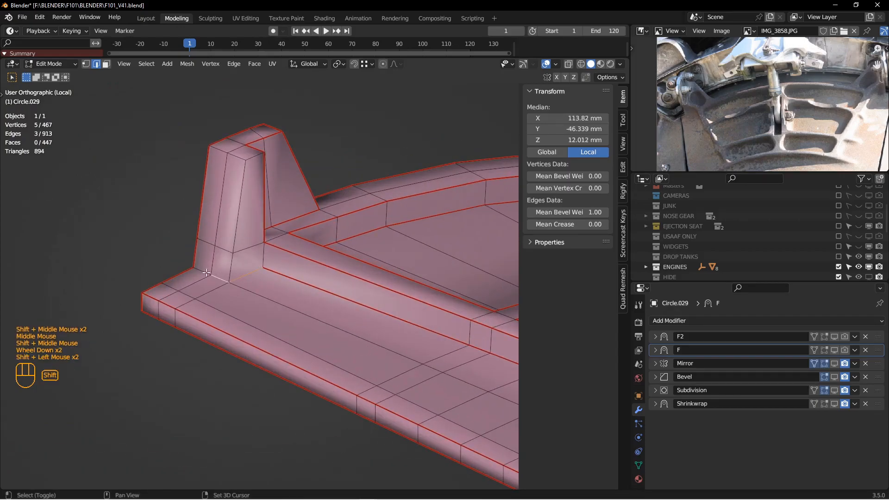
pyautogui.hotkey('ctrl', 'e')
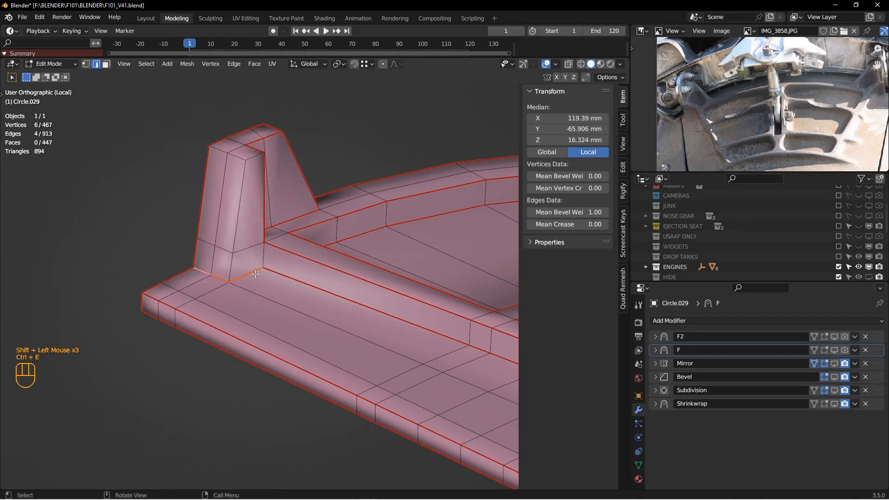
# - Mark the vertical edge on the lug's inner face as a seam and clear the selection
pyautogui.scroll(2, 250, 292)
pyautogui.moveTo(232, 283); pyautogui.dragTo(278, 304, button='middle')
pyautogui.scroll(-2, 252, 308)
pyautogui.moveTo(278, 304); pyautogui.dragTo(304, 301, button='middle')
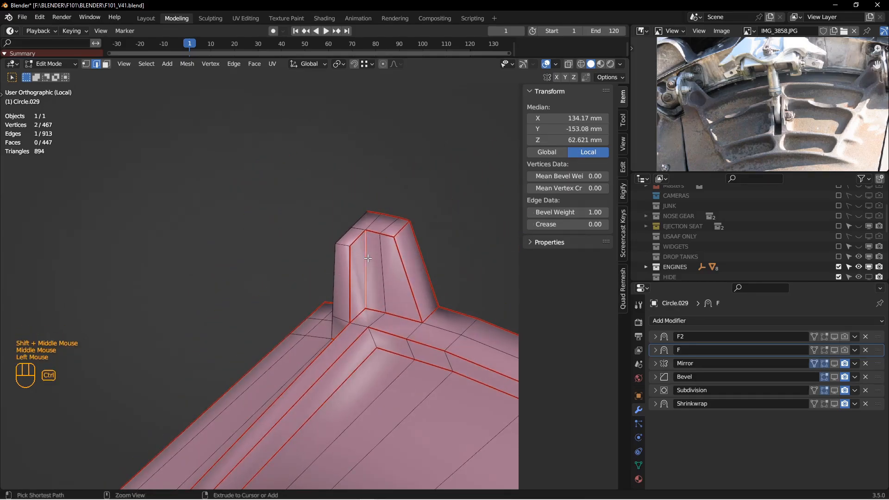
pyautogui.hotkey('ctrl', 'e')
pyautogui.hotkey('alt', 'a')
# - Mark the lug's front vertical edge and the connected edges at its top as seams, then deselect everything
pyautogui.moveTo(350, 270); pyautogui.dragTo(354, 293, button='middle')
pyautogui.click(324, 340)
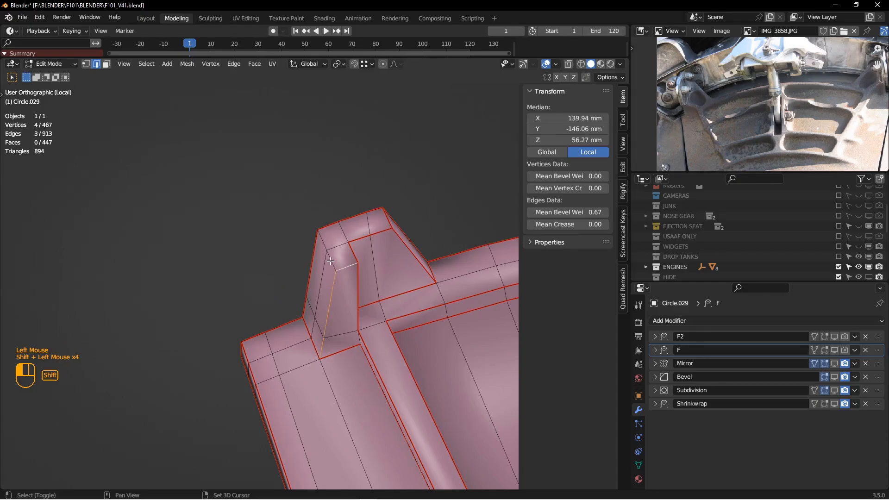
pyautogui.hotkey('ctrl', 'e')
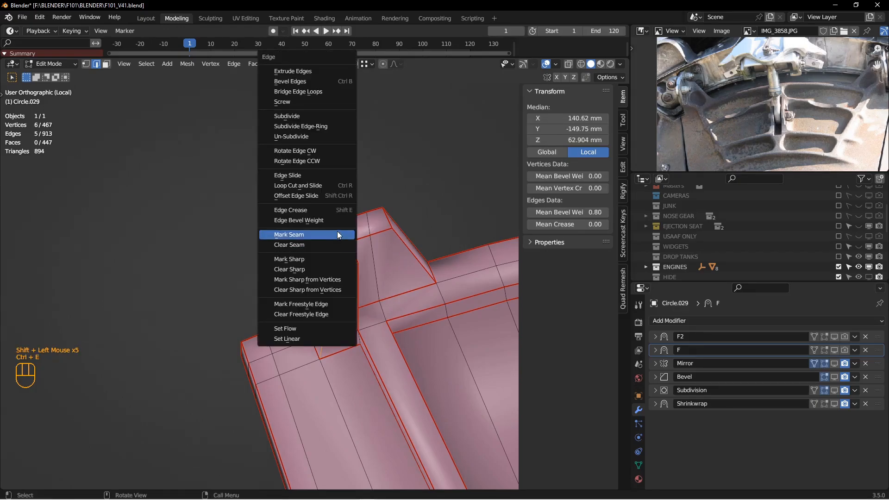
pyautogui.click(338, 236)
pyautogui.hotkey('alt', 'a')
# - Select the edges outlining the curved rib and its side wall, and mark them as seams
pyautogui.scroll(1, 334, 236)
pyautogui.moveTo(333, 236); pyautogui.dragTo(364, 252, button='middle')
pyautogui.click(221, 300)
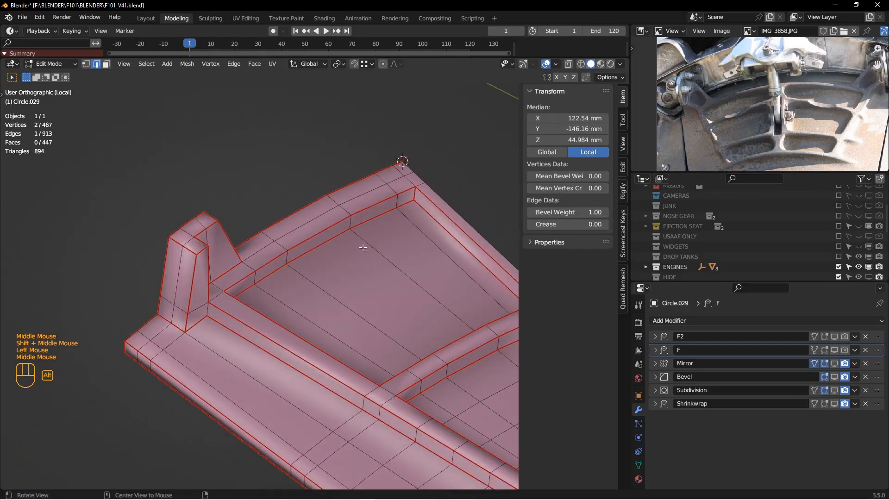
pyautogui.moveTo(411, 198); pyautogui.dragTo(185, 253, button='middle')
pyautogui.keyDown('shift'); pyautogui.moveTo(185, 253); pyautogui.dragTo(323, 298, button='middle'); pyautogui.keyUp('shift')
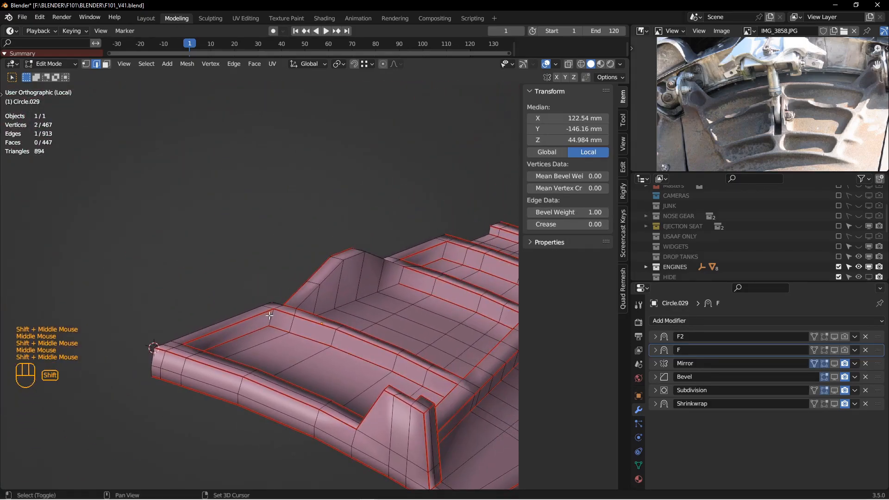
pyautogui.moveTo(389, 286); pyautogui.dragTo(466, 305, button='middle')
pyautogui.keyDown('ctrl'); pyautogui.keyDown('shift'); pyautogui.click(364, 299); pyautogui.keyUp('shift'); pyautogui.keyUp('ctrl')
pyautogui.moveTo(466, 306)
pyautogui.keyDown('shift'); pyautogui.mouseDown(button='middle')
pyautogui.moveTo(475, 314)
pyautogui.moveTo(287, 261)
pyautogui.moveTo(429, 300)
pyautogui.moveTo(451, 284)
pyautogui.moveTo(476, 319)
pyautogui.mouseUp(button='middle'); pyautogui.keyUp('shift')
pyautogui.keyDown('shift'); pyautogui.moveTo(169, 174); pyautogui.dragTo(394, 260, button='middle'); pyautogui.keyUp('shift')
pyautogui.moveTo(393, 260); pyautogui.dragTo(252, 294, button='middle')
pyautogui.keyDown('shift'); pyautogui.click(187, 283); pyautogui.keyUp('shift')
pyautogui.moveTo(187, 283); pyautogui.dragTo(150, 273, button='middle')
pyautogui.keyDown('shift'); pyautogui.moveTo(150, 273); pyautogui.dragTo(165, 312, button='middle'); pyautogui.keyUp('shift')
pyautogui.moveTo(164, 312); pyautogui.dragTo(371, 287, button='middle')
pyautogui.keyDown('shift'); pyautogui.moveTo(371, 287); pyautogui.dragTo(133, 215, button='middle'); pyautogui.keyUp('shift')
pyautogui.keyDown('shift'); pyautogui.click(171, 211); pyautogui.keyUp('shift')
pyautogui.keyDown('shift'); pyautogui.moveTo(264, 340); pyautogui.dragTo(357, 245, button='middle'); pyautogui.keyUp('shift')
pyautogui.hotkey('ctrl', 'e')
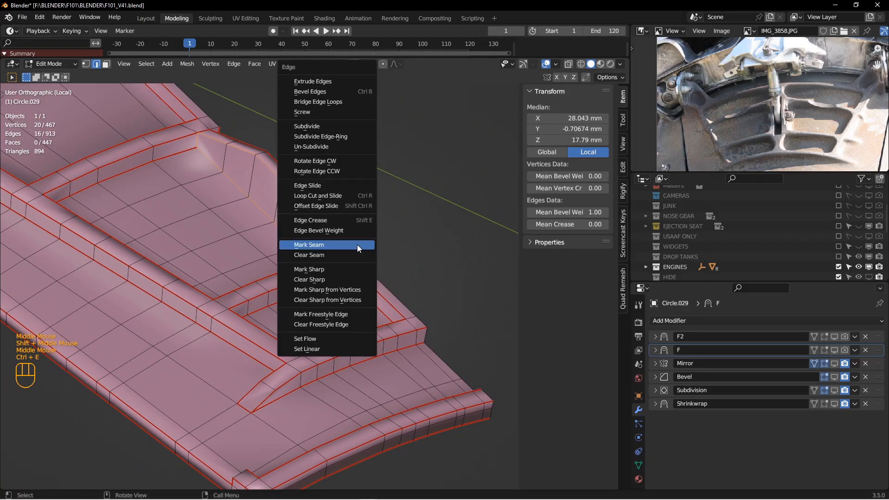
pyautogui.click(357, 245)
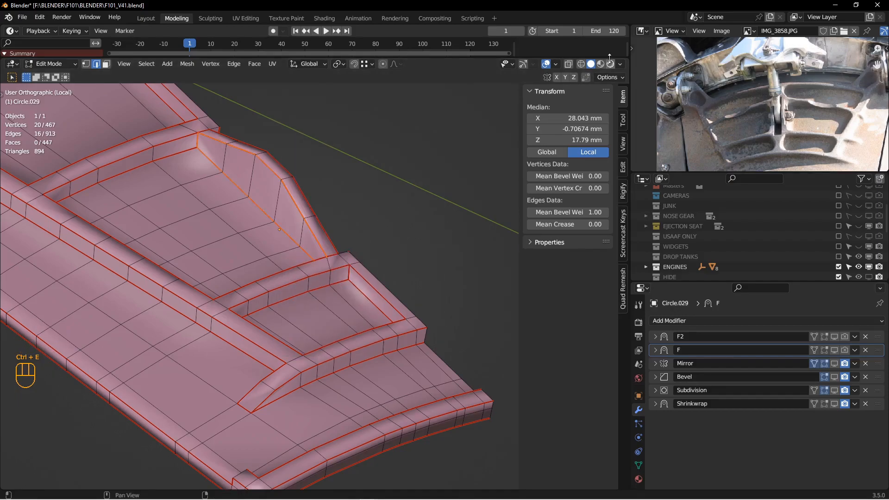
# - Enlarge the timeline area and change it to the UV Editor
pyautogui.moveTo(609, 57); pyautogui.dragTo(604, 186)
pyautogui.click(11, 31)
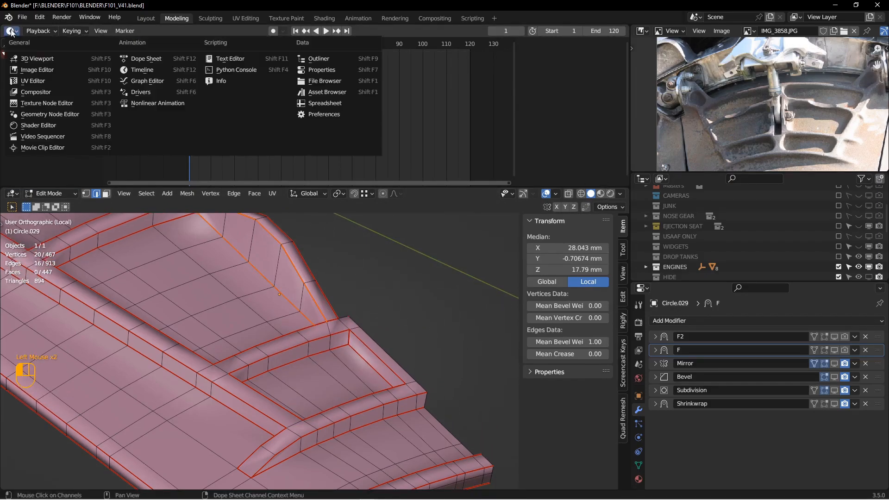
pyautogui.click(25, 81)
# - Select the whole panel mesh and unwrap it using the new seams
pyautogui.moveTo(255, 345); pyautogui.dragTo(262, 342, button='middle')
pyautogui.click(262, 342)
pyautogui.press('a')
pyautogui.press('u')
pyautogui.click(262, 341)
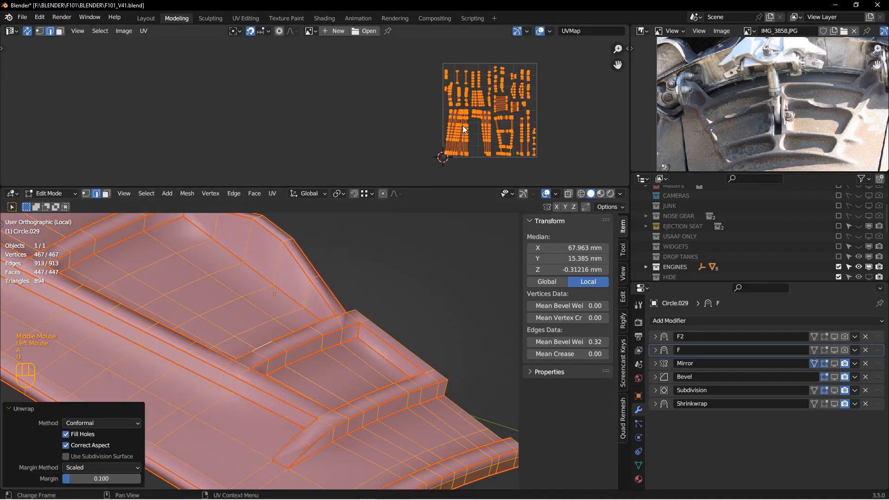
# - Examine the UV islands full screen and select the rib-frame island in face mode to locate it on the model
pyautogui.hotkey('ctrl', 'space')
pyautogui.press('Home')
pyautogui.moveTo(633, 276); pyautogui.dragTo(398, 317, button='middle')
pyautogui.moveTo(425, 385); pyautogui.dragTo(471, 452)
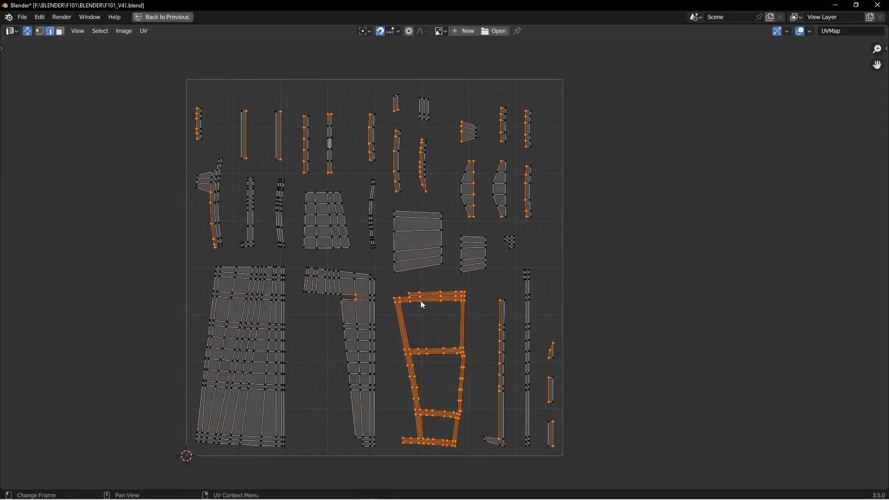
pyautogui.press('3')
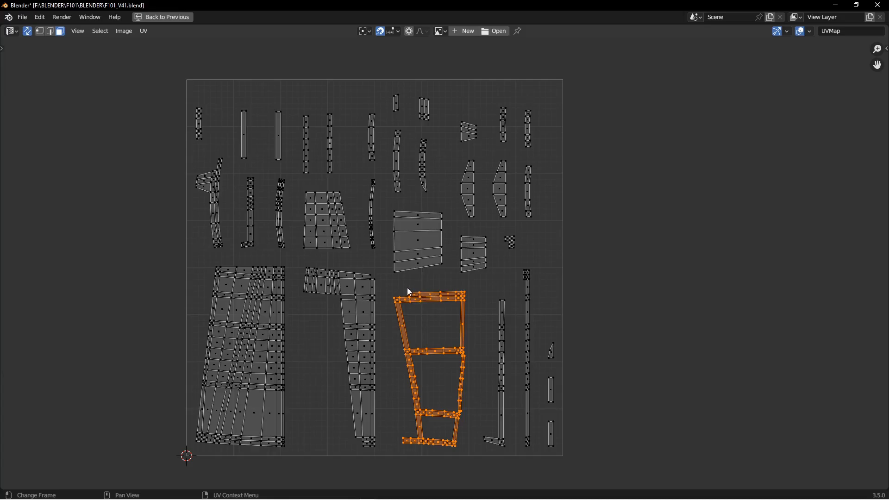
pyautogui.hotkey('ctrl', 'space')
pyautogui.moveTo(369, 317); pyautogui.dragTo(335, 337, button='middle')
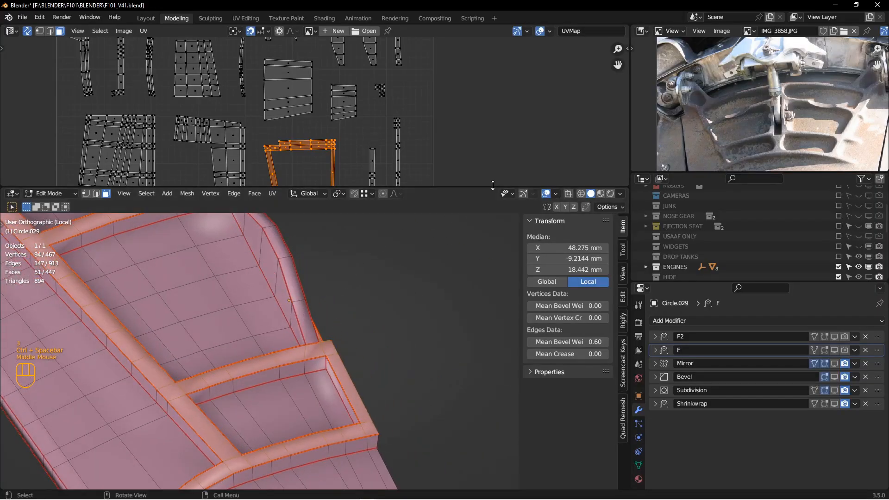
# - Select the short edges across the rib tops where the ribs meet the frame and mark them as seams
pyautogui.moveTo(491, 187); pyautogui.dragTo(504, 106)
pyautogui.scroll(2, 297, 292)
pyautogui.keyDown('shift'); pyautogui.moveTo(278, 292); pyautogui.dragTo(379, 301, button='middle'); pyautogui.keyUp('shift')
pyautogui.moveTo(380, 301); pyautogui.dragTo(417, 250, button='middle')
pyautogui.scroll(-2, 314, 311)
pyautogui.hotkey('alt', 'a')
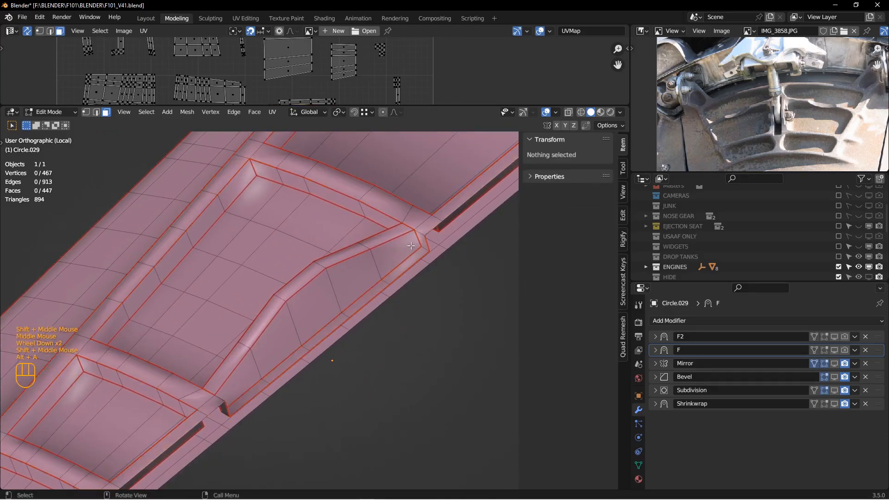
pyautogui.scroll(-1, 423, 246)
pyautogui.click(427, 230)
pyautogui.scroll(1, 431, 254)
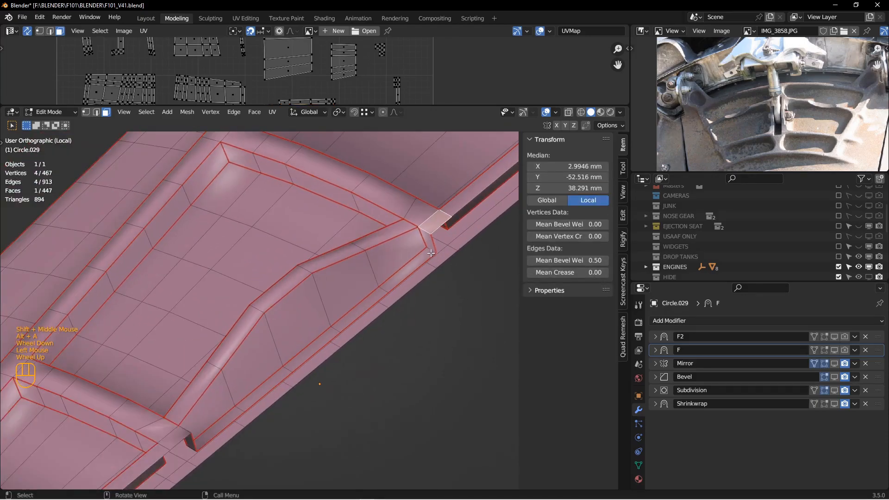
pyautogui.moveTo(444, 254); pyautogui.dragTo(425, 378, button='middle')
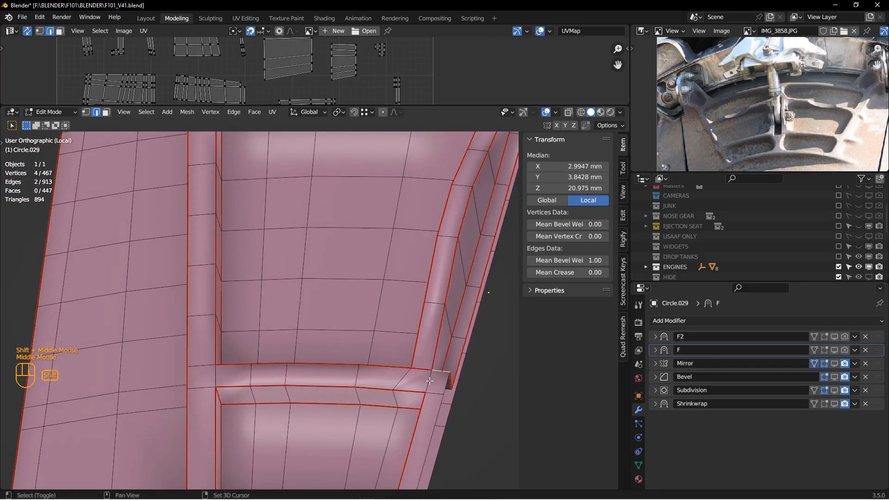
pyautogui.scroll(2, 225, 373)
pyautogui.keyDown('shift'); pyautogui.moveTo(225, 373); pyautogui.dragTo(267, 320, button='middle'); pyautogui.keyUp('shift')
pyautogui.keyDown('shift'); pyautogui.moveTo(158, 199); pyautogui.dragTo(292, 329, button='middle'); pyautogui.keyUp('shift')
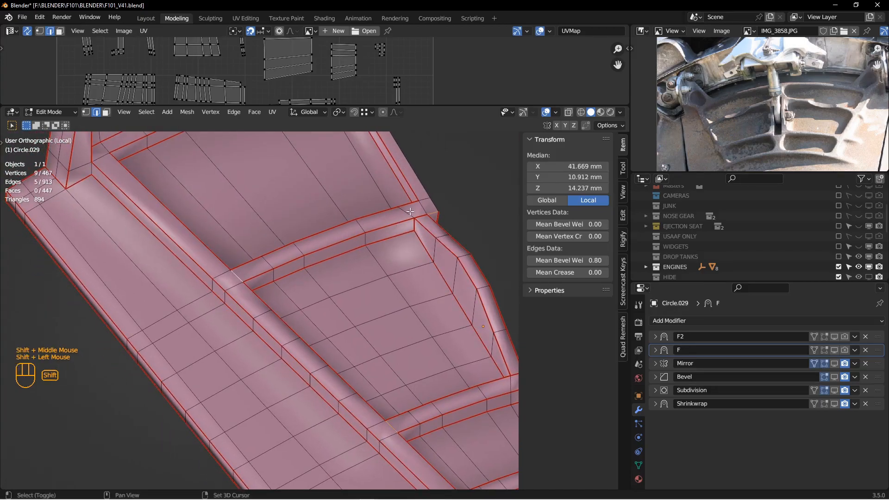
pyautogui.moveTo(429, 221); pyautogui.dragTo(435, 203, button='middle')
pyautogui.keyDown('shift'); pyautogui.moveTo(435, 203); pyautogui.dragTo(333, 293, button='middle'); pyautogui.keyUp('shift')
pyautogui.keyDown('shift'); pyautogui.click(214, 273); pyautogui.keyUp('shift')
pyautogui.keyDown('shift'); pyautogui.click(354, 273); pyautogui.keyUp('shift')
pyautogui.hotkey('ctrl', 'e')
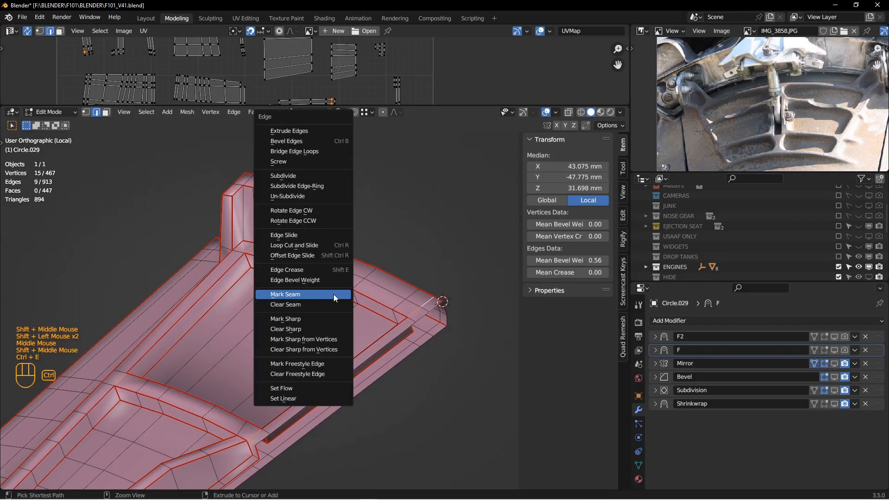
pyautogui.click(335, 296)
# - Unwrap the entire panel again and enlarge the UV Editor to show the updated islands
pyautogui.press('a')
pyautogui.press('u')
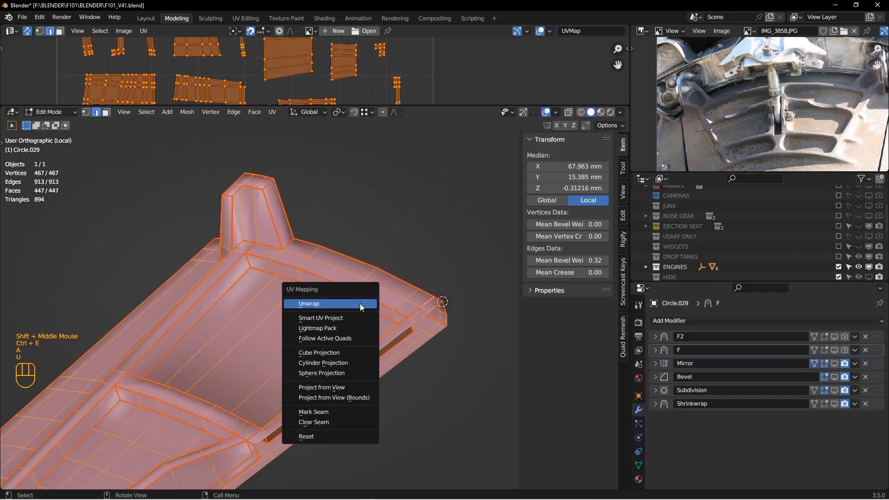
pyautogui.click(360, 304)
pyautogui.moveTo(458, 105); pyautogui.dragTo(462, 339)
pyautogui.moveTo(344, 253); pyautogui.dragTo(419, 167, button='middle')
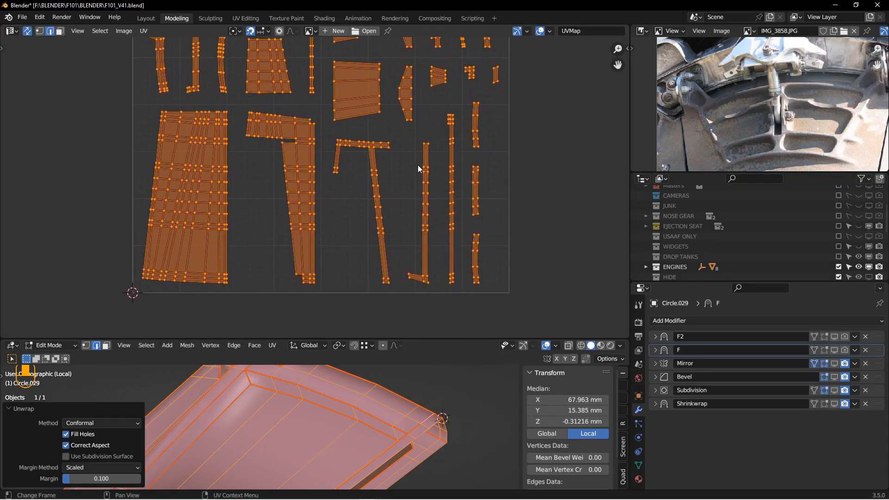
# - Select the edge where the long strip joins the crossbar of the branching UV island and mark it as a seam
pyautogui.scroll(3, 419, 170)
pyautogui.click(327, 130)
pyautogui.moveTo(326, 410); pyautogui.dragTo(384, 435, button='middle')
pyautogui.rightClick(379, 408)
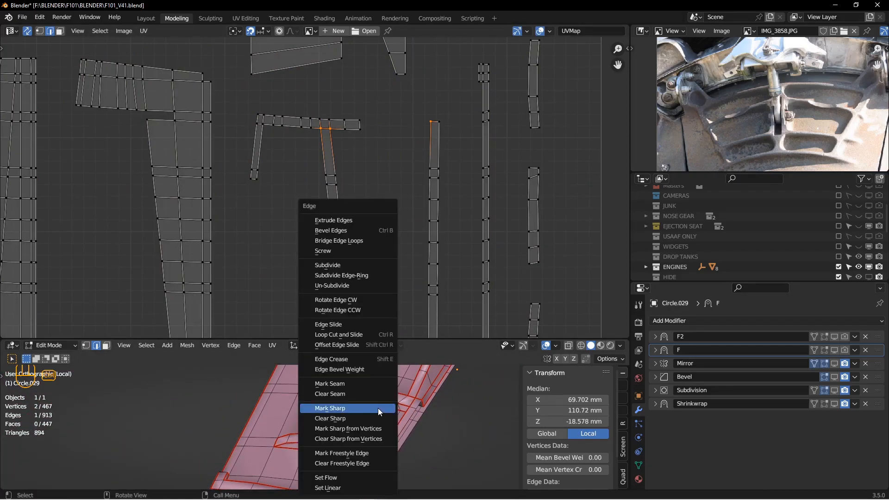
pyautogui.click(363, 383)
# - Unwrap the whole panel with the added junction seam and check the separated islands
pyautogui.press('a')
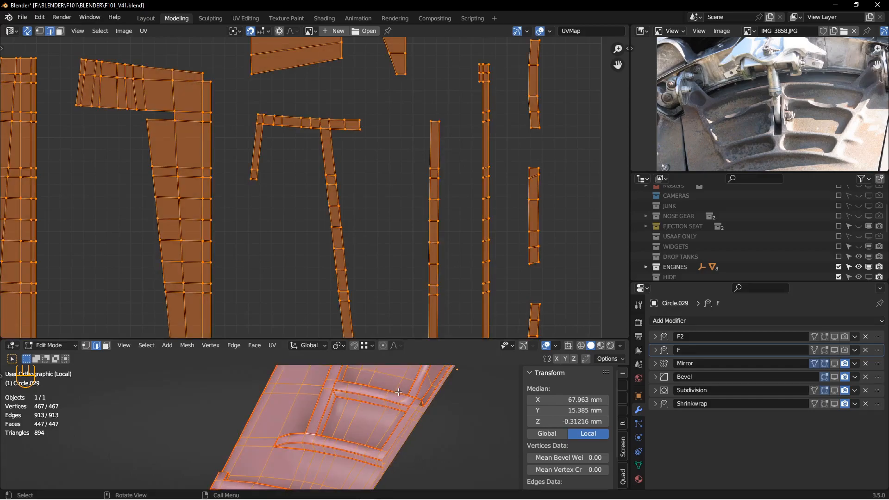
pyautogui.press('u')
pyautogui.click(392, 369)
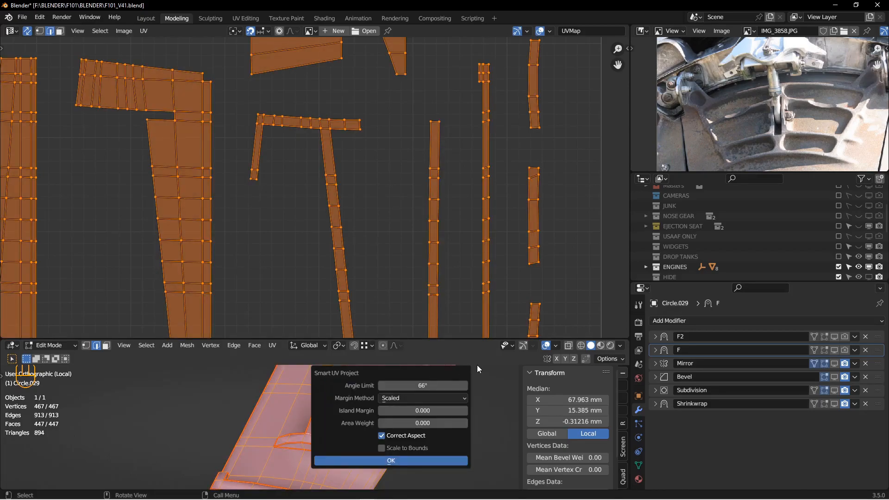
pyautogui.press('u')
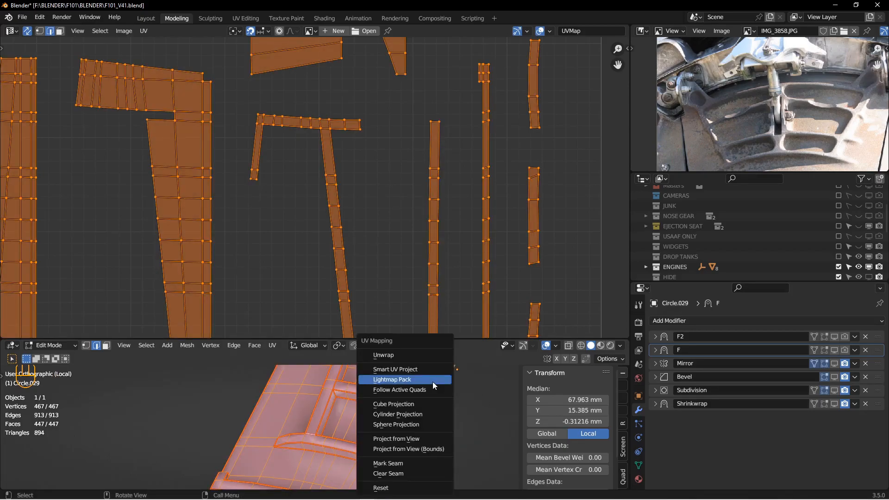
pyautogui.click(414, 355)
pyautogui.scroll(-5, 359, 175)
pyautogui.moveTo(350, 169); pyautogui.dragTo(401, 189, button='middle')
# - Shrink the UV Editor, return the panel to Object Mode and apply its Mirror modifier
pyautogui.moveTo(456, 339); pyautogui.dragTo(454, 121)
pyautogui.scroll(3, 407, 250)
pyautogui.keyDown('shift'); pyautogui.moveTo(398, 270); pyautogui.dragTo(359, 316, button='middle'); pyautogui.keyUp('shift')
pyautogui.press('Tab')
pyautogui.click(292, 349)
pyautogui.hotkey('alt', 'a')
pyautogui.click(339, 333)
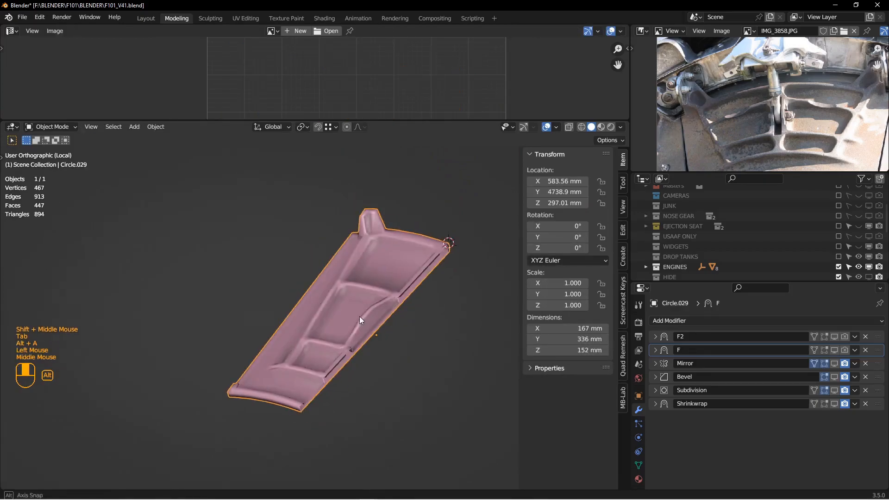
pyautogui.click(854, 364)
pyautogui.click(824, 376)
# - Unwrap the full mirrored panel mesh in Edit Mode and review its UV layout in the enlarged UV Editor
pyautogui.press('Tab')
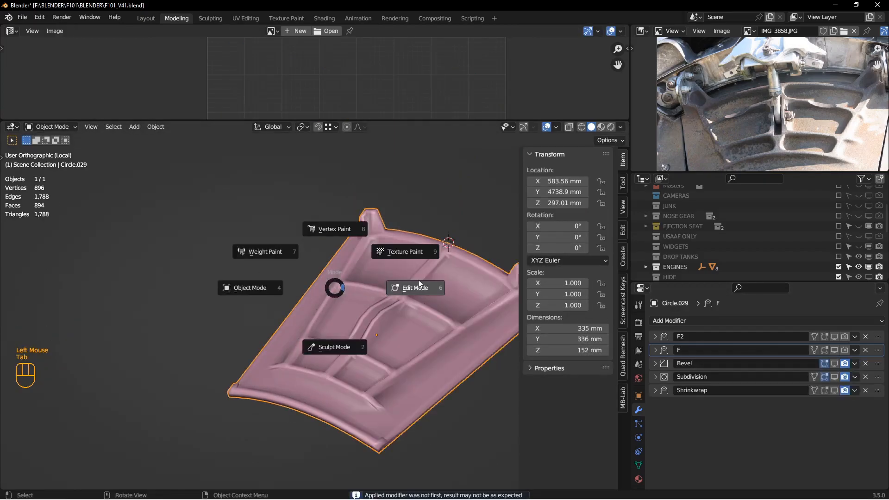
pyautogui.press('a')
pyautogui.press('u')
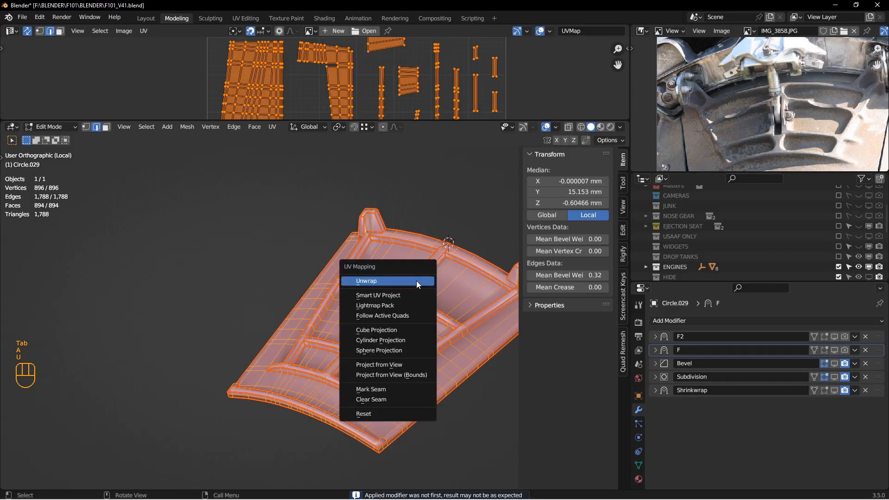
pyautogui.click(416, 280)
pyautogui.moveTo(459, 121); pyautogui.dragTo(417, 334)
pyautogui.scroll(-1, 362, 174)
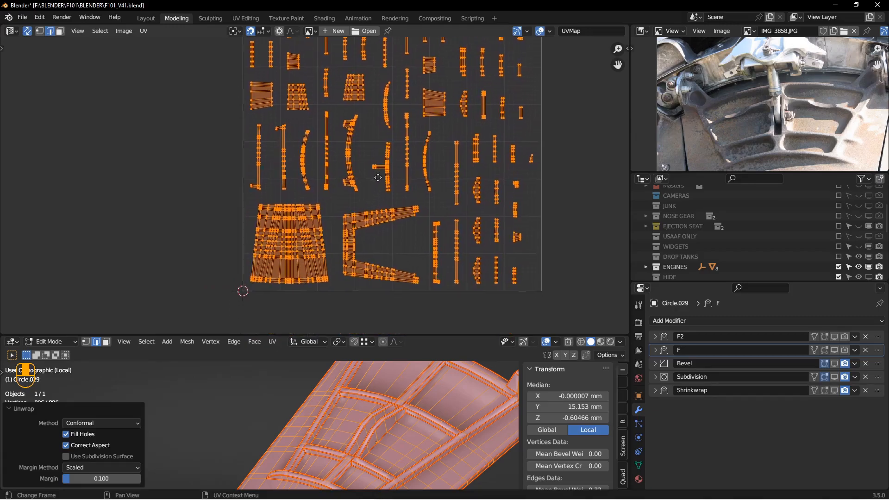
pyautogui.scroll(5, 380, 212)
pyautogui.moveTo(432, 123); pyautogui.dragTo(394, 205, button='middle')
pyautogui.scroll(-6, 394, 205)
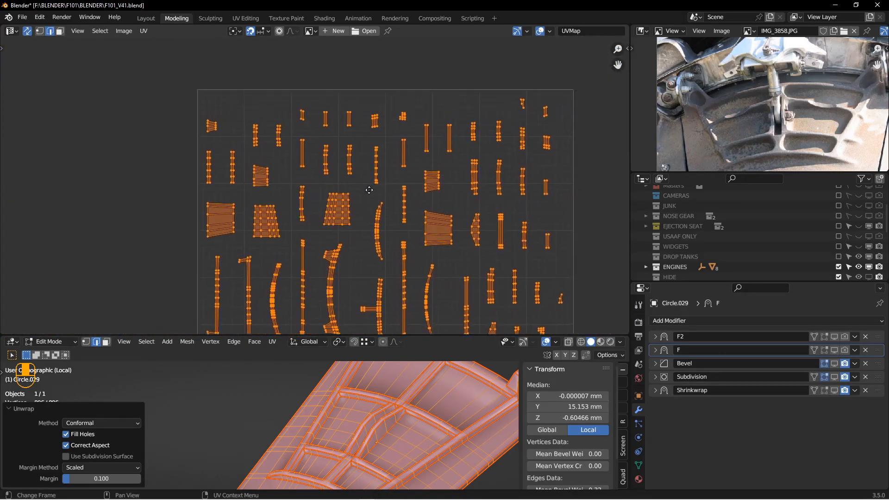
# - Return to Object Mode and show the Bevel, Subdivision and Shrinkwrap modifiers in the viewport
pyautogui.moveTo(421, 334); pyautogui.dragTo(416, 77)
pyautogui.moveTo(372, 312); pyautogui.dragTo(337, 310, button='middle')
pyautogui.press('Tab')
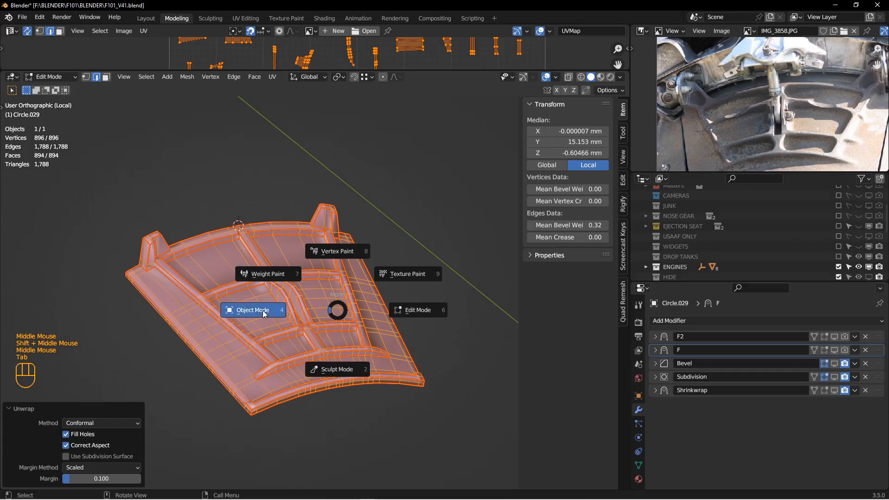
pyautogui.click(264, 315)
pyautogui.click(834, 378)
pyautogui.click(835, 363)
# - Leave local view to show the panel within the engine nozzle and save the file
pyautogui.moveTo(362, 304); pyautogui.dragTo(368, 302, button='middle')
pyautogui.press('KP_0')
pyautogui.press('KP_0')
pyautogui.press('KP_Multiply')
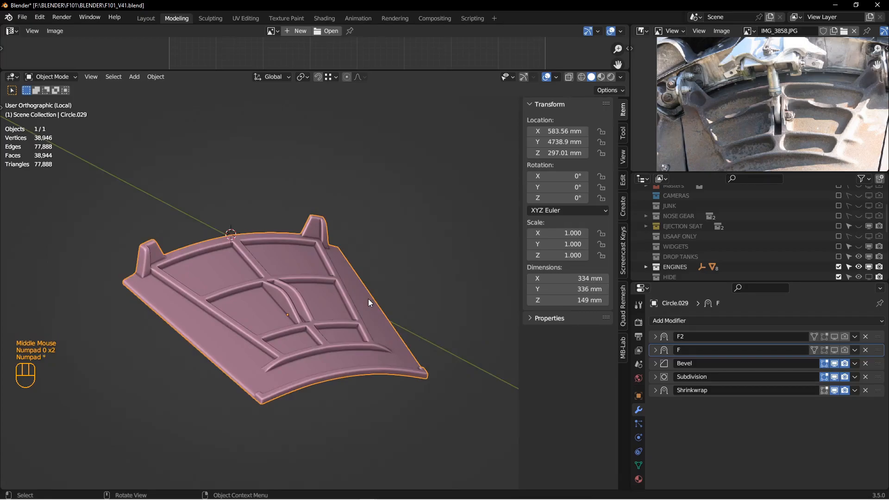
pyautogui.press('KP_Divide')
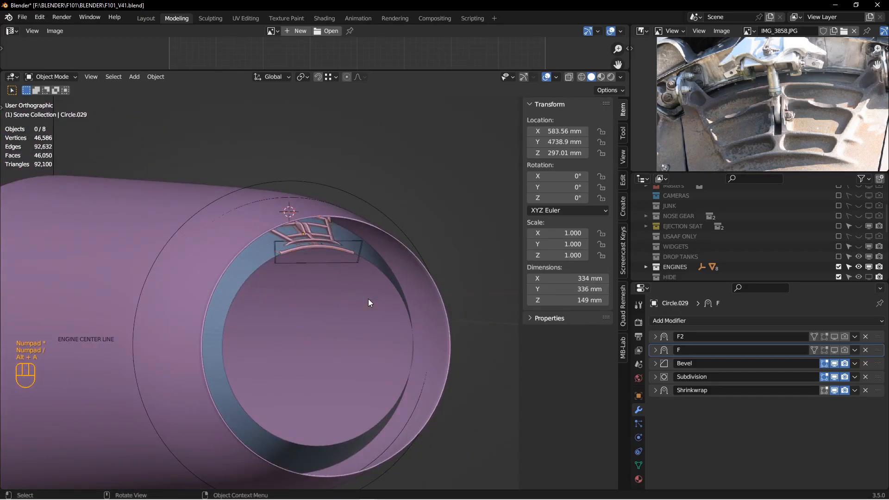
pyautogui.hotkey('ctrl', 's')
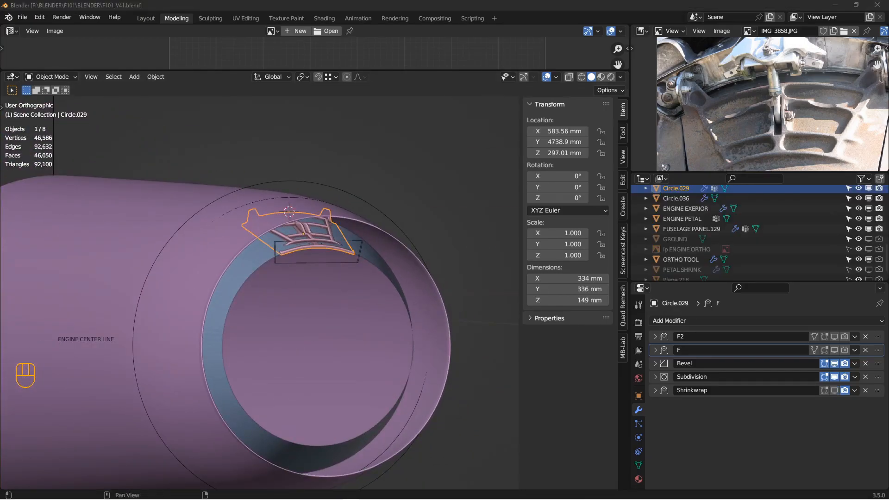
# - Delete the two flat reference panels, Circle.023 and ENGINE PETAL, near the ribbed panel
pyautogui.click(362, 244)
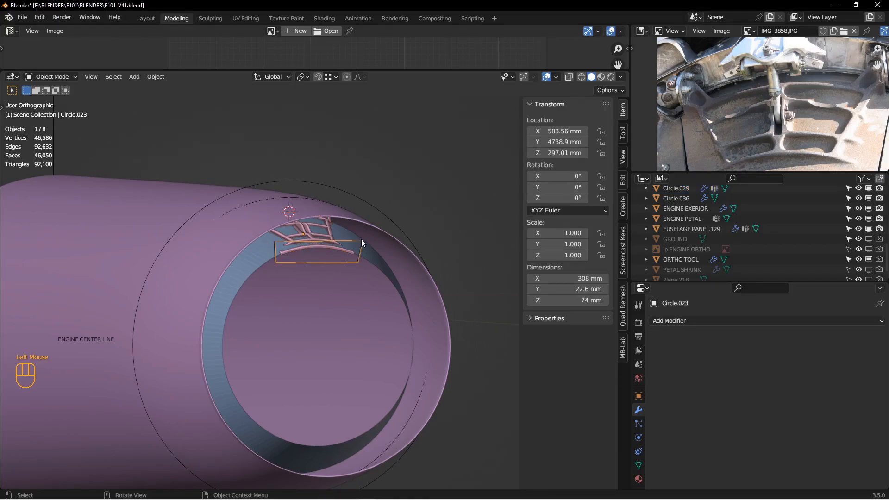
pyautogui.press('g')
pyautogui.rightClick(361, 239)
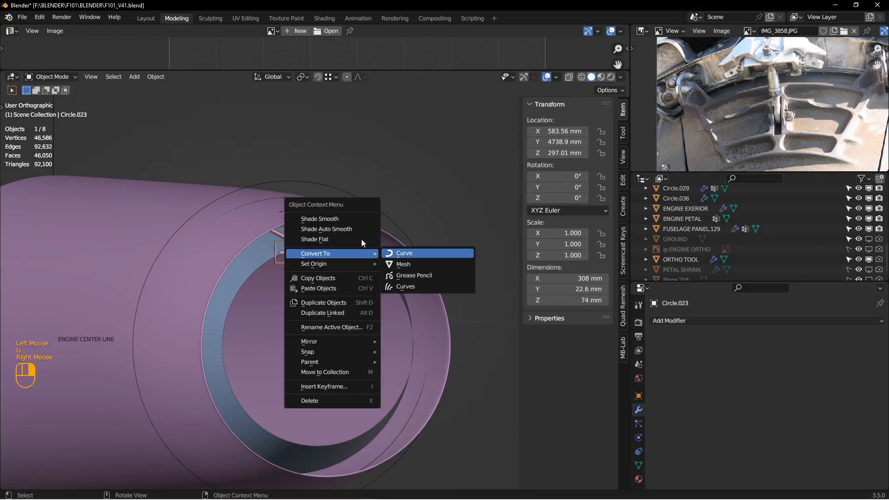
pyautogui.press('x')
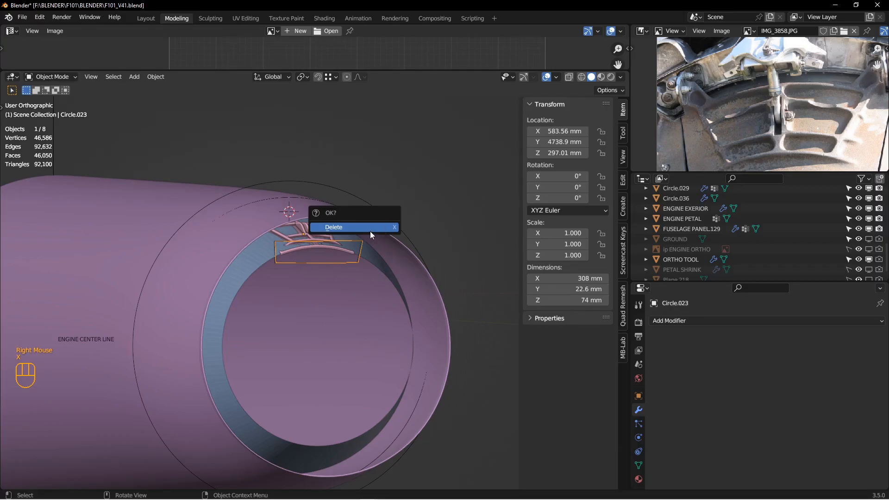
pyautogui.click(370, 228)
pyautogui.click(362, 240)
pyautogui.press('x')
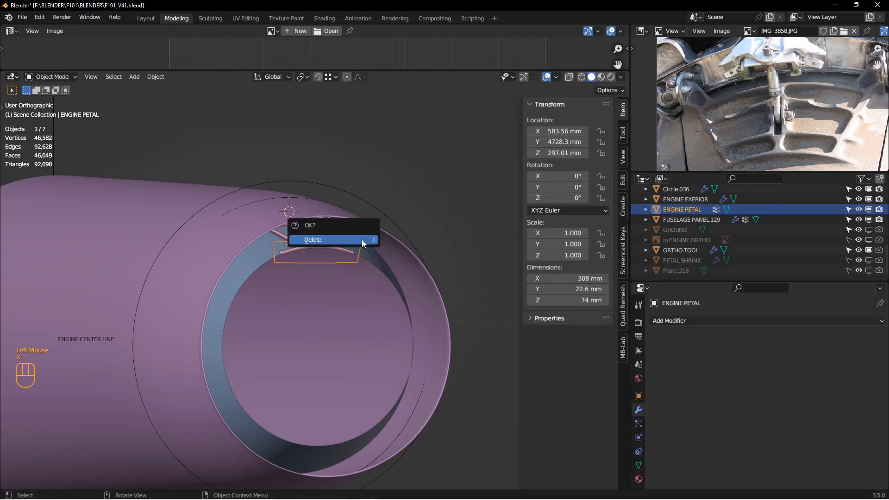
pyautogui.click(362, 240)
# - Hide the engine exterior and remove the F2, F and Shrinkwrap modifiers from the ribbed panel
pyautogui.click(356, 219)
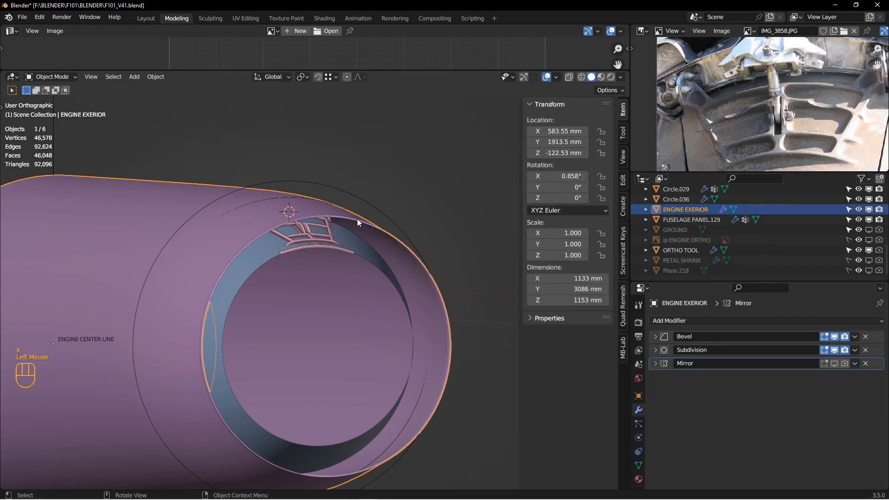
pyautogui.press('h')
pyautogui.click(310, 219)
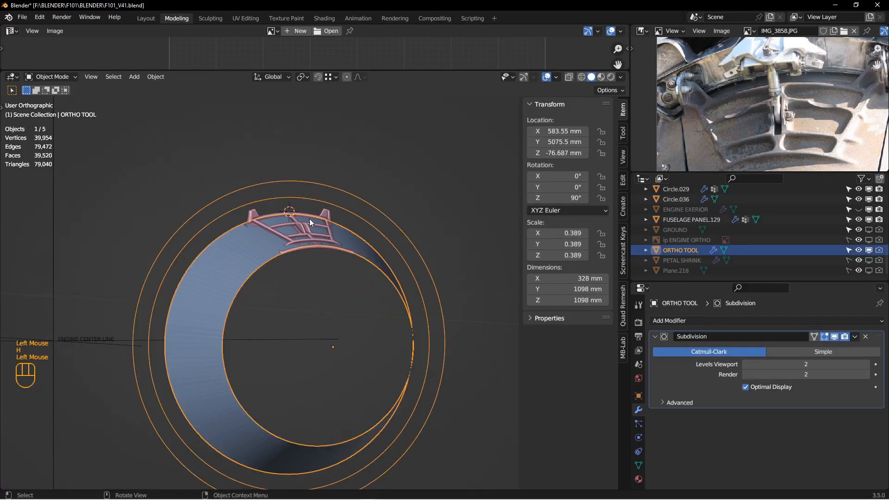
pyautogui.click(330, 227)
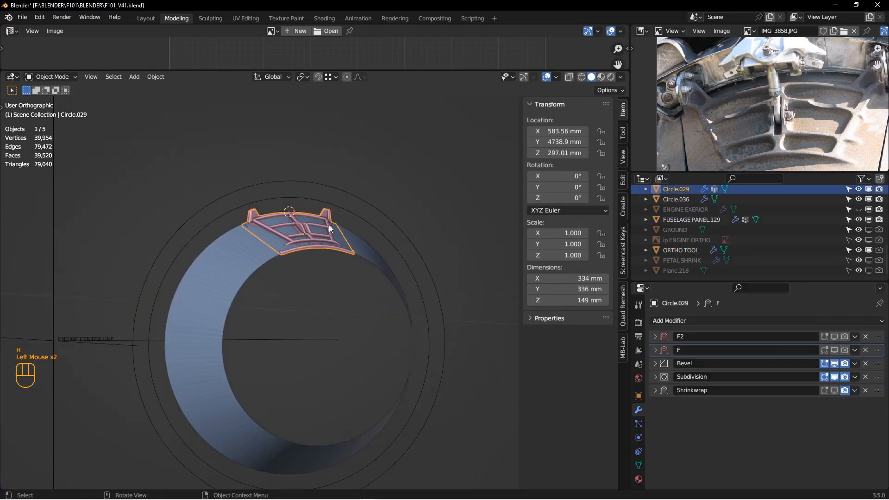
pyautogui.click(865, 337)
pyautogui.click(865, 337)
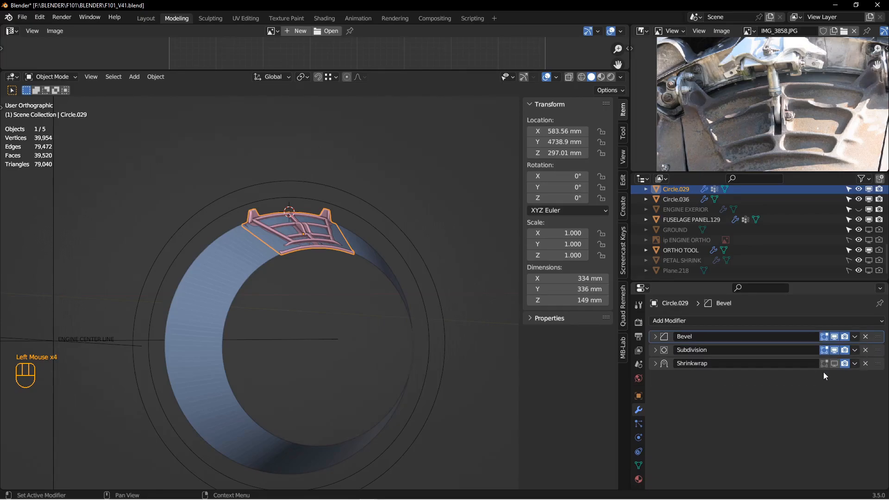
pyautogui.click(864, 364)
# - Delete the F2 and F vertex groups from the ribbed panel and clear the selection
pyautogui.click(639, 465)
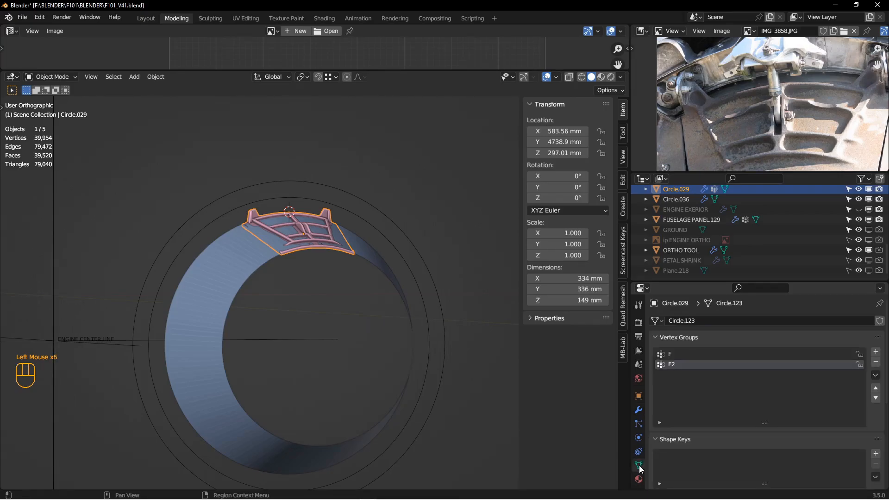
pyautogui.click(878, 364)
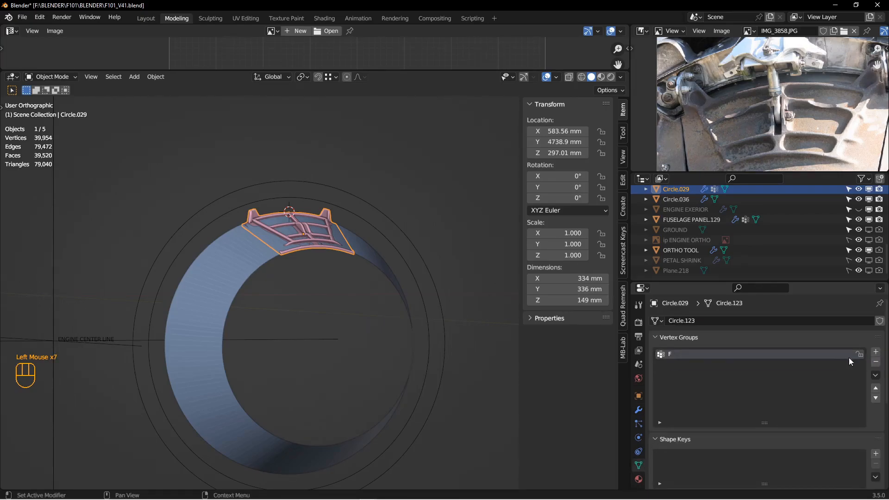
pyautogui.click(877, 362)
pyautogui.hotkey('alt', 'a')
# - Reduce the ribbed panel's Bevel modifier to 1 segment
pyautogui.moveTo(349, 226); pyautogui.dragTo(366, 260, button='middle')
pyautogui.click(336, 217)
pyautogui.click(639, 410)
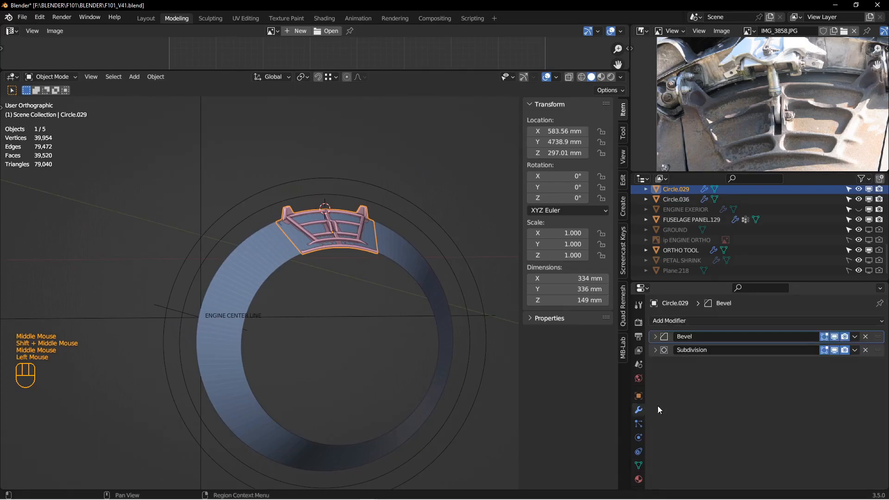
pyautogui.click(655, 336)
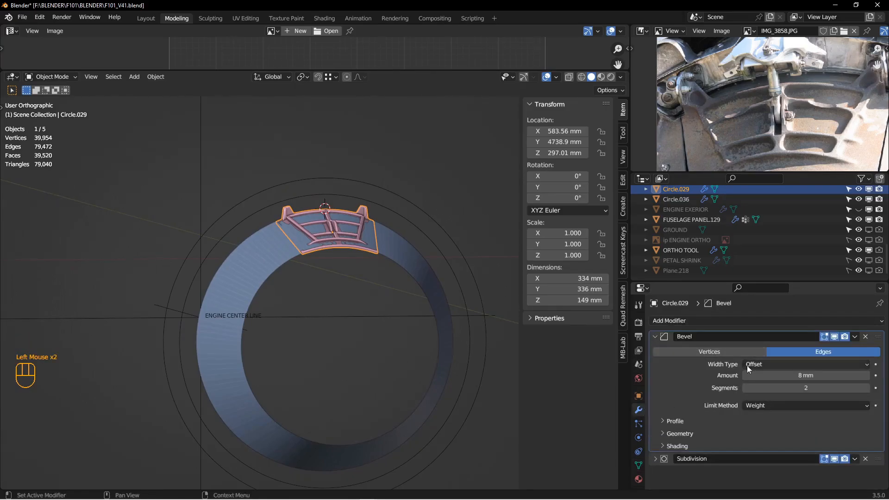
pyautogui.doubleClick(759, 388)
pyautogui.middleClick(340, 257)
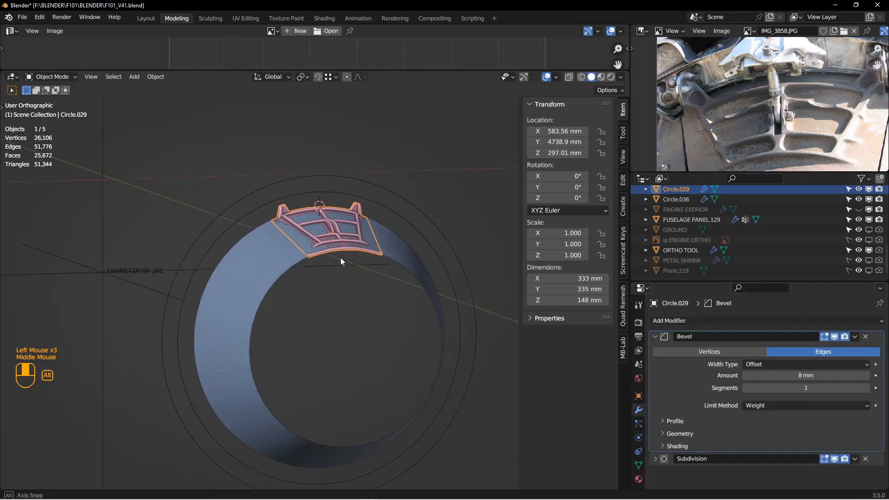
# - Examine the ribbed panel with the ORTHO TOOL ring hidden, and restore the ring with only the engine exterior hidden
pyautogui.scroll(-2, 341, 260)
pyautogui.click(435, 237)
pyautogui.press('h')
pyautogui.moveTo(429, 241); pyautogui.dragTo(391, 248, button='middle')
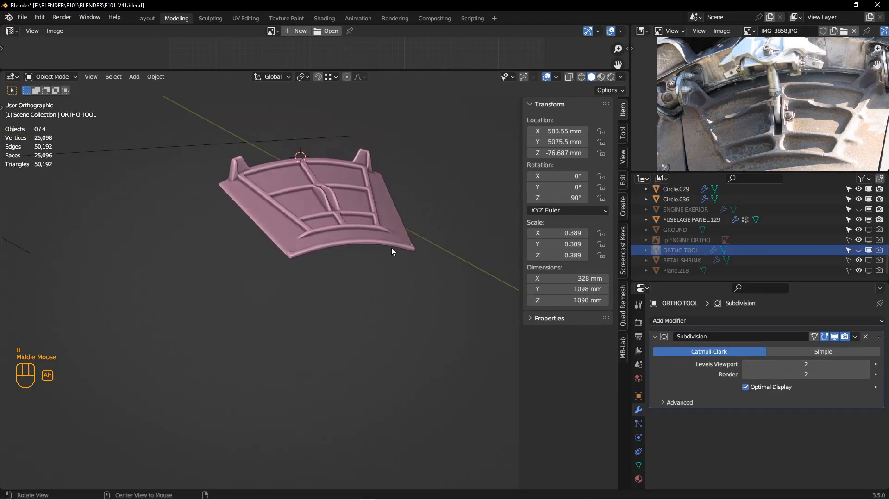
pyautogui.hotkey('alt', 'h')
pyautogui.hotkey('alt', 'a')
pyautogui.scroll(3, 390, 243)
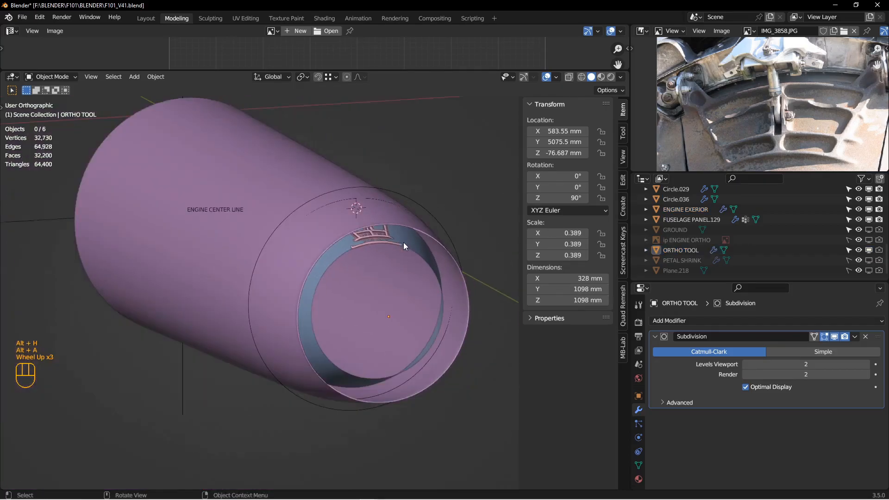
pyautogui.click(332, 146)
pyautogui.press('h')
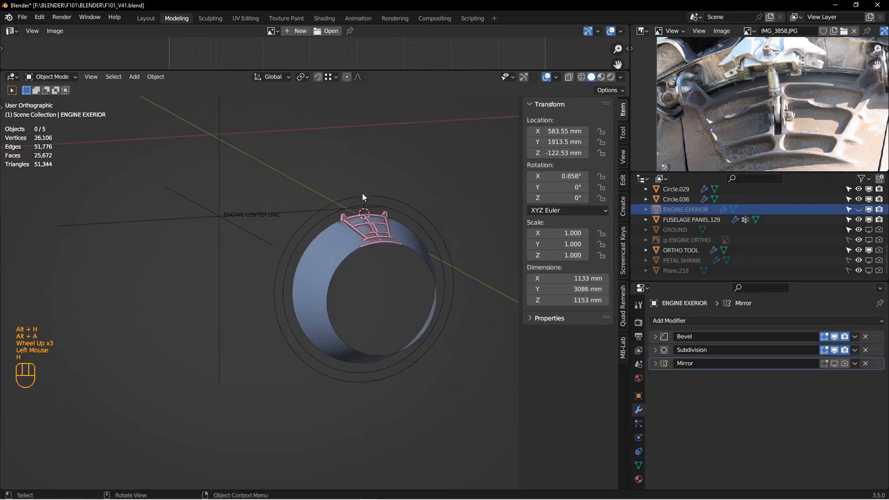
# - Snap the 3D cursor to the ORTHO TOOL ring's centre, switch to the back view and hide the ring
pyautogui.click(396, 202)
pyautogui.hotkey('shift', 's')
pyautogui.moveTo(393, 249); pyautogui.dragTo(355, 202, button='middle')
pyautogui.press('ctrl+KP_1')
pyautogui.scroll(-2, 385, 246)
pyautogui.press('h')
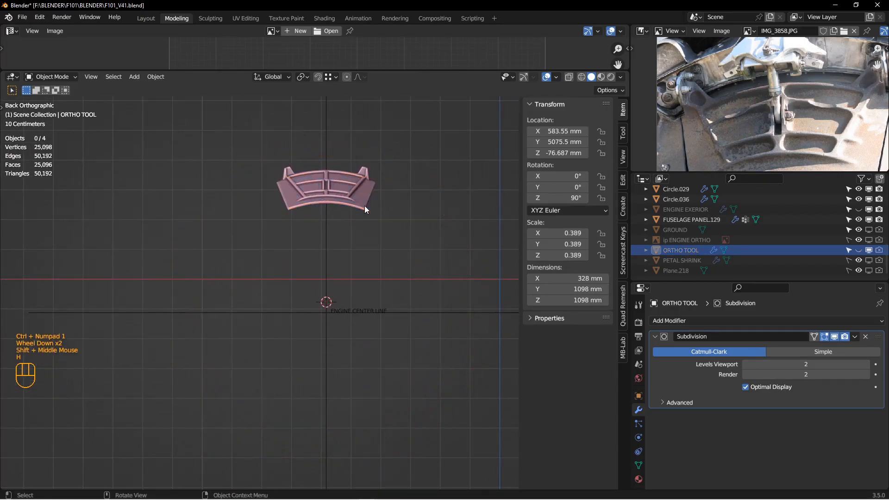
# - Set the pivot point to the 3D Cursor, duplicate the ribbed panel in place and rotate the copy 45°
pyautogui.click(360, 197)
pyautogui.click(307, 76)
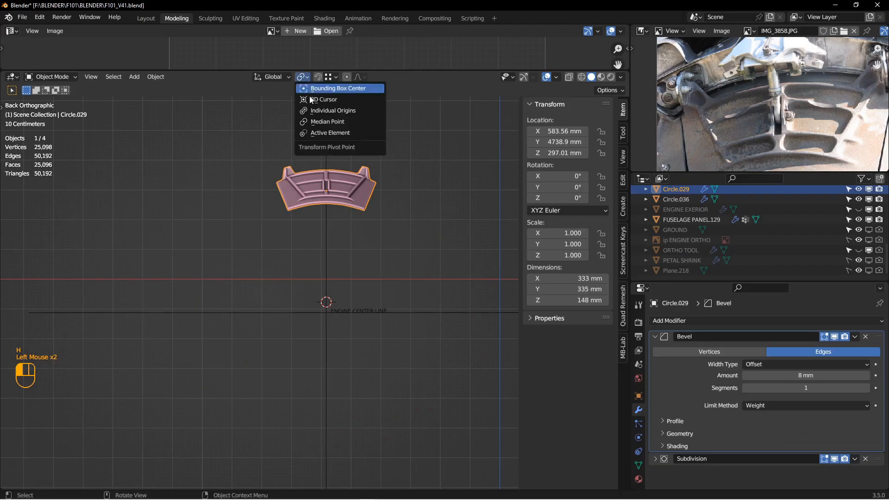
pyautogui.click(320, 99)
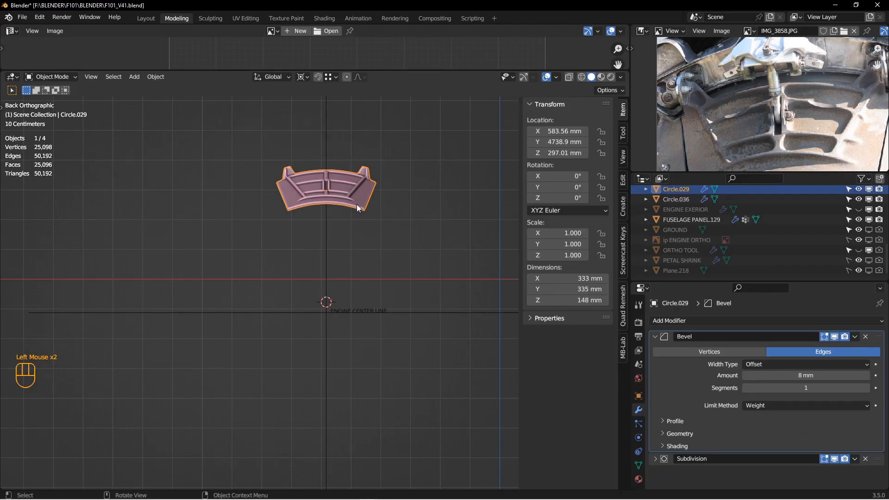
pyautogui.hotkey('shift', 'd')
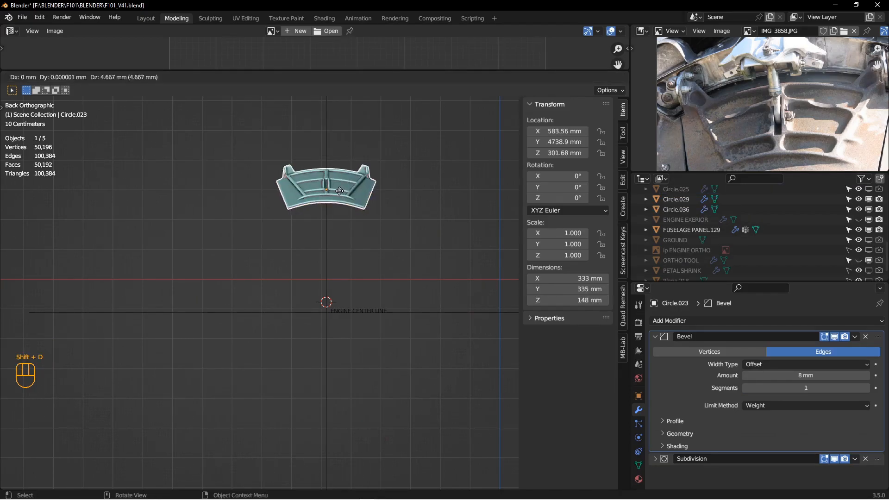
pyautogui.rightClick(337, 190)
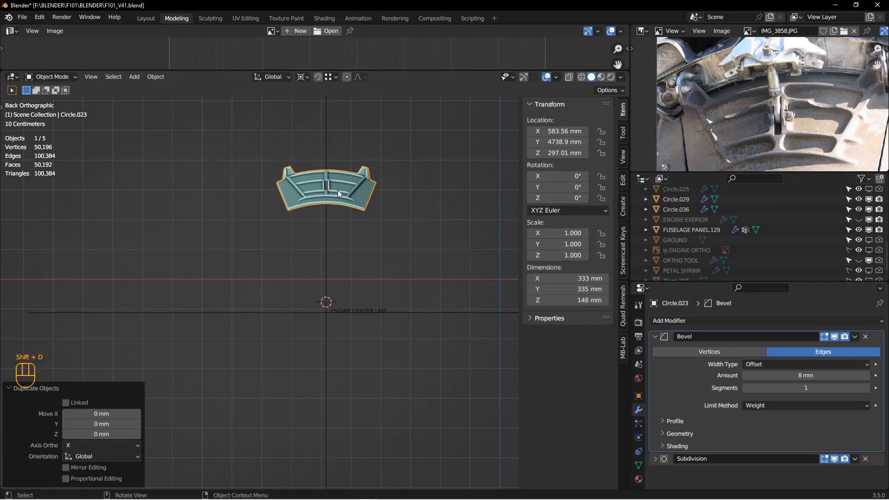
pyautogui.write('r45')
pyautogui.press('Return')
# - Repeat the 45° rotated duplication around the 3D cursor until eight panels form a full ring
pyautogui.hotkey('shift', 'd')
pyautogui.write('r')
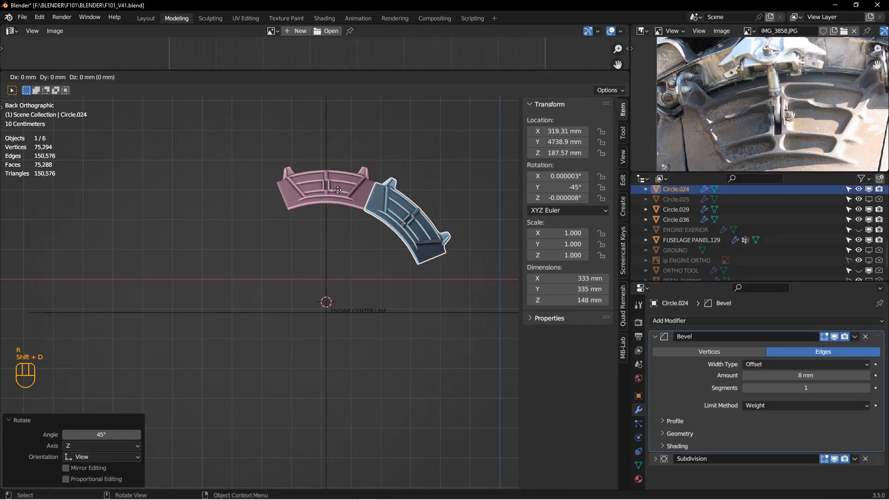
pyautogui.write('45')
pyautogui.press('Return')
pyautogui.hotkey('shift', 'd')
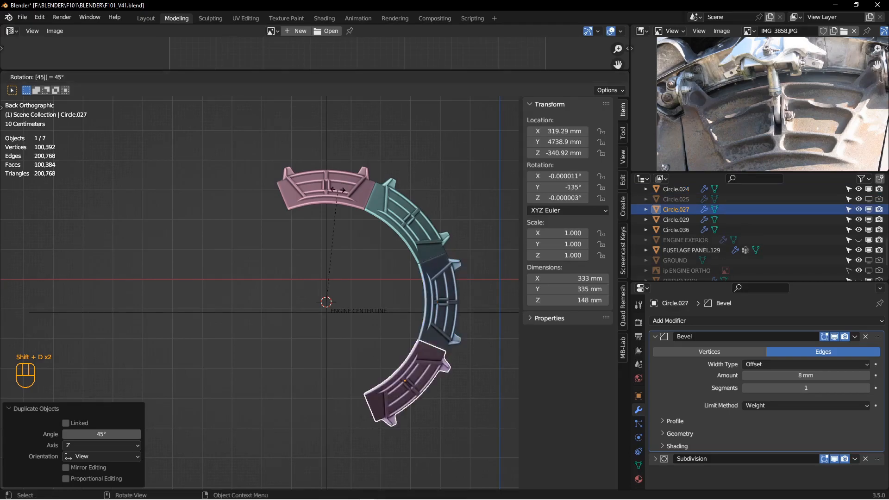
pyautogui.hotkey('shift', 'd')
pyautogui.hotkey('shift', 'd')
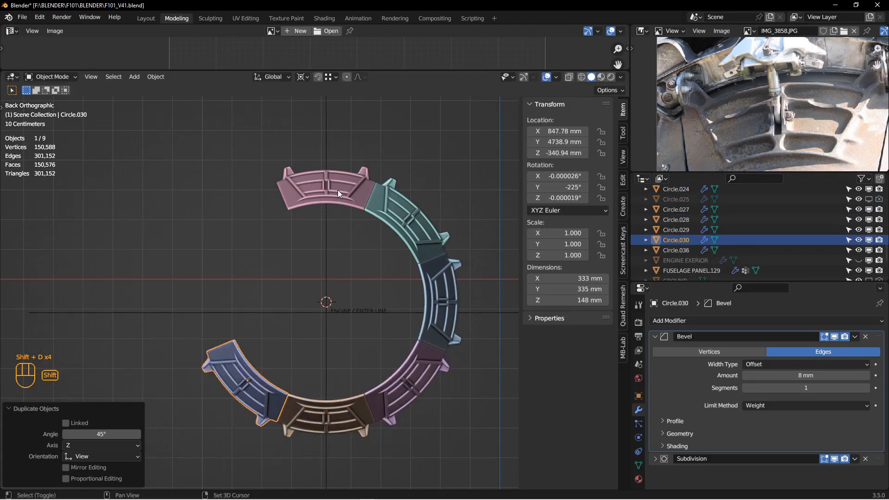
pyautogui.hotkey('shift', 'd')
pyautogui.hotkey('shift', 'd')
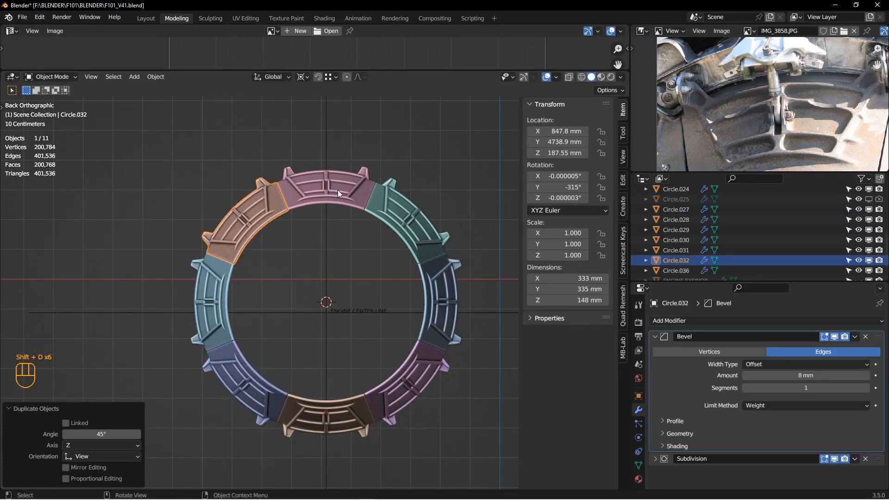
pyautogui.hotkey('alt', 'a')
# - Reveal the hidden engine parts and compare the panel ring with the reference photo 100_2840.JPG
pyautogui.scroll(2, 338, 190)
pyautogui.keyDown('shift'); pyautogui.moveTo(338, 190); pyautogui.dragTo(408, 237, button='middle'); pyautogui.keyUp('shift')
pyautogui.scroll(1, 407, 233)
pyautogui.keyDown('shift'); pyautogui.moveTo(302, 218); pyautogui.dragTo(374, 215, button='middle'); pyautogui.keyUp('shift')
pyautogui.scroll(-2, 336, 234)
pyautogui.scroll(-3, 332, 235)
pyautogui.hotkey('alt', 'h')
pyautogui.hotkey('alt', 'a')
pyautogui.scroll(2, 320, 299)
pyautogui.scroll(-2, 381, 218)
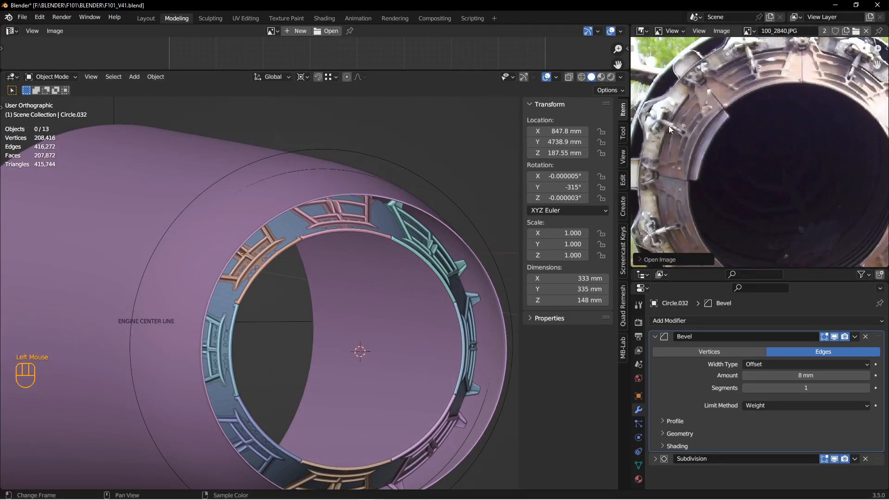
pyautogui.scroll(1, 721, 92)
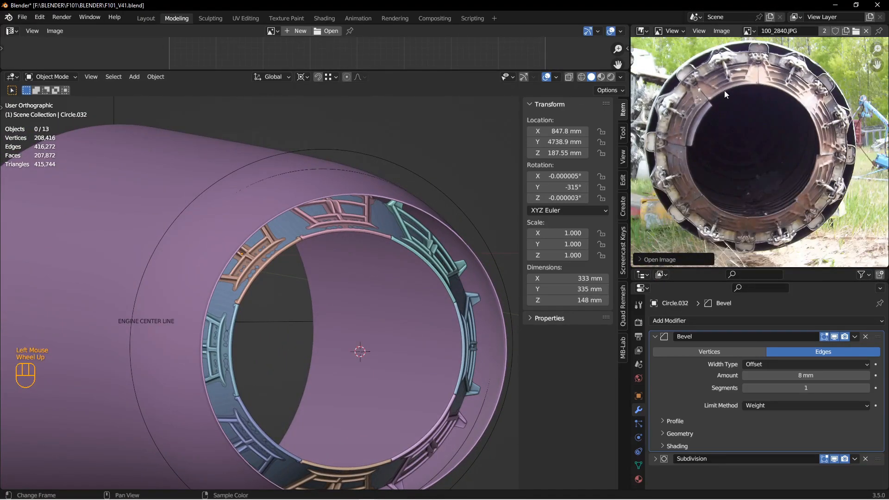
pyautogui.moveTo(721, 92); pyautogui.dragTo(702, 107, button='middle')
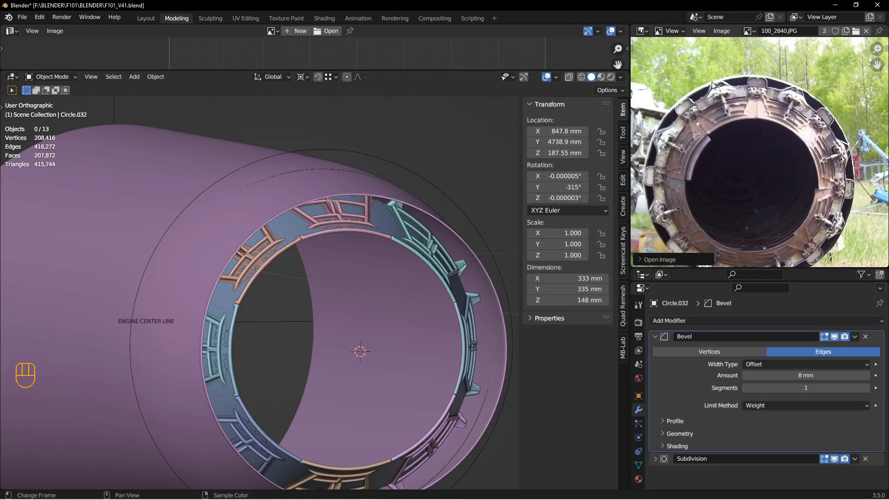
# - Hide the engine exterior and open the ORTHO TOOL ring in Edit Mode
pyautogui.click(184, 152)
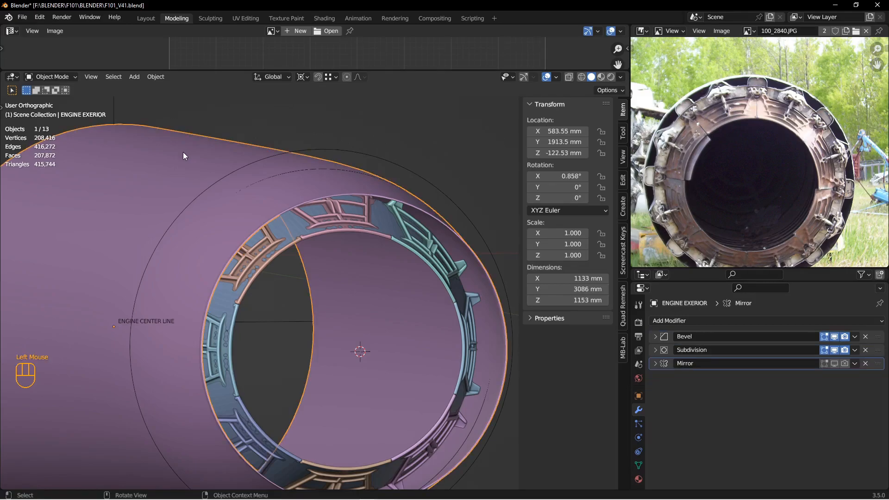
pyautogui.press('h')
pyautogui.click(305, 174)
pyautogui.moveTo(267, 184); pyautogui.dragTo(287, 187, button='middle')
pyautogui.press('Tab')
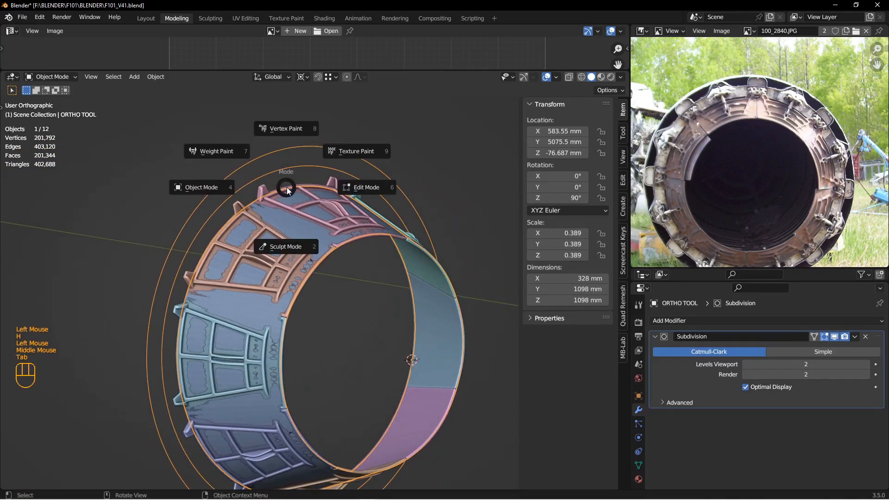
# - Duplicate the ring's outer edge loop and the adjacent surrounding circle in place, and separate them into a new object
pyautogui.moveTo(204, 190); pyautogui.dragTo(257, 168, button='middle')
pyautogui.keyDown('alt'); pyautogui.click(253, 155); pyautogui.keyUp('alt')
pyautogui.keyDown('alt'); pyautogui.click(254, 165); pyautogui.keyUp('alt')
pyautogui.keyDown('shift'); pyautogui.click(256, 168); pyautogui.keyUp('shift')
pyautogui.keyDown('shift'); pyautogui.click(256, 167); pyautogui.keyUp('shift')
pyautogui.hotkey('shift', 'd')
pyautogui.rightClick(255, 167)
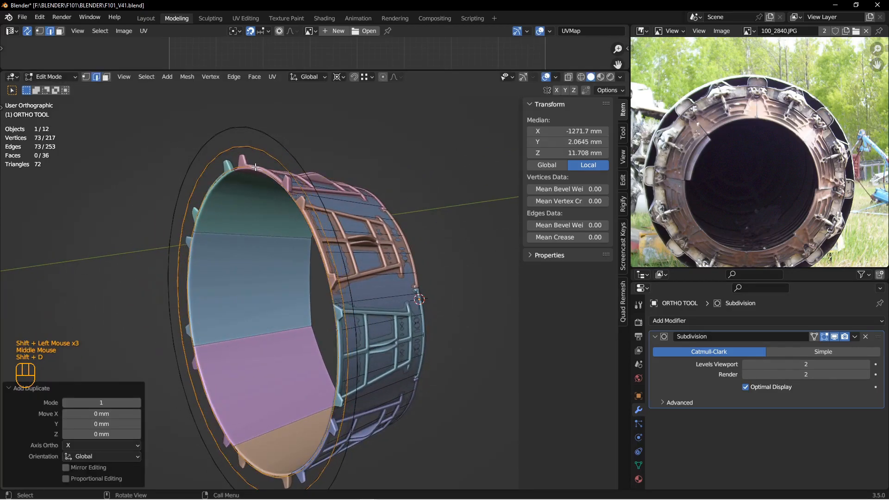
pyautogui.press('p')
pyautogui.click(268, 174)
pyautogui.press('Tab')
# - Isolate the separated circles in local view and delete the stray geometry between them in Edit Mode
pyautogui.click(257, 151)
pyautogui.click(277, 149)
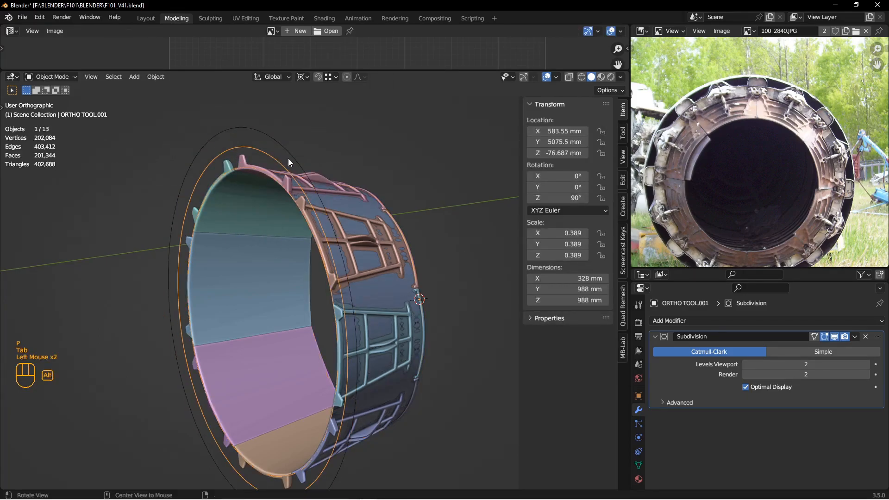
pyautogui.moveTo(288, 158); pyautogui.dragTo(268, 154, button='middle')
pyautogui.press('KP_Divide')
pyautogui.press('Tab')
pyautogui.moveTo(344, 163); pyautogui.dragTo(308, 179, button='middle')
pyautogui.scroll(-1, 308, 178)
pyautogui.press('1')
pyautogui.moveTo(254, 175); pyautogui.dragTo(316, 212)
pyautogui.moveTo(316, 212); pyautogui.dragTo(302, 161, button='middle')
pyautogui.press('x')
pyautogui.click(324, 203)
# - Fill the gap between the two concentric circles with faces all the way around, and return to Object Mode
pyautogui.press('2')
pyautogui.click(266, 153)
pyautogui.keyDown('shift'); pyautogui.click(274, 135); pyautogui.keyUp('shift')
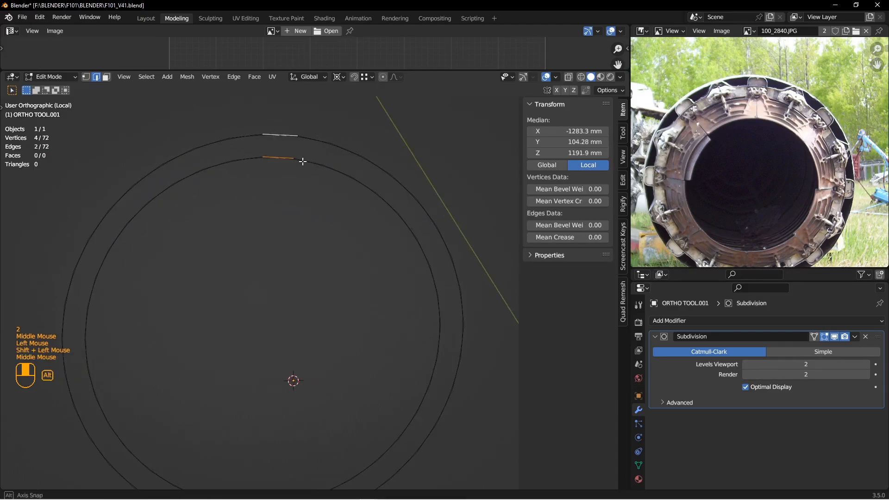
pyautogui.press('f')
pyautogui.click(300, 149)
pyautogui.press('f')
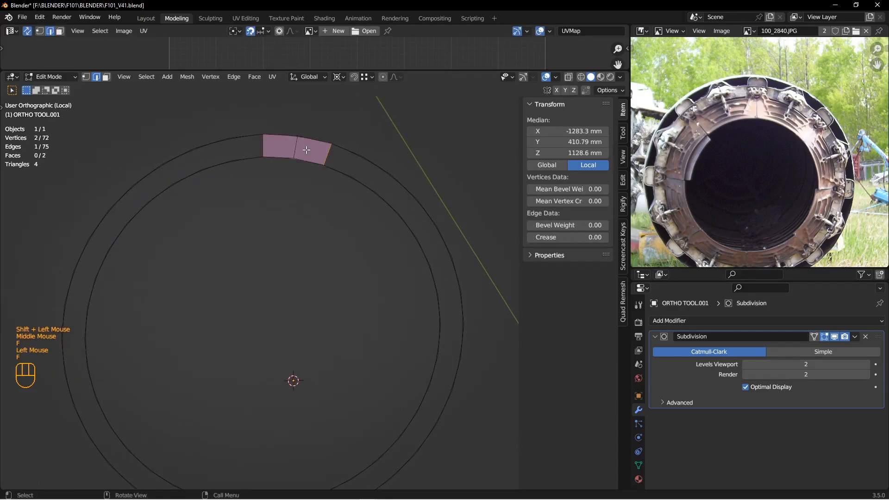
pyautogui.press('f')
pyautogui.press('f')
pyautogui.press('f')
pyautogui.press('f')
pyautogui.press('f')
pyautogui.press('f')
pyautogui.press('f')
pyautogui.press('f')
pyautogui.press('f')
pyautogui.press('f')
pyautogui.press('f')
pyautogui.press('f')
pyautogui.press('f')
pyautogui.press('f')
pyautogui.press('f')
pyautogui.press('f')
pyautogui.press('f')
pyautogui.press('f')
pyautogui.press('f')
pyautogui.press('f')
pyautogui.press('Tab')
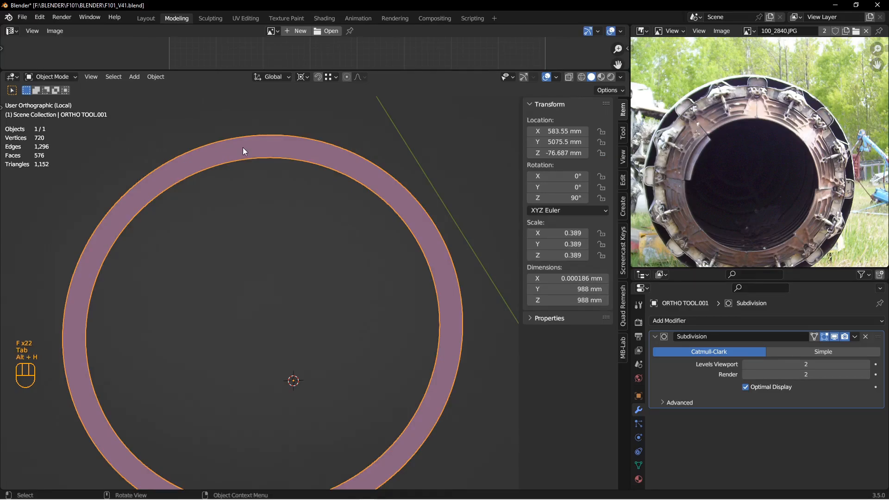
# - Exit local view with all hidden objects revealed, and hide the engine exterior covering the new flat ring
pyautogui.hotkey('alt', 'h')
pyautogui.press('KP_Divide')
pyautogui.hotkey('alt', 'a')
pyautogui.click(210, 170)
pyautogui.press('h')
pyautogui.moveTo(208, 168); pyautogui.dragTo(273, 208, button='middle')
pyautogui.click(277, 204)
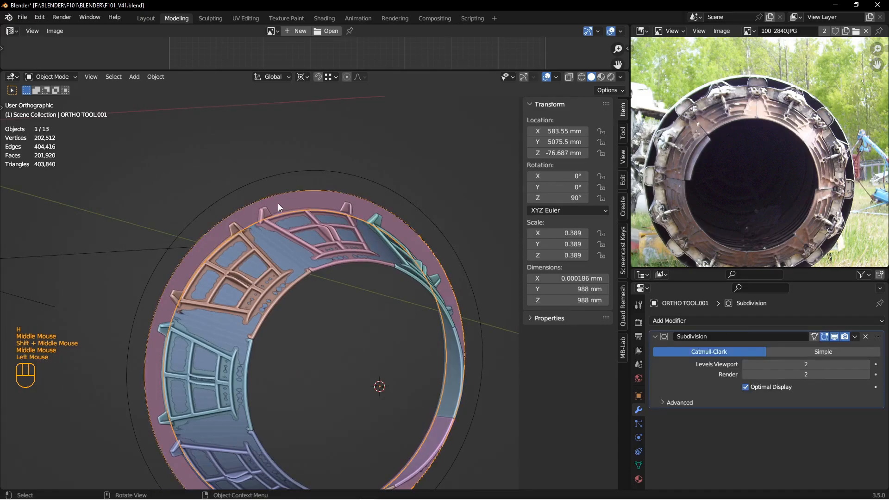
# - Hide the original ORTHO TOOL guide rings and open the new flat ring in Edit Mode from the back view
pyautogui.press('ctrl+KP_1')
pyautogui.scroll(-2, 334, 137)
pyautogui.click(340, 148)
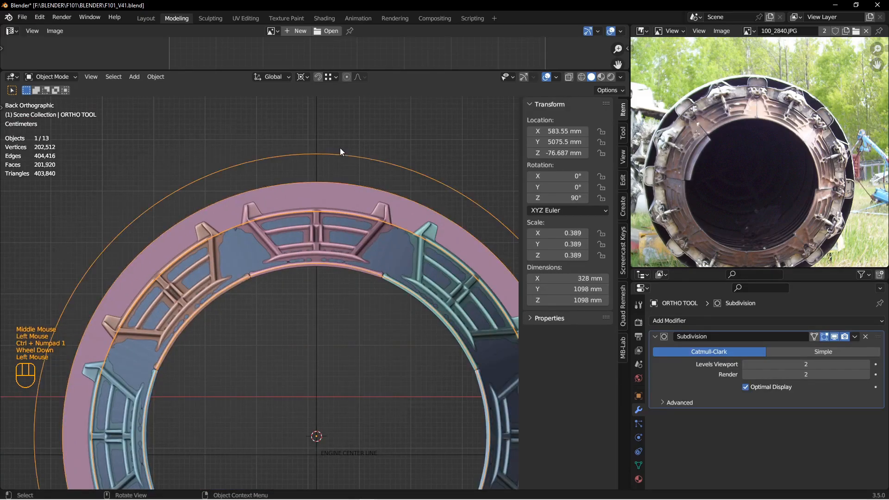
pyautogui.press('h')
pyautogui.click(321, 186)
pyautogui.press('Tab')
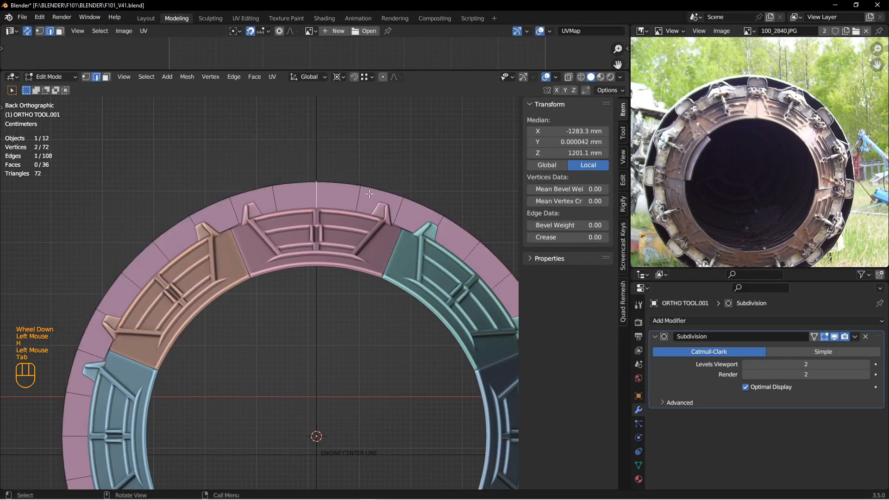
# - Cut an edge loop around the flat ring, slid toward its outer edge with a factor of about 0.201
pyautogui.hotkey('alt', 'a')
pyautogui.scroll(-2, 321, 189)
pyautogui.hotkey('ctrl', 'r')
pyautogui.click(409, 205)
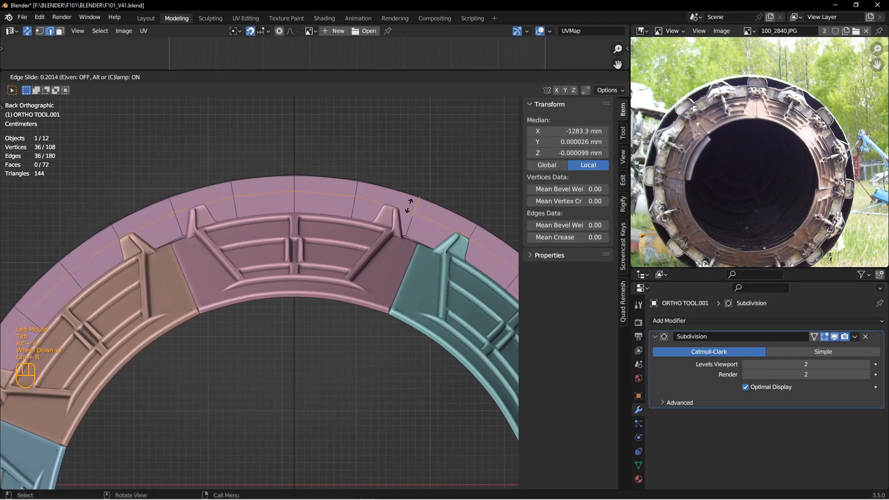
pyautogui.click(407, 207)
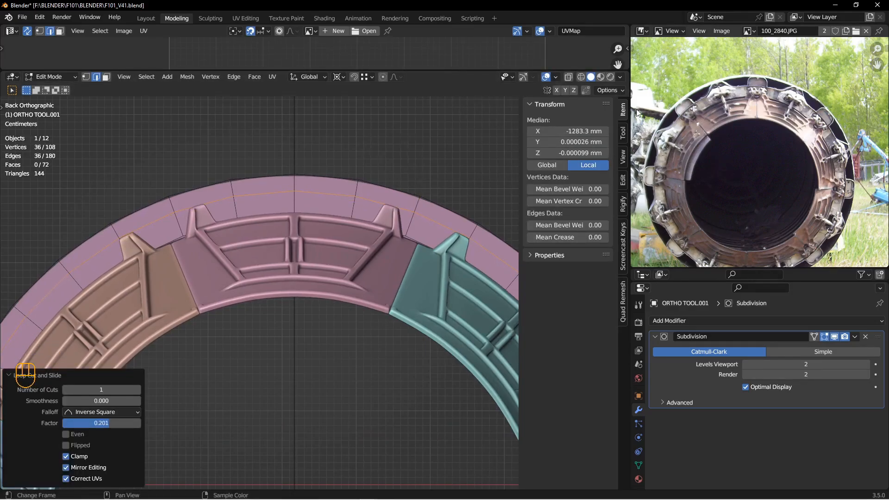
# - Delete the flat ring's outer band of faces all the way around, and return to Object Mode with nothing selected
pyautogui.press('3')
pyautogui.doubleClick(356, 189)
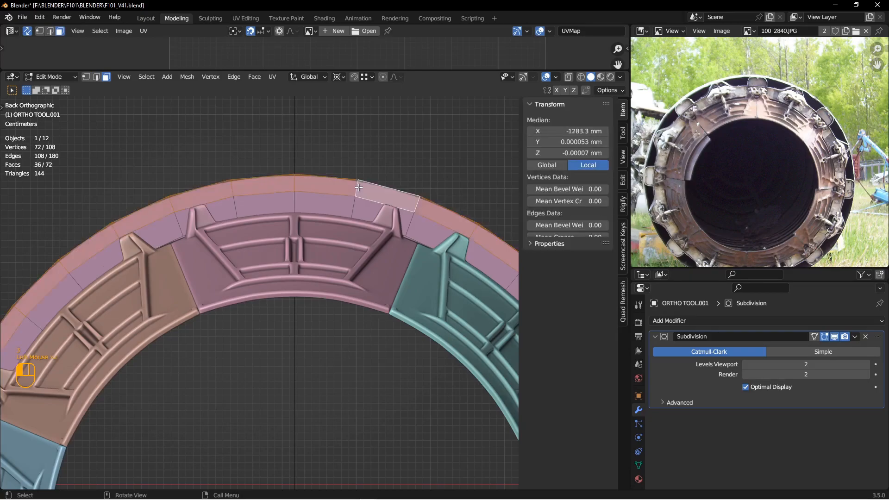
pyautogui.keyDown('shift'); pyautogui.moveTo(355, 189); pyautogui.dragTo(352, 179, button='middle'); pyautogui.keyUp('shift')
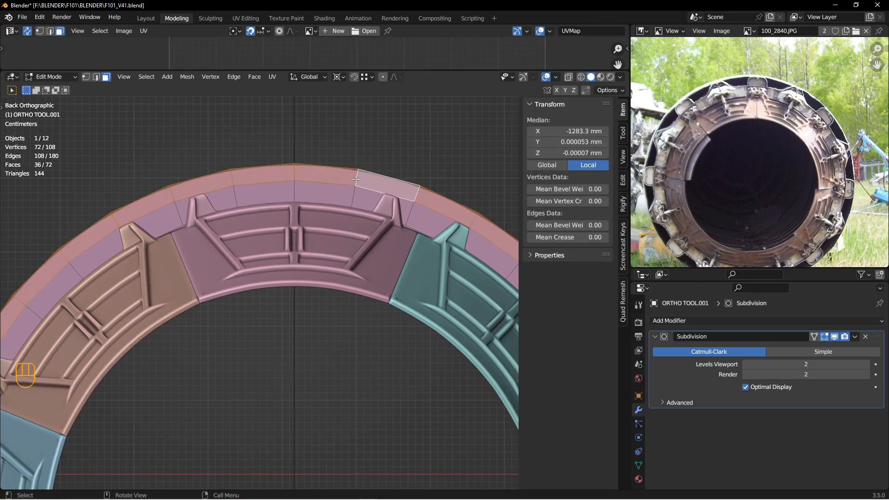
pyautogui.moveTo(339, 183); pyautogui.dragTo(384, 202, button='middle')
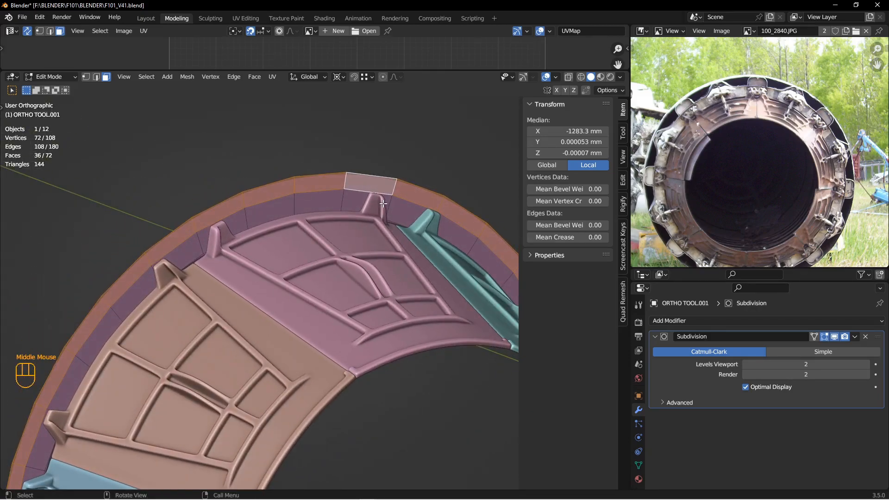
pyautogui.press('x')
pyautogui.click(360, 225)
pyautogui.press('Tab')
pyautogui.click(283, 226)
pyautogui.hotkey('alt', 'a')
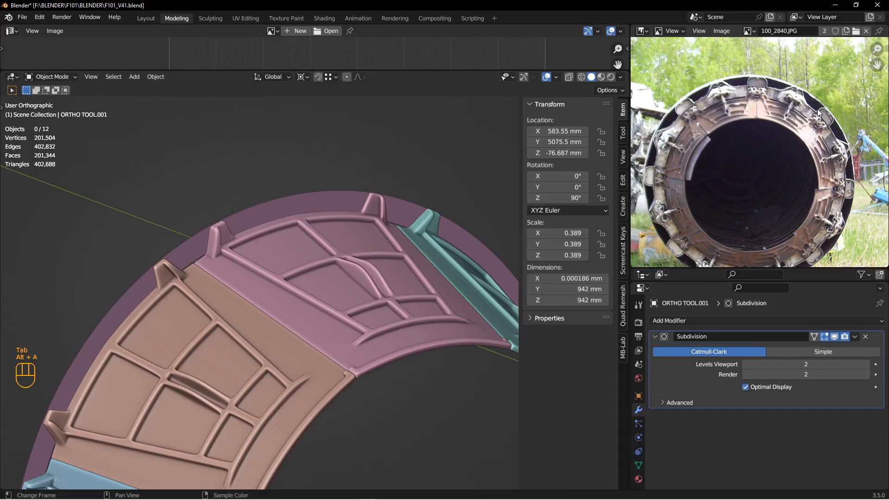
# - Reveal the hidden ORTHO TOOL guide rings and hide the engine exterior again, looking from the back view
pyautogui.moveTo(364, 184); pyautogui.dragTo(335, 174, button='middle')
pyautogui.hotkey('alt', 'h')
pyautogui.hotkey('alt', 'a')
pyautogui.click(337, 210)
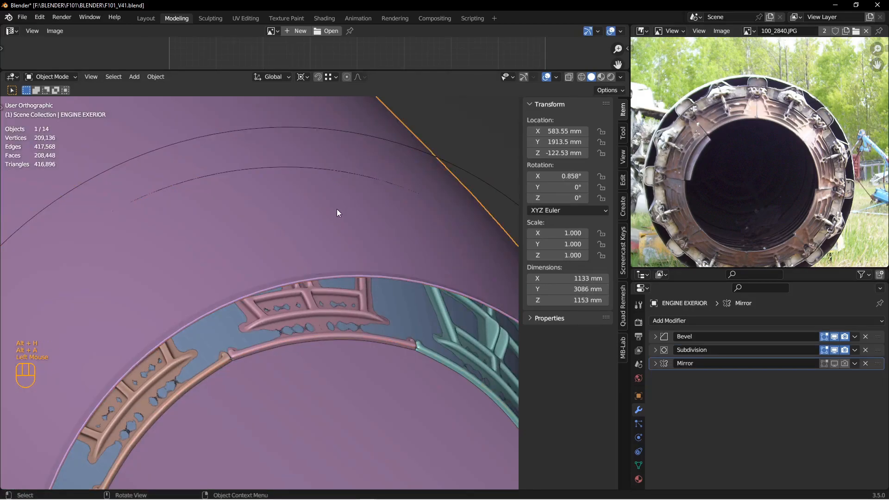
pyautogui.press('h')
pyautogui.press('ctrl+KP_1')
pyautogui.keyDown('shift'); pyautogui.moveTo(337, 209); pyautogui.dragTo(333, 246, button='middle'); pyautogui.keyUp('shift')
pyautogui.scroll(-3, 327, 198)
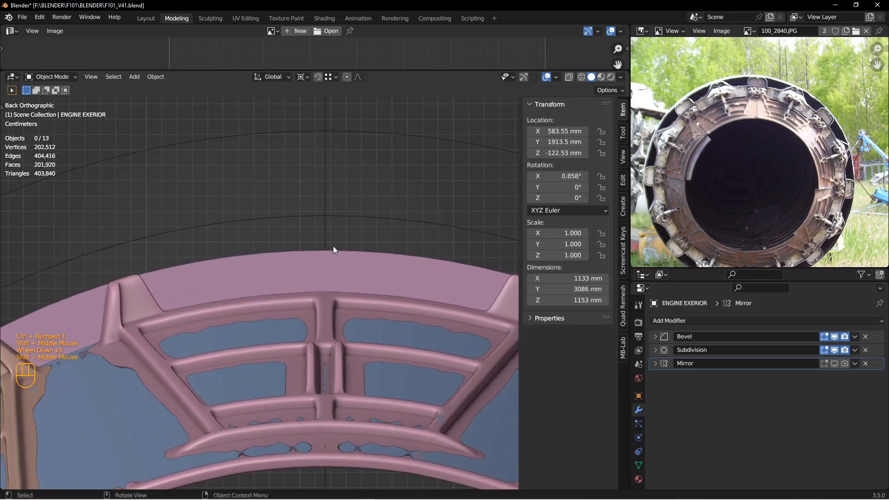
# - Snap the 3D cursor to the flat ring's topmost outer vertex, and return to Object Mode with nothing selected
pyautogui.scroll(-1, 333, 246)
pyautogui.click(326, 251)
pyautogui.press('Tab')
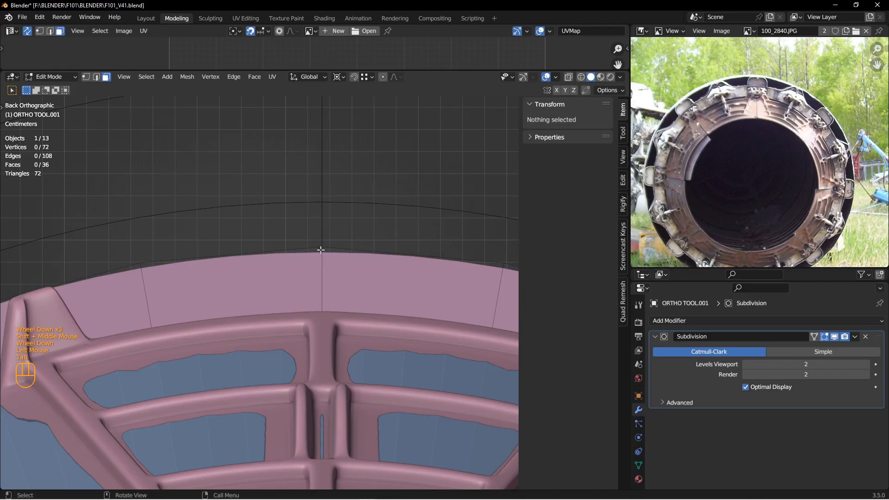
pyautogui.press('1')
pyautogui.click(324, 248)
pyautogui.hotkey('shift', 's')
pyautogui.press('Tab')
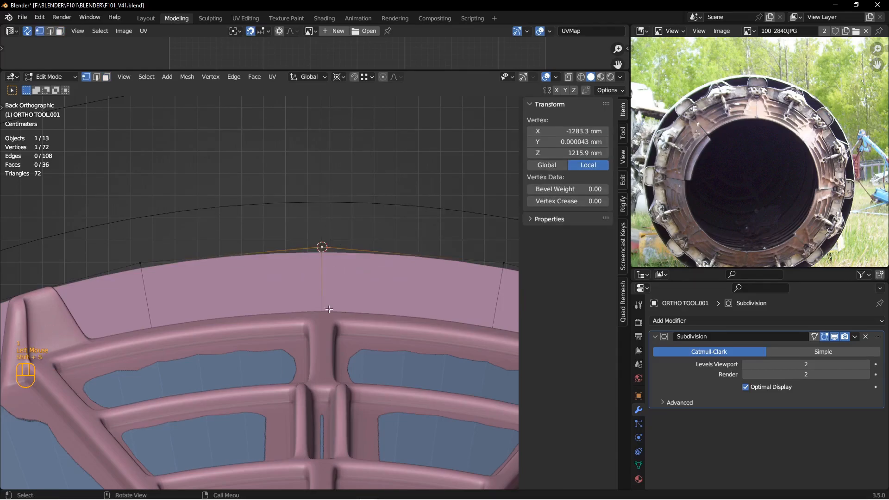
pyautogui.press('Tab')
pyautogui.hotkey('alt', 'a')
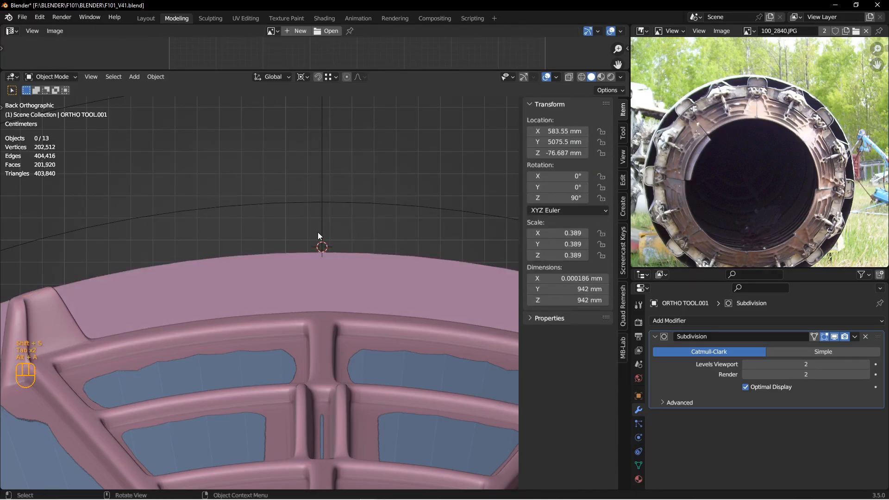
# - Add a view-aligned plane at the 3D cursor and scale it down to about 38.7 mm square
pyautogui.hotkey('shift', 'a')
pyautogui.moveTo(312, 232)
pyautogui.click(359, 232)
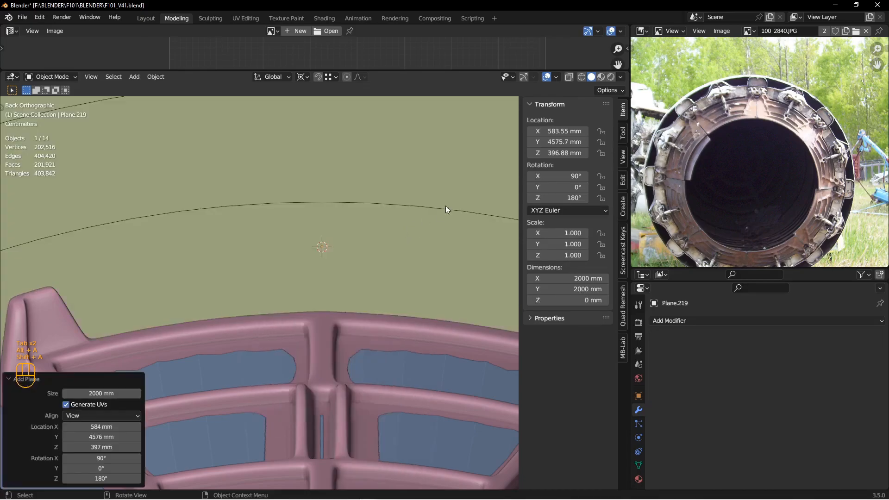
pyautogui.press('s')
pyautogui.click(348, 234)
pyautogui.press('s')
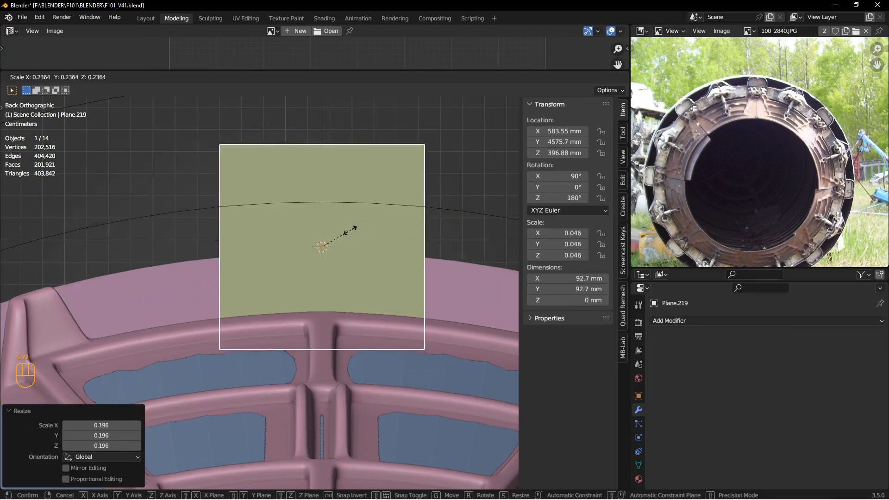
pyautogui.click(336, 230)
pyautogui.scroll(-2, 334, 226)
pyautogui.keyDown('shift'); pyautogui.moveTo(329, 214); pyautogui.dragTo(378, 241, button='middle'); pyautogui.keyUp('shift')
pyautogui.scroll(-1, 384, 233)
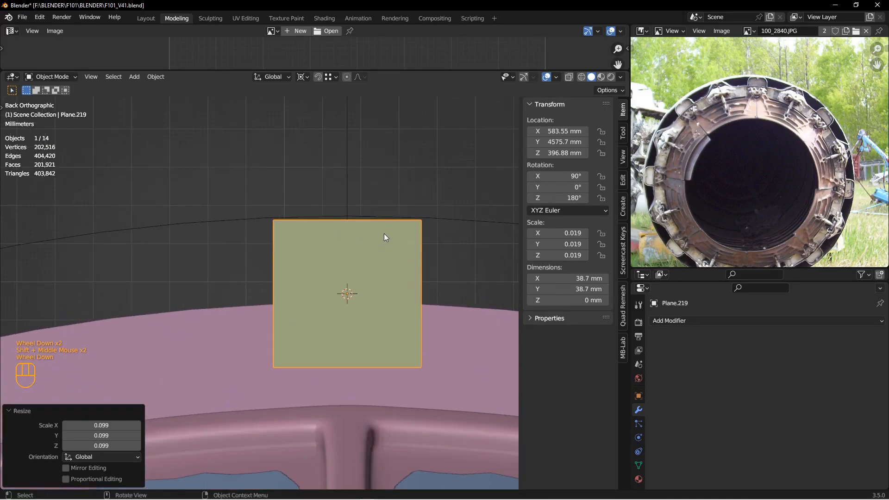
# - Raise the plane about 0.24 mm along Z toward the outer guide circle
pyautogui.press('g')
pyautogui.press('z')
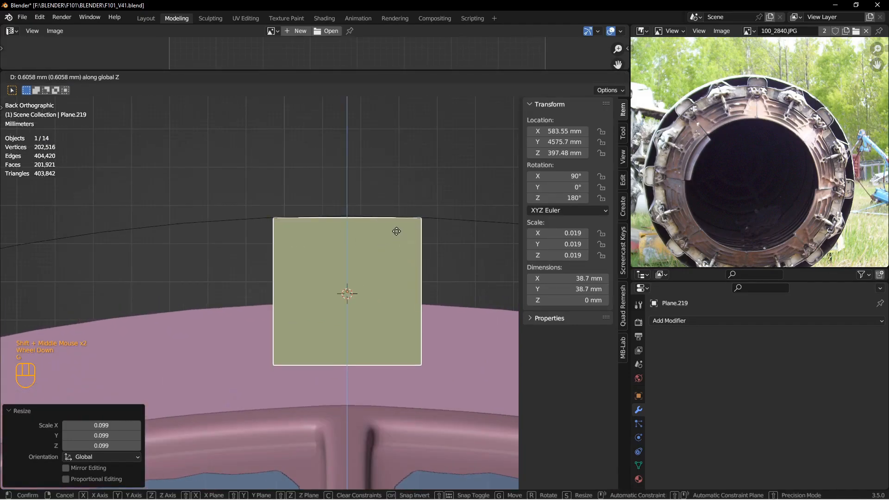
pyautogui.click(395, 230)
pyautogui.keyDown('shift'); pyautogui.moveTo(393, 260); pyautogui.dragTo(322, 252, button='middle'); pyautogui.keyUp('shift')
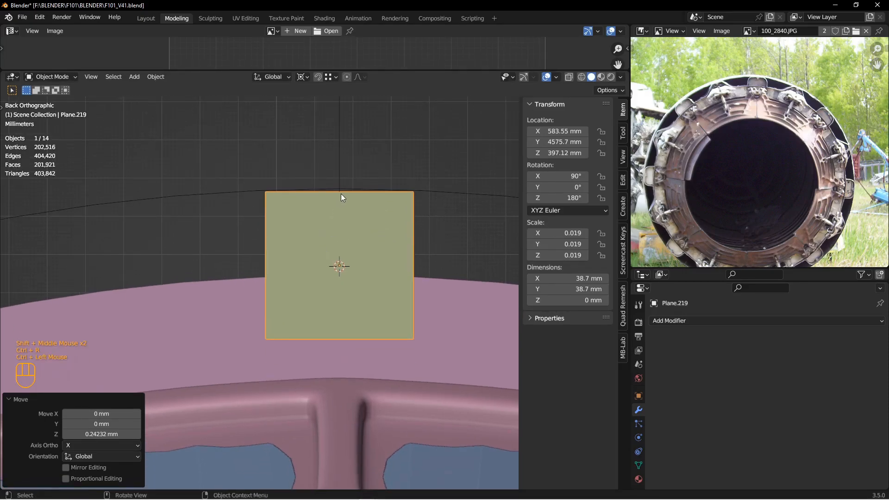
# - Add a centred vertical loop cut to the plane and raise its top middle vertex to the outer guide circle
pyautogui.press('Tab')
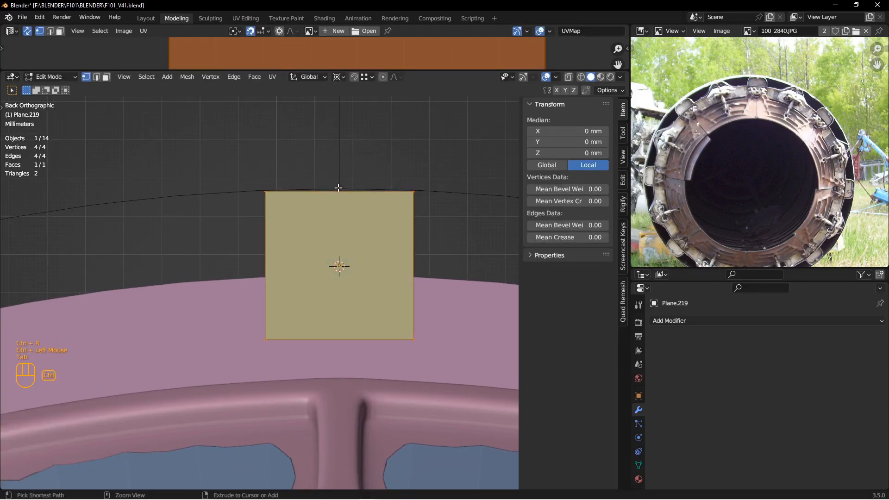
pyautogui.hotkey('ctrl', 'r')
pyautogui.click(338, 188)
pyautogui.rightClick(339, 188)
pyautogui.keyDown('alt'); pyautogui.scroll(-1, 339, 189); pyautogui.keyUp('alt')
pyautogui.scroll(-4, 339, 189)
pyautogui.hotkey('alt', 'a')
pyautogui.moveTo(329, 182); pyautogui.dragTo(386, 226)
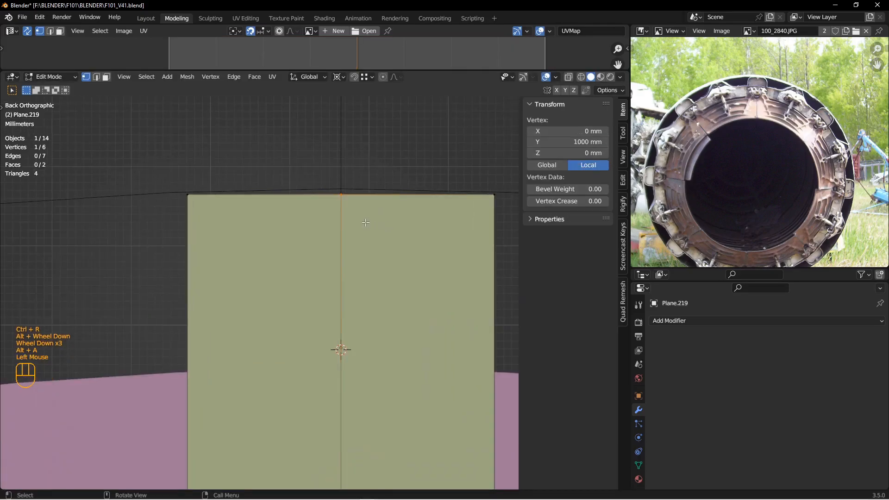
pyautogui.press('g')
pyautogui.click(363, 223)
# - Move the plane's three bottom vertices up about 15.35 mm along Z toward the flat ring's outer edge
pyautogui.scroll(1, 363, 223)
pyautogui.keyDown('alt'); pyautogui.keyDown('shift'); pyautogui.scroll(1, 362, 223); pyautogui.keyUp('shift'); pyautogui.keyUp('alt')
pyautogui.moveTo(233, 358); pyautogui.dragTo(474, 419)
pyautogui.press('g')
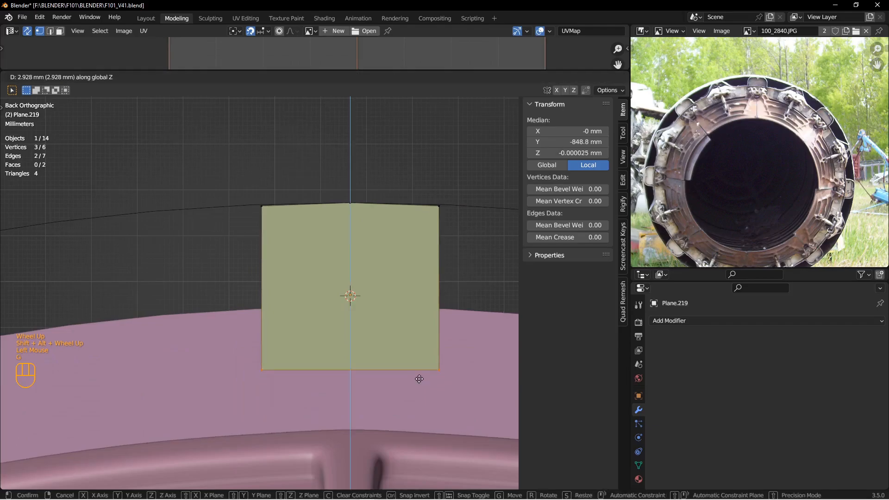
pyautogui.click(411, 314)
pyautogui.keyDown('shift'); pyautogui.moveTo(411, 315); pyautogui.dragTo(410, 336, button='middle'); pyautogui.keyUp('shift')
pyautogui.scroll(-2, 408, 334)
pyautogui.keyDown('shift'); pyautogui.moveTo(383, 272); pyautogui.dragTo(358, 281, button='middle'); pyautogui.keyUp('shift')
pyautogui.scroll(2, 358, 281)
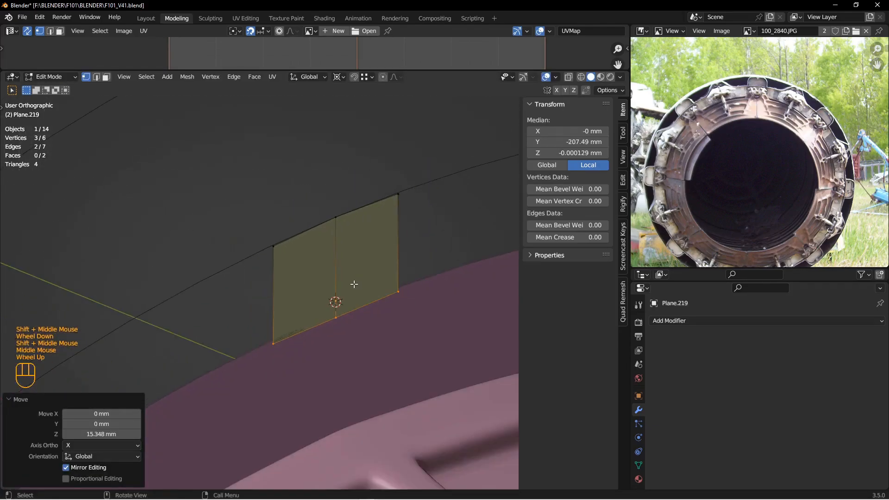
# - Extrude the plane's two side edges and its top edges about 52.7 mm along the engine axis
pyautogui.press('2')
pyautogui.click(276, 274)
pyautogui.keyDown('shift'); pyautogui.click(292, 237); pyautogui.keyUp('shift')
pyautogui.moveTo(396, 240); pyautogui.dragTo(419, 298, button='middle')
pyautogui.press('e')
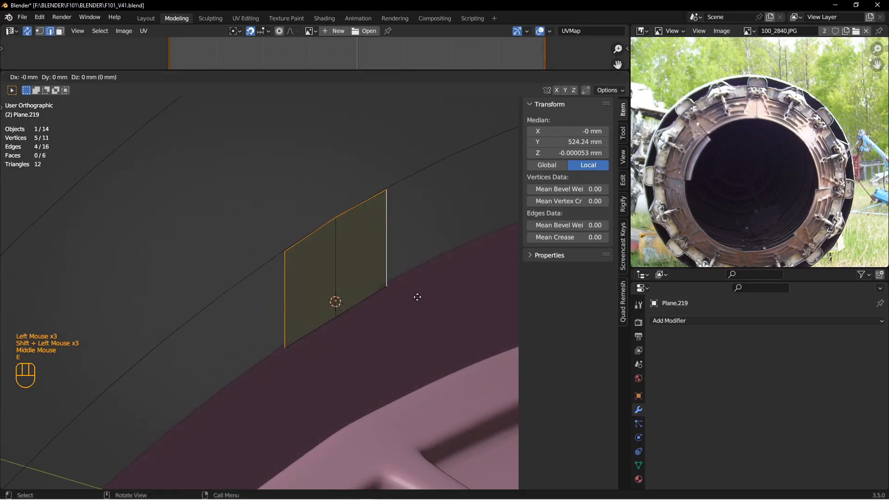
pyautogui.click(219, 240)
# - Delete the two original plane faces to leave an open U-shaped bracket, and return to Object Mode
pyautogui.moveTo(219, 241); pyautogui.dragTo(292, 266, button='middle')
pyautogui.keyDown('shift'); pyautogui.moveTo(297, 274); pyautogui.dragTo(321, 308, button='middle'); pyautogui.keyUp('shift')
pyautogui.press('3')
pyautogui.click(319, 301)
pyautogui.keyDown('shift'); pyautogui.click(366, 288); pyautogui.keyUp('shift')
pyautogui.press('x')
pyautogui.click(264, 323)
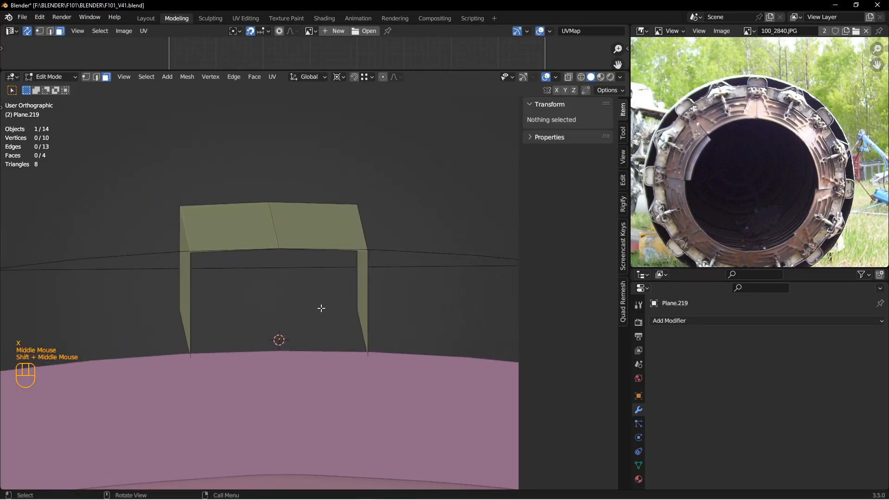
pyautogui.press('Tab')
# - Show the bracket in wireframe from the back view and apply its rotation and scale
pyautogui.press('ctrl+KP_1')
pyautogui.press('z')
pyautogui.click(151, 310)
pyautogui.keyDown('shift'); pyautogui.moveTo(276, 251); pyautogui.dragTo(368, 266, button='middle'); pyautogui.keyUp('shift')
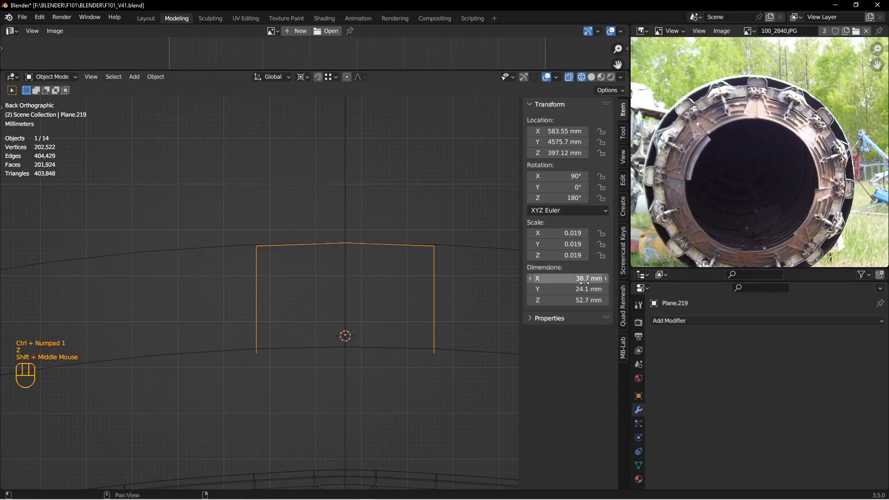
pyautogui.hotkey('ctrl', 'a')
pyautogui.click(411, 254)
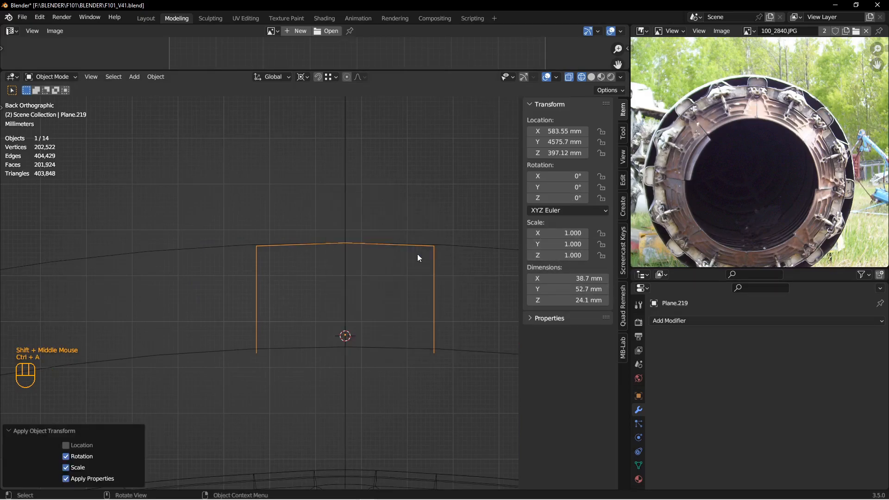
# - Add a Solidify modifier to the bracket with 3 mm thickness and Even Thickness enabled
pyautogui.click(699, 321)
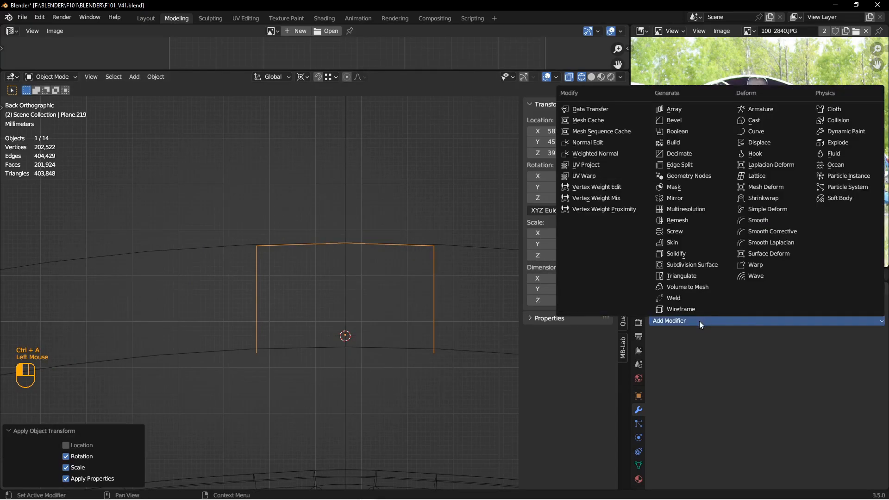
pyautogui.click(682, 254)
pyautogui.keyDown('shift'); pyautogui.moveTo(353, 282); pyautogui.dragTo(333, 246, button='middle'); pyautogui.keyUp('shift')
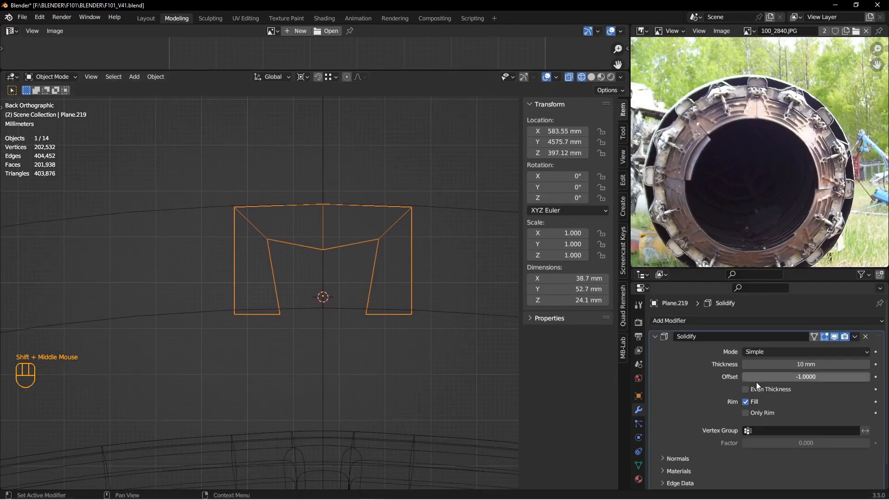
pyautogui.click(796, 362)
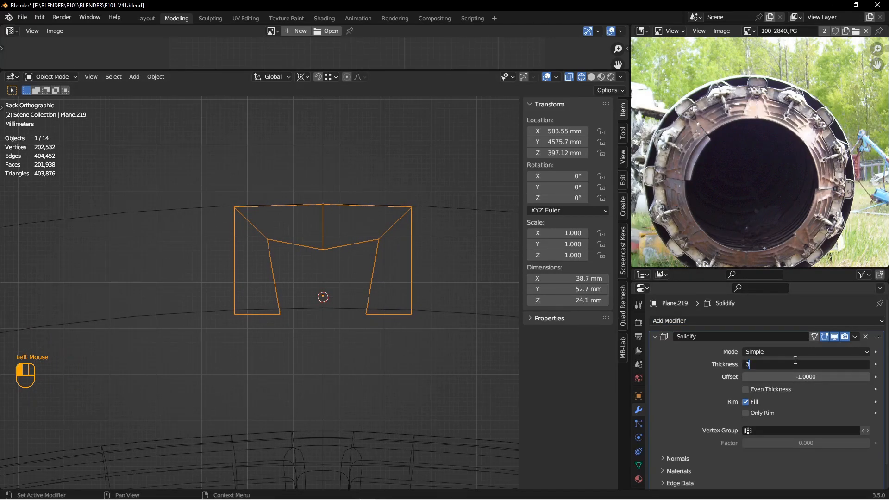
pyautogui.write('3')
pyautogui.press('Return')
pyautogui.click(746, 390)
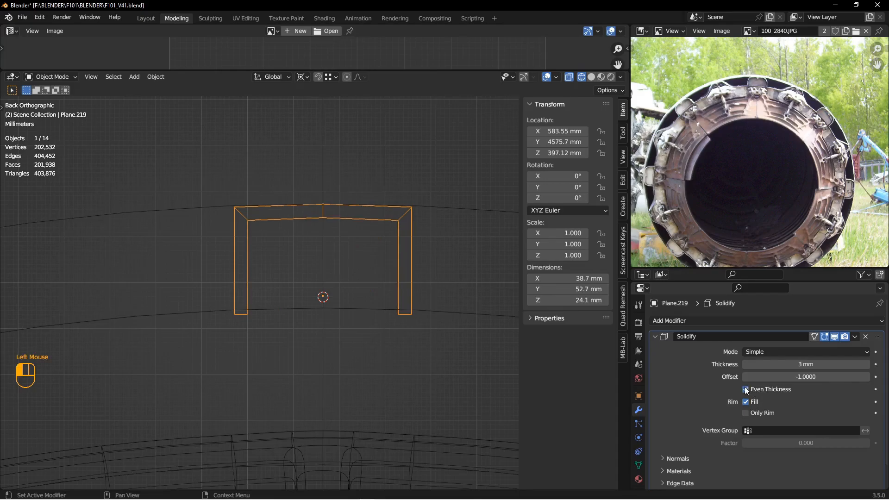
# - Switch to solid shading and reveal all hidden objects around the bracket
pyautogui.moveTo(282, 250); pyautogui.dragTo(320, 265, button='middle')
pyautogui.press('z')
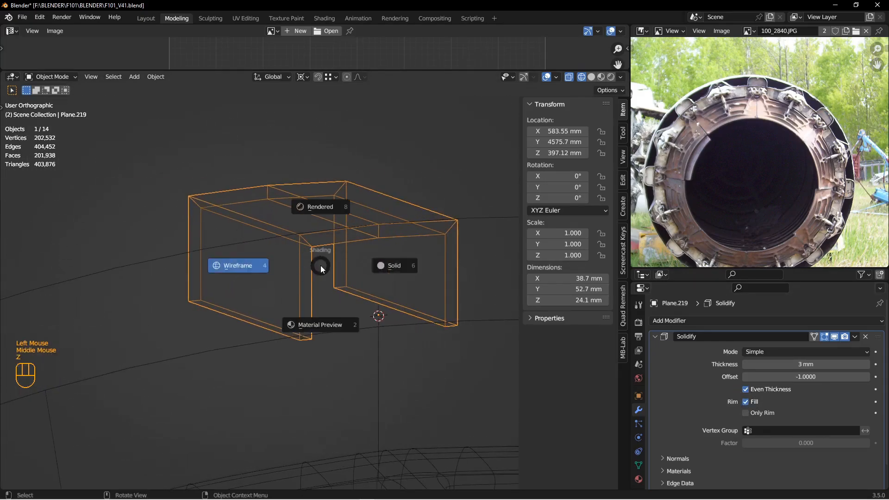
pyautogui.click(387, 271)
pyautogui.moveTo(387, 270)
pyautogui.keyDown('alt'); pyautogui.mouseDown(button='middle')
pyautogui.moveTo(355, 287)
pyautogui.moveTo(304, 276)
pyautogui.moveTo(317, 273)
pyautogui.moveTo(291, 251)
pyautogui.moveTo(235, 258)
pyautogui.moveTo(338, 262)
pyautogui.moveTo(329, 242)
pyautogui.moveTo(287, 238)
pyautogui.mouseUp(button='middle'); pyautogui.keyUp('alt')
pyautogui.hotkey('alt', 'h')
pyautogui.hotkey('alt', 'a')
pyautogui.scroll(2, 313, 251)
pyautogui.scroll(-2, 332, 257)
# - In the right side view, lower the bracket by about 1 mm and rotate it about 4.6° to follow the engine's slope
pyautogui.click(329, 251)
pyautogui.press('KP_3')
pyautogui.press('z')
pyautogui.click(242, 251)
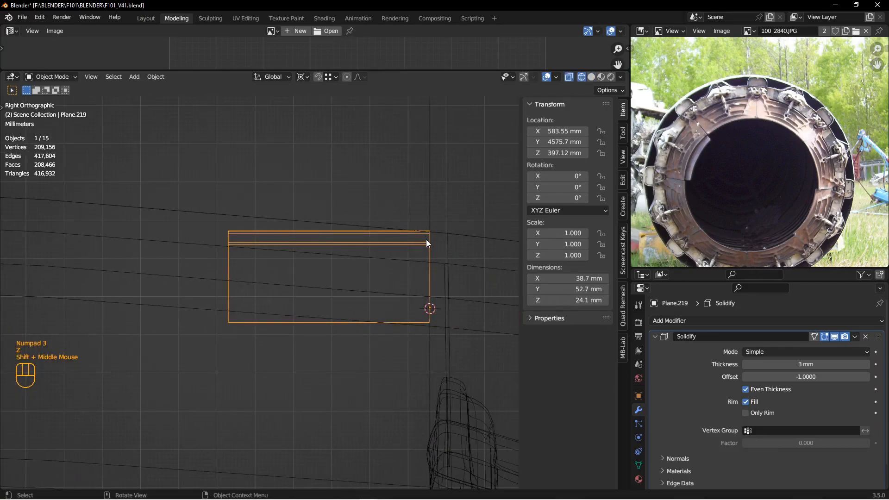
pyautogui.press('g')
pyautogui.click(382, 257)
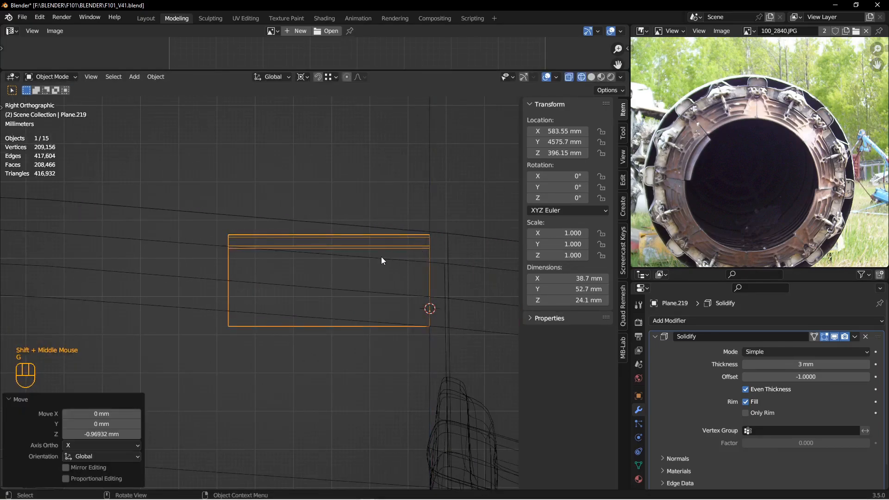
pyautogui.press('r')
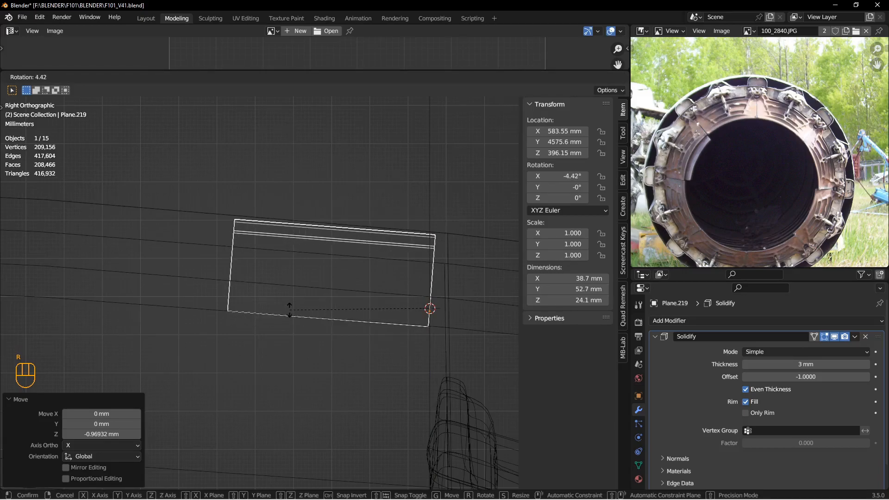
pyautogui.click(290, 309)
# - Switch to solid shading and hide the engine exterior object that covers the bracket
pyautogui.press('z')
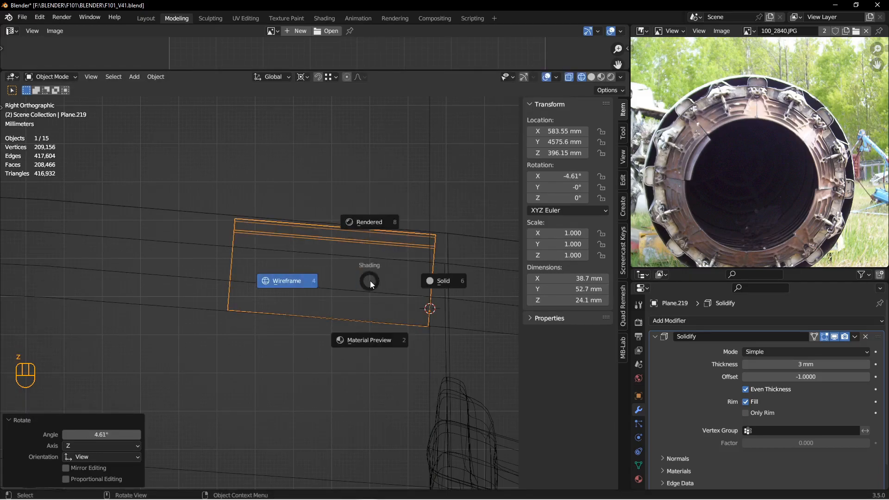
pyautogui.click(423, 281)
pyautogui.moveTo(430, 281)
pyautogui.mouseDown(button='middle')
pyautogui.moveTo(344, 271)
pyautogui.moveTo(318, 287)
pyautogui.mouseUp(button='middle')
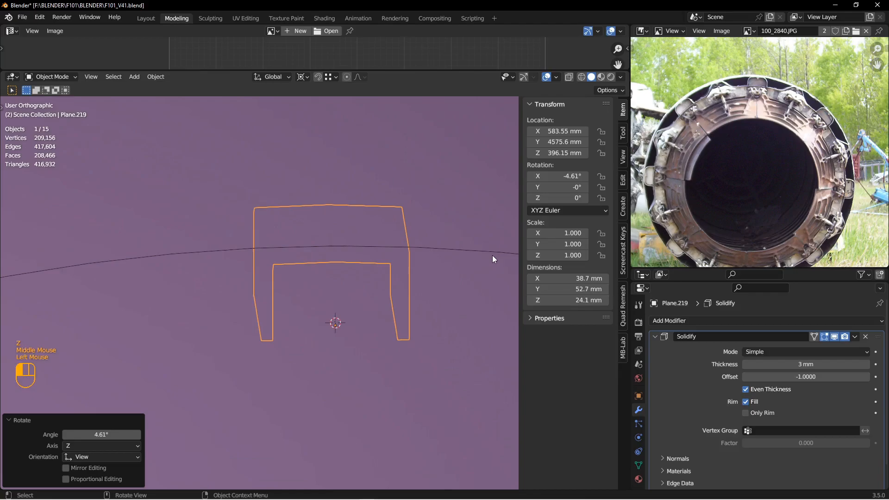
pyautogui.click(492, 269)
pyautogui.press('h')
pyautogui.scroll(2, 489, 284)
pyautogui.moveTo(489, 283); pyautogui.dragTo(390, 300, button='middle')
pyautogui.scroll(-2, 382, 285)
# - Select the bracket and shift it slightly along the Y axis
pyautogui.click(388, 293)
pyautogui.scroll(-2, 390, 300)
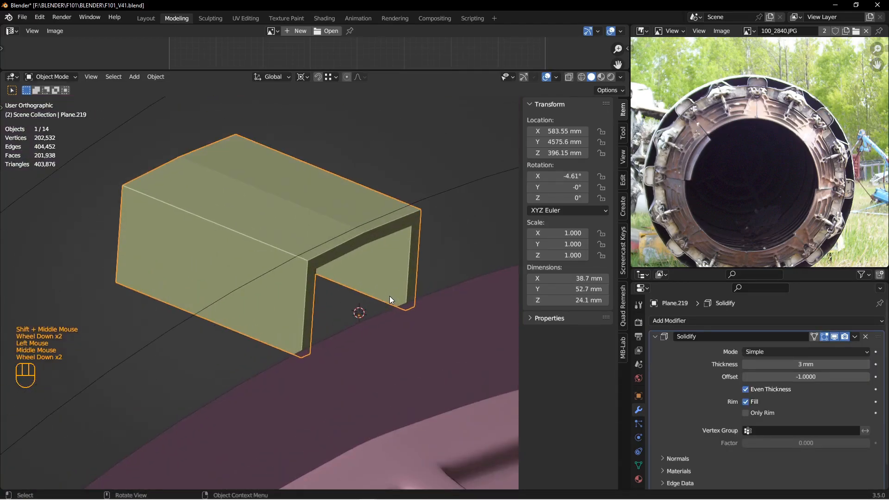
pyautogui.press('g')
pyautogui.press('y')
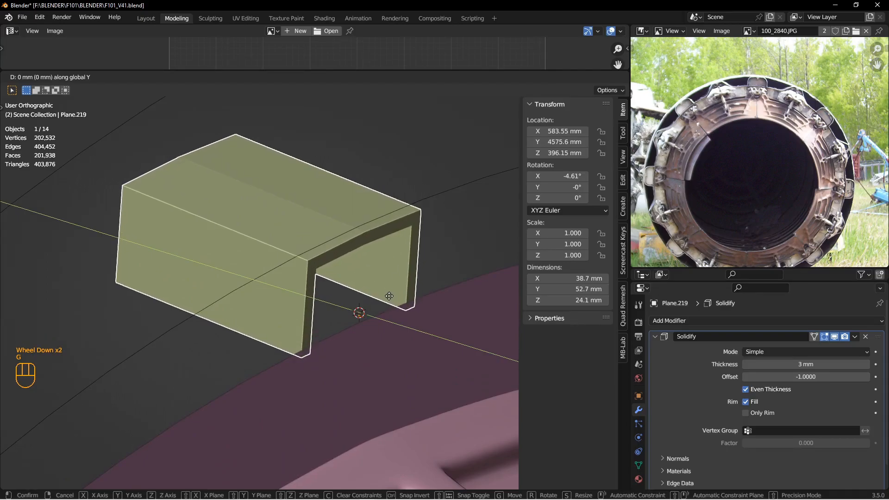
pyautogui.click(391, 308)
# - Extrude the flat ring's outer edge loop about 11.5 mm in the negative Y direction to form a rim
pyautogui.click(390, 318)
pyautogui.scroll(1, 394, 329)
pyautogui.press('Tab')
pyautogui.scroll(2, 444, 329)
pyautogui.keyDown('shift'); pyautogui.moveTo(434, 322); pyautogui.dragTo(419, 293, button='middle'); pyautogui.keyUp('shift')
pyautogui.press('2')
pyautogui.keyDown('alt'); pyautogui.click(397, 293); pyautogui.keyUp('alt')
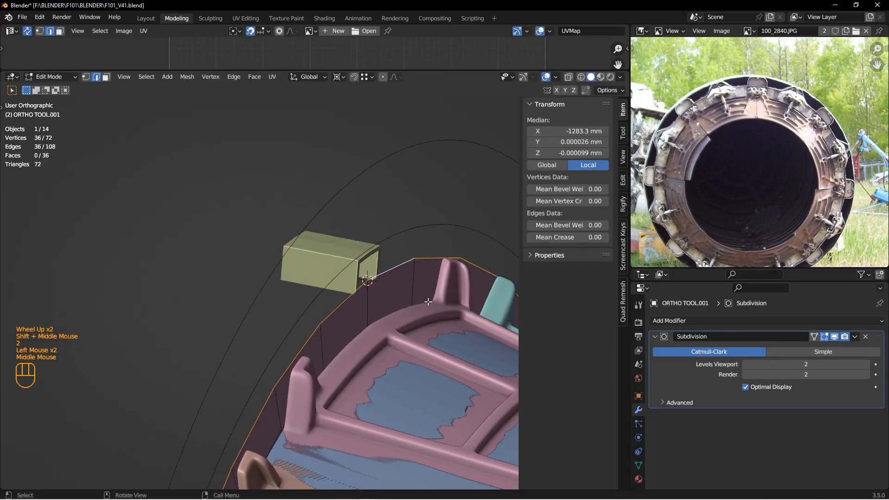
pyautogui.press('e')
pyautogui.click(412, 302)
# - Select the ring's outer corner edge loop and add a Bevel modifier before Subdivision with 1 mm amount, 2 segments and Weight limit method
pyautogui.moveTo(410, 302); pyautogui.dragTo(338, 282, button='middle')
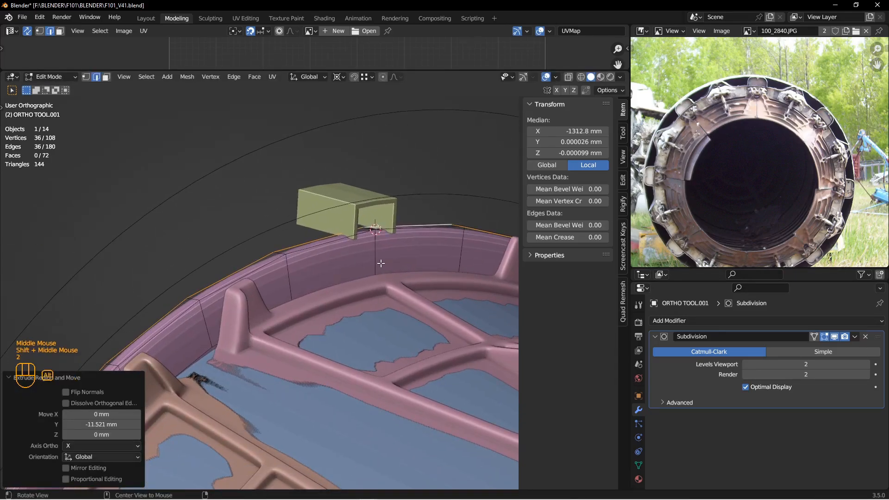
pyautogui.doubleClick(322, 247)
pyautogui.moveTo(322, 247); pyautogui.dragTo(299, 273, button='middle')
pyautogui.click(718, 319)
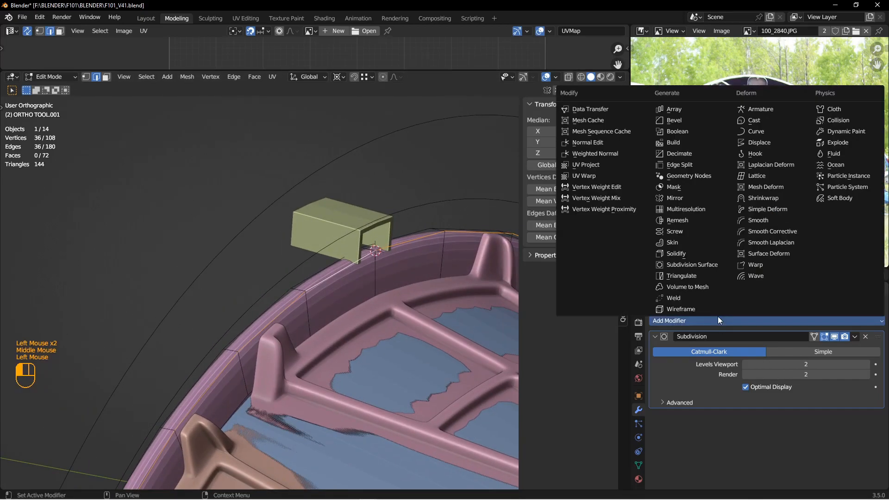
pyautogui.click(675, 120)
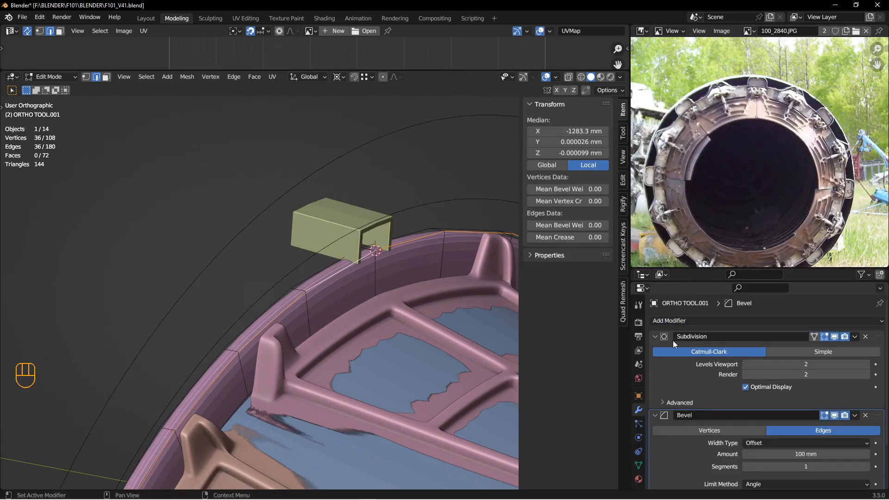
pyautogui.click(655, 336)
pyautogui.moveTo(879, 353); pyautogui.dragTo(712, 348)
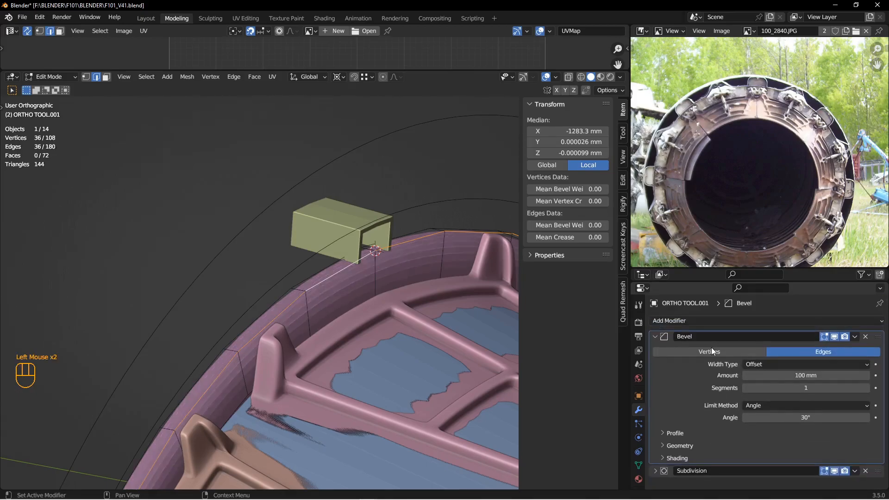
pyautogui.click(778, 392)
pyautogui.write('2')
pyautogui.press('Return')
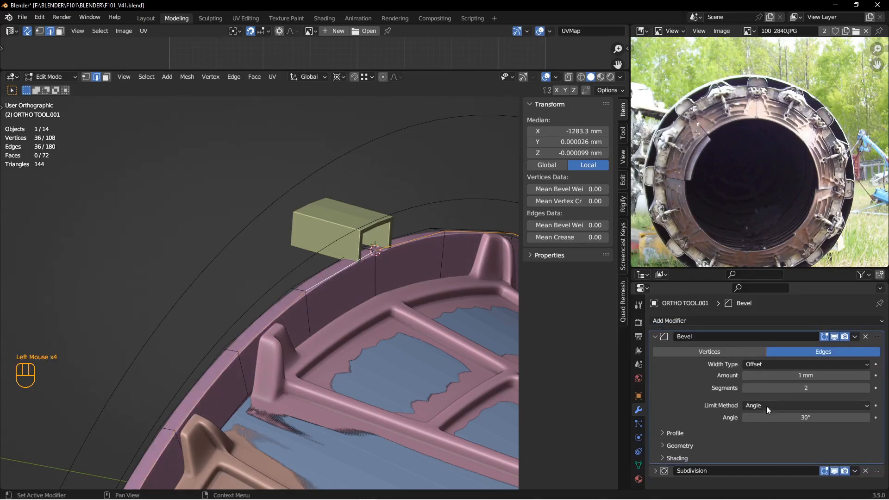
pyautogui.click(766, 407)
pyautogui.click(768, 438)
# - Set the mean bevel weight of the ring's selected corner edge loop to 1
pyautogui.moveTo(494, 346); pyautogui.dragTo(393, 313, button='middle')
pyautogui.scroll(-2, 393, 314)
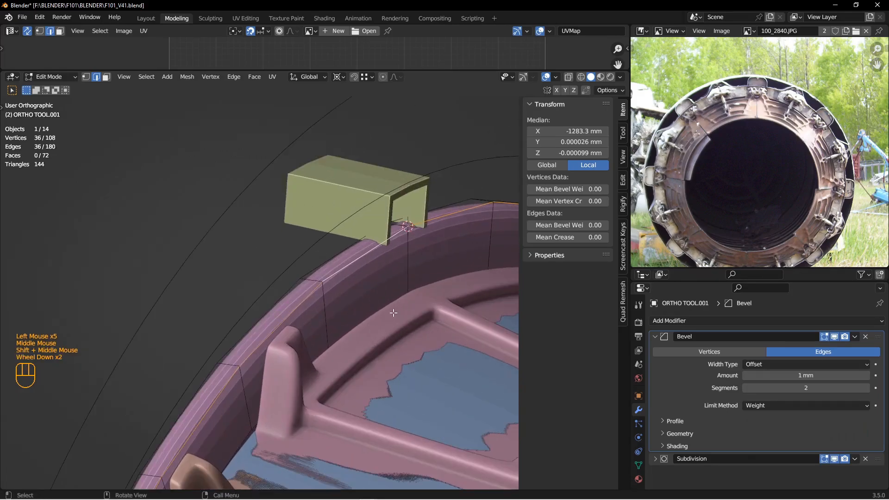
pyautogui.click(566, 227)
pyautogui.write('1')
pyautogui.press('Return')
# - Mark the ring's corner edge loop as a seam and return to Object Mode with nothing selected
pyautogui.keyDown('shift'); pyautogui.moveTo(329, 302); pyautogui.dragTo(282, 282, button='middle'); pyautogui.keyUp('shift')
pyautogui.hotkey('ctrl', 'e')
pyautogui.click(274, 276)
pyautogui.click(262, 278)
pyautogui.hotkey('ctrl', 'e')
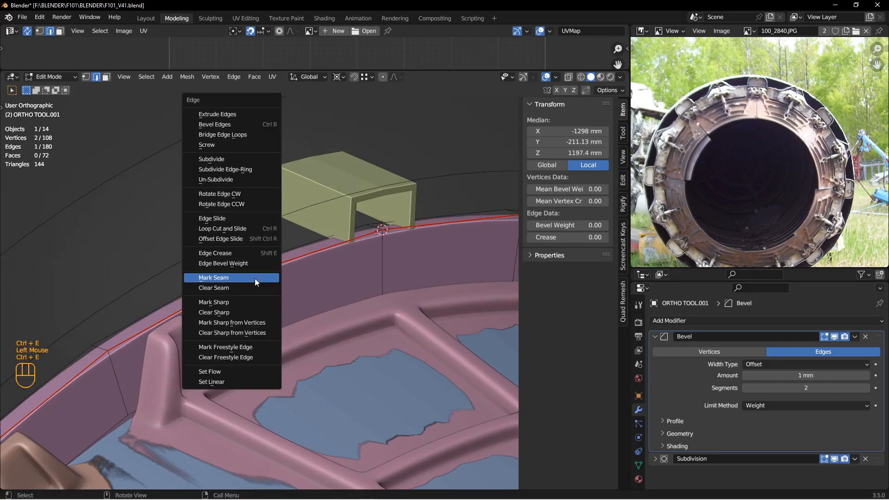
pyautogui.keyDown('shift'); pyautogui.moveTo(256, 280); pyautogui.dragTo(318, 290, button='middle'); pyautogui.keyUp('shift')
pyautogui.press('Tab')
pyautogui.hotkey('alt', 'a')
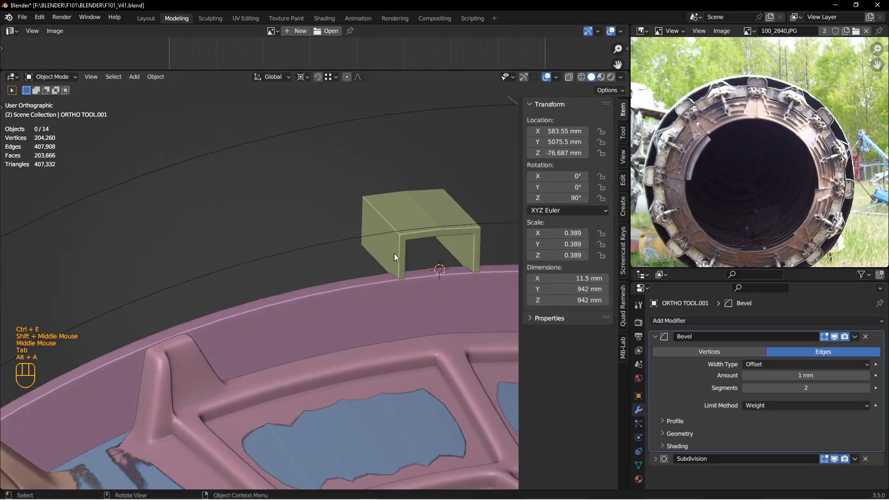
# - Move the bracket about 3.7 mm in the negative Y direction so it sits over the ring's rim
pyautogui.click(393, 231)
pyautogui.moveTo(393, 231); pyautogui.dragTo(392, 323, button='middle')
pyautogui.press('g')
pyautogui.press('y')
pyautogui.click(454, 282)
pyautogui.moveTo(392, 324); pyautogui.dragTo(381, 315, button='middle')
# - Examine the shape of the U-shaped brackets close up in the reference photo and compare it with the modelled bracket
pyautogui.press('Tab')
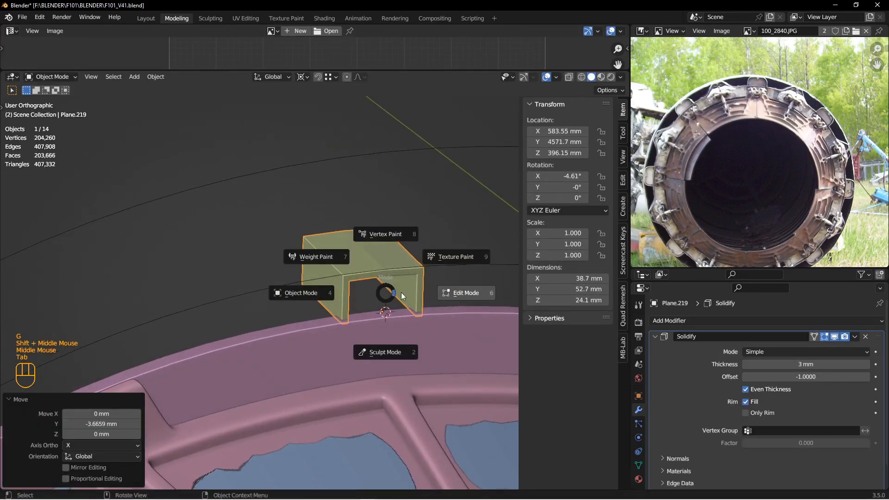
pyautogui.scroll(-2, 724, 130)
pyautogui.scroll(1, 732, 71)
pyautogui.moveTo(733, 71); pyautogui.dragTo(734, 121, button='middle')
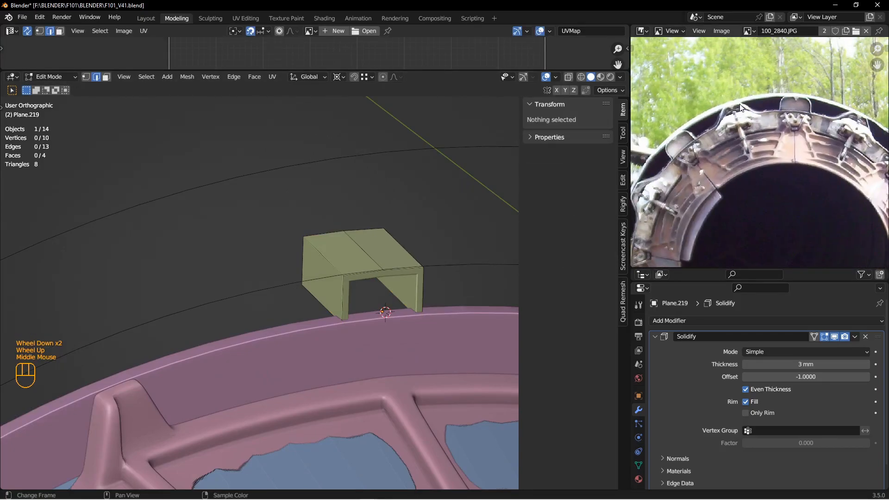
pyautogui.moveTo(338, 260); pyautogui.dragTo(317, 252, button='middle')
pyautogui.scroll(-2, 319, 266)
pyautogui.press('Tab')
pyautogui.click(323, 250)
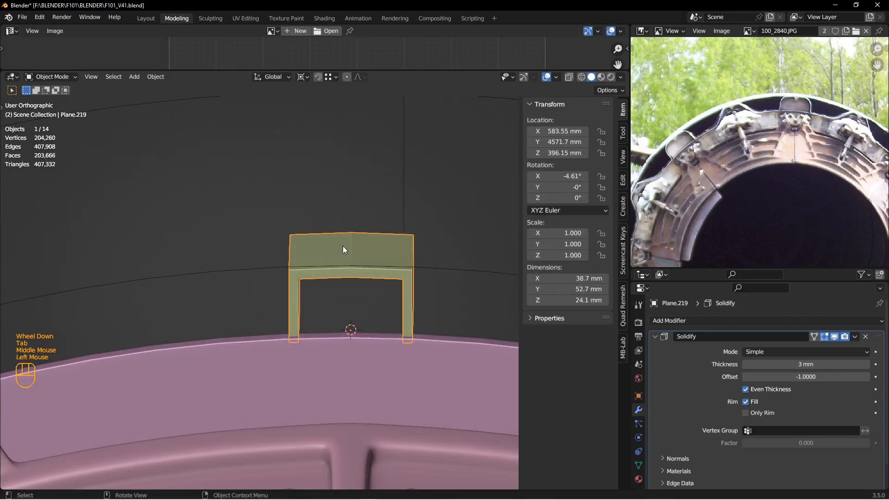
# - Apply the bracket's Solidify modifier and enter Edit Mode on the resulting mesh
pyautogui.click(659, 339)
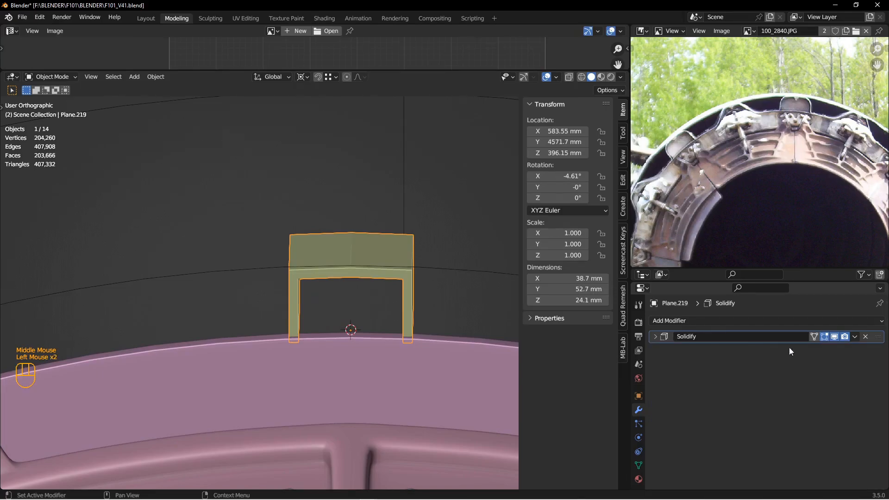
pyautogui.click(854, 336)
pyautogui.click(822, 348)
pyautogui.press('Tab')
pyautogui.moveTo(407, 264); pyautogui.dragTo(395, 269, button='middle')
pyautogui.scroll(-2, 395, 269)
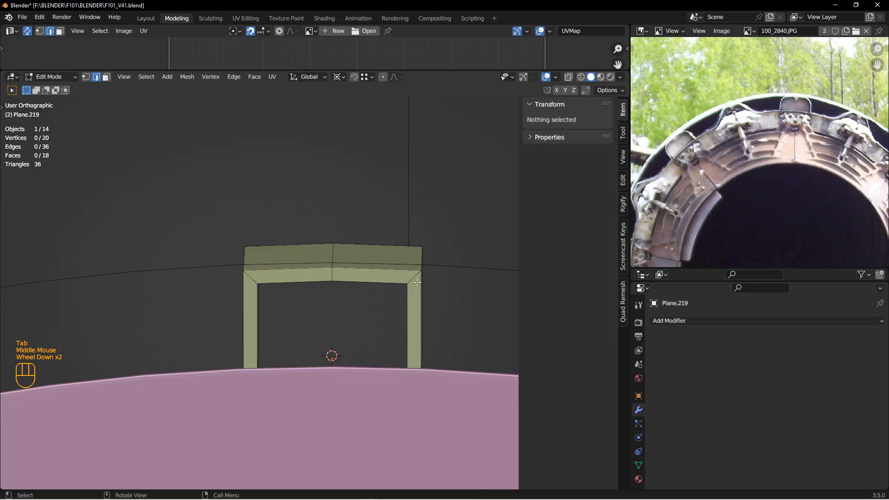
# - Bevel the inner and outer edges of the bracket's two upper corners by 3.15 mm with 2 segments
pyautogui.click(415, 279)
pyautogui.keyDown('shift'); pyautogui.click(283, 277); pyautogui.keyUp('shift')
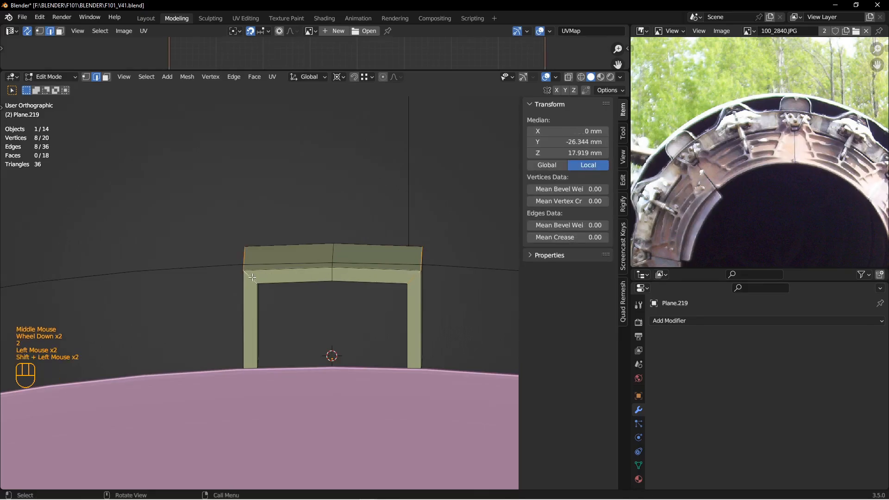
pyautogui.press('KP_3')
pyautogui.press('ctrl+KP_1')
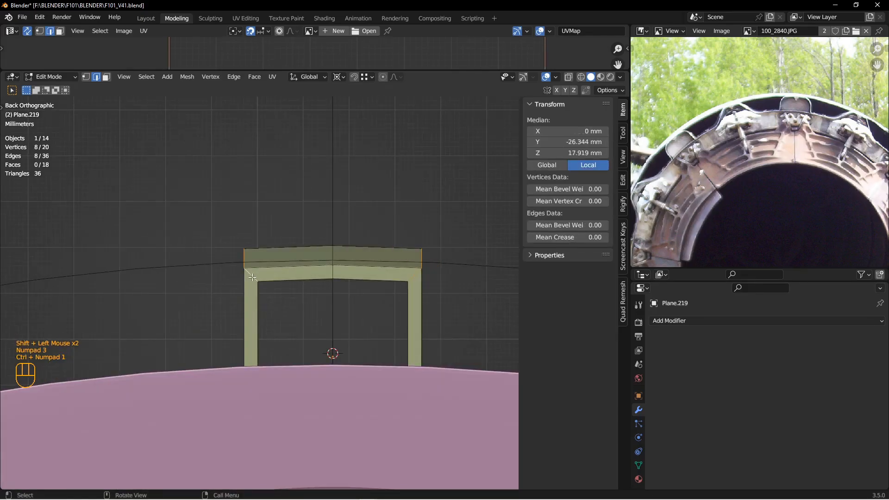
pyautogui.hotkey('ctrl', 'b')
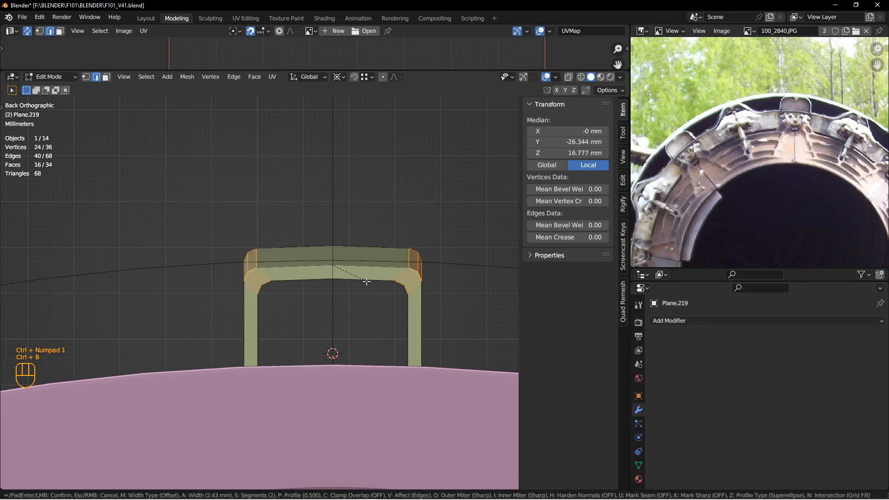
pyautogui.click(369, 283)
pyautogui.moveTo(328, 288); pyautogui.dragTo(360, 304, button='middle')
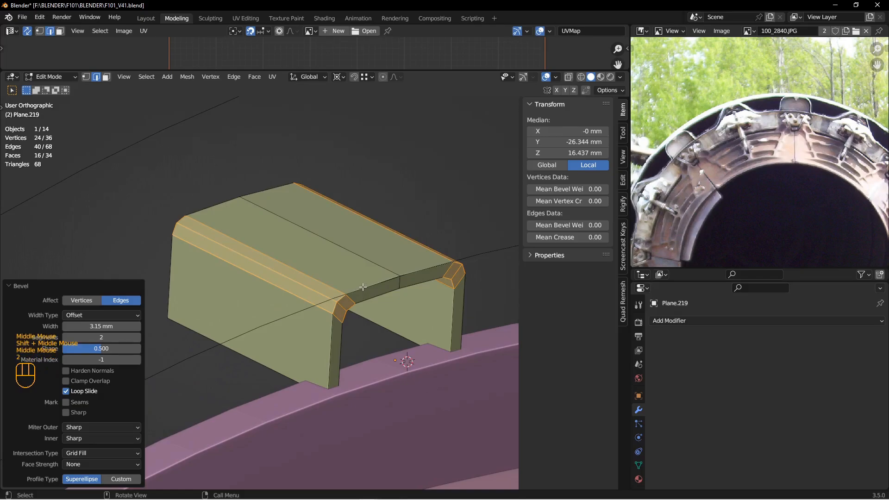
# - Give the edges around the bracket's end face at the ring a bevel weight of 1 and mark them as seams
pyautogui.doubleClick(363, 288)
pyautogui.keyDown('shift'); pyautogui.click(341, 340); pyautogui.keyUp('shift')
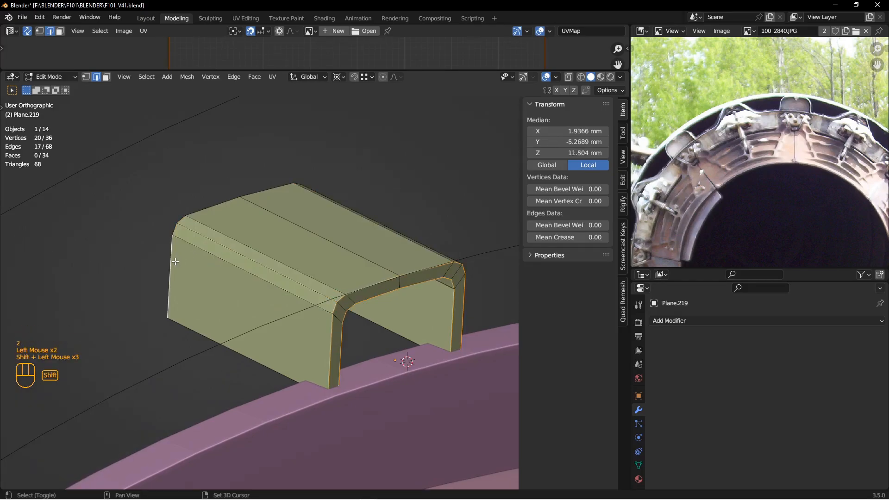
pyautogui.keyDown('shift'); pyautogui.click(173, 273); pyautogui.keyUp('shift')
pyautogui.moveTo(173, 273); pyautogui.dragTo(231, 278, button='middle')
pyautogui.click(570, 225)
pyautogui.write('1')
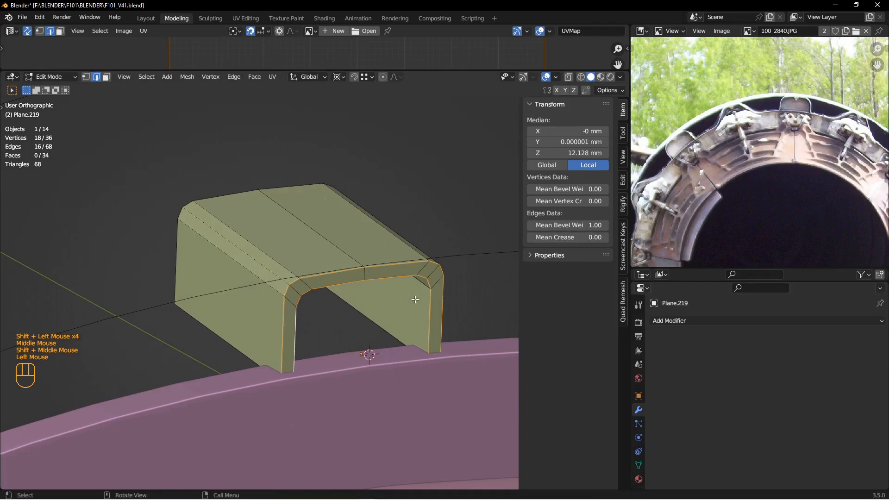
pyautogui.hotkey('ctrl', 'e')
# - Delete the faces of the bracket's far end rim and the bottom faces of both legs
pyautogui.moveTo(393, 294); pyautogui.dragTo(179, 216, button='middle')
pyautogui.press('3')
pyautogui.click(334, 320)
pyautogui.click(301, 315)
pyautogui.keyDown('shift'); pyautogui.click(276, 234); pyautogui.keyUp('shift')
pyautogui.keyDown('ctrl'); pyautogui.keyDown('shift'); pyautogui.click(277, 241); pyautogui.keyUp('shift'); pyautogui.keyUp('ctrl')
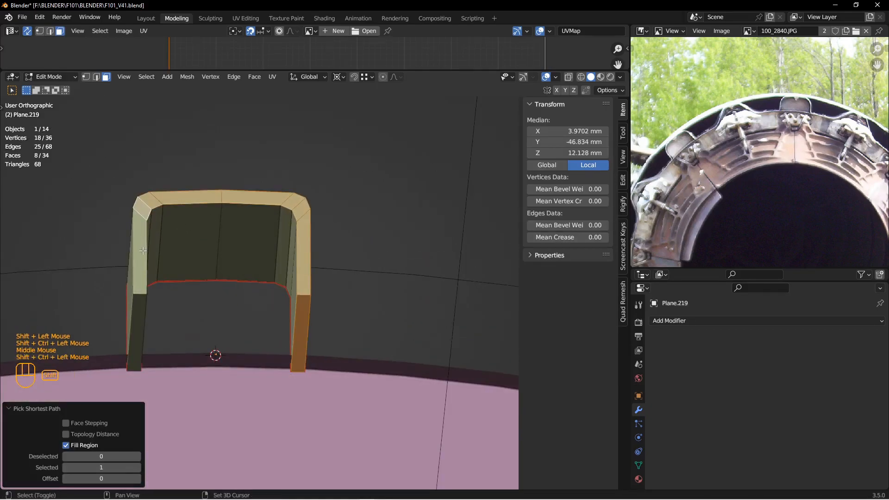
pyautogui.keyDown('shift'); pyautogui.click(141, 214); pyautogui.keyUp('shift')
pyautogui.keyDown('shift'); pyautogui.click(144, 306); pyautogui.keyUp('shift')
pyautogui.moveTo(143, 306); pyautogui.dragTo(167, 290, button='middle')
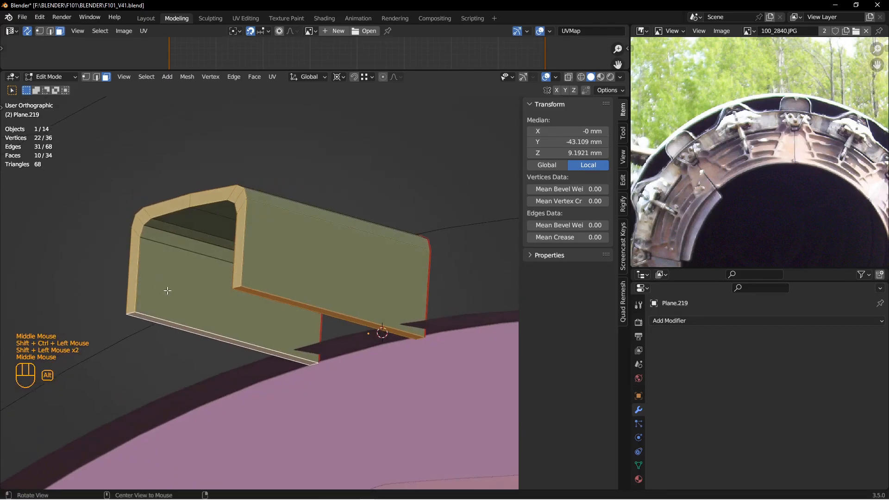
pyautogui.press('x')
pyautogui.click(291, 288)
pyautogui.moveTo(292, 288); pyautogui.dragTo(277, 292, button='middle')
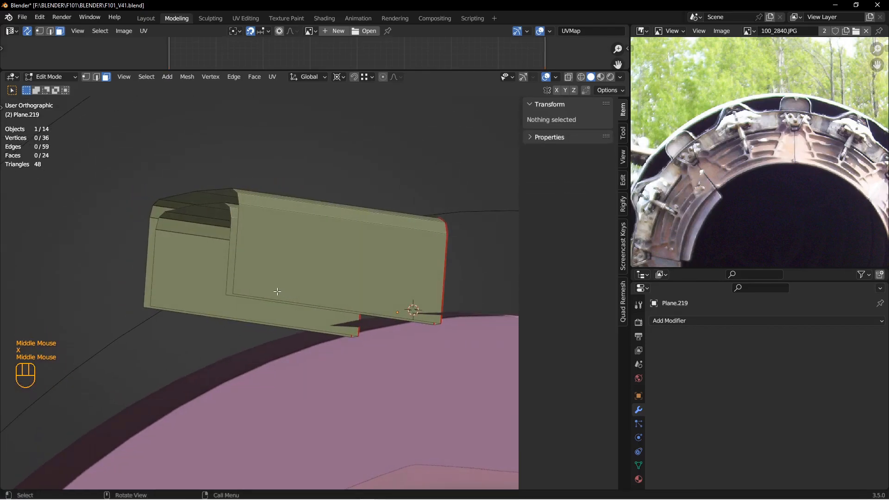
# - Select the open boundary edges left by the deleted faces and add a Bevel modifier to the bracket
pyautogui.click(293, 299)
pyautogui.keyDown('shift'); pyautogui.click(226, 268); pyautogui.keyUp('shift')
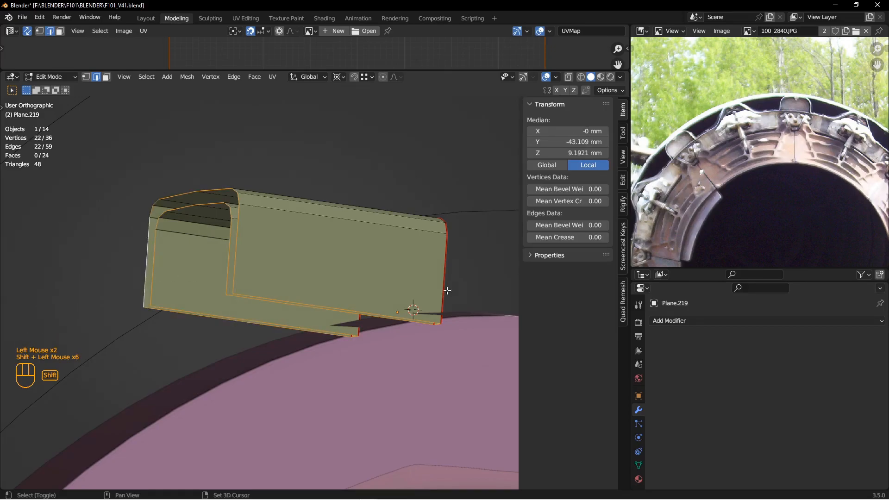
pyautogui.click(741, 323)
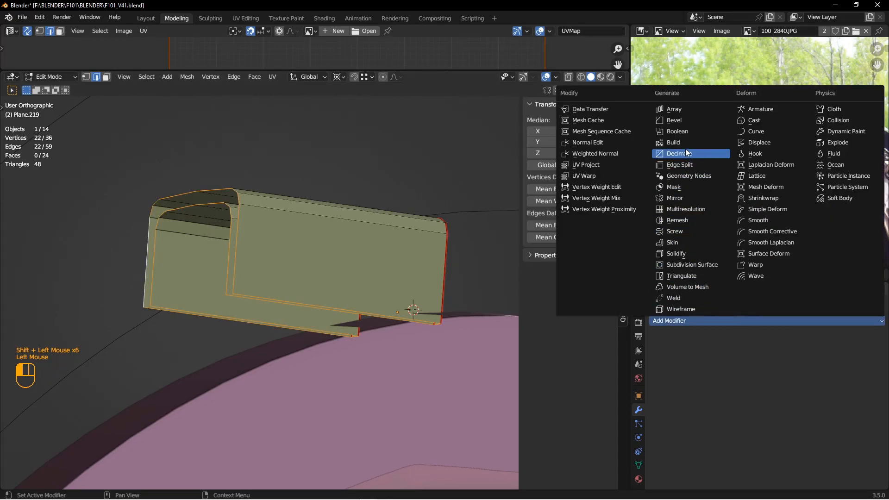
pyautogui.click(679, 120)
pyautogui.moveTo(445, 325); pyautogui.dragTo(482, 336, button='middle')
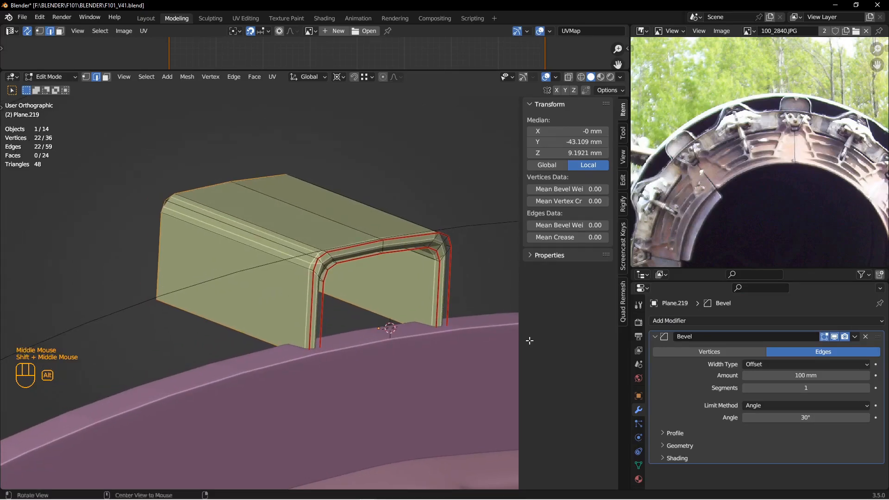
# - Set the bracket's Bevel modifier to 1 mm amount, 2 segments and Weight limit method
pyautogui.click(766, 376)
pyautogui.write('1')
pyautogui.press('Return')
pyautogui.click(764, 389)
pyautogui.write('2')
pyautogui.press('Return')
pyautogui.click(769, 405)
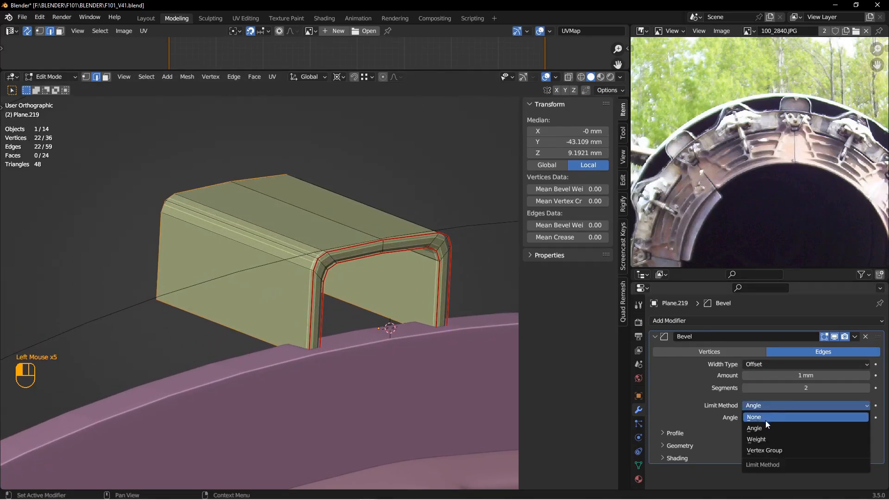
pyautogui.click(763, 440)
# - Add a Subdivision Surface modifier below the Bevel and set the bracket's open boundary edges to a mean crease of 1
pyautogui.moveTo(324, 308)
pyautogui.mouseDown(button='middle')
pyautogui.moveTo(306, 316)
pyautogui.moveTo(314, 300)
pyautogui.mouseUp(button='middle')
pyautogui.moveTo(263, 265); pyautogui.dragTo(282, 276, button='middle')
pyautogui.click(655, 337)
pyautogui.click(701, 321)
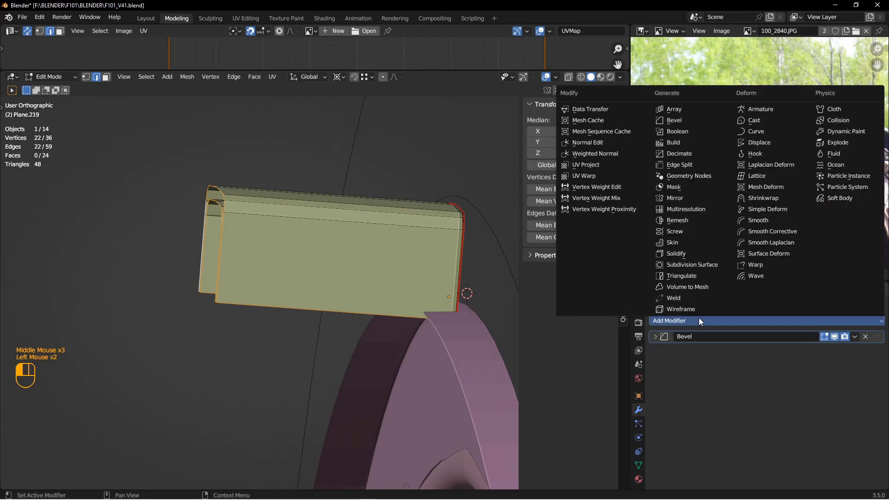
pyautogui.click(688, 265)
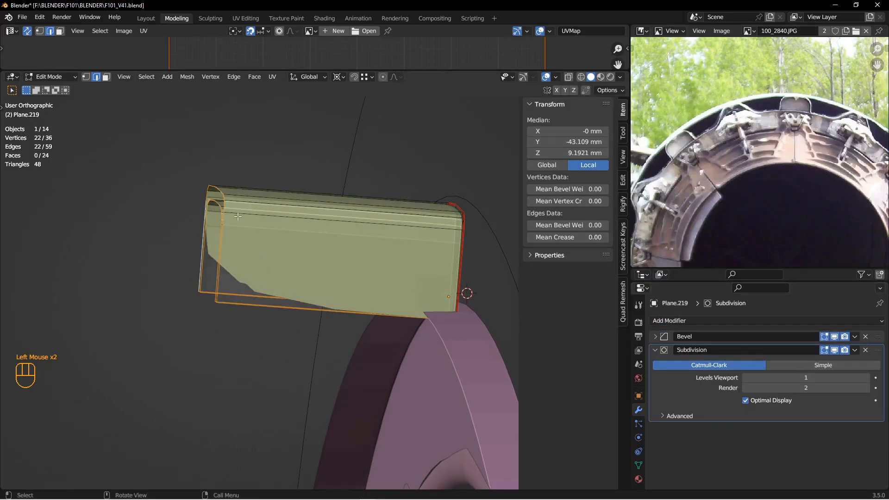
pyautogui.moveTo(211, 269); pyautogui.dragTo(217, 259, button='middle')
pyautogui.moveTo(558, 238); pyautogui.dragTo(602, 237)
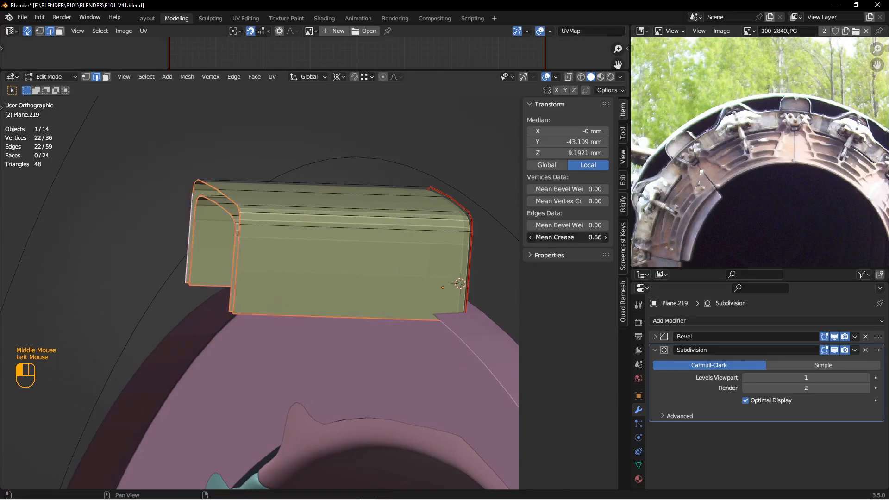
# - Return to Object Mode and apply smooth shading to the bracket
pyautogui.moveTo(240, 278); pyautogui.dragTo(200, 290, button='middle')
pyautogui.press('Tab')
pyautogui.hotkey('alt', 'a')
pyautogui.click(237, 241)
pyautogui.rightClick(237, 242)
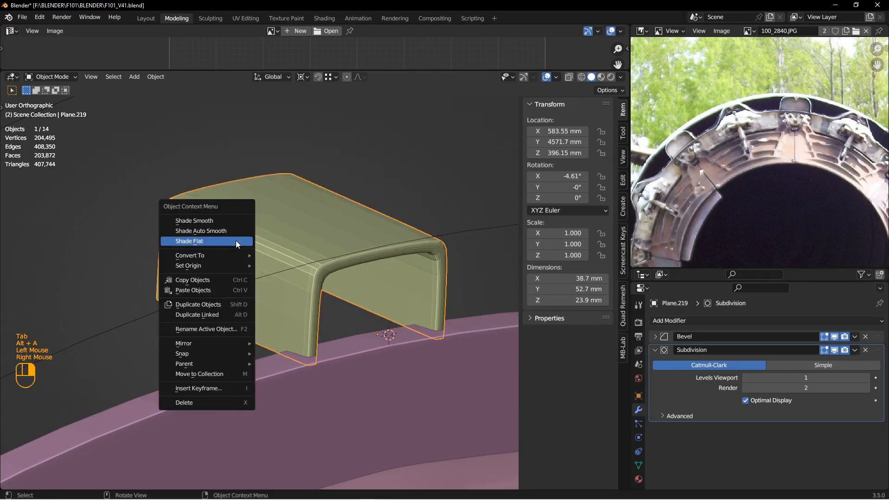
pyautogui.click(226, 223)
# - Select the bracket's entire mesh and unwrap its UVs along the marked seams
pyautogui.keyDown('alt'); pyautogui.moveTo(310, 255); pyautogui.dragTo(337, 271, button='middle'); pyautogui.keyUp('alt')
pyautogui.scroll(1, 336, 272)
pyautogui.press('Tab')
pyautogui.press('Tab')
pyautogui.click(497, 249)
pyautogui.hotkey('alt', 'a')
pyautogui.moveTo(376, 247); pyautogui.dragTo(373, 262, button='middle')
pyautogui.press('a')
pyautogui.press('u')
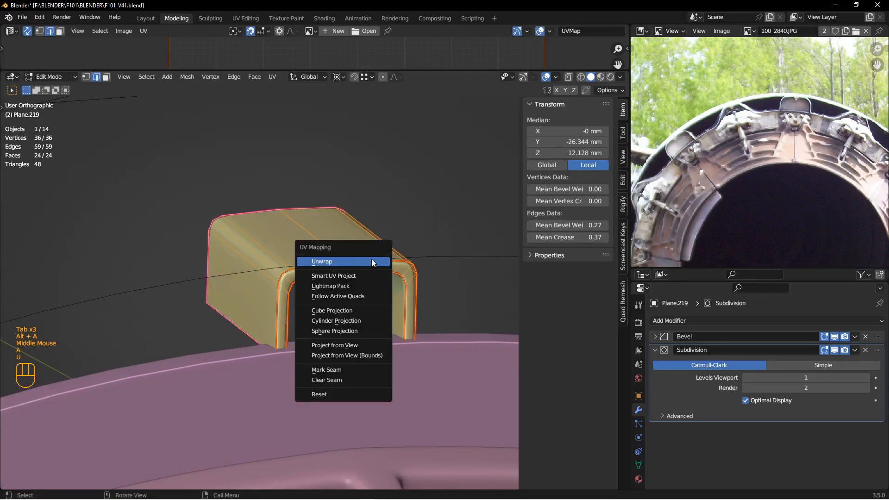
pyautogui.click(374, 261)
pyautogui.moveTo(454, 71); pyautogui.dragTo(442, 84)
pyautogui.scroll(2, 429, 131)
pyautogui.scroll(1, 410, 259)
# - Snap the 3D cursor to the origin of the circular ORTHO TOOL guide at the engine centre in back view
pyautogui.press('Tab')
pyautogui.scroll(1, 450, 275)
pyautogui.press('ctrl+KP_1')
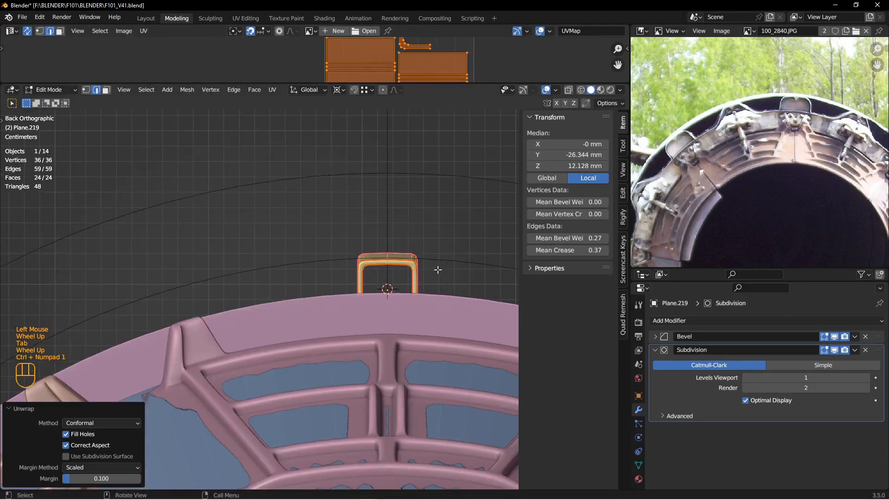
pyautogui.scroll(2, 432, 268)
pyautogui.keyDown('shift'); pyautogui.moveTo(419, 280); pyautogui.dragTo(335, 209, button='middle'); pyautogui.keyUp('shift')
pyautogui.press('Tab')
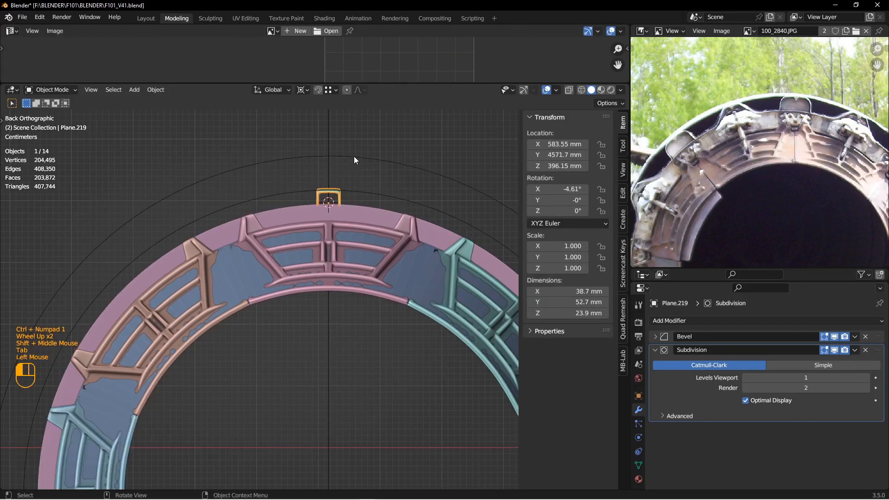
pyautogui.click(354, 156)
pyautogui.hotkey('shift', 's')
pyautogui.scroll(2, 354, 231)
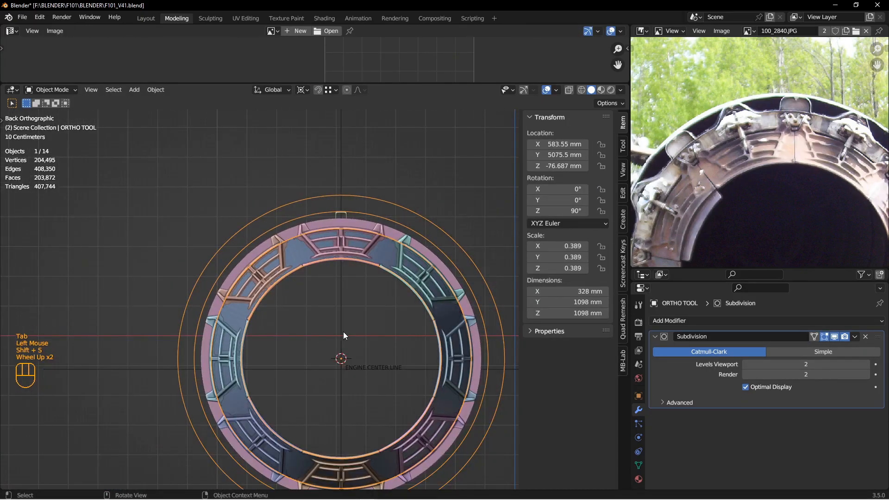
# - Duplicate the bracket's mesh in place in Edit Mode and rotate the copy 45° about the 3D cursor
pyautogui.scroll(-2, 343, 335)
pyautogui.keyDown('shift'); pyautogui.moveTo(372, 239); pyautogui.dragTo(373, 223, button='middle'); pyautogui.keyUp('shift')
pyautogui.scroll(-1, 364, 208)
pyautogui.click(354, 192)
pyautogui.press('Tab')
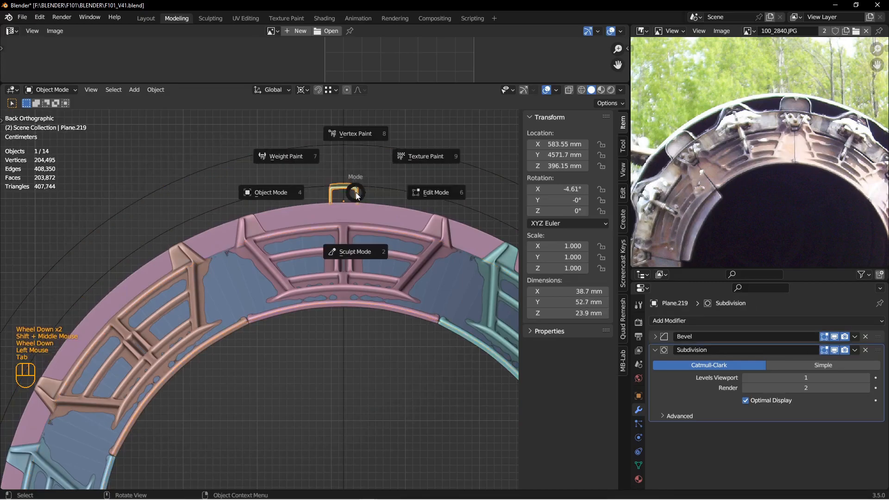
pyautogui.scroll(-1, 358, 197)
pyautogui.scroll(2, 358, 202)
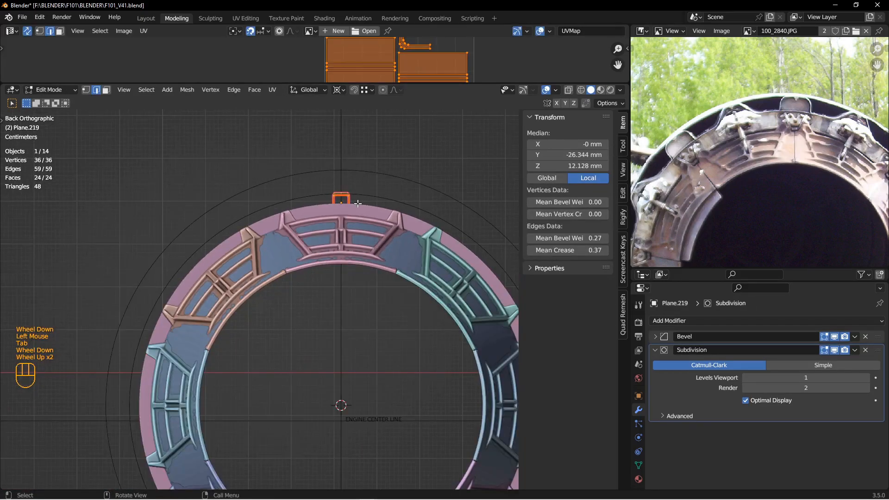
pyautogui.keyDown('shift'); pyautogui.moveTo(373, 209); pyautogui.dragTo(378, 191, button='middle'); pyautogui.keyUp('shift')
pyautogui.press('a')
pyautogui.hotkey('shift', 'd')
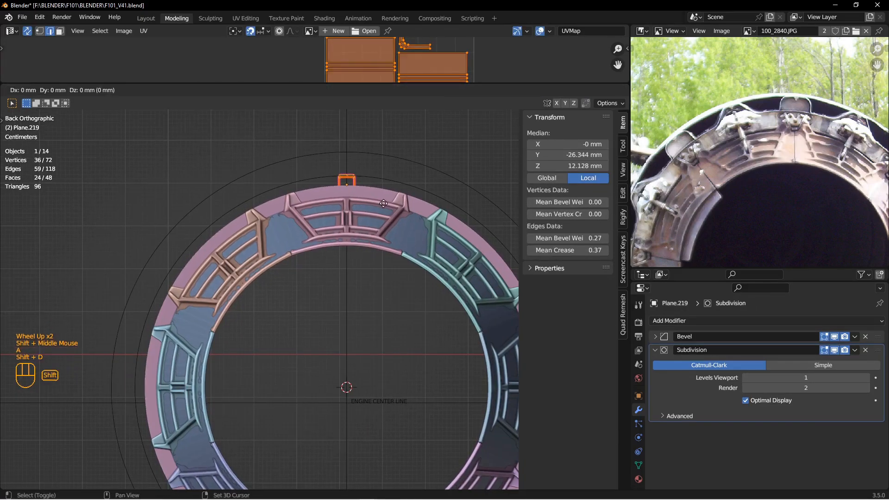
pyautogui.rightClick(387, 199)
pyautogui.press('r')
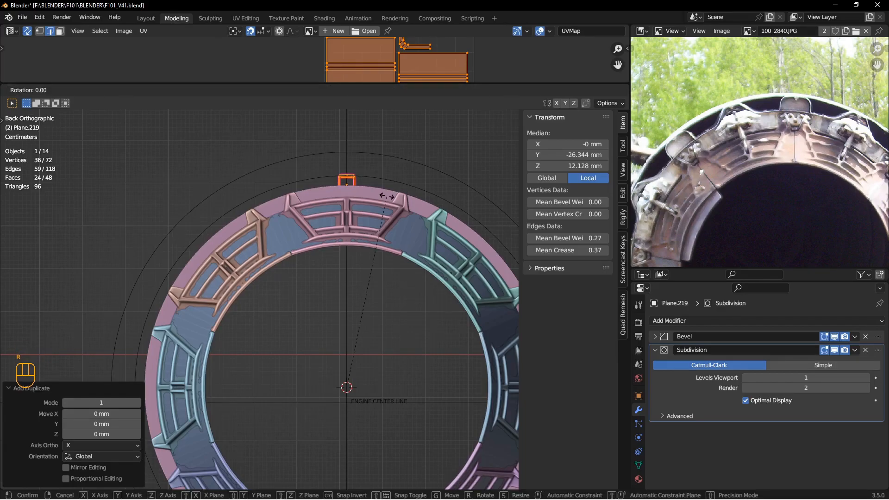
pyautogui.click(386, 196)
# - Repeat the 45° rotated duplication of the bracket until copies go all the way around the ring
pyautogui.hotkey('shift', 'd')
pyautogui.hotkey('shift', 'd')
pyautogui.hotkey('shift', 'd')
pyautogui.hotkey('shift', 'd')
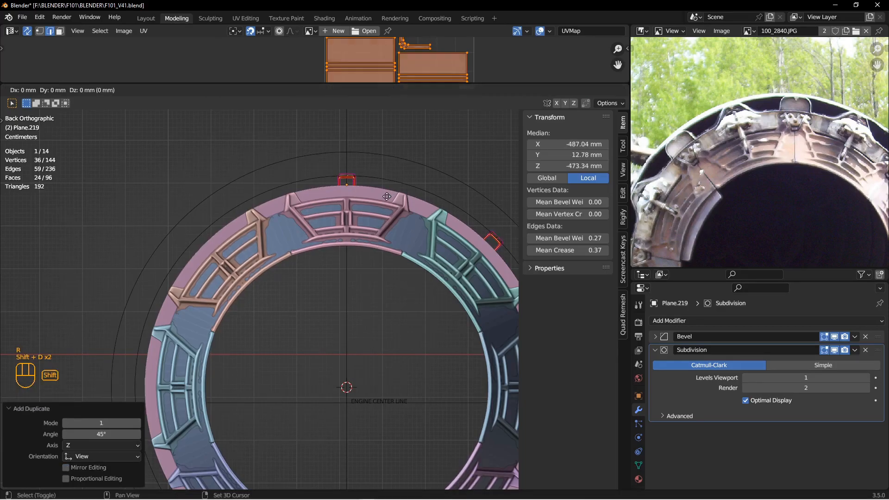
pyautogui.hotkey('shift', 'd')
pyautogui.hotkey('shift', 'd')
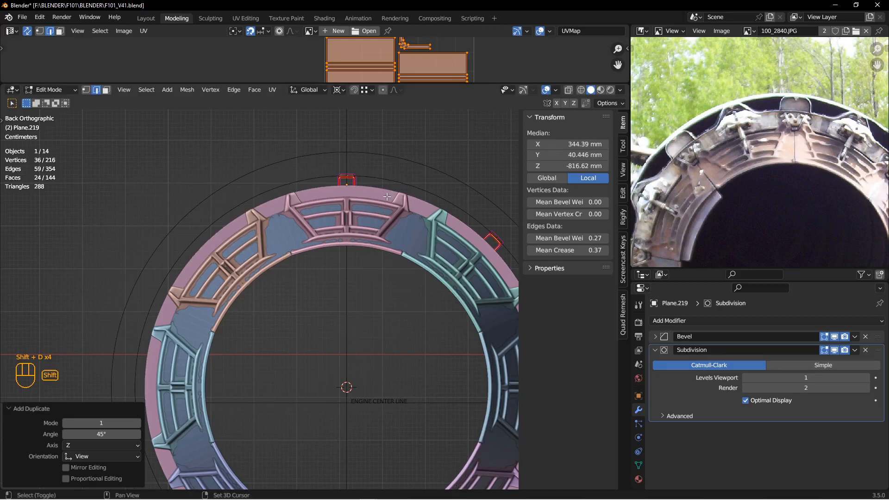
pyautogui.hotkey('shift', 'd')
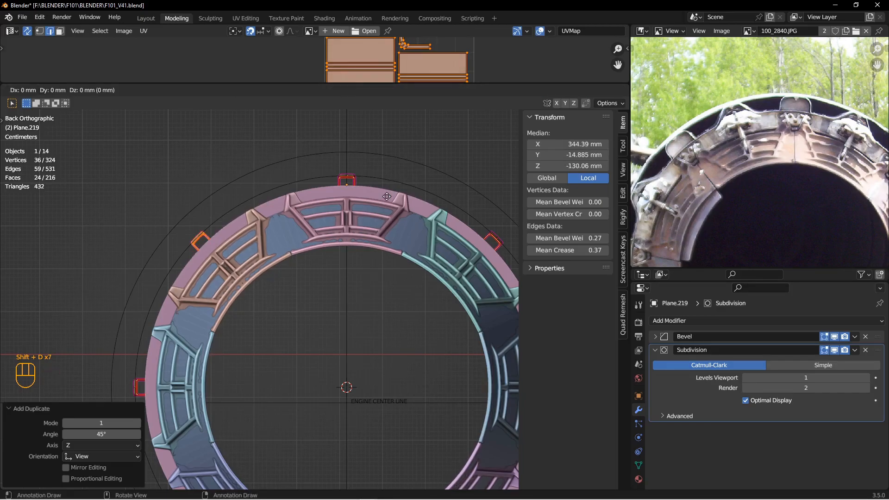
pyautogui.rightClick(387, 197)
# - Move the surplus overlapping bracket copy away from the ring and delete it
pyautogui.scroll(-2, 377, 226)
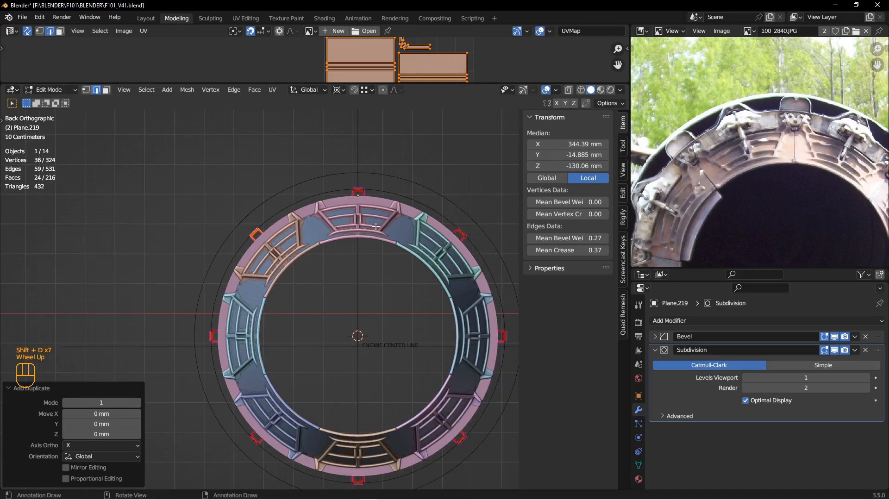
pyautogui.scroll(1, 376, 226)
pyautogui.press('g')
pyautogui.click(355, 197)
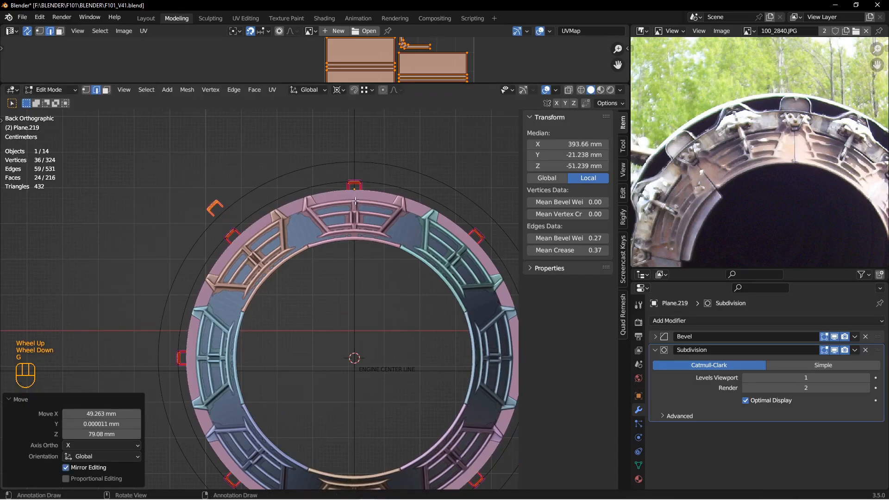
pyautogui.press('a')
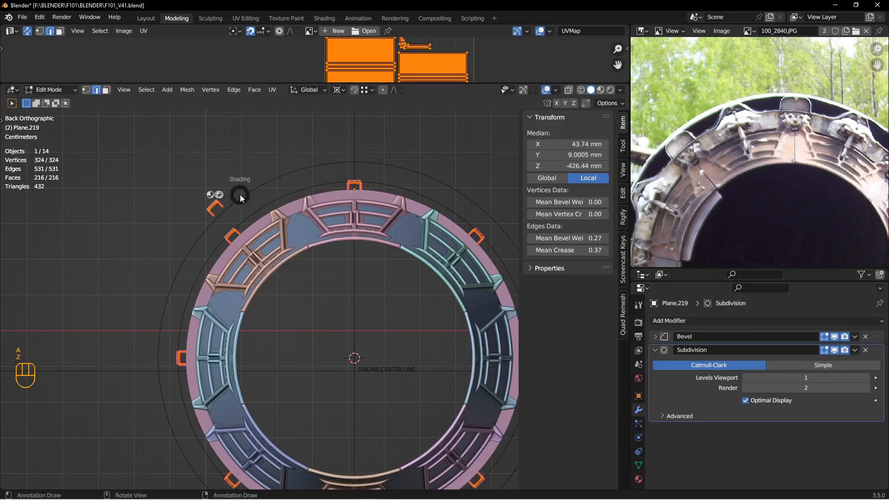
pyautogui.click(176, 193)
pyautogui.moveTo(182, 189); pyautogui.dragTo(233, 224)
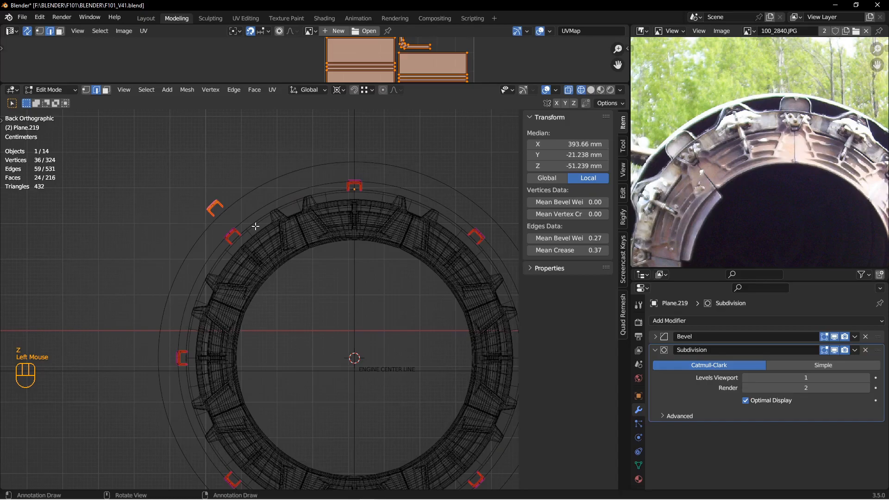
pyautogui.press('x')
pyautogui.click(232, 204)
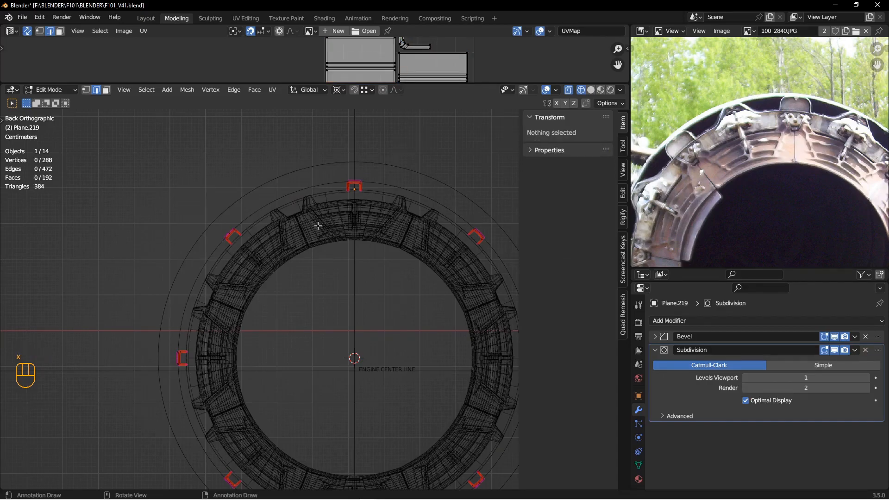
# - Duplicate all eight brackets, rotate the copies 22.5° about the 3D cursor and restore solid shading
pyautogui.press('a')
pyautogui.hotkey('shift', 'd')
pyautogui.rightClick(347, 221)
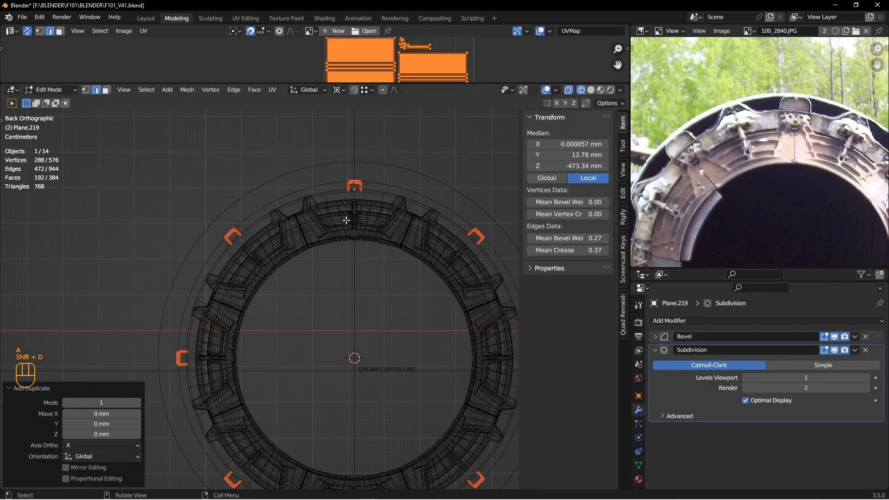
pyautogui.write('r22')
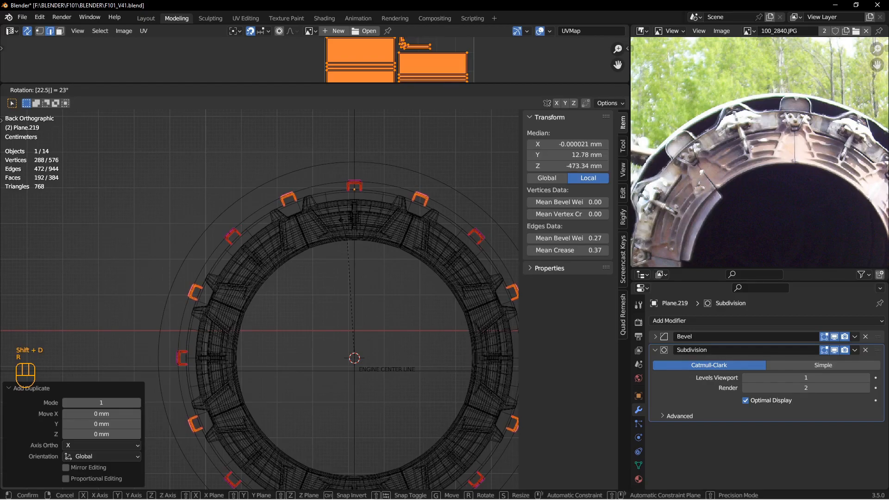
pyautogui.press('Return')
pyautogui.press('z')
pyautogui.click(410, 221)
# - Return to Object Mode and unhide the engine exterior around the brackets
pyautogui.keyDown('shift'); pyautogui.moveTo(411, 221); pyautogui.dragTo(408, 271, button='middle'); pyautogui.keyUp('shift')
pyautogui.scroll(-2, 357, 259)
pyautogui.hotkey('alt', 'a')
pyautogui.scroll(2, 355, 257)
pyautogui.moveTo(355, 258); pyautogui.dragTo(336, 260, button='middle')
pyautogui.press('Tab')
pyautogui.click(258, 262)
pyautogui.hotkey('alt', 'h')
pyautogui.hotkey('alt', 'a')
pyautogui.scroll(-3, 334, 240)
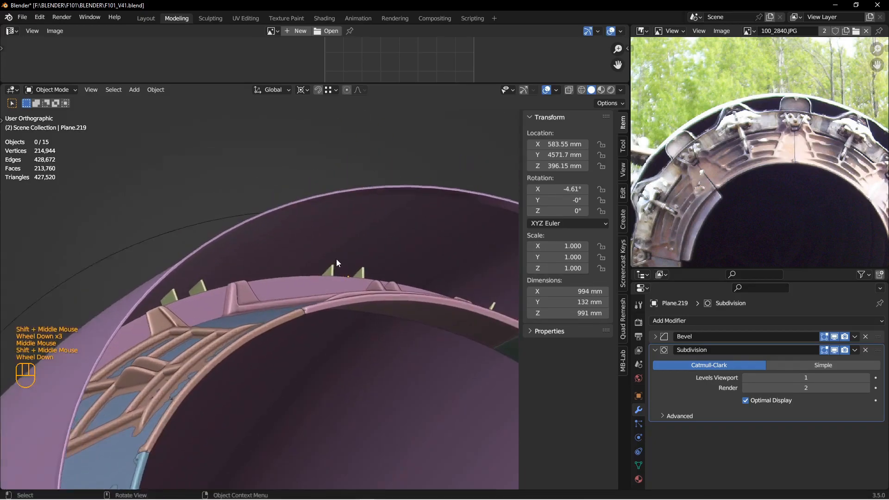
# - Scale all the brackets to about 0.986 on X and Z, excluding Y, about the engine centre
pyautogui.scroll(-2, 333, 271)
pyautogui.click(333, 270)
pyautogui.press('Tab')
pyautogui.scroll(2, 380, 274)
pyautogui.press('a')
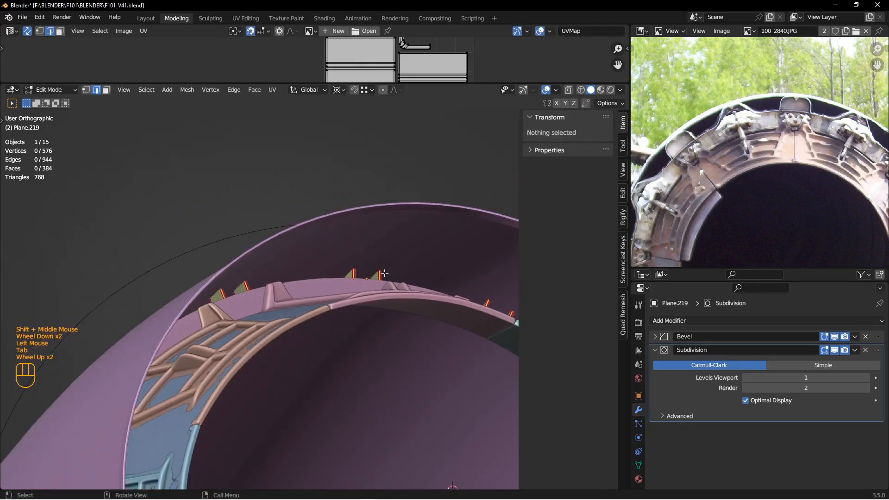
pyautogui.press('ctrl+KP_1')
pyautogui.moveTo(381, 274); pyautogui.dragTo(401, 364, button='middle')
pyautogui.scroll(2, 401, 363)
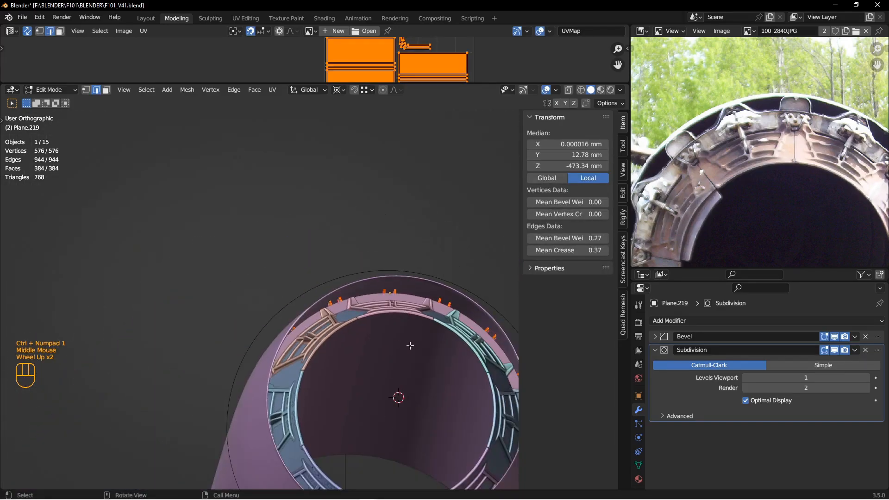
pyautogui.scroll(-3, 401, 363)
pyautogui.keyDown('shift'); pyautogui.moveTo(405, 268); pyautogui.dragTo(397, 229, button='middle'); pyautogui.keyUp('shift')
pyautogui.scroll(-2, 357, 206)
pyautogui.press('s')
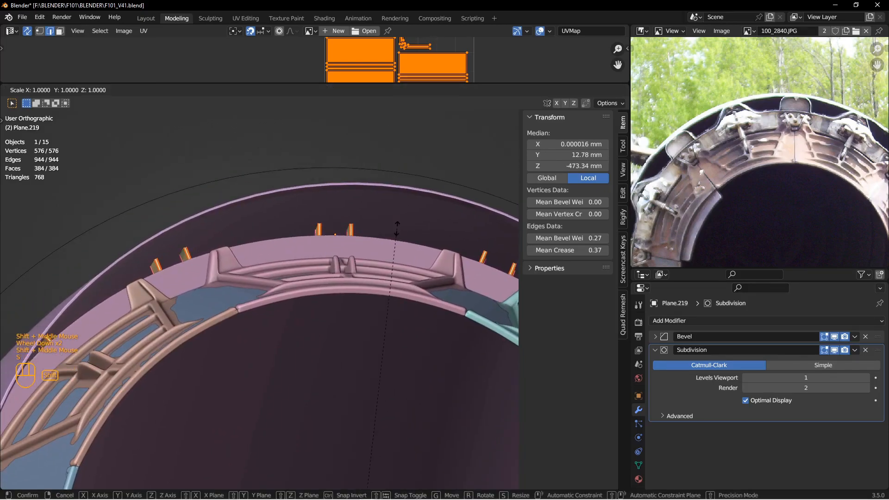
pyautogui.hotkey('shift', 'y')
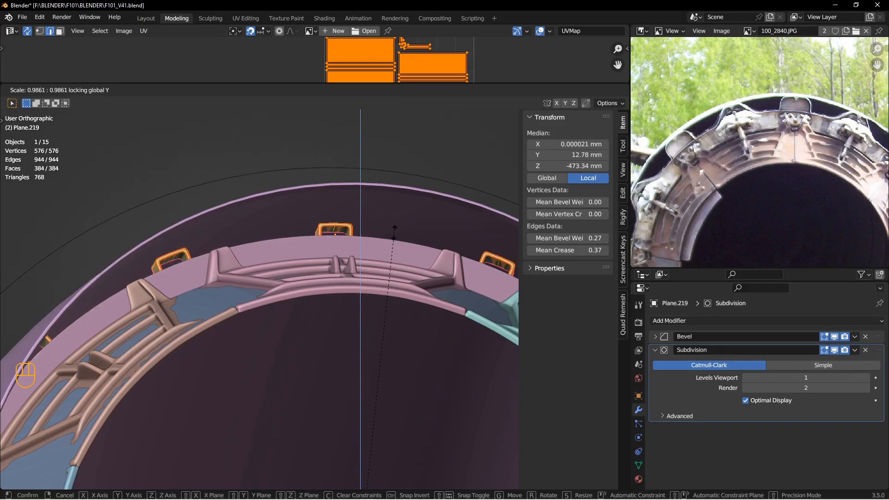
pyautogui.click(394, 230)
# - Return to Object Mode and hide the engine exterior
pyautogui.scroll(2, 394, 230)
pyautogui.keyDown('alt'); pyautogui.moveTo(394, 230); pyautogui.dragTo(341, 246, button='middle'); pyautogui.keyUp('alt')
pyautogui.scroll(-1, 341, 246)
pyautogui.press('Tab')
pyautogui.click(277, 246)
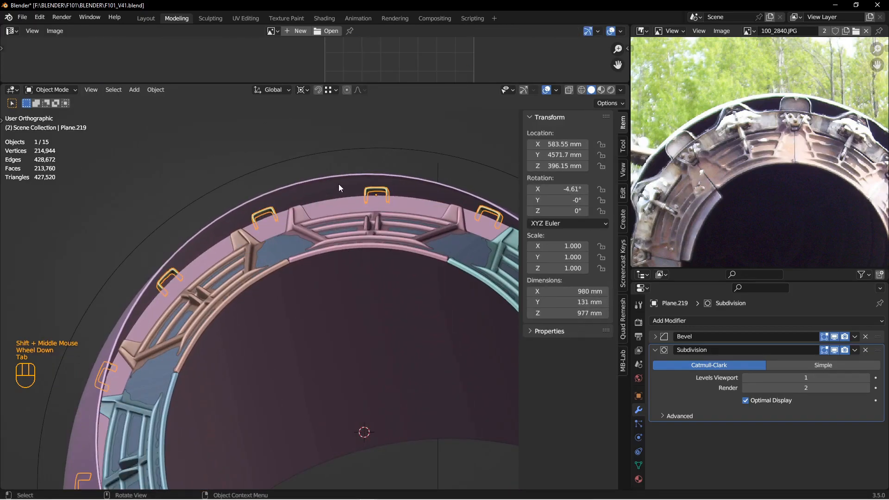
pyautogui.click(342, 183)
pyautogui.press('h')
pyautogui.moveTo(345, 183); pyautogui.dragTo(293, 282, button='middle')
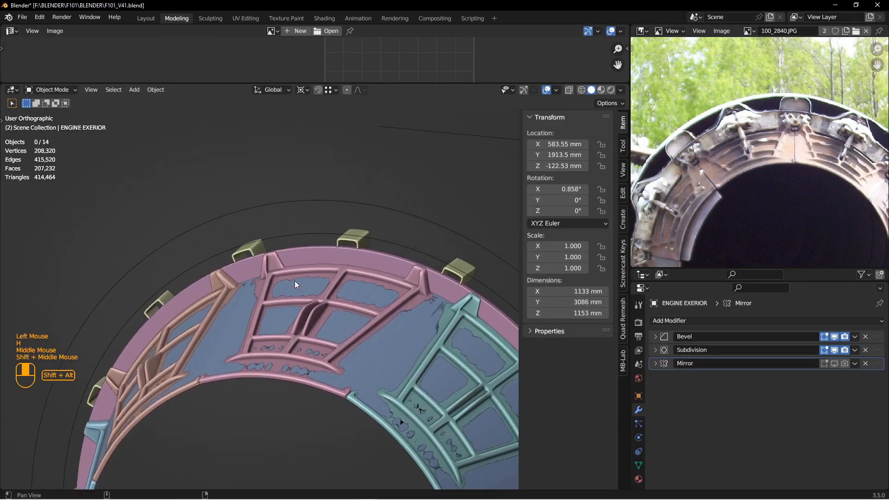
pyautogui.scroll(-3, 345, 250)
pyautogui.moveTo(358, 246); pyautogui.dragTo(360, 247, button='middle')
# - Select the whole flat ring mesh in Edit Mode and move it about -4.17 mm along Y
pyautogui.click(367, 246)
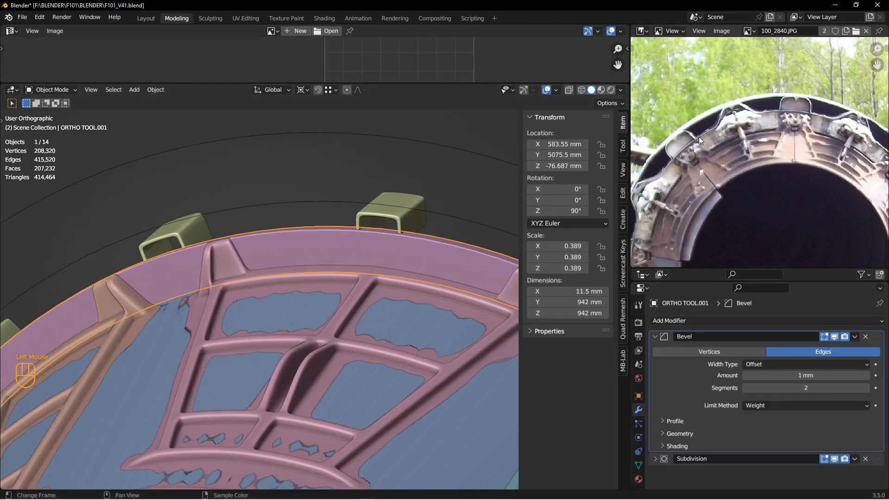
pyautogui.moveTo(445, 213); pyautogui.dragTo(362, 256, button='middle')
pyautogui.press('Tab')
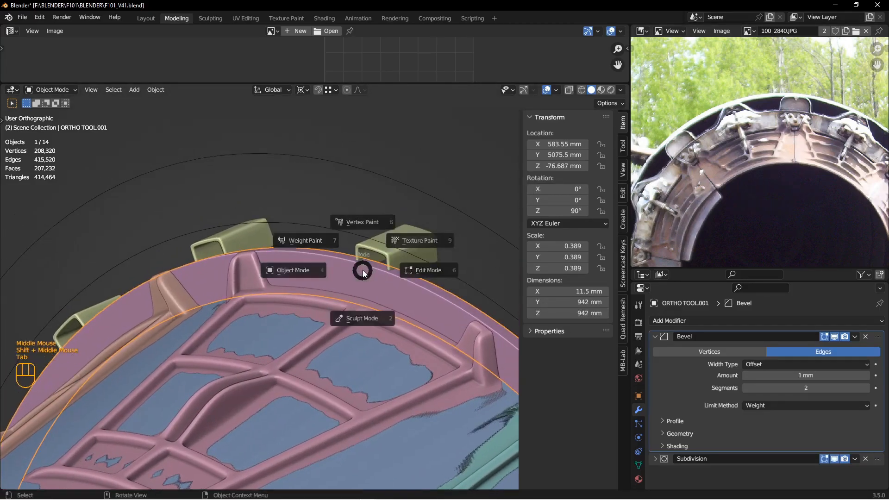
pyautogui.hotkey('alt', 'a')
pyautogui.scroll(-2, 392, 277)
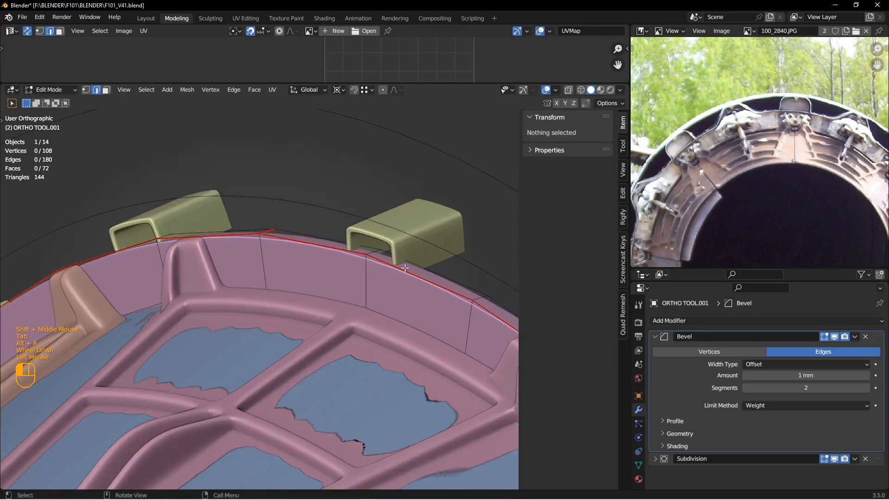
pyautogui.press('l')
pyautogui.moveTo(403, 269); pyautogui.dragTo(340, 300, button='middle')
pyautogui.press('g')
pyautogui.press('y')
pyautogui.click(345, 301)
# - Add two loop cuts around the flat ring's face, one near its outer edge and one near its inner edge
pyautogui.moveTo(340, 299); pyautogui.dragTo(338, 296, button='middle')
pyautogui.hotkey('ctrl', 'r')
pyautogui.click(335, 267)
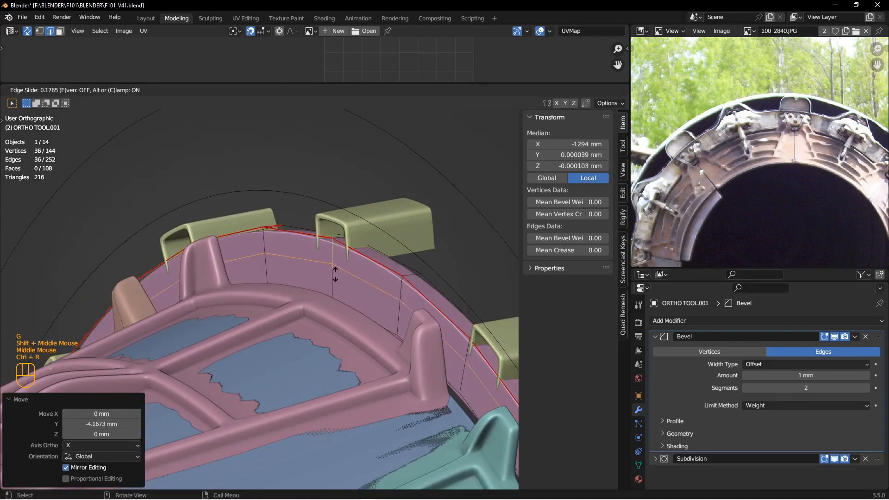
pyautogui.click(335, 258)
pyautogui.hotkey('ctrl', 'r')
pyautogui.click(335, 278)
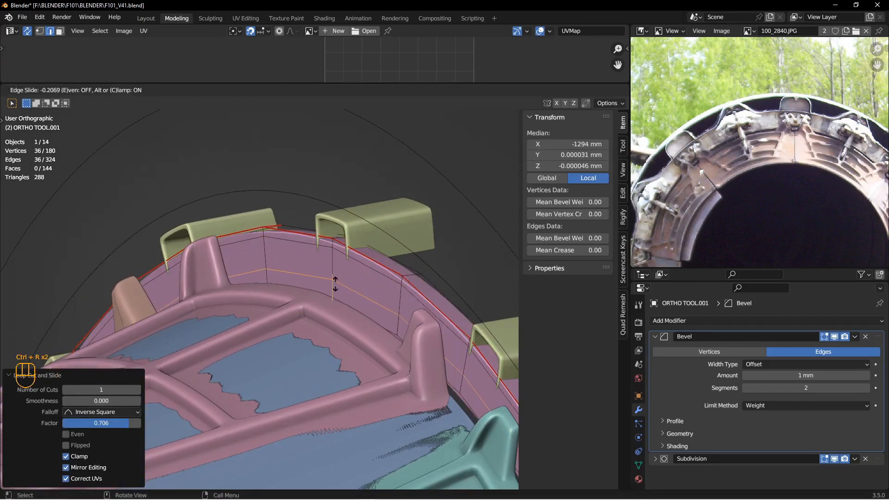
pyautogui.click(334, 295)
# - Turn off the ring's Subdivision in the viewport and extrude its inner and outer edge face loops along Y as raised rims
pyautogui.press('3')
pyautogui.click(337, 263)
pyautogui.keyDown('shift'); pyautogui.doubleClick(334, 247); pyautogui.keyUp('shift')
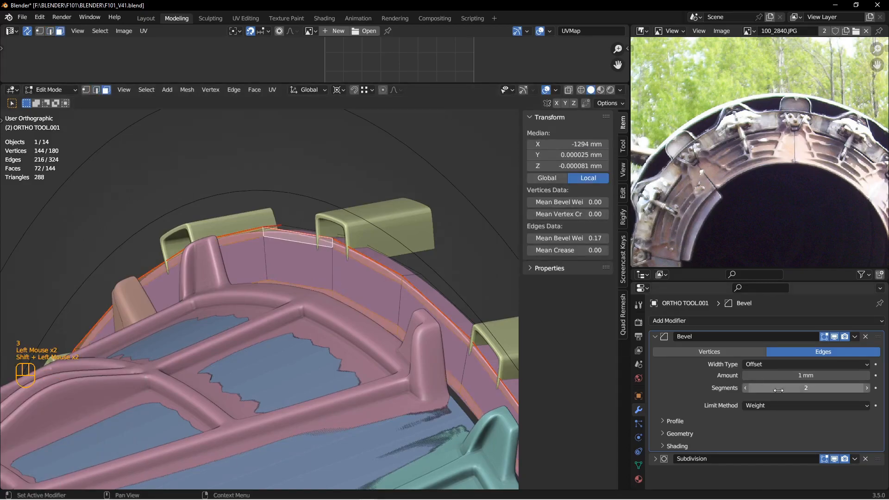
pyautogui.click(655, 337)
pyautogui.click(835, 351)
pyautogui.moveTo(352, 283); pyautogui.dragTo(328, 273, button='middle')
pyautogui.press('e')
pyautogui.press('y')
pyautogui.click(332, 275)
# - Select edge loops on the raised rims in edge select mode and isolate the ring in local view
pyautogui.scroll(-2, 327, 292)
pyautogui.press('1')
pyautogui.press('2')
pyautogui.doubleClick(328, 332)
pyautogui.keyDown('shift'); pyautogui.doubleClick(328, 327); pyautogui.keyUp('shift')
pyautogui.moveTo(328, 327); pyautogui.dragTo(297, 348, button='middle')
pyautogui.keyDown('shift'); pyautogui.doubleClick(296, 347); pyautogui.keyUp('shift')
pyautogui.press('Tab')
pyautogui.press('KP_Divide')
pyautogui.press('Tab')
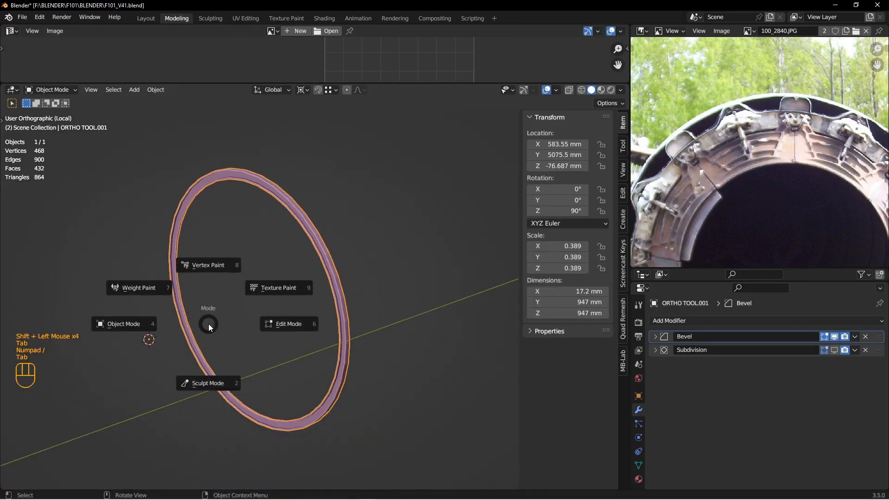
# - Add the remaining rim edge loop to the selection, mark the loops as seams and set their mean bevel weight to 1
pyautogui.keyDown('shift'); pyautogui.moveTo(298, 330); pyautogui.dragTo(354, 333, button='middle'); pyautogui.keyUp('shift')
pyautogui.scroll(-4, 317, 251)
pyautogui.scroll(-2, 312, 293)
pyautogui.keyDown('shift'); pyautogui.doubleClick(311, 287); pyautogui.keyUp('shift')
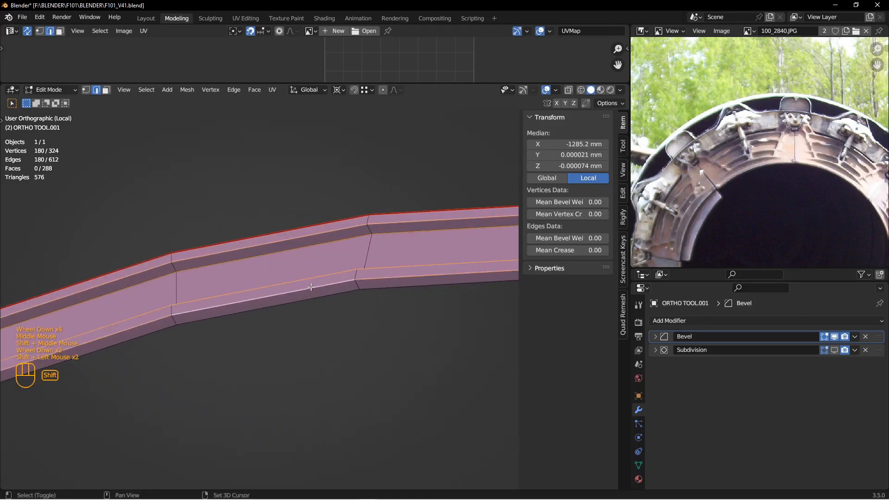
pyautogui.hotkey('ctrl', 'e')
pyautogui.click(309, 285)
pyautogui.doubleClick(568, 238)
pyautogui.write('1')
pyautogui.press('Return')
# - Mark a single cross edge on the ring's inner rim as a seam
pyautogui.click(357, 282)
pyautogui.hotkey('ctrl', 'e')
pyautogui.click(352, 280)
pyautogui.moveTo(333, 250); pyautogui.dragTo(296, 323, button='middle')
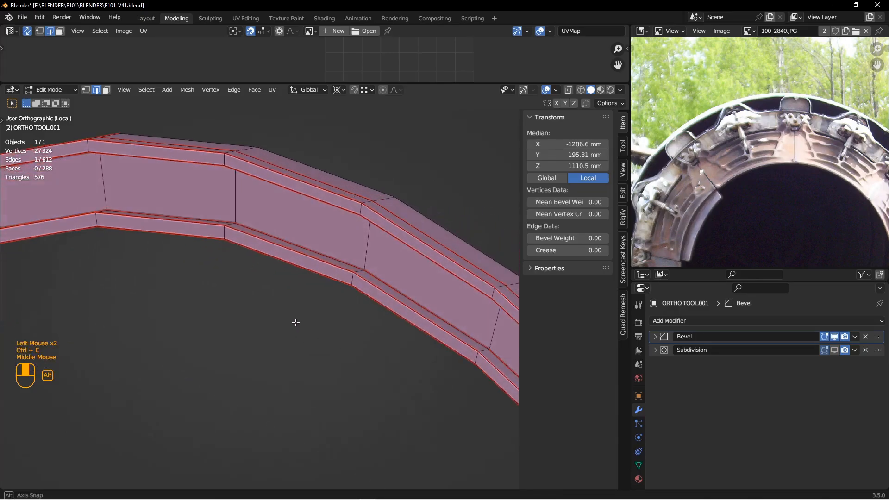
# - Set the pivot to Median Point and scale the inner rim's groove-side face loop to about 0.99, excluding Y
pyautogui.moveTo(365, 275); pyautogui.dragTo(371, 240, button='middle')
pyautogui.press('3')
pyautogui.doubleClick(360, 272)
pyautogui.moveTo(407, 172); pyautogui.dragTo(429, 148, button='middle')
pyautogui.click(339, 89)
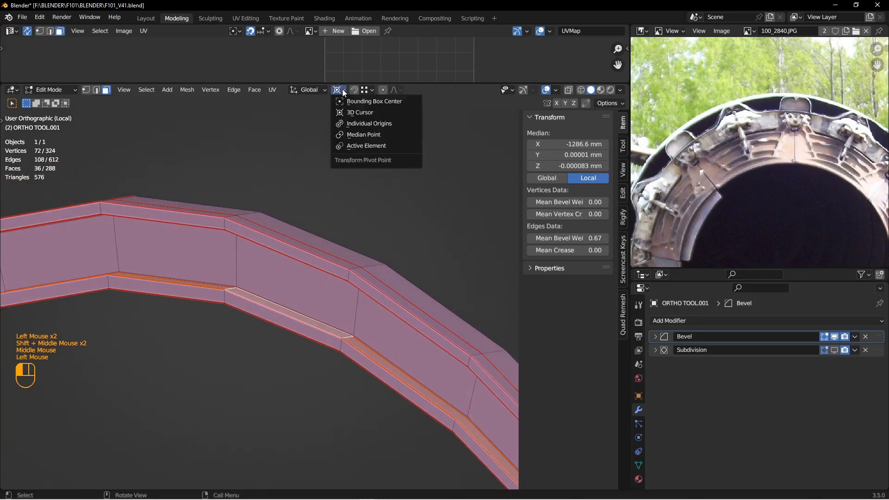
pyautogui.click(371, 145)
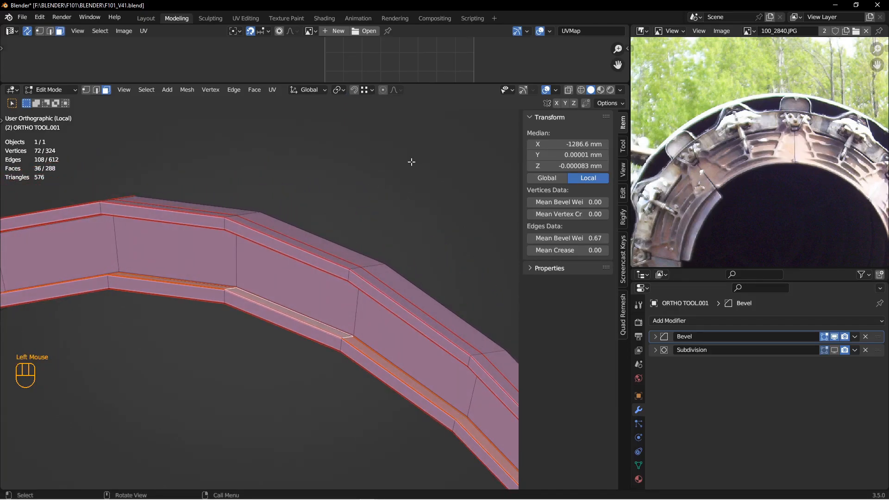
pyautogui.press('s')
pyautogui.hotkey('shift', 'y')
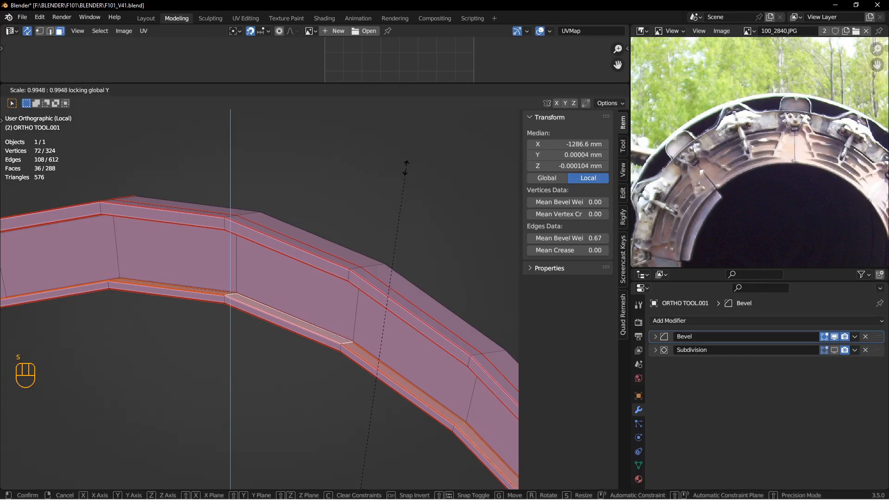
pyautogui.click(403, 173)
pyautogui.moveTo(403, 172); pyautogui.dragTo(346, 217, button='middle')
# - Scale the outer rim's groove-side face loop to about 1.006 on X and Z, excluding Y
pyautogui.doubleClick(361, 273)
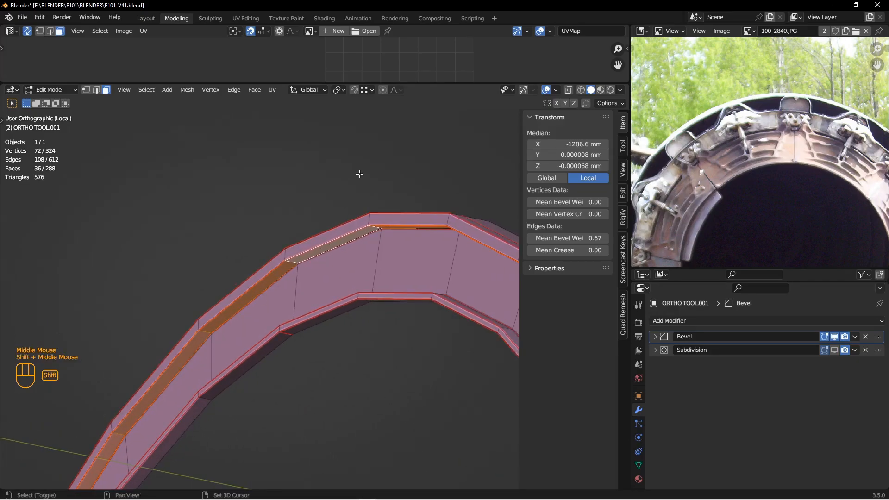
pyautogui.press('s')
pyautogui.hotkey('shift', 'y')
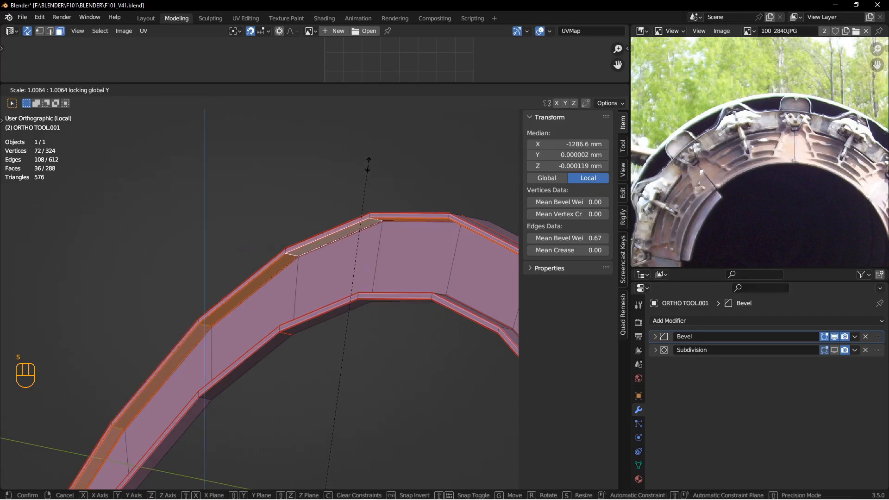
pyautogui.click(369, 165)
pyautogui.scroll(2, 371, 213)
pyautogui.moveTo(371, 227); pyautogui.dragTo(320, 283, button='middle')
pyautogui.moveTo(320, 283); pyautogui.dragTo(341, 274, button='middle')
# - Return the ring to Object Mode, turn its Subdivision display back on and shade it smooth
pyautogui.press('Tab')
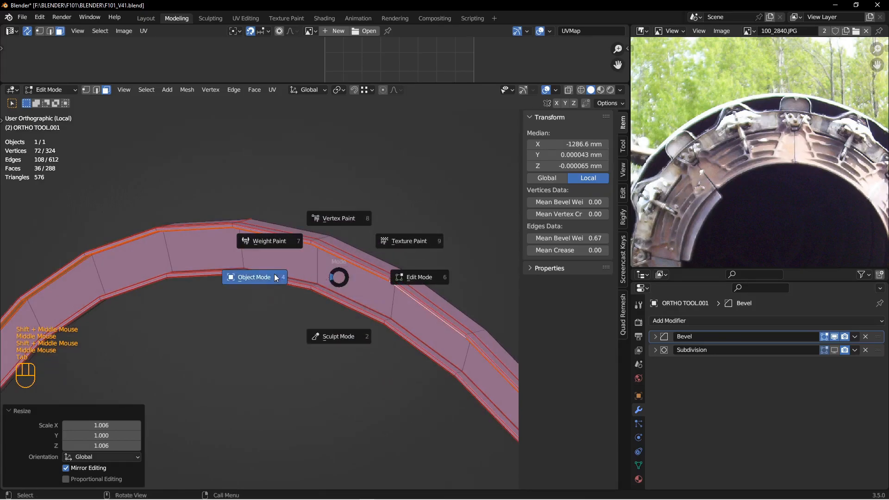
pyautogui.hotkey('alt', 'a')
pyautogui.click(275, 277)
pyautogui.click(834, 350)
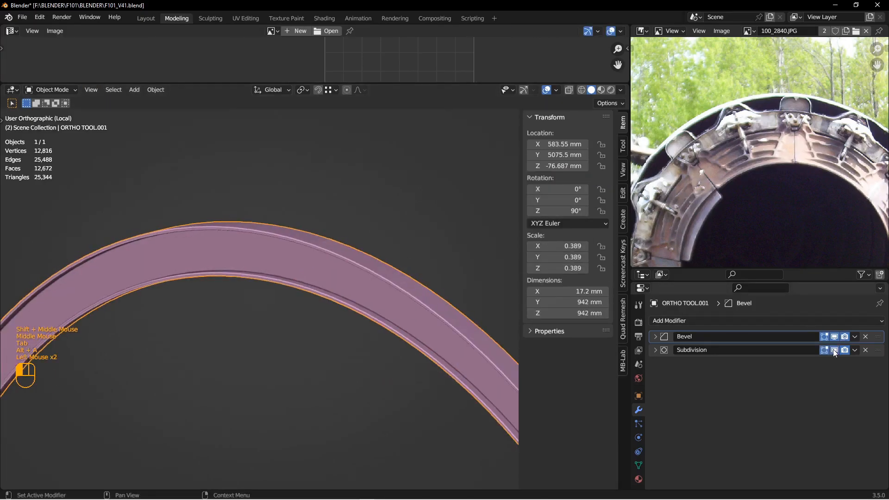
pyautogui.rightClick(305, 246)
pyautogui.click(299, 247)
pyautogui.scroll(1, 299, 252)
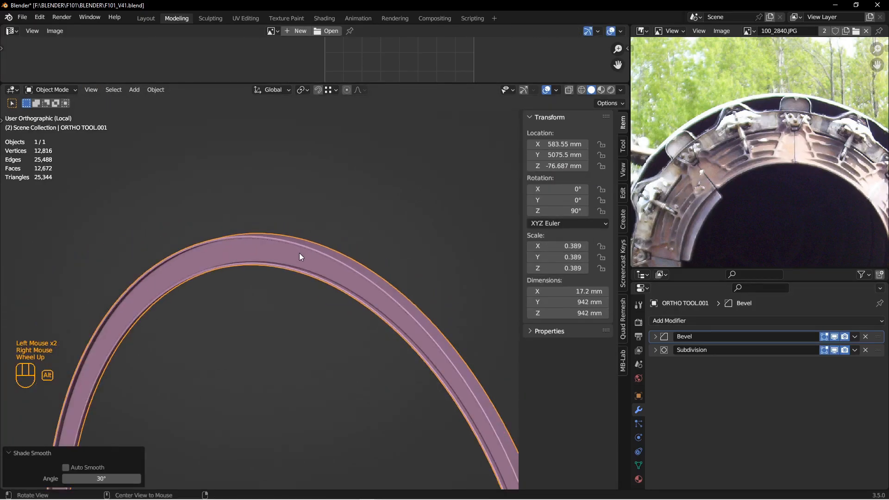
# - Leave local view, reveal the hidden objects and hide the engine exterior again
pyautogui.hotkey('alt', 'h')
pyautogui.hotkey('alt', 'a')
pyautogui.press('KP_Divide')
pyautogui.hotkey('alt', 'a')
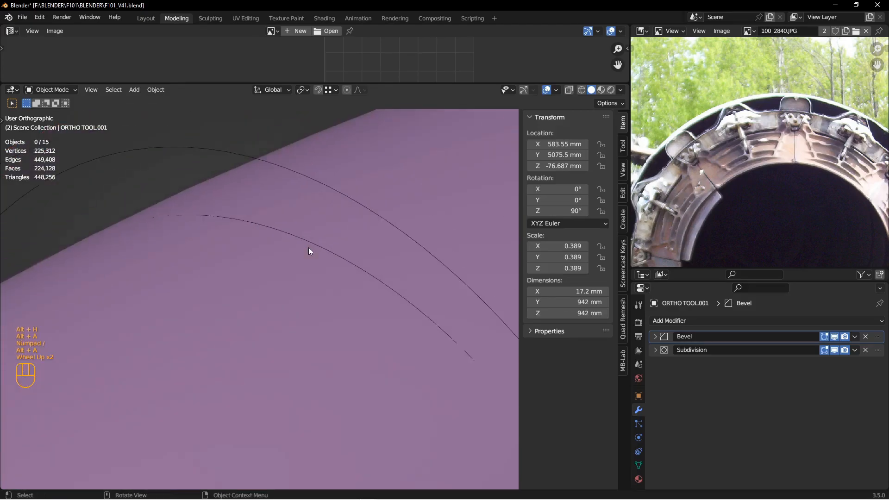
pyautogui.scroll(4, 323, 274)
pyautogui.click(323, 274)
pyautogui.press('h')
# - Move the U-shaped brackets about -8.57 mm along Y towards the ring
pyautogui.scroll(-2, 339, 245)
pyautogui.moveTo(301, 281); pyautogui.dragTo(346, 262, button='middle')
pyautogui.click(339, 246)
pyautogui.press('g')
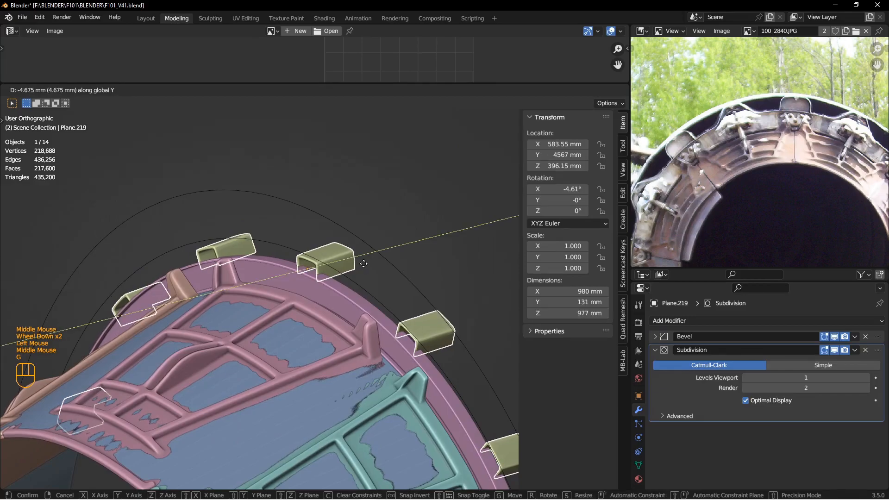
pyautogui.click(366, 263)
pyautogui.scroll(-2, 361, 274)
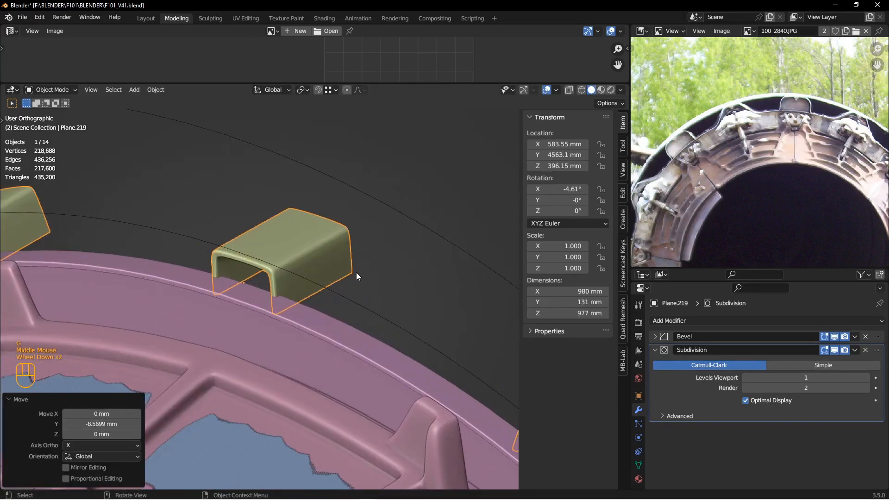
pyautogui.moveTo(332, 243); pyautogui.dragTo(394, 262, button='middle')
pyautogui.scroll(2, 394, 261)
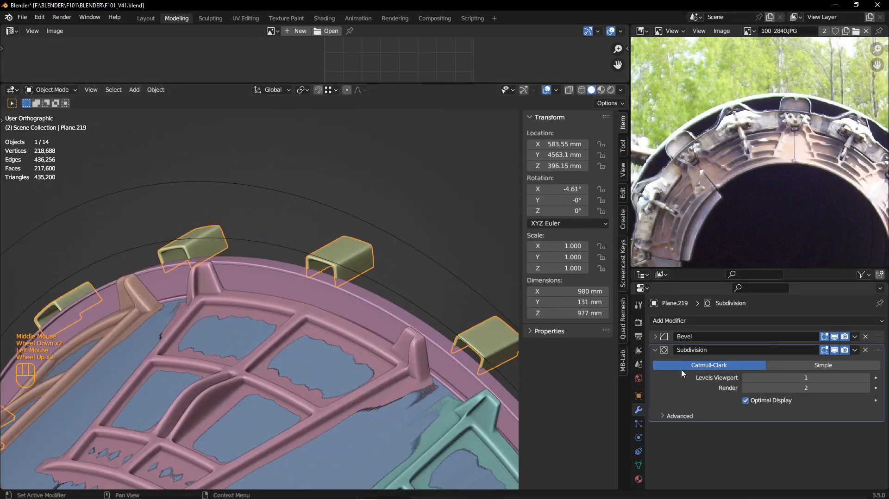
# - Set the brackets' Bevel amount to 0.5 mm and deselect them
pyautogui.click(656, 336)
pyautogui.click(789, 375)
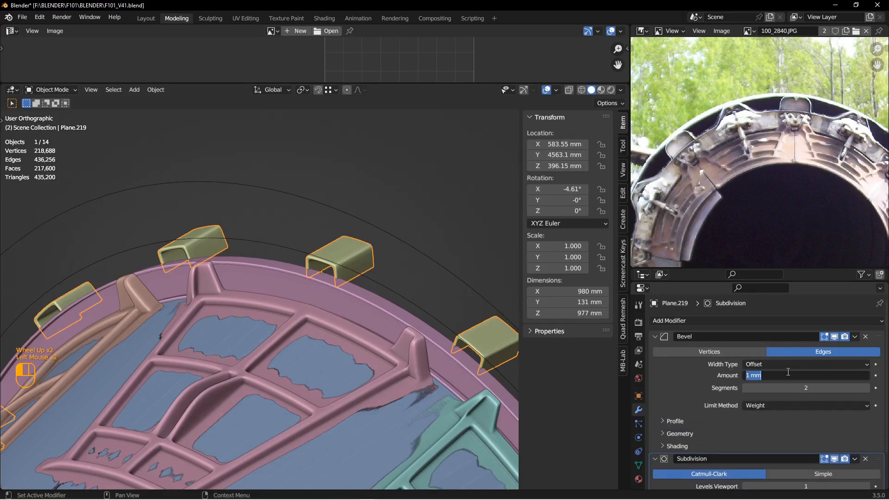
pyautogui.press('Return')
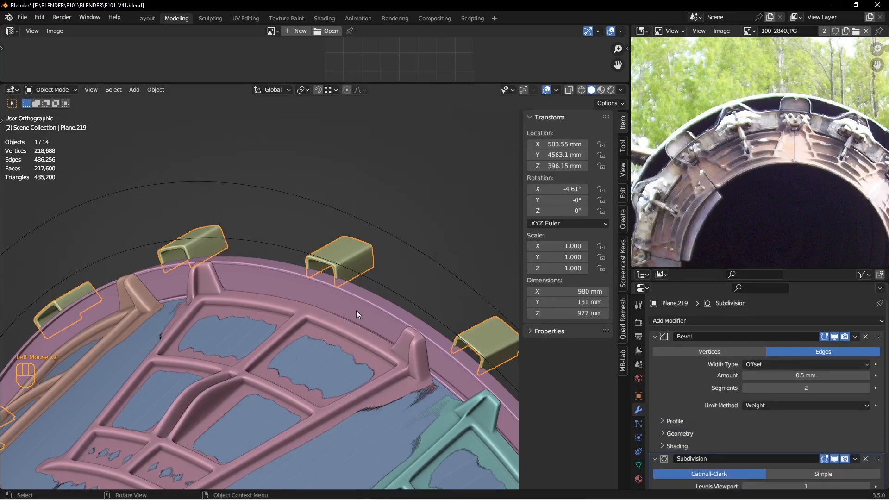
pyautogui.scroll(2, 361, 291)
pyautogui.hotkey('alt', 'a')
# - Reveal the engine exterior and open its mesh in Edit Mode with nothing selected
pyautogui.scroll(-3, 347, 226)
pyautogui.middleClick(347, 227)
pyautogui.scroll(1, 346, 226)
pyautogui.moveTo(347, 227); pyautogui.dragTo(364, 224, button='middle')
pyautogui.hotkey('alt', 'h')
pyautogui.hotkey('alt', 'a')
pyautogui.moveTo(364, 223)
pyautogui.mouseDown(button='middle')
pyautogui.moveTo(344, 232)
pyautogui.moveTo(329, 268)
pyautogui.moveTo(351, 271)
pyautogui.moveTo(338, 265)
pyautogui.moveTo(320, 284)
pyautogui.moveTo(354, 209)
pyautogui.mouseUp(button='middle')
pyautogui.scroll(2, 330, 268)
pyautogui.moveTo(380, 274)
pyautogui.mouseDown(button='middle')
pyautogui.moveTo(421, 273)
pyautogui.moveTo(371, 268)
pyautogui.mouseUp(button='middle')
pyautogui.scroll(2, 404, 280)
pyautogui.scroll(4, 370, 269)
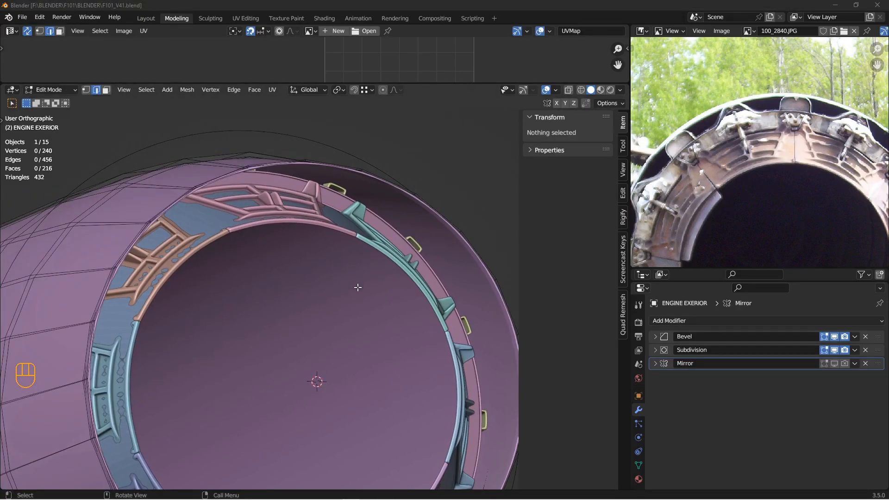
pyautogui.scroll(2, 357, 287)
pyautogui.click(336, 311)
pyautogui.hotkey('alt', 'a')
# - Switch to a right-side wireframe view of the engine and show the IP reference image collection
pyautogui.moveTo(336, 311); pyautogui.dragTo(352, 297, button='middle')
pyautogui.scroll(2, 335, 298)
pyautogui.moveTo(352, 297)
pyautogui.keyDown('shift'); pyautogui.mouseDown(button='middle')
pyautogui.moveTo(369, 295)
pyautogui.moveTo(397, 207)
pyautogui.mouseUp(button='middle'); pyautogui.keyUp('shift')
pyautogui.press('KP_3')
pyautogui.press('z')
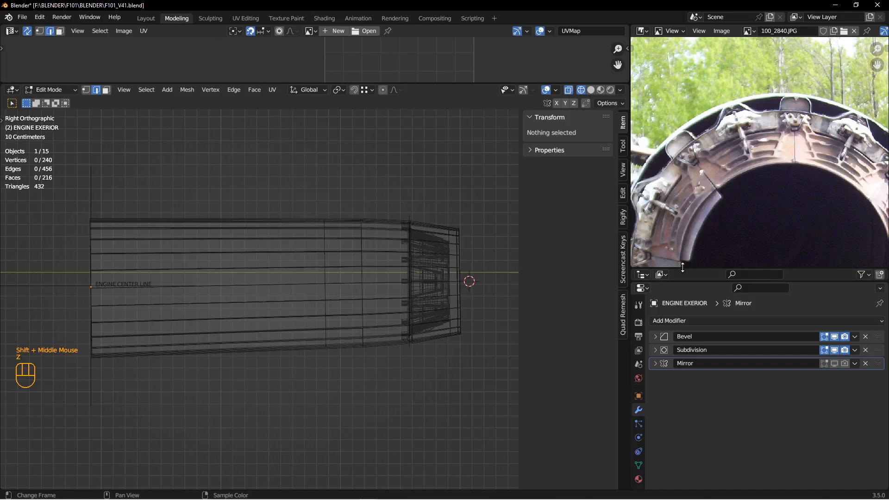
pyautogui.moveTo(683, 267); pyautogui.dragTo(684, 110)
pyautogui.scroll(3, 698, 162)
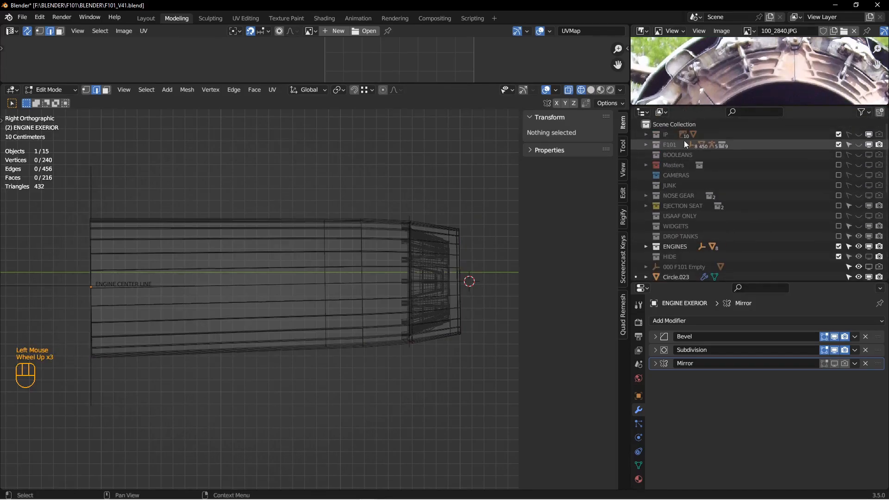
pyautogui.click(859, 134)
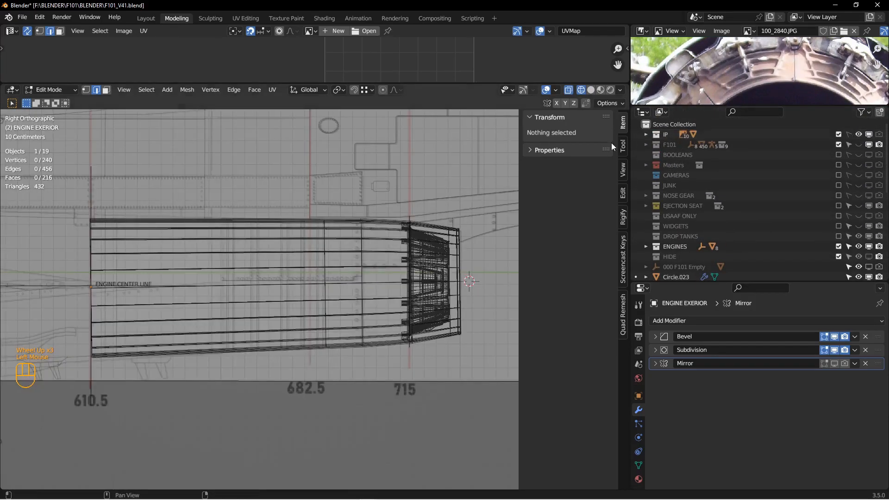
pyautogui.scroll(2, 361, 247)
pyautogui.keyDown('shift'); pyautogui.moveTo(359, 236); pyautogui.dragTo(380, 258, button='middle'); pyautogui.keyUp('shift')
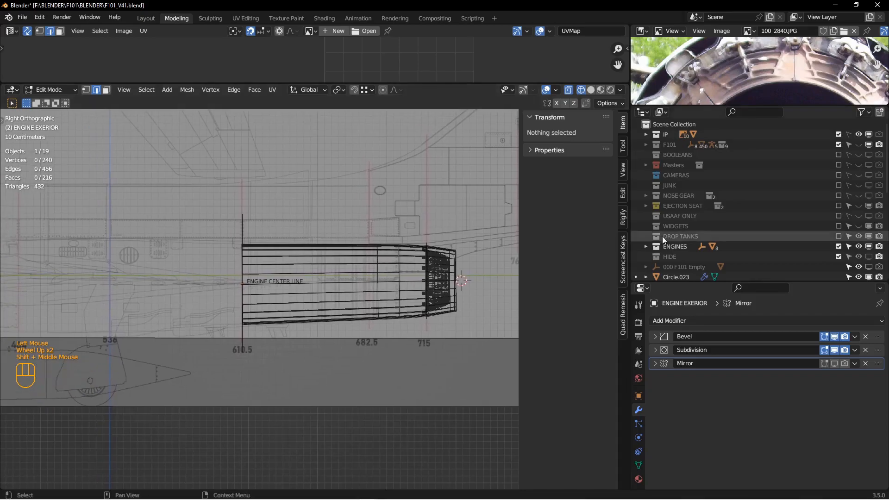
# - In the IP collection, enable the IP ENgine image and disable the ip SIDE and IP RIGHT SIDE images in the viewport
pyautogui.click(646, 134)
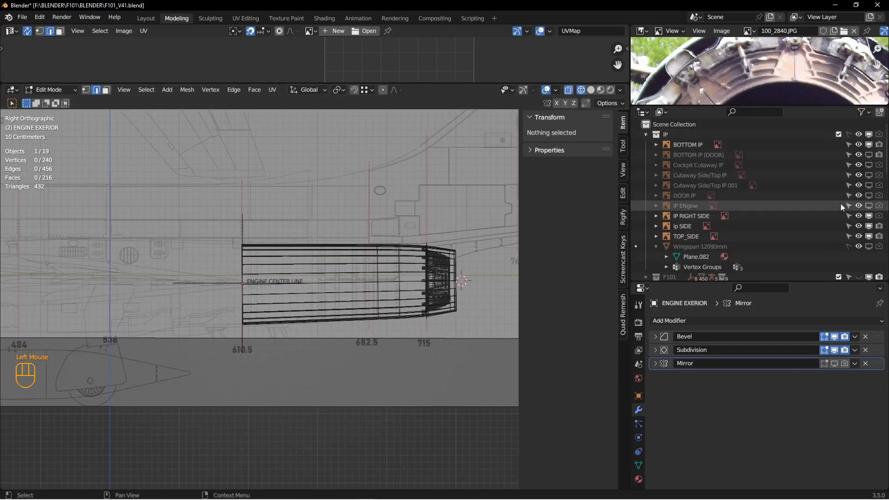
pyautogui.click(870, 206)
pyautogui.moveTo(289, 260)
pyautogui.keyDown('shift'); pyautogui.mouseDown(button='middle')
pyautogui.moveTo(330, 256)
pyautogui.moveTo(292, 258)
pyautogui.mouseUp(button='middle'); pyautogui.keyUp('shift')
pyautogui.scroll(-2, 329, 256)
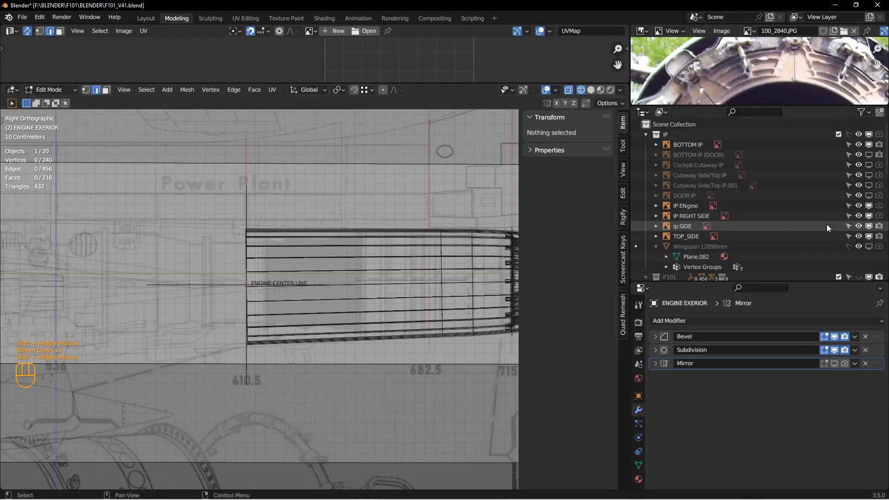
pyautogui.click(869, 227)
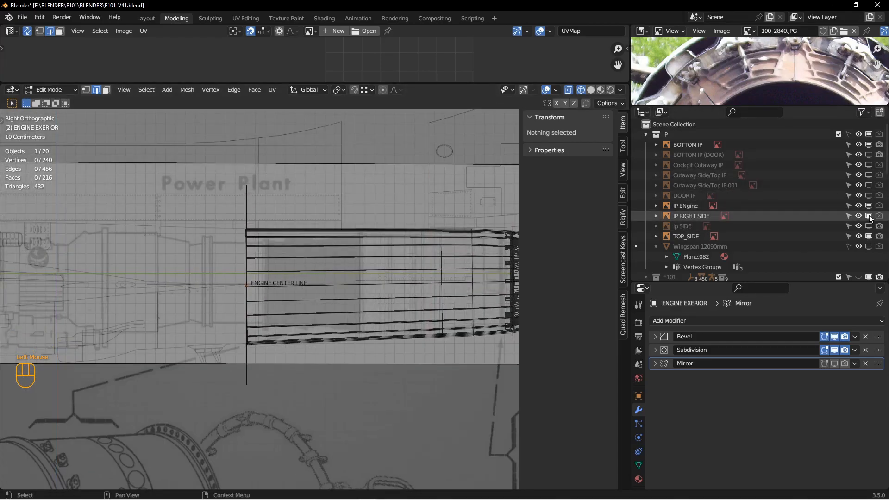
pyautogui.click(869, 216)
pyautogui.scroll(4, 430, 253)
pyautogui.keyDown('shift'); pyautogui.moveTo(417, 250); pyautogui.dragTo(352, 241, button='middle'); pyautogui.keyUp('shift')
pyautogui.scroll(-2, 347, 239)
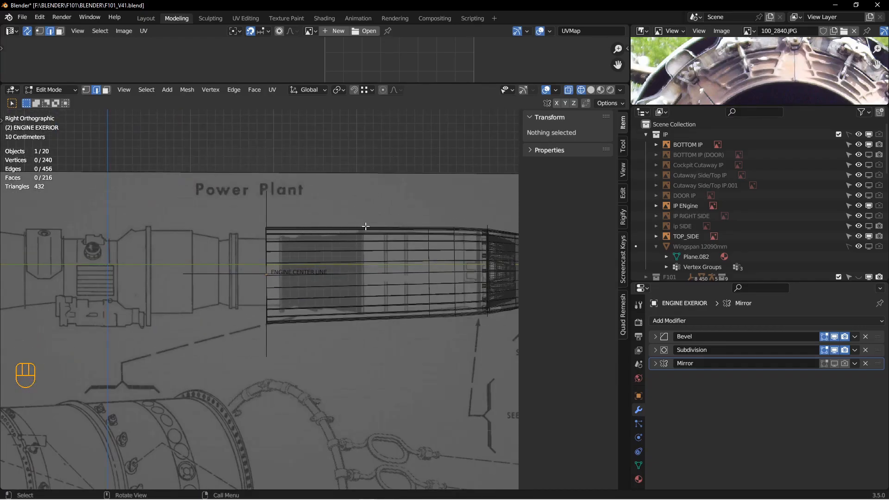
pyautogui.scroll(-2, 363, 227)
pyautogui.keyDown('shift'); pyautogui.moveTo(363, 241); pyautogui.dragTo(313, 245, button='middle'); pyautogui.keyUp('shift')
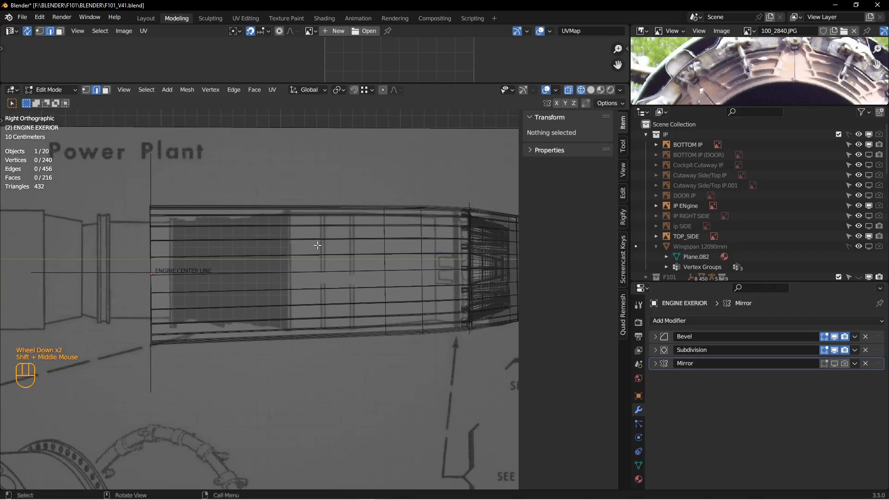
# - Enlarge the reference photo area and open the image IMG_3861.JPG in it
pyautogui.moveTo(754, 107); pyautogui.dragTo(747, 259)
pyautogui.scroll(2, 747, 217)
pyautogui.moveTo(748, 205); pyautogui.dragTo(745, 173, button='middle')
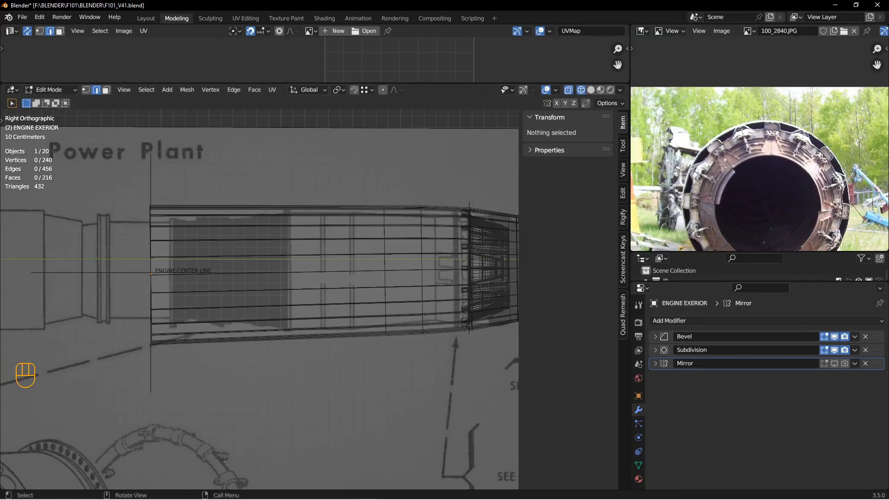
pyautogui.moveTo(771, 176); pyautogui.dragTo(763, 180)
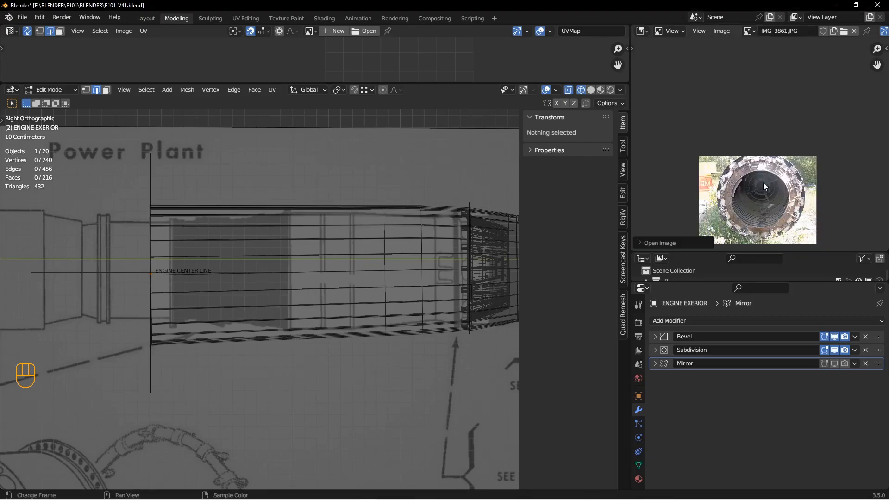
# - Examine the ribbed inner liner and the nozzle rim in the reference photo
pyautogui.scroll(-4, 791, 148)
pyautogui.scroll(3, 782, 151)
pyautogui.moveTo(782, 152); pyautogui.dragTo(767, 82, button='middle')
pyautogui.scroll(-2, 780, 139)
pyautogui.scroll(-1, 754, 139)
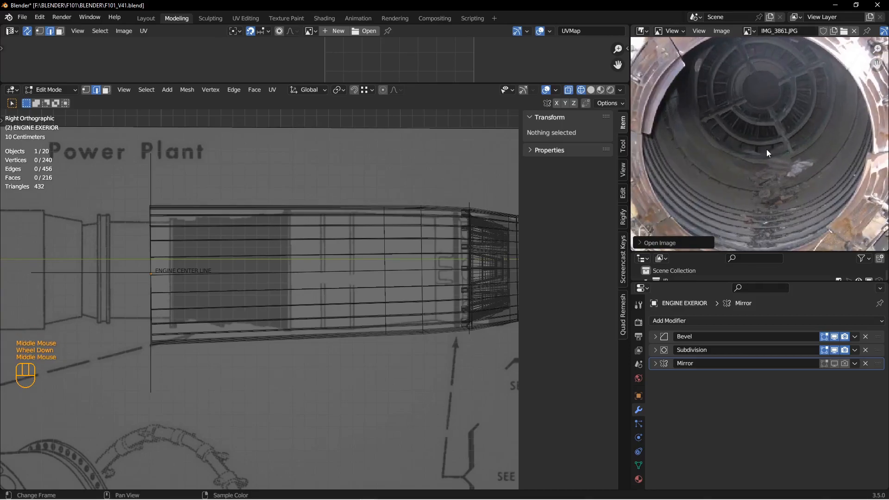
pyautogui.moveTo(767, 150); pyautogui.dragTo(754, 122, button='middle')
pyautogui.scroll(-3, 727, 185)
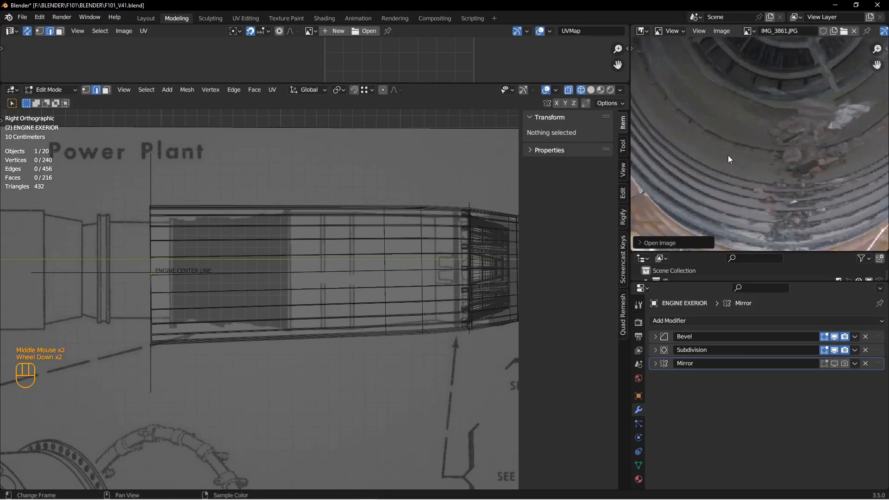
pyautogui.moveTo(728, 154); pyautogui.dragTo(743, 126, button='middle')
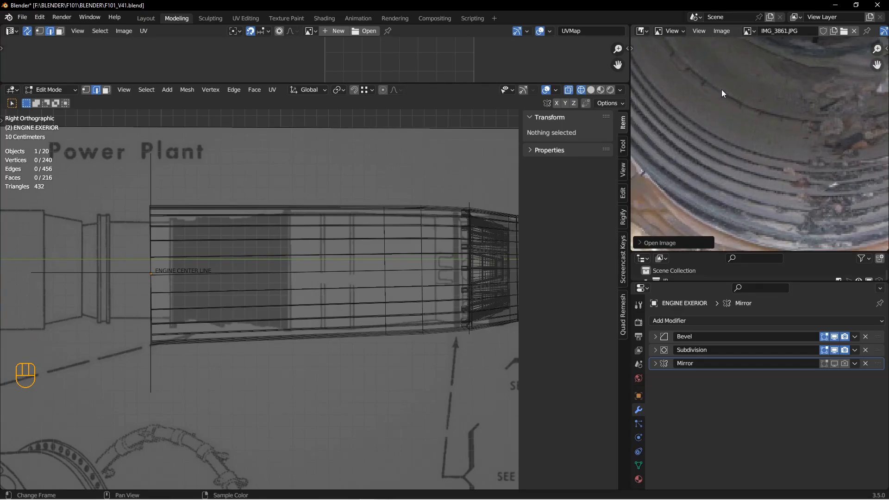
pyautogui.scroll(1, 740, 104)
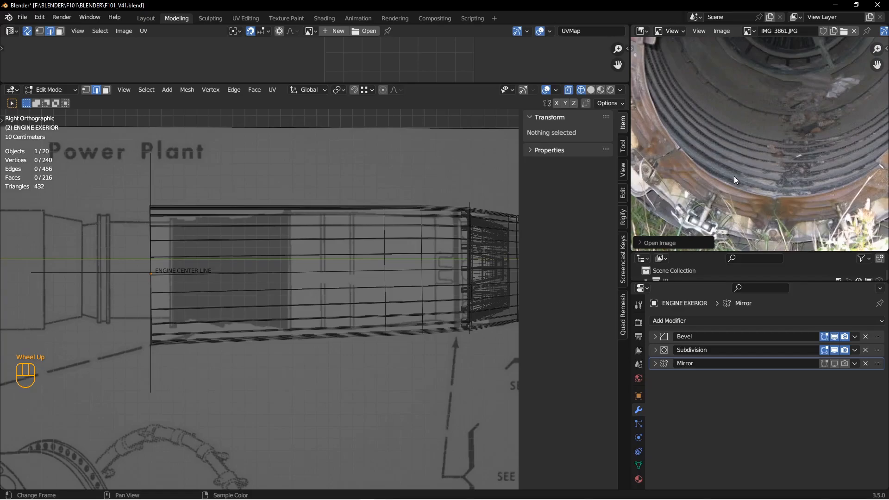
pyautogui.moveTo(769, 104); pyautogui.dragTo(754, 122, button='middle')
pyautogui.scroll(2, 763, 113)
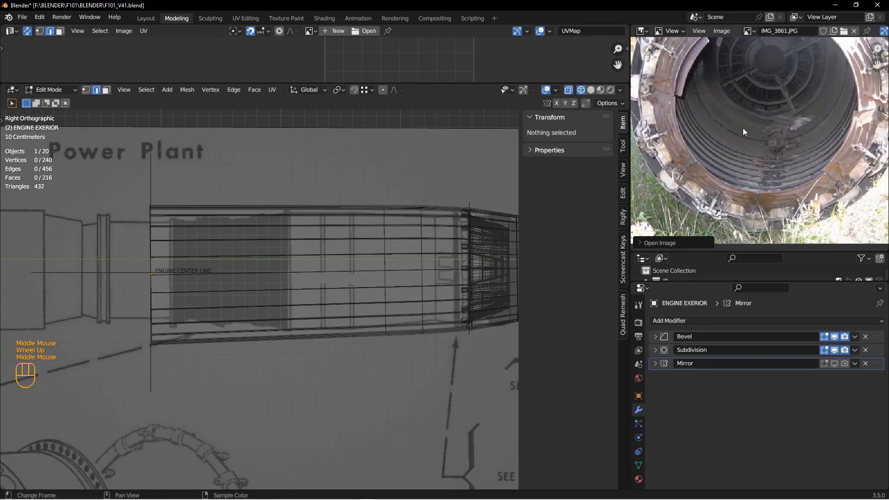
# - Save the file and add a single loop cut around the engine exterior at the aft edge of the drawing's dark shaded section
pyautogui.moveTo(807, 99); pyautogui.dragTo(779, 154, button='middle')
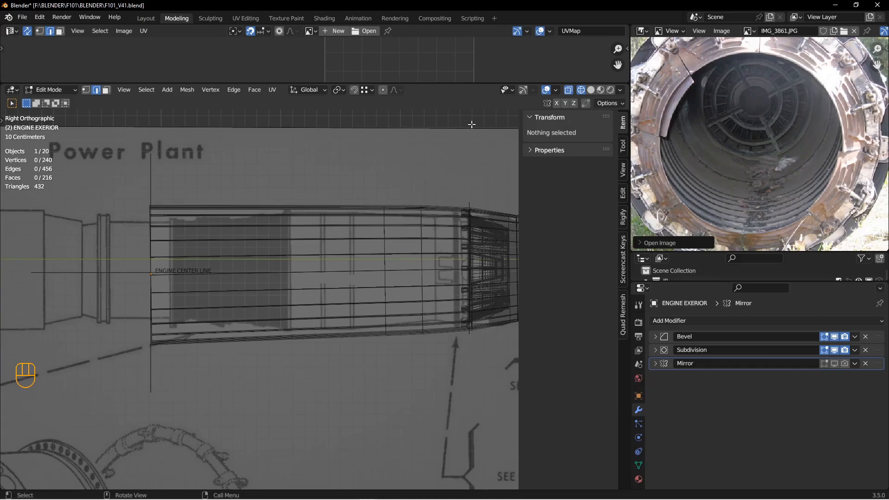
pyautogui.hotkey('ctrl', 's')
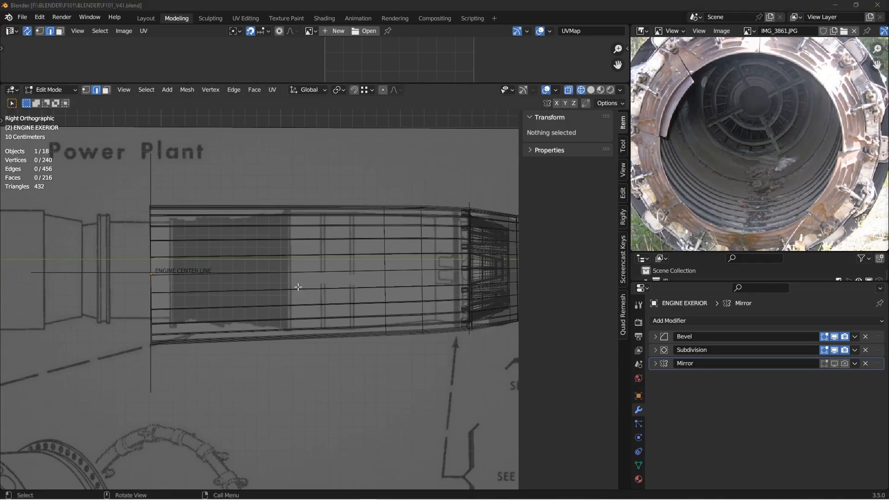
pyautogui.click(292, 264)
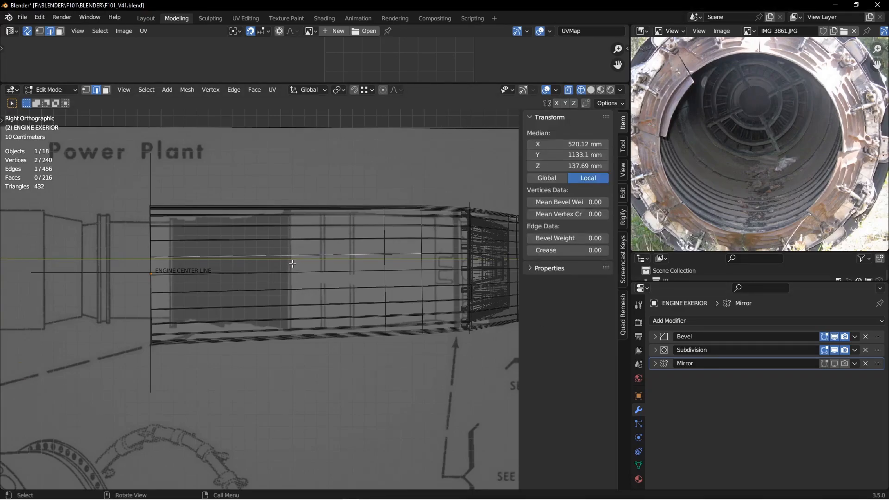
pyautogui.hotkey('ctrl', 'r')
pyautogui.click(293, 263)
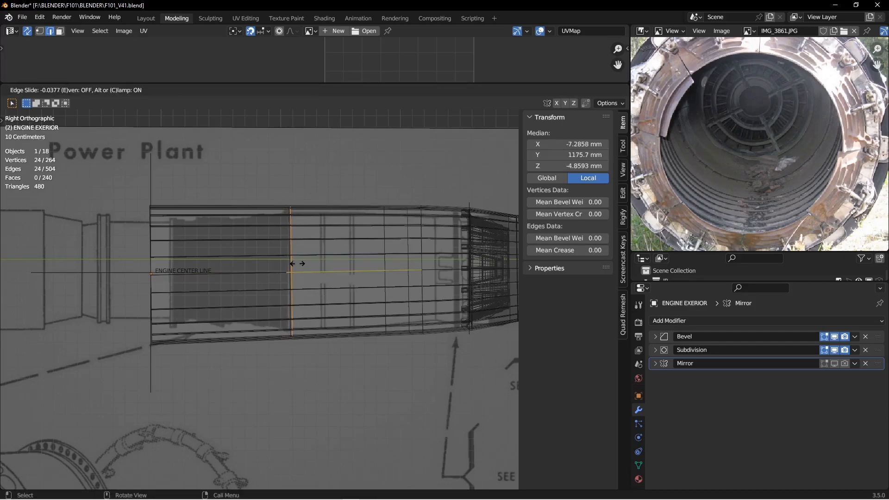
pyautogui.click(298, 264)
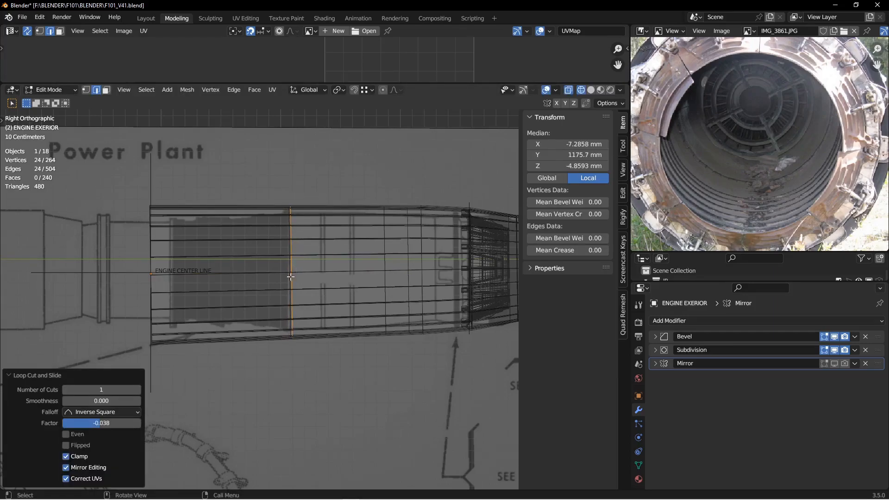
# - Snap the 3D cursor to the new edge loop and add a Plain Axes empty there in object mode
pyautogui.hotkey('shift', 's')
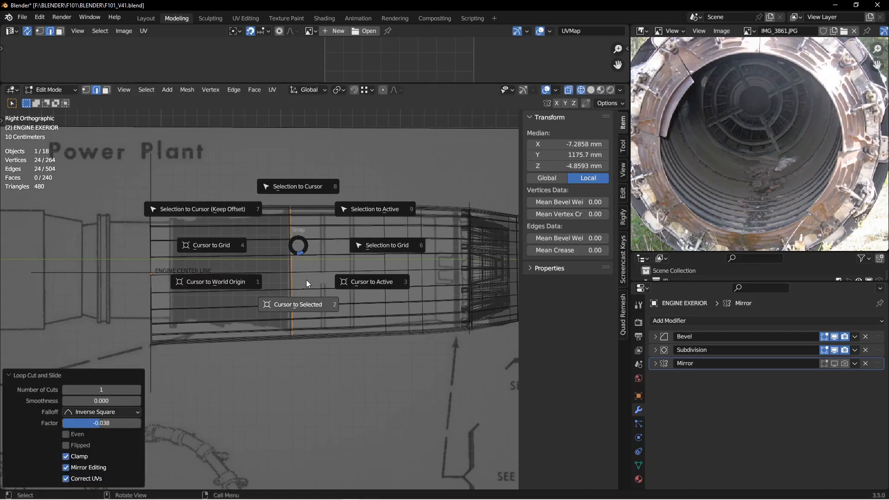
pyautogui.click(309, 313)
pyautogui.press('Tab')
pyautogui.hotkey('alt', 'a')
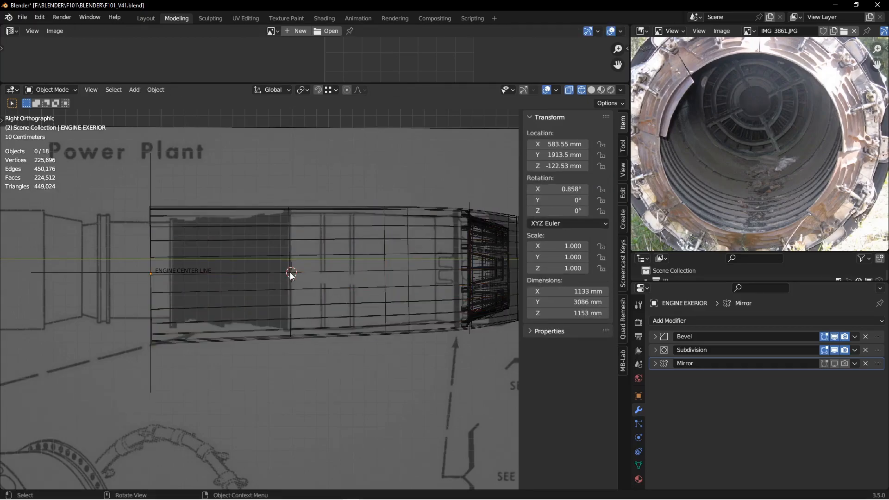
pyautogui.hotkey('shift', 'a')
pyautogui.moveTo(290, 274)
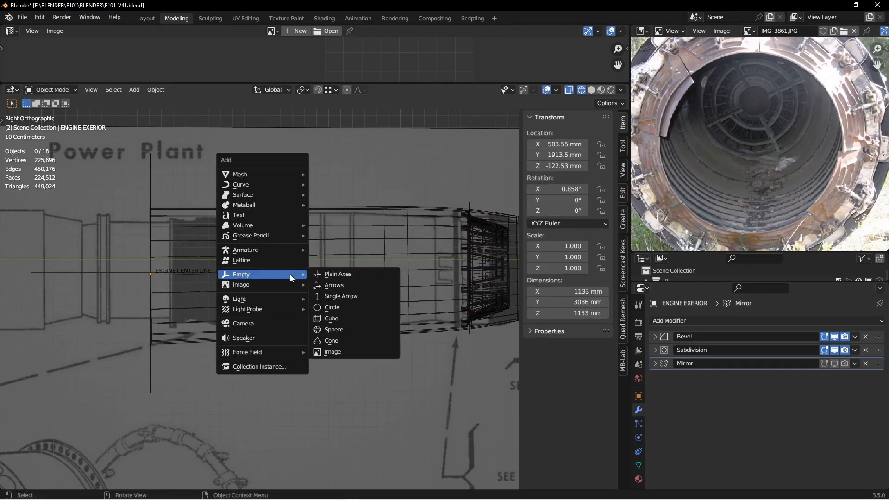
pyautogui.click(330, 278)
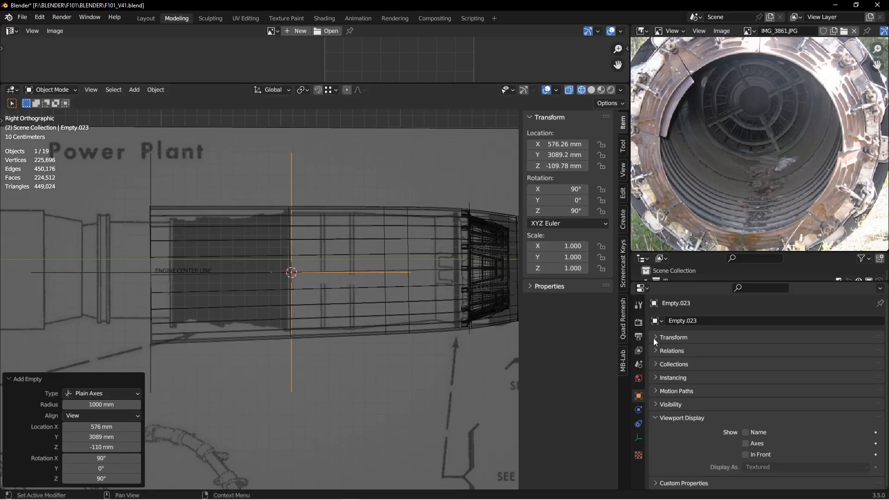
# - Rename the empty as AFTER BURNER CENTER, show its name in the viewport, and lock its location and rotation
pyautogui.press('F2')
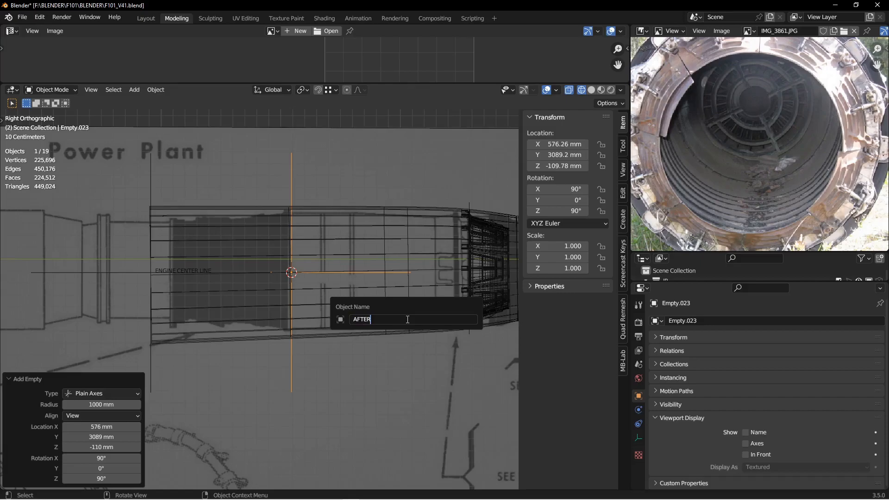
pyautogui.write('AFTER BURNER CENTER')
pyautogui.press('Return')
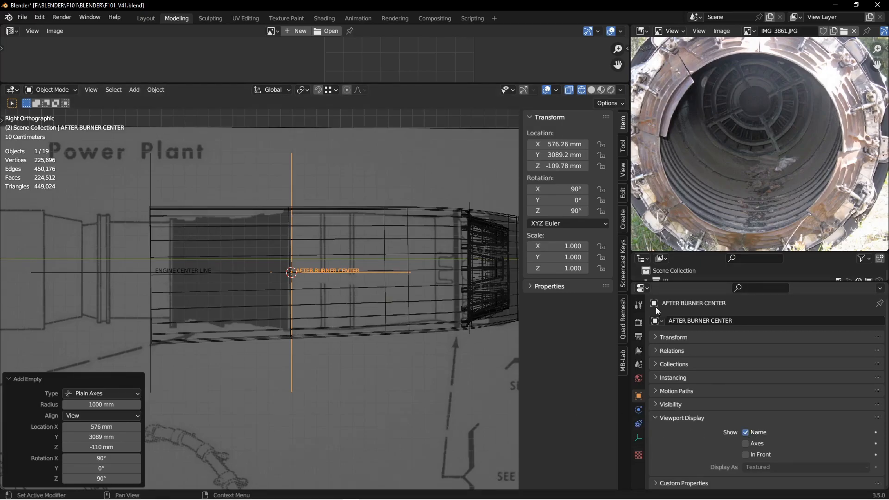
# - Switch the viewport to solid shading and hide the engine exterior object
pyautogui.moveTo(463, 264)
pyautogui.mouseDown(button='middle')
pyautogui.moveTo(393, 286)
pyautogui.moveTo(415, 293)
pyautogui.moveTo(392, 299)
pyautogui.mouseUp(button='middle')
pyautogui.press('z')
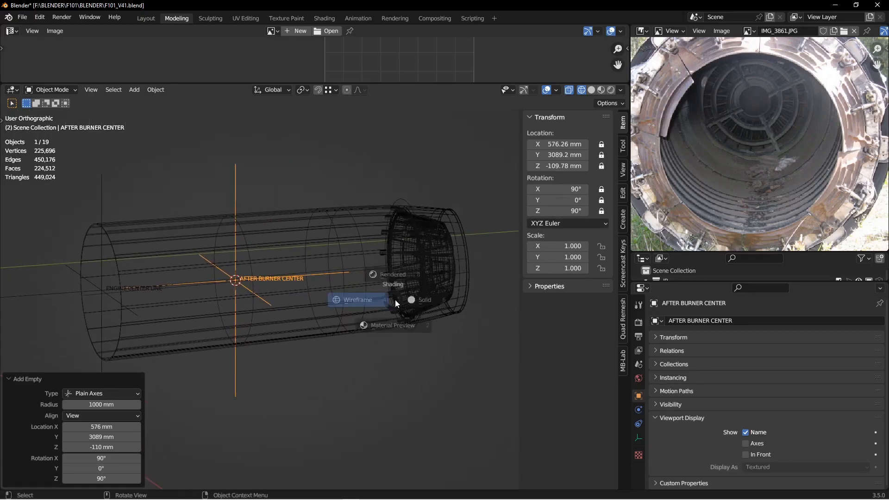
pyautogui.click(407, 296)
pyautogui.click(320, 265)
pyautogui.press('h')
# - Isolate the rimmed ring at the front of the nozzle in local view and open it in edit mode
pyautogui.moveTo(309, 268); pyautogui.dragTo(316, 275, button='middle')
pyautogui.keyDown('shift'); pyautogui.moveTo(371, 249); pyautogui.dragTo(331, 285, button='middle'); pyautogui.keyUp('shift')
pyautogui.scroll(6, 332, 286)
pyautogui.keyDown('shift'); pyautogui.moveTo(378, 246); pyautogui.dragTo(383, 244, button='middle'); pyautogui.keyUp('shift')
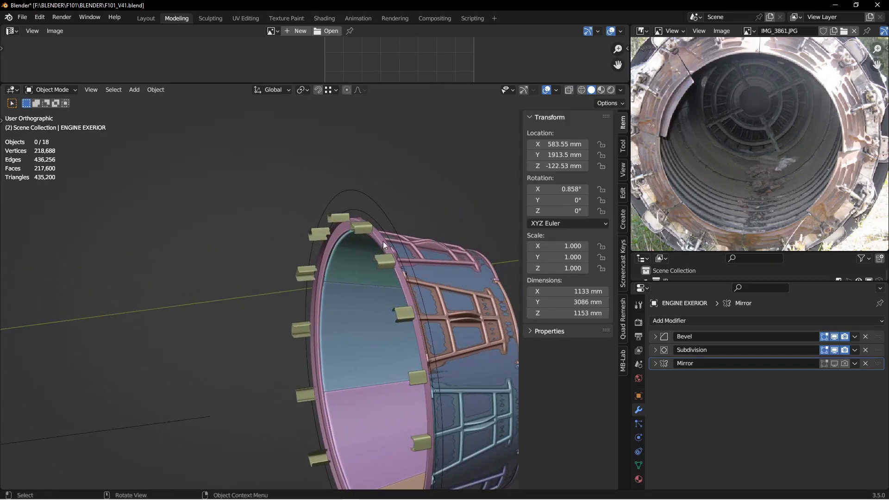
pyautogui.click(376, 242)
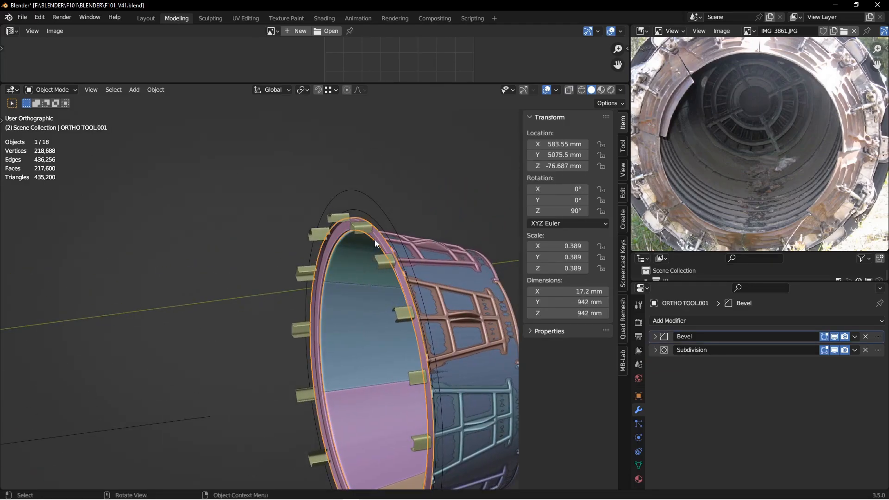
pyautogui.press('/')
pyautogui.hotkey('ctrl', 'Tab')
pyautogui.click(482, 248)
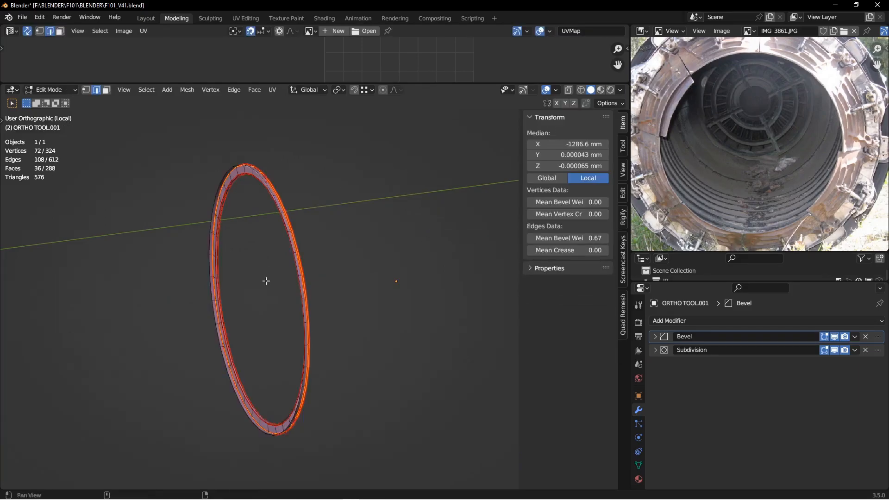
# - Clear the ring's mesh selection and turn off viewport display of its Bevel and Subdivision modifiers
pyautogui.keyDown('shift'); pyautogui.moveTo(266, 281); pyautogui.dragTo(295, 308, button='middle'); pyautogui.keyUp('shift')
pyautogui.scroll(5, 319, 259)
pyautogui.click(329, 239)
pyautogui.keyDown('shift'); pyautogui.moveTo(304, 191); pyautogui.dragTo(388, 300, button='middle'); pyautogui.keyUp('shift')
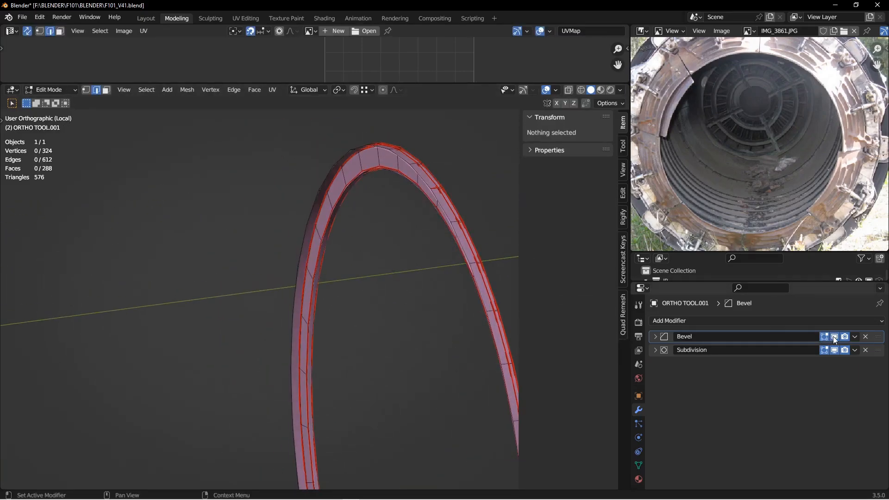
pyautogui.moveTo(834, 337); pyautogui.dragTo(834, 348)
# - Duplicate the ring's inner edge loop a short distance in front of the ring and separate the copy into its own object
pyautogui.moveTo(389, 214); pyautogui.dragTo(367, 232, button='middle')
pyautogui.click(332, 278)
pyautogui.moveTo(332, 278); pyautogui.dragTo(392, 261, button='middle')
pyautogui.scroll(4, 302, 267)
pyautogui.keyDown('alt'); pyautogui.click(276, 254); pyautogui.keyUp('alt')
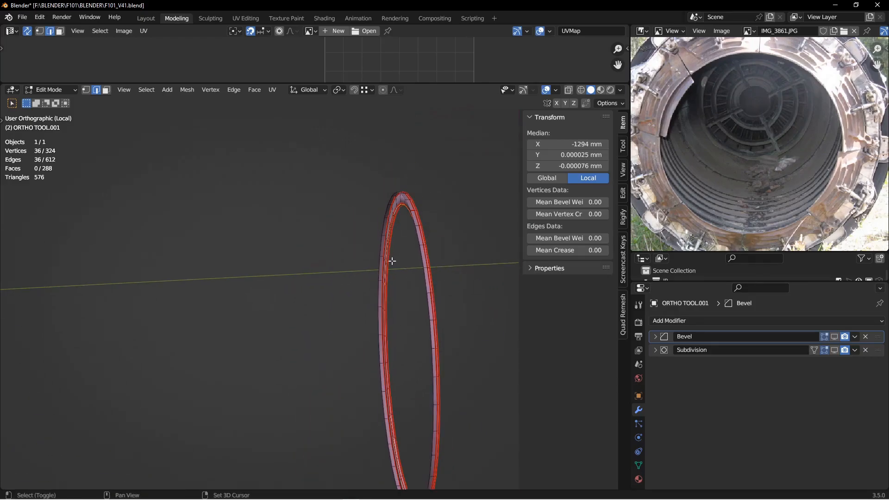
pyautogui.hotkey('shift', 'd')
pyautogui.click(318, 258)
pyautogui.moveTo(334, 272); pyautogui.dragTo(327, 265, button='middle')
pyautogui.press('p')
pyautogui.click(326, 266)
# - Select the separated edge loop in object mode and set its origin to its geometry
pyautogui.hotkey('ctrl', 'Tab')
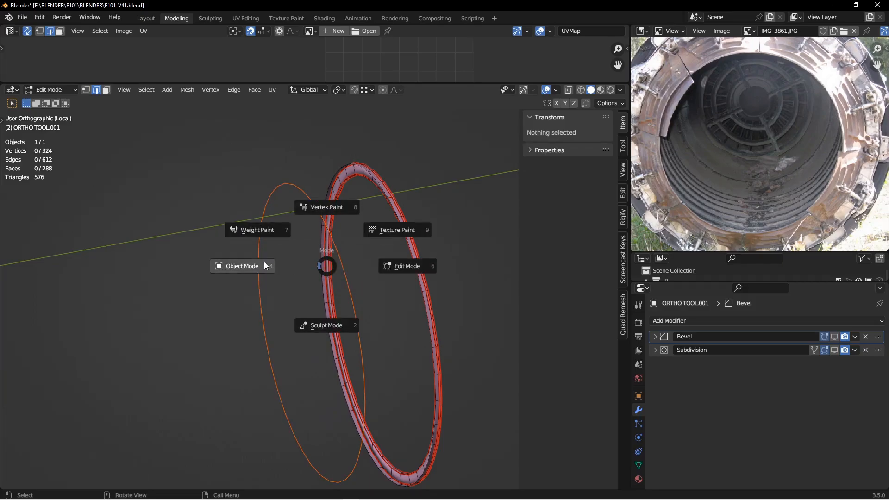
pyautogui.click(248, 263)
pyautogui.click(263, 258)
pyautogui.hotkey('ctrl', 'Tab')
pyautogui.click(334, 256)
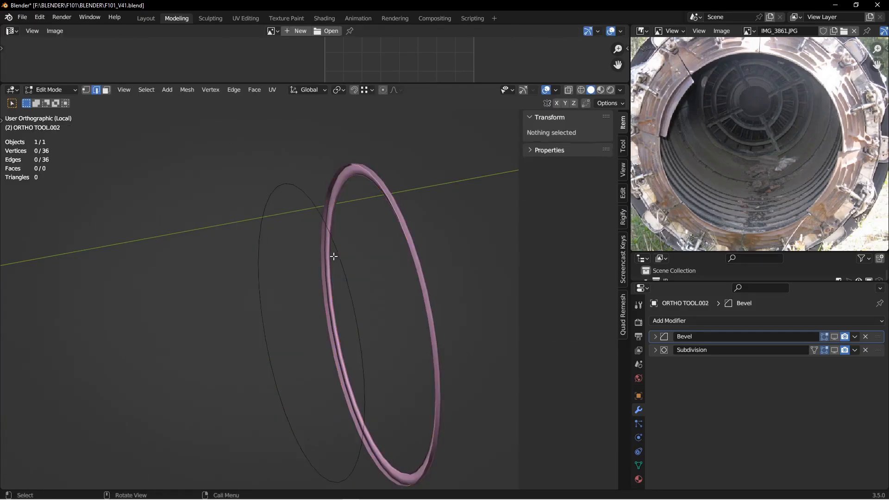
pyautogui.scroll(-4, 305, 260)
pyautogui.hotkey('ctrl', 'Tab')
pyautogui.click(285, 268)
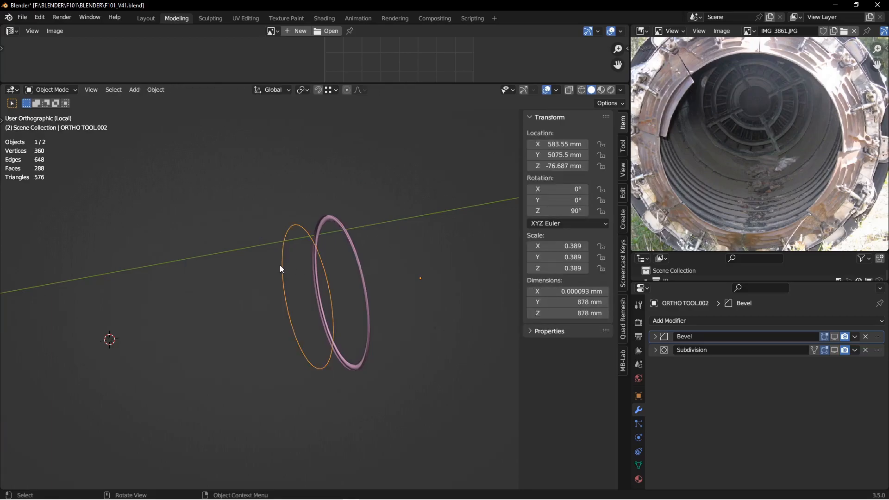
pyautogui.rightClick(280, 265)
pyautogui.moveTo(281, 266)
pyautogui.click(343, 276)
# - Leave local view and snap the separated loop to the 3D cursor at AFTER BURNER CENTER
pyautogui.scroll(-2, 306, 293)
pyautogui.keyDown('shift'); pyautogui.moveTo(305, 293); pyautogui.dragTo(327, 290, button='middle'); pyautogui.keyUp('shift')
pyautogui.press('KP_Divide')
pyautogui.scroll(-4, 327, 290)
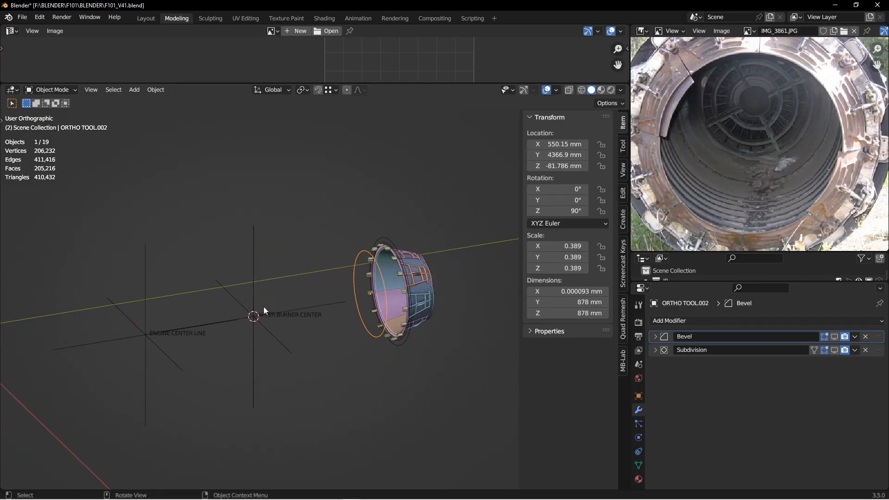
pyautogui.moveTo(273, 313); pyautogui.dragTo(278, 319, button='middle')
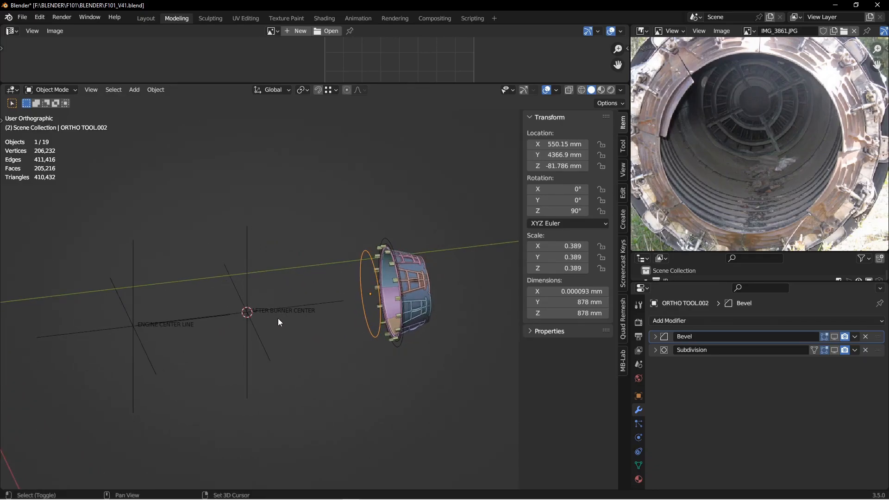
pyautogui.hotkey('shift', 's')
pyautogui.click(274, 258)
pyautogui.moveTo(274, 258); pyautogui.dragTo(310, 299, button='middle')
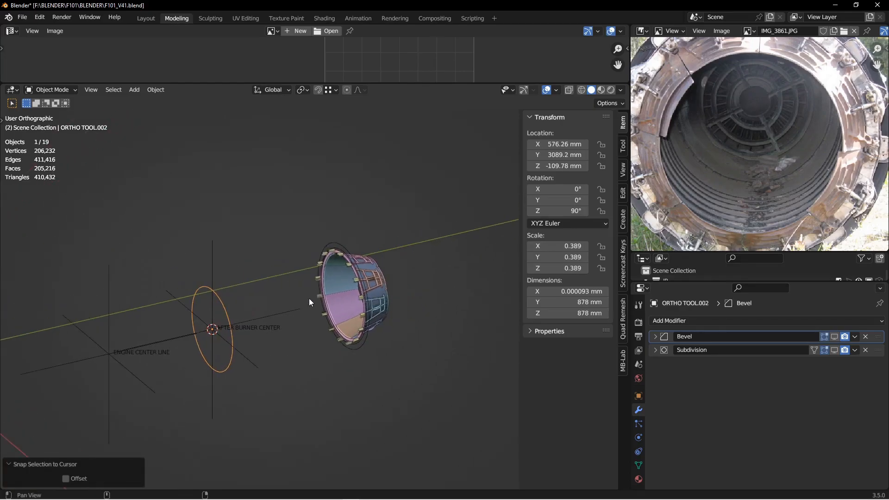
# - Isolate the moved loop together with the nozzle ring, join them into one object and enter edit mode
pyautogui.scroll(3, 356, 252)
pyautogui.keyDown('shift'); pyautogui.click(359, 235); pyautogui.keyUp('shift')
pyautogui.press('KP_Divide')
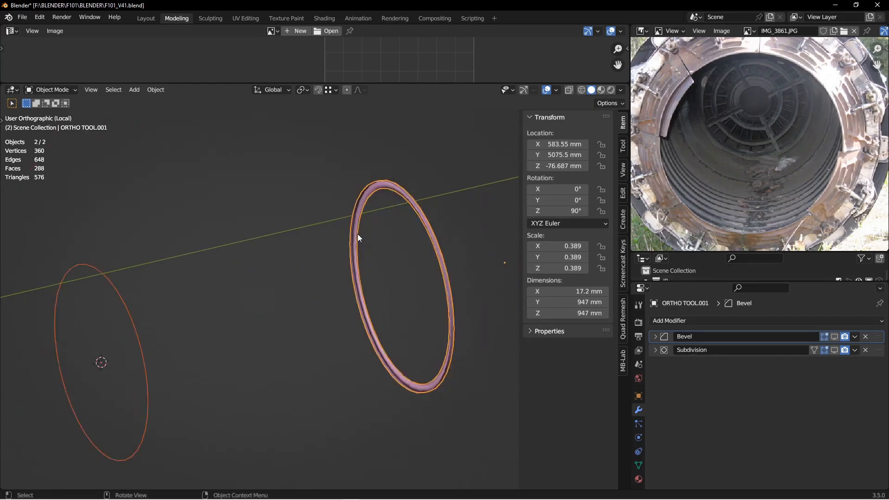
pyautogui.keyDown('shift'); pyautogui.moveTo(357, 235); pyautogui.dragTo(362, 268, button='middle'); pyautogui.keyUp('shift')
pyautogui.hotkey('ctrl', 'Tab')
pyautogui.click(432, 269)
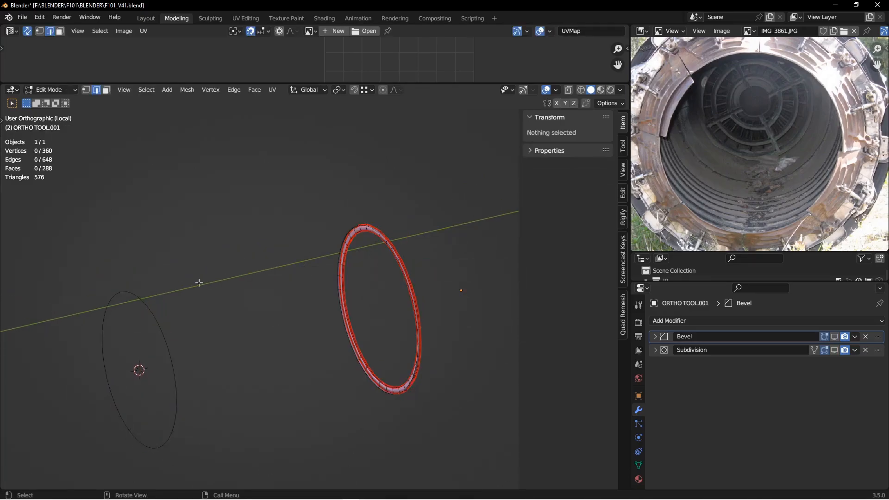
# - Bridge the distant loop and the ring's inner edge loop with LoopTools to form the exhaust liner tube
pyautogui.doubleClick(151, 309)
pyautogui.scroll(4, 394, 233)
pyautogui.keyDown('shift'); pyautogui.moveTo(395, 233); pyautogui.dragTo(300, 359, button='middle'); pyautogui.keyUp('shift')
pyautogui.scroll(5, 328, 267)
pyautogui.keyDown('shift'); pyautogui.moveTo(300, 359); pyautogui.dragTo(302, 159, button='middle'); pyautogui.keyUp('shift')
pyautogui.scroll(5, 276, 230)
pyautogui.scroll(4, 276, 230)
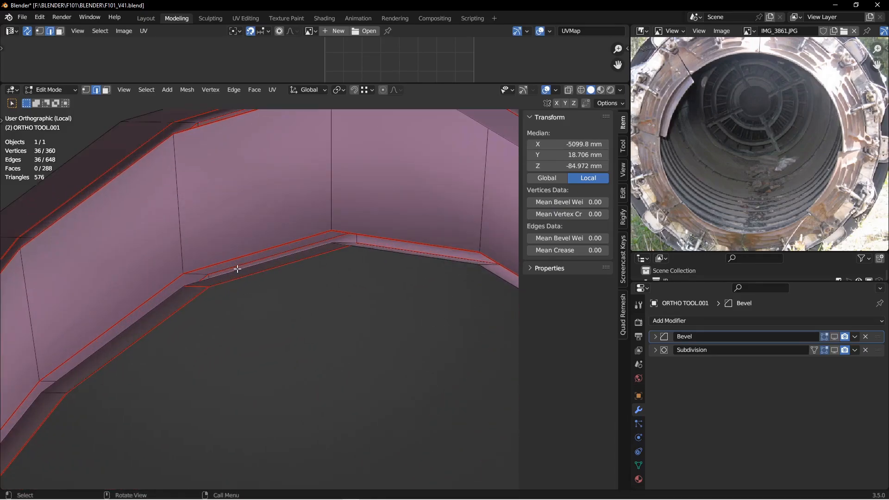
pyautogui.keyDown('shift'); pyautogui.doubleClick(226, 275); pyautogui.keyUp('shift')
pyautogui.scroll(-8, 287, 282)
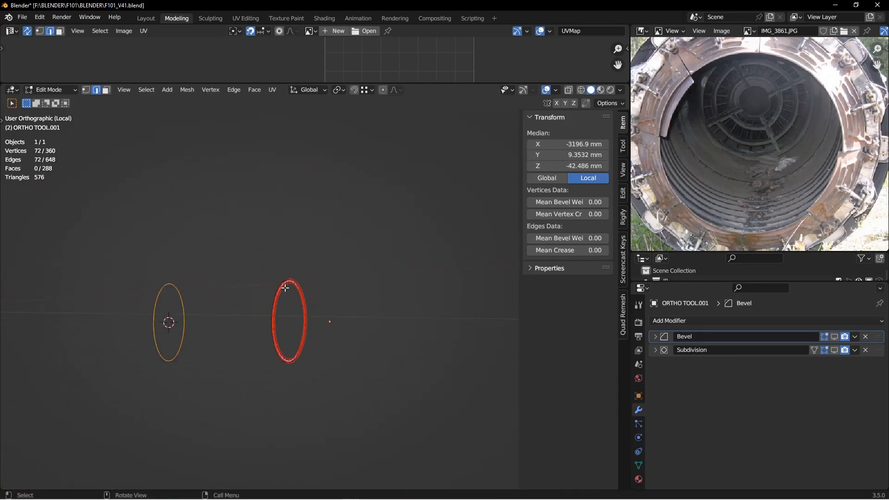
pyautogui.moveTo(277, 305); pyautogui.dragTo(312, 295, button='middle')
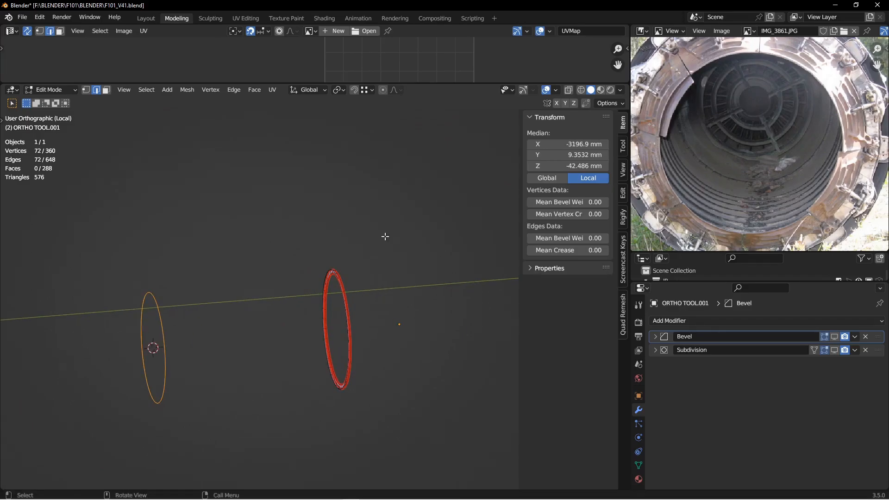
pyautogui.rightClick(405, 176)
pyautogui.moveTo(390, 143)
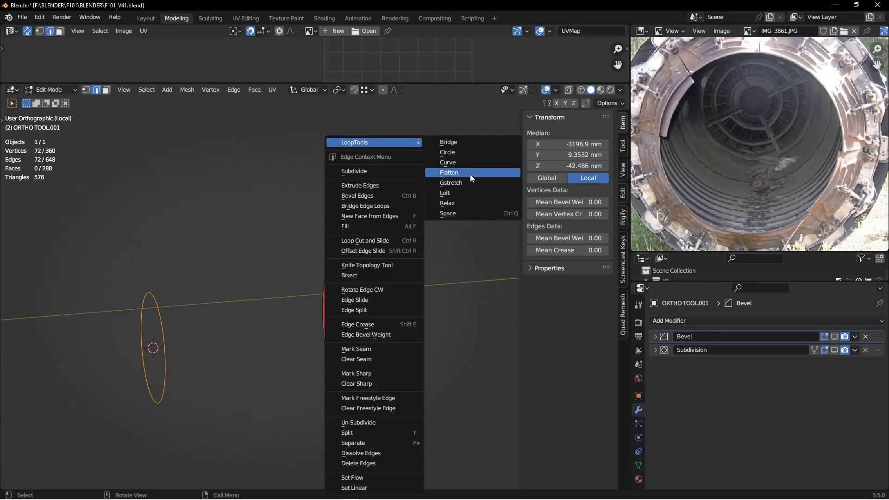
pyautogui.click(455, 141)
pyautogui.moveTo(270, 226); pyautogui.dragTo(280, 245, button='middle')
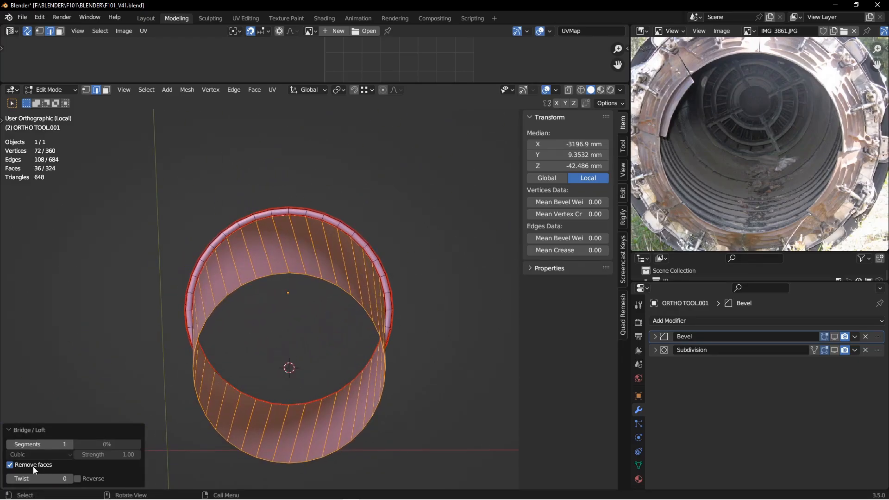
pyautogui.click(10, 478)
pyautogui.moveTo(256, 366); pyautogui.dragTo(269, 327, button='middle')
# - Recalculate the normals of the whole tube and ring mesh to face outside, and return to object mode
pyautogui.press('Tab')
pyautogui.scroll(-3, 268, 333)
pyautogui.hotkey('ctrl', 'Tab')
pyautogui.click(336, 321)
pyautogui.press('a')
pyautogui.hotkey('shift', 'n')
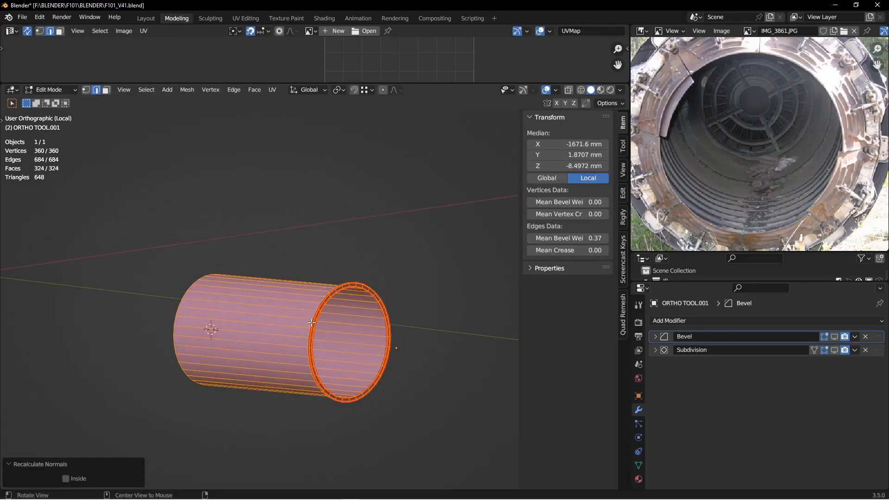
pyautogui.moveTo(334, 320); pyautogui.dragTo(345, 325, button='middle')
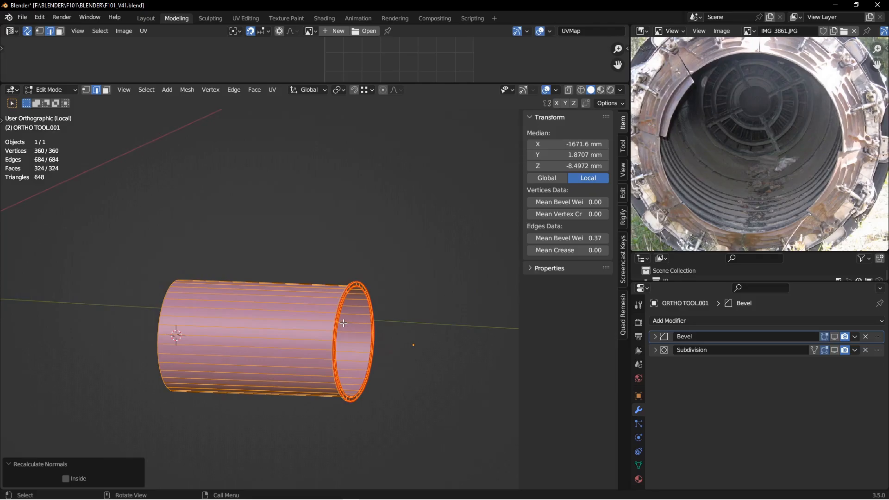
pyautogui.hotkey('ctrl', 'Tab')
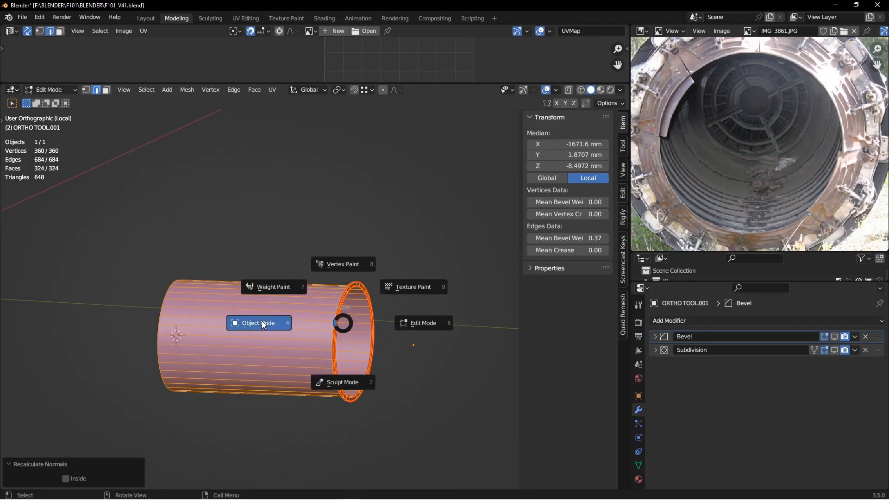
pyautogui.click(262, 321)
# - Turn viewport display of the tube's Bevel and Subdivision modifiers back on
pyautogui.moveTo(313, 323)
pyautogui.mouseDown(button='middle')
pyautogui.moveTo(326, 324)
pyautogui.moveTo(305, 315)
pyautogui.mouseUp(button='middle')
pyautogui.click(284, 315)
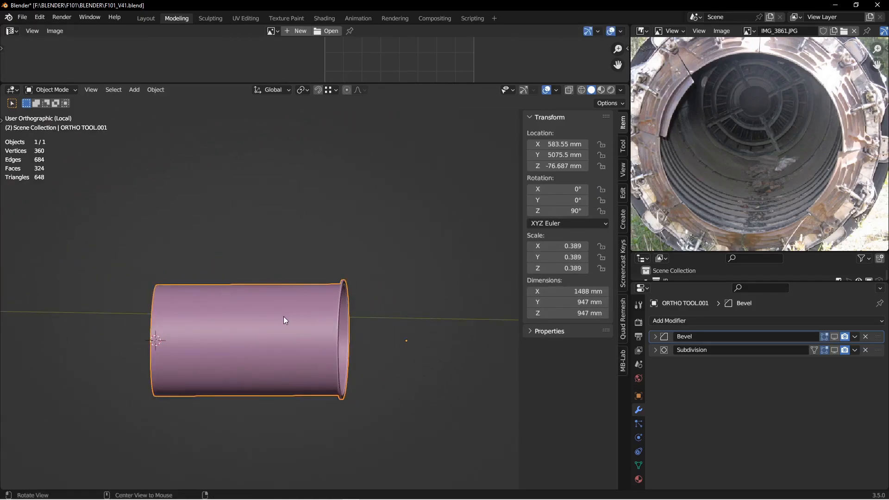
pyautogui.click(835, 337)
pyautogui.click(834, 350)
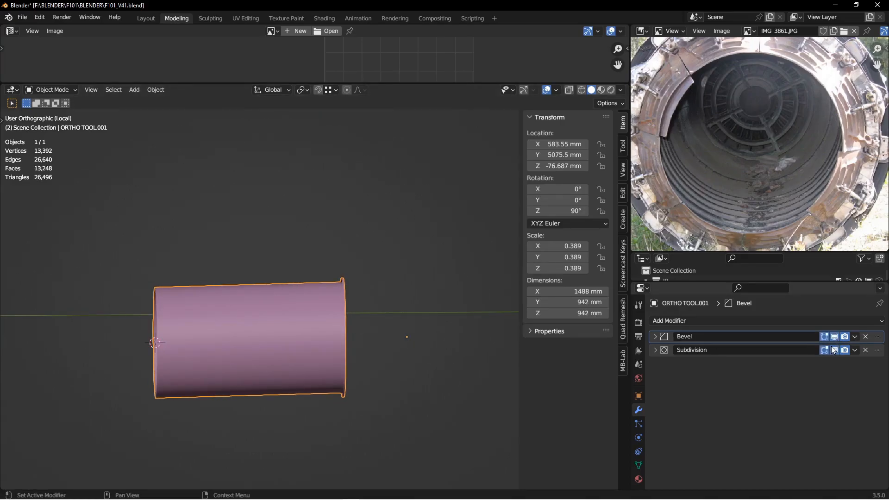
# - Leave the isolated view and reveal the hidden engine exterior to compare the liner tube with the side-view power plant drawing
pyautogui.moveTo(351, 327); pyautogui.dragTo(314, 329, button='middle')
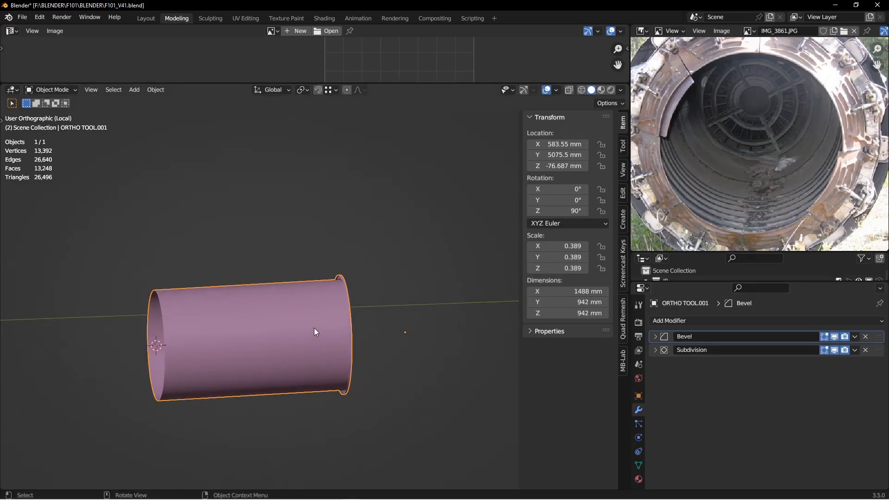
pyautogui.press('KP_3')
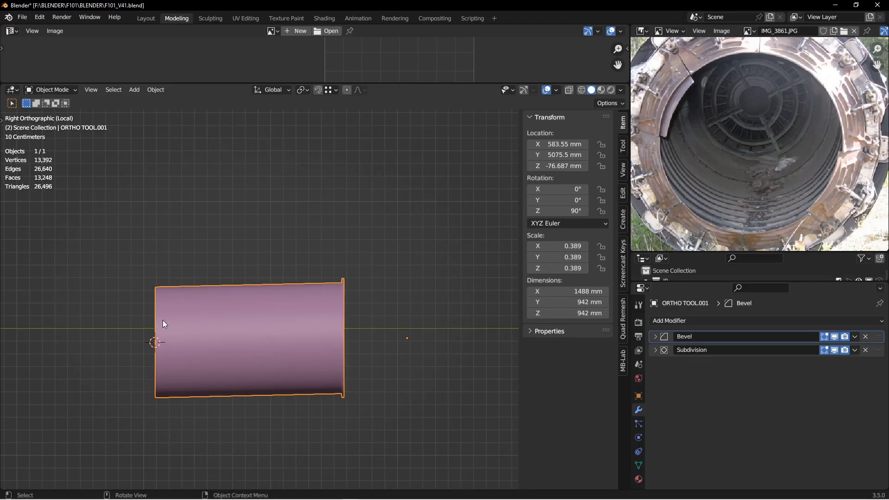
pyautogui.keyDown('shift'); pyautogui.moveTo(157, 319); pyautogui.dragTo(240, 312, button='middle'); pyautogui.keyUp('shift')
pyautogui.press('KP_Divide')
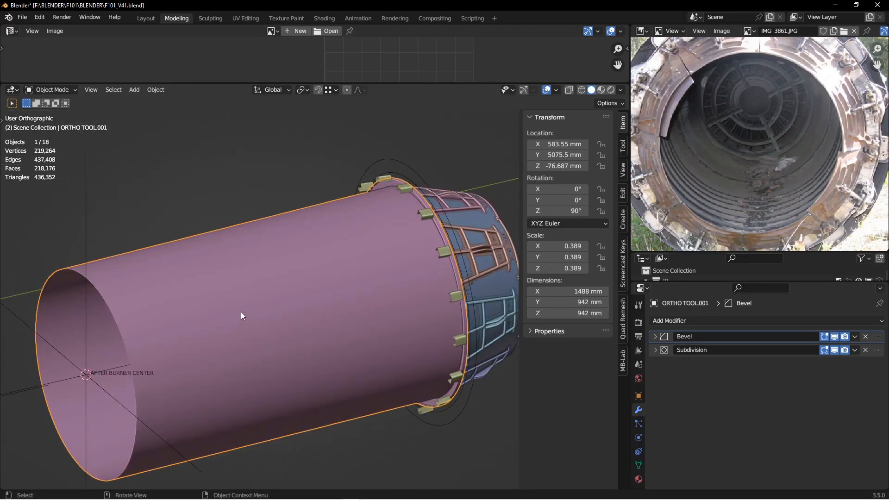
pyautogui.press('KP_3')
pyautogui.hotkey('alt', 'h')
pyautogui.scroll(-4, 241, 312)
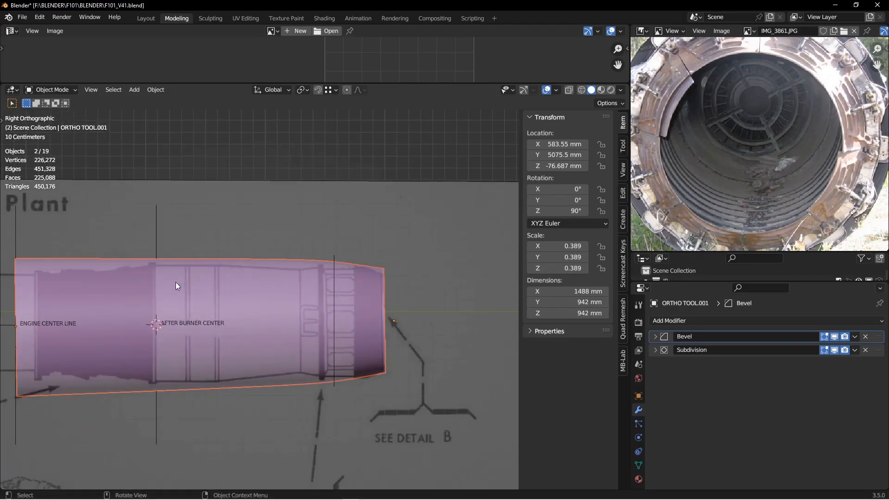
pyautogui.keyDown('shift'); pyautogui.moveTo(161, 274); pyautogui.dragTo(245, 273, button='middle'); pyautogui.keyUp('shift')
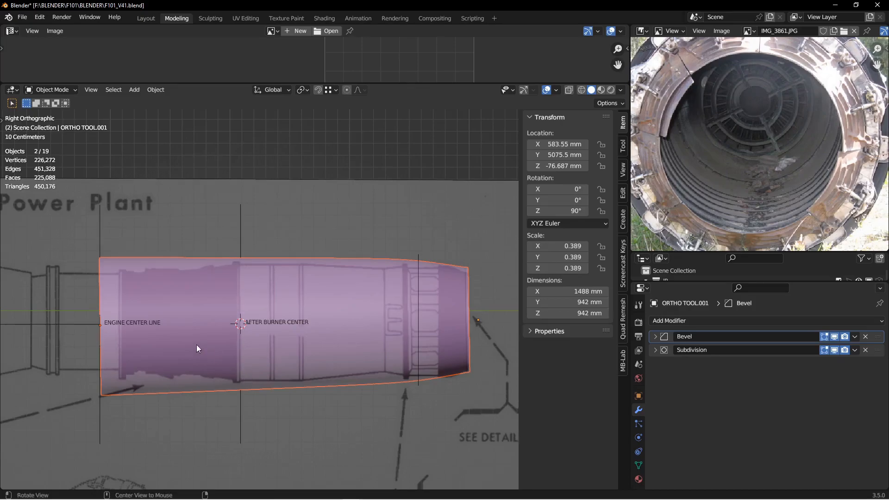
# - Hide the engine exterior shell so the liner tube and nozzle are exposed
pyautogui.keyDown('alt'); pyautogui.moveTo(196, 345); pyautogui.dragTo(238, 357); pyautogui.keyUp('alt')
pyautogui.click(227, 337)
pyautogui.press('h')
pyautogui.moveTo(232, 335); pyautogui.dragTo(274, 310, button='middle')
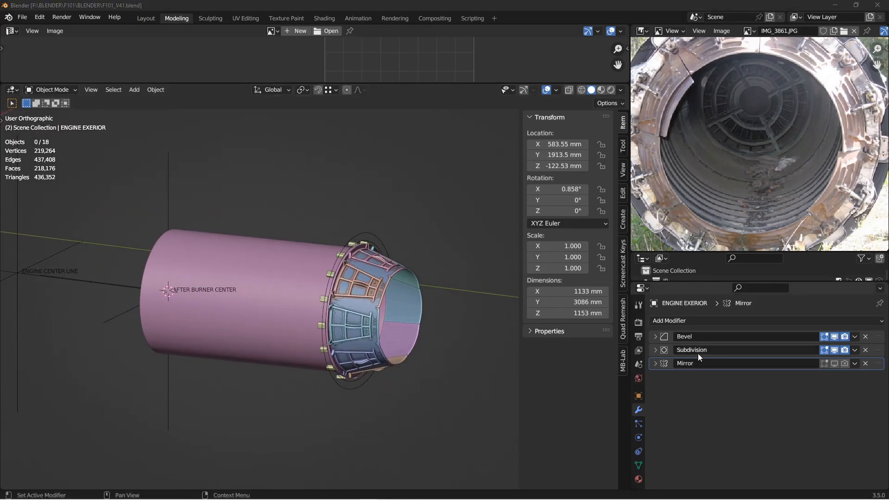
# - Load the exhaust interior photo f-101b_59-0400_04_of_45.jpg as the reference image and examine the liner's ribs
pyautogui.scroll(5, 344, 320)
pyautogui.moveTo(371, 330); pyautogui.dragTo(279, 314, button='middle')
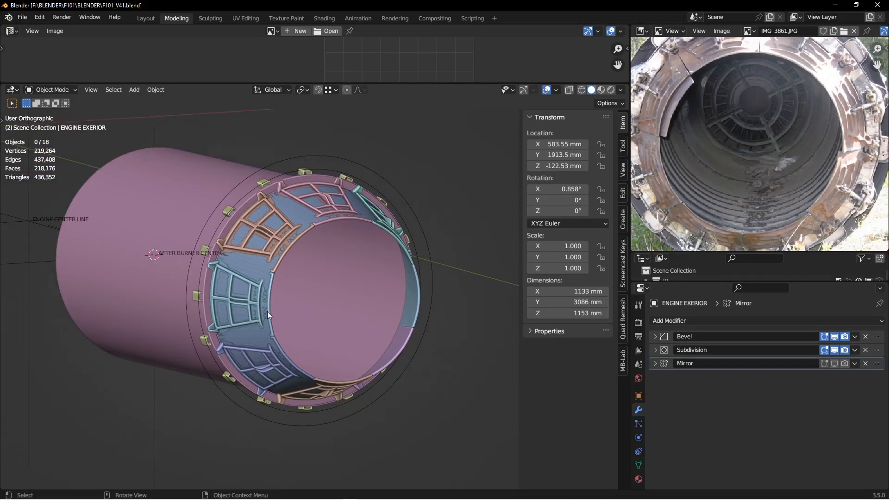
pyautogui.moveTo(303, 160); pyautogui.dragTo(733, 146)
pyautogui.moveTo(733, 146); pyautogui.dragTo(771, 105, button='middle')
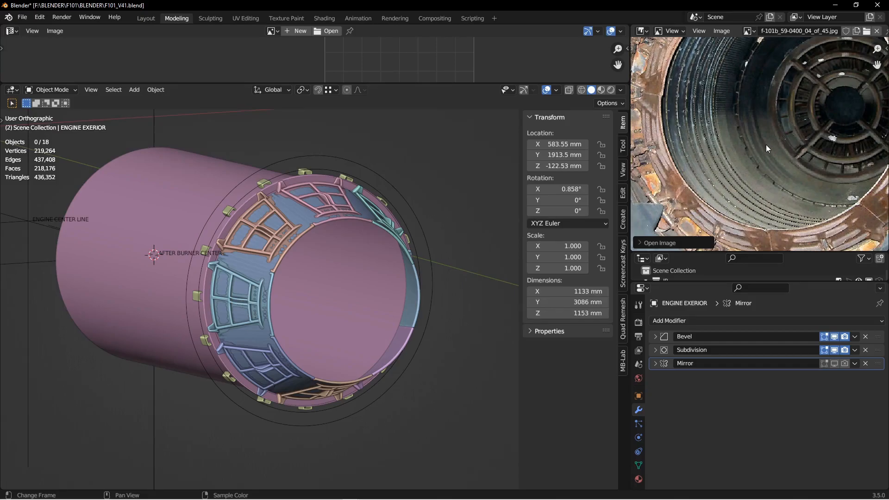
pyautogui.moveTo(767, 144); pyautogui.dragTo(729, 168, button='middle')
pyautogui.scroll(5, 745, 144)
pyautogui.scroll(-5, 729, 168)
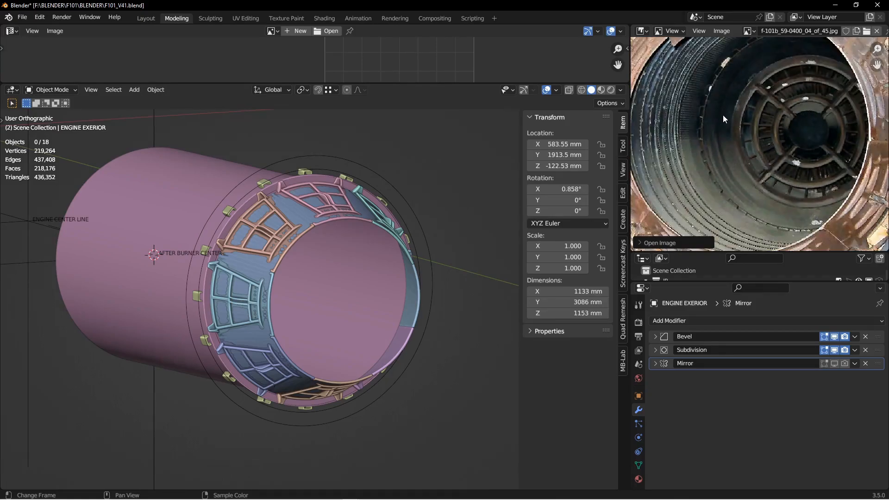
# - Select the liner tube with its nozzle ring and enter edit mode
pyautogui.moveTo(352, 352); pyautogui.dragTo(363, 335, button='middle')
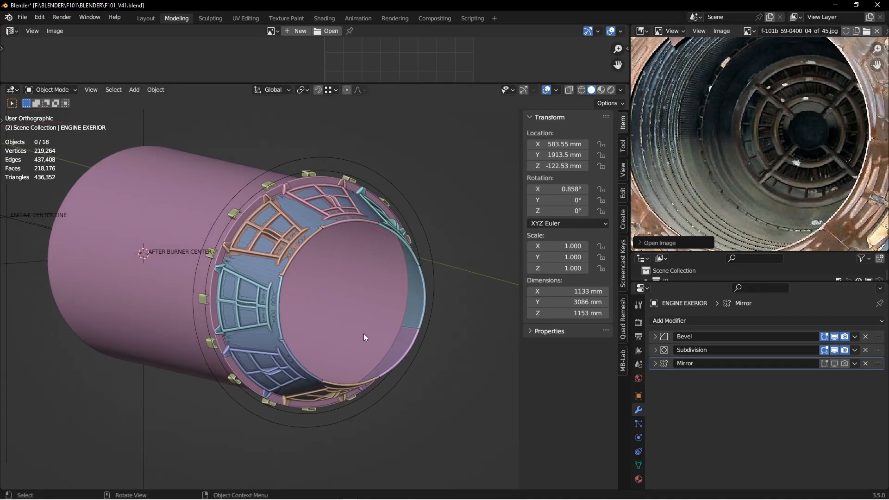
pyautogui.click(363, 331)
pyautogui.hotkey('ctrl', 'Tab')
pyautogui.click(425, 330)
pyautogui.moveTo(425, 330); pyautogui.dragTo(371, 312, button='middle')
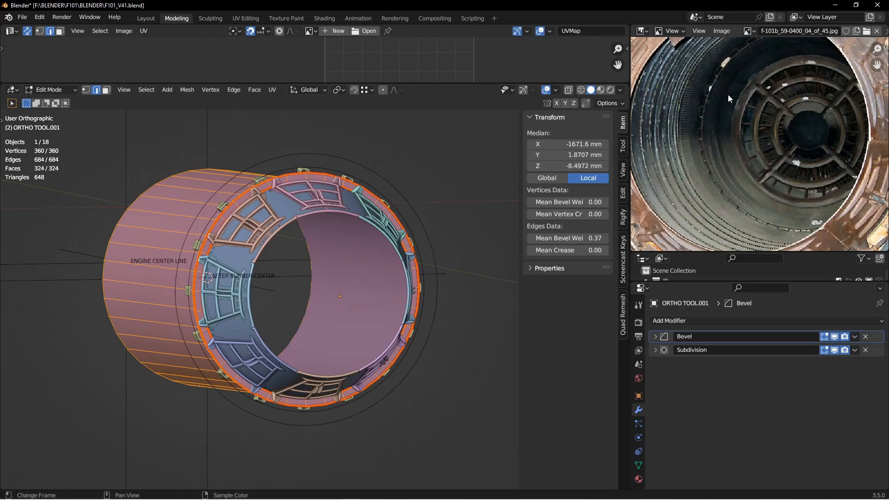
# - Add one edge loop around the liner tube toward its far end at factor 0.668, and slide it back by 0.082
pyautogui.moveTo(282, 339); pyautogui.dragTo(318, 339, button='middle')
pyautogui.hotkey('ctrl', 'r')
pyautogui.click(359, 316)
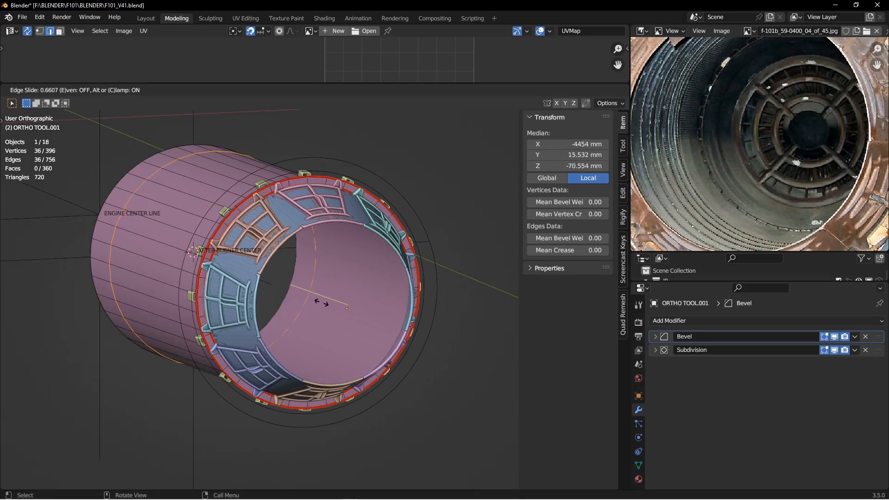
pyautogui.click(322, 303)
pyautogui.moveTo(321, 302); pyautogui.dragTo(342, 308, button='middle')
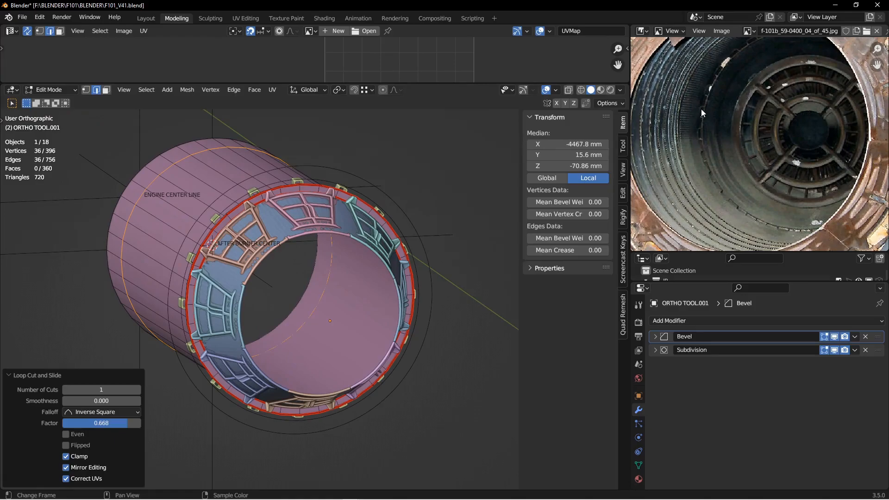
pyautogui.press('g')
pyautogui.press('g')
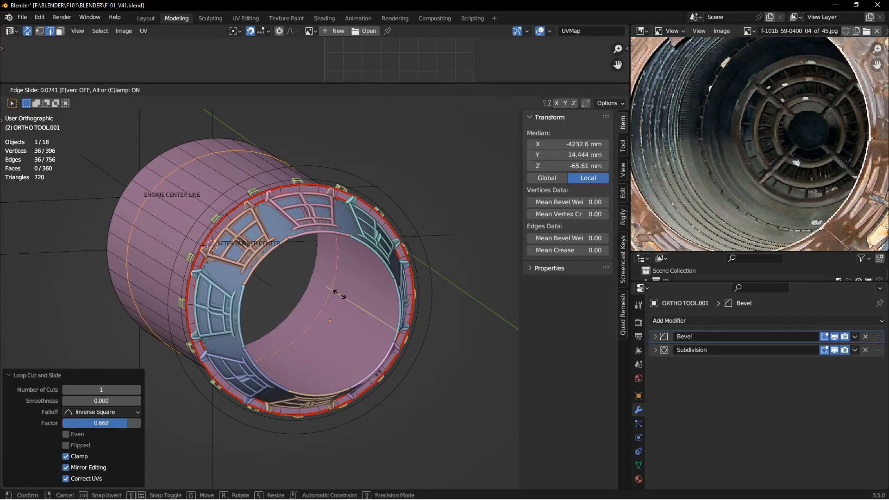
pyautogui.click(340, 292)
pyautogui.moveTo(341, 292); pyautogui.dragTo(348, 299, button='middle')
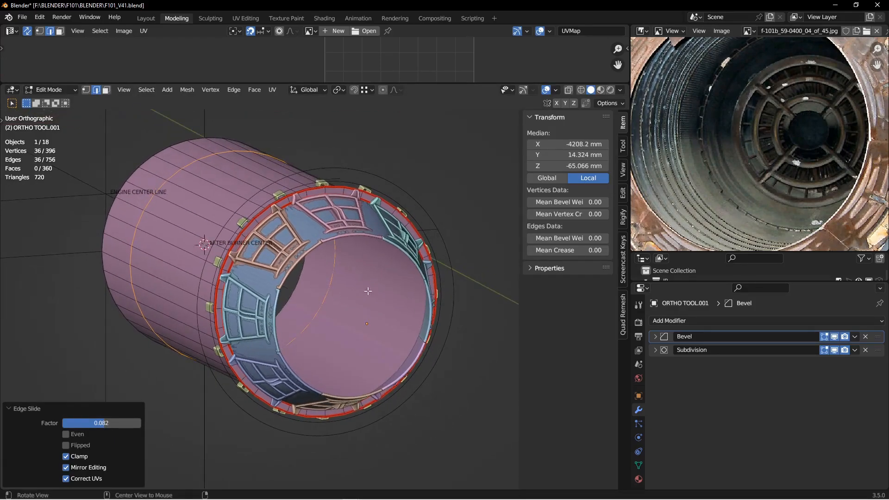
# - Add a second edge loop nearer the nozzle ring at factor 0.526, and seven evenly spaced loops between it and the ring
pyautogui.hotkey('ctrl', 'r')
pyautogui.click(365, 299)
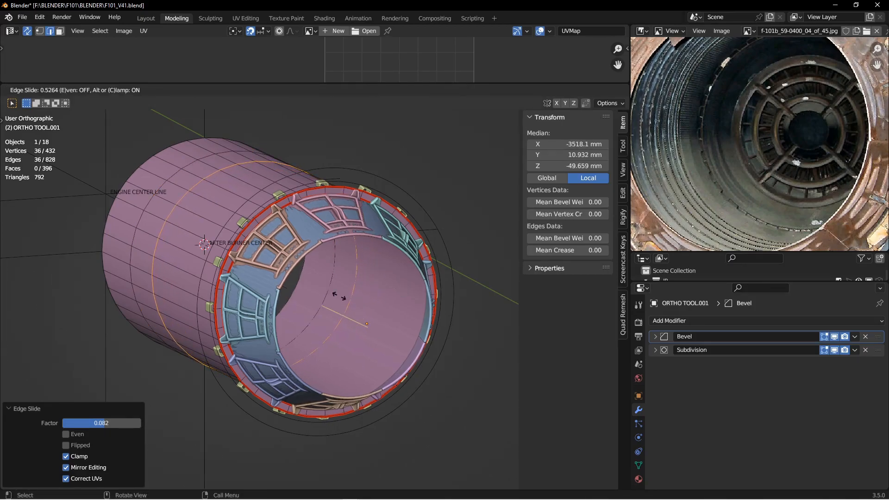
pyautogui.click(340, 296)
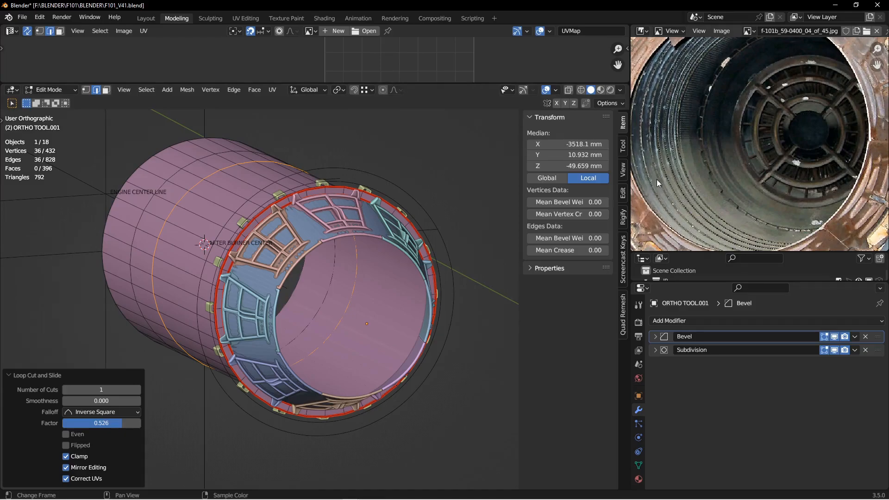
pyautogui.hotkey('ctrl', 'r')
pyautogui.scroll(4, 385, 310)
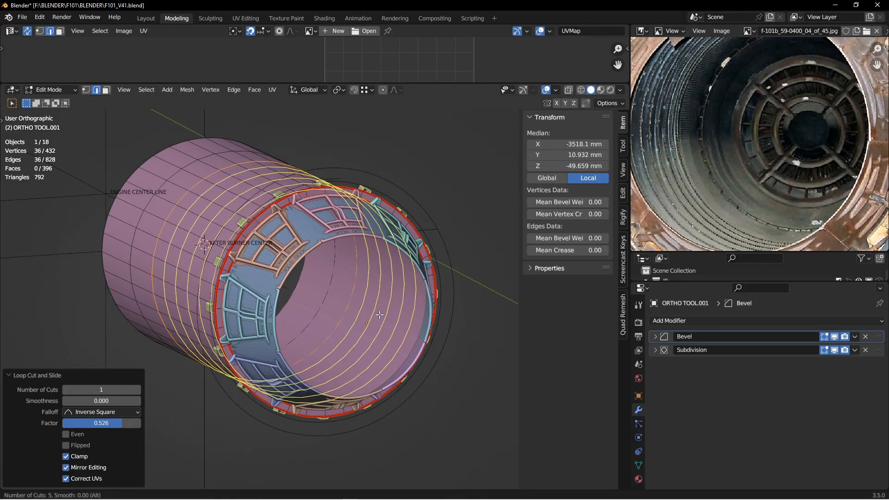
pyautogui.scroll(2, 380, 315)
pyautogui.click(379, 316)
pyautogui.rightClick(379, 316)
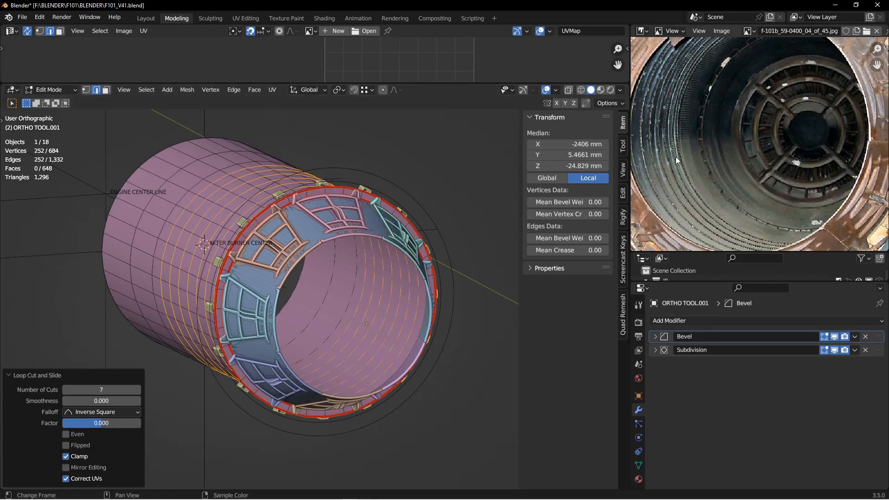
# - Turn off viewport display of the Bevel and Subdivision modifiers and bevel the seven new loops about 19.2 mm wide with one segment
pyautogui.scroll(5, 677, 168)
pyautogui.scroll(-5, 681, 145)
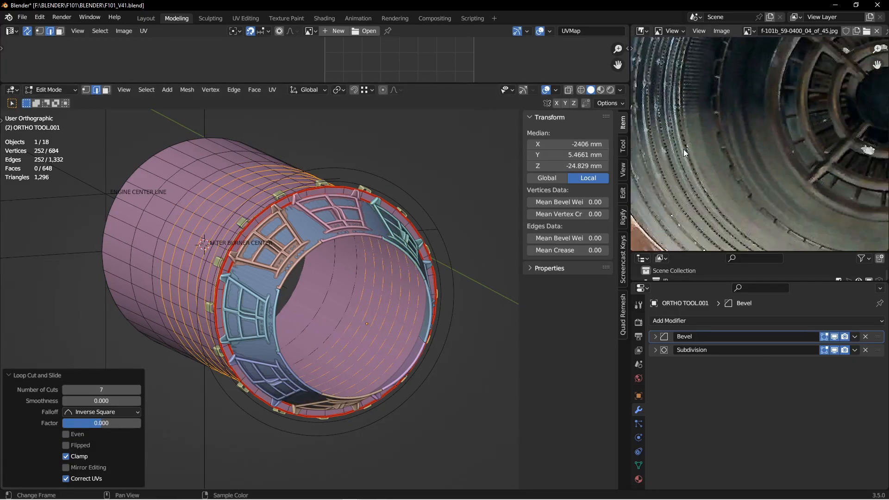
pyautogui.scroll(4, 668, 151)
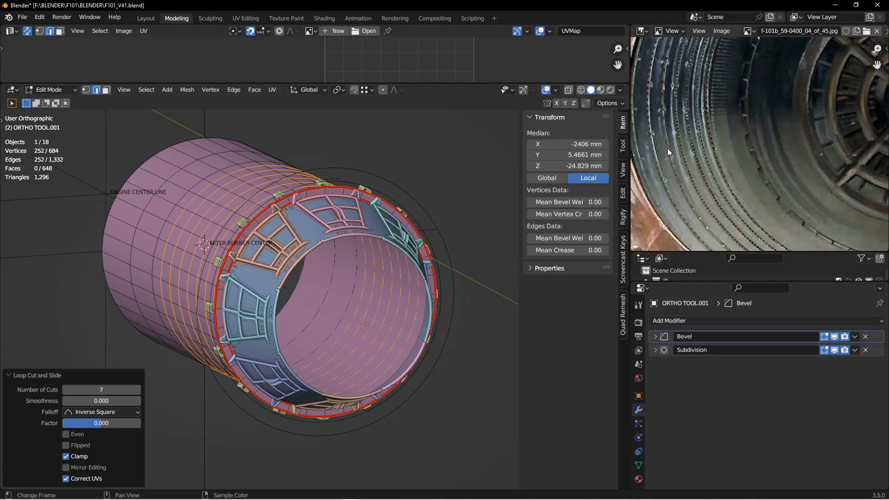
pyautogui.scroll(3, 705, 115)
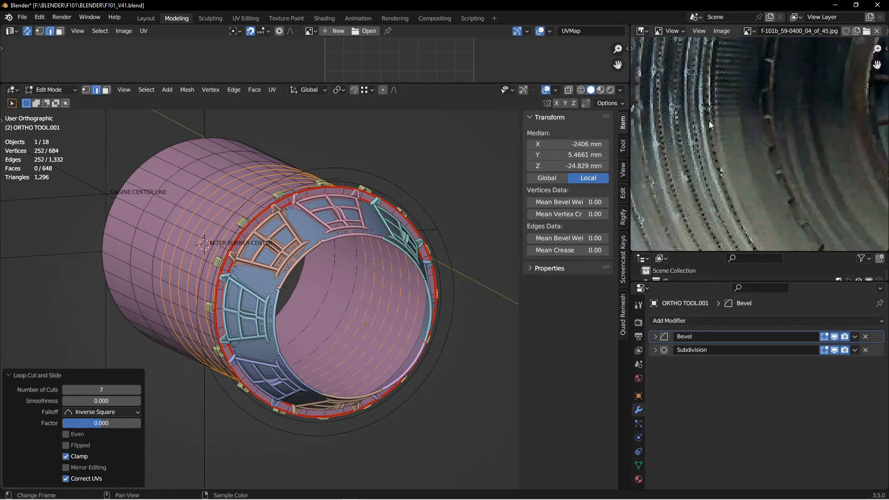
pyautogui.scroll(-5, 702, 147)
pyautogui.scroll(3, 357, 329)
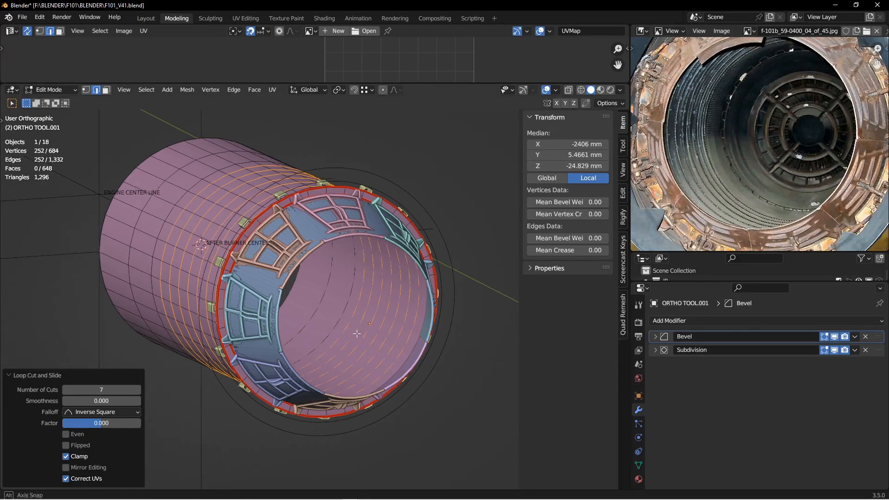
pyautogui.click(835, 338)
pyautogui.keyDown('alt'); pyautogui.moveTo(381, 312); pyautogui.dragTo(399, 324); pyautogui.keyUp('alt')
pyautogui.hotkey('ctrl', 'b')
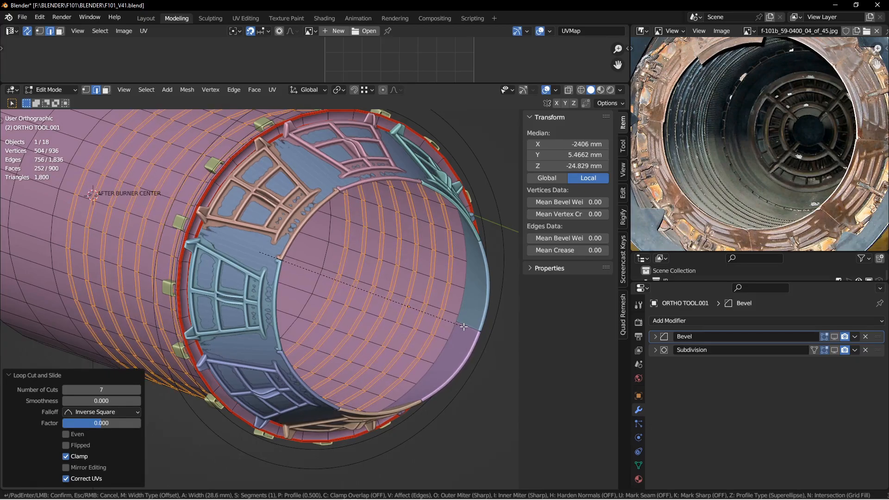
pyautogui.click(462, 326)
# - Select one edge loop from each of the seven beveled pairs inside the liner tube
pyautogui.keyDown('alt'); pyautogui.keyDown('shift'); pyautogui.moveTo(357, 296); pyautogui.dragTo(360, 309); pyautogui.keyUp('shift'); pyautogui.keyUp('alt')
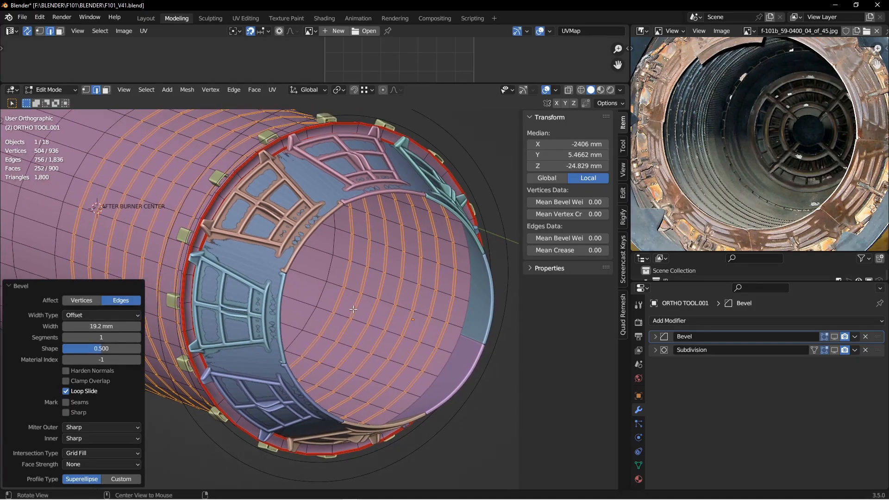
pyautogui.click(334, 297)
pyautogui.keyDown('alt'); pyautogui.click(334, 298); pyautogui.keyUp('alt')
pyautogui.keyDown('alt'); pyautogui.keyDown('shift'); pyautogui.click(355, 300); pyautogui.keyUp('shift'); pyautogui.keyUp('alt')
pyautogui.keyDown('alt'); pyautogui.keyDown('shift'); pyautogui.click(376, 308); pyautogui.keyUp('shift'); pyautogui.keyUp('alt')
pyautogui.keyDown('alt'); pyautogui.keyDown('shift'); pyautogui.click(386, 314); pyautogui.keyUp('shift'); pyautogui.keyUp('alt')
pyautogui.keyDown('alt'); pyautogui.keyDown('shift'); pyautogui.click(406, 322); pyautogui.keyUp('shift'); pyautogui.keyUp('alt')
pyautogui.keyDown('alt'); pyautogui.keyDown('shift'); pyautogui.click(419, 327); pyautogui.keyUp('shift'); pyautogui.keyUp('alt')
pyautogui.keyDown('alt'); pyautogui.keyDown('shift'); pyautogui.click(440, 332); pyautogui.keyUp('shift'); pyautogui.keyUp('alt')
pyautogui.moveTo(439, 332); pyautogui.dragTo(424, 328, button='middle')
# - Set the pivot point to Individual Origins and scale the seven selected loops inward to about 0.978 to form stepped ribs
pyautogui.click(339, 90)
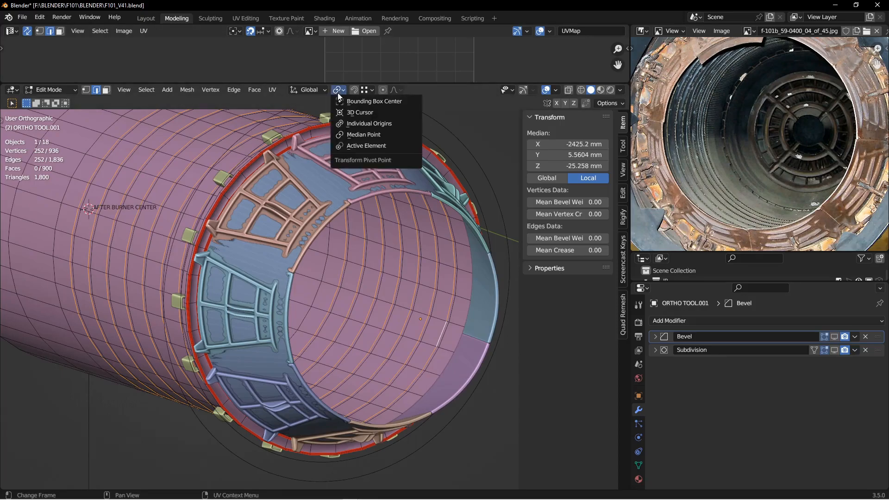
pyautogui.click(349, 128)
pyautogui.scroll(1, 431, 194)
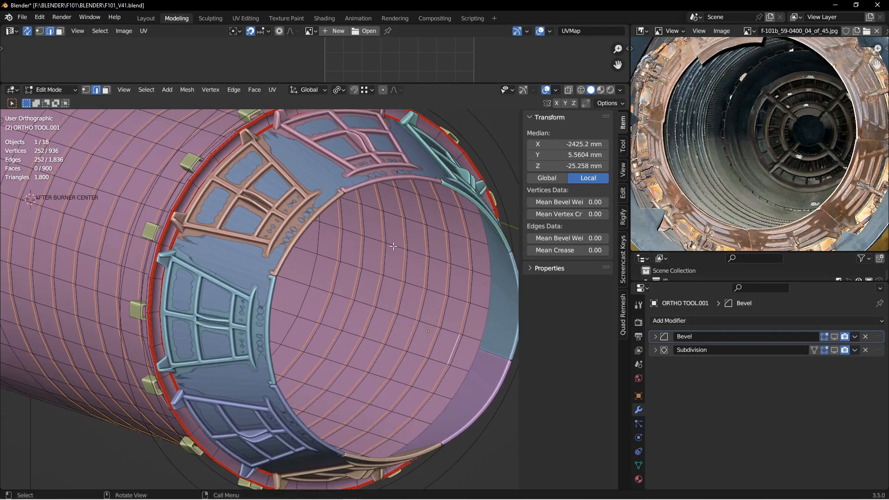
pyautogui.press('s')
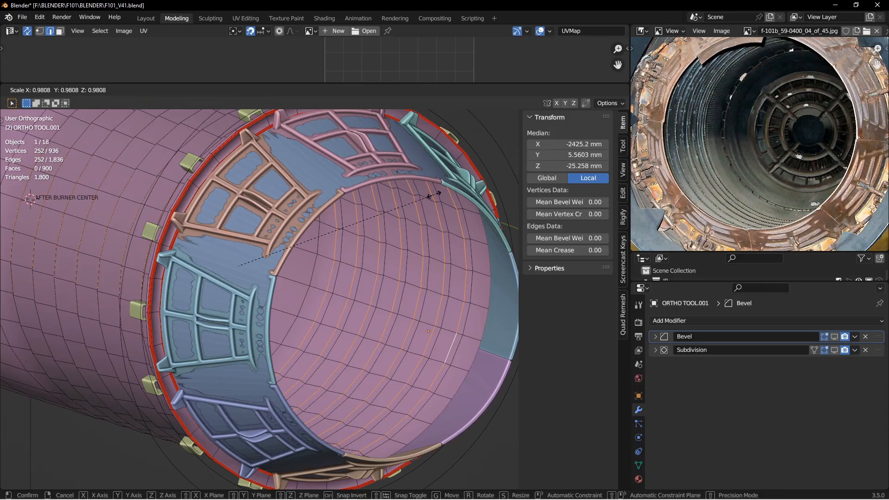
pyautogui.click(434, 195)
pyautogui.moveTo(434, 195); pyautogui.dragTo(406, 200, button='middle')
pyautogui.press('s')
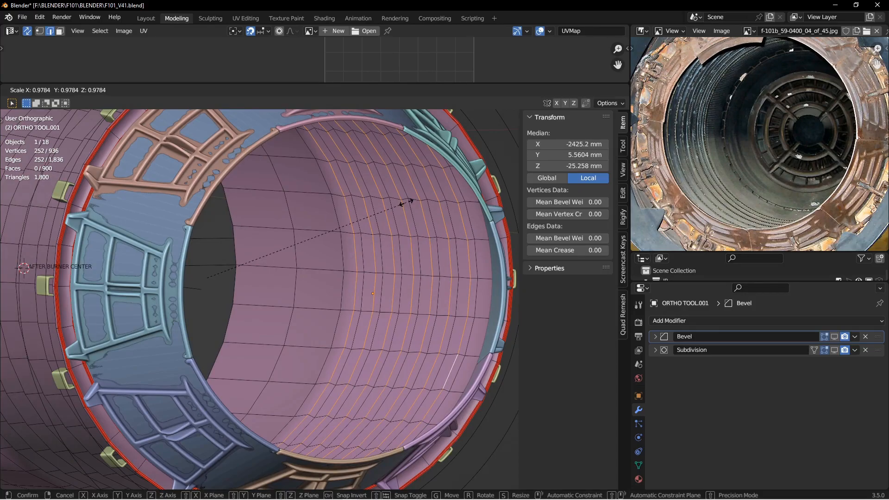
pyautogui.click(407, 202)
# - Fine-tune the scale of the seven rib loops about their individual origins
pyautogui.click(339, 90)
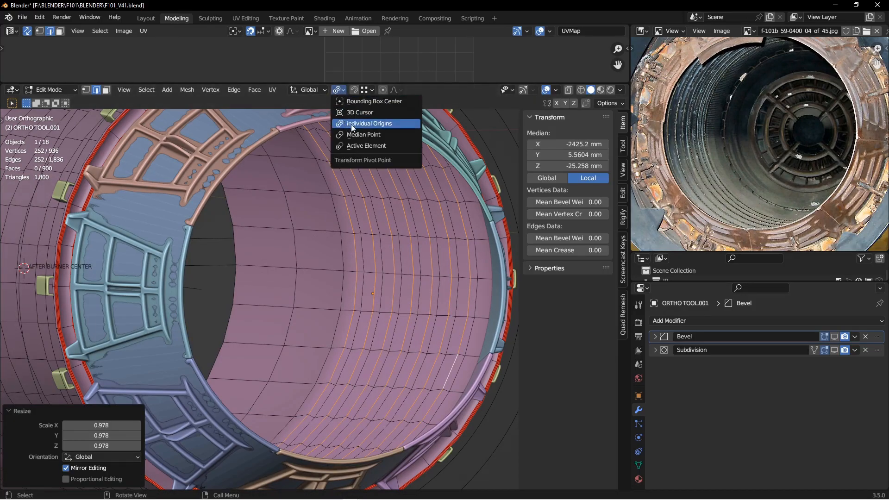
pyautogui.moveTo(430, 221); pyautogui.dragTo(388, 213, button='middle')
pyautogui.press('s')
pyautogui.click(385, 212)
pyautogui.moveTo(315, 199); pyautogui.dragTo(400, 267, button='middle')
pyautogui.press('s')
pyautogui.click(418, 244)
# - Try to flatten two neighbouring rib loops near the nozzle ring by scaling them to 0 along Y about the median point
pyautogui.scroll(-5, 418, 245)
pyautogui.scroll(4, 423, 249)
pyautogui.click(462, 278)
pyautogui.doubleClick(462, 277)
pyautogui.keyDown('shift'); pyautogui.doubleClick(453, 267); pyautogui.keyUp('shift')
pyautogui.click(339, 90)
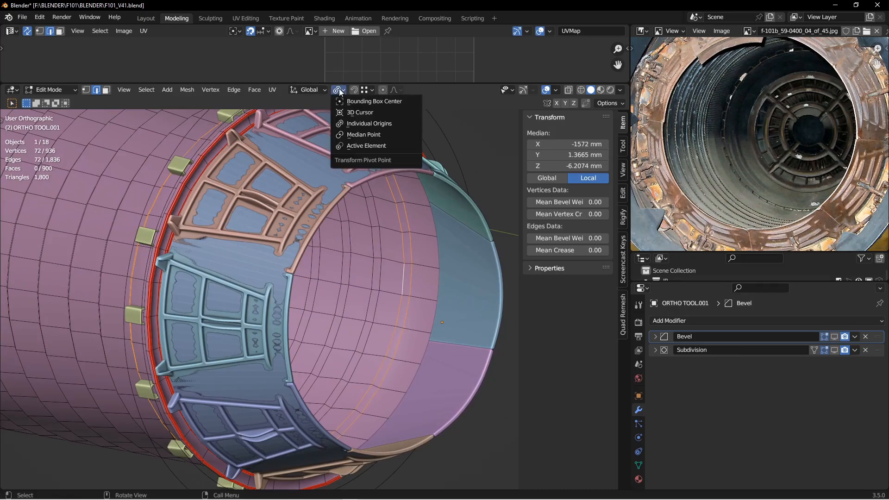
pyautogui.click(350, 138)
pyautogui.press('s')
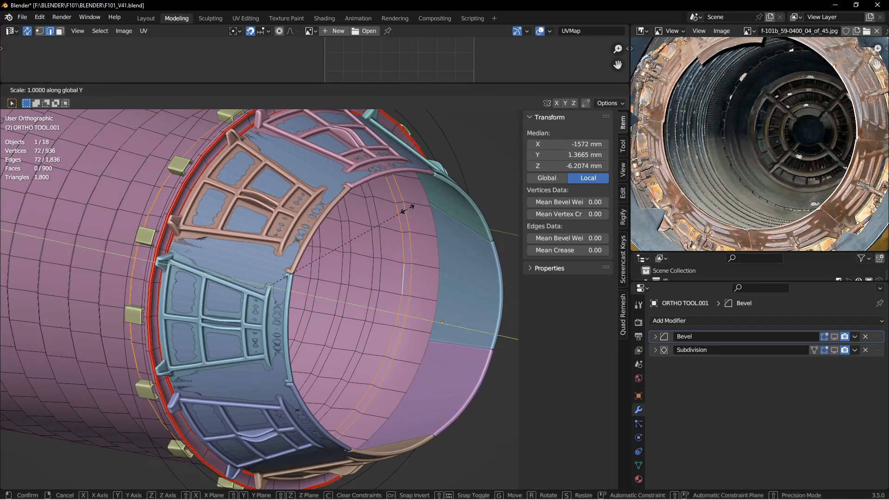
pyautogui.press('y')
pyautogui.press('0')
pyautogui.press('Return')
pyautogui.hotkey('ctrl', 'z')
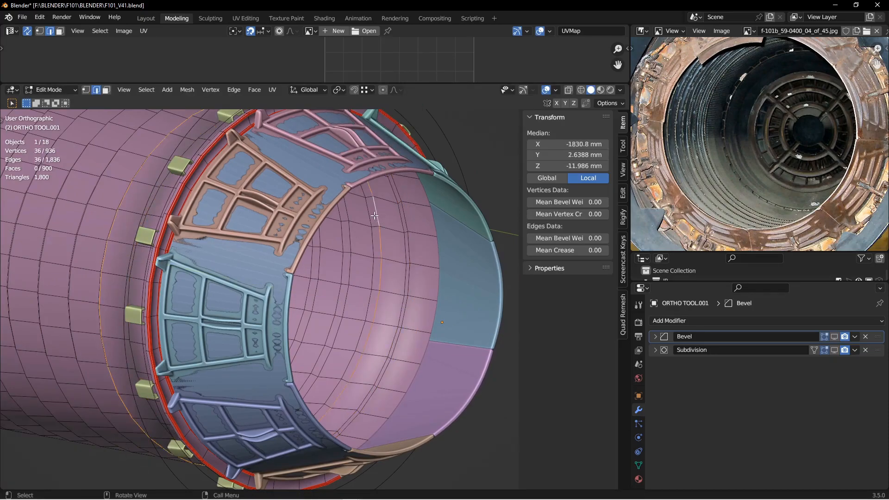
# - Flatten the selected single rib loop by scaling it to 0 along Y, and clear the selection
pyautogui.press('s')
pyautogui.press('y')
pyautogui.press('0')
pyautogui.press('Return')
pyautogui.moveTo(371, 218); pyautogui.dragTo(366, 273, button='middle')
pyautogui.hotkey('alt', 'a')
# - Select the ring of faces at the liner tube's far end, beyond the ribs, and duplicate it in place
pyautogui.scroll(-2, 726, 127)
pyautogui.scroll(6, 738, 128)
pyautogui.moveTo(335, 296); pyautogui.dragTo(300, 278, button='middle')
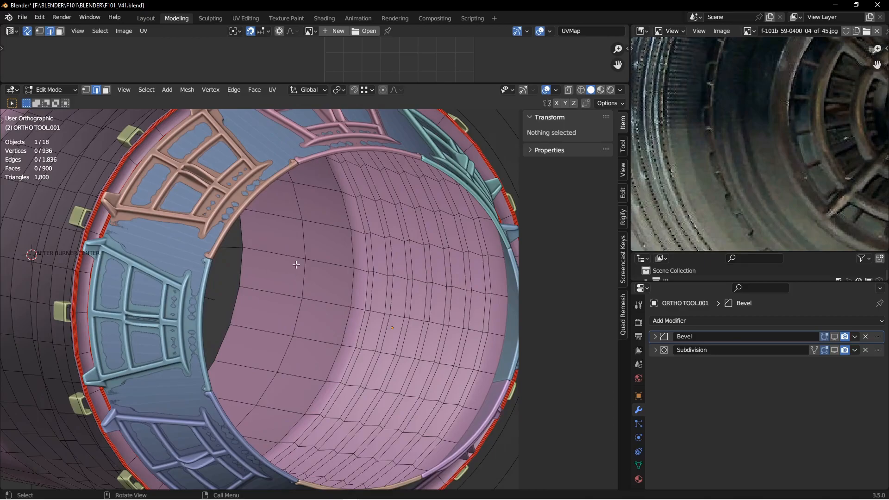
pyautogui.press('3')
pyautogui.keyDown('alt'); pyautogui.click(294, 256); pyautogui.keyUp('alt')
pyautogui.moveTo(298, 256); pyautogui.dragTo(370, 281, button='middle')
pyautogui.hotkey('shift', 'd')
pyautogui.rightClick(362, 271)
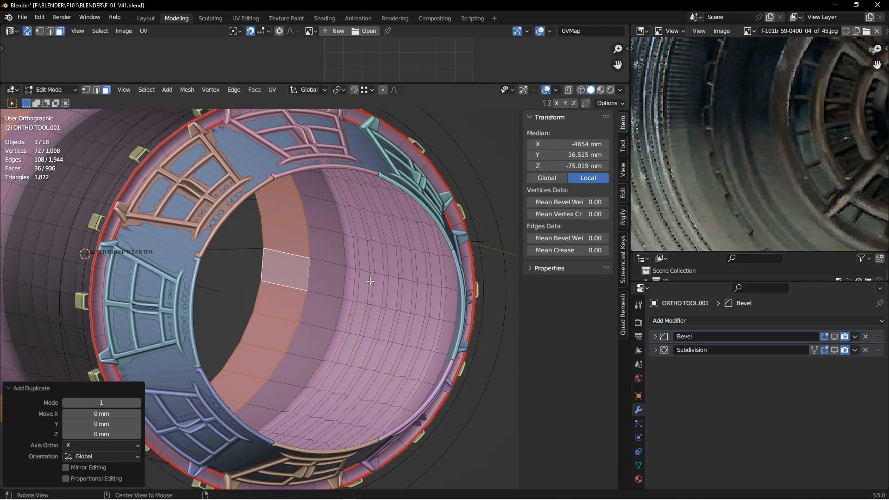
# - Scale the duplicated face ring to about 0.967 with Y locked, separate it into its own object, and return to Object Mode
pyautogui.press('s')
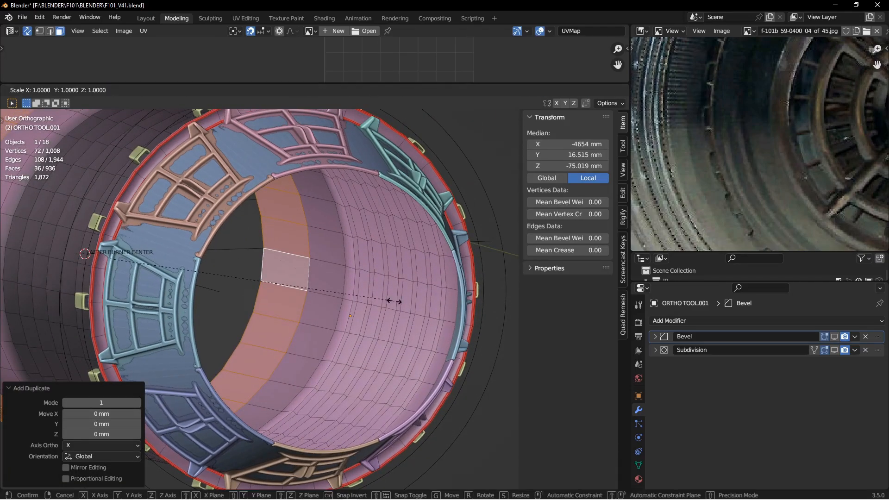
pyautogui.hotkey('shift', 'y')
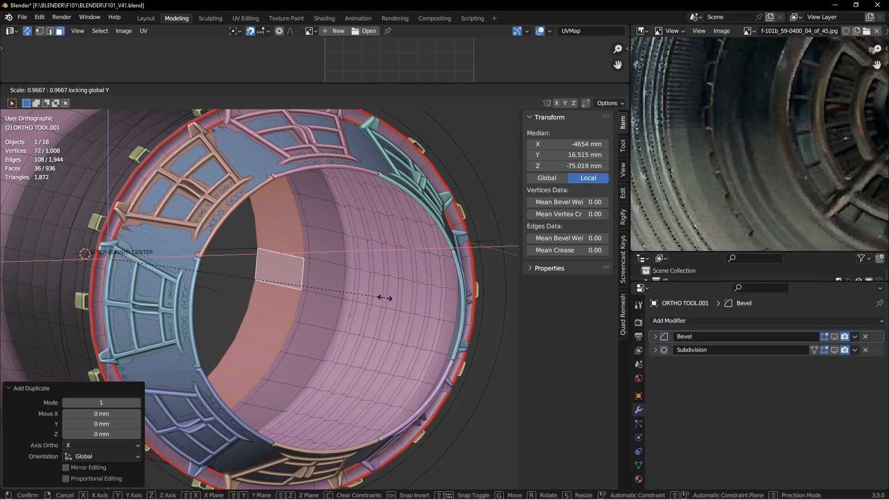
pyautogui.click(384, 298)
pyautogui.moveTo(384, 298)
pyautogui.mouseDown(button='middle')
pyautogui.moveTo(352, 284)
pyautogui.moveTo(374, 292)
pyautogui.mouseUp(button='middle')
pyautogui.press('p')
pyautogui.click(370, 288)
pyautogui.hotkey('ctrl', 'Tab')
pyautogui.click(290, 286)
# - Select the rib edge loops inside the liner tube and set their mean bevel weight to 1
pyautogui.moveTo(344, 300); pyautogui.dragTo(348, 277, button='middle')
pyautogui.click(373, 308)
pyautogui.hotkey('ctrl', 'Tab')
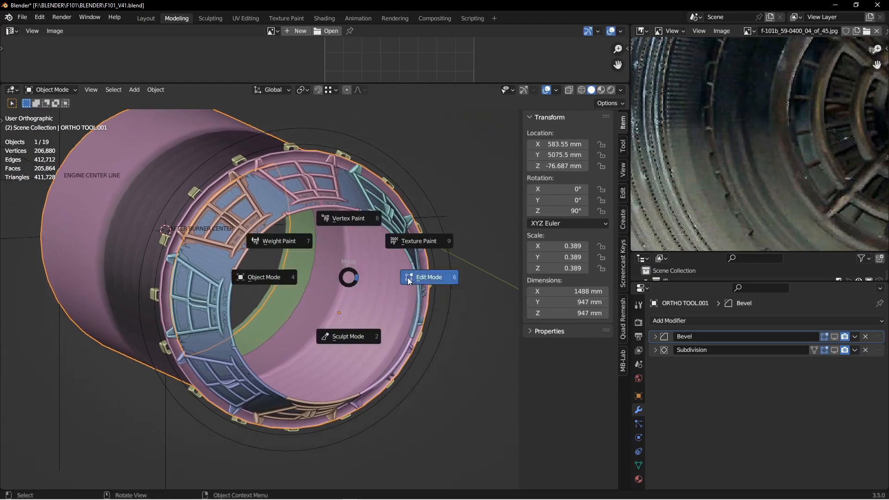
pyautogui.click(409, 280)
pyautogui.scroll(3, 356, 296)
pyautogui.keyDown('alt'); pyautogui.keyDown('shift'); pyautogui.click(347, 282); pyautogui.keyUp('shift'); pyautogui.keyUp('alt')
pyautogui.keyDown('alt'); pyautogui.keyDown('shift'); pyautogui.click(355, 282); pyautogui.keyUp('shift'); pyautogui.keyUp('alt')
pyautogui.keyDown('alt'); pyautogui.keyDown('shift'); pyautogui.click(363, 289); pyautogui.keyUp('shift'); pyautogui.keyUp('alt')
pyautogui.keyDown('alt'); pyautogui.keyDown('shift'); pyautogui.click(370, 292); pyautogui.keyUp('shift'); pyautogui.keyUp('alt')
pyautogui.keyDown('alt'); pyautogui.keyDown('shift'); pyautogui.click(376, 295); pyautogui.keyUp('shift'); pyautogui.keyUp('alt')
pyautogui.keyDown('alt'); pyautogui.keyDown('shift'); pyautogui.click(382, 298); pyautogui.keyUp('shift'); pyautogui.keyUp('alt')
pyautogui.keyDown('alt'); pyautogui.keyDown('shift'); pyautogui.click(389, 301); pyautogui.keyUp('shift'); pyautogui.keyUp('alt')
pyautogui.keyDown('alt'); pyautogui.keyDown('shift'); pyautogui.click(403, 306); pyautogui.keyUp('shift'); pyautogui.keyUp('alt')
pyautogui.keyDown('alt'); pyautogui.keyDown('shift'); pyautogui.click(429, 318); pyautogui.keyUp('shift'); pyautogui.keyUp('alt')
pyautogui.moveTo(567, 238); pyautogui.dragTo(571, 238)
pyautogui.press('Return')
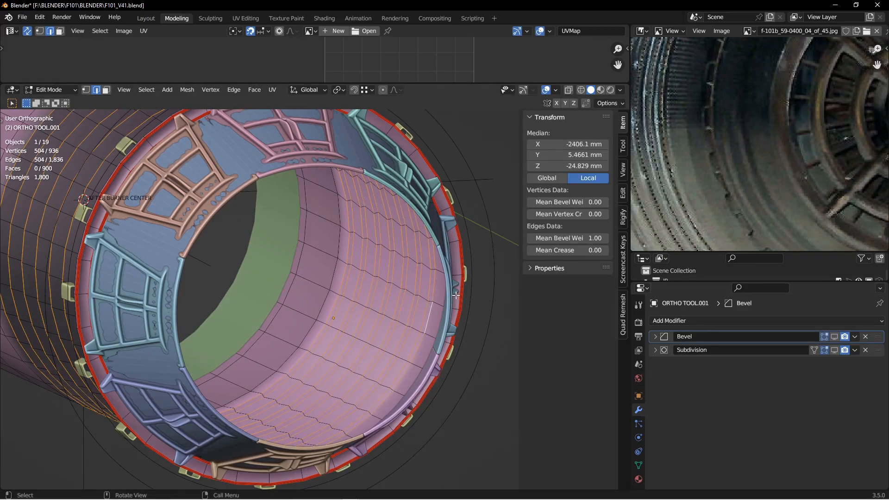
# - Return to Object Mode and turn on viewport display of the liner tube's Bevel and Subdivision modifiers
pyautogui.hotkey('ctrl', 'Tab')
pyautogui.click(373, 297)
pyautogui.click(522, 327)
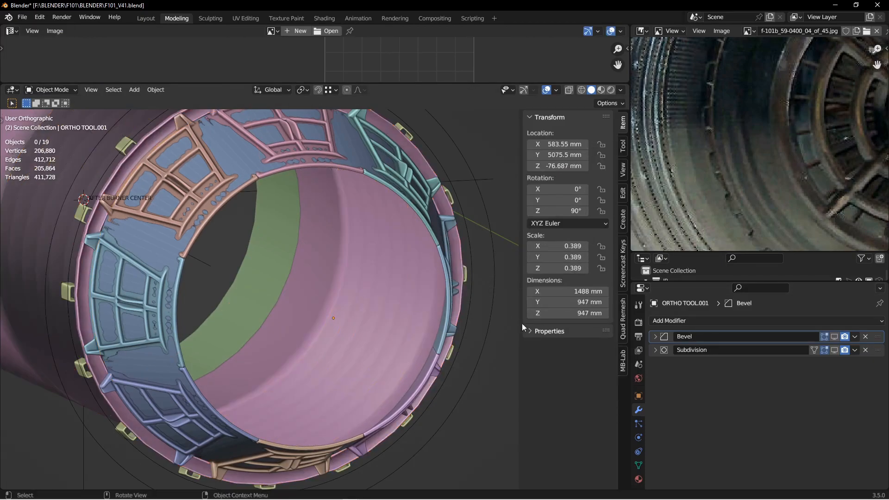
pyautogui.click(834, 337)
pyautogui.click(834, 350)
pyautogui.moveTo(378, 298)
pyautogui.mouseDown(button='middle')
pyautogui.moveTo(307, 316)
pyautogui.moveTo(317, 309)
pyautogui.moveTo(308, 296)
pyautogui.moveTo(365, 303)
pyautogui.mouseUp(button='middle')
# - Isolate the separated ring at the liner's far end in local view and open its mesh for editing
pyautogui.click(279, 260)
pyautogui.hotkey('alt', 'a')
pyautogui.click(273, 271)
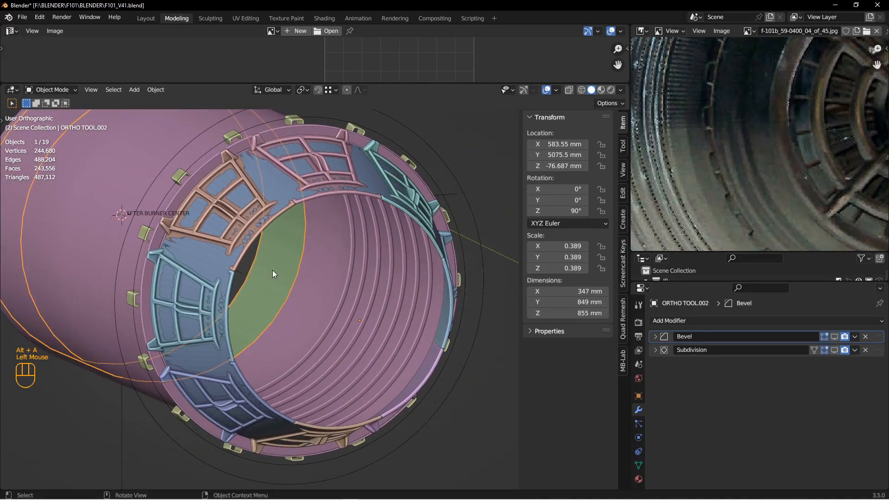
pyautogui.press('KP_Divide')
pyautogui.press('Tab')
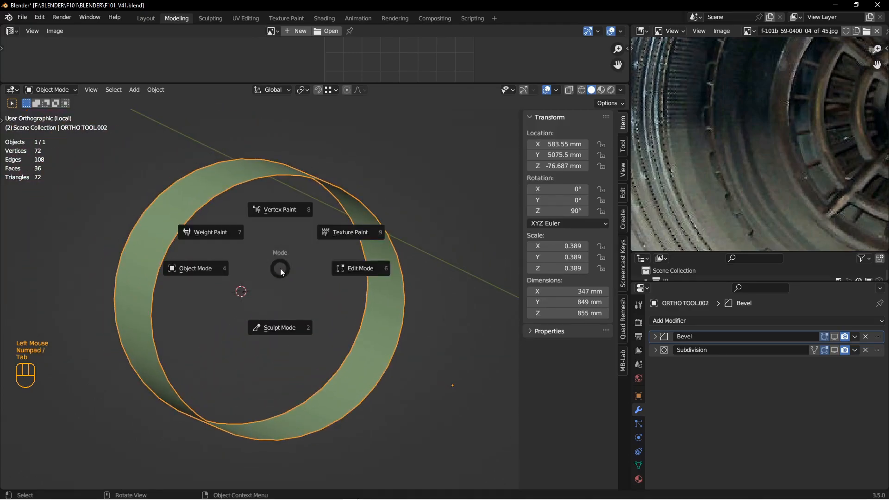
pyautogui.moveTo(311, 273); pyautogui.dragTo(324, 301, button='middle')
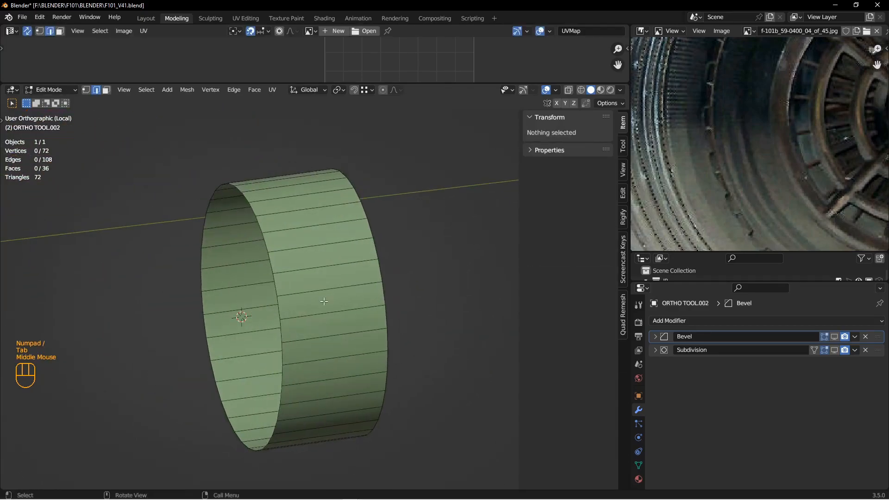
# - Fill one open end of the ring, inset the cap by about 185 mm, and delete the inner face to leave a flange
pyautogui.doubleClick(276, 287)
pyautogui.moveTo(277, 288); pyautogui.dragTo(308, 278, button='middle')
pyautogui.press('f')
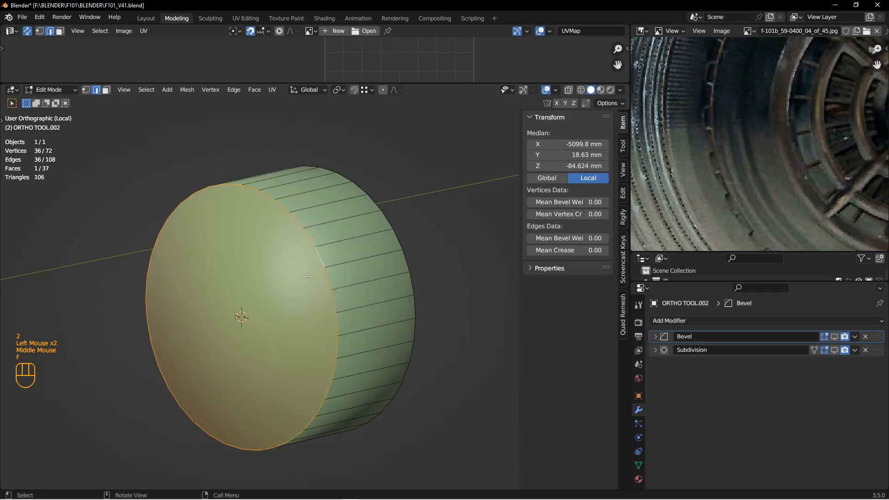
pyautogui.press('i')
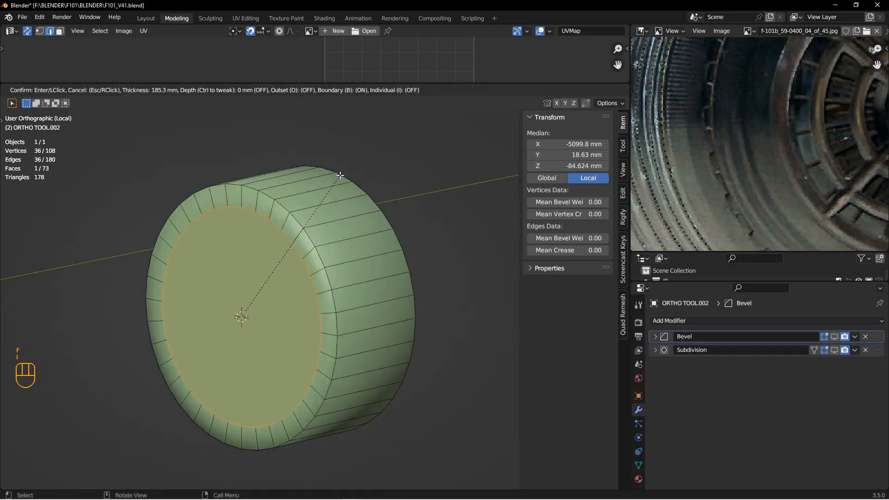
pyautogui.click(338, 178)
pyautogui.moveTo(339, 178); pyautogui.dragTo(336, 266, button='middle')
pyautogui.press('x')
pyautogui.click(288, 252)
# - Snap the 3D cursor to the flange's inner edge loop and set the ring's origin to the 3D cursor
pyautogui.press('Tab')
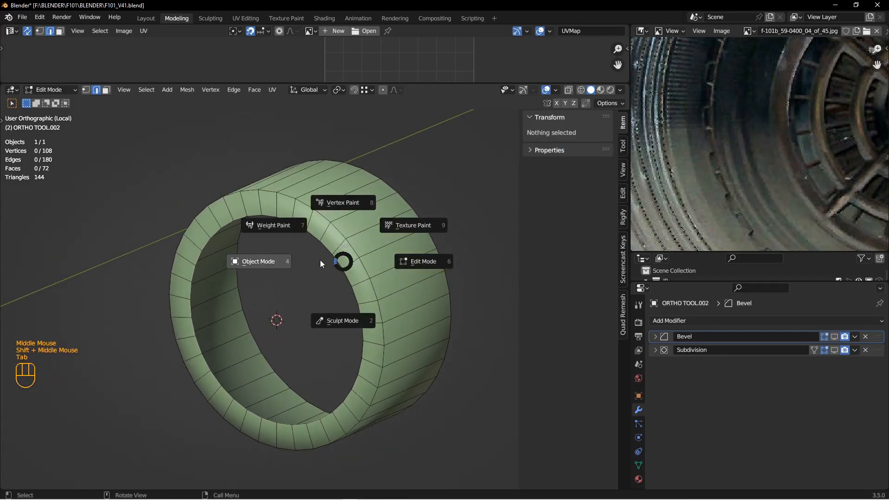
pyautogui.doubleClick(331, 265)
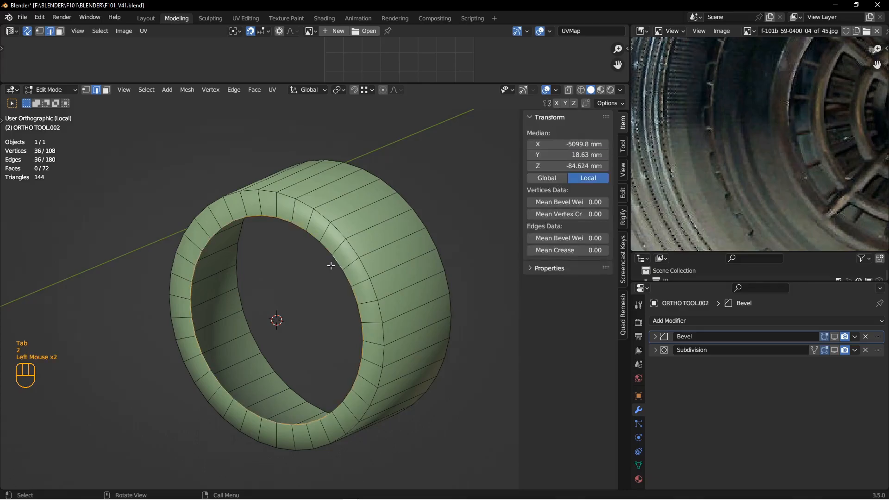
pyautogui.hotkey('shift', 's')
pyautogui.click(343, 326)
pyautogui.moveTo(290, 277); pyautogui.dragTo(221, 285, button='middle')
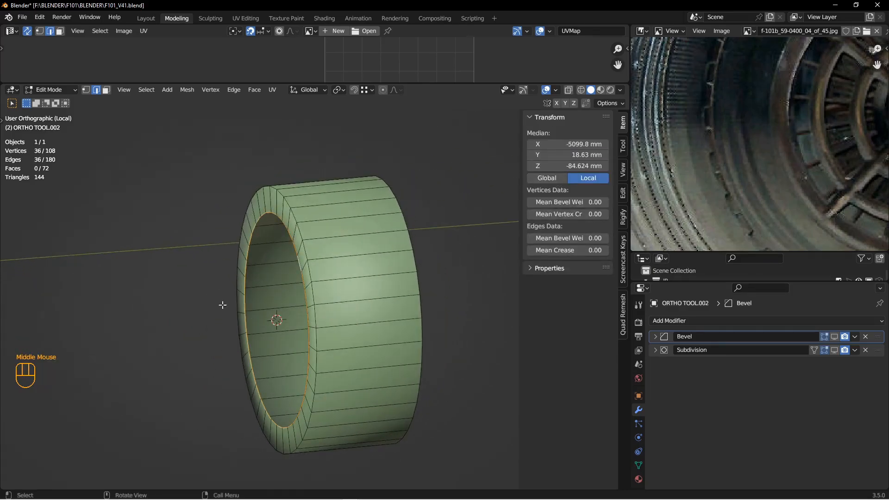
pyautogui.press('Tab')
pyautogui.click(251, 265)
pyautogui.rightClick(337, 246)
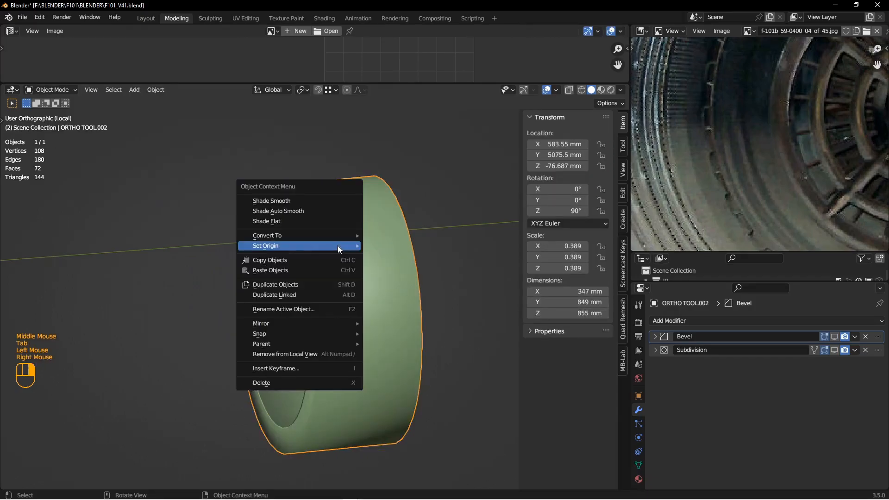
pyautogui.moveTo(337, 246)
pyautogui.click(393, 268)
pyautogui.moveTo(323, 281); pyautogui.dragTo(280, 317, button='middle')
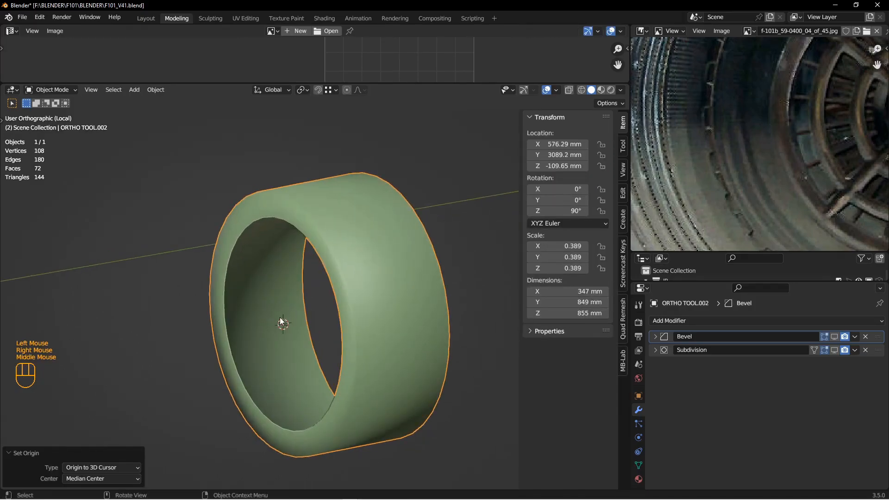
# - Set the mean bevel weight of the flange's outer edge loop to 1 and mark the loop as a seam
pyautogui.moveTo(756, 127); pyautogui.dragTo(791, 146, button='middle')
pyautogui.scroll(2, 791, 145)
pyautogui.scroll(-1, 792, 146)
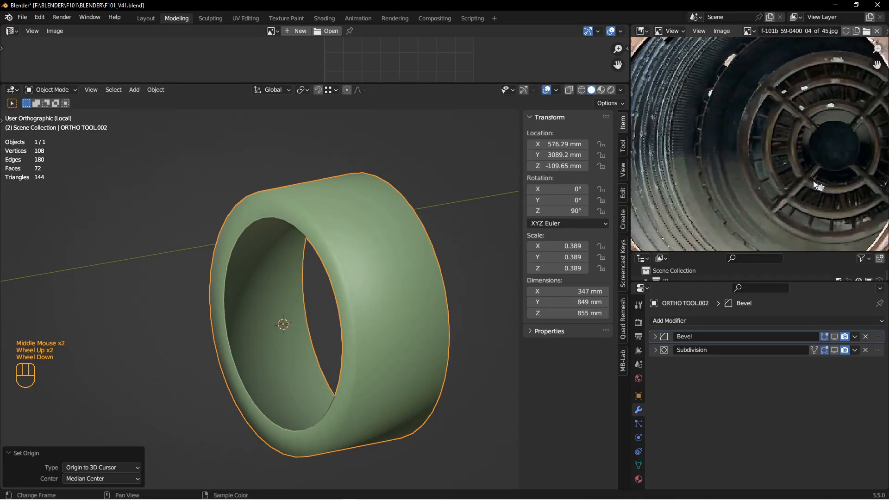
pyautogui.moveTo(482, 260); pyautogui.dragTo(404, 294, button='middle')
pyautogui.click(337, 287)
pyautogui.moveTo(338, 287); pyautogui.dragTo(374, 265, button='middle')
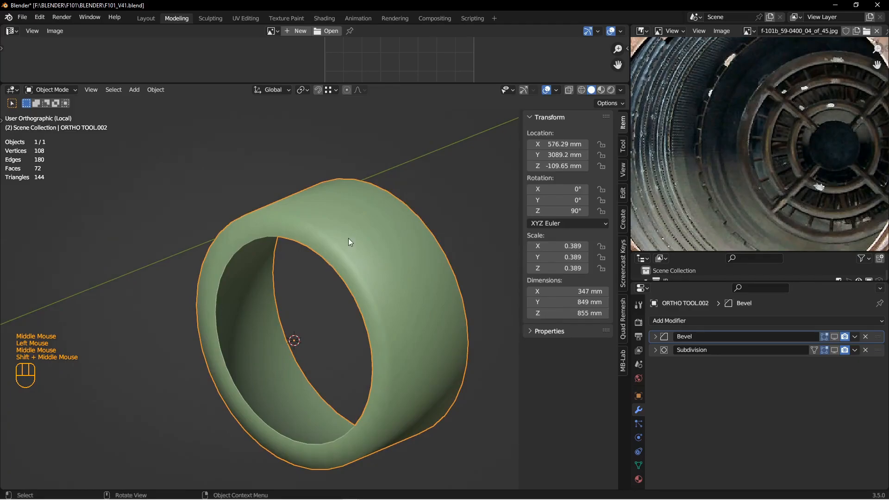
pyautogui.press('Tab')
pyautogui.doubleClick(349, 262)
pyautogui.keyDown('shift'); pyautogui.moveTo(349, 261); pyautogui.dragTo(354, 266, button='middle'); pyautogui.keyUp('shift')
pyautogui.click(572, 238)
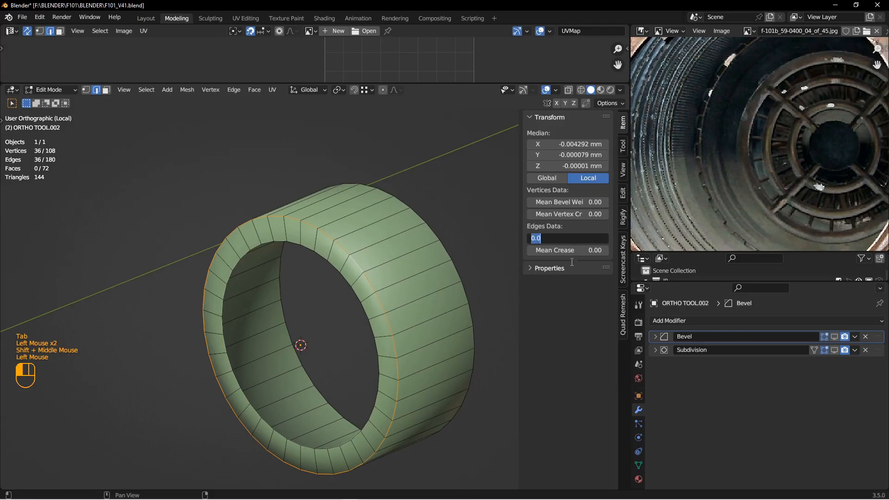
pyautogui.write('1')
pyautogui.press('Return')
pyautogui.moveTo(324, 287)
pyautogui.mouseDown(button='middle')
pyautogui.moveTo(342, 260)
pyautogui.moveTo(324, 276)
pyautogui.mouseUp(button='middle')
pyautogui.hotkey('ctrl', 'e')
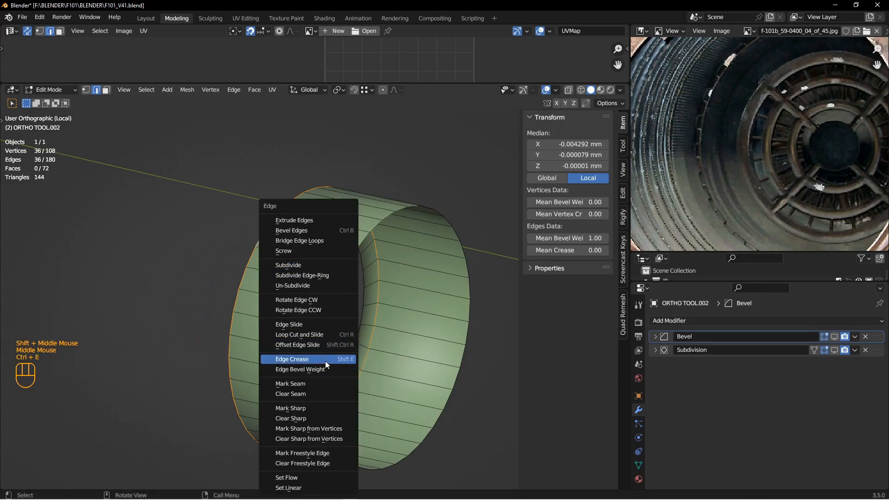
pyautogui.click(321, 385)
# - Mark seams on one lengthwise edge of the ring's wall and one edge across the flange, and clear the selection
pyautogui.moveTo(343, 255); pyautogui.dragTo(244, 265, button='middle')
pyautogui.click(192, 218)
pyautogui.click(187, 211)
pyautogui.hotkey('ctrl', 'e')
pyautogui.click(188, 206)
pyautogui.moveTo(186, 222); pyautogui.dragTo(393, 282, button='middle')
pyautogui.moveTo(394, 282); pyautogui.dragTo(440, 277, button='middle')
pyautogui.click(234, 268)
pyautogui.hotkey('ctrl', 'e')
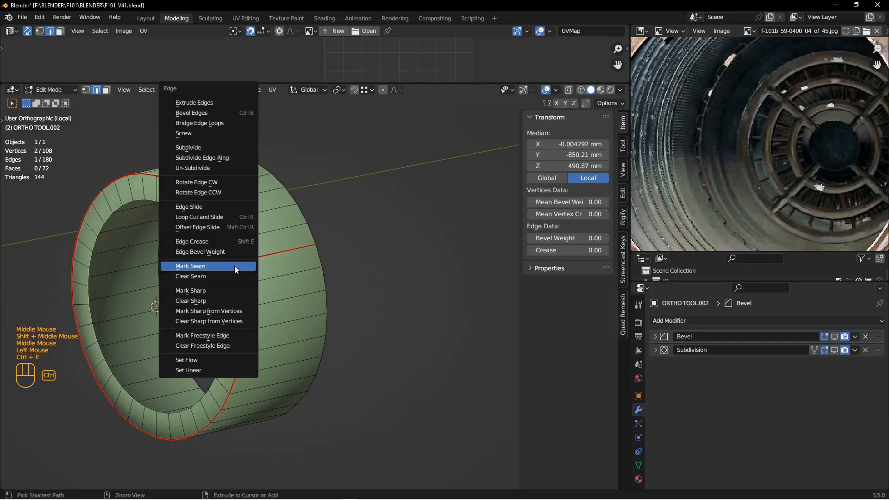
pyautogui.keyDown('alt'); pyautogui.moveTo(218, 277); pyautogui.dragTo(357, 274, button='middle'); pyautogui.keyUp('alt')
pyautogui.hotkey('alt', 'a')
# - Apply the ring's rotation and scale, and add a Solidify modifier to it
pyautogui.press('Tab')
pyautogui.hotkey('ctrl', 'a')
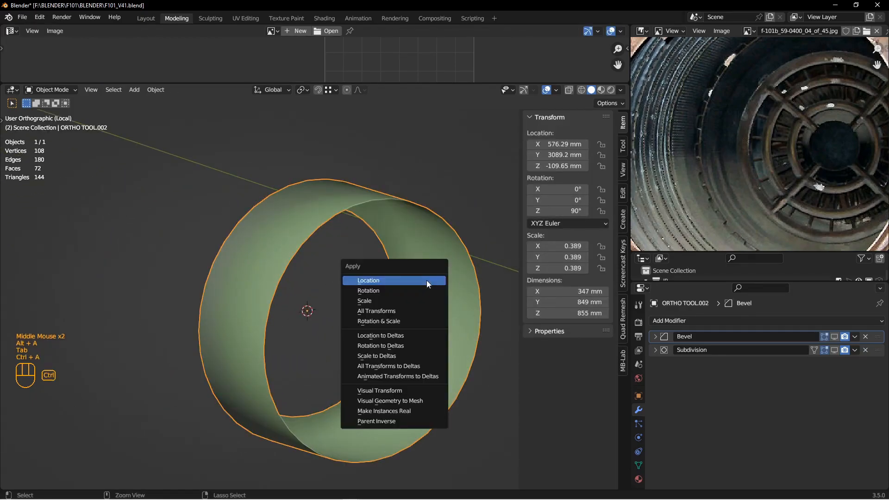
pyautogui.click(394, 321)
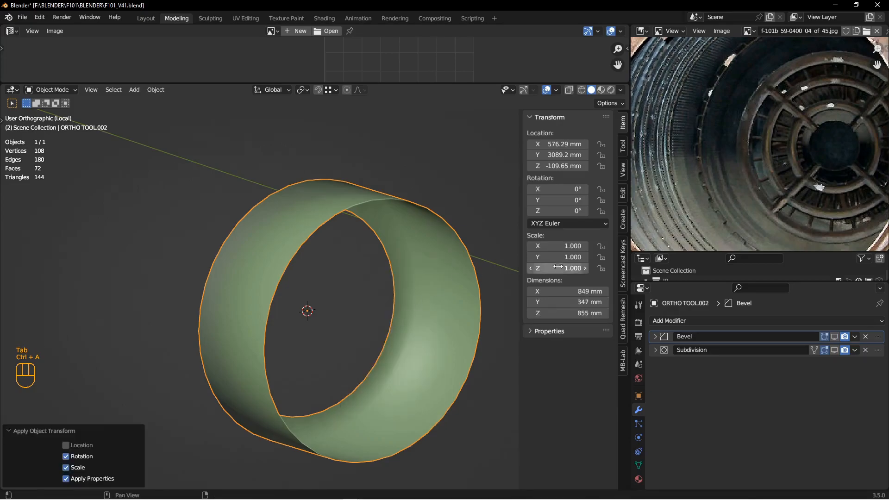
pyautogui.click(692, 321)
pyautogui.click(676, 253)
pyautogui.moveTo(524, 255); pyautogui.dragTo(362, 249, button='middle')
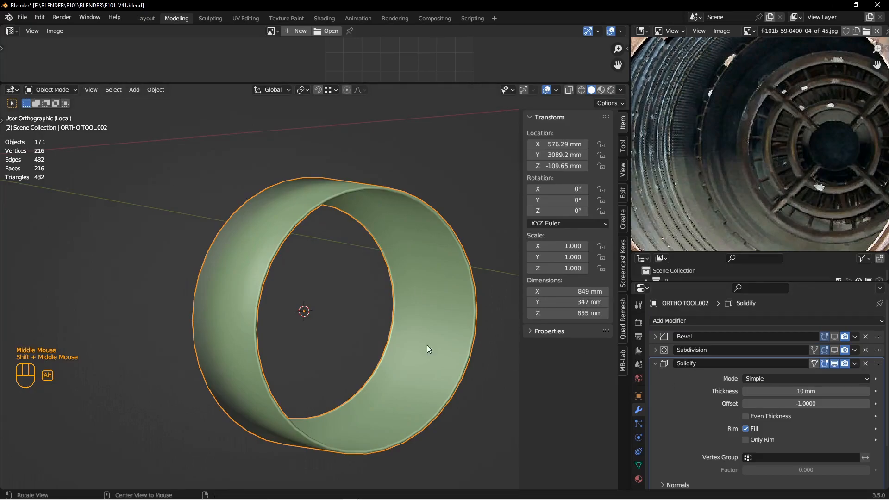
# - Shade the solidified ring flat
pyautogui.moveTo(335, 318); pyautogui.dragTo(411, 259, button='middle')
pyautogui.rightClick(416, 241)
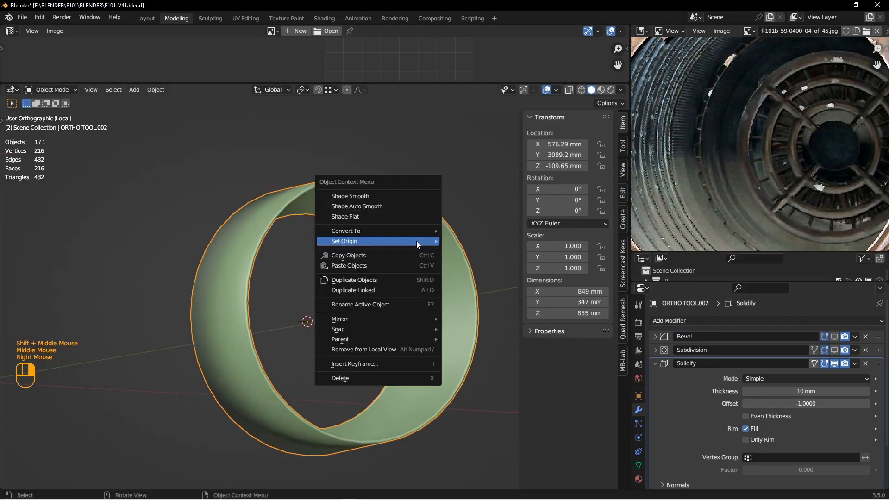
pyautogui.click(388, 217)
pyautogui.moveTo(388, 217)
pyautogui.mouseDown(button='middle')
pyautogui.moveTo(410, 212)
pyautogui.moveTo(381, 199)
pyautogui.moveTo(393, 218)
pyautogui.mouseUp(button='middle')
pyautogui.scroll(-2, 381, 200)
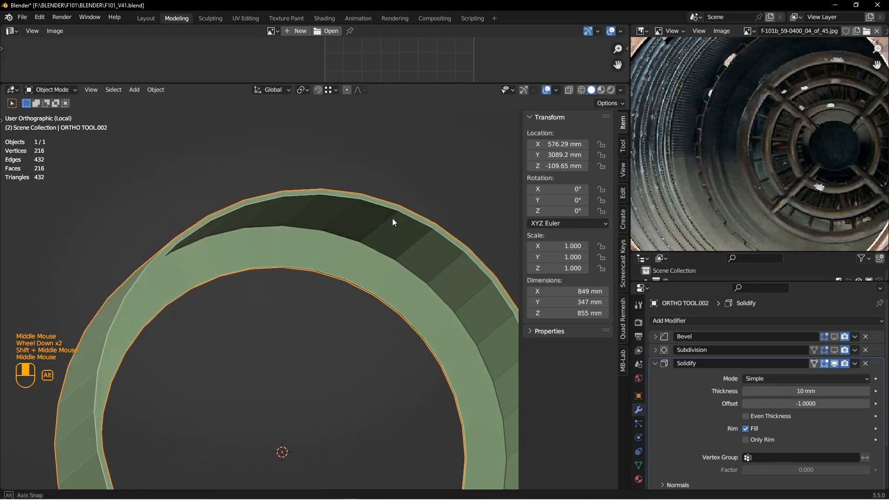
# - Set the Solidify modifier's thickness to 4 mm
pyautogui.click(788, 392)
pyautogui.write('5')
pyautogui.press('Return')
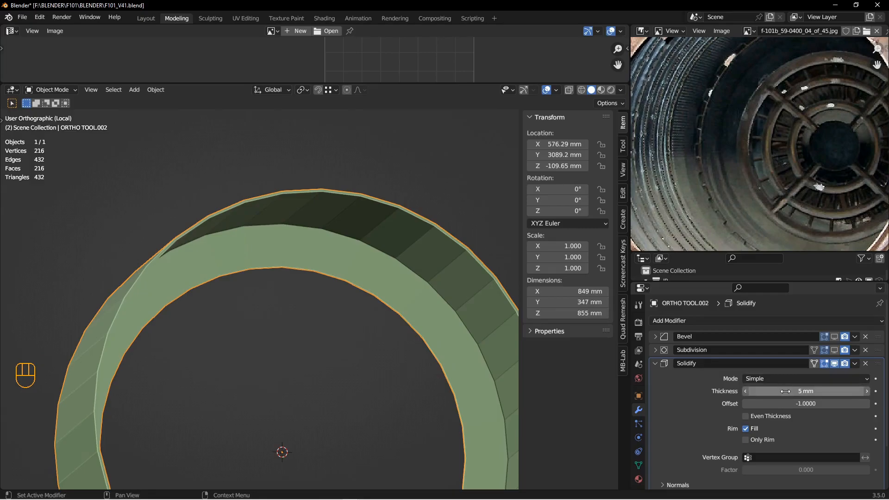
pyautogui.click(787, 391)
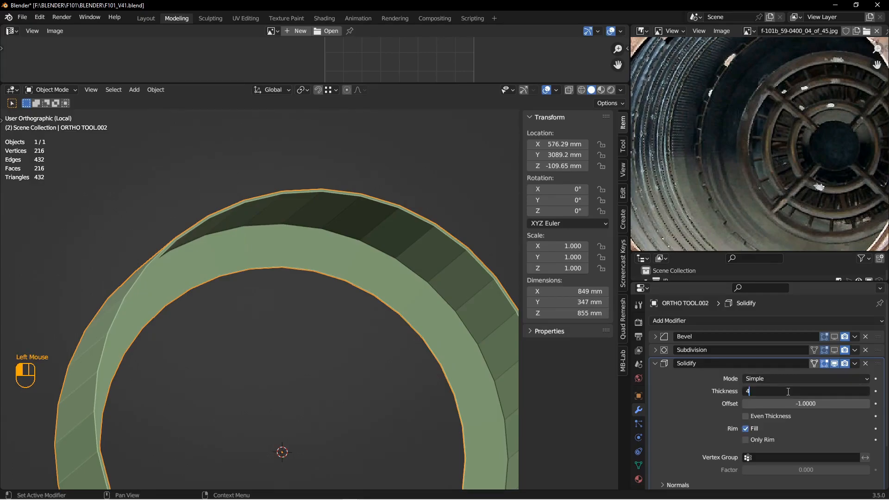
pyautogui.press('Return')
pyautogui.scroll(3, 343, 289)
pyautogui.moveTo(303, 305); pyautogui.dragTo(326, 358, button='middle')
pyautogui.moveTo(325, 358); pyautogui.dragTo(351, 297, button='middle')
pyautogui.keyDown('shift'); pyautogui.moveTo(350, 297); pyautogui.dragTo(357, 267, button='middle'); pyautogui.keyUp('shift')
pyautogui.scroll(-2, 378, 287)
# - Enable Even Thickness on the Solidify modifier and apply the modifier
pyautogui.moveTo(398, 324); pyautogui.dragTo(297, 286, button='middle')
pyautogui.click(746, 416)
pyautogui.scroll(1, 412, 312)
pyautogui.keyDown('shift'); pyautogui.moveTo(296, 286); pyautogui.dragTo(327, 281, button='middle'); pyautogui.keyUp('shift')
pyautogui.moveTo(326, 282)
pyautogui.mouseDown(button='middle')
pyautogui.moveTo(313, 285)
pyautogui.moveTo(331, 273)
pyautogui.mouseUp(button='middle')
pyautogui.scroll(-2, 344, 271)
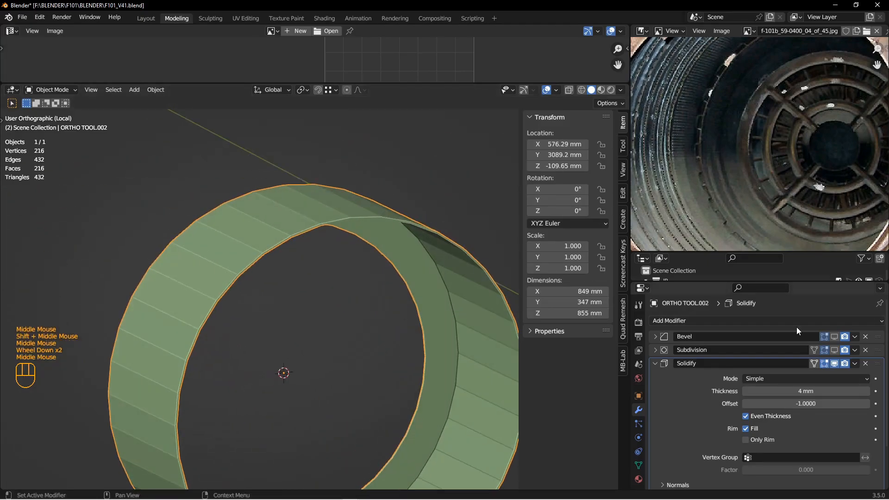
pyautogui.click(855, 363)
pyautogui.click(818, 372)
# - Select the outward-facing ring of flange faces and delete those faces
pyautogui.keyDown('alt'); pyautogui.moveTo(280, 253); pyautogui.dragTo(317, 280, button='middle'); pyautogui.keyUp('alt')
pyautogui.press('Tab')
pyautogui.press('3')
pyautogui.doubleClick(304, 280)
pyautogui.scroll(2, 303, 279)
pyautogui.press('x')
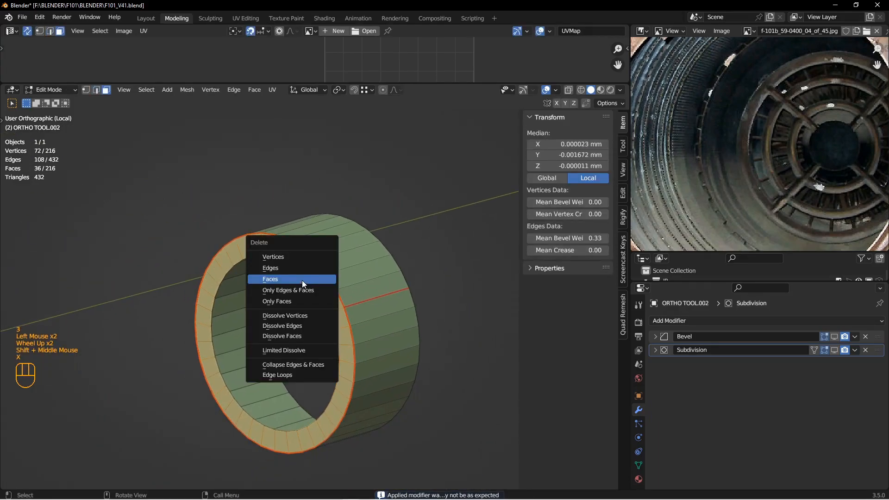
pyautogui.click(302, 280)
# - Slide the outer wall's open edge loop outward beyond the flange by a factor of -0.130
pyautogui.moveTo(273, 342); pyautogui.dragTo(282, 273, button='middle')
pyautogui.scroll(-4, 244, 403)
pyautogui.press('2')
pyautogui.doubleClick(297, 238)
pyautogui.press('g')
pyautogui.press('g')
pyautogui.click(322, 260)
pyautogui.scroll(1, 321, 259)
pyautogui.keyDown('shift'); pyautogui.moveTo(326, 274); pyautogui.dragTo(396, 246, button='middle'); pyautogui.keyUp('shift')
pyautogui.moveTo(396, 245); pyautogui.dragTo(282, 288, button='middle')
pyautogui.scroll(-2, 266, 287)
# - Select both edge loops of the rim opposite the flange, set their mean bevel weight to 1, and mark them as seams
pyautogui.press('2')
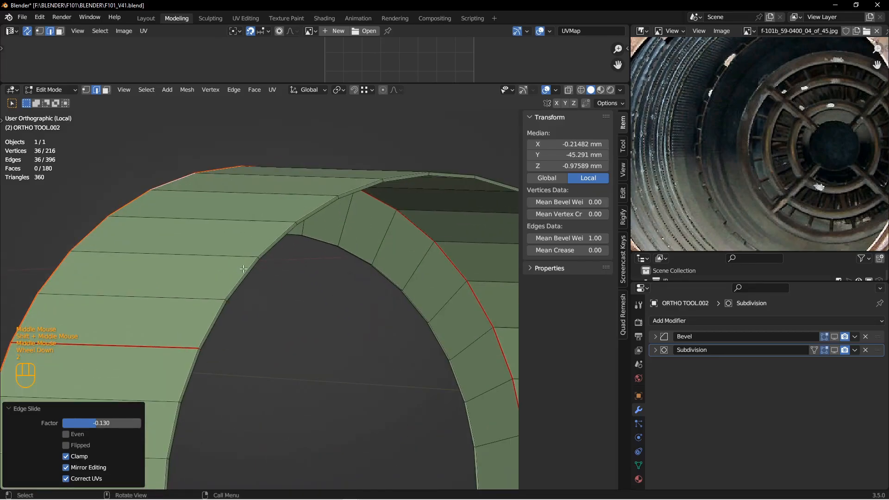
pyautogui.doubleClick(252, 271)
pyautogui.keyDown('shift'); pyautogui.doubleClick(256, 273); pyautogui.keyUp('shift')
pyautogui.scroll(1, 259, 270)
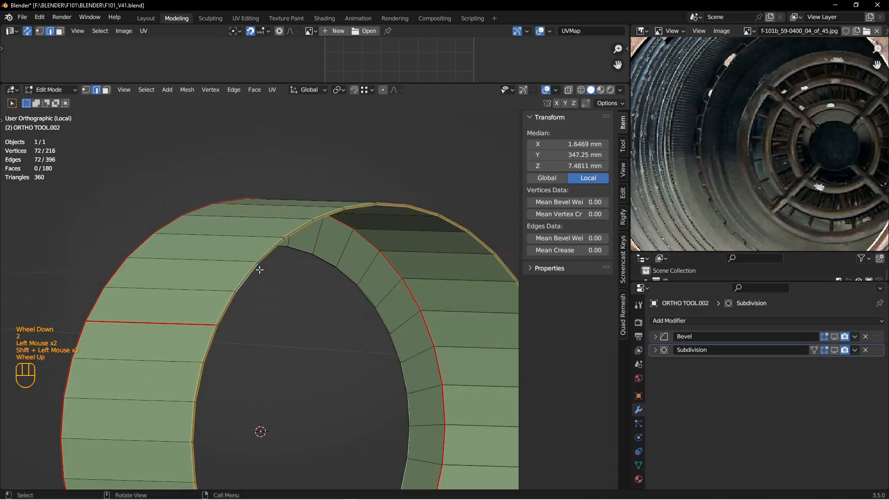
pyautogui.click(551, 237)
pyautogui.write('1')
pyautogui.press('Return')
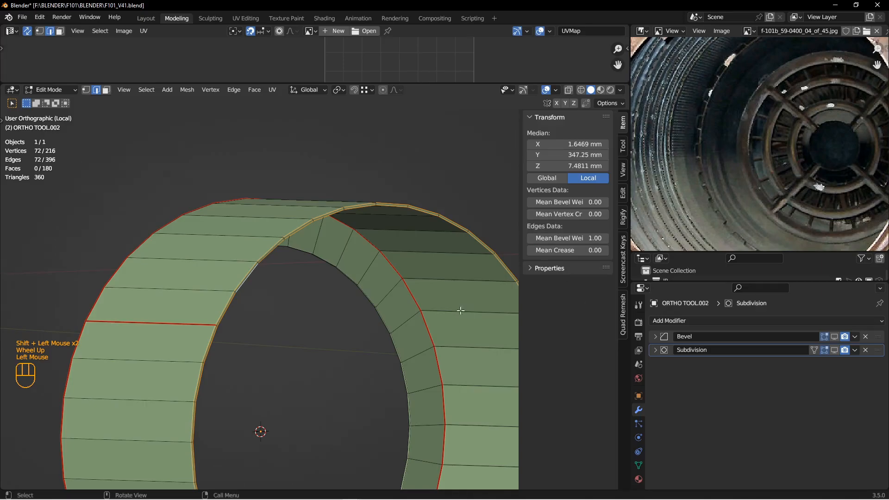
pyautogui.hotkey('ctrl', 'e')
pyautogui.click(383, 286)
# - Examine the remaining flange faces and the extended outer lip up close, and leave nothing selected
pyautogui.scroll(2, 384, 284)
pyautogui.keyDown('alt'); pyautogui.moveTo(384, 284); pyautogui.dragTo(304, 264, button='middle'); pyautogui.keyUp('alt')
pyautogui.scroll(-2, 388, 307)
pyautogui.click(380, 292)
pyautogui.moveTo(380, 292)
pyautogui.mouseDown(button='middle')
pyautogui.moveTo(367, 304)
pyautogui.moveTo(298, 278)
pyautogui.moveTo(299, 250)
pyautogui.moveTo(392, 306)
pyautogui.moveTo(394, 287)
pyautogui.mouseUp(button='middle')
pyautogui.scroll(-2, 392, 306)
pyautogui.moveTo(394, 288); pyautogui.dragTo(387, 282, button='middle')
pyautogui.press('3')
pyautogui.doubleClick(387, 278)
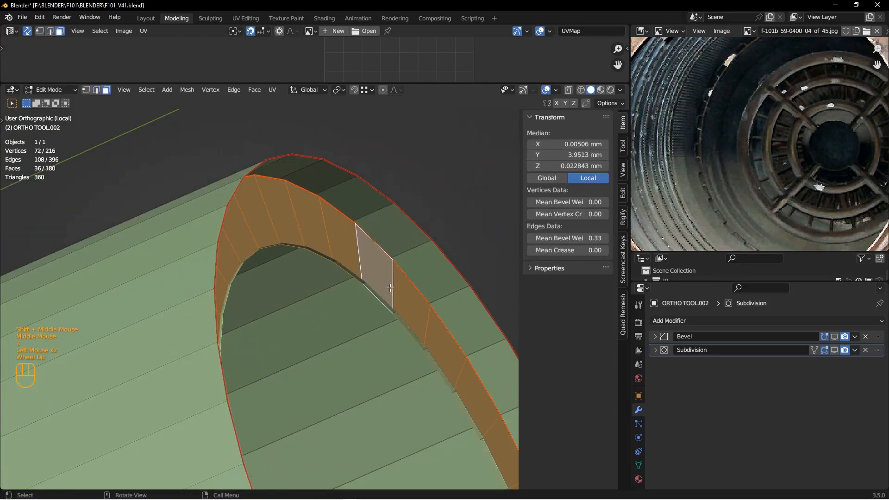
pyautogui.scroll(1, 391, 278)
pyautogui.scroll(1, 441, 334)
pyautogui.moveTo(403, 318); pyautogui.dragTo(329, 313, button='middle')
pyautogui.hotkey('alt', 'a')
pyautogui.scroll(-3, 403, 334)
pyautogui.keyDown('shift'); pyautogui.moveTo(403, 333); pyautogui.dragTo(398, 299, button='middle'); pyautogui.keyUp('shift')
pyautogui.scroll(-2, 362, 314)
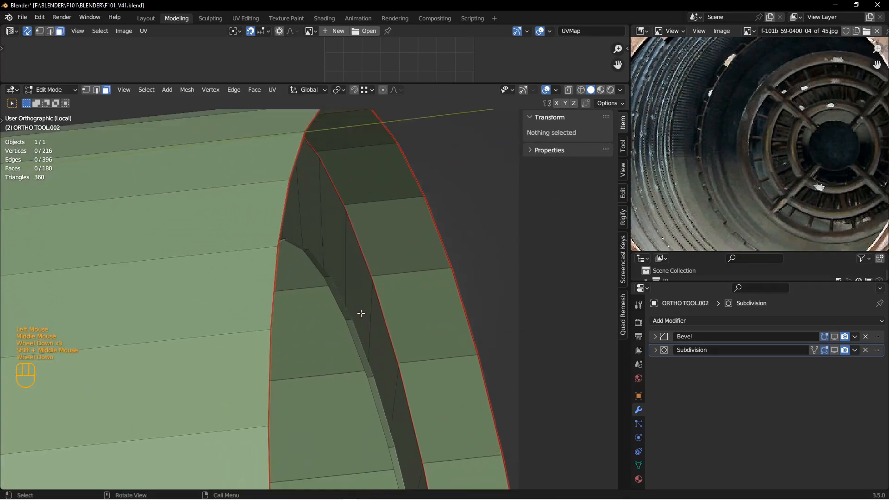
# - Select the open edge loop at the flange's inner opening and move it -39.874 mm along Y
pyautogui.press('2')
pyautogui.doubleClick(342, 306)
pyautogui.scroll(3, 338, 309)
pyautogui.moveTo(337, 311); pyautogui.dragTo(361, 320, button='middle')
pyautogui.press('g')
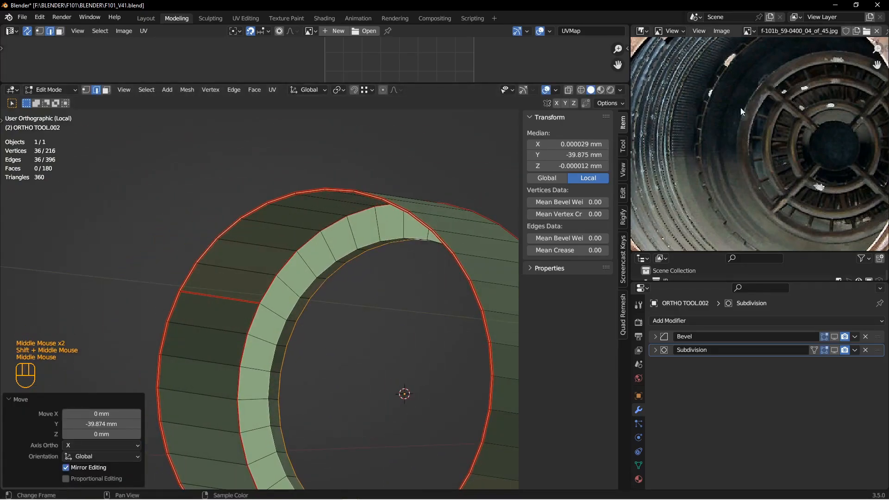
# - Select the edge loop along the flange's inner edge and mark it as a seam
pyautogui.moveTo(471, 210); pyautogui.dragTo(324, 273, button='middle')
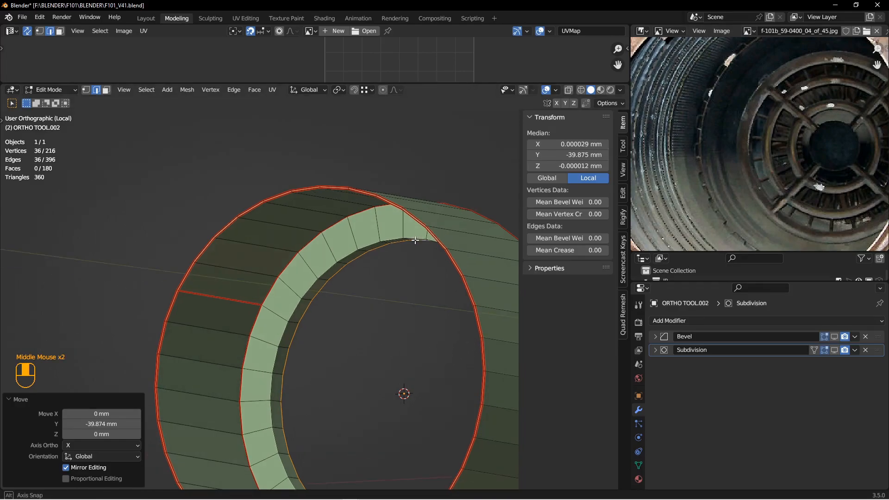
pyautogui.scroll(-2, 319, 275)
pyautogui.doubleClick(300, 276)
pyautogui.scroll(1, 299, 276)
pyautogui.scroll(1, 299, 276)
pyautogui.hotkey('ctrl', 'e')
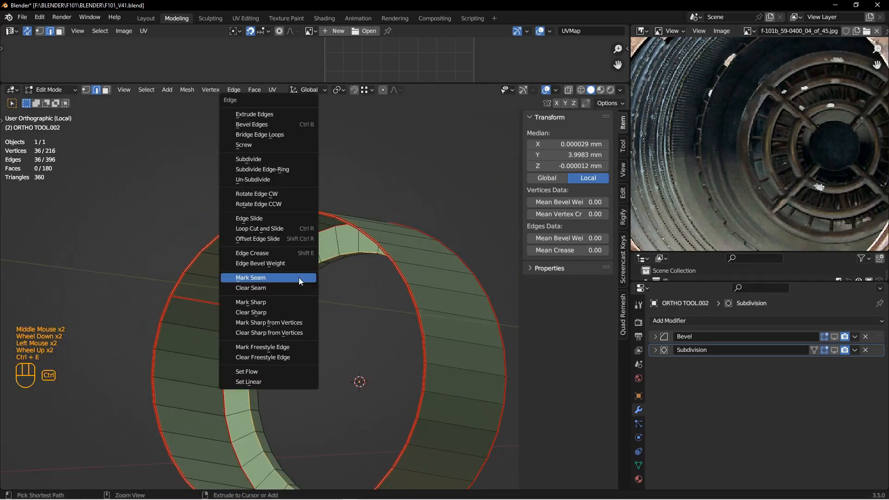
pyautogui.click(299, 278)
# - Shade the flanged ring smooth in Object Mode and enable its Bevel and Subdivision modifiers in the viewport
pyautogui.scroll(2, 335, 278)
pyautogui.press('Tab')
pyautogui.moveTo(319, 307); pyautogui.dragTo(327, 275, button='middle')
pyautogui.click(327, 275)
pyautogui.rightClick(318, 258)
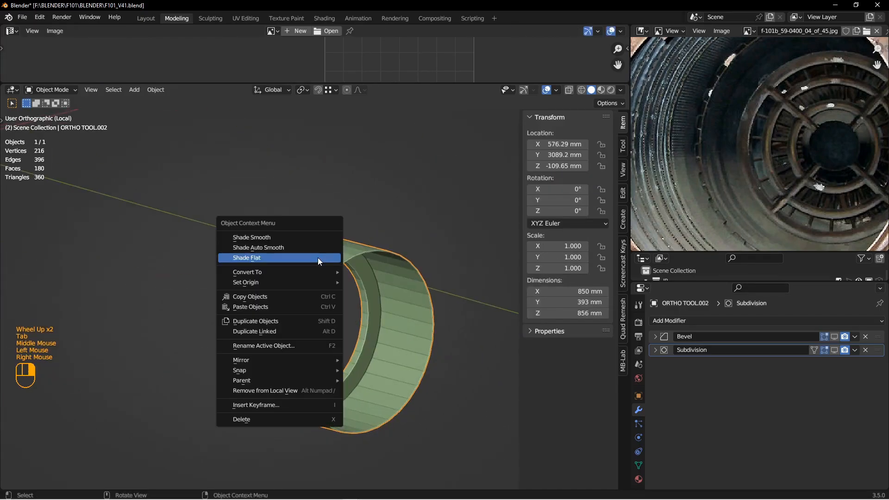
pyautogui.click(304, 237)
pyautogui.moveTo(834, 337); pyautogui.dragTo(834, 350)
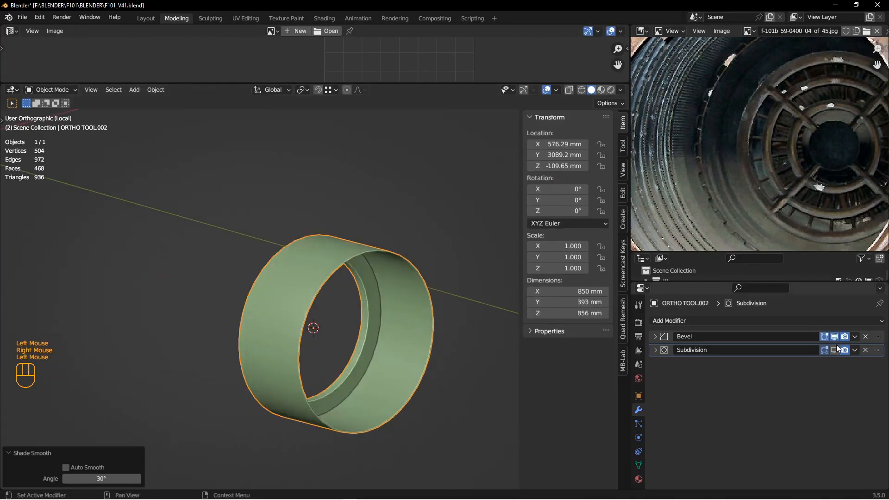
# - Leave the isolated view, unhide all objects, and hide the outer engine exterior shell
pyautogui.moveTo(364, 275); pyautogui.dragTo(363, 318, button='middle')
pyautogui.press('KP_Divide')
pyautogui.hotkey('alt', 'h')
pyautogui.hotkey('alt', 'a')
pyautogui.scroll(2, 333, 242)
pyautogui.scroll(-2, 349, 237)
pyautogui.click(373, 163)
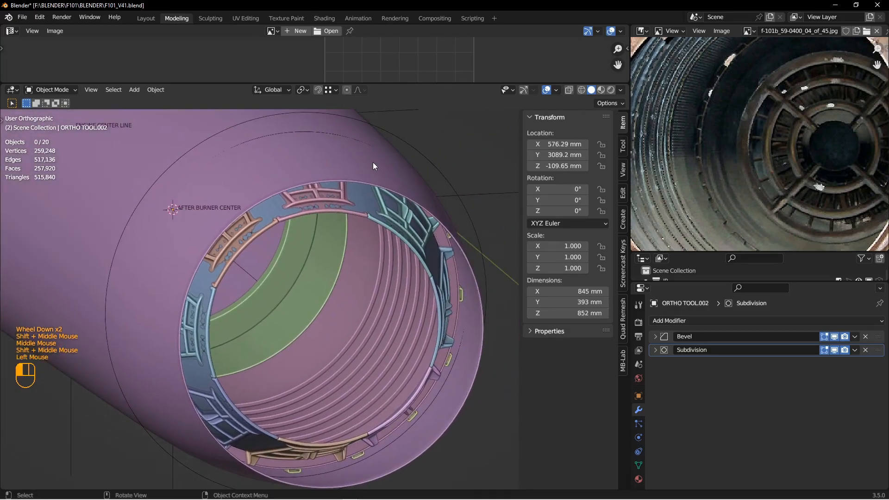
pyautogui.press('h')
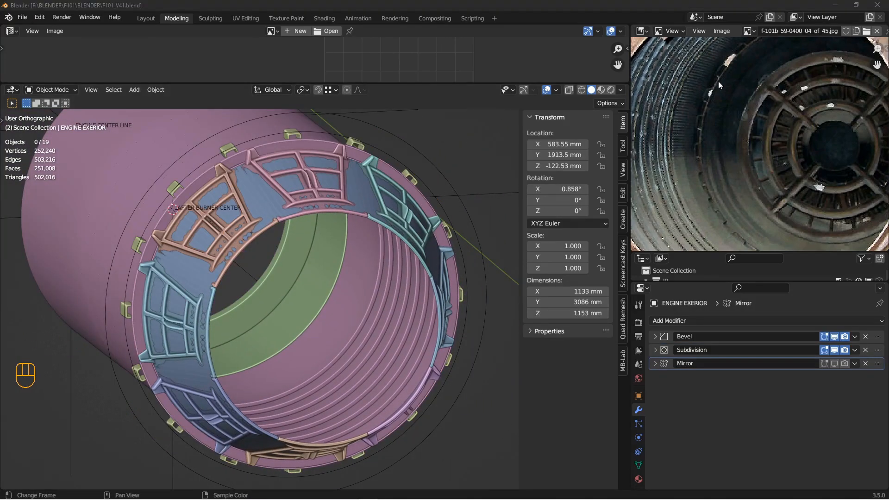
# - Select the flanged ring together with the ribbed liner tube and isolate both in local view
pyautogui.scroll(2, 243, 236)
pyautogui.moveTo(207, 204); pyautogui.dragTo(220, 227)
pyautogui.click(206, 159)
pyautogui.hotkey('alt', 'a')
pyautogui.click(203, 154)
pyautogui.keyDown('shift'); pyautogui.moveTo(199, 151); pyautogui.dragTo(376, 262, button='middle'); pyautogui.keyUp('shift')
pyautogui.click(362, 316)
pyautogui.keyDown('shift'); pyautogui.click(325, 240); pyautogui.keyUp('shift')
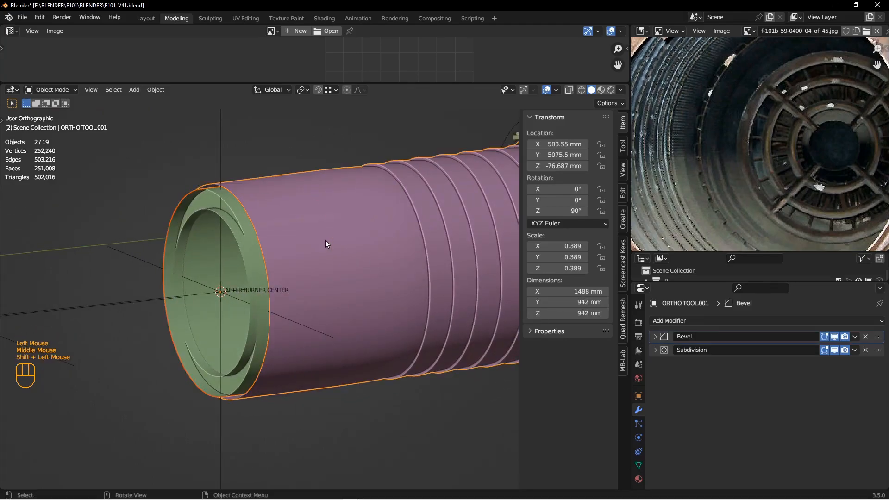
pyautogui.press('KP_Divide')
# - Hide the ribbed liner tube within the isolated view
pyautogui.keyDown('shift'); pyautogui.moveTo(207, 257); pyautogui.dragTo(308, 267, button='middle'); pyautogui.keyUp('shift')
pyautogui.hotkey('alt', 'a')
pyautogui.click(318, 259)
pyautogui.press('h')
# - Select the ring's rim edge loop opposite the flange in Edit Mode and snap the 3D cursor to its centre
pyautogui.keyDown('shift'); pyautogui.moveTo(308, 266); pyautogui.dragTo(245, 274, button='middle'); pyautogui.keyUp('shift')
pyautogui.click(326, 274)
pyautogui.press('Tab')
pyautogui.scroll(-3, 438, 328)
pyautogui.keyDown('shift'); pyautogui.moveTo(437, 328); pyautogui.dragTo(395, 274, button='middle'); pyautogui.keyUp('shift')
pyautogui.press('1')
pyautogui.doubleClick(402, 281)
pyautogui.scroll(3, 402, 281)
pyautogui.hotkey('shift', 's')
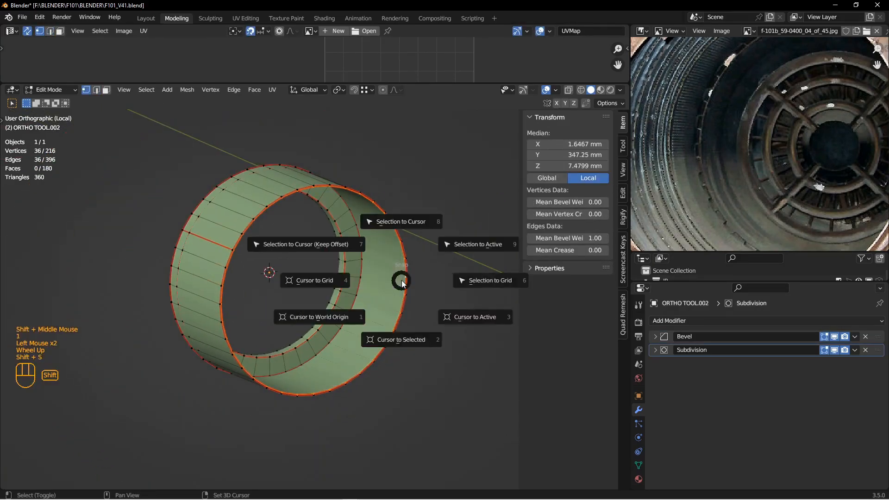
pyautogui.click(404, 339)
# - Return to Object Mode and add a plane at the 3D cursor, facing the back orthographic view
pyautogui.moveTo(382, 311); pyautogui.dragTo(302, 254, button='middle')
pyautogui.press('ctrl+KP_1')
pyautogui.hotkey('alt', 'a')
pyautogui.press('Tab')
pyautogui.click(210, 240)
pyautogui.hotkey('alt', 'a')
pyautogui.hotkey('shift', 'a')
pyautogui.moveTo(316, 262)
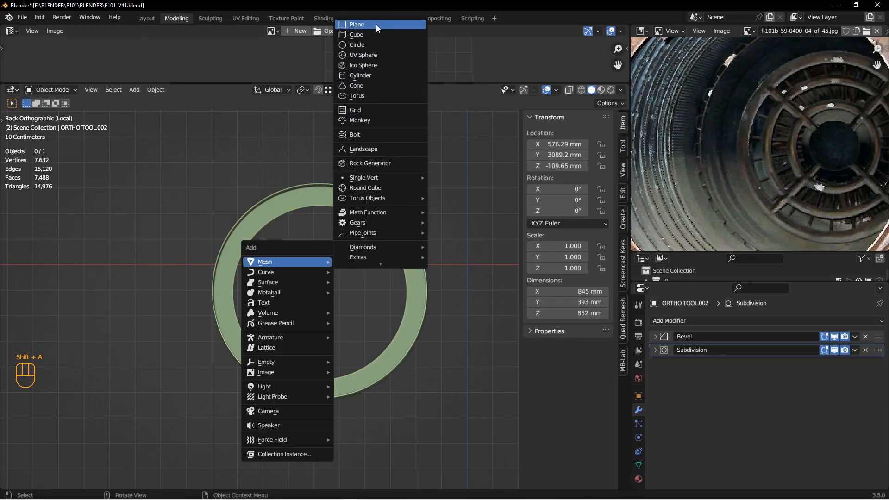
pyautogui.click(376, 24)
# - Scale the plane's mesh to 0.020 in Edit Mode and move it 440.69 mm along Z to the ring's top
pyautogui.press('Tab')
pyautogui.click(490, 248)
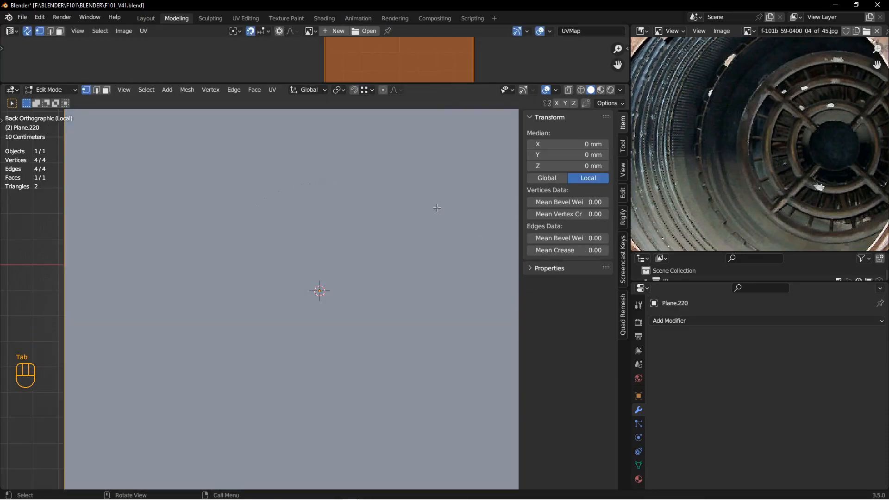
pyautogui.press('s')
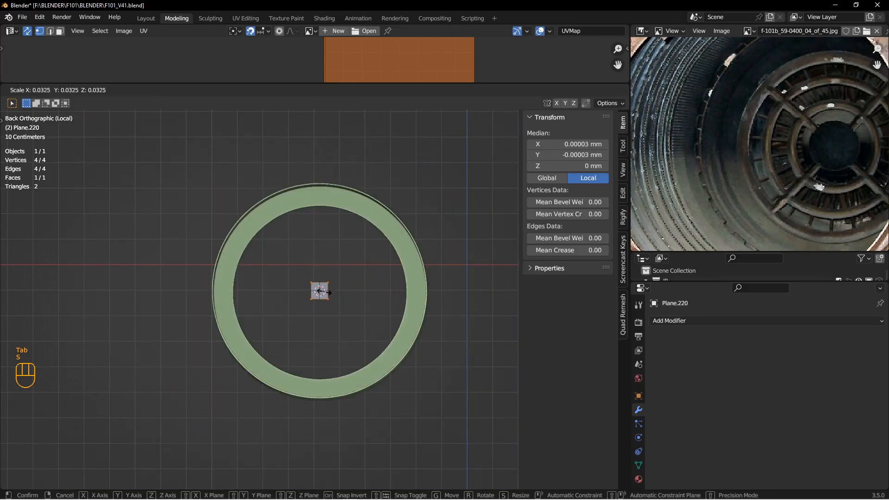
pyautogui.click(320, 291)
pyautogui.press('g')
pyautogui.press('z')
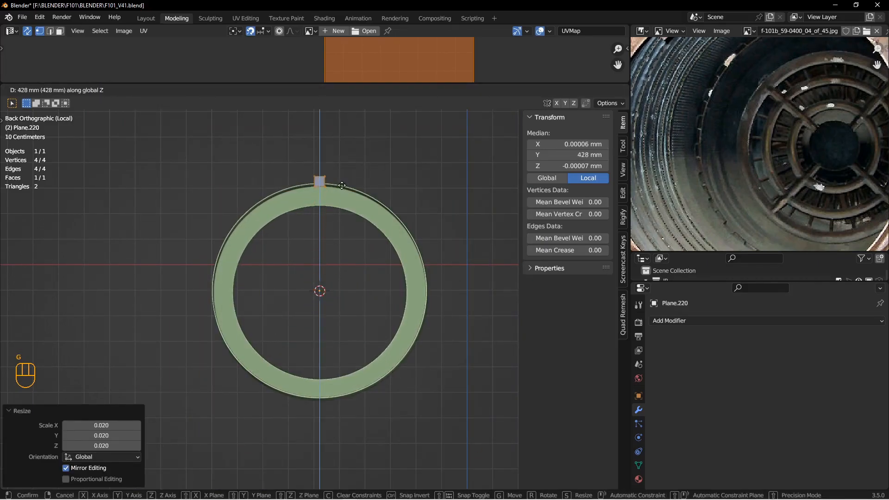
pyautogui.click(342, 184)
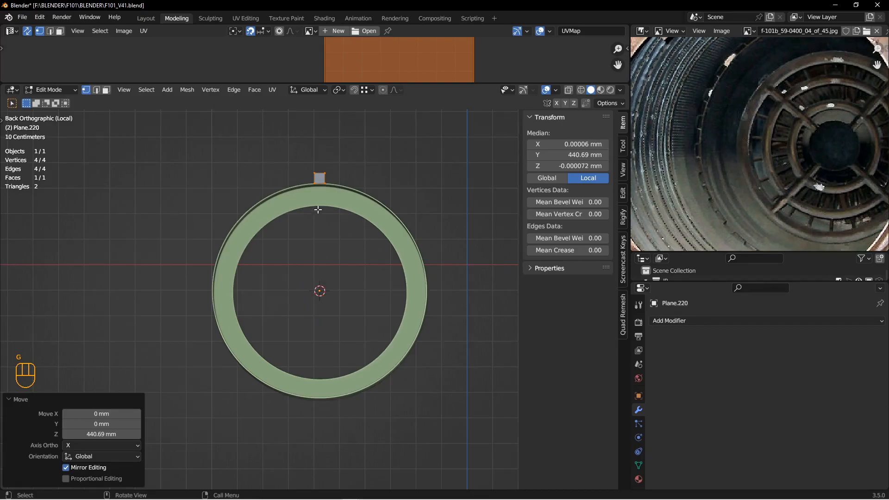
# - Fine-tune the plane's height so its lower edge meets the rim, and shift it about -2.23 mm along Y
pyautogui.scroll(-3, 336, 224)
pyautogui.keyDown('shift'); pyautogui.moveTo(340, 213); pyautogui.dragTo(345, 234, button='middle'); pyautogui.keyUp('shift')
pyautogui.scroll(-5, 366, 268)
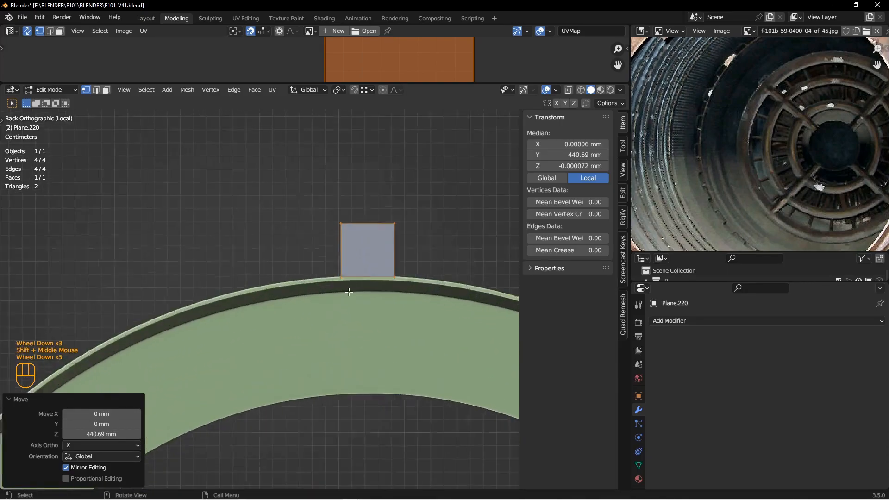
pyautogui.keyDown('shift'); pyautogui.moveTo(376, 285); pyautogui.dragTo(340, 308, button='middle'); pyautogui.keyUp('shift')
pyautogui.press('g')
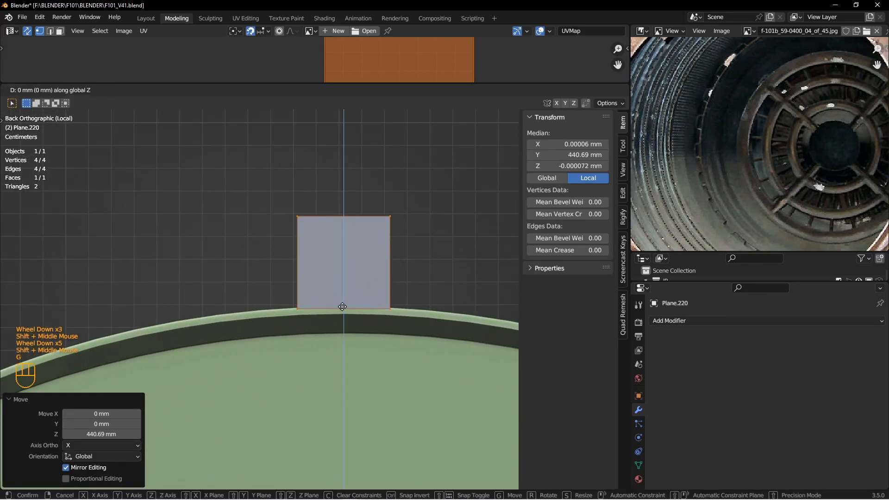
pyautogui.click(342, 308)
pyautogui.scroll(2, 318, 312)
pyautogui.moveTo(318, 312); pyautogui.dragTo(364, 288, button='middle')
pyautogui.scroll(-1, 377, 360)
pyautogui.press('g')
# - Lower the plane's upper edge about 26 mm along Z to make a low rectangle
pyautogui.press('2')
pyautogui.click(371, 287)
pyautogui.press('g')
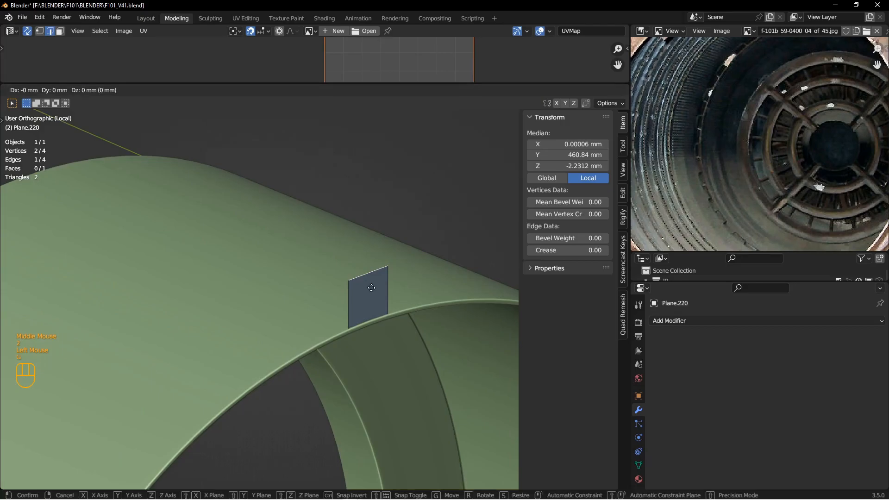
pyautogui.press('z')
pyautogui.click(369, 320)
# - Select the rectangle's upper and two side edges and extrude them about -18.75 mm along Y
pyautogui.keyDown('shift'); pyautogui.moveTo(356, 315); pyautogui.dragTo(354, 297, button='middle'); pyautogui.keyUp('shift')
pyautogui.moveTo(354, 296); pyautogui.dragTo(417, 304, button='middle')
pyautogui.scroll(-2, 347, 299)
pyautogui.press('2')
pyautogui.click(347, 299)
pyautogui.press('e')
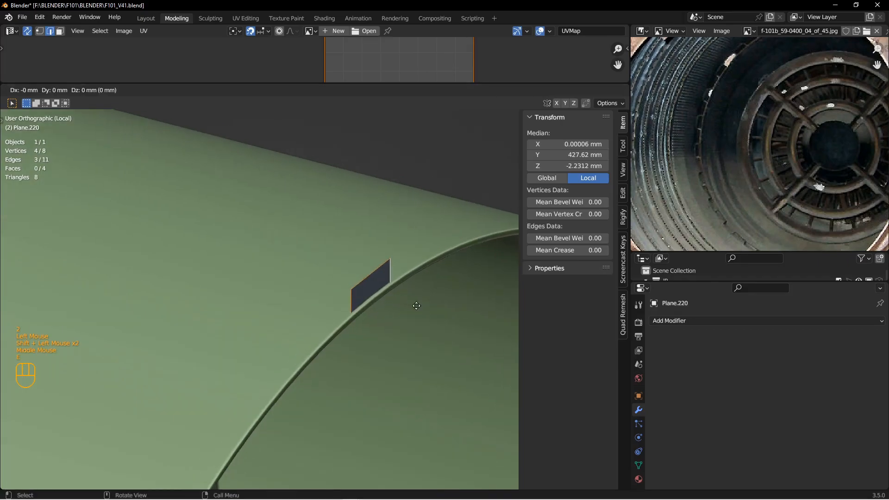
pyautogui.press('y')
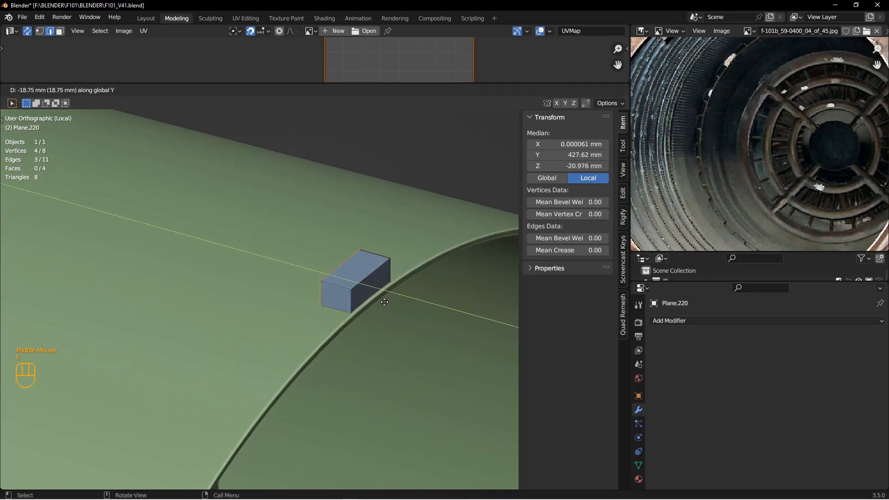
pyautogui.click(384, 302)
# - Delete the bracket's front face, leaving an open three-sided shape
pyautogui.moveTo(385, 302)
pyautogui.mouseDown(button='middle')
pyautogui.moveTo(430, 267)
pyautogui.moveTo(342, 292)
pyautogui.moveTo(364, 288)
pyautogui.moveTo(341, 308)
pyautogui.moveTo(310, 286)
pyautogui.moveTo(331, 302)
pyautogui.moveTo(391, 305)
pyautogui.mouseUp(button='middle')
pyautogui.scroll(-2, 342, 292)
pyautogui.press('3')
pyautogui.click(357, 287)
pyautogui.press('x')
pyautogui.click(363, 290)
pyautogui.scroll(3, 331, 302)
# - Return to Object Mode, unhide the ribbed liner tube, and clear the selection
pyautogui.press('Tab')
pyautogui.click(266, 304)
pyautogui.hotkey('alt', 'h')
pyautogui.hotkey('alt', 'a')
# - Select the bracket's top face in Edit Mode and raise it 1.0775 mm along Z to match the liner tube's surface
pyautogui.scroll(2, 325, 305)
pyautogui.scroll(3, 309, 332)
pyautogui.moveTo(309, 332); pyautogui.dragTo(334, 326, button='middle')
pyautogui.keyDown('shift'); pyautogui.moveTo(335, 325); pyautogui.dragTo(354, 310, button='middle'); pyautogui.keyUp('shift')
pyautogui.scroll(-1, 323, 307)
pyautogui.scroll(-3, 355, 310)
pyautogui.moveTo(304, 296); pyautogui.dragTo(277, 312, button='middle')
pyautogui.click(267, 317)
pyautogui.press('Tab')
pyautogui.press('Tab')
pyautogui.keyDown('alt'); pyautogui.moveTo(212, 308); pyautogui.dragTo(219, 306); pyautogui.keyUp('alt')
pyautogui.click(204, 299)
pyautogui.scroll(2, 216, 304)
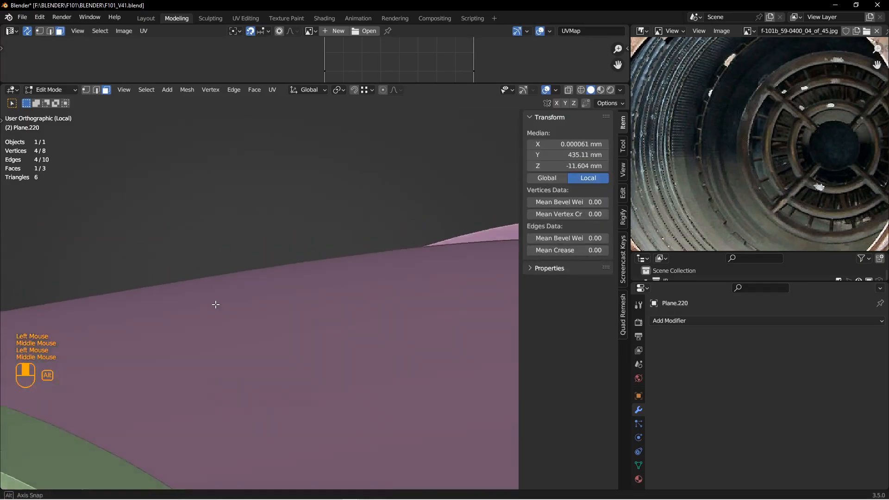
pyautogui.press('g')
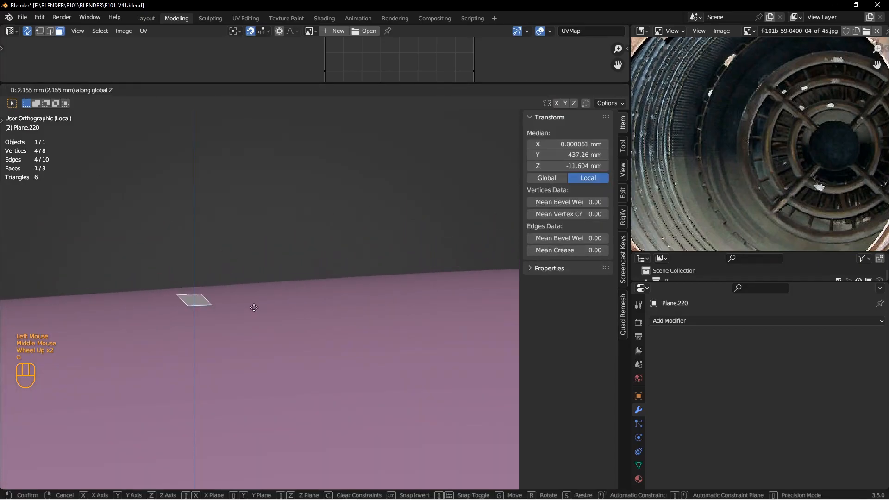
pyautogui.click(254, 309)
# - Go back to Object Mode and hide the ribbed liner tube again
pyautogui.keyDown('alt'); pyautogui.moveTo(258, 307); pyautogui.dragTo(202, 272); pyautogui.keyUp('alt')
pyautogui.moveTo(202, 272); pyautogui.dragTo(220, 290, button='middle')
pyautogui.press('Tab')
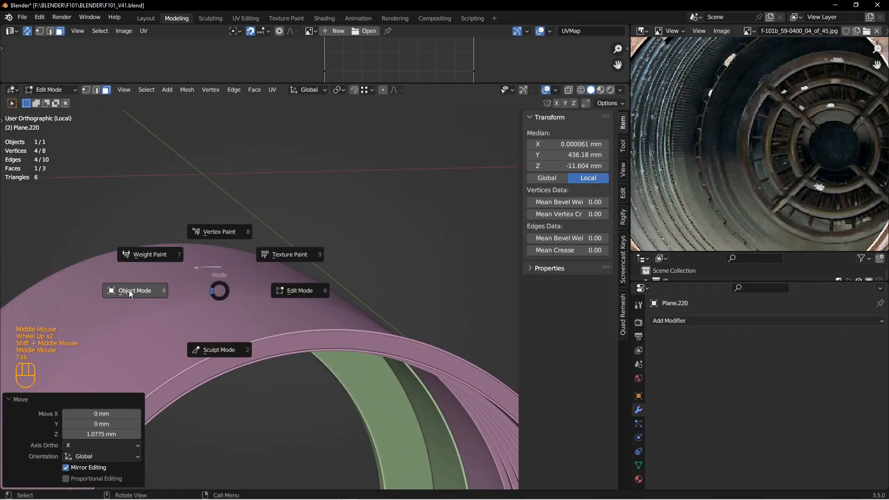
pyautogui.click(129, 291)
pyautogui.hotkey('alt', 'a')
pyautogui.click(237, 299)
pyautogui.press('h')
# - Select the small bracket on top of the ring and apply its rotation and scale
pyautogui.scroll(3, 251, 296)
pyautogui.moveTo(231, 304); pyautogui.dragTo(307, 257, button='middle')
pyautogui.scroll(-3, 227, 302)
pyautogui.click(224, 293)
pyautogui.scroll(2, 227, 296)
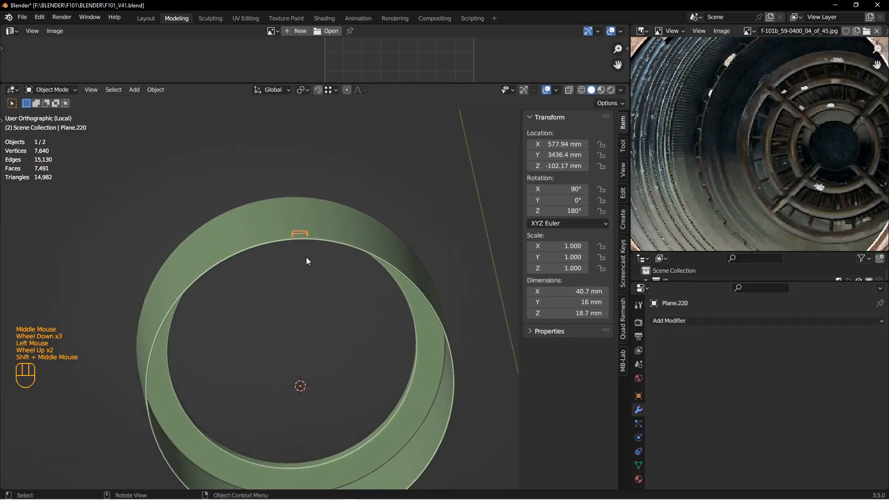
pyautogui.hotkey('ctrl', 'a')
pyautogui.click(286, 260)
# - Add a Solidify modifier to the bracket with a thickness of 2 mm
pyautogui.keyDown('shift'); pyautogui.moveTo(311, 307); pyautogui.dragTo(413, 285, button='middle'); pyautogui.keyUp('shift')
pyautogui.click(693, 320)
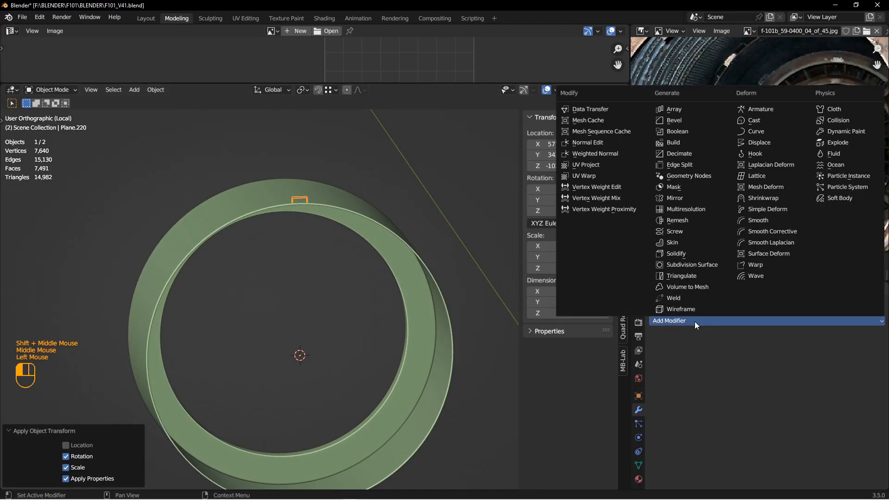
pyautogui.click(681, 254)
pyautogui.doubleClick(788, 361)
pyautogui.write('2')
pyautogui.press('Return')
# - Add a Plain Axes empty at the 3D cursor in the ring's centre, using the back orthographic view
pyautogui.scroll(-2, 254, 206)
pyautogui.keyDown('shift'); pyautogui.moveTo(254, 207); pyautogui.dragTo(331, 237, button='middle'); pyautogui.keyUp('shift')
pyautogui.scroll(-3, 338, 234)
pyautogui.scroll(5, 338, 234)
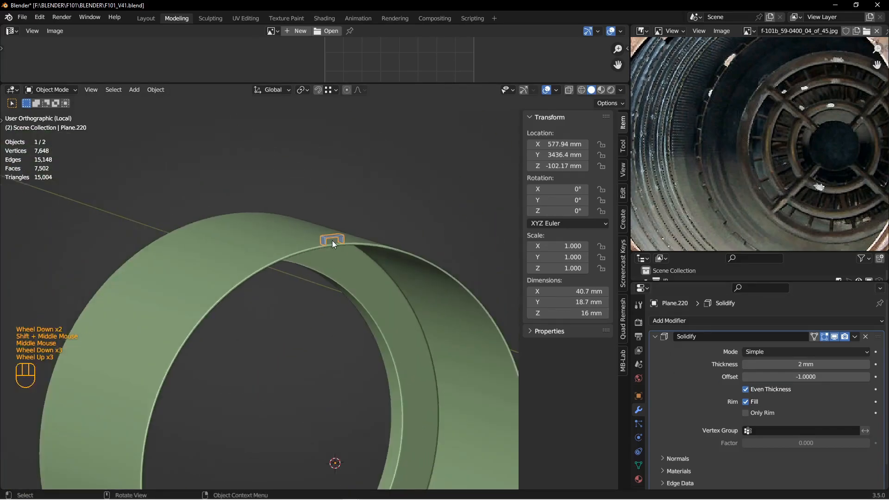
pyautogui.keyDown('shift'); pyautogui.moveTo(348, 285); pyautogui.dragTo(336, 257, button='middle'); pyautogui.keyUp('shift')
pyautogui.press('ctrl+KP_1')
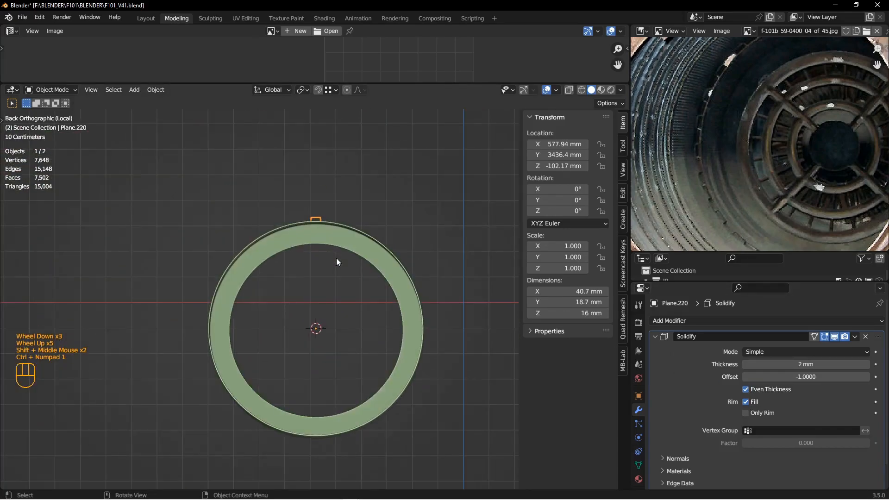
pyautogui.hotkey('shift', 'a')
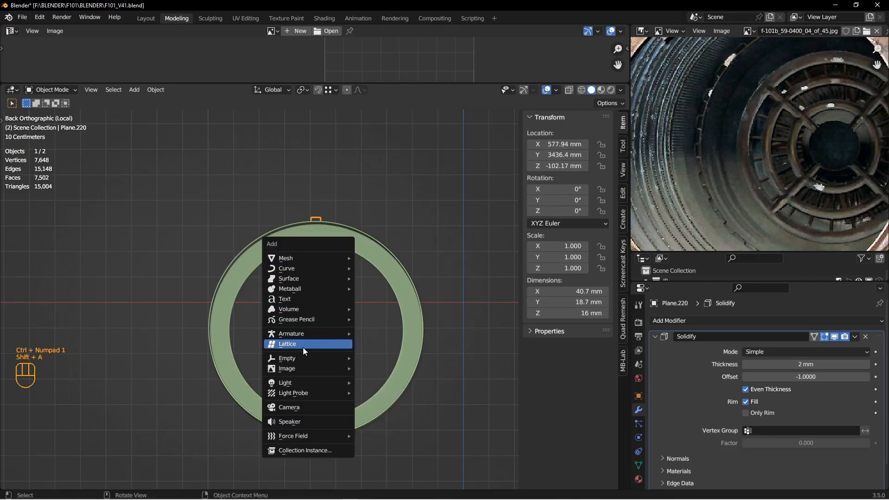
pyautogui.moveTo(299, 358)
pyautogui.click(378, 359)
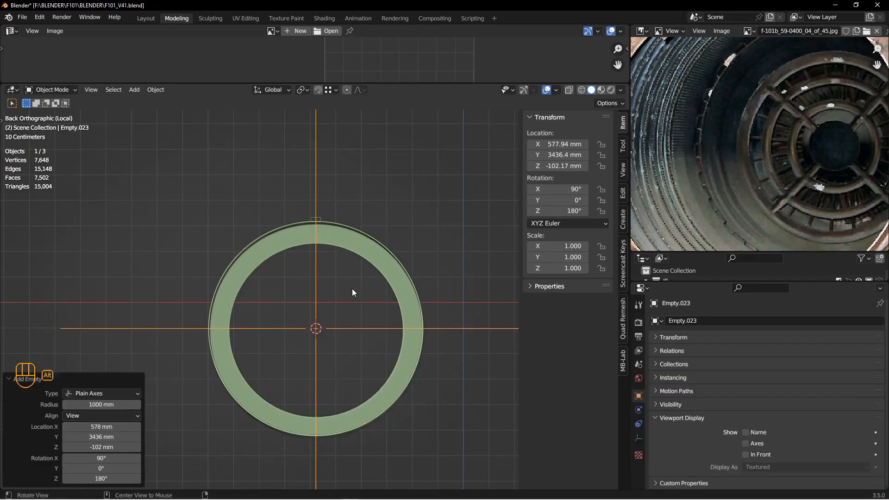
# - Apply the rotation and scale of the empty
pyautogui.keyDown('shift'); pyautogui.moveTo(355, 293); pyautogui.dragTo(349, 302, button='middle'); pyautogui.keyUp('shift')
pyautogui.hotkey('ctrl', 'a')
pyautogui.click(349, 302)
# - Add an Array modifier to the bracket and set its count to 28
pyautogui.keyDown('shift'); pyautogui.moveTo(351, 270); pyautogui.dragTo(348, 283, button='middle'); pyautogui.keyUp('shift')
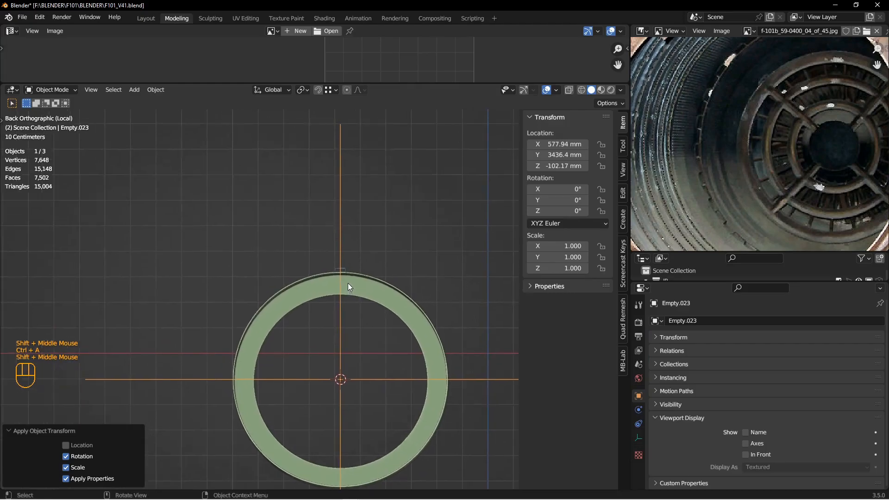
pyautogui.scroll(-2, 348, 282)
pyautogui.click(344, 257)
pyautogui.click(656, 335)
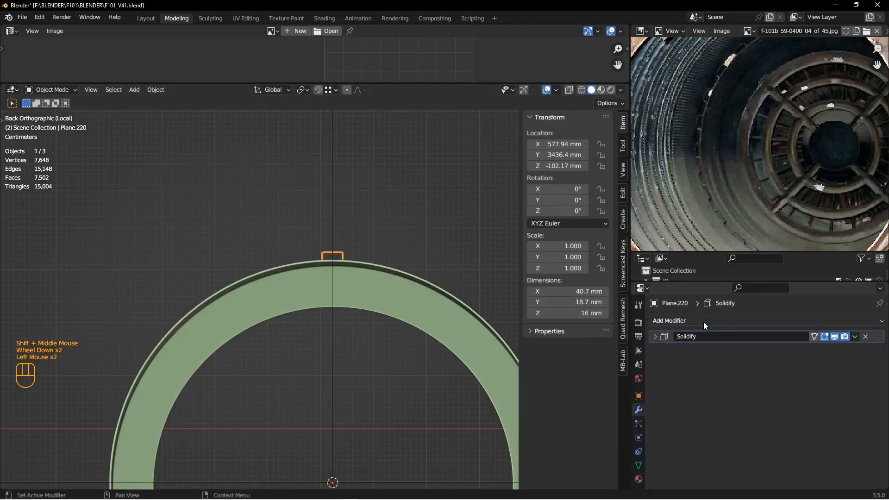
pyautogui.click(704, 322)
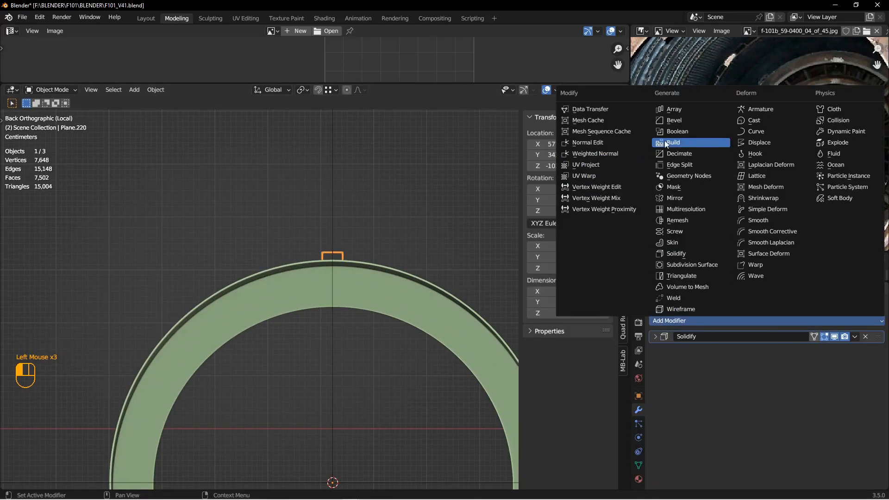
pyautogui.click(674, 110)
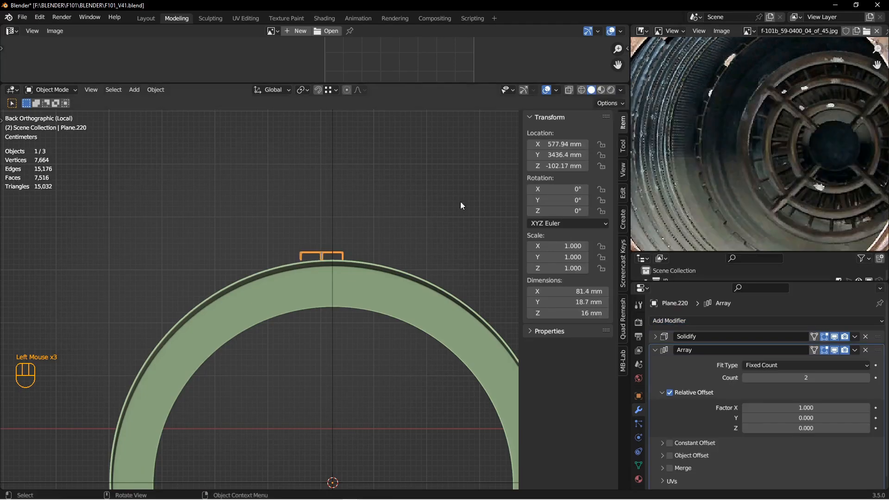
pyautogui.click(808, 378)
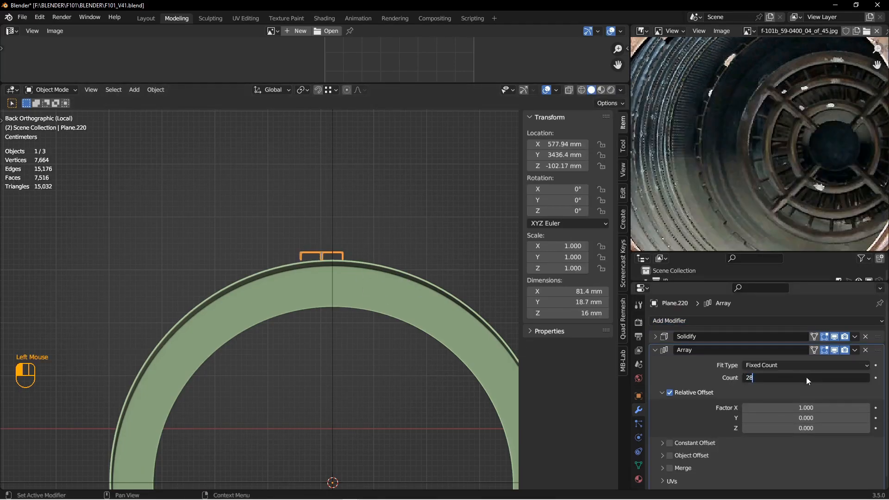
pyautogui.write('28')
pyautogui.press('Return')
# - Set the array's relative offset X factor to 0 and enable Object Offset using the empty at the ring's centre
pyautogui.doubleClick(787, 407)
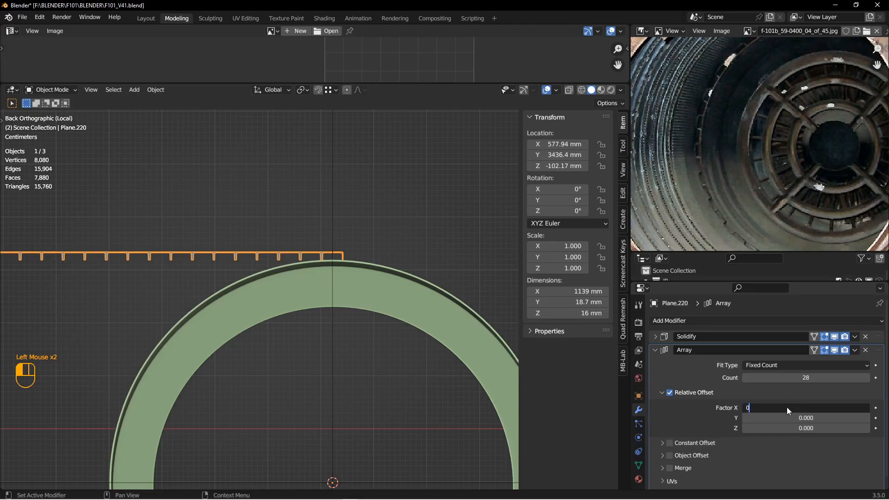
pyautogui.press('Return')
pyautogui.click(661, 456)
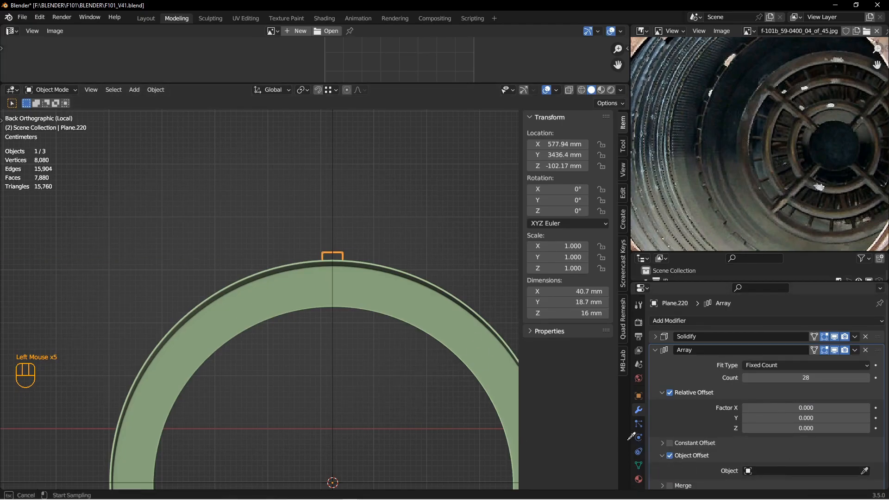
pyautogui.click(335, 384)
# - Set the Y rotation of the empty at the ring's centre to 360/28 degrees
pyautogui.scroll(2, 343, 388)
pyautogui.keyDown('shift'); pyautogui.moveTo(350, 390); pyautogui.dragTo(311, 339, button='middle'); pyautogui.keyUp('shift')
pyautogui.click(310, 317)
pyautogui.moveTo(330, 299); pyautogui.dragTo(380, 328, button='middle')
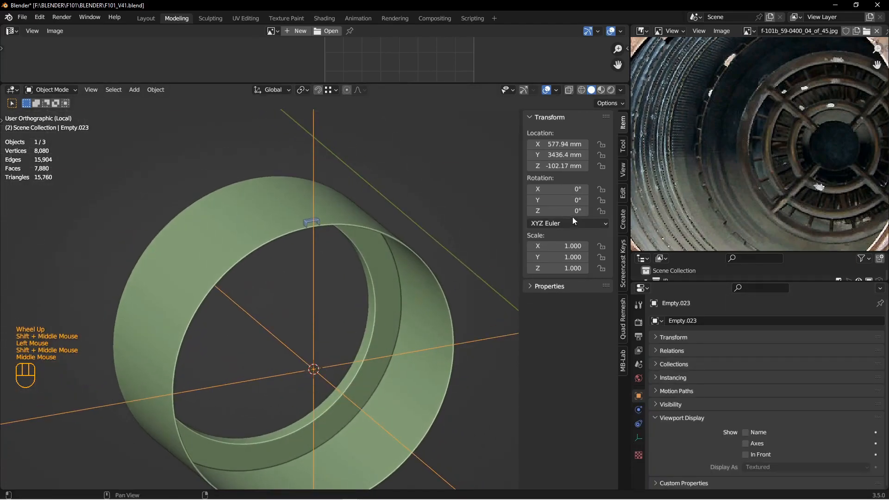
pyautogui.click(573, 201)
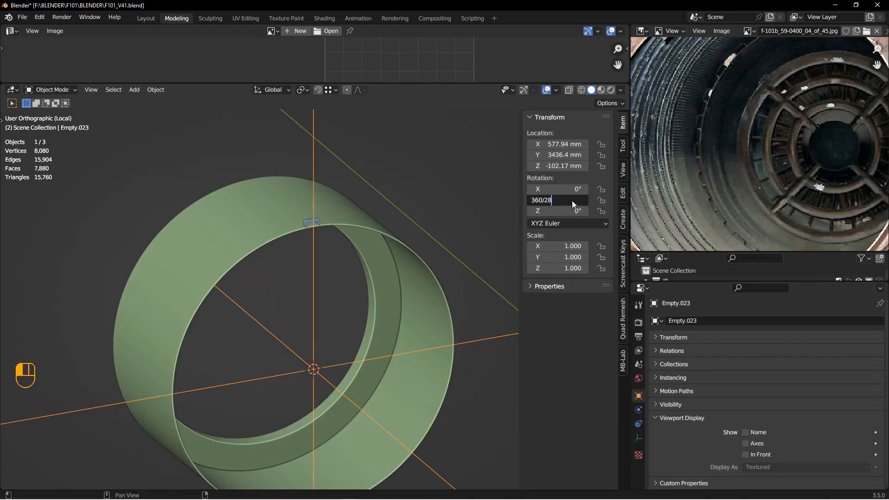
pyautogui.write('360/28')
pyautogui.press('Return')
# - Examine the spacing of the arrayed brackets around the ring's rim and the mesh of one bracket
pyautogui.moveTo(342, 233); pyautogui.dragTo(391, 306, button='middle')
pyautogui.scroll(-8, 338, 215)
pyautogui.scroll(-1, 337, 216)
pyautogui.keyDown('shift'); pyautogui.moveTo(299, 191); pyautogui.dragTo(339, 274, button='middle'); pyautogui.keyUp('shift')
pyautogui.moveTo(339, 275); pyautogui.dragTo(301, 278, button='middle')
pyautogui.scroll(4, 323, 284)
pyautogui.scroll(-3, 290, 241)
pyautogui.click(291, 242)
pyautogui.keyDown('shift'); pyautogui.moveTo(290, 241); pyautogui.dragTo(355, 315, button='middle'); pyautogui.keyUp('shift')
pyautogui.scroll(-2, 332, 282)
pyautogui.press('Tab')
pyautogui.moveTo(355, 315); pyautogui.dragTo(371, 287, button='middle')
pyautogui.keyDown('shift'); pyautogui.moveTo(370, 287); pyautogui.dragTo(248, 302, button='middle'); pyautogui.keyUp('shift')
pyautogui.press('Tab')
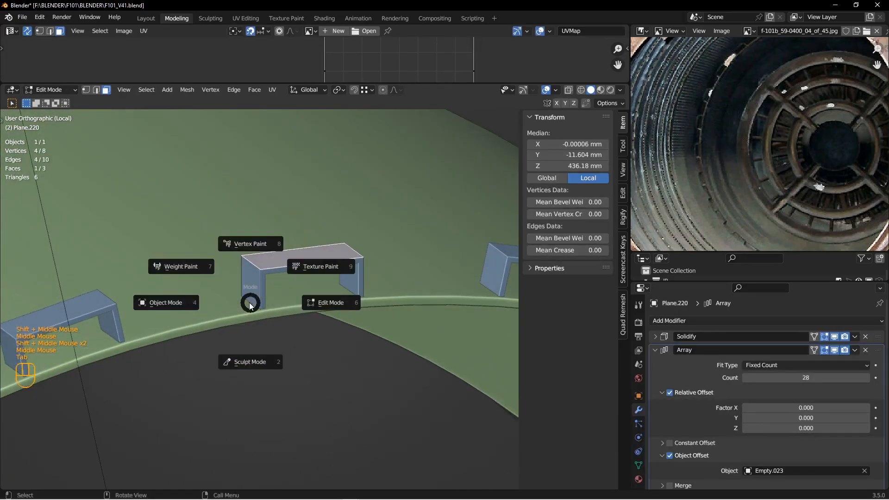
# - Apply the Solidify modifier of the arrayed bracket
pyautogui.moveTo(340, 213); pyautogui.dragTo(324, 262, button='middle')
pyautogui.scroll(-2, 323, 262)
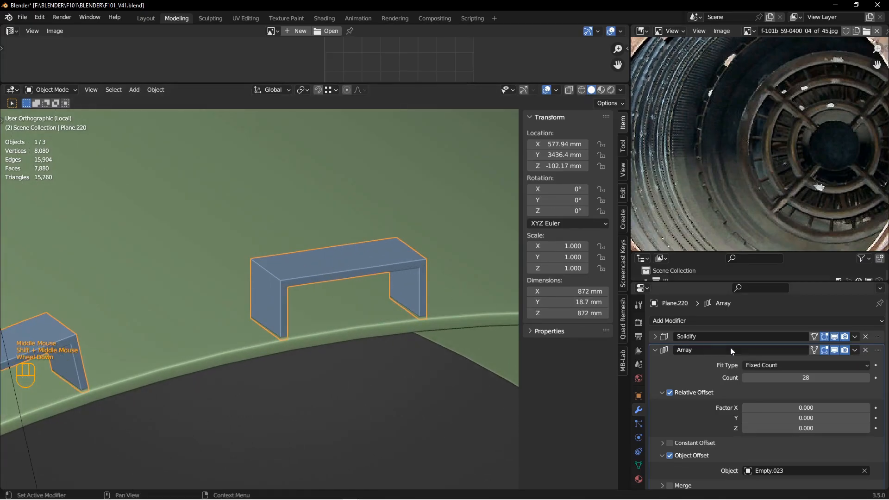
pyautogui.click(654, 350)
pyautogui.click(656, 336)
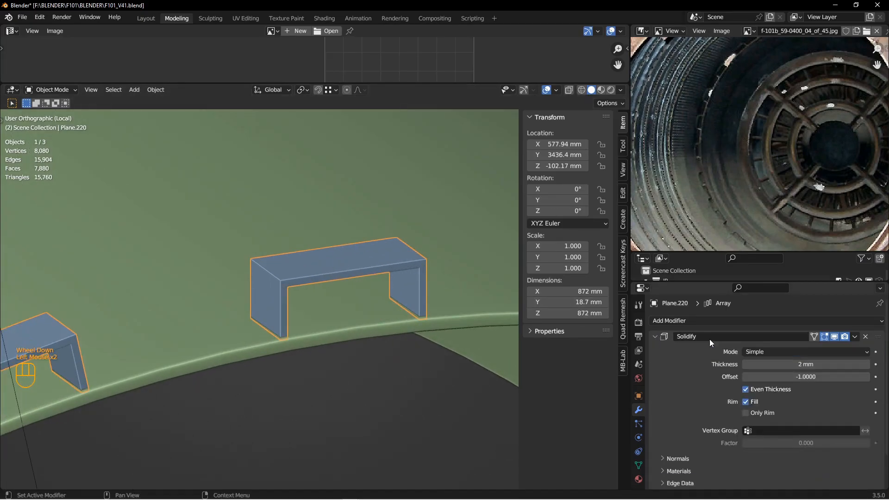
pyautogui.click(855, 336)
pyautogui.click(806, 348)
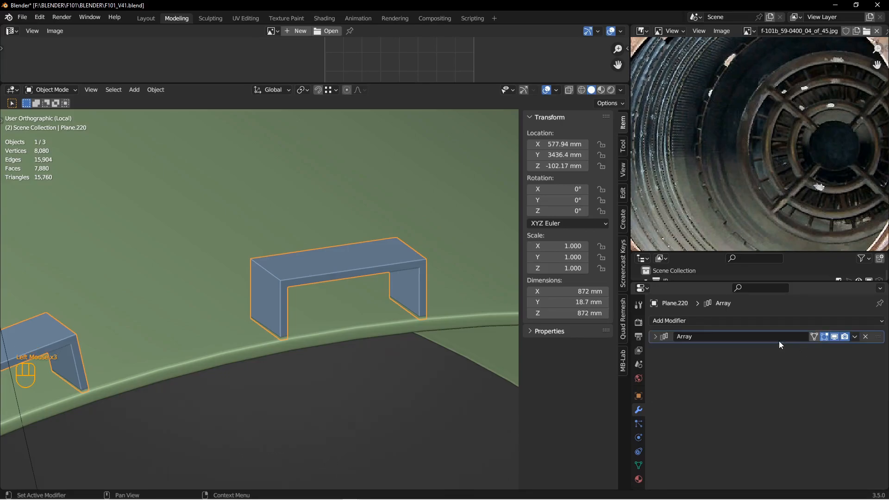
# - Bevel the edge loops at the bracket's two upper corners with 2 segments and a width of about 2.96 mm
pyautogui.scroll(3, 274, 277)
pyautogui.scroll(-3, 291, 277)
pyautogui.press('Tab')
pyautogui.keyDown('alt'); pyautogui.middleClick(282, 287); pyautogui.keyUp('alt')
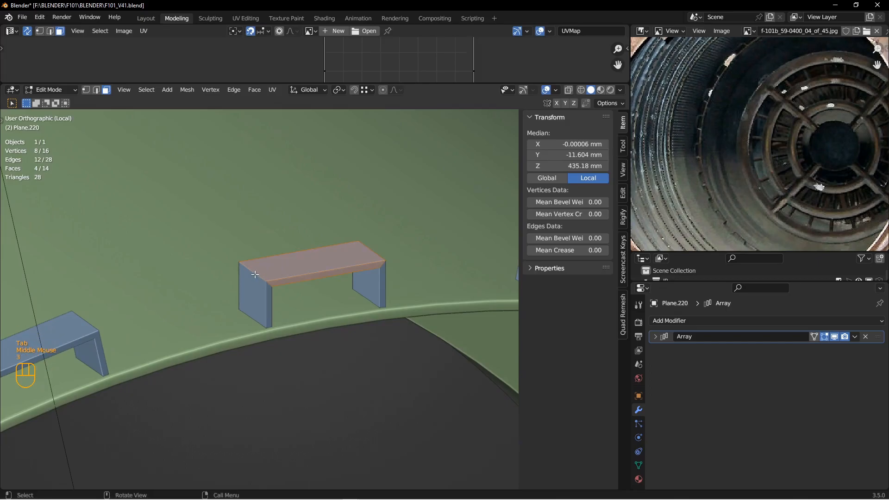
pyautogui.press('2')
pyautogui.doubleClick(263, 274)
pyautogui.keyDown('shift'); pyautogui.doubleClick(370, 257); pyautogui.keyUp('shift')
pyautogui.keyDown('shift'); pyautogui.moveTo(370, 257); pyautogui.dragTo(504, 316, button='middle'); pyautogui.keyUp('shift')
pyautogui.click(705, 321)
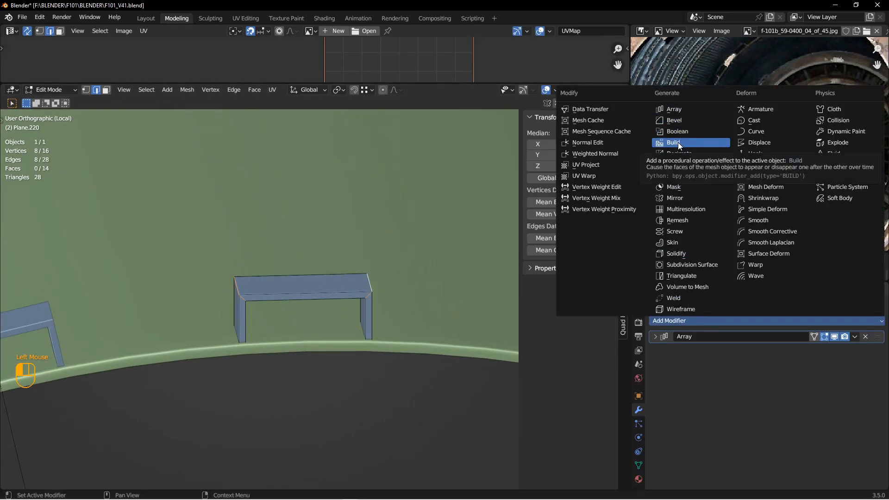
pyautogui.moveTo(342, 335); pyautogui.dragTo(398, 308, button='middle')
pyautogui.scroll(-1, 399, 308)
pyautogui.hotkey('ctrl', 'b')
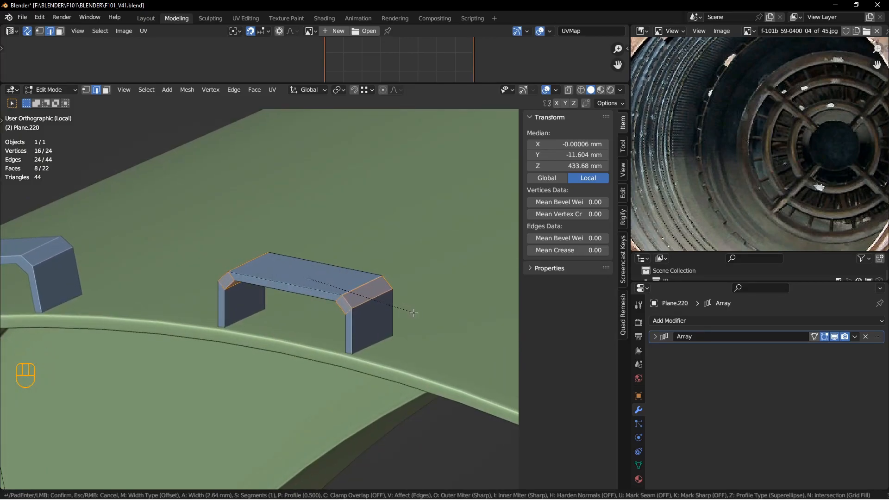
pyautogui.rightClick(369, 313)
pyautogui.keyDown('alt'); pyautogui.moveTo(370, 313); pyautogui.dragTo(445, 329, button='middle'); pyautogui.keyUp('alt')
pyautogui.hotkey('ctrl', 'b')
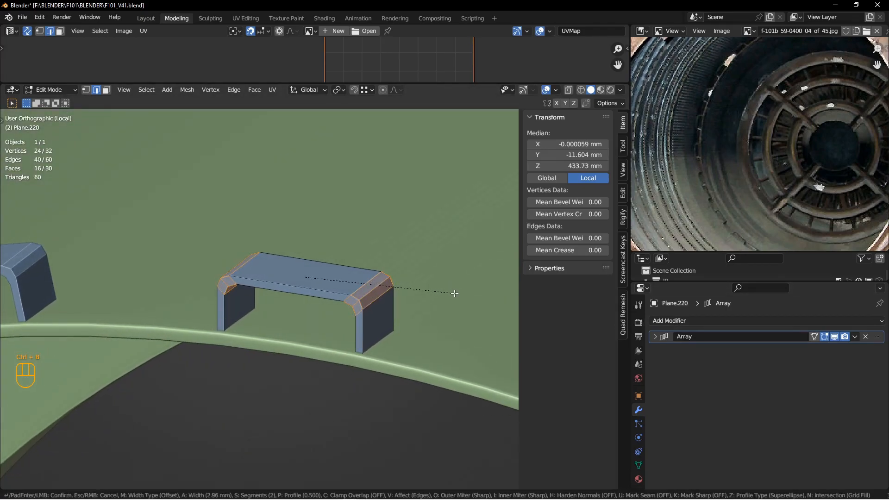
pyautogui.click(454, 293)
# - Set the mean bevel weight of the inner and outer edge loops on the bracket's front side to 1
pyautogui.moveTo(454, 293); pyautogui.dragTo(341, 312, button='middle')
pyautogui.doubleClick(324, 295)
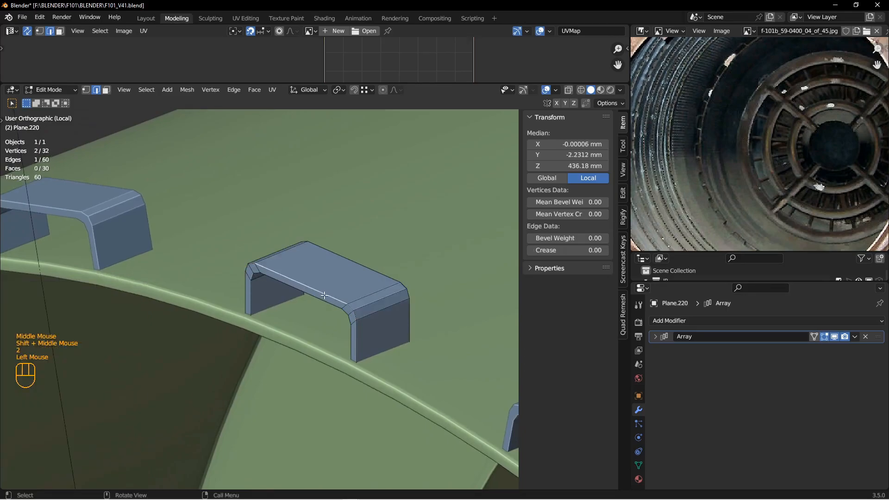
pyautogui.keyDown('shift'); pyautogui.doubleClick(348, 295); pyautogui.keyUp('shift')
pyautogui.keyDown('alt'); pyautogui.moveTo(320, 295); pyautogui.dragTo(625, 325, button='middle'); pyautogui.keyUp('alt')
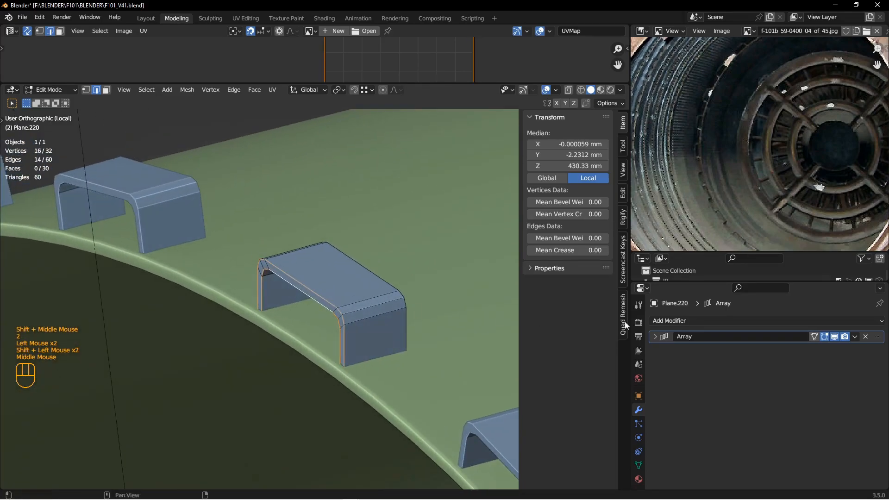
pyautogui.click(565, 238)
pyautogui.write('1')
pyautogui.press('Return')
# - Delete the seven narrow rim faces on the bracket's rear side
pyautogui.keyDown('alt'); pyautogui.moveTo(366, 302); pyautogui.dragTo(297, 320, button='middle'); pyautogui.keyUp('alt')
pyautogui.keyDown('shift'); pyautogui.moveTo(296, 320); pyautogui.dragTo(291, 316, button='middle'); pyautogui.keyUp('shift')
pyautogui.press('3')
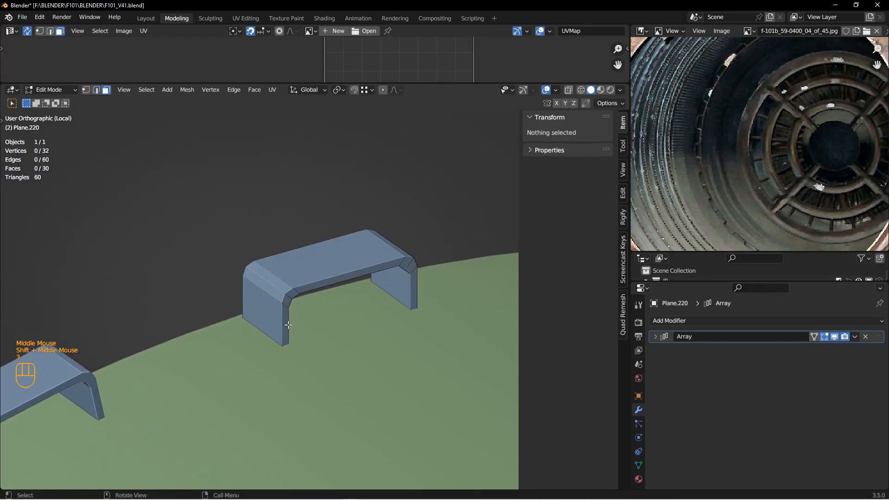
pyautogui.click(288, 303)
pyautogui.keyDown('shift'); pyautogui.click(287, 301); pyautogui.keyUp('shift')
pyautogui.keyDown('shift'); pyautogui.click(293, 295); pyautogui.keyUp('shift')
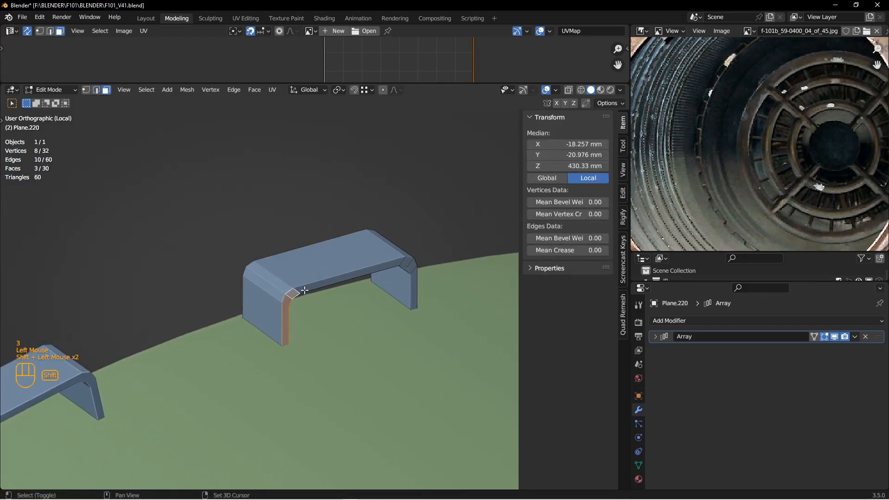
pyautogui.keyDown('shift'); pyautogui.click(340, 280); pyautogui.keyUp('shift')
pyautogui.keyDown('shift'); pyautogui.click(417, 284); pyautogui.keyUp('shift')
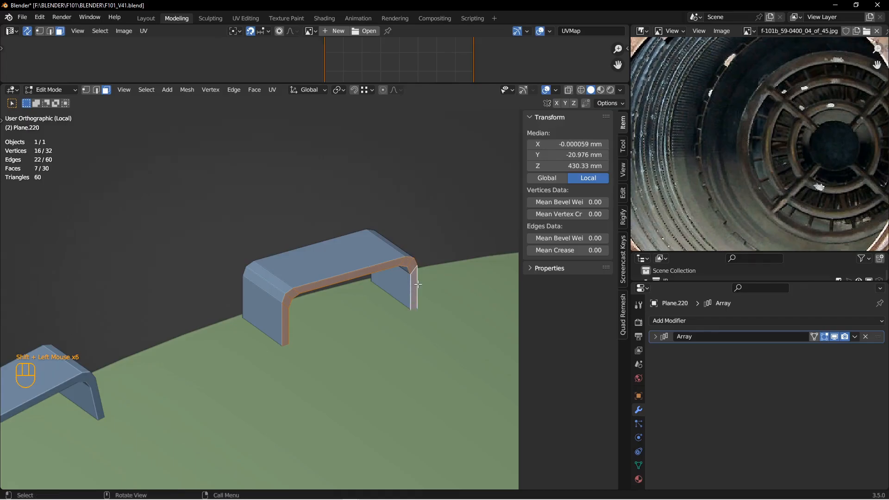
pyautogui.press('x')
pyautogui.click(407, 288)
# - Return to Object Mode and hide the green flanged ring
pyautogui.press('Tab')
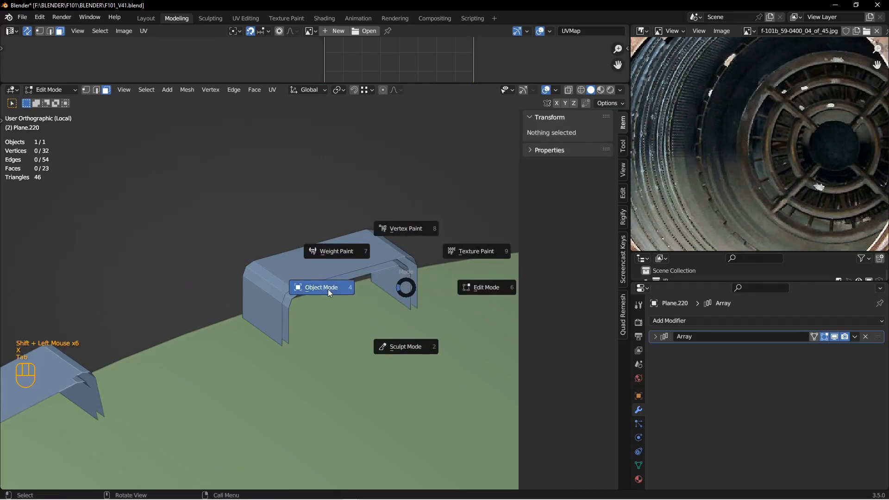
pyautogui.click(326, 287)
pyautogui.click(350, 330)
pyautogui.press('h')
# - Delete the two end faces on the undersides of the bracket's legs
pyautogui.click(326, 268)
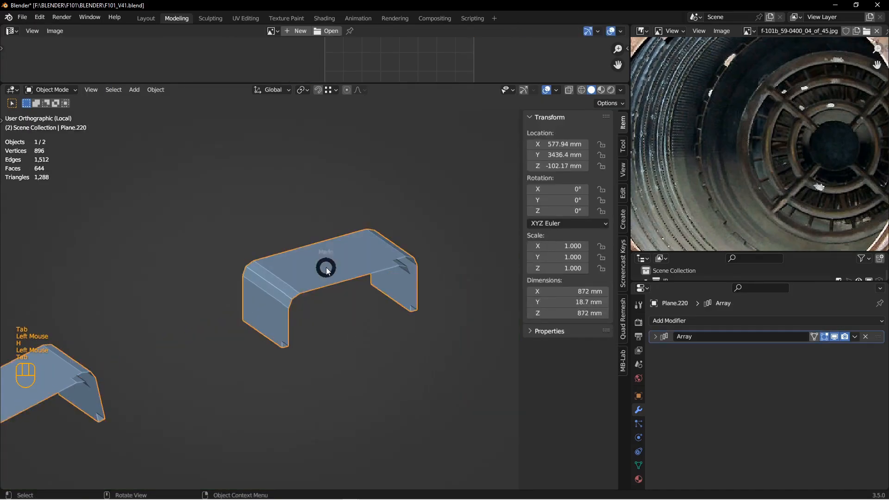
pyautogui.press('Tab')
pyautogui.moveTo(326, 268); pyautogui.dragTo(334, 212, button='middle')
pyautogui.keyDown('shift'); pyautogui.moveTo(315, 338); pyautogui.dragTo(304, 307, button='middle'); pyautogui.keyUp('shift')
pyautogui.scroll(-2, 300, 320)
pyautogui.click(290, 327)
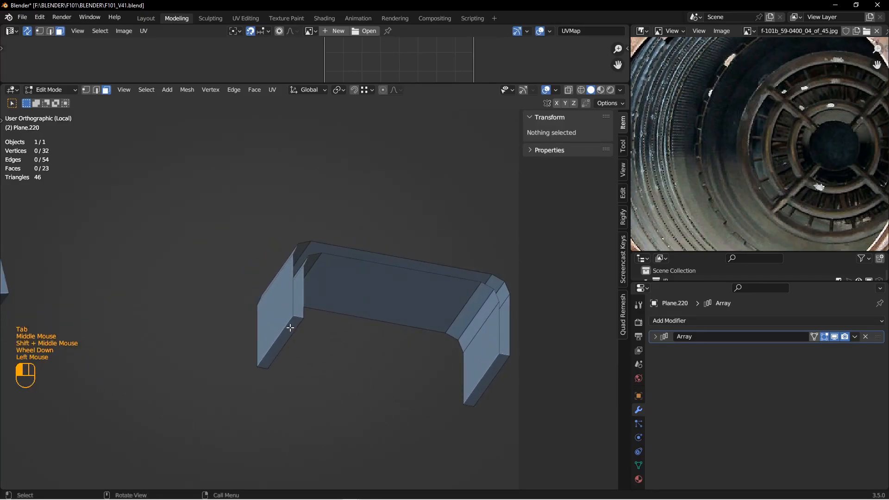
pyautogui.keyDown('shift'); pyautogui.click(497, 367); pyautogui.keyUp('shift')
pyautogui.press('x')
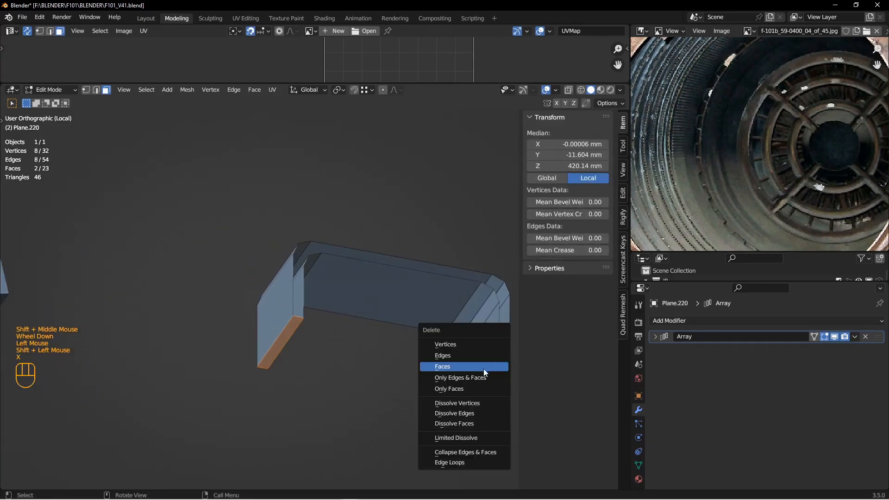
pyautogui.click(479, 367)
# - Set the mean crease of the bracket's open rear edges and leg-end edges to 1, keeping their bevel weight at 0
pyautogui.press('1')
pyautogui.click(292, 325)
pyautogui.press('2')
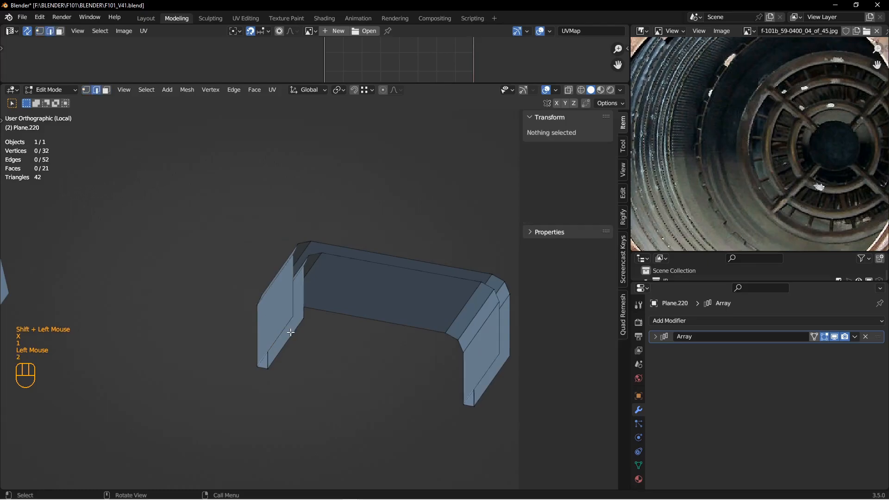
pyautogui.doubleClick(292, 325)
pyautogui.keyDown('shift'); pyautogui.doubleClick(297, 290); pyautogui.keyUp('shift')
pyautogui.keyDown('shift'); pyautogui.doubleClick(497, 358); pyautogui.keyUp('shift')
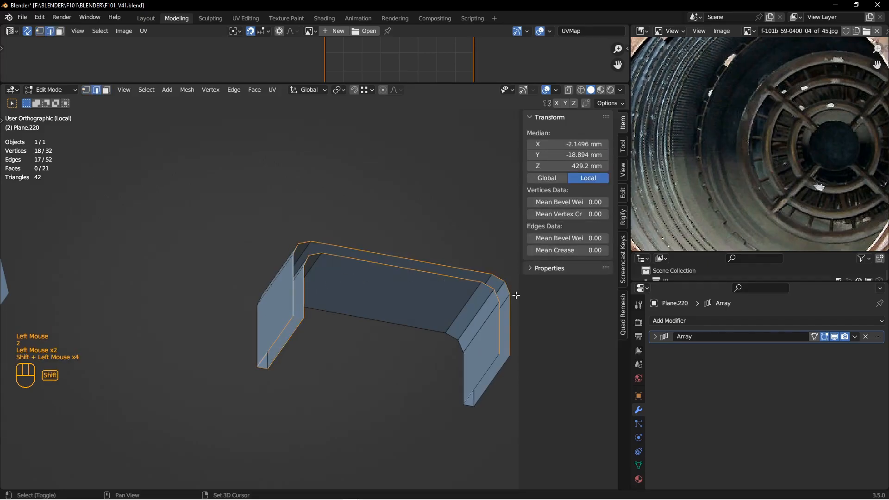
pyautogui.keyDown('shift'); pyautogui.doubleClick(508, 337); pyautogui.keyUp('shift')
pyautogui.click(573, 238)
pyautogui.write('1')
pyautogui.press('Return')
pyautogui.doubleClick(556, 240)
pyautogui.write('0')
pyautogui.press('Return')
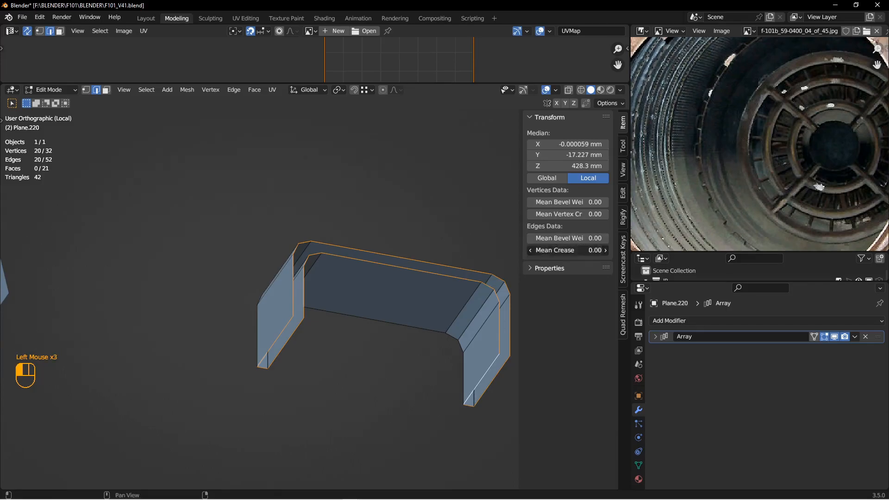
pyautogui.press('Return')
# - Examine the bracket's edges and open rear side from several angles
pyautogui.moveTo(366, 290); pyautogui.dragTo(412, 324, button='middle')
pyautogui.moveTo(413, 324)
pyautogui.mouseDown(button='middle')
pyautogui.moveTo(341, 312)
pyautogui.moveTo(401, 333)
pyautogui.mouseUp(button='middle')
pyautogui.moveTo(370, 326); pyautogui.dragTo(343, 292, button='middle')
pyautogui.press('2')
pyautogui.doubleClick(382, 333)
pyautogui.press('Tab')
pyautogui.click(262, 305)
pyautogui.press('Tab')
pyautogui.hotkey('alt', 'a')
# - Add a Bevel modifier to the bracket and move it above the Array modifier
pyautogui.click(324, 288)
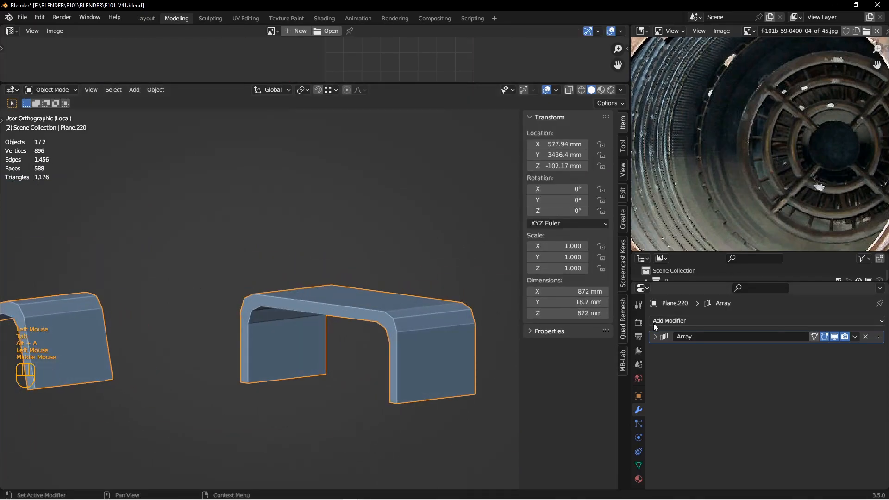
pyautogui.click(654, 337)
pyautogui.click(666, 332)
pyautogui.click(667, 323)
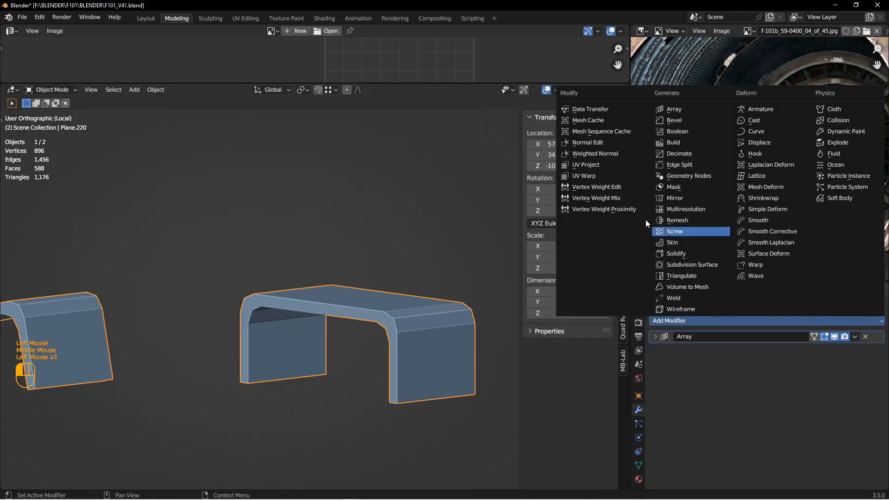
pyautogui.click(677, 120)
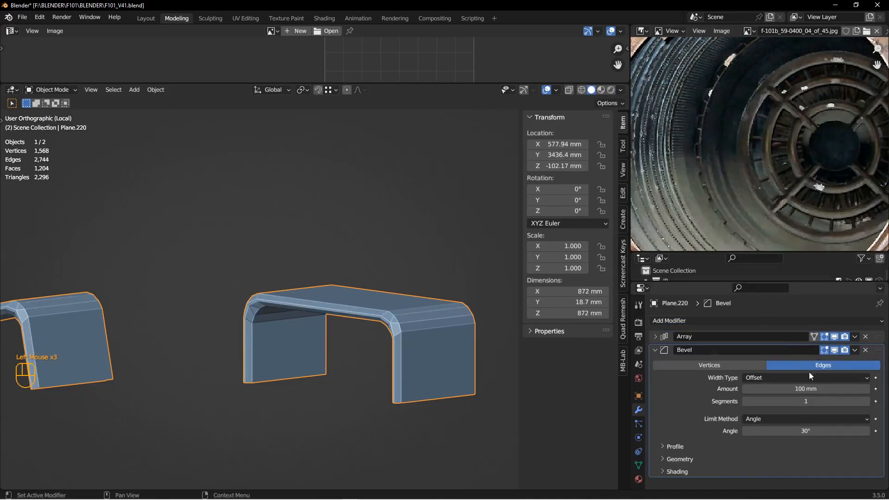
pyautogui.moveTo(878, 350); pyautogui.dragTo(877, 335)
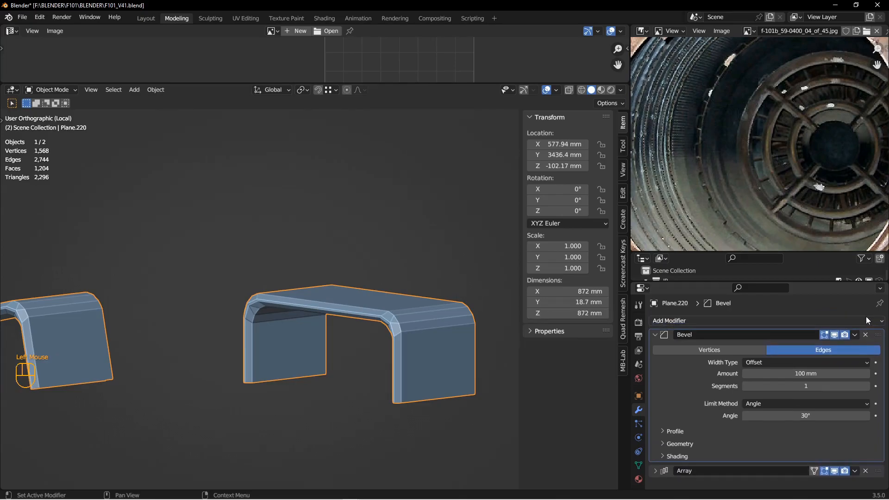
# - Set the Bevel modifier's amount to 0.5 mm, its segments to 2 and its limit method to Weight
pyautogui.doubleClick(793, 376)
pyautogui.write('1')
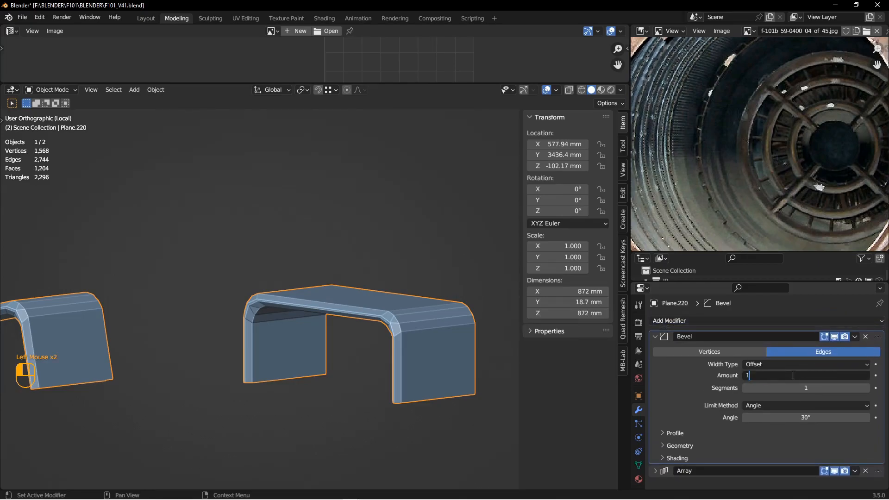
pyautogui.press('Return')
pyautogui.click(773, 390)
pyautogui.write('2')
pyautogui.press('Return')
pyautogui.click(772, 404)
pyautogui.click(767, 439)
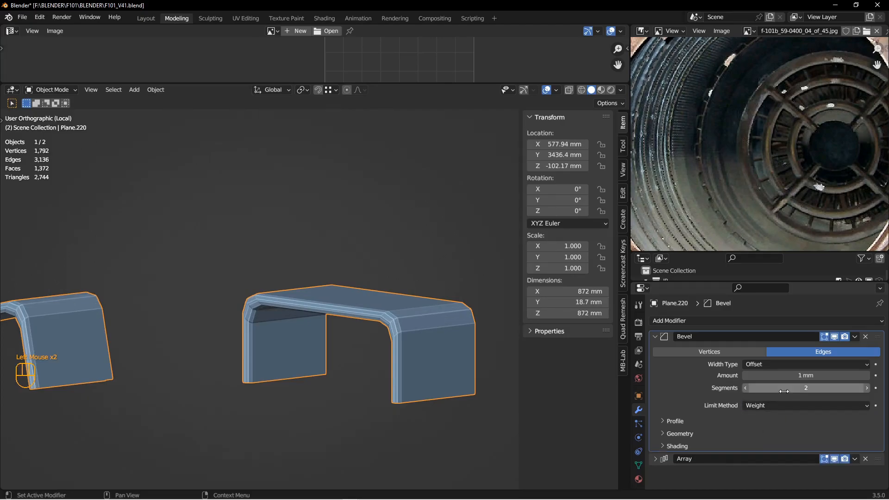
pyautogui.click(785, 376)
pyautogui.write('0.5')
pyautogui.press('Return')
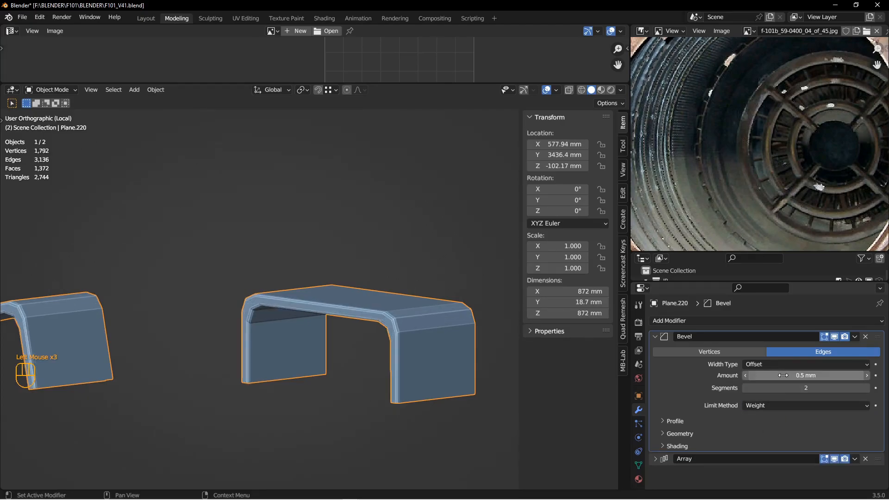
# - Add a Subdivision Surface modifier with a render level of 1 to the bracket and shade it smooth
pyautogui.moveTo(373, 316); pyautogui.dragTo(403, 320, button='middle')
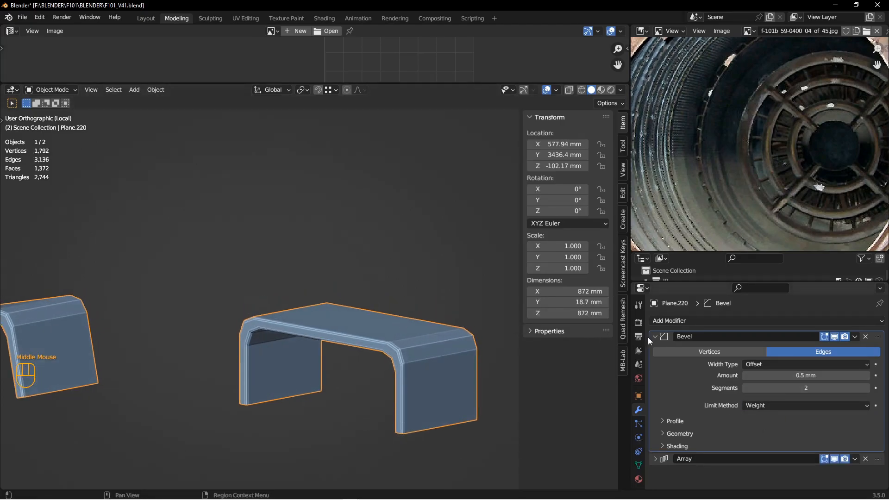
pyautogui.click(655, 336)
pyautogui.click(689, 320)
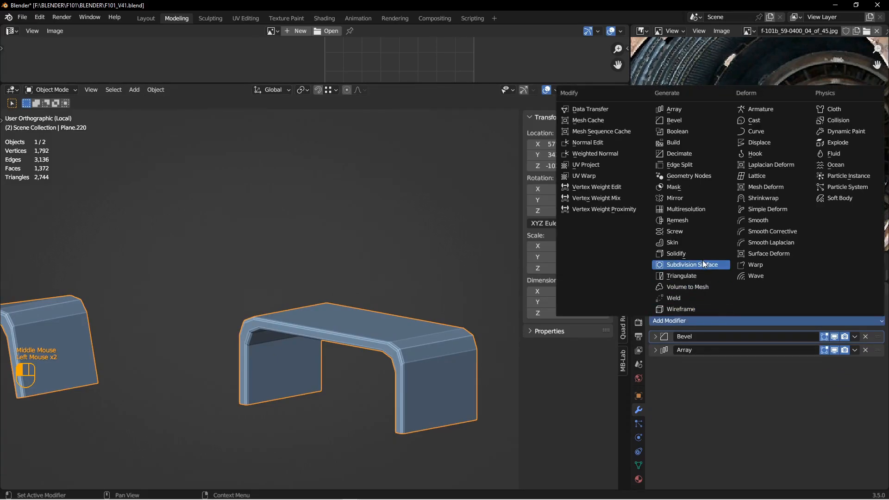
pyautogui.click(703, 260)
pyautogui.click(749, 402)
pyautogui.moveTo(392, 347); pyautogui.dragTo(384, 339, button='middle')
pyautogui.rightClick(383, 338)
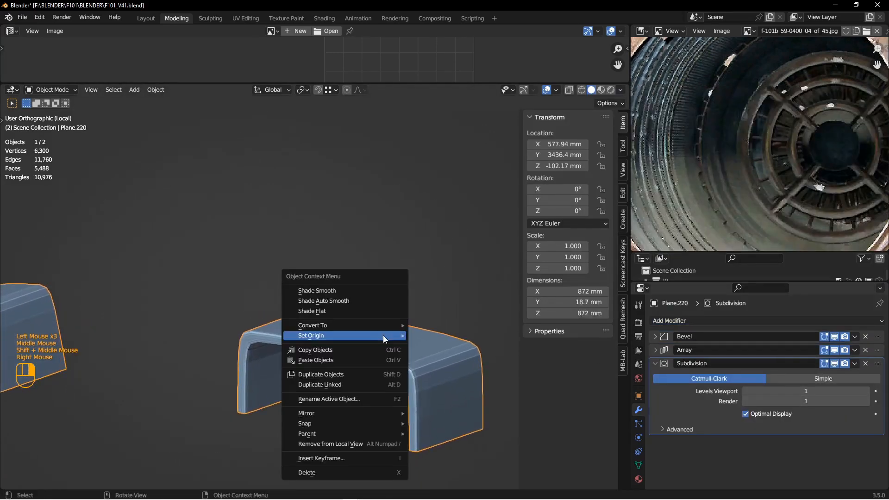
pyautogui.click(342, 290)
# - Reveal the hidden parts and examine how the brackets sit between the ring and the liner tube
pyautogui.scroll(2, 368, 338)
pyautogui.hotkey('alt', 'a')
pyautogui.scroll(1, 360, 344)
pyautogui.scroll(3, 361, 344)
pyautogui.hotkey('alt', 'h')
pyautogui.hotkey('alt', 'a')
pyautogui.scroll(5, 360, 344)
pyautogui.moveTo(315, 372); pyautogui.dragTo(351, 337, button='middle')
pyautogui.scroll(-1, 333, 366)
pyautogui.keyDown('shift'); pyautogui.moveTo(333, 366); pyautogui.dragTo(361, 252, button='middle'); pyautogui.keyUp('shift')
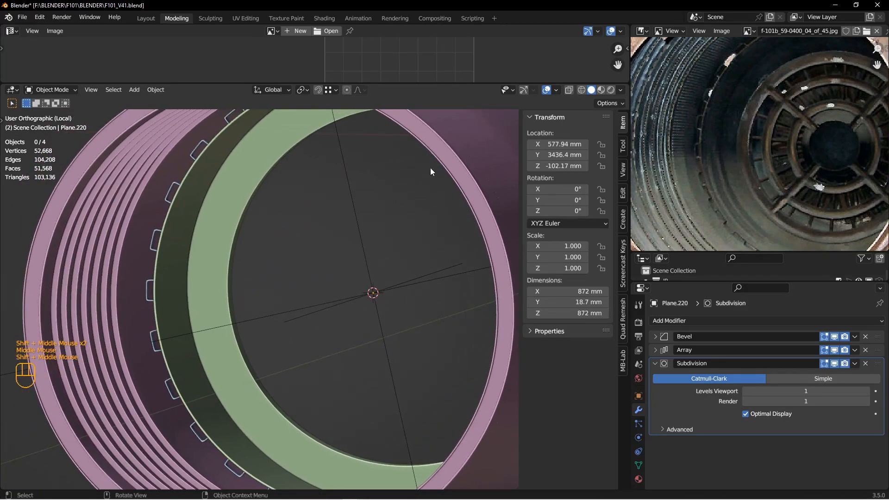
pyautogui.keyDown('shift'); pyautogui.moveTo(421, 178); pyautogui.dragTo(342, 320, button='middle'); pyautogui.keyUp('shift')
# - Hide the liner tube and the flanged ring to isolate the brackets
pyautogui.click(378, 274)
pyautogui.press('h')
pyautogui.moveTo(324, 254); pyautogui.dragTo(335, 350, button='middle')
pyautogui.scroll(-1, 313, 257)
pyautogui.press('h')
# - Mark seams along the bracket's front edge loops, with the UV editor enlarged
pyautogui.click(277, 259)
pyautogui.press('Tab')
pyautogui.scroll(-3, 324, 330)
pyautogui.scroll(-2, 326, 332)
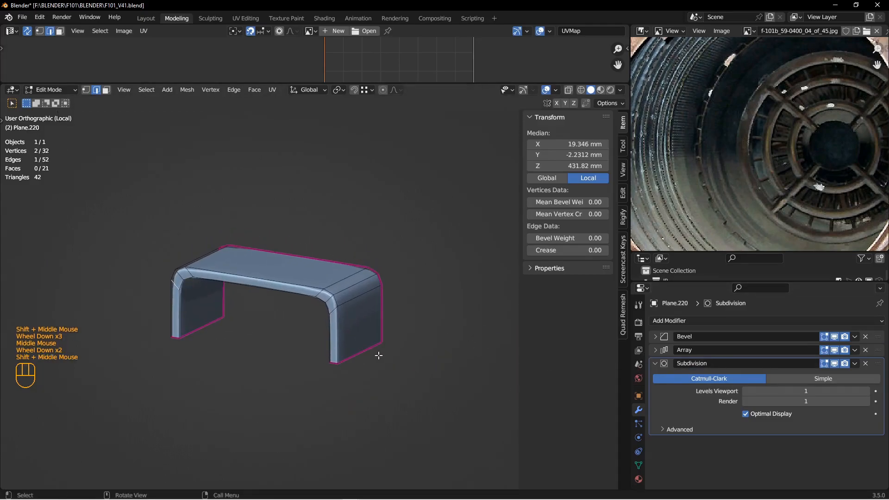
pyautogui.doubleClick(342, 327)
pyautogui.keyDown('shift'); pyautogui.doubleClick(288, 293); pyautogui.keyUp('shift')
pyautogui.moveTo(285, 294); pyautogui.dragTo(305, 324, button='middle')
pyautogui.moveTo(465, 85); pyautogui.dragTo(466, 195)
pyautogui.scroll(1, 391, 324)
pyautogui.moveTo(391, 324); pyautogui.dragTo(362, 370, button='middle')
pyautogui.hotkey('ctrl', 'e')
# - Unwrap all of the bracket's faces and select the bracket array again in Object Mode
pyautogui.press('a')
pyautogui.press('u')
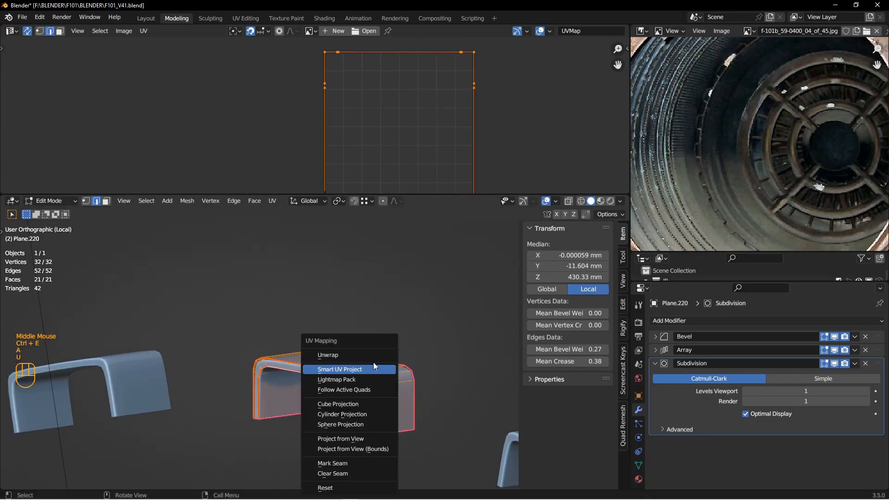
pyautogui.click(368, 353)
pyautogui.scroll(2, 428, 134)
pyautogui.moveTo(426, 131); pyautogui.dragTo(427, 127, button='middle')
pyautogui.moveTo(381, 338); pyautogui.dragTo(344, 330, button='middle')
pyautogui.press('Tab')
pyautogui.hotkey('alt', 'a')
pyautogui.scroll(3, 349, 350)
pyautogui.scroll(3, 350, 353)
pyautogui.click(347, 325)
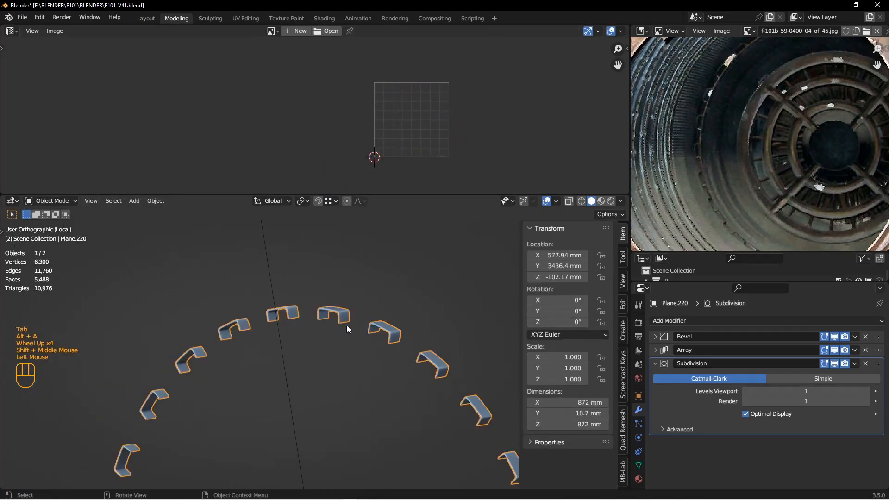
# - Collapse the bracket array's Subdivision modifier settings and open the Array modifier's list of operations
pyautogui.click(655, 364)
pyautogui.click(854, 350)
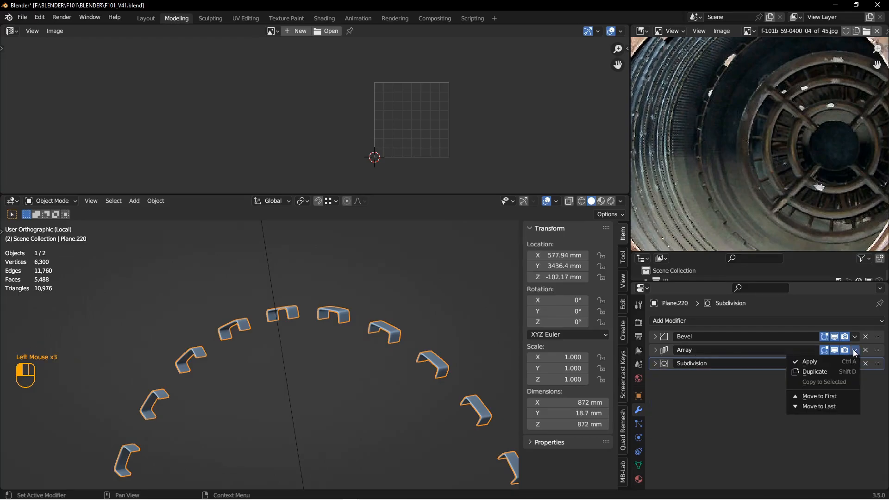
# - Apply the Array modifier on the ring of small brackets and leave the isolated view
pyautogui.click(810, 361)
pyautogui.scroll(3, 329, 334)
pyautogui.keyDown('shift'); pyautogui.moveTo(330, 335); pyautogui.dragTo(311, 339, button='middle'); pyautogui.keyUp('shift')
pyautogui.hotkey('alt', 'h')
pyautogui.hotkey('alt', 'a')
pyautogui.scroll(-3, 308, 341)
pyautogui.scroll(3, 307, 341)
pyautogui.press('KP_Divide')
pyautogui.hotkey('alt', 'a')
# - Save the project file
pyautogui.scroll(1, 307, 341)
pyautogui.scroll(3, 240, 348)
pyautogui.moveTo(240, 349); pyautogui.dragTo(407, 314, button='middle')
pyautogui.scroll(-3, 358, 372)
pyautogui.scroll(-2, 387, 329)
pyautogui.scroll(-3, 412, 345)
pyautogui.hotkey('ctrl', 's')
pyautogui.moveTo(809, 160); pyautogui.dragTo(741, 163, button='middle')
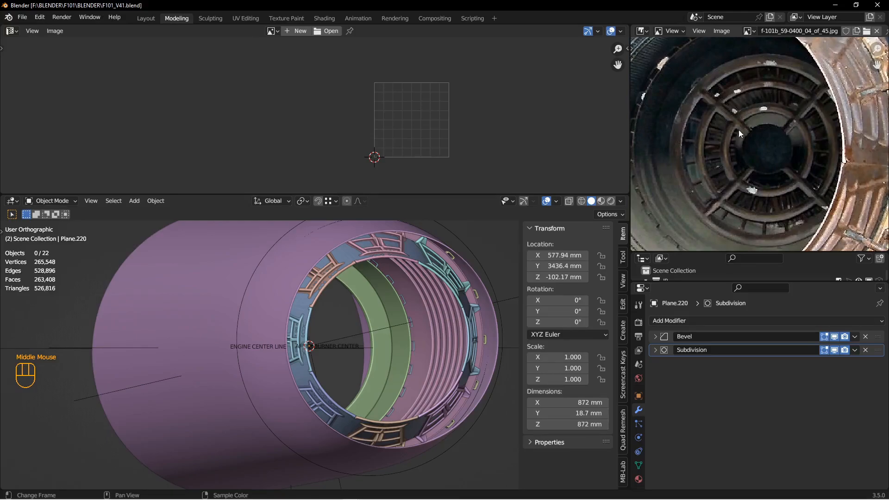
# - Isolate the green inner engine ring and enlarge the 3D viewport upward over the UV editor
pyautogui.click(374, 315)
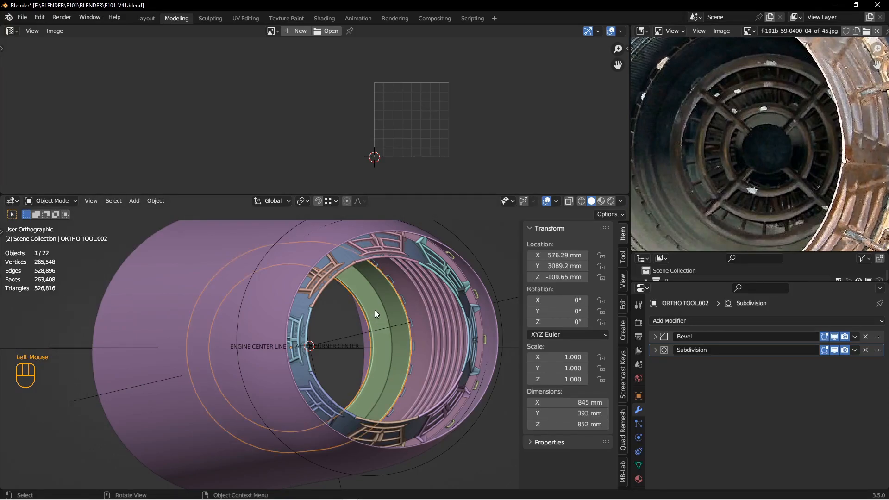
pyautogui.press('KP_Divide')
pyautogui.press('ctrl+KP_1')
pyautogui.keyDown('shift'); pyautogui.moveTo(375, 310); pyautogui.dragTo(394, 288, button='middle'); pyautogui.keyUp('shift')
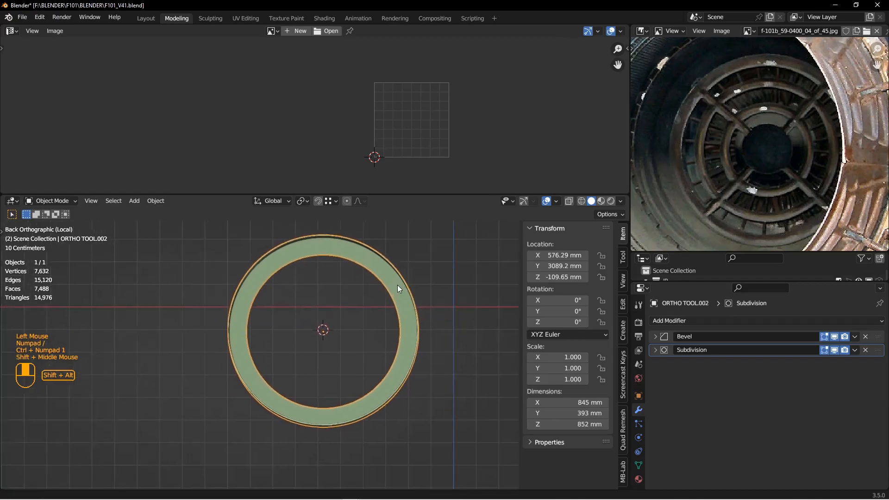
pyautogui.scroll(-2, 377, 318)
pyautogui.keyDown('shift'); pyautogui.moveTo(377, 318); pyautogui.dragTo(427, 288, button='middle'); pyautogui.keyUp('shift')
pyautogui.moveTo(443, 194); pyautogui.dragTo(443, 42)
pyautogui.keyDown('shift'); pyautogui.moveTo(353, 188); pyautogui.dragTo(416, 182, button='middle'); pyautogui.keyUp('shift')
# - Snap the 3D cursor to the centre of the green ring's inner edge loop
pyautogui.press('Tab')
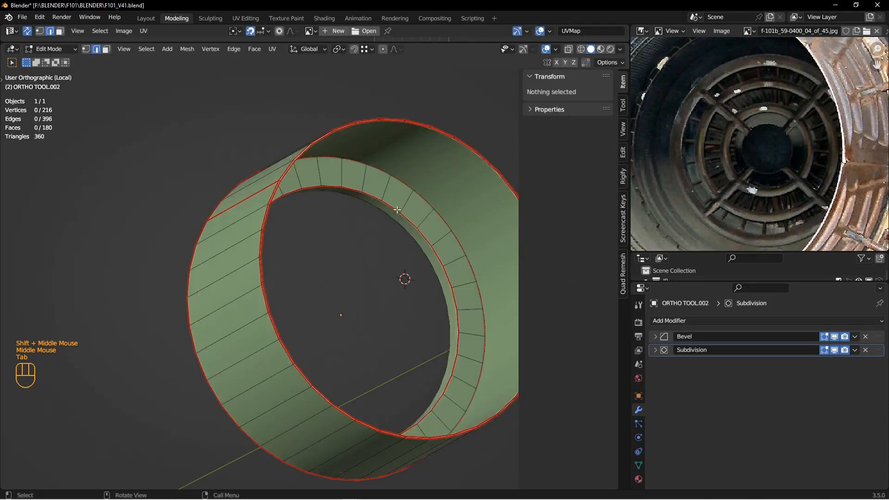
pyautogui.doubleClick(393, 209)
pyautogui.hotkey('shift', 's')
pyautogui.click(384, 267)
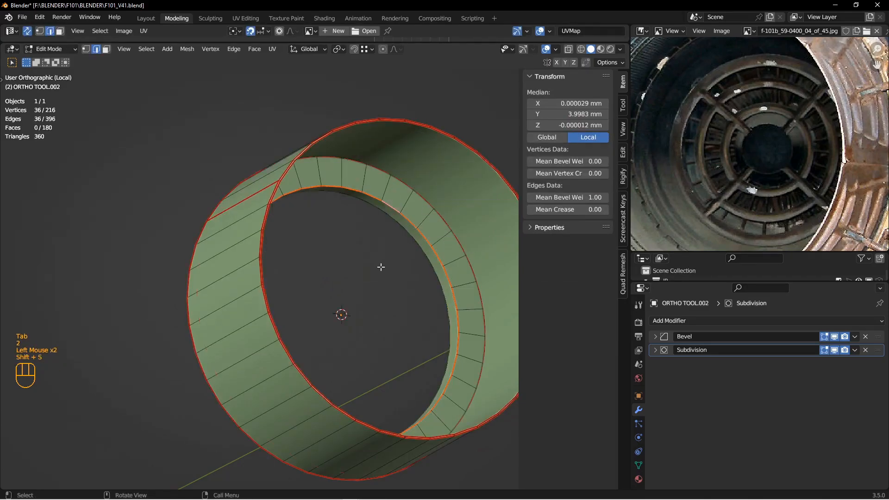
# - Return to Object Mode and add a 32-vertex mesh circle at the 3D cursor, aligned to the back view
pyautogui.moveTo(430, 258); pyautogui.dragTo(401, 267, button='middle')
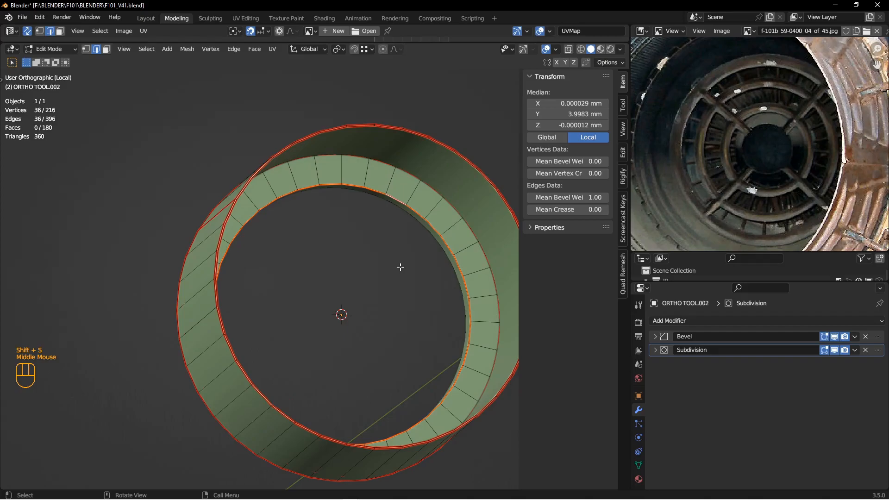
pyautogui.press('ctrl+KP_1')
pyautogui.hotkey('alt', 'a')
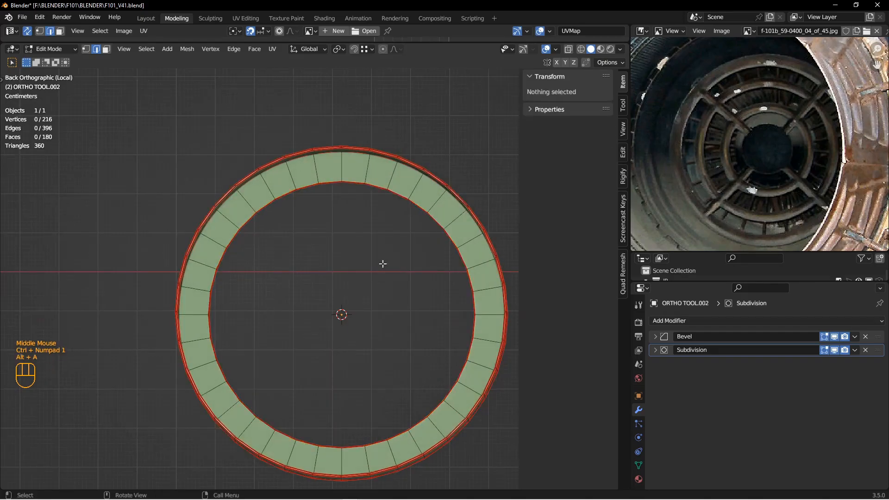
pyautogui.keyDown('shift'); pyautogui.moveTo(387, 262); pyautogui.dragTo(369, 260, button='middle'); pyautogui.keyUp('shift')
pyautogui.press('Tab')
pyautogui.click(290, 264)
pyautogui.hotkey('alt', 'a')
pyautogui.press('Tab')
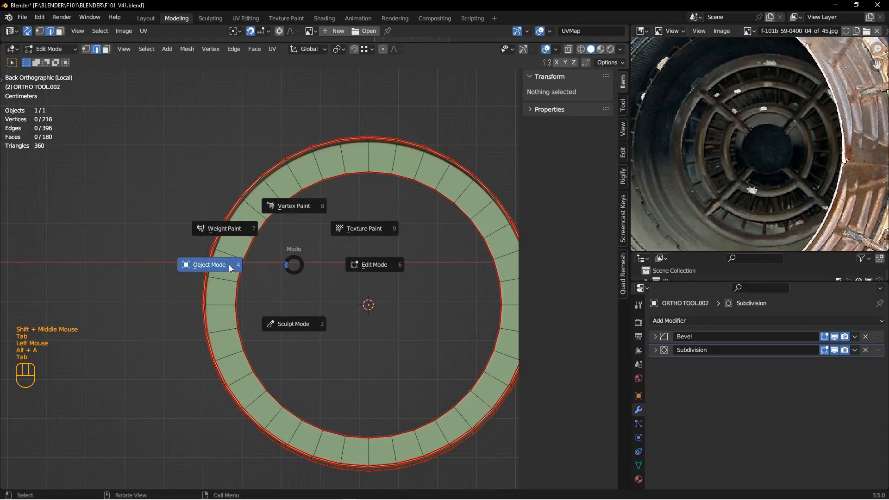
pyautogui.hotkey('alt', 'a')
pyautogui.hotkey('shift', 'a')
pyautogui.moveTo(288, 169)
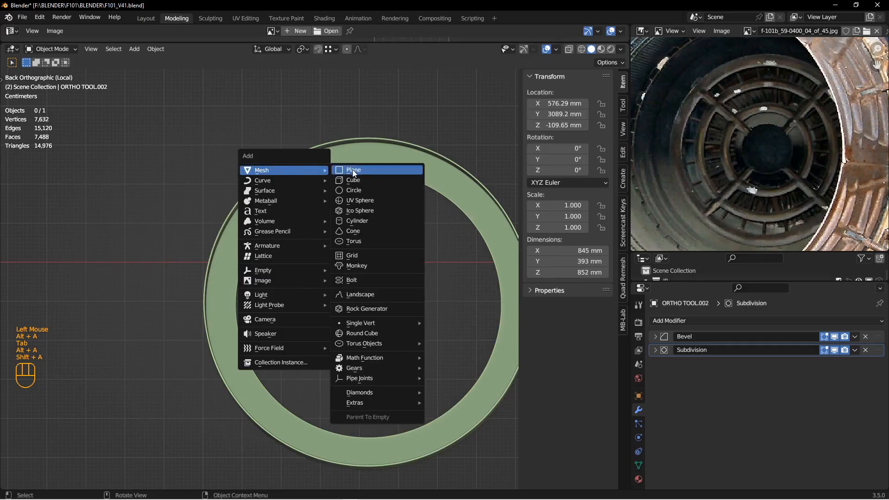
pyautogui.click(352, 188)
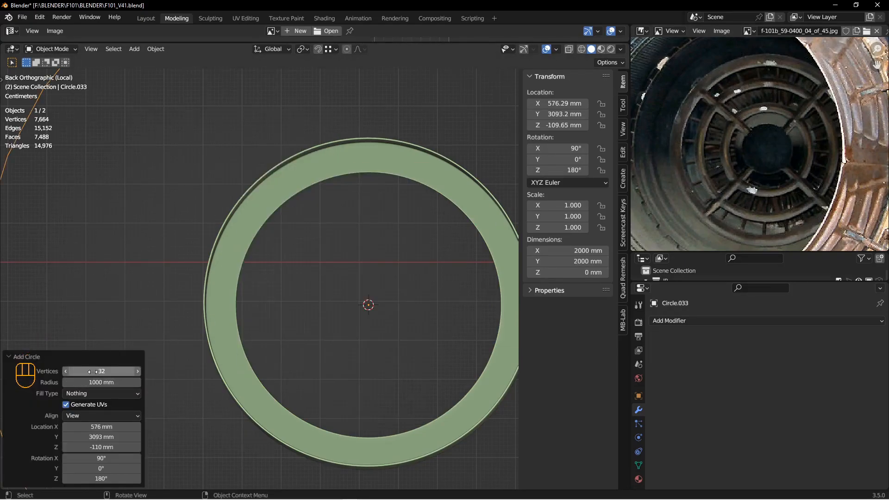
# - Scale the new circle down until it is slightly larger than the green ring's inner opening
pyautogui.press('s')
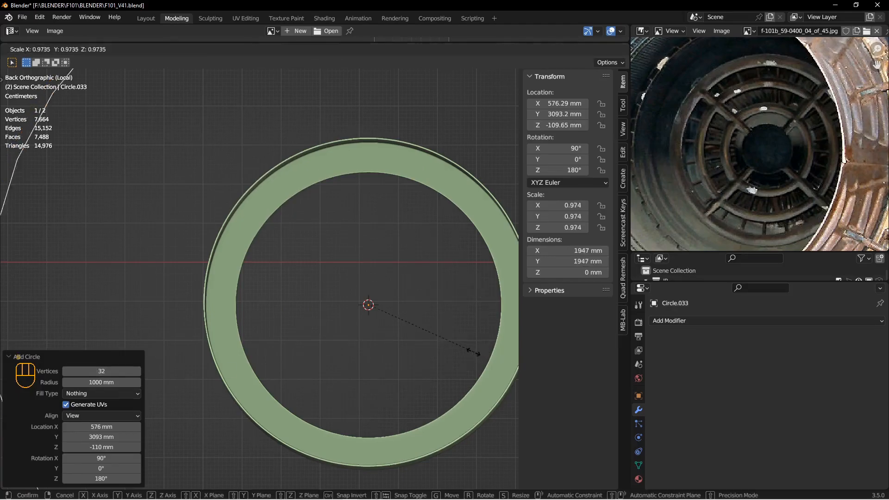
pyautogui.click(407, 324)
pyautogui.keyDown('shift'); pyautogui.moveTo(405, 301); pyautogui.dragTo(375, 283, button='middle'); pyautogui.keyUp('shift')
pyautogui.press('n')
# - Extrude the whole circle inward in Edit Mode, scaling the new loop to about 0.198 to leave a small centre hole
pyautogui.press('Tab')
pyautogui.press('Tab')
pyautogui.click(513, 263)
pyautogui.press('1')
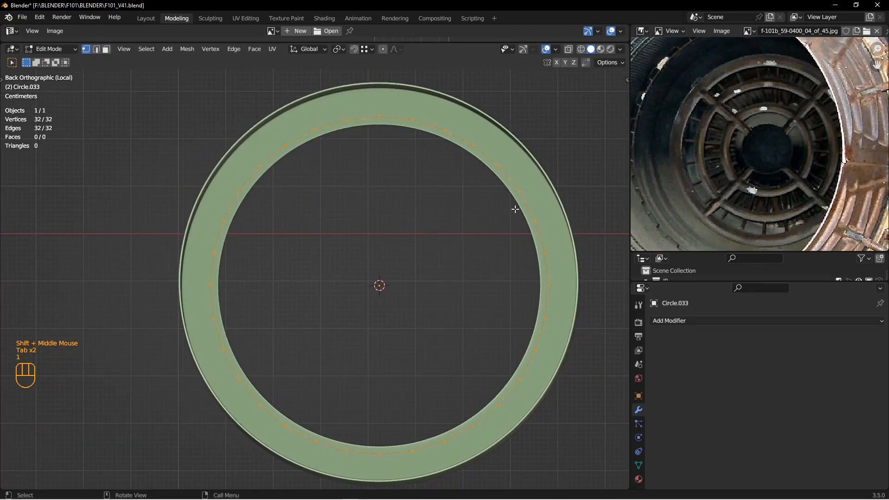
pyautogui.press('e')
pyautogui.press('s')
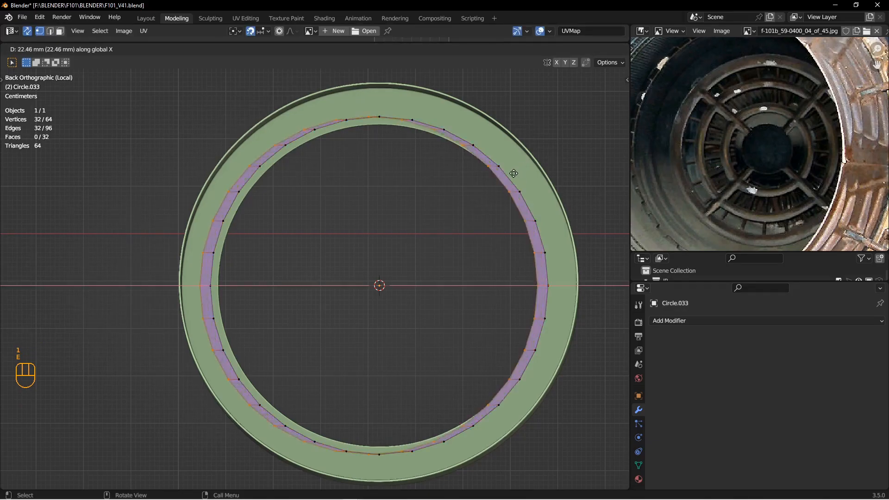
pyautogui.press('x')
pyautogui.press('Escape')
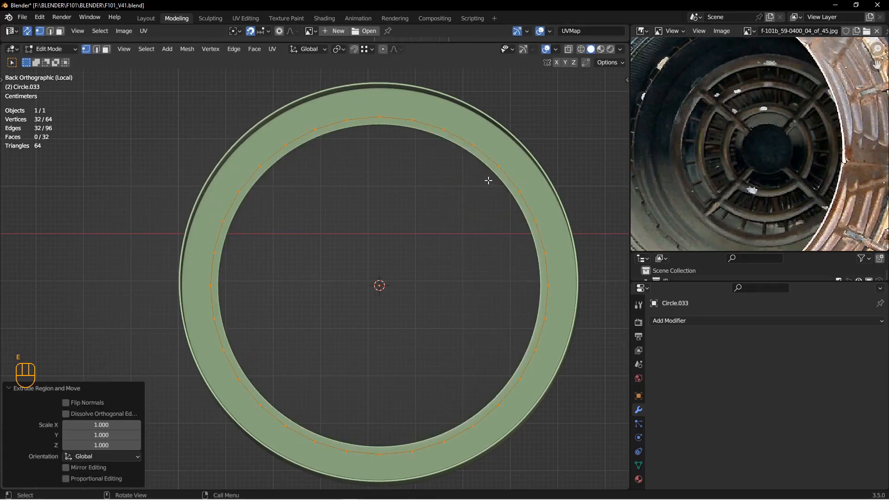
pyautogui.press('s')
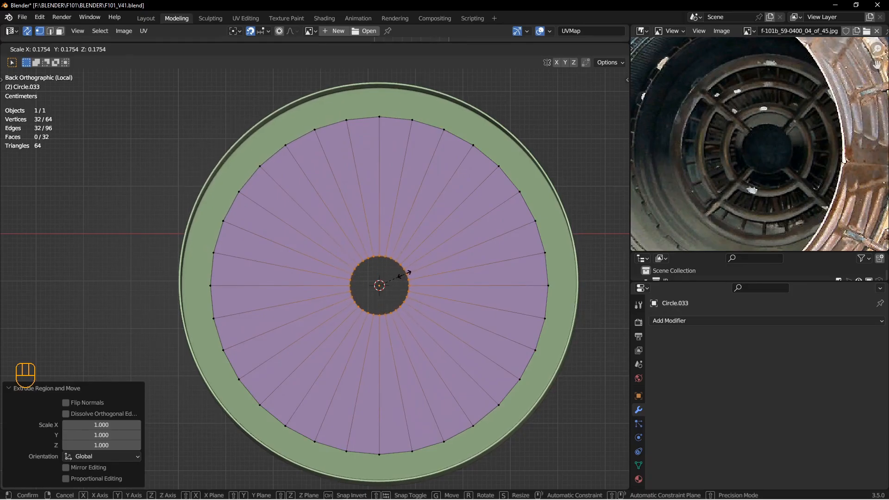
pyautogui.click(406, 269)
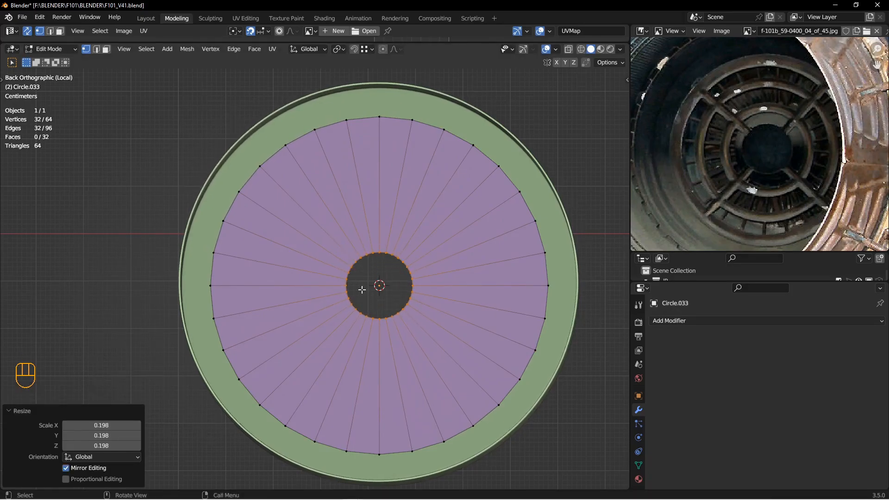
pyautogui.keyDown('shift'); pyautogui.moveTo(438, 207); pyautogui.dragTo(435, 218, button='middle'); pyautogui.keyUp('shift')
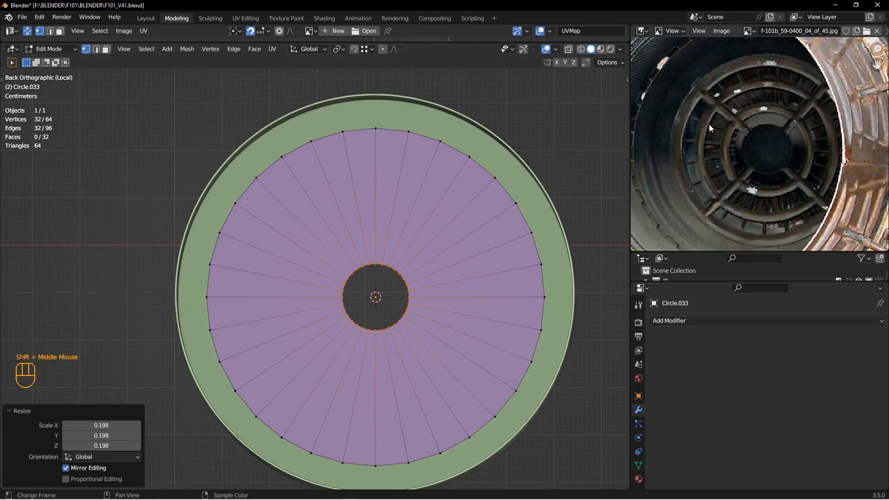
# - Add one loop cut close to the disc's outer rim and two evenly spaced loop cuts across the remaining inner area
pyautogui.hotkey('ctrl', 'r')
pyautogui.click(480, 192)
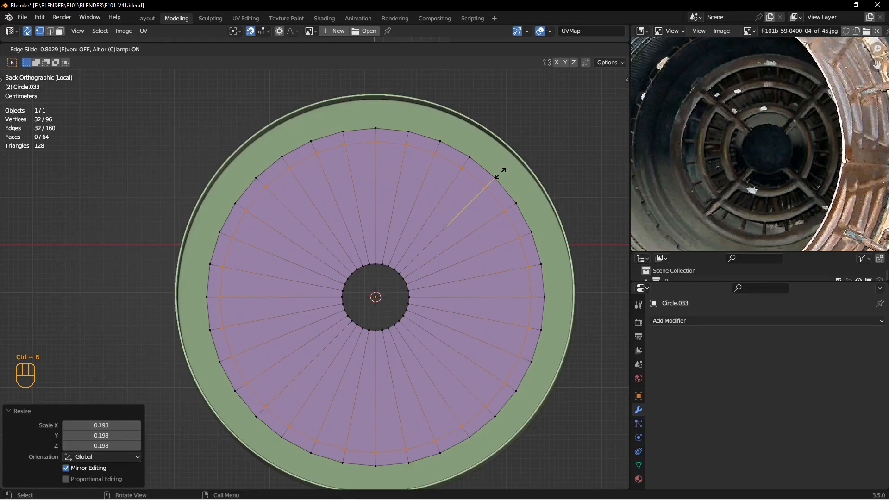
pyautogui.click(500, 174)
pyautogui.hotkey('ctrl', 'r')
pyautogui.scroll(1, 442, 214)
pyautogui.click(443, 214)
pyautogui.rightClick(444, 214)
pyautogui.rightClick(444, 214)
# - Bevel the two middle edge loops of the disc with a width of about 41.8 mm and one segment
pyautogui.press('2')
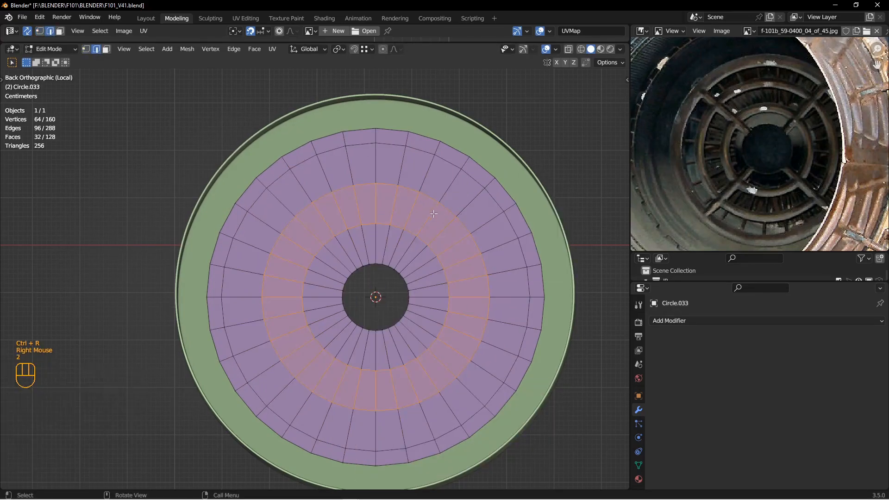
pyautogui.doubleClick(430, 204)
pyautogui.keyDown('shift'); pyautogui.doubleClick(410, 229); pyautogui.keyUp('shift')
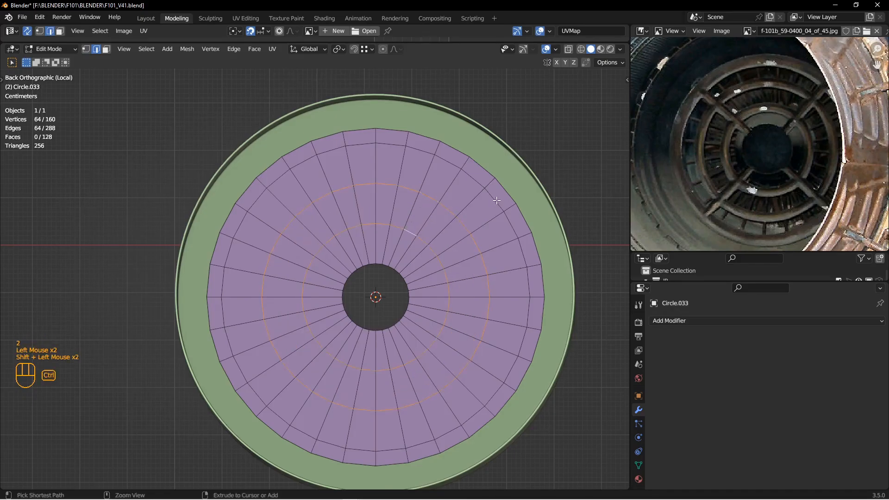
pyautogui.hotkey('ctrl', 'b')
pyautogui.scroll(-1, 509, 196)
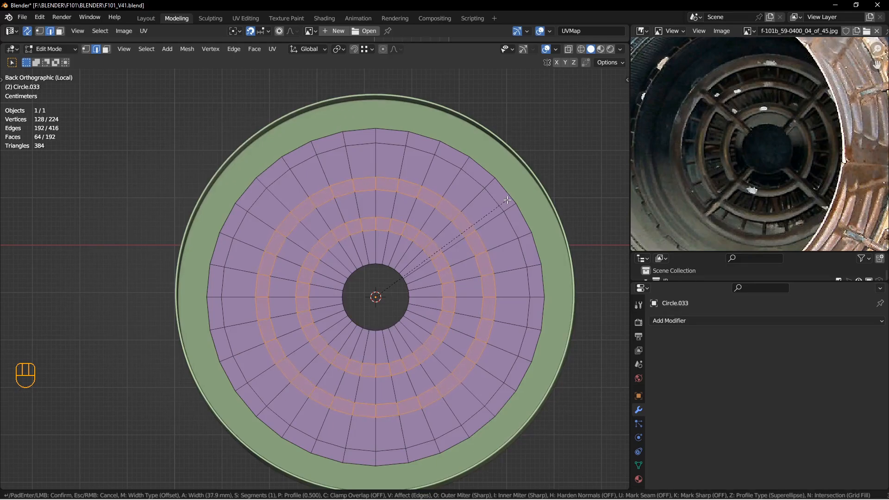
pyautogui.click(508, 199)
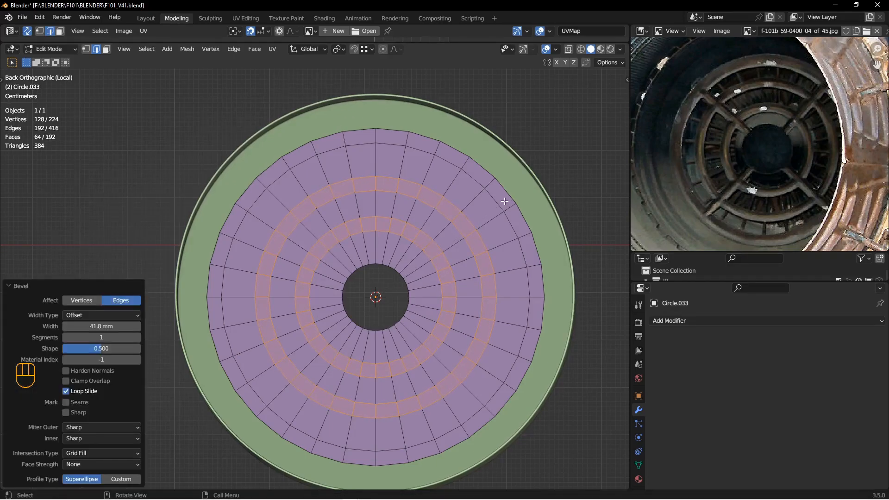
pyautogui.click(452, 173)
pyautogui.press('3')
pyautogui.doubleClick(445, 182)
pyautogui.keyDown('shift'); pyautogui.doubleClick(425, 217); pyautogui.keyUp('shift')
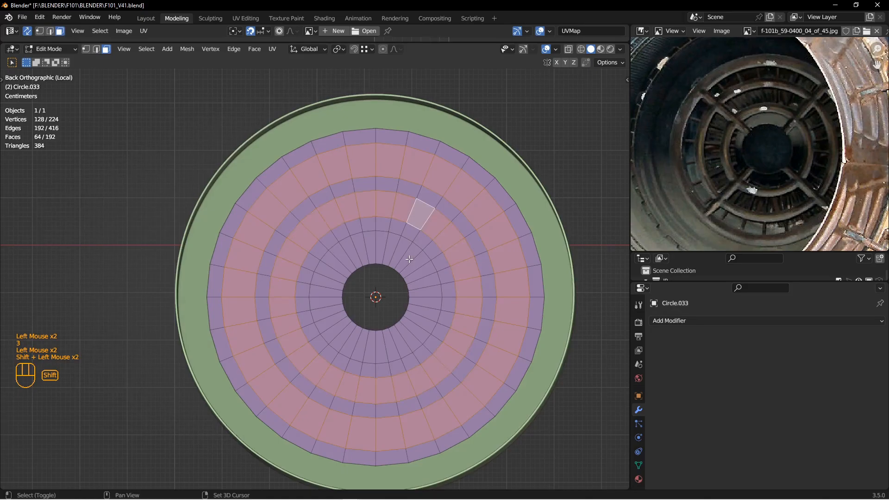
# - Extrude the edge loop around the centre hole slightly inward to form a thin inner band
pyautogui.press('2')
pyautogui.doubleClick(389, 269)
pyautogui.press('e')
pyautogui.press('s')
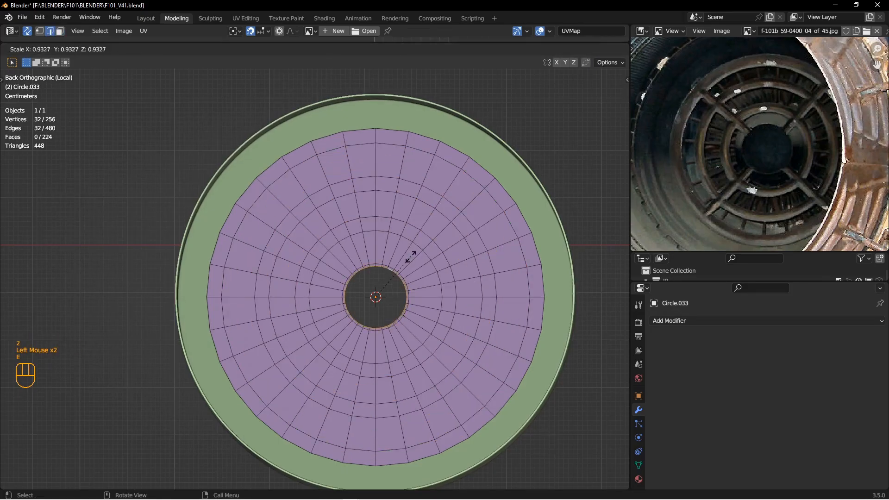
pyautogui.click(410, 258)
# - Delete the three wide rings of faces so only four narrow concentric bands remain
pyautogui.press('3')
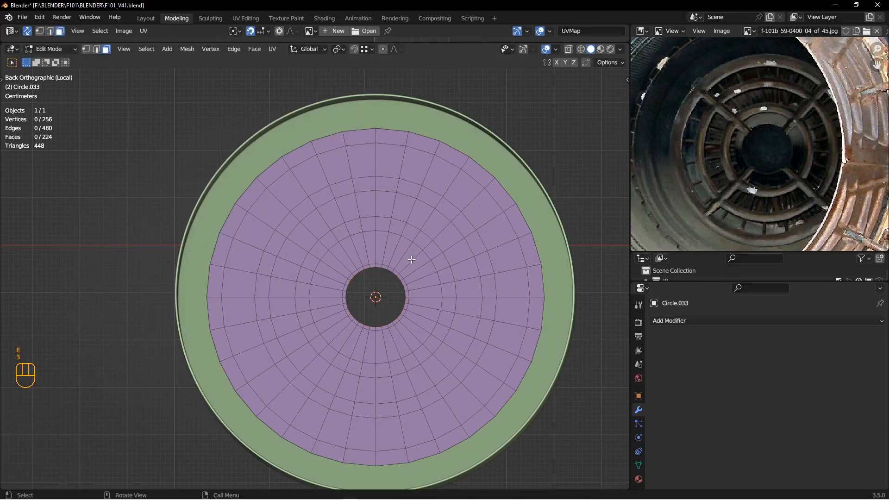
pyautogui.doubleClick(414, 256)
pyautogui.keyDown('shift'); pyautogui.doubleClick(438, 225); pyautogui.keyUp('shift')
pyautogui.keyDown('shift'); pyautogui.doubleClick(455, 179); pyautogui.keyUp('shift')
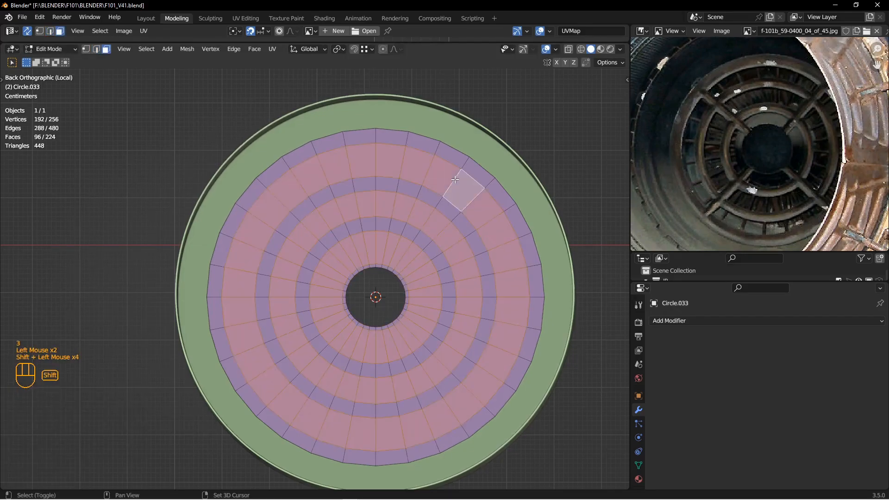
pyautogui.press('x')
pyautogui.click(426, 181)
pyautogui.keyDown('shift'); pyautogui.moveTo(410, 223); pyautogui.dragTo(411, 171, button='middle'); pyautogui.keyUp('shift')
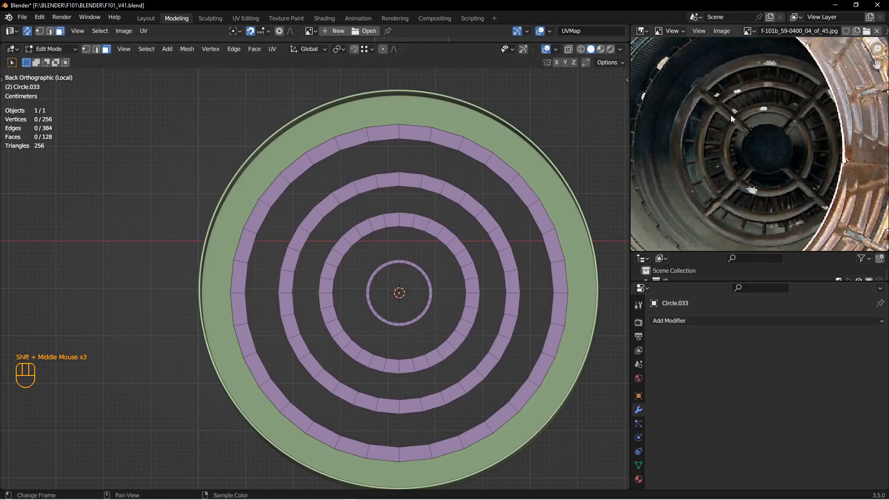
# - Add a centred loop cut around each of the three larger concentric bands
pyautogui.keyDown('shift'); pyautogui.moveTo(465, 161); pyautogui.dragTo(433, 183, button='middle'); pyautogui.keyUp('shift')
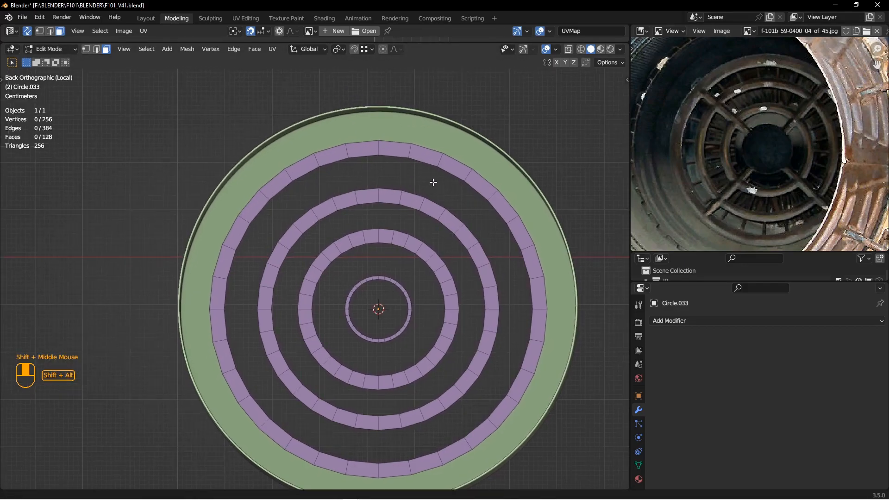
pyautogui.scroll(-1, 415, 188)
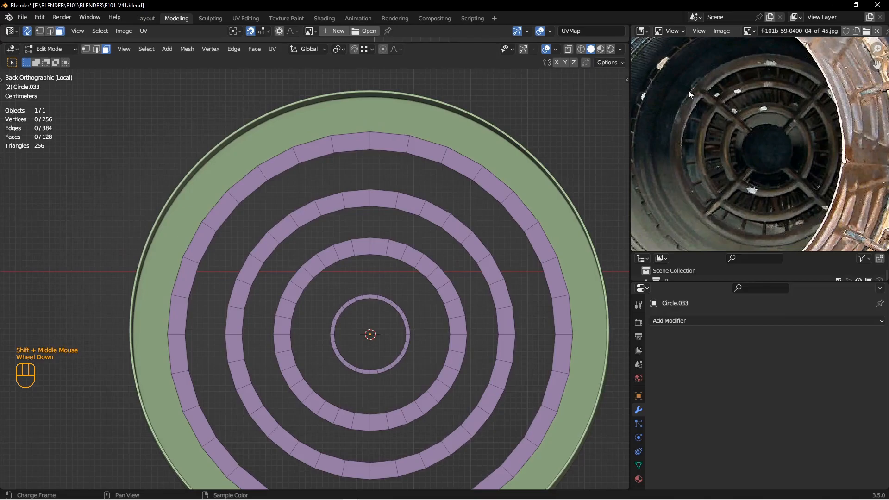
pyautogui.keyDown('shift'); pyautogui.moveTo(397, 189); pyautogui.dragTo(419, 170, button='middle'); pyautogui.keyUp('shift')
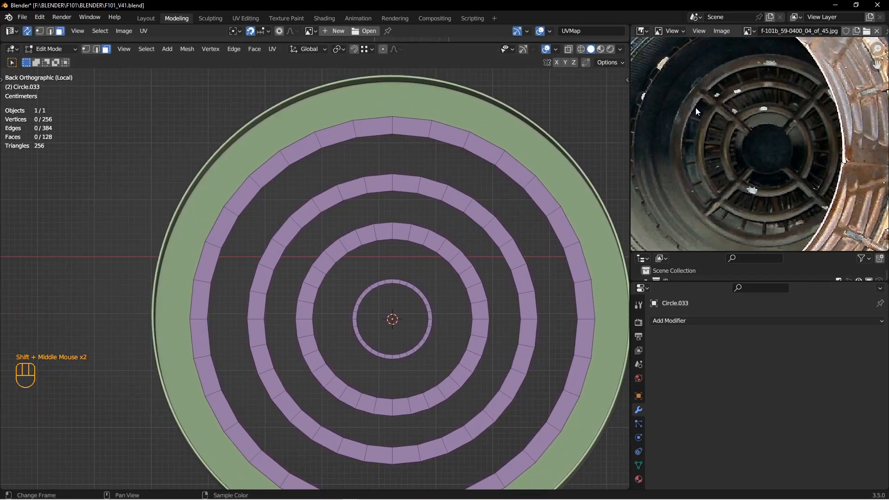
pyautogui.keyDown('shift'); pyautogui.moveTo(380, 141); pyautogui.dragTo(382, 155, button='middle'); pyautogui.keyUp('shift')
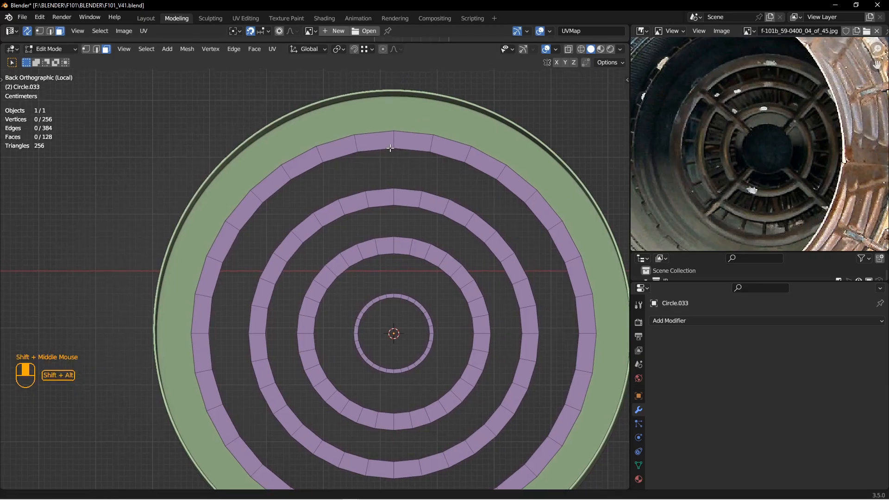
pyautogui.hotkey('ctrl', 'r')
pyautogui.click(393, 141)
pyautogui.click(394, 142)
pyautogui.hotkey('ctrl', 'r')
pyautogui.click(392, 196)
pyautogui.hotkey('ctrl', 'r')
pyautogui.click(399, 241)
pyautogui.rightClick(414, 248)
# - Move the centre edge loops of the three larger bands about 30 mm along Y to give them a V-shaped profile
pyautogui.keyDown('shift'); pyautogui.doubleClick(409, 199); pyautogui.keyUp('shift')
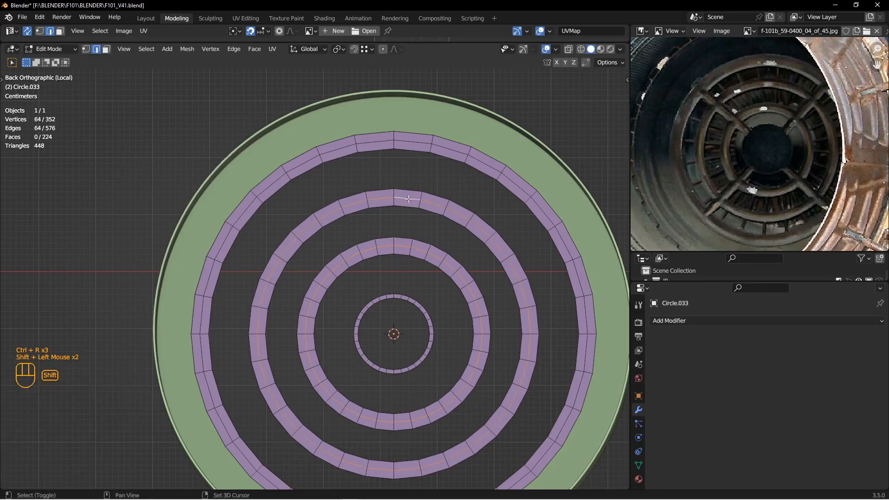
pyautogui.keyDown('shift'); pyautogui.doubleClick(410, 147); pyautogui.keyUp('shift')
pyautogui.moveTo(411, 146); pyautogui.dragTo(410, 204, button='middle')
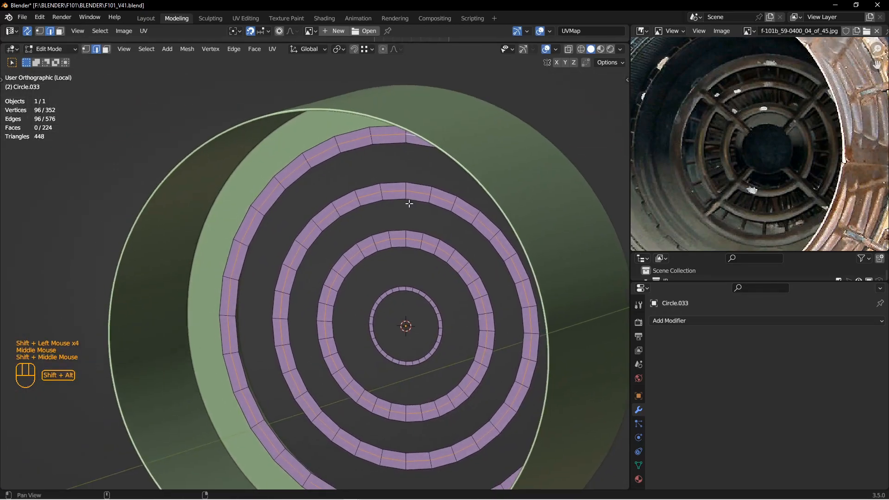
pyautogui.press('g')
pyautogui.press('y')
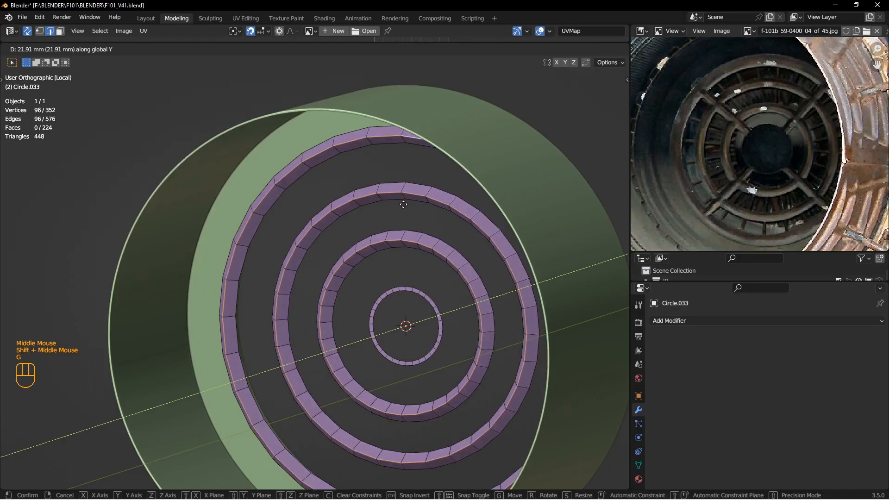
pyautogui.click(402, 204)
pyautogui.keyDown('shift'); pyautogui.moveTo(401, 205); pyautogui.dragTo(400, 193, button='middle'); pyautogui.keyUp('shift')
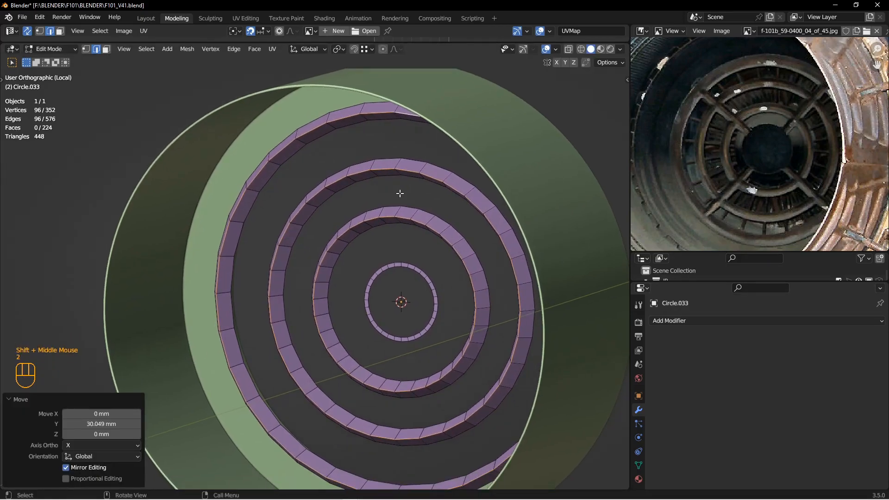
# - Bevel the centre edge loops of the three larger rings about 68 mm wide with 2 segments
pyautogui.hotkey('ctrl', 'b')
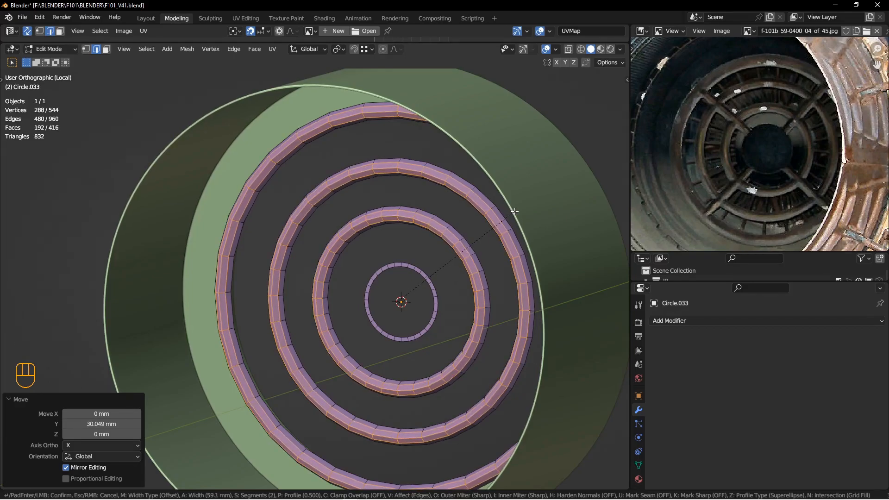
pyautogui.click(517, 212)
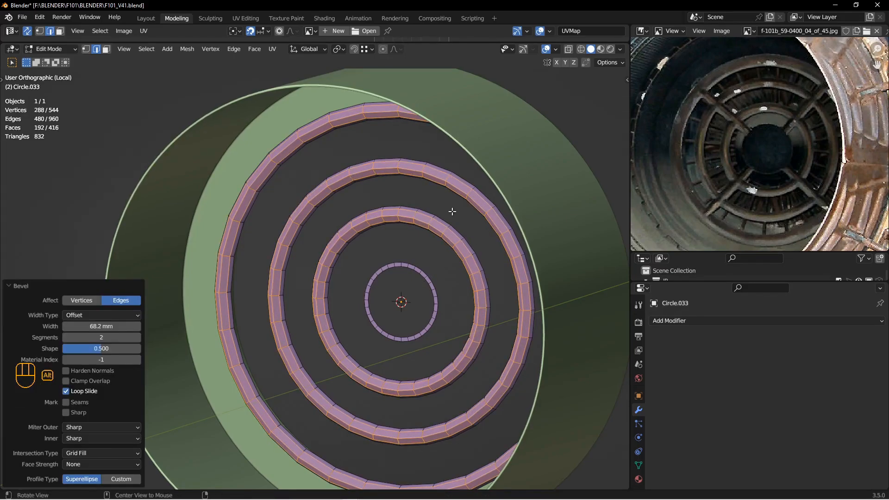
pyautogui.moveTo(456, 209); pyautogui.dragTo(509, 186, button='middle')
# - Apply rotation and scale to both the ring object and the surrounding duct
pyautogui.press('Tab')
pyautogui.press('a')
pyautogui.hotkey('ctrl', 'a')
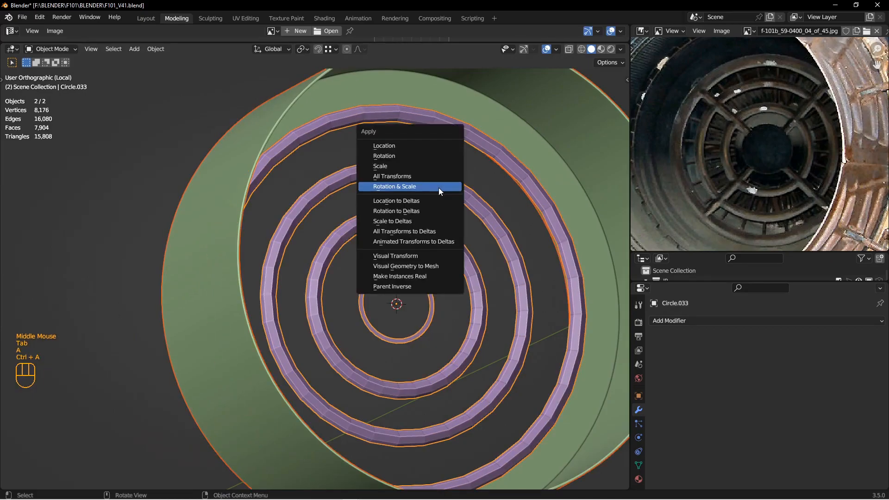
pyautogui.click(438, 188)
pyautogui.moveTo(451, 189); pyautogui.dragTo(451, 203, button='middle')
# - Add a plane at the centre of the rings, facing the back view, and shrink it to a small square inside the innermost ring
pyautogui.press('Tab')
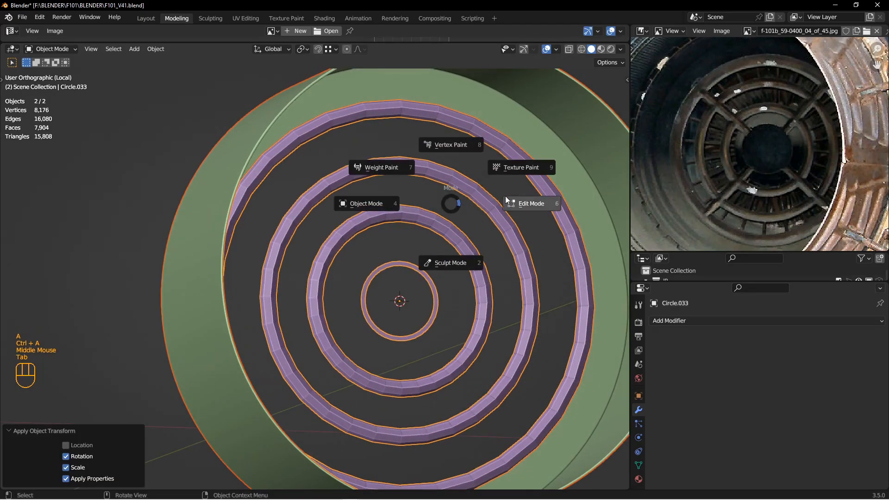
pyautogui.press('ctrl+KP_1')
pyautogui.keyDown('shift'); pyautogui.moveTo(470, 216); pyautogui.dragTo(436, 216, button='middle'); pyautogui.keyUp('shift')
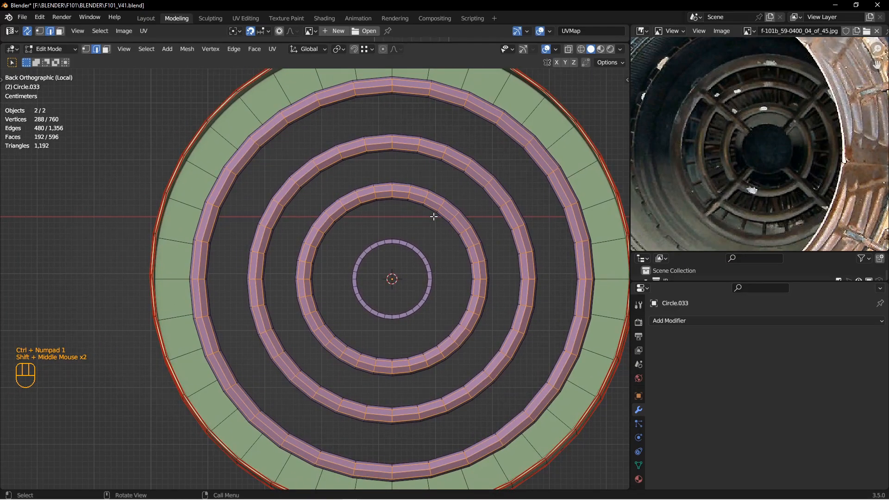
pyautogui.hotkey('shift', 'a')
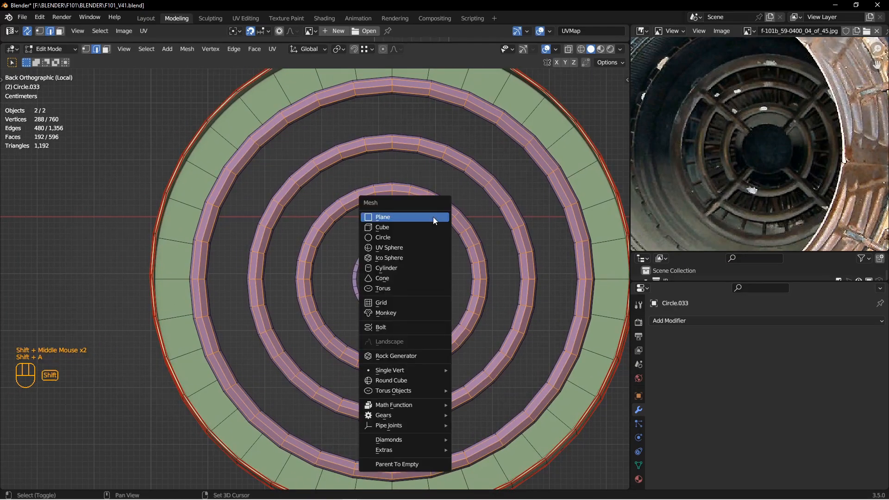
pyautogui.click(390, 216)
pyautogui.press('s')
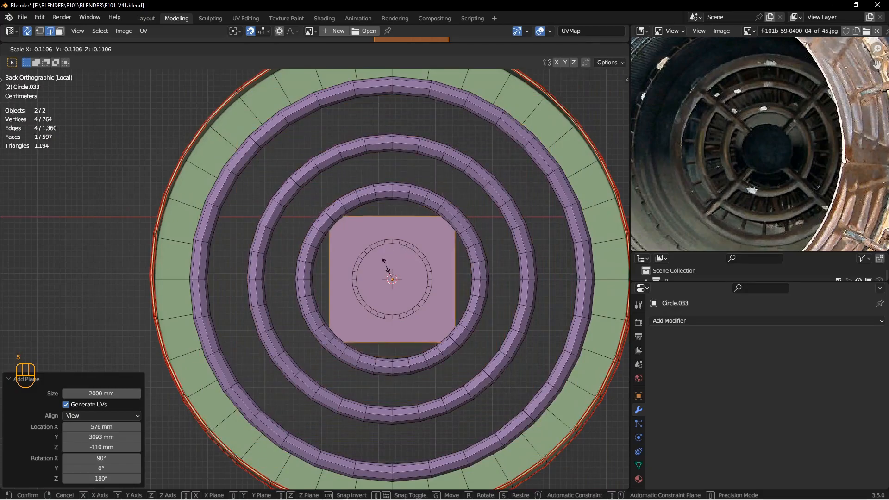
pyautogui.click(390, 271)
pyautogui.press('s')
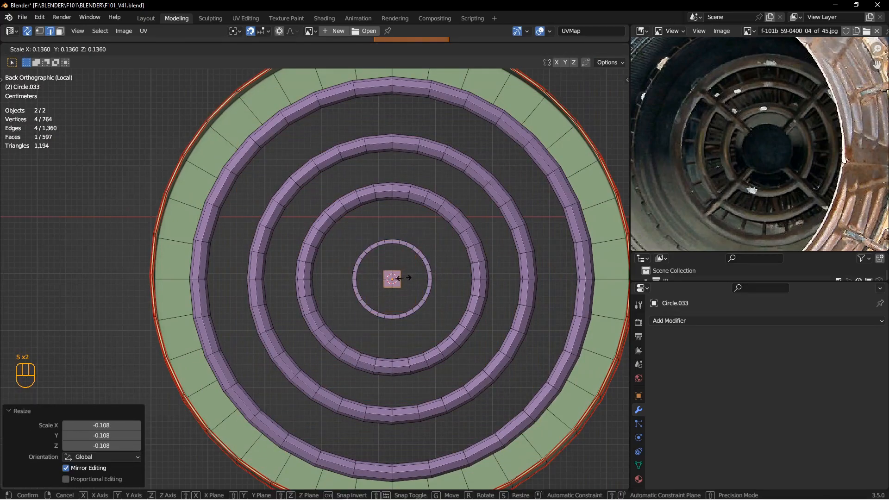
pyautogui.click(405, 279)
# - Stretch the small square about 23 times along Z to form a vertical bar spanning the rings
pyautogui.press('s')
pyautogui.press('z')
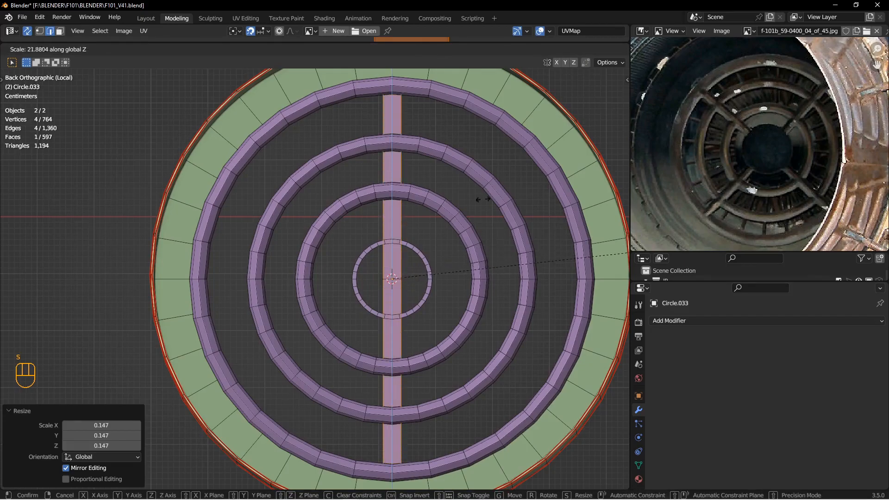
pyautogui.click(519, 198)
pyautogui.scroll(1, 515, 195)
pyautogui.keyDown('shift'); pyautogui.moveTo(514, 195); pyautogui.dragTo(503, 222, button='middle'); pyautogui.keyUp('shift')
pyautogui.scroll(-2, 482, 166)
# - Scale the vertical bar uniformly by about 0.98
pyautogui.press('s')
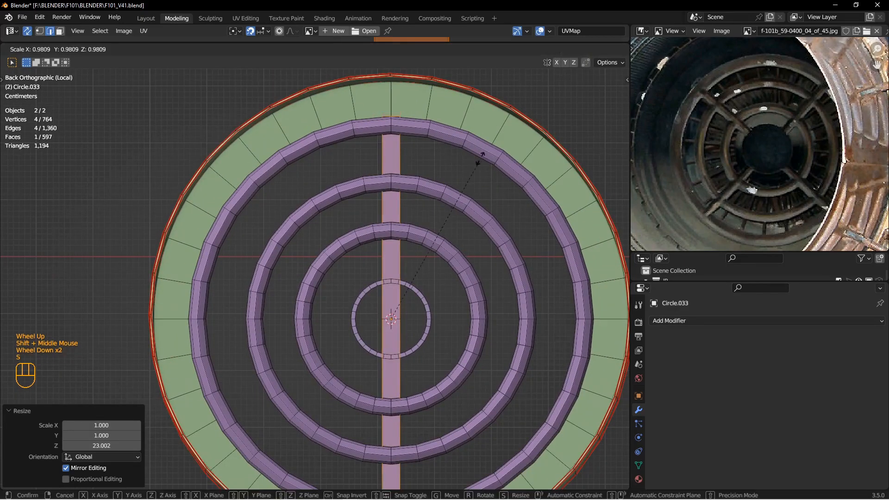
pyautogui.click(443, 192)
pyautogui.press('s')
pyautogui.press('z')
pyautogui.click(467, 162)
pyautogui.press('s')
pyautogui.click(467, 164)
# - Move the vertical bar about 19 mm along Y
pyautogui.scroll(2, 467, 165)
pyautogui.moveTo(447, 179); pyautogui.dragTo(399, 248, button='middle')
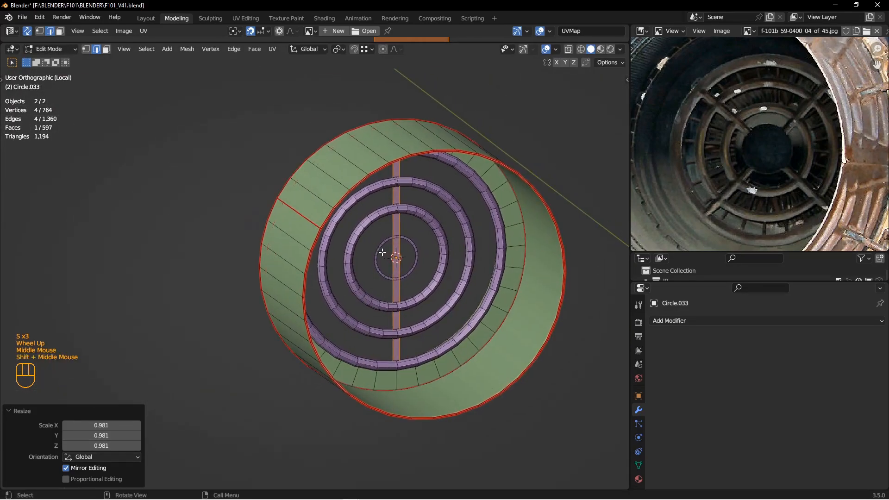
pyautogui.scroll(-2, 398, 248)
pyautogui.press('g')
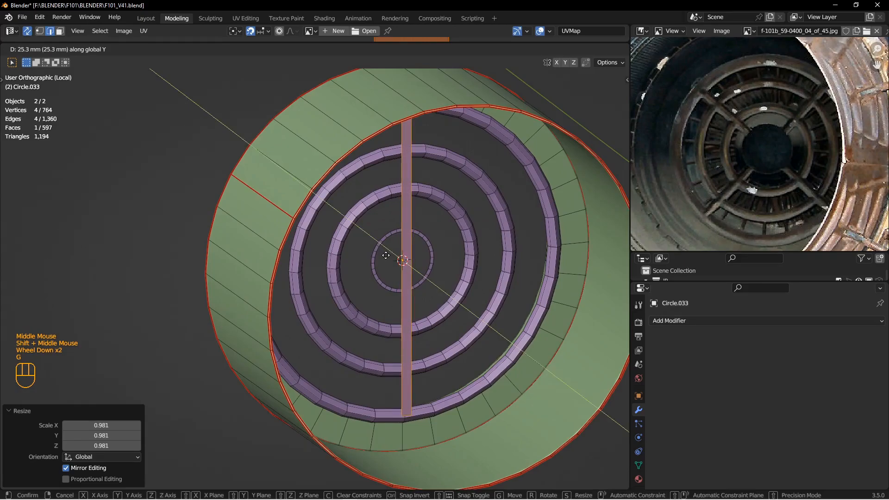
pyautogui.click(387, 255)
pyautogui.keyDown('shift'); pyautogui.moveTo(387, 256); pyautogui.dragTo(387, 260, button='middle'); pyautogui.keyUp('shift')
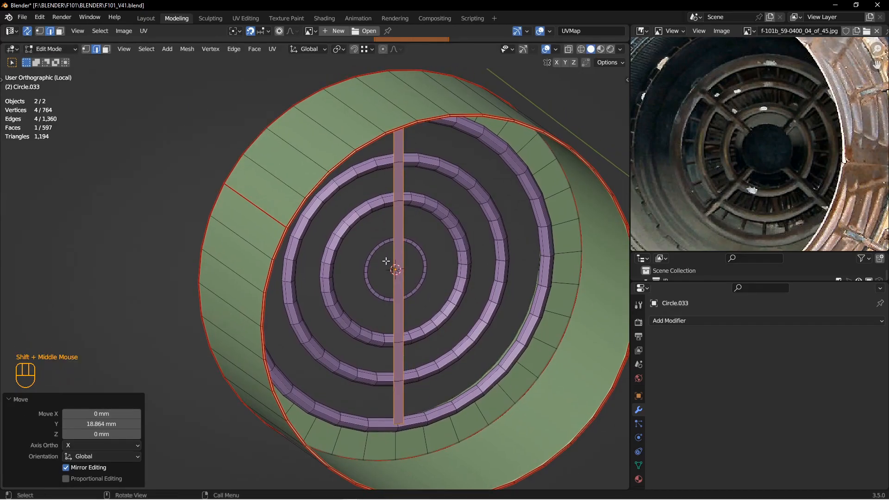
# - Lengthen the vertical bar by a factor of about 1.02 along Z so its ends reach further into the outer ring
pyautogui.press('ctrl+KP_1')
pyautogui.keyDown('shift'); pyautogui.moveTo(431, 232); pyautogui.dragTo(422, 260, button='middle'); pyautogui.keyUp('shift')
pyautogui.scroll(-1, 422, 260)
pyautogui.press('s')
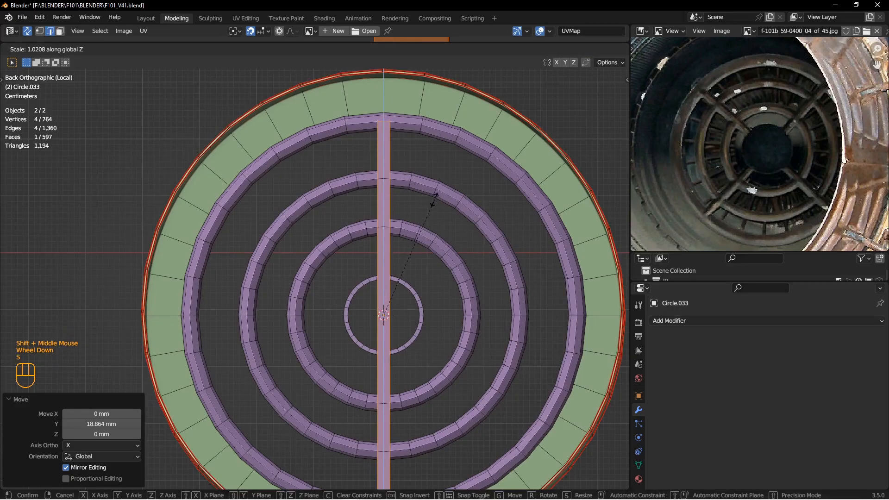
pyautogui.click(434, 199)
# - Add a centred lengthwise loop cut to the vertical bar
pyautogui.scroll(1, 426, 200)
pyautogui.moveTo(427, 200); pyautogui.dragTo(409, 265, button='middle')
pyautogui.scroll(-2, 416, 242)
pyautogui.moveTo(409, 265)
pyautogui.keyDown('shift'); pyautogui.mouseDown(button='middle')
pyautogui.moveTo(417, 241)
pyautogui.moveTo(406, 224)
pyautogui.moveTo(400, 263)
pyautogui.mouseUp(button='middle'); pyautogui.keyUp('shift')
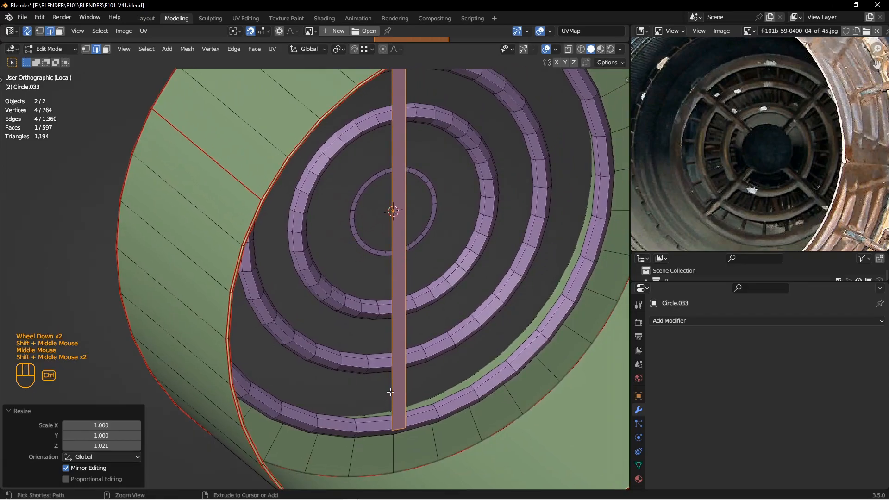
pyautogui.hotkey('ctrl', 'r')
pyautogui.click(396, 425)
pyautogui.rightClick(396, 425)
# - Move the bar's two long side edges in the negative Y direction to give it a V-shaped profile
pyautogui.keyDown('shift'); pyautogui.moveTo(396, 426); pyautogui.dragTo(399, 368, button='middle'); pyautogui.keyUp('shift')
pyautogui.click(391, 364)
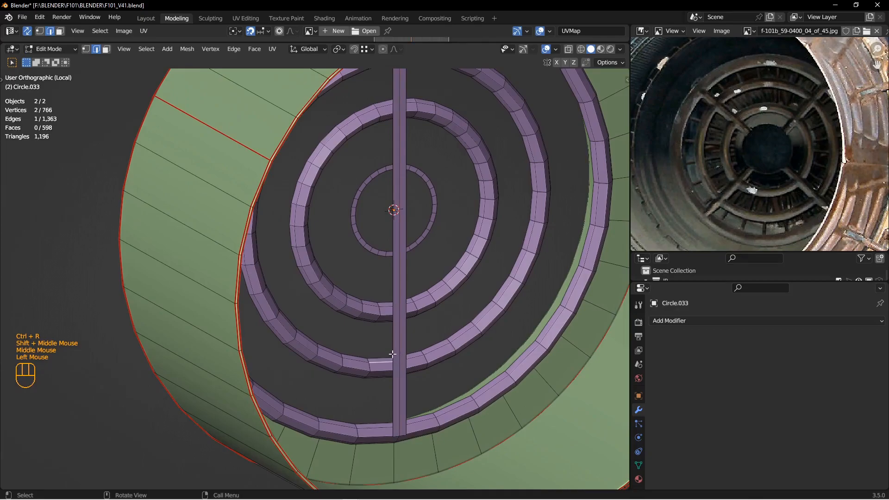
pyautogui.keyDown('alt'); pyautogui.keyDown('shift'); pyautogui.click(399, 332); pyautogui.keyUp('shift'); pyautogui.keyUp('alt')
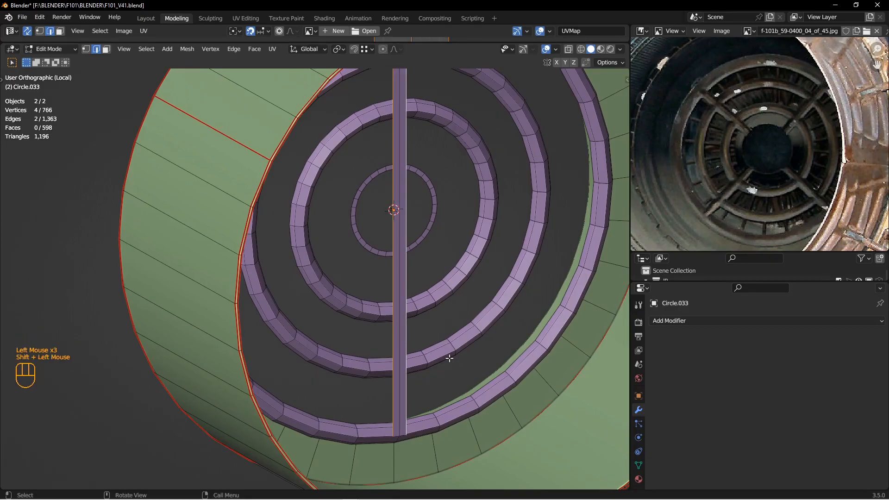
pyautogui.press('g')
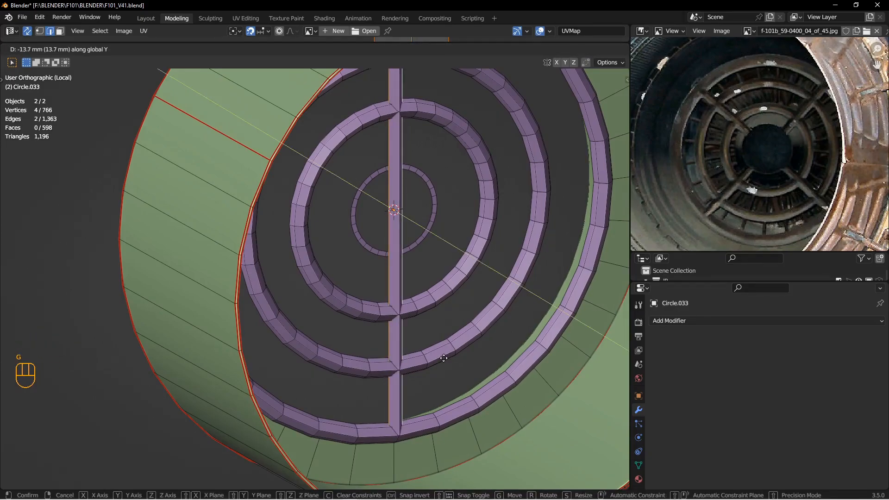
pyautogui.press('g')
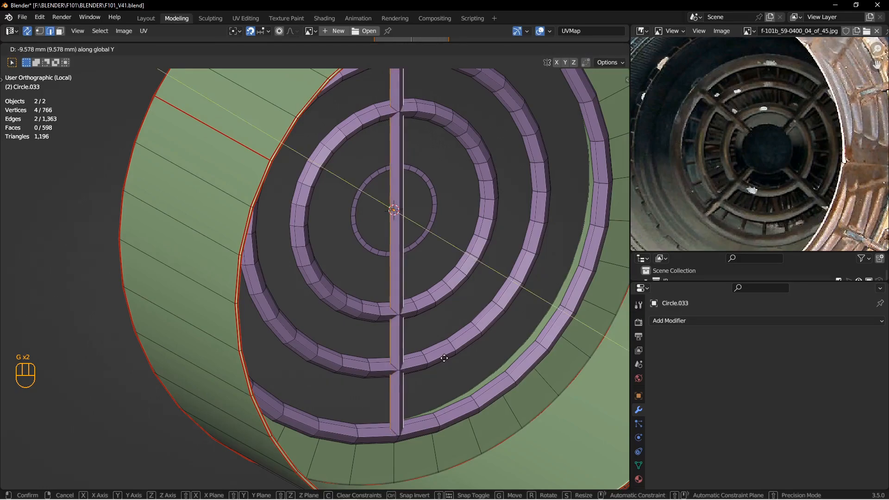
pyautogui.click(431, 352)
# - Bevel the bar's lengthwise centre edge about 9 mm wide with 2 segments
pyautogui.keyDown('alt'); pyautogui.moveTo(431, 352); pyautogui.dragTo(381, 328, button='middle'); pyautogui.keyUp('alt')
pyautogui.click(397, 337)
pyautogui.keyDown('shift'); pyautogui.moveTo(381, 327); pyautogui.dragTo(362, 397, button='middle'); pyautogui.keyUp('shift')
pyautogui.keyDown('shift'); pyautogui.moveTo(449, 331); pyautogui.dragTo(451, 335, button='middle'); pyautogui.keyUp('shift')
pyautogui.scroll(-1, 450, 335)
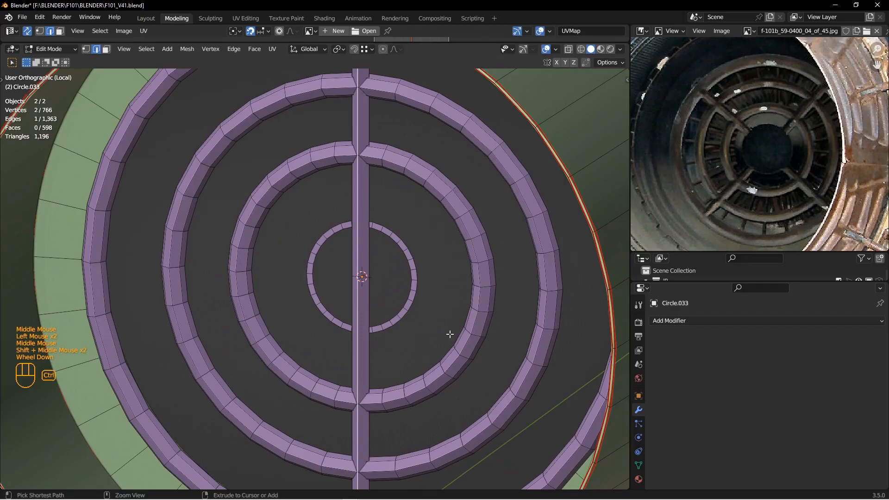
pyautogui.hotkey('ctrl', 'b')
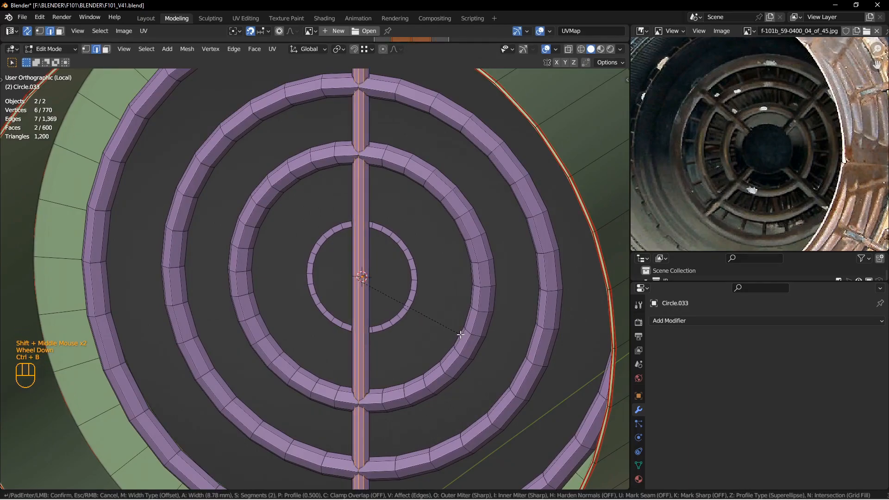
pyautogui.click(461, 335)
# - Select the whole bar and move it about 8 mm along Y
pyautogui.moveTo(418, 315)
pyautogui.keyDown('shift'); pyautogui.mouseDown(button='middle')
pyautogui.moveTo(451, 304)
pyautogui.moveTo(417, 332)
pyautogui.mouseUp(button='middle'); pyautogui.keyUp('shift')
pyautogui.press('ctrl+KP_Add')
pyautogui.press('ctrl+KP_Add')
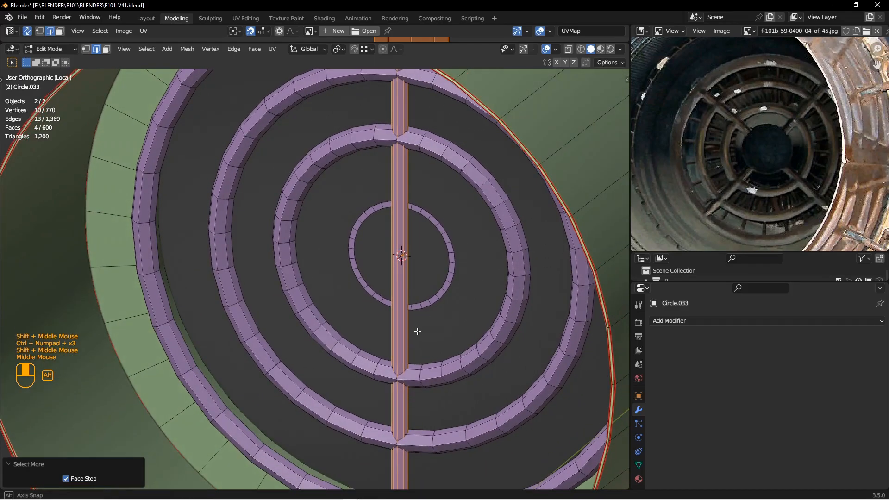
pyautogui.press('g')
pyautogui.press('y')
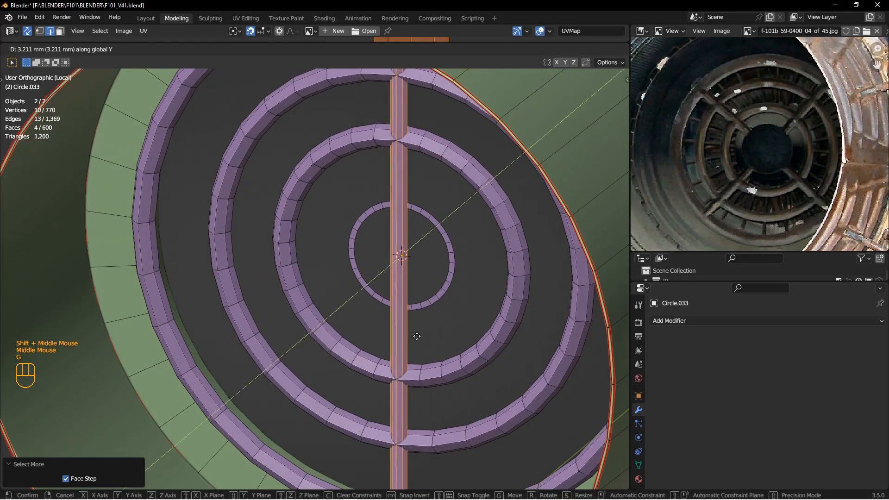
pyautogui.click(415, 338)
# - Select all geometry of the bar and fine-tune its length along Z against the outer ring
pyautogui.scroll(3, 420, 297)
pyautogui.keyDown('shift'); pyautogui.moveTo(422, 288); pyautogui.dragTo(437, 252, button='middle'); pyautogui.keyUp('shift')
pyautogui.scroll(-3, 439, 249)
pyautogui.scroll(2, 432, 267)
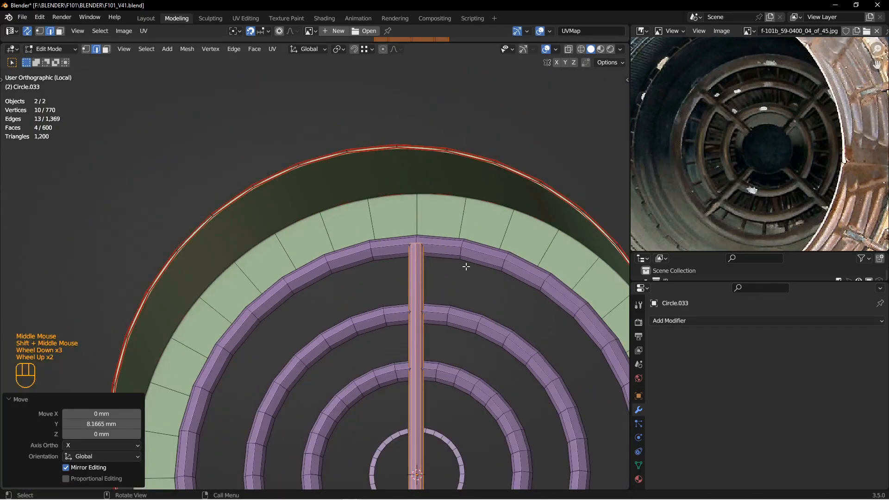
pyautogui.press('a')
pyautogui.hotkey('alt', 'a')
pyautogui.click(422, 279)
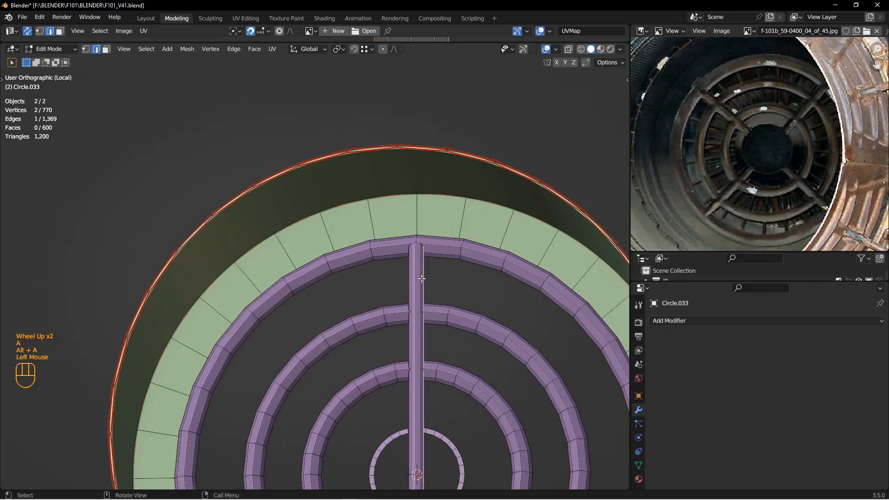
pyautogui.press('l')
pyautogui.press('s')
pyautogui.press('z')
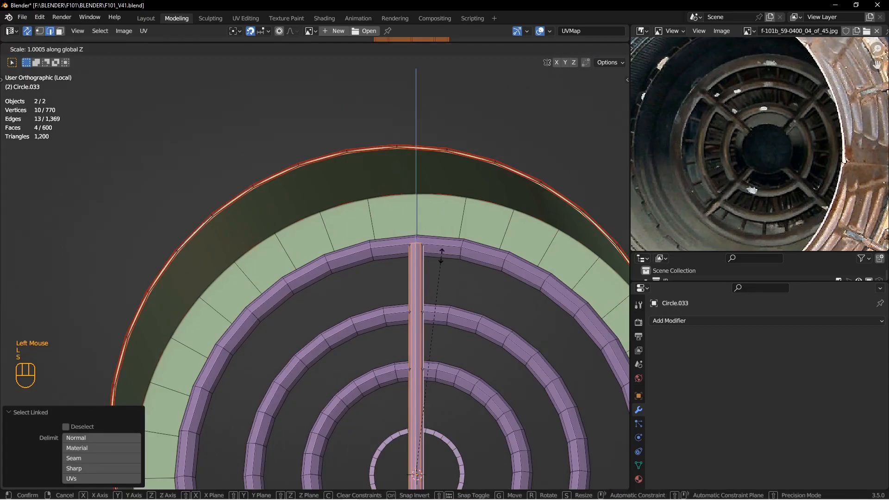
pyautogui.click(444, 257)
# - Add one centred loop cut across the middle of the bar
pyautogui.moveTo(435, 259); pyautogui.dragTo(403, 283, button='middle')
pyautogui.scroll(-2, 429, 283)
pyautogui.hotkey('ctrl', 'r')
pyautogui.click(419, 278)
pyautogui.scroll(3, 432, 340)
pyautogui.scroll(1, 433, 340)
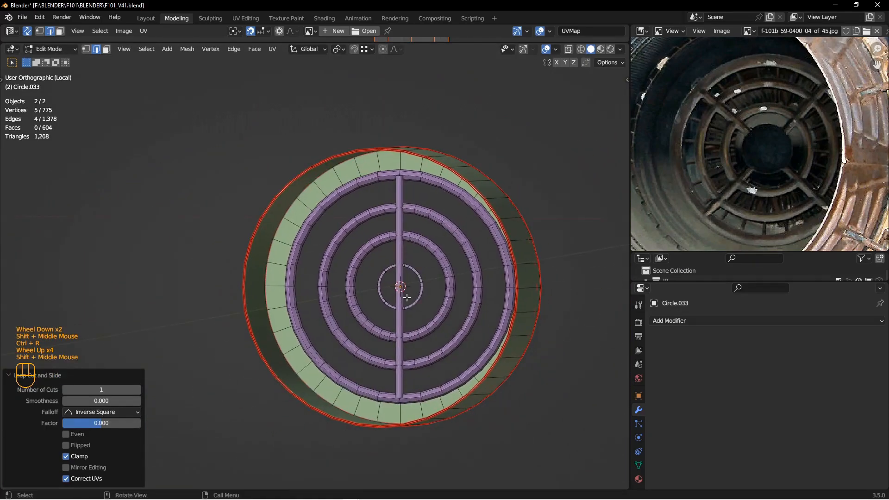
# - Try to bevel the bar's middle cross cut about 387 mm wide, and undo it
pyautogui.scroll(-3, 403, 282)
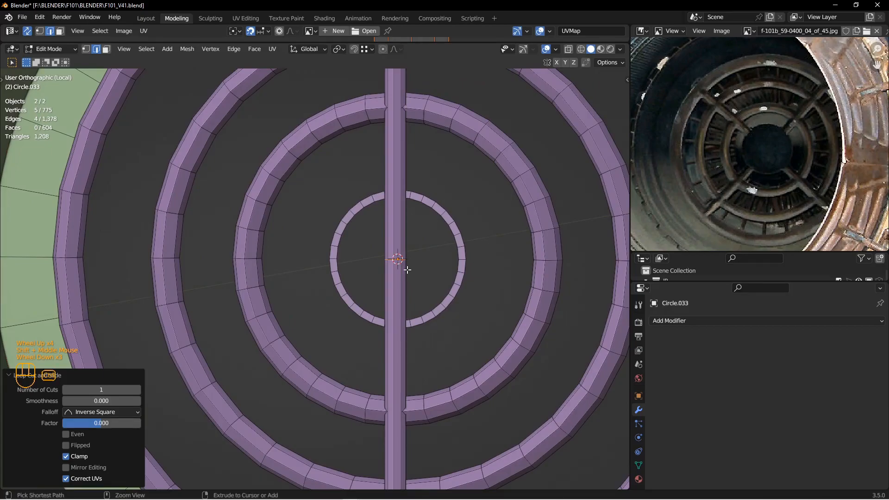
pyautogui.hotkey('ctrl', 'b')
pyautogui.click(155, 361)
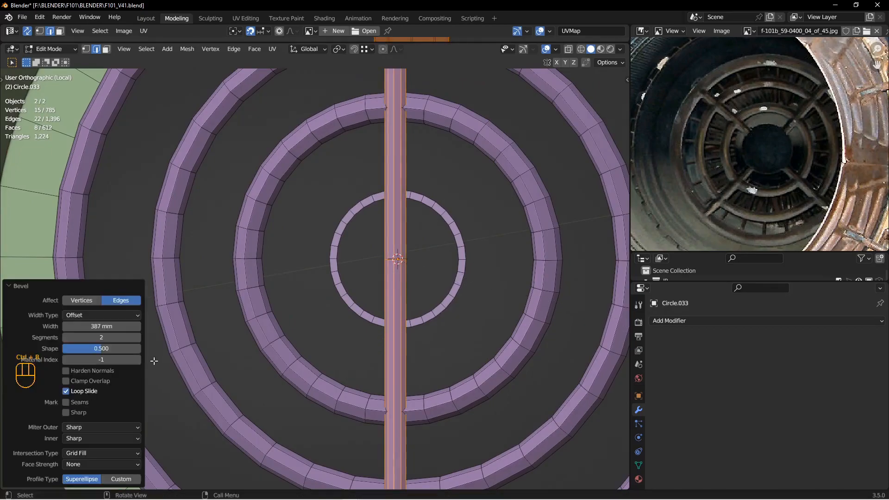
pyautogui.scroll(3, 278, 320)
pyautogui.moveTo(277, 320); pyautogui.dragTo(323, 308, button='middle')
pyautogui.scroll(-2, 324, 308)
pyautogui.hotkey('ctrl', 'z')
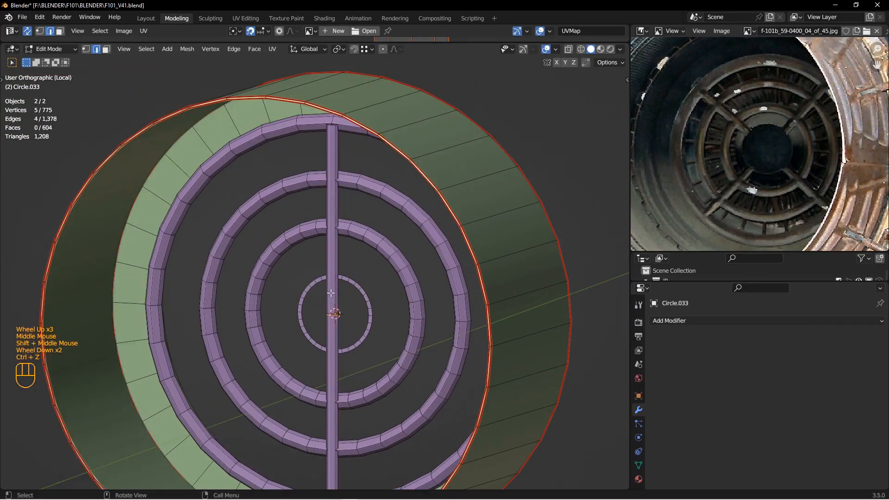
# - Bevel the bar's middle cross cut about 300 mm wide with 2 segments to place cuts near both ends
pyautogui.scroll(-5, 343, 317)
pyautogui.scroll(6, 343, 313)
pyautogui.hotkey('ctrl', 'b')
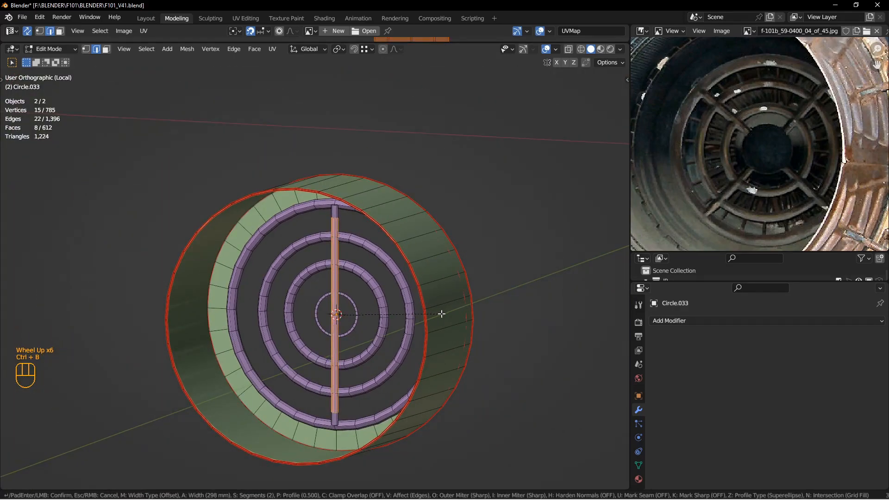
pyautogui.click(441, 313)
pyautogui.keyDown('shift'); pyautogui.moveTo(378, 281); pyautogui.dragTo(382, 287, button='middle'); pyautogui.keyUp('shift')
pyautogui.scroll(-2, 382, 286)
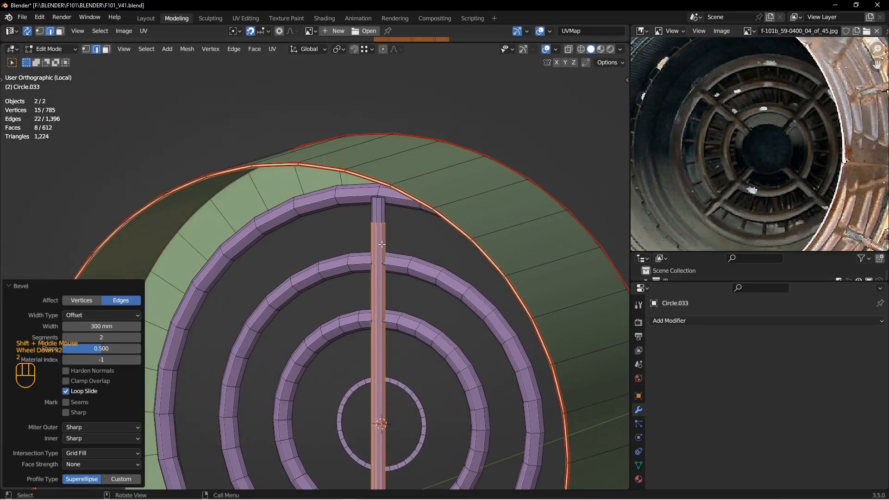
# - Select the vertices of the cross cuts near both bar ends and scale them apart about 1.09 along Z towards the outer ring
pyautogui.press('z')
pyautogui.press('1')
pyautogui.click(387, 224)
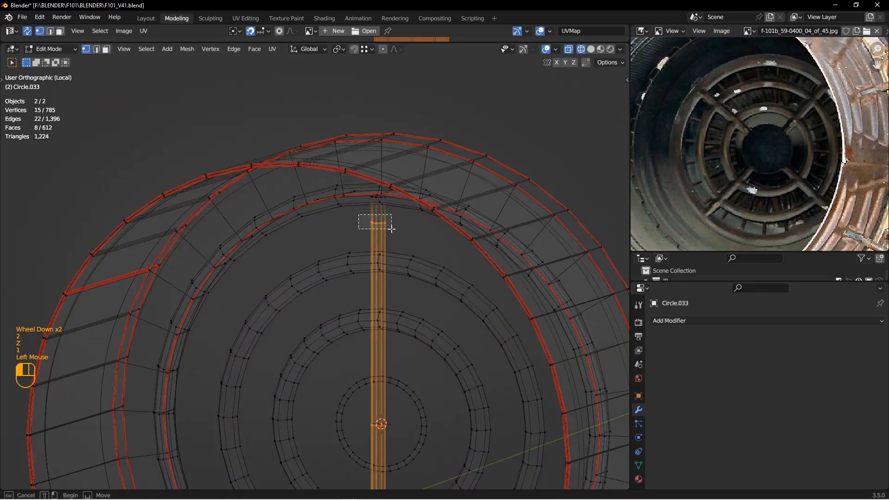
pyautogui.scroll(2, 393, 278)
pyautogui.keyDown('shift'); pyautogui.moveTo(393, 278); pyautogui.dragTo(391, 215, button='middle'); pyautogui.keyUp('shift')
pyautogui.keyDown('shift'); pyautogui.moveTo(366, 387); pyautogui.dragTo(363, 361, button='middle'); pyautogui.keyUp('shift')
pyautogui.keyDown('shift'); pyautogui.moveTo(369, 376); pyautogui.dragTo(395, 388); pyautogui.keyUp('shift')
pyautogui.press('z')
pyautogui.keyDown('shift'); pyautogui.moveTo(405, 141); pyautogui.dragTo(407, 283, button='middle'); pyautogui.keyUp('shift')
pyautogui.scroll(-3, 405, 190)
pyautogui.press('s')
pyautogui.press('z')
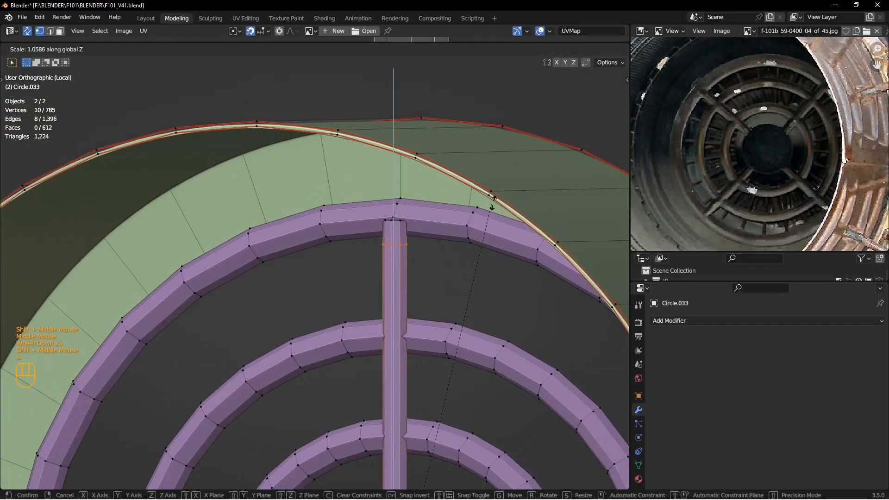
pyautogui.click(506, 194)
pyautogui.scroll(-3, 389, 215)
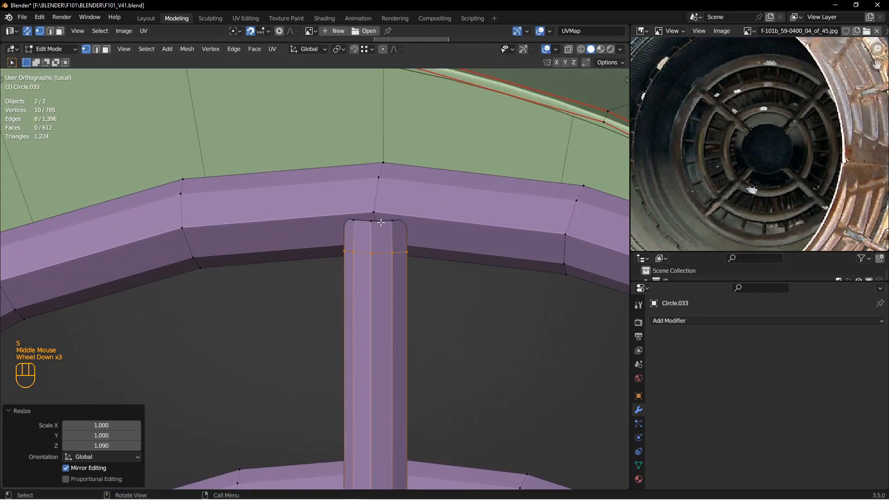
# - Select the vertices at the bar's upper tip and scale them about 0.36 along Y using the active element as pivot
pyautogui.doubleClick(381, 223)
pyautogui.moveTo(358, 227)
pyautogui.keyDown('alt'); pyautogui.mouseDown(button='middle')
pyautogui.moveTo(368, 228)
pyautogui.moveTo(199, 233)
pyautogui.moveTo(345, 229)
pyautogui.mouseUp(button='middle'); pyautogui.keyUp('alt')
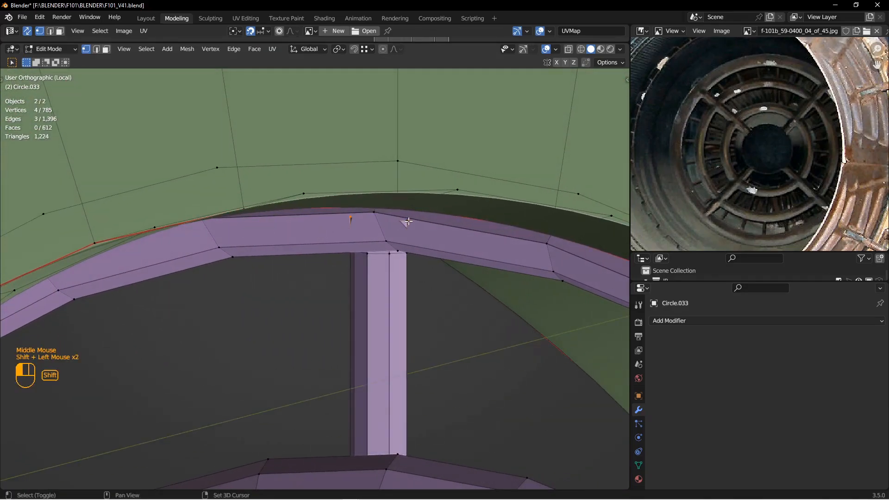
pyautogui.scroll(3, 401, 188)
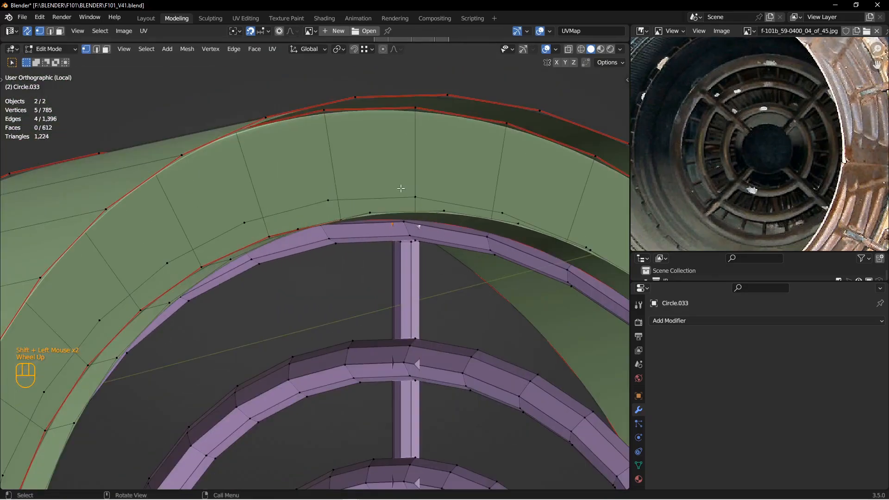
pyautogui.click(344, 49)
pyautogui.click(348, 105)
pyautogui.keyDown('alt'); pyautogui.moveTo(390, 208); pyautogui.dragTo(404, 240, button='middle'); pyautogui.keyUp('alt')
pyautogui.press('s')
pyautogui.press('y')
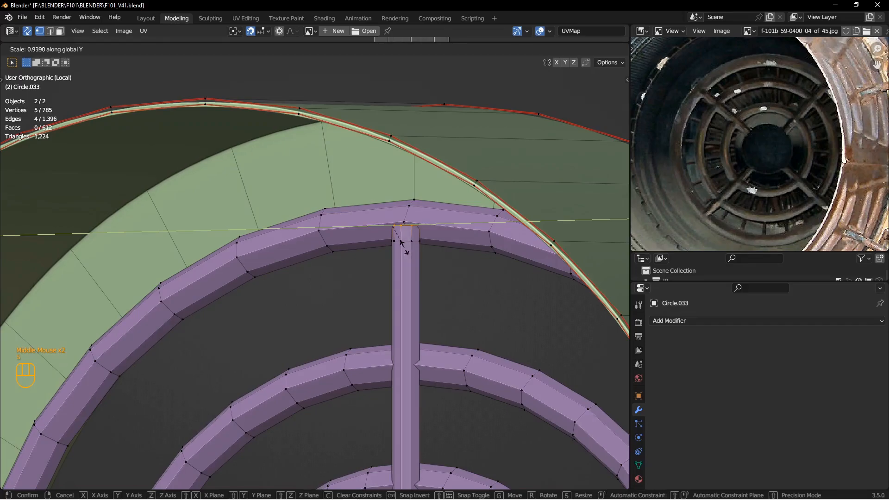
pyautogui.click(401, 225)
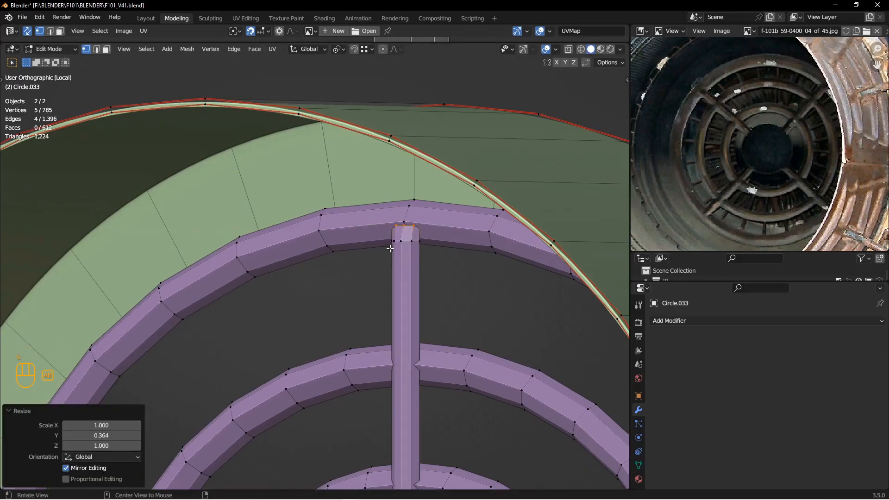
# - Scale the bar's upper tip vertices by about 0.49 along Y
pyautogui.scroll(-3, 403, 237)
pyautogui.moveTo(407, 250); pyautogui.dragTo(471, 275, button='middle')
pyautogui.press('s')
pyautogui.press('y')
pyautogui.click(413, 252)
pyautogui.scroll(6, 413, 254)
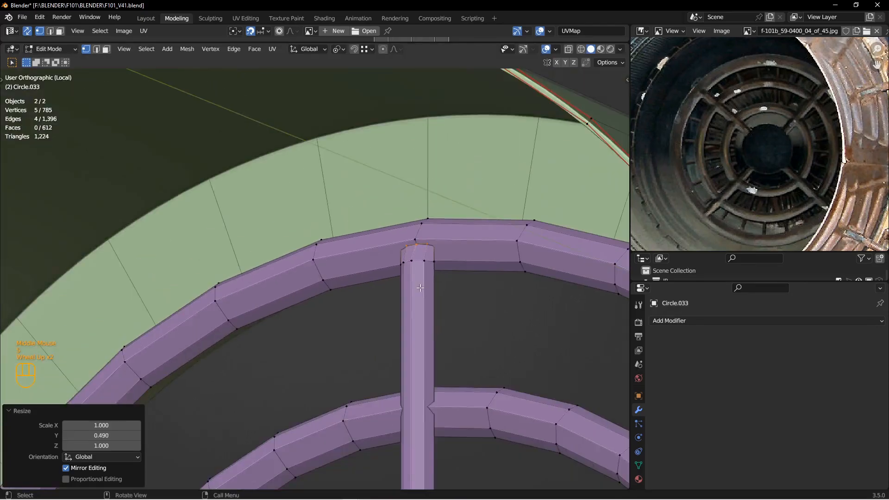
# - Select the vertices at the bar's lower tip and scale them down along Y
pyautogui.keyDown('shift'); pyautogui.moveTo(409, 325); pyautogui.dragTo(406, 264, button='middle'); pyautogui.keyUp('shift')
pyautogui.keyDown('shift'); pyautogui.moveTo(406, 322); pyautogui.dragTo(410, 276, button='middle'); pyautogui.keyUp('shift')
pyautogui.scroll(-1, 409, 343)
pyautogui.scroll(-1, 408, 342)
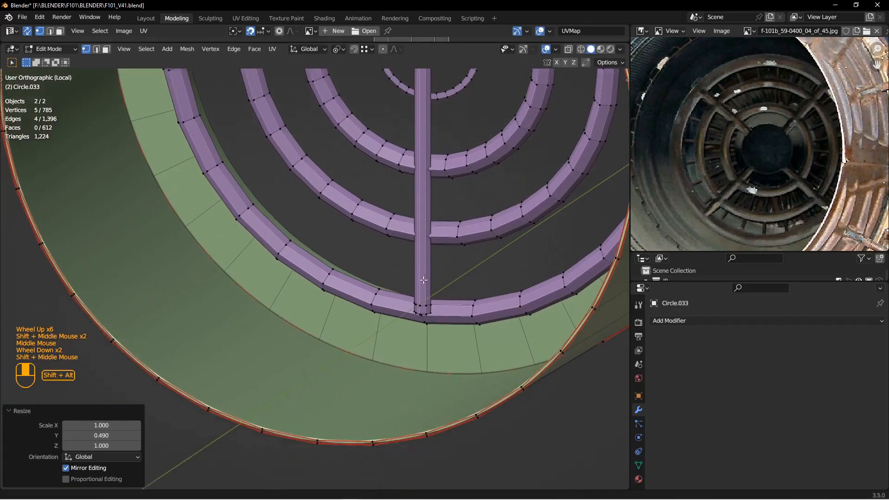
pyautogui.scroll(-3, 443, 330)
pyautogui.doubleClick(452, 313)
pyautogui.moveTo(469, 312); pyautogui.dragTo(419, 298, button='middle')
pyautogui.scroll(-2, 443, 325)
pyautogui.keyDown('shift'); pyautogui.click(456, 285); pyautogui.keyUp('shift')
pyautogui.scroll(2, 455, 285)
pyautogui.keyDown('alt'); pyautogui.scroll(-2, 419, 298); pyautogui.keyUp('alt')
pyautogui.press('s')
pyautogui.press('y')
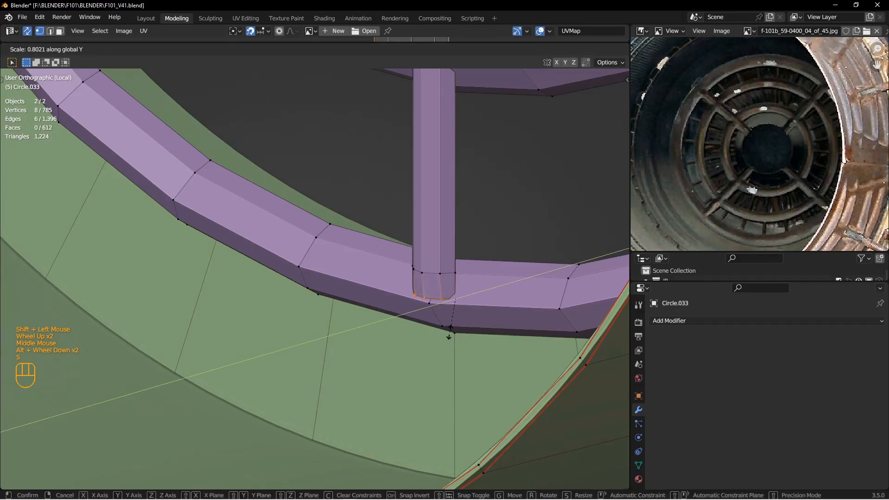
pyautogui.click(456, 300)
# - Duplicate the whole vertical bar and rotate the copy 90° around the 3D cursor in back view to form a cross
pyautogui.moveTo(457, 300); pyautogui.dragTo(444, 376, button='middle')
pyautogui.scroll(4, 447, 299)
pyautogui.click(445, 376)
pyautogui.press('l')
pyautogui.press('KP_1')
pyautogui.press('ctrl+KP_1')
pyautogui.scroll(2, 444, 376)
pyautogui.keyDown('shift'); pyautogui.moveTo(444, 376); pyautogui.dragTo(423, 420, button='middle'); pyautogui.keyUp('shift')
pyautogui.click(338, 49)
pyautogui.click(354, 72)
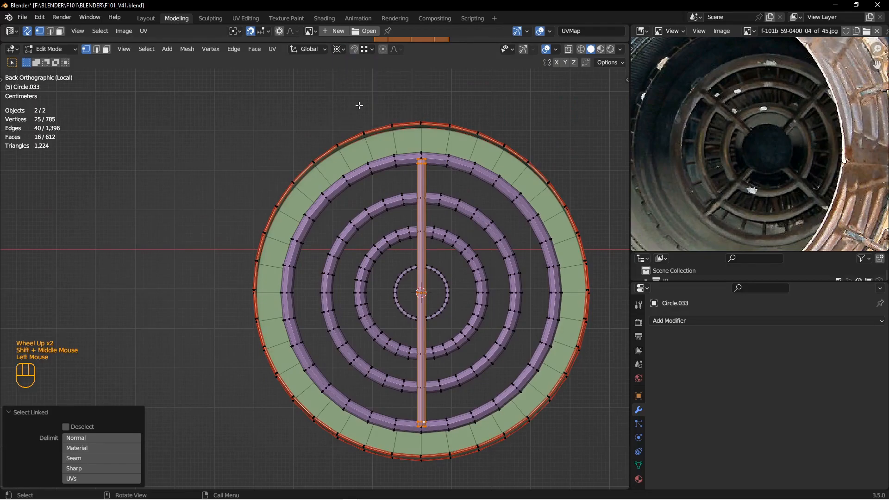
pyautogui.keyDown('shift'); pyautogui.moveTo(415, 287); pyautogui.dragTo(374, 276, button='middle'); pyautogui.keyUp('shift')
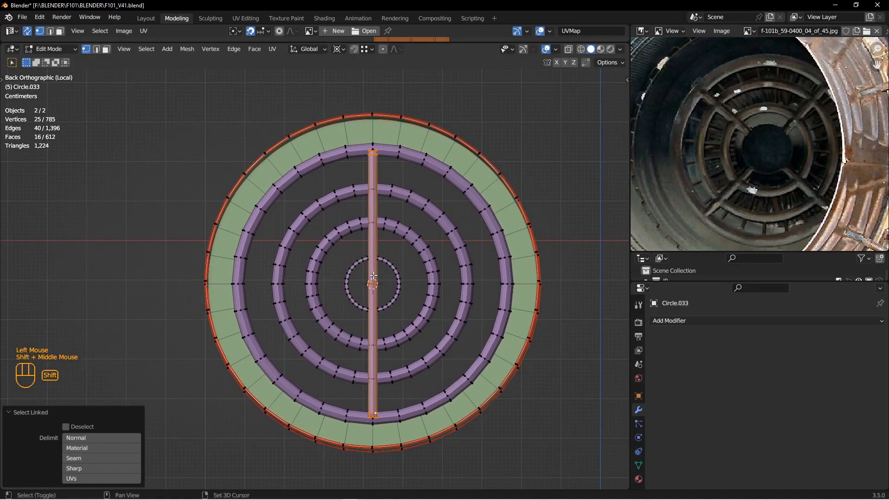
pyautogui.hotkey('shift', 'd')
pyautogui.write('r90')
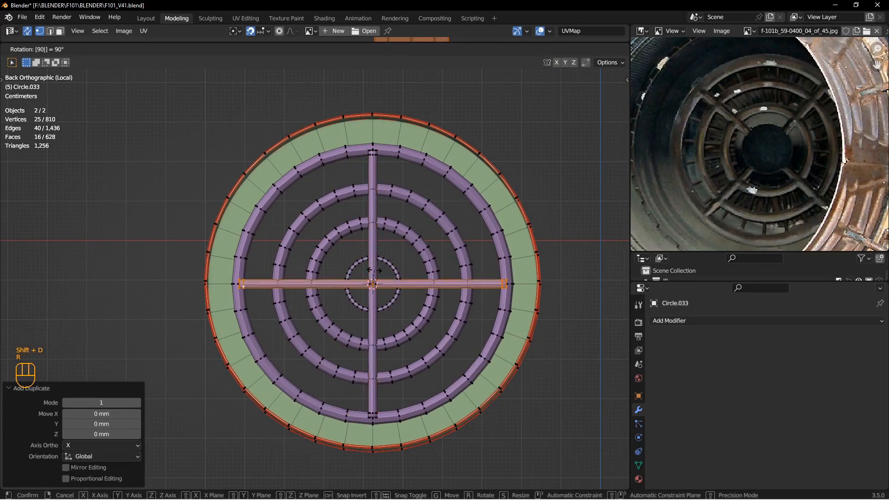
pyautogui.press('Return')
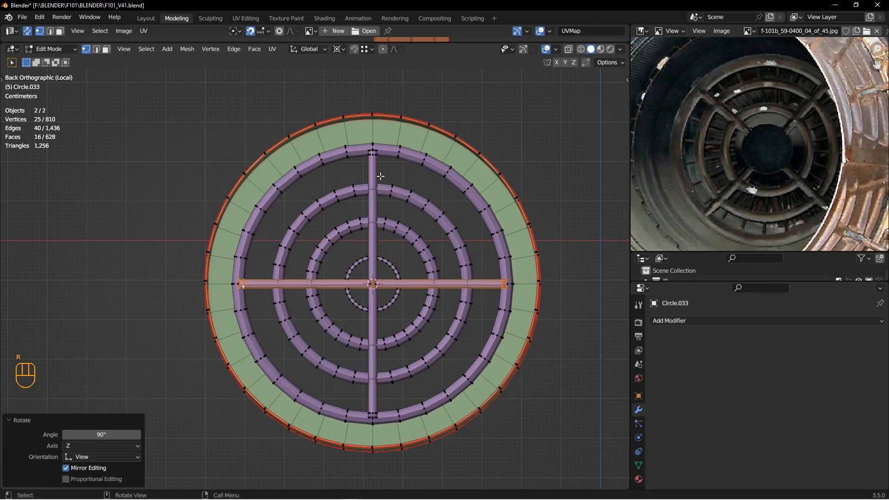
# - Select both crossed bars and rotate them 45° around the 3D cursor
pyautogui.write('lr')
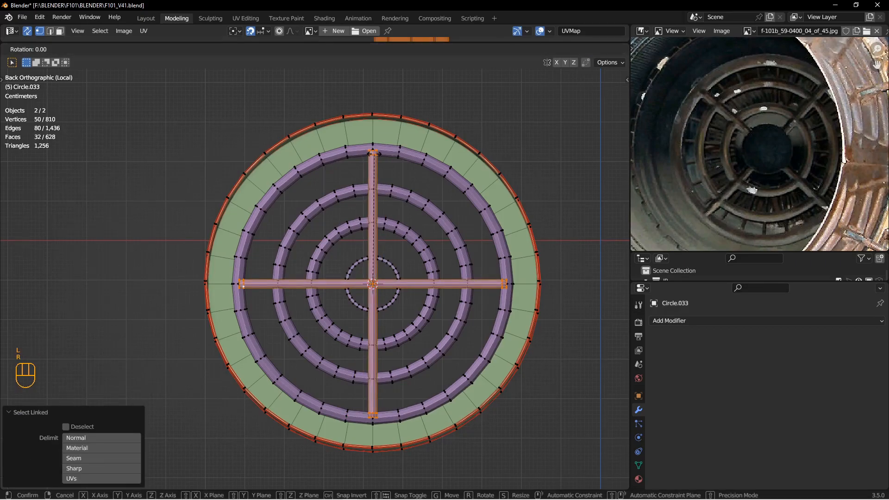
pyautogui.write('45')
pyautogui.press('Return')
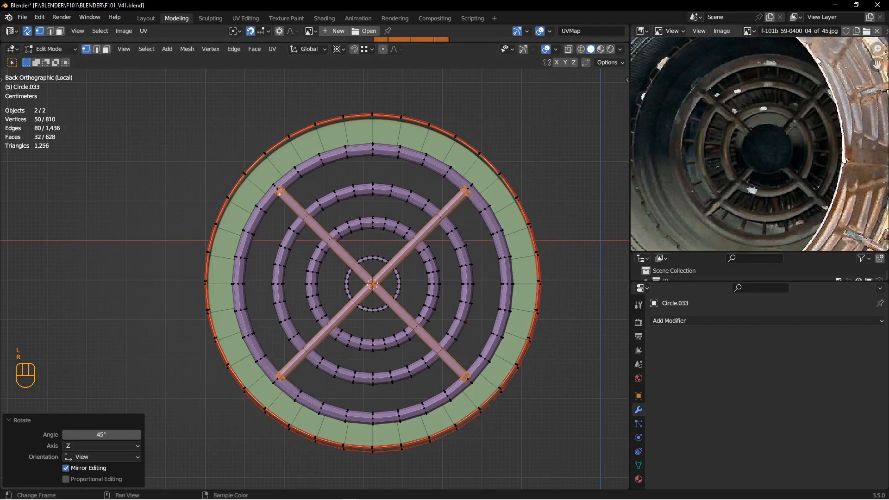
# - Select the whole outer ring and thicken it with a Shrink/Fatten offset of about -8.14 mm
pyautogui.keyDown('shift'); pyautogui.moveTo(449, 193); pyautogui.dragTo(486, 226, button='middle'); pyautogui.keyUp('shift')
pyautogui.scroll(-2, 419, 186)
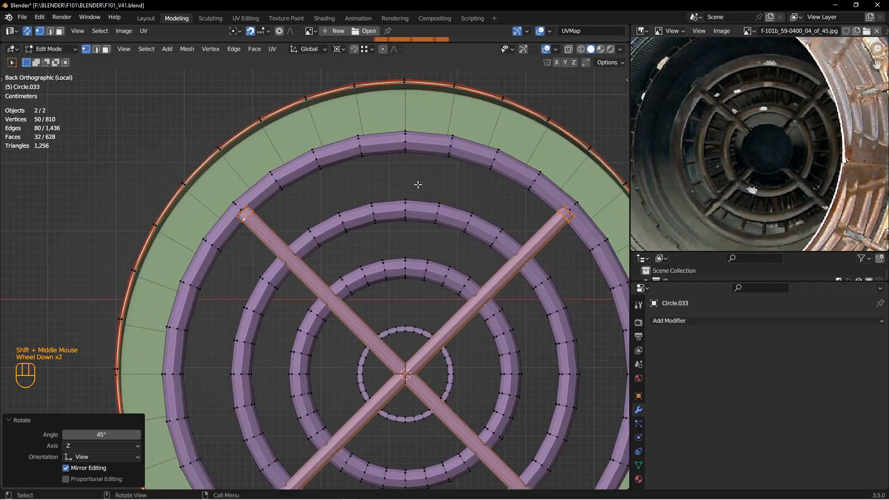
pyautogui.click(406, 142)
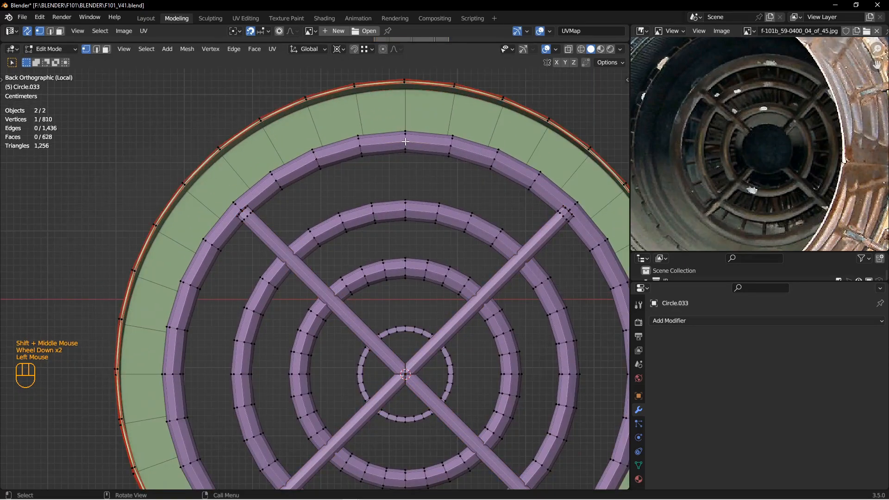
pyautogui.press('l')
pyautogui.hotkey('alt', 's')
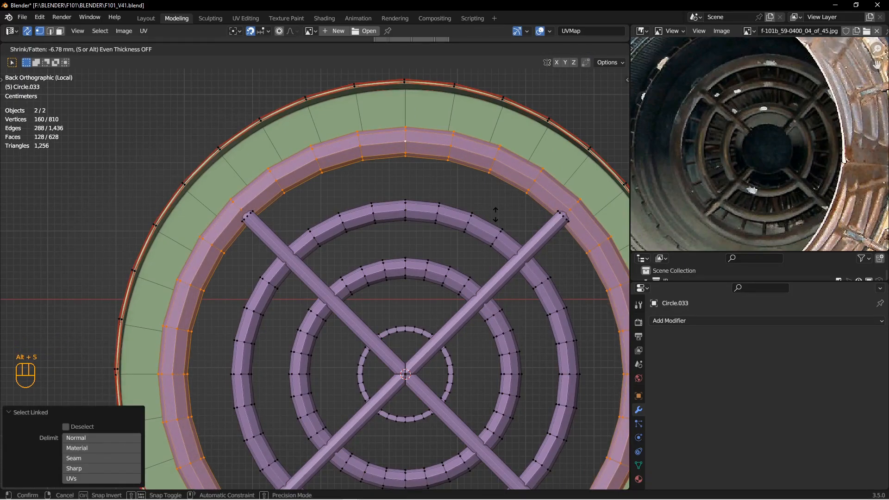
pyautogui.click(497, 216)
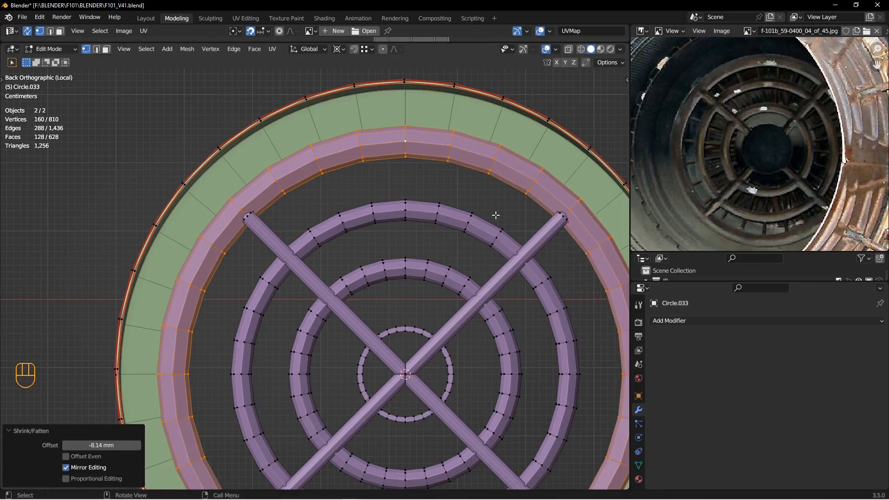
# - Open the reference photo showing the exhaust's central hub in the image editor and examine the hub closely
pyautogui.scroll(2, 494, 213)
pyautogui.keyDown('shift'); pyautogui.moveTo(494, 212); pyautogui.dragTo(376, 236, button='middle'); pyautogui.keyUp('shift')
pyautogui.scroll(-2, 409, 229)
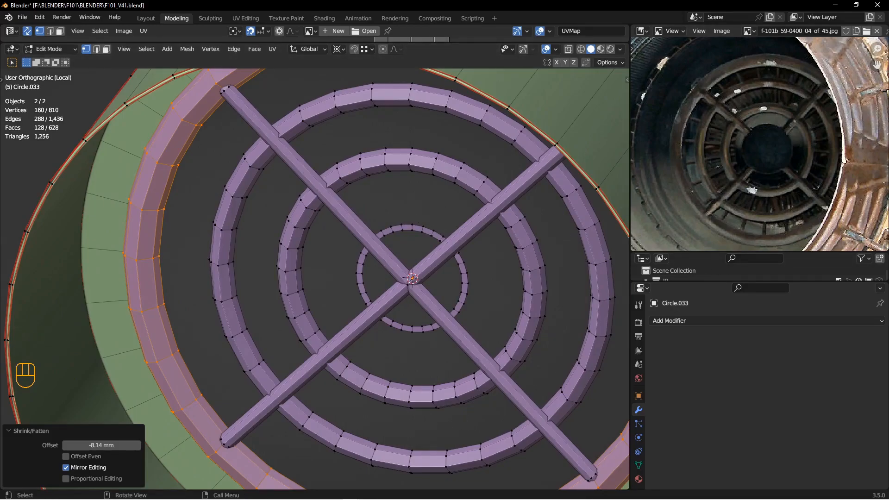
pyautogui.moveTo(703, 149); pyautogui.dragTo(703, 149)
pyautogui.moveTo(730, 168); pyautogui.dragTo(758, 153, button='middle')
pyautogui.scroll(-3, 744, 158)
pyautogui.scroll(4, 745, 158)
pyautogui.scroll(1, 745, 161)
pyautogui.scroll(-1, 752, 139)
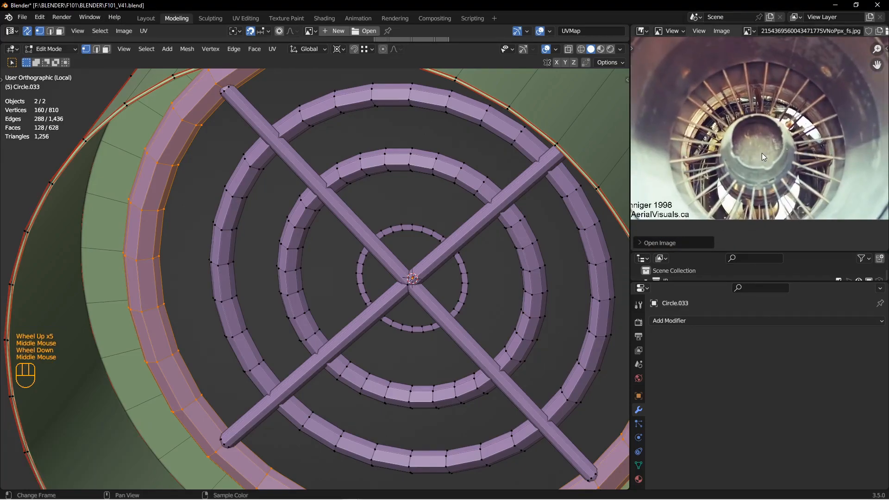
# - Select the whole innermost ring and move it along Y relative to the crossed bars
pyautogui.moveTo(438, 269); pyautogui.dragTo(400, 254, button='middle')
pyautogui.doubleClick(414, 235)
pyautogui.press('l')
pyautogui.press('g')
pyautogui.click(394, 268)
# - Extrude the innermost ring's edge loop along negative Y into a long central tube
pyautogui.press('2')
pyautogui.doubleClick(404, 257)
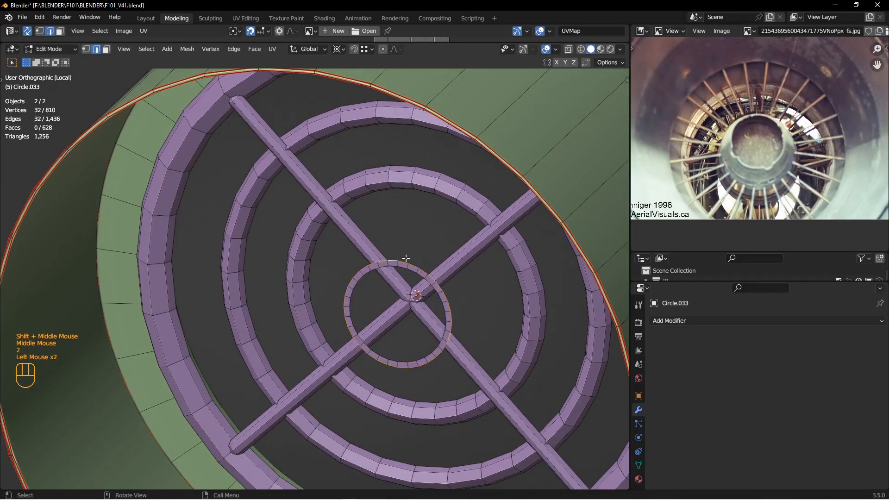
pyautogui.press('e')
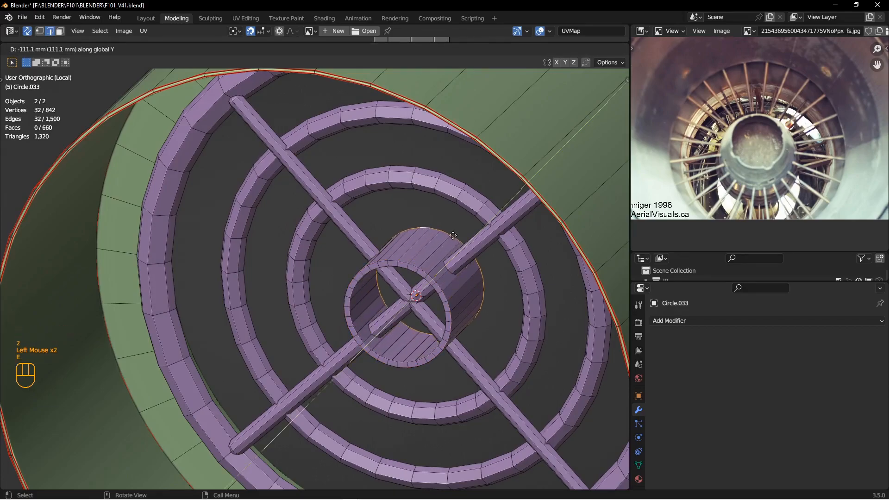
pyautogui.click(463, 225)
pyautogui.keyDown('alt'); pyautogui.moveTo(463, 224); pyautogui.dragTo(477, 241, button='middle'); pyautogui.keyUp('alt')
# - Delete the inner edge loop at the central tube's open end
pyautogui.keyDown('shift'); pyautogui.moveTo(477, 241); pyautogui.dragTo(433, 259, button='middle'); pyautogui.keyUp('shift')
pyautogui.moveTo(434, 259); pyautogui.dragTo(440, 292, button='middle')
pyautogui.doubleClick(499, 279)
pyautogui.moveTo(499, 280); pyautogui.dragTo(507, 290, button='middle')
pyautogui.keyDown('shift'); pyautogui.moveTo(507, 290); pyautogui.dragTo(499, 286, button='middle'); pyautogui.keyUp('shift')
pyautogui.press('x')
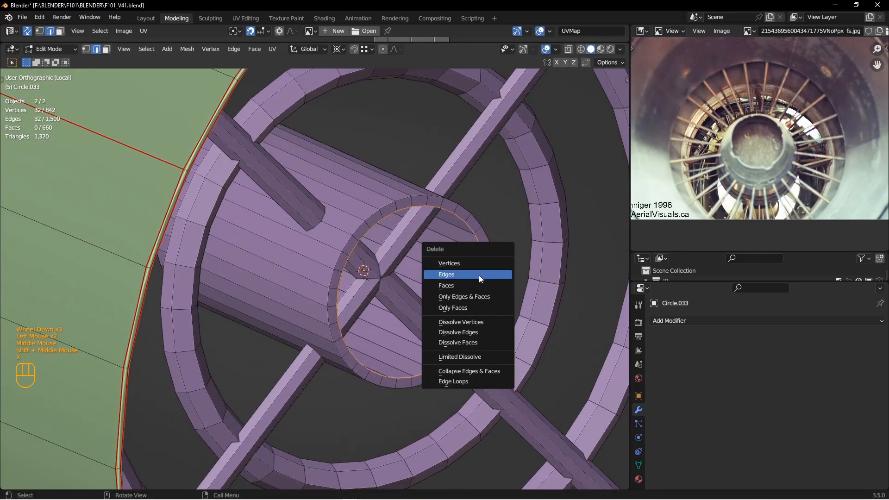
# - Select the tube's open rim loop and extrude it about 50 mm along Y
pyautogui.press('1')
pyautogui.doubleClick(462, 210)
pyautogui.moveTo(462, 209); pyautogui.dragTo(464, 233, button='middle')
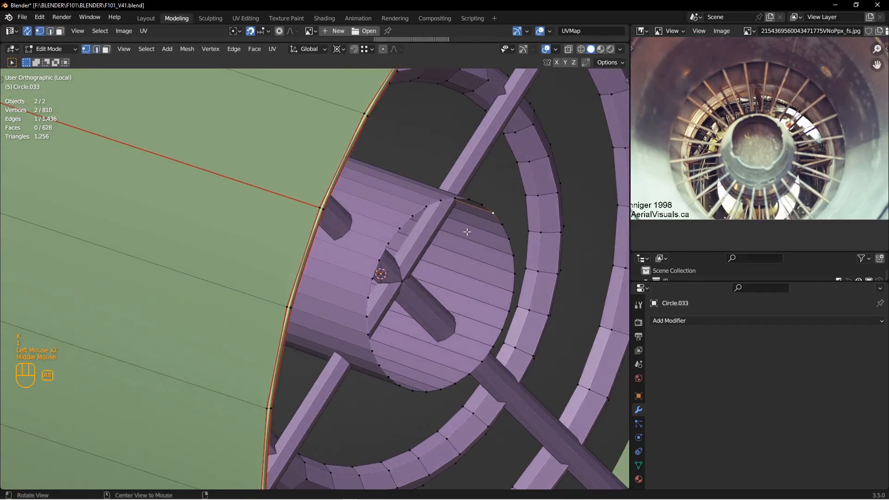
pyautogui.doubleClick(502, 225)
pyautogui.keyDown('shift'); pyautogui.moveTo(507, 276); pyautogui.dragTo(453, 262, button='middle'); pyautogui.keyUp('shift')
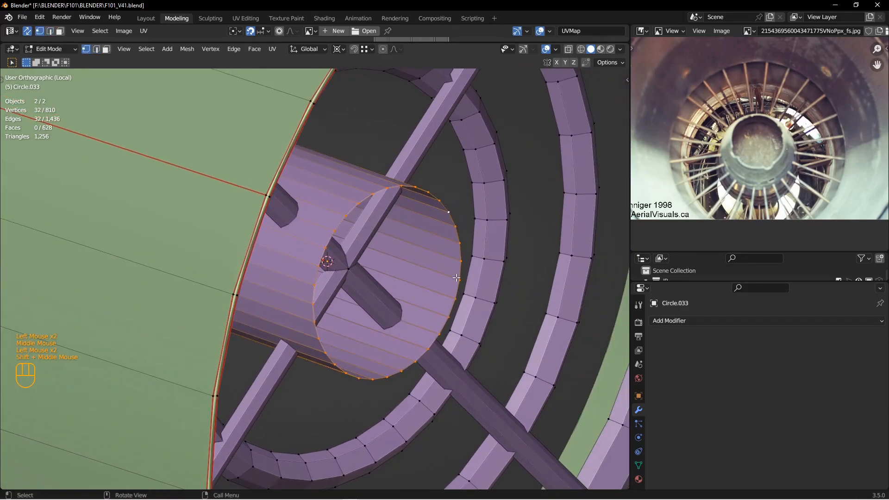
pyautogui.press('e')
pyautogui.click(502, 292)
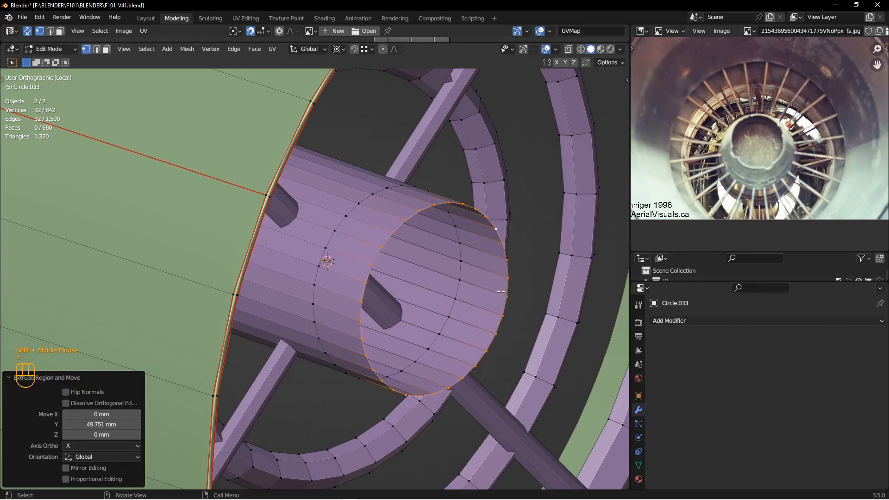
# - Scale the extruded rim loop down to about 0.8 to taper the end of the tube
pyautogui.press('s')
pyautogui.rightClick(497, 275)
pyautogui.click(366, 49)
pyautogui.press('s')
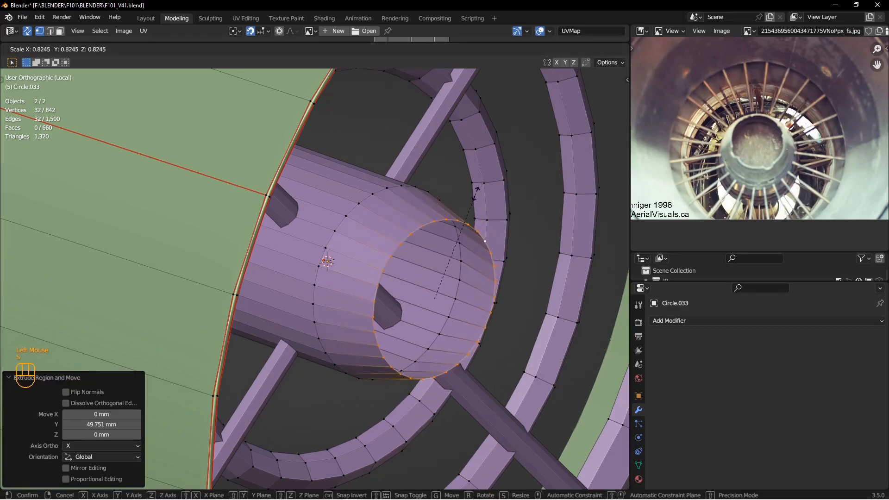
pyautogui.click(474, 197)
# - Add one centred loop cut around the tapered section and scale it up about 1.034 to round the profile
pyautogui.keyDown('shift'); pyautogui.moveTo(474, 197); pyautogui.dragTo(447, 230, button='middle'); pyautogui.keyUp('shift')
pyautogui.hotkey('ctrl', 'r')
pyautogui.click(443, 216)
pyautogui.rightClick(444, 216)
pyautogui.press('s')
pyautogui.click(447, 212)
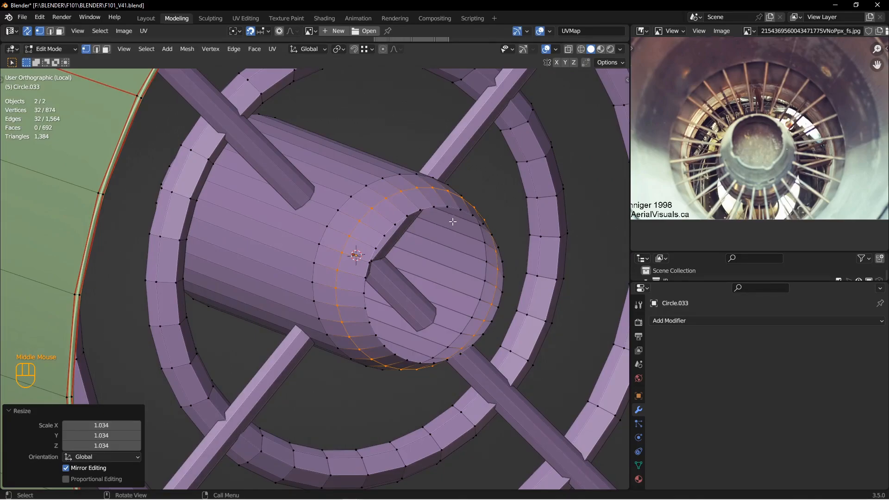
# - Extrude the hub's open rim loop into a thin lip, and extrude it again about 30 mm along negative Y to recess it
pyautogui.press('2')
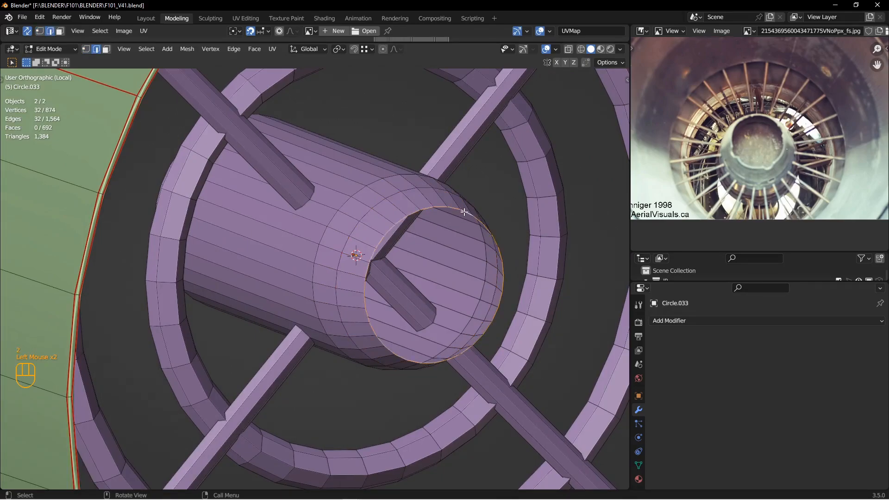
pyautogui.keyDown('shift'); pyautogui.moveTo(465, 212); pyautogui.dragTo(461, 216, button='middle'); pyautogui.keyUp('shift')
pyautogui.press('e')
pyautogui.click(497, 204)
pyautogui.press('e')
pyautogui.click(469, 262)
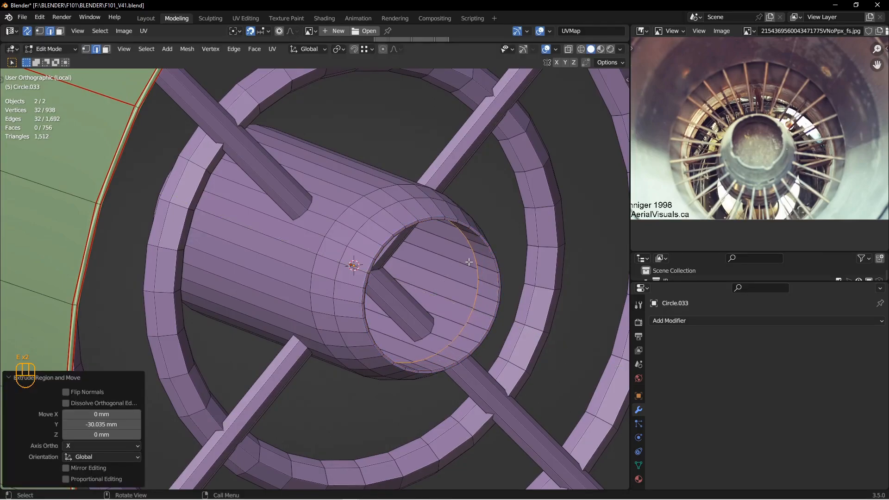
# - Fill the recessed opening of the hub with a face and compare the hub with the reference photo
pyautogui.press('f')
pyautogui.moveTo(454, 255); pyautogui.dragTo(421, 231, button='middle')
pyautogui.scroll(2, 421, 229)
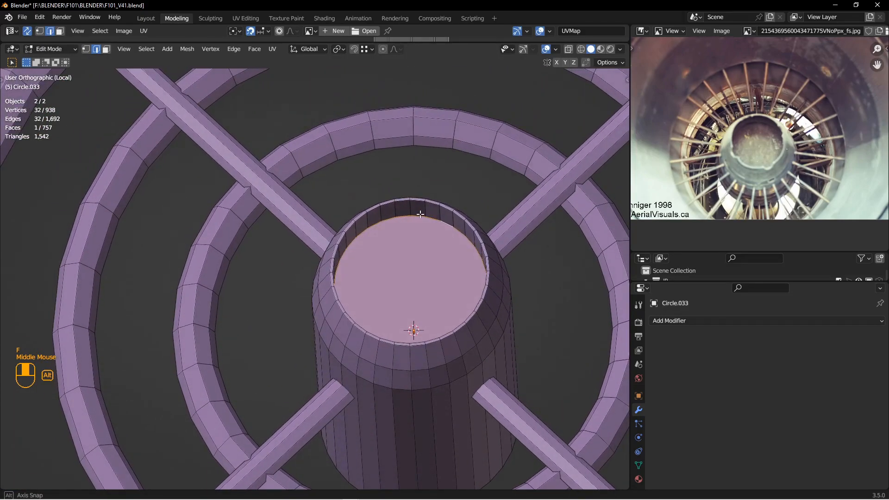
pyautogui.scroll(2, 421, 229)
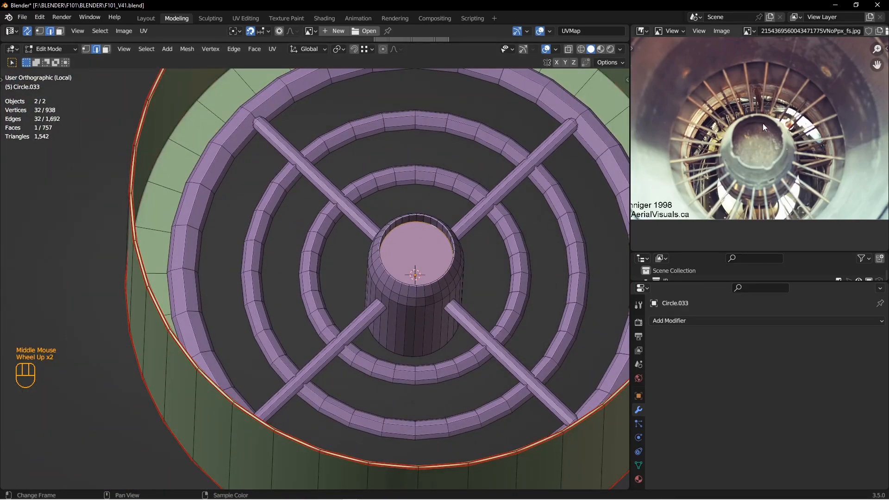
pyautogui.moveTo(463, 238); pyautogui.dragTo(527, 269, button='middle')
pyautogui.moveTo(527, 268); pyautogui.dragTo(546, 270, button='middle')
pyautogui.scroll(-2, 442, 261)
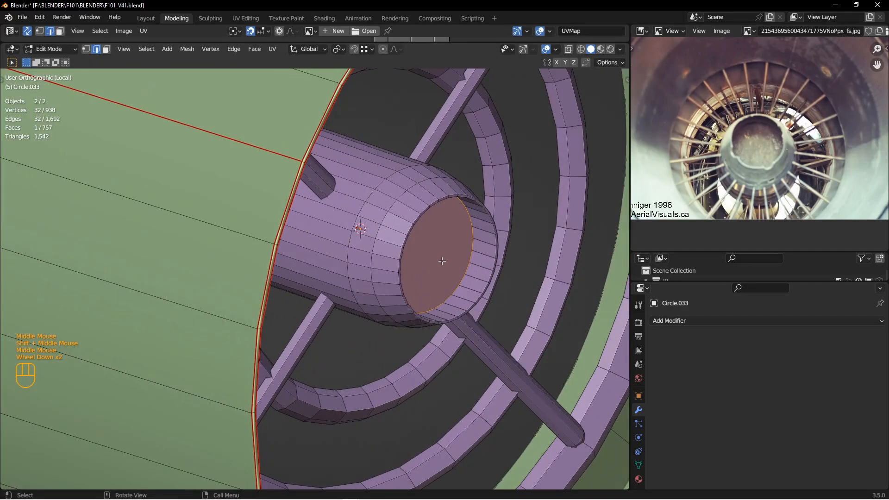
# - Select the whole central hub and move it about 15 mm along negative Y
pyautogui.press('1')
pyautogui.press('l')
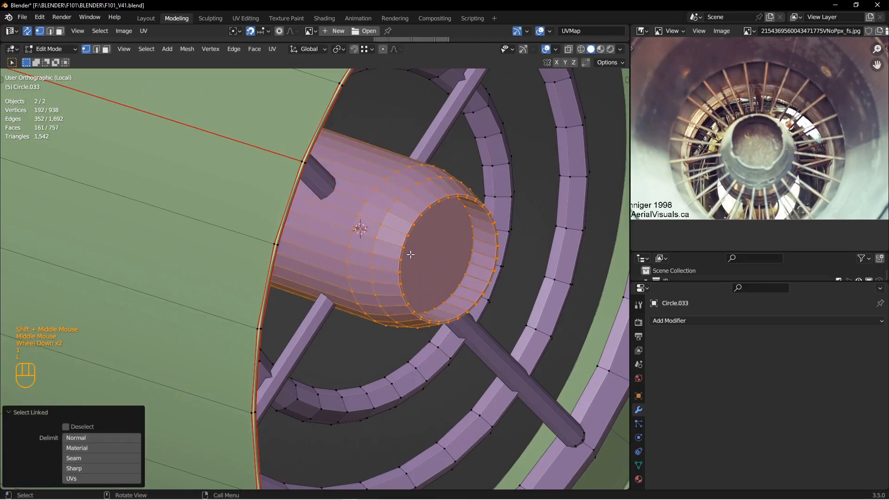
pyautogui.press('g')
pyautogui.press('y')
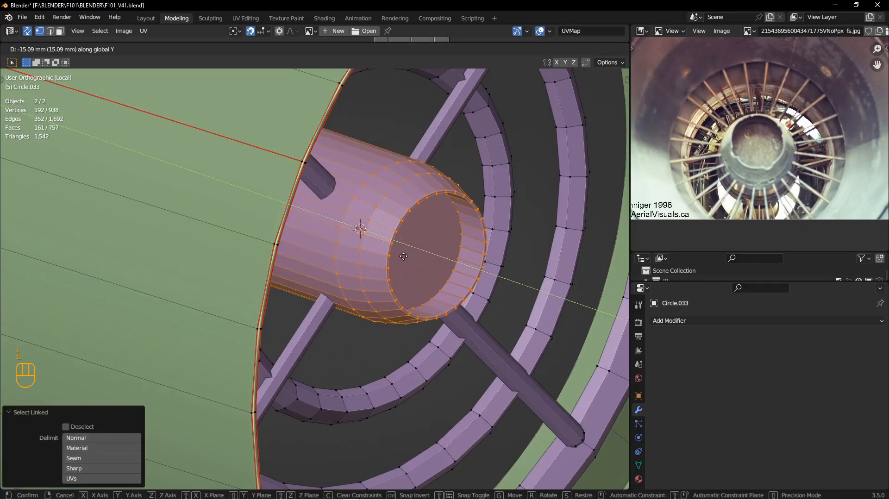
pyautogui.click(403, 256)
# - Select the edge loops around the hub's front rim and recessed face and assign them a mean bevel weight
pyautogui.scroll(3, 403, 255)
pyautogui.moveTo(398, 253)
pyautogui.keyDown('alt'); pyautogui.mouseDown(button='middle')
pyautogui.moveTo(346, 239)
pyautogui.moveTo(390, 275)
pyautogui.moveTo(403, 264)
pyautogui.mouseUp(button='middle'); pyautogui.keyUp('alt')
pyautogui.scroll(-3, 345, 246)
pyautogui.press('2')
pyautogui.keyDown('alt'); pyautogui.scroll(-1, 410, 275); pyautogui.keyUp('alt')
pyautogui.press('a')
pyautogui.scroll(-2, 403, 259)
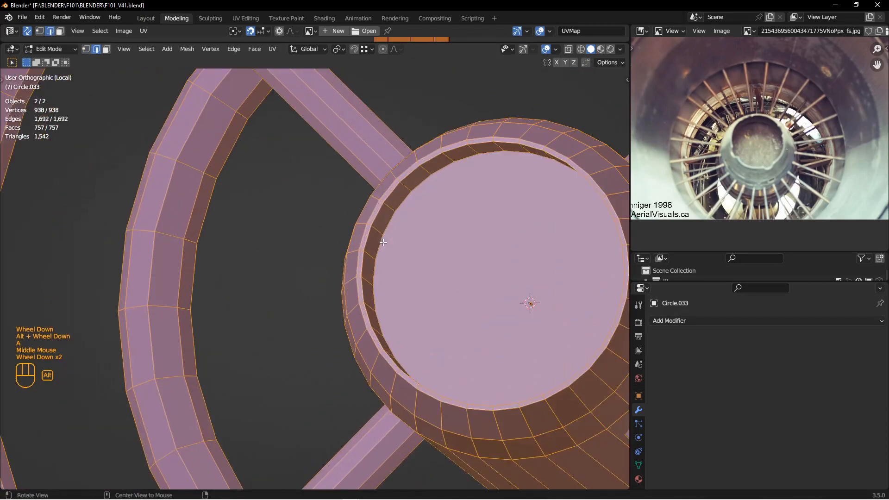
pyautogui.hotkey('alt', 'a')
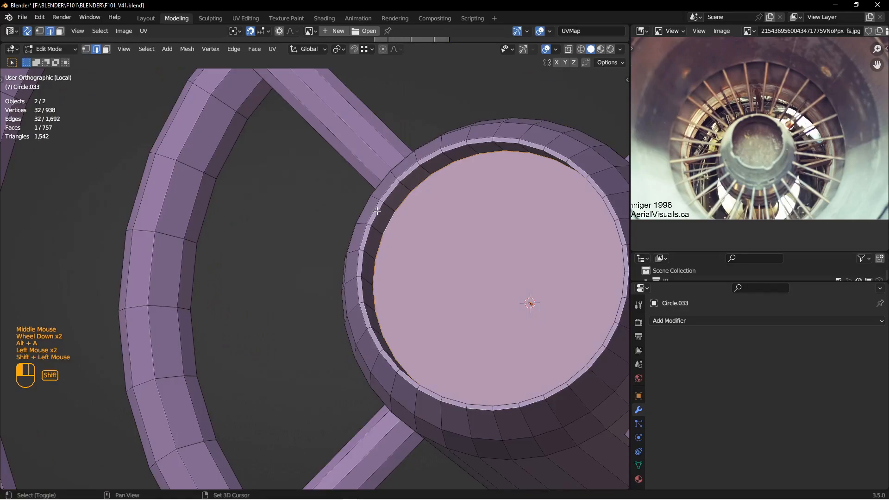
pyautogui.scroll(1, 371, 209)
pyautogui.moveTo(408, 241); pyautogui.dragTo(463, 278, button='middle')
pyautogui.scroll(2, 444, 273)
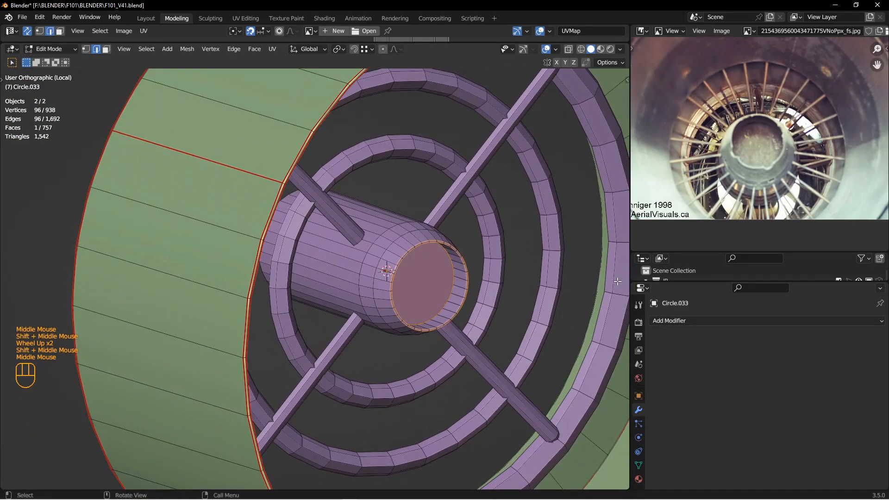
pyautogui.press('n')
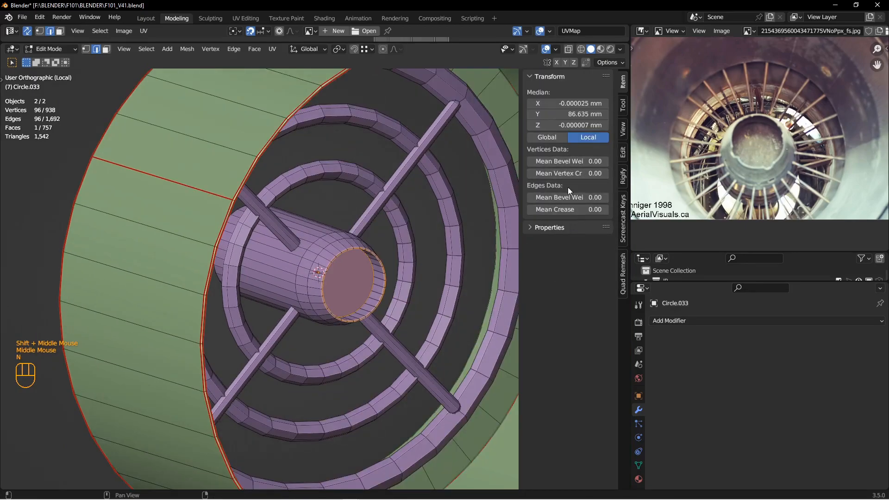
pyautogui.moveTo(501, 256); pyautogui.dragTo(340, 243, button='middle')
pyautogui.scroll(-2, 463, 266)
# - Select the rear edges of the crossed radial bars and move them about 10.7 mm along negative Y
pyautogui.doubleClick(352, 219)
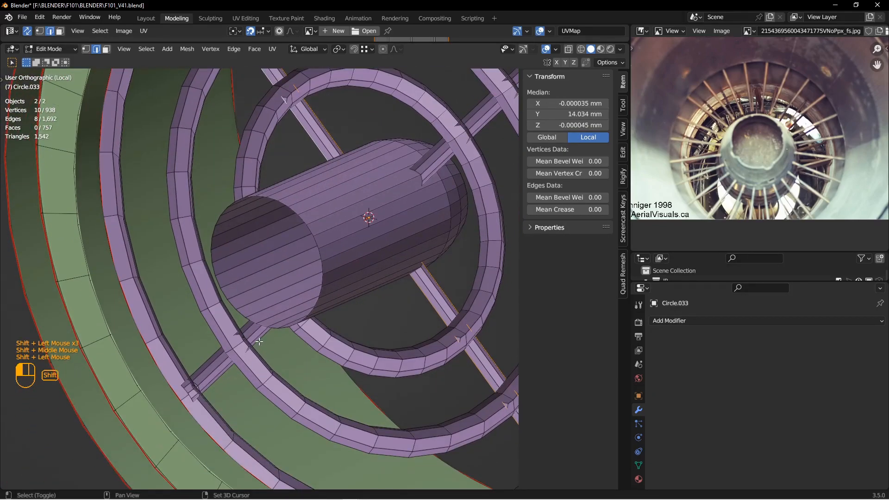
pyautogui.moveTo(210, 357); pyautogui.dragTo(243, 330, button='middle')
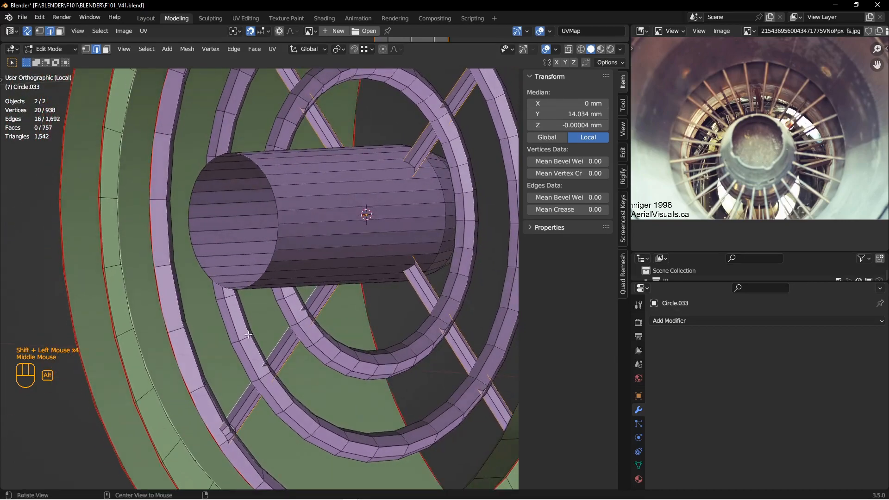
pyautogui.press('g')
pyautogui.press('y')
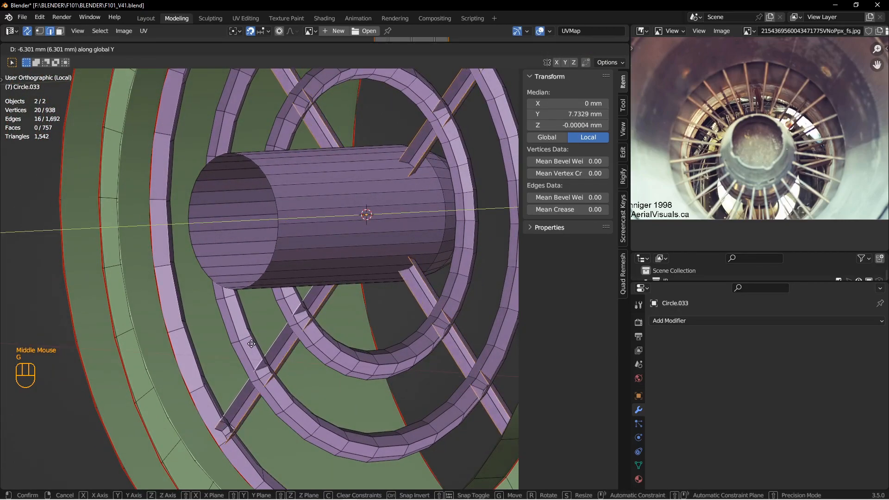
pyautogui.click(249, 344)
pyautogui.scroll(3, 249, 344)
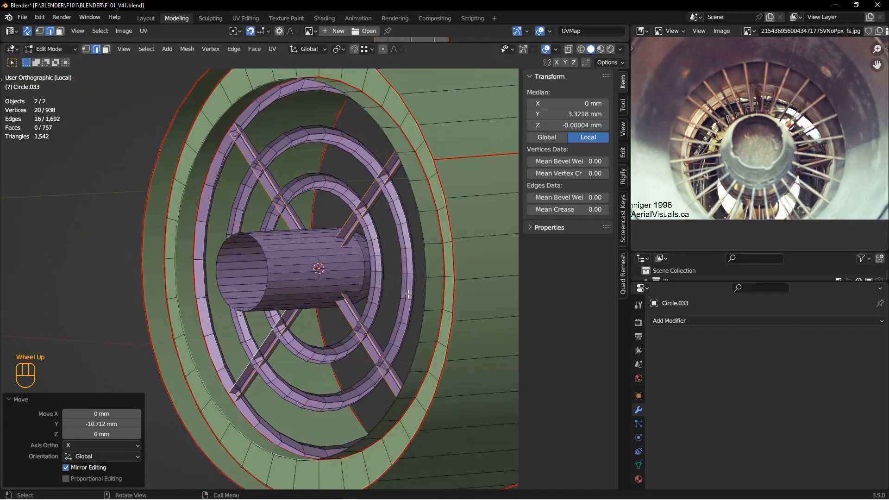
pyautogui.moveTo(249, 344); pyautogui.dragTo(121, 356, button='middle')
pyautogui.keyDown('shift'); pyautogui.moveTo(292, 284); pyautogui.dragTo(199, 290, button='middle'); pyautogui.keyUp('shift')
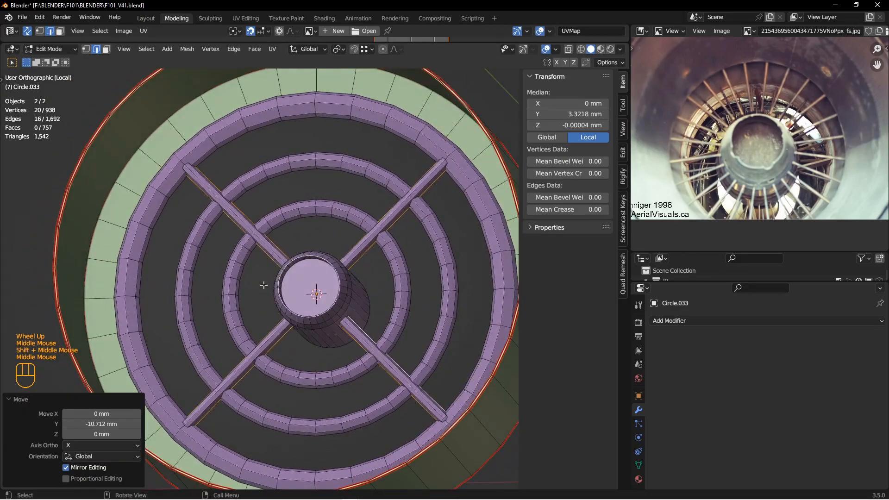
# - Add a Bevel modifier to the flameholder with a 2 mm amount, 2 segments and the Weight limit method
pyautogui.press('Tab')
pyautogui.hotkey('alt', 'a')
pyautogui.click(309, 292)
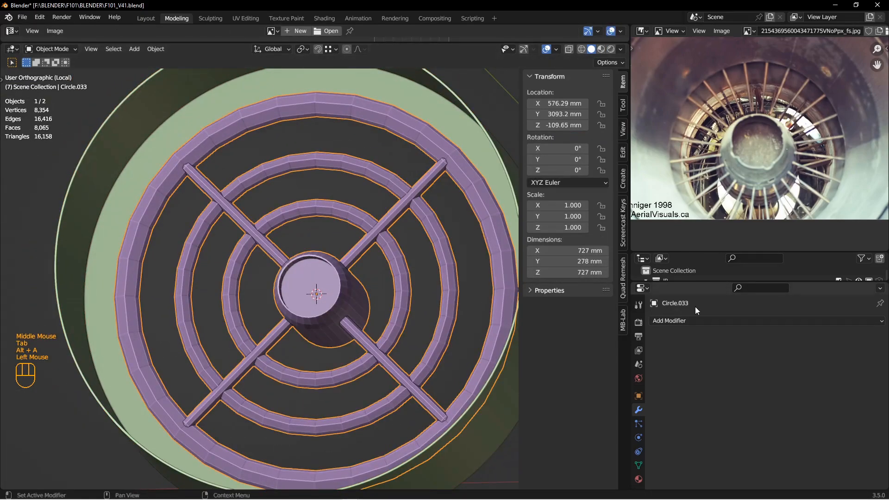
pyautogui.click(698, 319)
pyautogui.click(673, 120)
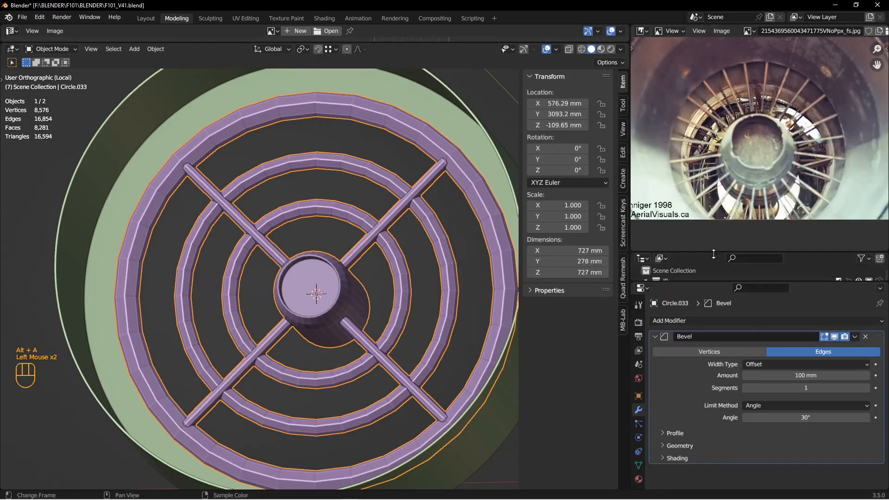
pyautogui.press('Tab')
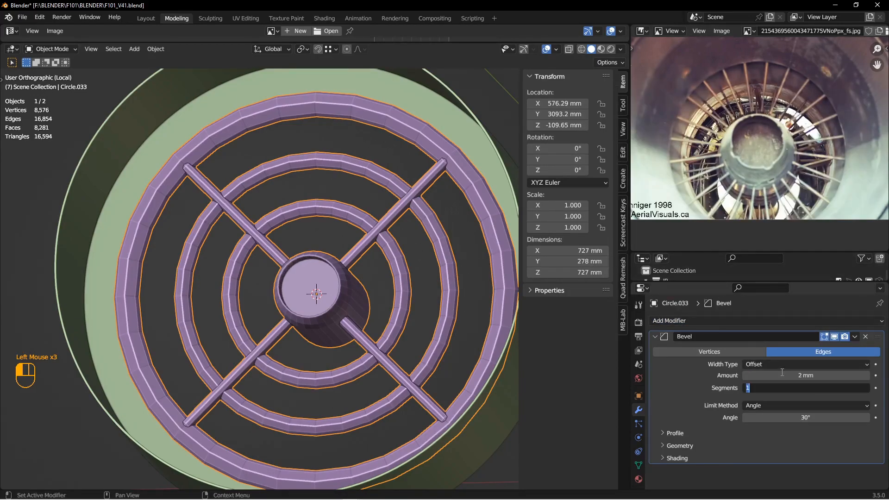
pyautogui.write('2')
pyautogui.press('Return')
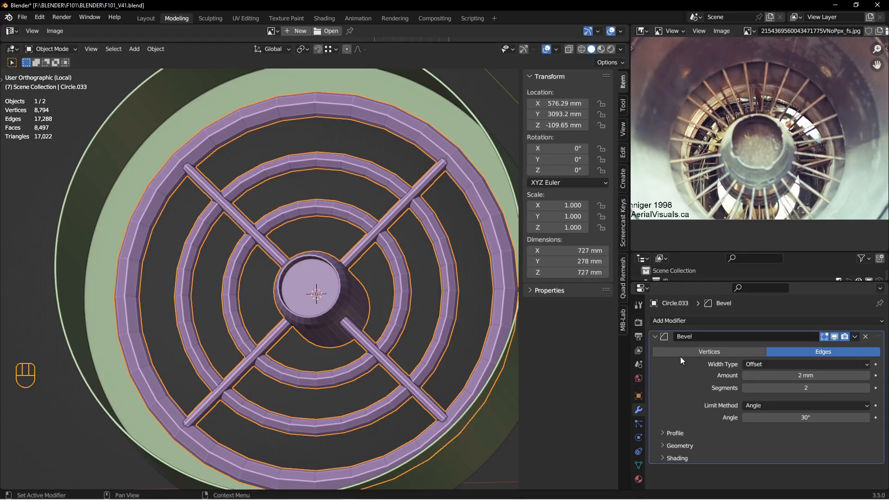
pyautogui.click(770, 406)
pyautogui.click(766, 435)
# - Shade the flameholder smooth and add a Subdivision Surface modifier after the bevel
pyautogui.keyDown('alt'); pyautogui.keyDown('shift'); pyautogui.moveTo(397, 292); pyautogui.dragTo(387, 271, button='middle'); pyautogui.keyUp('shift'); pyautogui.keyUp('alt')
pyautogui.moveTo(387, 271); pyautogui.dragTo(370, 238, button='middle')
pyautogui.rightClick(351, 180)
pyautogui.click(345, 181)
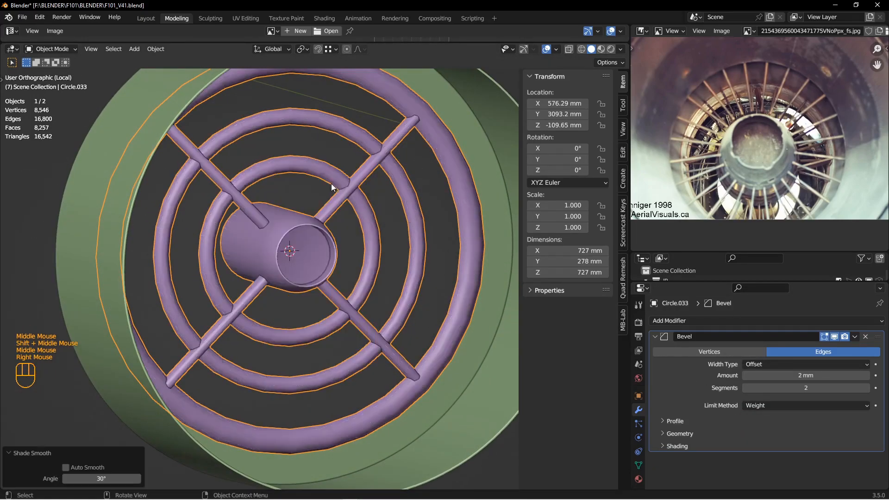
pyautogui.click(665, 340)
pyautogui.click(685, 321)
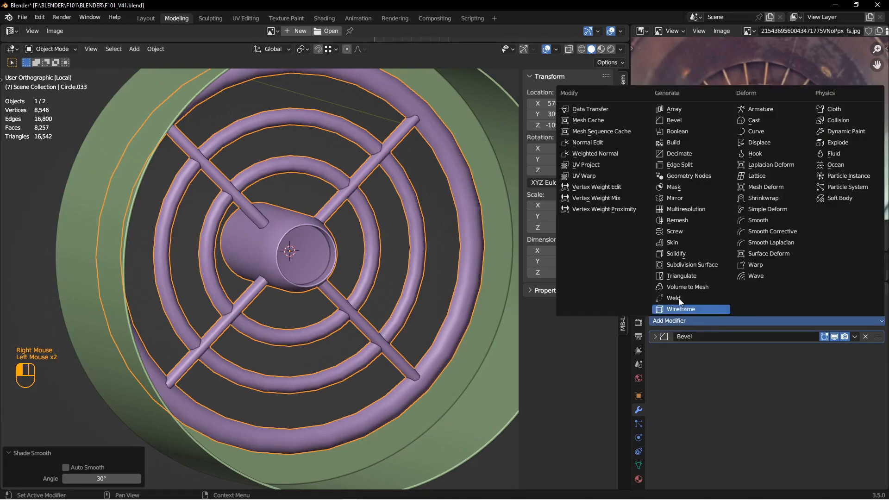
pyautogui.click(680, 264)
pyautogui.scroll(1, 302, 240)
pyautogui.keyDown('alt'); pyautogui.moveTo(301, 241); pyautogui.dragTo(280, 227, button='middle'); pyautogui.keyUp('alt')
pyautogui.keyDown('alt'); pyautogui.moveTo(281, 227); pyautogui.dragTo(313, 229, button='middle'); pyautogui.keyUp('alt')
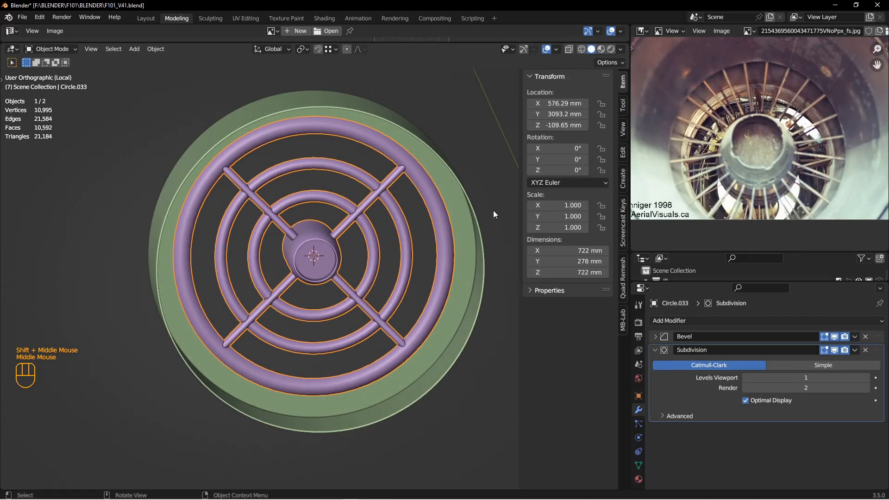
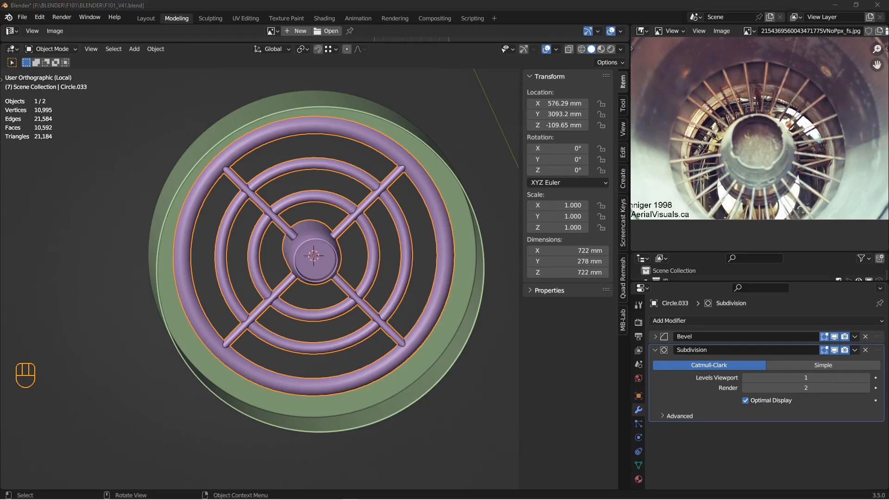
# - Bring up the reference photo IMG_3860.JPG and compare its hub and rings with the flameholder
pyautogui.moveTo(630, 148); pyautogui.dragTo(763, 121)
pyautogui.moveTo(782, 129); pyautogui.dragTo(788, 159, button='middle')
pyautogui.scroll(1, 768, 151)
pyautogui.scroll(-4, 766, 155)
pyautogui.moveTo(218, 261); pyautogui.dragTo(251, 274, button='middle')
pyautogui.scroll(-2, 343, 260)
# - Select the whole linked hub of the flameholder and scale it to about 0.633 along Y
pyautogui.press('Tab')
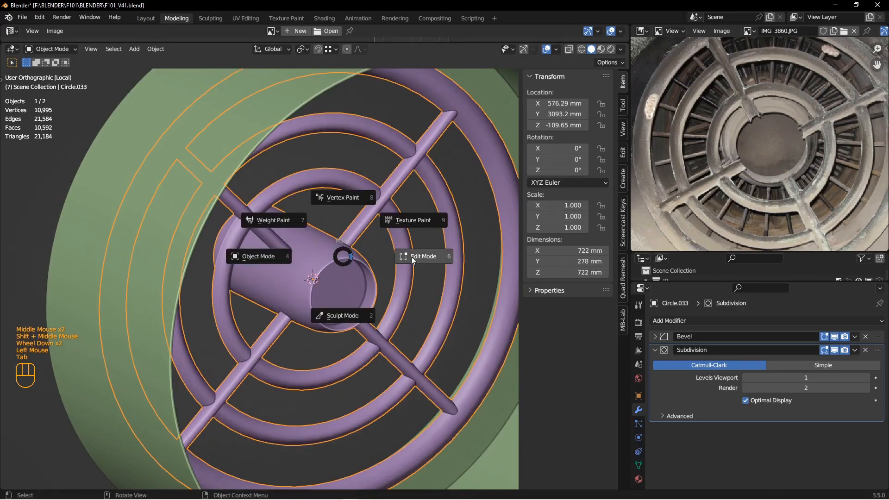
pyautogui.press('1')
pyautogui.click(360, 260)
pyautogui.press('l')
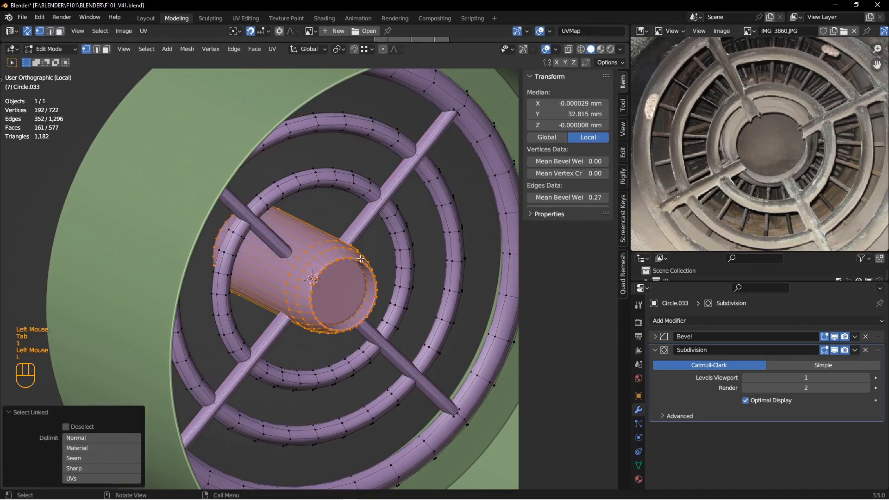
pyautogui.press('g')
pyautogui.press('s')
pyautogui.press('y')
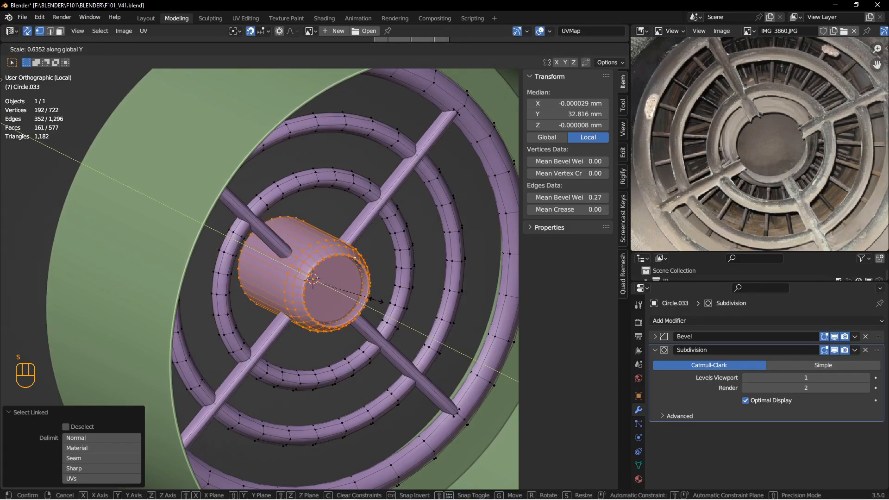
pyautogui.click(377, 302)
# - Move the shortened hub about 19 mm along negative Y
pyautogui.moveTo(377, 302); pyautogui.dragTo(376, 305, button='middle')
pyautogui.scroll(-2, 377, 304)
pyautogui.press('g')
pyautogui.press('y')
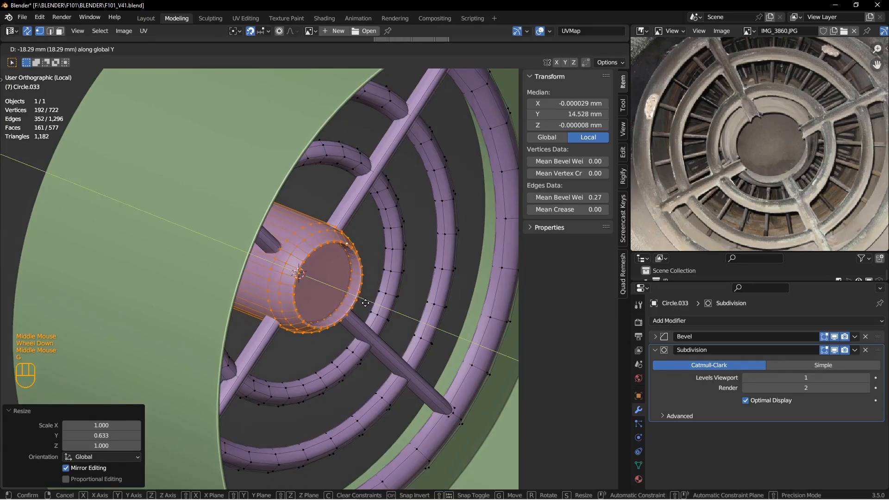
pyautogui.click(366, 302)
pyautogui.scroll(3, 366, 302)
# - Return to object mode, leave local view and unhide all the engine parts around the flameholder
pyautogui.press('Tab')
pyautogui.click(319, 302)
pyautogui.hotkey('alt', 'a')
pyautogui.scroll(2, 321, 302)
pyautogui.moveTo(321, 302); pyautogui.dragTo(314, 261, button='middle')
pyautogui.press('KP_Divide')
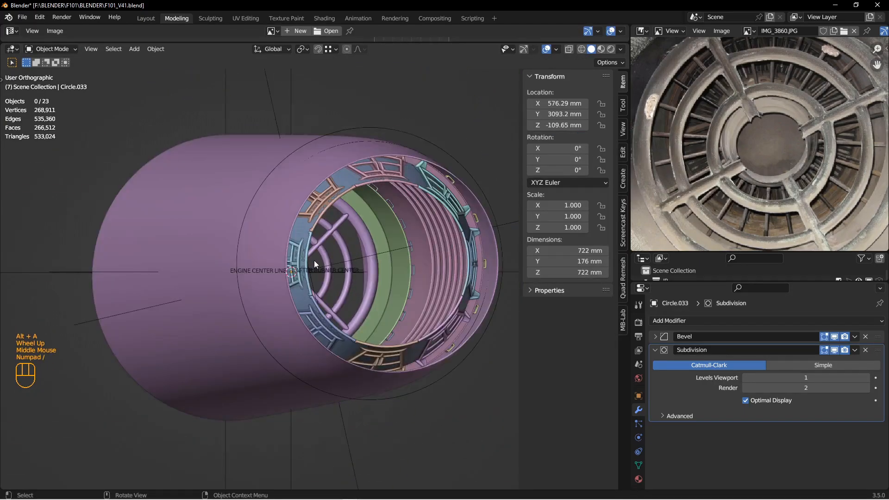
pyautogui.hotkey('alt', 'h')
pyautogui.hotkey('alt', 'a')
# - Scale the flameholder's central hub up uniformly by about 1.233
pyautogui.moveTo(314, 261)
pyautogui.keyDown('alt'); pyautogui.mouseDown(button='middle')
pyautogui.moveTo(295, 257)
pyautogui.moveTo(308, 271)
pyautogui.moveTo(296, 267)
pyautogui.moveTo(319, 260)
pyautogui.mouseUp(button='middle'); pyautogui.keyUp('alt')
pyautogui.scroll(-2, 300, 265)
pyautogui.click(302, 264)
pyautogui.press('Tab')
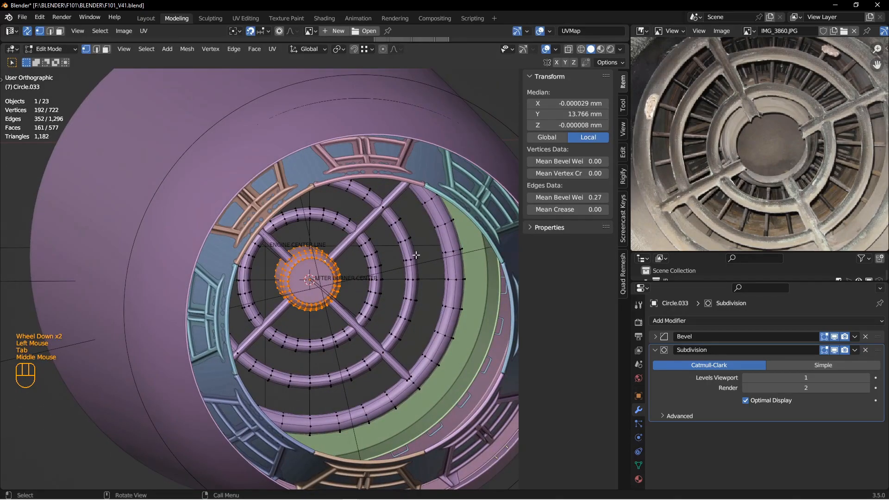
pyautogui.hotkey('alt', 's')
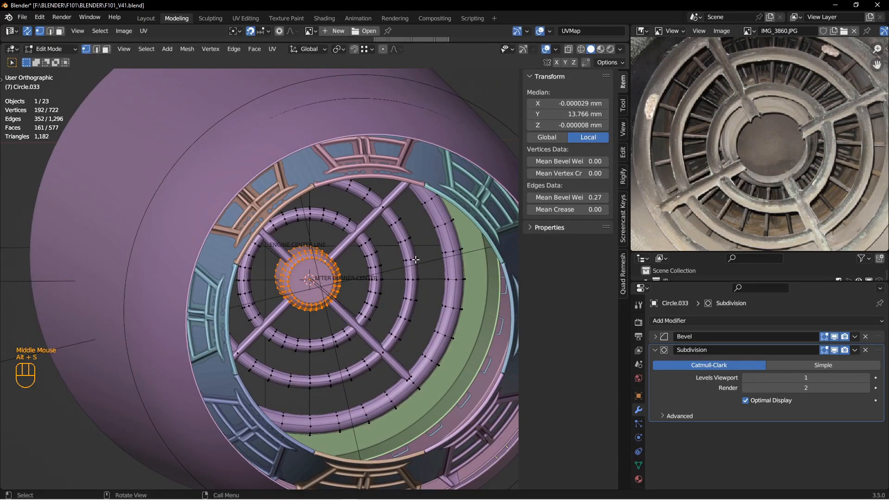
pyautogui.press('s')
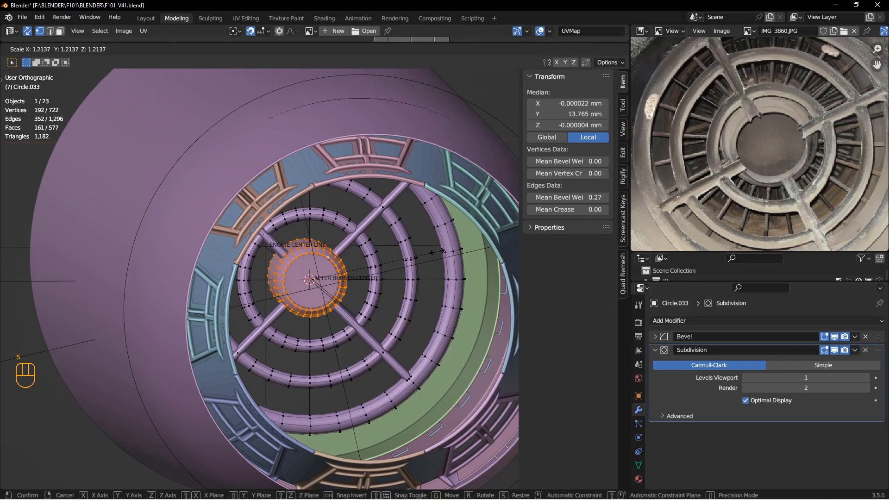
pyautogui.click(400, 258)
pyautogui.press('Tab')
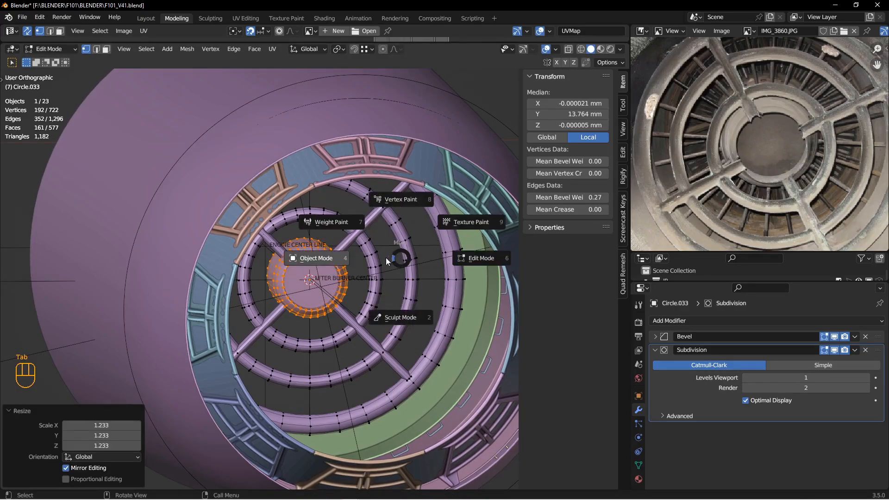
pyautogui.click(333, 261)
pyautogui.hotkey('alt', 'a')
# - Move the enlarged hub about 26.4 mm along positive Y and fine-tune its scale
pyautogui.moveTo(349, 265)
pyautogui.mouseDown(button='middle')
pyautogui.moveTo(330, 257)
pyautogui.moveTo(394, 285)
pyautogui.moveTo(245, 250)
pyautogui.mouseUp(button='middle')
pyautogui.scroll(-2, 346, 263)
pyautogui.keyDown('shift'); pyautogui.moveTo(382, 261); pyautogui.dragTo(235, 227, button='middle'); pyautogui.keyUp('shift')
pyautogui.moveTo(417, 308)
pyautogui.keyDown('shift'); pyautogui.mouseDown(button='middle')
pyautogui.moveTo(253, 241)
pyautogui.moveTo(284, 285)
pyautogui.mouseUp(button='middle'); pyautogui.keyUp('shift')
pyautogui.scroll(1, 253, 240)
pyautogui.keyDown('shift'); pyautogui.moveTo(370, 326); pyautogui.dragTo(315, 256, button='middle'); pyautogui.keyUp('shift')
pyautogui.click(307, 250)
pyautogui.press('Tab')
pyautogui.press('g')
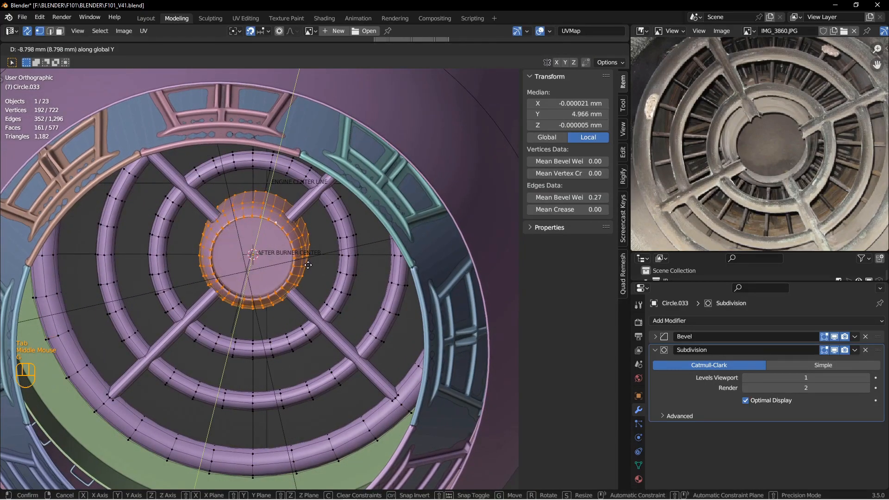
pyautogui.click(308, 268)
pyautogui.moveTo(308, 268); pyautogui.dragTo(326, 288, button='middle')
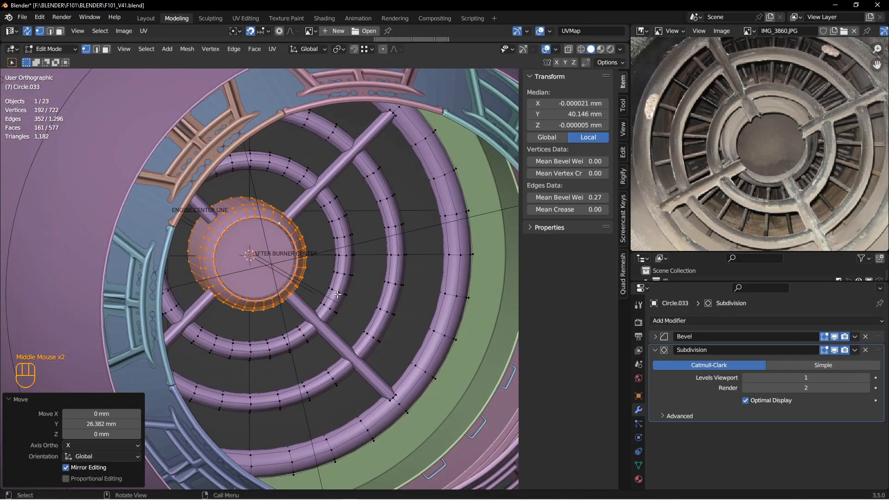
pyautogui.press('s')
pyautogui.click(326, 290)
# - Hide the ENGINE EXERIOR shell to expose the rear of the flameholder, and select the flameholder
pyautogui.scroll(3, 324, 288)
pyautogui.moveTo(222, 273); pyautogui.dragTo(402, 266, button='middle')
pyautogui.moveTo(217, 277); pyautogui.dragTo(250, 273, button='middle')
pyautogui.scroll(-2, 250, 273)
pyautogui.scroll(1, 241, 271)
pyautogui.press('Tab')
pyautogui.click(259, 147)
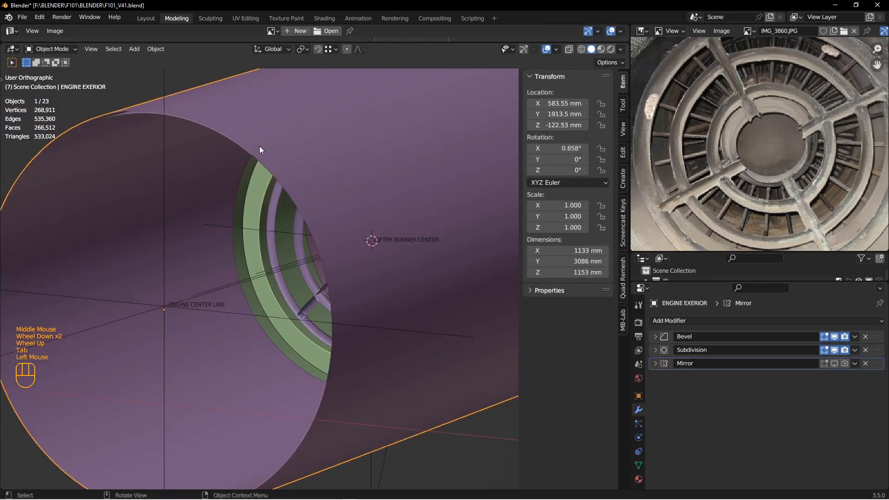
pyautogui.press('h')
pyautogui.click(382, 216)
# - Select the open rim loop at the hub's rear end and move it further back to lengthen the hub
pyautogui.moveTo(383, 216); pyautogui.dragTo(357, 237, button='middle')
pyautogui.scroll(-2, 371, 231)
pyautogui.press('Tab')
pyautogui.click(356, 237)
pyautogui.click(354, 236)
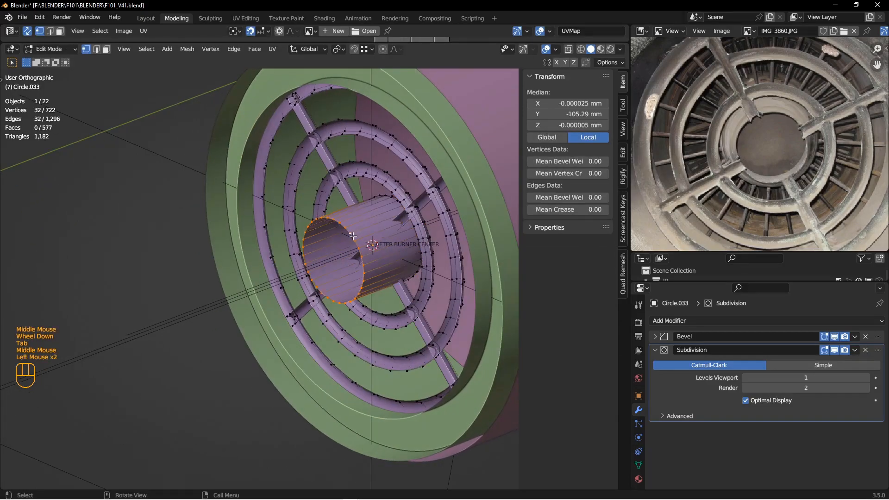
pyautogui.press('g')
pyautogui.click(337, 245)
# - Return to object mode, set the flameholder's Subdivision render level to 1 and save the file
pyautogui.moveTo(388, 232); pyautogui.dragTo(250, 222, button='middle')
pyautogui.scroll(2, 291, 220)
pyautogui.keyDown('shift'); pyautogui.moveTo(250, 223); pyautogui.dragTo(277, 229, button='middle'); pyautogui.keyUp('shift')
pyautogui.moveTo(273, 229); pyautogui.dragTo(307, 213, button='middle')
pyautogui.scroll(-2, 309, 232)
pyautogui.press('Tab')
pyautogui.hotkey('alt', 'a')
pyautogui.scroll(1, 318, 231)
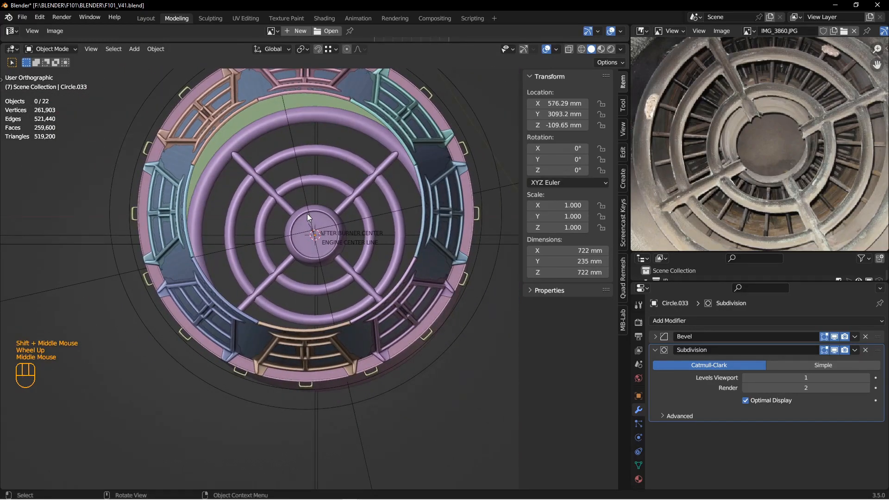
pyautogui.hotkey('ctrl', 's')
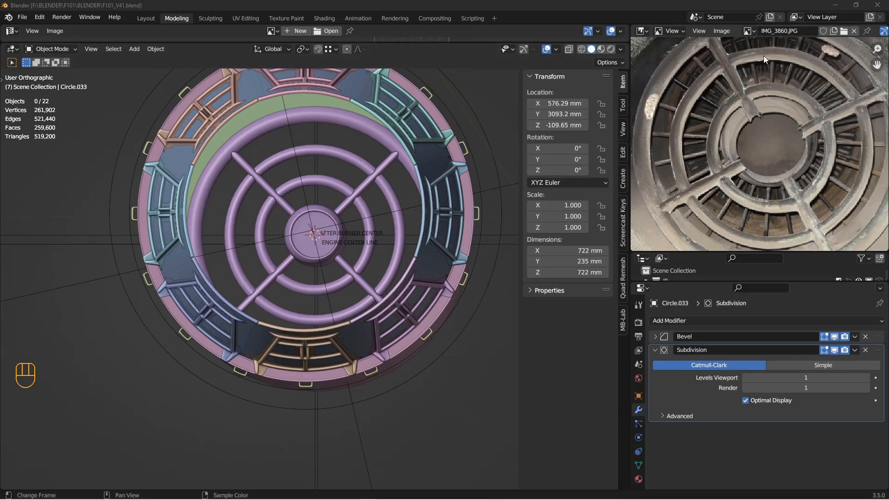
# - Select the flameholder in the back view and snap the 3D cursor to its centre
pyautogui.moveTo(380, 207); pyautogui.dragTo(380, 260, button='middle')
pyautogui.press('ctrl+KP_1')
pyautogui.scroll(-3, 340, 274)
pyautogui.click(324, 281)
pyautogui.keyDown('shift'); pyautogui.moveTo(323, 281); pyautogui.dragTo(374, 285, button='middle'); pyautogui.keyUp('shift')
pyautogui.hotkey('shift', 's')
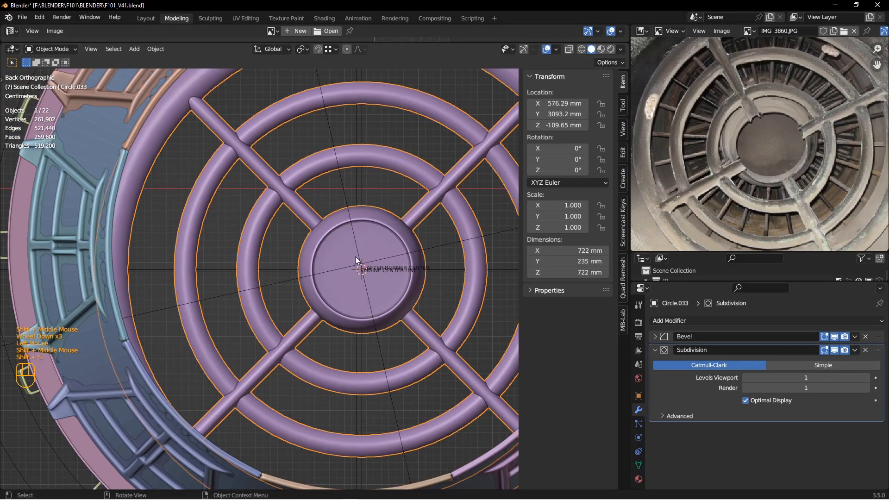
# - Isolate the flameholder in local view, deselect it and add a cube at its centre in the back view
pyautogui.scroll(2, 377, 266)
pyautogui.scroll(3, 374, 252)
pyautogui.moveTo(347, 246); pyautogui.dragTo(396, 248, button='middle')
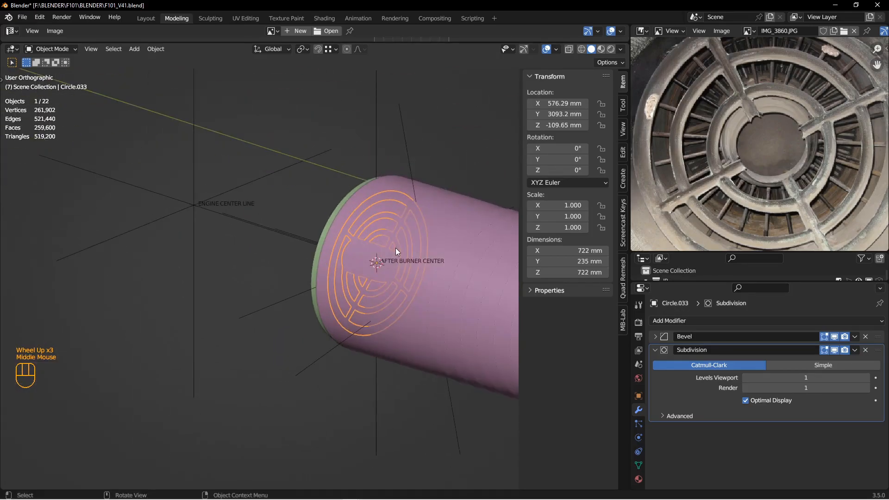
pyautogui.press('KP_Divide')
pyautogui.press('ctrl+KP_1')
pyautogui.keyDown('shift'); pyautogui.moveTo(395, 248); pyautogui.dragTo(392, 221, button='middle'); pyautogui.keyUp('shift')
pyautogui.hotkey('alt', 'a')
pyautogui.hotkey('shift', 'a')
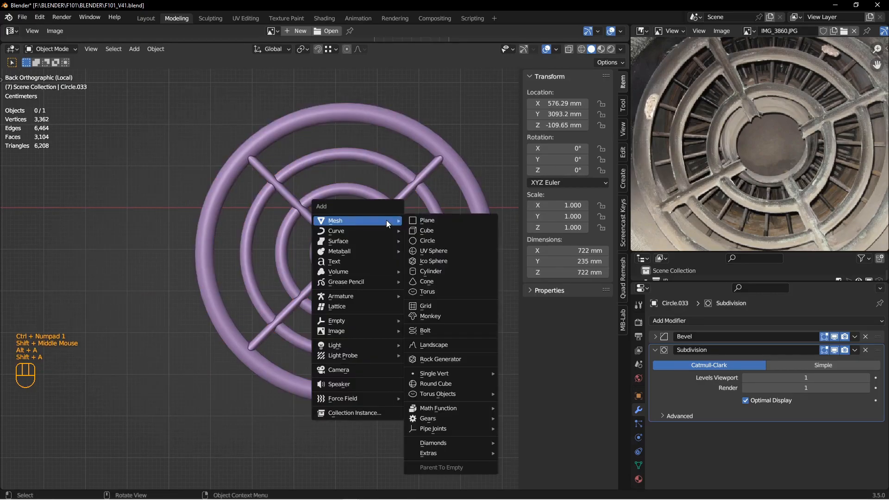
pyautogui.click(433, 230)
# - Scale the cube down and stretch it along Z into a thin upright bar about 9.39 mm thick and 442 mm long
pyautogui.press('s')
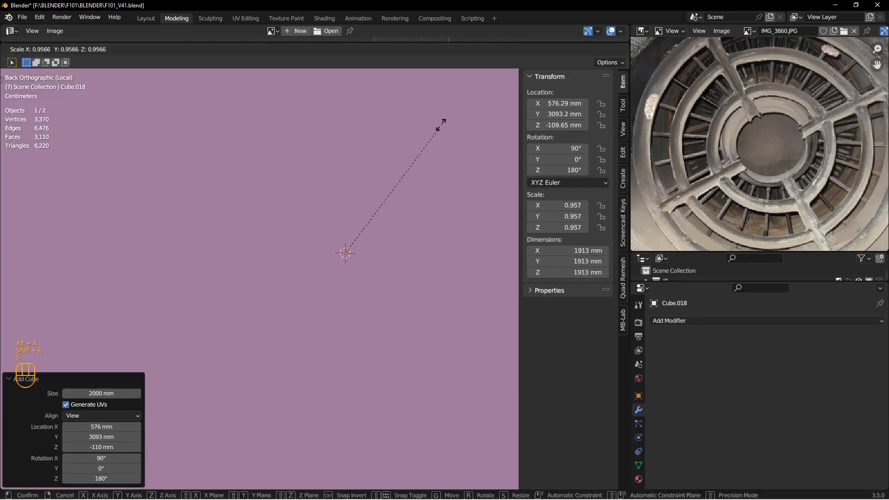
pyautogui.click(353, 236)
pyautogui.press('s')
pyautogui.press('z')
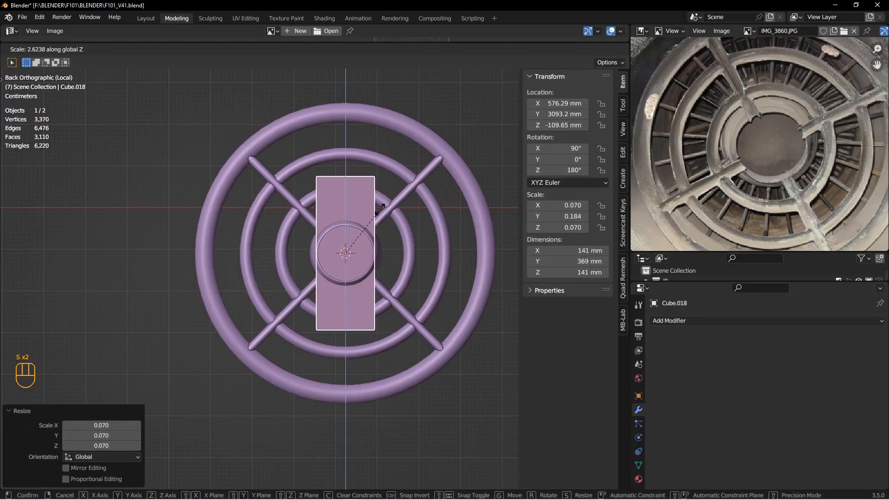
pyautogui.click(435, 125)
pyautogui.press('s')
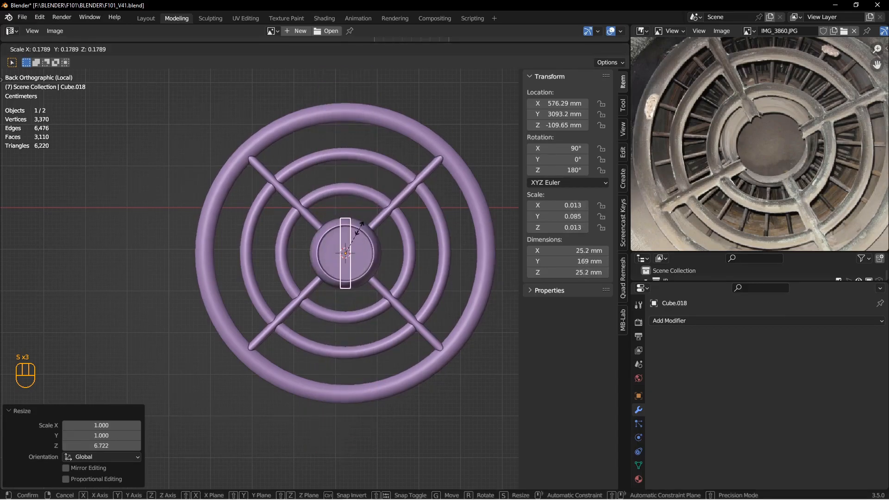
pyautogui.click(354, 235)
pyautogui.press('s')
pyautogui.press('z')
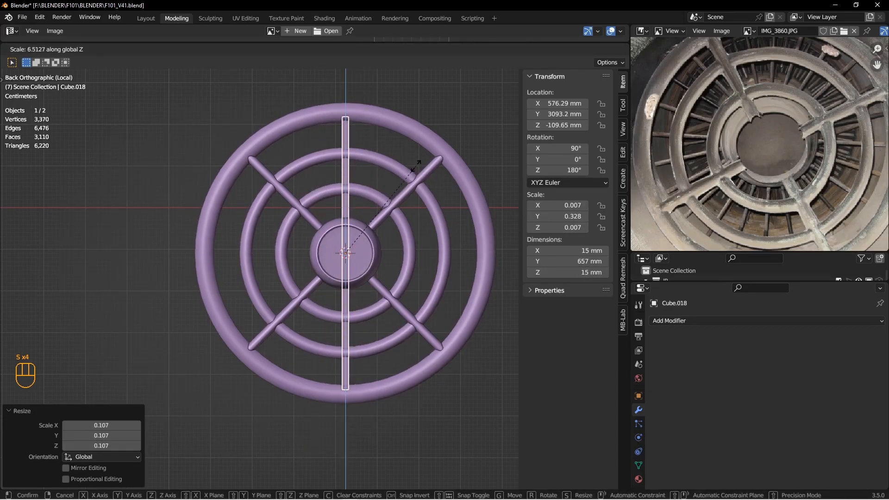
pyautogui.click(423, 156)
pyautogui.press('s')
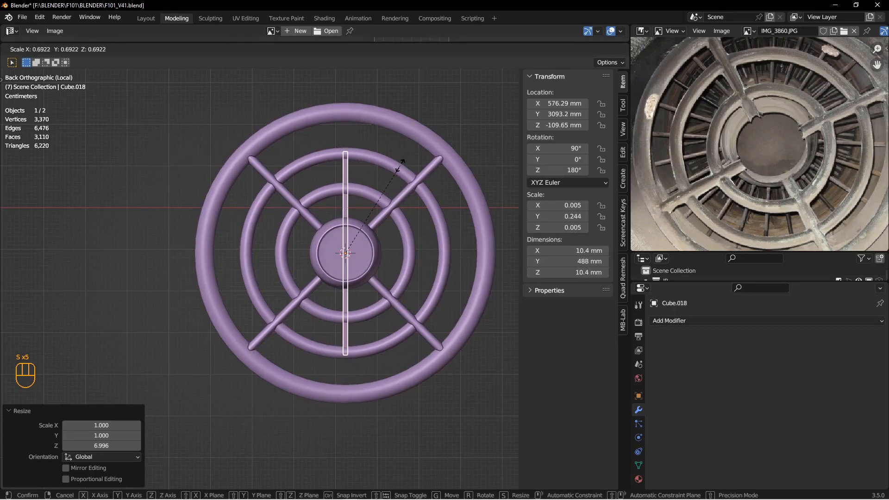
pyautogui.click(396, 170)
# - In edit mode, move the whole bar mesh up 293.49 mm along Z while keeping its origin at the hub centre
pyautogui.moveTo(369, 218)
pyautogui.keyDown('shift'); pyautogui.mouseDown(button='middle')
pyautogui.moveTo(365, 239)
pyautogui.moveTo(363, 231)
pyautogui.mouseUp(button='middle'); pyautogui.keyUp('shift')
pyautogui.scroll(-3, 365, 242)
pyautogui.scroll(2, 363, 231)
pyautogui.press('Tab')
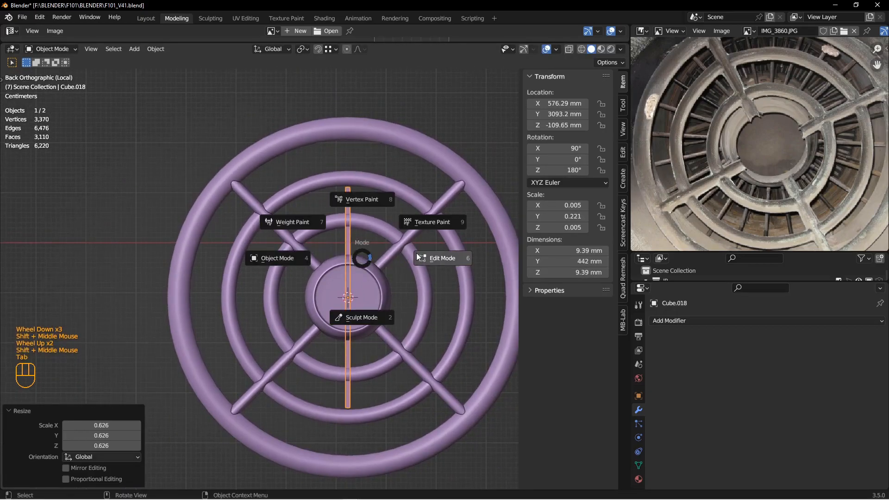
pyautogui.press('a')
pyautogui.press('g')
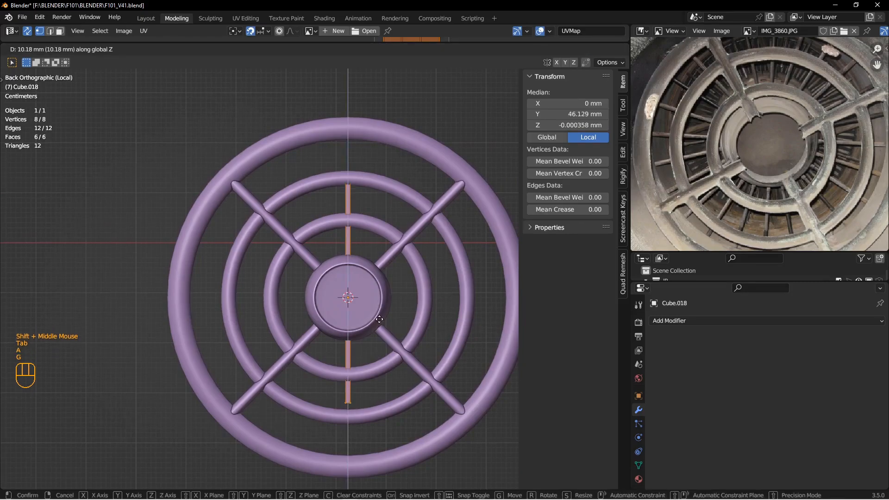
pyautogui.click(389, 180)
# - Shift the bar mesh about -48 mm along Y so it stands clear of the rings over the hub
pyautogui.moveTo(366, 199); pyautogui.dragTo(394, 263, button='middle')
pyautogui.moveTo(392, 262); pyautogui.dragTo(417, 312, button='middle')
pyautogui.press('g')
pyautogui.press('y')
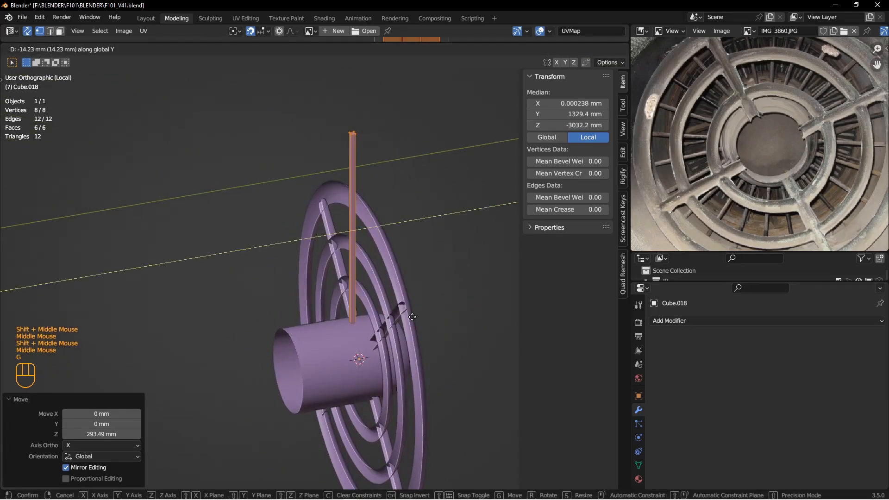
pyautogui.click(398, 322)
# - Select the bar's upper end and lower it to the outer ring, shortening the bar to about 281 mm
pyautogui.keyDown('shift'); pyautogui.moveTo(398, 322); pyautogui.dragTo(320, 300, button='middle'); pyautogui.keyUp('shift')
pyautogui.click(397, 167)
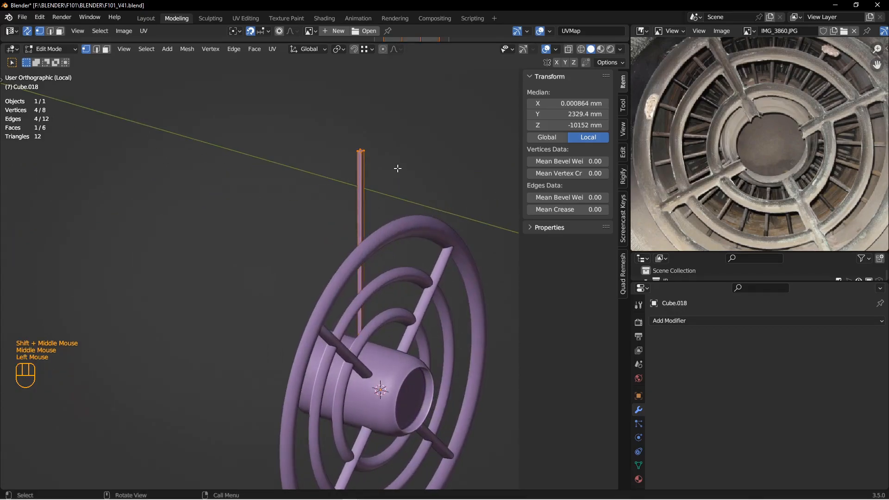
pyautogui.press('ctrl+KP_1')
pyautogui.keyDown('shift'); pyautogui.moveTo(398, 168); pyautogui.dragTo(393, 117, button='middle'); pyautogui.keyUp('shift')
pyautogui.press('g')
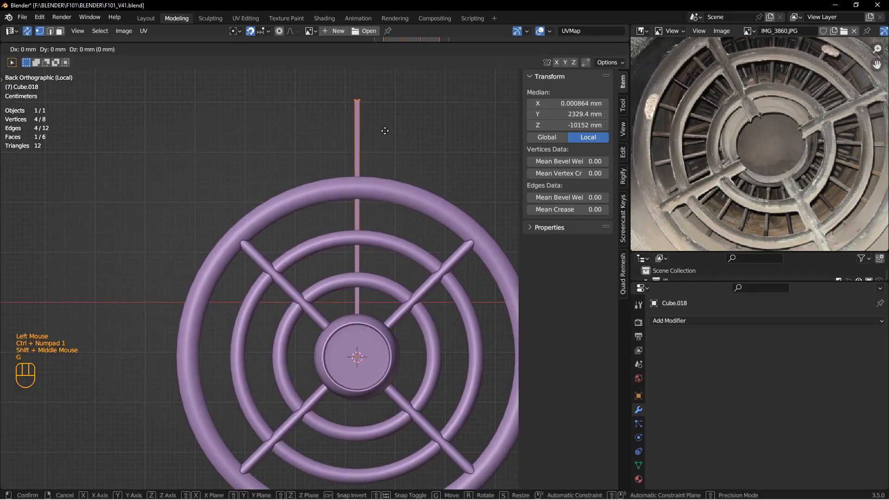
pyautogui.click(377, 208)
# - Select the faces at both ends of the bar and delete them
pyautogui.moveTo(376, 208); pyautogui.dragTo(378, 245, button='middle')
pyautogui.scroll(-2, 330, 225)
pyautogui.moveTo(331, 225); pyautogui.dragTo(368, 245, button='middle')
pyautogui.scroll(-1, 402, 231)
pyautogui.click(389, 233)
pyautogui.press('3')
pyautogui.click(388, 230)
pyautogui.click(391, 229)
pyautogui.scroll(2, 391, 229)
pyautogui.scroll(1, 391, 229)
pyautogui.scroll(-2, 368, 245)
pyautogui.keyDown('shift'); pyautogui.click(406, 216); pyautogui.keyUp('shift')
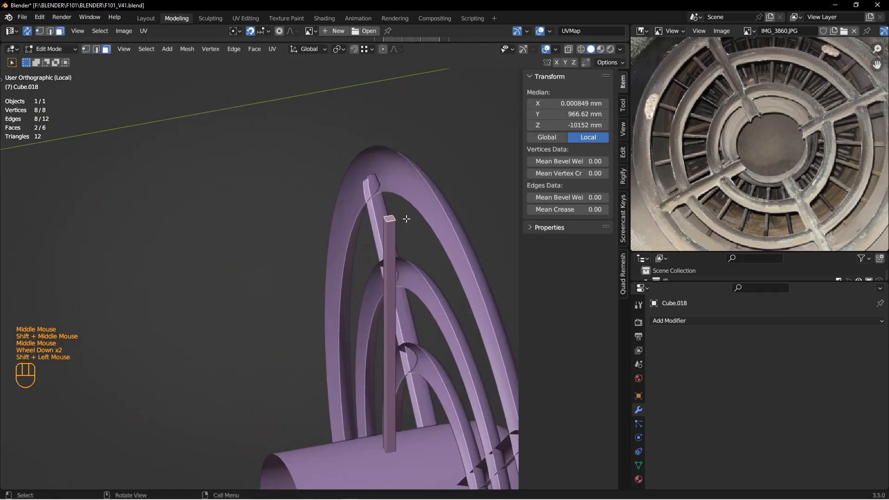
pyautogui.press('x')
pyautogui.click(376, 241)
# - Select one lengthwise edge of the bar and mark it as a UV seam
pyautogui.moveTo(359, 246); pyautogui.dragTo(456, 274, button='middle')
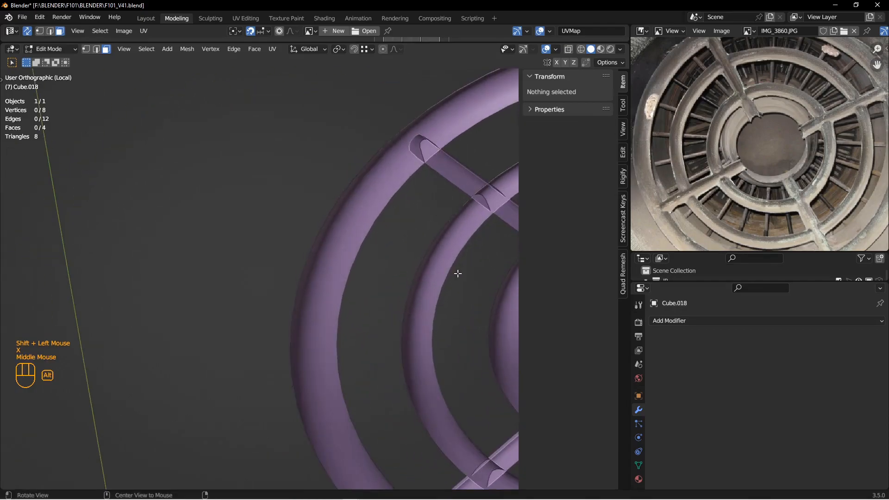
pyautogui.keyDown('shift'); pyautogui.moveTo(465, 241); pyautogui.dragTo(342, 258, button='middle'); pyautogui.keyUp('shift')
pyautogui.press('2')
pyautogui.click(439, 229)
pyautogui.moveTo(439, 229); pyautogui.dragTo(373, 272, button='middle')
pyautogui.hotkey('ctrl', 'e')
pyautogui.click(418, 242)
pyautogui.scroll(1, 420, 240)
pyautogui.scroll(2, 419, 240)
pyautogui.keyDown('shift'); pyautogui.moveTo(373, 272); pyautogui.dragTo(266, 285, button='middle'); pyautogui.keyUp('shift')
# - Return to object mode and apply the bar's rotation and scale
pyautogui.press('Tab')
pyautogui.moveTo(324, 281); pyautogui.dragTo(329, 281, button='middle')
pyautogui.keyDown('shift'); pyautogui.moveTo(329, 281); pyautogui.dragTo(363, 236, button='middle'); pyautogui.keyUp('shift')
pyautogui.scroll(-1, 332, 282)
pyautogui.hotkey('ctrl', 'a')
pyautogui.click(341, 278)
# - Add a Plain Axes empty at the 3D cursor in the front view and apply its rotation and scale
pyautogui.press('KP_1')
pyautogui.hotkey('shift', 'a')
pyautogui.moveTo(363, 237)
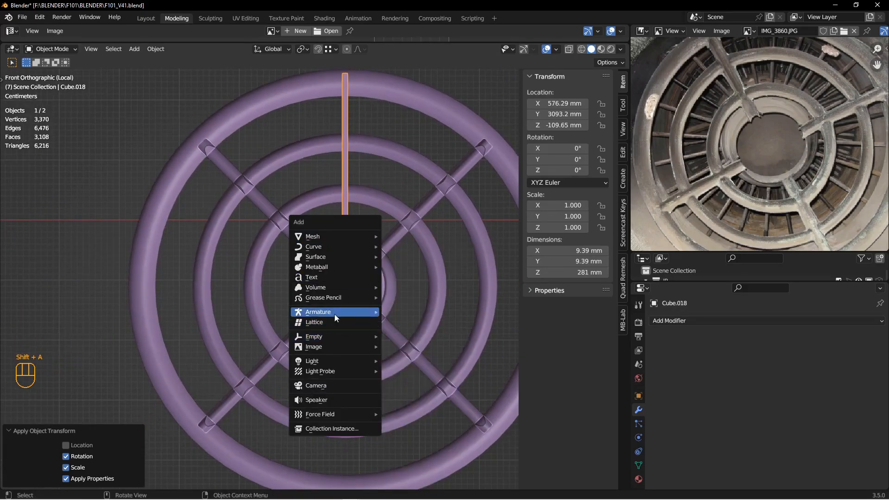
pyautogui.moveTo(323, 338)
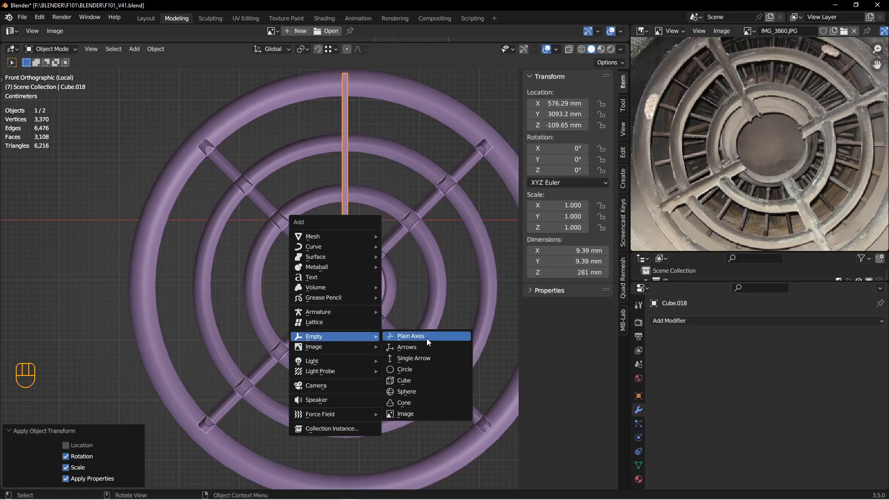
pyautogui.click(427, 339)
pyautogui.scroll(2, 377, 292)
pyautogui.moveTo(377, 292); pyautogui.dragTo(273, 310, button='middle')
pyautogui.keyDown('shift'); pyautogui.moveTo(346, 315); pyautogui.dragTo(312, 318, button='middle'); pyautogui.keyUp('shift')
pyautogui.moveTo(363, 297); pyautogui.dragTo(298, 316, button='middle')
pyautogui.hotkey('ctrl', 'a')
pyautogui.click(298, 316)
# - Add an Array modifier to the thin bar with a fixed count of 24
pyautogui.keyDown('shift'); pyautogui.moveTo(359, 259); pyautogui.dragTo(326, 254, button='middle'); pyautogui.keyUp('shift')
pyautogui.scroll(-2, 354, 253)
pyautogui.click(334, 249)
pyautogui.click(725, 321)
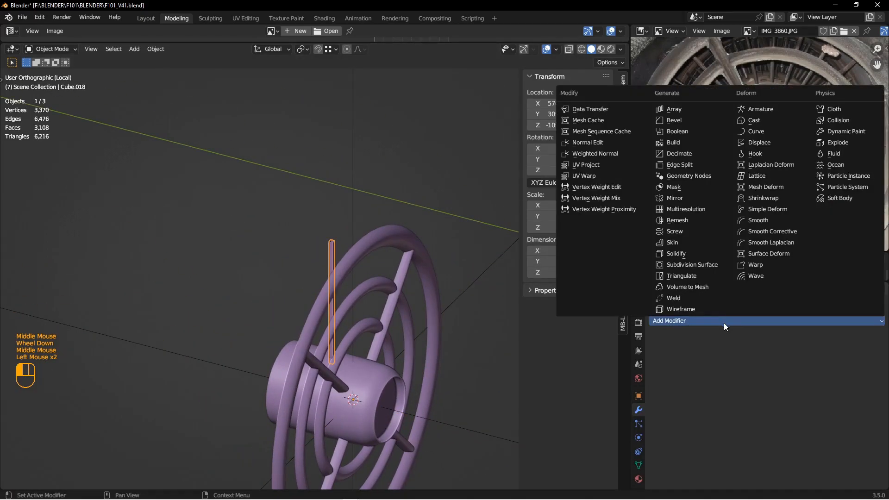
pyautogui.click(688, 110)
pyautogui.moveTo(360, 301); pyautogui.dragTo(329, 293, button='middle')
pyautogui.keyDown('shift'); pyautogui.moveTo(330, 293); pyautogui.dragTo(324, 247, button='middle'); pyautogui.keyUp('shift')
pyautogui.click(807, 365)
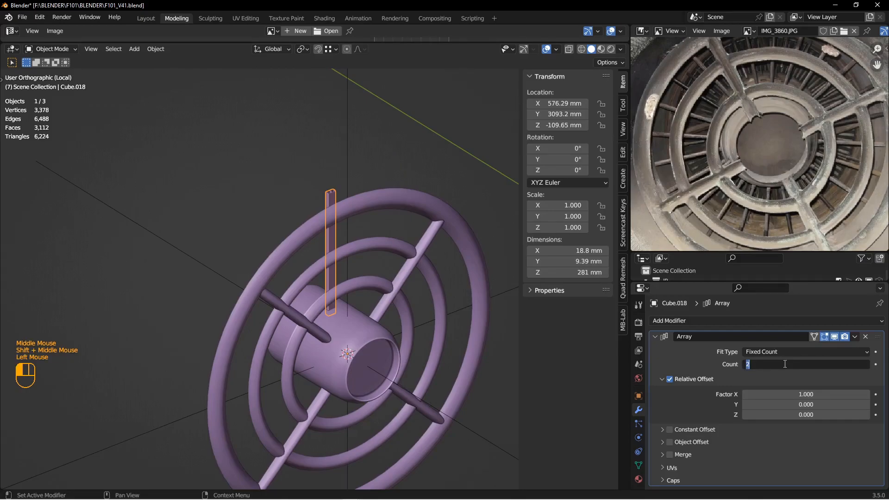
pyautogui.write('24')
pyautogui.press('Return')
# - Set the array's relative offset Factor X to 0 and pick the new empty as its offset object
pyautogui.click(793, 395)
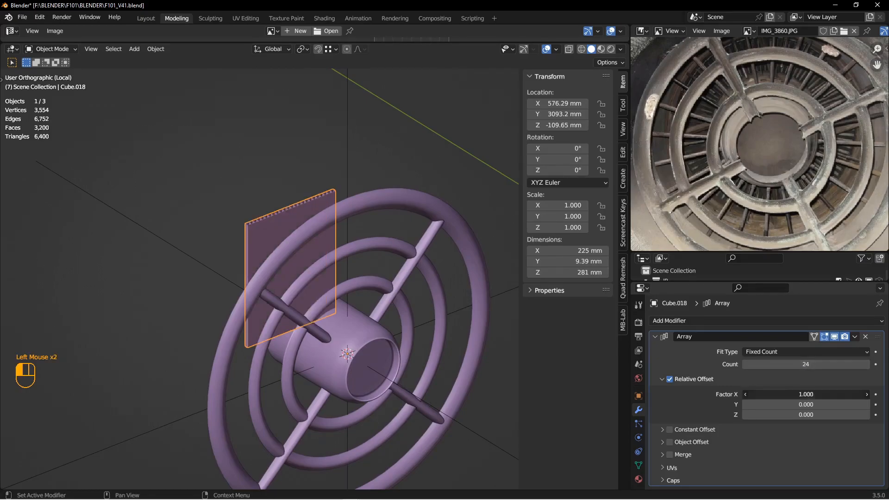
pyautogui.write('0')
pyautogui.press('Return')
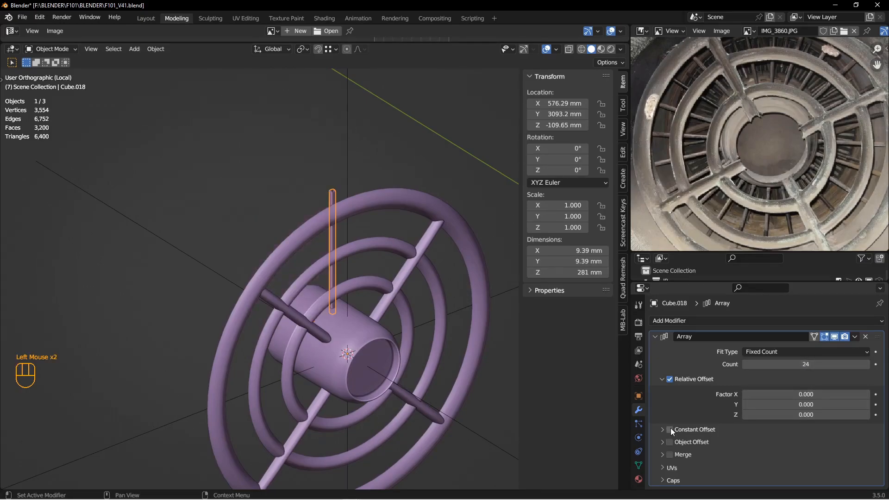
pyautogui.click(663, 442)
pyautogui.click(864, 458)
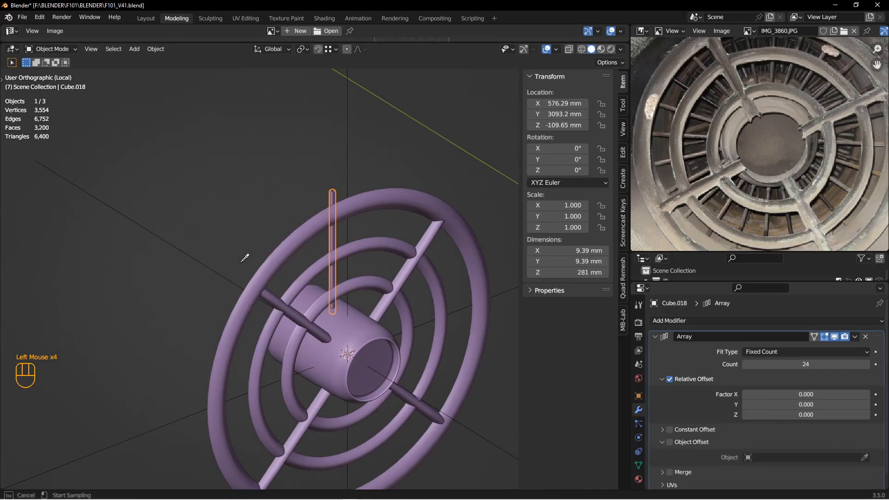
pyautogui.click(350, 154)
pyautogui.scroll(2, 357, 189)
pyautogui.moveTo(397, 261); pyautogui.dragTo(362, 258, button='middle')
pyautogui.keyDown('shift'); pyautogui.moveTo(354, 256); pyautogui.dragTo(345, 275, button='middle'); pyautogui.keyUp('shift')
pyautogui.click(346, 164)
pyautogui.press('ctrl+KP_1')
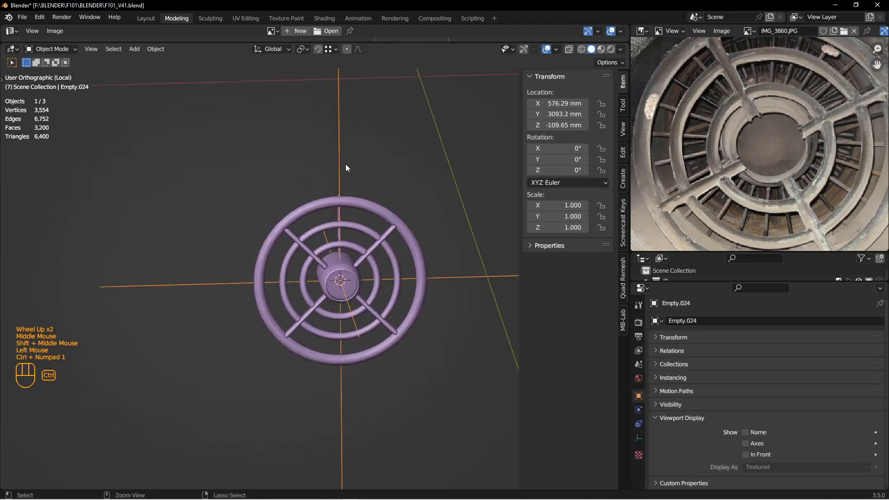
pyautogui.scroll(-2, 361, 160)
pyautogui.press('r')
pyautogui.moveTo(407, 193); pyautogui.dragTo(335, 251, button='middle')
pyautogui.scroll(-1, 324, 245)
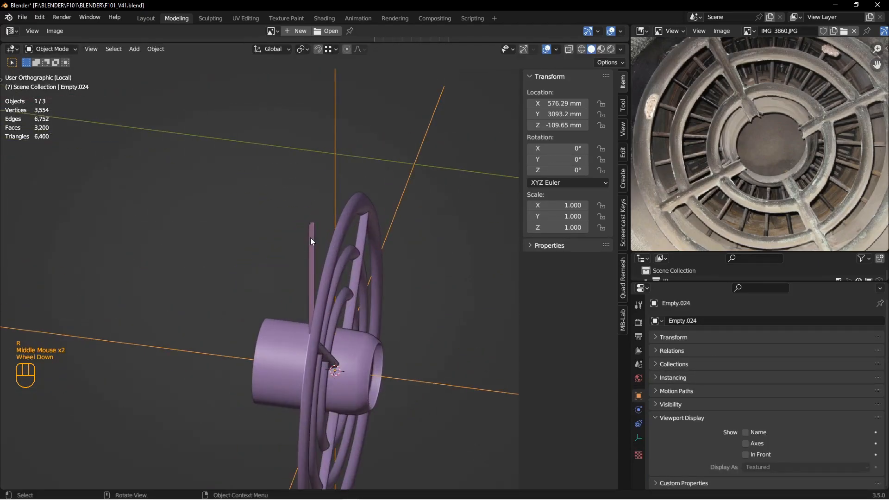
# - Enable Object Offset in the thin bar's Array modifier
pyautogui.click(311, 238)
pyautogui.scroll(-3, 754, 405)
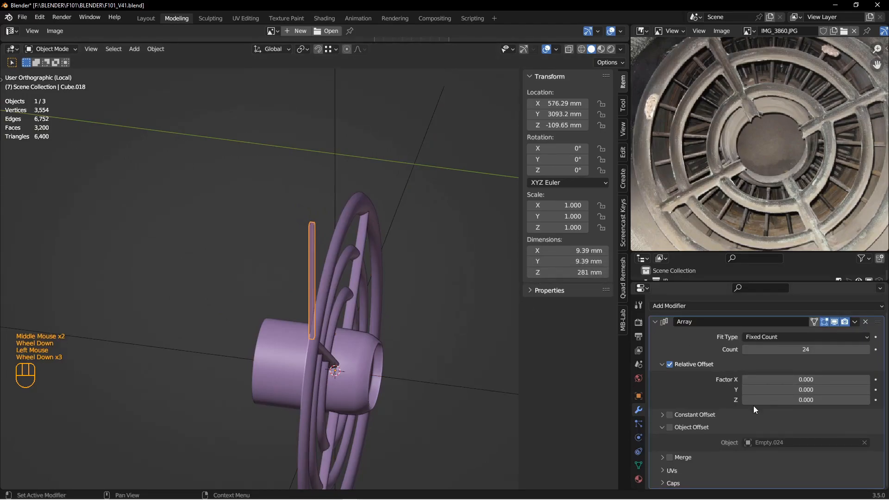
pyautogui.click(682, 428)
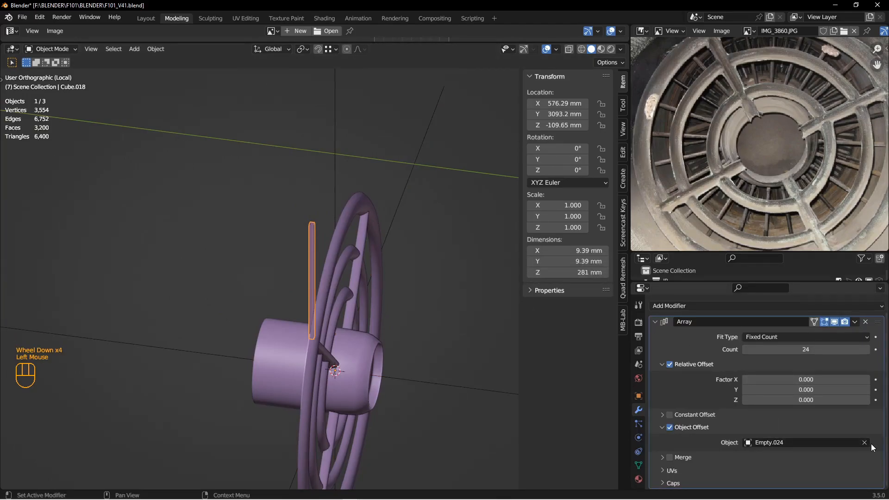
# - Select the empty at the hub centre and set its Y rotation to 360/24 to spread the bars around the hub
pyautogui.moveTo(401, 310); pyautogui.dragTo(335, 260, button='middle')
pyautogui.click(321, 168)
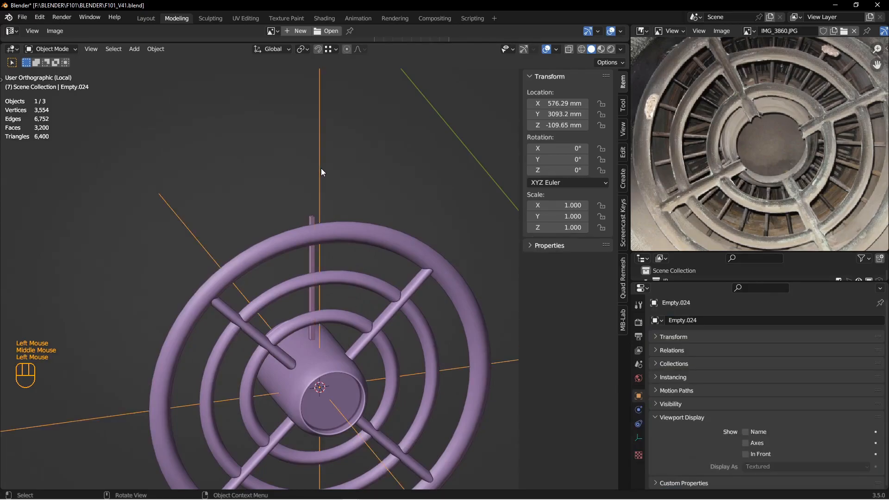
pyautogui.press('KP_1')
pyautogui.press('r')
pyautogui.press('Escape')
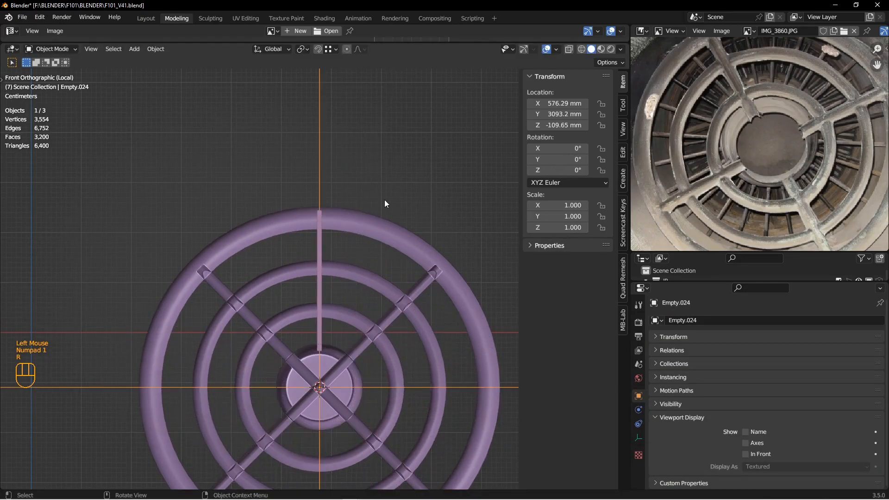
pyautogui.click(569, 160)
pyautogui.write('360/24')
pyautogui.press('Return')
pyautogui.scroll(2, 454, 240)
pyautogui.moveTo(454, 239); pyautogui.dragTo(341, 227, button='middle')
pyautogui.scroll(-2, 338, 230)
pyautogui.scroll(2, 397, 227)
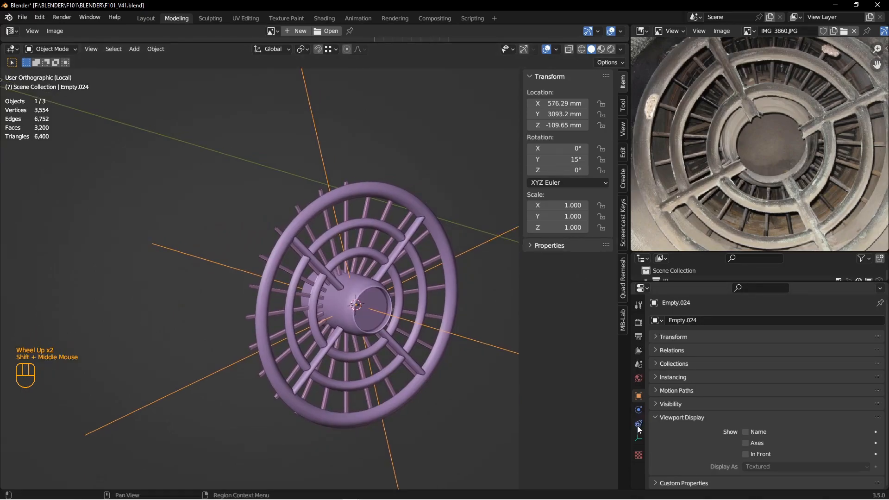
# - Add a Subdivision Surface modifier to the arrayed bars after the Array and shade them smooth
pyautogui.click(406, 216)
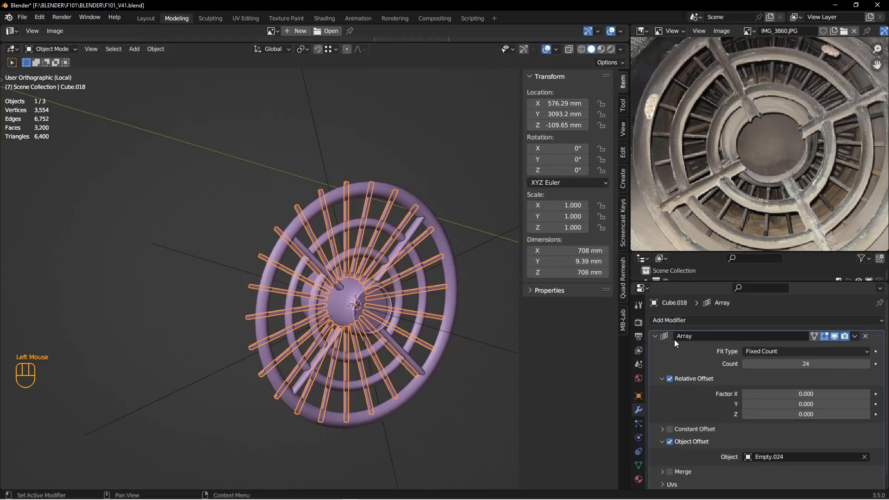
pyautogui.click(656, 336)
pyautogui.click(692, 320)
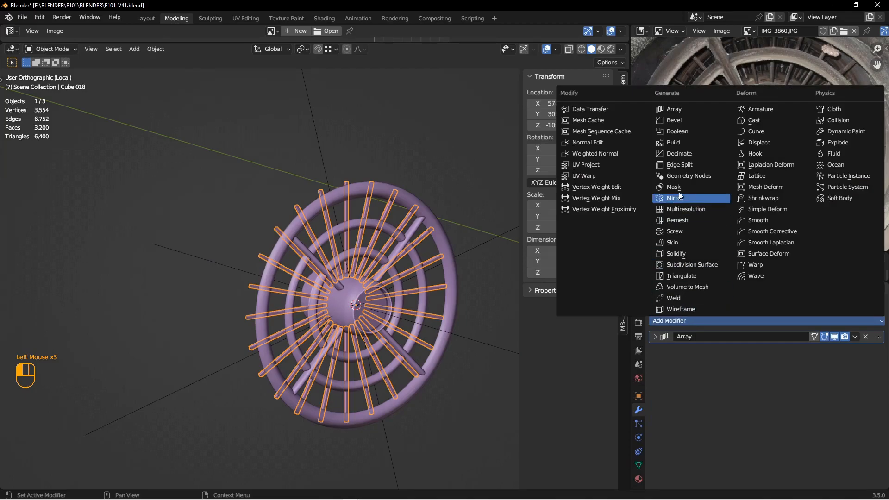
pyautogui.click(679, 265)
pyautogui.scroll(-3, 416, 230)
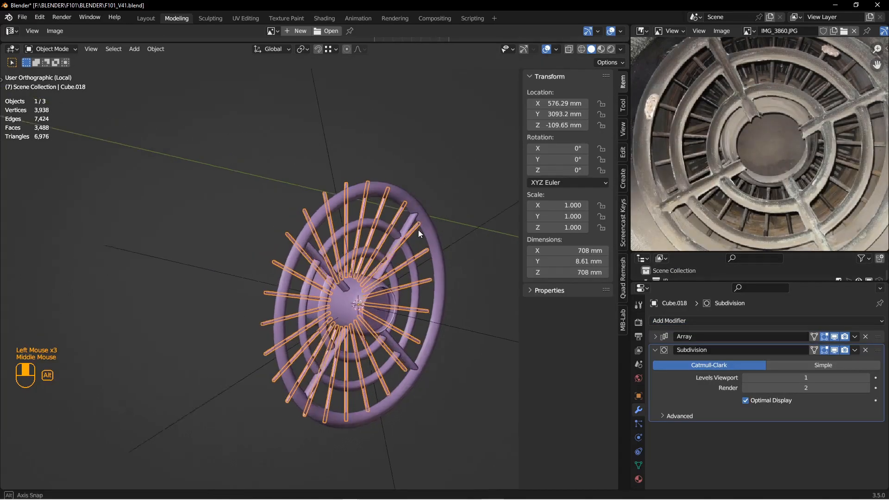
pyautogui.moveTo(380, 220); pyautogui.dragTo(396, 140, button='middle')
pyautogui.rightClick(316, 157)
pyautogui.click(296, 157)
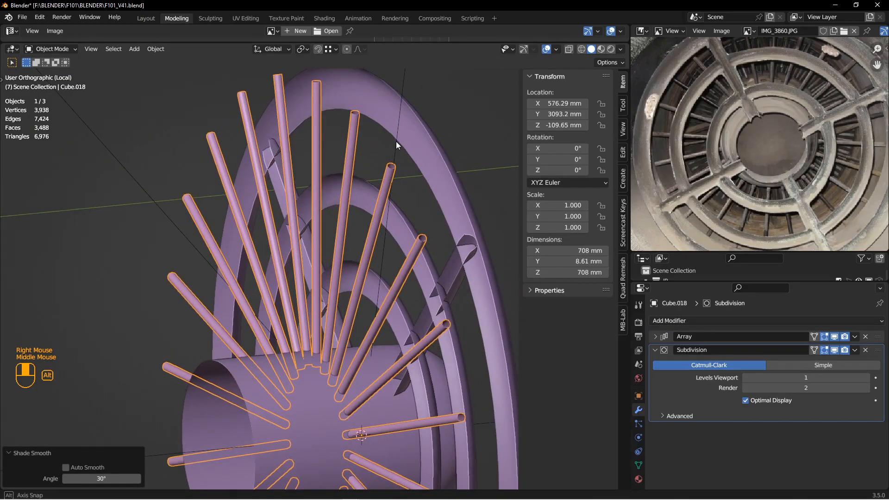
# - Unwrap the UVs of the thin bar's entire mesh
pyautogui.scroll(1, 380, 185)
pyautogui.scroll(2, 380, 185)
pyautogui.moveTo(380, 185); pyautogui.dragTo(336, 233, button='middle')
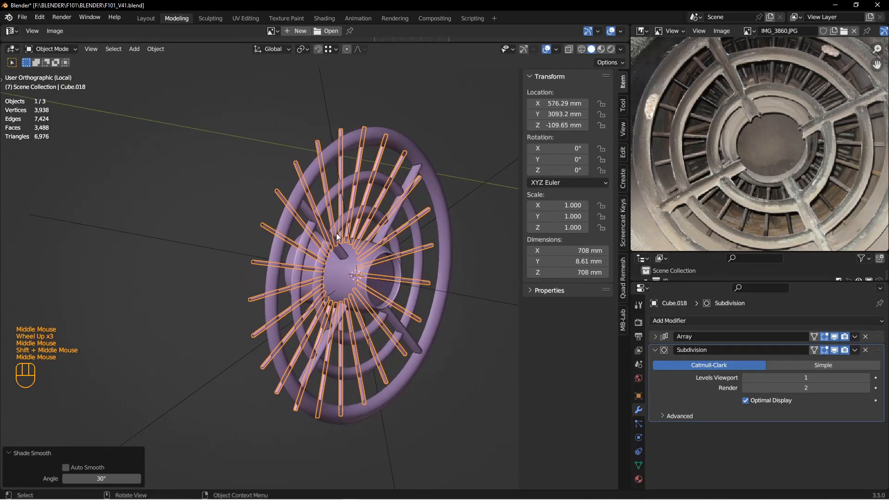
pyautogui.press('Tab')
pyautogui.press('a')
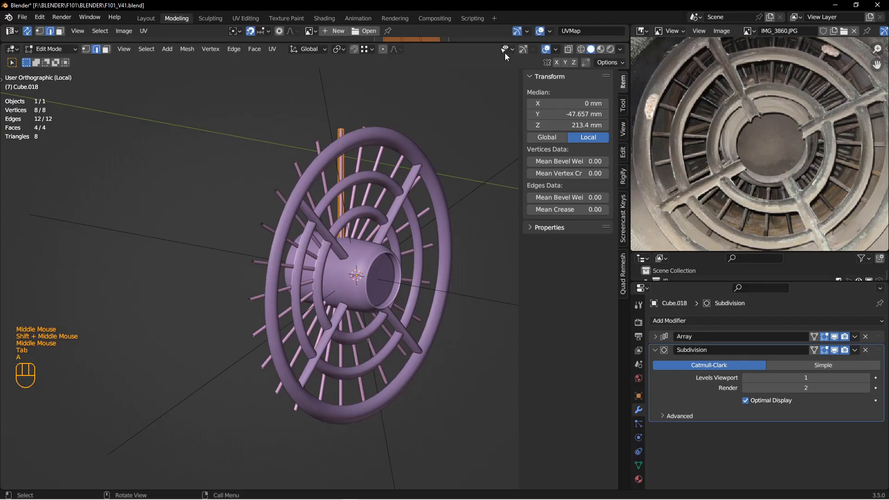
pyautogui.moveTo(490, 43); pyautogui.dragTo(490, 171)
pyautogui.press('u')
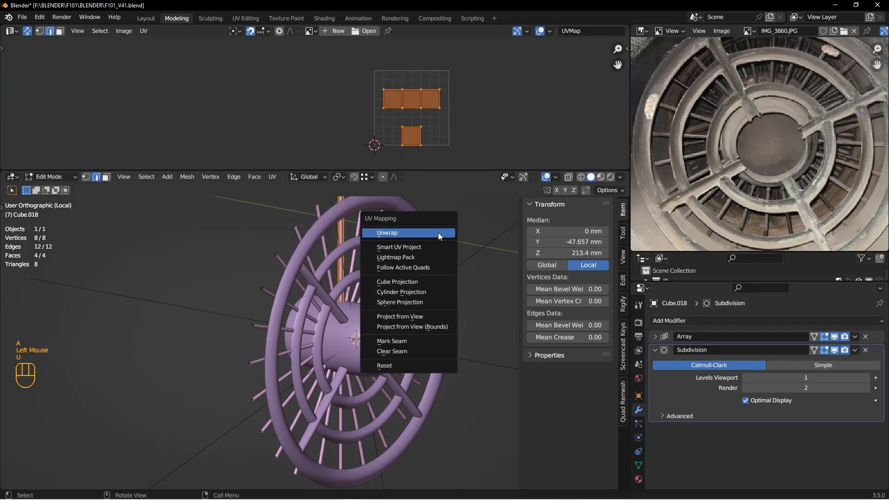
pyautogui.click(438, 232)
pyautogui.press('Tab')
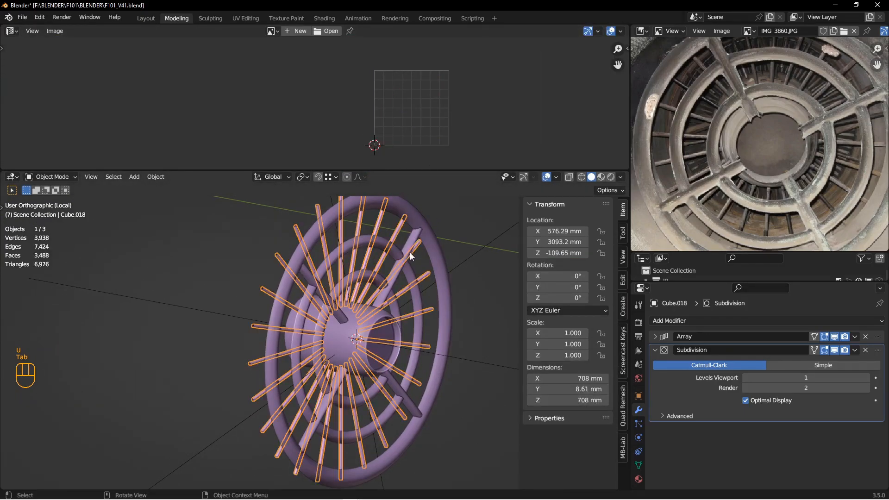
pyautogui.moveTo(444, 171); pyautogui.dragTo(444, 53)
pyautogui.moveTo(417, 176); pyautogui.dragTo(410, 141, button='middle')
pyautogui.scroll(-2, 410, 141)
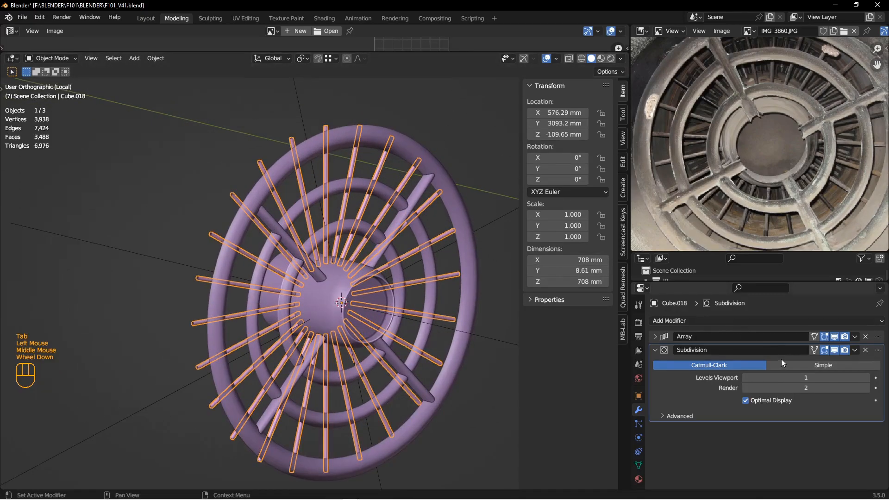
# - Apply the thin bars' Array modifier and delete the empty at the hub centre
pyautogui.click(855, 338)
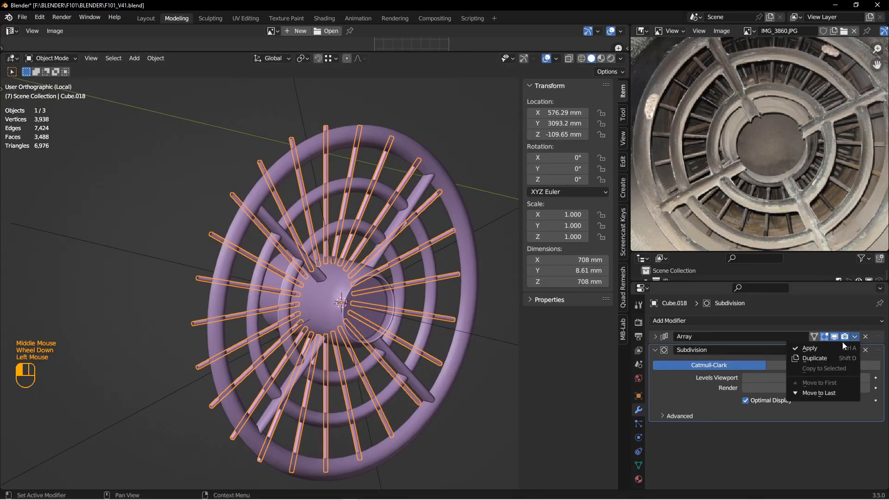
pyautogui.click(829, 346)
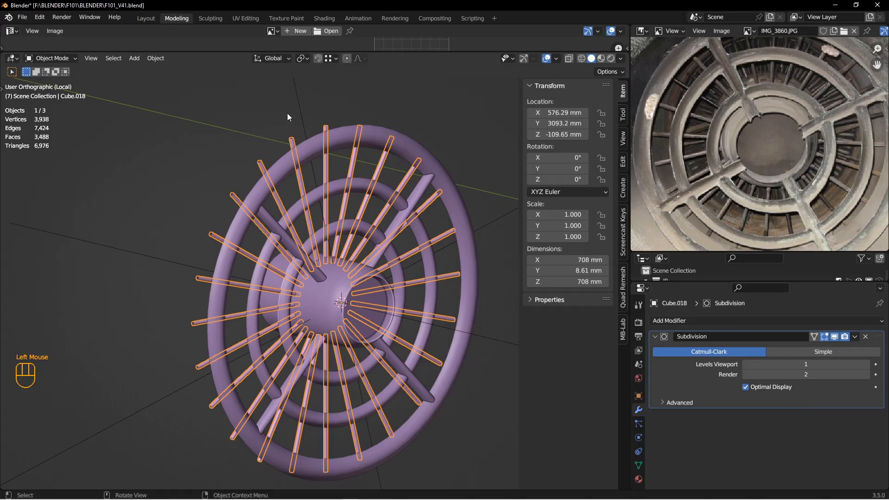
pyautogui.click(297, 105)
pyautogui.press('x')
pyautogui.click(302, 104)
# - Leave the isolated view and inspect the flameholder and radial bars inside the complete exhaust assembly
pyautogui.moveTo(340, 208); pyautogui.dragTo(315, 268, button='middle')
pyautogui.press('KP_Divide')
pyautogui.scroll(2, 305, 201)
pyautogui.scroll(-1, 258, 221)
pyautogui.keyDown('alt'); pyautogui.middleClick(316, 260); pyautogui.keyUp('alt')
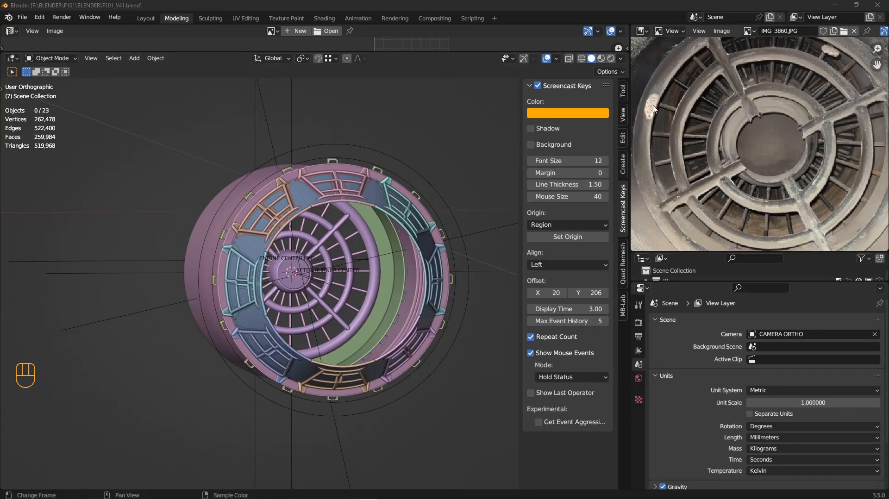
pyautogui.moveTo(322, 247); pyautogui.dragTo(388, 275, button='middle')
pyautogui.moveTo(254, 265); pyautogui.dragTo(309, 331, button='middle')
pyautogui.scroll(-2, 310, 297)
pyautogui.scroll(2, 321, 325)
pyautogui.scroll(-2, 317, 321)
# - Isolate the flameholder rings and the radial bars in Local View
pyautogui.click(318, 321)
pyautogui.press('Tab')
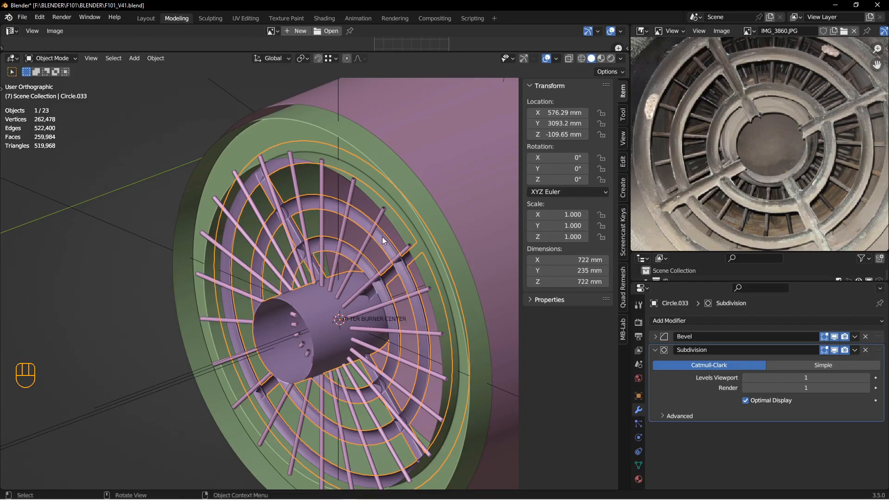
pyautogui.keyDown('shift'); pyautogui.click(370, 228); pyautogui.keyUp('shift')
pyautogui.press('KP_Divide')
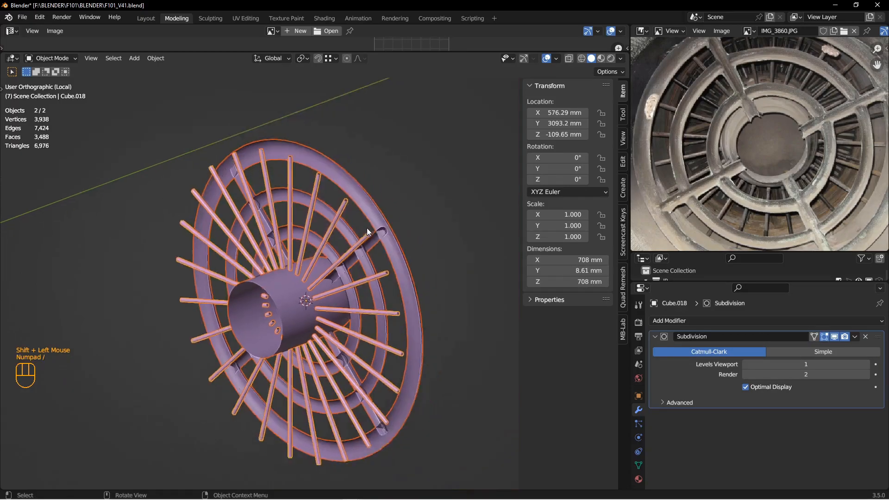
# - Add a cube at the hub centre and scale it into an upright bar about 28.5 mm wide and 305 mm long
pyautogui.press('KP_1')
pyautogui.hotkey('alt', 'a')
pyautogui.keyDown('shift'); pyautogui.moveTo(312, 252); pyautogui.dragTo(352, 282, button='middle'); pyautogui.keyUp('shift')
pyautogui.scroll(-1, 354, 279)
pyautogui.hotkey('shift', 'a')
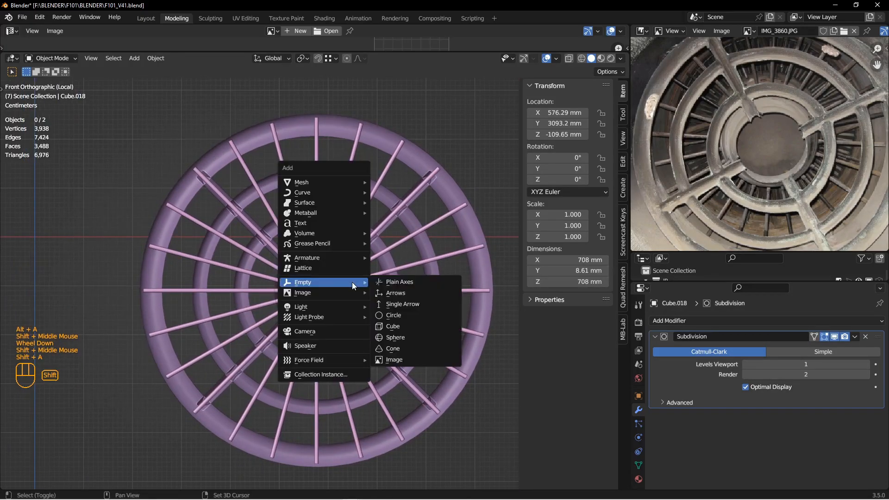
pyautogui.moveTo(325, 182)
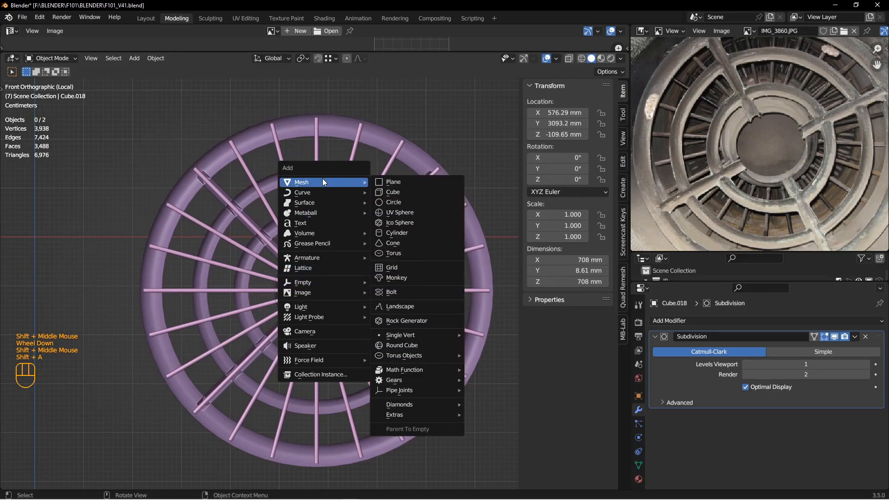
pyautogui.click(384, 189)
pyautogui.press('s')
pyautogui.click(327, 298)
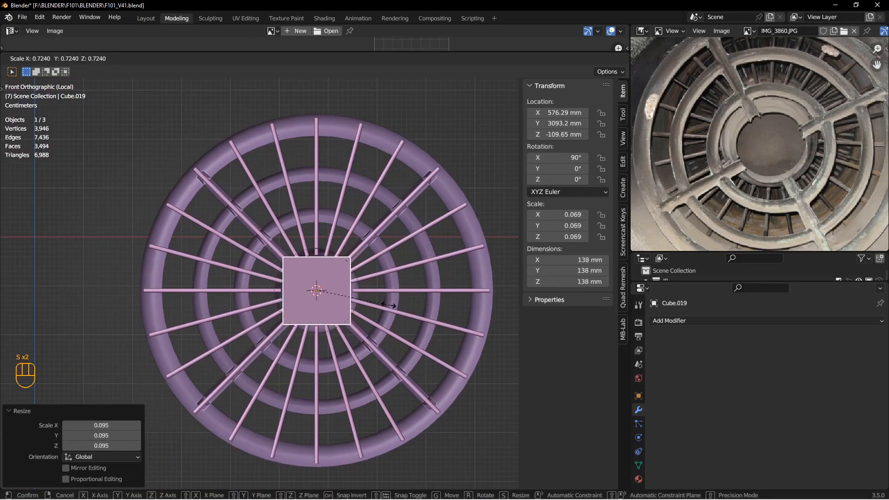
pyautogui.press('s')
pyautogui.click(330, 280)
pyautogui.press('s')
pyautogui.press('z')
pyautogui.click(365, 290)
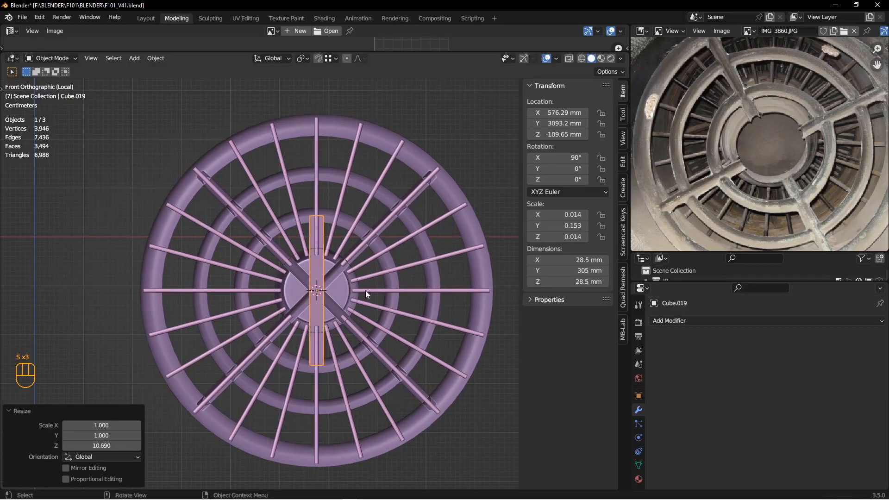
# - Move the new bar's mesh up along Z above the hub centre and about -113.5 mm along Y
pyautogui.press('Tab')
pyautogui.press('Tab')
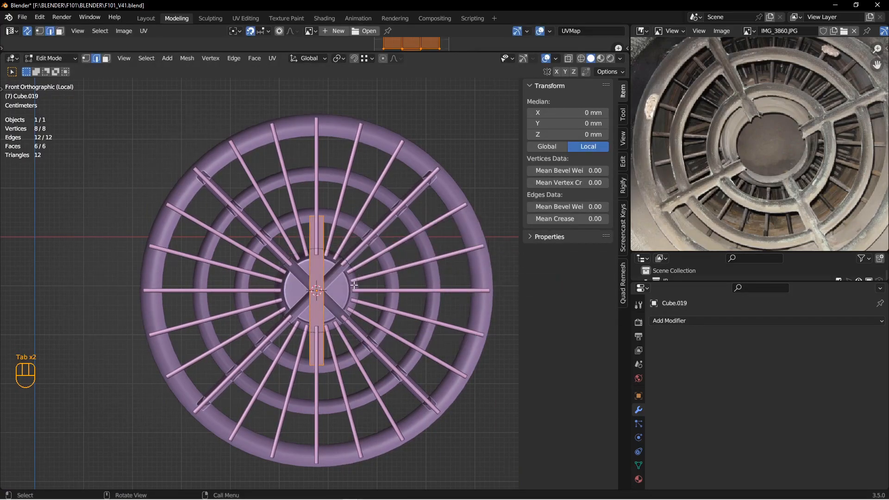
pyautogui.press('g')
pyautogui.press('z')
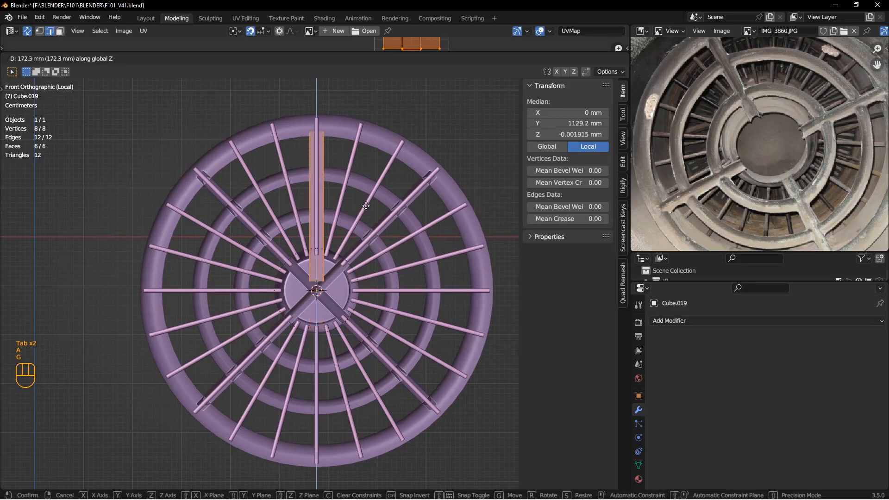
pyautogui.click(302, 258)
pyautogui.moveTo(331, 267); pyautogui.dragTo(275, 313, button='middle')
pyautogui.scroll(-2, 315, 298)
pyautogui.press('g')
pyautogui.press('y')
pyautogui.click(242, 309)
pyautogui.moveTo(278, 315); pyautogui.dragTo(296, 303, button='middle')
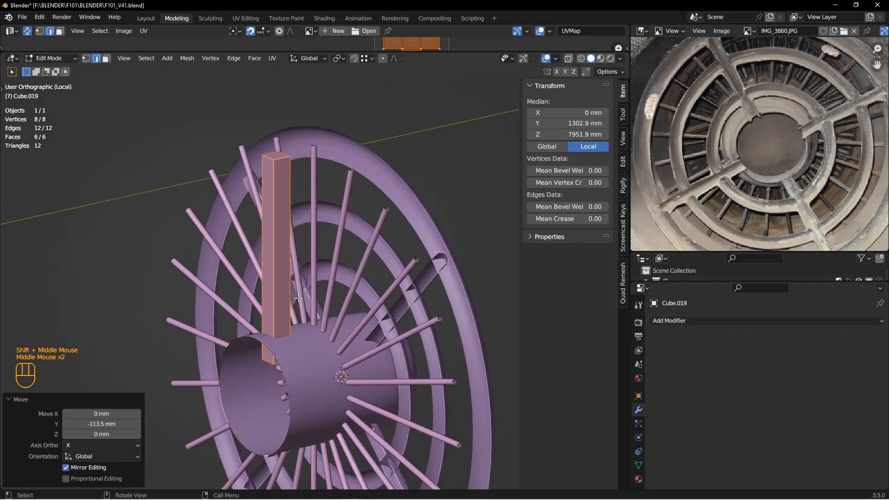
# - Reposition the bar's mesh in front view, widen it about 2.05 times along X and flatten it to about 0.36 along Y
pyautogui.press('KP_1')
pyautogui.keyDown('shift'); pyautogui.moveTo(292, 240); pyautogui.dragTo(384, 313, button='middle'); pyautogui.keyUp('shift')
pyautogui.press('g')
pyautogui.click(347, 282)
pyautogui.press('s')
pyautogui.click(358, 320)
pyautogui.press('s')
pyautogui.press('y')
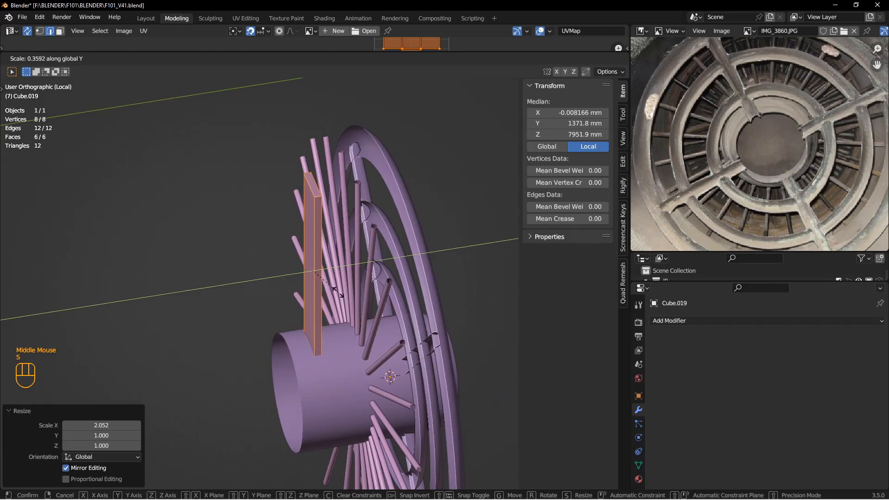
pyautogui.click(338, 293)
pyautogui.moveTo(338, 293); pyautogui.dragTo(349, 310, button='middle')
pyautogui.moveTo(341, 303); pyautogui.dragTo(350, 332, button='middle')
pyautogui.scroll(-2, 354, 319)
pyautogui.press('r')
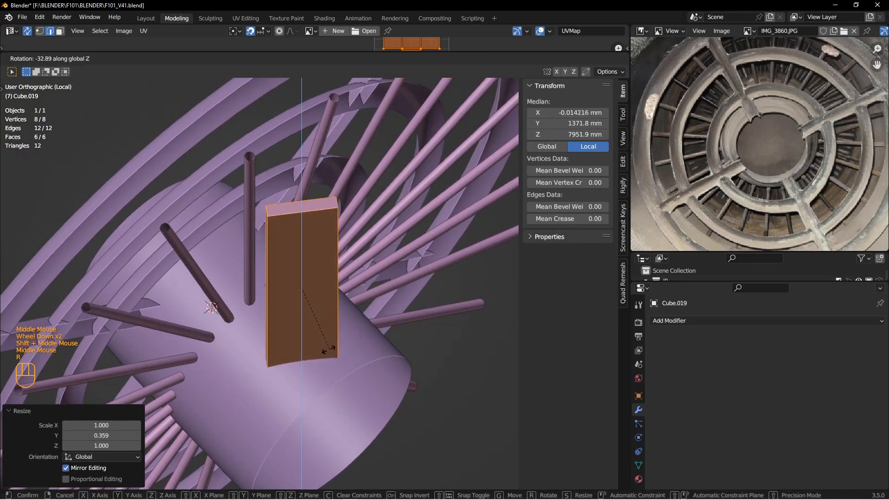
pyautogui.click(326, 350)
pyautogui.moveTo(356, 351); pyautogui.dragTo(309, 346, button='middle')
pyautogui.hotkey('ctrl', 'z')
# - Scale the flat blade to about 0.72 along X and about 0.73 along Y
pyautogui.press('s')
pyautogui.press('x')
pyautogui.press('x')
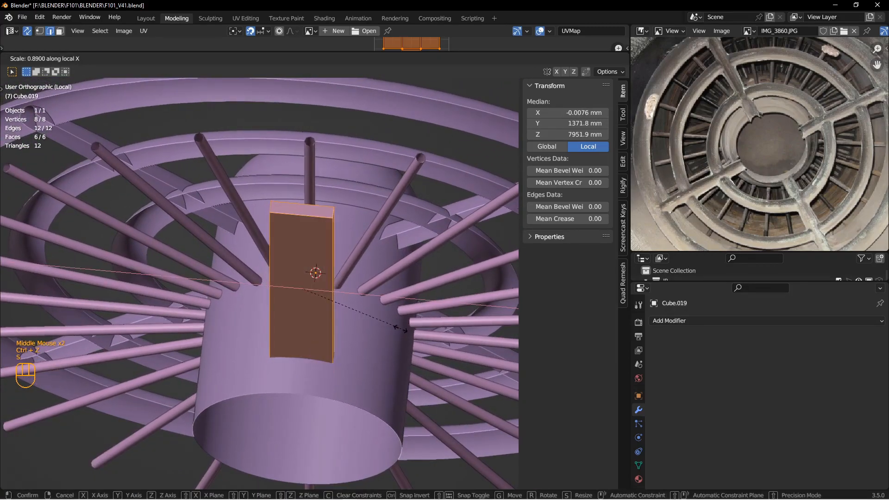
pyautogui.click(383, 327)
pyautogui.press('r')
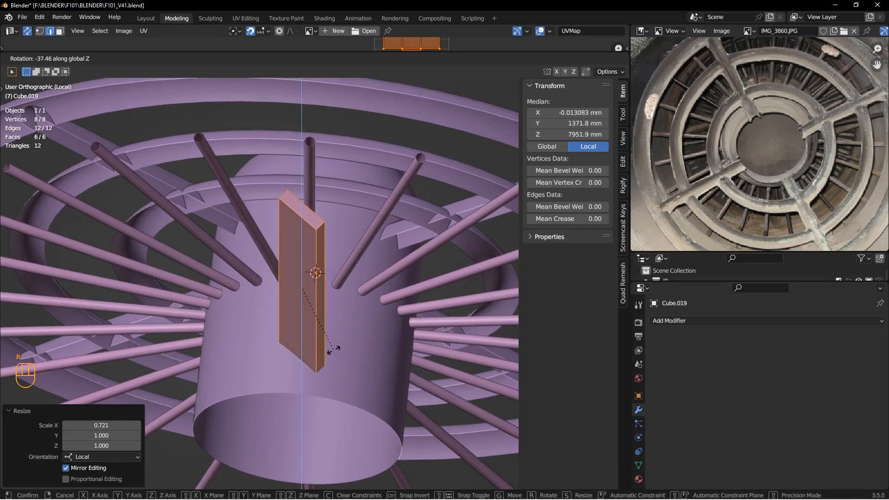
pyautogui.rightClick(333, 350)
pyautogui.moveTo(303, 343); pyautogui.dragTo(345, 346, button='middle')
pyautogui.keyDown('shift'); pyautogui.moveTo(344, 346); pyautogui.dragTo(350, 366, button='middle'); pyautogui.keyUp('shift')
pyautogui.press('s')
pyautogui.press('y')
pyautogui.click(340, 355)
# - Add a centred loop cut through the blade's narrow sides and spread its two side edges along X into pointed edges
pyautogui.keyDown('shift'); pyautogui.moveTo(306, 330); pyautogui.dragTo(320, 348, button='middle'); pyautogui.keyUp('shift')
pyautogui.scroll(-2, 308, 312)
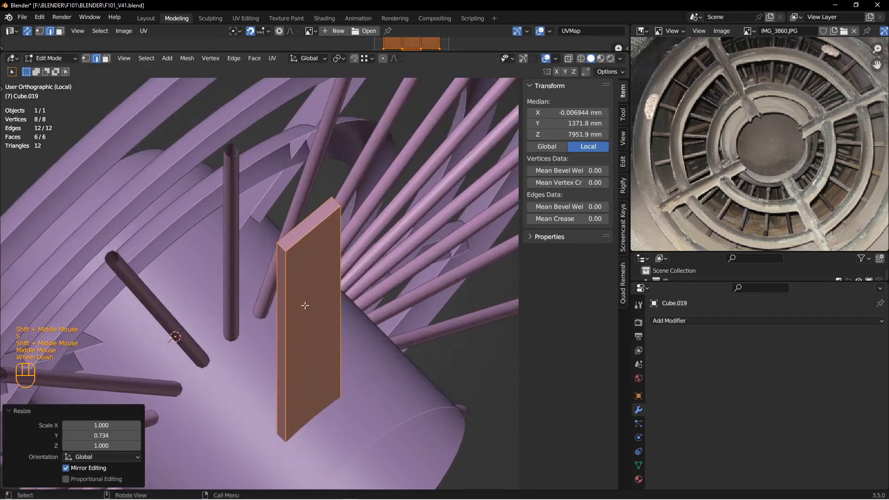
pyautogui.hotkey('ctrl', 'r')
pyautogui.click(280, 249)
pyautogui.rightClick(281, 249)
pyautogui.click(285, 290)
pyautogui.moveTo(284, 290); pyautogui.dragTo(317, 274, button='middle')
pyautogui.keyDown('shift'); pyautogui.click(347, 322); pyautogui.keyUp('shift')
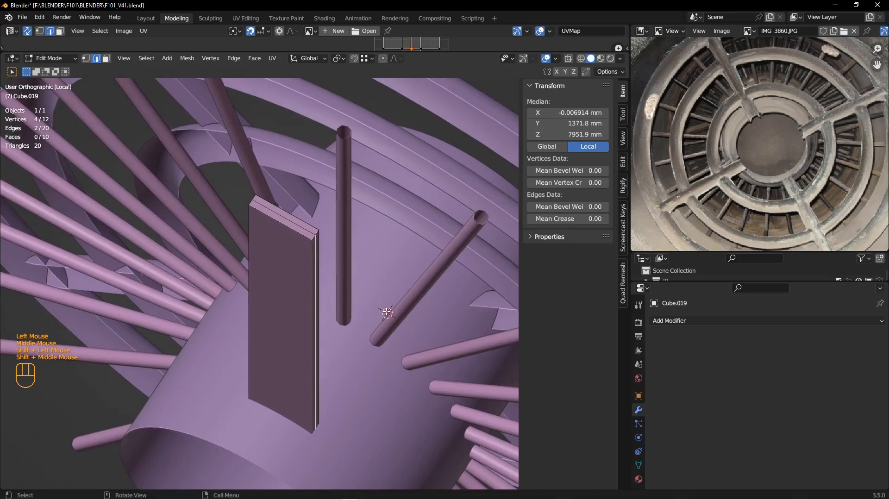
pyautogui.press('s')
pyautogui.press('x')
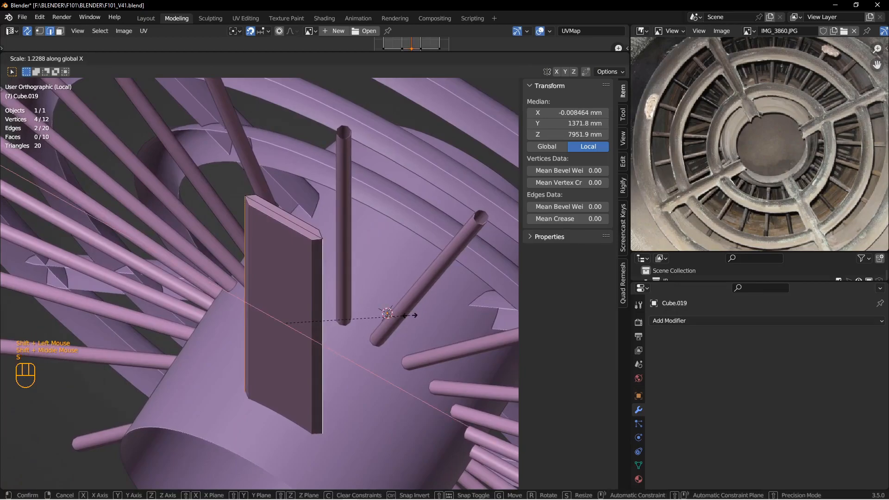
pyautogui.click(398, 314)
# - Rotate the whole blade mesh about the Z axis so it sits at an angle on the hub
pyautogui.scroll(3, 389, 313)
pyautogui.press('a')
pyautogui.moveTo(389, 314); pyautogui.dragTo(392, 341, button='middle')
pyautogui.press('r')
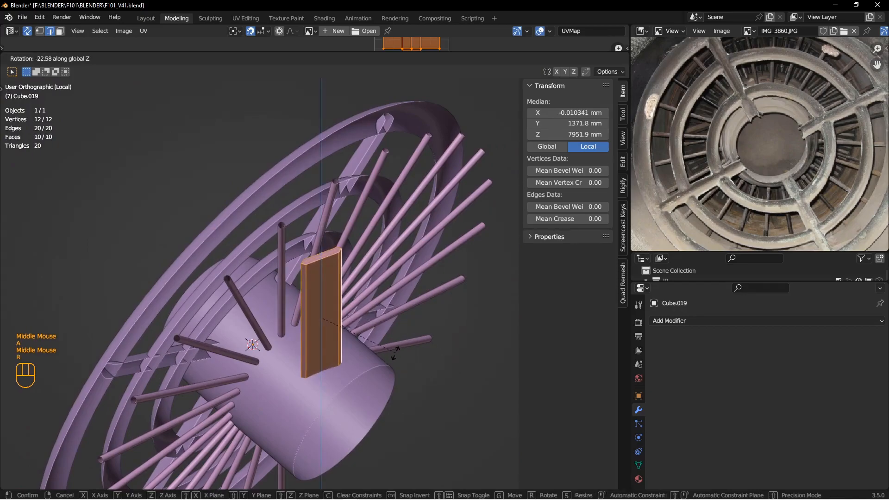
pyautogui.click(379, 365)
# - Delete the four faces capping the upper and lower ends of the blade
pyautogui.keyDown('alt'); pyautogui.moveTo(379, 366); pyautogui.dragTo(322, 292, button='middle'); pyautogui.keyUp('alt')
pyautogui.scroll(-2, 313, 236)
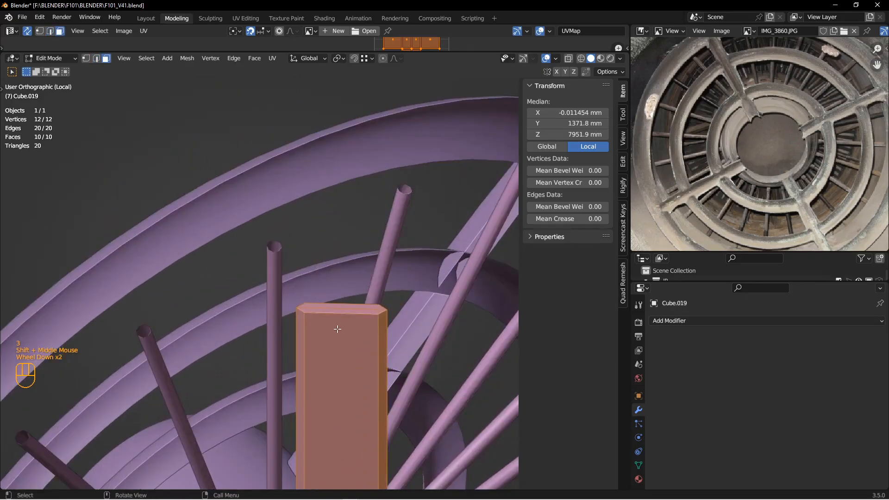
pyautogui.hotkey('alt', 'a')
pyautogui.click(333, 311)
pyautogui.keyDown('shift'); pyautogui.click(352, 313); pyautogui.keyUp('shift')
pyautogui.scroll(3, 353, 351)
pyautogui.moveTo(353, 352); pyautogui.dragTo(333, 307, button='middle')
pyautogui.keyDown('alt'); pyautogui.scroll(-1, 333, 307); pyautogui.keyUp('alt')
pyautogui.scroll(-2, 333, 307)
pyautogui.keyDown('shift'); pyautogui.click(369, 319); pyautogui.keyUp('shift')
pyautogui.scroll(-2, 372, 315)
pyautogui.press('x')
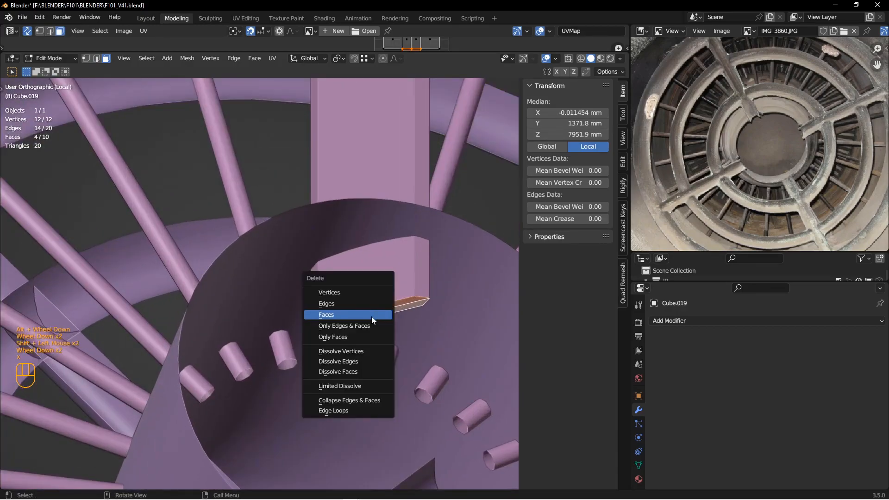
pyautogui.click(339, 315)
# - Raise the blade's lower open end about 25.3 mm along Z inside the hub and leave Edit Mode
pyautogui.press('1')
pyautogui.moveTo(297, 288); pyautogui.dragTo(433, 367)
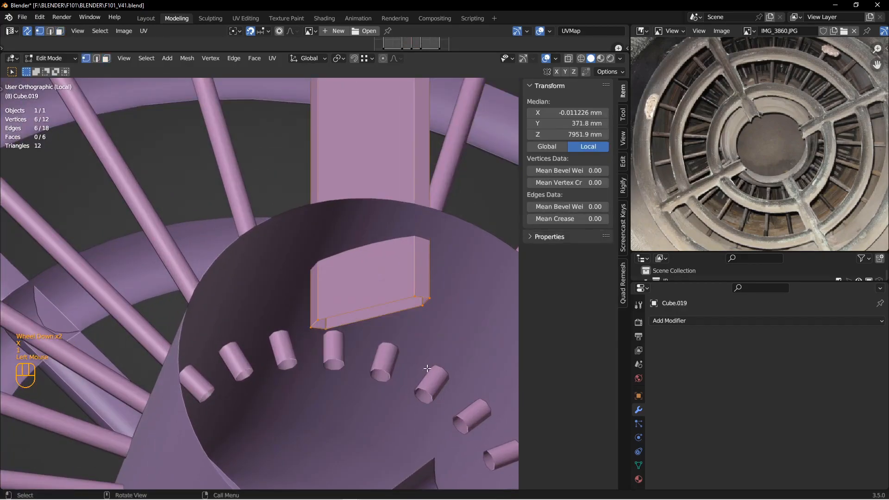
pyautogui.press('g')
pyautogui.press('z')
pyautogui.click(423, 322)
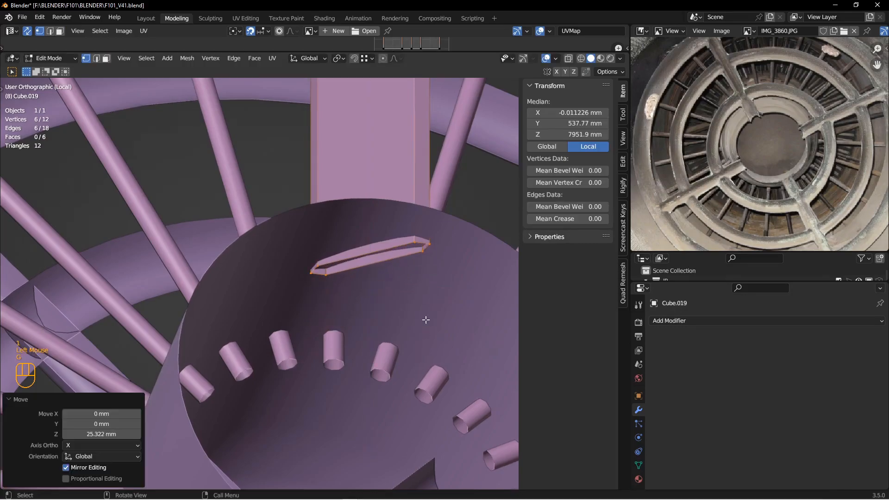
pyautogui.scroll(3, 423, 324)
pyautogui.keyDown('shift'); pyautogui.moveTo(397, 216); pyautogui.dragTo(411, 318, button='middle'); pyautogui.keyUp('shift')
pyautogui.keyDown('shift'); pyautogui.moveTo(410, 278); pyautogui.dragTo(402, 324, button='middle'); pyautogui.keyUp('shift')
pyautogui.moveTo(402, 324); pyautogui.dragTo(391, 304, button='middle')
pyautogui.keyDown('alt'); pyautogui.scroll(-1, 391, 304); pyautogui.keyUp('alt')
pyautogui.scroll(-1, 391, 304)
pyautogui.press('Tab')
# - Add a Subdivision Surface modifier to the blade and shade it smooth
pyautogui.click(380, 302)
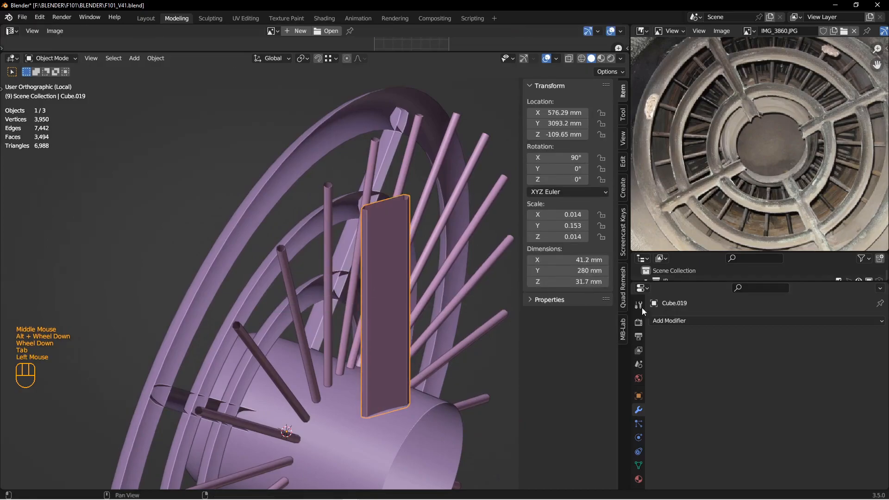
pyautogui.click(711, 318)
pyautogui.click(693, 265)
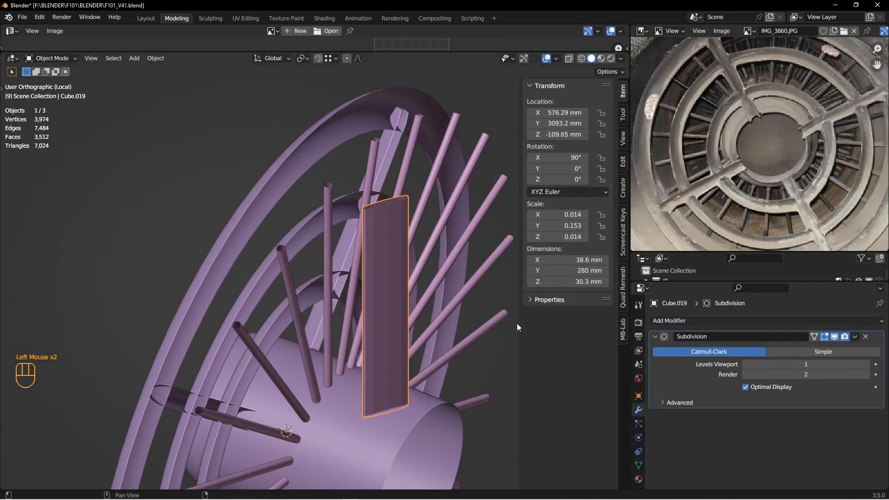
pyautogui.click(457, 252)
pyautogui.click(745, 373)
pyautogui.click(388, 277)
pyautogui.moveTo(387, 277); pyautogui.dragTo(370, 291, button='middle')
pyautogui.rightClick(383, 294)
pyautogui.click(366, 295)
pyautogui.scroll(1, 390, 281)
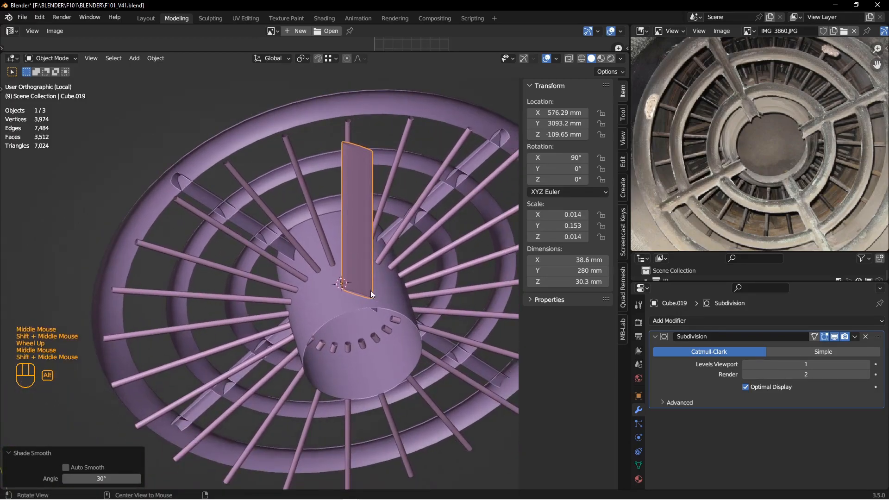
# - Add a Plain Axes empty at the 3D cursor in the hub's center and apply its rotation and scale
pyautogui.press('ctrl+KP_1')
pyautogui.press('KP_1')
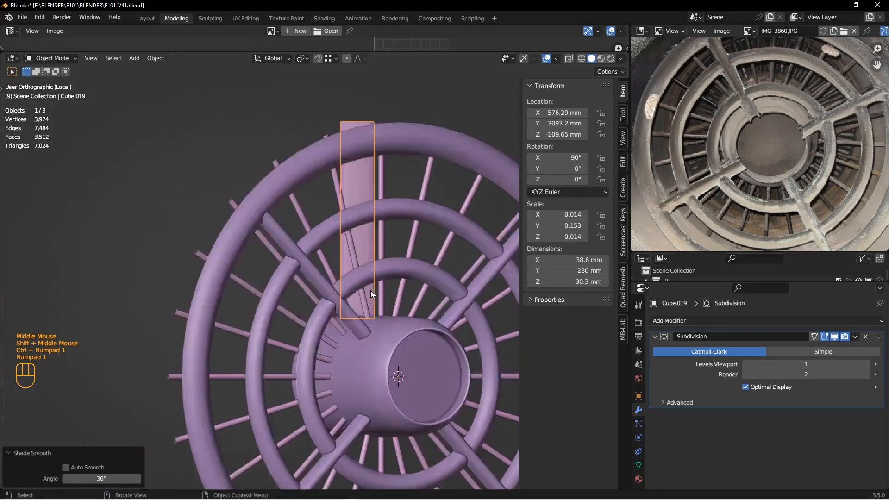
pyautogui.hotkey('alt', 'a')
pyautogui.keyDown('shift'); pyautogui.moveTo(370, 291); pyautogui.dragTo(347, 280, button='middle'); pyautogui.keyUp('shift')
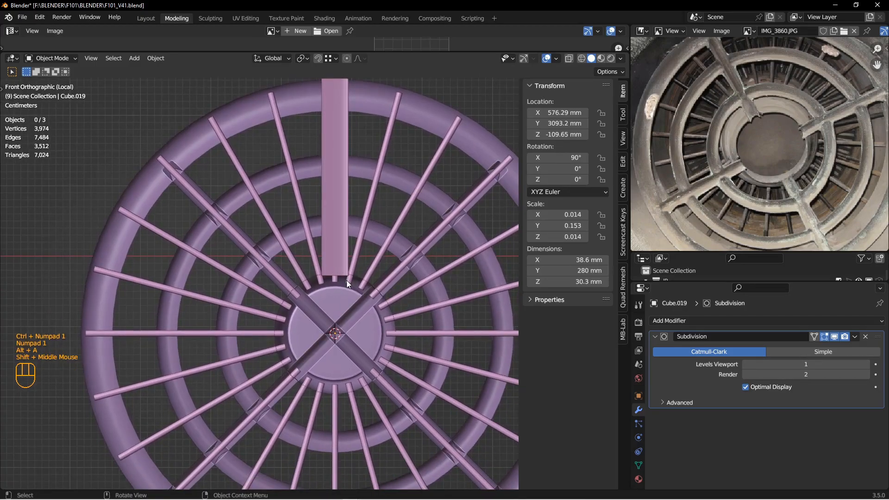
pyautogui.hotkey('shift', 'a')
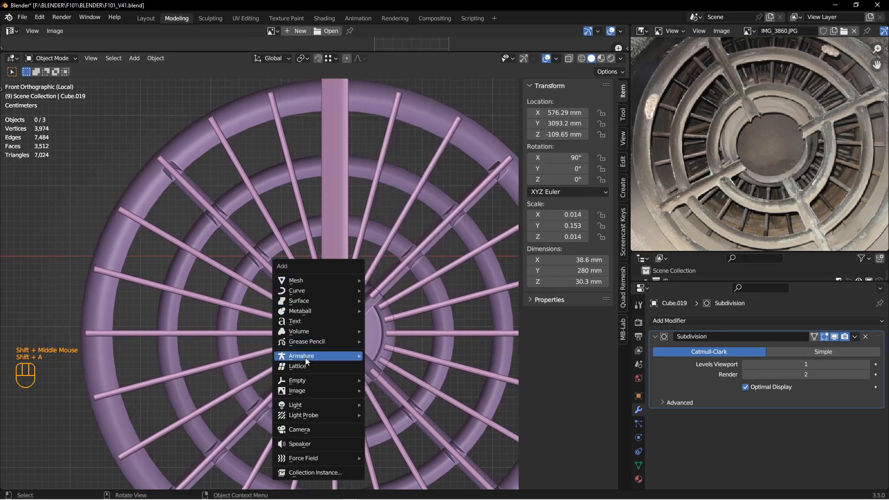
pyautogui.moveTo(305, 380)
pyautogui.click(372, 381)
pyautogui.scroll(2, 371, 376)
pyautogui.hotkey('ctrl', 'a')
pyautogui.click(371, 376)
pyautogui.moveTo(306, 341); pyautogui.dragTo(330, 325, button='middle')
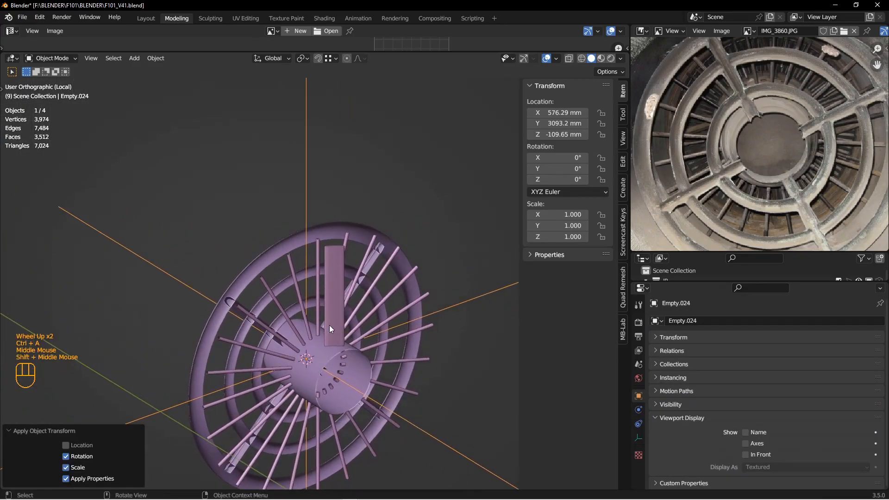
# - Add an Array modifier to the blade and set its count to 80
pyautogui.click(333, 289)
pyautogui.moveTo(332, 289); pyautogui.dragTo(365, 315, button='middle')
pyautogui.click(683, 341)
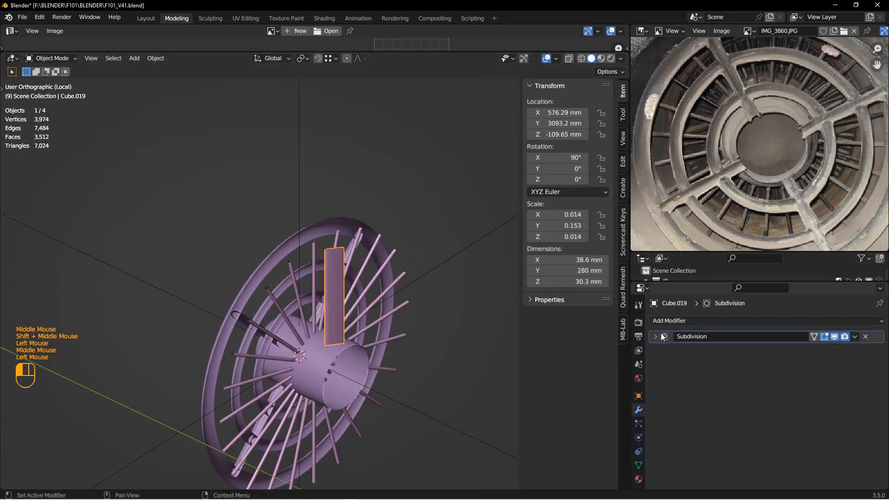
pyautogui.click(700, 321)
pyautogui.click(676, 111)
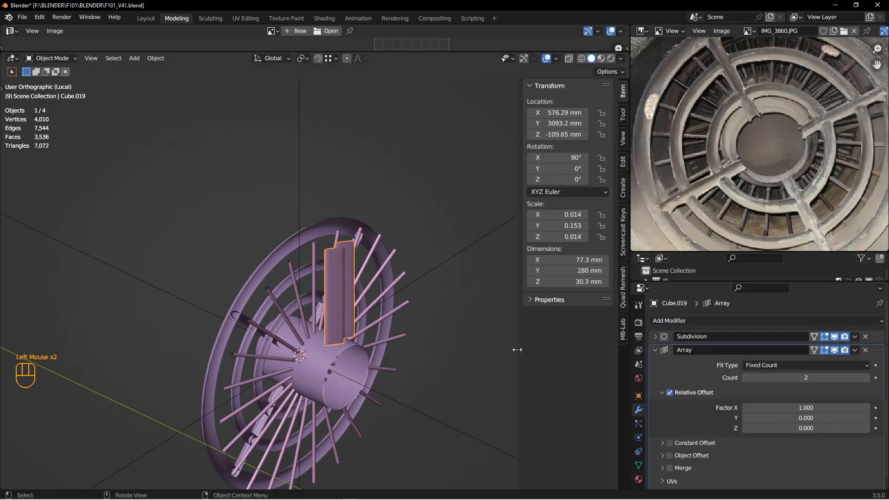
pyautogui.click(746, 377)
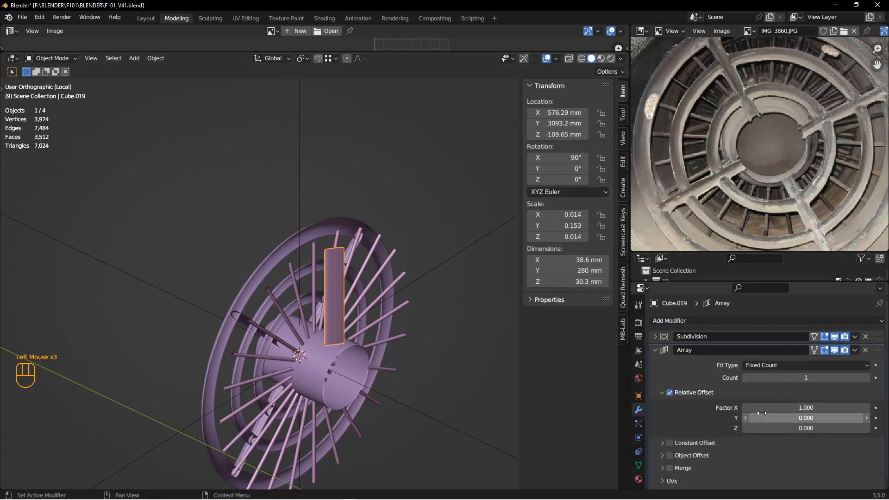
pyautogui.doubleClick(754, 377)
pyautogui.write('80')
pyautogui.press('Return')
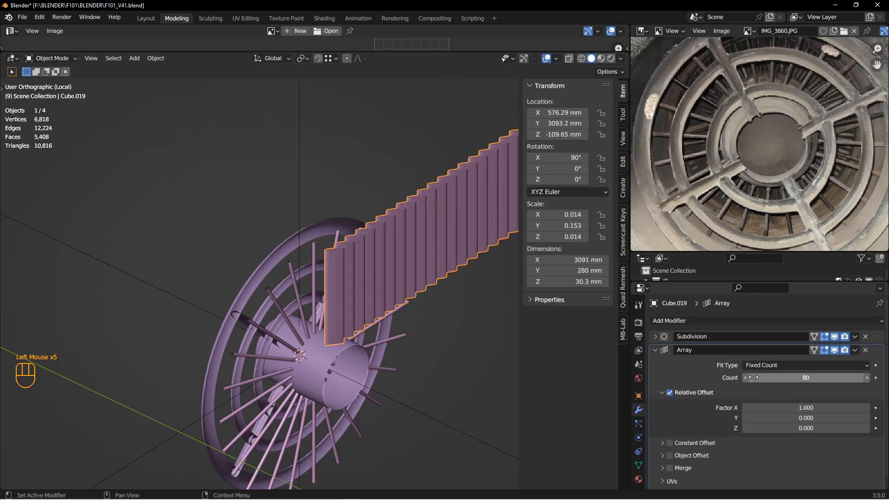
# - Set the blade array's relative offset X factor to 0 and enable Object Offset
pyautogui.click(768, 406)
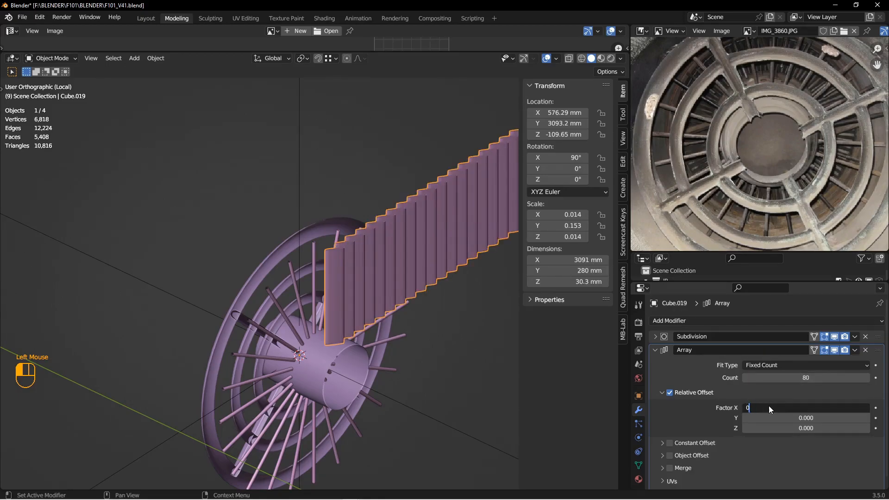
pyautogui.write('0')
pyautogui.press('Return')
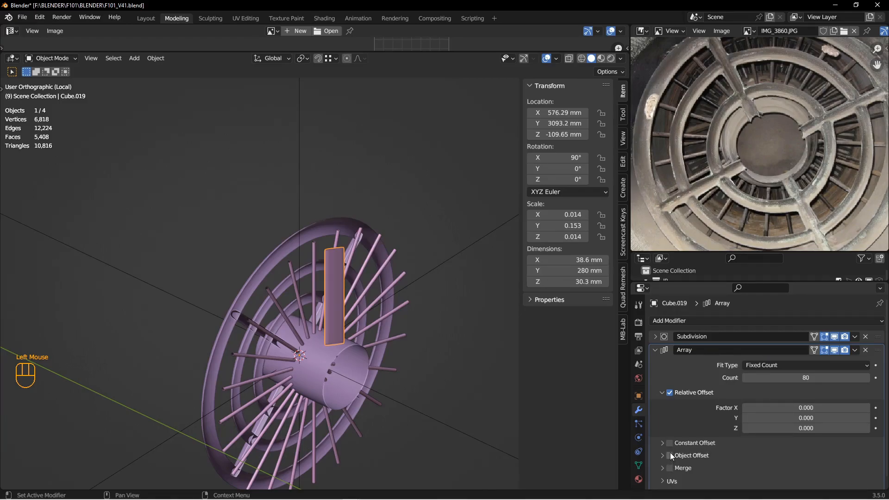
pyautogui.click(670, 456)
pyautogui.click(865, 472)
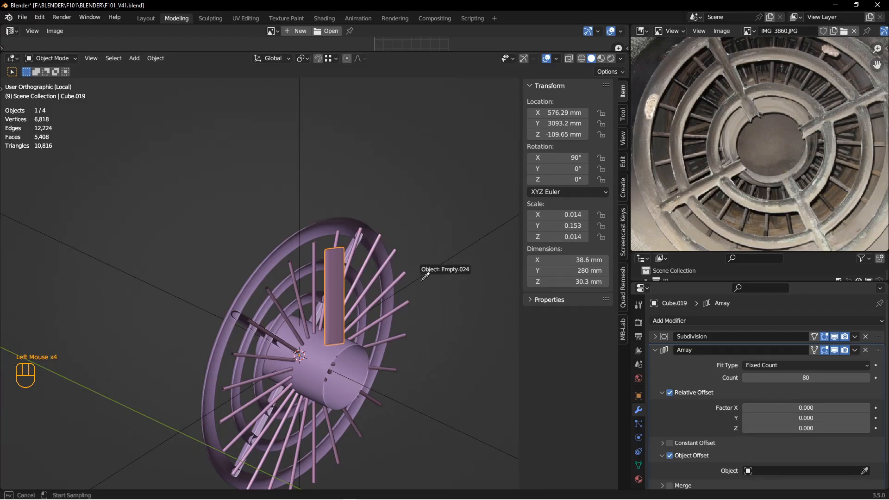
pyautogui.click(422, 267)
pyautogui.keyDown('shift'); pyautogui.moveTo(420, 289); pyautogui.dragTo(416, 281, button='middle'); pyautogui.keyUp('shift')
pyautogui.scroll(2, 427, 298)
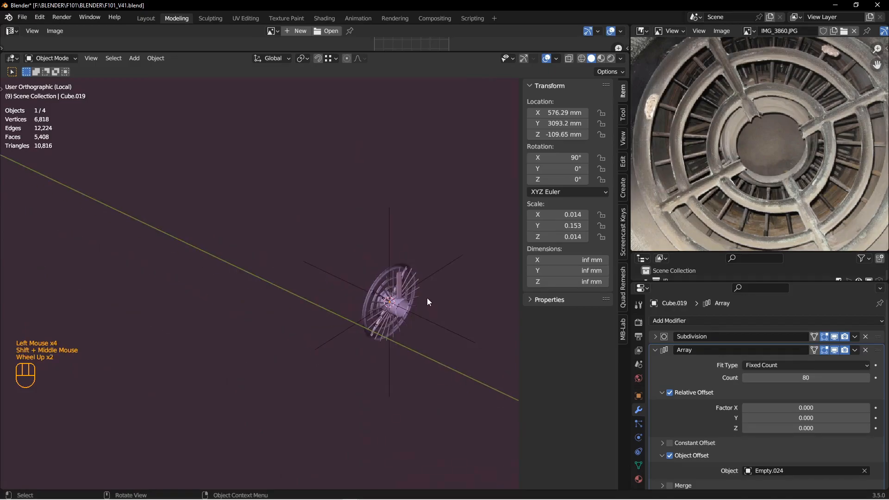
pyautogui.scroll(-2, 438, 300)
pyautogui.hotkey('ctrl', 'z')
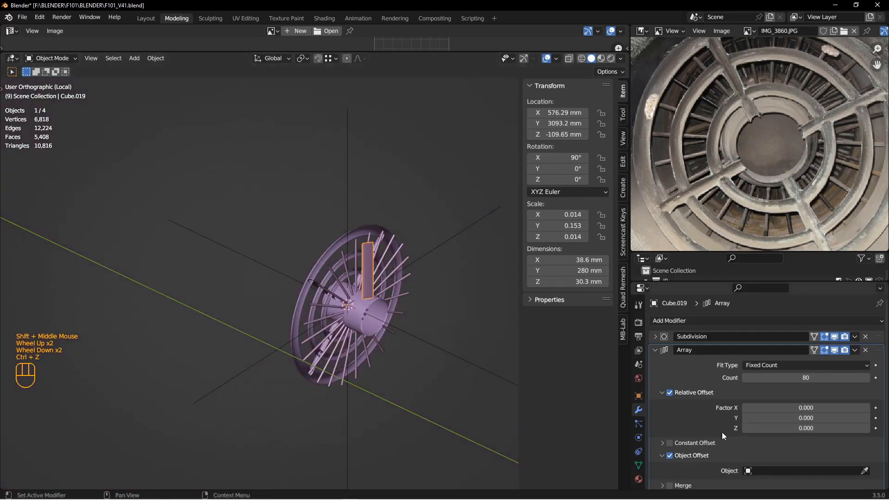
# - Assign the new empty at the hub's center as the array's offset object
pyautogui.click(864, 471)
pyautogui.click(477, 217)
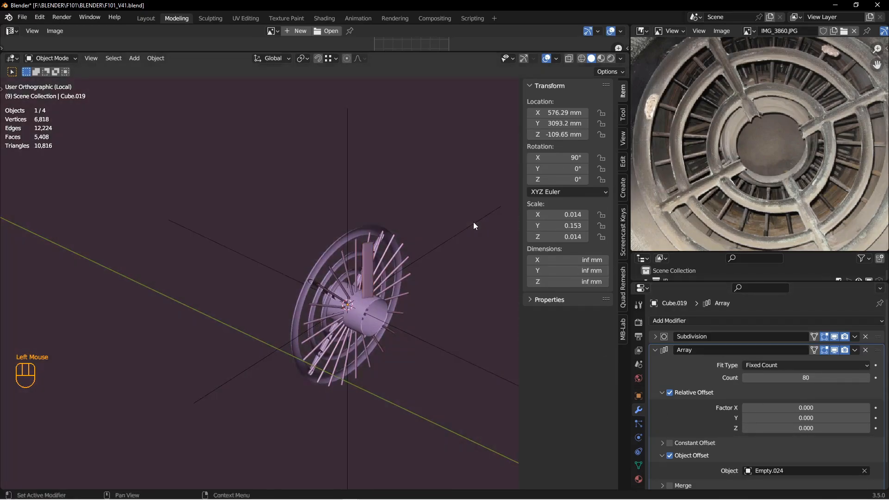
pyautogui.moveTo(473, 222); pyautogui.dragTo(411, 225, button='middle')
pyautogui.scroll(2, 396, 254)
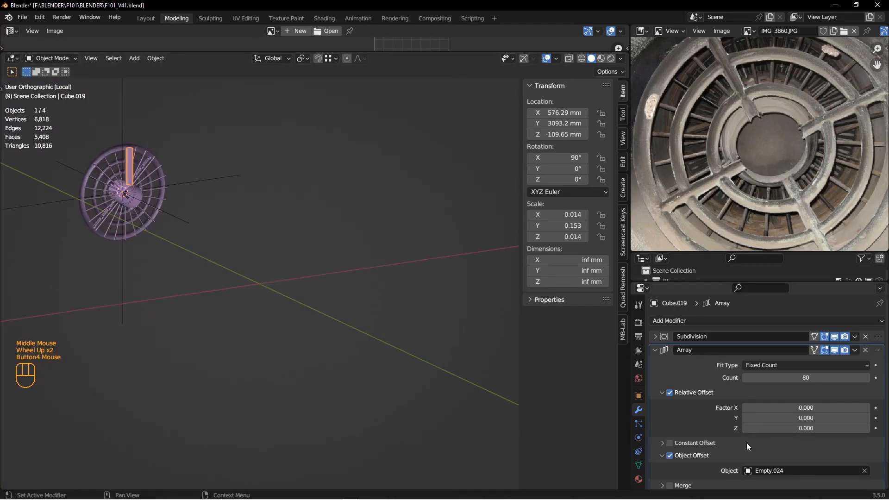
pyautogui.keyDown('shift'); pyautogui.moveTo(171, 197); pyautogui.dragTo(370, 322, button='middle'); pyautogui.keyUp('shift')
pyautogui.scroll(-3, 352, 307)
pyautogui.click(432, 312)
pyautogui.press('KP_1')
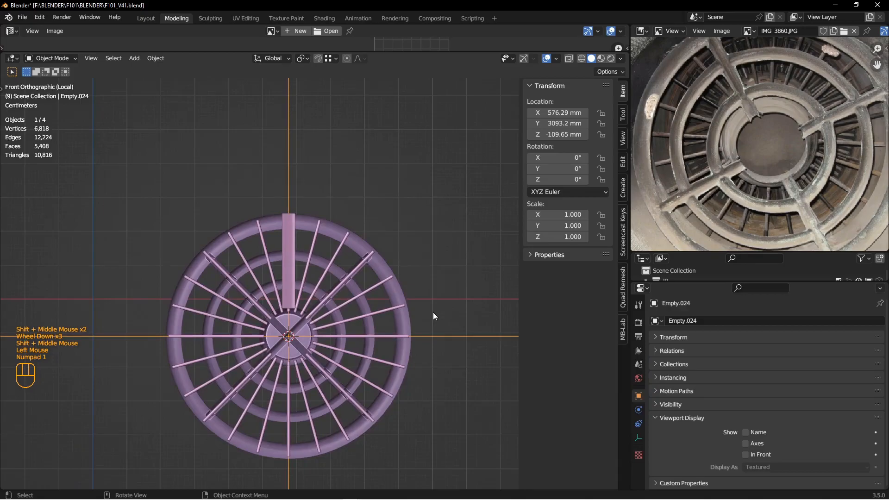
pyautogui.press('r')
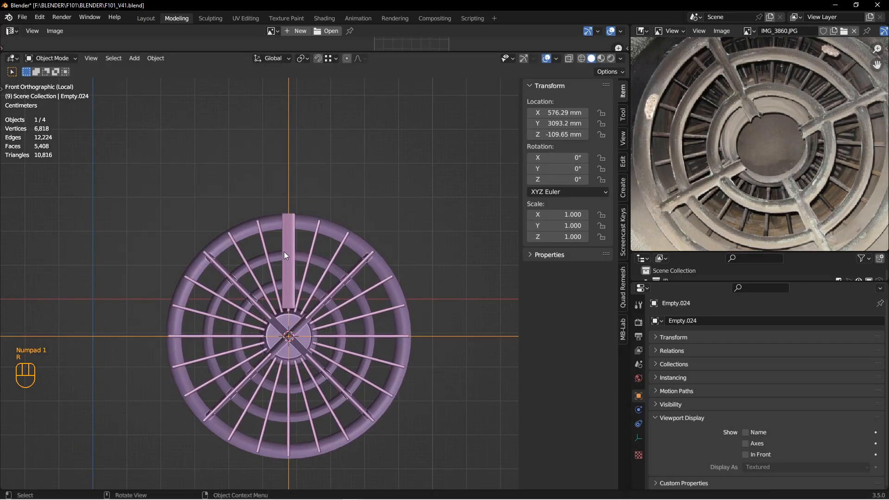
pyautogui.click(289, 246)
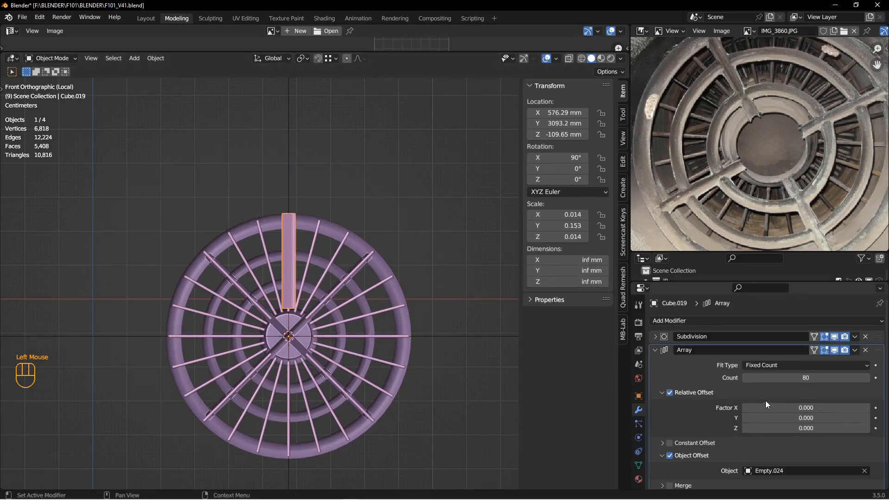
pyautogui.scroll(-2, 760, 417)
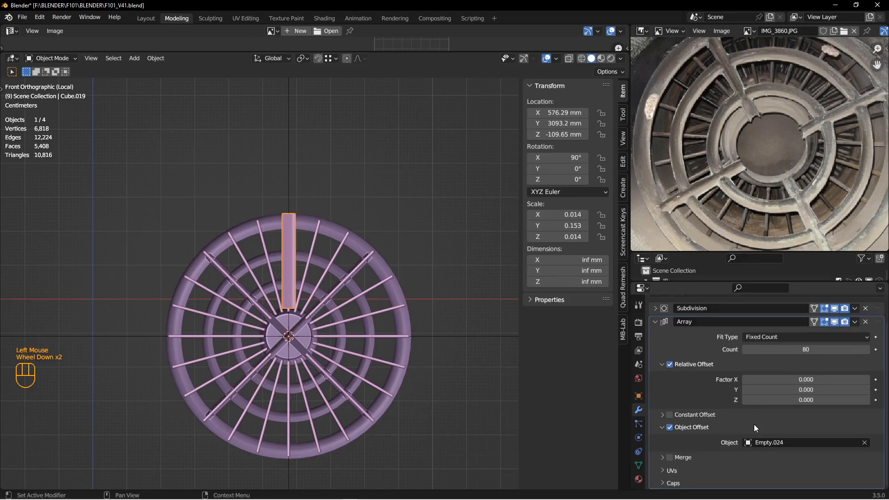
# - Apply rotation and scale to both the empty and the blade
pyautogui.click(450, 336)
pyautogui.hotkey('ctrl', 'a')
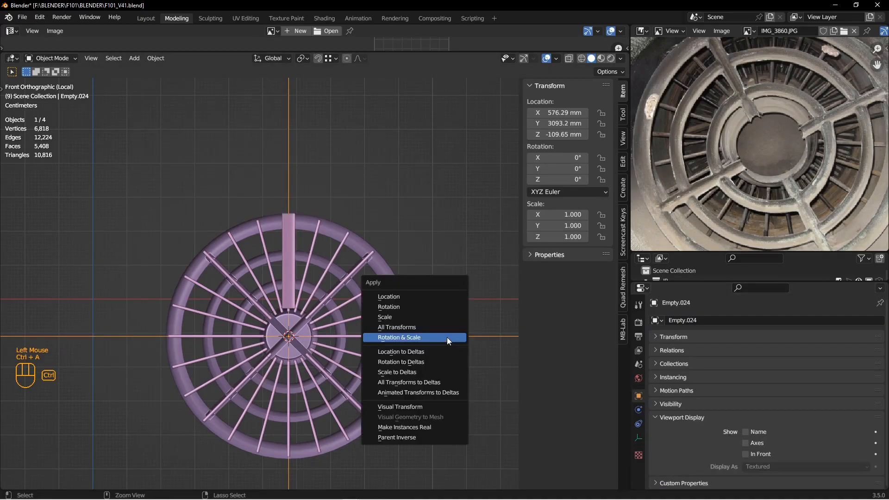
pyautogui.click(447, 337)
pyautogui.click(292, 244)
pyautogui.hotkey('ctrl', 'a')
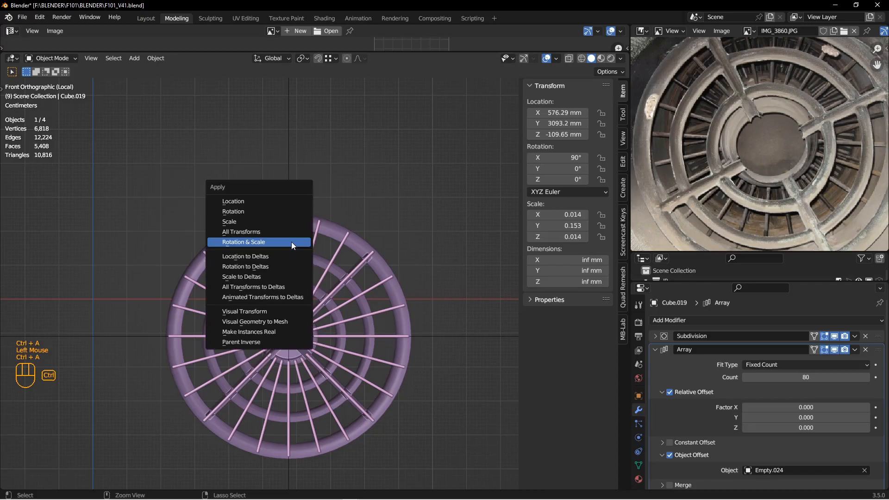
pyautogui.click(291, 244)
# - Set the empty's Y rotation to 4.5° to spread the 80 blades around the hub
pyautogui.click(459, 336)
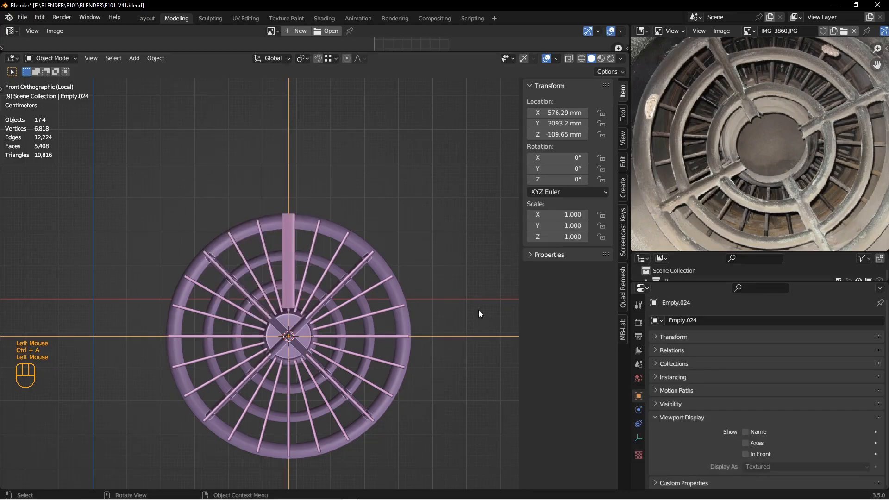
pyautogui.press('r')
pyautogui.press('Escape')
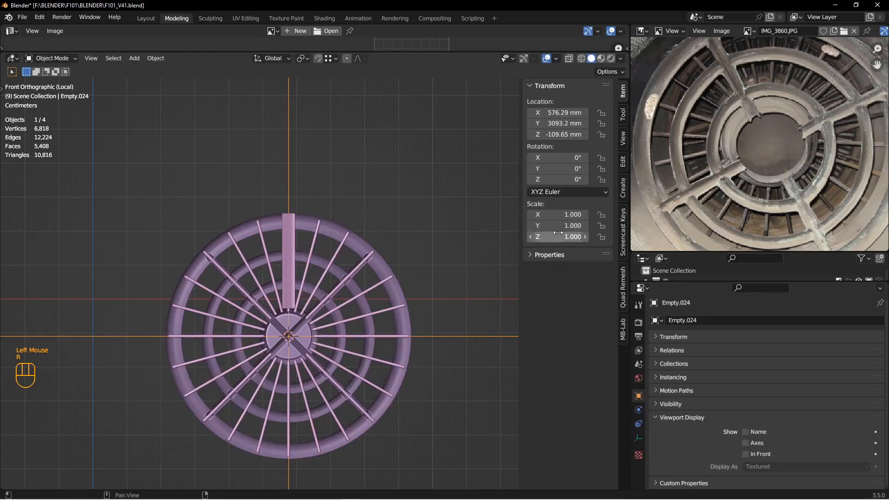
pyautogui.click(567, 170)
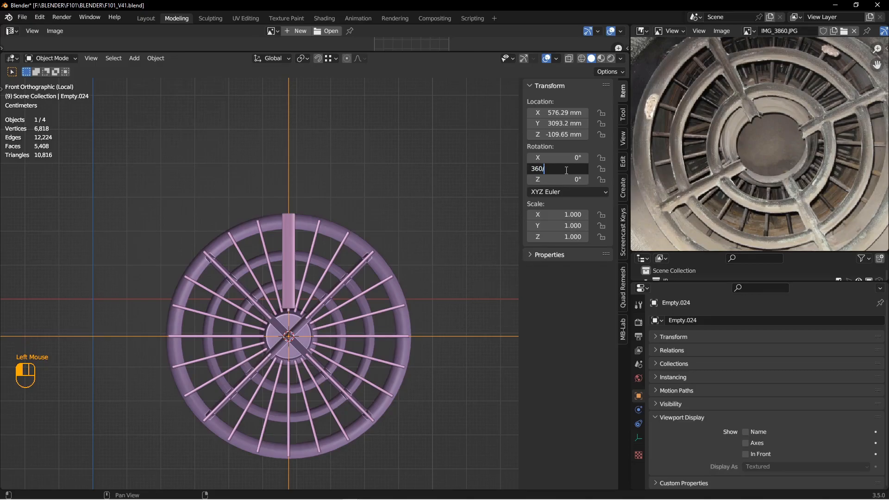
pyautogui.press('Return')
# - Set the blade's array count to 50
pyautogui.moveTo(301, 284); pyautogui.dragTo(548, 294, button='middle')
pyautogui.scroll(-2, 379, 277)
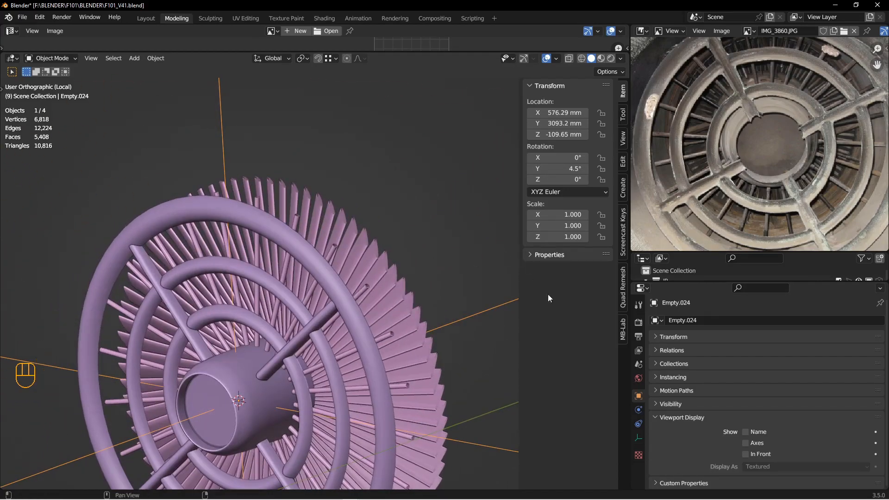
pyautogui.click(408, 318)
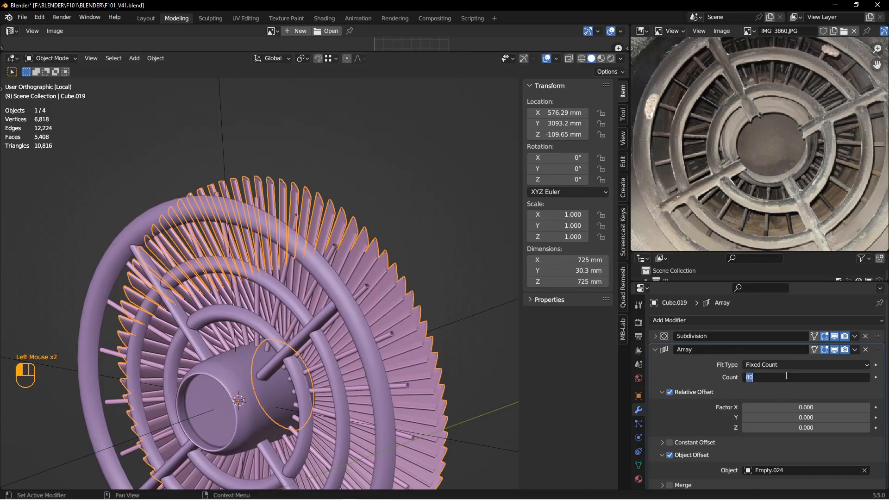
pyautogui.write('50')
pyautogui.press('Return')
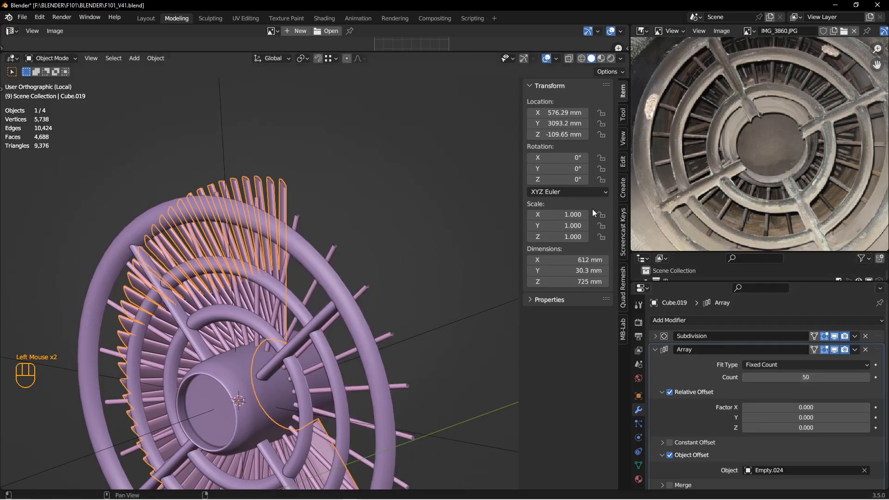
# - Clear the empty's rotation and set its Y rotation to 7.2° so the 50 blades fill the circle
pyautogui.moveTo(432, 303); pyautogui.dragTo(339, 352, button='middle')
pyautogui.click(366, 392)
pyautogui.scroll(1, 366, 391)
pyautogui.hotkey('alt', 'r')
pyautogui.click(570, 169)
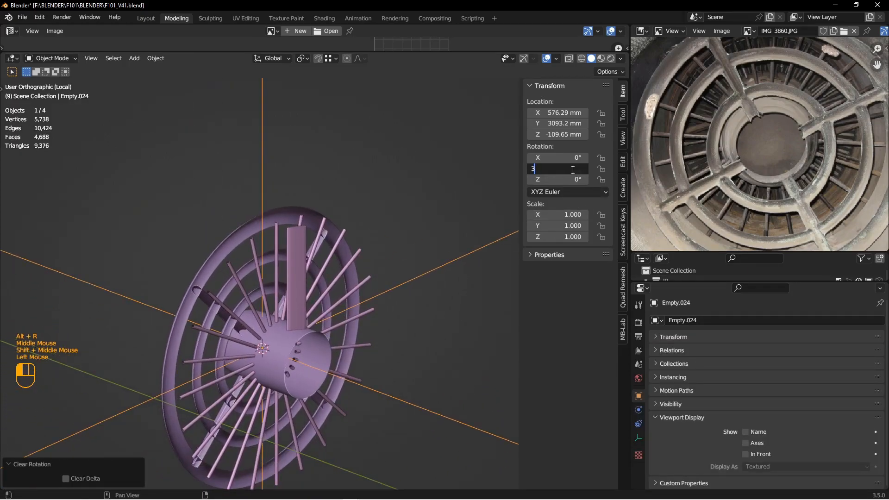
pyautogui.press('Return')
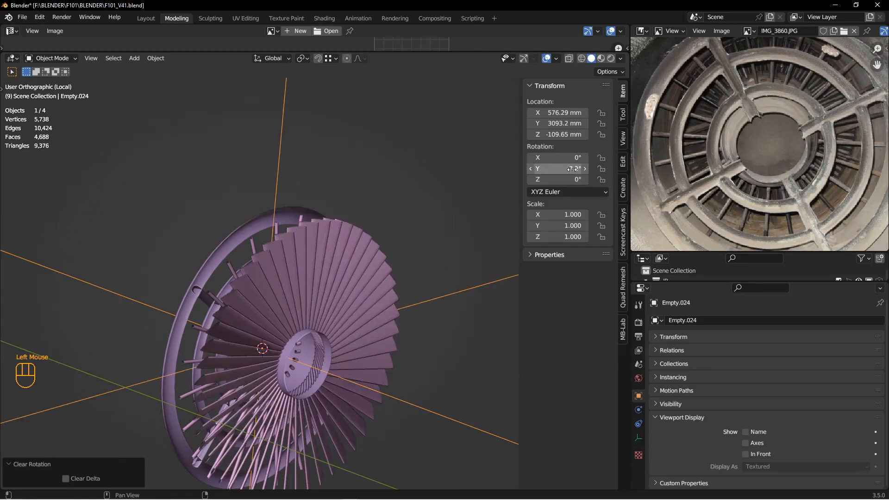
# - Enlarge the UV editor and unwrap the blade's entire mesh in Edit Mode
pyautogui.moveTo(227, 296)
pyautogui.mouseDown(button='middle')
pyautogui.moveTo(393, 284)
pyautogui.moveTo(340, 272)
pyautogui.moveTo(343, 265)
pyautogui.moveTo(269, 263)
pyautogui.moveTo(229, 291)
pyautogui.moveTo(180, 295)
pyautogui.moveTo(328, 304)
pyautogui.moveTo(218, 296)
pyautogui.moveTo(217, 307)
pyautogui.mouseUp(button='middle')
pyautogui.scroll(-2, 343, 264)
pyautogui.press('Tab')
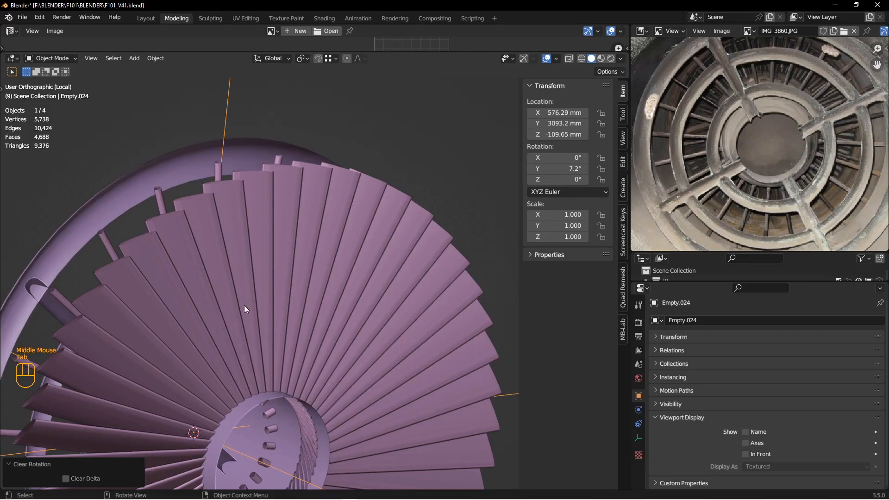
pyautogui.click(244, 304)
pyautogui.press('Tab')
pyautogui.moveTo(278, 301); pyautogui.dragTo(296, 287, button='middle')
pyautogui.scroll(-3, 301, 284)
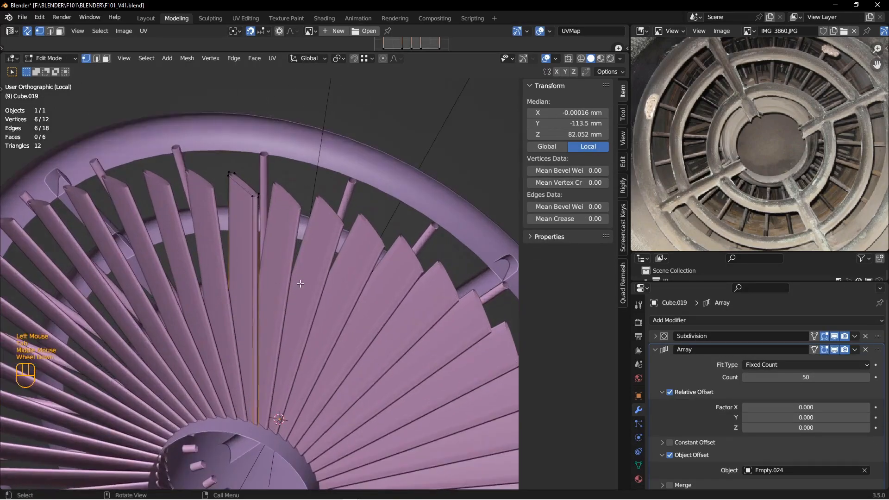
pyautogui.press('a')
pyautogui.scroll(1, 444, 164)
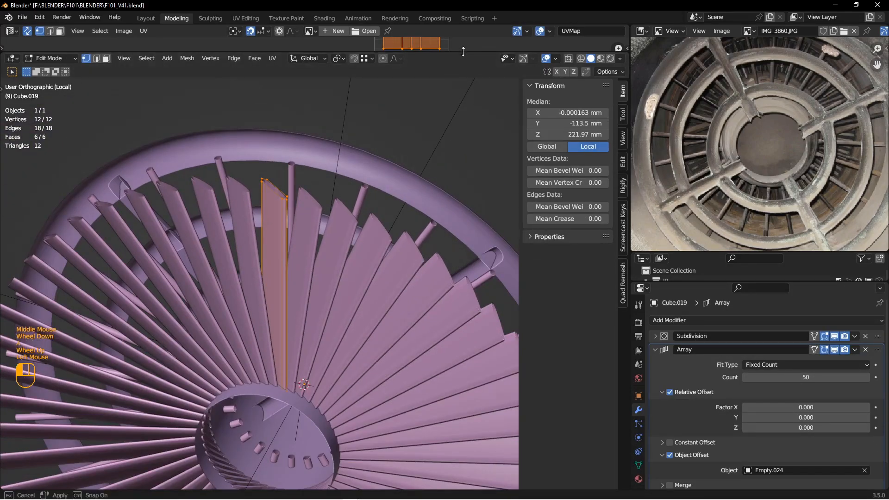
pyautogui.moveTo(461, 52); pyautogui.dragTo(461, 229)
pyautogui.press('u')
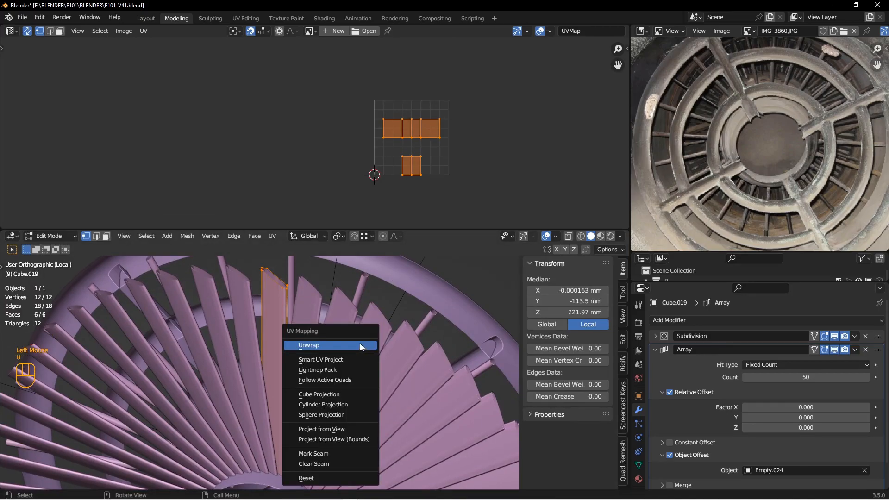
pyautogui.click(360, 346)
# - Mark a seam on one edge of the blade and unwrap its whole mesh again
pyautogui.scroll(-2, 313, 330)
pyautogui.scroll(2, 312, 329)
pyautogui.moveTo(312, 329)
pyautogui.keyDown('shift'); pyautogui.mouseDown(button='middle')
pyautogui.moveTo(341, 345)
pyautogui.moveTo(299, 328)
pyautogui.moveTo(308, 324)
pyautogui.mouseUp(button='middle'); pyautogui.keyUp('shift')
pyautogui.scroll(-1, 319, 345)
pyautogui.press('2')
pyautogui.click(306, 330)
pyautogui.click(309, 323)
pyautogui.hotkey('ctrl', 'e')
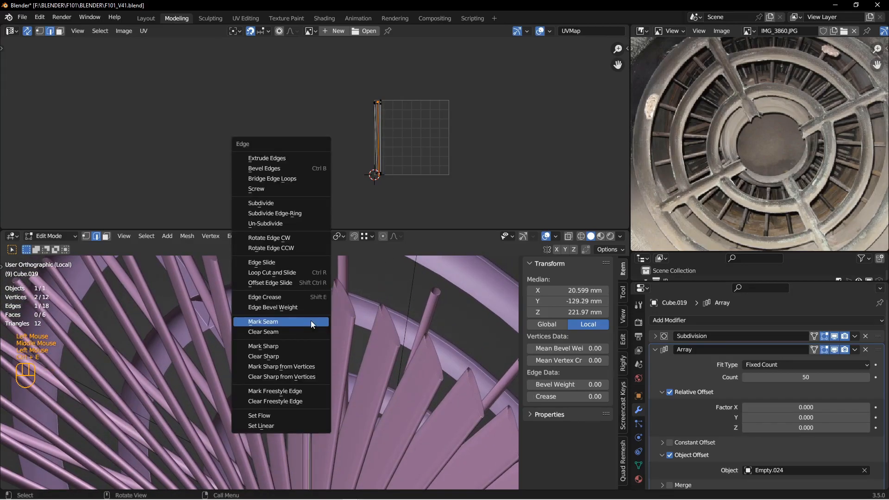
pyautogui.click(310, 321)
pyautogui.press('a')
pyautogui.press('u')
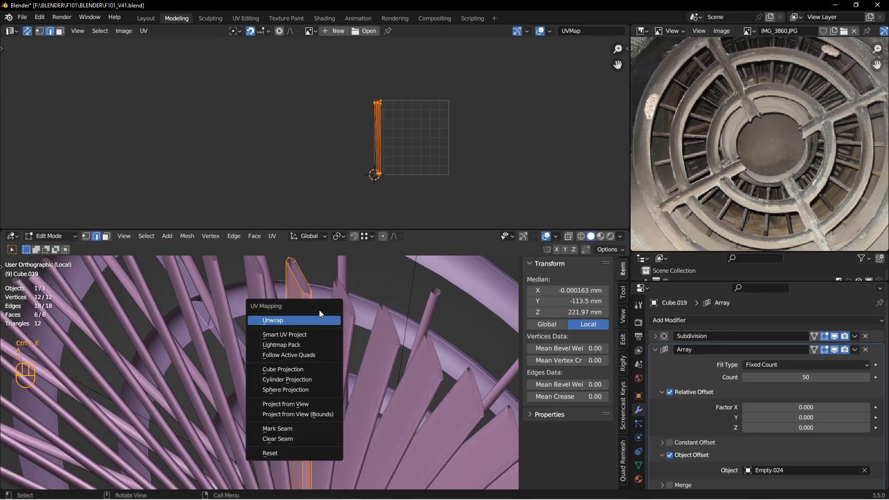
pyautogui.click(319, 311)
pyautogui.press('Tab')
# - Apply the blades' Array modifier, keeping the Subdivision modifier
pyautogui.scroll(3, 278, 331)
pyautogui.moveTo(310, 347); pyautogui.dragTo(271, 360, button='middle')
pyautogui.hotkey('alt', 'a')
pyautogui.scroll(-1, 410, 324)
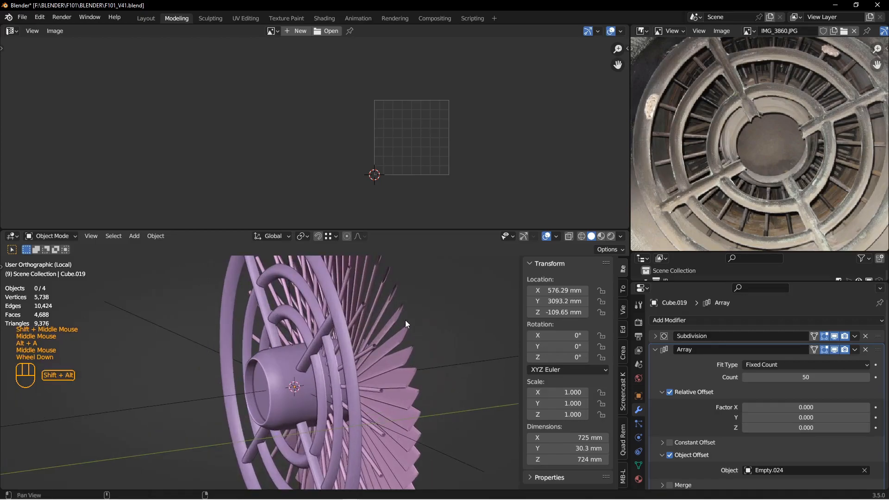
pyautogui.keyDown('shift'); pyautogui.moveTo(410, 323); pyautogui.dragTo(400, 342, button='middle'); pyautogui.keyUp('shift')
pyautogui.click(401, 342)
pyautogui.click(855, 350)
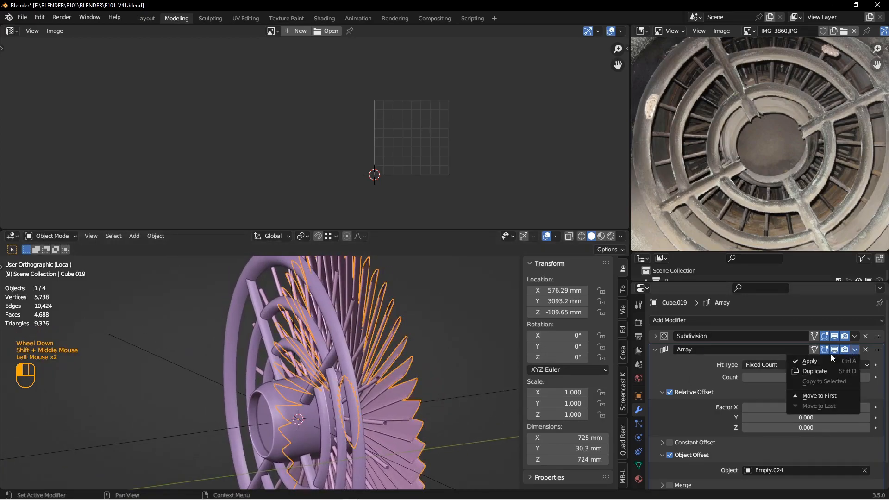
pyautogui.click(817, 362)
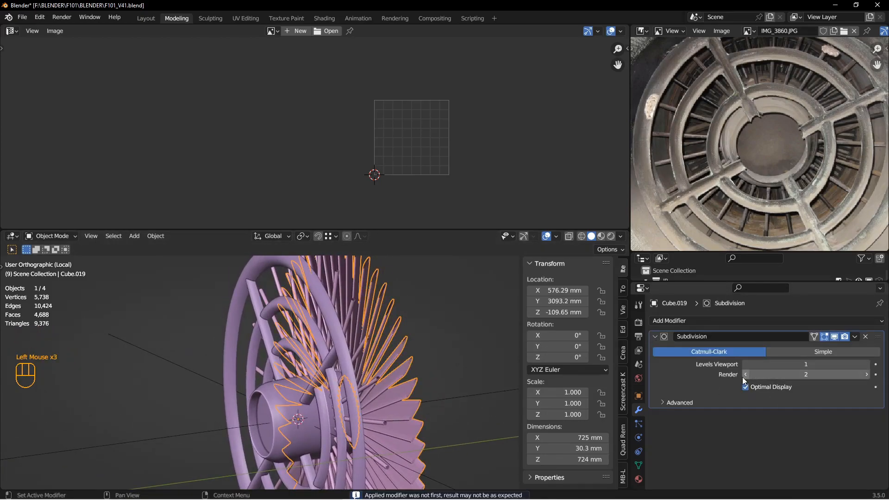
pyautogui.click(655, 337)
# - Delete the empty that drove the blade array and enlarge the 3D viewport
pyautogui.keyDown('alt'); pyautogui.moveTo(352, 331); pyautogui.dragTo(444, 345, button='middle'); pyautogui.keyUp('alt')
pyautogui.scroll(1, 470, 375)
pyautogui.moveTo(474, 381); pyautogui.dragTo(465, 388, button='middle')
pyautogui.click(460, 382)
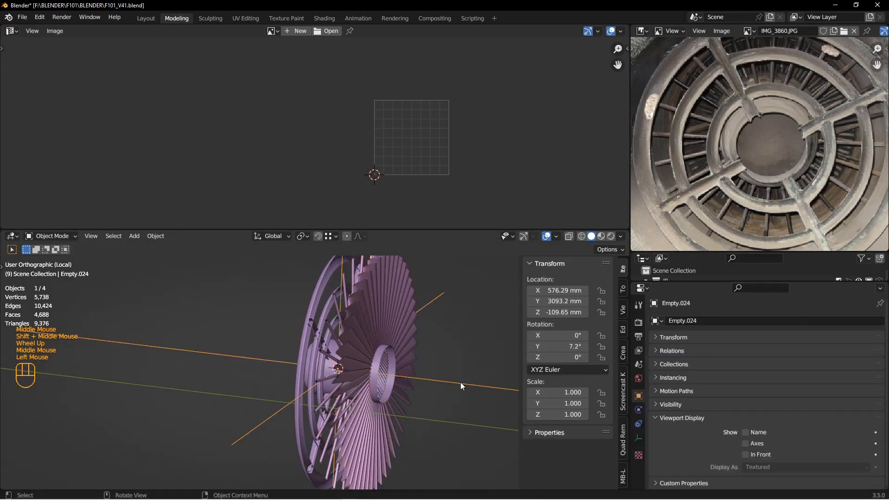
pyautogui.press('x')
pyautogui.click(441, 380)
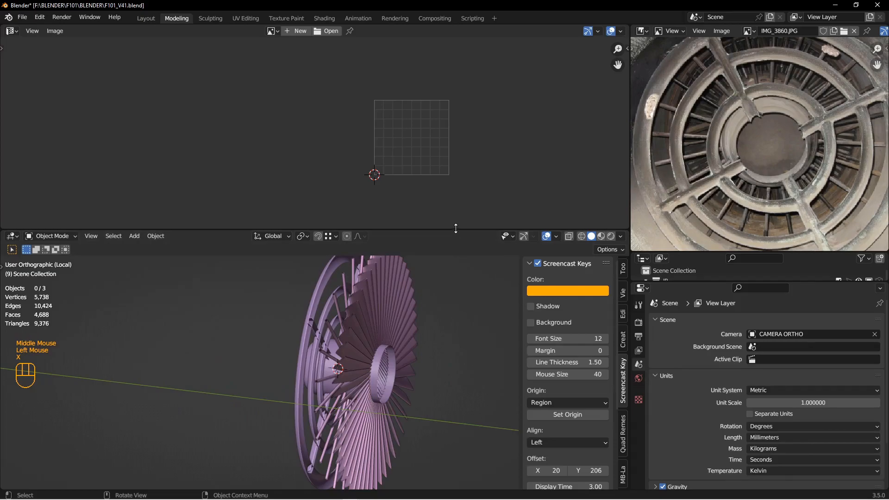
pyautogui.moveTo(456, 228); pyautogui.dragTo(456, 88)
pyautogui.moveTo(336, 306)
pyautogui.mouseDown(button='middle')
pyautogui.moveTo(320, 289)
pyautogui.moveTo(327, 273)
pyautogui.moveTo(336, 290)
pyautogui.mouseUp(button='middle')
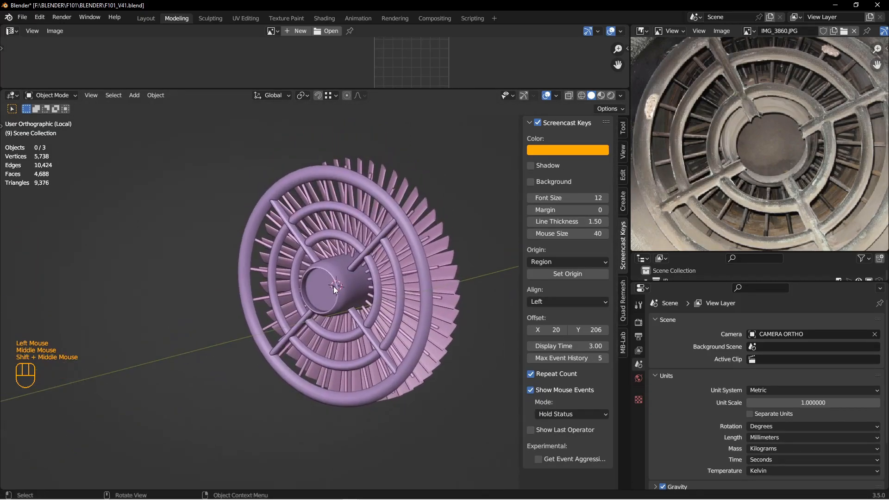
# - Leave the isolated view and edge-slide the afterburner tube's end loop outward by a factor of -0.299
pyautogui.press('KP_Divide')
pyautogui.scroll(2, 336, 289)
pyautogui.keyDown('shift'); pyautogui.moveTo(392, 271); pyautogui.dragTo(347, 310, button='middle'); pyautogui.keyUp('shift')
pyautogui.click(382, 303)
pyautogui.scroll(-2, 361, 307)
pyautogui.press('Tab')
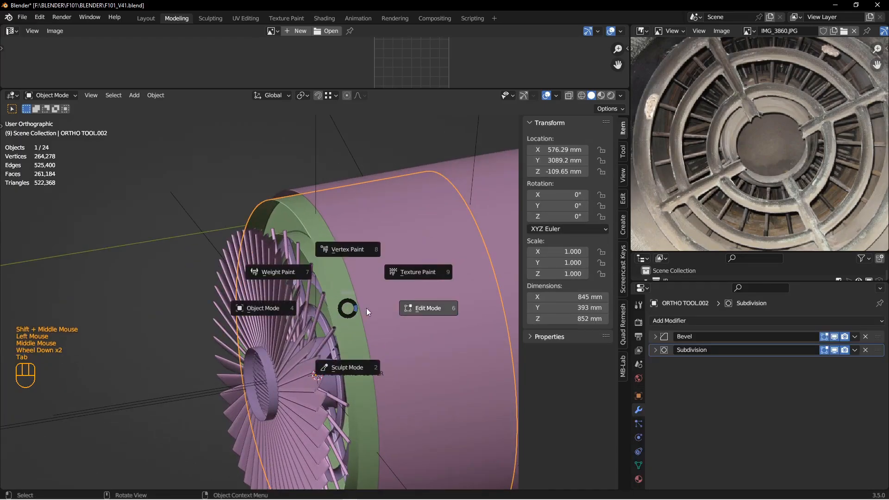
pyautogui.doubleClick(333, 287)
pyautogui.press('g')
pyautogui.press('g')
pyautogui.click(318, 298)
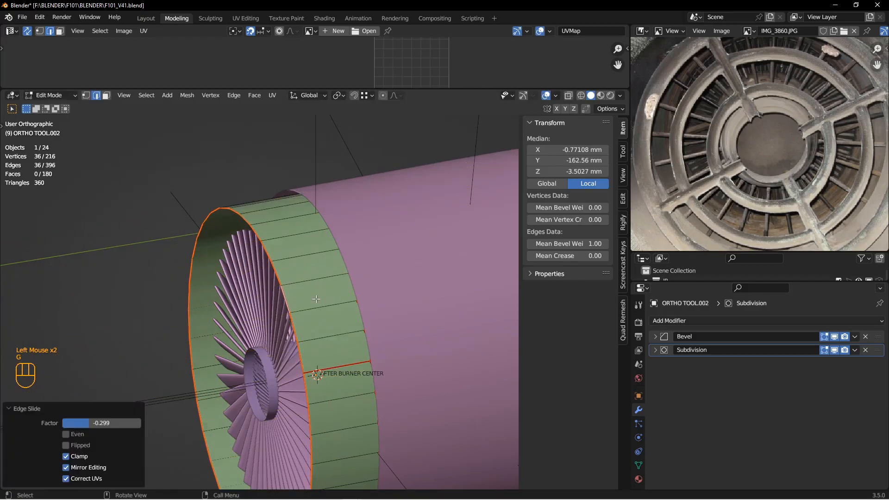
# - Slide the tube's end loop further past the blades, unclamped, by a factor of about -0.105
pyautogui.scroll(2, 317, 300)
pyautogui.moveTo(317, 300); pyautogui.dragTo(305, 318, button='middle')
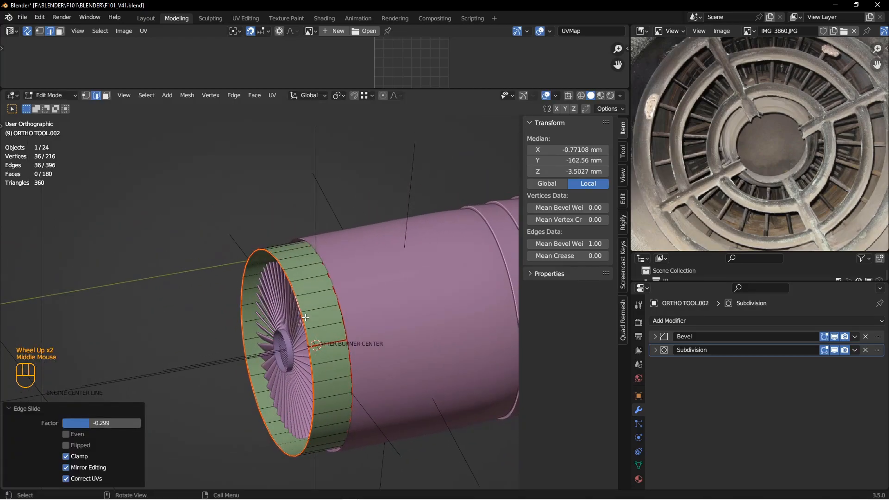
pyautogui.press('g')
pyautogui.press('g')
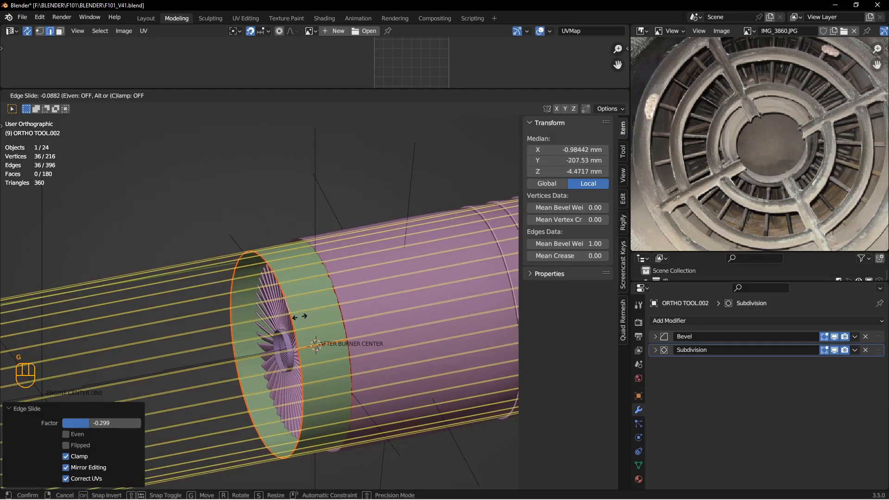
pyautogui.click(305, 314)
# - Check the flameholder from the nozzle side and snap the 3D cursor to the tube's selected end loop
pyautogui.moveTo(305, 314); pyautogui.dragTo(135, 283, button='middle')
pyautogui.scroll(-4, 253, 324)
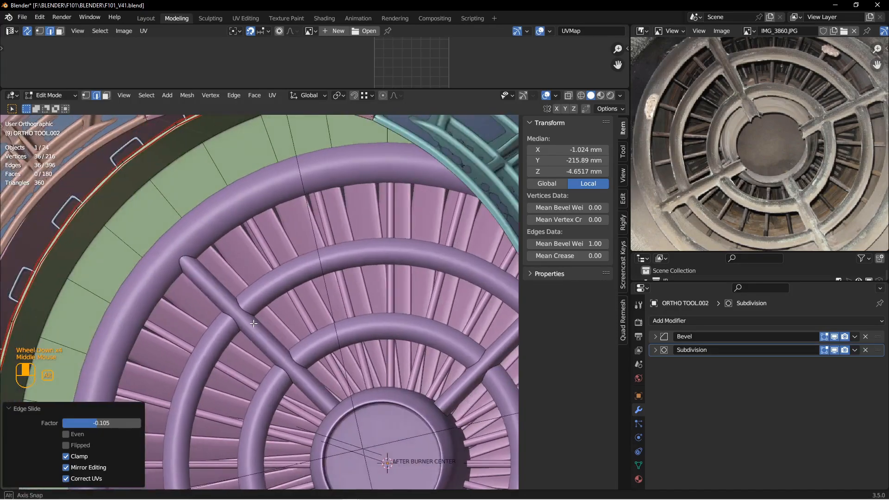
pyautogui.moveTo(254, 323); pyautogui.dragTo(272, 331, button='middle')
pyautogui.scroll(3, 296, 338)
pyautogui.moveTo(268, 331); pyautogui.dragTo(313, 351, button='middle')
pyautogui.keyDown('shift'); pyautogui.moveTo(313, 351); pyautogui.dragTo(328, 362, button='middle'); pyautogui.keyUp('shift')
pyautogui.moveTo(328, 361); pyautogui.dragTo(348, 363, button='middle')
pyautogui.hotkey('shift', 's')
pyautogui.click(348, 399)
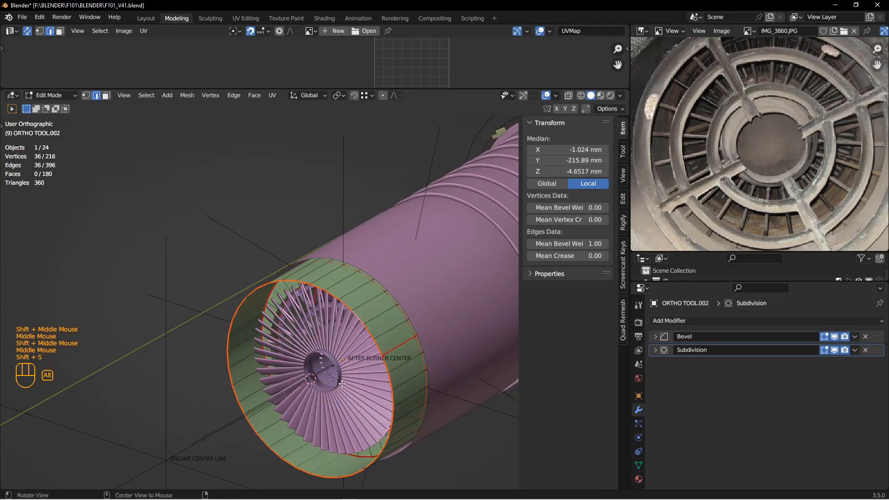
# - Add an 8-vertex circle aligned to the front view at the cursor and scale it to about 938 mm across
pyautogui.moveTo(348, 399); pyautogui.dragTo(360, 356, button='middle')
pyautogui.press('KP_1')
pyautogui.hotkey('alt', 'a')
pyautogui.press('Tab')
pyautogui.hotkey('alt', 'a')
pyautogui.hotkey('shift', 'a')
pyautogui.moveTo(315, 355)
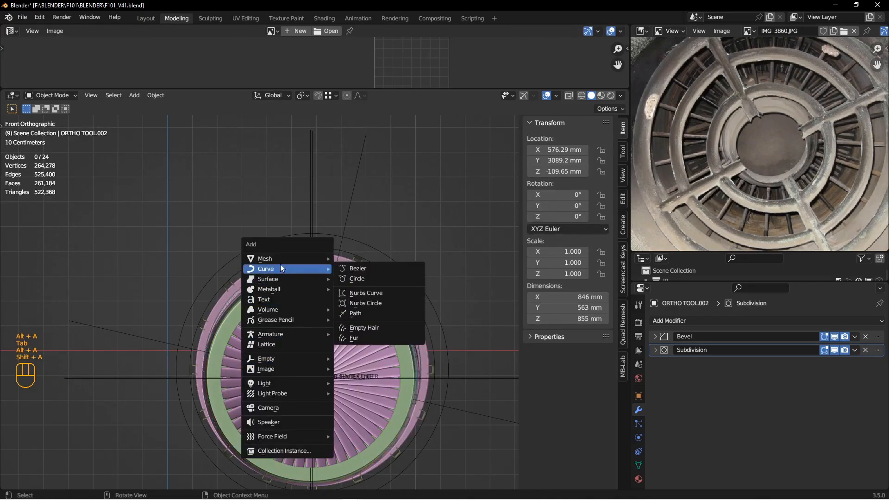
pyautogui.moveTo(279, 260)
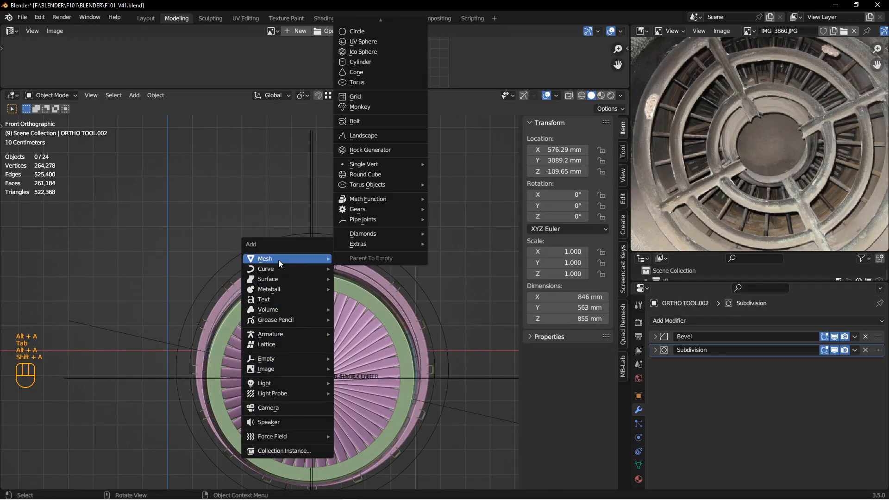
pyautogui.click(365, 30)
pyautogui.click(118, 369)
pyautogui.write('8')
pyautogui.press('Return')
pyautogui.press('s')
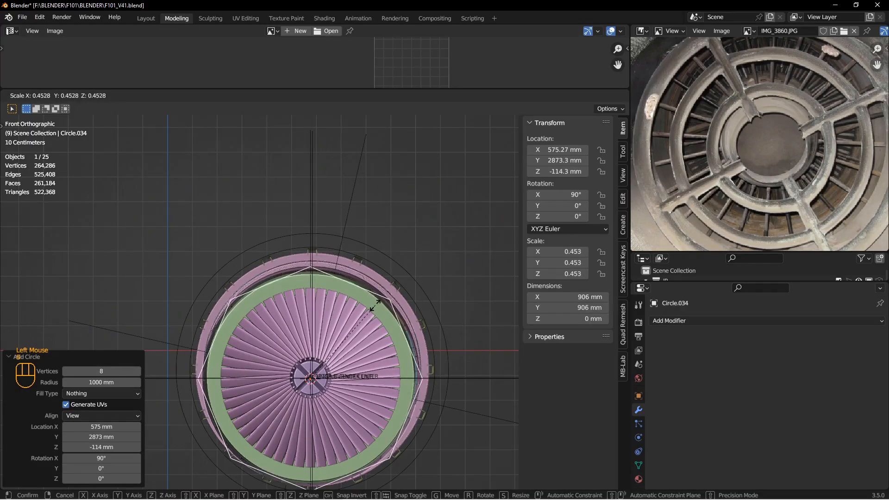
pyautogui.click(378, 303)
# - Fill the circle with a face and move it about 7.5 mm along Y to cap the tube's open end
pyautogui.moveTo(348, 313); pyautogui.dragTo(244, 337, button='middle')
pyautogui.press('Tab')
pyautogui.press('Tab')
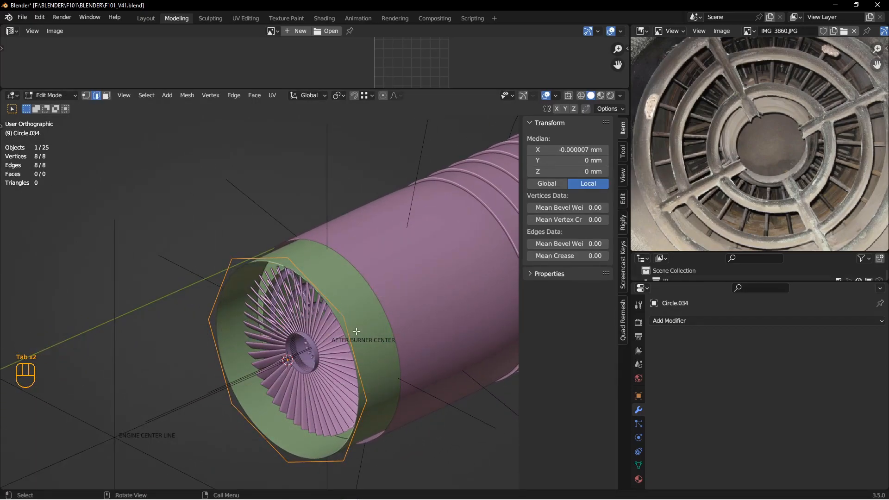
pyautogui.press('f')
pyautogui.moveTo(357, 330); pyautogui.dragTo(288, 340, button='middle')
pyautogui.press('Tab')
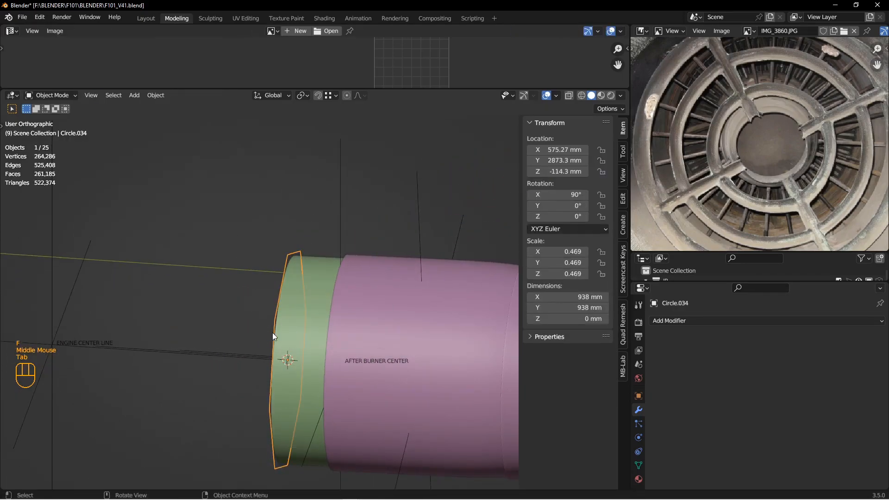
pyautogui.press('g')
pyautogui.click(281, 335)
pyautogui.moveTo(301, 328); pyautogui.dragTo(334, 316, button='middle')
# - Assign the existing BLACK (FLAT) material to the cap
pyautogui.click(639, 480)
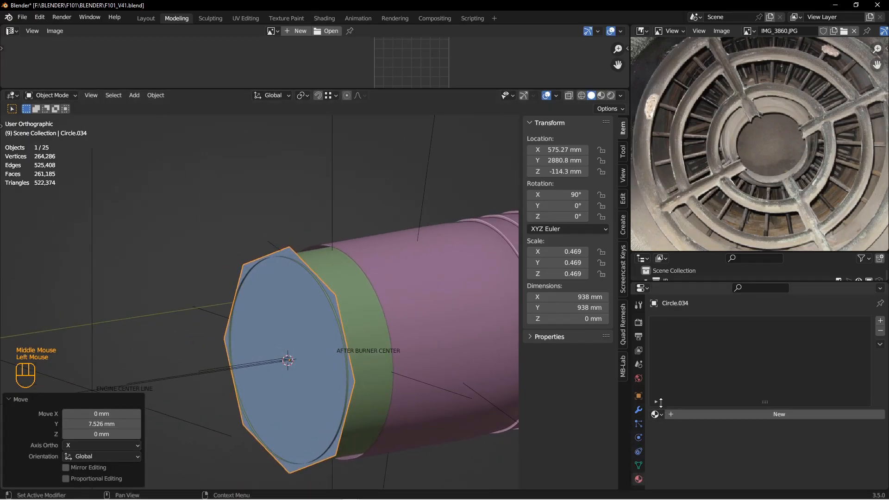
pyautogui.click(656, 414)
pyautogui.write('FLAT')
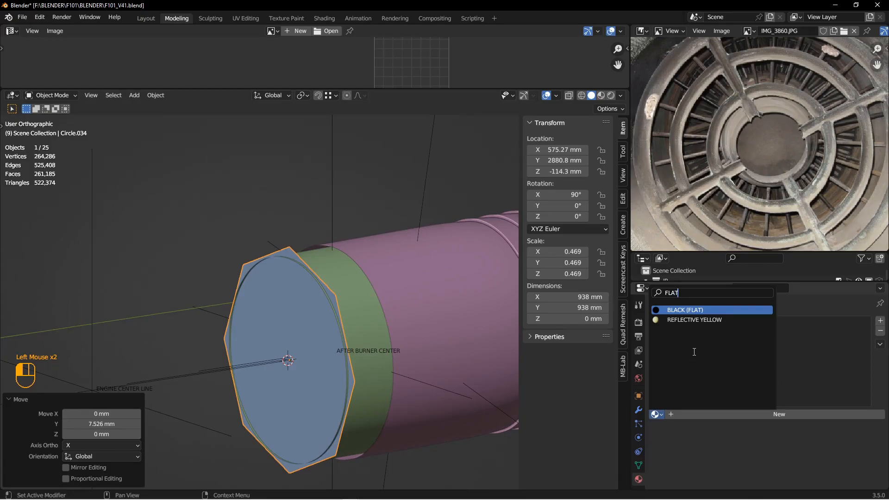
pyautogui.click(695, 310)
pyautogui.moveTo(326, 320); pyautogui.dragTo(210, 330, button='middle')
# - Enlarge the upper editor, switch it to the Shader Editor and show the cap's object material nodes
pyautogui.moveTo(405, 88); pyautogui.dragTo(404, 165)
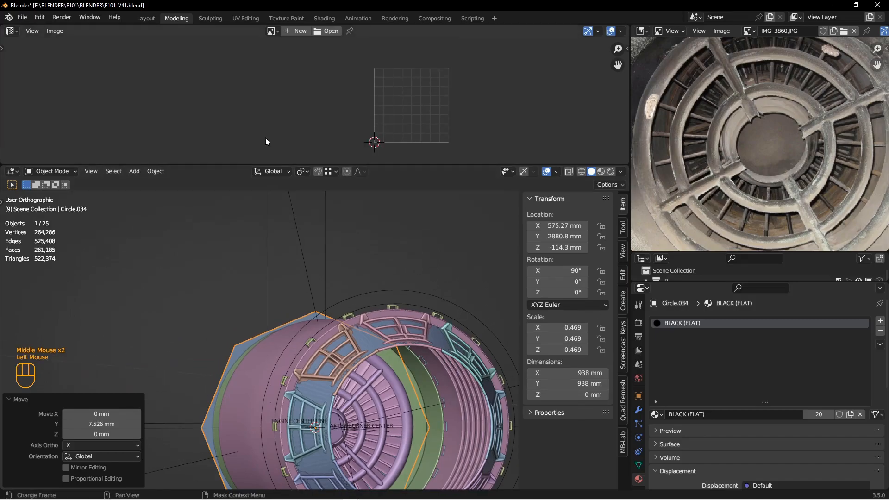
pyautogui.click(11, 30)
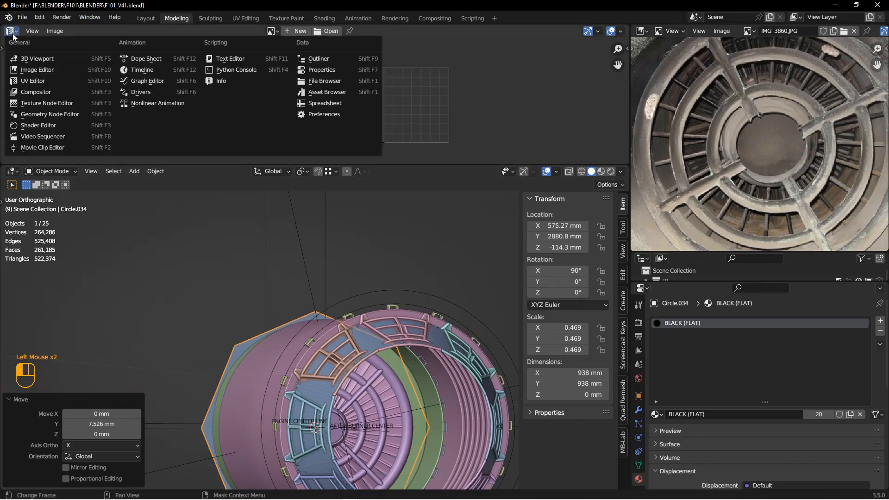
pyautogui.click(38, 125)
pyautogui.moveTo(162, 90); pyautogui.dragTo(181, 80, button='middle')
pyautogui.click(53, 32)
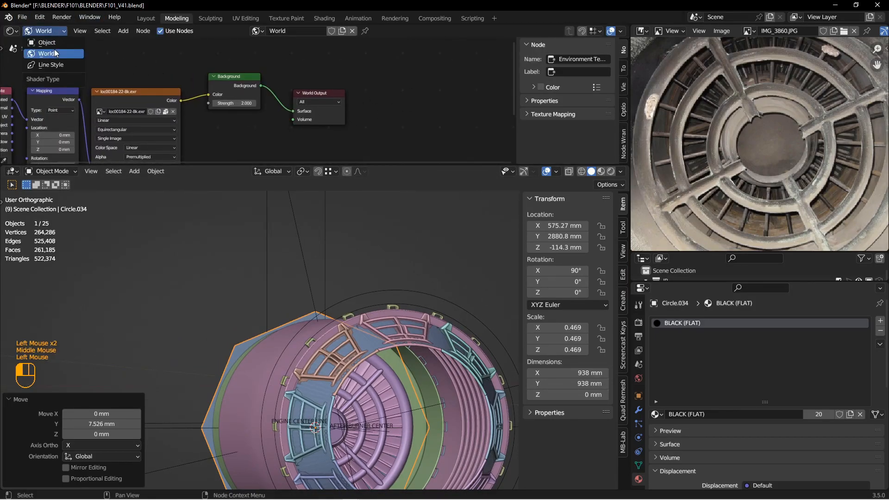
pyautogui.click(38, 40)
pyautogui.moveTo(179, 95); pyautogui.dragTo(268, 98, button='middle')
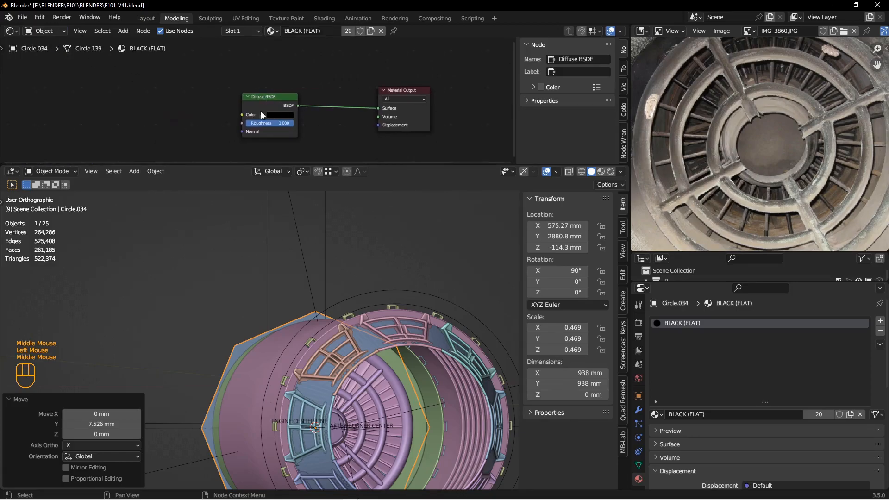
pyautogui.scroll(-1, 354, 132)
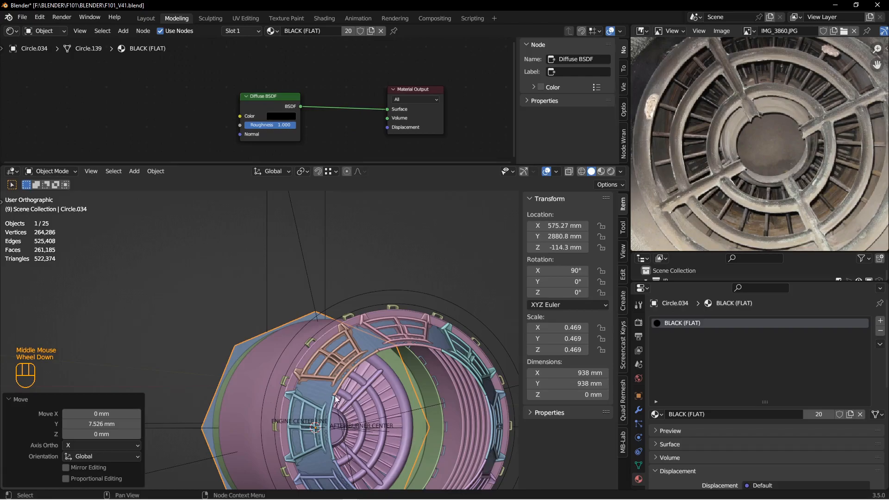
# - Reveal all hidden objects and clear the selection
pyautogui.scroll(2, 267, 371)
pyautogui.click(274, 389)
pyautogui.moveTo(274, 389); pyautogui.dragTo(282, 333, button='middle')
pyautogui.hotkey('alt', 'a')
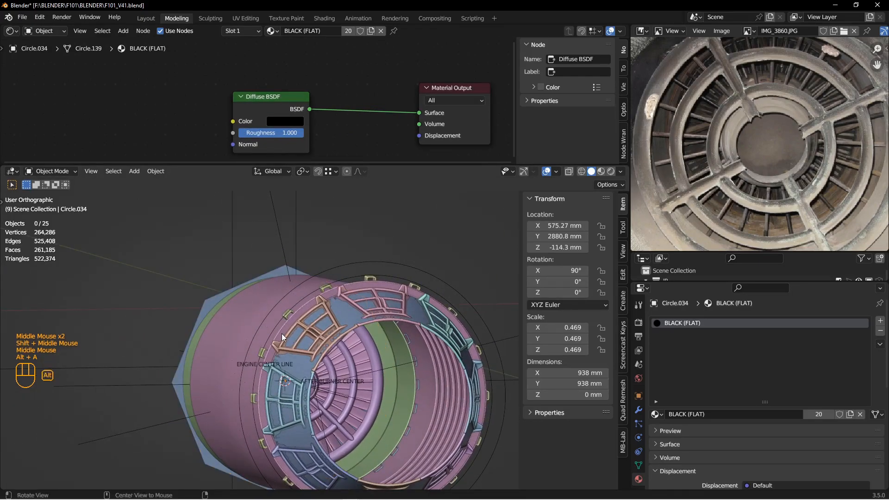
pyautogui.hotkey('alt', 'h')
pyautogui.hotkey('alt', 'a')
# - Shrink the Shader Editor to enlarge the 3D viewport and frame the exhaust nozzle's rear opening
pyautogui.moveTo(234, 303); pyautogui.dragTo(370, 316, button='middle')
pyautogui.keyDown('shift'); pyautogui.moveTo(222, 319); pyautogui.dragTo(363, 207, button='middle'); pyautogui.keyUp('shift')
pyautogui.moveTo(401, 164); pyautogui.dragTo(401, 67)
pyautogui.moveTo(335, 291)
pyautogui.mouseDown(button='middle')
pyautogui.moveTo(328, 283)
pyautogui.moveTo(333, 291)
pyautogui.mouseUp(button='middle')
pyautogui.keyDown('shift'); pyautogui.moveTo(333, 292); pyautogui.dragTo(308, 316, button='middle'); pyautogui.keyUp('shift')
pyautogui.moveTo(308, 316); pyautogui.dragTo(339, 296, button='middle')
pyautogui.scroll(-1, 300, 354)
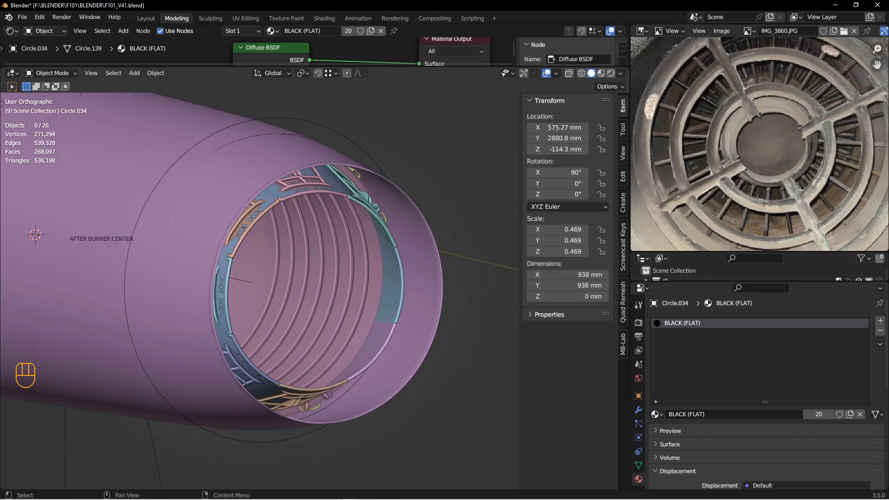
# - Load the reference photo f-101b_59-0400_04_of_45.jpg into the image editor
pyautogui.moveTo(888, 144); pyautogui.dragTo(722, 150)
pyautogui.moveTo(717, 122)
pyautogui.mouseDown(button='middle')
pyautogui.moveTo(708, 110)
pyautogui.moveTo(772, 158)
pyautogui.moveTo(731, 123)
pyautogui.mouseUp(button='middle')
pyautogui.scroll(-3, 762, 155)
pyautogui.scroll(5, 763, 163)
pyautogui.scroll(-1, 740, 86)
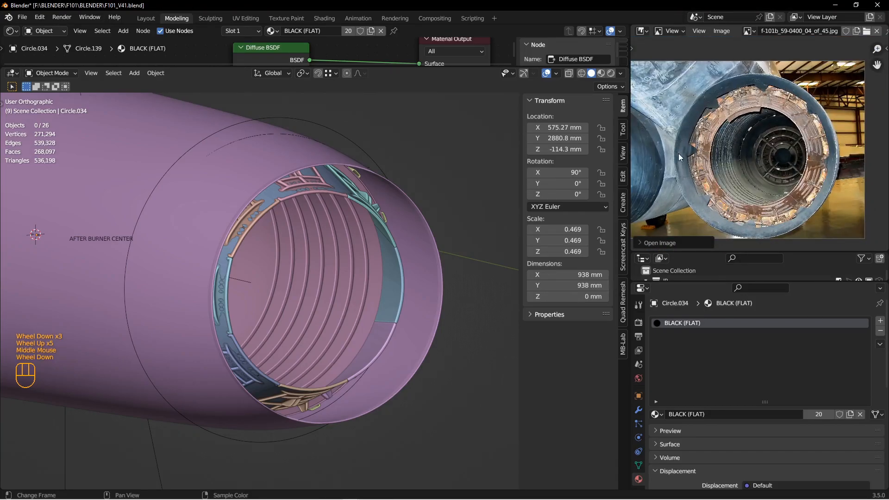
# - Examine the nozzle ring and the tabs along its outer edge in the reference photo, and save the file
pyautogui.scroll(-3, 702, 138)
pyautogui.moveTo(701, 137); pyautogui.dragTo(682, 175, button='middle')
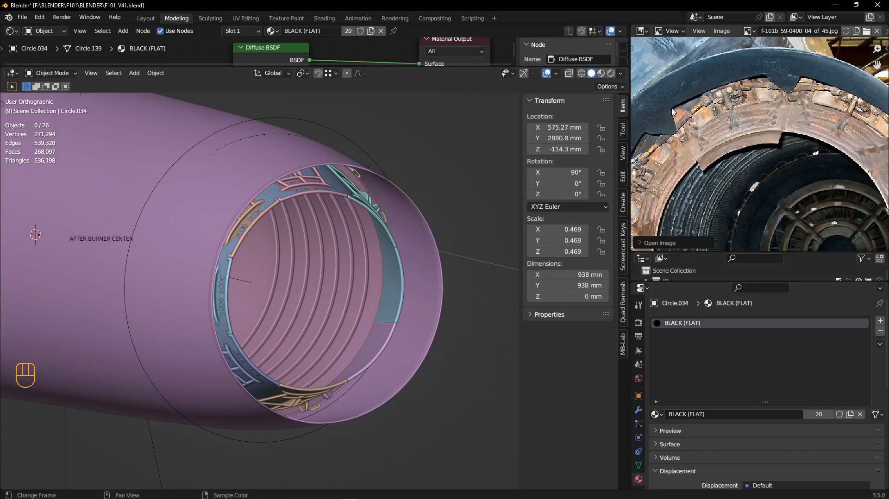
pyautogui.scroll(1, 702, 118)
pyautogui.scroll(-1, 707, 127)
pyautogui.scroll(2, 706, 130)
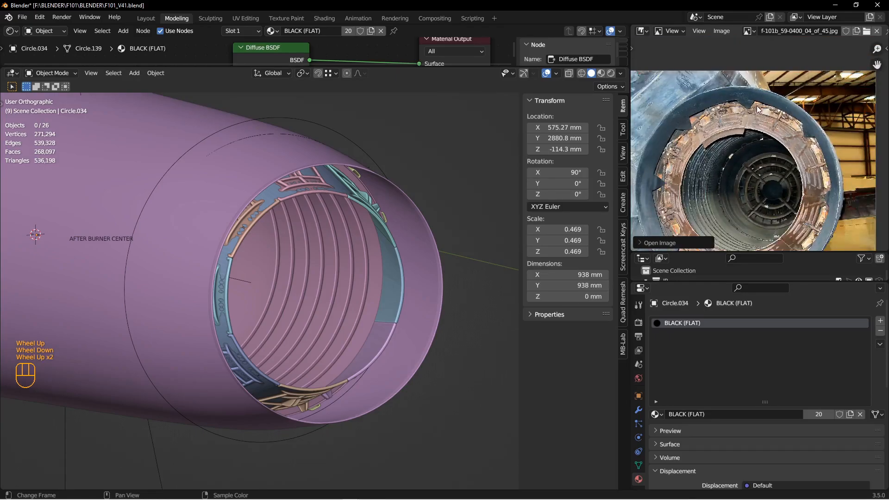
pyautogui.moveTo(757, 163); pyautogui.dragTo(767, 157, button='middle')
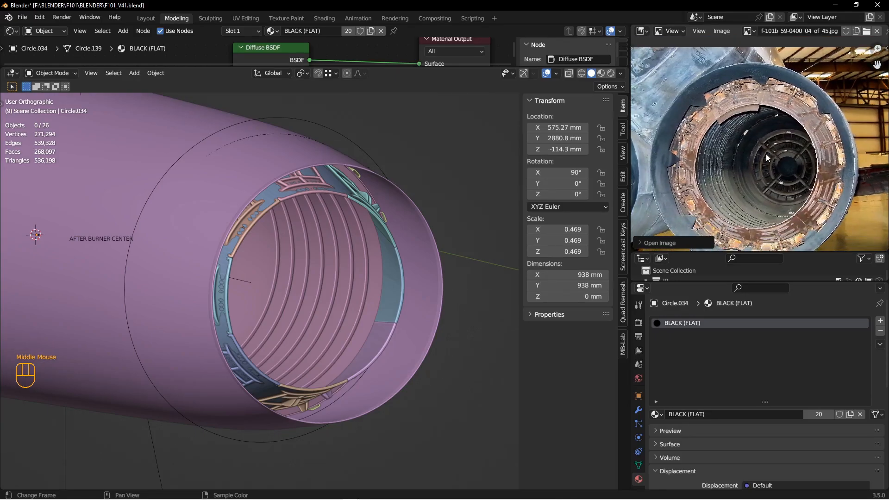
pyautogui.hotkey('ctrl', 's')
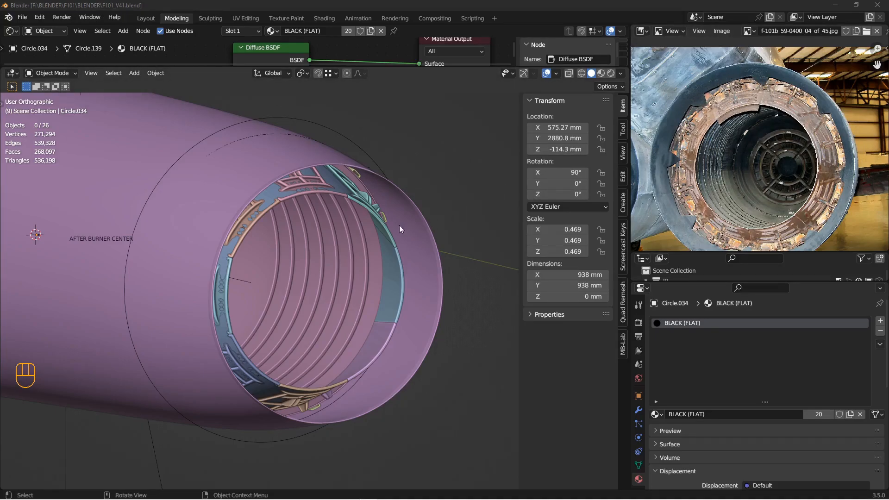
# - Select the ORTHO TOOL ring at the nozzle, locate it in the scene hierarchy and disable it in the viewport
pyautogui.moveTo(384, 228); pyautogui.dragTo(373, 229, button='middle')
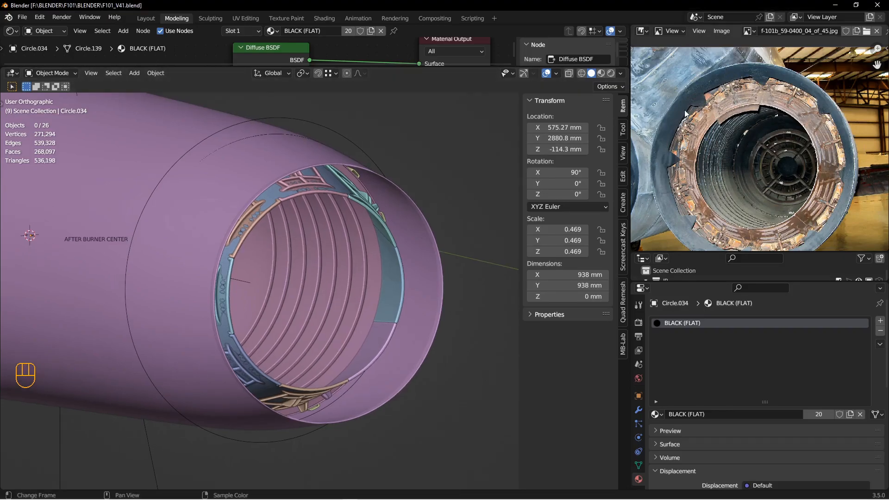
pyautogui.moveTo(357, 218); pyautogui.dragTo(377, 175, button='middle')
pyautogui.click(382, 160)
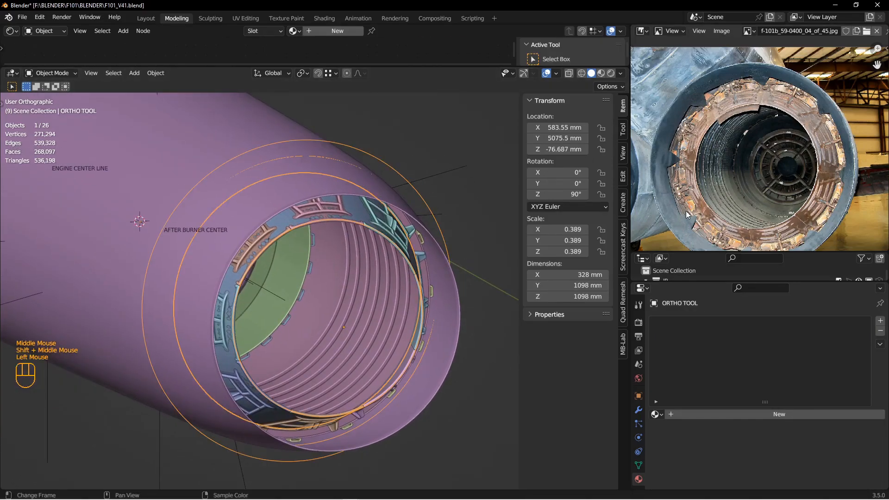
pyautogui.moveTo(722, 254); pyautogui.dragTo(722, 100)
pyautogui.press('KP_Decimal')
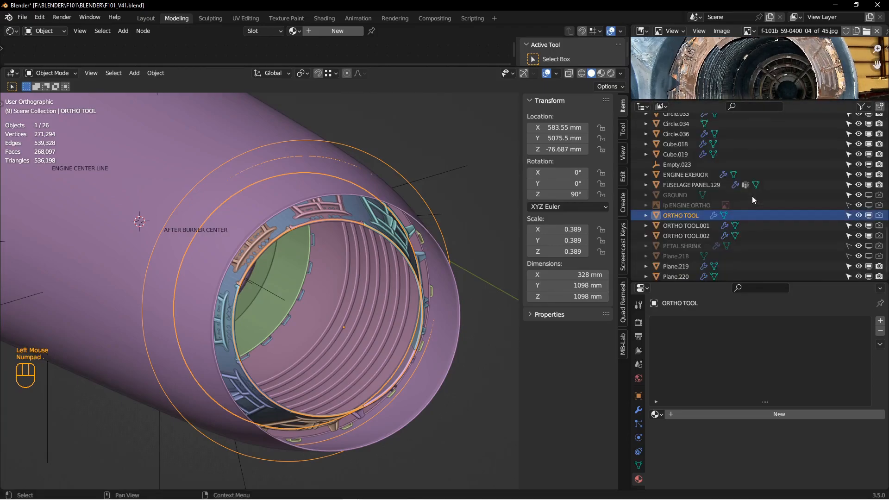
pyautogui.click(869, 215)
# - Hide the ENGINE EXERIOR shell to expose the nozzle petals and burner tube
pyautogui.moveTo(386, 242); pyautogui.dragTo(368, 232, button='middle')
pyautogui.click(316, 145)
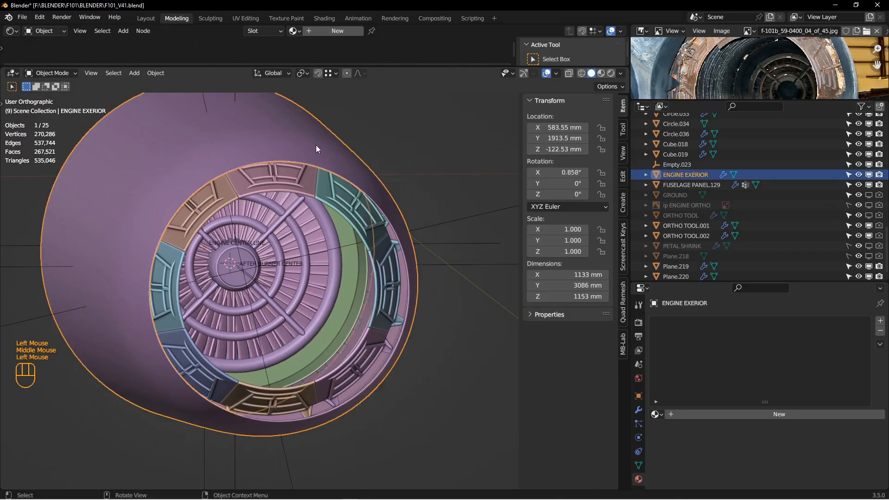
pyautogui.press('h')
pyautogui.moveTo(309, 181)
pyautogui.mouseDown(button='middle')
pyautogui.moveTo(282, 234)
pyautogui.moveTo(296, 174)
pyautogui.mouseUp(button='middle')
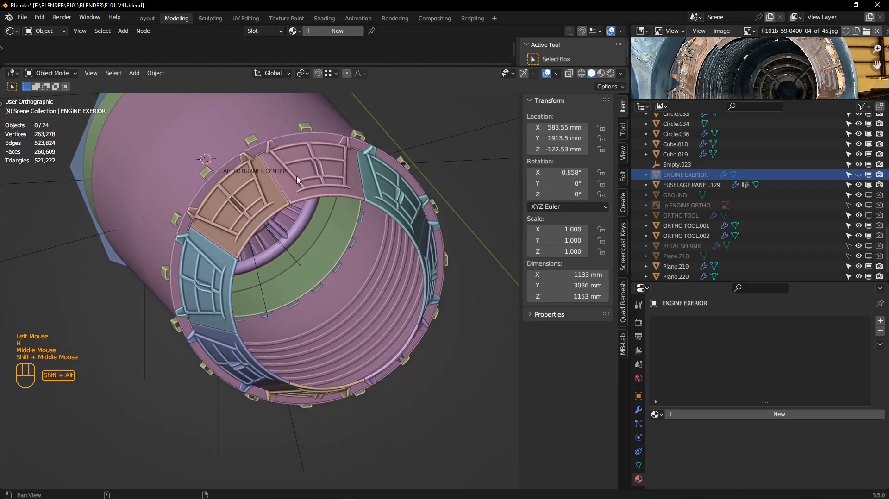
# - Show the exhaust from the top and hide the IP reference image collection
pyautogui.click(288, 195)
pyautogui.press('KP_7')
pyautogui.scroll(4, 364, 199)
pyautogui.scroll(14, 764, 174)
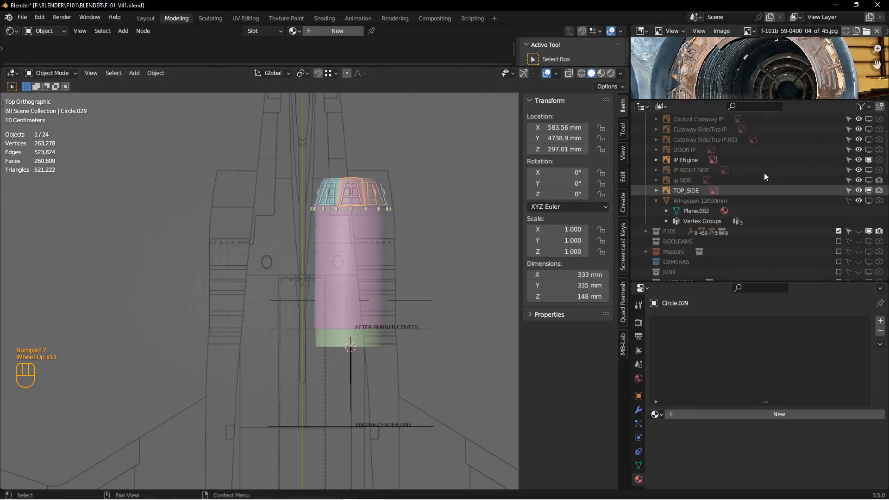
pyautogui.click(646, 129)
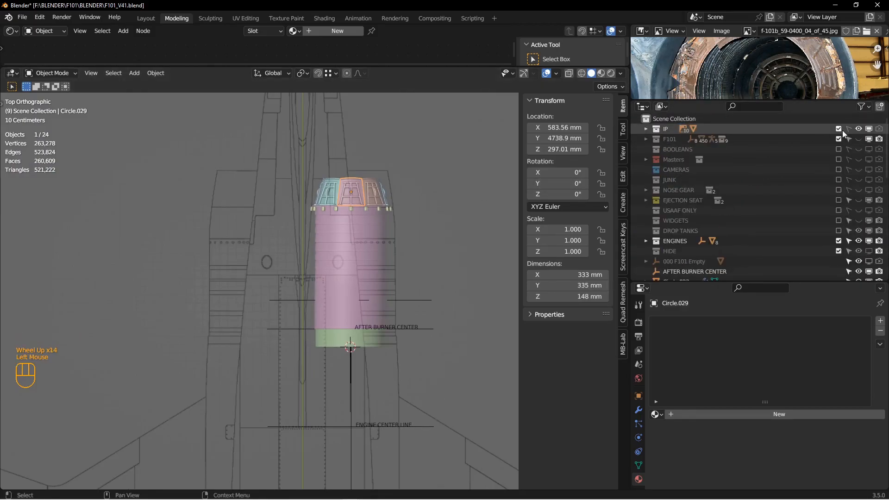
pyautogui.click(859, 128)
pyautogui.click(680, 118)
pyautogui.scroll(-1, 403, 241)
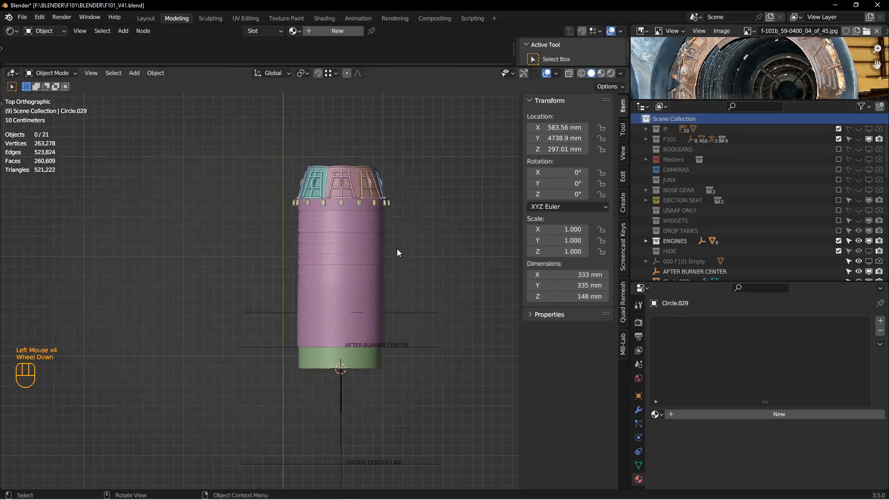
# - Add a single-bone armature at the world origin and move it about 3962 mm along Y, beside the exhaust
pyautogui.scroll(2, 397, 255)
pyautogui.hotkey('alt', 'a')
pyautogui.hotkey('shift', 'c')
pyautogui.keyDown('shift'); pyautogui.moveTo(260, 406); pyautogui.dragTo(340, 401, button='middle'); pyautogui.keyUp('shift')
pyautogui.hotkey('shift', 'a')
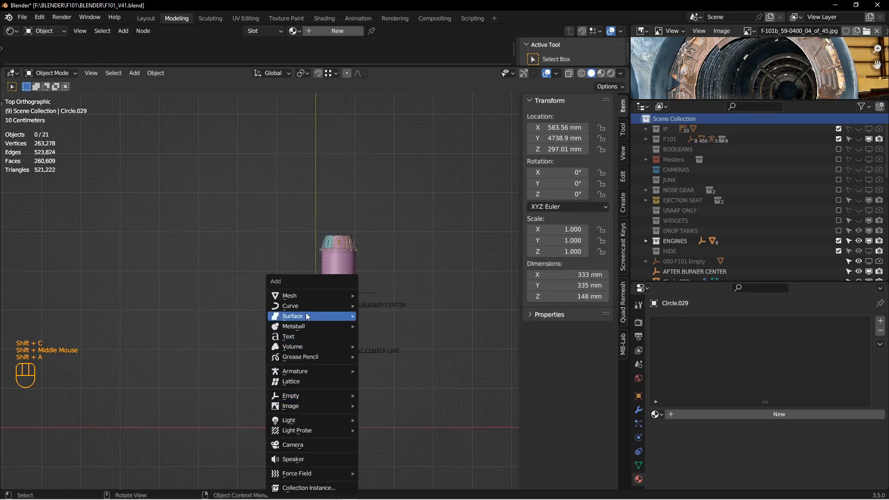
pyautogui.moveTo(296, 373)
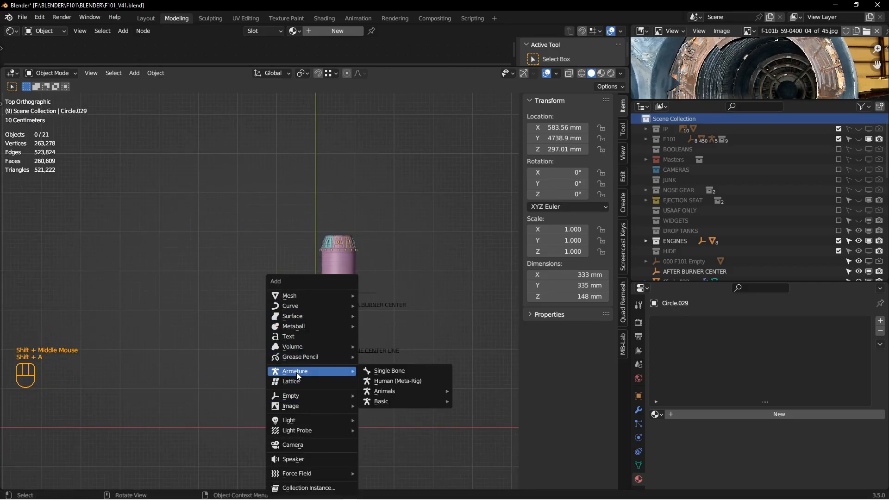
pyautogui.click(387, 368)
pyautogui.press('g')
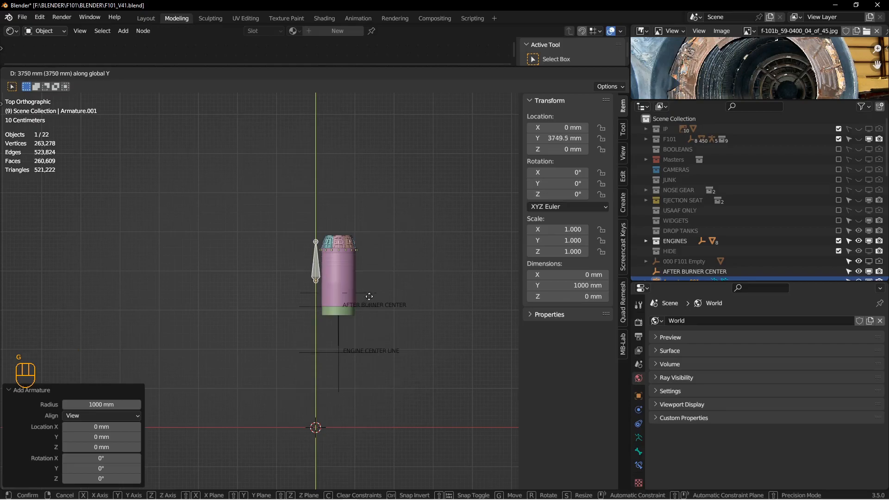
pyautogui.click(369, 292)
# - Scale the armature down to about 0.461 and apply its rotation and scale
pyautogui.scroll(-3, 371, 290)
pyautogui.keyDown('shift'); pyautogui.moveTo(332, 215); pyautogui.dragTo(445, 271, button='middle'); pyautogui.keyUp('shift')
pyautogui.press('s')
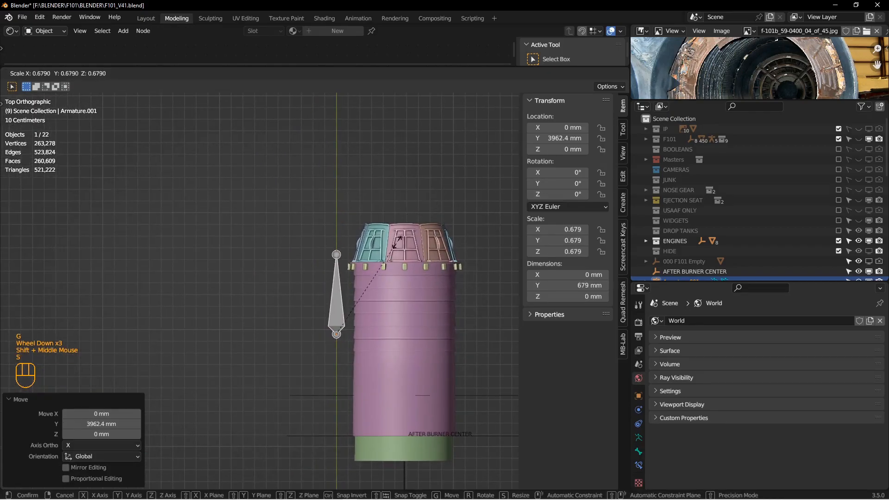
pyautogui.click(378, 270)
pyautogui.moveTo(356, 301)
pyautogui.mouseDown(button='middle')
pyautogui.moveTo(386, 276)
pyautogui.moveTo(396, 309)
pyautogui.moveTo(359, 318)
pyautogui.moveTo(371, 296)
pyautogui.mouseUp(button='middle')
pyautogui.keyDown('shift'); pyautogui.moveTo(338, 267); pyautogui.dragTo(293, 319, button='middle'); pyautogui.keyUp('shift')
pyautogui.scroll(-2, 340, 291)
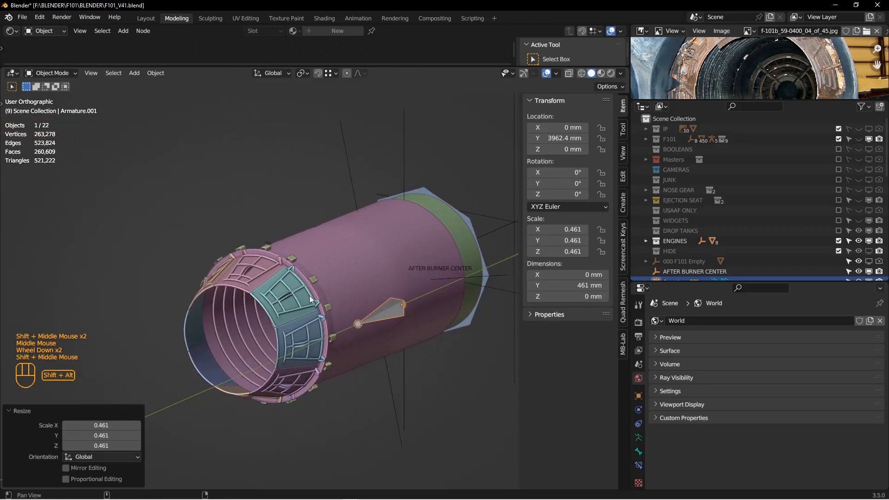
pyautogui.hotkey('ctrl', 'a')
pyautogui.click(362, 313)
# - Rename the armature object as BURNER ROOT
pyautogui.moveTo(361, 313); pyautogui.dragTo(359, 323, button='middle')
pyautogui.press('F2')
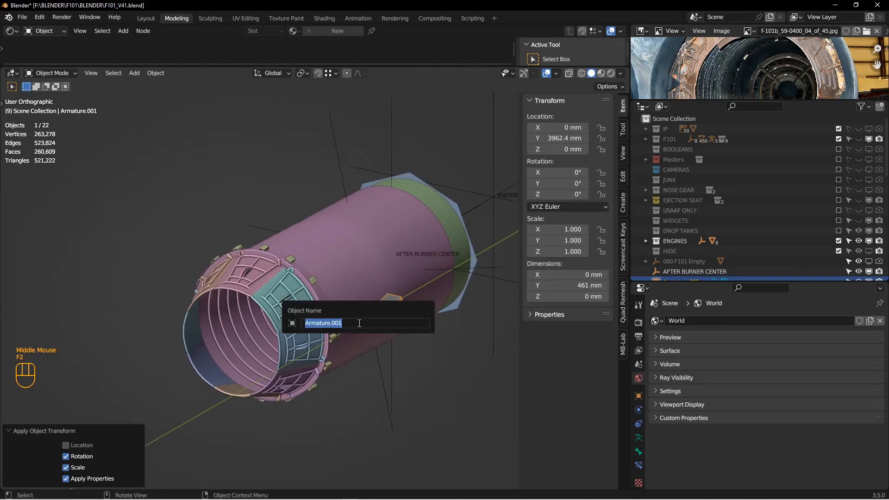
pyautogui.write('RNER ROOT')
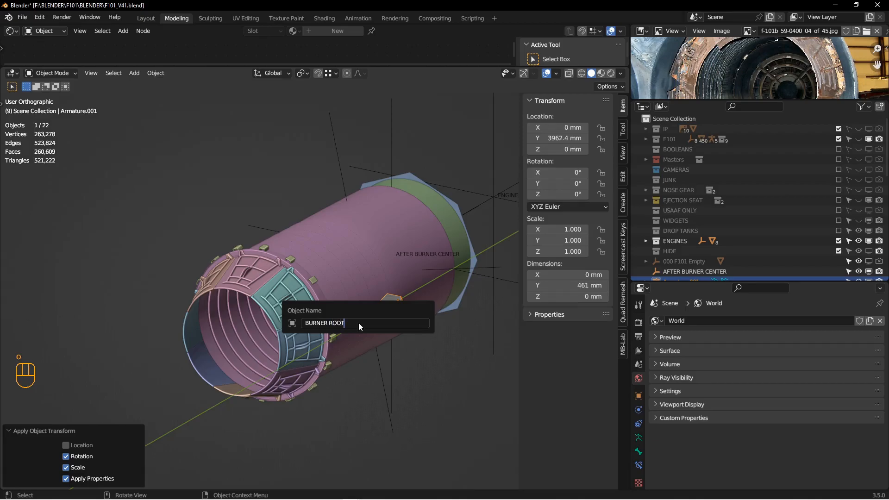
pyautogui.press('Return')
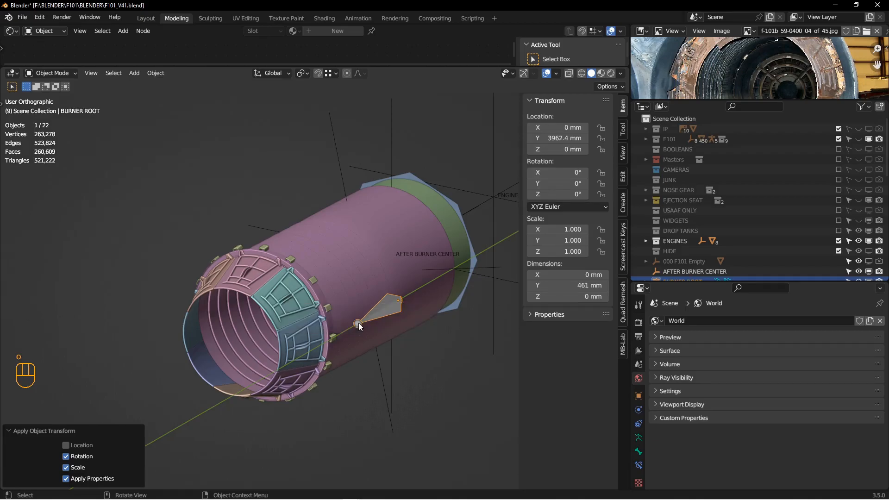
# - Turn on bone name display for the armature
pyautogui.scroll(-2, 639, 438)
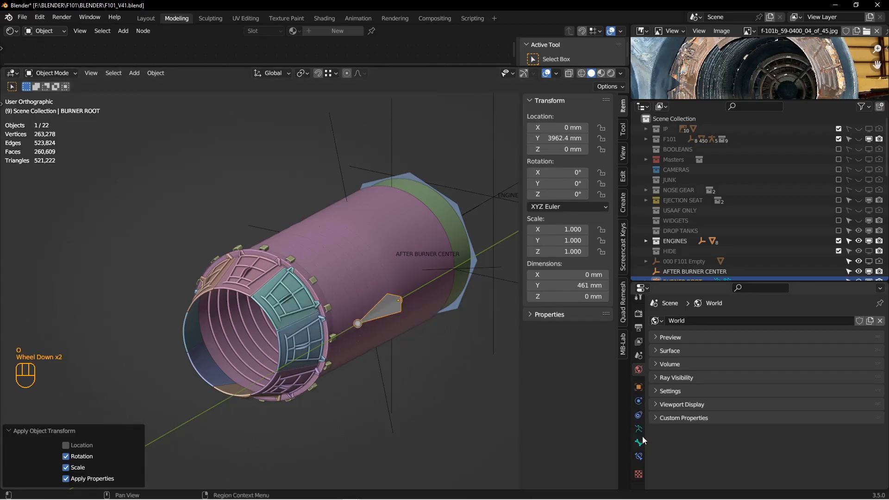
pyautogui.click(641, 430)
pyautogui.scroll(-2, 732, 439)
pyautogui.click(746, 423)
pyautogui.keyDown('alt'); pyautogui.keyDown('shift'); pyautogui.moveTo(463, 361); pyautogui.dragTo(555, 348, button='middle'); pyautogui.keyUp('shift'); pyautogui.keyUp('alt')
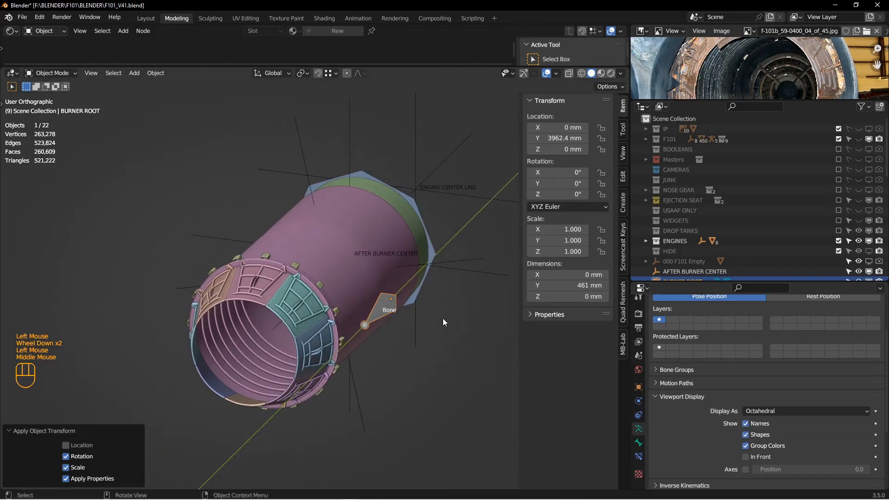
# - Rename the armature's single bone as BURNER ROOT in Edit Mode and return to Object Mode
pyautogui.press('Tab')
pyautogui.keyDown('alt'); pyautogui.moveTo(491, 324); pyautogui.dragTo(399, 312, button='middle'); pyautogui.keyUp('alt')
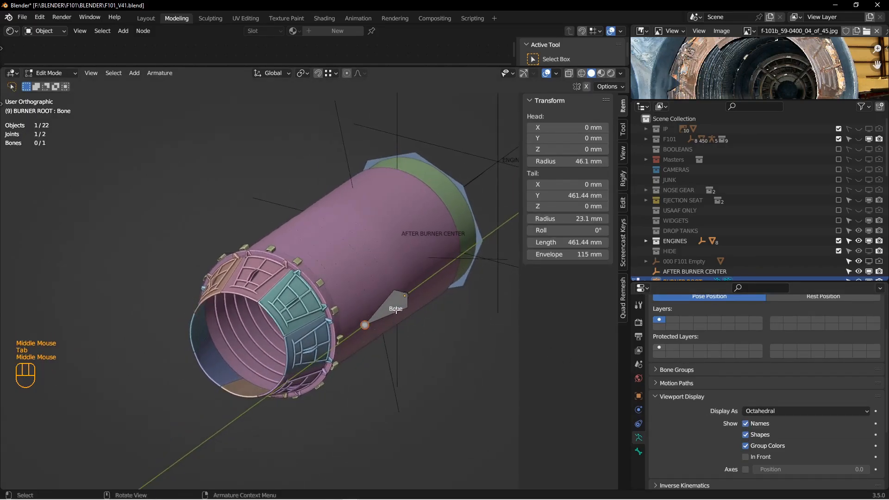
pyautogui.click(399, 312)
pyautogui.press('F2')
pyautogui.write('BURNER ROOT')
pyautogui.press('Return')
pyautogui.press('Tab')
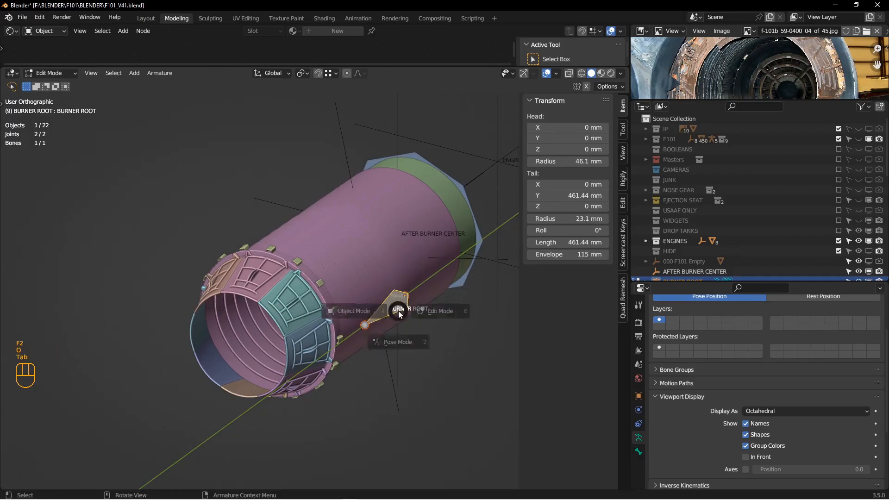
pyautogui.press('Tab')
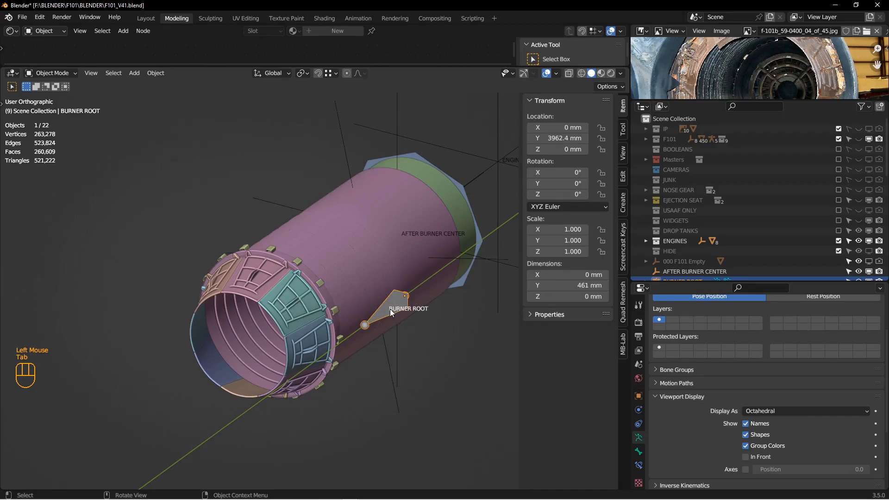
# - Rename the armature object as BURNER ARMATURE
pyautogui.press('F2')
pyautogui.write('BURNER')
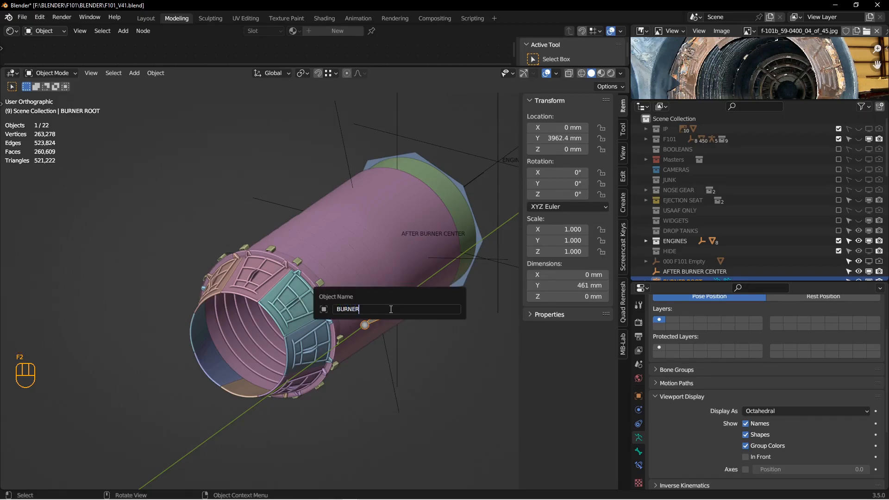
pyautogui.write(' ARMATURE')
pyautogui.press('Return')
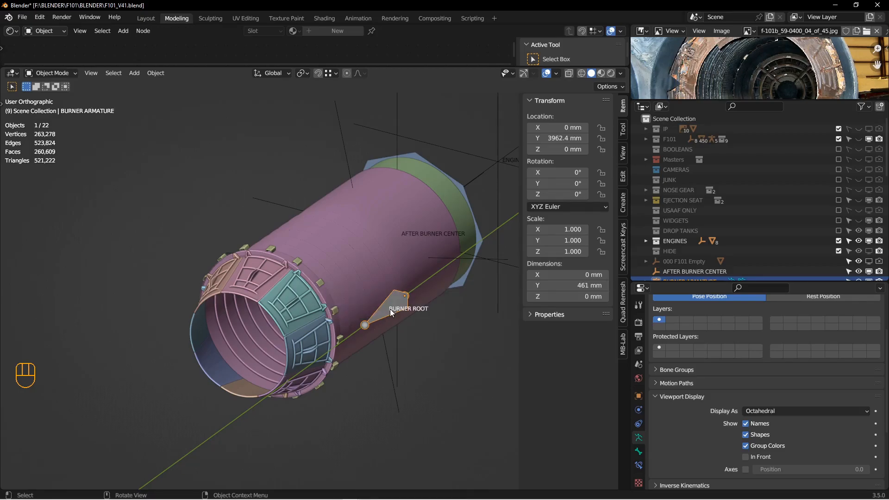
pyautogui.moveTo(390, 311)
pyautogui.mouseDown(button='middle')
pyautogui.moveTo(400, 324)
pyautogui.moveTo(399, 310)
pyautogui.mouseUp(button='middle')
# - Select the root bone in Edit Mode and inspect its placement relative to the nozzle petals
pyautogui.press('Tab')
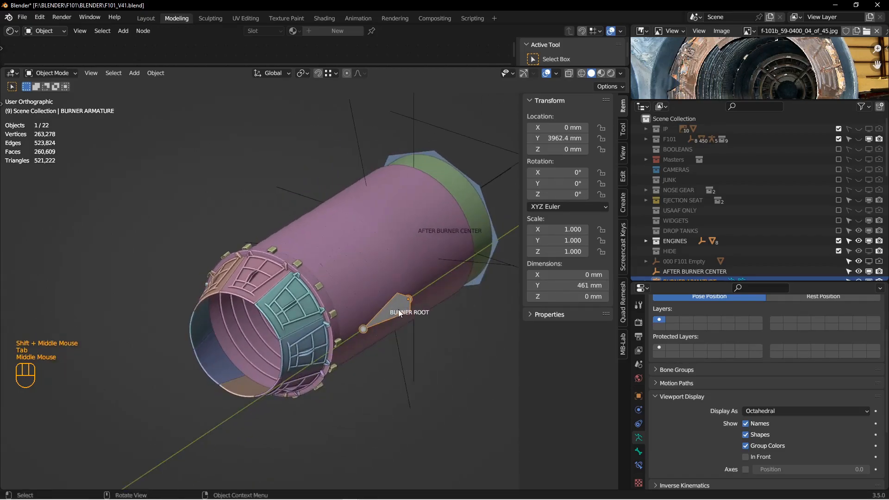
pyautogui.scroll(-3, 719, 259)
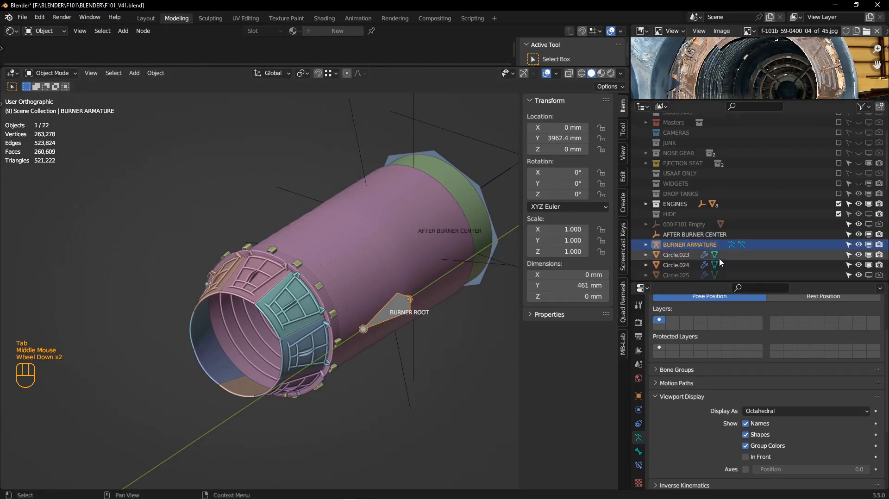
pyautogui.press('Tab')
pyautogui.click(393, 315)
pyautogui.moveTo(393, 315); pyautogui.dragTo(389, 320, button='middle')
pyautogui.keyDown('shift'); pyautogui.moveTo(389, 319); pyautogui.dragTo(301, 320, button='middle'); pyautogui.keyUp('shift')
pyautogui.moveTo(302, 320); pyautogui.dragTo(316, 276, button='middle')
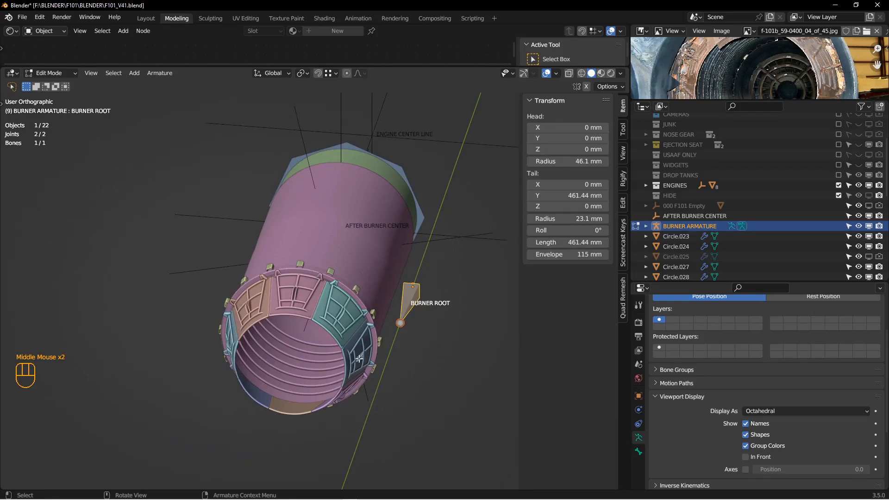
pyautogui.moveTo(346, 370); pyautogui.dragTo(366, 353, button='middle')
# - Enlarge the image editor and load the reference photo IMG_0360.JPG, framing the whole nozzle ring
pyautogui.moveTo(800, 100); pyautogui.dragTo(801, 242)
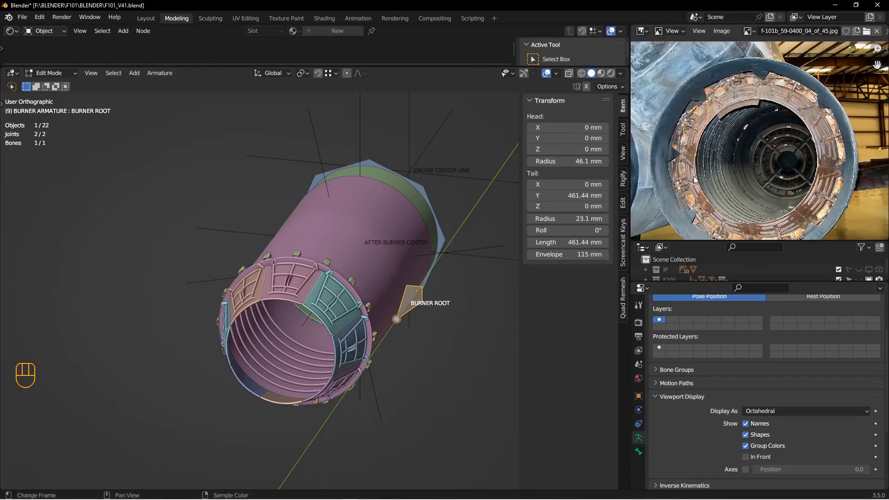
pyautogui.press('Tab')
pyautogui.hotkey('alt', 'a')
pyautogui.click(265, 300)
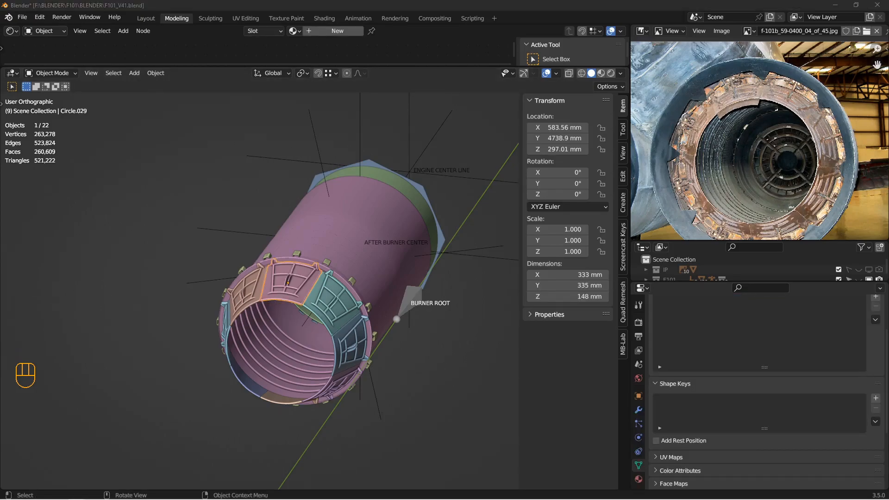
pyautogui.moveTo(794, 164); pyautogui.dragTo(782, 158)
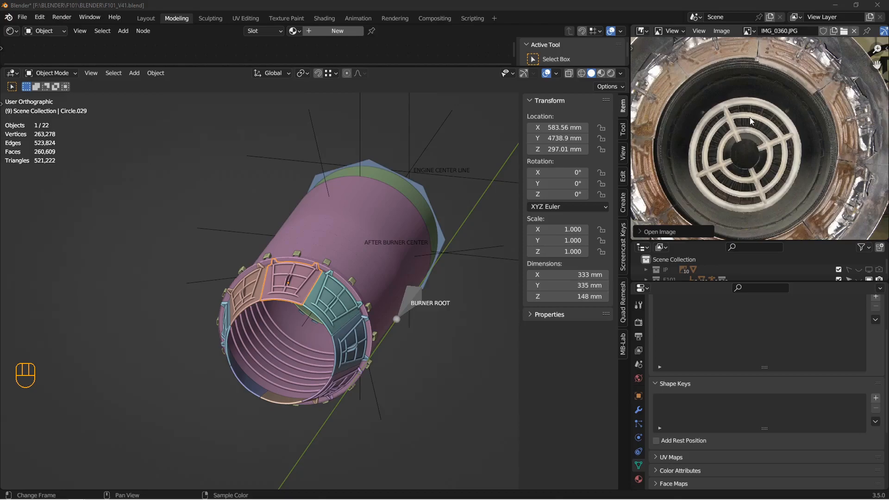
pyautogui.scroll(-1, 750, 118)
pyautogui.moveTo(750, 116); pyautogui.dragTo(741, 171, button='middle')
pyautogui.scroll(2, 741, 172)
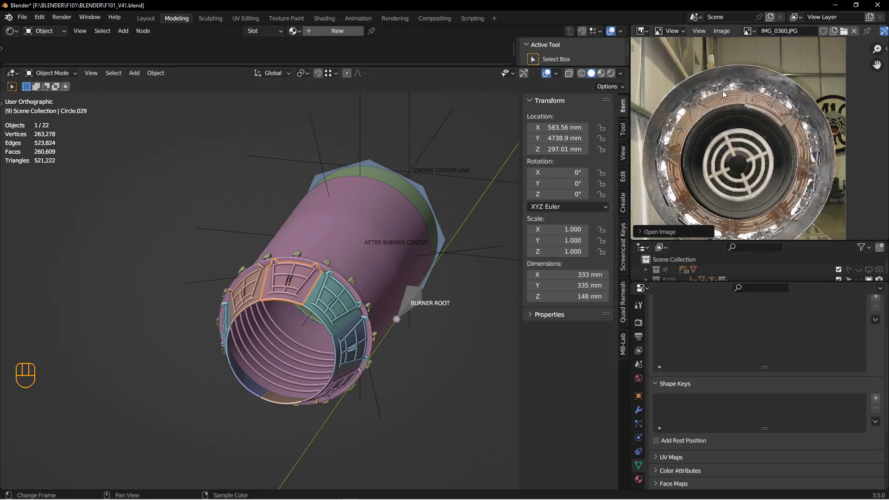
# - Select all eight nozzle petals and snap the 3D cursor to the centre of the selection
pyautogui.keyDown('shift'); pyautogui.click(324, 298); pyautogui.keyUp('shift')
pyautogui.keyDown('shift'); pyautogui.click(342, 341); pyautogui.keyUp('shift')
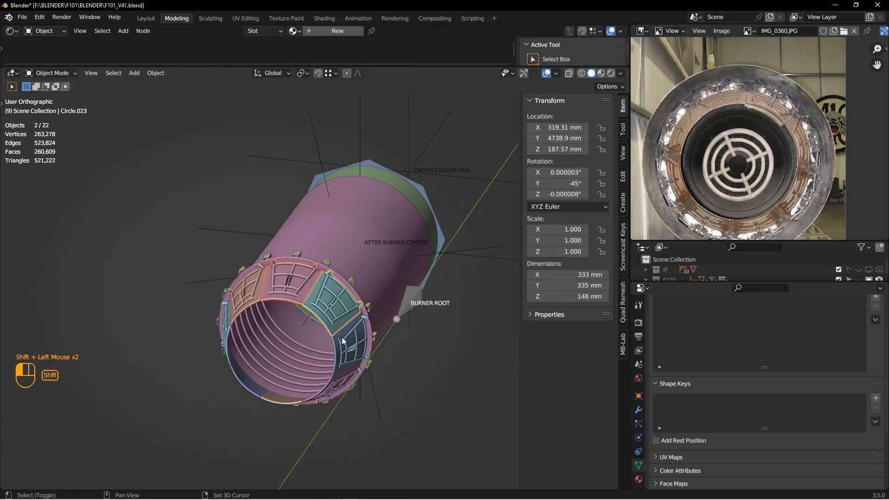
pyautogui.keyDown('shift'); pyautogui.click(336, 379); pyautogui.keyUp('shift')
pyautogui.moveTo(335, 389); pyautogui.dragTo(330, 347, button='middle')
pyautogui.keyDown('shift'); pyautogui.click(291, 408); pyautogui.keyUp('shift')
pyautogui.keyDown('shift'); pyautogui.click(244, 396); pyautogui.keyUp('shift')
pyautogui.keyDown('shift'); pyautogui.click(226, 355); pyautogui.keyUp('shift')
pyautogui.keyDown('shift'); pyautogui.click(238, 304); pyautogui.keyUp('shift')
pyautogui.moveTo(245, 304); pyautogui.dragTo(426, 267, button='middle')
pyautogui.hotkey('shift', 's')
pyautogui.click(307, 394)
# - Rotate the eight petals about -11.7° in the back view, and fine-tune the angle with a slight further rotation
pyautogui.press('ctrl+KP_1')
pyautogui.scroll(-2, 315, 325)
pyautogui.press('r')
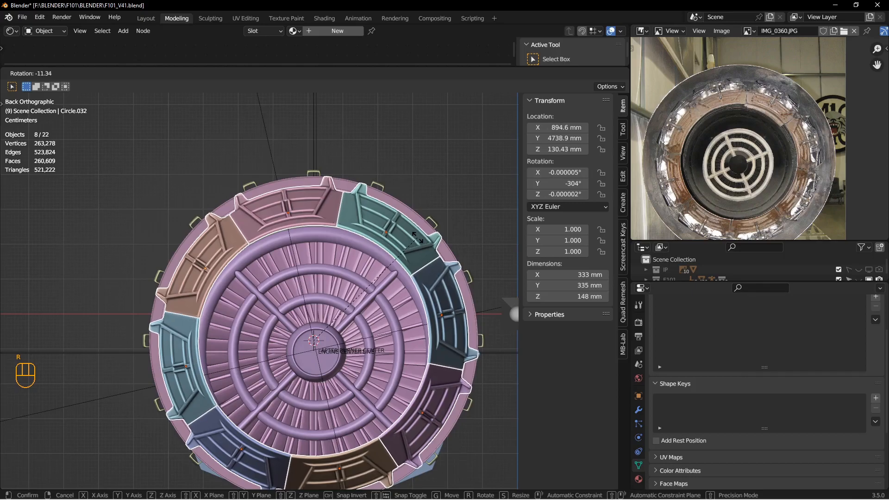
pyautogui.click(417, 237)
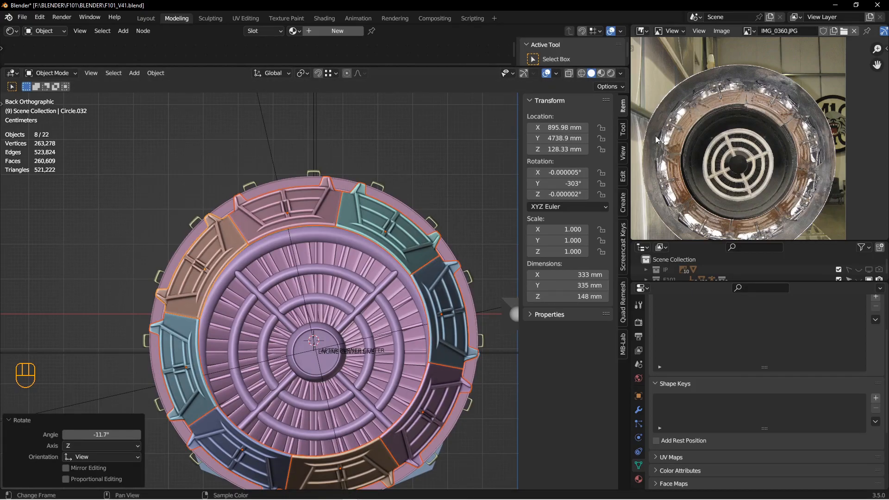
pyautogui.press('r')
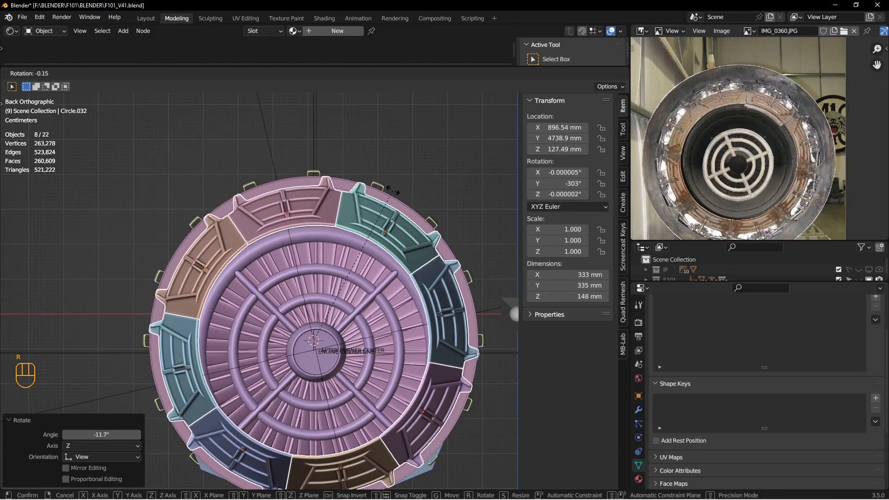
pyautogui.click(393, 190)
# - Select an edge on the pink petal's hinge lug beside the teal petal and snap the 3D cursor to it
pyautogui.scroll(3, 384, 201)
pyautogui.moveTo(384, 201); pyautogui.dragTo(329, 240, button='middle')
pyautogui.scroll(-2, 321, 287)
pyautogui.scroll(-2, 357, 275)
pyautogui.click(338, 277)
pyautogui.press('Tab')
pyautogui.scroll(-2, 345, 274)
pyautogui.press('2')
pyautogui.click(343, 274)
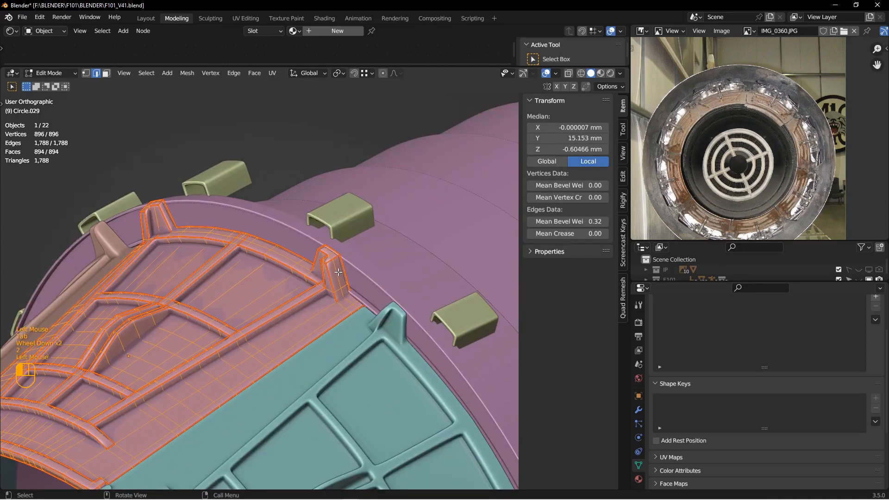
pyautogui.scroll(2, 354, 277)
pyautogui.hotkey('shift', 's')
pyautogui.scroll(1, 351, 278)
pyautogui.press('Tab')
pyautogui.hotkey('alt', 'a')
# - Add a bone to the burner armature at the 3D cursor and swing its tail towards the pink petal's opposite lug
pyautogui.moveTo(304, 331); pyautogui.dragTo(403, 310, button='middle')
pyautogui.click(475, 327)
pyautogui.press('KP_7')
pyautogui.scroll(2, 478, 327)
pyautogui.scroll(-2, 394, 315)
pyautogui.press('Tab')
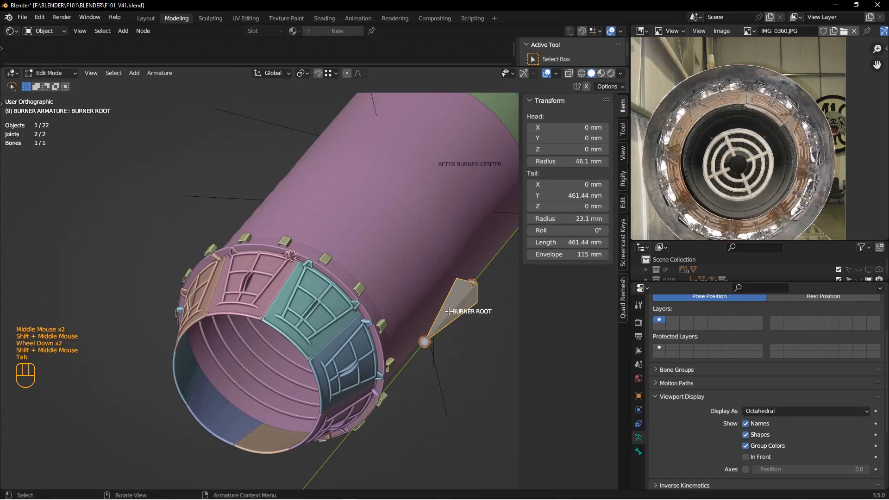
pyautogui.hotkey('shift', 'a')
pyautogui.moveTo(448, 311); pyautogui.dragTo(408, 316, button='middle')
pyautogui.moveTo(408, 162); pyautogui.dragTo(394, 148, button='middle')
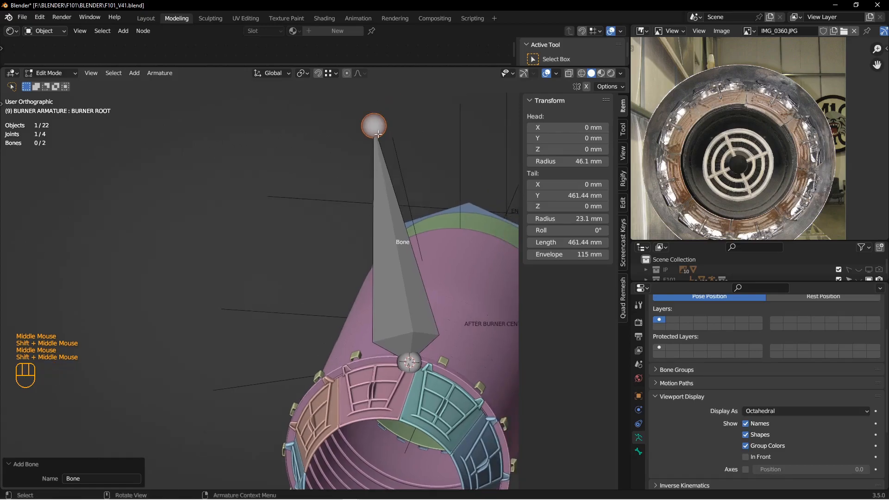
pyautogui.click(371, 125)
pyautogui.press('g')
pyautogui.click(334, 312)
# - Snap the 3D cursor to the matching edge on the pink petal's other hinge lug, beside the orange petal
pyautogui.scroll(-4, 333, 313)
pyautogui.press('Tab')
pyautogui.click(332, 291)
pyautogui.scroll(-2, 350, 310)
pyautogui.press('Tab')
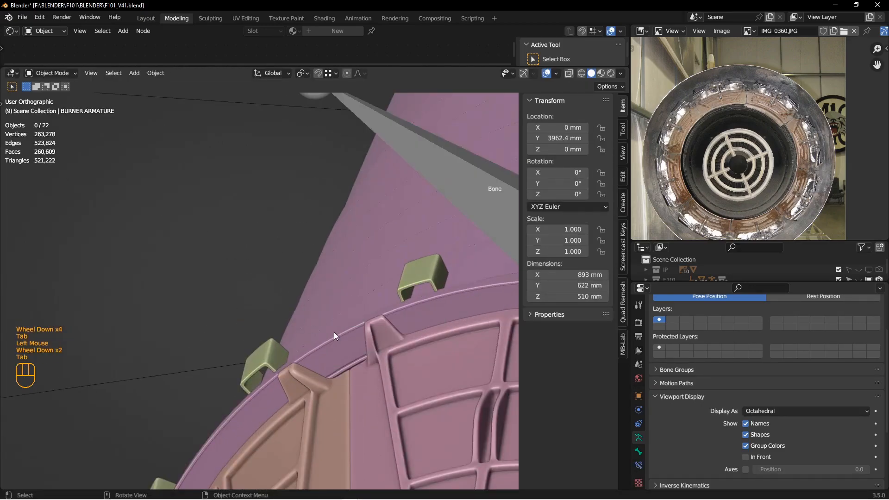
pyautogui.click(381, 335)
pyautogui.keyDown('shift'); pyautogui.moveTo(381, 335); pyautogui.dragTo(371, 330, button='middle'); pyautogui.keyUp('shift')
pyautogui.moveTo(371, 329); pyautogui.dragTo(371, 271, button='middle')
pyautogui.press('Tab')
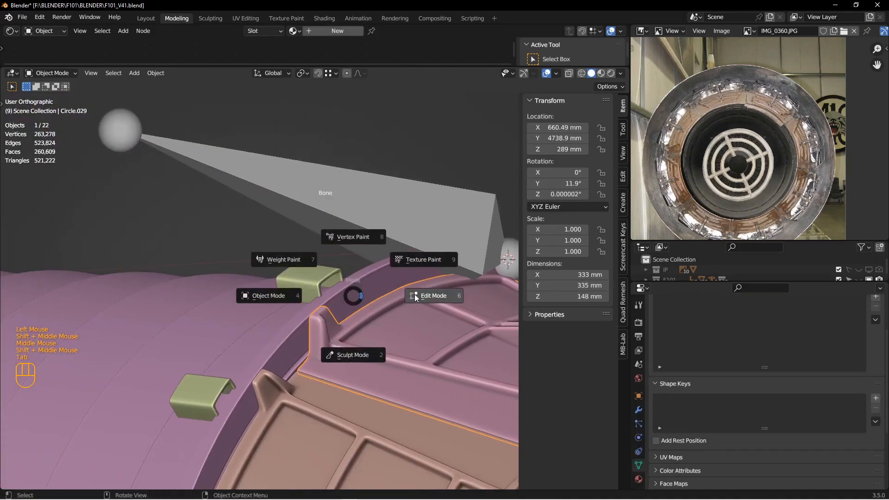
pyautogui.hotkey('shift', 's')
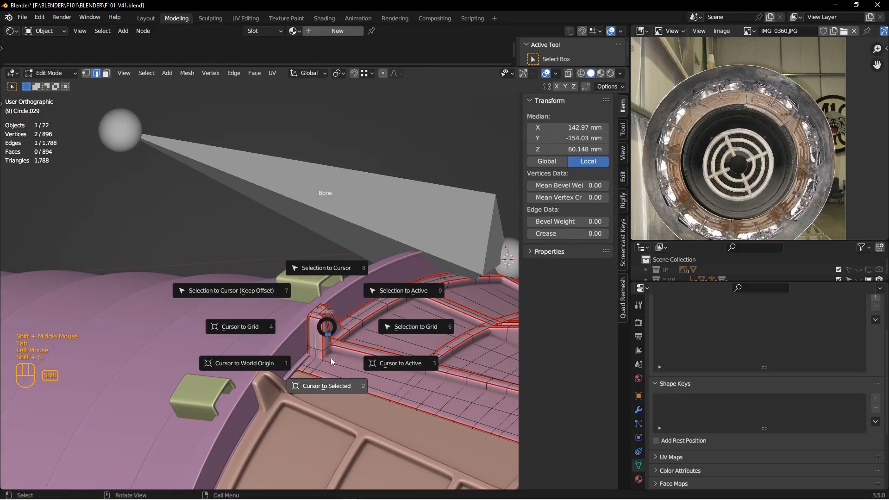
pyautogui.press('Tab')
pyautogui.hotkey('alt', 'a')
pyautogui.scroll(1, 267, 333)
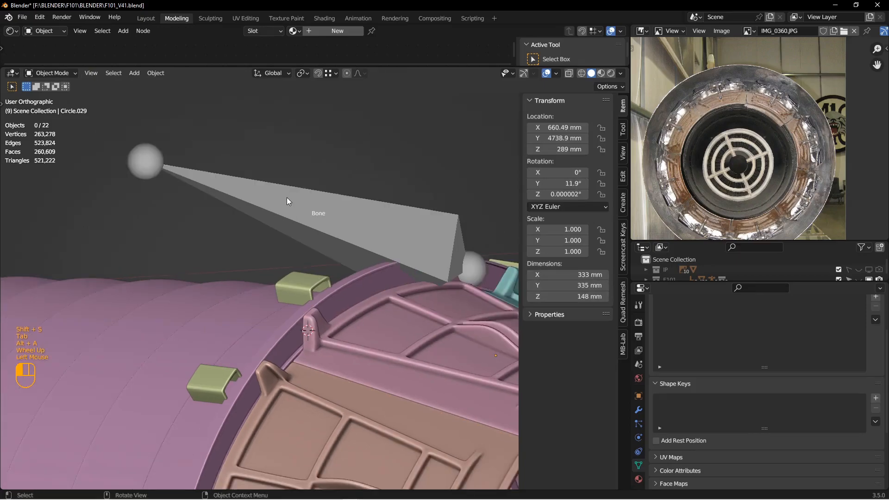
# - Snap the new bone's tail to the 3D cursor so the bone spans the pink petal's two hinge lugs
pyautogui.click(287, 198)
pyautogui.press('Tab')
pyautogui.hotkey('shift', 's')
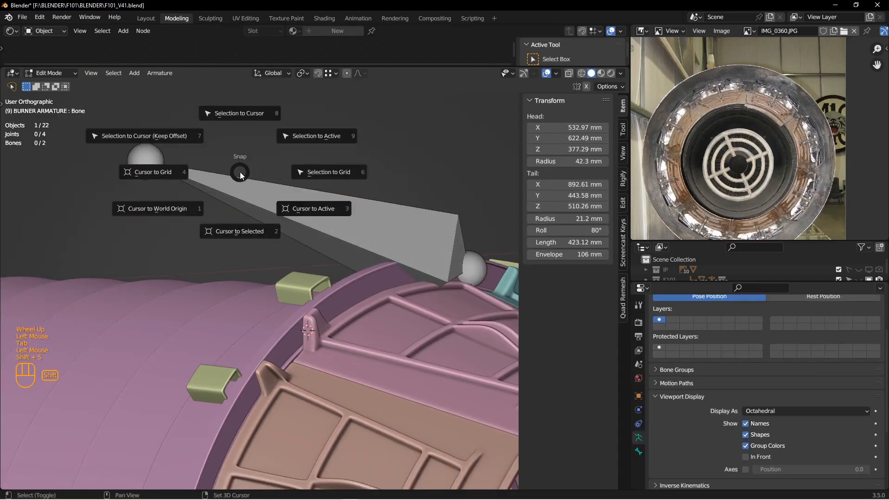
pyautogui.click(243, 111)
pyautogui.scroll(1, 311, 207)
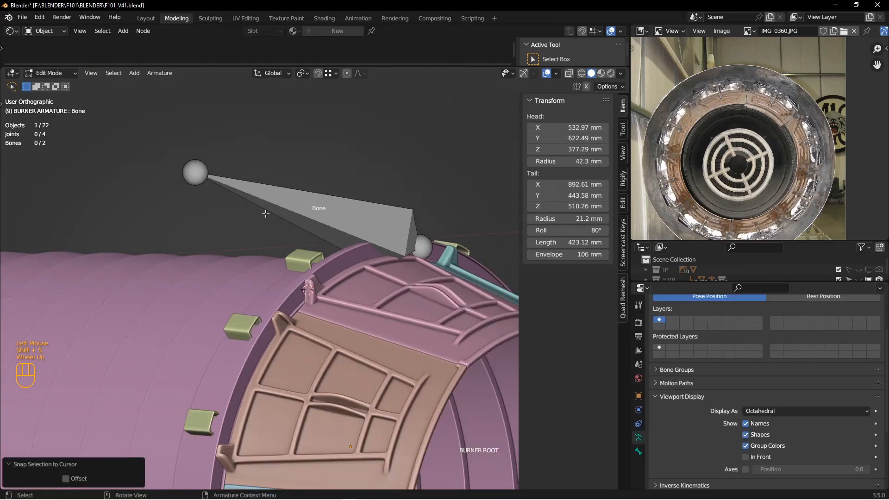
pyautogui.click(207, 171)
pyautogui.hotkey('shift', 's')
pyautogui.click(245, 113)
# - Rename the pink petal's hinge bone as P1.L
pyautogui.moveTo(245, 112); pyautogui.dragTo(328, 287, button='middle')
pyautogui.keyDown('shift'); pyautogui.moveTo(298, 260); pyautogui.dragTo(322, 298, button='middle'); pyautogui.keyUp('shift')
pyautogui.scroll(-2, 365, 257)
pyautogui.click(365, 257)
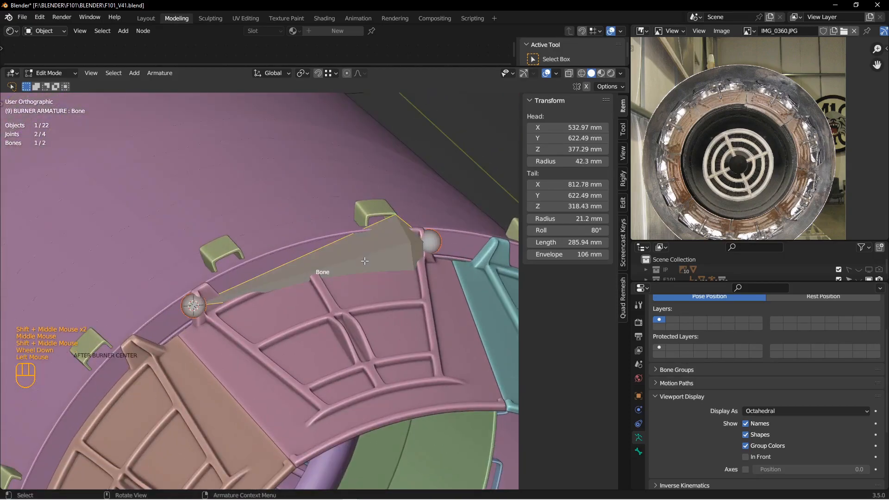
pyautogui.press('F2')
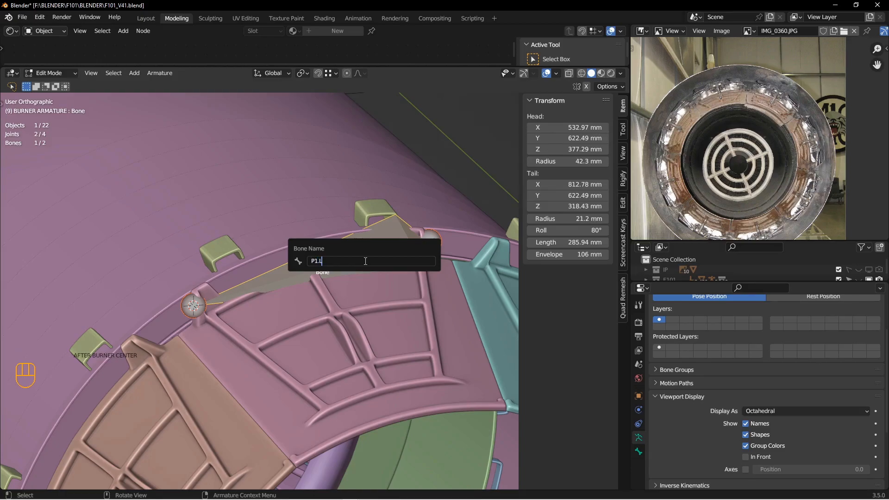
pyautogui.press('Return')
# - Select all eight nozzle petals in Object Mode and snap the 3D cursor to the centre of the selection
pyautogui.scroll(3, 367, 257)
pyautogui.keyDown('shift'); pyautogui.moveTo(367, 256); pyautogui.dragTo(362, 256, button='middle'); pyautogui.keyUp('shift')
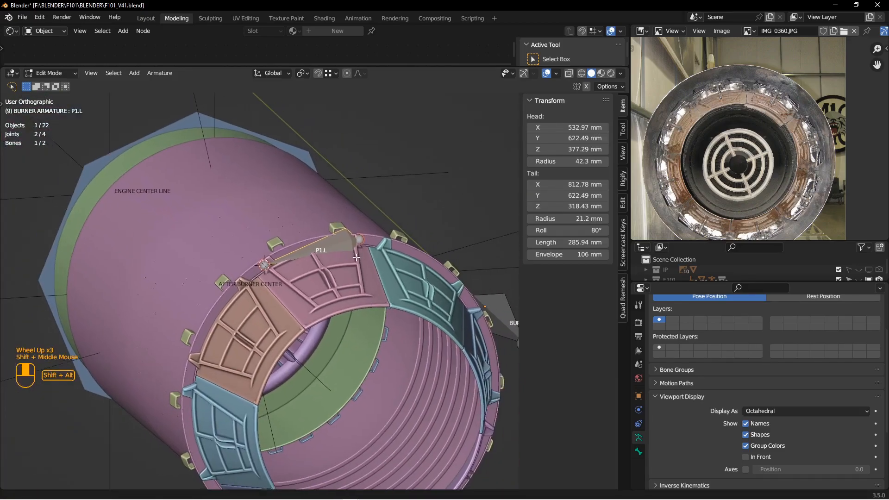
pyautogui.scroll(2, 362, 256)
pyautogui.keyDown('shift'); pyautogui.moveTo(427, 236); pyautogui.dragTo(363, 244, button='middle'); pyautogui.keyUp('shift')
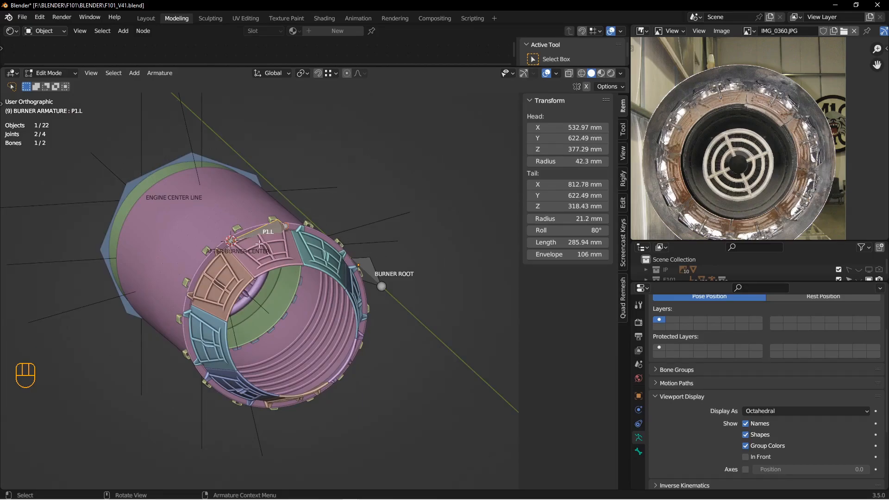
pyautogui.moveTo(327, 264); pyautogui.dragTo(295, 253, button='middle')
pyautogui.keyDown('shift'); pyautogui.moveTo(294, 253); pyautogui.dragTo(323, 266, button='middle'); pyautogui.keyUp('shift')
pyautogui.scroll(-2, 326, 271)
pyautogui.moveTo(324, 267); pyautogui.dragTo(314, 230, button='middle')
pyautogui.scroll(-2, 324, 266)
pyautogui.press('Tab')
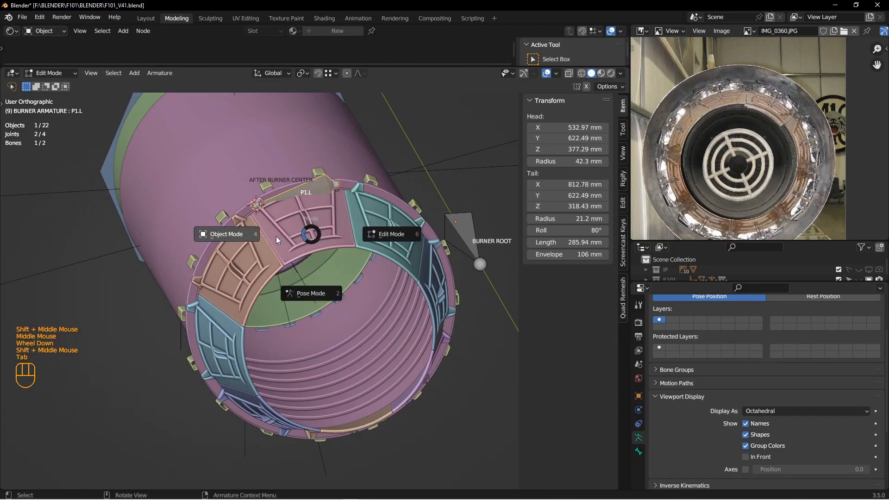
pyautogui.hotkey('alt', 'a')
pyautogui.click(310, 246)
pyautogui.keyDown('shift'); pyautogui.click(254, 290); pyautogui.keyUp('shift')
pyautogui.keyDown('shift'); pyautogui.click(252, 368); pyautogui.keyUp('shift')
pyautogui.keyDown('shift'); pyautogui.click(324, 426); pyautogui.keyUp('shift')
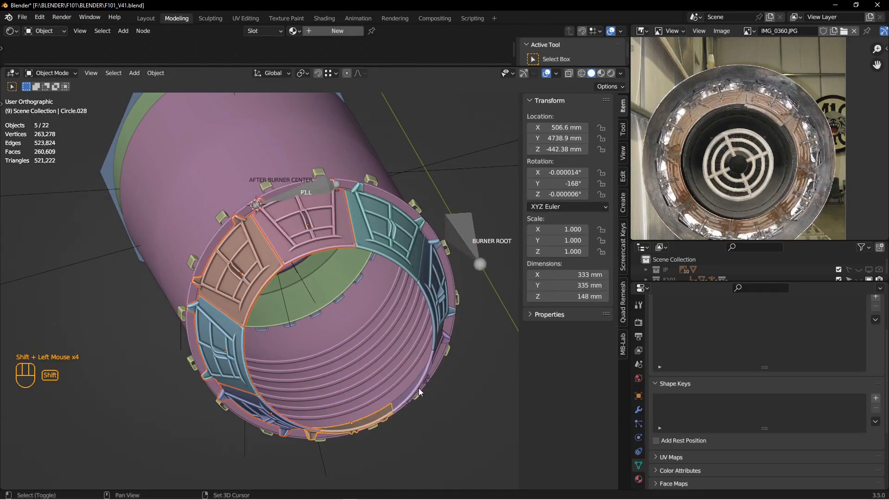
pyautogui.hotkey('shift', 's')
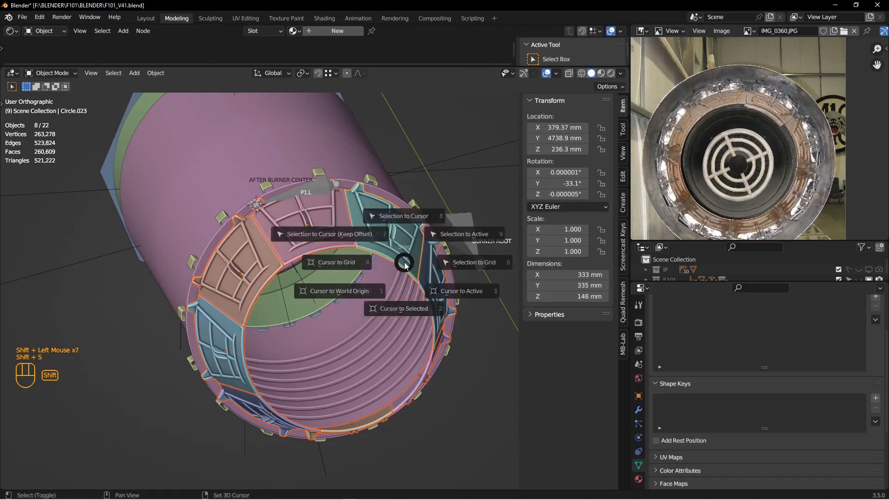
pyautogui.click(368, 322)
# - Open the burner armature in Edit Mode in the back view and set the pivot point to the 3D cursor
pyautogui.click(311, 183)
pyautogui.press('Tab')
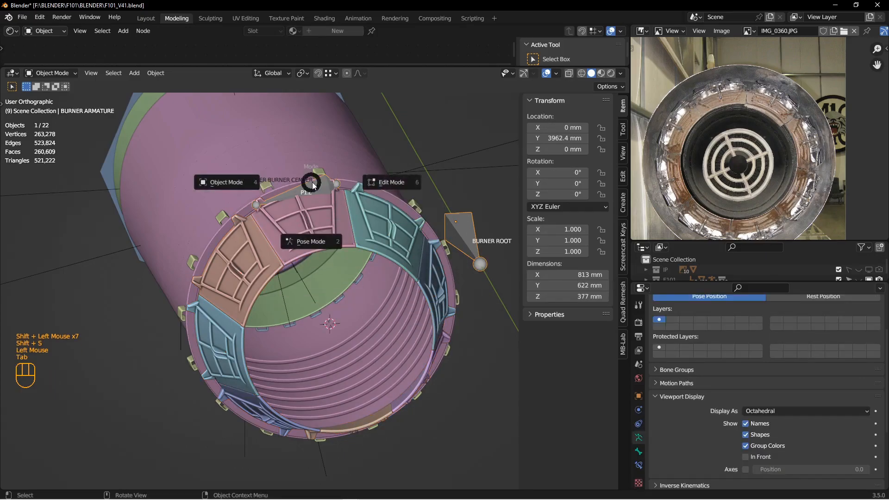
pyautogui.click(319, 186)
pyautogui.press('ctrl+KP_1')
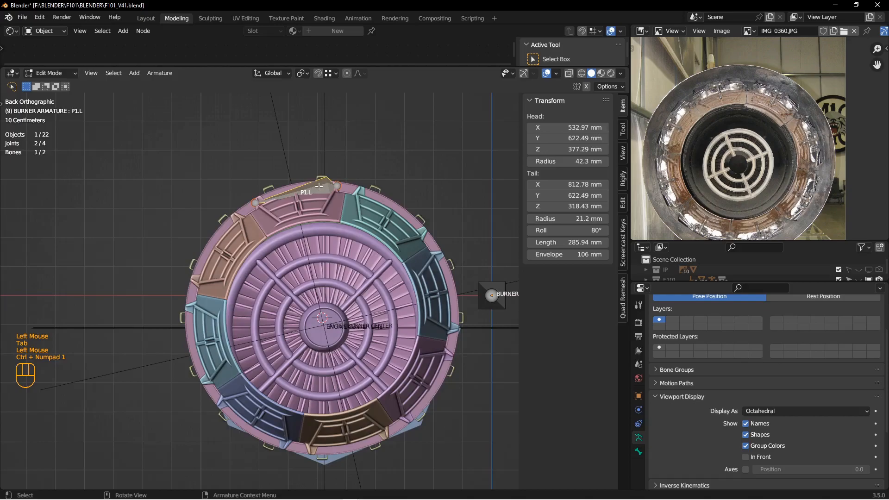
pyautogui.click(302, 73)
pyautogui.click(317, 97)
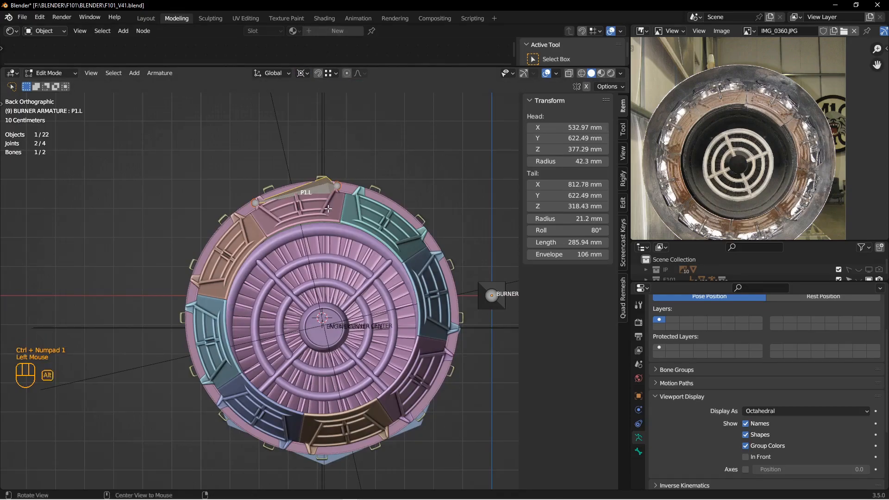
# - Duplicate bone P1.L in place and rotate the copy 45° around the nozzle centre onto the teal petal
pyautogui.keyDown('shift'); pyautogui.moveTo(326, 210); pyautogui.dragTo(334, 217, button='middle'); pyautogui.keyUp('shift')
pyautogui.scroll(-1, 333, 217)
pyautogui.hotkey('shift', 'd')
pyautogui.press('Escape')
pyautogui.write('r')
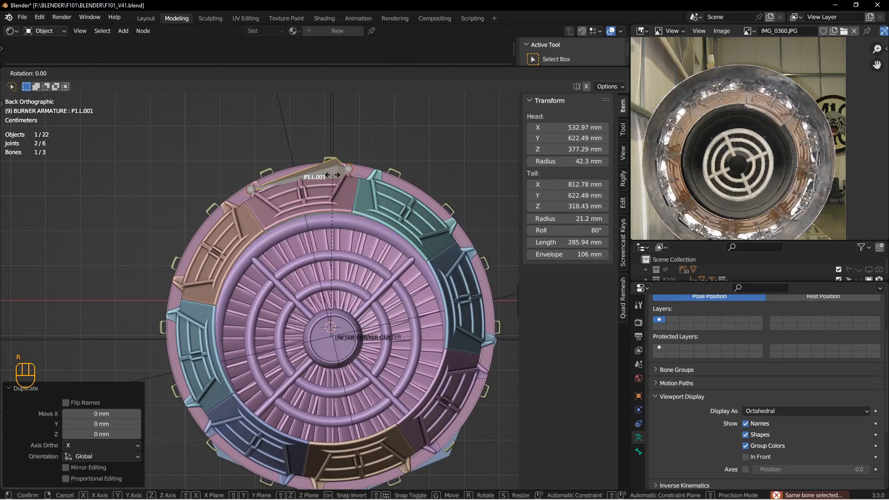
pyautogui.write('45')
pyautogui.press('Return')
# - Repeat the duplicate and 45° rotation around the nozzle centre until each of the eight petals has a hinge bone
pyautogui.keyDown('shift'); pyautogui.moveTo(355, 209); pyautogui.dragTo(282, 188, button='middle'); pyautogui.keyUp('shift')
pyautogui.hotkey('shift', 'd')
pyautogui.hotkey('shift', 'd')
pyautogui.hotkey('shift', 'd')
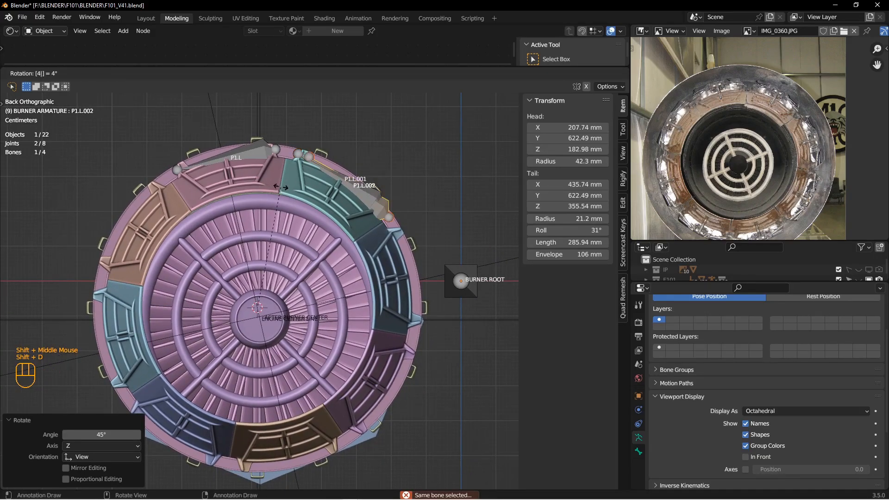
pyautogui.hotkey('shift', 'd')
pyautogui.hotkey('shift', 'd')
pyautogui.hotkey('shift', 'd')
# - Select the teal petal's hinge bone and rename it P2.L
pyautogui.moveTo(282, 188); pyautogui.dragTo(369, 191, button='middle')
pyautogui.keyDown('shift'); pyautogui.moveTo(370, 191); pyautogui.dragTo(361, 204, button='middle'); pyautogui.keyUp('shift')
pyautogui.moveTo(361, 203); pyautogui.dragTo(326, 236, button='middle')
pyautogui.keyDown('shift'); pyautogui.moveTo(326, 236); pyautogui.dragTo(306, 244, button='middle'); pyautogui.keyUp('shift')
pyautogui.click(369, 236)
pyautogui.scroll(-1, 370, 237)
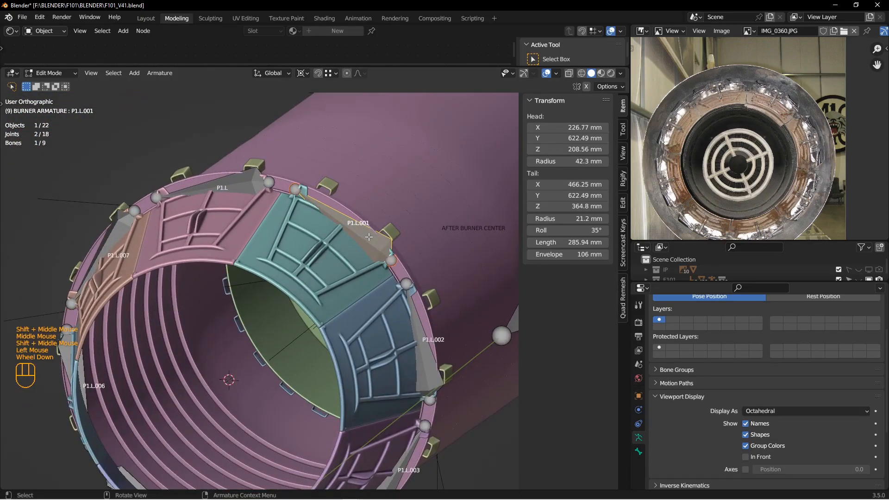
pyautogui.press('p')
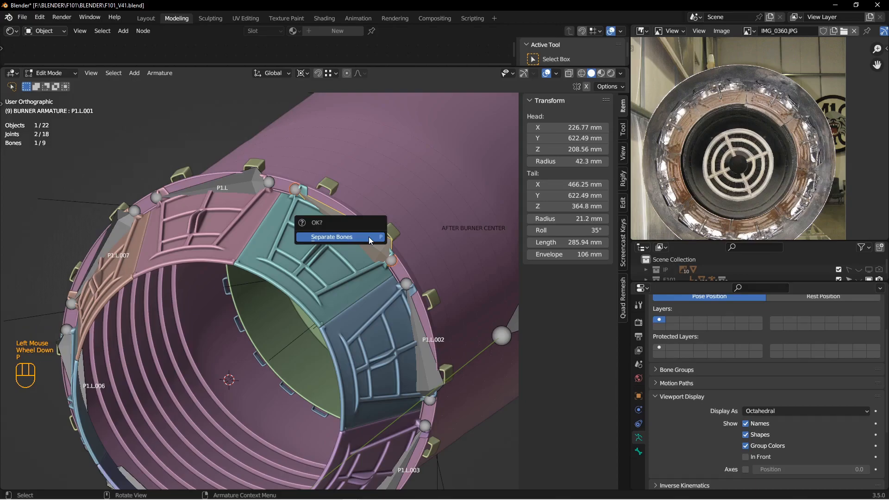
pyautogui.click(368, 237)
pyautogui.click(362, 233)
pyautogui.press('F2')
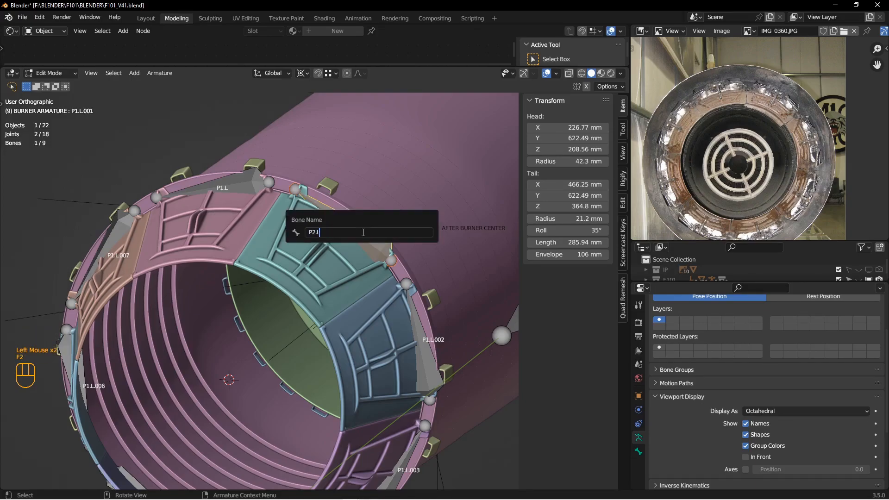
pyautogui.write('P2.L')
pyautogui.press('Return')
# - Continue around the ring, renaming the following four hinge bones P3.L, P4.L, P5.L and P6.L
pyautogui.keyDown('shift'); pyautogui.moveTo(473, 297); pyautogui.dragTo(453, 156, button='middle'); pyautogui.keyUp('shift')
pyautogui.click(401, 214)
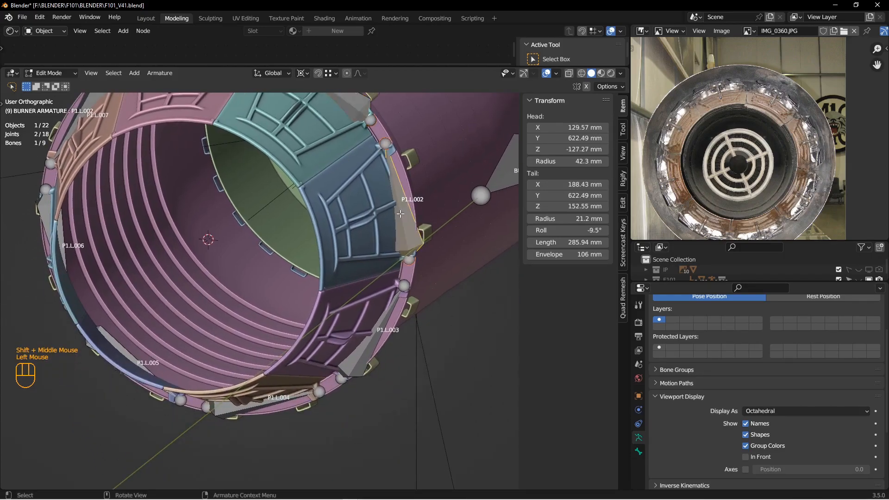
pyautogui.press('F2')
pyautogui.write('P3.L')
pyautogui.press('Return')
pyautogui.moveTo(401, 278); pyautogui.dragTo(417, 185, button='middle')
pyautogui.keyDown('shift'); pyautogui.moveTo(417, 232); pyautogui.dragTo(430, 186, button='middle'); pyautogui.keyUp('shift')
pyautogui.click(437, 193)
pyautogui.press('F2')
pyautogui.write('P')
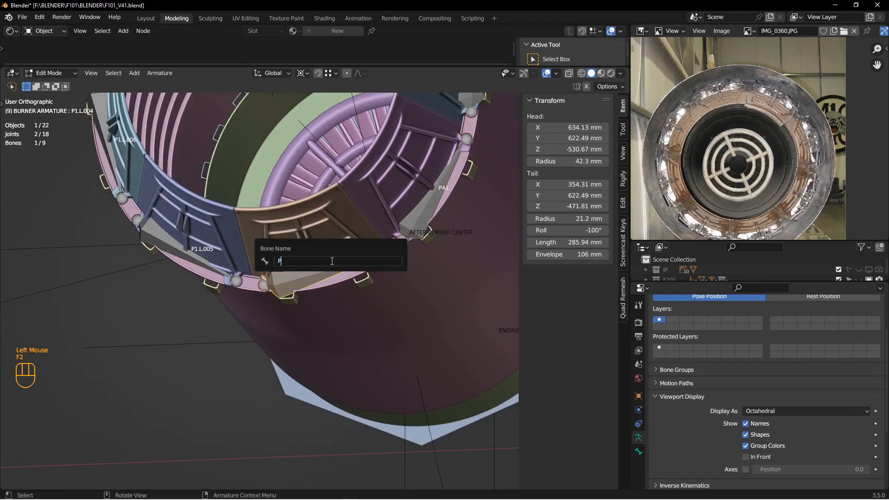
pyautogui.write('4.LP6.L')
pyautogui.press('Return')
# - Rename the last two hinge bones of the ring P7.L and P8.L
pyautogui.keyDown('shift'); pyautogui.moveTo(287, 185); pyautogui.dragTo(324, 288, button='middle'); pyautogui.keyUp('shift')
pyautogui.click(294, 268)
pyautogui.press('F2')
pyautogui.write('P7.L')
pyautogui.press('Return')
pyautogui.moveTo(297, 241); pyautogui.dragTo(255, 273, button='middle')
pyautogui.moveTo(255, 273); pyautogui.dragTo(243, 306, button='middle')
pyautogui.scroll(-2, 257, 305)
pyautogui.moveTo(296, 277); pyautogui.dragTo(241, 292, button='middle')
pyautogui.keyDown('shift'); pyautogui.moveTo(333, 232); pyautogui.dragTo(301, 258, button='middle'); pyautogui.keyUp('shift')
pyautogui.moveTo(377, 250); pyautogui.dragTo(285, 268, button='middle')
# - Parent the pink petal to bone P1.L of the burner armature in Pose Mode, using the Bone parent type
pyautogui.press('Tab')
pyautogui.click(273, 247)
pyautogui.scroll(-2, 274, 257)
pyautogui.keyDown('shift'); pyautogui.click(301, 218); pyautogui.keyUp('shift')
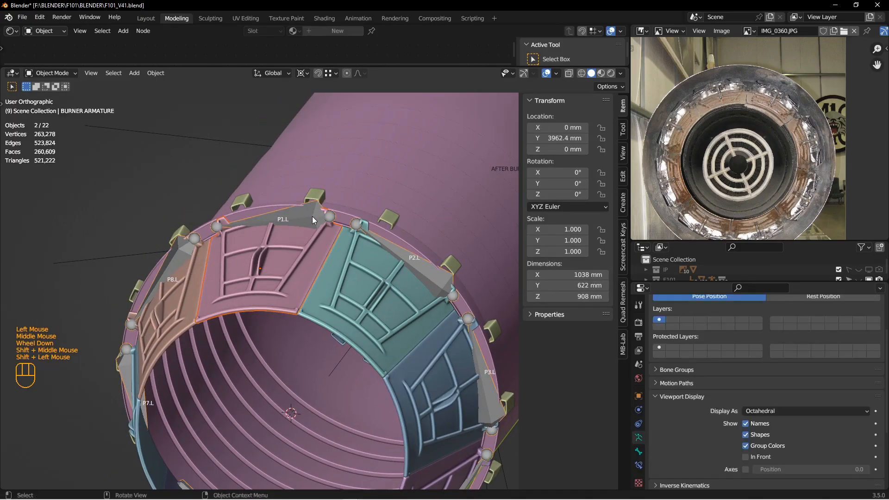
pyautogui.press('Tab')
pyautogui.click(313, 274)
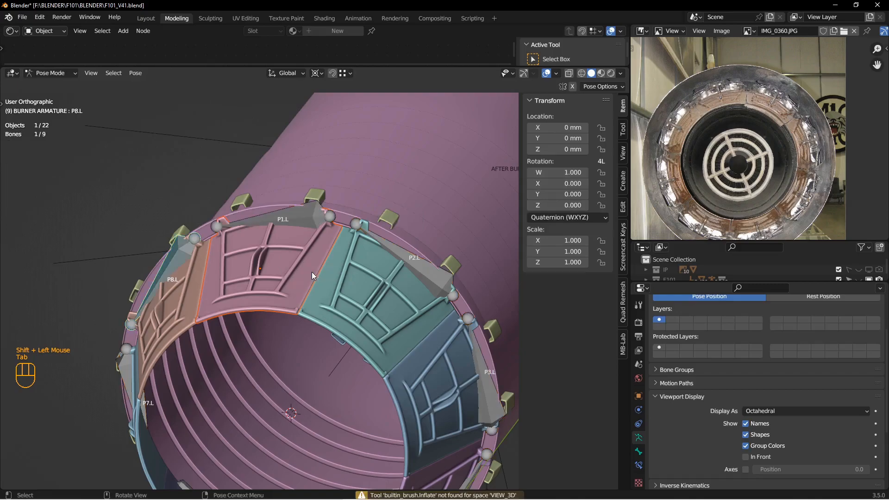
pyautogui.click(300, 216)
pyautogui.hotkey('ctrl', 'p')
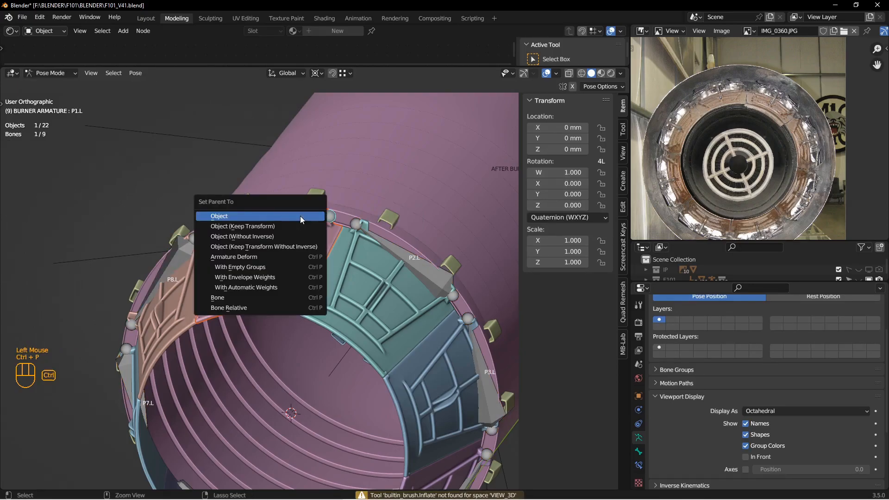
pyautogui.click(235, 295)
# - Set the rotation mode of bone P1.L to XYZ Euler
pyautogui.keyDown('shift'); pyautogui.moveTo(329, 269); pyautogui.dragTo(309, 249, button='middle'); pyautogui.keyUp('shift')
pyautogui.click(309, 241)
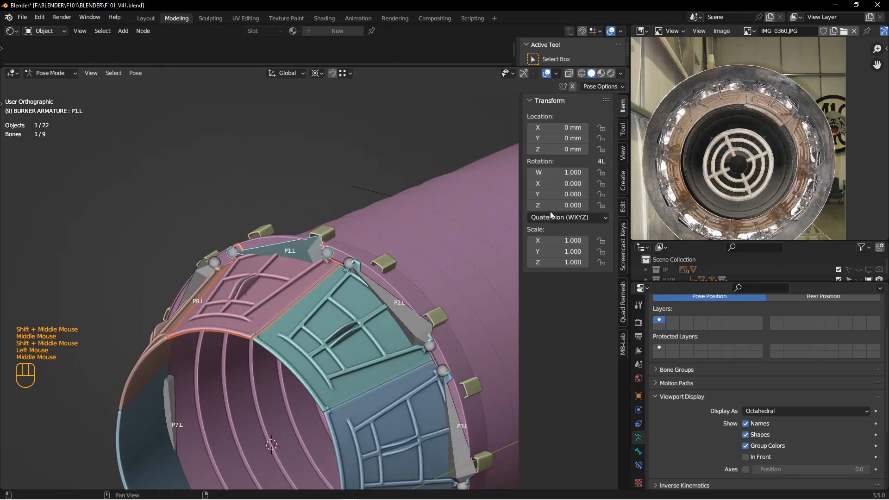
pyautogui.click(563, 218)
pyautogui.click(554, 243)
# - Test the pink petal's hinge by rotating P1.L about Y, reset it to 0°, and lock its X and Z rotation
pyautogui.moveTo(563, 184)
pyautogui.mouseDown()
pyautogui.moveTo(549, 184)
pyautogui.moveTo(566, 184)
pyautogui.moveTo(558, 183)
pyautogui.mouseUp()
pyautogui.click(557, 183)
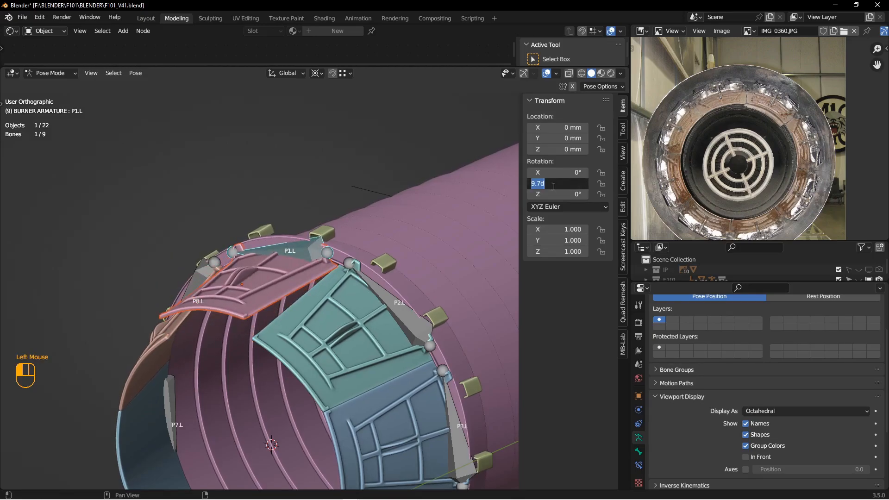
pyautogui.write('0')
pyautogui.press('Return')
pyautogui.keyDown('shift'); pyautogui.moveTo(463, 232); pyautogui.dragTo(326, 227, button='middle'); pyautogui.keyUp('shift')
# - Select the teal petal together with the burner armature and parent the petal to bone P2.L in Pose Mode
pyautogui.press('Tab')
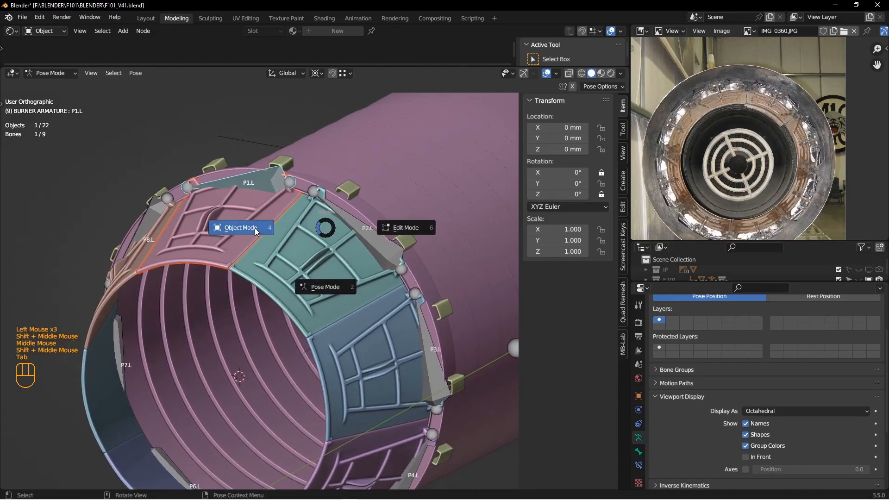
pyautogui.click(256, 231)
pyautogui.click(366, 230)
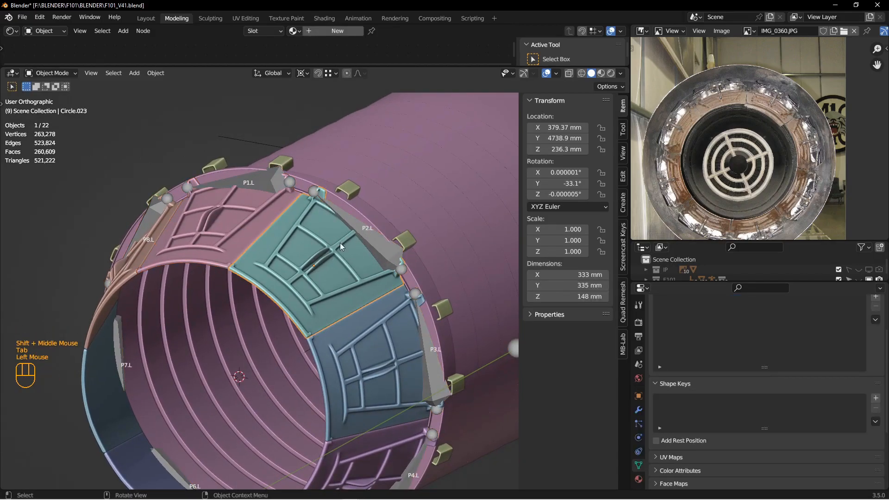
pyautogui.keyDown('shift'); pyautogui.click(361, 231); pyautogui.keyUp('shift')
pyautogui.press('Tab')
pyautogui.click(366, 264)
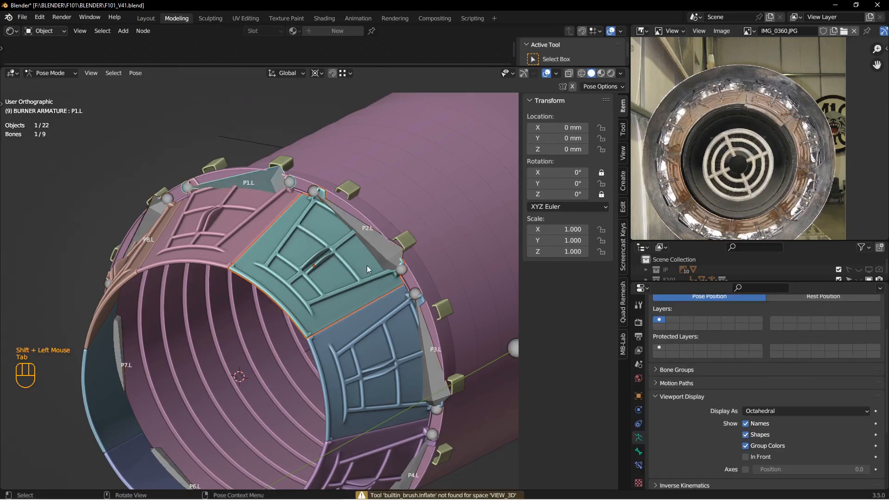
pyautogui.hotkey('ctrl', 'p')
pyautogui.click(373, 240)
# - Select only the burner armature and set bone P2.L's rotation mode to XYZ Euler in Pose Mode
pyautogui.press('Tab')
pyautogui.click(379, 238)
pyautogui.press('Tab')
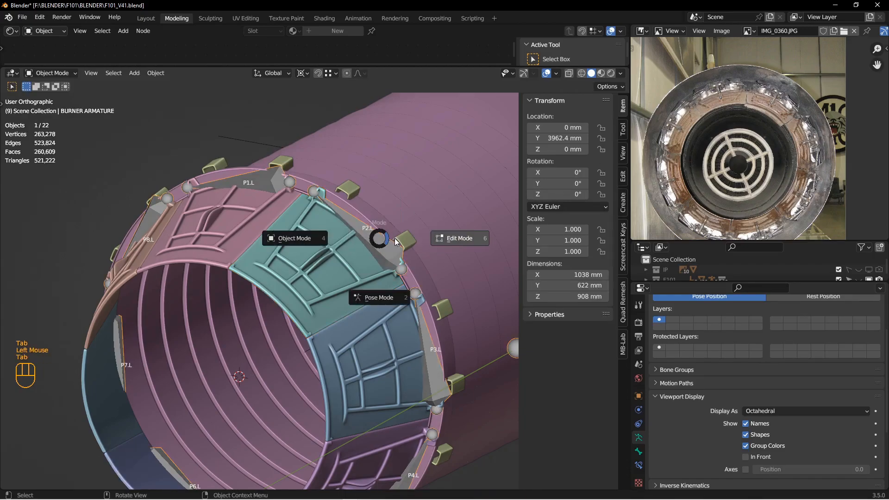
pyautogui.click(396, 242)
pyautogui.press('Tab')
pyautogui.click(384, 282)
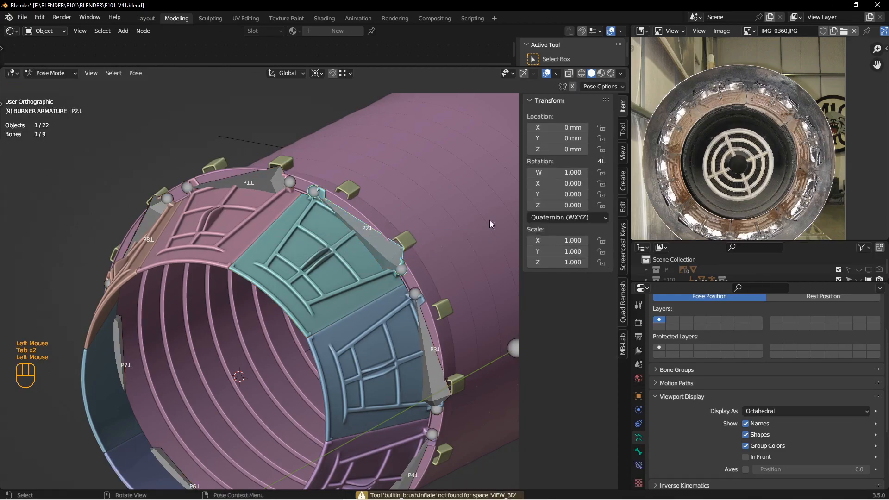
pyautogui.click(568, 217)
pyautogui.click(572, 224)
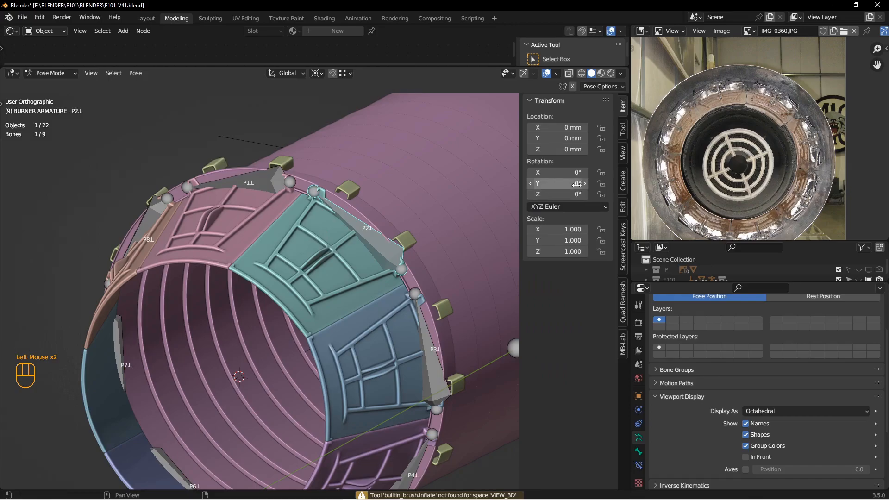
# - Select the orange petal together with the burner armature and parent the petal to bone P8.L in Pose Mode
pyautogui.keyDown('shift'); pyautogui.moveTo(417, 259); pyautogui.dragTo(394, 241, button='middle'); pyautogui.keyUp('shift')
pyautogui.press('Tab')
pyautogui.click(313, 237)
pyautogui.press('Tab')
pyautogui.click(371, 282)
pyautogui.keyDown('shift'); pyautogui.click(409, 273); pyautogui.keyUp('shift')
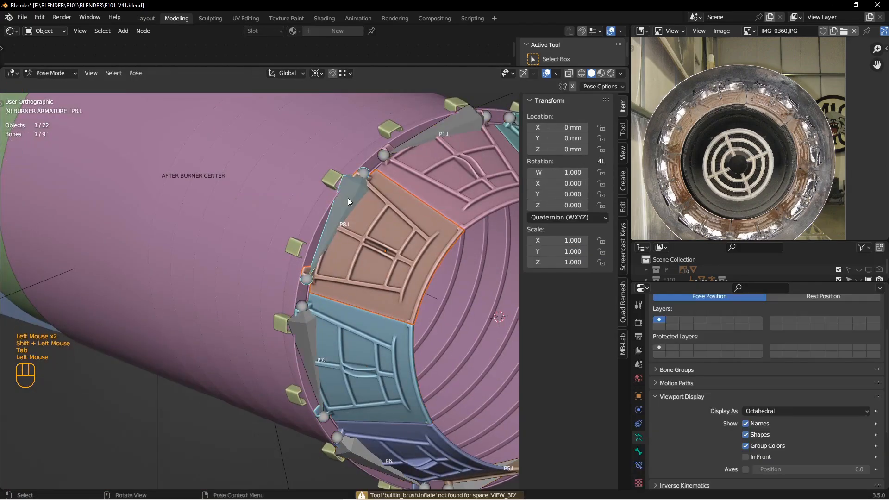
pyautogui.click(390, 204)
# - Set up bone P8.L as XYZ Euler with X and Z rotation locked, and test its Y rotation before resetting it to 0°
pyautogui.scroll(1, 391, 204)
pyautogui.keyDown('shift'); pyautogui.moveTo(391, 205); pyautogui.dragTo(311, 216, button='middle'); pyautogui.keyUp('shift')
pyautogui.click(264, 216)
pyautogui.moveTo(558, 184); pyautogui.dragTo(563, 184)
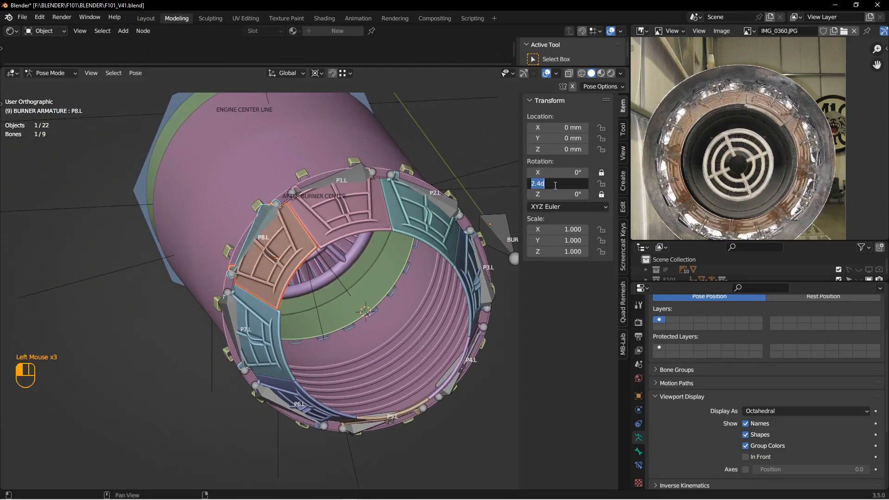
pyautogui.write('0')
pyautogui.press('Return')
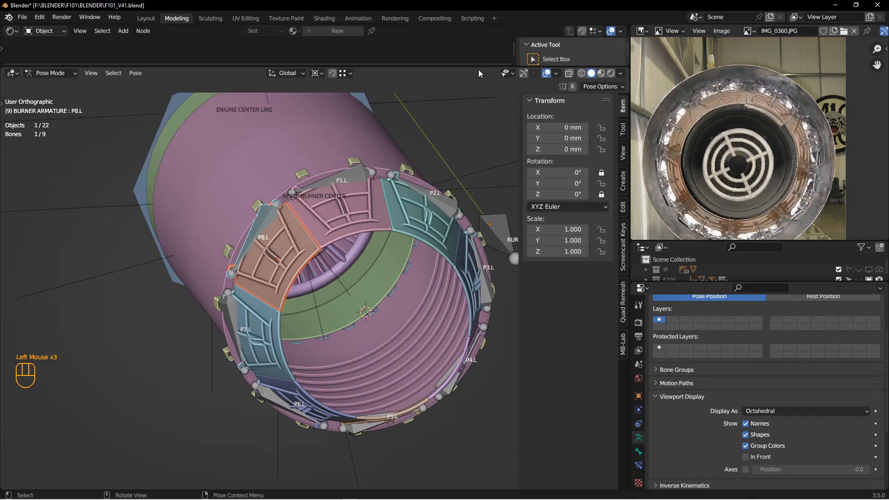
# - Enlarge the editor area above the 3D view and turn it into a Timeline
pyautogui.moveTo(479, 66); pyautogui.dragTo(384, 121)
pyautogui.click(12, 30)
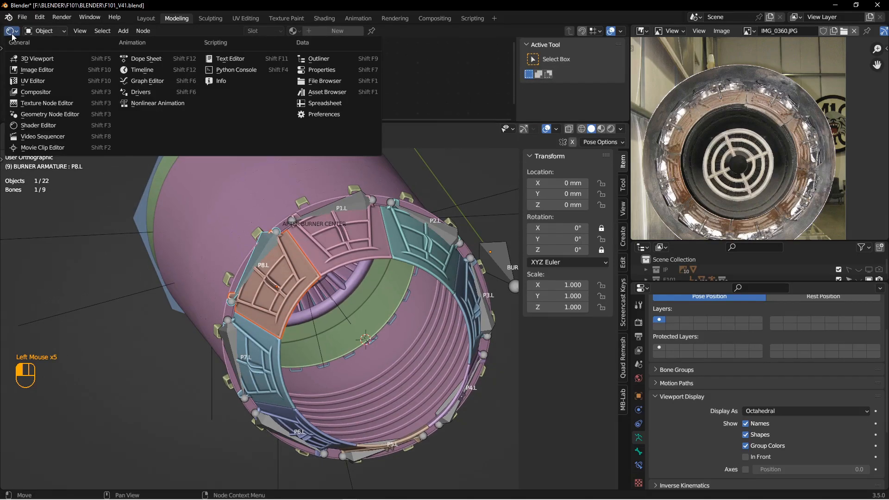
pyautogui.click(141, 70)
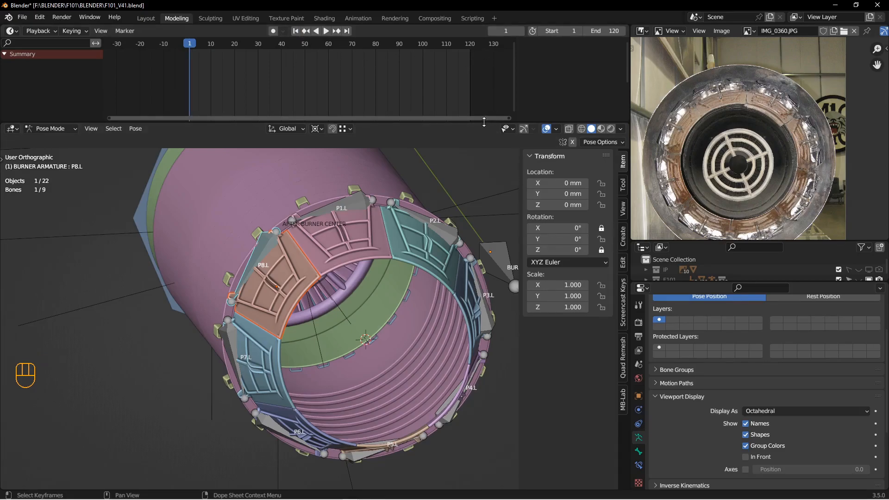
pyautogui.moveTo(484, 122); pyautogui.dragTo(482, 86)
# - Insert a single keyframe for bone P8.L's Y rotation of 0° at frame 1
pyautogui.keyDown('shift'); pyautogui.moveTo(348, 211); pyautogui.dragTo(330, 241, button='middle'); pyautogui.keyUp('shift')
pyautogui.moveTo(330, 241); pyautogui.dragTo(325, 249, button='middle')
pyautogui.keyDown('shift'); pyautogui.moveTo(326, 248); pyautogui.dragTo(324, 248, button='middle'); pyautogui.keyUp('shift')
pyautogui.keyDown('shift'); pyautogui.moveTo(263, 266); pyautogui.dragTo(263, 234, button='middle'); pyautogui.keyUp('shift')
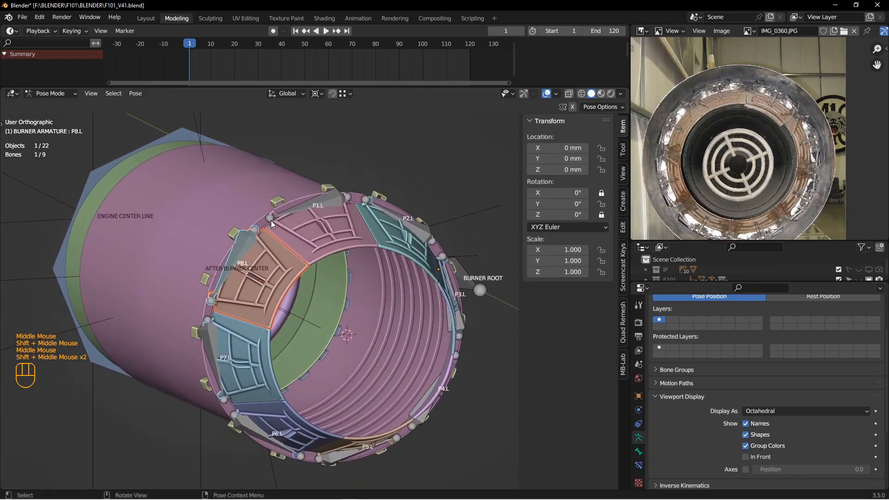
pyautogui.rightClick(559, 204)
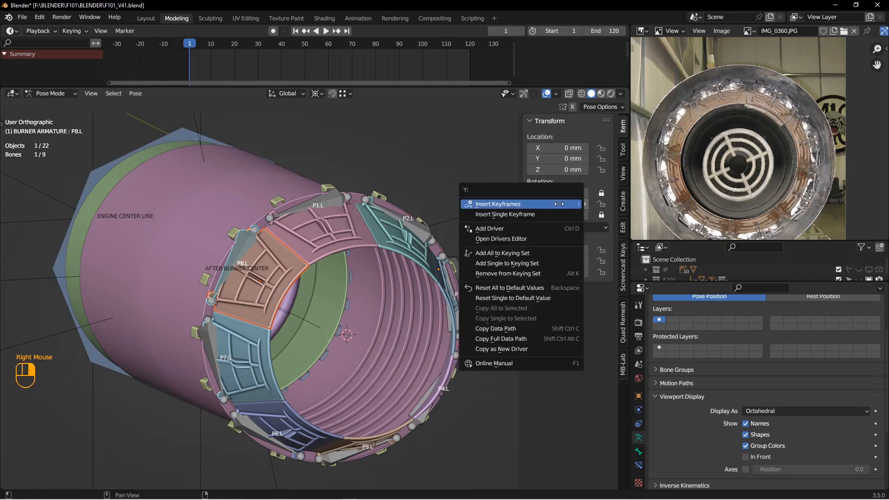
pyautogui.click(521, 214)
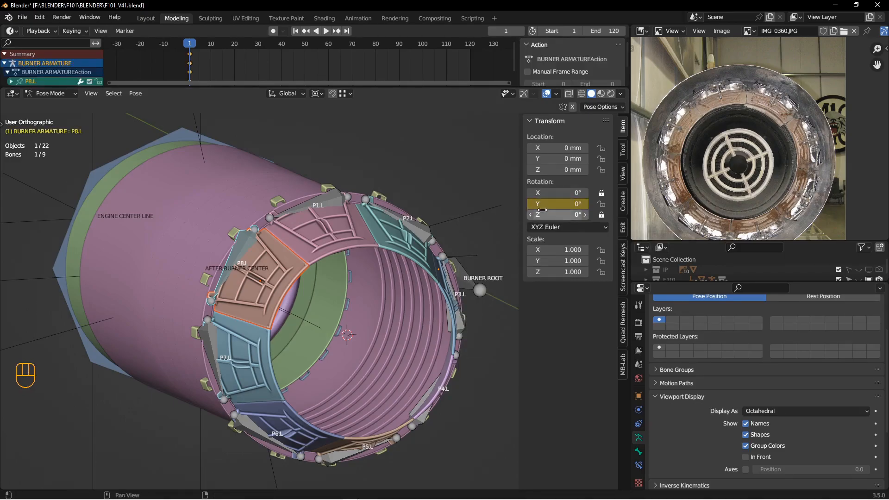
# - Keyframe the Y rotation of 0° on the remaining petal bones at frame 1
pyautogui.moveTo(378, 230); pyautogui.dragTo(337, 206, button='middle')
pyautogui.click(337, 205)
pyautogui.rightClick(536, 203)
pyautogui.click(526, 204)
pyautogui.rightClick(544, 203)
pyautogui.click(544, 203)
pyautogui.click(426, 315)
pyautogui.click(245, 255)
pyautogui.click(308, 214)
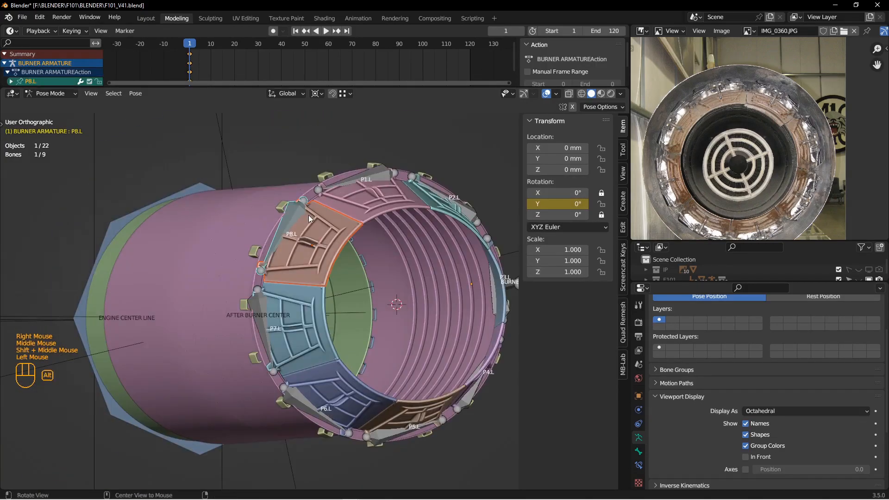
pyautogui.keyDown('shift'); pyautogui.moveTo(309, 215); pyautogui.dragTo(296, 242, button='middle'); pyautogui.keyUp('shift')
pyautogui.moveTo(295, 243); pyautogui.dragTo(340, 199, button='middle')
# - Move to frame 120 and display the burner armature's bones as sticks in front of the meshes
pyautogui.click(347, 31)
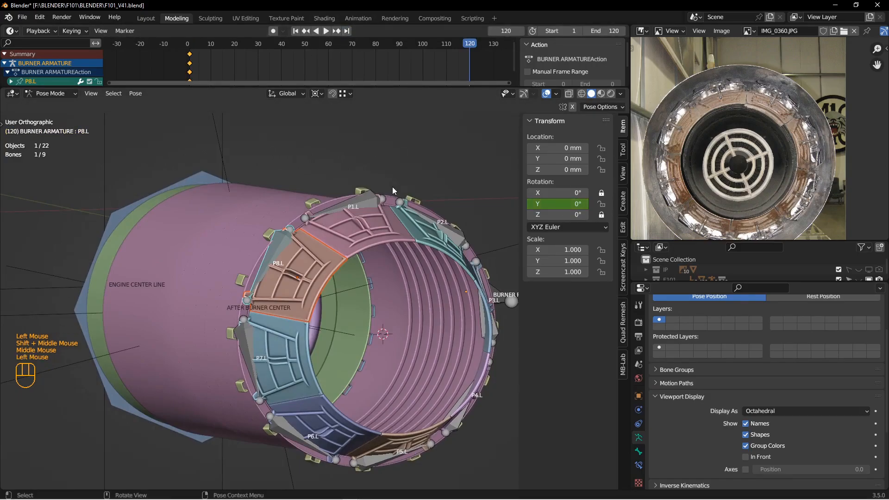
pyautogui.moveTo(392, 187); pyautogui.dragTo(371, 216, button='middle')
pyautogui.press('Tab')
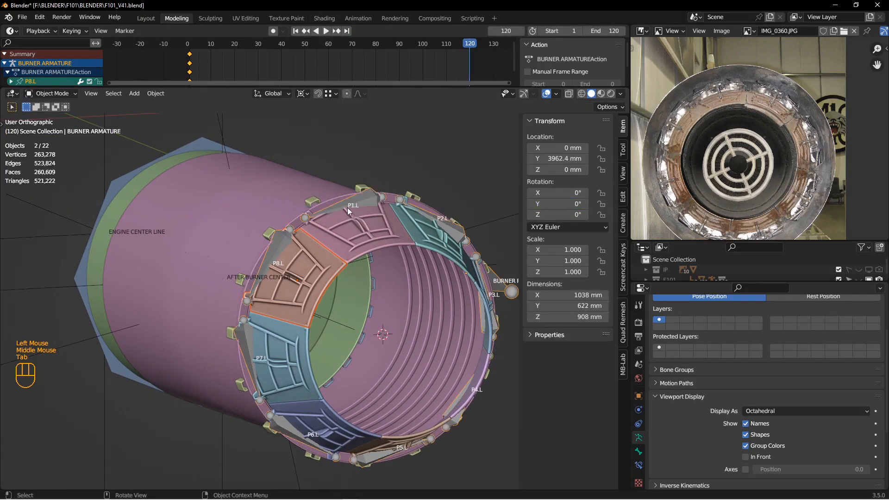
pyautogui.click(745, 457)
pyautogui.moveTo(427, 274); pyautogui.dragTo(357, 280, button='middle')
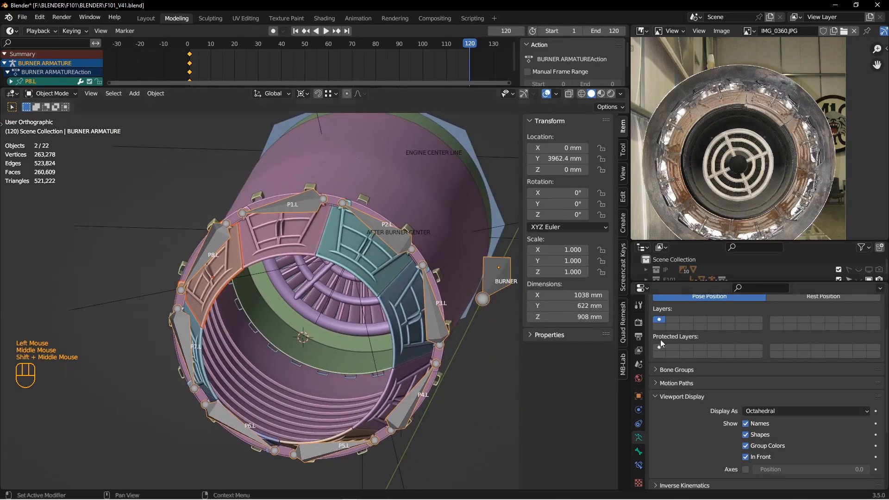
pyautogui.click(775, 411)
pyautogui.click(766, 435)
pyautogui.keyDown('alt'); pyautogui.moveTo(445, 269); pyautogui.dragTo(380, 243, button='middle'); pyautogui.keyUp('alt')
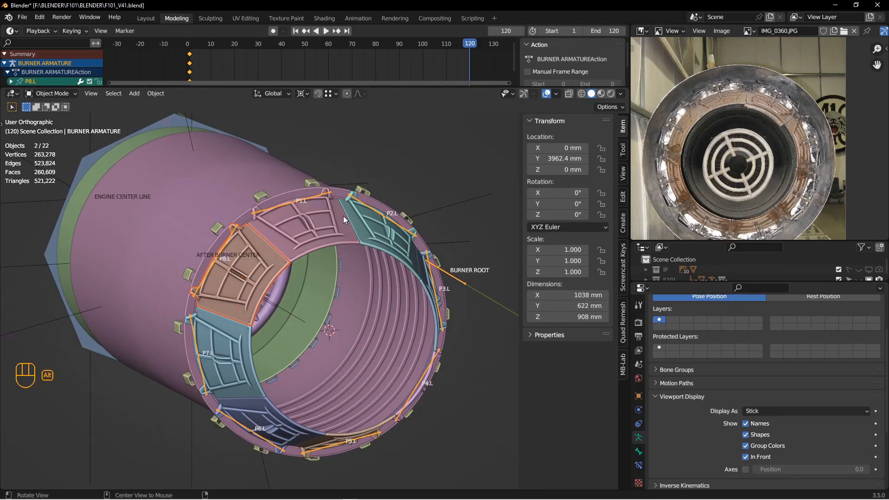
# - Unhide the hidden outer fairing around the nozzle and select the burner armature alone
pyautogui.hotkey('alt', 'h')
pyautogui.hotkey('alt', 'a')
pyautogui.moveTo(356, 227); pyautogui.dragTo(346, 197, button='middle')
pyautogui.scroll(-3, 346, 198)
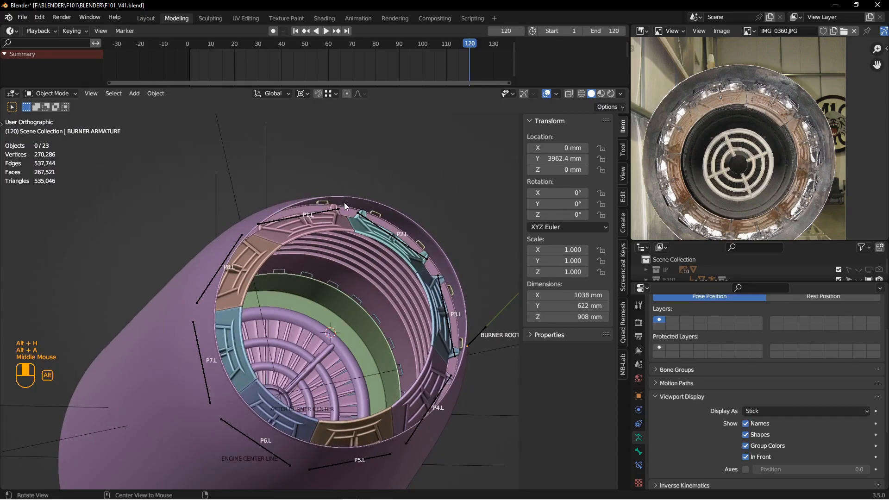
pyautogui.click(325, 208)
pyautogui.click(326, 211)
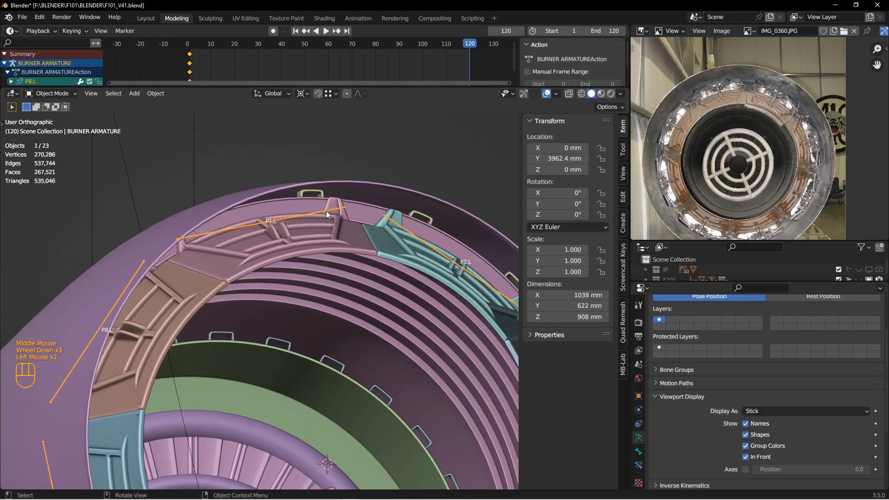
# - Rotate bone P1.L about Y to about 17° in Pose Mode to swing the pink petal open
pyautogui.press('Tab')
pyautogui.click(315, 215)
pyautogui.moveTo(314, 214); pyautogui.dragTo(329, 223, button='middle')
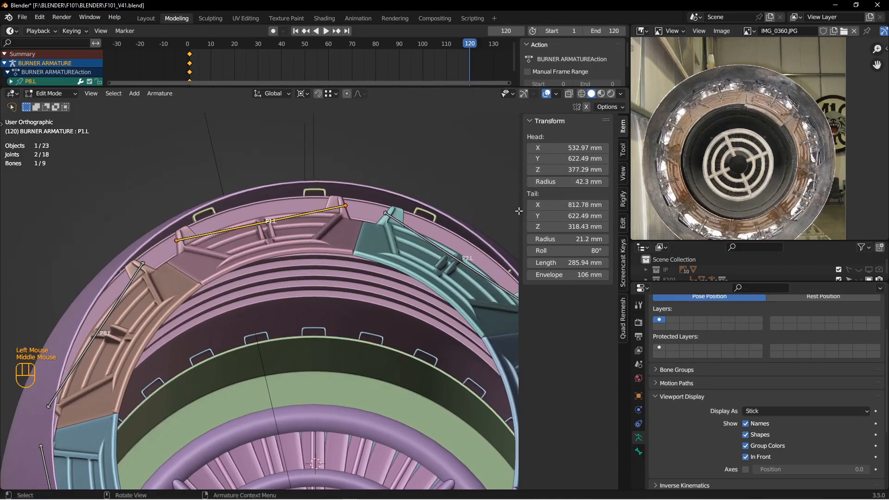
pyautogui.press('Tab')
pyautogui.click(396, 288)
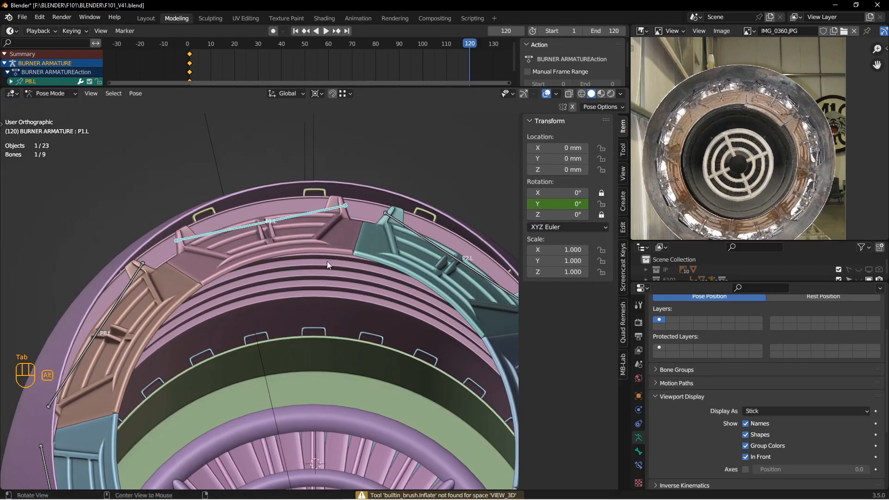
pyautogui.moveTo(327, 262); pyautogui.dragTo(360, 262, button='middle')
pyautogui.moveTo(391, 233); pyautogui.dragTo(368, 248, button='middle')
pyautogui.moveTo(368, 248); pyautogui.dragTo(537, 237, button='middle')
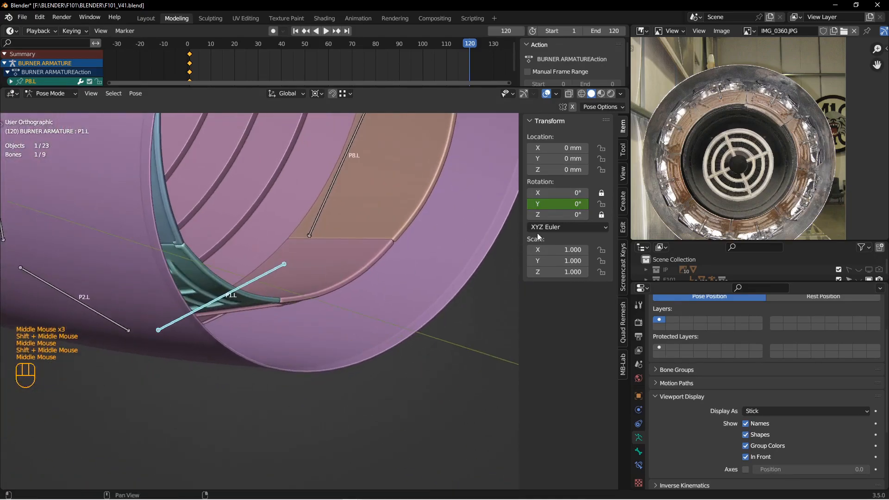
pyautogui.moveTo(562, 205); pyautogui.dragTo(583, 205)
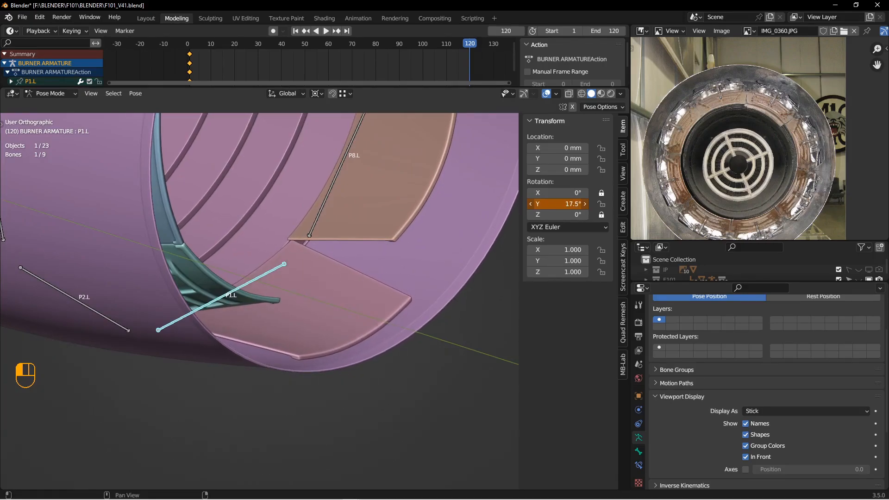
pyautogui.scroll(1, 378, 226)
pyautogui.moveTo(365, 244); pyautogui.dragTo(343, 259, button='middle')
pyautogui.click(572, 204)
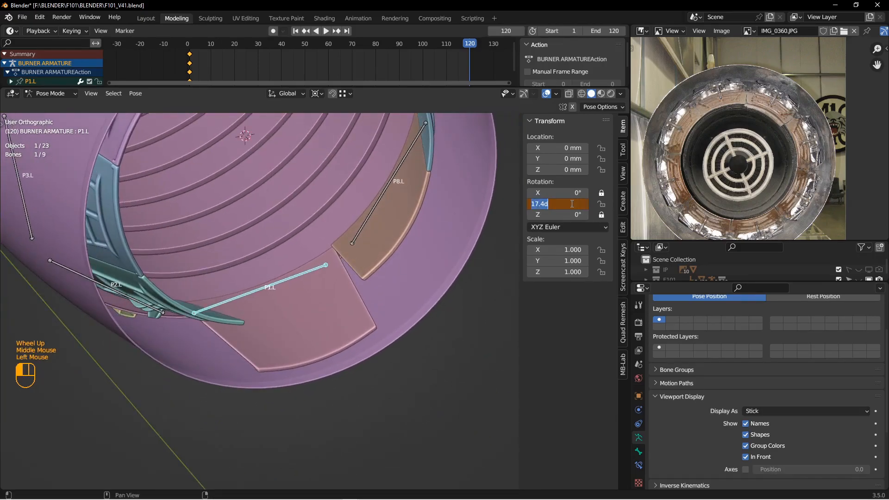
pyautogui.press('Return')
# - Keyframe bone P1.L's open Y rotation at frame 120
pyautogui.moveTo(300, 276); pyautogui.dragTo(408, 279, button='middle')
pyautogui.rightClick(550, 205)
pyautogui.click(510, 202)
# - Set bone P8.L's Y rotation to 17° and keyframe it at frame 120
pyautogui.keyDown('shift'); pyautogui.moveTo(435, 192); pyautogui.dragTo(409, 250, button='middle'); pyautogui.keyUp('shift')
pyautogui.click(412, 233)
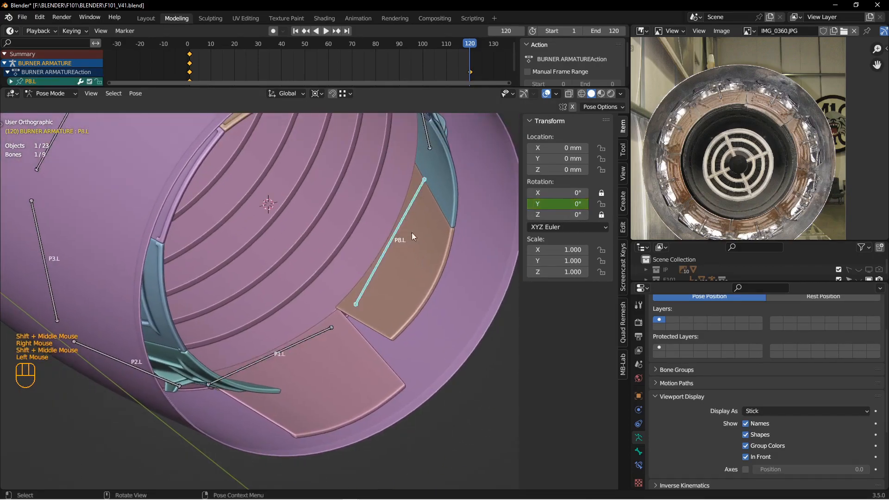
pyautogui.click(556, 204)
pyautogui.write('17')
pyautogui.press('Return')
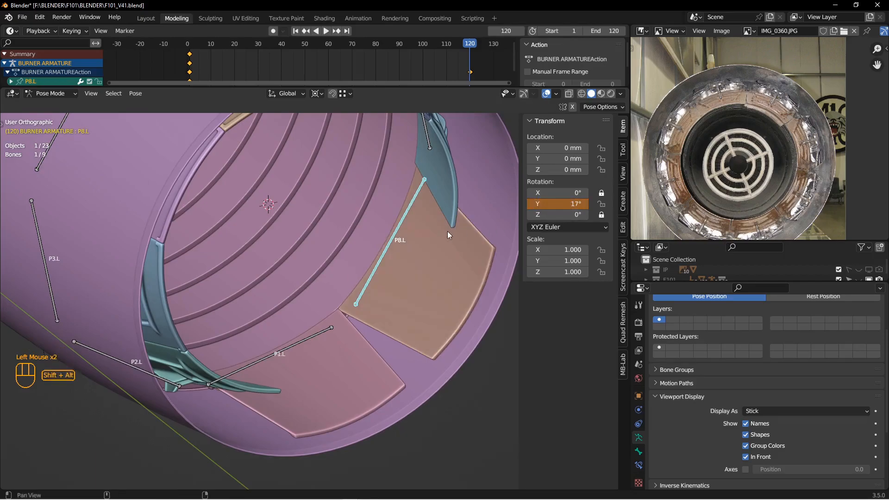
pyautogui.keyDown('shift'); pyautogui.moveTo(449, 231); pyautogui.dragTo(400, 280, button='middle'); pyautogui.keyUp('shift')
pyautogui.rightClick(564, 203)
pyautogui.click(546, 203)
# - Set the Y rotation of bones P7.L and P6.L to 17° and keyframe them at frame 120
pyautogui.keyDown('shift'); pyautogui.moveTo(373, 201); pyautogui.dragTo(369, 297, button='middle'); pyautogui.keyUp('shift')
pyautogui.click(370, 259)
pyautogui.click(556, 204)
pyautogui.write('17')
pyautogui.click(370, 342)
pyautogui.rightClick(554, 203)
pyautogui.click(504, 203)
# - Set the Y rotation of bones P5.L, P4.L, P3.L and P2.L to 17° and keyframe them at frame 120
pyautogui.click(369, 297)
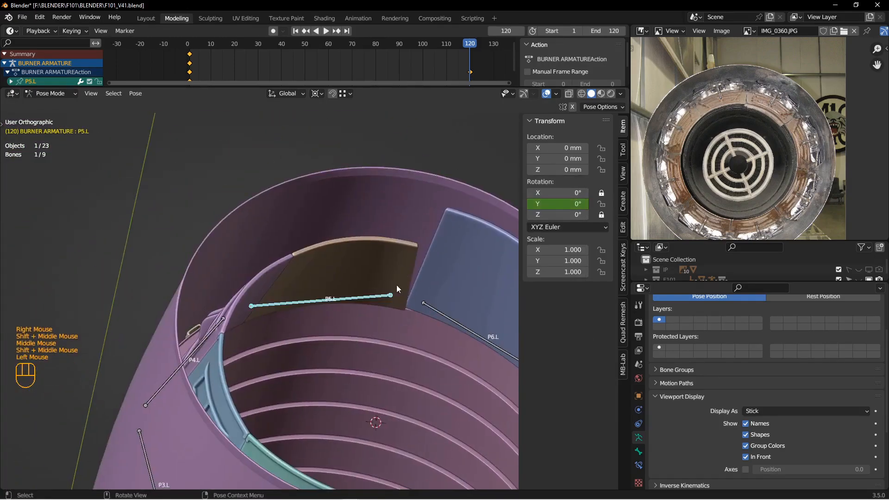
pyautogui.write('17')
pyautogui.rightClick(556, 203)
pyautogui.click(358, 239)
pyautogui.rightClick(555, 204)
pyautogui.click(415, 288)
pyautogui.click(377, 268)
pyautogui.click(556, 204)
pyautogui.write('17')
pyautogui.keyDown('shift'); pyautogui.moveTo(454, 365); pyautogui.dragTo(422, 338, button='middle'); pyautogui.keyUp('shift')
pyautogui.rightClick(556, 204)
pyautogui.scroll(2, 411, 240)
# - Scrub and play the animation between frames 1 and 120 to check how the petals open and close
pyautogui.moveTo(471, 45); pyautogui.dragTo(385, 74)
pyautogui.moveTo(373, 207); pyautogui.dragTo(394, 123, button='middle')
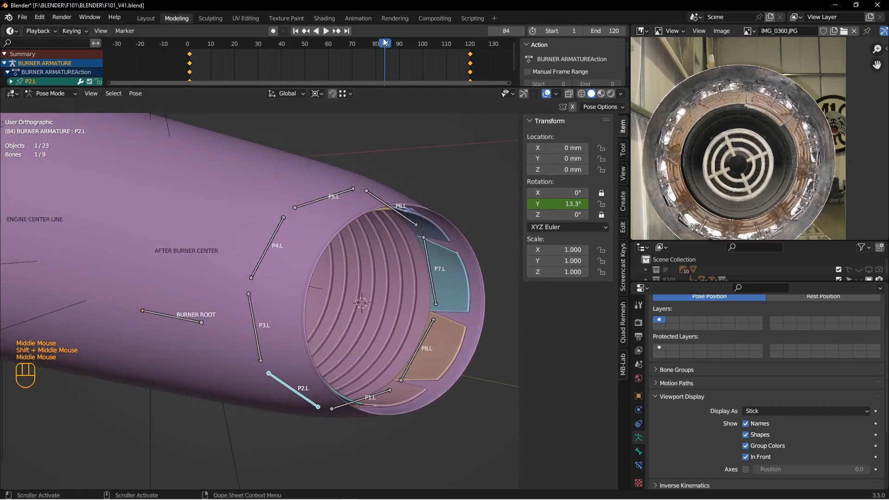
pyautogui.click(326, 31)
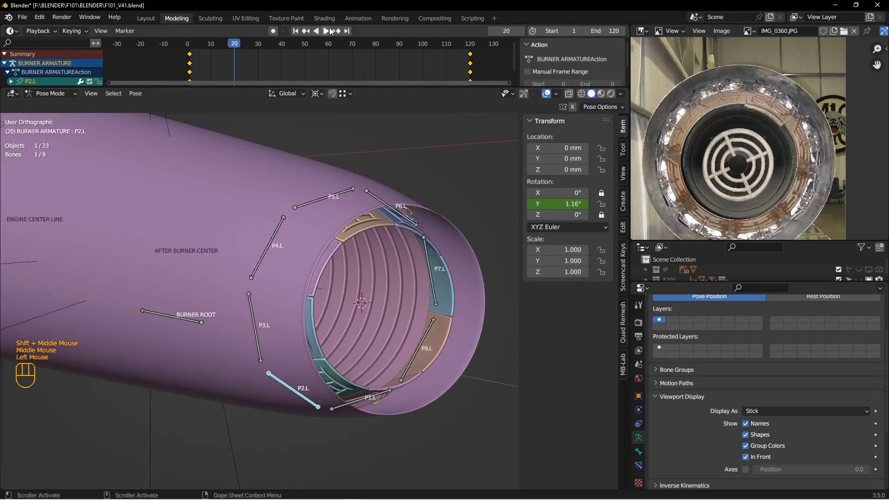
pyautogui.click(326, 30)
pyautogui.moveTo(407, 222); pyautogui.dragTo(338, 273, button='middle')
pyautogui.click(319, 31)
pyautogui.click(305, 30)
pyautogui.scroll(-1, 366, 280)
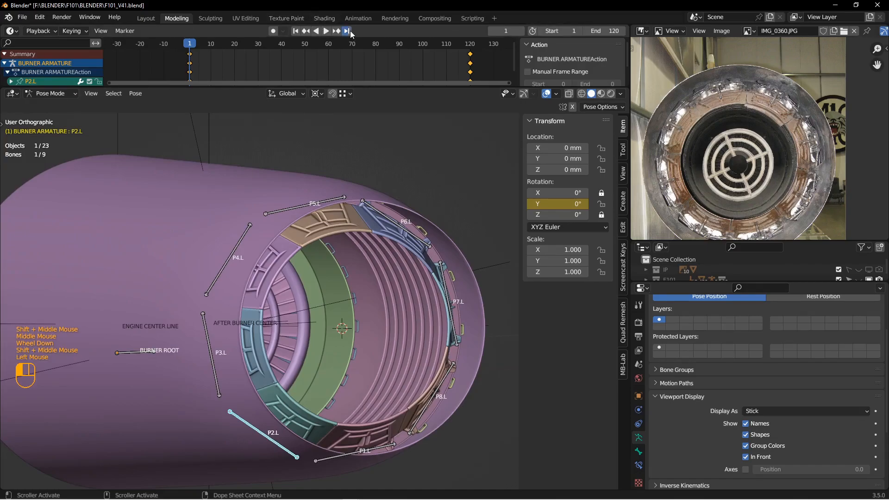
# - Examine the opened petals at frame 120 from several angles and compare them with the reference photo
pyautogui.click(347, 31)
pyautogui.moveTo(395, 213); pyautogui.dragTo(343, 241, button='middle')
pyautogui.keyDown('shift'); pyautogui.moveTo(324, 430); pyautogui.dragTo(329, 296, button='middle'); pyautogui.keyUp('shift')
pyautogui.keyDown('shift'); pyautogui.moveTo(357, 301); pyautogui.dragTo(417, 238, button='middle'); pyautogui.keyUp('shift')
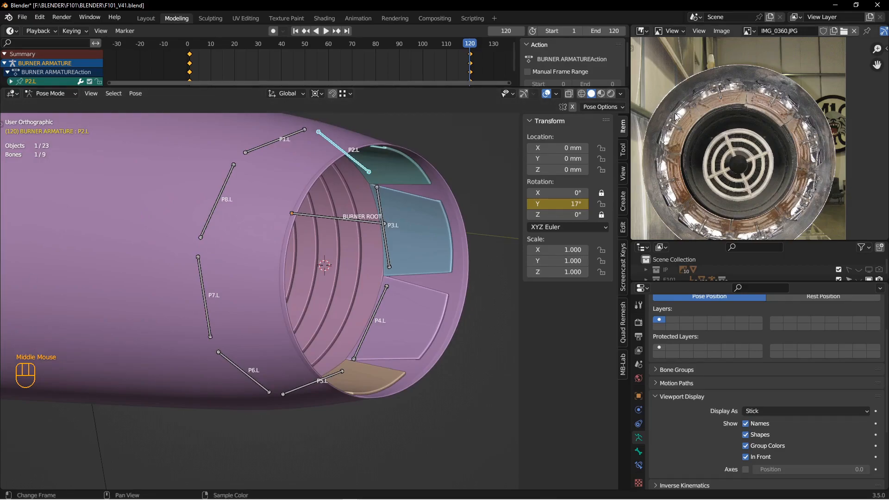
pyautogui.scroll(-2, 675, 117)
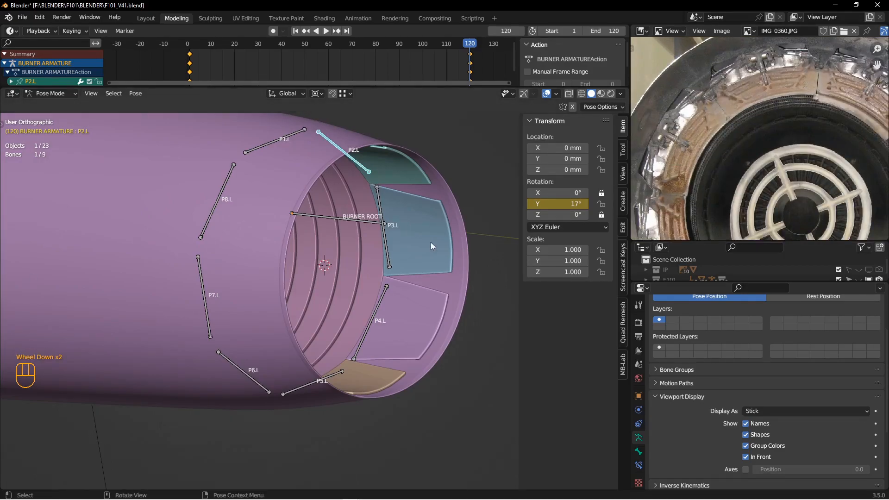
pyautogui.moveTo(379, 276); pyautogui.dragTo(393, 288, button='middle')
pyautogui.scroll(-2, 393, 288)
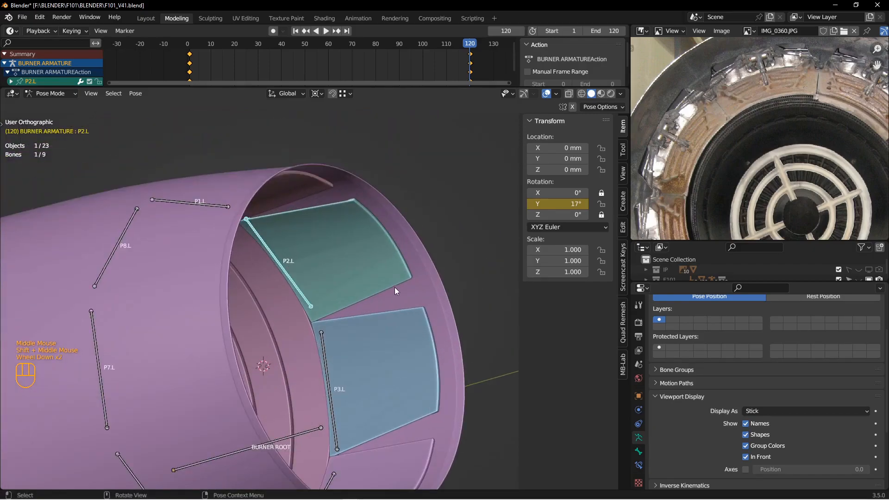
pyautogui.moveTo(420, 337); pyautogui.dragTo(411, 266, button='middle')
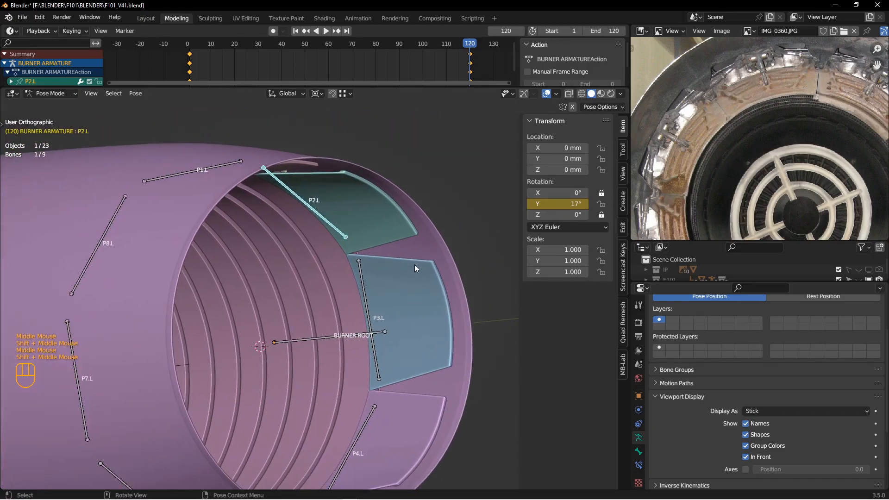
# - Save the file and select the teal petal in Object Mode
pyautogui.hotkey('ctrl', 's')
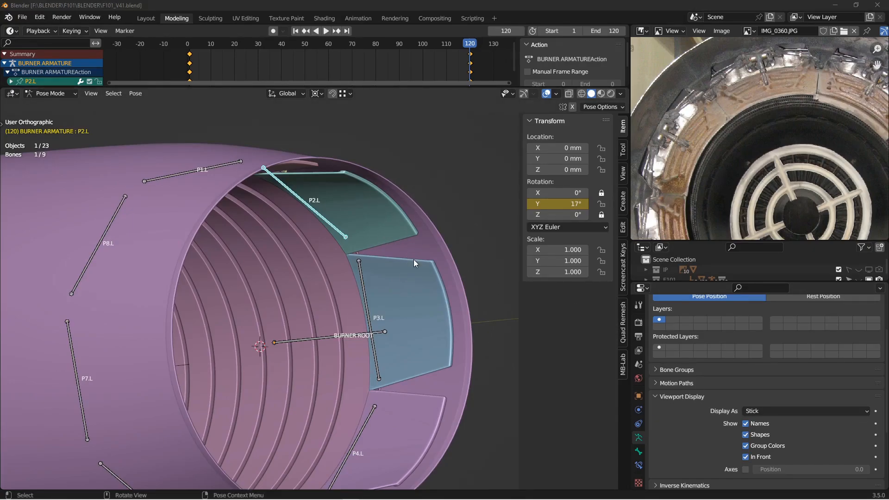
pyautogui.hotkey('ctrl', 'Tab')
pyautogui.click(358, 259)
pyautogui.click(377, 229)
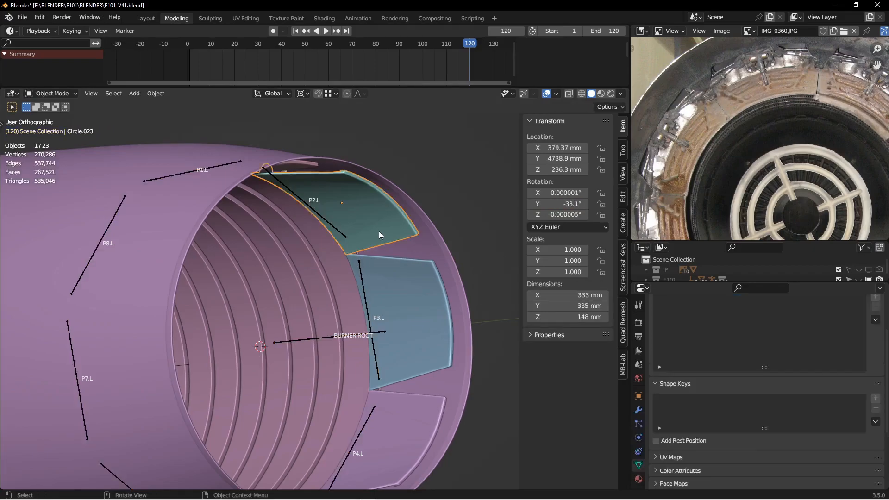
# - Isolate the teal and blue petals in local view and enter Edit Mode on both with nothing selected
pyautogui.keyDown('shift'); pyautogui.click(401, 280); pyautogui.keyUp('shift')
pyautogui.press('KP_Divide')
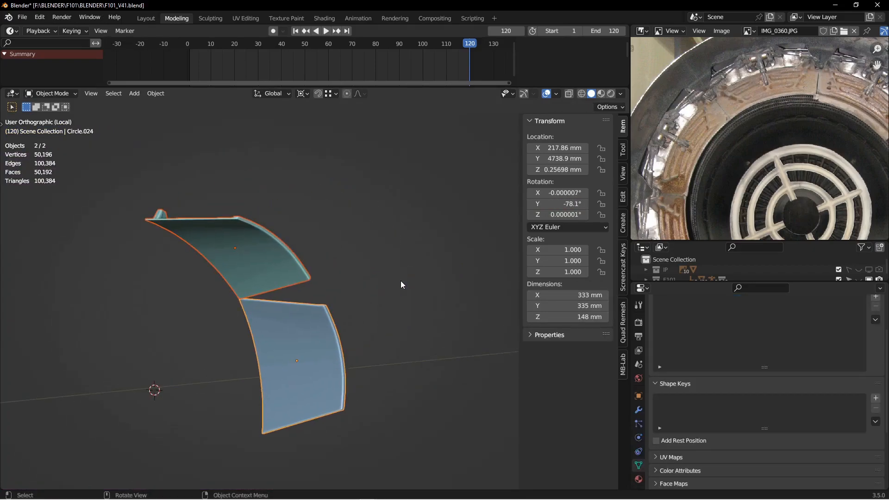
pyautogui.hotkey('ctrl', 'Tab')
pyautogui.click(394, 290)
pyautogui.moveTo(394, 290); pyautogui.dragTo(320, 342, button='middle')
pyautogui.hotkey('alt', 'a')
pyautogui.scroll(4, 363, 259)
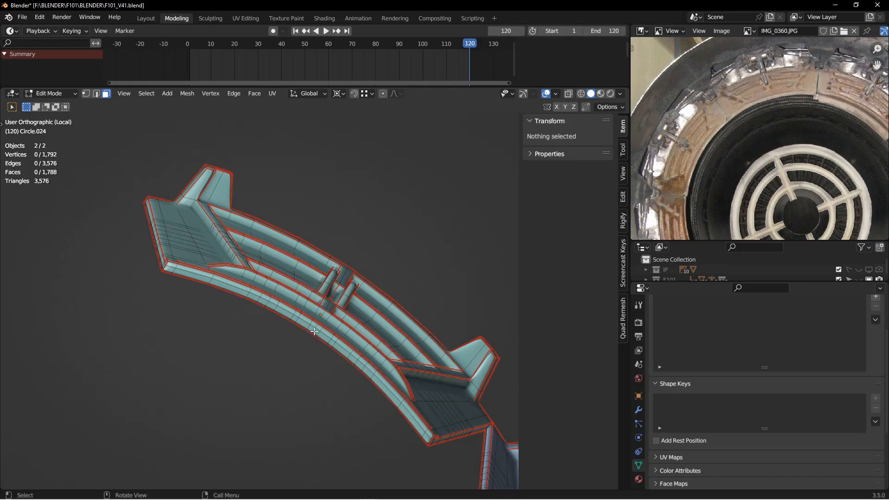
# - Select the teal petal's rim faces from the middle of its inner curved edge around the corner and along the side facing the blue petal
pyautogui.click(315, 331)
pyautogui.keyDown('ctrl'); pyautogui.keyDown('shift'); pyautogui.click(423, 435); pyautogui.keyUp('shift'); pyautogui.keyUp('ctrl')
pyautogui.moveTo(447, 453); pyautogui.dragTo(348, 310, button='middle')
pyautogui.keyDown('ctrl'); pyautogui.keyDown('shift'); pyautogui.click(361, 310); pyautogui.keyUp('shift'); pyautogui.keyUp('ctrl')
pyautogui.scroll(6, 361, 310)
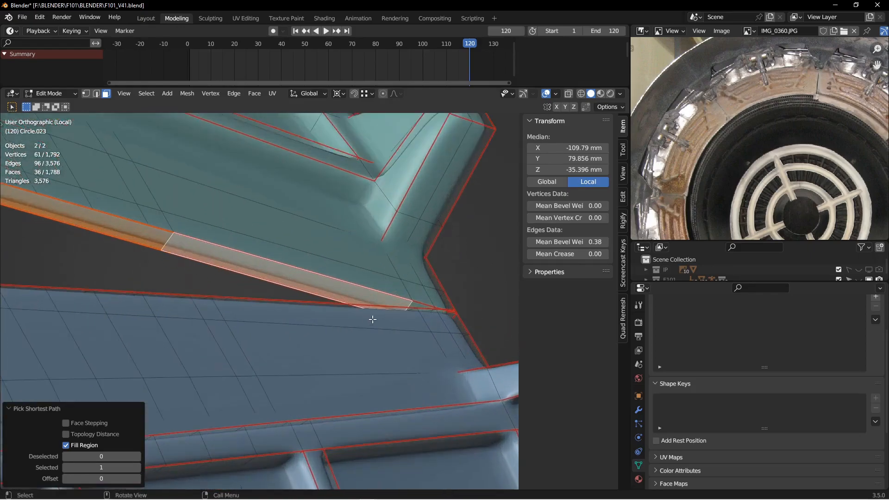
pyautogui.keyDown('shift'); pyautogui.click(430, 298); pyautogui.keyUp('shift')
pyautogui.moveTo(429, 298); pyautogui.dragTo(372, 328, button='middle')
pyautogui.keyDown('shift'); pyautogui.click(390, 363); pyautogui.keyUp('shift')
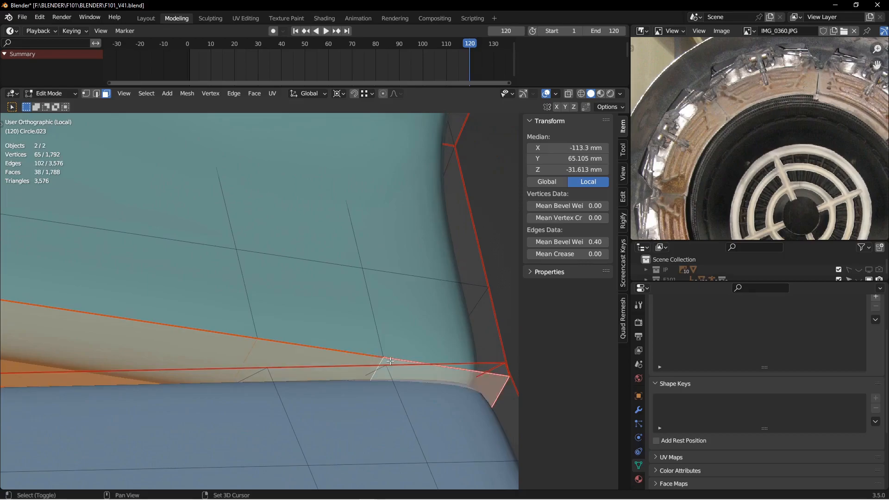
pyautogui.scroll(-8, 252, 334)
pyautogui.moveTo(252, 334); pyautogui.dragTo(210, 313, button='middle')
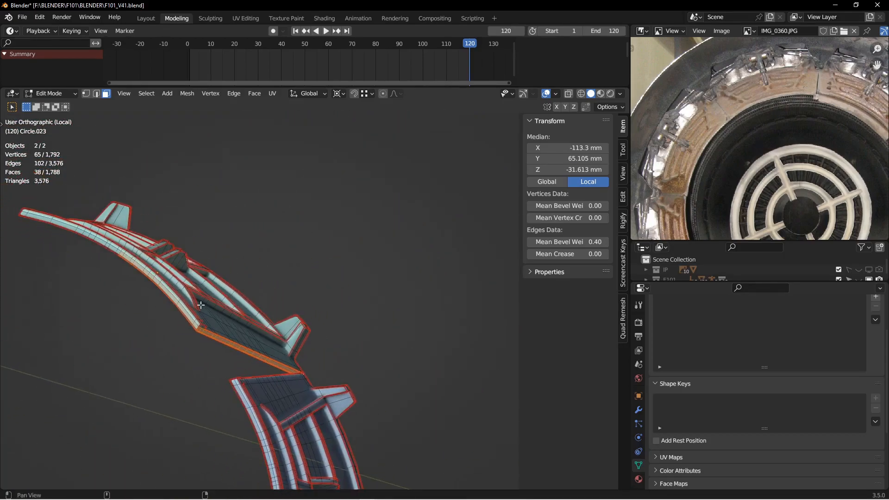
# - Duplicate the selected teal rim faces in place and separate the copy into its own object
pyautogui.moveTo(265, 330); pyautogui.dragTo(228, 327, button='middle')
pyautogui.hotkey('shift', 'd')
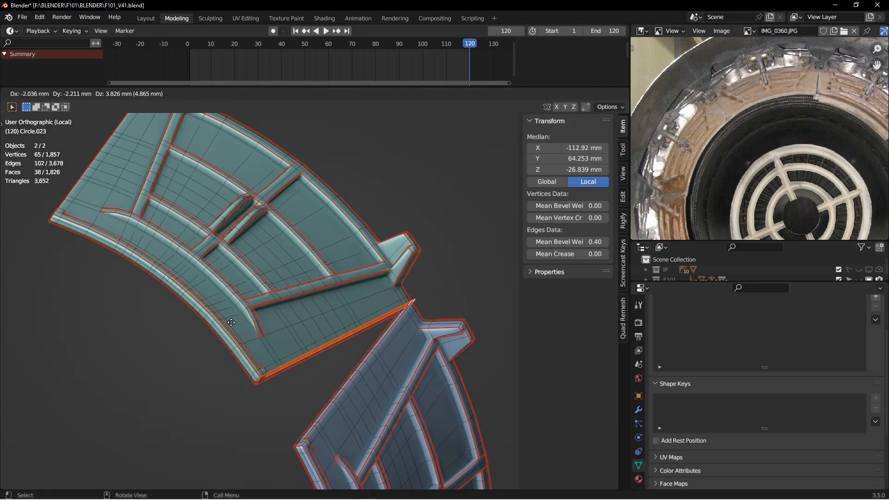
pyautogui.rightClick(231, 322)
pyautogui.press('p')
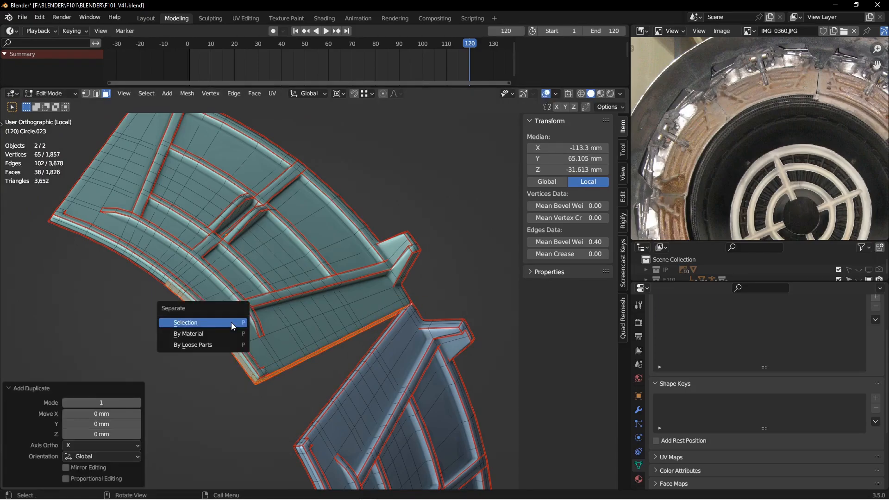
pyautogui.click(231, 323)
pyautogui.scroll(-3, 250, 315)
# - In Object Mode, hide the teal petal and its separated rim strip, leaving the blue petal selected
pyautogui.hotkey('ctrl', 'Tab')
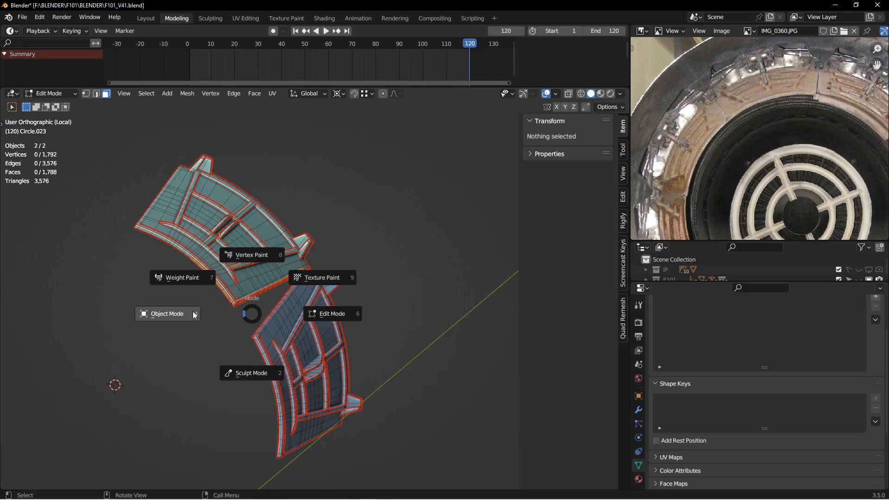
pyautogui.click(194, 314)
pyautogui.click(241, 272)
pyautogui.press('h')
pyautogui.click(272, 305)
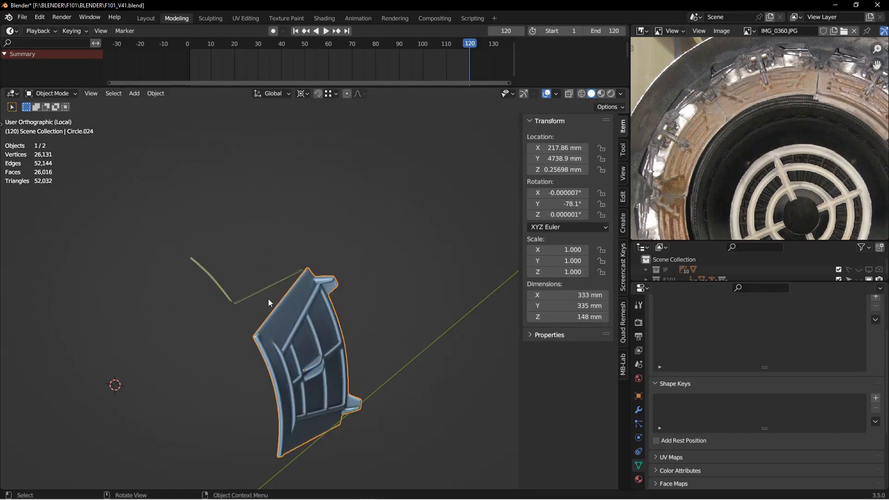
pyautogui.click(254, 290)
pyautogui.press('h')
pyautogui.click(267, 318)
pyautogui.moveTo(287, 325); pyautogui.dragTo(268, 321, button='middle')
pyautogui.scroll(4, 268, 322)
# - In Edit Mode, select the blue petal's rim faces along the side that faced the teal petal and around to the middle of its curved edge
pyautogui.hotkey('ctrl', 'Tab')
pyautogui.click(345, 322)
pyautogui.keyDown('shift'); pyautogui.moveTo(250, 273); pyautogui.dragTo(265, 289, button='middle'); pyautogui.keyUp('shift')
pyautogui.scroll(2, 287, 330)
pyautogui.click(253, 257)
pyautogui.scroll(-4, 261, 258)
pyautogui.scroll(4, 329, 326)
pyautogui.keyDown('ctrl'); pyautogui.click(275, 348); pyautogui.keyUp('ctrl')
pyautogui.keyDown('shift'); pyautogui.click(221, 223); pyautogui.keyUp('shift')
pyautogui.moveTo(221, 223); pyautogui.dragTo(234, 326, button='middle')
pyautogui.scroll(5, 255, 290)
pyautogui.keyDown('ctrl'); pyautogui.click(210, 294); pyautogui.keyUp('ctrl')
pyautogui.scroll(-3, 214, 318)
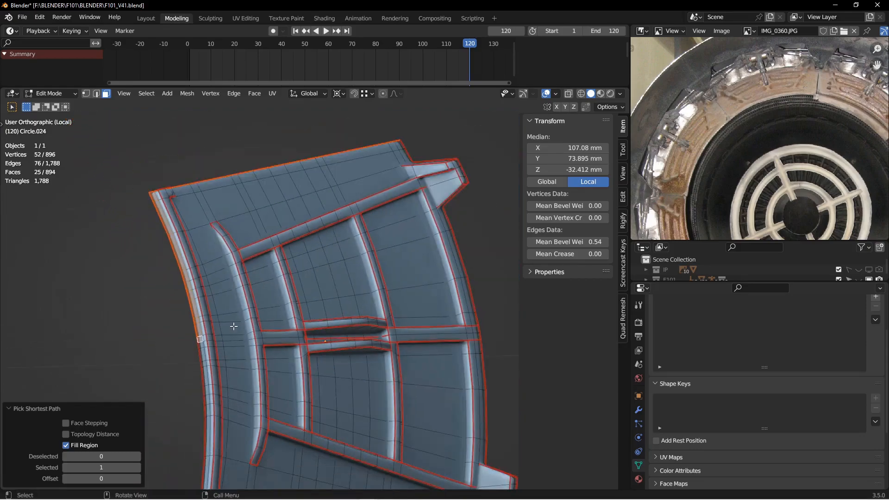
# - Duplicate the selected faces along the petal's rim, separate them into a new object and return to Object Mode
pyautogui.hotkey('shift', 'd')
pyautogui.rightClick(232, 322)
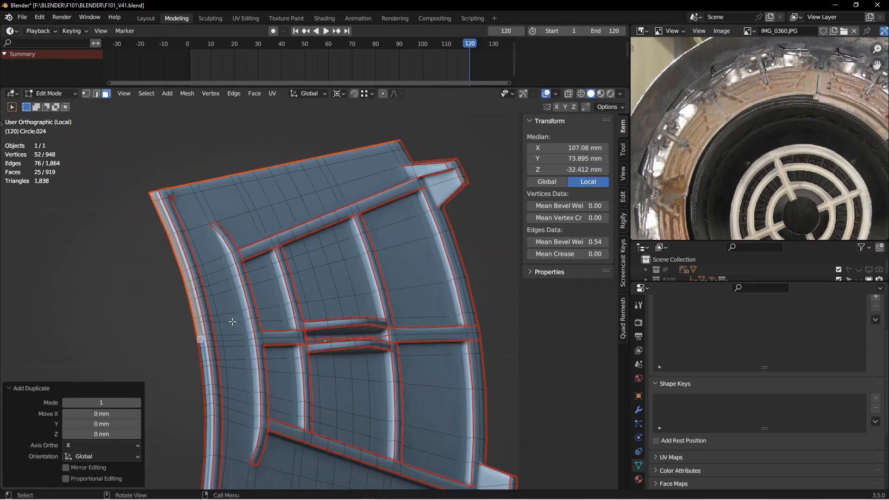
pyautogui.press('p')
pyautogui.click(232, 321)
pyautogui.hotkey('ctrl', 'Tab')
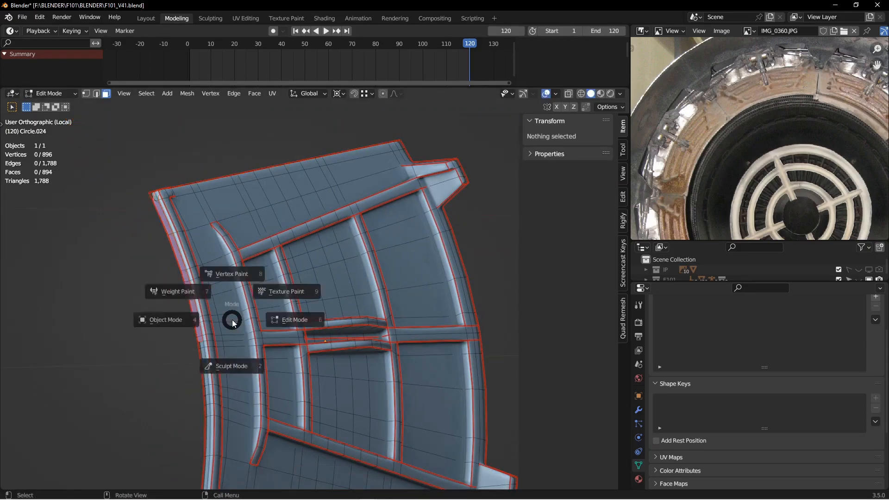
pyautogui.click(151, 319)
# - Select the separated strips and scrub the timeline to check their motion, returning to frame 120
pyautogui.scroll(-3, 168, 315)
pyautogui.click(250, 290)
pyautogui.moveTo(250, 290); pyautogui.dragTo(213, 248, button='middle')
pyautogui.click(288, 284)
pyautogui.moveTo(288, 286); pyautogui.dragTo(292, 260, button='middle')
pyautogui.moveTo(469, 45); pyautogui.dragTo(387, 64)
pyautogui.click(347, 31)
# - Clear the parents of both separated strips while keeping their transformation, and join them into one object
pyautogui.moveTo(340, 199); pyautogui.dragTo(327, 304, button='middle')
pyautogui.keyDown('shift'); pyautogui.click(327, 303); pyautogui.keyUp('shift')
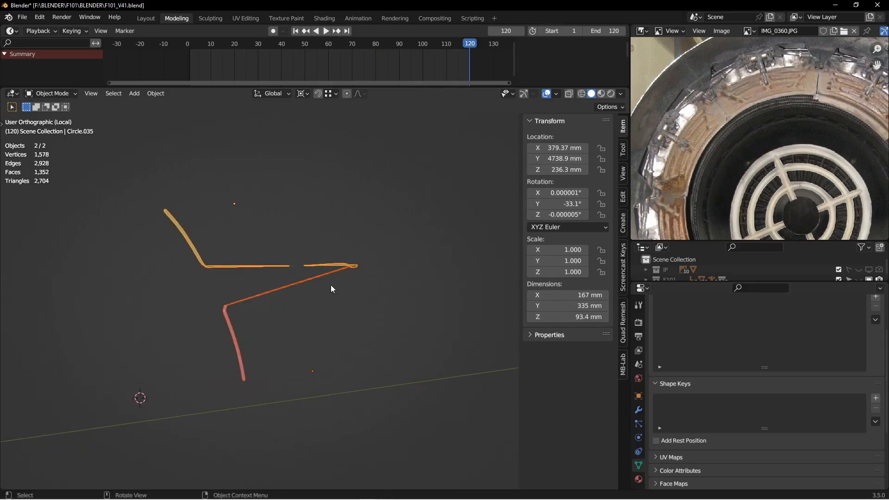
pyautogui.hotkey('alt', 'p')
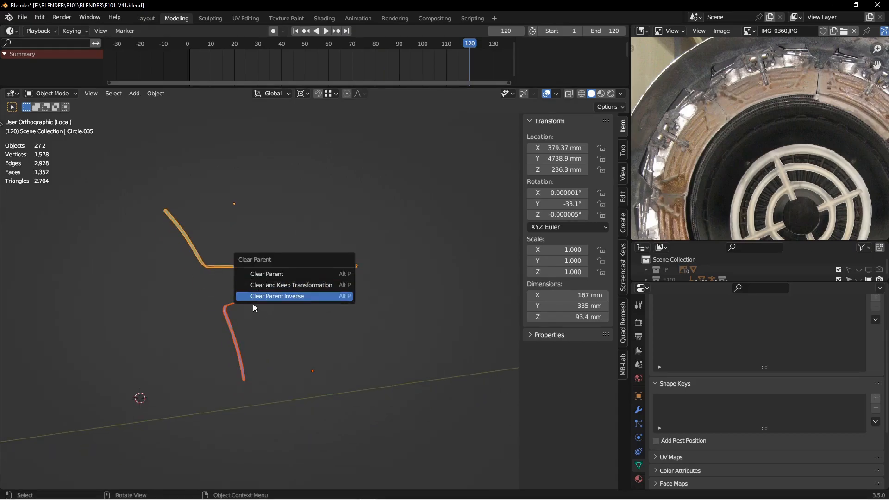
pyautogui.click(305, 285)
pyautogui.moveTo(305, 285); pyautogui.dragTo(262, 292, button='middle')
pyautogui.scroll(3, 299, 292)
pyautogui.hotkey('ctrl', 'j')
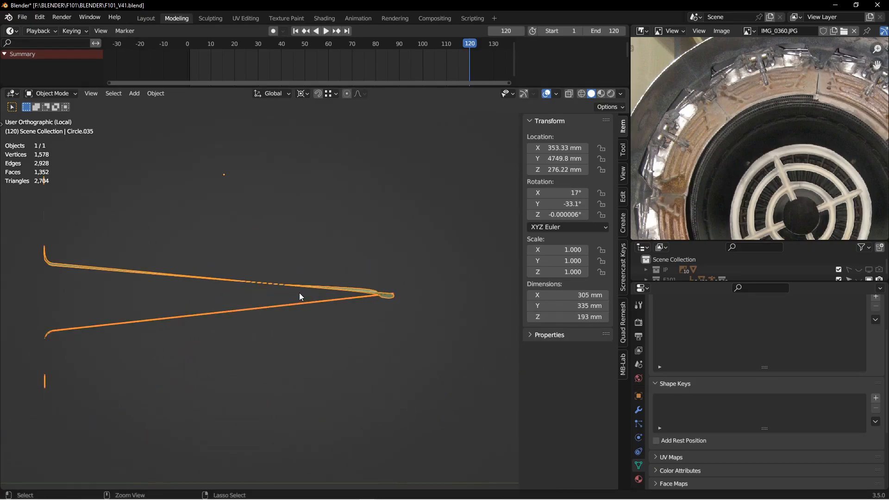
# - Turn off the viewport display of the joined strip's Bevel and Subdivision modifiers
pyautogui.scroll(3, 299, 293)
pyautogui.moveTo(349, 279); pyautogui.dragTo(390, 282, button='middle')
pyautogui.click(639, 411)
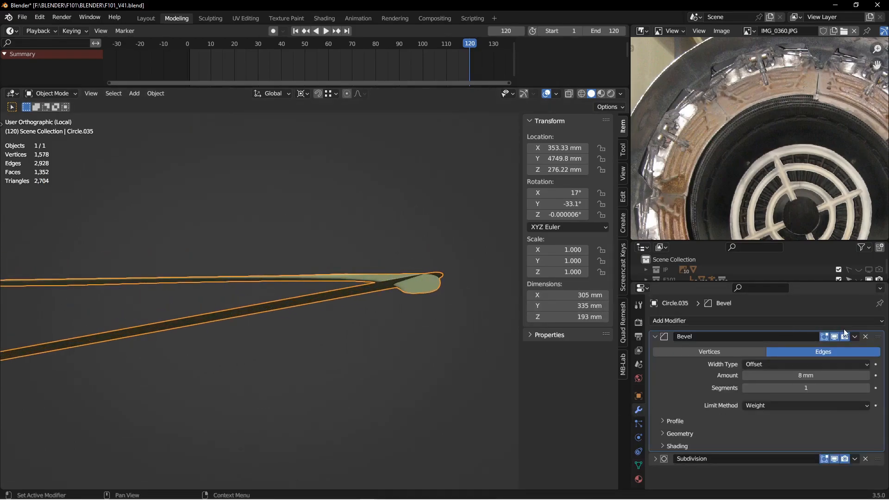
pyautogui.click(656, 337)
pyautogui.click(834, 337)
pyautogui.click(834, 350)
# - Enter Edit Mode and delete the path of 13 side faces running along the strip to its corner
pyautogui.keyDown('alt'); pyautogui.moveTo(486, 301); pyautogui.dragTo(406, 309); pyautogui.keyUp('alt')
pyautogui.hotkey('ctrl', 'Tab')
pyautogui.click(451, 311)
pyautogui.click(356, 338)
pyautogui.keyDown('alt'); pyautogui.moveTo(353, 339); pyautogui.dragTo(332, 309); pyautogui.keyUp('alt')
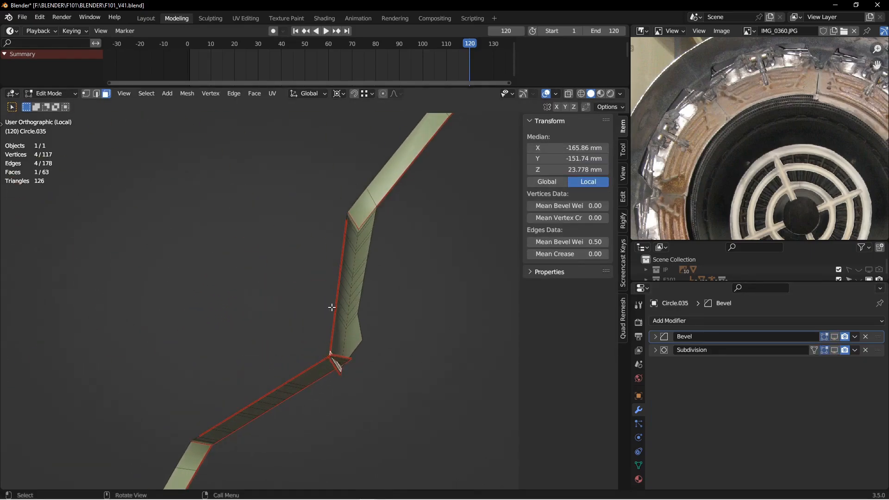
pyautogui.click(344, 348)
pyautogui.keyDown('alt'); pyautogui.moveTo(345, 348); pyautogui.dragTo(319, 281); pyautogui.keyUp('alt')
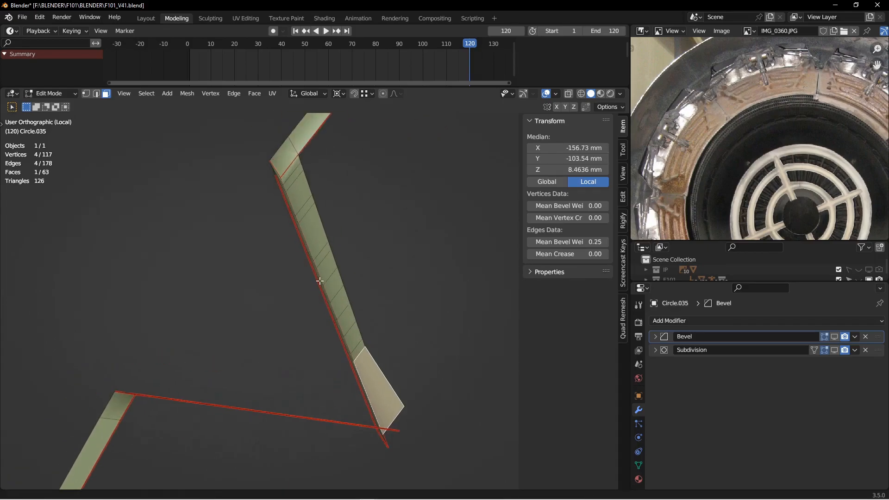
pyautogui.keyDown('ctrl'); pyautogui.click(289, 171); pyautogui.keyUp('ctrl')
pyautogui.press('x')
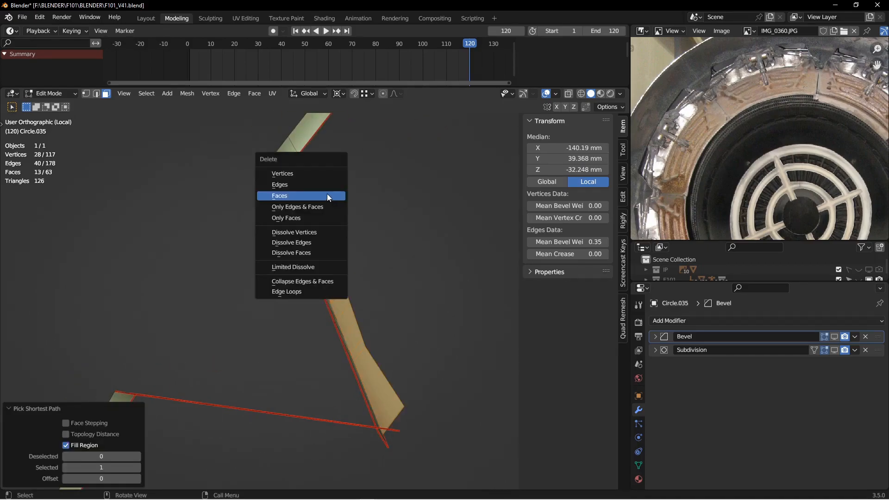
pyautogui.click(323, 193)
# - Delete the overlapping end vertices where the two strips meet at the tip
pyautogui.keyDown('alt'); pyautogui.moveTo(332, 224); pyautogui.dragTo(402, 326); pyautogui.keyUp('alt')
pyautogui.press('1')
pyautogui.click(453, 292)
pyautogui.keyDown('shift'); pyautogui.click(443, 277); pyautogui.keyUp('shift')
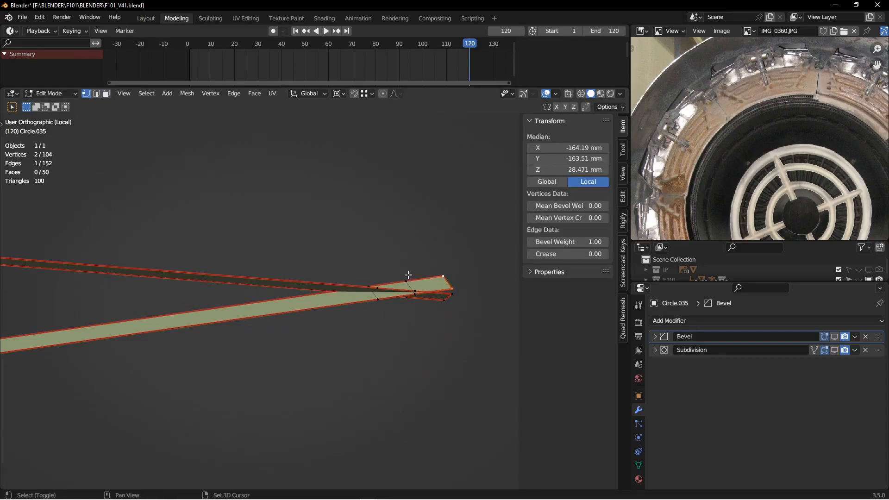
pyautogui.click(442, 274)
pyautogui.keyDown('shift'); pyautogui.click(404, 278); pyautogui.keyUp('shift')
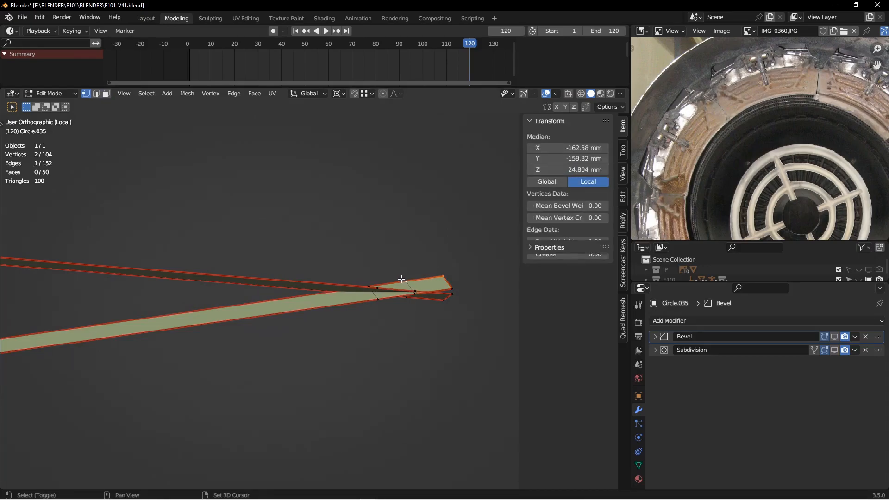
pyautogui.keyDown('alt'); pyautogui.moveTo(390, 283); pyautogui.dragTo(440, 308); pyautogui.keyUp('alt')
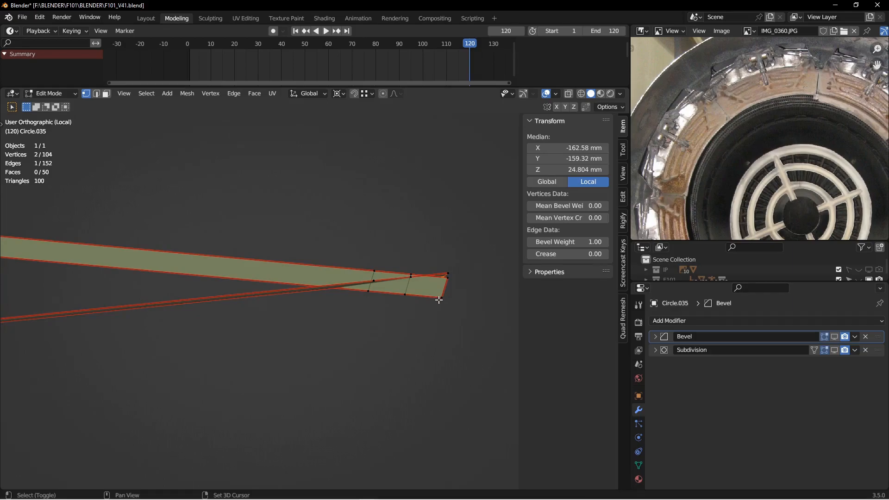
pyautogui.keyDown('shift'); pyautogui.click(370, 293); pyautogui.keyUp('shift')
pyautogui.moveTo(371, 293)
pyautogui.keyDown('alt'); pyautogui.mouseDown()
pyautogui.moveTo(358, 332)
pyautogui.moveTo(318, 331)
pyautogui.moveTo(362, 287)
pyautogui.mouseUp(); pyautogui.keyUp('alt')
pyautogui.moveTo(361, 288); pyautogui.dragTo(391, 247, button='middle')
pyautogui.keyDown('shift'); pyautogui.click(369, 290); pyautogui.keyUp('shift')
pyautogui.press('x')
pyautogui.click(396, 311)
pyautogui.moveTo(391, 248); pyautogui.dragTo(464, 283)
pyautogui.press('x')
pyautogui.click(435, 285)
# - Merge the adjoining upper and lower vertex pairs at the tip so the two strips connect, using At Center
pyautogui.keyDown('alt'); pyautogui.moveTo(385, 279); pyautogui.dragTo(385, 318); pyautogui.keyUp('alt')
pyautogui.click(382, 303)
pyautogui.keyDown('shift'); pyautogui.click(385, 287); pyautogui.keyUp('shift')
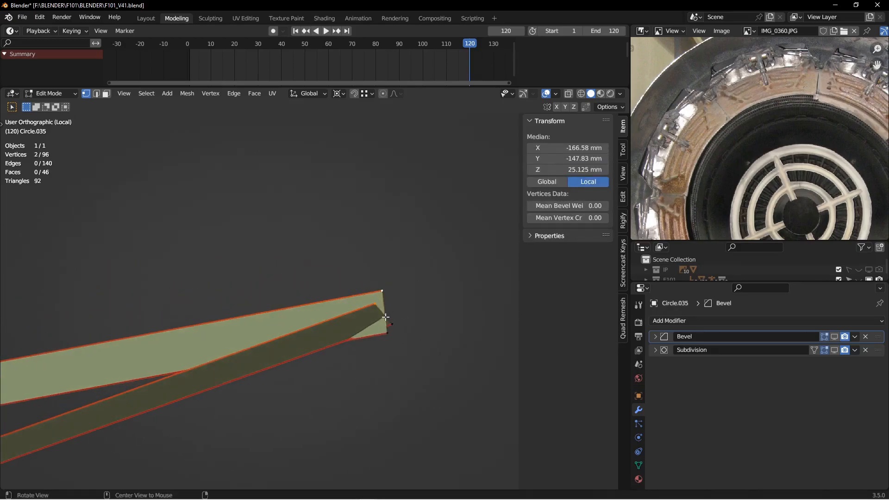
pyautogui.press('m')
pyautogui.click(384, 307)
pyautogui.hotkey('ctrl', 'z')
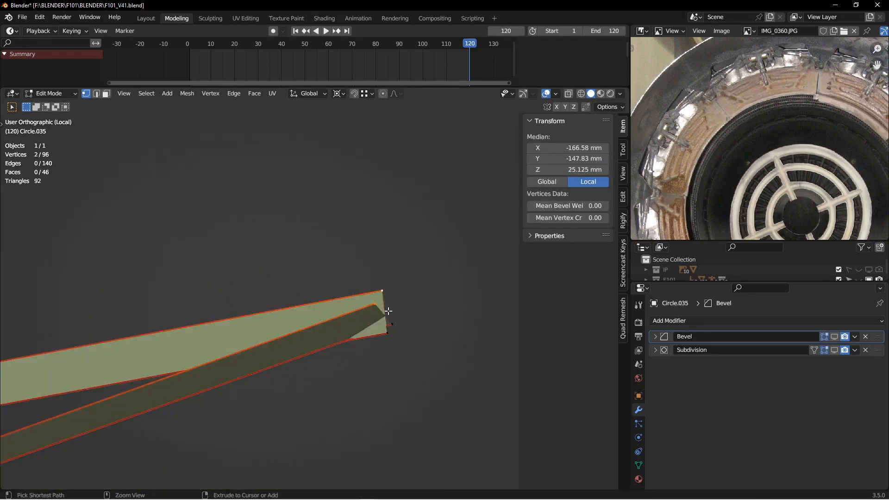
pyautogui.press('m')
pyautogui.click(375, 295)
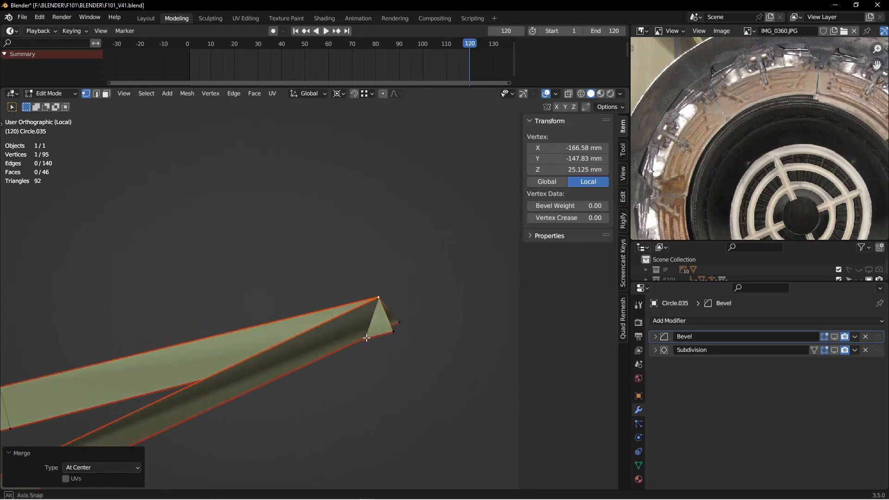
pyautogui.hotkey('shift', 'r')
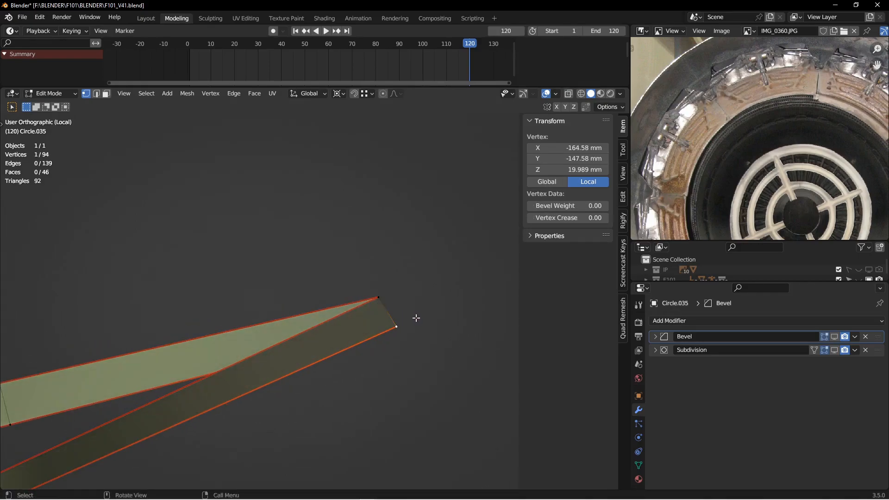
# - Dissolve the cross edges along the straight section of the first strip
pyautogui.scroll(-5, 413, 317)
pyautogui.hotkey('alt', 'a')
pyautogui.moveTo(410, 318); pyautogui.dragTo(363, 306, button='middle')
pyautogui.click(360, 299)
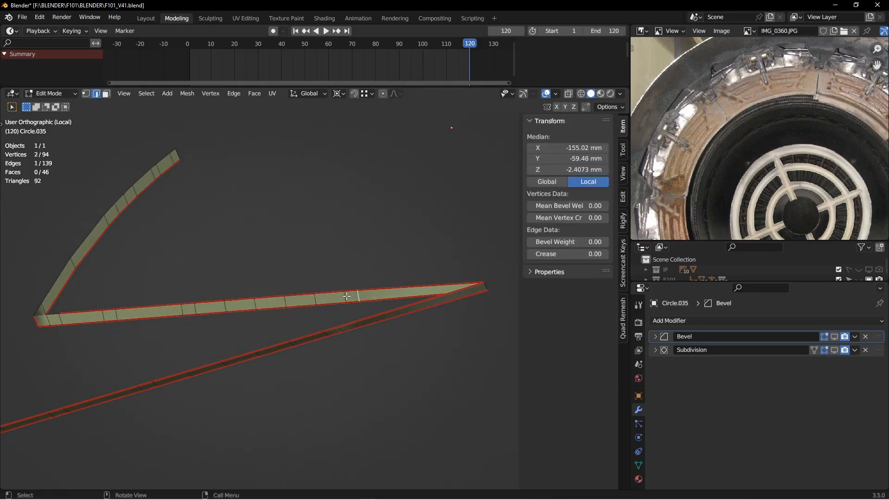
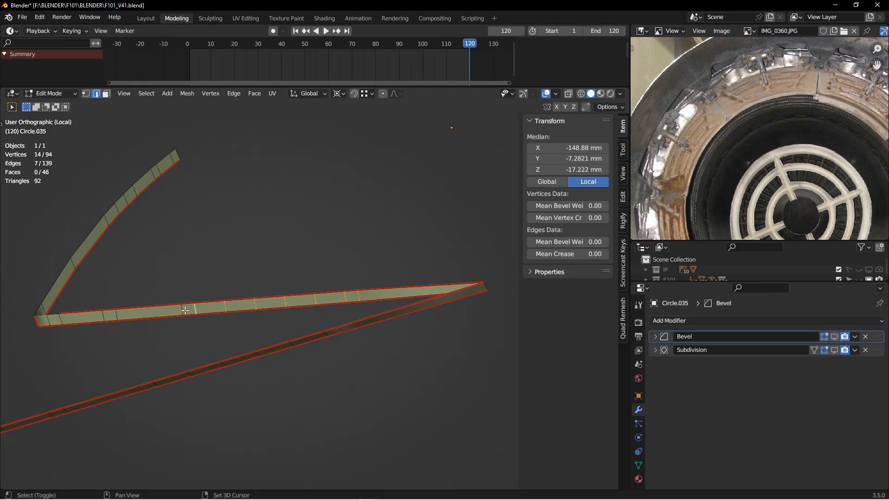
pyautogui.hotkey('ctrl', 'x')
# - Dissolve the 10 cross edges along the straight section of the second strip
pyautogui.moveTo(135, 320); pyautogui.dragTo(329, 272, button='middle')
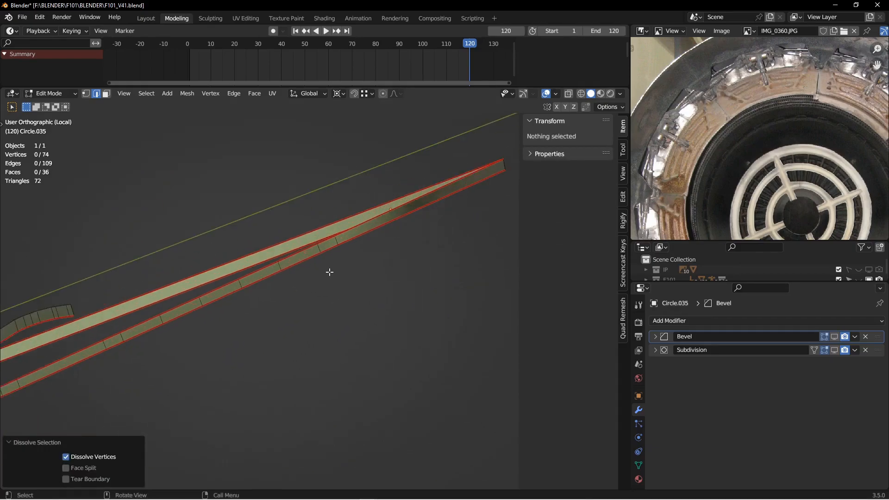
pyautogui.click(335, 243)
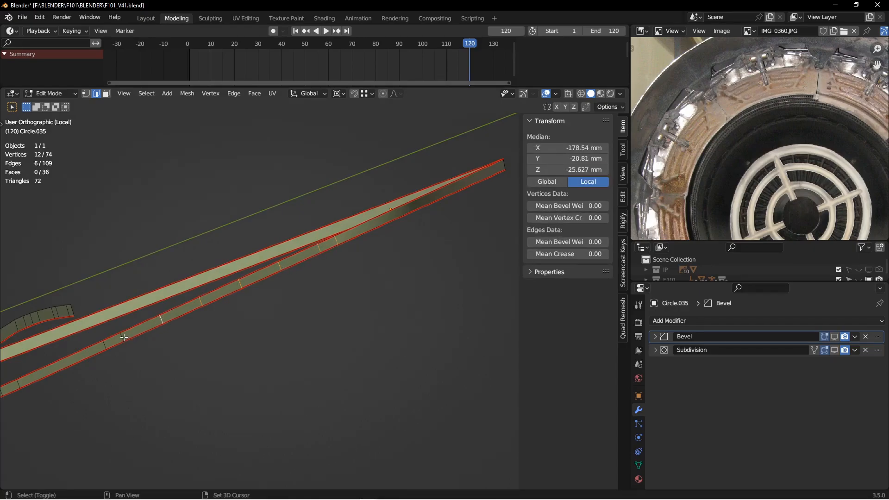
pyautogui.keyDown('shift'); pyautogui.click(107, 344); pyautogui.keyUp('shift')
pyautogui.scroll(-2, 188, 327)
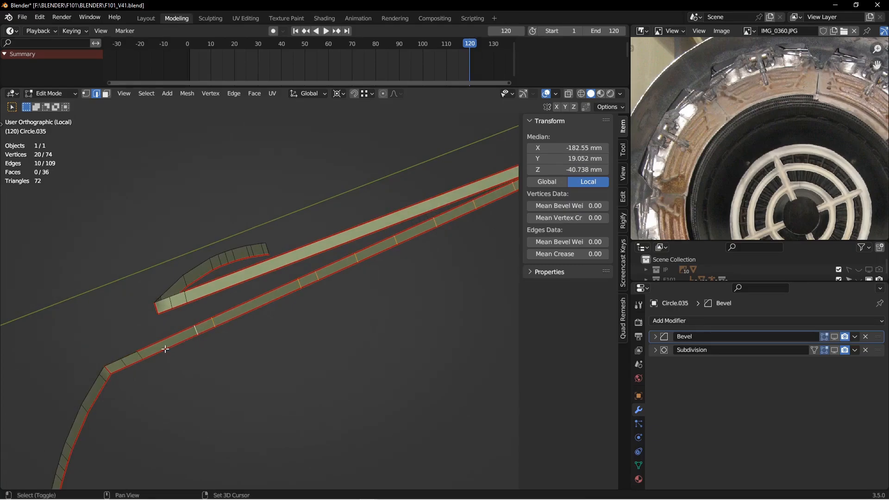
pyautogui.hotkey('ctrl', 'x')
# - Return to Object Mode, reveal the hidden petals and reopen the joined strip in Edit Mode
pyautogui.moveTo(163, 349); pyautogui.dragTo(248, 306, button='middle')
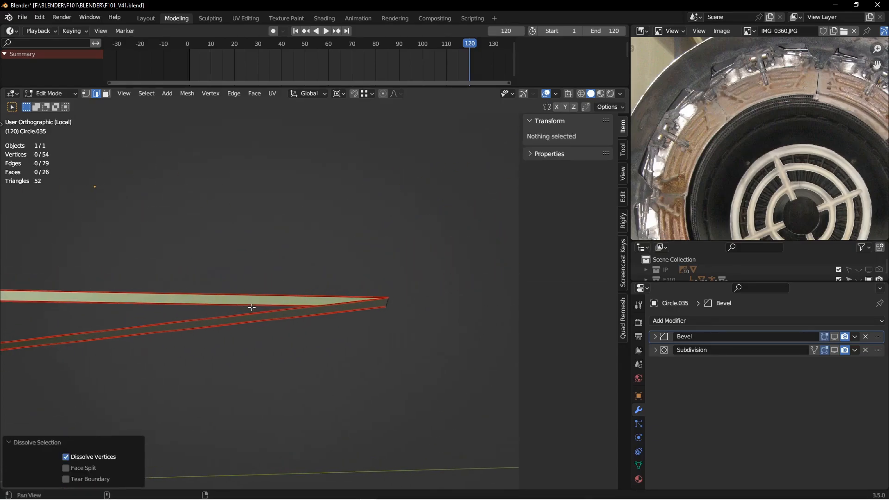
pyautogui.scroll(2, 268, 304)
pyautogui.click(279, 285)
pyautogui.scroll(-4, 283, 308)
pyautogui.hotkey('ctrl', 'Tab')
pyautogui.click(208, 311)
pyautogui.moveTo(280, 312); pyautogui.dragTo(296, 320, button='middle')
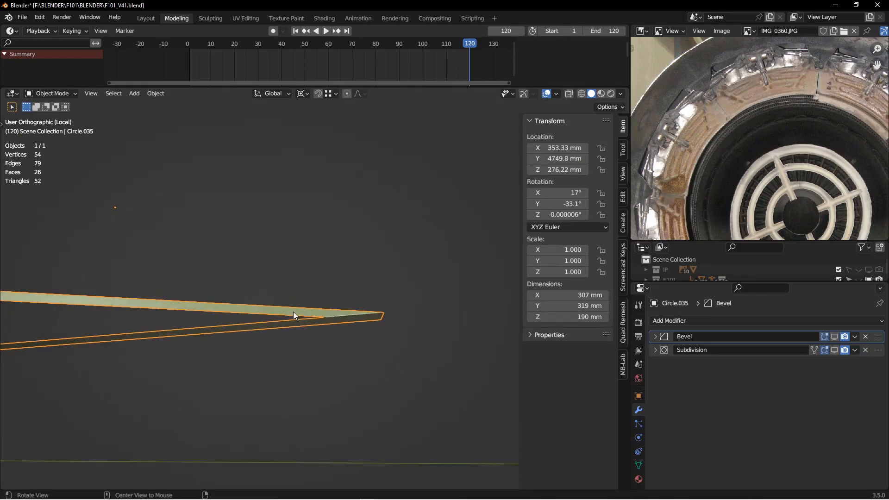
pyautogui.hotkey('alt', 'h')
pyautogui.scroll(-3, 293, 312)
pyautogui.hotkey('alt', 'a')
pyautogui.keyDown('alt'); pyautogui.moveTo(293, 313); pyautogui.dragTo(272, 366); pyautogui.keyUp('alt')
pyautogui.click(274, 365)
pyautogui.press('Tab')
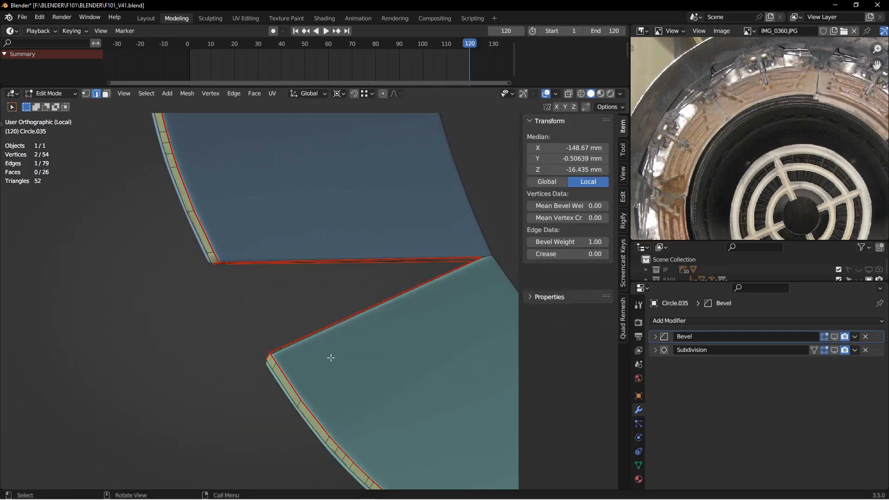
# - Fill the gap between the two straight strip sections with faces
pyautogui.click(299, 233)
pyautogui.moveTo(300, 233); pyautogui.dragTo(364, 327, button='middle')
pyautogui.keyDown('shift'); pyautogui.click(344, 329); pyautogui.keyUp('shift')
pyautogui.press('f')
pyautogui.click(267, 317)
# - Evenly space the vertices along the upper petal's curved rim strip with LoopTools Space, adjusting its settings
pyautogui.moveTo(310, 321); pyautogui.dragTo(234, 202, button='middle')
pyautogui.click(235, 201)
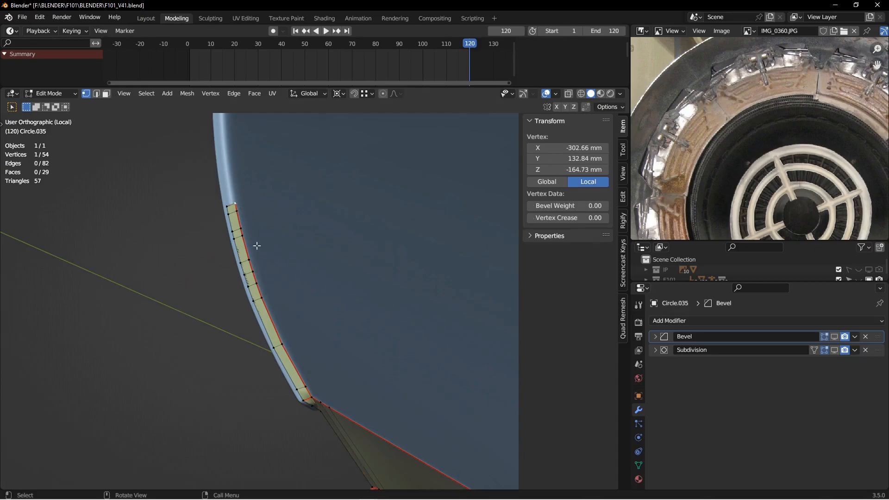
pyautogui.keyDown('ctrl'); pyautogui.keyDown('shift'); pyautogui.click(313, 394); pyautogui.keyUp('shift'); pyautogui.keyUp('ctrl')
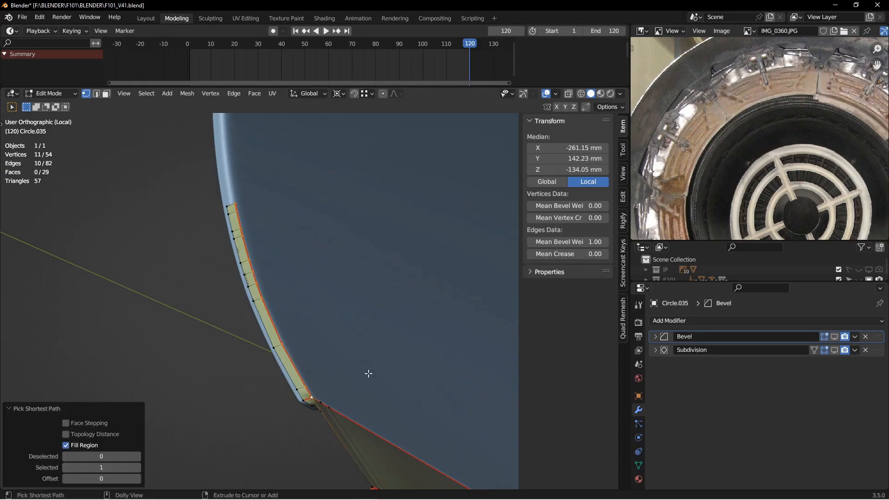
pyautogui.rightClick(415, 188)
pyautogui.moveTo(424, 186)
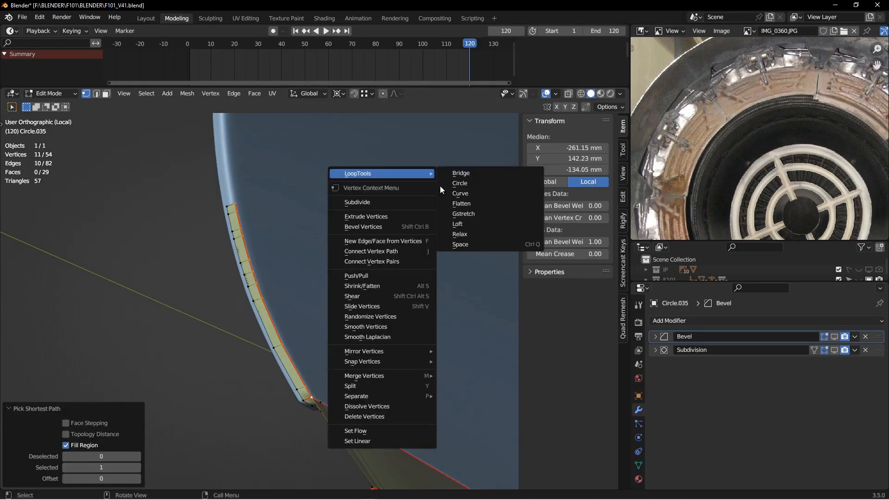
pyautogui.click(472, 240)
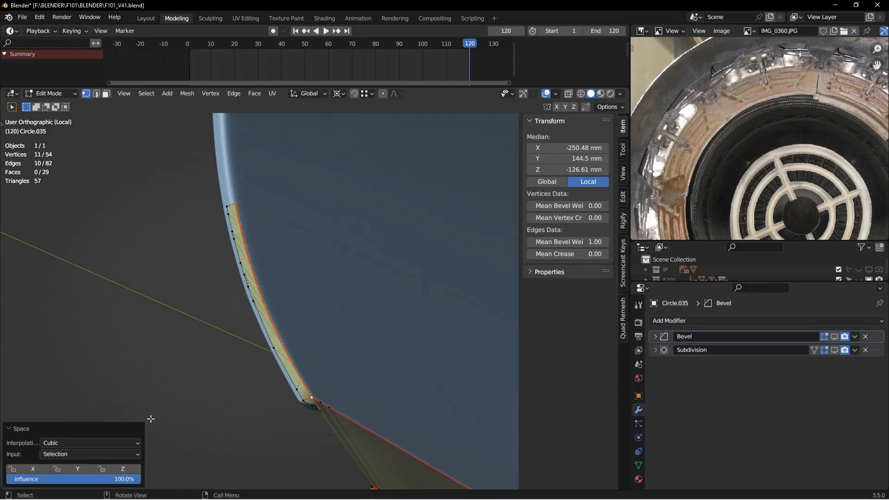
pyautogui.click(60, 454)
pyautogui.click(59, 443)
# - Evenly space the vertices along the lower petal's curved rim strip with LoopTools Space
pyautogui.moveTo(313, 436); pyautogui.dragTo(197, 283, button='middle')
pyautogui.click(196, 281)
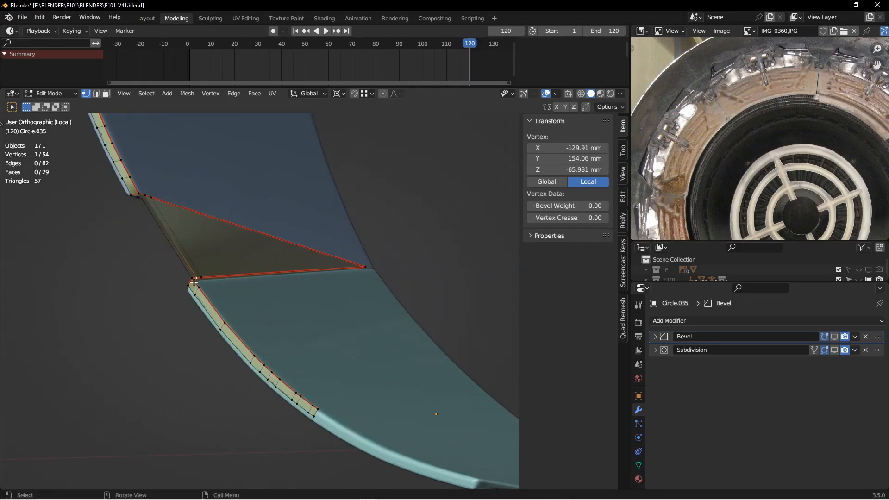
pyautogui.keyDown('ctrl'); pyautogui.click(316, 407); pyautogui.keyUp('ctrl')
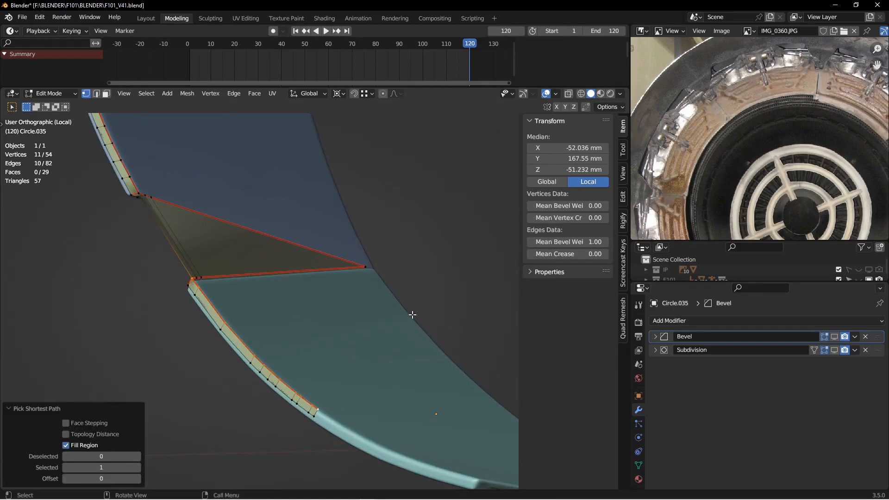
# - Extrude the continuous edge path across both curved strips and the connecting edge along the Y axis
pyautogui.press('2')
pyautogui.moveTo(294, 335); pyautogui.dragTo(273, 343, button='middle')
pyautogui.click(284, 371)
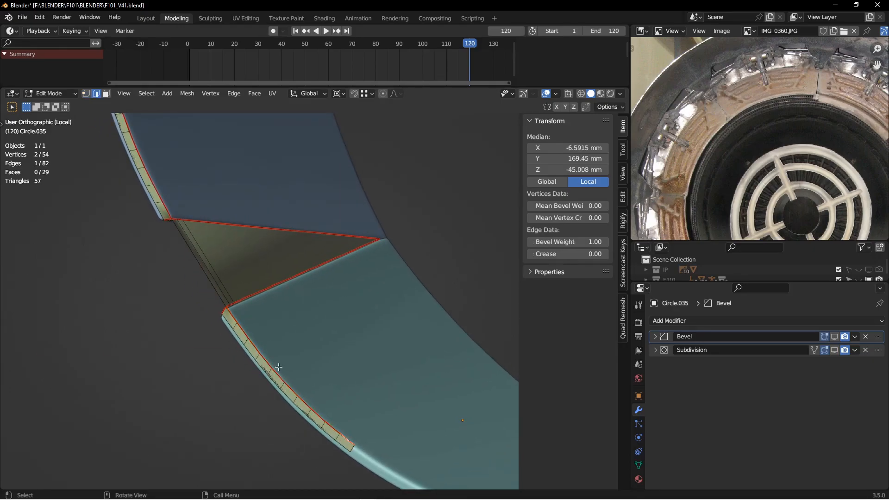
pyautogui.keyDown('ctrl'); pyautogui.click(229, 315); pyautogui.keyUp('ctrl')
pyautogui.scroll(3, 204, 290)
pyautogui.keyDown('shift'); pyautogui.moveTo(204, 289); pyautogui.dragTo(294, 361, button='middle'); pyautogui.keyUp('shift')
pyautogui.keyDown('shift'); pyautogui.click(293, 339); pyautogui.keyUp('shift')
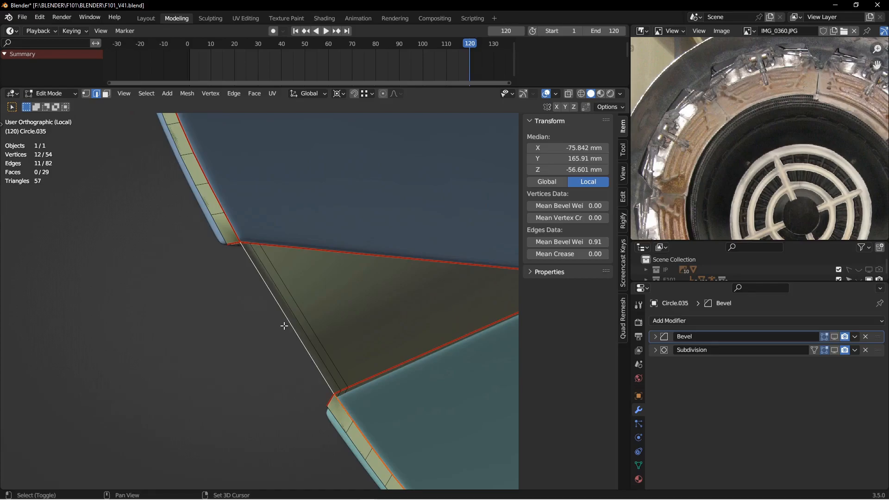
pyautogui.keyDown('shift'); pyautogui.moveTo(234, 236); pyautogui.dragTo(294, 402, button='middle'); pyautogui.keyUp('shift')
pyautogui.scroll(-3, 286, 383)
pyautogui.keyDown('ctrl'); pyautogui.click(223, 221); pyautogui.keyUp('ctrl')
pyautogui.scroll(-4, 238, 250)
pyautogui.moveTo(232, 315); pyautogui.dragTo(287, 327, button='middle')
pyautogui.press('e')
pyautogui.press('y')
pyautogui.click(300, 358)
# - Exit the isolated view and show the strip in wireframe from the right side in Edit Mode
pyautogui.hotkey('ctrl', 'Tab')
pyautogui.click(216, 361)
pyautogui.press('KP_Divide')
pyautogui.scroll(5, 308, 337)
pyautogui.hotkey('ctrl', 'Tab')
pyautogui.click(376, 311)
pyautogui.moveTo(264, 390)
pyautogui.mouseDown(button='middle')
pyautogui.moveTo(339, 311)
pyautogui.moveTo(194, 303)
pyautogui.moveTo(301, 357)
pyautogui.moveTo(320, 349)
pyautogui.moveTo(293, 356)
pyautogui.moveTo(284, 337)
pyautogui.mouseUp(button='middle')
pyautogui.press('z')
pyautogui.click(232, 337)
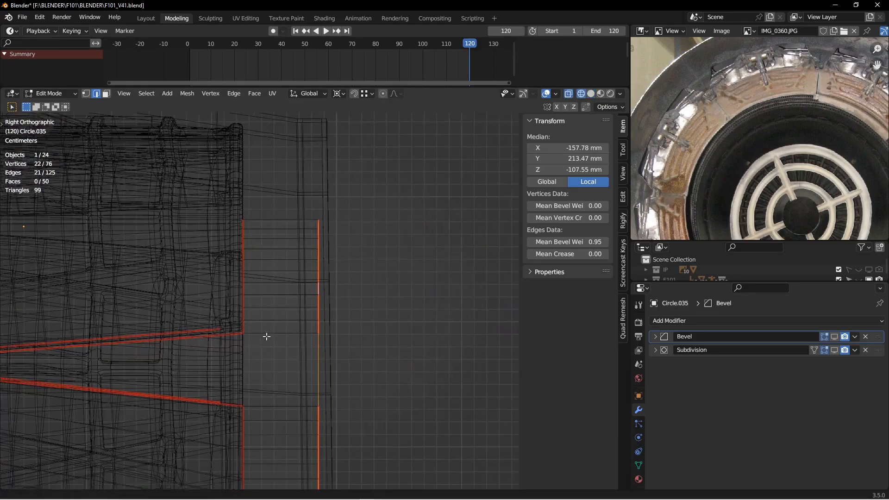
# - Move the extruded edges about 5.92 mm along the global Y axis
pyautogui.press('g')
pyautogui.press('y')
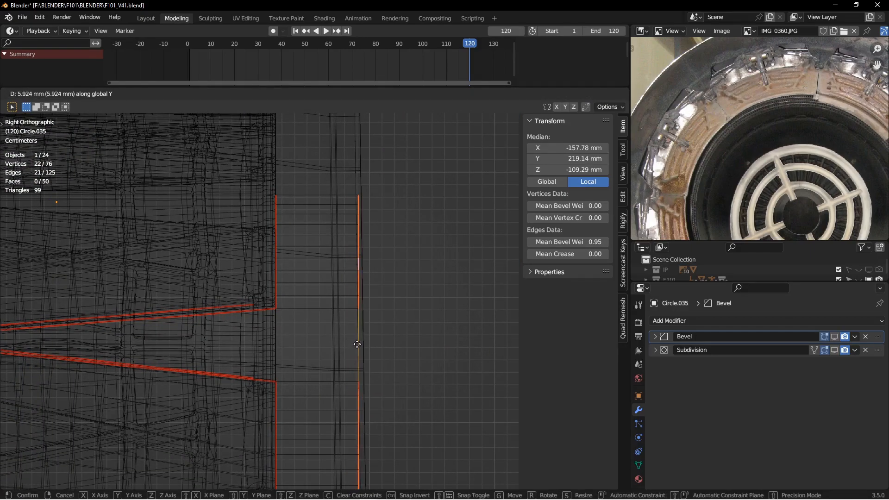
pyautogui.click(357, 345)
pyautogui.scroll(-2, 357, 342)
pyautogui.scroll(1, 401, 332)
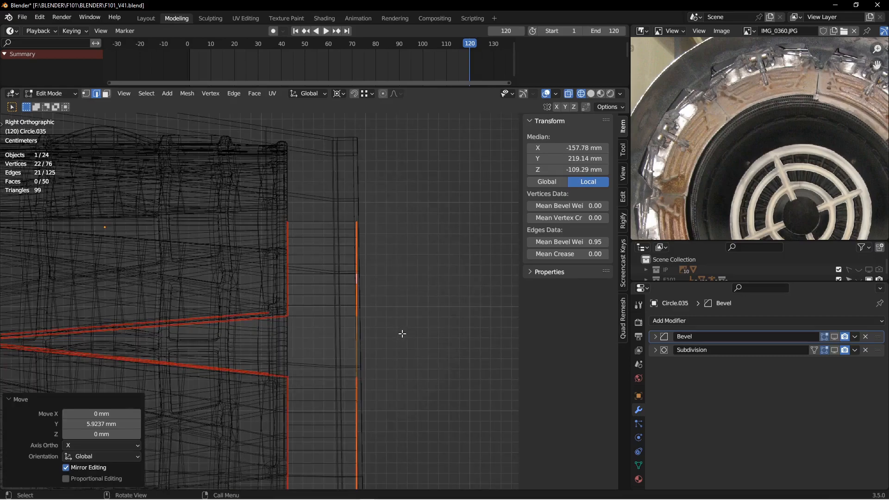
# - Switch to solid shading and Object Mode, and isolate the connecting piece together with the ENGINE EXERIOR shell
pyautogui.moveTo(379, 332); pyautogui.dragTo(356, 339, button='middle')
pyautogui.press('z')
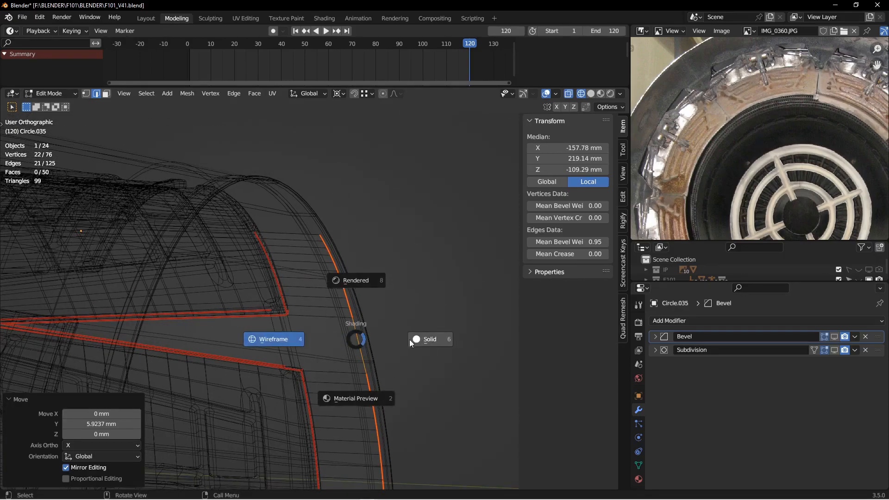
pyautogui.click(444, 336)
pyautogui.moveTo(431, 341)
pyautogui.keyDown('alt'); pyautogui.mouseDown()
pyautogui.moveTo(383, 348)
pyautogui.moveTo(353, 322)
pyautogui.moveTo(342, 367)
pyautogui.moveTo(375, 335)
pyautogui.moveTo(298, 321)
pyautogui.moveTo(323, 322)
pyautogui.mouseUp(); pyautogui.keyUp('alt')
pyautogui.hotkey('ctrl', 'Tab')
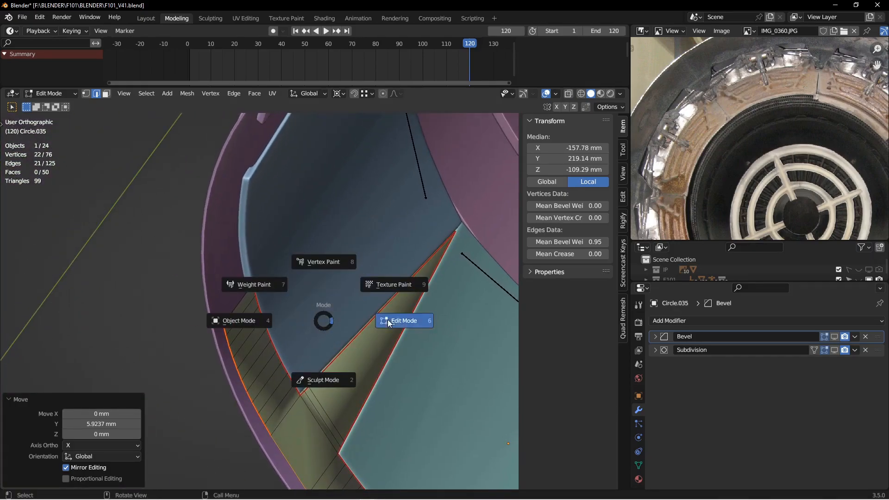
pyautogui.click(206, 327)
pyautogui.click(226, 279)
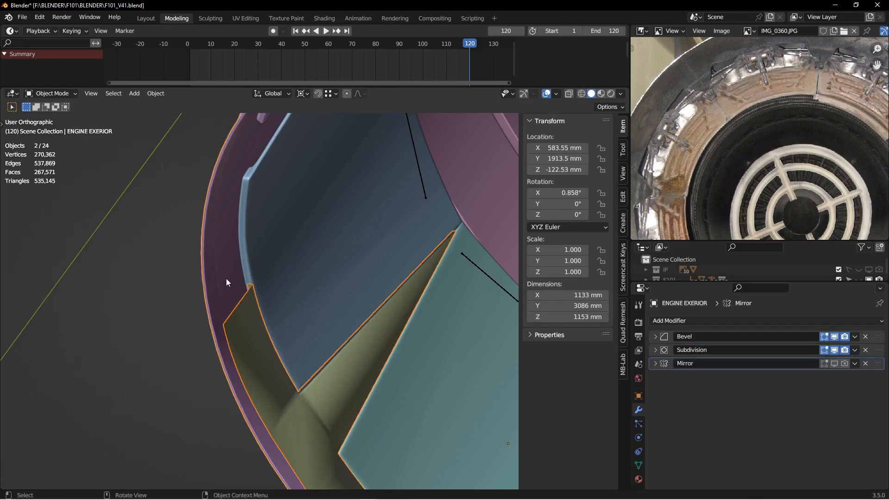
pyautogui.press('KP_Divide')
pyautogui.scroll(8, 270, 351)
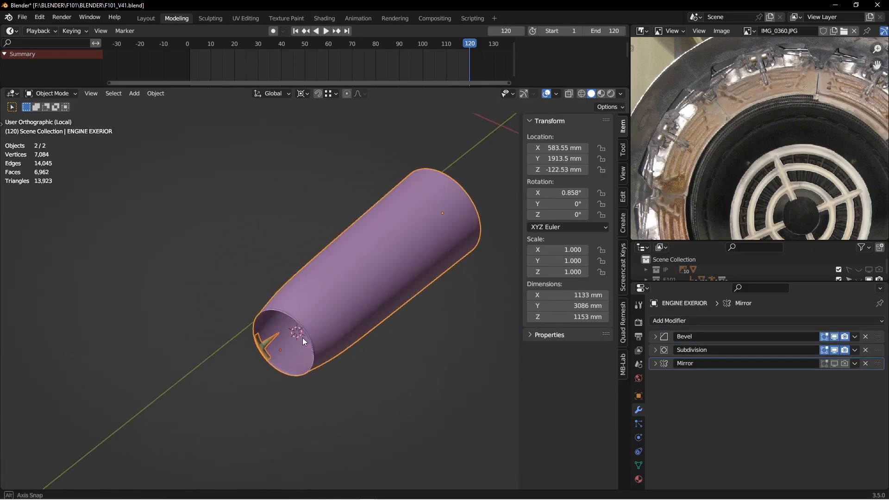
# - Hide the engine exterior shell and put the connecting piece into Edit Mode
pyautogui.click(269, 347)
pyautogui.press('h')
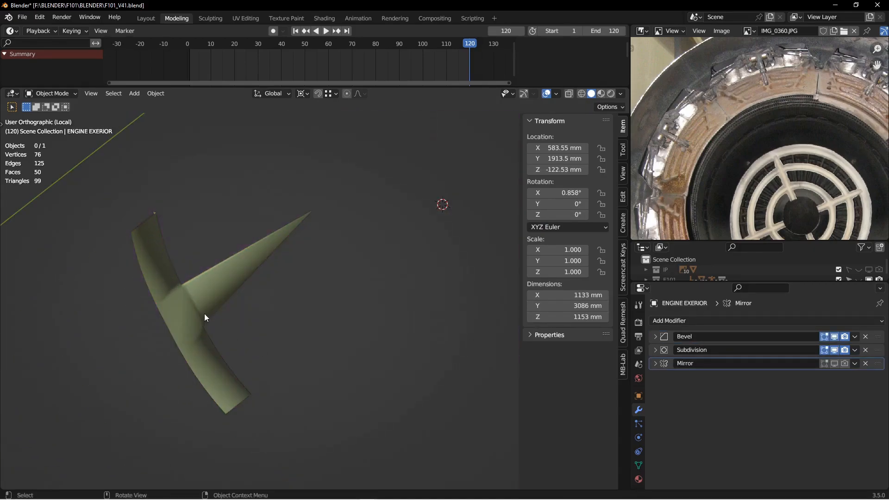
pyautogui.click(204, 313)
pyautogui.hotkey('ctrl', 'Tab')
pyautogui.click(273, 314)
pyautogui.keyDown('alt'); pyautogui.moveTo(277, 315); pyautogui.dragTo(203, 330); pyautogui.keyUp('alt')
pyautogui.scroll(1, 204, 337)
# - Assign the vertices along the connecting piece's extruded flange edges and the strip's outer rim to a new vertex group
pyautogui.press('1')
pyautogui.doubleClick(221, 349)
pyautogui.keyDown('alt'); pyautogui.keyDown('shift'); pyautogui.moveTo(366, 271); pyautogui.dragTo(209, 363); pyautogui.keyUp('shift'); pyautogui.keyUp('alt')
pyautogui.keyDown('alt'); pyautogui.moveTo(122, 352); pyautogui.dragTo(257, 376); pyautogui.keyUp('alt')
pyautogui.keyDown('shift'); pyautogui.click(254, 432); pyautogui.keyUp('shift')
pyautogui.keyDown('alt'); pyautogui.moveTo(253, 432); pyautogui.dragTo(178, 311); pyautogui.keyUp('alt')
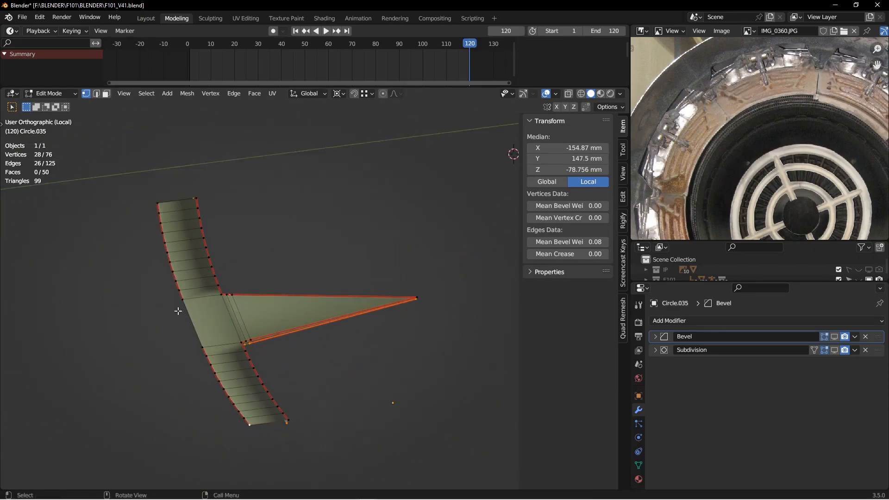
pyautogui.keyDown('ctrl'); pyautogui.keyDown('shift'); pyautogui.click(151, 207); pyautogui.keyUp('shift'); pyautogui.keyUp('ctrl')
pyautogui.keyDown('alt'); pyautogui.moveTo(150, 207); pyautogui.dragTo(300, 310); pyautogui.keyUp('alt')
pyautogui.click(639, 465)
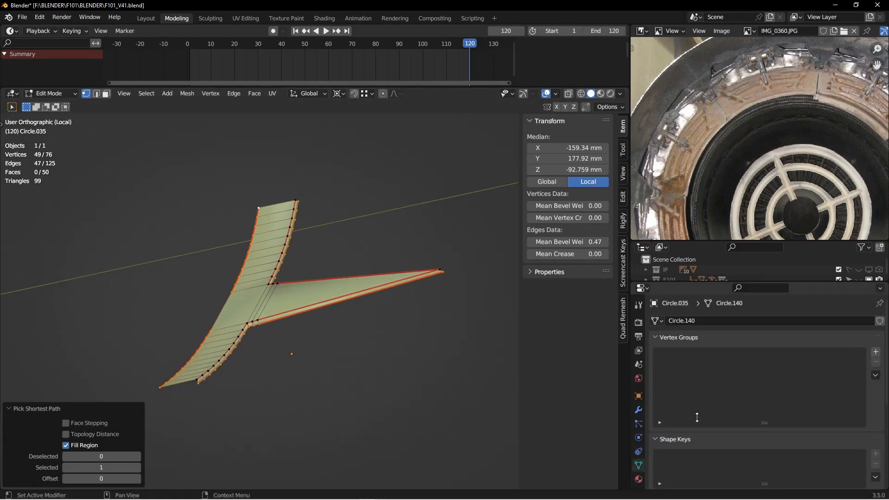
pyautogui.click(870, 352)
pyautogui.click(687, 435)
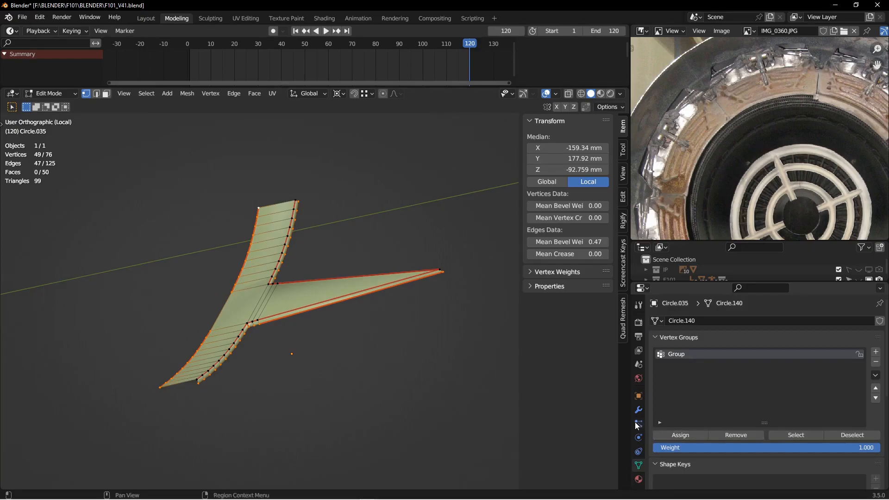
# - Return to Object Mode and unhide the engine exterior around the connecting piece
pyautogui.click(639, 411)
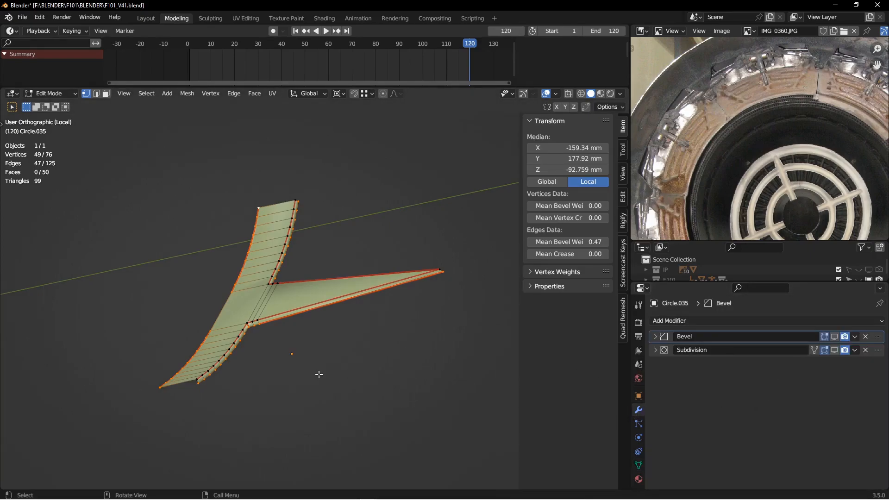
pyautogui.hotkey('ctrl', 'Tab')
pyautogui.click(263, 372)
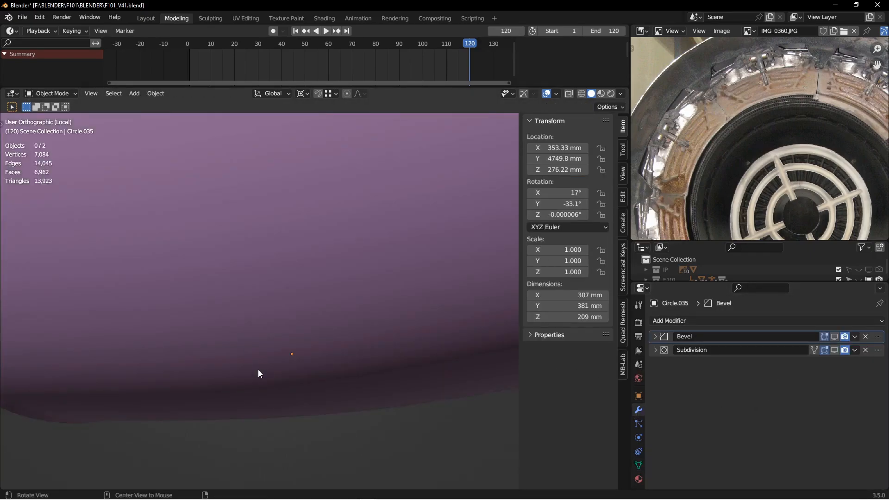
pyautogui.scroll(-5, 267, 368)
pyautogui.moveTo(272, 367); pyautogui.dragTo(359, 363, button='middle')
pyautogui.scroll(2, 265, 325)
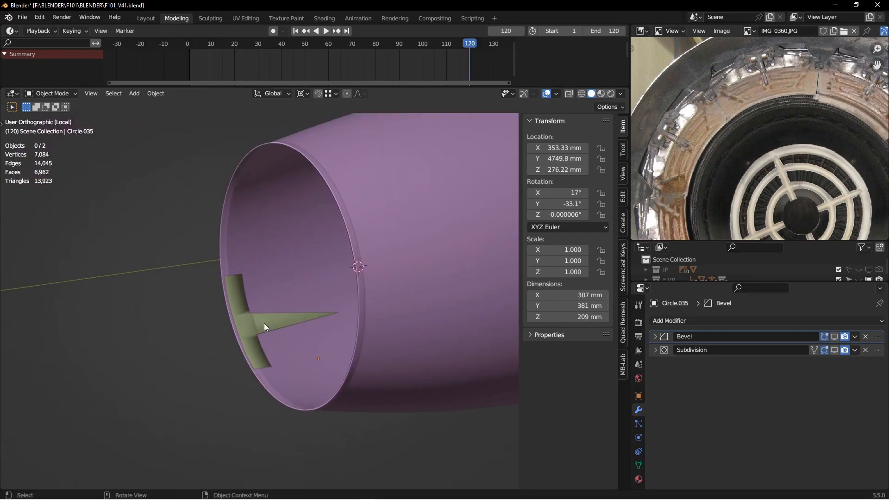
# - Add a Shrinkwrap modifier to the connecting piece, limited to the vertex group Group and targeting ENGINE EXERIOR
pyautogui.click(675, 321)
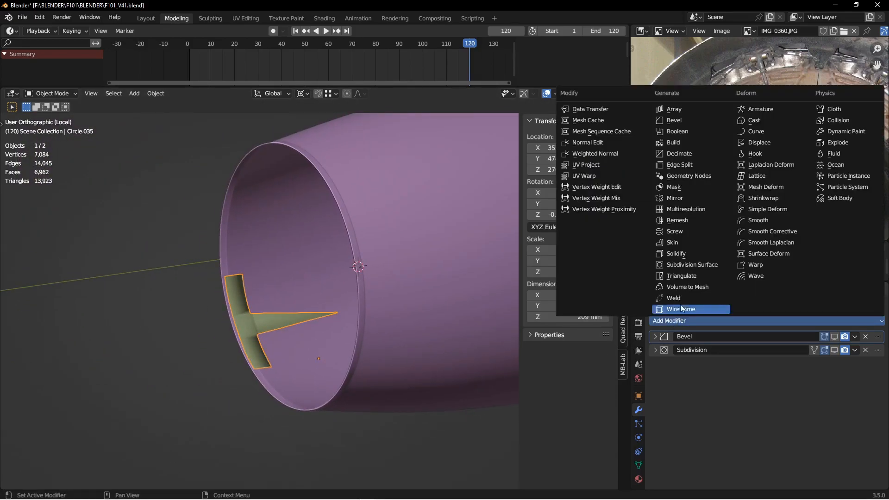
pyautogui.click(764, 198)
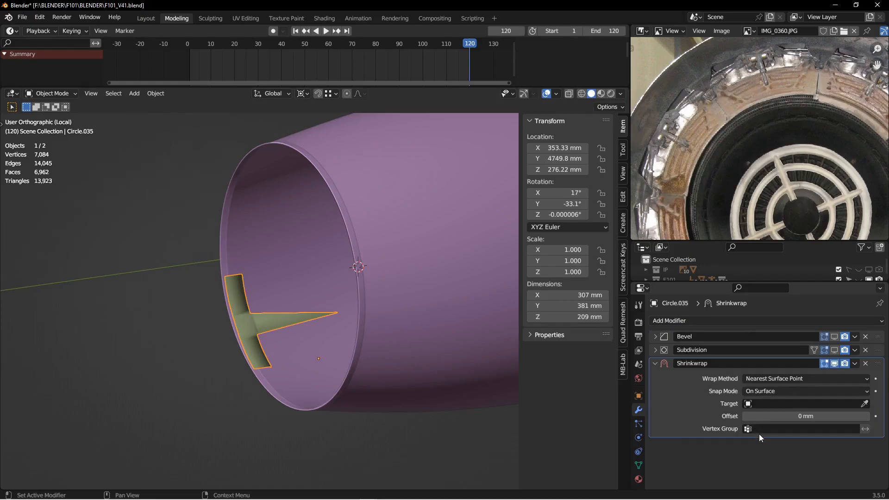
pyautogui.click(762, 429)
pyautogui.click(769, 324)
pyautogui.scroll(3, 213, 313)
pyautogui.moveTo(216, 308); pyautogui.dragTo(442, 344, button='middle')
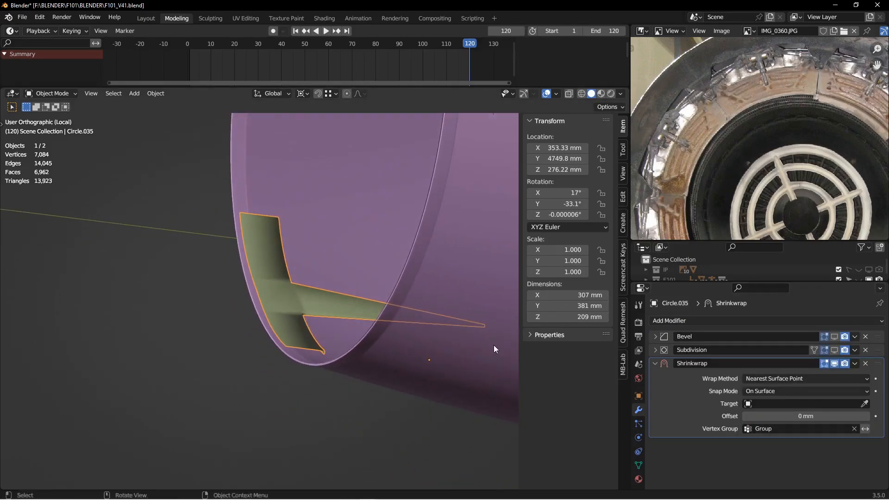
pyautogui.click(865, 403)
pyautogui.click(451, 260)
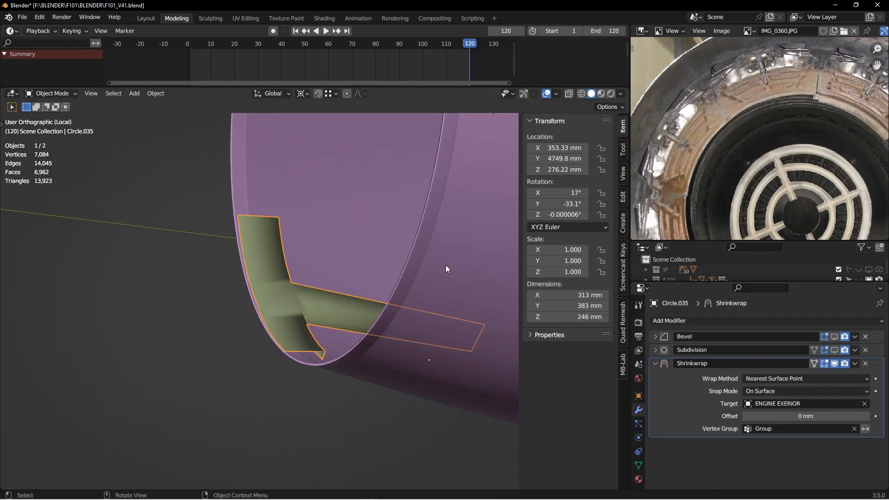
pyautogui.moveTo(446, 266); pyautogui.dragTo(381, 283, button='middle')
pyautogui.keyDown('shift'); pyautogui.moveTo(461, 204); pyautogui.dragTo(384, 344, button='middle'); pyautogui.keyUp('shift')
# - Shade the connecting piece flat and compare its shape with the Shrinkwrap viewport display off and on
pyautogui.rightClick(338, 359)
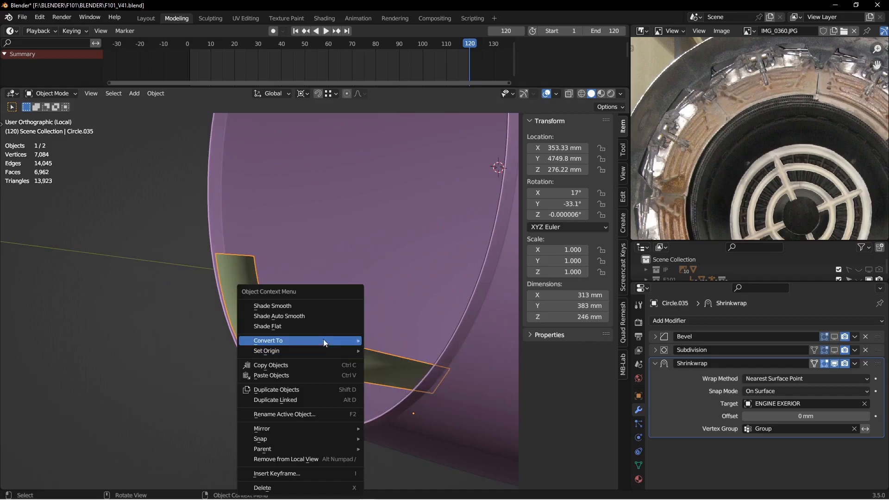
pyautogui.click(304, 325)
pyautogui.moveTo(355, 346); pyautogui.dragTo(389, 361, button='middle')
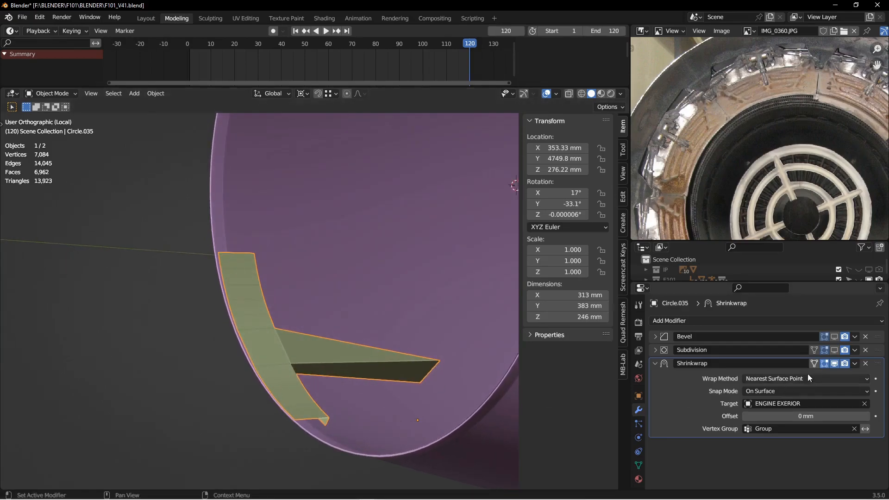
pyautogui.click(837, 362)
pyautogui.click(837, 362)
pyautogui.click(837, 362)
pyautogui.click(837, 362)
pyautogui.moveTo(343, 349)
pyautogui.mouseDown(button='middle')
pyautogui.moveTo(308, 310)
pyautogui.moveTo(319, 368)
pyautogui.moveTo(353, 381)
pyautogui.moveTo(344, 393)
pyautogui.moveTo(324, 360)
pyautogui.moveTo(343, 338)
pyautogui.moveTo(275, 340)
pyautogui.moveTo(280, 352)
pyautogui.moveTo(369, 356)
pyautogui.moveTo(336, 350)
pyautogui.moveTo(345, 350)
pyautogui.mouseUp(button='middle')
# - Duplicate the Shrinkwrap modifier and apply the copy
pyautogui.click(655, 364)
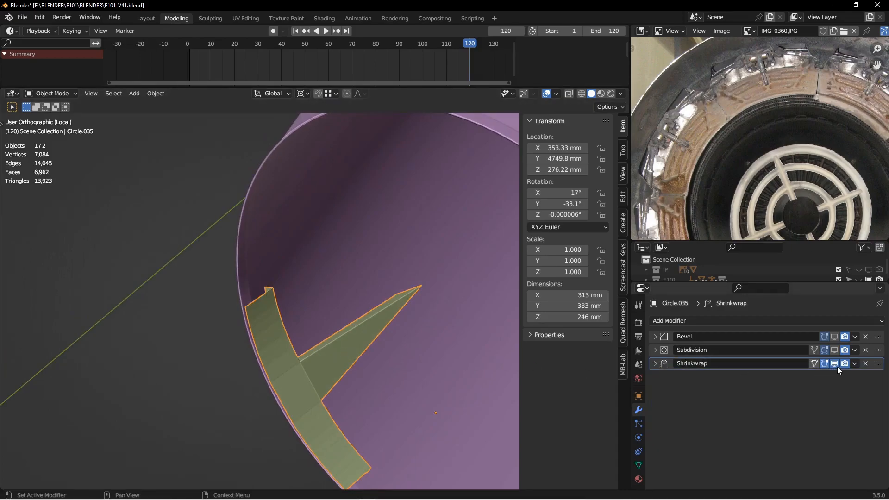
pyautogui.click(855, 363)
pyautogui.click(813, 404)
pyautogui.click(855, 376)
pyautogui.click(812, 389)
# - Move the remaining Shrinkwrap to the first place in the modifier stack with its display and render switched off, and save the file
pyautogui.moveTo(876, 364); pyautogui.dragTo(875, 337)
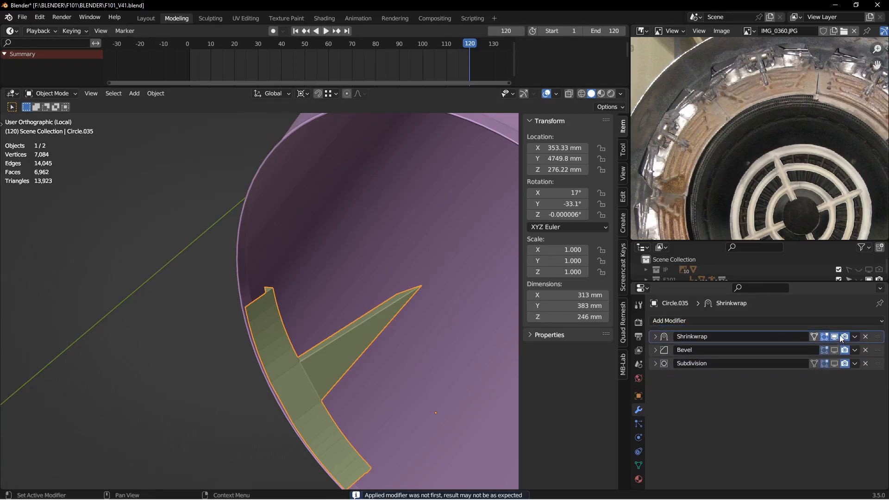
pyautogui.moveTo(358, 388); pyautogui.dragTo(311, 340, button='middle')
pyautogui.hotkey('ctrl', 's')
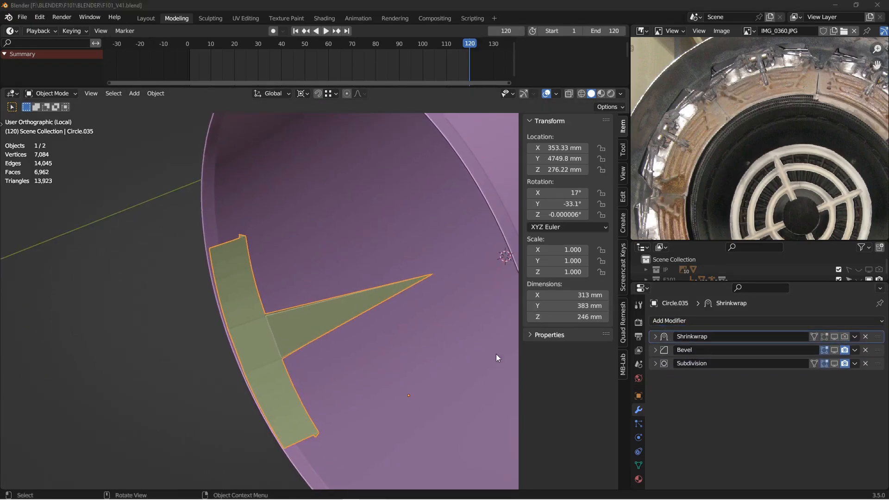
# - Leave the shared isolated view and isolate only the connecting piece
pyautogui.click(285, 326)
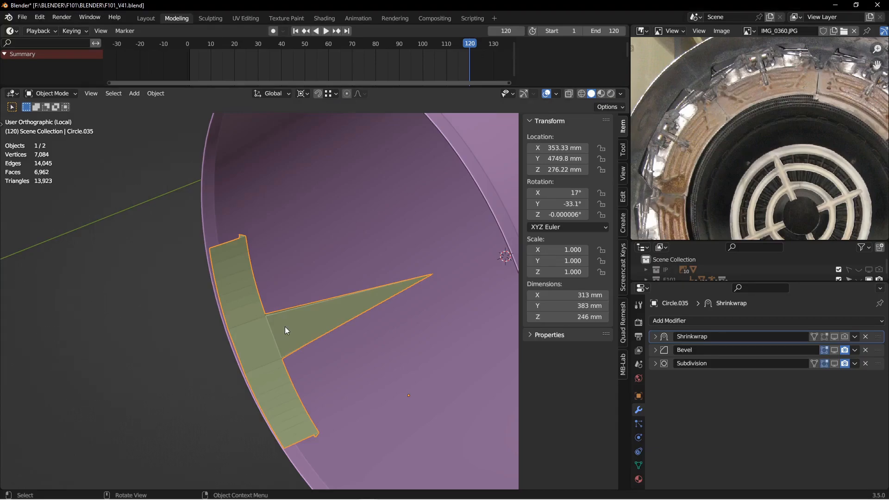
pyautogui.press('KP_Divide')
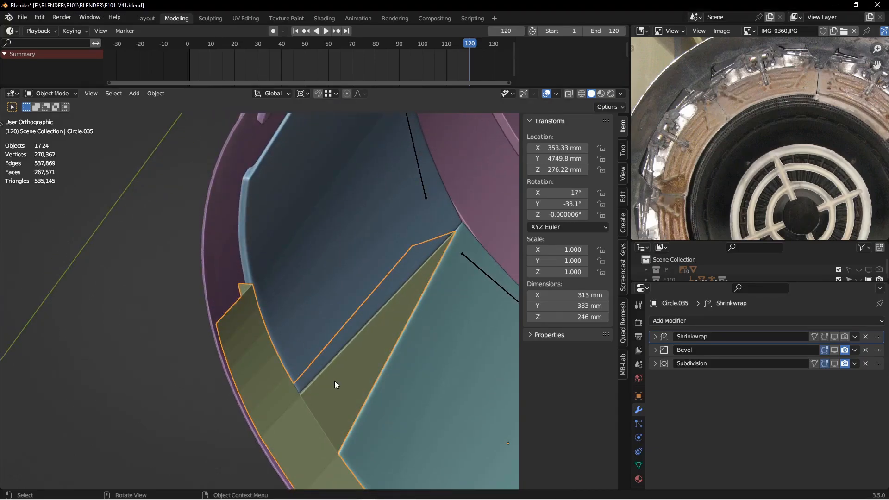
pyautogui.press('KP_Divide')
pyautogui.moveTo(335, 384); pyautogui.dragTo(216, 305, button='middle')
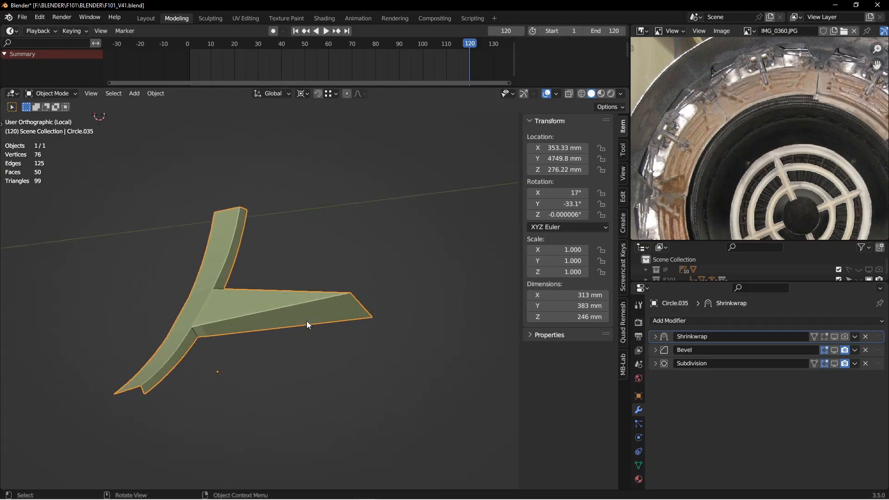
# - Bevel the short flange edge at the tip of the tapered arm with one segment, about 33 mm wide
pyautogui.hotkey('ctrl', 'Tab')
pyautogui.click(390, 304)
pyautogui.press('2')
pyautogui.click(385, 301)
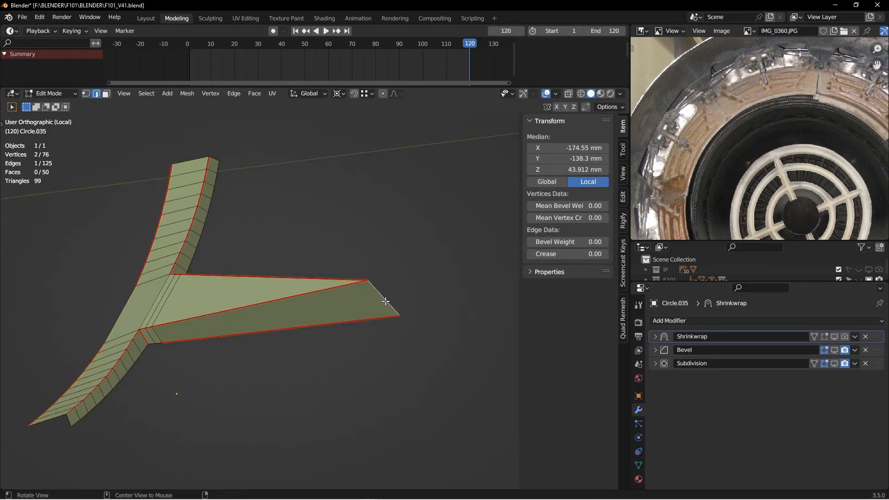
pyautogui.moveTo(385, 302); pyautogui.dragTo(355, 318, button='middle')
pyautogui.hotkey('ctrl', 'b')
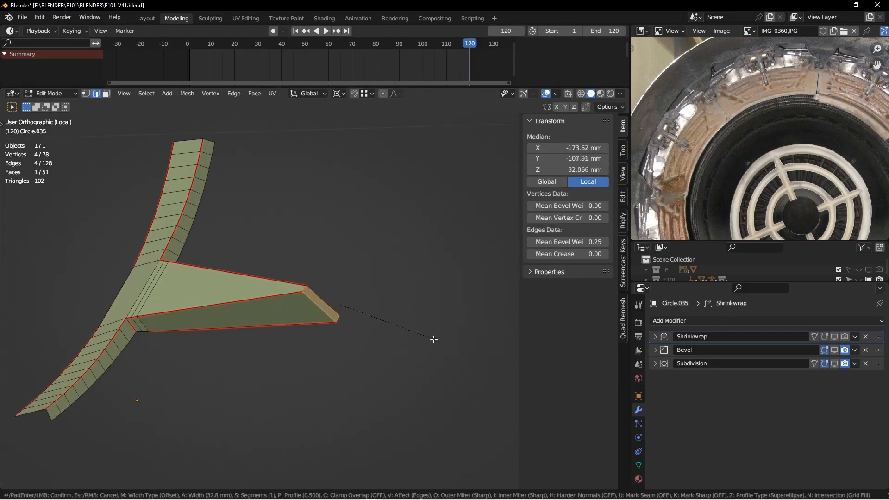
pyautogui.click(442, 346)
# - Add three evenly spaced loop cuts running lengthwise through the tapered arm
pyautogui.moveTo(348, 323); pyautogui.dragTo(368, 306, button='middle')
pyautogui.scroll(2, 371, 294)
pyautogui.hotkey('ctrl', 'r')
pyautogui.scroll(2, 357, 291)
pyautogui.click(356, 291)
pyautogui.rightClick(356, 291)
# - Dissolve the closely spaced edge loops across the base of the tapered arm, beside the curved strip
pyautogui.click(149, 227)
pyautogui.moveTo(149, 232); pyautogui.dragTo(189, 260, button='middle')
pyautogui.keyDown('shift'); pyautogui.moveTo(189, 260); pyautogui.dragTo(394, 333, button='middle'); pyautogui.keyUp('shift')
pyautogui.keyDown('alt'); pyautogui.click(255, 294); pyautogui.keyUp('alt')
pyautogui.hotkey('ctrl', 'x')
pyautogui.scroll(2, 327, 322)
# - Select the three middle vertices where the arm meets the strip, and use the Active Element pivot, Normal orientation and visible gizmos
pyautogui.press('1')
pyautogui.click(329, 277)
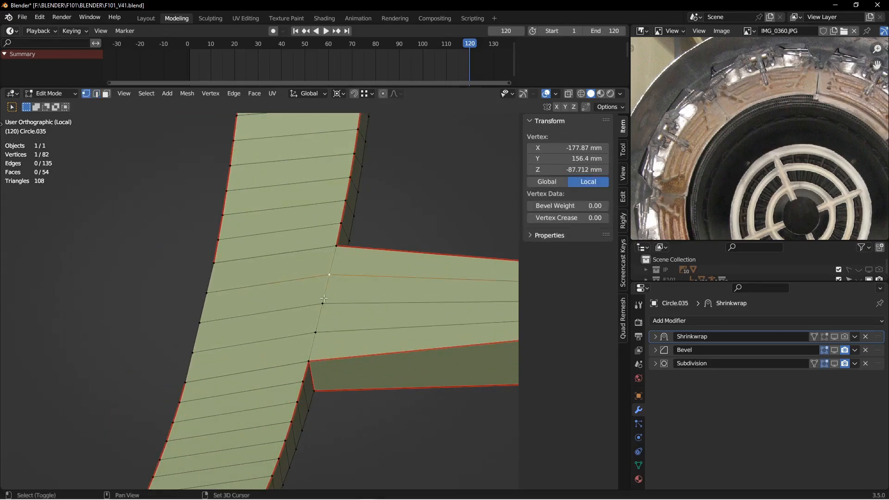
pyautogui.keyDown('shift'); pyautogui.click(323, 302); pyautogui.keyUp('shift')
pyautogui.keyDown('shift'); pyautogui.click(317, 332); pyautogui.keyUp('shift')
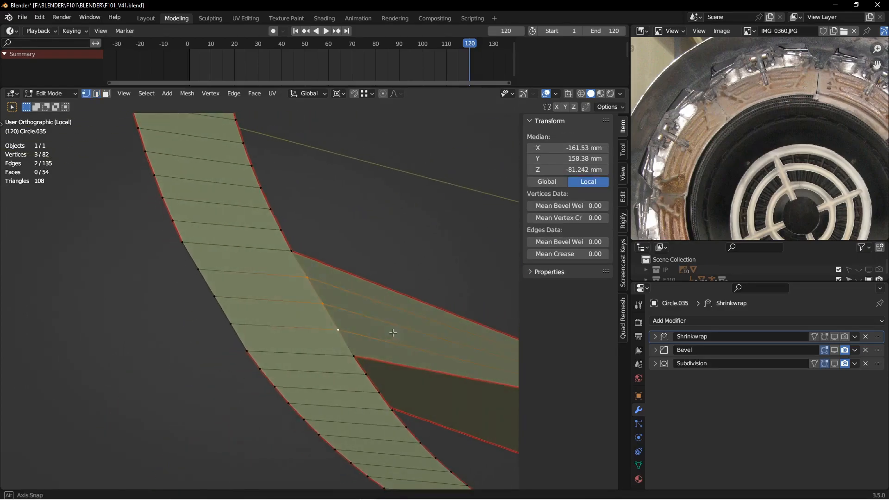
pyautogui.keyDown('shift'); pyautogui.moveTo(322, 299); pyautogui.dragTo(324, 318, button='middle'); pyautogui.keyUp('shift')
pyautogui.click(339, 94)
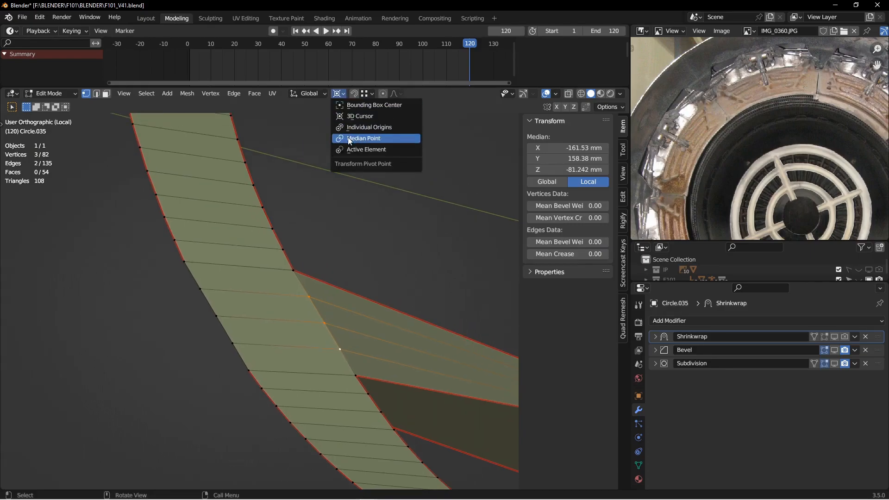
pyautogui.click(348, 137)
pyautogui.click(339, 94)
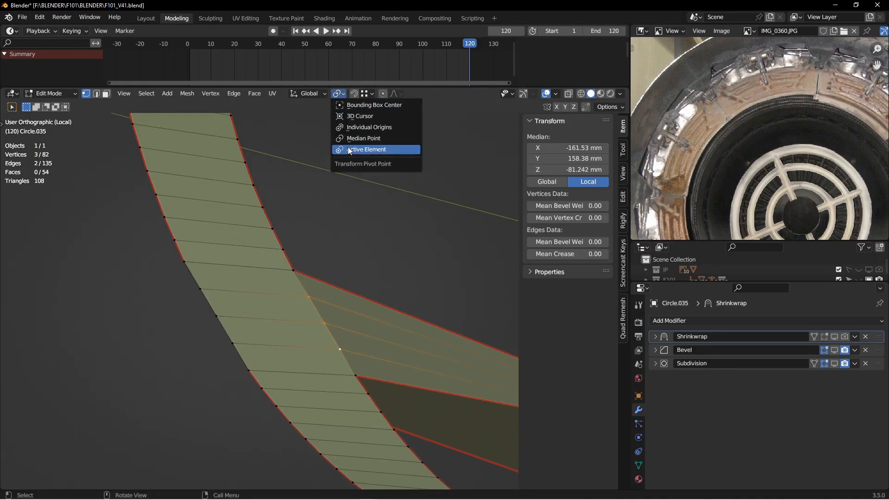
pyautogui.click(348, 148)
pyautogui.click(316, 94)
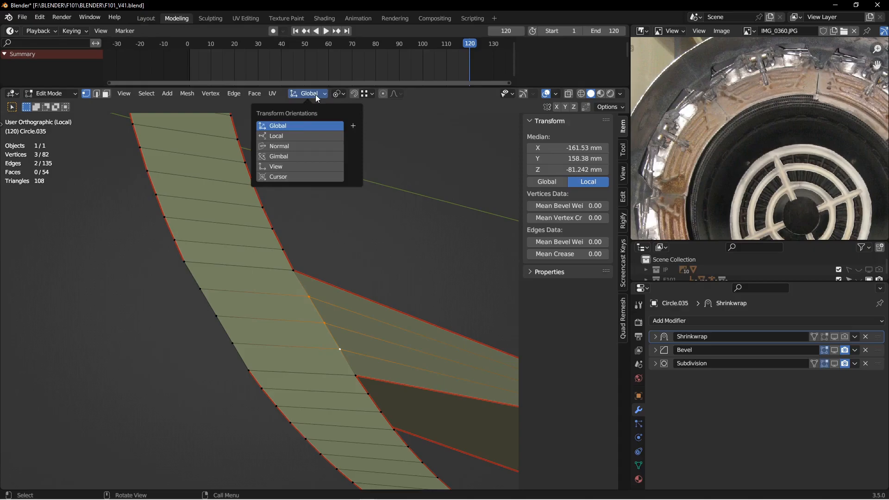
pyautogui.click(293, 146)
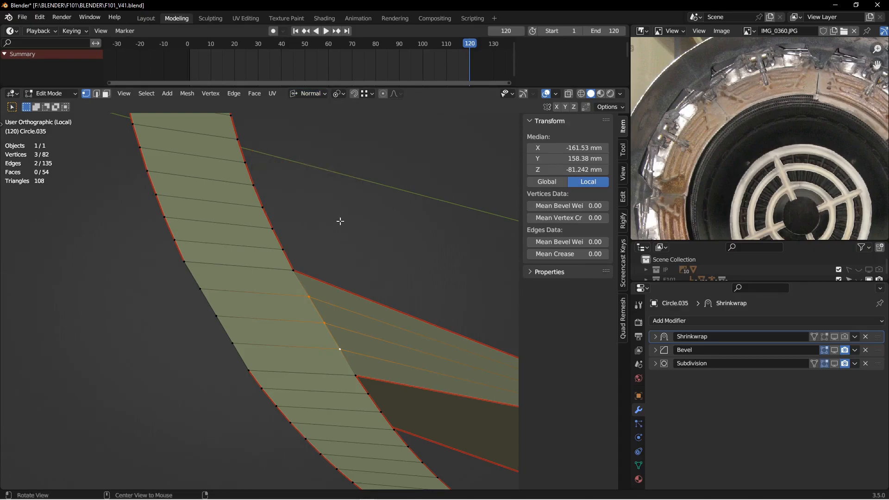
pyautogui.click(525, 95)
# - Make the middle junction vertex active and move the three vertices about 2.04 mm along the normal Z axis
pyautogui.keyDown('alt'); pyautogui.moveTo(421, 222); pyautogui.dragTo(401, 244); pyautogui.keyUp('alt')
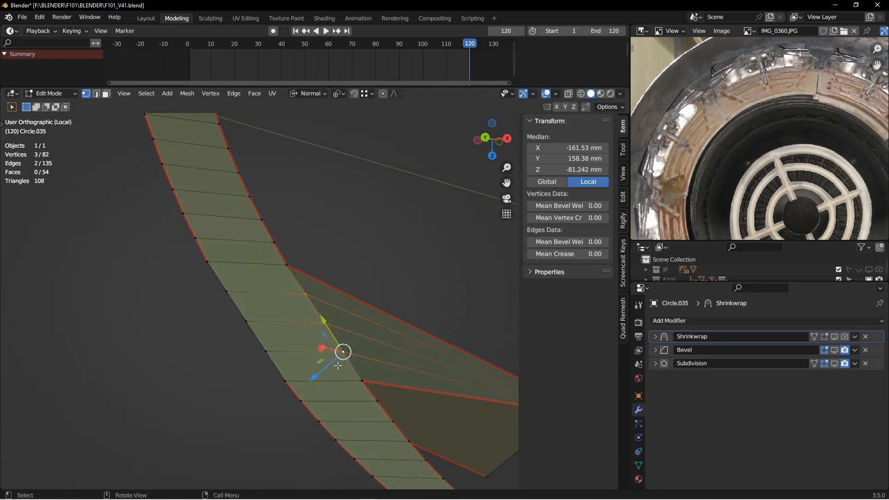
pyautogui.keyDown('alt'); pyautogui.moveTo(337, 363); pyautogui.dragTo(332, 377); pyautogui.keyUp('alt')
pyautogui.keyDown('shift'); pyautogui.rightClick(324, 323); pyautogui.keyUp('shift')
pyautogui.moveTo(304, 341); pyautogui.dragTo(195, 321)
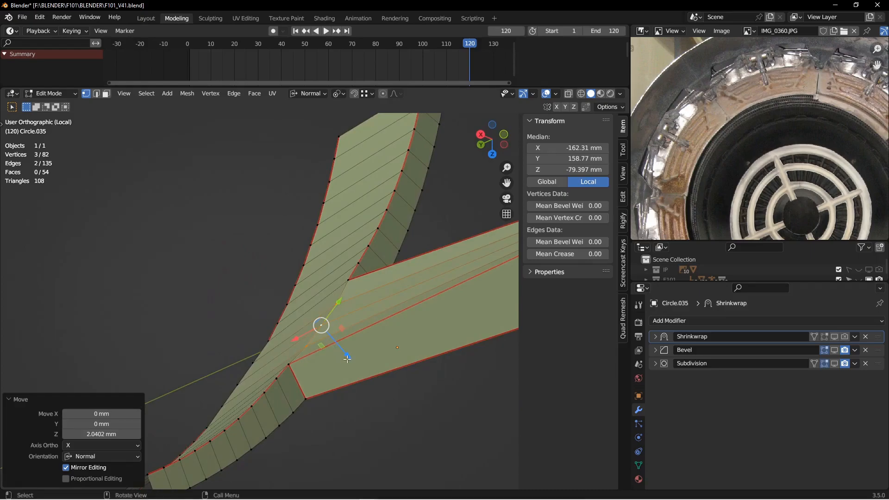
pyautogui.moveTo(348, 357); pyautogui.dragTo(350, 355)
pyautogui.keyDown('alt'); pyautogui.moveTo(351, 356); pyautogui.dragTo(383, 329); pyautogui.keyUp('alt')
pyautogui.click(340, 334)
pyautogui.click(432, 332)
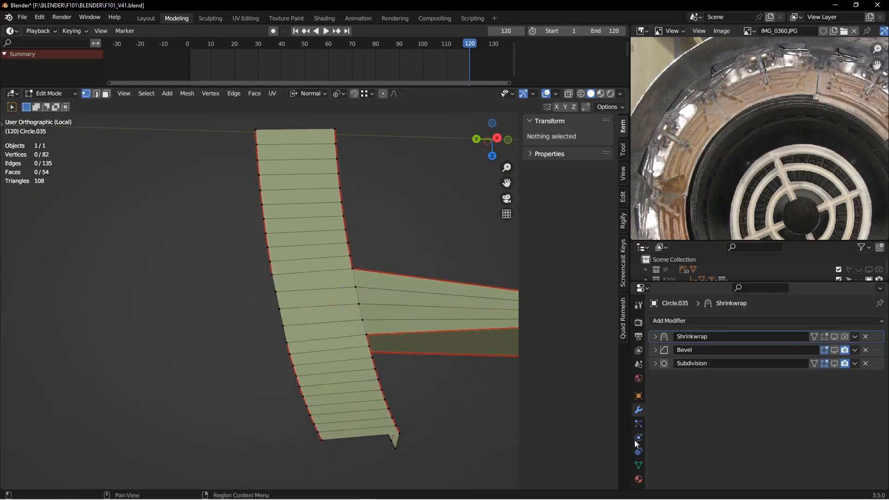
# - Select the members of the vertex group "Group" to check which edges it covers, and clear the selection
pyautogui.click(638, 465)
pyautogui.click(793, 437)
pyautogui.moveTo(325, 306); pyautogui.dragTo(276, 283, button='middle')
pyautogui.press('2')
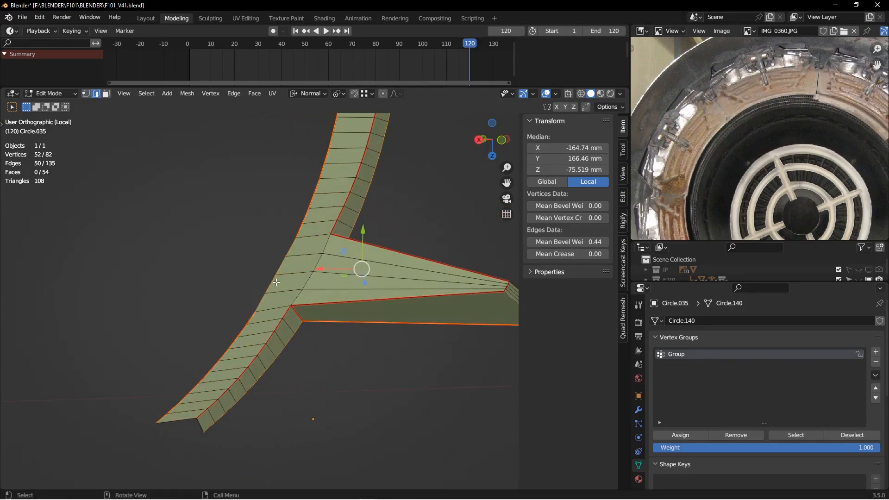
pyautogui.keyDown('shift'); pyautogui.moveTo(410, 307); pyautogui.dragTo(360, 286, button='middle'); pyautogui.keyUp('shift')
pyautogui.hotkey('alt', 'a')
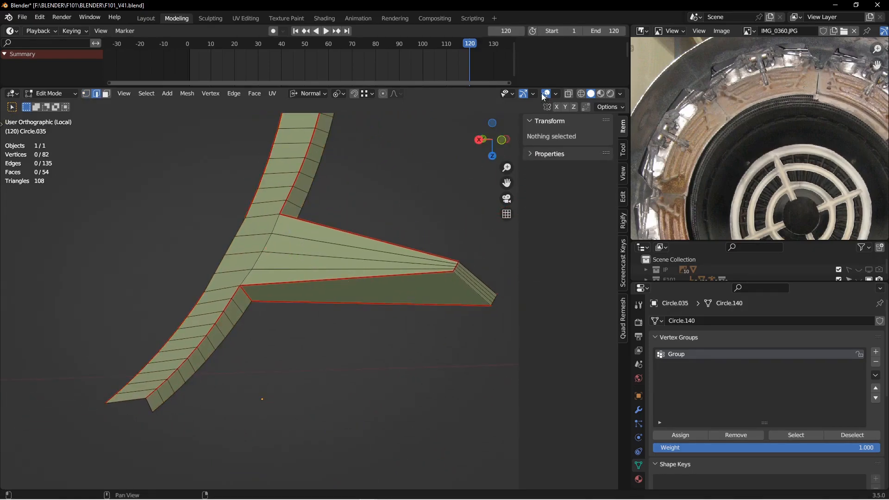
# - Display bevel weights instead of seams on the mesh, and set the curved strip's outer edge loop to a mean bevel weight of 1.00
pyautogui.click(558, 93)
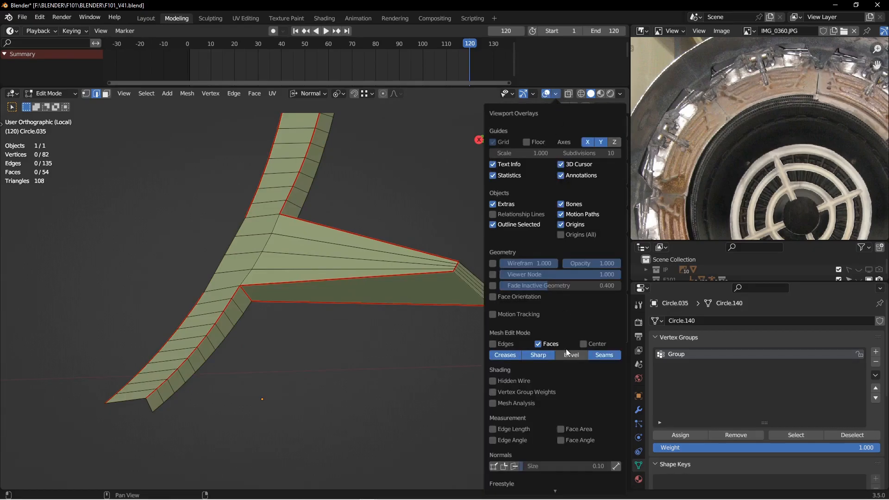
pyautogui.click(594, 354)
pyautogui.keyDown('alt'); pyautogui.moveTo(286, 303); pyautogui.dragTo(289, 300); pyautogui.keyUp('alt')
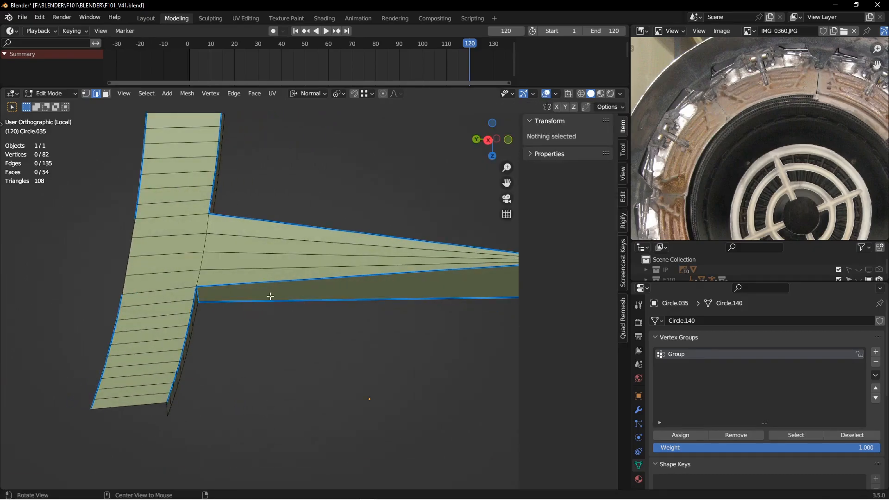
pyautogui.keyDown('alt'); pyautogui.click(119, 303); pyautogui.keyUp('alt')
pyautogui.keyDown('shift'); pyautogui.moveTo(119, 301); pyautogui.dragTo(202, 321, button='middle'); pyautogui.keyUp('shift')
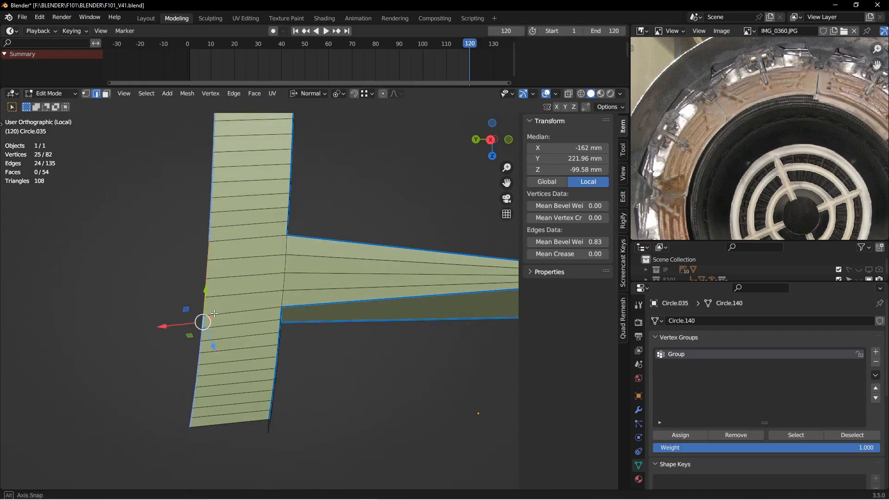
pyautogui.moveTo(537, 242); pyautogui.dragTo(574, 243)
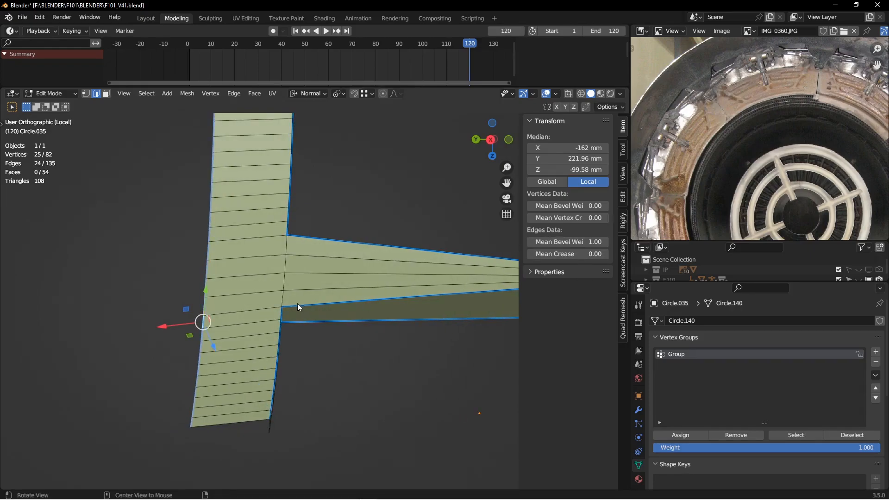
# - Deselect everything and enable the Bevel and Subdivision modifiers in the viewport
pyautogui.moveTo(299, 303); pyautogui.dragTo(271, 305, button='middle')
pyautogui.hotkey('alt', 'a')
pyautogui.keyDown('shift'); pyautogui.moveTo(333, 307); pyautogui.dragTo(298, 271, button='middle'); pyautogui.keyUp('shift')
pyautogui.moveTo(276, 278); pyautogui.dragTo(233, 280, button='middle')
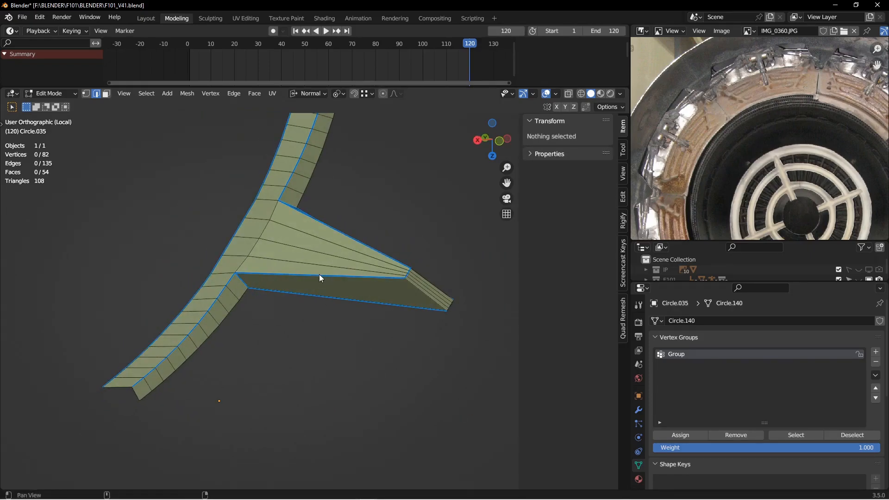
pyautogui.keyDown('shift'); pyautogui.moveTo(418, 286); pyautogui.dragTo(360, 299, button='middle'); pyautogui.keyUp('shift')
pyautogui.scroll(2, 360, 299)
pyautogui.click(639, 409)
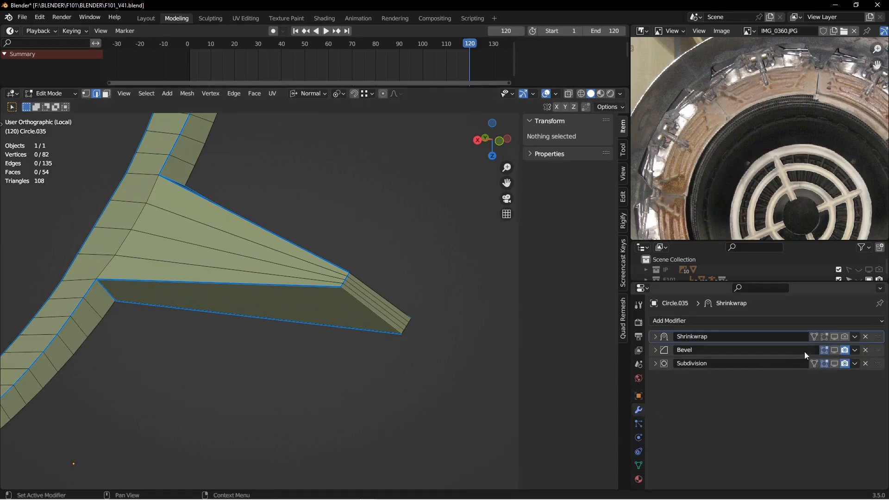
pyautogui.click(835, 350)
pyautogui.click(835, 363)
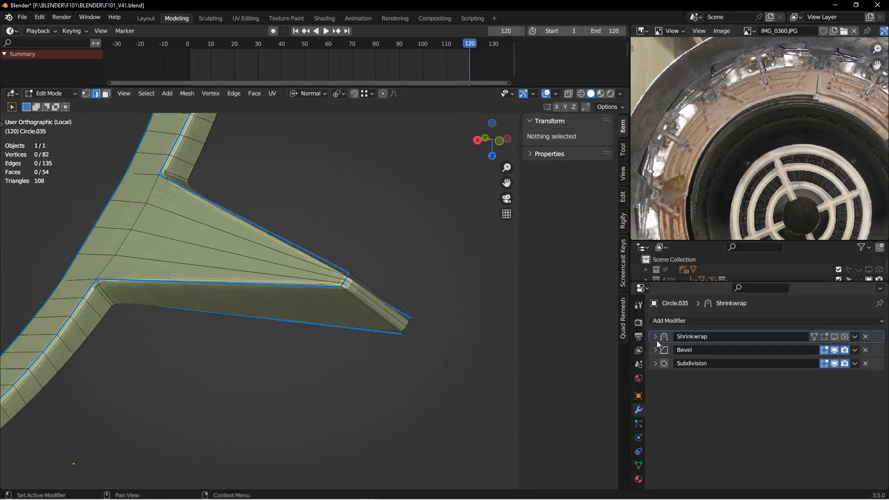
# - Leave mesh editing and shade the connecting piece smooth
pyautogui.hotkey('ctrl', 'Tab')
pyautogui.click(217, 299)
pyautogui.rightClick(260, 266)
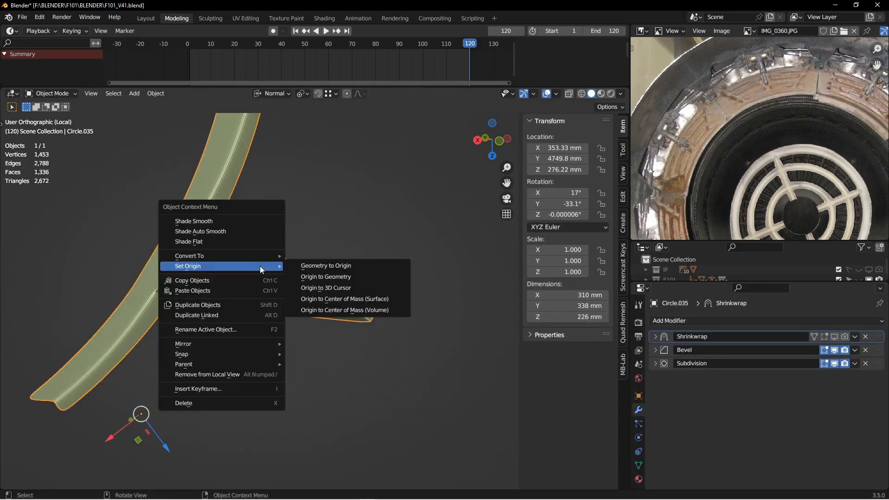
pyautogui.click(235, 222)
# - Add one loop cut across the tapered arm and slide it to the arm's base with a factor of 0.957
pyautogui.moveTo(235, 222); pyautogui.dragTo(313, 275, button='middle')
pyautogui.hotkey('ctrl', 'Tab')
pyautogui.click(312, 266)
pyautogui.scroll(2, 324, 269)
pyautogui.hotkey('ctrl', 'r')
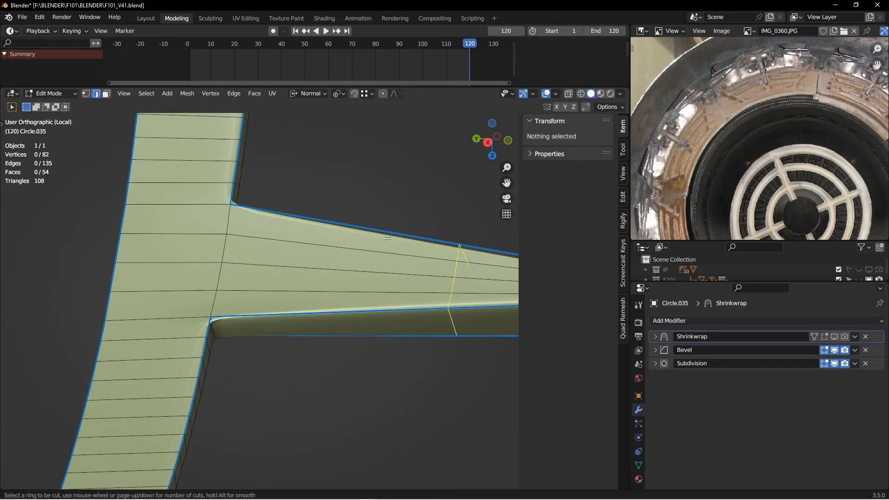
pyautogui.click(389, 238)
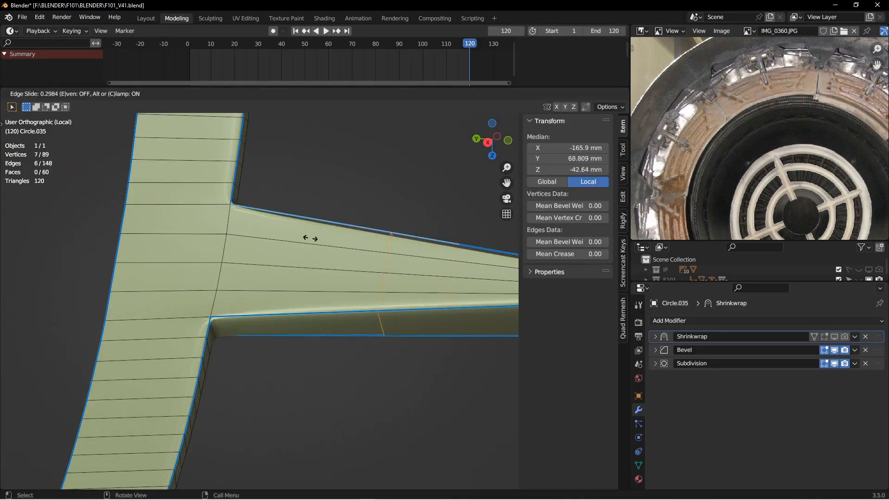
pyautogui.click(161, 244)
# - Add a lengthwise loop cut along the curved strip and slide it close to the edge where the arm joins
pyautogui.hotkey('ctrl', 'r')
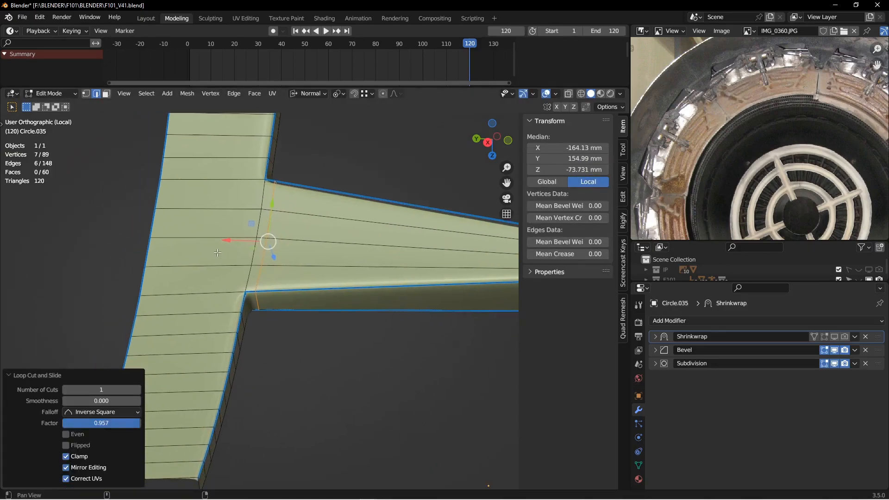
pyautogui.scroll(2, 292, 228)
pyautogui.click(234, 298)
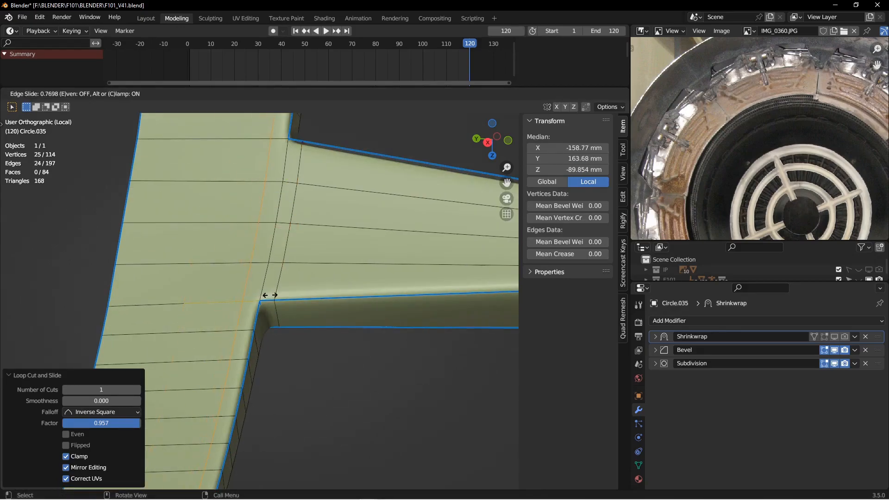
pyautogui.click(270, 295)
# - Hide the gizmos, select the three-by-three block of vertices at the arm junction and smooth them
pyautogui.moveTo(267, 287); pyautogui.dragTo(455, 122, button='middle')
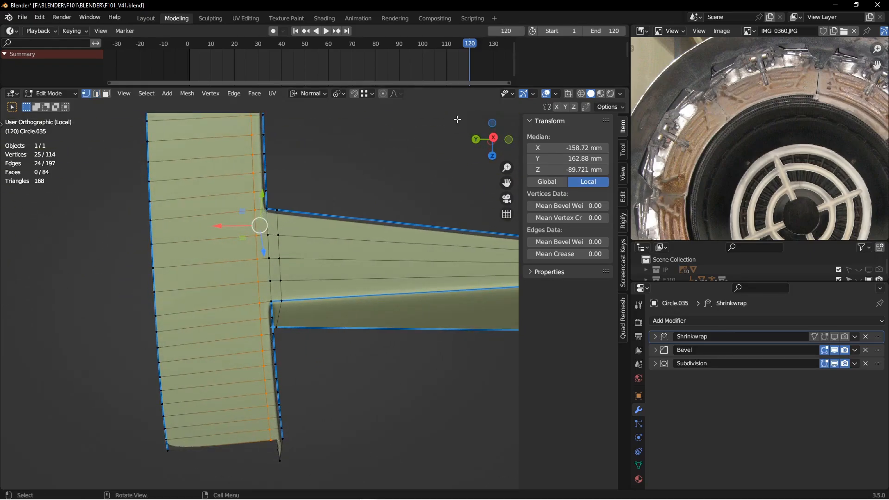
pyautogui.click(522, 96)
pyautogui.click(256, 231)
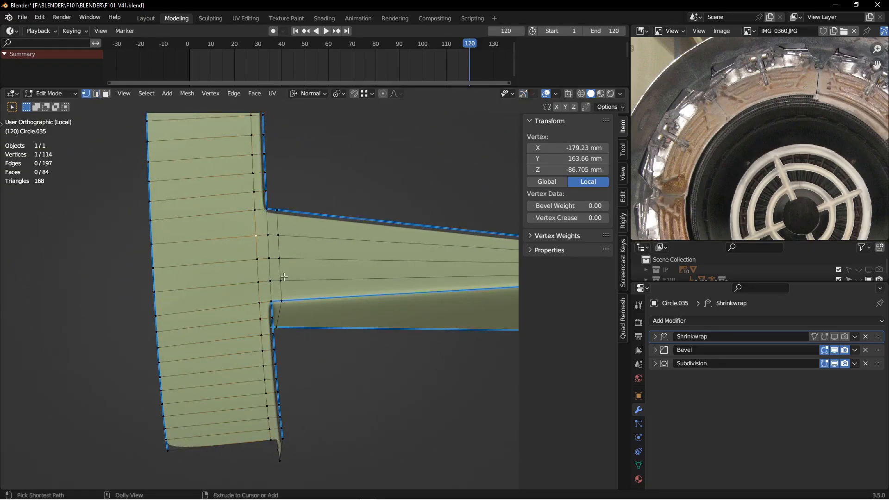
pyautogui.keyDown('ctrl'); pyautogui.keyDown('shift'); pyautogui.click(280, 280); pyautogui.keyUp('shift'); pyautogui.keyUp('ctrl')
pyautogui.moveTo(408, 212); pyautogui.dragTo(296, 245, button='middle')
pyautogui.rightClick(455, 149)
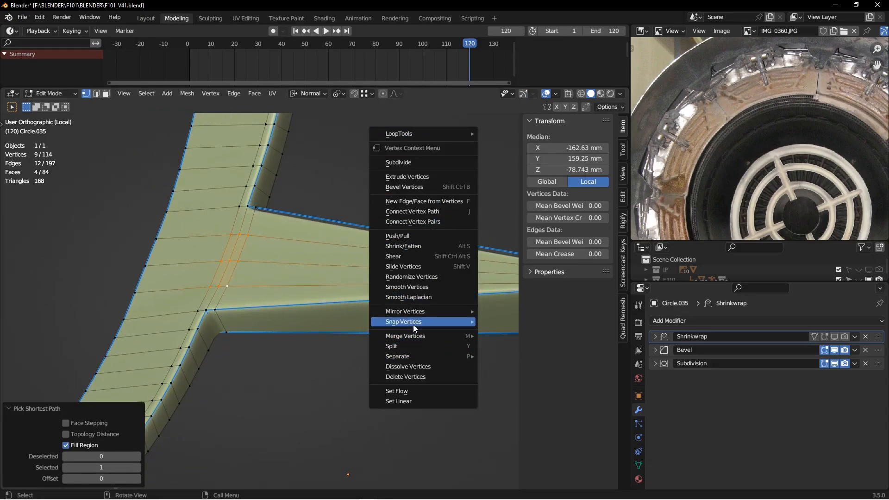
pyautogui.click(412, 287)
# - Leave mesh editing and inspect the connecting piece's surface under MatCap lighting
pyautogui.moveTo(412, 288); pyautogui.dragTo(246, 274, button='middle')
pyautogui.hotkey('ctrl', 'Tab')
pyautogui.click(202, 219)
pyautogui.click(621, 94)
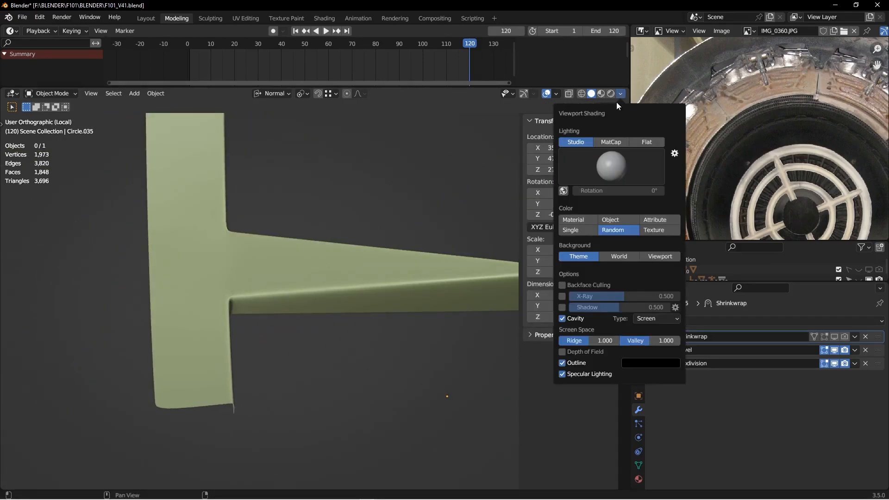
pyautogui.click(585, 227)
pyautogui.click(610, 141)
pyautogui.moveTo(293, 224)
pyautogui.mouseDown(button='middle')
pyautogui.moveTo(288, 275)
pyautogui.moveTo(272, 293)
pyautogui.moveTo(279, 243)
pyautogui.moveTo(361, 314)
pyautogui.moveTo(258, 277)
pyautogui.moveTo(287, 234)
pyautogui.moveTo(320, 210)
pyautogui.moveTo(471, 181)
pyautogui.mouseUp(button='middle')
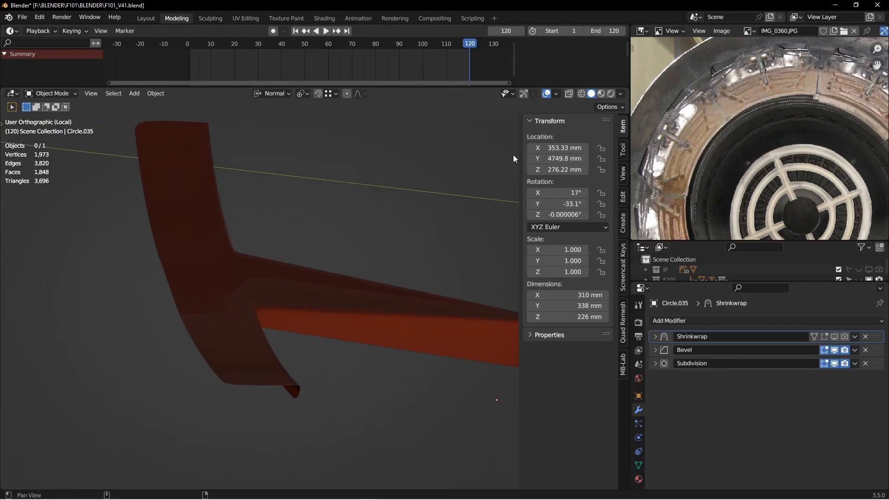
# - Inspect the surface in a single colour under Studio lighting, and return the viewport colours to Random
pyautogui.click(621, 93)
pyautogui.click(613, 220)
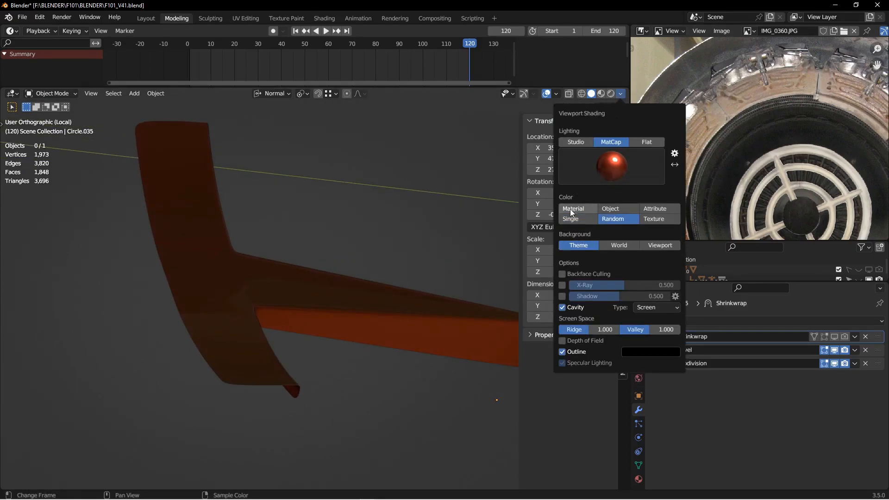
pyautogui.keyDown('alt'); pyautogui.moveTo(516, 132); pyautogui.dragTo(518, 123); pyautogui.keyUp('alt')
pyautogui.click(619, 94)
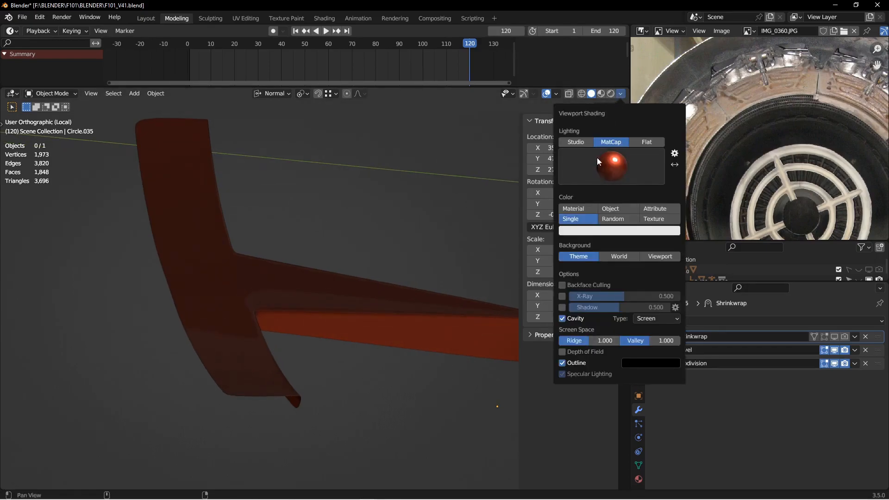
pyautogui.click(576, 142)
pyautogui.keyDown('alt'); pyautogui.moveTo(308, 205); pyautogui.dragTo(324, 190); pyautogui.keyUp('alt')
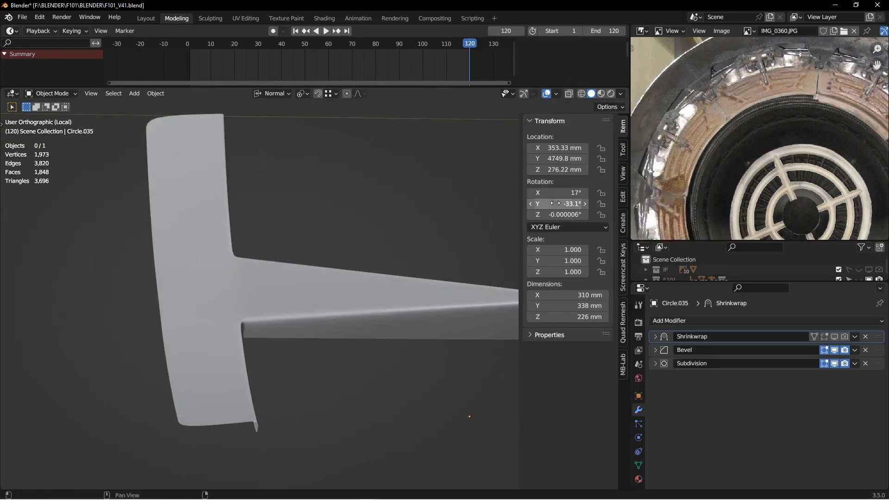
pyautogui.click(622, 93)
pyautogui.click(616, 230)
pyautogui.moveTo(243, 223)
pyautogui.keyDown('alt'); pyautogui.mouseDown()
pyautogui.moveTo(246, 246)
pyautogui.moveTo(215, 258)
pyautogui.moveTo(351, 238)
pyautogui.moveTo(315, 212)
pyautogui.moveTo(312, 232)
pyautogui.moveTo(361, 244)
pyautogui.moveTo(373, 274)
pyautogui.moveTo(301, 297)
pyautogui.mouseUp(); pyautogui.keyUp('alt')
# - Exit local view, select all eight nozzle petals and snap the 3D cursor to the selection
pyautogui.press('KP_Divide')
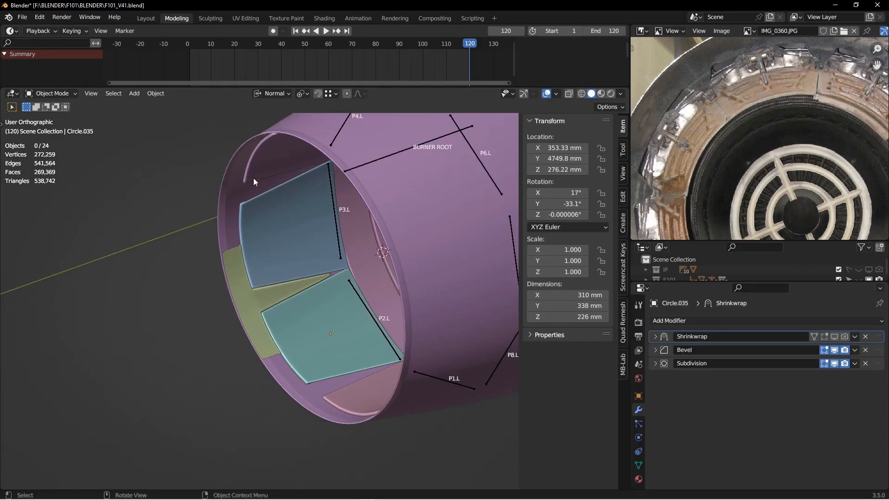
pyautogui.keyDown('alt'); pyautogui.moveTo(387, 244); pyautogui.dragTo(337, 286); pyautogui.keyUp('alt')
pyautogui.click(267, 251)
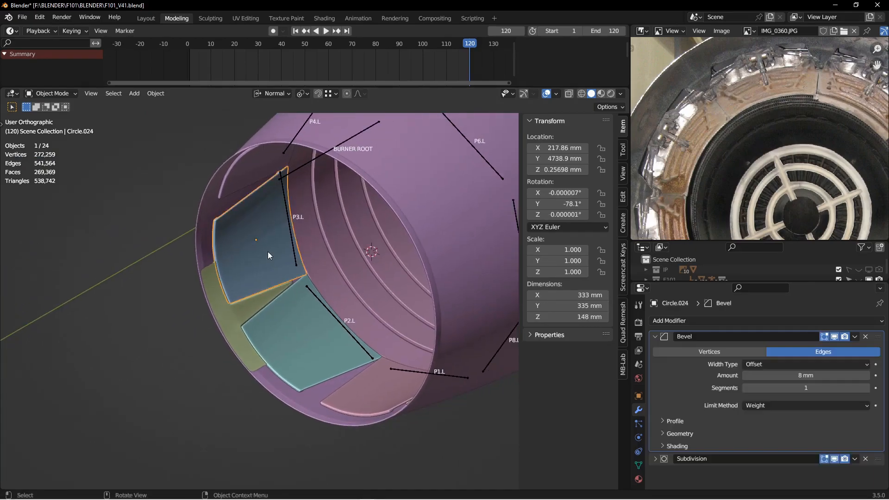
pyautogui.keyDown('shift'); pyautogui.click(299, 348); pyautogui.keyUp('shift')
pyautogui.keyDown('shift'); pyautogui.click(375, 386); pyautogui.keyUp('shift')
pyautogui.keyDown('alt'); pyautogui.moveTo(374, 386); pyautogui.dragTo(317, 252); pyautogui.keyUp('alt')
pyautogui.keyDown('shift'); pyautogui.click(265, 186); pyautogui.keyUp('shift')
pyautogui.keyDown('shift'); pyautogui.click(317, 252); pyautogui.keyUp('shift')
pyautogui.keyDown('shift'); pyautogui.click(377, 247); pyautogui.keyUp('shift')
pyautogui.keyDown('alt'); pyautogui.moveTo(377, 247); pyautogui.dragTo(424, 288); pyautogui.keyUp('alt')
pyautogui.keyDown('shift'); pyautogui.click(424, 289); pyautogui.keyUp('shift')
pyautogui.keyDown('shift'); pyautogui.click(397, 360); pyautogui.keyUp('shift')
pyautogui.keyDown('alt'); pyautogui.moveTo(396, 359); pyautogui.dragTo(377, 349); pyautogui.keyUp('alt')
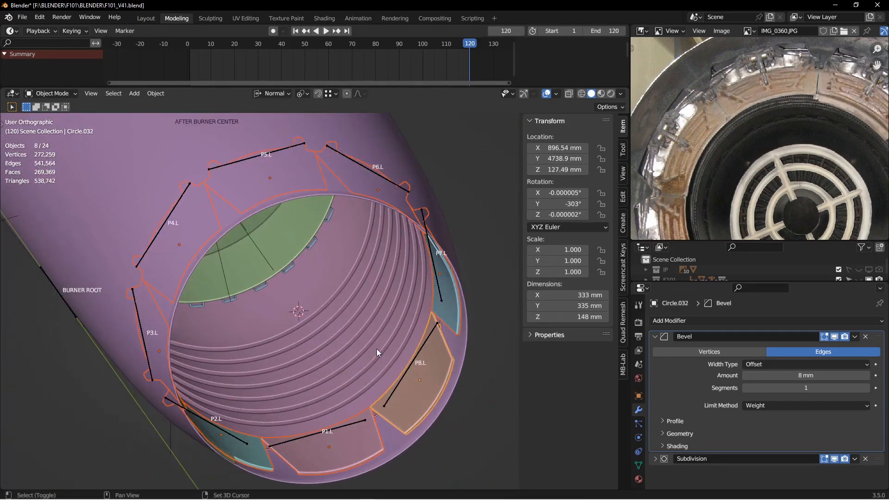
pyautogui.hotkey('shift', 's')
pyautogui.click(368, 405)
# - Add a Plain Axes empty at the 3D cursor in the nozzle's centre and apply its rotation and scale
pyautogui.keyDown('alt'); pyautogui.moveTo(265, 389); pyautogui.dragTo(338, 221); pyautogui.keyUp('alt')
pyautogui.hotkey('alt', 'a')
pyautogui.hotkey('shift', 'a')
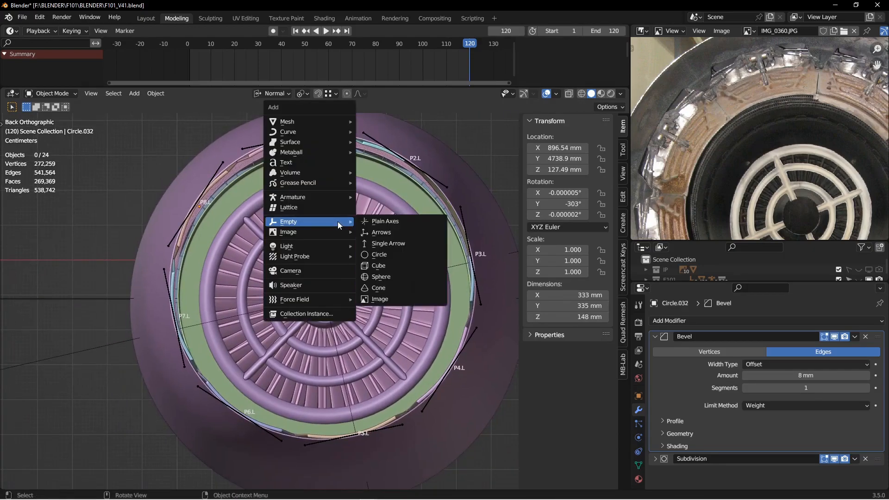
pyautogui.click(392, 223)
pyautogui.hotkey('ctrl', 'a')
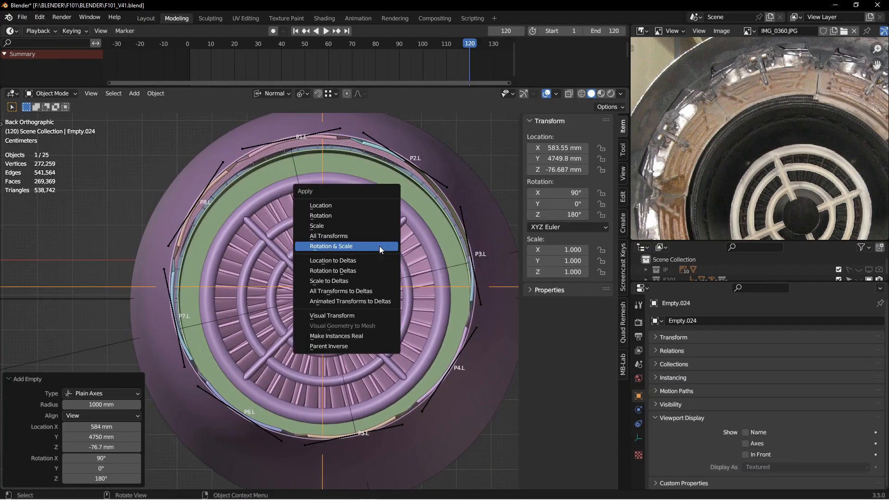
pyautogui.click(379, 246)
# - Set the connecting piece's origin to the 3D cursor and apply its rotation and scale
pyautogui.moveTo(438, 224); pyautogui.dragTo(337, 265, button='middle')
pyautogui.click(405, 236)
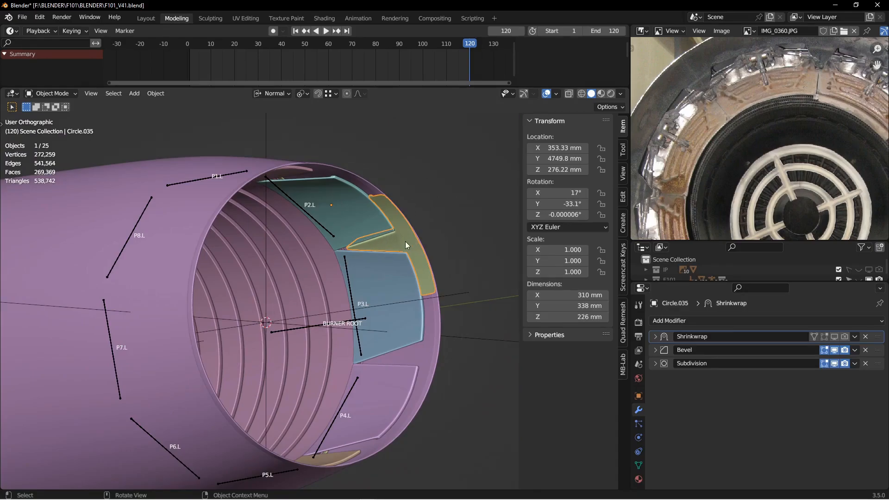
pyautogui.rightClick(452, 211)
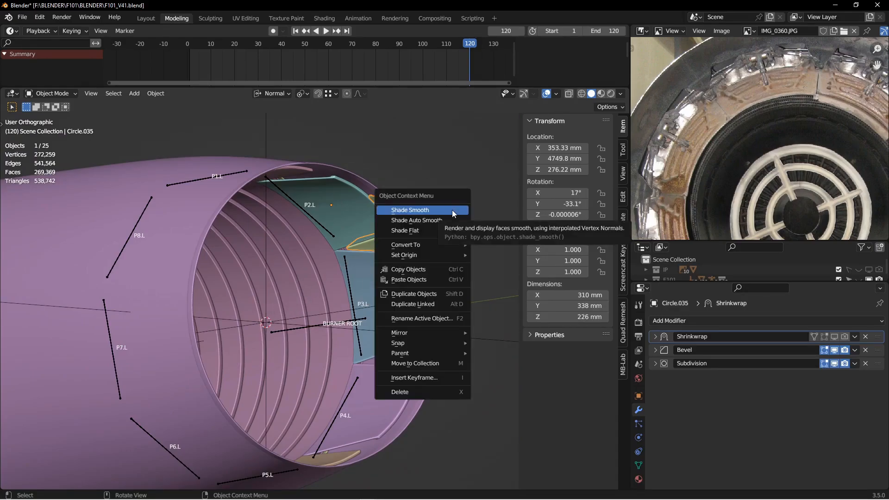
pyautogui.moveTo(432, 255)
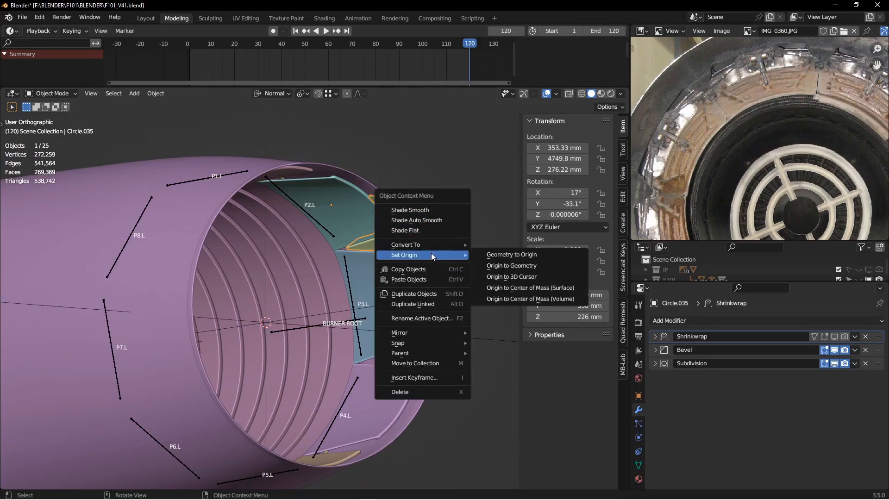
pyautogui.click(505, 276)
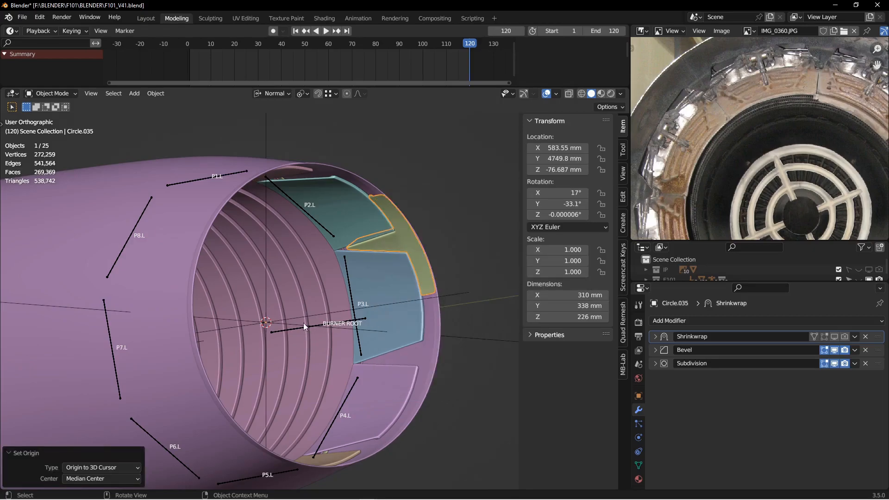
pyautogui.hotkey('ctrl', 'a')
pyautogui.click(407, 248)
# - Add an Array modifier to the connecting piece with a count of 8 and a relative X offset factor of 0
pyautogui.moveTo(401, 249); pyautogui.dragTo(584, 310, button='middle')
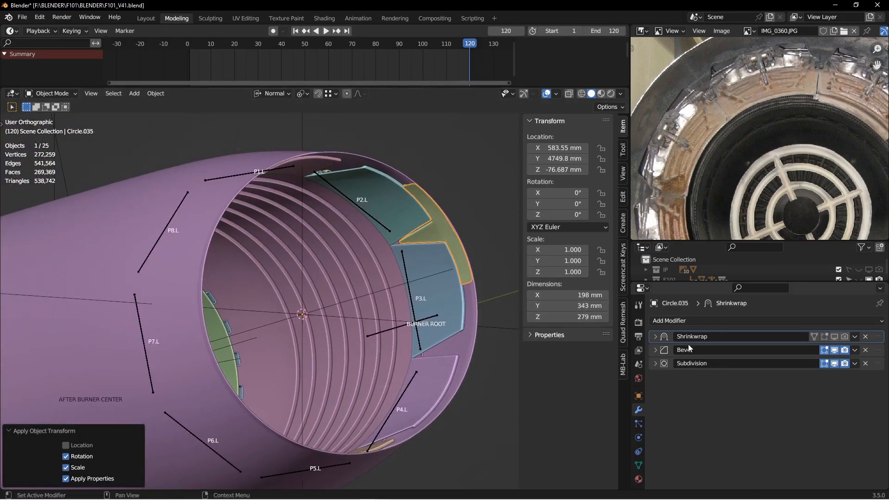
pyautogui.click(700, 315)
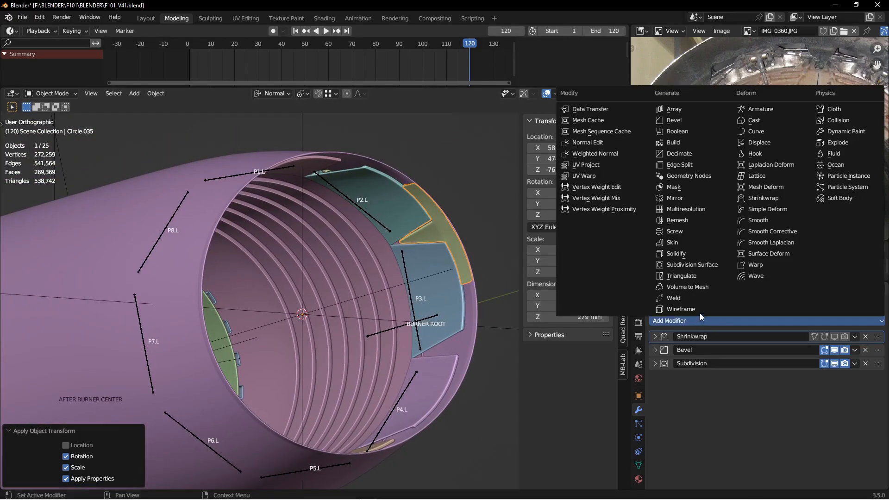
pyautogui.click(679, 114)
pyautogui.click(791, 404)
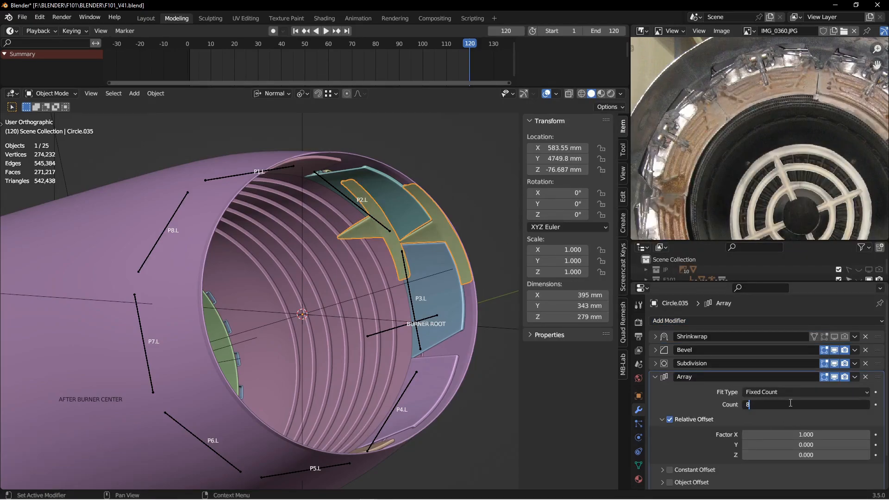
pyautogui.write('8')
pyautogui.press('Return')
pyautogui.scroll(-2, 792, 403)
pyautogui.click(796, 394)
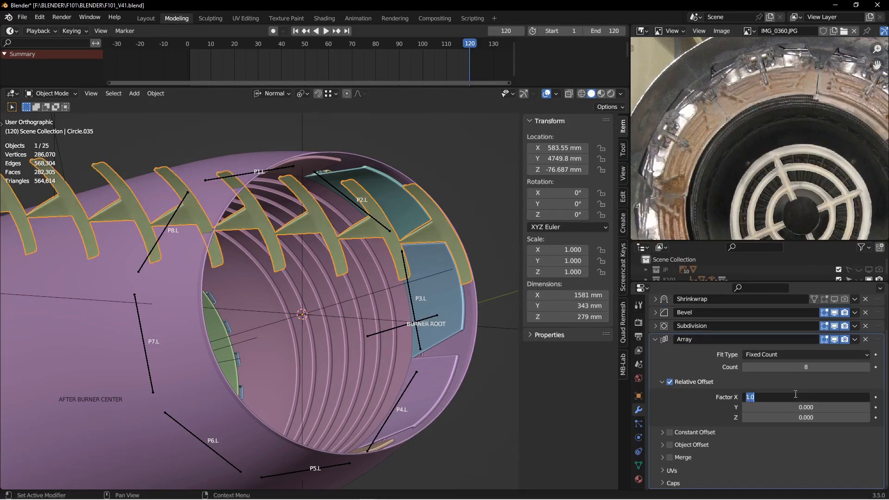
pyautogui.write('0')
pyautogui.press('Return')
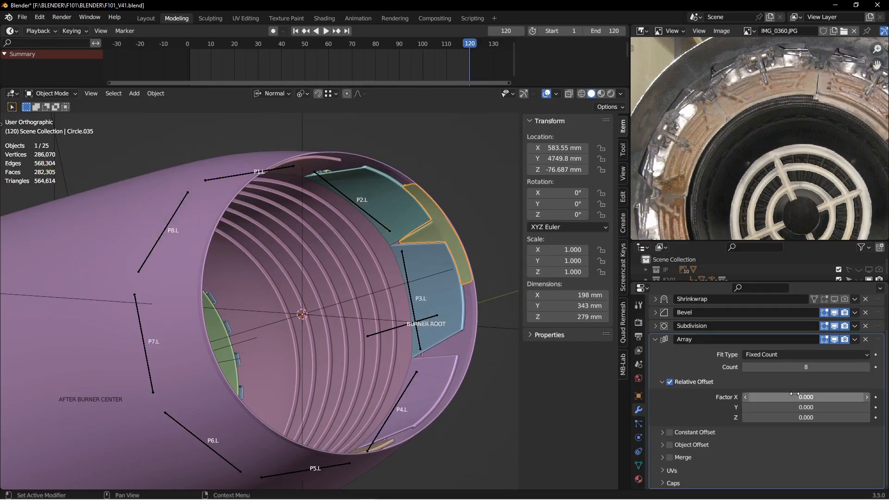
# - Enable the array's Object Offset and pick the empty at the nozzle centre as the offset object
pyautogui.click(666, 445)
pyautogui.click(864, 460)
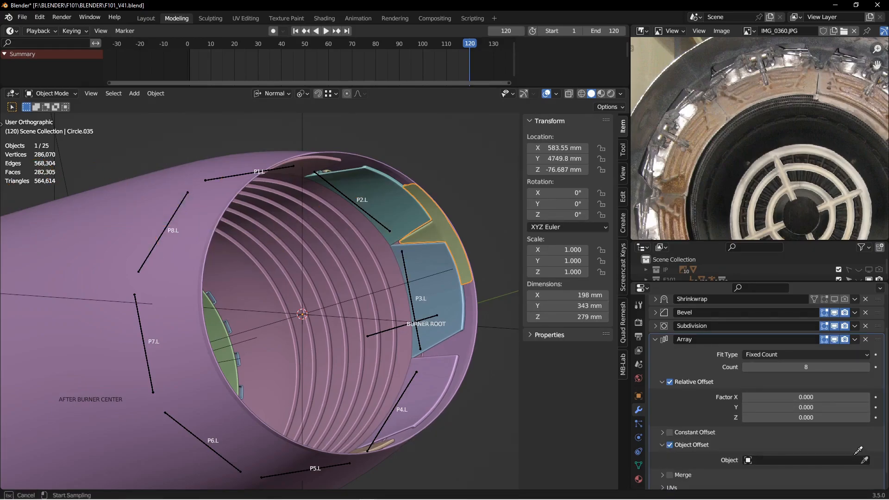
pyautogui.click(494, 325)
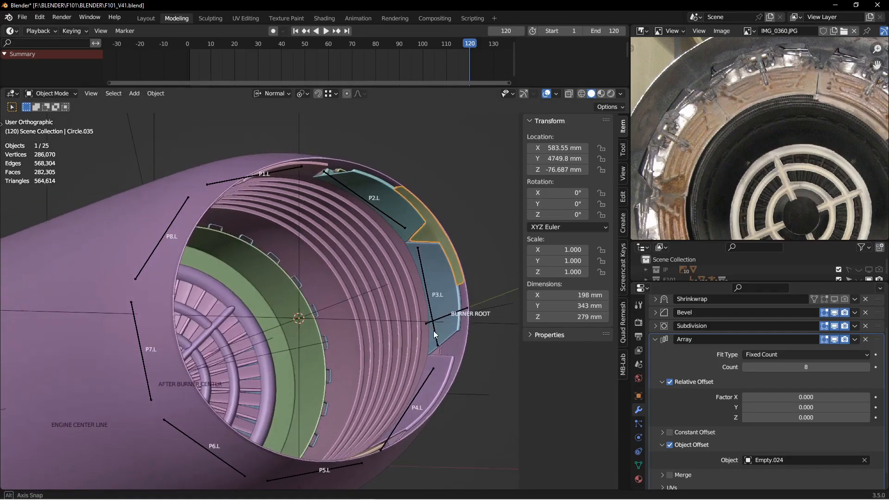
# - Set the nozzle-centre empty's Y rotation to 45° so the copies spread around the nozzle
pyautogui.click(403, 298)
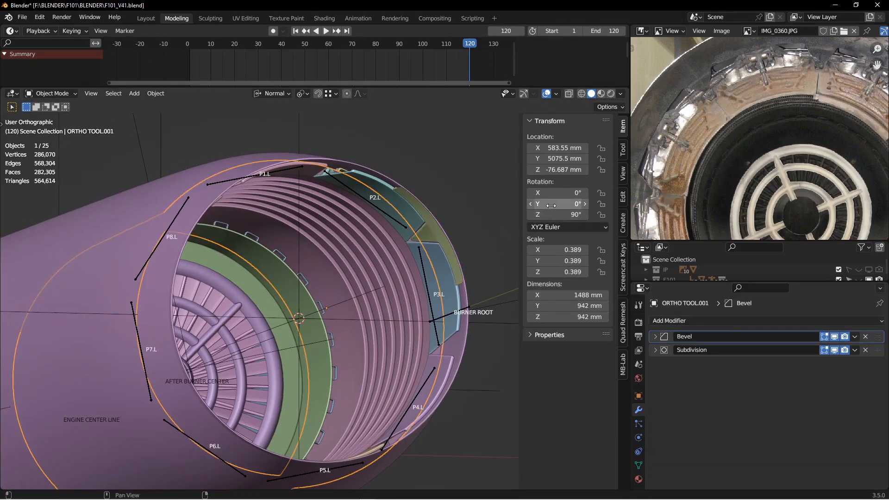
pyautogui.click(386, 319)
pyautogui.click(570, 204)
pyautogui.press('Return')
pyautogui.moveTo(352, 287); pyautogui.dragTo(199, 243, button='middle')
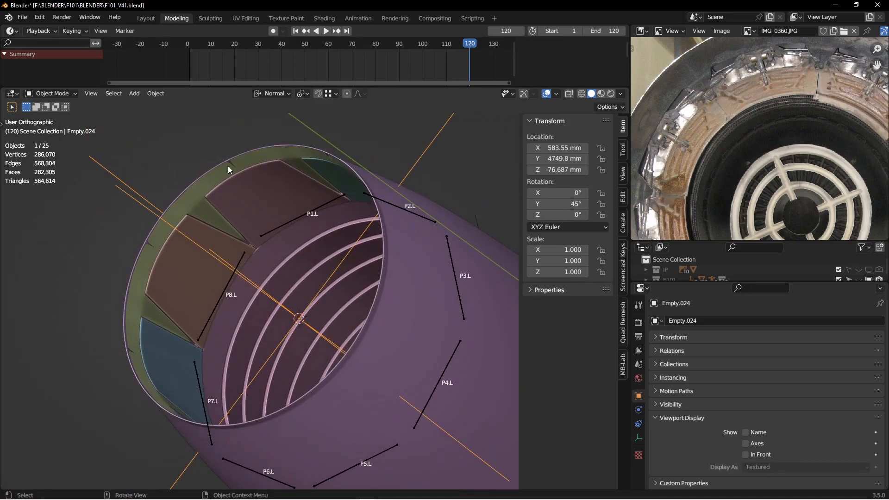
pyautogui.moveTo(225, 205); pyautogui.dragTo(240, 193, button='middle')
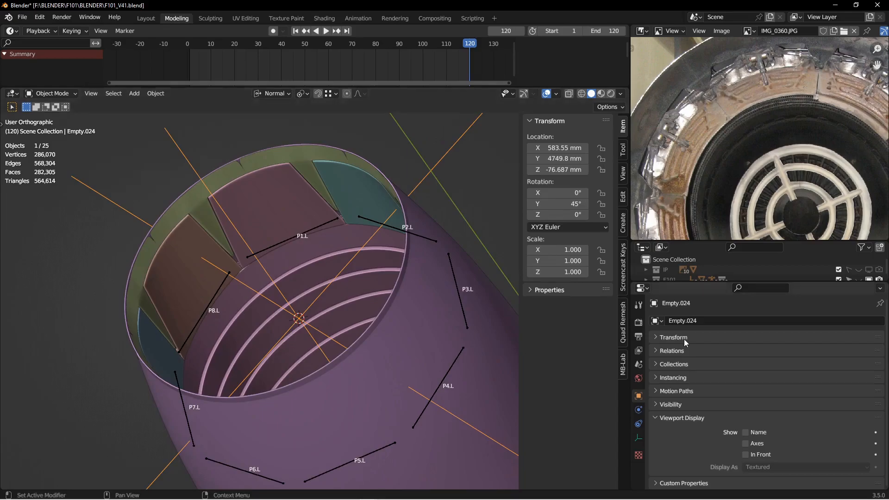
# - Move the connecting piece's Array modifier to the top of the modifier stack and enable its Merge option
pyautogui.click(324, 154)
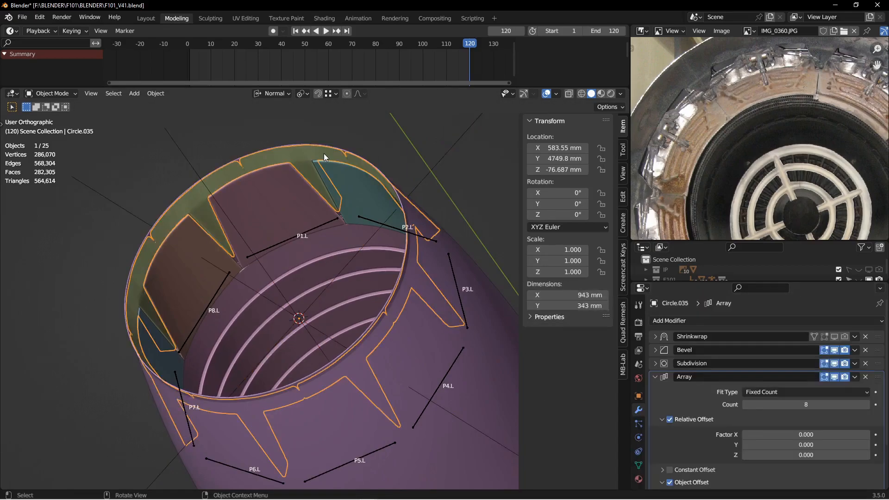
pyautogui.scroll(-2, 829, 378)
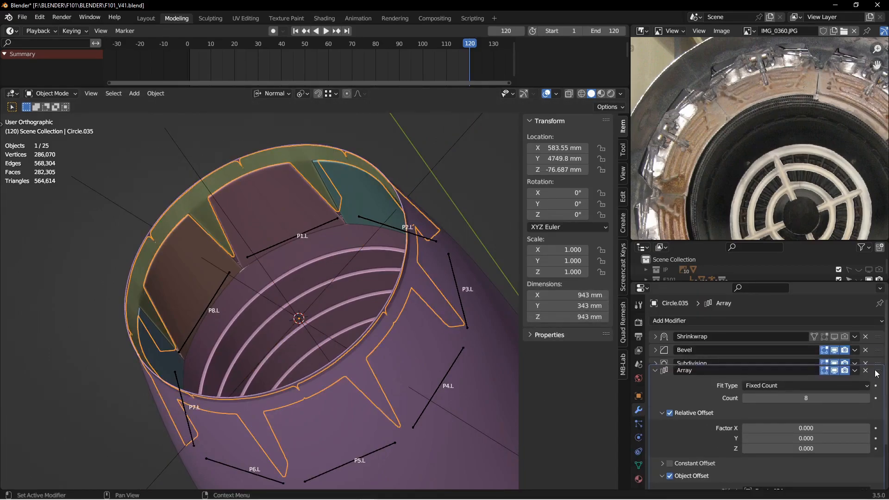
pyautogui.scroll(-2, 682, 461)
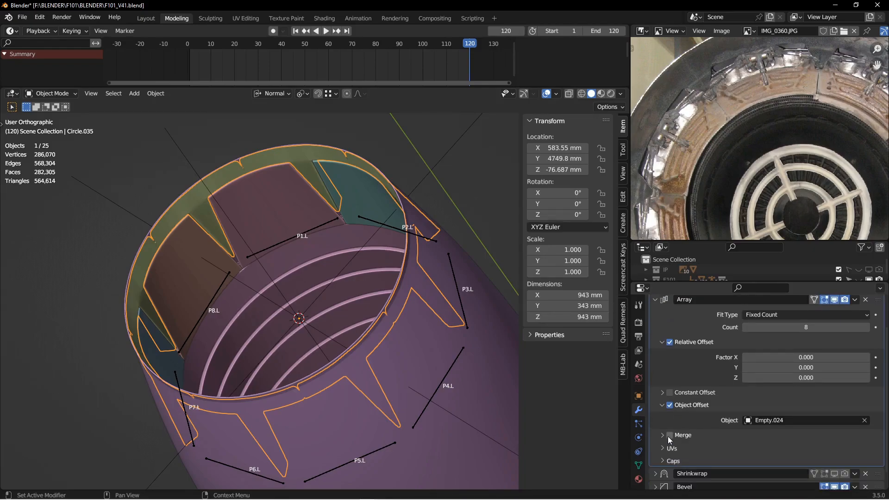
pyautogui.moveTo(228, 202); pyautogui.dragTo(357, 279, button='middle')
# - Isolate the connecting piece, select its whole mesh in Edit Mode and change the enlarged timeline area to a UV Editor
pyautogui.press('/')
pyautogui.keyDown('alt'); pyautogui.keyDown('shift'); pyautogui.moveTo(352, 246); pyautogui.dragTo(359, 289); pyautogui.keyUp('shift'); pyautogui.keyUp('alt')
pyautogui.hotkey('ctrl', 'Tab')
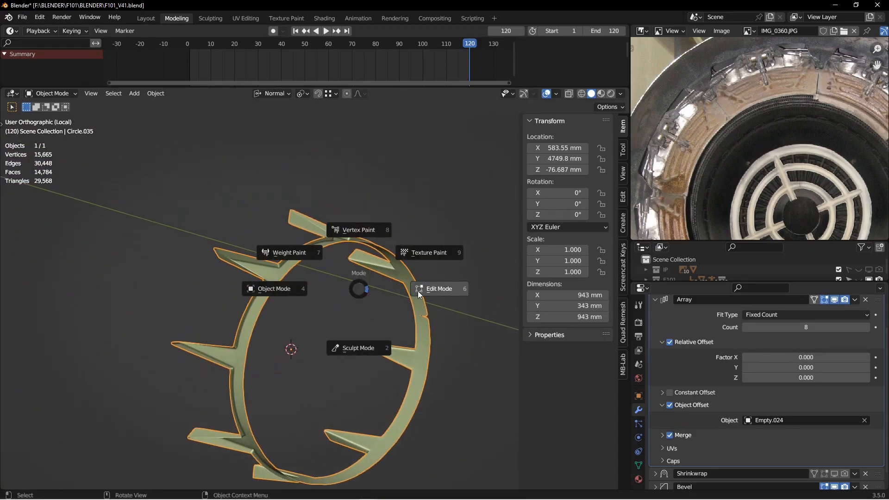
pyautogui.click(417, 291)
pyautogui.press('a')
pyautogui.keyDown('shift'); pyautogui.moveTo(418, 224); pyautogui.dragTo(421, 241, button='middle'); pyautogui.keyUp('shift')
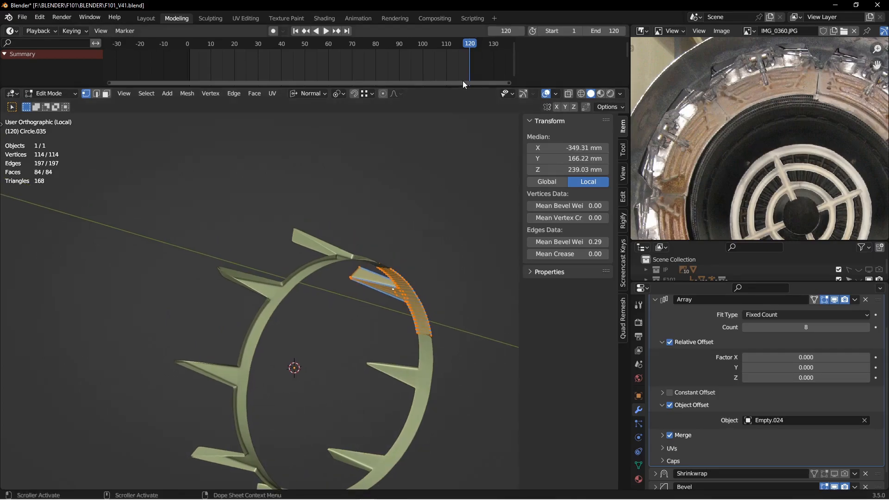
pyautogui.moveTo(457, 87); pyautogui.dragTo(457, 152)
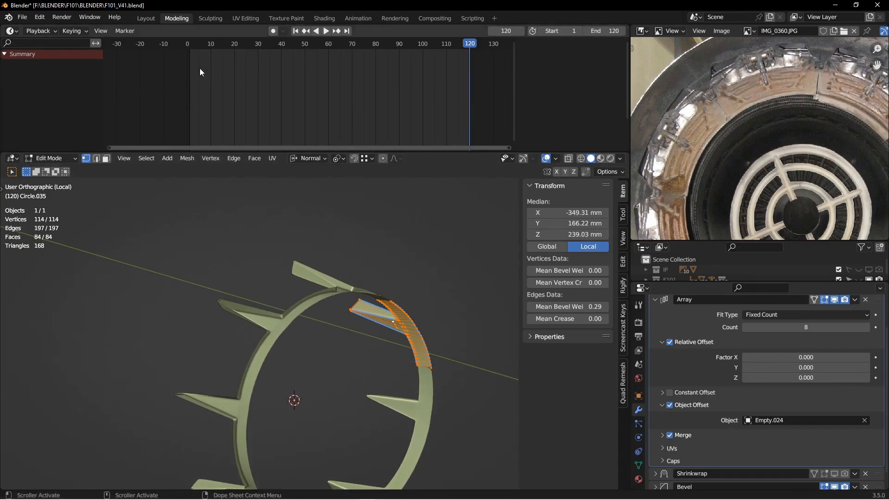
pyautogui.click(12, 30)
pyautogui.click(27, 81)
# - Unwrap the selected mesh and shrink the UV Editor area back out of the way
pyautogui.moveTo(366, 274); pyautogui.dragTo(372, 292, button='middle')
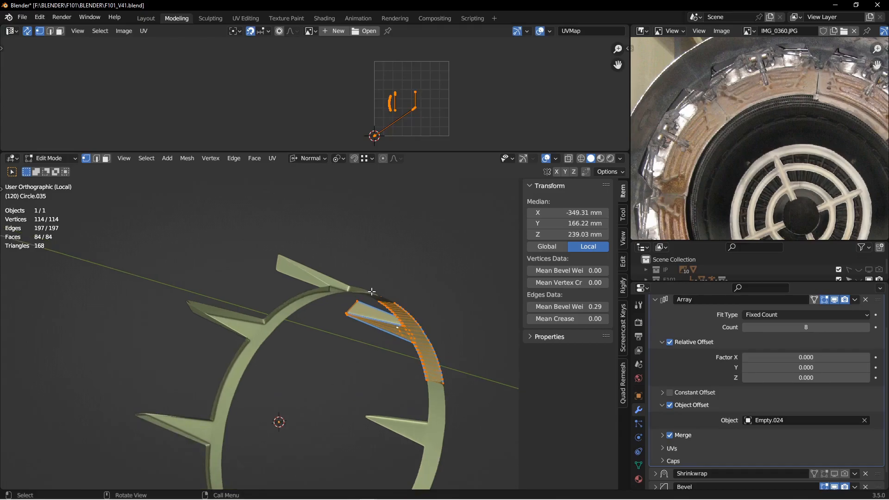
pyautogui.press('u')
pyautogui.click(373, 290)
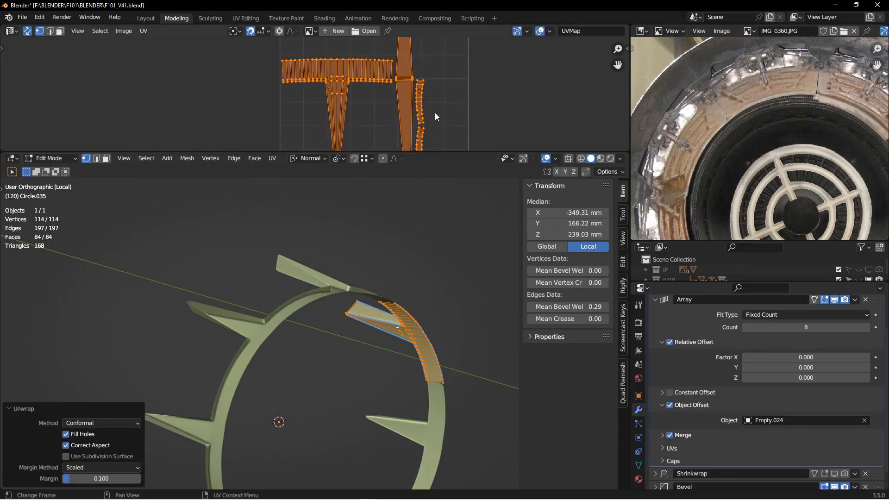
pyautogui.scroll(-2, 435, 112)
pyautogui.moveTo(450, 152); pyautogui.dragTo(459, 33)
# - Return to Object Mode and apply the Array modifier
pyautogui.moveTo(433, 139); pyautogui.dragTo(364, 232, button='middle')
pyautogui.keyDown('shift'); pyautogui.moveTo(364, 232); pyautogui.dragTo(451, 231, button='middle'); pyautogui.keyUp('shift')
pyautogui.hotkey('ctrl', 'Tab')
pyautogui.click(366, 235)
pyautogui.moveTo(400, 167); pyautogui.dragTo(361, 183, button='middle')
pyautogui.click(656, 300)
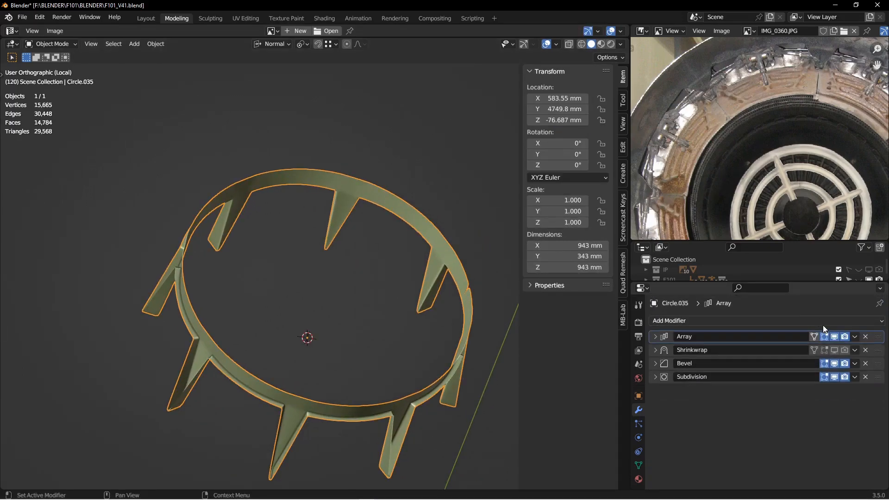
pyautogui.click(855, 338)
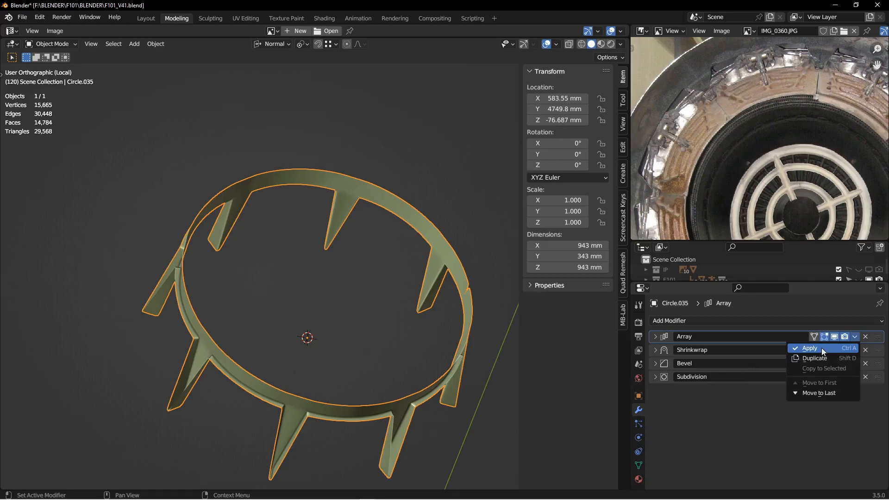
pyautogui.click(821, 349)
# - Select all vertices of the ring and merge them by distance at 0.1 mm
pyautogui.hotkey('ctrl', 'Tab')
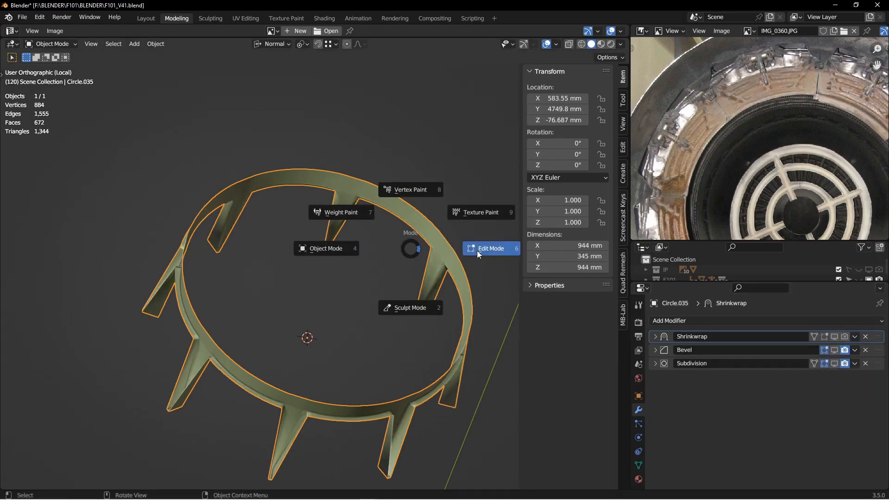
pyautogui.click(481, 250)
pyautogui.scroll(3, 393, 237)
pyautogui.press('a')
pyautogui.press('m')
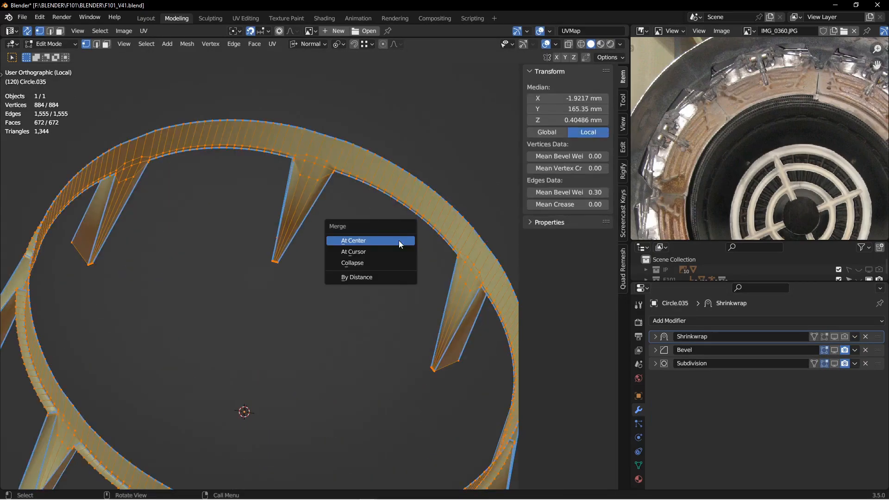
pyautogui.click(367, 276)
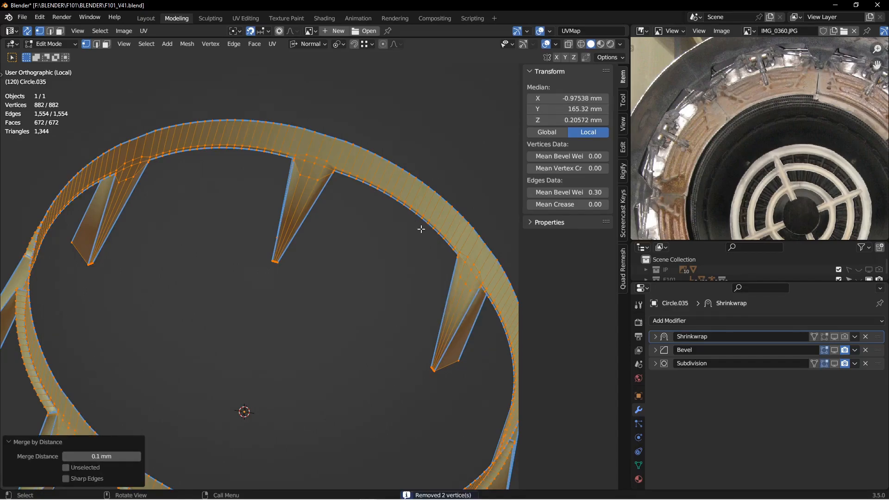
# - Show the Subdivision modifier in the viewport and on the edit cage, and deselect the mesh
pyautogui.click(834, 364)
pyautogui.press('z')
pyautogui.click(426, 297)
pyautogui.hotkey('alt', 'a')
pyautogui.moveTo(353, 229)
pyautogui.mouseDown(button='middle')
pyautogui.moveTo(232, 221)
pyautogui.moveTo(179, 256)
pyautogui.moveTo(185, 220)
pyautogui.moveTo(226, 169)
pyautogui.moveTo(218, 254)
pyautogui.moveTo(220, 184)
pyautogui.moveTo(187, 269)
pyautogui.moveTo(175, 234)
pyautogui.moveTo(200, 268)
pyautogui.moveTo(359, 299)
pyautogui.moveTo(327, 262)
pyautogui.mouseUp(button='middle')
pyautogui.press('z')
pyautogui.click(318, 278)
pyautogui.click(815, 363)
# - In wireframe shading, merge the two separated outer-rim vertices at the ring's gap at their centre
pyautogui.moveTo(307, 214)
pyautogui.mouseDown(button='middle')
pyautogui.moveTo(339, 221)
pyautogui.moveTo(239, 304)
pyautogui.mouseUp(button='middle')
pyautogui.scroll(8, 332, 301)
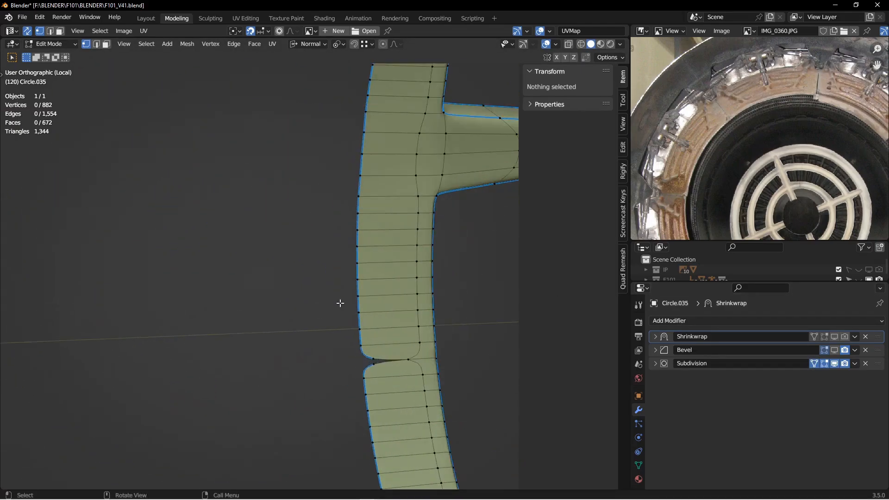
pyautogui.press('z')
pyautogui.click(303, 291)
pyautogui.scroll(2, 303, 307)
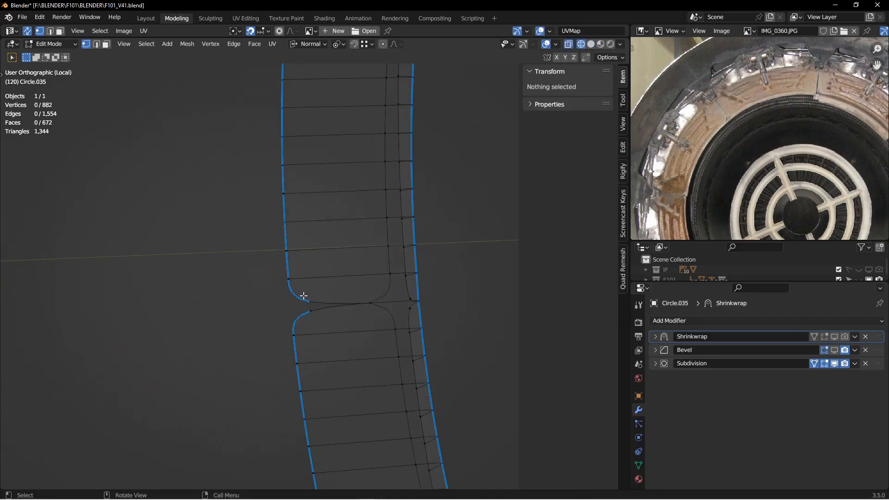
pyautogui.moveTo(301, 294); pyautogui.dragTo(326, 320)
pyautogui.press('m')
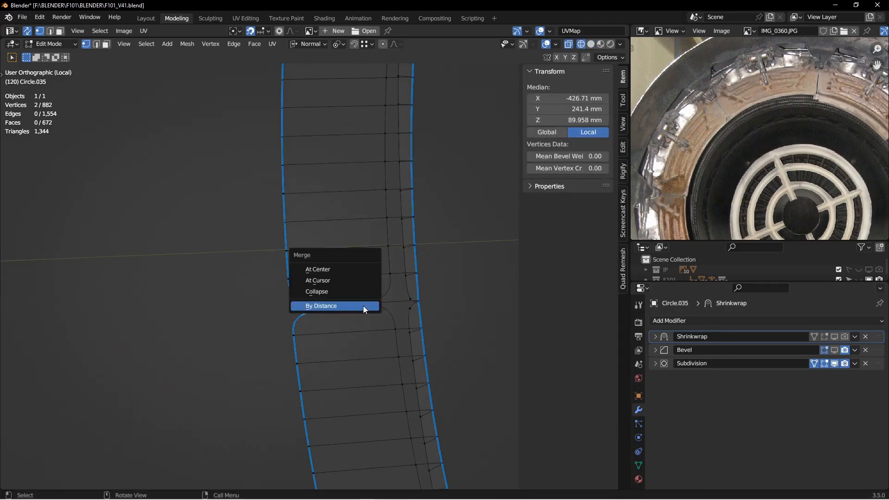
pyautogui.click(342, 266)
# - Merge the pair of unjoined inner-side vertices at the same ring seam at their centre and clear the selection
pyautogui.scroll(-2, 357, 271)
pyautogui.scroll(5, 395, 289)
pyautogui.moveTo(382, 276); pyautogui.dragTo(393, 306)
pyautogui.moveTo(394, 306)
pyautogui.mouseDown(button='middle')
pyautogui.moveTo(416, 313)
pyautogui.moveTo(404, 312)
pyautogui.mouseUp(button='middle')
pyautogui.press('m')
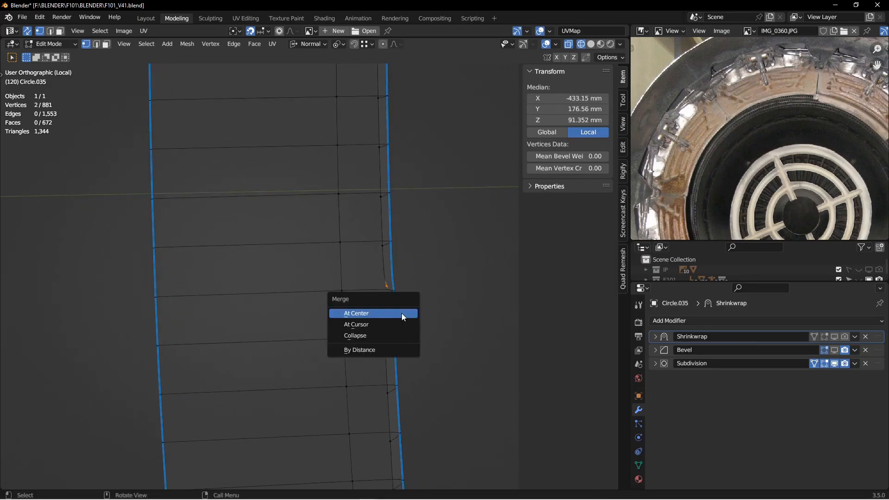
pyautogui.click(402, 312)
pyautogui.scroll(-3, 350, 326)
pyautogui.hotkey('alt', 'a')
# - Select the ring vertices assigned to the vertex group named Group
pyautogui.moveTo(350, 326); pyautogui.dragTo(304, 315, button='middle')
pyautogui.scroll(-4, 426, 322)
pyautogui.keyDown('shift'); pyautogui.moveTo(471, 382); pyautogui.dragTo(349, 194, button='middle'); pyautogui.keyUp('shift')
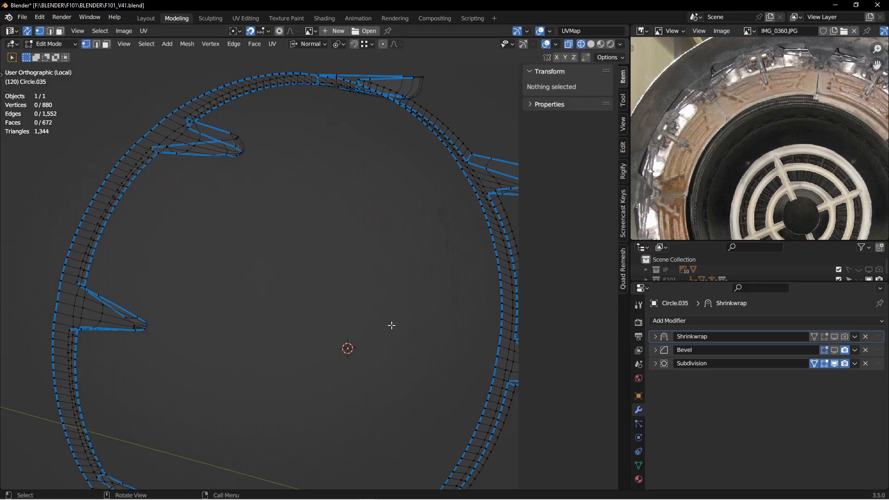
pyautogui.click(638, 466)
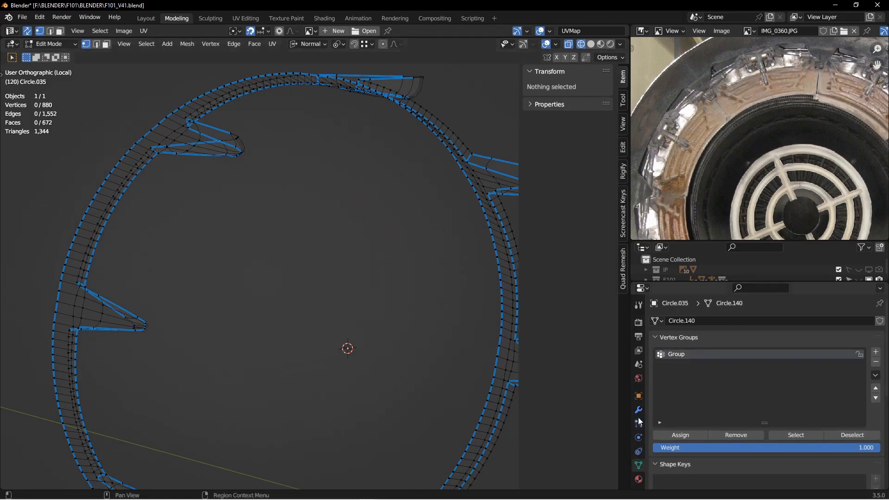
pyautogui.moveTo(342, 218); pyautogui.dragTo(313, 190, button='middle')
pyautogui.scroll(2, 340, 211)
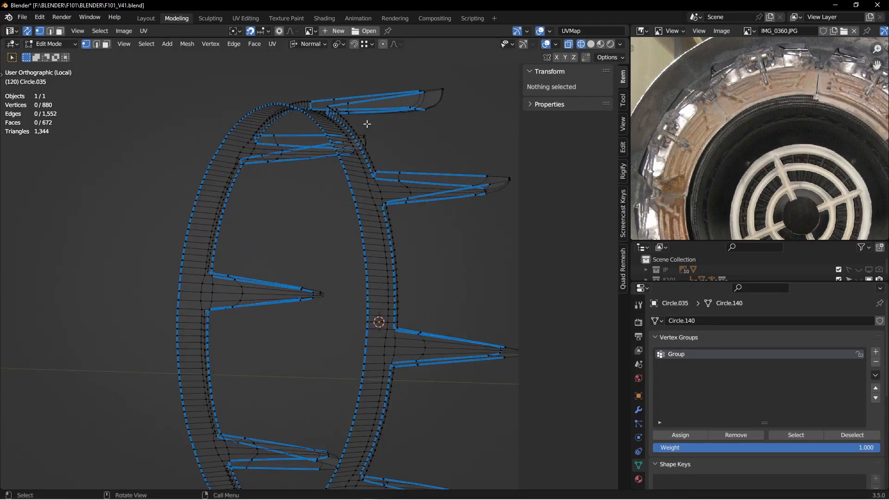
pyautogui.click(793, 436)
# - Select the edge loop running around the middle of the ring, remove it from the vertex group and deselect it
pyautogui.moveTo(504, 305); pyautogui.dragTo(343, 209, button='middle')
pyautogui.scroll(4, 330, 189)
pyautogui.keyDown('alt'); pyautogui.click(312, 174); pyautogui.keyUp('alt')
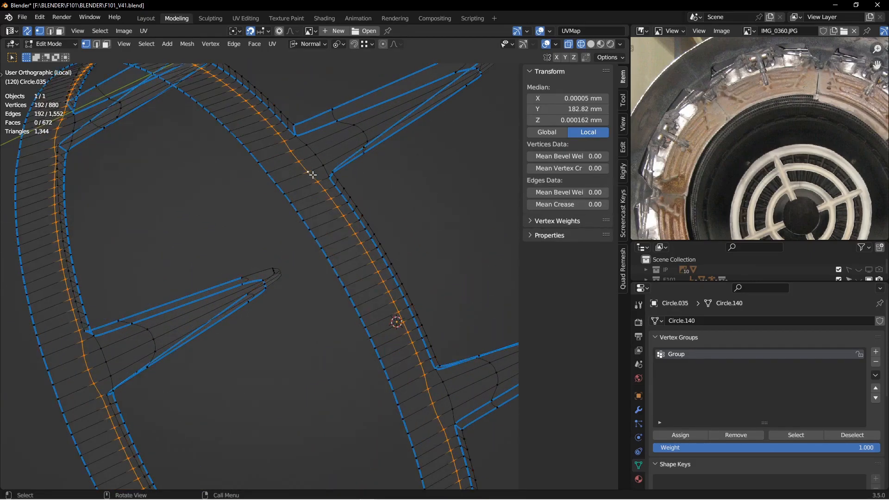
pyautogui.click(742, 435)
pyautogui.hotkey('alt', 'a')
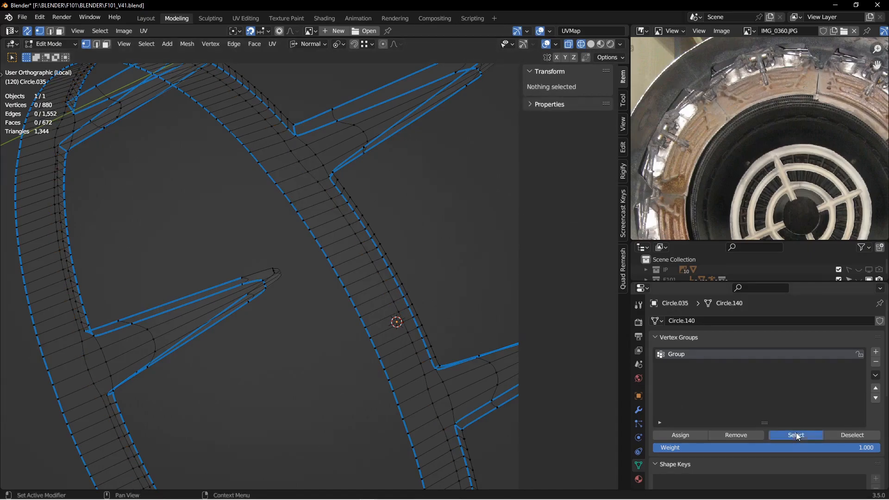
# - Select the vertex group's members again and check them around the ring
pyautogui.click(796, 435)
pyautogui.moveTo(424, 278); pyautogui.dragTo(300, 148, button='middle')
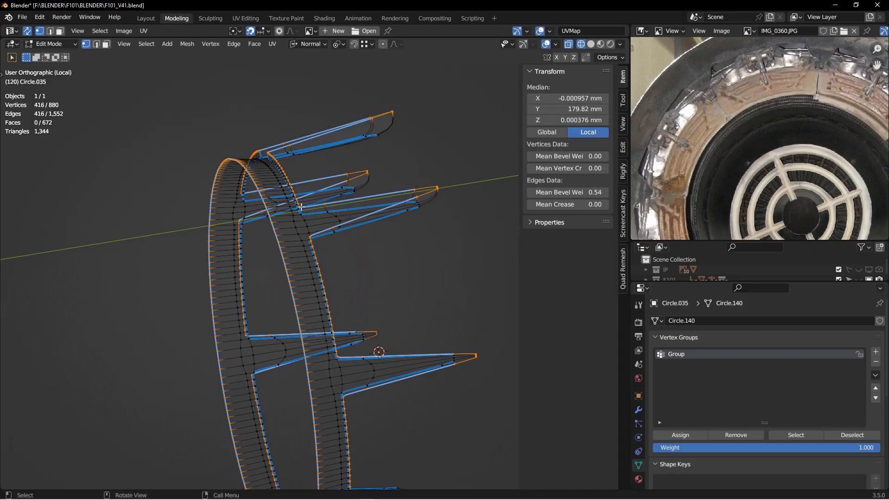
pyautogui.moveTo(289, 291)
pyautogui.mouseDown(button='middle')
pyautogui.moveTo(250, 266)
pyautogui.moveTo(259, 243)
pyautogui.moveTo(362, 195)
pyautogui.moveTo(353, 134)
pyautogui.moveTo(349, 244)
pyautogui.moveTo(222, 193)
pyautogui.moveTo(232, 221)
pyautogui.moveTo(254, 211)
pyautogui.moveTo(280, 158)
pyautogui.moveTo(265, 152)
pyautogui.moveTo(288, 239)
pyautogui.moveTo(248, 242)
pyautogui.moveTo(238, 290)
pyautogui.moveTo(297, 179)
pyautogui.moveTo(370, 168)
pyautogui.moveTo(249, 175)
pyautogui.moveTo(232, 158)
pyautogui.mouseUp(button='middle')
# - Restore solid shading, return to Object Mode and exit local view
pyautogui.press('z')
pyautogui.click(412, 196)
pyautogui.hotkey('ctrl', 'Tab')
pyautogui.click(330, 199)
pyautogui.press('KP_Divide')
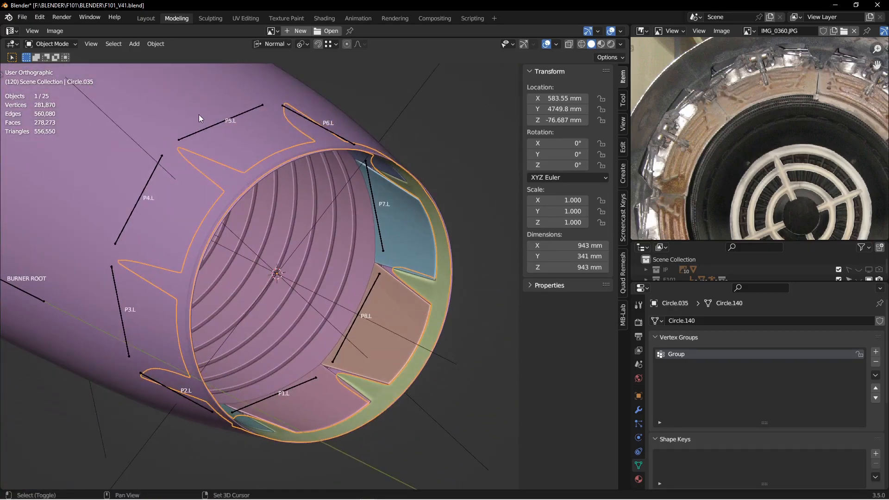
# - Isolate the ring and the engine exterior in local view and duplicate the ring's Shrinkwrap modifier
pyautogui.click(199, 115)
pyautogui.press('KP_Divide')
pyautogui.scroll(8, 277, 189)
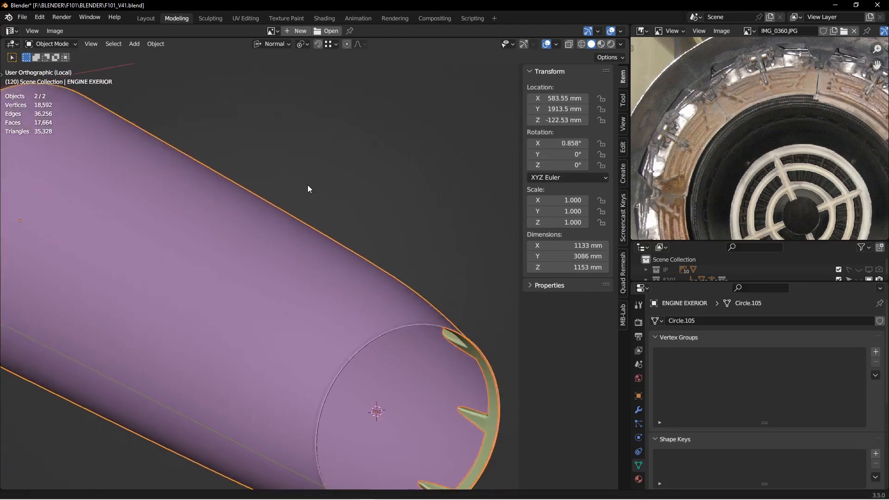
pyautogui.click(407, 240)
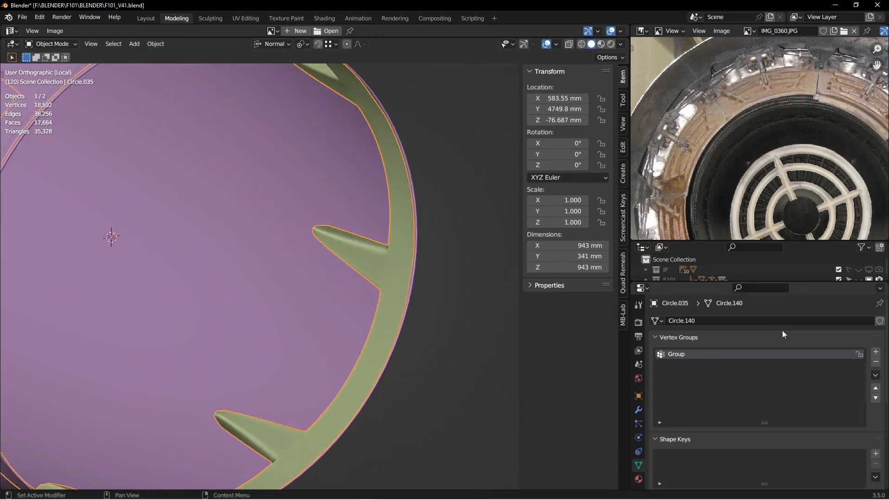
pyautogui.click(638, 410)
pyautogui.click(855, 338)
pyautogui.click(831, 378)
# - Apply the ring's duplicated Shrinkwrap modifier, Shrinkwrap.001
pyautogui.moveTo(245, 260); pyautogui.dragTo(265, 321, button='middle')
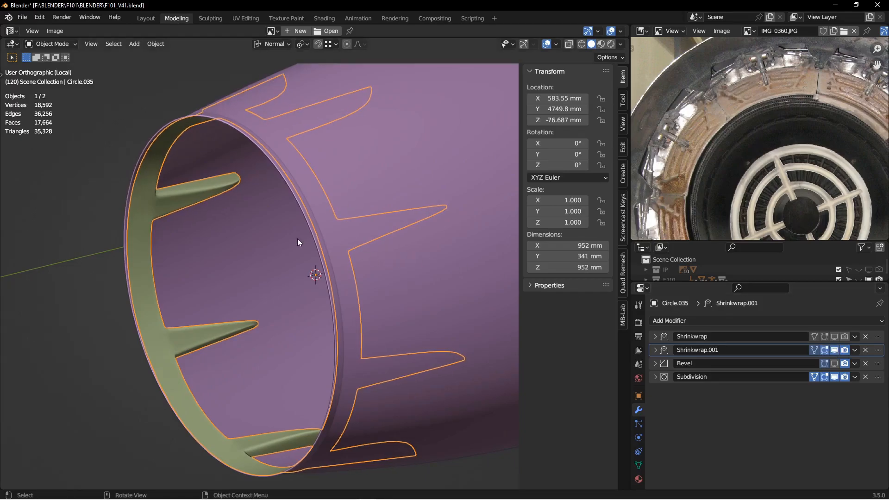
pyautogui.click(855, 351)
pyautogui.click(814, 363)
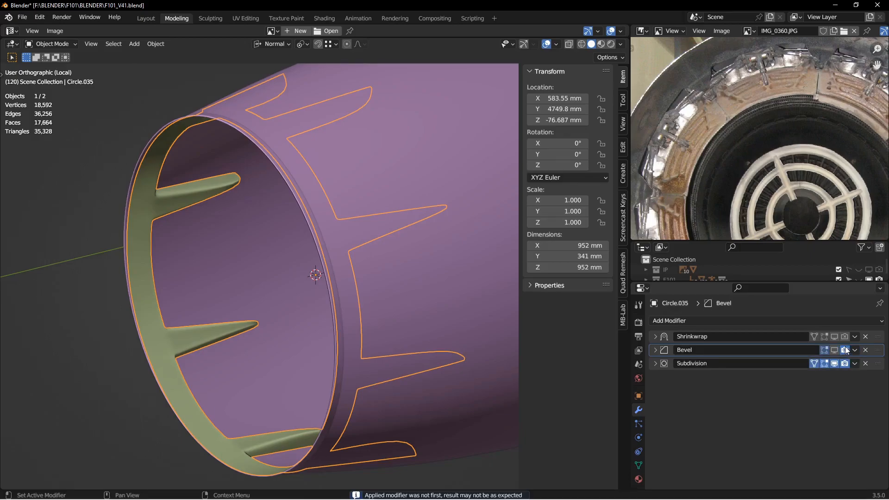
# - Show the ring's Bevel modifier in the viewport, clear the selection and exit local view
pyautogui.click(835, 350)
pyautogui.hotkey('alt', 'a')
pyautogui.keyDown('alt'); pyautogui.moveTo(184, 253); pyautogui.dragTo(298, 224); pyautogui.keyUp('alt')
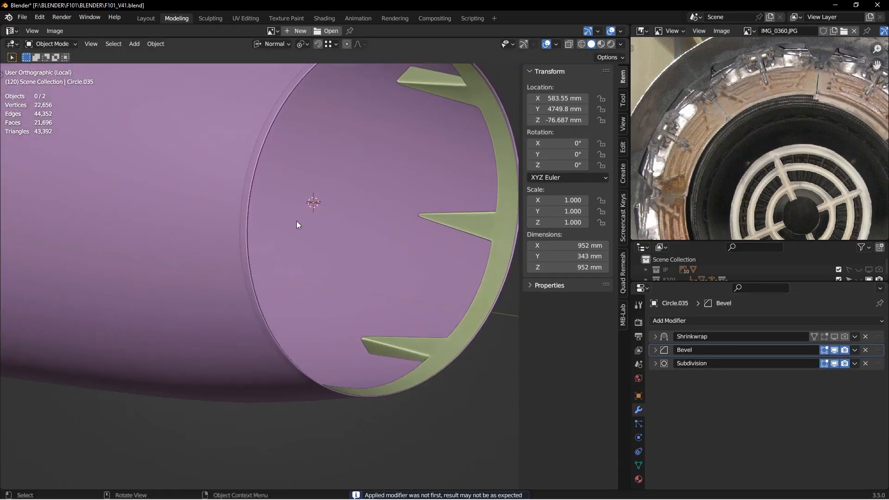
pyautogui.press('KP_Divide')
pyautogui.keyDown('alt'); pyautogui.moveTo(396, 282); pyautogui.dragTo(352, 218); pyautogui.keyUp('alt')
# - Set the viewport colour to Material and check the nozzle surface under MatCap lighting, ending in Studio lighting
pyautogui.click(621, 44)
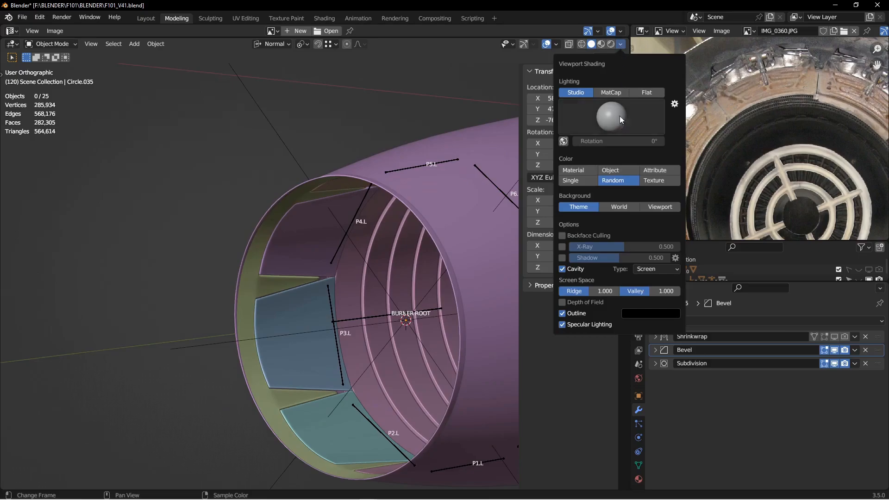
pyautogui.click(579, 181)
pyautogui.click(610, 90)
pyautogui.moveTo(374, 274); pyautogui.dragTo(402, 161, button='middle')
pyautogui.click(619, 45)
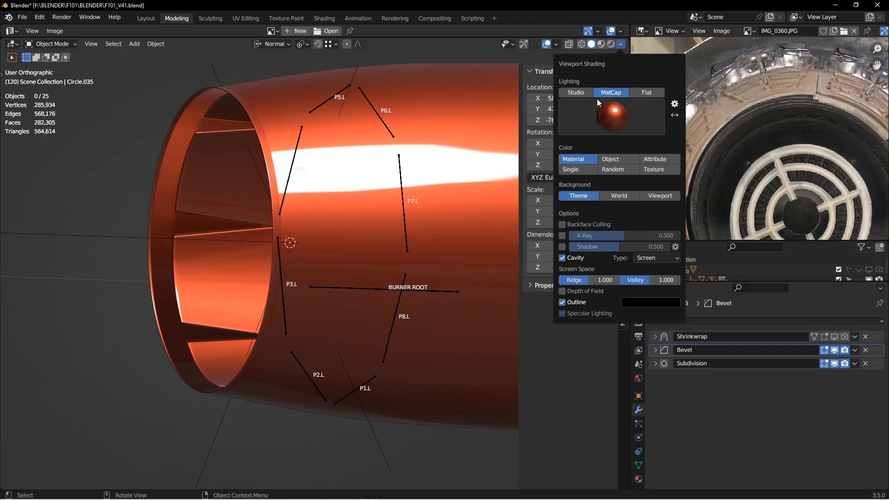
pyautogui.click(579, 95)
pyautogui.moveTo(307, 202); pyautogui.dragTo(317, 203, button='middle')
pyautogui.keyDown('shift'); pyautogui.moveTo(443, 99); pyautogui.dragTo(441, 109, button='middle'); pyautogui.keyUp('shift')
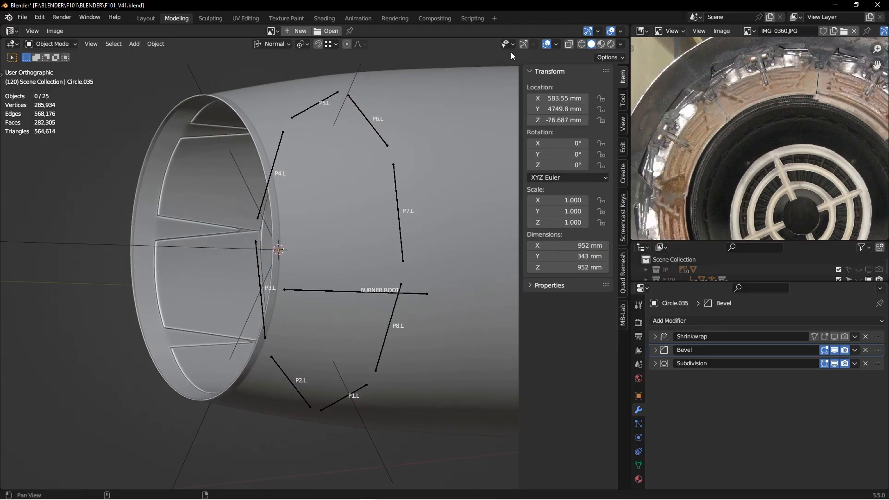
# - Turn on the Face Orientation overlay to reveal inverted faces on the nozzle
pyautogui.click(556, 44)
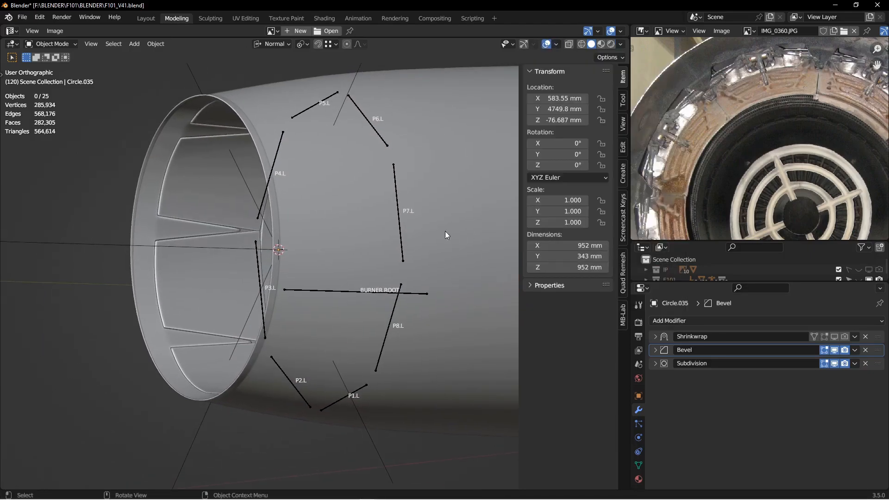
pyautogui.click(555, 45)
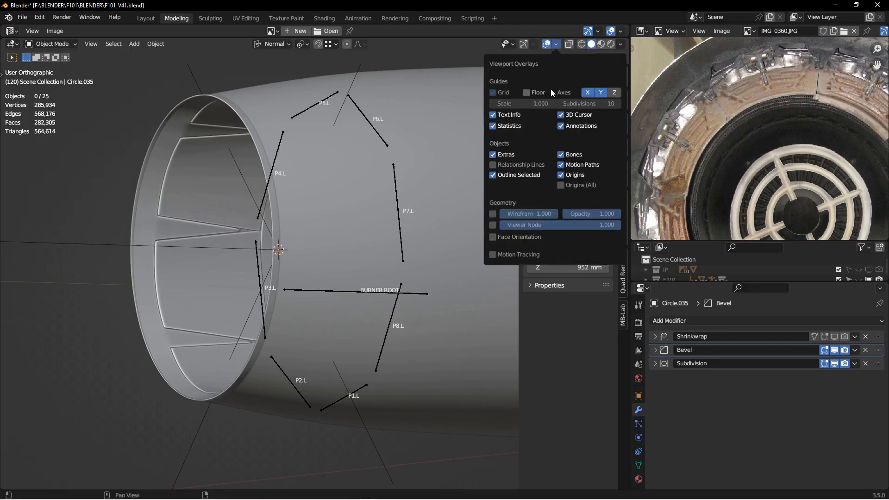
pyautogui.click(492, 238)
pyautogui.moveTo(271, 225); pyautogui.dragTo(207, 229, button='middle')
# - Correct the connecting ring's inverted face normals in Edit Mode and return to Object Mode
pyautogui.hotkey('ctrl', 'Tab')
pyautogui.click(260, 230)
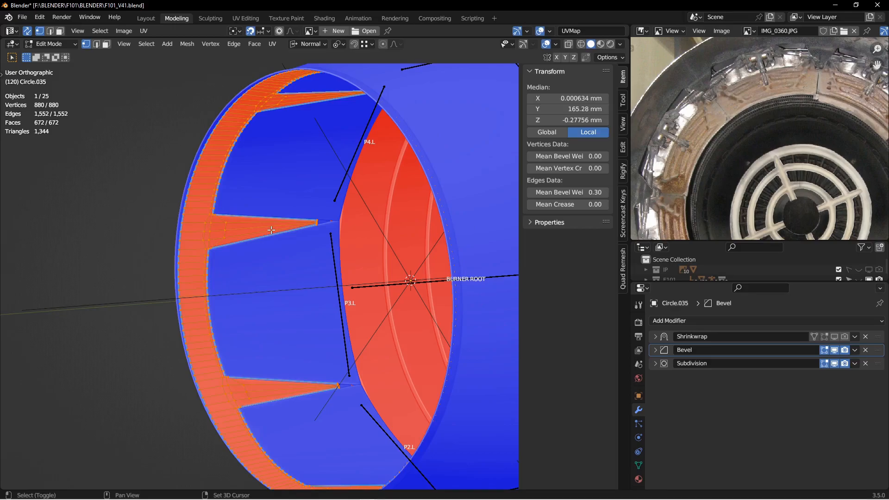
pyautogui.scroll(-2, 271, 230)
pyautogui.hotkey('ctrl', 'Tab')
pyautogui.click(207, 228)
# - Recalculate the ribbed inner liner's normals with the Inside option and return to Object Mode
pyautogui.scroll(-3, 208, 228)
pyautogui.moveTo(289, 244); pyautogui.dragTo(288, 265, button='middle')
pyautogui.scroll(5, 297, 279)
pyautogui.click(304, 273)
pyautogui.hotkey('ctrl', 'Tab')
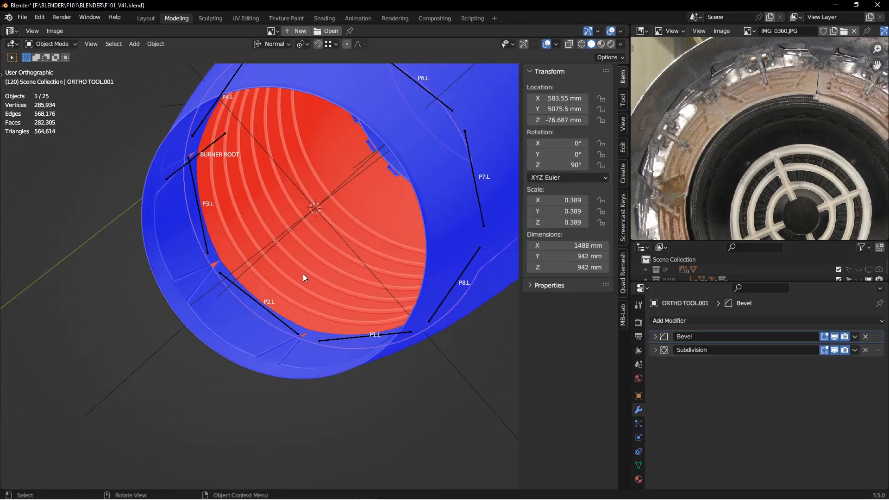
pyautogui.click(378, 272)
pyautogui.hotkey('shift', 'n')
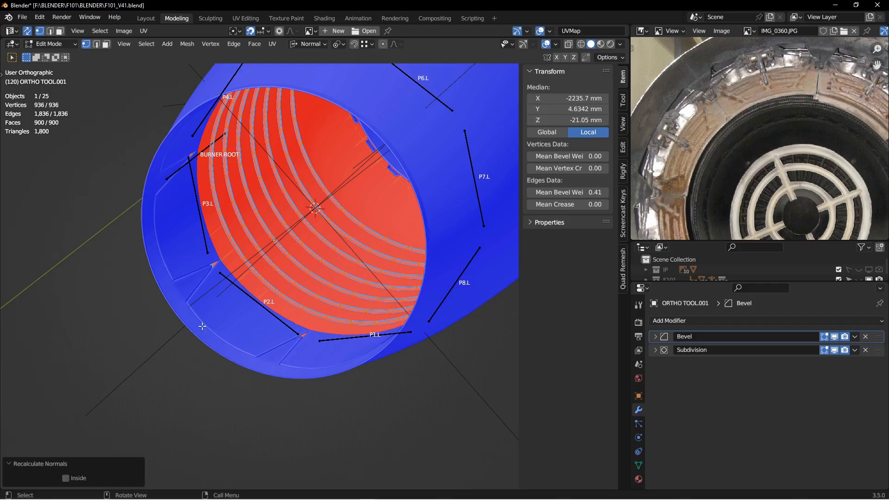
pyautogui.click(68, 479)
pyautogui.keyDown('alt'); pyautogui.moveTo(244, 308); pyautogui.dragTo(256, 369); pyautogui.keyUp('alt')
pyautogui.keyDown('alt'); pyautogui.moveTo(315, 285); pyautogui.dragTo(302, 294); pyautogui.keyUp('alt')
pyautogui.hotkey('ctrl', 'Tab')
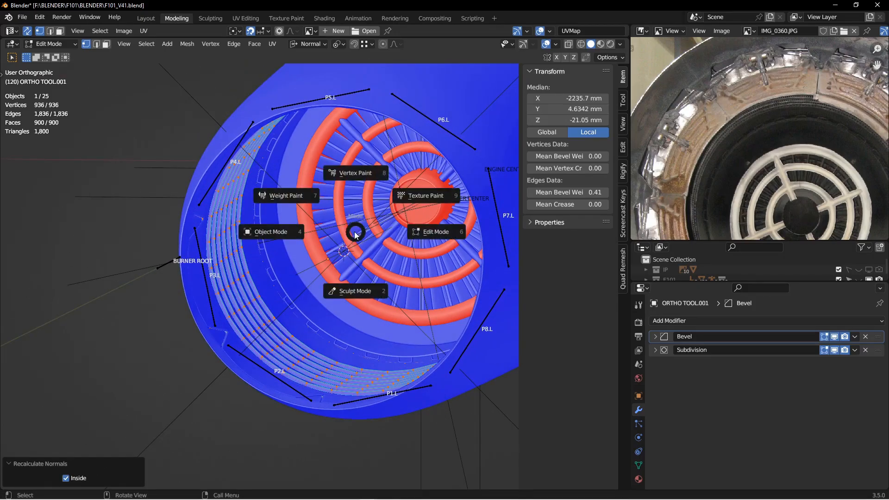
pyautogui.click(245, 229)
# - Correct the inverted normals of the round flameholder grille inside the engine and return to Object Mode
pyautogui.click(369, 193)
pyautogui.keyDown('shift'); pyautogui.moveTo(369, 193); pyautogui.dragTo(397, 254, button='middle'); pyautogui.keyUp('shift')
pyautogui.hotkey('ctrl', 'Tab')
pyautogui.click(411, 232)
pyautogui.hotkey('alt', 'a')
pyautogui.hotkey('ctrl', 'Tab')
pyautogui.click(299, 266)
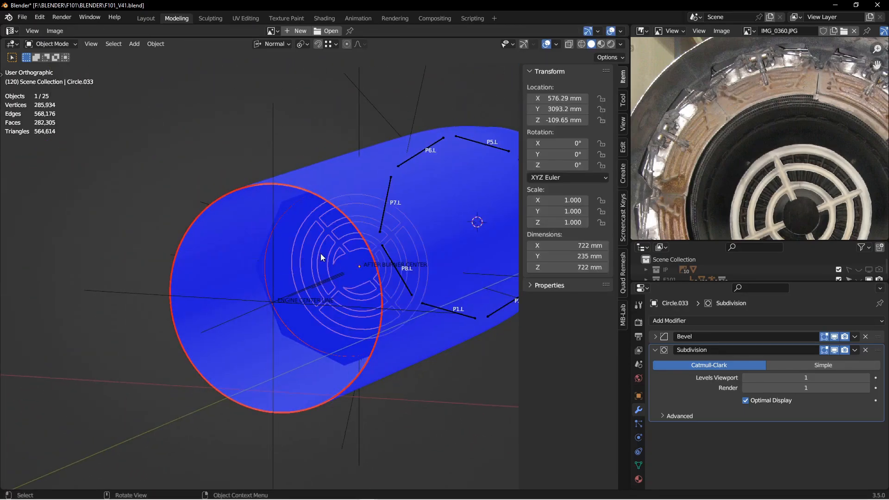
# - Recalculate the normals of the octagonal face inside the engine with the Inside option and return to Object Mode
pyautogui.click(321, 254)
pyautogui.hotkey('ctrl', 'Tab')
pyautogui.click(374, 253)
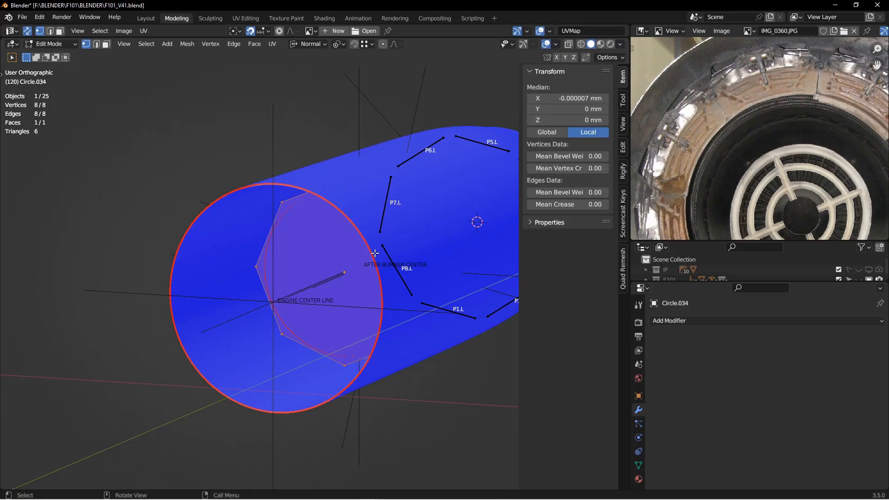
pyautogui.hotkey('shift', 'n')
pyautogui.click(65, 478)
pyautogui.moveTo(115, 423); pyautogui.dragTo(287, 255, button='middle')
pyautogui.hotkey('ctrl', 'Tab')
pyautogui.click(254, 254)
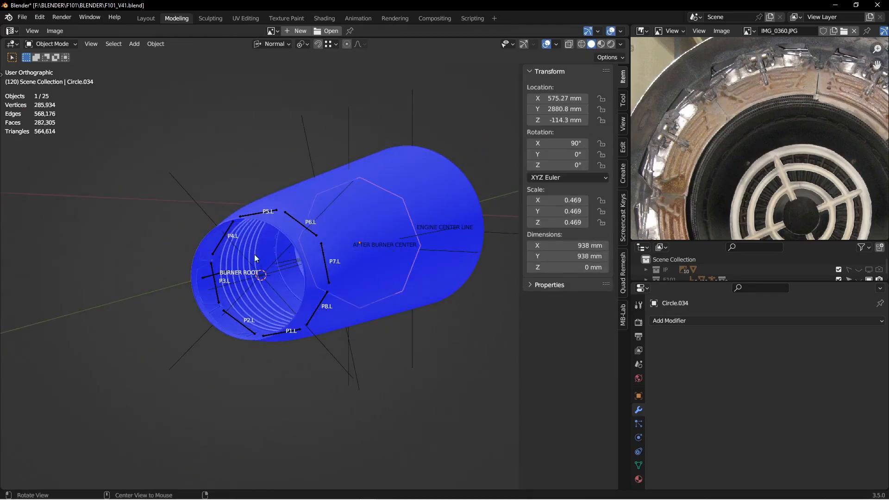
# - Turn off the Face Orientation overlay and frame the nozzle opening
pyautogui.click(556, 45)
pyautogui.click(494, 236)
pyautogui.moveTo(327, 250); pyautogui.dragTo(357, 227, button='middle')
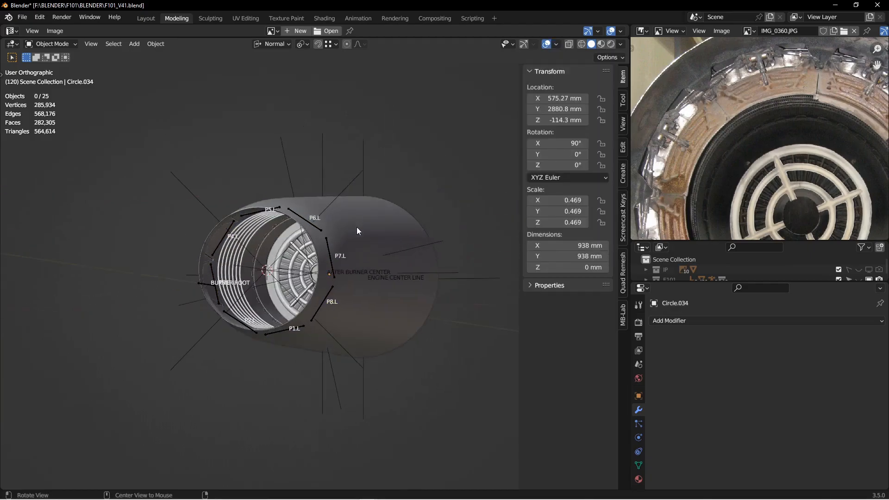
pyautogui.scroll(4, 329, 243)
pyautogui.moveTo(355, 191); pyautogui.dragTo(326, 219, button='middle')
pyautogui.keyDown('shift'); pyautogui.moveTo(326, 219); pyautogui.dragTo(392, 134, button='middle'); pyautogui.keyUp('shift')
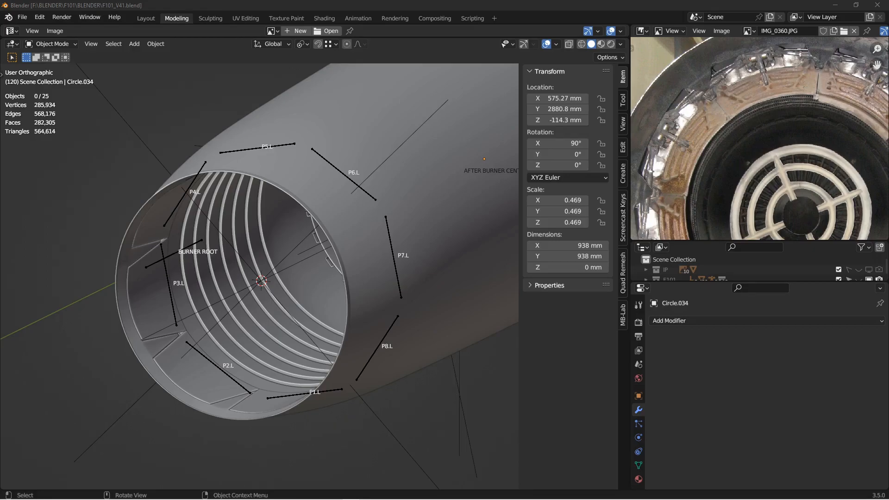
# - Load IMG_0362.JPG as the reference image and frame the bracket above the nozzle flap
pyautogui.moveTo(612, 166); pyautogui.dragTo(731, 144)
pyautogui.scroll(3, 771, 154)
pyautogui.scroll(-4, 770, 151)
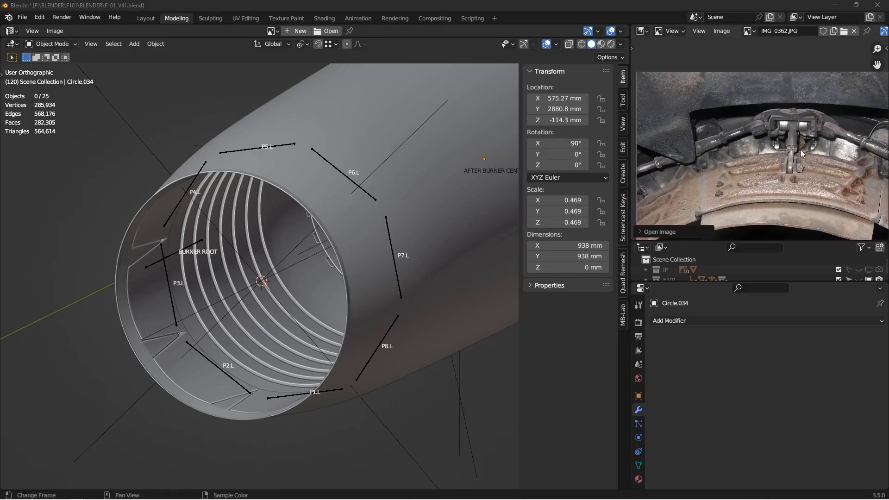
# - Hide the engine exterior to expose the nozzle flaps
pyautogui.click(466, 140)
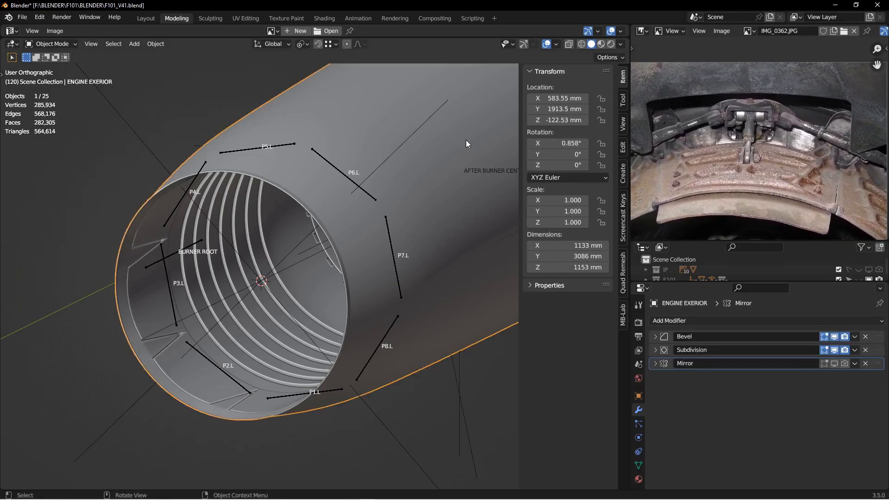
pyautogui.press('h')
pyautogui.moveTo(336, 218); pyautogui.dragTo(384, 198, button='middle')
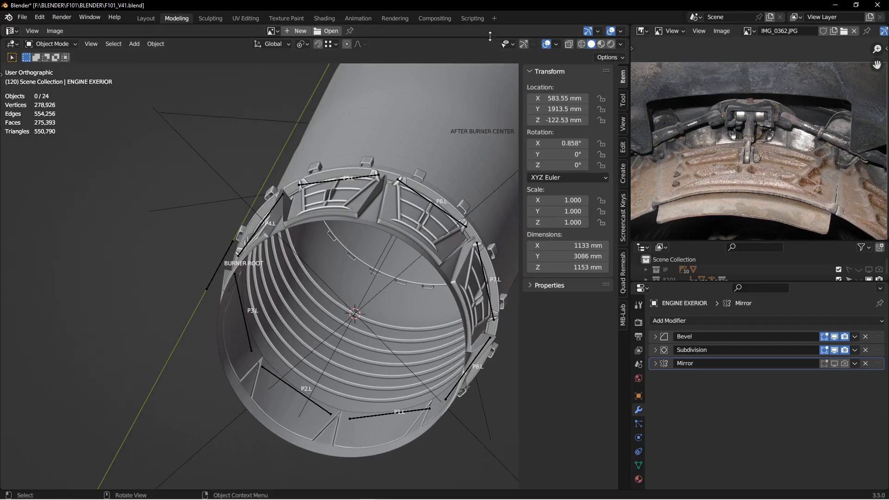
# - Enlarge the editor above the 3D viewport, change it to a Timeline and jump to frame 1
pyautogui.moveTo(488, 37); pyautogui.dragTo(487, 81)
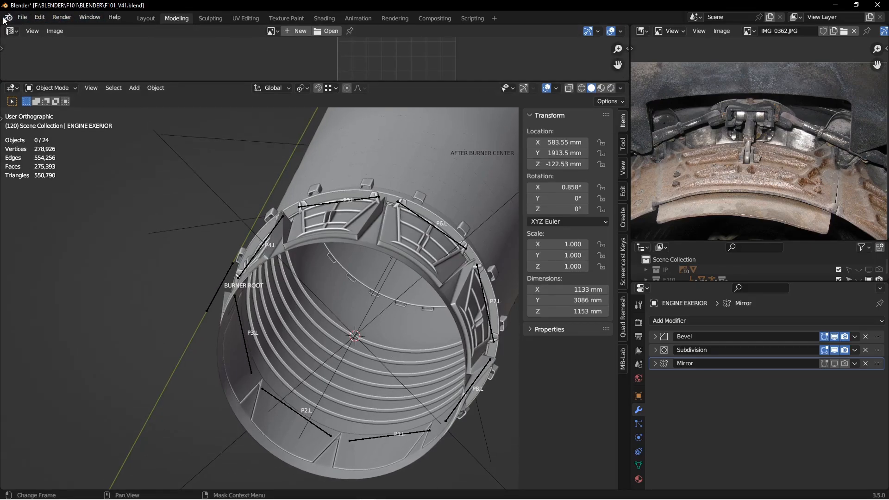
pyautogui.click(11, 31)
pyautogui.click(148, 69)
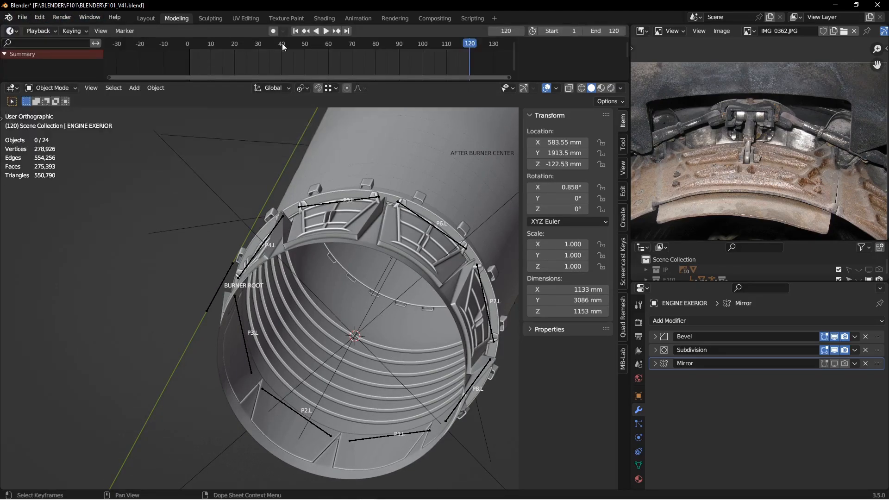
pyautogui.click(296, 31)
# - Hide the connecting ring around the nozzle flaps
pyautogui.scroll(5, 356, 236)
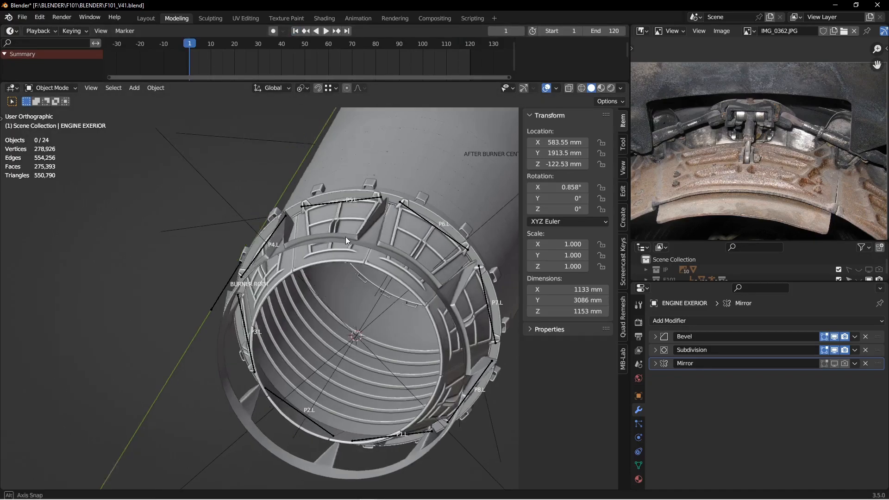
pyautogui.click(313, 231)
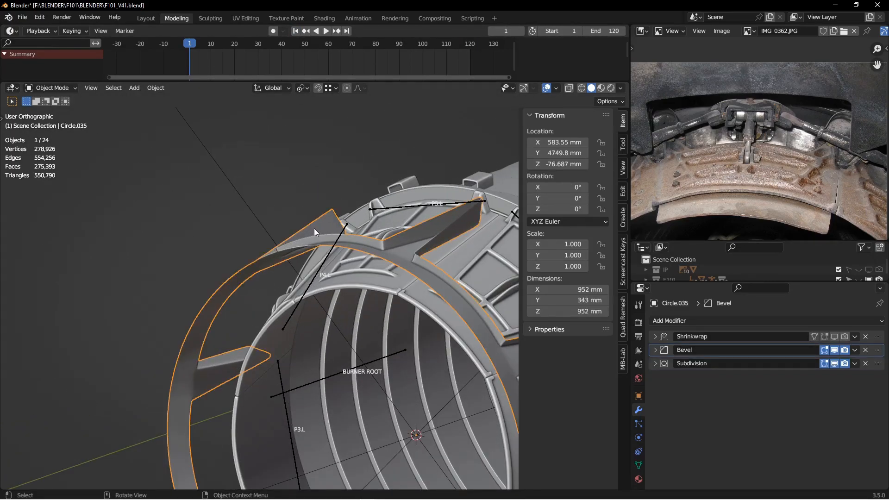
pyautogui.press('Delete')
pyautogui.scroll(6, 342, 229)
pyautogui.scroll(-2, 306, 198)
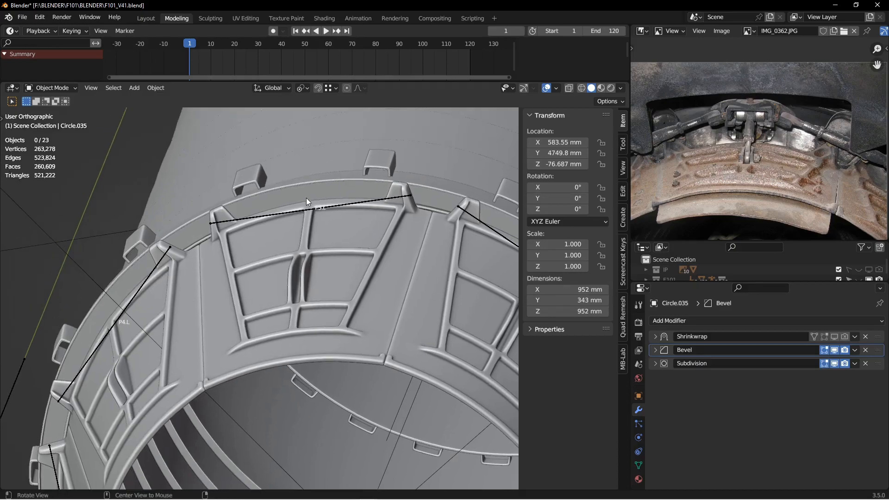
pyautogui.scroll(-2, 306, 187)
# - Examine the upper flap and its brackets in back orthographic view against the close-up reference photo
pyautogui.click(321, 185)
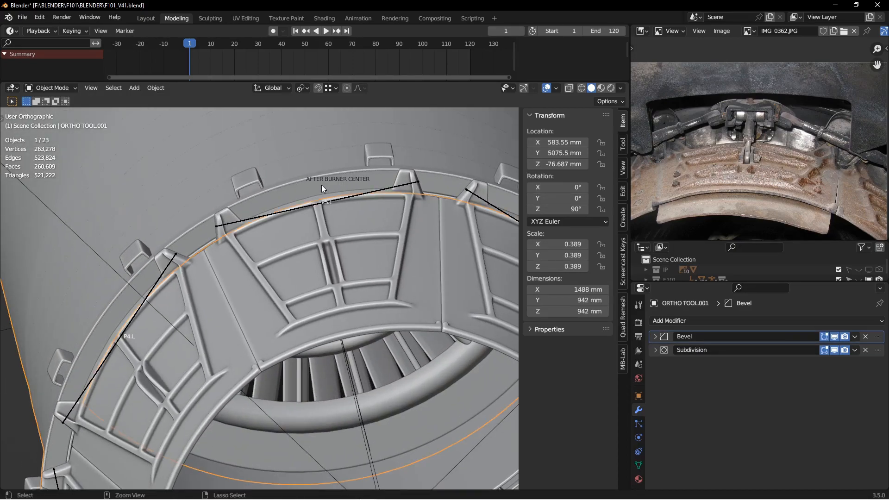
pyautogui.press('ctrl+KP_1')
pyautogui.scroll(4, 321, 269)
pyautogui.keyDown('shift'); pyautogui.moveTo(283, 268); pyautogui.dragTo(384, 234, button='middle'); pyautogui.keyUp('shift')
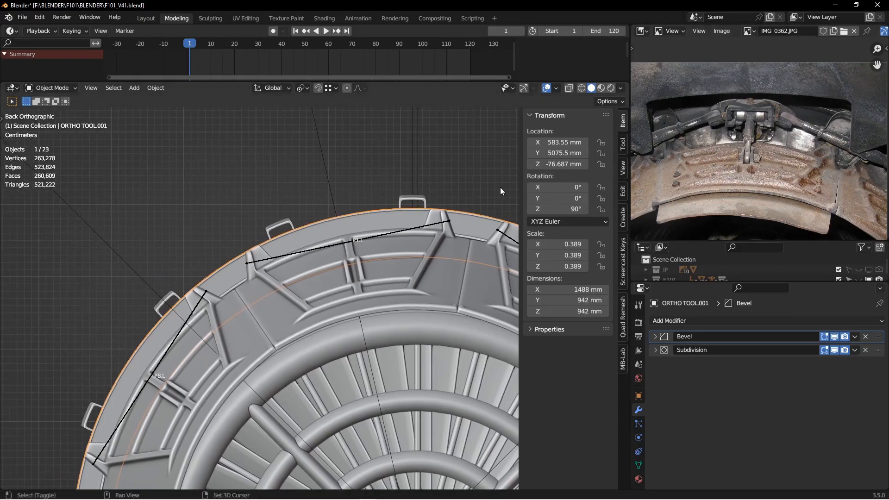
pyautogui.scroll(3, 773, 118)
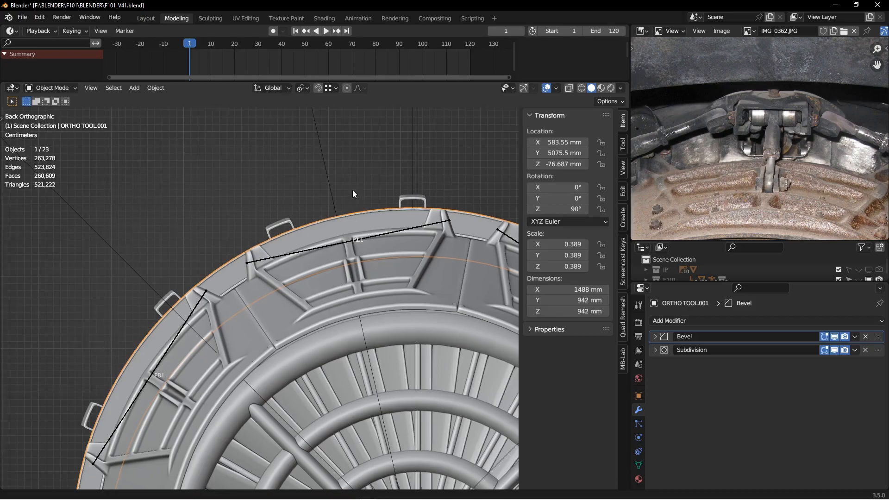
pyautogui.keyDown('shift'); pyautogui.moveTo(354, 190); pyautogui.dragTo(326, 173, button='middle'); pyautogui.keyUp('shift')
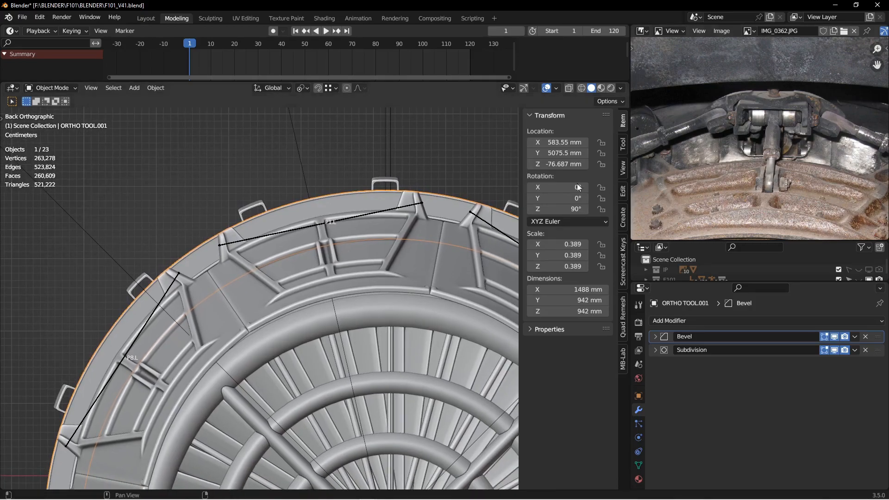
pyautogui.scroll(-5, 359, 191)
pyautogui.keyDown('shift'); pyautogui.moveTo(403, 197); pyautogui.dragTo(336, 216, button='middle'); pyautogui.keyUp('shift')
pyautogui.scroll(6, 299, 226)
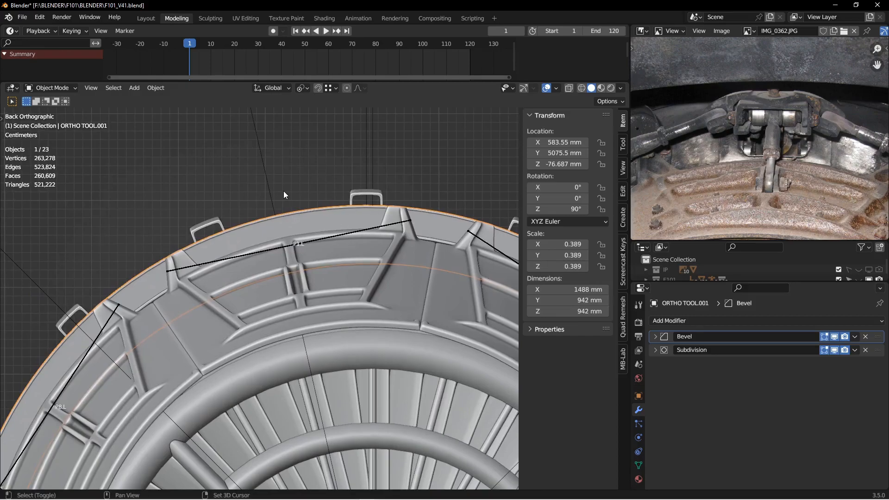
# - Add a view-aligned mesh cube at the 3D cursor just above the upper nozzle flap
pyautogui.hotkey('shift', 'a')
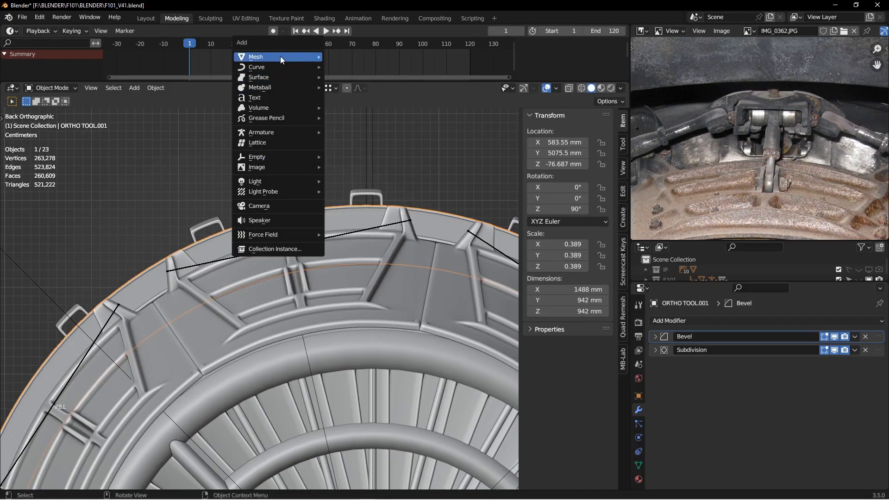
pyautogui.moveTo(282, 57)
pyautogui.click(357, 66)
pyautogui.keyDown('shift'); pyautogui.moveTo(347, 159); pyautogui.dragTo(365, 220, button='middle'); pyautogui.keyUp('shift')
# - Scale the new cube down uniformly to about 50 mm per side
pyautogui.press('s')
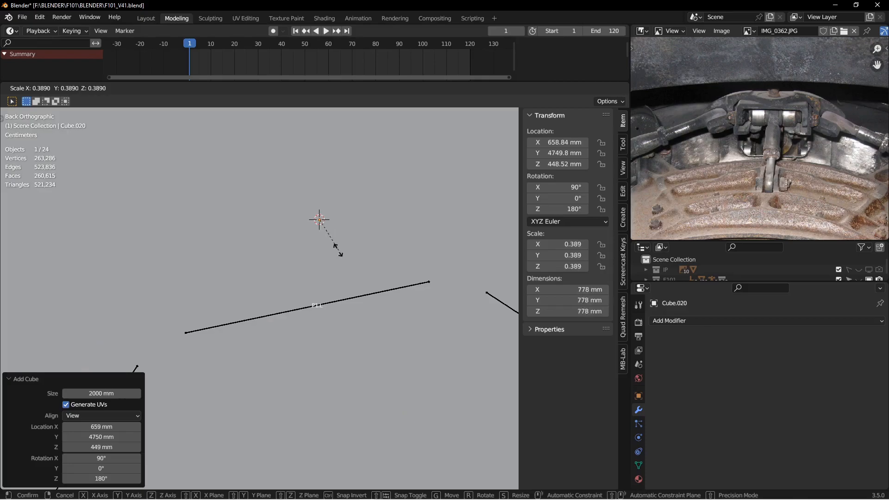
pyautogui.click(328, 227)
pyautogui.press('s')
pyautogui.click(338, 219)
pyautogui.press('s')
pyautogui.click(335, 217)
# - Stretch the cube along X and rescale it to a block of about 81 × 34 × 34 mm
pyautogui.scroll(2, 334, 217)
pyautogui.press('s')
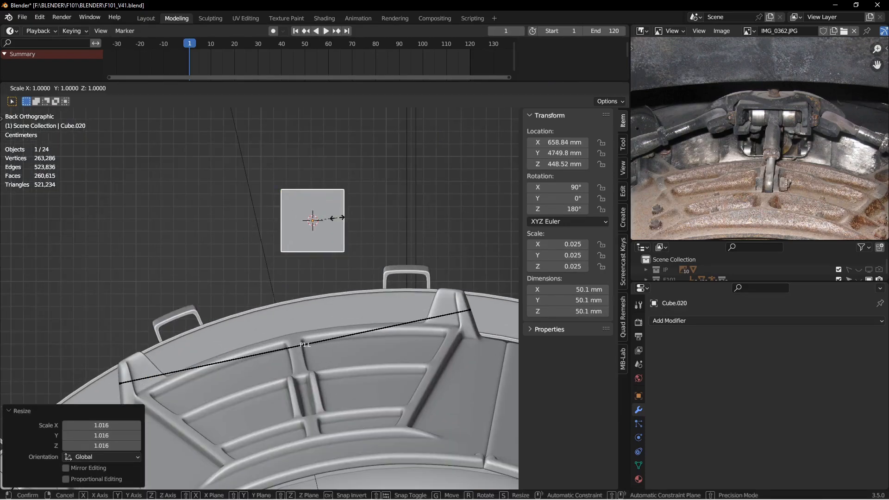
pyautogui.press('x')
pyautogui.click(379, 218)
pyautogui.press('s')
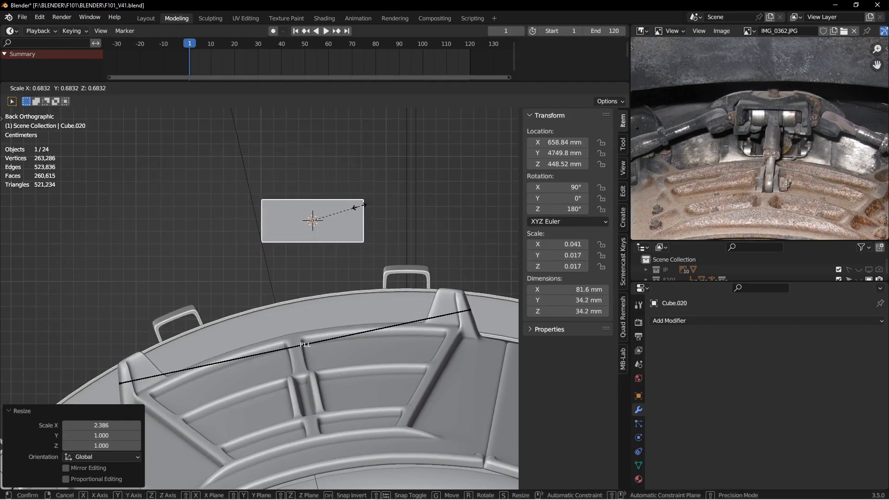
pyautogui.click(331, 204)
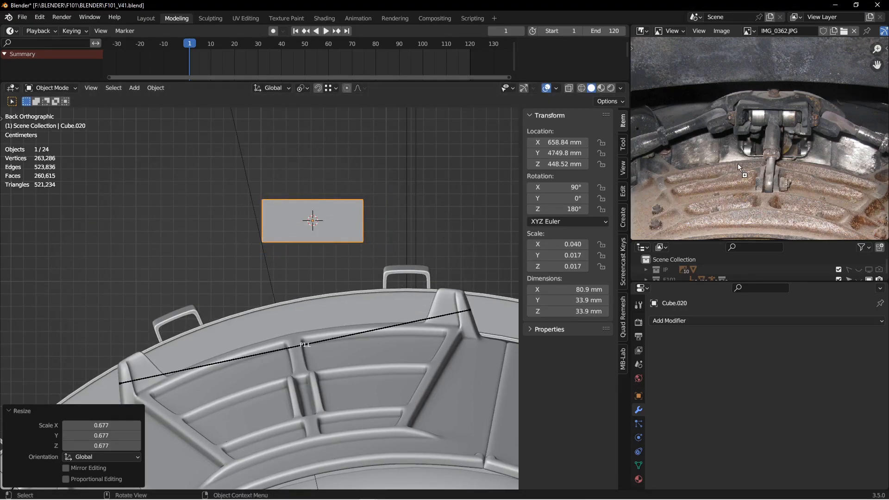
# - Load IMG_3858.JPG as the reference photo and frame the bracket above the flap in close-up
pyautogui.moveTo(738, 164); pyautogui.dragTo(739, 164)
pyautogui.moveTo(740, 204); pyautogui.dragTo(742, 162, button='middle')
pyautogui.scroll(-4, 750, 147)
pyautogui.scroll(4, 755, 134)
pyautogui.scroll(3, 756, 133)
pyautogui.moveTo(754, 118); pyautogui.dragTo(776, 145, button='middle')
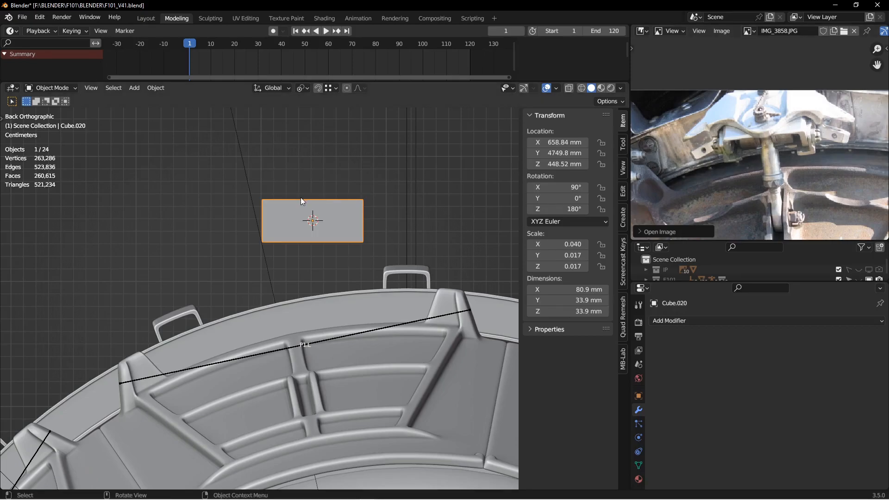
# - In Edit Mode, cut the block with two evenly spaced vertical edge loops
pyautogui.scroll(2, 301, 198)
pyautogui.keyDown('shift'); pyautogui.moveTo(323, 220); pyautogui.dragTo(316, 231, button='middle'); pyautogui.keyUp('shift')
pyautogui.keyDown('alt'); pyautogui.moveTo(391, 228); pyautogui.dragTo(336, 246); pyautogui.keyUp('alt')
pyautogui.hotkey('ctrl', 'Tab')
pyautogui.click(413, 233)
pyautogui.hotkey('ctrl', 'r')
pyautogui.scroll(1, 317, 224)
pyautogui.click(317, 224)
pyautogui.rightClick(317, 224)
# - Spread the two vertical loops apart along X by a factor of about 2.28 and add a horizontal edge loop near the block's top
pyautogui.press('ctrl+KP_1')
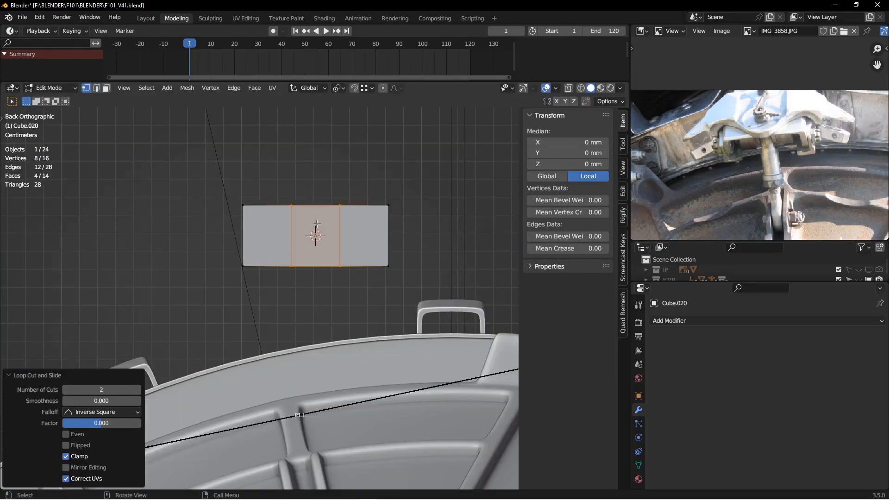
pyautogui.press('s')
pyautogui.press('x')
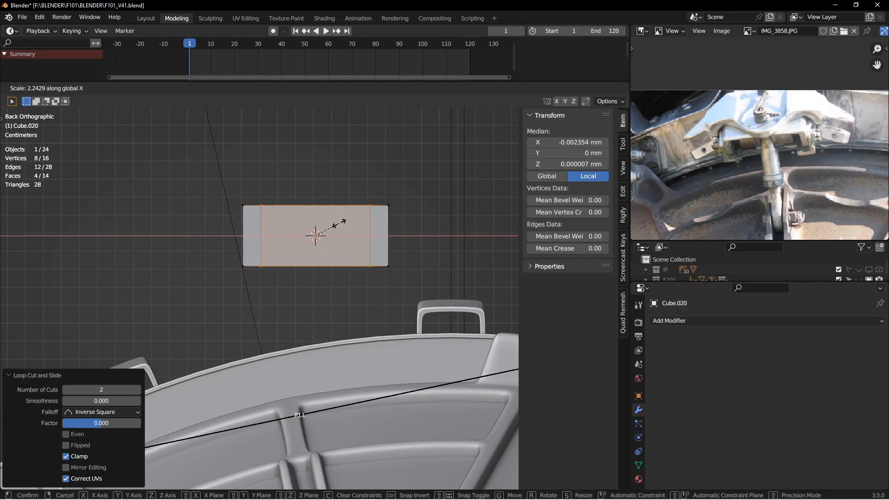
pyautogui.click(344, 221)
pyautogui.hotkey('ctrl', 'r')
pyautogui.click(384, 229)
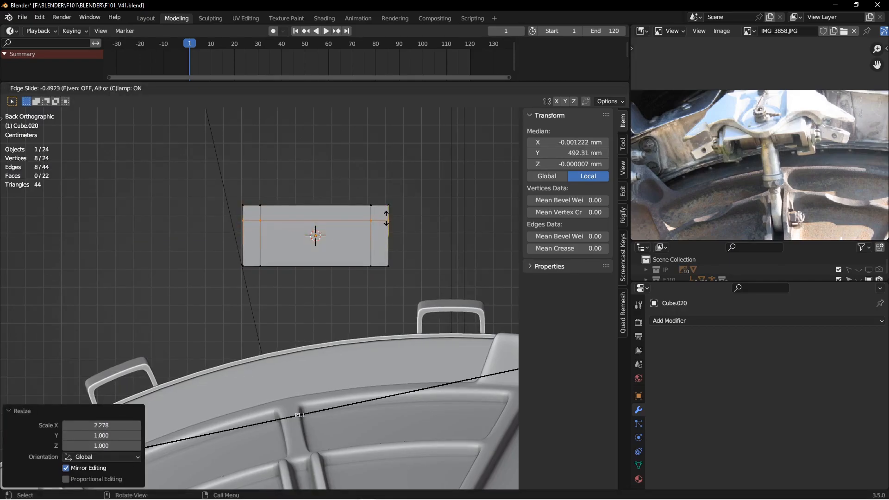
pyautogui.click(387, 217)
# - Delete the block's lower middle faces on the front, underside and back to leave a U-shaped bracket
pyautogui.moveTo(371, 231); pyautogui.dragTo(392, 232, button='middle')
pyautogui.press('3')
pyautogui.click(333, 255)
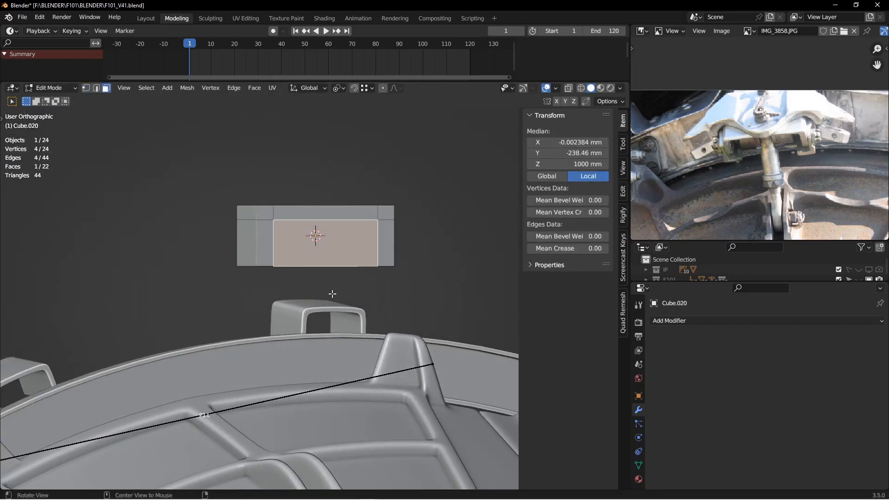
pyautogui.moveTo(334, 286); pyautogui.dragTo(325, 262, button='middle')
pyautogui.keyDown('shift'); pyautogui.click(310, 269); pyautogui.keyUp('shift')
pyautogui.moveTo(268, 287); pyautogui.dragTo(359, 314, button='middle')
pyautogui.keyDown('shift'); pyautogui.click(287, 257); pyautogui.keyUp('shift')
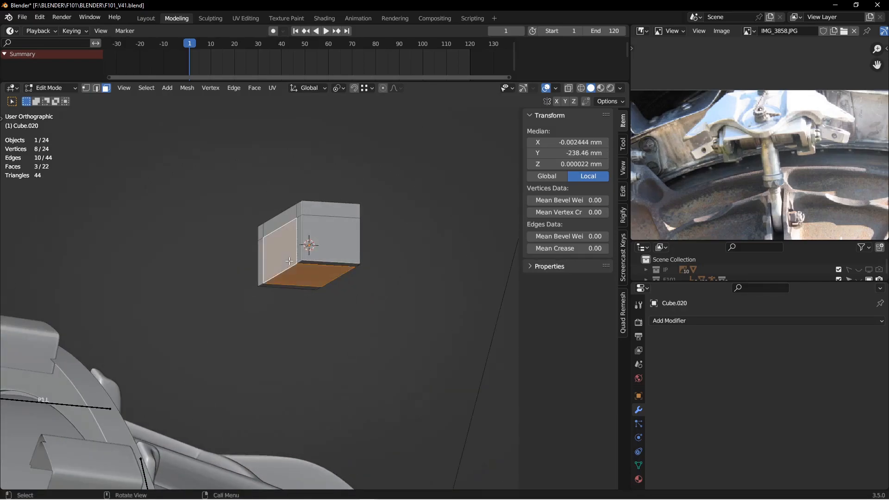
pyautogui.press('x')
# - Fill the three open inner sides of the U-shaped bracket with faces
pyautogui.press('2')
pyautogui.moveTo(310, 277); pyautogui.dragTo(285, 268, button='middle')
pyautogui.click(264, 267)
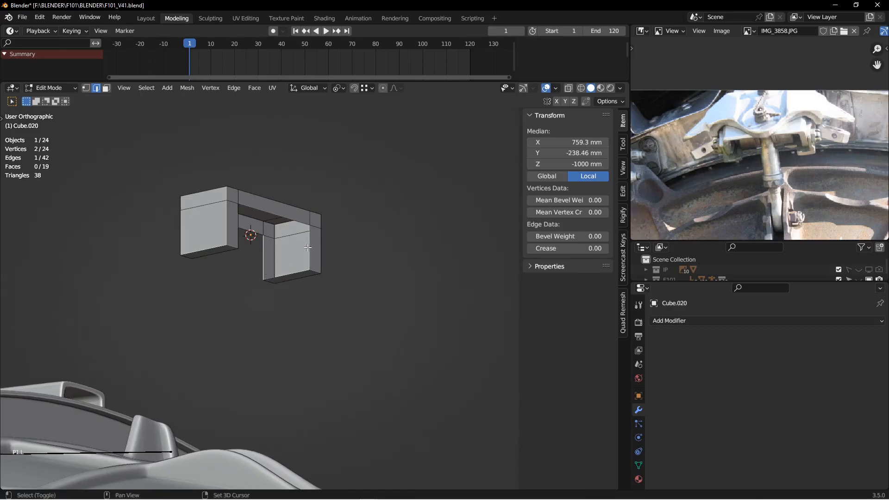
pyautogui.press('f')
pyautogui.press('f')
pyautogui.moveTo(294, 231); pyautogui.dragTo(270, 290, button='middle')
pyautogui.moveTo(270, 291)
pyautogui.mouseDown(button='middle')
pyautogui.moveTo(276, 286)
pyautogui.moveTo(268, 284)
pyautogui.mouseUp(button='middle')
# - In wireframe back view, scale the bracket's inner vertices outward along X by about 1.19 to thin both legs
pyautogui.press('ctrl+KP_1')
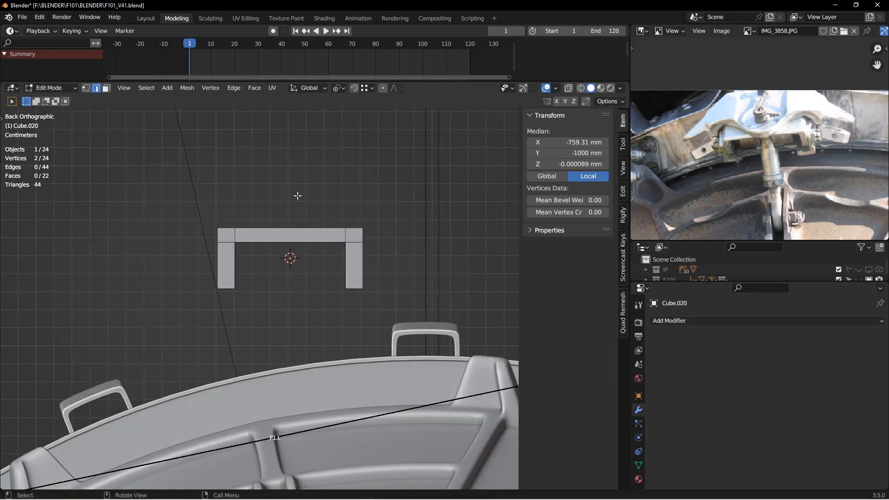
pyautogui.press('z')
pyautogui.click(241, 199)
pyautogui.press('1')
pyautogui.moveTo(218, 187); pyautogui.dragTo(333, 318)
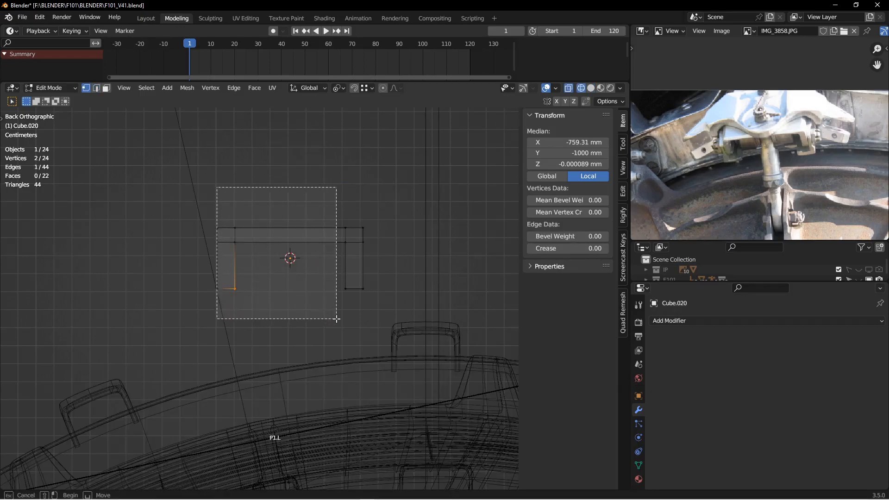
pyautogui.moveTo(226, 208); pyautogui.dragTo(366, 296)
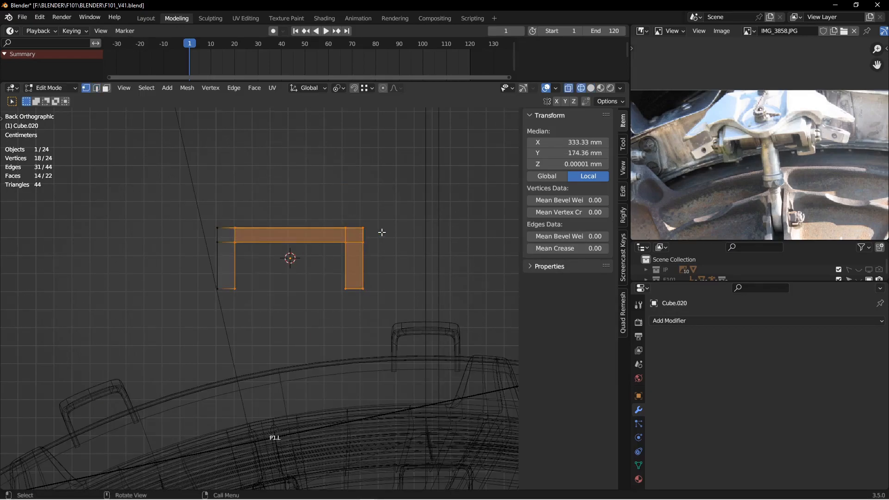
pyautogui.moveTo(225, 207); pyautogui.dragTo(352, 313)
pyautogui.press('s')
pyautogui.press('x')
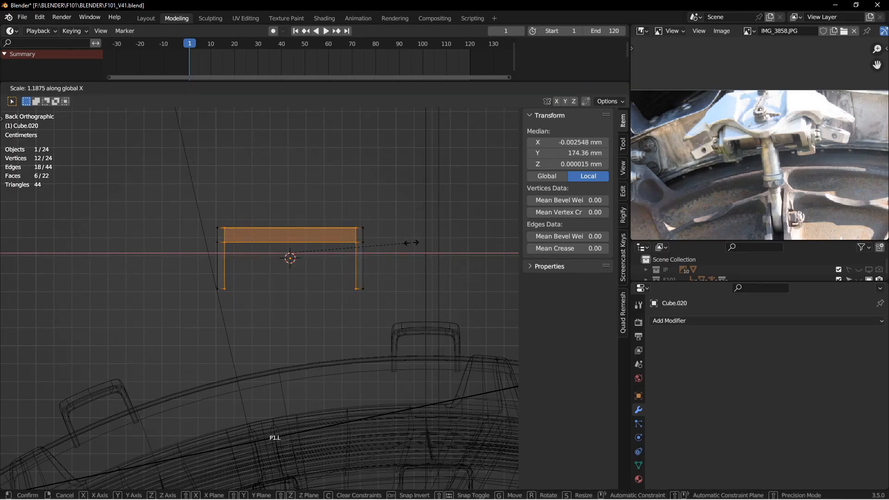
pyautogui.click(410, 242)
# - Raise the edge loop along the crossbar's underside by about 2.6 mm along Z to thin the crossbar
pyautogui.moveTo(205, 238); pyautogui.dragTo(395, 258)
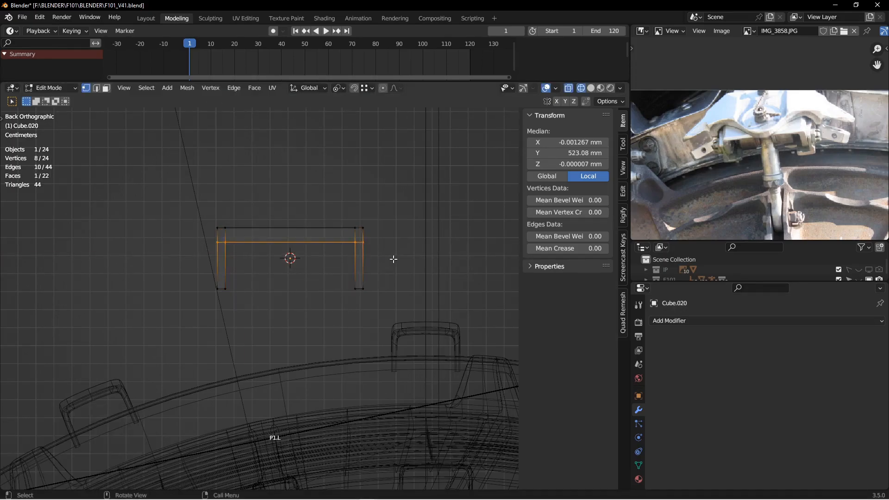
pyautogui.press('g')
pyautogui.press('z')
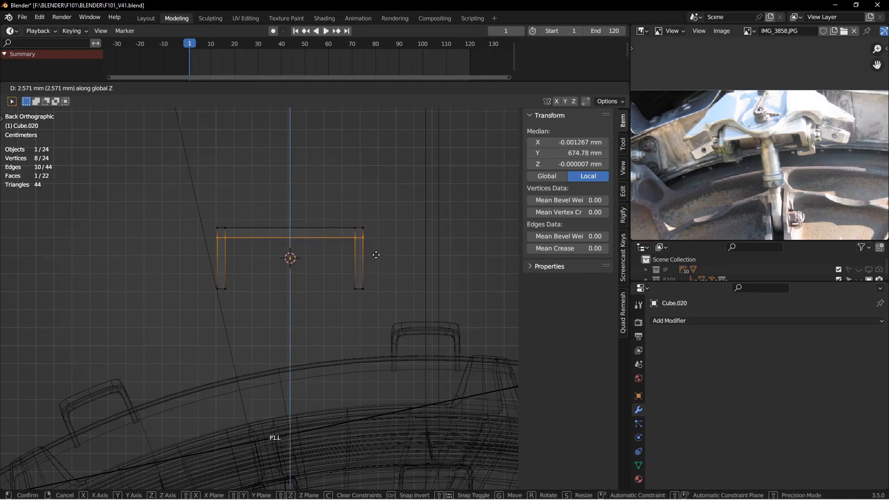
pyautogui.click(377, 255)
pyautogui.hotkey('alt', 'a')
# - Add an 8-vertex cylinder at the 3D cursor and shrink it to fit between the bracket's legs
pyautogui.keyDown('shift'); pyautogui.moveTo(320, 253); pyautogui.dragTo(337, 254, button='middle'); pyautogui.keyUp('shift')
pyautogui.hotkey('shift', 'a')
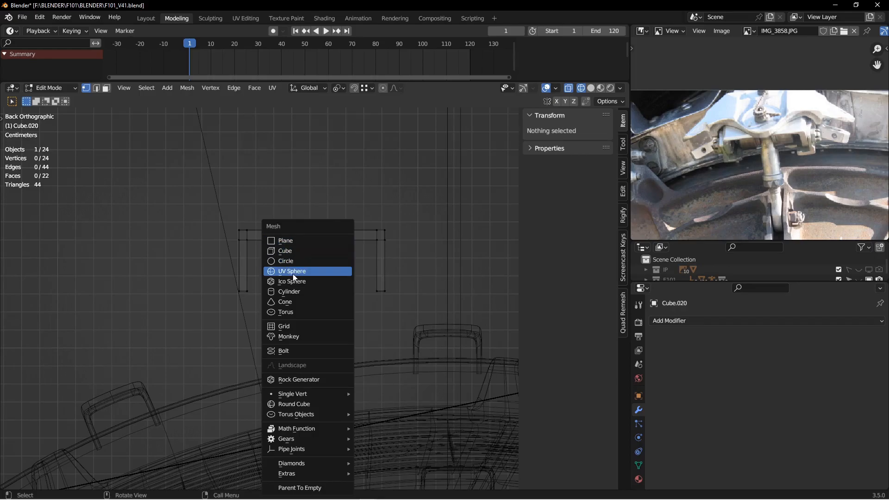
pyautogui.click(295, 293)
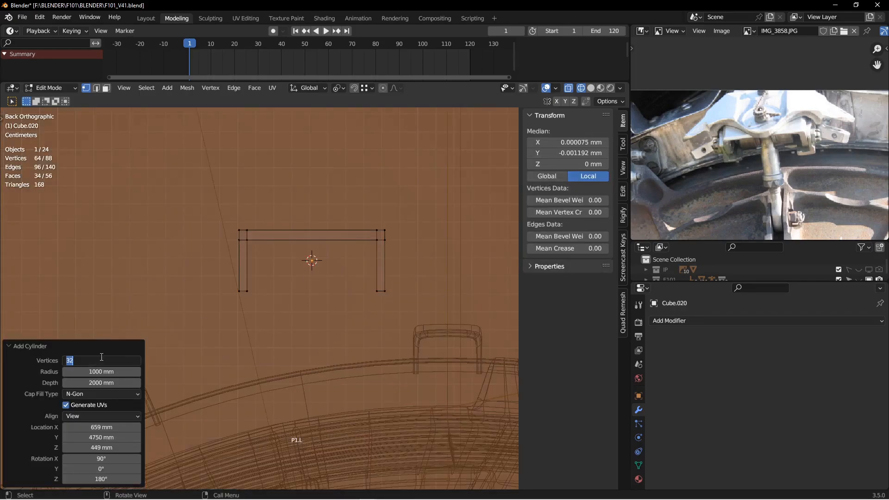
pyautogui.press('s')
pyautogui.click(315, 269)
pyautogui.press('s')
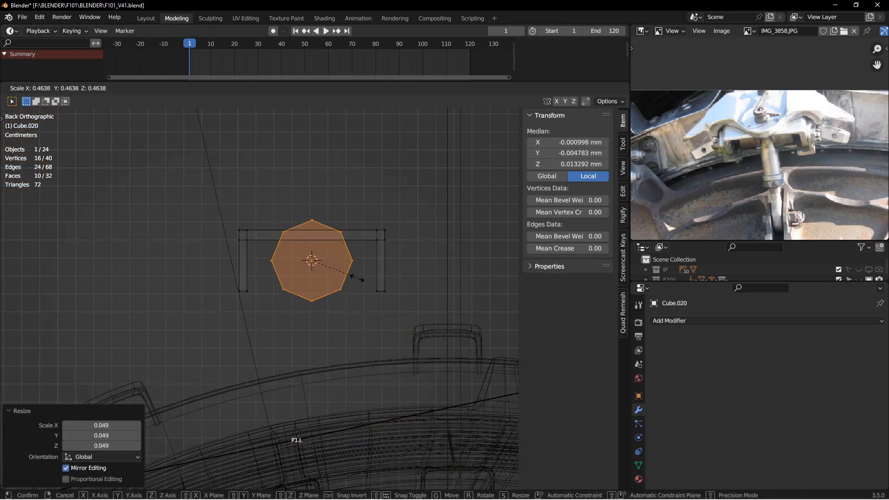
pyautogui.click(331, 263)
# - Rotate the cylinder 90° about Z and stretch it along X by about 5.16 so it passes through both legs
pyautogui.press('r')
pyautogui.press('z')
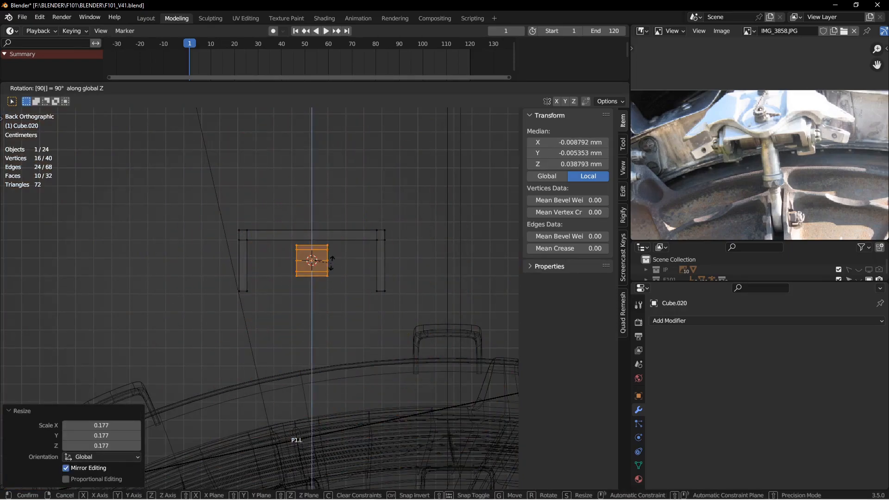
pyautogui.click(332, 262)
pyautogui.scroll(3, 332, 263)
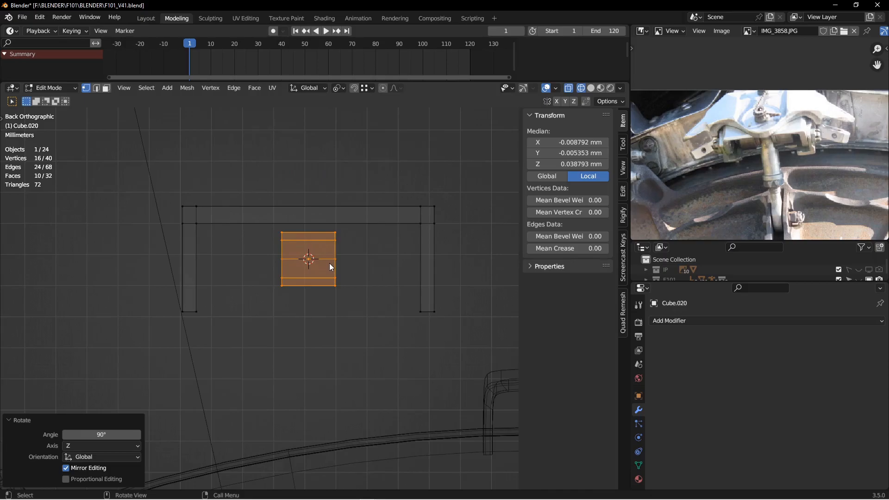
pyautogui.press('3')
pyautogui.moveTo(329, 228); pyautogui.dragTo(353, 291)
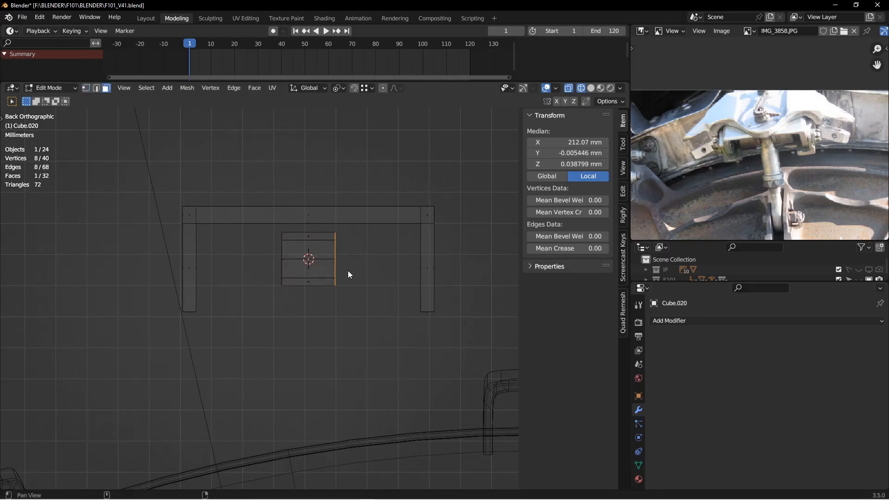
pyautogui.press('l')
pyautogui.scroll(-2, 328, 264)
pyautogui.press('s')
pyautogui.press('x')
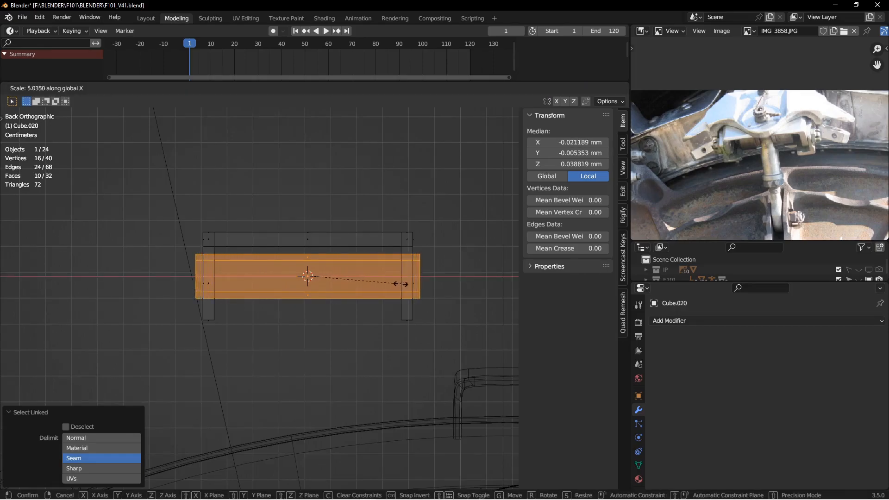
pyautogui.click(403, 283)
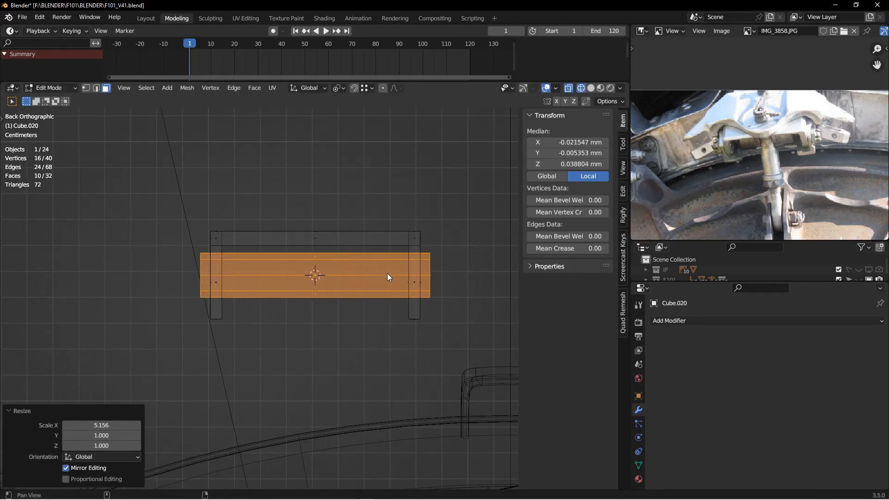
# - Thicken the cylinder slightly without changing its X length and lower it a little along Z
pyautogui.press('s')
pyautogui.hotkey('shift', 'x')
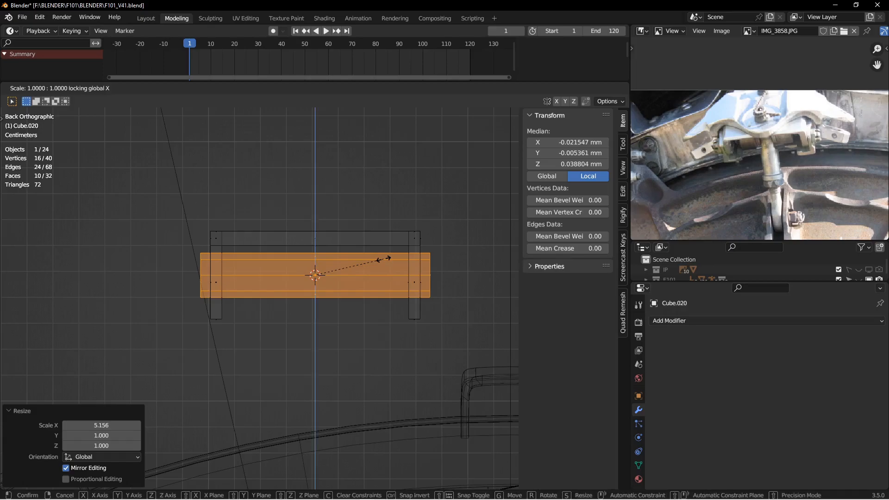
pyautogui.click(389, 260)
pyautogui.press('g')
pyautogui.press('z')
pyautogui.click(386, 263)
# - Return the viewport to solid shading and compare the bracket with the reference photo
pyautogui.moveTo(418, 271)
pyautogui.mouseDown(button='middle')
pyautogui.moveTo(360, 292)
pyautogui.moveTo(366, 260)
pyautogui.moveTo(370, 273)
pyautogui.mouseUp(button='middle')
pyautogui.press('z')
pyautogui.click(440, 277)
pyautogui.moveTo(749, 98); pyautogui.dragTo(771, 161, button='middle')
pyautogui.moveTo(231, 213); pyautogui.dragTo(256, 257, button='middle')
pyautogui.press('ctrl+KP_1')
# - Add a cube to the bracket mesh and shrink it to less than half the bracket's width
pyautogui.hotkey('alt', 'a')
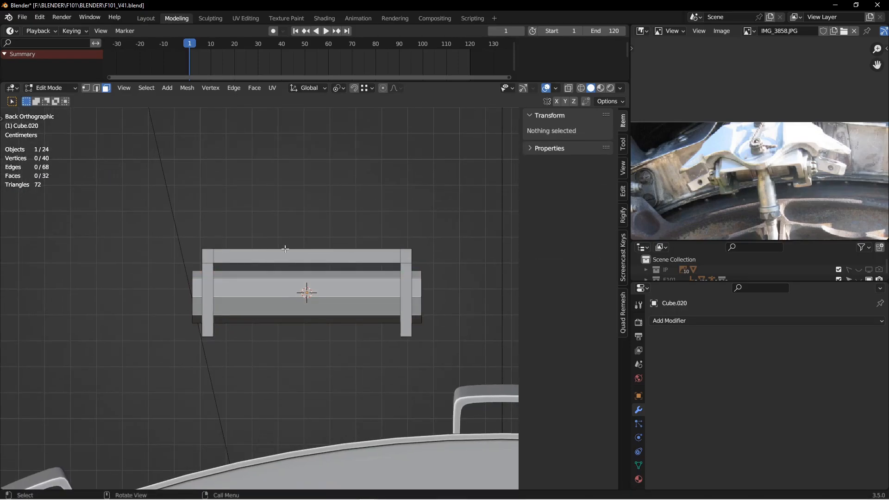
pyautogui.hotkey('shift', 'a')
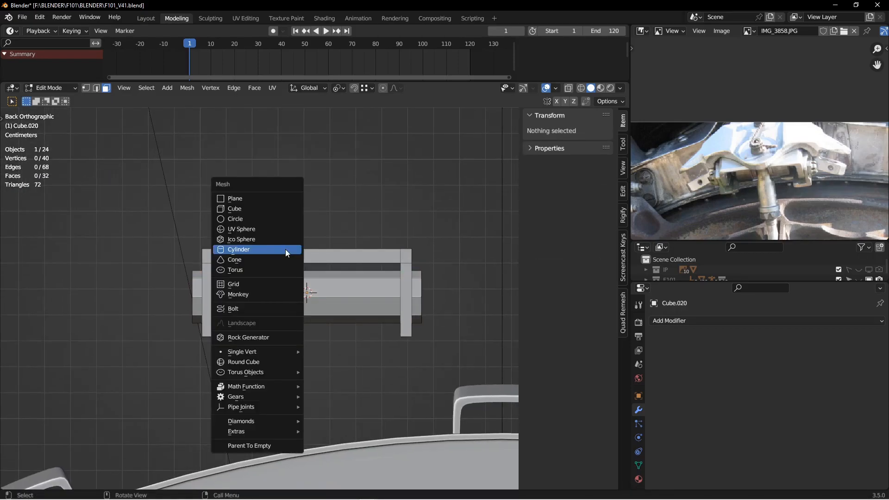
pyautogui.click(296, 207)
pyautogui.press('s')
pyautogui.click(304, 293)
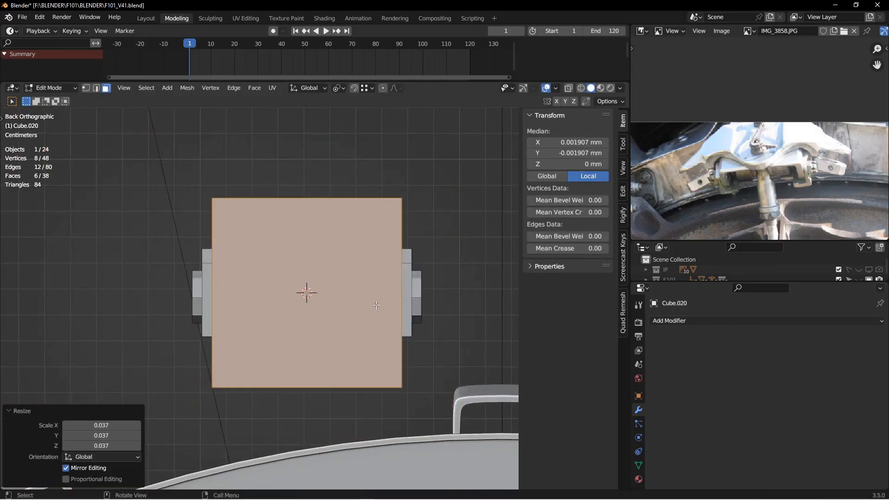
pyautogui.press('s')
pyautogui.click(336, 297)
# - Move the small cube up about 33 mm along Z so it sits on the bracket's crossbar
pyautogui.press('g')
pyautogui.press('z')
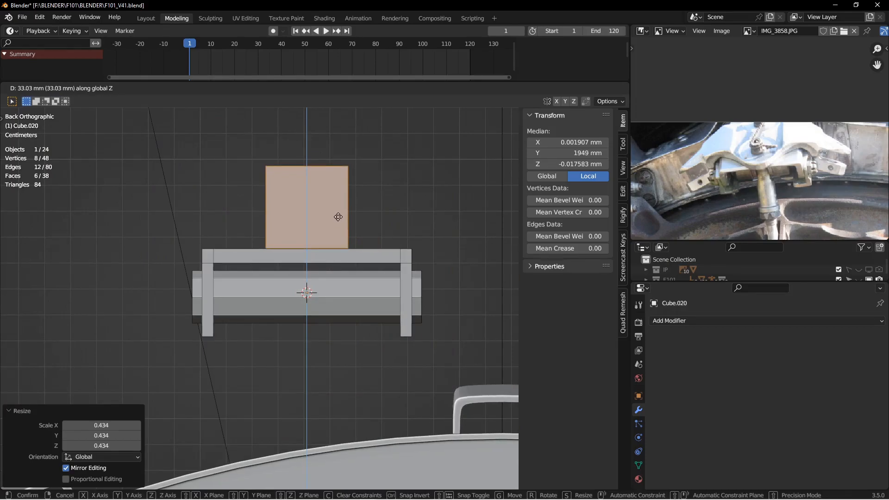
pyautogui.click(338, 217)
# - Extend the small cube by moving its −Y face about 24.7 mm along −Y
pyautogui.moveTo(338, 217); pyautogui.dragTo(218, 286, button='middle')
pyautogui.keyDown('shift'); pyautogui.moveTo(217, 285); pyautogui.dragTo(196, 300, button='middle'); pyautogui.keyUp('shift')
pyautogui.moveTo(327, 298); pyautogui.dragTo(250, 291, button='middle')
pyautogui.click(303, 269)
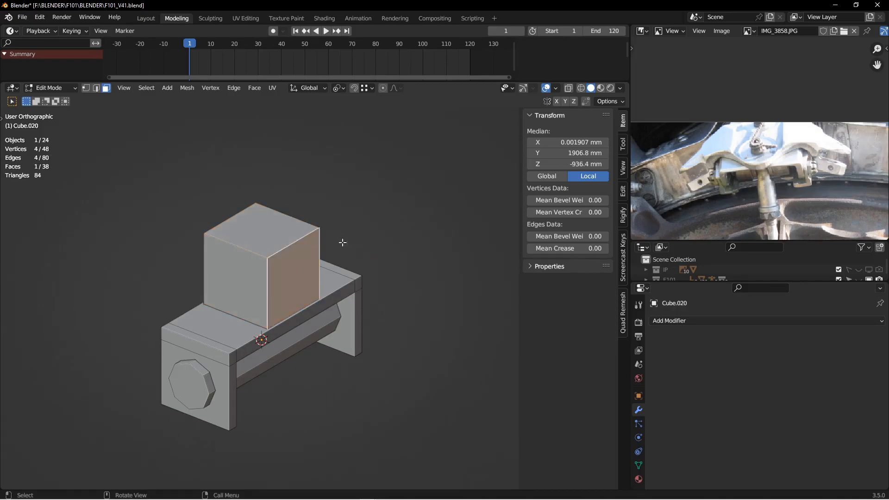
pyautogui.press('g')
pyautogui.press('y')
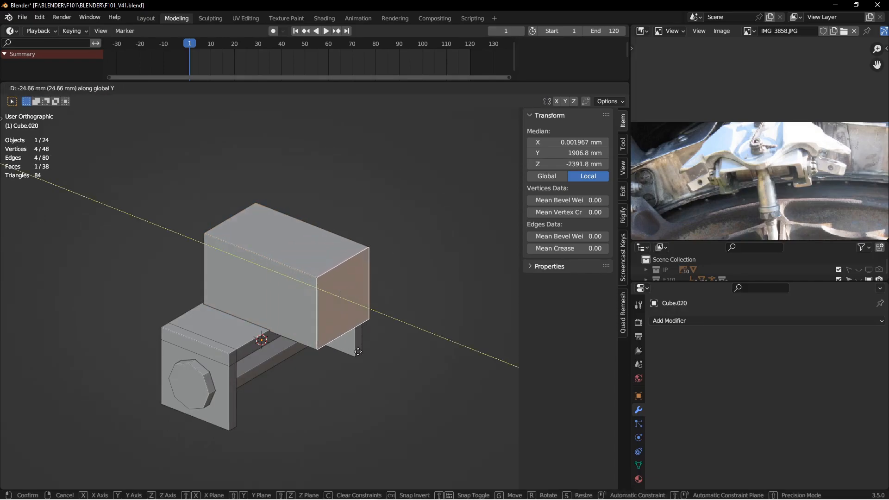
pyautogui.click(274, 316)
# - Select the two opposite side faces of the block on top of the bracket
pyautogui.click(246, 294)
pyautogui.moveTo(123, 310); pyautogui.dragTo(284, 311, button='middle')
pyautogui.keyDown('shift'); pyautogui.click(178, 319); pyautogui.keyUp('shift')
pyautogui.press('s')
pyautogui.press('x')
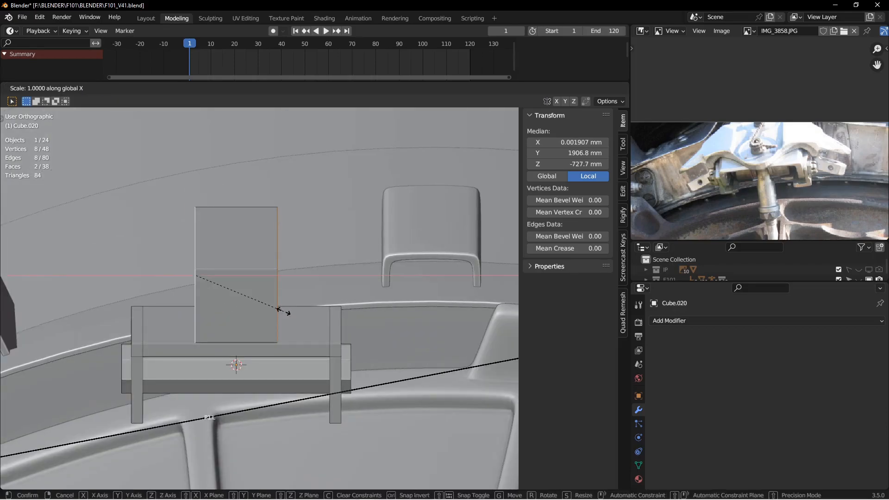
pyautogui.rightClick(363, 323)
# - Set the transform pivot to Median Point and scale the block's two side faces along X by about 2.85
pyautogui.keyDown('alt'); pyautogui.keyDown('shift'); pyautogui.moveTo(249, 274); pyautogui.dragTo(322, 113); pyautogui.keyUp('shift'); pyautogui.keyUp('alt')
pyautogui.click(339, 87)
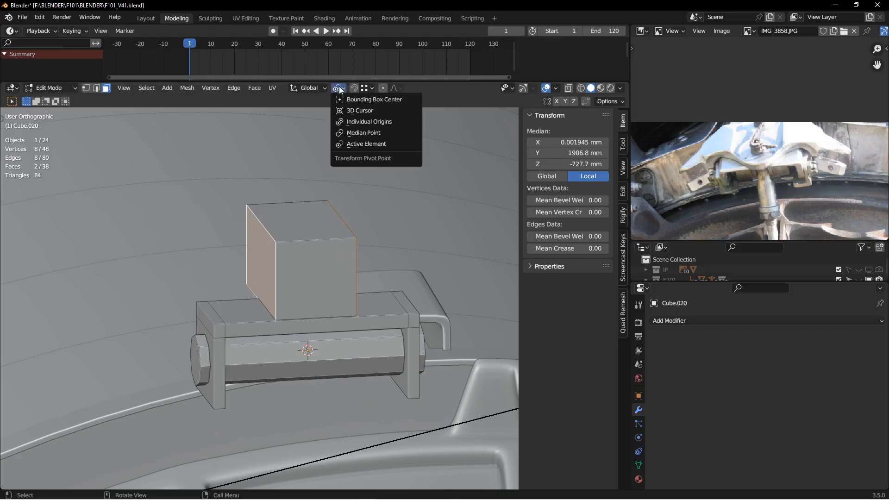
pyautogui.click(354, 132)
pyautogui.press('s')
pyautogui.press('x')
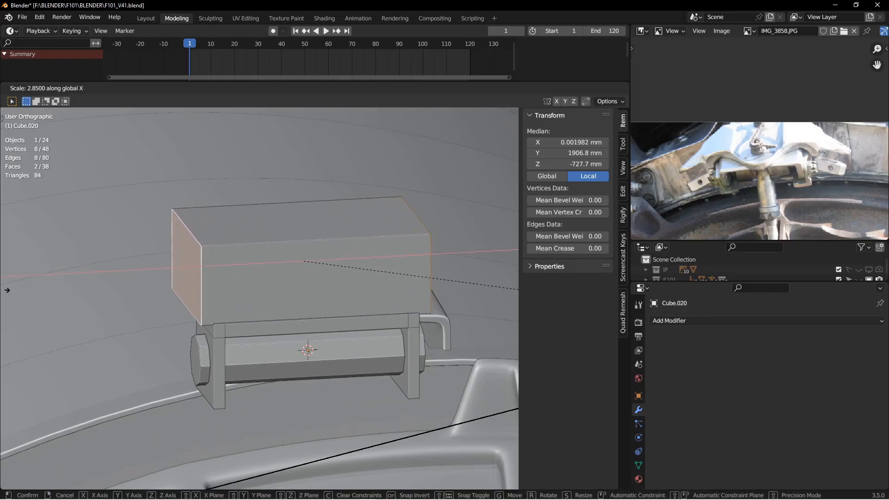
pyautogui.click(7, 290)
# - Adjust the upper block's bottom face along Z so it sits on top of the bracket's crossbar
pyautogui.moveTo(271, 306); pyautogui.dragTo(315, 310, button='middle')
pyautogui.keyDown('alt'); pyautogui.moveTo(296, 299); pyautogui.dragTo(278, 308); pyautogui.keyUp('alt')
pyautogui.keyDown('alt'); pyautogui.moveTo(278, 308); pyautogui.dragTo(195, 275); pyautogui.keyUp('alt')
pyautogui.click(165, 280)
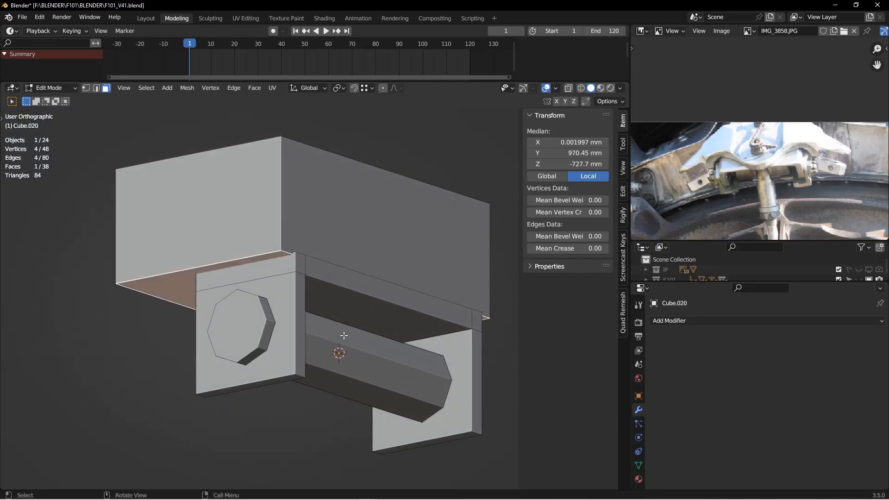
pyautogui.press('g')
pyautogui.press('z')
pyautogui.click(344, 333)
# - Move the upper block's long face above the crossbar about 11.6 mm along −Y
pyautogui.keyDown('alt'); pyautogui.moveTo(426, 284); pyautogui.dragTo(357, 327); pyautogui.keyUp('alt')
pyautogui.scroll(-1, 365, 309)
pyautogui.click(298, 311)
pyautogui.press('g')
pyautogui.press('y')
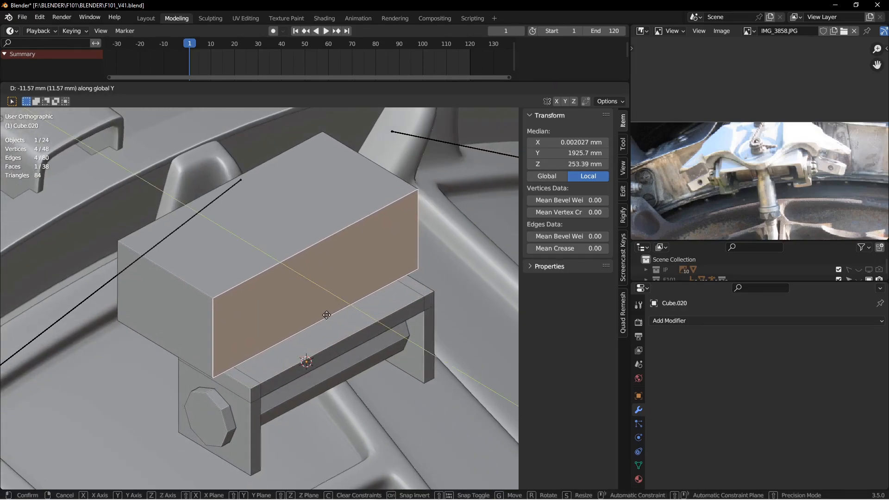
pyautogui.click(326, 315)
# - Lower the upper block's top face about 23.5 mm along Z to thin the block into a plate
pyautogui.click(300, 247)
pyautogui.keyDown('alt'); pyautogui.moveTo(300, 247); pyautogui.dragTo(329, 230); pyautogui.keyUp('alt')
pyautogui.press('g')
pyautogui.press('z')
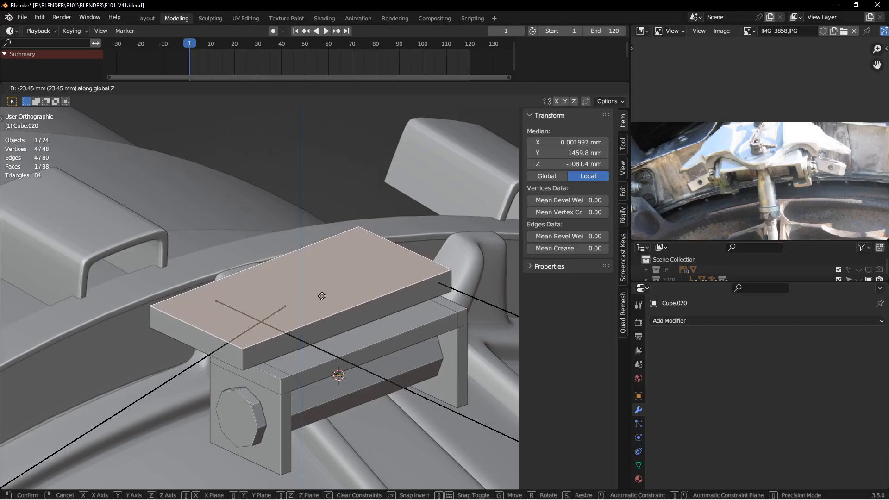
pyautogui.click(322, 296)
# - Extend the plate's overhanging end face 8.14 mm along −Y and narrow it to 0.412 along X
pyautogui.keyDown('alt'); pyautogui.moveTo(322, 296); pyautogui.dragTo(295, 307); pyautogui.keyUp('alt')
pyautogui.click(246, 322)
pyautogui.keyDown('alt'); pyautogui.moveTo(246, 321); pyautogui.dragTo(256, 331); pyautogui.keyUp('alt')
pyautogui.press('g')
pyautogui.press('y')
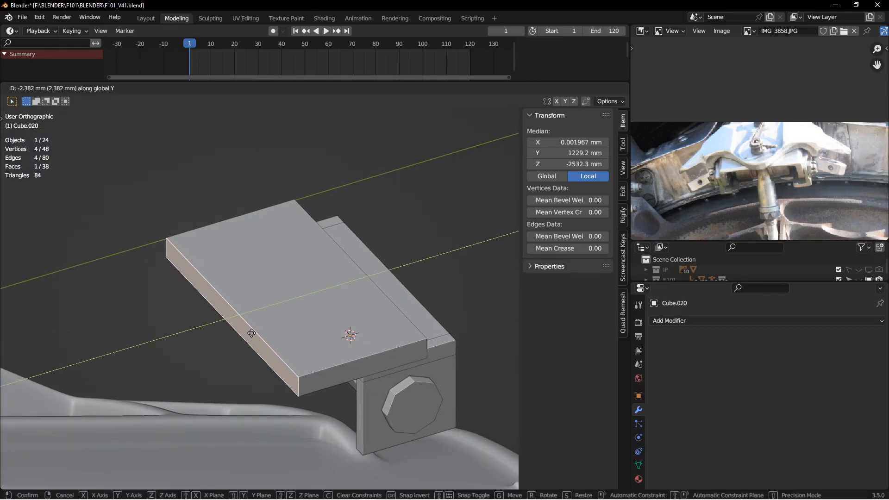
pyautogui.click(235, 335)
pyautogui.press('s')
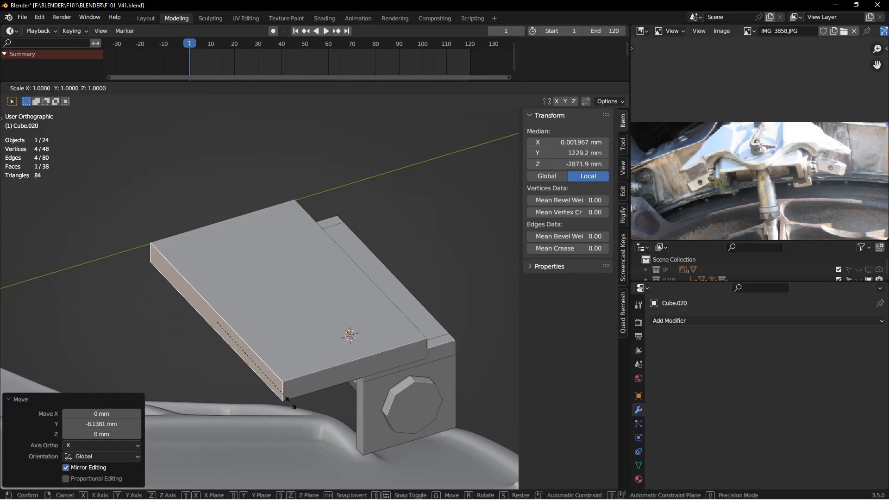
pyautogui.press('x')
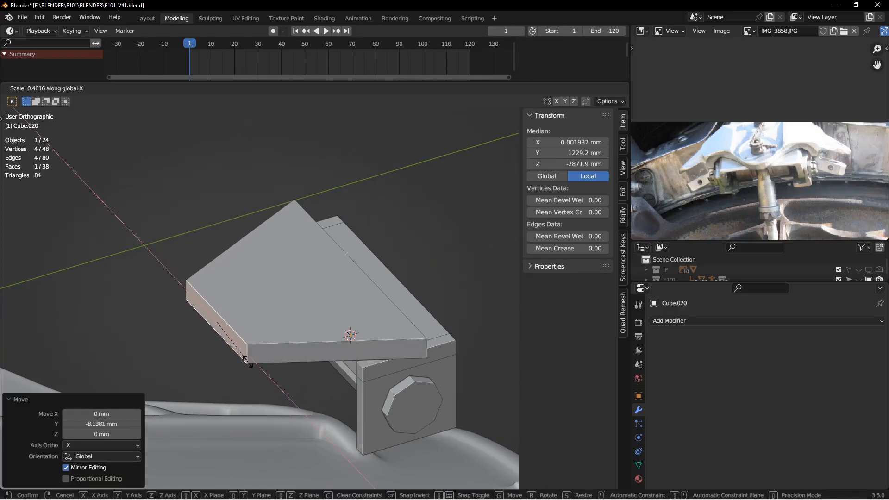
pyautogui.click(244, 358)
# - Add two evenly spaced loop cuts running lengthwise through the tapered plate, without sliding them
pyautogui.moveTo(356, 320); pyautogui.dragTo(272, 294, button='middle')
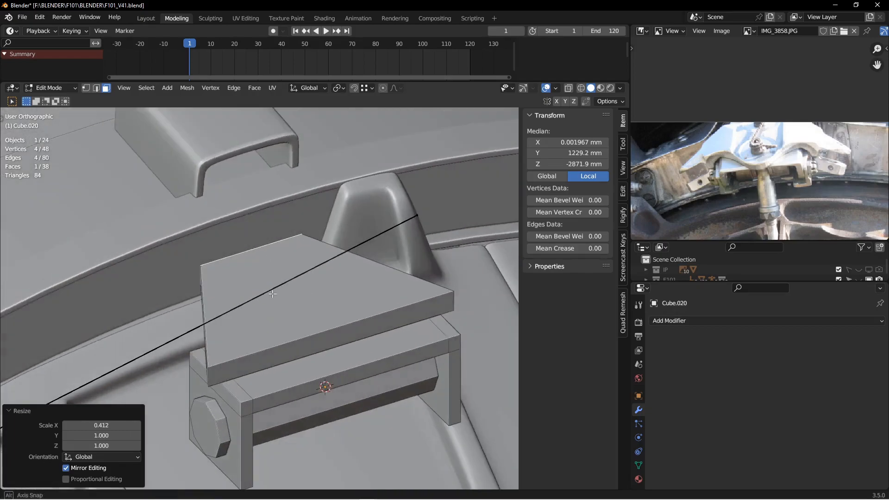
pyautogui.keyDown('shift'); pyautogui.moveTo(289, 326); pyautogui.dragTo(296, 291, button='middle'); pyautogui.keyUp('shift')
pyautogui.hotkey('ctrl', 'r')
pyautogui.scroll(1, 297, 291)
pyautogui.click(297, 291)
pyautogui.rightClick(317, 304)
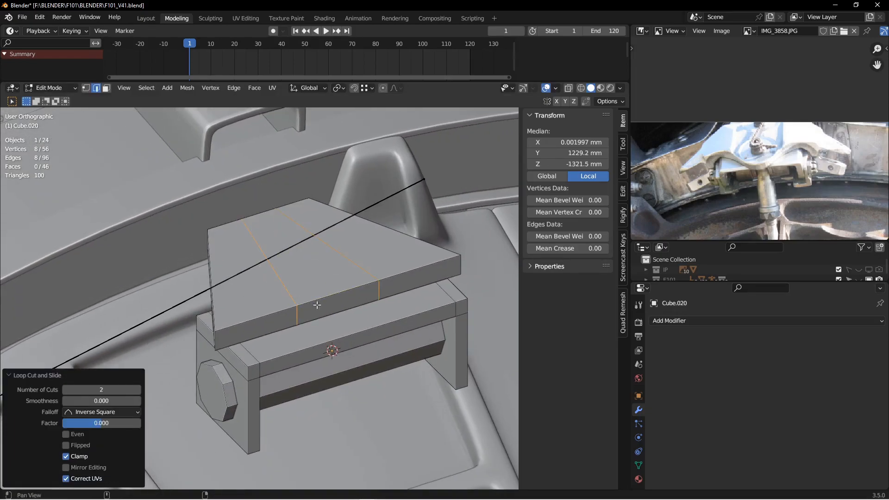
# - Extrude the middle face of the plate's wide edge along Y to form a tab over the crossbar
pyautogui.scroll(2, 325, 311)
pyautogui.press('3')
pyautogui.click(331, 307)
pyautogui.scroll(-2, 331, 307)
pyautogui.press('e')
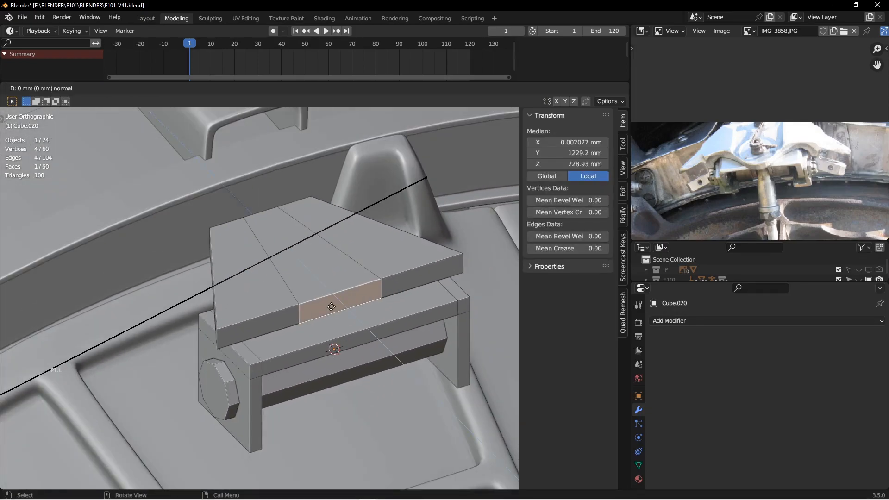
pyautogui.press('y')
pyautogui.click(356, 337)
# - Apply the bracket object's scale and return to editing its mesh
pyautogui.moveTo(356, 336); pyautogui.dragTo(387, 318, button='middle')
pyautogui.scroll(1, 335, 342)
pyautogui.press('2')
pyautogui.click(308, 337)
pyautogui.hotkey('ctrl', 'Tab')
pyautogui.click(340, 319)
pyautogui.click(339, 317)
pyautogui.hotkey('ctrl', 'a')
pyautogui.click(335, 316)
pyautogui.hotkey('ctrl', 'Tab')
pyautogui.click(387, 320)
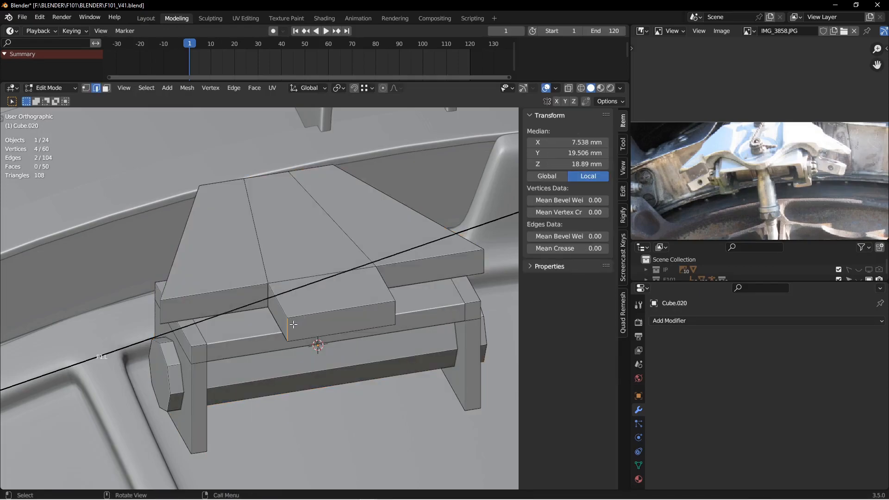
# - Round the tab's two vertical front corner edges with a 22.5 mm, 3-segment bevel and Clamp Overlap enabled
pyautogui.moveTo(394, 319); pyautogui.dragTo(401, 326, button='middle')
pyautogui.hotkey('ctrl', 'b')
pyautogui.press('c')
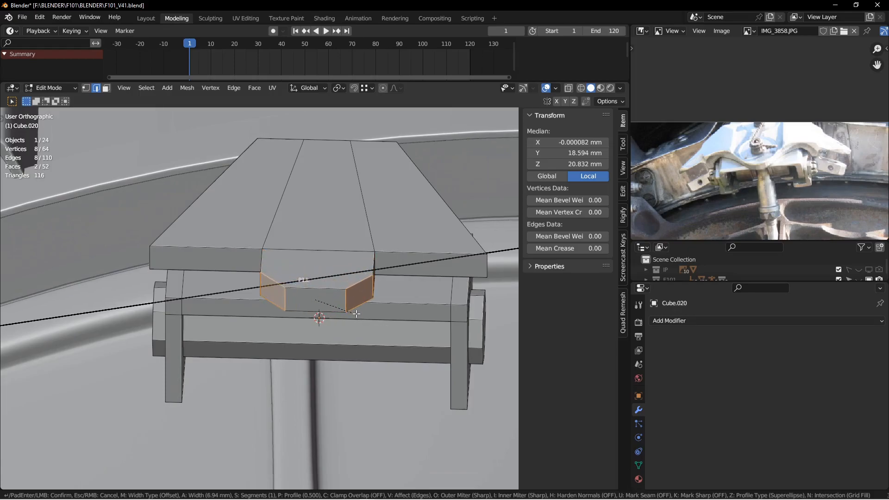
pyautogui.scroll(1, 408, 334)
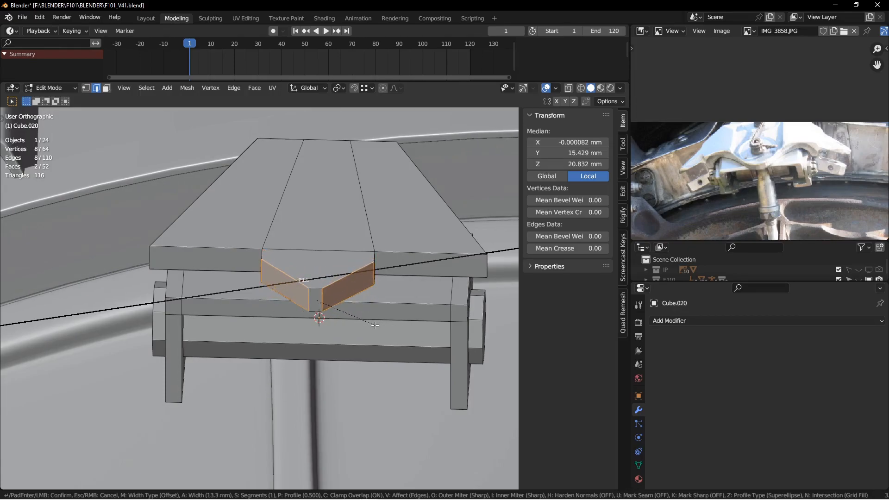
pyautogui.click(408, 337)
# - Cut an edge loop across the plate's width and slide it about 0.44 toward the rounded tab
pyautogui.moveTo(408, 337); pyautogui.dragTo(346, 288, button='middle')
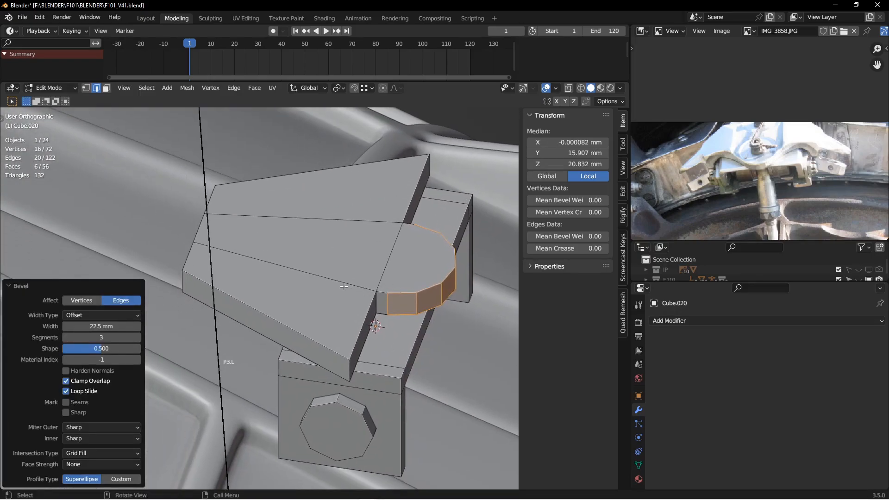
pyautogui.click(288, 323)
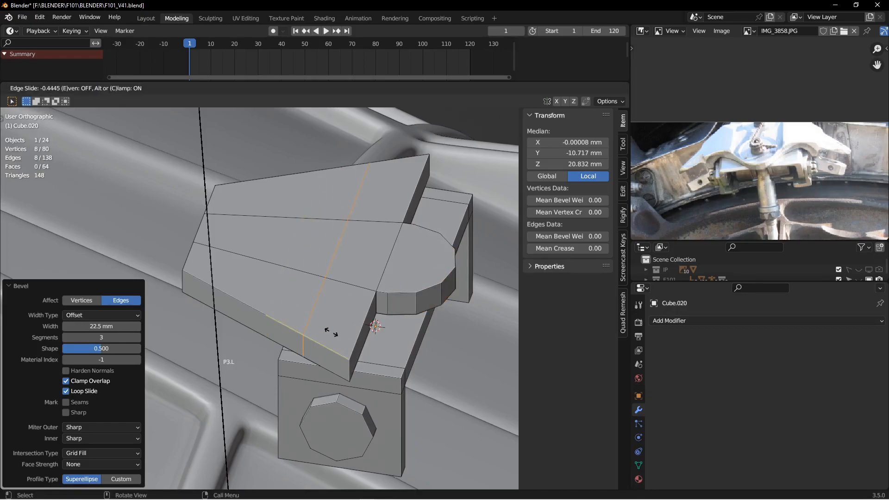
pyautogui.click(332, 333)
# - Flatten the small side face at the plate's wide +X corner by scaling it to 0 along X
pyautogui.scroll(1, 319, 346)
pyautogui.press('3')
pyautogui.click(322, 354)
pyautogui.scroll(-4, 323, 354)
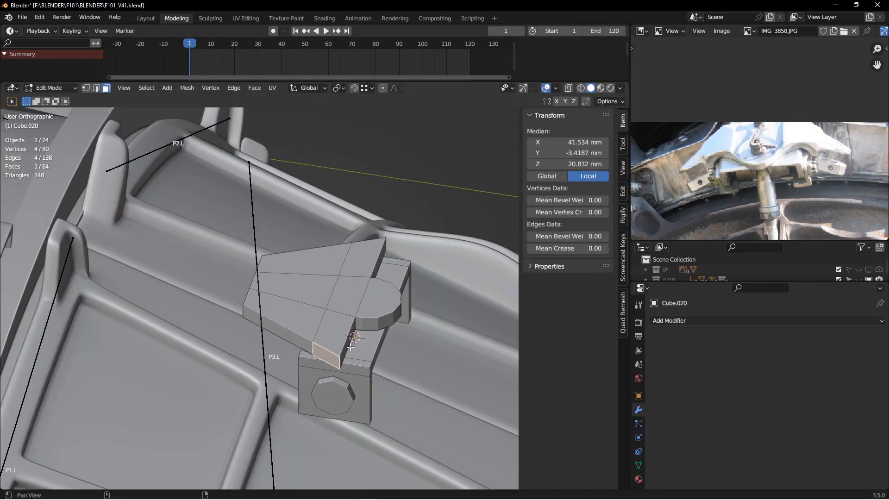
pyautogui.press('s')
pyautogui.press('x')
pyautogui.press('0')
pyautogui.press('Return')
# - Flatten the matching small side face at the plate's −X corner by scaling it to 0 along X
pyautogui.moveTo(353, 256); pyautogui.dragTo(343, 304, button='middle')
pyautogui.click(340, 285)
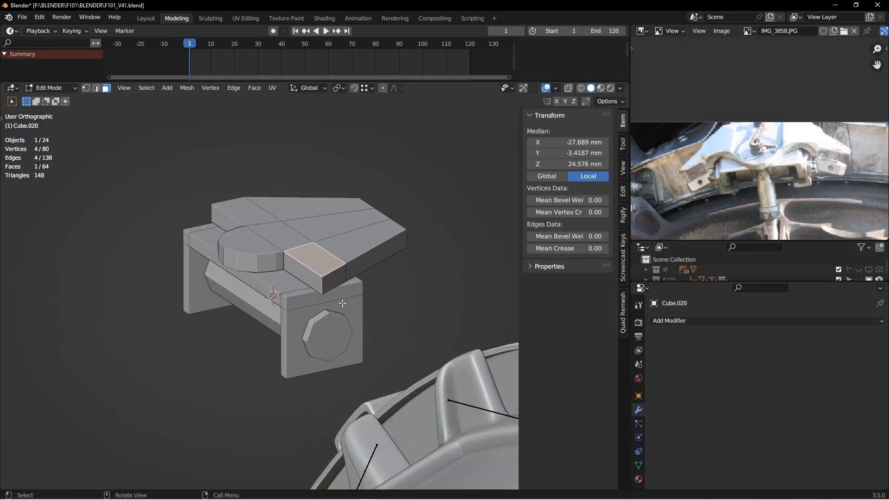
pyautogui.click(335, 281)
pyautogui.press('s')
pyautogui.press('x')
pyautogui.press('0')
pyautogui.press('Return')
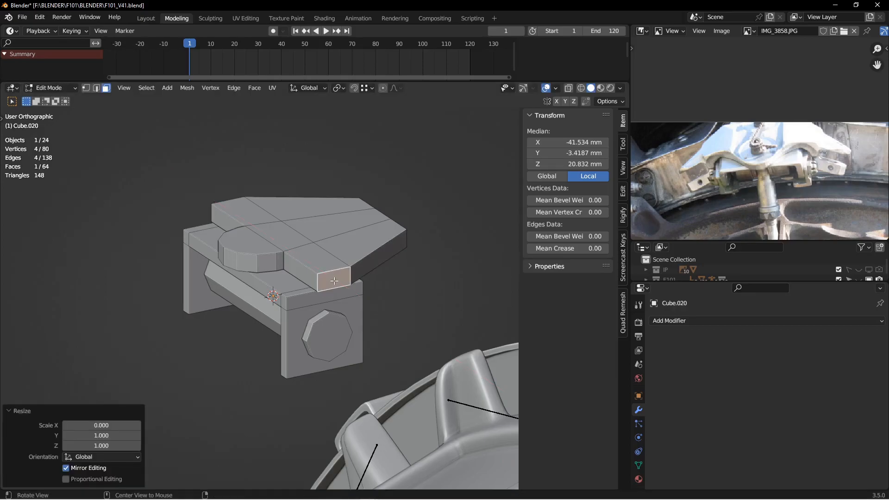
# - Add one centred lengthwise loop cut through the middle section of the plate
pyautogui.scroll(4, 334, 281)
pyautogui.moveTo(334, 281); pyautogui.dragTo(303, 274, button='middle')
pyautogui.press('1')
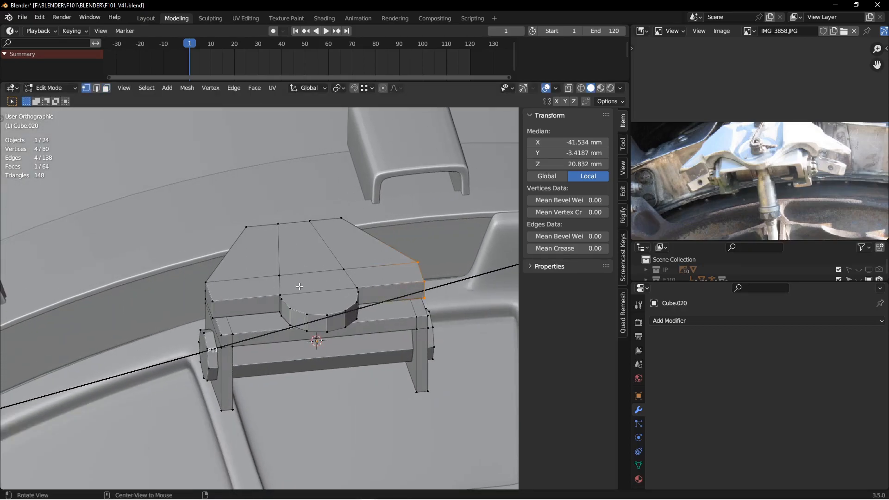
pyautogui.keyDown('alt'); pyautogui.moveTo(300, 287); pyautogui.dragTo(292, 303); pyautogui.keyUp('alt')
pyautogui.hotkey('ctrl', 'r')
pyautogui.click(288, 266)
pyautogui.rightClick(288, 266)
# - Connect the centre loop's vertex at the tab's base to the tab's front middle vertex with an edge
pyautogui.scroll(2, 288, 266)
pyautogui.click(326, 302)
pyautogui.keyDown('shift'); pyautogui.click(336, 337); pyautogui.keyUp('shift')
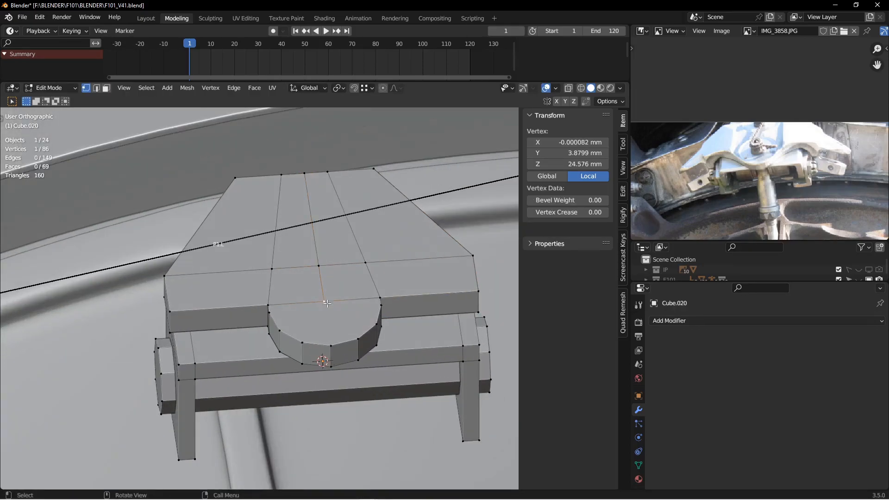
pyautogui.press('j')
# - Isolate the bracket in local view and resume mesh editing from its underside
pyautogui.moveTo(336, 334); pyautogui.dragTo(318, 338, button='middle')
pyautogui.hotkey('ctrl', 'Tab')
pyautogui.click(245, 340)
pyautogui.press('KP_Divide')
pyautogui.hotkey('ctrl', 'Tab')
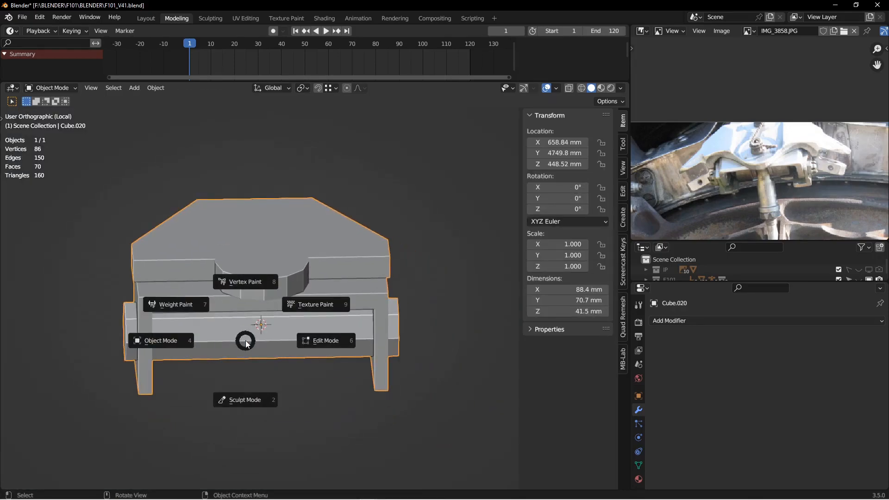
pyautogui.click(318, 340)
pyautogui.moveTo(318, 340); pyautogui.dragTo(335, 262, button='middle')
pyautogui.scroll(2, 303, 303)
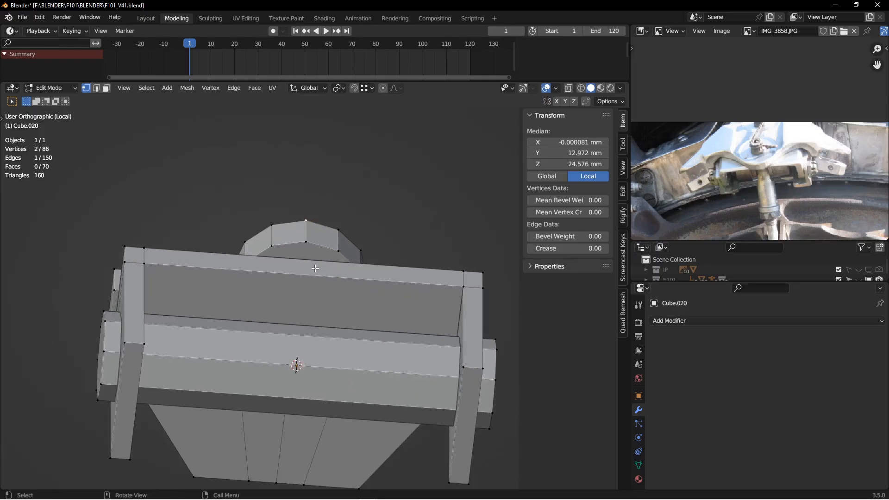
# - Hide the linked bracket frame and connect the two centre vertices on the tab's underside with an edge
pyautogui.hotkey('ctrl', 'Tab')
pyautogui.click(384, 281)
pyautogui.click(461, 279)
pyautogui.rightClick(462, 280)
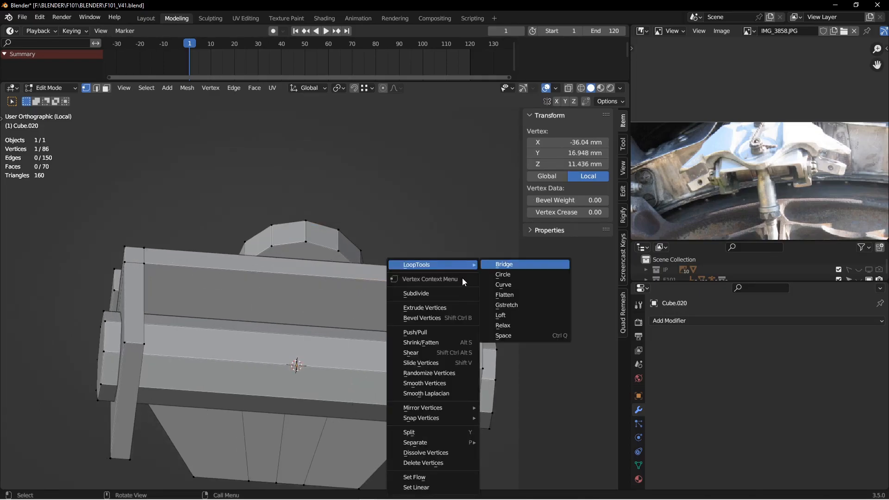
pyautogui.click(423, 245)
pyautogui.press('l')
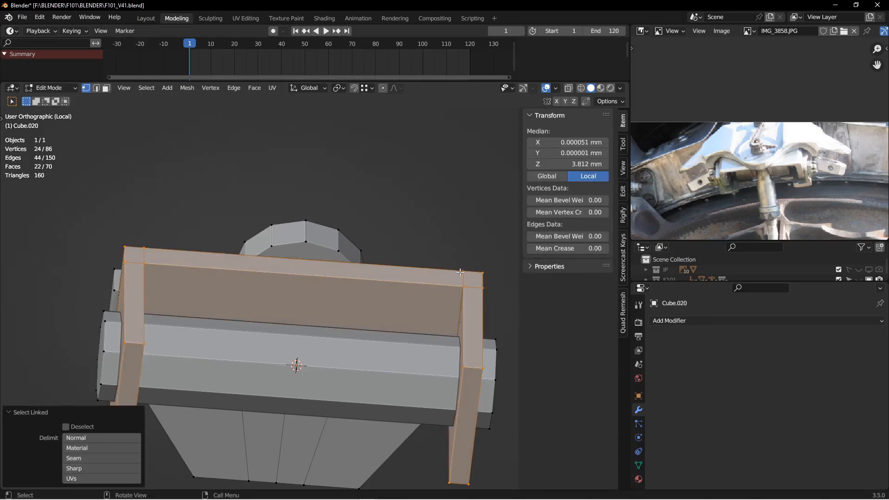
pyautogui.press('h')
pyautogui.click(306, 304)
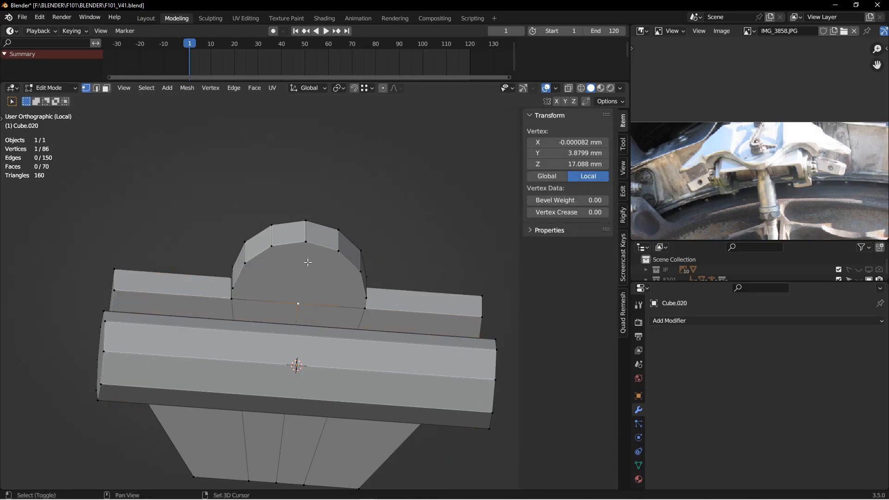
pyautogui.press('j')
# - Add a centred loop cut around the pin and, with the frame unhidden, another through the crossbar
pyautogui.hotkey('ctrl', 'r')
pyautogui.click(297, 345)
pyautogui.hotkey('alt', 'h')
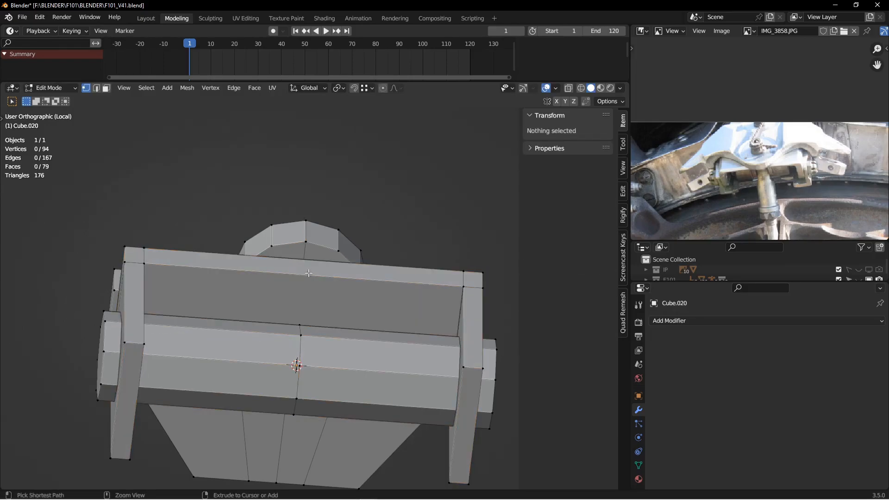
pyautogui.hotkey('ctrl', 'r')
pyautogui.click(308, 273)
# - In a front wireframe view, select all faces on the bracket's −X half and delete them
pyautogui.press('KP_1')
pyautogui.press('z')
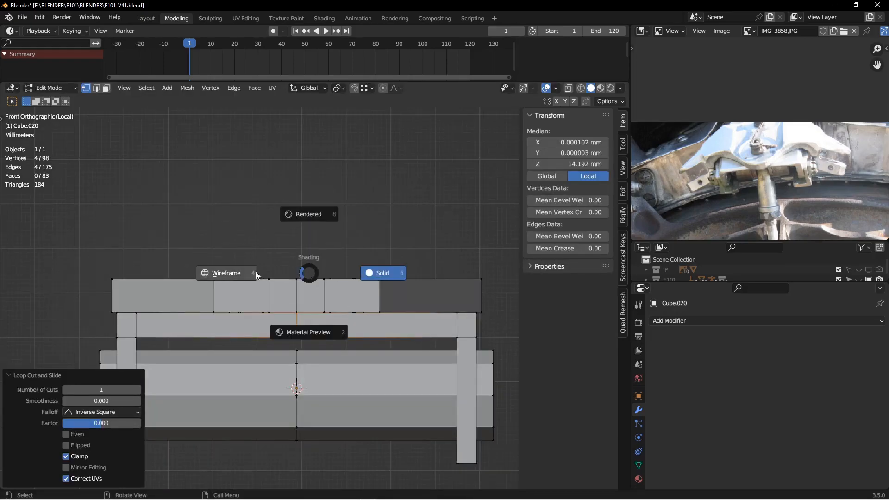
pyautogui.click(239, 274)
pyautogui.keyDown('shift'); pyautogui.moveTo(223, 274); pyautogui.dragTo(238, 274, button='middle'); pyautogui.keyUp('shift')
pyautogui.press('3')
pyautogui.moveTo(91, 207); pyautogui.dragTo(321, 420)
pyautogui.press('x')
pyautogui.click(309, 368)
# - Return to solid shading and Object Mode, and add a Mirror modifier on the X axis to the remaining half
pyautogui.press('z')
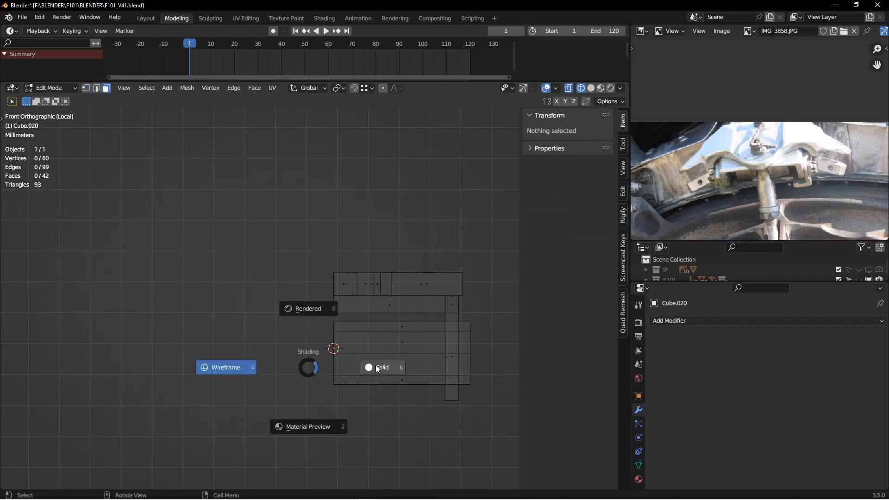
pyautogui.click(370, 368)
pyautogui.moveTo(371, 367)
pyautogui.mouseDown(button='middle')
pyautogui.moveTo(284, 361)
pyautogui.moveTo(258, 369)
pyautogui.mouseUp(button='middle')
pyautogui.hotkey('ctrl', 'Tab')
pyautogui.click(325, 361)
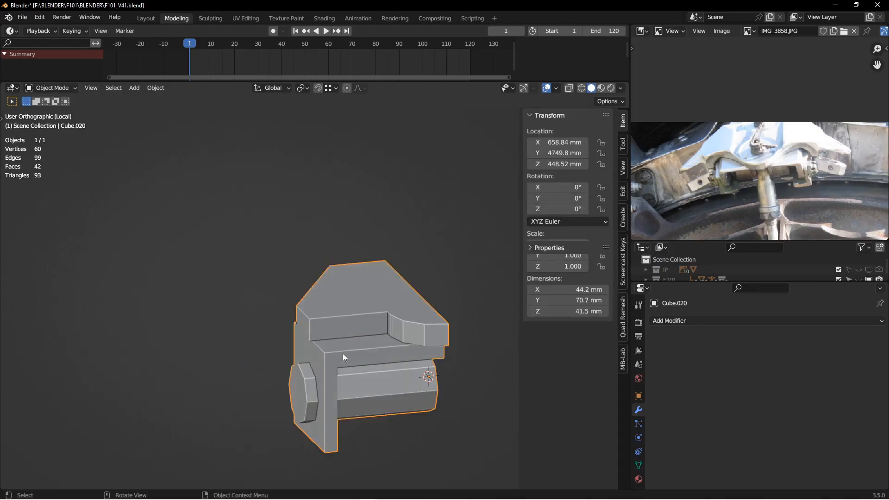
pyautogui.click(700, 321)
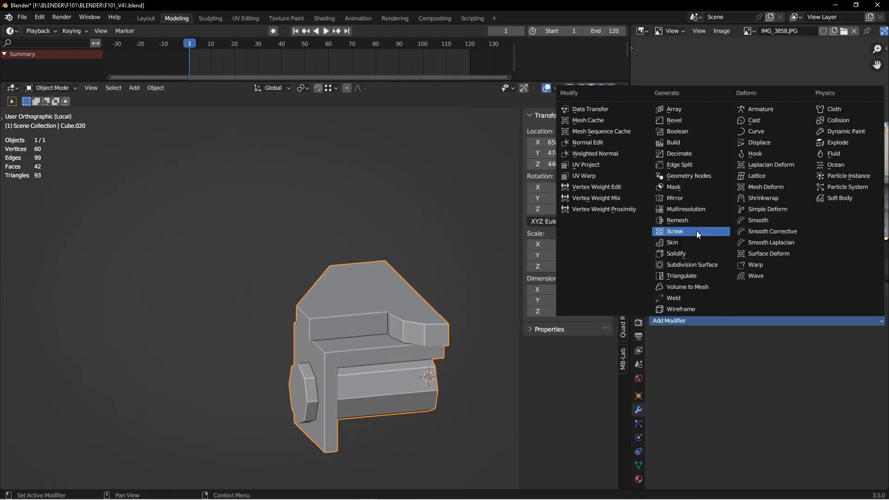
pyautogui.click(688, 198)
# - Extrude the small end face at the plate's wide corner outward 15.847 mm to form a side arm
pyautogui.moveTo(406, 296); pyautogui.dragTo(292, 304, button='middle')
pyautogui.hotkey('ctrl', 'Tab')
pyautogui.click(371, 304)
pyautogui.moveTo(371, 303); pyautogui.dragTo(282, 326, button='middle')
pyautogui.click(255, 321)
pyautogui.press('e')
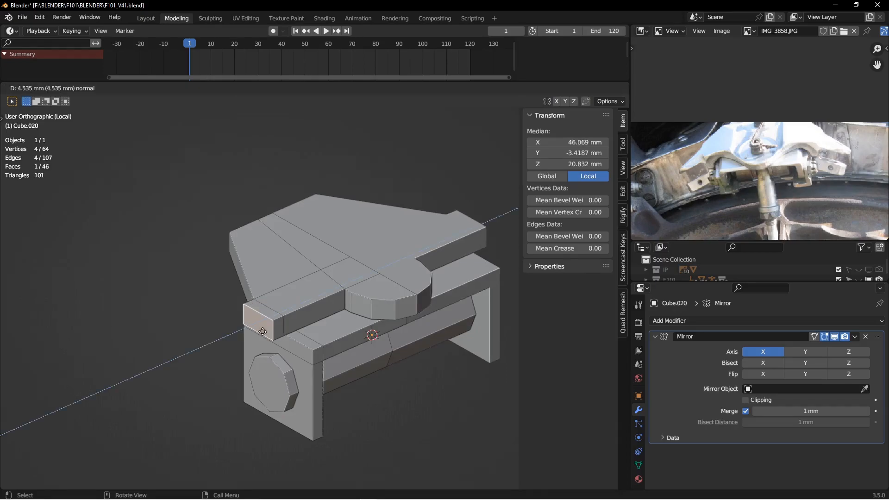
pyautogui.click(239, 343)
pyautogui.moveTo(239, 342); pyautogui.dragTo(268, 361, button='middle')
pyautogui.hotkey('ctrl', 'Tab')
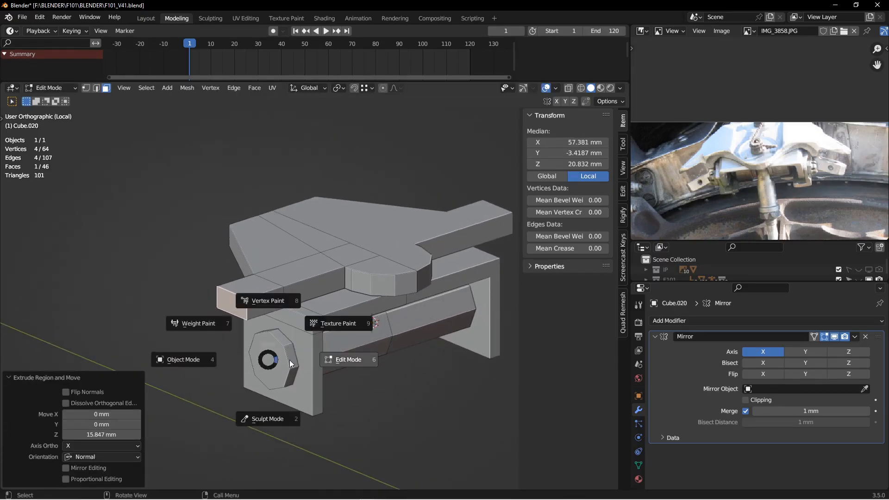
pyautogui.click(337, 359)
pyautogui.click(274, 360)
pyautogui.moveTo(310, 323); pyautogui.dragTo(281, 354, button='middle')
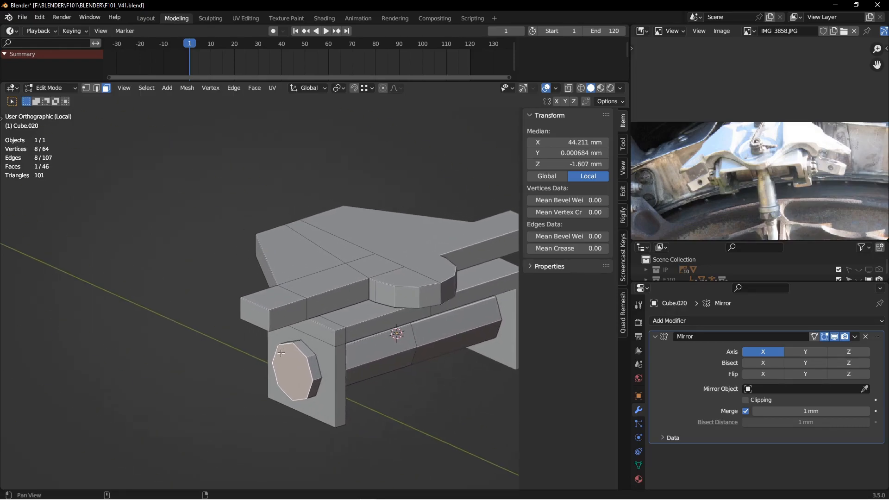
# - Duplicate the four faces of the small side-arm block and move the copy 21.774 mm down along Z
pyautogui.click(284, 314)
pyautogui.keyDown('shift'); pyautogui.click(270, 300); pyautogui.keyUp('shift')
pyautogui.keyDown('shift'); pyautogui.click(246, 309); pyautogui.keyUp('shift')
pyautogui.keyDown('alt'); pyautogui.moveTo(245, 316); pyautogui.dragTo(284, 324); pyautogui.keyUp('alt')
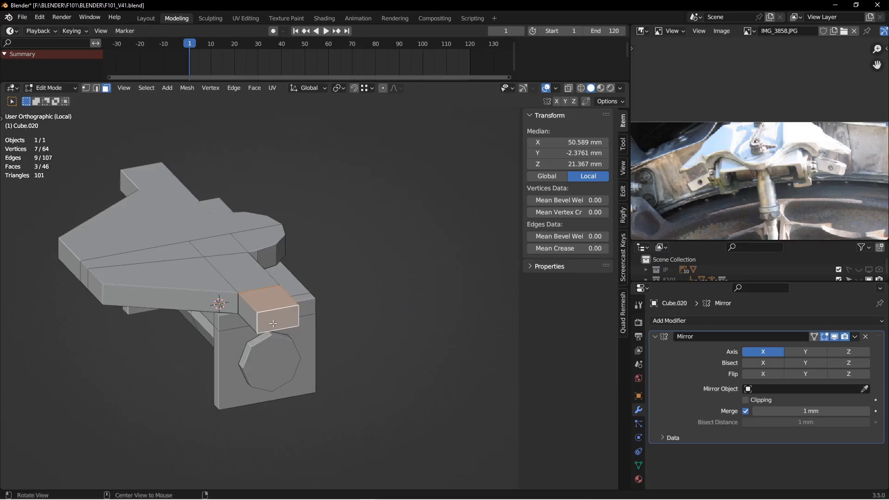
pyautogui.keyDown('shift'); pyautogui.click(246, 313); pyautogui.keyUp('shift')
pyautogui.moveTo(246, 314); pyautogui.dragTo(302, 327, button='middle')
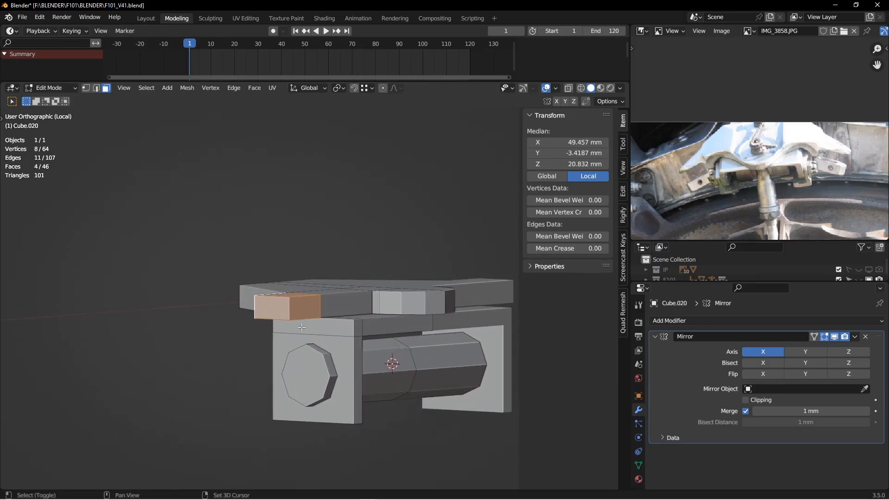
pyautogui.press('e')
pyautogui.click(297, 394)
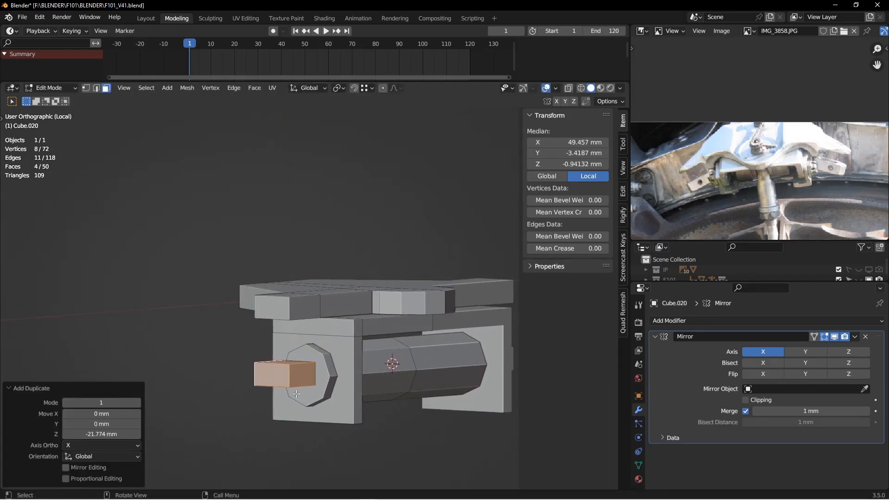
# - In the right view, move the duplicated block about 3.469 mm along Y to centre it on the pin
pyautogui.press('KP_1')
pyautogui.press('KP_Decimal')
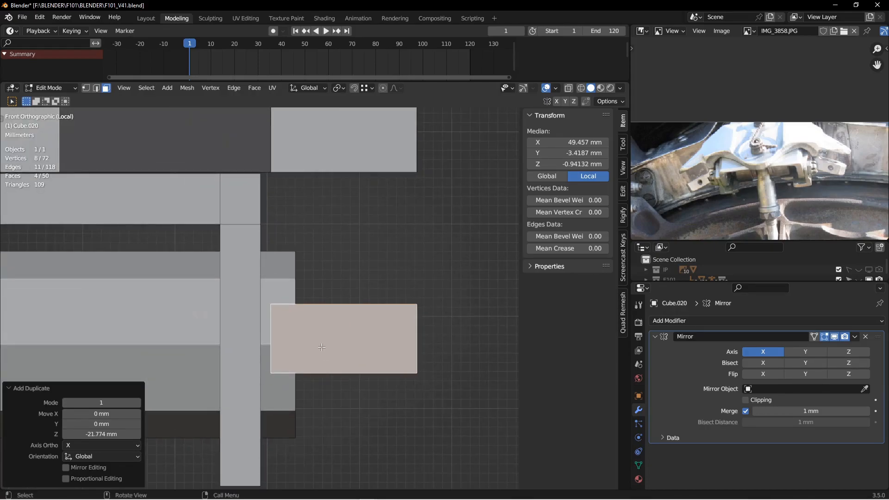
pyautogui.press('KP_3')
pyautogui.scroll(-2, 317, 349)
pyautogui.keyDown('shift'); pyautogui.moveTo(299, 338); pyautogui.dragTo(255, 354, button='middle'); pyautogui.keyUp('shift')
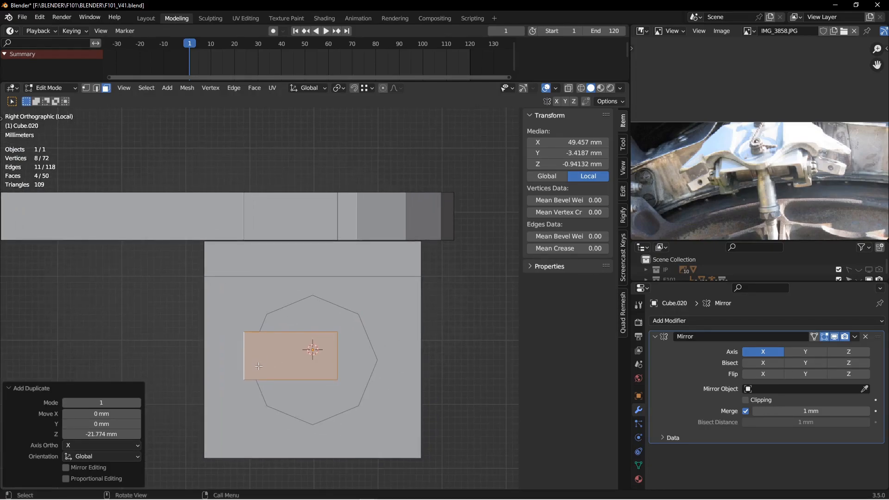
pyautogui.press('g')
pyautogui.press('y')
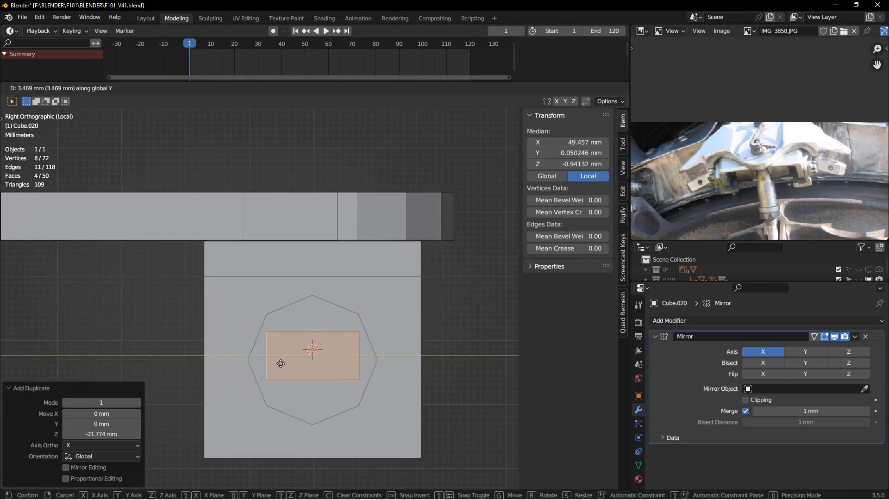
pyautogui.click(281, 364)
# - Add one centred horizontal loop cut to the duplicated block and switch to wireframe shading
pyautogui.scroll(3, 280, 364)
pyautogui.hotkey('ctrl', 'r')
pyautogui.click(264, 351)
pyautogui.rightClick(264, 351)
pyautogui.press('z')
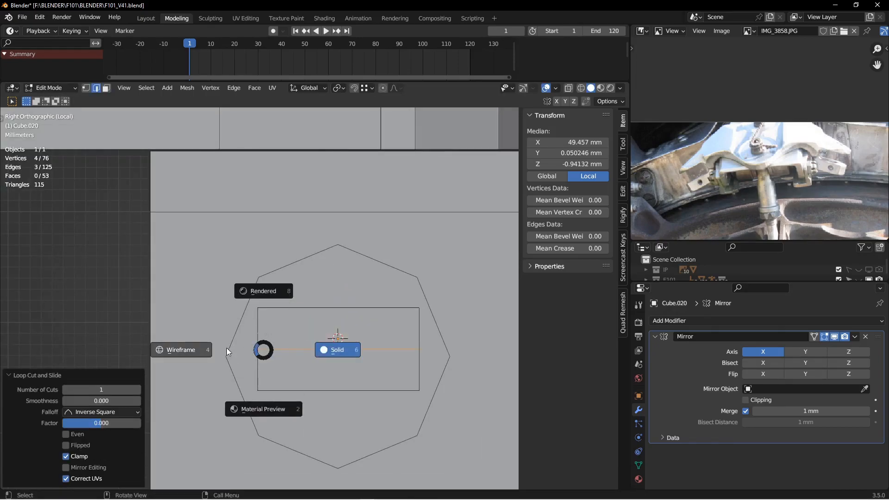
pyautogui.click(196, 352)
pyautogui.scroll(2, 296, 336)
pyautogui.keyDown('shift'); pyautogui.scroll(-8, 293, 338); pyautogui.keyUp('shift')
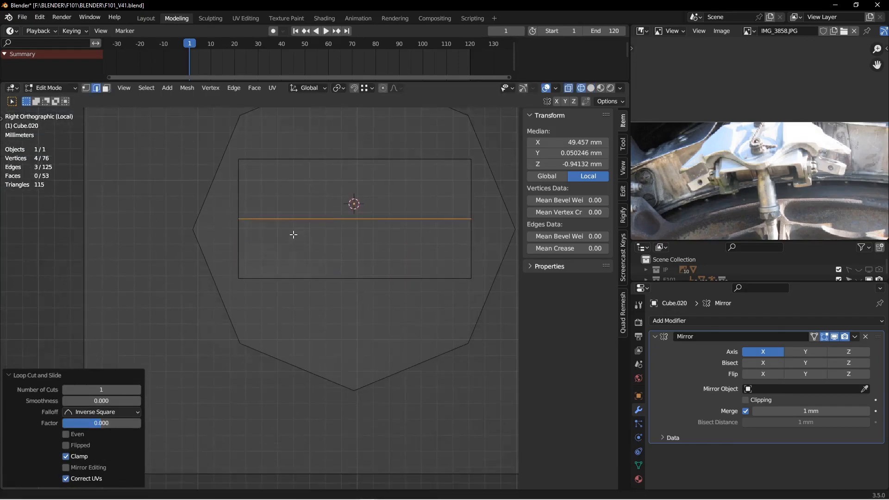
pyautogui.keyDown('shift'); pyautogui.moveTo(303, 236); pyautogui.dragTo(304, 235, button='middle'); pyautogui.keyUp('shift')
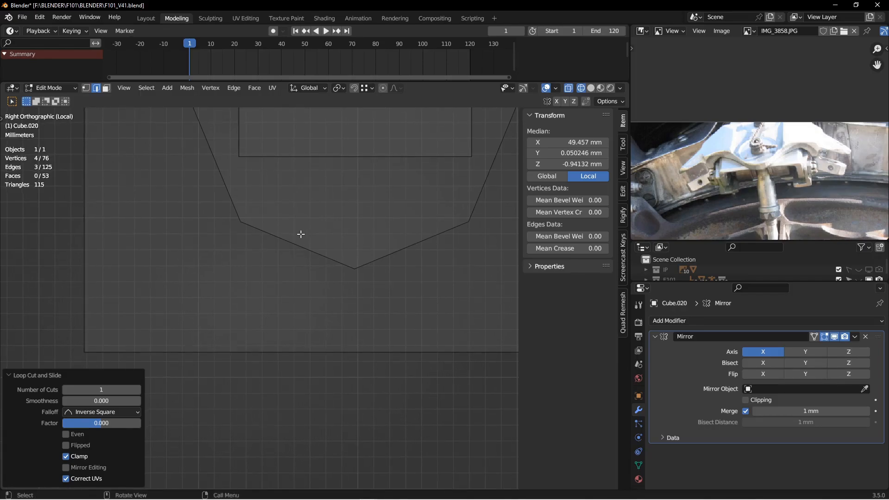
pyautogui.press('g')
pyautogui.press('z')
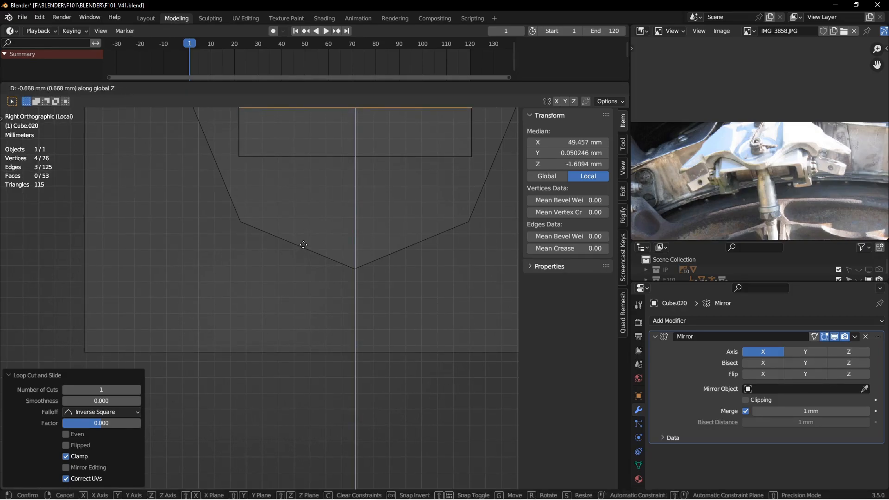
pyautogui.rightClick(303, 245)
# - Select the whole duplicated block, lower it 0.639 mm along Z to the pin's centre height, and return to solid shading
pyautogui.hotkey('ctrl', 'l')
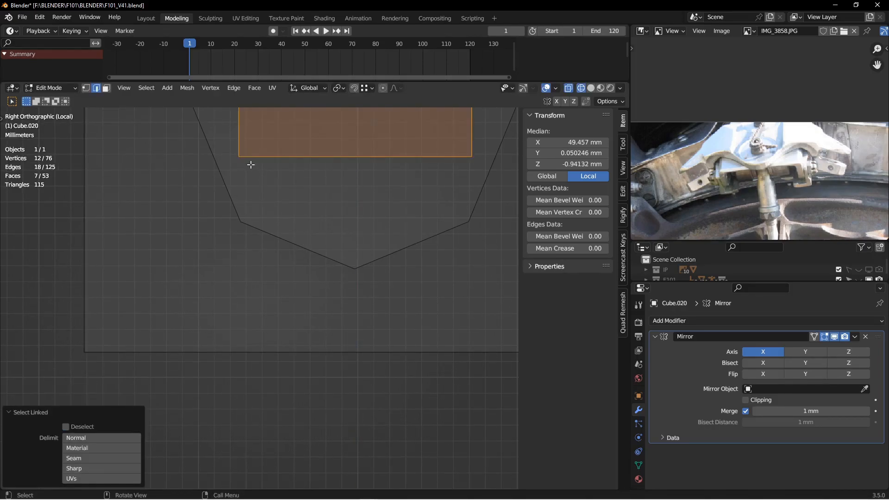
pyautogui.press('g')
pyautogui.press('z')
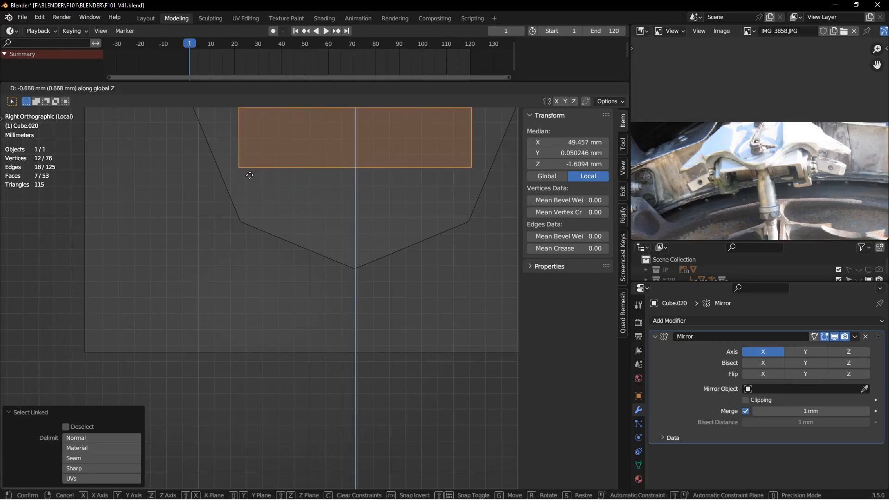
pyautogui.click(249, 175)
pyautogui.press('KP_Decimal')
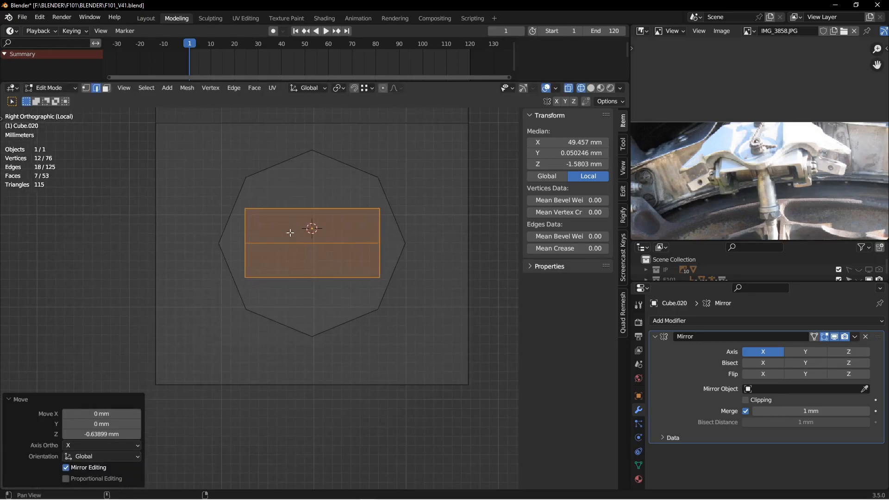
pyautogui.press('z')
pyautogui.click(342, 274)
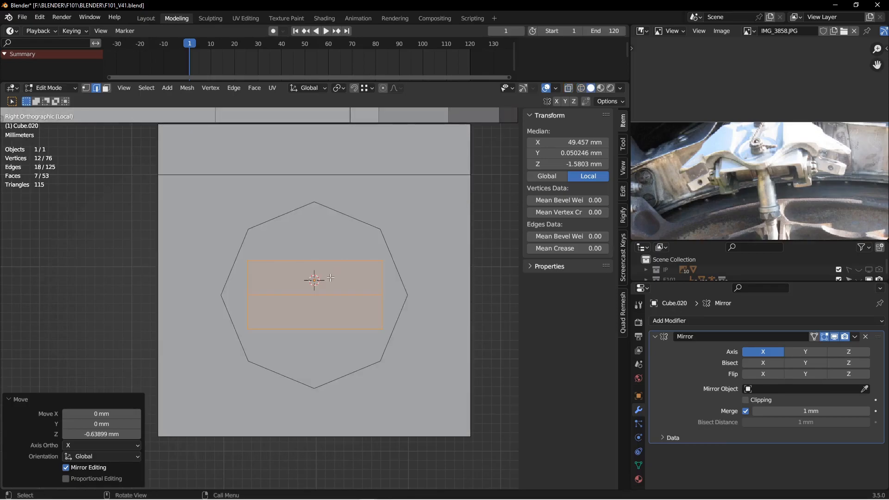
# - Thin the duplicated block by scaling it to 0.397 along Z
pyautogui.scroll(-3, 332, 278)
pyautogui.moveTo(331, 277); pyautogui.dragTo(275, 332, button='middle')
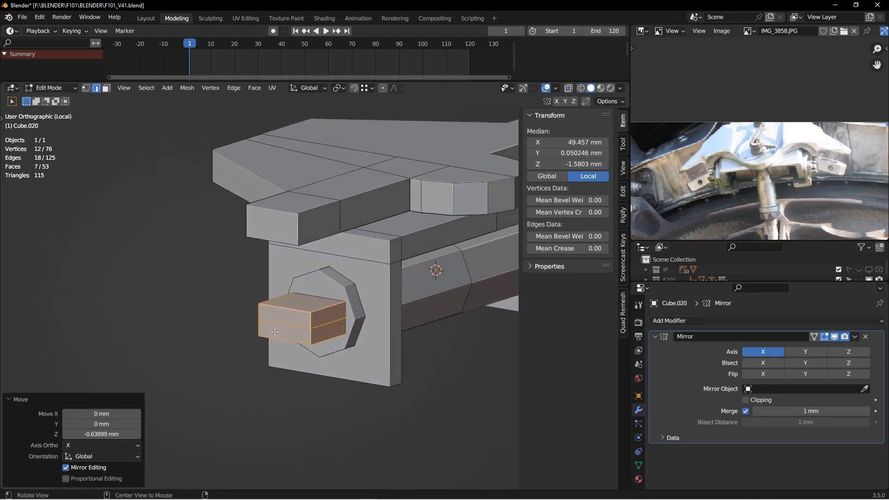
pyautogui.scroll(3, 275, 333)
pyautogui.keyDown('shift'); pyautogui.moveTo(329, 294); pyautogui.dragTo(296, 280, button='middle'); pyautogui.keyUp('shift')
pyautogui.press('s')
pyautogui.press('z')
pyautogui.click(316, 293)
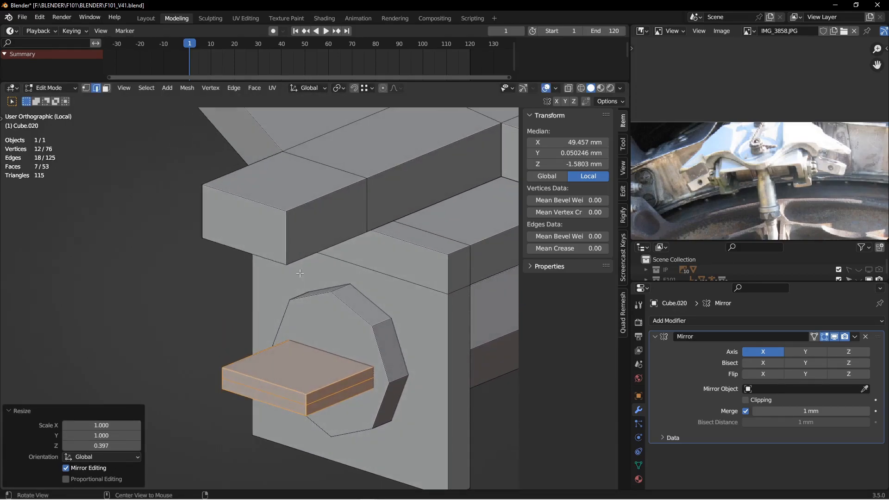
# - Select the top faces of the plate half, including the side arm and rounded tab, and lower them 3.685 mm along Z
pyautogui.keyDown('shift'); pyautogui.moveTo(319, 244); pyautogui.dragTo(278, 285, button='middle'); pyautogui.keyUp('shift')
pyautogui.scroll(-5, 288, 239)
pyautogui.press('3')
pyautogui.click(278, 285)
pyautogui.keyDown('shift'); pyautogui.click(286, 275); pyautogui.keyUp('shift')
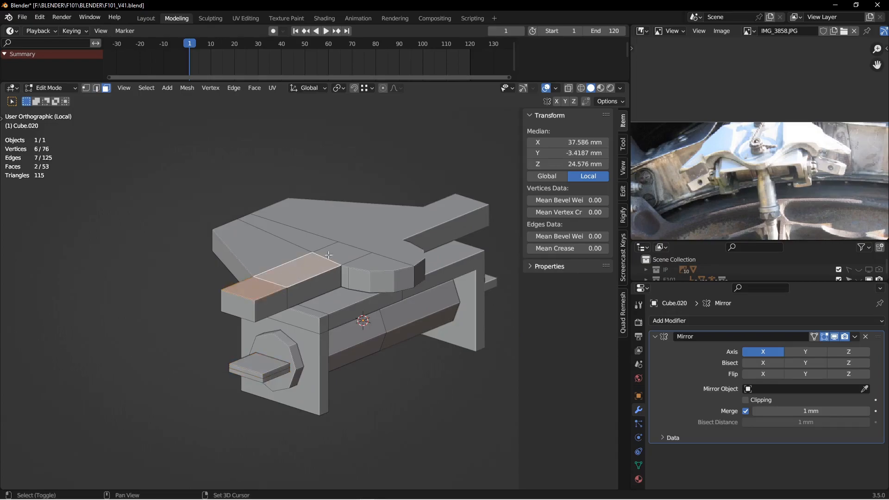
pyautogui.keyDown('shift'); pyautogui.click(332, 254); pyautogui.keyUp('shift')
pyautogui.keyDown('shift'); pyautogui.click(292, 236); pyautogui.keyUp('shift')
pyautogui.keyDown('shift'); pyautogui.click(268, 251); pyautogui.keyUp('shift')
pyautogui.scroll(2, 288, 268)
pyautogui.press('g')
pyautogui.press('z')
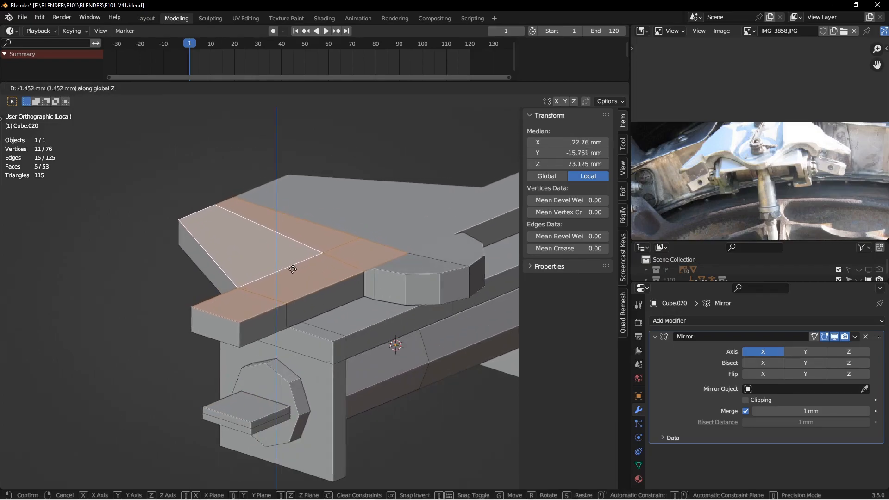
pyautogui.rightClick(294, 275)
pyautogui.keyDown('shift'); pyautogui.click(416, 264); pyautogui.keyUp('shift')
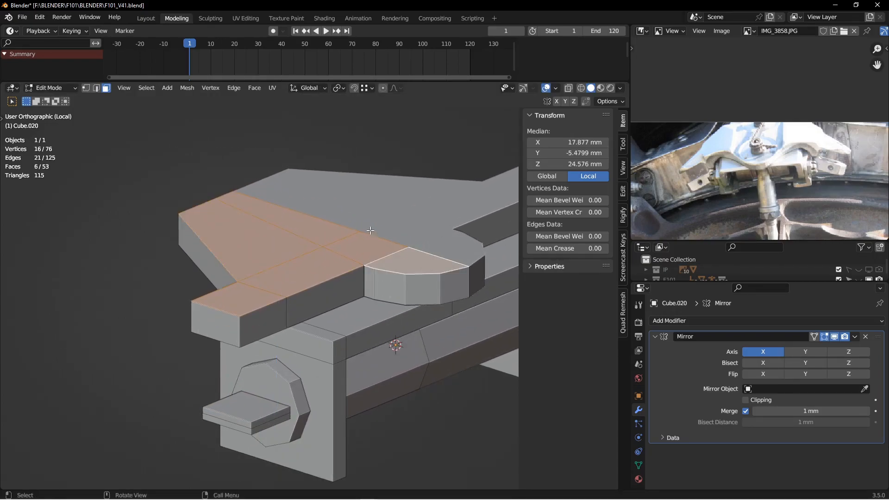
pyautogui.press('g')
pyautogui.press('z')
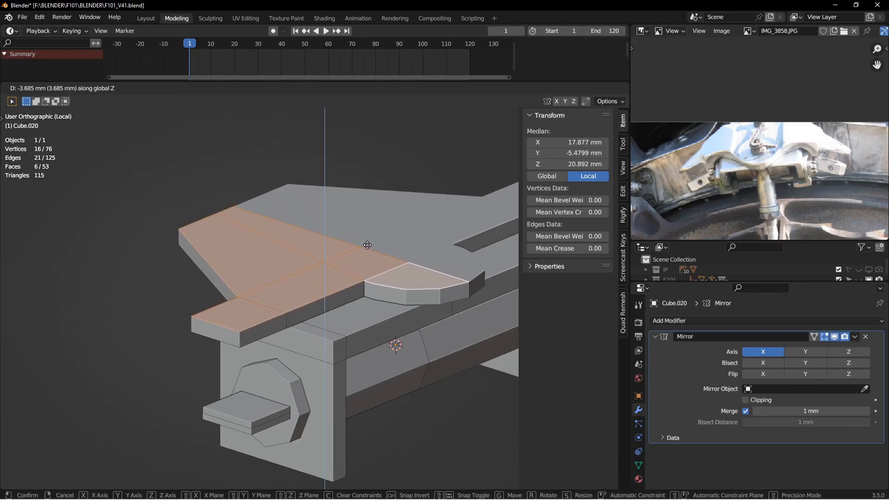
pyautogui.click(368, 245)
# - In the front view, add a loop cut around the upper side arm near its base with a slide factor of 0.725
pyautogui.moveTo(367, 245); pyautogui.dragTo(265, 347, button='middle')
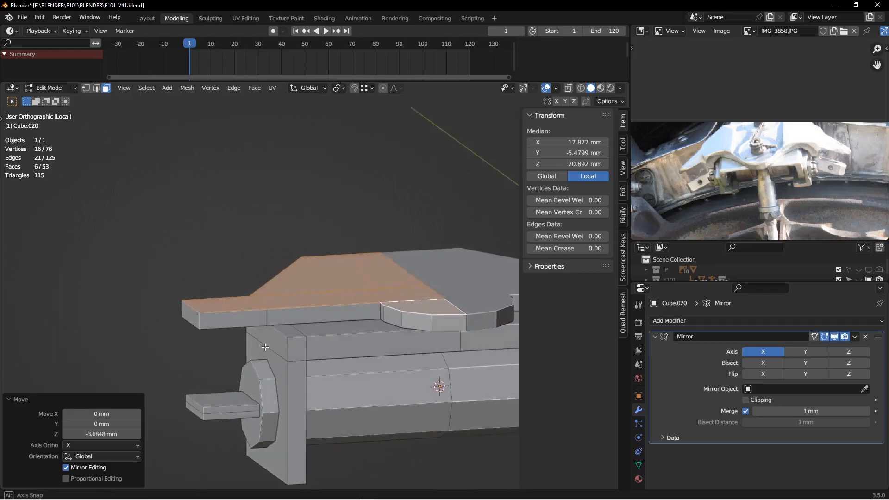
pyautogui.keyDown('alt'); pyautogui.moveTo(266, 347); pyautogui.dragTo(253, 358); pyautogui.keyUp('alt')
pyautogui.scroll(2, 254, 358)
pyautogui.keyDown('alt'); pyautogui.keyDown('shift'); pyautogui.moveTo(296, 333); pyautogui.dragTo(274, 342); pyautogui.keyUp('shift'); pyautogui.keyUp('alt')
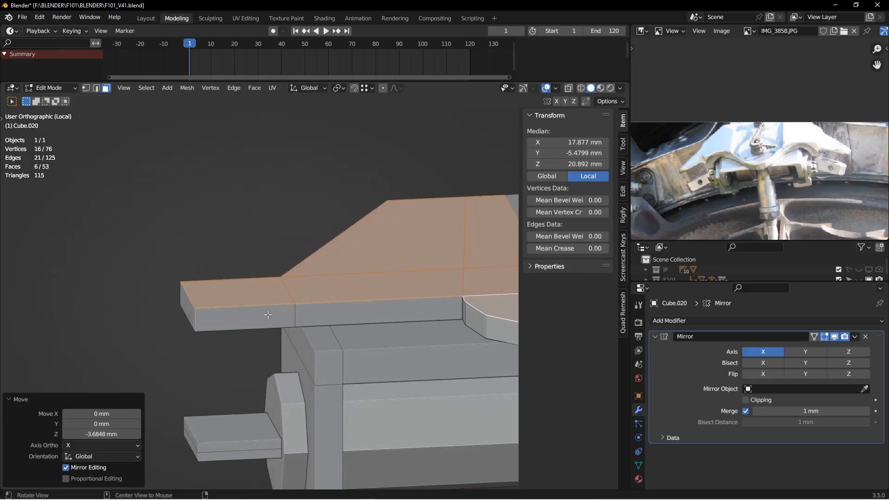
pyautogui.press('1')
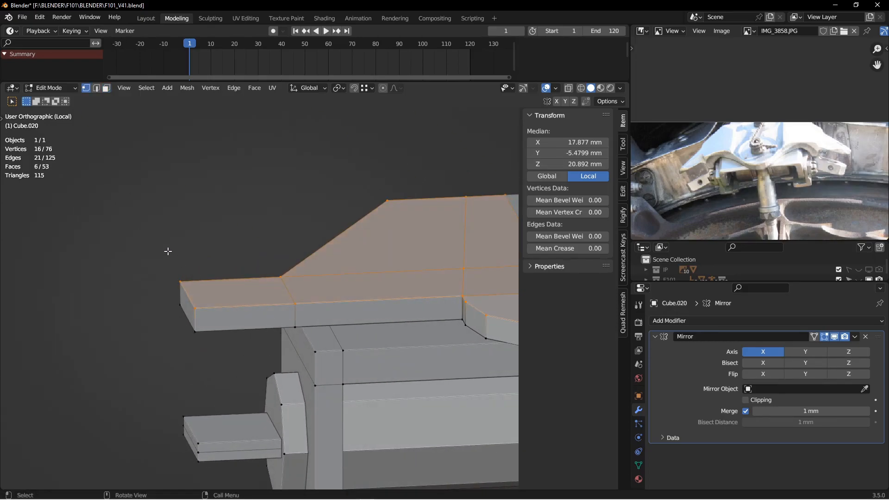
pyautogui.moveTo(162, 239); pyautogui.dragTo(302, 338)
pyautogui.moveTo(302, 338); pyautogui.dragTo(305, 319, button='middle')
pyautogui.press('KP_1')
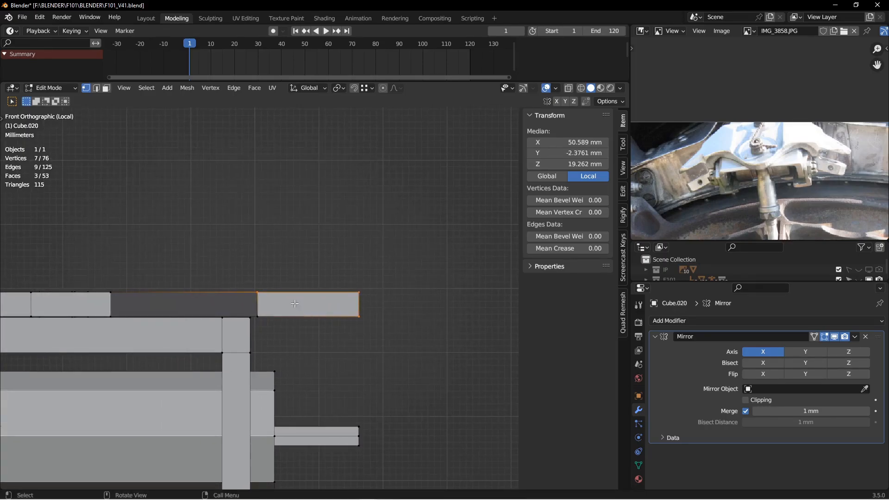
pyautogui.click(276, 295)
pyautogui.click(239, 291)
# - Select all vertices at the upper side arm's outer end, using wireframe shading to reach through, and return to solid shading
pyautogui.press('z')
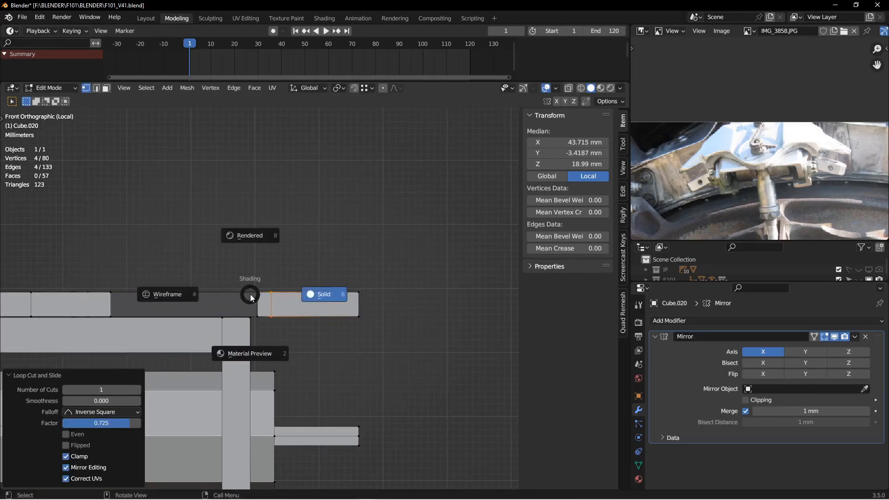
pyautogui.click(228, 294)
pyautogui.press('z')
pyautogui.click(427, 331)
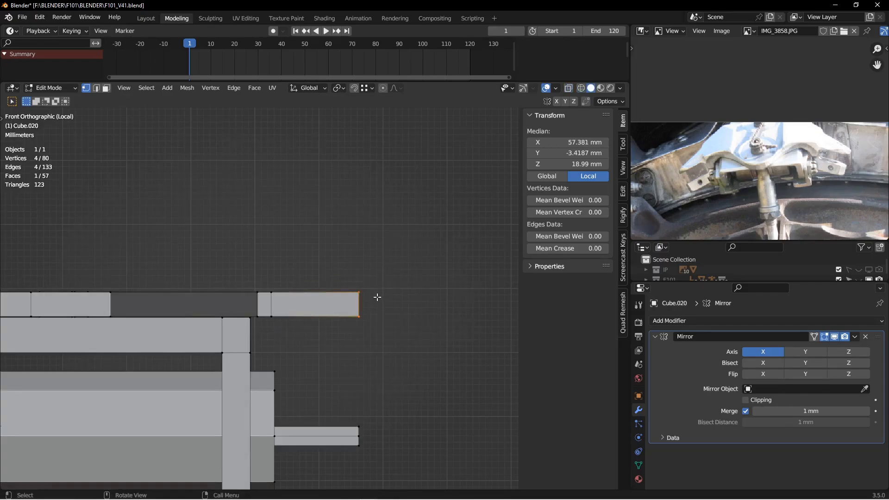
# - Try lowering the upper side arm's outer end 4.987 mm along Z, and undo the move
pyautogui.press('g')
pyautogui.press('z')
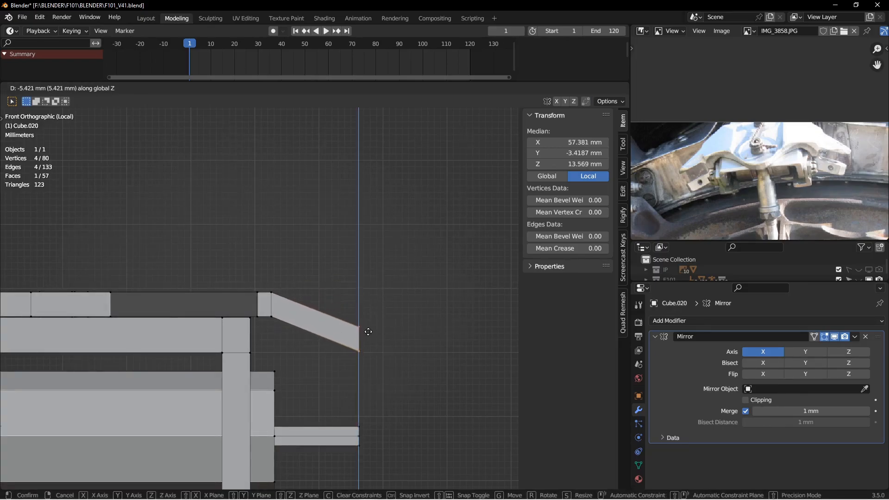
pyautogui.click(367, 329)
pyautogui.keyDown('shift'); pyautogui.scroll(-3, 366, 329); pyautogui.keyUp('shift')
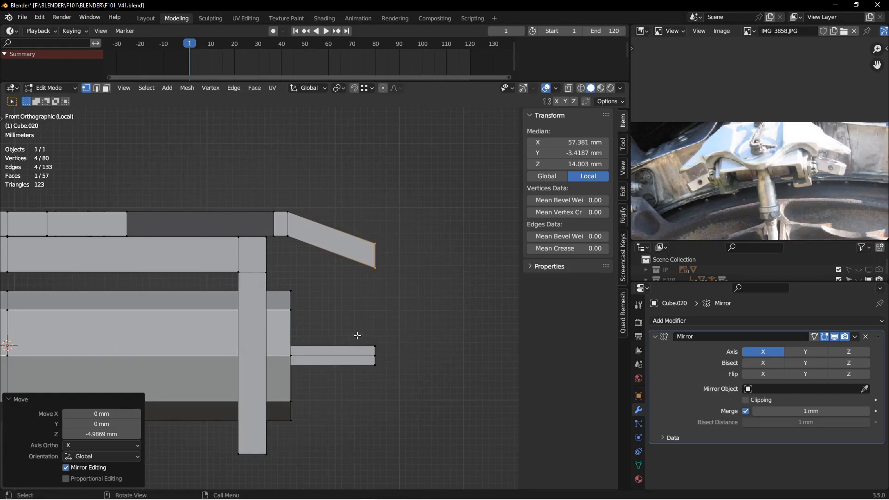
pyautogui.hotkey('ctrl', 'z')
# - Add the lower block's outer end vertices to the selection and lower both ends 3.541 mm along Z
pyautogui.press('z')
pyautogui.click(293, 325)
pyautogui.keyDown('shift'); pyautogui.moveTo(350, 314); pyautogui.dragTo(394, 373); pyautogui.keyUp('shift')
pyautogui.press('z')
pyautogui.click(445, 330)
pyautogui.press('g')
pyautogui.press('z')
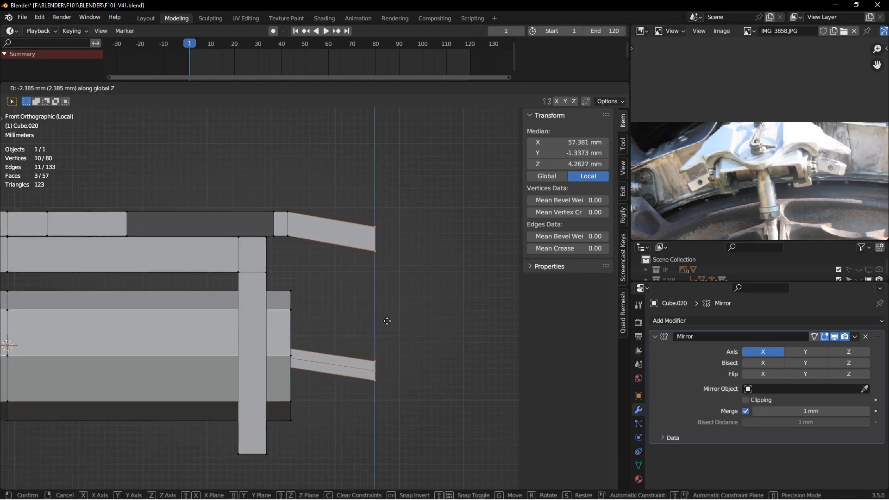
pyautogui.click(385, 328)
# - In the back view, select the entire pin and scale it to 0.832 in Y and Z, excluding X
pyautogui.moveTo(385, 328); pyautogui.dragTo(246, 330, button='middle')
pyautogui.moveTo(379, 293); pyautogui.dragTo(213, 341, button='middle')
pyautogui.press('ctrl+KP_1')
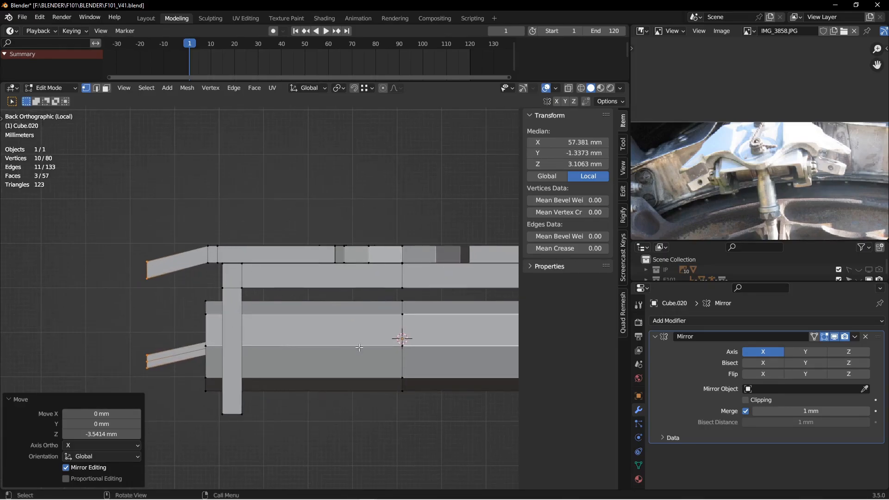
pyautogui.keyDown('shift'); pyautogui.moveTo(402, 342); pyautogui.dragTo(367, 332, button='middle'); pyautogui.keyUp('shift')
pyautogui.press('l')
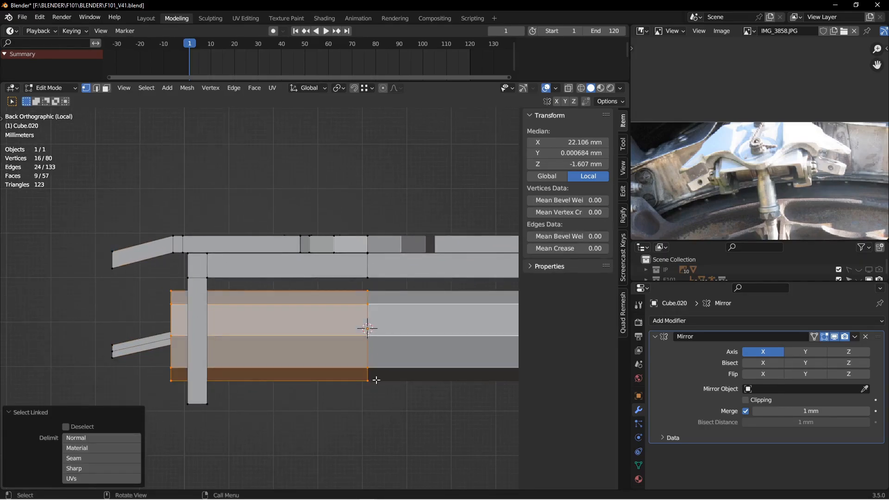
pyautogui.press('s')
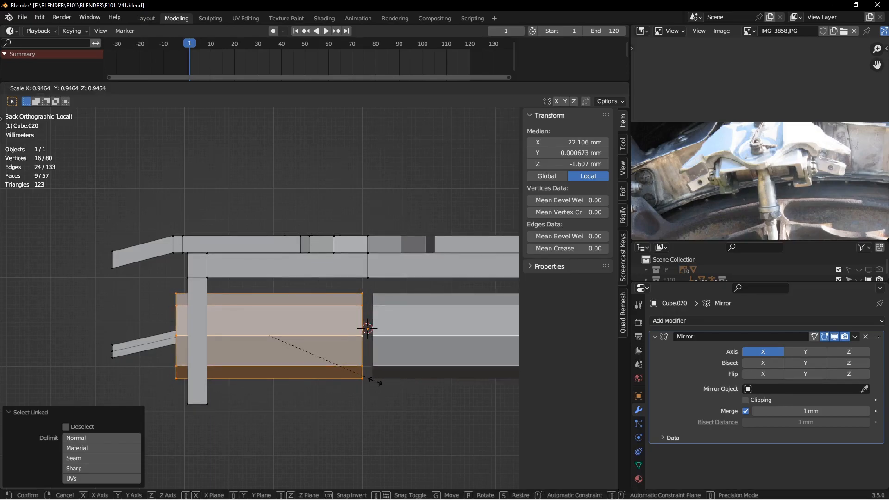
pyautogui.hotkey('shift', 'x')
pyautogui.click(363, 373)
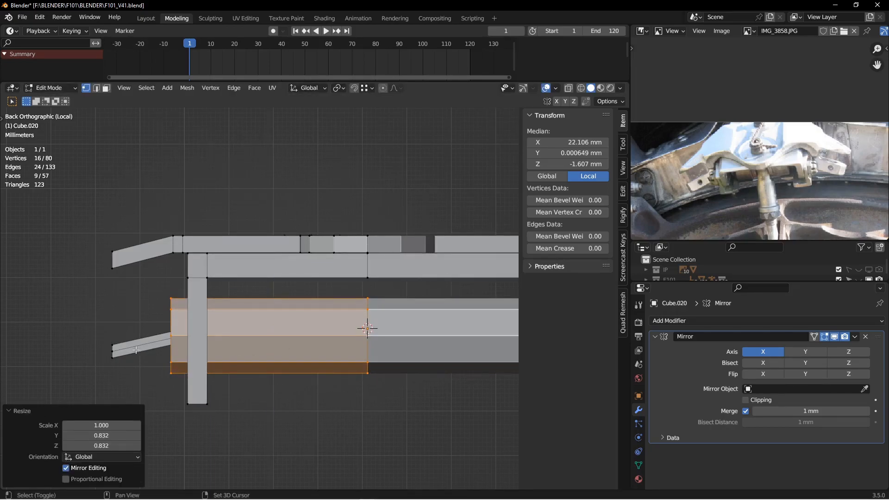
# - Add the connected lower arm block to the pin selection and raise both along Z toward the crossbar
pyautogui.press('l')
pyautogui.press('g')
pyautogui.press('z')
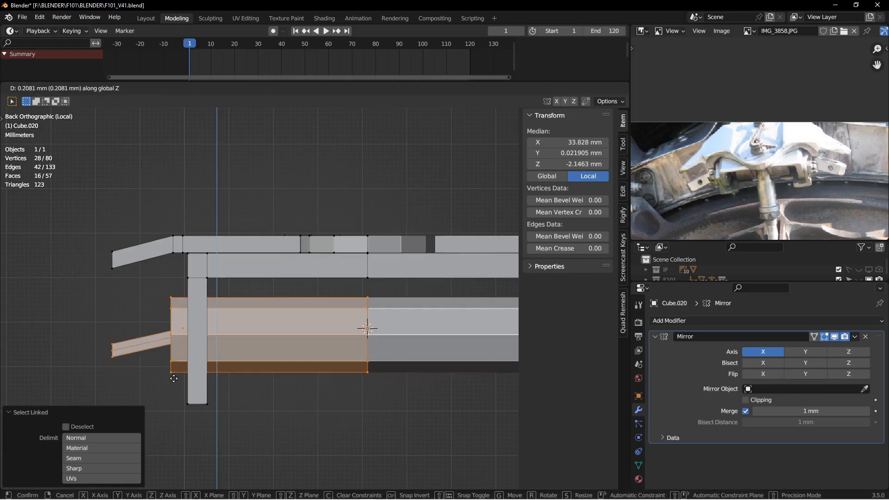
pyautogui.click(175, 365)
# - Select the leg's lower end vertices through wireframe shading and raise them 5.2037 mm along Z to shorten the leg
pyautogui.keyDown('shift'); pyautogui.moveTo(216, 374); pyautogui.dragTo(227, 327, button='middle'); pyautogui.keyUp('shift')
pyautogui.press('z')
pyautogui.click(119, 345)
pyautogui.moveTo(147, 346); pyautogui.dragTo(253, 378)
pyautogui.press('z')
pyautogui.click(330, 380)
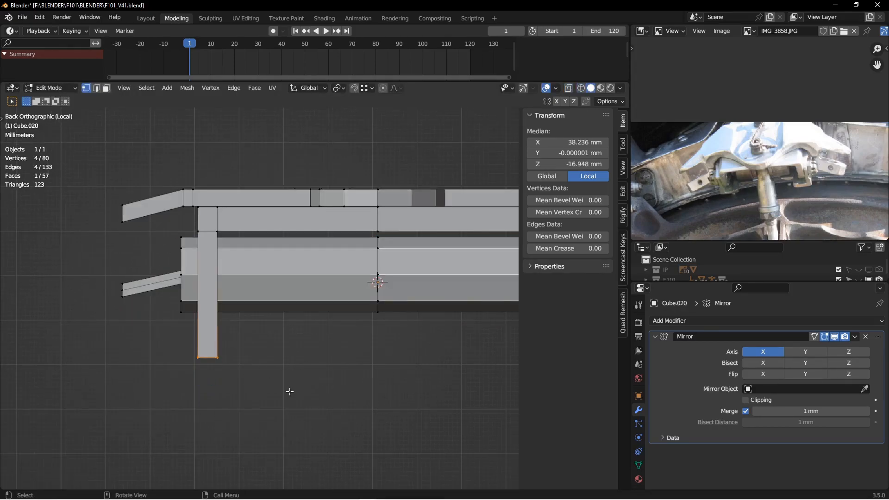
pyautogui.press('g')
pyautogui.press('z')
pyautogui.click(296, 369)
# - Select the two lengthwise edges beside the plate's centre strip and raise them about 3.2 mm along Z
pyautogui.scroll(-3, 292, 357)
pyautogui.moveTo(291, 357); pyautogui.dragTo(314, 385, button='middle')
pyautogui.scroll(5, 301, 361)
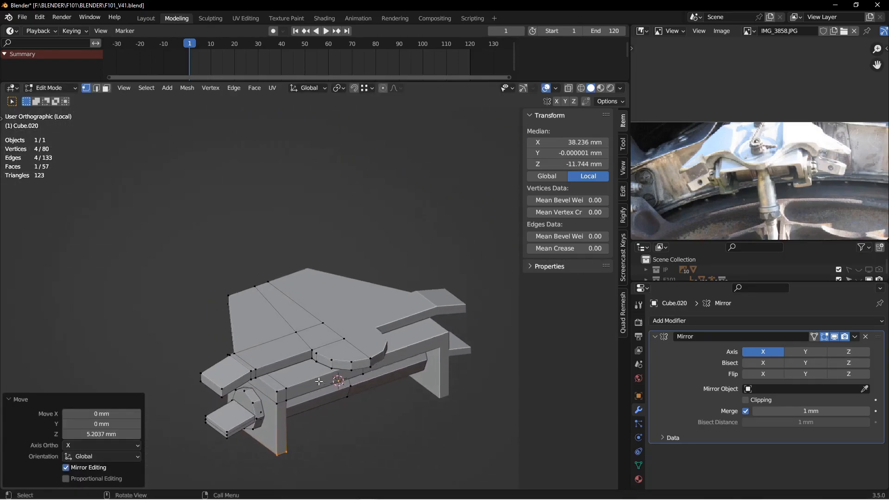
pyautogui.press('2')
pyautogui.click(311, 342)
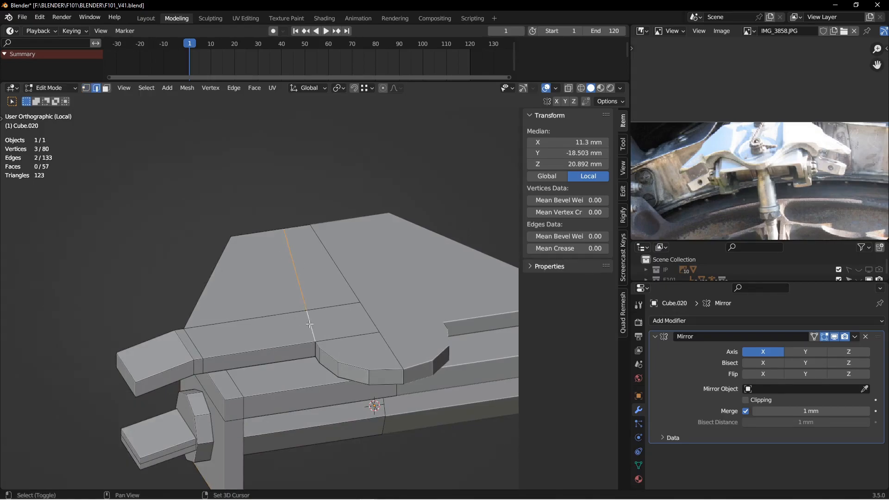
pyautogui.moveTo(324, 341); pyautogui.dragTo(335, 331, button='middle')
pyautogui.press('g')
pyautogui.press('z')
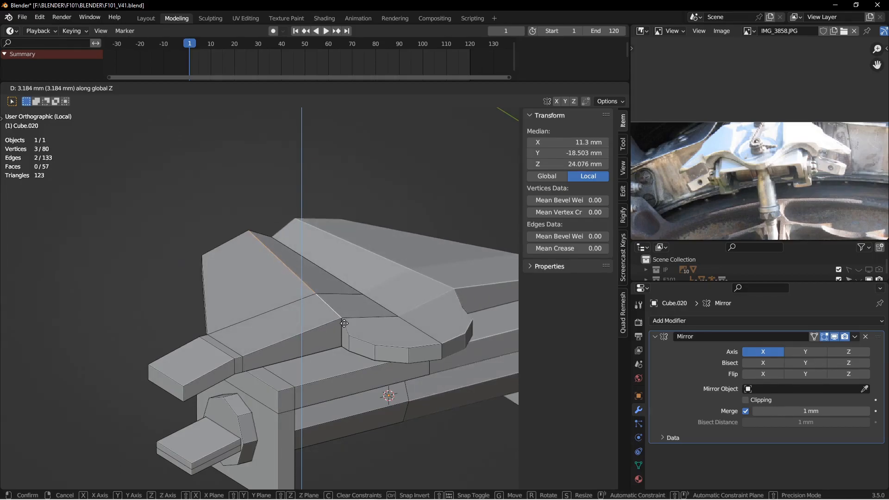
pyautogui.click(344, 322)
# - Dissolve the middle edges running around the lower arm block
pyautogui.moveTo(343, 323); pyautogui.dragTo(281, 317, button='middle')
pyautogui.scroll(2, 284, 324)
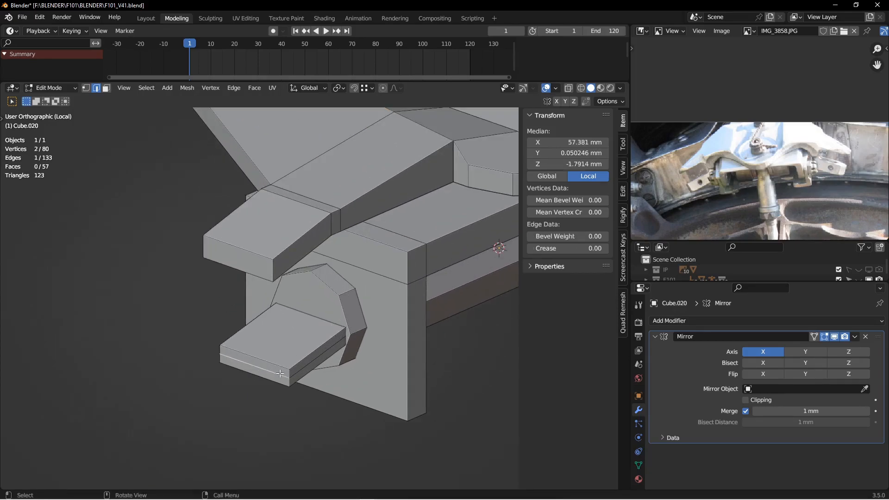
pyautogui.hotkey('ctrl', 'x')
# - Bevel the vertical corner edges at the outer ends of the upper and lower arms with 3 segments to round them
pyautogui.click(259, 368)
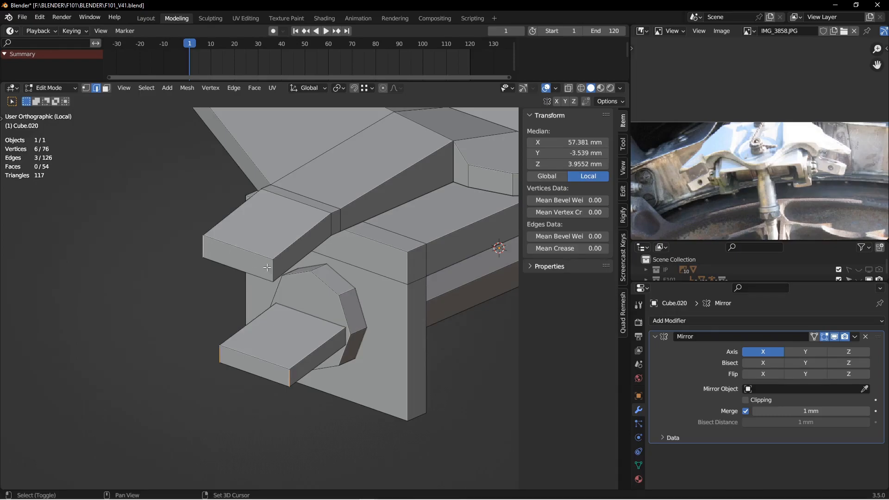
pyautogui.keyDown('alt'); pyautogui.moveTo(278, 272); pyautogui.dragTo(276, 289); pyautogui.keyUp('alt')
pyautogui.hotkey('ctrl', 'b')
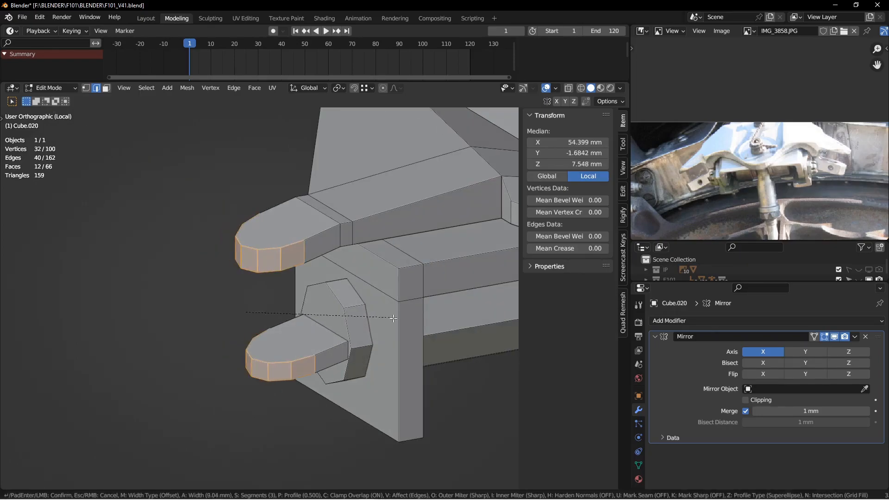
pyautogui.click(437, 334)
# - Connect the opposite vertices where the rounding begins across the top faces of the lower and upper arms
pyautogui.moveTo(436, 334); pyautogui.dragTo(319, 334, button='middle')
pyautogui.click(283, 318)
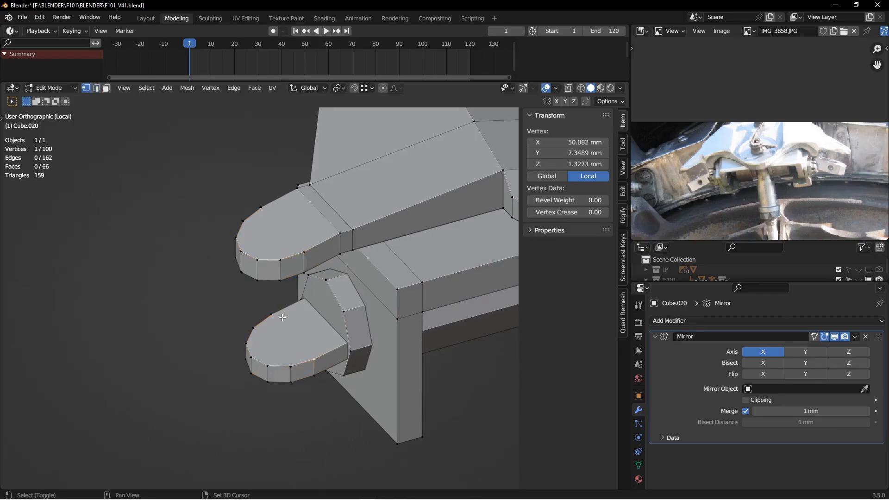
pyautogui.press('j')
pyautogui.hotkey('alt', 'a')
pyautogui.click(267, 210)
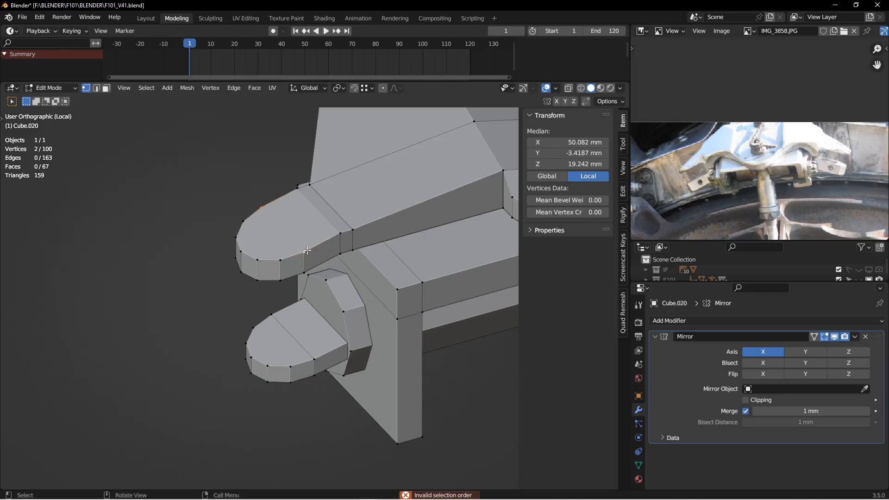
pyautogui.press('j')
# - Turn on the Screencast Keys display and bring back the transform values
pyautogui.moveTo(308, 250); pyautogui.dragTo(318, 225, button='middle')
pyautogui.moveTo(314, 263); pyautogui.dragTo(338, 276, button='middle')
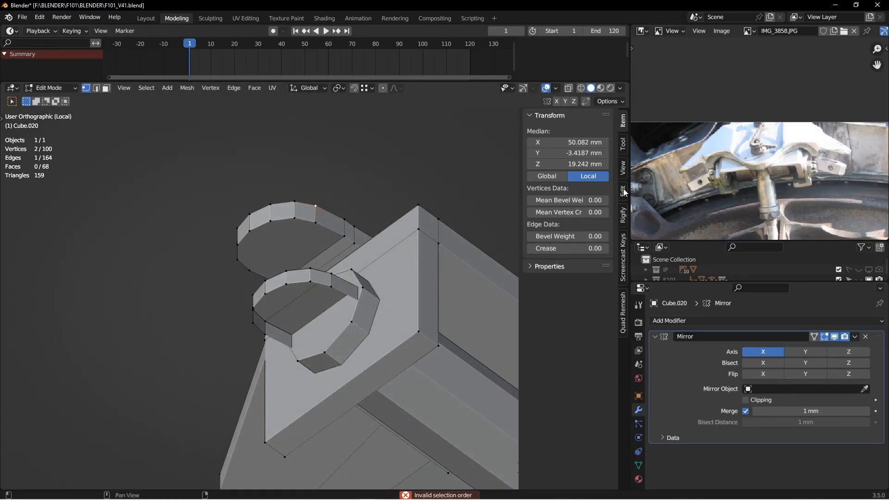
pyautogui.click(624, 250)
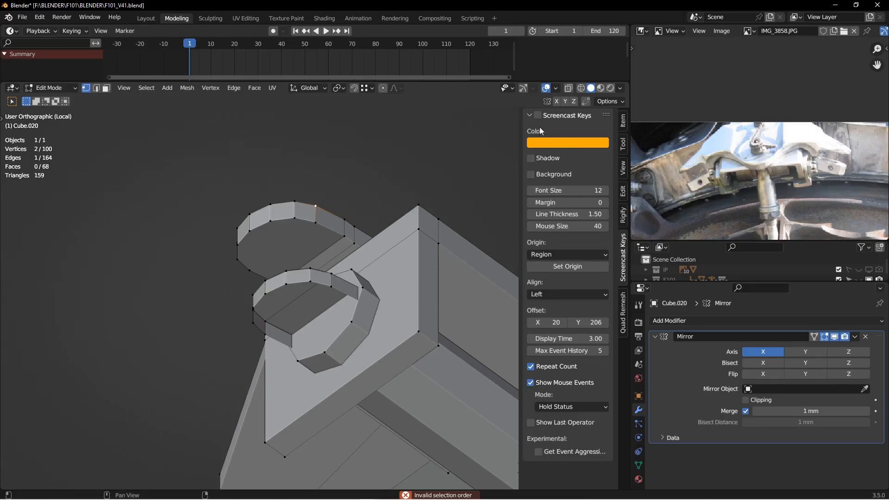
pyautogui.click(623, 122)
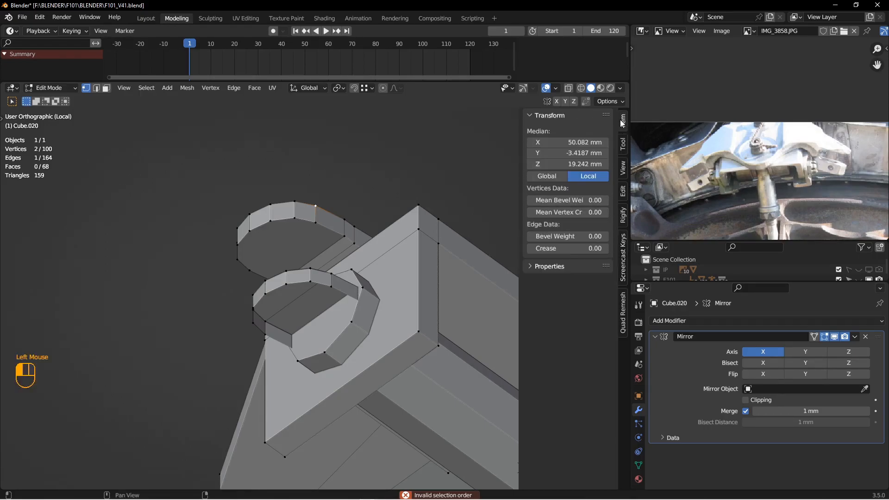
# - Select the open boundary beneath the lower arm block and fill its underside with a face
pyautogui.scroll(-2, 328, 301)
pyautogui.keyDown('shift'); pyautogui.moveTo(327, 302); pyautogui.dragTo(316, 320, button='middle'); pyautogui.keyUp('shift')
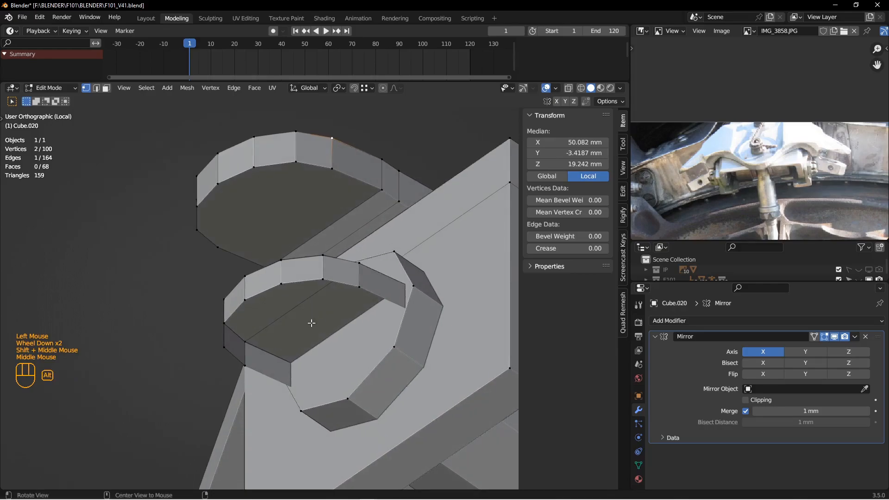
pyautogui.press('2')
pyautogui.doubleClick(261, 369)
pyautogui.press('f')
# - Connect the two opposite vertices across the lower arm block's underside where its rounding begins
pyautogui.press('1')
pyautogui.click(325, 316)
pyautogui.keyDown('shift'); pyautogui.click(245, 361); pyautogui.keyUp('shift')
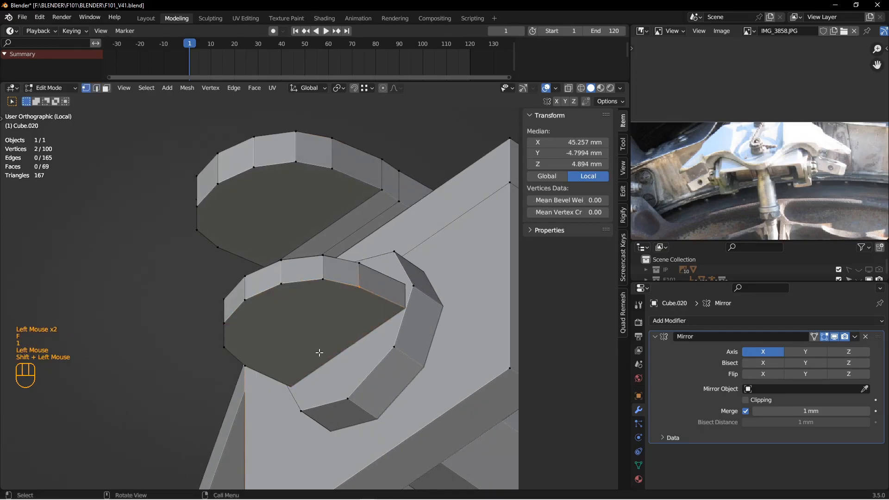
pyautogui.click(258, 360)
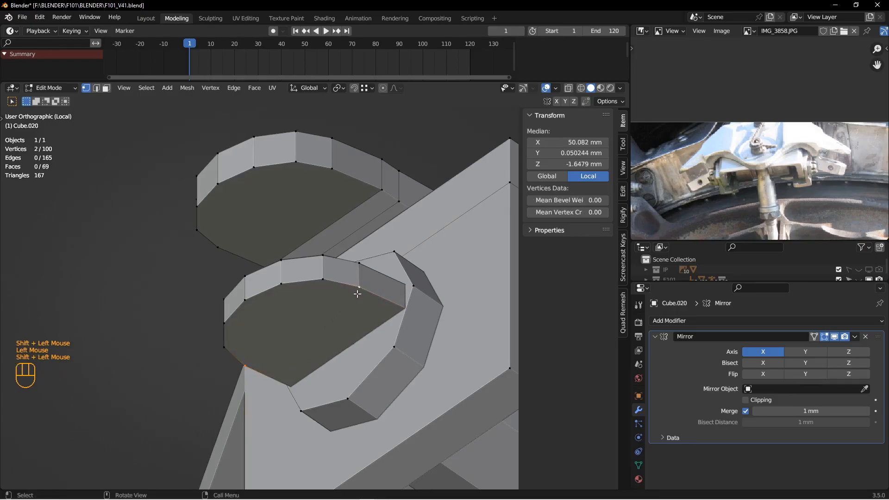
pyautogui.press('j')
# - Check the reference photo and snap the 3D cursor to the crossbar's centre vertex beneath the tapered plate
pyautogui.scroll(1, 357, 294)
pyautogui.moveTo(357, 294); pyautogui.dragTo(297, 325, button='middle')
pyautogui.scroll(2, 359, 306)
pyautogui.moveTo(297, 324); pyautogui.dragTo(324, 315, button='middle')
pyautogui.moveTo(759, 204); pyautogui.dragTo(760, 167, button='middle')
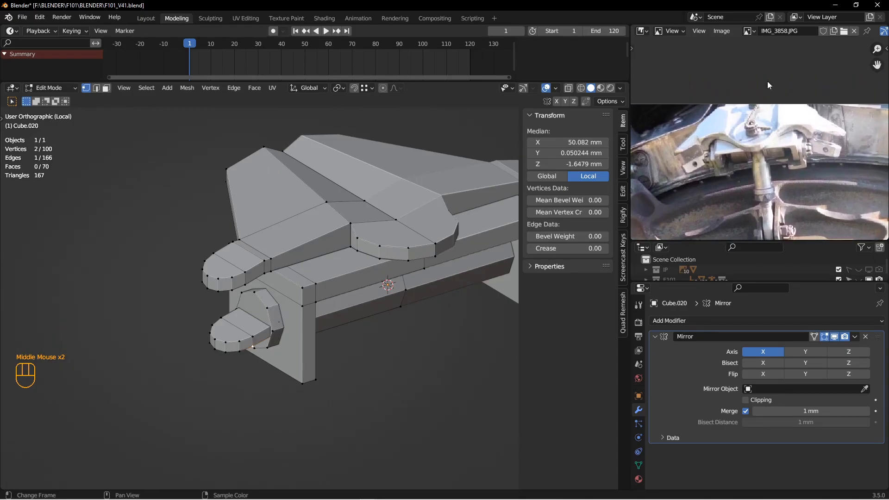
pyautogui.moveTo(323, 183); pyautogui.dragTo(417, 241, button='middle')
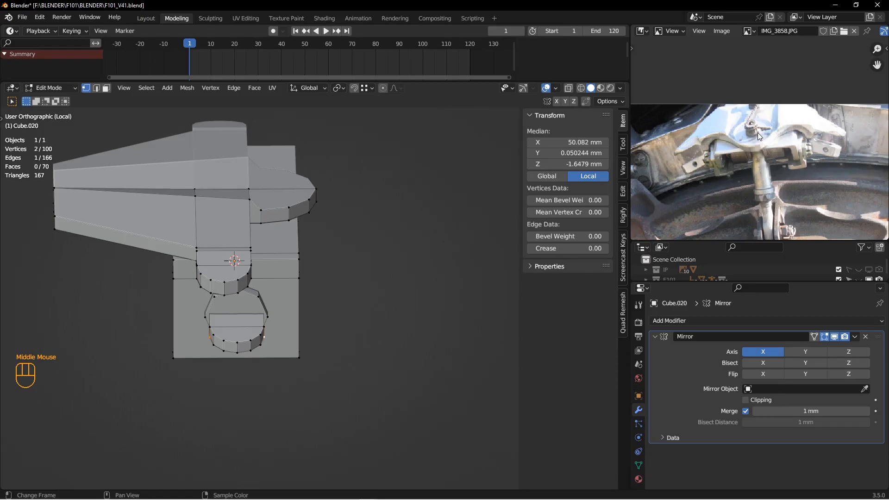
pyautogui.moveTo(103, 252); pyautogui.dragTo(265, 282, button='middle')
pyautogui.click(256, 293)
pyautogui.hotkey('shift', 's')
pyautogui.click(254, 350)
# - In the bottom view, add an 8-sided cylinder at the 3D cursor, scale it down and rotate it 90° to run along Y
pyautogui.press('ctrl+KP_7')
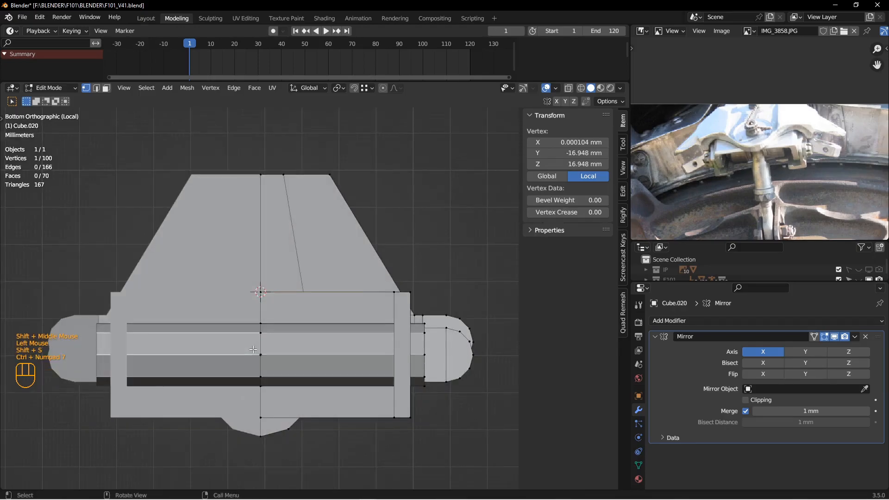
pyautogui.hotkey('alt', 'a')
pyautogui.hotkey('shift', 'a')
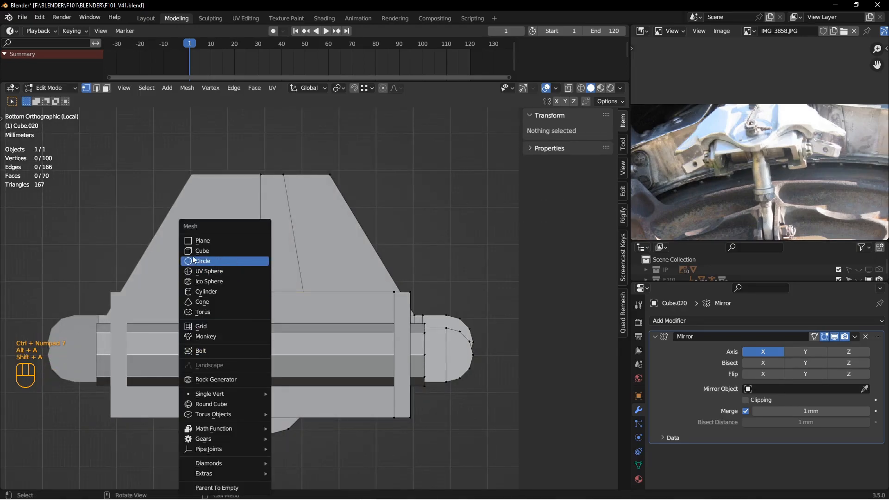
pyautogui.click(211, 292)
pyautogui.press('s')
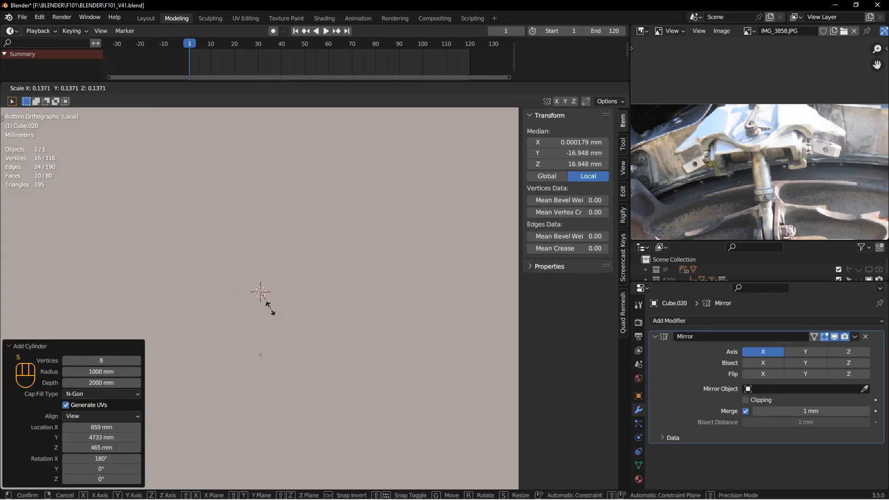
pyautogui.click(270, 308)
pyautogui.press('s')
pyautogui.click(265, 301)
pyautogui.write('ry90')
pyautogui.press('Return')
# - Scale the cylinder to 0.506 and position it along Y beside the crossbar, with its median at about Y -22.4 mm
pyautogui.press('g')
pyautogui.press('y')
pyautogui.click(271, 183)
pyautogui.keyDown('shift'); pyautogui.moveTo(357, 184); pyautogui.dragTo(387, 248, button='middle'); pyautogui.keyUp('shift')
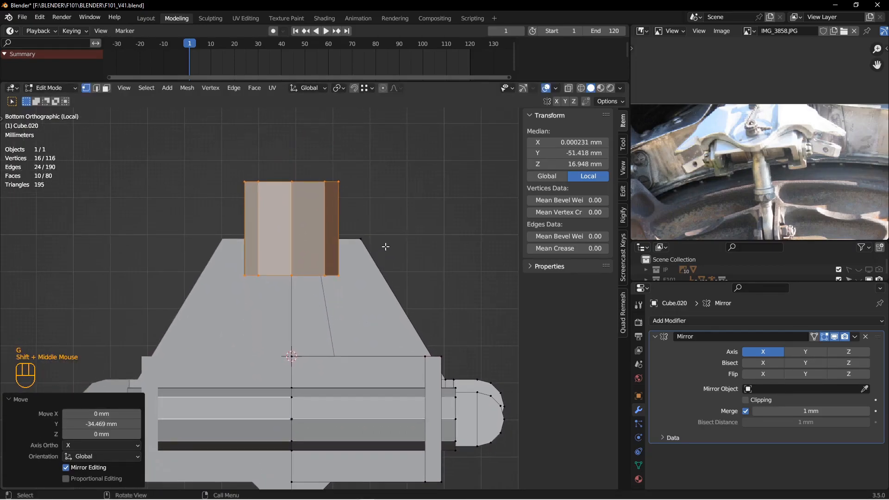
pyautogui.press('s')
pyautogui.click(337, 229)
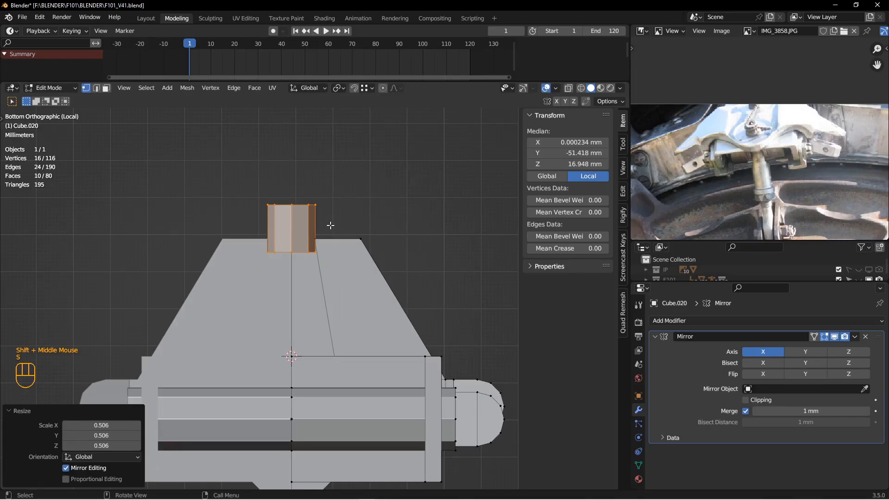
pyautogui.press('g')
pyautogui.press('y')
pyautogui.click(319, 333)
# - Select only the cylinder's outer end face using wireframe shading and move it -50.455 mm along Y to form a long shaft
pyautogui.press('z')
pyautogui.click(271, 314)
pyautogui.press('3')
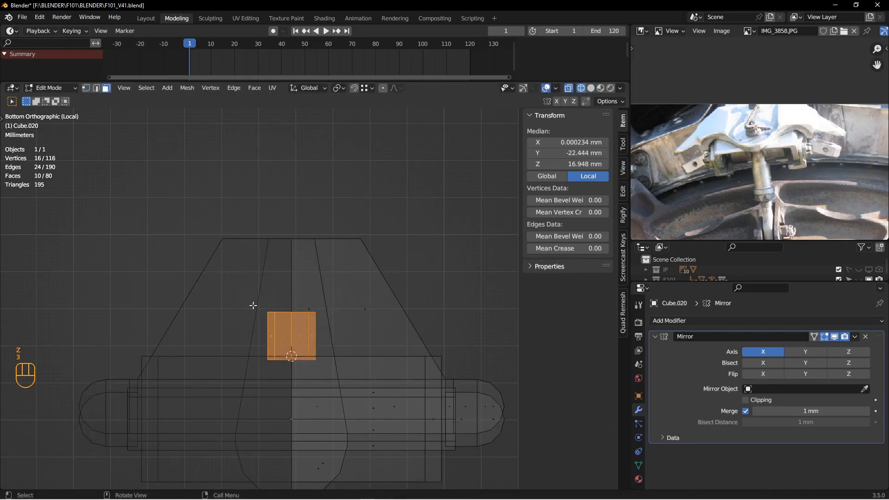
pyautogui.moveTo(290, 316); pyautogui.dragTo(292, 322)
pyautogui.moveTo(291, 321)
pyautogui.mouseDown(button='middle')
pyautogui.moveTo(296, 338)
pyautogui.moveTo(300, 320)
pyautogui.mouseUp(button='middle')
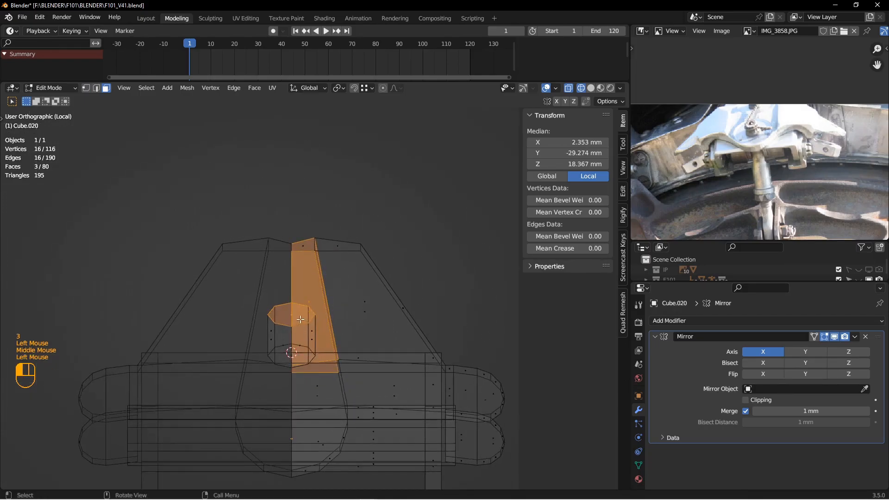
pyautogui.click(300, 320)
pyautogui.press('ctrl+KP_7')
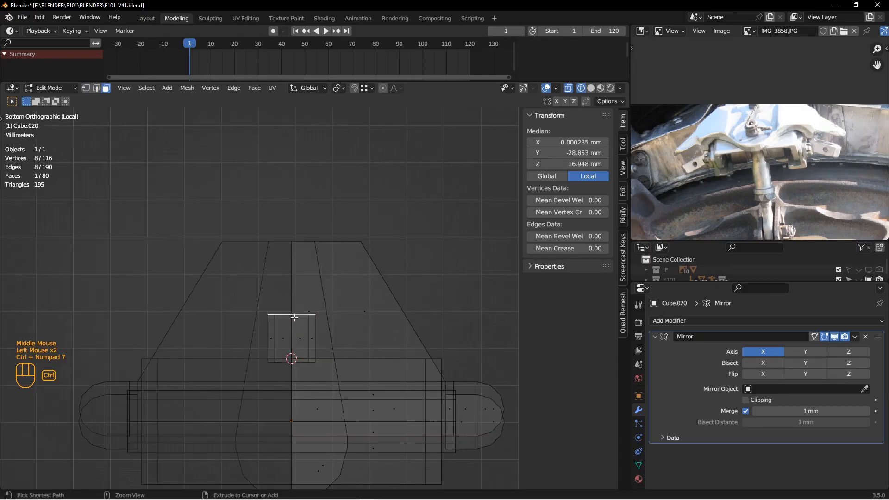
pyautogui.press('g')
pyautogui.click(316, 133)
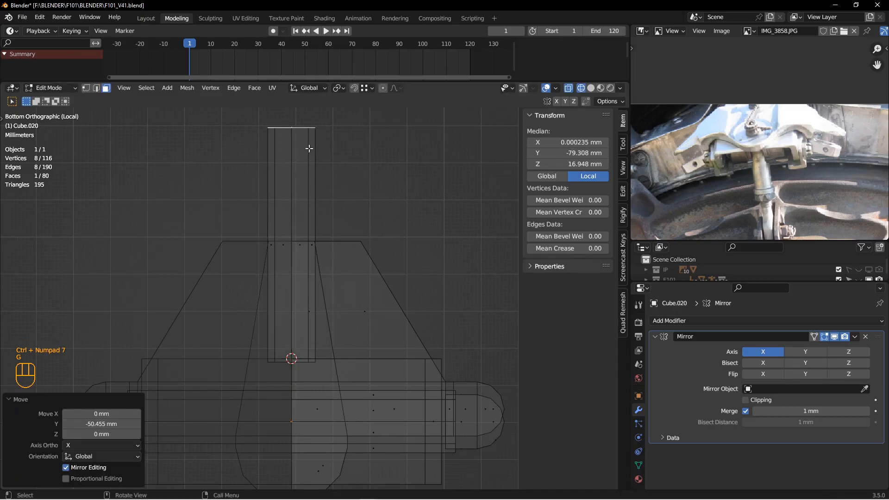
# - Return to solid shading, select the entire shaft and scale it to 0.678 in X and Z, excluding Y
pyautogui.scroll(-2, 272, 325)
pyautogui.moveTo(272, 324); pyautogui.dragTo(319, 360, button='middle')
pyautogui.press('z')
pyautogui.click(389, 365)
pyautogui.moveTo(389, 365)
pyautogui.mouseDown(button='middle')
pyautogui.moveTo(288, 308)
pyautogui.moveTo(304, 322)
pyautogui.moveTo(294, 356)
pyautogui.mouseUp(button='middle')
pyautogui.scroll(2, 304, 321)
pyautogui.scroll(-1, 292, 353)
pyautogui.moveTo(294, 357); pyautogui.dragTo(307, 353, button='middle')
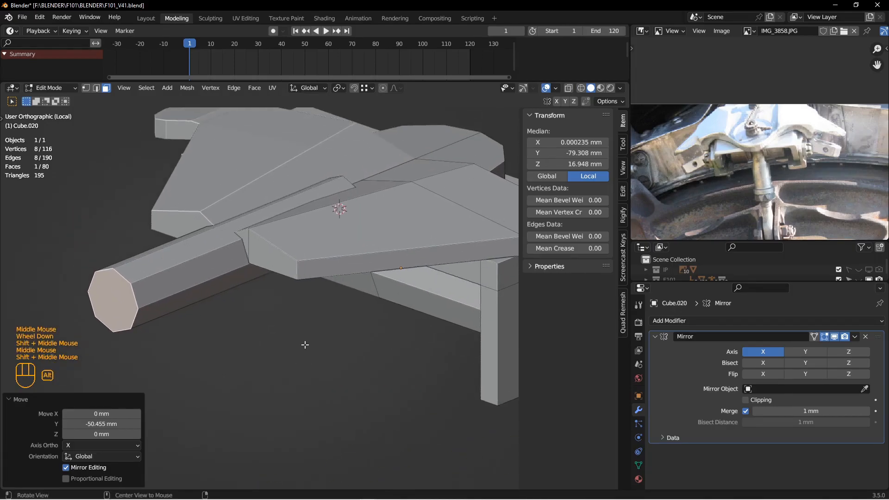
pyautogui.keyDown('shift'); pyautogui.moveTo(174, 293); pyautogui.dragTo(187, 328, button='middle'); pyautogui.keyUp('shift')
pyautogui.press('l')
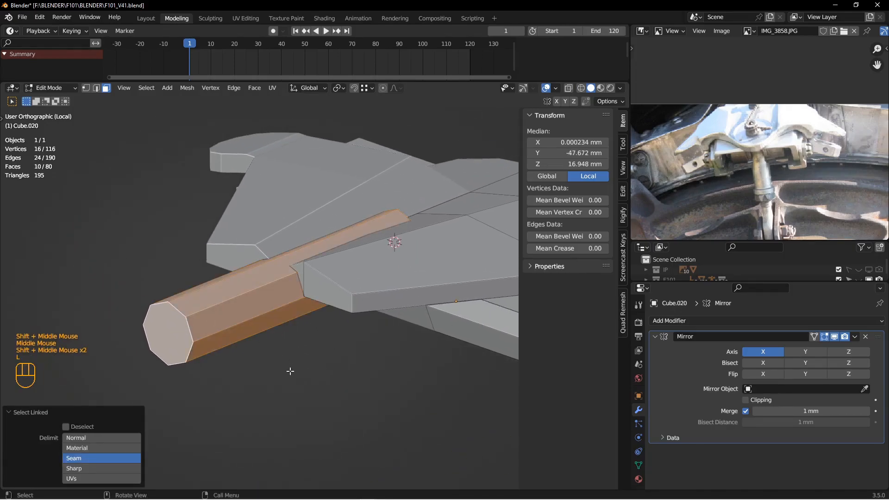
pyautogui.press('s')
pyautogui.hotkey('shift', 'y')
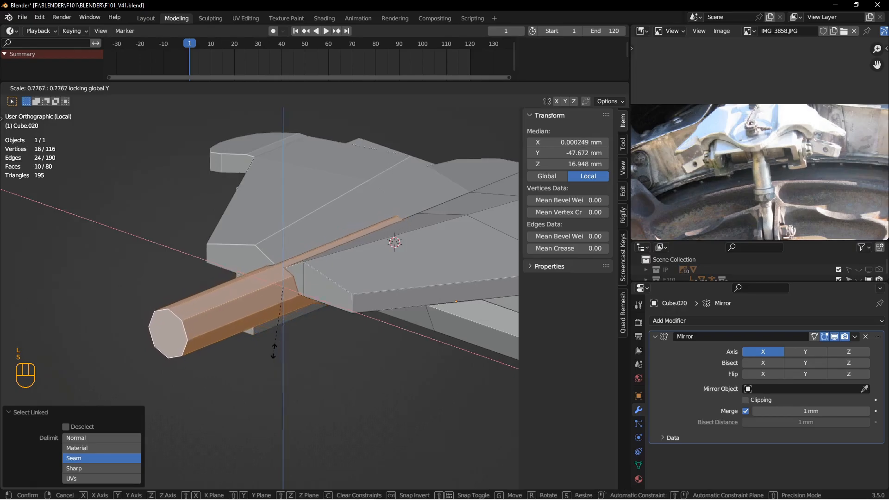
pyautogui.click(267, 340)
# - Lower the shaft 1.0799 mm along Z
pyautogui.moveTo(268, 340); pyautogui.dragTo(298, 315, button='middle')
pyautogui.press('g')
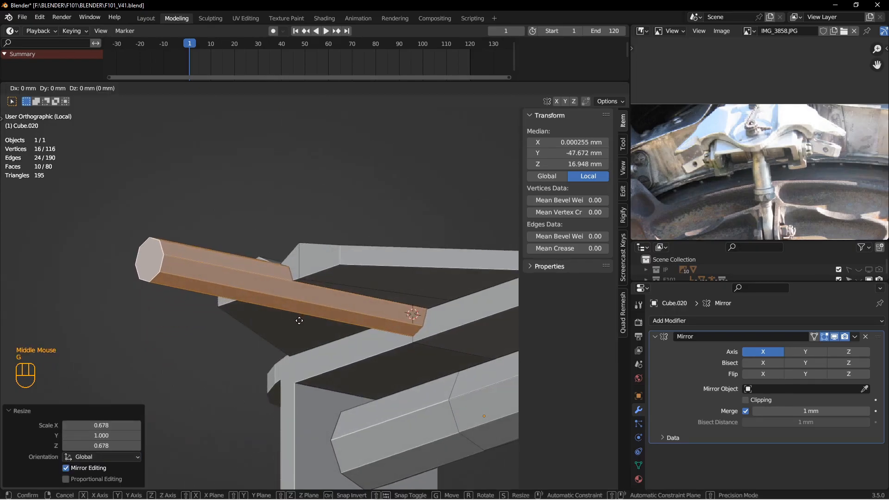
pyautogui.press('z')
pyautogui.click(301, 326)
# - Select the shaft's inner end face in wireframe shading and delete it
pyautogui.press('z')
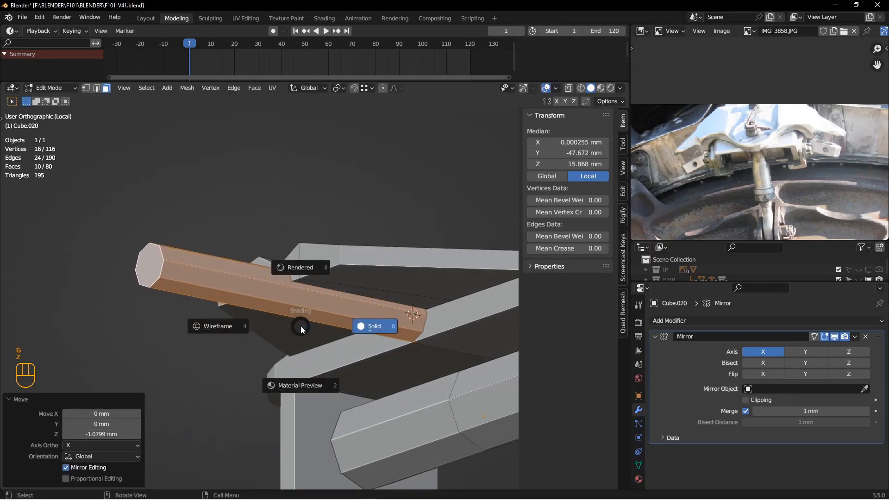
pyautogui.scroll(-2, 414, 312)
pyautogui.click(414, 312)
pyautogui.press('x')
pyautogui.click(391, 320)
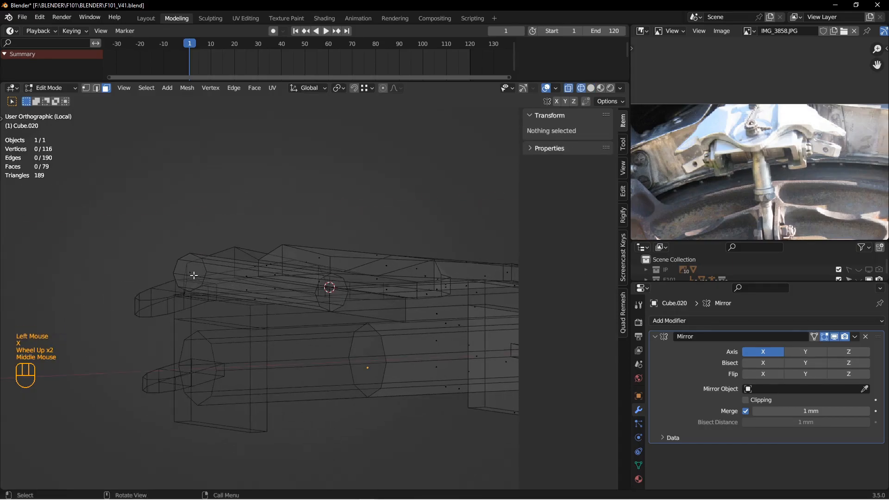
# - Move the shaft's outer end face -18.54 mm along Y in solid shading and delete that face
pyautogui.click(193, 275)
pyautogui.press('z')
pyautogui.moveTo(249, 276); pyautogui.dragTo(260, 323, button='middle')
pyautogui.press('g')
pyautogui.click(193, 342)
pyautogui.press('x')
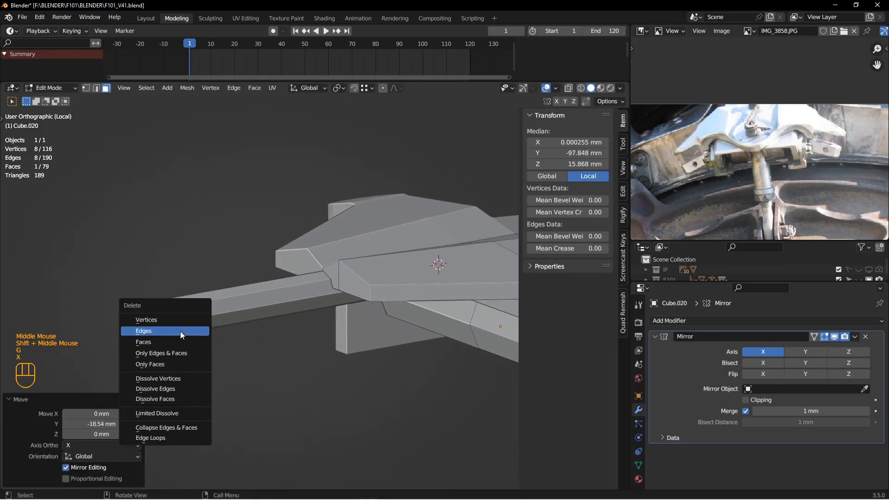
pyautogui.click(143, 330)
# - Select the edge loop around the pin at the mirror centre
pyautogui.scroll(1, 182, 337)
pyautogui.moveTo(183, 337); pyautogui.dragTo(259, 320, button='middle')
pyautogui.moveTo(259, 319)
pyautogui.keyDown('shift'); pyautogui.mouseDown(button='middle')
pyautogui.moveTo(240, 324)
pyautogui.moveTo(271, 316)
pyautogui.mouseUp(button='middle'); pyautogui.keyUp('shift')
pyautogui.keyDown('shift'); pyautogui.moveTo(329, 326); pyautogui.dragTo(319, 301, button='middle'); pyautogui.keyUp('shift')
pyautogui.scroll(-2, 324, 298)
pyautogui.press('2')
pyautogui.keyDown('alt'); pyautogui.click(322, 297); pyautogui.keyUp('alt')
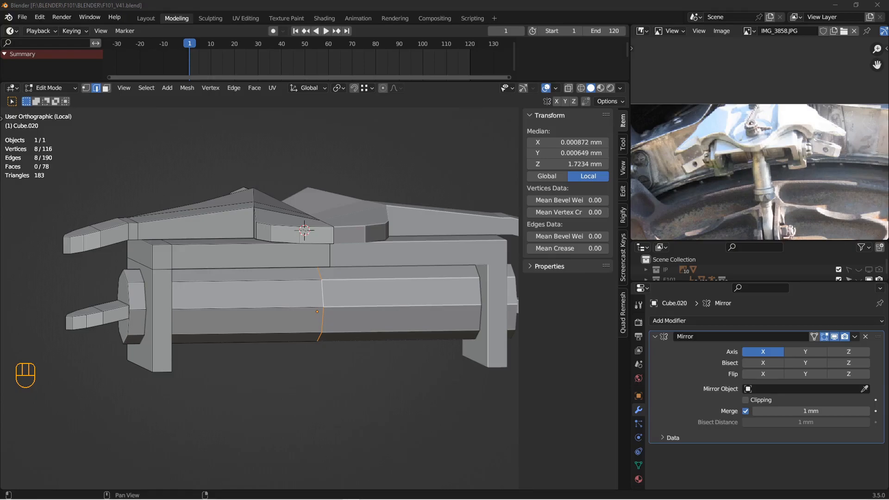
# - Connect the two opposite vertices across the underside of the upper rounded arm with an edge
pyautogui.moveTo(284, 378); pyautogui.dragTo(250, 278, button='middle')
pyautogui.scroll(-2, 248, 269)
pyautogui.press('1')
pyautogui.click(226, 183)
pyautogui.scroll(2, 168, 222)
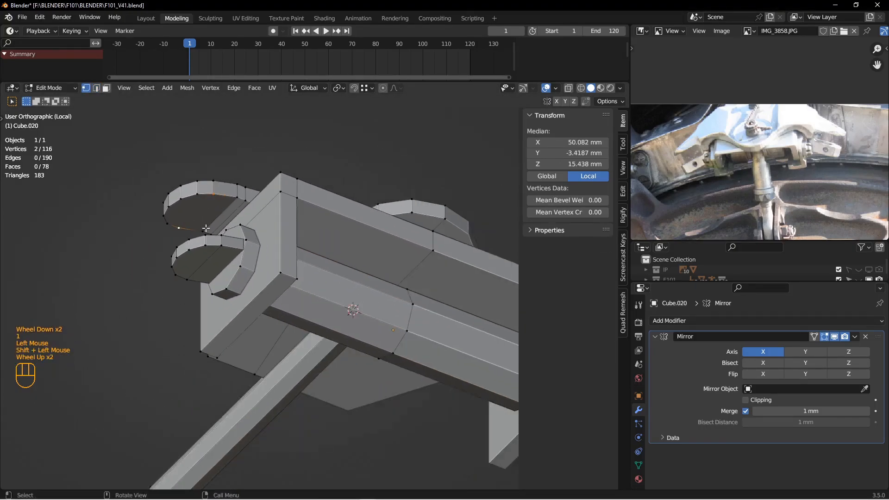
pyautogui.press('j')
# - Merge all of the bracket's vertices by distance and clear the selection
pyautogui.moveTo(250, 260); pyautogui.dragTo(294, 331, button='middle')
pyautogui.press('a')
pyautogui.press('m')
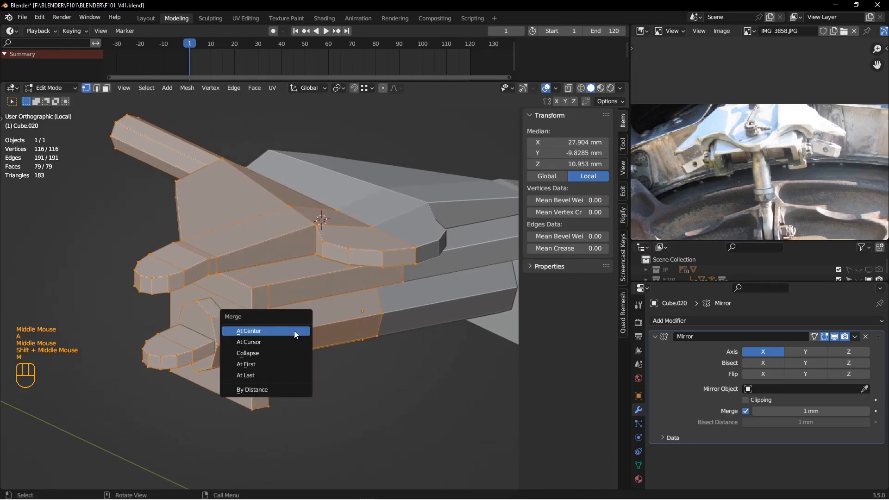
pyautogui.click(282, 391)
pyautogui.moveTo(423, 313); pyautogui.dragTo(370, 297, button='middle')
pyautogui.hotkey('alt', 'a')
pyautogui.scroll(3, 392, 311)
pyautogui.moveTo(370, 297); pyautogui.dragTo(224, 239, button='middle')
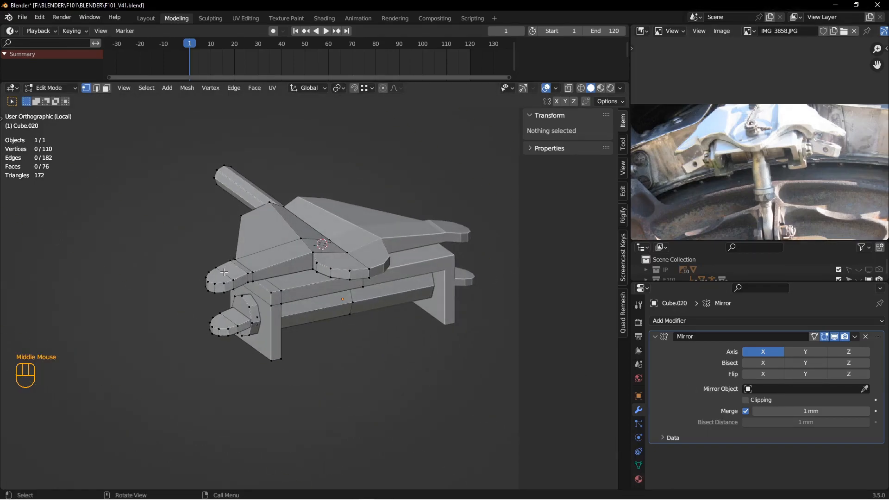
# - Select the outline edge loops of the plate and upper arm, and hide the Mirror modifier's result in the viewport
pyautogui.moveTo(224, 272); pyautogui.dragTo(241, 260, button='middle')
pyautogui.scroll(-2, 240, 260)
pyautogui.press('2')
pyautogui.keyDown('shift'); pyautogui.moveTo(297, 264); pyautogui.dragTo(348, 280, button='middle'); pyautogui.keyUp('shift')
pyautogui.doubleClick(318, 269)
pyautogui.keyDown('shift'); pyautogui.doubleClick(237, 281); pyautogui.keyUp('shift')
pyautogui.moveTo(240, 282); pyautogui.dragTo(319, 278, button='middle')
pyautogui.click(834, 337)
pyautogui.keyDown('alt'); pyautogui.scroll(-3, 325, 287); pyautogui.keyUp('alt')
pyautogui.moveTo(324, 324); pyautogui.dragTo(306, 315, button='middle')
# - Add the lower arm, leg, crossbar and pin outline loops to the selection and raise the edges' mean bevel weight
pyautogui.keyDown('shift'); pyautogui.doubleClick(211, 367); pyautogui.keyUp('shift')
pyautogui.moveTo(213, 367); pyautogui.dragTo(273, 342, button='middle')
pyautogui.scroll(-2, 343, 336)
pyautogui.keyDown('shift'); pyautogui.doubleClick(335, 337); pyautogui.keyUp('shift')
pyautogui.keyDown('shift'); pyautogui.doubleClick(273, 366); pyautogui.keyUp('shift')
pyautogui.keyDown('shift'); pyautogui.moveTo(273, 366); pyautogui.dragTo(278, 343, button='middle'); pyautogui.keyUp('shift')
pyautogui.moveTo(278, 343); pyautogui.dragTo(236, 271, button='middle')
pyautogui.keyDown('shift'); pyautogui.doubleClick(237, 273); pyautogui.keyUp('shift')
pyautogui.moveTo(238, 272); pyautogui.dragTo(522, 276, button='middle')
pyautogui.moveTo(550, 237); pyautogui.dragTo(559, 237)
pyautogui.moveTo(417, 301); pyautogui.dragTo(329, 330, button='middle')
pyautogui.hotkey('ctrl', 'e')
pyautogui.hotkey('alt', 'a')
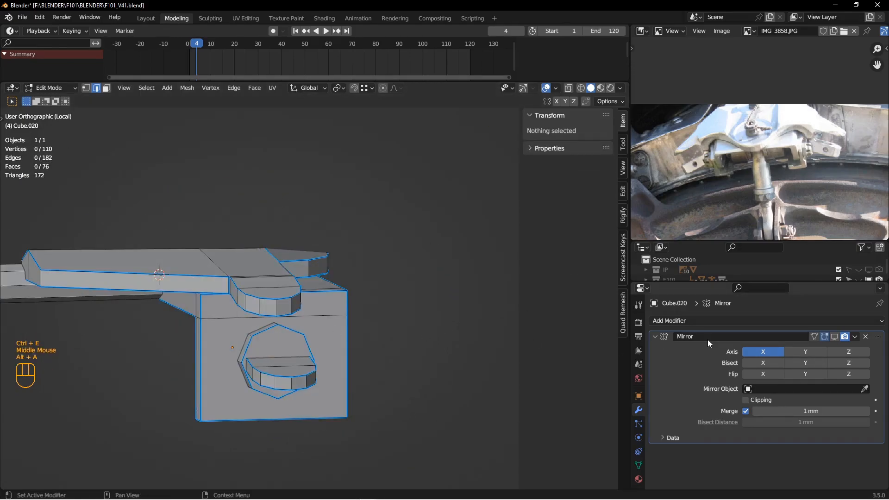
# - Add a Bevel modifier above Mirror with 1 mm amount, 2 segments and the limit method set to Weight
pyautogui.click(656, 338)
pyautogui.click(681, 321)
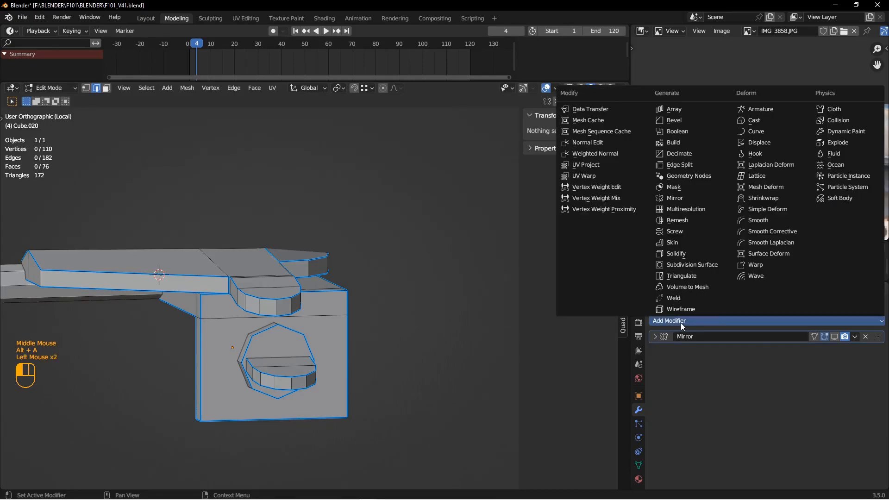
pyautogui.click(677, 122)
pyautogui.moveTo(878, 351); pyautogui.dragTo(875, 309)
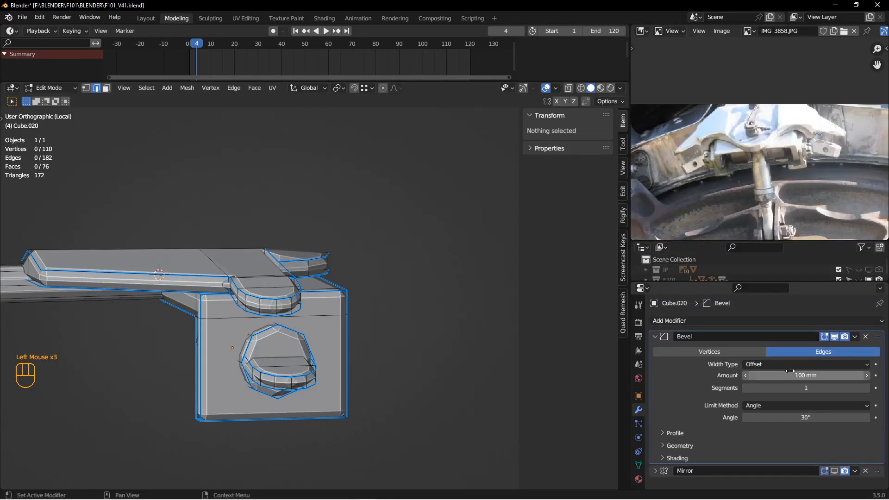
pyautogui.press('Tab')
pyautogui.write('2')
pyautogui.press('Return')
pyautogui.click(758, 404)
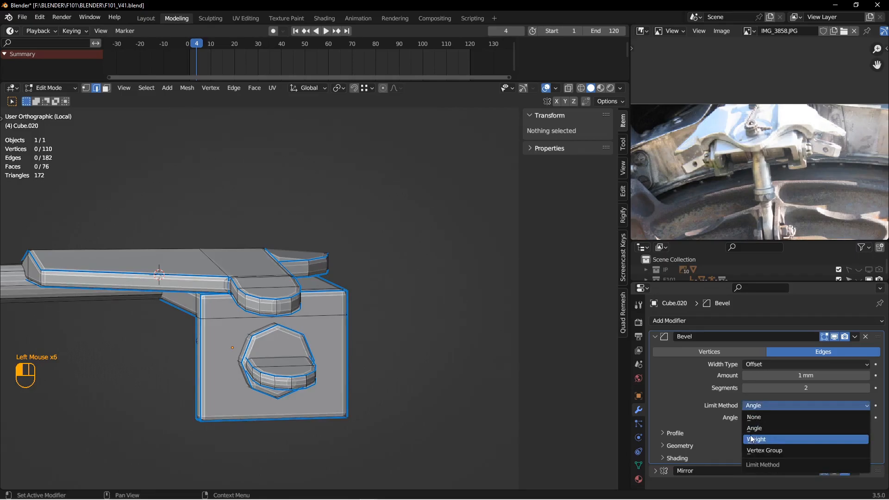
pyautogui.click(750, 440)
pyautogui.click(656, 337)
# - Add a Catmull-Clark Subdivision Surface modifier with viewport and render levels of 1
pyautogui.click(690, 321)
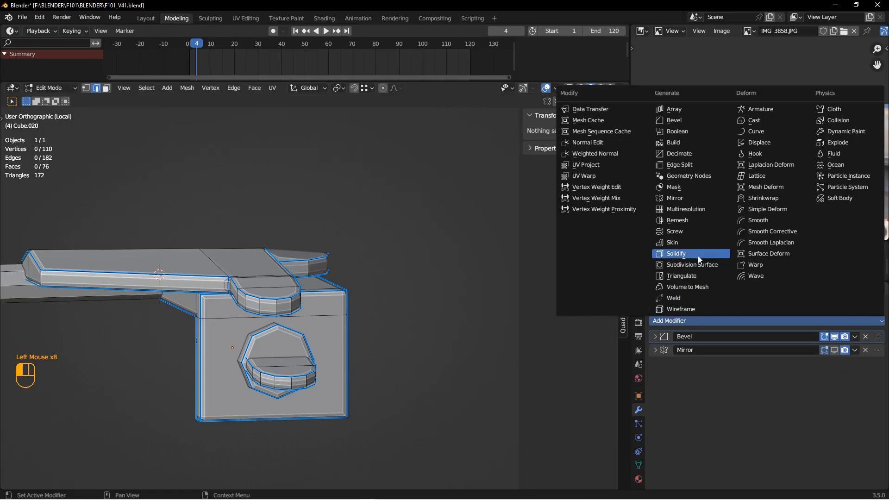
pyautogui.click(695, 266)
pyautogui.click(746, 402)
# - Set the bevel weight of the short edge at the leg's lower corner to 1
pyautogui.moveTo(426, 324); pyautogui.dragTo(338, 357, button='middle')
pyautogui.scroll(-2, 390, 380)
pyautogui.click(395, 399)
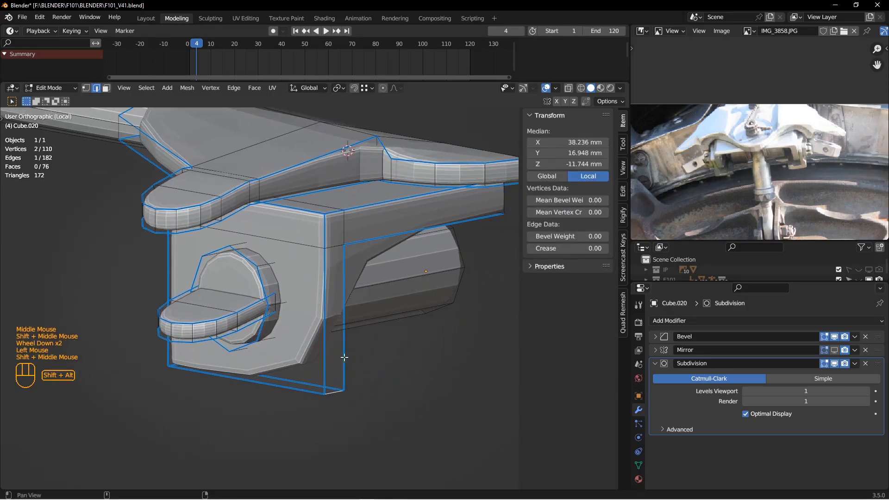
pyautogui.write('1')
pyautogui.press('Return')
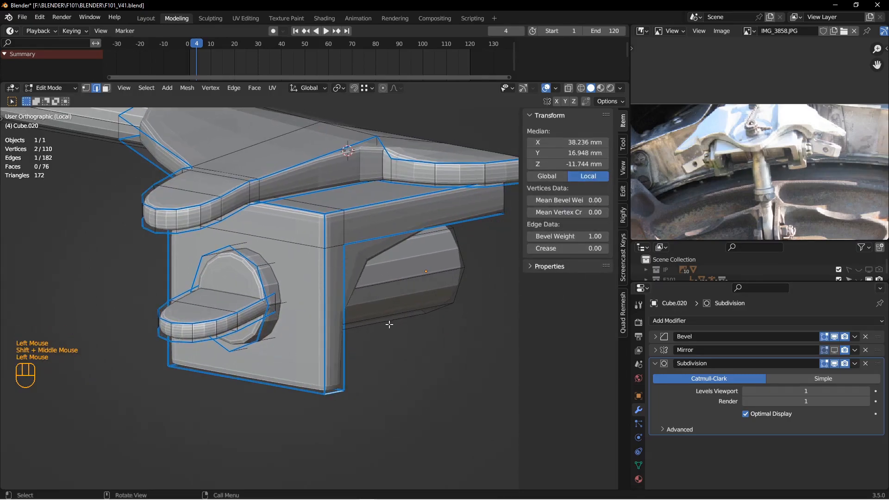
pyautogui.hotkey('ctrl', 'e')
pyautogui.hotkey('alt', 'a')
# - Select the edge at the top of the leg, switching between wireframe and solid shading to reach it
pyautogui.moveTo(389, 325); pyautogui.dragTo(247, 220, button='middle')
pyautogui.press('z')
pyautogui.click(218, 218)
pyautogui.press('z')
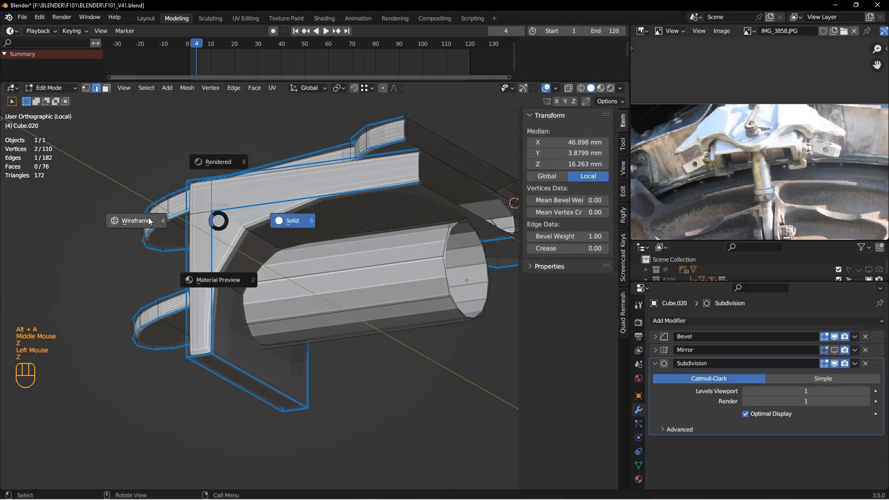
pyautogui.press('z')
pyautogui.moveTo(299, 224); pyautogui.dragTo(344, 278, button='middle')
pyautogui.press('Return')
# - Set the bevel weight of the crossbar's upper long edges on the shaft side to 1
pyautogui.moveTo(408, 278); pyautogui.dragTo(390, 320, button='middle')
pyautogui.moveTo(390, 321); pyautogui.dragTo(371, 316, button='middle')
pyautogui.moveTo(372, 317); pyautogui.dragTo(320, 290, button='middle')
pyautogui.hotkey('ctrl', 'e')
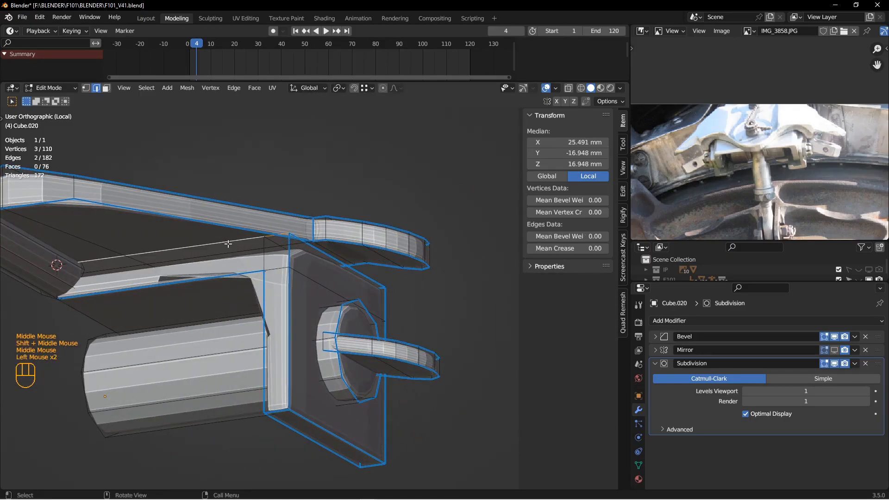
pyautogui.write('1')
pyautogui.press('Return')
# - Select the lengthwise underside edges of the shaft and pin, apply the edge command to them, and clear the selection
pyautogui.keyDown('shift'); pyautogui.moveTo(324, 297); pyautogui.dragTo(179, 252, button='middle'); pyautogui.keyUp('shift')
pyautogui.hotkey('ctrl', 'e')
pyautogui.click(337, 299)
pyautogui.keyDown('shift'); pyautogui.moveTo(178, 253); pyautogui.dragTo(370, 352, button='middle'); pyautogui.keyUp('shift')
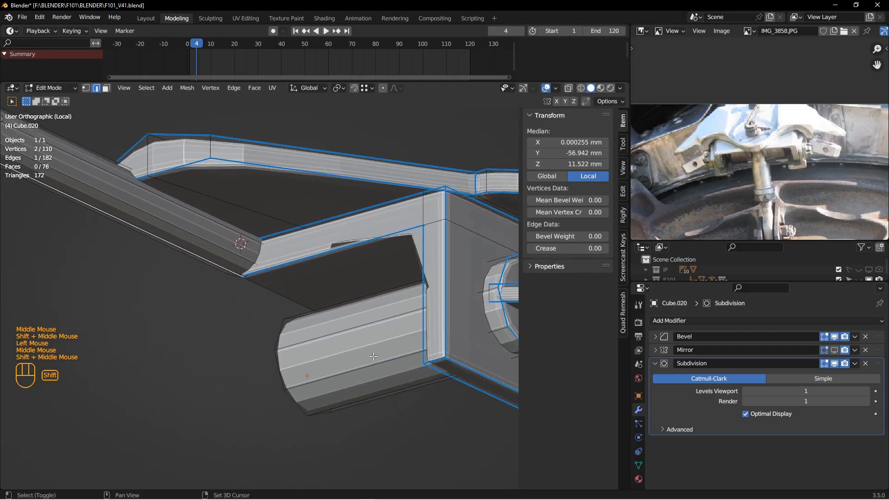
pyautogui.scroll(3, 420, 334)
pyautogui.keyDown('shift'); pyautogui.moveTo(420, 334); pyautogui.dragTo(402, 335, button='middle'); pyautogui.keyUp('shift')
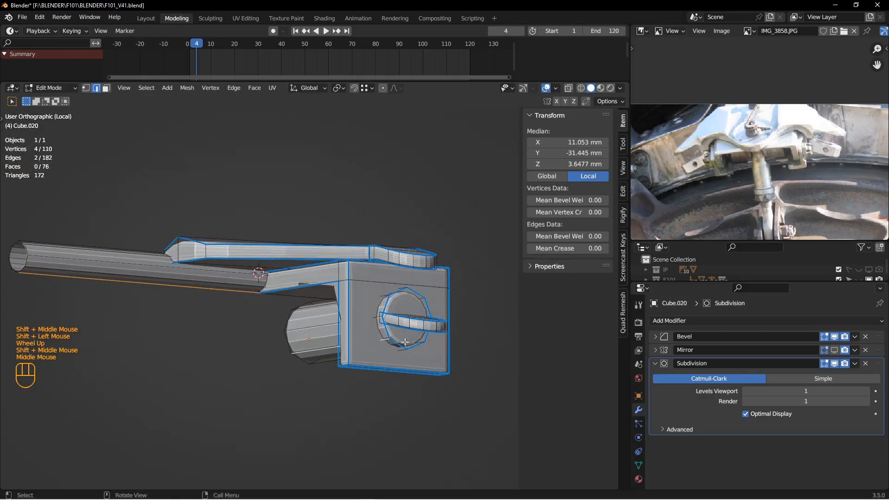
pyautogui.scroll(-3, 402, 335)
pyautogui.hotkey('ctrl', 'e')
pyautogui.click(383, 335)
pyautogui.hotkey('alt', 'a')
pyautogui.scroll(1, 392, 315)
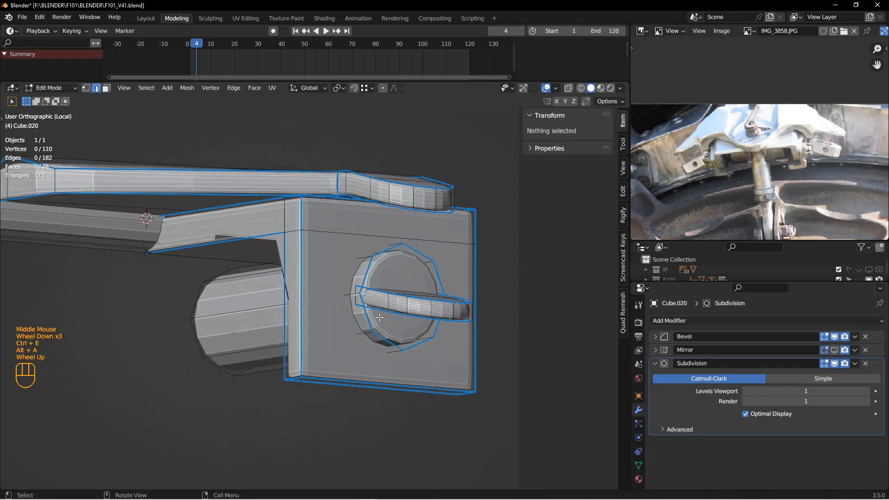
# - Set the bevel weight of the two short vertical edges where the crossbar meets the leg to 1
pyautogui.moveTo(390, 273); pyautogui.dragTo(326, 293, button='middle')
pyautogui.scroll(-3, 311, 245)
pyautogui.click(286, 212)
pyautogui.keyDown('shift'); pyautogui.moveTo(298, 222); pyautogui.dragTo(315, 271, button='middle'); pyautogui.keyUp('shift')
pyautogui.moveTo(315, 271); pyautogui.dragTo(245, 287, button='middle')
pyautogui.keyDown('shift'); pyautogui.moveTo(361, 288); pyautogui.dragTo(278, 273, button='middle'); pyautogui.keyUp('shift')
pyautogui.write('1')
pyautogui.press('Return')
# - Return to Object Mode and shade the bracket smooth
pyautogui.scroll(2, 338, 299)
pyautogui.keyDown('shift'); pyautogui.moveTo(278, 273); pyautogui.dragTo(338, 299, button='middle'); pyautogui.keyUp('shift')
pyautogui.press('Tab')
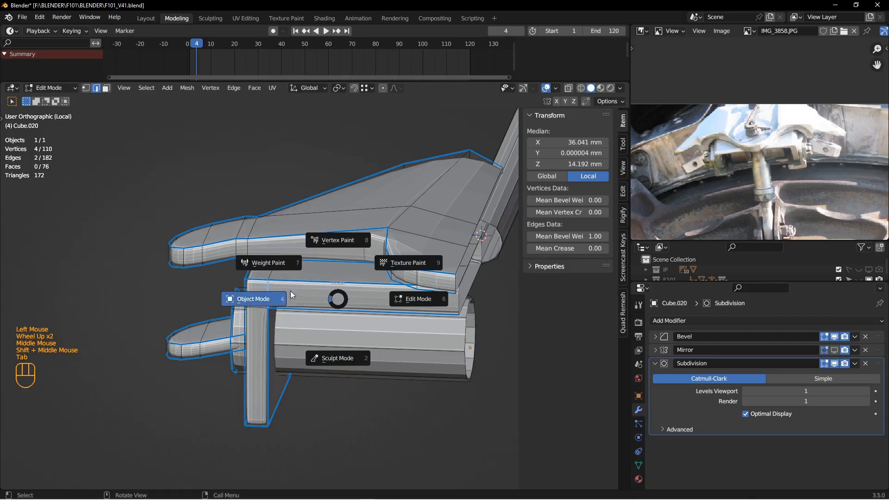
pyautogui.click(286, 294)
pyautogui.rightClick(368, 250)
pyautogui.click(337, 206)
# - Show the Mirror modifier in the viewport again and move it above Bevel in the modifier stack
pyautogui.moveTo(335, 218); pyautogui.dragTo(335, 242, button='middle')
pyautogui.click(834, 350)
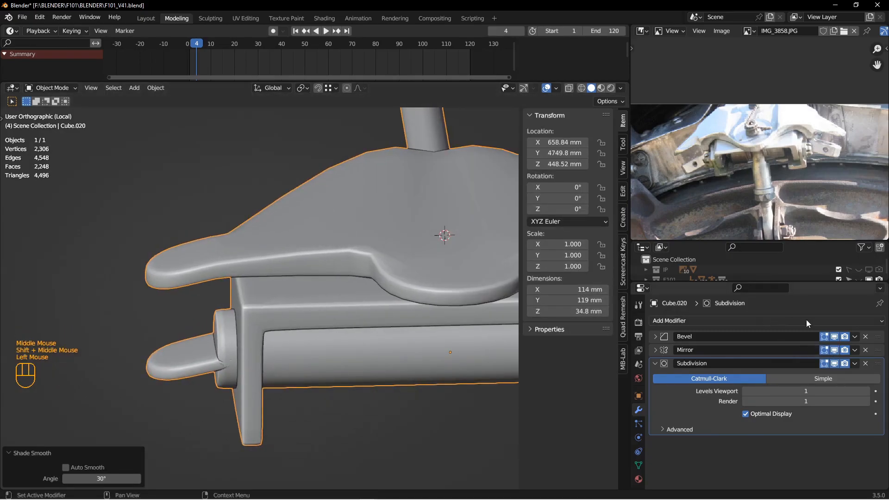
pyautogui.moveTo(877, 353); pyautogui.dragTo(871, 332)
pyautogui.scroll(3, 389, 237)
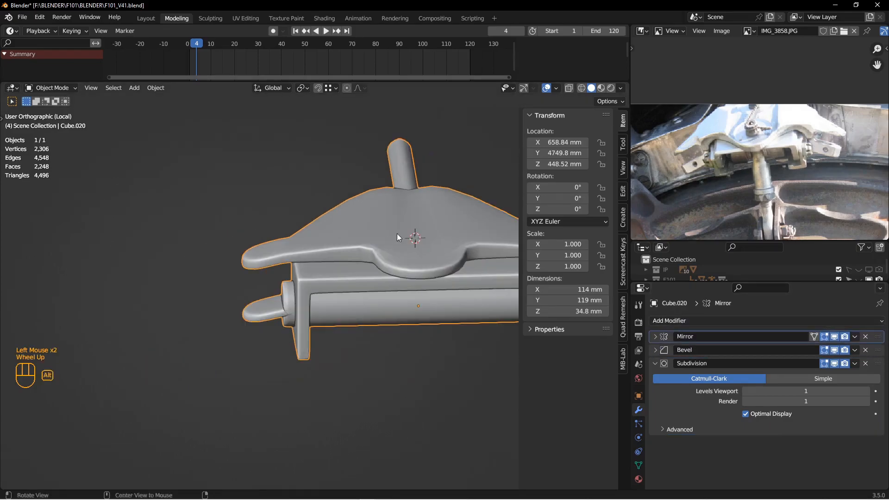
# - Set the bevel weight of the crease and centre edges on the bracket's top plate to 1
pyautogui.keyDown('shift'); pyautogui.moveTo(395, 236); pyautogui.dragTo(306, 283, button='middle'); pyautogui.keyUp('shift')
pyautogui.moveTo(306, 283); pyautogui.dragTo(325, 299, button='middle')
pyautogui.press('Tab')
pyautogui.scroll(-2, 328, 290)
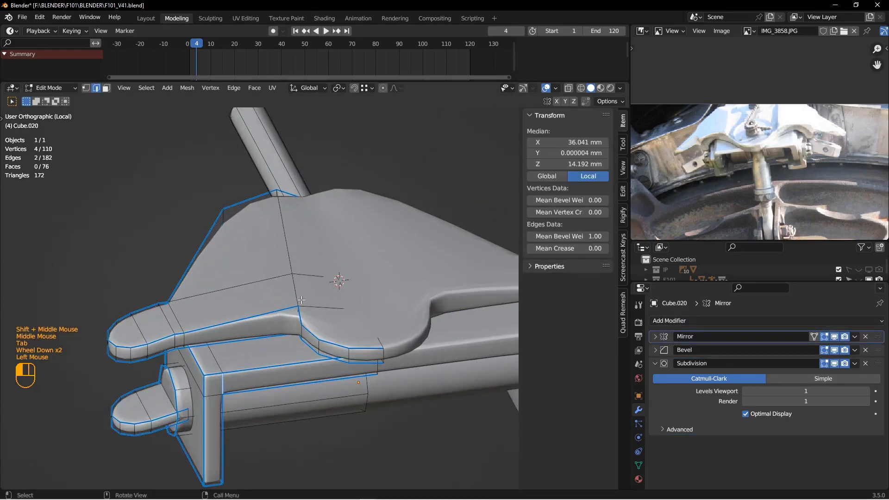
pyautogui.moveTo(283, 237); pyautogui.dragTo(285, 263, button='middle')
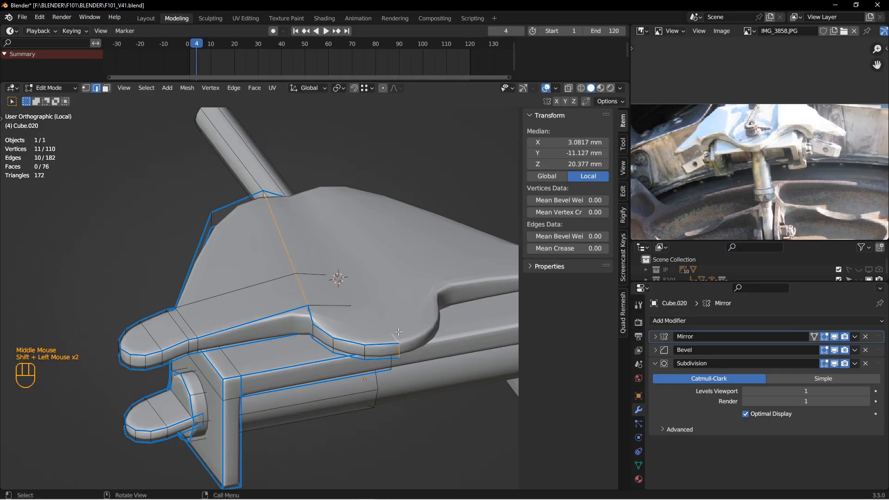
pyautogui.write('1')
pyautogui.press('Return')
pyautogui.scroll(2, 352, 278)
pyautogui.keyDown('alt'); pyautogui.moveTo(324, 259); pyautogui.dragTo(380, 269, button='middle'); pyautogui.keyUp('alt')
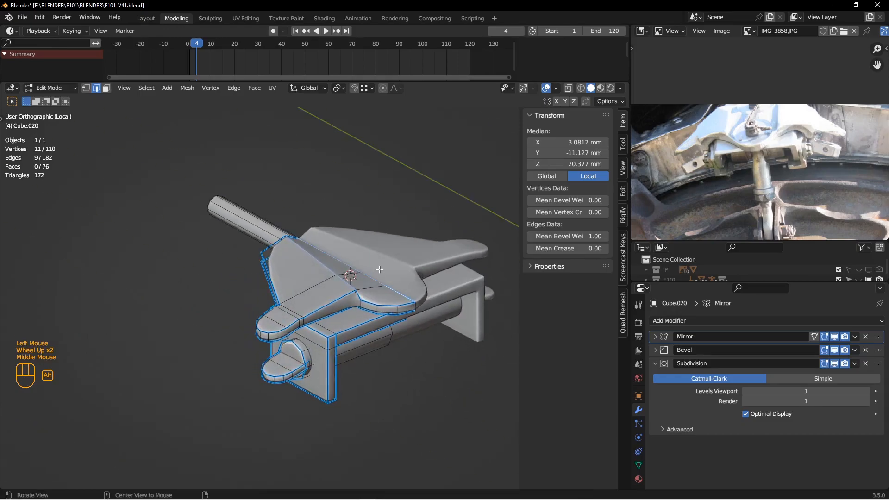
# - Inspect the smoothed bracket in Object Mode with nothing selected
pyautogui.scroll(-2, 380, 268)
pyautogui.keyDown('shift'); pyautogui.moveTo(324, 311); pyautogui.dragTo(336, 293, button='middle'); pyautogui.keyUp('shift')
pyautogui.press('Tab')
pyautogui.click(270, 293)
pyautogui.hotkey('alt', 'a')
pyautogui.moveTo(266, 287); pyautogui.dragTo(331, 306, button='middle')
pyautogui.keyDown('shift'); pyautogui.moveTo(331, 305); pyautogui.dragTo(318, 298, button='middle'); pyautogui.keyUp('shift')
# - Set the bevel weight of the two edges at the plate's narrow end beside the shaft to 1
pyautogui.click(291, 296)
pyautogui.press('Tab')
pyautogui.click(328, 290)
pyautogui.click(157, 302)
pyautogui.moveTo(158, 302); pyautogui.dragTo(246, 302, button='middle')
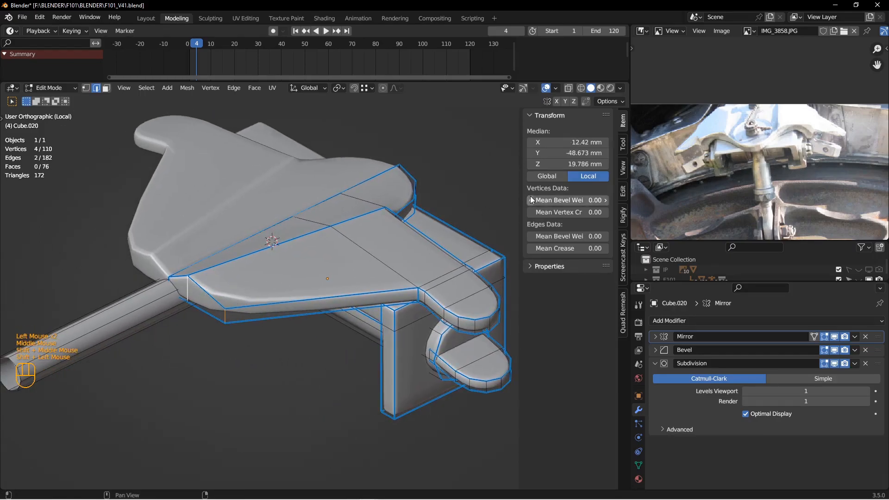
pyautogui.write('1')
# - Examine the plate's bevelled end beside the shaft in Object Mode
pyautogui.press('Tab')
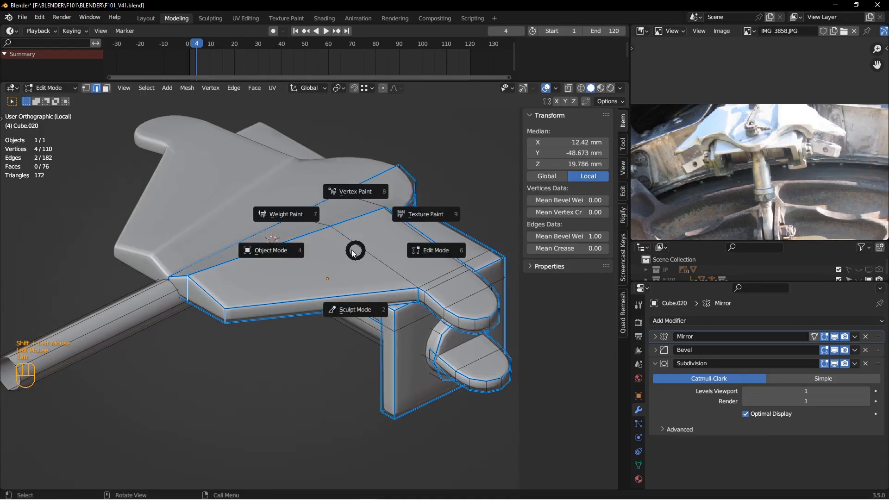
pyautogui.click(304, 248)
pyautogui.hotkey('alt', 'a')
pyautogui.scroll(2, 303, 249)
pyautogui.moveTo(304, 249); pyautogui.dragTo(365, 285, button='middle')
pyautogui.scroll(-3, 365, 259)
pyautogui.scroll(1, 365, 285)
# - Select all linked geometry of the lower rounded arm on the pin's end and scale it
pyautogui.click(376, 291)
pyautogui.press('Tab')
pyautogui.scroll(2, 315, 267)
pyautogui.moveTo(314, 268); pyautogui.dragTo(287, 278, button='middle')
pyautogui.keyDown('shift'); pyautogui.moveTo(288, 278); pyautogui.dragTo(317, 251, button='middle'); pyautogui.keyUp('shift')
pyautogui.scroll(-3, 317, 250)
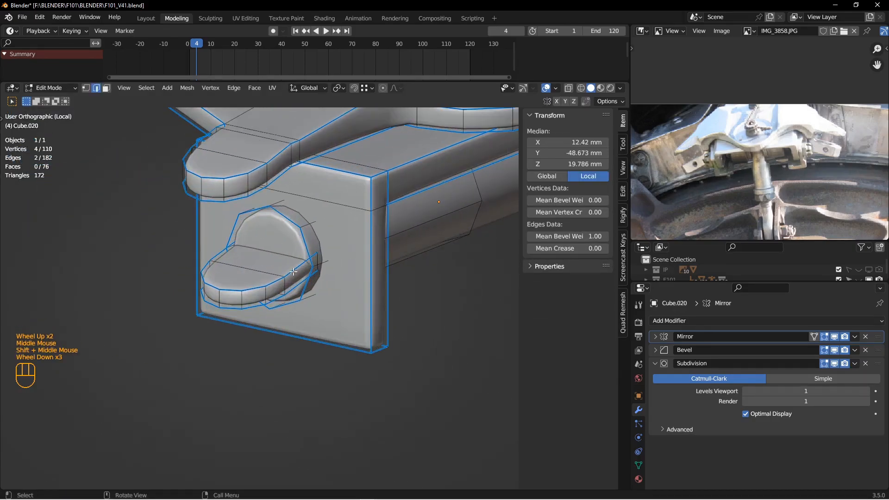
pyautogui.press('l')
pyautogui.scroll(-1, 293, 272)
pyautogui.keyDown('shift'); pyautogui.moveTo(293, 271); pyautogui.dragTo(351, 312, button='middle'); pyautogui.keyUp('shift')
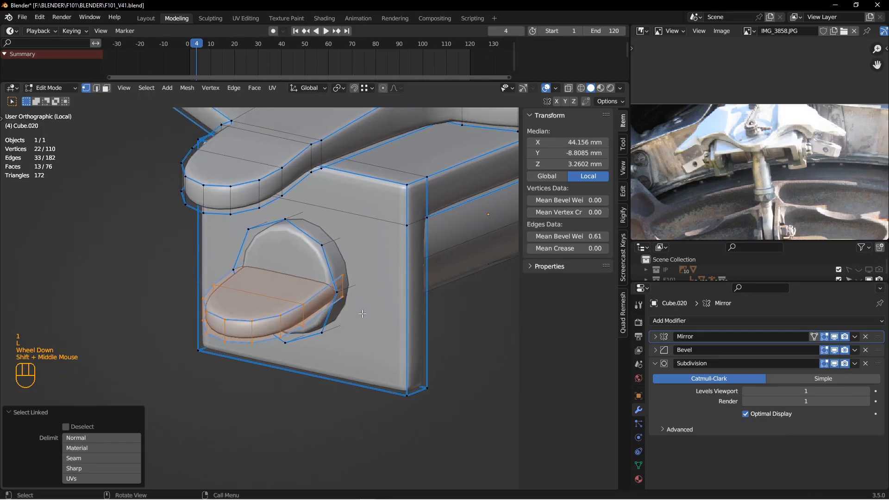
pyautogui.press('s')
pyautogui.click(361, 314)
# - Examine the rescaled arm and the rest of the smoothed bracket in Object Mode
pyautogui.press('Tab')
pyautogui.click(320, 280)
pyautogui.hotkey('alt', 'a')
pyautogui.scroll(3, 329, 279)
pyautogui.moveTo(359, 279); pyautogui.dragTo(326, 272, button='middle')
pyautogui.keyDown('shift'); pyautogui.moveTo(407, 270); pyautogui.dragTo(337, 284, button='middle'); pyautogui.keyUp('shift')
pyautogui.scroll(2, 358, 256)
pyautogui.keyDown('shift'); pyautogui.moveTo(358, 256); pyautogui.dragTo(341, 295, button='middle'); pyautogui.keyUp('shift')
pyautogui.moveTo(341, 295); pyautogui.dragTo(316, 252, button='middle')
pyautogui.scroll(-2, 317, 253)
# - Examine the top plate's rounded nose around the mirror seam in Edit and Object Mode, and the overall bracket
pyautogui.click(348, 270)
pyautogui.press('Tab')
pyautogui.click(428, 270)
pyautogui.moveTo(429, 270); pyautogui.dragTo(371, 267, button='middle')
pyautogui.scroll(-1, 371, 267)
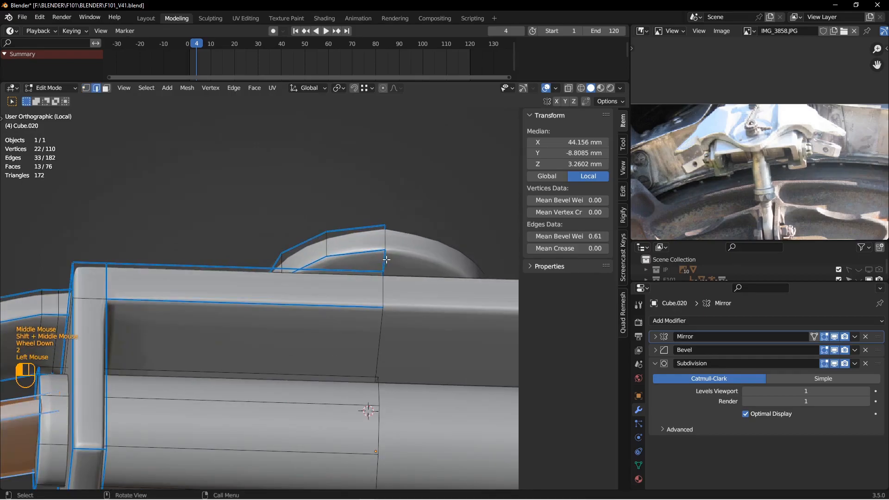
pyautogui.click(386, 260)
pyautogui.hotkey('alt', 'a')
pyautogui.press('Tab')
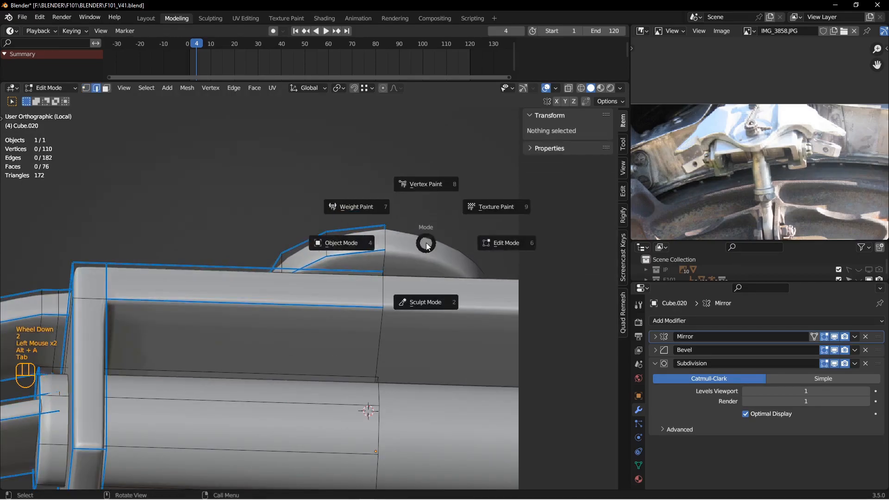
pyautogui.moveTo(352, 241); pyautogui.dragTo(359, 316, button='middle')
pyautogui.scroll(3, 399, 304)
pyautogui.scroll(-2, 335, 338)
pyautogui.scroll(-2, 357, 314)
pyautogui.click(354, 332)
pyautogui.press('Tab')
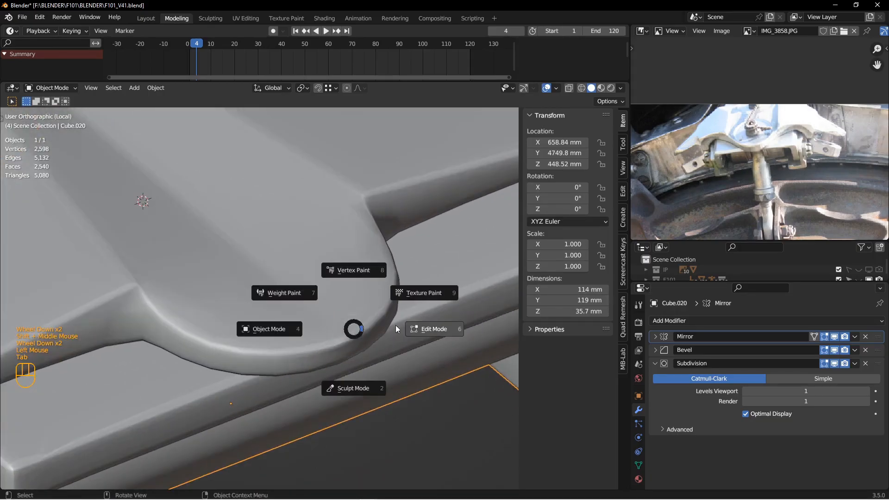
pyautogui.hotkey('alt', 'a')
pyautogui.click(352, 355)
pyautogui.moveTo(352, 355); pyautogui.dragTo(349, 248, button='middle')
pyautogui.press('Tab')
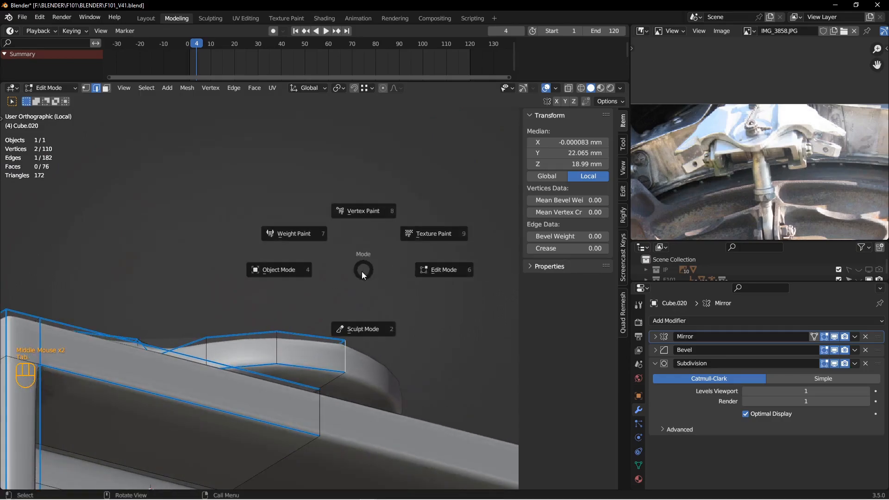
pyautogui.hotkey('alt', 'a')
pyautogui.scroll(4, 322, 285)
pyautogui.moveTo(322, 285); pyautogui.dragTo(531, 223, button='middle')
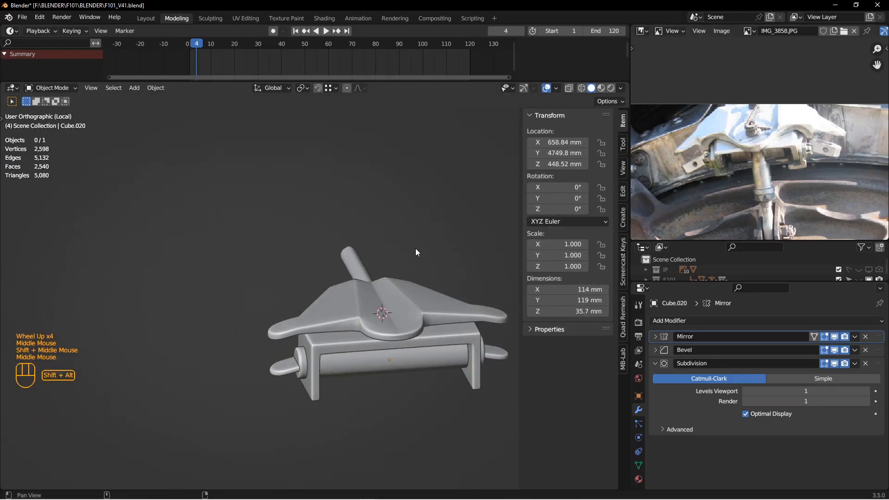
pyautogui.keyDown('shift'); pyautogui.moveTo(417, 252); pyautogui.dragTo(357, 267, button='middle'); pyautogui.keyUp('shift')
# - Enlarge the timeline area and switch it to the UV Editor
pyautogui.moveTo(459, 81); pyautogui.dragTo(460, 146)
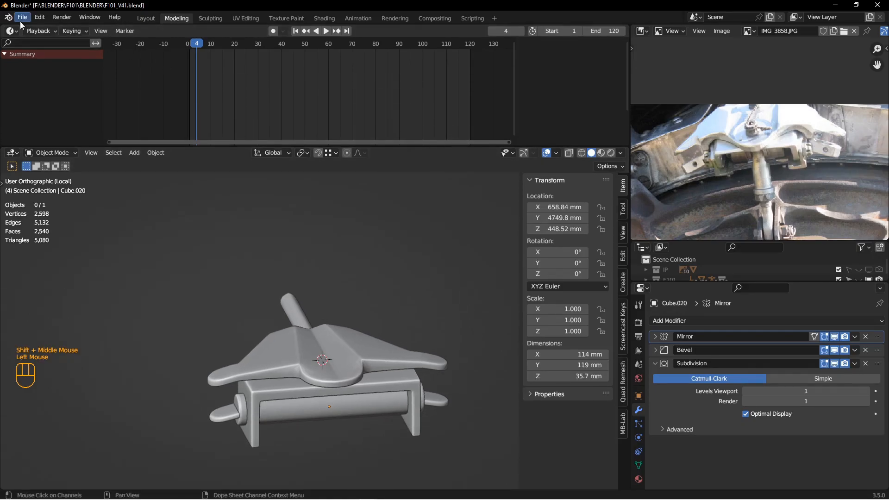
pyautogui.click(19, 32)
pyautogui.click(37, 69)
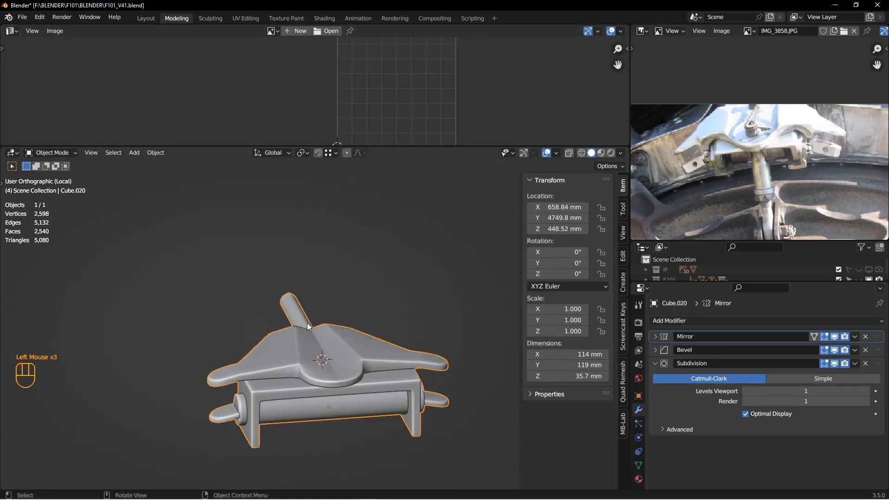
# - Unwrap all of the bracket half's geometry and enlarge the UV layout for inspection
pyautogui.press('Tab')
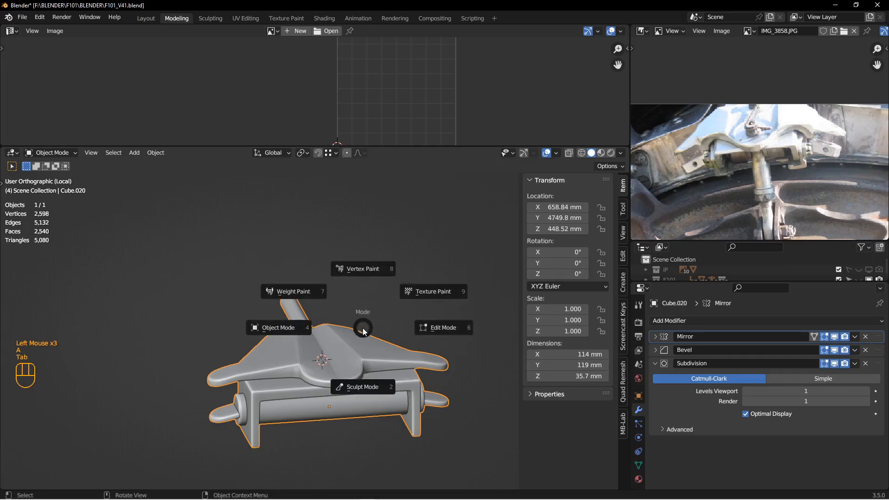
pyautogui.press('Tab')
pyautogui.click(369, 347)
pyautogui.hotkey('alt', 'a')
pyautogui.press('a')
pyautogui.press('u')
pyautogui.click(363, 344)
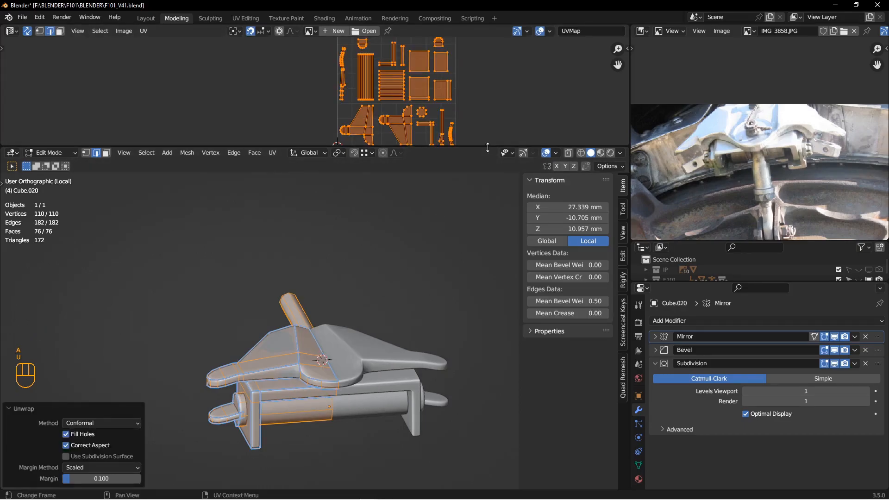
pyautogui.moveTo(488, 148); pyautogui.dragTo(487, 256)
pyautogui.scroll(-3, 368, 172)
pyautogui.moveTo(529, 131); pyautogui.dragTo(392, 113, button='middle')
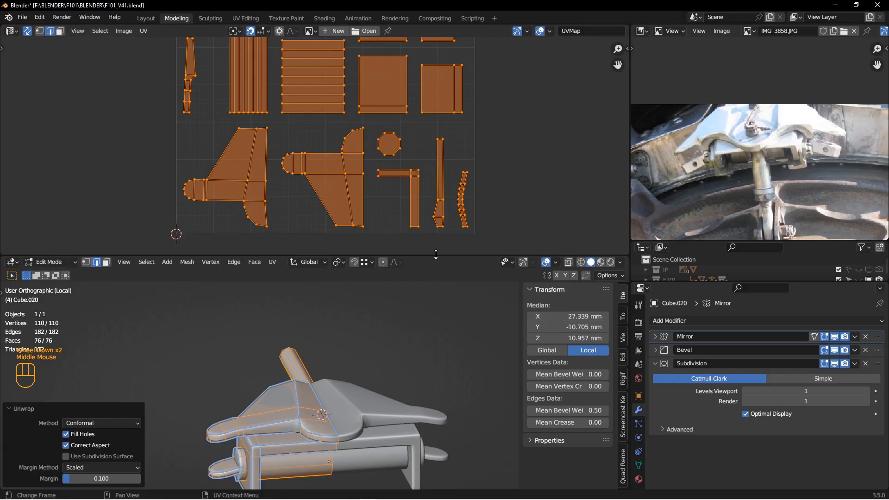
# - Shrink the UV area, return to Object Mode and apply the bracket's Mirror modifier
pyautogui.moveTo(436, 254); pyautogui.dragTo(435, 153)
pyautogui.press('Tab')
pyautogui.hotkey('alt', 'a')
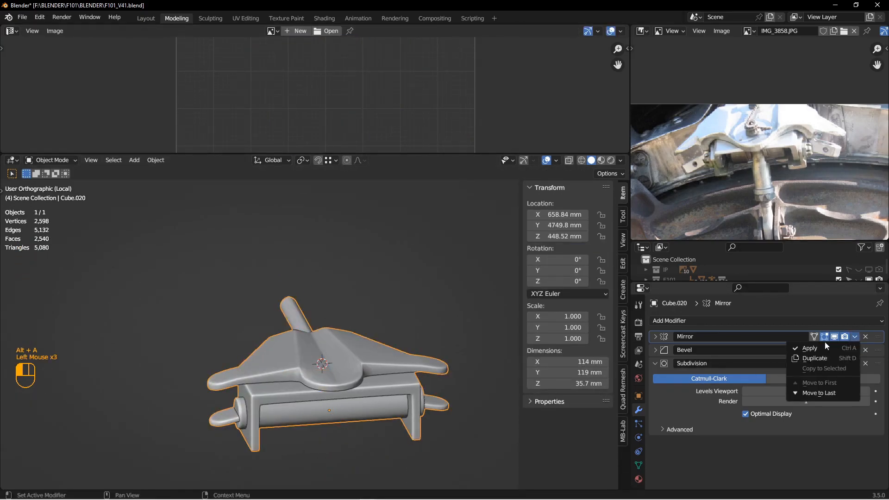
pyautogui.click(813, 348)
# - Unwrap all faces of the complete bracket mesh and inspect the resulting UV islands
pyautogui.press('Tab')
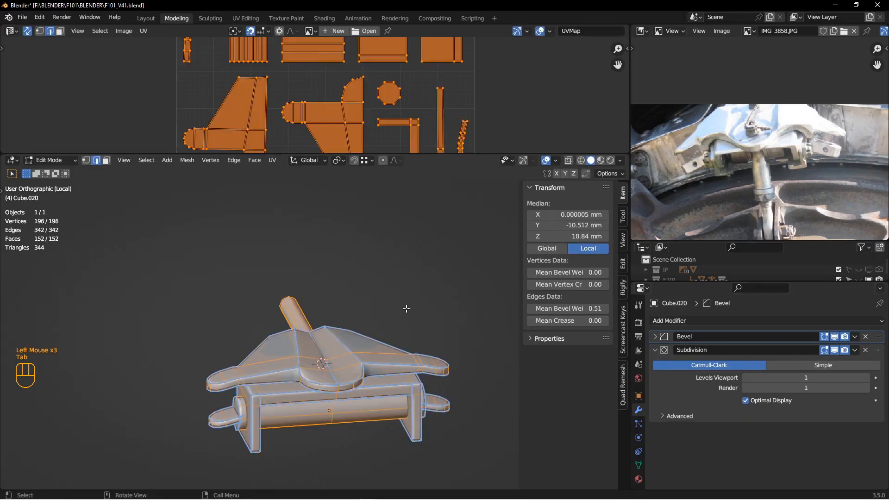
pyautogui.press('u')
pyautogui.click(407, 308)
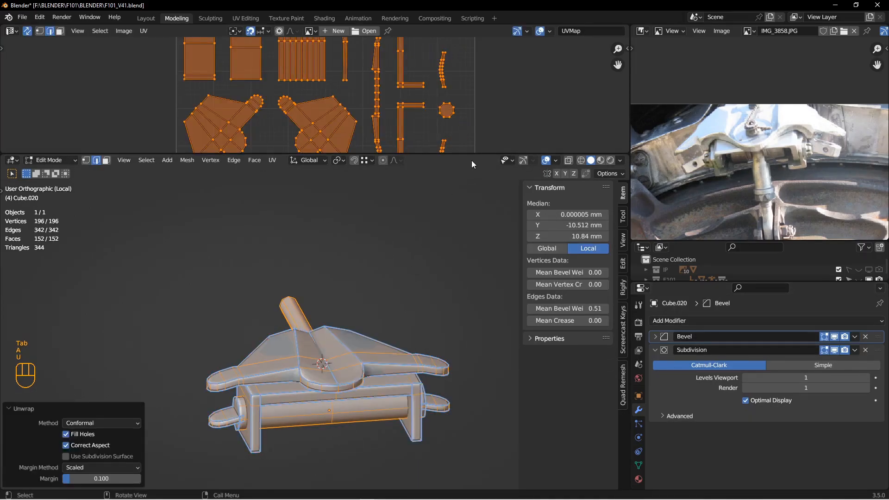
pyautogui.moveTo(466, 154); pyautogui.dragTo(462, 296)
pyautogui.moveTo(420, 139); pyautogui.dragTo(439, 129, button='middle')
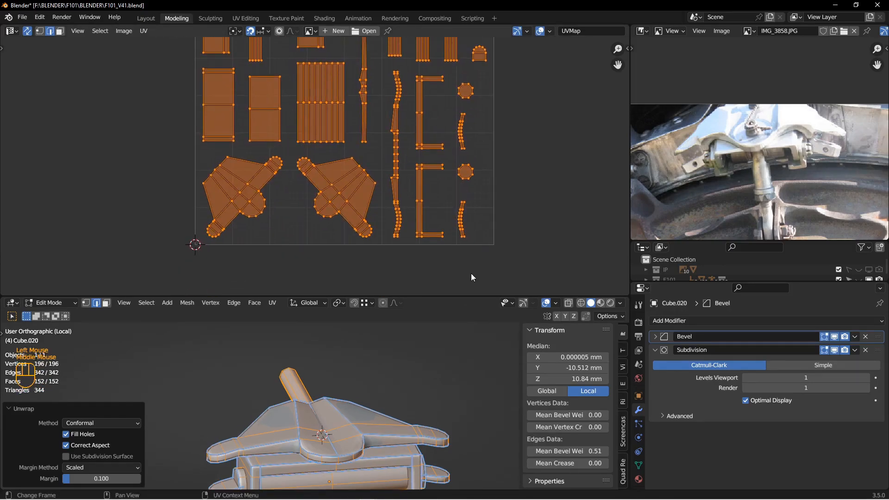
pyautogui.moveTo(468, 295); pyautogui.dragTo(466, 95)
pyautogui.moveTo(398, 42); pyautogui.dragTo(400, 70, button='middle')
# - Return to Object Mode, deselect the bracket and leave local view to show the surrounding nozzle parts
pyautogui.moveTo(421, 347); pyautogui.dragTo(428, 342, button='middle')
pyautogui.press('Tab')
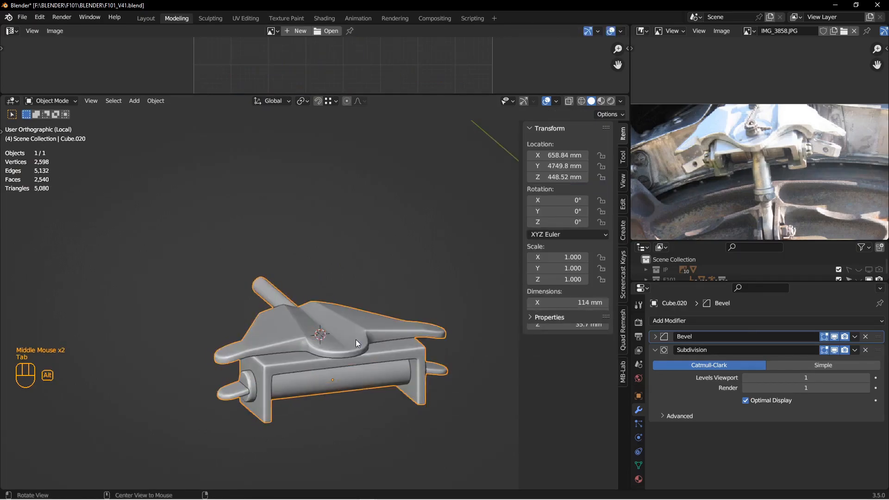
pyautogui.hotkey('alt', 'a')
pyautogui.scroll(3, 360, 339)
pyautogui.press('KP_Divide')
pyautogui.scroll(2, 360, 340)
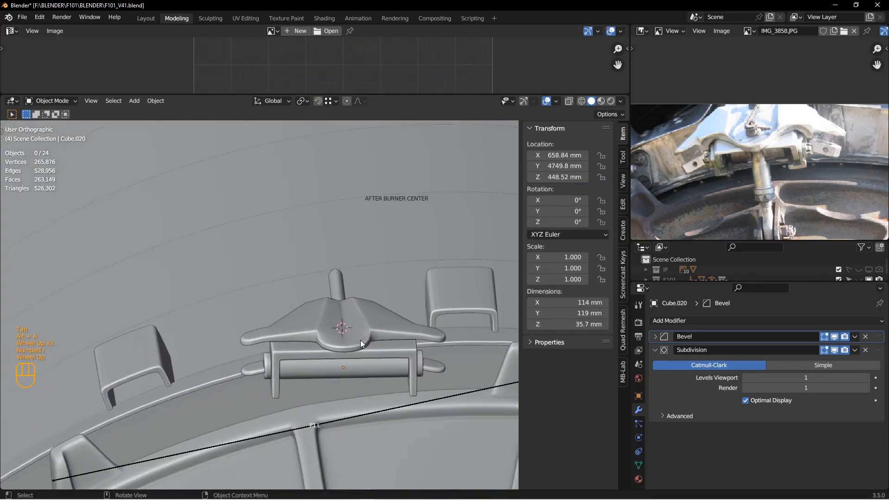
# - Move the bracket in back view about 18.5 mm along X and -83.7 mm along Z, above the flap's central rib
pyautogui.click(364, 340)
pyautogui.press('ctrl+KP_1')
pyautogui.scroll(2, 367, 339)
pyautogui.keyDown('shift'); pyautogui.moveTo(367, 339); pyautogui.dragTo(403, 212, button='middle'); pyautogui.keyUp('shift')
pyautogui.scroll(-2, 357, 244)
pyautogui.scroll(2, 747, 174)
pyautogui.moveTo(748, 176); pyautogui.dragTo(745, 128, button='middle')
pyautogui.scroll(-2, 376, 226)
pyautogui.scroll(1, 376, 227)
pyautogui.press('g')
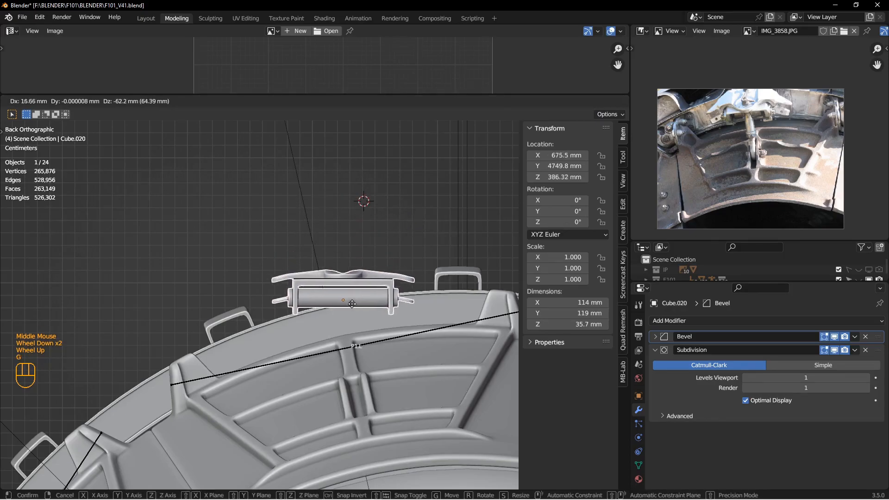
pyautogui.click(351, 327)
# - Rotate the bracket about 12.9° to follow the nozzle rim's curve and scale it to about 0.701
pyautogui.scroll(-2, 362, 329)
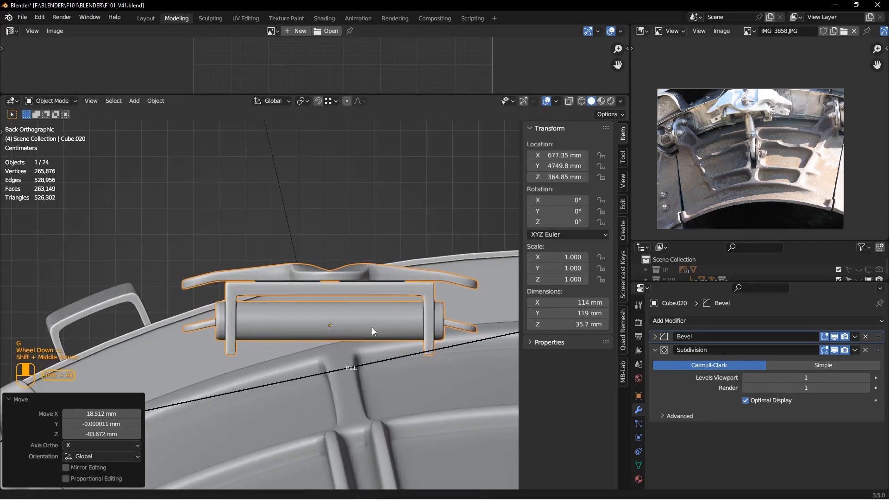
pyautogui.keyDown('shift'); pyautogui.moveTo(371, 332); pyautogui.dragTo(418, 323, button='middle'); pyautogui.keyUp('shift')
pyautogui.press('r')
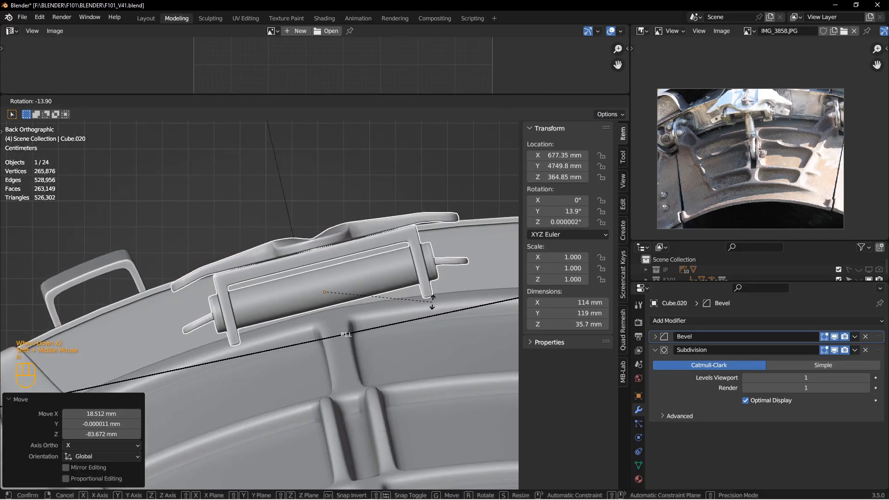
pyautogui.click(430, 302)
pyautogui.press('s')
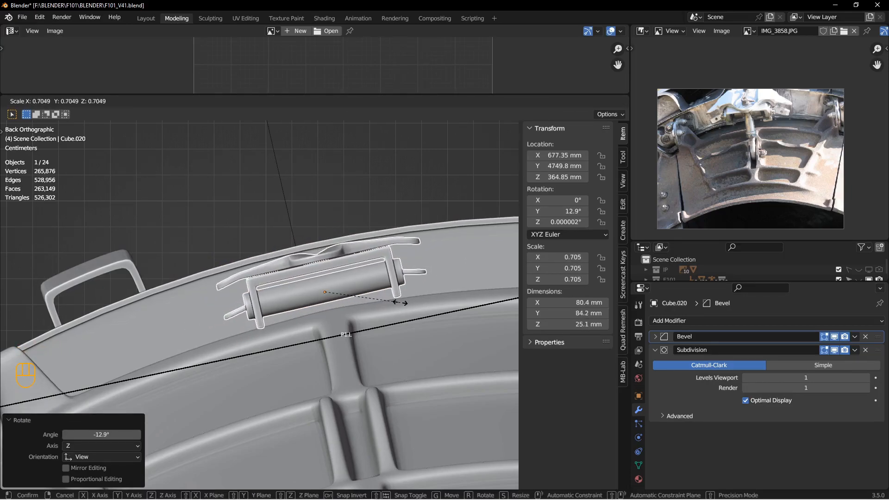
# - Move the bracket along Y to about 4614.3 mm, near the nozzle rim, and scale it by about 1.092
pyautogui.moveTo(339, 308); pyautogui.dragTo(385, 340, button='middle')
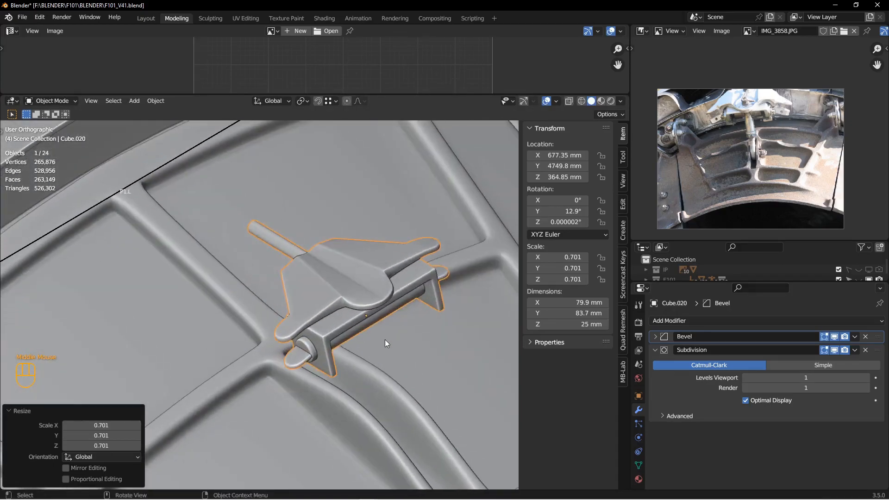
pyautogui.scroll(2, 385, 340)
pyautogui.press('g')
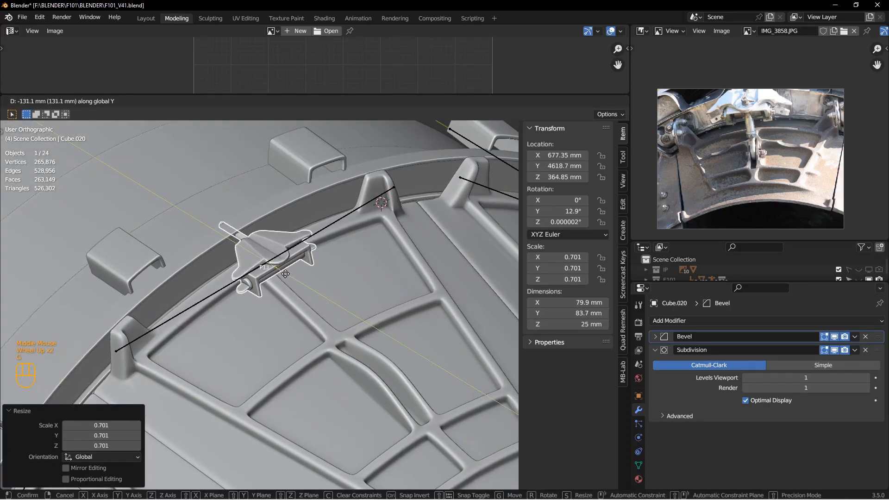
pyautogui.click(282, 273)
pyautogui.moveTo(282, 273); pyautogui.dragTo(310, 282, button='middle')
pyautogui.scroll(-2, 329, 295)
pyautogui.press('s')
pyautogui.click(351, 307)
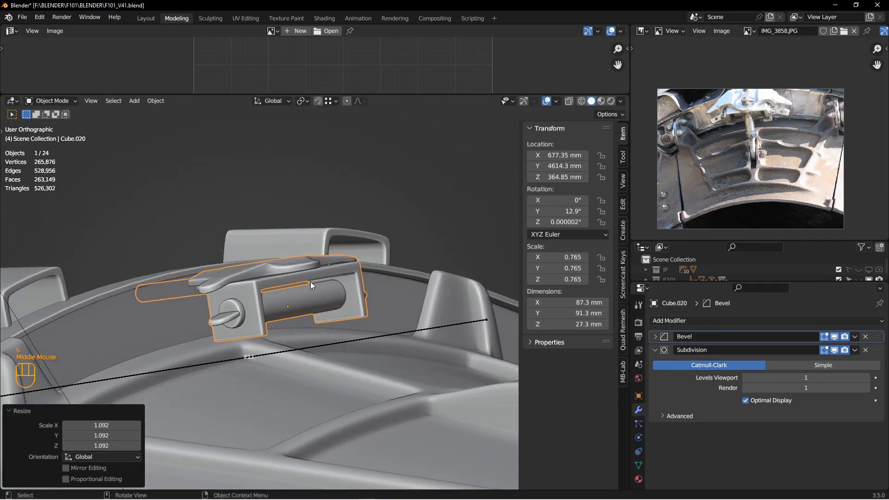
# - Lower the bracket about 2.7 mm along Z and shift it about 11.6 mm along Y against the rim
pyautogui.press('g')
pyautogui.press('z')
pyautogui.click(312, 289)
pyautogui.moveTo(307, 290); pyautogui.dragTo(243, 313, button='middle')
pyautogui.press('g')
pyautogui.click(235, 331)
pyautogui.scroll(-2, 264, 308)
# - Select all linked geometry of the bracket's round shaft in Edit Mode and set the transform pivot to Median Point
pyautogui.moveTo(294, 294); pyautogui.dragTo(319, 260, button='middle')
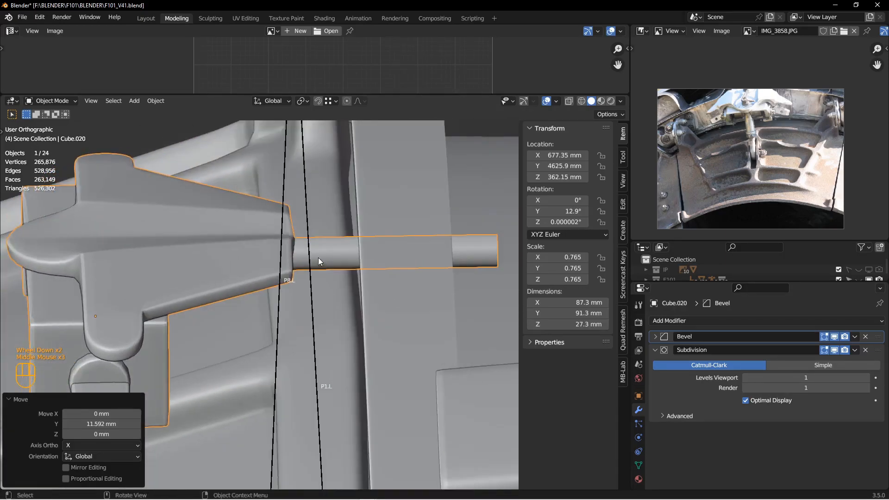
pyautogui.press('Tab')
pyautogui.click(393, 251)
pyautogui.click(341, 250)
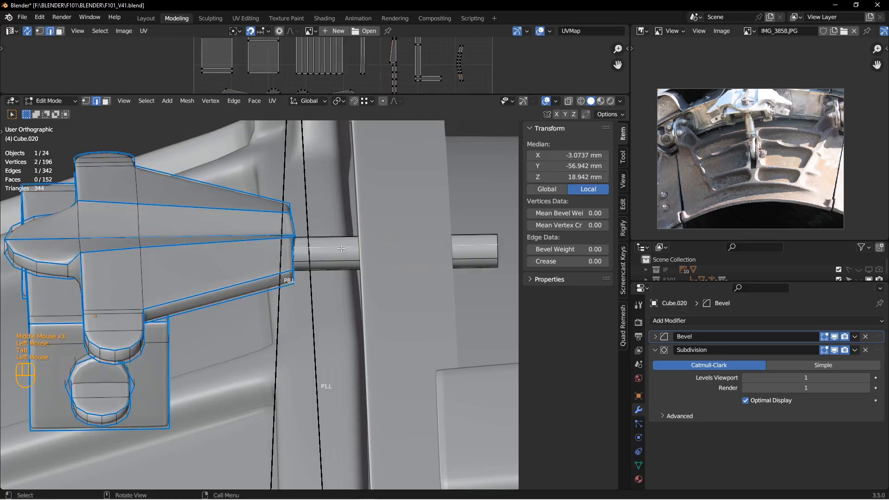
pyautogui.press('l')
pyautogui.moveTo(341, 248)
pyautogui.mouseDown(button='middle')
pyautogui.moveTo(328, 227)
pyautogui.moveTo(334, 239)
pyautogui.mouseUp(button='middle')
pyautogui.moveTo(335, 239); pyautogui.dragTo(347, 133, button='middle')
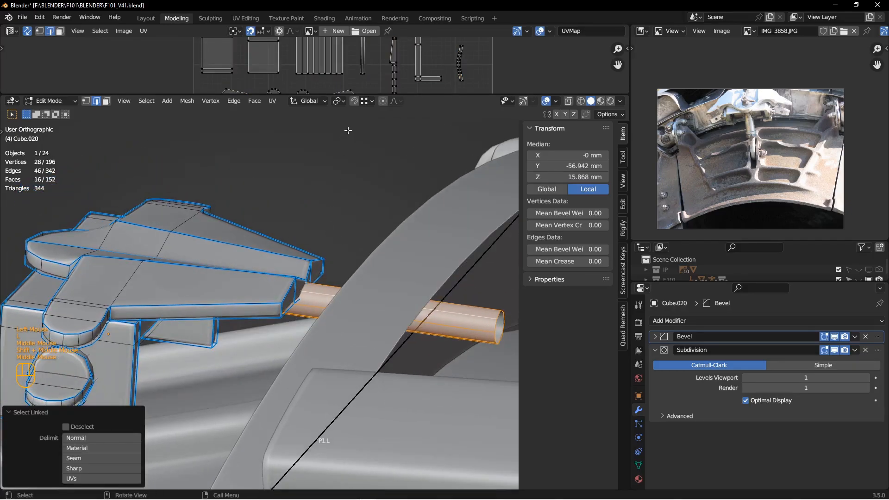
pyautogui.click(342, 102)
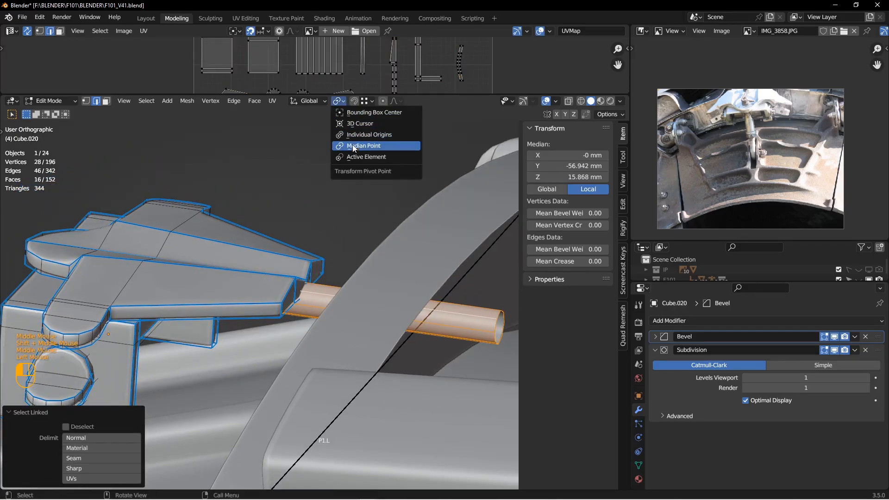
pyautogui.click(354, 149)
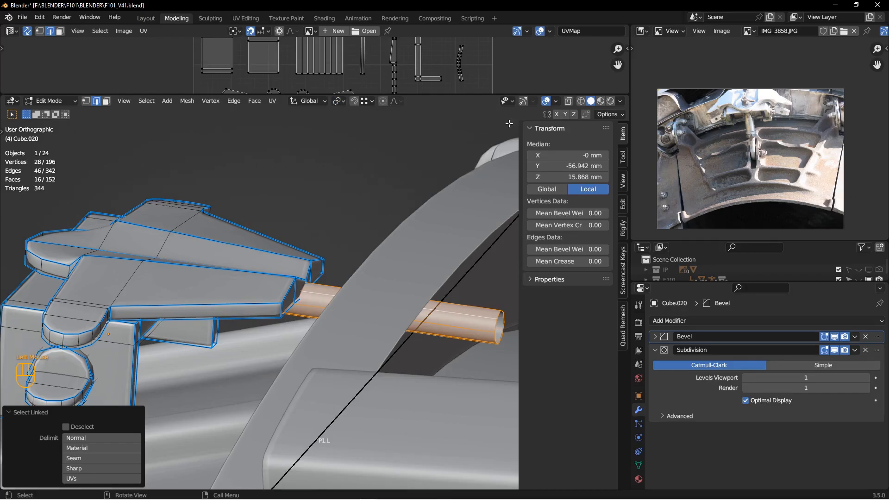
# - Enable the viewport gizmos and lower the shaft to a local Z of about 9.1 mm
pyautogui.click(534, 102)
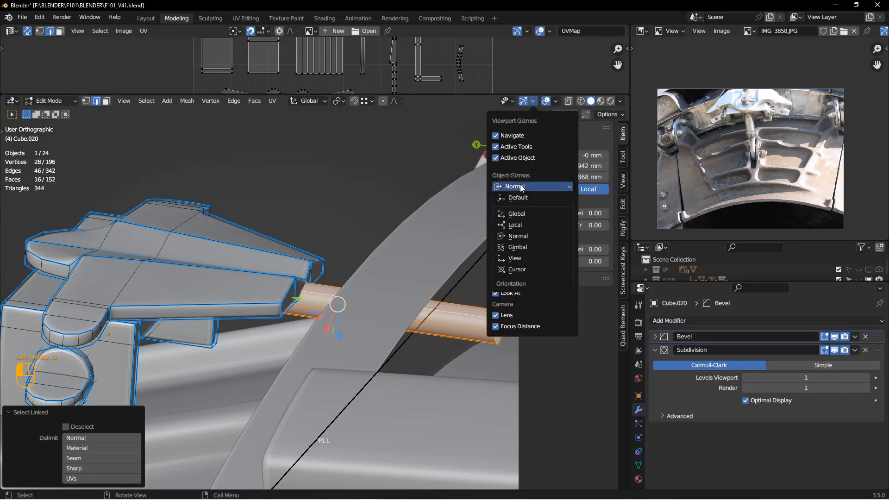
pyautogui.moveTo(445, 259); pyautogui.dragTo(396, 247, button='middle')
pyautogui.moveTo(375, 219); pyautogui.dragTo(376, 235)
pyautogui.moveTo(376, 236)
pyautogui.mouseDown(button='middle')
pyautogui.moveTo(318, 249)
pyautogui.moveTo(376, 245)
pyautogui.mouseUp(button='middle')
pyautogui.moveTo(376, 242); pyautogui.dragTo(374, 248)
pyautogui.moveTo(374, 248); pyautogui.dragTo(393, 249, button='middle')
pyautogui.press('Tab')
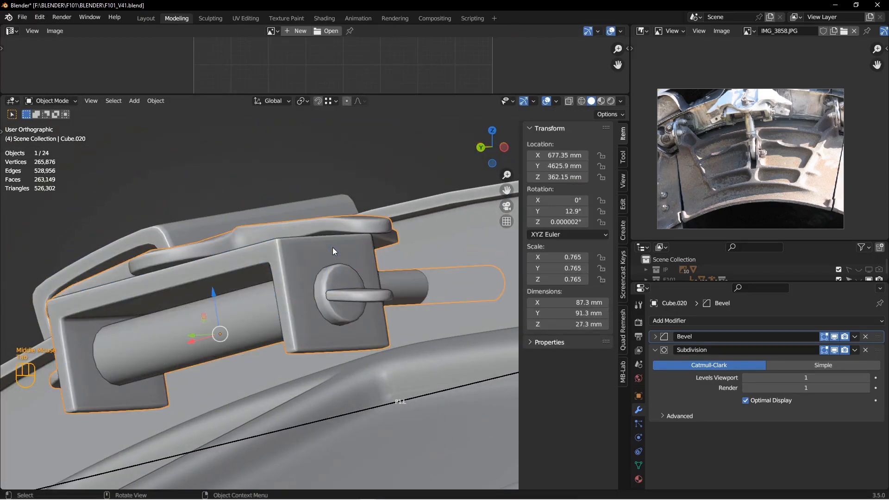
# - Isolate the bracket in local view and turn off viewport display of its Bevel and Subdivision modifiers in Edit Mode
pyautogui.press('KP_Divide')
pyautogui.press('Tab')
pyautogui.click(408, 248)
pyautogui.moveTo(278, 287); pyautogui.dragTo(250, 297, button='middle')
pyautogui.moveTo(250, 296); pyautogui.dragTo(348, 299, button='middle')
pyautogui.scroll(-3, 223, 293)
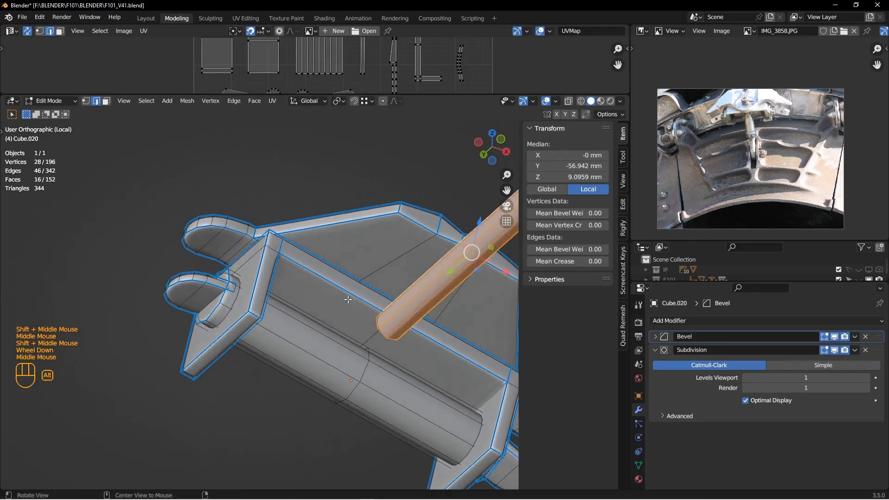
pyautogui.click(826, 349)
pyautogui.hotkey('alt', 'a')
# - Add a loop cut around the U-shaped frame and slide it toward the frame's shaft-side edge
pyautogui.moveTo(278, 278); pyautogui.dragTo(204, 306, button='middle')
pyautogui.hotkey('ctrl', 'r')
pyautogui.click(206, 333)
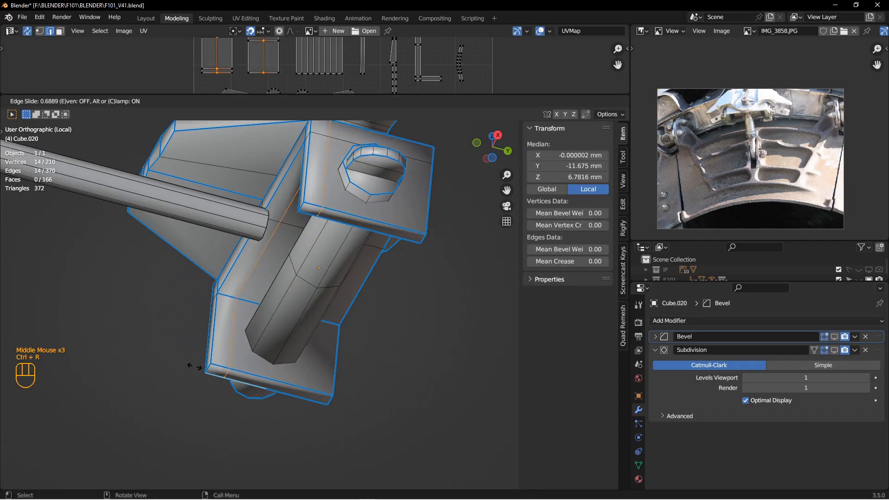
pyautogui.click(194, 367)
# - Delete the narrow inner faces along the shaft-side edge of the U-shaped frame
pyautogui.moveTo(199, 345); pyautogui.dragTo(200, 351, button='middle')
pyautogui.press('3')
pyautogui.click(221, 321)
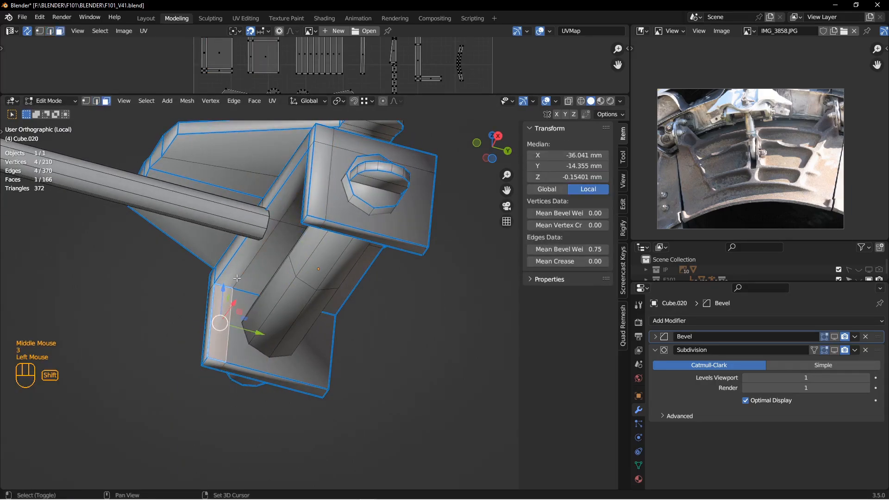
pyautogui.moveTo(237, 268); pyautogui.dragTo(271, 253, button='middle')
pyautogui.keyDown('shift'); pyautogui.moveTo(271, 252); pyautogui.dragTo(257, 283, button='middle'); pyautogui.keyUp('shift')
pyautogui.keyDown('shift'); pyautogui.click(331, 253); pyautogui.keyUp('shift')
pyautogui.moveTo(341, 269); pyautogui.dragTo(392, 278, button='middle')
pyautogui.moveTo(402, 329); pyautogui.dragTo(416, 365, button='middle')
pyautogui.press('x')
pyautogui.click(403, 363)
# - Fill the opening between the frame's two legs on the shaft side and add a loop cut down the panel's middle
pyautogui.press('2')
pyautogui.click(401, 367)
pyautogui.moveTo(401, 367); pyautogui.dragTo(348, 323, button='middle')
pyautogui.keyDown('shift'); pyautogui.click(258, 290); pyautogui.keyUp('shift')
pyautogui.moveTo(258, 290); pyautogui.dragTo(227, 347, button='middle')
pyautogui.press('f')
pyautogui.click(250, 390)
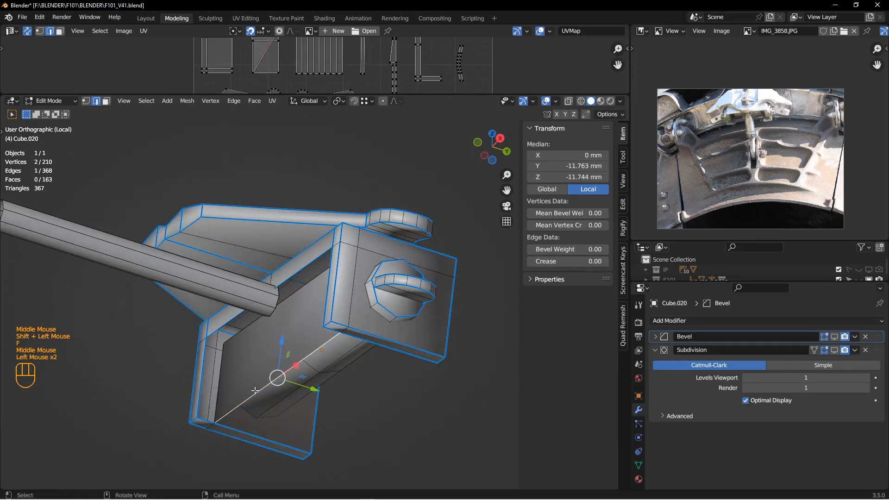
pyautogui.press('f')
pyautogui.press('f')
pyautogui.moveTo(250, 390); pyautogui.dragTo(279, 333, button='middle')
pyautogui.hotkey('ctrl', 'r')
pyautogui.click(287, 355)
# - Hide the long shaft and the cross pin between the frame's legs to expose the inner side of the new panel
pyautogui.press('1')
pyautogui.click(173, 179)
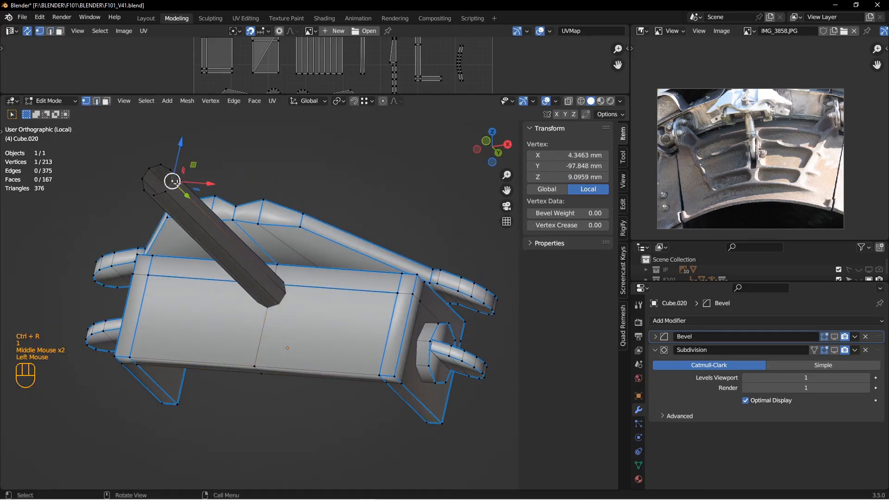
pyautogui.press('l')
pyautogui.press('h')
pyautogui.scroll(-2, 268, 275)
pyautogui.moveTo(268, 275); pyautogui.dragTo(302, 312, button='middle')
pyautogui.click(301, 313)
pyautogui.press('l')
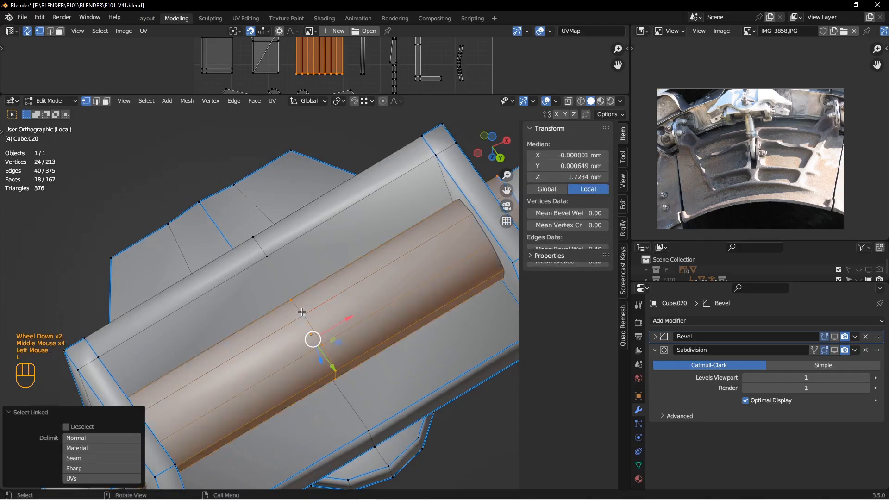
pyautogui.press('h')
# - Connect the panel's middle vertex to the middle of the frame's inner edge and merge duplicate vertices across the whole mesh
pyautogui.click(298, 316)
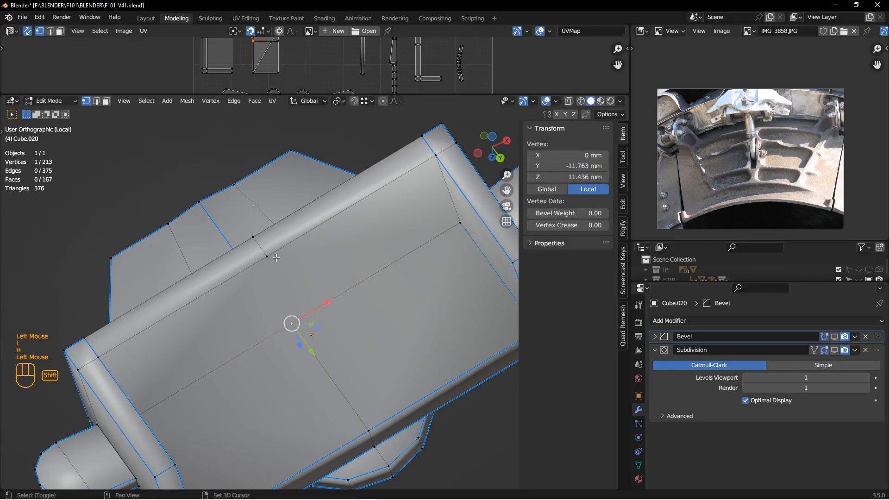
pyautogui.press('j')
pyautogui.moveTo(282, 260); pyautogui.dragTo(334, 276, button='middle')
pyautogui.press('a')
pyautogui.press('m')
pyautogui.click(338, 278)
pyautogui.keyDown('alt'); pyautogui.scroll(1, 287, 257); pyautogui.keyUp('alt')
pyautogui.keyDown('alt'); pyautogui.moveTo(288, 261); pyautogui.dragTo(145, 275, button='middle'); pyautogui.keyUp('alt')
# - Set a bevel weight of 1 on the long edges along the lower border of the frame's new panel
pyautogui.hotkey('alt', 'a')
pyautogui.press('2')
pyautogui.doubleClick(135, 282)
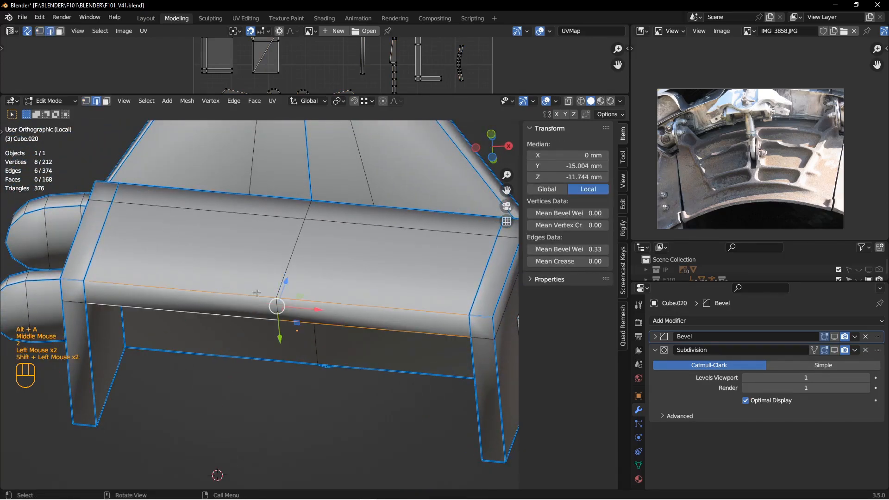
pyautogui.keyDown('alt'); pyautogui.moveTo(417, 278); pyautogui.dragTo(401, 271, button='middle'); pyautogui.keyUp('alt')
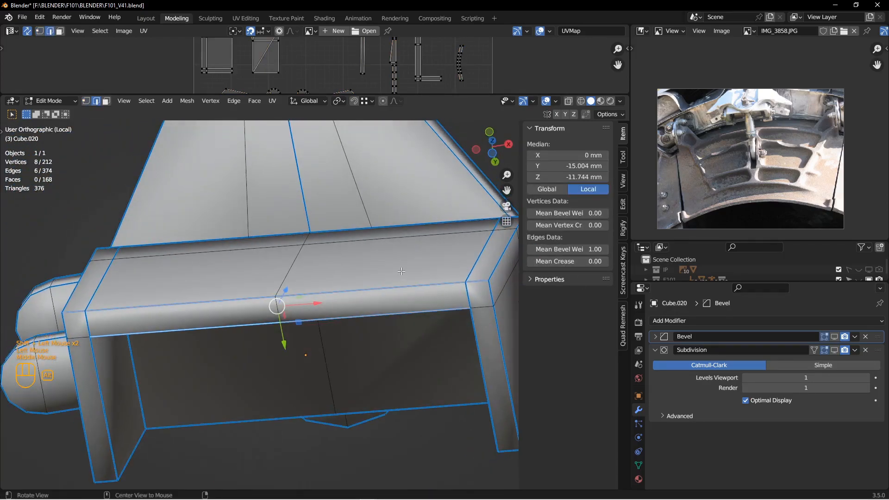
pyautogui.hotkey('ctrl', 'e')
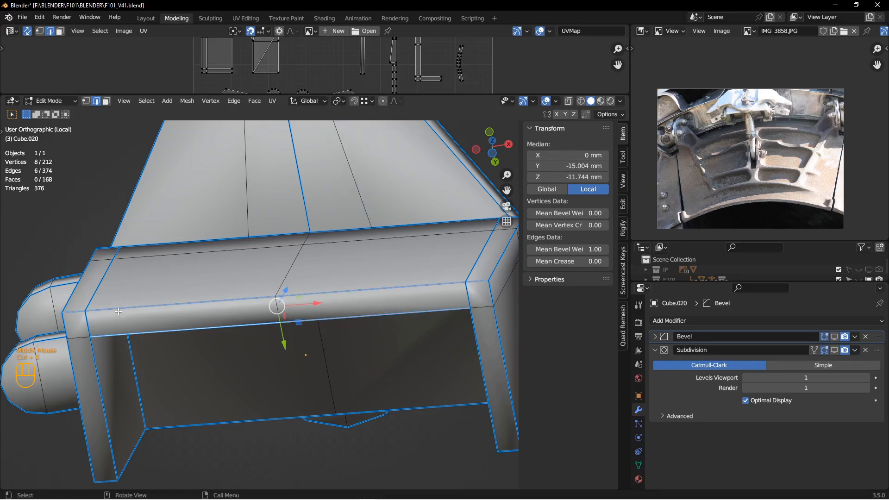
# - Clear the seams from the two short edges at the lower corners of the frame's panel
pyautogui.click(93, 323)
pyautogui.moveTo(94, 322); pyautogui.dragTo(415, 350, button='middle')
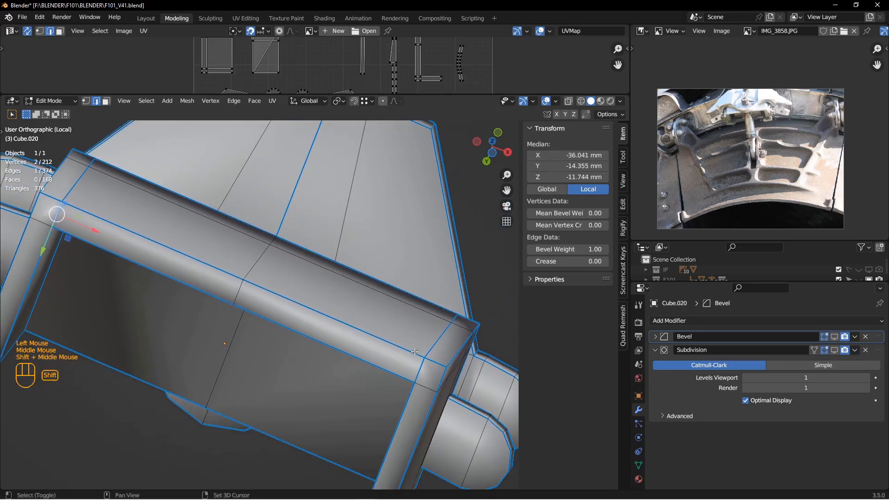
pyautogui.hotkey('ctrl', 'e')
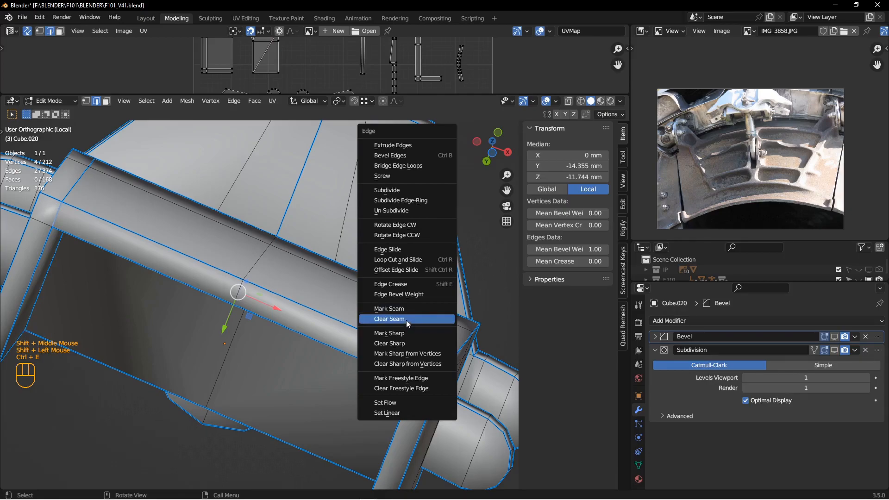
pyautogui.click(407, 321)
pyautogui.hotkey('alt', 'a')
# - Reveal the hidden shaft and pin, check the frame's underside, and bring the bracket back into the full scene in Object Mode
pyautogui.hotkey('alt', 'h')
pyautogui.hotkey('alt', 'a')
pyautogui.scroll(2, 296, 278)
pyautogui.moveTo(296, 278); pyautogui.dragTo(366, 325, button='middle')
pyautogui.keyDown('shift'); pyautogui.moveTo(366, 325); pyautogui.dragTo(292, 313, button='middle'); pyautogui.keyUp('shift')
pyautogui.moveTo(292, 313); pyautogui.dragTo(359, 335, button='middle')
pyautogui.keyDown('shift'); pyautogui.moveTo(359, 334); pyautogui.dragTo(305, 300, button='middle'); pyautogui.keyUp('shift')
pyautogui.press('Tab')
pyautogui.press('KP_Divide')
# - Thicken the shaft with a 2.086 scale on its local X and Z axes, and trim that thickness slightly
pyautogui.scroll(2, 332, 302)
pyautogui.press('Tab')
pyautogui.scroll(-1, 288, 294)
pyautogui.click(311, 283)
pyautogui.press('l')
pyautogui.press('s')
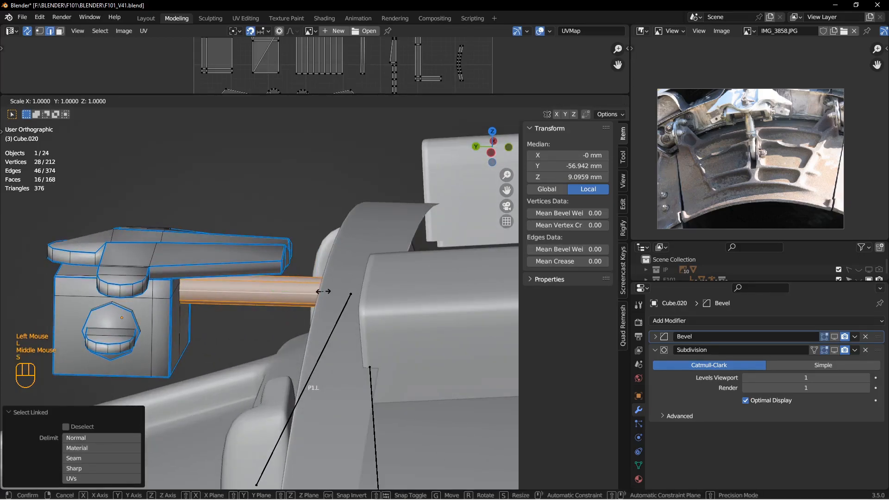
pyautogui.hotkey('shift', 'y')
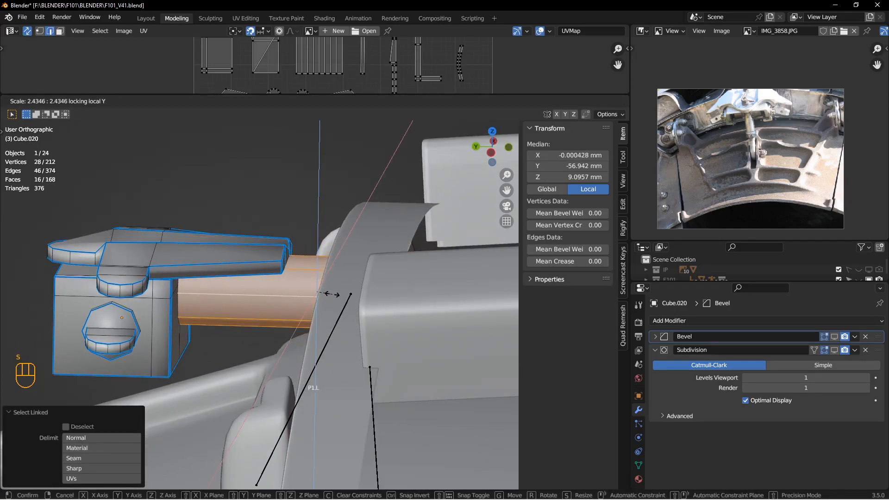
pyautogui.click(324, 294)
pyautogui.moveTo(325, 294); pyautogui.dragTo(321, 279, button='middle')
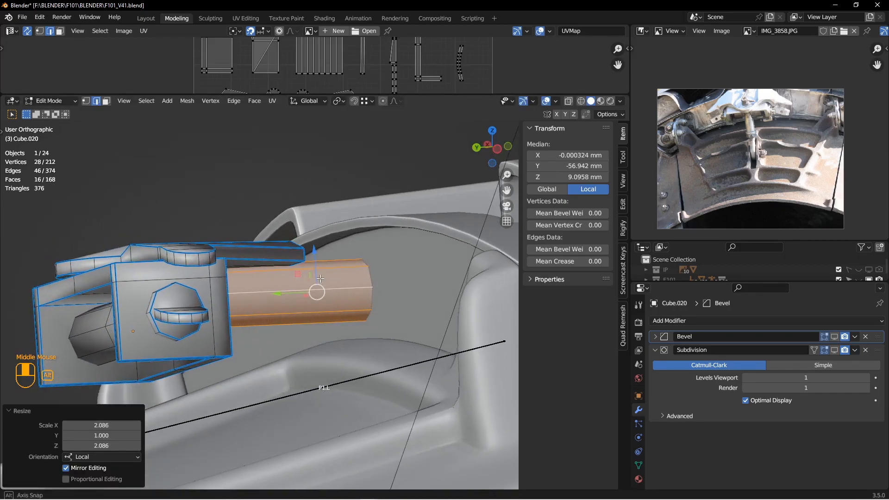
pyautogui.press('s')
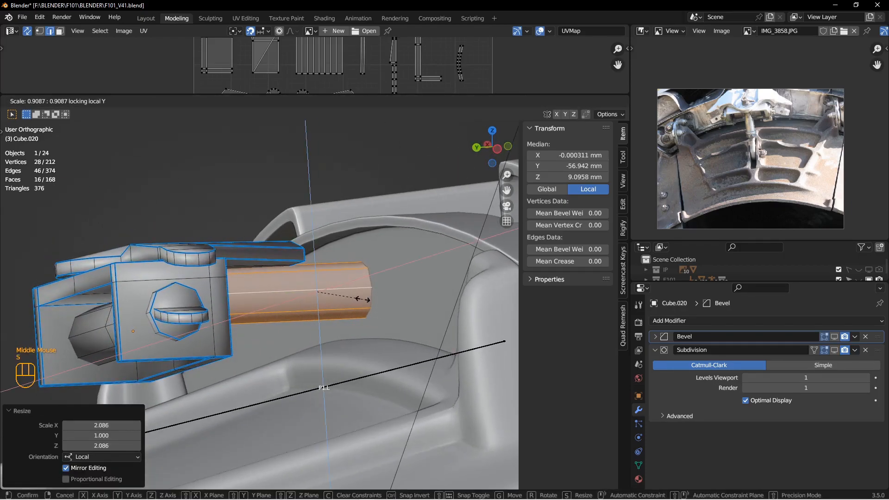
pyautogui.click(364, 299)
# - Move the shaft down along its local Z axis to a median Z of about 7 mm
pyautogui.moveTo(318, 290); pyautogui.dragTo(320, 257, button='middle')
pyautogui.press('g')
pyautogui.click(316, 259)
pyautogui.moveTo(321, 256); pyautogui.dragTo(319, 262)
pyautogui.moveTo(319, 262); pyautogui.dragTo(299, 261, button='middle')
pyautogui.moveTo(313, 262); pyautogui.dragTo(311, 256)
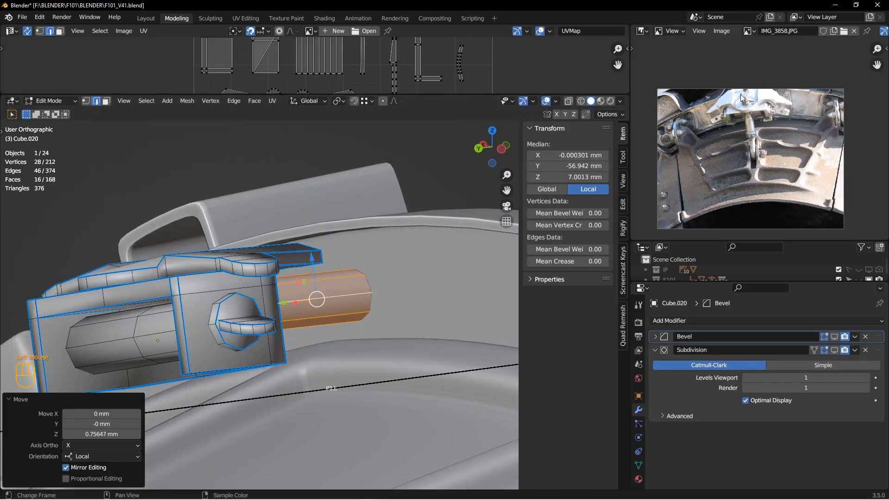
pyautogui.moveTo(740, 94); pyautogui.dragTo(748, 102, button='middle')
pyautogui.moveTo(401, 279); pyautogui.dragTo(367, 274, button='middle')
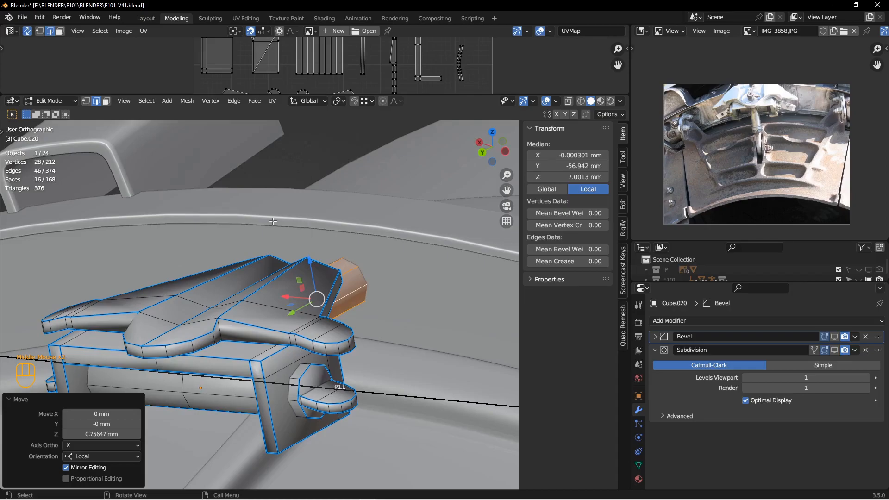
# - Leave Edit Mode, clear the bracket's rotation and isolate the bracket in local view
pyautogui.scroll(-5, 362, 267)
pyautogui.scroll(1, 312, 266)
pyautogui.moveTo(311, 267); pyautogui.dragTo(377, 271, button='middle')
pyautogui.press('Tab')
pyautogui.hotkey('alt', 'a')
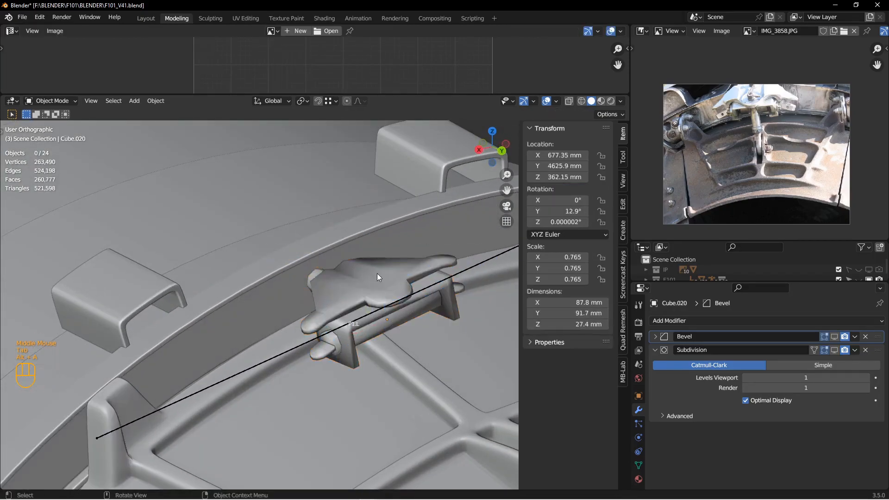
pyautogui.hotkey('alt', 'r')
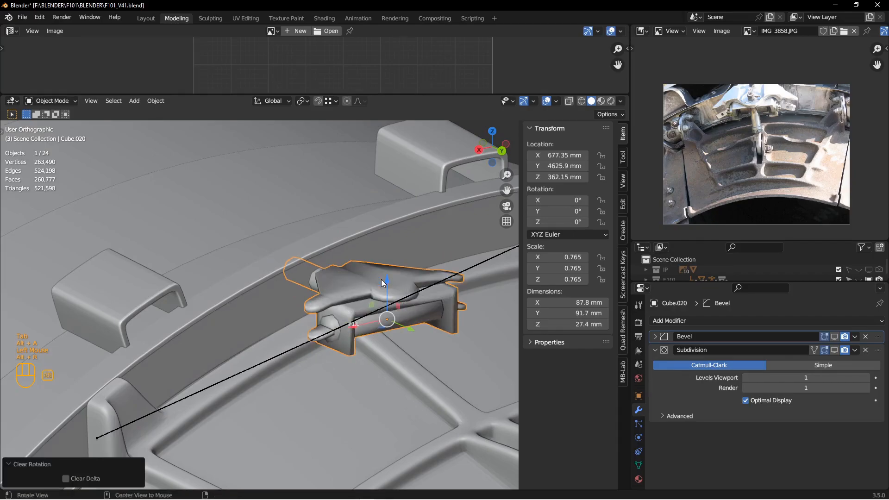
pyautogui.keyDown('shift'); pyautogui.moveTo(382, 280); pyautogui.dragTo(365, 252, button='middle'); pyautogui.keyUp('shift')
pyautogui.press('KP_Divide')
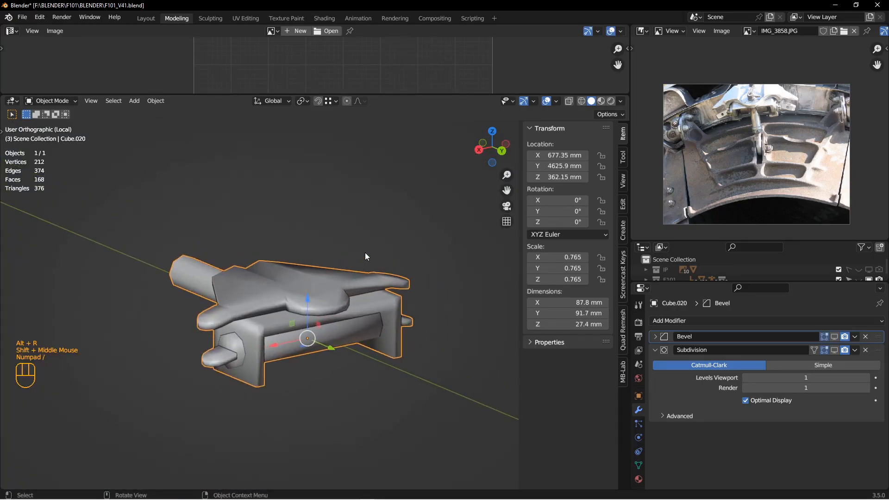
# - Show the isolated bracket in wireframe and enter Edit Mode to work on its shaft
pyautogui.press('ctrl+KP_1')
pyautogui.press('KP_1')
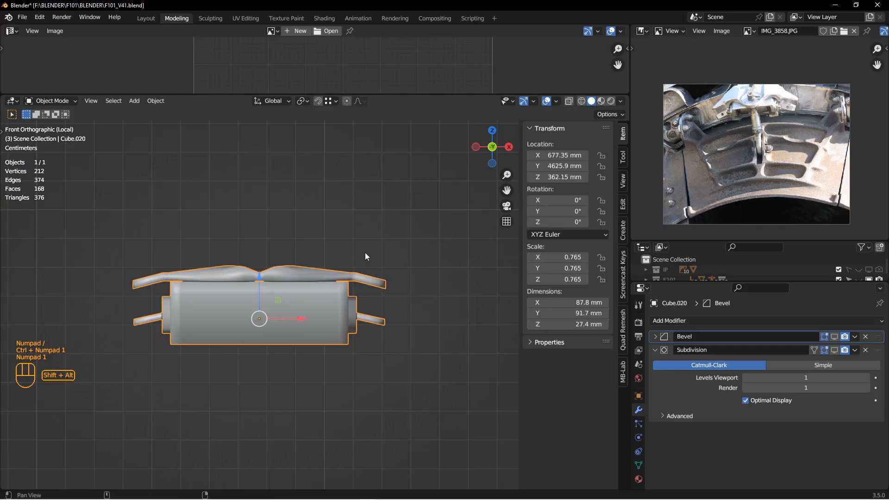
pyautogui.keyDown('shift'); pyautogui.moveTo(365, 252); pyautogui.dragTo(374, 213, button='middle'); pyautogui.keyUp('shift')
pyautogui.press('z')
pyautogui.moveTo(290, 235); pyautogui.dragTo(290, 304, button='middle')
pyautogui.press('Tab')
pyautogui.click(395, 302)
pyautogui.press('1')
pyautogui.click(270, 312)
pyautogui.click(352, 338)
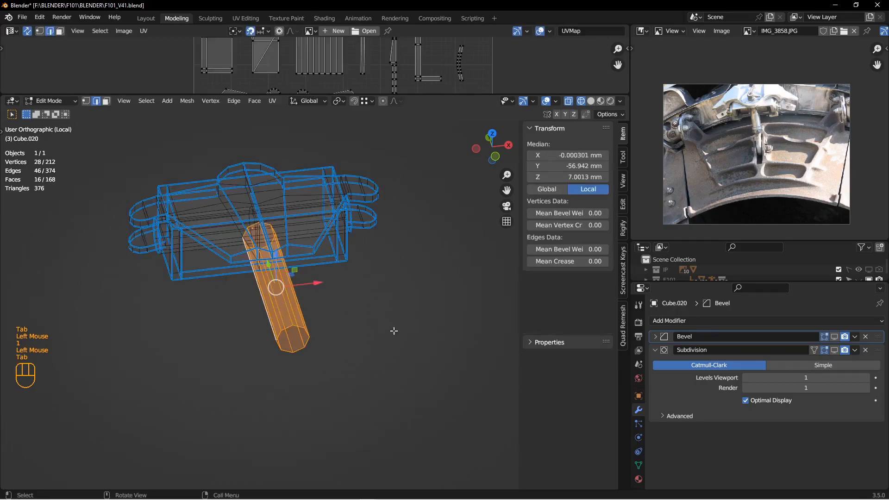
# - Snap the 3D cursor to the rod's free end loop and add a cube there
pyautogui.hotkey('shift', 's')
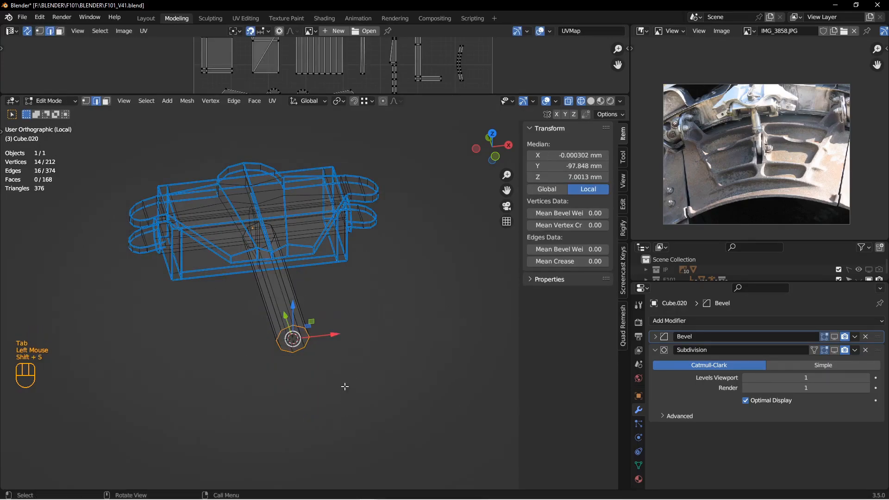
pyautogui.press('a')
pyautogui.hotkey('alt', 'a')
pyautogui.press('ctrl+KP_1')
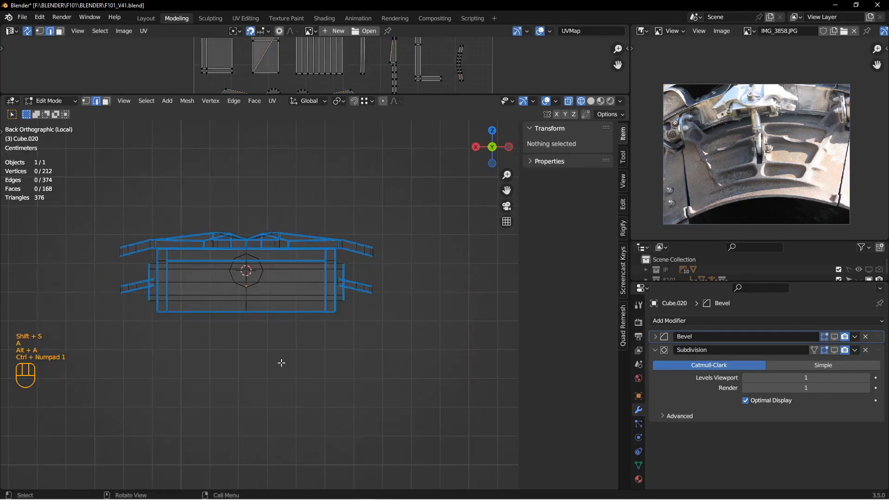
pyautogui.press('KP_1')
pyautogui.hotkey('shift', 'a')
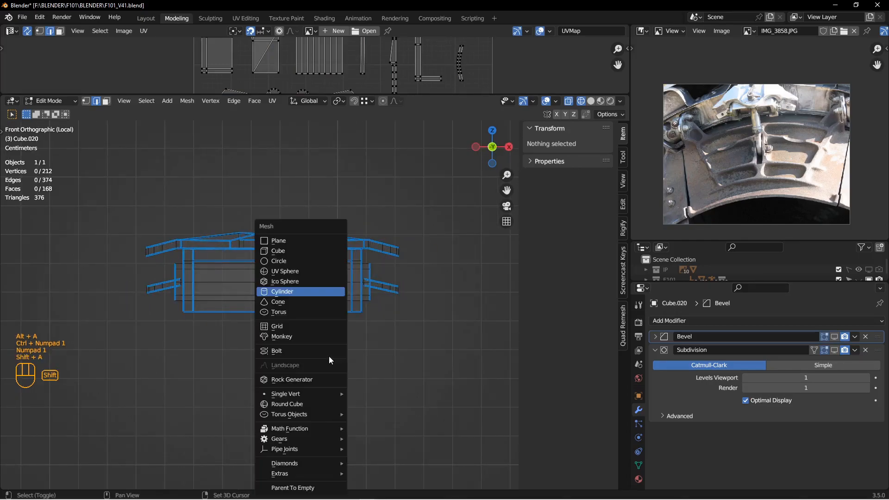
pyautogui.click(298, 248)
# - Scale the new cube uniformly by 0.144 and again by 0.122, and stretch it by 2.214 along X
pyautogui.press('s')
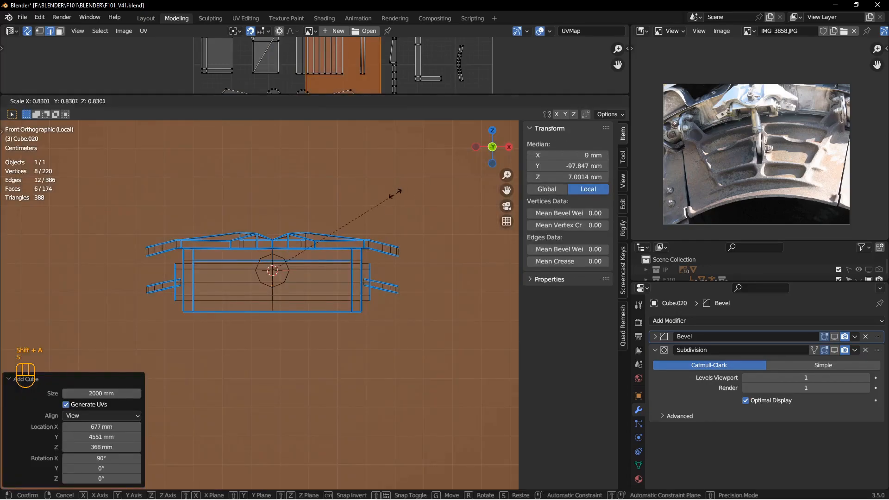
pyautogui.click(296, 258)
pyautogui.press('s')
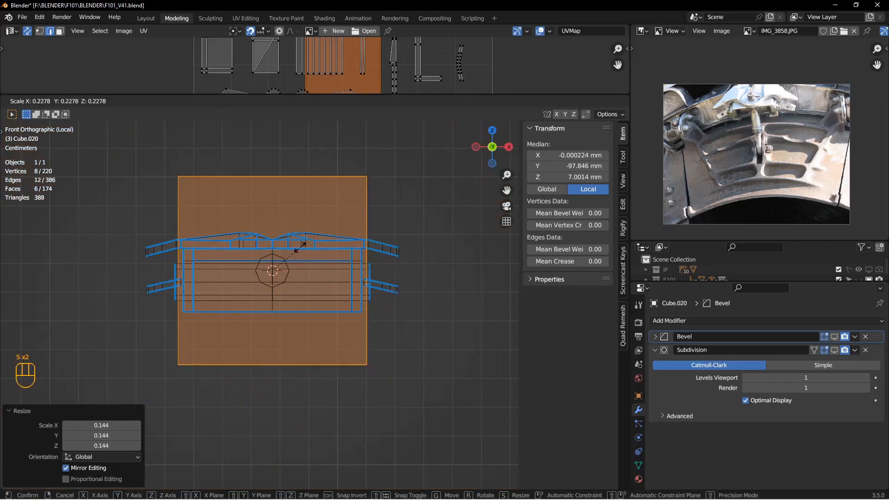
pyautogui.click(288, 255)
pyautogui.press('s')
pyautogui.press('x')
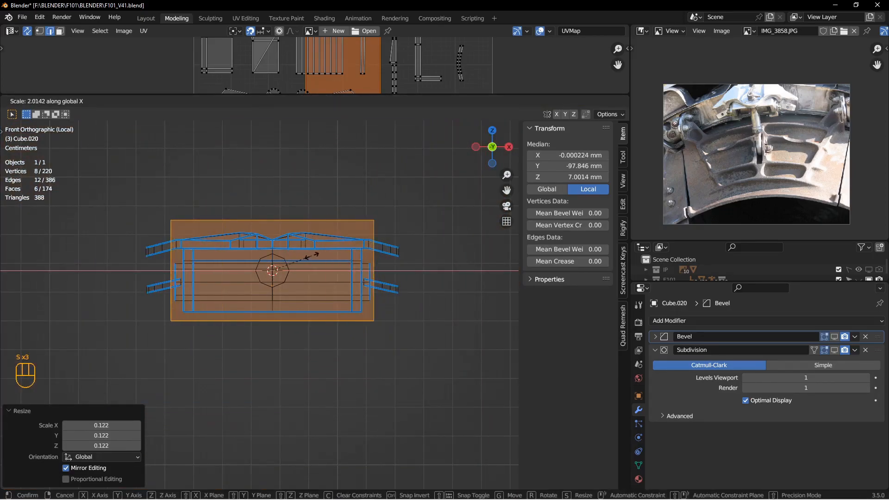
pyautogui.click(319, 257)
# - Scale the block by 0.310 along the global Y axis to form an upright plate
pyautogui.moveTo(320, 256); pyautogui.dragTo(333, 263, button='middle')
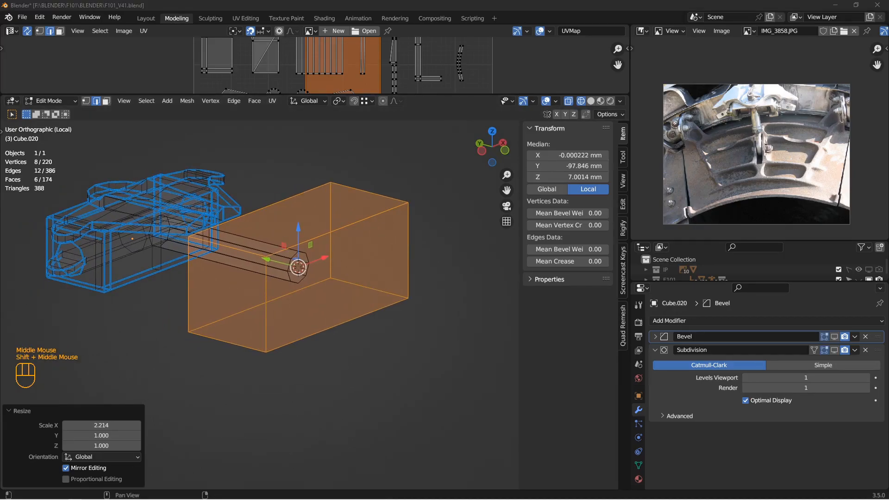
pyautogui.moveTo(277, 220); pyautogui.dragTo(305, 228, button='middle')
pyautogui.keyDown('shift'); pyautogui.moveTo(270, 256); pyautogui.dragTo(338, 257, button='middle'); pyautogui.keyUp('shift')
pyautogui.press('z')
pyautogui.press('s')
pyautogui.press('s')
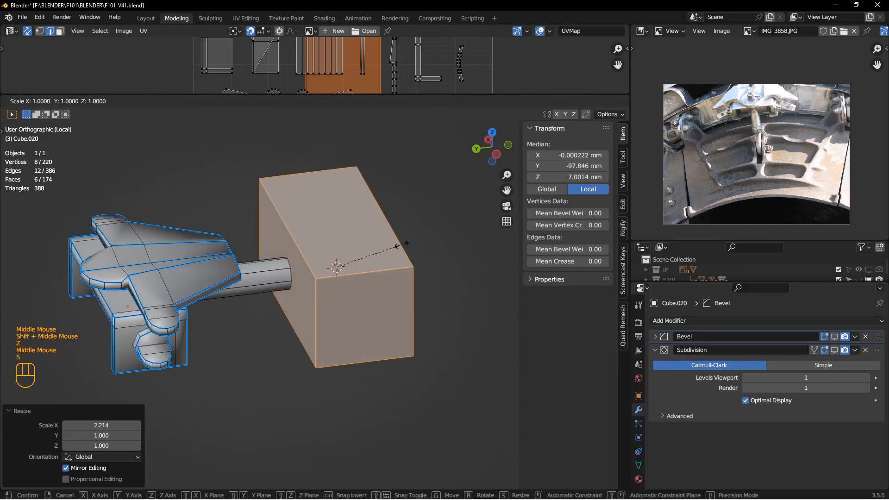
pyautogui.press('y')
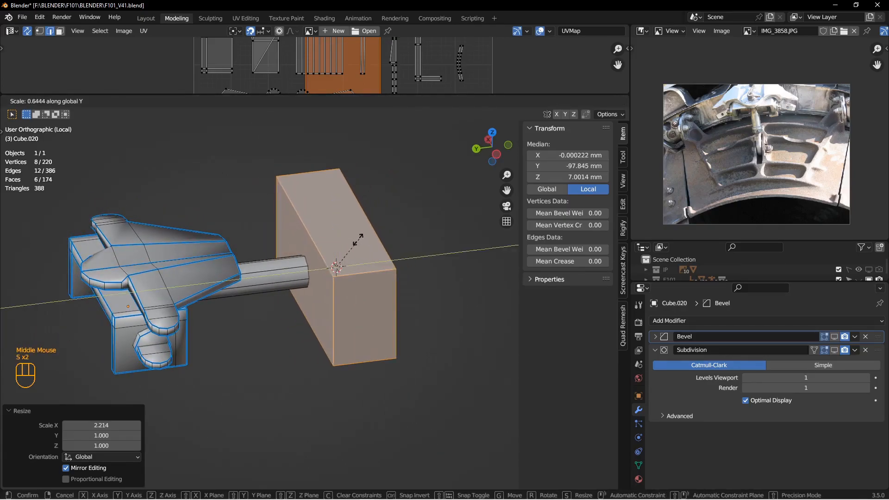
pyautogui.click(338, 252)
pyautogui.keyDown('shift'); pyautogui.moveTo(338, 252); pyautogui.dragTo(340, 263, button='middle'); pyautogui.keyUp('shift')
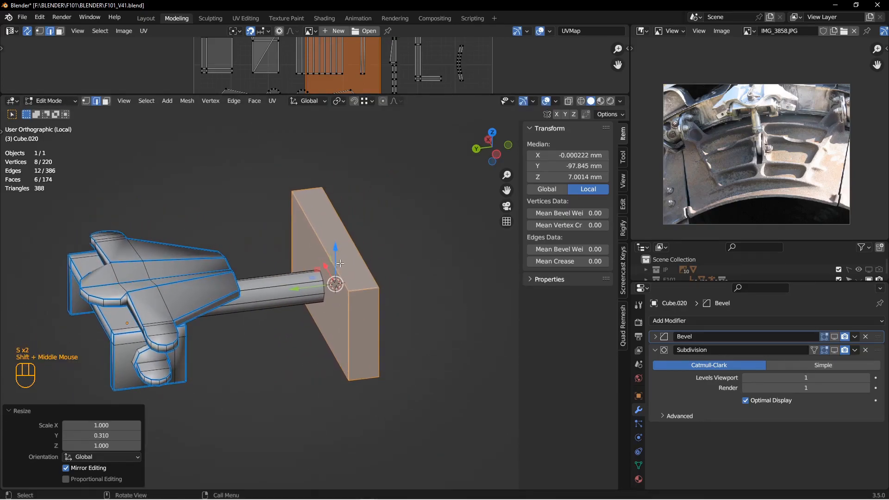
# - Slide the plate along the rod toward the bracket
pyautogui.press('g')
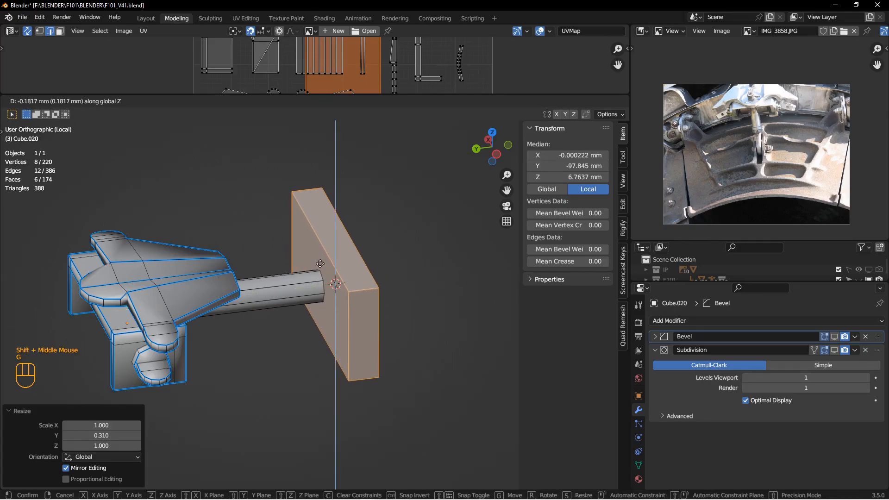
pyautogui.click(279, 269)
pyautogui.moveTo(357, 217); pyautogui.dragTo(335, 296, button='middle')
pyautogui.moveTo(288, 300); pyautogui.dragTo(274, 301)
pyautogui.moveTo(291, 297); pyautogui.dragTo(342, 287, button='middle')
# - Shift the plate's face on the rod-end side along Y to thin the plate, and delete that face
pyautogui.press('3')
pyautogui.click(353, 281)
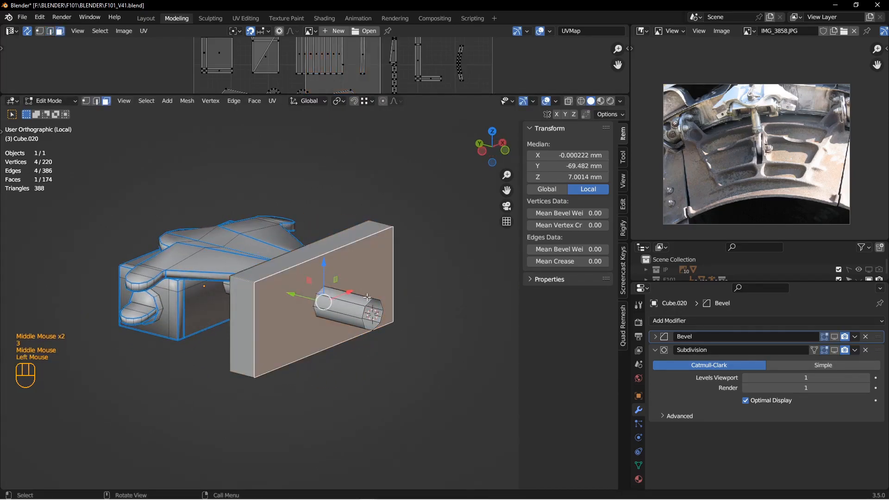
pyautogui.press('g')
pyautogui.press('y')
pyautogui.click(348, 292)
pyautogui.press('x')
pyautogui.click(329, 292)
# - Give the plate's bracket-side outline and its four short thickness edges a bevel weight of 1
pyautogui.keyDown('shift'); pyautogui.moveTo(329, 292); pyautogui.dragTo(335, 323, button='middle'); pyautogui.keyUp('shift')
pyautogui.scroll(-1, 335, 323)
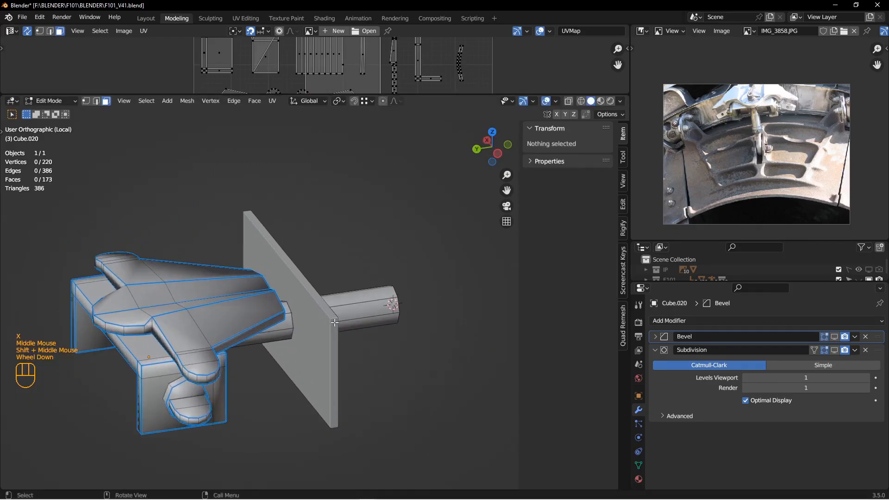
pyautogui.click(330, 326)
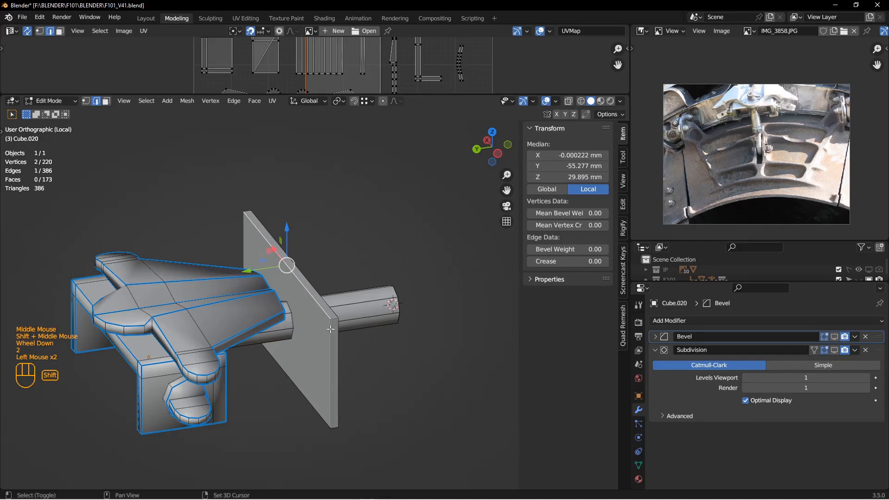
pyautogui.moveTo(321, 393); pyautogui.dragTo(221, 353, button='middle')
pyautogui.keyDown('shift'); pyautogui.click(238, 337); pyautogui.keyUp('shift')
pyautogui.keyDown('shift'); pyautogui.click(235, 419); pyautogui.keyUp('shift')
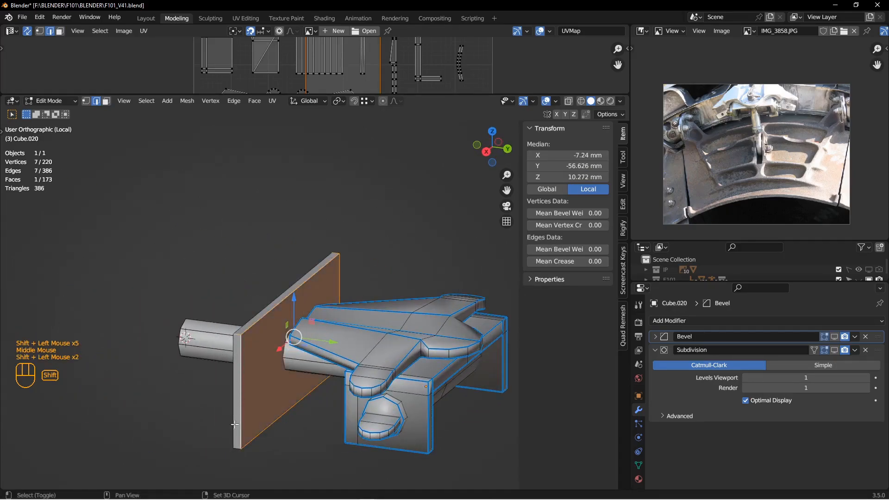
pyautogui.moveTo(317, 376); pyautogui.dragTo(302, 312, button='middle')
pyautogui.hotkey('ctrl', 'e')
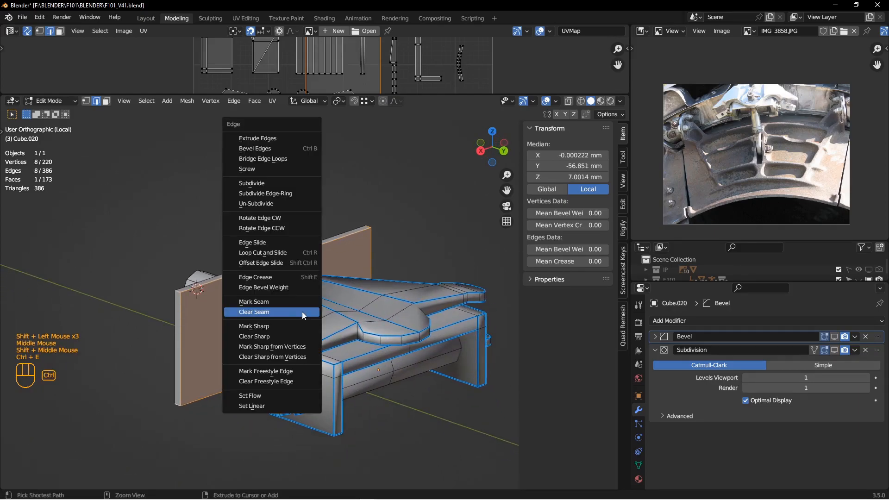
pyautogui.click(295, 302)
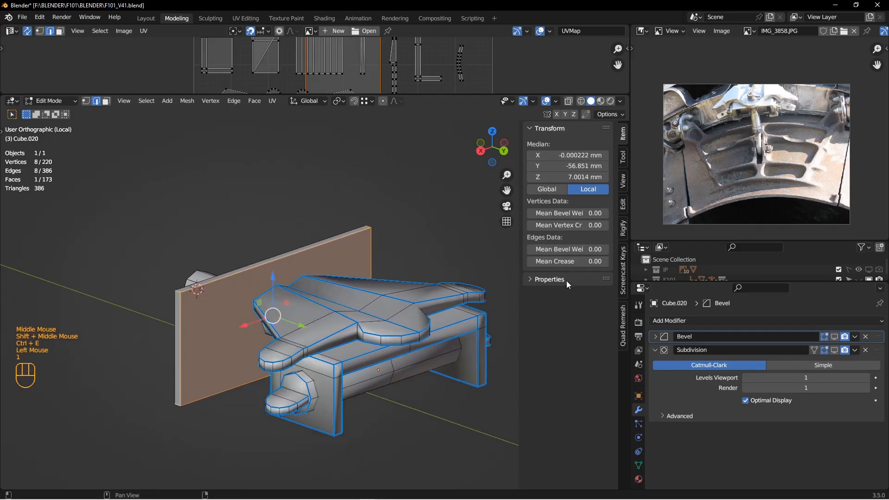
# - Leave local view to bring back the surrounding engine parts and reopen the bracket mesh for editing
pyautogui.scroll(2, 386, 277)
pyautogui.press('Tab')
pyautogui.hotkey('alt', 'a')
pyautogui.moveTo(324, 277); pyautogui.dragTo(349, 238, button='middle')
pyautogui.press('KP_Divide')
pyautogui.click(371, 267)
pyautogui.press('Tab')
pyautogui.scroll(-2, 395, 212)
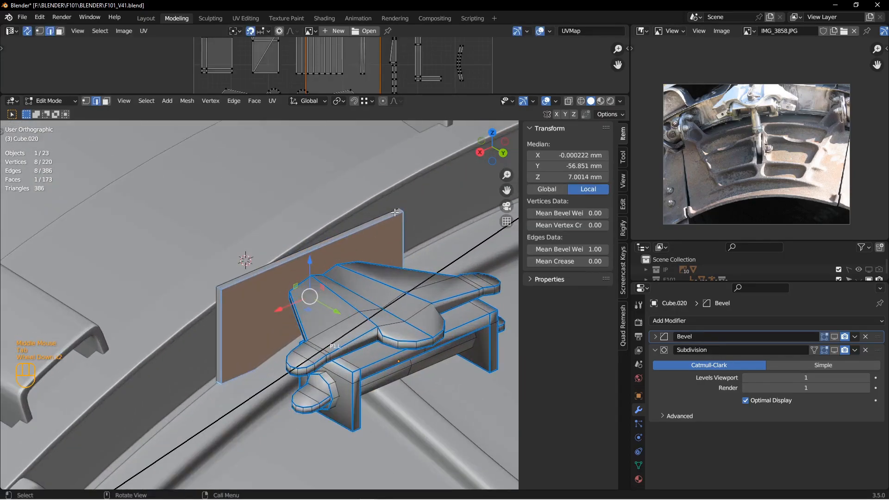
# - Select the whole linked plate and scale it down slightly in all directions
pyautogui.press('1')
pyautogui.click(402, 210)
pyautogui.press('l')
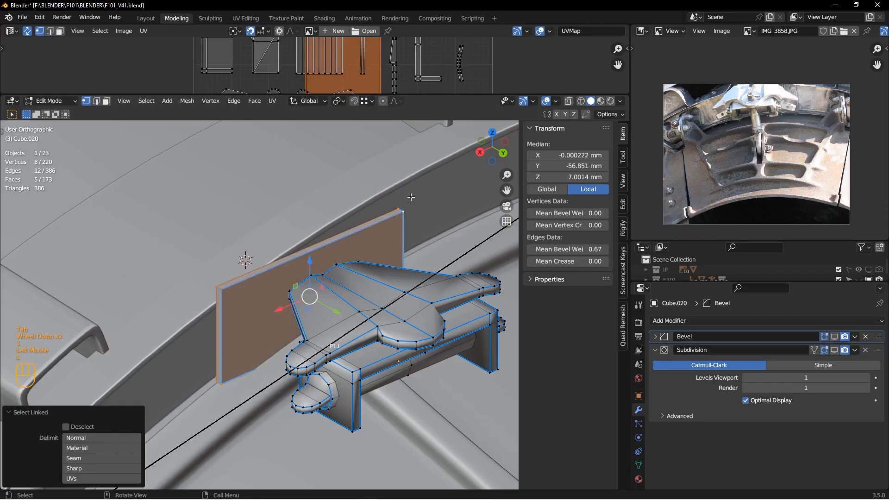
pyautogui.press('s')
pyautogui.click(394, 215)
pyautogui.keyDown('alt'); pyautogui.moveTo(395, 215); pyautogui.dragTo(340, 295, button='middle'); pyautogui.keyUp('alt')
pyautogui.click(348, 316)
pyautogui.hotkey('ctrl', 'z')
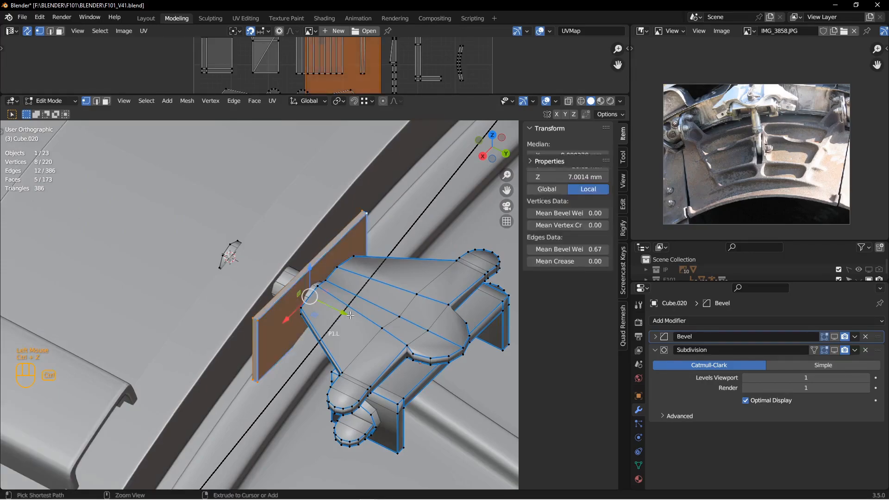
# - Move the plate along its local Y by -5.1194 mm and 1.0414 mm, and scale it by 2.314 along Y
pyautogui.moveTo(351, 316); pyautogui.dragTo(333, 308)
pyautogui.press('KP_7')
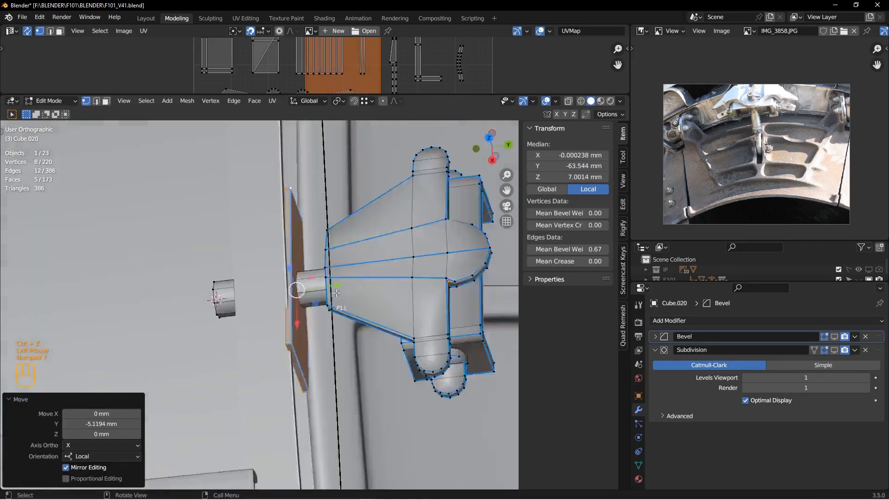
pyautogui.moveTo(298, 253); pyautogui.dragTo(296, 247)
pyautogui.press('s')
pyautogui.press('y')
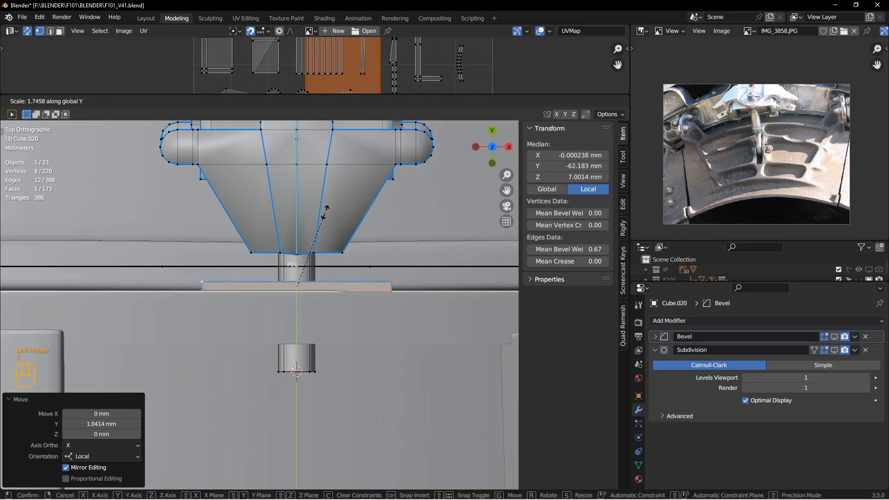
pyautogui.click(333, 185)
# - Return to object mode and apply the bracket object's rotation and scale
pyautogui.moveTo(278, 223); pyautogui.dragTo(215, 224, button='middle')
pyautogui.press('ctrl+KP_1')
pyautogui.scroll(2, 268, 222)
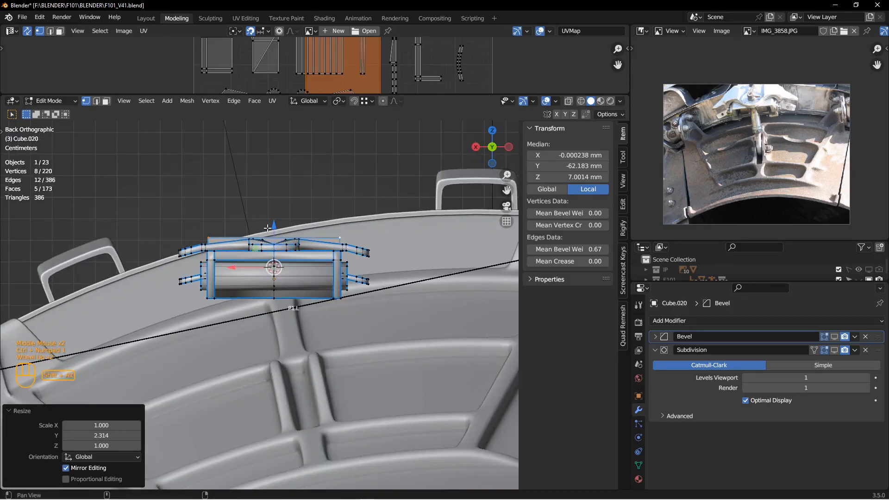
pyautogui.keyDown('shift'); pyautogui.moveTo(269, 222); pyautogui.dragTo(272, 197, button='middle'); pyautogui.keyUp('shift')
pyautogui.scroll(-1, 272, 199)
pyautogui.press('Tab')
pyautogui.click(215, 200)
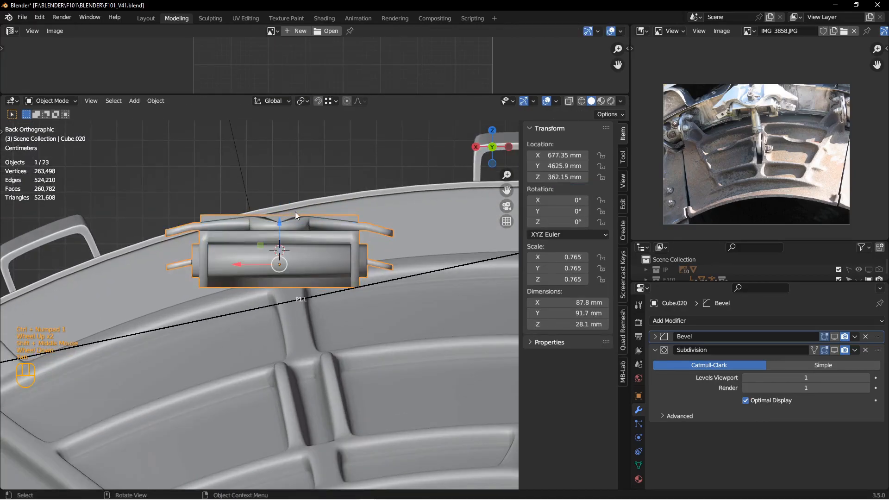
pyautogui.hotkey('ctrl', 'a')
pyautogui.click(296, 211)
# - Rotate the bracket by -12.2° in the back view to follow the curve of the engine ring
pyautogui.keyDown('shift'); pyautogui.moveTo(297, 212); pyautogui.dragTo(310, 251, button='middle'); pyautogui.keyUp('shift')
pyautogui.scroll(-1, 397, 274)
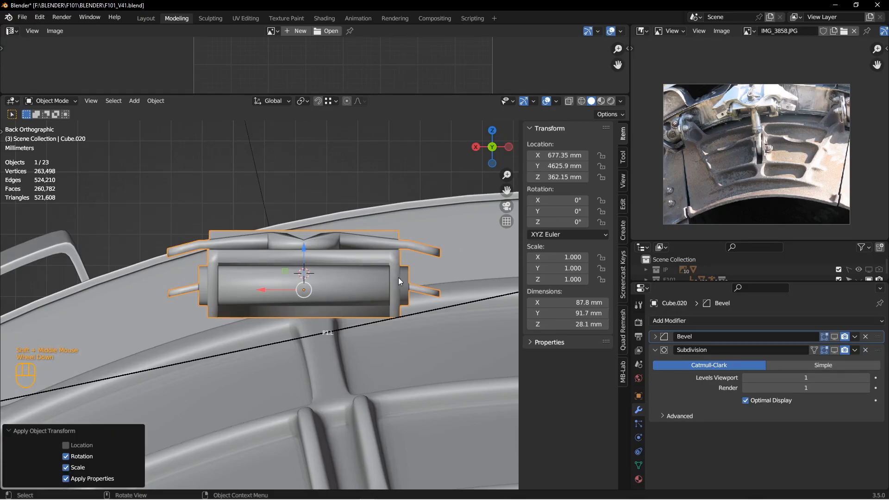
pyautogui.press('r')
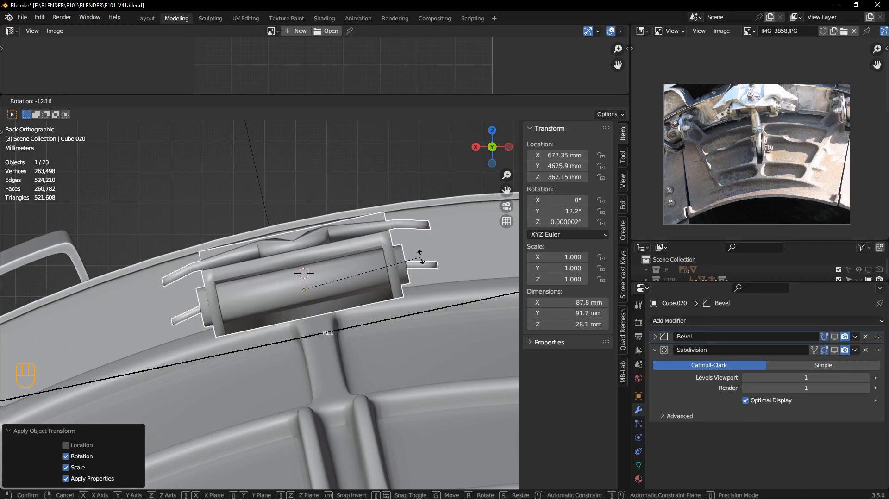
pyautogui.click(421, 257)
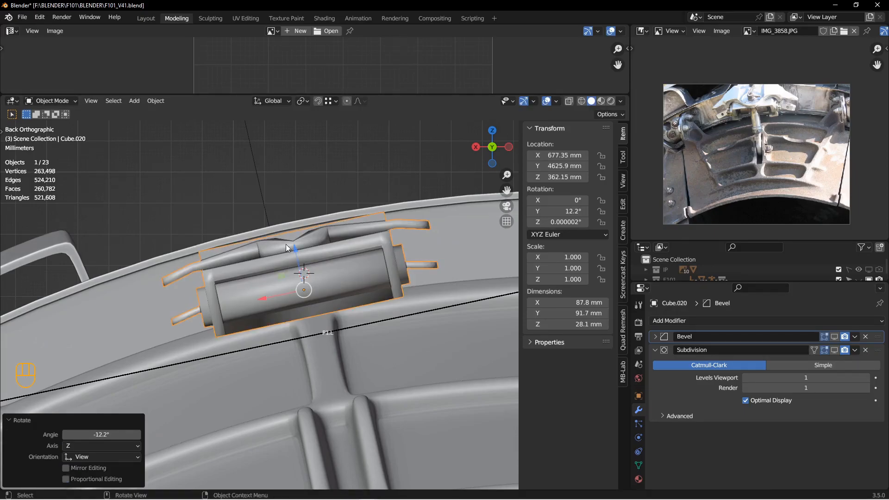
pyautogui.press('r')
# - Move the bracket's plate -5.153 mm along its local Y, scale it by 0.928 along local Z, and leave mesh editing
pyautogui.moveTo(423, 238); pyautogui.dragTo(389, 263, button='middle')
pyautogui.press('Tab')
pyautogui.click(311, 250)
pyautogui.moveTo(268, 277); pyautogui.dragTo(233, 292, button='middle')
pyautogui.moveTo(268, 269); pyautogui.dragTo(266, 278)
pyautogui.moveTo(266, 277); pyautogui.dragTo(230, 237, button='middle')
pyautogui.press('s')
pyautogui.press('z')
pyautogui.press('z')
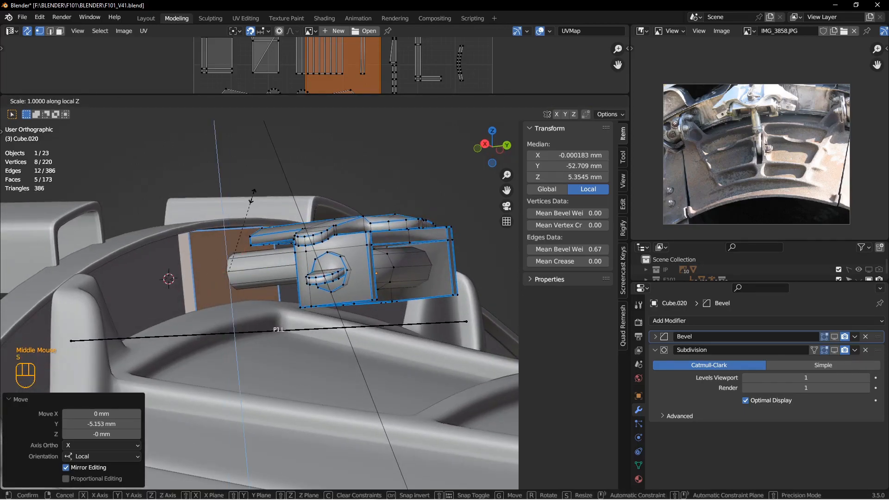
pyautogui.click(252, 201)
pyautogui.moveTo(251, 201); pyautogui.dragTo(292, 264, button='middle')
pyautogui.scroll(3, 203, 273)
pyautogui.press('Tab')
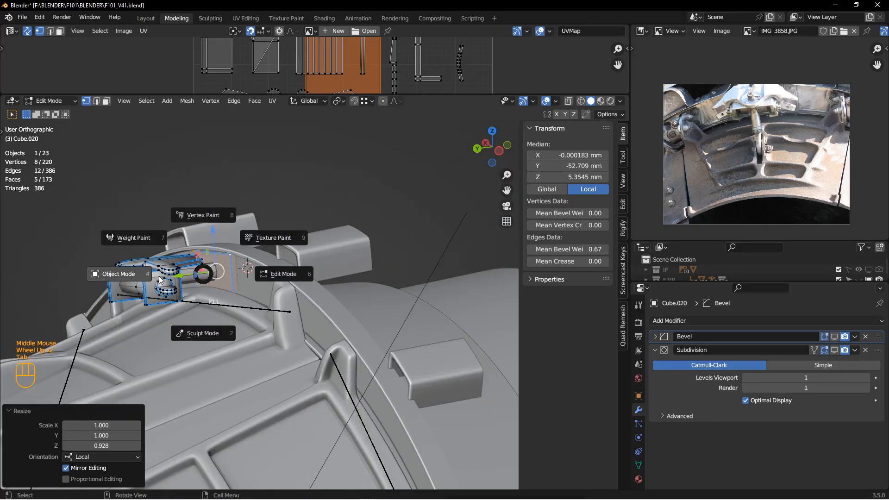
pyautogui.click(135, 271)
pyautogui.hotkey('alt', 'a')
# - Examine the bracket's alignment with the engine ring and ribs from behind and at an angle
pyautogui.scroll(2, 137, 271)
pyautogui.moveTo(136, 271); pyautogui.dragTo(245, 268, button='middle')
pyautogui.press('ctrl+KP_1')
pyautogui.scroll(-4, 244, 268)
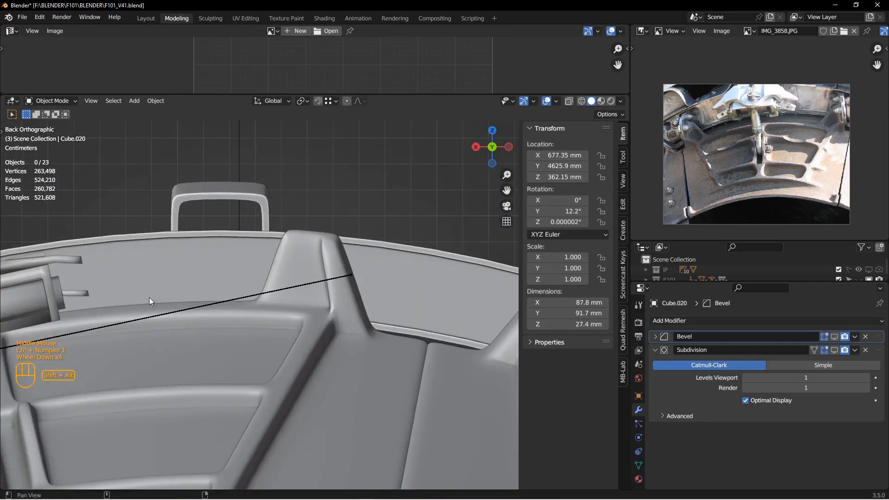
pyautogui.keyDown('shift'); pyautogui.moveTo(152, 297); pyautogui.dragTo(346, 248, button='middle'); pyautogui.keyUp('shift')
pyautogui.click(253, 177)
pyautogui.press('Tab')
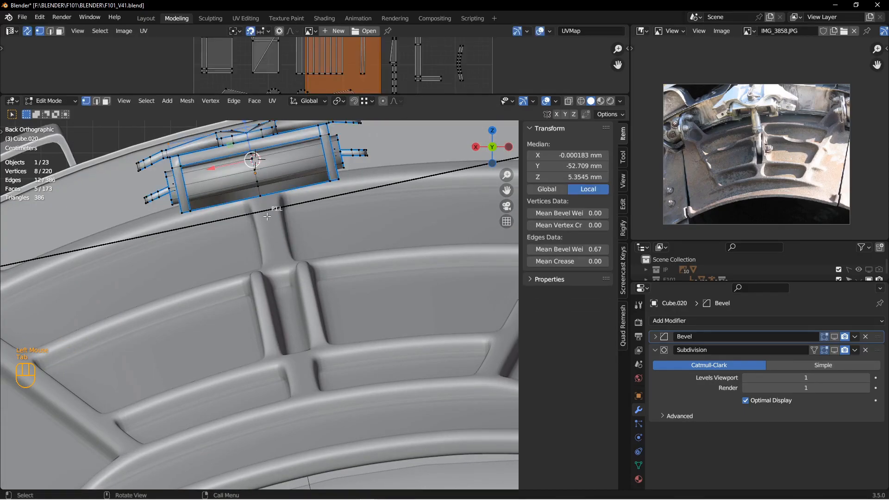
pyautogui.scroll(2, 266, 217)
pyautogui.press('Tab')
pyautogui.hotkey('alt', 'a')
pyautogui.moveTo(238, 218); pyautogui.dragTo(240, 245, button='middle')
# - Enable the viewport display of the bracket's Bevel and Subdivision modifiers and deselect it
pyautogui.click(240, 243)
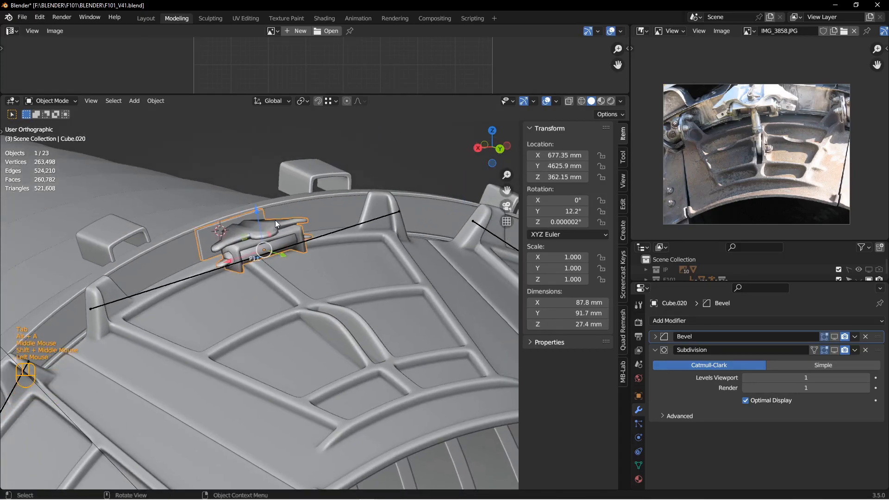
pyautogui.click(834, 350)
pyautogui.click(265, 273)
pyautogui.moveTo(265, 273); pyautogui.dragTo(259, 246, button='middle')
pyautogui.hotkey('alt', 'a')
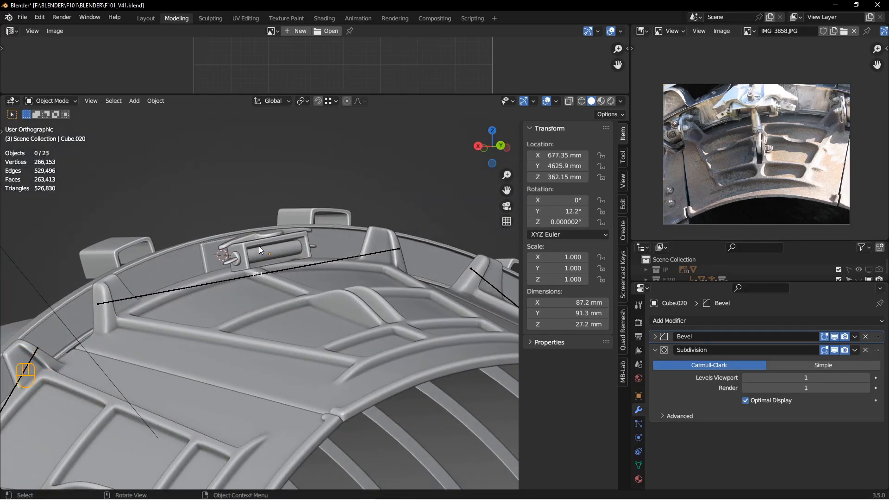
# - Reveal all hidden objects and hide the ENGINE EXERIOR shell covering the bracket again
pyautogui.hotkey('alt', 'h')
pyautogui.hotkey('alt', 'a')
pyautogui.scroll(2, 260, 246)
pyautogui.keyDown('alt'); pyautogui.moveTo(260, 246); pyautogui.dragTo(276, 263, button='middle'); pyautogui.keyUp('alt')
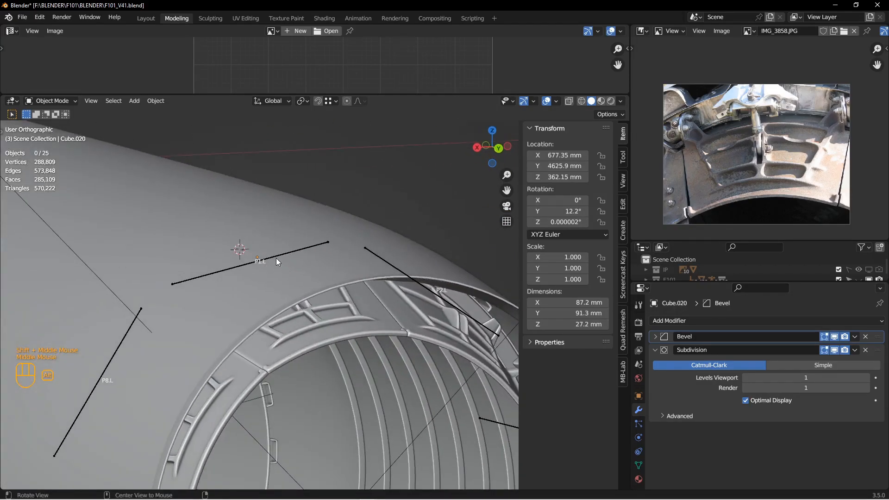
pyautogui.click(271, 235)
pyautogui.press('h')
pyautogui.scroll(-3, 273, 243)
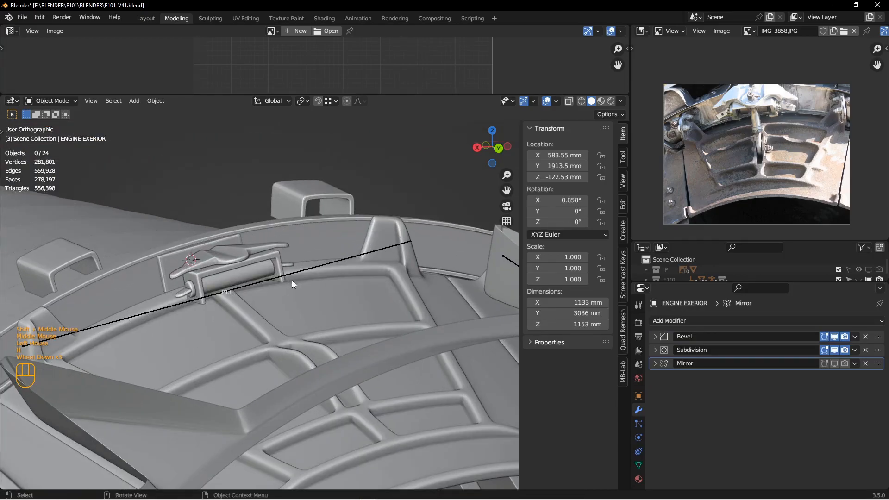
# - Hide the part in front of the ribbed panels and move the bracket -15.68 mm along its local Y
pyautogui.scroll(2, 324, 323)
pyautogui.click(326, 303)
pyautogui.press('h')
pyautogui.moveTo(295, 316); pyautogui.dragTo(329, 312, button='middle')
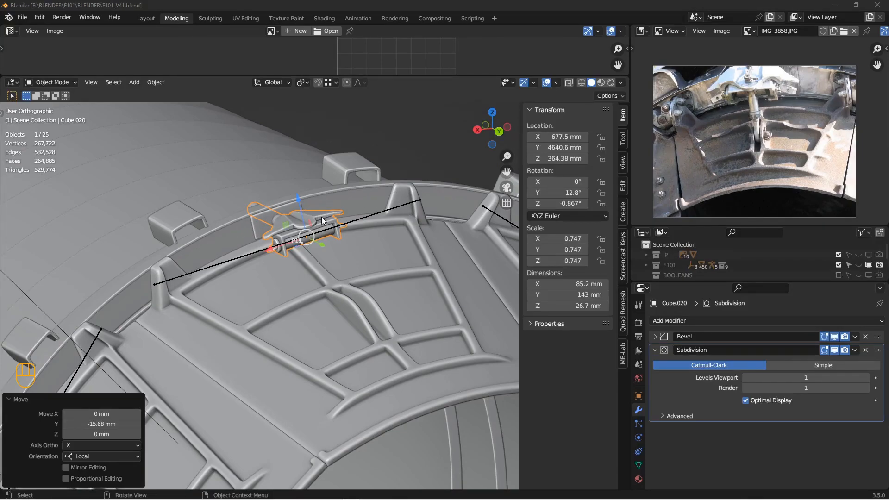
pyautogui.scroll(3, 323, 221)
pyautogui.moveTo(351, 216); pyautogui.dragTo(340, 256, button='middle')
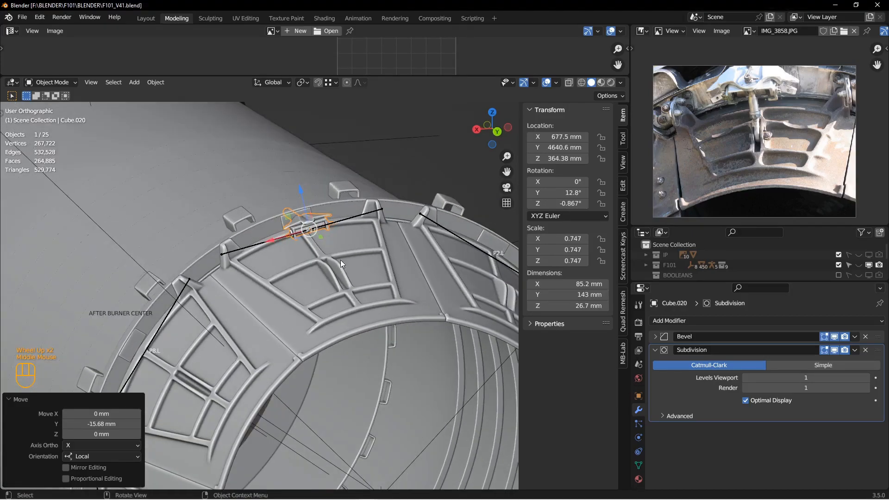
# - Snap the 3D cursor to the empty at the centre of the engine nozzle
pyautogui.scroll(3, 357, 310)
pyautogui.keyDown('shift'); pyautogui.moveTo(379, 357); pyautogui.dragTo(362, 317, button='middle'); pyautogui.keyUp('shift')
pyautogui.moveTo(362, 317); pyautogui.dragTo(371, 321, button='middle')
pyautogui.click(457, 218)
pyautogui.hotkey('shift', 's')
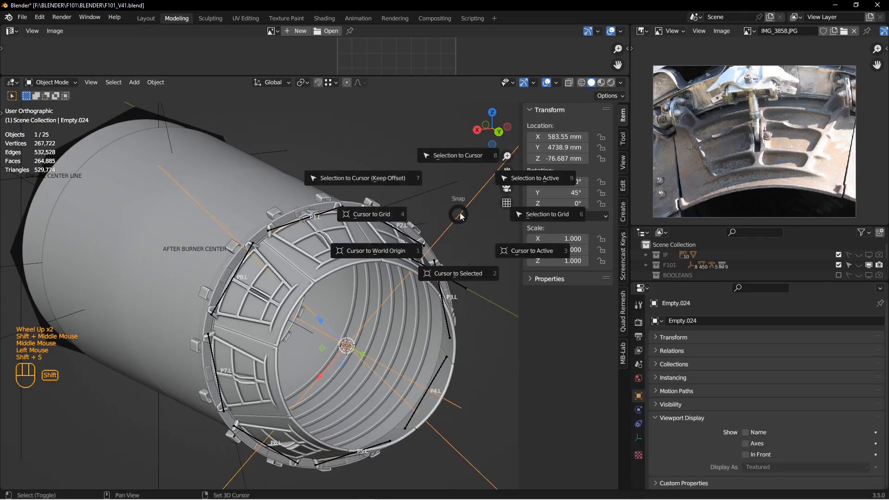
# - Duplicate the bracket's entire mesh in place in mesh editing, viewed from the back
pyautogui.keyDown('shift'); pyautogui.moveTo(387, 278); pyautogui.dragTo(299, 224, button='middle'); pyautogui.keyUp('shift')
pyautogui.scroll(-2, 304, 213)
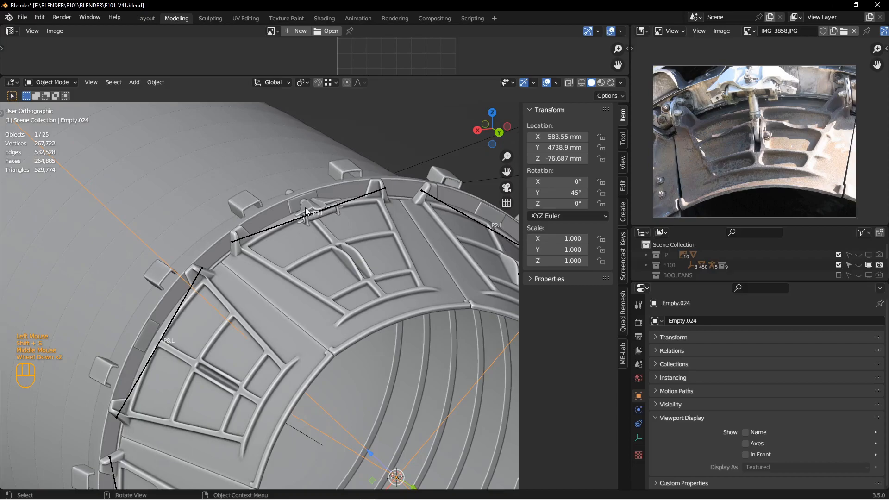
pyautogui.click(307, 207)
pyautogui.press('ctrl+KP_1')
pyautogui.scroll(2, 307, 207)
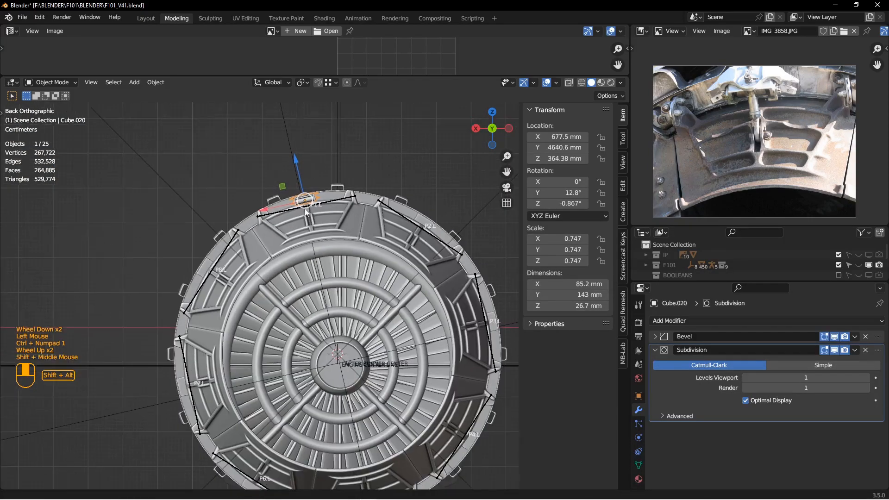
pyautogui.keyDown('shift'); pyautogui.moveTo(324, 227); pyautogui.dragTo(302, 197, button='middle'); pyautogui.keyUp('shift')
pyautogui.scroll(-1, 302, 197)
pyautogui.press('Tab')
pyautogui.press('a')
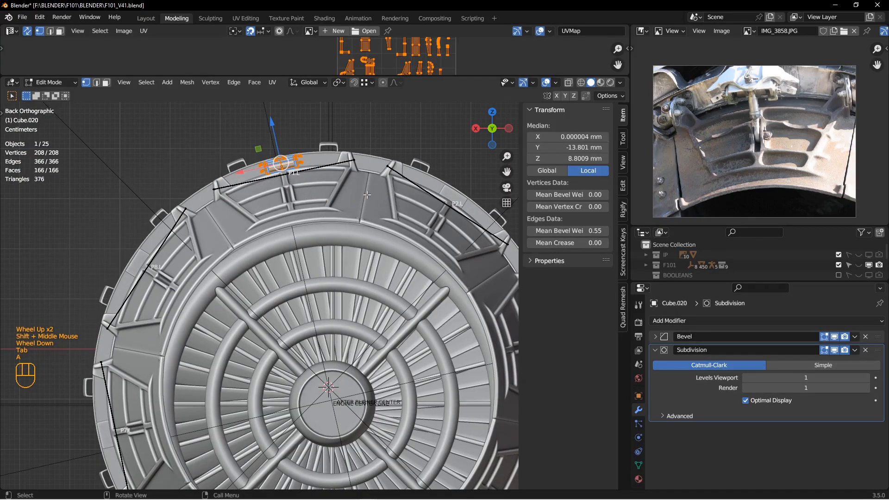
pyautogui.hotkey('shift', 'd')
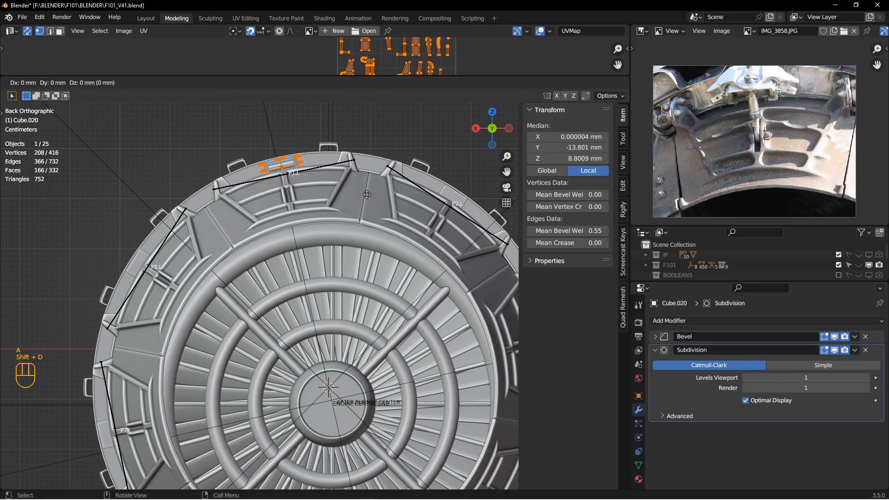
pyautogui.rightClick(447, 140)
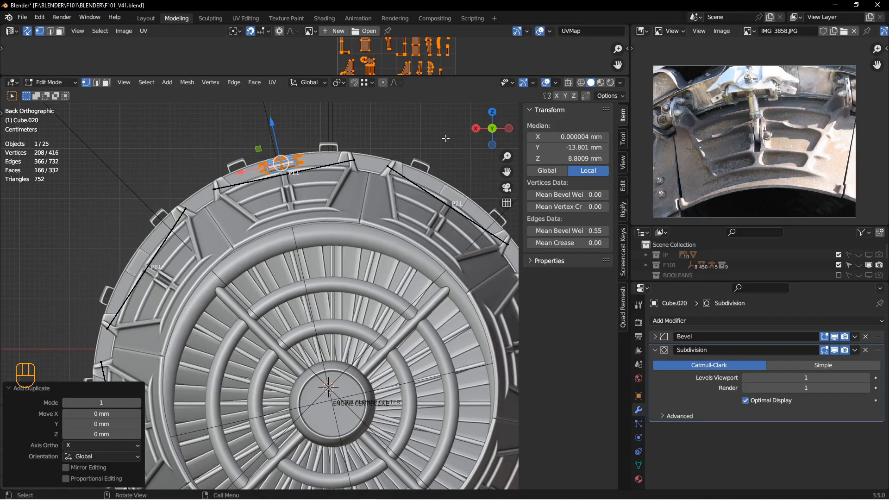
# - Set the transform pivot to 3D Cursor and rotate the duplicated bracket mesh 45° around the nozzle centre
pyautogui.click(341, 83)
pyautogui.click(348, 106)
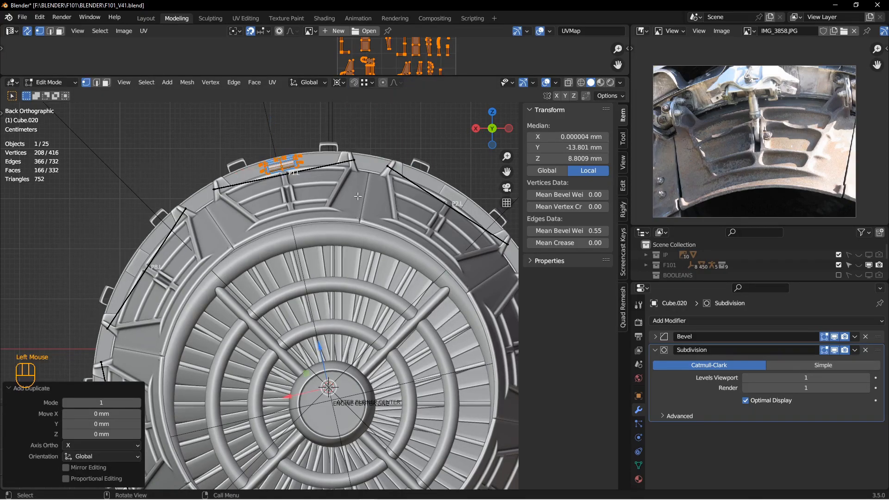
pyautogui.write('r45')
pyautogui.press('Return')
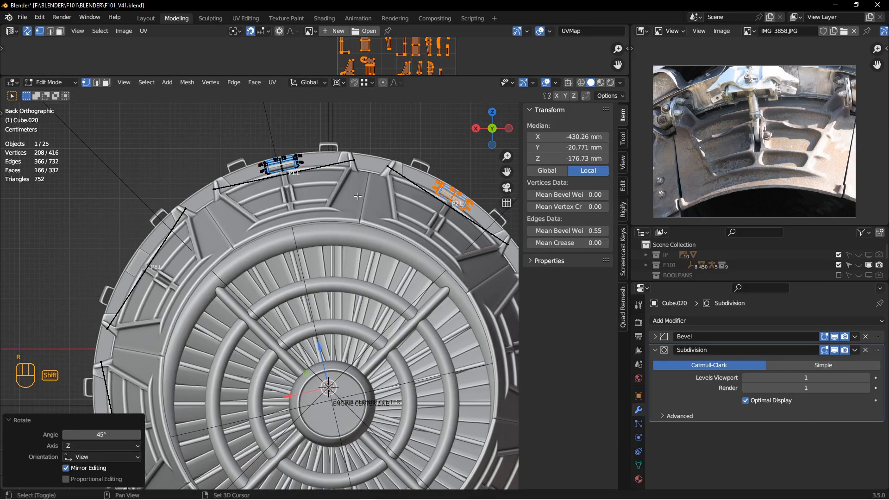
# - Repeat the 45° rotated duplication around the ring to make eight brackets, delete the surplus copy, and leave mesh editing
pyautogui.hotkey('shift', 'd')
pyautogui.press('r')
pyautogui.press('Return')
pyautogui.press('x')
pyautogui.click(343, 196)
pyautogui.moveTo(343, 195); pyautogui.dragTo(312, 219, button='middle')
pyautogui.press('Tab')
# - Examine the ring of brackets against the ribbed panels from behind, above and at an angle, comparing with the reference photo
pyautogui.moveTo(258, 232); pyautogui.dragTo(201, 224, button='middle')
pyautogui.press('ctrl+KP_1')
pyautogui.scroll(-2, 201, 223)
pyautogui.scroll(-1, 229, 224)
pyautogui.keyDown('shift'); pyautogui.moveTo(354, 136); pyautogui.dragTo(235, 253, button='middle'); pyautogui.keyUp('shift')
pyautogui.keyDown('shift'); pyautogui.moveTo(293, 218); pyautogui.dragTo(266, 193, button='middle'); pyautogui.keyUp('shift')
pyautogui.keyDown('shift'); pyautogui.moveTo(341, 279); pyautogui.dragTo(267, 241, button='middle'); pyautogui.keyUp('shift')
pyautogui.keyDown('shift'); pyautogui.moveTo(325, 165); pyautogui.dragTo(357, 211, button='middle'); pyautogui.keyUp('shift')
pyautogui.scroll(1, 324, 210)
pyautogui.keyDown('shift'); pyautogui.moveTo(299, 208); pyautogui.dragTo(294, 260, button='middle'); pyautogui.keyUp('shift')
pyautogui.moveTo(293, 260); pyautogui.dragTo(300, 267, button='middle')
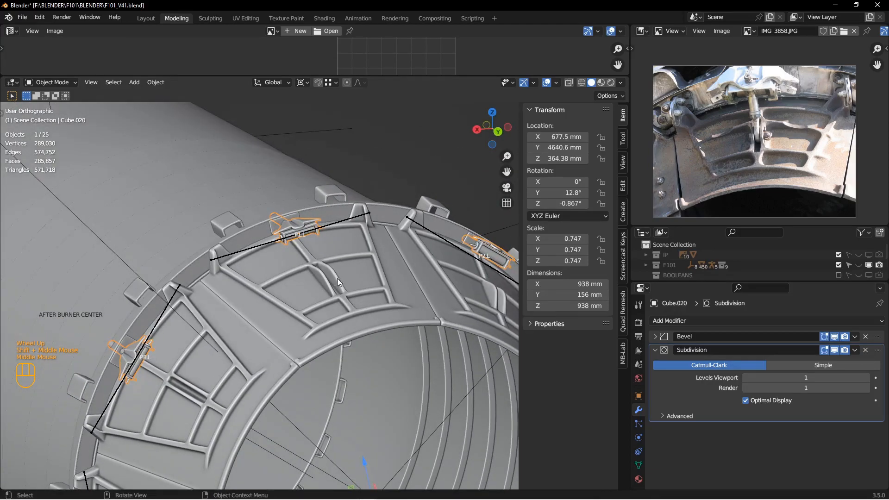
pyautogui.moveTo(344, 270); pyautogui.dragTo(322, 268, button='middle')
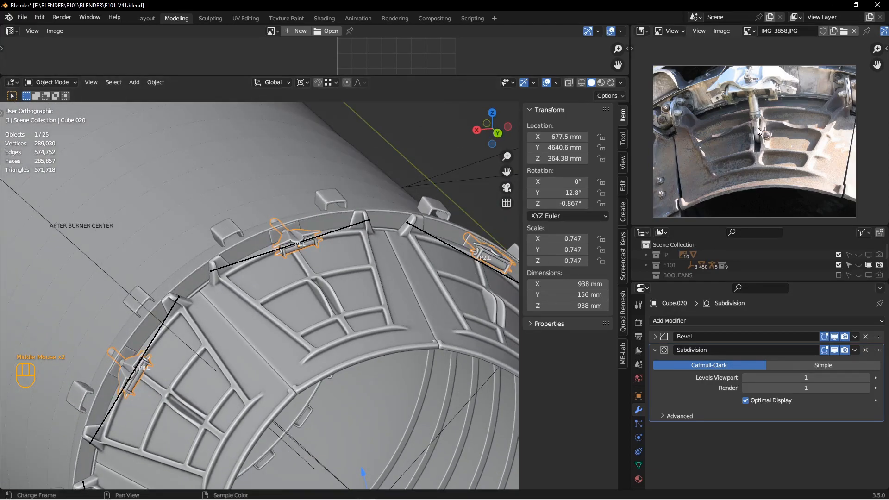
pyautogui.moveTo(452, 265); pyautogui.dragTo(377, 260, button='middle')
pyautogui.scroll(-3, 441, 283)
pyautogui.scroll(1, 438, 279)
pyautogui.press('ctrl+KP_7')
pyautogui.scroll(3, 441, 271)
pyautogui.scroll(-3, 373, 239)
# - Deselect the brackets and add a view-aligned cylinder with 8 vertices at the 3D cursor placed just above the ring
pyautogui.hotkey('alt', 'a')
pyautogui.press('ctrl+KP_1')
pyautogui.scroll(-4, 310, 224)
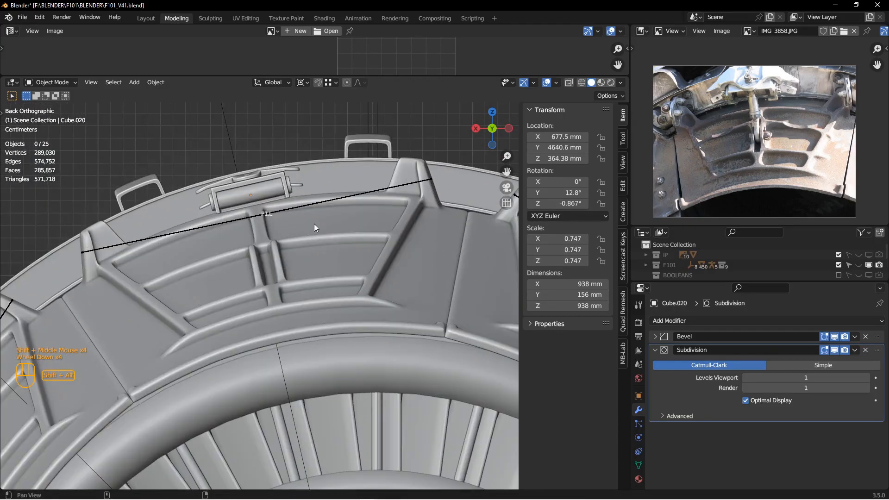
pyautogui.keyDown('shift'); pyautogui.moveTo(314, 224); pyautogui.dragTo(330, 160, button='middle'); pyautogui.keyUp('shift')
pyautogui.hotkey('shift', 'a')
pyautogui.moveTo(333, 164)
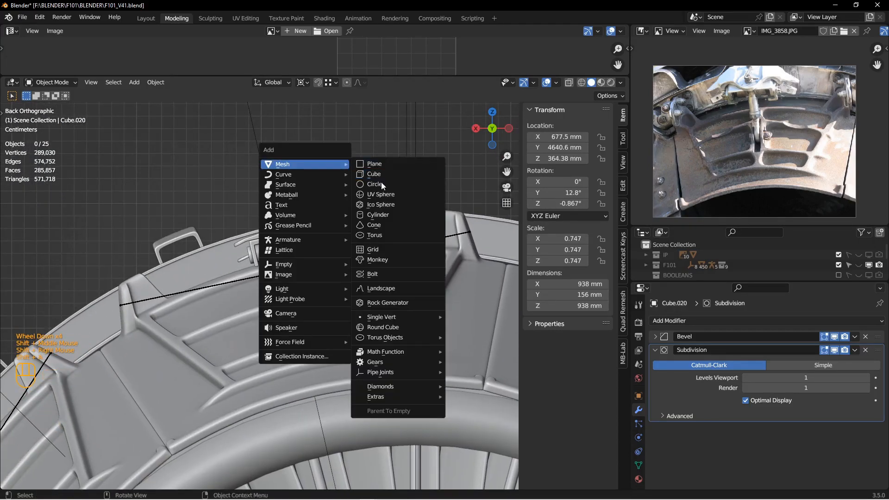
pyautogui.click(380, 214)
pyautogui.press('s')
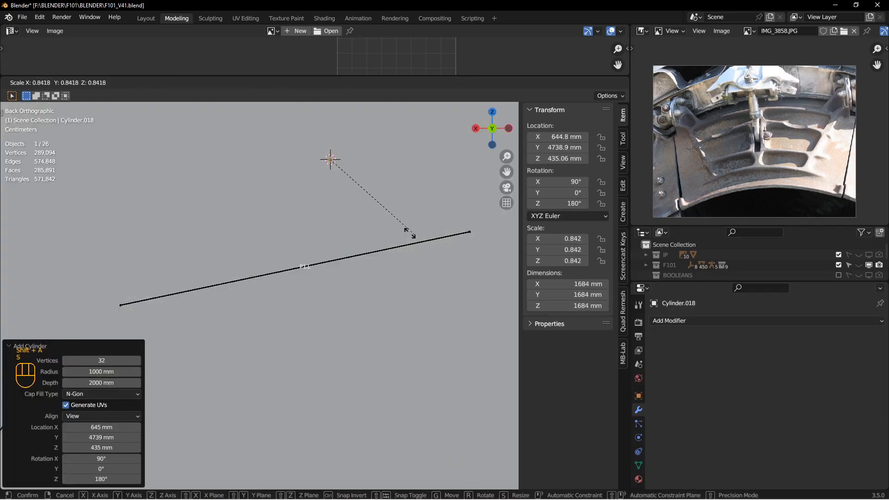
pyautogui.rightClick(364, 206)
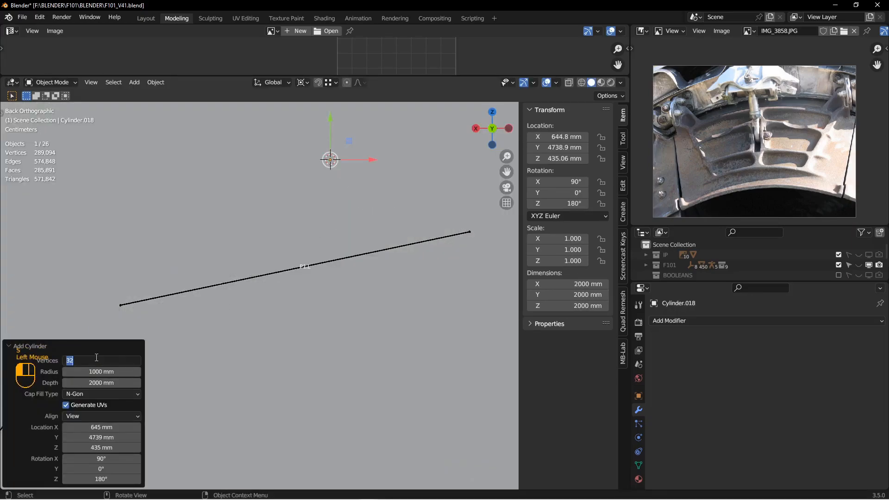
# - Scale the cylinder down to about 24.3 mm and rotate it 90° about the global Z axis
pyautogui.press('s')
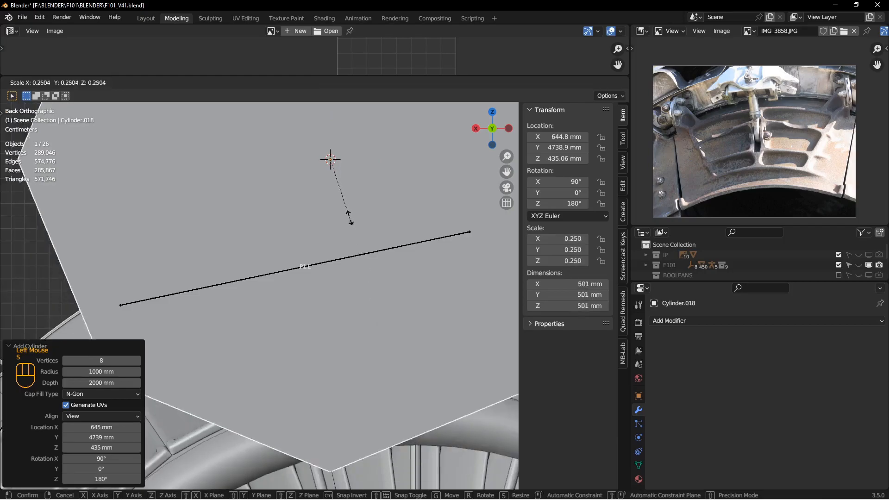
pyautogui.click(345, 183)
pyautogui.press('s')
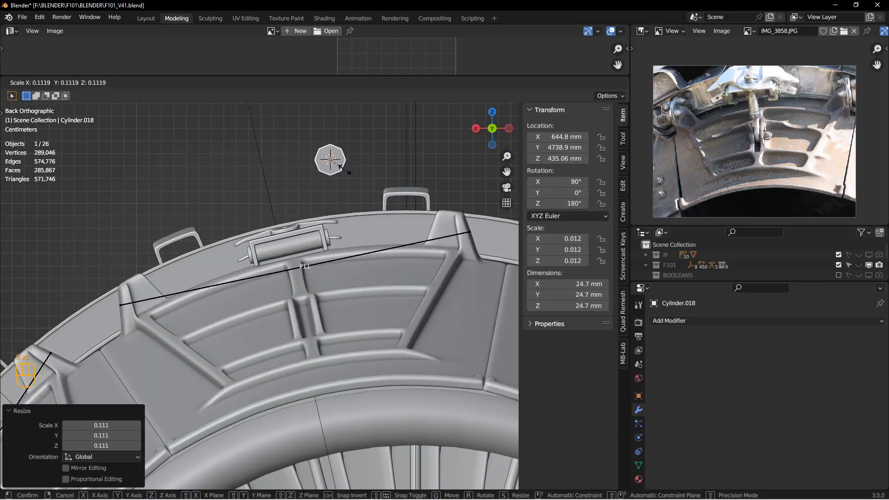
pyautogui.click(345, 170)
pyautogui.write('rz90')
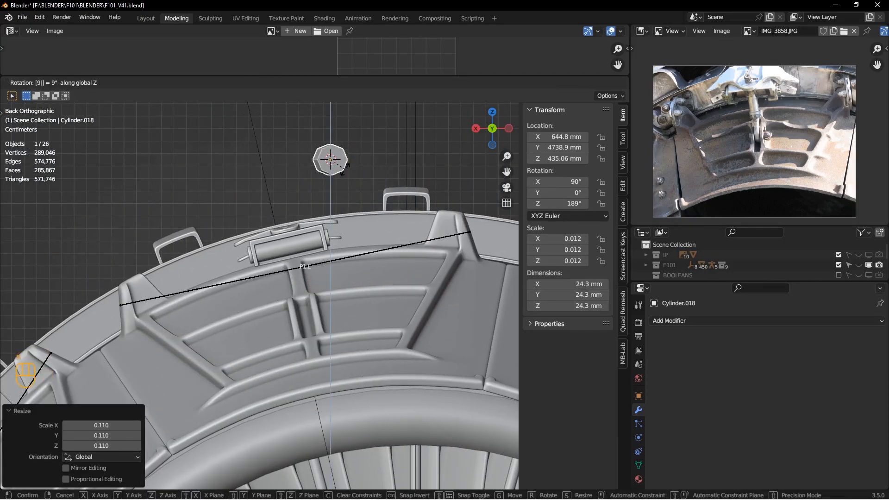
pyautogui.press('Return')
# - Flatten the cylinder along global X with a scale factor of 0.279
pyautogui.press('s')
pyautogui.press('x')
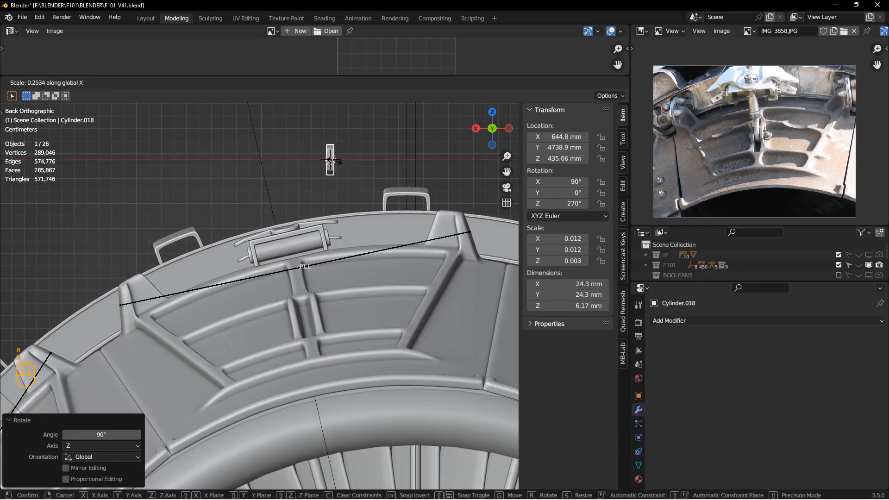
pyautogui.click(334, 161)
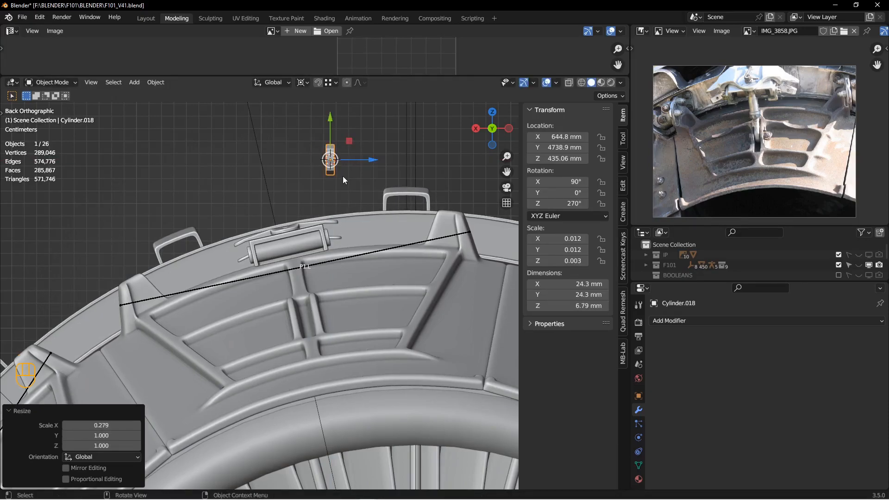
# - Move the cylinder onto the top panel's central rib and resize it to about 31.5 mm across and 11.5 mm thick
pyautogui.scroll(1, 343, 181)
pyautogui.press('g')
pyautogui.click(307, 318)
pyautogui.keyDown('shift'); pyautogui.moveTo(307, 318); pyautogui.dragTo(344, 264, button='middle'); pyautogui.keyUp('shift')
pyautogui.scroll(5, 345, 268)
pyautogui.press('s')
pyautogui.press('x')
pyautogui.press('s')
pyautogui.click(382, 275)
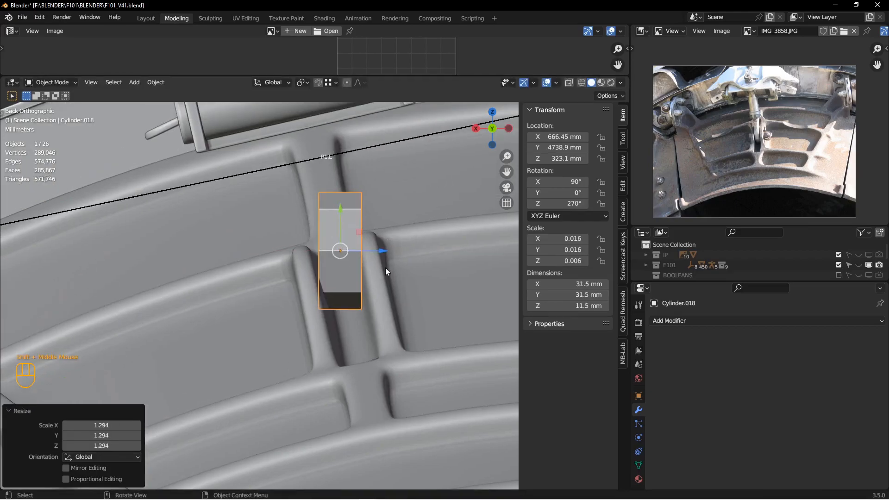
pyautogui.press('g')
pyautogui.click(388, 254)
pyautogui.press('r')
# - Inset the cylinder's two flat end faces and extrude them outward along X into hubs, about 29.5 mm wide overall
pyautogui.moveTo(381, 238); pyautogui.dragTo(341, 279, button='middle')
pyautogui.press('Tab')
pyautogui.keyDown('shift'); pyautogui.click(328, 287); pyautogui.keyUp('shift')
pyautogui.press('i')
pyautogui.moveTo(440, 221); pyautogui.dragTo(343, 94, button='middle')
pyautogui.press('e')
pyautogui.press('s')
pyautogui.press('x')
pyautogui.click(431, 284)
# - Add Bevel and Subdivision modifiers to the hubbed cylinder and shade it smooth
pyautogui.moveTo(431, 284); pyautogui.dragTo(319, 274, button='middle')
pyautogui.click(766, 321)
pyautogui.doubleClick(805, 375)
pyautogui.press('Tab')
pyautogui.click(766, 321)
pyautogui.click(746, 389)
pyautogui.rightClick(306, 273)
pyautogui.click(308, 274)
# - Move the roller down between the paired ribs, about -3.04 mm in X and -32.22 mm in Z, and rotate it -12.5°
pyautogui.moveTo(231, 259); pyautogui.dragTo(282, 260, button='middle')
pyautogui.scroll(3, 293, 268)
pyautogui.press('ctrl+KP_1')
pyautogui.scroll(-2, 283, 258)
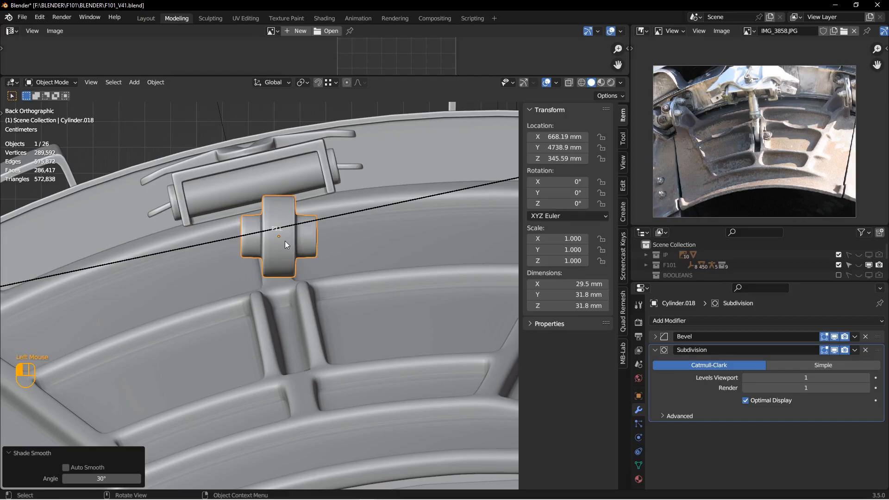
pyautogui.press('g')
pyautogui.click(293, 326)
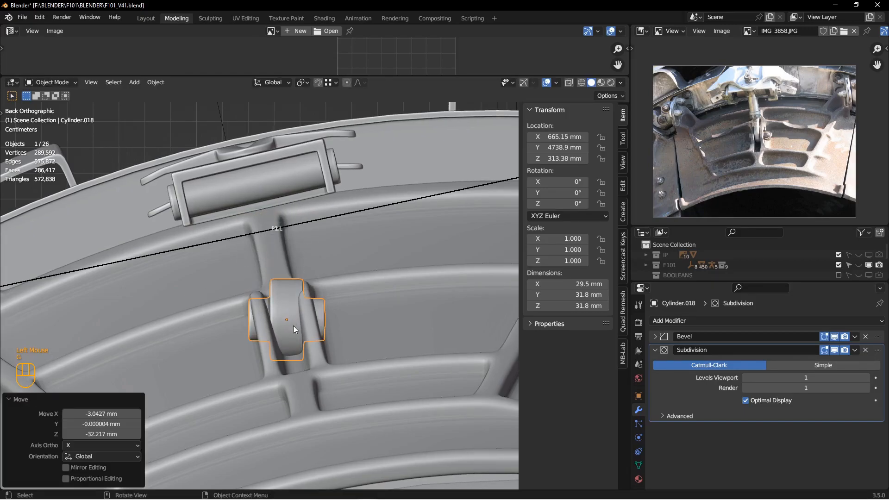
pyautogui.press('r')
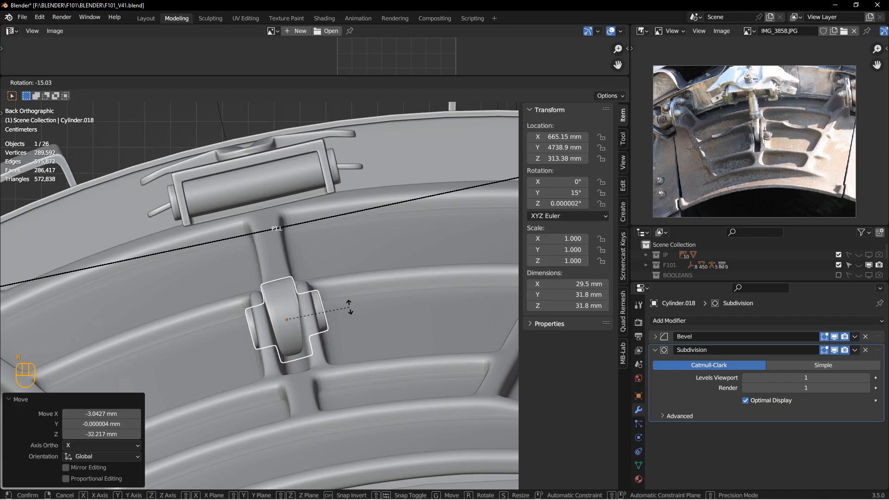
pyautogui.click(348, 310)
# - Nudge the roller in top view to align it with the slot between the paired ribs
pyautogui.press('KP_7')
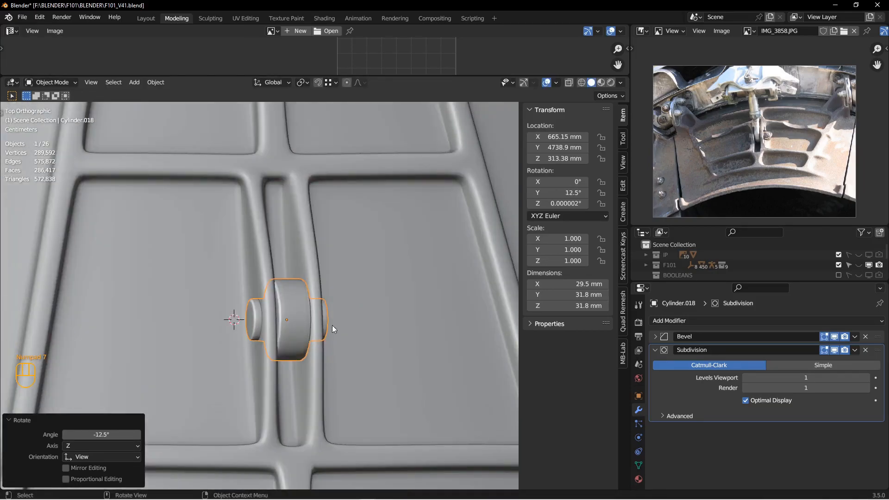
pyautogui.keyDown('shift'); pyautogui.moveTo(340, 323); pyautogui.dragTo(303, 338, button='middle'); pyautogui.keyUp('shift')
pyautogui.scroll(-2, 305, 335)
pyautogui.press('g')
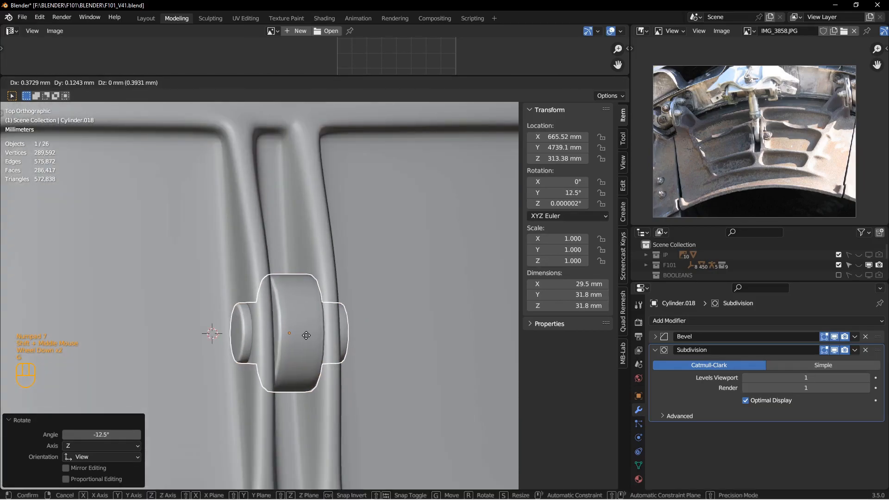
pyautogui.click(309, 335)
pyautogui.scroll(2, 309, 335)
pyautogui.moveTo(309, 335); pyautogui.dragTo(281, 341, button='middle')
pyautogui.scroll(-3, 240, 330)
# - Show the transform gizmo and fine-tune the roller along its local axes, finishing with -0.326 mm along local X
pyautogui.click(523, 84)
pyautogui.moveTo(376, 260); pyautogui.dragTo(342, 265, button='middle')
pyautogui.moveTo(293, 318); pyautogui.dragTo(279, 320)
pyautogui.moveTo(279, 320); pyautogui.dragTo(319, 291, button='middle')
pyautogui.moveTo(318, 282); pyautogui.dragTo(317, 283)
pyautogui.moveTo(279, 295); pyautogui.dragTo(303, 332, button='middle')
pyautogui.moveTo(284, 330); pyautogui.dragTo(287, 327)
# - Rotate the roller 1.18° in the back view to match the tilt of the ribs
pyautogui.press('ctrl+KP_1')
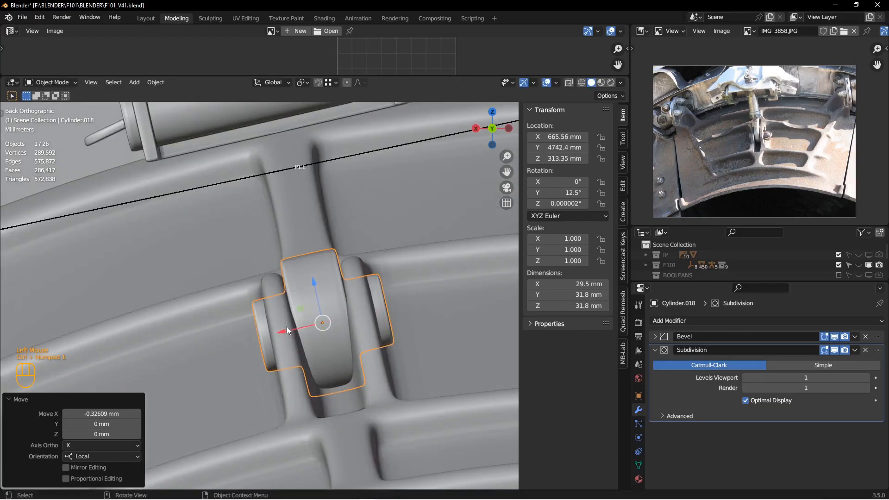
pyautogui.keyDown('shift'); pyautogui.moveTo(287, 327); pyautogui.dragTo(307, 293, button='middle'); pyautogui.keyUp('shift')
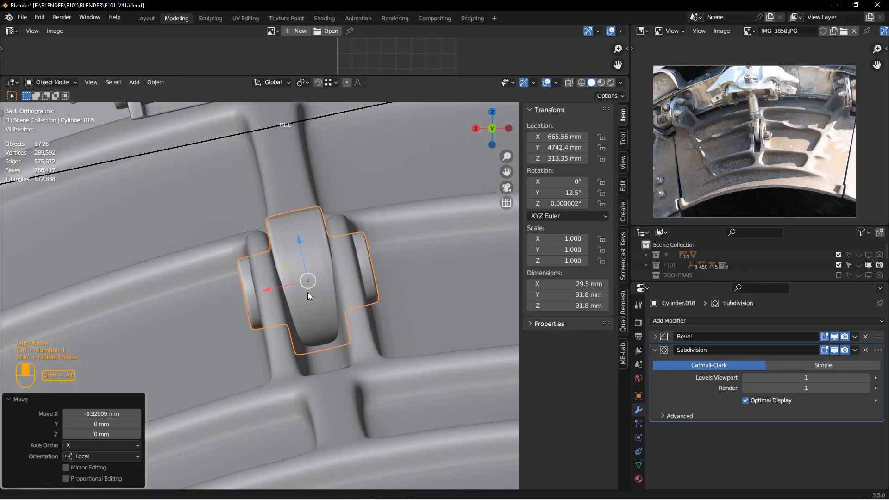
pyautogui.press('r')
pyautogui.click(401, 240)
# - Check the roller's fit on the ribbed panel and apply its scale
pyautogui.scroll(-5, 357, 248)
pyautogui.moveTo(357, 248); pyautogui.dragTo(342, 271, button='middle')
pyautogui.keyDown('shift'); pyautogui.moveTo(342, 270); pyautogui.dragTo(291, 263, button='middle'); pyautogui.keyUp('shift')
pyautogui.scroll(4, 289, 300)
pyautogui.scroll(2, 357, 245)
pyautogui.keyDown('shift'); pyautogui.moveTo(358, 246); pyautogui.dragTo(261, 229, button='middle'); pyautogui.keyUp('shift')
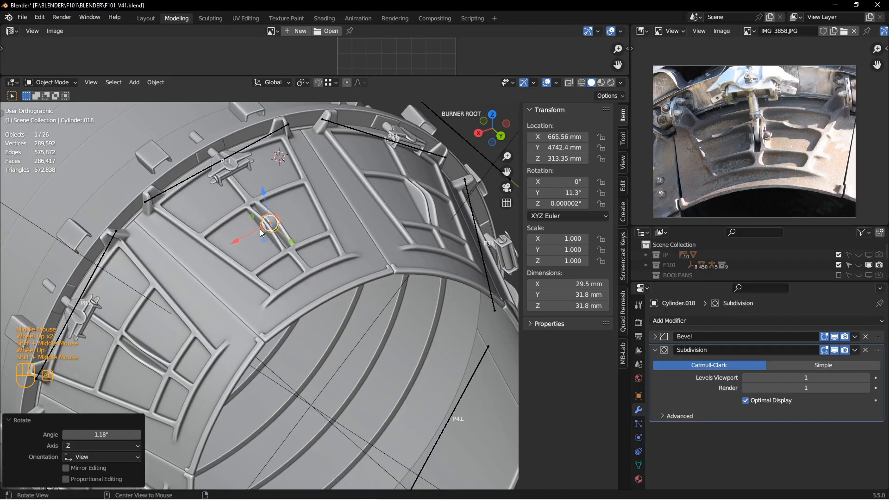
pyautogui.moveTo(378, 212); pyautogui.dragTo(299, 235, button='middle')
pyautogui.scroll(-2, 339, 227)
pyautogui.hotkey('ctrl', 'a')
pyautogui.click(255, 239)
# - Snap the 3D cursor back to the centre of the engine nozzle
pyautogui.press('ctrl+KP_1')
pyautogui.scroll(3, 261, 248)
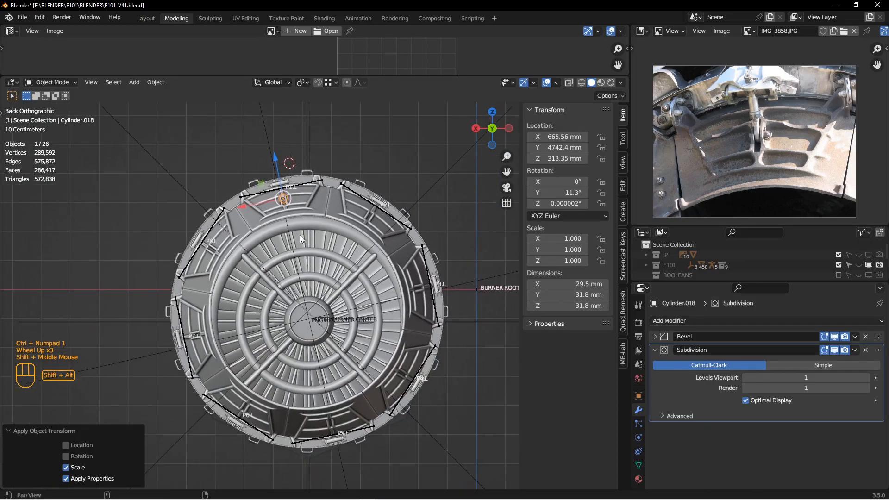
pyautogui.scroll(-1, 300, 235)
pyautogui.moveTo(346, 293); pyautogui.dragTo(380, 316, button='middle')
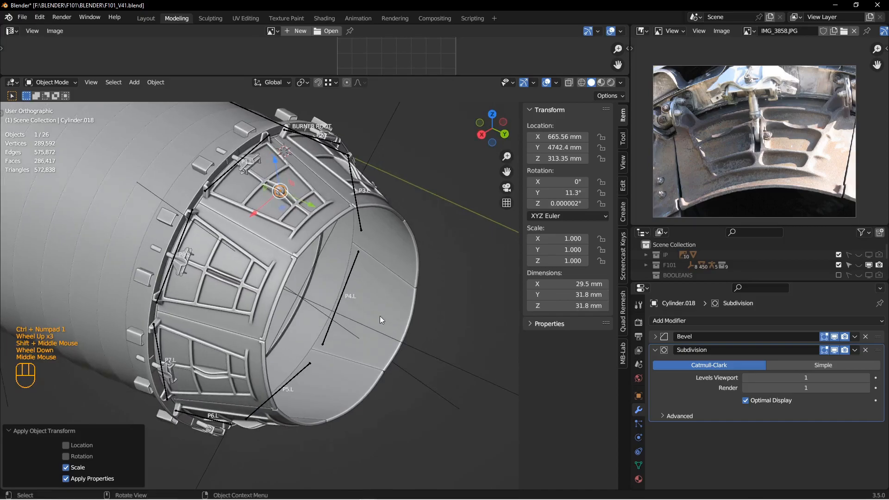
pyautogui.click(382, 138)
pyautogui.moveTo(396, 207); pyautogui.dragTo(390, 203, button='middle')
pyautogui.click(374, 263)
pyautogui.moveTo(374, 263); pyautogui.dragTo(286, 199, button='middle')
# - Set the transform pivot to 3D Cursor and duplicate the roller in place in the back view
pyautogui.scroll(-1, 286, 198)
pyautogui.click(270, 155)
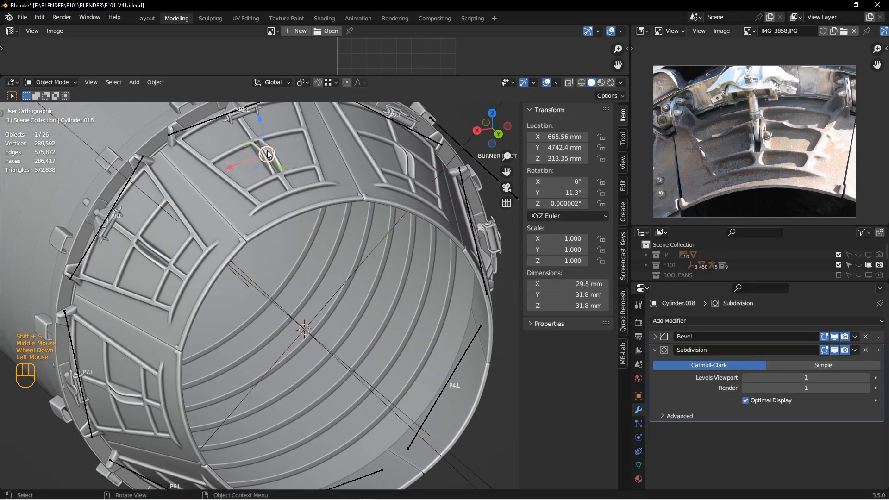
pyautogui.press('ctrl+KP_1')
pyautogui.click(303, 83)
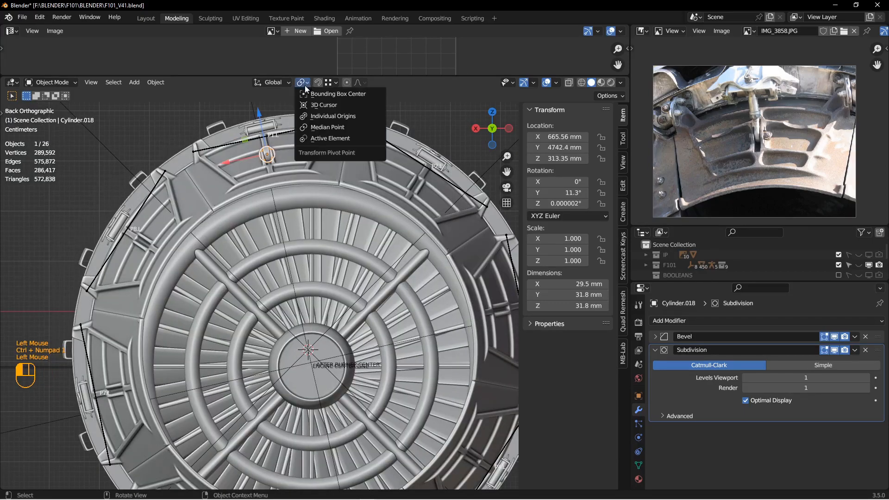
pyautogui.click(340, 105)
pyautogui.hotkey('shift', 'd')
pyautogui.rightClick(304, 221)
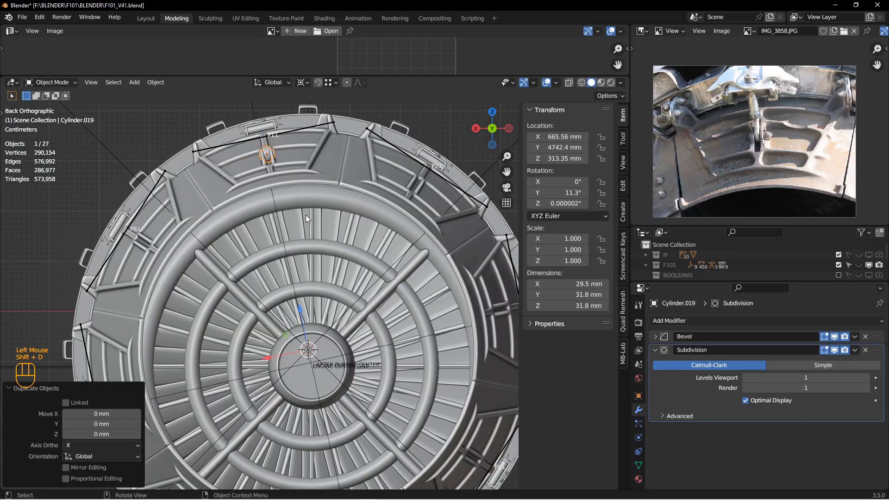
# - Rotate the duplicated roller 45° around the nozzle centre and repeat the duplication until all eight panels carry a roller
pyautogui.write('r45')
pyautogui.hotkey('shift', 'r')
pyautogui.hotkey('shift', 'r')
pyautogui.hotkey('shift', 'r')
pyautogui.hotkey('shift', 'r')
pyautogui.hotkey('shift', 'r')
pyautogui.hotkey('shift', 'r')
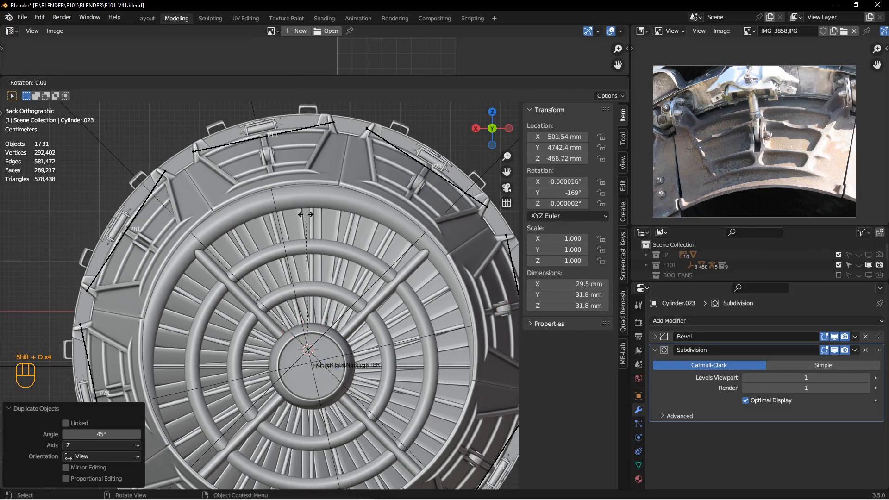
pyautogui.scroll(-3, 305, 215)
pyautogui.scroll(1, 259, 197)
pyautogui.moveTo(202, 197); pyautogui.dragTo(227, 209, button='middle')
pyautogui.keyDown('shift'); pyautogui.moveTo(227, 208); pyautogui.dragTo(232, 276, button='middle'); pyautogui.keyUp('shift')
pyautogui.scroll(-2, 323, 255)
pyautogui.hotkey('alt', 'a')
# - Parent the roller on the P1.L panel to that ribbed panel with the Object option
pyautogui.scroll(2, 305, 237)
pyautogui.scroll(1, 305, 237)
pyautogui.keyDown('shift'); pyautogui.moveTo(304, 238); pyautogui.dragTo(301, 257, button='middle'); pyautogui.keyUp('shift')
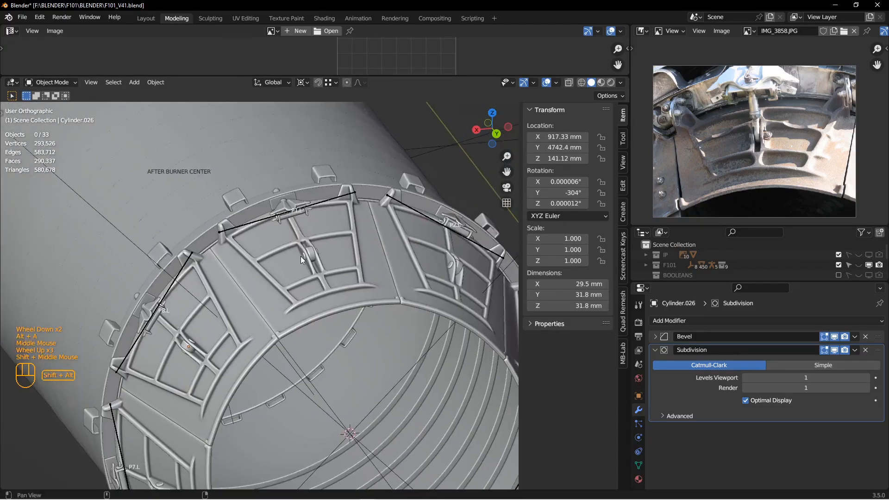
pyautogui.scroll(-2, 329, 246)
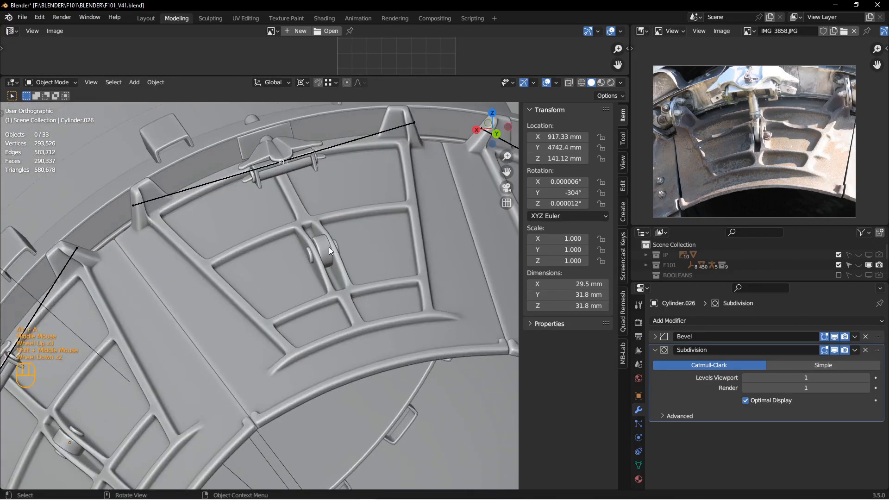
pyautogui.keyDown('shift'); pyautogui.click(338, 285); pyautogui.keyUp('shift')
pyautogui.hotkey('ctrl', 'p')
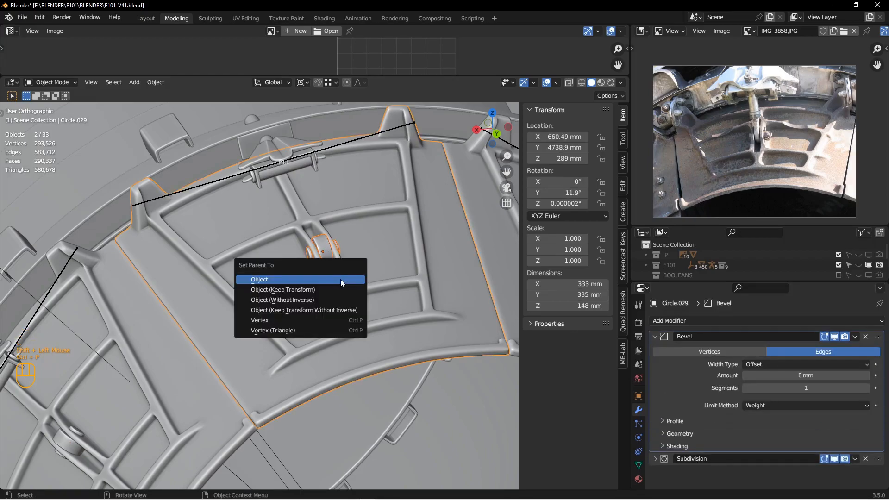
pyautogui.click(341, 279)
# - Parent the roller on the adjacent P2.L panel to its own panel with the Object option
pyautogui.scroll(2, 341, 279)
pyautogui.keyDown('shift'); pyautogui.moveTo(264, 255); pyautogui.dragTo(296, 268, button='middle'); pyautogui.keyUp('shift')
pyautogui.moveTo(297, 268); pyautogui.dragTo(326, 284, button='middle')
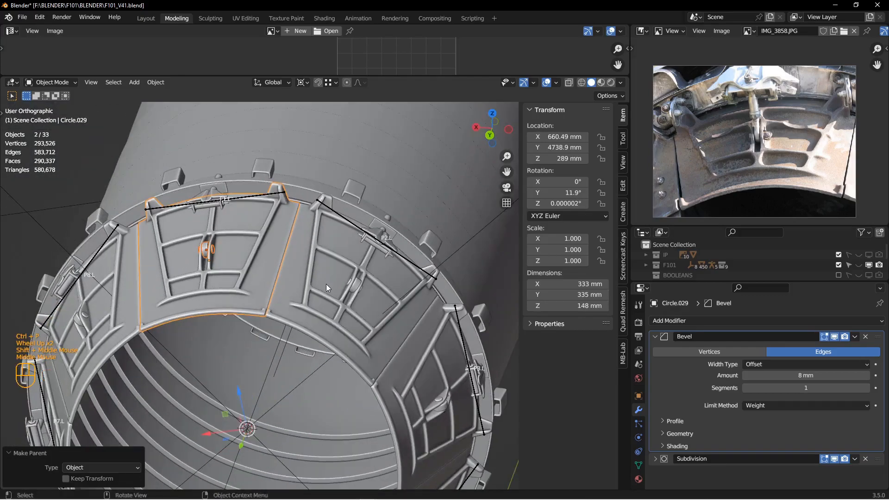
pyautogui.scroll(-1, 327, 296)
pyautogui.click(379, 283)
pyautogui.keyDown('shift'); pyautogui.click(351, 301); pyautogui.keyUp('shift')
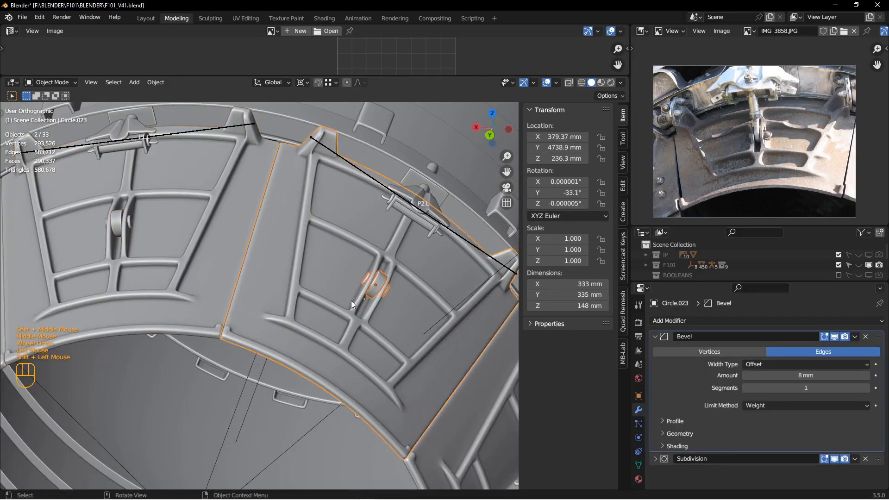
pyautogui.hotkey('ctrl', 'p')
pyautogui.click(351, 301)
# - Parent the remaining rollers around the nozzle to their panels and clear the selection
pyautogui.moveTo(351, 301); pyautogui.dragTo(362, 260, button='middle')
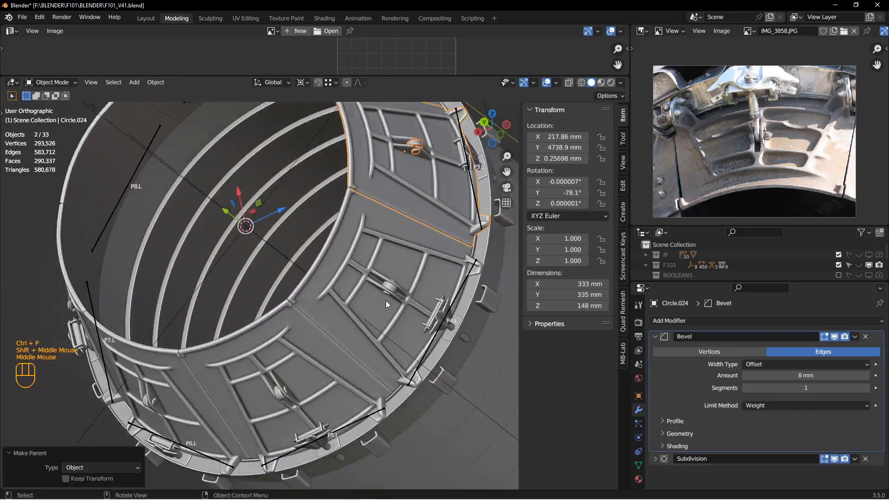
pyautogui.scroll(-2, 315, 290)
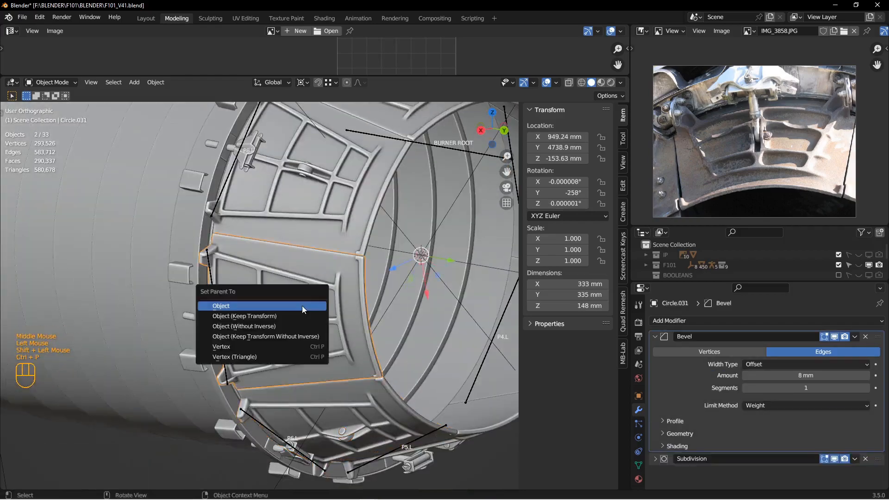
pyautogui.hotkey('alt', 'a')
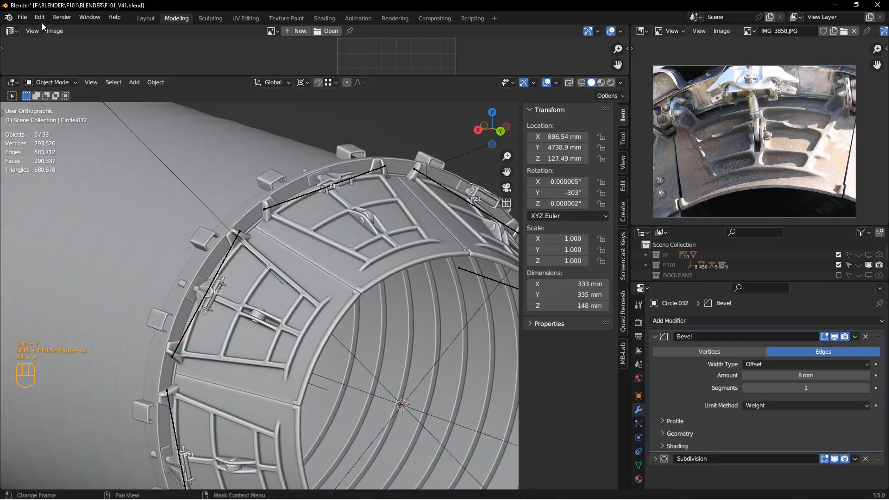
# - Switch the empty image editor to the Timeline, scrub through the frames to check the nozzle movement, and return to frame 1
pyautogui.click(17, 30)
pyautogui.click(149, 70)
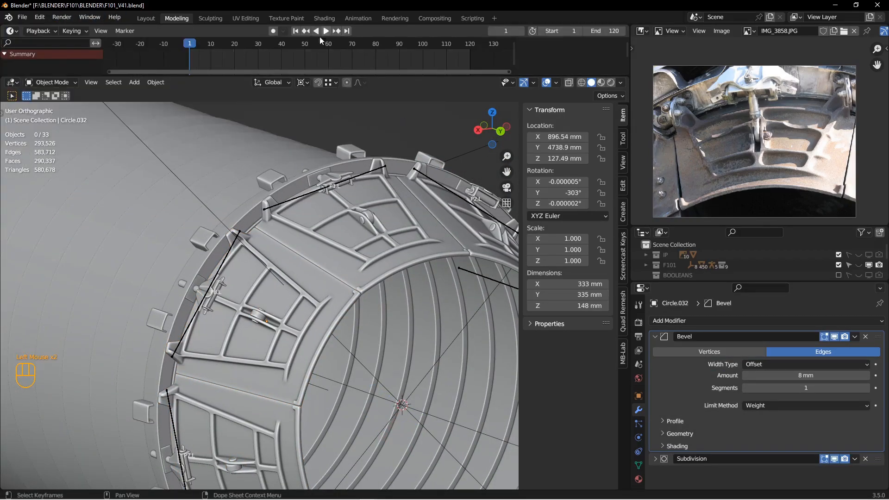
pyautogui.moveTo(199, 44); pyautogui.dragTo(291, 65)
pyautogui.scroll(2, 304, 144)
pyautogui.moveTo(292, 212); pyautogui.dragTo(243, 203, button='middle')
pyautogui.moveTo(244, 204); pyautogui.dragTo(254, 185, button='middle')
pyautogui.scroll(-2, 254, 184)
pyautogui.moveTo(293, 46)
pyautogui.mouseDown()
pyautogui.moveTo(383, 49)
pyautogui.moveTo(303, 50)
pyautogui.mouseUp()
pyautogui.click(297, 32)
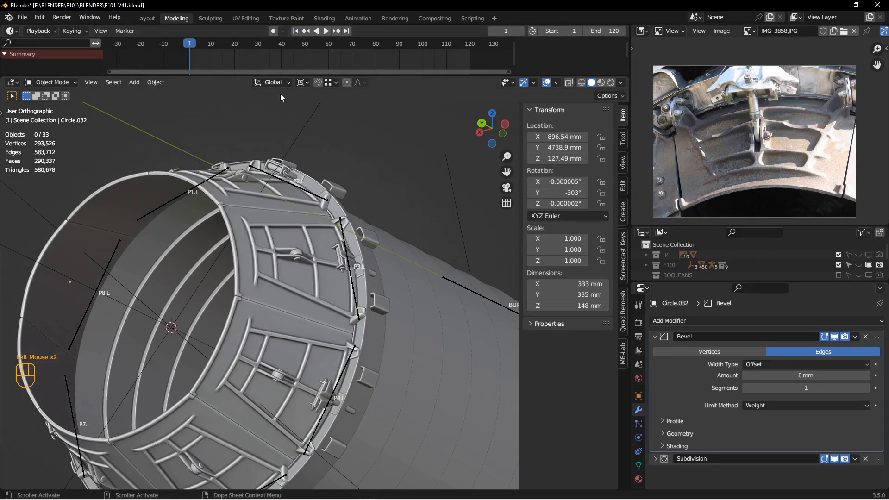
# - Add an 8-vertex cylinder near the P1.L panel's roller in top view and scale it down to about 30 mm
pyautogui.scroll(2, 255, 249)
pyautogui.moveTo(255, 249); pyautogui.dragTo(271, 202, button='middle')
pyautogui.keyDown('shift'); pyautogui.moveTo(271, 202); pyautogui.dragTo(308, 229, button='middle'); pyautogui.keyUp('shift')
pyautogui.scroll(-2, 301, 191)
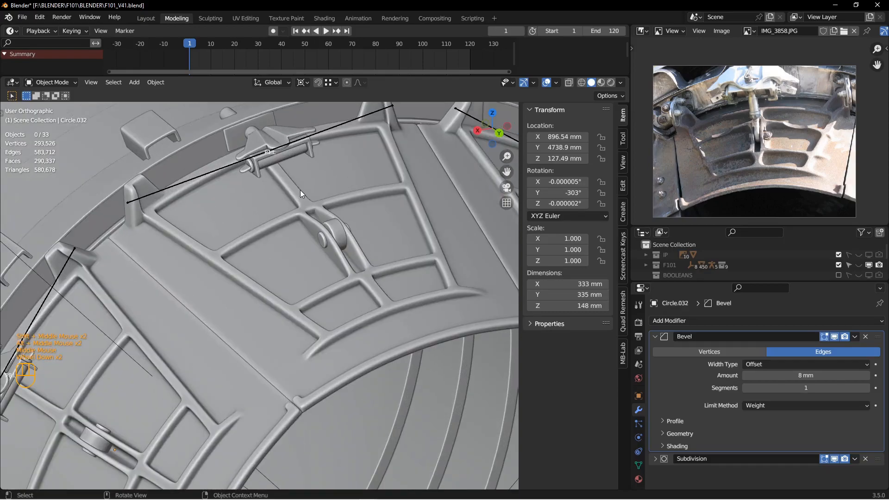
pyautogui.moveTo(299, 184); pyautogui.dragTo(323, 290, button='middle')
pyautogui.press('KP_7')
pyautogui.scroll(1, 302, 216)
pyautogui.scroll(-1, 322, 290)
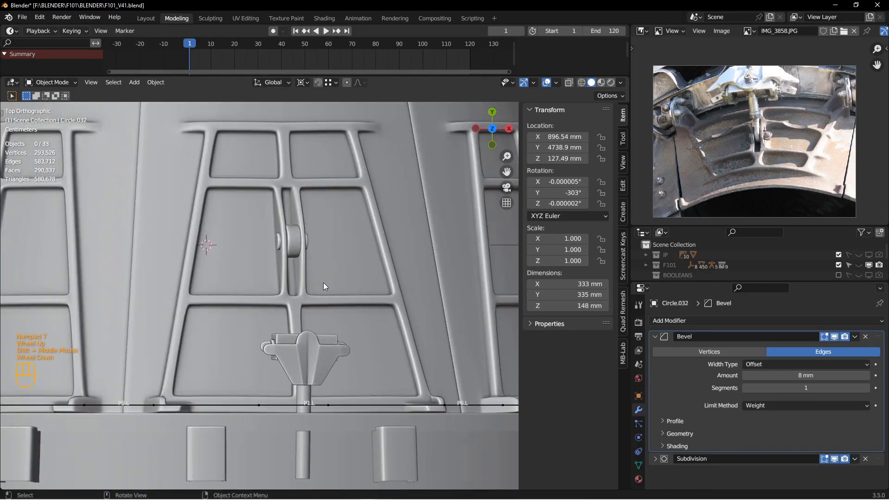
pyautogui.hotkey('shift', 'a')
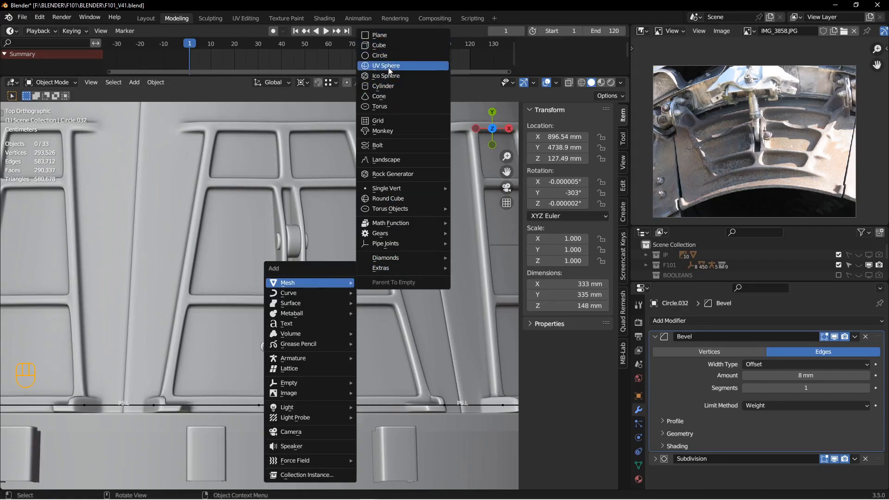
pyautogui.click(393, 88)
pyautogui.press('s')
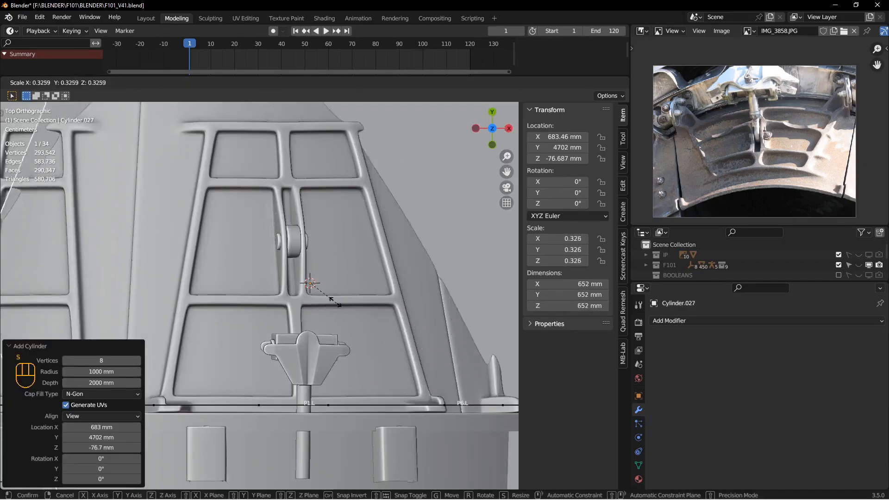
pyautogui.click(324, 297)
pyautogui.press('s')
pyautogui.click(322, 287)
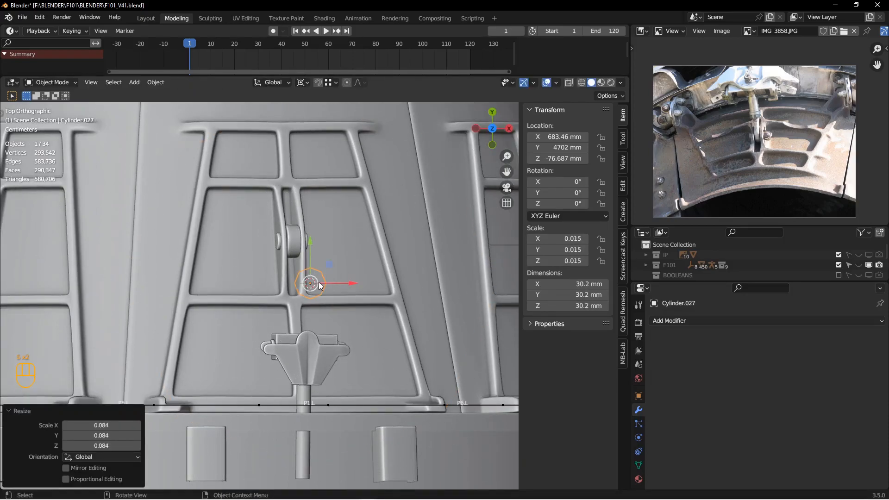
# - Move the cylinder above the P1.L panel in the right side view and rotate it 90°
pyautogui.press('KP_3')
pyautogui.scroll(4, 326, 304)
pyautogui.keyDown('shift'); pyautogui.moveTo(326, 305); pyautogui.dragTo(358, 355, button='middle'); pyautogui.keyUp('shift')
pyautogui.scroll(-2, 357, 357)
pyautogui.press('g')
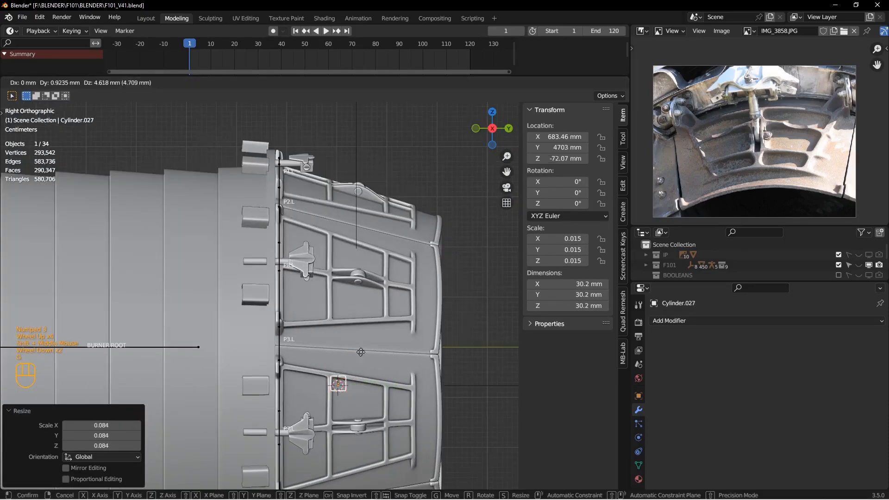
pyautogui.click(372, 136)
pyautogui.scroll(-3, 356, 200)
pyautogui.keyDown('shift'); pyautogui.moveTo(343, 138); pyautogui.dragTo(399, 305, button='middle'); pyautogui.keyUp('shift')
pyautogui.scroll(-2, 401, 305)
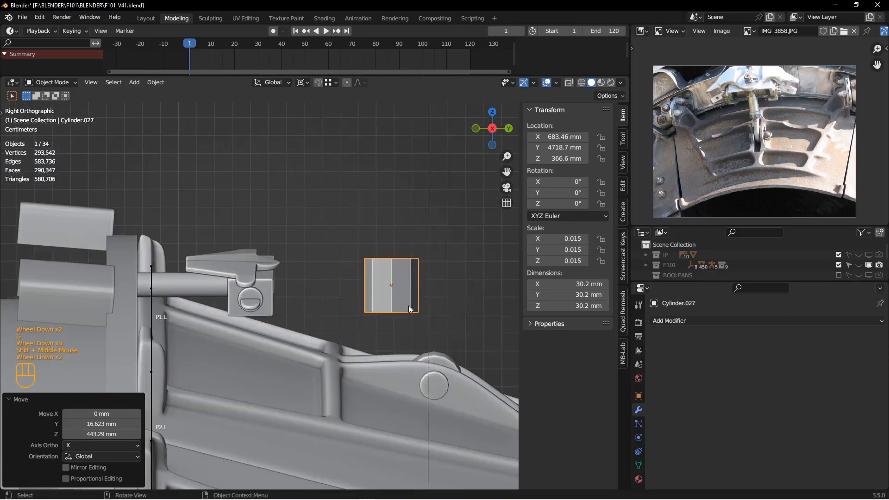
pyautogui.write('r90')
pyautogui.press('Return')
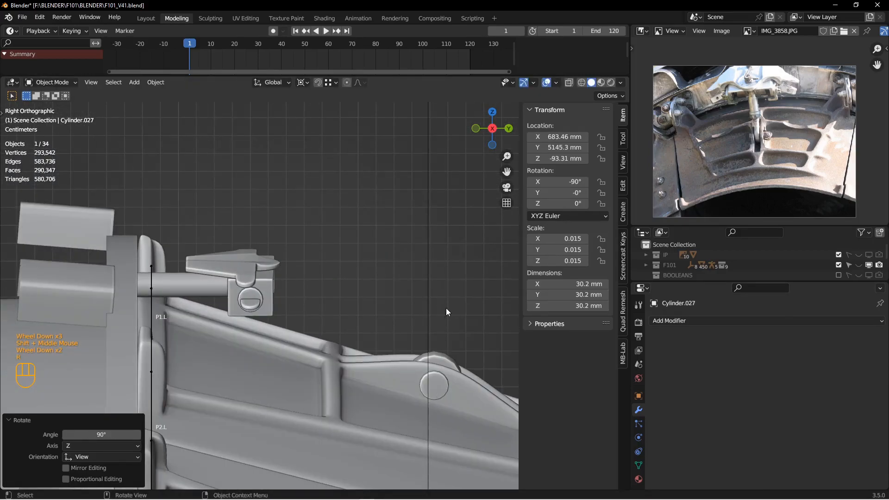
# - Move the rotated cylinder back above the P1.L panel's roller and switch the transform pivot away from the 3D Cursor
pyautogui.scroll(2, 446, 310)
pyautogui.scroll(4, 445, 310)
pyautogui.press('g')
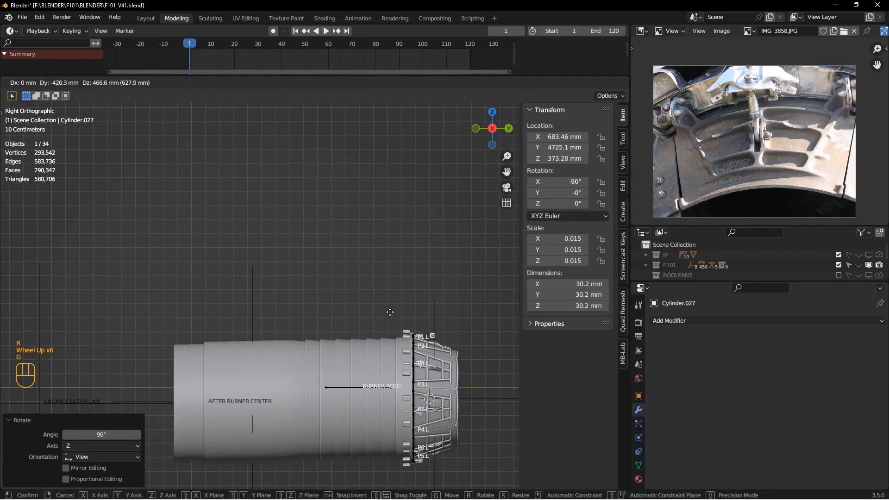
pyautogui.click(390, 312)
pyautogui.scroll(-5, 446, 332)
pyautogui.keyDown('shift'); pyautogui.moveTo(471, 343); pyautogui.dragTo(350, 210, button='middle'); pyautogui.keyUp('shift')
pyautogui.scroll(-2, 272, 249)
pyautogui.click(303, 83)
pyautogui.click(318, 129)
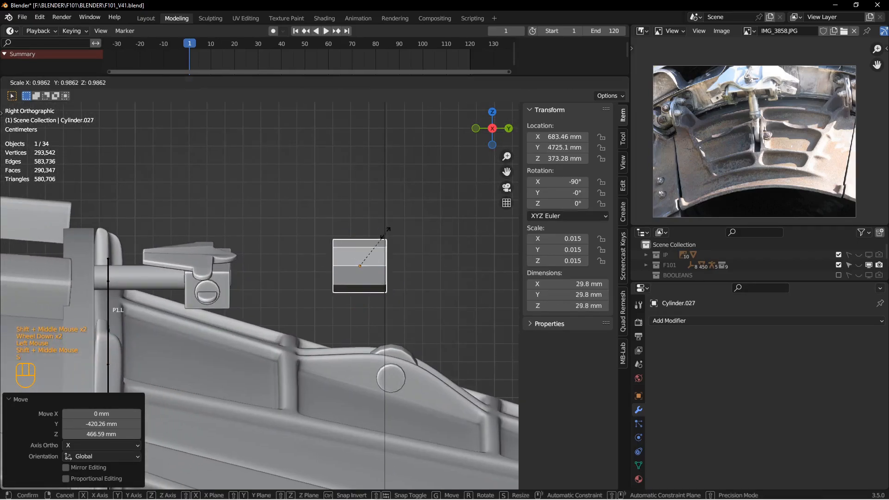
# - Scale the cylinder down to about 17 mm thick and stretch it along Y into a rod about 112 mm long
pyautogui.press('s')
pyautogui.click(372, 258)
pyautogui.press('s')
pyautogui.press('y')
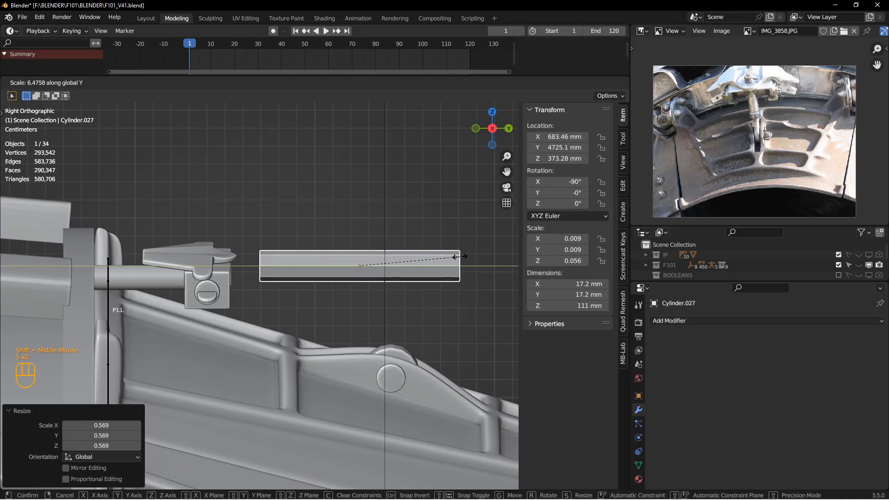
pyautogui.click(456, 257)
# - Select the rod's end face nearest the hinge bracket in Edit Mode and snap the 3D cursor to it
pyautogui.moveTo(368, 278); pyautogui.dragTo(334, 305, button='middle')
pyautogui.moveTo(334, 304); pyautogui.dragTo(315, 275, button='middle')
pyautogui.keyDown('shift'); pyautogui.moveTo(309, 271); pyautogui.dragTo(367, 293, button='middle'); pyautogui.keyUp('shift')
pyautogui.scroll(-1, 322, 282)
pyautogui.keyDown('shift'); pyautogui.moveTo(303, 305); pyautogui.dragTo(346, 275, button='middle'); pyautogui.keyUp('shift')
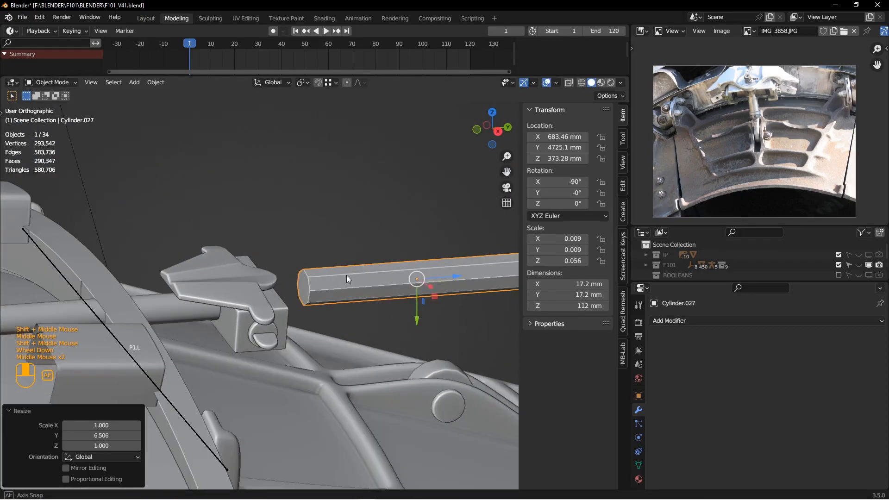
pyautogui.press('Tab')
pyautogui.click(391, 280)
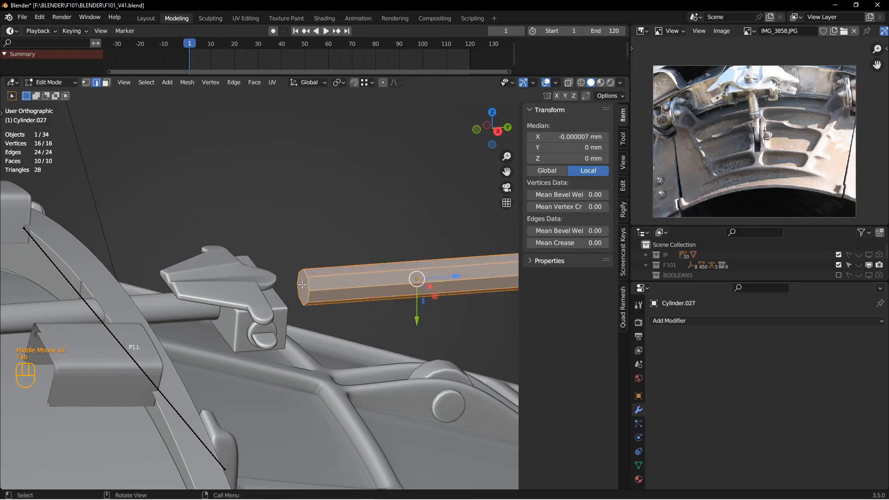
pyautogui.click(304, 285)
pyautogui.hotkey('shift', 's')
# - Set the rod's origin to the 3D cursor at its bracket end
pyautogui.press('Tab')
pyautogui.hotkey('alt', 'a')
pyautogui.click(345, 285)
pyautogui.press('Tab')
pyautogui.rightClick(348, 285)
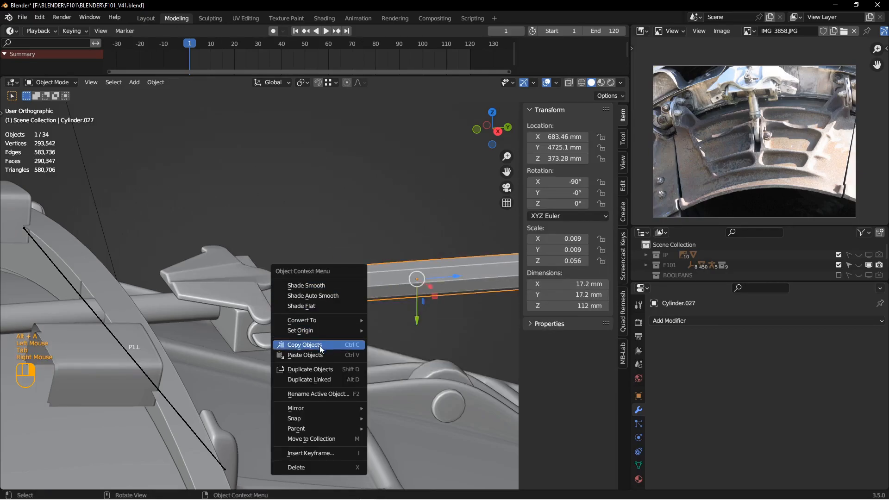
pyautogui.moveTo(312, 333)
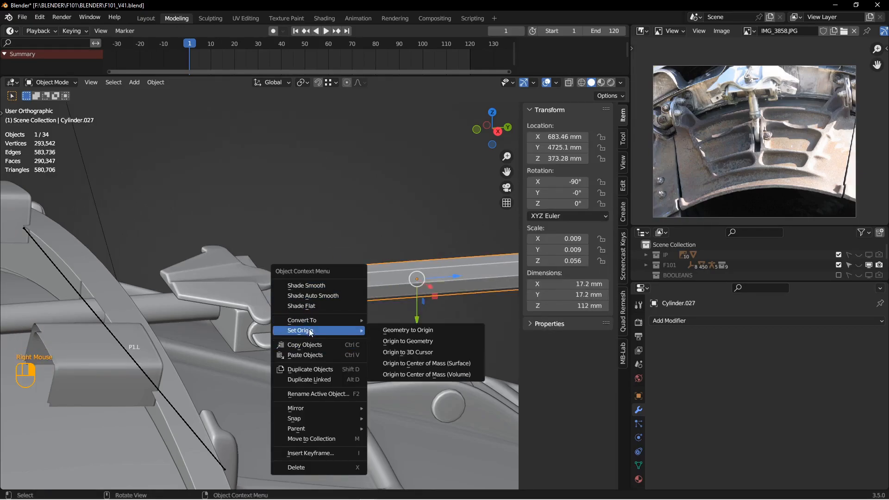
pyautogui.click(401, 353)
# - Delete the rod's end face on the bracket side in face select mode
pyautogui.press('Tab')
pyautogui.moveTo(381, 285); pyautogui.dragTo(320, 300, button='middle')
pyautogui.press('3')
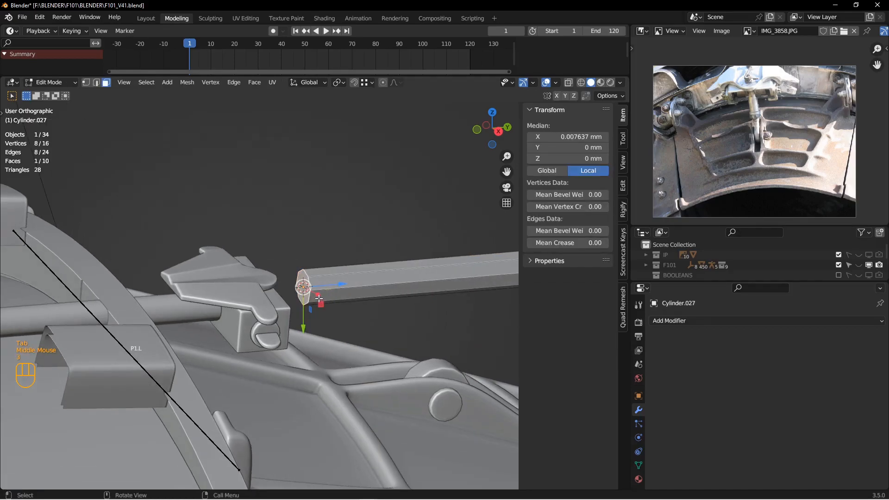
pyautogui.press('x')
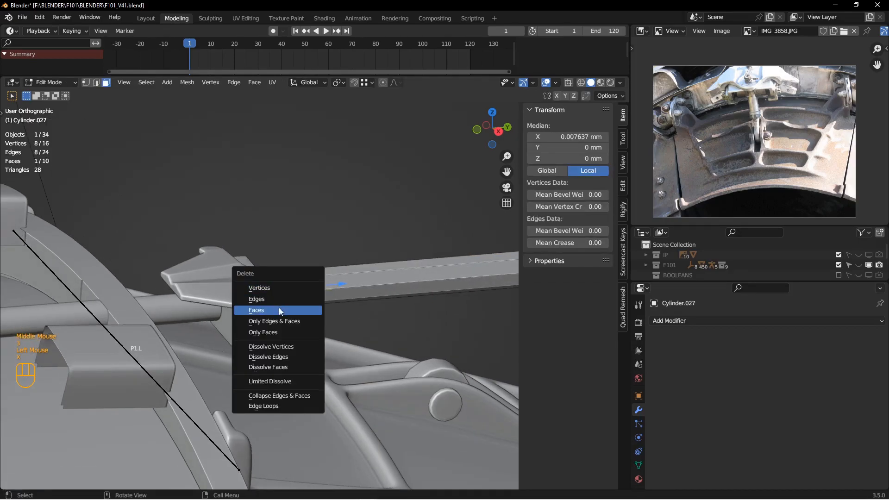
pyautogui.click(279, 310)
# - Select geometry on the P1.L hinge bracket's cross pin in Edit Mode and snap the 3D cursor to its centre
pyautogui.moveTo(279, 310); pyautogui.dragTo(313, 302, button='middle')
pyautogui.press('Tab')
pyautogui.click(296, 287)
pyautogui.press('Tab')
pyautogui.scroll(-2, 313, 302)
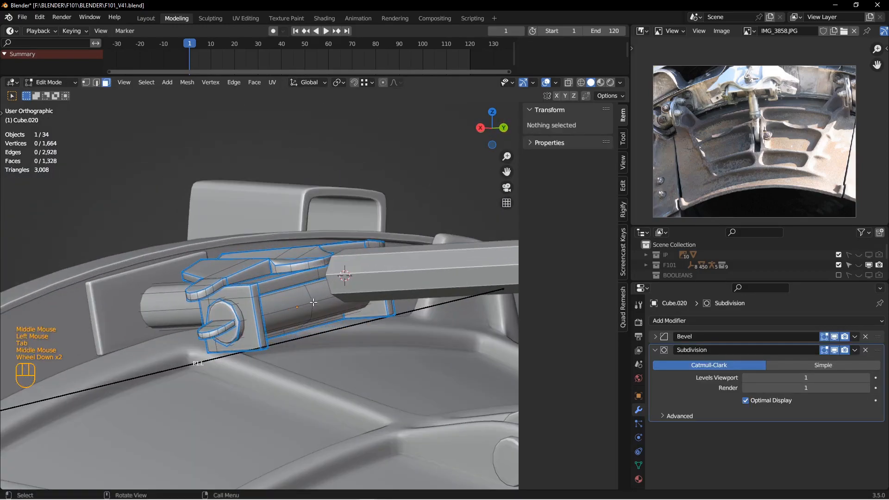
pyautogui.doubleClick(312, 295)
pyautogui.hotkey('shift', 's')
pyautogui.press('Tab')
# - Select the rod and snap it to the 3D cursor so its origin sits on the bracket's cross pin
pyautogui.click(283, 309)
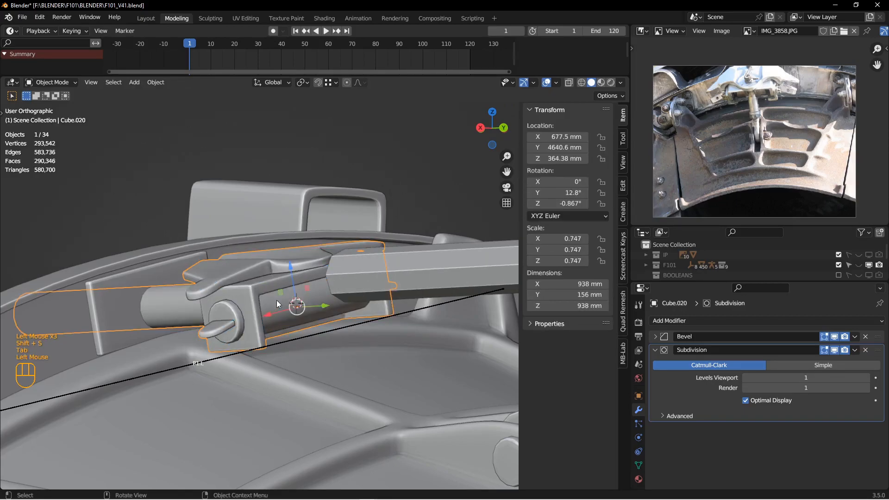
pyautogui.click(379, 278)
pyautogui.scroll(2, 380, 277)
pyautogui.keyDown('shift'); pyautogui.moveTo(383, 281); pyautogui.dragTo(366, 287, button='middle'); pyautogui.keyUp('shift')
pyautogui.moveTo(366, 288)
pyautogui.mouseDown(button='middle')
pyautogui.moveTo(352, 295)
pyautogui.moveTo(350, 286)
pyautogui.mouseUp(button='middle')
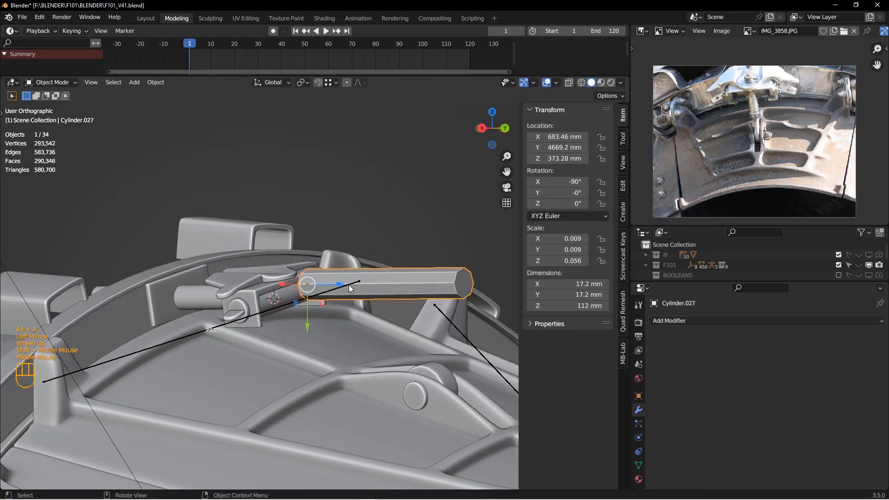
pyautogui.hotkey('shift', 's')
pyautogui.click(347, 226)
# - Enter Edit Mode on the rod and select all of its geometry
pyautogui.moveTo(347, 226); pyautogui.dragTo(317, 260, button='middle')
pyautogui.scroll(-2, 339, 285)
pyautogui.moveTo(380, 298); pyautogui.dragTo(297, 331, button='middle')
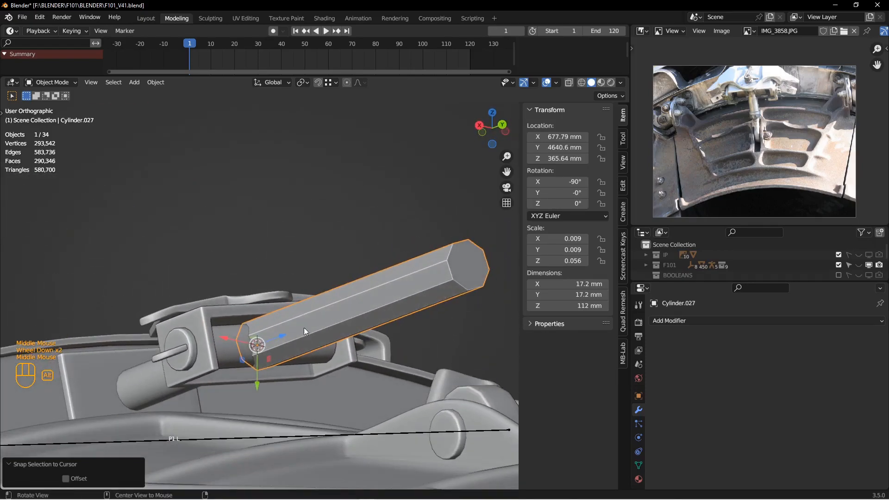
pyautogui.press('Tab')
pyautogui.press('a')
# - Try to thin the rod by scaling its geometry with the local X axis locked, and undo that scaling
pyautogui.moveTo(454, 216); pyautogui.dragTo(441, 241, button='middle')
pyautogui.press('s')
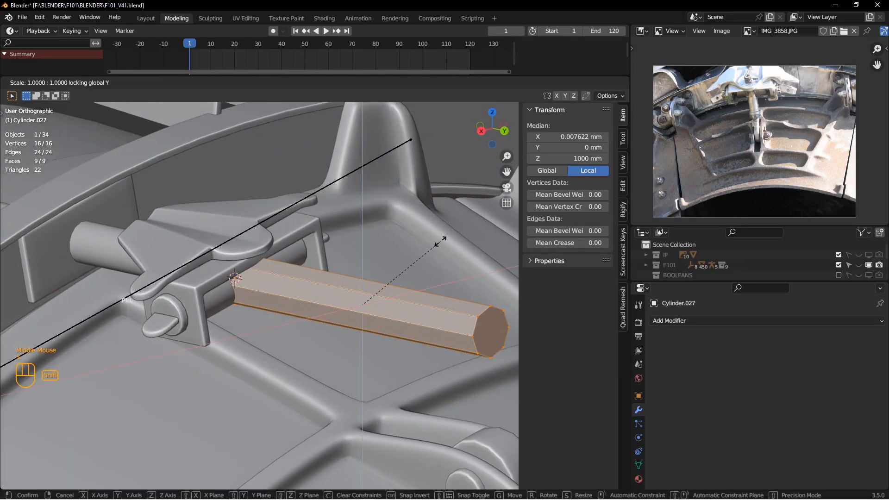
pyautogui.click(418, 247)
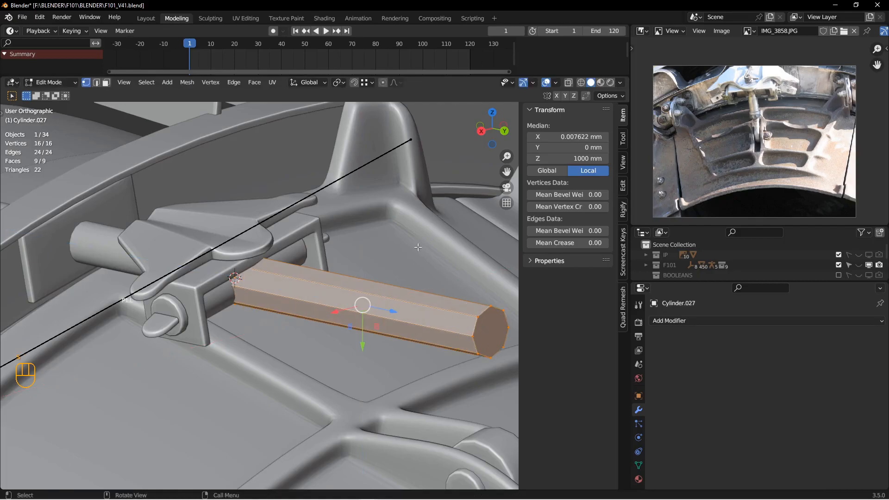
pyautogui.press('s')
pyautogui.hotkey('shift', 'x')
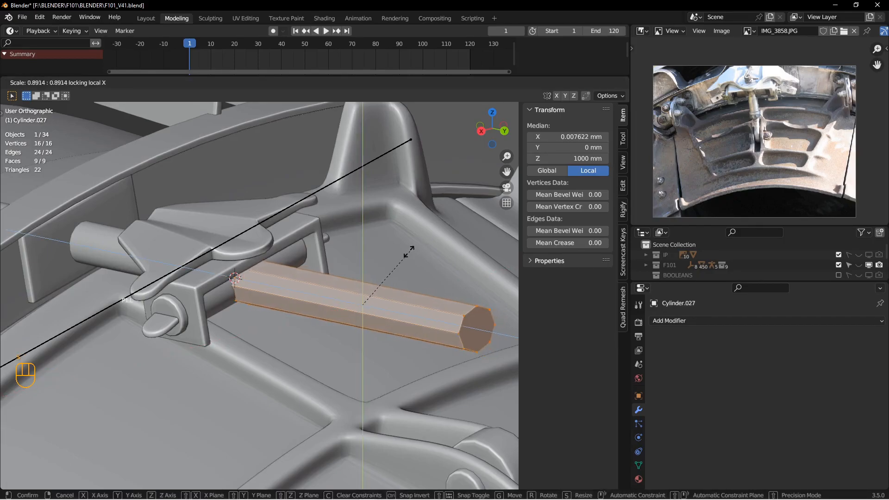
pyautogui.click(406, 253)
pyautogui.moveTo(407, 253); pyautogui.dragTo(382, 285, button='middle')
pyautogui.hotkey('ctrl', 'z')
pyautogui.hotkey('alt', 's')
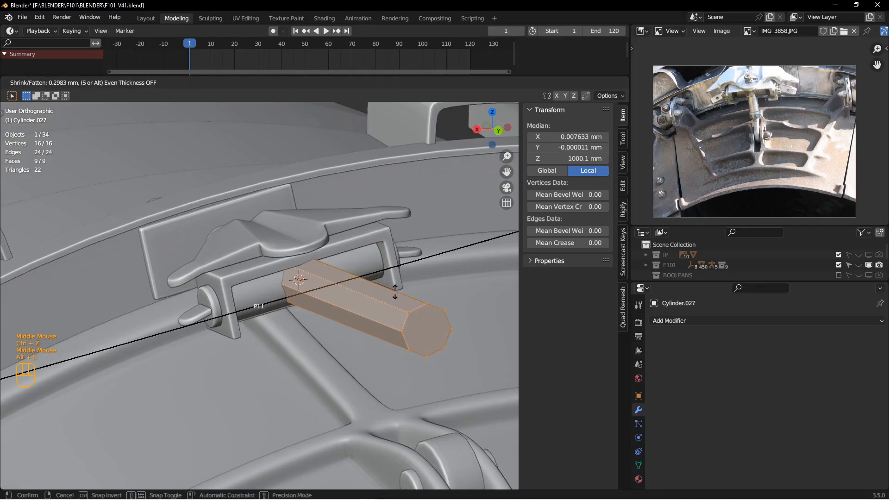
pyautogui.rightClick(395, 292)
# - Thin the rod to about 14.8 mm in diameter with Shrink/Fatten and return to Object Mode
pyautogui.hotkey('alt', 's')
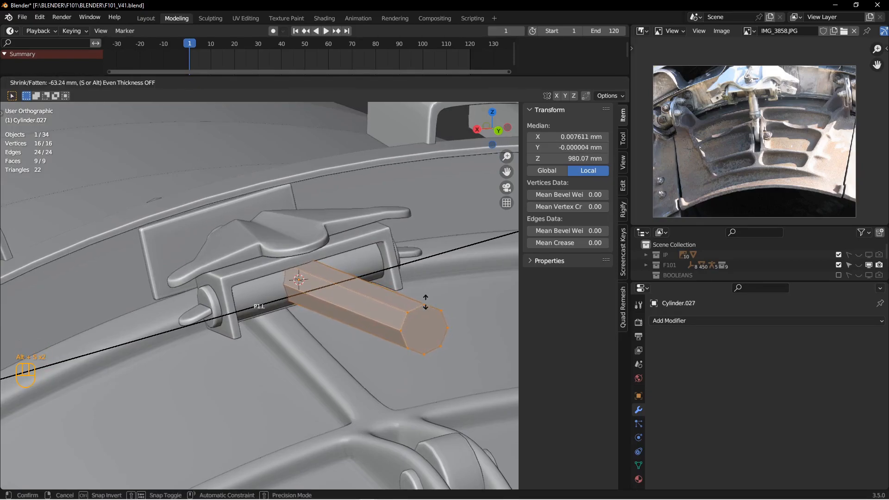
pyautogui.click(438, 368)
pyautogui.hotkey('alt', 's')
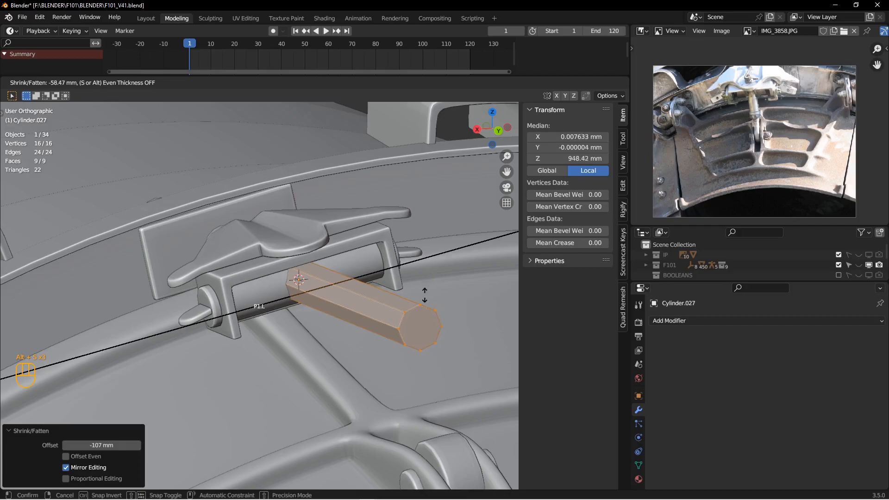
pyautogui.click(428, 295)
pyautogui.moveTo(429, 296); pyautogui.dragTo(427, 215, button='middle')
pyautogui.press('Tab')
# - Rotate the rod about its bracket end down towards the rib roller, to about -114° on X, and correct its sideways tilt
pyautogui.click(253, 220)
pyautogui.scroll(1, 372, 228)
pyautogui.press('r')
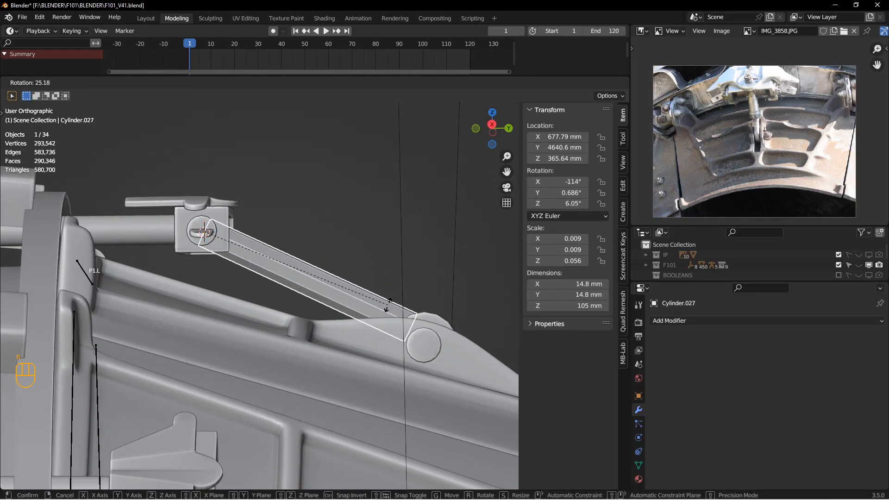
pyautogui.click(388, 306)
pyautogui.moveTo(388, 305); pyautogui.dragTo(231, 268, button='middle')
pyautogui.press('r')
pyautogui.click(345, 199)
# - Rotate the rod about the global Z axis to about 5.96° so its far end lines up with the roller
pyautogui.keyDown('shift'); pyautogui.moveTo(320, 320); pyautogui.dragTo(320, 245, button='middle'); pyautogui.keyUp('shift')
pyautogui.moveTo(352, 259); pyautogui.dragTo(304, 283, button='middle')
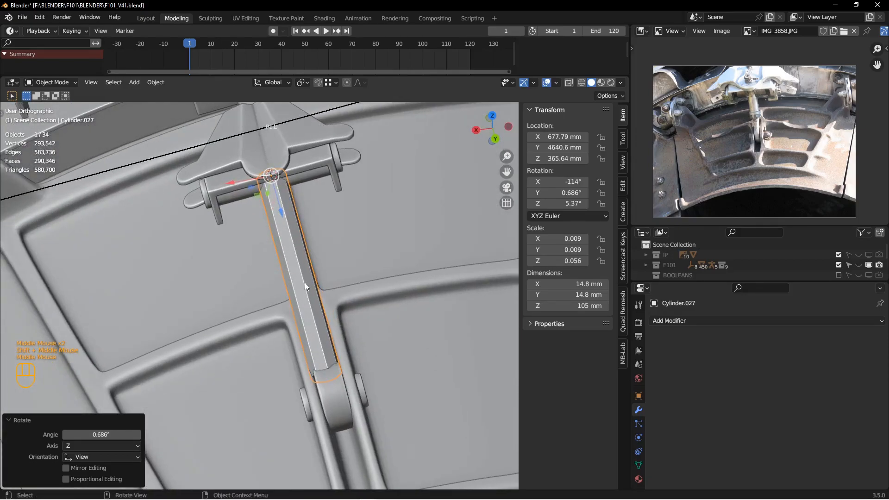
pyautogui.press('ctrl+KP_1')
pyautogui.scroll(-2, 302, 297)
pyautogui.press('r')
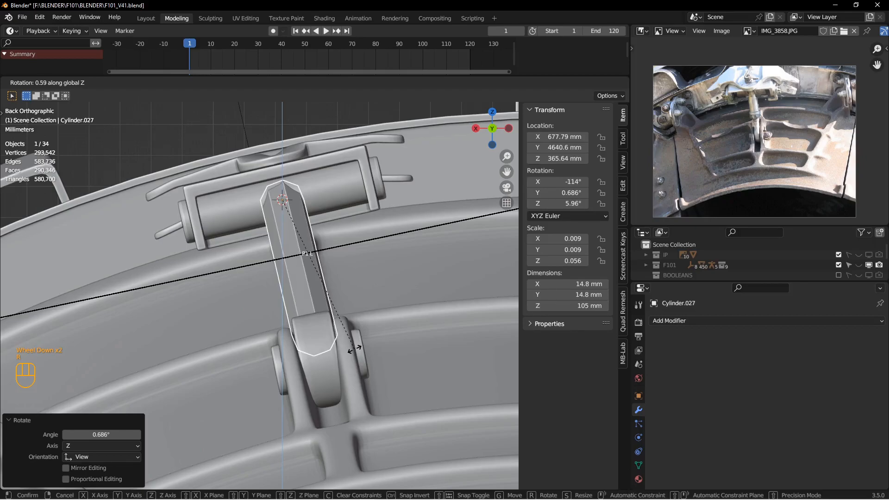
pyautogui.click(355, 348)
# - Thin all of the rod's geometry further with Shrink/Fatten, to about 13.9 mm in diameter
pyautogui.press('Tab')
pyautogui.click(409, 323)
pyautogui.moveTo(385, 340); pyautogui.dragTo(394, 347, button='middle')
pyautogui.press('a')
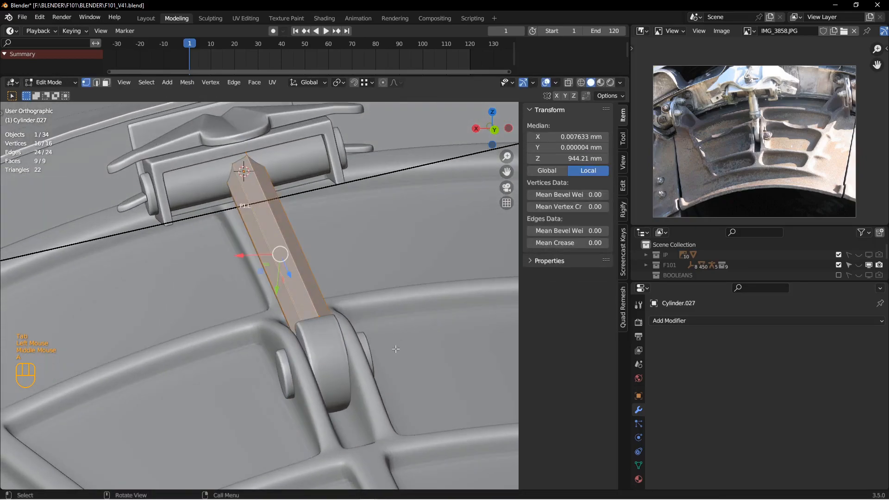
pyautogui.hotkey('alt', 's')
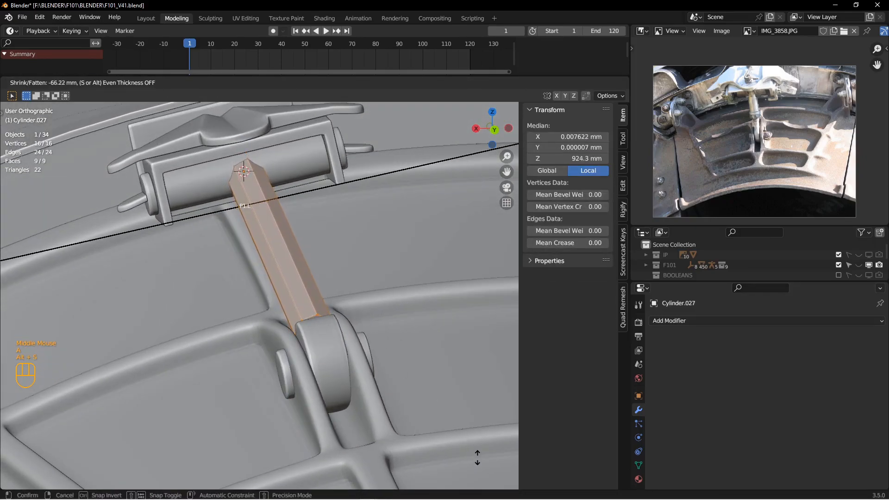
pyautogui.click(476, 457)
# - Move the rod's roller-side end face along the rod into the roller, making the rod about 108 mm long
pyautogui.moveTo(352, 296); pyautogui.dragTo(419, 333, button='middle')
pyautogui.scroll(-2, 404, 338)
pyautogui.keyDown('shift'); pyautogui.moveTo(472, 366); pyautogui.dragTo(381, 320, button='middle'); pyautogui.keyUp('shift')
pyautogui.click(361, 330)
pyautogui.press('3')
pyautogui.click(361, 338)
pyautogui.press('z')
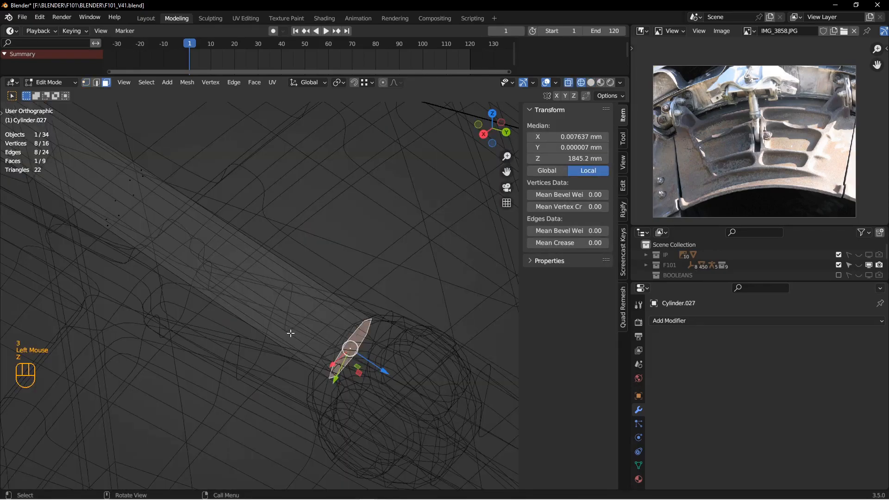
pyautogui.press('z')
pyautogui.moveTo(374, 363); pyautogui.dragTo(395, 378)
# - Delete the rod's end face hidden inside the roller and return to Object Mode
pyautogui.moveTo(394, 376); pyautogui.dragTo(354, 293, button='middle')
pyautogui.scroll(2, 324, 348)
pyautogui.press('x')
pyautogui.click(283, 340)
pyautogui.click(343, 297)
pyautogui.hotkey('ctrl', 'e')
pyautogui.click(328, 294)
pyautogui.press('Tab')
pyautogui.click(324, 295)
# - Apply the rod's scale and shade it smooth
pyautogui.scroll(2, 323, 297)
pyautogui.hotkey('ctrl', 'a')
pyautogui.click(327, 292)
pyautogui.moveTo(292, 291); pyautogui.dragTo(410, 281, button='middle')
pyautogui.moveTo(410, 281); pyautogui.dragTo(390, 307, button='middle')
pyautogui.rightClick(390, 307)
pyautogui.click(359, 276)
pyautogui.moveTo(358, 278)
pyautogui.mouseDown(button='middle')
pyautogui.moveTo(375, 288)
pyautogui.moveTo(311, 303)
pyautogui.moveTo(368, 290)
pyautogui.moveTo(349, 284)
pyautogui.mouseUp(button='middle')
# - Deselect the rod, inspect its fit between bracket and roller, and save the file
pyautogui.hotkey('alt', 'a')
pyautogui.scroll(2, 375, 289)
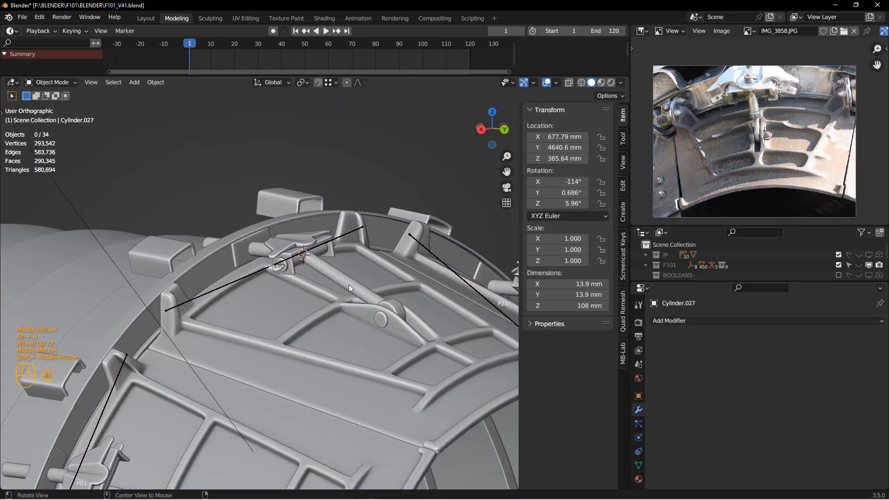
pyautogui.scroll(-2, 355, 260)
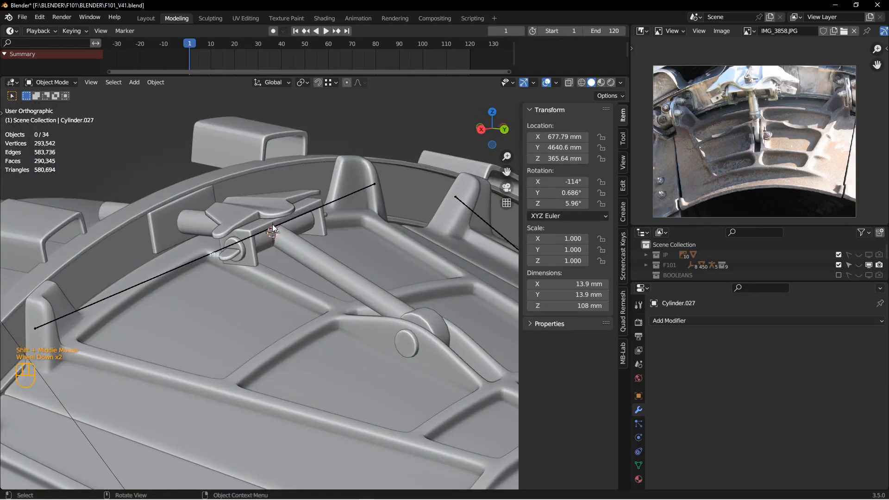
pyautogui.moveTo(403, 306); pyautogui.dragTo(350, 262, button='middle')
pyautogui.hotkey('ctrl', 's')
# - Hide the viewport gizmos and snap the 3D cursor to the empty at the centre of the nozzle ring
pyautogui.scroll(3, 312, 207)
pyautogui.moveTo(312, 206); pyautogui.dragTo(326, 254, button='middle')
pyautogui.click(309, 220)
pyautogui.scroll(2, 309, 223)
pyautogui.click(314, 255)
pyautogui.scroll(1, 316, 265)
pyautogui.scroll(-2, 326, 253)
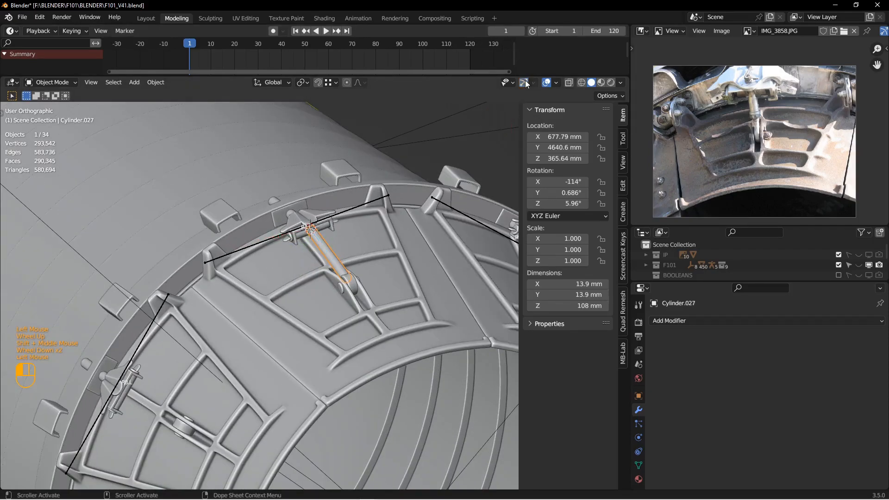
pyautogui.click(101, 372)
pyautogui.moveTo(304, 246); pyautogui.dragTo(300, 296, button='middle')
pyautogui.click(268, 294)
pyautogui.scroll(3, 268, 294)
pyautogui.click(254, 394)
pyautogui.hotkey('shift', 's')
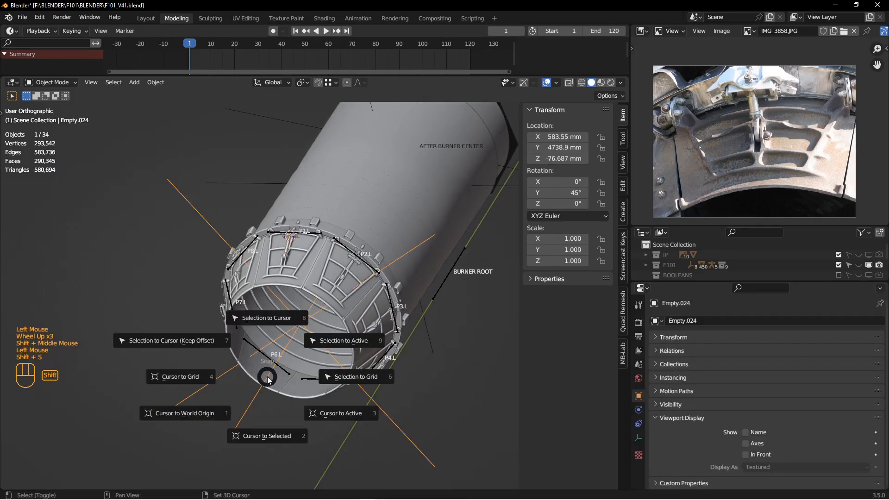
pyautogui.click(280, 451)
# - Select the rod on panel P1.L and set the transform pivot point to 3D Cursor
pyautogui.moveTo(284, 355); pyautogui.dragTo(300, 355, button='middle')
pyautogui.scroll(-2, 280, 211)
pyautogui.click(277, 210)
pyautogui.keyDown('shift'); pyautogui.moveTo(277, 210); pyautogui.dragTo(280, 286, button='middle'); pyautogui.keyUp('shift')
pyautogui.moveTo(280, 285); pyautogui.dragTo(215, 160, button='middle')
pyautogui.press('ctrl+KP_1')
pyautogui.scroll(1, 288, 277)
pyautogui.scroll(-3, 288, 276)
pyautogui.moveTo(302, 82); pyautogui.dragTo(308, 105)
# - Duplicate the rod around the ring centre in 45° increments in back view to make seven copies
pyautogui.hotkey('shift', 'd')
pyautogui.rightClick(302, 261)
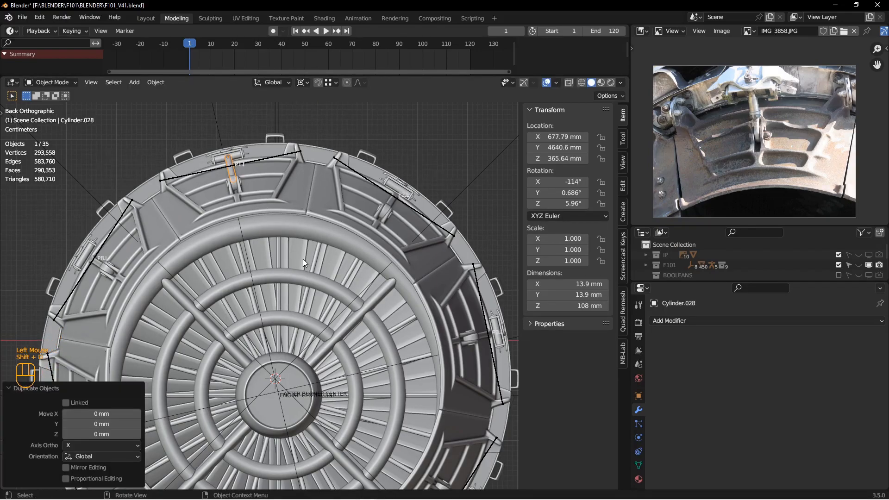
pyautogui.write('r45')
pyautogui.press('Return')
pyautogui.hotkey('shift', 'r')
pyautogui.hotkey('shift', 'r')
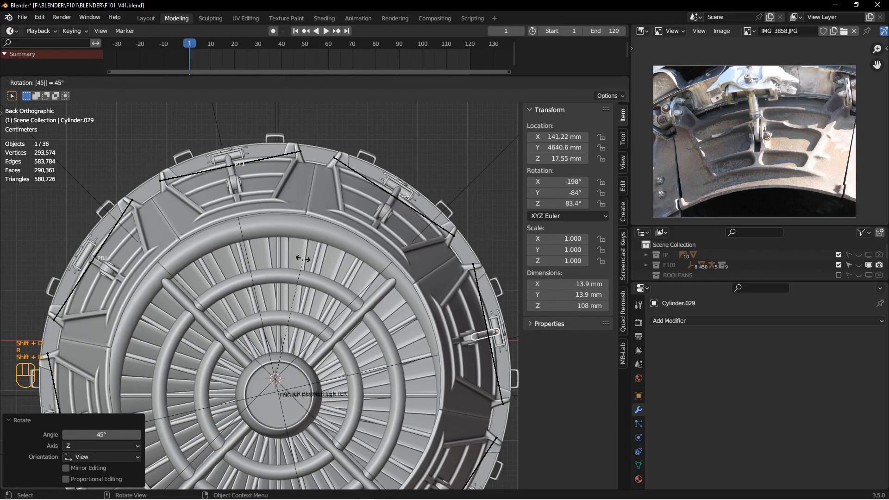
pyautogui.write('5')
pyautogui.press('Return')
pyautogui.hotkey('shift', 'r')
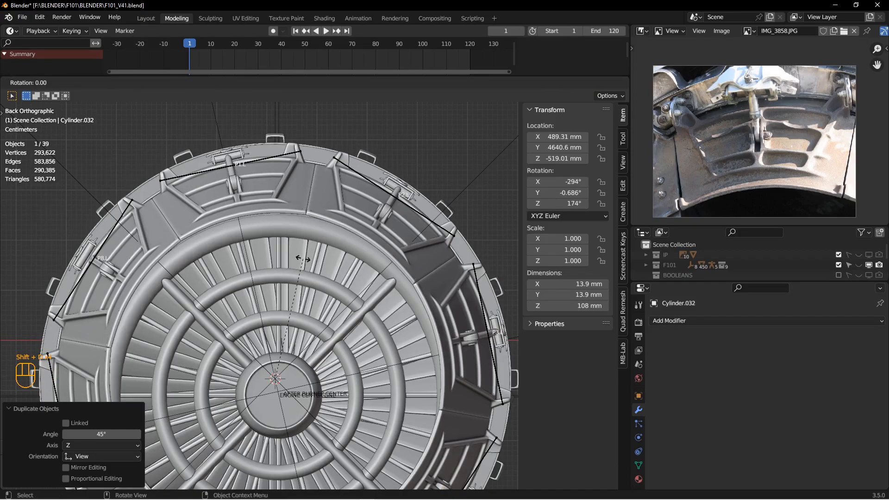
pyautogui.hotkey('shift', 'd')
pyautogui.hotkey('shift', 'd')
pyautogui.press('r')
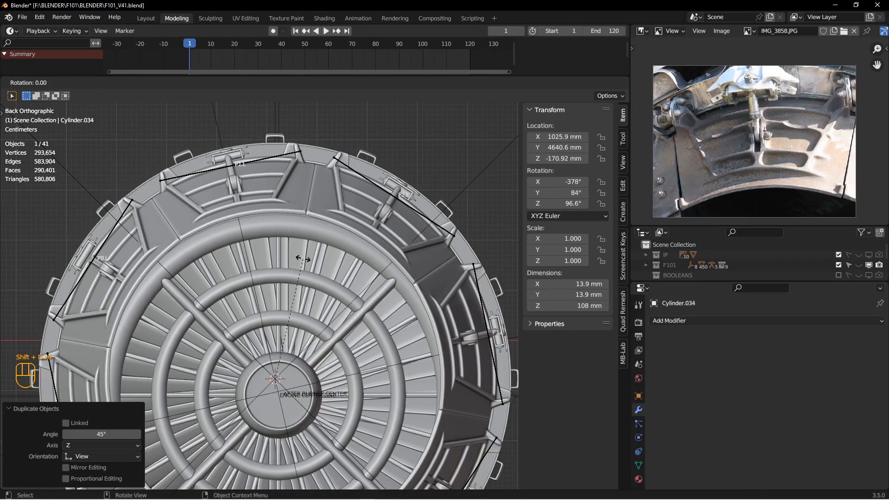
pyautogui.press('Return')
pyautogui.moveTo(302, 259)
pyautogui.mouseDown(button='middle')
pyautogui.moveTo(263, 260)
pyautogui.moveTo(285, 261)
pyautogui.mouseUp(button='middle')
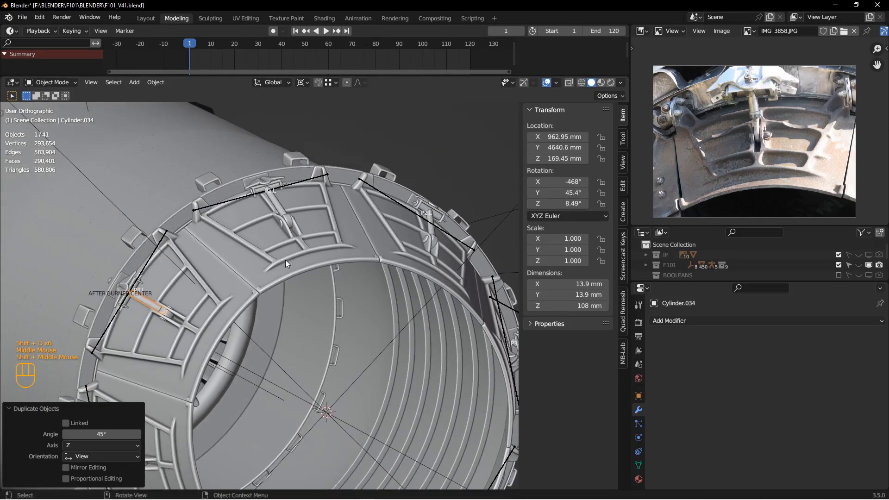
# - Select the hinge bracket object and isolate it in local view
pyautogui.scroll(-2, 259, 209)
pyautogui.hotkey('alt', 'a')
pyautogui.keyDown('shift'); pyautogui.moveTo(260, 210); pyautogui.dragTo(284, 264, button='middle'); pyautogui.keyUp('shift')
pyautogui.scroll(-2, 276, 185)
pyautogui.click(274, 181)
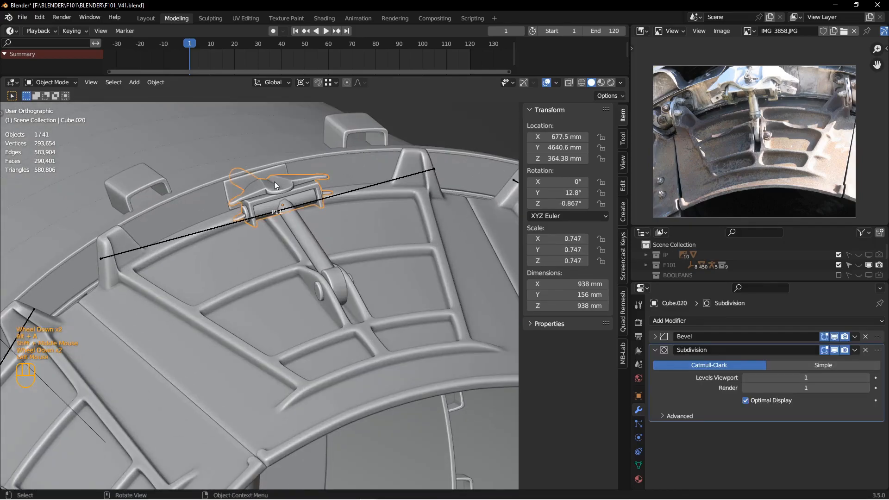
pyautogui.press('KP_Divide')
pyautogui.keyDown('shift'); pyautogui.moveTo(274, 182); pyautogui.dragTo(301, 247, button='middle'); pyautogui.keyUp('shift')
pyautogui.scroll(-3, 269, 238)
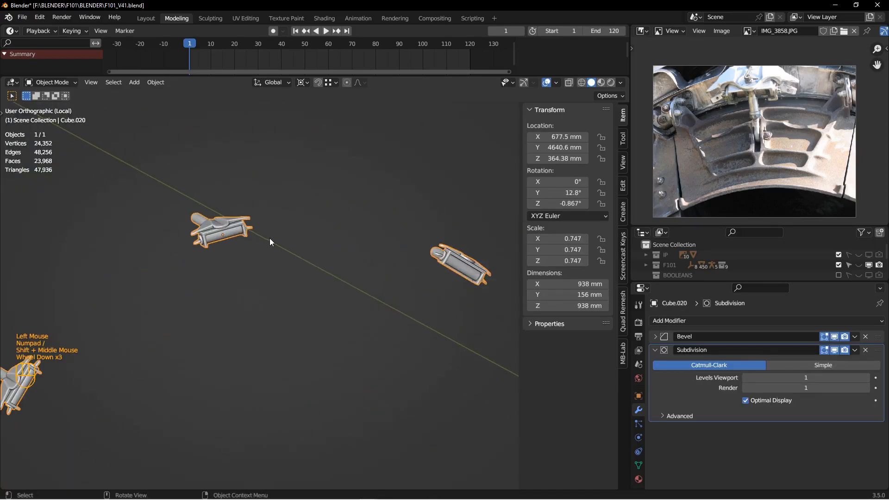
# - Select the centre edge loop of the P1.L bracket's pin in Edit Mode and snap the 3D cursor to it
pyautogui.press('ctrl+KP_1')
pyautogui.keyDown('shift'); pyautogui.moveTo(198, 227); pyautogui.dragTo(259, 289, button='middle'); pyautogui.keyUp('shift')
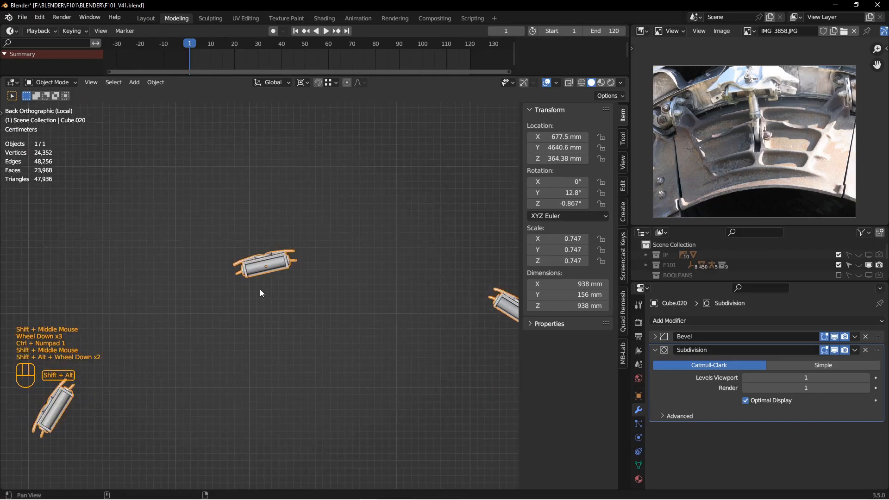
pyautogui.keyDown('alt'); pyautogui.keyDown('shift'); pyautogui.scroll(-2, 259, 289); pyautogui.keyUp('shift'); pyautogui.keyUp('alt')
pyautogui.scroll(-2, 274, 271)
pyautogui.click(275, 251)
pyautogui.press('Tab')
pyautogui.scroll(-2, 242, 256)
pyautogui.click(242, 256)
pyautogui.hotkey('shift', 's')
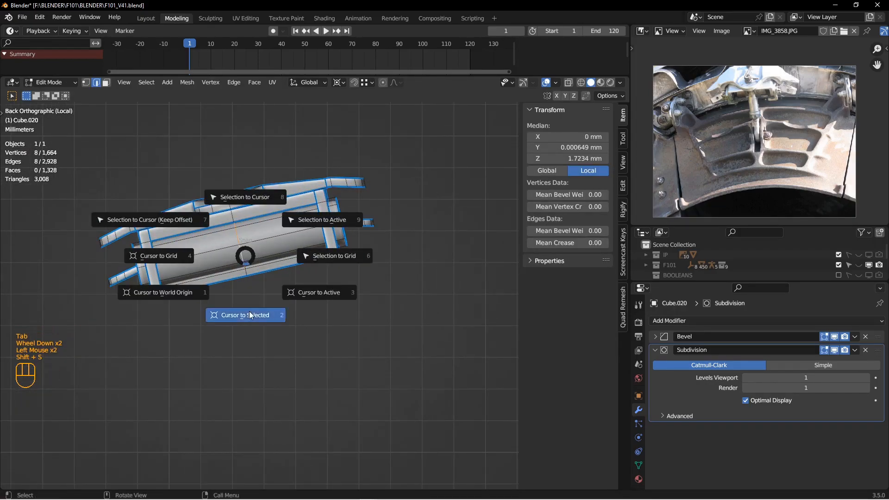
pyautogui.press('Tab')
# - Add a Plain Axes empty at the 3D cursor and set its display size to 70 mm
pyautogui.hotkey('alt', 'a')
pyautogui.scroll(2, 257, 281)
pyautogui.hotkey('shift', 'a')
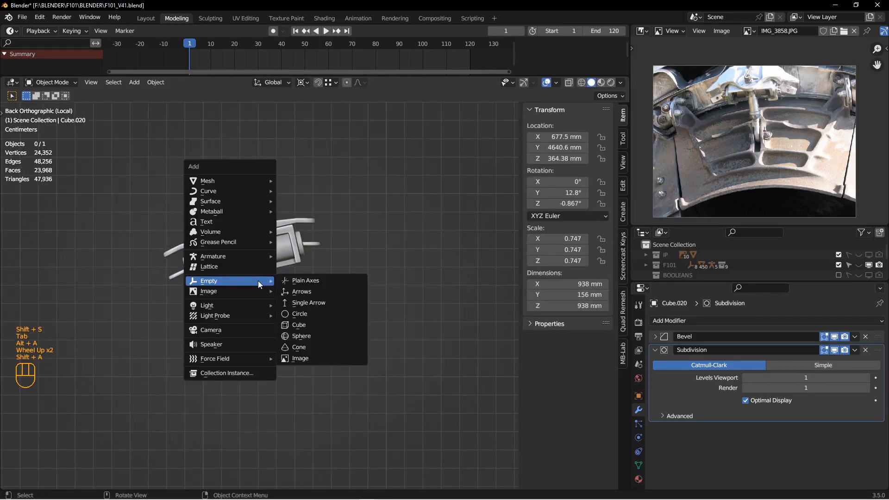
pyautogui.click(296, 281)
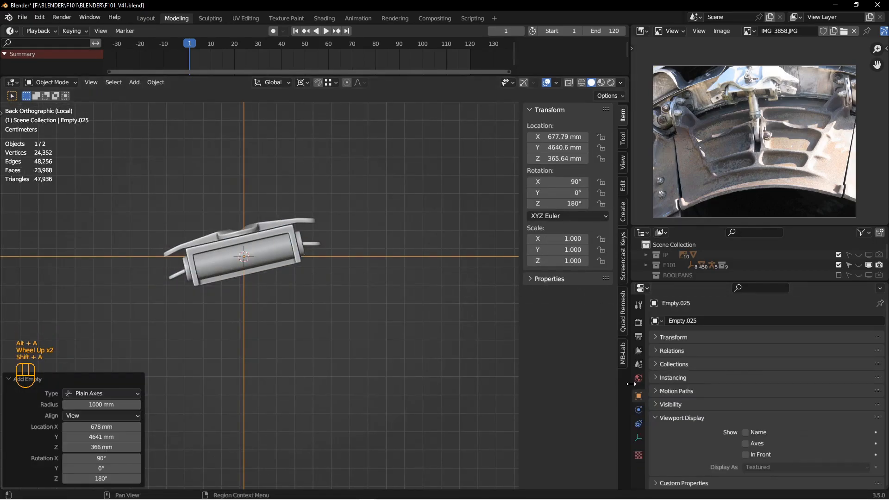
pyautogui.click(639, 437)
pyautogui.moveTo(807, 347); pyautogui.dragTo(806, 347)
pyautogui.scroll(4, 387, 304)
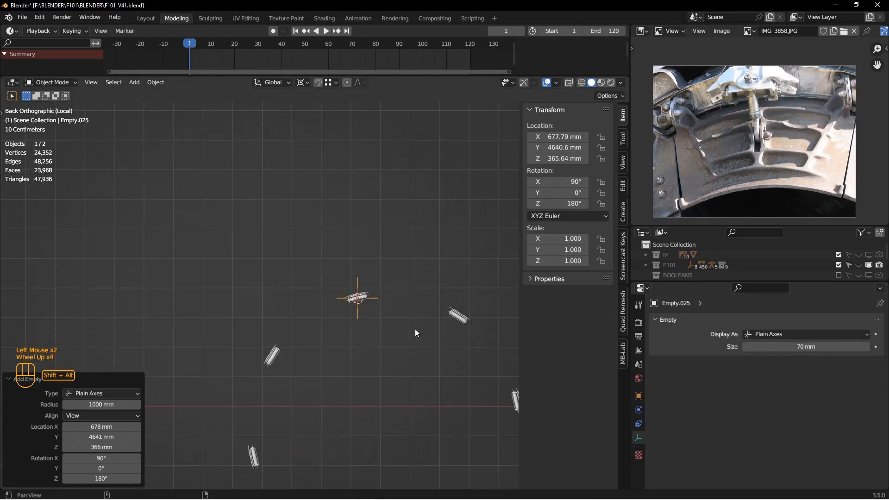
# - Select the centre edge loop of the pin on the adjacent P2.L bracket and snap the 3D cursor to it
pyautogui.keyDown('shift'); pyautogui.moveTo(415, 333); pyautogui.dragTo(286, 207, button='middle'); pyautogui.keyUp('shift')
pyautogui.keyDown('shift'); pyautogui.moveTo(312, 258); pyautogui.dragTo(324, 257, button='middle'); pyautogui.keyUp('shift')
pyautogui.scroll(-3, 329, 256)
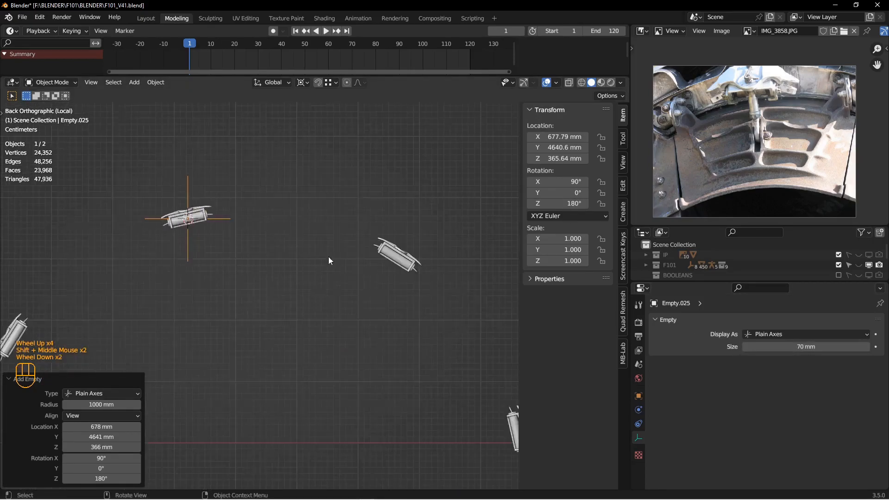
pyautogui.click(407, 257)
pyautogui.press('Tab')
pyautogui.scroll(-1, 418, 262)
pyautogui.doubleClick(405, 255)
pyautogui.hotkey('shift', 's')
pyautogui.click(432, 322)
pyautogui.press('Tab')
# - Duplicate the P1.L bracket's empty and snap the copy to the 3D cursor on the P2.L bracket
pyautogui.click(249, 268)
pyautogui.click(53, 226)
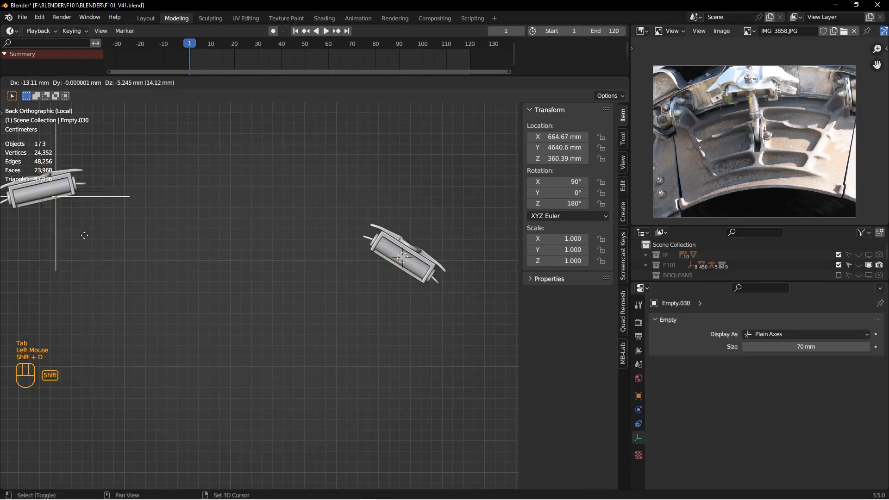
pyautogui.hotkey('shift', 'd')
pyautogui.click(204, 276)
pyautogui.hotkey('shift', 's')
pyautogui.click(187, 223)
# - Duplicate the empty onto the remaining brackets around the ring, snapping each copy to the centre of its bracket pin
pyautogui.scroll(1, 362, 317)
pyautogui.keyDown('shift'); pyautogui.moveTo(362, 317); pyautogui.dragTo(300, 163, button='middle'); pyautogui.keyUp('shift')
pyautogui.hotkey('shift', 'd')
pyautogui.click(369, 323)
pyautogui.scroll(-2, 380, 310)
pyautogui.click(395, 293)
pyautogui.press('Tab')
pyautogui.press('Tab')
pyautogui.click(296, 276)
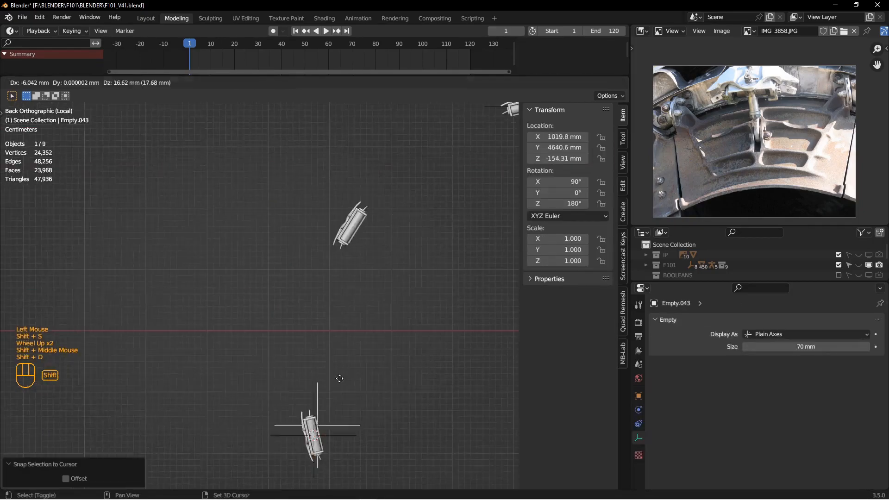
pyautogui.scroll(5, 323, 311)
pyautogui.keyDown('shift'); pyautogui.moveTo(373, 288); pyautogui.dragTo(300, 212, button='middle'); pyautogui.keyUp('shift')
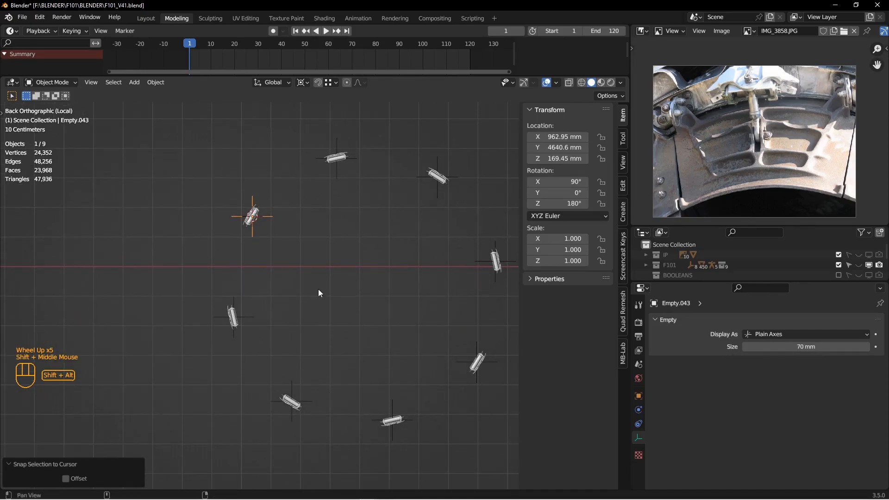
# - Select all the bracket empties with the bracket mesh as the active object and parent them to it using Object
pyautogui.keyDown('shift'); pyautogui.click(338, 159); pyautogui.keyUp('shift')
pyautogui.click(340, 184)
pyautogui.keyDown('shift'); pyautogui.click(258, 247); pyautogui.keyUp('shift')
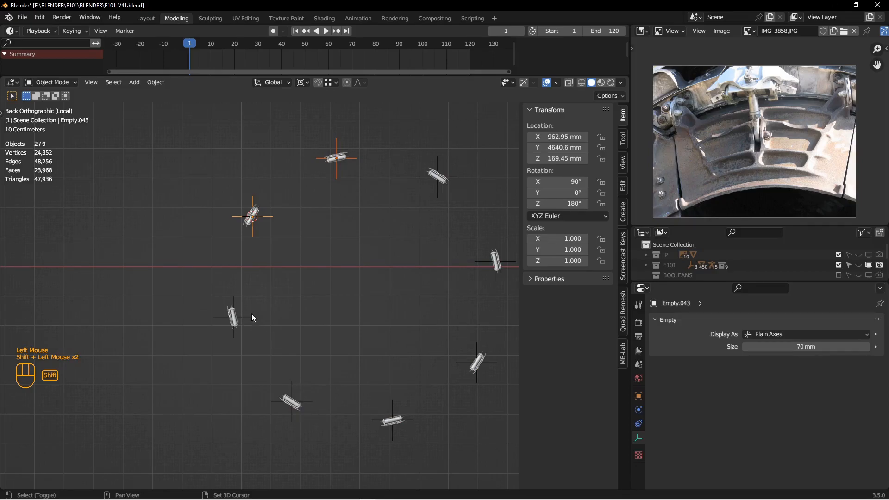
pyautogui.keyDown('shift'); pyautogui.click(291, 400); pyautogui.keyUp('shift')
pyautogui.keyDown('shift'); pyautogui.click(393, 419); pyautogui.keyUp('shift')
pyautogui.keyDown('shift'); pyautogui.moveTo(435, 347); pyautogui.dragTo(464, 374); pyautogui.keyUp('shift')
pyautogui.keyDown('shift'); pyautogui.click(431, 183); pyautogui.keyUp('shift')
pyautogui.keyDown('shift'); pyautogui.moveTo(430, 185); pyautogui.dragTo(399, 293, button='middle'); pyautogui.keyUp('shift')
pyautogui.scroll(-2, 369, 246)
pyautogui.keyDown('shift'); pyautogui.click(258, 213); pyautogui.keyUp('shift')
pyautogui.moveTo(259, 212); pyautogui.dragTo(330, 228, button='middle')
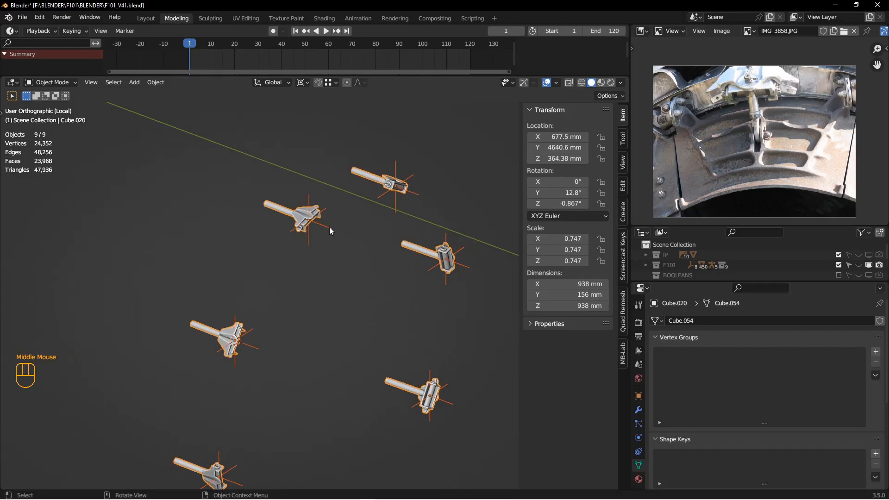
pyautogui.hotkey('ctrl', 'p')
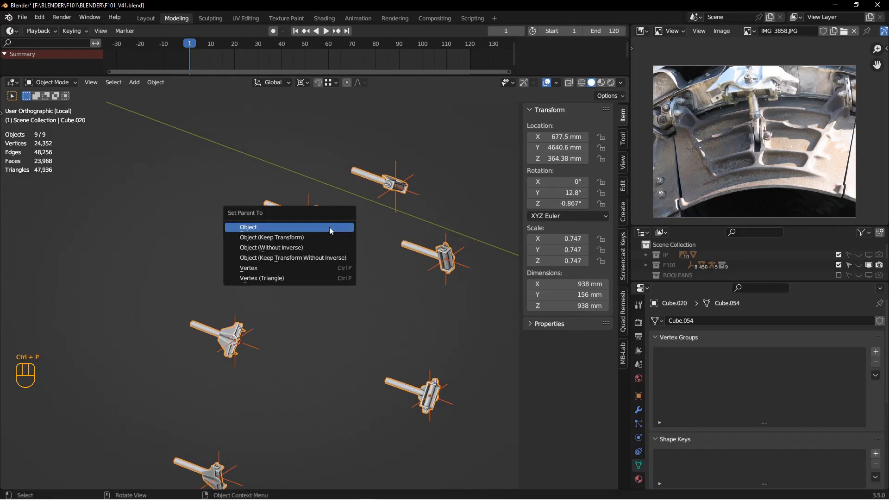
pyautogui.click(330, 227)
# - Select only the bracket mesh and test-move it to check the parenting of the empties
pyautogui.moveTo(295, 227); pyautogui.dragTo(291, 223, button='middle')
pyautogui.hotkey('alt', 'a')
pyautogui.click(304, 239)
pyautogui.scroll(-1, 303, 239)
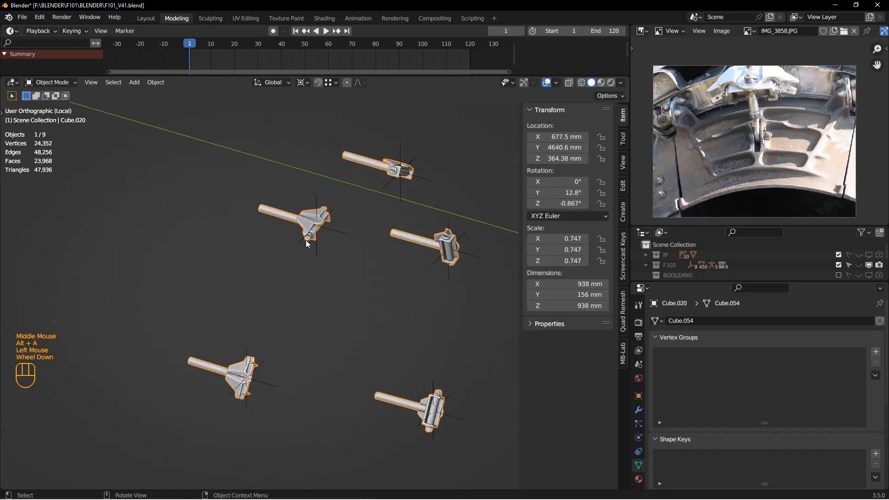
pyautogui.press('g')
pyautogui.press('Escape')
pyautogui.scroll(2, 326, 265)
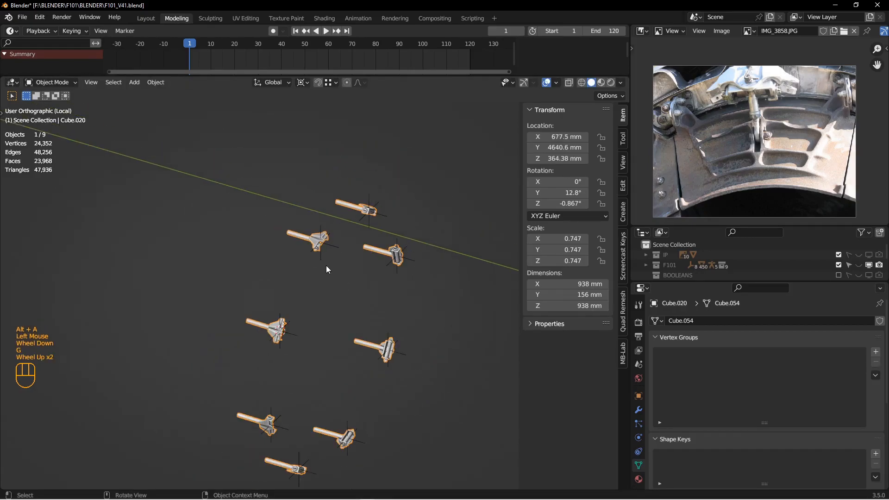
# - Leave local view and select the small cylinder where the P1.L connecting rod meets the nozzle panel
pyautogui.press('KP_Divide')
pyautogui.scroll(2, 326, 266)
pyautogui.hotkey('alt', 'a')
pyautogui.keyDown('alt'); pyautogui.moveTo(326, 266); pyautogui.dragTo(279, 241, button='middle'); pyautogui.keyUp('alt')
pyautogui.scroll(-2, 311, 293)
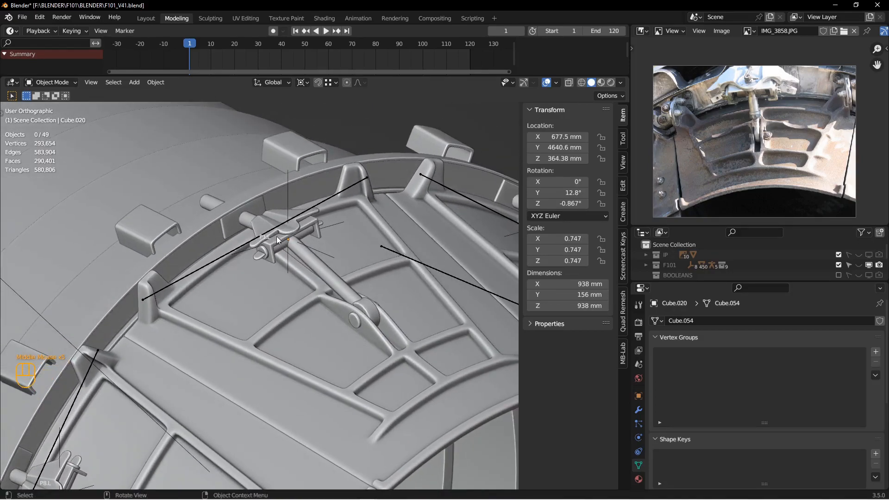
pyautogui.keyDown('alt'); pyautogui.moveTo(347, 301); pyautogui.dragTo(360, 322, button='middle'); pyautogui.keyUp('alt')
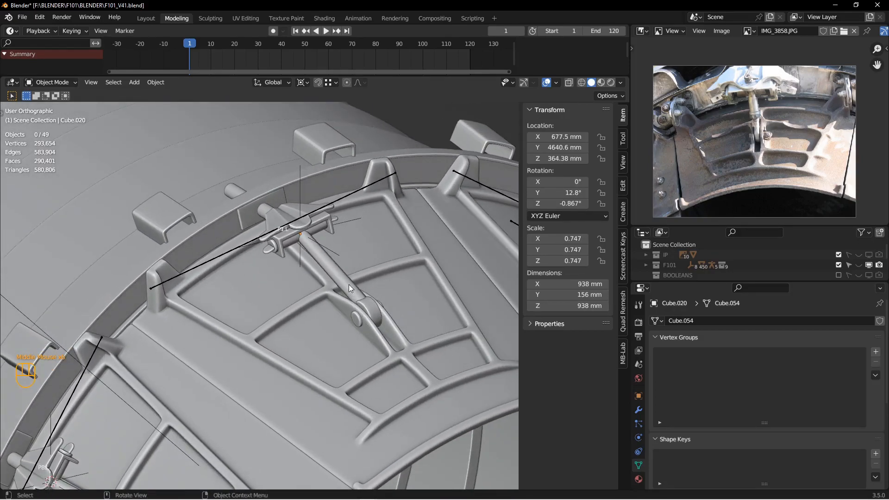
pyautogui.moveTo(363, 282); pyautogui.dragTo(369, 313, button='middle')
pyautogui.click(371, 312)
pyautogui.press('Tab')
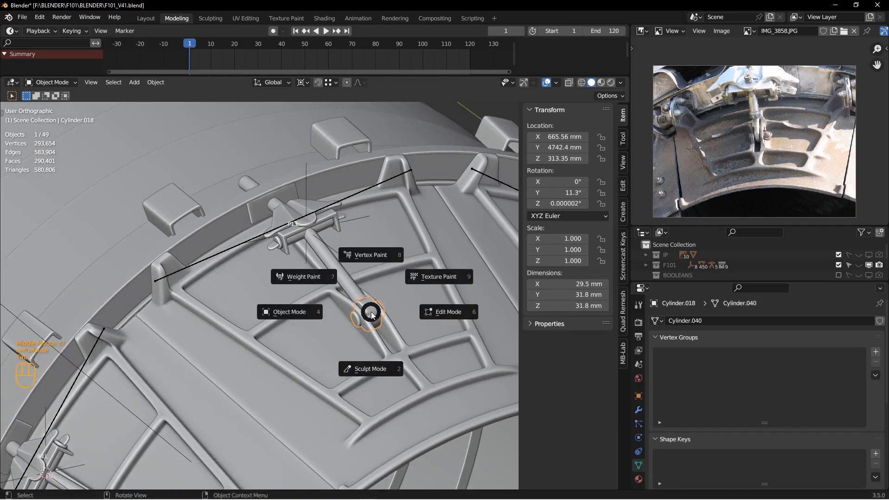
pyautogui.press('Tab')
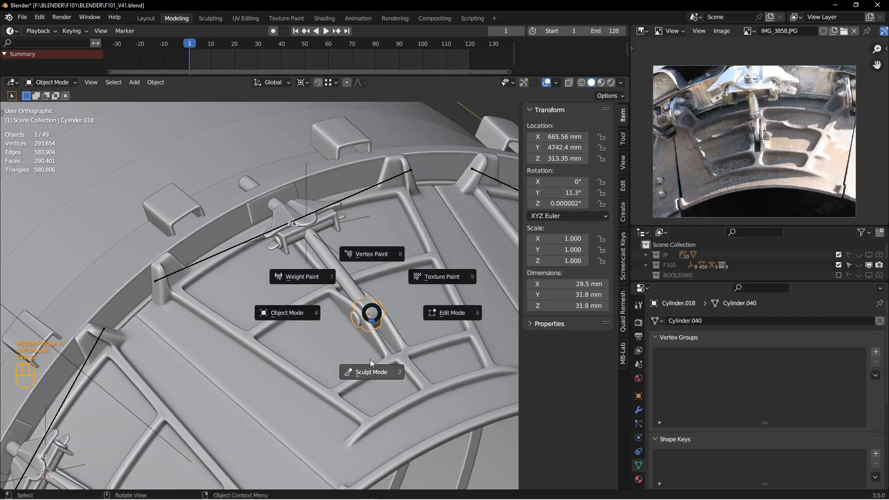
pyautogui.click(377, 324)
pyautogui.hotkey('shift', 's')
pyautogui.rightClick(373, 314)
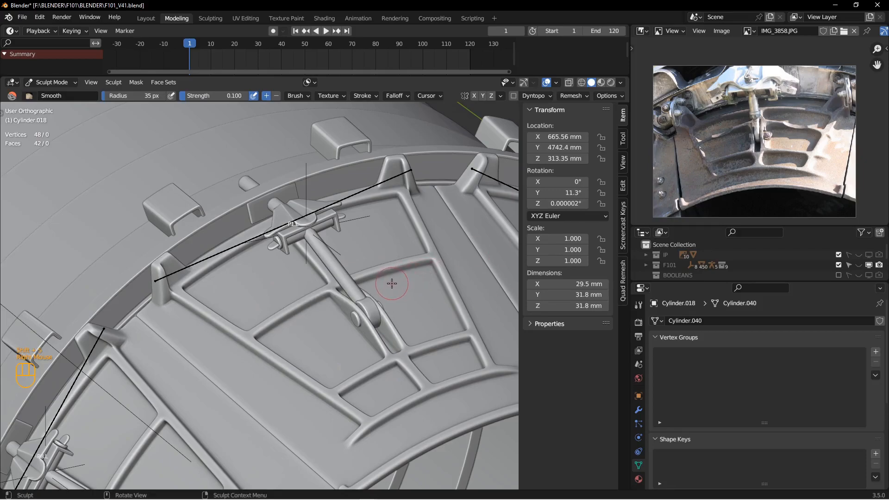
pyautogui.press('Tab')
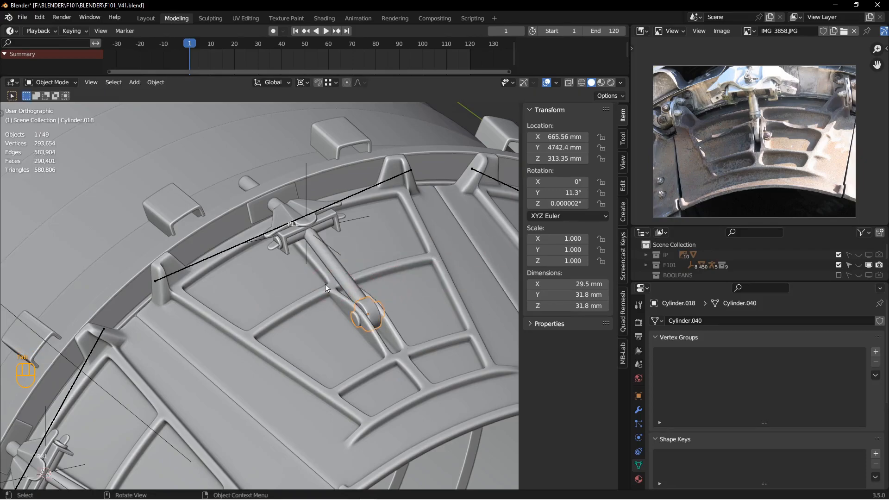
# - Snap the 3D cursor to the selected cylinder at the panel end of the P1.L rod, then clear the selection
pyautogui.hotkey('shift', 's')
pyautogui.click(365, 325)
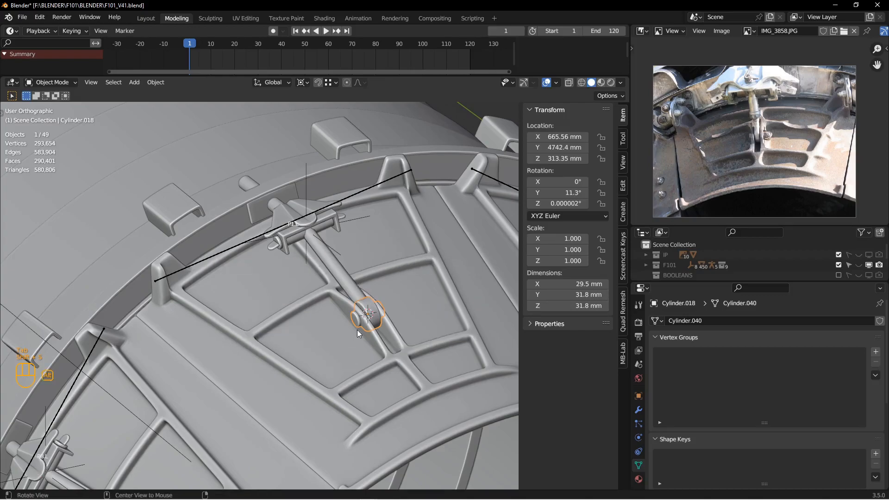
pyautogui.moveTo(365, 324); pyautogui.dragTo(373, 316, button='middle')
pyautogui.hotkey('alt', 'a')
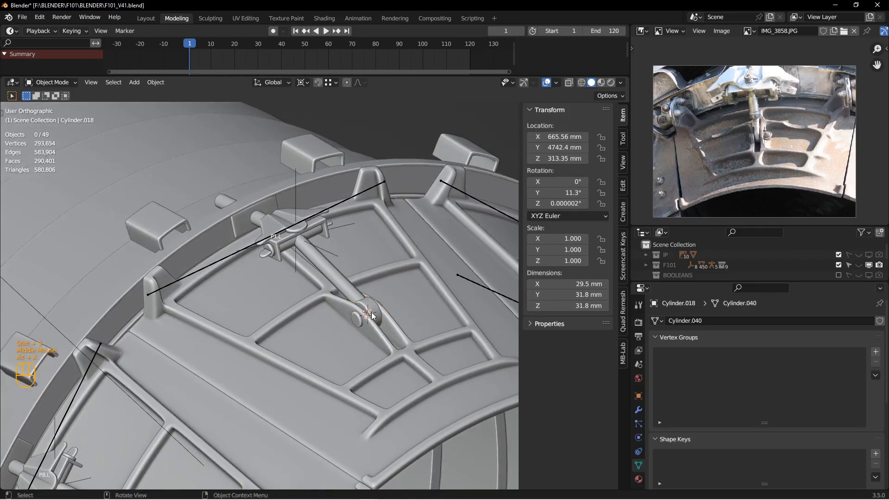
# - Add a bone to BURNER ARMATURE at the 3D cursor and move its tail near the P1.L bracket, making it about 105 mm long
pyautogui.click(335, 204)
pyautogui.press('Tab')
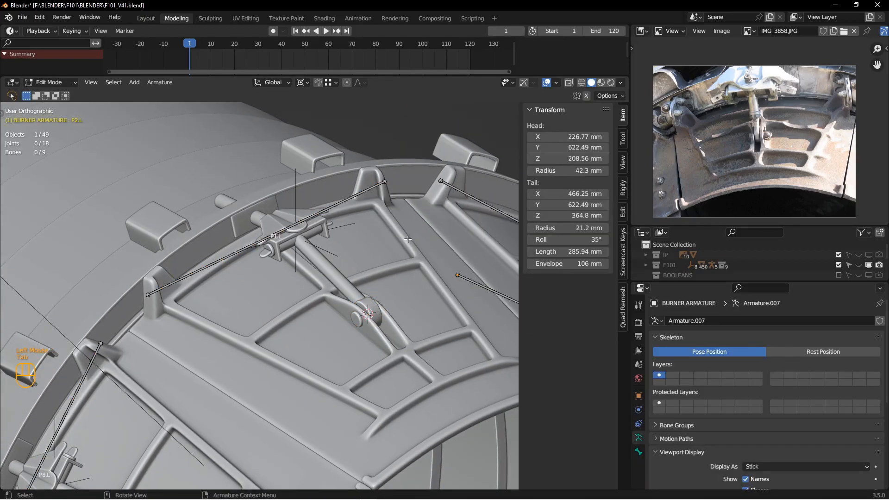
pyautogui.press('KP_3')
pyautogui.hotkey('shift', 'a')
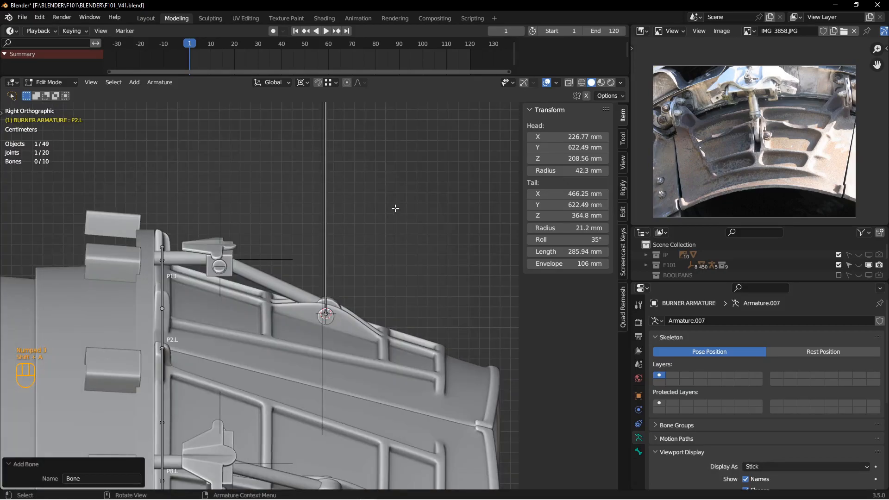
pyautogui.scroll(3, 396, 209)
pyautogui.keyDown('shift'); pyautogui.moveTo(393, 178); pyautogui.dragTo(399, 204, button='middle'); pyautogui.keyUp('shift')
pyautogui.press('g')
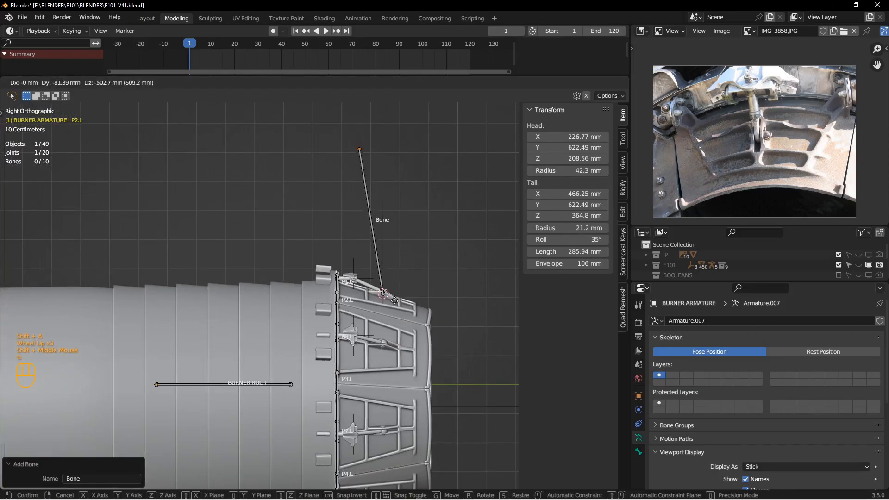
pyautogui.click(397, 425)
# - Return to Object Mode and snap the 3D cursor to the empty at the P1.L bracket's pin
pyautogui.scroll(-4, 393, 417)
pyautogui.moveTo(377, 158); pyautogui.dragTo(331, 194, button='middle')
pyautogui.keyDown('shift'); pyautogui.moveTo(331, 195); pyautogui.dragTo(408, 354, button='middle'); pyautogui.keyUp('shift')
pyautogui.keyDown('shift'); pyautogui.moveTo(361, 251); pyautogui.dragTo(347, 289, button='middle'); pyautogui.keyUp('shift')
pyautogui.moveTo(338, 274); pyautogui.dragTo(351, 214, button='middle')
pyautogui.press('Tab')
pyautogui.click(288, 289)
pyautogui.click(349, 189)
pyautogui.hotkey('shift', 's')
pyautogui.click(349, 247)
pyautogui.moveTo(348, 247); pyautogui.dragTo(317, 249, button='middle')
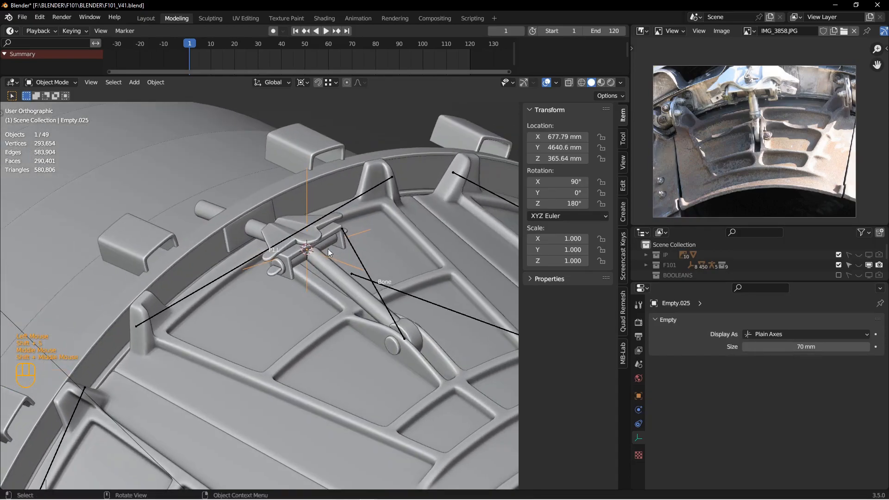
# - Edit BURNER ARMATURE and snap the new bone's tail to the 3D cursor at the P1.L bracket pin
pyautogui.click(356, 251)
pyautogui.press('Tab')
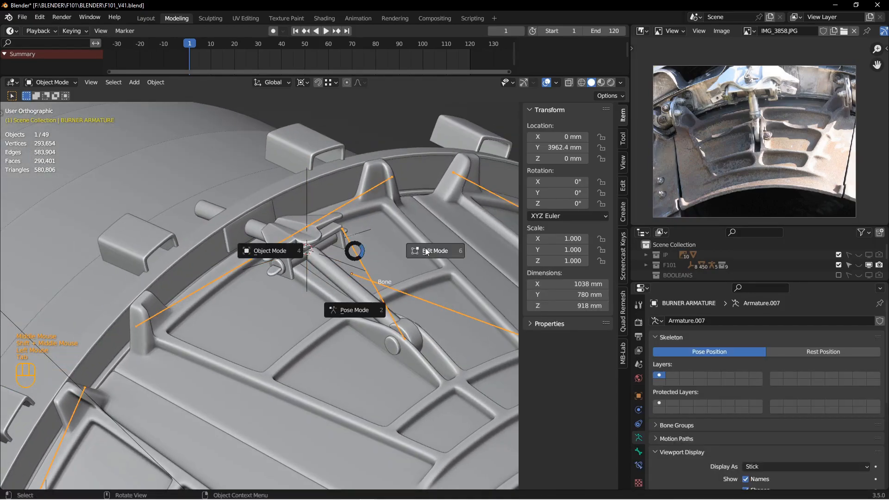
pyautogui.click(416, 250)
pyautogui.moveTo(355, 249); pyautogui.dragTo(335, 244, button='middle')
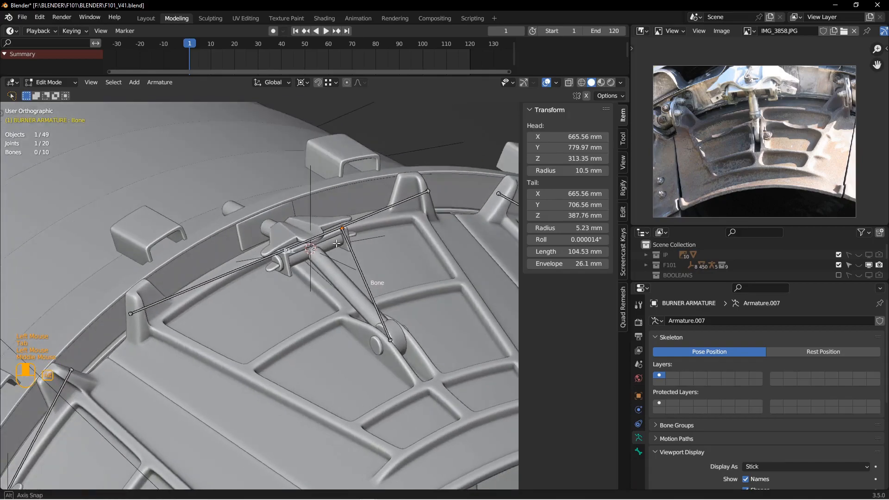
pyautogui.hotkey('shift', 's')
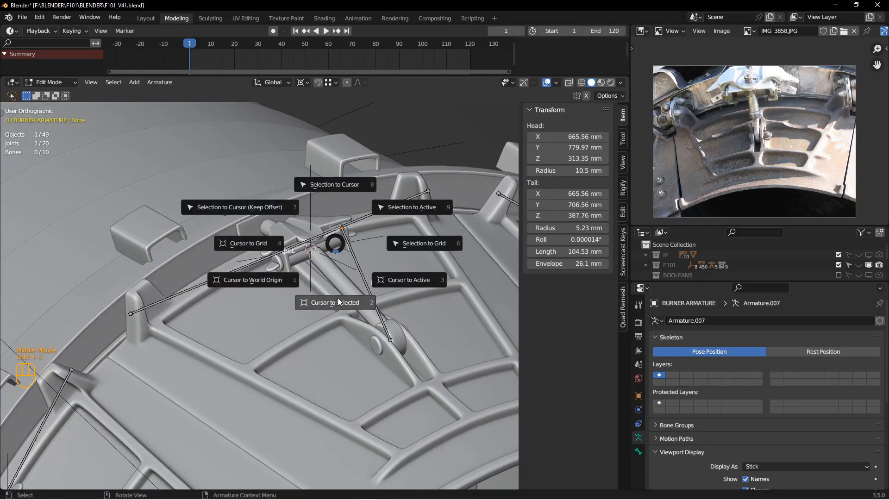
pyautogui.click(336, 189)
pyautogui.moveTo(332, 250); pyautogui.dragTo(319, 247, button='middle')
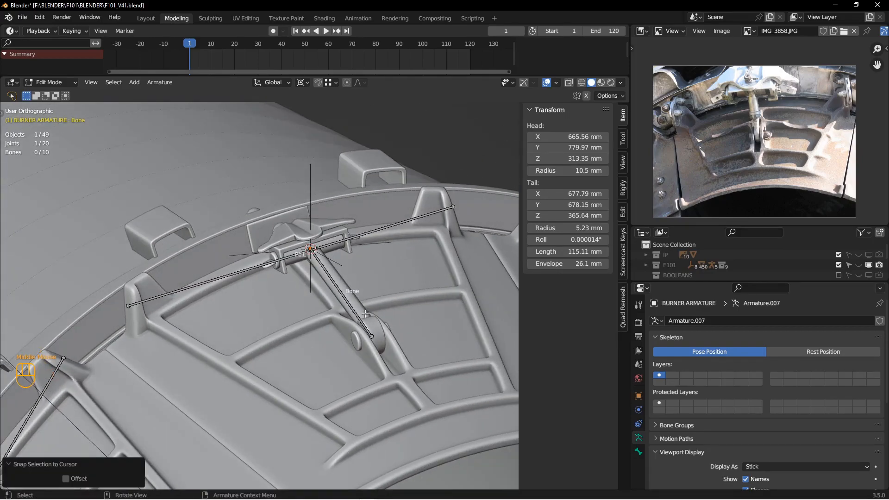
# - Select the whole new bone along the P1.L rod and rename it A1.L
pyautogui.moveTo(342, 301)
pyautogui.mouseDown(button='middle')
pyautogui.moveTo(303, 310)
pyautogui.moveTo(340, 310)
pyautogui.mouseUp(button='middle')
pyautogui.click(320, 308)
pyautogui.moveTo(340, 311)
pyautogui.keyDown('shift'); pyautogui.mouseDown(button='middle')
pyautogui.moveTo(317, 295)
pyautogui.moveTo(329, 300)
pyautogui.mouseUp(button='middle'); pyautogui.keyUp('shift')
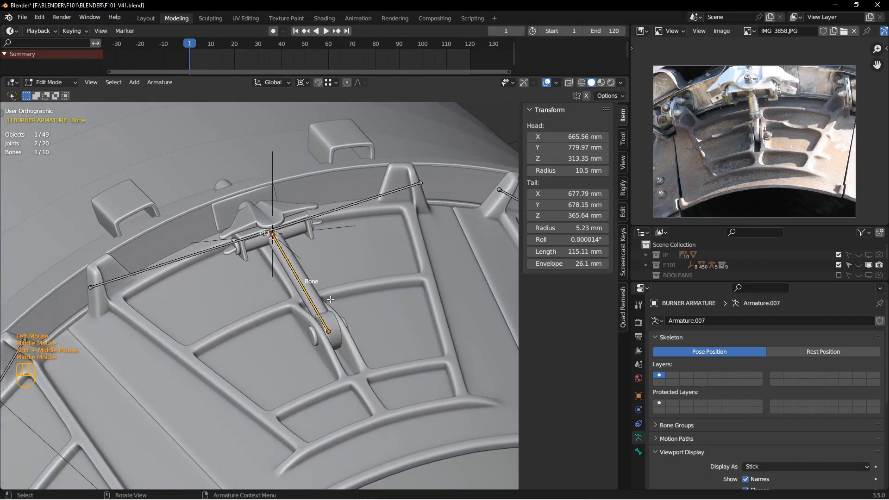
pyautogui.press('F2')
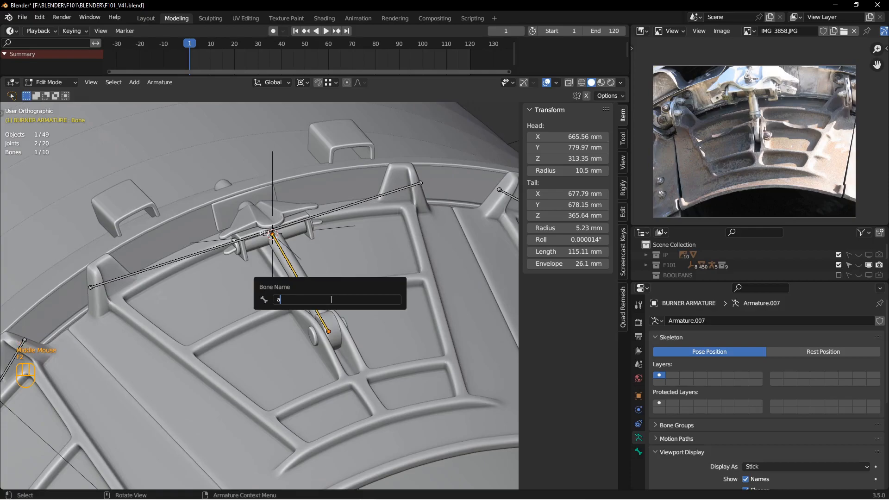
pyautogui.write('A1.L')
pyautogui.press('Return')
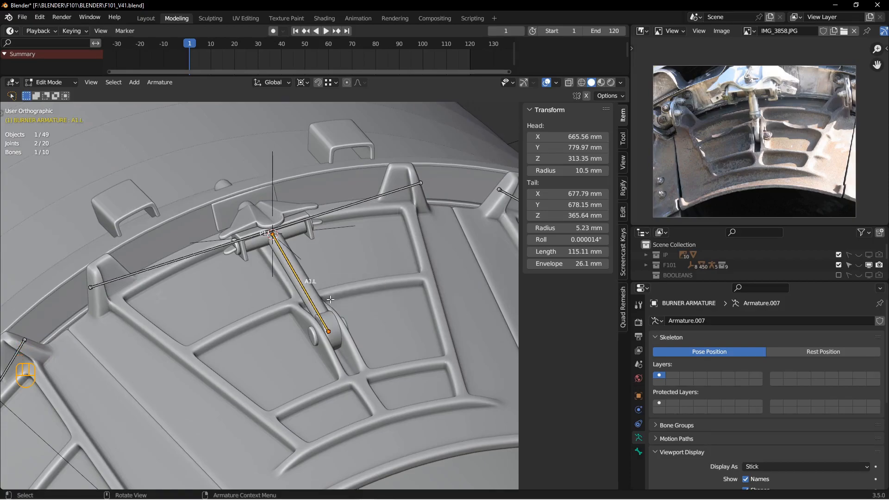
# - Return to Object Mode, select the large tilted empty at the nozzle's centre and snap the 3D cursor to it
pyautogui.scroll(3, 331, 299)
pyautogui.keyDown('shift'); pyautogui.moveTo(330, 300); pyautogui.dragTo(371, 248, button='middle'); pyautogui.keyUp('shift')
pyautogui.scroll(1, 366, 261)
pyautogui.press('Tab')
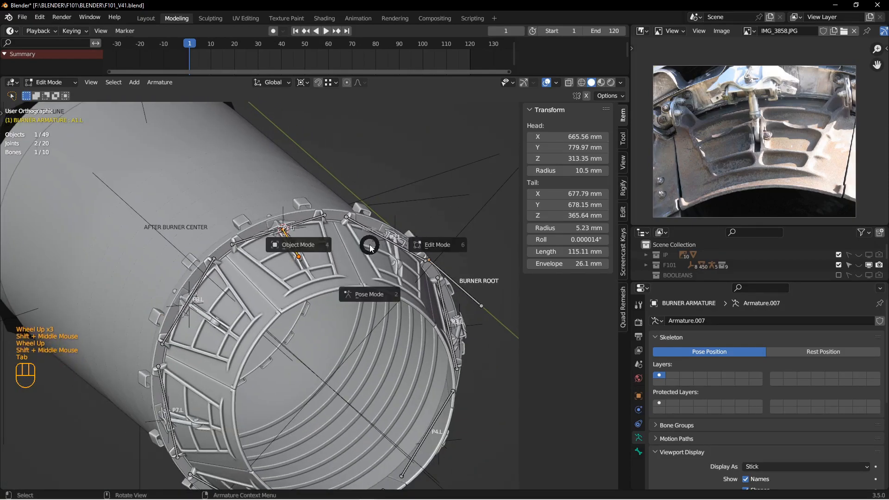
pyautogui.click(345, 253)
pyautogui.click(454, 234)
pyautogui.hotkey('shift', 's')
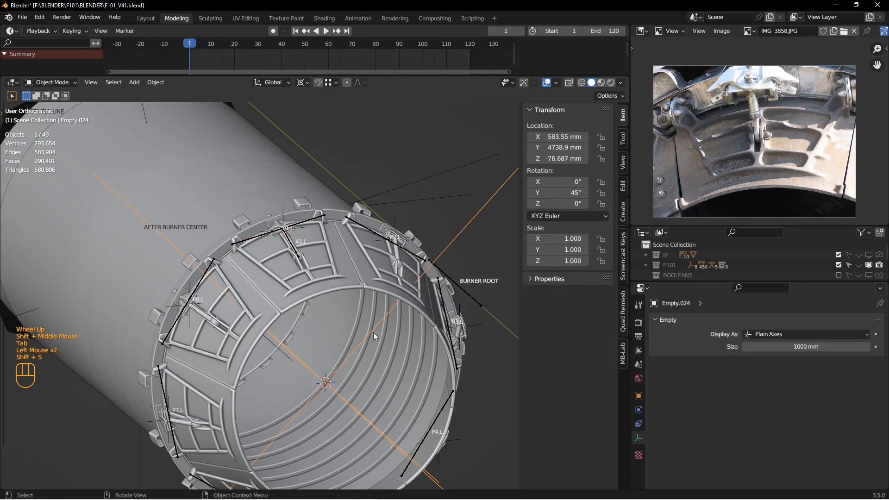
pyautogui.scroll(-1, 293, 243)
# - In BURNER ARMATURE's Edit Mode, duplicate the A1.L bone in place and rotate the copy 45° around the nozzle centre in back view
pyautogui.click(290, 243)
pyautogui.press('Tab')
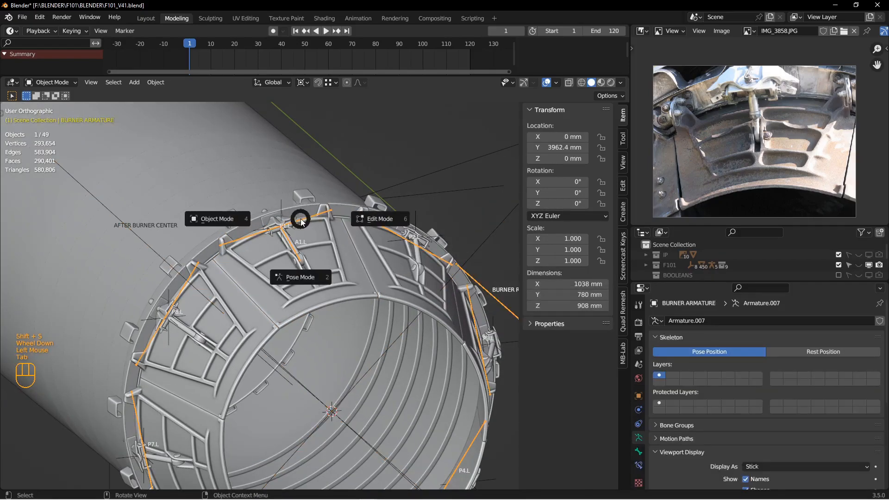
pyautogui.click(290, 245)
pyautogui.press('Tab')
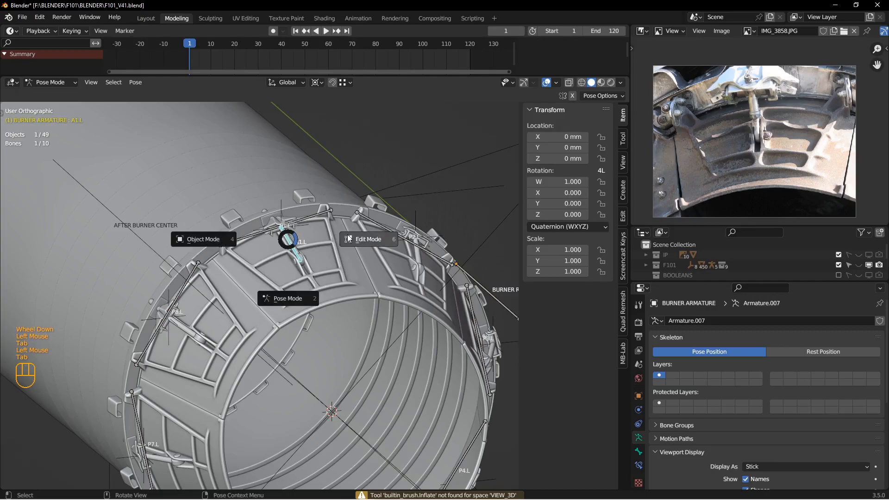
pyautogui.press('ctrl+KP_1')
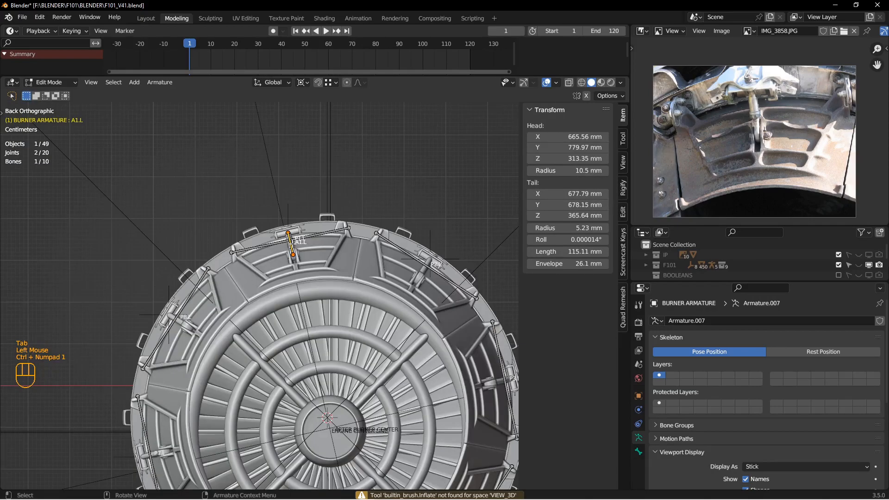
pyautogui.scroll(2, 293, 244)
pyautogui.keyDown('shift'); pyautogui.moveTo(293, 243); pyautogui.dragTo(315, 176, button='middle'); pyautogui.keyUp('shift')
pyautogui.scroll(-2, 315, 175)
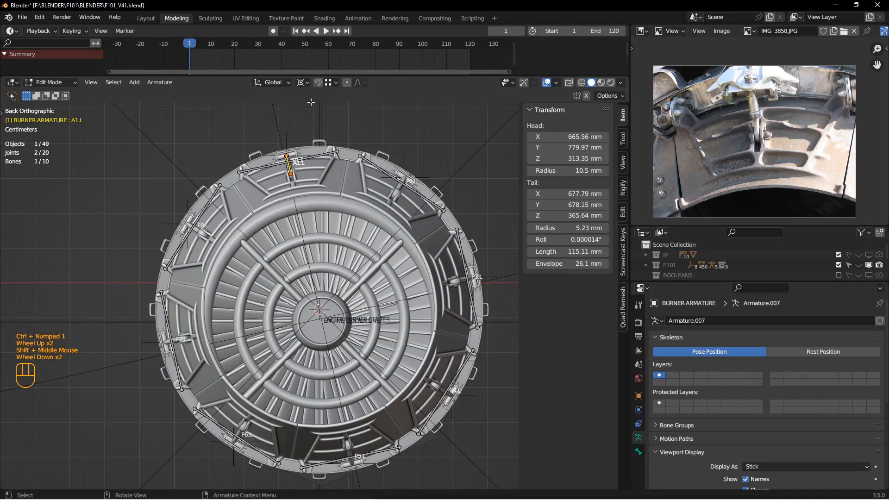
pyautogui.keyDown('shift'); pyautogui.moveTo(303, 117); pyautogui.dragTo(284, 138, button='middle'); pyautogui.keyUp('shift')
pyautogui.hotkey('shift', 's')
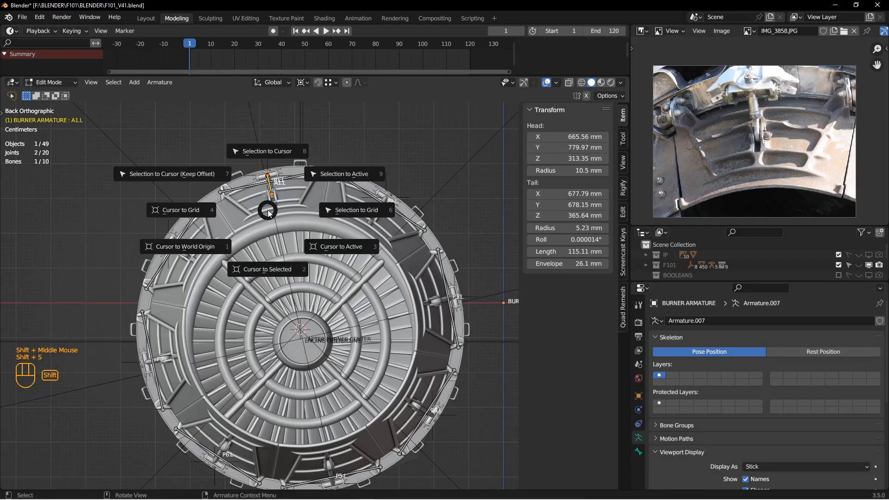
pyautogui.hotkey('shift', 'd')
pyautogui.rightClick(271, 212)
pyautogui.write('r45')
pyautogui.press('Return')
# - Create six more bone copies around the nozzle ring, duplicating each from the last and rotating it another 45°
pyautogui.hotkey('shift', 'd')
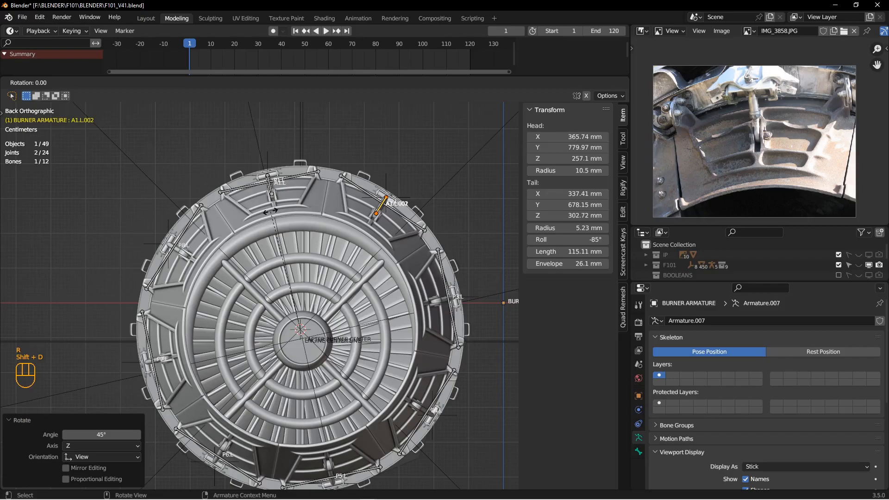
pyautogui.write('45')
pyautogui.press('Return')
pyautogui.hotkey('shift', 'd')
pyautogui.write('r45')
pyautogui.press('Return')
pyautogui.hotkey('shift', 'd')
pyautogui.write('r45')
pyautogui.press('Return')
pyautogui.hotkey('shift', 'd')
pyautogui.write('r45')
pyautogui.press('Return')
pyautogui.hotkey('shift', 'd')
pyautogui.write('r45')
pyautogui.press('Return')
pyautogui.hotkey('shift', 'd')
pyautogui.write('r45')
pyautogui.press('Return')
# - Select the A1.L bone along the P1.L rod and switch the armature to Pose Mode
pyautogui.moveTo(271, 212); pyautogui.dragTo(340, 278, button='middle')
pyautogui.scroll(-3, 340, 278)
pyautogui.keyDown('shift'); pyautogui.moveTo(340, 245); pyautogui.dragTo(284, 229, button='middle'); pyautogui.keyUp('shift')
pyautogui.scroll(-2, 284, 266)
pyautogui.scroll(2, 286, 252)
pyautogui.click(277, 226)
pyautogui.press('Tab')
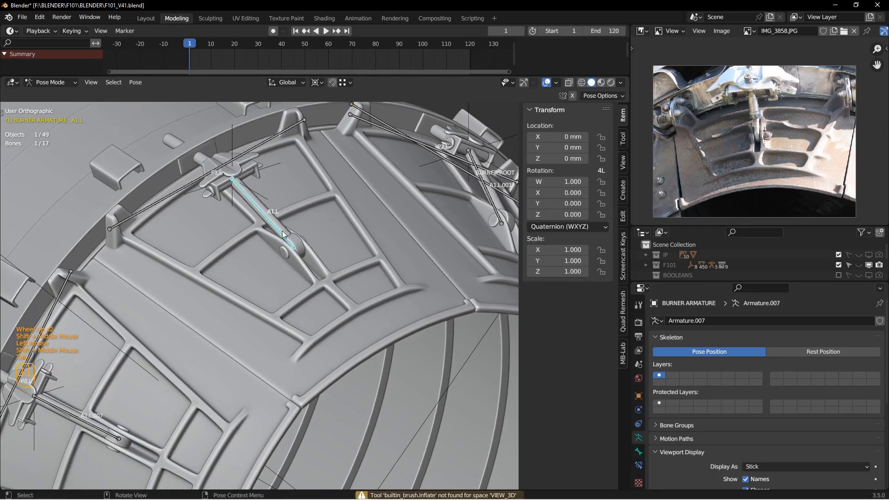
# - Add a Child Of bone constraint to A1.L, with Cylinder.018 at the rod's lower end as its target
pyautogui.scroll(-2, 641, 447)
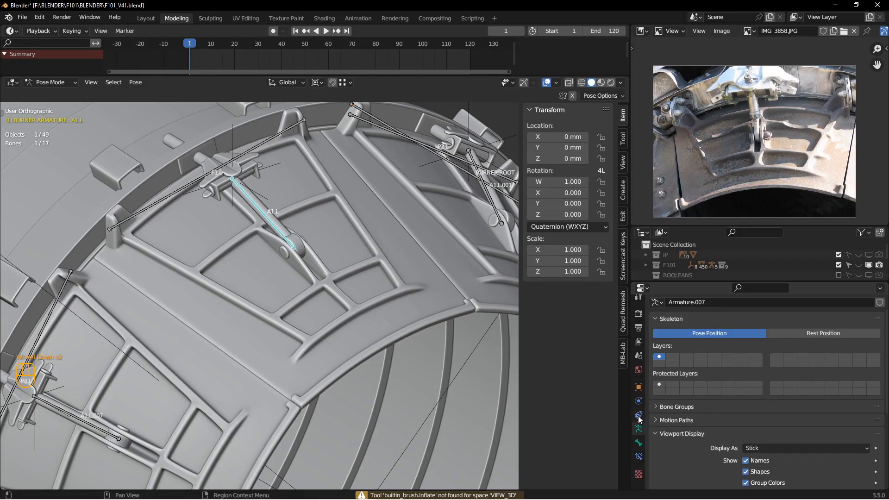
pyautogui.click(640, 456)
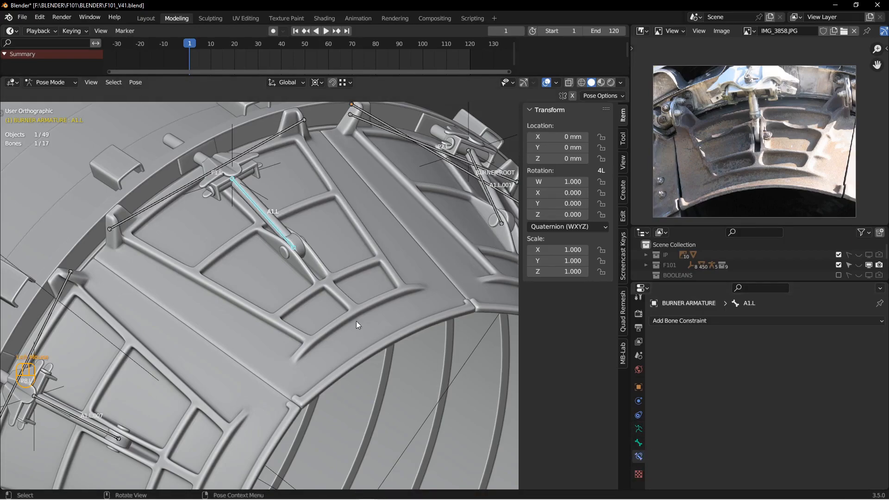
pyautogui.click(694, 321)
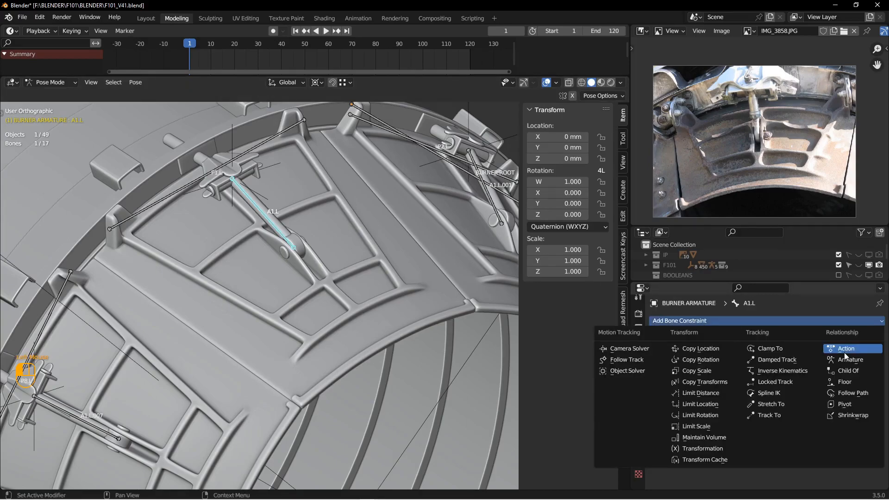
pyautogui.click(843, 374)
pyautogui.moveTo(393, 301); pyautogui.dragTo(313, 241, button='middle')
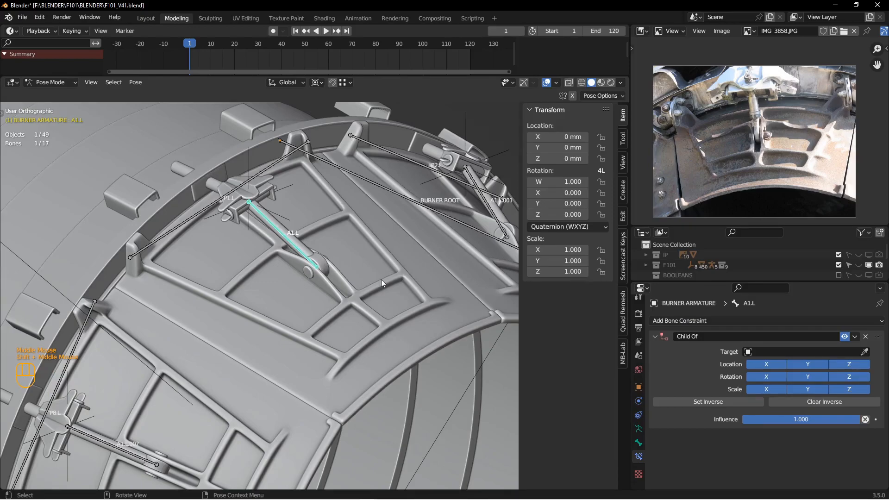
pyautogui.click(866, 352)
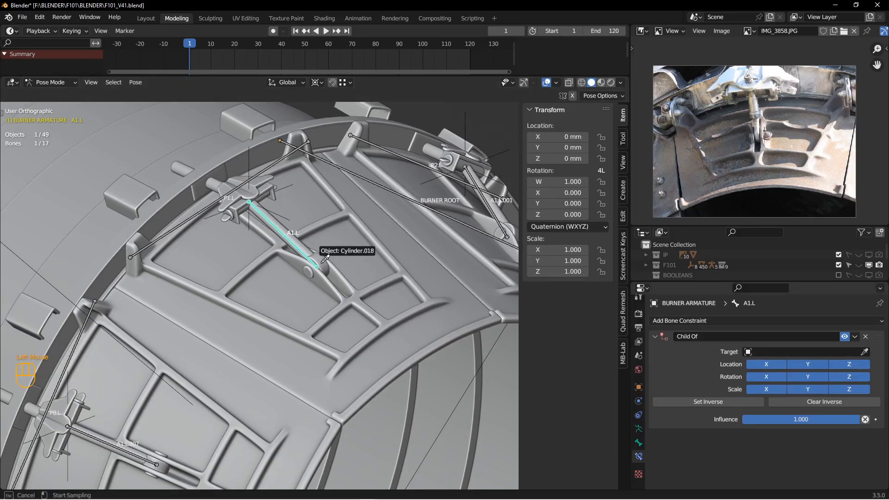
pyautogui.click(300, 245)
pyautogui.keyDown('shift'); pyautogui.moveTo(300, 246); pyautogui.dragTo(366, 293, button='middle'); pyautogui.keyUp('shift')
# - Test the constraint by moving Cylinder.018 in Object Mode, cancelling the move, and scrubbing the animation before returning to frame 1
pyautogui.click(368, 294)
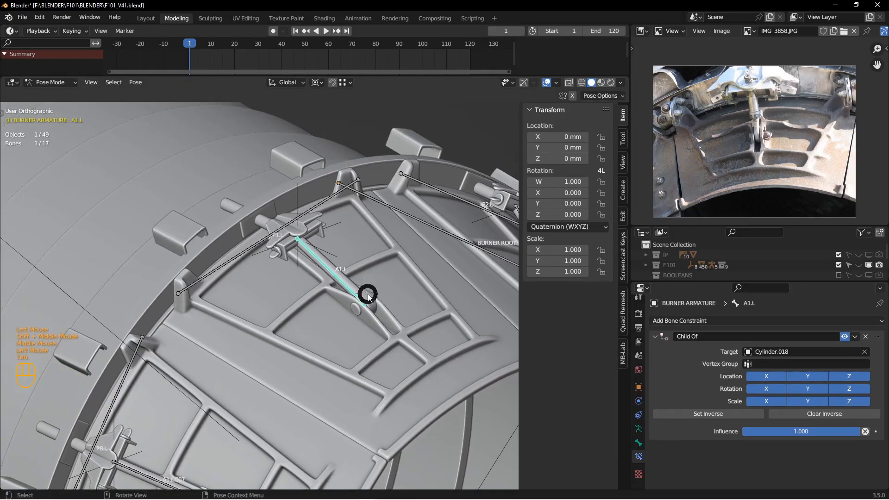
pyautogui.press('Tab')
pyautogui.click(368, 299)
pyautogui.click(368, 297)
pyautogui.press('g')
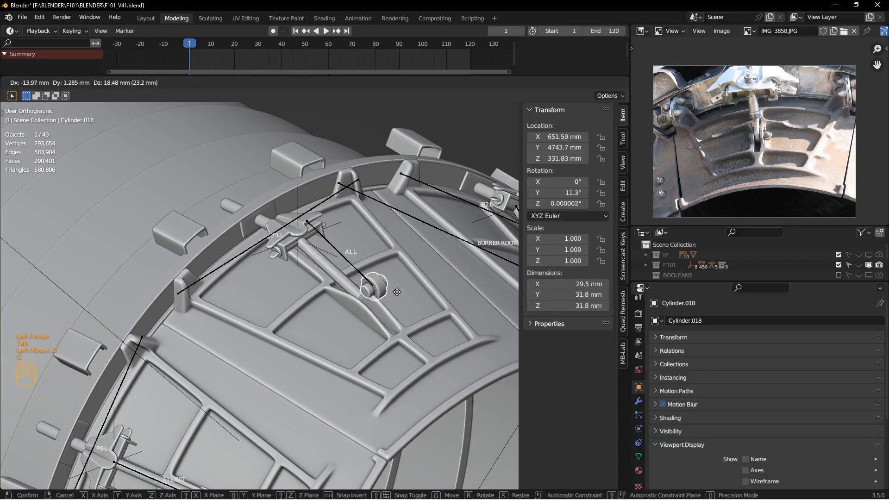
pyautogui.rightClick(394, 287)
pyautogui.moveTo(197, 48); pyautogui.dragTo(304, 55)
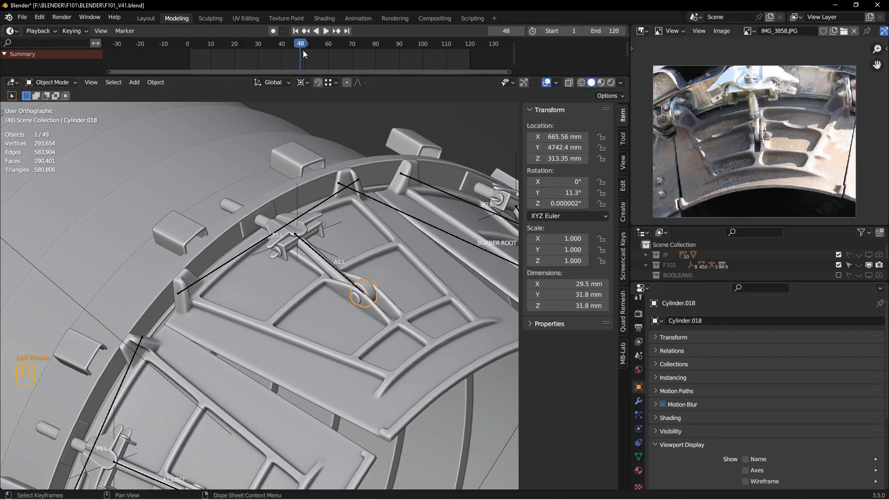
pyautogui.click(297, 32)
# - Select BURNER ARMATURE again and switch it back to Pose Mode with the A1.L bone active
pyautogui.moveTo(307, 192); pyautogui.dragTo(306, 212, button='middle')
pyautogui.scroll(-3, 321, 274)
pyautogui.keyDown('shift'); pyautogui.moveTo(337, 265); pyautogui.dragTo(352, 319, button='middle'); pyautogui.keyUp('shift')
pyautogui.click(320, 279)
pyautogui.press('Tab')
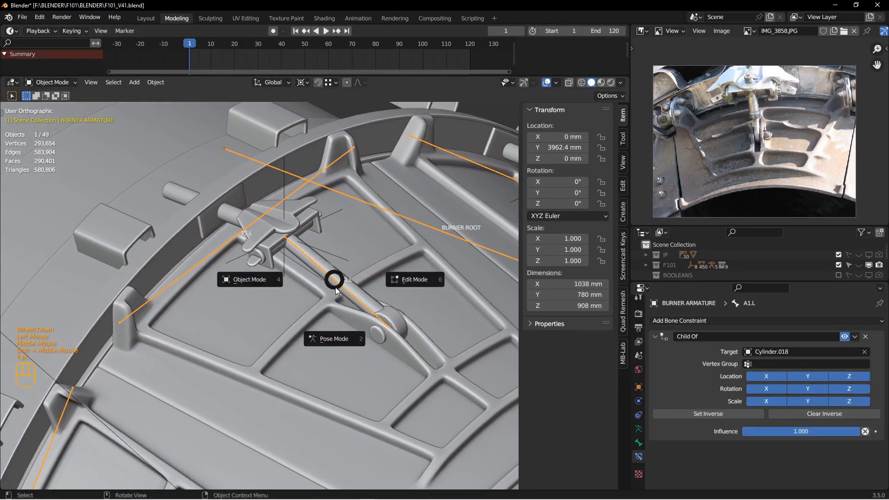
pyautogui.click(329, 334)
pyautogui.moveTo(317, 256); pyautogui.dragTo(325, 285, button='middle')
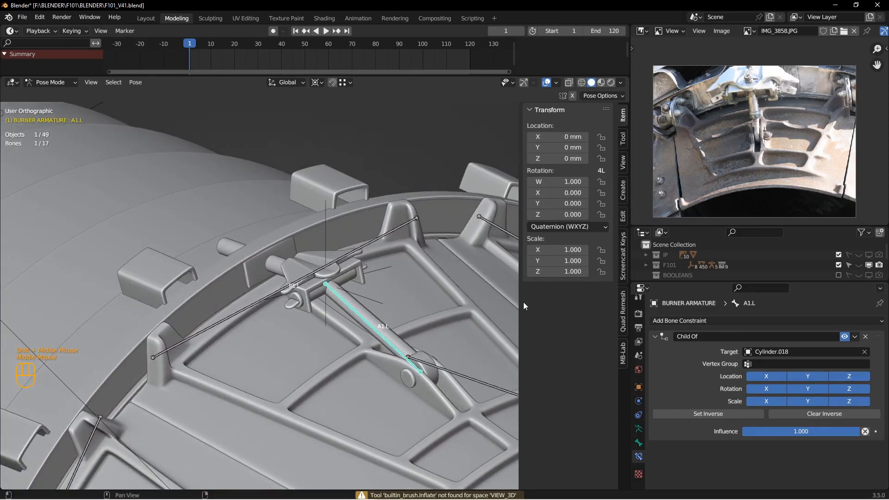
# - Add a Stretch To constraint to A1.L targeting Empty.025 at the bracket and scrub the animation to test it
pyautogui.click(656, 336)
pyautogui.click(689, 321)
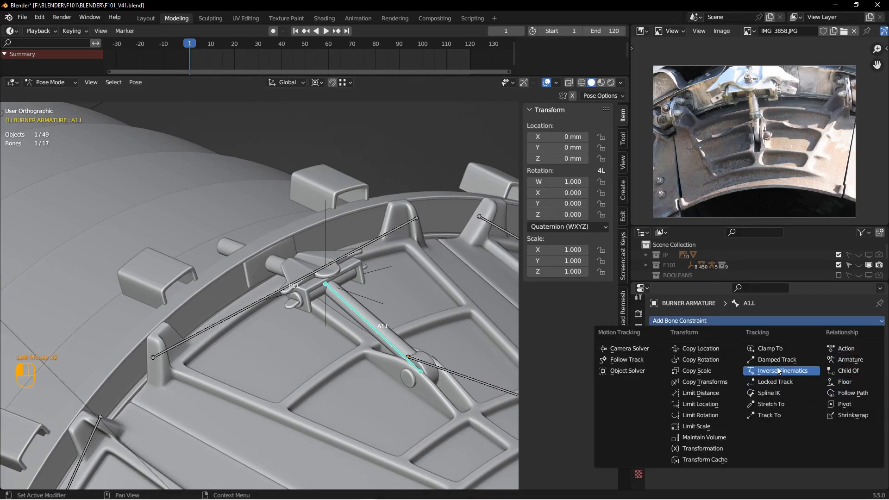
pyautogui.click(779, 405)
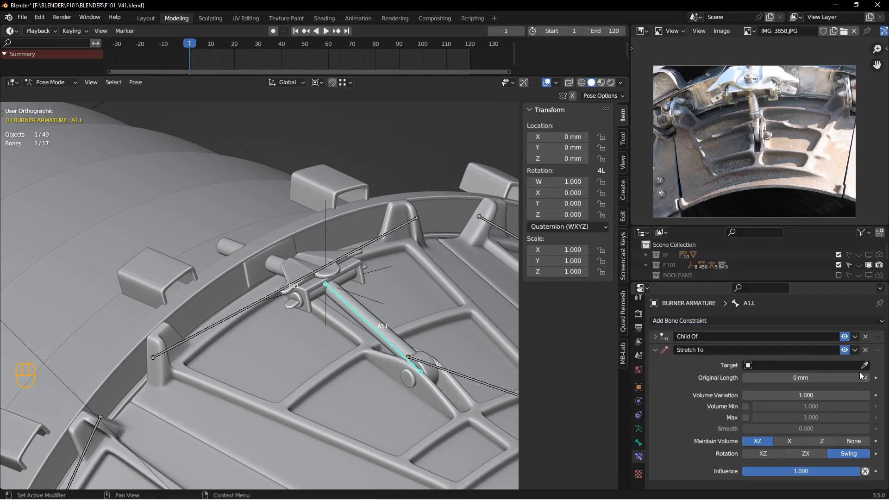
pyautogui.click(865, 365)
pyautogui.click(328, 217)
pyautogui.keyDown('shift'); pyautogui.moveTo(355, 266); pyautogui.dragTo(277, 208, button='middle'); pyautogui.keyUp('shift')
pyautogui.moveTo(192, 43); pyautogui.dragTo(255, 95)
pyautogui.click(297, 31)
pyautogui.moveTo(257, 226); pyautogui.dragTo(250, 232, button='middle')
# - Parent the first connecting rod to the A1.L bone using the Bone option, return to Object Mode and deselect everything
pyautogui.press('Tab')
pyautogui.click(305, 281)
pyautogui.moveTo(305, 281)
pyautogui.mouseDown(button='middle')
pyautogui.moveTo(291, 289)
pyautogui.moveTo(301, 284)
pyautogui.mouseUp(button='middle')
pyautogui.keyDown('shift'); pyautogui.click(303, 289); pyautogui.keyUp('shift')
pyautogui.press('Tab')
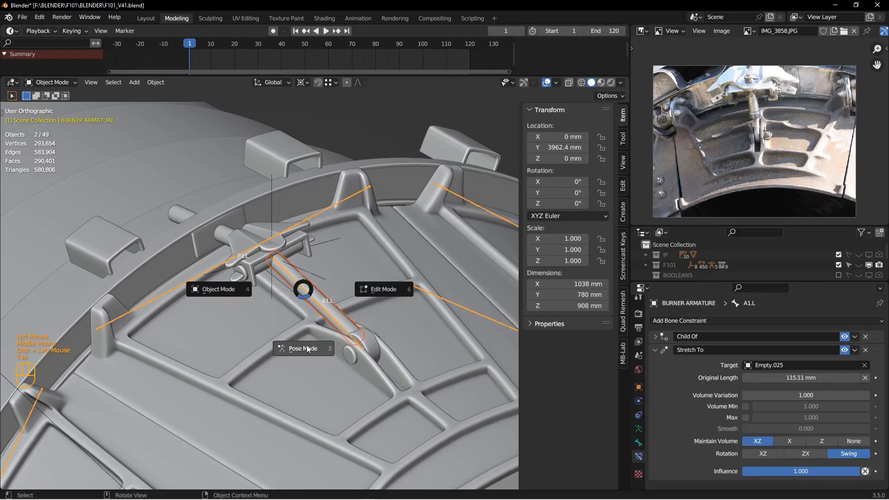
pyautogui.click(306, 348)
pyautogui.moveTo(317, 304); pyautogui.dragTo(314, 302, button='middle')
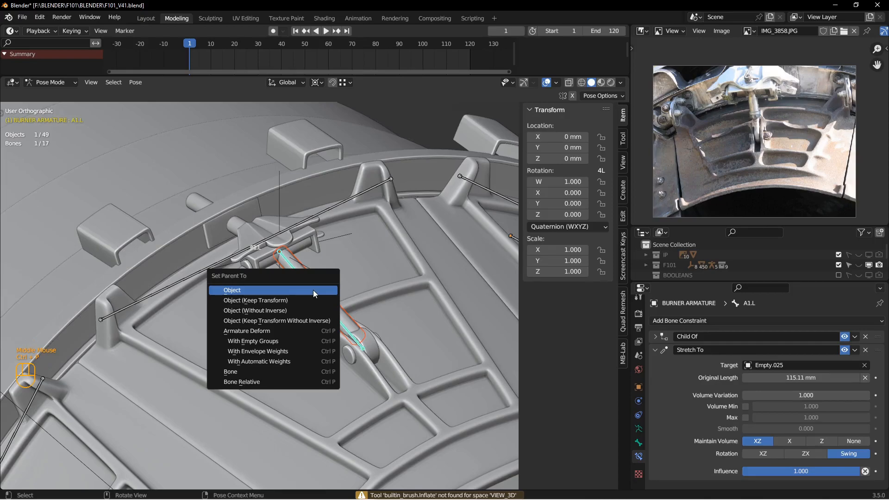
pyautogui.click(240, 371)
pyautogui.hotkey('ctrl', 'Tab')
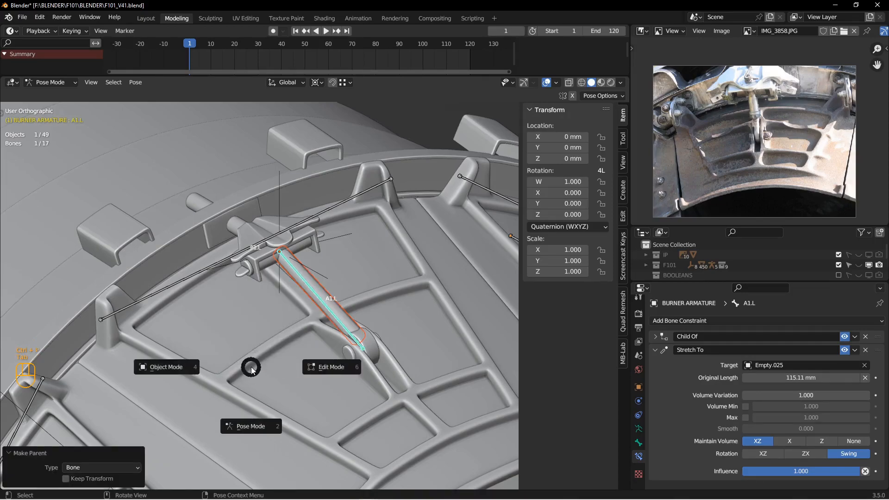
pyautogui.click(216, 361)
pyautogui.hotkey('alt', 'a')
# - Scrub the animation to check the first rod's motion, return to frame 1 and bring the second rod into view
pyautogui.moveTo(217, 359); pyautogui.dragTo(250, 333, button='middle')
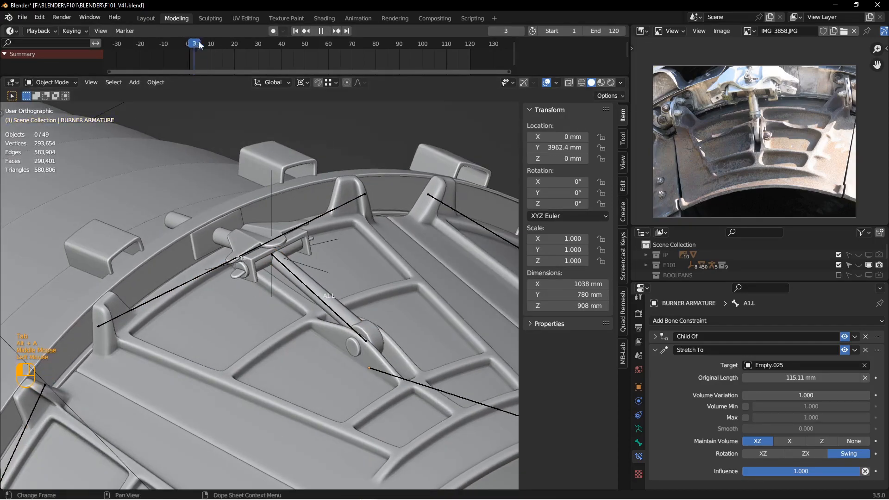
pyautogui.moveTo(338, 74); pyautogui.dragTo(207, 78)
pyautogui.click(295, 31)
pyautogui.scroll(-2, 315, 131)
pyautogui.moveTo(315, 131); pyautogui.dragTo(316, 226, button='middle')
pyautogui.moveTo(316, 226); pyautogui.dragTo(337, 234, button='middle')
pyautogui.scroll(2, 341, 238)
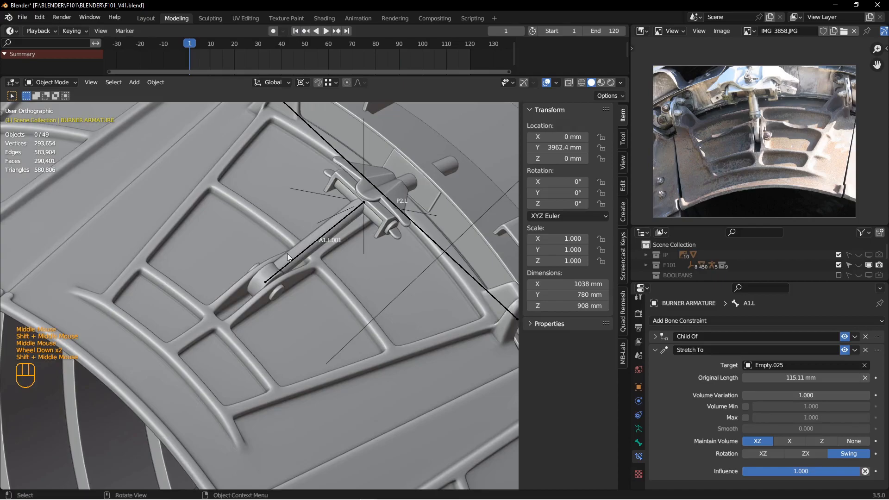
# - Give bone A1.L.001 Child Of and Stretch To constraints targeting Cylinder.019 and the bracket empty, and rename it A2.L
pyautogui.doubleClick(306, 254)
pyautogui.hotkey('ctrl', 'Tab')
pyautogui.click(325, 238)
pyautogui.click(768, 321)
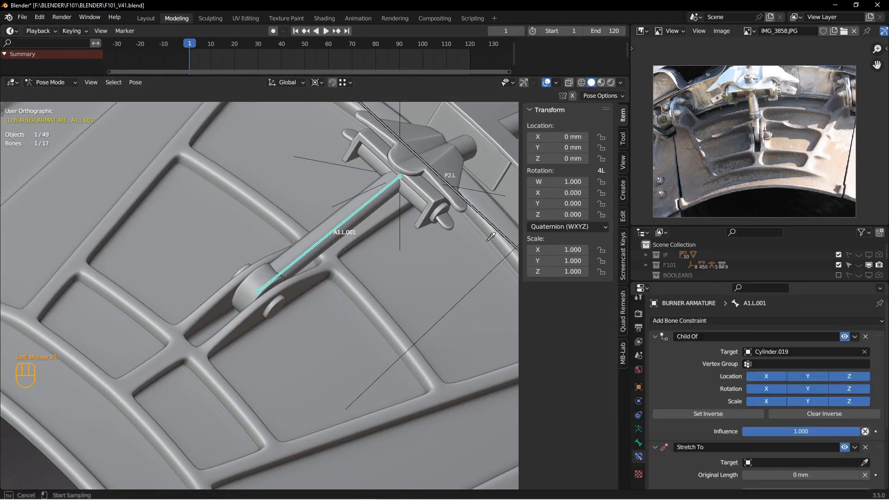
pyautogui.click(865, 463)
pyautogui.click(400, 218)
pyautogui.press('F2')
pyautogui.write('A2.L')
pyautogui.press('Return')
# - Set the Stretch To target for the third actuator bone near P3.L and rename the bone A3.L
pyautogui.keyDown('shift'); pyautogui.moveTo(334, 246); pyautogui.dragTo(263, 219, button='middle'); pyautogui.keyUp('shift')
pyautogui.scroll(4, 274, 227)
pyautogui.click(325, 224)
pyautogui.click(865, 463)
pyautogui.press('F2')
pyautogui.write('A3.L')
pyautogui.press('Return')
# - Constrain bone A1.L.003 with Child Of targeting Cylinder.021 and Stretch To targeting Empty.034, and rename it A4.L
pyautogui.click(296, 284)
pyautogui.click(865, 352)
pyautogui.click(247, 256)
pyautogui.moveTo(247, 256); pyautogui.dragTo(324, 283, button='middle')
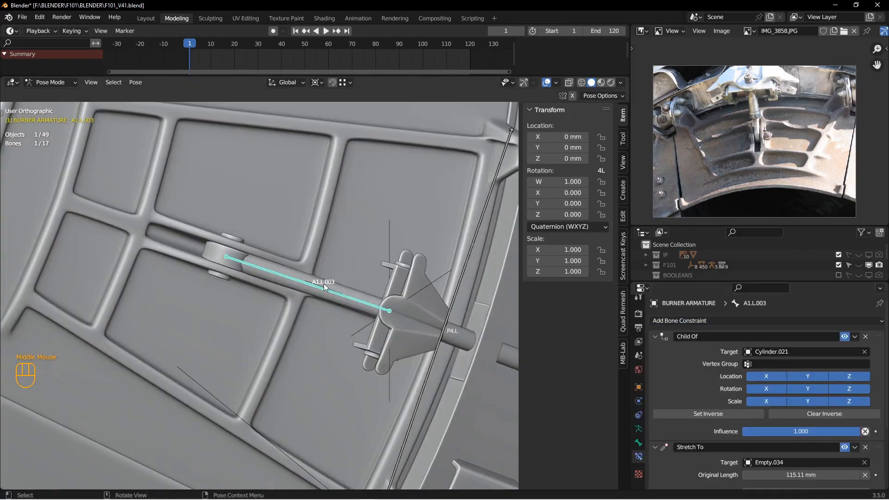
pyautogui.press('F2')
pyautogui.write('A4.L')
pyautogui.press('Return')
# - Add the Child Of and Stretch To constraints to the fifth actuator bone, parent its rod and rename the bone A5.L
pyautogui.click(324, 279)
pyautogui.click(766, 321)
pyautogui.click(848, 371)
pyautogui.click(865, 352)
pyautogui.click(865, 463)
pyautogui.click(407, 189)
pyautogui.hotkey('ctrl', 'p')
pyautogui.press('F2')
pyautogui.write('A5.L')
pyautogui.press('Return')
# - Constrain the sixth actuator bone to its pivot cylinder and bracket empty, rename it A6.L and parent its rod to it
pyautogui.click(716, 320)
pyautogui.click(849, 371)
pyautogui.click(865, 463)
pyautogui.click(392, 262)
pyautogui.write('A6.L')
pyautogui.press('Tab')
pyautogui.click(293, 278)
pyautogui.hotkey('ctrl', 'p')
# - Set the Child Of target for the A7.L bone to its pivot cylinder and parent its connecting rod to the bone
pyautogui.click(864, 352)
pyautogui.click(232, 294)
pyautogui.click(410, 282)
pyautogui.hotkey('ctrl', 'p')
# - Constrain the A8.L bone with Child Of targeting Cylinder.026 and Stretch To targeting Empty.043
pyautogui.click(326, 290)
pyautogui.click(766, 321)
pyautogui.click(865, 352)
pyautogui.click(865, 463)
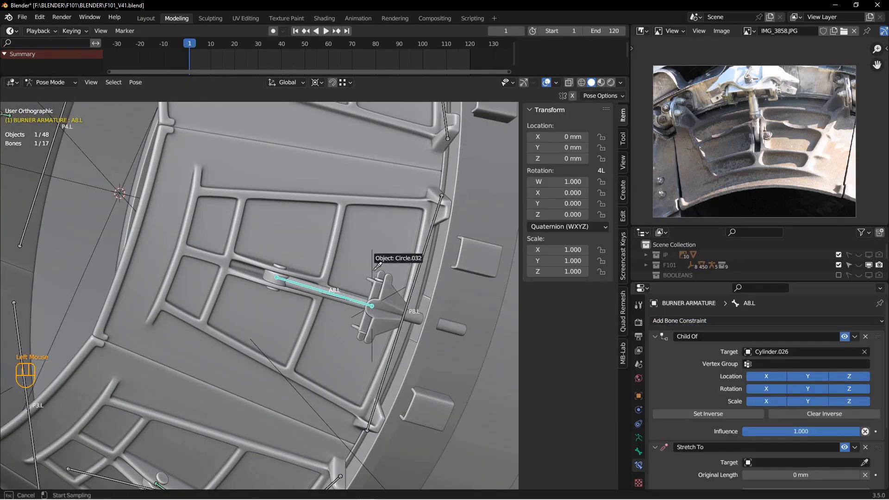
pyautogui.click(379, 270)
pyautogui.scroll(3, 278, 287)
# - Deselect everything, scrub the full animation to check all eight rods and nozzle flaps, and return to frame 1
pyautogui.hotkey('alt', 'a')
pyautogui.moveTo(198, 44); pyautogui.dragTo(472, 65)
pyautogui.moveTo(278, 199); pyautogui.dragTo(393, 306, button='middle')
pyautogui.scroll(-2, 392, 306)
pyautogui.scroll(-1, 393, 307)
pyautogui.keyDown('shift'); pyautogui.moveTo(365, 255); pyautogui.dragTo(396, 279, button='middle'); pyautogui.keyUp('shift')
pyautogui.scroll(2, 279, 316)
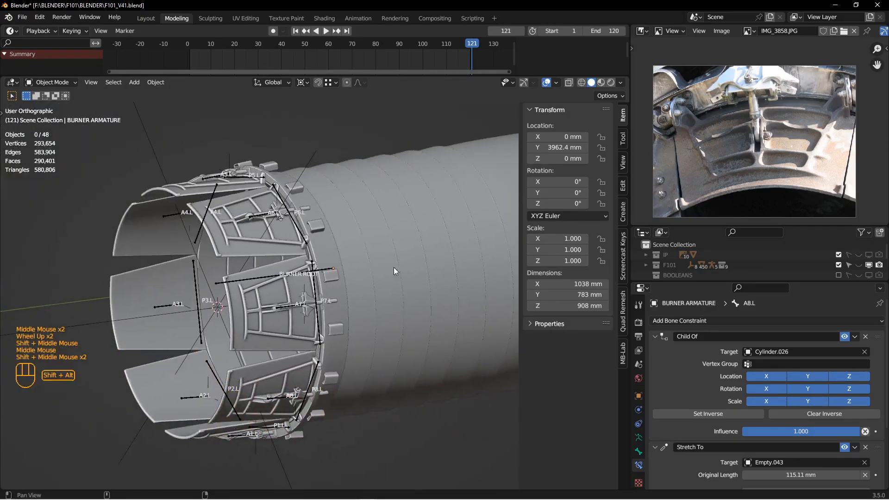
pyautogui.moveTo(467, 43); pyautogui.dragTo(263, 53)
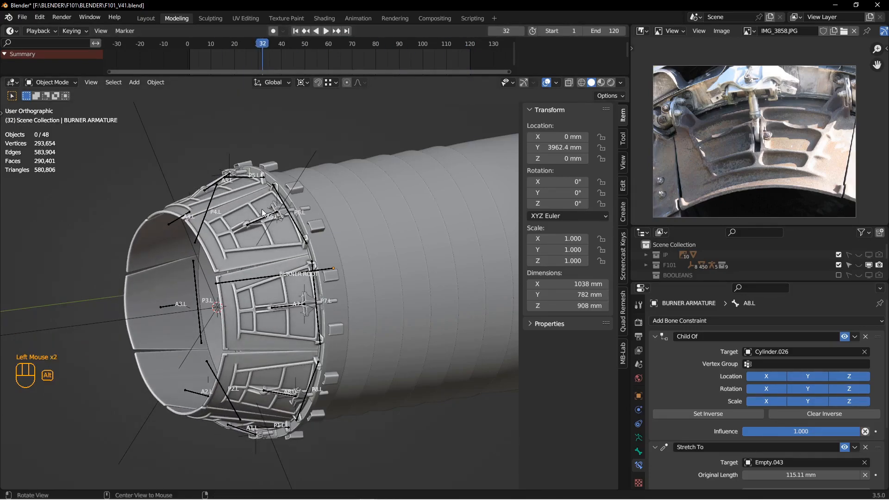
pyautogui.moveTo(267, 203); pyautogui.dragTo(278, 139, button='middle')
pyautogui.scroll(-2, 278, 139)
pyautogui.click(296, 31)
# - Examine the hinge brackets and actuator rods around the nozzle ring up close
pyautogui.keyDown('alt'); pyautogui.middleClick(256, 211); pyautogui.keyUp('alt')
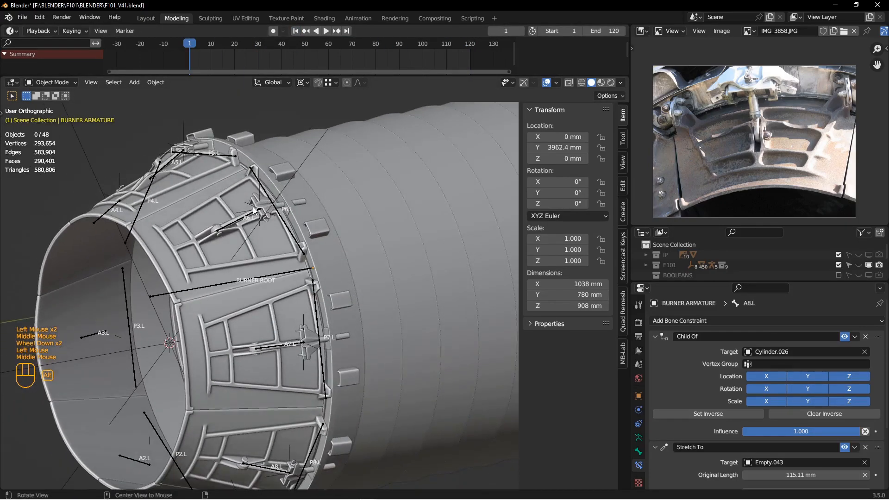
pyautogui.middleClick(246, 227)
pyautogui.scroll(-2, 244, 230)
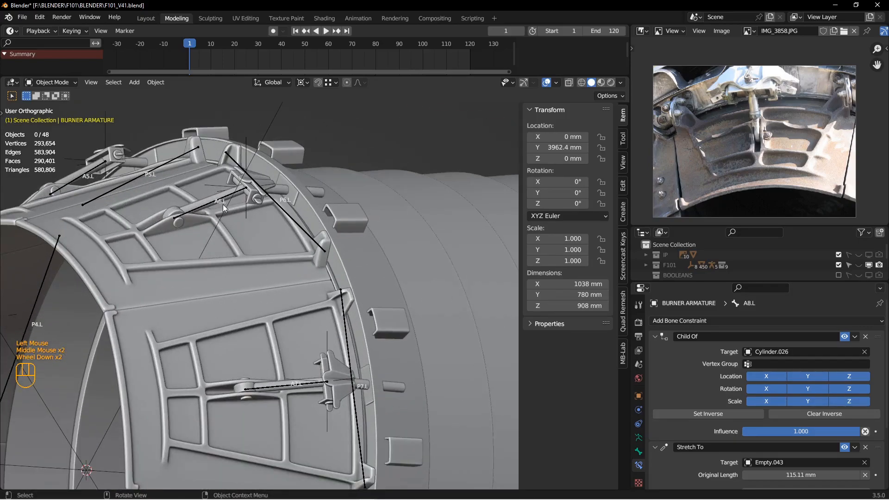
pyautogui.scroll(-2, 219, 199)
pyautogui.scroll(1, 241, 217)
pyautogui.keyDown('shift'); pyautogui.moveTo(306, 371); pyautogui.dragTo(297, 311, button='middle'); pyautogui.keyUp('shift')
pyautogui.scroll(3, 307, 292)
pyautogui.scroll(-2, 330, 290)
pyautogui.scroll(2, 255, 308)
pyautogui.scroll(-2, 300, 312)
# - Select the ring of hinge brackets, Cube.020
pyautogui.click(319, 357)
pyautogui.keyDown('shift'); pyautogui.moveTo(319, 357); pyautogui.dragTo(350, 351, button='middle'); pyautogui.keyUp('shift')
pyautogui.scroll(-2, 352, 350)
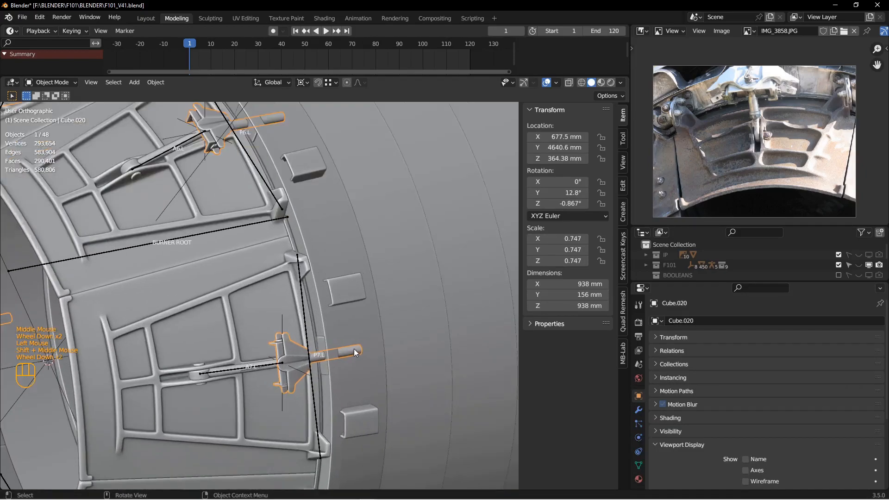
pyautogui.press('g')
pyautogui.press('y')
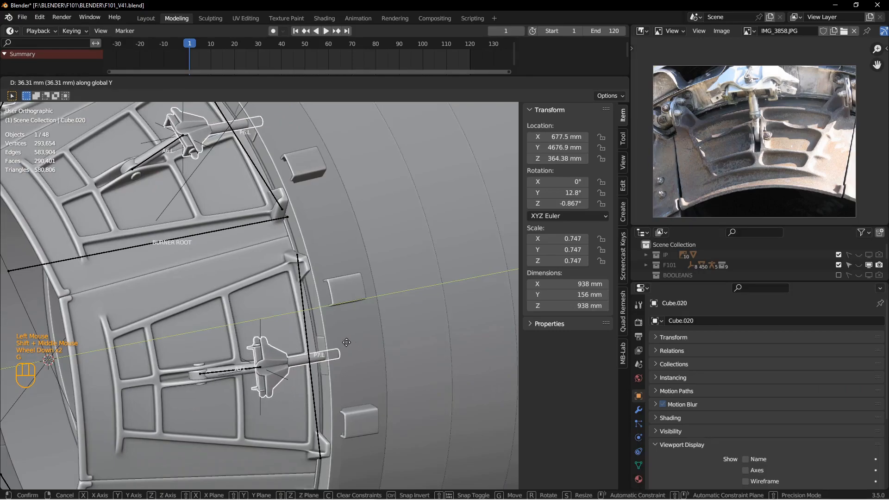
pyautogui.rightClick(349, 340)
pyautogui.moveTo(243, 152); pyautogui.dragTo(180, 157, button='middle')
pyautogui.keyDown('shift'); pyautogui.moveTo(181, 158); pyautogui.dragTo(385, 340, button='middle'); pyautogui.keyUp('shift')
pyautogui.press('g')
pyautogui.press('y')
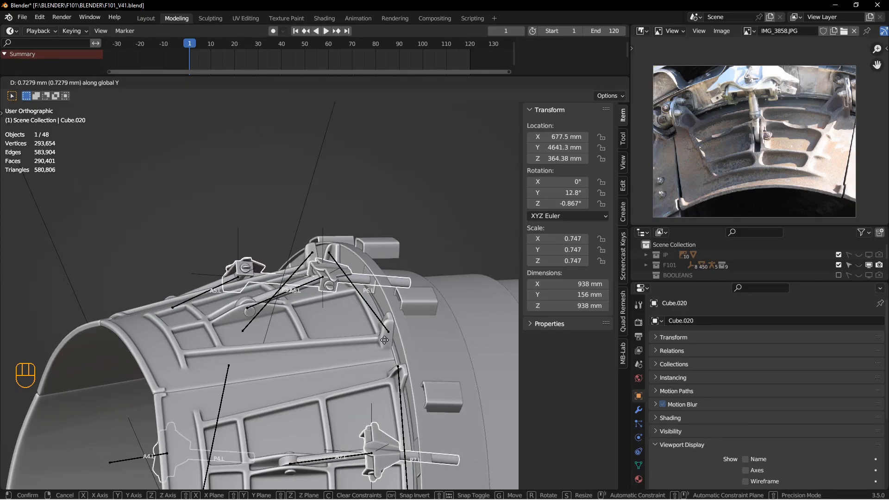
pyautogui.rightClick(304, 311)
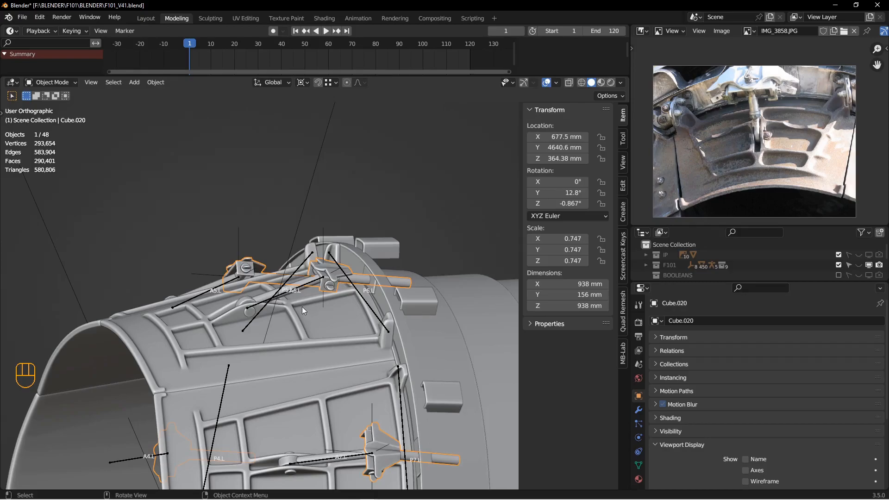
# - Move the hinge brackets about 33 mm along the global Y axis
pyautogui.scroll(2, 302, 307)
pyautogui.keyDown('shift'); pyautogui.moveTo(303, 318); pyautogui.dragTo(278, 327, button='middle'); pyautogui.keyUp('shift')
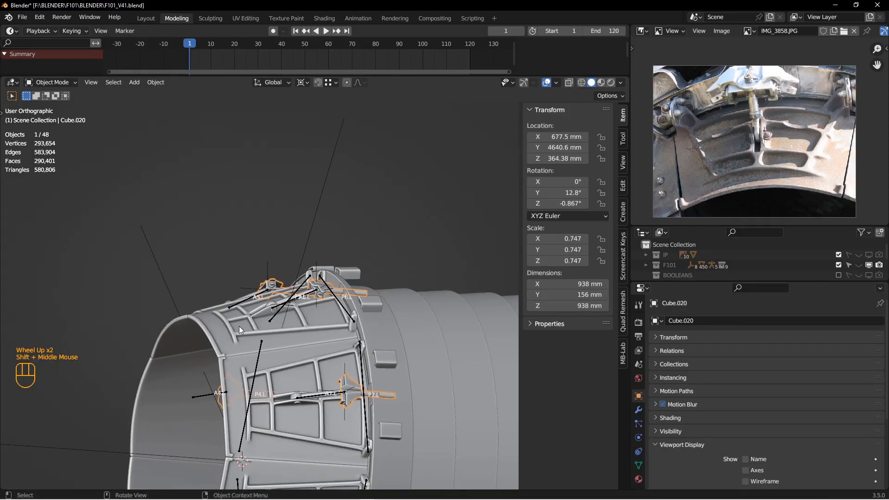
pyautogui.scroll(-2, 274, 305)
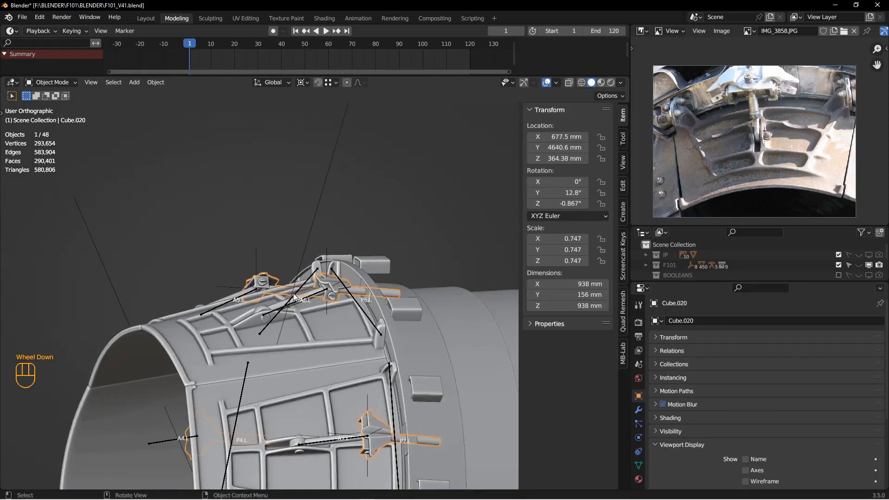
pyautogui.keyDown('shift'); pyautogui.moveTo(370, 341); pyautogui.dragTo(311, 314, button='middle'); pyautogui.keyUp('shift')
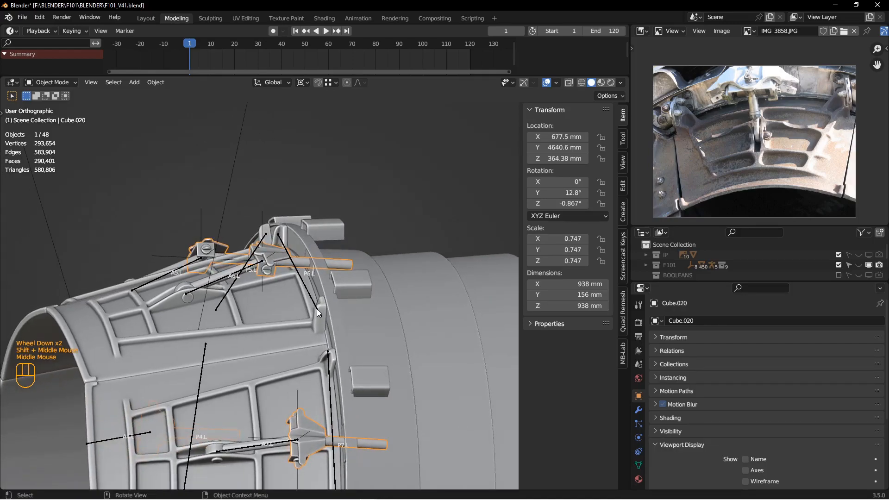
pyautogui.press('g')
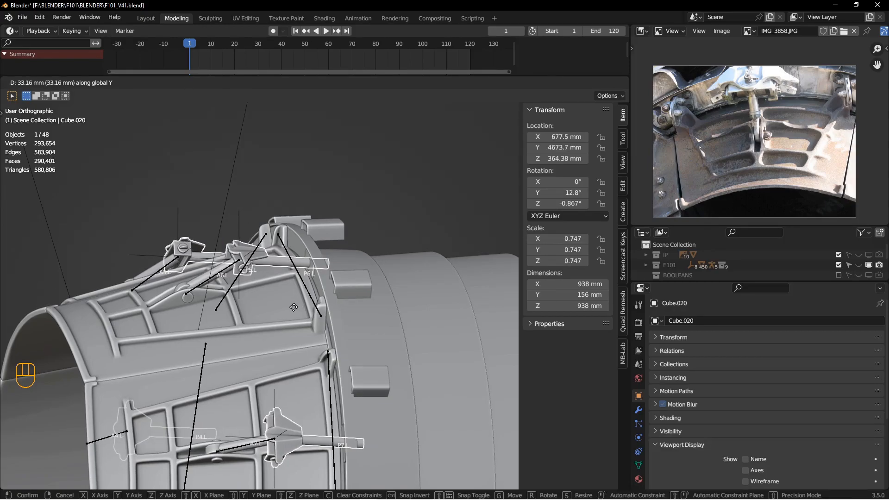
pyautogui.click(294, 307)
# - Switch to the back view, select BURNER ARMATURE and enter its Edit Mode
pyautogui.moveTo(293, 307); pyautogui.dragTo(287, 368, button='middle')
pyautogui.scroll(3, 315, 334)
pyautogui.press('ctrl+KP_1')
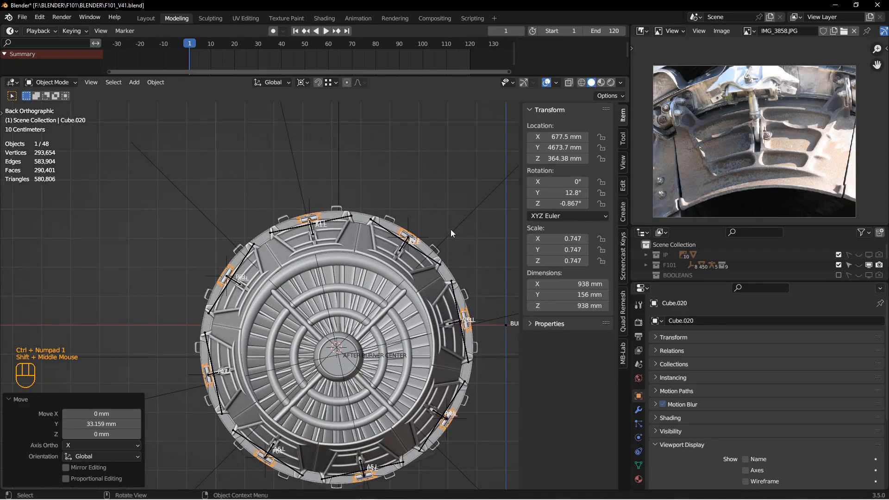
pyautogui.click(344, 214)
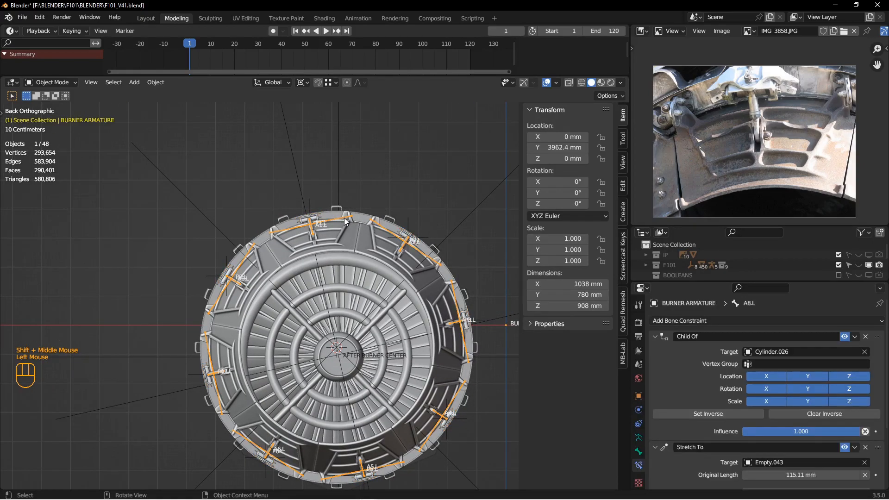
pyautogui.press('Tab')
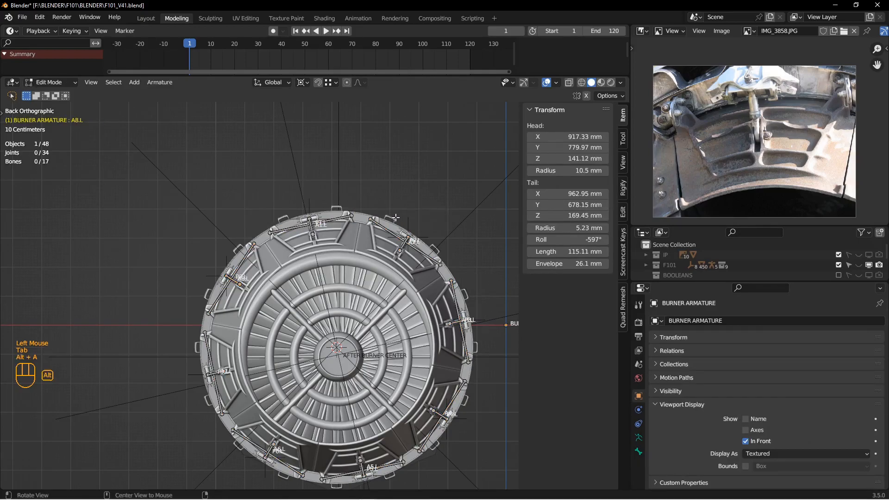
# - Add a bone at the 3D cursor in the nozzle centre and shorten it to about 65 mm
pyautogui.hotkey('shift', 'a')
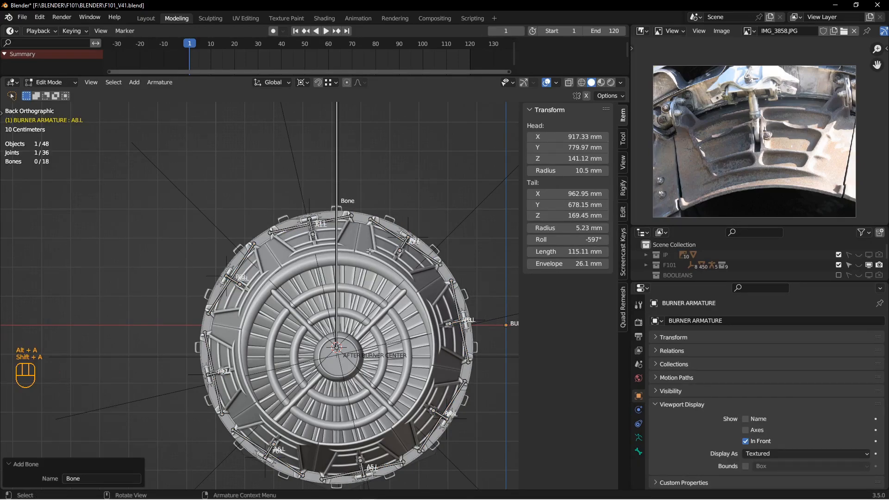
pyautogui.scroll(2, 370, 254)
pyautogui.click(349, 139)
pyautogui.press('g')
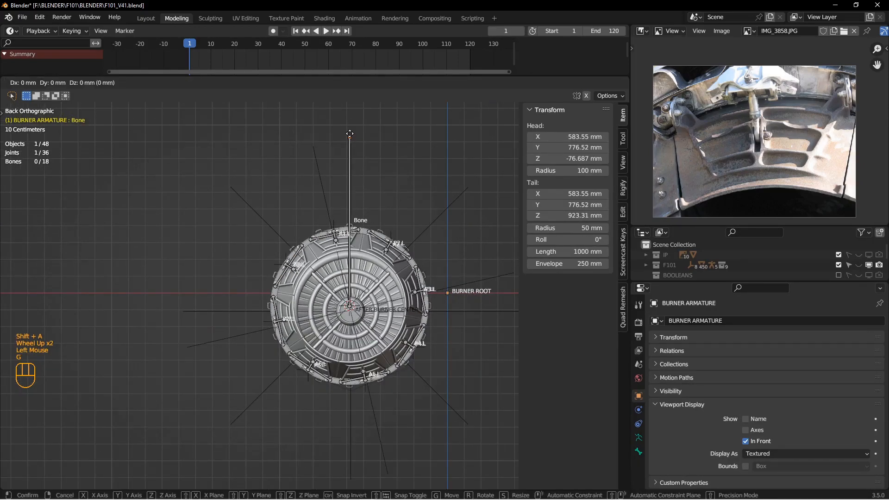
pyautogui.click(351, 290)
# - Switch to the right side view and display the armature's bones as Octahedral
pyautogui.press('KP_3')
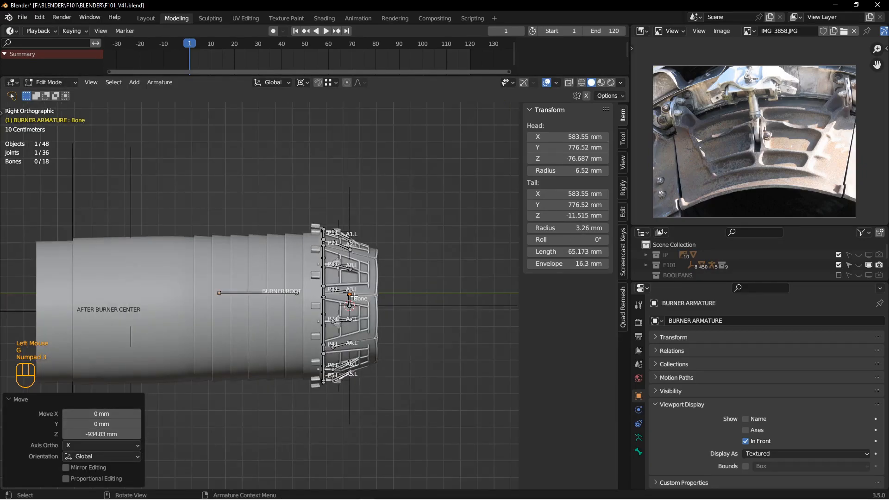
pyautogui.scroll(-5, 363, 292)
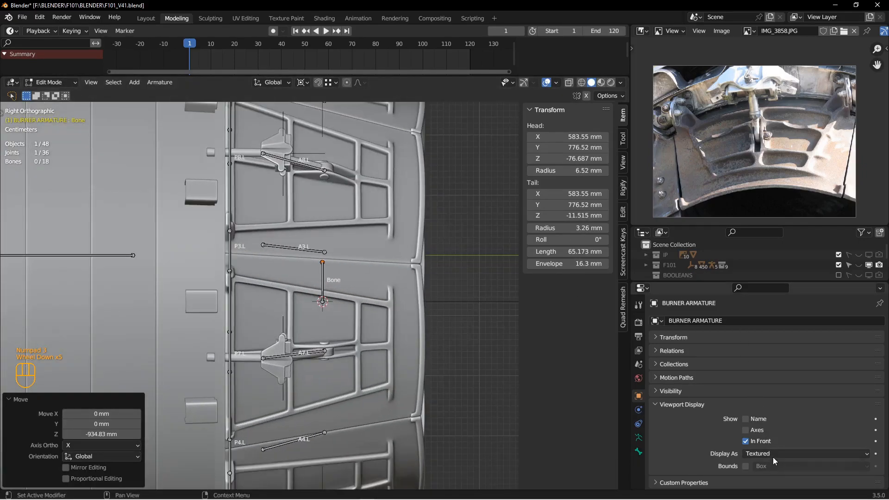
pyautogui.click(639, 438)
pyautogui.scroll(-2, 755, 456)
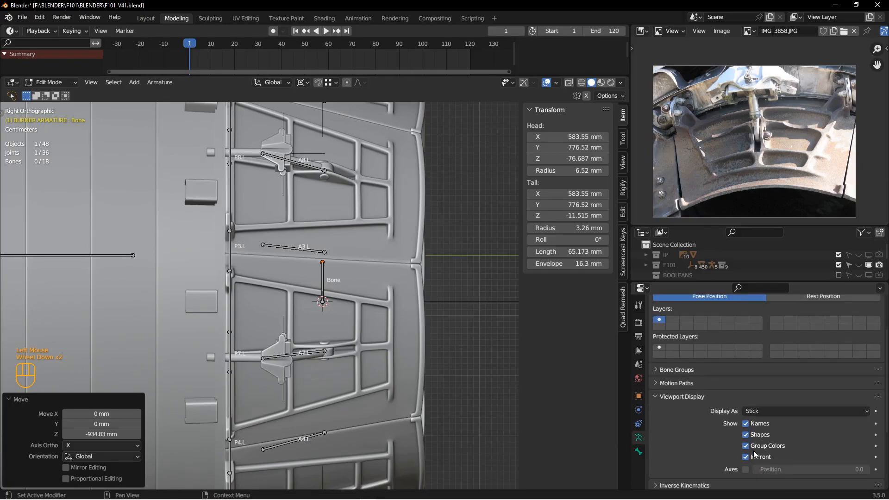
pyautogui.click(757, 414)
pyautogui.click(764, 423)
# - Rotate the new centre bone 90° so that it points rearward along the Y axis
pyautogui.moveTo(324, 283)
pyautogui.keyDown('shift'); pyautogui.mouseDown(button='middle')
pyautogui.moveTo(355, 298)
pyautogui.moveTo(378, 286)
pyautogui.moveTo(323, 317)
pyautogui.moveTo(333, 286)
pyautogui.mouseUp(button='middle'); pyautogui.keyUp('shift')
pyautogui.click(354, 296)
pyautogui.press('r')
pyautogui.press('Return')
# - Rename the new centre bone as RODS.L
pyautogui.scroll(2, 359, 296)
pyautogui.keyDown('alt'); pyautogui.scroll(-1, 323, 317); pyautogui.keyUp('alt')
pyautogui.scroll(-2, 323, 316)
pyautogui.press('F2')
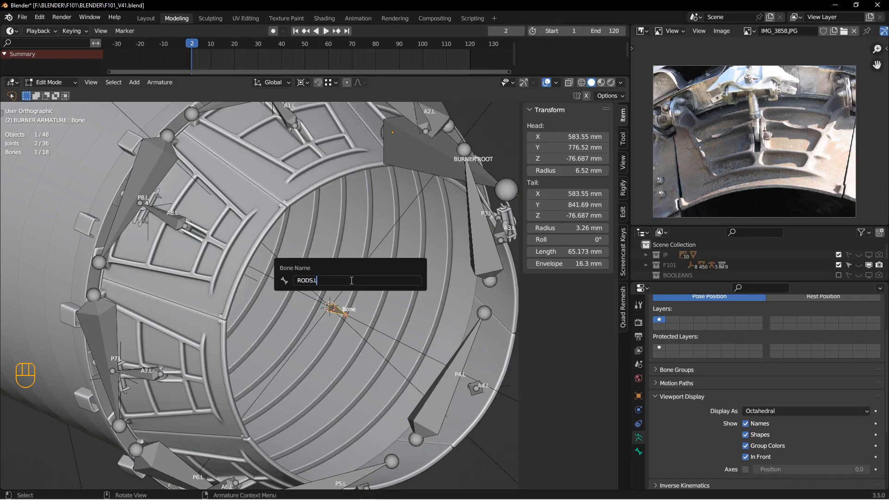
pyautogui.press('Return')
# - Set the armature's bone display back to Stick
pyautogui.scroll(2, 338, 274)
pyautogui.keyDown('shift'); pyautogui.moveTo(324, 248); pyautogui.dragTo(346, 222, button='middle'); pyautogui.keyUp('shift')
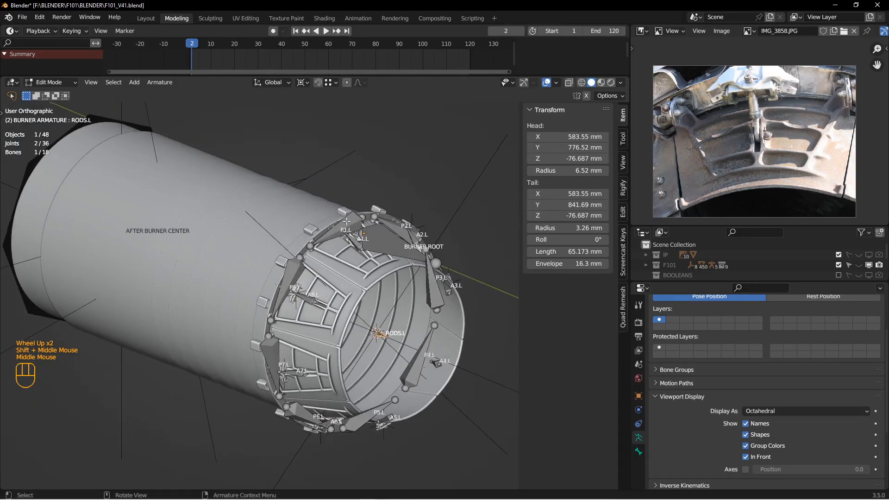
pyautogui.click(756, 413)
pyautogui.click(757, 433)
pyautogui.moveTo(313, 281); pyautogui.dragTo(337, 284, button='middle')
pyautogui.scroll(-2, 312, 290)
pyautogui.press('Tab')
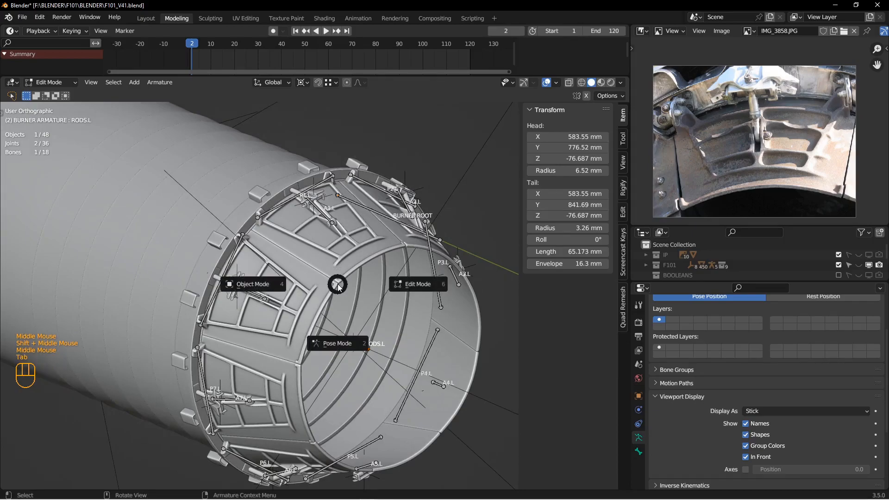
pyautogui.moveTo(330, 317); pyautogui.dragTo(318, 215, button='middle')
pyautogui.click(296, 197)
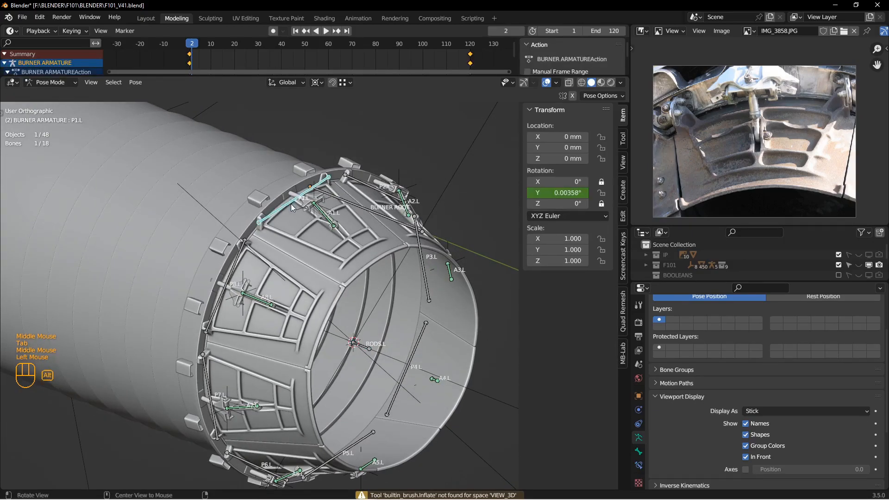
pyautogui.moveTo(255, 248); pyautogui.dragTo(254, 250, button='middle')
pyautogui.scroll(-2, 254, 251)
pyautogui.press('Tab')
# - Select the hinge brackets Cube.020 together with BURNER ARMATURE and enter the armature's Pose Mode
pyautogui.hotkey('alt', 'a')
pyautogui.click(221, 306)
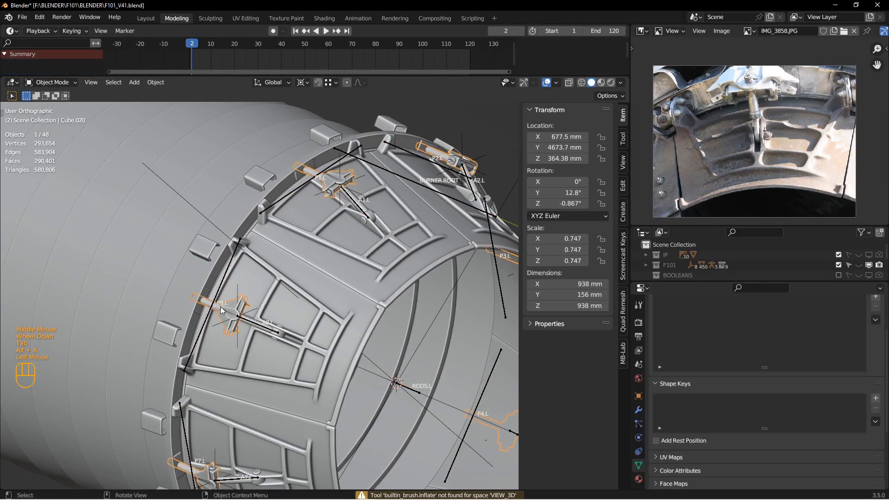
pyautogui.scroll(2, 269, 308)
pyautogui.moveTo(283, 310); pyautogui.dragTo(327, 338, button='middle')
pyautogui.scroll(-2, 327, 339)
pyautogui.keyDown('shift'); pyautogui.click(320, 348); pyautogui.keyUp('shift')
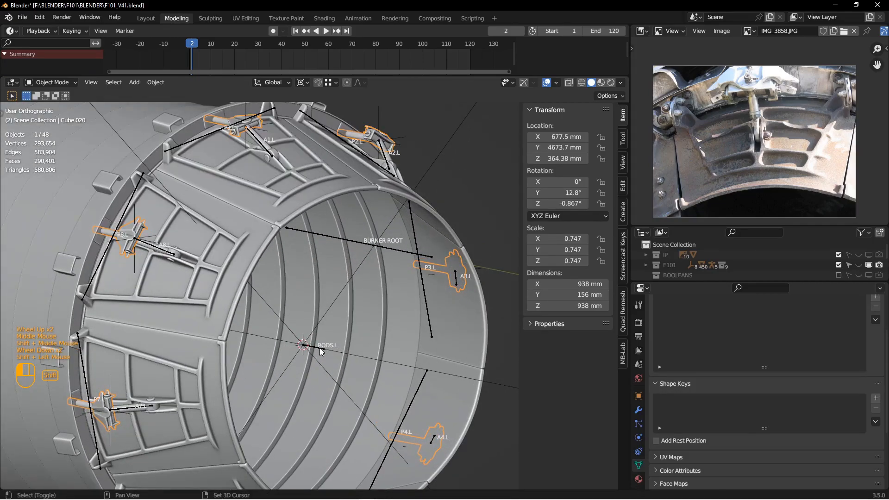
pyautogui.press('Tab')
pyautogui.press('Tab')
# - Parent the hinge brackets to the RODS.L bone using the Bone option
pyautogui.click(315, 398)
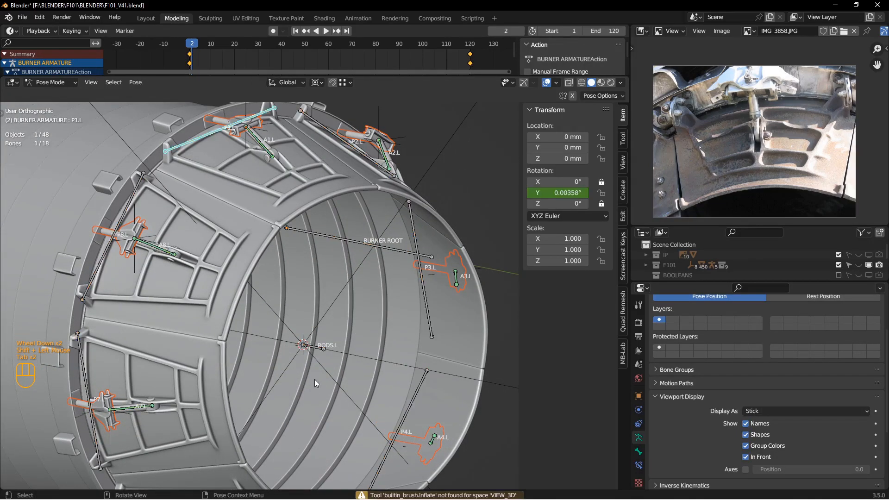
pyautogui.moveTo(318, 346)
pyautogui.mouseDown(button='middle')
pyautogui.moveTo(322, 356)
pyautogui.moveTo(324, 346)
pyautogui.mouseUp(button='middle')
pyautogui.hotkey('ctrl', 'p')
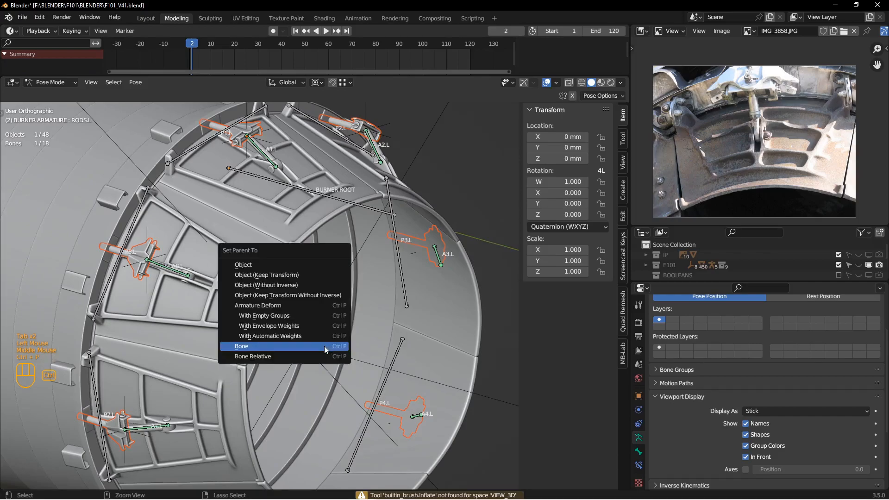
pyautogui.click(324, 346)
# - Set the RODS.L bone's rotation mode to XYZ Euler and lock its X and Z locations
pyautogui.keyDown('shift'); pyautogui.moveTo(332, 302); pyautogui.dragTo(440, 202, button='middle'); pyautogui.keyUp('shift')
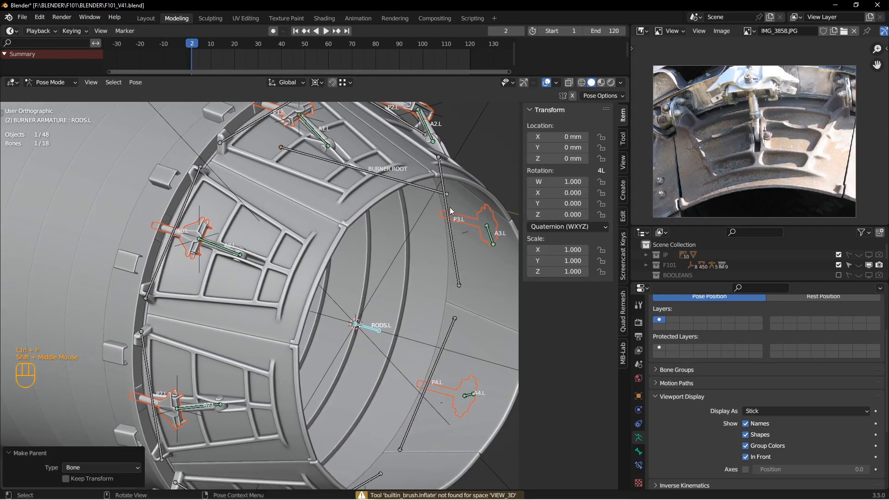
pyautogui.click(570, 227)
pyautogui.click(562, 251)
pyautogui.moveTo(463, 259); pyautogui.dragTo(437, 269, button='middle')
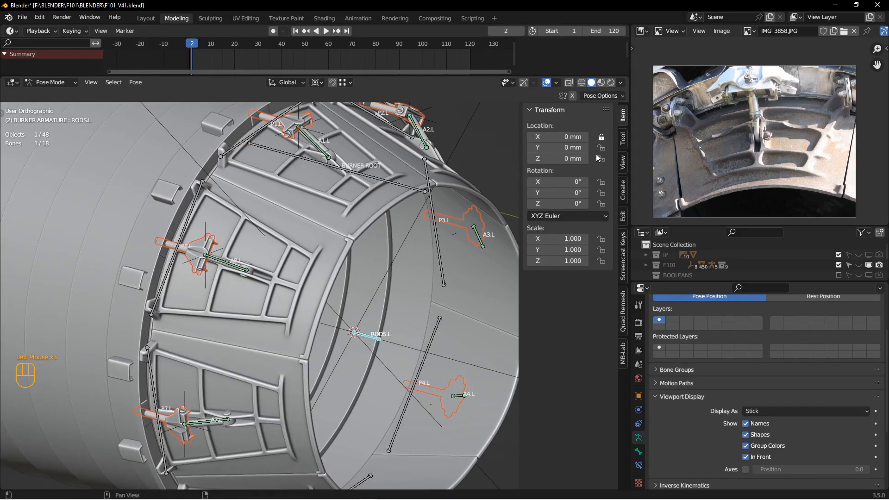
pyautogui.moveTo(463, 213); pyautogui.dragTo(273, 208, button='middle')
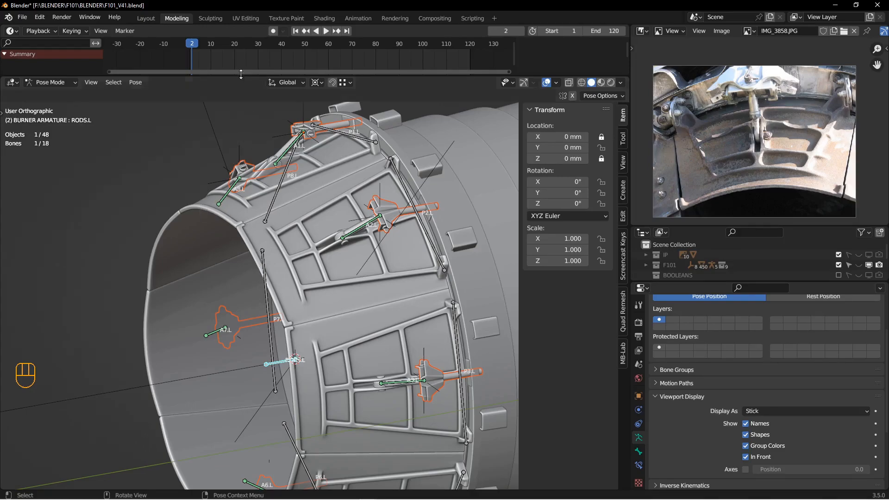
# - Insert a single keyframe on the RODS.L bone's Y location at frame 1
pyautogui.moveTo(272, 277); pyautogui.dragTo(415, 276, button='middle')
pyautogui.rightClick(565, 139)
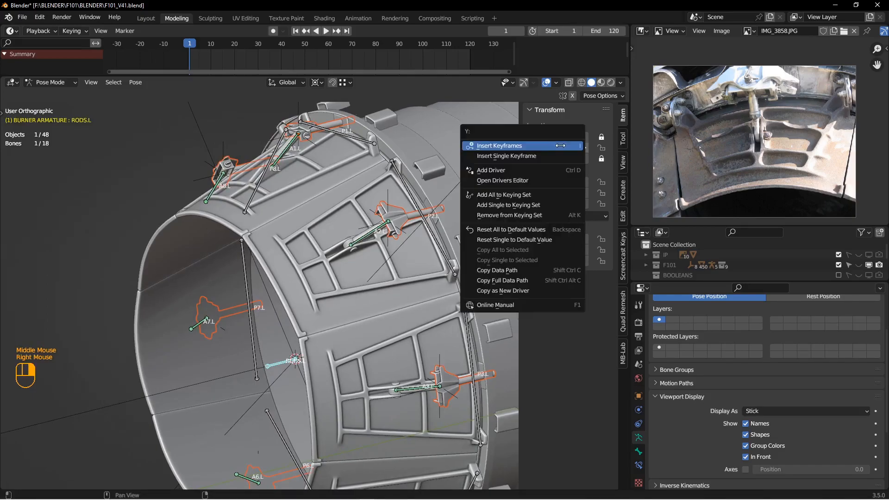
pyautogui.click(505, 156)
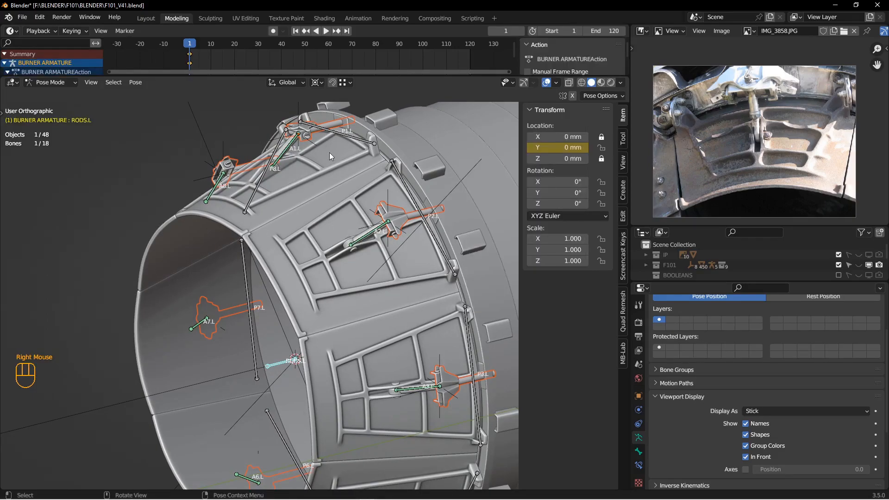
# - At frame 120, set the RODS.L bone's Y location to -28 mm and insert a single keyframe on it
pyautogui.click(349, 32)
pyautogui.keyDown('shift'); pyautogui.moveTo(316, 196); pyautogui.dragTo(259, 254, button='middle'); pyautogui.keyUp('shift')
pyautogui.keyDown('shift'); pyautogui.moveTo(298, 353); pyautogui.dragTo(274, 277, button='middle'); pyautogui.keyUp('shift')
pyautogui.moveTo(558, 148); pyautogui.dragTo(538, 147)
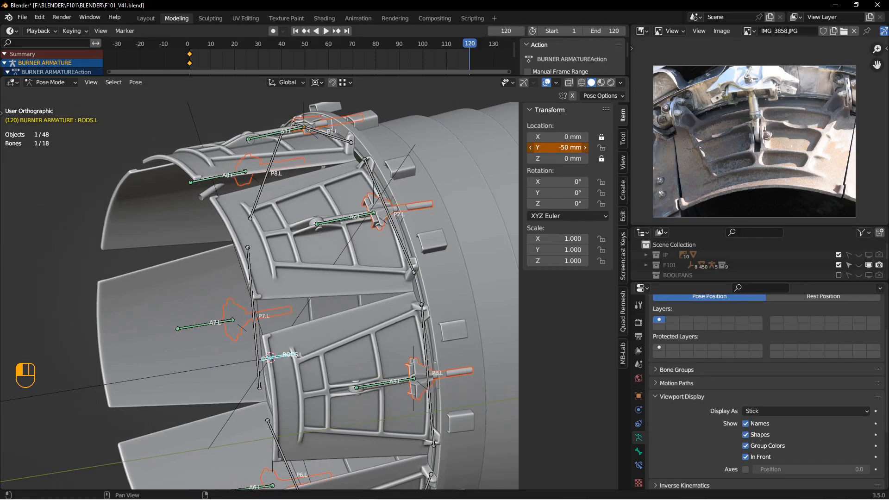
pyautogui.moveTo(377, 197); pyautogui.dragTo(370, 253, button='middle')
pyautogui.scroll(-2, 366, 234)
pyautogui.keyDown('shift'); pyautogui.moveTo(548, 147); pyautogui.dragTo(560, 147); pyautogui.keyUp('shift')
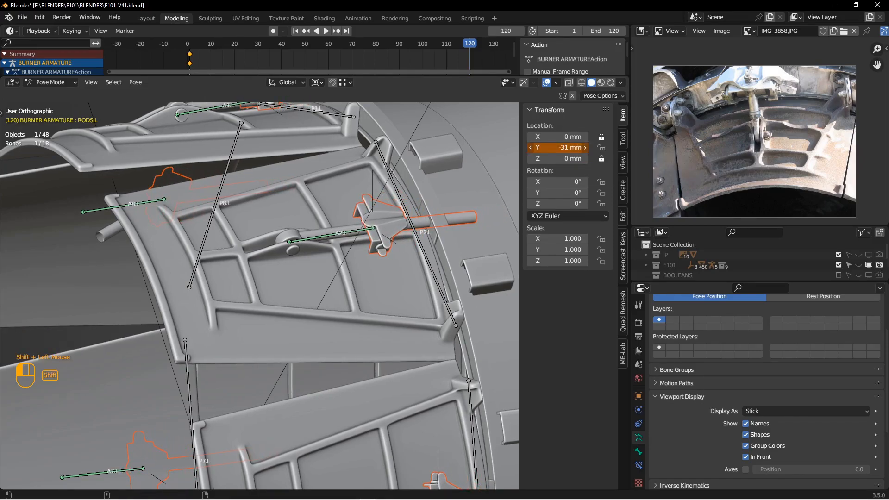
pyautogui.keyDown('shift'); pyautogui.moveTo(560, 147); pyautogui.dragTo(559, 148); pyautogui.keyUp('shift')
pyautogui.rightClick(558, 148)
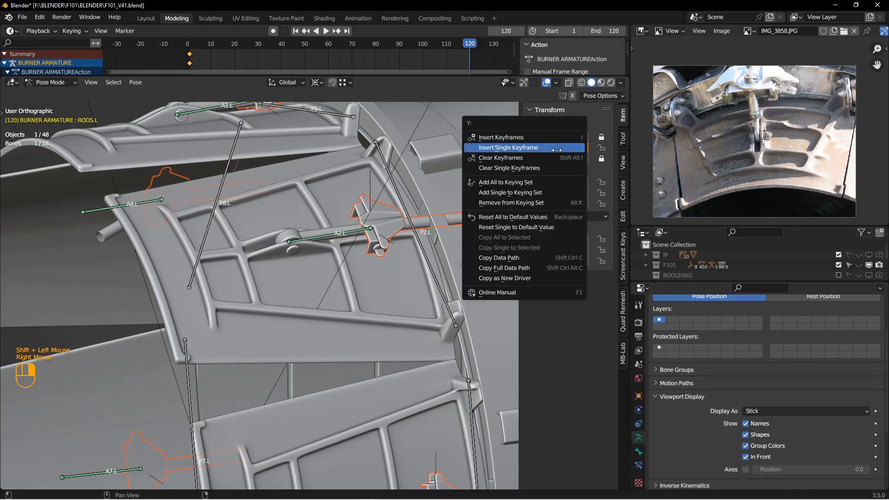
pyautogui.click(529, 148)
# - Scrub and play the nozzle animation to check the sliding brackets, then stop it and return to frame 1
pyautogui.scroll(2, 346, 175)
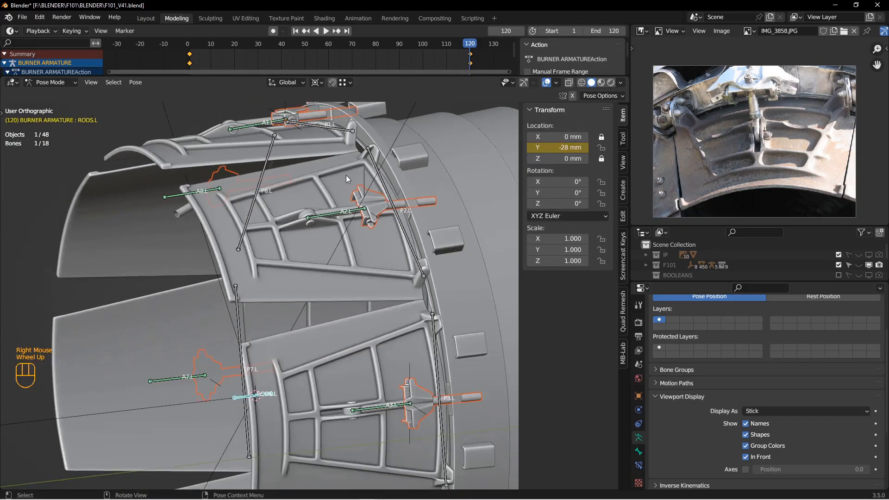
pyautogui.click(294, 30)
pyautogui.moveTo(190, 46); pyautogui.dragTo(270, 72)
pyautogui.scroll(2, 192, 197)
pyautogui.moveTo(173, 241)
pyautogui.keyDown('alt'); pyautogui.mouseDown(button='middle')
pyautogui.moveTo(210, 260)
pyautogui.moveTo(274, 264)
pyautogui.moveTo(353, 241)
pyautogui.moveTo(321, 255)
pyautogui.moveTo(303, 222)
pyautogui.moveTo(299, 237)
pyautogui.moveTo(312, 184)
pyautogui.mouseUp(button='middle'); pyautogui.keyUp('alt')
pyautogui.click(325, 31)
pyautogui.scroll(-2, 320, 254)
pyautogui.hotkey('alt', 'a')
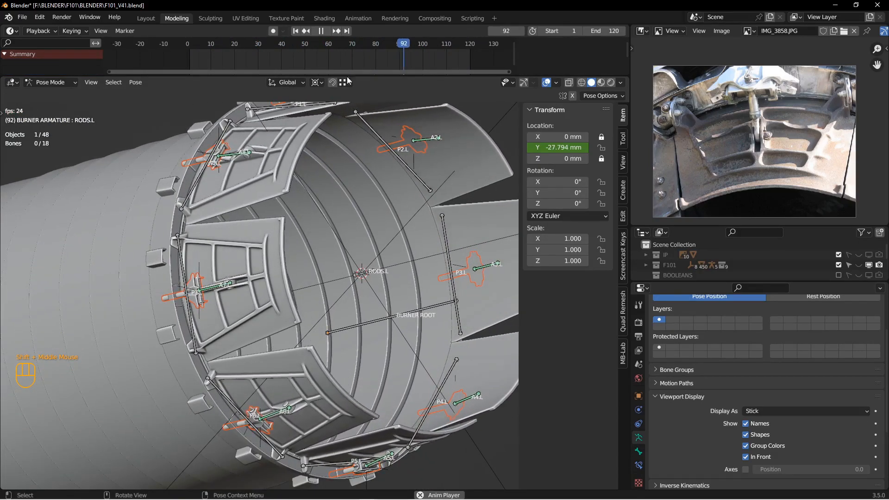
pyautogui.click(323, 31)
pyautogui.hotkey('shift', 'Left')
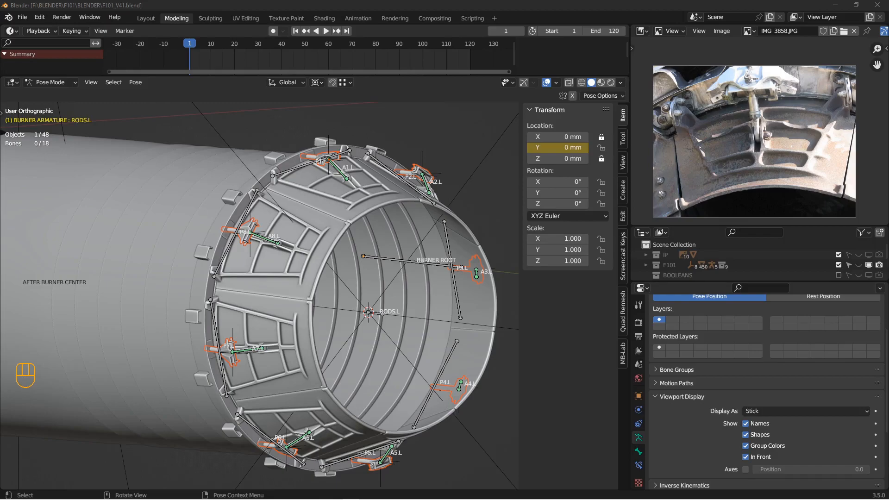
# - Open the reference photo IMG_0361.JPG in the image editor
pyautogui.moveTo(888, 150); pyautogui.dragTo(796, 150)
pyautogui.scroll(-2, 757, 163)
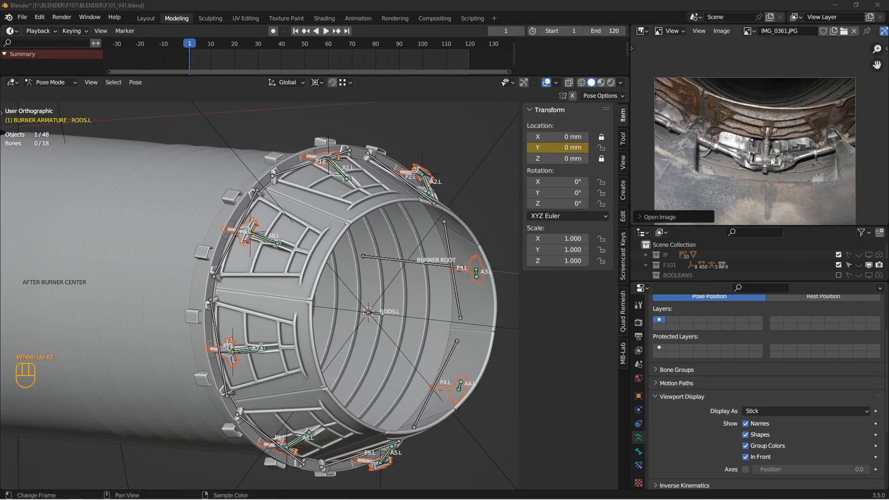
# - Return to Object Mode with nothing selected and place the 3D cursor above the nozzle ring in the back view
pyautogui.click(428, 150)
pyautogui.press('Tab')
pyautogui.click(366, 148)
pyautogui.moveTo(373, 148); pyautogui.dragTo(254, 183, button='middle')
pyautogui.scroll(-2, 373, 218)
pyautogui.hotkey('alt', 'a')
pyautogui.press('KP_1')
pyautogui.press('ctrl+KP_1')
pyautogui.scroll(-2, 308, 215)
pyautogui.keyDown('shift'); pyautogui.rightClick(304, 156); pyautogui.keyUp('shift')
# - Add a mesh cylinder with 8 vertices at the 3D cursor
pyautogui.hotkey('shift', 'a')
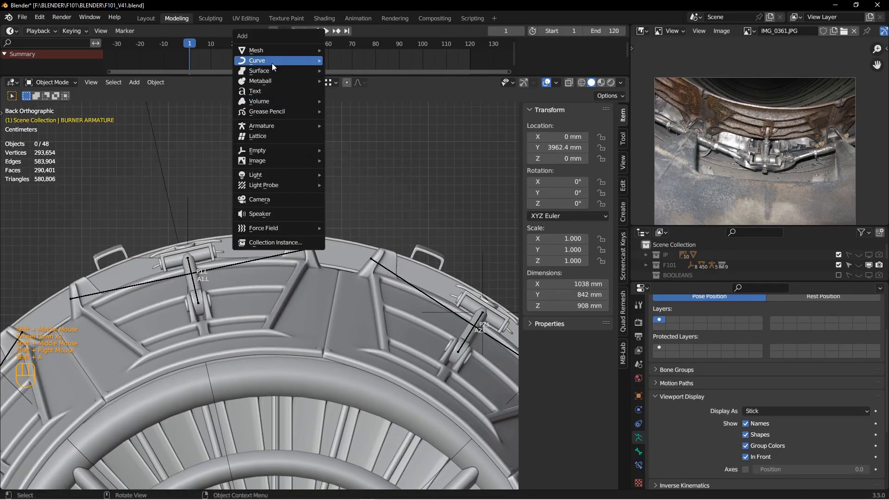
pyautogui.moveTo(266, 49)
pyautogui.click(353, 101)
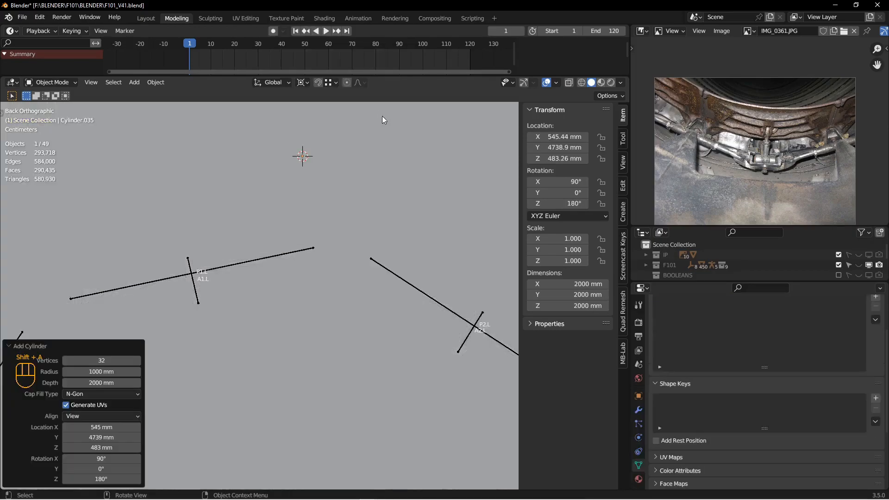
pyautogui.press('s')
pyautogui.press('Escape')
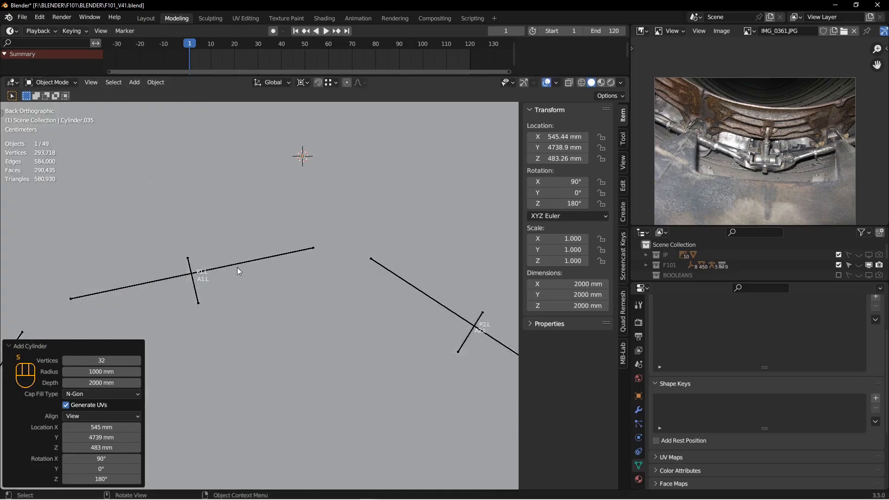
pyautogui.click(104, 360)
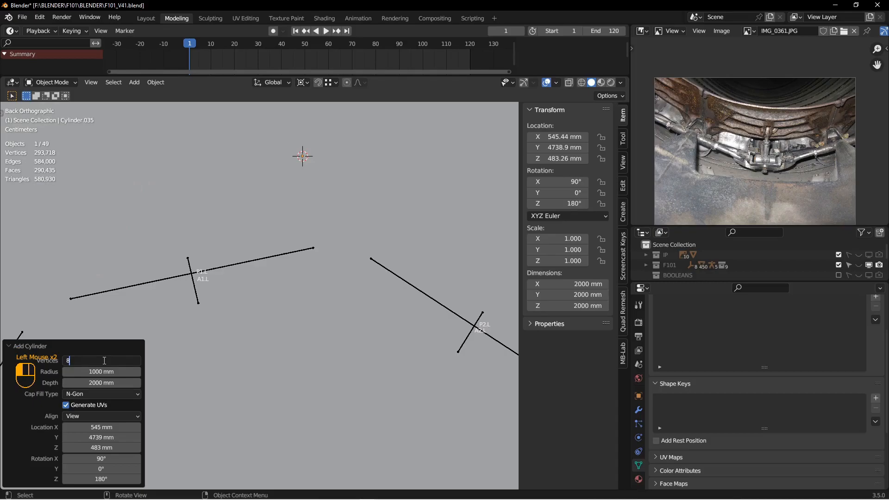
pyautogui.press('Return')
# - Scale the cylinder down to about 12 mm and rotate it 90° about the global Z axis
pyautogui.press('s')
pyautogui.click(374, 214)
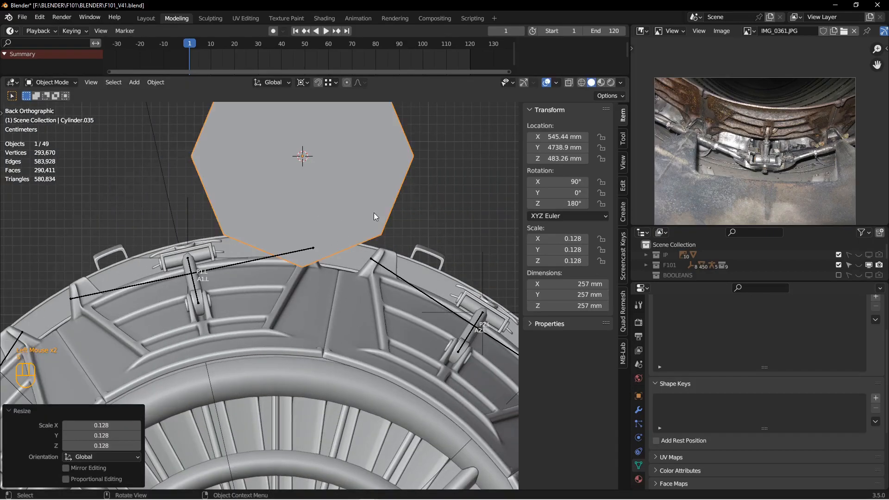
pyautogui.press('s')
pyautogui.click(310, 152)
pyautogui.press('r')
pyautogui.press('z')
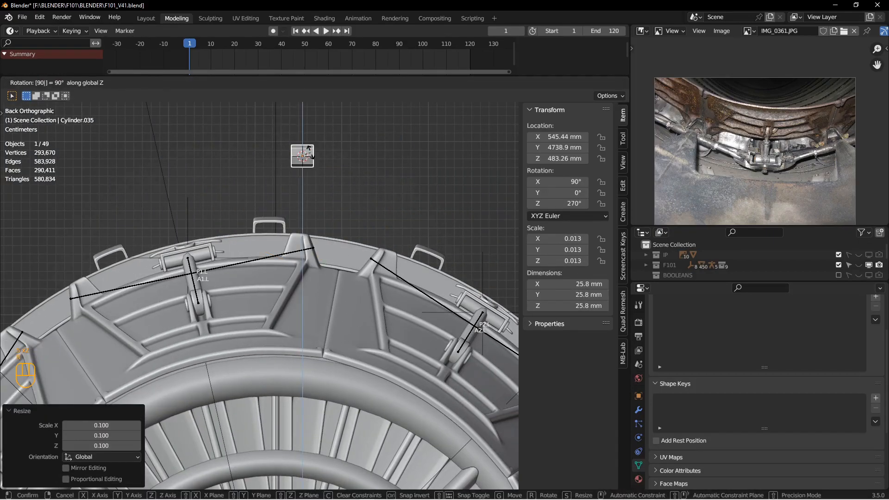
pyautogui.click(310, 153)
pyautogui.press('s')
pyautogui.click(330, 149)
# - Stretch the cylinder along the global X axis into a rod about 167 mm long
pyautogui.keyDown('shift'); pyautogui.moveTo(322, 174); pyautogui.dragTo(367, 184, button='middle'); pyautogui.keyUp('shift')
pyautogui.press('s')
pyautogui.press('x')
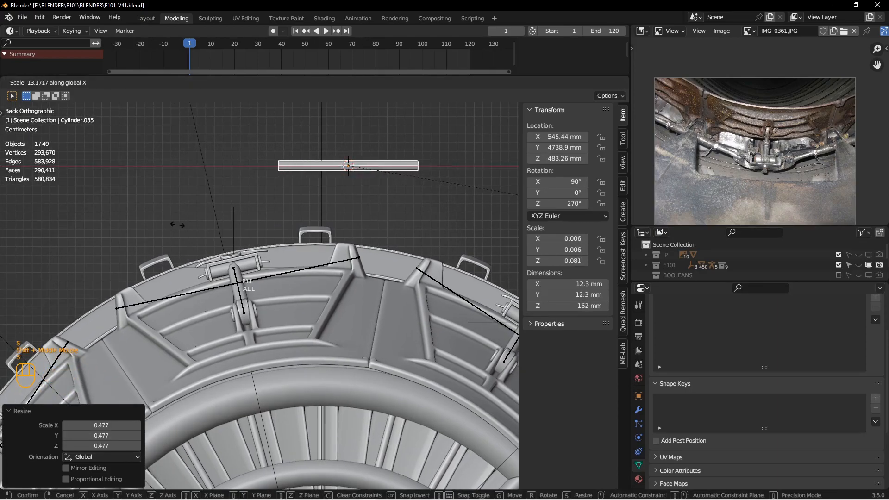
pyautogui.click(165, 226)
# - Move the rod onto the nozzle ring between the P1.L and P2.L hinge brackets and select BURNER ARMATURE
pyautogui.keyDown('shift'); pyautogui.moveTo(355, 247); pyautogui.dragTo(214, 201, button='middle'); pyautogui.keyUp('shift')
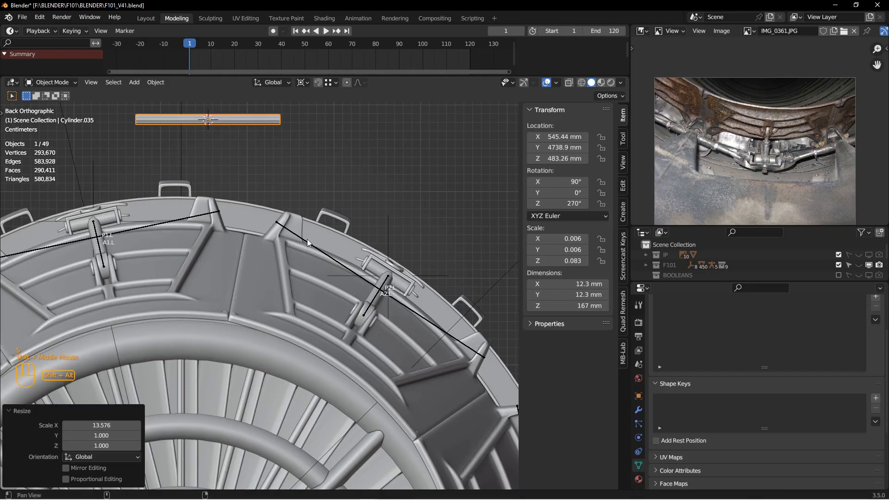
pyautogui.keyDown('shift'); pyautogui.moveTo(328, 247); pyautogui.dragTo(359, 231, button='middle'); pyautogui.keyUp('shift')
pyautogui.press('g')
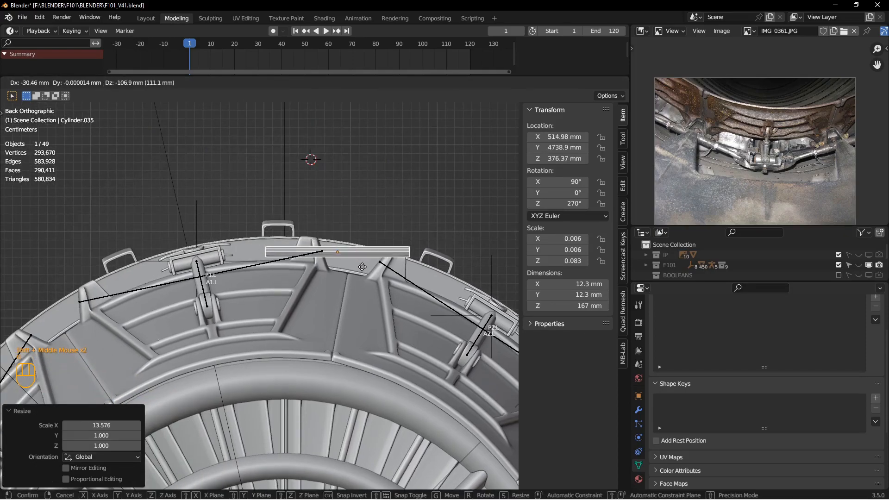
pyautogui.click(357, 277)
pyautogui.keyDown('shift'); pyautogui.moveTo(357, 277); pyautogui.dragTo(353, 240, button='middle'); pyautogui.keyUp('shift')
pyautogui.click(239, 230)
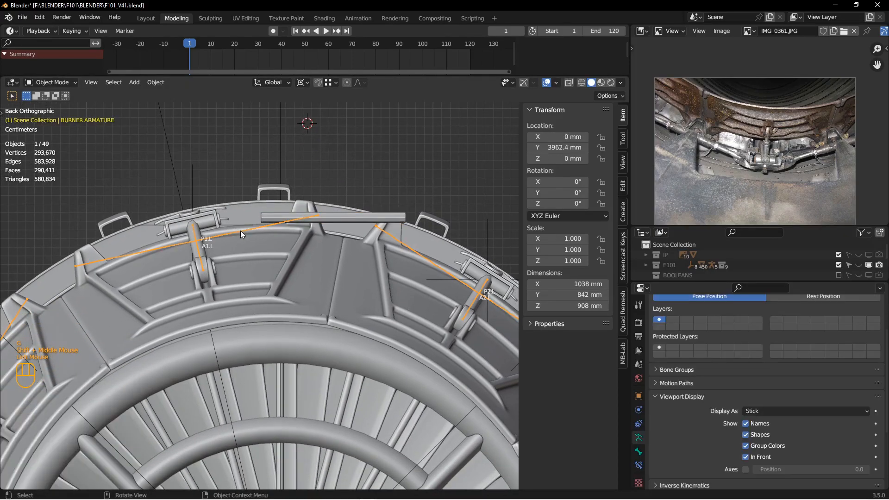
# - Hide the burner armature and move the rod so that its near end meets the P1.L hinge bracket
pyautogui.press('h')
pyautogui.click(327, 226)
pyautogui.keyDown('shift'); pyautogui.moveTo(328, 226); pyautogui.dragTo(371, 243, button='middle'); pyautogui.keyUp('shift')
pyautogui.scroll(-2, 315, 239)
pyautogui.press('g')
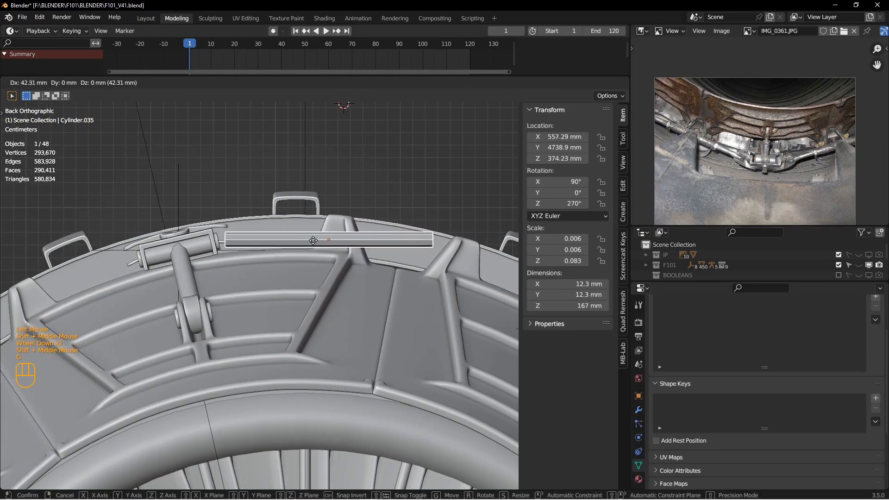
pyautogui.click(307, 236)
# - Snap the 3D cursor to the centre of the rod's end face at the P1.L bracket
pyautogui.keyDown('shift'); pyautogui.moveTo(283, 238); pyautogui.dragTo(290, 241, button='middle'); pyautogui.keyUp('shift')
pyautogui.keyDown('shift'); pyautogui.scroll(-1, 290, 241); pyautogui.keyUp('shift')
pyautogui.scroll(-2, 290, 241)
pyautogui.press('Tab')
pyautogui.press('z')
pyautogui.press('1')
pyautogui.moveTo(245, 218); pyautogui.dragTo(280, 280)
pyautogui.hotkey('shift', 's')
pyautogui.press('z')
pyautogui.keyDown('shift'); pyautogui.moveTo(390, 277); pyautogui.dragTo(344, 277, button='middle'); pyautogui.keyUp('shift')
pyautogui.press('Tab')
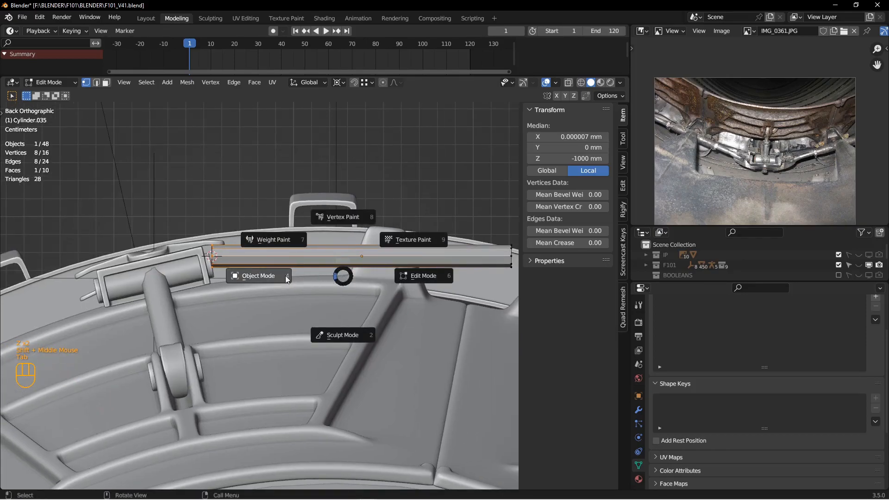
# - Set the rod's origin to the 3D cursor at its P1.L bracket end
pyautogui.rightClick(324, 254)
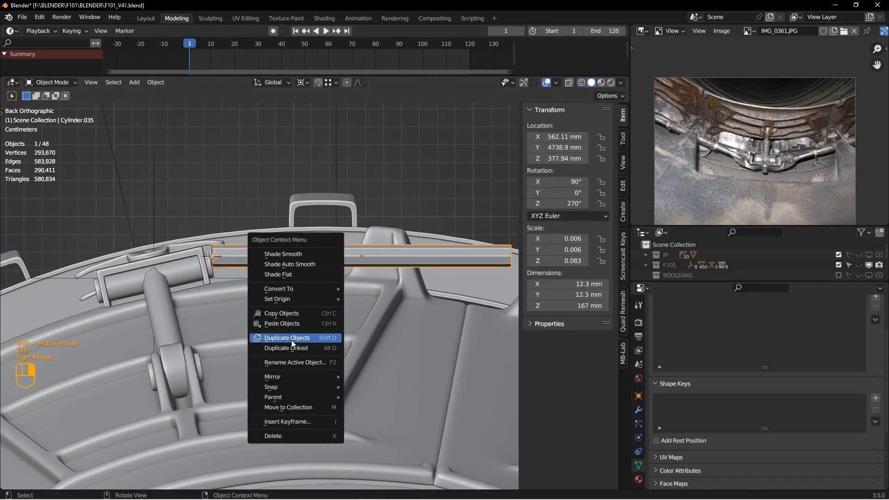
pyautogui.moveTo(286, 299)
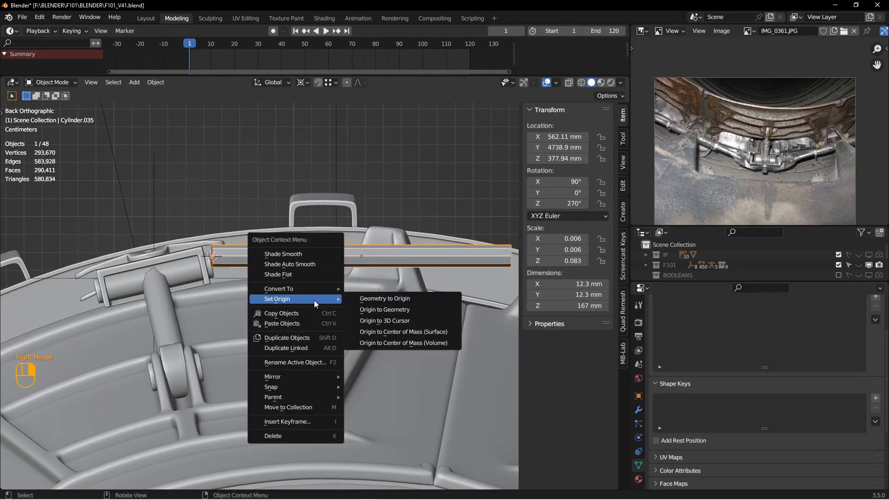
pyautogui.click(370, 322)
pyautogui.keyDown('shift'); pyautogui.moveTo(450, 286); pyautogui.dragTo(324, 296, button='middle'); pyautogui.keyUp('shift')
pyautogui.scroll(1, 298, 290)
pyautogui.scroll(1, 324, 297)
pyautogui.scroll(1, 324, 297)
pyautogui.keyDown('shift'); pyautogui.moveTo(221, 271); pyautogui.dragTo(249, 279, button='middle'); pyautogui.keyUp('shift')
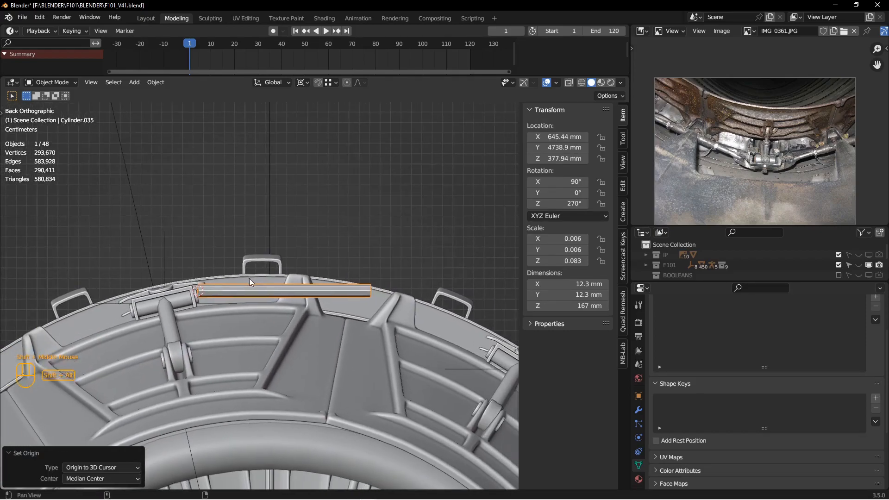
# - Extend the rod by moving its far end face about 131 mm along global X toward the P2.L bracket
pyautogui.scroll(-1, 249, 279)
pyautogui.keyDown('shift'); pyautogui.moveTo(339, 295); pyautogui.dragTo(321, 276, button='middle'); pyautogui.keyUp('shift')
pyautogui.press('Tab')
pyautogui.press('z')
pyautogui.press('z')
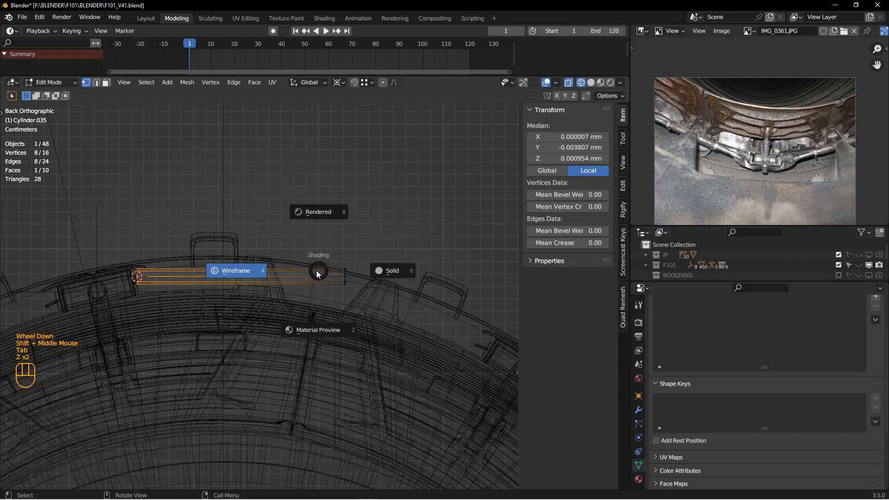
pyautogui.click(262, 271)
pyautogui.press('z')
pyautogui.press('g')
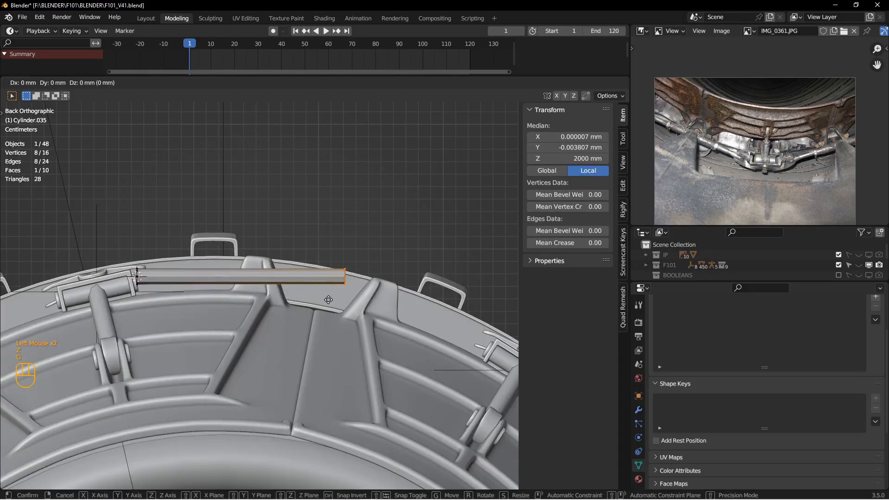
pyautogui.press('x')
pyautogui.click(479, 302)
pyautogui.keyDown('shift'); pyautogui.moveTo(480, 302); pyautogui.dragTo(362, 287, button='middle'); pyautogui.keyUp('shift')
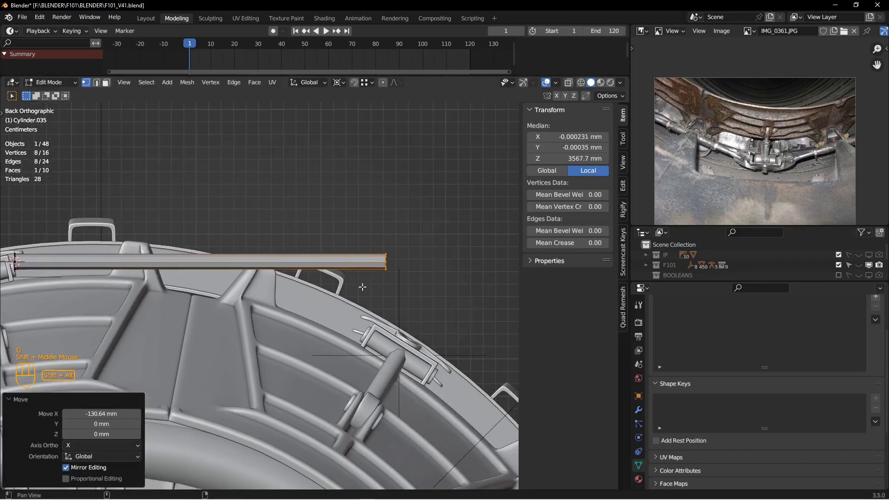
pyautogui.press('Tab')
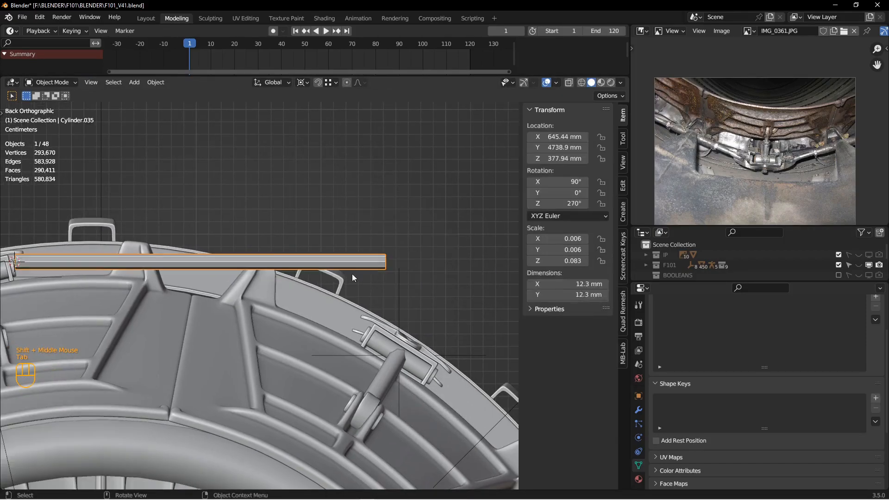
# - Rotate the rod about 10.2° around its origin so that its far end points at the P2.L bracket
pyautogui.press('r')
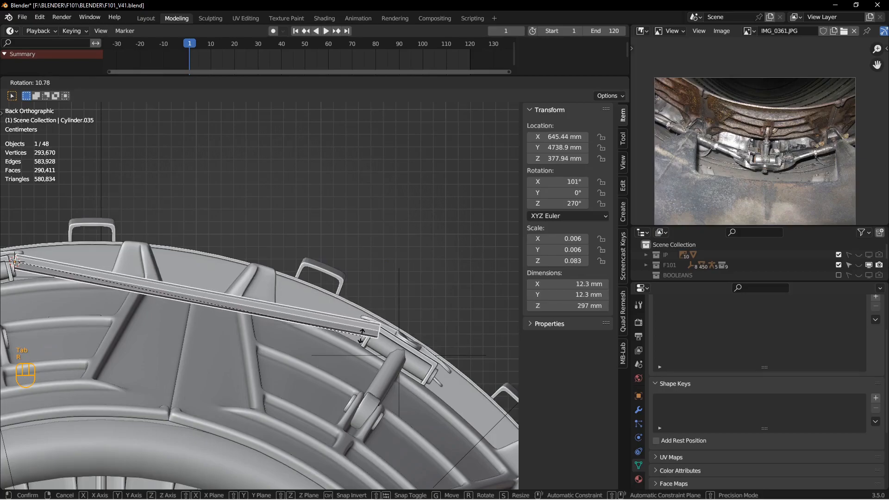
pyautogui.click(364, 337)
pyautogui.scroll(1, 364, 336)
pyautogui.moveTo(351, 324)
pyautogui.keyDown('shift'); pyautogui.mouseDown(button='middle')
pyautogui.moveTo(381, 318)
pyautogui.moveTo(377, 276)
pyautogui.mouseUp(button='middle'); pyautogui.keyUp('shift')
pyautogui.scroll(-3, 380, 318)
# - In wireframe, edit the rod's mesh with the local move gizmo shown and the transform pivot set to Median Point
pyautogui.press('z')
pyautogui.click(435, 278)
pyautogui.press('z')
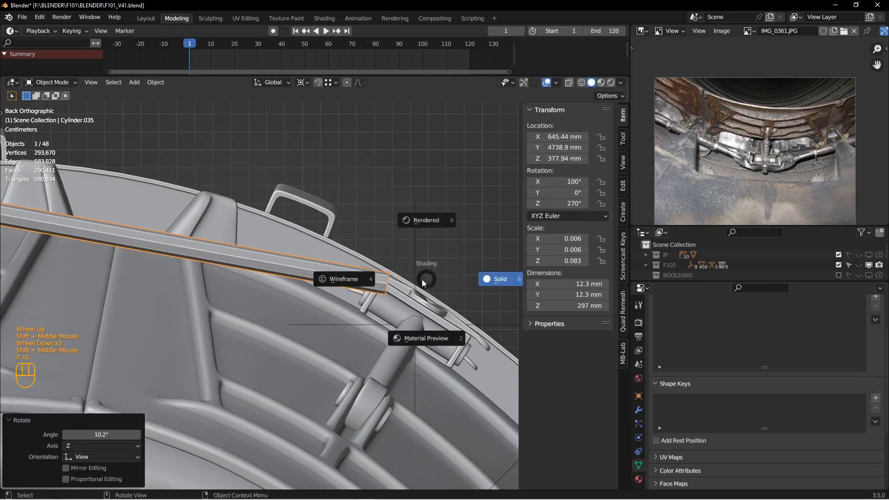
pyautogui.click(365, 273)
pyautogui.scroll(-2, 391, 274)
pyautogui.click(388, 277)
pyautogui.click(352, 269)
pyautogui.press('Tab')
pyautogui.click(419, 267)
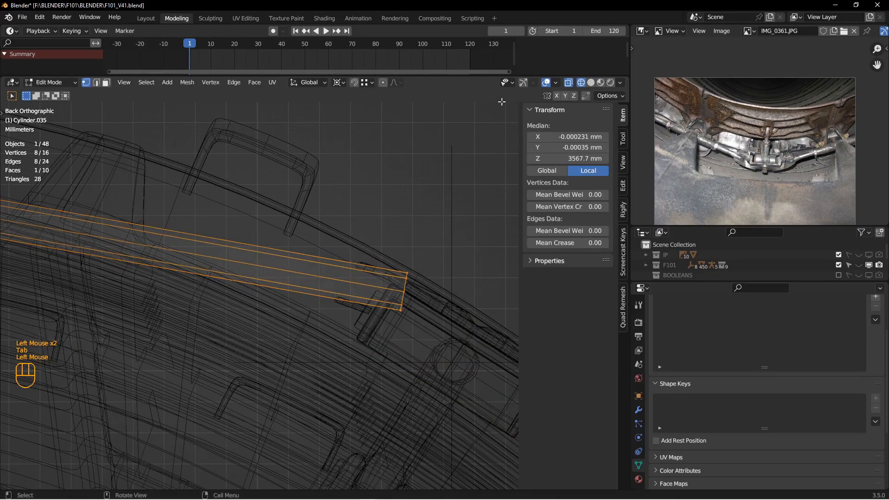
pyautogui.click(534, 83)
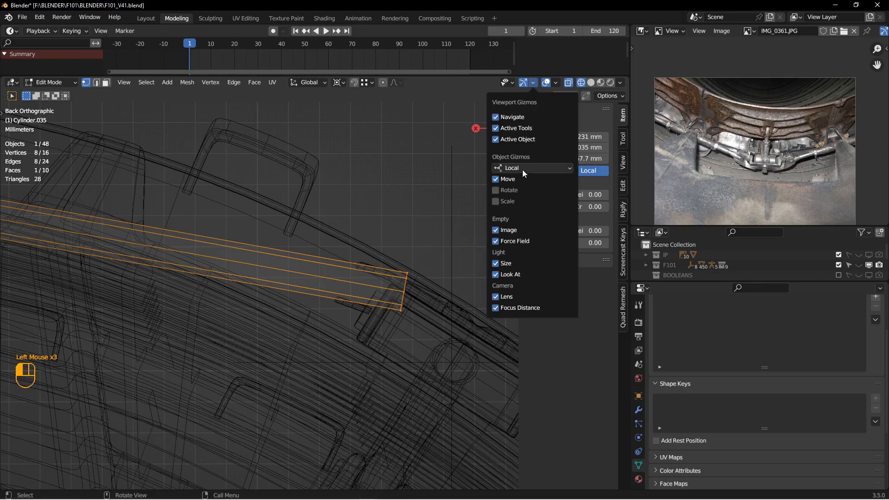
pyautogui.click(340, 83)
pyautogui.click(346, 125)
# - Shorten the rod to about 287 mm by pulling back its far end face and rotate it another 0.16°
pyautogui.moveTo(438, 300); pyautogui.dragTo(404, 293)
pyautogui.press('Tab')
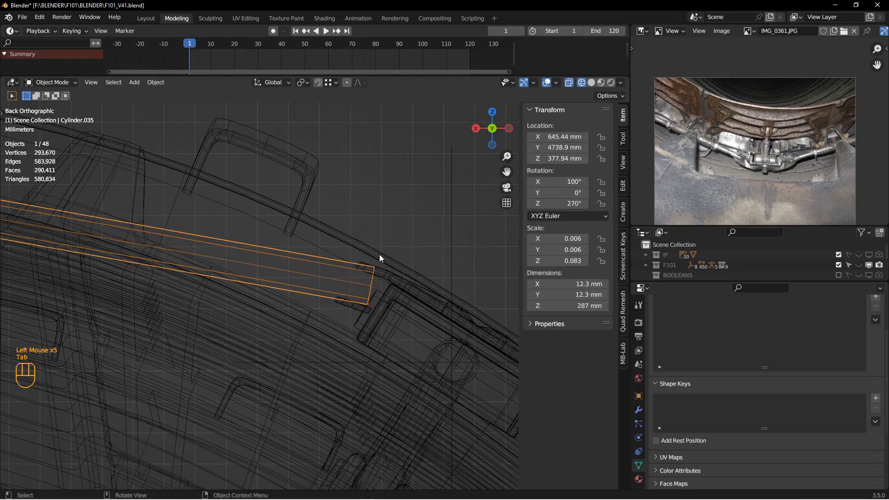
pyautogui.press('r')
pyautogui.click(378, 257)
pyautogui.press('z')
pyautogui.click(436, 257)
pyautogui.scroll(4, 363, 247)
pyautogui.keyDown('shift'); pyautogui.moveTo(363, 247); pyautogui.dragTo(216, 264, button='middle'); pyautogui.keyUp('shift')
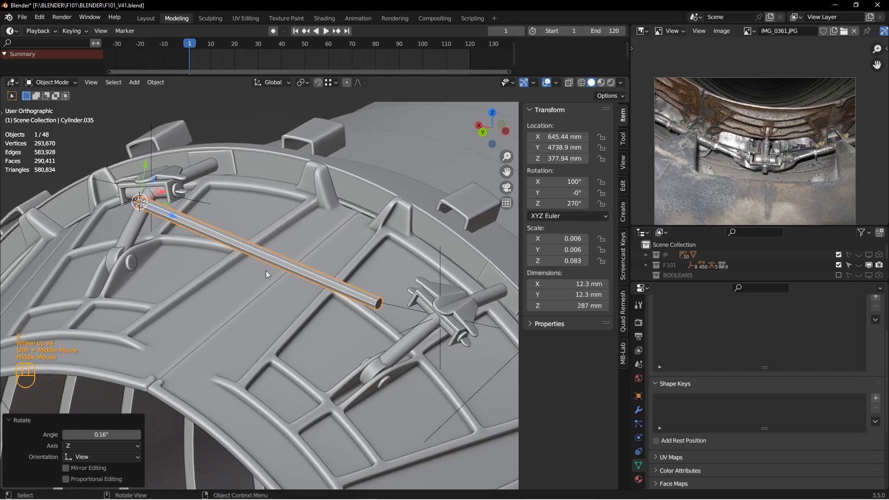
# - Move the rod about -70 mm along global Y so that it lines up with the bracket hinges
pyautogui.press('g')
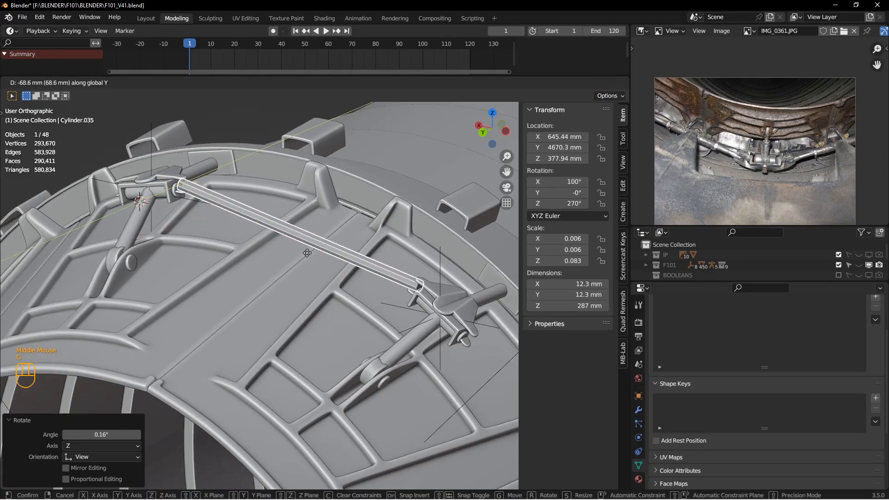
pyautogui.click(305, 252)
pyautogui.keyDown('shift'); pyautogui.moveTo(303, 253); pyautogui.dragTo(260, 294, button='middle'); pyautogui.keyUp('shift')
# - In back view, nudge the rod about -0.6 mm in X and 1 mm in Z and rotate it about 0.22°
pyautogui.press('ctrl+KP_1')
pyautogui.scroll(-4, 250, 301)
pyautogui.keyDown('shift'); pyautogui.moveTo(176, 283); pyautogui.dragTo(242, 255, button='middle'); pyautogui.keyUp('shift')
pyautogui.press('g')
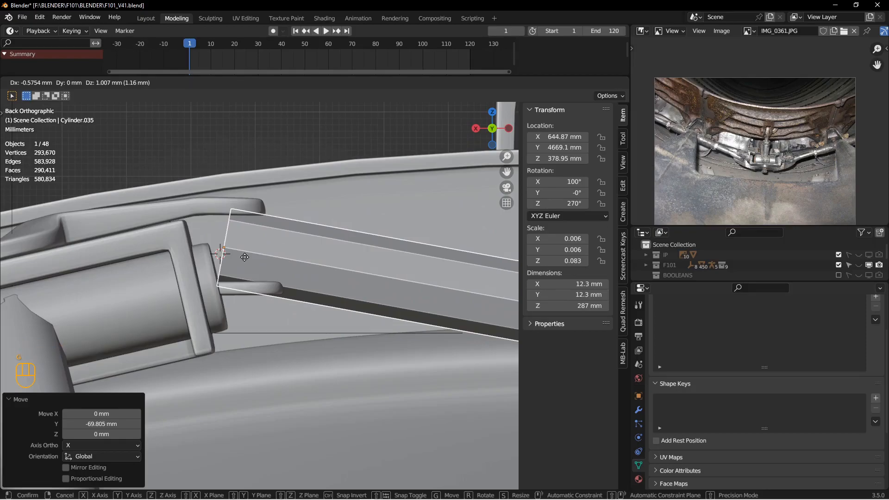
pyautogui.click(244, 257)
pyautogui.scroll(4, 258, 258)
pyautogui.keyDown('shift'); pyautogui.moveTo(377, 287); pyautogui.dragTo(390, 254, button='middle'); pyautogui.keyUp('shift')
pyautogui.scroll(-3, 297, 276)
pyautogui.press('r')
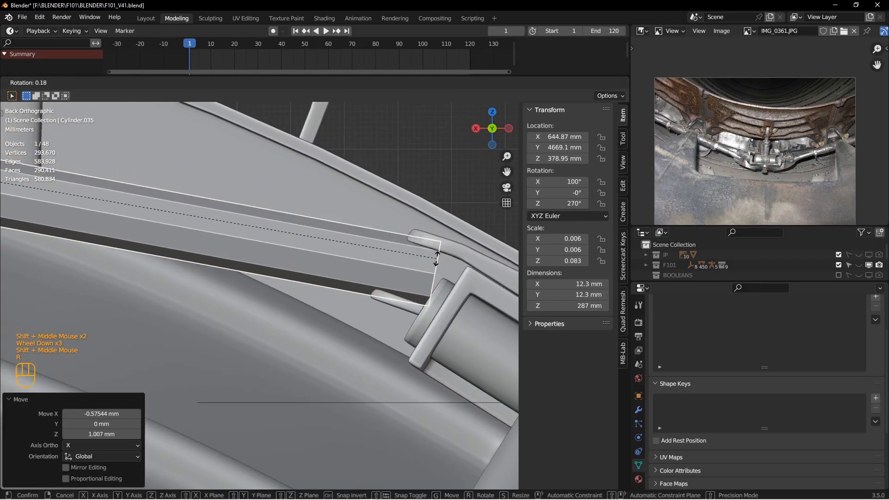
pyautogui.click(366, 254)
pyautogui.scroll(-4, 366, 254)
pyautogui.keyDown('shift'); pyautogui.moveTo(240, 244); pyautogui.dragTo(297, 282, button='middle'); pyautogui.keyUp('shift')
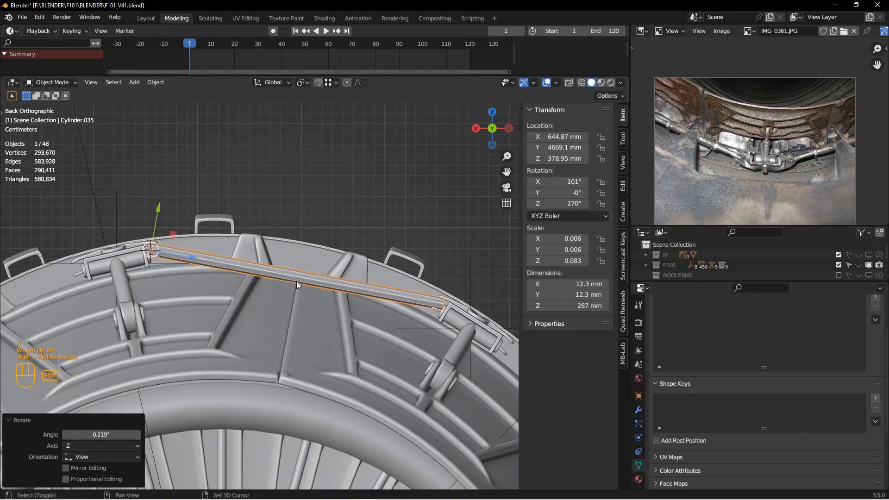
# - Add one centred loop cut across the middle of the rod
pyautogui.scroll(1, 296, 278)
pyautogui.press('Tab')
pyautogui.hotkey('ctrl', 'r')
pyautogui.click(299, 275)
# - Delete the vertices of the rod's far end to leave only the half at the P1.L bracket
pyautogui.press('z')
pyautogui.click(242, 277)
pyautogui.keyDown('shift'); pyautogui.moveTo(422, 283); pyautogui.dragTo(355, 270, button='middle'); pyautogui.keyUp('shift')
pyautogui.moveTo(371, 241); pyautogui.dragTo(466, 353)
pyautogui.press('x')
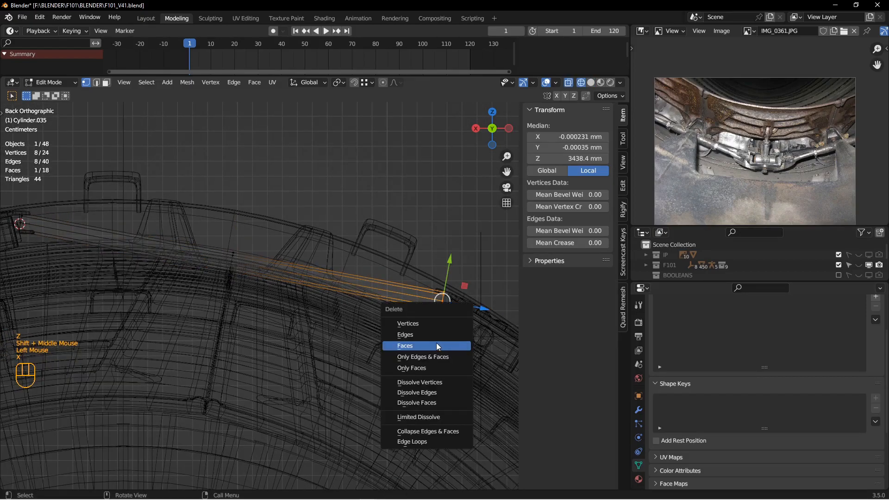
pyautogui.click(416, 326)
pyautogui.press('z')
pyautogui.click(478, 323)
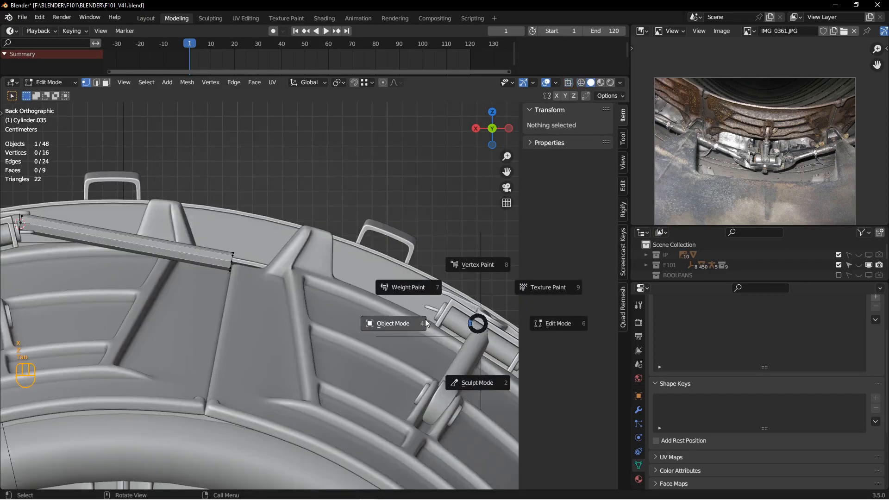
pyautogui.press('Tab')
pyautogui.hotkey('alt', 'a')
pyautogui.keyDown('shift'); pyautogui.moveTo(202, 255); pyautogui.dragTo(484, 313, button='middle'); pyautogui.keyUp('shift')
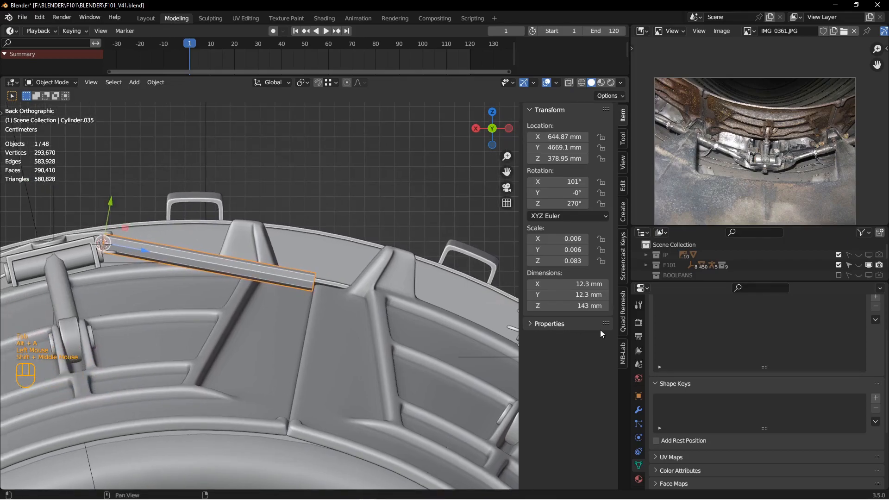
# - Apply the rod's scale and add a Mirror modifier that mirrors along Z only
pyautogui.hotkey('ctrl', 'a')
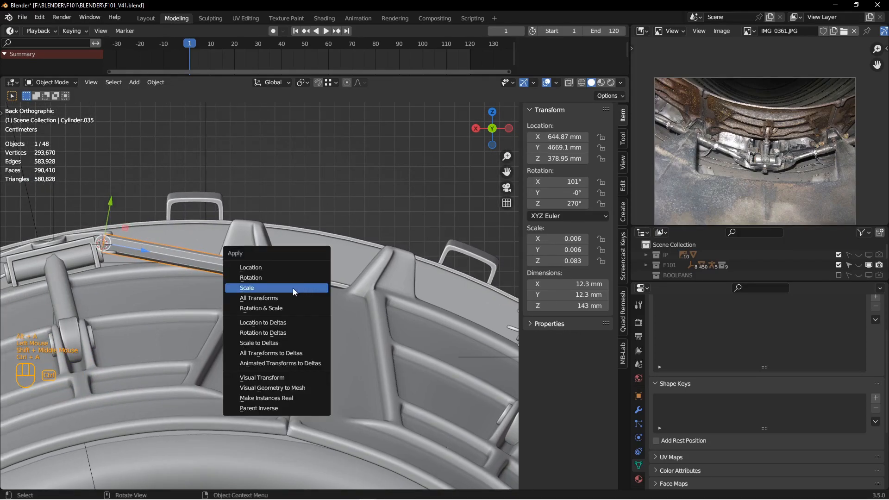
pyautogui.click(267, 288)
pyautogui.click(639, 411)
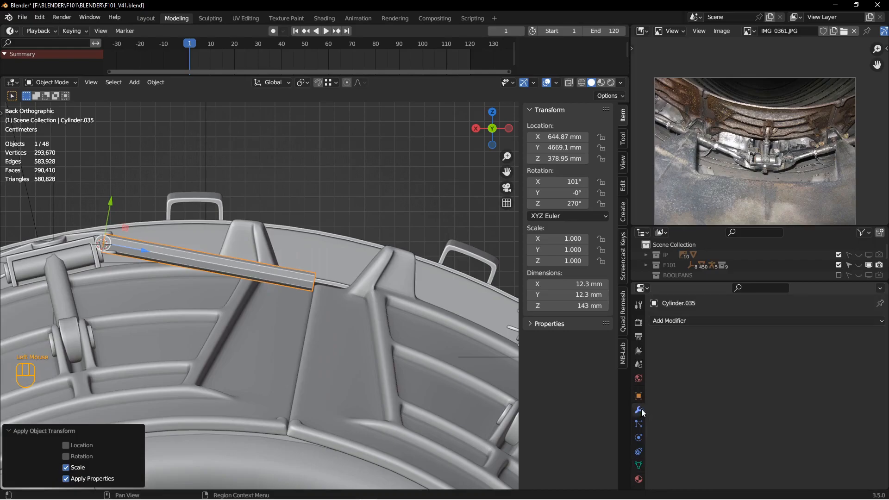
pyautogui.click(698, 325)
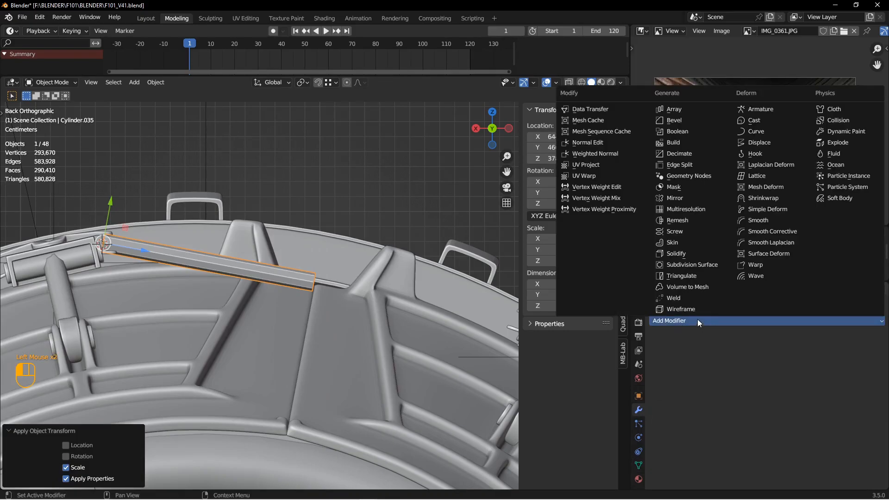
pyautogui.click(689, 199)
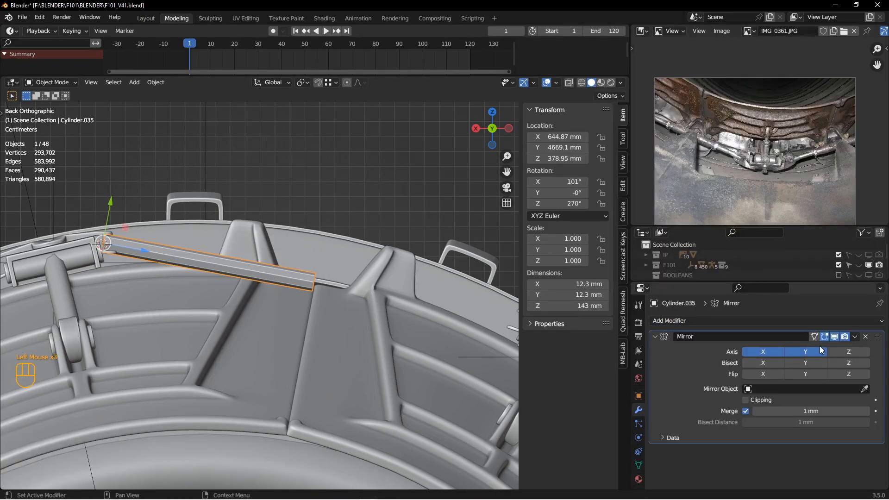
pyautogui.click(864, 352)
pyautogui.click(792, 352)
pyautogui.click(775, 352)
# - Snap the 3D cursor to the centre of the half rod's open end loop
pyautogui.moveTo(281, 284)
pyautogui.keyDown('shift'); pyautogui.mouseDown(button='middle')
pyautogui.moveTo(284, 290)
pyautogui.moveTo(263, 287)
pyautogui.moveTo(278, 296)
pyautogui.mouseUp(button='middle'); pyautogui.keyUp('shift')
pyautogui.scroll(2, 278, 289)
pyautogui.scroll(-2, 318, 304)
pyautogui.press('Tab')
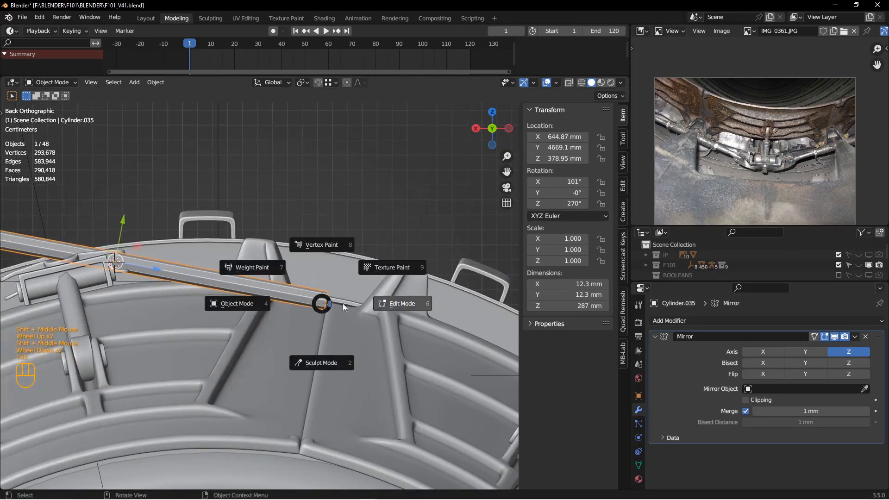
pyautogui.click(334, 309)
pyautogui.moveTo(345, 321); pyautogui.dragTo(300, 267, button='middle')
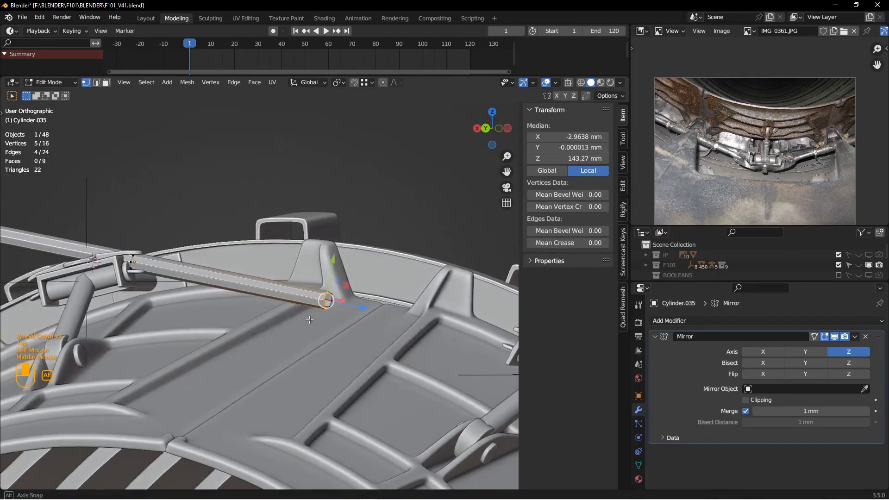
pyautogui.moveTo(300, 267); pyautogui.dragTo(352, 322)
pyautogui.hotkey('shift', 's')
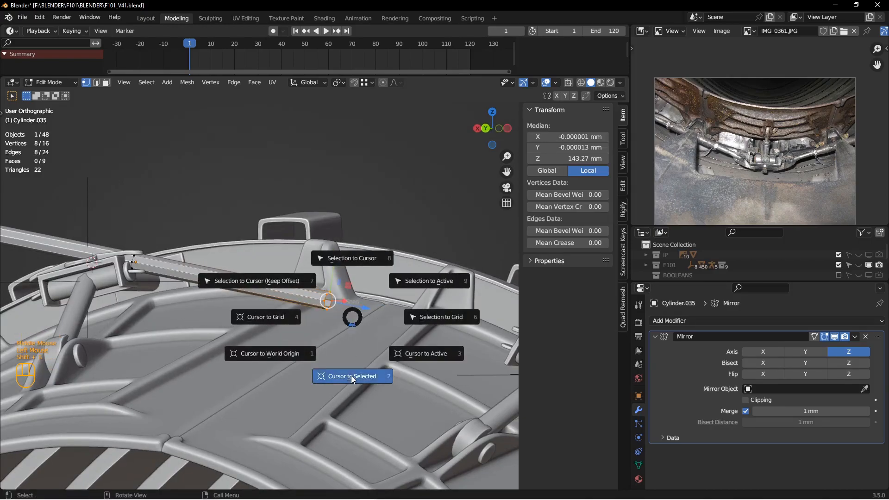
# - Set the half rod's origin to the 3D cursor at its open end
pyautogui.press('Tab')
pyautogui.press('Tab')
pyautogui.hotkey('alt', 'a')
pyautogui.click(286, 296)
pyautogui.rightClick(290, 294)
pyautogui.moveTo(290, 294)
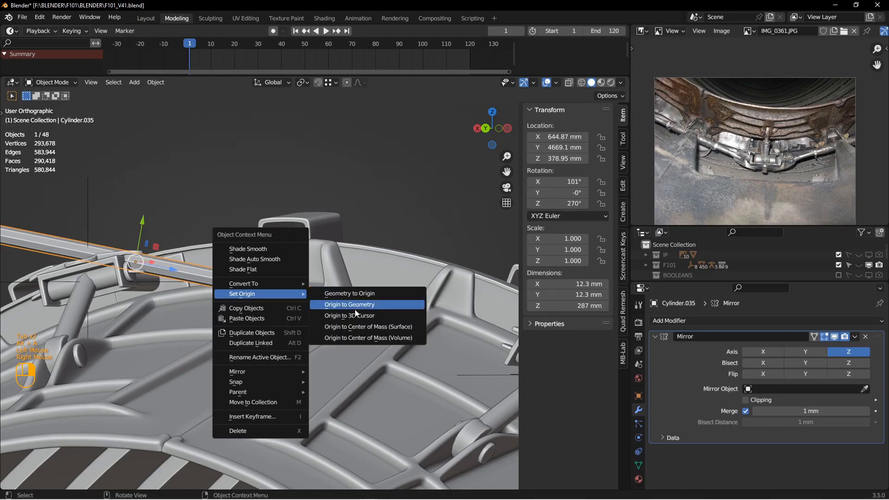
pyautogui.click(351, 315)
# - Add a loop cut to the rod and slide it toward the P1.L bracket end with a factor of about 0.813
pyautogui.keyDown('alt'); pyautogui.middleClick(304, 306); pyautogui.keyUp('alt')
pyautogui.press('ctrl+KP_1')
pyautogui.scroll(2, 305, 306)
pyautogui.scroll(-2, 323, 310)
pyautogui.moveTo(305, 305)
pyautogui.keyDown('shift'); pyautogui.mouseDown(button='middle')
pyautogui.moveTo(335, 325)
pyautogui.moveTo(301, 301)
pyautogui.mouseUp(button='middle'); pyautogui.keyUp('shift')
pyautogui.scroll(-1, 323, 309)
pyautogui.scroll(-2, 335, 326)
pyautogui.press('Tab')
pyautogui.click(354, 302)
pyautogui.hotkey('alt', 'a')
pyautogui.hotkey('ctrl', 'r')
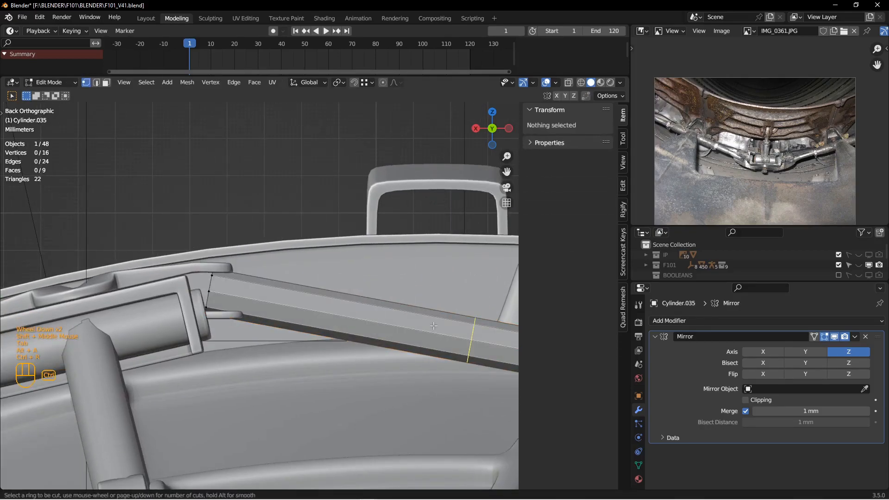
pyautogui.click(427, 319)
pyautogui.click(216, 300)
pyautogui.scroll(-1, 243, 300)
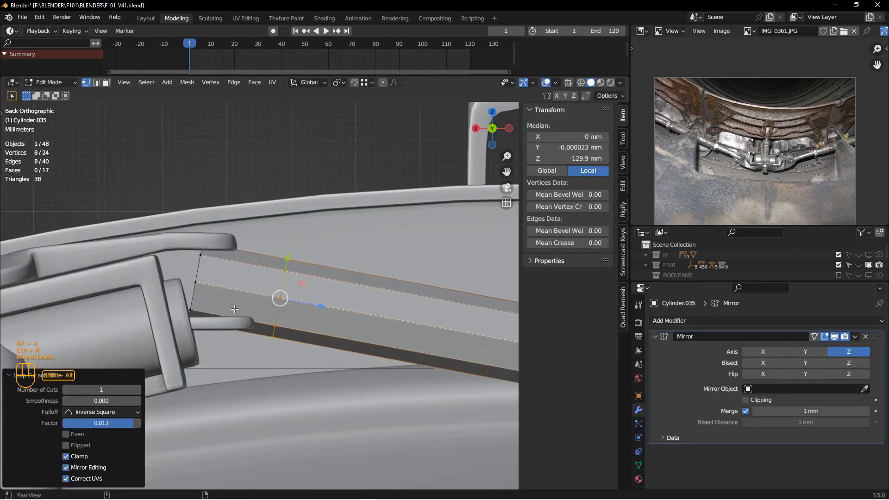
# - Add a second loop cut about 2 mm from the first one, on its bracket side
pyautogui.keyDown('shift'); pyautogui.moveTo(243, 301); pyautogui.dragTo(321, 307, button='middle'); pyautogui.keyUp('shift')
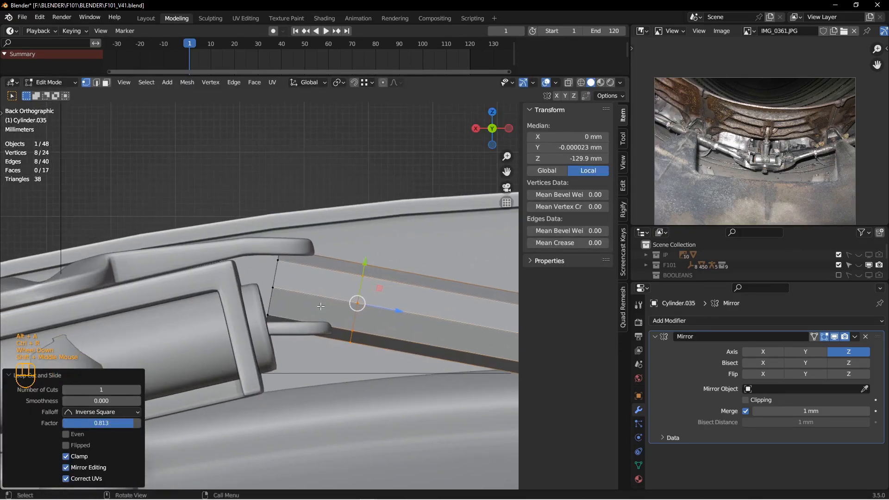
pyautogui.hotkey('ctrl', 'r')
pyautogui.click(352, 271)
pyautogui.click(365, 273)
# - Select the second loop cut in wireframe and snap the 3D cursor to its centre
pyautogui.press('z')
pyautogui.click(262, 272)
pyautogui.moveTo(208, 208)
pyautogui.mouseDown()
pyautogui.moveTo(302, 354)
pyautogui.moveTo(315, 346)
pyautogui.mouseUp()
pyautogui.keyDown('alt'); pyautogui.click(338, 317); pyautogui.keyUp('alt')
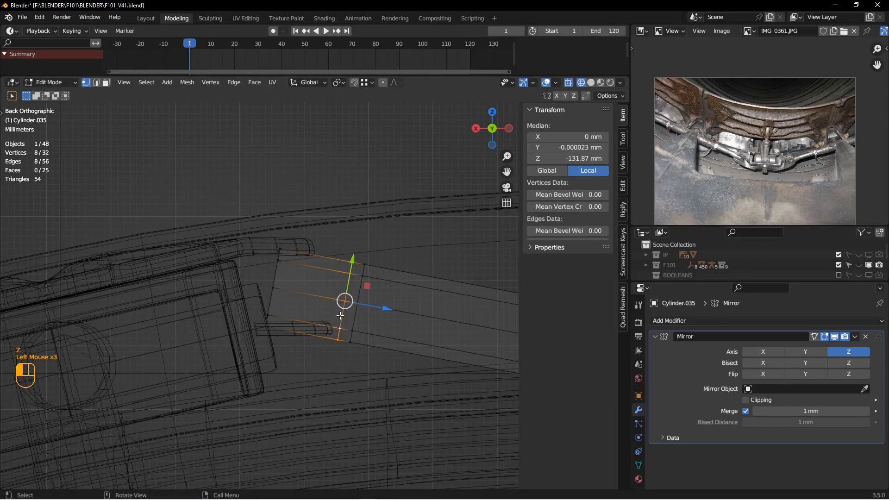
pyautogui.hotkey('shift', 's')
pyautogui.click(348, 373)
# - Rotate the rod's bracket-side end face by about -11.86° around the 3D cursor, with the pivot point set to 3D Cursor
pyautogui.moveTo(248, 231); pyautogui.dragTo(299, 355)
pyautogui.press('z')
pyautogui.click(366, 366)
pyautogui.click(339, 83)
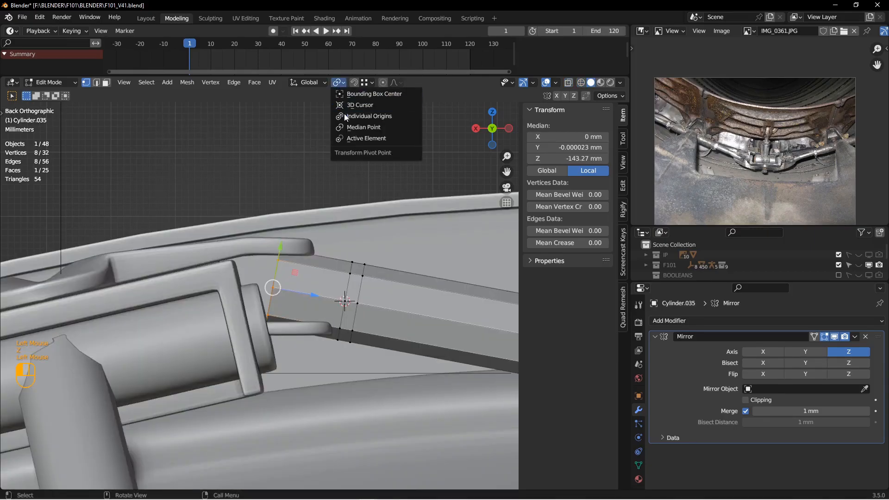
pyautogui.click(349, 106)
pyautogui.press('r')
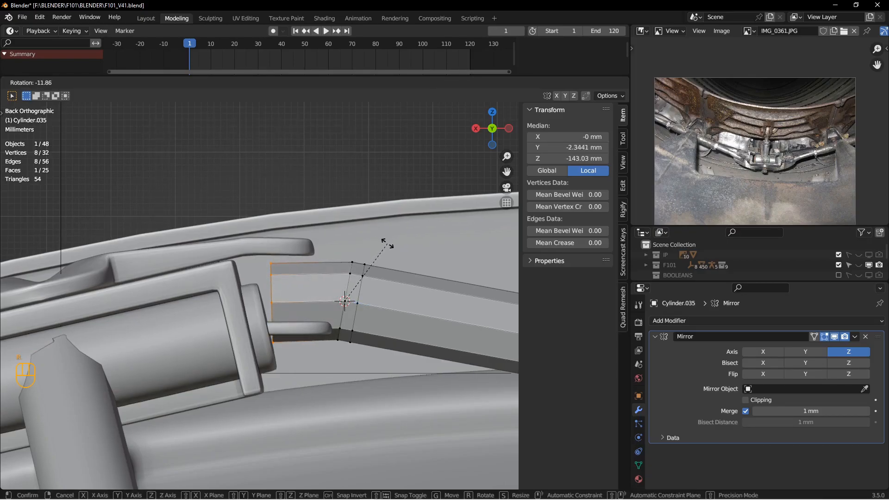
pyautogui.click(388, 244)
# - Move the whole rod object up along Z by about 1.8 mm
pyautogui.press('Tab')
pyautogui.click(350, 264)
pyautogui.press('g')
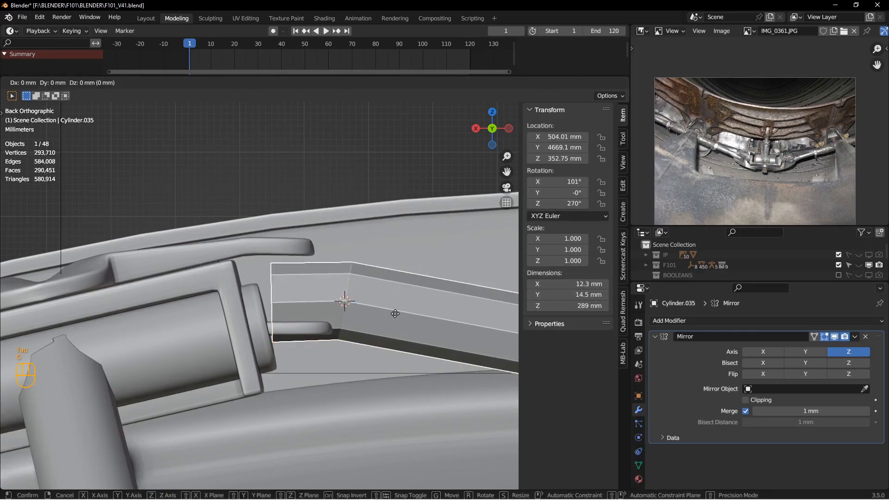
pyautogui.press('z')
pyautogui.click(398, 302)
# - Move the rod object along the Y axis by about 3.73 mm to line it up with the bracket in the top view
pyautogui.press('Tab')
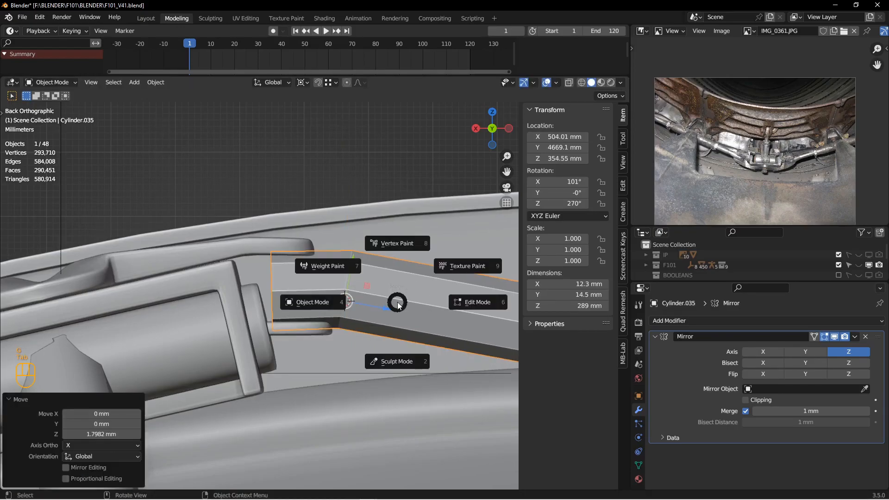
pyautogui.click(403, 303)
pyautogui.moveTo(403, 304); pyautogui.dragTo(279, 336, button='middle')
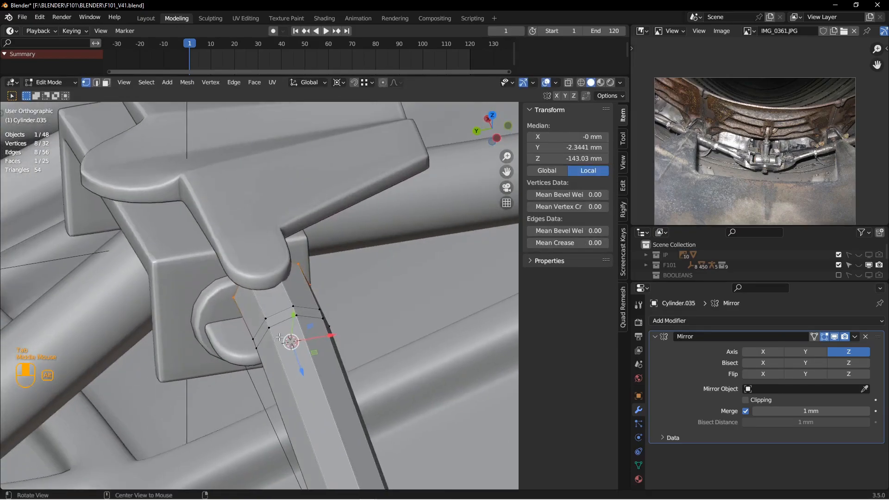
pyautogui.press('KP_7')
pyautogui.scroll(2, 278, 338)
pyautogui.press('Tab')
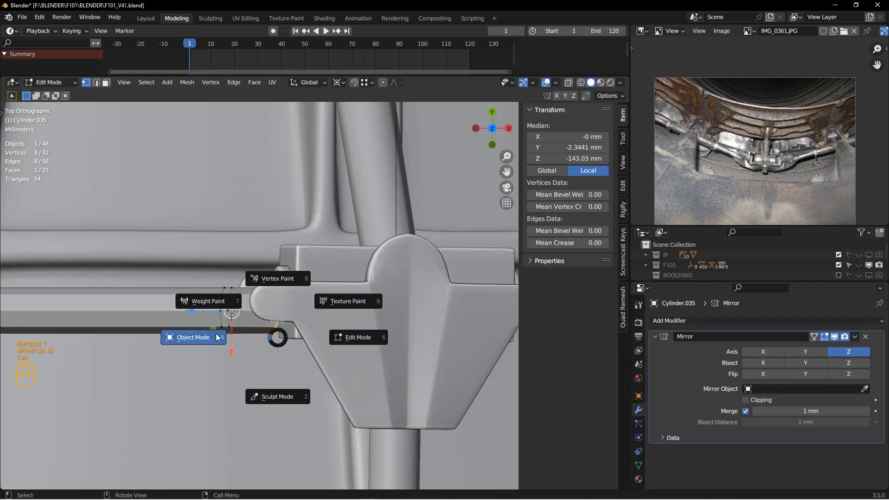
pyautogui.click(216, 334)
pyautogui.press('g')
pyautogui.press('y')
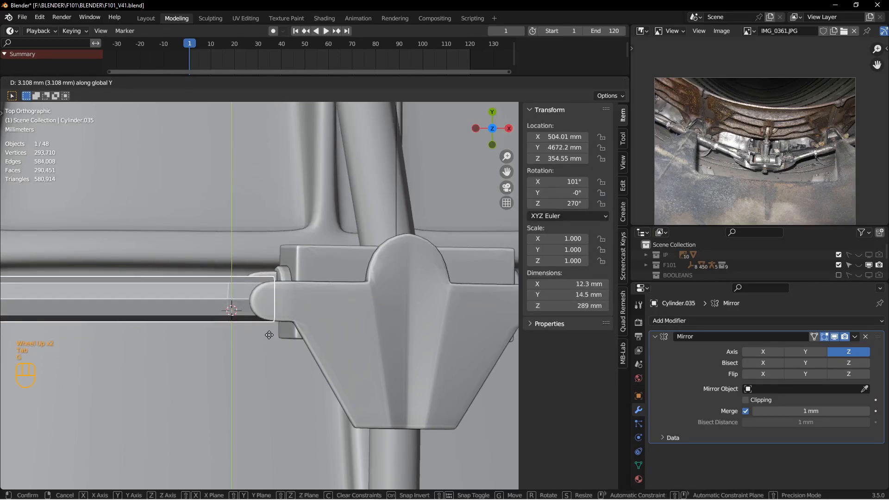
pyautogui.click(270, 332)
# - Add a centred loop cut with factor 0 to the long section of the half rod
pyautogui.moveTo(255, 335); pyautogui.dragTo(290, 206, button='middle')
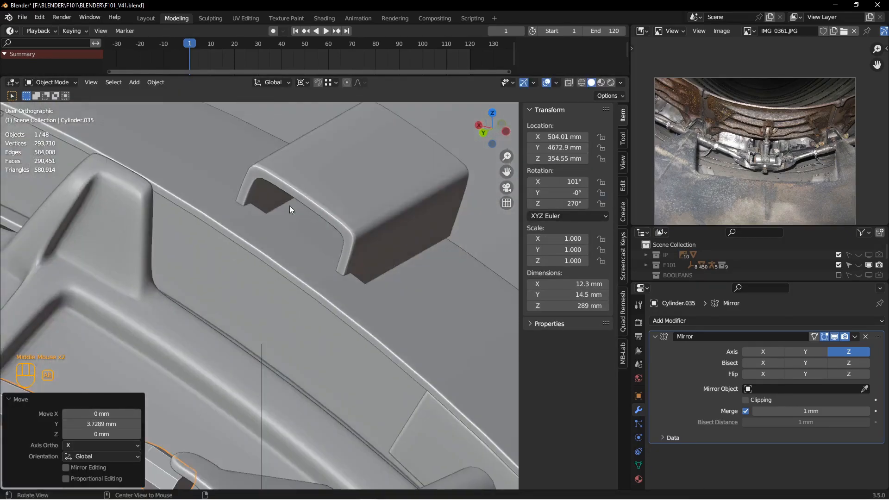
pyautogui.scroll(4, 287, 206)
pyautogui.keyDown('shift'); pyautogui.moveTo(250, 235); pyautogui.dragTo(209, 276, button='middle'); pyautogui.keyUp('shift')
pyautogui.scroll(-2, 349, 298)
pyautogui.press('ctrl+KP_1')
pyautogui.press('Tab')
pyautogui.click(319, 270)
pyautogui.keyDown('shift'); pyautogui.moveTo(287, 271); pyautogui.dragTo(388, 300, button='middle'); pyautogui.keyUp('shift')
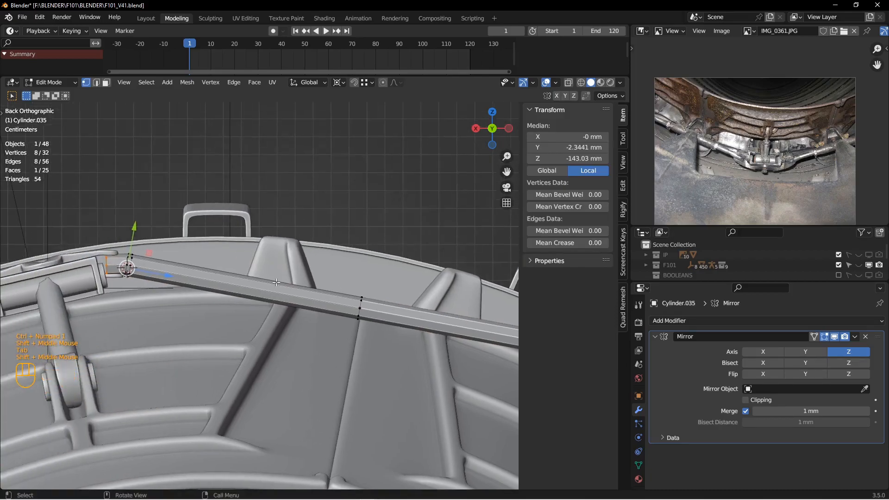
pyautogui.scroll(-1, 283, 278)
pyautogui.hotkey('ctrl', 'r')
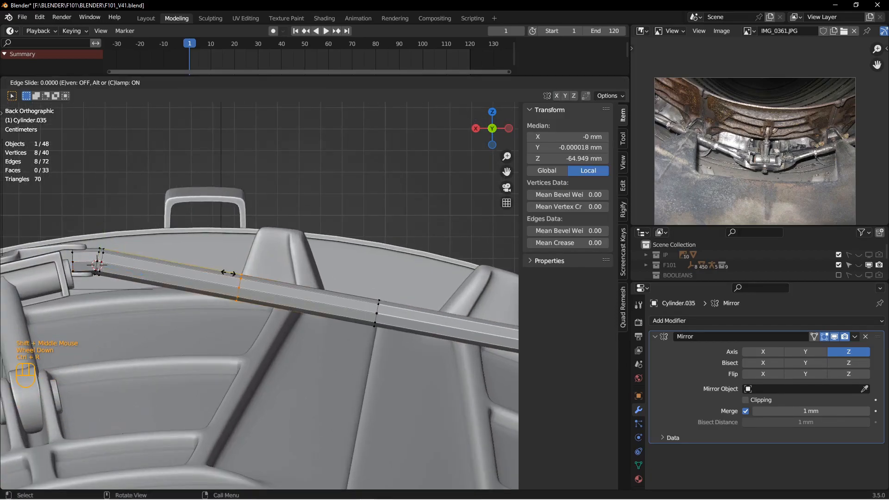
pyautogui.click(263, 290)
pyautogui.rightClick(264, 289)
# - Add another loop cut to the rod and slide it close beside the centred one, on its mirror-centre side
pyautogui.keyDown('shift'); pyautogui.moveTo(263, 290); pyautogui.dragTo(349, 314, button='middle'); pyautogui.keyUp('shift')
pyautogui.scroll(-2, 324, 302)
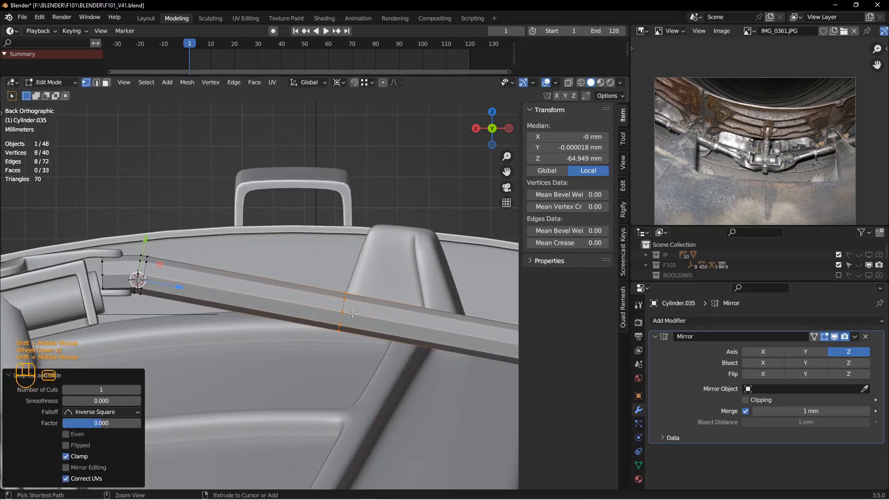
pyautogui.hotkey('ctrl', 'r')
pyautogui.click(349, 313)
pyautogui.click(273, 300)
# - Select the face ring between the end block and the middle loops and shrink it by about 2.4 mm
pyautogui.press('3')
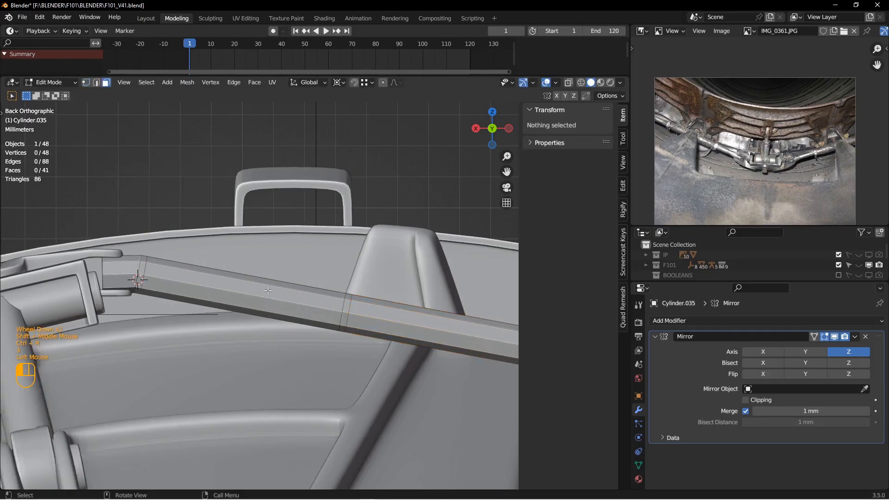
pyautogui.doubleClick(274, 288)
pyautogui.hotkey('alt', 's')
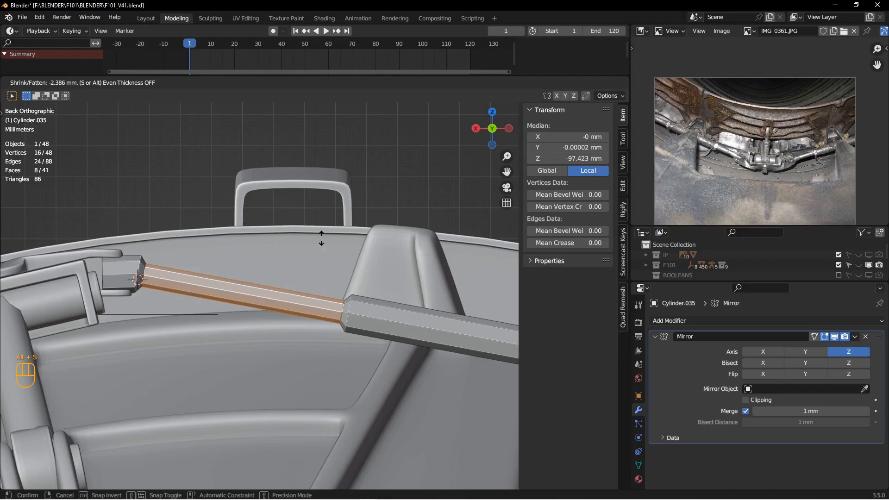
pyautogui.click(322, 238)
# - Bevel the border of the rod's bracket-side end face with a width of about 2.38 mm and one segment
pyautogui.scroll(3, 334, 269)
pyautogui.keyDown('shift'); pyautogui.moveTo(335, 270); pyautogui.dragTo(239, 303, button='middle'); pyautogui.keyUp('shift')
pyautogui.scroll(-4, 324, 288)
pyautogui.click(253, 294)
pyautogui.keyDown('shift'); pyautogui.moveTo(239, 302); pyautogui.dragTo(266, 305, button='middle'); pyautogui.keyUp('shift')
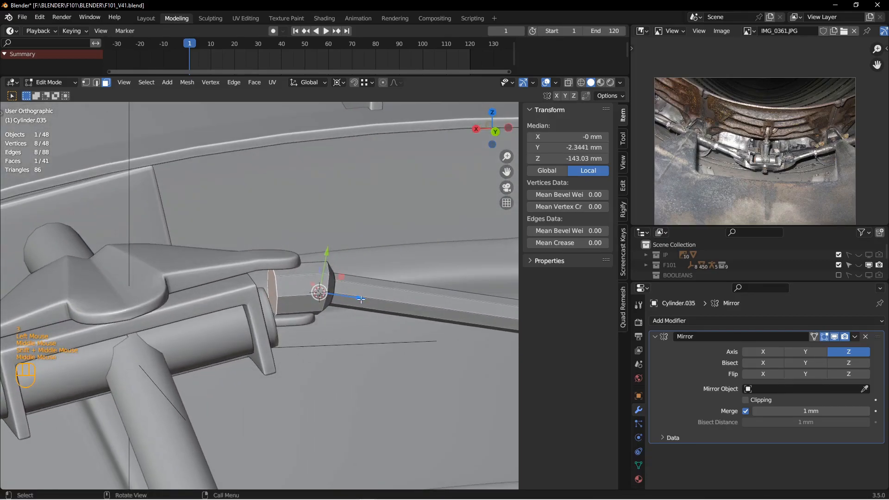
pyautogui.moveTo(335, 299); pyautogui.dragTo(325, 298, button='middle')
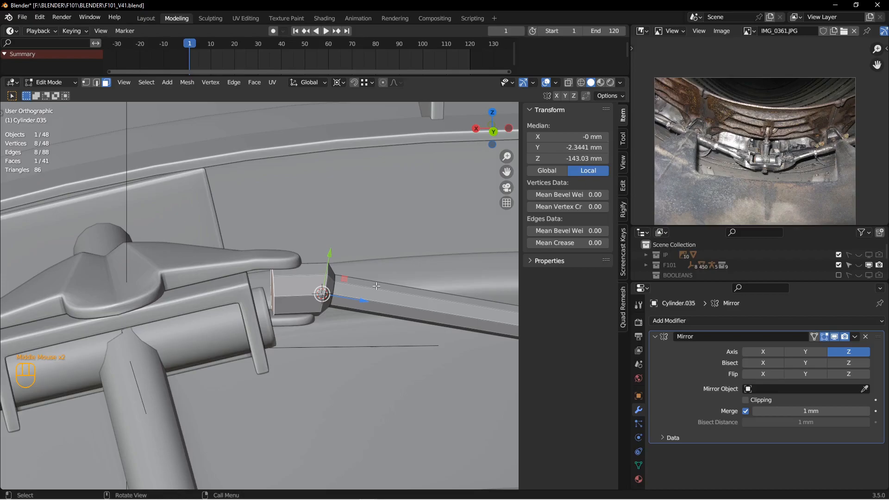
pyautogui.moveTo(327, 286); pyautogui.dragTo(293, 284, button='middle')
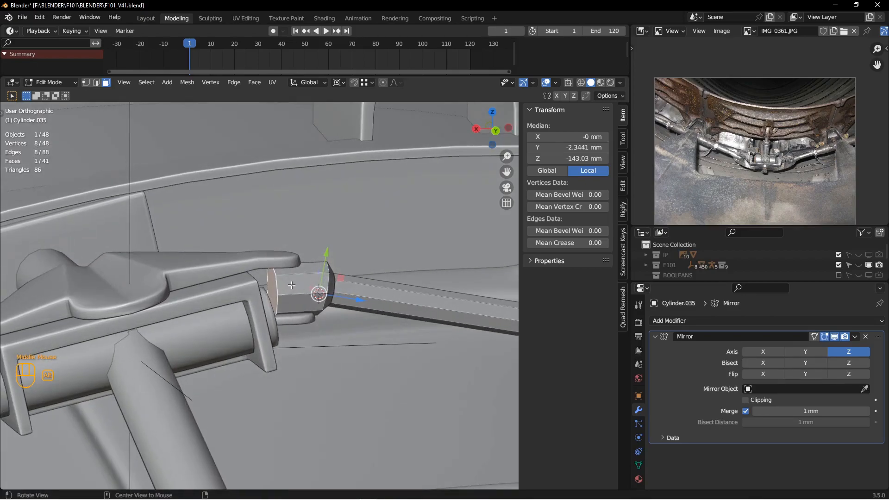
pyautogui.hotkey('ctrl', 'b')
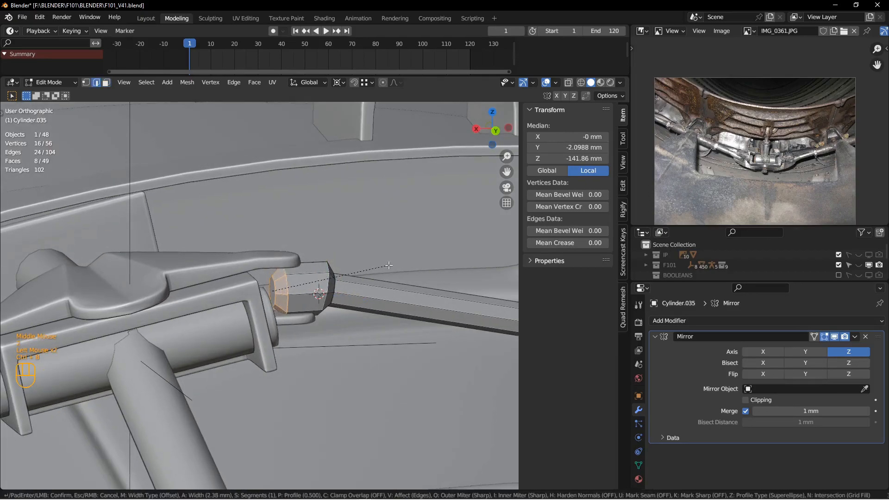
pyautogui.click(390, 266)
# - Select both loops of the end block's shoulder in wireframe and rotate them by about -4.49° in the back view
pyautogui.moveTo(390, 266)
pyautogui.mouseDown(button='middle')
pyautogui.moveTo(342, 266)
pyautogui.moveTo(334, 286)
pyautogui.mouseUp(button='middle')
pyautogui.press('KP_1')
pyautogui.press('ctrl+KP_1')
pyautogui.scroll(1, 341, 266)
pyautogui.scroll(-2, 333, 286)
pyautogui.press('z')
pyautogui.press('1')
pyautogui.moveTo(302, 243); pyautogui.dragTo(364, 366)
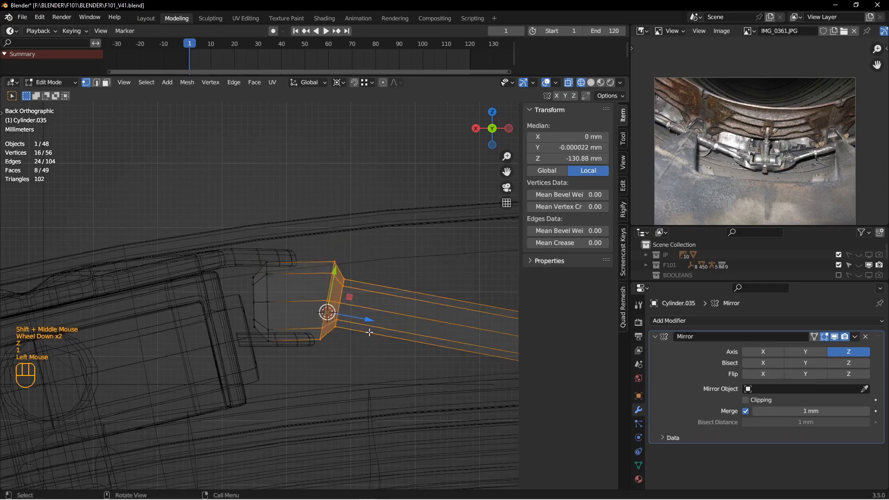
pyautogui.press('r')
pyautogui.click(400, 303)
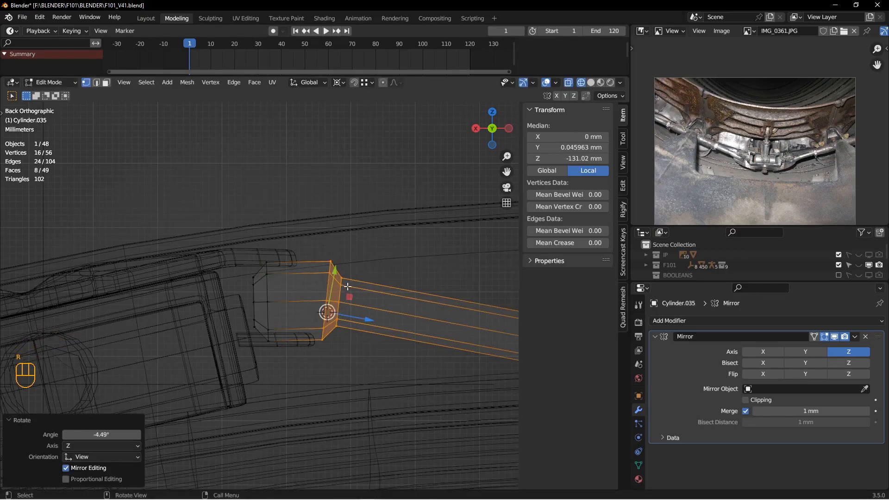
# - Rotate the shoulder's wider loop slightly, move it about 0.22 mm in X and Z, and return to Object Mode
pyautogui.moveTo(310, 247); pyautogui.dragTo(345, 350)
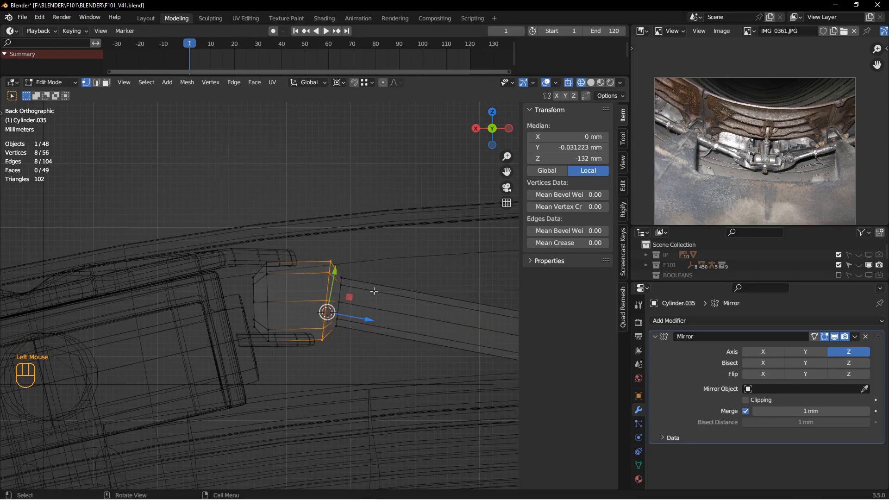
pyautogui.press('r')
pyautogui.click(376, 272)
pyautogui.press('g')
pyautogui.click(359, 293)
pyautogui.press('z')
pyautogui.click(418, 296)
pyautogui.press('Tab')
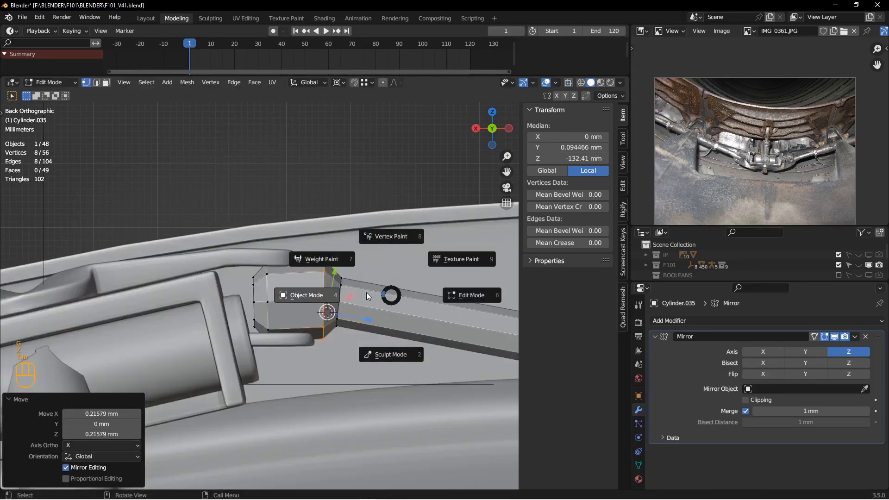
pyautogui.click(331, 294)
# - Examine the connecting rod's shape and its fit between the brackets from several angles
pyautogui.hotkey('alt', 'a')
pyautogui.scroll(2, 330, 295)
pyautogui.moveTo(427, 310)
pyautogui.mouseDown(button='middle')
pyautogui.moveTo(400, 320)
pyautogui.moveTo(330, 274)
pyautogui.moveTo(284, 313)
pyautogui.moveTo(280, 338)
pyautogui.moveTo(304, 313)
pyautogui.moveTo(363, 291)
pyautogui.moveTo(374, 310)
pyautogui.mouseUp(button='middle')
pyautogui.scroll(2, 316, 293)
pyautogui.scroll(-2, 323, 302)
pyautogui.moveTo(333, 341); pyautogui.dragTo(423, 276, button='middle')
pyautogui.press('KP_7')
pyautogui.scroll(2, 346, 350)
pyautogui.keyDown('shift'); pyautogui.moveTo(220, 286); pyautogui.dragTo(371, 296, button='middle'); pyautogui.keyUp('shift')
pyautogui.scroll(-1, 387, 324)
pyautogui.click(356, 317)
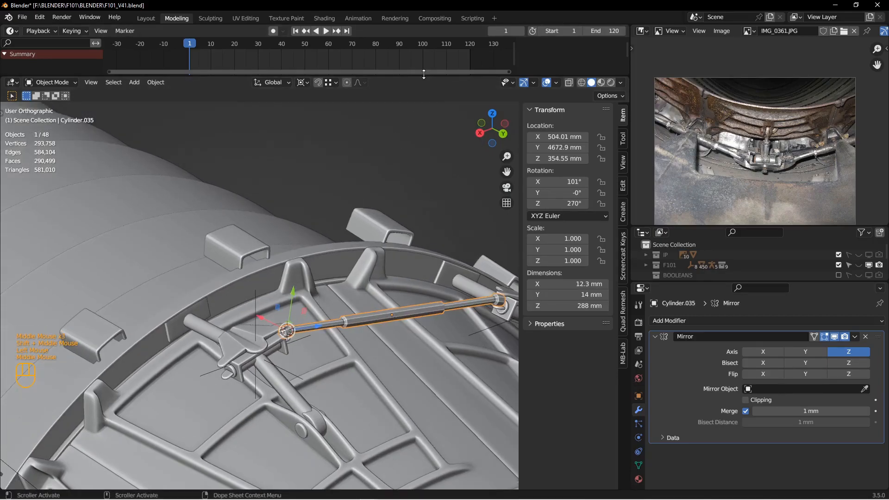
# - Enlarge the timeline area above the viewport and change it to a UV Editor
pyautogui.moveTo(424, 74); pyautogui.dragTo(408, 156)
pyautogui.click(12, 30)
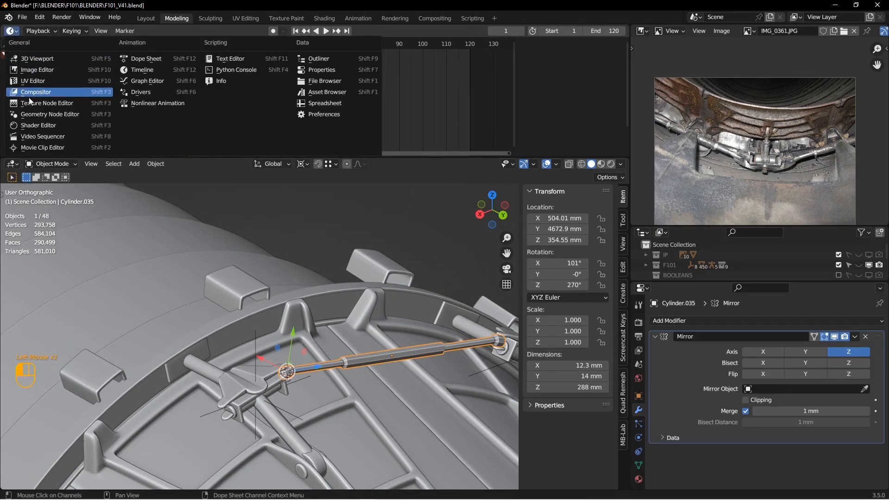
pyautogui.click(33, 81)
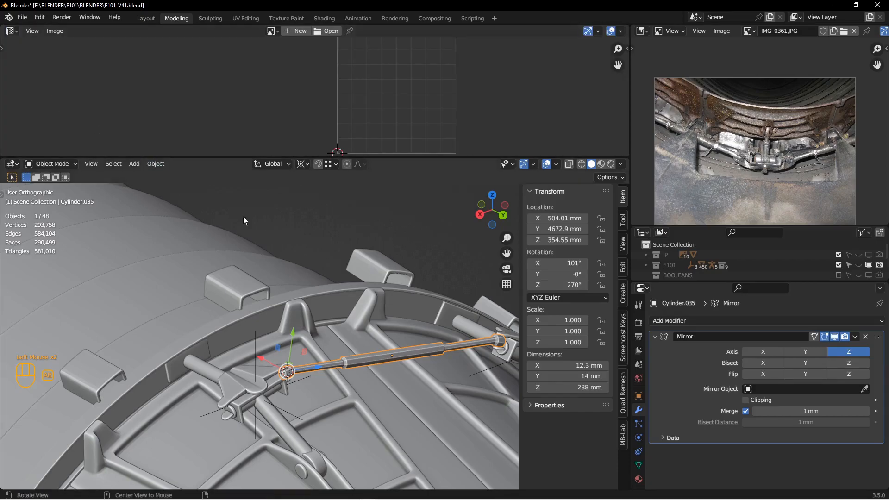
# - Isolate the rod in local view and enter Edit Mode on it
pyautogui.keyDown('alt'); pyautogui.moveTo(234, 210); pyautogui.dragTo(331, 289, button='middle'); pyautogui.keyUp('alt')
pyautogui.press('KP_Divide')
pyautogui.keyDown('shift'); pyautogui.moveTo(199, 338); pyautogui.dragTo(276, 337, button='middle'); pyautogui.keyUp('shift')
pyautogui.scroll(-3, 243, 343)
pyautogui.scroll(-2, 243, 343)
pyautogui.press('Tab')
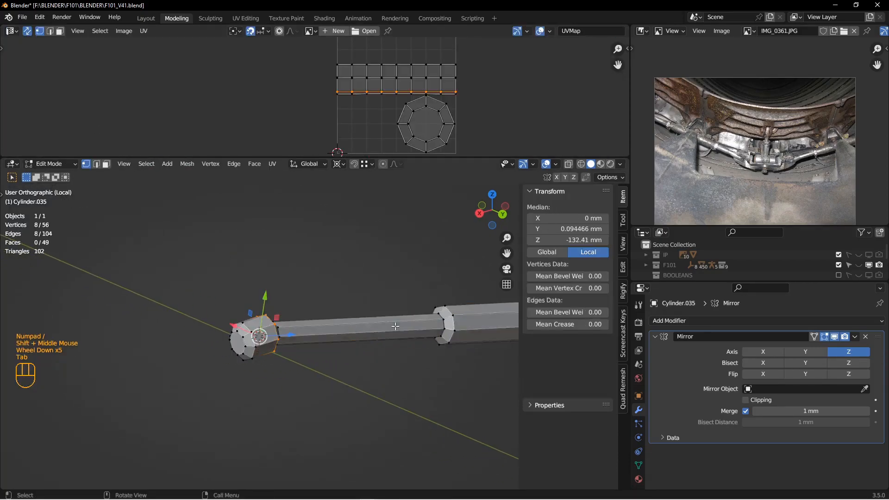
# - Select the four edge loops at the rod's two shoulders and set their mean bevel weight to 1
pyautogui.scroll(-2, 272, 342)
pyautogui.press('2')
pyautogui.click(245, 334)
pyautogui.keyDown('alt'); pyautogui.moveTo(246, 334); pyautogui.dragTo(315, 338, button='middle'); pyautogui.keyUp('alt')
pyautogui.doubleClick(299, 341)
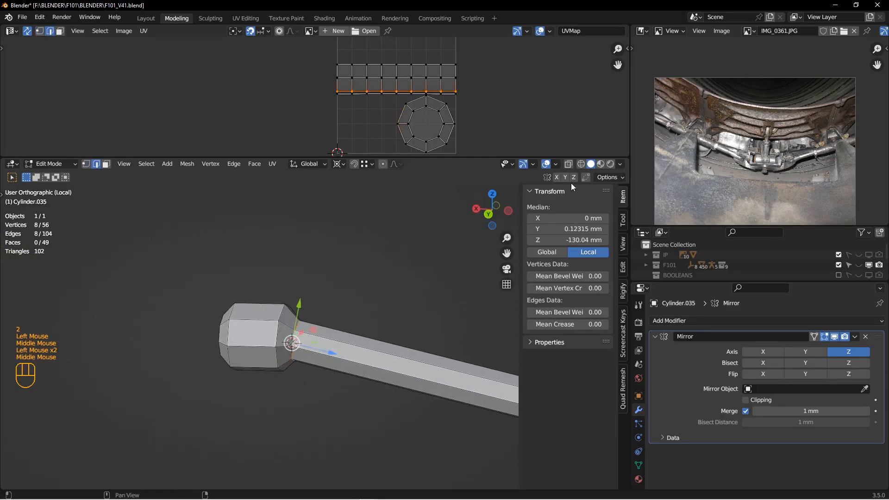
pyautogui.click(524, 164)
pyautogui.moveTo(430, 260); pyautogui.dragTo(380, 291, button='middle')
pyautogui.keyDown('shift'); pyautogui.doubleClick(271, 340); pyautogui.keyUp('shift')
pyautogui.scroll(2, 394, 361)
pyautogui.keyDown('shift'); pyautogui.moveTo(393, 361); pyautogui.dragTo(362, 343, button='middle'); pyautogui.keyUp('shift')
pyautogui.moveTo(361, 343); pyautogui.dragTo(337, 332, button='middle')
pyautogui.scroll(-1, 318, 322)
pyautogui.keyDown('alt'); pyautogui.keyDown('shift'); pyautogui.click(337, 333); pyautogui.keyUp('shift'); pyautogui.keyUp('alt')
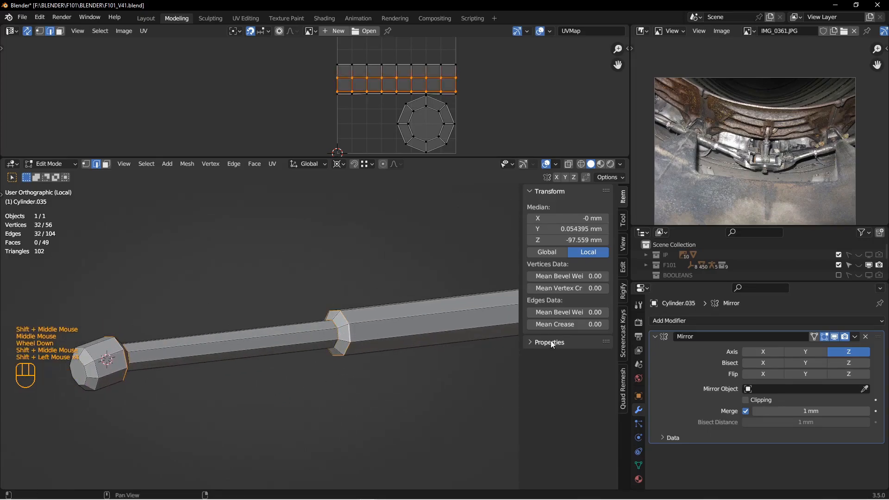
pyautogui.click(565, 313)
pyautogui.write('1')
pyautogui.press('Return')
# - Mark the shoulder loops and an additional edge loop as seams, and unwrap the entire rod mesh
pyautogui.scroll(1, 367, 341)
pyautogui.hotkey('ctrl', 'e')
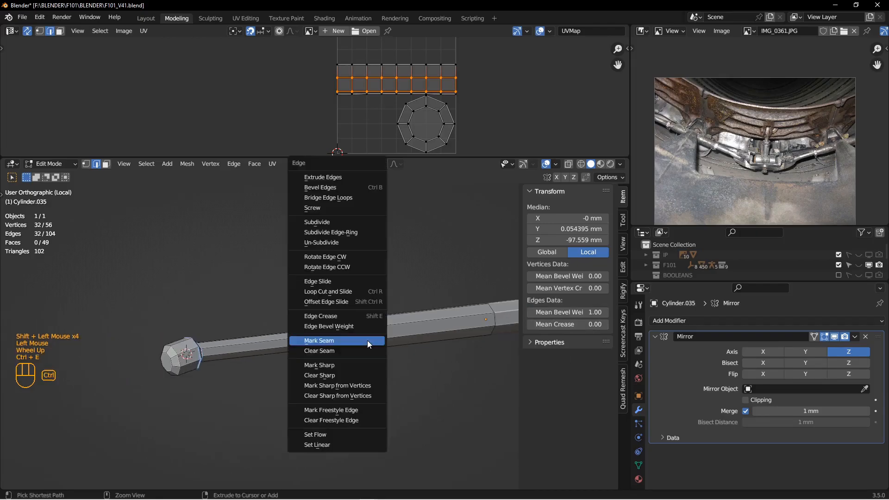
pyautogui.keyDown('alt'); pyautogui.moveTo(346, 336); pyautogui.dragTo(277, 367, button='middle'); pyautogui.keyUp('alt')
pyautogui.keyDown('alt'); pyautogui.doubleClick(241, 363); pyautogui.keyUp('alt')
pyautogui.hotkey('ctrl', 'e')
pyautogui.click(302, 353)
pyautogui.moveTo(277, 367); pyautogui.dragTo(278, 363, button='middle')
pyautogui.press('a')
pyautogui.press('u')
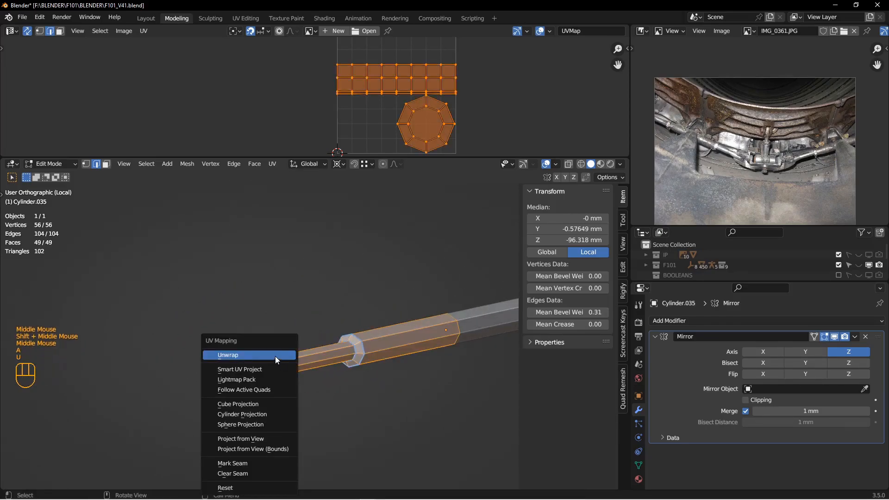
pyautogui.click(275, 357)
# - Mark one more edge loop on the rod as a seam and unwrap the entire mesh again
pyautogui.moveTo(377, 330); pyautogui.dragTo(370, 327, button='middle')
pyautogui.keyDown('shift'); pyautogui.moveTo(285, 273); pyautogui.dragTo(371, 272, button='middle'); pyautogui.keyUp('shift')
pyautogui.scroll(-2, 352, 333)
pyautogui.doubleClick(348, 338)
pyautogui.hotkey('ctrl', 'e')
pyautogui.click(400, 321)
pyautogui.press('a')
pyautogui.press('u')
pyautogui.click(416, 320)
# - Leave Edit Mode, reselect the rod and apply its scale
pyautogui.scroll(2, 417, 320)
pyautogui.keyDown('shift'); pyautogui.moveTo(414, 320); pyautogui.dragTo(341, 318, button='middle'); pyautogui.keyUp('shift')
pyautogui.press('Tab')
pyautogui.hotkey('alt', 'a')
pyautogui.doubleClick(362, 316)
pyautogui.hotkey('ctrl', 'a')
pyautogui.click(336, 320)
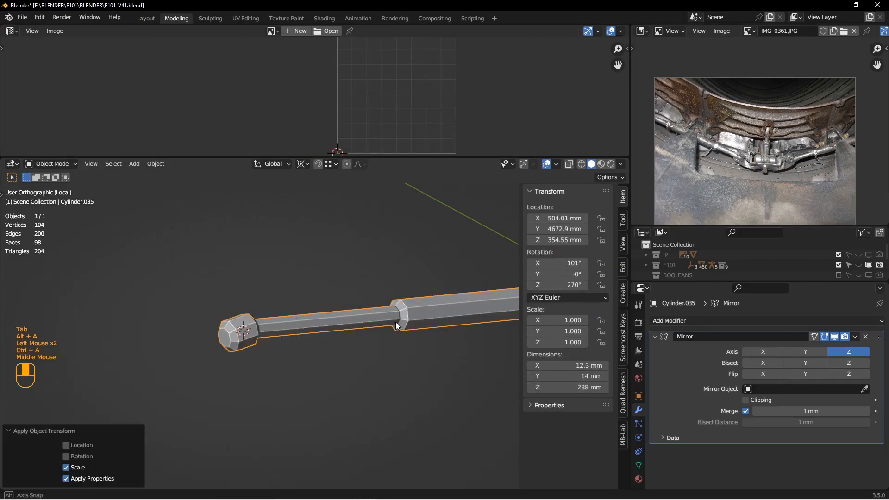
# - Add a Bevel modifier to the rod with an amount of 1 mm, 2 segments and the Weight limit method
pyautogui.keyDown('shift'); pyautogui.moveTo(400, 321); pyautogui.dragTo(504, 343, button='middle'); pyautogui.keyUp('shift')
pyautogui.click(660, 332)
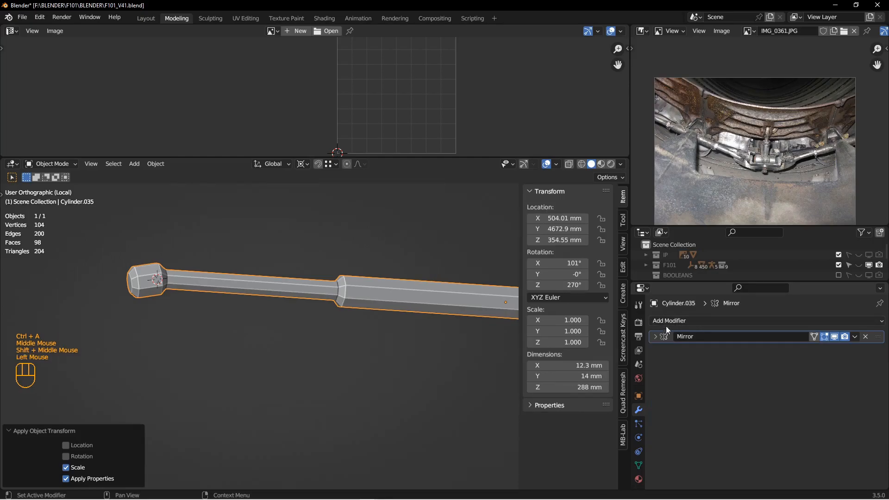
pyautogui.click(664, 323)
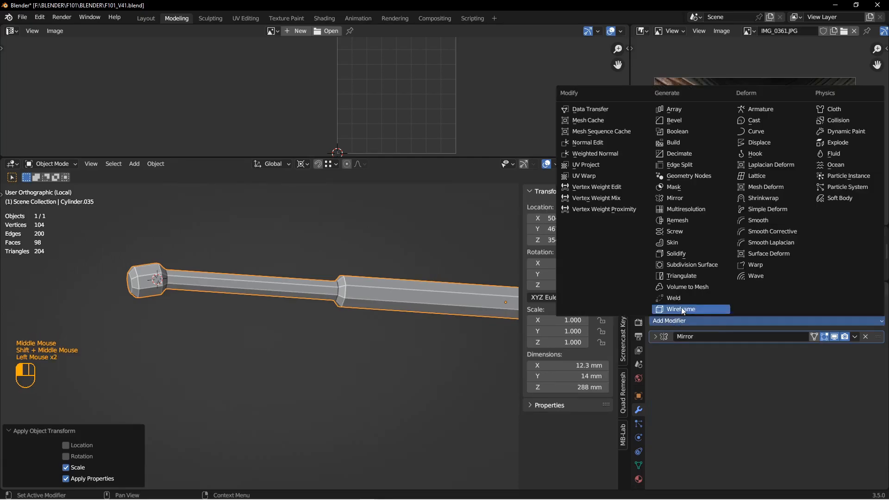
pyautogui.click(685, 121)
pyautogui.press('Return')
pyautogui.click(789, 401)
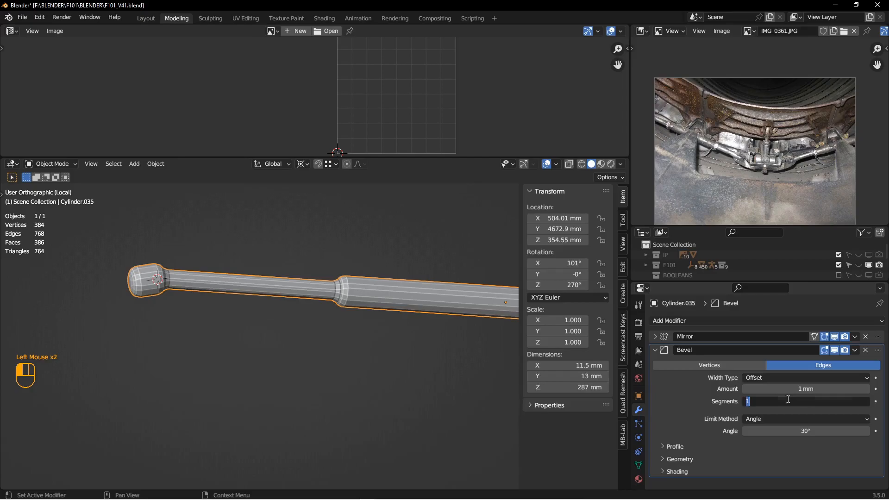
pyautogui.press('Return')
pyautogui.click(774, 419)
pyautogui.click(770, 453)
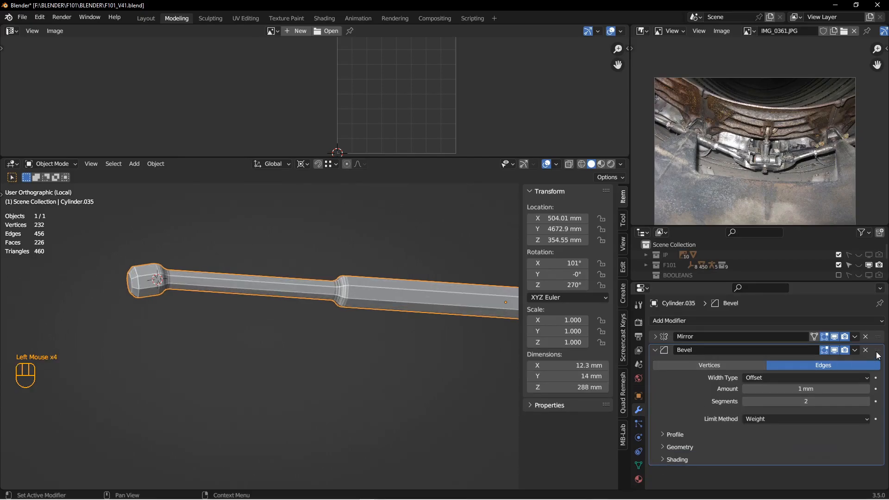
# - Add a Subdivision Surface modifier to the rod
pyautogui.click(853, 322)
pyautogui.click(681, 265)
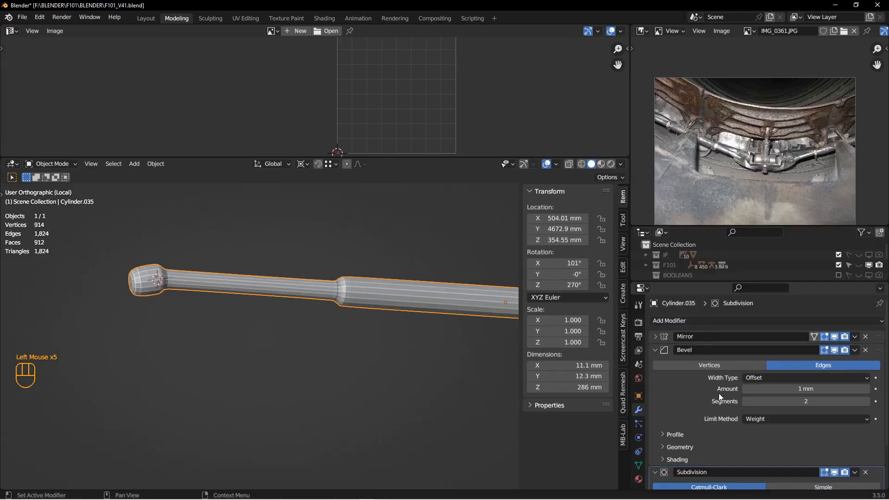
# - Set the Subdivision modifier's render level to 1 and shade the rod smooth
pyautogui.scroll(-2, 718, 388)
pyautogui.scroll(2, 664, 334)
pyautogui.click(656, 350)
pyautogui.scroll(-2, 695, 389)
pyautogui.click(746, 403)
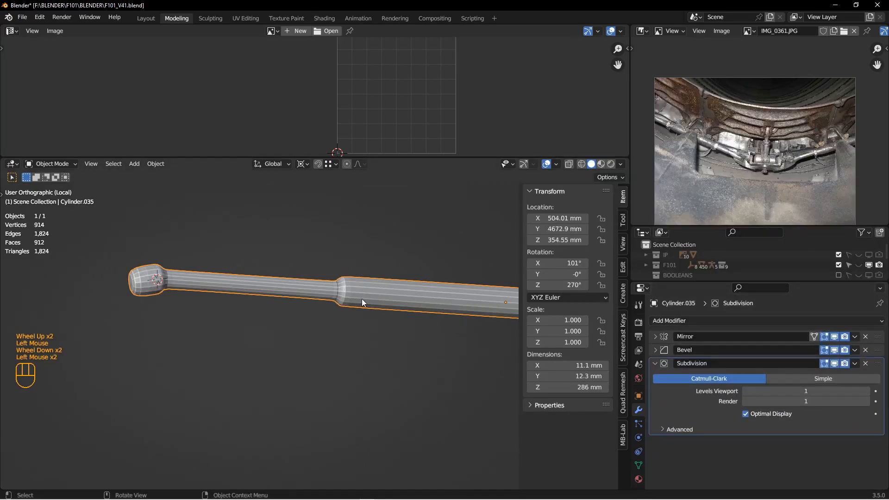
pyautogui.rightClick(362, 299)
pyautogui.click(296, 255)
pyautogui.moveTo(301, 262); pyautogui.dragTo(338, 318, button='middle')
pyautogui.scroll(-1, 342, 316)
pyautogui.scroll(1, 347, 315)
# - Add two centred loop cuts around the rod in Edit Mode and return to Object Mode
pyautogui.click(351, 315)
pyautogui.press('Tab')
pyautogui.click(425, 316)
pyautogui.scroll(3, 429, 316)
pyautogui.keyDown('shift'); pyautogui.moveTo(429, 317); pyautogui.dragTo(298, 311, button='middle'); pyautogui.keyUp('shift')
pyautogui.scroll(-1, 350, 326)
pyautogui.hotkey('alt', 'a')
pyautogui.hotkey('ctrl', 'r')
pyautogui.click(245, 298)
pyautogui.rightClick(247, 299)
pyautogui.hotkey('ctrl', 'r')
pyautogui.click(371, 319)
pyautogui.rightClick(371, 319)
pyautogui.hotkey('alt', 'a')
pyautogui.press('Tab')
pyautogui.press('Tab')
pyautogui.click(216, 305)
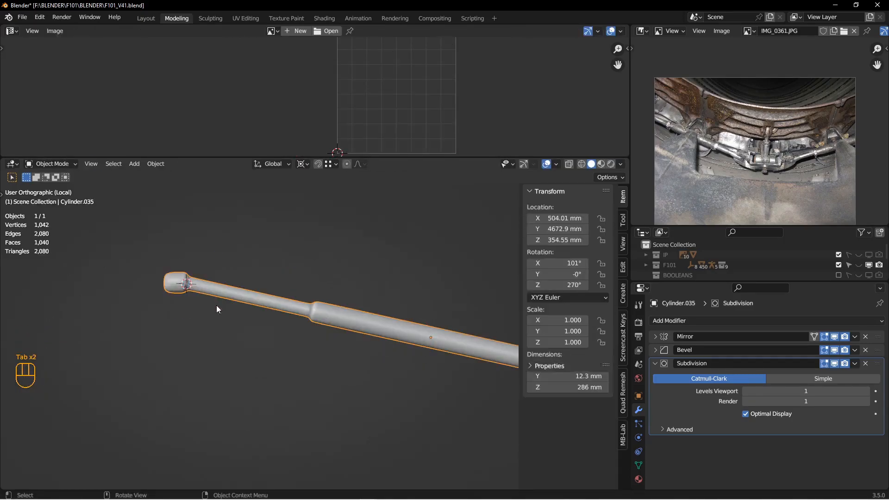
# - Leave local view and hide the engine exterior and the other outer parts covering the nozzle linkage
pyautogui.hotkey('alt', 'a')
pyautogui.press('KP_Divide')
pyautogui.hotkey('alt', 'a')
pyautogui.scroll(3, 216, 304)
pyautogui.moveTo(222, 304); pyautogui.dragTo(306, 286, button='middle')
pyautogui.scroll(-1, 311, 297)
pyautogui.click(307, 274)
pyautogui.press('h')
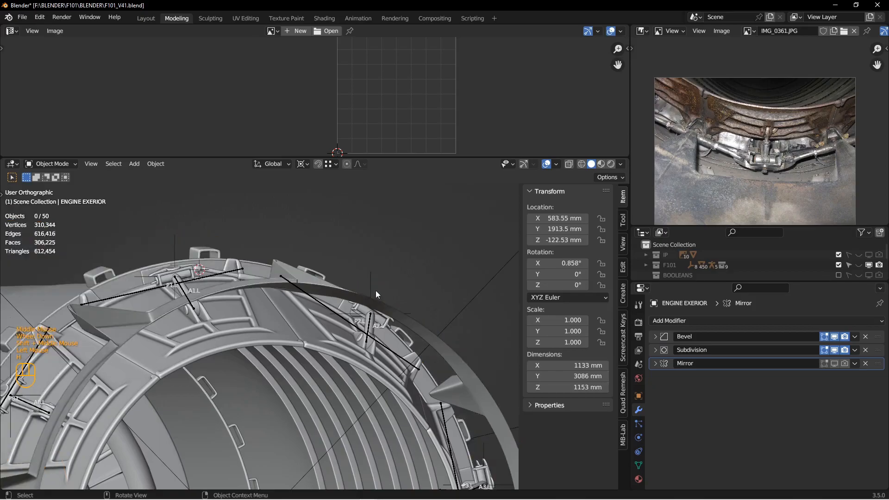
pyautogui.click(333, 311)
pyautogui.press('h')
pyautogui.click(347, 293)
pyautogui.press('h')
pyautogui.moveTo(346, 300); pyautogui.dragTo(318, 295, button='middle')
# - Select the connecting rod and apply its Mirror modifier
pyautogui.click(257, 301)
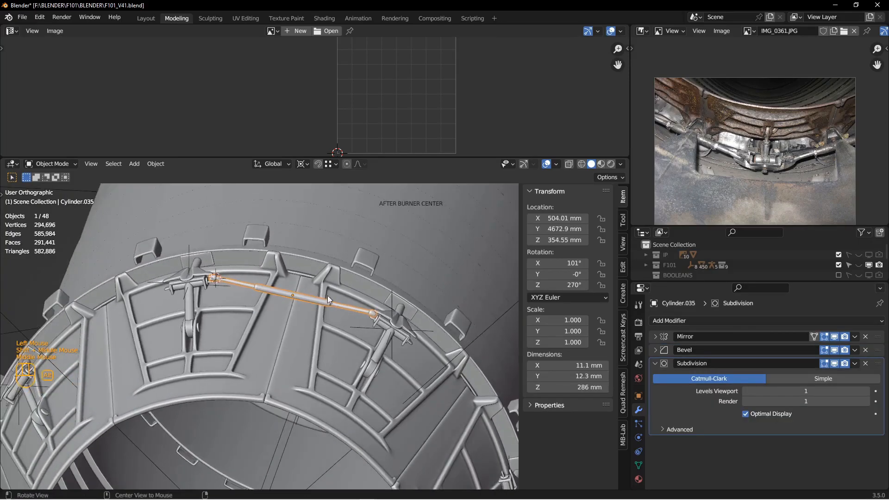
pyautogui.click(856, 337)
pyautogui.click(817, 346)
# - Select the empty at the nozzle's centre and snap the 3D cursor to it
pyautogui.moveTo(246, 302); pyautogui.dragTo(356, 380, button='middle')
pyautogui.scroll(3, 253, 281)
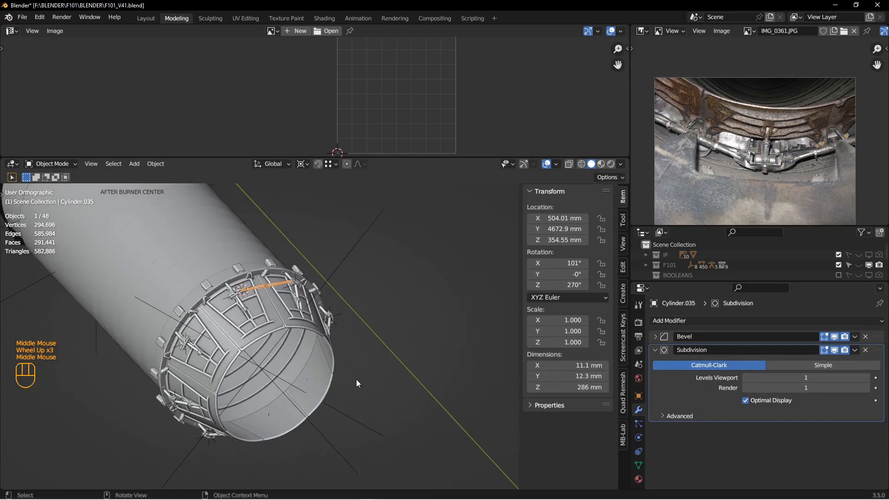
pyautogui.click(361, 424)
pyautogui.hotkey('shift', 's')
pyautogui.keyDown('alt'); pyautogui.middleClick(307, 380); pyautogui.keyUp('alt')
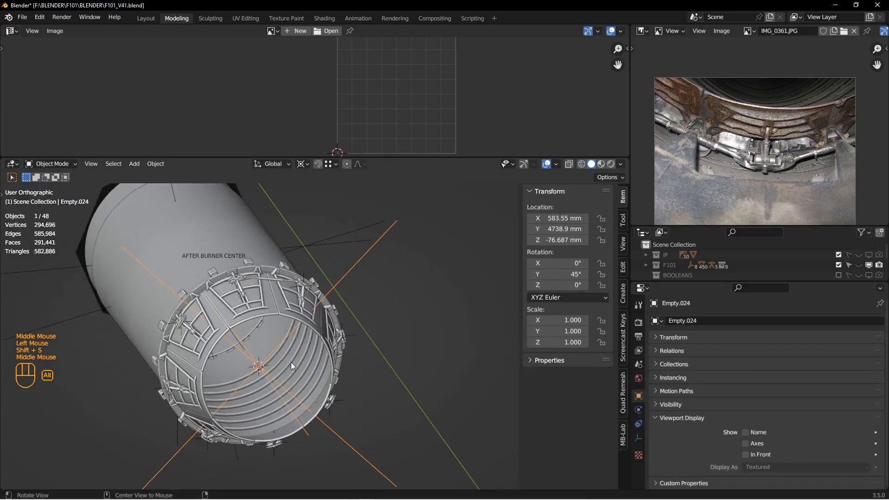
pyautogui.keyDown('shift'); pyautogui.moveTo(278, 329); pyautogui.dragTo(299, 362, button='middle'); pyautogui.keyUp('shift')
pyautogui.scroll(-3, 299, 362)
# - In back view, make seven copies of the rod around the 3D cursor, each rotated 45° from the previous one
pyautogui.click(301, 244)
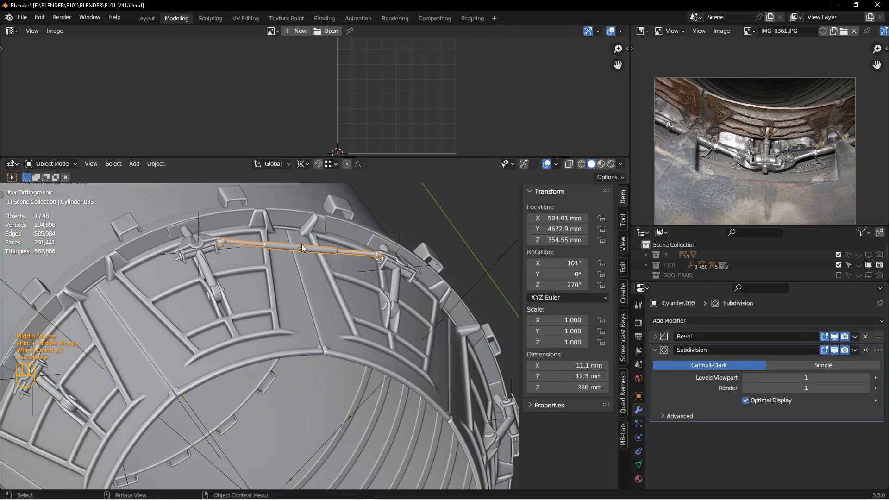
pyautogui.press('ctrl+KP_1')
pyautogui.scroll(2, 302, 244)
pyautogui.keyDown('shift'); pyautogui.moveTo(315, 294); pyautogui.dragTo(346, 244, button='middle'); pyautogui.keyUp('shift')
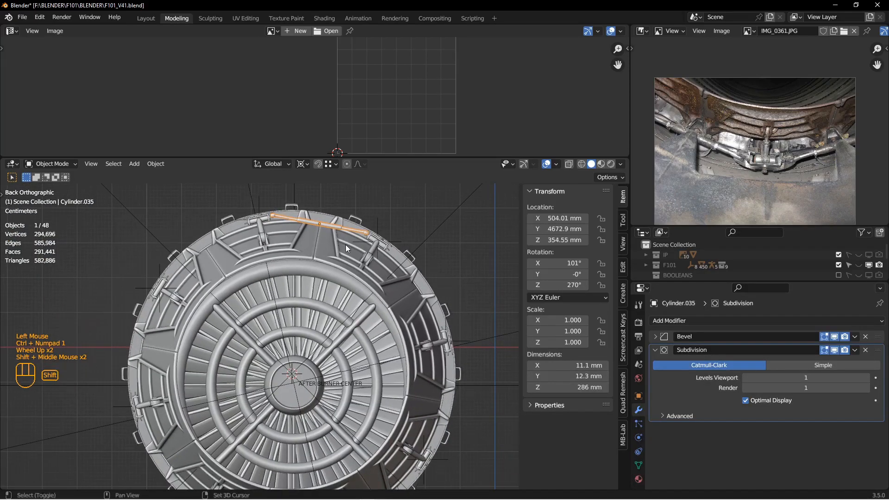
pyautogui.hotkey('shift', 's')
pyautogui.hotkey('shift', 'd')
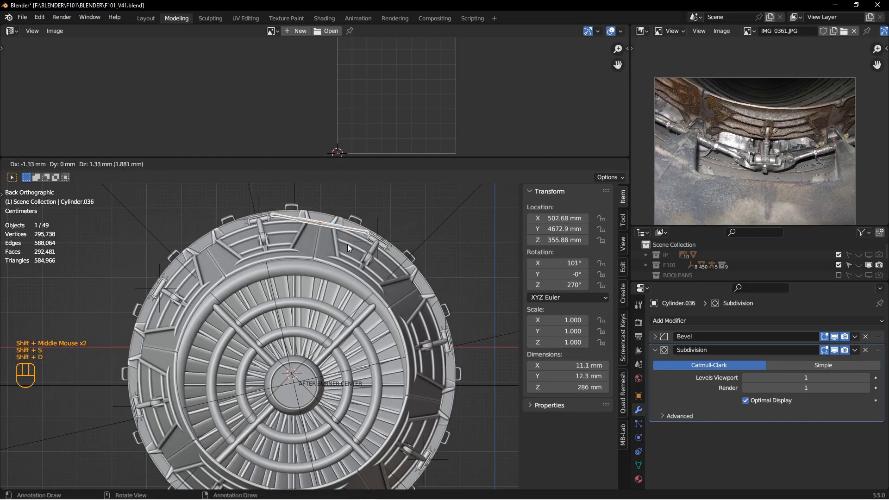
pyautogui.click(347, 243)
pyautogui.write('r45')
pyautogui.press('Return')
pyautogui.hotkey('shift', 'd')
pyautogui.write('r4')
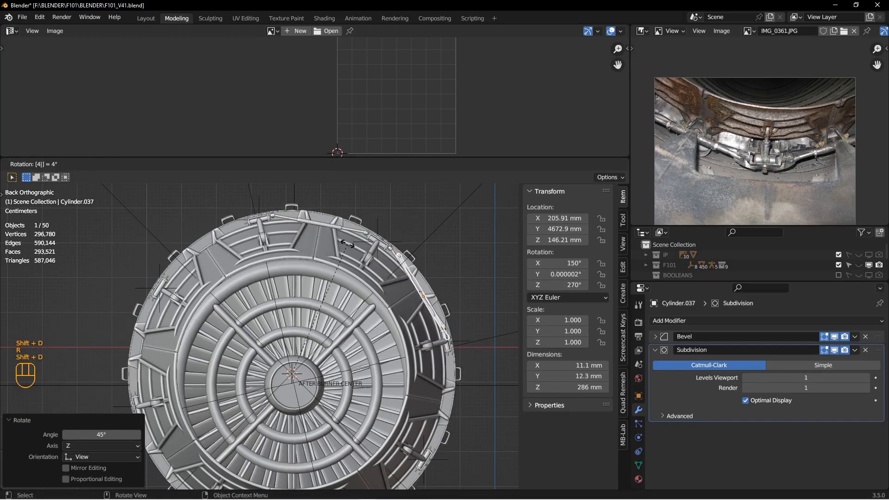
pyautogui.write('5')
pyautogui.press('Return')
pyautogui.hotkey('shift', 'd')
pyautogui.write('r45')
pyautogui.press('Return')
pyautogui.hotkey('shift', 'd')
pyautogui.write('r45')
pyautogui.press('Return')
pyautogui.hotkey('shift', 'd')
pyautogui.write('r45')
pyautogui.press('Return')
pyautogui.hotkey('shift', 'd')
pyautogui.write('r45')
pyautogui.press('Return')
pyautogui.hotkey('shift', 'd')
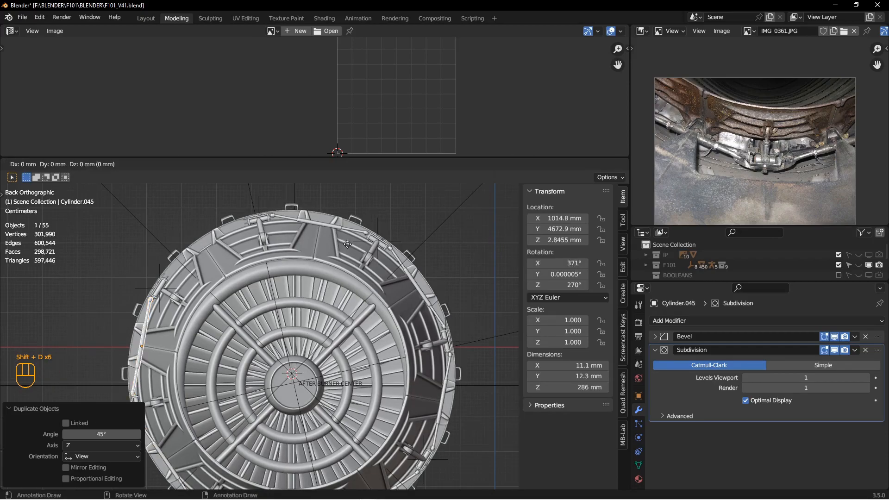
pyautogui.click(348, 243)
pyautogui.hotkey('alt', 'a')
# - Set the solid viewport shading colour to Random
pyautogui.moveTo(347, 244); pyautogui.dragTo(322, 294, button='middle')
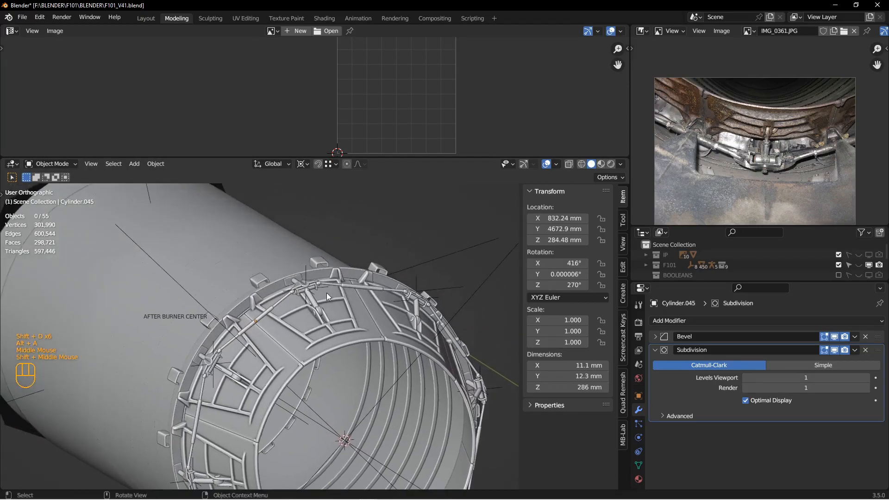
pyautogui.scroll(-2, 322, 293)
pyautogui.click(621, 164)
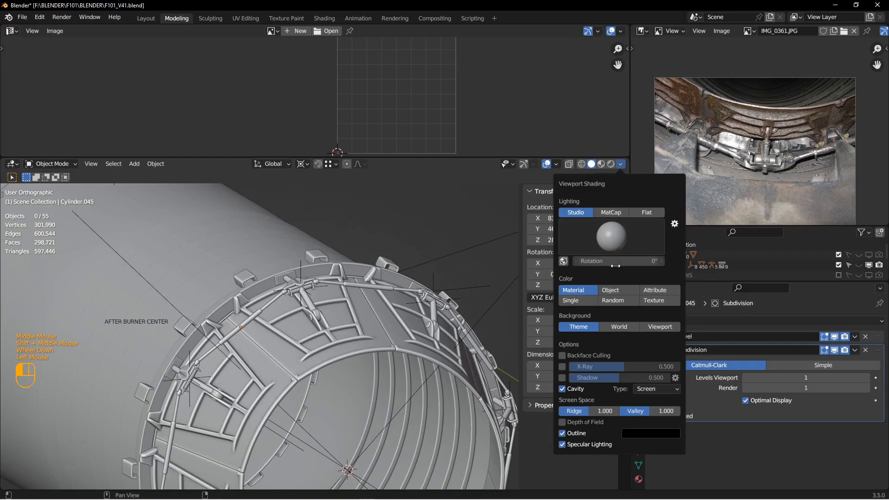
pyautogui.click(620, 303)
pyautogui.moveTo(358, 290); pyautogui.dragTo(360, 293, button='middle')
pyautogui.scroll(-3, 360, 293)
# - Select all eight connecting rods around the nozzle plus the hinge bracket object and join them into the bracket object
pyautogui.hotkey('alt', 'a')
pyautogui.click(350, 275)
pyautogui.keyDown('shift'); pyautogui.click(185, 340); pyautogui.keyUp('shift')
pyautogui.scroll(2, 185, 340)
pyautogui.keyDown('shift'); pyautogui.moveTo(313, 272); pyautogui.dragTo(226, 314, button='middle'); pyautogui.keyUp('shift')
pyautogui.scroll(-1, 226, 314)
pyautogui.keyDown('shift'); pyautogui.click(194, 333); pyautogui.keyUp('shift')
pyautogui.keyDown('shift'); pyautogui.moveTo(226, 442); pyautogui.dragTo(212, 332, button='middle'); pyautogui.keyUp('shift')
pyautogui.keyDown('shift'); pyautogui.click(223, 364); pyautogui.keyUp('shift')
pyautogui.moveTo(223, 365); pyautogui.dragTo(284, 391, button='middle')
pyautogui.keyDown('shift'); pyautogui.click(284, 394); pyautogui.keyUp('shift')
pyautogui.keyDown('shift'); pyautogui.click(451, 370); pyautogui.keyUp('shift')
pyautogui.keyDown('shift'); pyautogui.moveTo(480, 296); pyautogui.dragTo(351, 373, button='middle'); pyautogui.keyUp('shift')
pyautogui.keyDown('shift'); pyautogui.click(352, 362); pyautogui.keyUp('shift')
pyautogui.moveTo(352, 240); pyautogui.dragTo(270, 323, button='middle')
pyautogui.keyDown('shift'); pyautogui.click(366, 338); pyautogui.keyUp('shift')
pyautogui.scroll(-2, 332, 340)
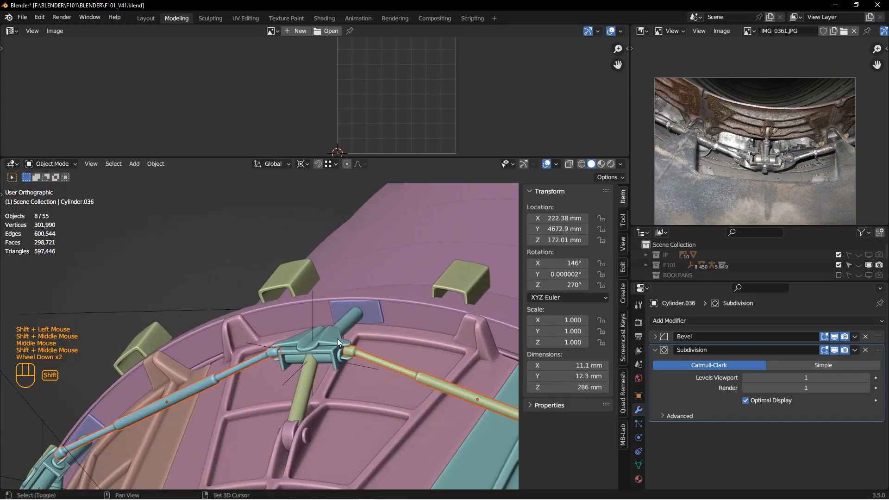
pyautogui.keyDown('shift'); pyautogui.click(338, 343); pyautogui.keyUp('shift')
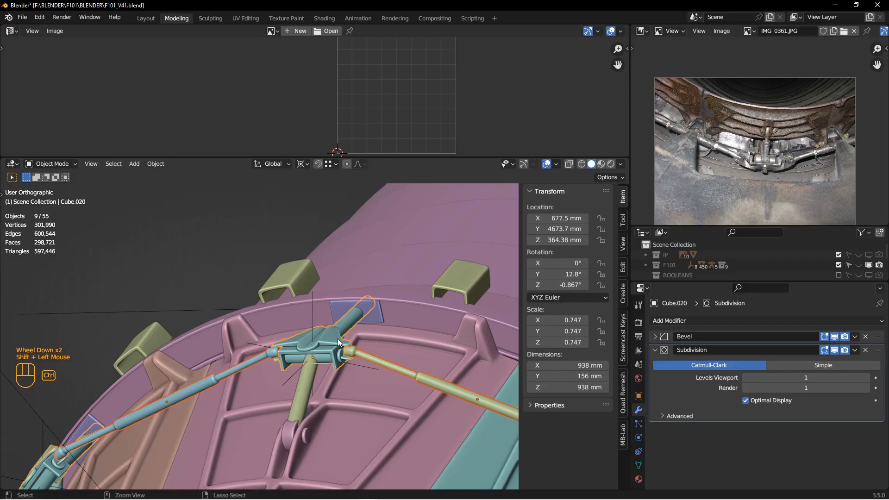
pyautogui.hotkey('ctrl', 'j')
pyautogui.scroll(2, 338, 342)
pyautogui.keyDown('shift'); pyautogui.moveTo(338, 342); pyautogui.dragTo(310, 302, button='middle'); pyautogui.keyUp('shift')
pyautogui.hotkey('alt', 'a')
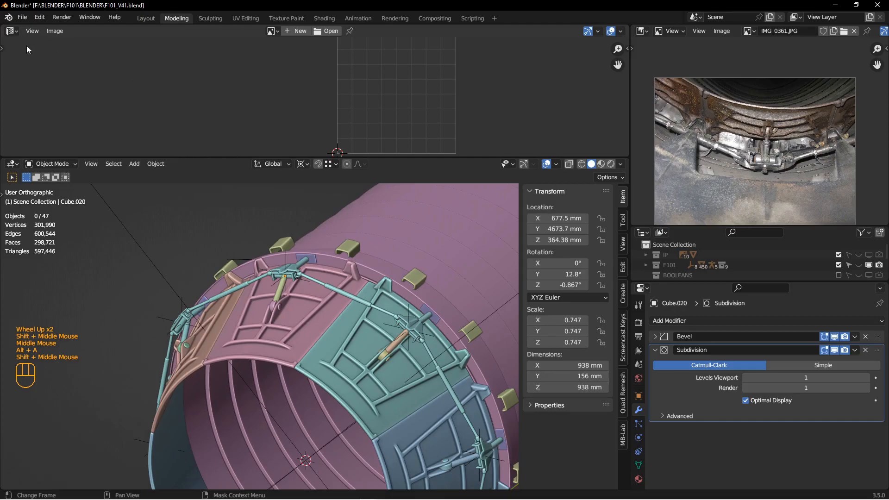
# - Change the image editor area to a Timeline, select the joined linkage and scrub the nozzle animation to frame 120
pyautogui.click(17, 32)
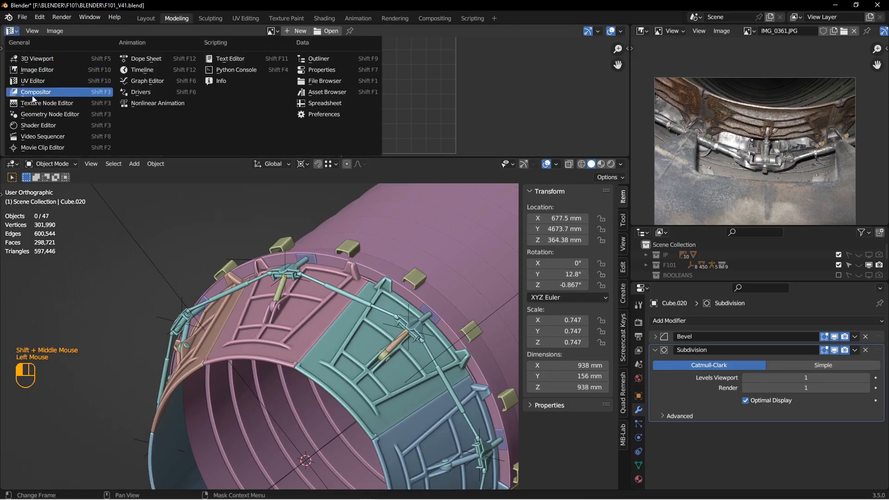
pyautogui.click(138, 69)
pyautogui.moveTo(209, 46); pyautogui.dragTo(427, 59)
pyautogui.moveTo(357, 231); pyautogui.dragTo(343, 265, button='middle')
pyautogui.scroll(-5, 343, 265)
pyautogui.keyDown('shift'); pyautogui.moveTo(351, 325); pyautogui.dragTo(315, 293, button='middle'); pyautogui.keyUp('shift')
pyautogui.moveTo(315, 292); pyautogui.dragTo(337, 288, button='middle')
pyautogui.click(331, 300)
pyautogui.scroll(2, 330, 301)
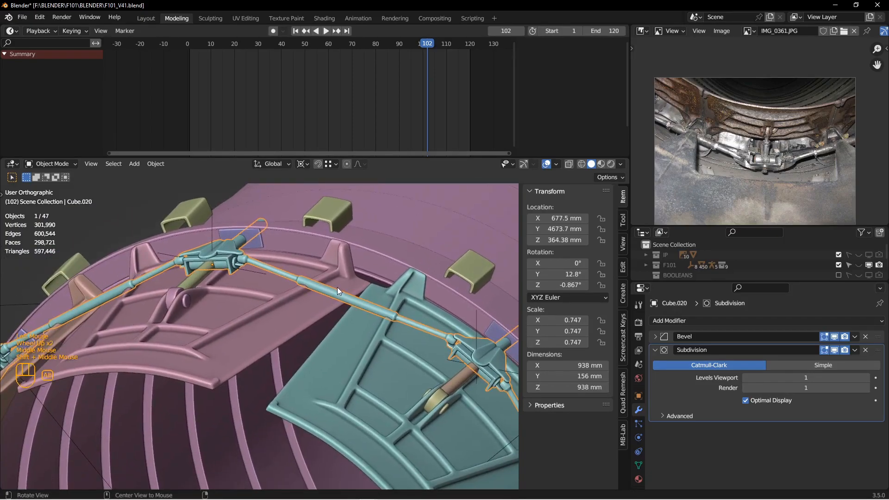
pyautogui.moveTo(429, 45); pyautogui.dragTo(469, 52)
pyautogui.scroll(1, 349, 237)
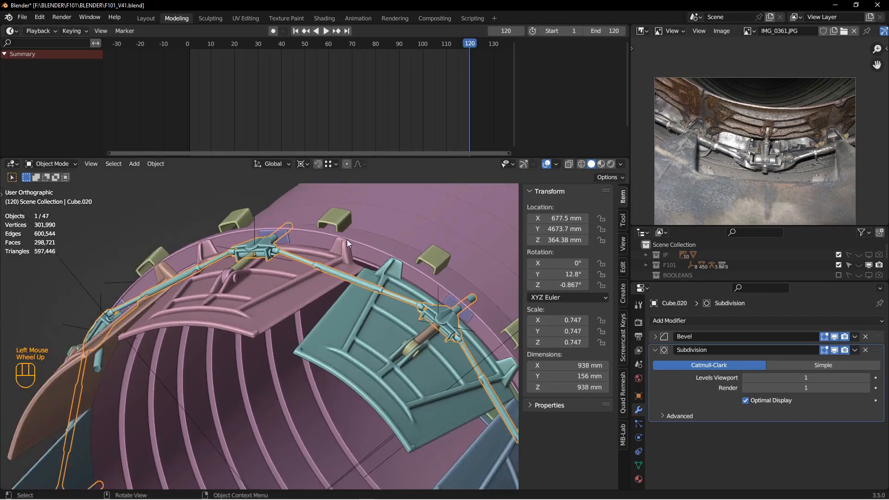
# - In Edit Mode, select the faces around the thick middle section of every connecting rod around the ring
pyautogui.moveTo(349, 237); pyautogui.dragTo(298, 271, button='middle')
pyautogui.scroll(-1, 326, 298)
pyautogui.press('Tab')
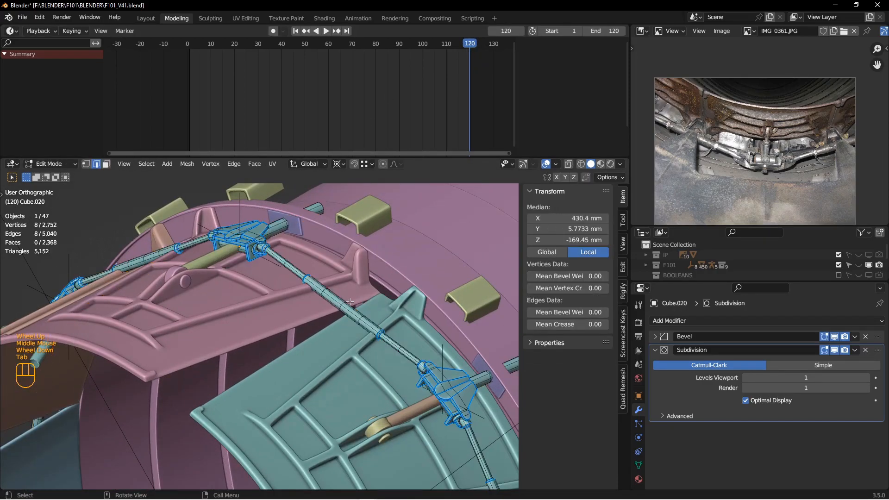
pyautogui.press('3')
pyautogui.doubleClick(349, 308)
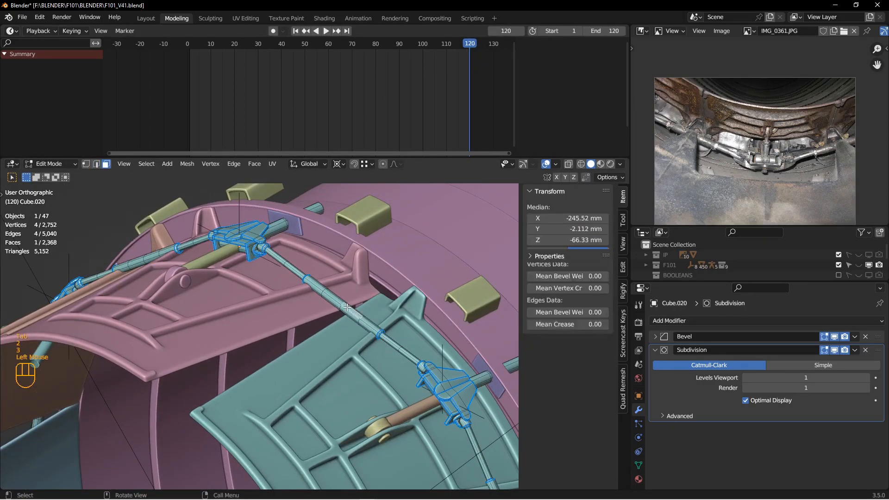
pyautogui.keyDown('shift'); pyautogui.click(328, 295); pyautogui.keyUp('shift')
pyautogui.scroll(2, 330, 295)
pyautogui.moveTo(330, 295); pyautogui.dragTo(283, 303, button='middle')
pyautogui.moveTo(283, 303); pyautogui.dragTo(269, 305, button='middle')
pyautogui.scroll(-2, 268, 305)
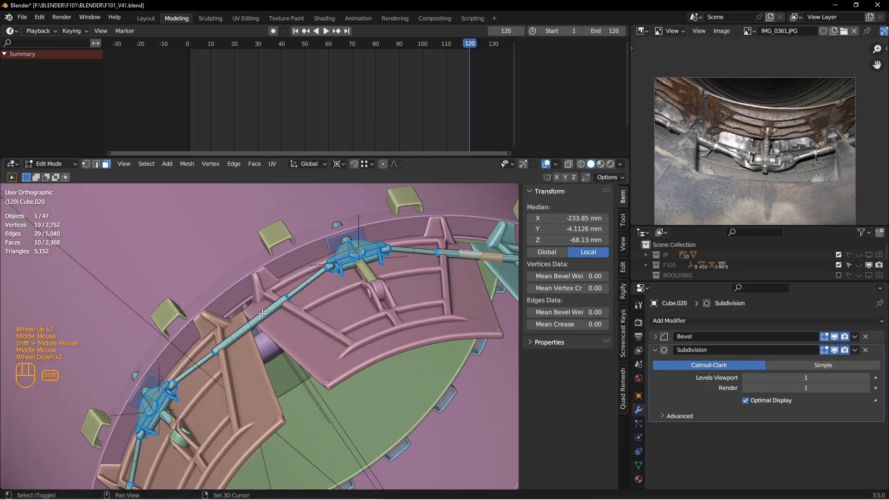
pyautogui.scroll(2, 247, 326)
pyautogui.keyDown('shift'); pyautogui.moveTo(247, 326); pyautogui.dragTo(254, 315, button='middle'); pyautogui.keyUp('shift')
pyautogui.moveTo(254, 315); pyautogui.dragTo(266, 329, button='middle')
pyautogui.scroll(-2, 260, 304)
pyautogui.scroll(2, 256, 321)
pyautogui.moveTo(267, 329); pyautogui.dragTo(370, 358, button='middle')
pyautogui.scroll(-2, 278, 337)
pyautogui.keyDown('shift'); pyautogui.click(358, 331); pyautogui.keyUp('shift')
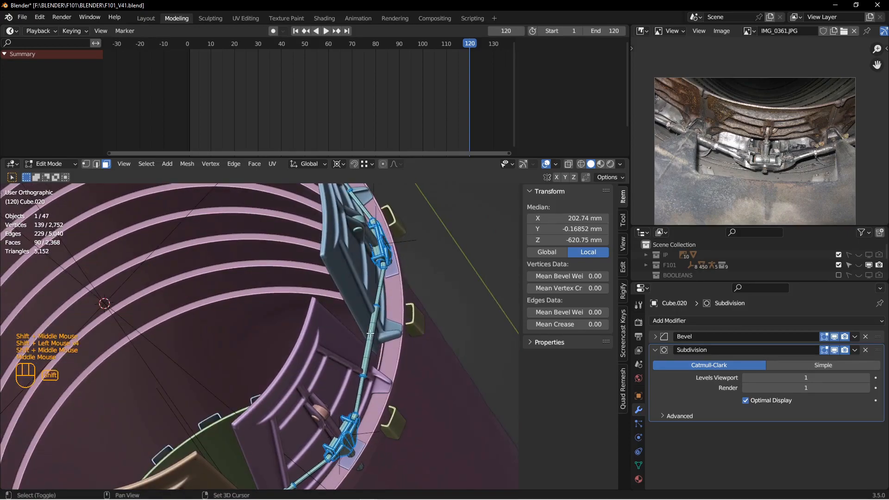
pyautogui.keyDown('shift'); pyautogui.moveTo(367, 274); pyautogui.dragTo(358, 177, button='middle'); pyautogui.keyUp('shift')
pyautogui.scroll(-2, 354, 362)
pyautogui.scroll(3, 345, 324)
pyautogui.scroll(-1, 340, 308)
pyautogui.scroll(-2, 347, 209)
pyautogui.scroll(4, 333, 192)
pyautogui.scroll(-3, 357, 266)
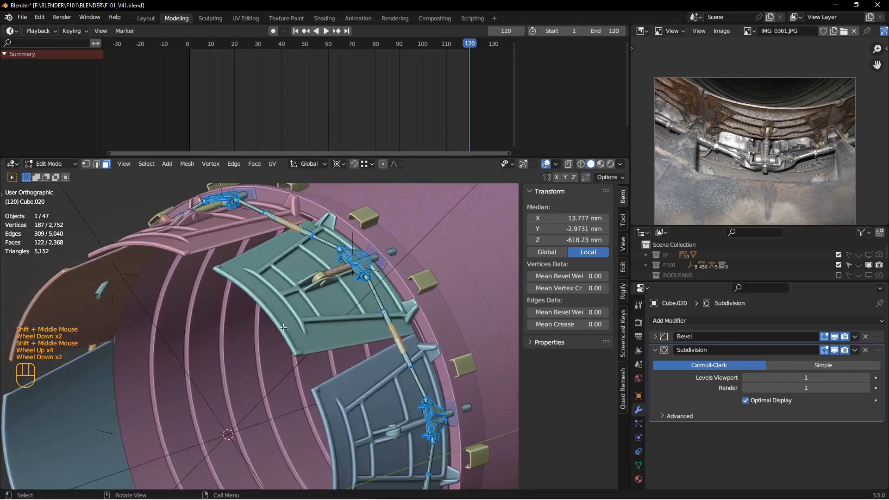
pyautogui.keyDown('shift'); pyautogui.moveTo(357, 266); pyautogui.dragTo(363, 274, button='middle'); pyautogui.keyUp('shift')
pyautogui.scroll(-1, 363, 274)
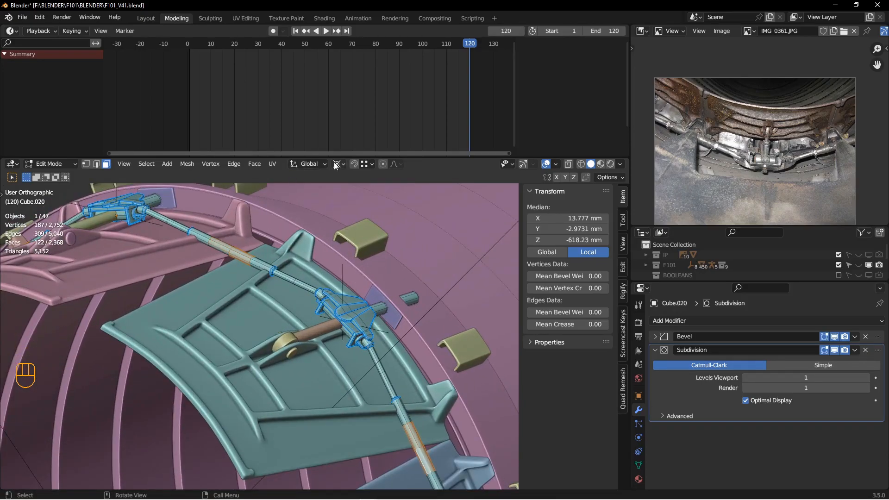
# - Set the pivot point to 3D Cursor and scale the selected rod sections outward by about 1.013
pyautogui.click(336, 165)
pyautogui.click(366, 199)
pyautogui.press('s')
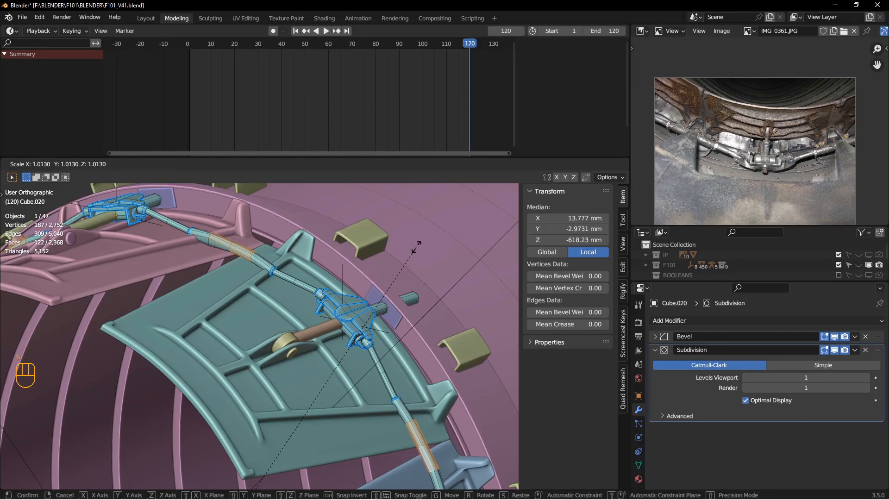
pyautogui.click(416, 247)
# - Inspect the rods around the ring and add the missed middle-section faces to the selection
pyautogui.moveTo(216, 245)
pyautogui.keyDown('shift'); pyautogui.mouseDown(button='middle')
pyautogui.moveTo(218, 223)
pyautogui.moveTo(299, 264)
pyautogui.mouseUp(button='middle'); pyautogui.keyUp('shift')
pyautogui.press('z')
pyautogui.scroll(2, 238, 266)
pyautogui.moveTo(238, 267); pyautogui.dragTo(273, 289, button='middle')
pyautogui.keyDown('shift'); pyautogui.moveTo(273, 290); pyautogui.dragTo(380, 277, button='middle'); pyautogui.keyUp('shift')
pyautogui.keyDown('shift'); pyautogui.moveTo(310, 338); pyautogui.dragTo(321, 292, button='middle'); pyautogui.keyUp('shift')
pyautogui.keyDown('shift'); pyautogui.moveTo(317, 399); pyautogui.dragTo(306, 327, button='middle'); pyautogui.keyUp('shift')
pyautogui.press('z')
pyautogui.click(362, 329)
# - Scale the selected middle rod sections outward around the 3D cursor by about 1.015
pyautogui.moveTo(362, 329)
pyautogui.mouseDown(button='middle')
pyautogui.moveTo(352, 297)
pyautogui.moveTo(426, 264)
pyautogui.mouseUp(button='middle')
pyautogui.scroll(-1, 389, 278)
pyautogui.press('s')
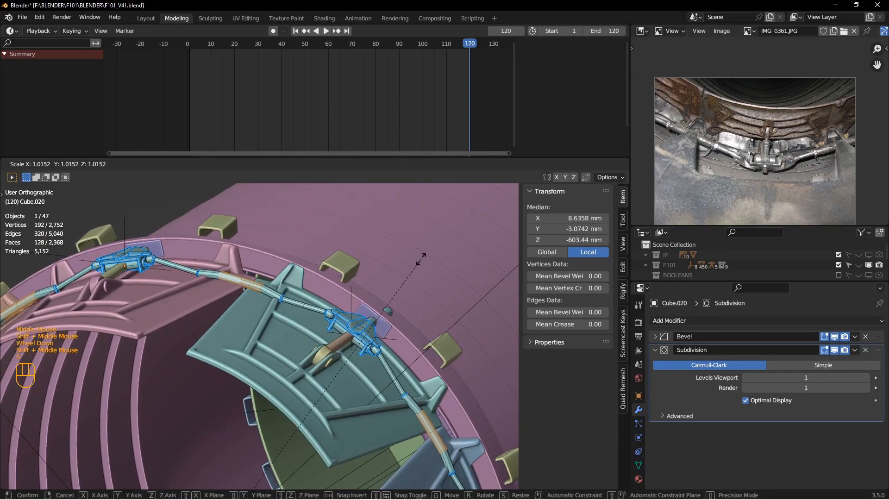
pyautogui.click(416, 261)
# - Grow the selection to the full length of the thick rod sections and scale them outward by about 1.018
pyautogui.press('ctrl+KP_Add')
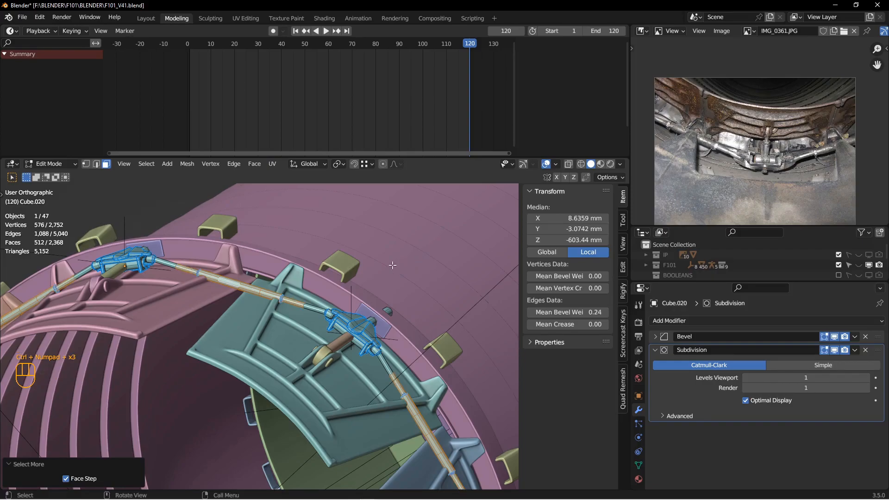
pyautogui.hotkey('ctrl', 'z')
pyautogui.scroll(-2, 398, 265)
pyautogui.press('s')
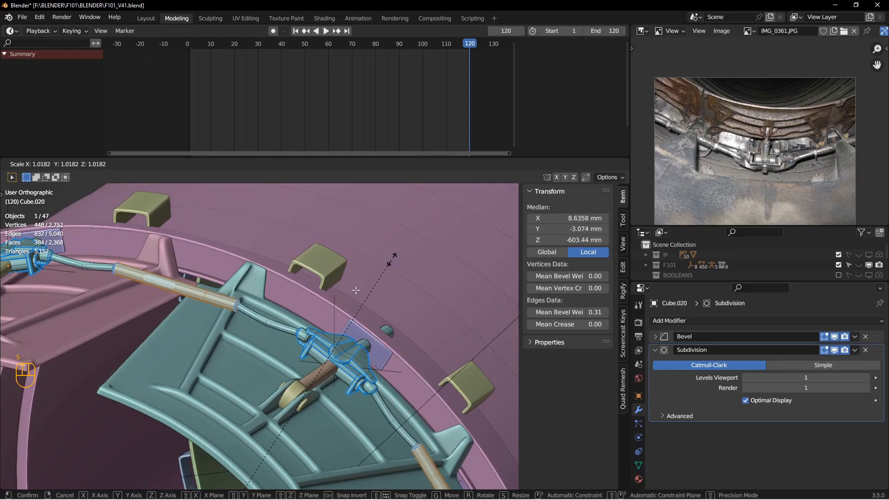
pyautogui.click(392, 258)
# - Dissolve the edge loops at the bends of the thin rod ends beside the teal petal's bracket
pyautogui.moveTo(331, 255); pyautogui.dragTo(283, 283, button='middle')
pyautogui.moveTo(282, 283); pyautogui.dragTo(303, 324, button='middle')
pyautogui.scroll(-2, 167, 285)
pyautogui.press('2')
pyautogui.doubleClick(167, 285)
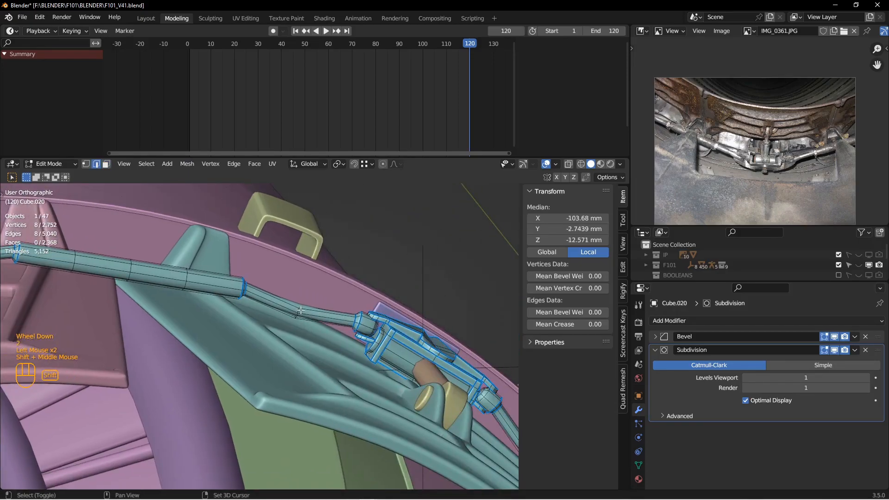
pyautogui.hotkey('ctrl', 'x')
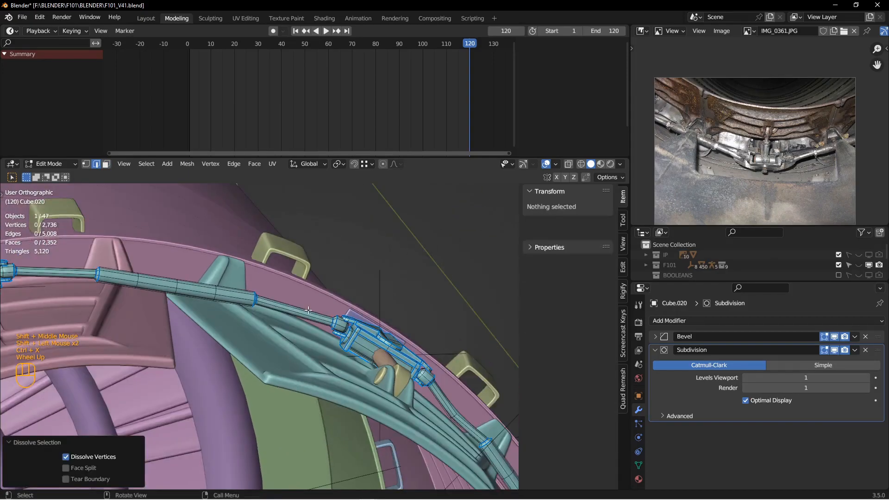
# - Dissolve the matching bend loops on the next thin rod ends around the ring and return to Object Mode
pyautogui.scroll(3, 309, 310)
pyautogui.keyDown('shift'); pyautogui.moveTo(309, 310); pyautogui.dragTo(369, 313, button='middle'); pyautogui.keyUp('shift')
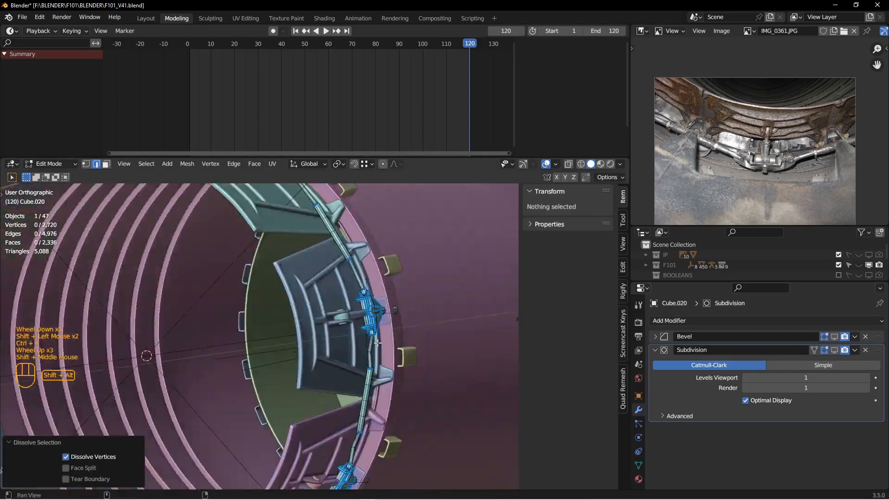
pyautogui.scroll(-1, 378, 343)
pyautogui.doubleClick(366, 345)
pyautogui.keyDown('shift'); pyautogui.moveTo(366, 345); pyautogui.dragTo(352, 209, button='middle'); pyautogui.keyUp('shift')
pyautogui.scroll(2, 254, 337)
pyautogui.press('Tab')
pyautogui.scroll(1, 254, 315)
# - Shrink the timeline area and return the nozzle animation to frame 1
pyautogui.moveTo(401, 155); pyautogui.dragTo(394, 79)
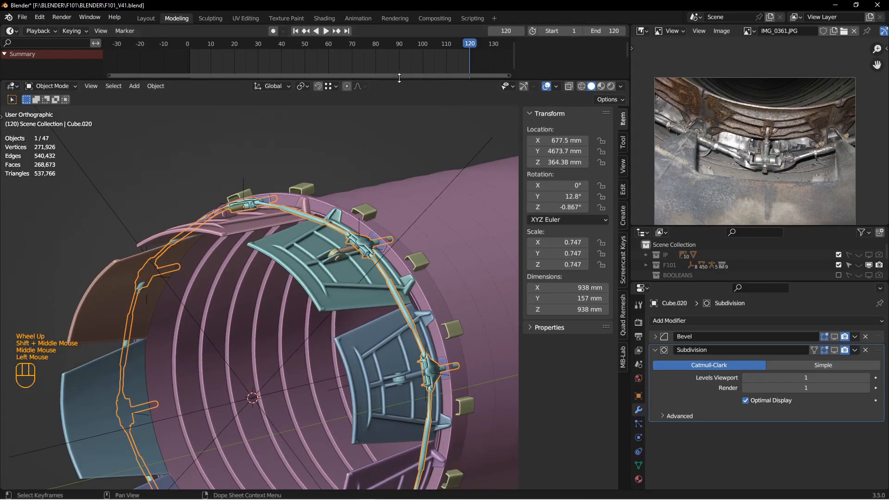
pyautogui.click(297, 31)
pyautogui.moveTo(278, 139); pyautogui.dragTo(287, 162, button='middle')
pyautogui.scroll(-2, 325, 193)
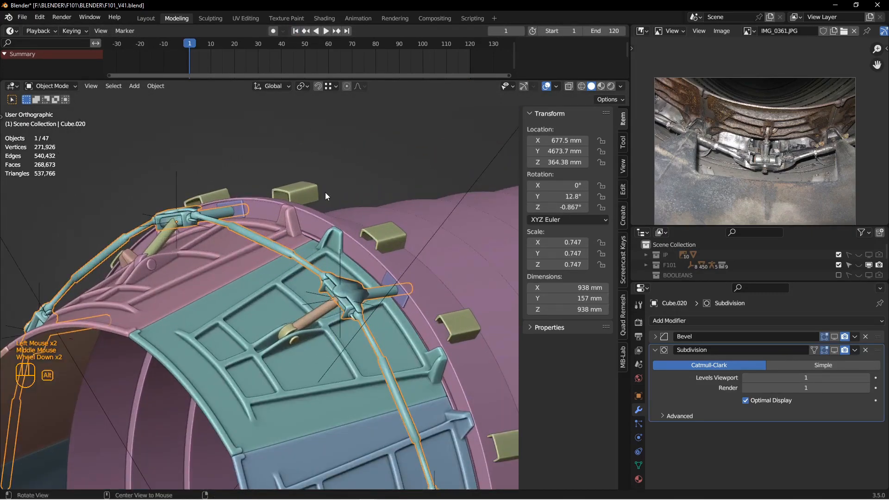
pyautogui.keyDown('alt'); pyautogui.middleClick(332, 203); pyautogui.keyUp('alt')
# - Show the linkage's Bevel modifier in the viewport with Subdivision left hidden, and play the nozzle animation before returning to frame 1
pyautogui.click(835, 336)
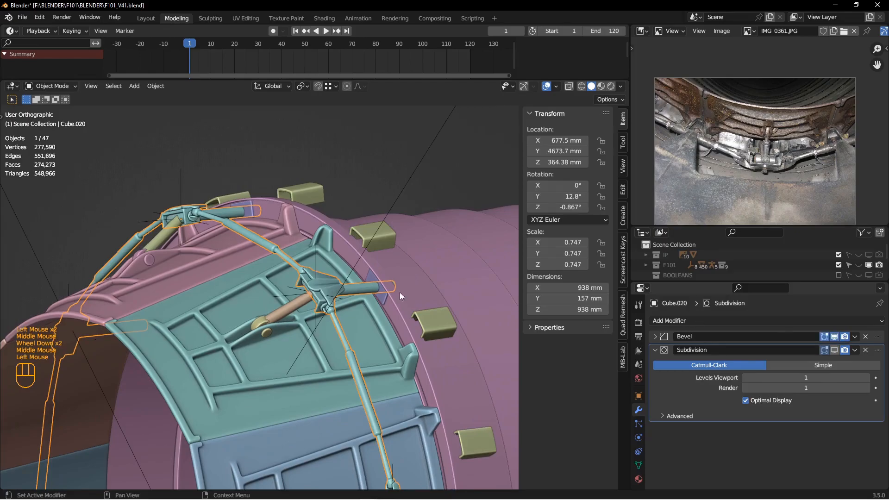
pyautogui.click(834, 351)
pyautogui.moveTo(348, 295); pyautogui.dragTo(345, 295, button='middle')
pyautogui.click(834, 351)
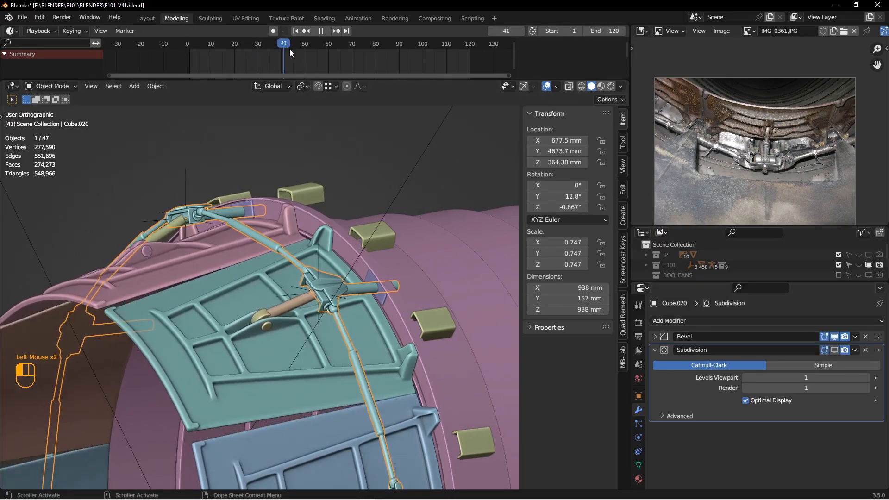
pyautogui.moveTo(304, 66)
pyautogui.mouseDown()
pyautogui.moveTo(313, 63)
pyautogui.moveTo(272, 71)
pyautogui.moveTo(416, 74)
pyautogui.moveTo(189, 80)
pyautogui.mouseUp()
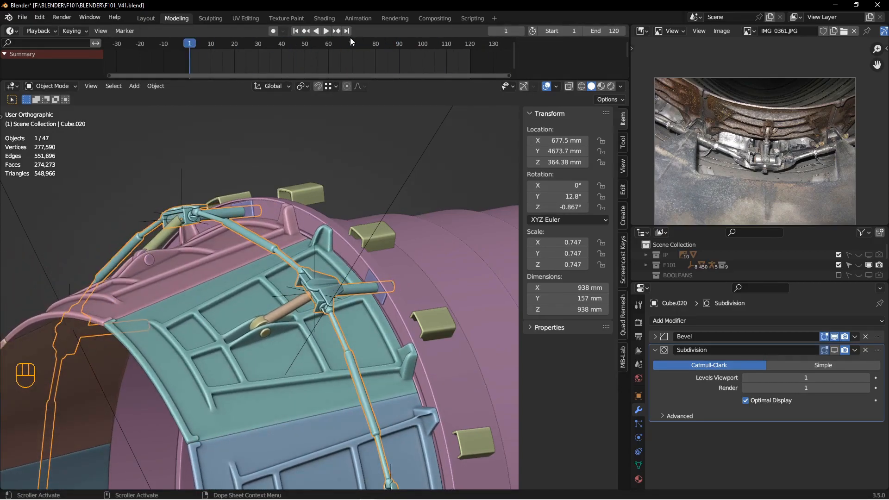
# - Check the nozzle's normals with the Face Orientation overlay and switch the overlay off again
pyautogui.scroll(2, 304, 68)
pyautogui.click(558, 86)
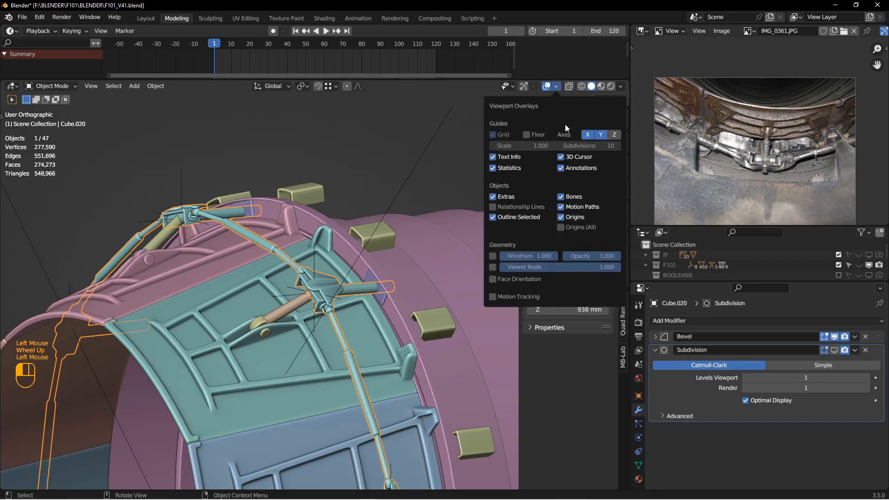
pyautogui.click(495, 278)
pyautogui.scroll(2, 392, 271)
pyautogui.moveTo(393, 271)
pyautogui.mouseDown(button='middle')
pyautogui.moveTo(341, 277)
pyautogui.moveTo(403, 234)
pyautogui.moveTo(332, 225)
pyautogui.moveTo(390, 146)
pyautogui.moveTo(441, 266)
pyautogui.moveTo(402, 295)
pyautogui.moveTo(357, 299)
pyautogui.moveTo(365, 289)
pyautogui.mouseUp(button='middle')
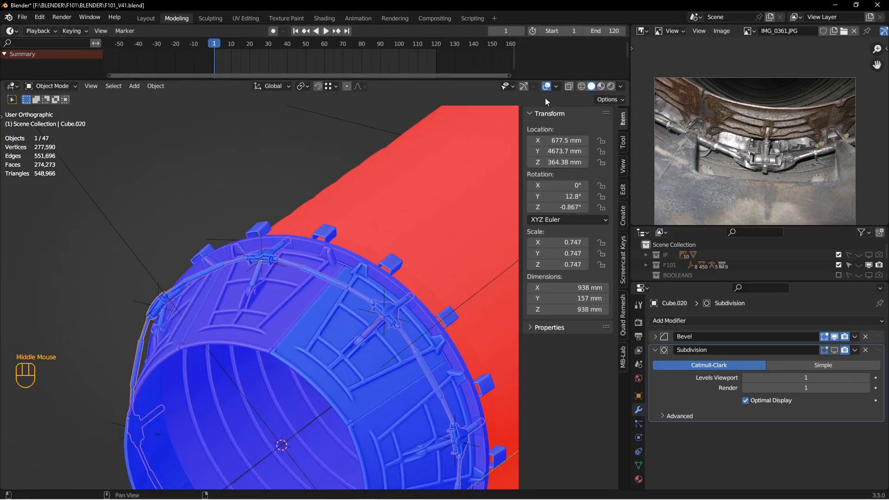
pyautogui.click(557, 87)
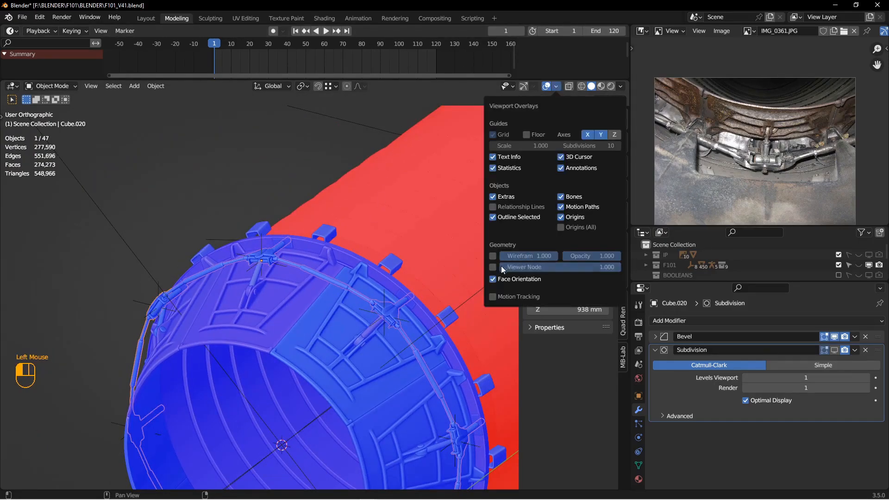
pyautogui.click(492, 279)
# - Load the reference photo IMG_3861.JPG into the image editor and enlarge the seam between two neighbouring petals
pyautogui.moveTo(360, 279); pyautogui.dragTo(361, 306, button='middle')
pyautogui.scroll(-2, 312, 297)
pyautogui.moveTo(361, 306); pyautogui.dragTo(362, 259, button='middle')
pyautogui.moveTo(361, 259); pyautogui.dragTo(293, 240, button='middle')
pyautogui.scroll(-2, 292, 239)
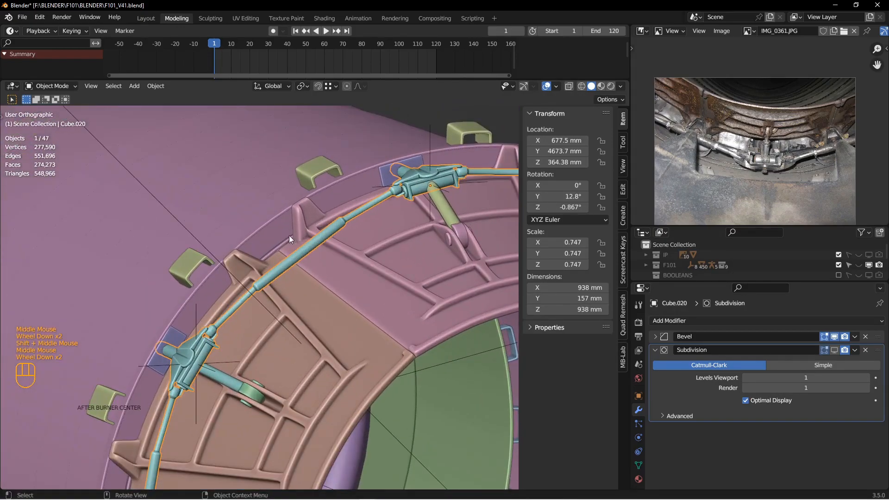
pyautogui.moveTo(769, 148); pyautogui.dragTo(772, 135, button='middle')
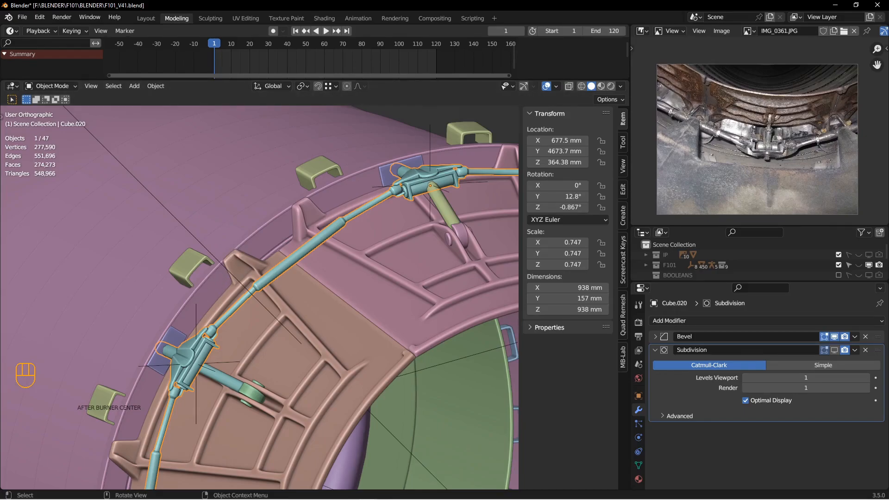
pyautogui.moveTo(888, 126); pyautogui.dragTo(705, 125)
pyautogui.scroll(-4, 741, 111)
pyautogui.scroll(7, 741, 119)
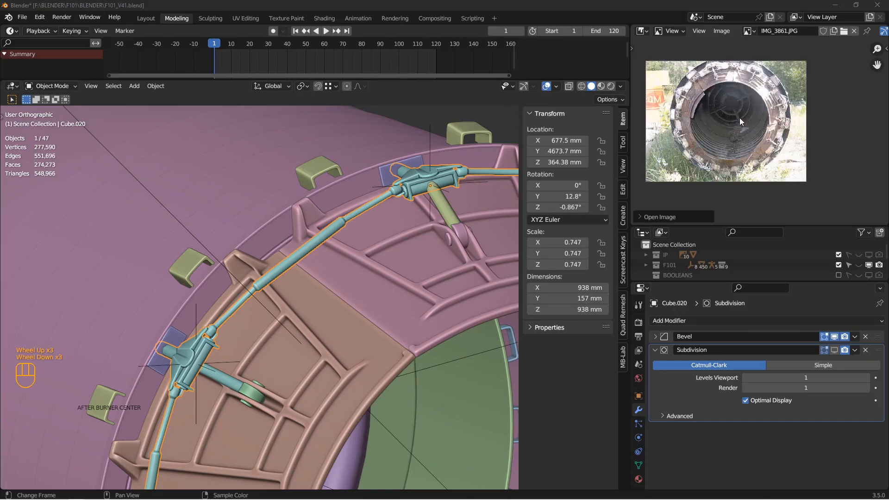
pyautogui.scroll(-6, 740, 119)
pyautogui.moveTo(713, 64); pyautogui.dragTo(742, 153, button='middle')
pyautogui.moveTo(734, 95); pyautogui.dragTo(729, 136, button='middle')
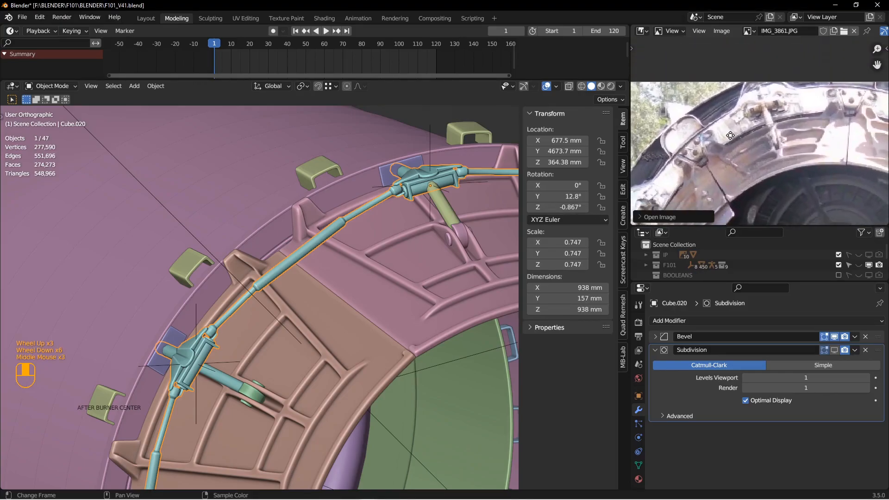
pyautogui.scroll(-1, 731, 133)
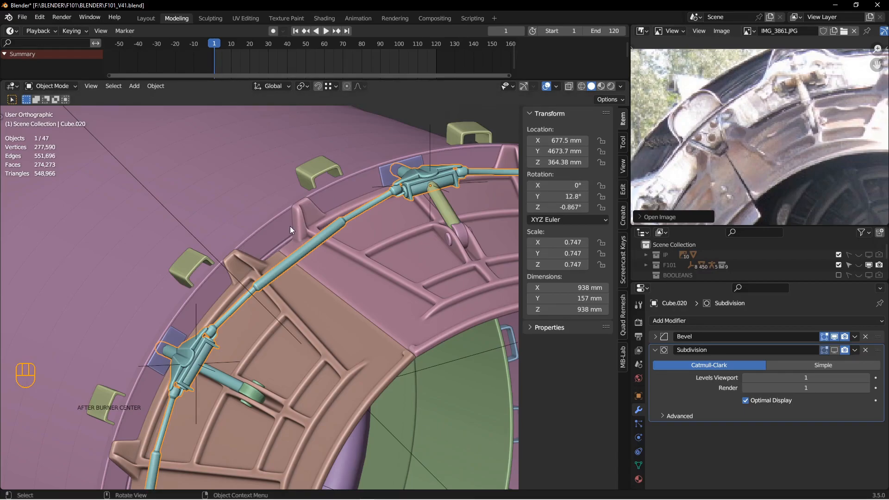
# - Save the file and open the adjacent pink and brown petals together for editing in Local View
pyautogui.hotkey('ctrl', 's')
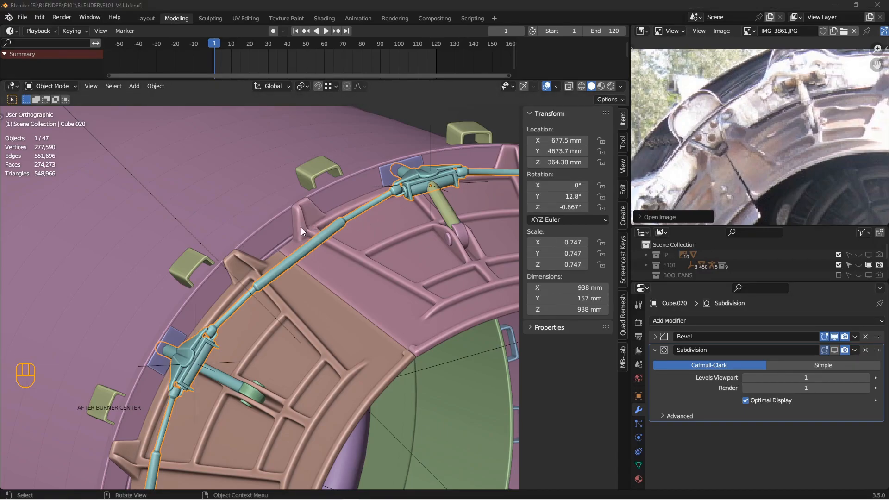
pyautogui.click(300, 227)
pyautogui.keyDown('shift'); pyautogui.click(253, 260); pyautogui.keyUp('shift')
pyautogui.keyDown('shift'); pyautogui.moveTo(253, 260); pyautogui.dragTo(366, 257, button='middle'); pyautogui.keyUp('shift')
pyautogui.scroll(2, 290, 274)
pyautogui.keyDown('shift'); pyautogui.moveTo(348, 221); pyautogui.dragTo(363, 228, button='middle'); pyautogui.keyUp('shift')
pyautogui.scroll(-1, 290, 254)
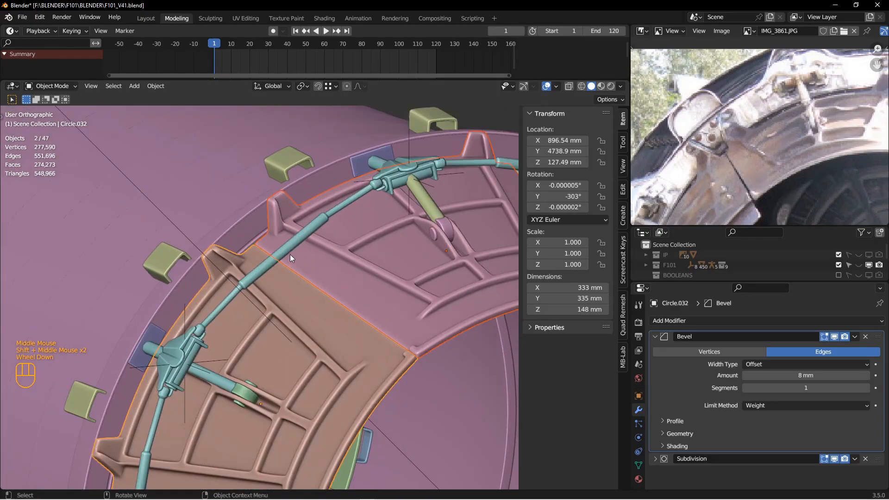
pyautogui.moveTo(294, 262); pyautogui.dragTo(349, 269, button='middle')
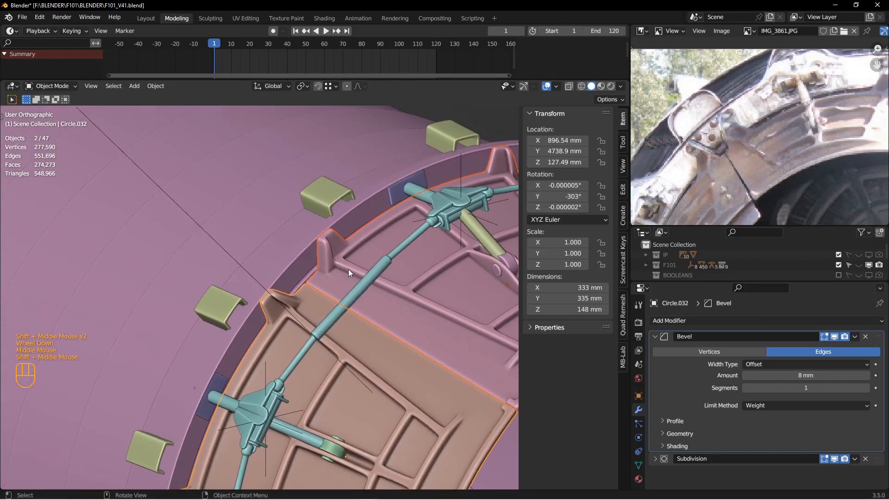
pyautogui.press('KP_Divide')
pyautogui.press('Tab')
pyautogui.keyDown('shift'); pyautogui.moveTo(252, 222); pyautogui.dragTo(370, 287, button='middle'); pyautogui.keyUp('shift')
pyautogui.scroll(-3, 361, 284)
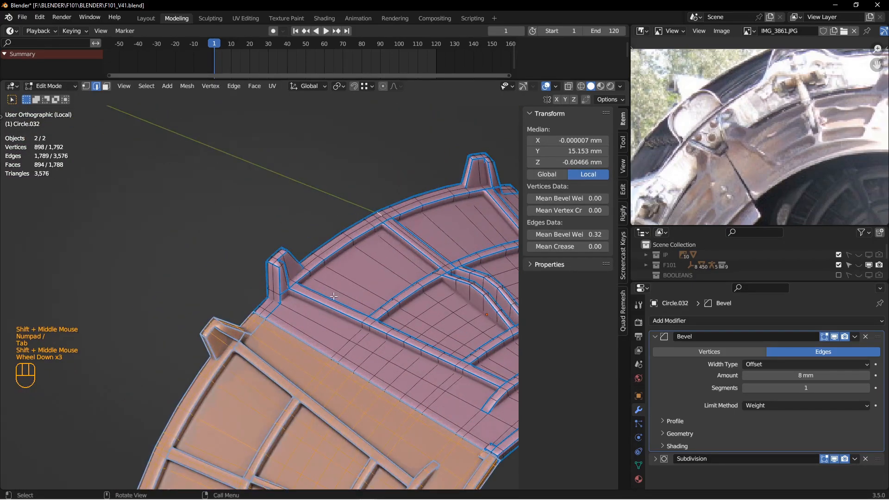
# - Duplicate the eight faces along the pink petal's corner tab and adjoining rim, and separate them into their own object
pyautogui.hotkey('alt', 'a')
pyautogui.keyDown('shift'); pyautogui.moveTo(289, 299); pyautogui.dragTo(378, 303, button='middle'); pyautogui.keyUp('shift')
pyautogui.scroll(-3, 367, 286)
pyautogui.press('3')
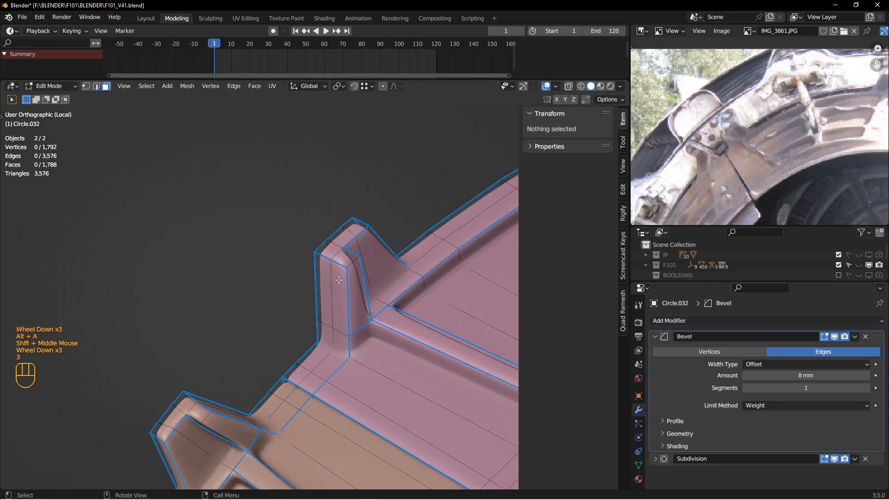
pyautogui.click(338, 283)
pyautogui.keyDown('shift'); pyautogui.click(324, 292); pyautogui.keyUp('shift')
pyautogui.keyDown('shift'); pyautogui.click(337, 340); pyautogui.keyUp('shift')
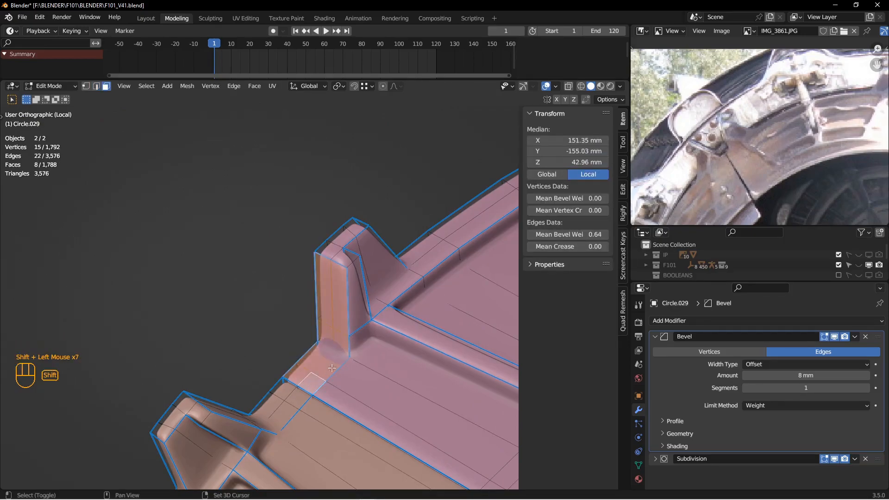
pyautogui.hotkey('shift', 'd')
pyautogui.press('p')
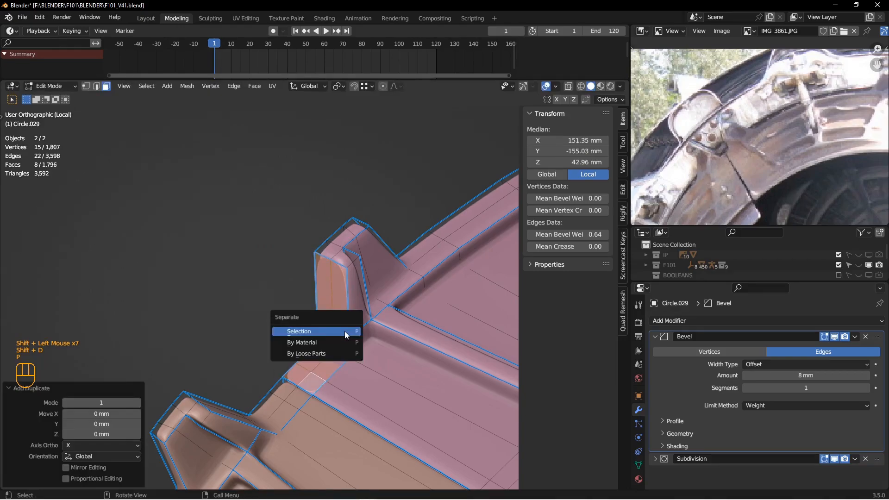
pyautogui.click(344, 331)
pyautogui.press('Tab')
# - Duplicate the eight matching faces along the brown petal's corner tab and rim, and separate them into their own object
pyautogui.moveTo(254, 326); pyautogui.dragTo(296, 327, button='middle')
pyautogui.click(282, 315)
pyautogui.press('Tab')
pyautogui.click(328, 316)
pyautogui.press('Tab')
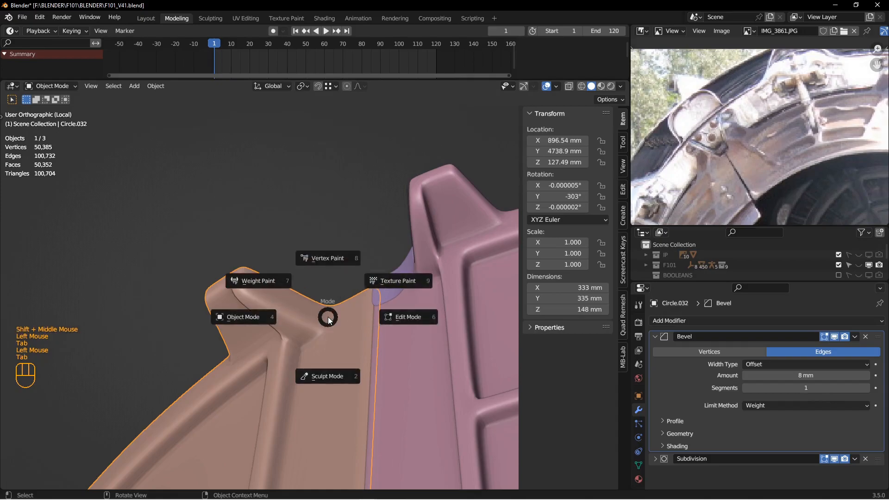
pyautogui.click(287, 292)
pyautogui.keyDown('shift'); pyautogui.click(288, 303); pyautogui.keyUp('shift')
pyautogui.keyDown('shift'); pyautogui.click(320, 319); pyautogui.keyUp('shift')
pyautogui.keyDown('ctrl'); pyautogui.keyDown('shift'); pyautogui.click(359, 302); pyautogui.keyUp('shift'); pyautogui.keyUp('ctrl')
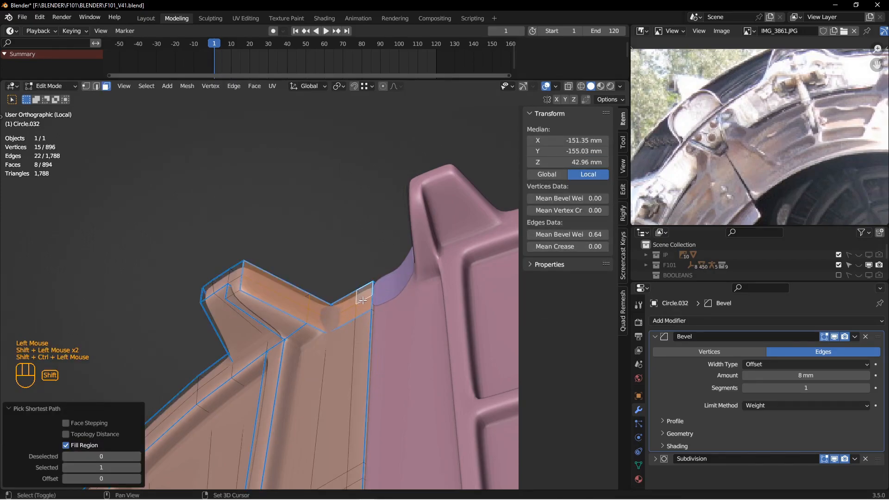
pyautogui.hotkey('shift', 'd')
pyautogui.rightClick(363, 300)
pyautogui.press('p')
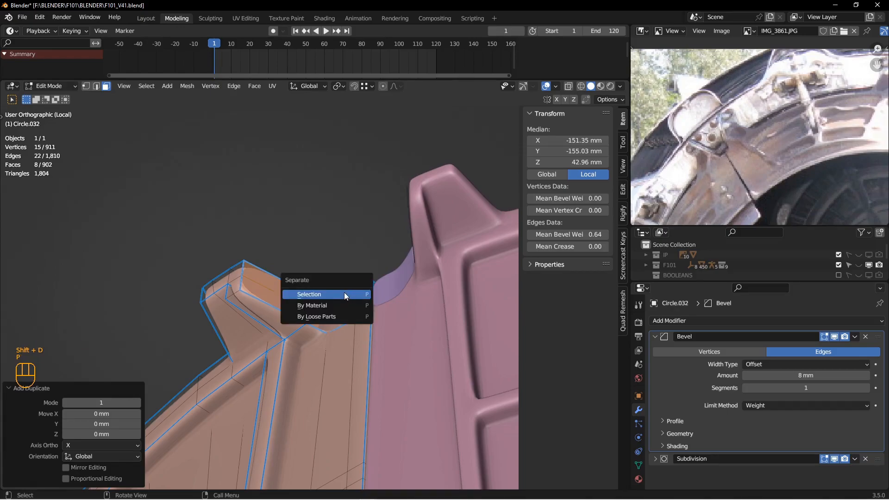
pyautogui.click(344, 292)
pyautogui.press('Tab')
# - Hide both petals and join the two separated face strips into one object
pyautogui.click(247, 297)
pyautogui.hotkey('alt', 'a')
pyautogui.click(352, 334)
pyautogui.keyDown('shift'); pyautogui.click(410, 337); pyautogui.keyUp('shift')
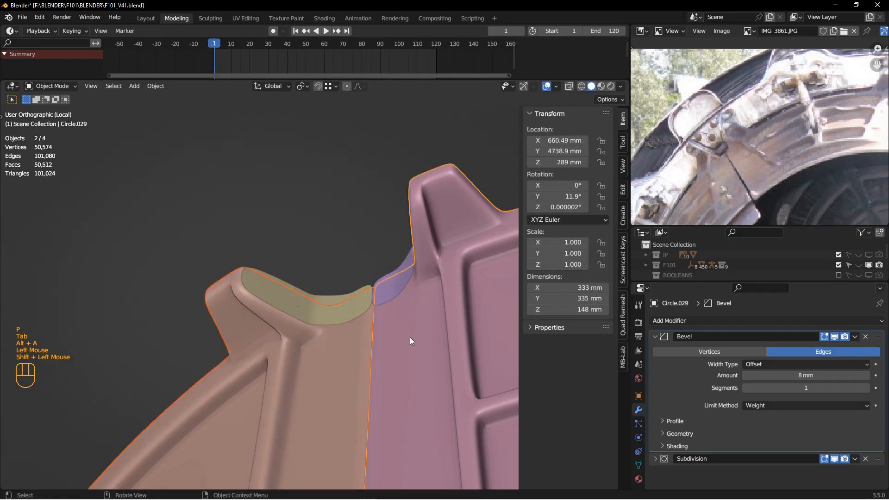
pyautogui.press('h')
pyautogui.click(377, 293)
pyautogui.keyDown('shift'); pyautogui.click(337, 310); pyautogui.keyUp('shift')
pyautogui.moveTo(338, 310); pyautogui.dragTo(380, 316, button='middle')
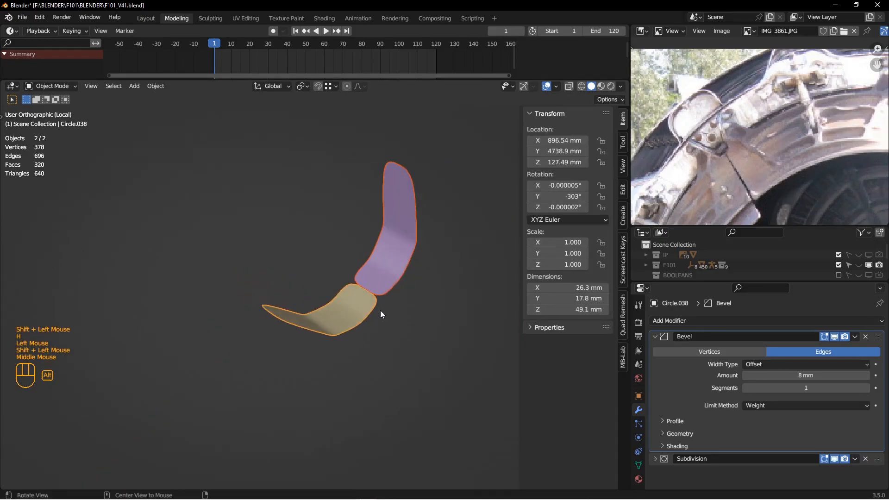
pyautogui.hotkey('ctrl', 'j')
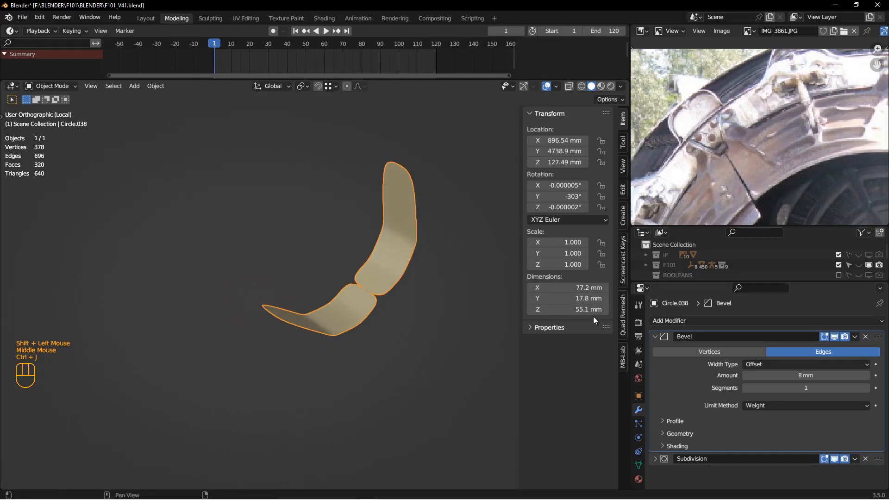
# - Hide the joined strip's Bevel and Subdivision modifiers in the viewport and merge all its vertices by distance
pyautogui.click(655, 336)
pyautogui.click(839, 337)
pyautogui.moveTo(417, 306); pyautogui.dragTo(438, 307, button='middle')
pyautogui.press('Tab')
pyautogui.moveTo(382, 299); pyautogui.dragTo(380, 296, button='middle')
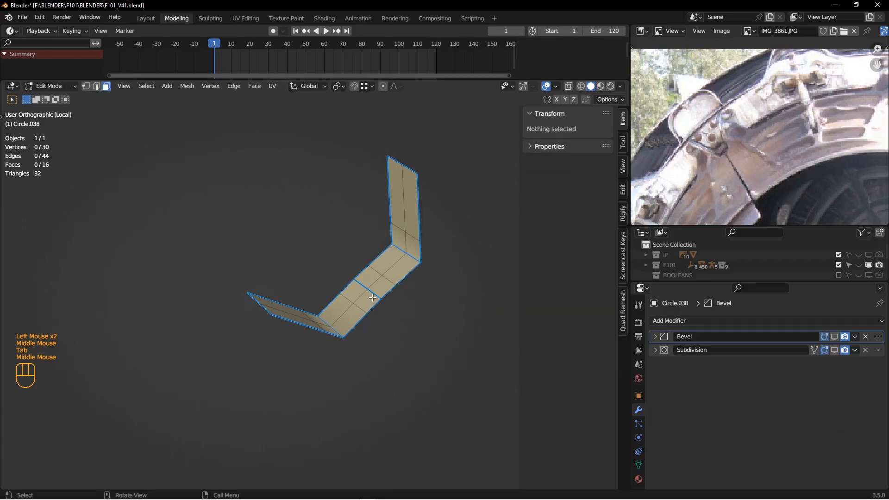
pyautogui.press('a')
pyautogui.press('m')
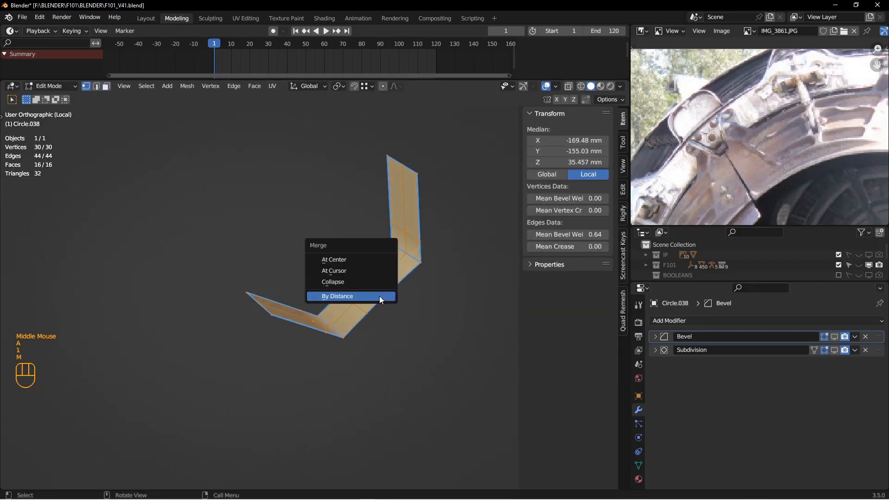
pyautogui.click(373, 293)
# - Dissolve the lengthwise centre edge loop that runs along the whole joined strip
pyautogui.moveTo(373, 294)
pyautogui.mouseDown(button='middle')
pyautogui.moveTo(363, 307)
pyautogui.moveTo(376, 307)
pyautogui.mouseUp(button='middle')
pyautogui.scroll(-1, 363, 307)
pyautogui.press('2')
pyautogui.doubleClick(375, 307)
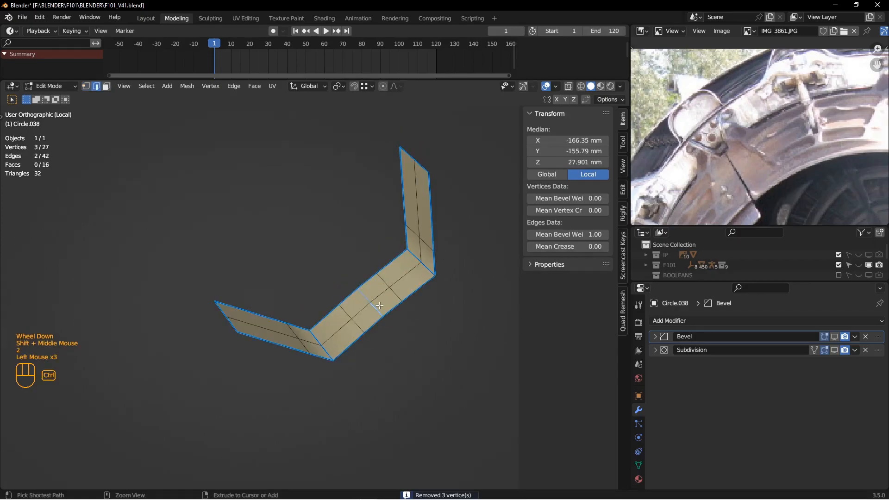
pyautogui.hotkey('ctrl', 'e')
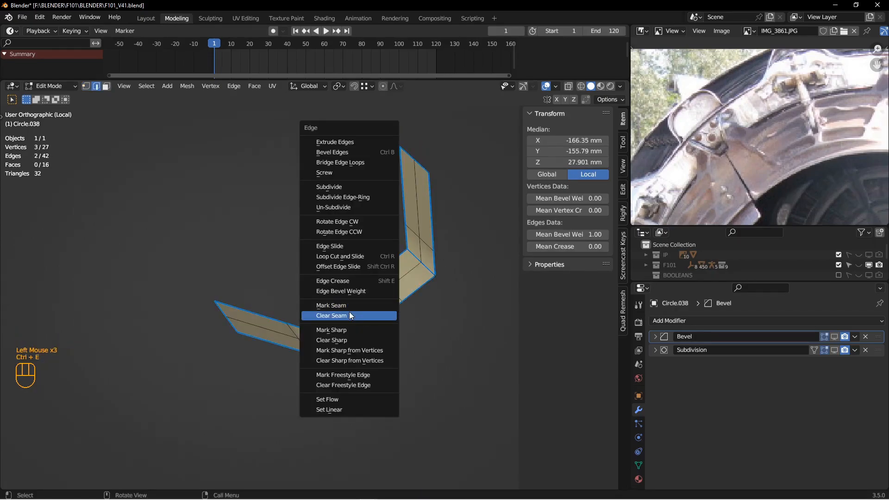
pyautogui.click(351, 307)
pyautogui.hotkey('alt', 'a')
pyautogui.moveTo(478, 263); pyautogui.dragTo(350, 290, button='middle')
pyautogui.click(387, 291)
pyautogui.click(387, 291)
pyautogui.hotkey('ctrl', 'x')
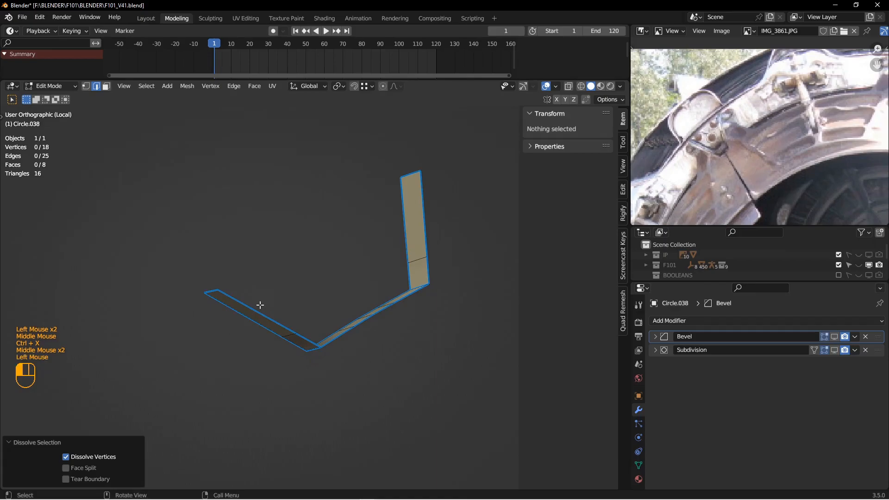
# - Fill a face between the strip's two end flaps and dissolve the cross edges on its middle section
pyautogui.click(258, 303)
pyautogui.press('f')
pyautogui.click(397, 283)
pyautogui.moveTo(403, 306); pyautogui.dragTo(359, 330, button='middle')
pyautogui.click(359, 331)
pyautogui.keyDown('shift'); pyautogui.click(380, 321); pyautogui.keyUp('shift')
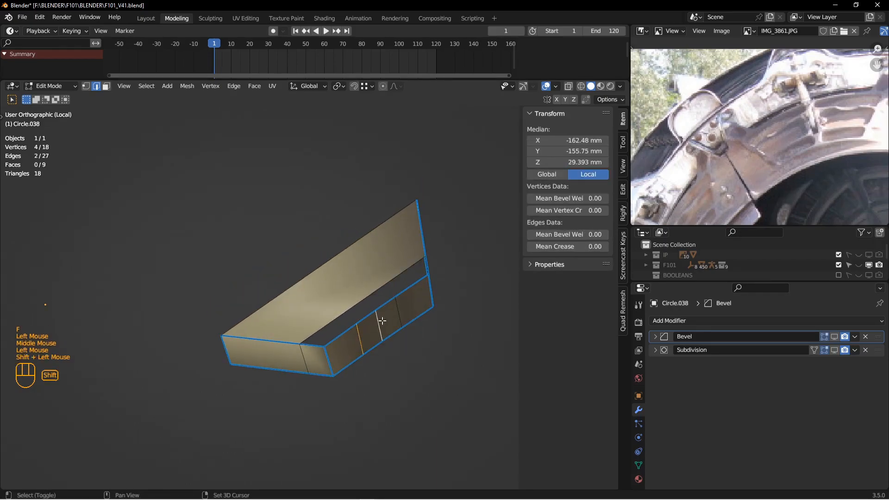
pyautogui.hotkey('ctrl', 'x')
# - Fill the remaining gaps between the new face and the strip's middle section, and finish editing the mesh
pyautogui.click(377, 313)
pyautogui.click(377, 312)
pyautogui.press('f')
pyautogui.scroll(1, 380, 311)
pyautogui.moveTo(380, 310); pyautogui.dragTo(384, 307, button='middle')
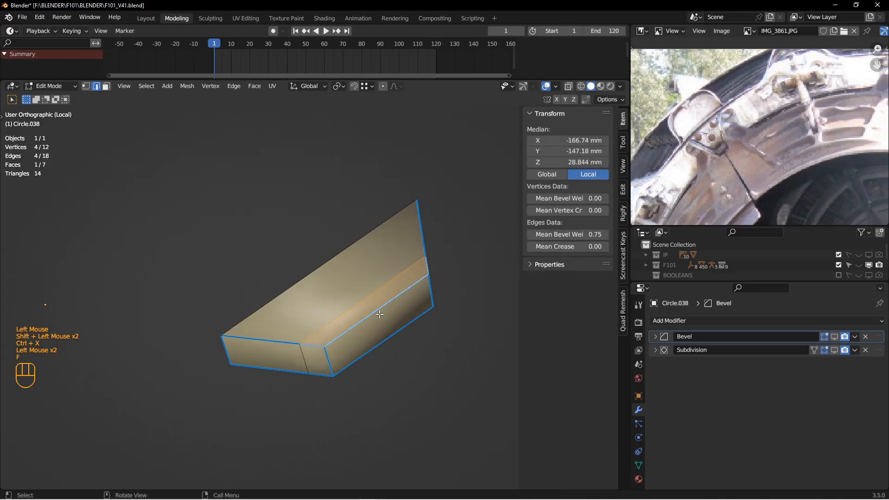
pyautogui.press('f')
pyautogui.moveTo(338, 269); pyautogui.dragTo(313, 257, button='middle')
pyautogui.press('Tab')
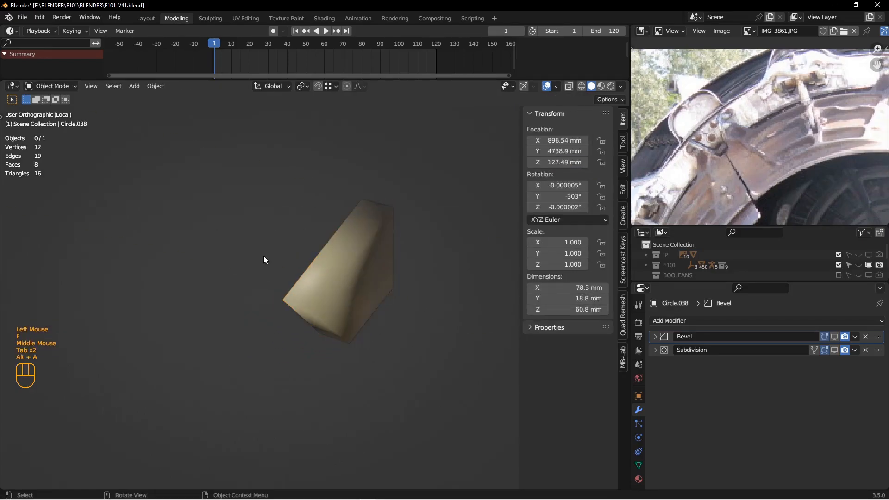
pyautogui.hotkey('alt', 'a')
# - Leave local view, reveal all hidden objects, and hide the engine exterior shell covering the petals
pyautogui.press('KP_Divide')
pyautogui.hotkey('alt', 'h')
pyautogui.hotkey('alt', 'a')
pyautogui.scroll(3, 263, 255)
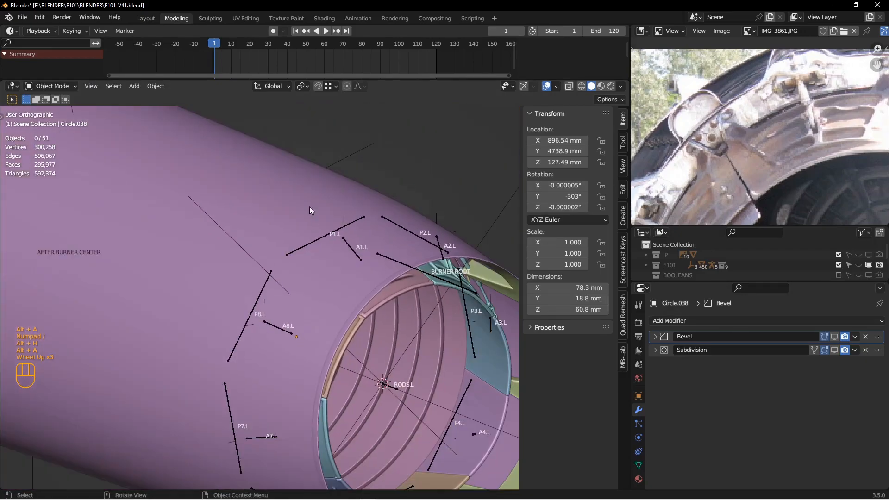
pyautogui.click(309, 203)
pyautogui.press('h')
pyautogui.scroll(-2, 316, 214)
pyautogui.scroll(-1, 314, 231)
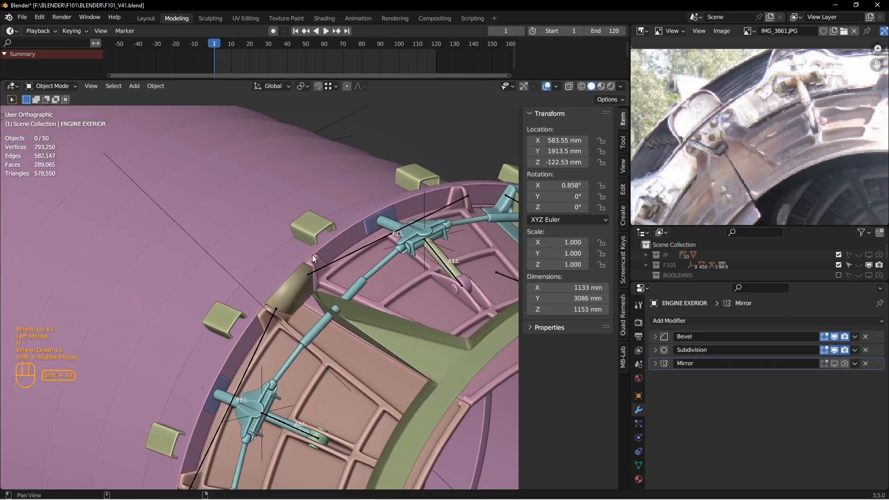
# - Edit the seal strip between the pink and brown petals and dissolve its extra edge loop beside the fold
pyautogui.click(286, 301)
pyautogui.moveTo(284, 300); pyautogui.dragTo(273, 299, button='middle')
pyautogui.scroll(-2, 280, 298)
pyautogui.press('Tab')
pyautogui.moveTo(366, 294); pyautogui.dragTo(218, 296, button='middle')
pyautogui.press('1')
pyautogui.click(364, 292)
pyautogui.press('Tab')
pyautogui.press('2')
pyautogui.click(237, 301)
pyautogui.keyDown('shift'); pyautogui.moveTo(218, 296); pyautogui.dragTo(238, 305, button='middle'); pyautogui.keyUp('shift')
pyautogui.click(254, 304)
pyautogui.hotkey('ctrl', 'x')
# - Set the bevel weight of the seal strip's long upper fold edge to 1
pyautogui.click(238, 305)
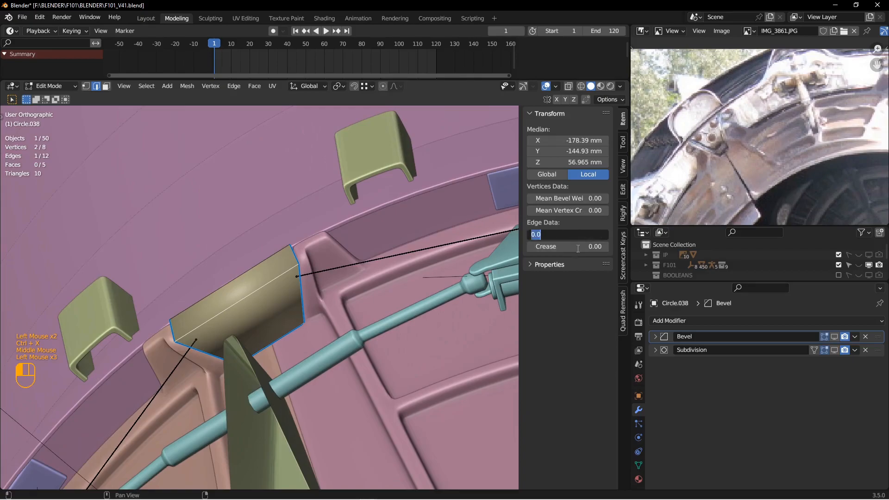
pyautogui.write('1')
pyautogui.press('Return')
pyautogui.hotkey('ctrl', 'e')
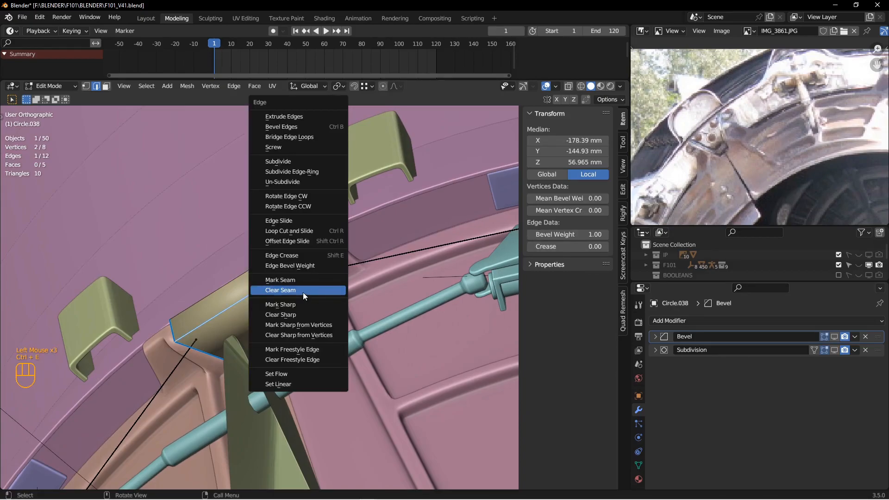
pyautogui.click(301, 281)
pyautogui.moveTo(301, 281); pyautogui.dragTo(246, 308, button='middle')
pyautogui.press('Tab')
# - Hide the part obstructing the seal strip and turn on the strip's Bevel and Subdivision modifiers in the viewport
pyautogui.click(219, 319)
pyautogui.press('h')
pyautogui.click(224, 321)
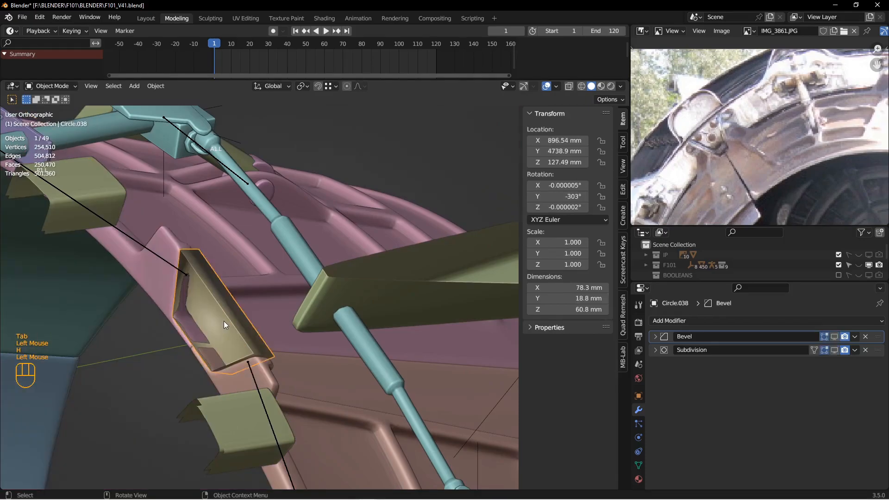
pyautogui.moveTo(238, 314); pyautogui.dragTo(264, 298, button='middle')
pyautogui.click(264, 297)
pyautogui.click(835, 337)
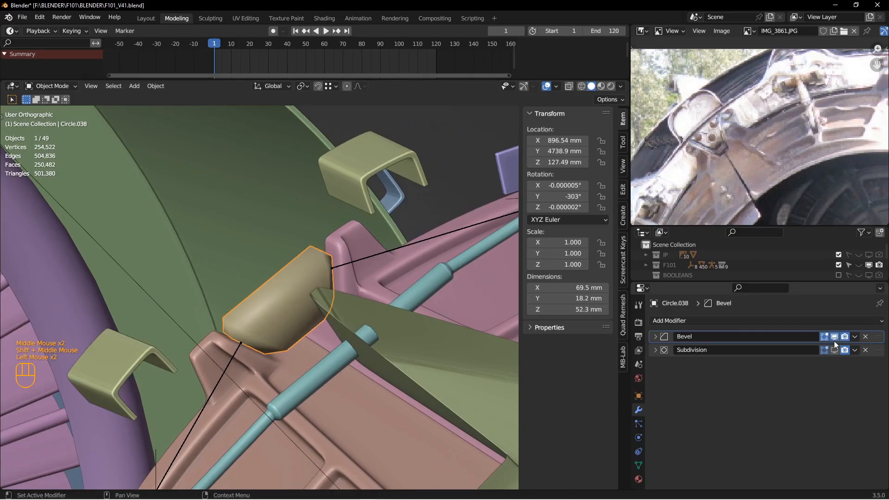
pyautogui.click(835, 351)
# - Select a long edge of the seal strip in its mesh and open the Bevel modifier's amount for editing
pyautogui.moveTo(361, 320); pyautogui.dragTo(442, 268, button='middle')
pyautogui.press('Tab')
pyautogui.press('Tab')
pyautogui.click(336, 241)
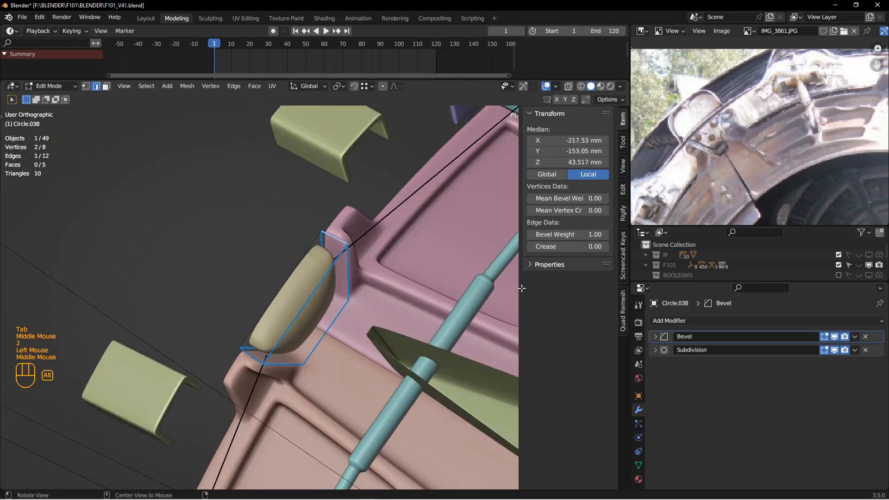
pyautogui.click(666, 338)
pyautogui.click(790, 375)
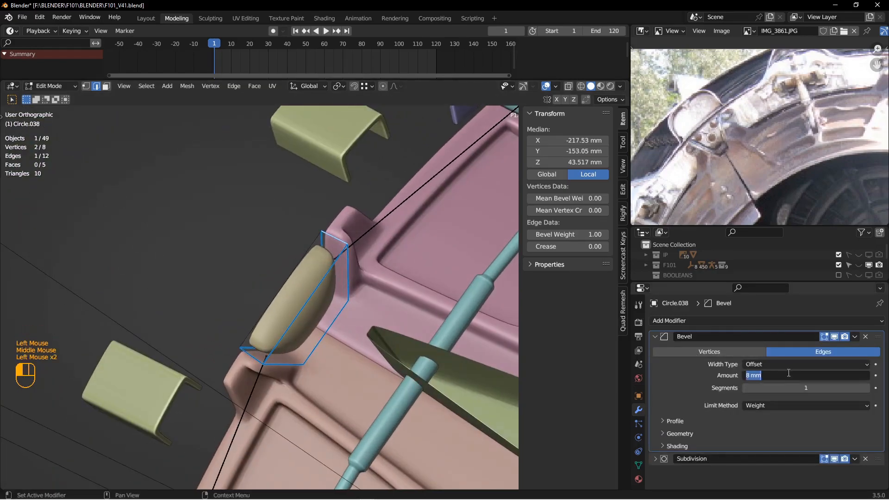
# - Set the Bevel modifier amount of the small cover piece to 0.5 mm
pyautogui.write('1')
pyautogui.press('Return')
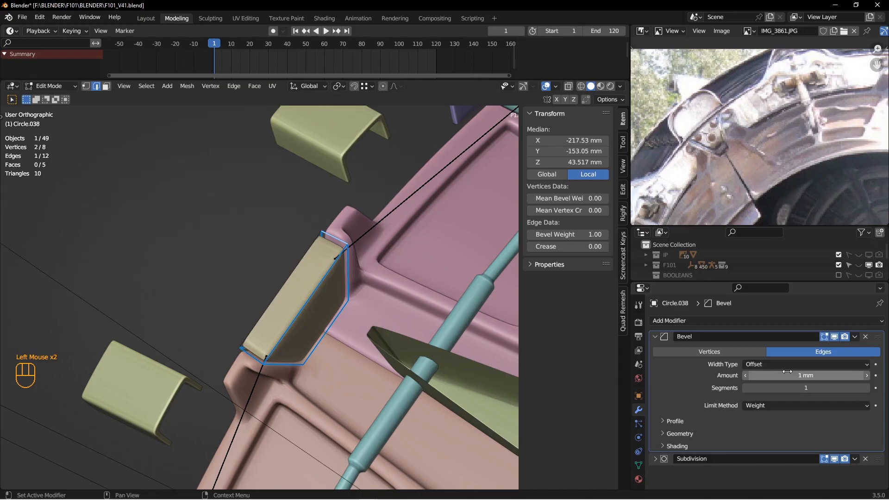
pyautogui.click(783, 373)
pyautogui.write('.5')
pyautogui.press('Return')
# - Display the move gizmo for the cover piece's side face and shift that face slightly along a gizmo axis
pyautogui.moveTo(430, 335); pyautogui.dragTo(491, 324, button='middle')
pyautogui.moveTo(491, 324); pyautogui.dragTo(384, 319, button='middle')
pyautogui.press('3')
pyautogui.click(383, 327)
pyautogui.click(523, 88)
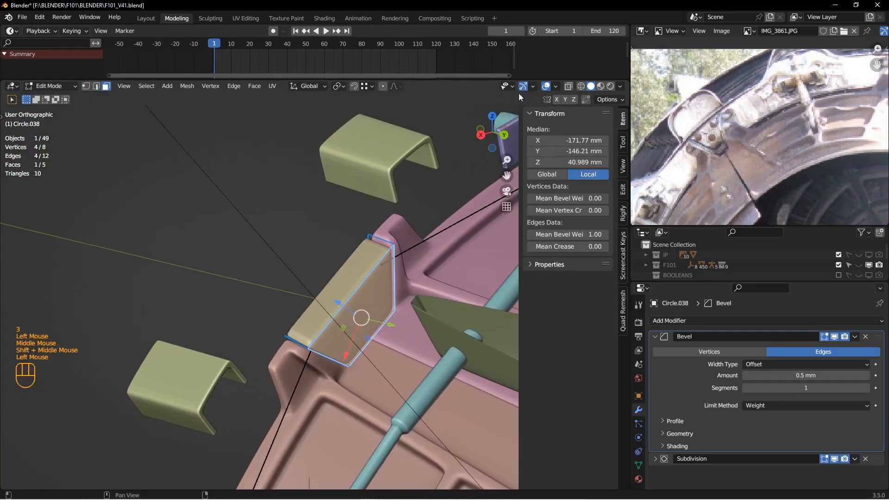
pyautogui.keyDown('alt'); pyautogui.middleClick(366, 274); pyautogui.keyUp('alt')
pyautogui.click(534, 87)
pyautogui.click(533, 171)
pyautogui.click(533, 213)
pyautogui.moveTo(332, 313); pyautogui.dragTo(346, 315)
# - Move the selected edges of the cover piece along the Y axis to adjust its shape
pyautogui.moveTo(345, 314); pyautogui.dragTo(274, 342, button='middle')
pyautogui.keyDown('shift'); pyautogui.moveTo(394, 311); pyautogui.dragTo(352, 315, button='middle'); pyautogui.keyUp('shift')
pyautogui.moveTo(491, 301); pyautogui.dragTo(467, 284, button='middle')
pyautogui.press('2')
pyautogui.doubleClick(380, 306)
pyautogui.press('g')
pyautogui.press('y')
pyautogui.click(385, 312)
pyautogui.press('Tab')
pyautogui.press('Tab')
pyautogui.hotkey('alt', 'a')
# - Snap the 3D cursor to the RODS.L empty at the centre of the burner ring
pyautogui.moveTo(321, 287); pyautogui.dragTo(379, 251, button='middle')
pyautogui.scroll(1, 415, 279)
pyautogui.moveTo(379, 251)
pyautogui.mouseDown(button='middle')
pyautogui.moveTo(356, 223)
pyautogui.moveTo(369, 259)
pyautogui.mouseUp(button='middle')
pyautogui.click(369, 259)
pyautogui.scroll(3, 370, 259)
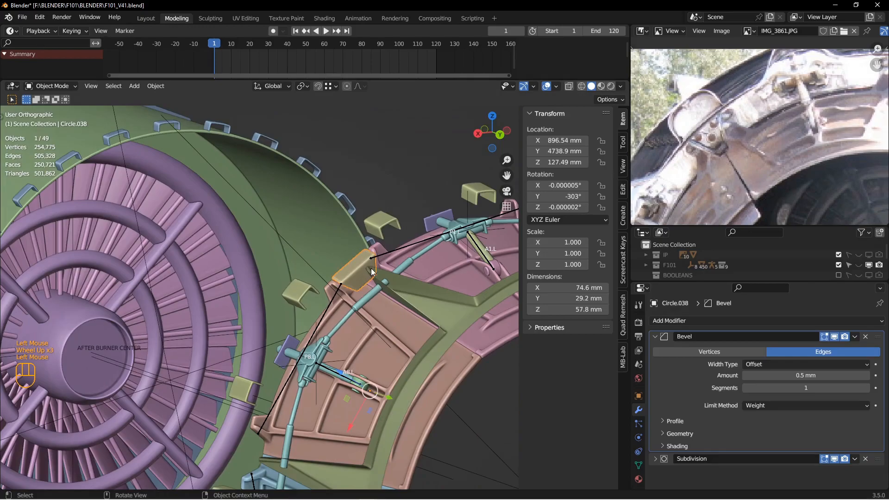
pyautogui.click(379, 281)
pyautogui.scroll(2, 372, 306)
pyautogui.keyDown('shift'); pyautogui.moveTo(369, 337); pyautogui.dragTo(281, 290, button='middle'); pyautogui.keyUp('shift')
pyautogui.hotkey('alt', 'a')
pyautogui.click(387, 316)
pyautogui.moveTo(387, 316); pyautogui.dragTo(400, 322, button='middle')
pyautogui.hotkey('shift', 's')
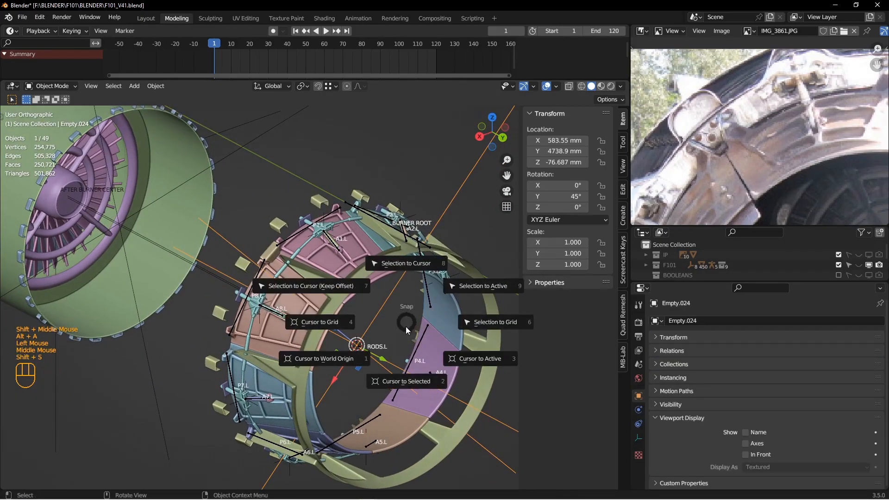
pyautogui.moveTo(406, 382); pyautogui.dragTo(336, 290, button='middle')
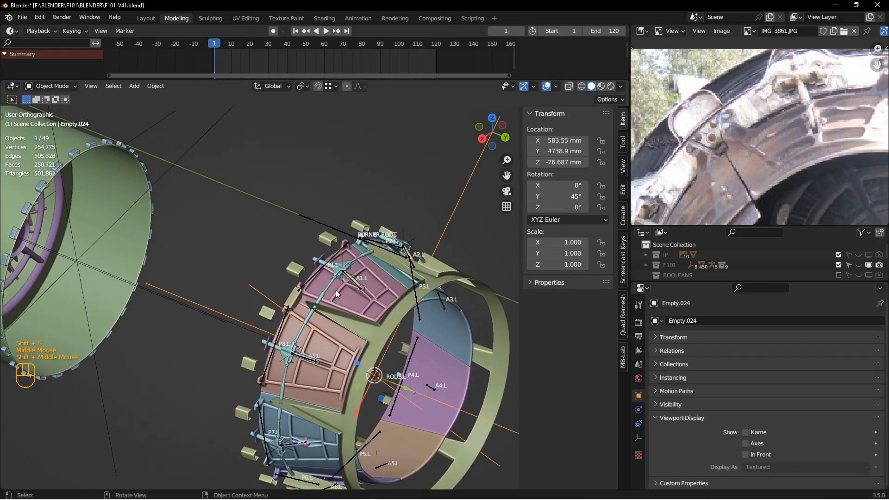
# - Unwrap the cover piece's entire mesh, with the enlarged timeline area changed to a UV Editor
pyautogui.scroll(-3, 293, 276)
pyautogui.hotkey('alt', 'a')
pyautogui.click(284, 295)
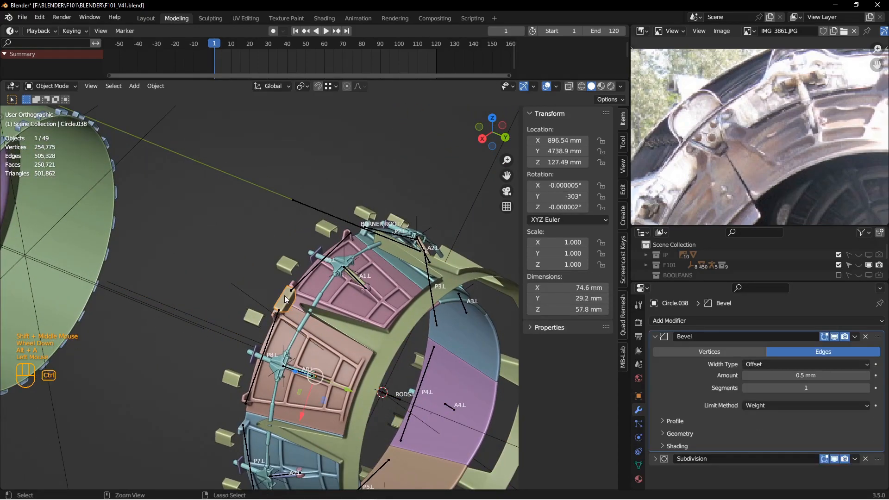
pyautogui.press('ctrl+KP_1')
pyautogui.press('Tab')
pyautogui.press('a')
pyautogui.moveTo(342, 295); pyautogui.dragTo(383, 170, button='middle')
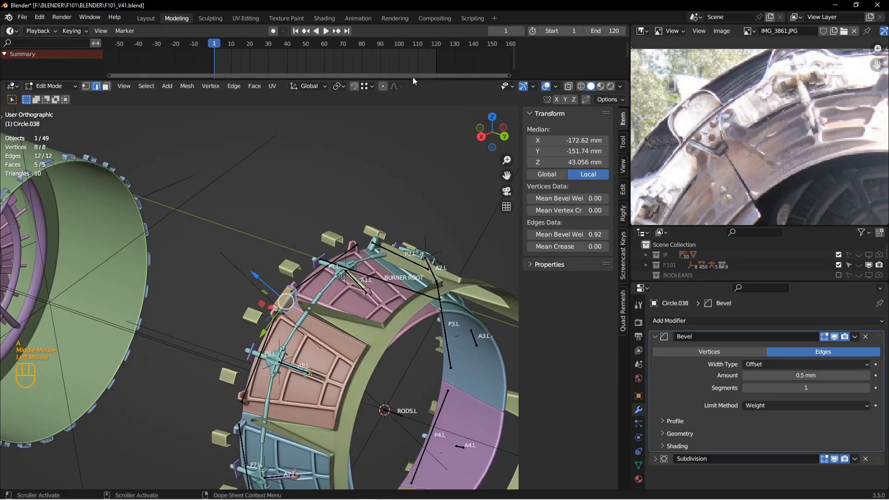
pyautogui.moveTo(414, 81); pyautogui.dragTo(413, 144)
pyautogui.click(12, 31)
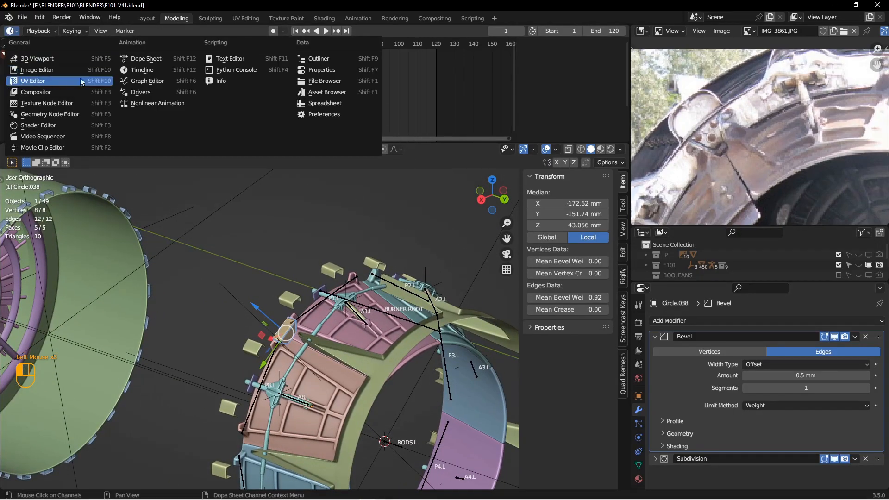
pyautogui.click(52, 83)
pyautogui.moveTo(369, 322); pyautogui.dragTo(362, 323, button='middle')
pyautogui.press('u')
pyautogui.click(363, 322)
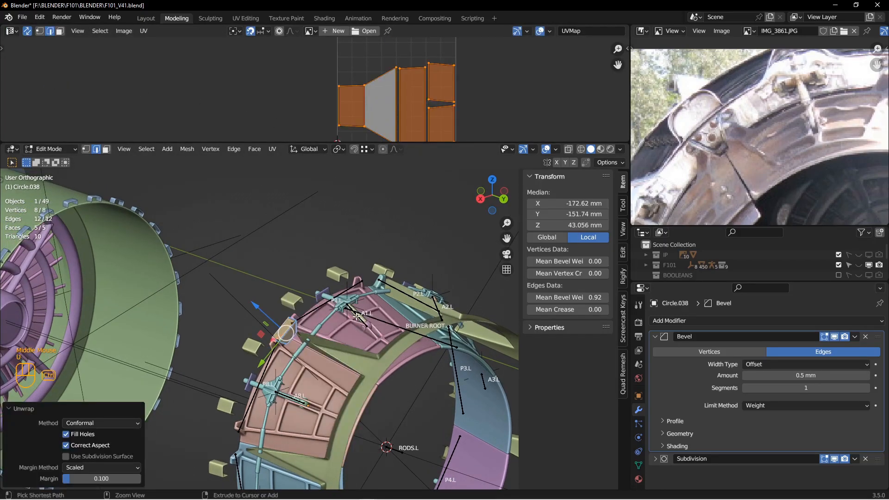
# - Set the pivot point to the 3D cursor and duplicate the cover mesh rotated 45° in the back view
pyautogui.press('ctrl+KP_1')
pyautogui.keyDown('shift'); pyautogui.moveTo(357, 316); pyautogui.dragTo(356, 285, button='middle'); pyautogui.keyUp('shift')
pyautogui.scroll(-1, 370, 232)
pyautogui.keyDown('shift'); pyautogui.moveTo(397, 185); pyautogui.dragTo(379, 159, button='middle'); pyautogui.keyUp('shift')
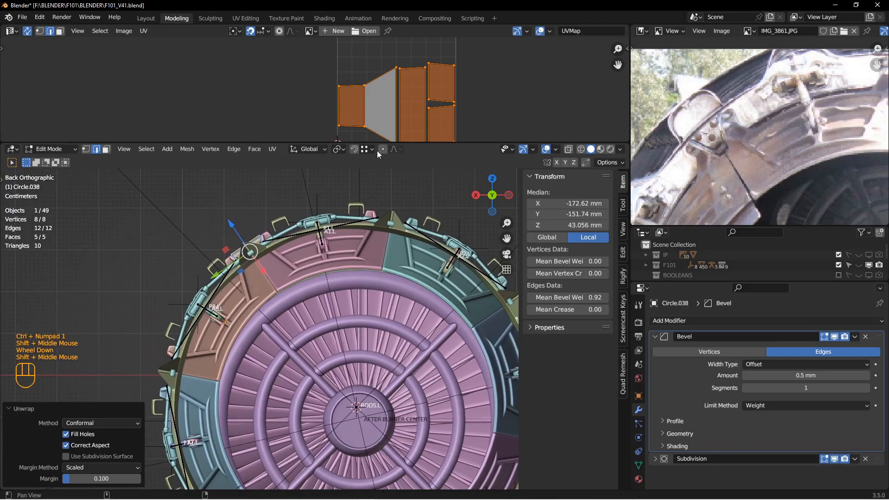
pyautogui.click(334, 150)
pyautogui.click(343, 170)
pyautogui.scroll(1, 373, 300)
pyautogui.hotkey('shift', 'd')
pyautogui.press('r')
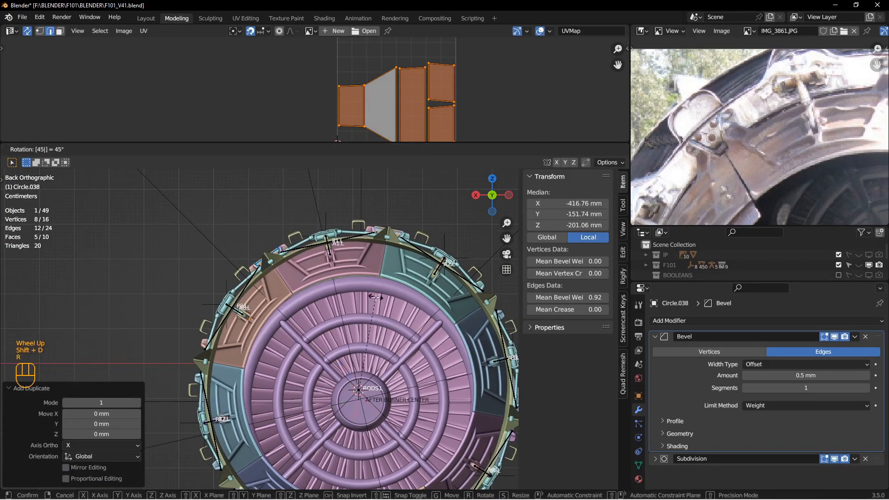
pyautogui.press('Return')
# - Keep duplicating the cover in 45° rotations until eight covers ring the burner, and return to Object Mode
pyautogui.hotkey('shift', 'd')
pyautogui.write('r45')
pyautogui.press('Return')
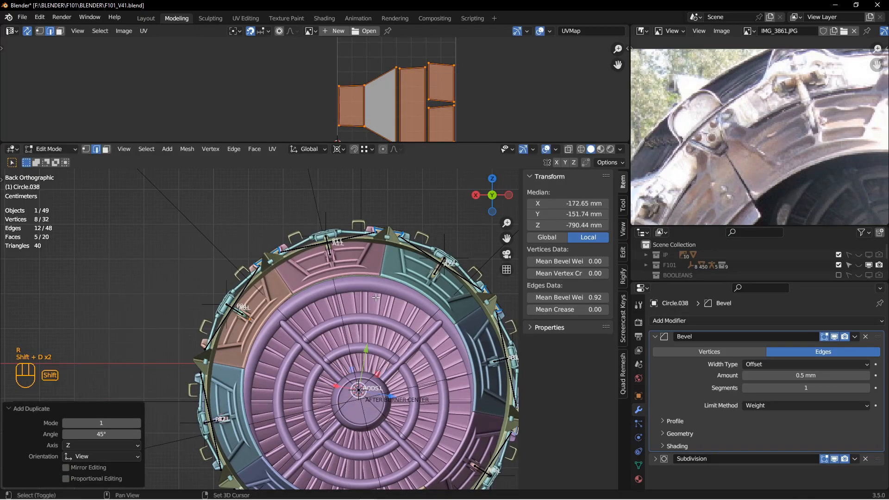
pyautogui.hotkey('shift', 'd')
pyautogui.write('r45')
pyautogui.press('Return')
pyautogui.hotkey('shift', 'd')
pyautogui.write('r45')
pyautogui.press('Return')
pyautogui.hotkey('shift', 'd')
pyautogui.write('r45')
pyautogui.press('Return')
pyautogui.hotkey('shift', 'd')
pyautogui.write('r45')
pyautogui.press('Return')
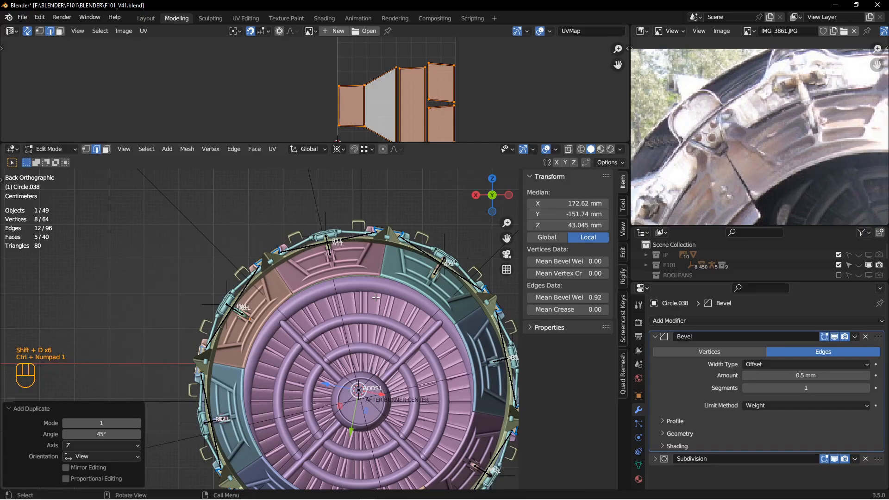
pyautogui.scroll(-2, 412, 276)
pyautogui.keyDown('alt'); pyautogui.moveTo(412, 277); pyautogui.dragTo(304, 257, button='middle'); pyautogui.keyUp('alt')
pyautogui.scroll(2, 268, 324)
pyautogui.scroll(-2, 283, 285)
pyautogui.scroll(2, 284, 285)
pyautogui.press('Tab')
pyautogui.hotkey('alt', 'a')
# - Reveal all hidden objects and hide the selected part at the rim of the burner ring
pyautogui.keyDown('shift'); pyautogui.moveTo(303, 258); pyautogui.dragTo(358, 274, button='middle'); pyautogui.keyUp('shift')
pyautogui.hotkey('alt', 'h')
pyautogui.hotkey('alt', 'a')
pyautogui.scroll(1, 317, 273)
pyautogui.click(291, 248)
pyautogui.press('h')
pyautogui.scroll(-3, 322, 288)
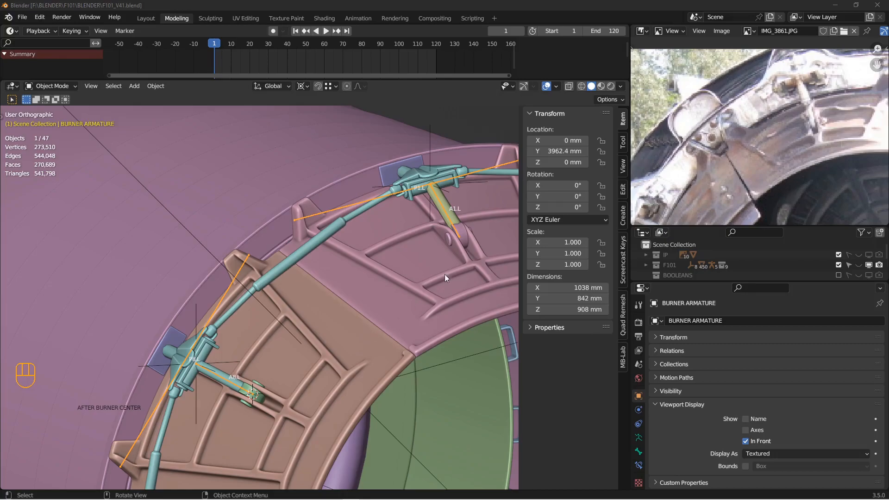
# - Examine the exhaust nozzle flaps in the reference photo IMG_3861.JPG and compare them with the back view of the model
pyautogui.moveTo(731, 174); pyautogui.dragTo(727, 130, button='middle')
pyautogui.scroll(3, 748, 102)
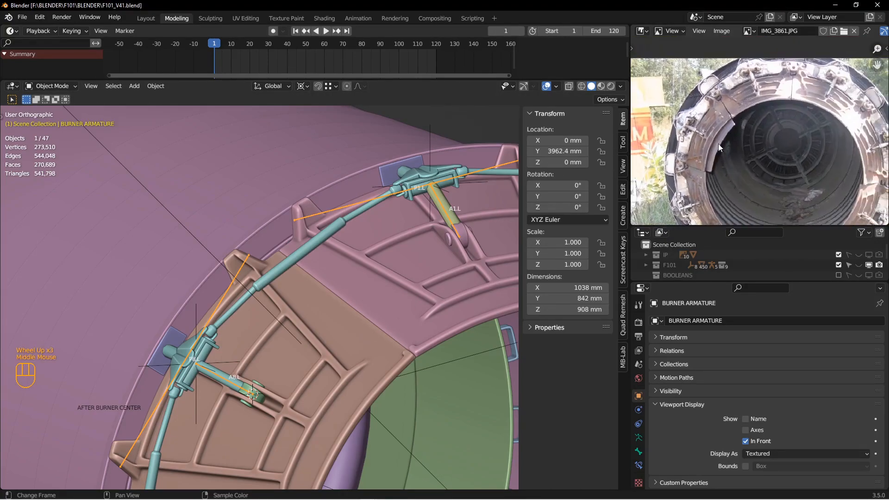
pyautogui.scroll(2, 718, 146)
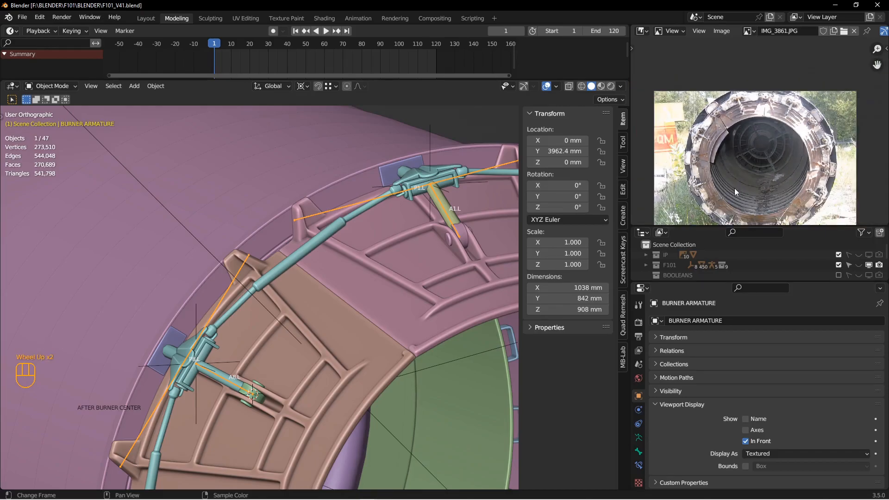
pyautogui.moveTo(746, 149); pyautogui.dragTo(773, 160, button='middle')
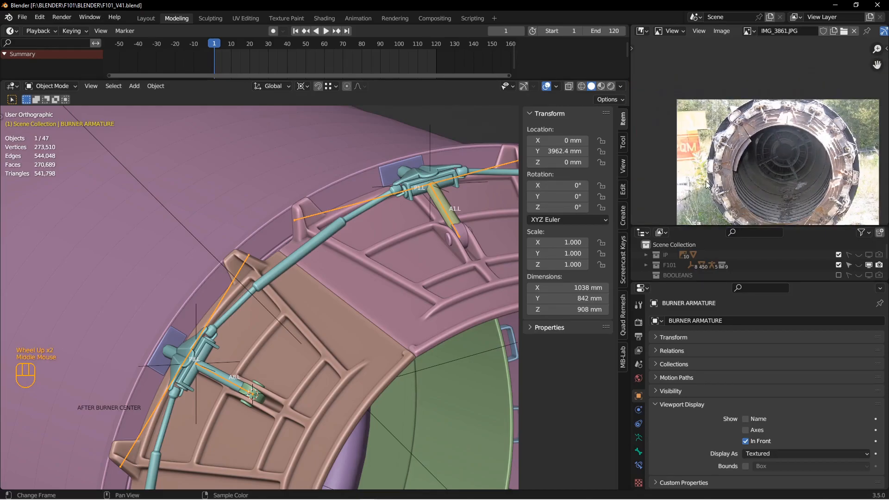
pyautogui.scroll(-3, 720, 148)
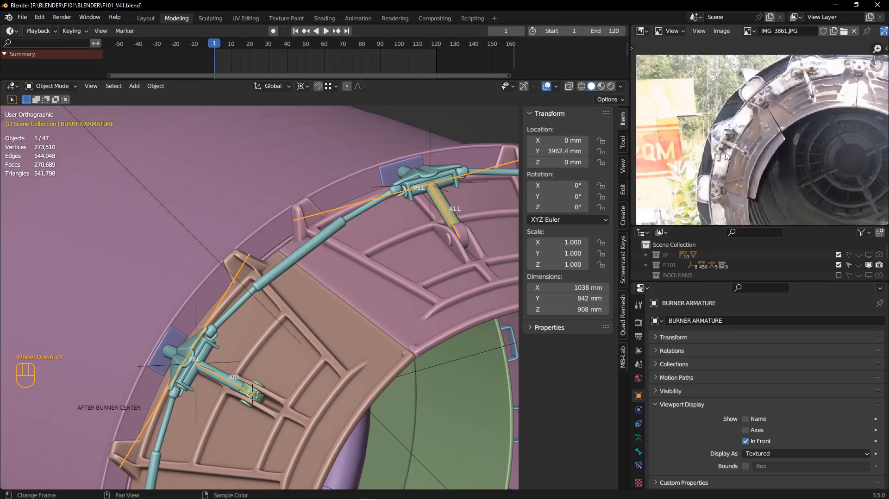
pyautogui.moveTo(769, 162); pyautogui.dragTo(751, 143, button='middle')
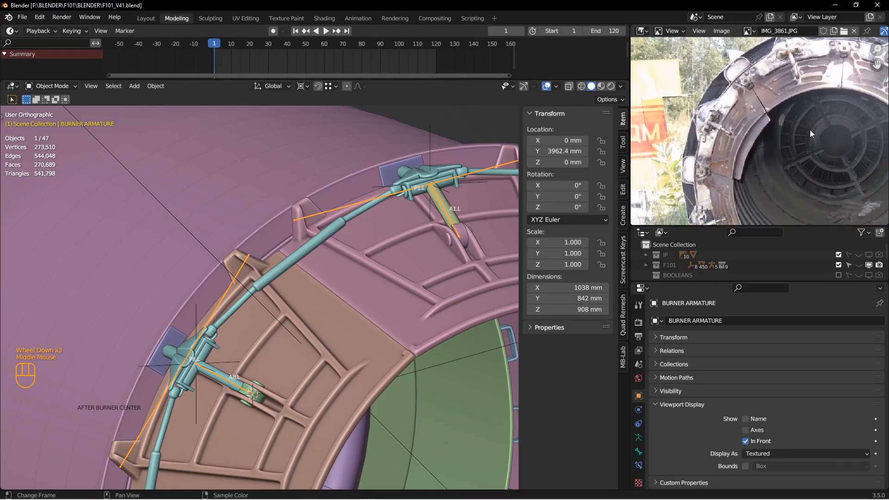
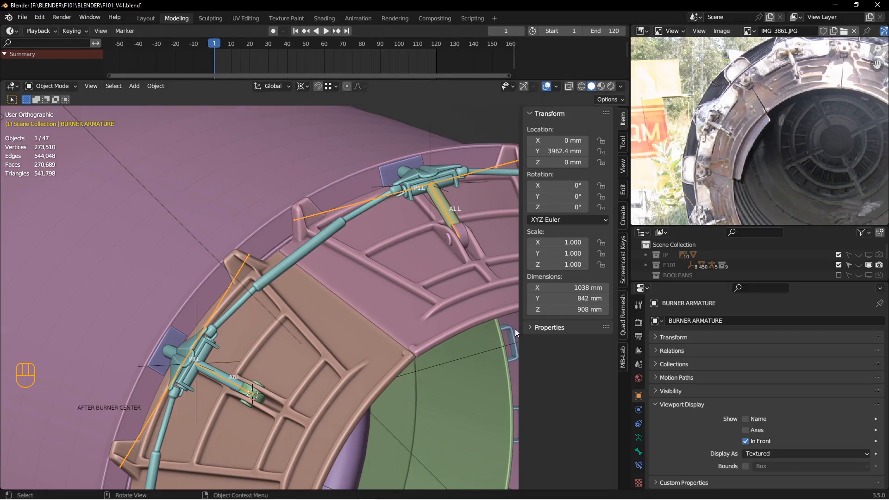
pyautogui.click(382, 361)
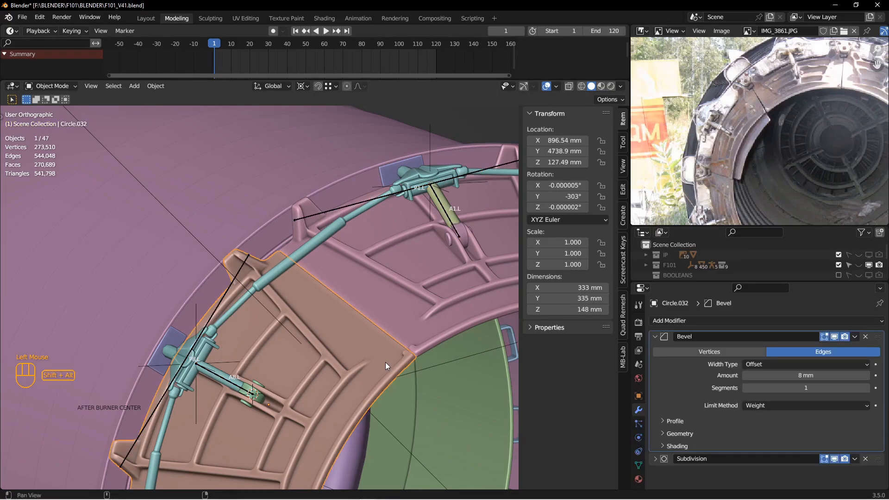
pyautogui.keyDown('shift'); pyautogui.moveTo(386, 362); pyautogui.dragTo(379, 293, button='middle'); pyautogui.keyUp('shift')
pyautogui.press('ctrl+KP_1')
pyautogui.scroll(3, 396, 293)
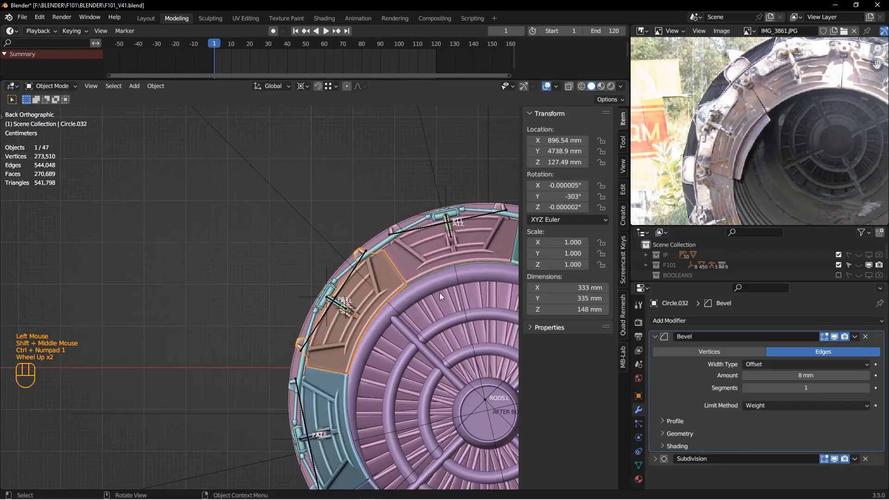
pyautogui.keyDown('shift'); pyautogui.moveTo(289, 255); pyautogui.dragTo(250, 257, button='middle'); pyautogui.keyUp('shift')
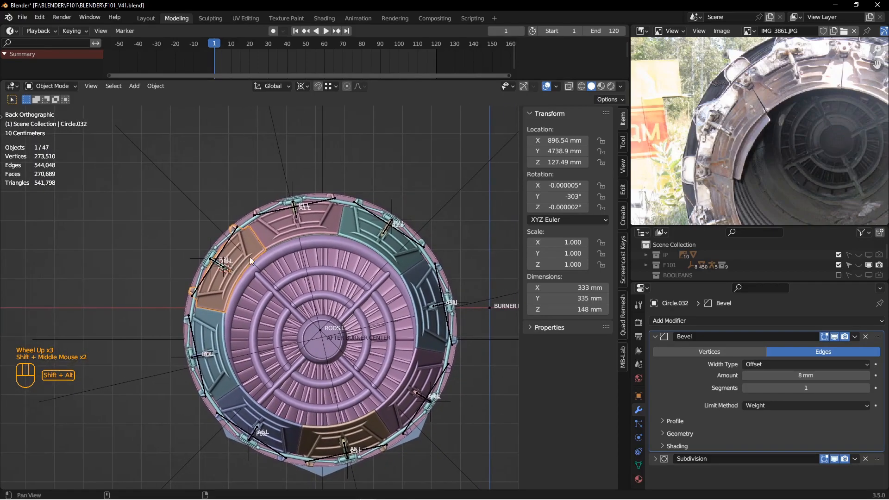
# - Isolate the teal nozzle flap in local view and open its mesh for face editing
pyautogui.click(405, 260)
pyautogui.keyDown('shift'); pyautogui.moveTo(407, 263); pyautogui.dragTo(403, 287, button='middle'); pyautogui.keyUp('shift')
pyautogui.scroll(-3, 429, 274)
pyautogui.press('KP_Divide')
pyautogui.press('Tab')
pyautogui.scroll(-2, 403, 280)
pyautogui.press('3')
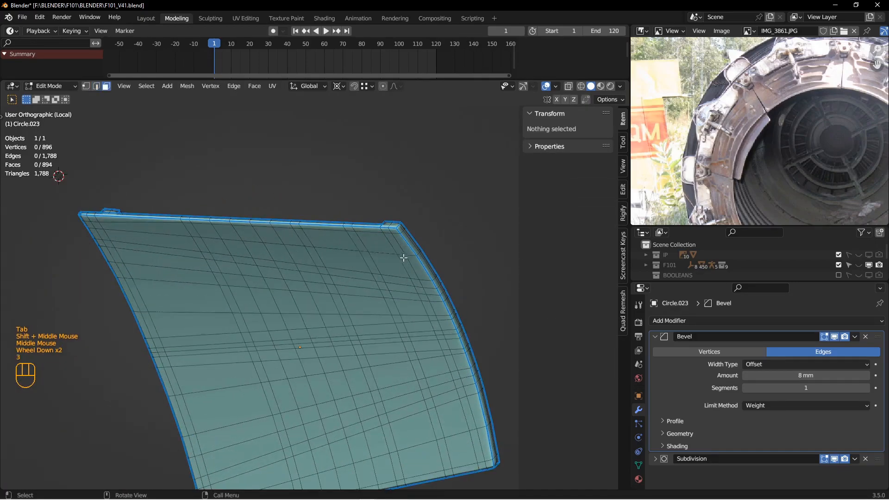
# - Select all faces across the flap's smooth surface as filled regions between its corners and duplicate them in place
pyautogui.click(396, 239)
pyautogui.keyDown('shift'); pyautogui.moveTo(396, 238); pyautogui.dragTo(440, 145, button='middle'); pyautogui.keyUp('shift')
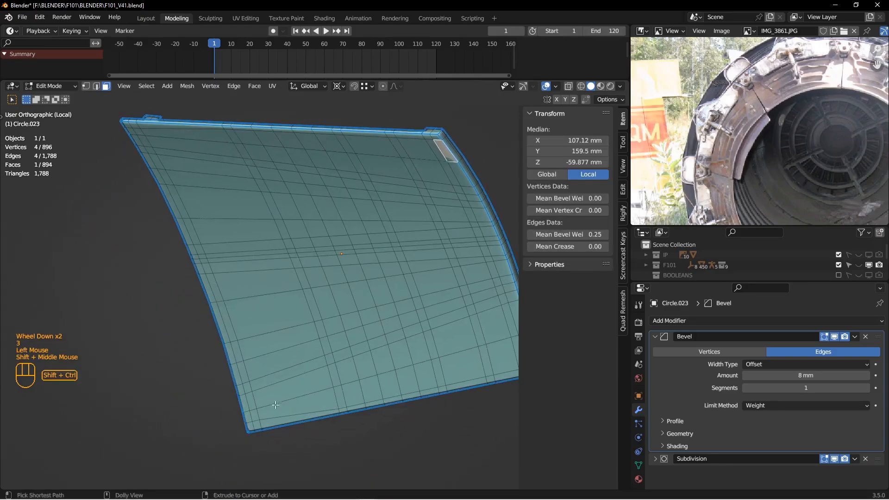
pyautogui.keyDown('ctrl'); pyautogui.keyDown('shift'); pyautogui.click(252, 422); pyautogui.keyUp('shift'); pyautogui.keyUp('ctrl')
pyautogui.moveTo(241, 193); pyautogui.dragTo(227, 218, button='middle')
pyautogui.keyDown('ctrl'); pyautogui.keyDown('shift'); pyautogui.click(164, 199); pyautogui.keyUp('shift'); pyautogui.keyUp('ctrl')
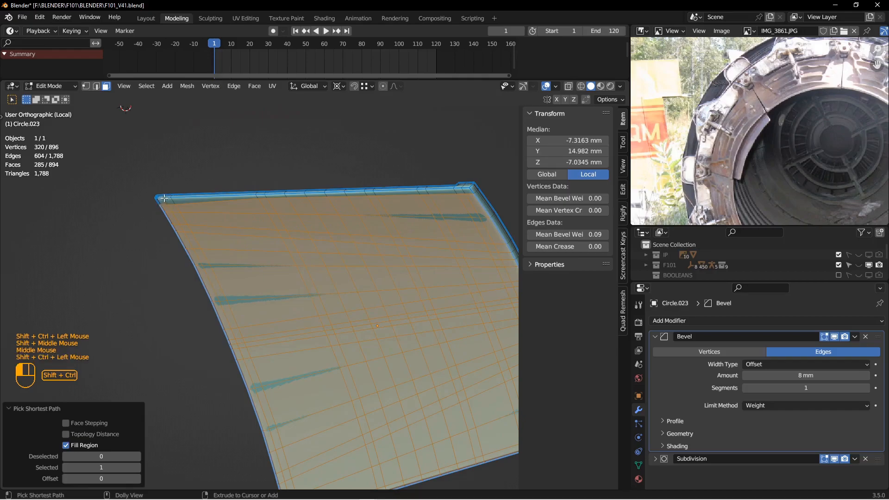
pyautogui.keyDown('ctrl'); pyautogui.keyDown('shift'); pyautogui.click(466, 190); pyautogui.keyUp('shift'); pyautogui.keyUp('ctrl')
pyautogui.scroll(2, 431, 222)
pyautogui.keyDown('shift'); pyautogui.moveTo(430, 222); pyautogui.dragTo(357, 252, button='middle'); pyautogui.keyUp('shift')
pyautogui.hotkey('shift', 'd')
pyautogui.rightClick(366, 251)
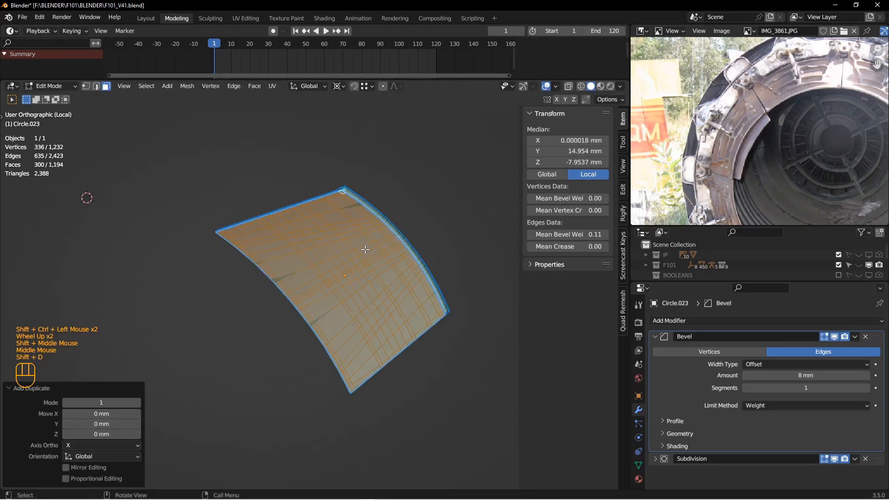
# - Separate the duplicated faces into their own object and return to Object Mode with nothing selected
pyautogui.press('p')
pyautogui.click(365, 248)
pyautogui.press('Tab')
pyautogui.click(277, 248)
pyautogui.hotkey('alt', 'a')
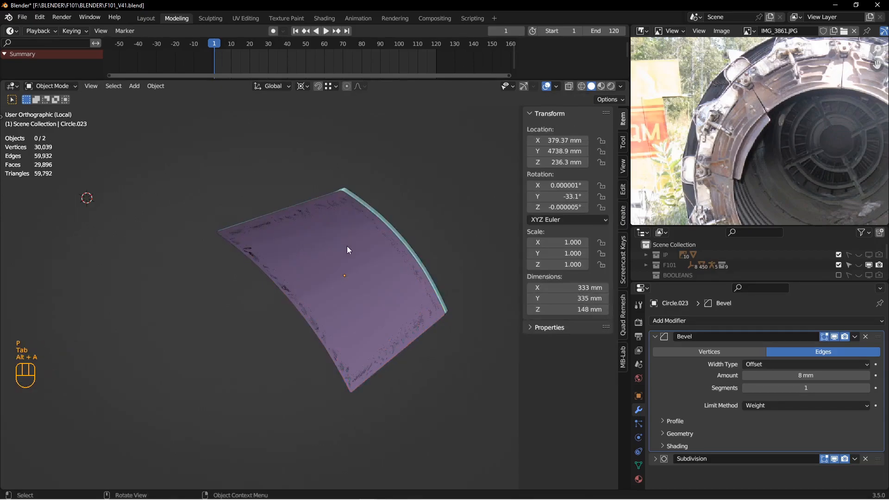
# - Hide the original flap and open the separated surface for mesh editing
pyautogui.click(348, 250)
pyautogui.moveTo(355, 255); pyautogui.dragTo(392, 303, button='middle')
pyautogui.click(349, 282)
pyautogui.press('h')
pyautogui.click(330, 295)
pyautogui.press('Tab')
pyautogui.click(382, 297)
# - Dissolve the two vertical edge loops closest to the separated surface's left border
pyautogui.moveTo(392, 303); pyautogui.dragTo(287, 292, button='middle')
pyautogui.scroll(-2, 363, 290)
pyautogui.press('2')
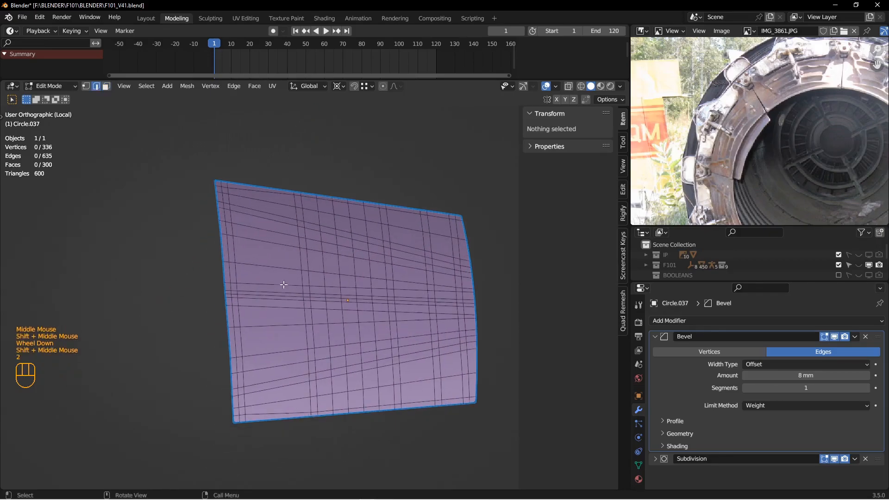
pyautogui.doubleClick(234, 271)
pyautogui.keyDown('shift'); pyautogui.doubleClick(231, 272); pyautogui.keyUp('shift')
pyautogui.hotkey('ctrl', 'x')
# - Dissolve four closely spaced horizontal edge loops across the middle of the surface
pyautogui.click(276, 290)
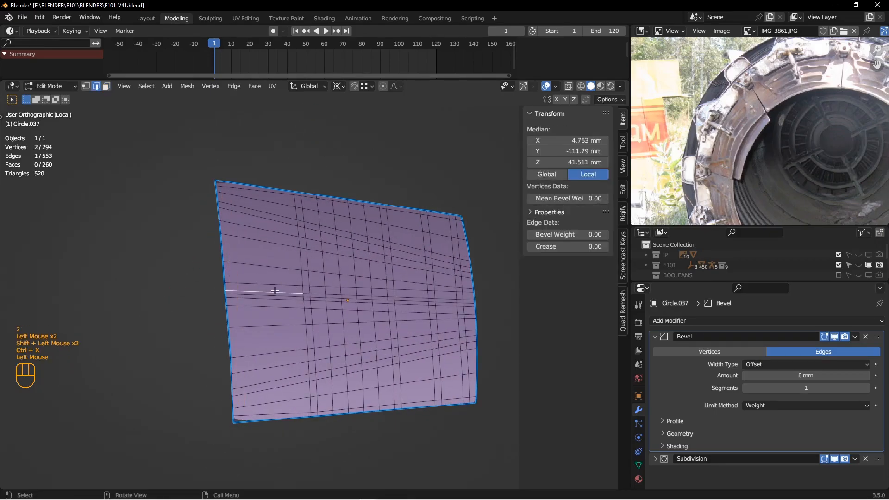
pyautogui.doubleClick(275, 291)
pyautogui.keyDown('shift'); pyautogui.doubleClick(276, 285); pyautogui.keyUp('shift')
pyautogui.hotkey('ctrl', 'x')
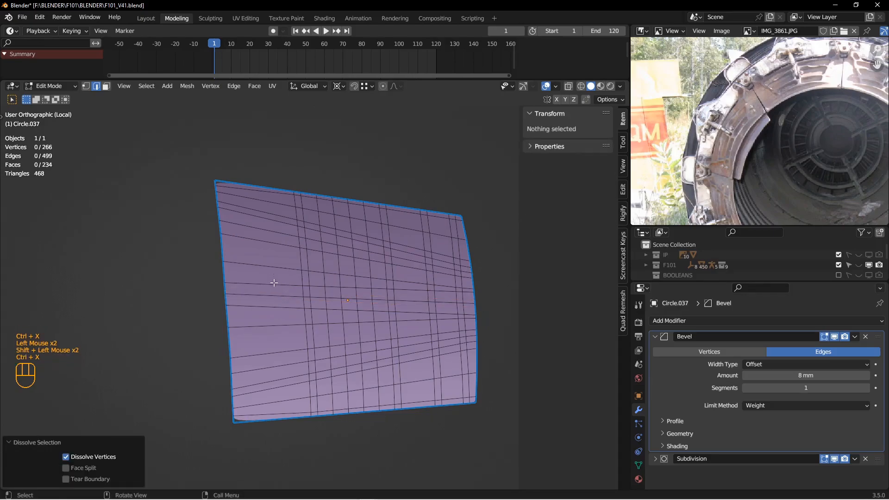
pyautogui.doubleClick(273, 284)
pyautogui.keyDown('shift'); pyautogui.doubleClick(272, 302); pyautogui.keyUp('shift')
pyautogui.hotkey('ctrl', 'x')
# - Dissolve the surplus horizontal edge loops above and below the middle, thinning the surface's rows
pyautogui.click(282, 243)
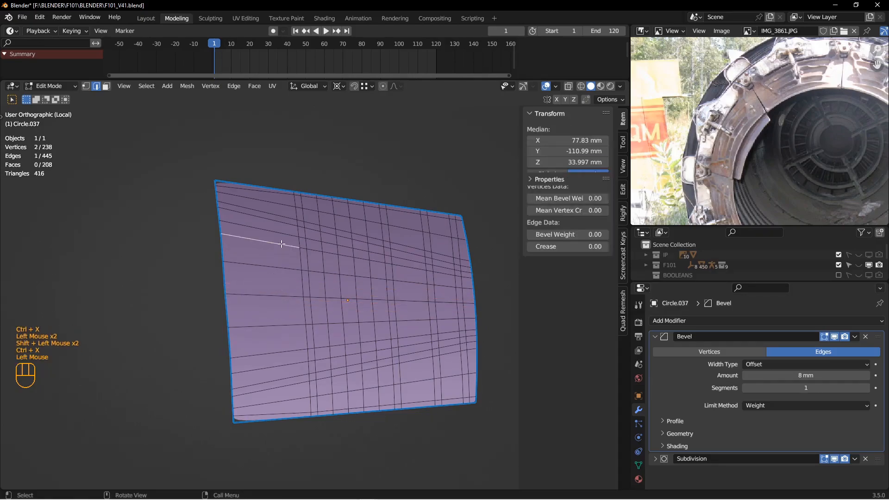
pyautogui.doubleClick(281, 244)
pyautogui.keyDown('shift'); pyautogui.doubleClick(278, 232); pyautogui.keyUp('shift')
pyautogui.keyDown('shift'); pyautogui.doubleClick(272, 348); pyautogui.keyUp('shift')
pyautogui.keyDown('shift'); pyautogui.doubleClick(271, 363); pyautogui.keyUp('shift')
pyautogui.keyDown('shift'); pyautogui.doubleClick(278, 386); pyautogui.keyUp('shift')
pyautogui.keyDown('shift'); pyautogui.doubleClick(283, 212); pyautogui.keyUp('shift')
pyautogui.keyDown('shift'); pyautogui.doubleClick(283, 195); pyautogui.keyUp('shift')
pyautogui.keyDown('shift'); pyautogui.doubleClick(291, 414); pyautogui.keyUp('shift')
pyautogui.hotkey('ctrl', 'x')
pyautogui.moveTo(291, 414); pyautogui.dragTo(306, 357, button='middle')
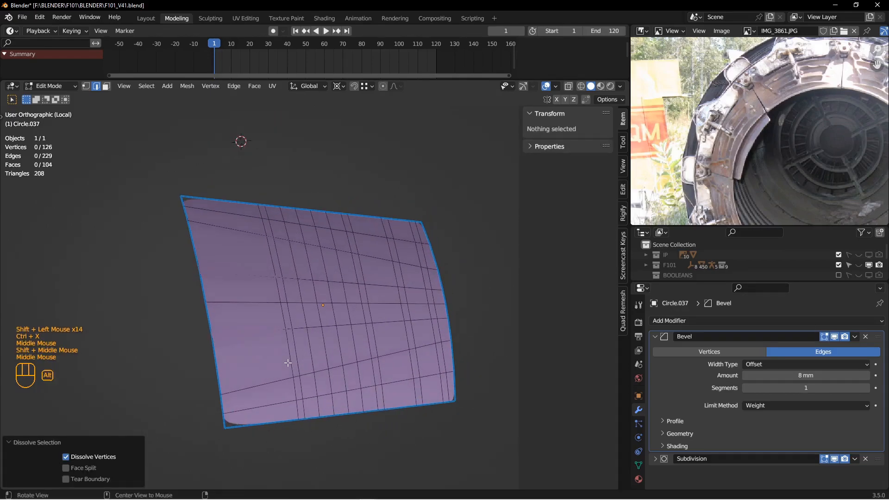
# - Dissolve seven vertical edge loops spread across the surface to thin out its columns
pyautogui.doubleClick(298, 352)
pyautogui.keyDown('shift'); pyautogui.doubleClick(325, 351); pyautogui.keyUp('shift')
pyautogui.keyDown('shift'); pyautogui.doubleClick(345, 349); pyautogui.keyUp('shift')
pyautogui.keyDown('shift'); pyautogui.doubleClick(382, 345); pyautogui.keyUp('shift')
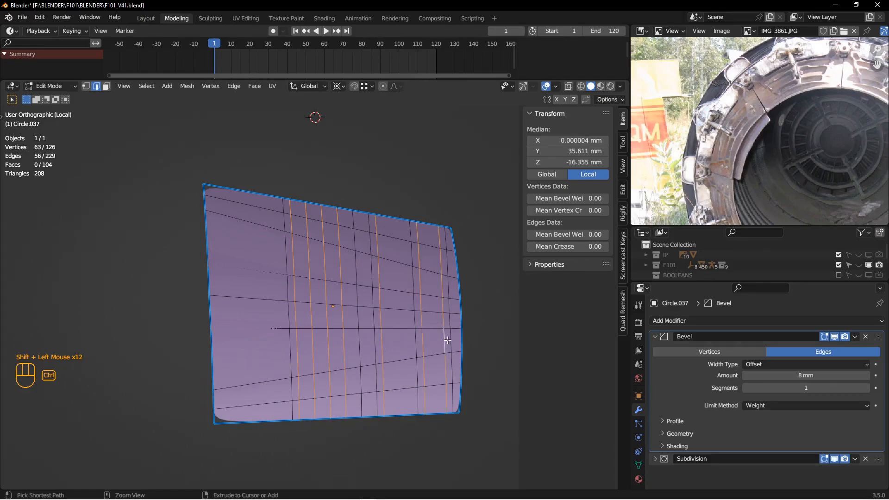
pyautogui.hotkey('ctrl', 'x')
# - Turn off Bevel and Subdivision in the viewport and evenly space the lengthwise loops' vertices with LoopTools Space, input set to Parallel (all)
pyautogui.click(660, 337)
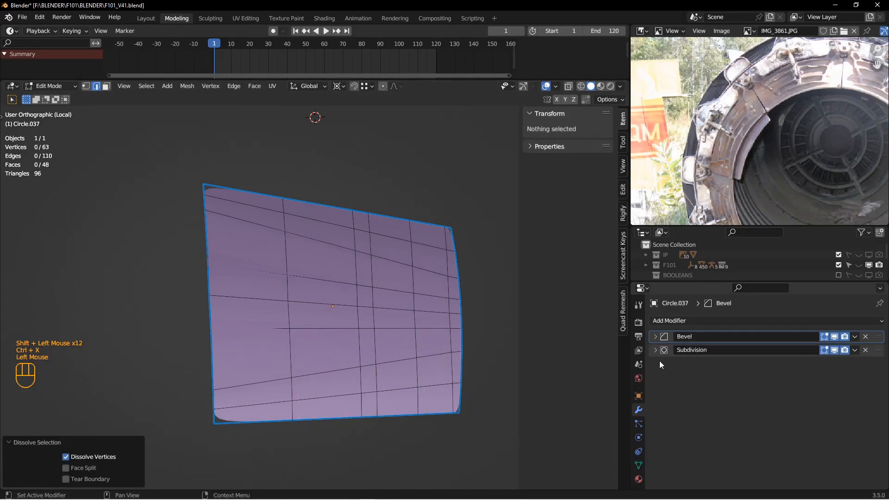
pyautogui.click(778, 350)
pyautogui.moveTo(533, 330); pyautogui.dragTo(423, 314, button='middle')
pyautogui.press('1')
pyautogui.keyDown('alt'); pyautogui.click(398, 213); pyautogui.keyUp('alt')
pyautogui.moveTo(429, 263); pyautogui.dragTo(439, 175, button='middle')
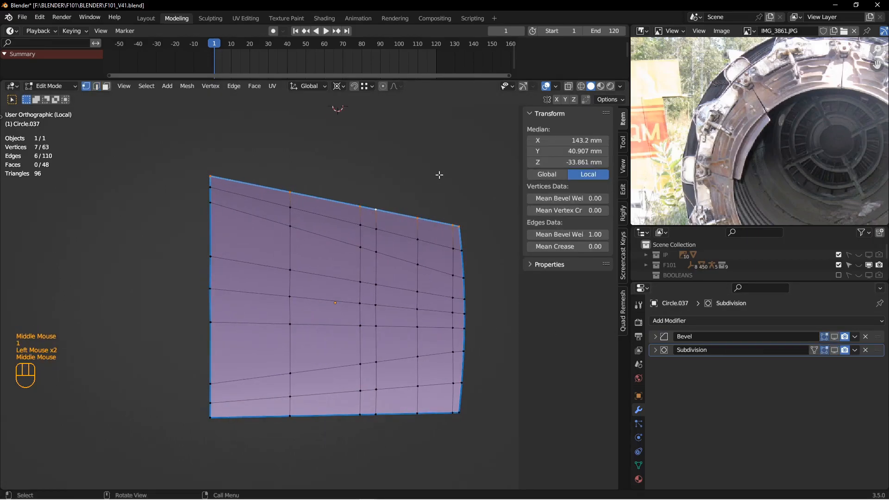
pyautogui.rightClick(406, 137)
pyautogui.moveTo(412, 122)
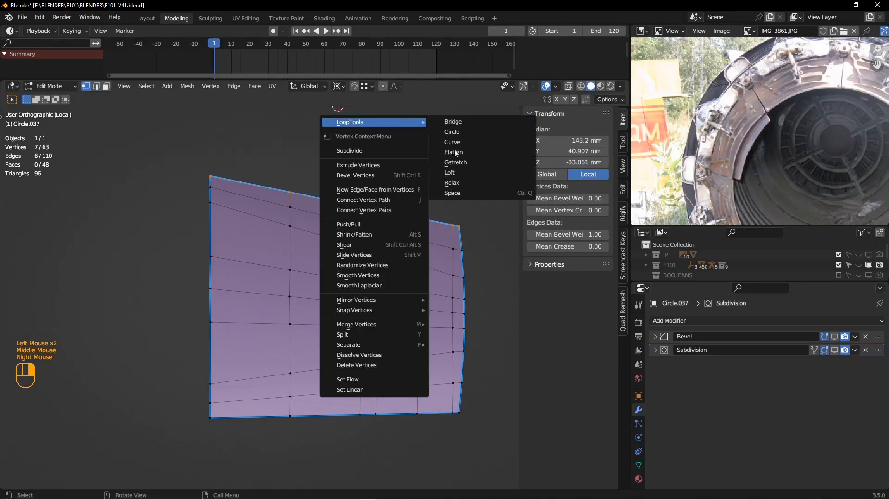
pyautogui.click(450, 191)
pyautogui.click(95, 455)
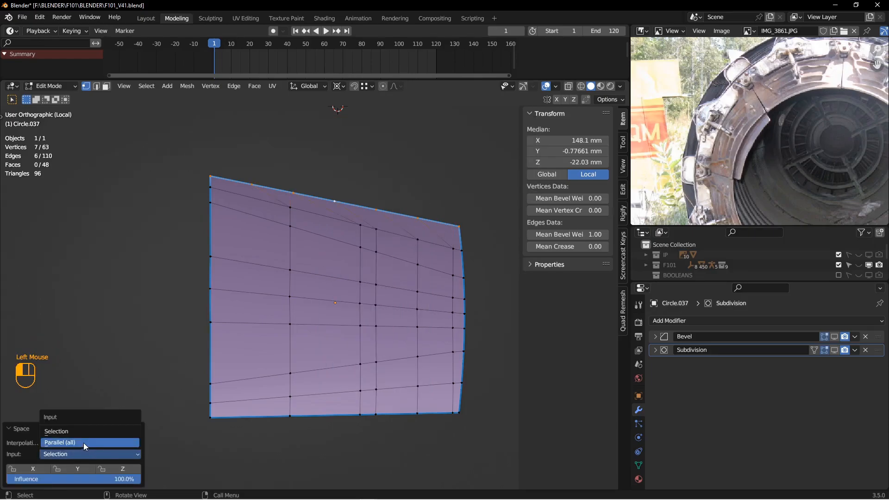
pyautogui.click(83, 444)
# - Select the surface's left border loop and evenly space the vertices of the crosswise loops with LoopTools Space
pyautogui.doubleClick(206, 349)
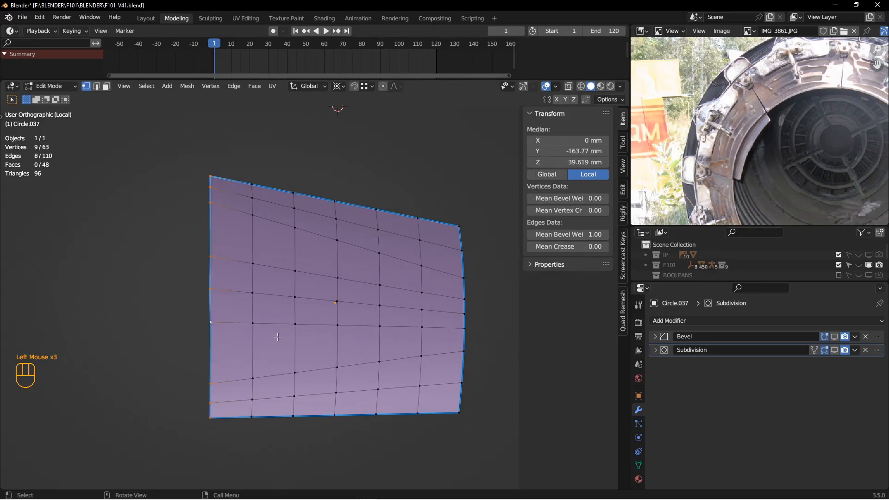
pyautogui.rightClick(469, 139)
pyautogui.moveTo(465, 134)
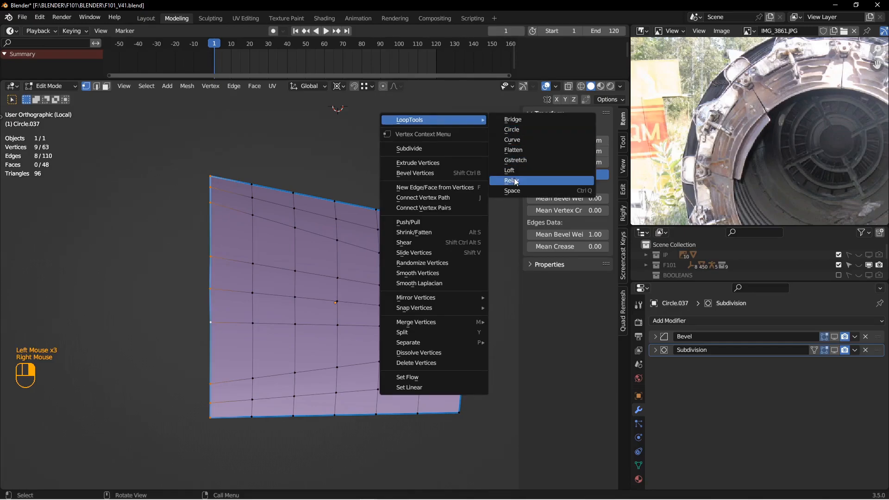
pyautogui.click(546, 190)
# - Unhide the flap in Object Mode and reopen the simplified surface for mesh editing
pyautogui.keyDown('alt'); pyautogui.moveTo(547, 191); pyautogui.dragTo(336, 332, button='middle'); pyautogui.keyUp('alt')
pyautogui.press('Tab')
pyautogui.hotkey('alt', 'h')
pyautogui.hotkey('alt', 'a')
pyautogui.click(428, 227)
pyautogui.moveTo(435, 246); pyautogui.dragTo(372, 274, button='middle')
pyautogui.press('Tab')
# - Edge-slide the surface's top border inward by a factor of about 0.23 and its bottom border inward by about 0.18
pyautogui.doubleClick(376, 234)
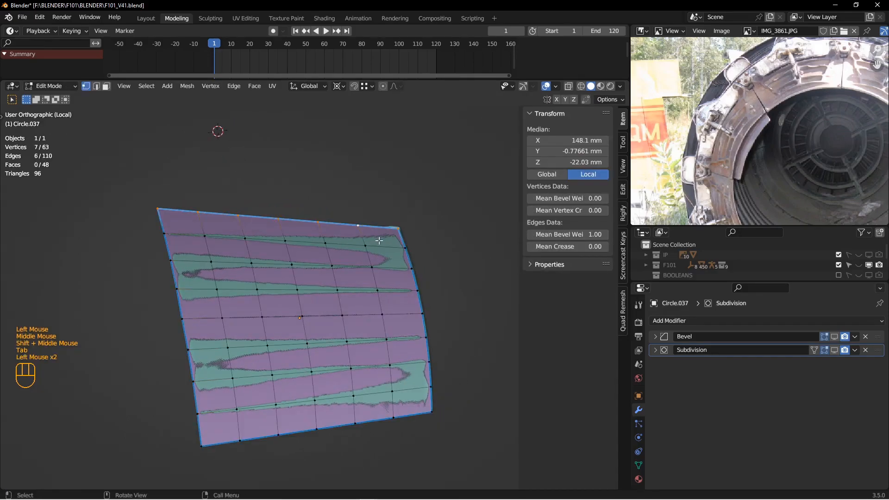
pyautogui.press('g')
pyautogui.press('g')
pyautogui.click(386, 374)
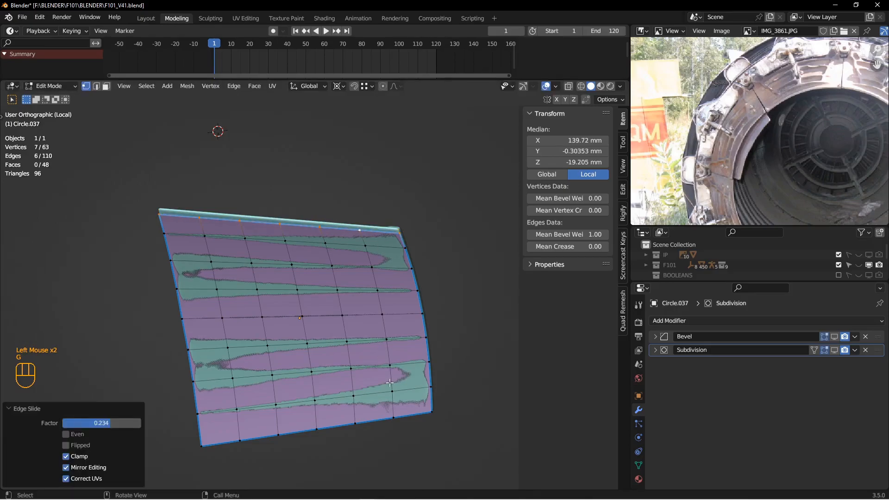
pyautogui.press('g')
pyautogui.press('g')
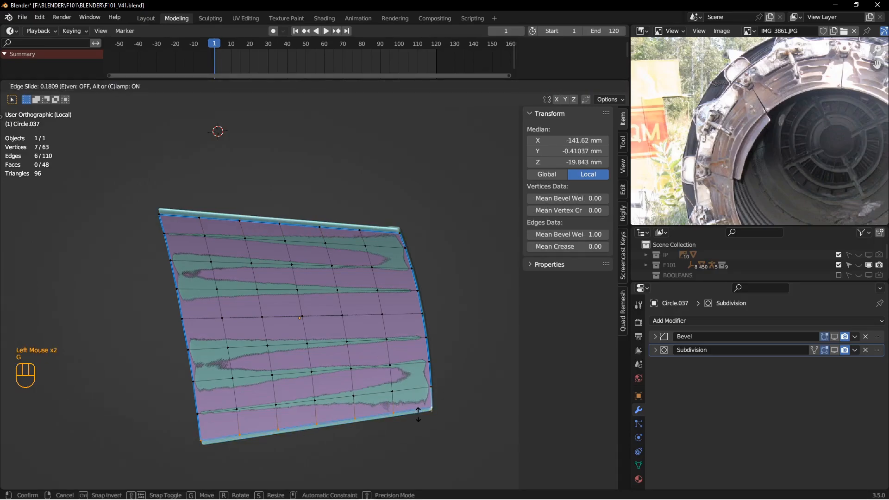
pyautogui.click(418, 415)
# - Edge-slide the surface's left border inward by a factor of 0.280
pyautogui.doubleClick(437, 391)
pyautogui.moveTo(435, 392); pyautogui.dragTo(370, 380, button='middle')
pyautogui.click(168, 302)
pyautogui.doubleClick(169, 302)
pyautogui.press('g')
pyautogui.press('g')
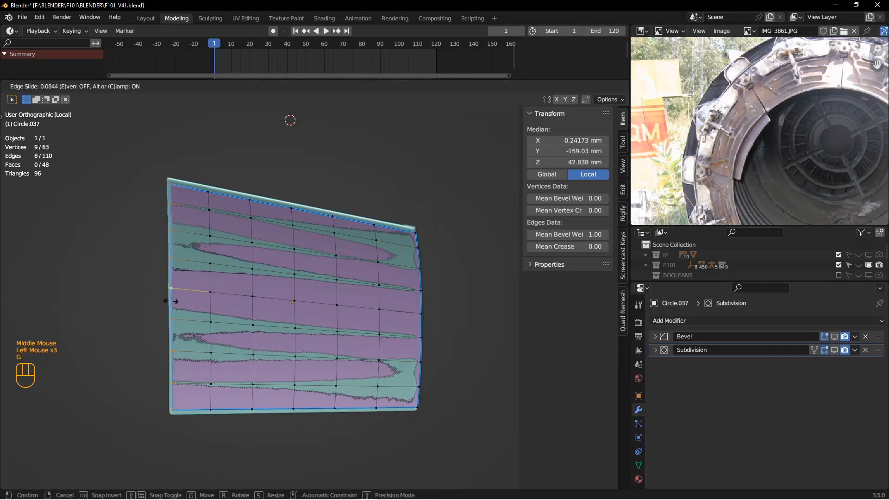
pyautogui.click(179, 302)
# - Add a Shrinkwrap modifier to the surface with the flap Circle.023 as target, and apply it
pyautogui.moveTo(181, 302); pyautogui.dragTo(263, 327, button='middle')
pyautogui.keyDown('shift'); pyautogui.moveTo(263, 327); pyautogui.dragTo(266, 320, button='middle'); pyautogui.keyUp('shift')
pyautogui.press('Tab')
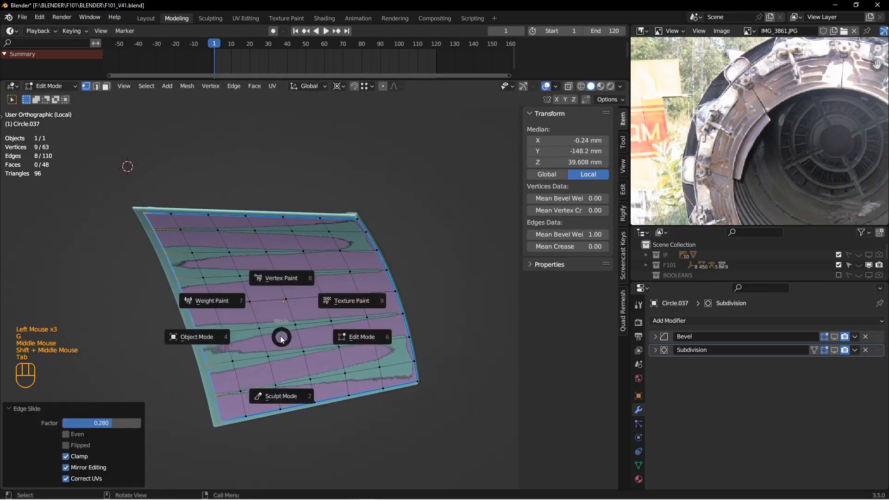
pyautogui.click(761, 319)
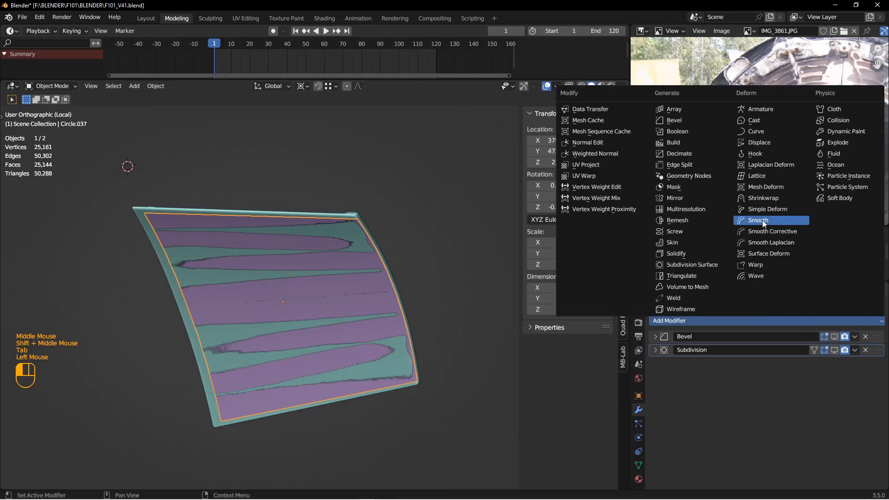
pyautogui.click(763, 198)
pyautogui.click(864, 404)
pyautogui.click(180, 261)
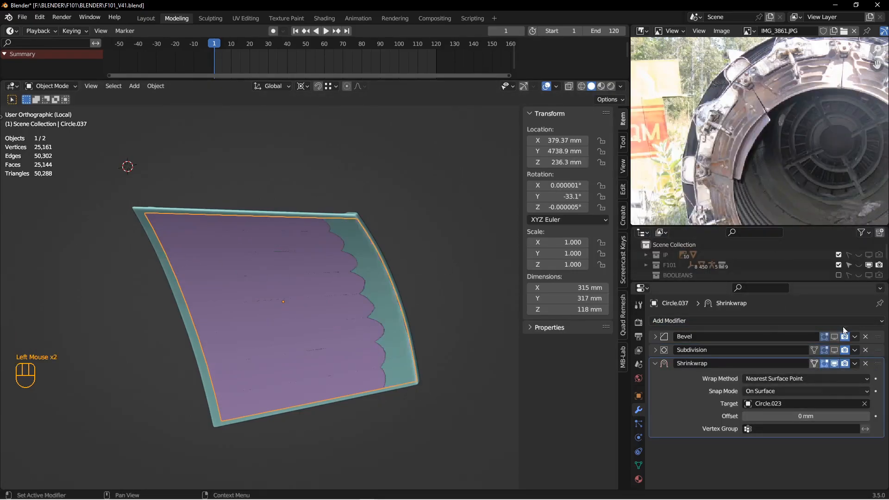
pyautogui.moveTo(857, 368); pyautogui.dragTo(815, 374)
# - Slide the surface's right border outward in two passes so that it extends beyond the flap's edge
pyautogui.press('Tab')
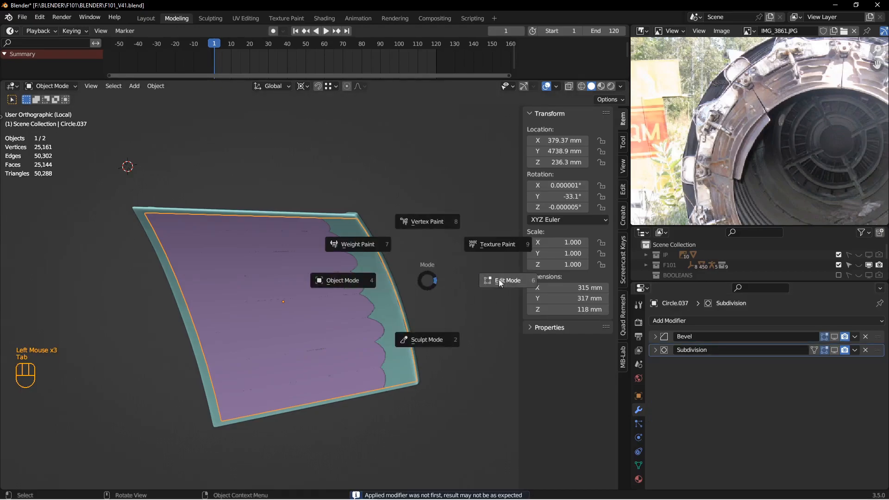
pyautogui.doubleClick(392, 275)
pyautogui.press('g')
pyautogui.press('g')
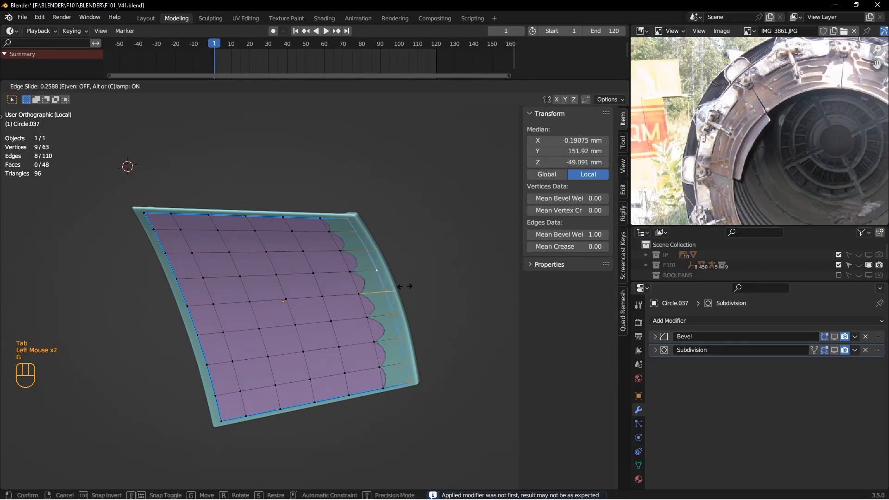
pyautogui.click(418, 284)
pyautogui.moveTo(417, 284); pyautogui.dragTo(331, 304, button='middle')
pyautogui.press('g')
pyautogui.press('g')
pyautogui.click(425, 299)
pyautogui.keyDown('shift'); pyautogui.moveTo(426, 290); pyautogui.dragTo(372, 281, button='middle'); pyautogui.keyUp('shift')
pyautogui.moveTo(372, 280); pyautogui.dragTo(440, 298, button='middle')
# - Give the surface a Solidify modifier with 3 mm thickness, offset 1 and Even Thickness, and apply it
pyautogui.press('Tab')
pyautogui.hotkey('alt', 'a')
pyautogui.click(375, 315)
pyautogui.click(375, 315)
pyautogui.moveTo(376, 315); pyautogui.dragTo(438, 313, button='middle')
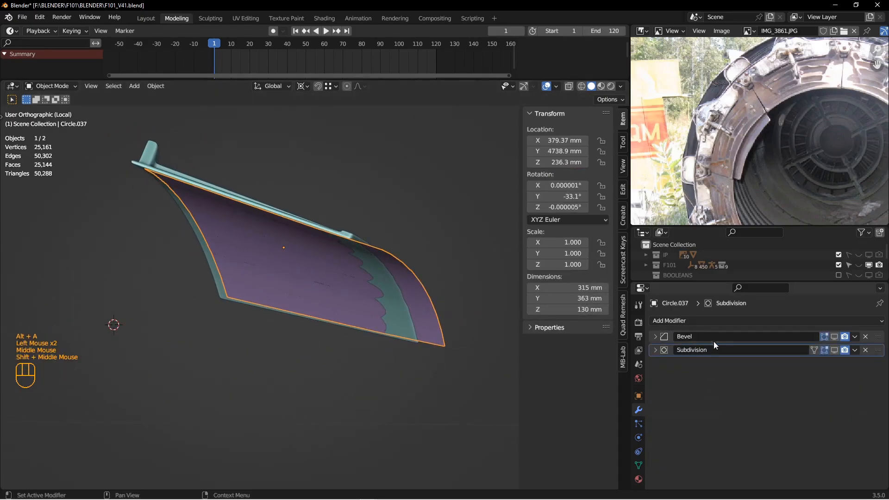
pyautogui.click(721, 320)
pyautogui.click(693, 261)
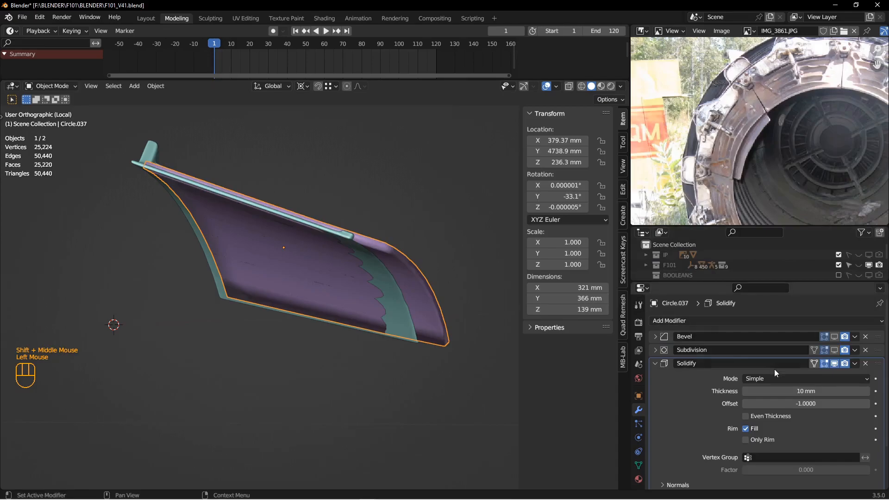
pyautogui.moveTo(788, 403); pyautogui.dragTo(836, 403)
pyautogui.click(814, 392)
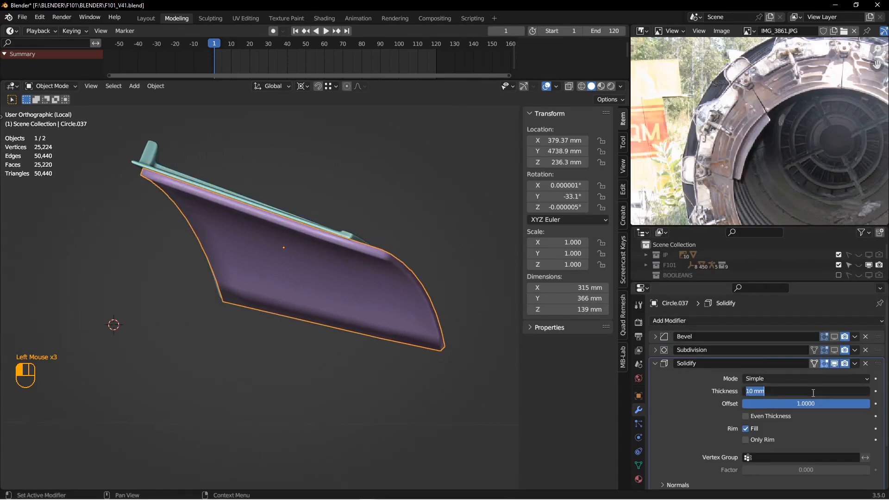
pyautogui.press('Return')
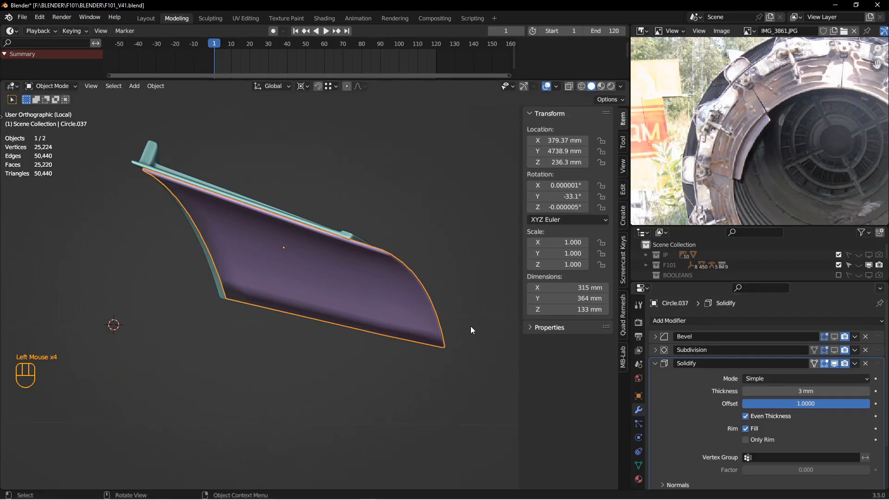
pyautogui.moveTo(855, 363); pyautogui.dragTo(806, 375)
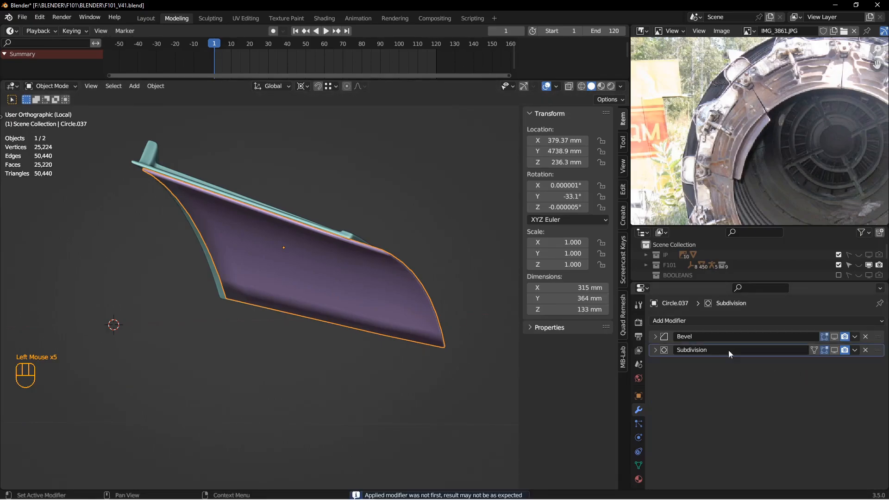
# - Open the thickened surface for mesh editing in edge selection mode and select edge loops near its protruding rim corner
pyautogui.press('Tab')
pyautogui.click(542, 301)
pyautogui.moveTo(376, 266); pyautogui.dragTo(397, 312, button='middle')
pyautogui.keyDown('alt'); pyautogui.keyDown('shift'); pyautogui.scroll(-1, 371, 272); pyautogui.keyUp('shift'); pyautogui.keyUp('alt')
pyautogui.scroll(-1, 371, 271)
pyautogui.scroll(-1, 397, 312)
pyautogui.press('2')
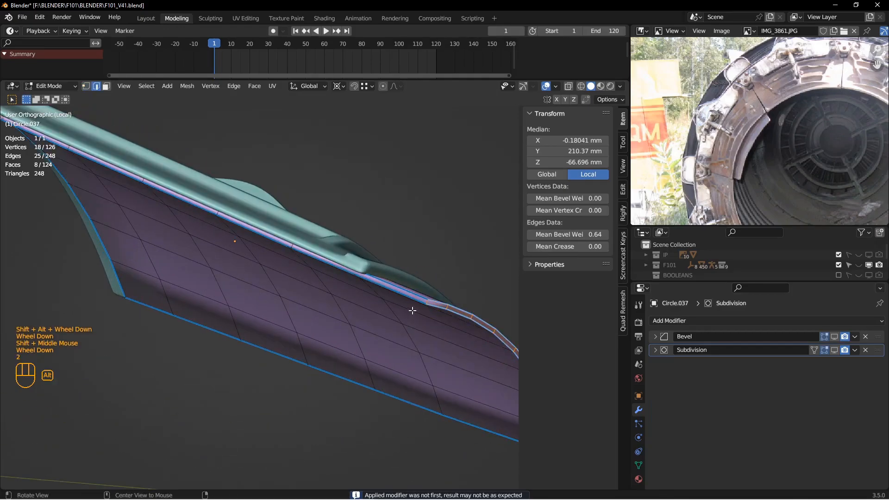
pyautogui.hotkey('alt', 'a')
pyautogui.click(415, 295)
pyautogui.doubleClick(415, 295)
pyautogui.keyDown('shift'); pyautogui.doubleClick(411, 297); pyautogui.keyUp('shift')
pyautogui.moveTo(413, 298)
pyautogui.mouseDown(button='middle')
pyautogui.moveTo(440, 310)
pyautogui.moveTo(419, 294)
pyautogui.mouseUp(button='middle')
pyautogui.scroll(1, 376, 216)
pyautogui.scroll(-2, 375, 217)
# - Bevel the two short corner edges at the surface's protruding end to a width of 4.95 mm with 4 segments
pyautogui.click(350, 281)
pyautogui.scroll(3, 350, 281)
pyautogui.moveTo(349, 281); pyautogui.dragTo(393, 324, button='middle')
pyautogui.scroll(-2, 450, 347)
pyautogui.keyDown('shift'); pyautogui.moveTo(451, 347); pyautogui.dragTo(360, 348, button='middle'); pyautogui.keyUp('shift')
pyautogui.scroll(-2, 359, 347)
pyautogui.keyDown('shift'); pyautogui.click(353, 300); pyautogui.keyUp('shift')
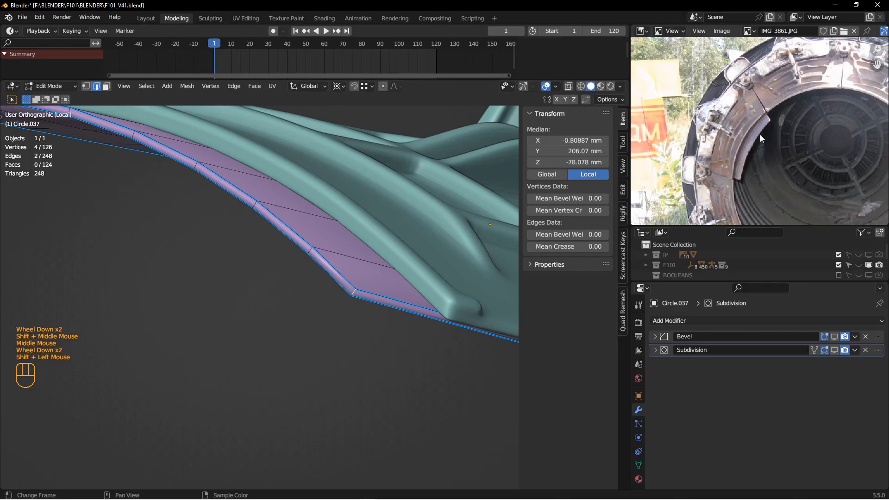
pyautogui.scroll(-2, 322, 283)
pyautogui.keyDown('shift'); pyautogui.moveTo(336, 358); pyautogui.dragTo(329, 348, button='middle'); pyautogui.keyUp('shift')
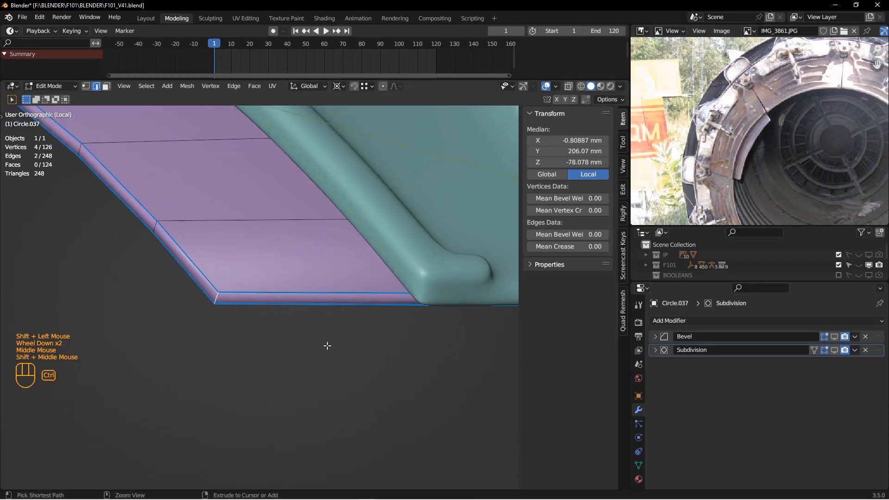
pyautogui.hotkey('ctrl', 'b')
pyautogui.scroll(2, 340, 369)
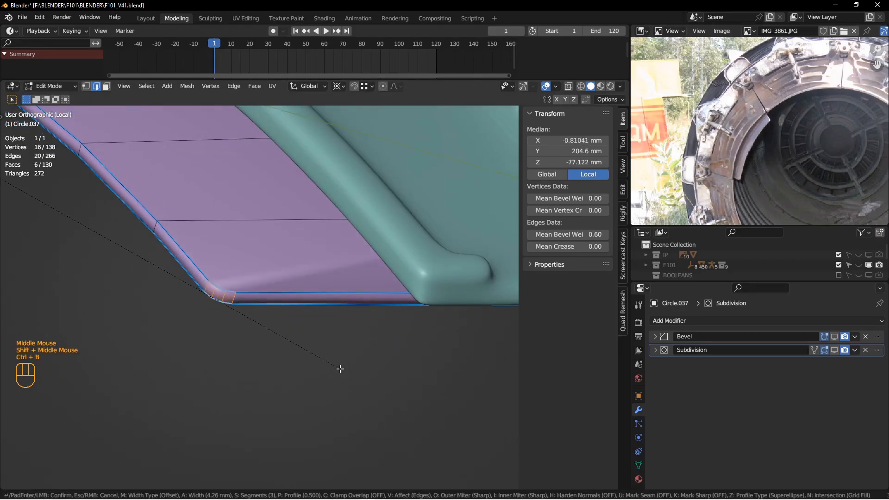
pyautogui.click(344, 370)
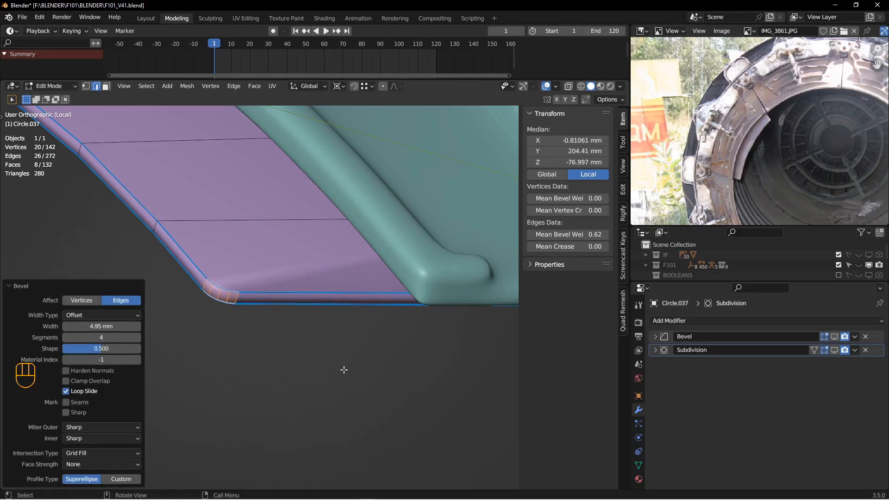
# - Select one short rim edge in each of the two rounded corners and mark them as seams
pyautogui.hotkey('alt', 'a')
pyautogui.click(221, 295)
pyautogui.scroll(2, 197, 328)
pyautogui.moveTo(196, 327); pyautogui.dragTo(286, 269, button='middle')
pyautogui.scroll(-2, 286, 270)
pyautogui.keyDown('shift'); pyautogui.click(292, 268); pyautogui.keyUp('shift')
pyautogui.hotkey('ctrl', 'e')
pyautogui.scroll(3, 235, 293)
pyautogui.moveTo(235, 293); pyautogui.dragTo(374, 323, button='middle')
pyautogui.scroll(-3, 373, 323)
# - Hide the flap in Object Mode and reopen the thickened surface for mesh editing
pyautogui.press('Tab')
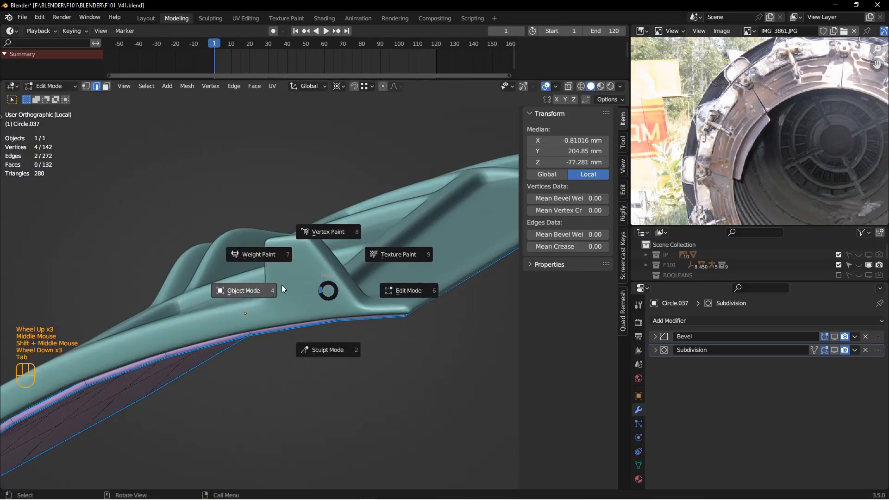
pyautogui.click(274, 286)
pyautogui.press('h')
pyautogui.click(302, 290)
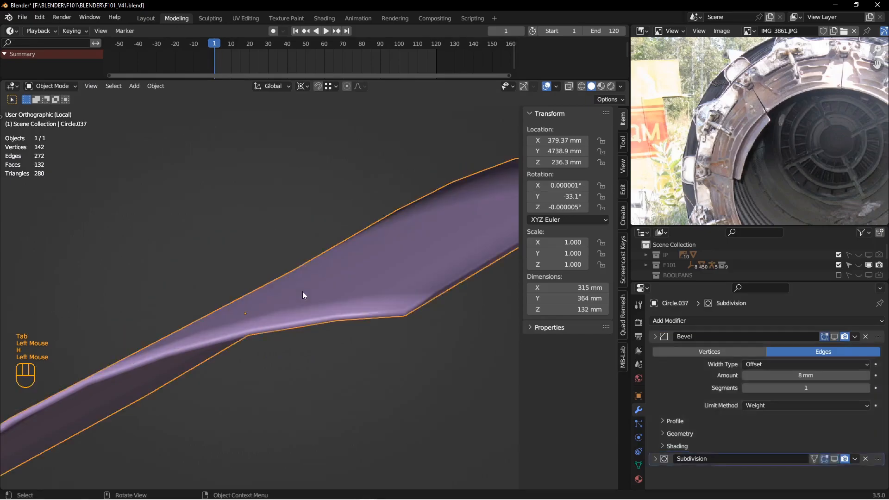
pyautogui.press('Tab')
# - Mark the two short corner edges at the surface's opposite end as seams and set their bevel weight to 1
pyautogui.click(392, 321)
pyautogui.click(404, 314)
pyautogui.scroll(2, 394, 320)
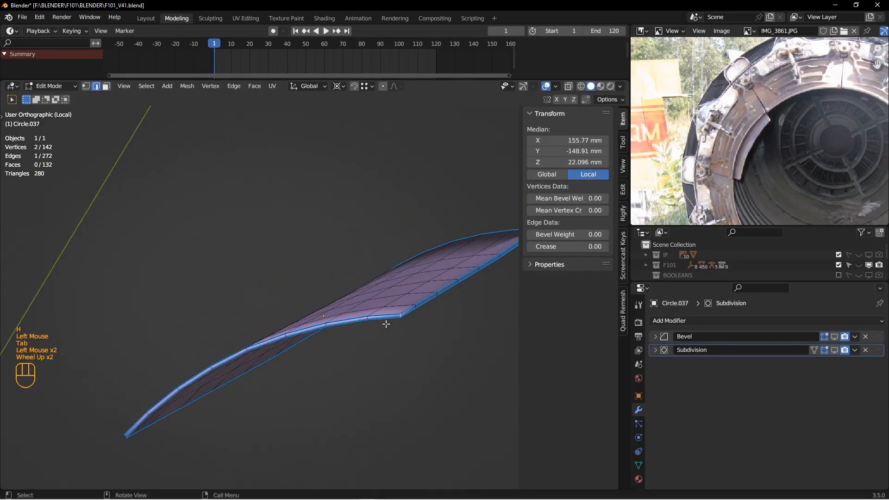
pyautogui.moveTo(391, 322); pyautogui.dragTo(387, 292, button='middle')
pyautogui.keyDown('shift'); pyautogui.moveTo(257, 417); pyautogui.dragTo(337, 328, button='middle'); pyautogui.keyUp('shift')
pyautogui.keyDown('shift'); pyautogui.moveTo(293, 412); pyautogui.dragTo(311, 364, button='middle'); pyautogui.keyUp('shift')
pyautogui.scroll(-2, 311, 364)
pyautogui.scroll(-1, 311, 365)
pyautogui.keyDown('shift'); pyautogui.click(300, 367); pyautogui.keyUp('shift')
pyautogui.hotkey('ctrl', 'e')
pyautogui.click(572, 235)
pyautogui.write('1')
pyautogui.press('Return')
# - Set the surface's Bevel modifier to an amount of 0.5 mm with 2 segments in Object Mode
pyautogui.press('Tab')
pyautogui.hotkey('alt', 'a')
pyautogui.click(309, 299)
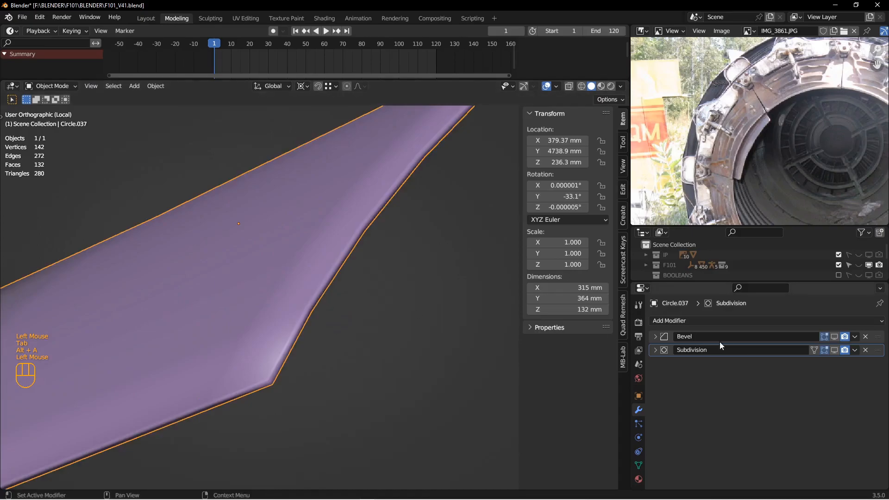
pyautogui.click(660, 336)
pyautogui.click(786, 374)
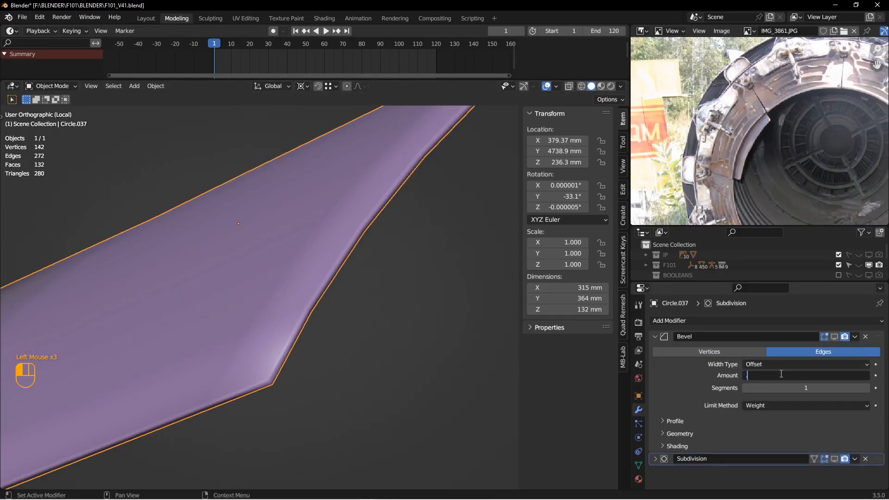
pyautogui.click(779, 387)
pyautogui.write('2')
pyautogui.press('Return')
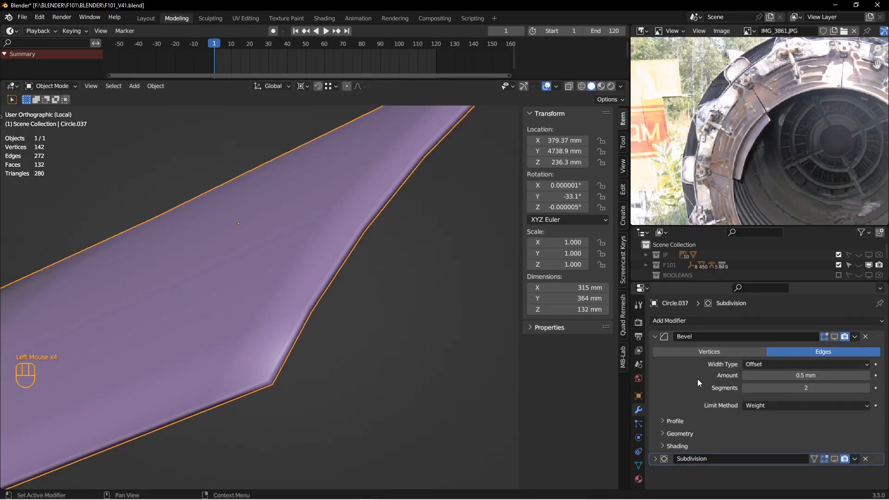
# - Turn the viewport display of the Bevel and Subdivision modifiers back on
pyautogui.click(655, 337)
pyautogui.click(834, 337)
pyautogui.click(835, 350)
# - Unwrap the surface's entire mesh with the Conformal method and display its UV layout in the enlarged timeline area
pyautogui.scroll(1, 255, 314)
pyautogui.keyDown('alt'); pyautogui.moveTo(255, 314); pyautogui.dragTo(348, 328, button='middle'); pyautogui.keyUp('alt')
pyautogui.scroll(2, 352, 326)
pyautogui.press('Tab')
pyautogui.press('a')
pyautogui.click(407, 325)
pyautogui.press('u')
pyautogui.click(408, 324)
pyautogui.moveTo(460, 79); pyautogui.dragTo(460, 204)
pyautogui.press('a')
pyautogui.press('u')
pyautogui.click(370, 332)
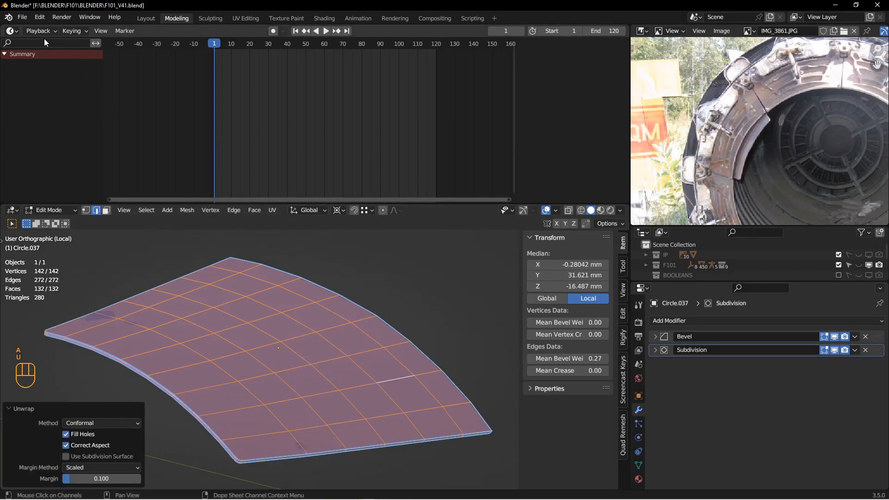
pyautogui.click(12, 30)
pyautogui.click(69, 81)
# - Return to Object Mode, unhide the flap and clear the selection
pyautogui.moveTo(343, 337); pyautogui.dragTo(374, 326, button='middle')
pyautogui.press('Tab')
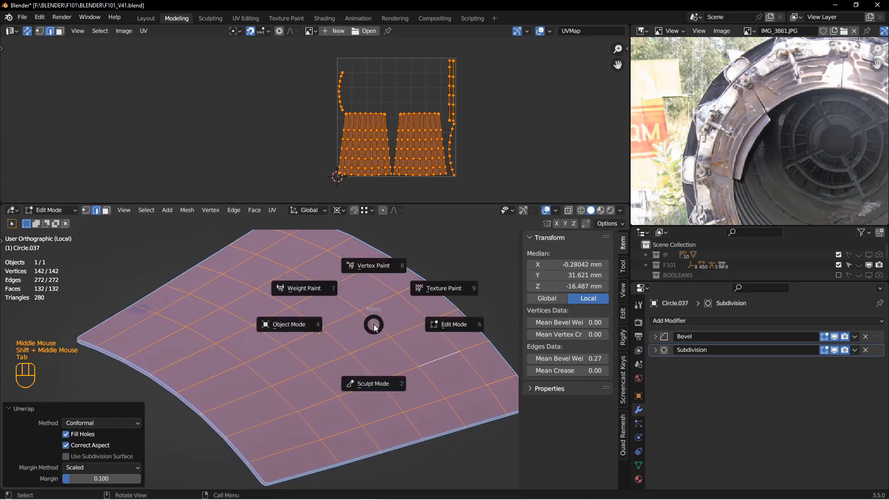
pyautogui.click(289, 324)
pyautogui.hotkey('alt', 'h')
pyautogui.hotkey('alt', 'a')
pyautogui.scroll(1, 302, 325)
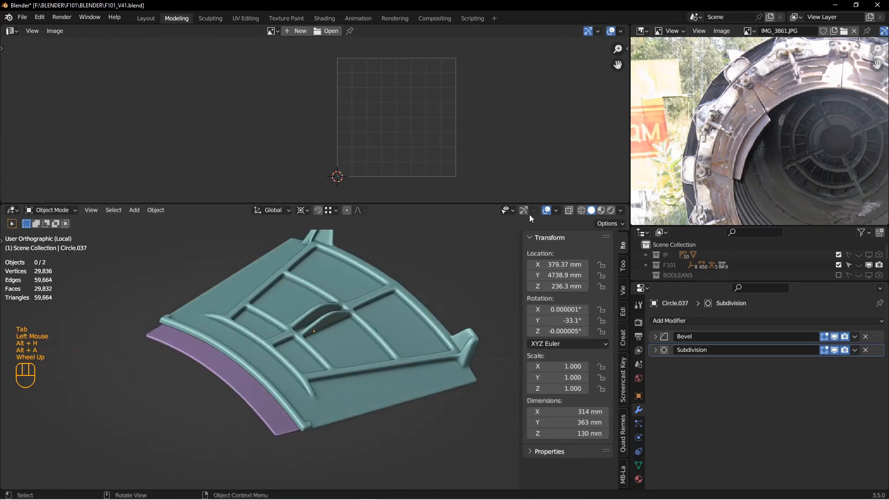
# - Parent the plate to the flap with the Object type, exit local view and clear the selection
pyautogui.moveTo(492, 204); pyautogui.dragTo(492, 60)
pyautogui.keyDown('alt'); pyautogui.moveTo(360, 260); pyautogui.dragTo(278, 331, button='middle'); pyautogui.keyUp('alt')
pyautogui.click(316, 327)
pyautogui.keyDown('shift'); pyautogui.click(315, 327); pyautogui.keyUp('shift')
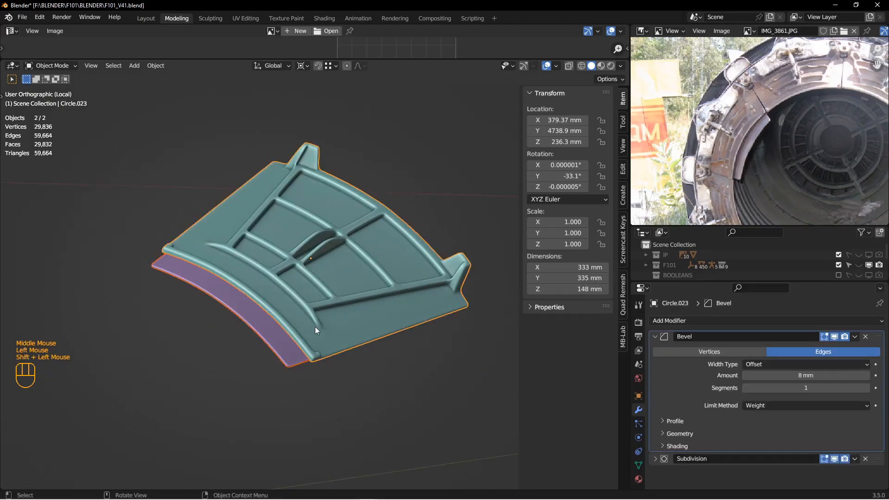
pyautogui.hotkey('ctrl', 'p')
pyautogui.click(315, 326)
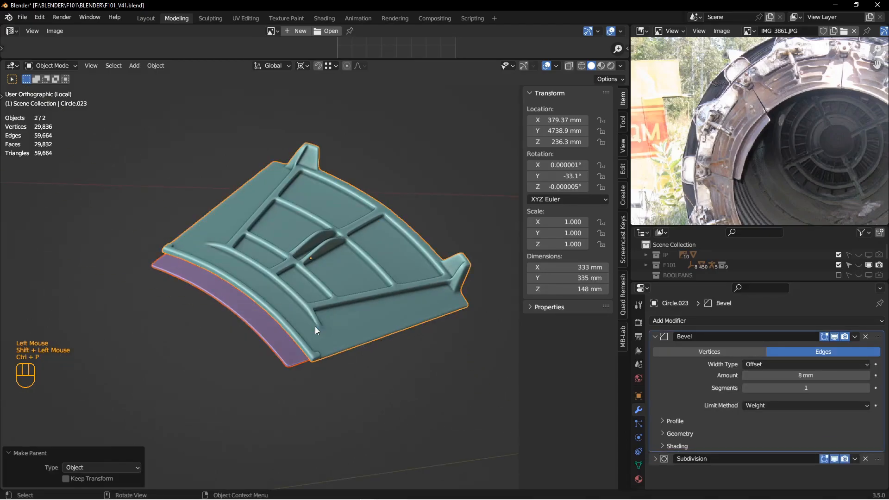
pyautogui.press('KP_Divide')
pyautogui.hotkey('alt', 'a')
# - Hide the ENGINE EXERIOR shell to expose the nozzle flaps
pyautogui.moveTo(315, 326); pyautogui.dragTo(344, 277, button='middle')
pyautogui.click(296, 349)
pyautogui.scroll(2, 311, 355)
pyautogui.scroll(1, 311, 355)
pyautogui.click(324, 357)
pyautogui.press('h')
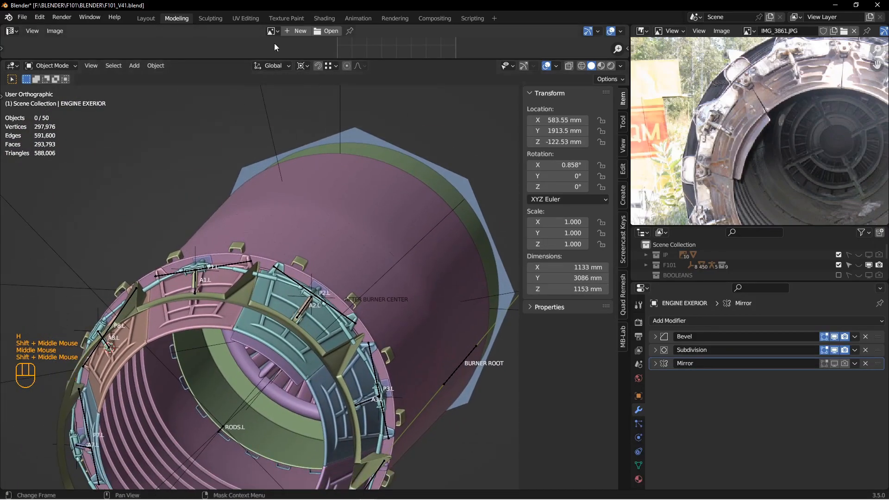
# - Switch the UV editor area back to the Timeline and hide the olive ring around the flaps (Circle.035)
pyautogui.click(17, 32)
pyautogui.click(132, 69)
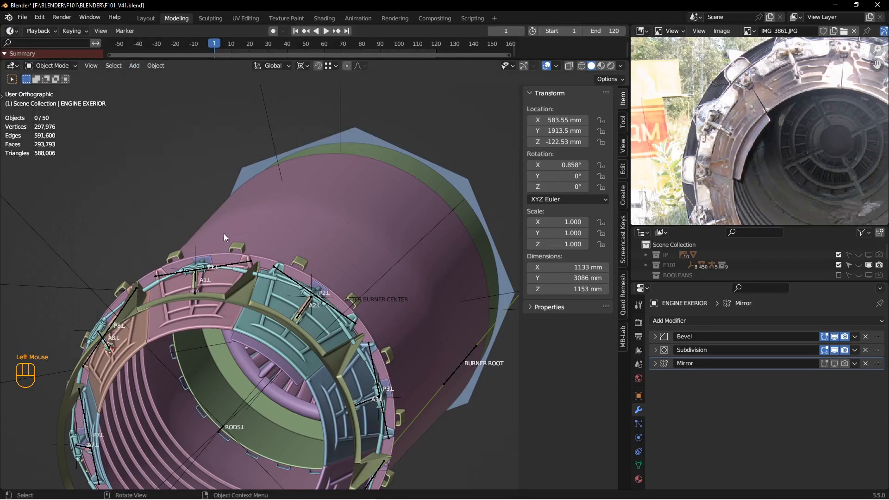
pyautogui.click(227, 301)
pyautogui.press('h')
pyautogui.moveTo(263, 305); pyautogui.dragTo(243, 306, button='middle')
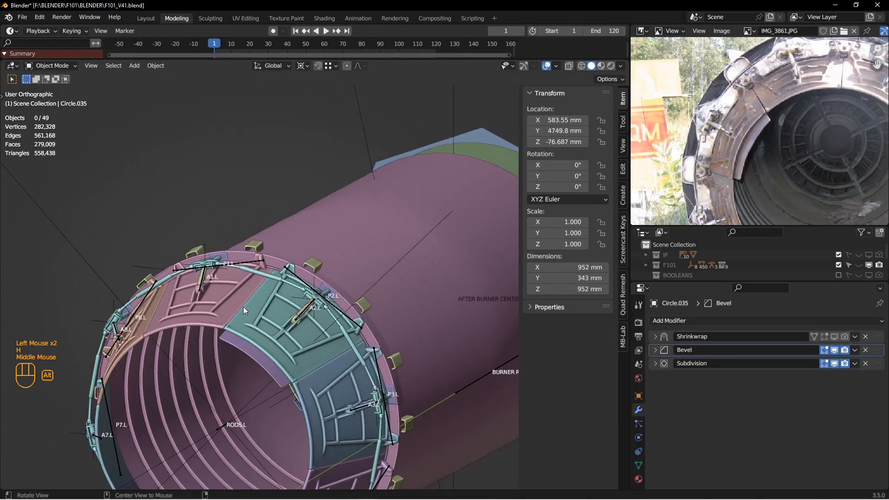
# - Play the nozzle animation, check the plate's motion with its flap around frame 39, and return to frame 1
pyautogui.scroll(-1, 243, 307)
pyautogui.click(326, 30)
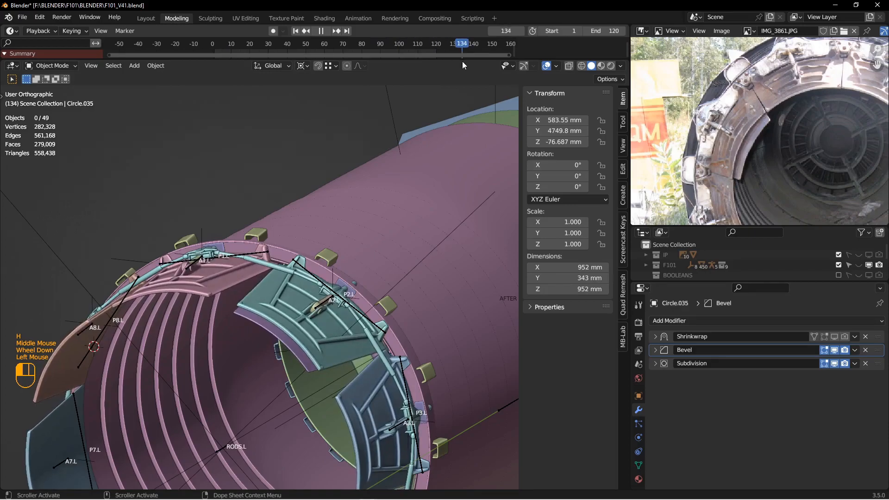
pyautogui.moveTo(278, 67)
pyautogui.mouseDown()
pyautogui.moveTo(304, 67)
pyautogui.moveTo(286, 69)
pyautogui.mouseUp()
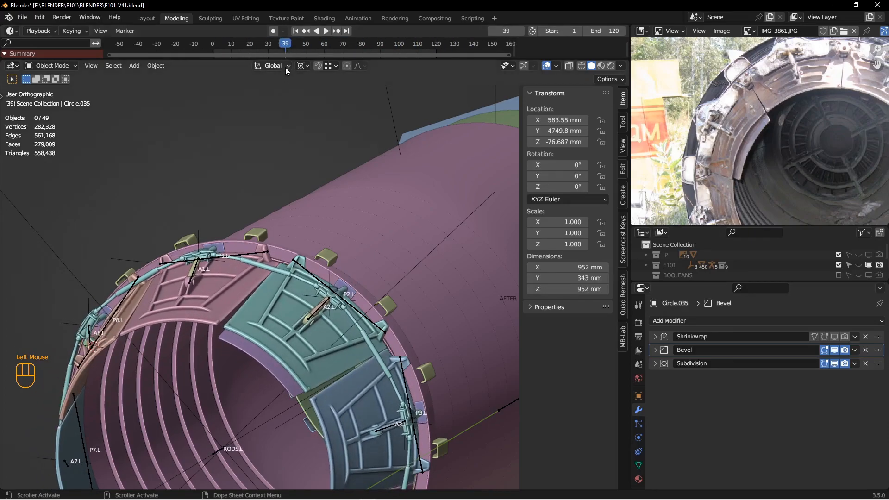
pyautogui.scroll(1, 300, 186)
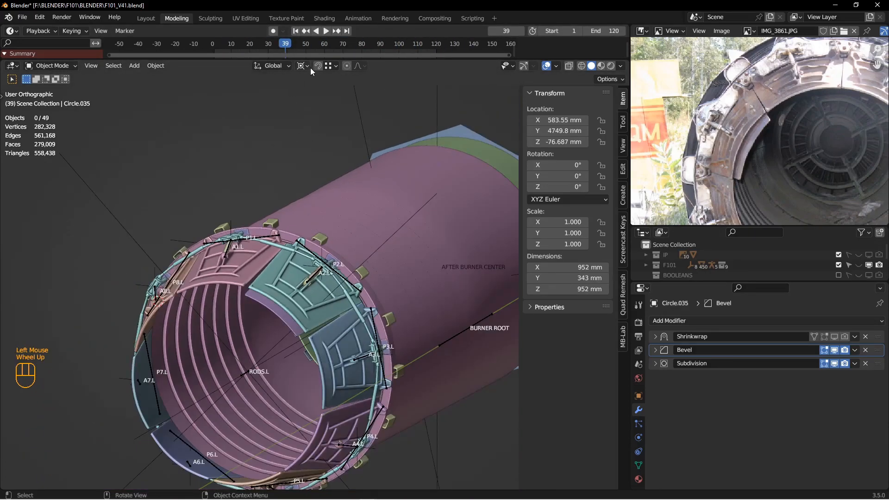
pyautogui.click(297, 31)
pyautogui.scroll(2, 271, 230)
pyautogui.moveTo(271, 230); pyautogui.dragTo(328, 311, button='middle')
pyautogui.scroll(-3, 338, 291)
pyautogui.moveTo(328, 311); pyautogui.dragTo(290, 288, button='middle')
pyautogui.scroll(-2, 288, 305)
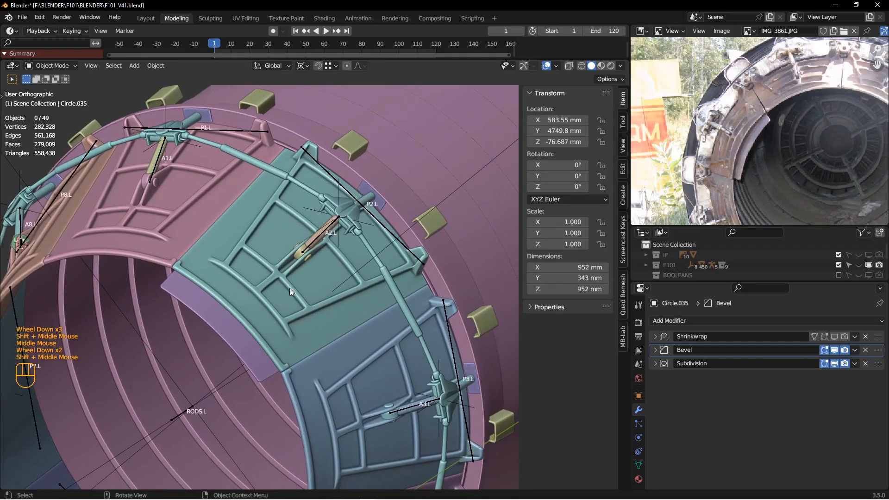
# - Select BURNER ARMATURE, show its armature data properties and enter Edit Mode
pyautogui.click(343, 187)
pyautogui.scroll(2, 343, 200)
pyautogui.moveTo(347, 224); pyautogui.dragTo(604, 376, button='middle')
pyautogui.click(639, 438)
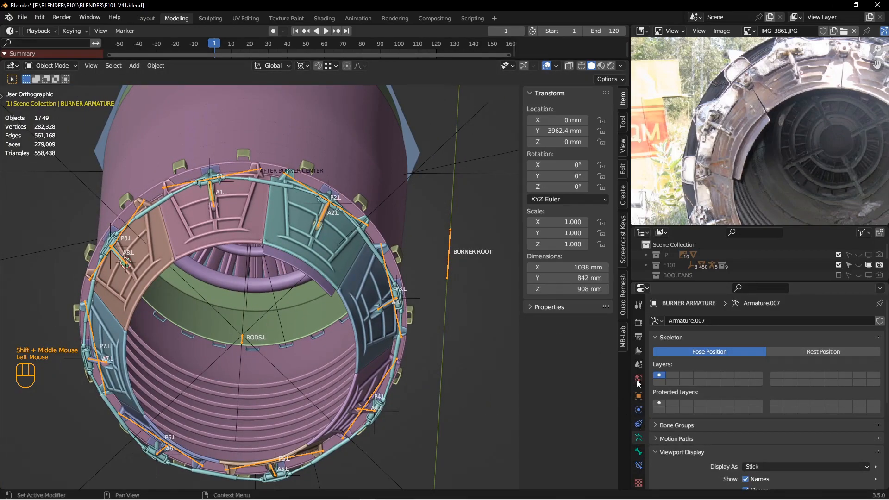
pyautogui.moveTo(298, 262); pyautogui.dragTo(322, 258, button='middle')
pyautogui.press('Tab')
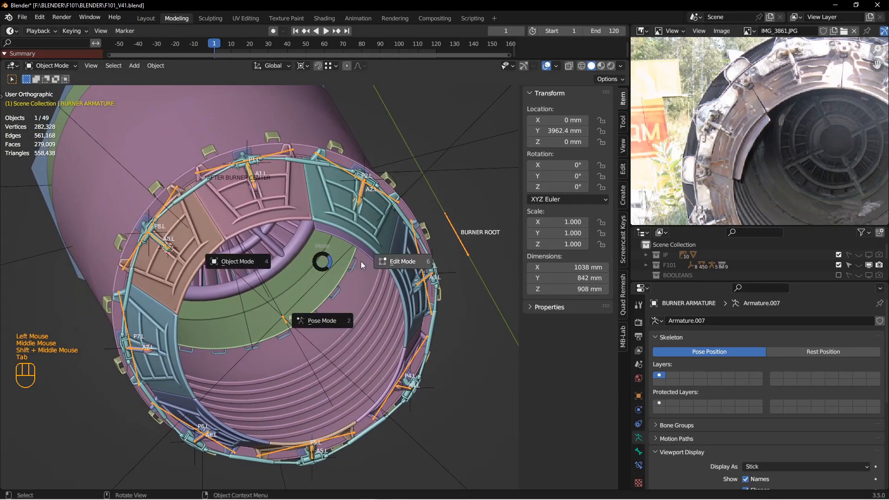
pyautogui.click(383, 264)
# - Change the selection tool to Select Box and select every nozzle bone except BURNER ROOT
pyautogui.scroll(2, 342, 259)
pyautogui.moveTo(184, 172); pyautogui.dragTo(394, 363)
pyautogui.press('t')
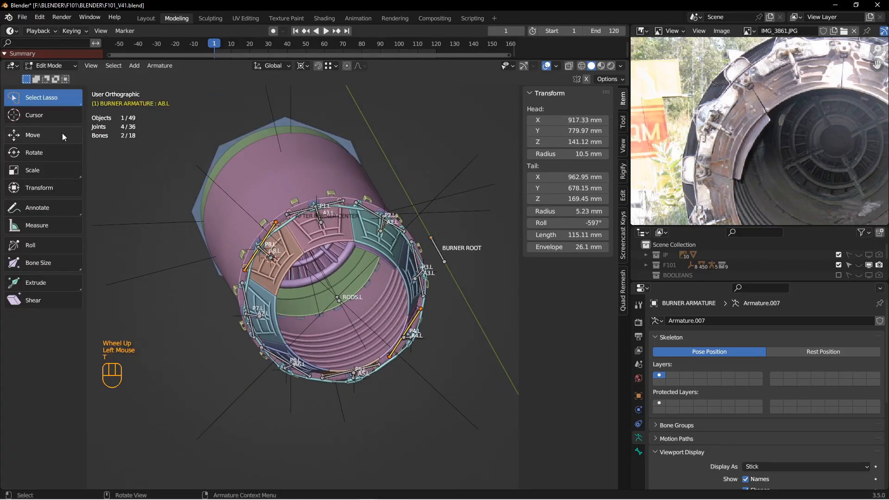
pyautogui.click(70, 101)
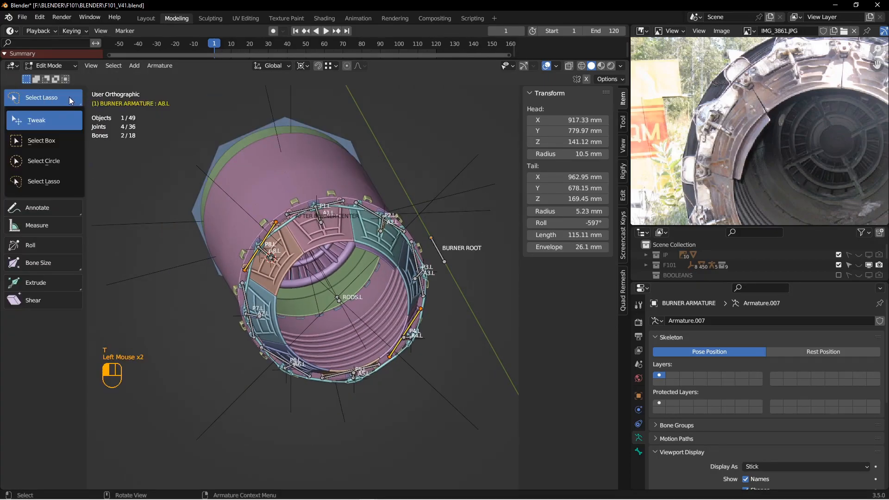
pyautogui.click(64, 132)
pyautogui.moveTo(153, 176); pyautogui.dragTo(190, 157, button='middle')
pyautogui.moveTo(192, 158); pyautogui.dragTo(437, 394)
pyautogui.moveTo(402, 278); pyautogui.dragTo(356, 329, button='middle')
pyautogui.moveTo(356, 328); pyautogui.dragTo(330, 312, button='middle')
pyautogui.scroll(-1, 331, 311)
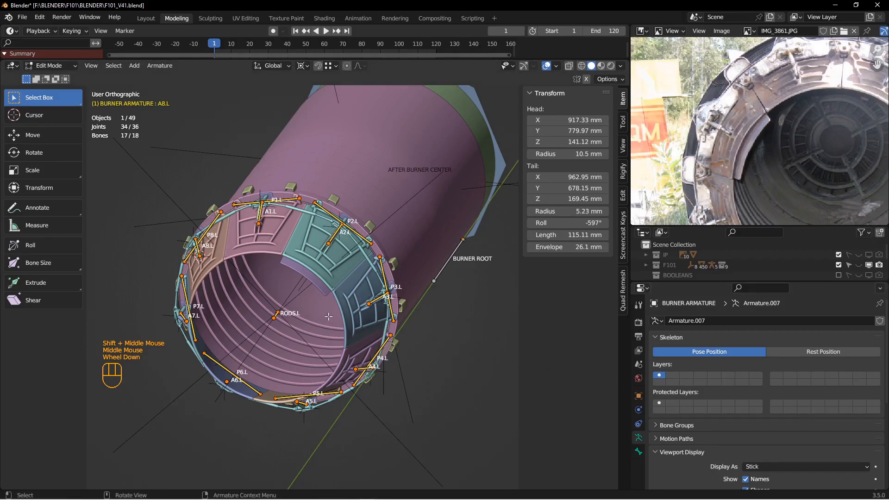
# - Move the selected bones to the bone layer directly beneath the first one, and return to Object Mode with nothing selected
pyautogui.press('m')
pyautogui.click(334, 349)
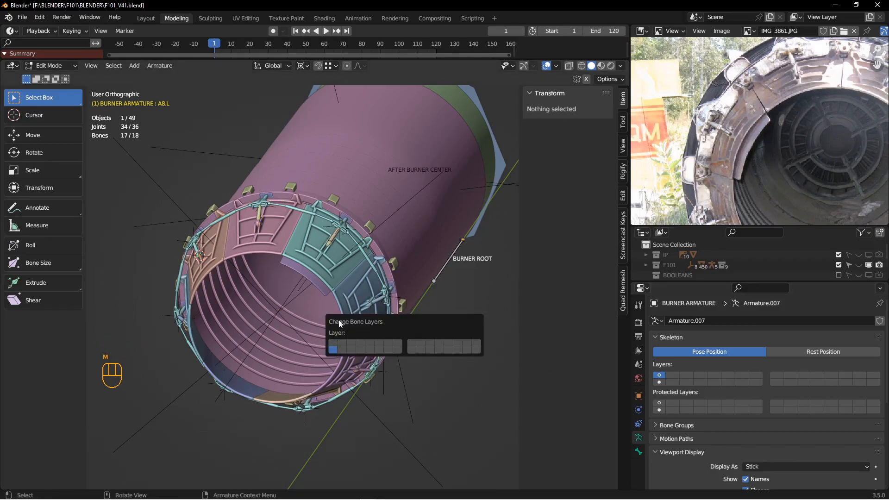
pyautogui.press('Tab')
pyautogui.hotkey('alt', 'a')
# - Delete the three leftover empties around the engine tube, including Empty.023 and AFTER BURNER CENTER
pyautogui.moveTo(234, 297); pyautogui.dragTo(410, 323, button='middle')
pyautogui.scroll(2, 296, 313)
pyautogui.scroll(-2, 403, 315)
pyautogui.keyDown('shift'); pyautogui.click(333, 221); pyautogui.keyUp('shift')
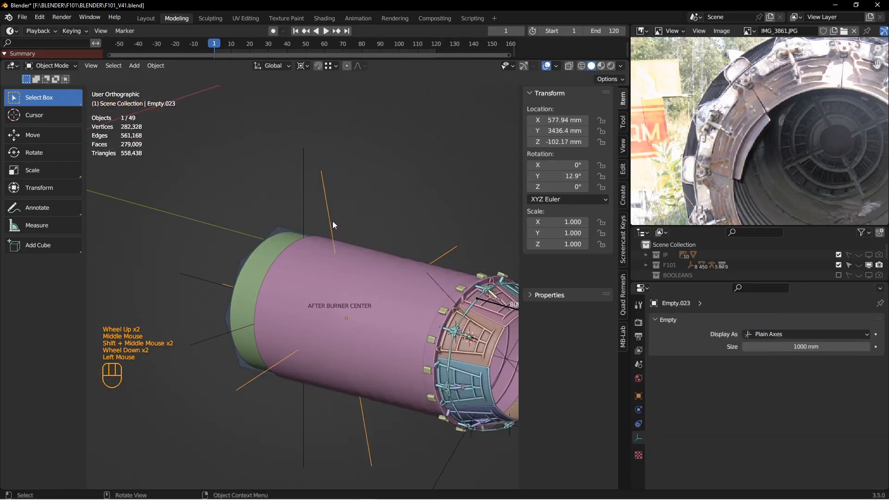
pyautogui.keyDown('shift'); pyautogui.click(302, 203); pyautogui.keyUp('shift')
pyautogui.scroll(1, 348, 245)
pyautogui.keyDown('shift'); pyautogui.moveTo(349, 245); pyautogui.dragTo(317, 276, button='middle'); pyautogui.keyUp('shift')
pyautogui.press('x')
pyautogui.click(301, 249)
pyautogui.scroll(-2, 360, 251)
pyautogui.keyDown('shift'); pyautogui.moveTo(420, 256); pyautogui.dragTo(303, 290, button='middle'); pyautogui.keyUp('shift')
pyautogui.click(359, 251)
pyautogui.press('x')
pyautogui.click(357, 247)
pyautogui.scroll(-2, 304, 279)
pyautogui.keyDown('shift'); pyautogui.moveTo(303, 291); pyautogui.dragTo(269, 296, button='middle'); pyautogui.keyUp('shift')
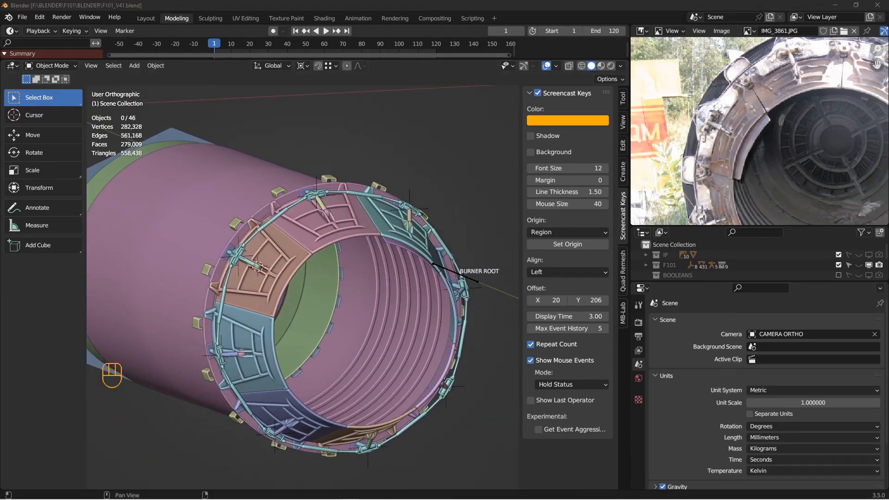
# - Unhide all hidden engine objects and clear the selection
pyautogui.scroll(-3, 324, 328)
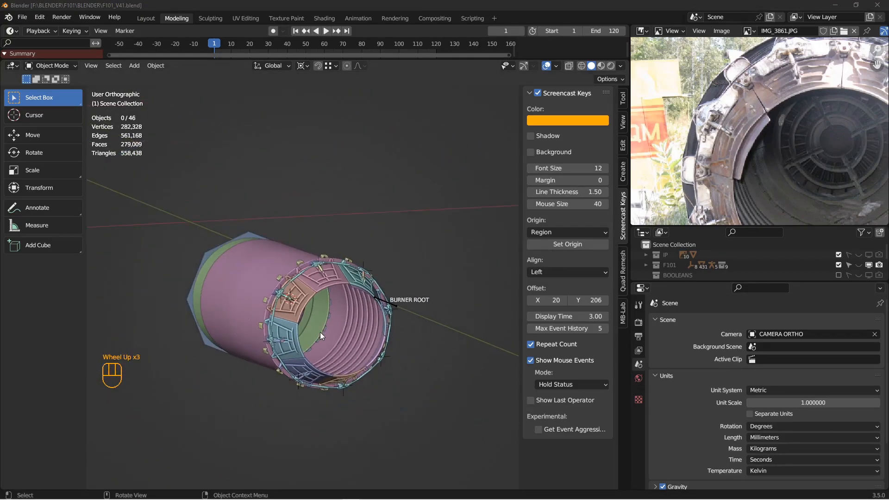
pyautogui.click(387, 265)
pyautogui.hotkey('alt', 'h')
pyautogui.hotkey('alt', 'a')
pyautogui.keyDown('alt'); pyautogui.moveTo(387, 265); pyautogui.dragTo(402, 290, button='middle'); pyautogui.keyUp('alt')
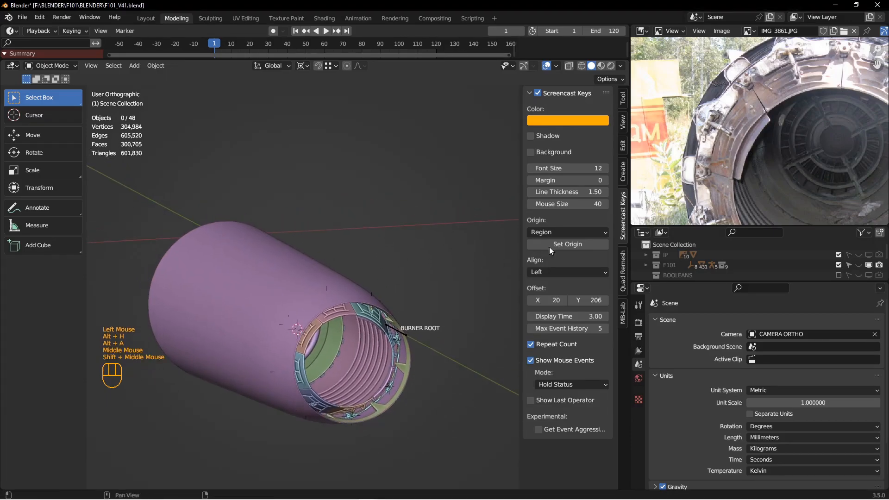
# - Join the reference image area with the Outliner so that the Outliner takes over its space
pyautogui.rightClick(684, 226)
pyautogui.rightClick(767, 225)
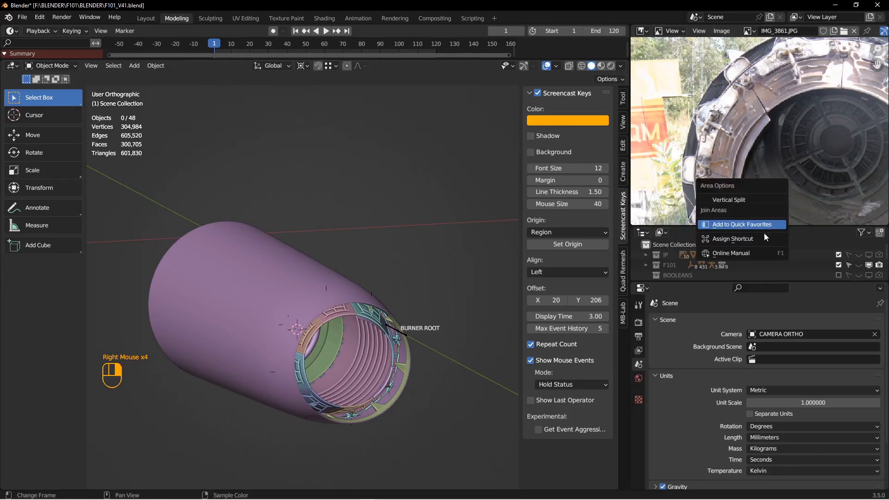
pyautogui.rightClick(686, 230)
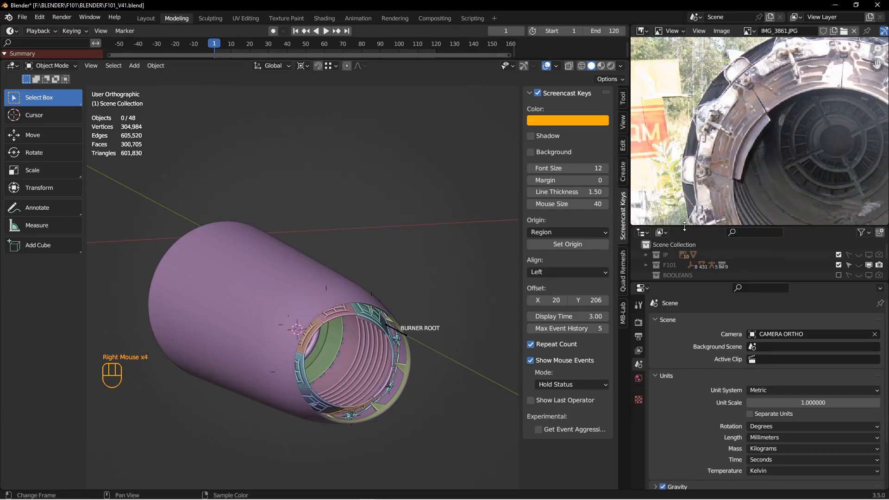
pyautogui.click(685, 227)
pyautogui.click(685, 179)
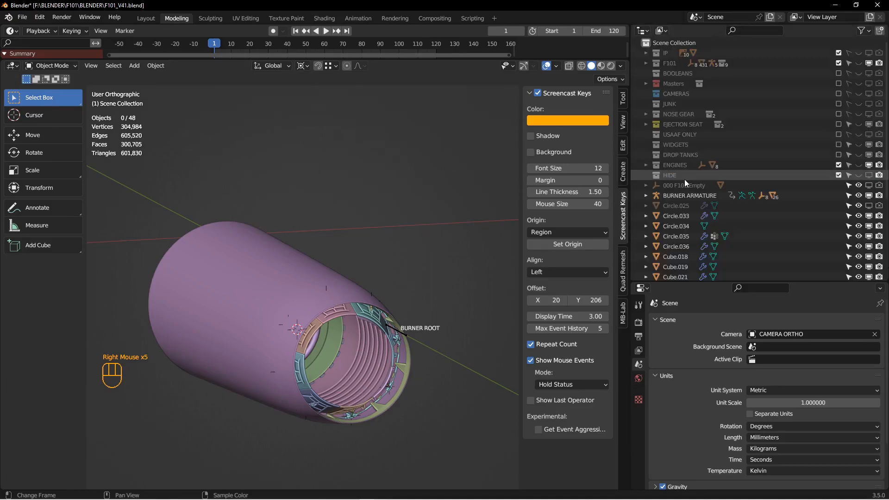
# - Enable the viewport display of 000 F101 Empty
pyautogui.scroll(3, 694, 187)
pyautogui.scroll(-4, 679, 168)
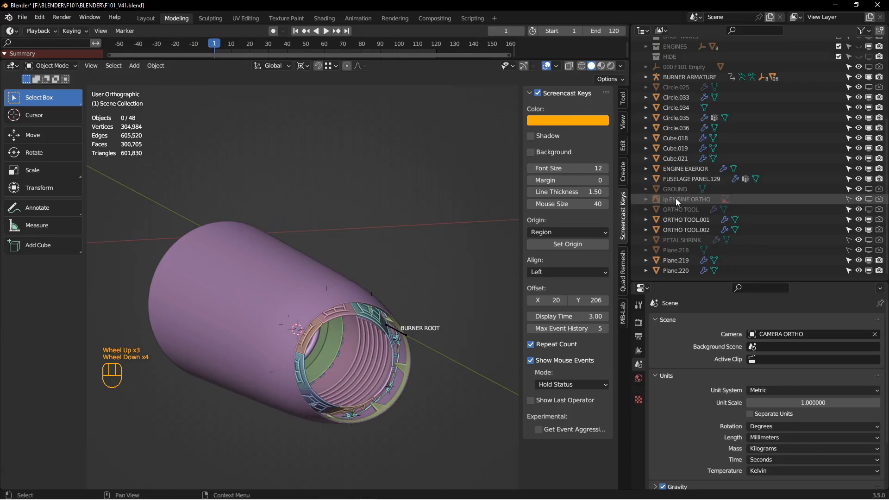
pyautogui.click(869, 67)
pyautogui.scroll(3, 292, 229)
pyautogui.moveTo(293, 229); pyautogui.dragTo(302, 210, button='middle')
pyautogui.doubleClick(308, 178)
pyautogui.moveTo(276, 276); pyautogui.dragTo(315, 264, button='middle')
# - Add a new Mirror modifier to ENGINE EXERIOR with 000 F101 Empty as the mirror object, and hide the shell
pyautogui.click(315, 268)
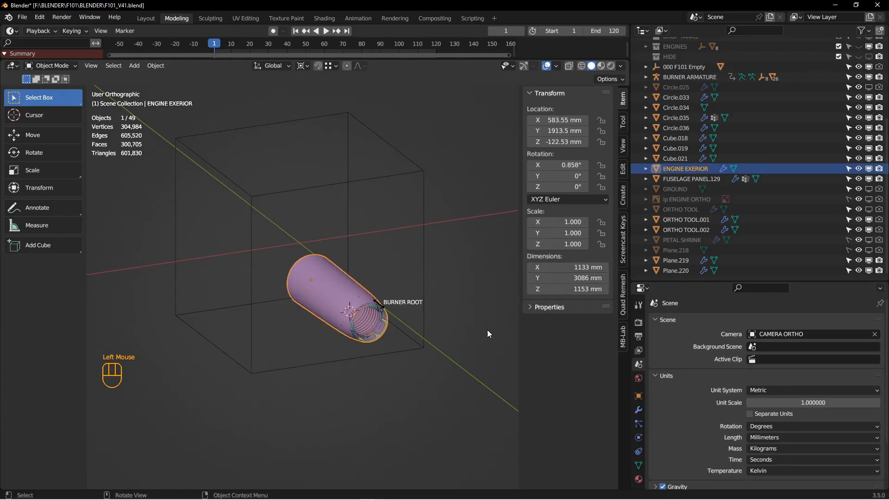
pyautogui.scroll(-2, 341, 292)
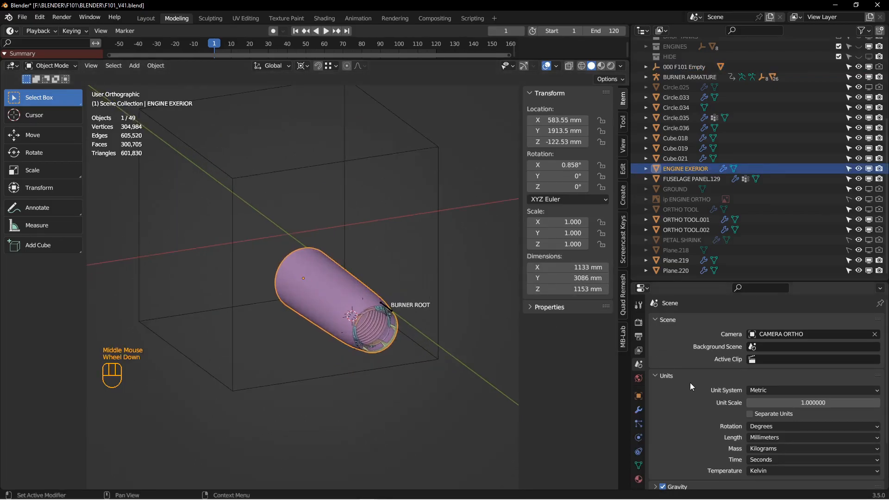
pyautogui.click(639, 414)
pyautogui.click(685, 321)
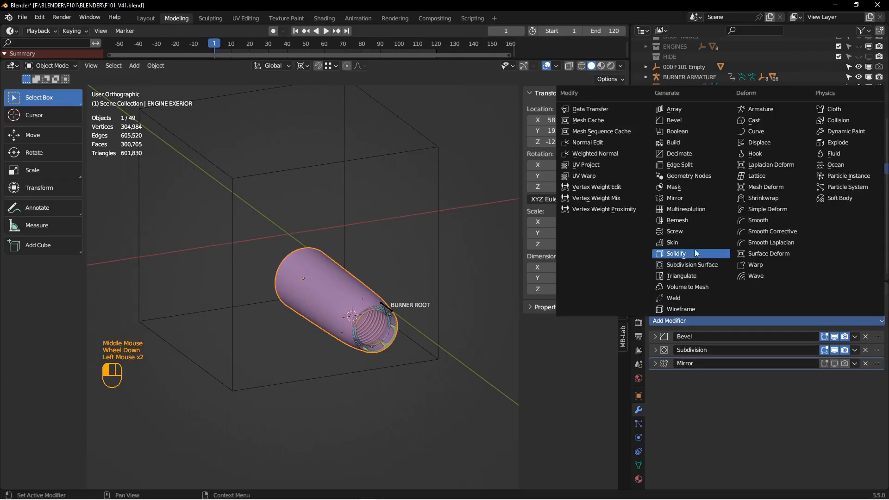
pyautogui.click(675, 197)
pyautogui.click(864, 429)
pyautogui.click(439, 246)
pyautogui.moveTo(430, 246); pyautogui.dragTo(369, 277, button='middle')
pyautogui.press('h')
# - Mirror ORTHO TOOL.001 on the X axis about 000 F101 Empty with a Mirror modifier, and hide it
pyautogui.click(334, 298)
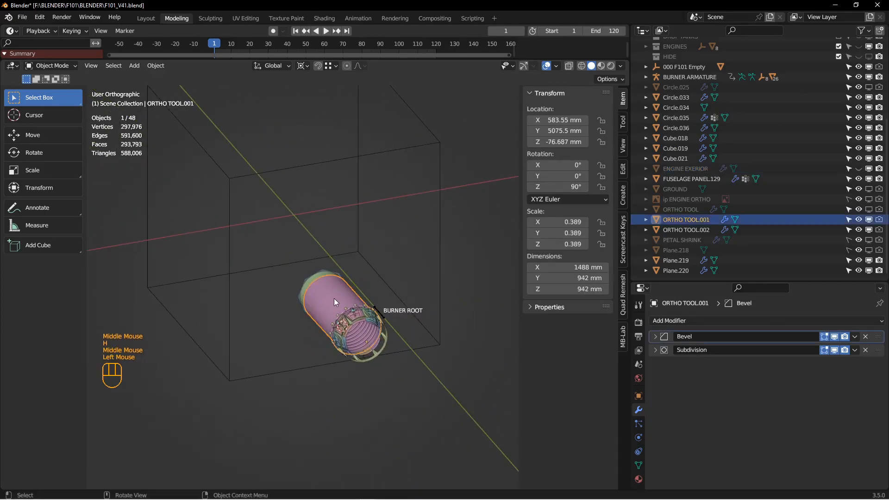
pyautogui.click(734, 321)
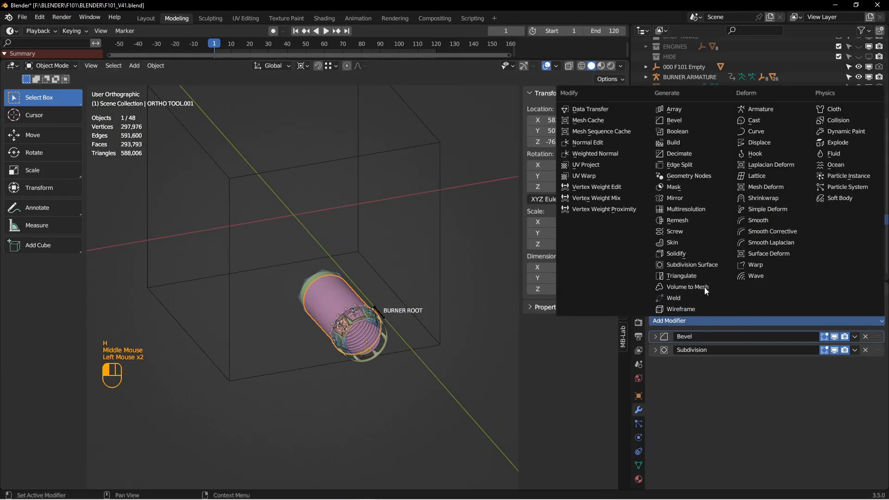
pyautogui.click(676, 199)
pyautogui.click(774, 415)
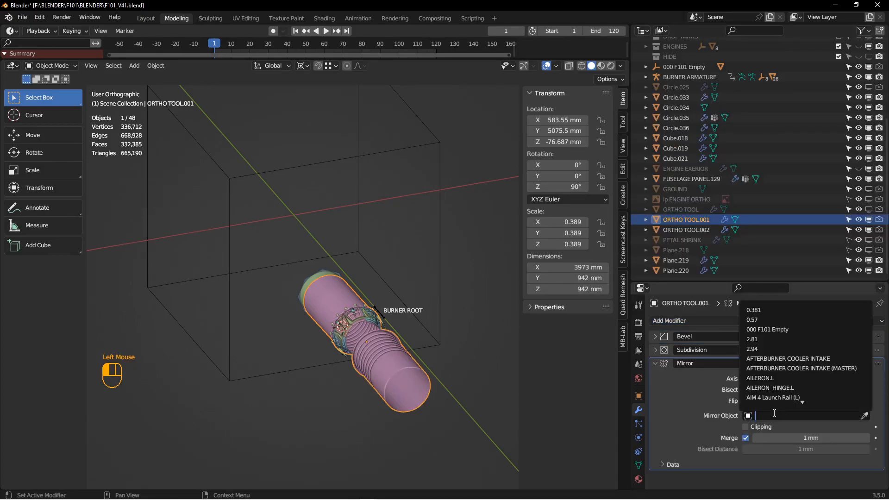
pyautogui.write('00')
pyautogui.click(769, 309)
pyautogui.moveTo(310, 369); pyautogui.dragTo(312, 344, button='middle')
pyautogui.scroll(-2, 330, 342)
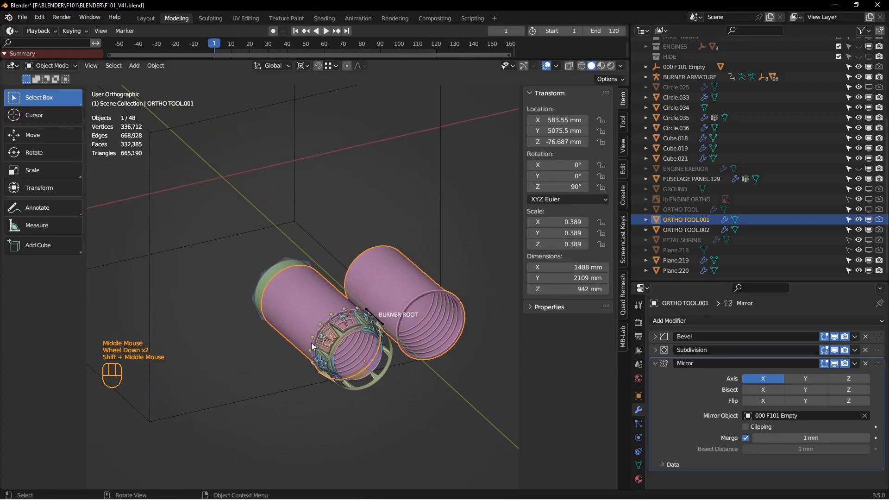
pyautogui.press('h')
# - Mirror ORTHO TOOL.002 and the other static engine parts, including Circle.035, about 000 F101 Empty and hide them
pyautogui.click(686, 230)
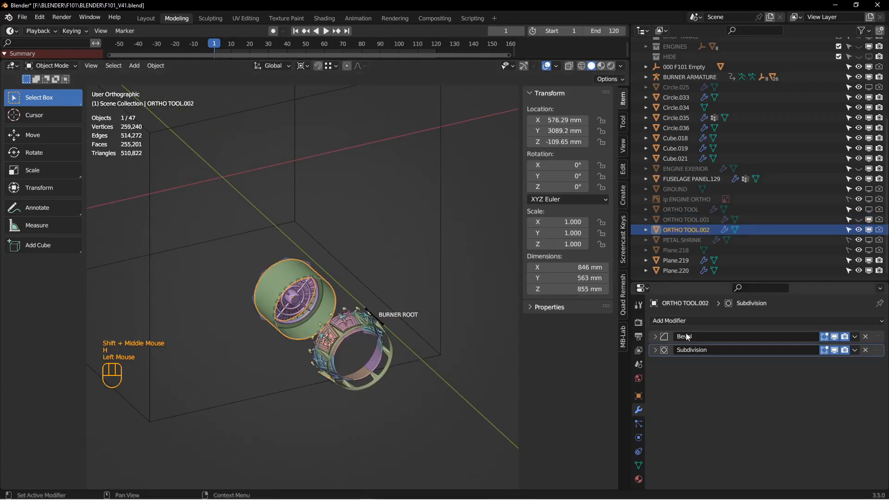
pyautogui.click(715, 321)
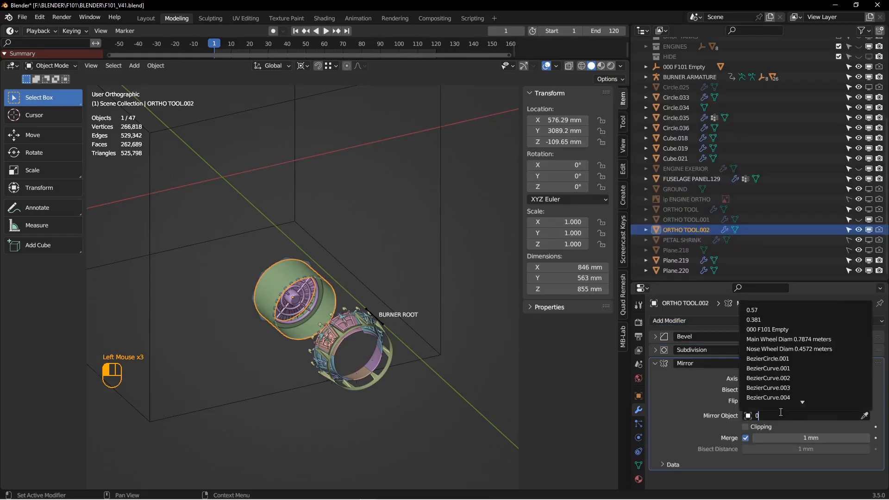
pyautogui.click(676, 107)
pyautogui.click(779, 389)
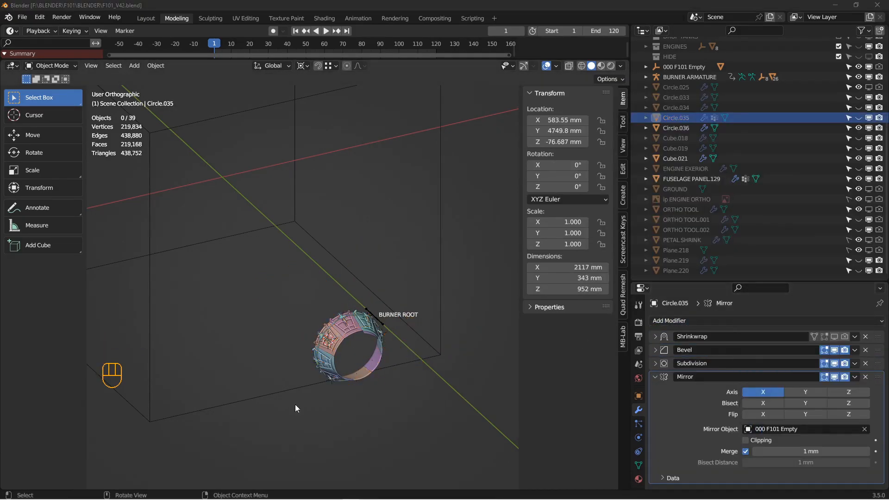
# - Duplicate Empty.043 on the orange nozzle petal in place and set the copy's X location to -962.95 mm
pyautogui.moveTo(319, 357); pyautogui.dragTo(276, 267, button='middle')
pyautogui.scroll(-4, 321, 350)
pyautogui.scroll(-1, 321, 351)
pyautogui.scroll(-1, 297, 315)
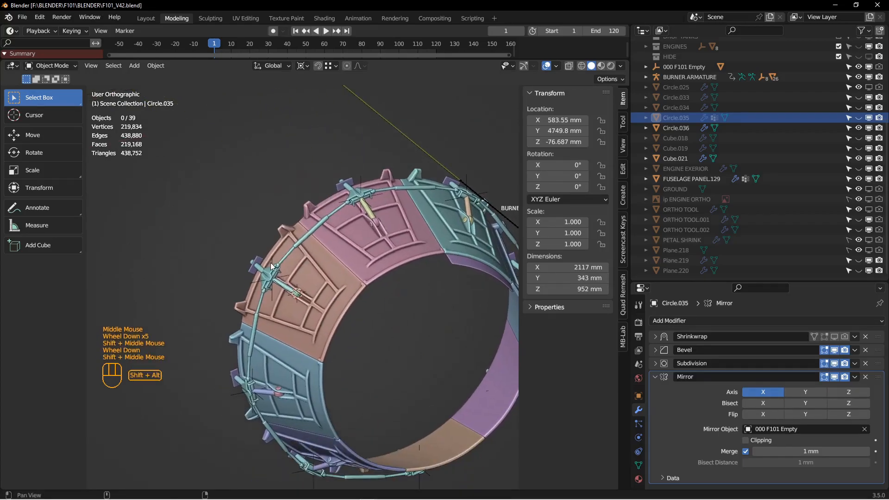
pyautogui.scroll(-2, 273, 259)
pyautogui.click(274, 259)
pyautogui.keyDown('shift'); pyautogui.moveTo(436, 301); pyautogui.dragTo(440, 305, button='middle'); pyautogui.keyUp('shift')
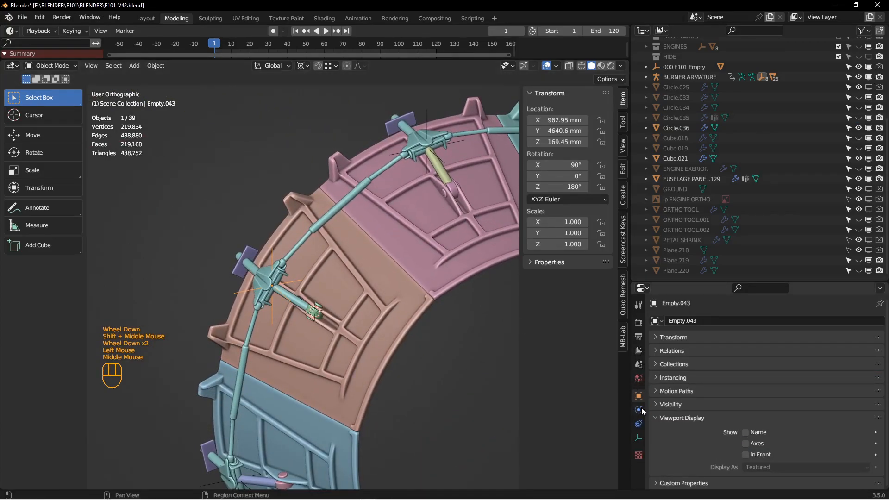
pyautogui.scroll(2, 602, 326)
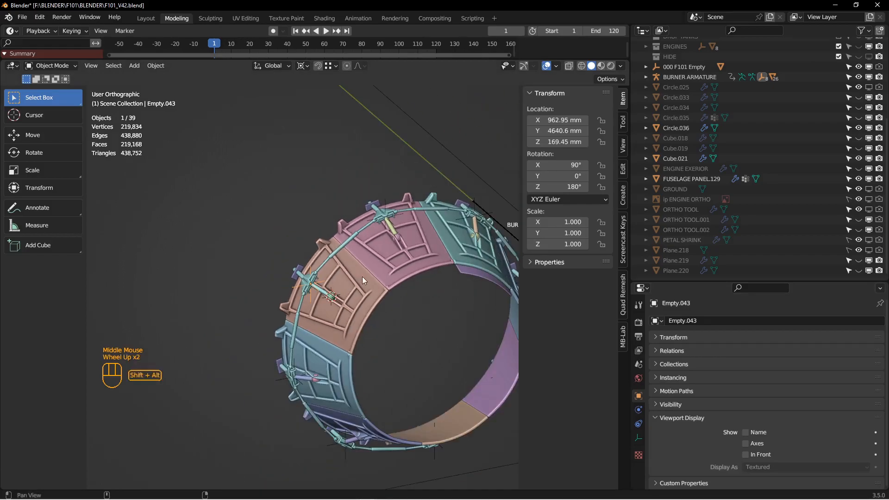
pyautogui.keyDown('shift'); pyautogui.moveTo(602, 327); pyautogui.dragTo(617, 330, button='middle'); pyautogui.keyUp('shift')
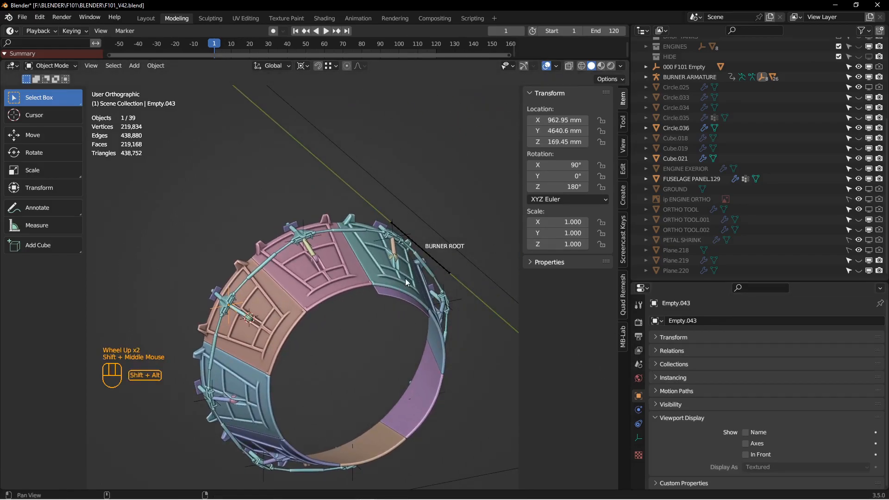
pyautogui.scroll(2, 401, 288)
pyautogui.keyDown('shift'); pyautogui.moveTo(401, 289); pyautogui.dragTo(340, 290, button='middle'); pyautogui.keyUp('shift')
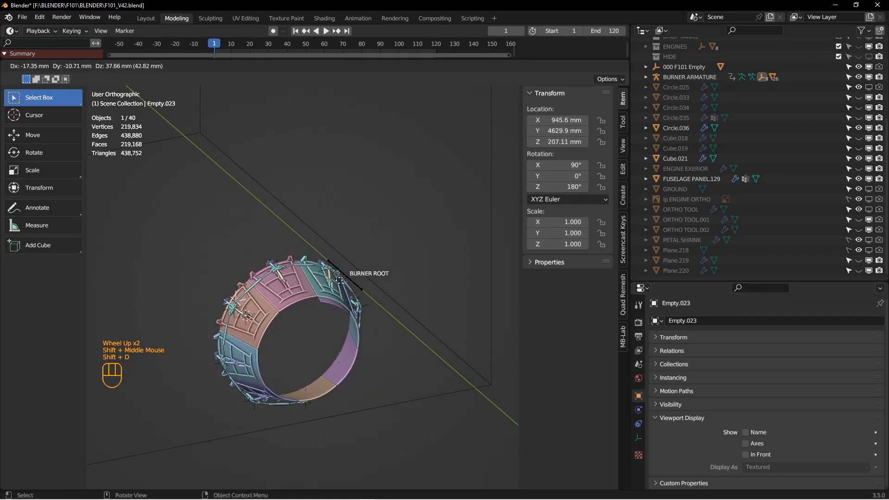
pyautogui.hotkey('shift', 'd')
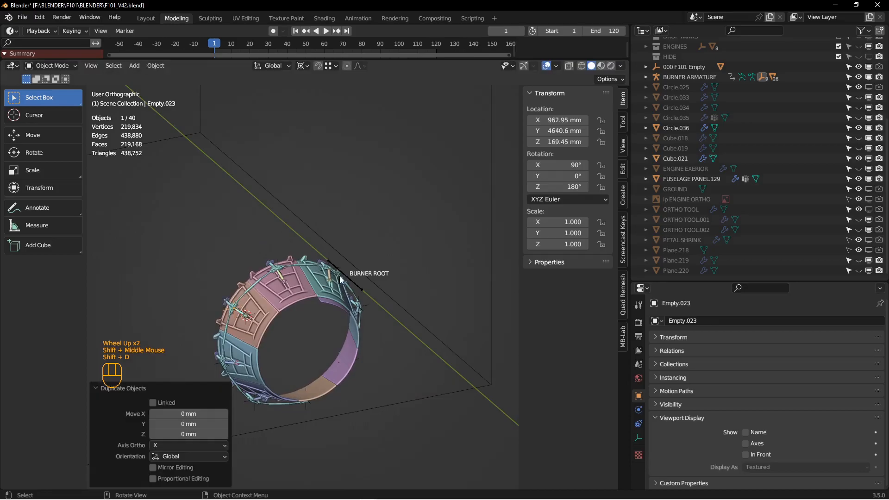
pyautogui.click(553, 120)
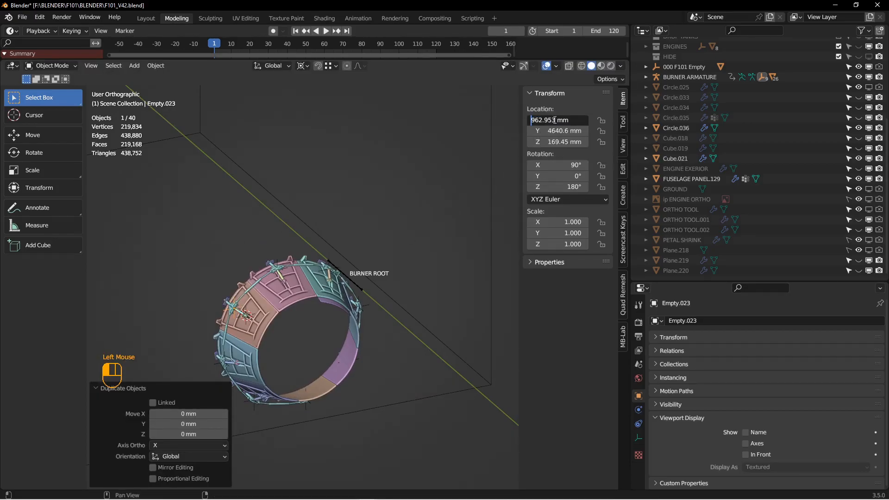
pyautogui.scroll(3, 457, 271)
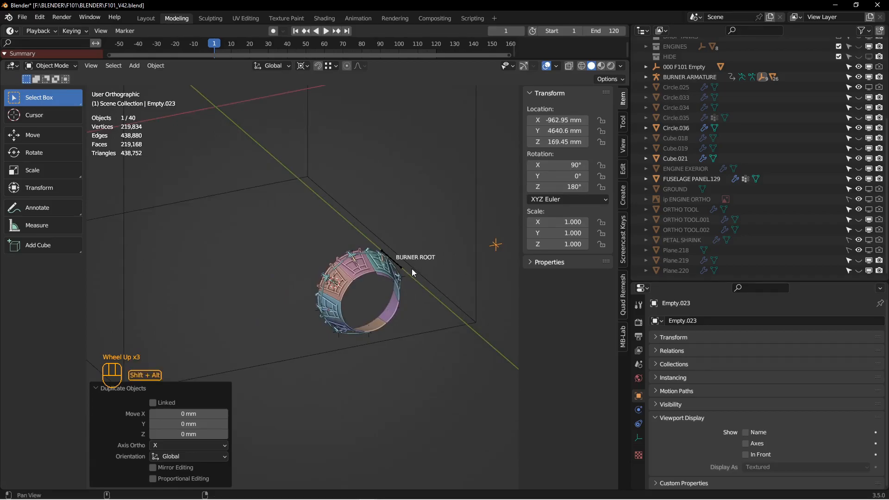
# - Duplicate the next linkage empty on the nozzle in place and make its X location negative
pyautogui.keyDown('shift'); pyautogui.moveTo(413, 273); pyautogui.dragTo(343, 279, button='middle'); pyautogui.keyUp('shift')
pyautogui.scroll(-1, 343, 280)
pyautogui.press('h')
pyautogui.scroll(-2, 347, 278)
pyautogui.moveTo(253, 280); pyautogui.dragTo(223, 227, button='middle')
pyautogui.scroll(-2, 223, 227)
pyautogui.hotkey('shift', 'd')
pyautogui.rightClick(227, 233)
pyautogui.press('-')
pyautogui.scroll(4, 399, 259)
pyautogui.press('h')
# - Duplicate the following empties around the nozzle ring in place and negate the X location of each copy
pyautogui.click(307, 226)
pyautogui.hotkey('shift', 'd')
pyautogui.moveTo(424, 265); pyautogui.dragTo(366, 296, button='middle')
pyautogui.hotkey('shift', 'd')
pyautogui.click(369, 322)
pyautogui.hotkey('shift', 'd')
pyautogui.hotkey('shift', 'd')
pyautogui.keyDown('shift'); pyautogui.moveTo(324, 324); pyautogui.dragTo(258, 361, button='middle'); pyautogui.keyUp('shift')
# - Duplicate the empty at the blue petal in place and negate the copy's X location
pyautogui.click(175, 237)
pyautogui.hotkey('shift', 'd')
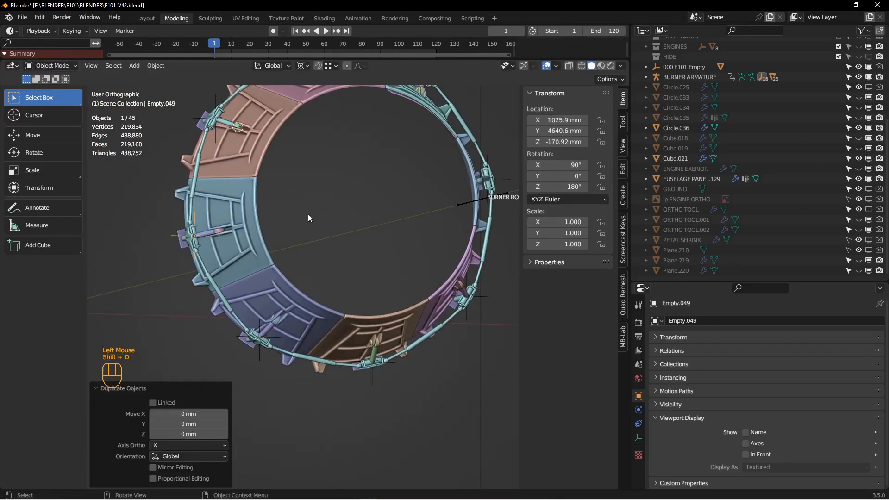
pyautogui.rightClick(171, 238)
pyautogui.scroll(-4, 202, 298)
pyautogui.moveTo(185, 260); pyautogui.dragTo(202, 298, button='middle')
pyautogui.doubleClick(557, 120)
# - Duplicate the remaining nozzle empty, place the copy at X -677.79 mm, and save the file
pyautogui.click(216, 238)
pyautogui.hotkey('shift', 'd')
pyautogui.moveTo(384, 231); pyautogui.dragTo(298, 326, button='middle')
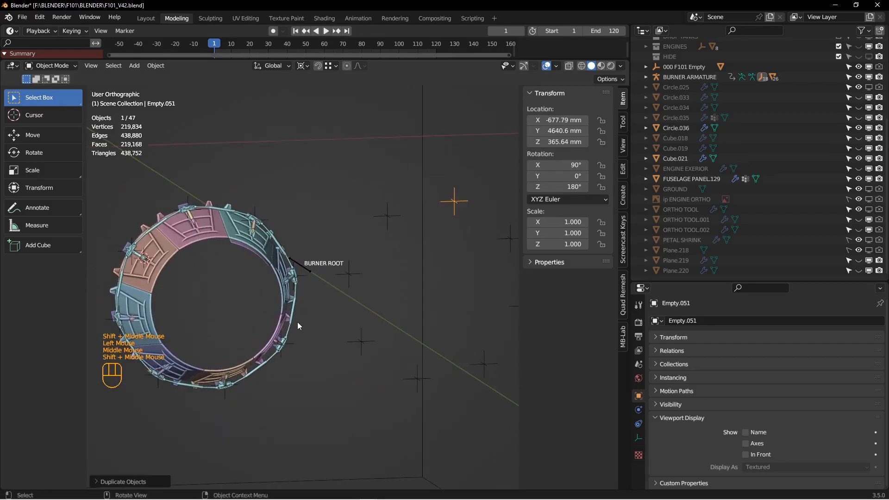
pyautogui.keyDown('shift'); pyautogui.moveTo(416, 281); pyautogui.dragTo(402, 289, button='middle'); pyautogui.keyUp('shift')
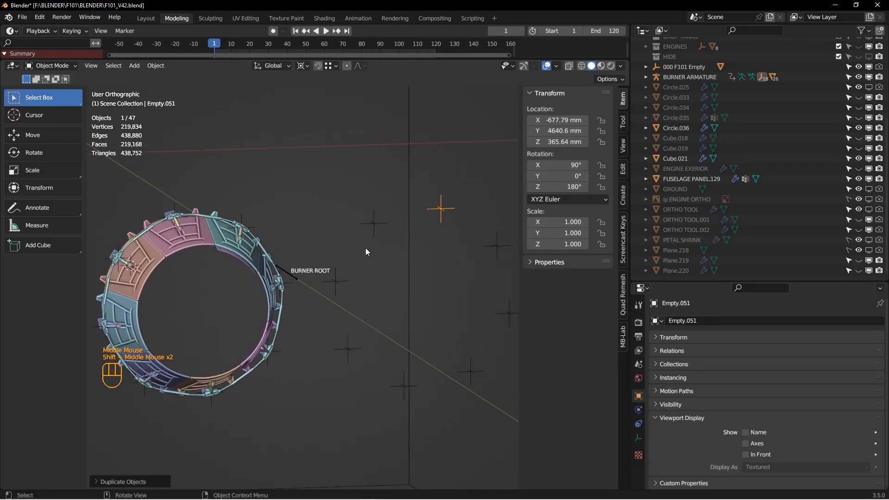
pyautogui.hotkey('ctrl', 's')
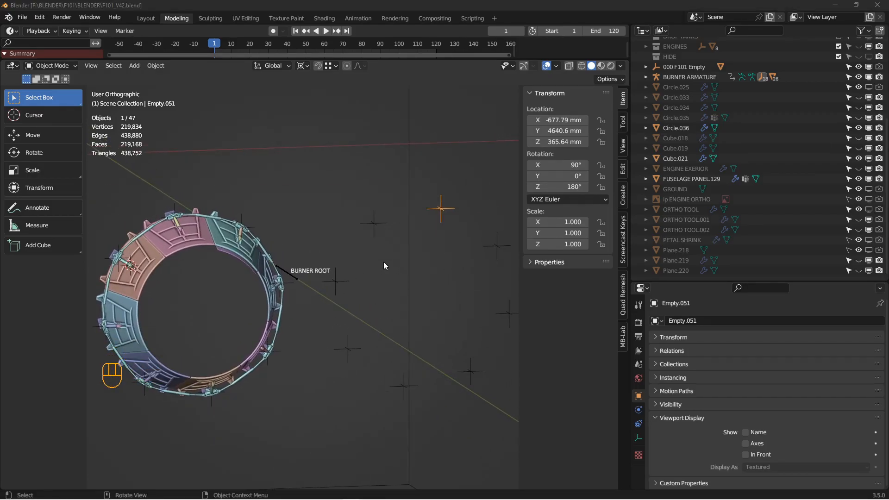
# - Add a Mirror modifier on the X axis to petal Circle.029 with 000 F101 Empty as the mirror object
pyautogui.click(194, 240)
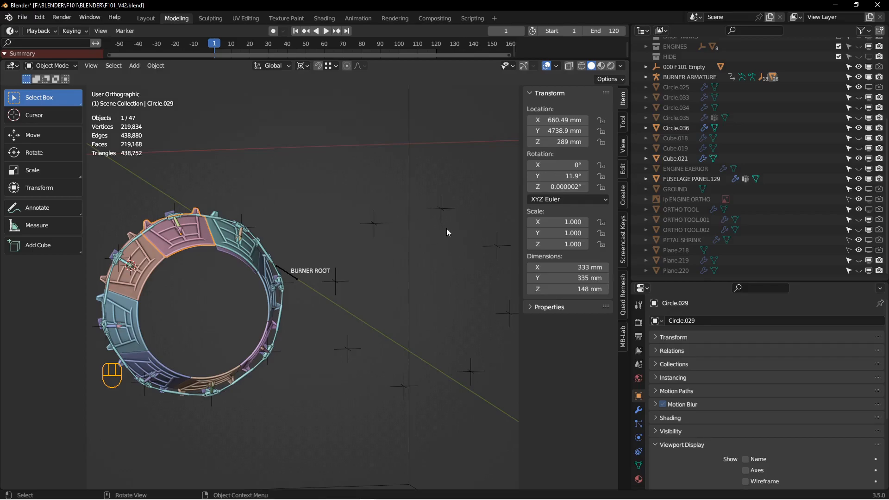
pyautogui.click(639, 410)
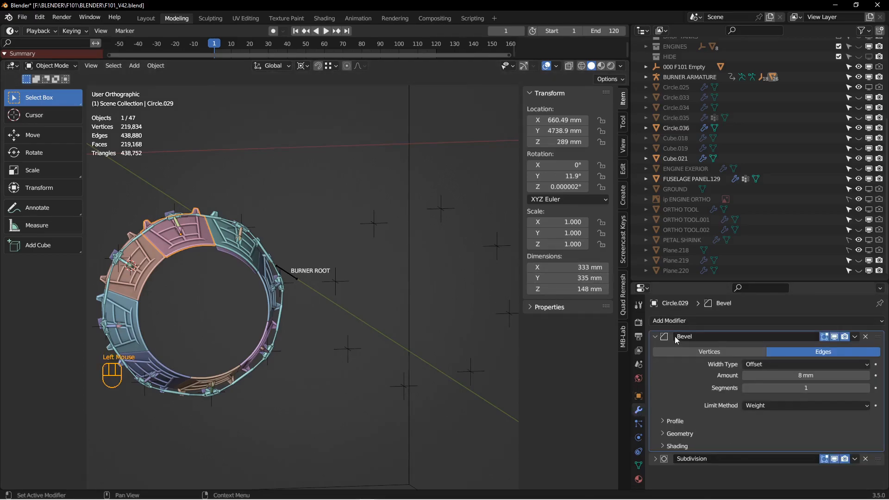
pyautogui.click(660, 336)
pyautogui.click(685, 320)
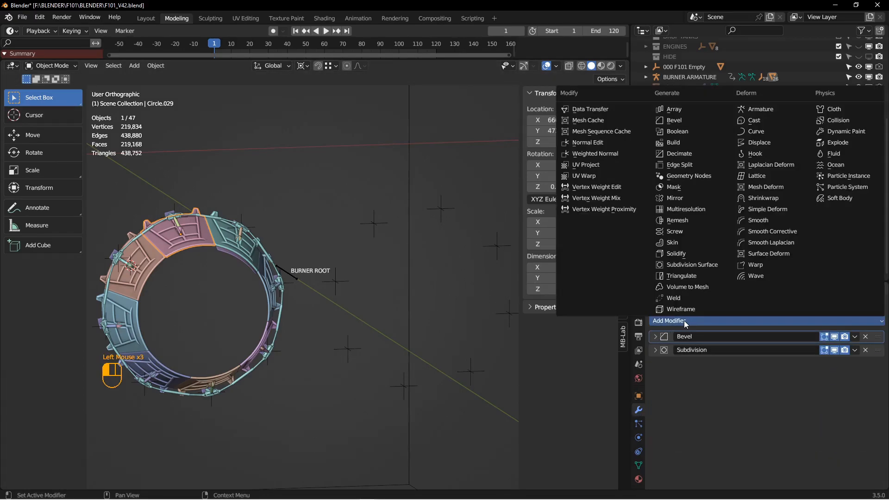
pyautogui.click(677, 198)
pyautogui.click(762, 415)
pyautogui.write('00')
pyautogui.click(781, 311)
# - Scrub the burner animation to check the mirrored petal, return to frame 1, and apply the Mirror modifier
pyautogui.moveTo(263, 284); pyautogui.dragTo(299, 138, button='middle')
pyautogui.moveTo(220, 52); pyautogui.dragTo(319, 57)
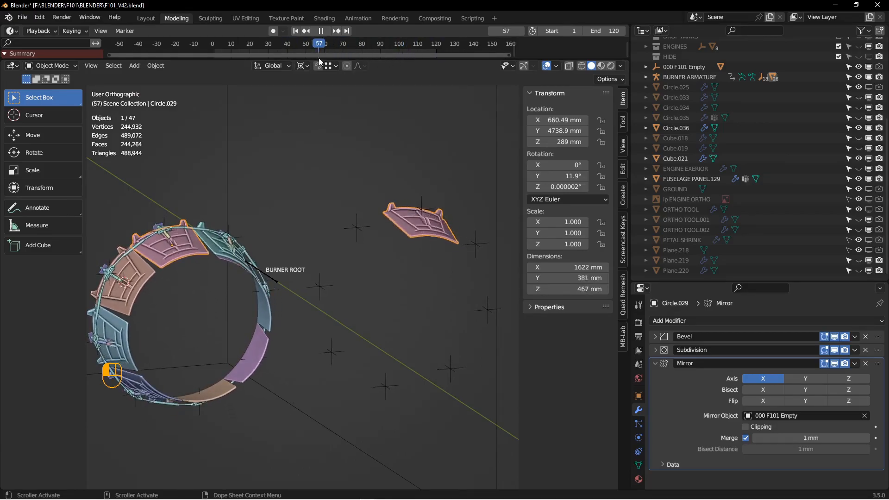
pyautogui.click(296, 31)
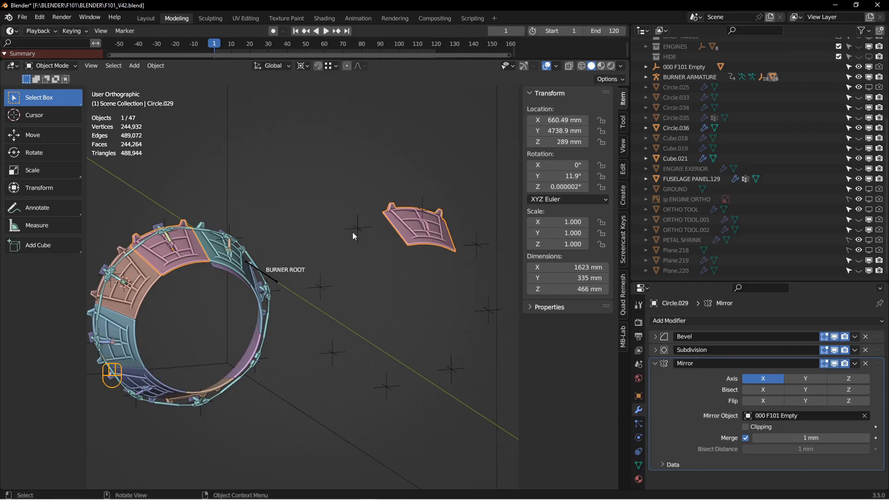
pyautogui.click(855, 364)
pyautogui.click(832, 373)
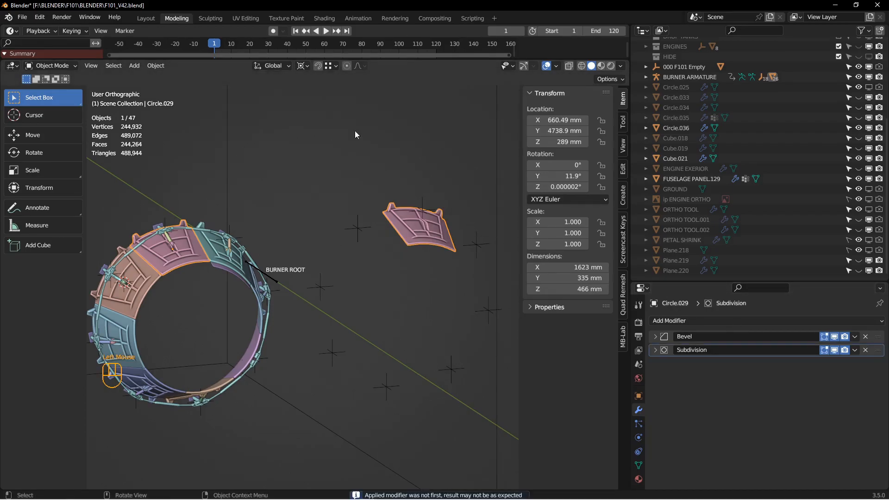
# - Scrub the animation again to examine how both halves of Circle.029 move, and return to frame 1
pyautogui.moveTo(220, 43); pyautogui.dragTo(372, 58)
pyautogui.moveTo(447, 205); pyautogui.dragTo(371, 215, button='middle')
pyautogui.moveTo(371, 214); pyautogui.dragTo(348, 230, button='middle')
pyautogui.moveTo(377, 47)
pyautogui.mouseDown()
pyautogui.moveTo(423, 47)
pyautogui.moveTo(348, 50)
pyautogui.moveTo(360, 52)
pyautogui.mouseUp()
pyautogui.click(296, 31)
# - Select the mirrored half of Circle.029 in Edit Mode and separate it into its own object
pyautogui.moveTo(283, 171); pyautogui.dragTo(350, 183, button='middle')
pyautogui.keyDown('shift'); pyautogui.moveTo(297, 203); pyautogui.dragTo(312, 197, button='middle'); pyautogui.keyUp('shift')
pyautogui.moveTo(231, 227); pyautogui.dragTo(249, 244, button='middle')
pyautogui.click(426, 221)
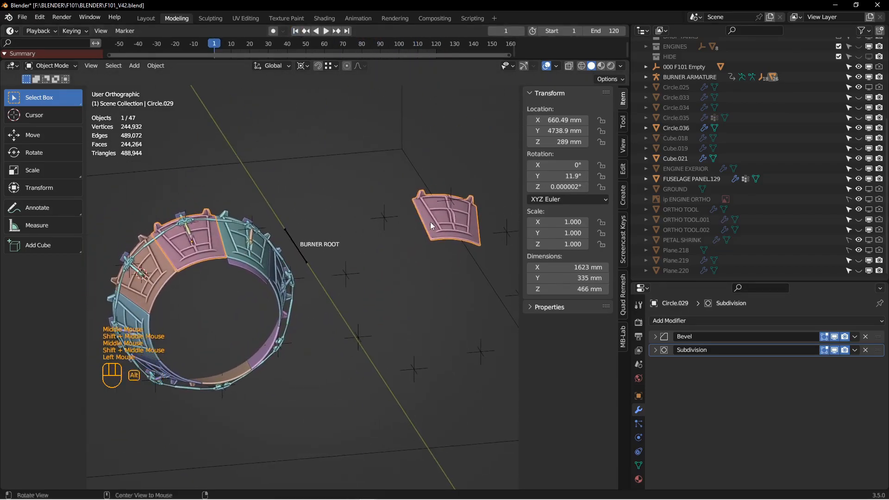
pyautogui.keyDown('shift'); pyautogui.moveTo(426, 222); pyautogui.dragTo(376, 224, button='middle'); pyautogui.keyUp('shift')
pyautogui.click(398, 221)
pyautogui.press('Tab')
pyautogui.press('z')
pyautogui.moveTo(330, 164); pyautogui.dragTo(424, 266)
pyautogui.press('z')
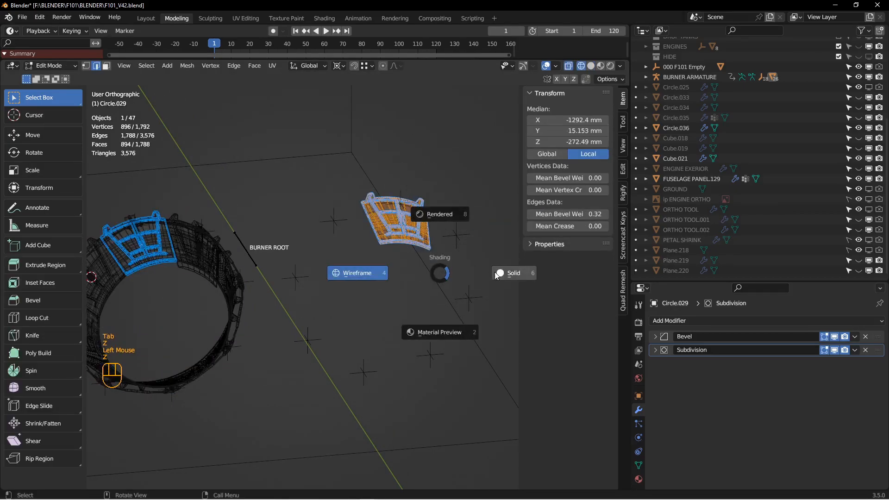
pyautogui.press('p')
pyautogui.click(450, 266)
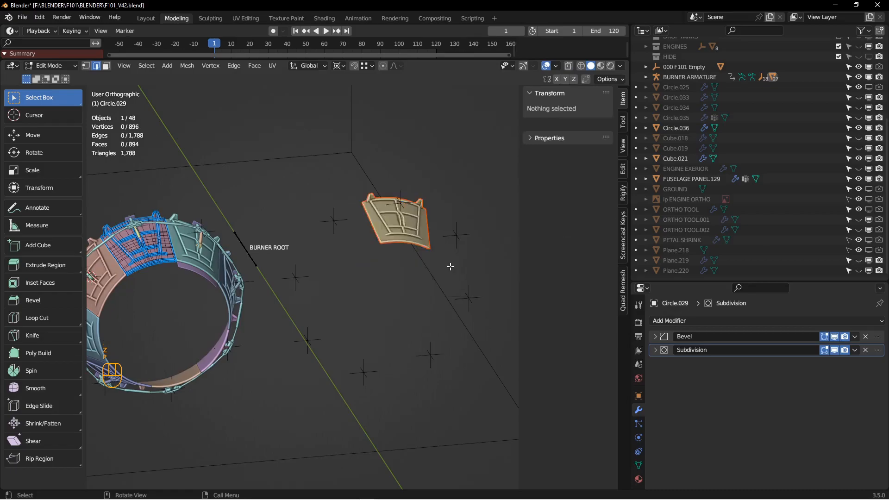
# - Return from mesh editing to Object Mode and clear the selection
pyautogui.press('Tab')
pyautogui.click(362, 262)
pyautogui.press('Tab')
pyautogui.click(387, 233)
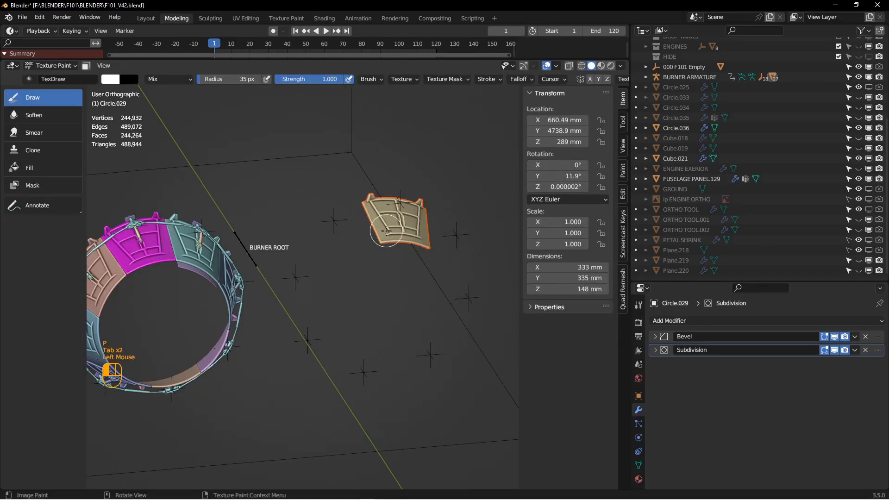
pyautogui.press('Tab')
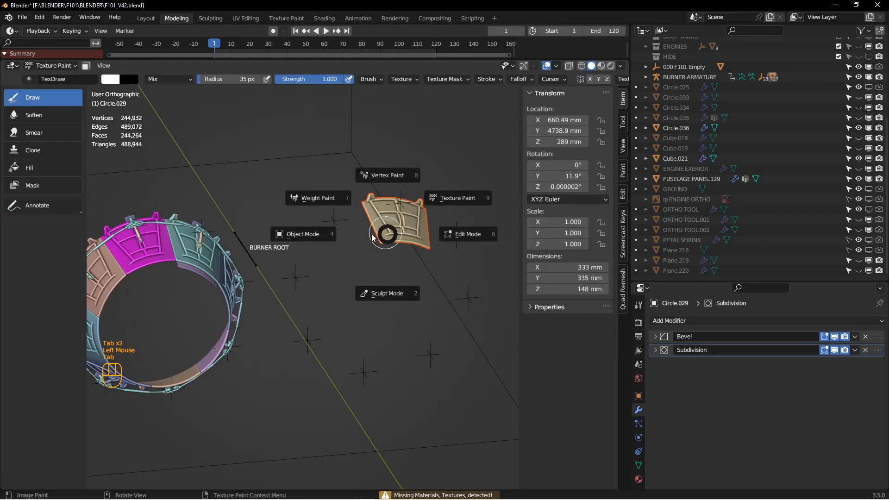
pyautogui.hotkey('alt', 'a')
# - Select the separated petal Circle.038 and the eight duplicated empties, and clear their parent while keeping the transformation
pyautogui.click(387, 233)
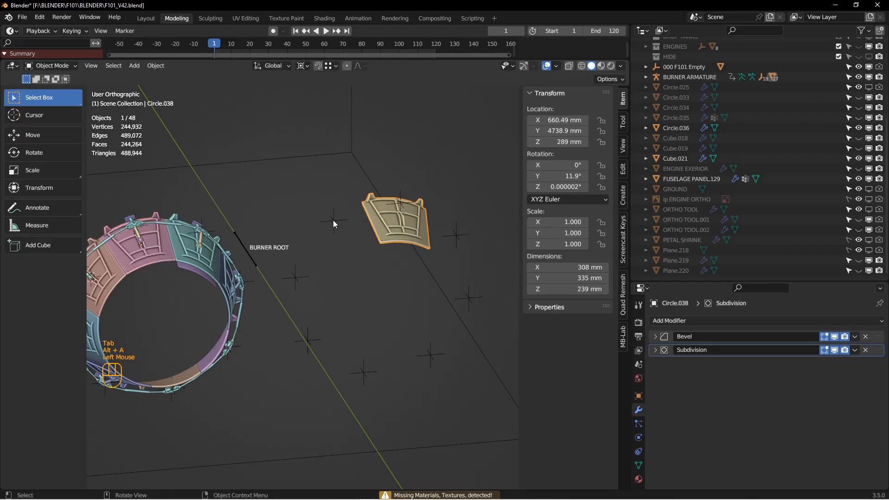
pyautogui.keyDown('shift'); pyautogui.click(334, 221); pyautogui.keyUp('shift')
pyautogui.keyDown('shift'); pyautogui.click(402, 203); pyautogui.keyUp('shift')
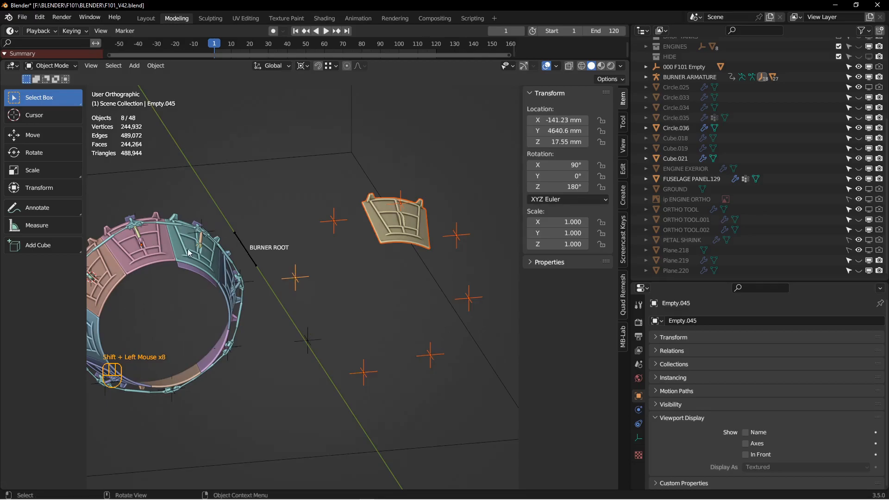
pyautogui.moveTo(298, 276); pyautogui.dragTo(339, 284, button='middle')
pyautogui.moveTo(339, 284); pyautogui.dragTo(337, 287, button='middle')
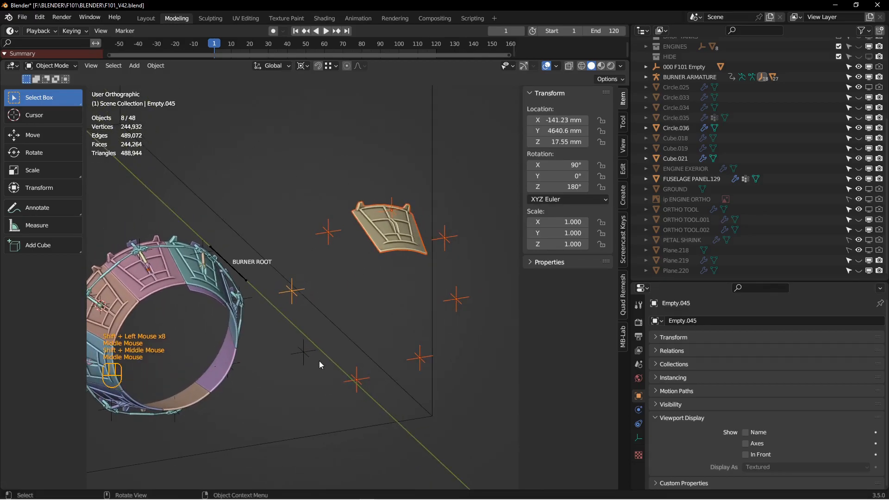
pyautogui.keyDown('shift'); pyautogui.click(306, 354); pyautogui.keyUp('shift')
pyautogui.hotkey('alt', 'p')
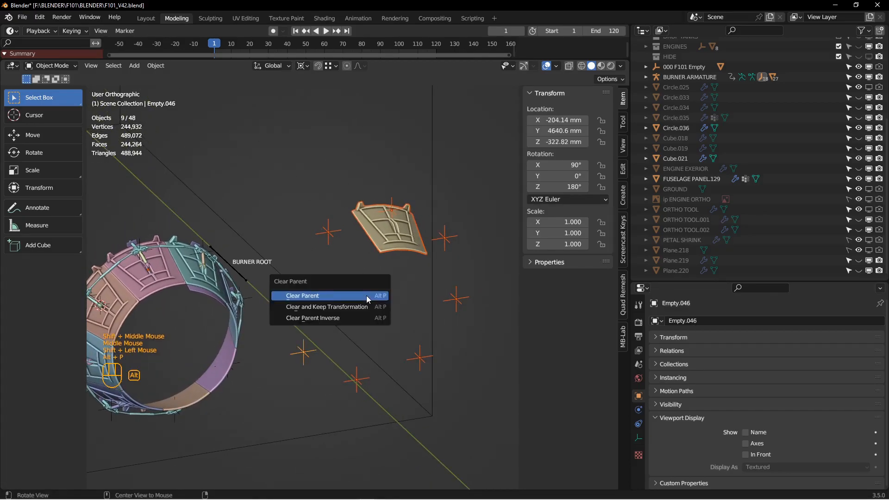
pyautogui.click(361, 307)
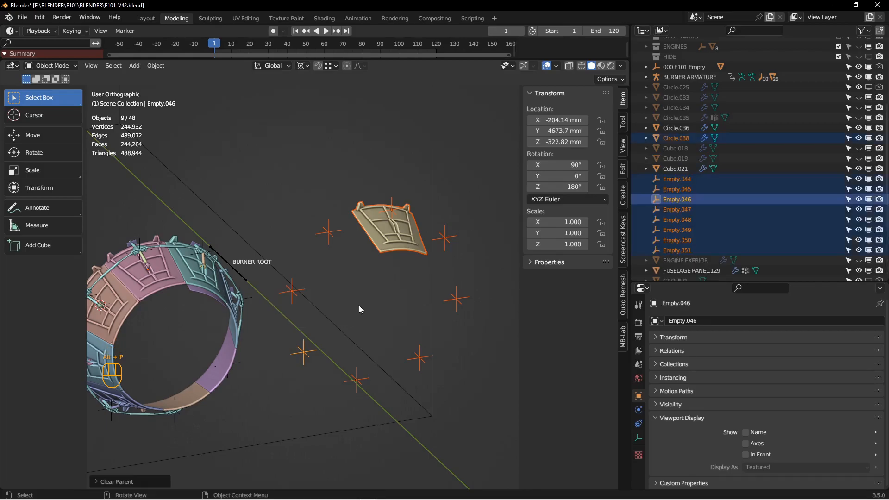
# - Deselect everything, scrub the animation to check the unparented petal and empties, and return to frame 1
pyautogui.hotkey('alt', 'a')
pyautogui.scroll(2, 359, 303)
pyautogui.keyDown('shift'); pyautogui.moveTo(363, 296); pyautogui.dragTo(368, 299, button='middle'); pyautogui.keyUp('shift')
pyautogui.moveTo(368, 299); pyautogui.dragTo(373, 301, button='middle')
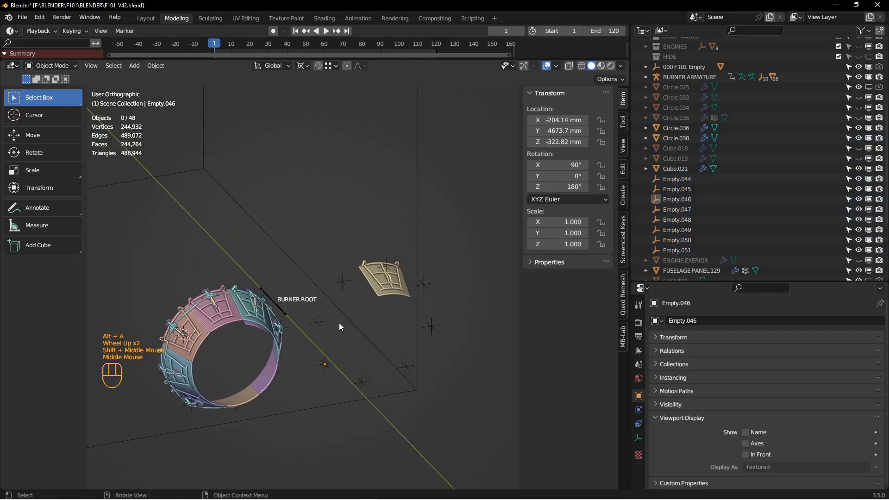
pyautogui.keyDown('shift'); pyautogui.moveTo(340, 327); pyautogui.dragTo(352, 319, button='middle'); pyautogui.keyUp('shift')
pyautogui.moveTo(219, 45); pyautogui.dragTo(304, 49)
pyautogui.click(294, 33)
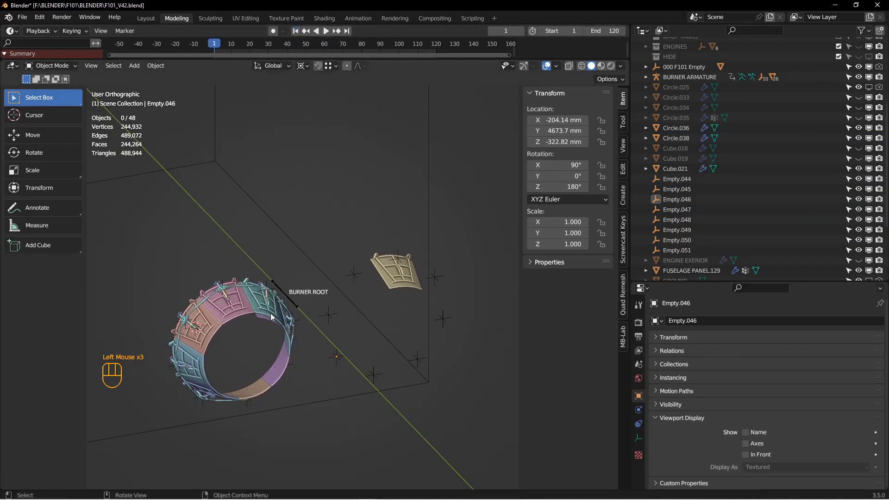
# - Hide the original petal Circle.029 on the rigged nozzle
pyautogui.keyDown('shift'); pyautogui.moveTo(242, 307); pyautogui.dragTo(262, 312, button='middle'); pyautogui.keyUp('shift')
pyautogui.scroll(-3, 276, 309)
pyautogui.click(219, 292)
pyautogui.moveTo(218, 292); pyautogui.dragTo(228, 284, button='middle')
pyautogui.press('h')
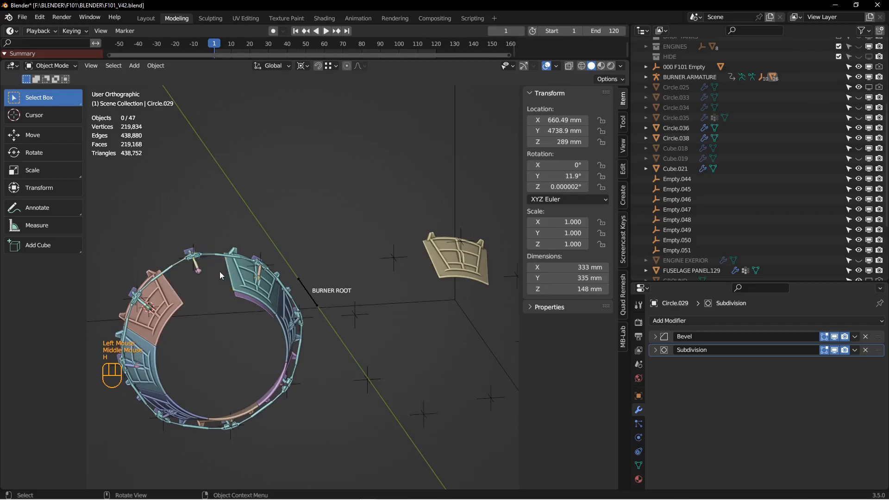
pyautogui.keyDown('shift'); pyautogui.moveTo(407, 288); pyautogui.dragTo(368, 298, button='middle'); pyautogui.keyUp('shift')
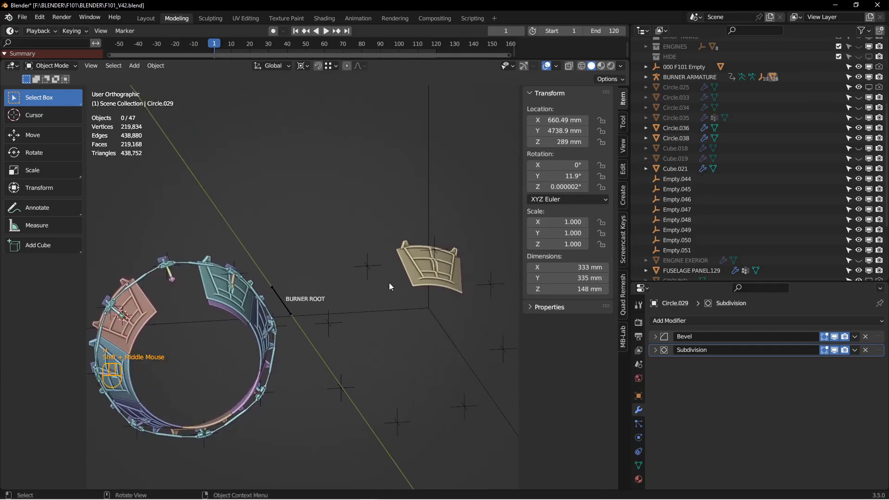
# - Mirror the remaining nozzle petals and linkage parts, including Cylinder.022, on the X axis, and show the hidden engine parts
pyautogui.click(421, 269)
pyautogui.moveTo(406, 268); pyautogui.dragTo(290, 287, button='middle')
pyautogui.click(238, 284)
pyautogui.click(656, 337)
pyautogui.click(688, 320)
pyautogui.click(687, 309)
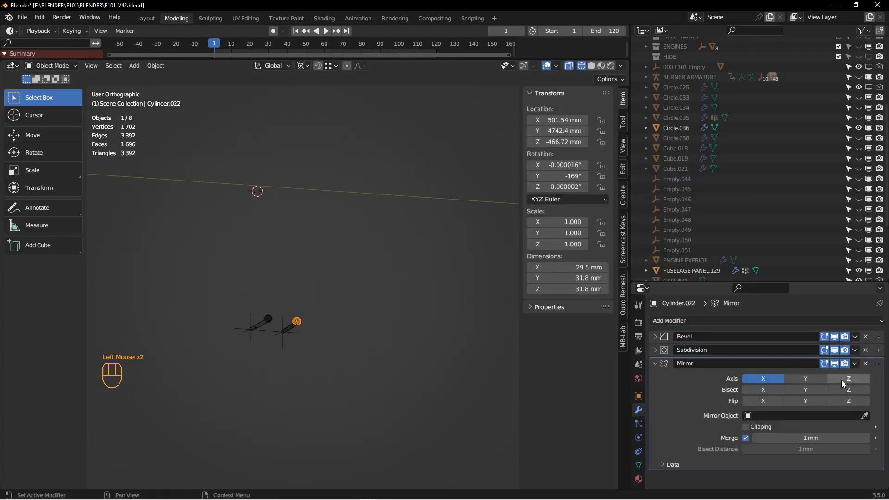
pyautogui.press('Tab')
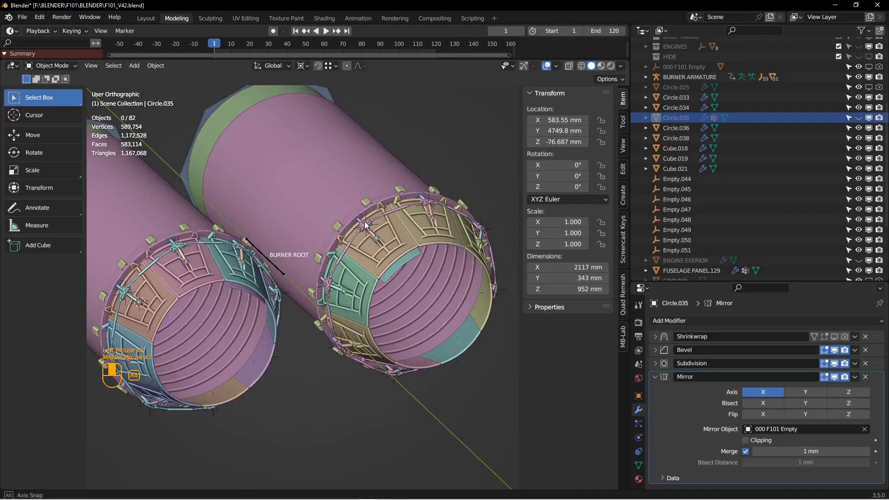
pyautogui.moveTo(366, 225); pyautogui.dragTo(446, 432, button='middle')
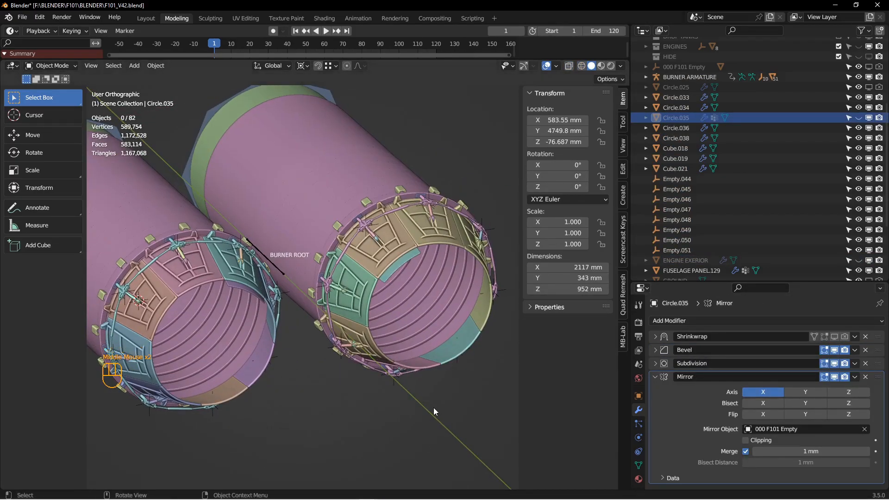
# - Box-select the mirrored petals, linkage parts and empties on the other engine's nozzle, and clear their parent while keeping the transformation
pyautogui.keyDown('shift'); pyautogui.moveTo(438, 273); pyautogui.dragTo(301, 265, button='middle'); pyautogui.keyUp('shift')
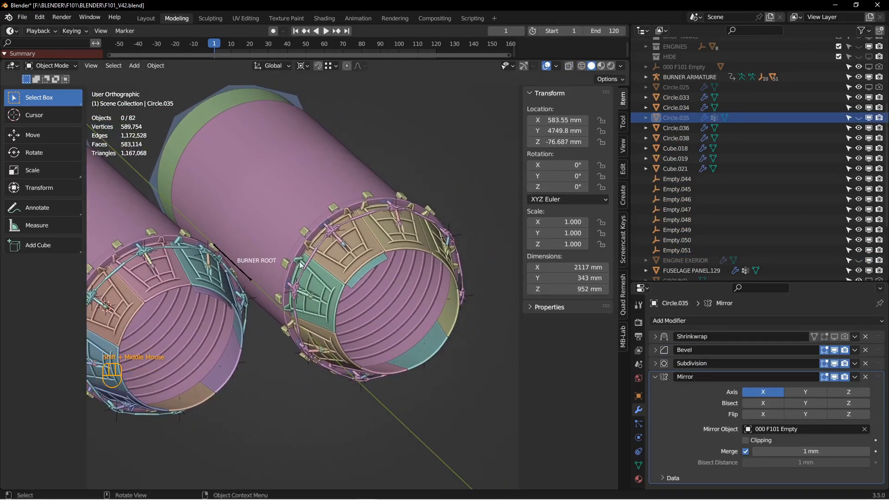
pyautogui.click(337, 297)
pyautogui.click(353, 261)
pyautogui.click(397, 237)
pyautogui.keyDown('alt'); pyautogui.moveTo(424, 309); pyautogui.dragTo(390, 294, button='middle'); pyautogui.keyUp('alt')
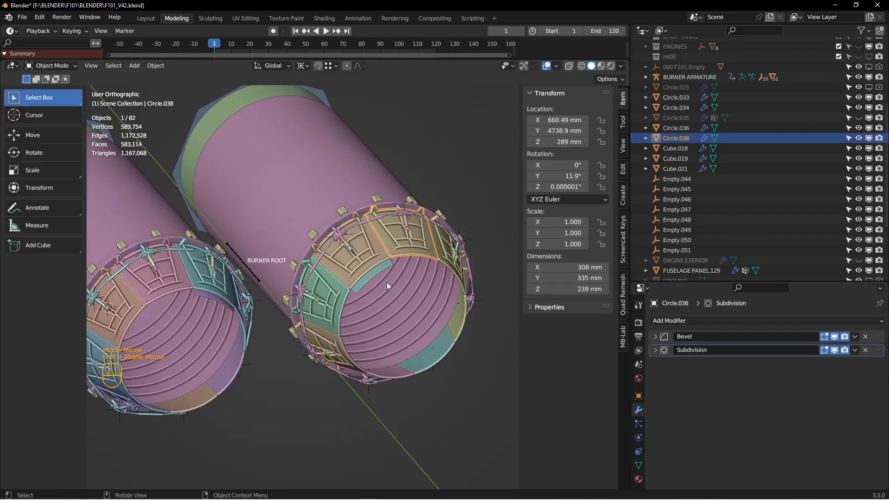
pyautogui.moveTo(292, 203); pyautogui.dragTo(483, 397)
pyautogui.keyDown('alt'); pyautogui.moveTo(483, 397); pyautogui.dragTo(425, 360, button='middle'); pyautogui.keyUp('alt')
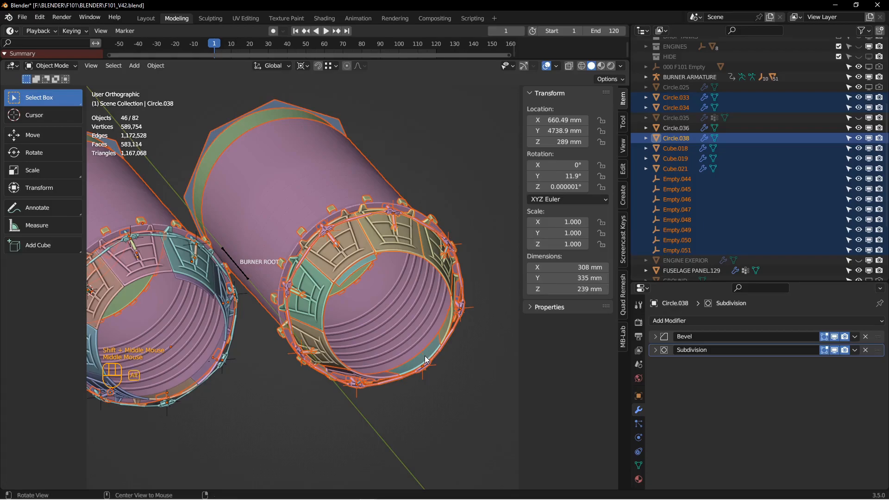
pyautogui.hotkey('alt', 'p')
pyautogui.click(425, 357)
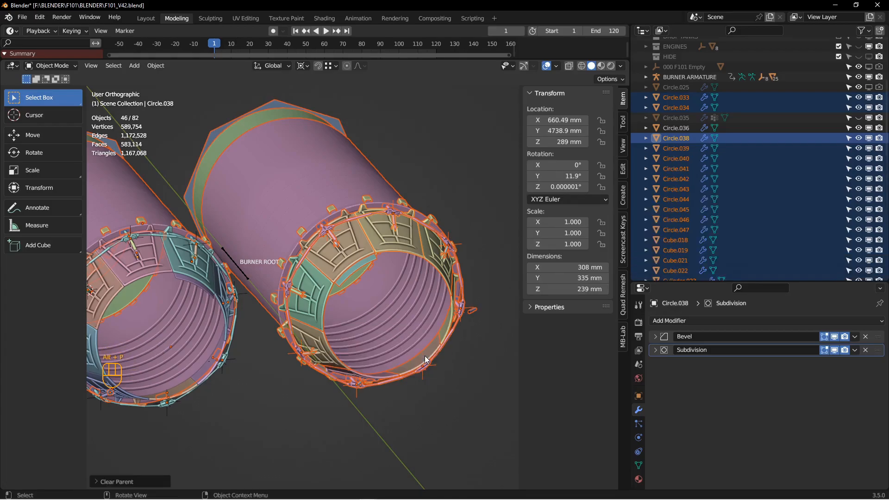
# - Deselect everything, scrub the animation to check the unparented nozzle parts, and return to frame 1
pyautogui.scroll(2, 380, 363)
pyautogui.hotkey('alt', 'a')
pyautogui.moveTo(214, 43); pyautogui.dragTo(309, 61)
pyautogui.click(296, 31)
# - Select the burner armature and show its second bone layer together with the first
pyautogui.scroll(-1, 310, 174)
pyautogui.keyDown('shift'); pyautogui.moveTo(270, 270); pyautogui.dragTo(320, 273, button='middle'); pyautogui.keyUp('shift')
pyautogui.scroll(-2, 329, 274)
pyautogui.click(349, 302)
pyautogui.keyDown('shift'); pyautogui.moveTo(372, 321); pyautogui.dragTo(343, 291, button='middle'); pyautogui.keyUp('shift')
pyautogui.press('Tab')
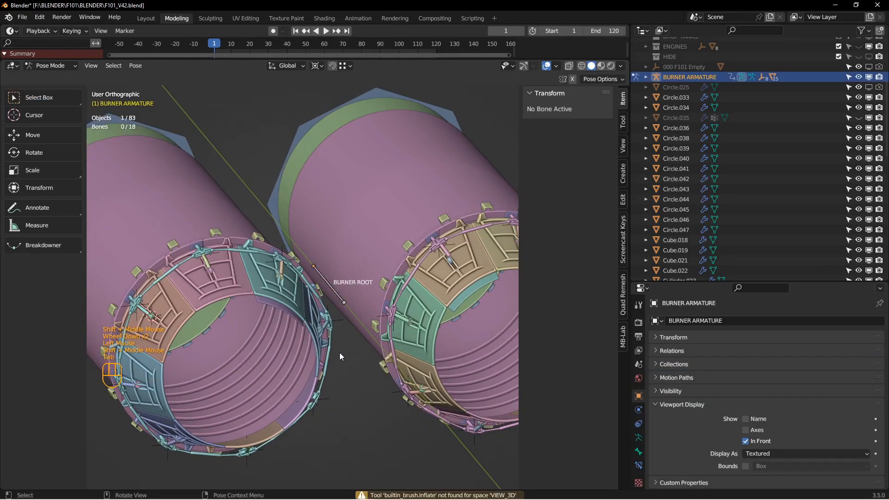
pyautogui.press('Tab')
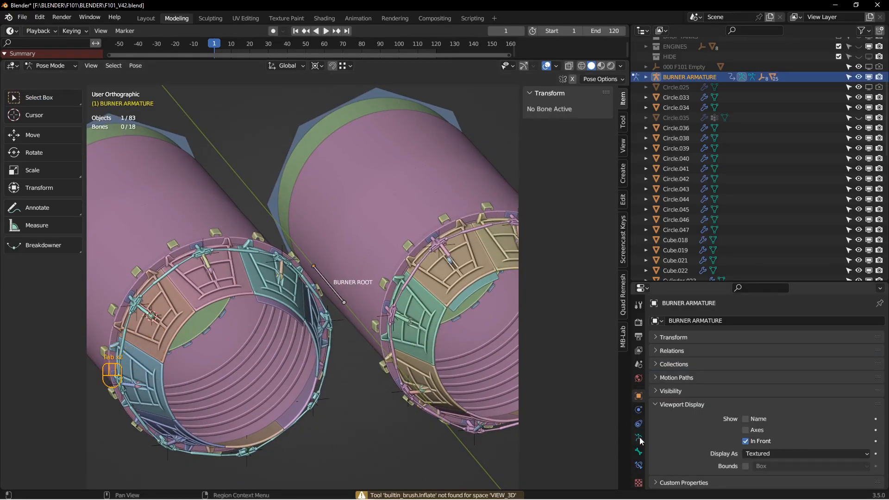
pyautogui.click(639, 438)
pyautogui.keyDown('shift'); pyautogui.click(660, 382); pyautogui.keyUp('shift')
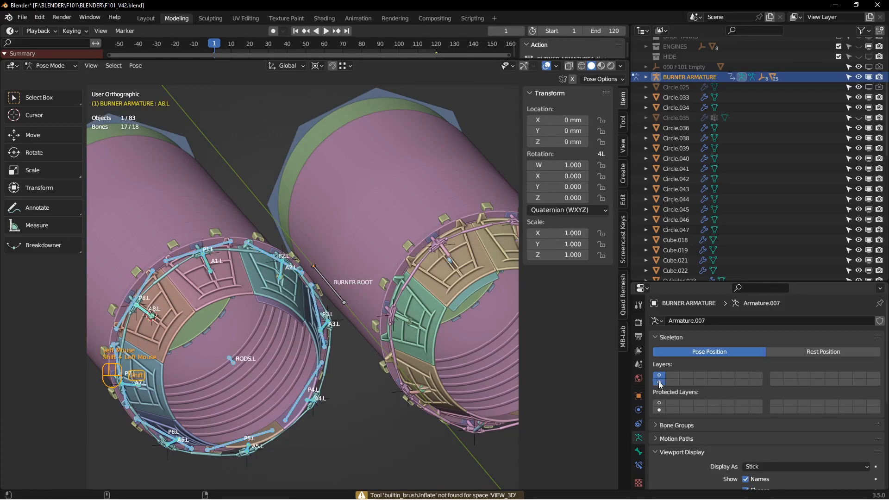
# - In the armature's Edit Mode, select all bones of the rigged nozzle except BURNER ROOT and symmetrize them to the other engine
pyautogui.scroll(1, 305, 320)
pyautogui.press('Tab')
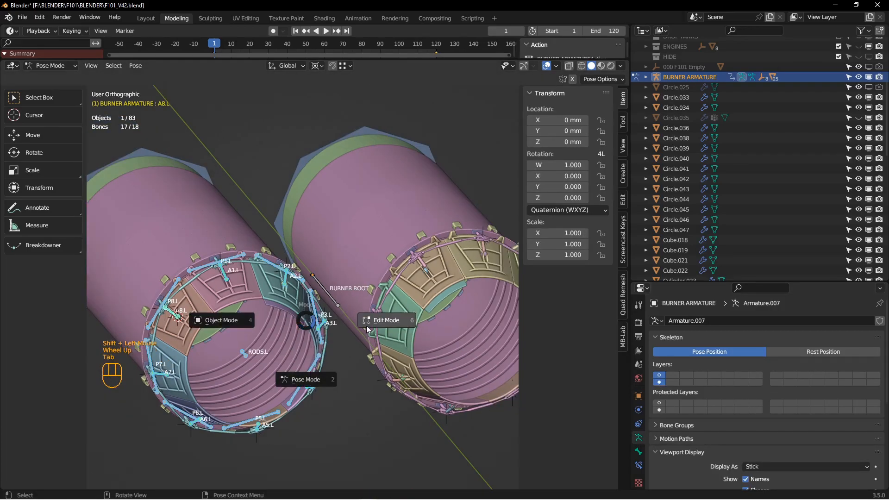
pyautogui.hotkey('alt', 'a')
pyautogui.keyDown('shift'); pyautogui.moveTo(301, 296); pyautogui.dragTo(334, 304, button='middle'); pyautogui.keyUp('shift')
pyautogui.scroll(-2, 334, 304)
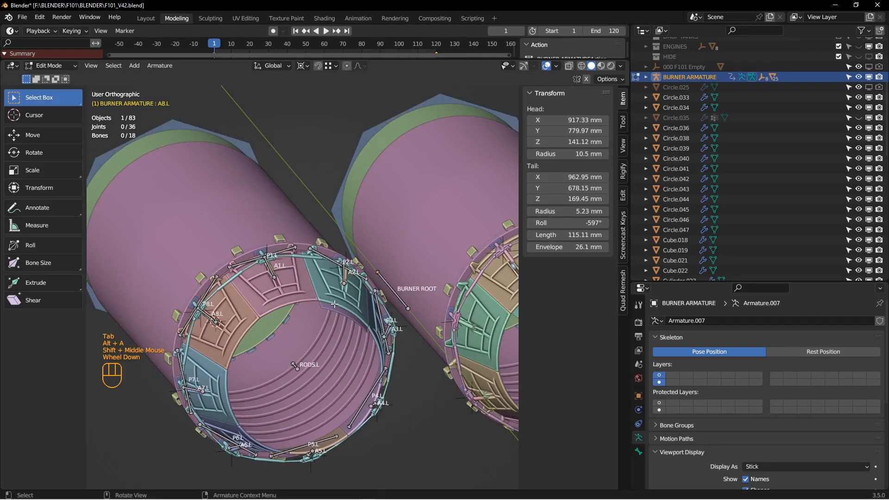
pyautogui.moveTo(267, 302); pyautogui.dragTo(230, 302, button='middle')
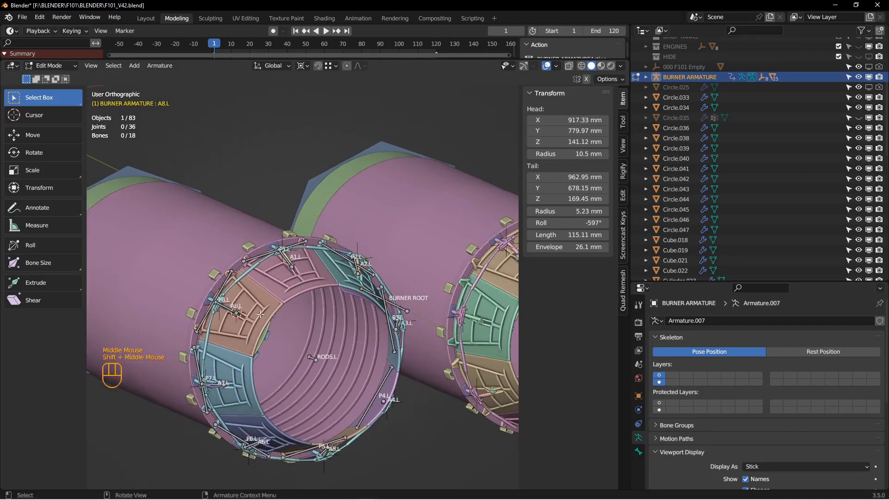
pyautogui.scroll(-2, 229, 302)
pyautogui.keyDown('alt'); pyautogui.middleClick(330, 201); pyautogui.keyUp('alt')
pyautogui.scroll(2, 376, 267)
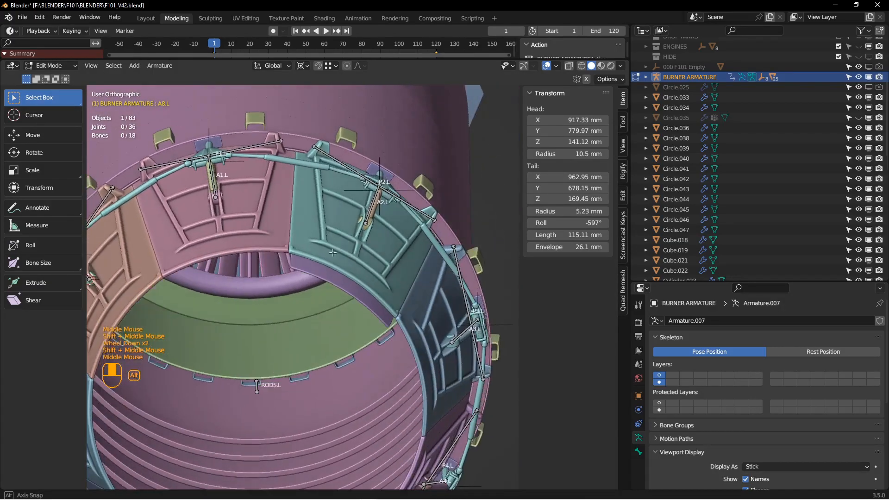
pyautogui.keyDown('shift'); pyautogui.moveTo(375, 266); pyautogui.dragTo(234, 221, button='middle'); pyautogui.keyUp('shift')
pyautogui.scroll(2, 234, 221)
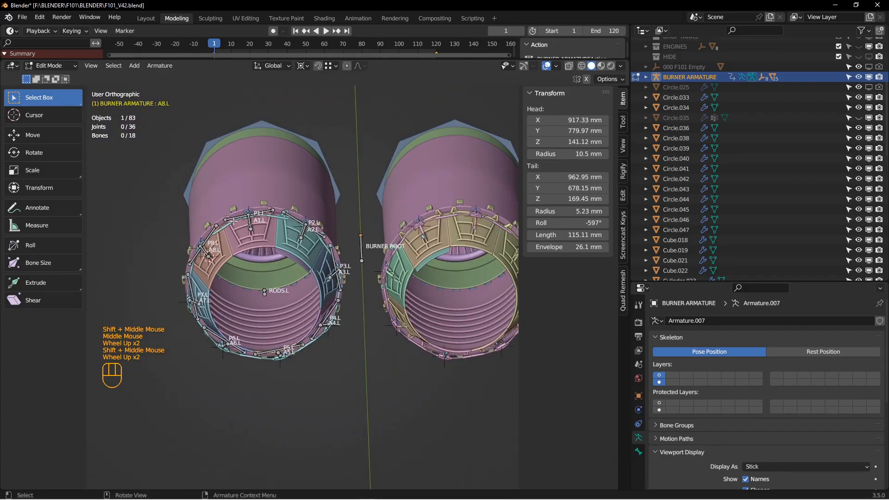
pyautogui.moveTo(166, 174); pyautogui.dragTo(353, 388)
pyautogui.moveTo(206, 182); pyautogui.dragTo(232, 250, button='middle')
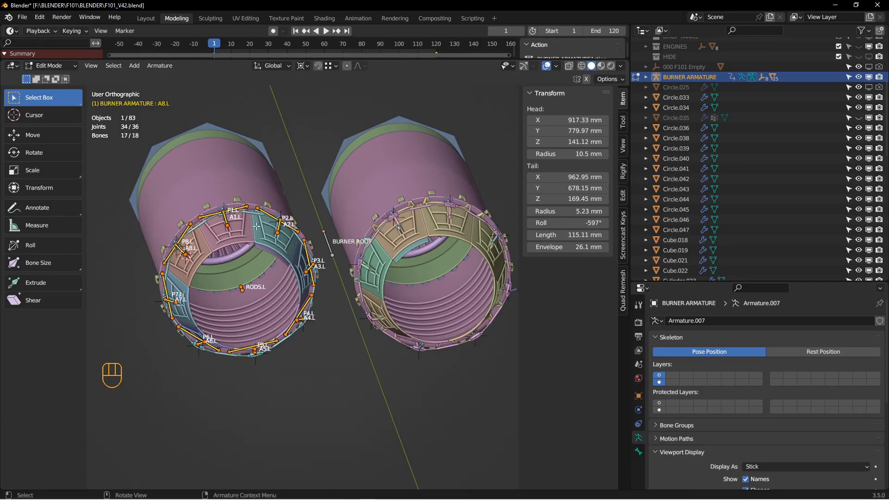
pyautogui.rightClick(309, 177)
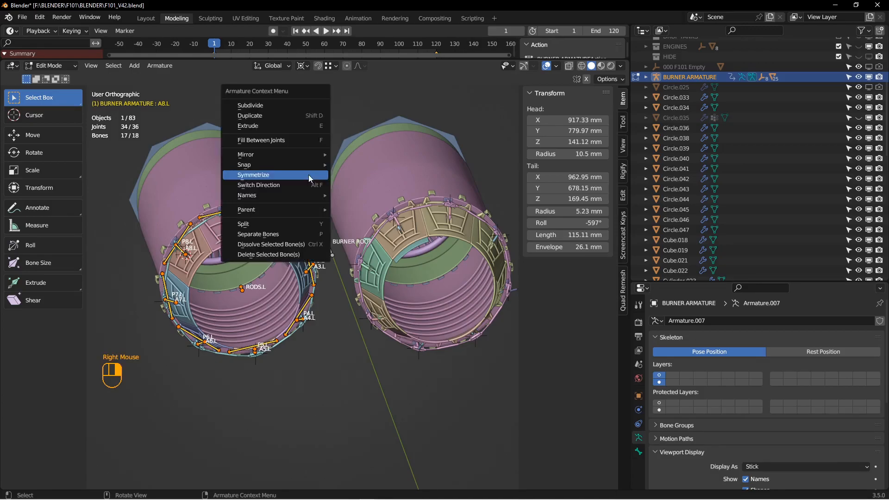
pyautogui.click(309, 175)
# - Examine how the symmetrized .R bones line up with the petals, actuators and rods of the other engine's nozzle
pyautogui.keyDown('shift'); pyautogui.moveTo(340, 248); pyautogui.dragTo(306, 289, button='middle'); pyautogui.keyUp('shift')
pyautogui.scroll(-2, 378, 270)
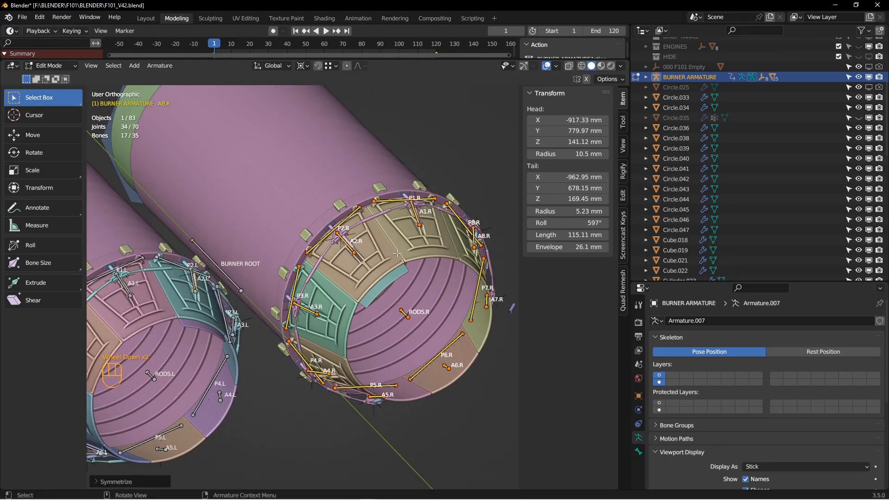
pyautogui.moveTo(358, 306); pyautogui.dragTo(480, 283, button='middle')
pyautogui.scroll(-3, 354, 214)
pyautogui.keyDown('shift'); pyautogui.moveTo(353, 213); pyautogui.dragTo(314, 252, button='middle'); pyautogui.keyUp('shift')
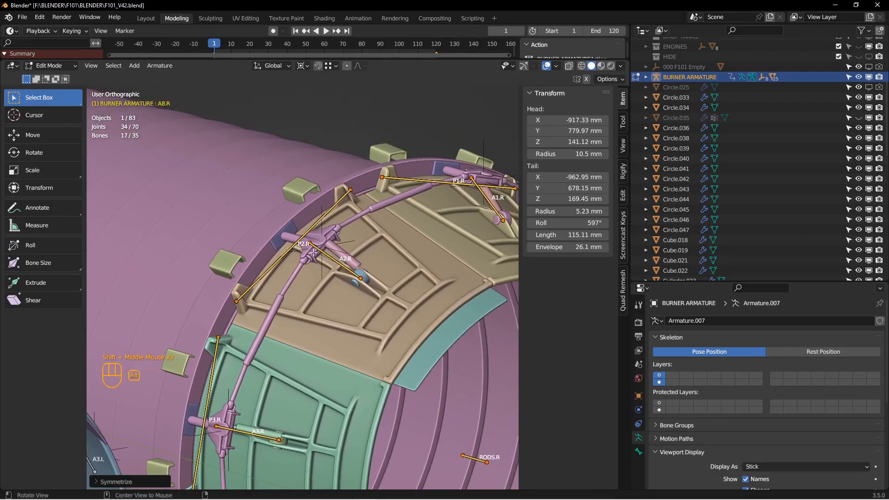
pyautogui.moveTo(362, 282)
pyautogui.mouseDown(button='middle')
pyautogui.moveTo(343, 287)
pyautogui.moveTo(333, 317)
pyautogui.moveTo(345, 284)
pyautogui.mouseUp(button='middle')
pyautogui.scroll(-2, 343, 288)
pyautogui.scroll(2, 333, 317)
pyautogui.moveTo(344, 284); pyautogui.dragTo(326, 287, button='middle')
pyautogui.scroll(3, 326, 287)
pyautogui.scroll(2, 316, 337)
pyautogui.moveTo(317, 336); pyautogui.dragTo(190, 326, button='middle')
pyautogui.scroll(-2, 376, 260)
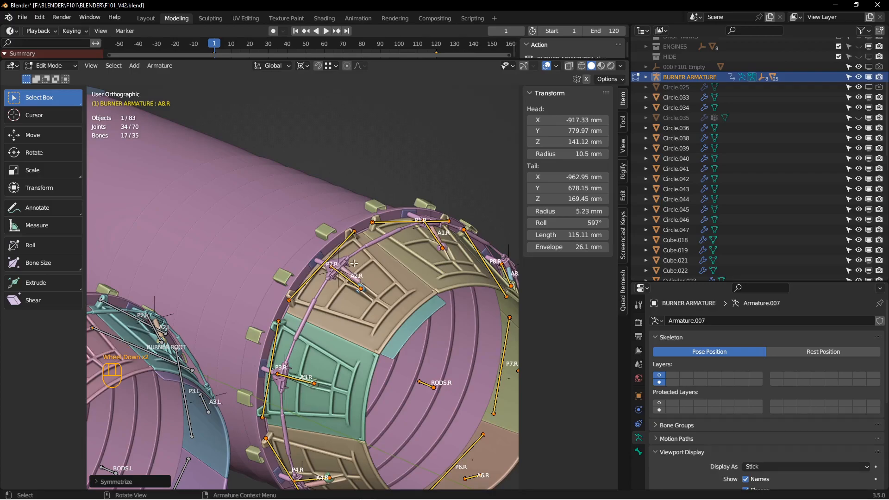
pyautogui.scroll(-2, 353, 263)
pyautogui.scroll(3, 362, 268)
pyautogui.keyDown('shift'); pyautogui.moveTo(361, 267); pyautogui.dragTo(311, 285, button='middle'); pyautogui.keyUp('shift')
pyautogui.scroll(-2, 311, 285)
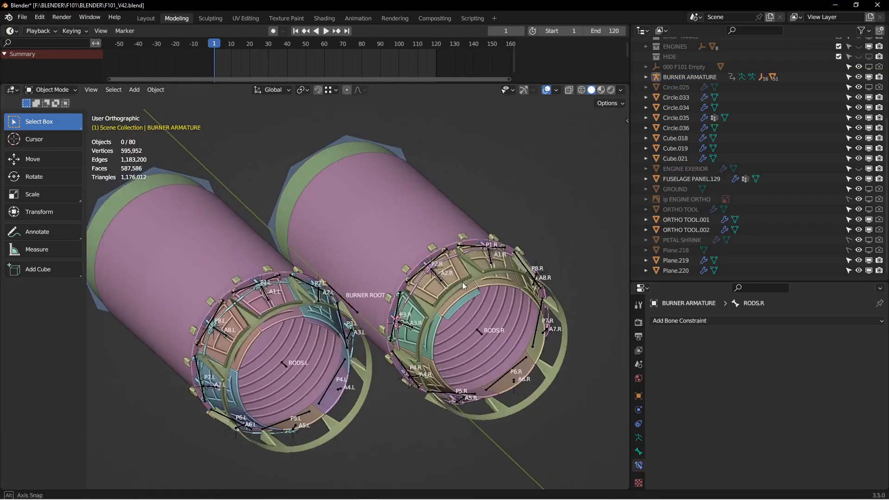
# - Select bone A2.R of the burner armature in Pose Mode to inspect its Child Of and Stretch To constraints
pyautogui.keyDown('shift'); pyautogui.moveTo(462, 282); pyautogui.dragTo(410, 299, button='middle'); pyautogui.keyUp('shift')
pyautogui.scroll(-2, 403, 270)
pyautogui.click(405, 272)
pyautogui.hotkey('ctrl', 'Tab')
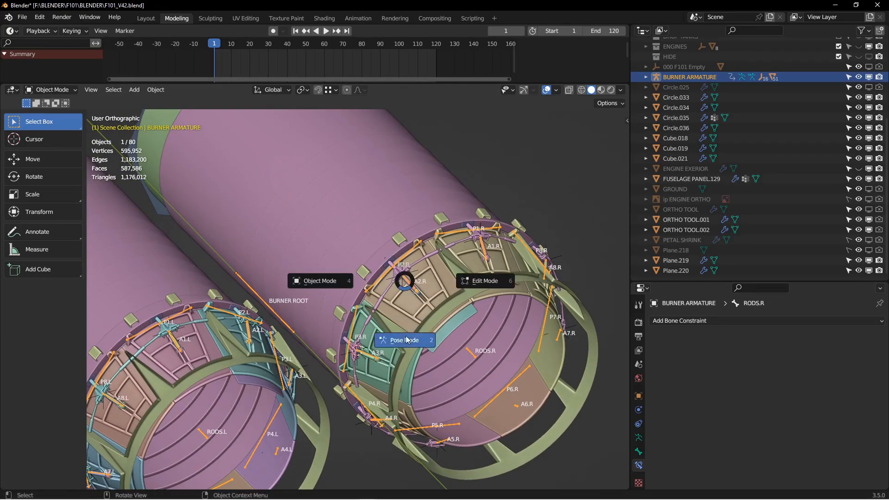
pyautogui.click(410, 291)
pyautogui.click(412, 288)
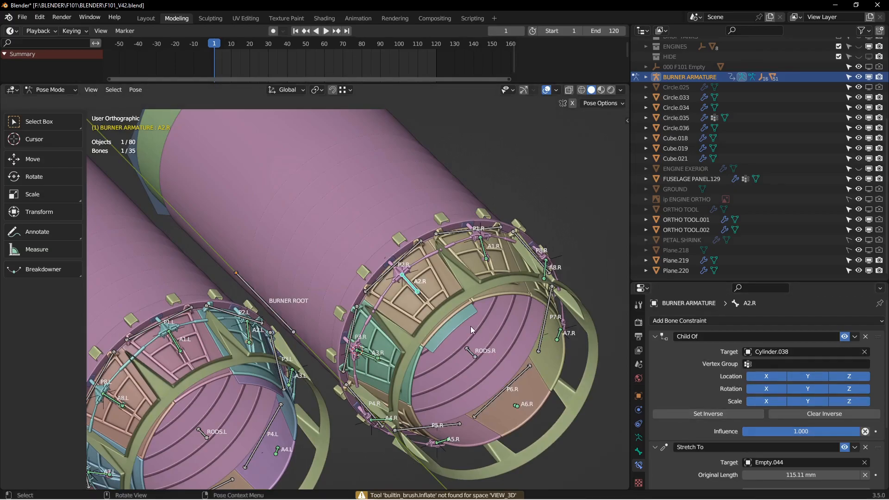
# - Return to Object Mode, try moving Empty.044 beside bone A2.R, cancel the move and deselect everything
pyautogui.hotkey('ctrl', 'Tab')
pyautogui.click(347, 315)
pyautogui.hotkey('alt', 'a')
pyautogui.moveTo(378, 297); pyautogui.dragTo(403, 283, button='middle')
pyautogui.click(389, 285)
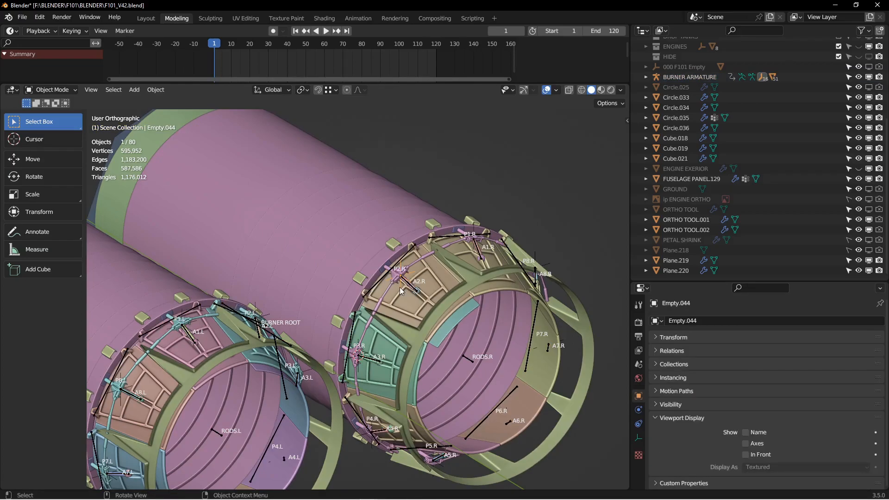
pyautogui.scroll(2, 400, 288)
pyautogui.press('g')
pyautogui.rightClick(415, 301)
pyautogui.scroll(-1, 416, 301)
pyautogui.scroll(-1, 415, 301)
pyautogui.hotkey('alt', 'a')
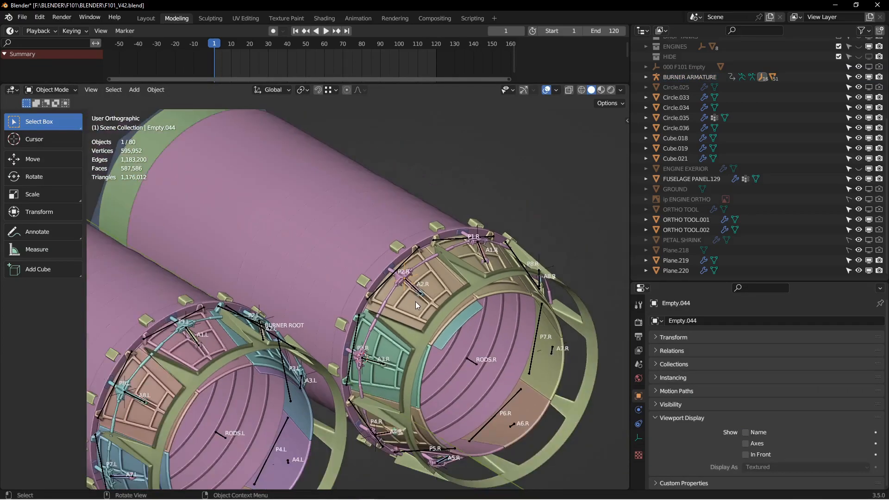
# - Scrub the timeline from frame 1 to check the animation of both nozzles
pyautogui.moveTo(423, 307)
pyautogui.mouseDown(button='middle')
pyautogui.moveTo(399, 299)
pyautogui.moveTo(438, 320)
pyautogui.moveTo(421, 289)
pyautogui.moveTo(391, 289)
pyautogui.moveTo(425, 301)
pyautogui.mouseUp(button='middle')
pyautogui.scroll(-3, 425, 301)
pyautogui.keyDown('shift'); pyautogui.moveTo(365, 232); pyautogui.dragTo(393, 229, button='middle'); pyautogui.keyUp('shift')
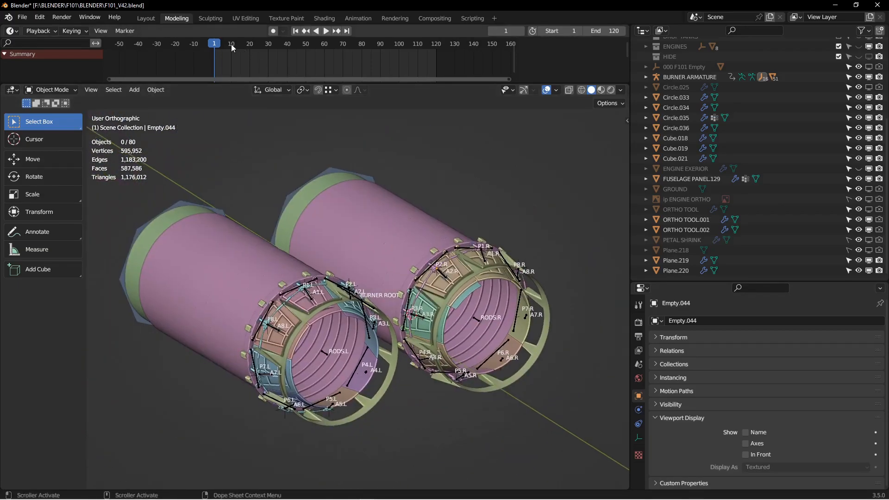
pyautogui.moveTo(219, 43); pyautogui.dragTo(338, 55)
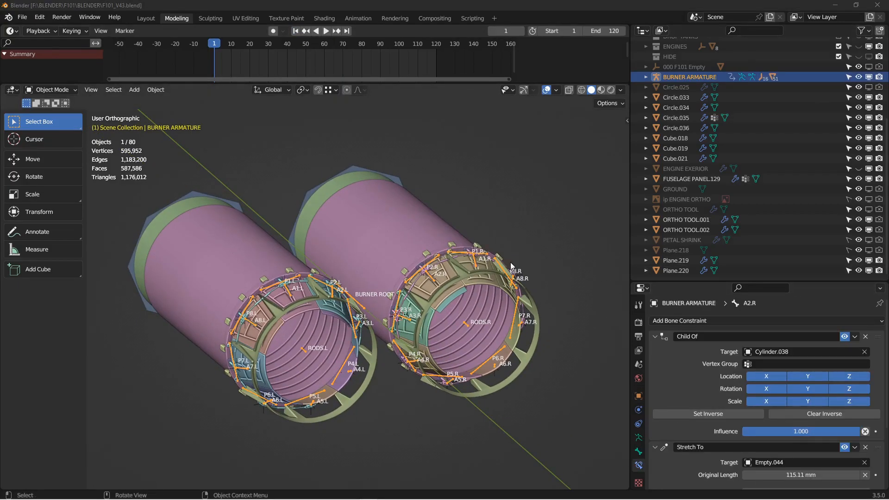
# - Put the burner armature in Pose Mode and keyframe the Y rotation of bone P2.R at 0° on frame 1
pyautogui.moveTo(464, 295); pyautogui.dragTo(399, 302, button='middle')
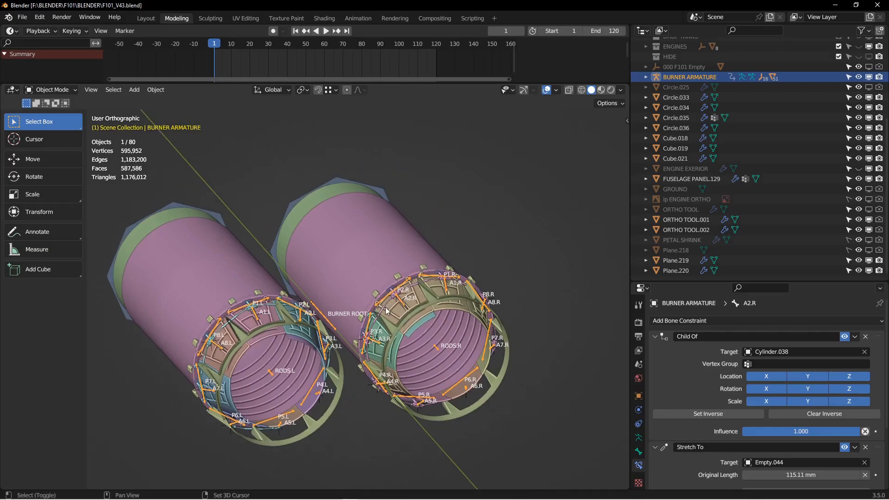
pyautogui.scroll(5, 399, 302)
pyautogui.hotkey('alt', 'a')
pyautogui.hotkey('ctrl', 'Tab')
pyautogui.click(423, 338)
pyautogui.click(429, 253)
pyautogui.moveTo(435, 248); pyautogui.dragTo(418, 277, button='middle')
pyautogui.press('n')
pyautogui.rightClick(569, 201)
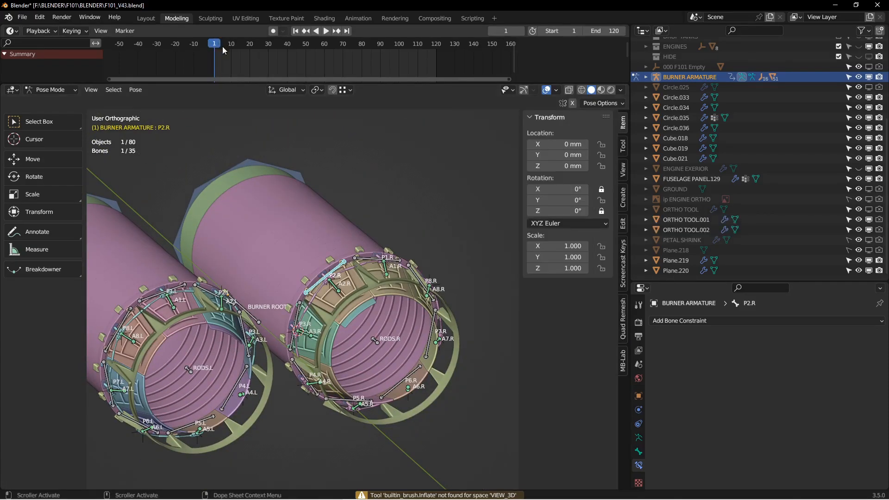
pyautogui.rightClick(567, 200)
pyautogui.click(554, 200)
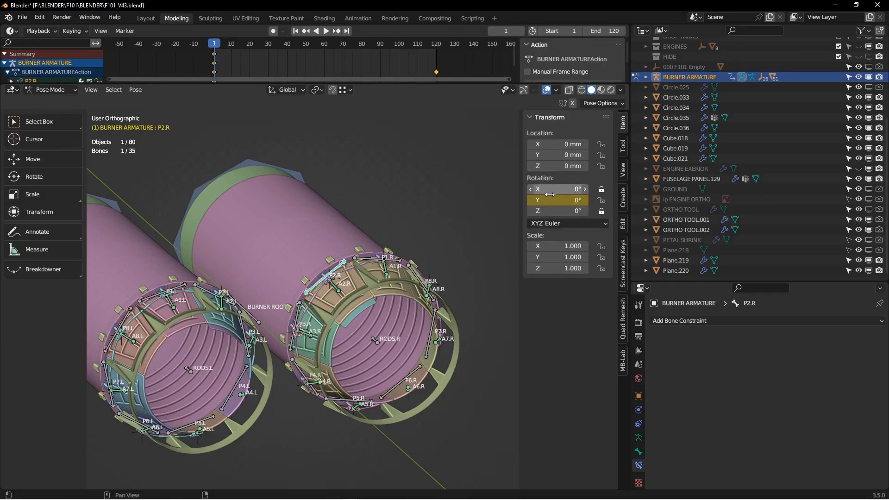
# - Keyframe the Y rotation of P1.R and the remaining .R bones, including RODS.R, at 0° on frame 1
pyautogui.moveTo(417, 273); pyautogui.dragTo(424, 277, button='middle')
pyautogui.click(401, 268)
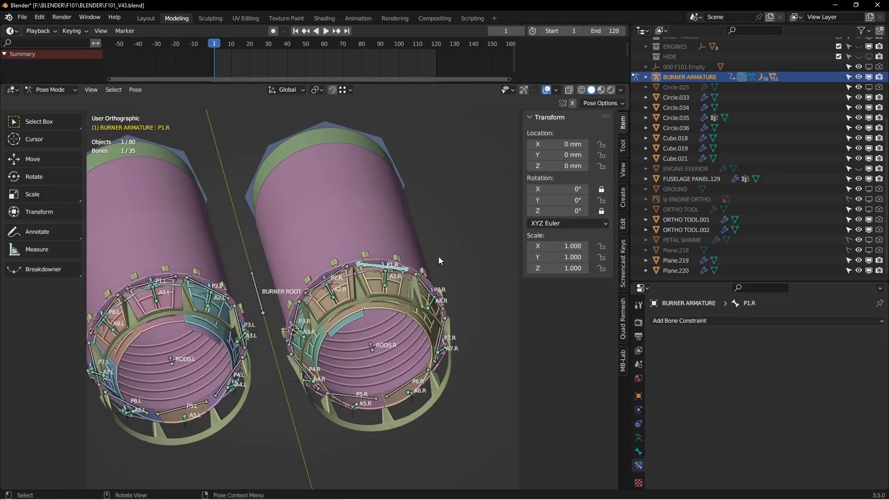
pyautogui.rightClick(557, 202)
pyautogui.click(553, 203)
pyautogui.moveTo(502, 240); pyautogui.dragTo(365, 193, button='middle')
pyautogui.click(428, 259)
pyautogui.rightClick(558, 198)
pyautogui.click(558, 198)
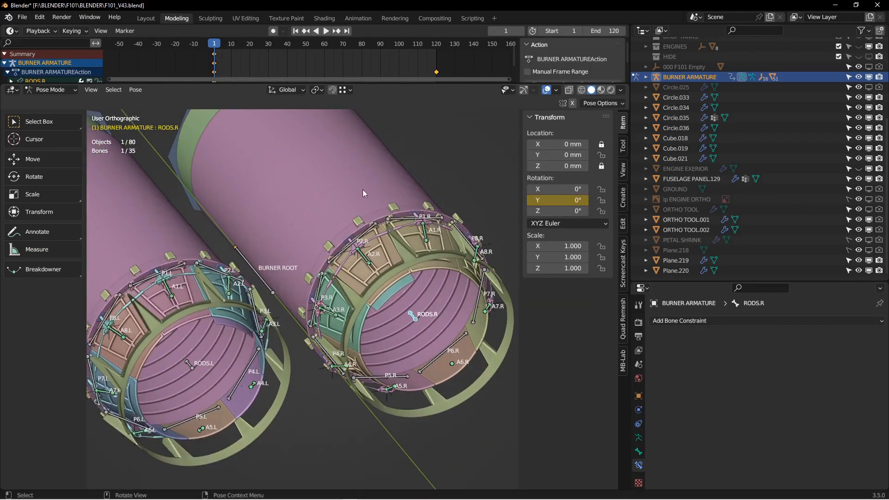
# - On frame 120, set the Y rotation of bone P1.R to -17° and keyframe it
pyautogui.click(346, 32)
pyautogui.keyDown('alt'); pyautogui.moveTo(367, 220); pyautogui.dragTo(353, 234); pyautogui.keyUp('alt')
pyautogui.click(423, 232)
pyautogui.keyDown('alt'); pyautogui.moveTo(424, 232); pyautogui.dragTo(385, 222); pyautogui.keyUp('alt')
pyautogui.click(562, 200)
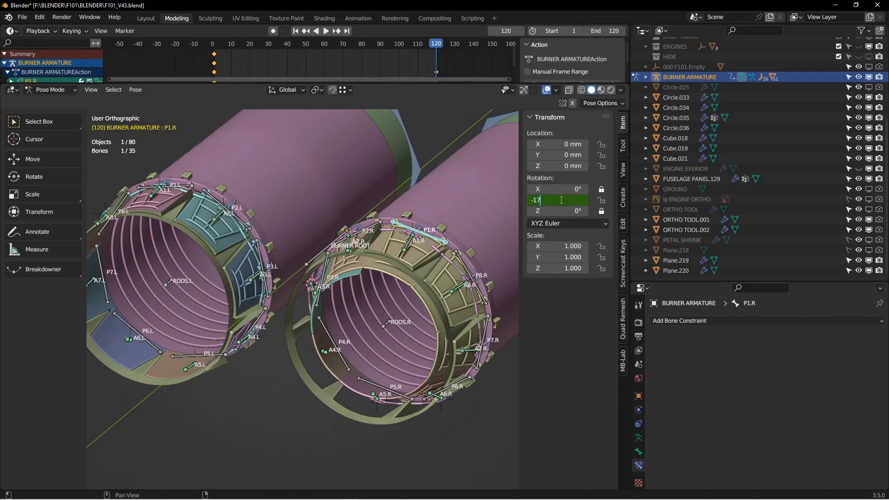
pyautogui.write('-17')
pyautogui.press('Return')
pyautogui.keyDown('alt'); pyautogui.moveTo(276, 284); pyautogui.dragTo(506, 243); pyautogui.keyUp('alt')
pyautogui.rightClick(558, 200)
pyautogui.click(533, 200)
# - Set the Y rotation of the other .R petal bones, including P3.R, P5.R and P8.R, to -17° and keyframe them on frame 120
pyautogui.click(369, 236)
pyautogui.click(559, 200)
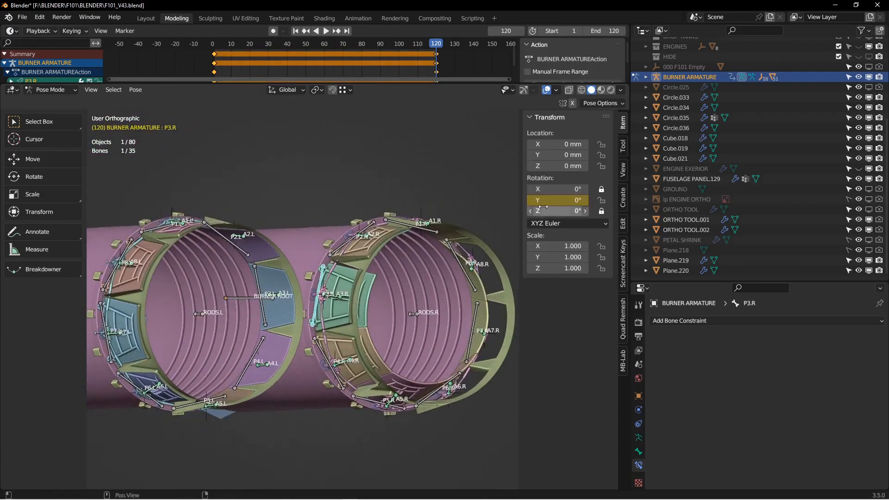
pyautogui.rightClick(559, 203)
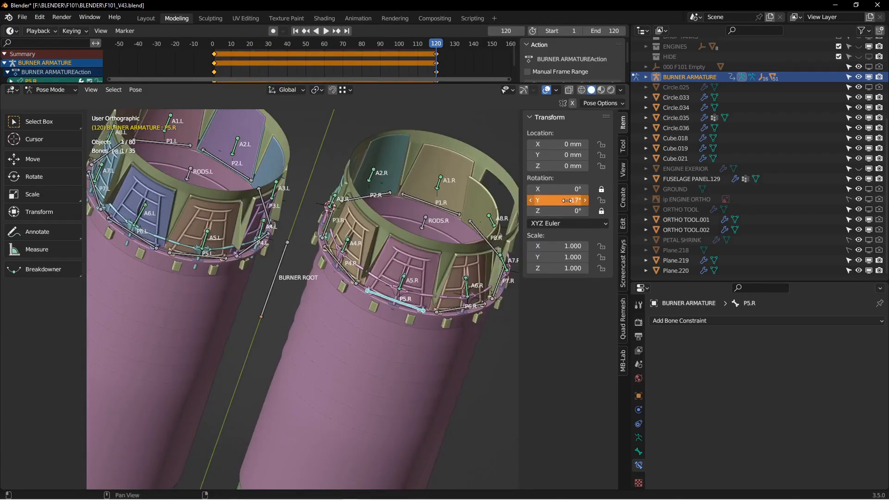
pyautogui.doubleClick(550, 201)
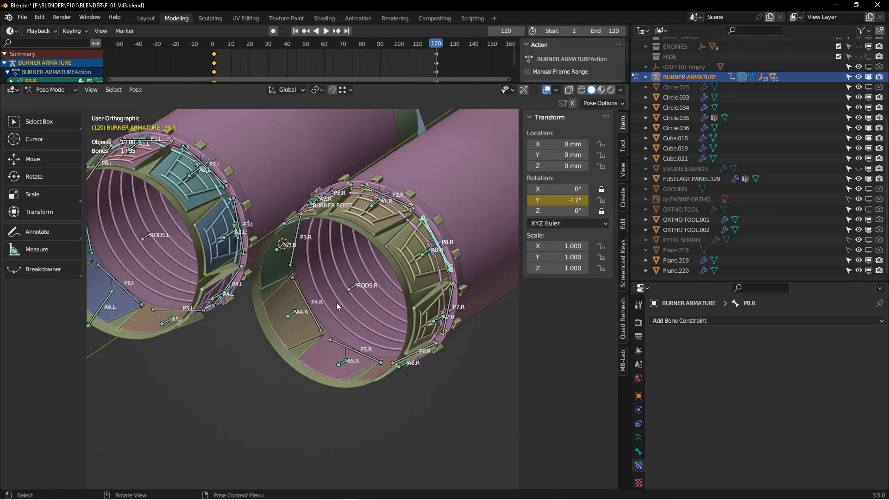
# - Select bone RODS.R in the middle of the nozzle and go back to frame 1
pyautogui.click(350, 287)
pyautogui.moveTo(349, 286); pyautogui.dragTo(346, 298, button='middle')
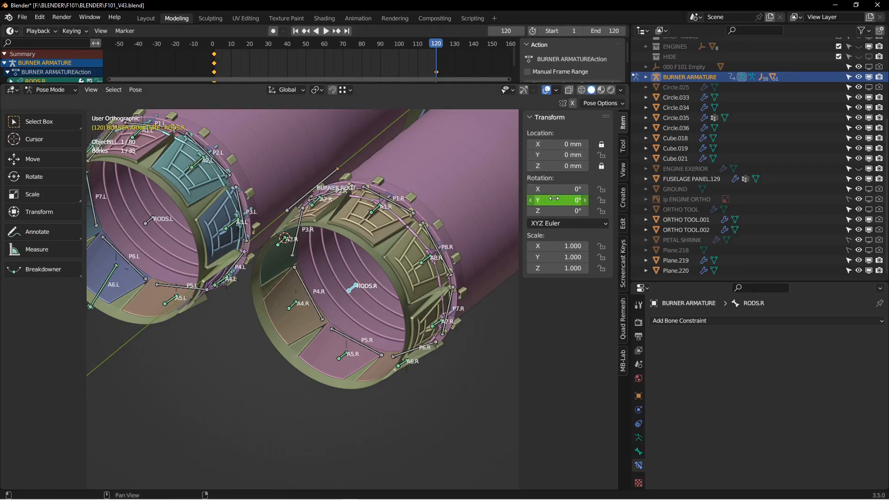
pyautogui.click(298, 32)
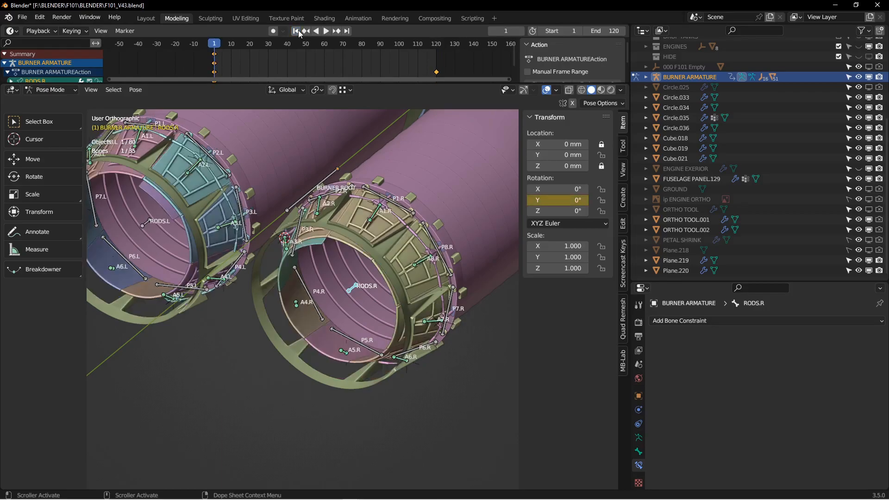
# - Keyframe only the Y location of bone RODS.R at 0 mm on frame 1 and delete its Y rotation keyframe
pyautogui.rightClick(538, 156)
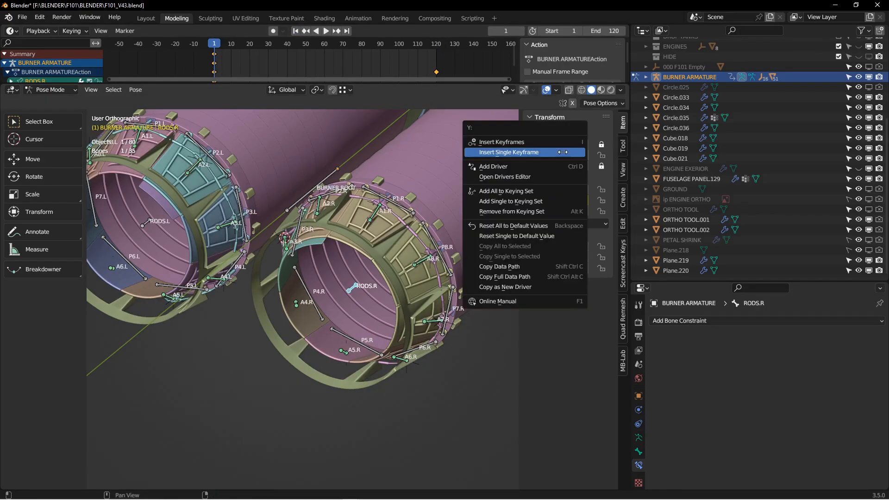
pyautogui.click(537, 151)
pyautogui.rightClick(564, 203)
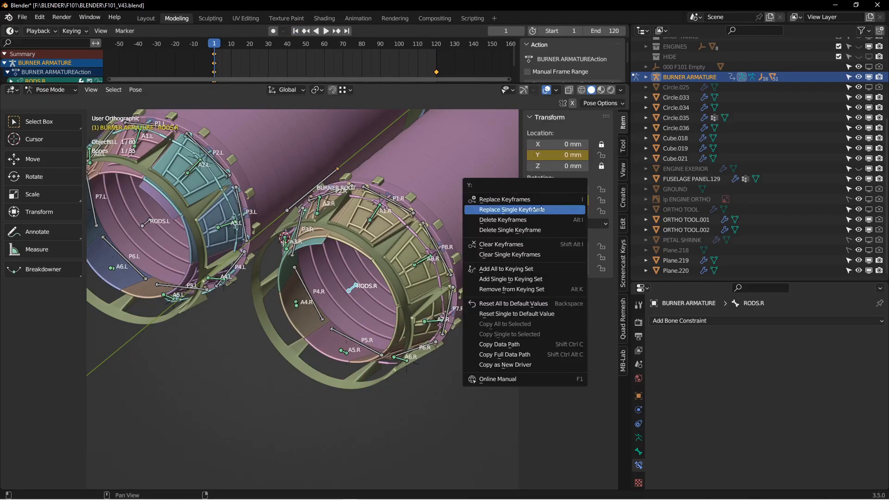
pyautogui.click(516, 230)
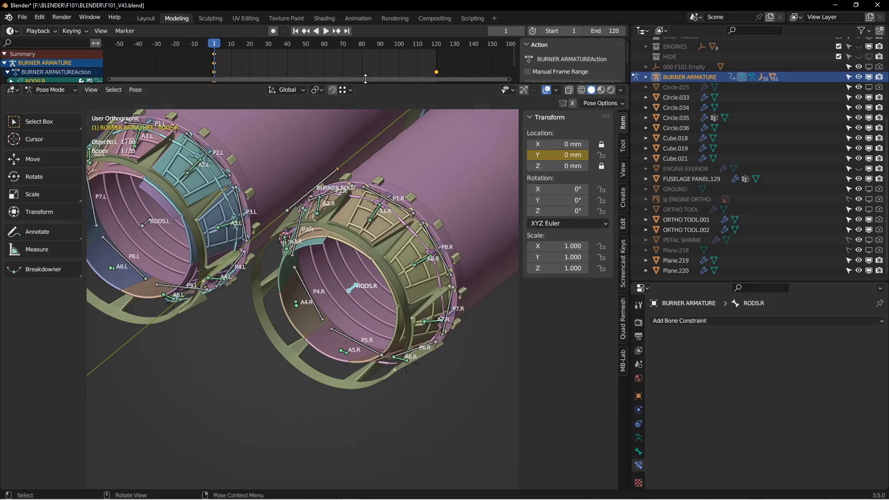
# - On frame 120, set the Y location of bone RODS.R to -28 mm and keyframe only that channel
pyautogui.click(347, 31)
pyautogui.click(560, 153)
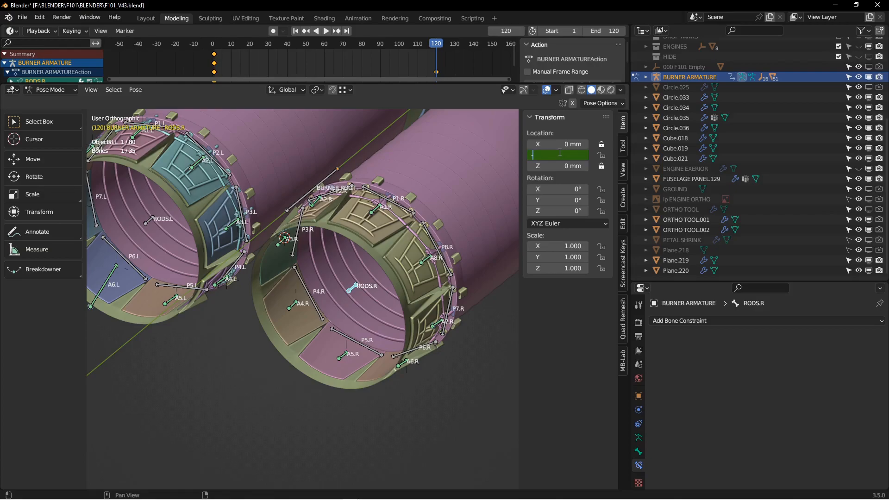
pyautogui.press('Return')
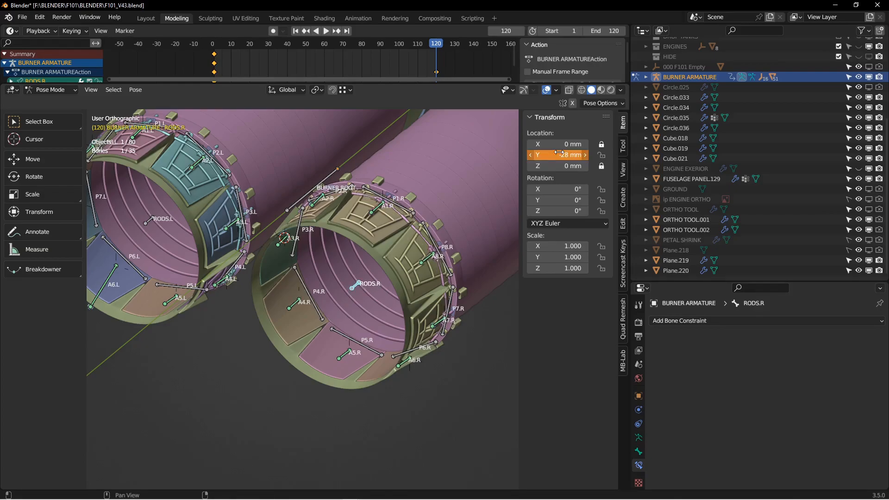
pyautogui.moveTo(384, 219); pyautogui.dragTo(335, 236, button='middle')
pyautogui.scroll(3, 335, 236)
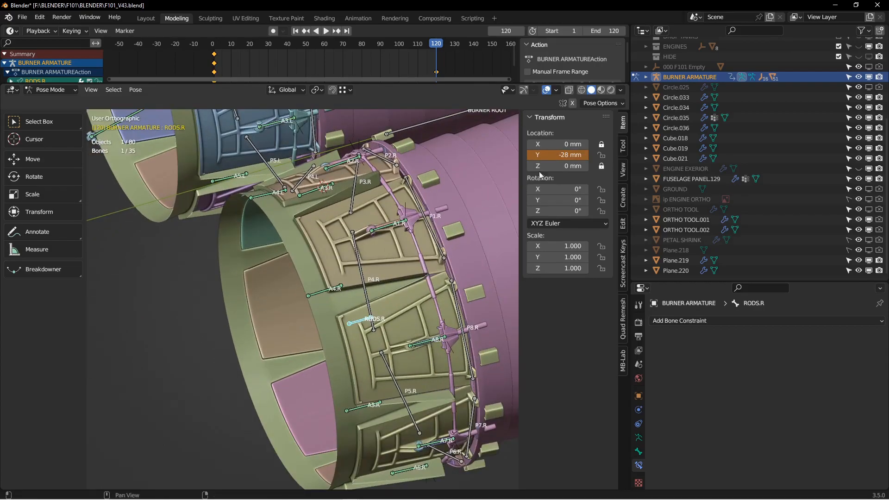
pyautogui.rightClick(564, 158)
pyautogui.click(509, 169)
# - Play the animation from frame 1 to check the petal and rod movement on both nozzles
pyautogui.scroll(-4, 363, 231)
pyautogui.moveTo(363, 232); pyautogui.dragTo(389, 111, button='middle')
pyautogui.click(296, 31)
pyautogui.moveTo(287, 88)
pyautogui.keyDown('shift'); pyautogui.mouseDown(button='middle')
pyautogui.moveTo(305, 130)
pyautogui.moveTo(282, 98)
pyautogui.mouseUp(button='middle'); pyautogui.keyUp('shift')
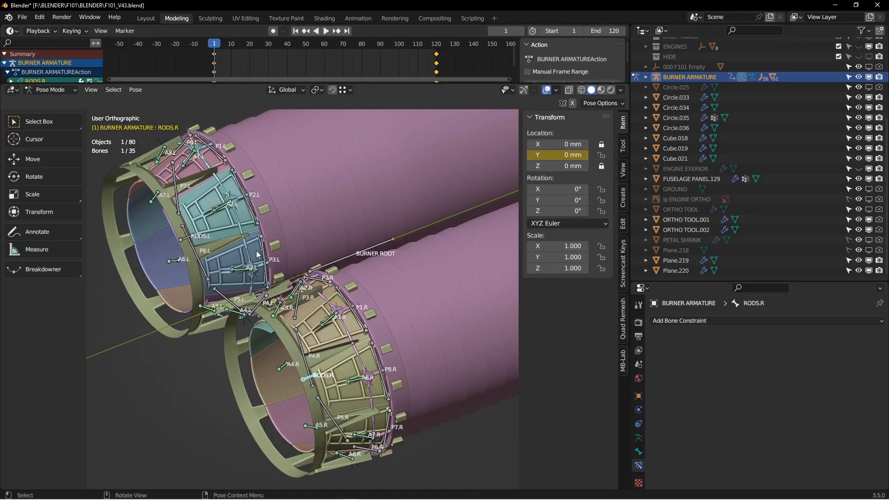
pyautogui.press('space')
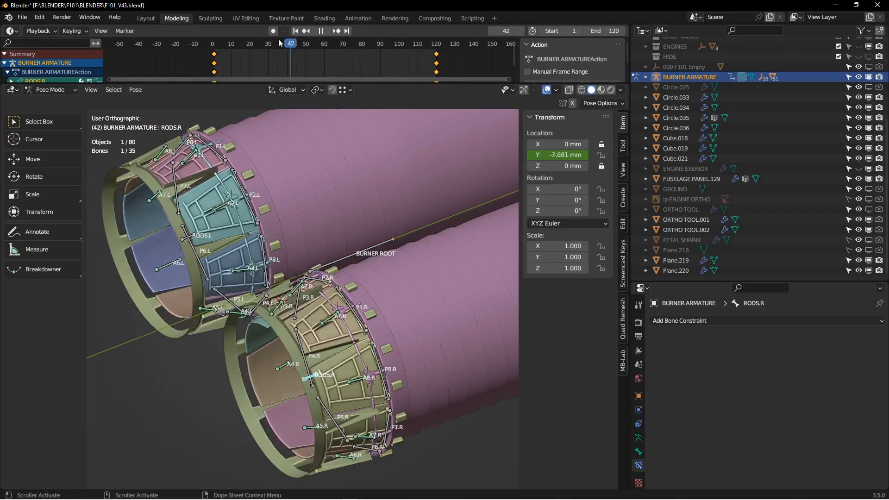
pyautogui.press('Escape')
# - Select bone A6.L, switch to Object Mode and select its rod-end fitting, Cylinder.023
pyautogui.moveTo(352, 204); pyautogui.dragTo(309, 177, button='middle')
pyautogui.scroll(2, 343, 221)
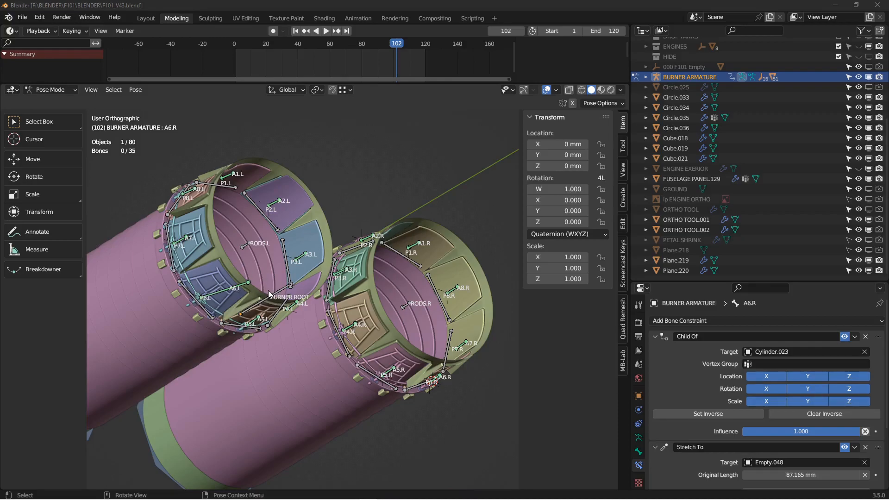
pyautogui.scroll(8, 250, 287)
pyautogui.click(214, 258)
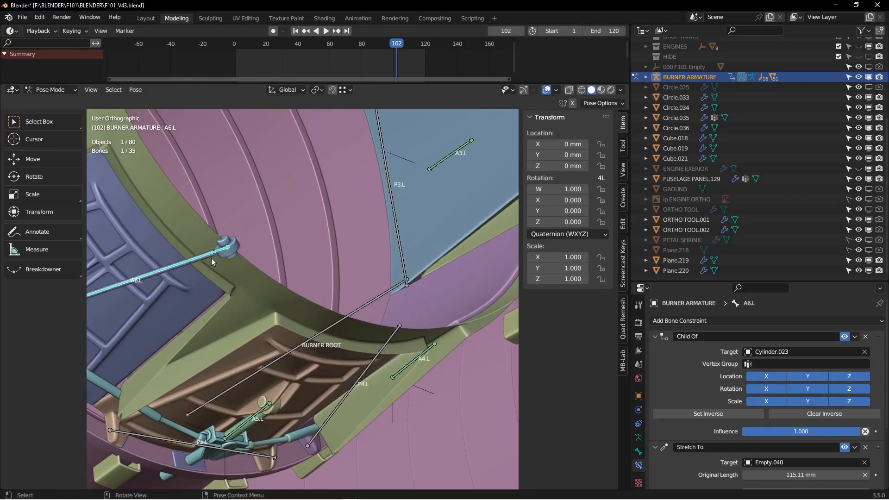
pyautogui.hotkey('ctrl', 'Tab')
pyautogui.click(229, 255)
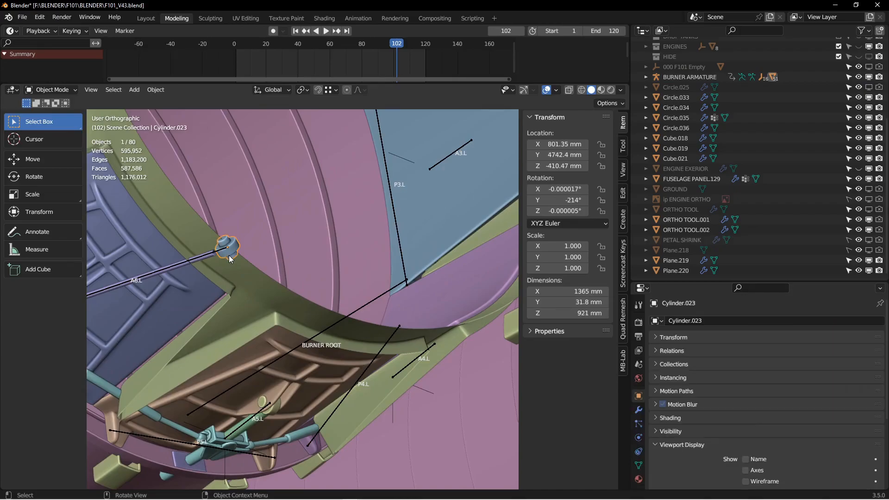
pyautogui.scroll(-4, 228, 255)
pyautogui.moveTo(230, 273); pyautogui.dragTo(251, 270, button='middle')
pyautogui.hotkey('ctrl', 'Tab')
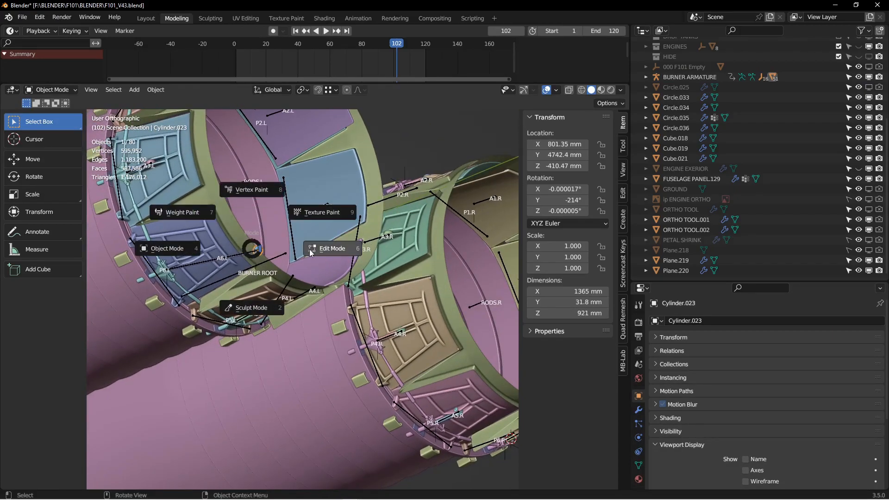
pyautogui.click(312, 249)
pyautogui.press('z')
pyautogui.click(237, 254)
pyautogui.moveTo(231, 228); pyautogui.dragTo(252, 250)
pyautogui.moveTo(253, 250); pyautogui.dragTo(272, 275, button='middle')
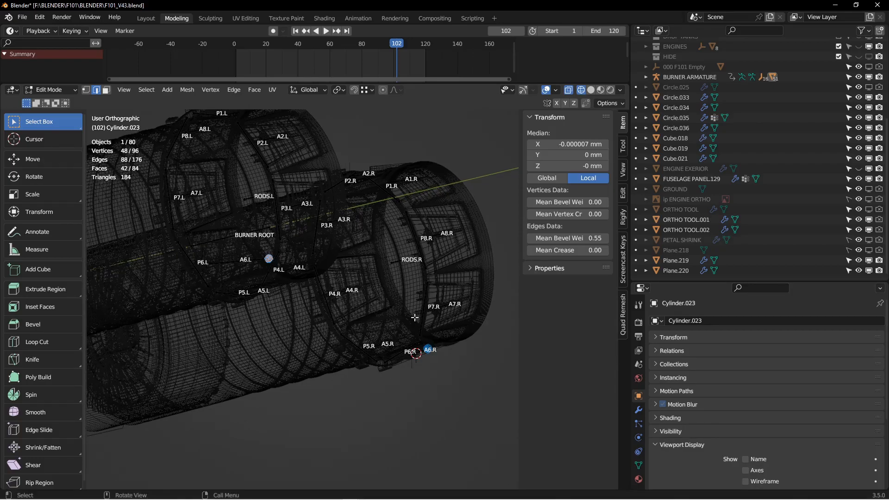
pyautogui.moveTo(454, 348); pyautogui.dragTo(293, 259, button='middle')
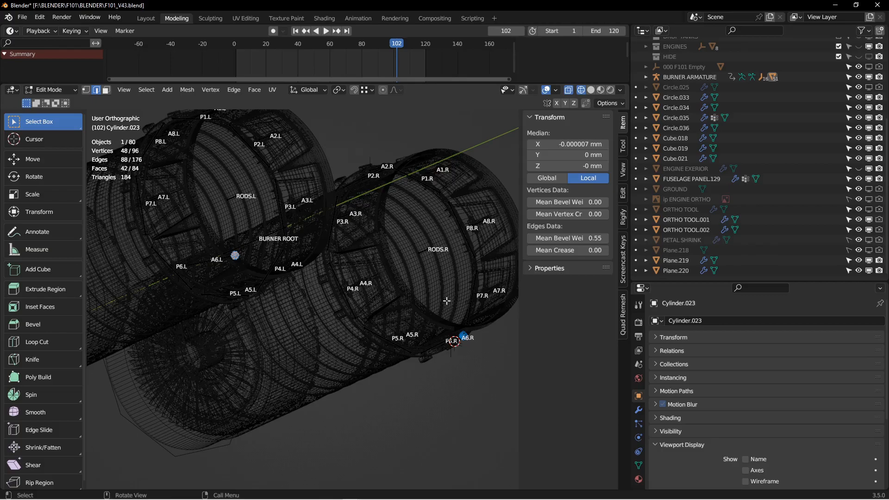
pyautogui.moveTo(410, 298); pyautogui.dragTo(489, 369)
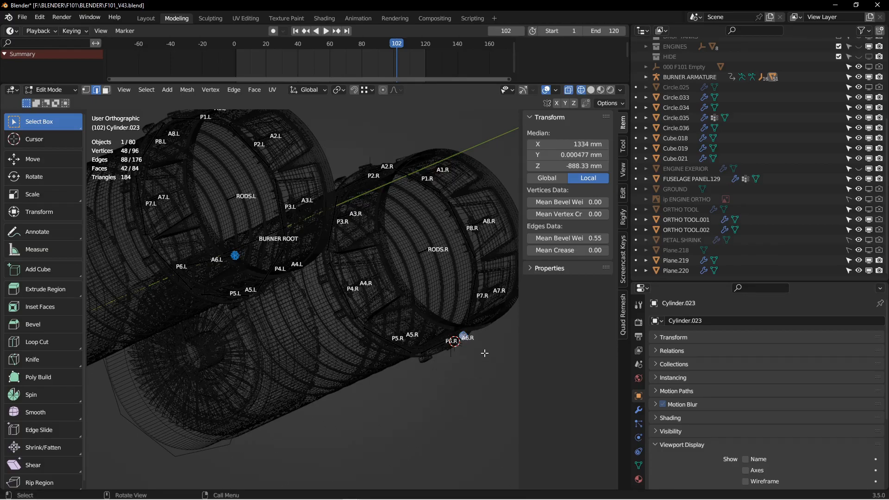
pyautogui.press('p')
pyautogui.click(485, 357)
pyautogui.press('Tab')
pyautogui.click(387, 229)
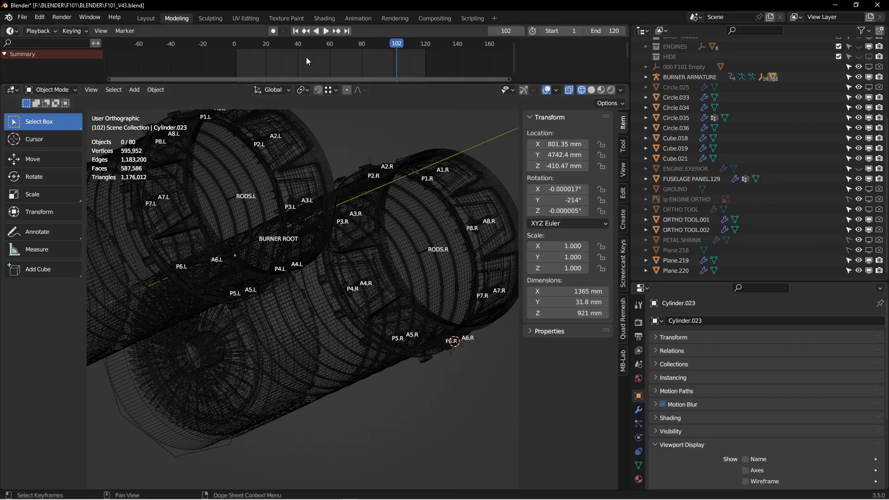
# - Return to frame 1 in solid shading and open the rod-end fitting Cylinder.023 at bone A6.L in Edit Mode
pyautogui.click(297, 32)
pyautogui.press('z')
pyautogui.click(413, 205)
pyautogui.scroll(5, 180, 264)
pyautogui.click(172, 262)
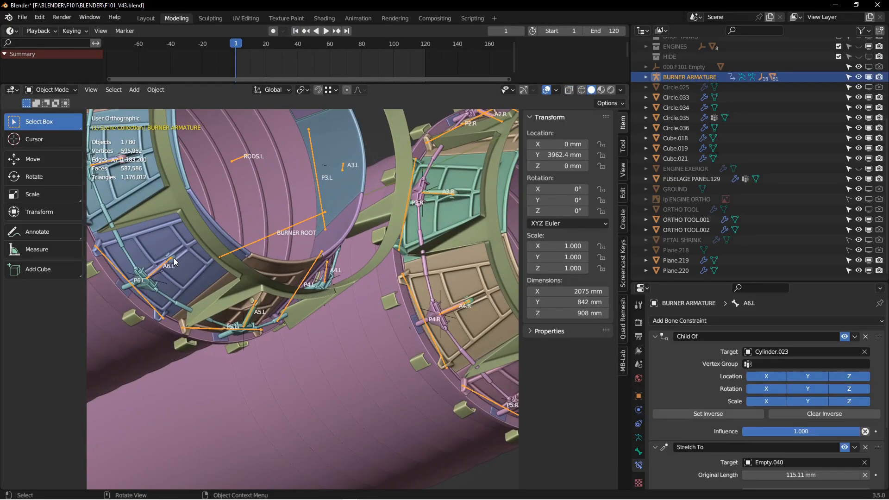
pyautogui.scroll(3, 174, 258)
pyautogui.click(174, 257)
pyautogui.press('Tab')
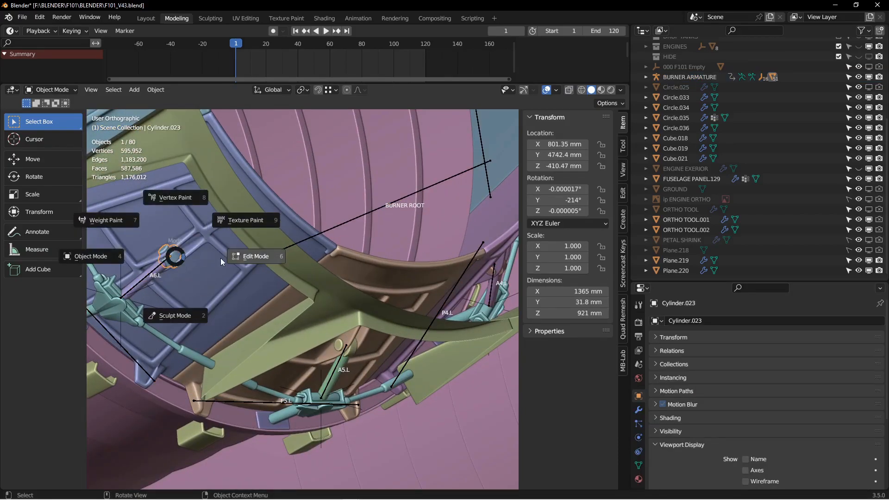
pyautogui.click(220, 258)
# - In wireframe, select the half of Cylinder.023 at bone A6.R and separate it into its own object
pyautogui.scroll(-5, 232, 259)
pyautogui.hotkey('shift', 'z')
pyautogui.keyDown('shift'); pyautogui.moveTo(266, 262); pyautogui.dragTo(331, 249, button='middle'); pyautogui.keyUp('shift')
pyautogui.moveTo(369, 246); pyautogui.dragTo(457, 325)
pyautogui.press('p')
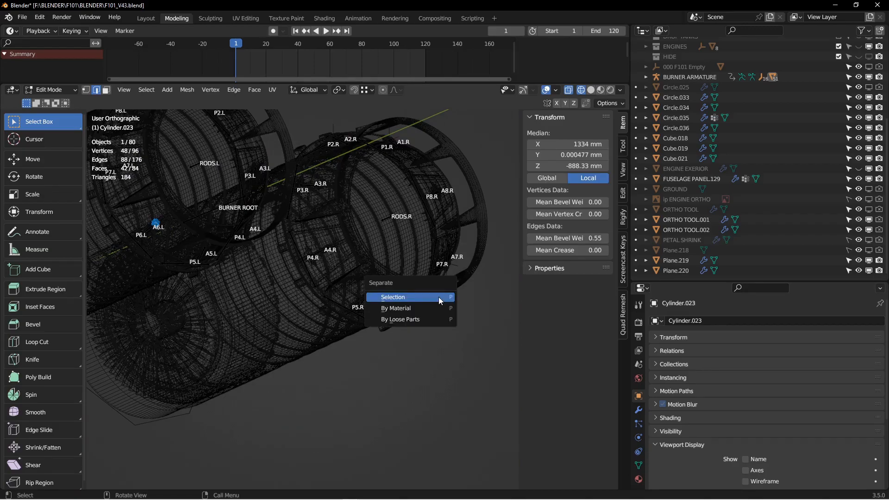
pyautogui.click(440, 301)
# - Return to Object Mode in solid shading and parent the fitting at bone A6.L to its petal, Circle.030, using Object
pyautogui.moveTo(407, 306); pyautogui.dragTo(353, 291, button='middle')
pyautogui.press('z')
pyautogui.click(404, 295)
pyautogui.moveTo(215, 225)
pyautogui.keyDown('shift'); pyautogui.mouseDown(button='middle')
pyautogui.moveTo(341, 262)
pyautogui.moveTo(347, 269)
pyautogui.moveTo(333, 277)
pyautogui.moveTo(311, 331)
pyautogui.moveTo(351, 315)
pyautogui.moveTo(324, 289)
pyautogui.mouseUp(button='middle'); pyautogui.keyUp('shift')
pyautogui.scroll(5, 349, 270)
pyautogui.press('Tab')
pyautogui.click(276, 271)
pyautogui.scroll(3, 319, 325)
pyautogui.click(335, 315)
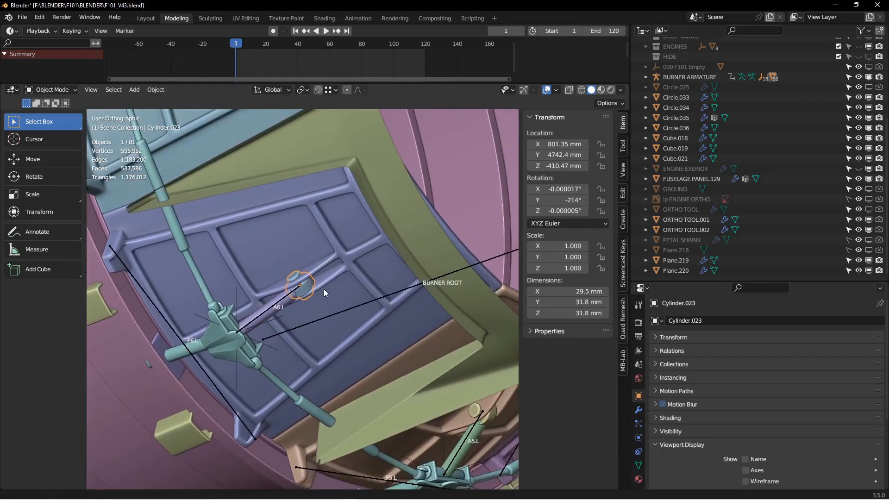
pyautogui.keyDown('shift'); pyautogui.click(316, 259); pyautogui.keyUp('shift')
pyautogui.hotkey('ctrl', 'p')
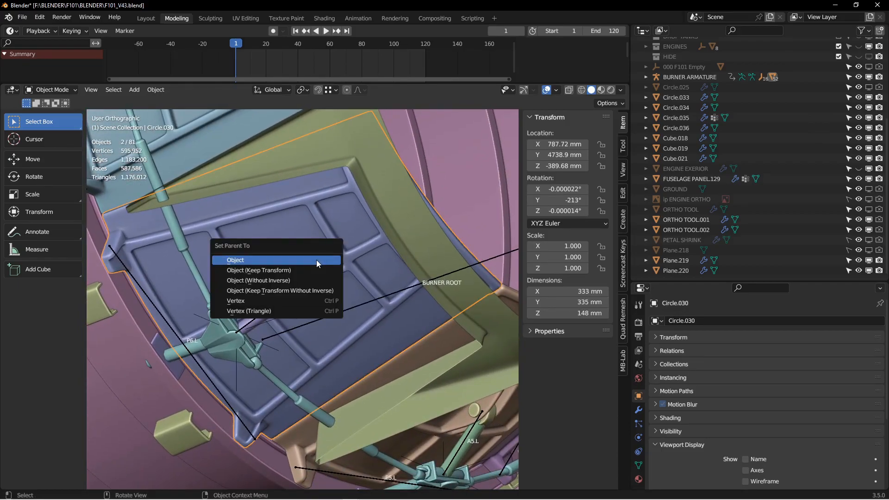
pyautogui.click(316, 260)
# - Deselect everything, play the animation to check the fitting at bone A6.L, and go back to frame 1
pyautogui.scroll(-3, 316, 259)
pyautogui.hotkey('alt', 'a')
pyautogui.press('space')
pyautogui.press('space')
pyautogui.click(296, 32)
# - Scrub to frame 35 to check how the fitting at bone A6.R follows its petal, and return to frame 1
pyautogui.scroll(-5, 354, 225)
pyautogui.moveTo(355, 224); pyautogui.dragTo(315, 247, button='middle')
pyautogui.keyDown('shift'); pyautogui.moveTo(315, 247); pyautogui.dragTo(323, 276, button='middle'); pyautogui.keyUp('shift')
pyautogui.scroll(5, 323, 277)
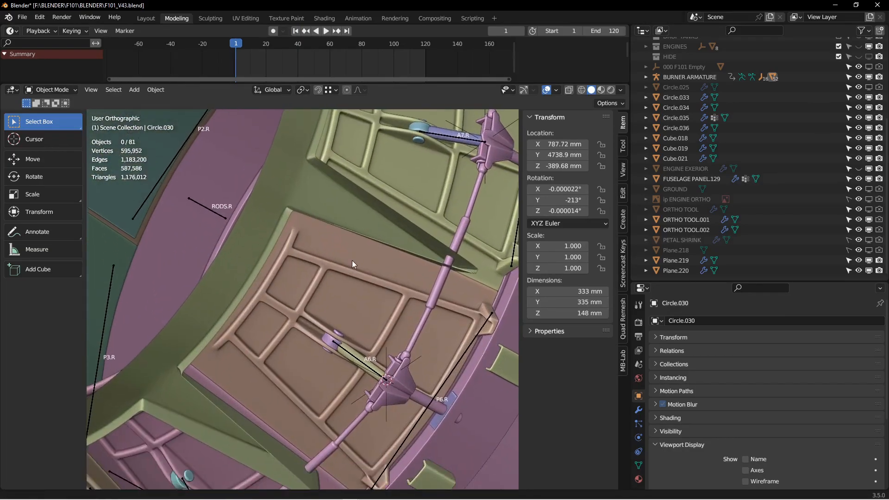
pyautogui.moveTo(241, 59); pyautogui.dragTo(291, 54)
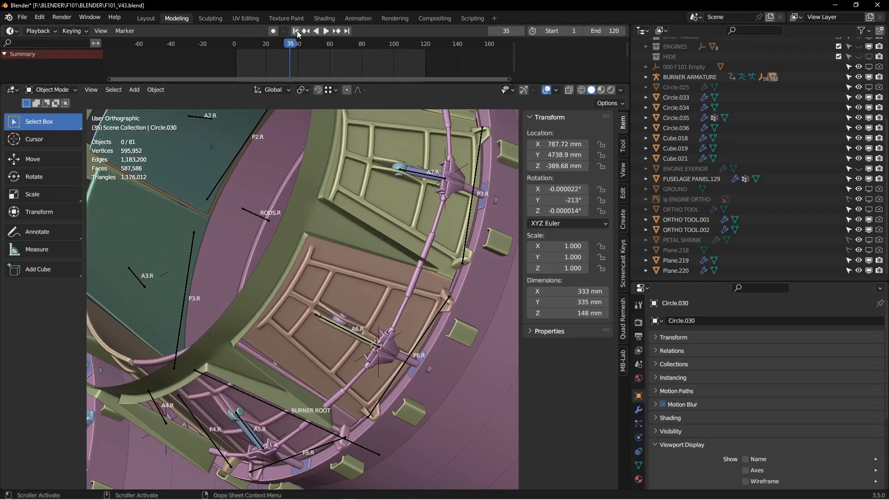
pyautogui.click(295, 31)
# - Parent the separated rod-end fitting at bone A6.R to its petal, Circle.045, using Object
pyautogui.scroll(5, 330, 260)
pyautogui.moveTo(360, 326)
pyautogui.keyDown('shift'); pyautogui.mouseDown(button='middle')
pyautogui.moveTo(362, 260)
pyautogui.moveTo(329, 226)
pyautogui.moveTo(347, 253)
pyautogui.mouseUp(button='middle'); pyautogui.keyUp('shift')
pyautogui.scroll(-3, 338, 246)
pyautogui.hotkey('ctrl', 'Tab')
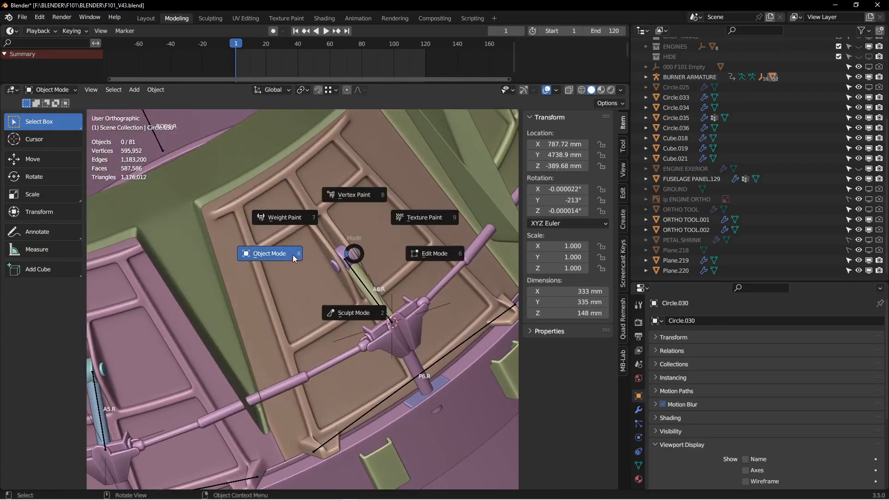
pyautogui.click(346, 251)
pyautogui.keyDown('shift'); pyautogui.click(344, 221); pyautogui.keyUp('shift')
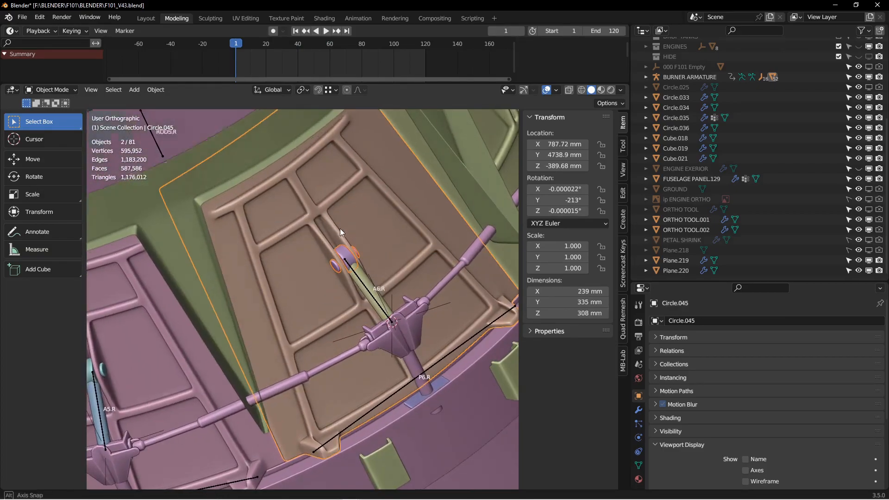
pyautogui.moveTo(340, 231); pyautogui.dragTo(340, 223, button='middle')
pyautogui.hotkey('ctrl', 'p')
pyautogui.click(340, 223)
# - Deselect everything, scrub the timeline to check the newly parented A6.R fitting, and return to frame 1
pyautogui.hotkey('alt', 'a')
pyautogui.moveTo(236, 44); pyautogui.dragTo(281, 46)
pyautogui.click(306, 31)
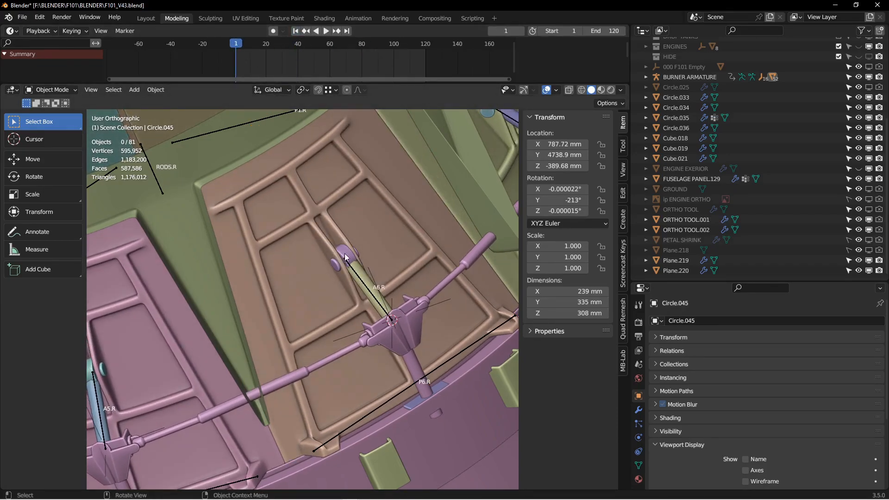
# - Open BURNER ARMATURE in Edit Mode and select bone A6.R
pyautogui.click(356, 273)
pyautogui.moveTo(356, 274)
pyautogui.mouseDown(button='middle')
pyautogui.moveTo(341, 259)
pyautogui.moveTo(359, 280)
pyautogui.mouseUp(button='middle')
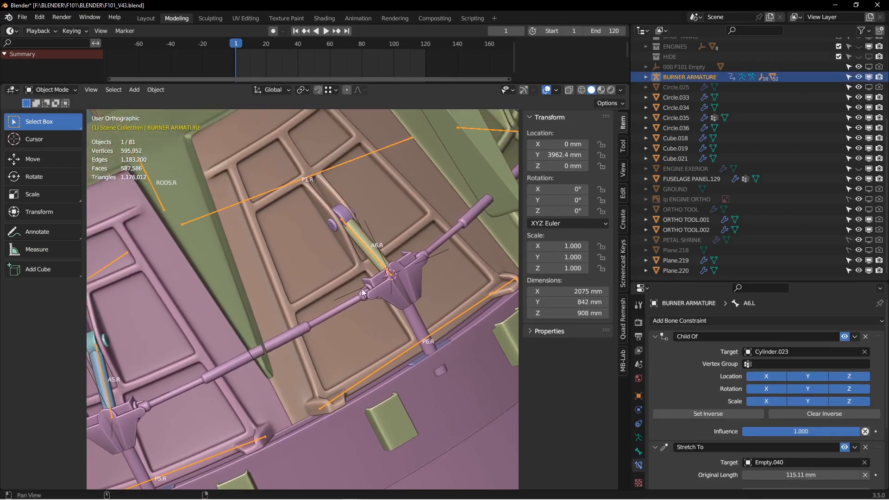
pyautogui.hotkey('ctrl', 'Tab')
pyautogui.click(362, 239)
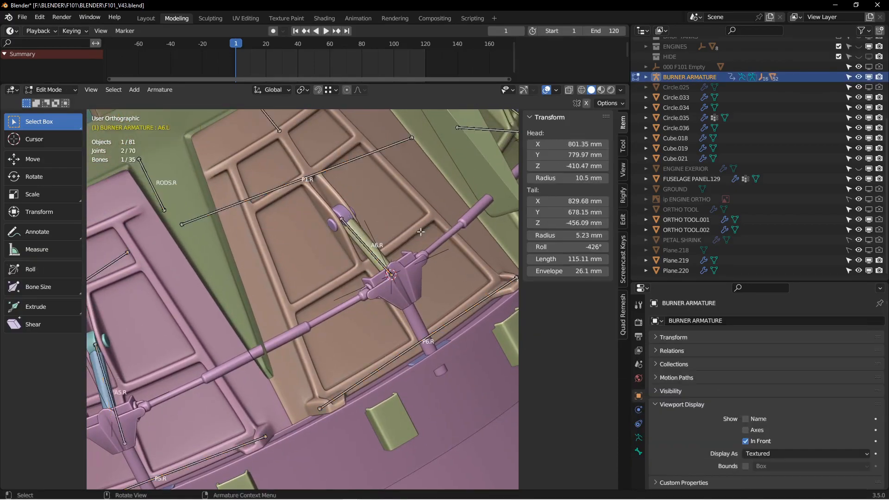
pyautogui.click(363, 247)
pyautogui.keyDown('alt'); pyautogui.moveTo(364, 247); pyautogui.dragTo(313, 257); pyautogui.keyUp('alt')
pyautogui.scroll(2, 354, 247)
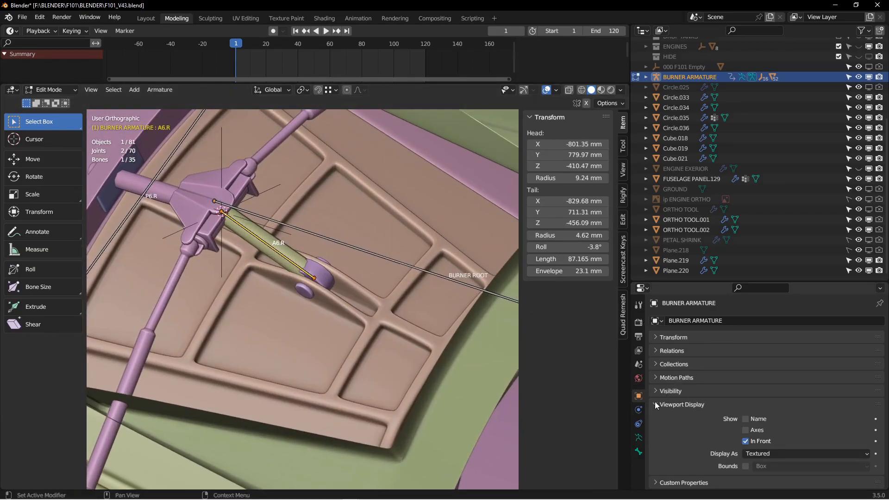
# - In Pose Mode, replace the target of bone A6.R's Child Of constraint with the separated fitting, Cylinder.053
pyautogui.click(639, 438)
pyautogui.hotkey('ctrl', 'Tab')
pyautogui.click(307, 305)
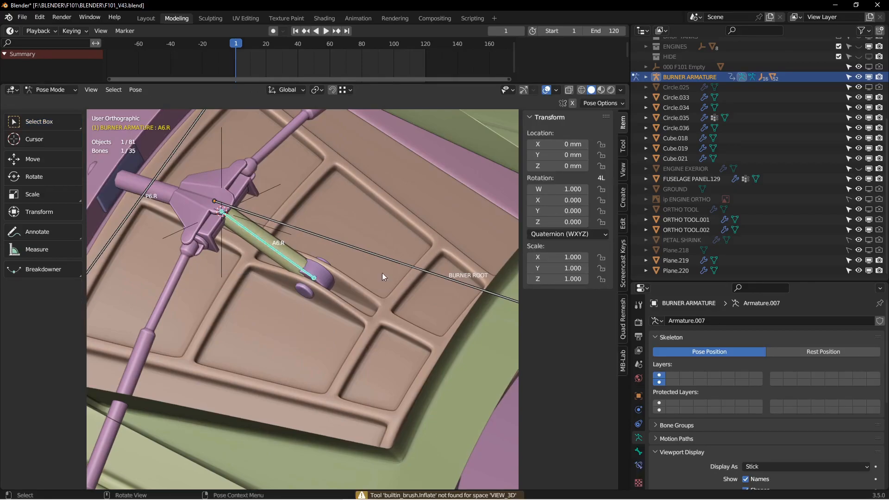
pyautogui.click(638, 465)
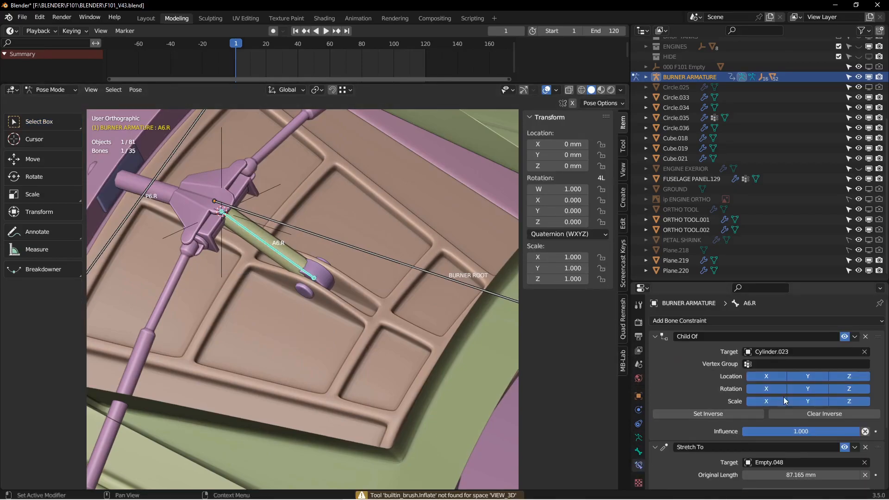
pyautogui.click(865, 353)
pyautogui.click(865, 352)
pyautogui.click(329, 276)
# - Play the animation to check that rod A6.R follows its fitting on the petal
pyautogui.keyDown('shift'); pyautogui.moveTo(324, 267); pyautogui.dragTo(357, 206, button='middle'); pyautogui.keyUp('shift')
pyautogui.press('space')
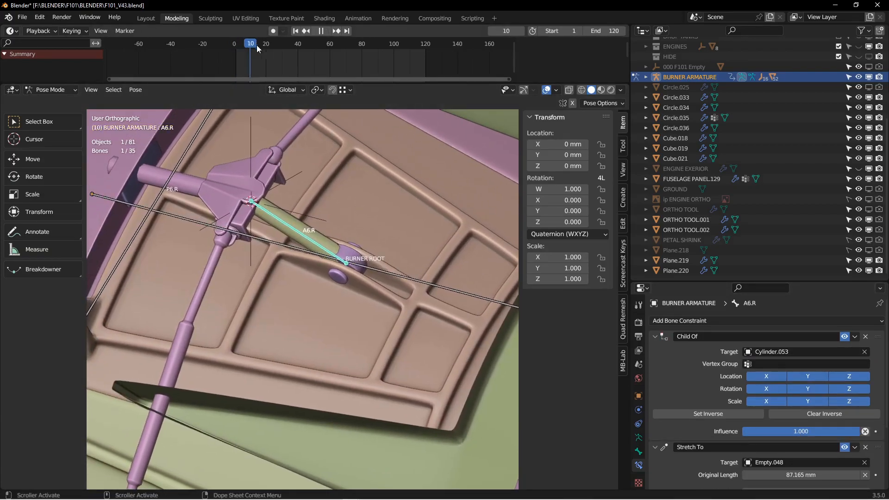
pyautogui.press('Escape')
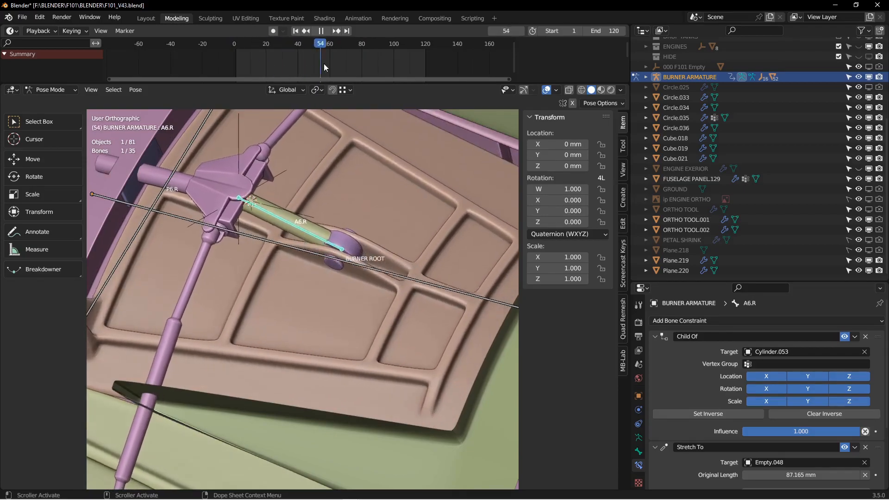
# - Scrub through the timeline from several angles to compare the movement of the petals and rods on both nozzles
pyautogui.scroll(-9, 354, 208)
pyautogui.keyDown('shift'); pyautogui.moveTo(354, 234); pyautogui.dragTo(323, 229, button='middle'); pyautogui.keyUp('shift')
pyautogui.moveTo(305, 49); pyautogui.dragTo(345, 46)
pyautogui.moveTo(343, 176); pyautogui.dragTo(320, 223, button='middle')
pyautogui.moveTo(345, 51)
pyautogui.mouseDown()
pyautogui.moveTo(321, 46)
pyautogui.moveTo(347, 51)
pyautogui.mouseUp()
pyautogui.moveTo(361, 158); pyautogui.dragTo(335, 287, button='middle')
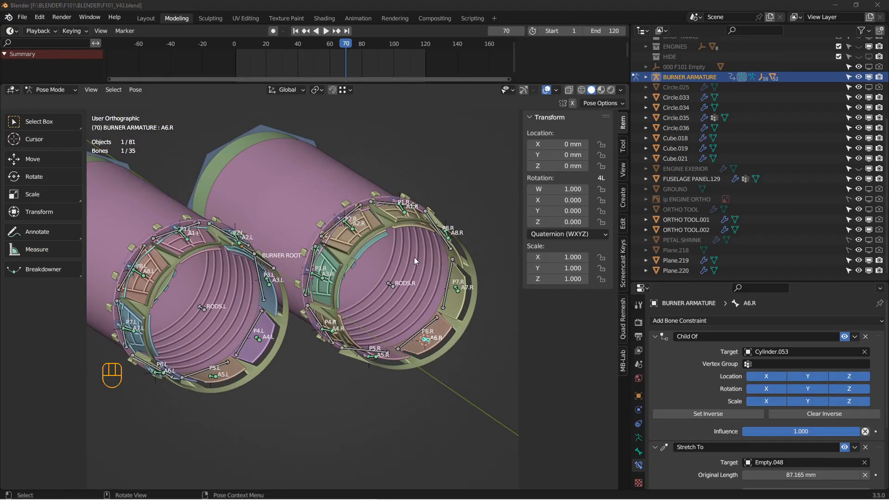
pyautogui.click(303, 31)
pyautogui.moveTo(237, 45); pyautogui.dragTo(307, 47)
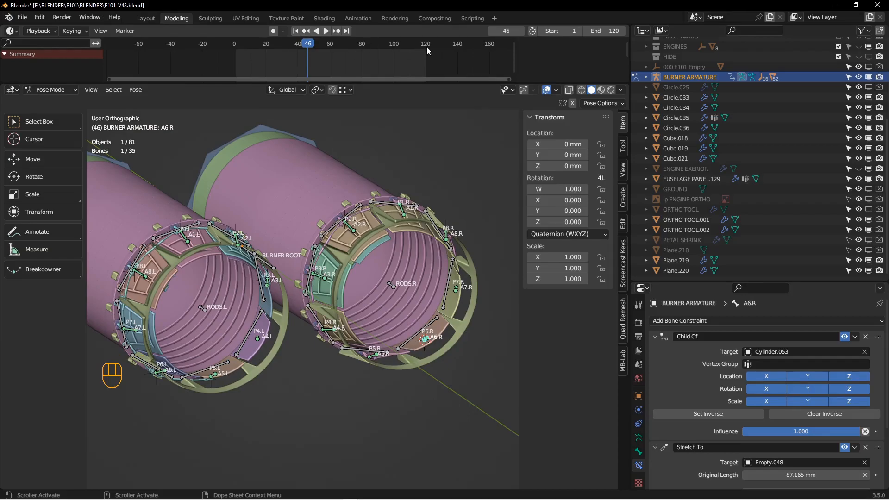
# - Scrub the timeline to check the petal and rod movement on both nozzles, and return to frame 1
pyautogui.moveTo(311, 45)
pyautogui.mouseDown()
pyautogui.moveTo(341, 52)
pyautogui.moveTo(301, 52)
pyautogui.mouseUp()
pyautogui.scroll(2, 348, 300)
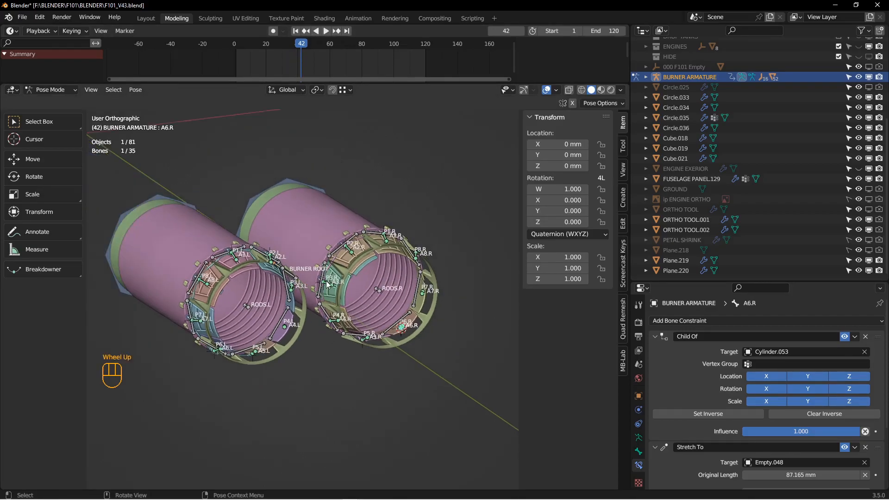
pyautogui.moveTo(337, 275); pyautogui.dragTo(340, 276, button='middle')
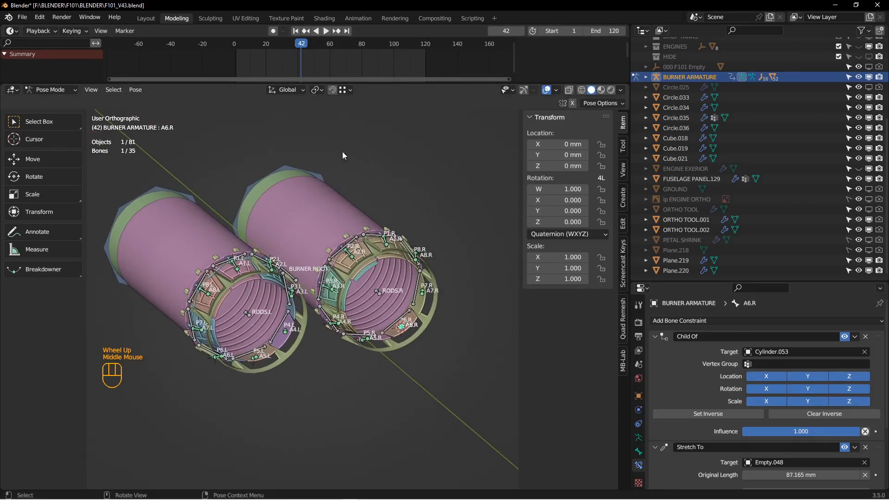
pyautogui.moveTo(301, 47); pyautogui.dragTo(325, 49)
pyautogui.moveTo(378, 213); pyautogui.dragTo(374, 226, button='middle')
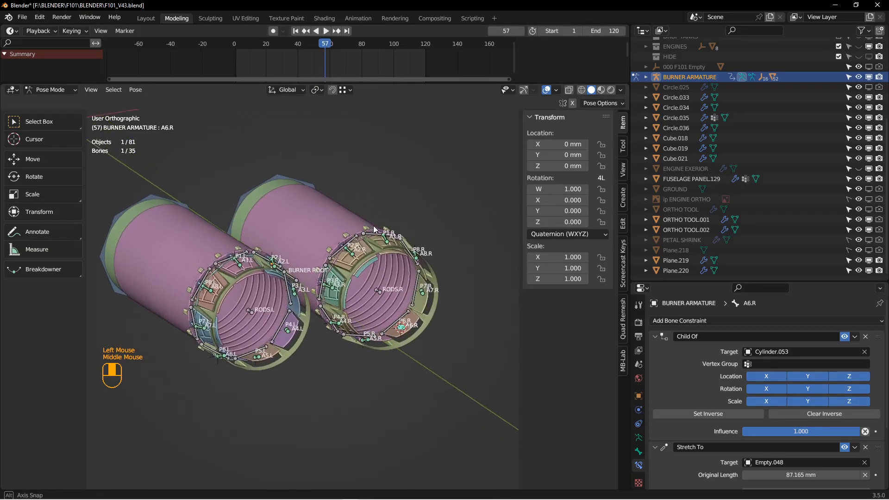
pyautogui.click(295, 31)
pyautogui.moveTo(295, 194); pyautogui.dragTo(300, 212, button='middle')
pyautogui.press('ctrl+KP_1')
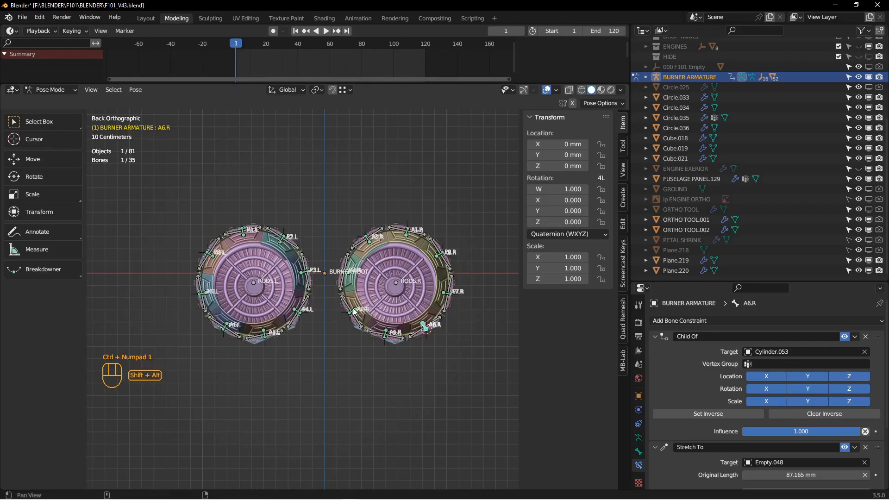
# - Open the green ring around the nozzle exits, Circle.035, in Edit Mode
pyautogui.keyDown('shift'); pyautogui.moveTo(358, 313); pyautogui.dragTo(367, 276, button='middle'); pyautogui.keyUp('shift')
pyautogui.scroll(-2, 310, 279)
pyautogui.keyDown('shift'); pyautogui.moveTo(309, 277); pyautogui.dragTo(372, 314, button='middle'); pyautogui.keyUp('shift')
pyautogui.click(371, 313)
pyautogui.press('Tab')
pyautogui.click(394, 315)
pyautogui.press('Tab')
pyautogui.click(361, 321)
pyautogui.click(361, 322)
pyautogui.press('Tab')
pyautogui.click(394, 321)
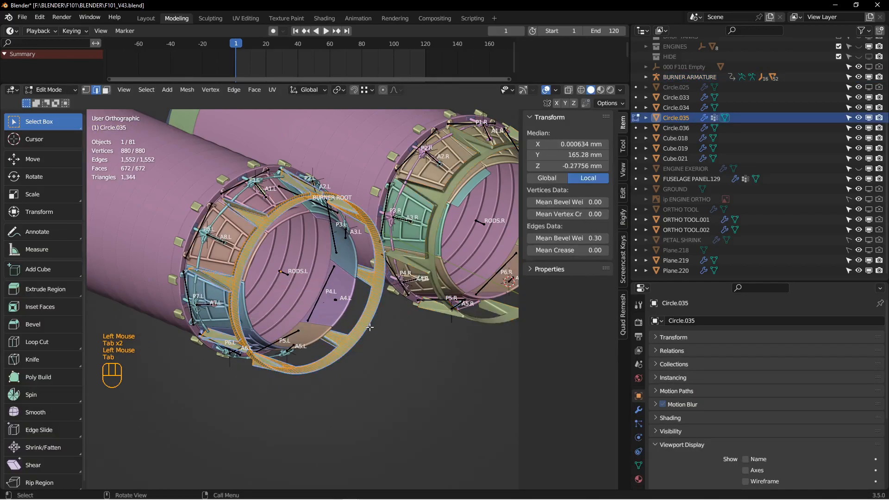
# - Snap the 3D cursor to the centre of the left ring's rear edge loop, and return to Object Mode with nothing selected
pyautogui.press('1')
pyautogui.doubleClick(368, 326)
pyautogui.hotkey('shift', 's')
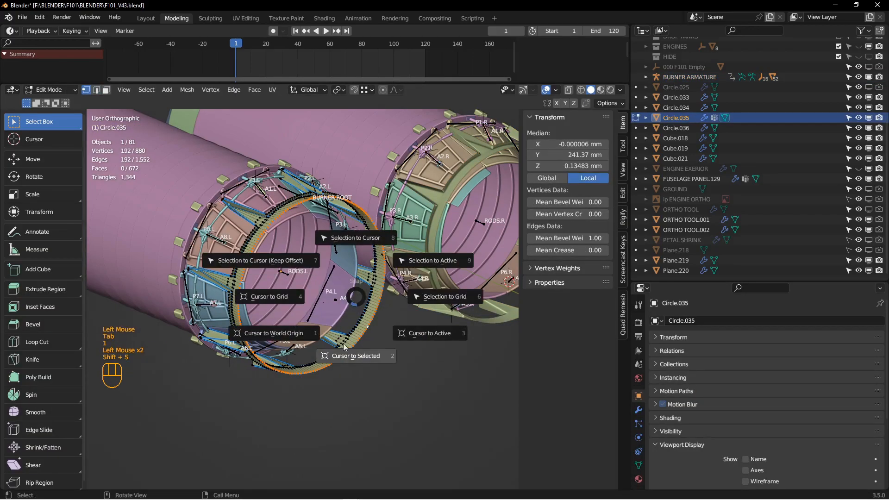
pyautogui.press('Tab')
pyautogui.click(270, 315)
pyautogui.hotkey('alt', 'a')
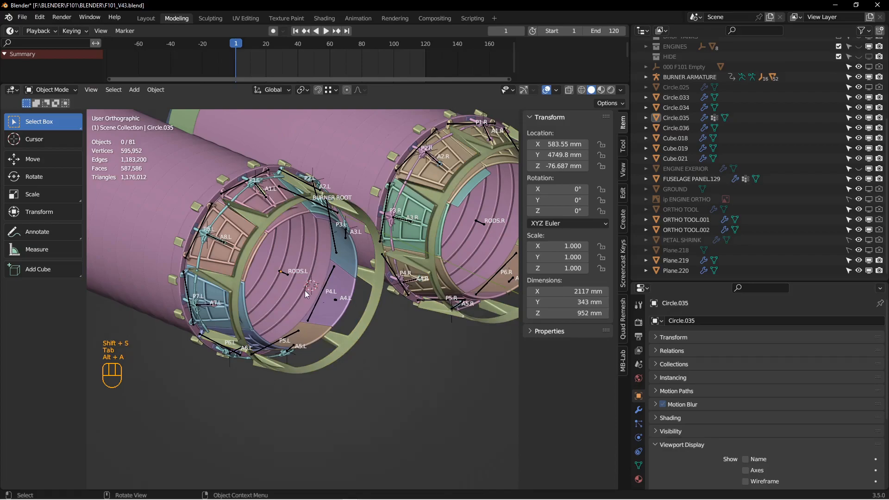
# - Add a 24-vertex mesh circle at the 3D cursor, aligned to the back view
pyautogui.press('ctrl+KP_1')
pyautogui.keyDown('shift'); pyautogui.moveTo(304, 291); pyautogui.dragTo(399, 279, button='middle'); pyautogui.keyUp('shift')
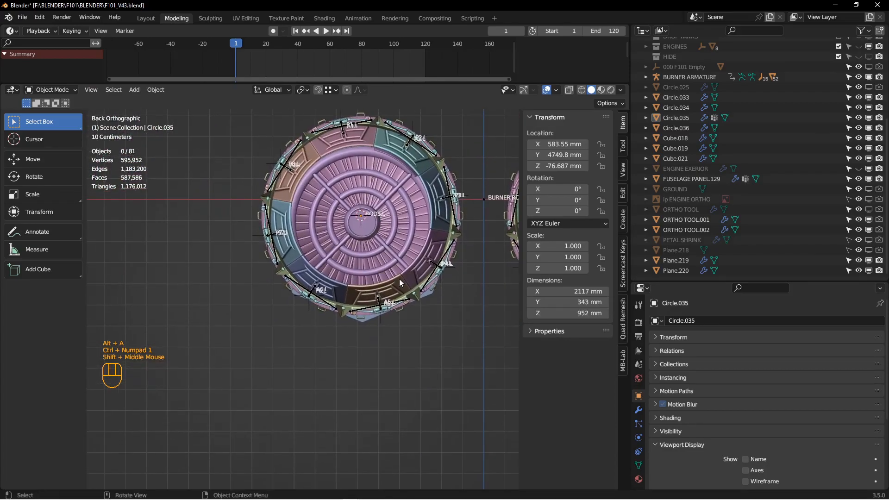
pyautogui.hotkey('shift', 'a')
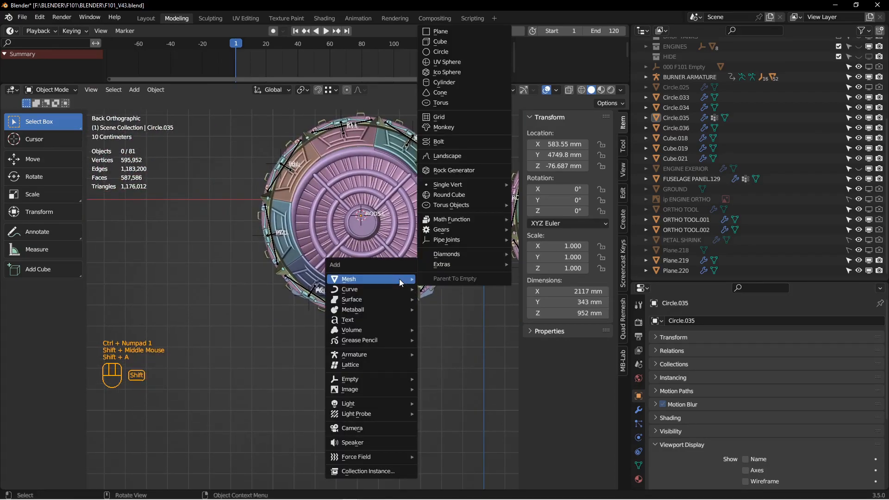
pyautogui.click(445, 52)
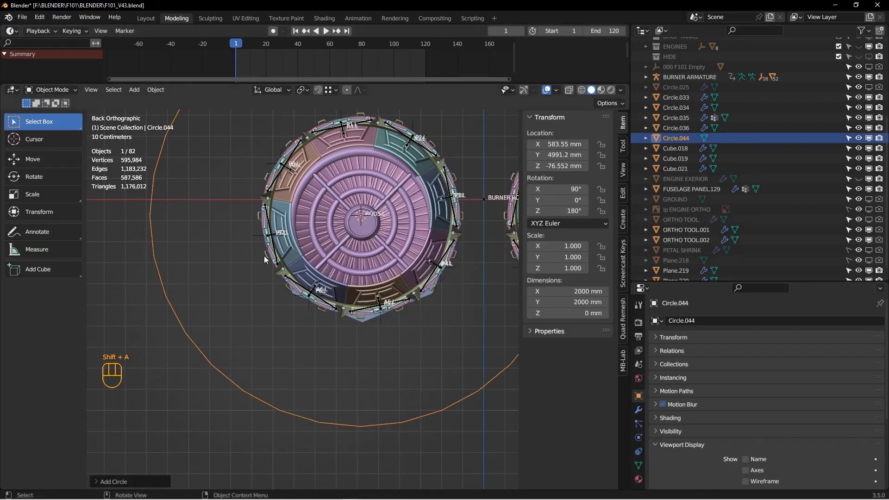
pyautogui.click(103, 482)
pyautogui.click(177, 371)
pyautogui.write('24')
pyautogui.press('Return')
# - Scale the new circle to about 0.184 and move it down about 865 mm along Z, below the left nozzle
pyautogui.press('s')
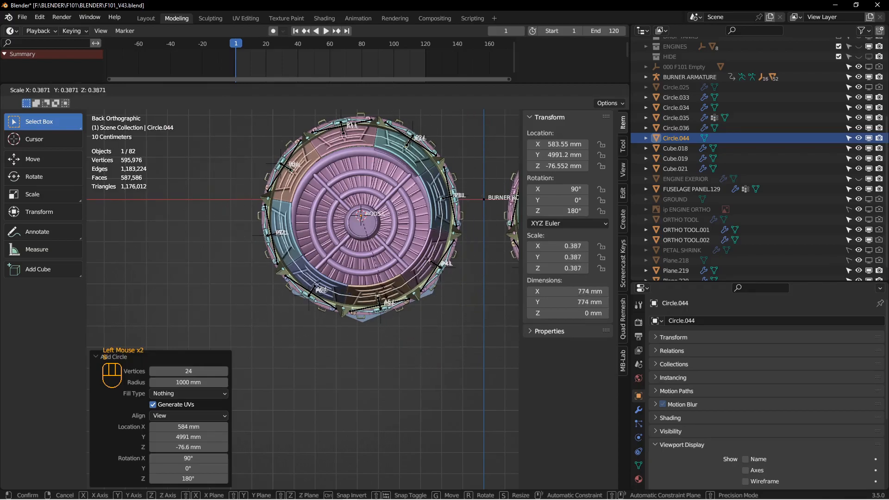
pyautogui.click(373, 278)
pyautogui.press('g')
pyautogui.press('z')
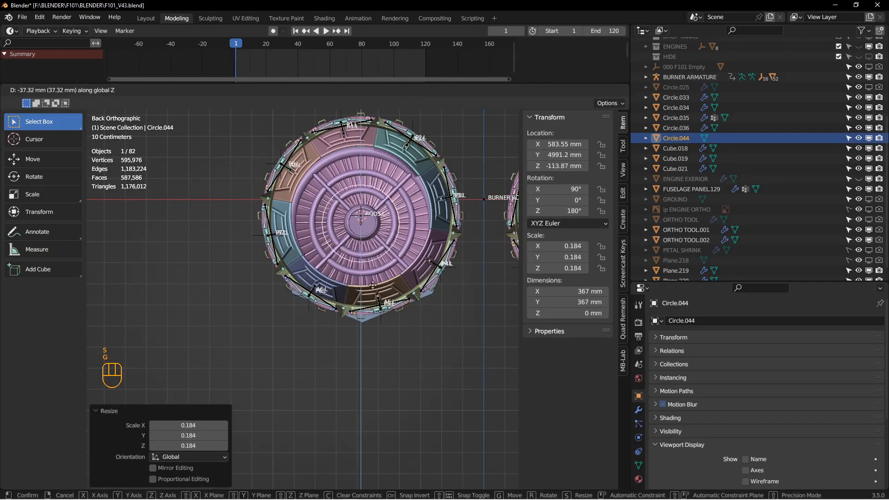
pyautogui.click(355, 440)
pyautogui.keyDown('shift'); pyautogui.moveTo(355, 442); pyautogui.dragTo(326, 396, button='middle'); pyautogui.keyUp('shift')
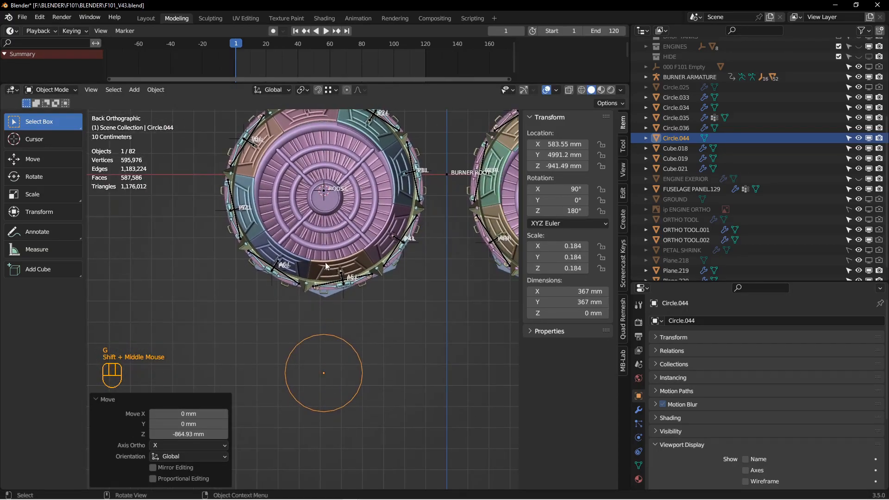
# - In Edit Mode, extrude the circle inward with a scale of about 0.676 to form a flat ring
pyautogui.press('Tab')
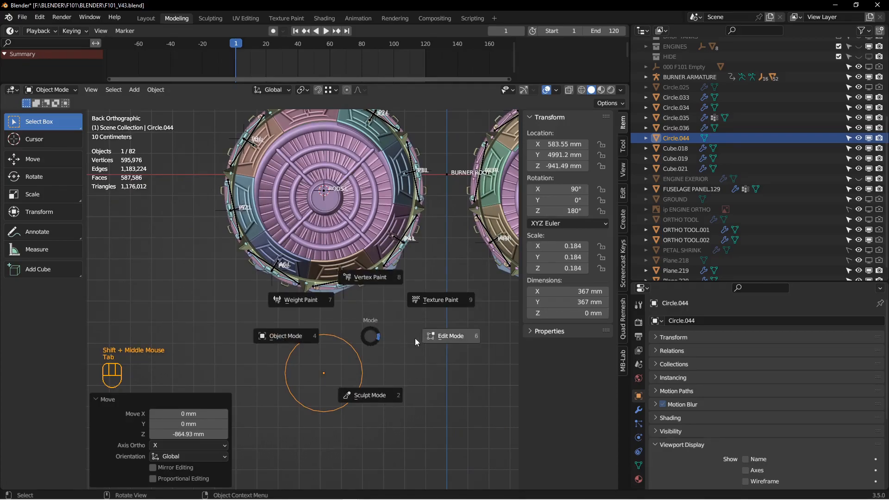
pyautogui.press('s')
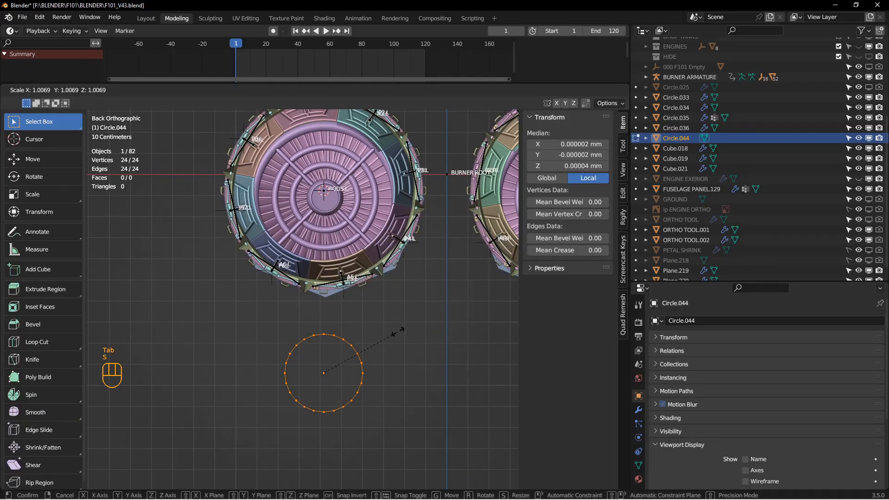
pyautogui.click(401, 330)
pyautogui.press('e')
pyautogui.press('s')
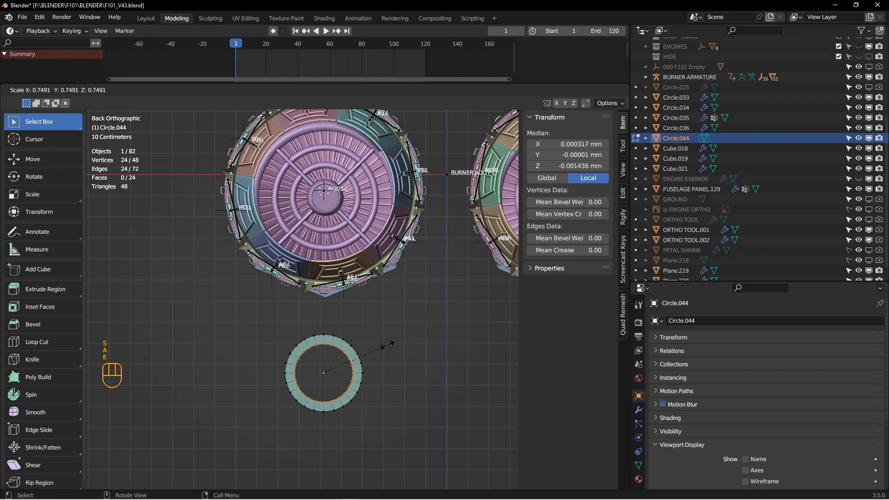
pyautogui.click(313, 331)
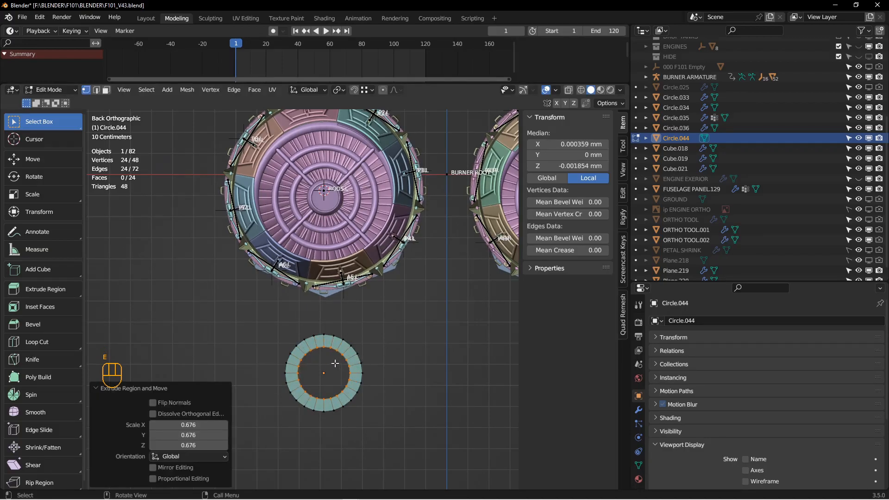
# - Bevel the ring's uppermost and lowermost radial edges by about 15.3 mm to form two narrow strips
pyautogui.scroll(2, 397, 359)
pyautogui.scroll(-5, 343, 343)
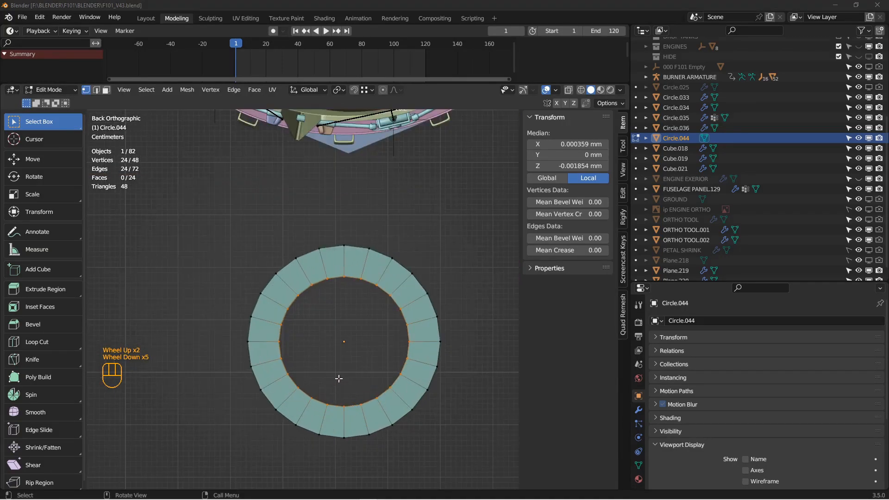
pyautogui.click(332, 294)
pyautogui.press('2')
pyautogui.click(344, 263)
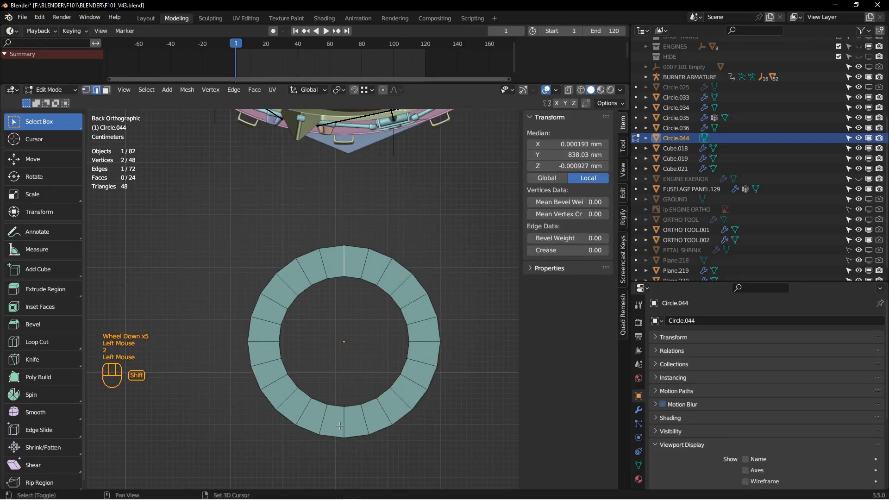
pyautogui.keyDown('shift'); pyautogui.click(335, 361); pyautogui.keyUp('shift')
pyautogui.keyDown('shift'); pyautogui.click(346, 415); pyautogui.keyUp('shift')
pyautogui.keyDown('shift'); pyautogui.click(347, 417); pyautogui.keyUp('shift')
pyautogui.hotkey('ctrl', 'b')
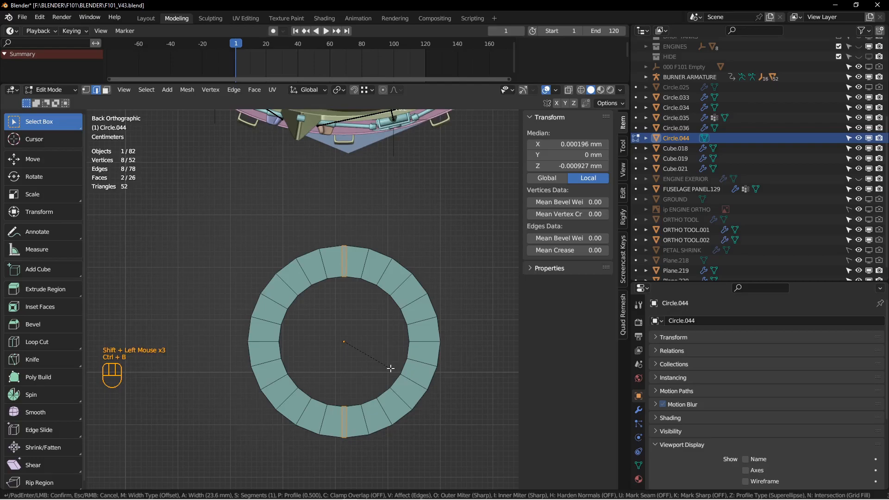
pyautogui.click(390, 368)
# - Scale the leading edge of each strip by 2 about Individual Origins to form the arrowhead bases
pyautogui.click(338, 89)
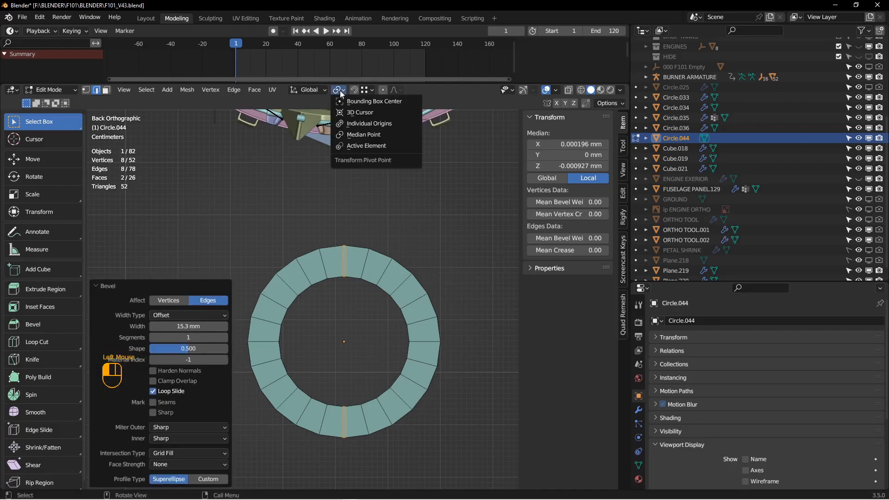
pyautogui.click(350, 124)
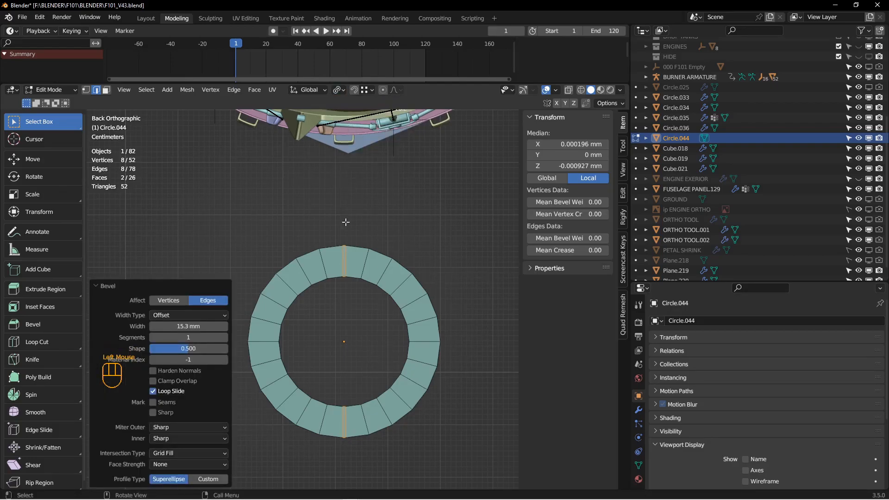
pyautogui.click(347, 262)
pyautogui.keyDown('shift'); pyautogui.click(343, 414); pyautogui.keyUp('shift')
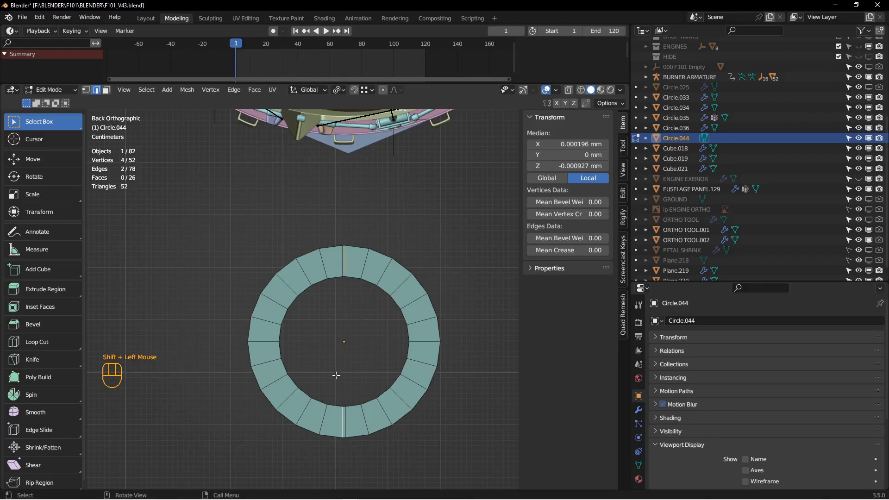
pyautogui.press('s')
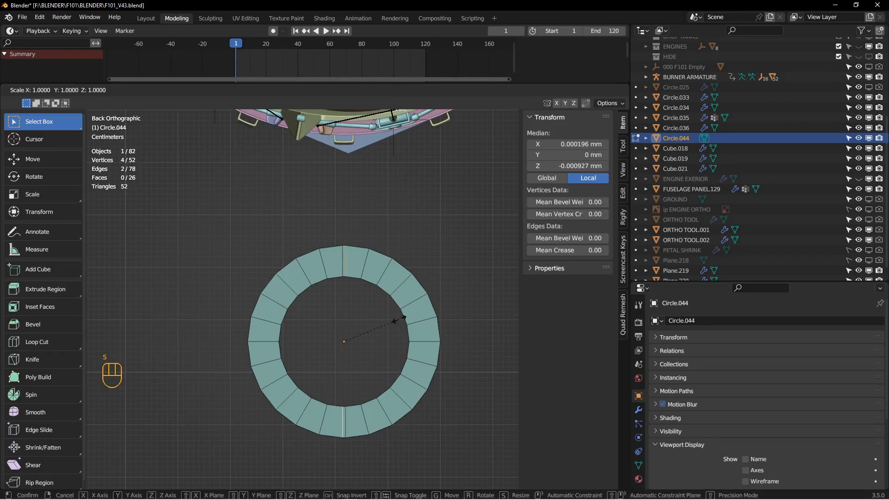
pyautogui.press('2')
pyautogui.press('Return')
# - Squeeze the two narrow strips to practically zero width so each arrowhead has a straight base
pyautogui.moveTo(331, 212); pyautogui.dragTo(361, 479)
pyautogui.press('s')
pyautogui.click(380, 371)
# - Delete the ring face directly ahead of each arrowhead to open two gaps
pyautogui.press('3')
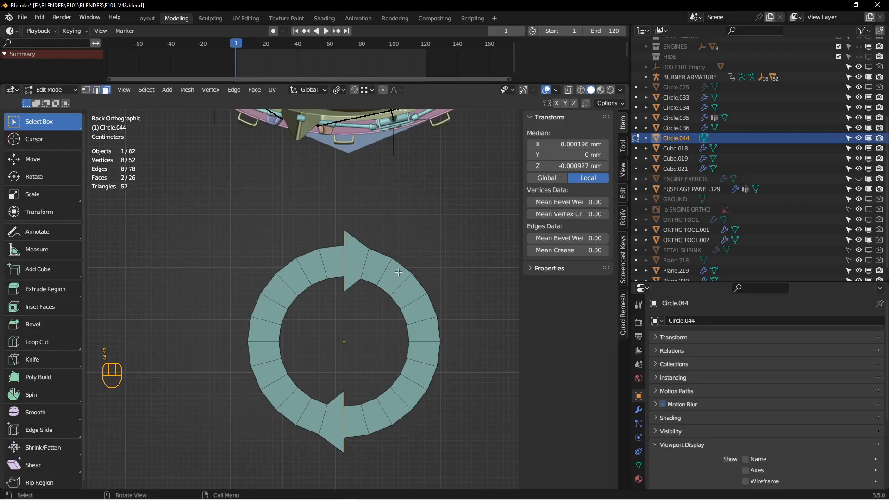
pyautogui.click(377, 267)
pyautogui.keyDown('shift'); pyautogui.click(318, 418); pyautogui.keyUp('shift')
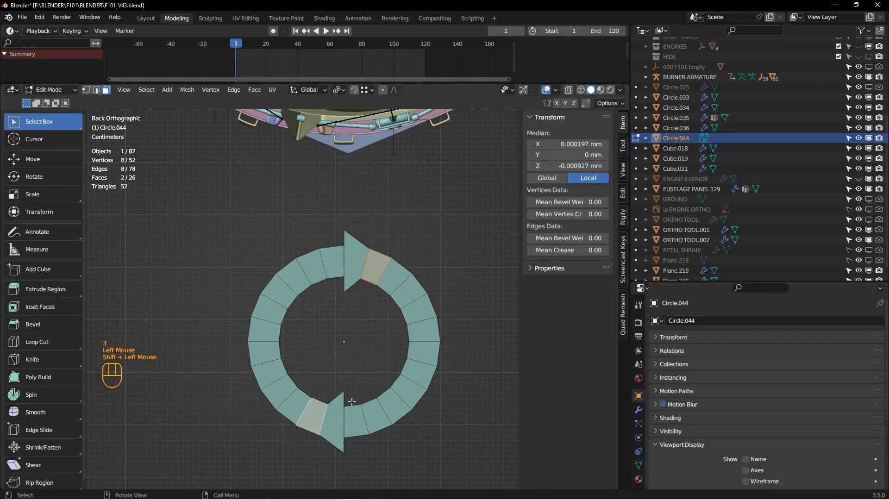
pyautogui.press('x')
pyautogui.click(334, 385)
pyautogui.hotkey('ctrl', 'z')
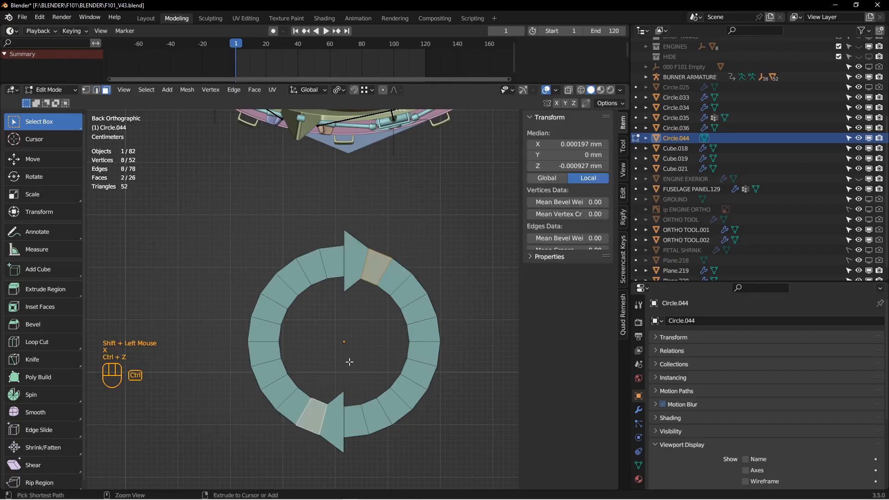
pyautogui.press('x')
pyautogui.click(340, 392)
# - Collapse the front edge of each arrowhead to a point by scaling both edges to 0
pyautogui.click(368, 271)
pyautogui.press('2')
pyautogui.click(365, 269)
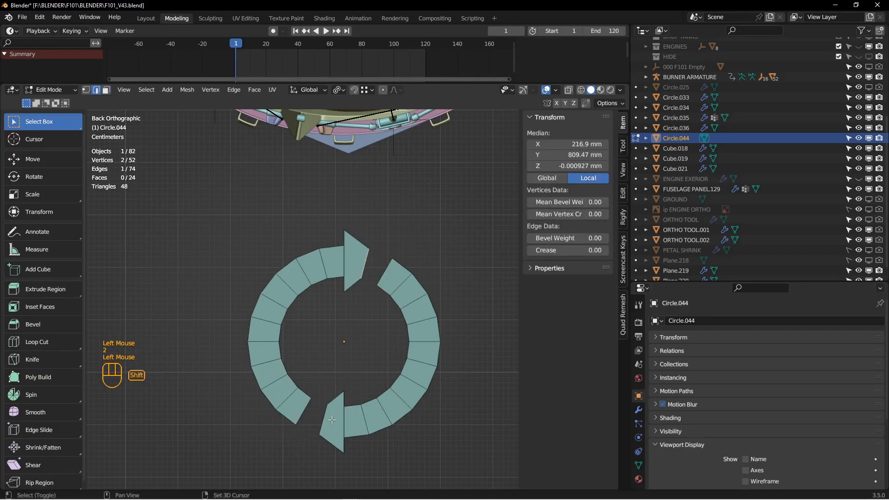
pyautogui.keyDown('shift'); pyautogui.click(329, 419); pyautogui.keyUp('shift')
pyautogui.write('s0')
pyautogui.press('Return')
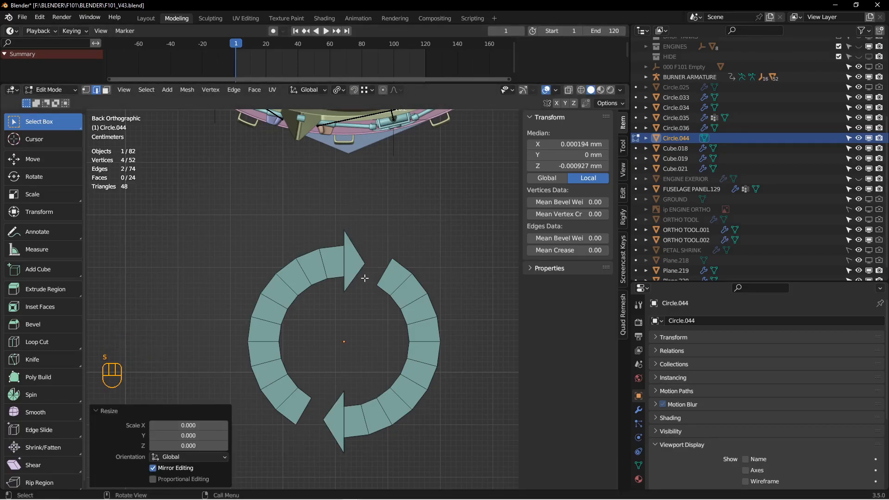
# - Merge all vertices of the arrow shape by distance and return to Object Mode
pyautogui.press('a')
pyautogui.press('m')
pyautogui.click(350, 278)
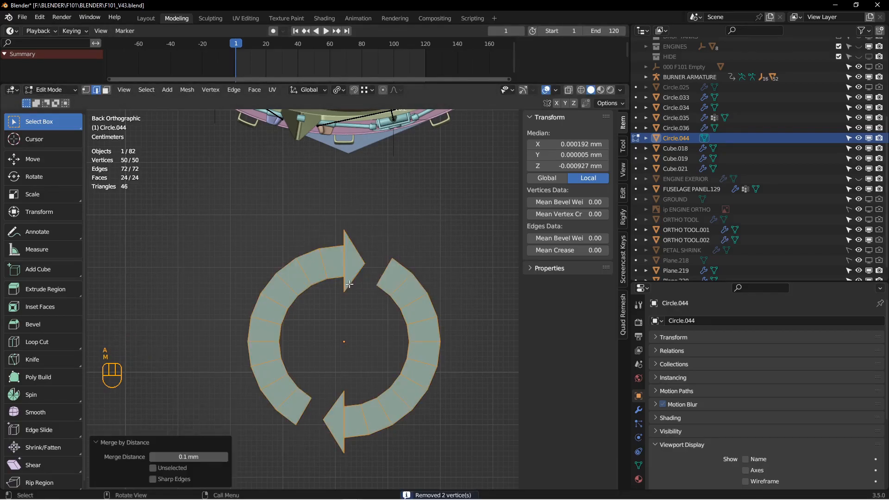
pyautogui.scroll(2, 349, 284)
pyautogui.press('Tab')
pyautogui.moveTo(352, 306); pyautogui.dragTo(330, 154, button='middle')
pyautogui.scroll(2, 340, 293)
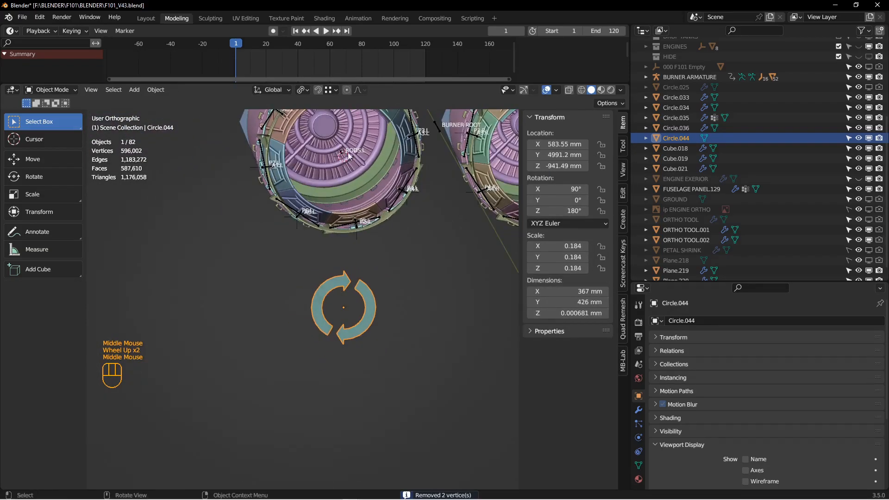
# - Rename the circular arrow object to AFTER BURNER L
pyautogui.press('ctrl+KP_1')
pyautogui.keyDown('shift'); pyautogui.moveTo(341, 208); pyautogui.dragTo(292, 227, button='middle'); pyautogui.keyUp('shift')
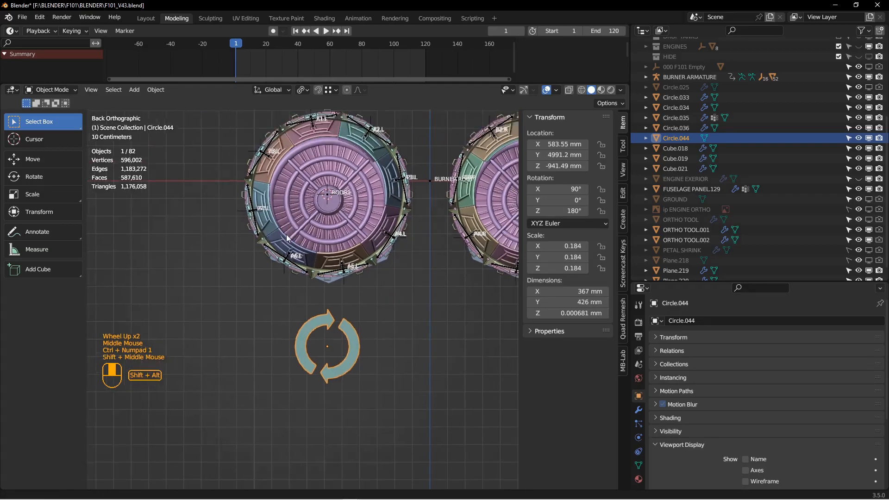
pyautogui.scroll(-2, 332, 256)
pyautogui.click(662, 405)
pyautogui.press('F2')
pyautogui.write('A')
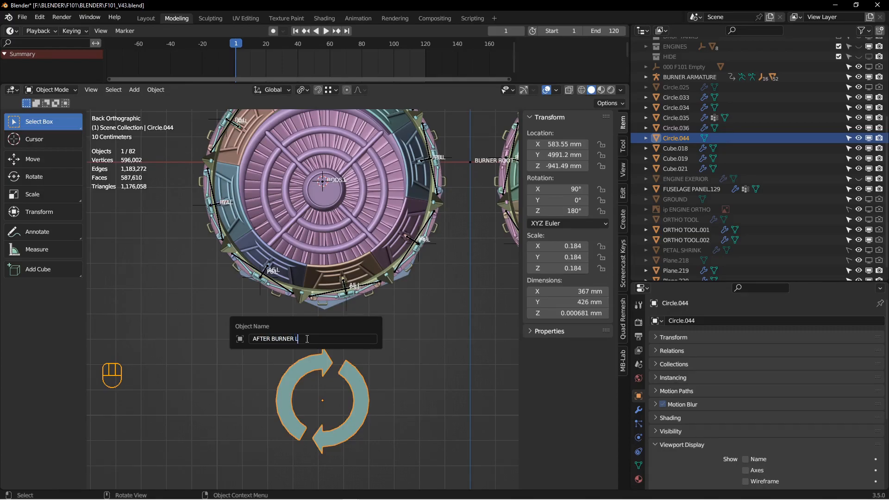
pyautogui.write('FTER BURNER L')
pyautogui.press('Return')
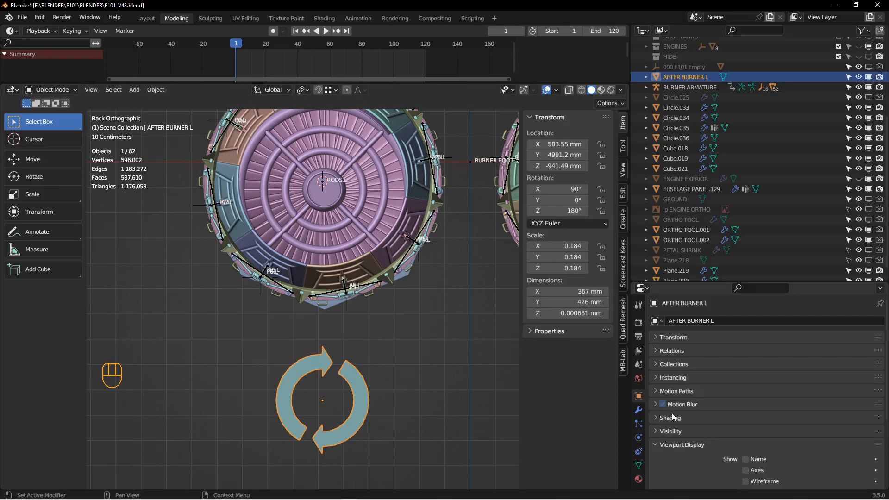
# - Turn on the viewport name display for the AFTER BURNER L object
pyautogui.click(746, 459)
pyautogui.keyDown('shift'); pyautogui.moveTo(407, 385); pyautogui.dragTo(414, 335, button='middle'); pyautogui.keyUp('shift')
pyautogui.scroll(2, 299, 328)
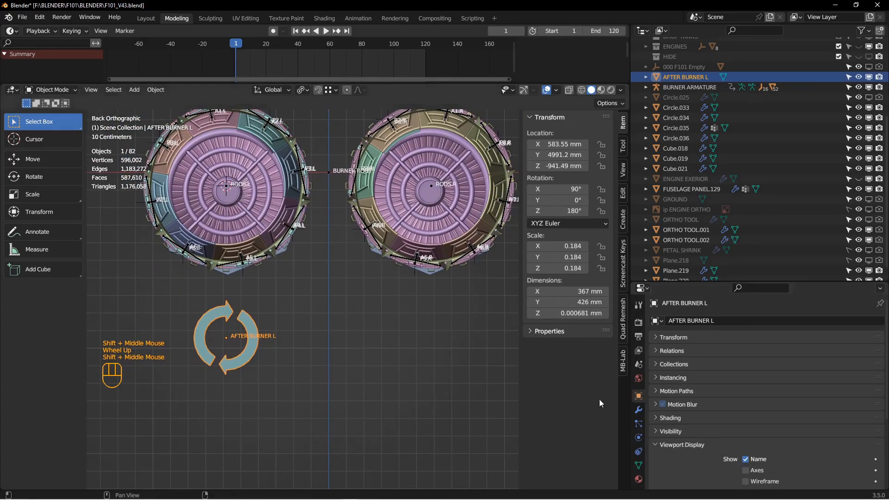
# - Exclude AFTER BURNER L from rendering and duplicate it in place
pyautogui.click(879, 77)
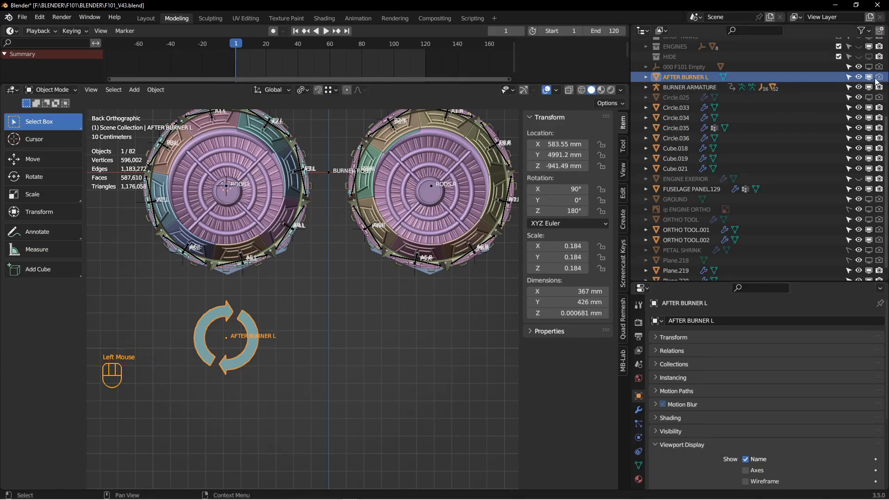
pyautogui.keyDown('shift'); pyautogui.moveTo(262, 340); pyautogui.dragTo(274, 348, button='middle'); pyautogui.keyUp('shift')
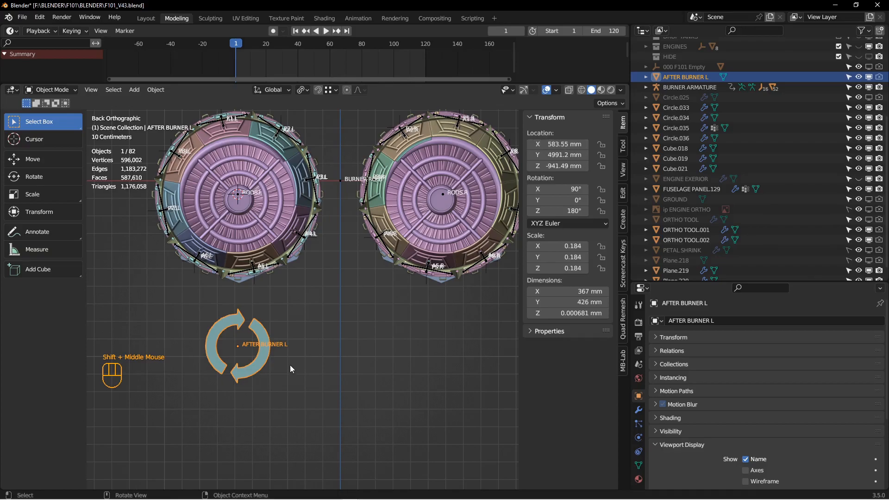
pyautogui.hotkey('shift', 'd')
pyautogui.rightClick(298, 355)
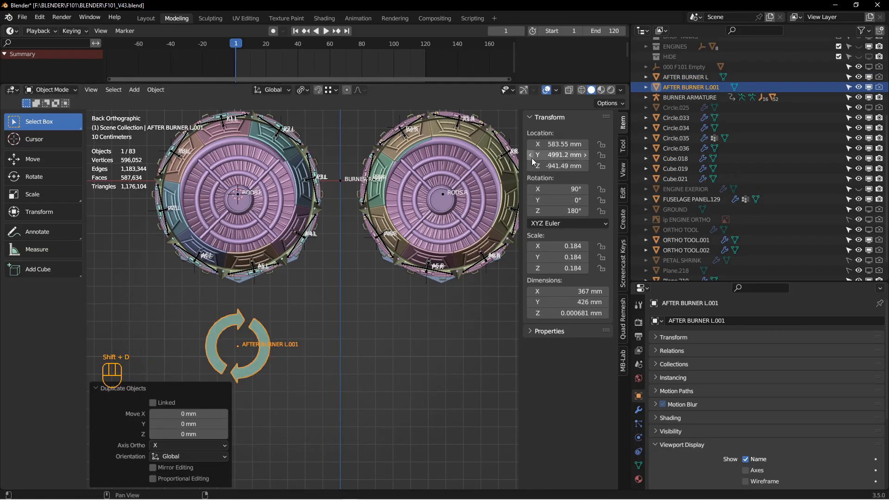
pyautogui.click(555, 144)
pyautogui.press('Home')
pyautogui.write('-')
pyautogui.press('Return')
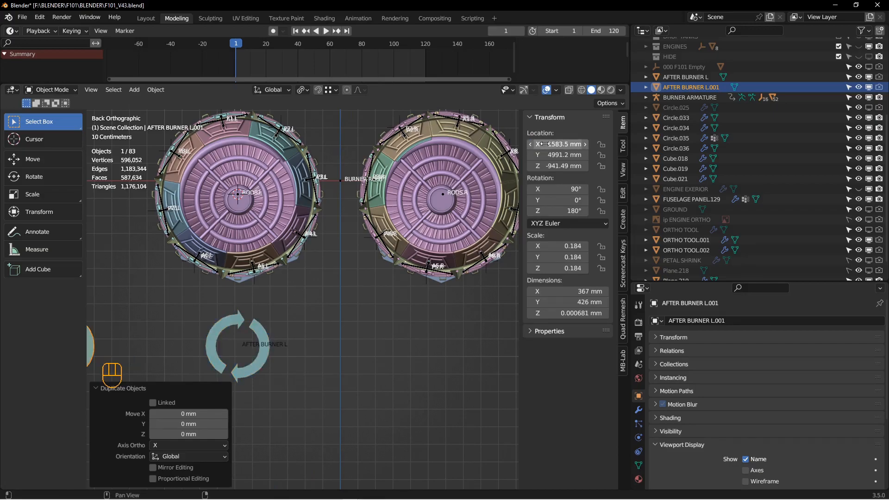
pyautogui.hotkey('ctrl', 'z')
# - Mirror the duplicated arrow object to the other engine by setting its X location to -583.548 mm
pyautogui.click(553, 144)
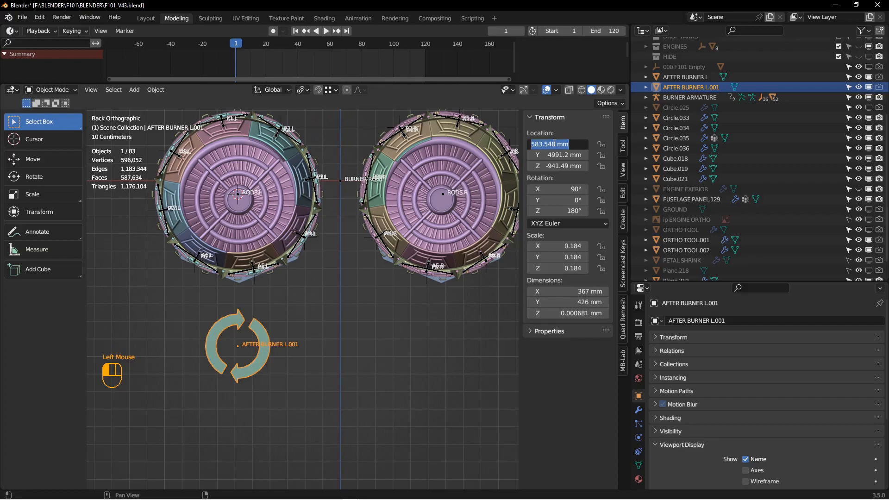
pyautogui.press('End')
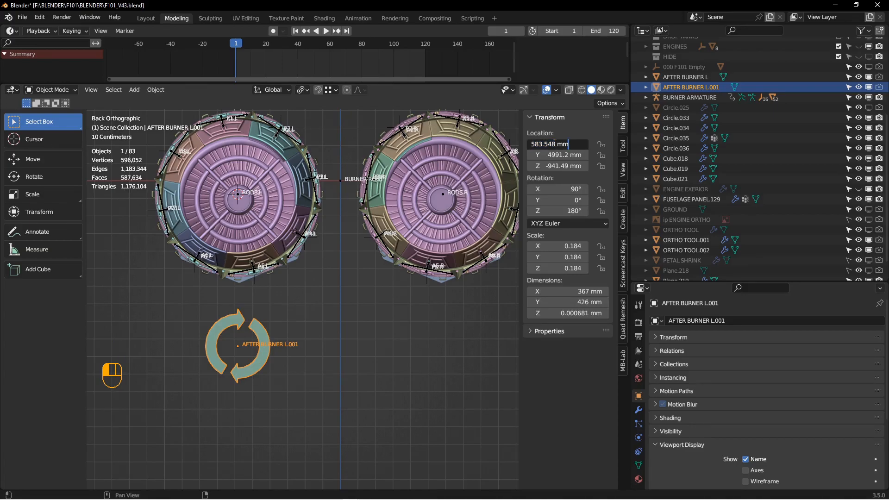
pyautogui.write('-')
pyautogui.press('Return')
pyautogui.keyDown('shift'); pyautogui.moveTo(378, 337); pyautogui.dragTo(322, 326, button='middle'); pyautogui.keyUp('shift')
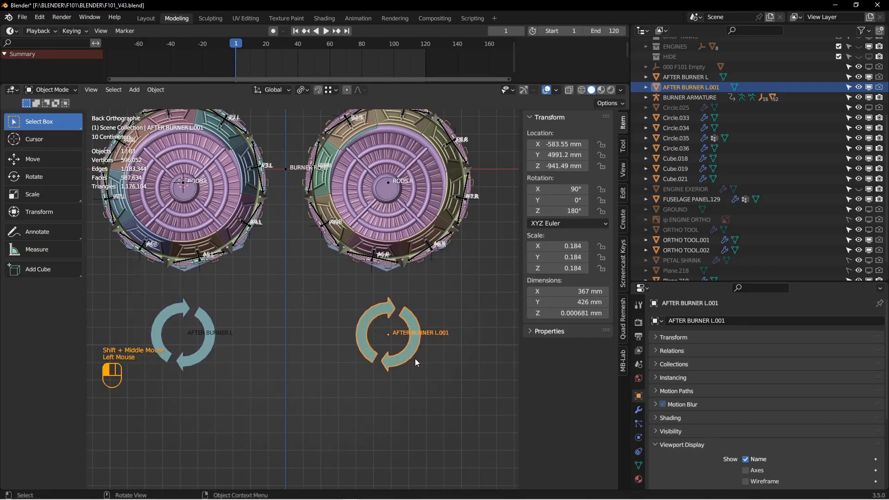
# - Rename the duplicated circular arrow object to AFTER BURNER R
pyautogui.press('F2')
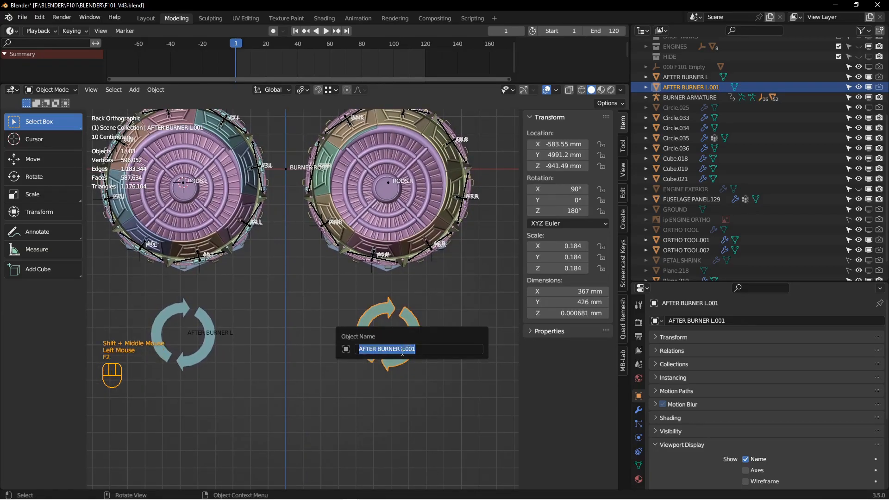
pyautogui.moveTo(402, 350); pyautogui.dragTo(455, 353)
pyautogui.write('R')
pyautogui.press('Return')
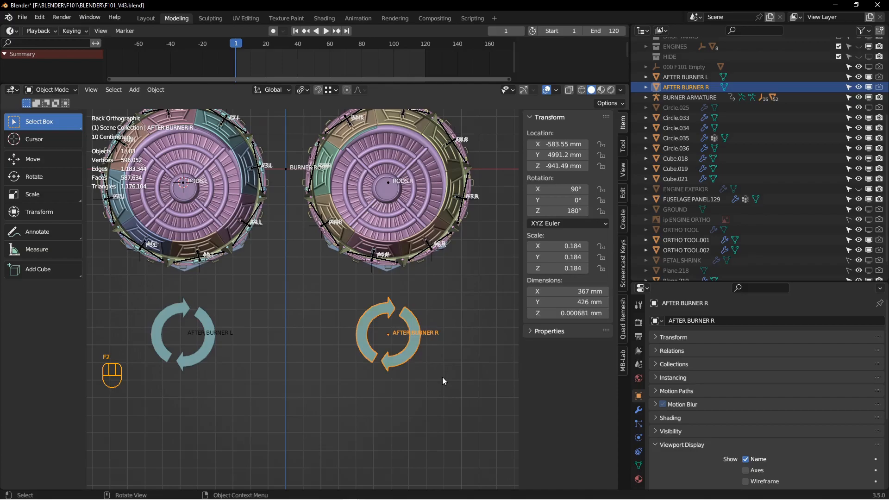
# - Save the F101_V43.blend file
pyautogui.scroll(3, 430, 374)
pyautogui.moveTo(362, 357); pyautogui.dragTo(387, 368, button='middle')
pyautogui.scroll(-2, 407, 379)
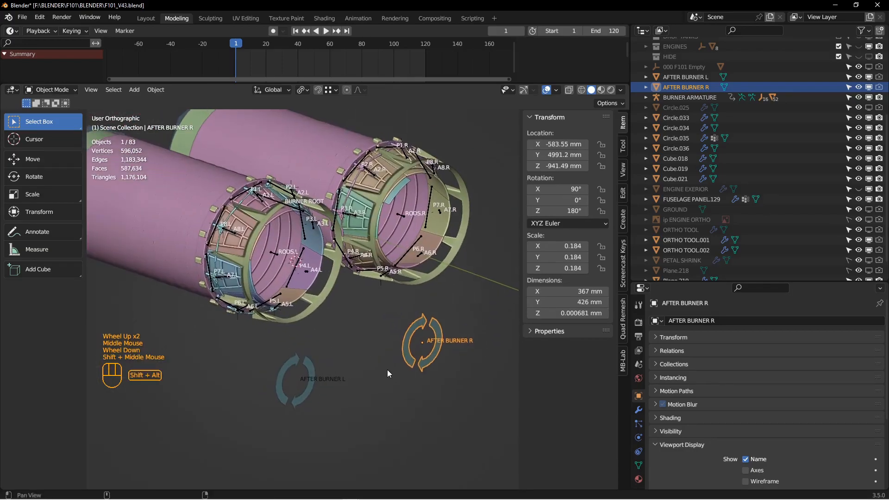
pyautogui.moveTo(319, 367); pyautogui.dragTo(307, 365, button='middle')
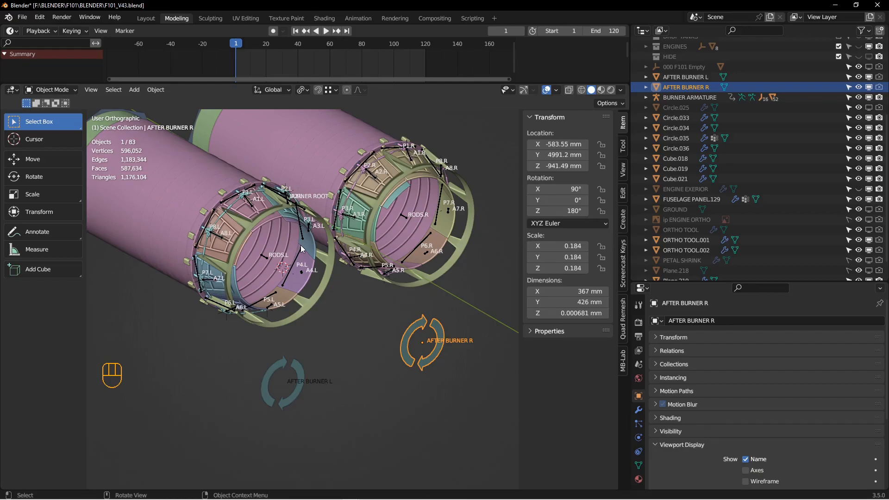
pyautogui.hotkey('ctrl', 's')
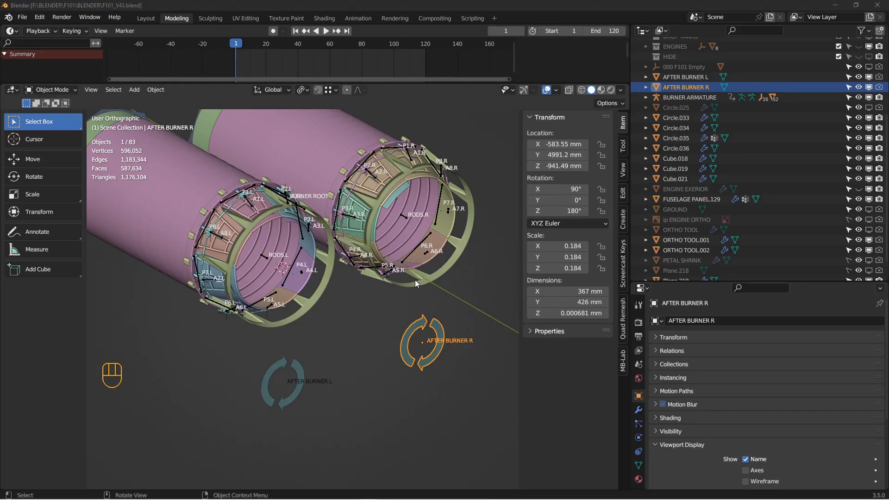
# - Enlarge and split the timeline area horizontally, and turn its upper part into a Dope Sheet in Action Editor mode
pyautogui.moveTo(491, 83); pyautogui.dragTo(491, 119)
pyautogui.moveTo(628, 26); pyautogui.dragTo(508, 100)
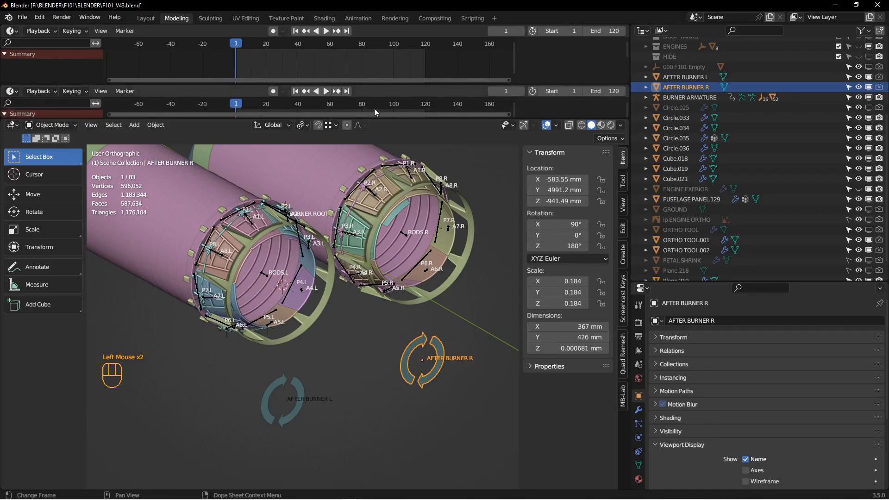
pyautogui.click(12, 30)
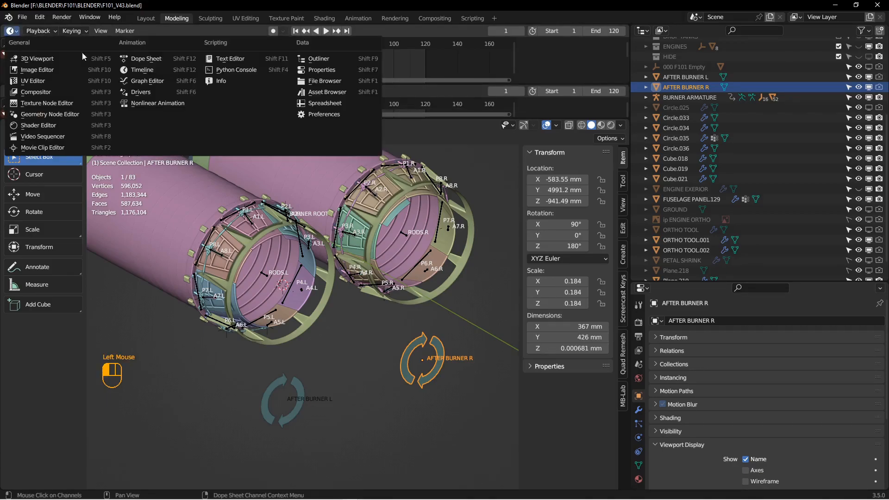
pyautogui.click(148, 60)
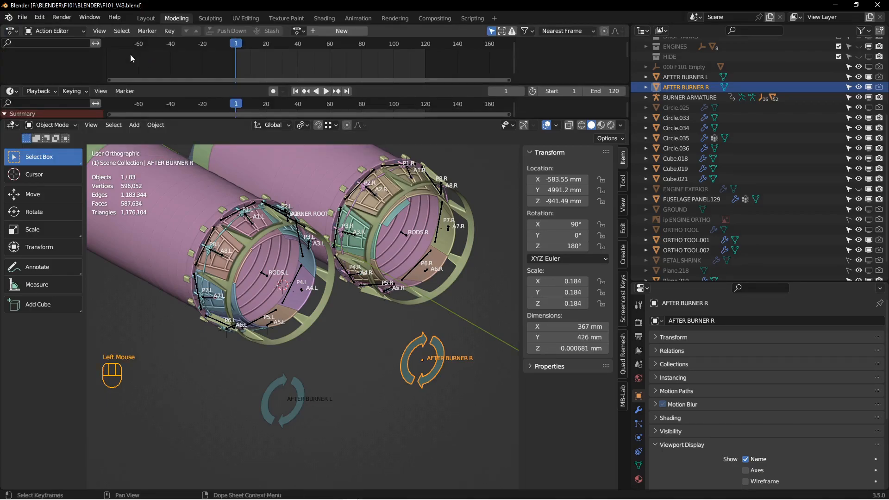
pyautogui.click(52, 31)
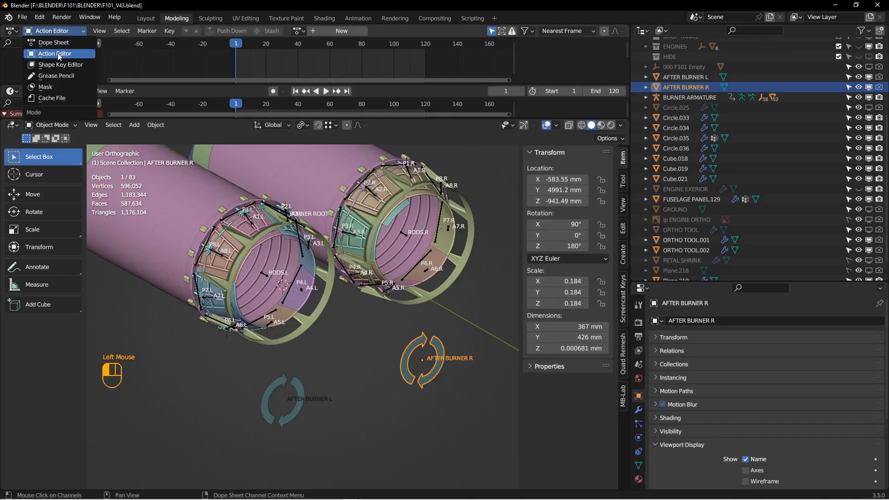
pyautogui.click(59, 55)
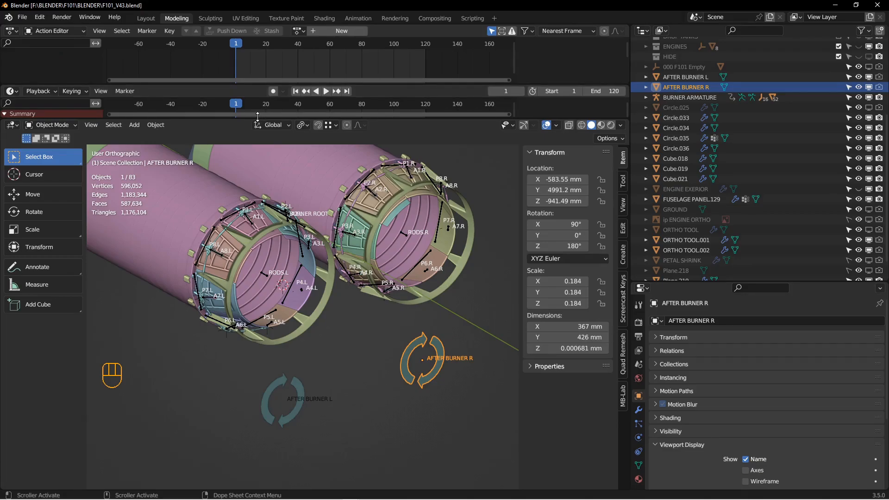
pyautogui.moveTo(258, 116); pyautogui.dragTo(258, 119)
# - Select the burner armature and rename its action to AFTER BURNER
pyautogui.middleClick(235, 265)
pyautogui.scroll(-2, 235, 265)
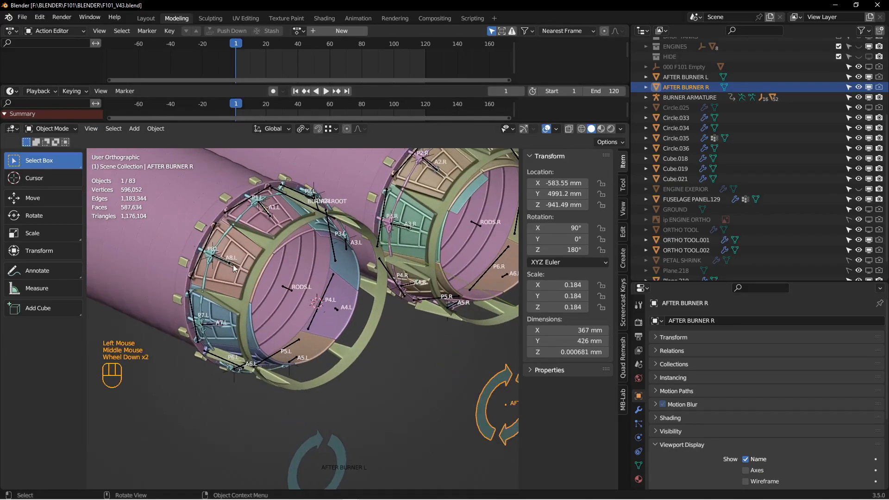
pyautogui.keyDown('shift'); pyautogui.moveTo(234, 268); pyautogui.dragTo(229, 326, button='middle'); pyautogui.keyUp('shift')
pyautogui.click(323, 352)
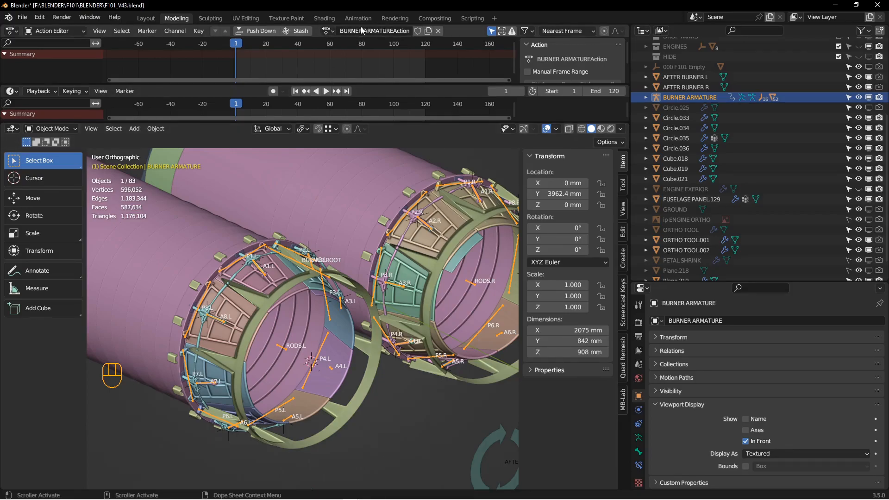
pyautogui.click(395, 30)
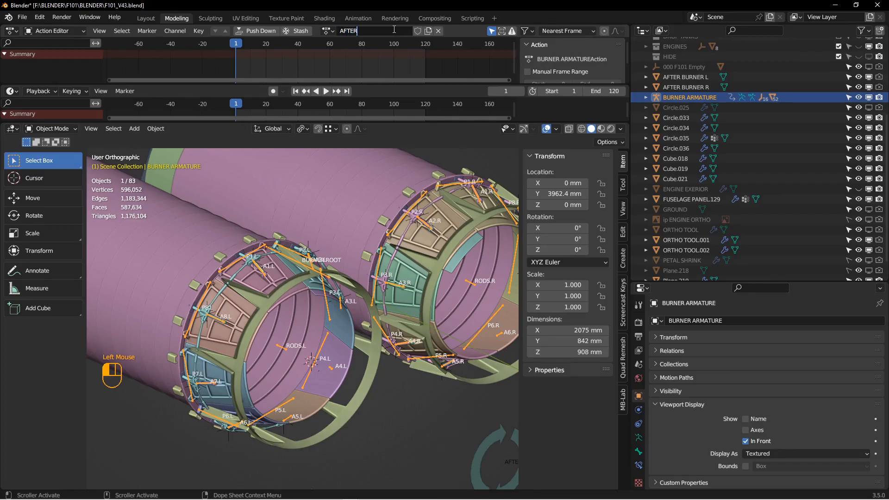
pyautogui.write('ENER')
pyautogui.press('Return')
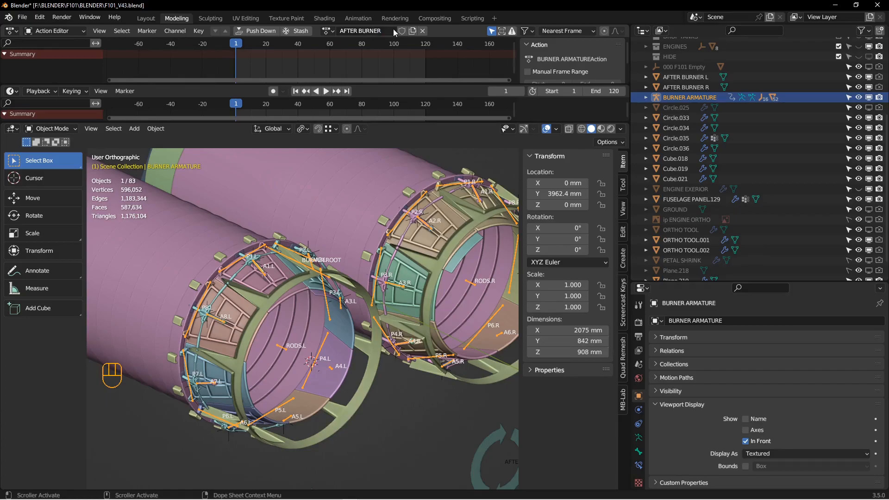
# - Protect the AFTER BURNER action with a fake user and unlink it from the burner armature
pyautogui.click(403, 30)
pyautogui.click(424, 31)
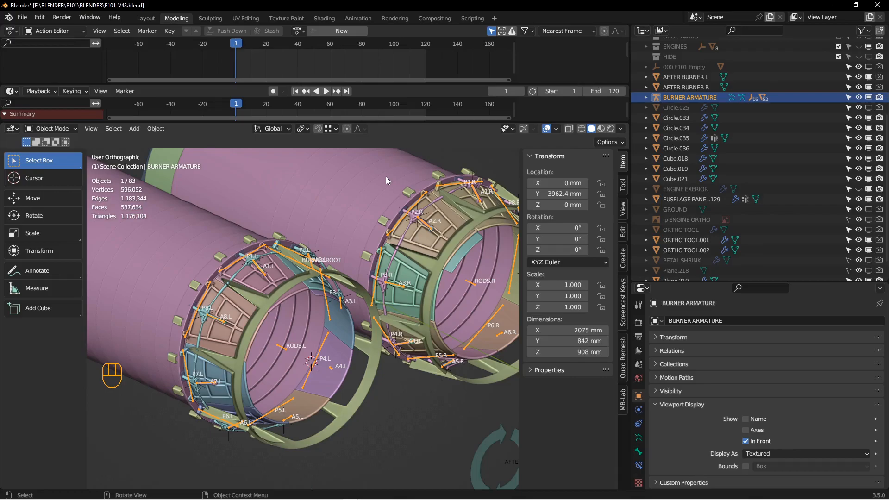
pyautogui.keyDown('shift'); pyautogui.moveTo(347, 238); pyautogui.dragTo(312, 240, button='middle'); pyautogui.keyUp('shift')
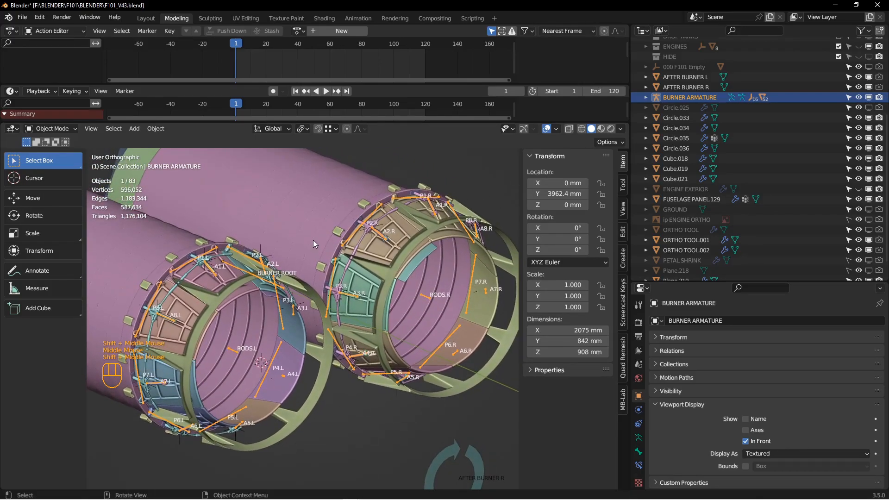
pyautogui.keyDown('shift'); pyautogui.moveTo(415, 214); pyautogui.dragTo(419, 212, button='middle'); pyautogui.keyUp('shift')
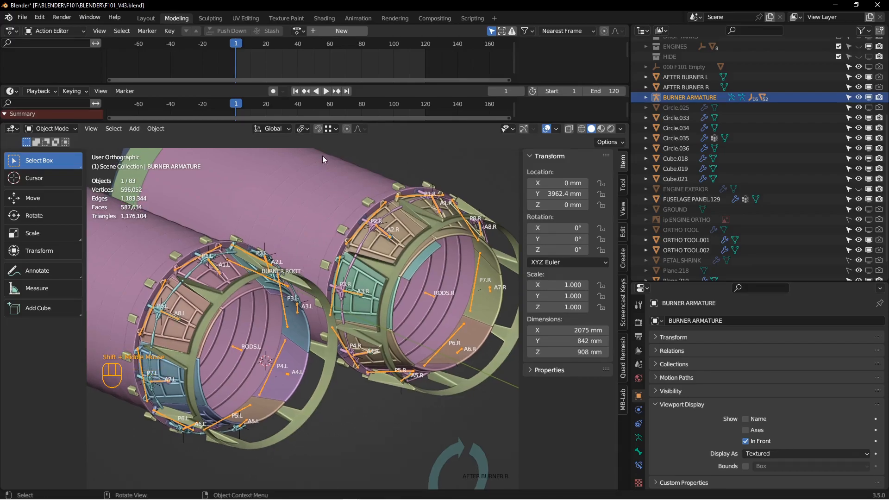
# - Move through the timeline to frame 35 to check the nozzle motion with the action unlinked, and return to frame 1
pyautogui.click(326, 91)
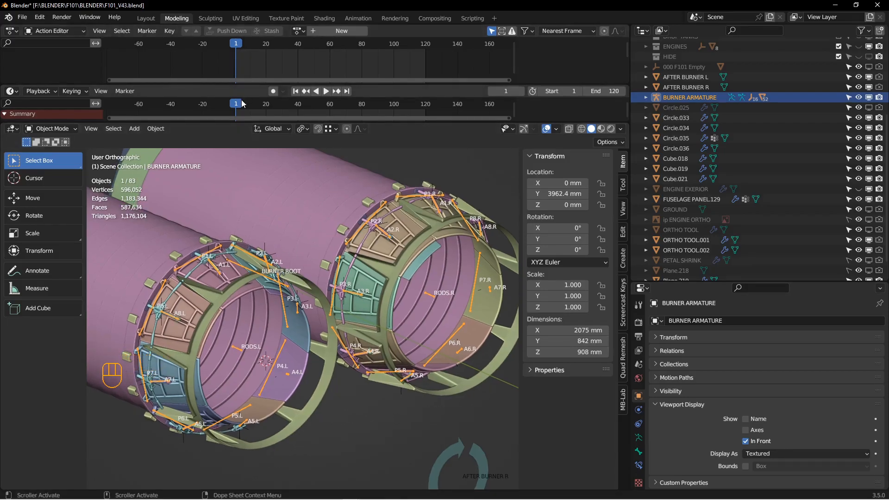
pyautogui.click(291, 113)
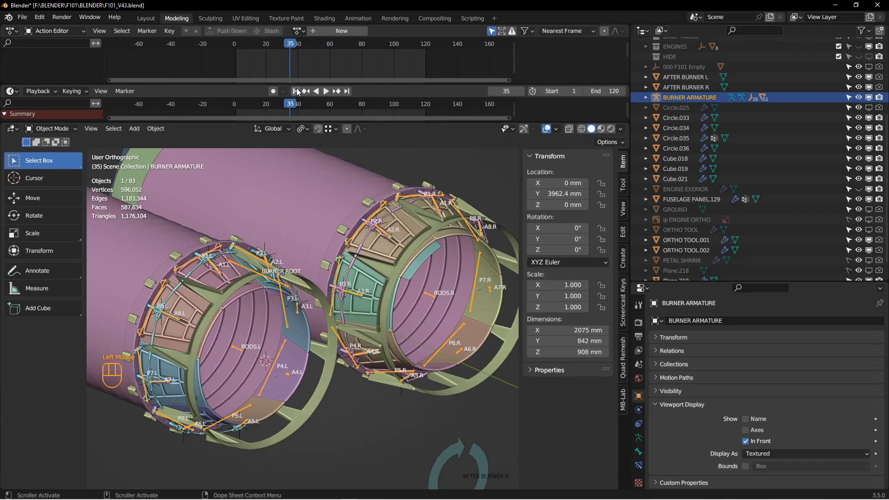
pyautogui.click(296, 91)
# - Switch the burner armature to Pose Mode and select the P1.L petal bone on the left engine
pyautogui.scroll(2, 393, 288)
pyautogui.keyDown('shift'); pyautogui.moveTo(393, 288); pyautogui.dragTo(398, 250, button='middle'); pyautogui.keyUp('shift')
pyautogui.moveTo(399, 251); pyautogui.dragTo(385, 251, button='middle')
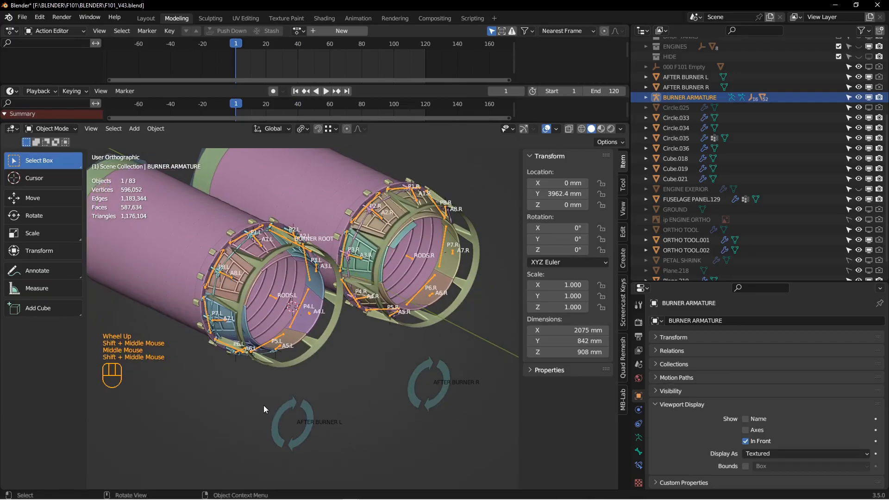
pyautogui.moveTo(349, 304); pyautogui.dragTo(322, 306, button='middle')
pyautogui.keyDown('shift'); pyautogui.moveTo(302, 306); pyautogui.dragTo(332, 298, button='middle'); pyautogui.keyUp('shift')
pyautogui.keyDown('shift'); pyautogui.moveTo(326, 360); pyautogui.dragTo(312, 366, button='middle'); pyautogui.keyUp('shift')
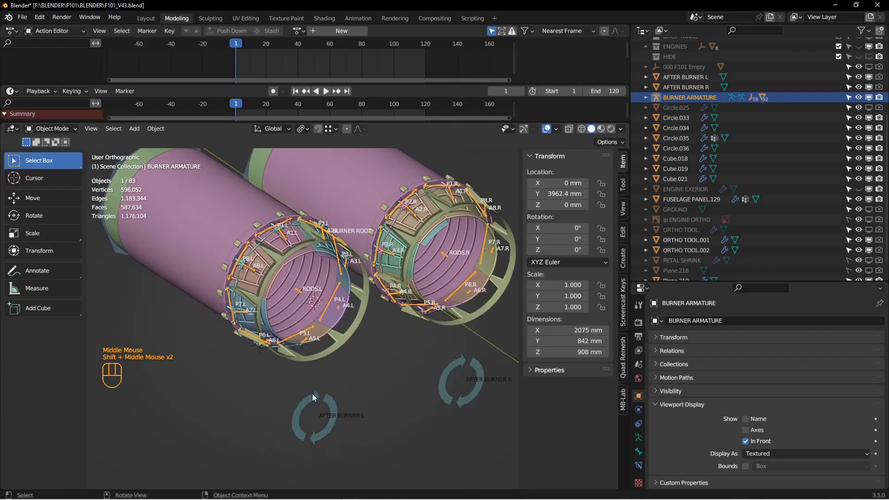
pyautogui.press('Tab')
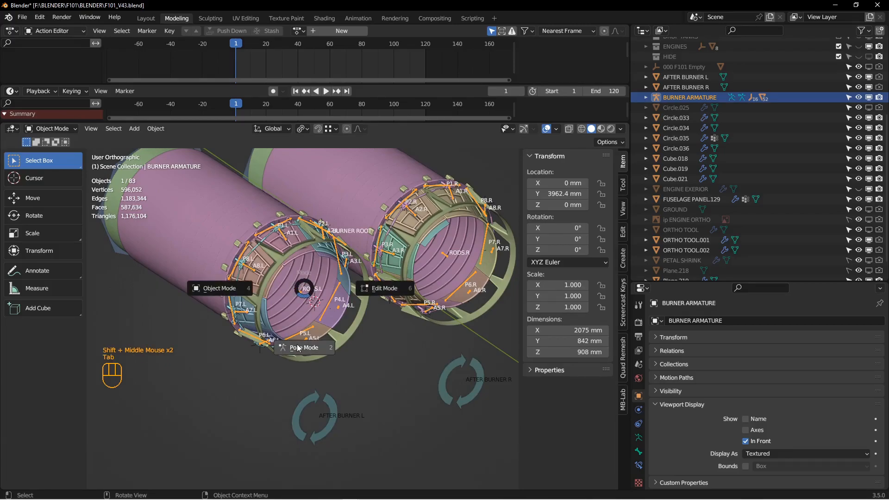
pyautogui.click(271, 234)
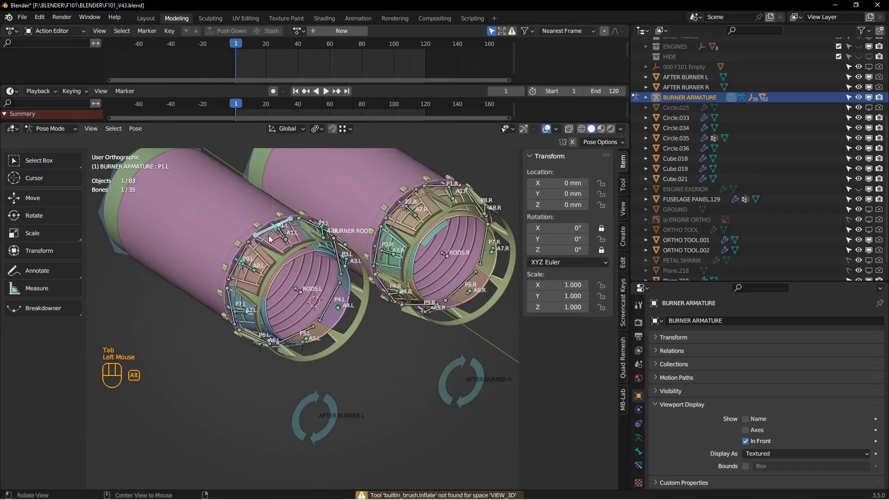
pyautogui.keyDown('alt'); pyautogui.middleClick(274, 233); pyautogui.keyUp('alt')
pyautogui.scroll(-1, 278, 234)
pyautogui.moveTo(286, 237); pyautogui.dragTo(278, 238, button='middle')
pyautogui.keyDown('shift'); pyautogui.moveTo(283, 239); pyautogui.dragTo(284, 224, button='middle'); pyautogui.keyUp('shift')
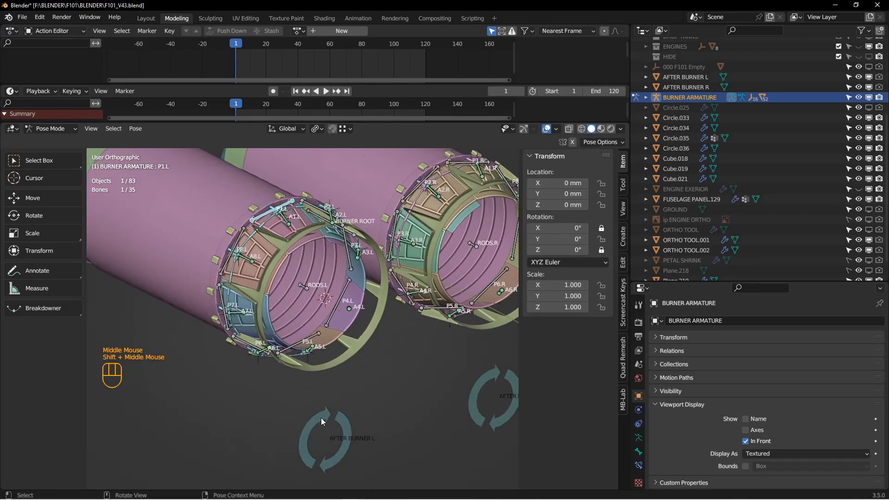
# - Add an Action constraint to the P1.L bone and pick the AFTER BURNER L object as its target
pyautogui.click(640, 465)
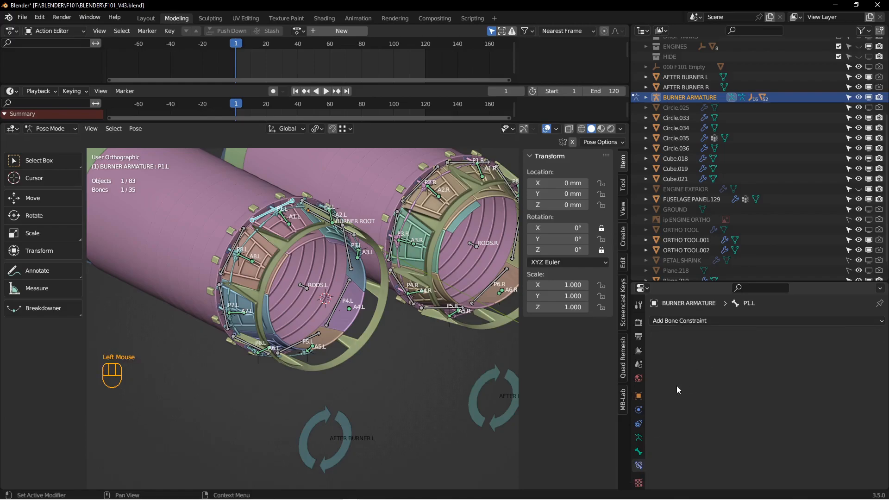
pyautogui.click(641, 423)
pyautogui.click(783, 321)
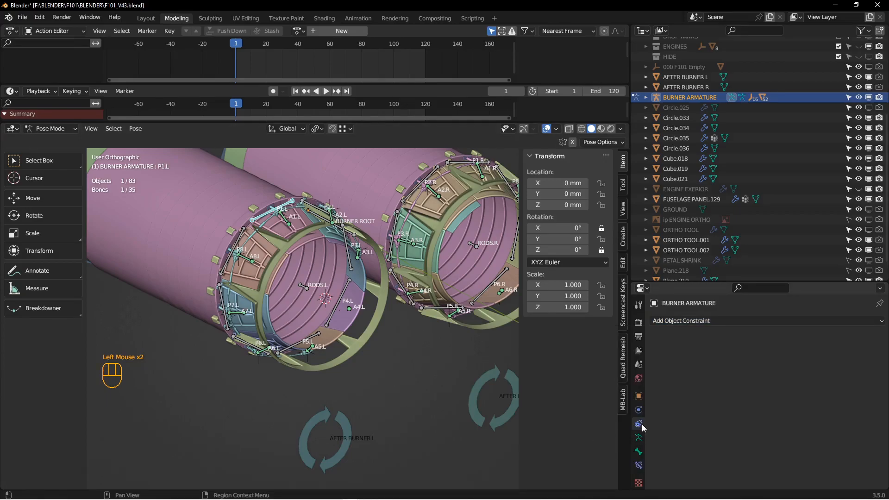
pyautogui.click(639, 466)
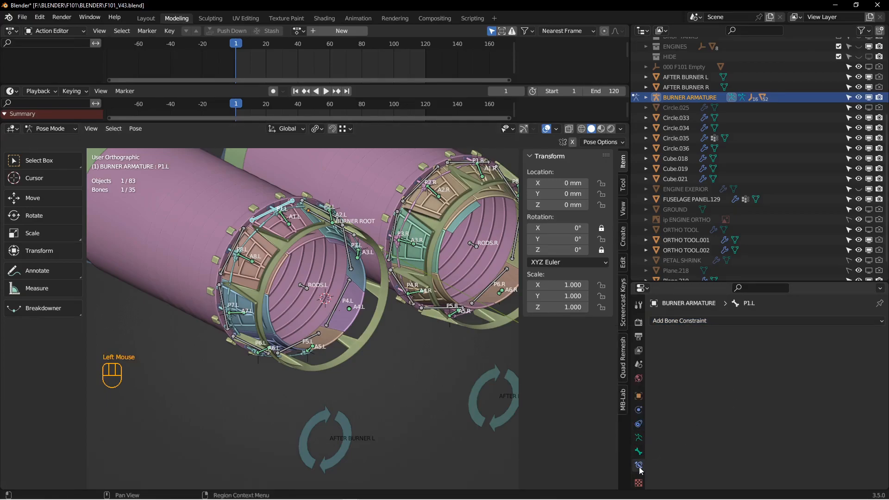
pyautogui.click(796, 321)
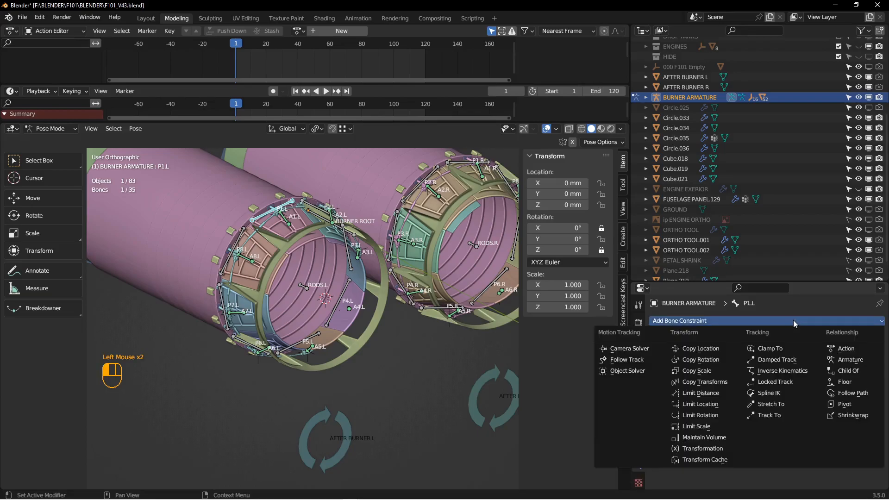
pyautogui.click(850, 354)
pyautogui.click(865, 352)
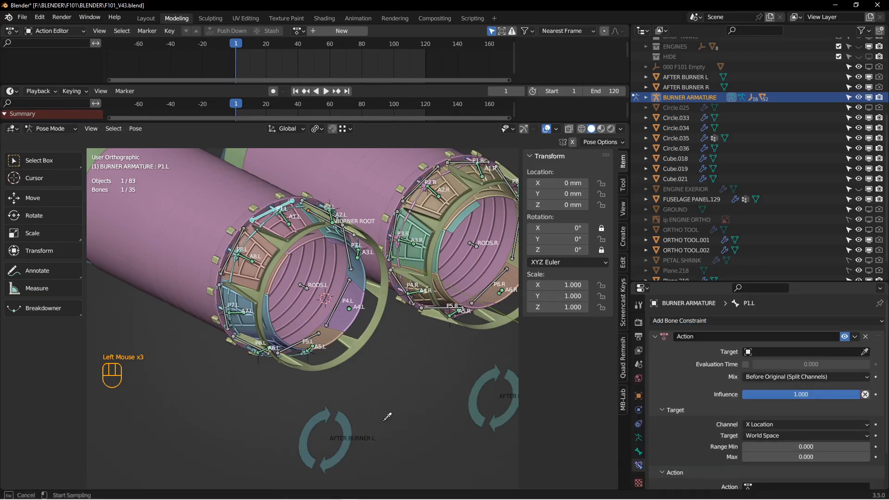
pyautogui.click(345, 423)
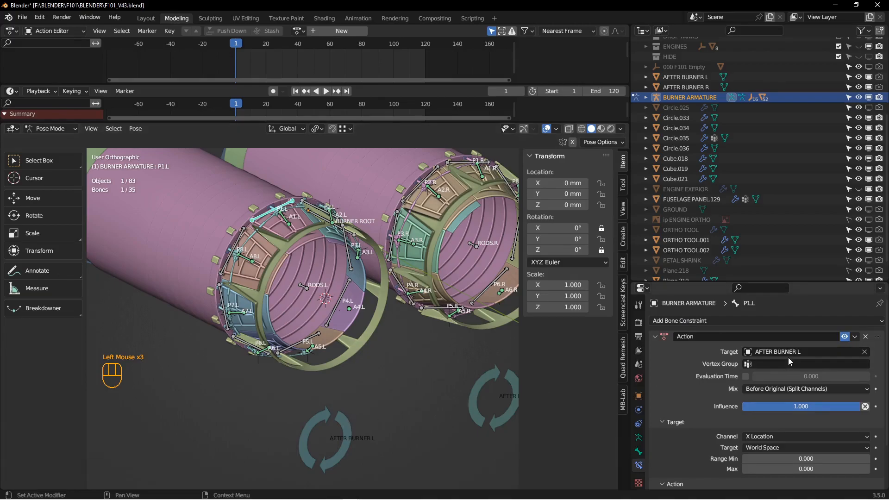
# - Set the target channel of P1.L's Action constraint to Y Rotation
pyautogui.scroll(-3, 765, 383)
pyautogui.click(765, 384)
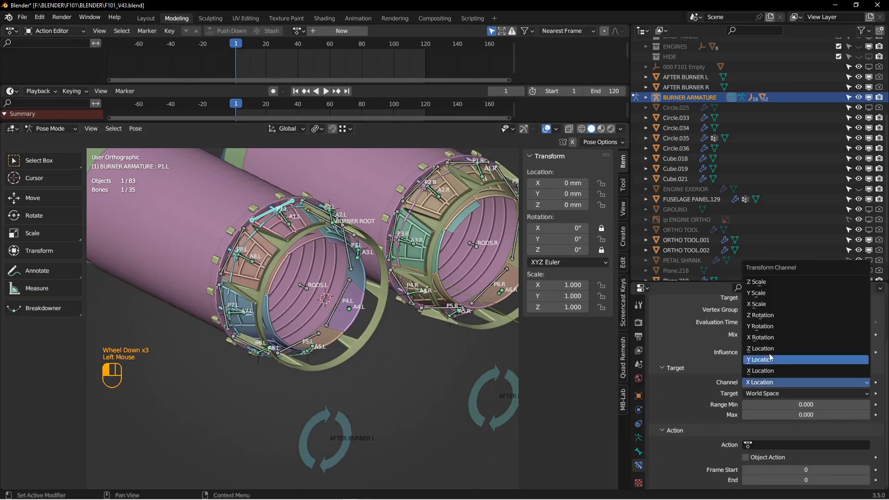
pyautogui.click(769, 329)
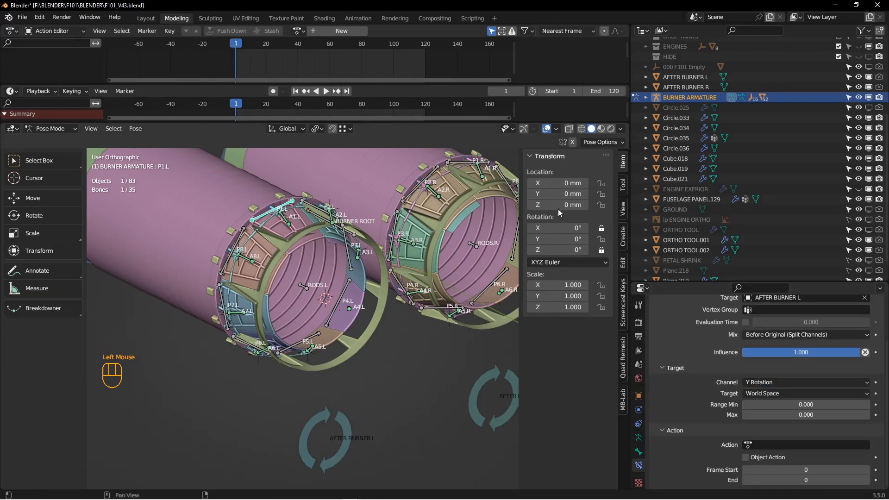
# - Turn on the viewport gizmos, switch to Object Mode and apply the transforms of the AFTER BURNER L and R control objects
pyautogui.click(524, 128)
pyautogui.press('Tab')
pyautogui.click(372, 258)
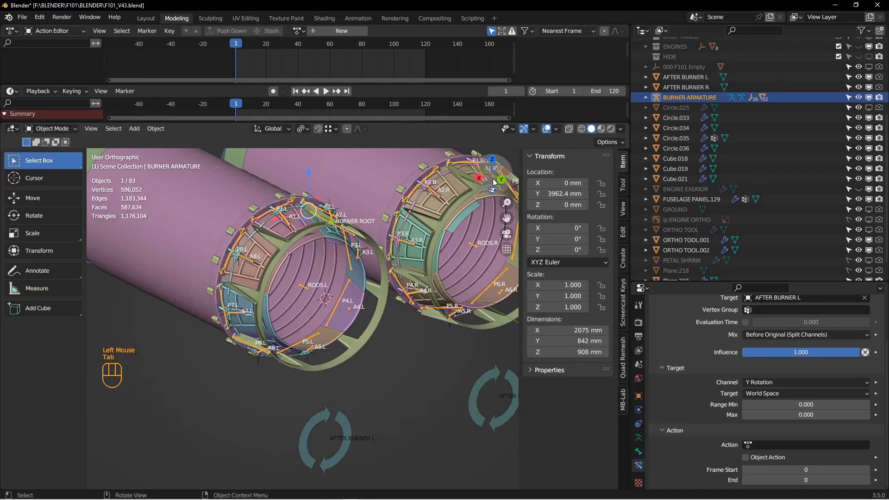
pyautogui.click(350, 415)
pyautogui.moveTo(377, 352); pyautogui.dragTo(397, 359, button='middle')
pyautogui.keyDown('shift'); pyautogui.click(482, 364); pyautogui.keyUp('shift')
pyautogui.hotkey('ctrl', 'a')
pyautogui.click(479, 364)
# - Lock the X and Z rotation of both AFTER BURNER control objects and test that the left one turns only about Y
pyautogui.moveTo(479, 368); pyautogui.dragTo(404, 374, button='middle')
pyautogui.click(338, 418)
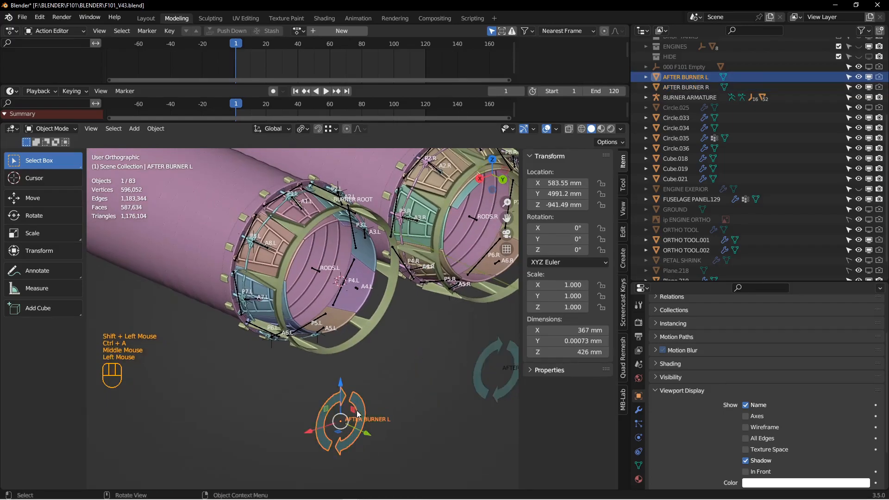
pyautogui.moveTo(338, 419); pyautogui.dragTo(339, 422, button='middle')
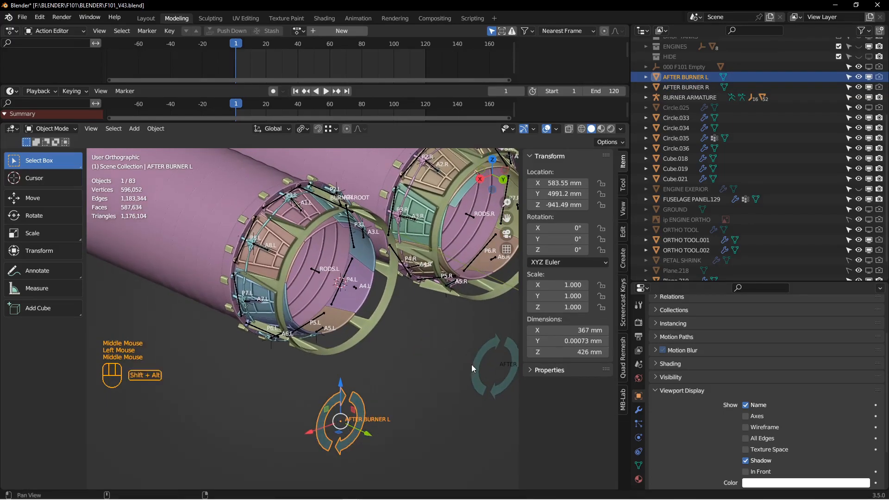
pyautogui.keyDown('shift'); pyautogui.moveTo(471, 365); pyautogui.dragTo(444, 369, button='middle'); pyautogui.keyUp('shift')
pyautogui.click(467, 390)
pyautogui.keyDown('shift'); pyautogui.moveTo(333, 419); pyautogui.dragTo(338, 361, button='middle'); pyautogui.keyUp('shift')
pyautogui.keyDown('shift'); pyautogui.moveTo(396, 347); pyautogui.dragTo(404, 334, button='middle'); pyautogui.keyUp('shift')
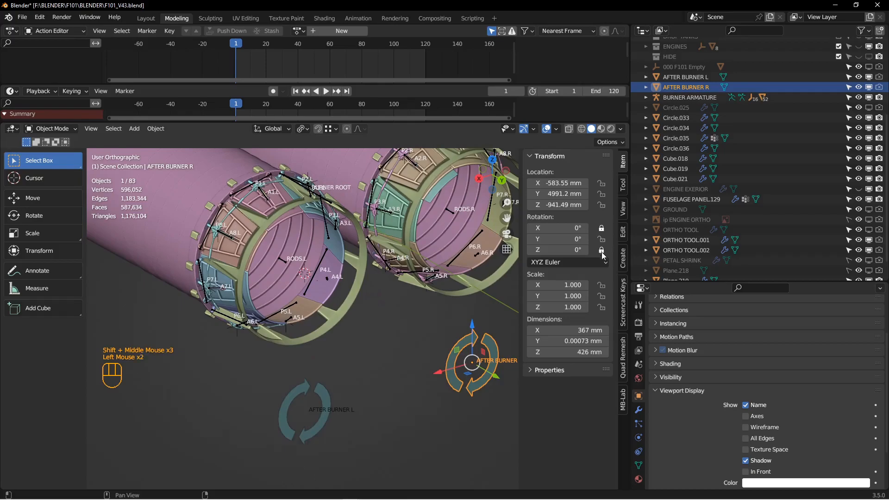
pyautogui.click(324, 402)
pyautogui.click(601, 228)
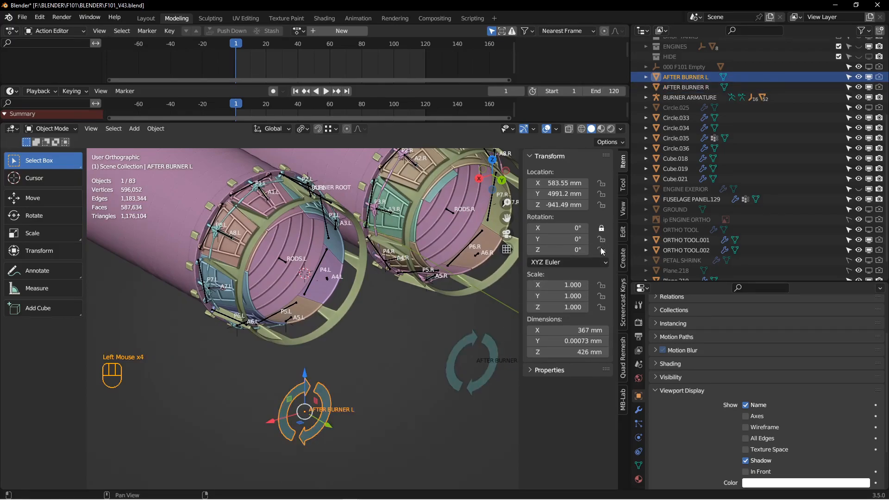
pyautogui.press('r')
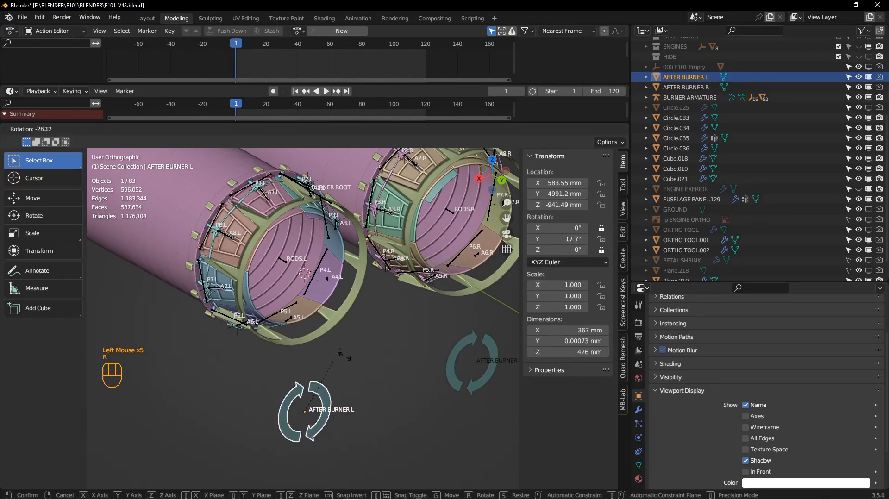
pyautogui.rightClick(346, 352)
# - Return the burner armature to Pose Mode with the P1.L bone selected and hide the viewport gizmos
pyautogui.keyDown('shift'); pyautogui.moveTo(347, 352); pyautogui.dragTo(351, 357, button='middle'); pyautogui.keyUp('shift')
pyautogui.click(252, 209)
pyautogui.press('Tab')
pyautogui.click(253, 262)
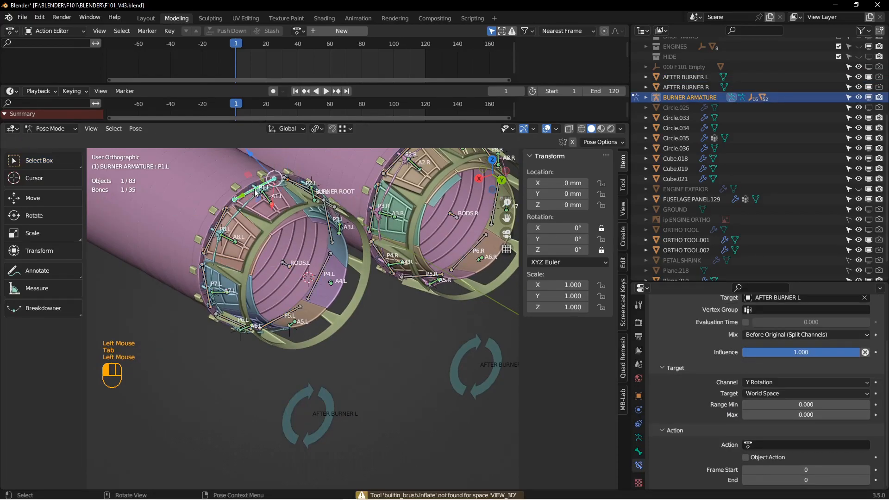
pyautogui.keyDown('alt'); pyautogui.moveTo(271, 238); pyautogui.dragTo(274, 240, button='middle'); pyautogui.keyUp('alt')
pyautogui.click(527, 131)
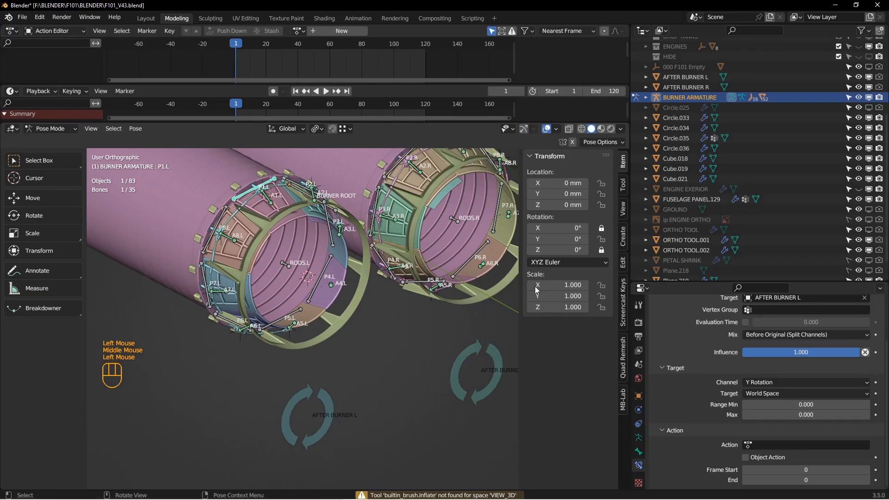
# - Set P1.L's Action constraint to Local Space for the target, with a range maximum of 90
pyautogui.scroll(2, 794, 302)
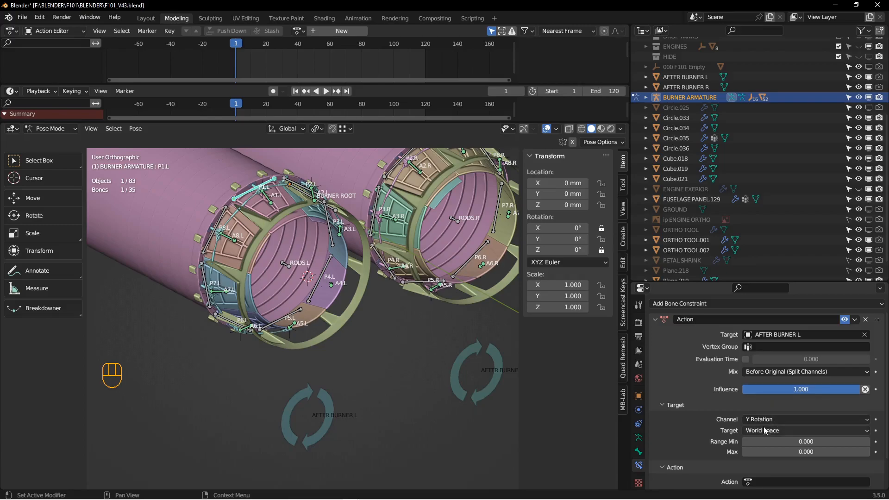
pyautogui.scroll(-1, 764, 422)
pyautogui.click(764, 413)
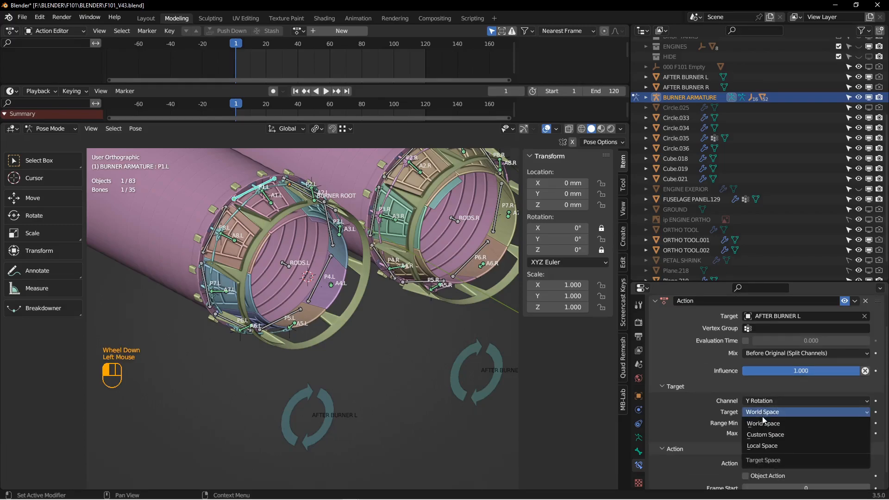
pyautogui.click(764, 446)
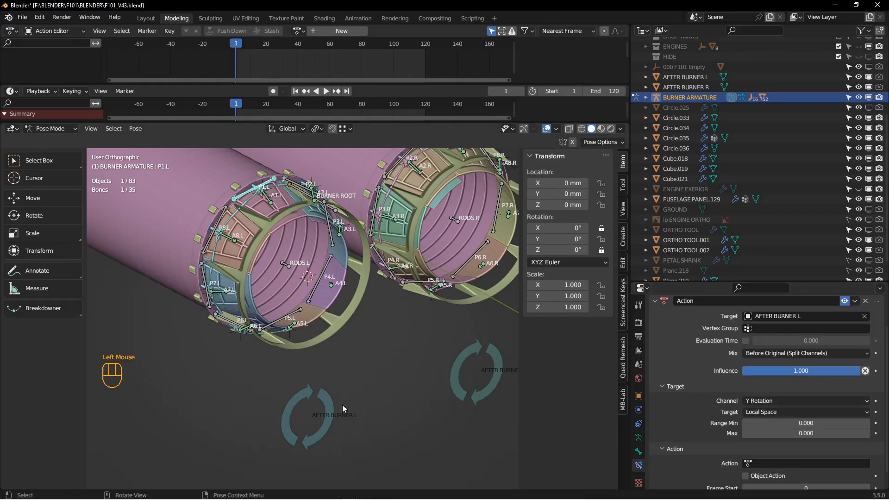
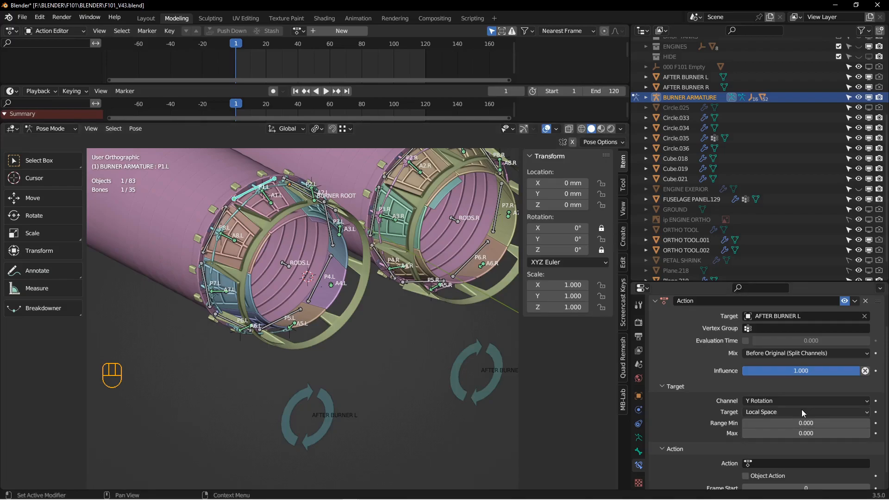
pyautogui.scroll(-2, 797, 399)
pyautogui.click(778, 415)
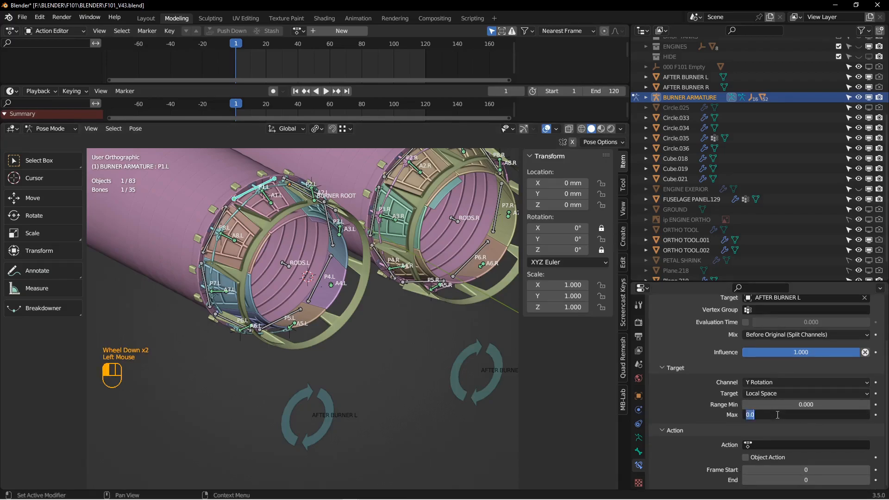
# - Assign the AFTER BURNER action to P1.L's constraint with frame start 1 and end 120
pyautogui.click(806, 445)
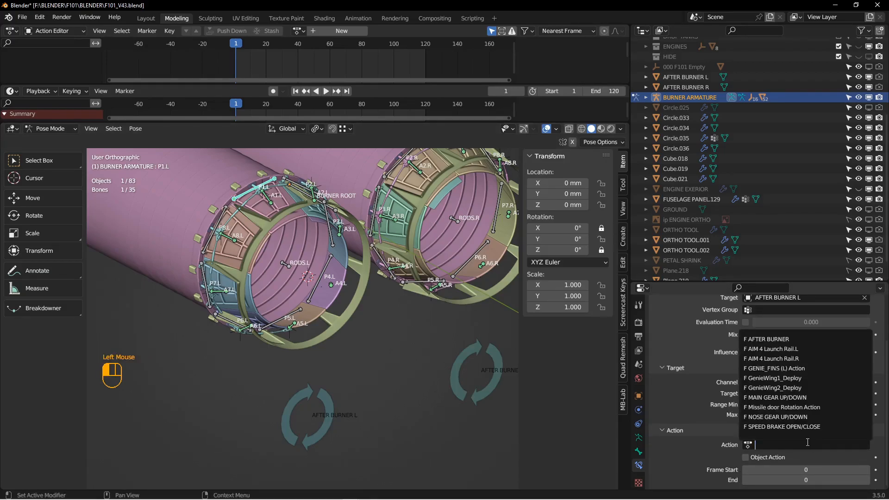
pyautogui.click(781, 342)
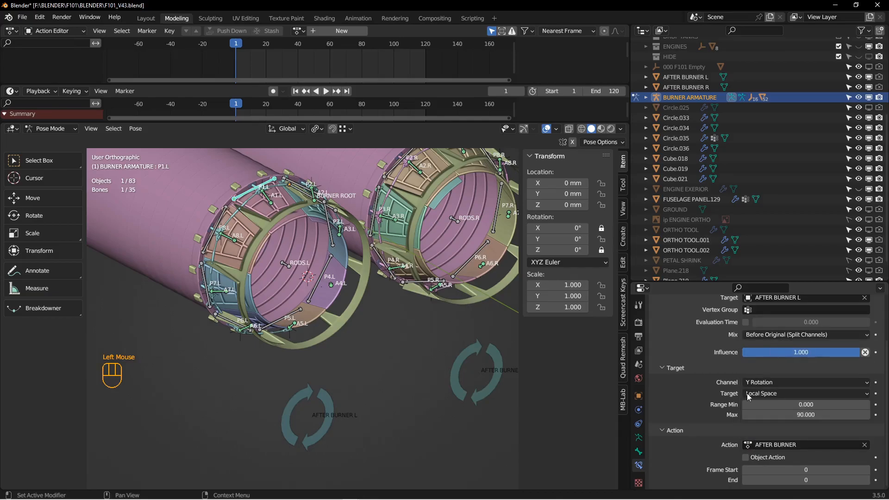
pyautogui.scroll(-1, 764, 466)
pyautogui.click(764, 470)
pyautogui.press('KP_1')
pyautogui.click(764, 470)
pyautogui.write('1')
pyautogui.press('Return')
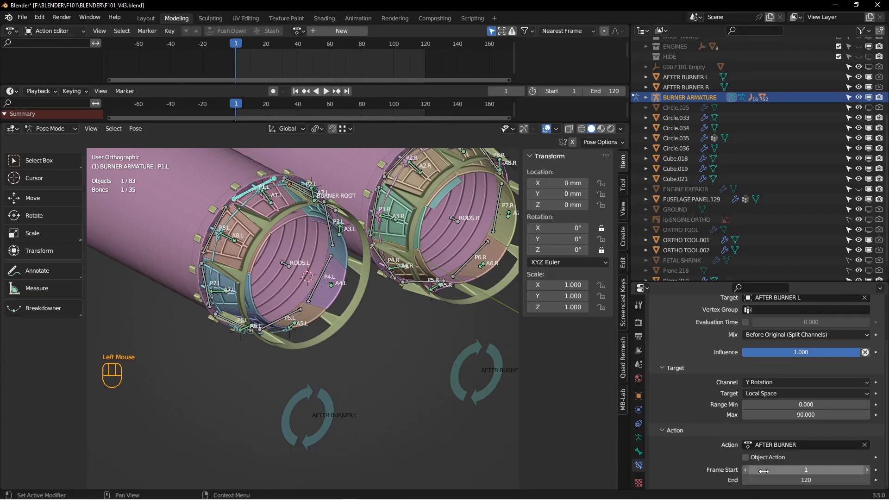
# - Add an Action constraint to the P2.L petal bone and pick AFTER BURNER L as its target
pyautogui.keyDown('shift'); pyautogui.moveTo(419, 321); pyautogui.dragTo(428, 329, button='middle'); pyautogui.keyUp('shift')
pyautogui.moveTo(429, 330); pyautogui.dragTo(358, 259, button='middle')
pyautogui.keyDown('shift'); pyautogui.moveTo(358, 259); pyautogui.dragTo(361, 294, button='middle'); pyautogui.keyUp('shift')
pyautogui.scroll(-1, 346, 263)
pyautogui.click(320, 249)
pyautogui.click(712, 321)
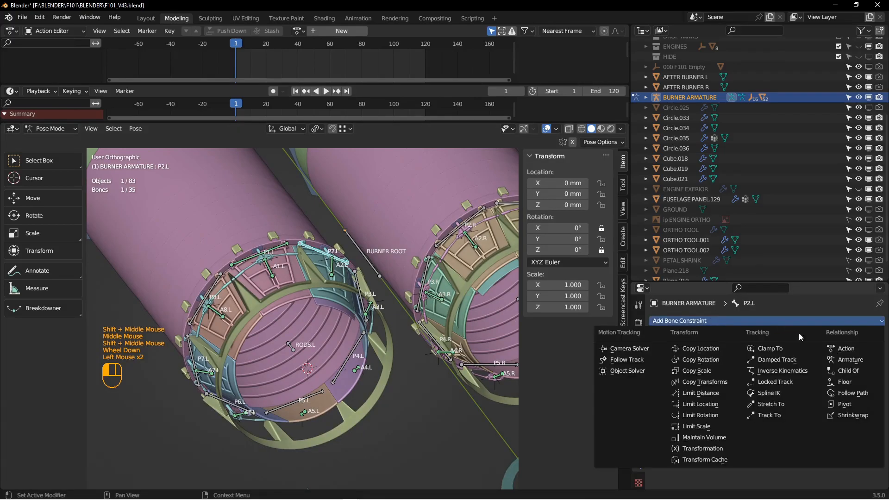
pyautogui.click(846, 350)
pyautogui.scroll(2, 362, 408)
pyautogui.keyDown('shift'); pyautogui.moveTo(362, 408); pyautogui.dragTo(366, 361, button='middle'); pyautogui.keyUp('shift')
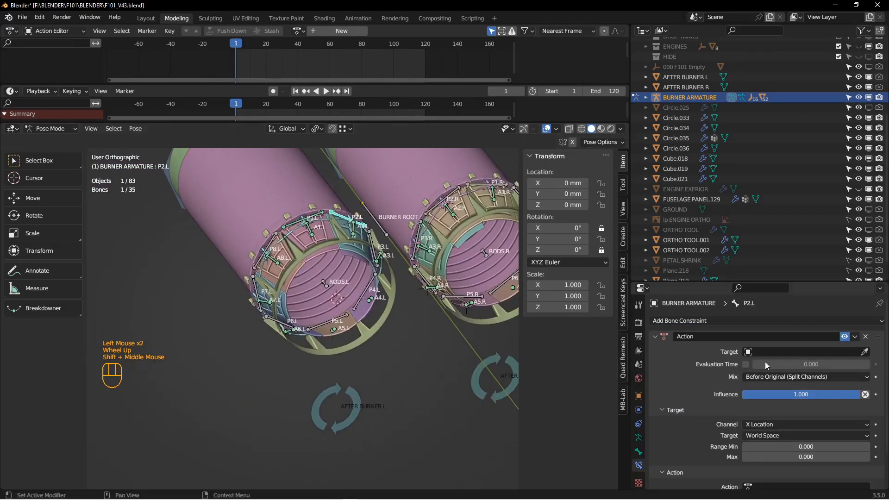
pyautogui.click(864, 352)
pyautogui.click(355, 391)
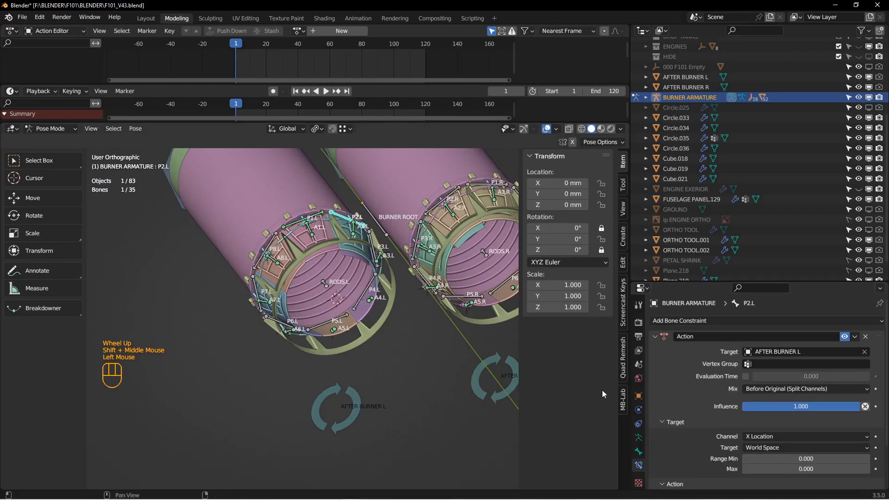
# - Set P2.L's Action constraint to the Y Rotation channel in Local Space with a range maximum of 90
pyautogui.scroll(-1, 767, 420)
pyautogui.click(767, 419)
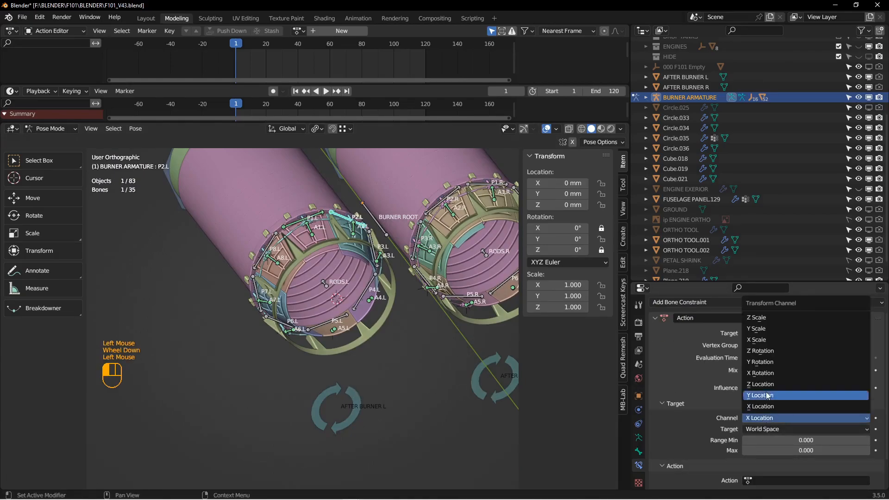
pyautogui.click(769, 362)
pyautogui.doubleClick(776, 448)
pyautogui.write('90')
pyautogui.press('Return')
pyautogui.click(765, 430)
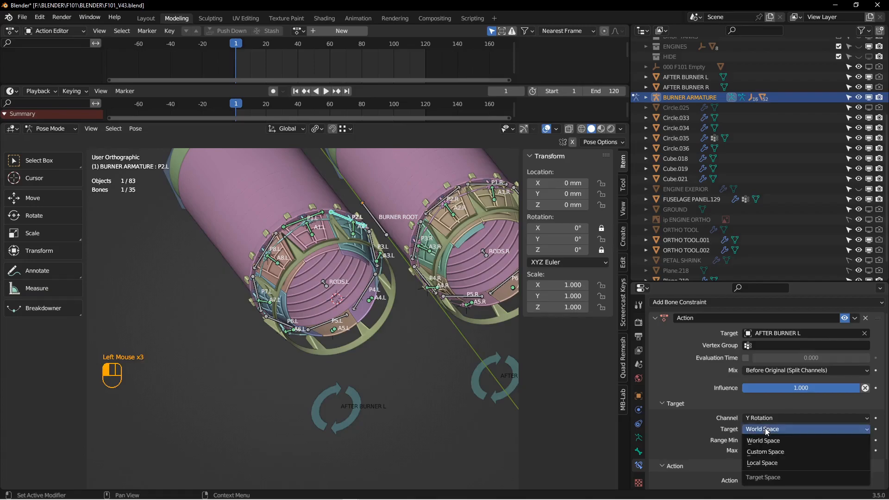
pyautogui.click(771, 464)
# - Assign the AFTER BURNER action to P2.L's constraint with frame start 1 and end 120
pyautogui.click(760, 480)
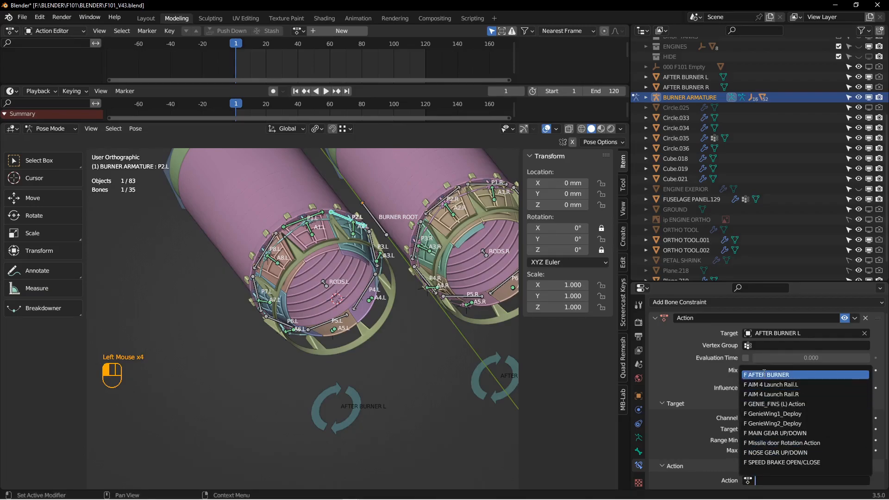
pyautogui.click(771, 375)
pyautogui.scroll(-2, 752, 474)
pyautogui.scroll(-2, 751, 474)
pyautogui.click(755, 471)
pyautogui.write('1')
pyautogui.press('Tab')
pyautogui.write('1220')
pyautogui.press('Return')
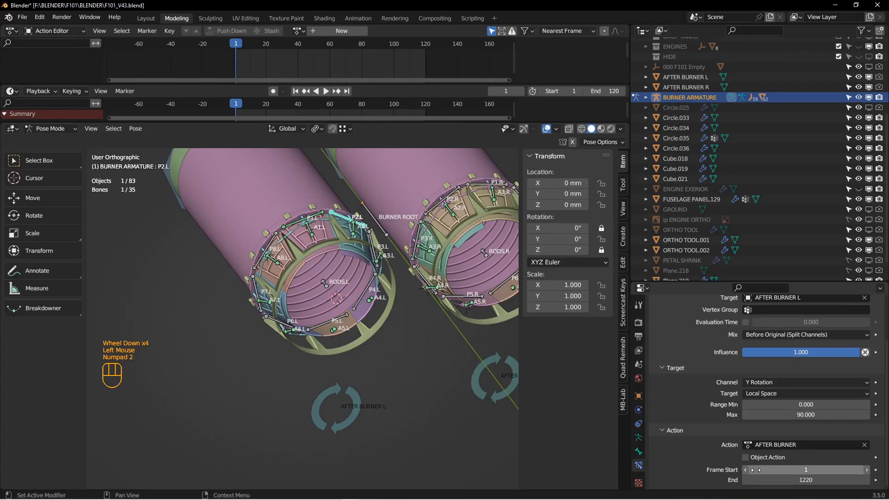
pyautogui.click(816, 480)
pyautogui.write('120')
pyautogui.press('Return')
# - Check P1.L's constraint, then test the petals in Object Mode by varying AFTER BURNER L's Y rotation and reset it to 0°
pyautogui.keyDown('shift'); pyautogui.moveTo(313, 300); pyautogui.dragTo(317, 303, button='middle'); pyautogui.keyUp('shift')
pyautogui.click(320, 220)
pyautogui.keyDown('shift'); pyautogui.moveTo(322, 348); pyautogui.dragTo(330, 363, button='middle'); pyautogui.keyUp('shift')
pyautogui.press('Tab')
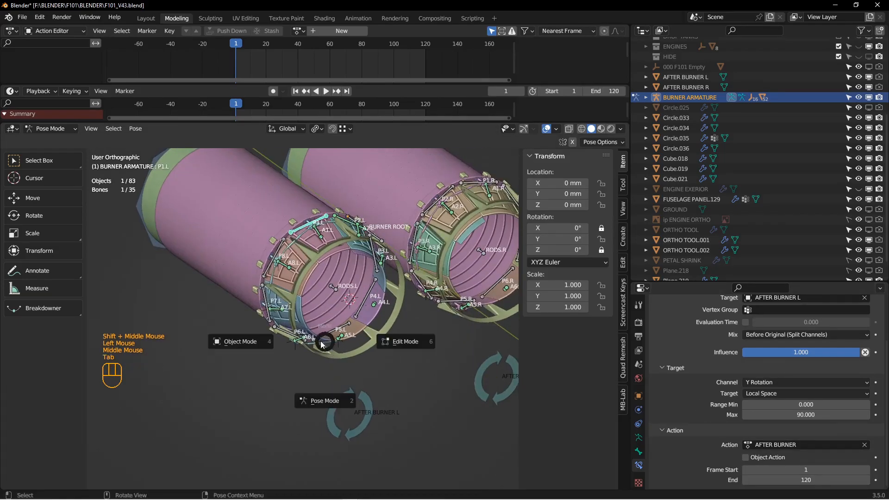
pyautogui.hotkey('alt', 'a')
pyautogui.click(345, 392)
pyautogui.keyDown('shift'); pyautogui.moveTo(366, 393); pyautogui.dragTo(367, 393, button='middle'); pyautogui.keyUp('shift')
pyautogui.moveTo(563, 239)
pyautogui.mouseDown()
pyautogui.moveTo(583, 239)
pyautogui.moveTo(560, 241)
pyautogui.mouseUp()
pyautogui.doubleClick(560, 241)
pyautogui.write('0')
pyautogui.press('Return')
pyautogui.scroll(2, 559, 246)
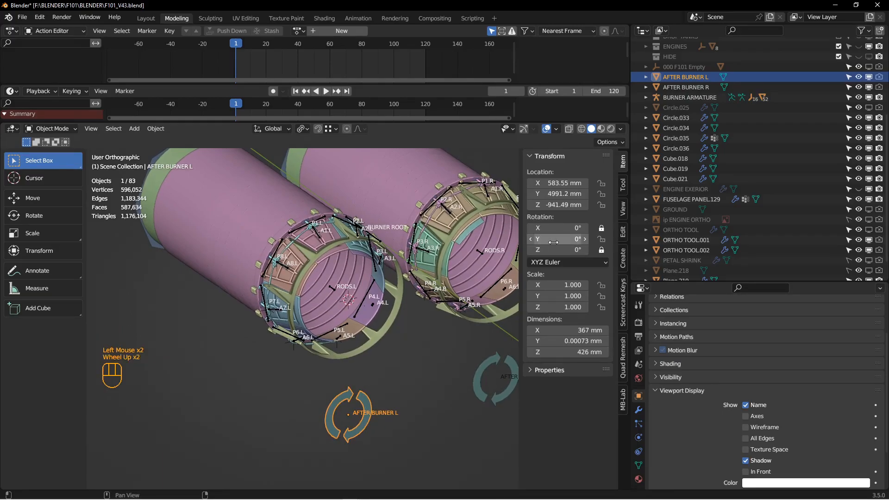
pyautogui.click(406, 410)
pyautogui.scroll(1, 403, 399)
pyautogui.keyDown('shift'); pyautogui.moveTo(387, 380); pyautogui.dragTo(382, 413, button='middle'); pyautogui.keyUp('shift')
pyautogui.click(378, 416)
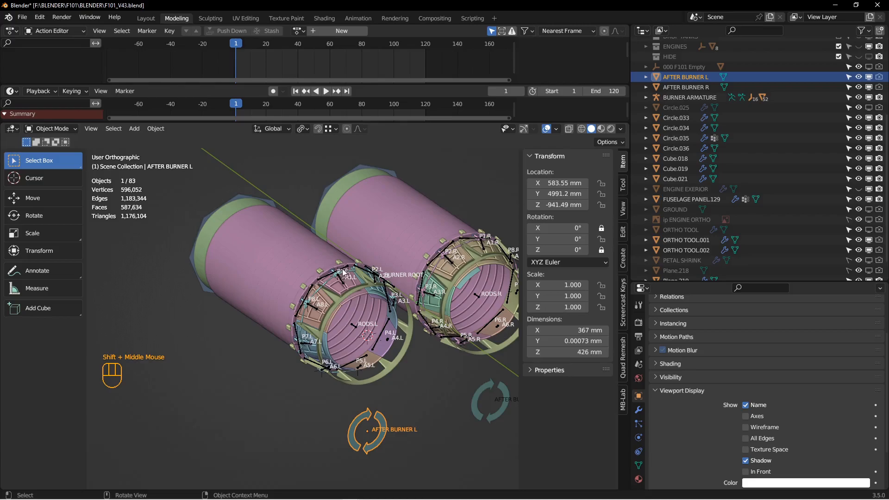
pyautogui.scroll(1, 333, 287)
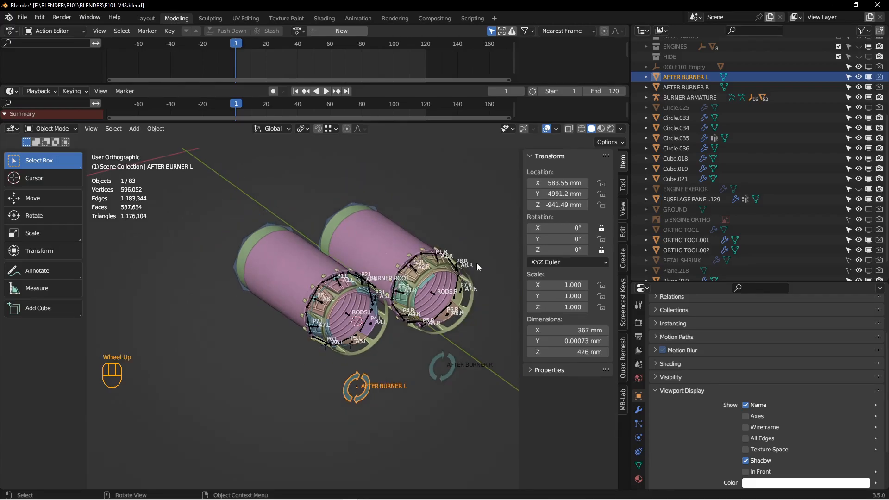
# - Make the 000 F101 Empty visible in the viewport, select it, and try a move without keeping it
pyautogui.scroll(-4, 768, 221)
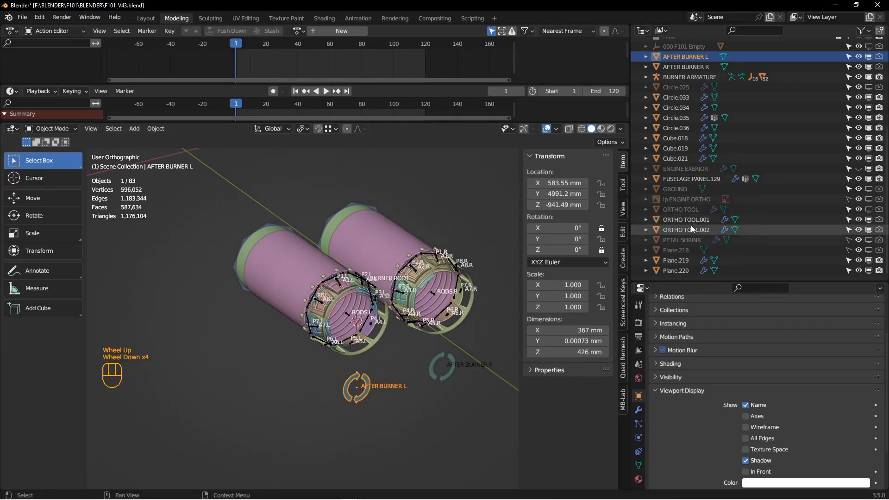
pyautogui.scroll(1, 691, 226)
pyautogui.click(869, 65)
pyautogui.scroll(3, 365, 227)
pyautogui.moveTo(370, 199)
pyautogui.keyDown('shift'); pyautogui.mouseDown(button='middle')
pyautogui.moveTo(350, 211)
pyautogui.moveTo(372, 213)
pyautogui.moveTo(345, 218)
pyautogui.moveTo(363, 200)
pyautogui.mouseUp(button='middle'); pyautogui.keyUp('shift')
pyautogui.click(351, 211)
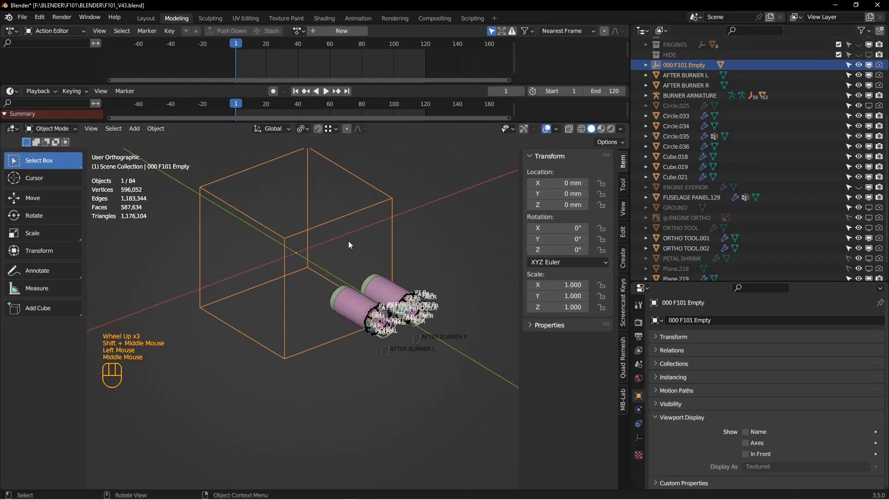
pyautogui.moveTo(338, 253); pyautogui.dragTo(369, 252, button='middle')
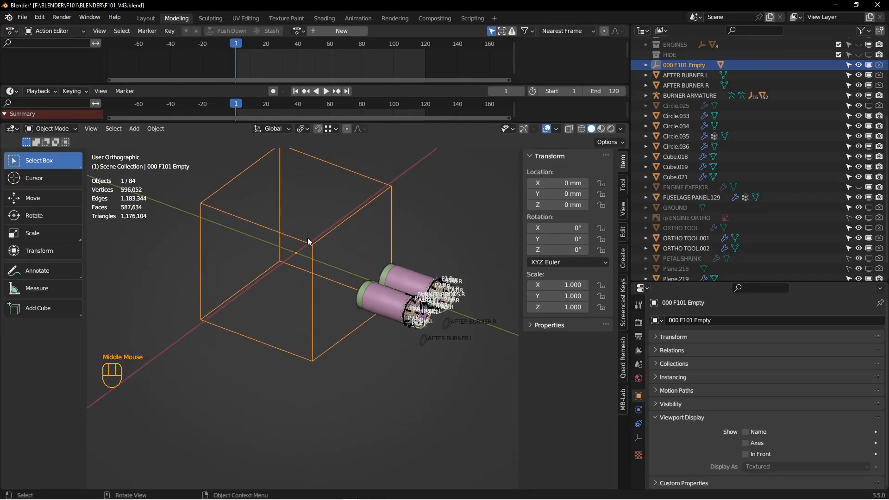
pyautogui.press('g')
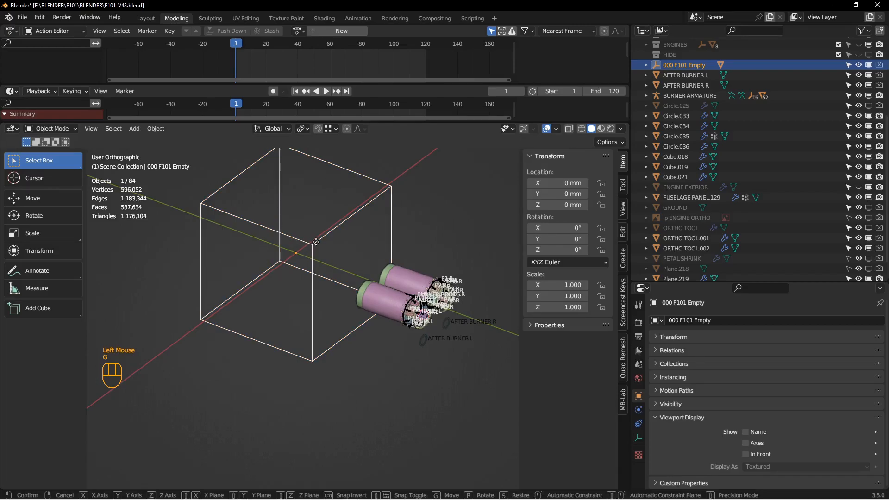
pyautogui.rightClick(327, 272)
# - Select AFTER BURNER L, try varying its Y rotation, and reset it to 0°
pyautogui.moveTo(360, 311); pyautogui.dragTo(339, 337, button='middle')
pyautogui.click(391, 337)
pyautogui.scroll(-2, 338, 337)
pyautogui.keyDown('shift'); pyautogui.moveTo(372, 371); pyautogui.dragTo(371, 393, button='middle'); pyautogui.keyUp('shift')
pyautogui.moveTo(560, 239)
pyautogui.mouseDown()
pyautogui.moveTo(576, 239)
pyautogui.moveTo(566, 239)
pyautogui.mouseUp()
pyautogui.click(560, 239)
pyautogui.write('0.5c')
pyautogui.press('Return')
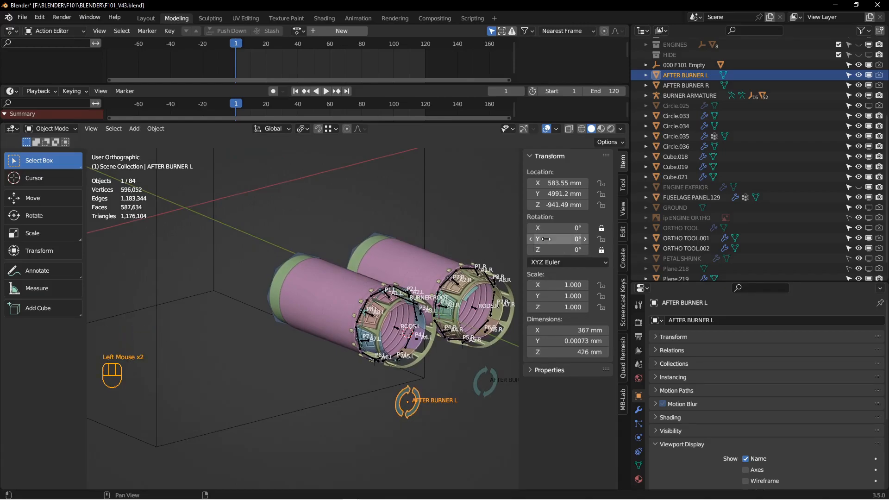
# - Parent AFTER BURNER L to the 000 F101 Empty with the Object option and clear the selection
pyautogui.keyDown('shift'); pyautogui.click(324, 405); pyautogui.keyUp('shift')
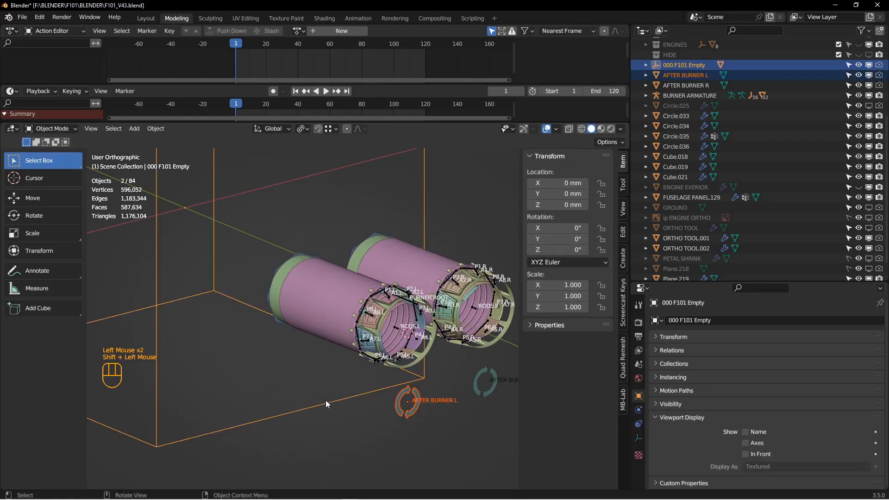
pyautogui.hotkey('ctrl', 'p')
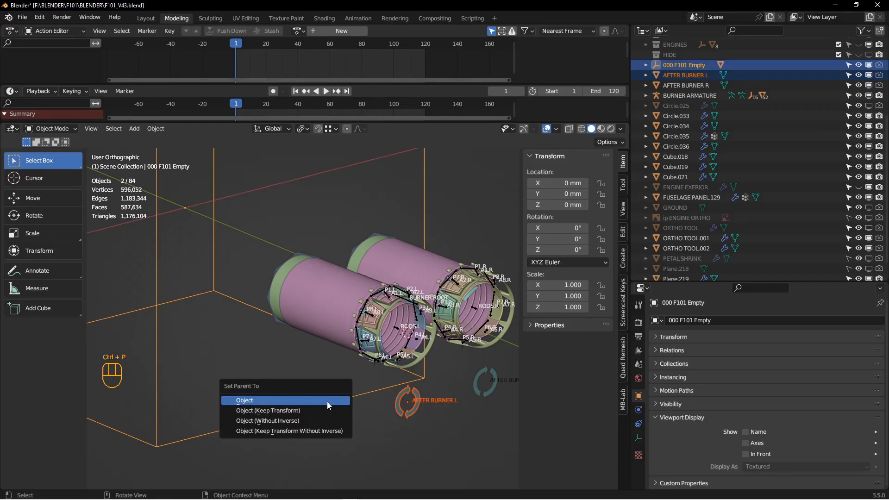
pyautogui.click(328, 401)
pyautogui.hotkey('alt', 'a')
# - Select AFTER BURNER L and test the left nozzle petals by varying its Y rotation, ending at 23°
pyautogui.doubleClick(414, 412)
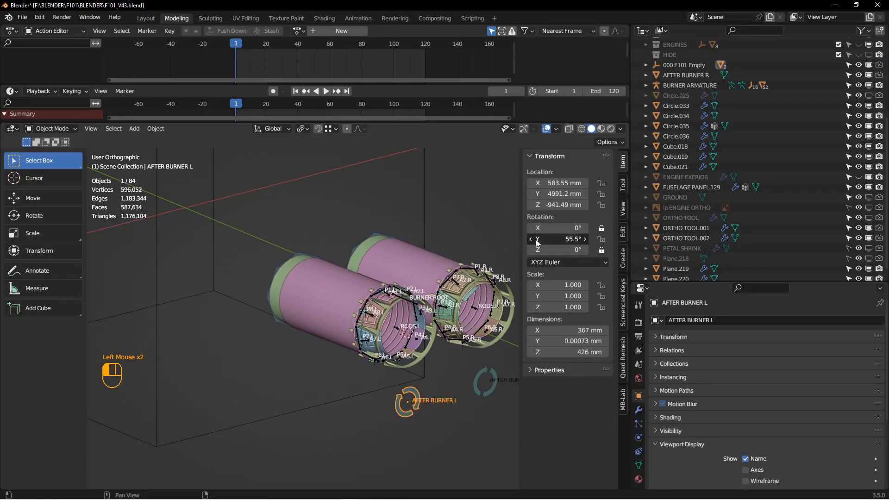
pyautogui.scroll(-3, 408, 320)
pyautogui.keyDown('shift'); pyautogui.moveTo(463, 288); pyautogui.dragTo(241, 306, button='middle'); pyautogui.keyUp('shift')
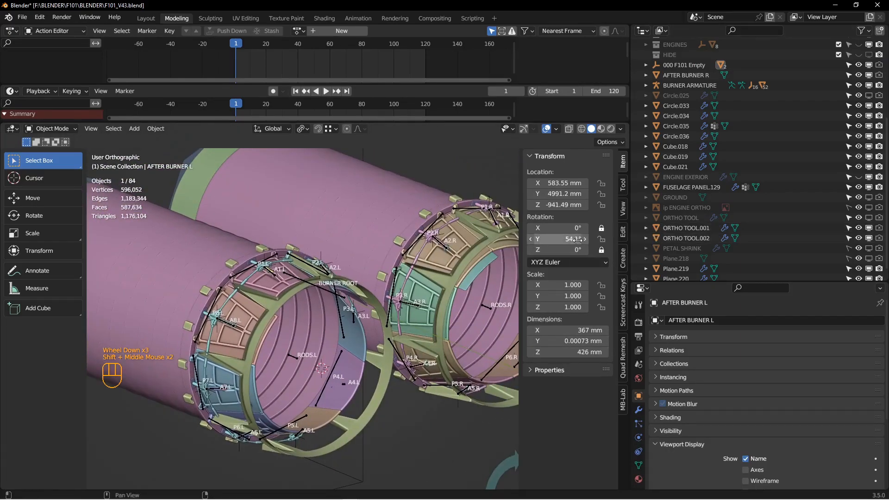
pyautogui.scroll(1, 296, 301)
pyautogui.keyDown('shift'); pyautogui.moveTo(334, 342); pyautogui.dragTo(310, 275, button='middle'); pyautogui.keyUp('shift')
pyautogui.scroll(-2, 290, 295)
pyautogui.moveTo(562, 239)
pyautogui.mouseDown()
pyautogui.moveTo(538, 240)
pyautogui.moveTo(583, 239)
pyautogui.moveTo(554, 239)
pyautogui.mouseUp()
pyautogui.click(562, 239)
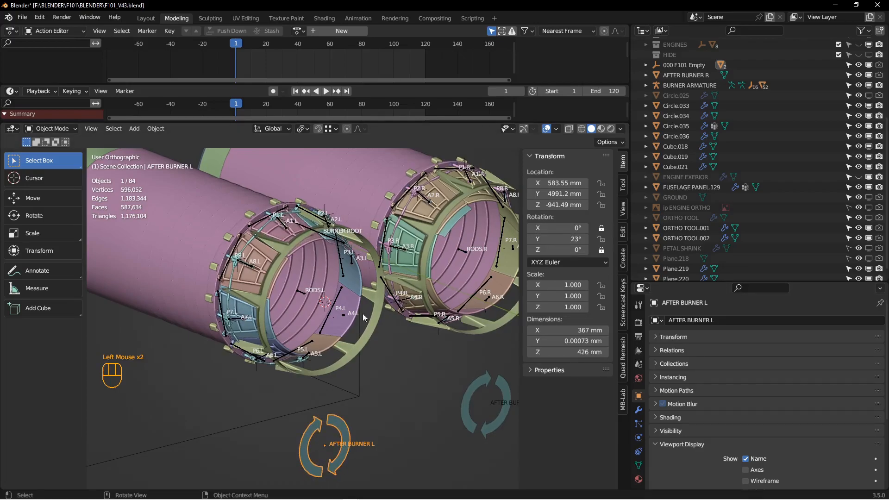
pyautogui.scroll(3, 372, 314)
pyautogui.keyDown('shift'); pyautogui.moveTo(342, 407); pyautogui.dragTo(373, 384, button='middle'); pyautogui.keyUp('shift')
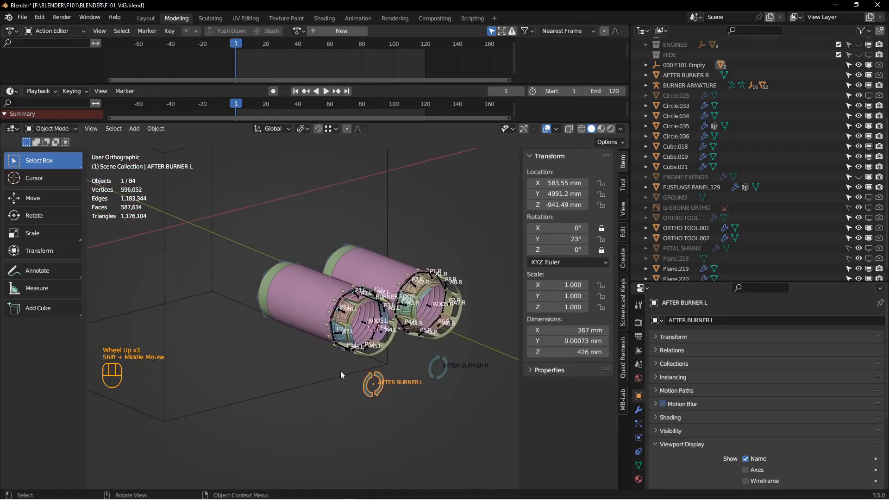
# - Enter Pose Mode on BURNER ARMATURE and review the Action constraint of the P1.L bone
pyautogui.click(394, 385)
pyautogui.scroll(-3, 403, 342)
pyautogui.click(353, 294)
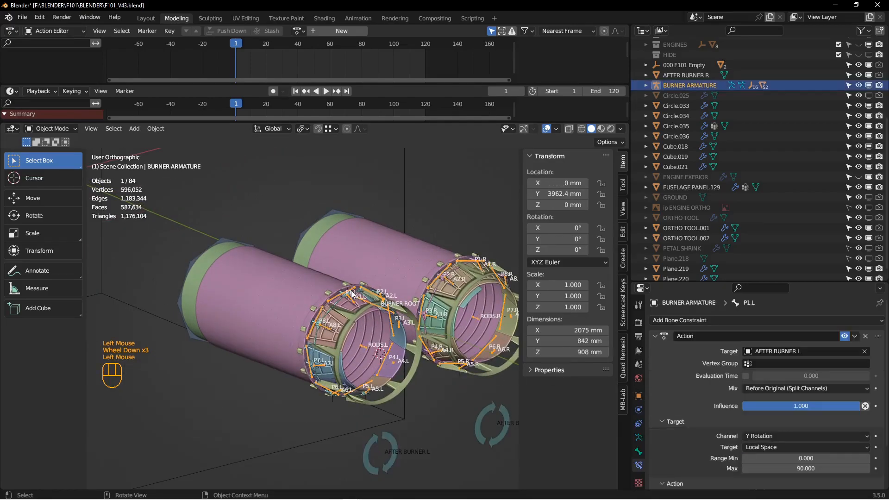
pyautogui.press('Tab')
pyautogui.click(348, 351)
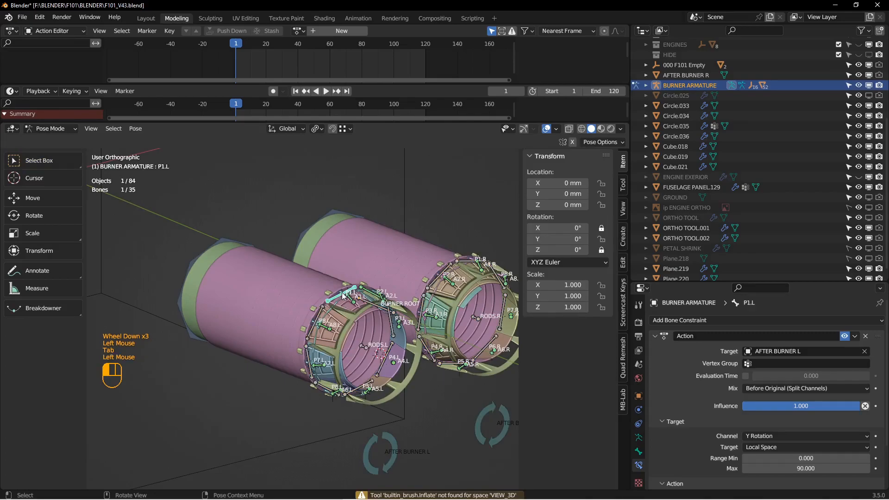
pyautogui.scroll(-2, 731, 413)
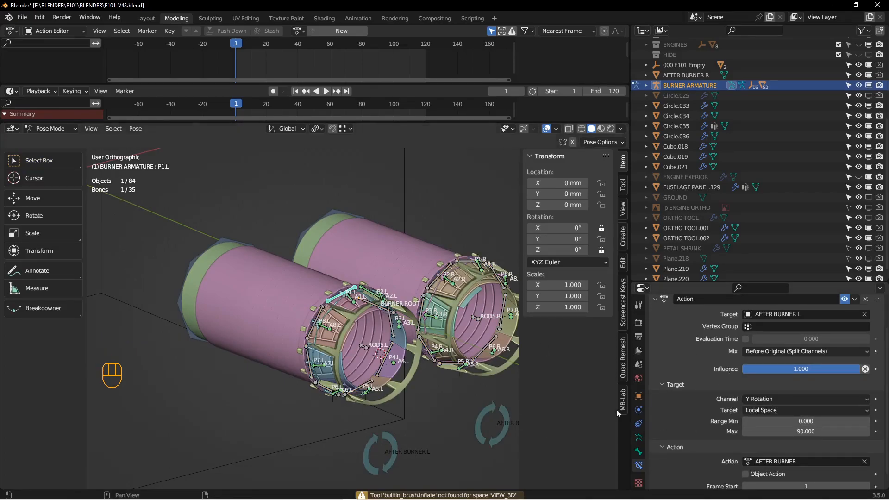
# - Examine the petal bones and the RODS.L bone around the left nozzle from several angles
pyautogui.scroll(1, 338, 426)
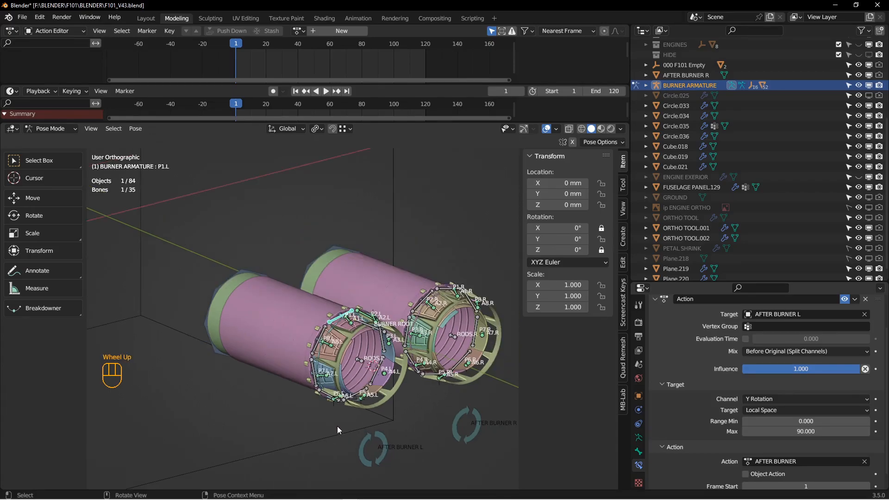
pyautogui.moveTo(352, 361); pyautogui.dragTo(314, 324, button='middle')
pyautogui.scroll(-2, 313, 315)
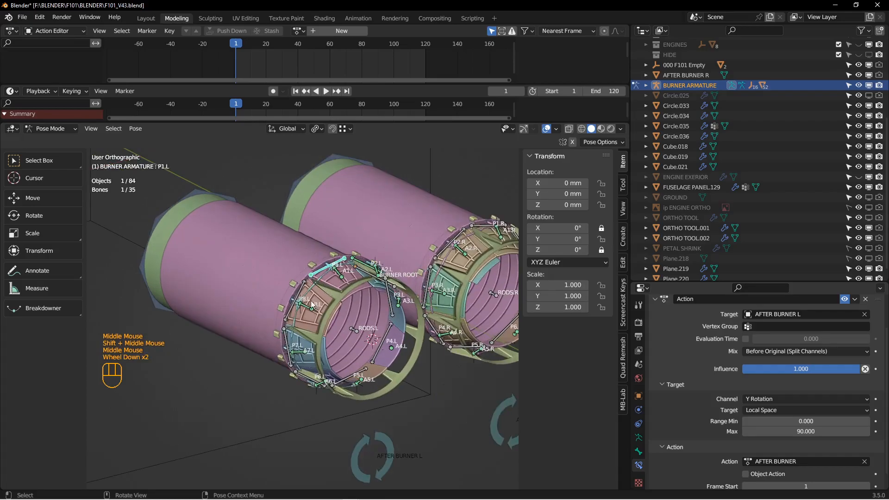
pyautogui.keyDown('shift'); pyautogui.moveTo(367, 338); pyautogui.dragTo(371, 296, button='middle'); pyautogui.keyUp('shift')
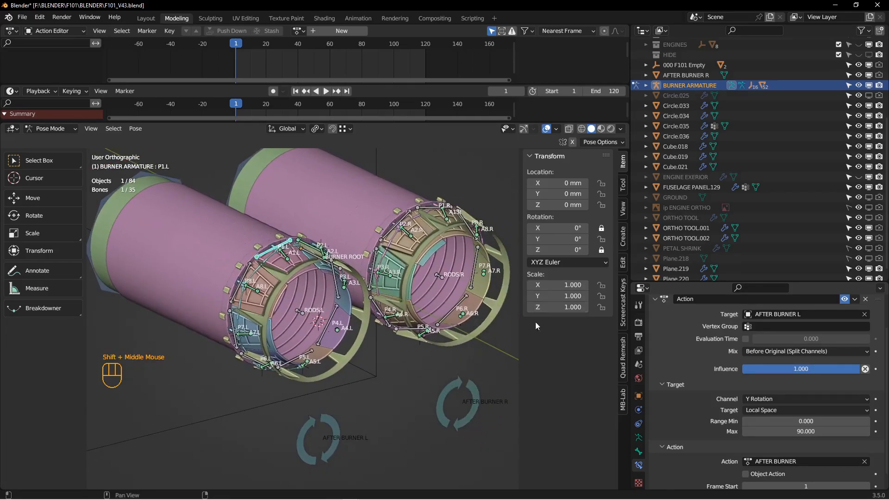
pyautogui.keyDown('shift'); pyautogui.moveTo(423, 295); pyautogui.dragTo(338, 297, button='middle'); pyautogui.keyUp('shift')
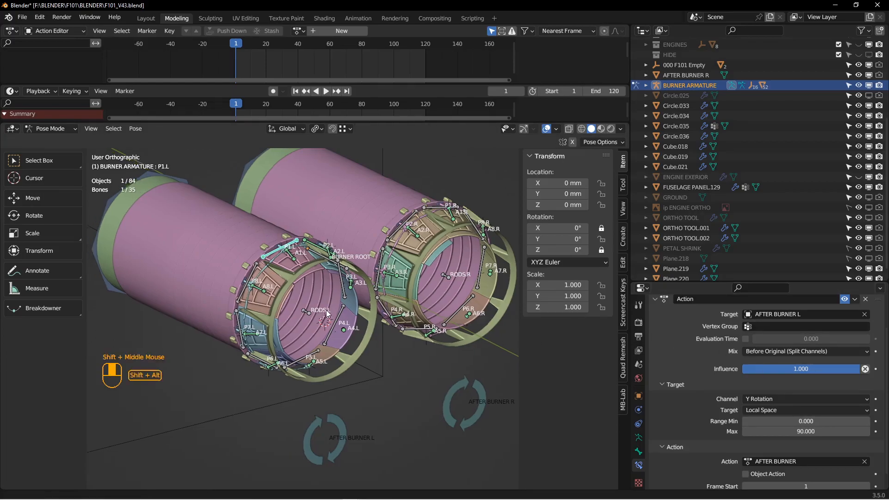
pyautogui.scroll(-3, 326, 296)
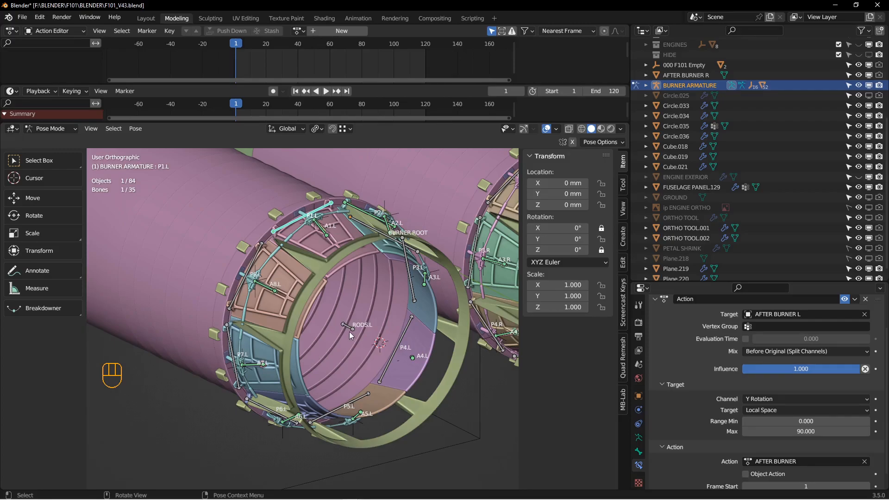
pyautogui.moveTo(295, 311); pyautogui.dragTo(278, 310, button='middle')
pyautogui.moveTo(347, 335); pyautogui.dragTo(379, 300, button='middle')
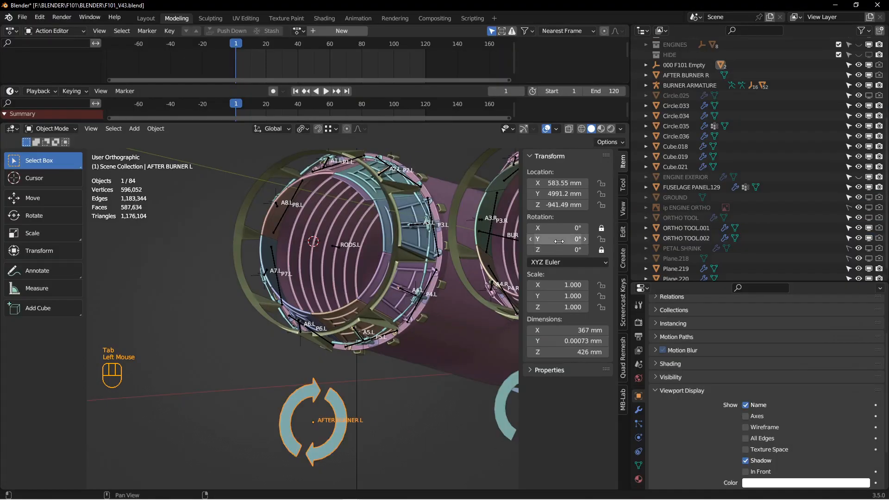
# - Test AFTER BURNER L's Y rotation in Object Mode and inspect the left nozzle's petals and rods
pyautogui.moveTo(559, 241)
pyautogui.mouseDown()
pyautogui.moveTo(550, 240)
pyautogui.moveTo(560, 240)
pyautogui.mouseUp()
pyautogui.moveTo(354, 331); pyautogui.dragTo(427, 343, button='middle')
pyautogui.keyDown('shift'); pyautogui.moveTo(273, 241); pyautogui.dragTo(385, 286, button='middle'); pyautogui.keyUp('shift')
pyautogui.scroll(1, 444, 334)
pyautogui.keyDown('shift'); pyautogui.moveTo(424, 332); pyautogui.dragTo(370, 303, button='middle'); pyautogui.keyUp('shift')
pyautogui.moveTo(371, 327); pyautogui.dragTo(376, 341, button='middle')
pyautogui.moveTo(362, 386); pyautogui.dragTo(363, 382, button='middle')
pyautogui.click(363, 382)
pyautogui.moveTo(364, 342); pyautogui.dragTo(359, 378, button='middle')
# - Hide the Circle.035 nozzle ring and select AFTER BURNER L
pyautogui.click(386, 334)
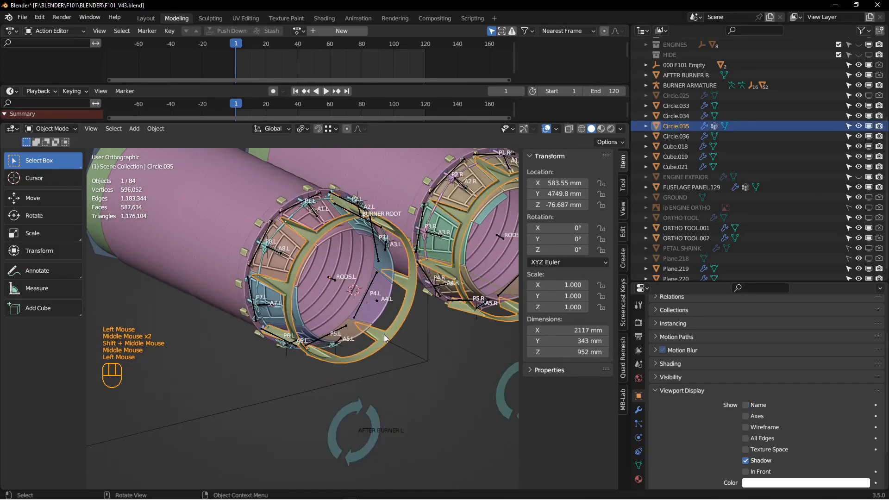
pyautogui.press('h')
pyautogui.click(370, 419)
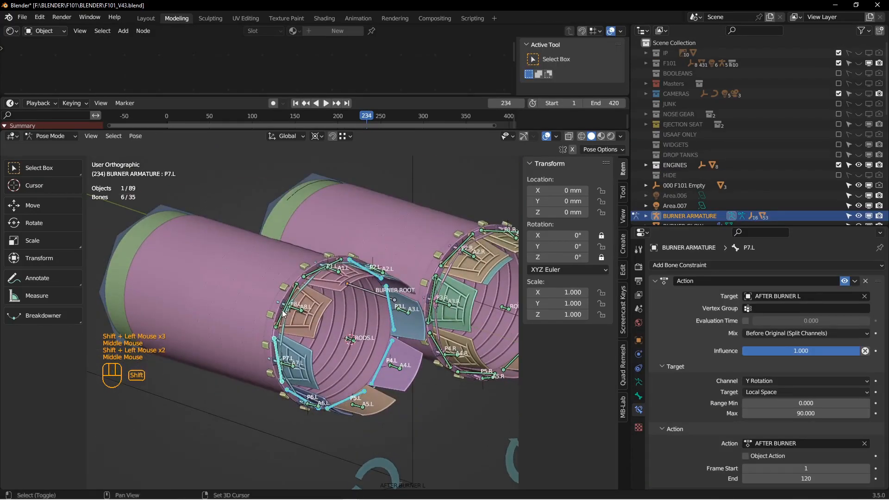
# - Complete the selection of the eight left petal bones with P1.L active and open Copy Attributes for copying bone constraints
pyautogui.moveTo(325, 296); pyautogui.dragTo(314, 279, button='middle')
pyautogui.keyDown('shift'); pyautogui.click(314, 280); pyautogui.keyUp('shift')
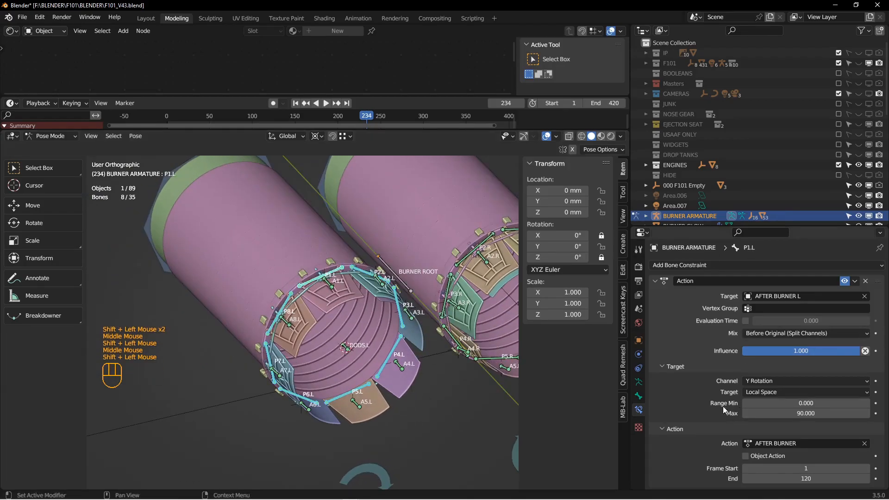
pyautogui.moveTo(380, 324); pyautogui.dragTo(377, 316, button='middle')
pyautogui.hotkey('ctrl', 'c')
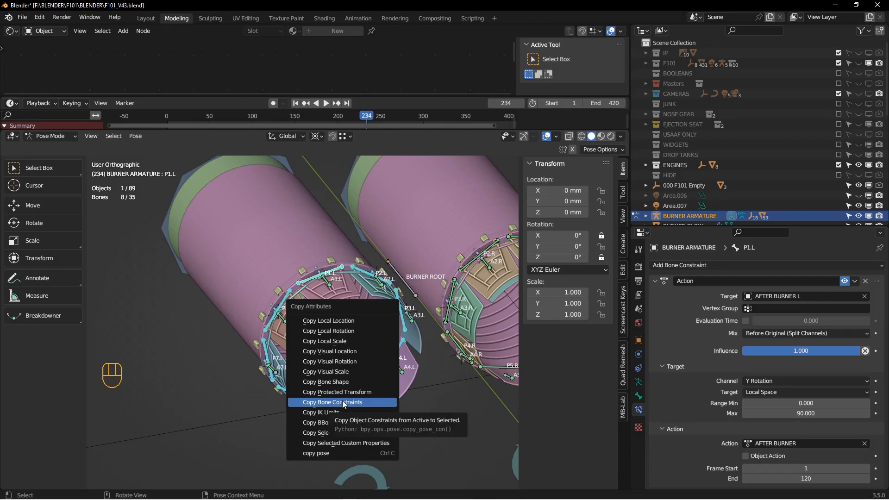
# - Select the RODS.L bone and review its Action constraint driven by AFTER BURNER L
pyautogui.moveTo(351, 388); pyautogui.dragTo(310, 268, button='middle')
pyautogui.moveTo(376, 365); pyautogui.dragTo(276, 326, button='middle')
pyautogui.click(278, 330)
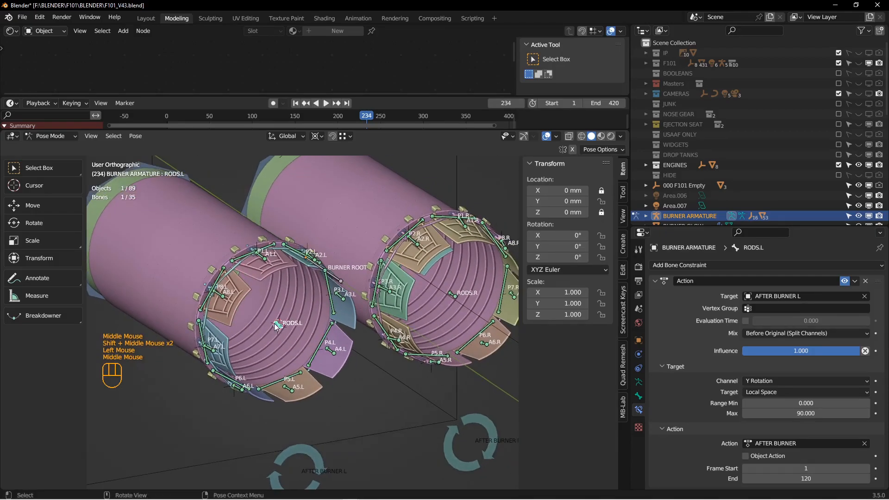
pyautogui.moveTo(273, 255)
pyautogui.keyDown('shift'); pyautogui.mouseDown(button='middle')
pyautogui.moveTo(287, 256)
pyautogui.moveTo(278, 266)
pyautogui.mouseUp(button='middle'); pyautogui.keyUp('shift')
pyautogui.moveTo(355, 278); pyautogui.dragTo(371, 309, button='middle')
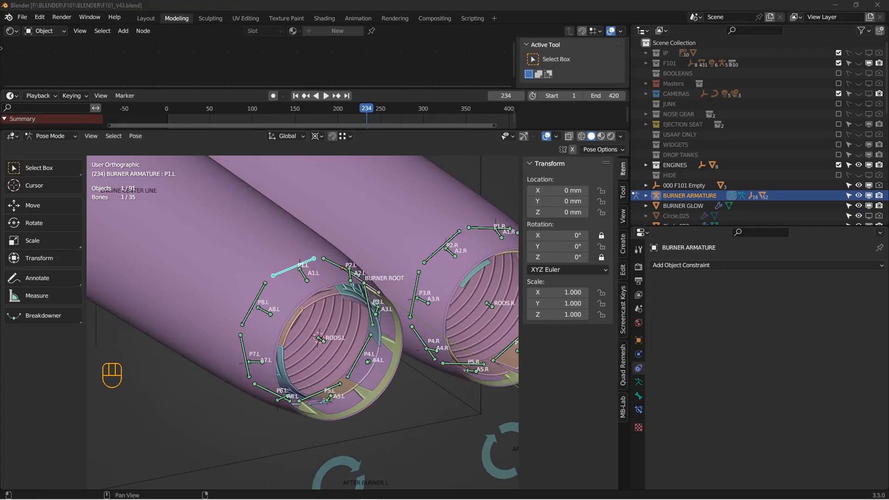
# - Leave Pose Mode and select the AFTER BURNER L object
pyautogui.click(401, 432)
pyautogui.keyDown('shift'); pyautogui.moveTo(401, 432); pyautogui.dragTo(301, 329, button='middle'); pyautogui.keyUp('shift')
pyautogui.click(322, 408)
pyautogui.press('Tab')
pyautogui.click(277, 403)
pyautogui.click(315, 413)
pyautogui.keyDown('shift'); pyautogui.moveTo(302, 329); pyautogui.dragTo(310, 295, button='middle'); pyautogui.keyUp('shift')
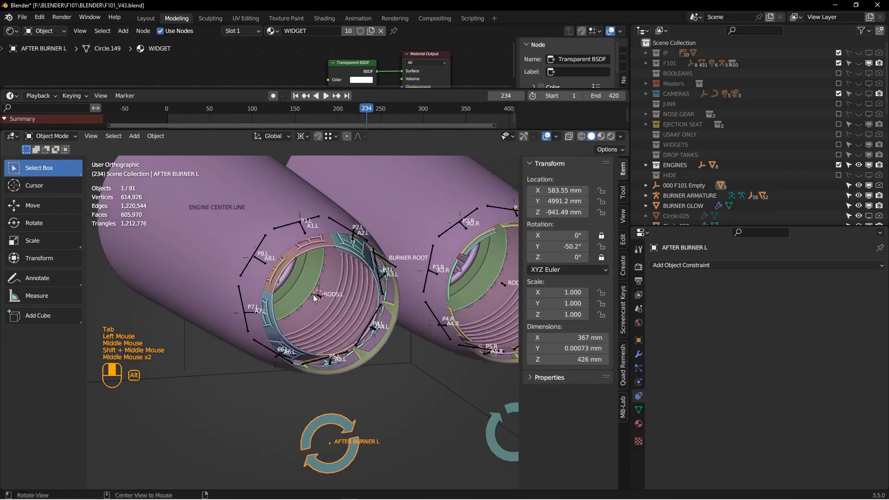
# - Vary AFTER BURNER L's Y rotation to test its travel, and set it to 0°
pyautogui.moveTo(562, 246); pyautogui.dragTo(668, 247)
pyautogui.click(540, 249)
pyautogui.write('0')
pyautogui.press('Return')
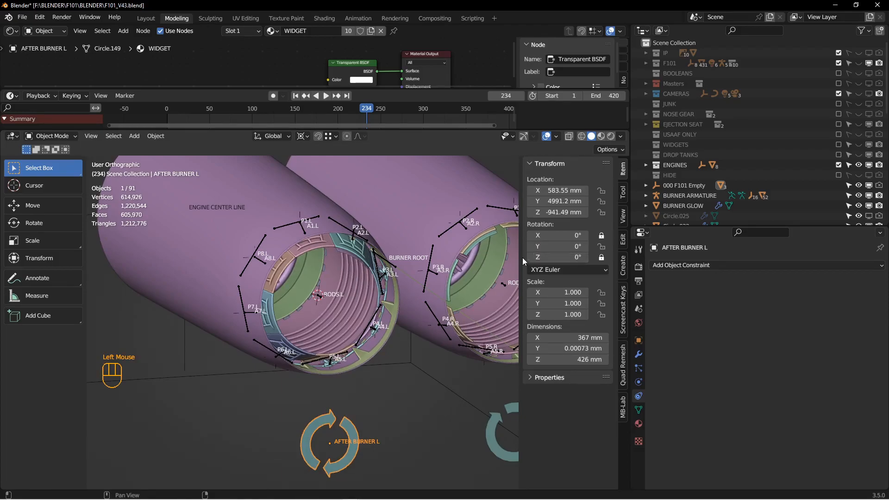
# - Add a Limit Rotation constraint to AFTER BURNER L and enable its X, Y and Z limits
pyautogui.click(345, 437)
pyautogui.keyDown('shift'); pyautogui.moveTo(345, 438); pyautogui.dragTo(307, 418, button='middle'); pyautogui.keyUp('shift')
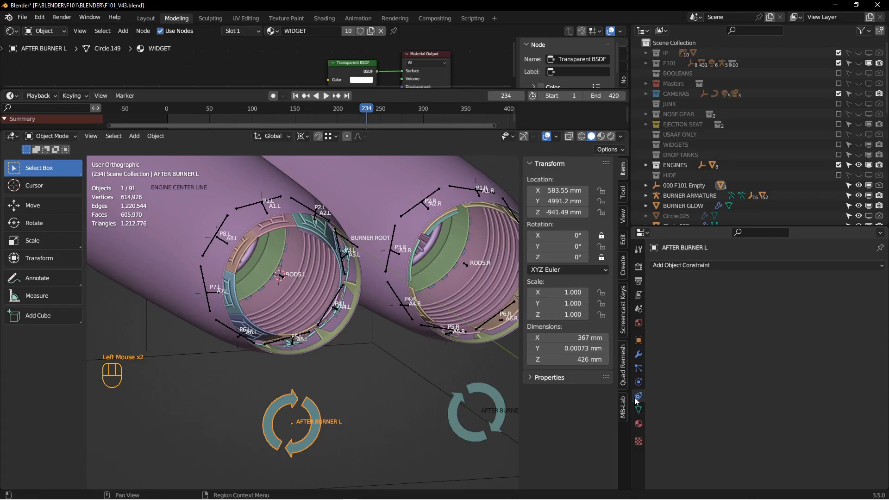
pyautogui.click(782, 265)
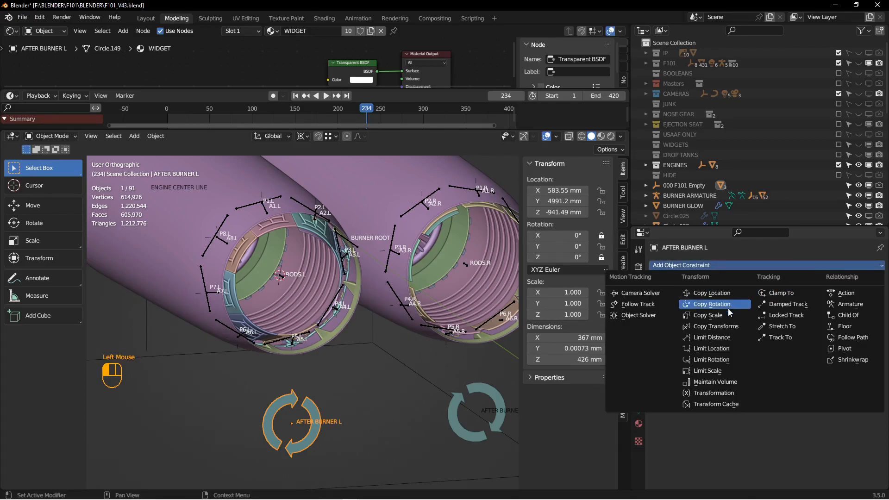
pyautogui.click(728, 360)
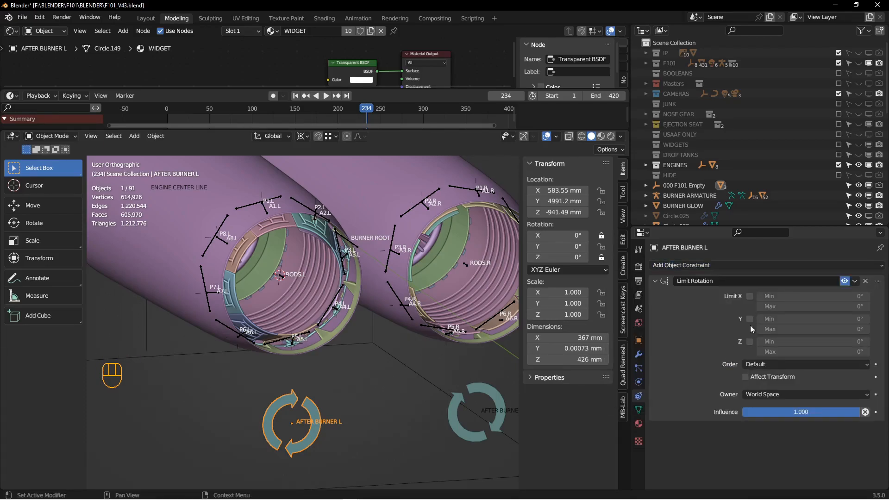
pyautogui.moveTo(750, 296); pyautogui.dragTo(750, 341)
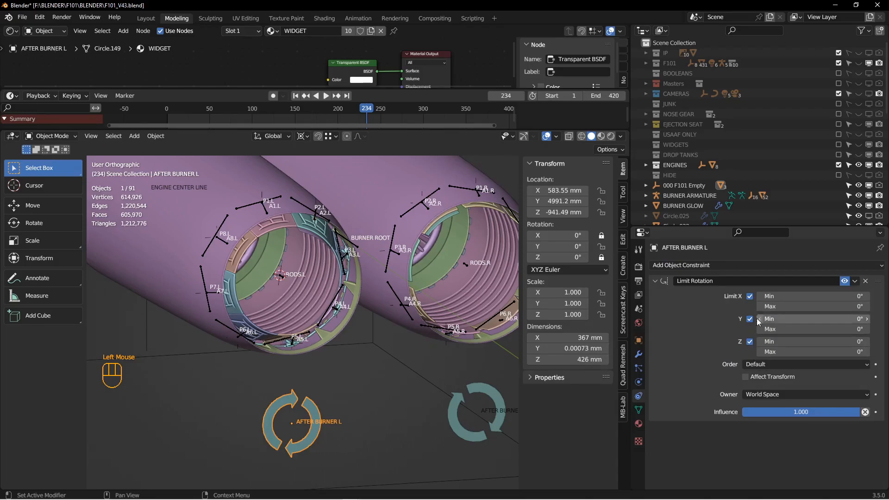
# - Show the viewport gizmos and change the pivot point so the transform gizmo sits at AFTER BURNER L's center
pyautogui.moveTo(352, 417); pyautogui.dragTo(407, 358, button='middle')
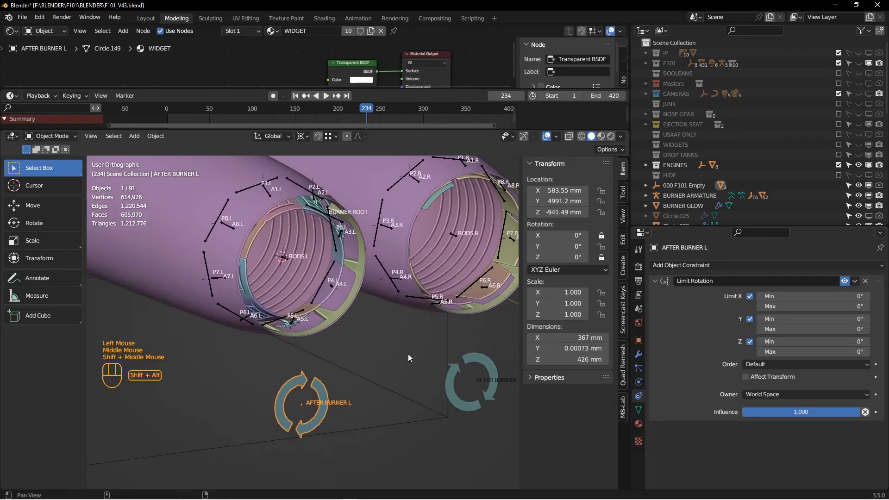
pyautogui.click(524, 137)
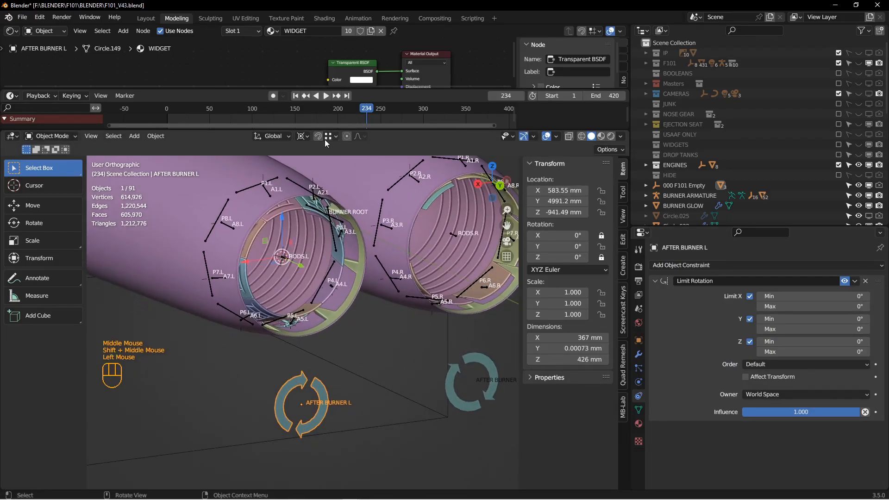
pyautogui.click(302, 136)
pyautogui.click(312, 184)
pyautogui.moveTo(303, 407); pyautogui.dragTo(312, 416, button='middle')
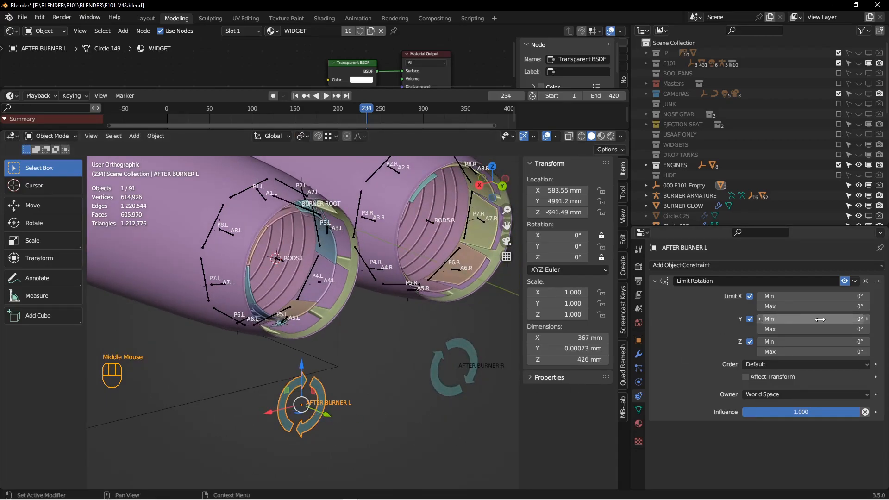
# - Set the Y maximum of AFTER BURNER L's Limit Rotation constraint to 90° and trial-rotate the object in back view
pyautogui.click(805, 330)
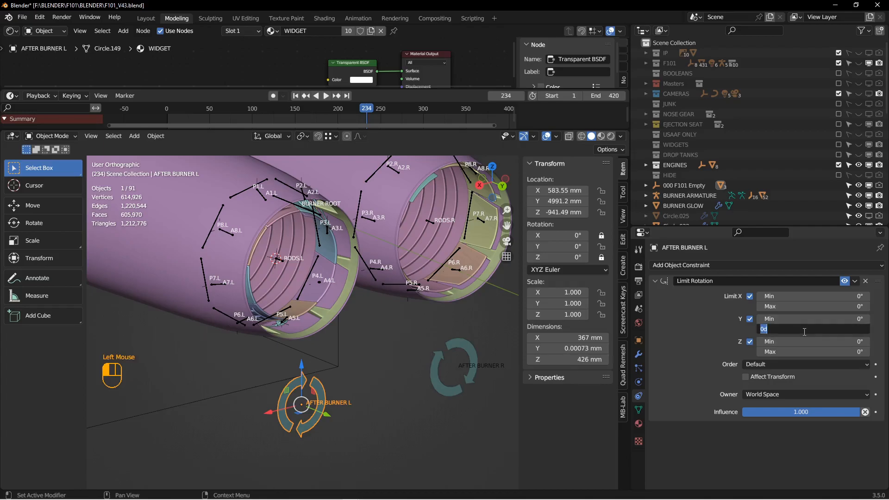
pyautogui.press('Return')
pyautogui.moveTo(333, 421); pyautogui.dragTo(366, 394, button='middle')
pyautogui.press('ctrl+KP_1')
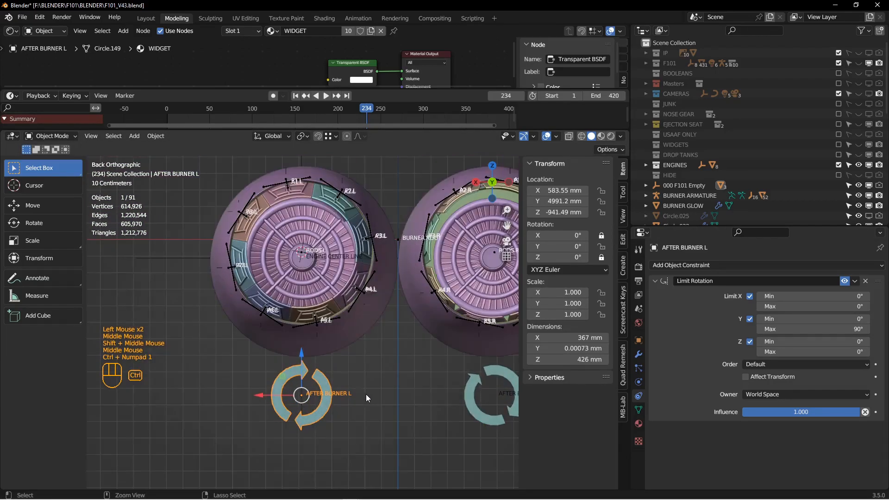
pyautogui.press('r')
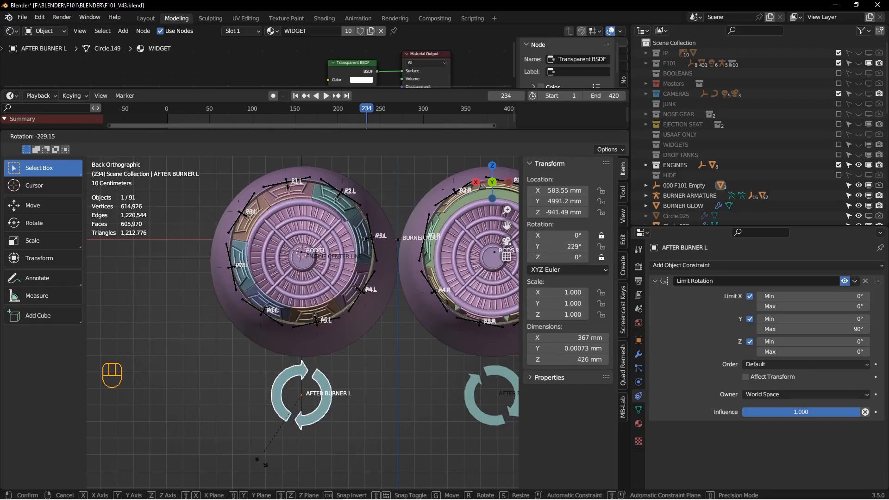
pyautogui.press('Escape')
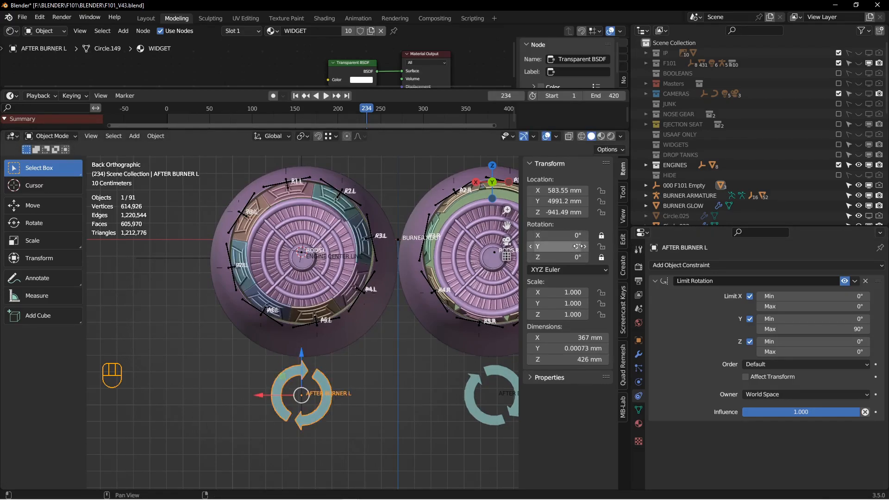
pyautogui.press('r')
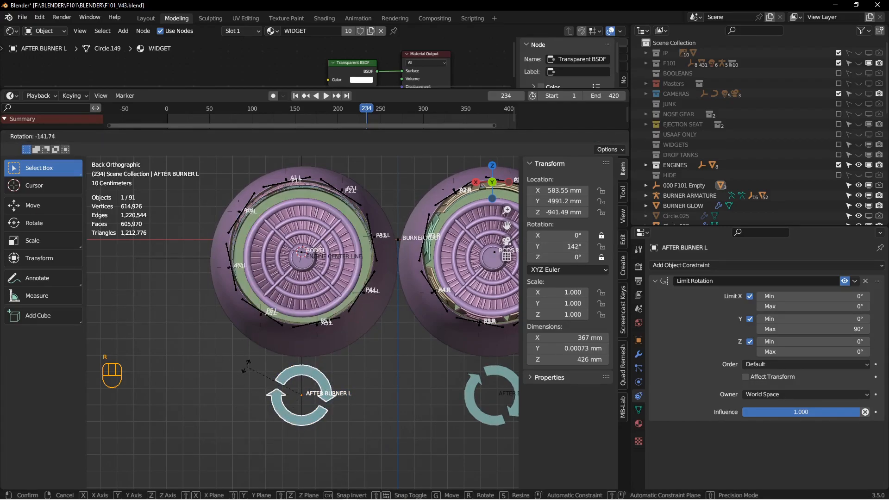
pyautogui.press('Escape')
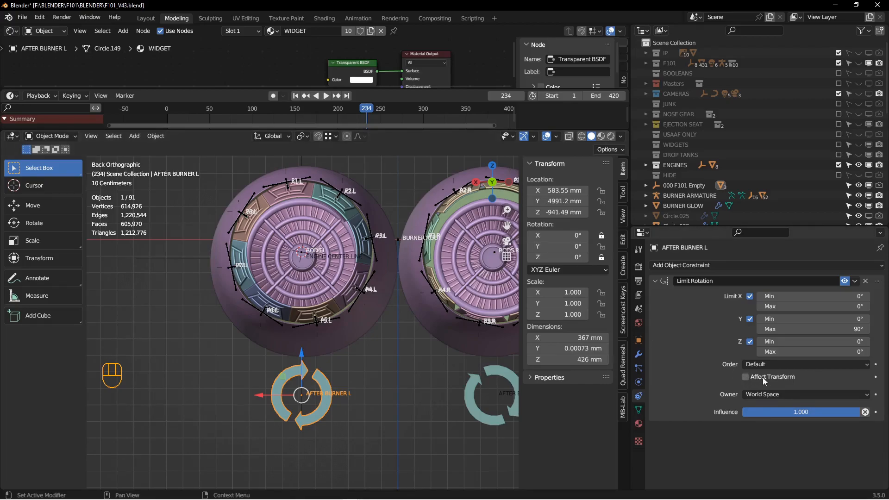
# - Enable Affect Transform on AFTER BURNER L's Limit Rotation constraint and trial-rotate the object, cancelling each rotation
pyautogui.press('r')
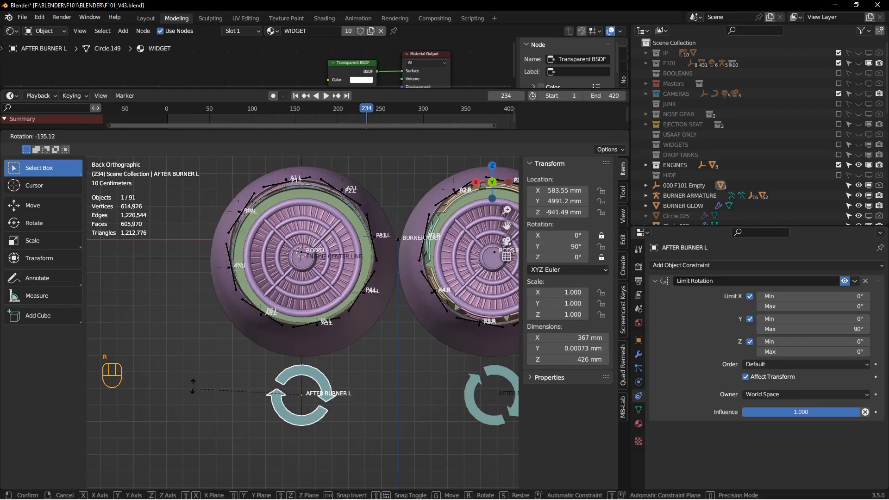
pyautogui.rightClick(303, 352)
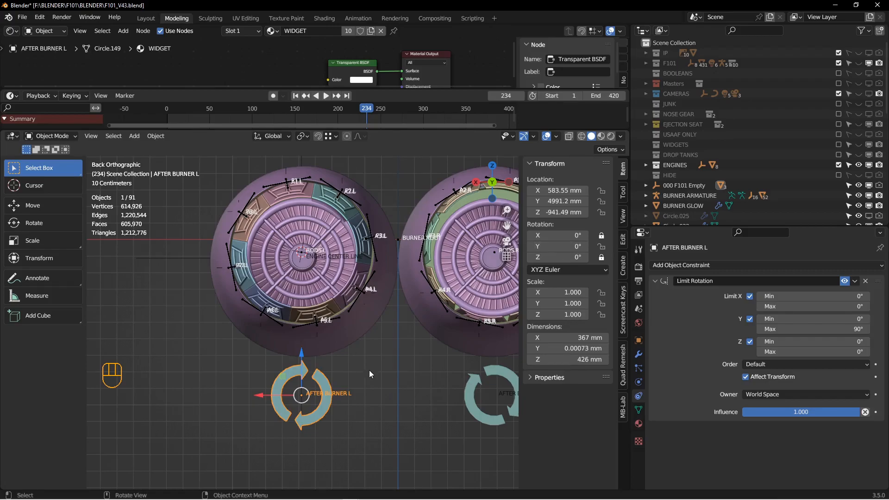
pyautogui.press('r')
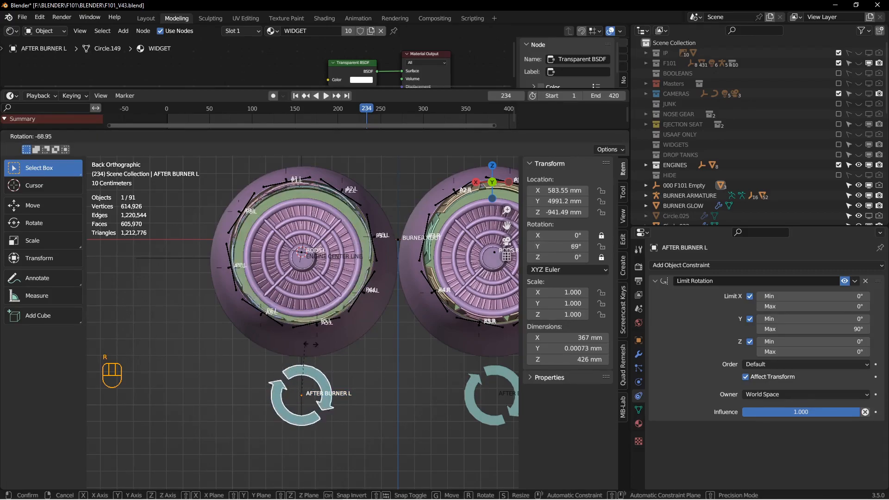
pyautogui.rightClick(352, 359)
# - Copy AFTER BURNER L's object constraints to AFTER BURNER R and trial-rotate AFTER BURNER R
pyautogui.keyDown('shift'); pyautogui.moveTo(363, 360); pyautogui.dragTo(278, 342, button='middle'); pyautogui.keyUp('shift')
pyautogui.click(398, 366)
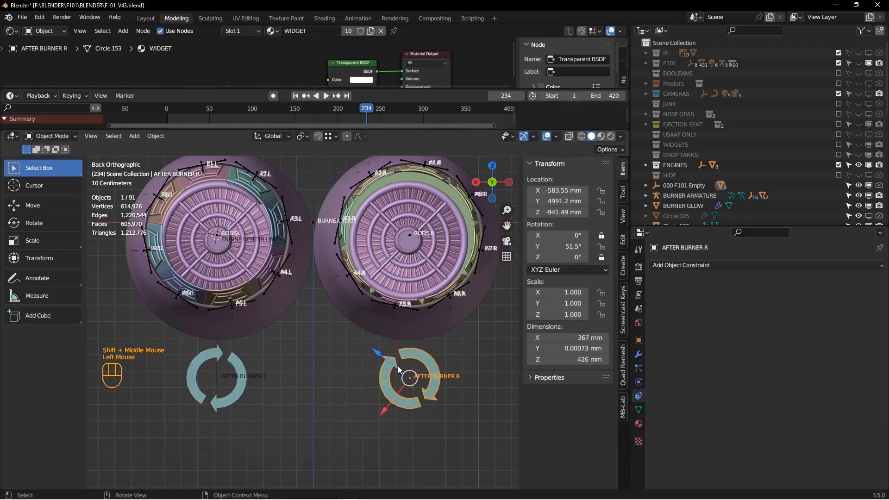
pyautogui.keyDown('shift'); pyautogui.click(232, 368); pyautogui.keyUp('shift')
pyautogui.hotkey('ctrl', 'c')
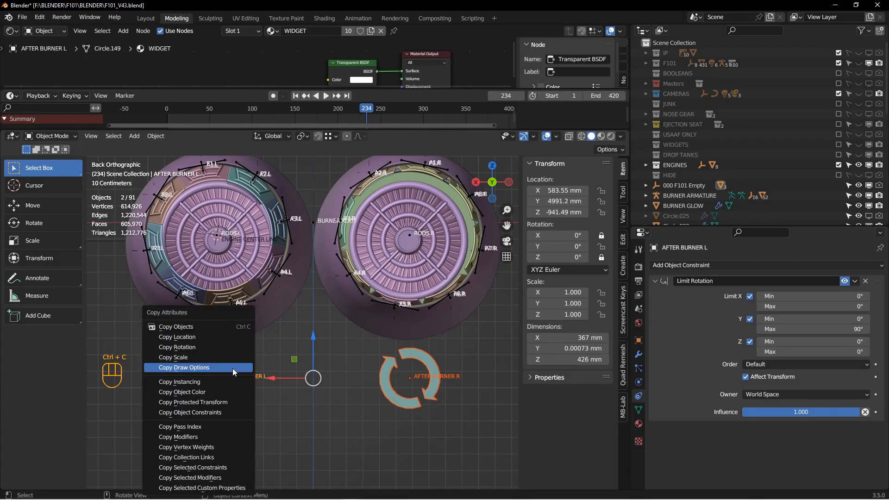
pyautogui.click(213, 412)
pyautogui.click(391, 382)
pyautogui.press('r')
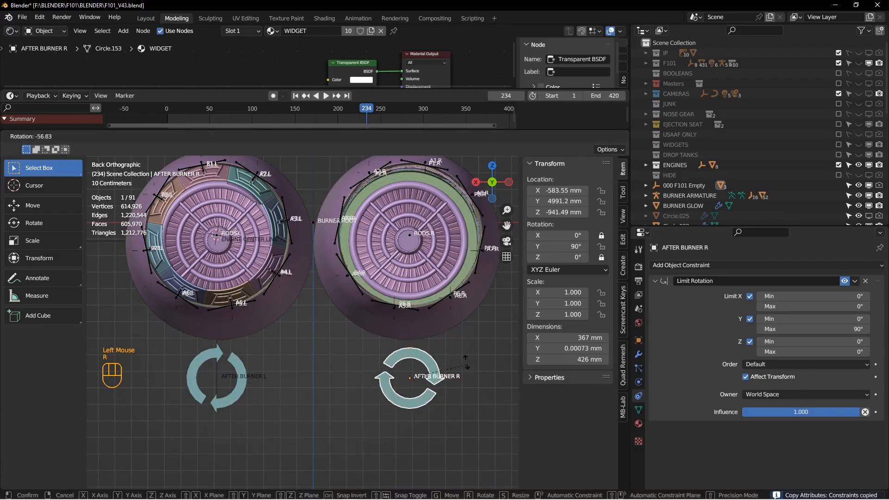
pyautogui.rightClick(445, 410)
pyautogui.scroll(2, 444, 411)
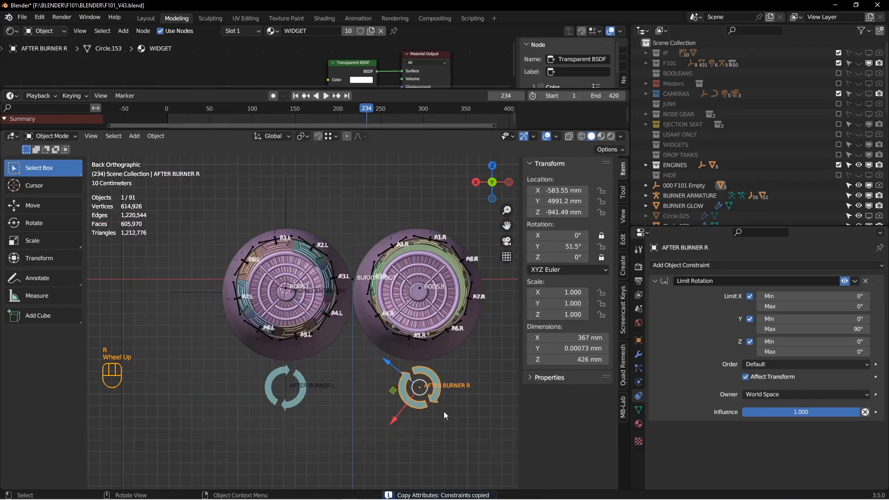
# - Enlarge the animation timeline area by resizing its borders with the 3D viewport and the node editor
pyautogui.keyDown('shift'); pyautogui.moveTo(386, 332); pyautogui.dragTo(458, 332, button='middle'); pyautogui.keyUp('shift')
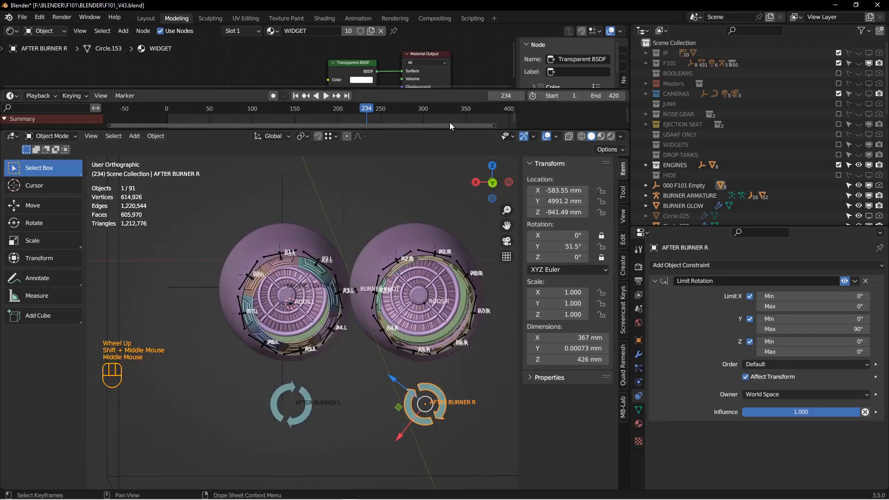
pyautogui.moveTo(449, 130); pyautogui.dragTo(449, 162)
pyautogui.moveTo(446, 88); pyautogui.dragTo(447, 50)
# - Set AFTER BURNER R's Y rotation to 0°
pyautogui.moveTo(318, 365); pyautogui.dragTo(325, 371, button='middle')
pyautogui.keyDown('shift'); pyautogui.moveTo(293, 413); pyautogui.dragTo(320, 372, button='middle'); pyautogui.keyUp('shift')
pyautogui.moveTo(321, 372); pyautogui.dragTo(286, 392, button='middle')
pyautogui.moveTo(557, 278); pyautogui.dragTo(559, 279)
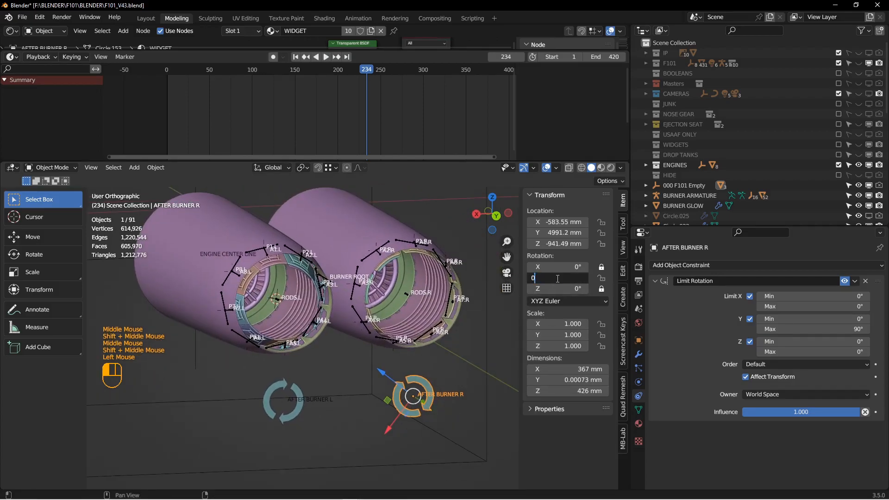
pyautogui.write('0')
pyautogui.press('Return')
# - Select AFTER BURNER L and hide the viewport gizmos
pyautogui.click(298, 406)
pyautogui.moveTo(298, 407); pyautogui.dragTo(346, 379, button='middle')
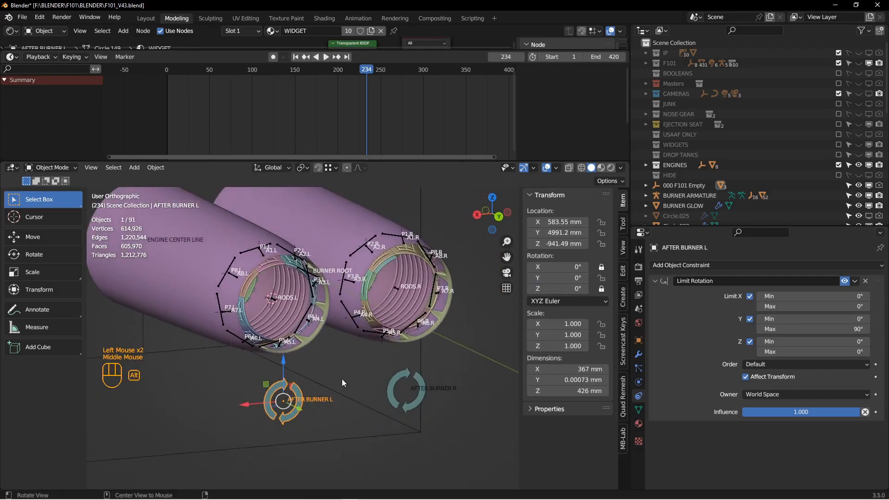
pyautogui.click(525, 168)
pyautogui.moveTo(345, 341); pyautogui.dragTo(343, 349, button='middle')
pyautogui.keyDown('shift'); pyautogui.moveTo(335, 352); pyautogui.dragTo(390, 371, button='middle'); pyautogui.keyUp('shift')
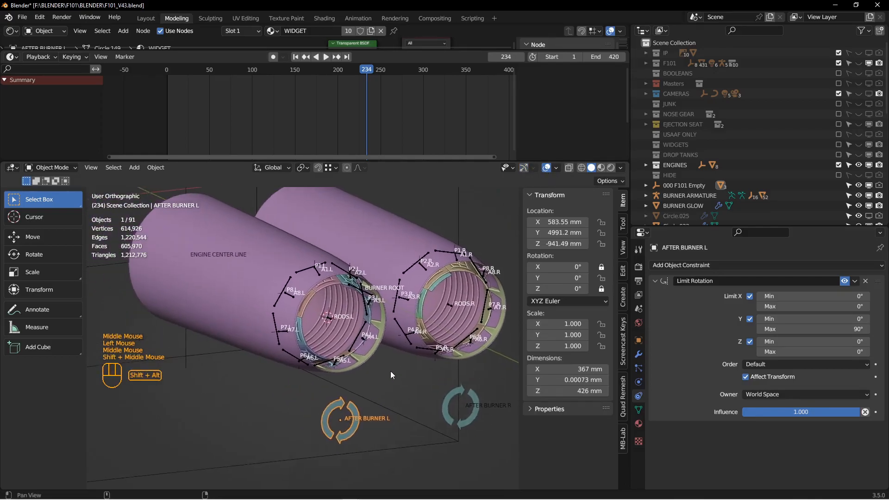
# - Go to frame 1 and insert rotation keyframes for AFTER BURNER L and AFTER BURNER R
pyautogui.click(295, 57)
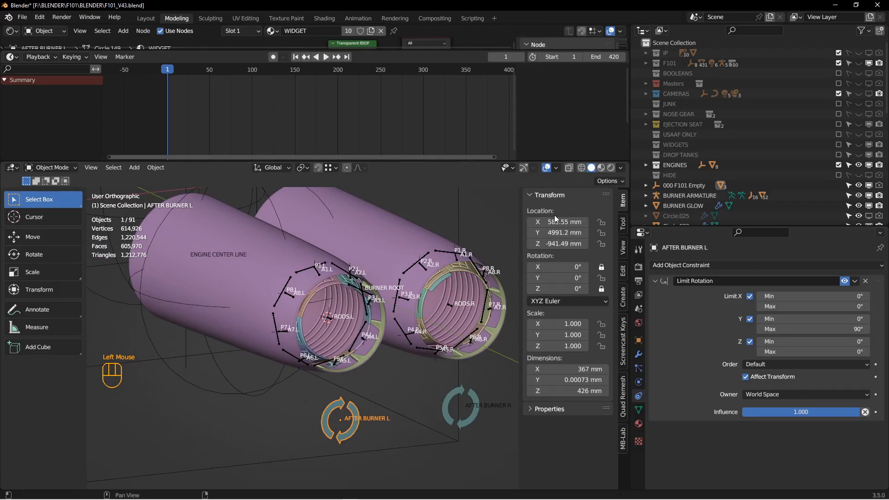
pyautogui.press('i')
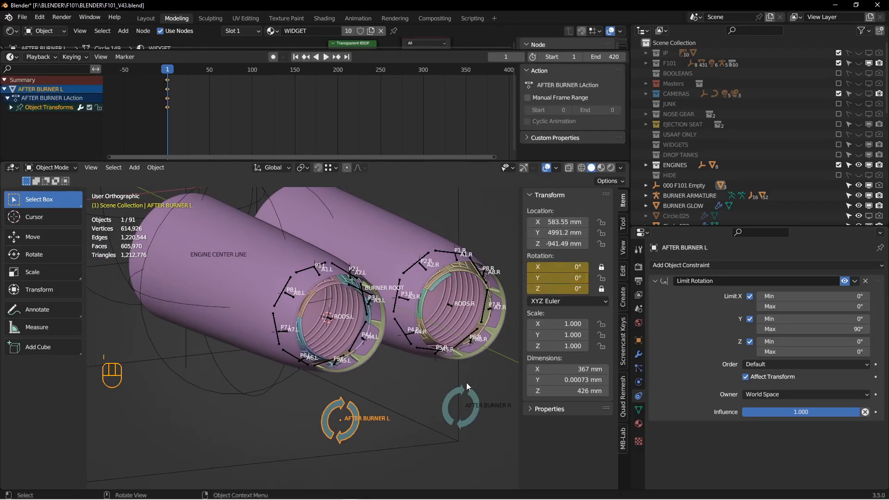
pyautogui.click(461, 408)
pyautogui.press('i')
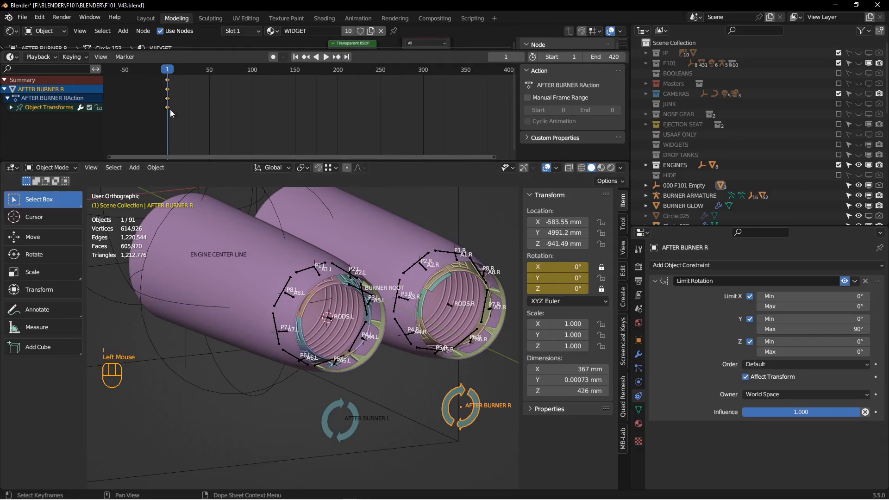
# - Duplicate AFTER BURNER R's first keyframes to about frame 83, and key its Y rotation at 90° on frame 91
pyautogui.hotkey('shift', 'd')
pyautogui.click(253, 137)
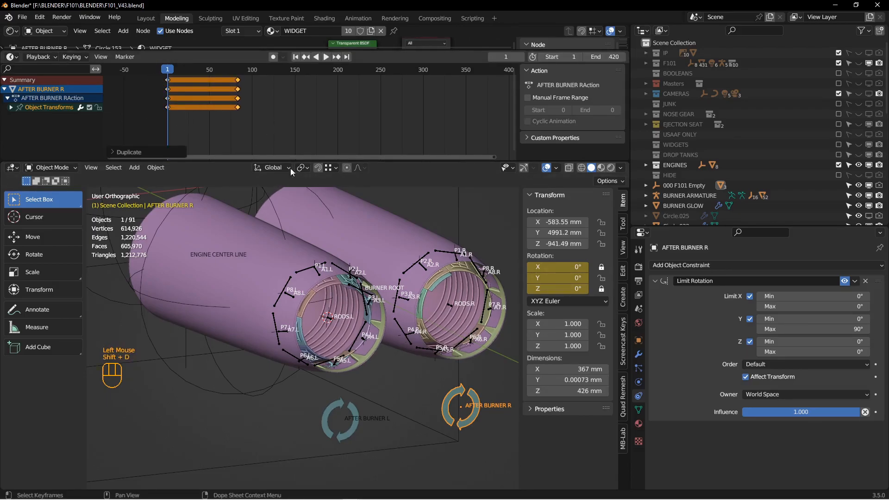
pyautogui.click(561, 277)
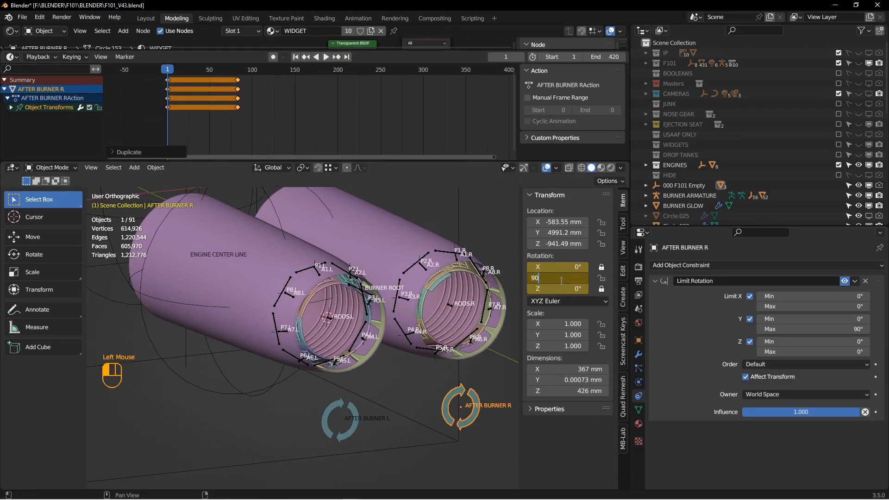
pyautogui.press('Return')
pyautogui.moveTo(168, 69); pyautogui.dragTo(245, 76)
pyautogui.click(557, 279)
pyautogui.press('Return')
pyautogui.press('i')
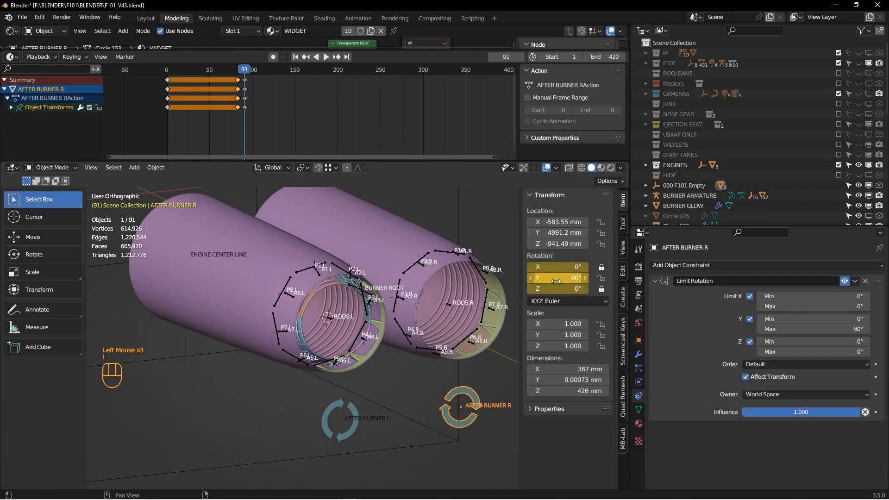
# - Duplicate AFTER BURNER R's frame 91 keyframes to about frame 190 and move the playhead to frame 206
pyautogui.moveTo(268, 110); pyautogui.dragTo(245, 98)
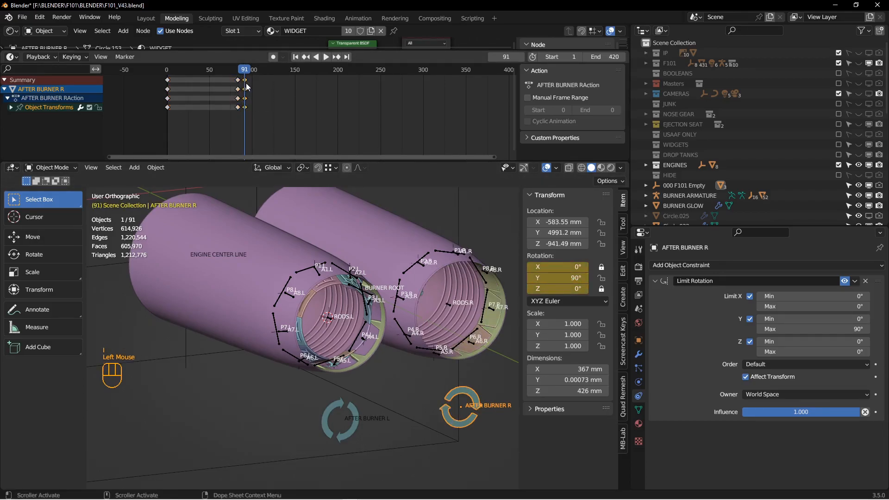
pyautogui.hotkey('shift', 'd')
pyautogui.click(333, 90)
pyautogui.click(342, 69)
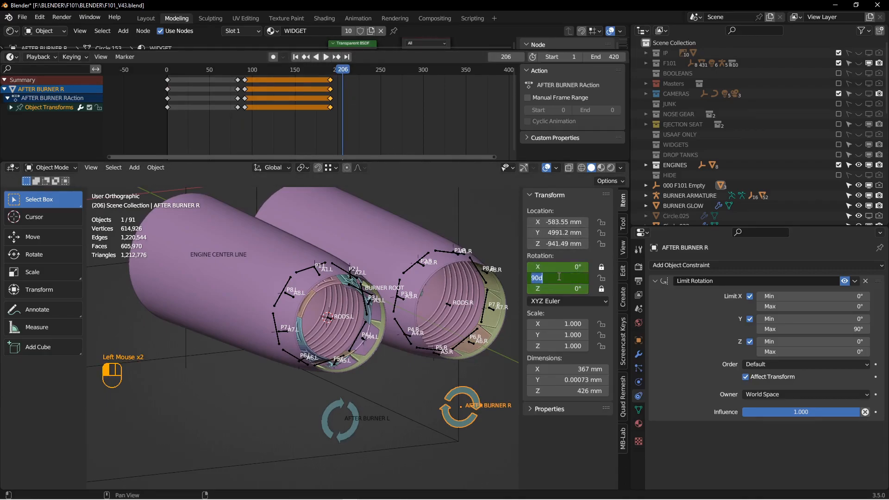
# - Duplicate AFTER BURNER L's first keyframes to about frame 134 and delete the surplus keyframes beside them
pyautogui.click(341, 419)
pyautogui.hotkey('shift', 'd')
pyautogui.click(282, 88)
pyautogui.click(281, 69)
pyautogui.press('x')
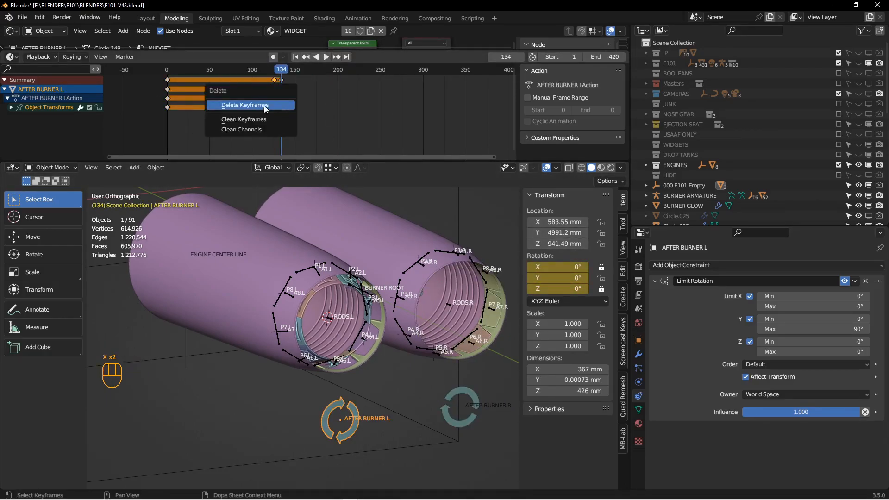
# - Key AFTER BURNER L's Y rotation at 90° on about frame 165 and duplicate those keyframes to about frame 302
pyautogui.click(308, 70)
pyautogui.doubleClick(558, 278)
pyautogui.write('90')
pyautogui.press('Return')
pyautogui.press('i')
pyautogui.hotkey('shift', 'd')
pyautogui.click(446, 125)
# - Clear the selection and scrub the timeline from frame 1 to frame 271 to review the nozzle animation
pyautogui.hotkey('alt', 'a')
pyautogui.press('Tab')
pyautogui.click(295, 57)
pyautogui.press('Tab')
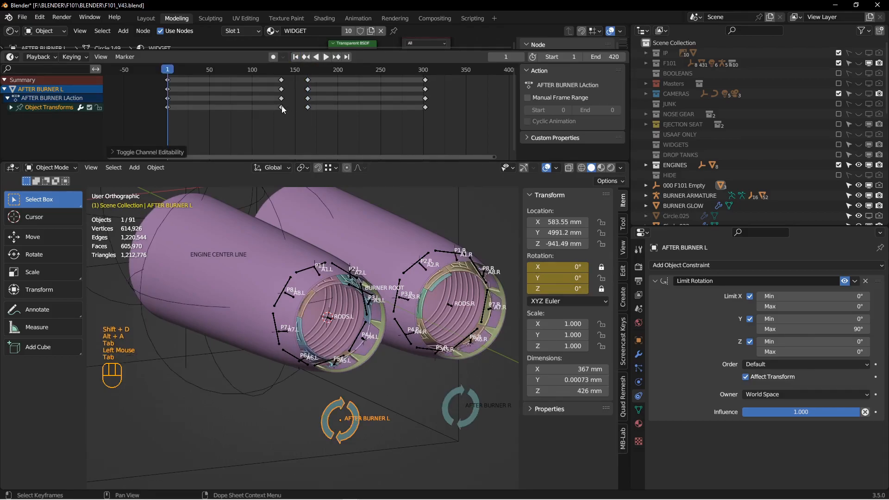
pyautogui.click(240, 340)
pyautogui.press('Tab')
pyautogui.hotkey('alt', 'a')
pyautogui.moveTo(173, 71); pyautogui.dragTo(399, 82)
pyautogui.keyDown('alt'); pyautogui.keyDown('shift'); pyautogui.moveTo(403, 339); pyautogui.dragTo(299, 380, button='middle'); pyautogui.keyUp('shift'); pyautogui.keyUp('alt')
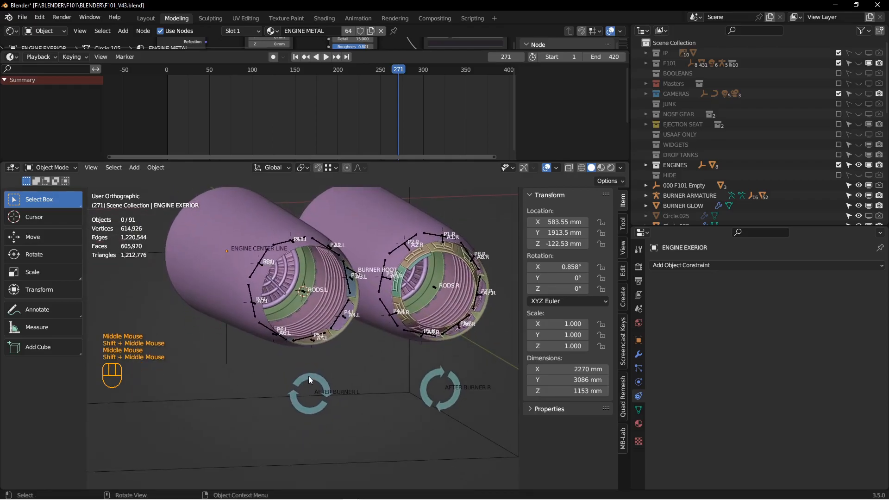
# - Trial-rotate AFTER BURNER L at frame 271 and clear the selection
pyautogui.click(305, 377)
pyautogui.press('r')
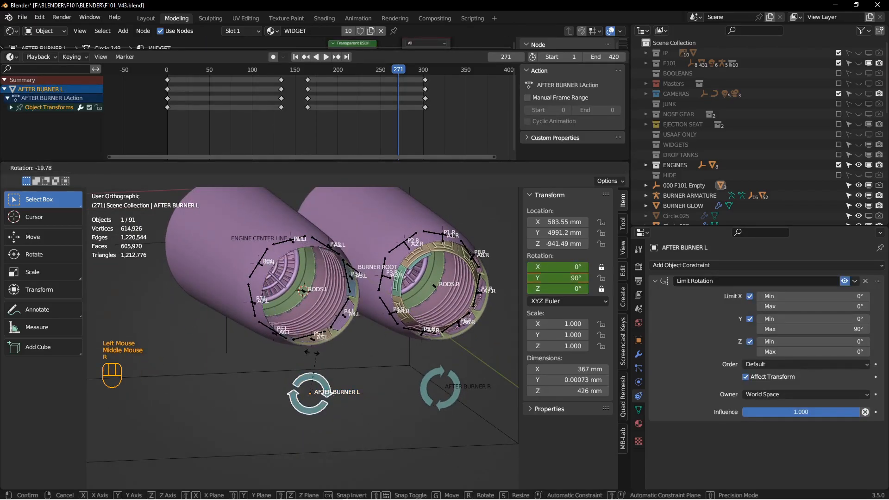
pyautogui.click(324, 370)
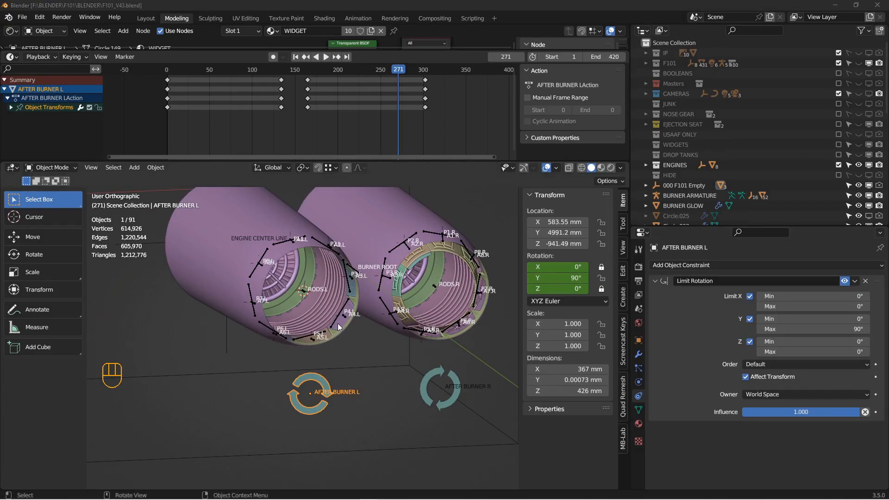
pyautogui.click(339, 358)
pyautogui.press('Tab')
pyautogui.hotkey('alt', 'a')
# - Select BURNER ARMATURE and enter Pose Mode
pyautogui.moveTo(316, 360); pyautogui.dragTo(284, 299, button='middle')
pyautogui.click(271, 273)
pyautogui.press('Tab')
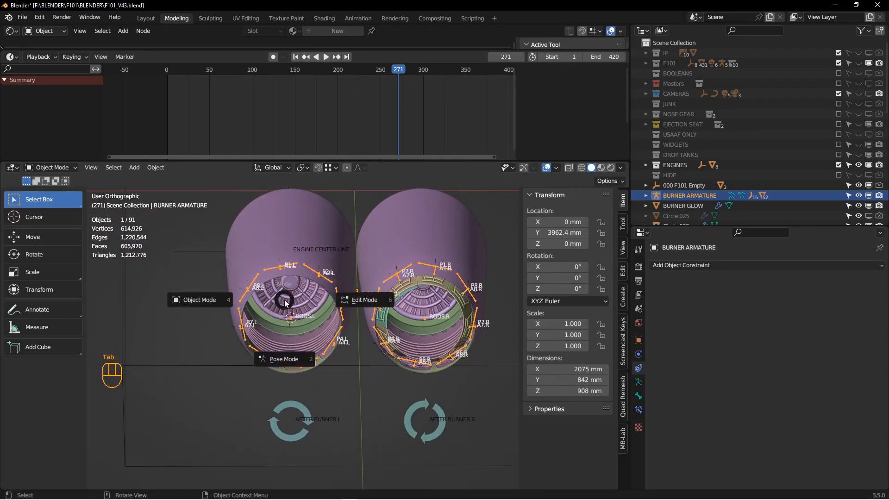
pyautogui.click(305, 364)
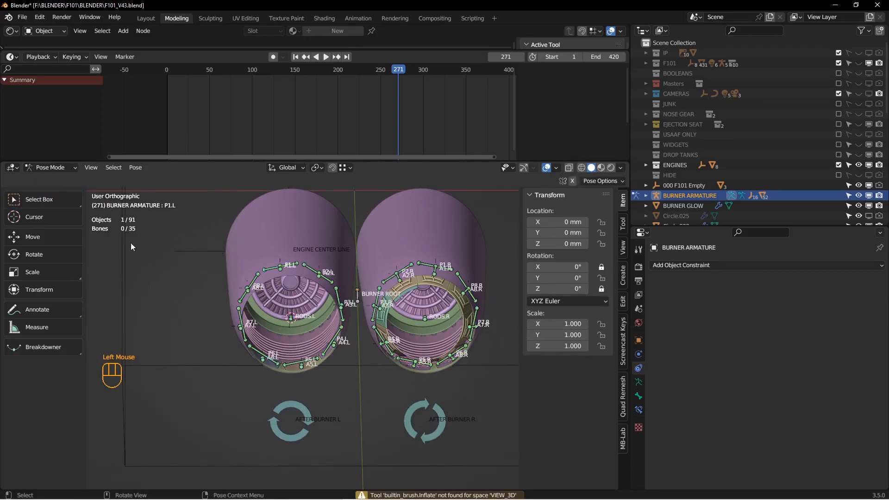
# - Box-select all bones around the two nozzles, leaving out BURNER ROOT
pyautogui.click(49, 199)
pyautogui.moveTo(212, 243); pyautogui.dragTo(350, 381)
pyautogui.keyDown('alt'); pyautogui.moveTo(350, 381); pyautogui.dragTo(360, 280, button='middle'); pyautogui.keyUp('alt')
pyautogui.press('b')
pyautogui.moveTo(366, 249); pyautogui.dragTo(484, 373)
pyautogui.keyDown('alt'); pyautogui.moveTo(484, 373); pyautogui.dragTo(348, 281, button='middle'); pyautogui.keyUp('alt')
pyautogui.moveTo(384, 326); pyautogui.dragTo(375, 319, button='middle')
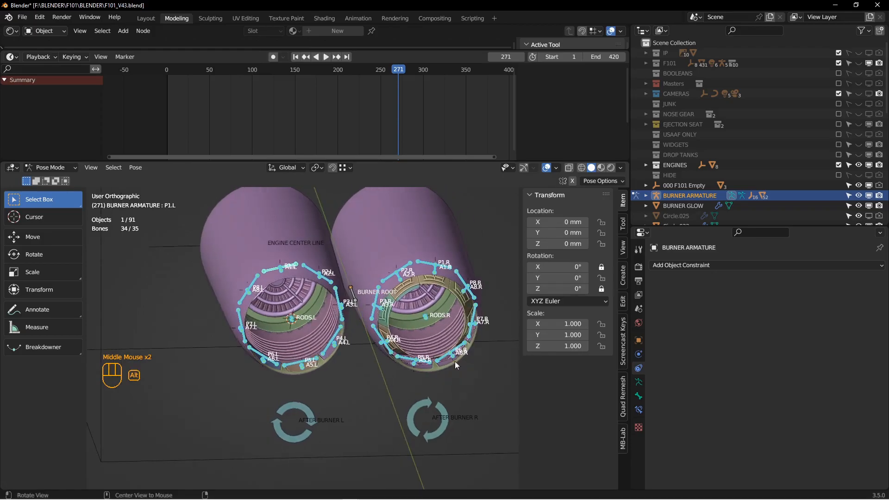
# - Show the armature's data properties and move the selected nozzle bones to the first bone layer of the second row
pyautogui.click(638, 382)
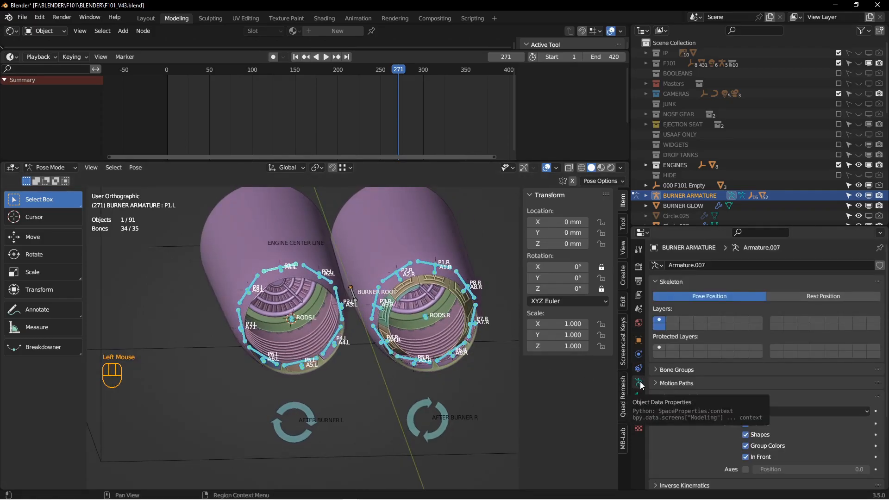
pyautogui.moveTo(399, 363)
pyautogui.mouseDown(button='middle')
pyautogui.moveTo(414, 362)
pyautogui.moveTo(404, 361)
pyautogui.mouseUp(button='middle')
pyautogui.press('m')
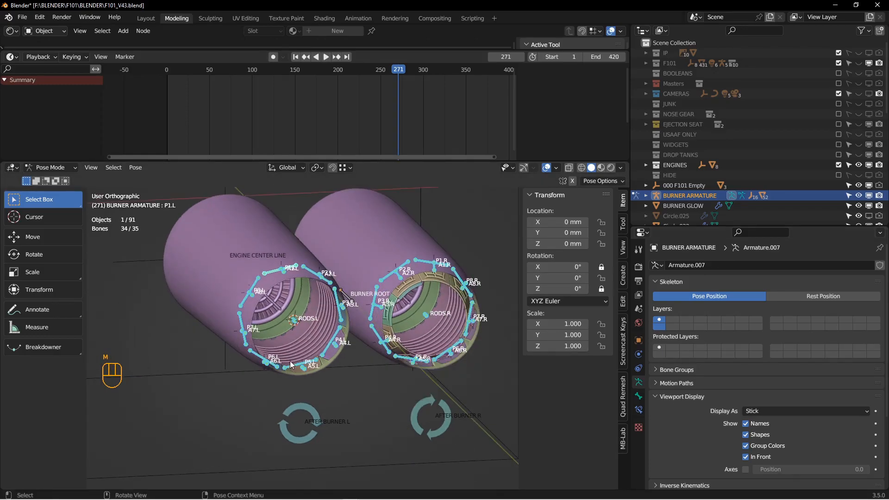
pyautogui.press('m')
pyautogui.click(355, 385)
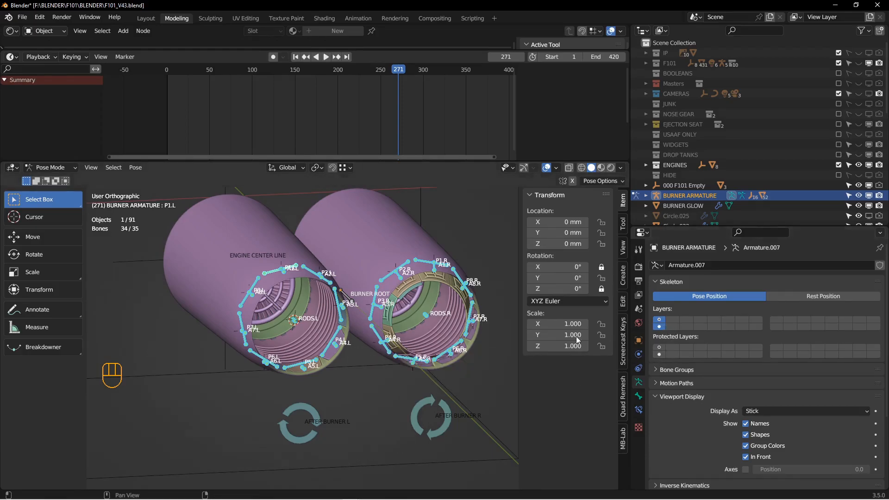
# - Return to Object Mode, deselect everything, and display only the armature's first bone layer so the nozzle bones are hidden
pyautogui.moveTo(350, 346); pyautogui.dragTo(343, 343, button='middle')
pyautogui.press('Tab')
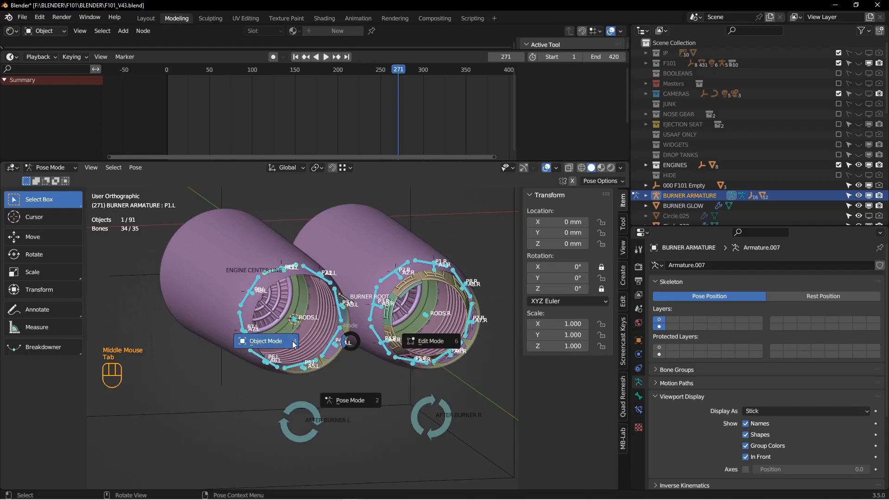
pyautogui.hotkey('alt', 'a')
pyautogui.click(660, 327)
pyautogui.moveTo(451, 322); pyautogui.dragTo(413, 327, button='middle')
pyautogui.click(660, 320)
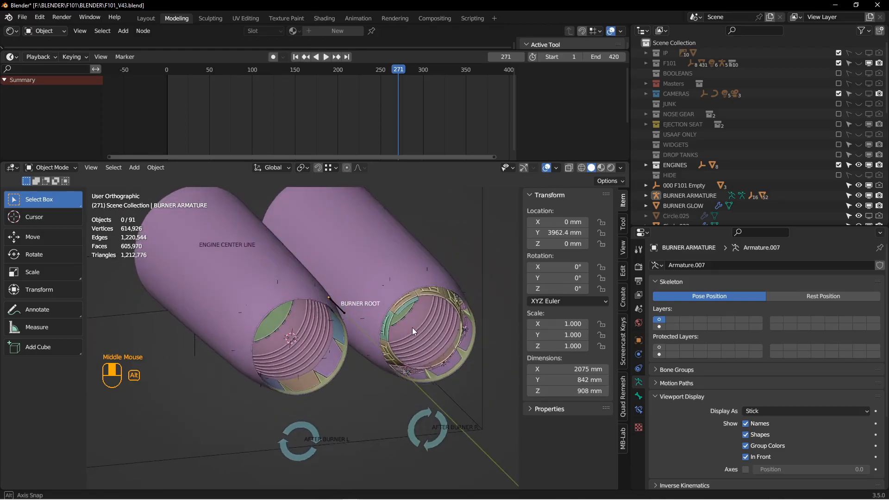